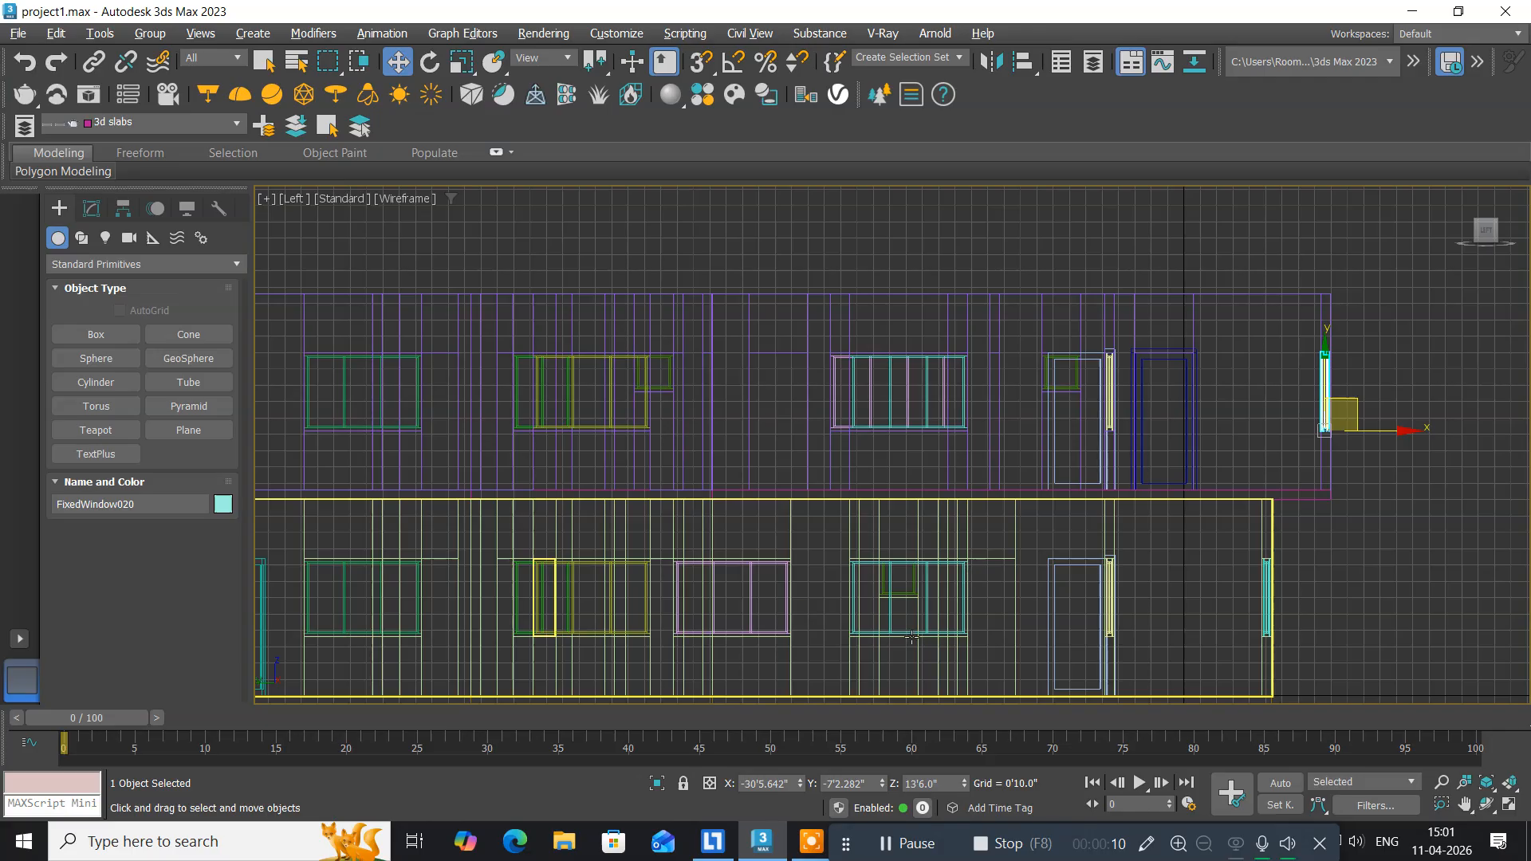
Clone the slab between the ground and upper floors as an independent copy.
{"action": "middle_click_drag", "start_coordinate": [914, 634], "coordinate": [728, 563]}
{"action": "left_click", "coordinate": [877, 527]}
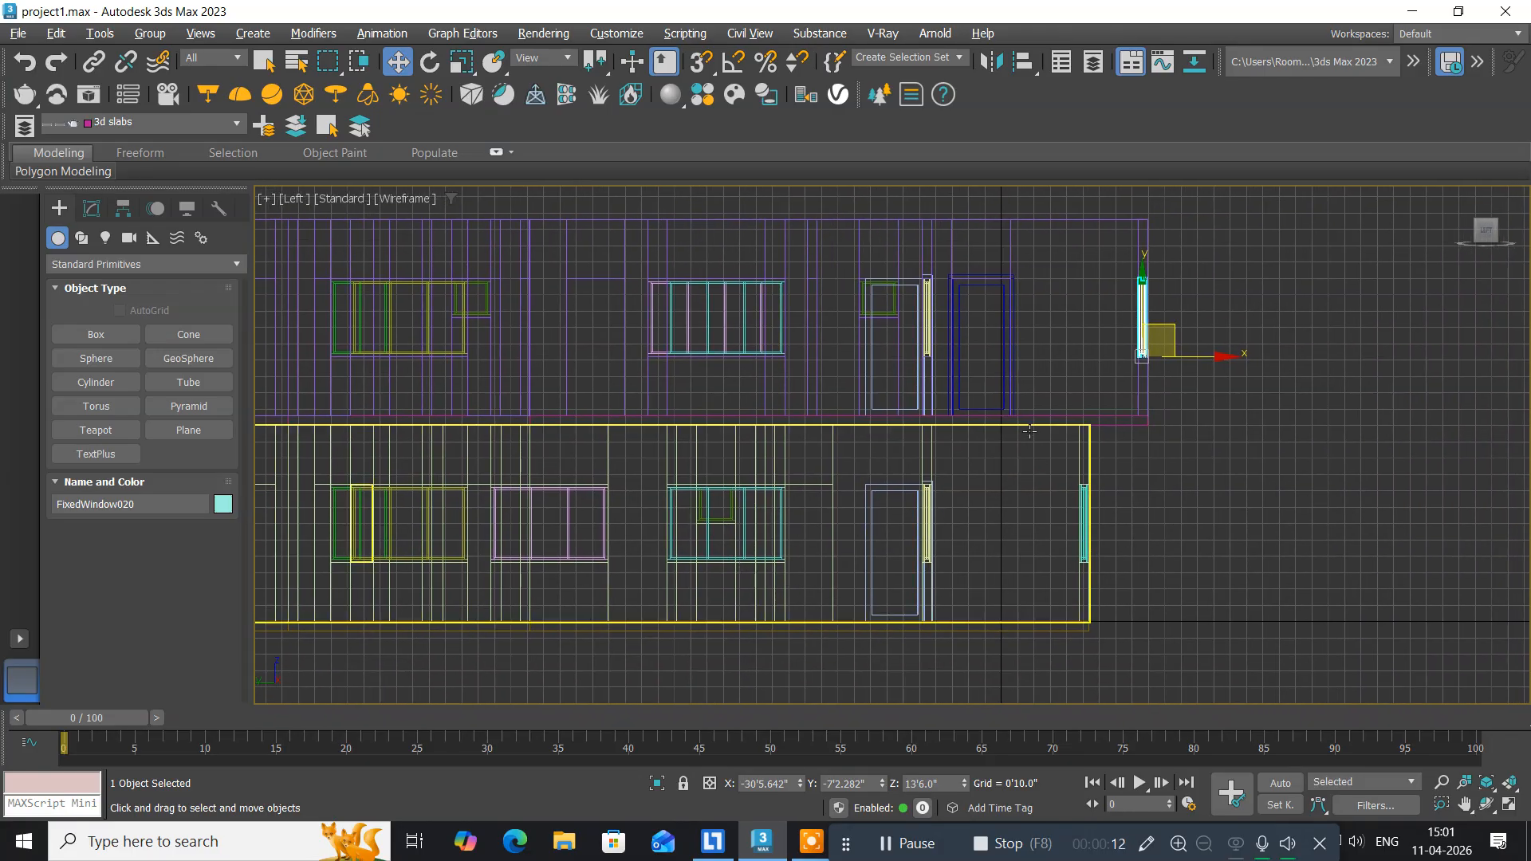
{"action": "left_click", "coordinate": [1103, 420]}
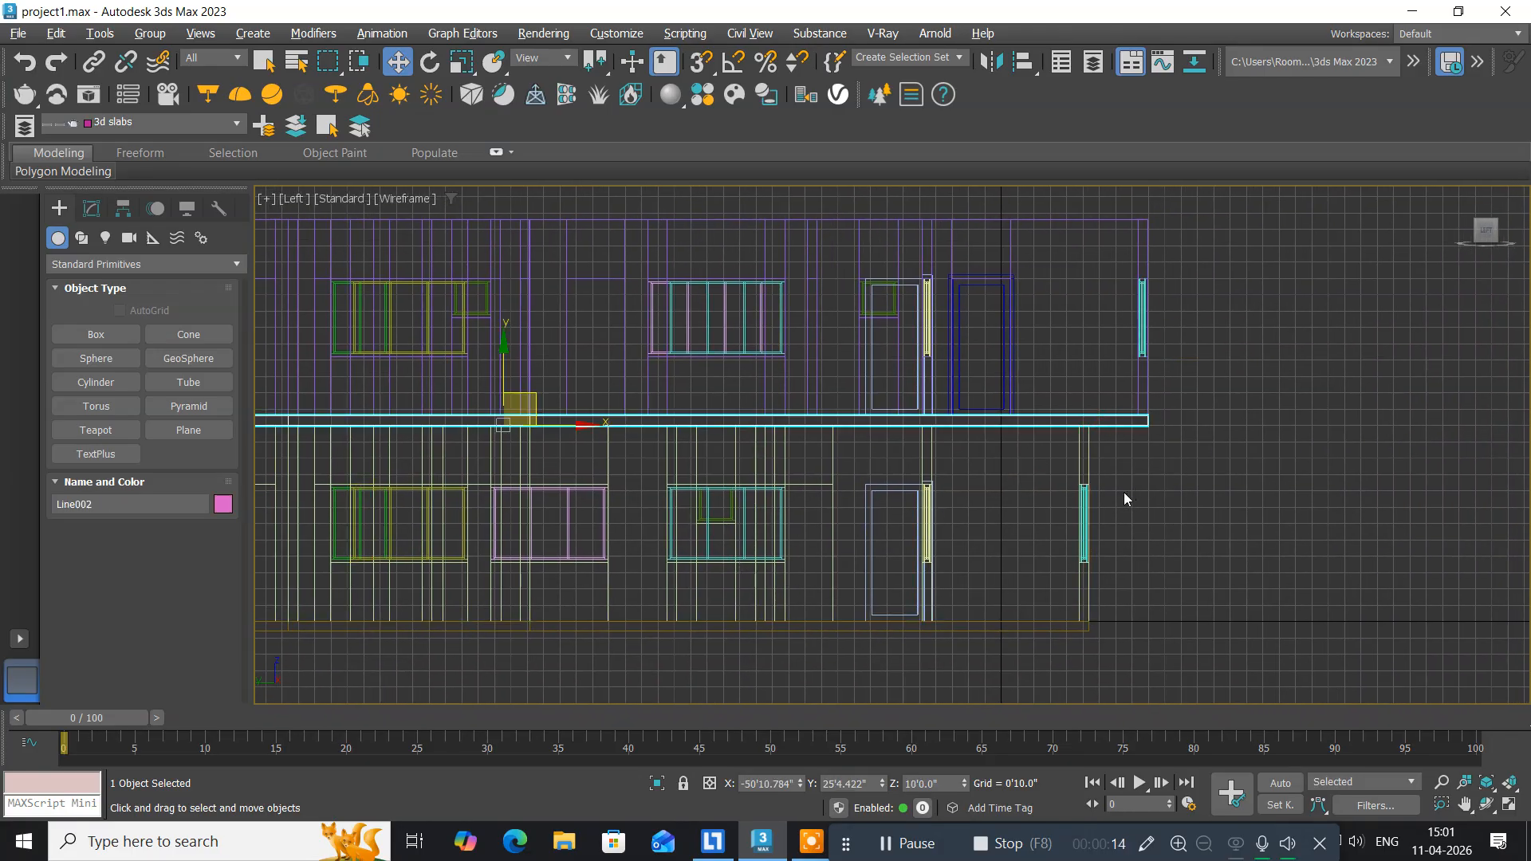
{"action": "middle_click_drag", "start_coordinate": [1124, 500], "coordinate": [1389, 513]}
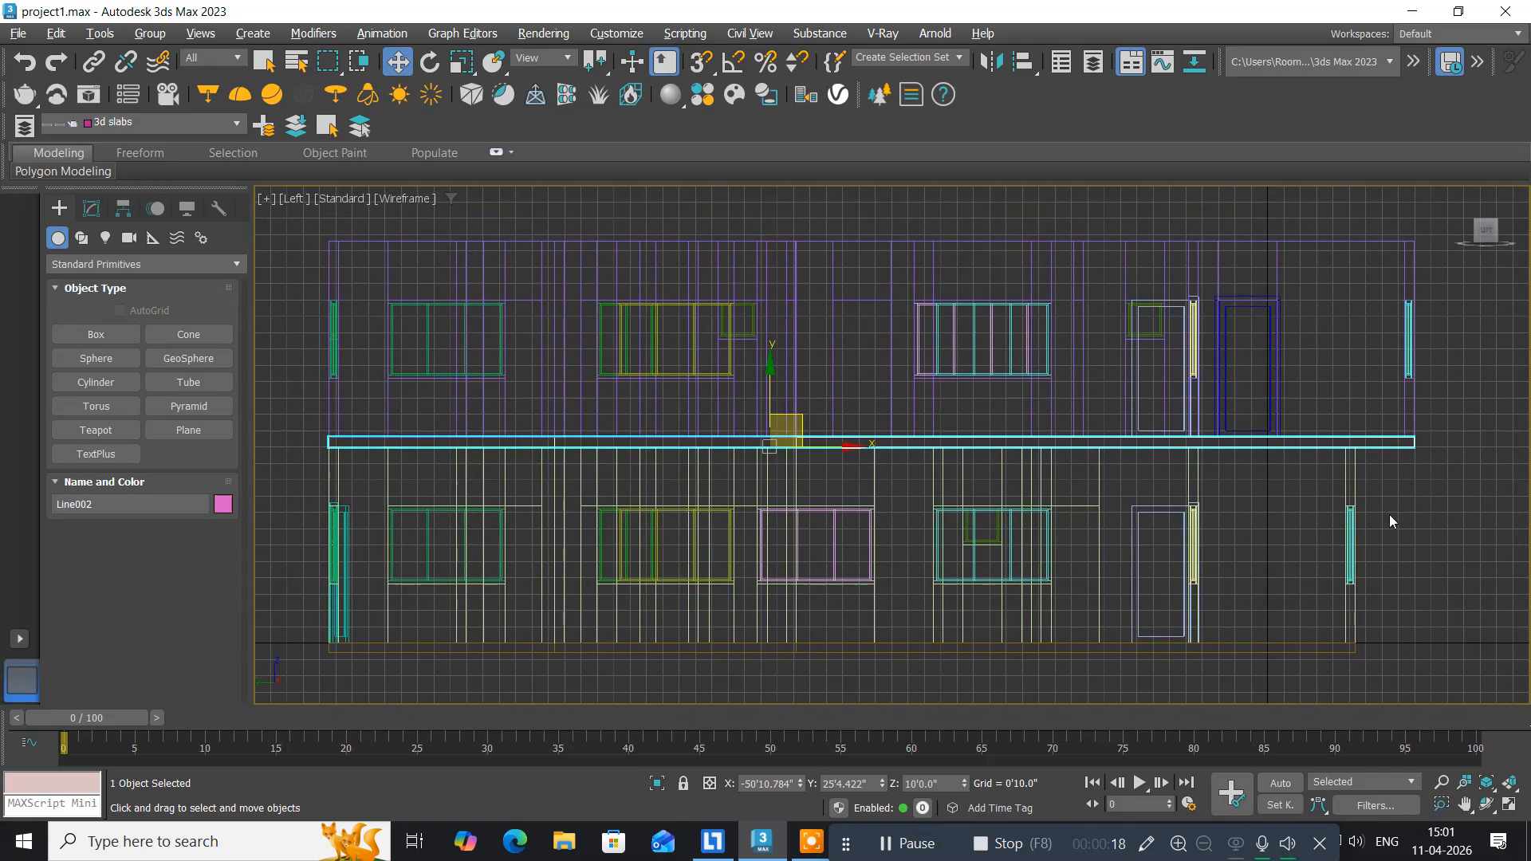
{"action": "key", "text": "ctrl+v"}
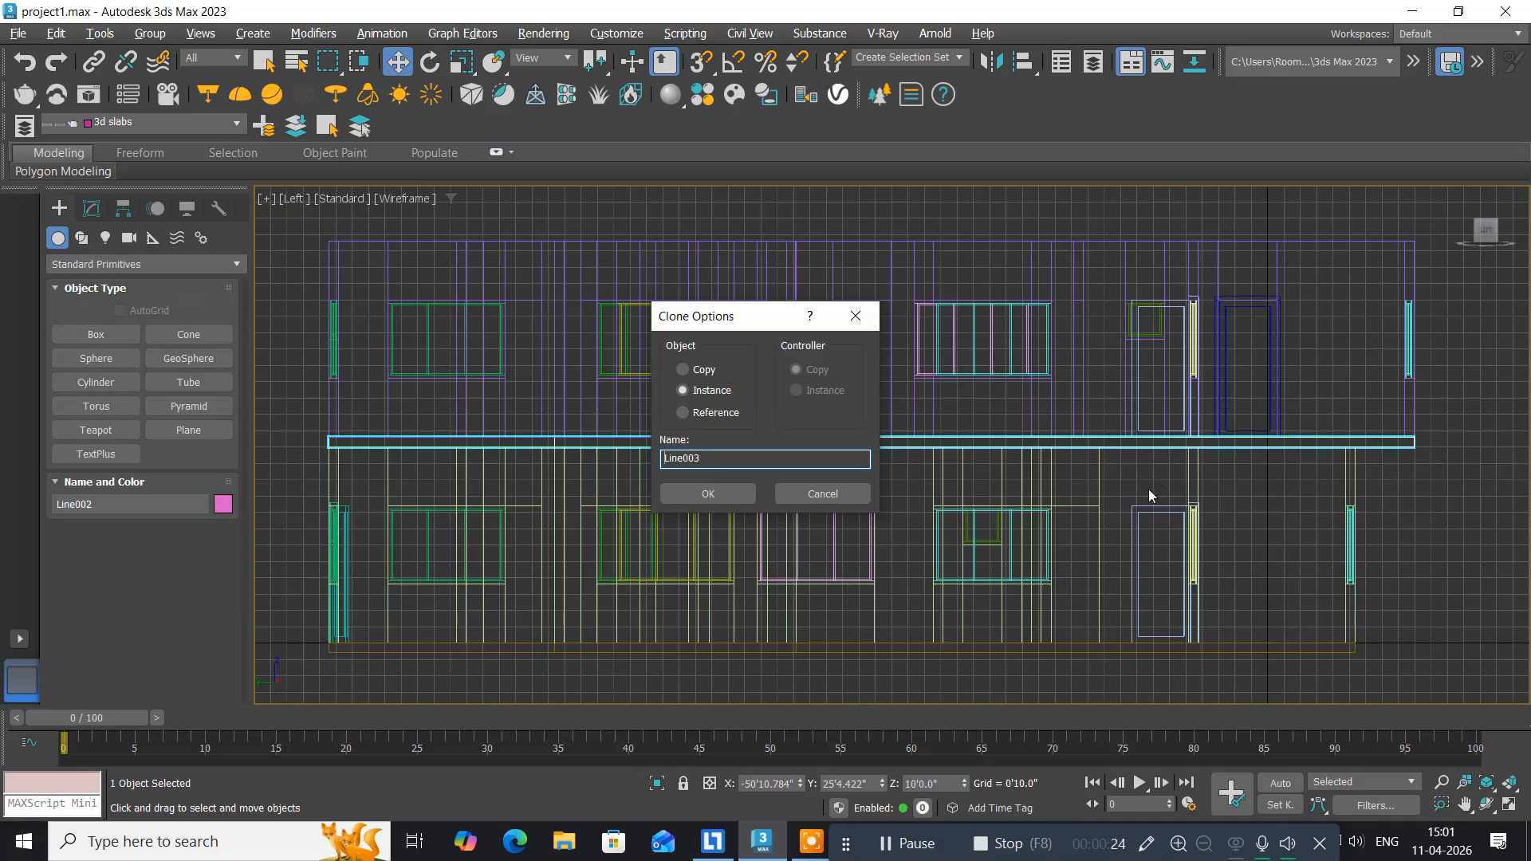
{"action": "left_click", "coordinate": [682, 368]}
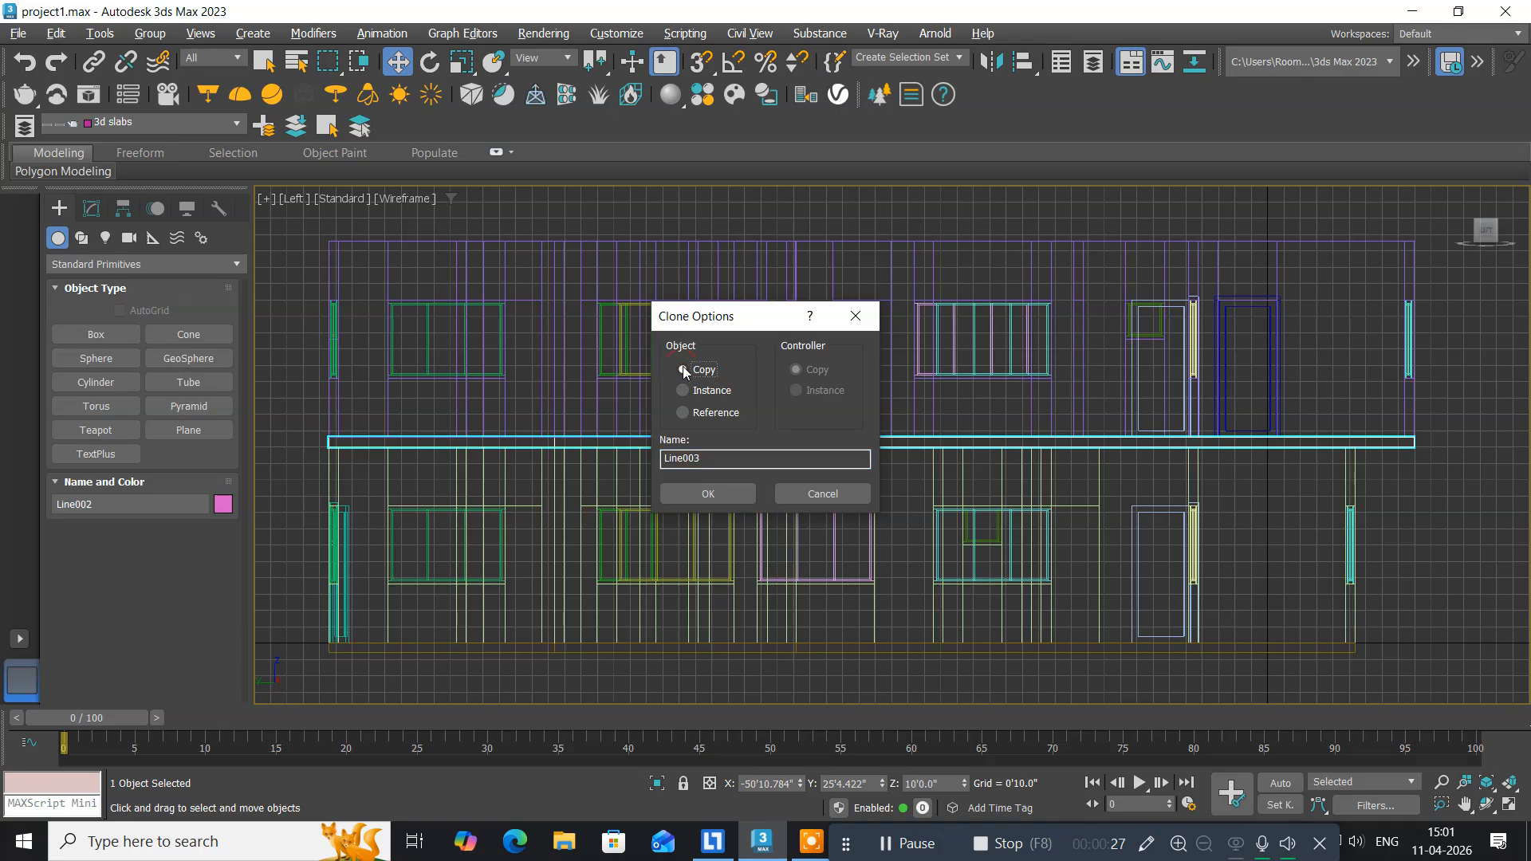
{"action": "left_click", "coordinate": [721, 499]}
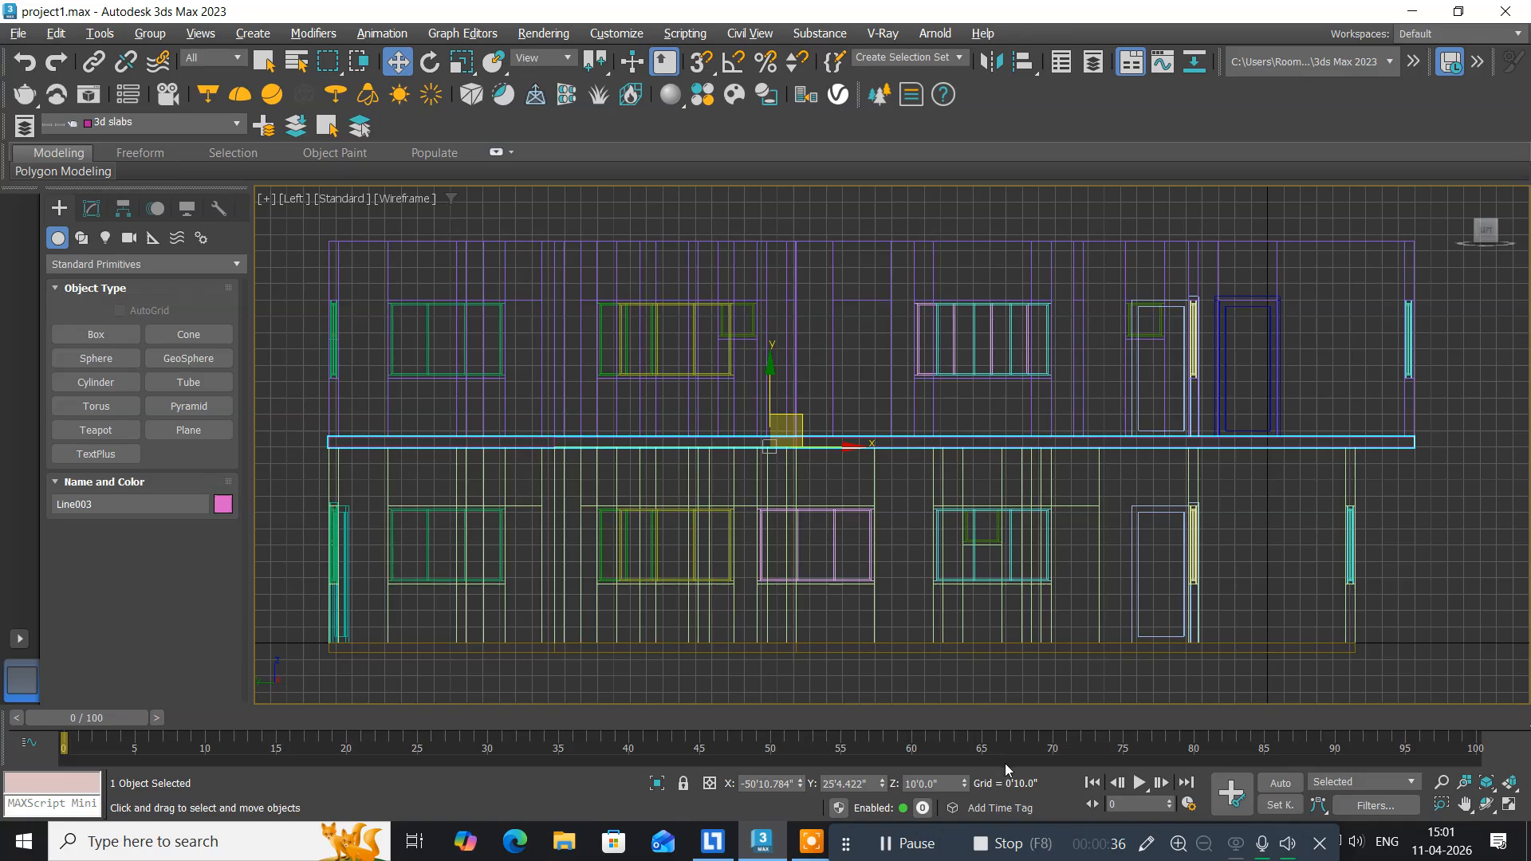
Raise the cloned slab to the roof level by setting its Z position to 20'6".
{"action": "left_click", "coordinate": [942, 782]}
{"action": "type", "text": "20'6\""}
{"action": "key", "text": "Return"}
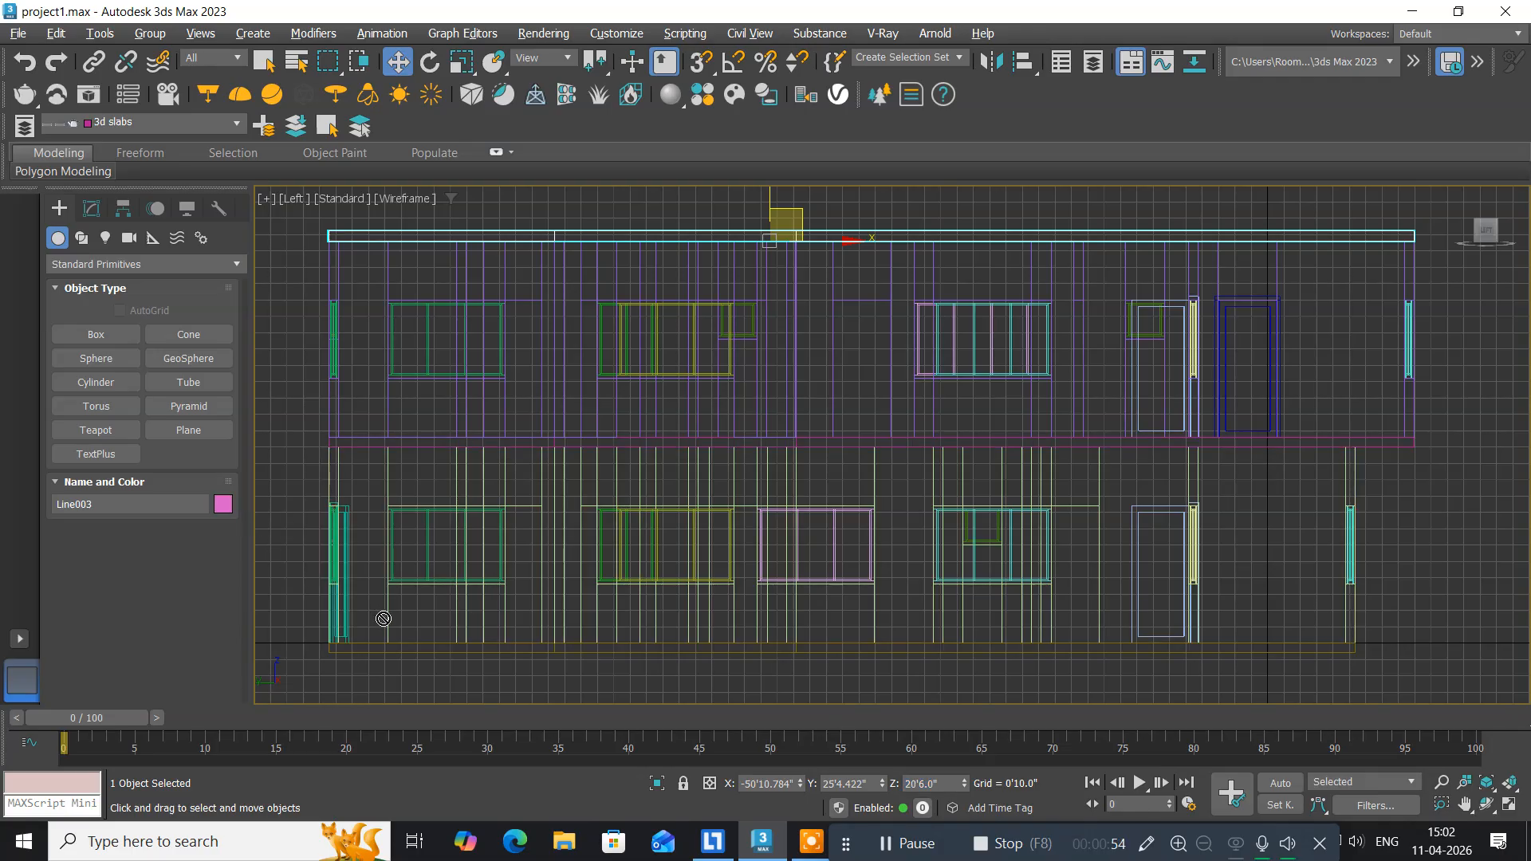
Examine how the roof slab sits on the upper walls and the open front area in the Left and Perspective views.
{"action": "scroll", "coordinate": [386, 468], "scroll_direction": "up", "scroll_amount": 5}
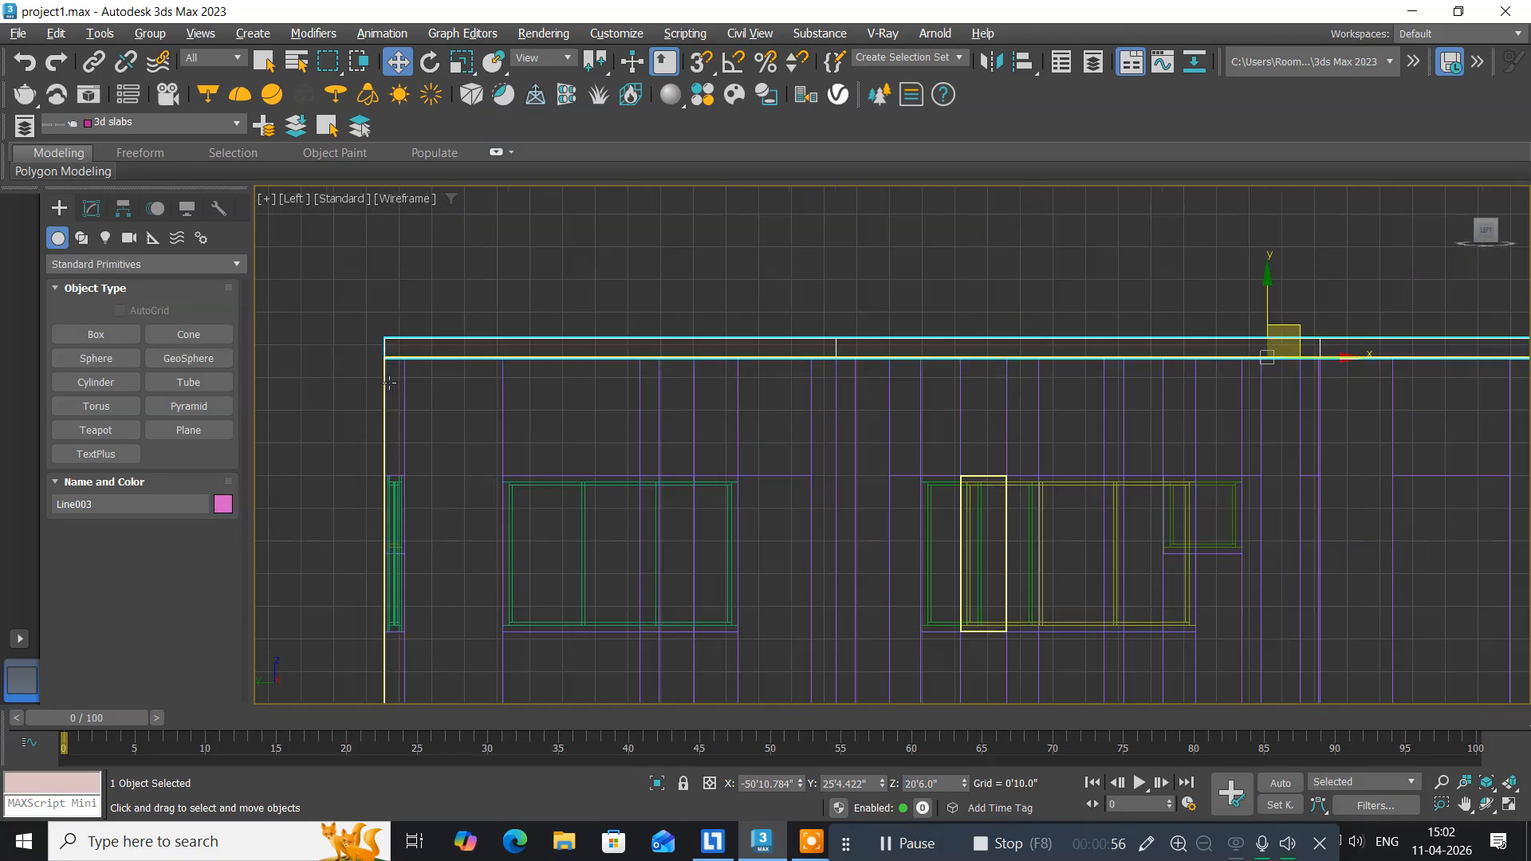
{"action": "scroll", "coordinate": [388, 382], "scroll_direction": "up", "scroll_amount": 5}
{"action": "scroll", "coordinate": [426, 360], "scroll_direction": "down", "scroll_amount": 10}
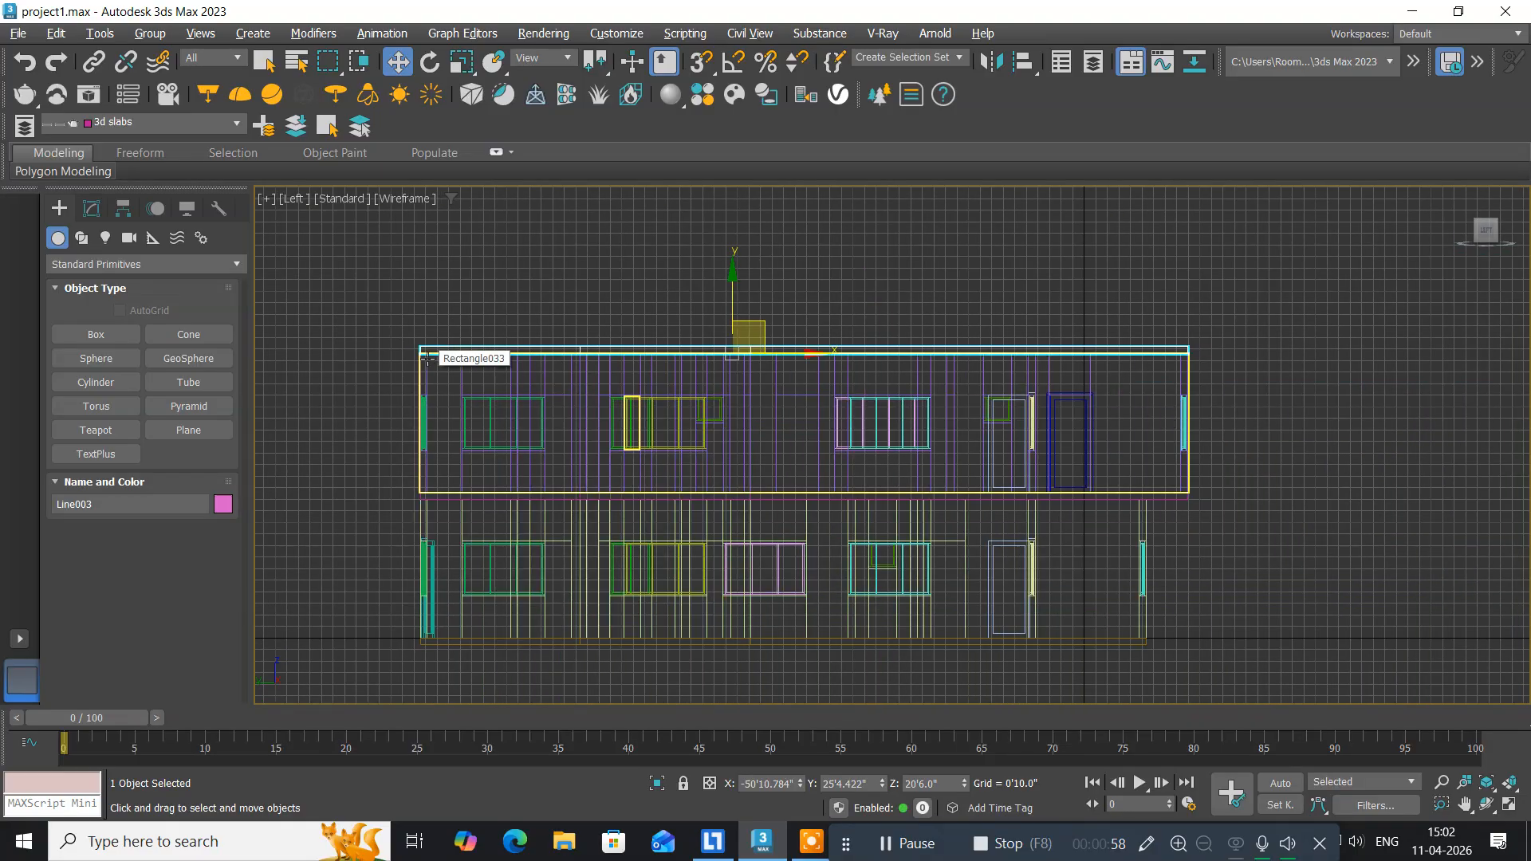
{"action": "middle_click_drag", "start_coordinate": [518, 516], "coordinate": [489, 467]}
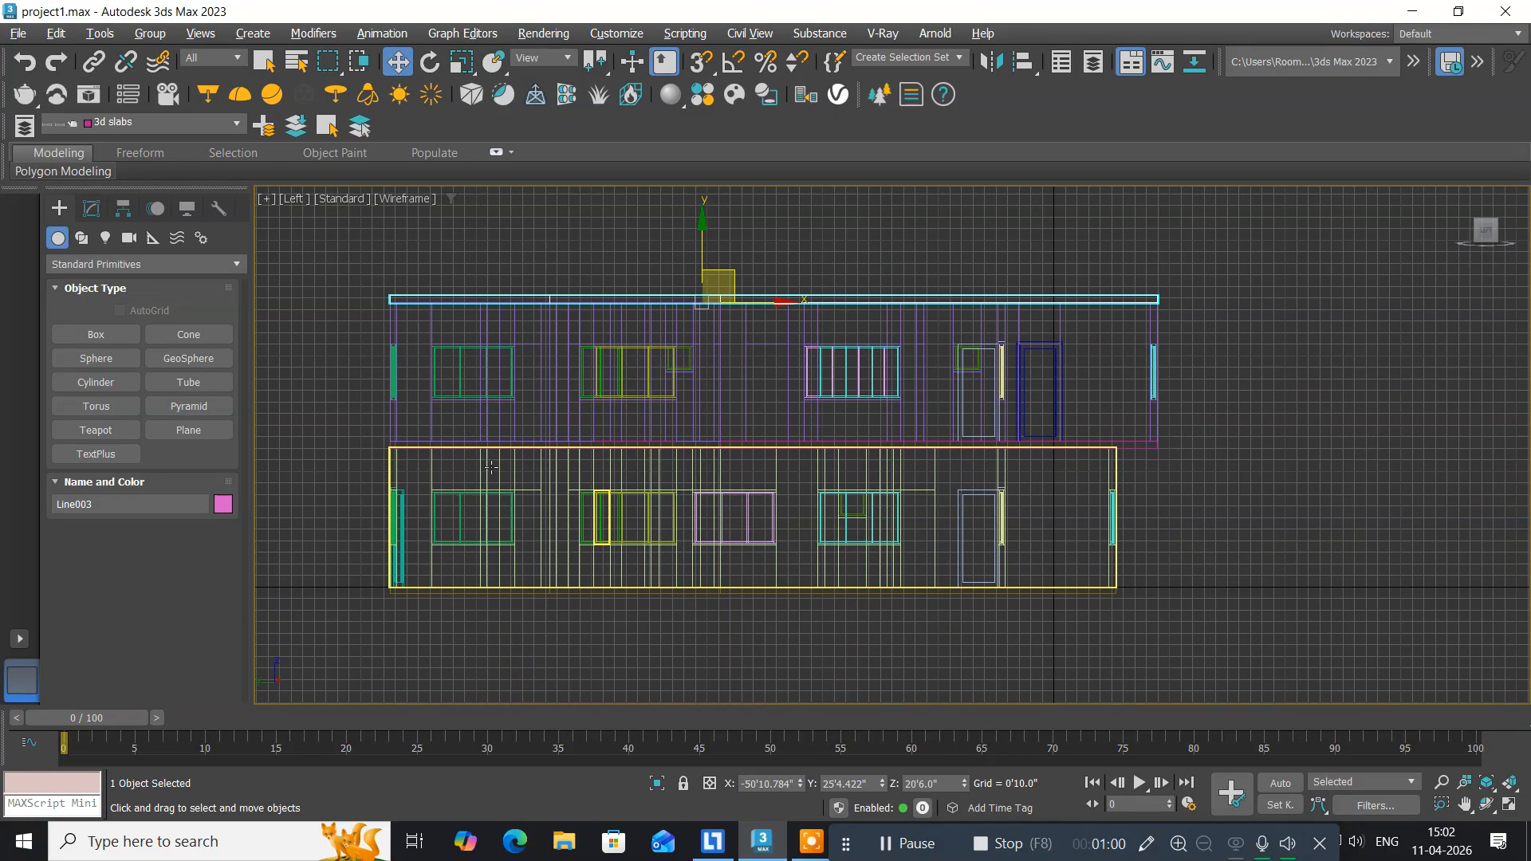
{"action": "key", "text": "alt+w"}
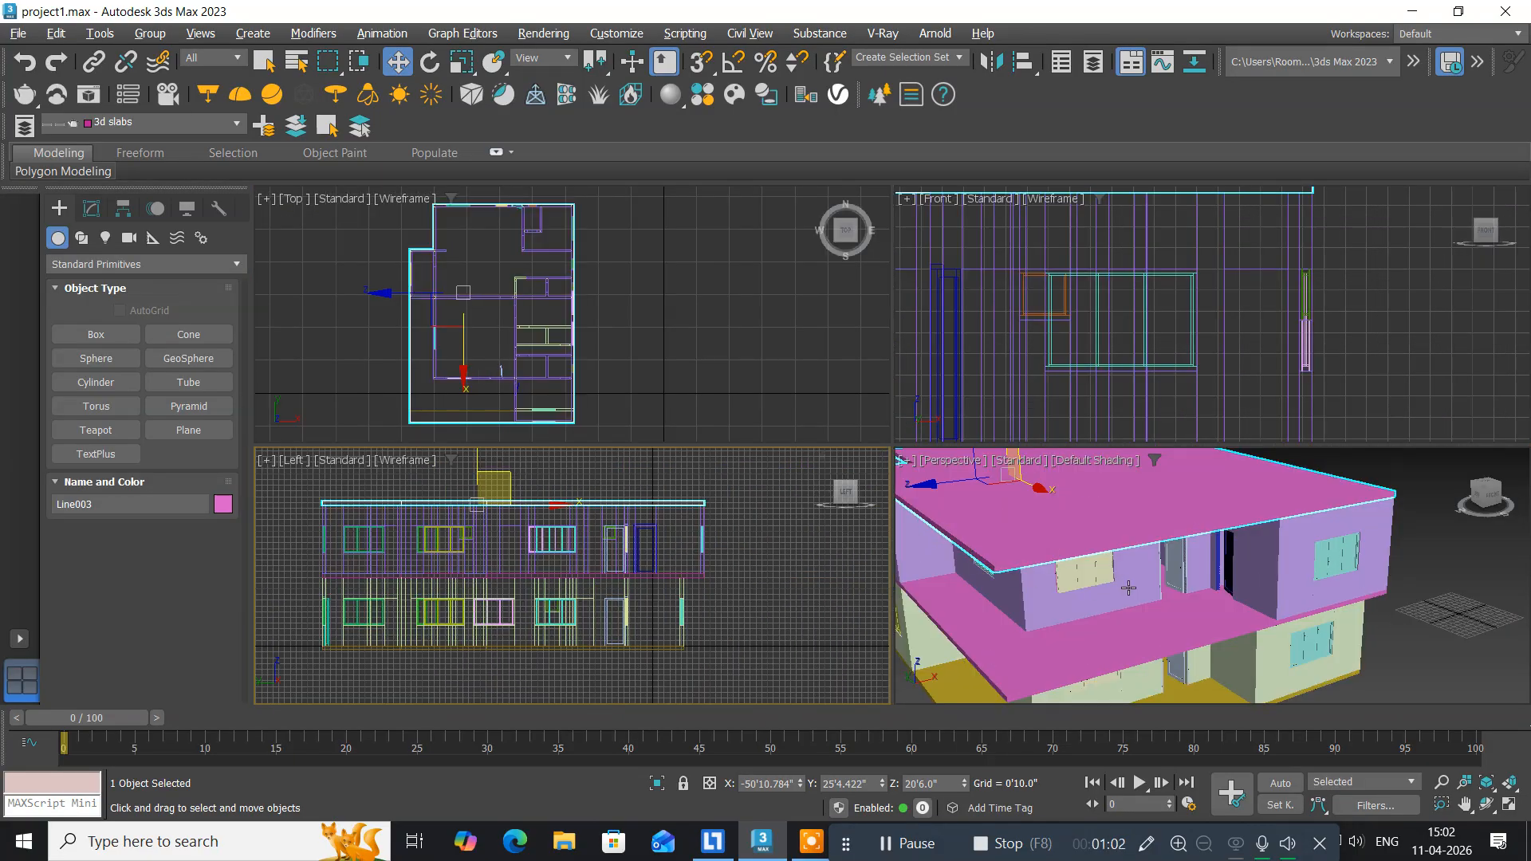
{"action": "middle_click_drag", "start_coordinate": [1075, 622], "coordinate": [1108, 608], "text": "alt"}
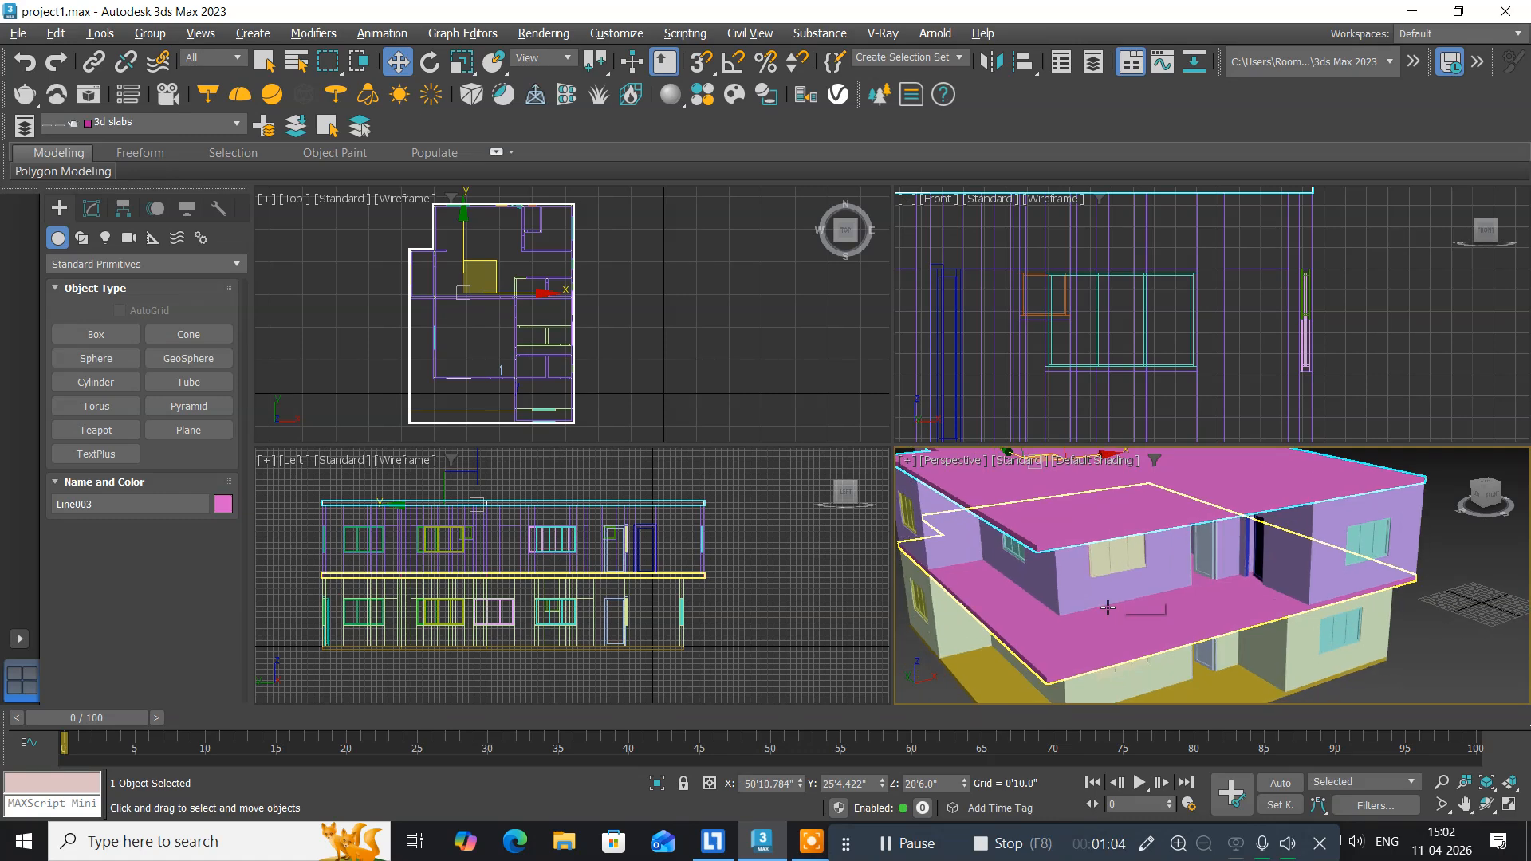
{"action": "key", "text": "alt+w"}
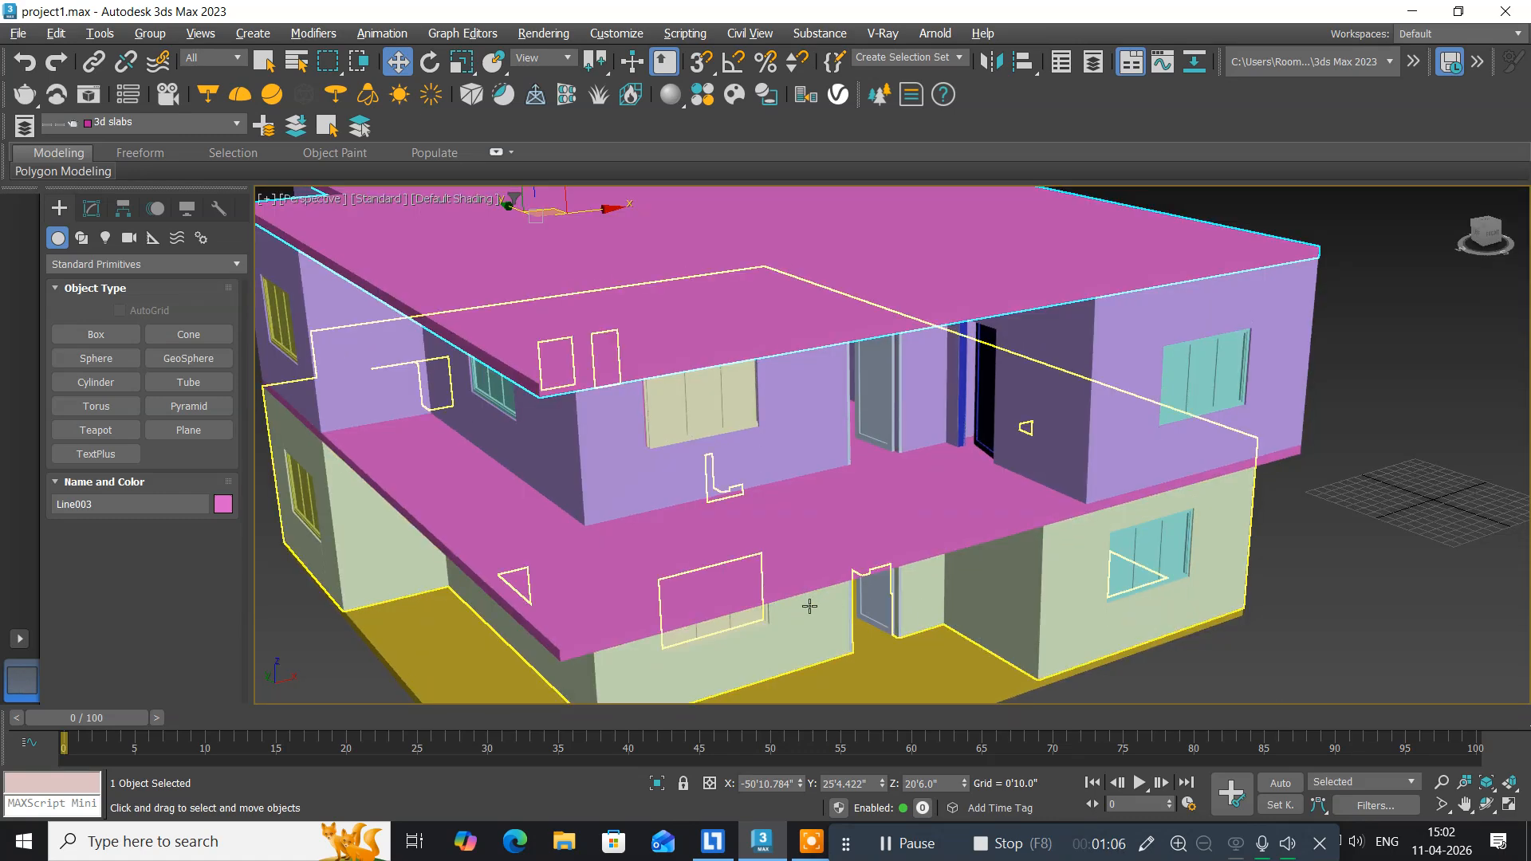
{"action": "scroll", "coordinate": [809, 606], "scroll_direction": "down", "scroll_amount": 3}
{"action": "middle_click_drag", "start_coordinate": [752, 574], "coordinate": [794, 543]}
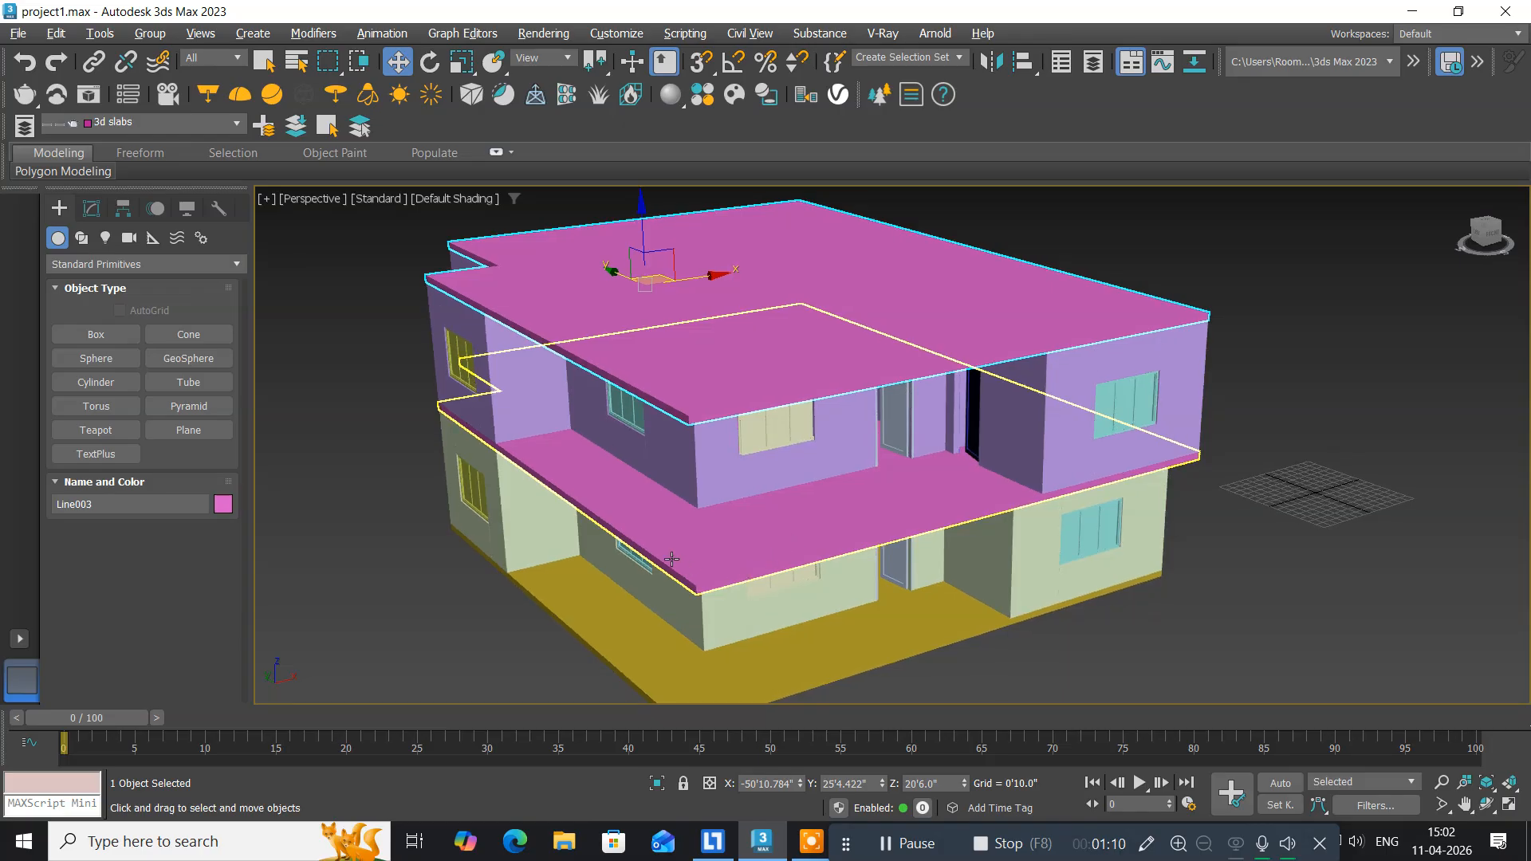
{"action": "mouse_move", "coordinate": [654, 536]}
{"action": "middle_mouse_down", "text": "alt"}
{"action": "mouse_move", "coordinate": [882, 523]}
{"action": "mouse_move", "coordinate": [601, 540]}
{"action": "mouse_move", "coordinate": [670, 534]}
{"action": "middle_mouse_up", "text": "alt"}
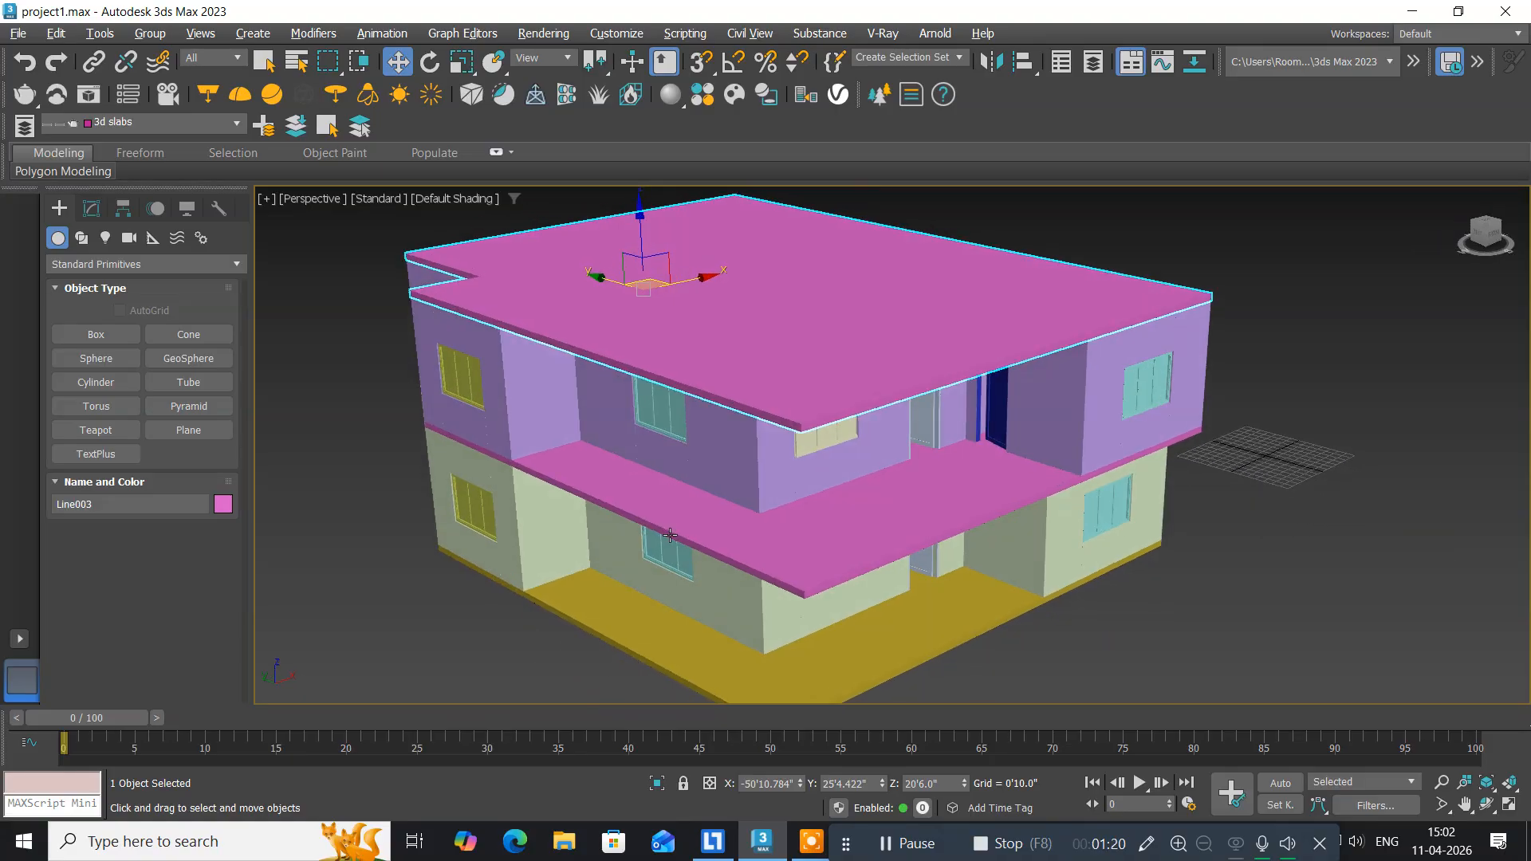
{"action": "middle_click_drag", "start_coordinate": [677, 598], "coordinate": [632, 543]}
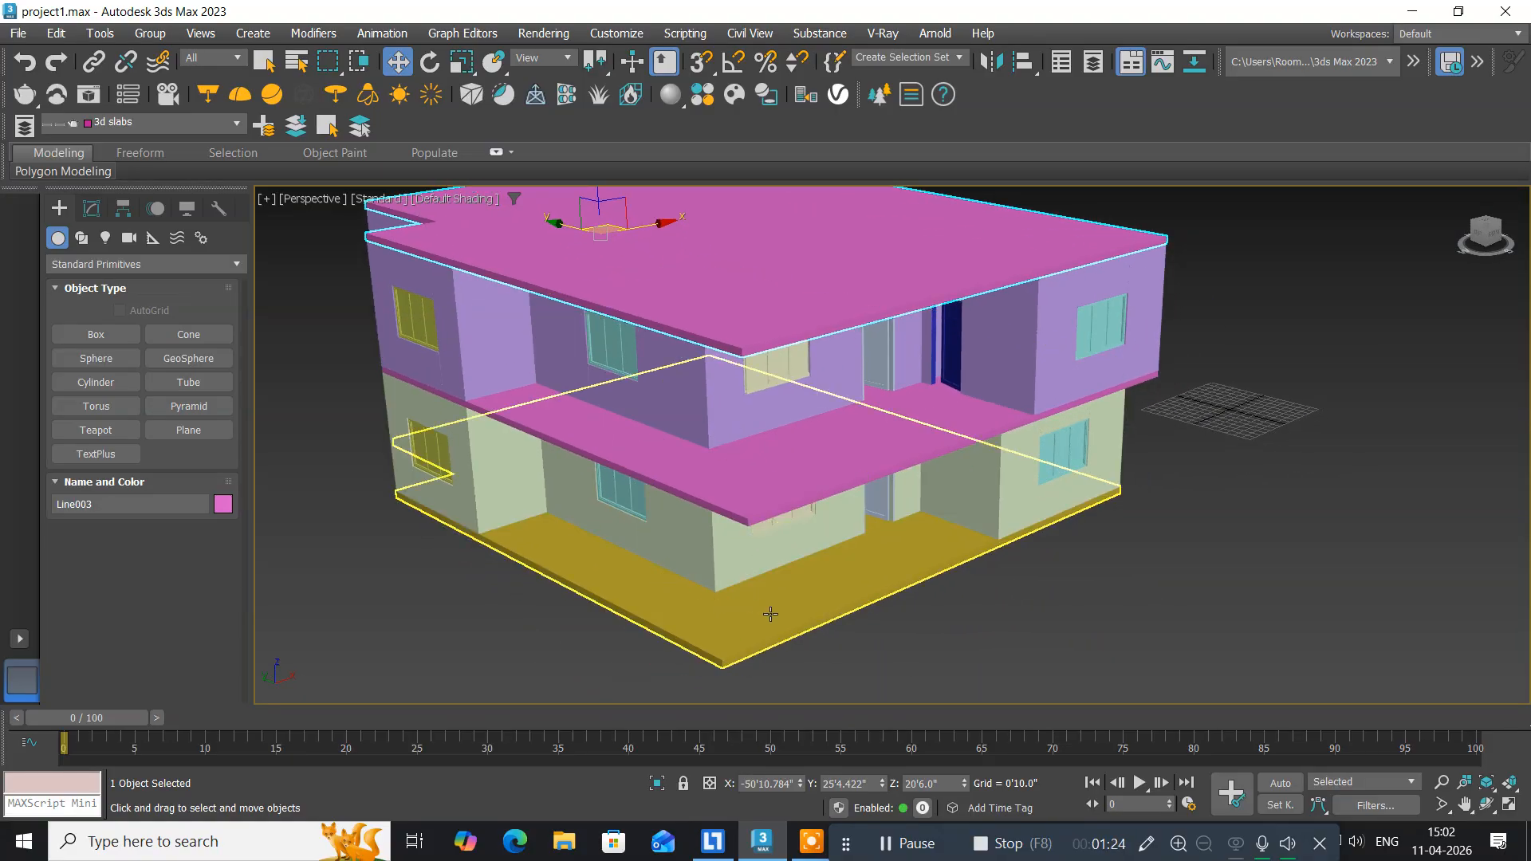
{"action": "scroll", "coordinate": [777, 620], "scroll_direction": "up", "scroll_amount": 2}
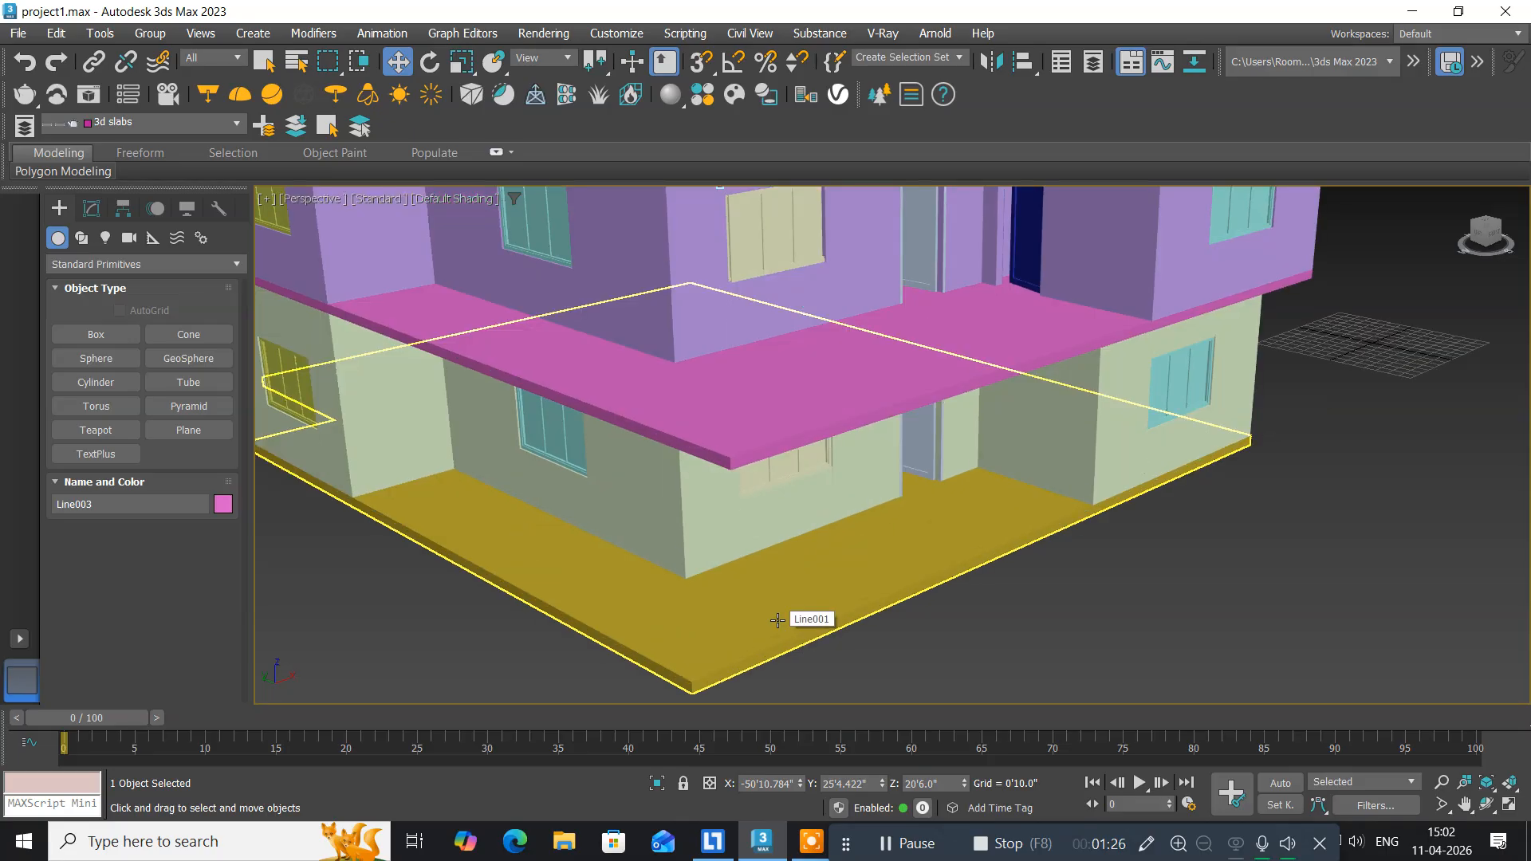
In the Top view, draw a box about 1'11" by 2'4" and 4'2" high in the open area outside the windowed front wall.
{"action": "key", "text": "alt+w"}
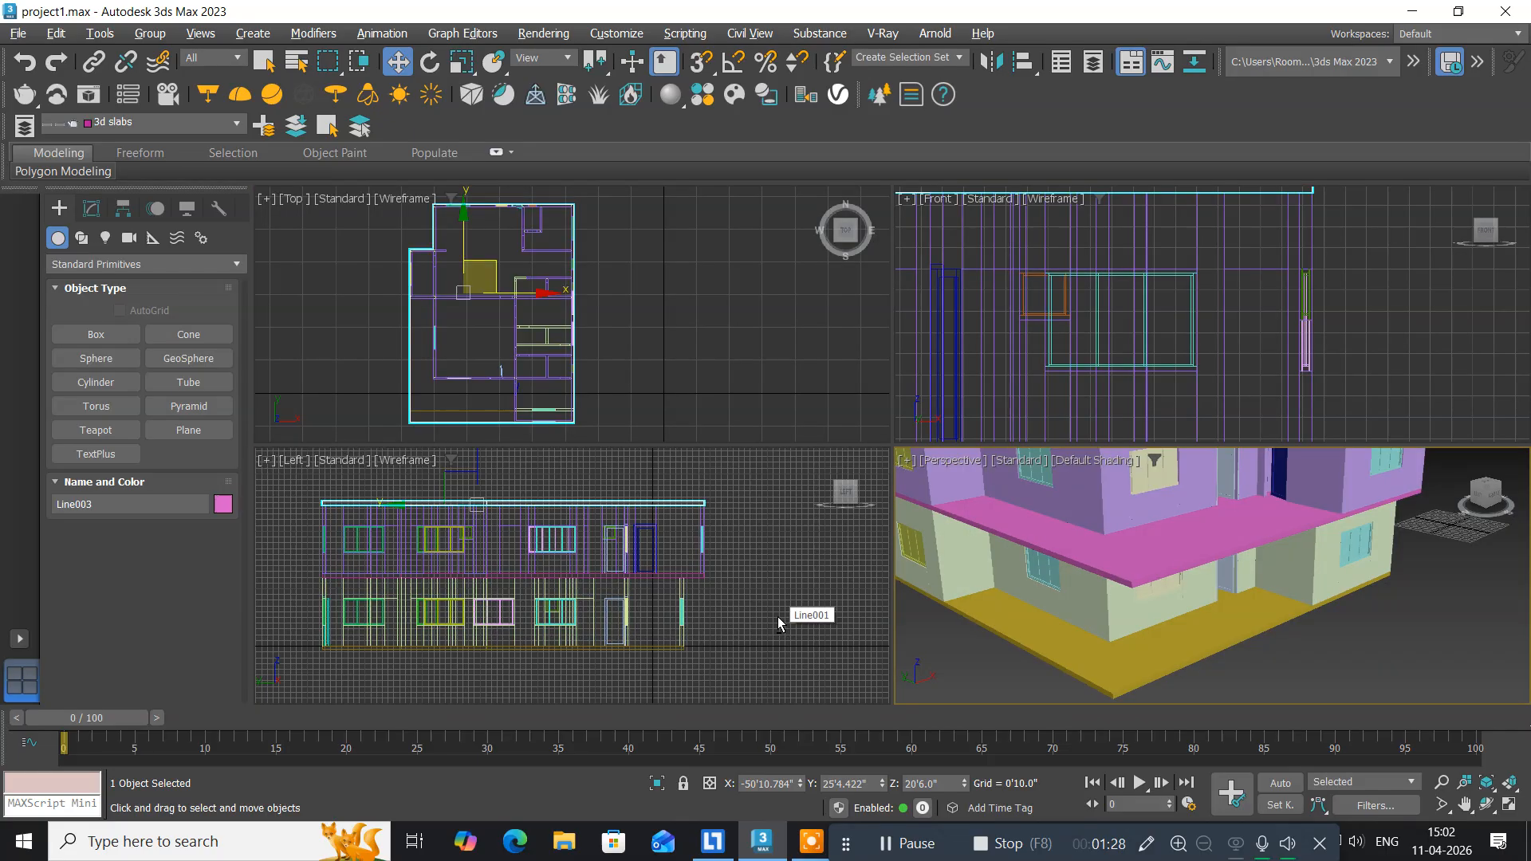
{"action": "middle_click_drag", "start_coordinate": [506, 410], "coordinate": [594, 371]}
{"action": "key", "text": "alt+w"}
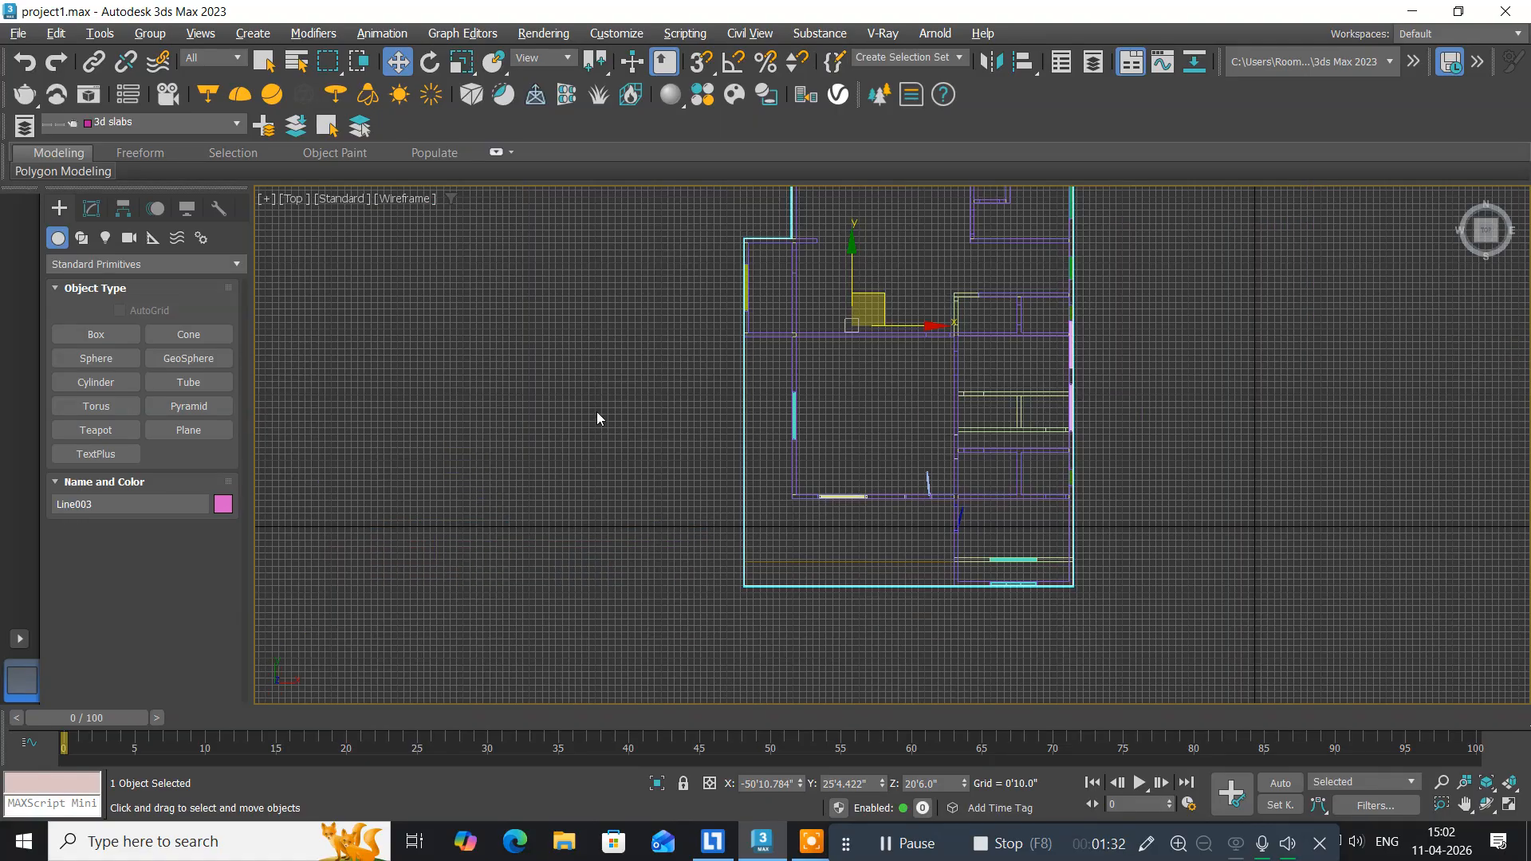
{"action": "middle_click_drag", "start_coordinate": [813, 545], "coordinate": [558, 552]}
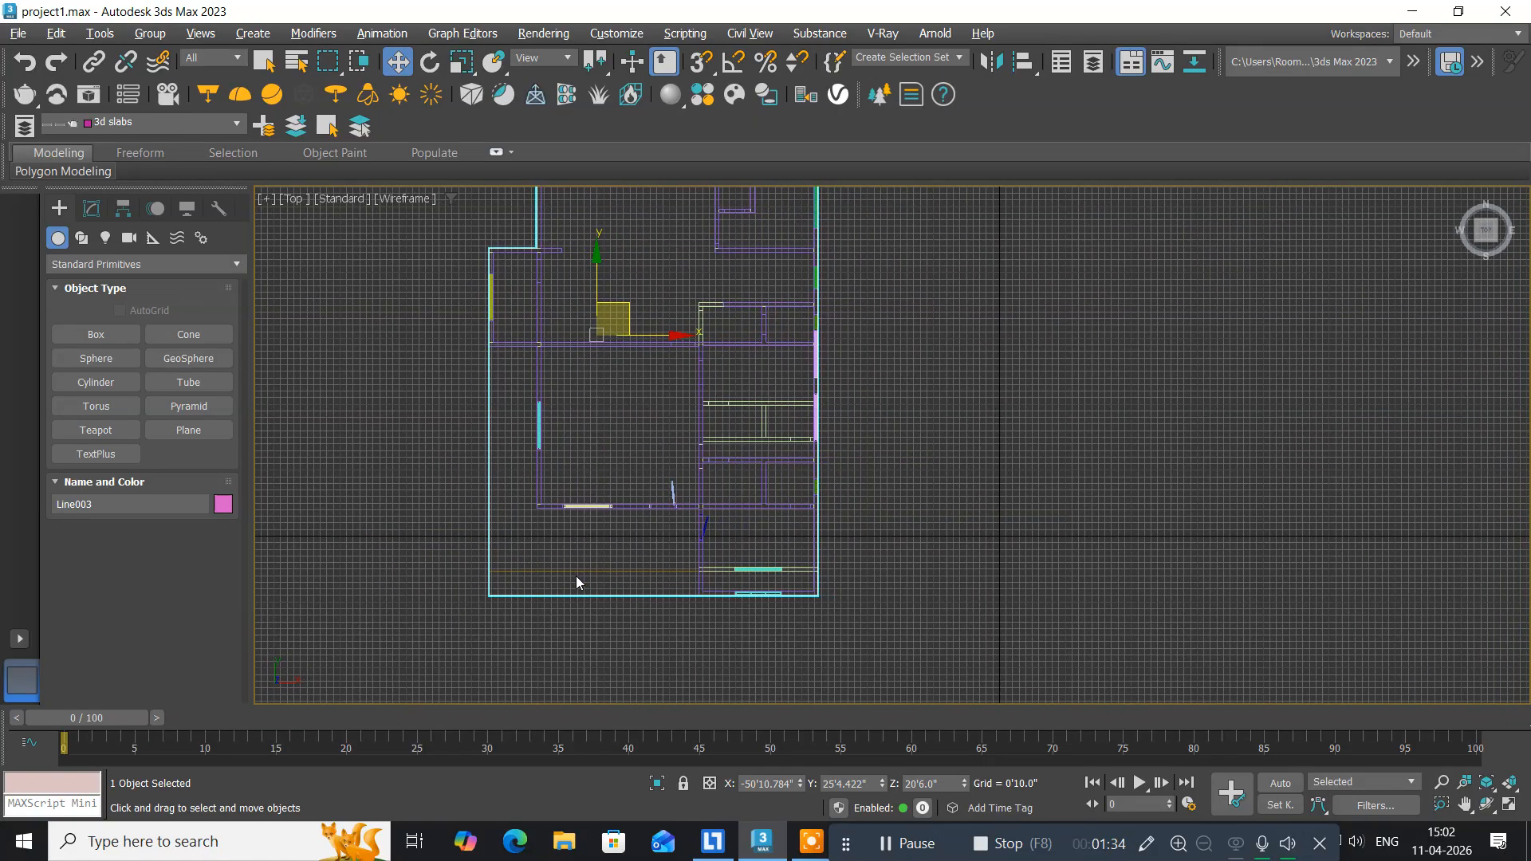
{"action": "scroll", "coordinate": [577, 579], "scroll_direction": "up", "scroll_amount": 5}
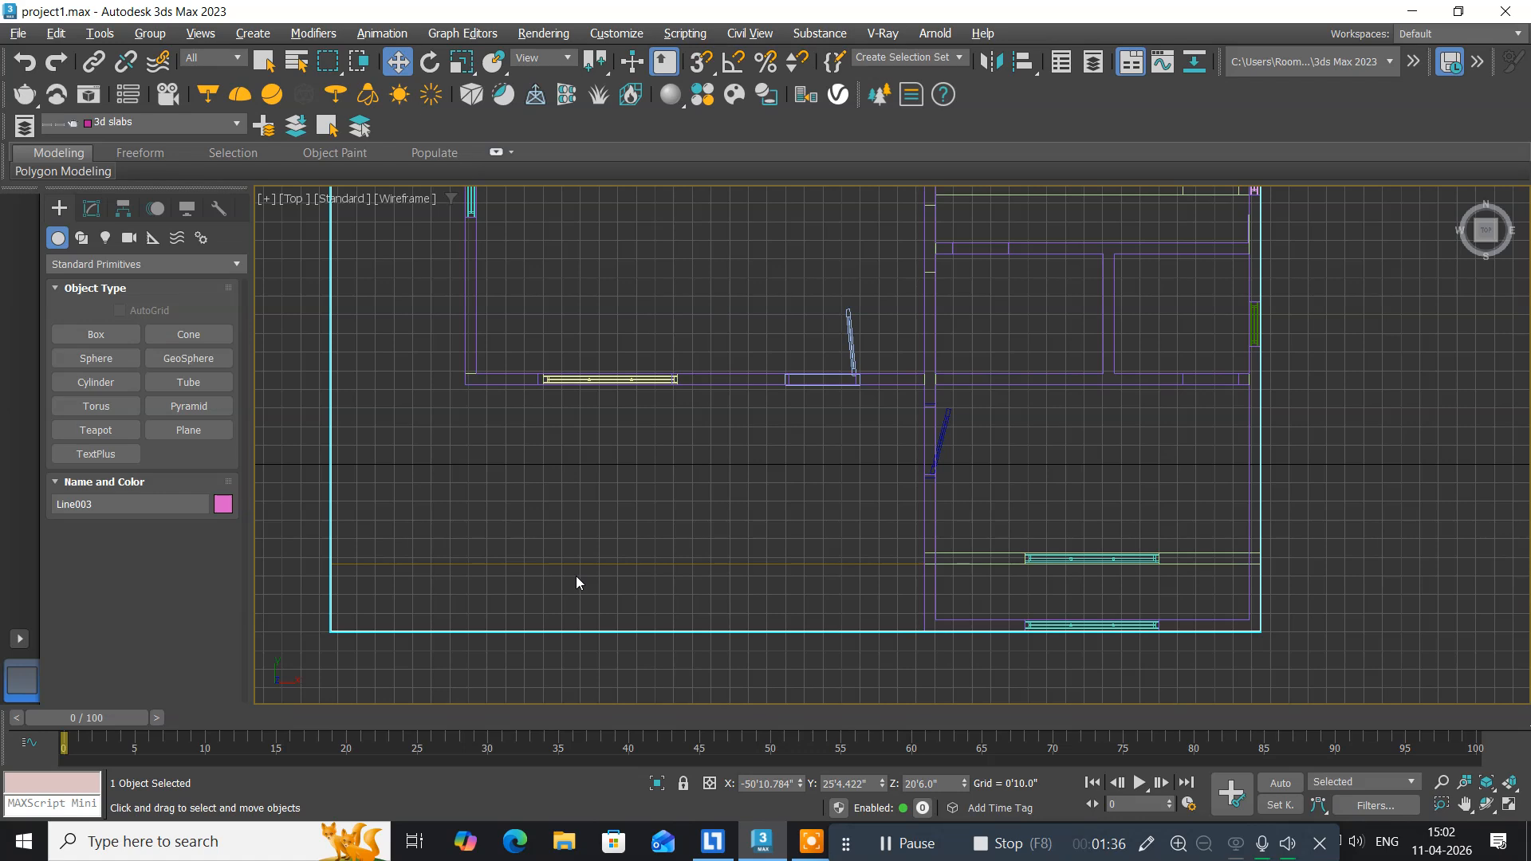
{"action": "middle_click_drag", "start_coordinate": [579, 583], "coordinate": [641, 550]}
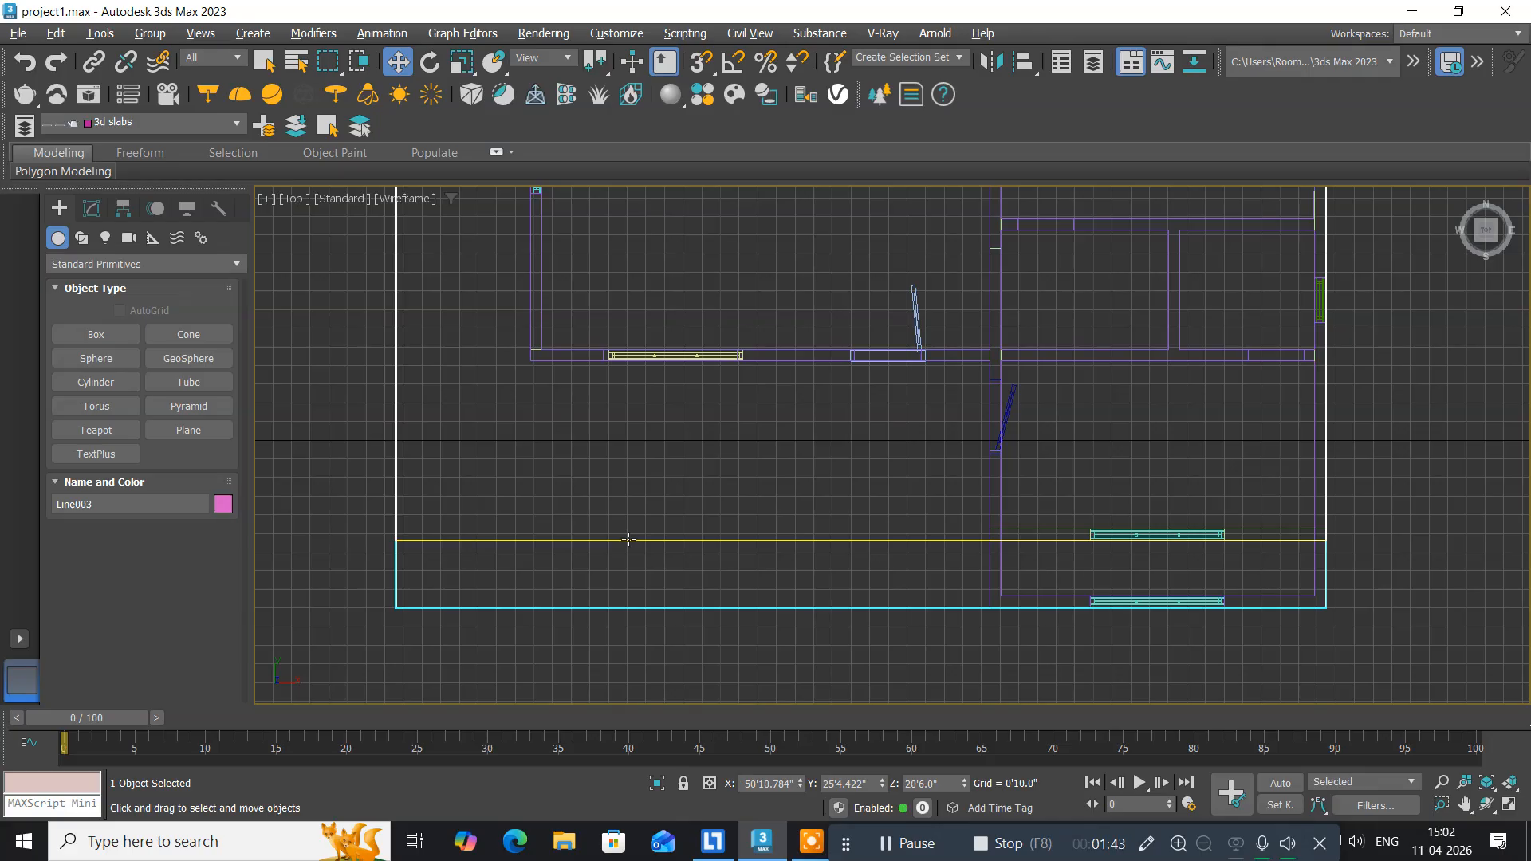
{"action": "left_click", "coordinate": [99, 338]}
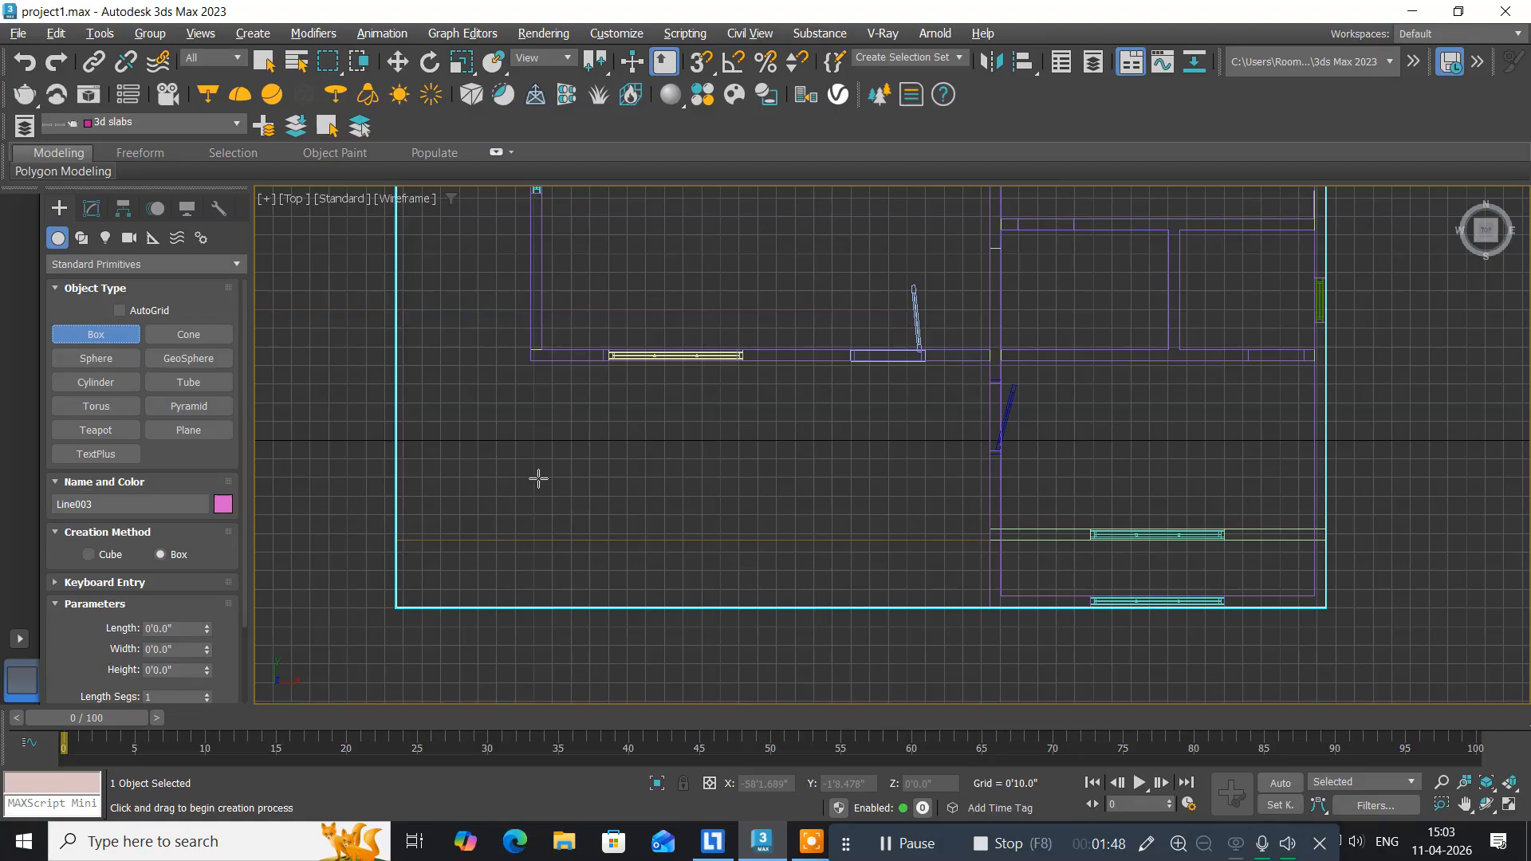
{"action": "left_click_drag", "start_coordinate": [536, 492], "coordinate": [590, 534]}
{"action": "left_click", "coordinate": [585, 438]}
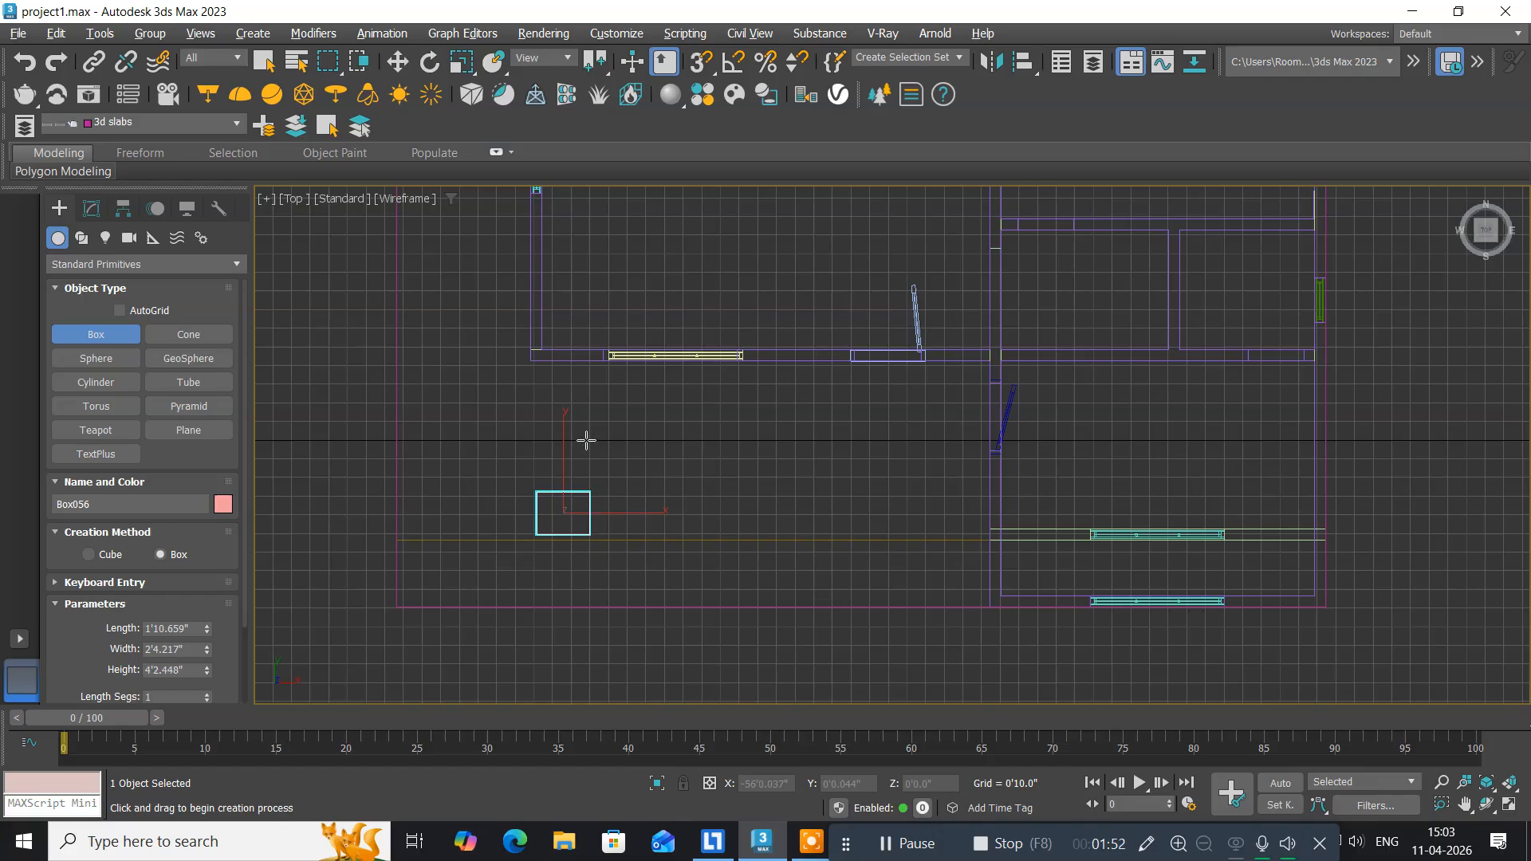
{"action": "left_click", "coordinate": [397, 62]}
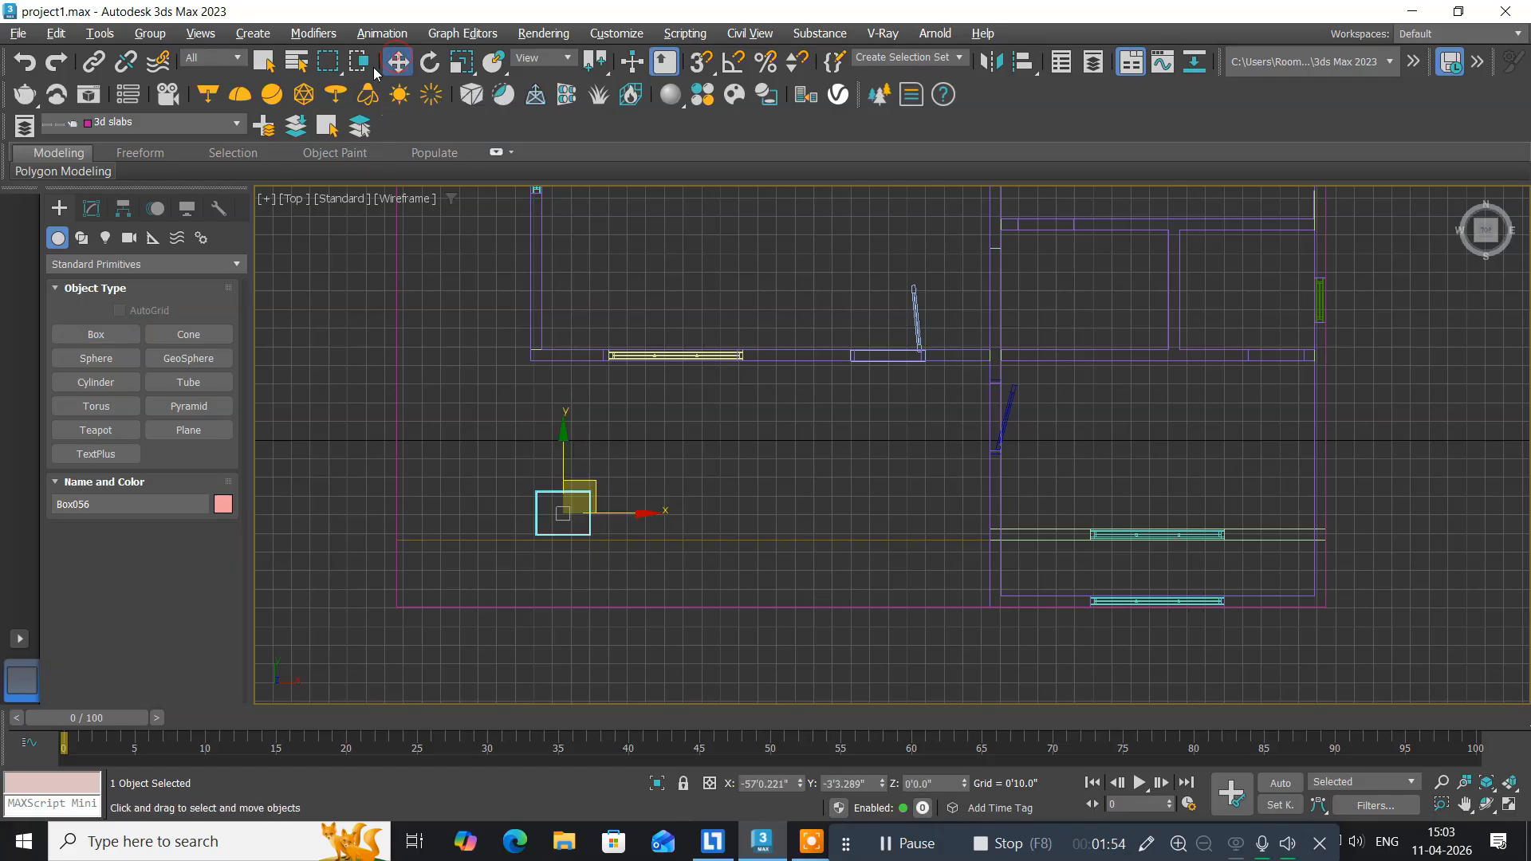
Set the box's length and width to 1' and its height to 20' to form a column.
{"action": "left_click", "coordinate": [90, 208]}
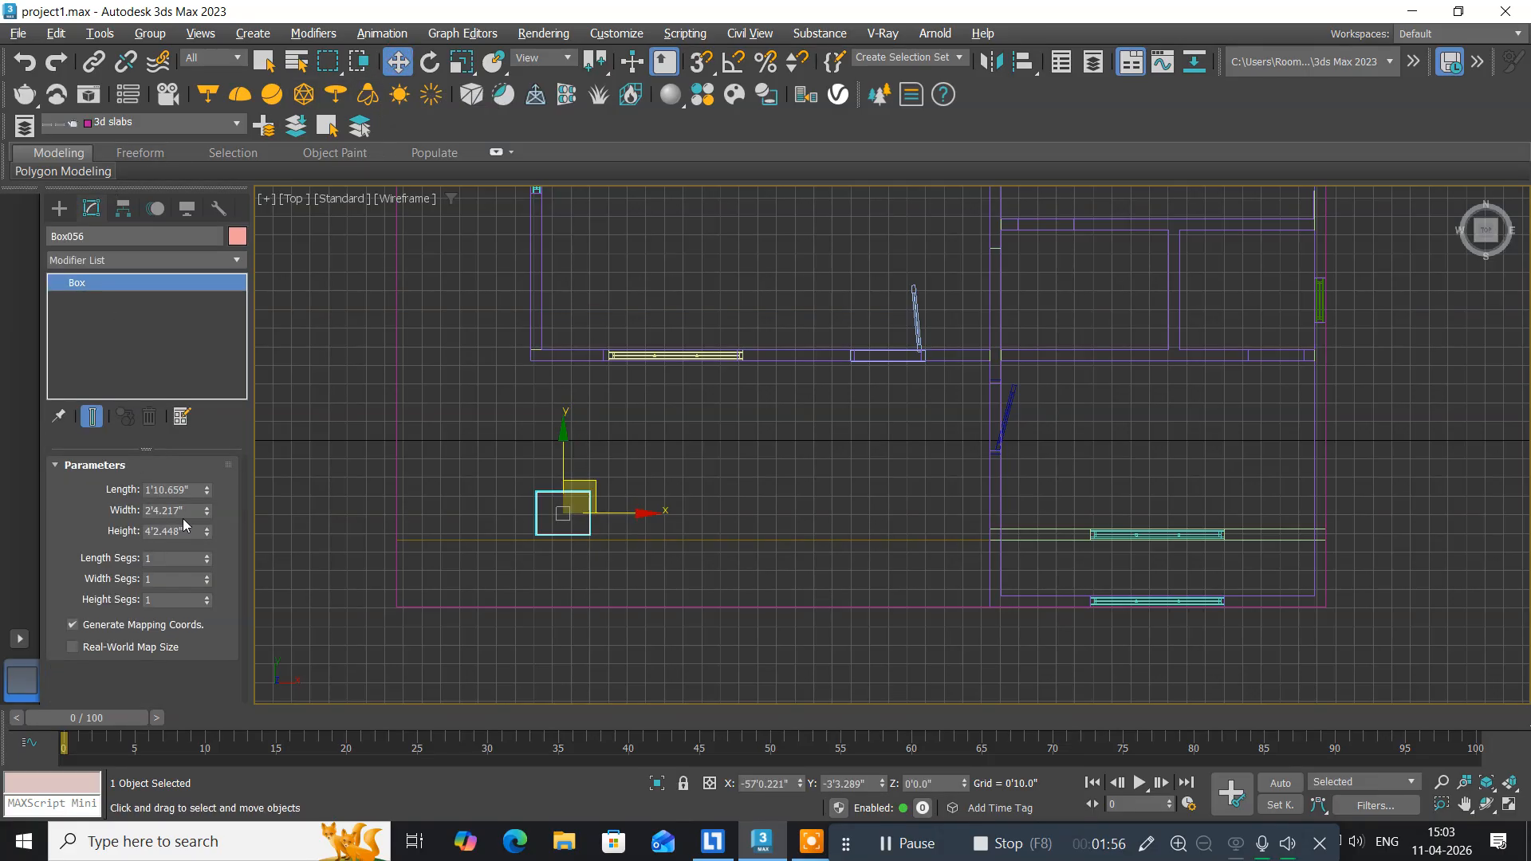
{"action": "double_click", "coordinate": [174, 490]}
{"action": "type", "text": "1'"}
{"action": "key", "text": "Return"}
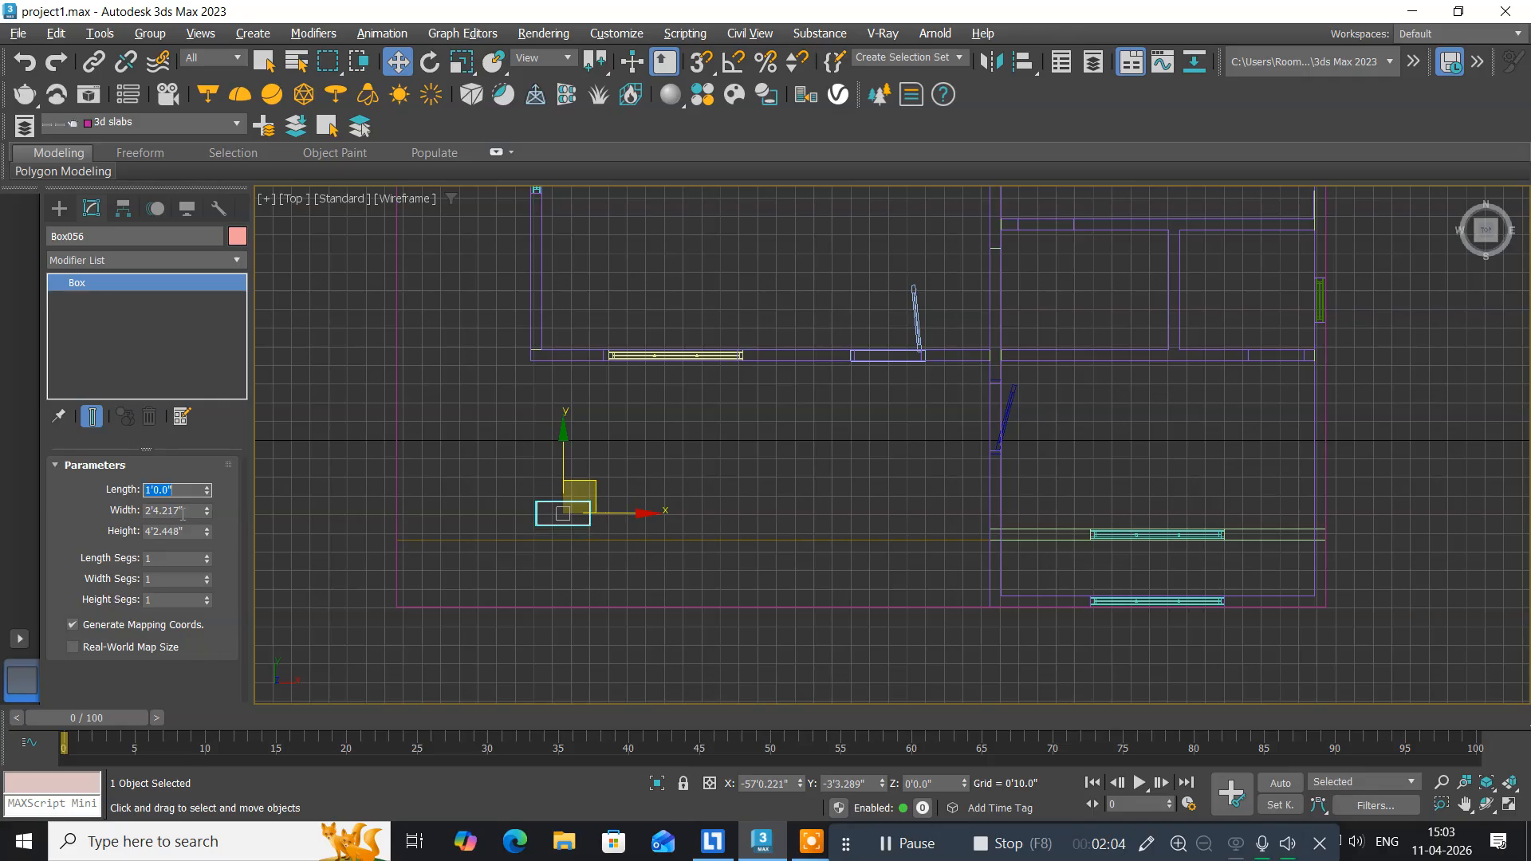
{"action": "double_click", "coordinate": [175, 510]}
{"action": "type", "text": "1'"}
{"action": "key", "text": "Return"}
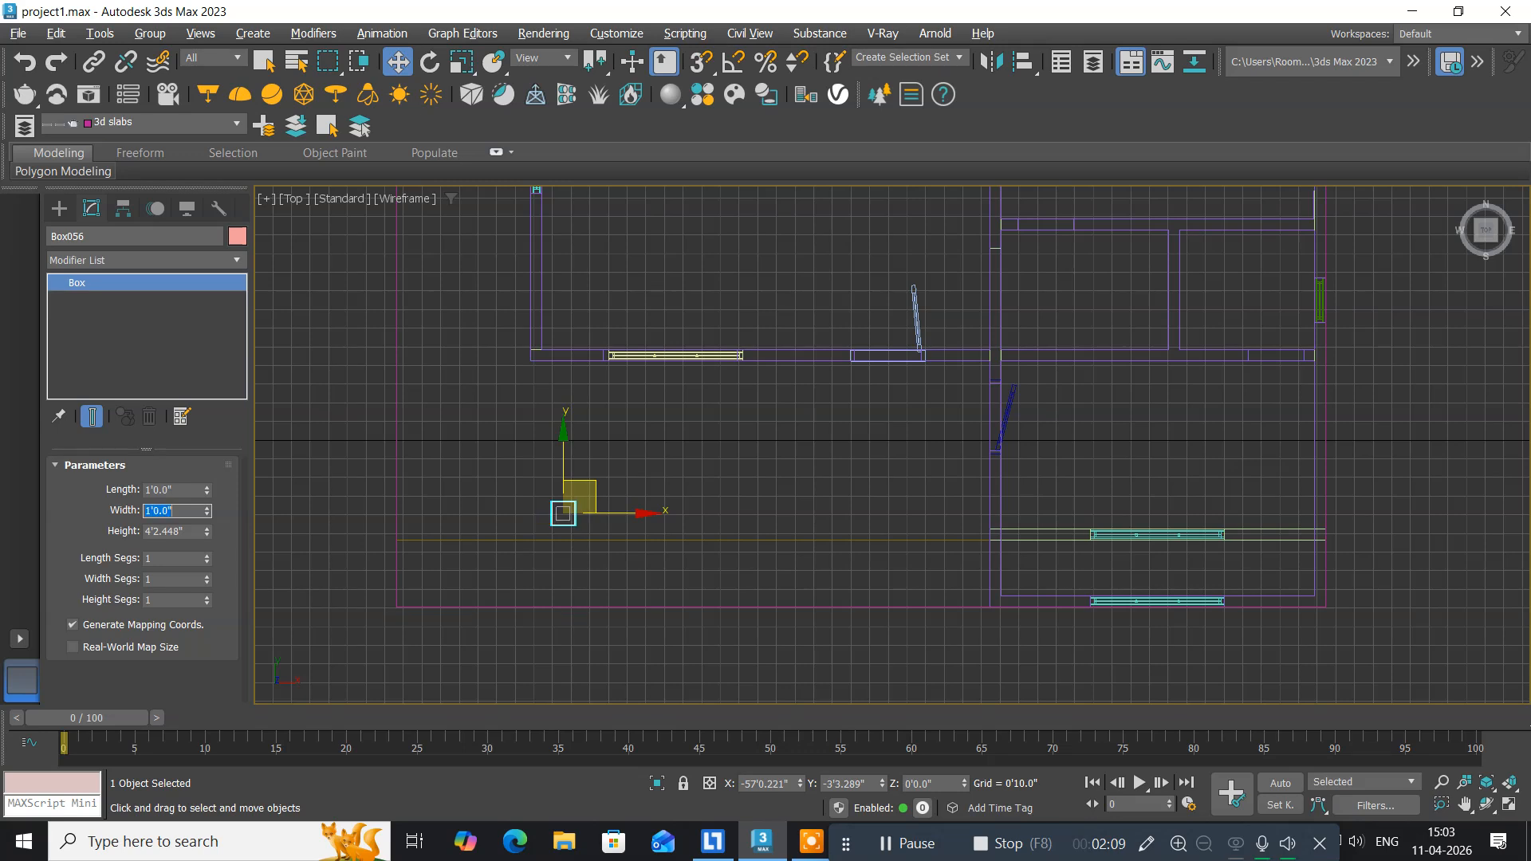
{"action": "left_click", "coordinate": [176, 531]}
{"action": "double_click", "coordinate": [176, 532]}
{"action": "type", "text": "2"}
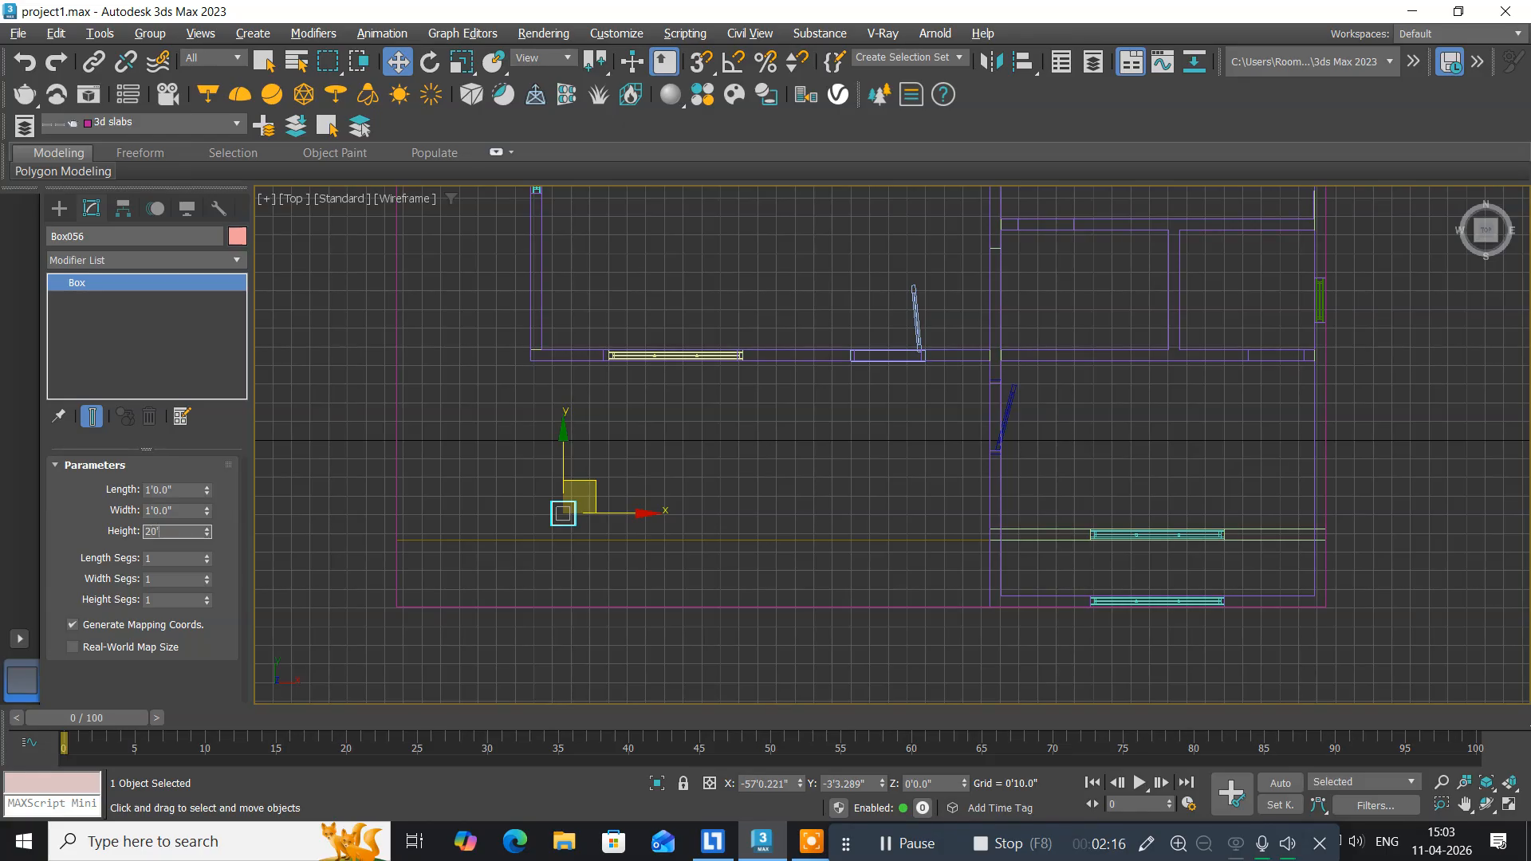
{"action": "type", "text": "0'"}
{"action": "key", "text": "Return"}
{"action": "left_click", "coordinate": [944, 782]}
Move the column against the outer face of the windowed front wall, at the wall's outside corner.
{"action": "middle_click_drag", "start_coordinate": [705, 629], "coordinate": [680, 595]}
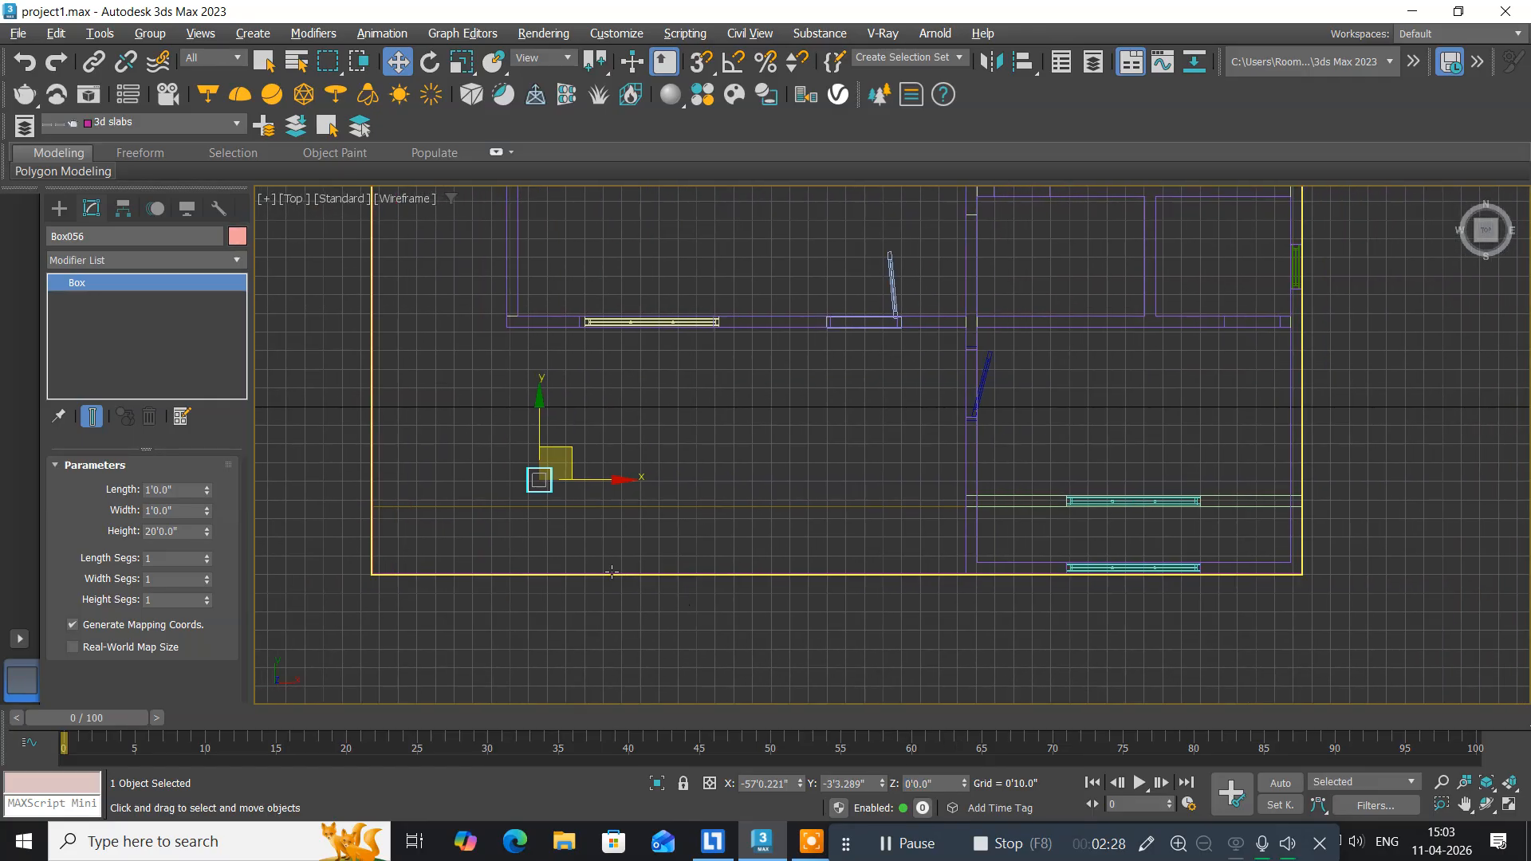
{"action": "scroll", "coordinate": [579, 547], "scroll_direction": "up", "scroll_amount": 2}
{"action": "middle_click_drag", "start_coordinate": [568, 519], "coordinate": [639, 632]}
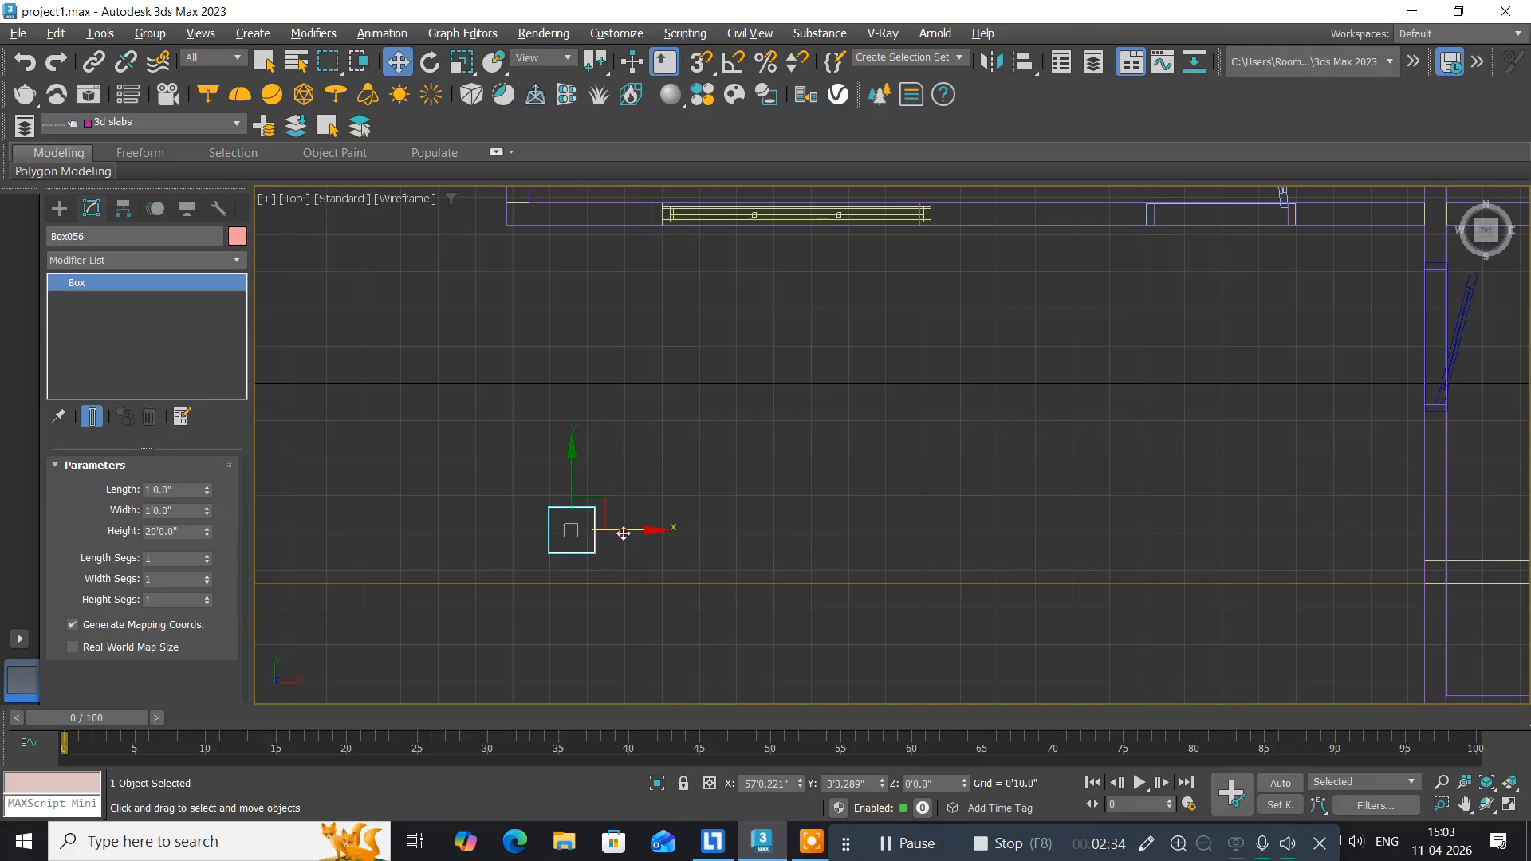
{"action": "left_click_drag", "start_coordinate": [624, 531], "coordinate": [552, 291]}
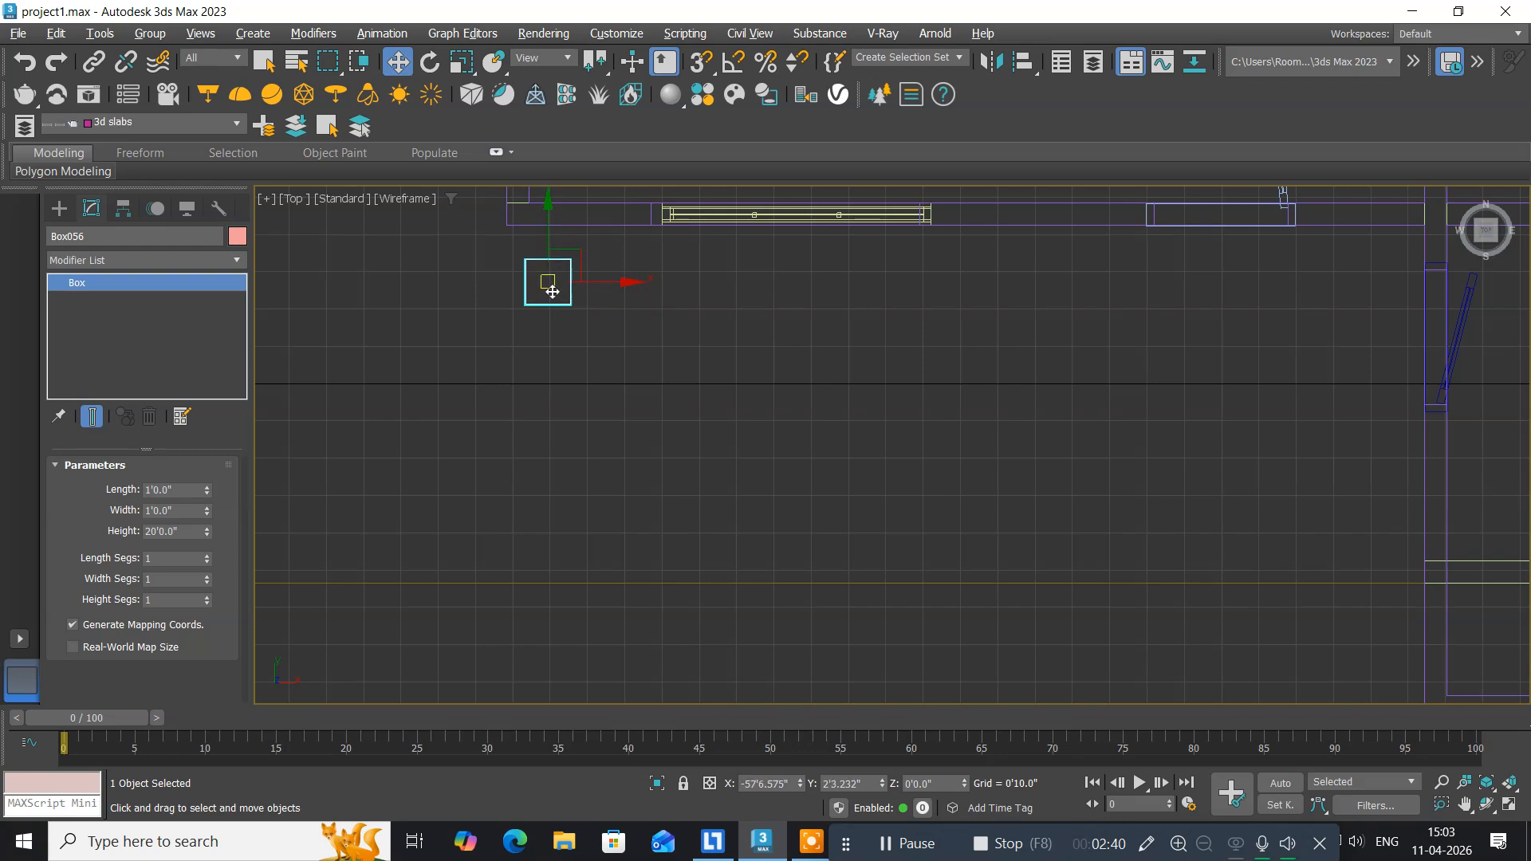
{"action": "middle_click_drag", "start_coordinate": [552, 291], "coordinate": [644, 547]}
{"action": "scroll", "coordinate": [555, 467], "scroll_direction": "up", "scroll_amount": 4}
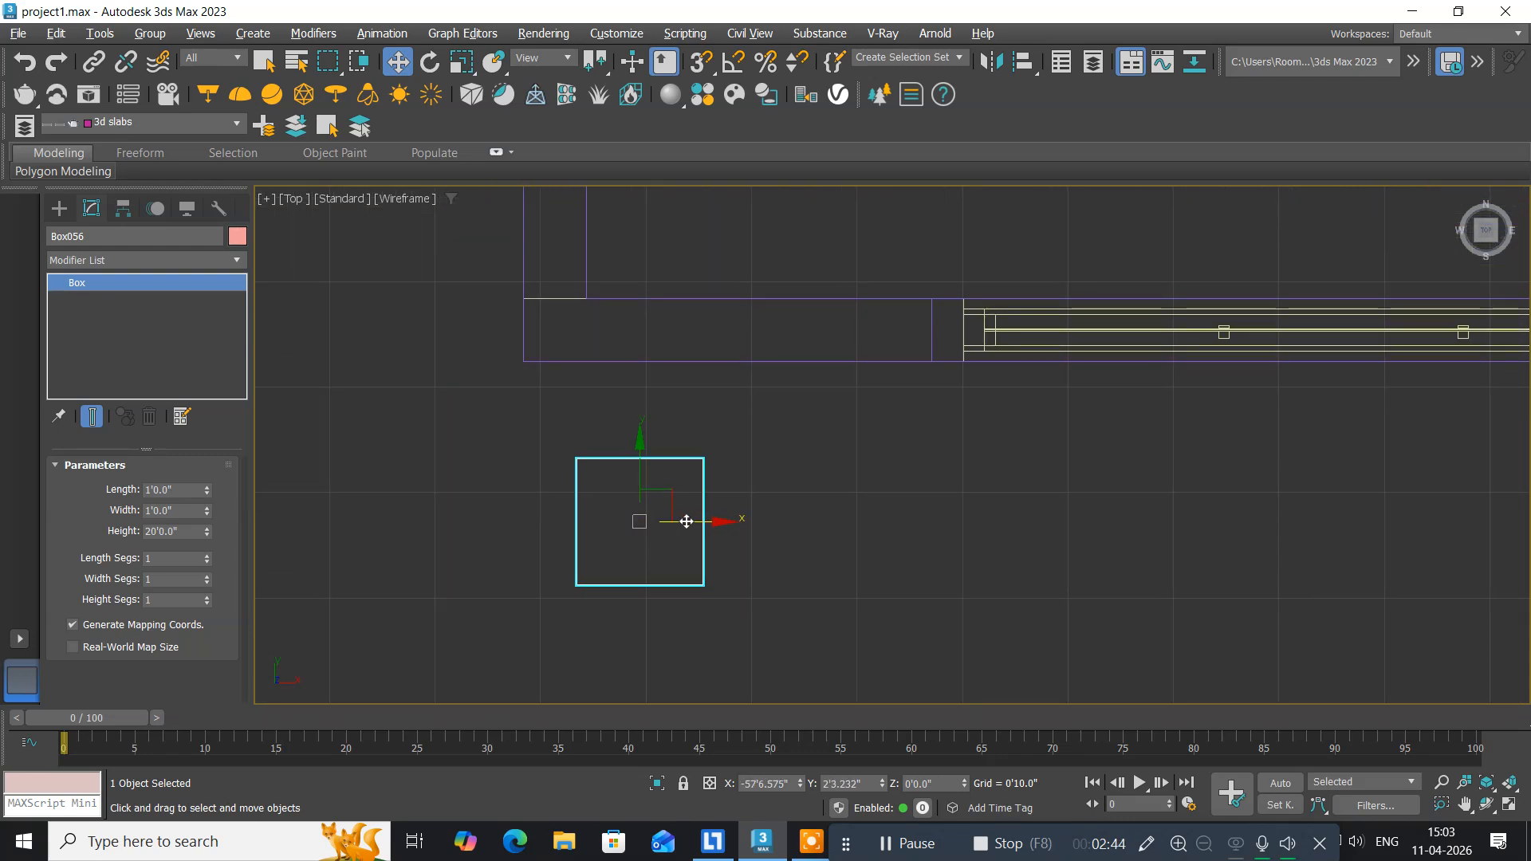
{"action": "left_click_drag", "start_coordinate": [684, 522], "coordinate": [635, 521]}
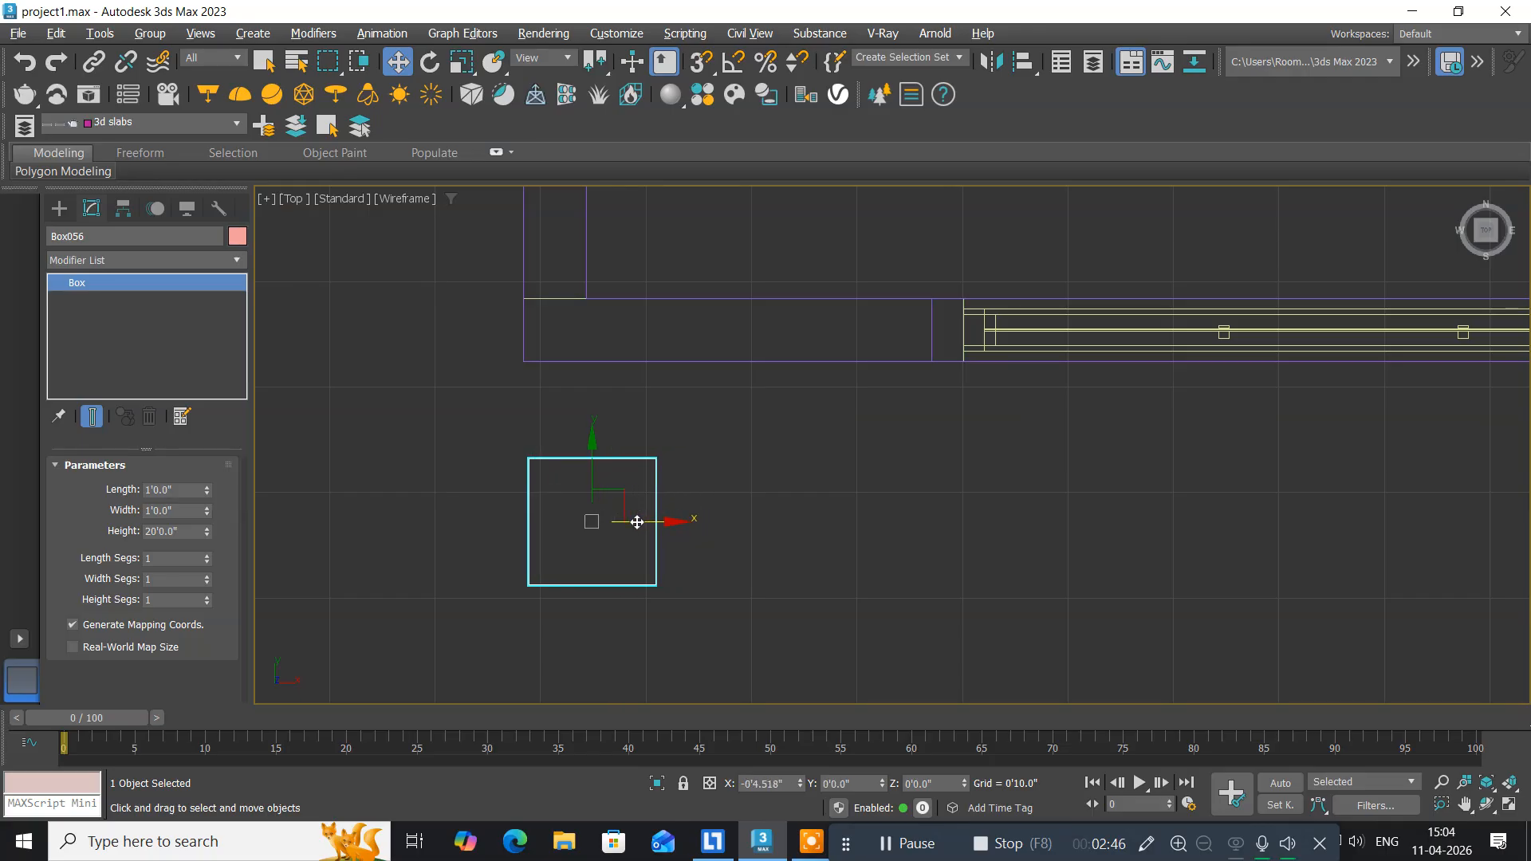
{"action": "left_click_drag", "start_coordinate": [594, 448], "coordinate": [573, 354]}
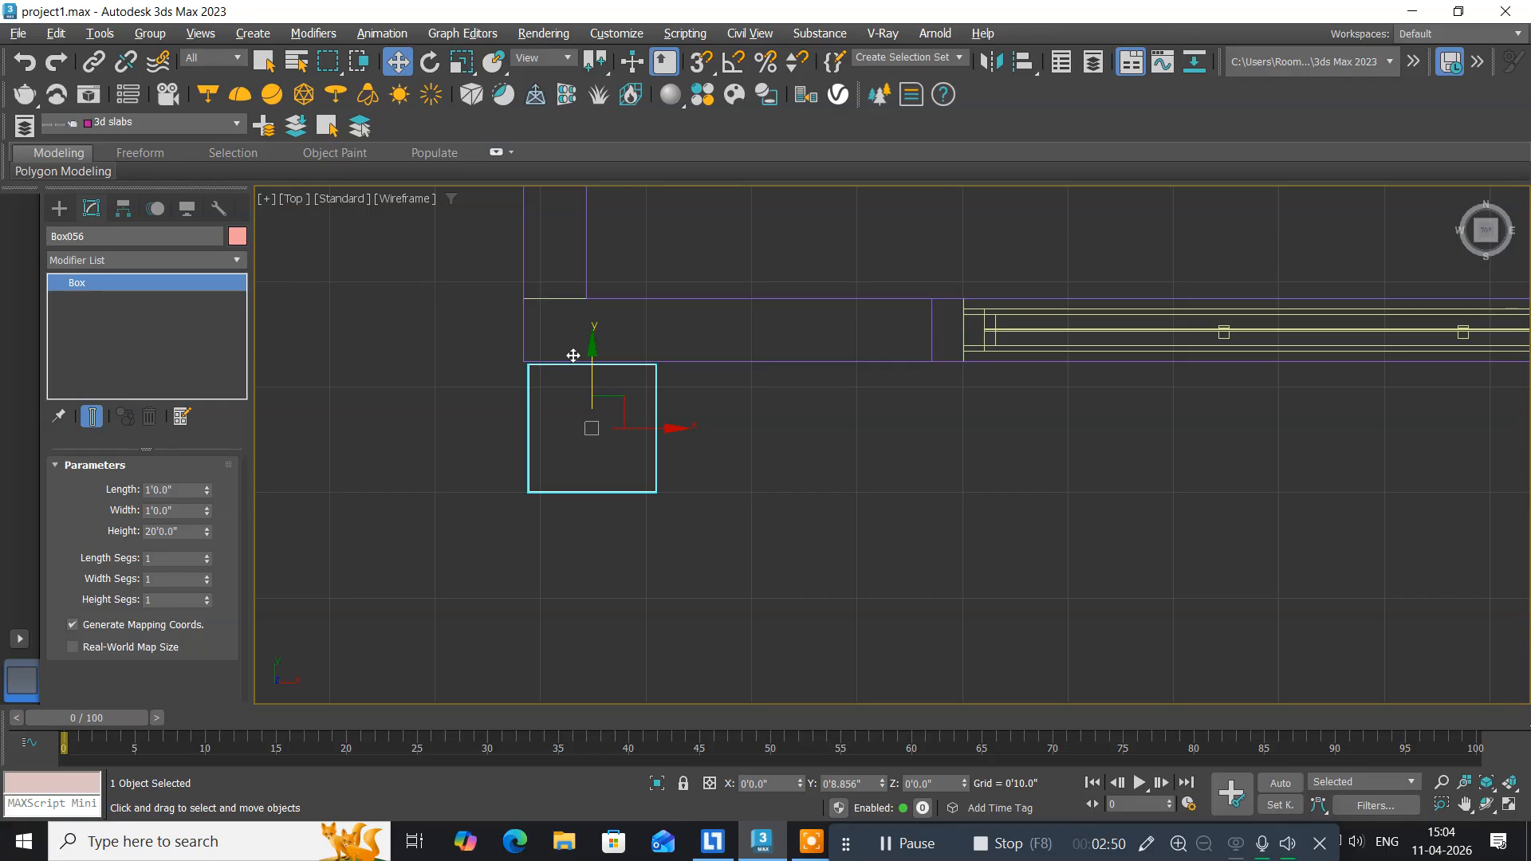
Align the column flush with the outer face and outside corner edge of the windowed front wall in the Top view.
{"action": "scroll", "coordinate": [566, 403], "scroll_direction": "up", "scroll_amount": 8}
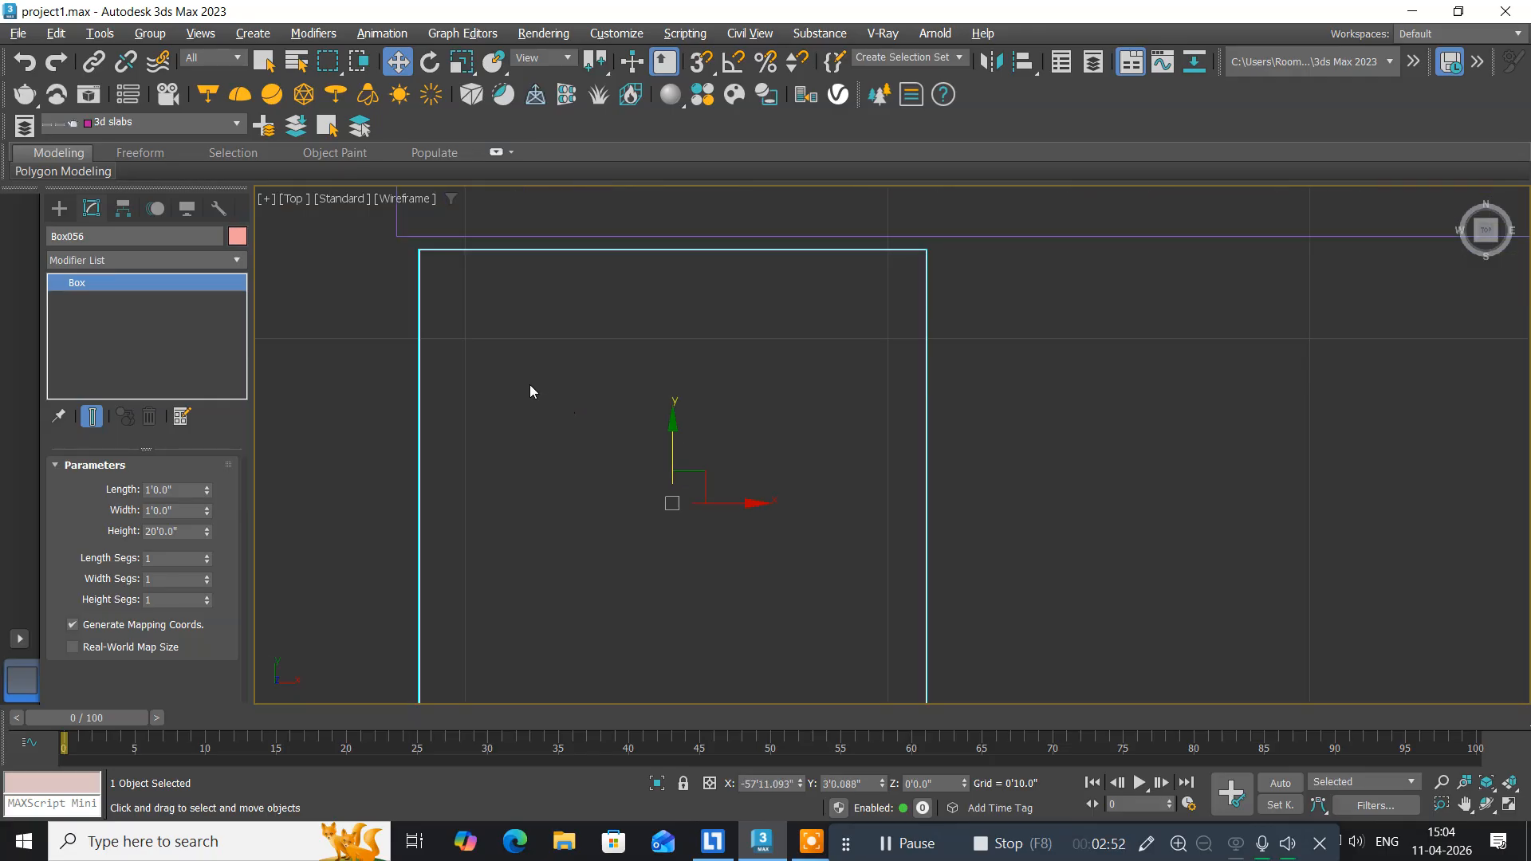
{"action": "middle_click_drag", "start_coordinate": [530, 384], "coordinate": [560, 469]}
{"action": "left_click_drag", "start_coordinate": [701, 515], "coordinate": [702, 505]}
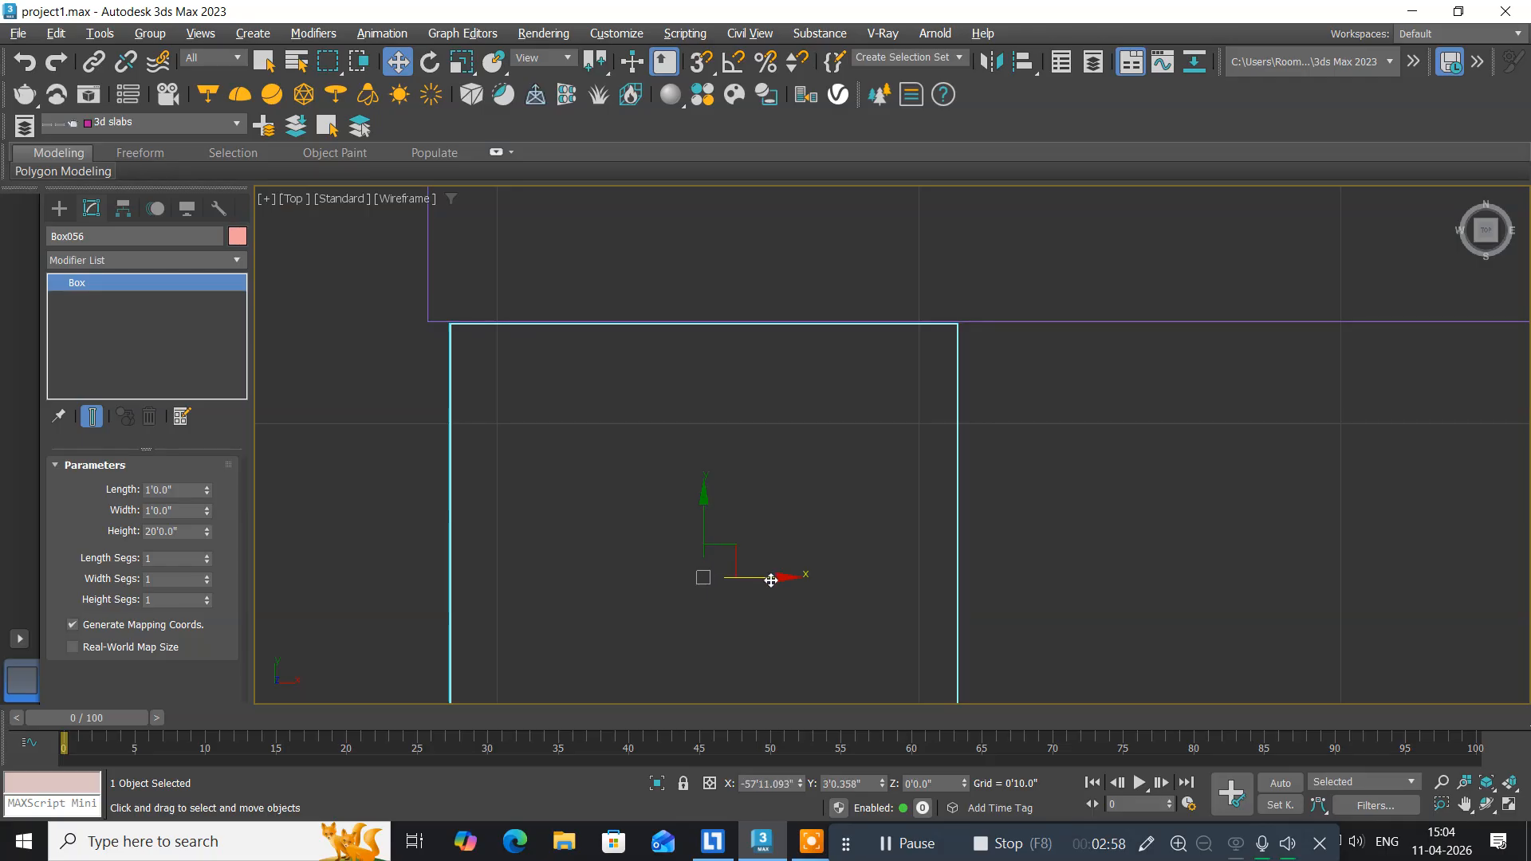
{"action": "left_click_drag", "start_coordinate": [771, 577], "coordinate": [749, 581]}
{"action": "scroll", "coordinate": [750, 581], "scroll_direction": "down", "scroll_amount": 12}
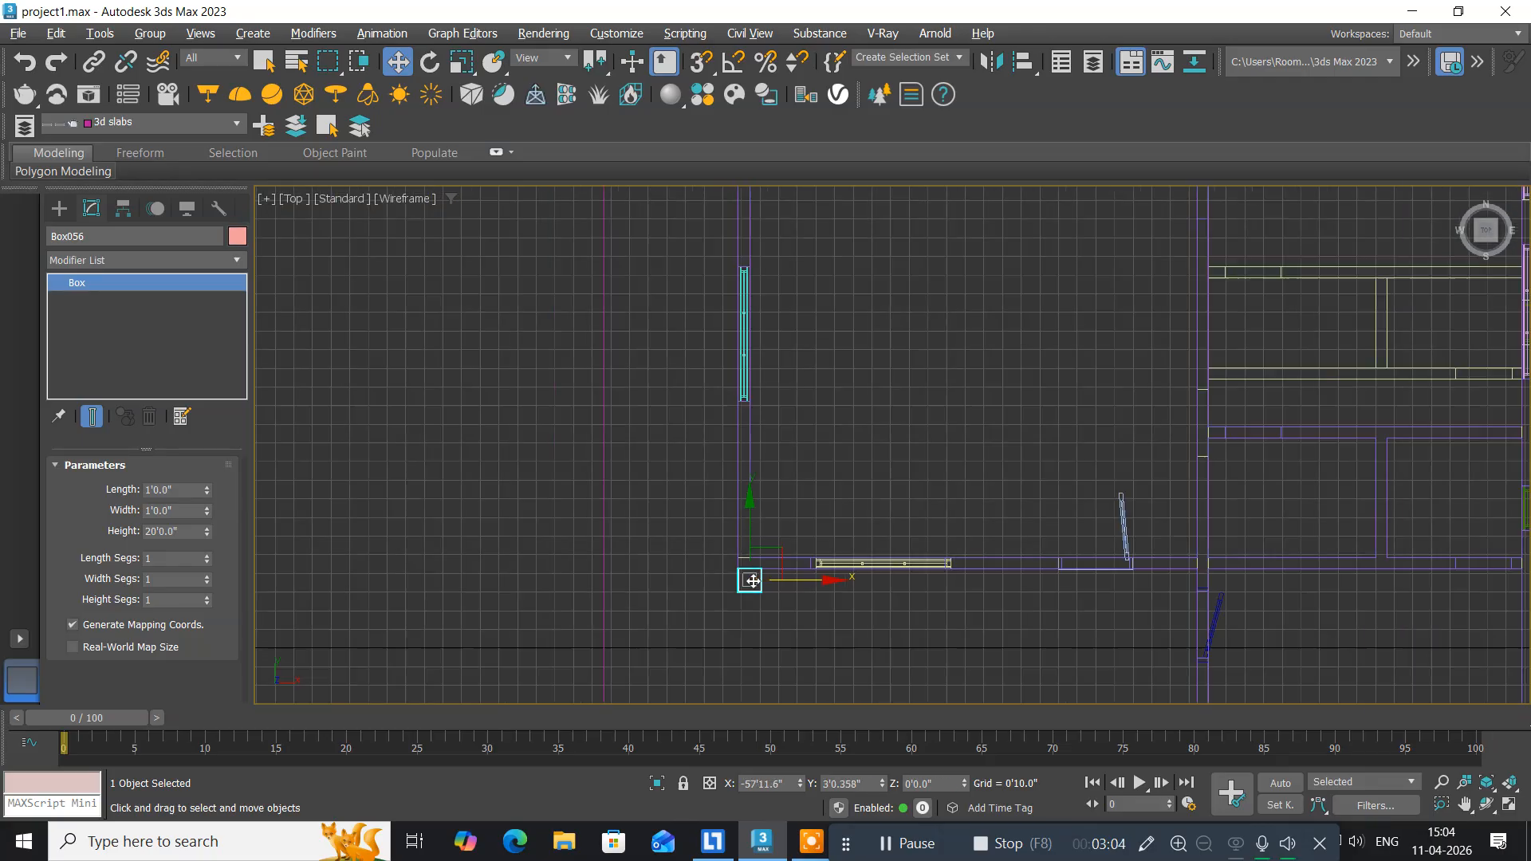
Move the column straight out from the windowed wall until its outer face meets the ground slab's front edge.
{"action": "scroll", "coordinate": [750, 581], "scroll_direction": "down", "scroll_amount": 3}
{"action": "middle_click_drag", "start_coordinate": [730, 643], "coordinate": [557, 465]}
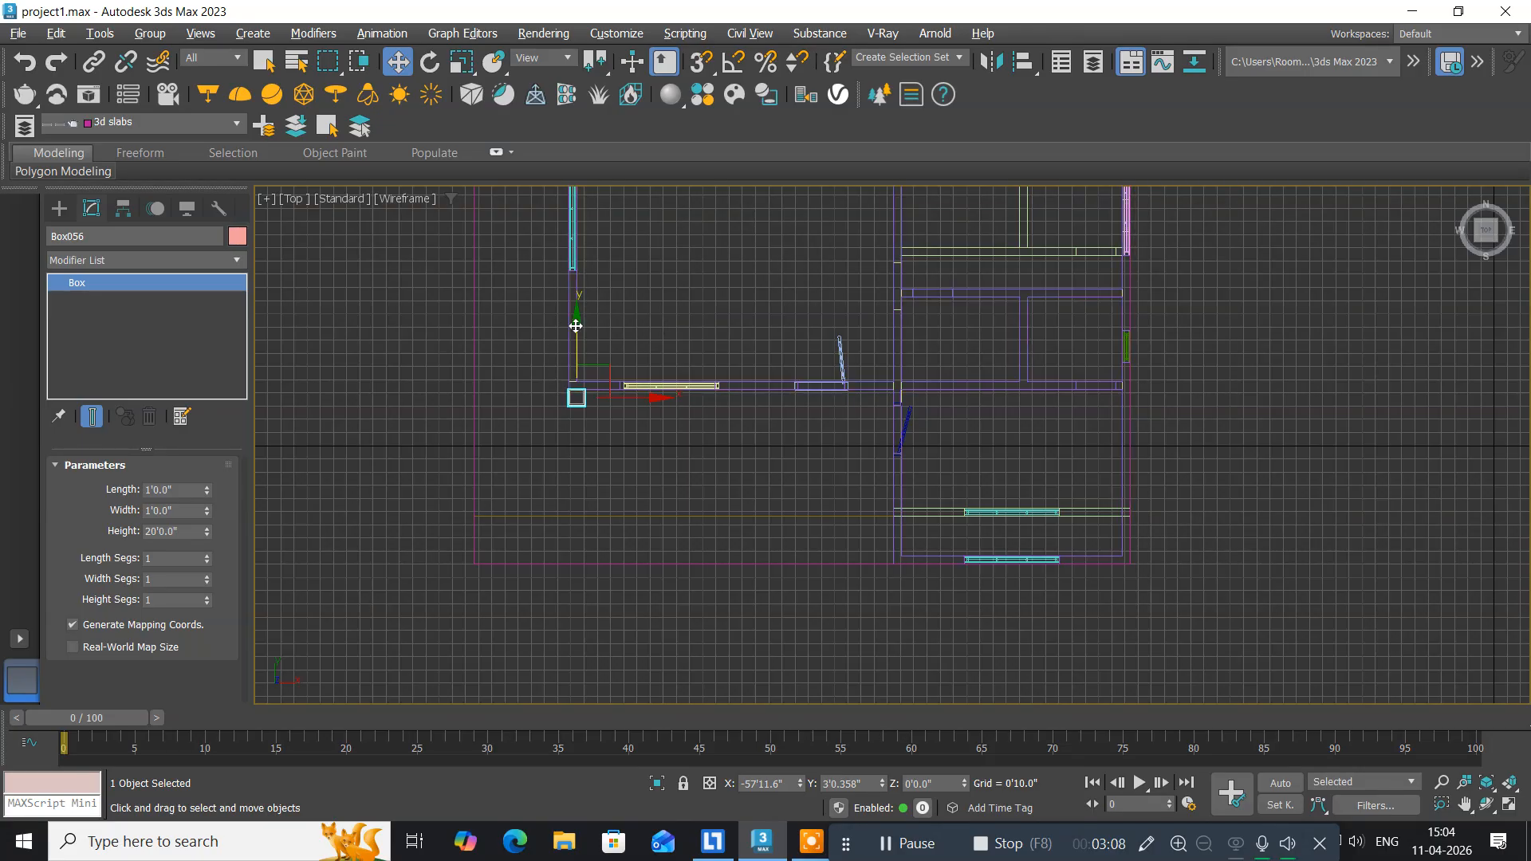
{"action": "left_click_drag", "start_coordinate": [576, 327], "coordinate": [580, 422]}
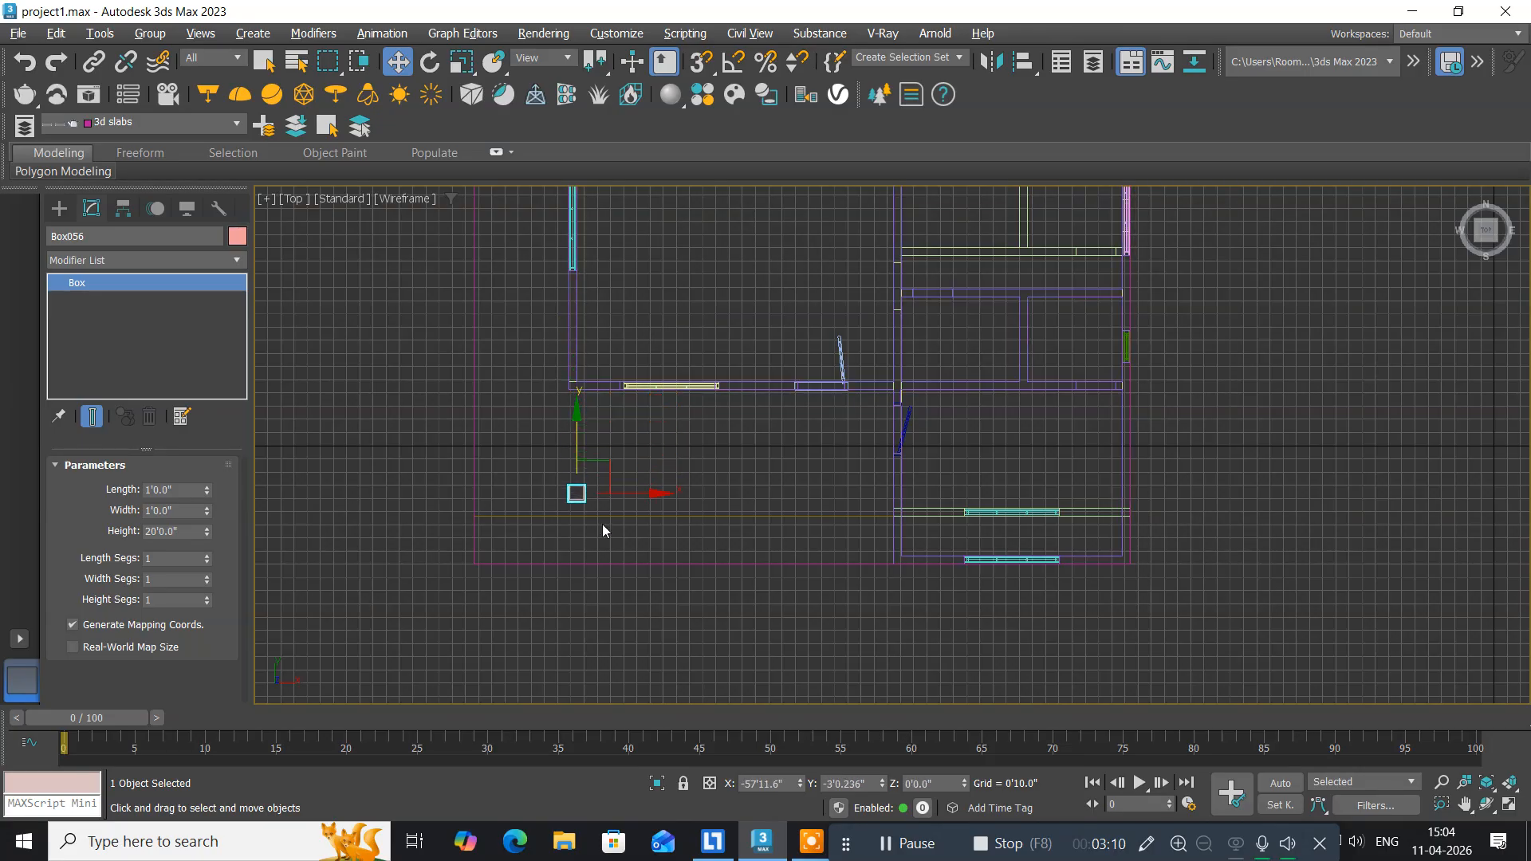
{"action": "key", "text": "alt+q"}
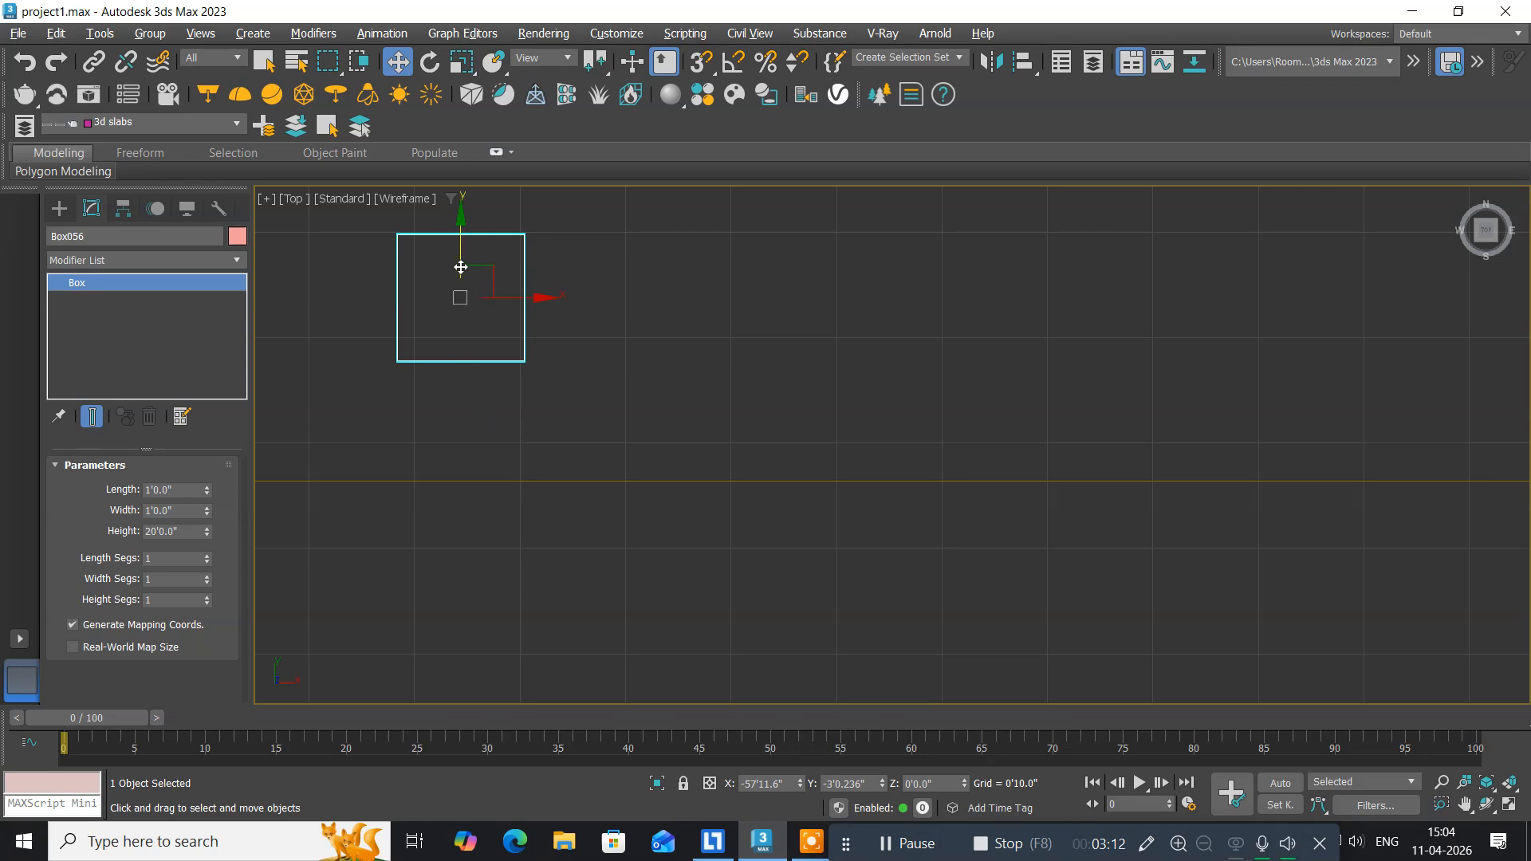
{"action": "left_click_drag", "start_coordinate": [459, 256], "coordinate": [463, 373]}
{"action": "scroll", "coordinate": [558, 401], "scroll_direction": "down", "scroll_amount": 10}
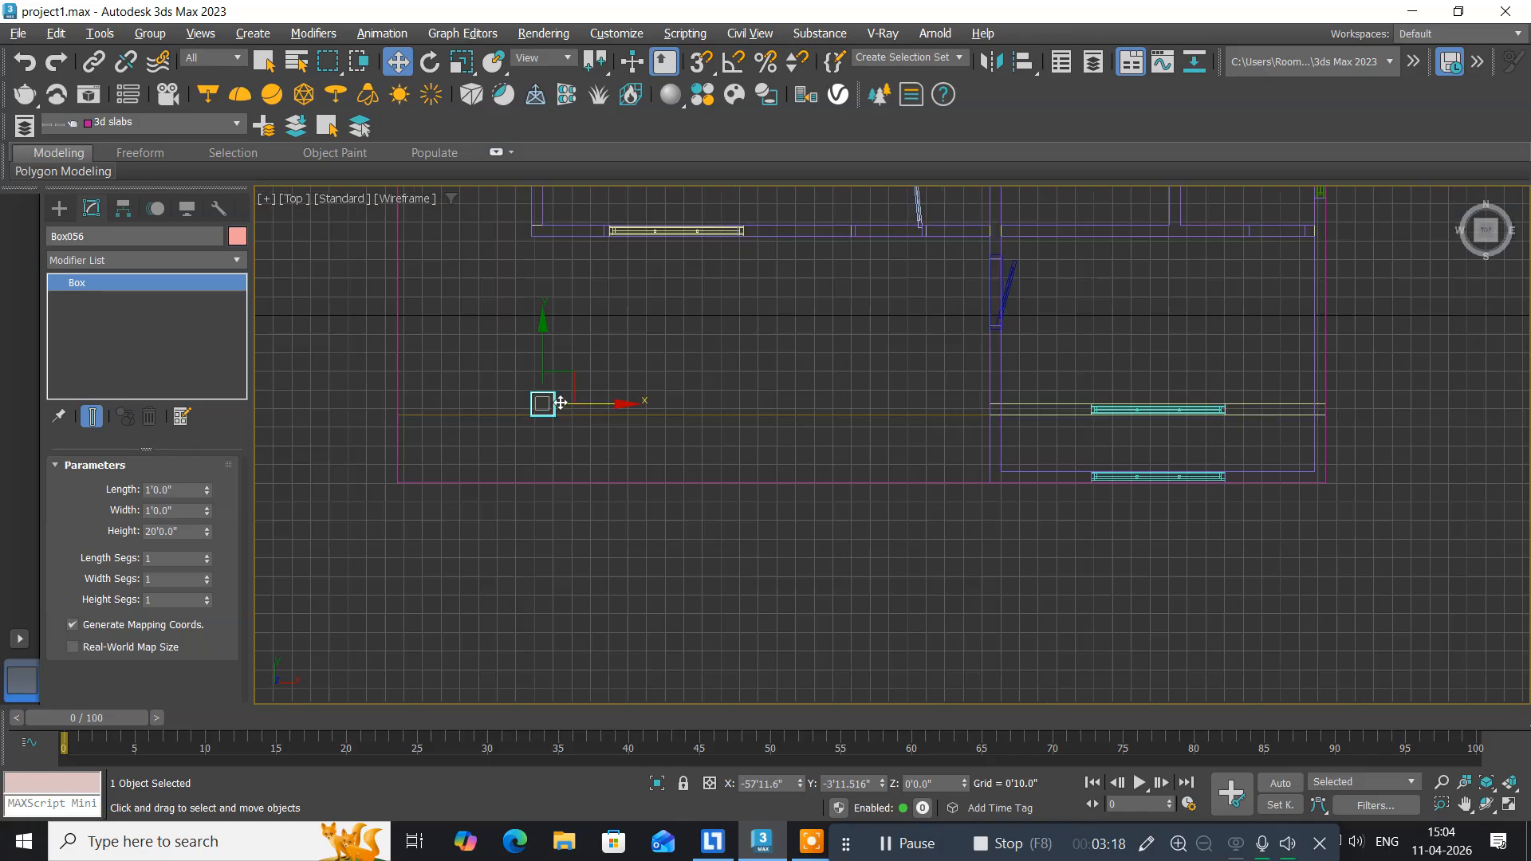
Examine the column's position between the floor slab and the roof slab in the Perspective view.
{"action": "middle_click_drag", "start_coordinate": [625, 495], "coordinate": [683, 569]}
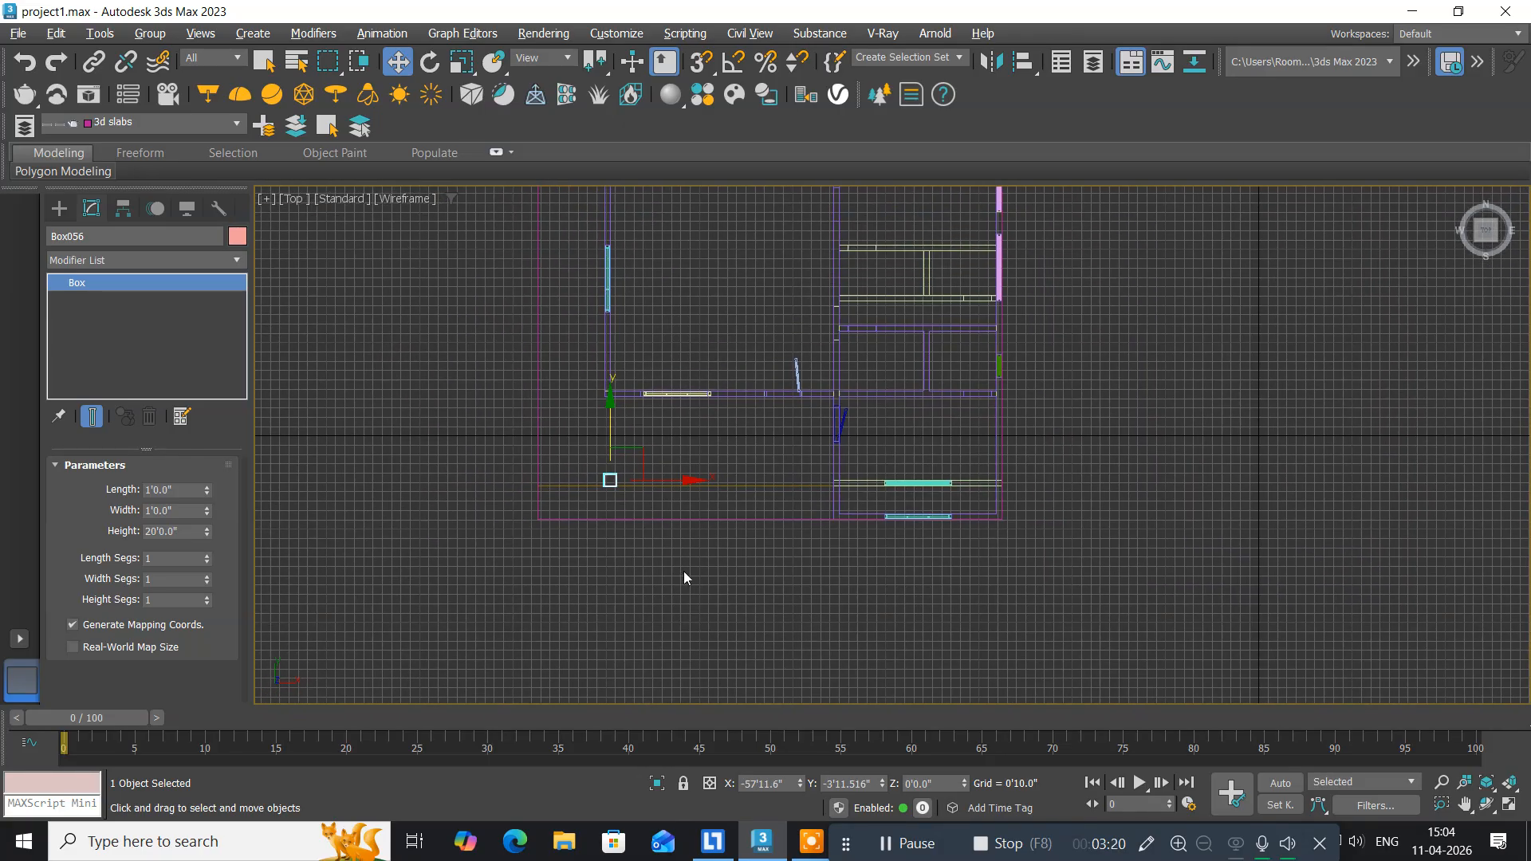
{"action": "key", "text": "alt+w"}
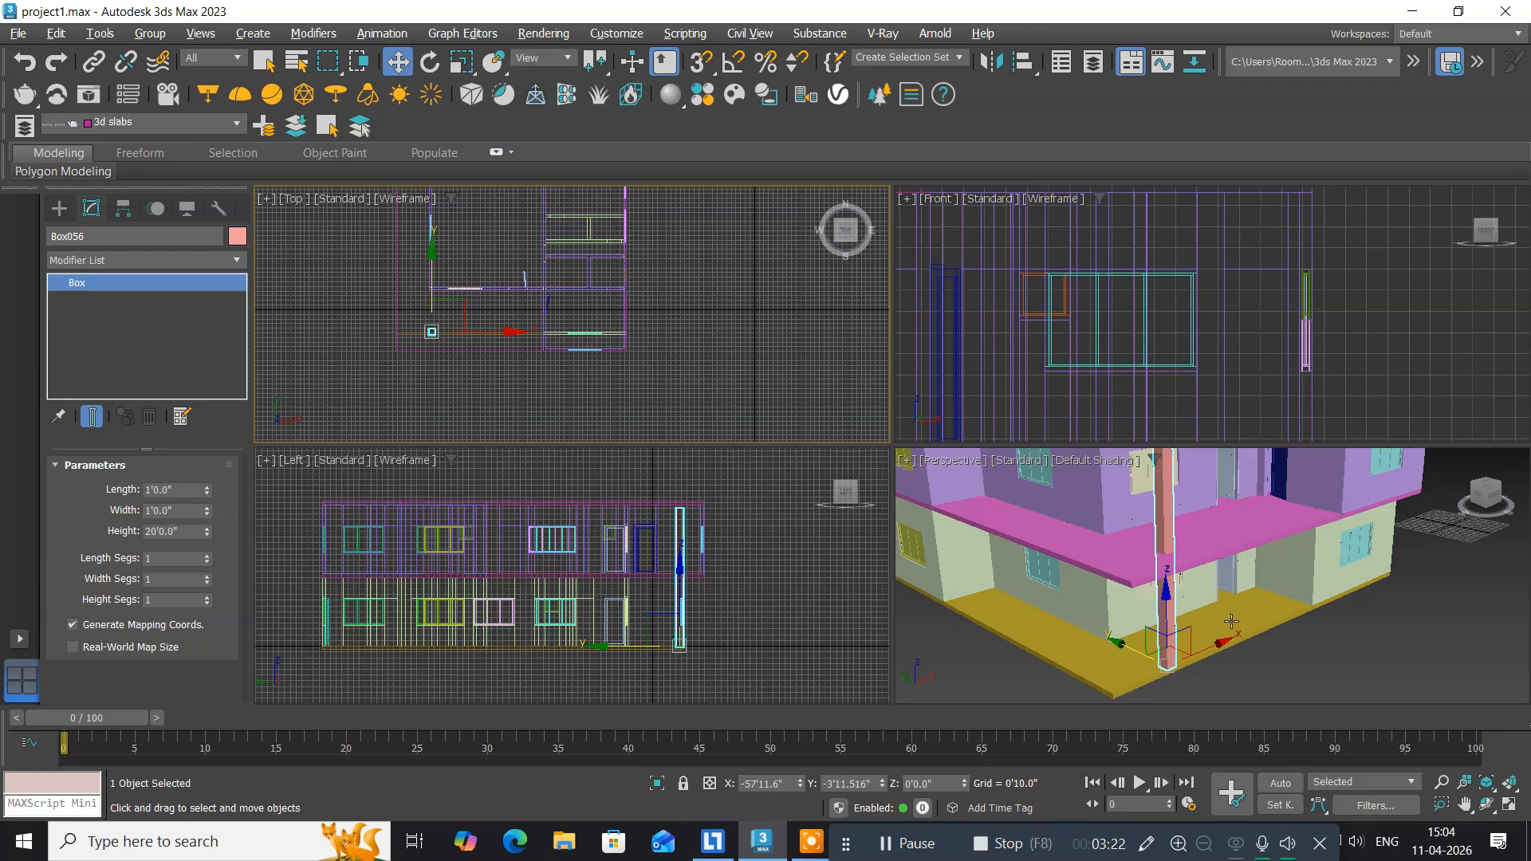
{"action": "middle_click_drag", "start_coordinate": [1226, 566], "coordinate": [1193, 619], "text": "alt"}
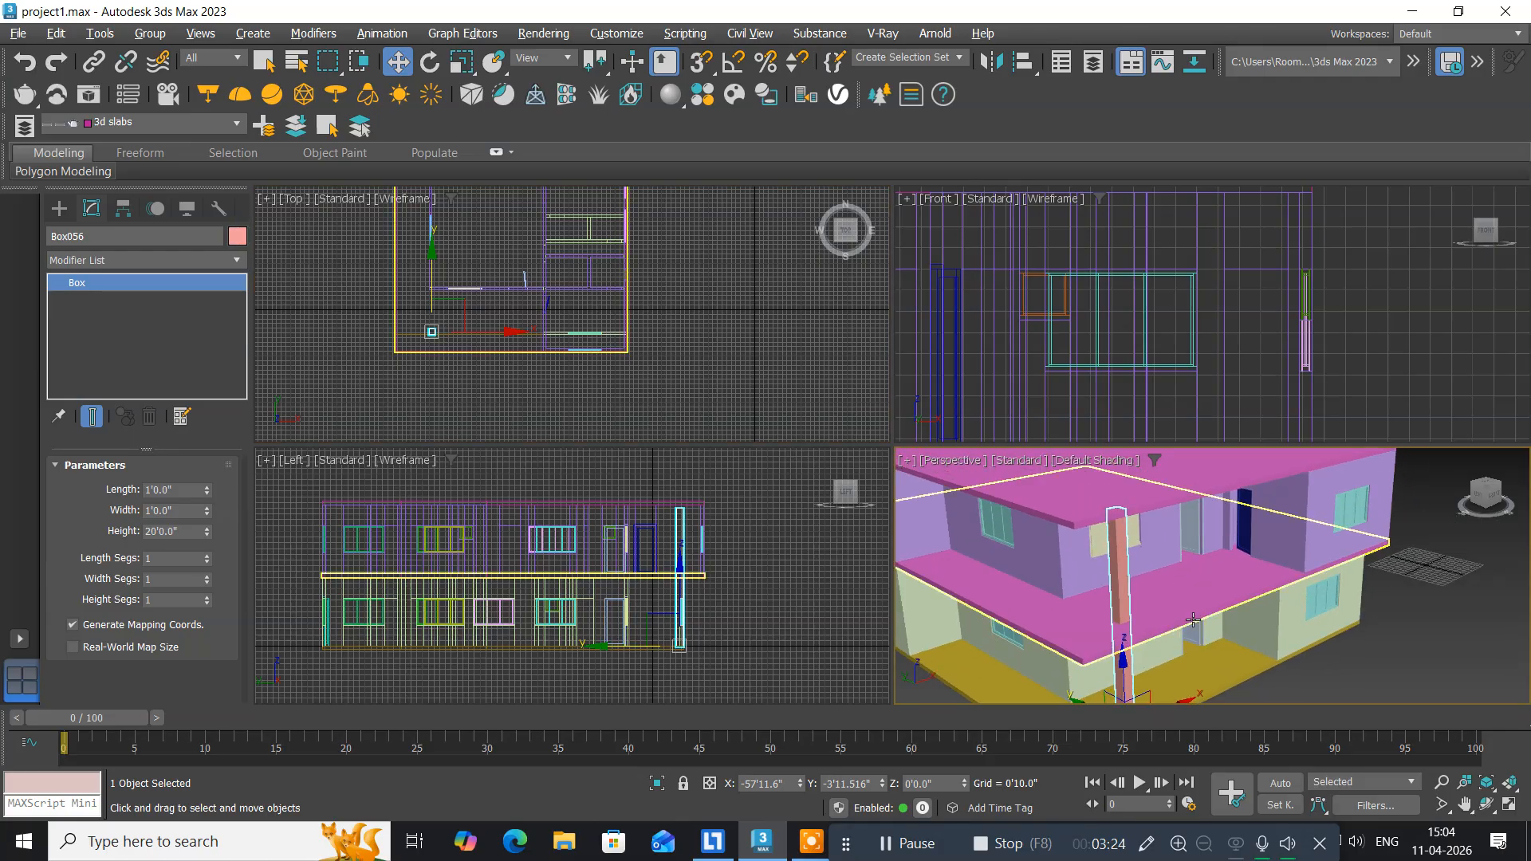
{"action": "key", "text": "alt+w"}
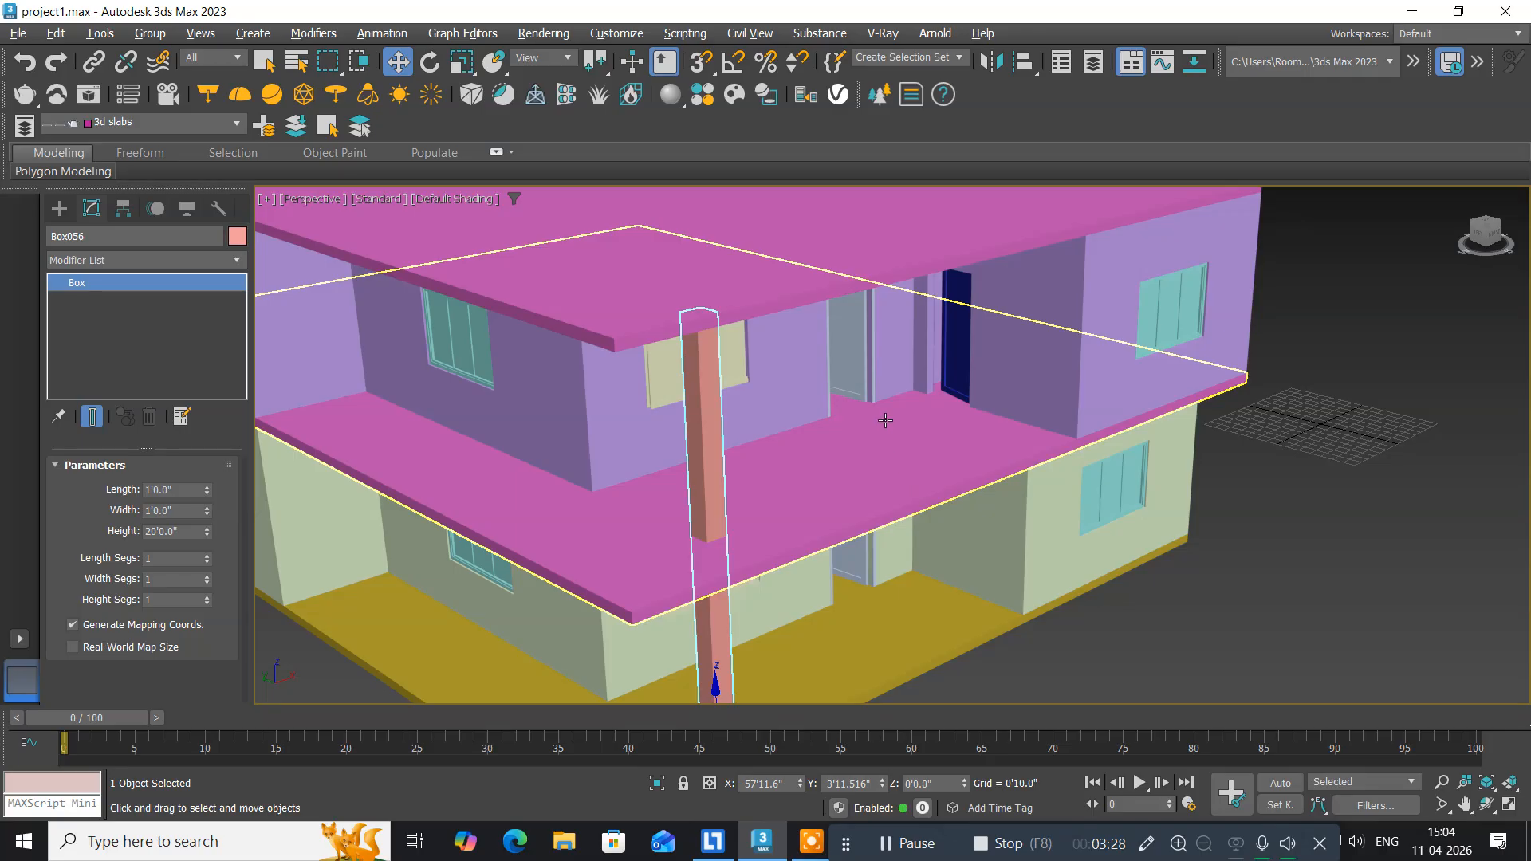
{"action": "mouse_move", "coordinate": [864, 420]}
{"action": "middle_mouse_down", "text": "alt"}
{"action": "mouse_move", "coordinate": [783, 341]}
{"action": "mouse_move", "coordinate": [884, 452]}
{"action": "mouse_move", "coordinate": [830, 417]}
{"action": "mouse_move", "coordinate": [871, 422]}
{"action": "middle_mouse_up", "text": "alt"}
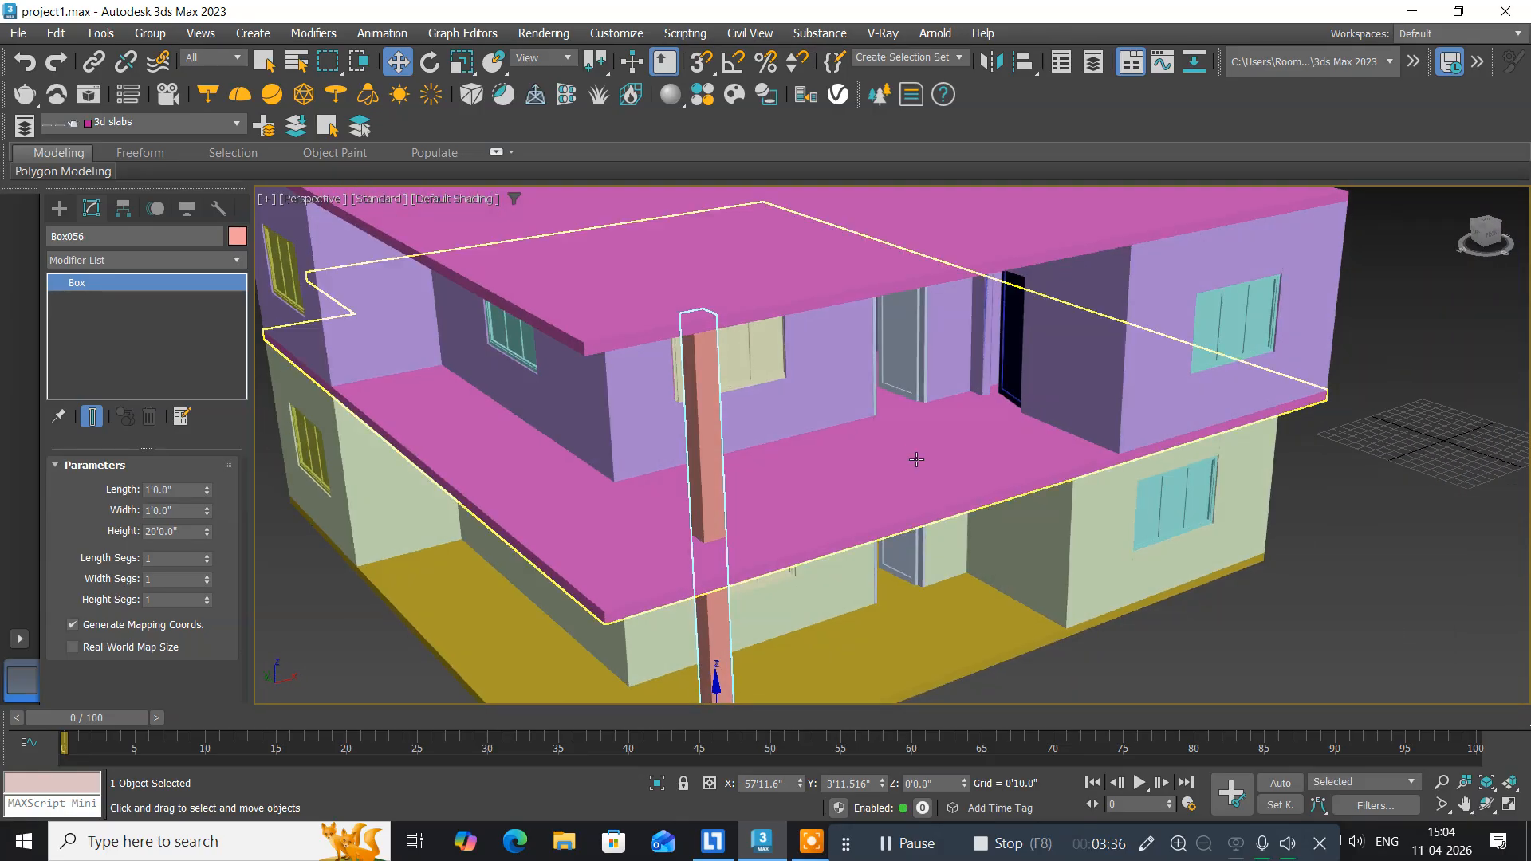
{"action": "middle_click_drag", "start_coordinate": [963, 497], "coordinate": [1003, 529], "text": "alt"}
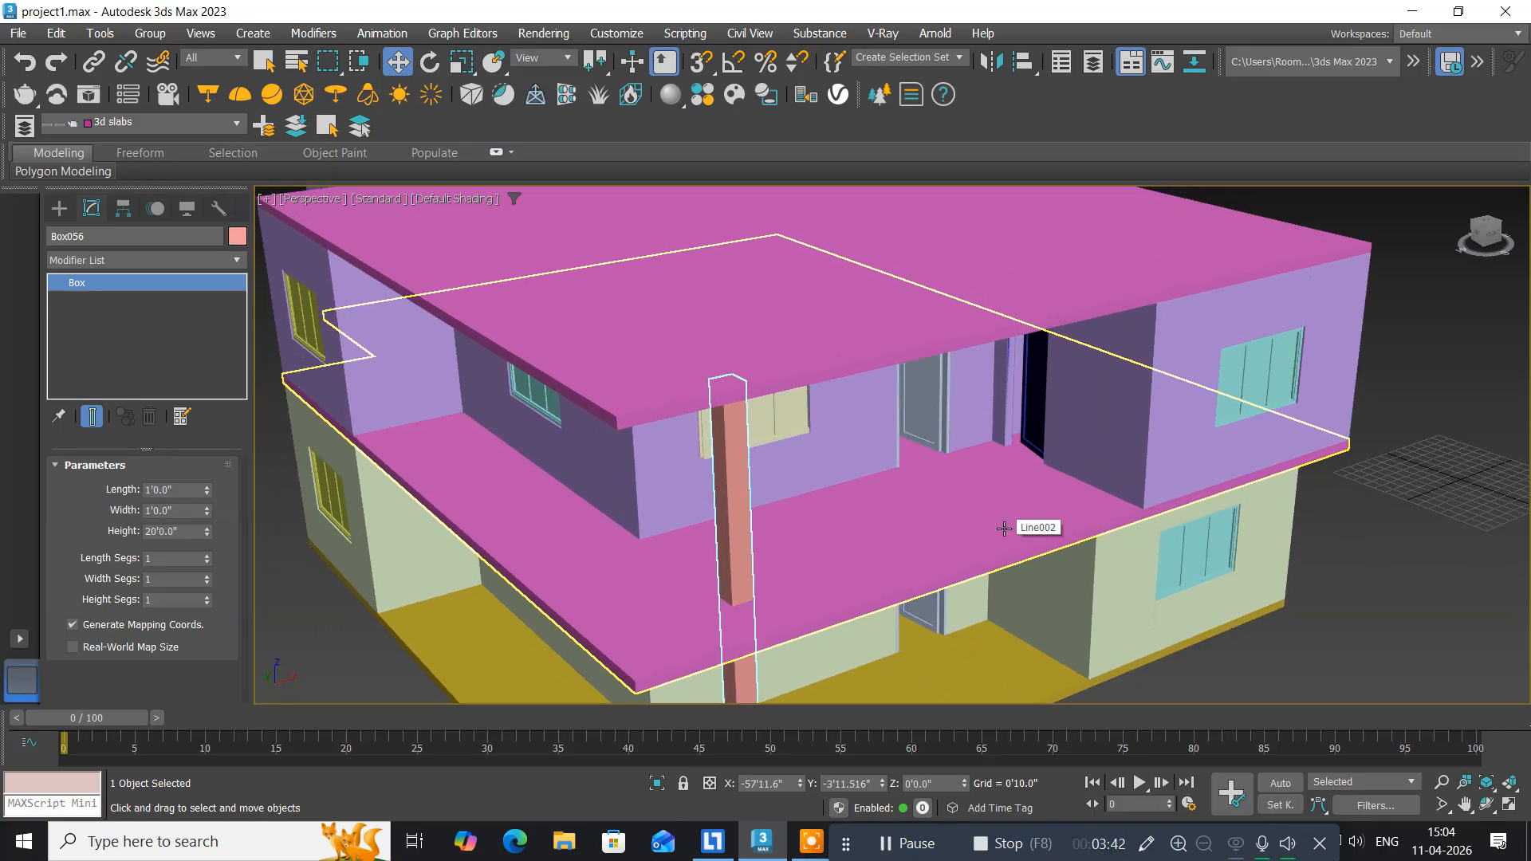
{"action": "key", "text": "alt+w"}
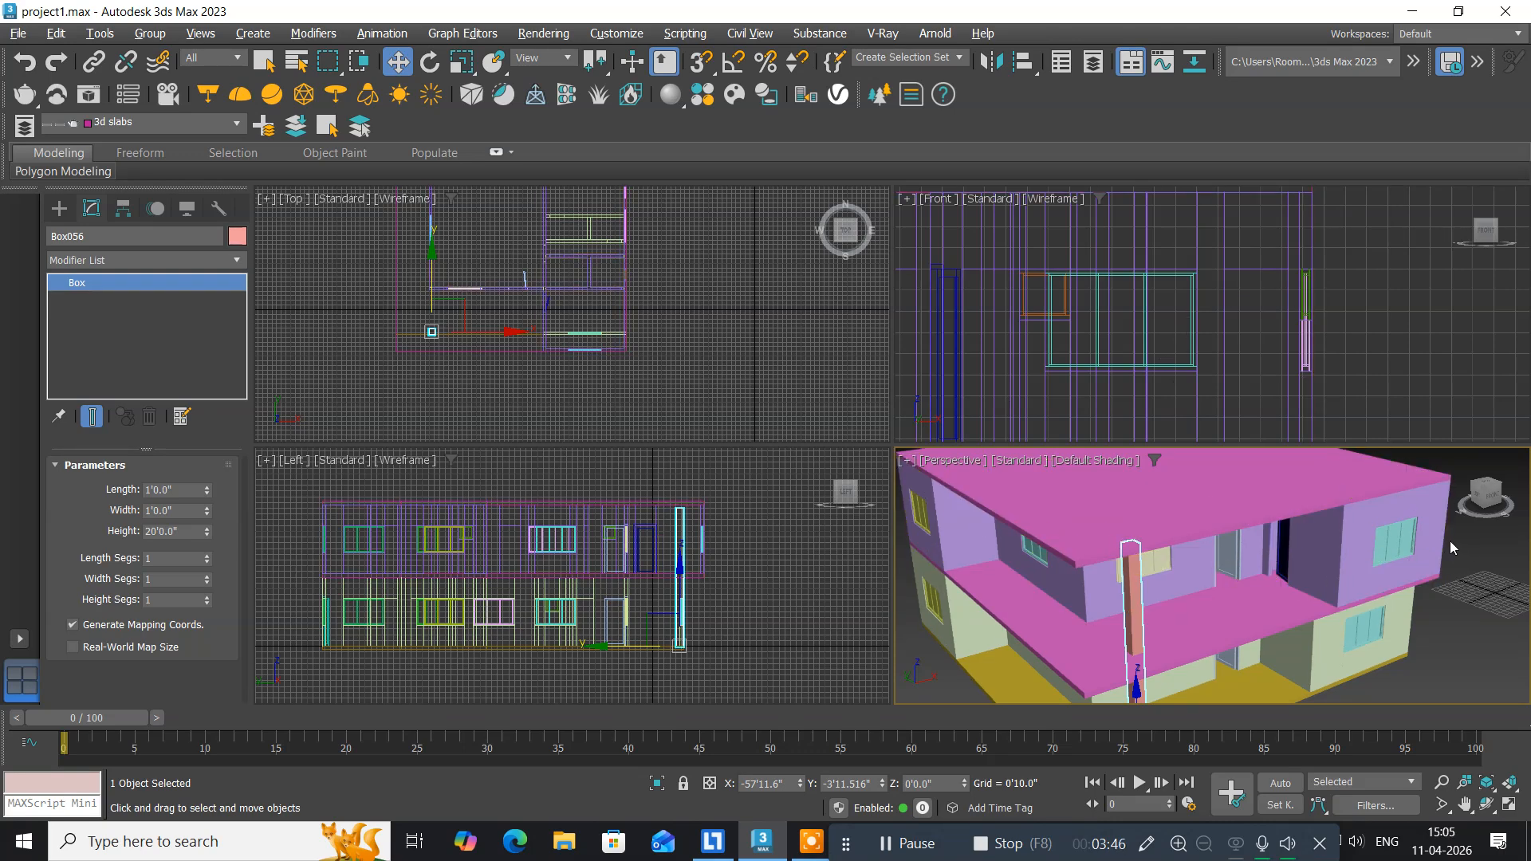
With snapping on and Start New Shape off, draw a rectangle around the upper-floor front window's outer frame, corner to corner, in the Front view.
{"action": "left_click", "coordinate": [1396, 544]}
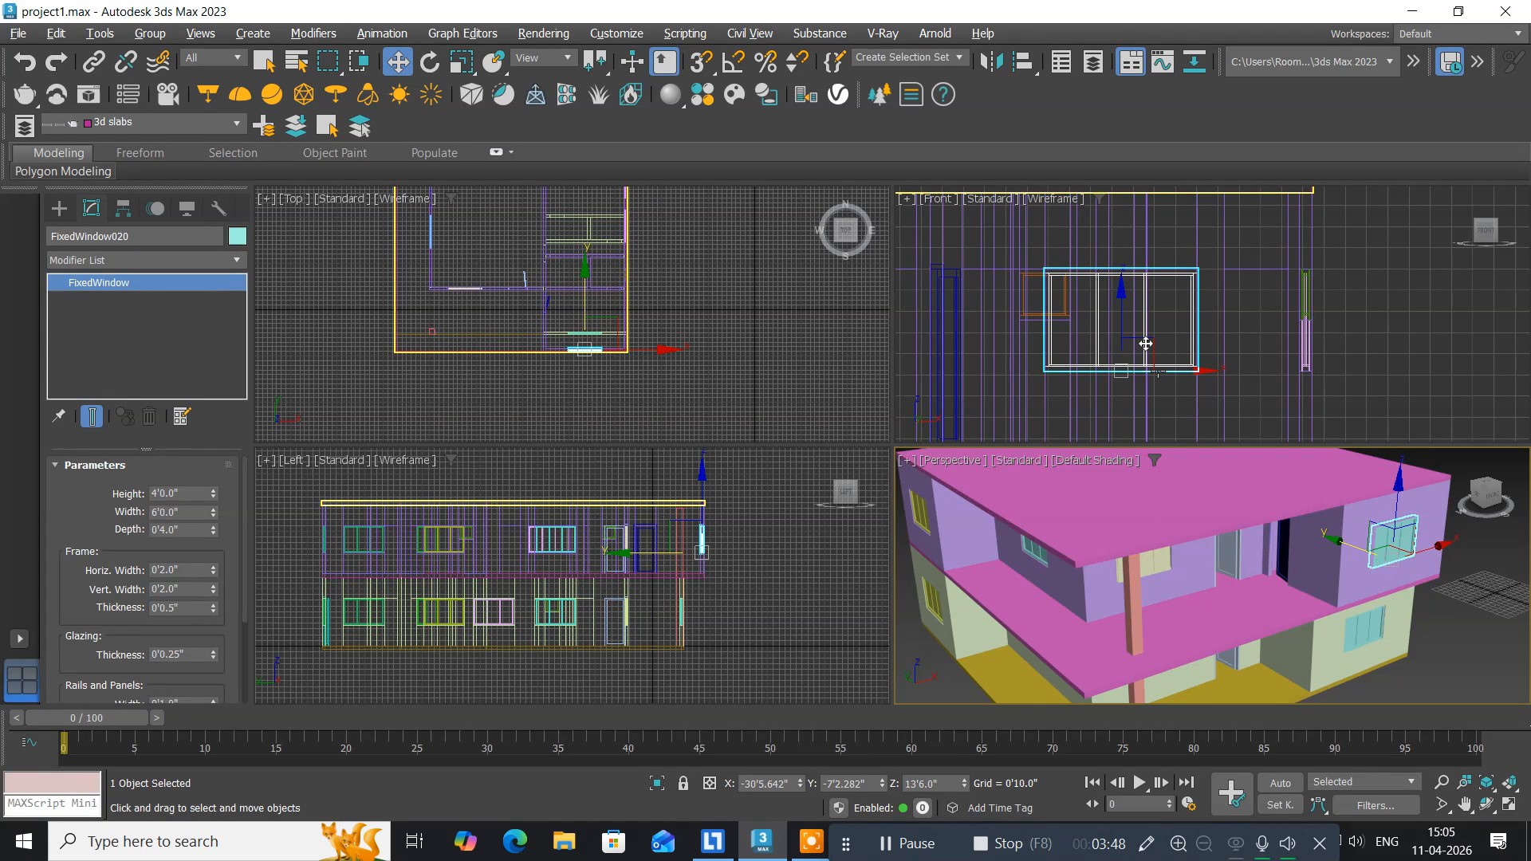
{"action": "middle_click_drag", "start_coordinate": [1145, 341], "coordinate": [1179, 345]}
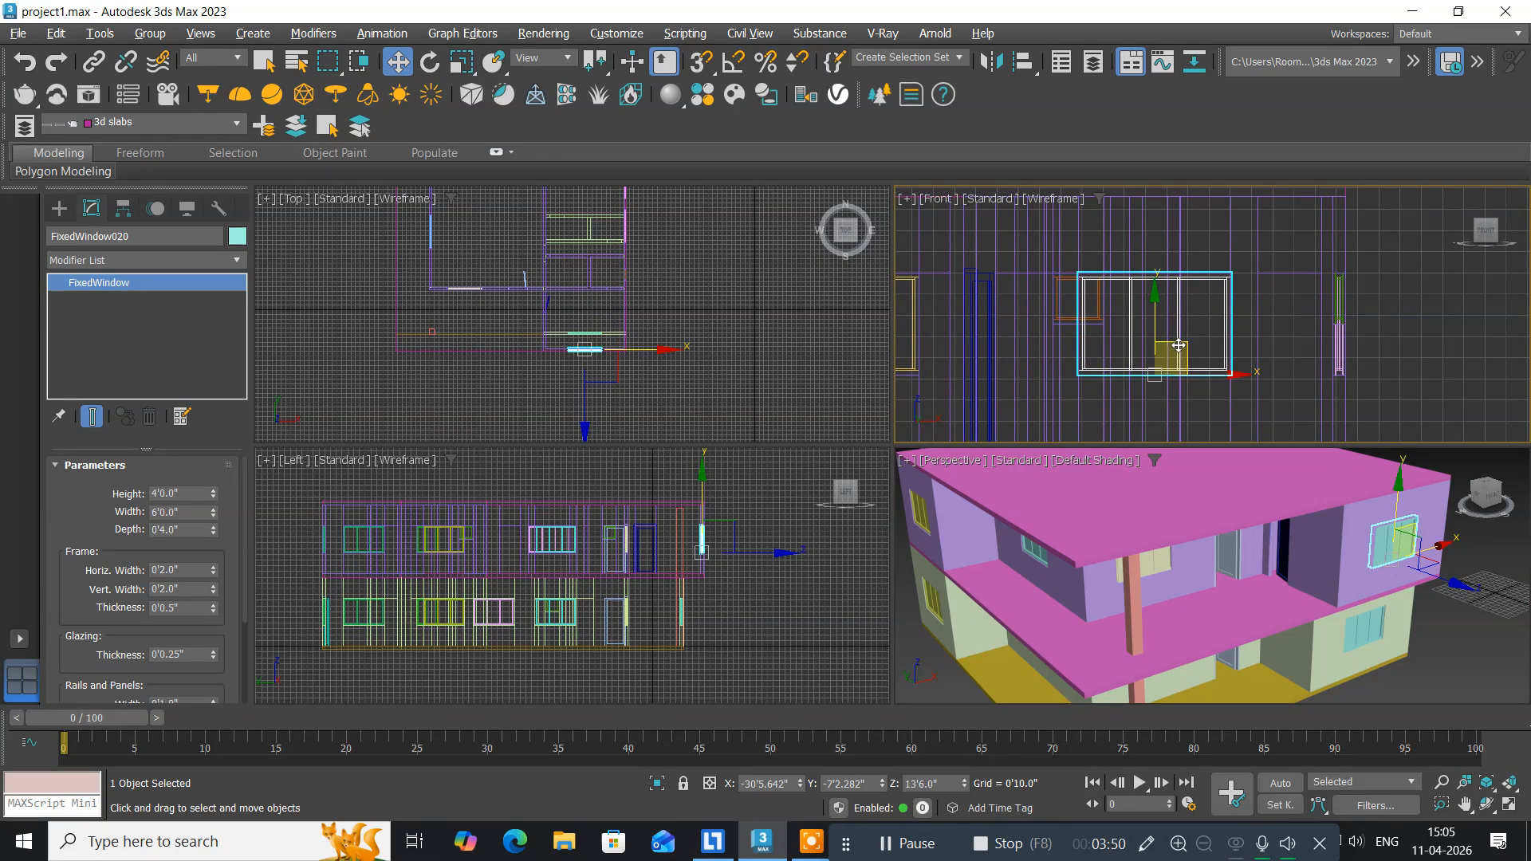
{"action": "key", "text": "alt+w"}
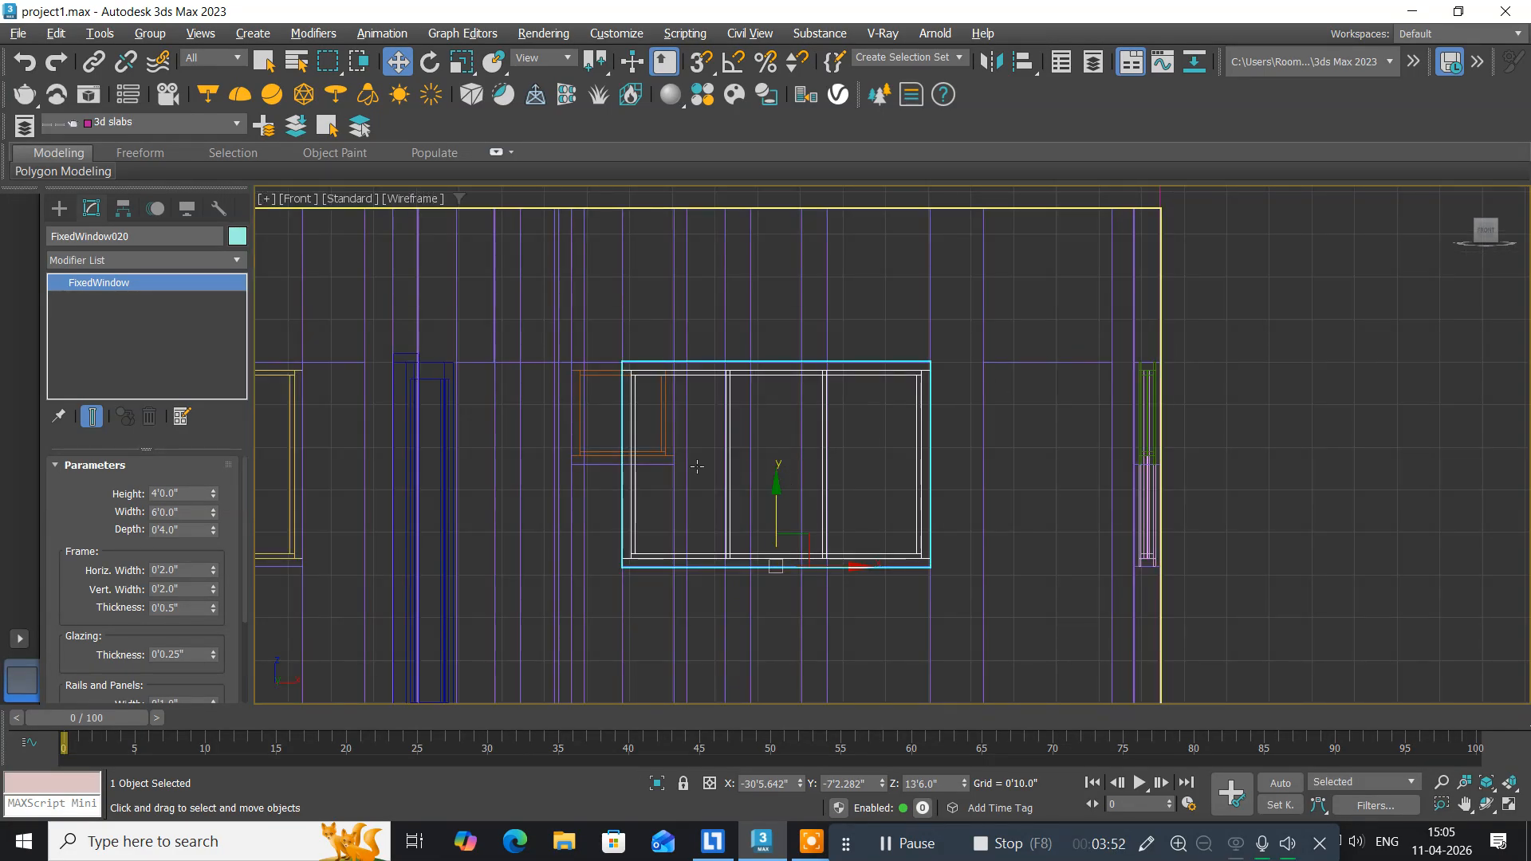
{"action": "scroll", "coordinate": [697, 466], "scroll_direction": "up", "scroll_amount": 5}
{"action": "middle_click_drag", "start_coordinate": [697, 466], "coordinate": [698, 455]}
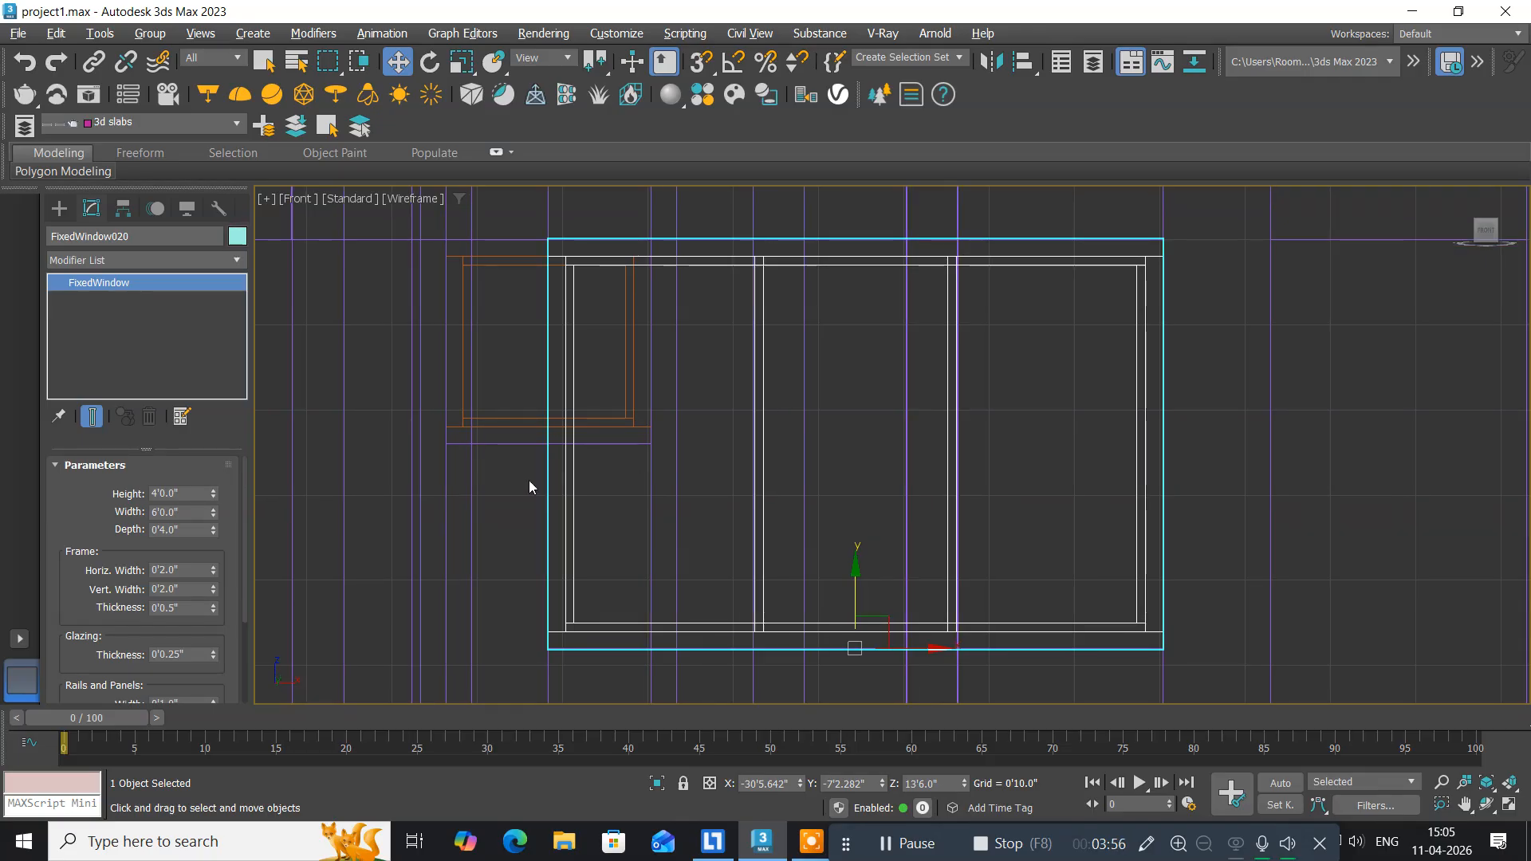
{"action": "left_click", "coordinate": [59, 208]}
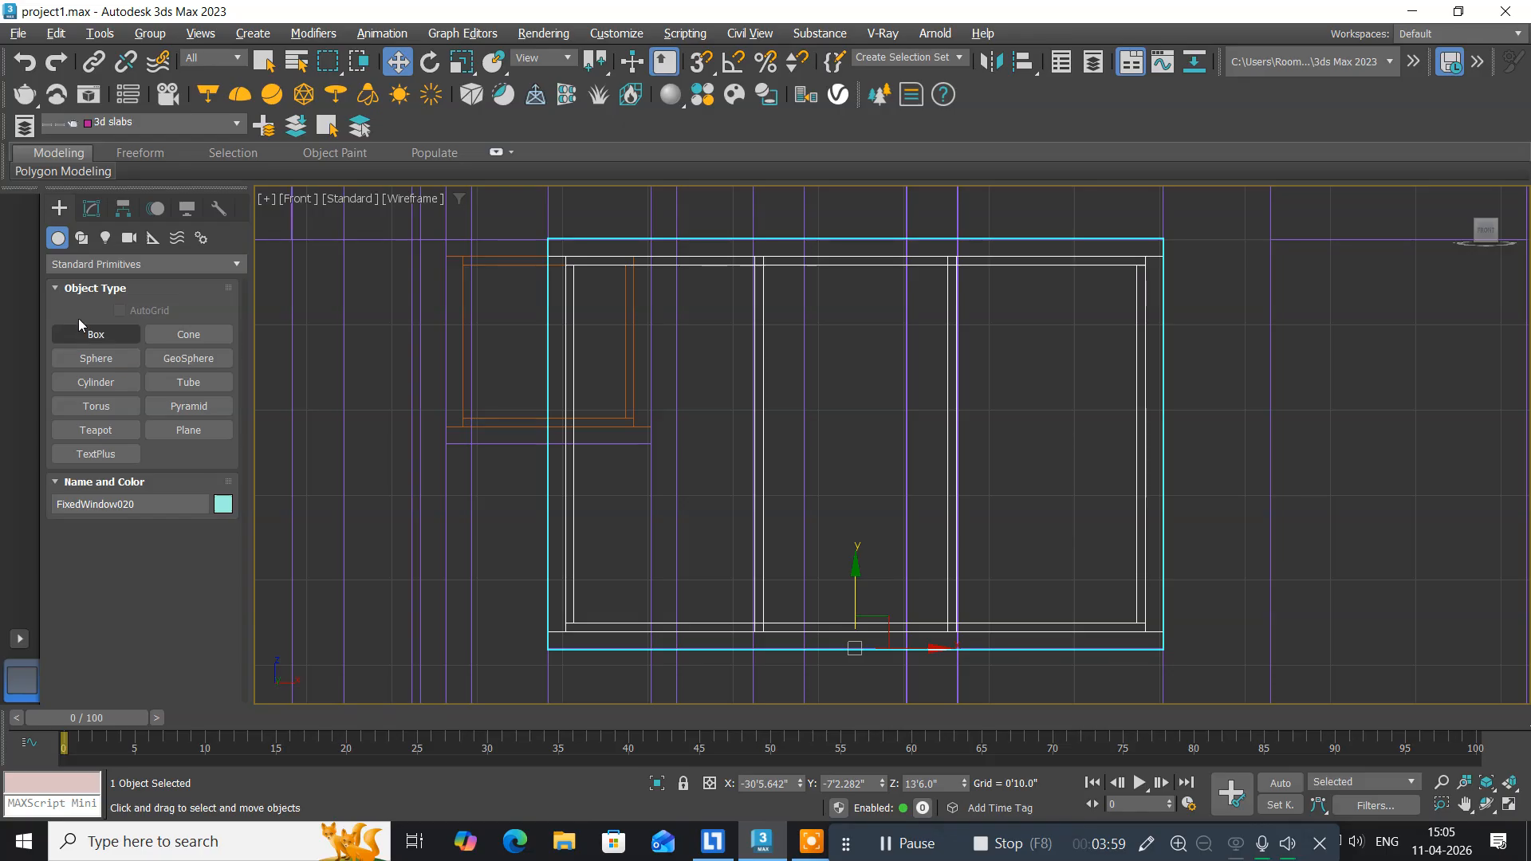
{"action": "left_click", "coordinate": [81, 237]}
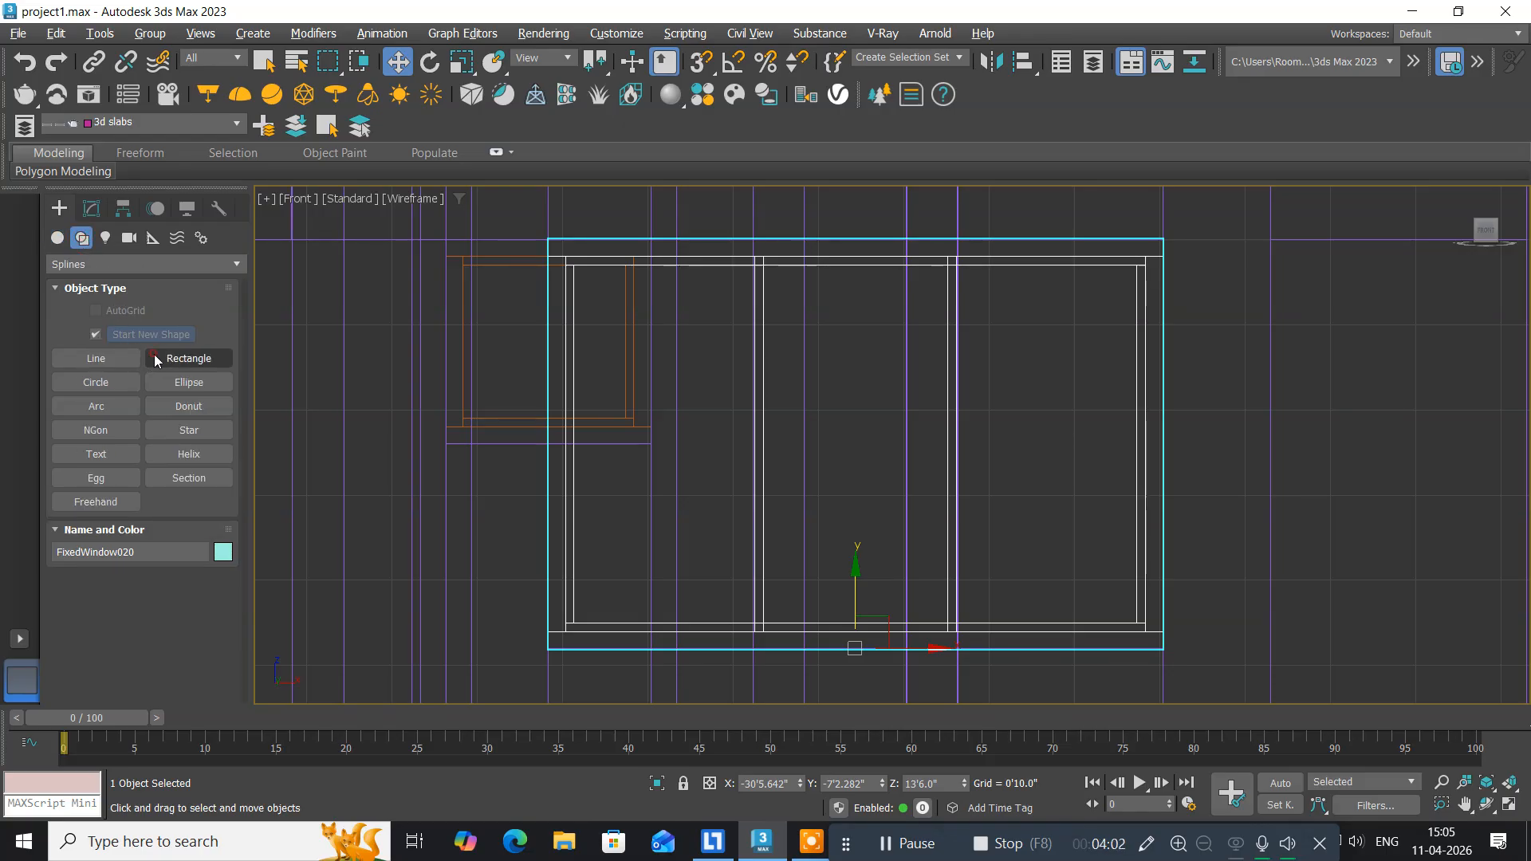
{"action": "left_click", "coordinate": [150, 352]}
{"action": "left_click", "coordinate": [94, 336]}
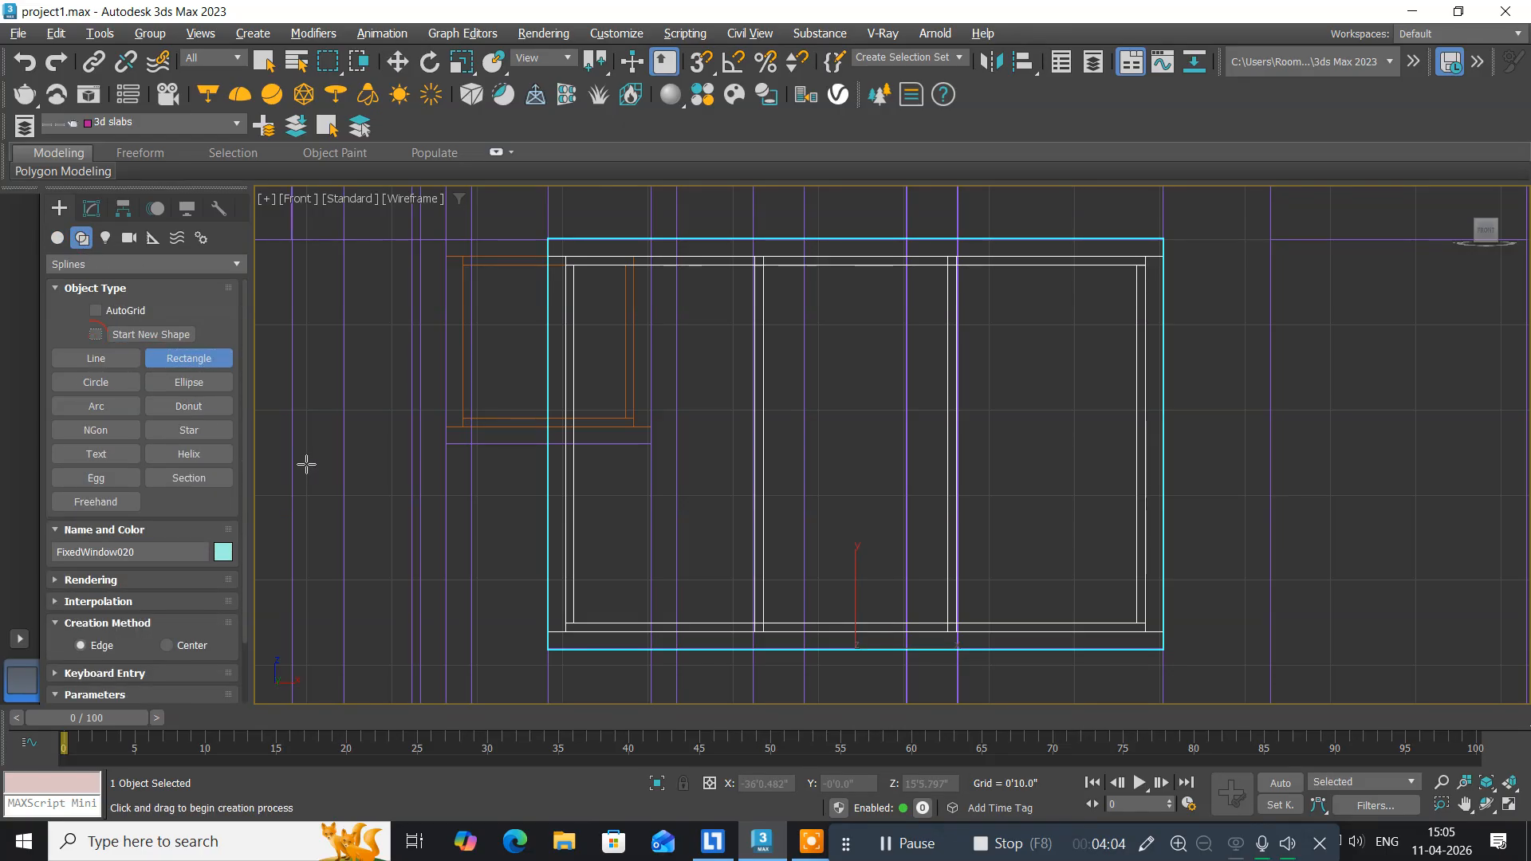
{"action": "left_click", "coordinate": [701, 62]}
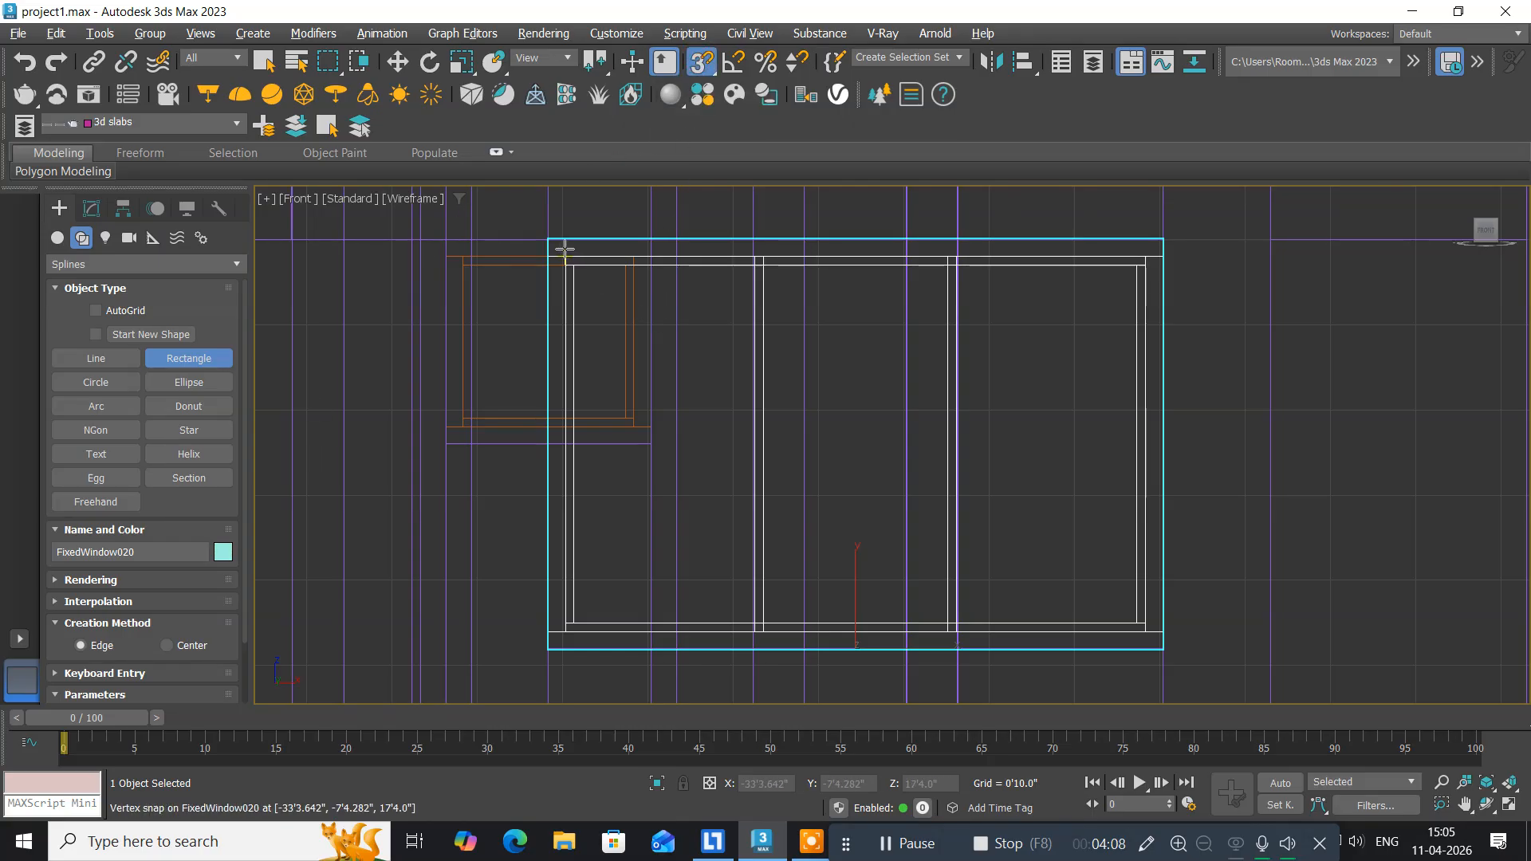
{"action": "left_click_drag", "start_coordinate": [548, 239], "coordinate": [1163, 648]}
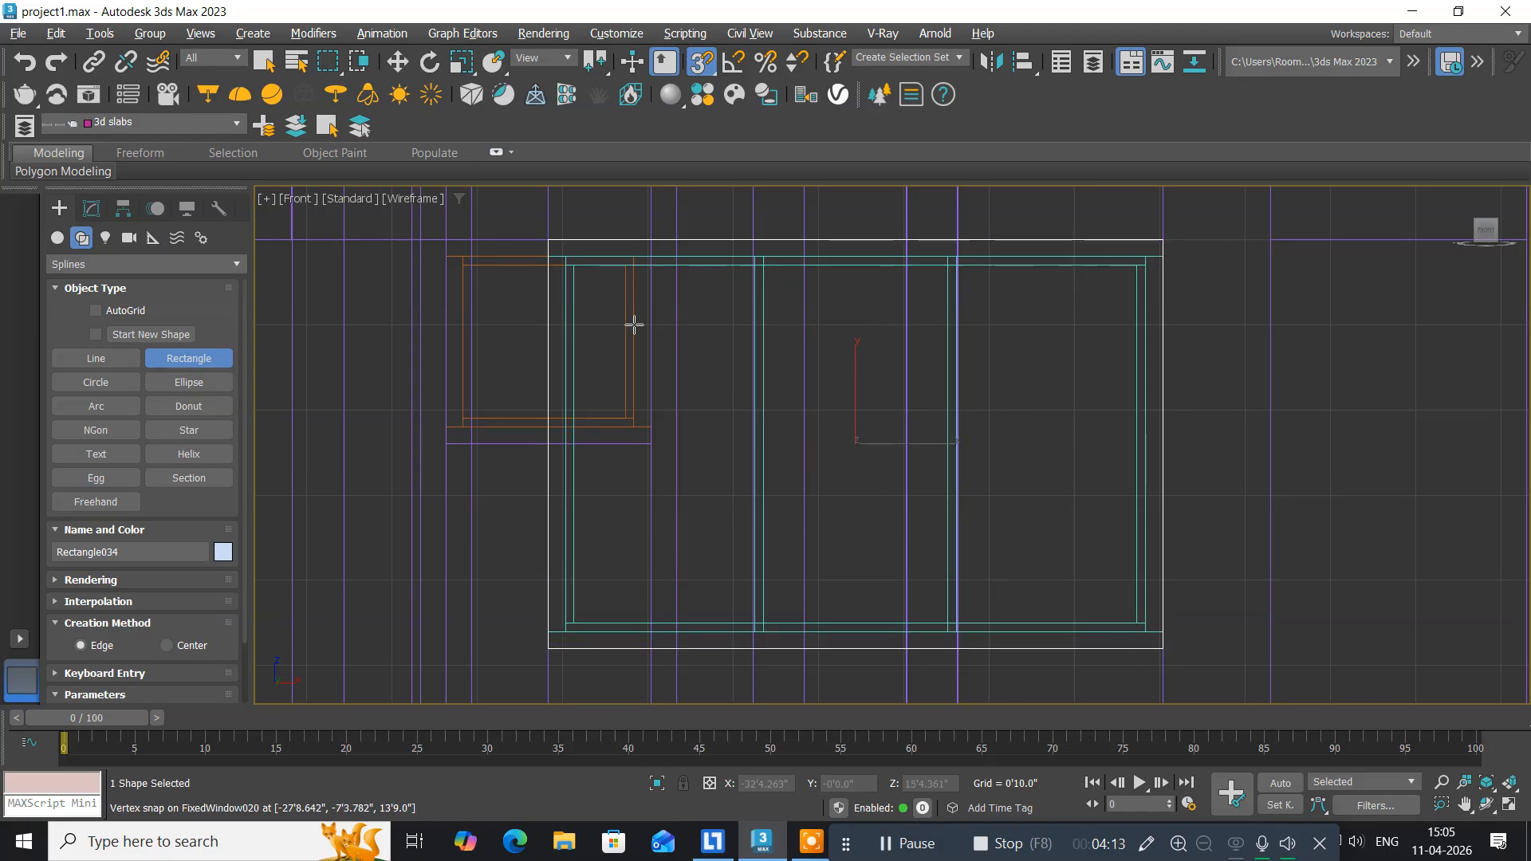
Convert the rectangle around the window to an Editable Spline.
{"action": "left_click", "coordinate": [399, 63]}
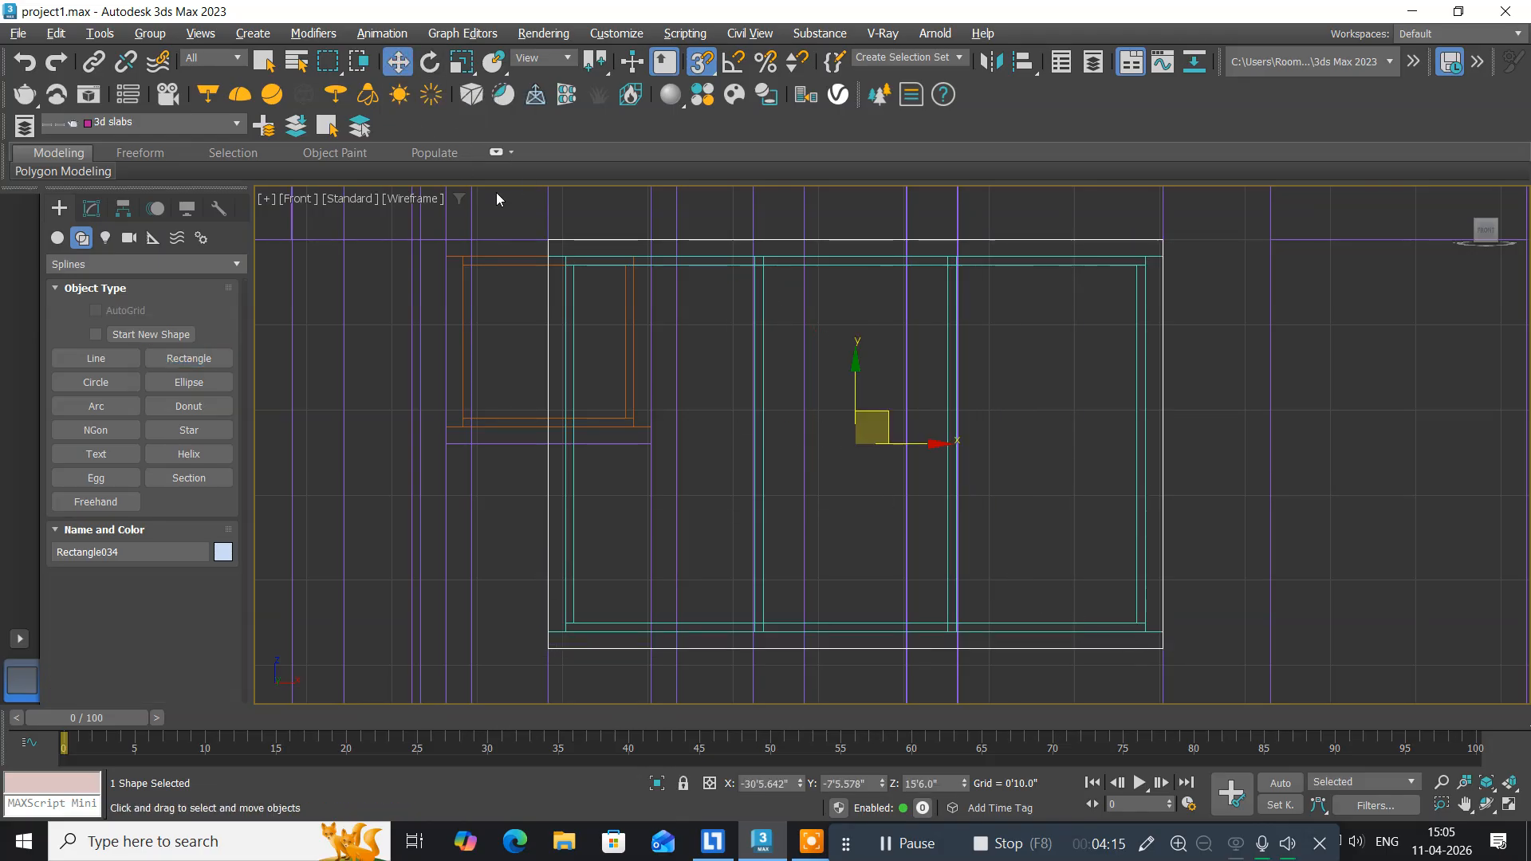
{"action": "right_click", "coordinate": [875, 451]}
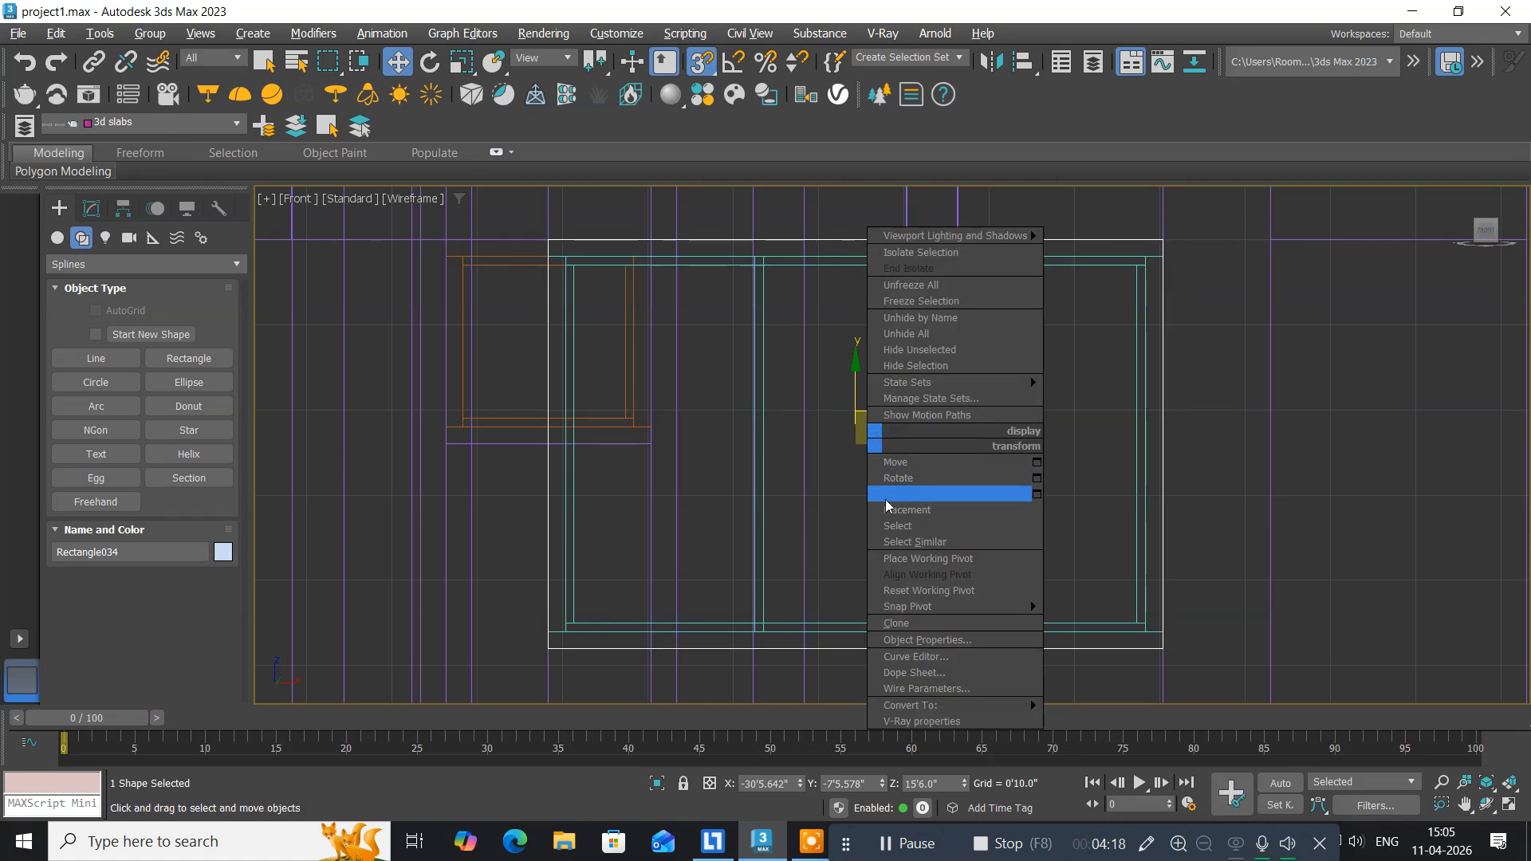
{"action": "mouse_move", "coordinate": [1006, 704]}
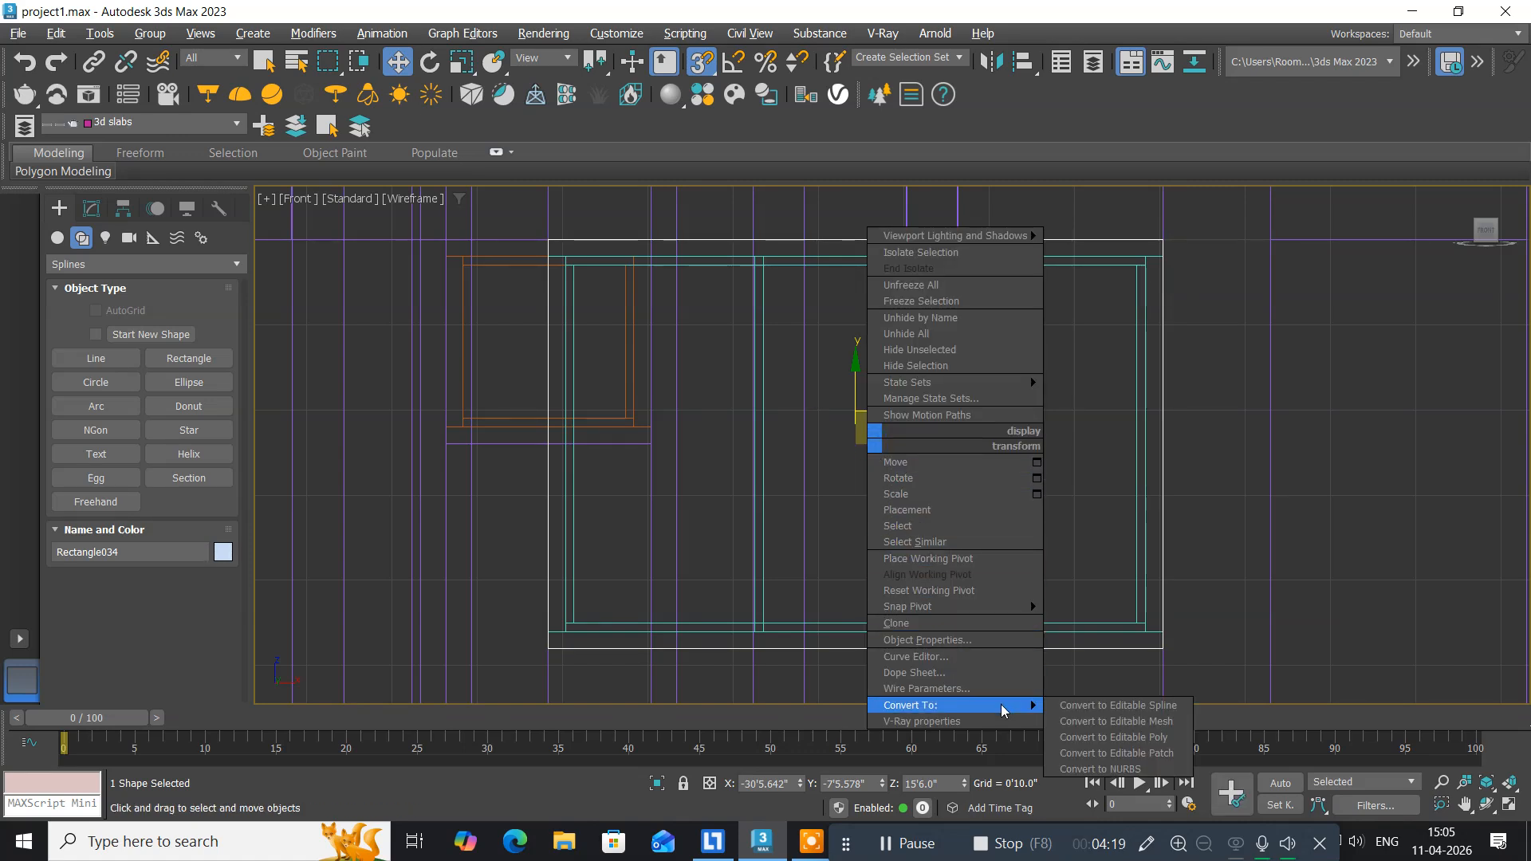
{"action": "left_click", "coordinate": [1069, 705]}
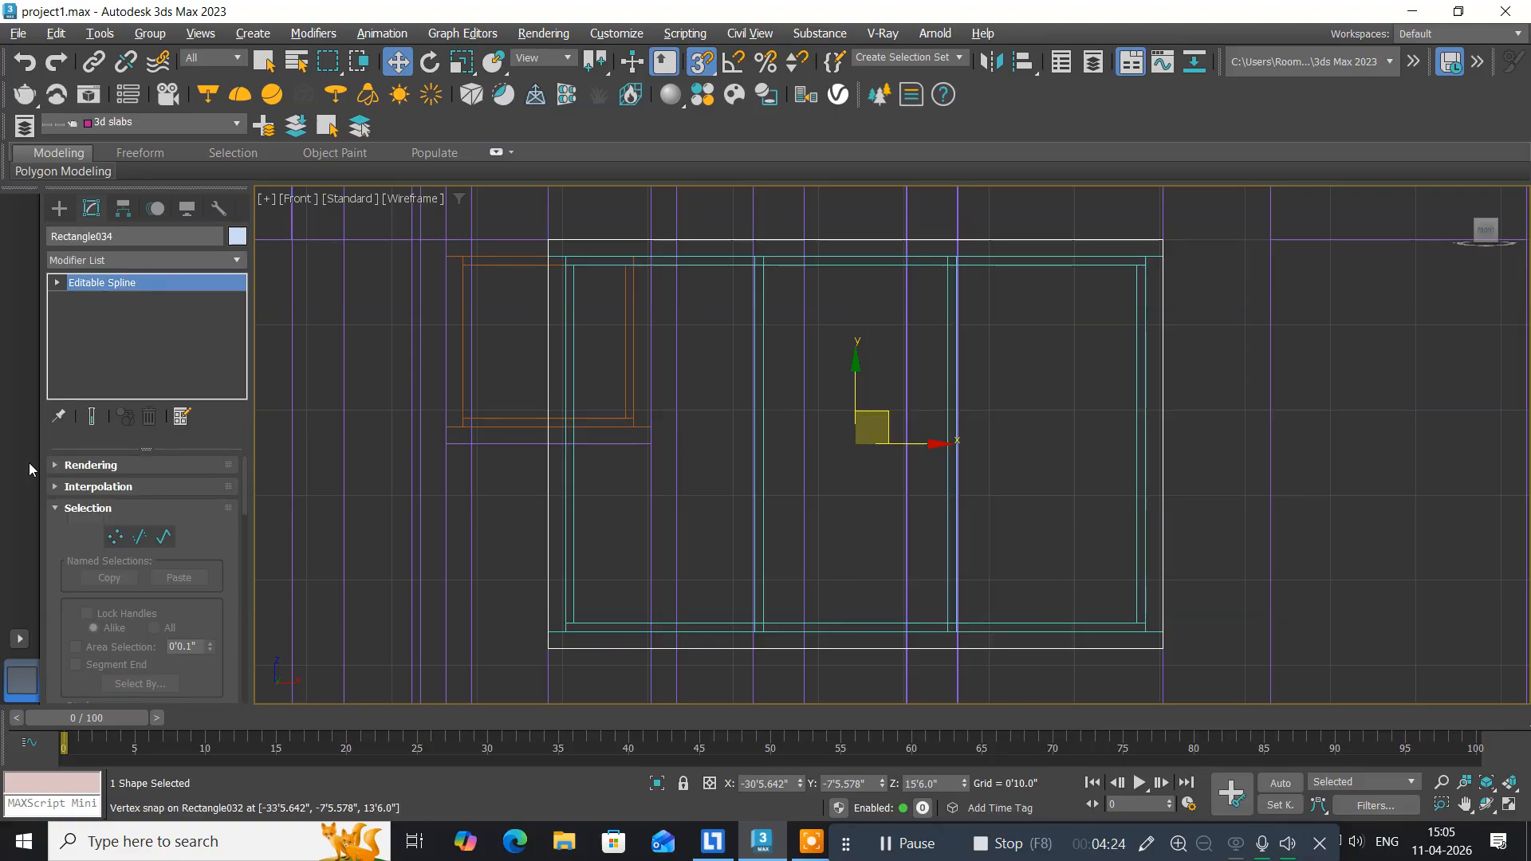
Try to outline the rectangle's spline inward by 10".
{"action": "left_click", "coordinate": [163, 537]}
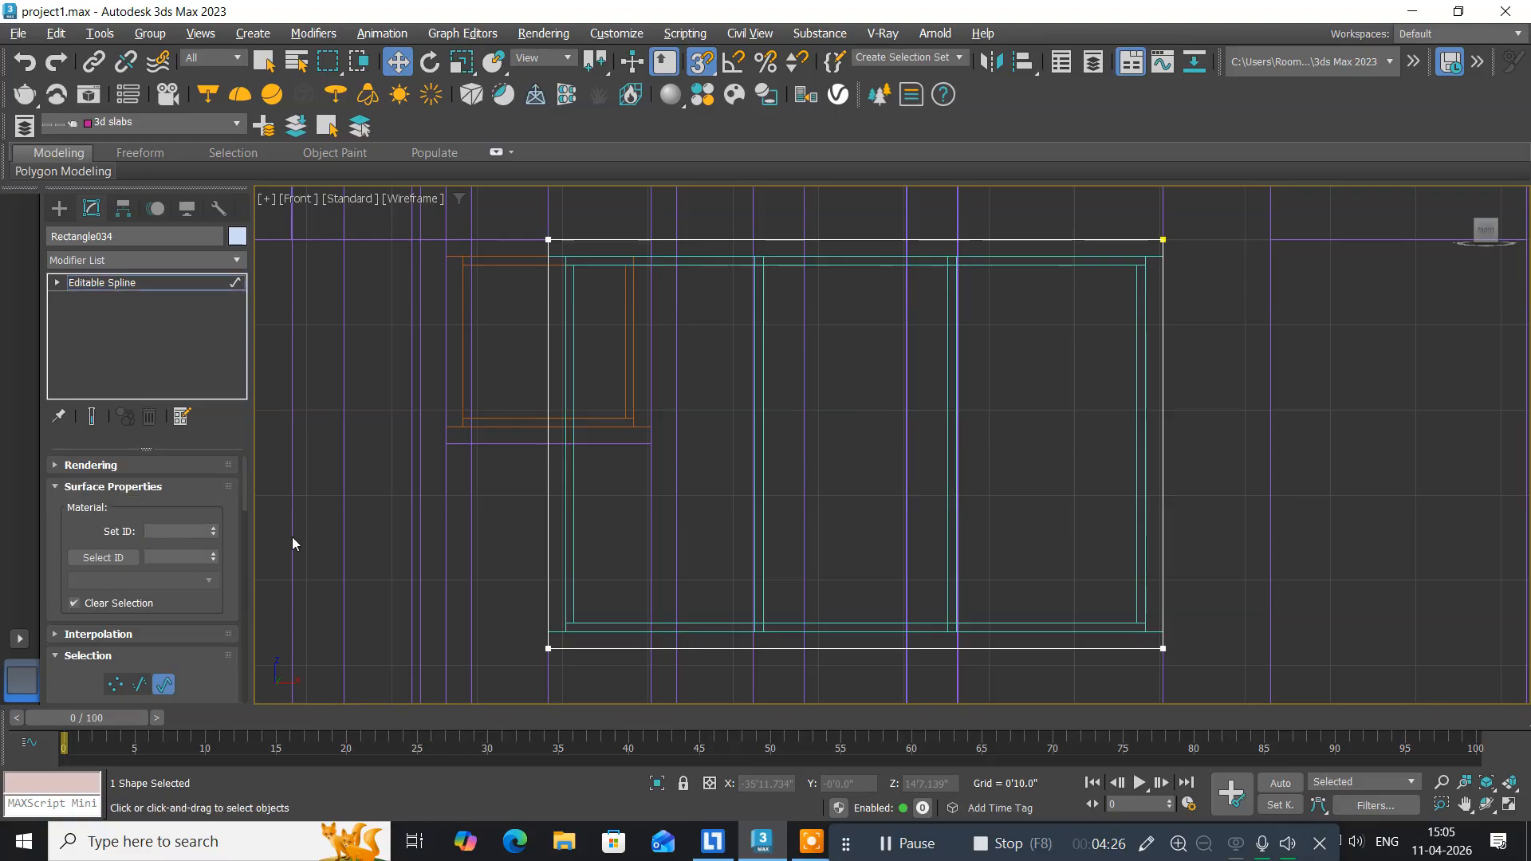
{"action": "left_click", "coordinate": [601, 239]}
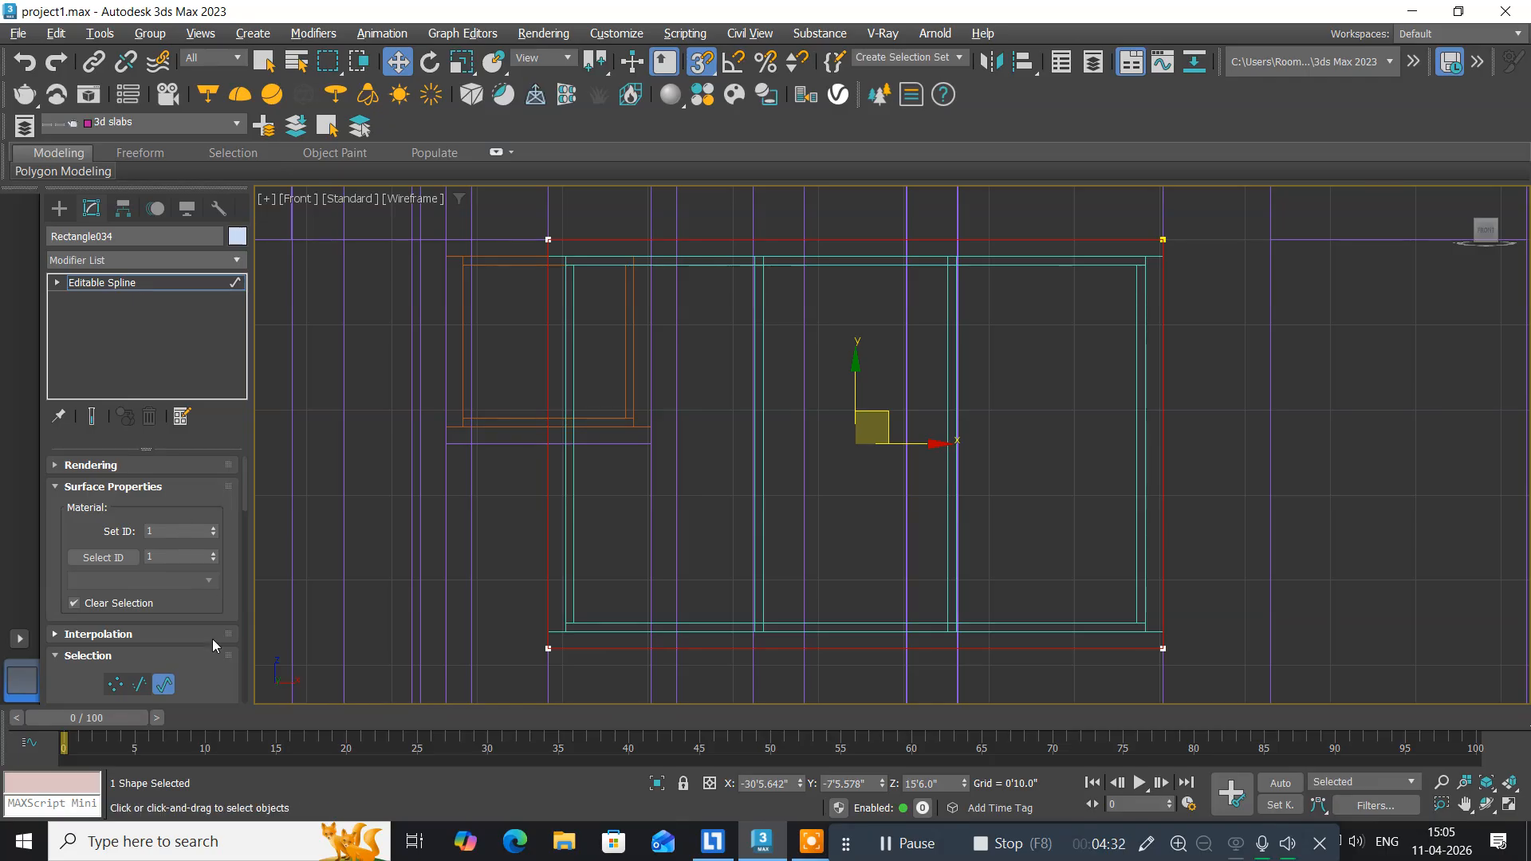
{"action": "scroll", "coordinate": [217, 664], "scroll_direction": "down", "scroll_amount": 5}
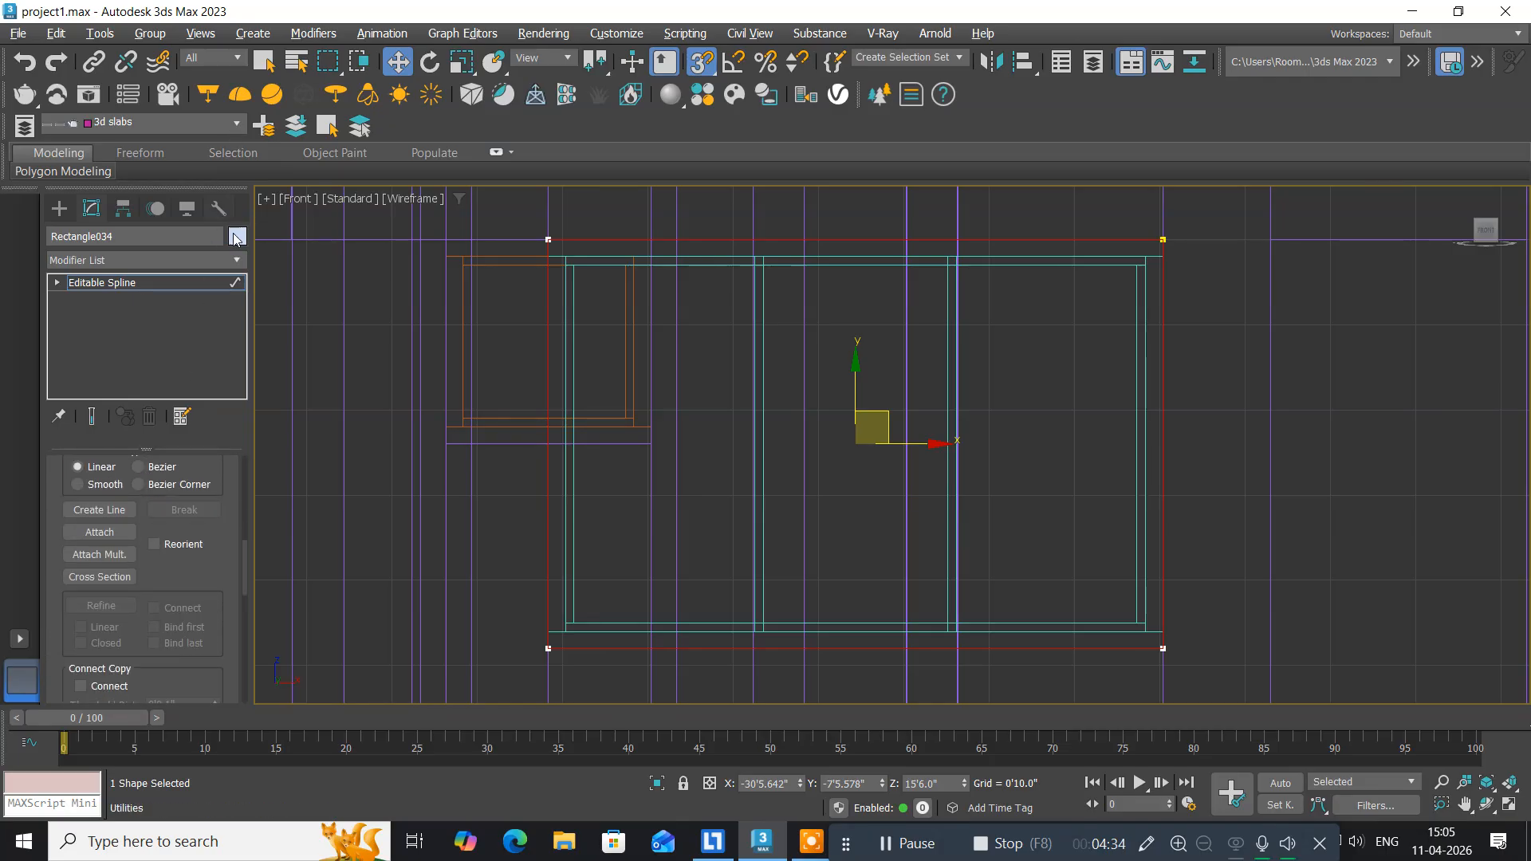
{"action": "left_click_drag", "start_coordinate": [208, 591], "coordinate": [193, 211]}
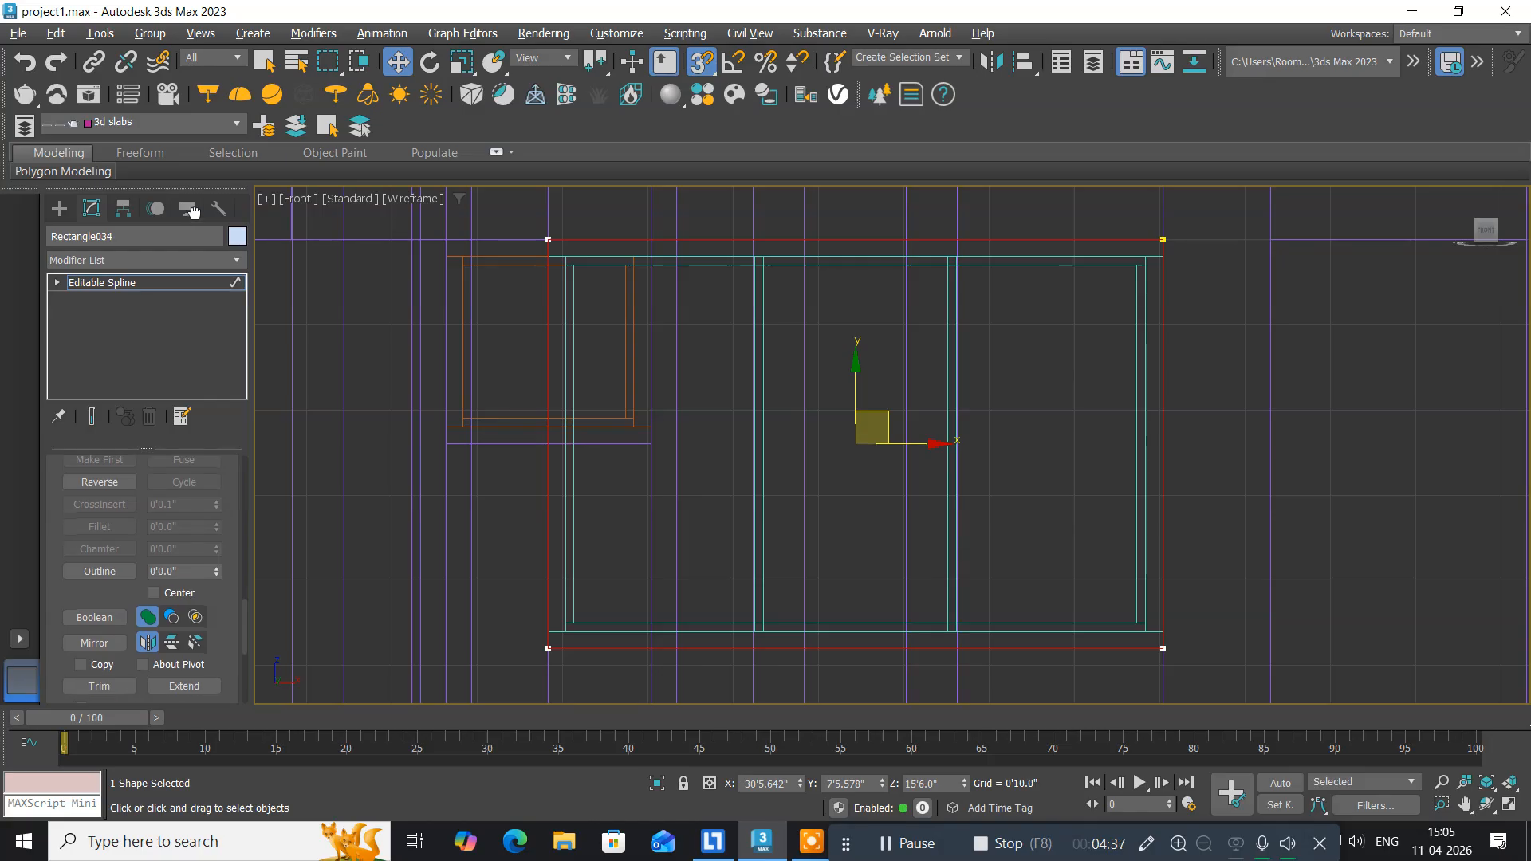
{"action": "left_click", "coordinate": [191, 571]}
{"action": "type", "text": "10"}
{"action": "key", "text": "Return"}
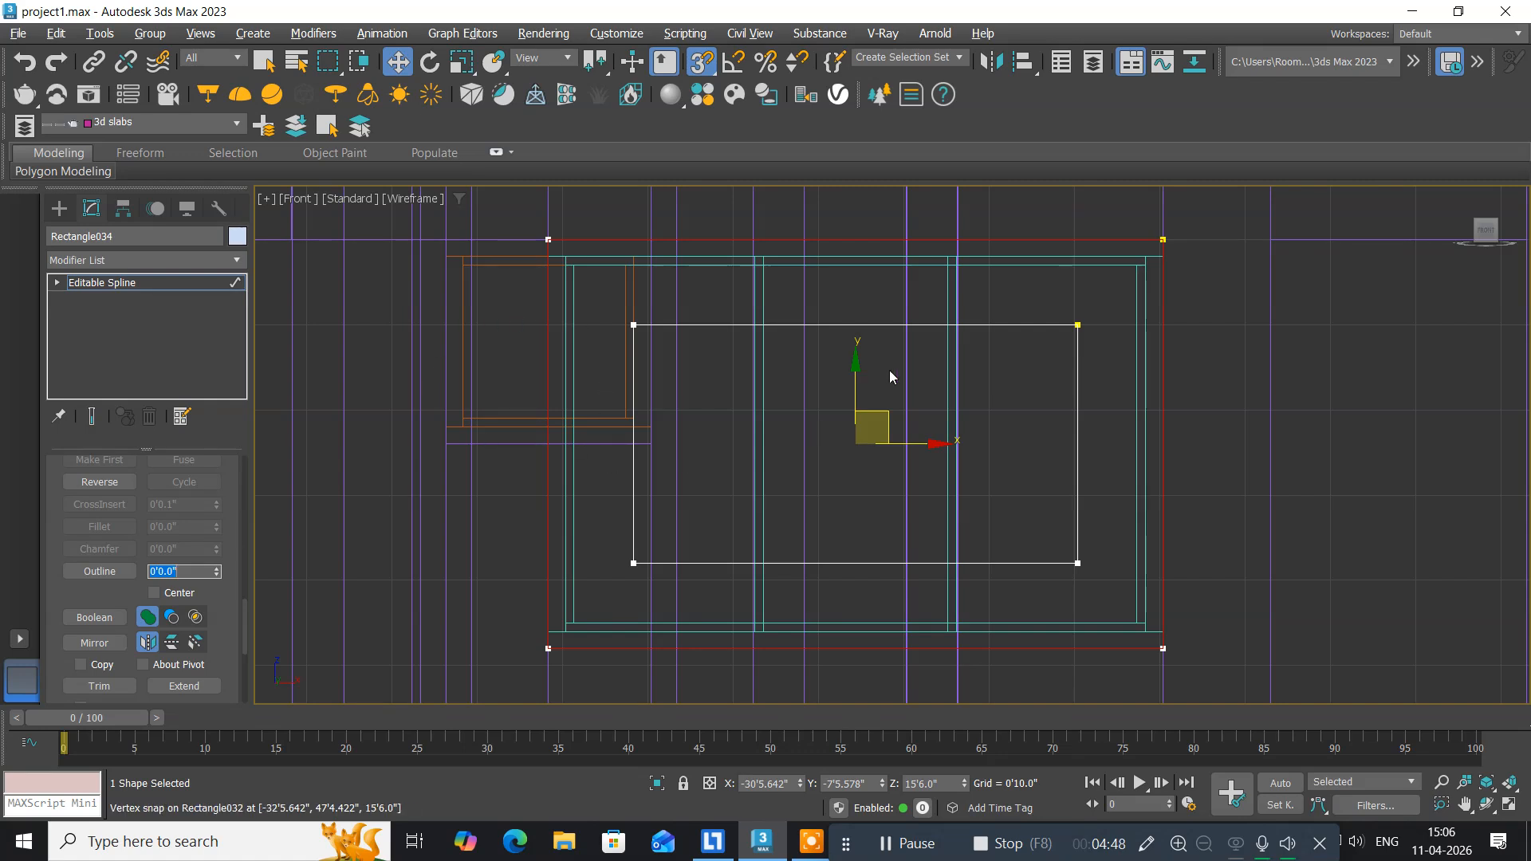
Leave spline sub-object editing and undo the last outline.
{"action": "left_click", "coordinate": [851, 373]}
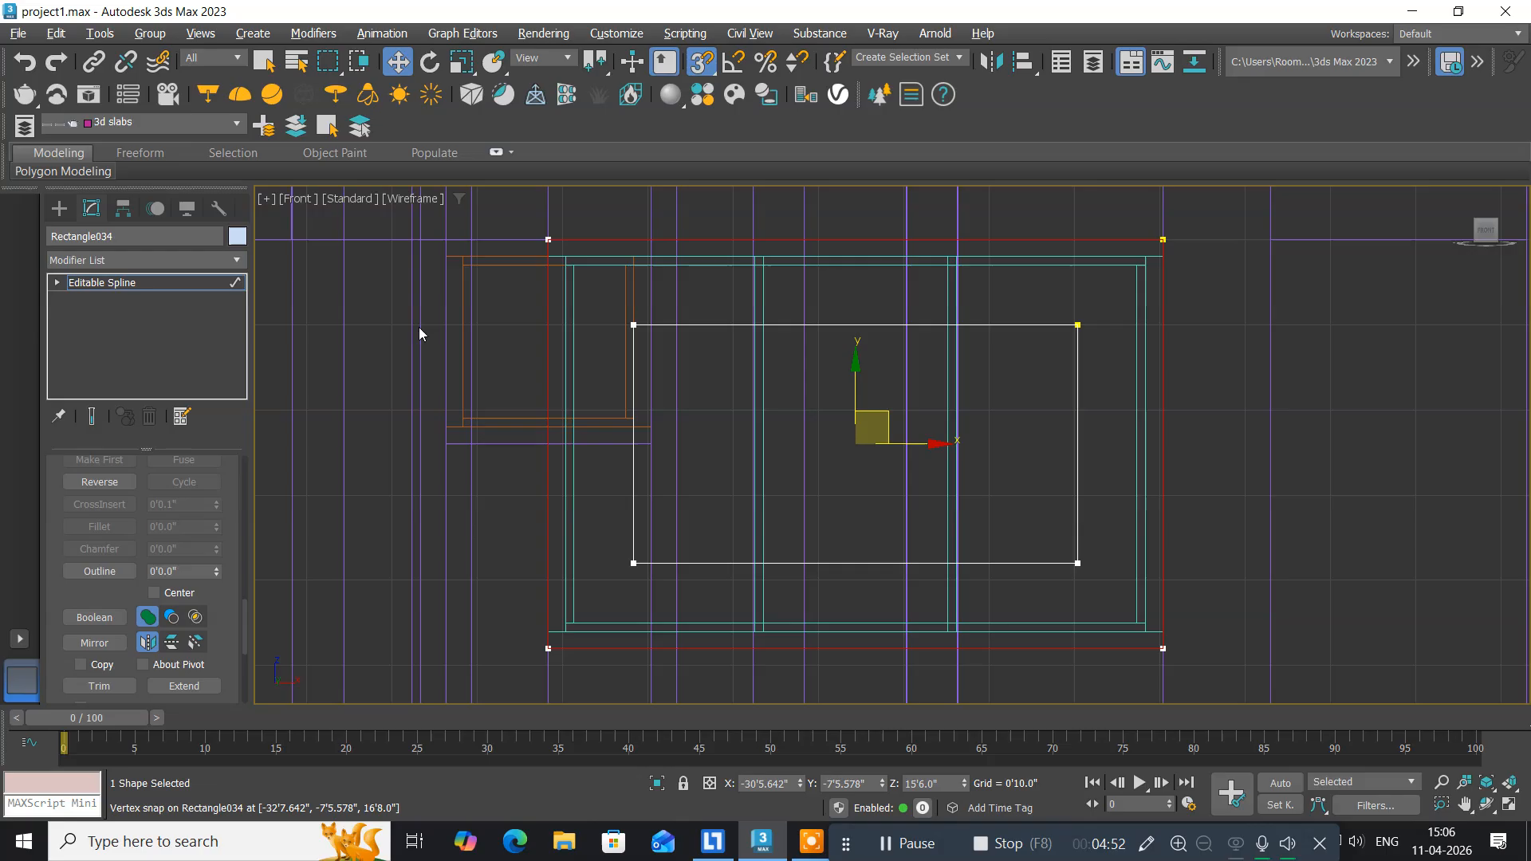
{"action": "left_click", "coordinate": [59, 281]}
{"action": "left_click", "coordinate": [102, 333]}
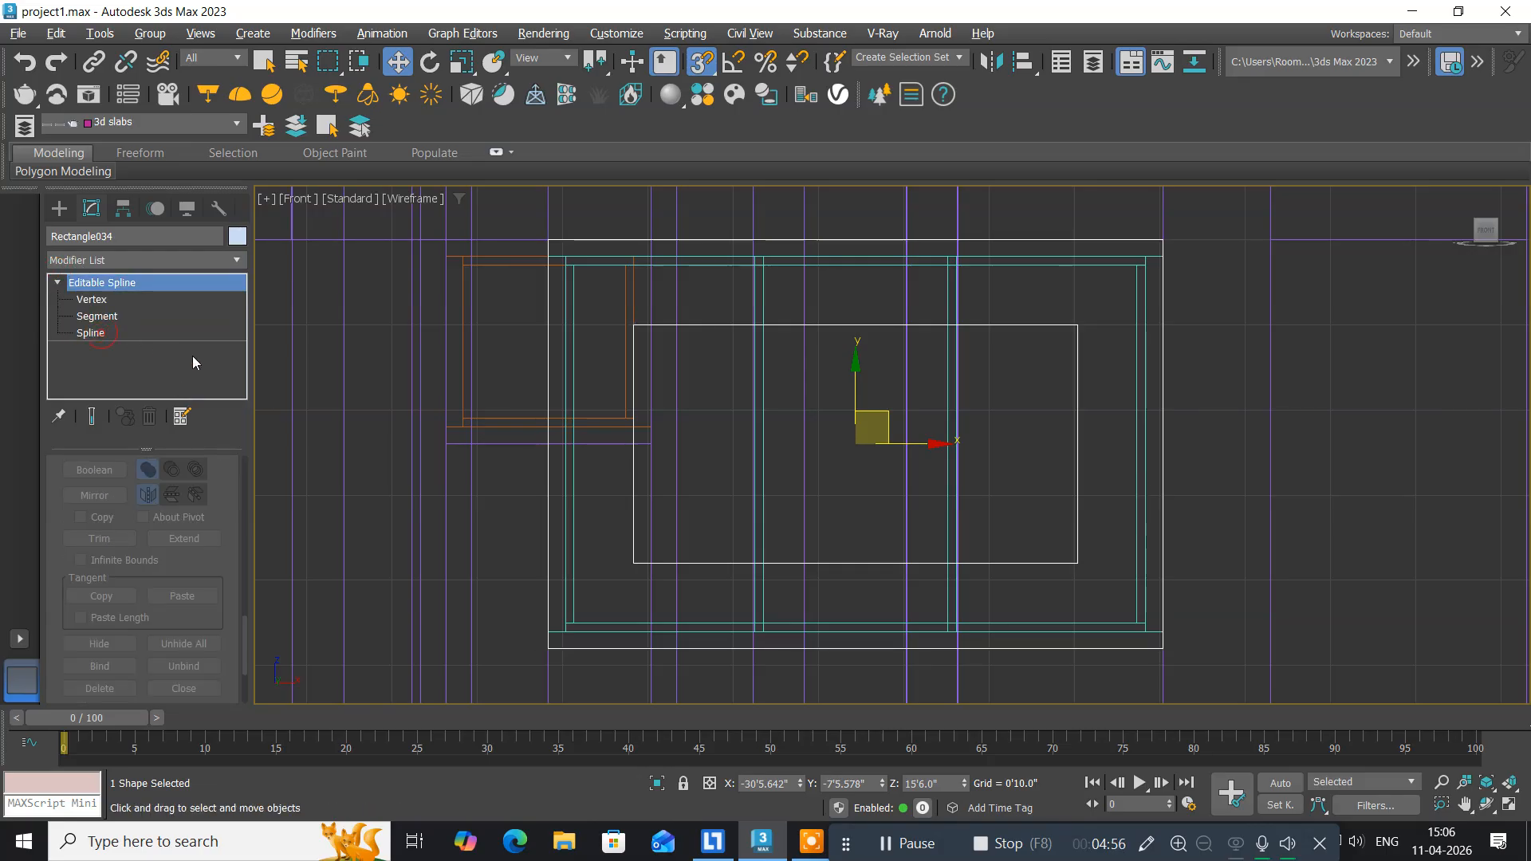
{"action": "key", "text": "ctrl+z"}
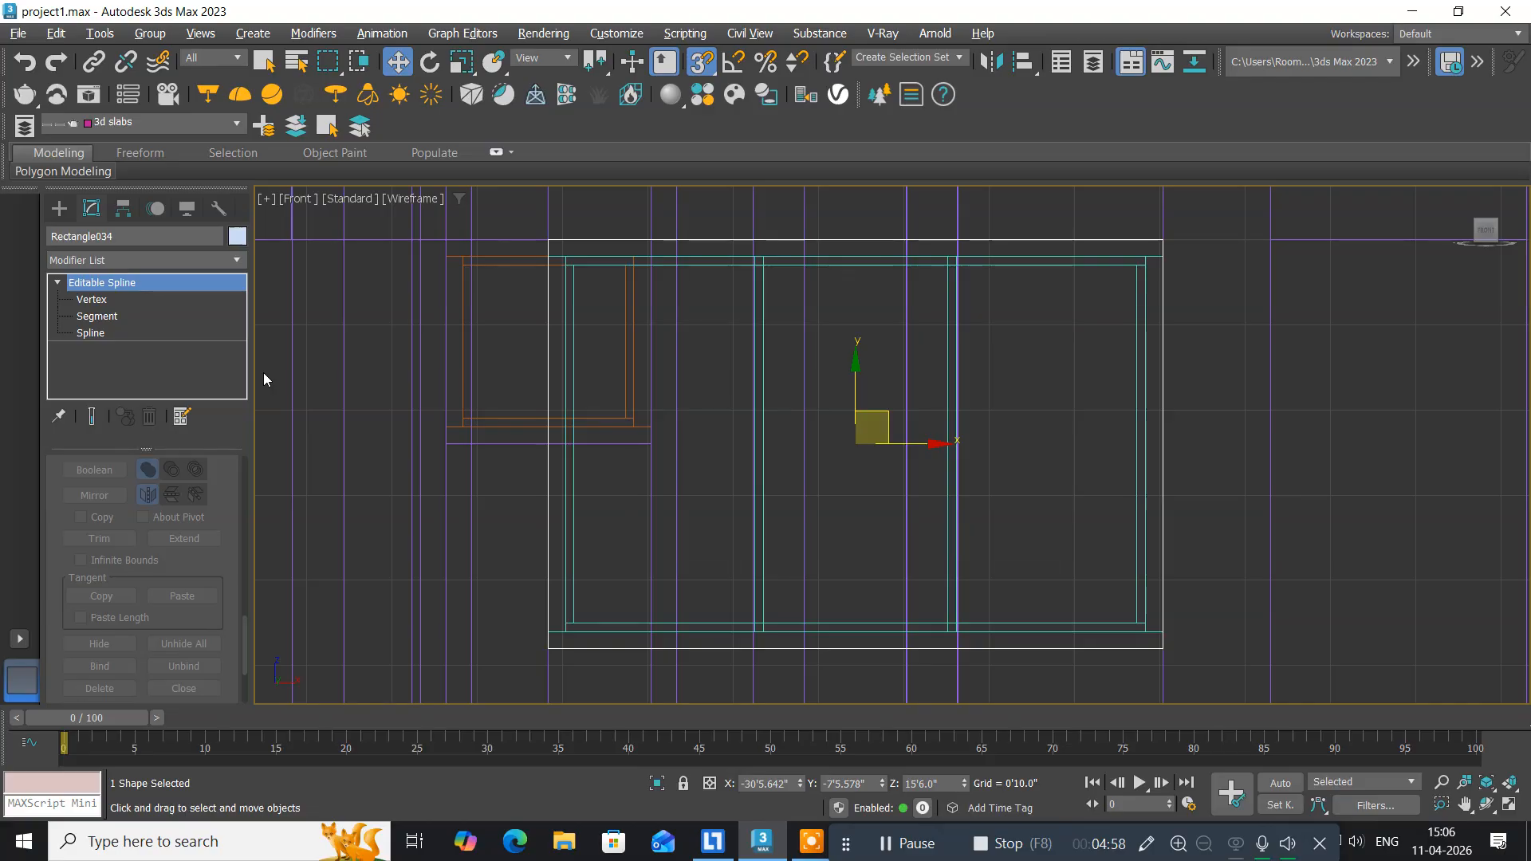
Outline the rectangle's spline outward by 10" around the upper front window, and leave spline sub-object editing.
{"action": "left_click", "coordinate": [100, 333]}
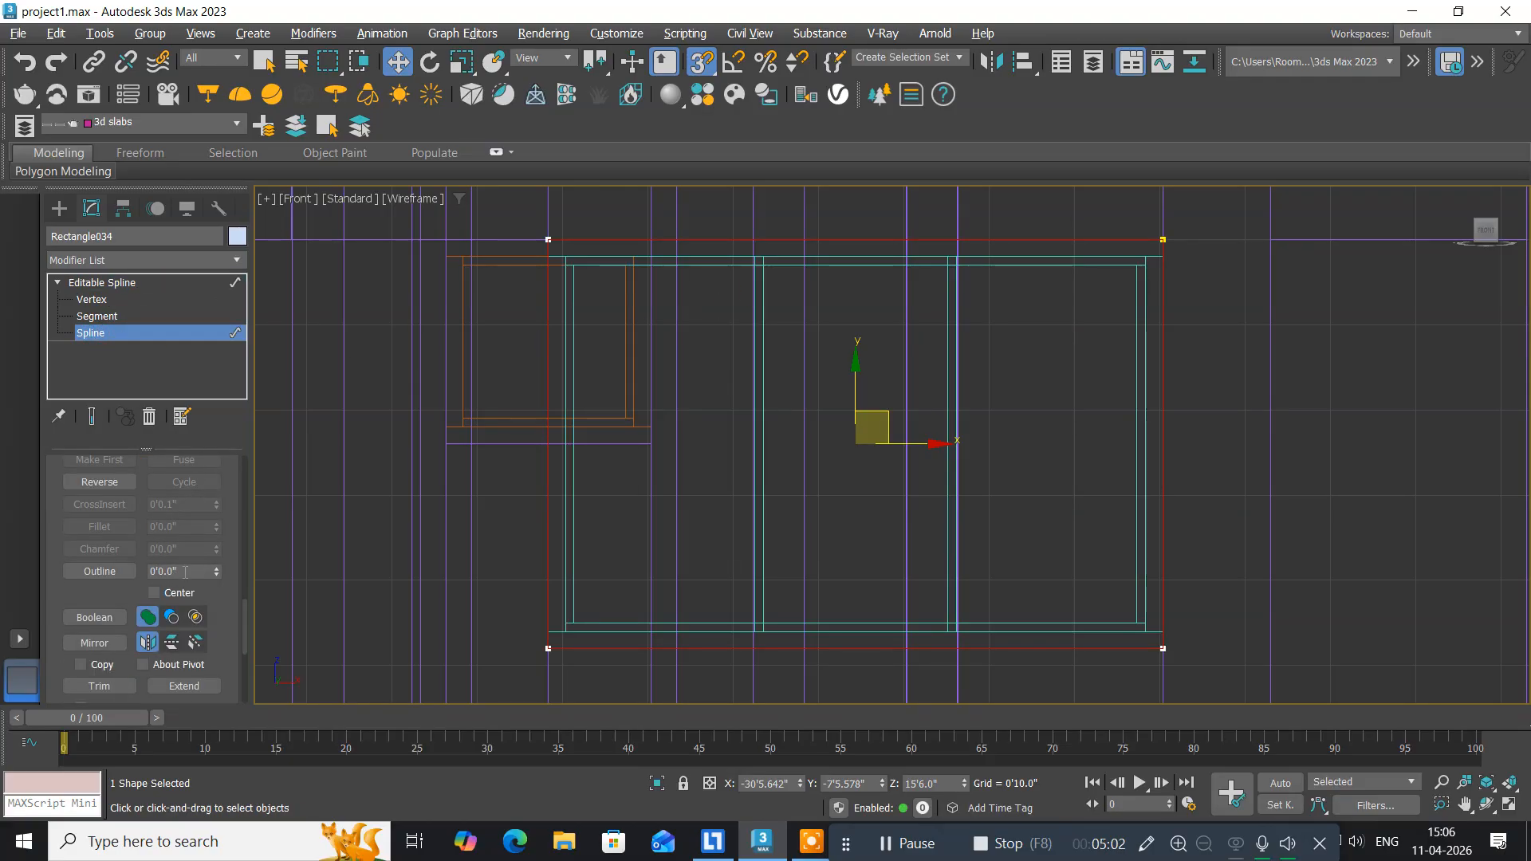
{"action": "left_click", "coordinate": [193, 569]}
{"action": "left_click", "coordinate": [90, 572]}
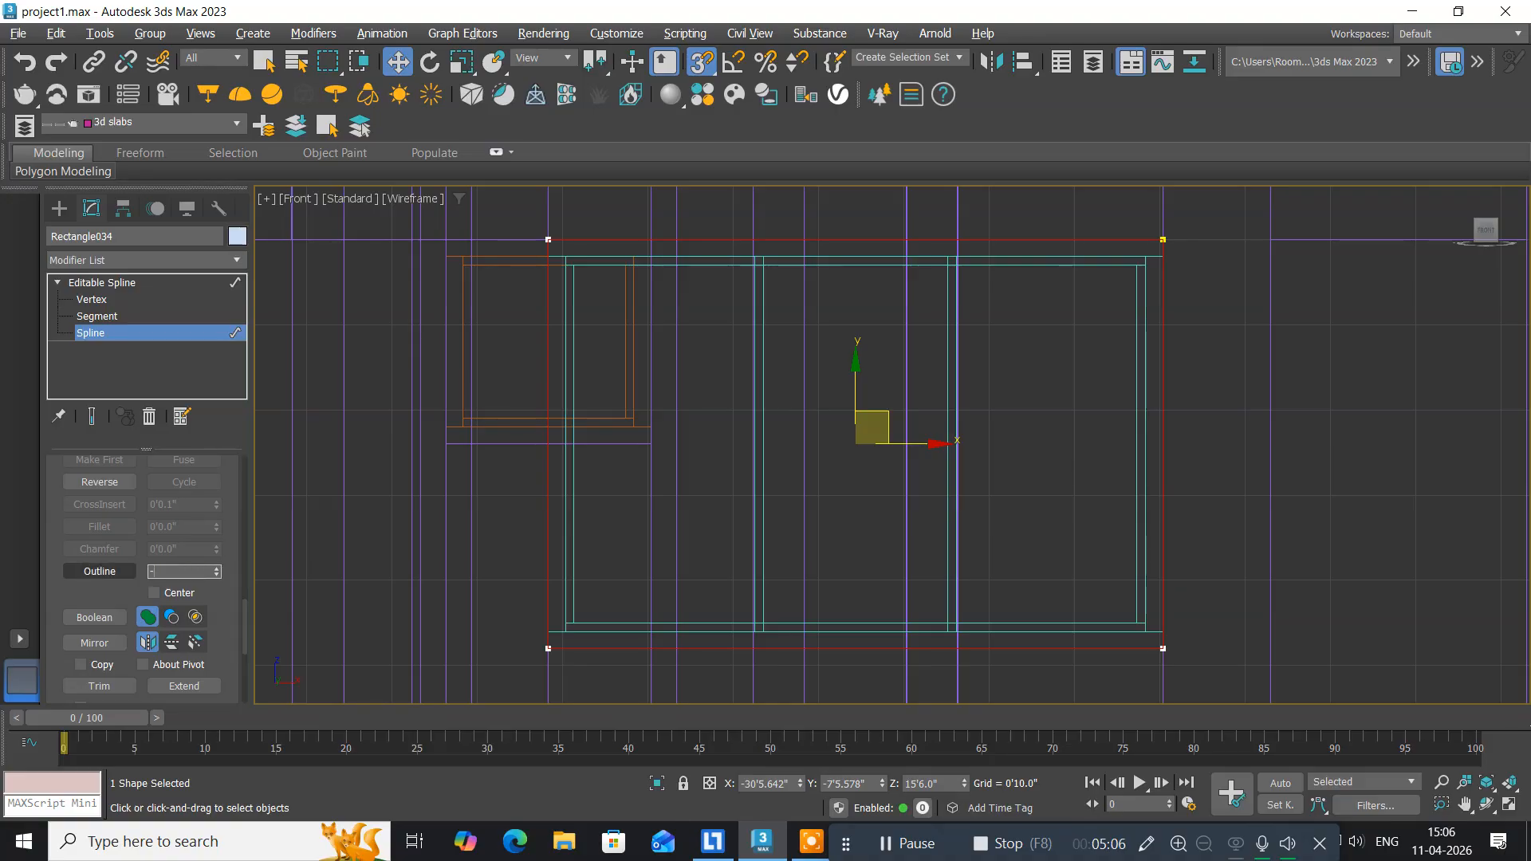
{"action": "key", "text": "Return"}
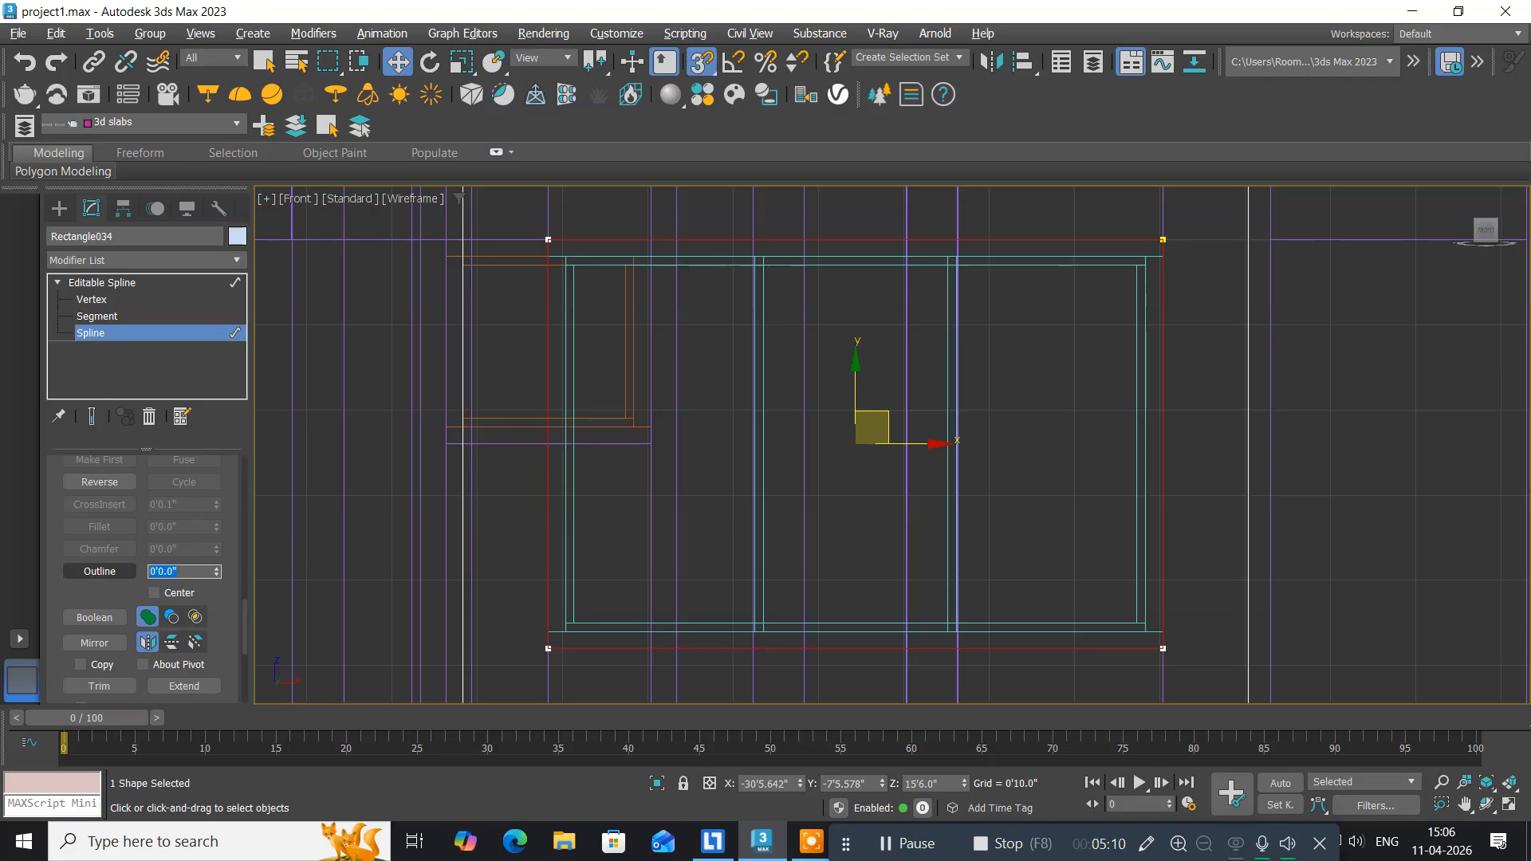
{"action": "middle_click_drag", "start_coordinate": [652, 520], "coordinate": [563, 469]}
{"action": "scroll", "coordinate": [565, 476], "scroll_direction": "down", "scroll_amount": 5}
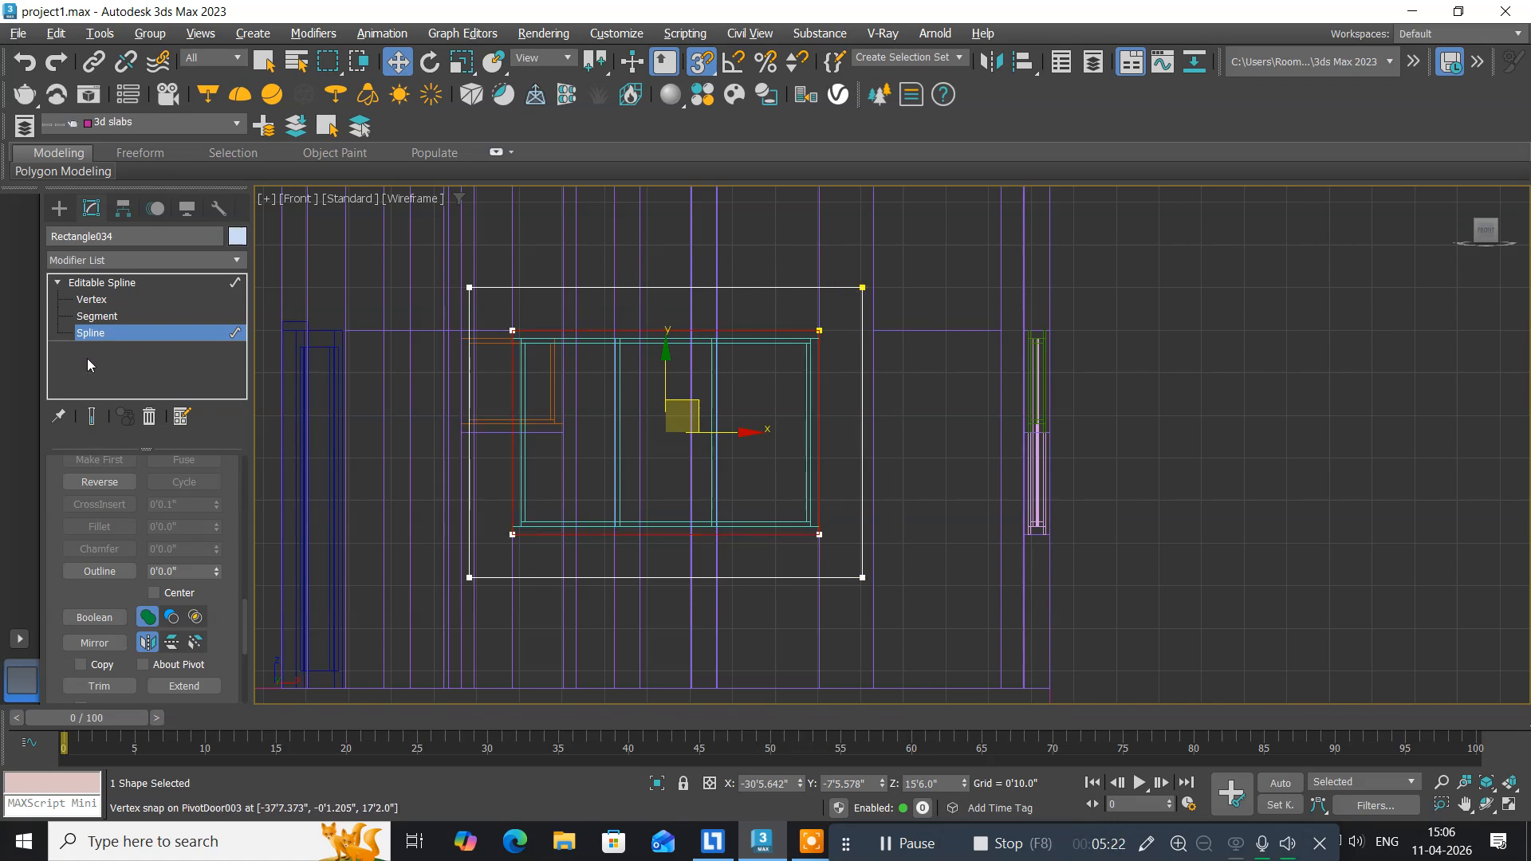
{"action": "left_click", "coordinate": [109, 333]}
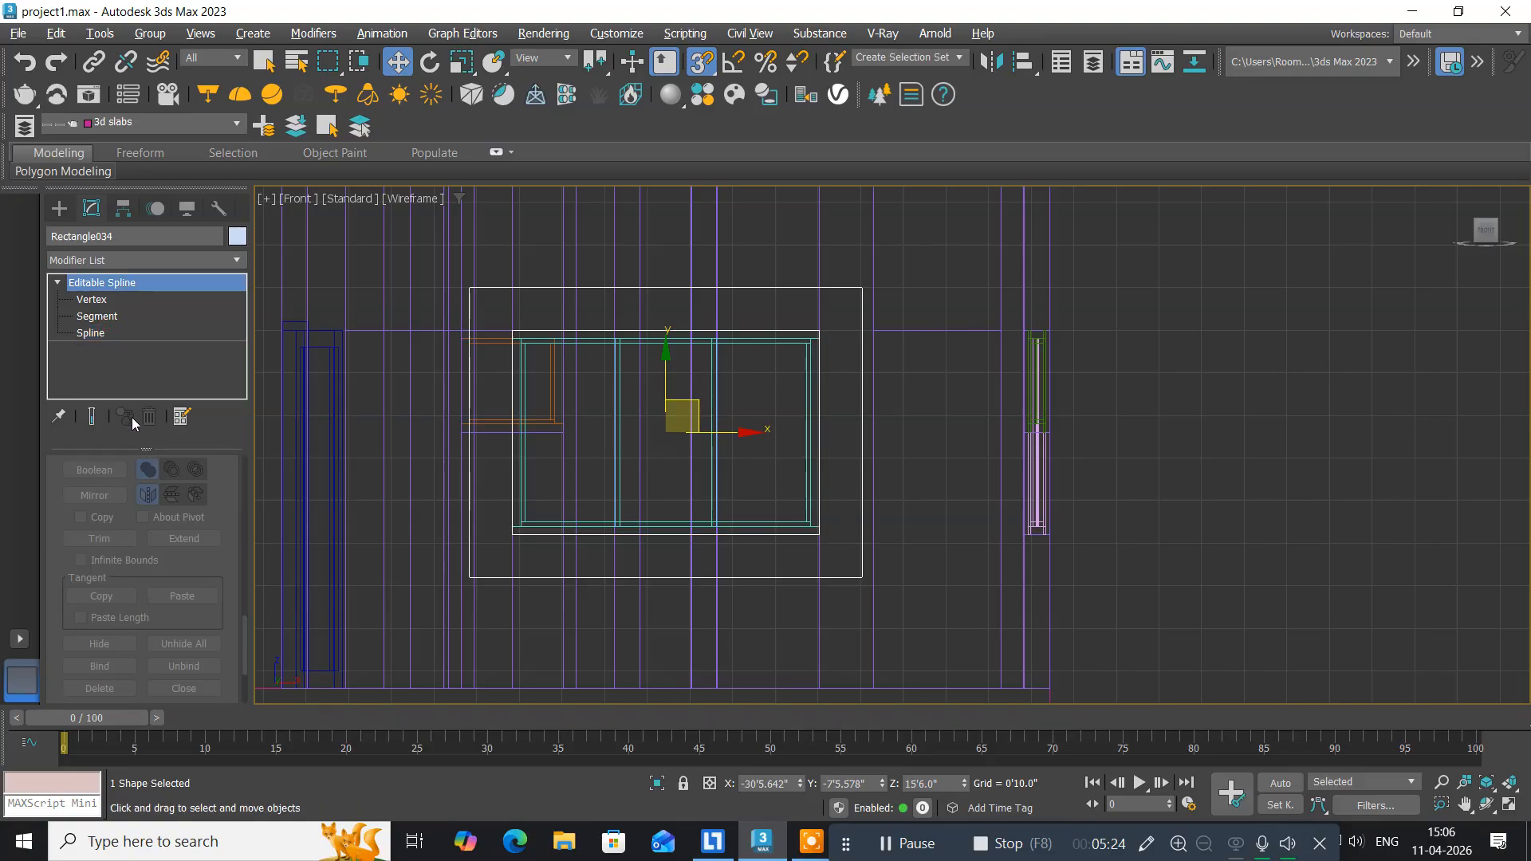
Add an Extrude modifier to the outlined window frame with an amount of 9".
{"action": "left_click", "coordinate": [233, 261]}
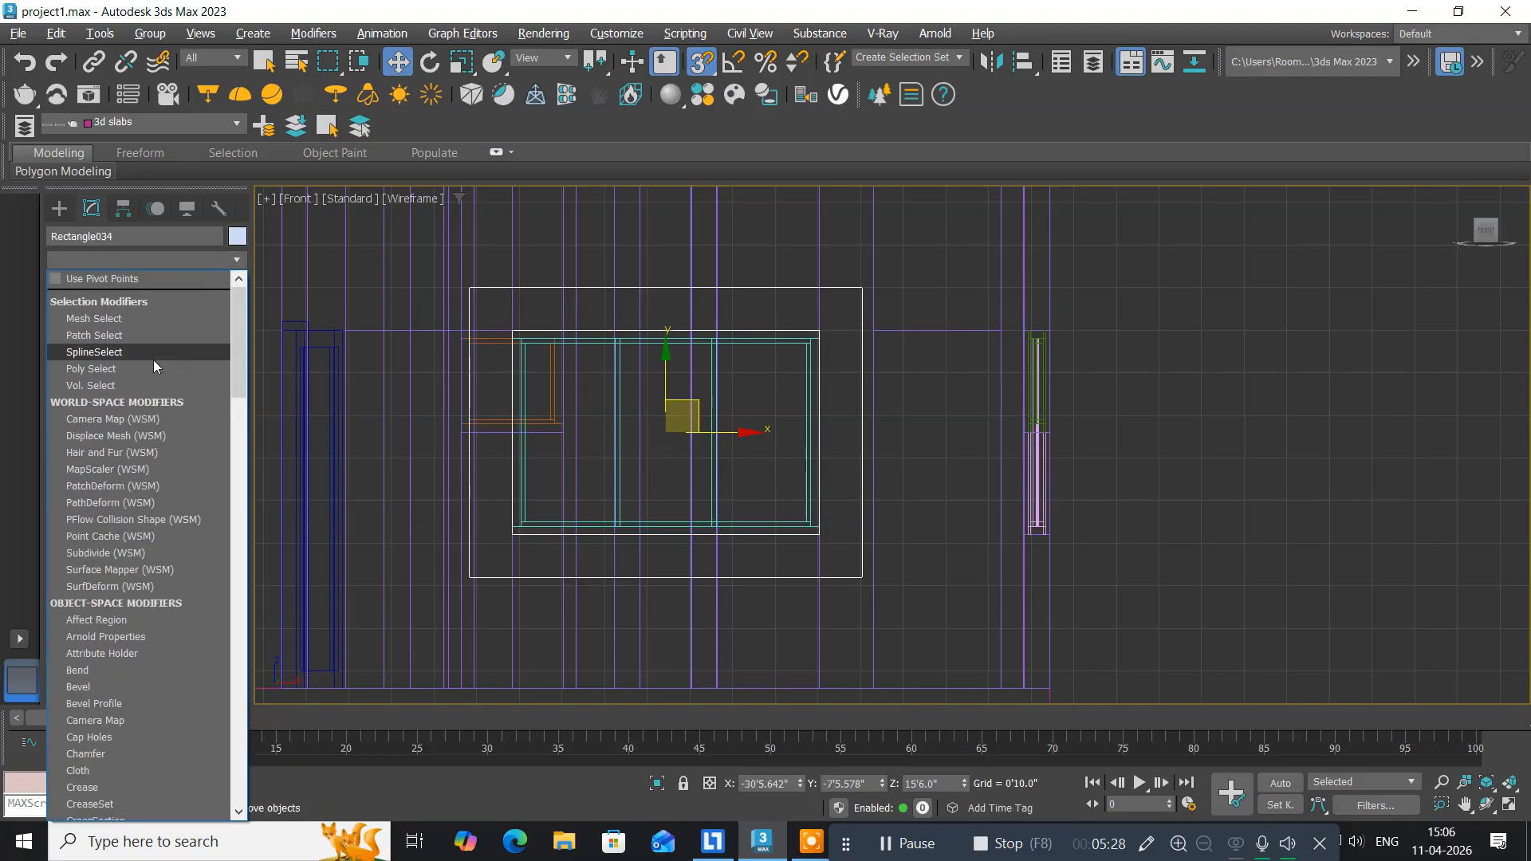
{"action": "key", "text": "e"}
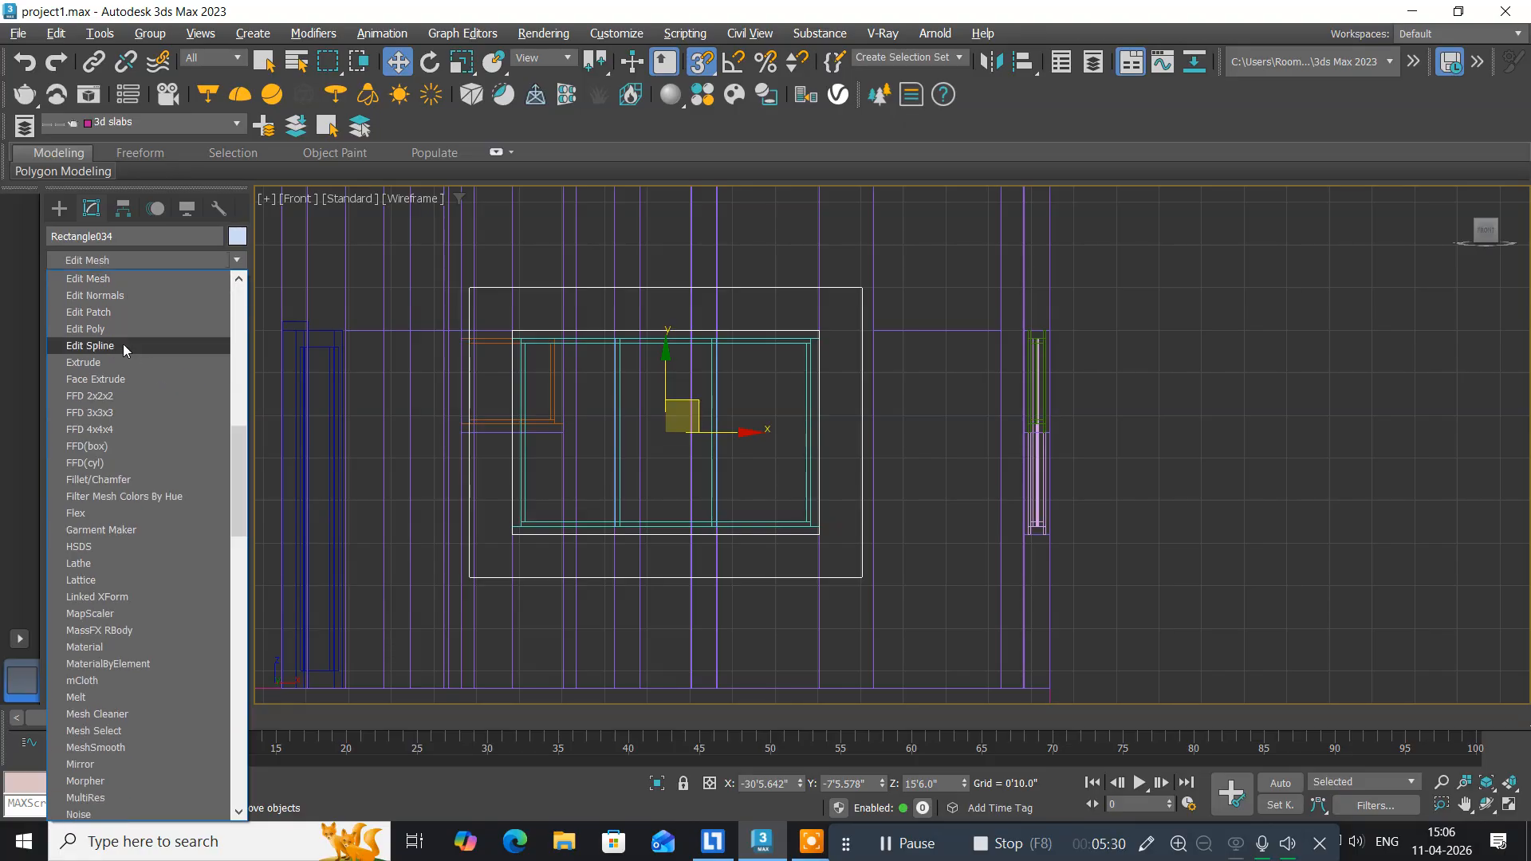
{"action": "left_click", "coordinate": [114, 364]}
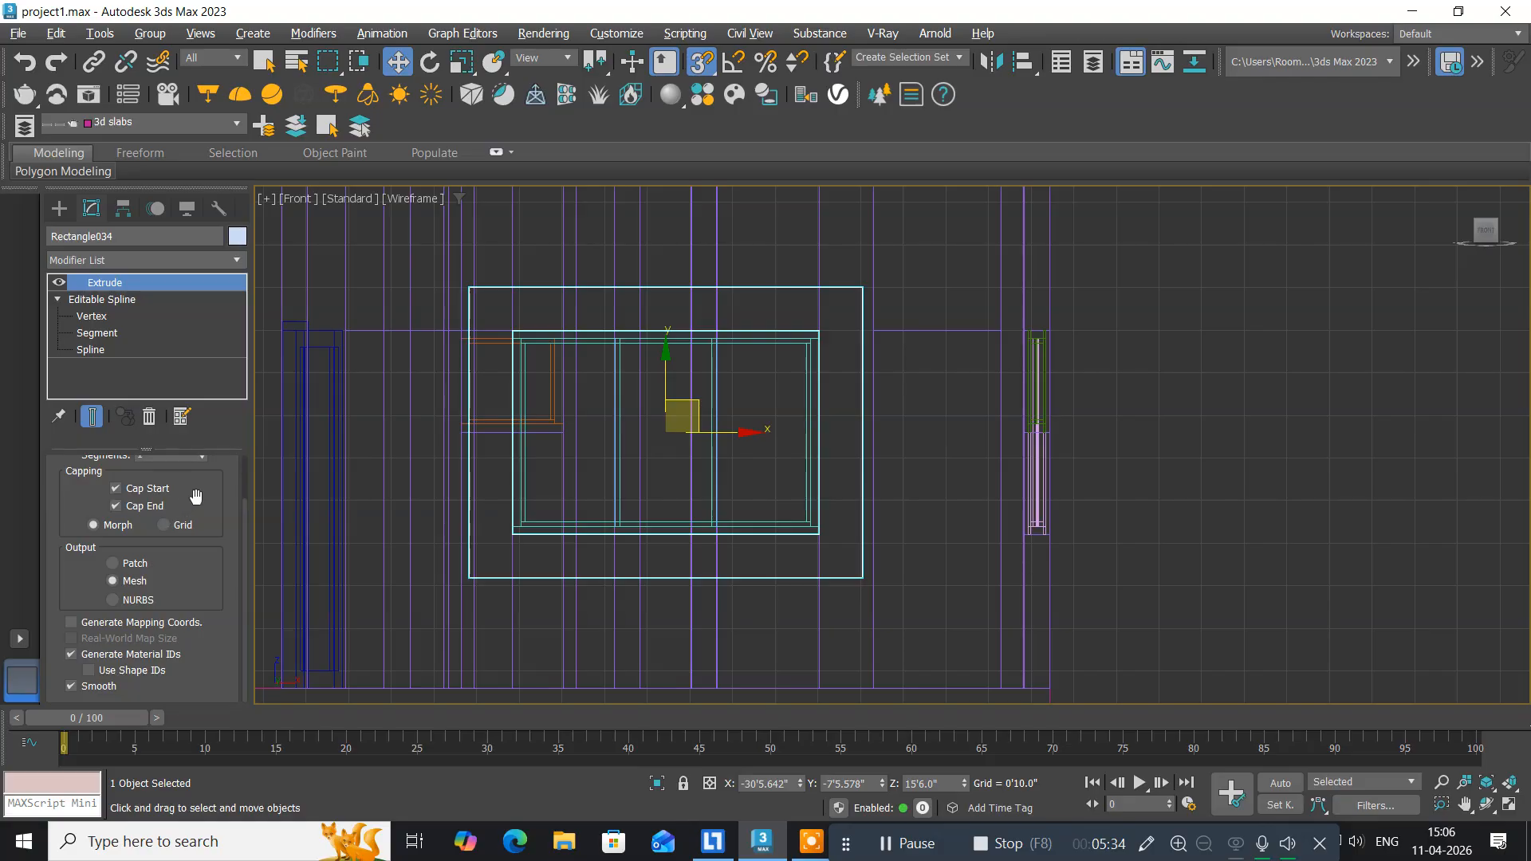
{"action": "left_click_drag", "start_coordinate": [194, 497], "coordinate": [201, 619]}
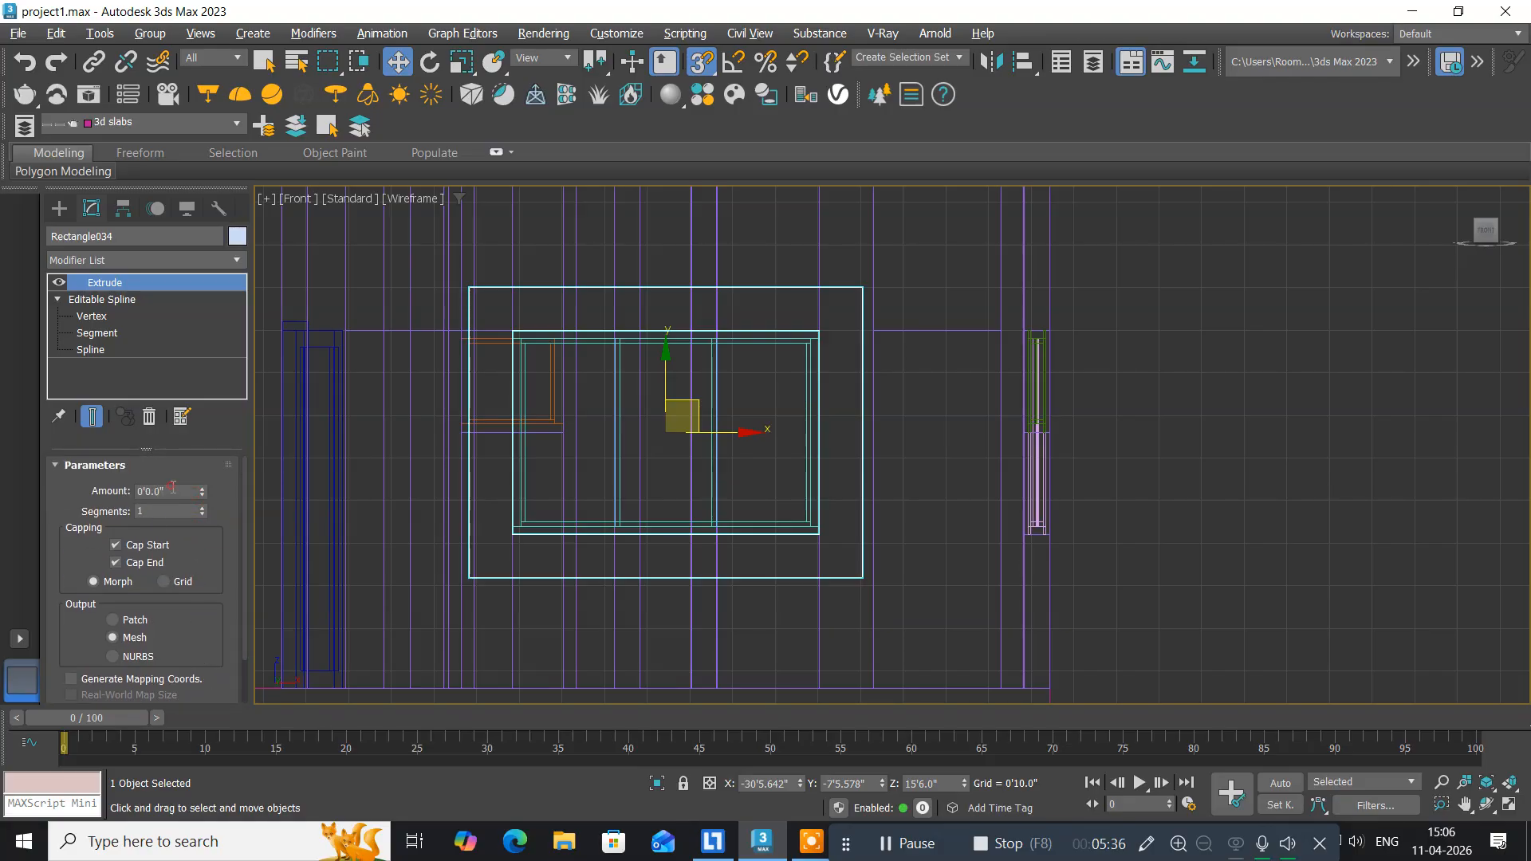
{"action": "left_click", "coordinate": [172, 488]}
{"action": "type", "text": "9"}
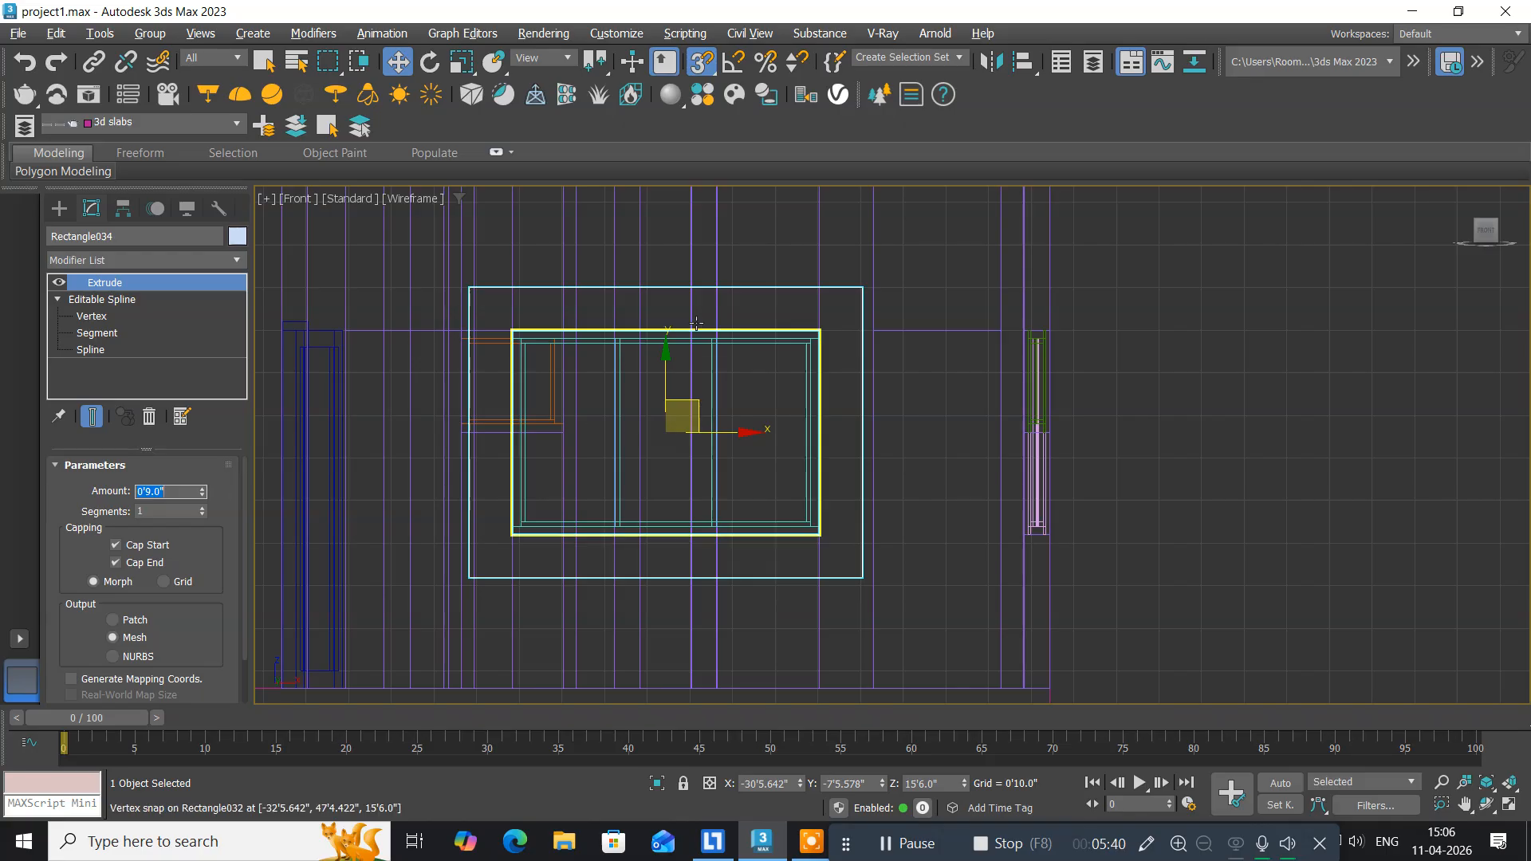
{"action": "left_click", "coordinate": [667, 359]}
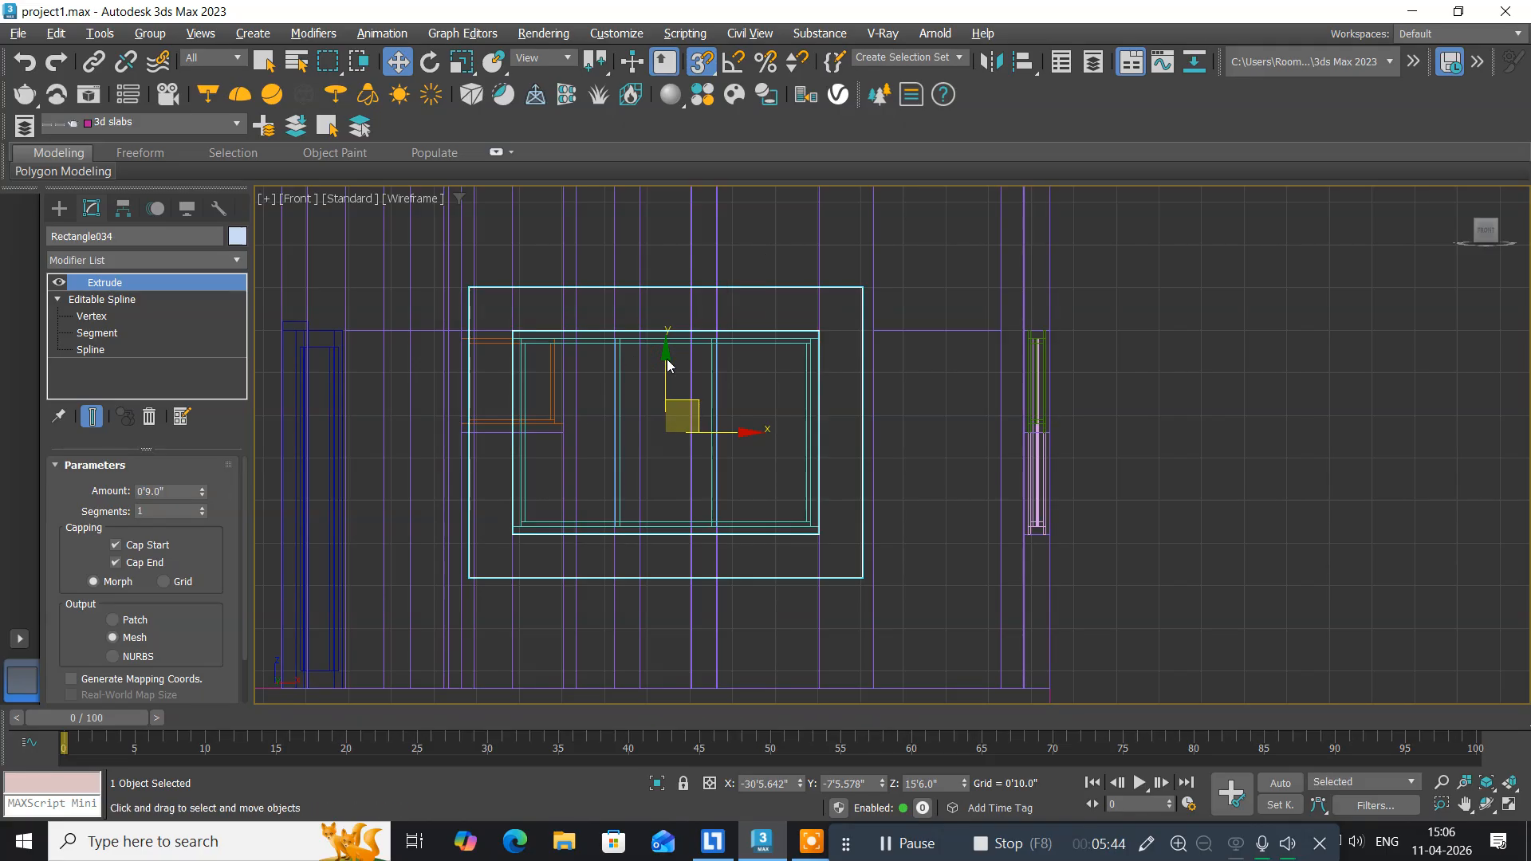
Examine the extruded frame around the upper front window in the maximized Perspective view.
{"action": "key", "text": "alt+w"}
{"action": "left_click", "coordinate": [1066, 540]}
{"action": "middle_click_drag", "start_coordinate": [1066, 541], "coordinate": [1021, 531]}
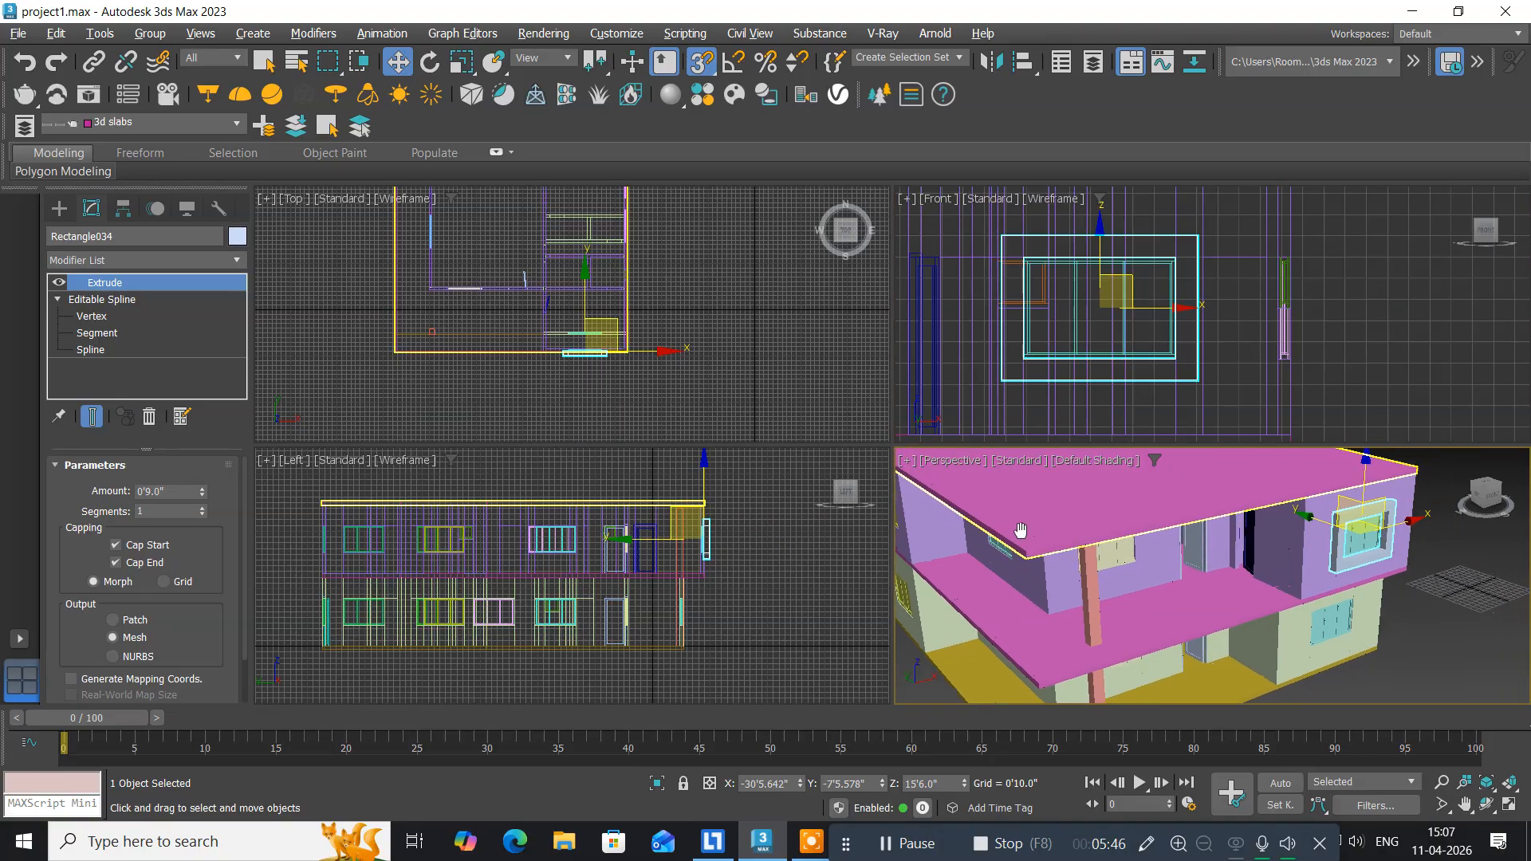
{"action": "key", "text": "alt+w"}
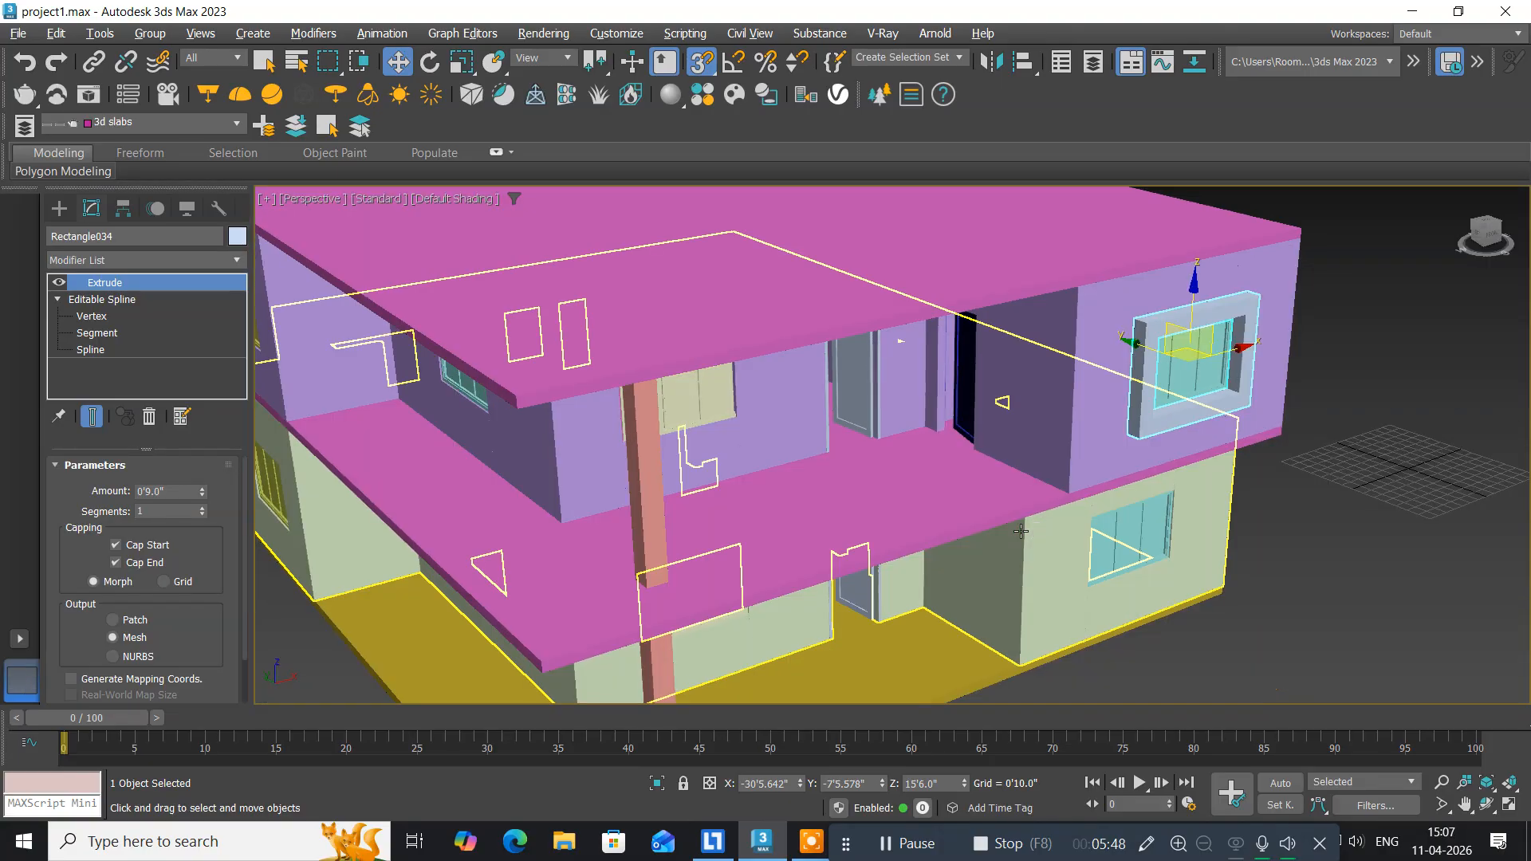
{"action": "middle_click_drag", "start_coordinate": [874, 576], "coordinate": [499, 555]}
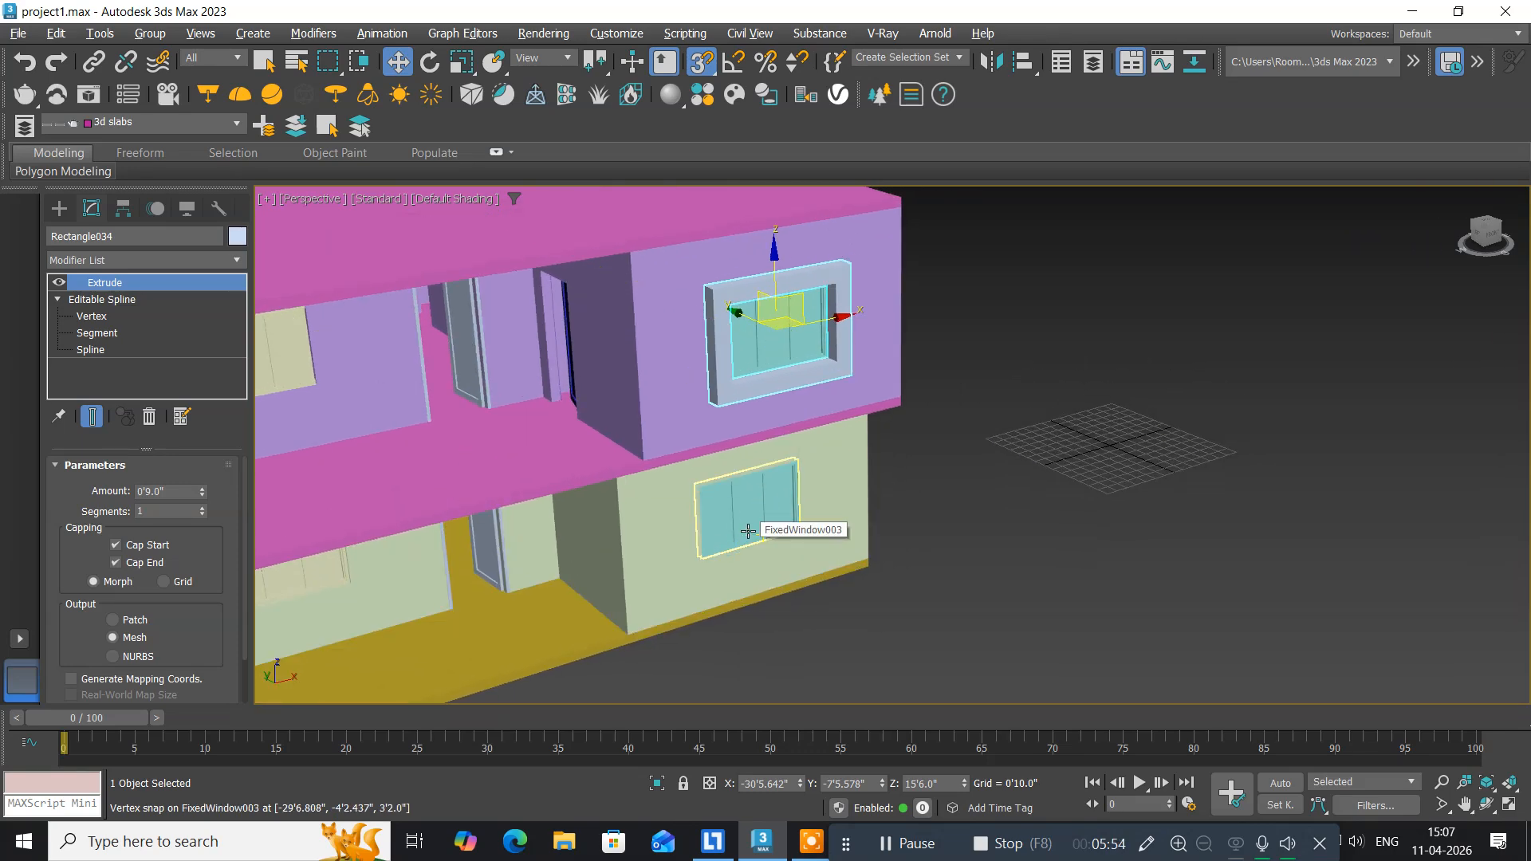
{"action": "scroll", "coordinate": [786, 390], "scroll_direction": "up", "scroll_amount": 5}
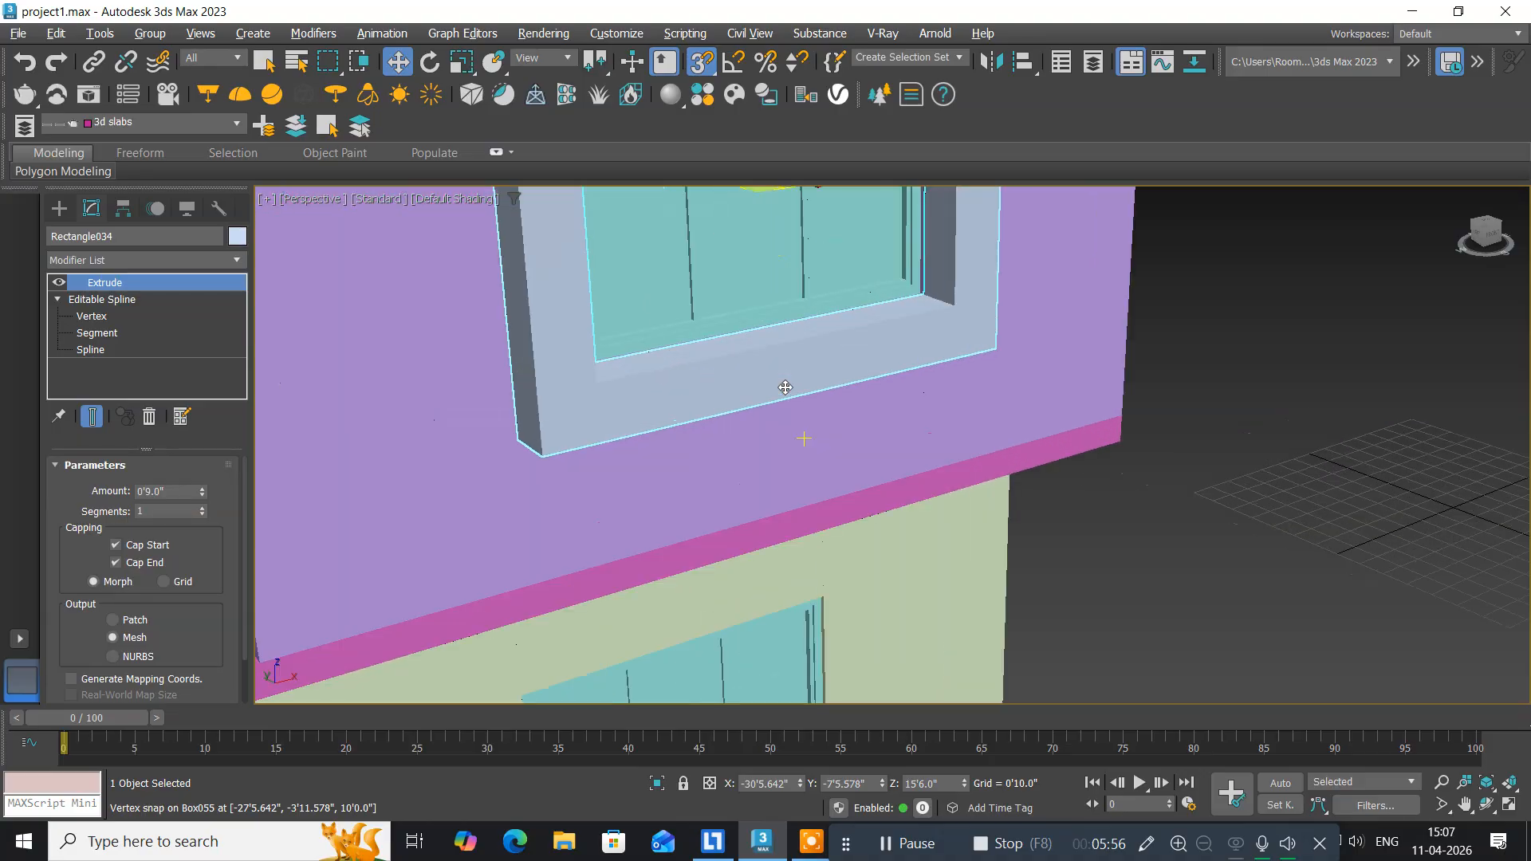
{"action": "scroll", "coordinate": [785, 388], "scroll_direction": "down", "scroll_amount": 3}
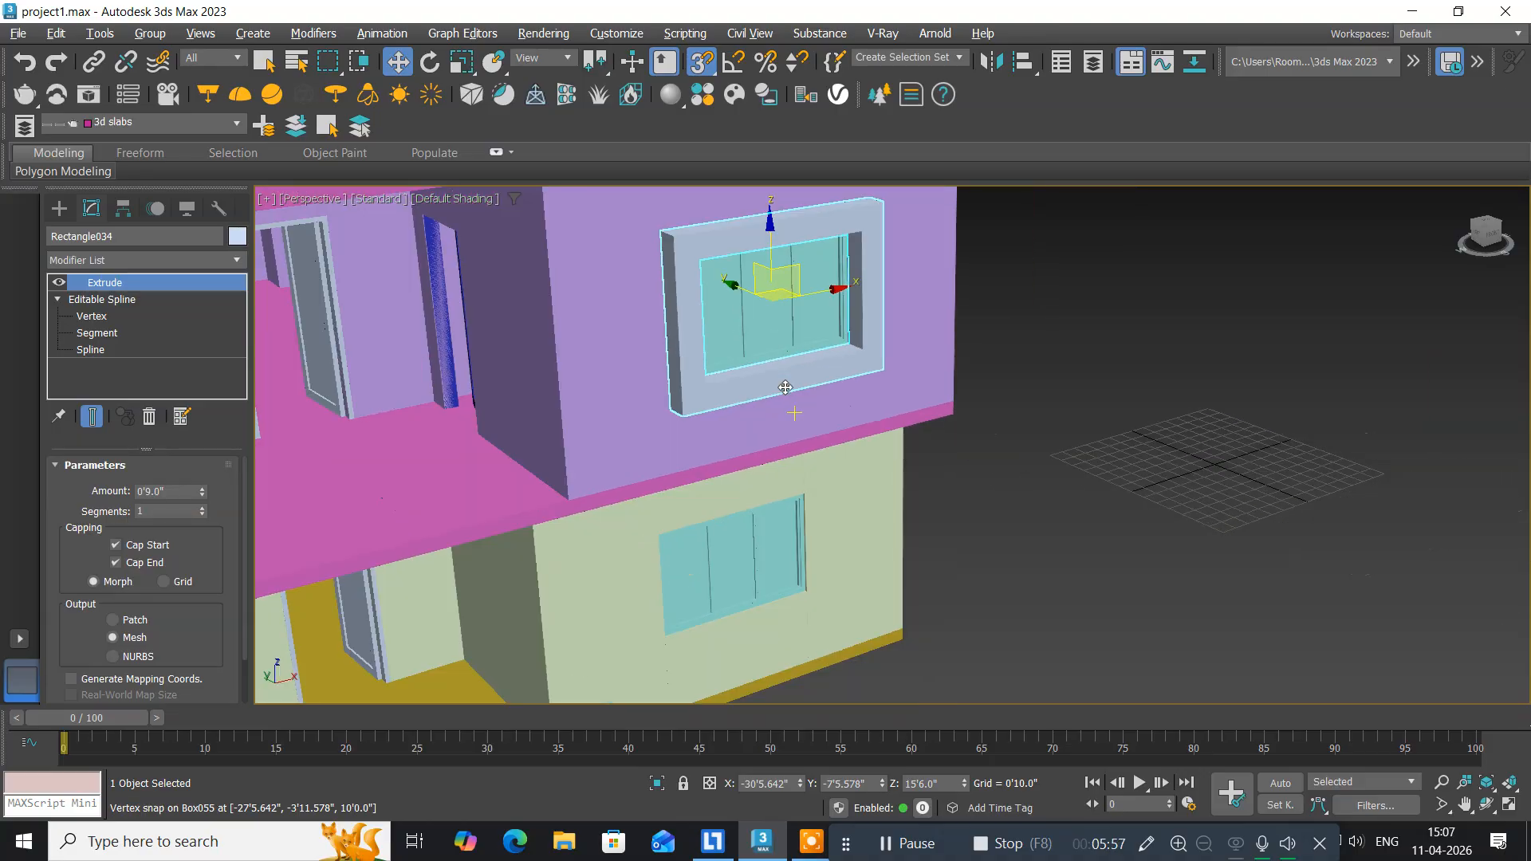
With Start New Shape off, draw a rectangle around the ground-floor front window's outer frame, corner to corner, in the Front view.
{"action": "left_click", "coordinate": [678, 568]}
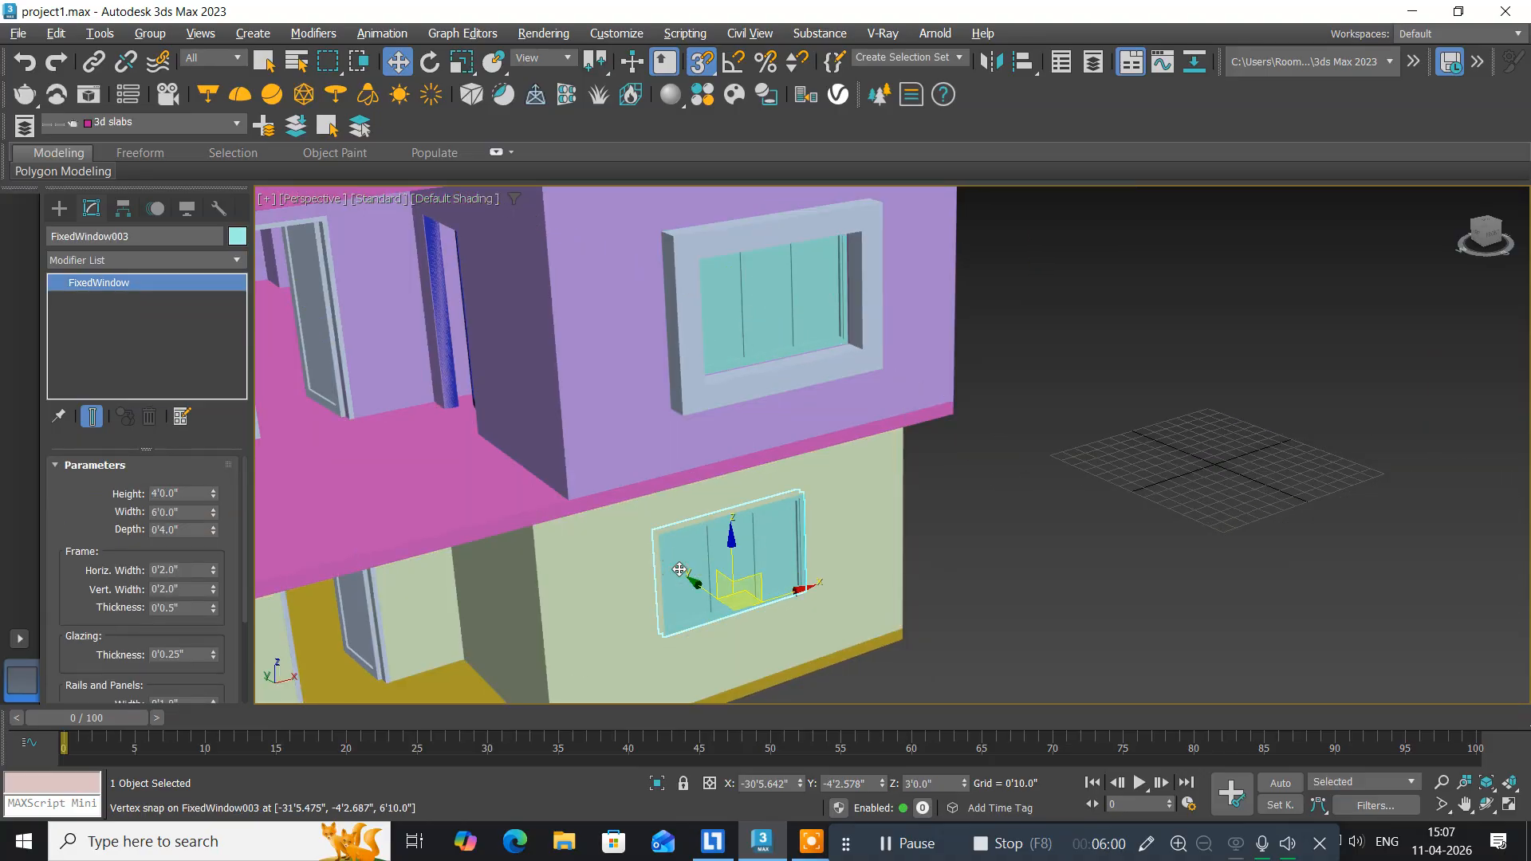
{"action": "key", "text": "alt+w"}
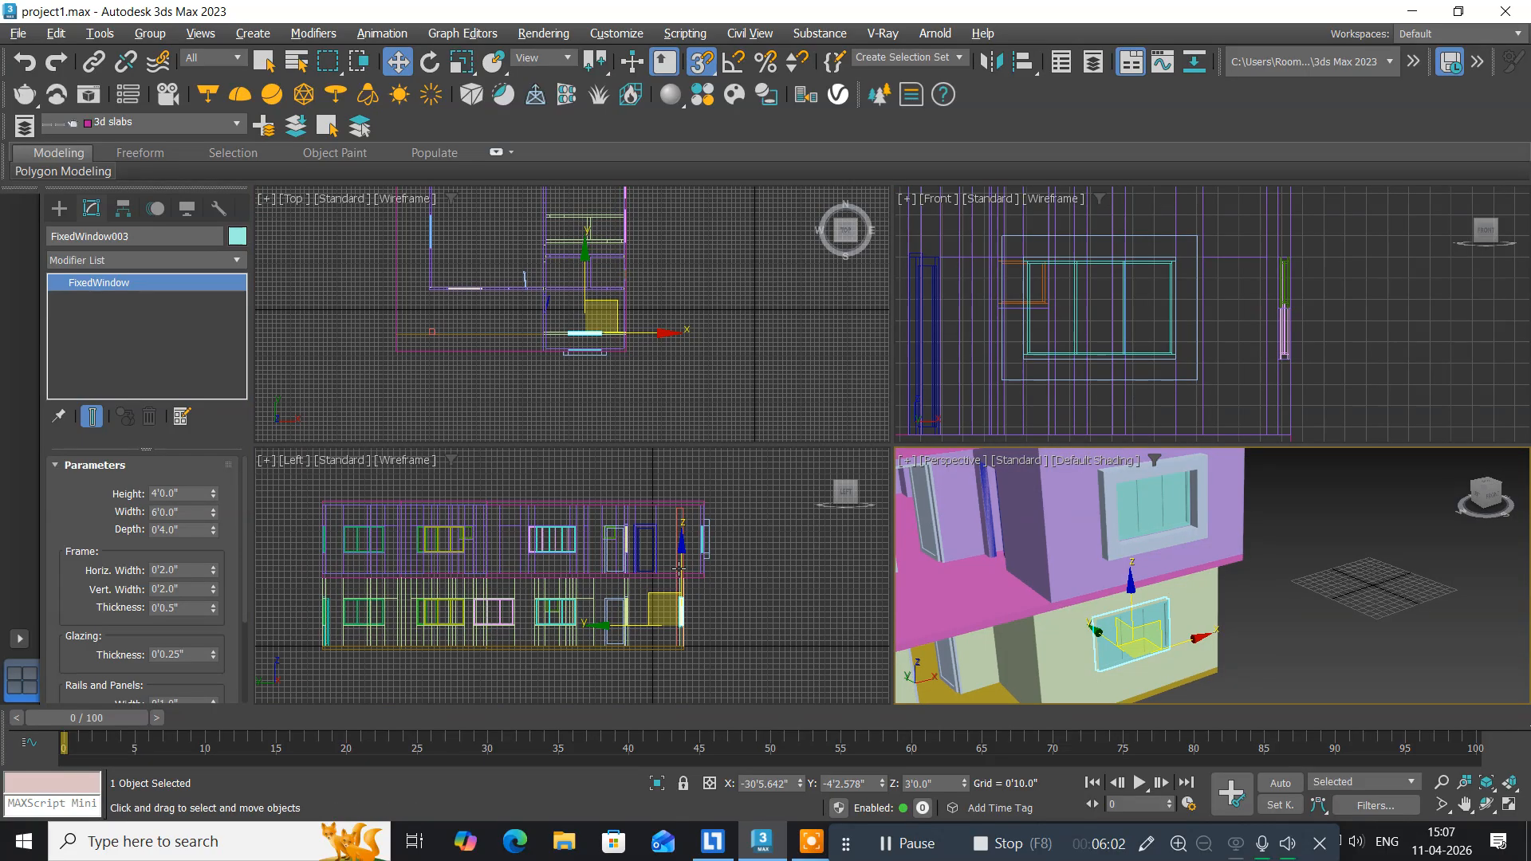
{"action": "middle_click_drag", "start_coordinate": [1133, 337], "coordinate": [1175, 140]}
{"action": "middle_click_drag", "start_coordinate": [1138, 298], "coordinate": [1143, 276]}
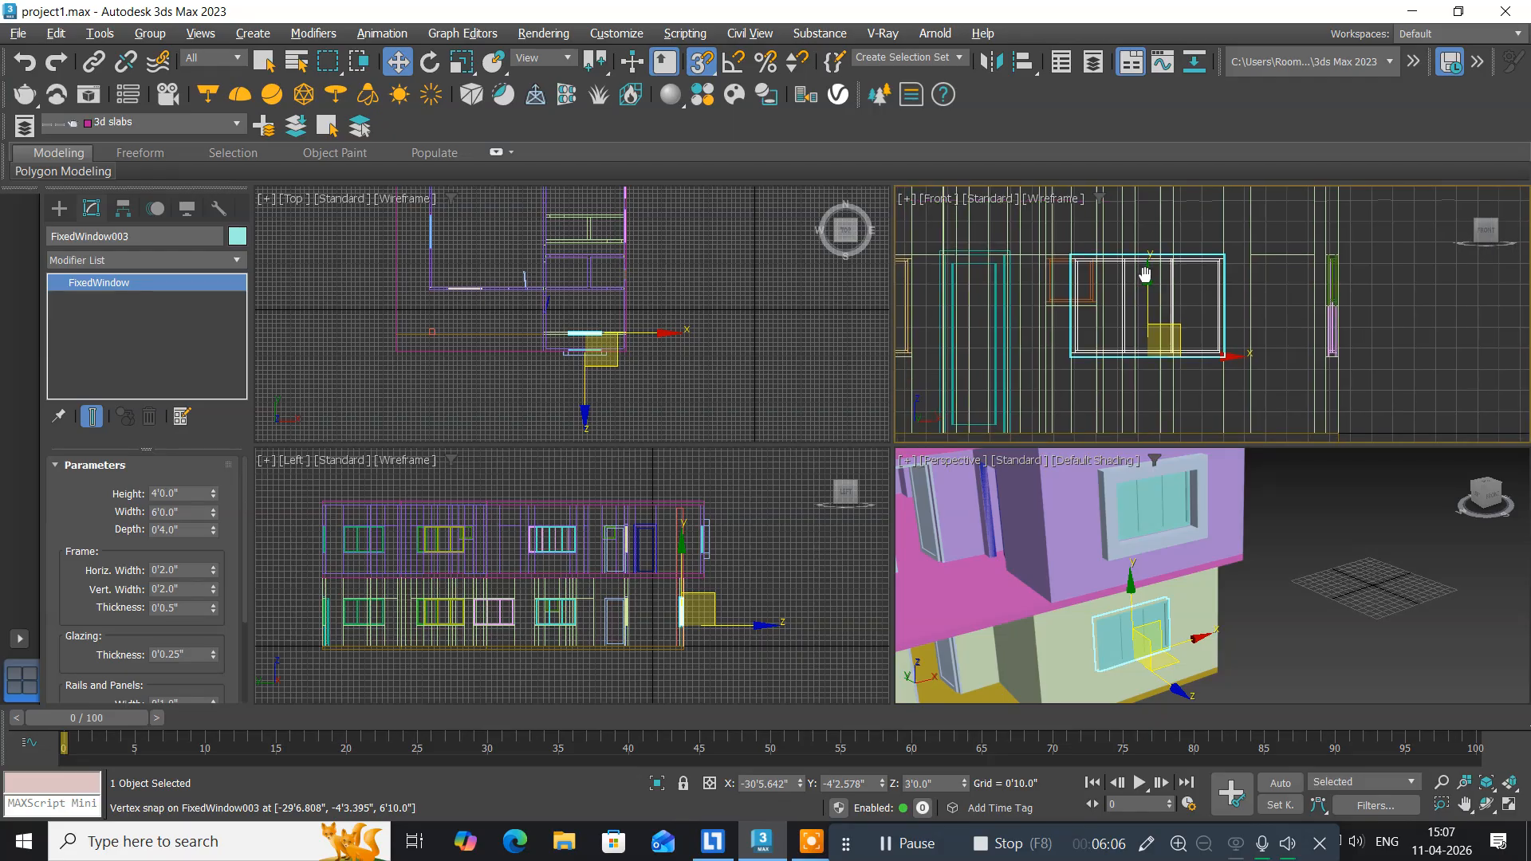
{"action": "key", "text": "alt+w"}
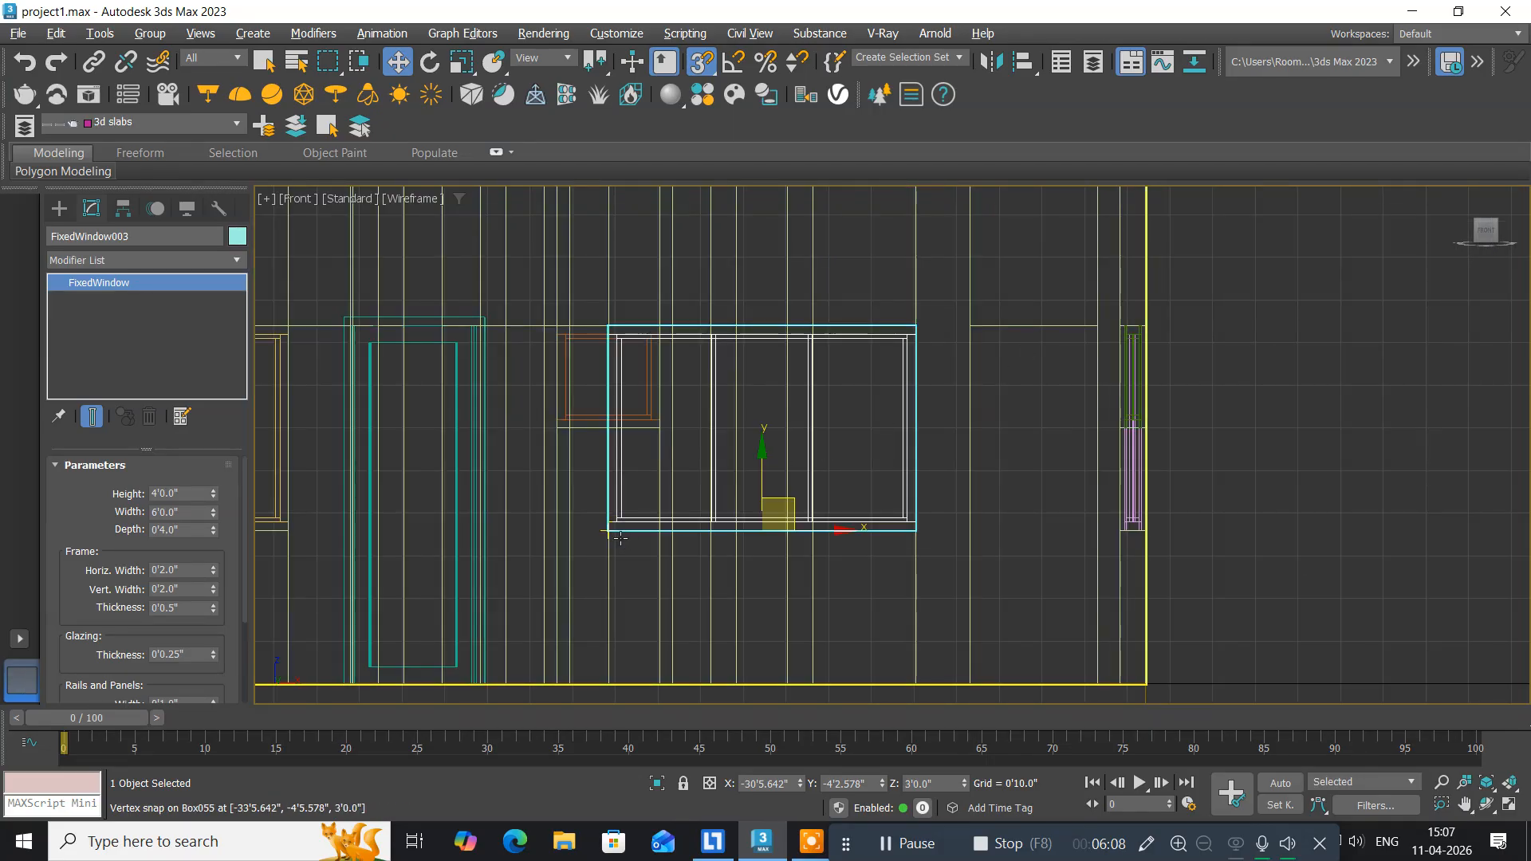
{"action": "scroll", "coordinate": [660, 397], "scroll_direction": "up", "scroll_amount": 3}
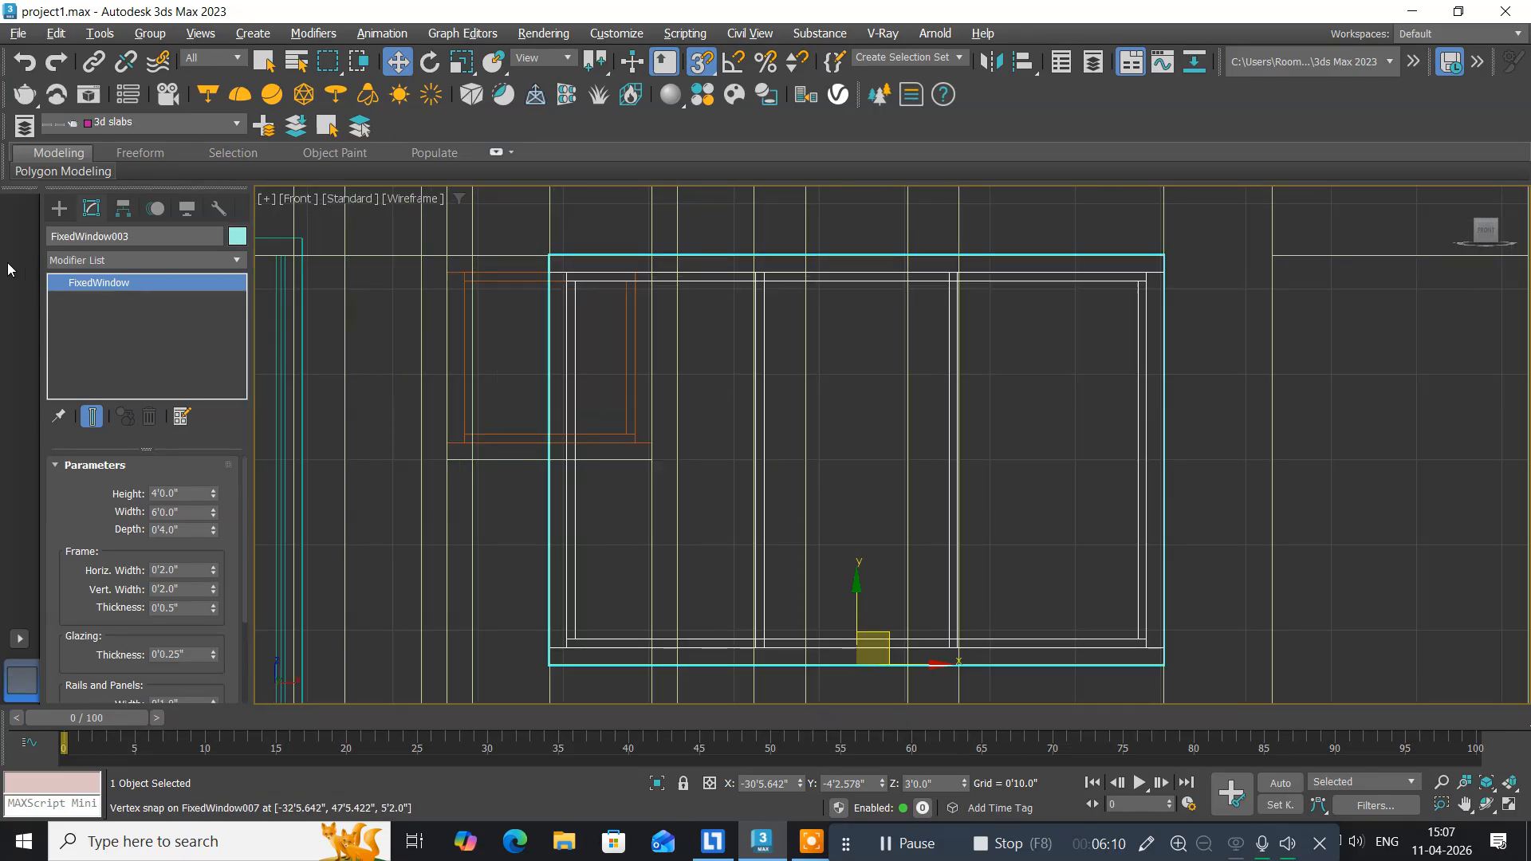
{"action": "left_click", "coordinate": [59, 208]}
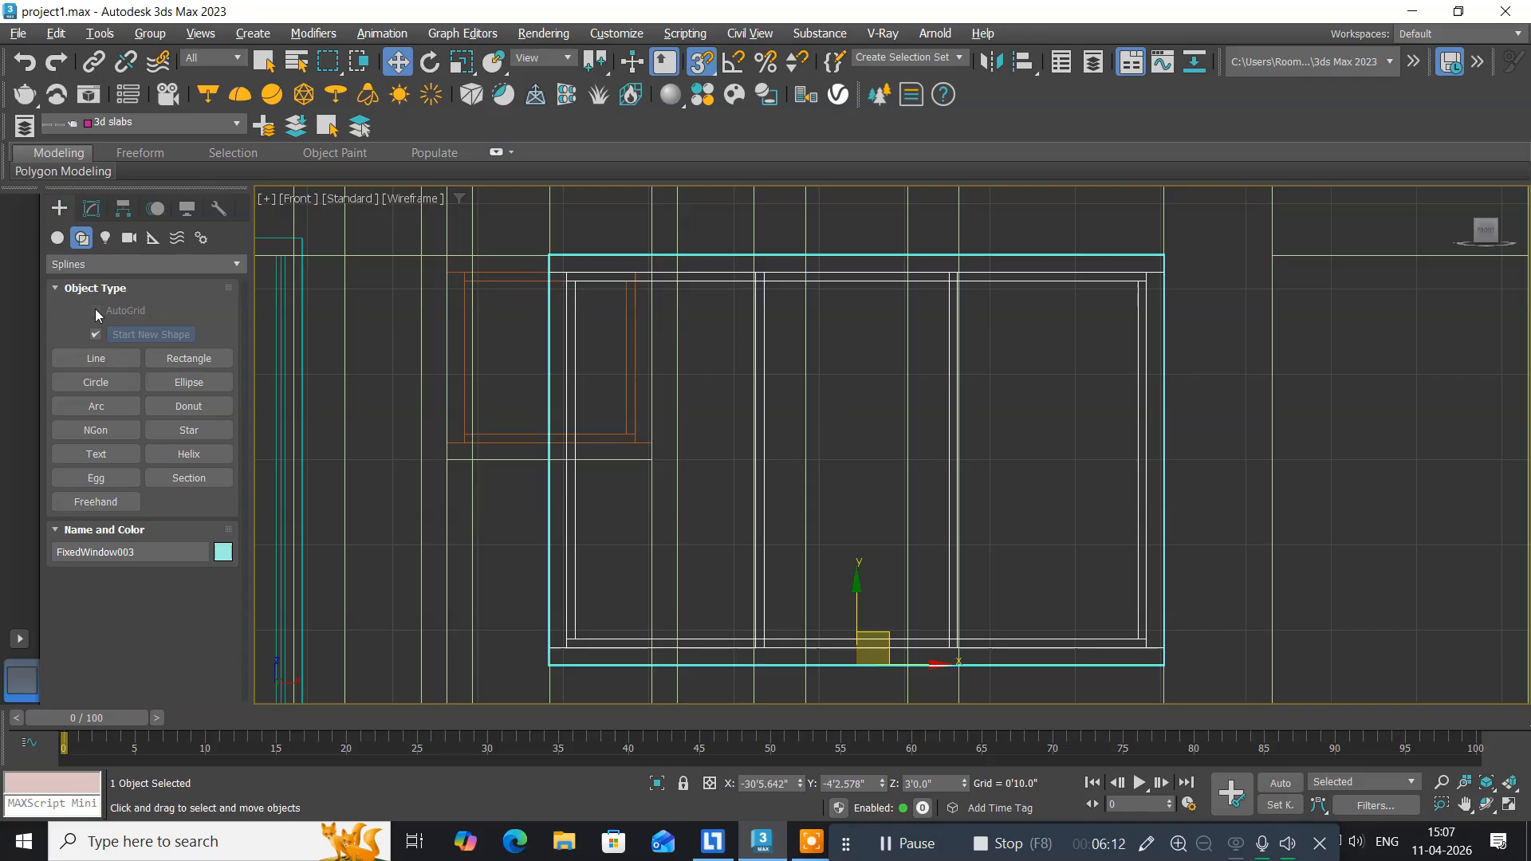
{"action": "left_click", "coordinate": [156, 360]}
{"action": "left_click", "coordinate": [95, 335]}
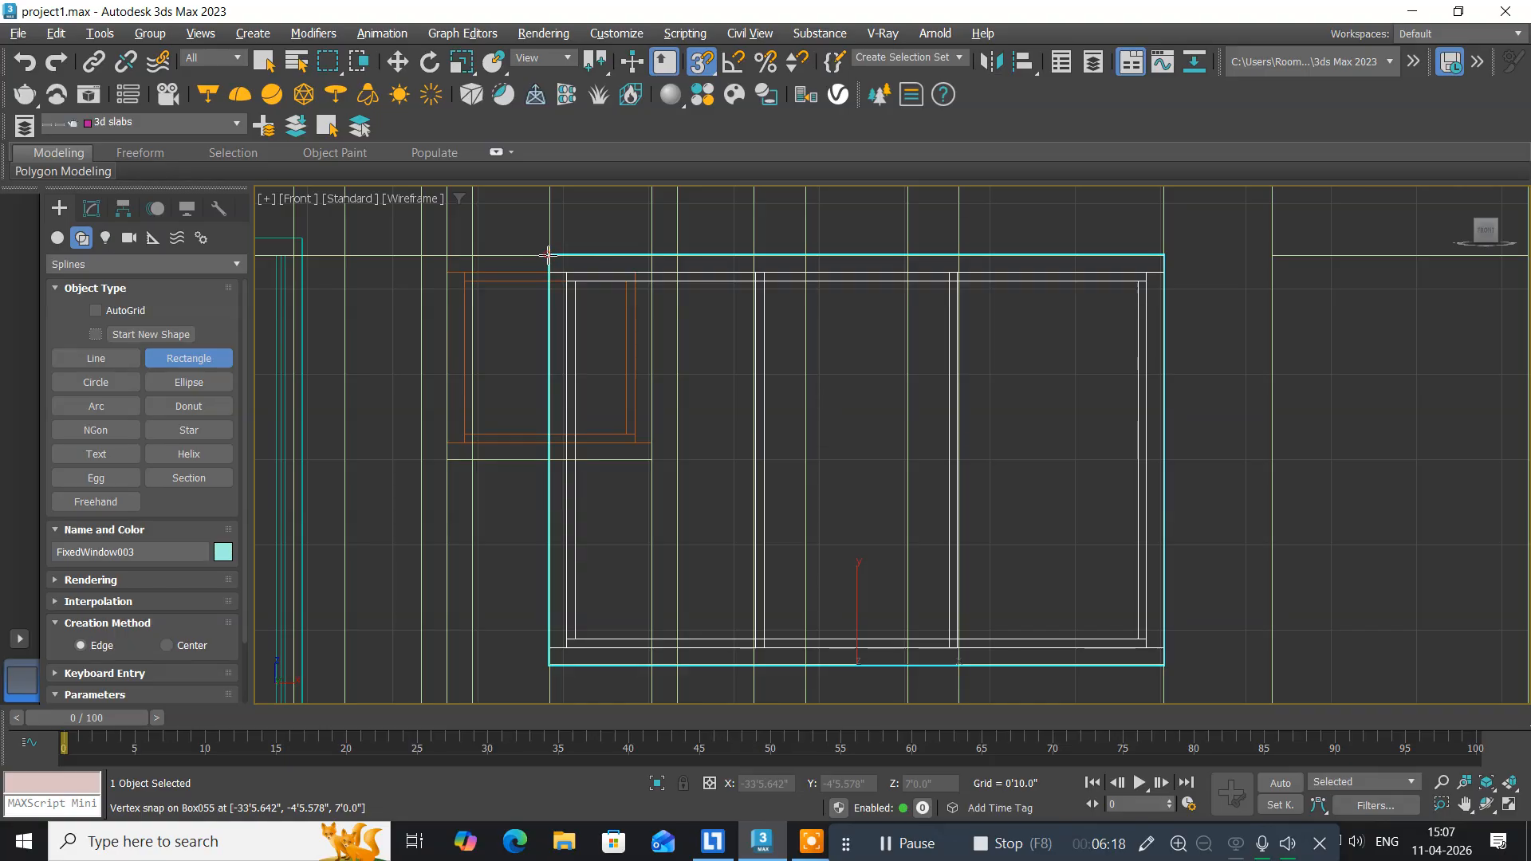
{"action": "left_click_drag", "start_coordinate": [547, 255], "coordinate": [1164, 664]}
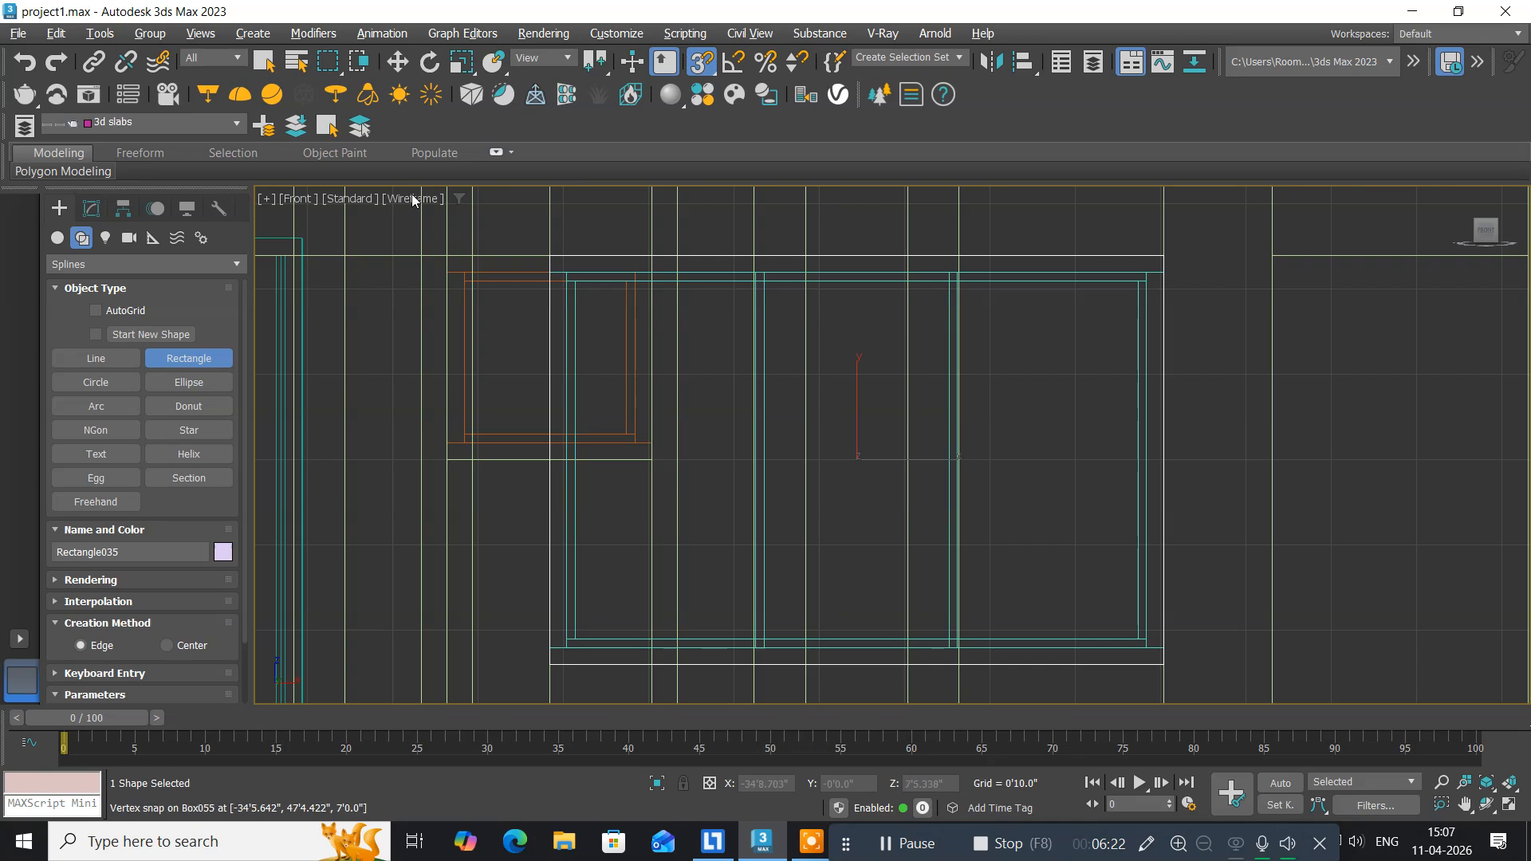
Convert the rectangle around the ground-floor window to an Editable Spline.
{"action": "left_click", "coordinate": [397, 61]}
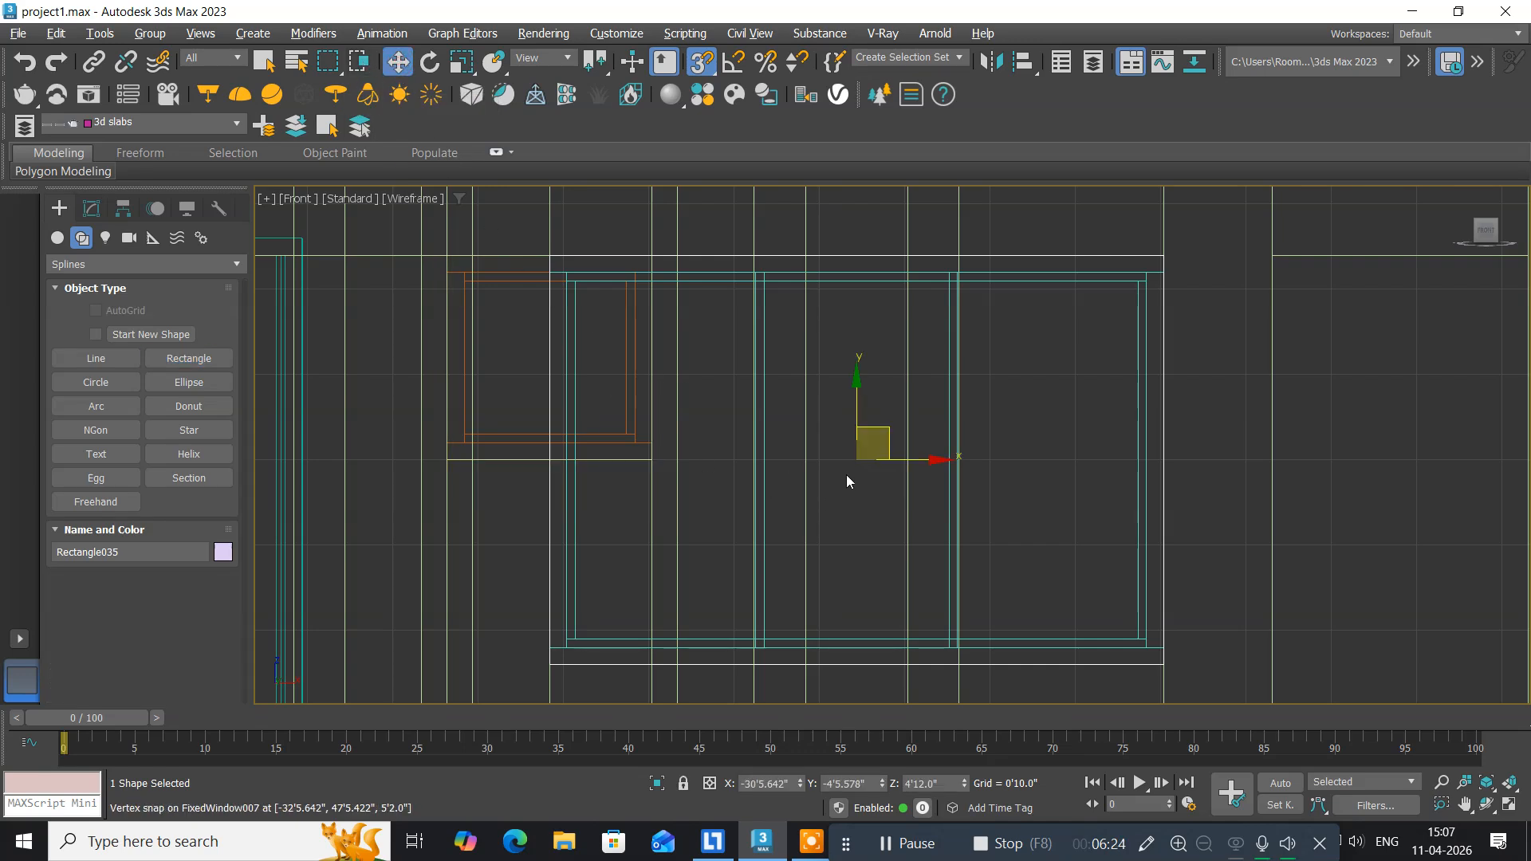
{"action": "right_click", "coordinate": [875, 468]}
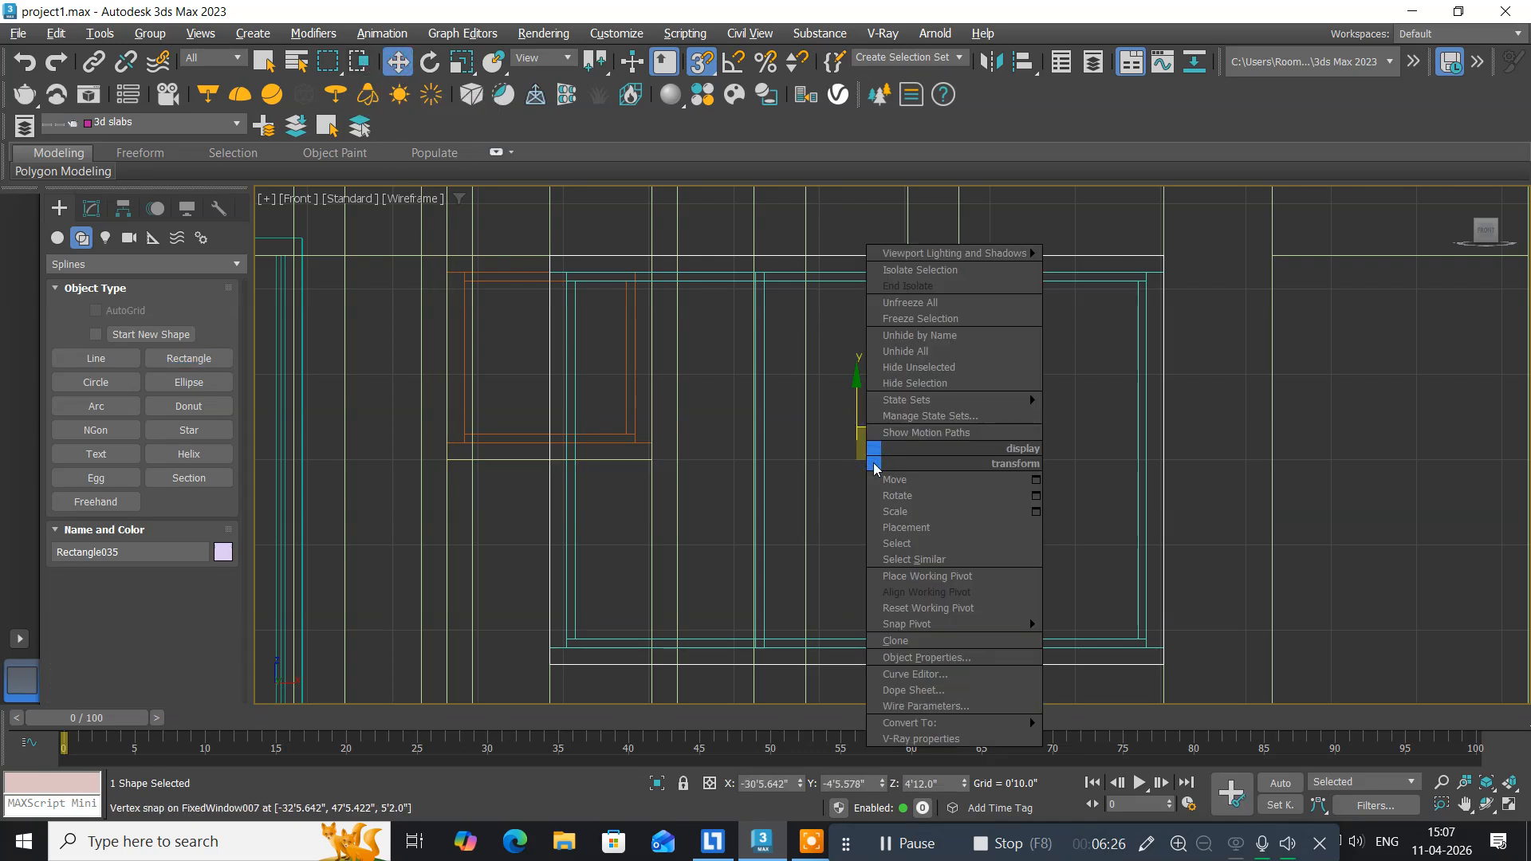
{"action": "mouse_move", "coordinate": [982, 723]}
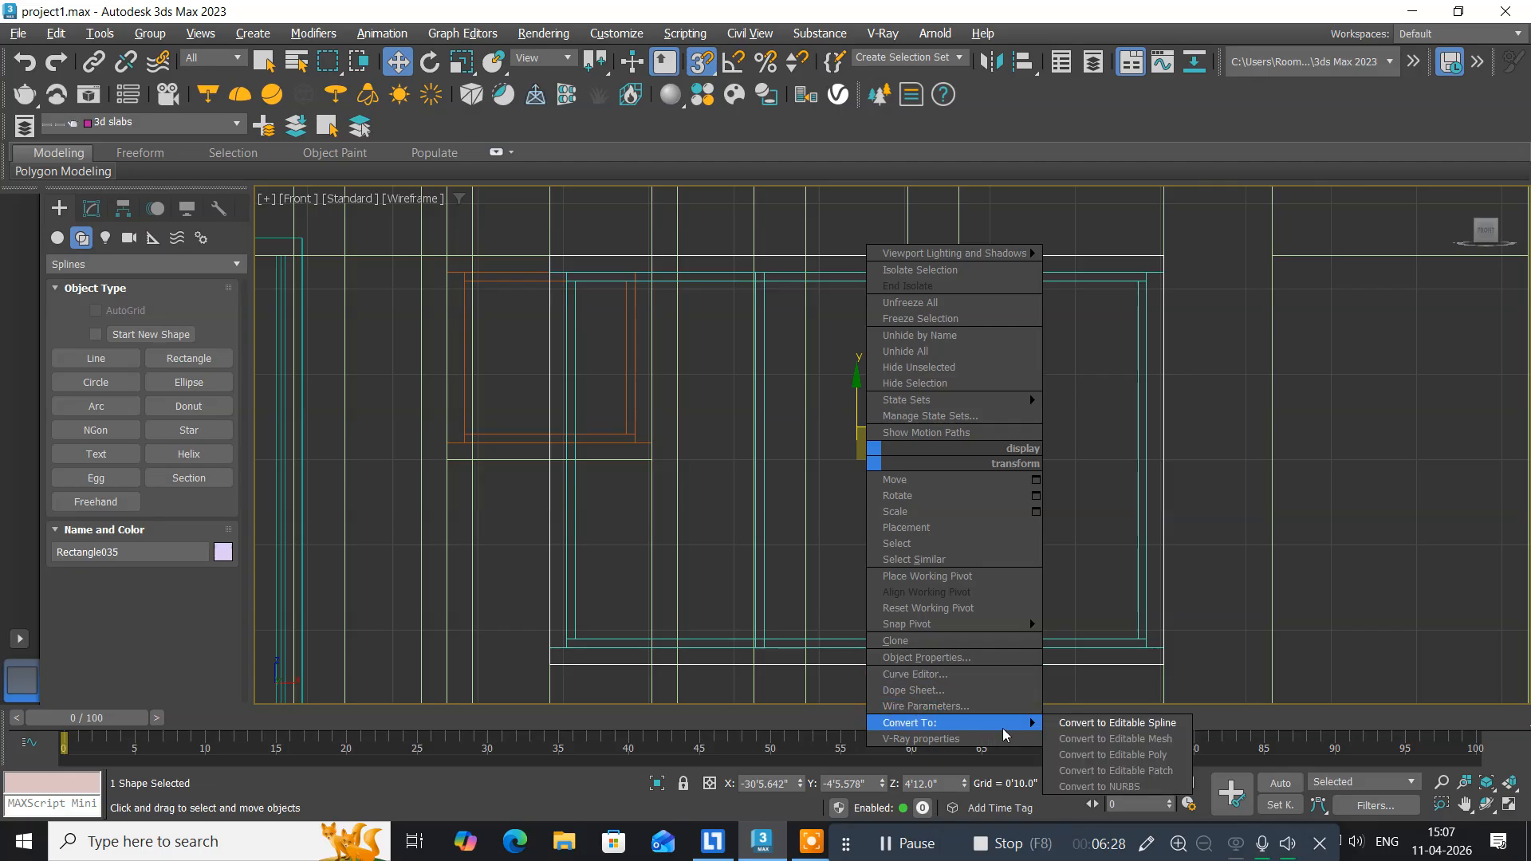
{"action": "left_click", "coordinate": [1082, 720]}
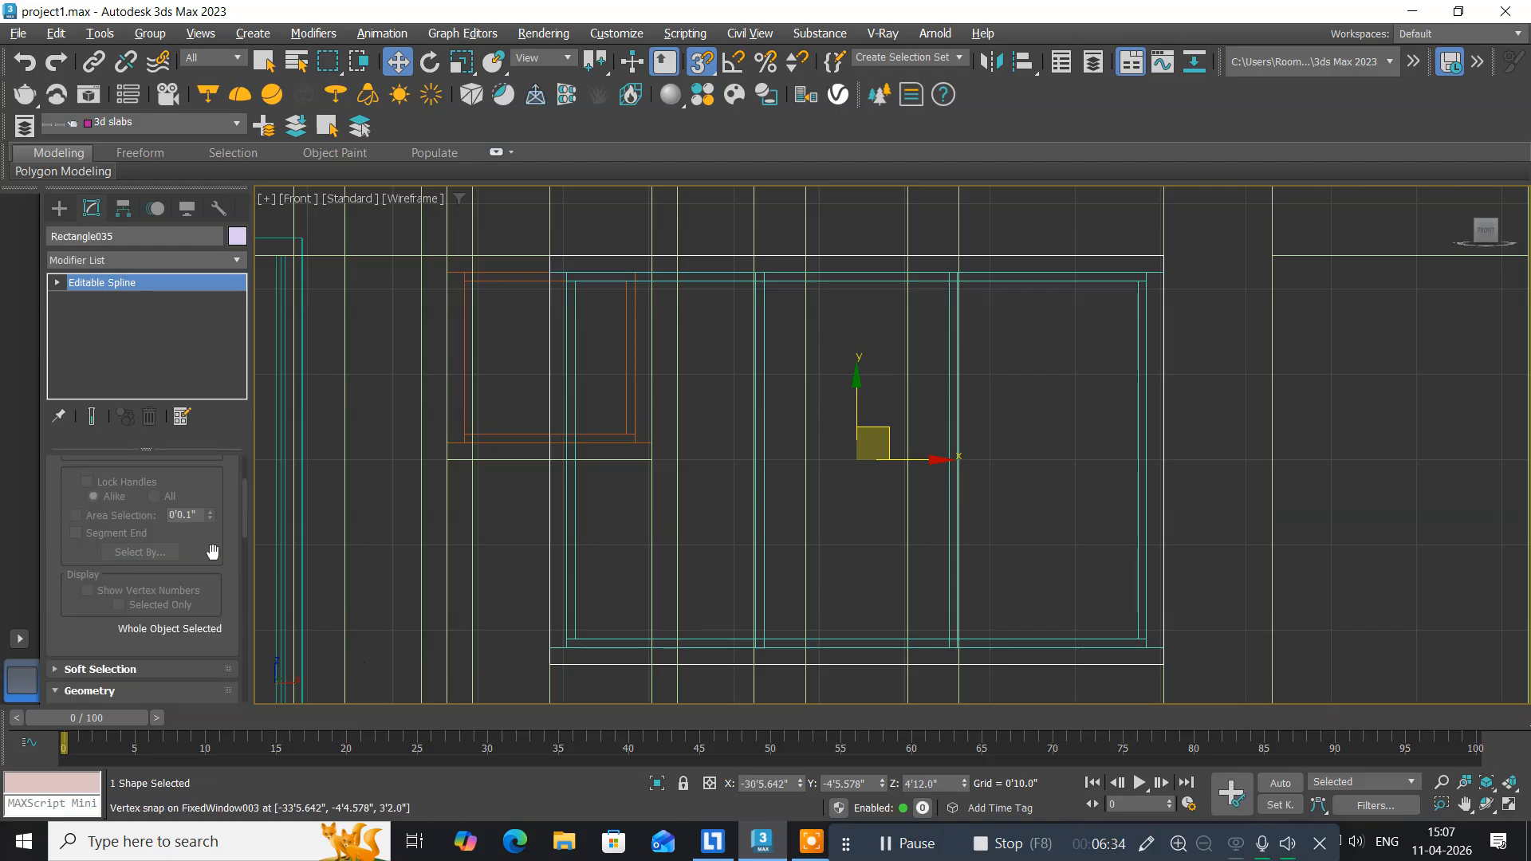
Select the ground-floor rectangle's spline and outline it outward with an Outline value of -10.
{"action": "scroll", "coordinate": [189, 553], "scroll_direction": "up", "scroll_amount": 3}
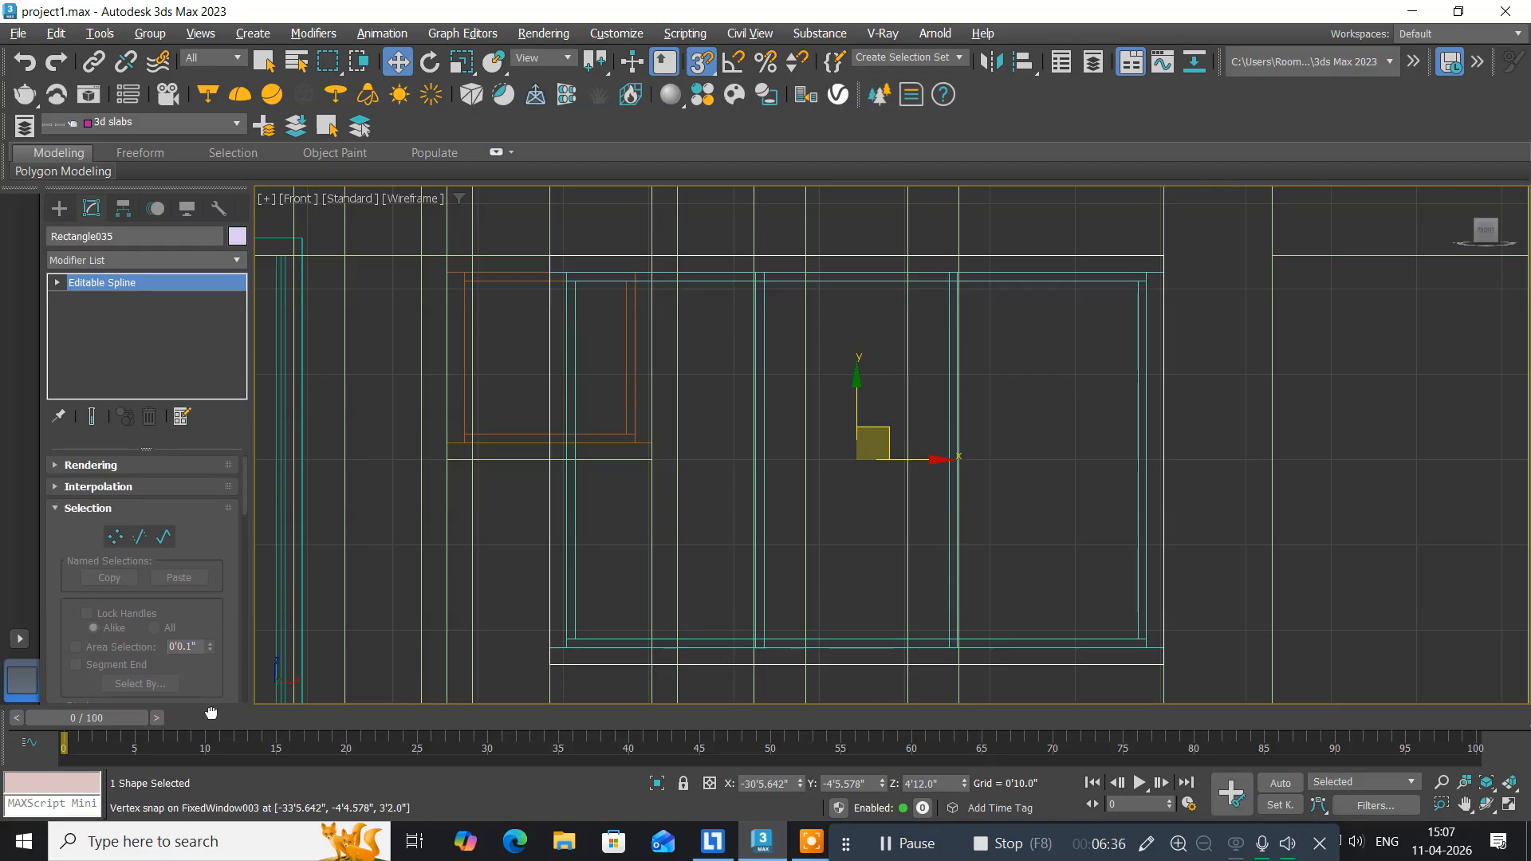
{"action": "left_click", "coordinate": [163, 535]}
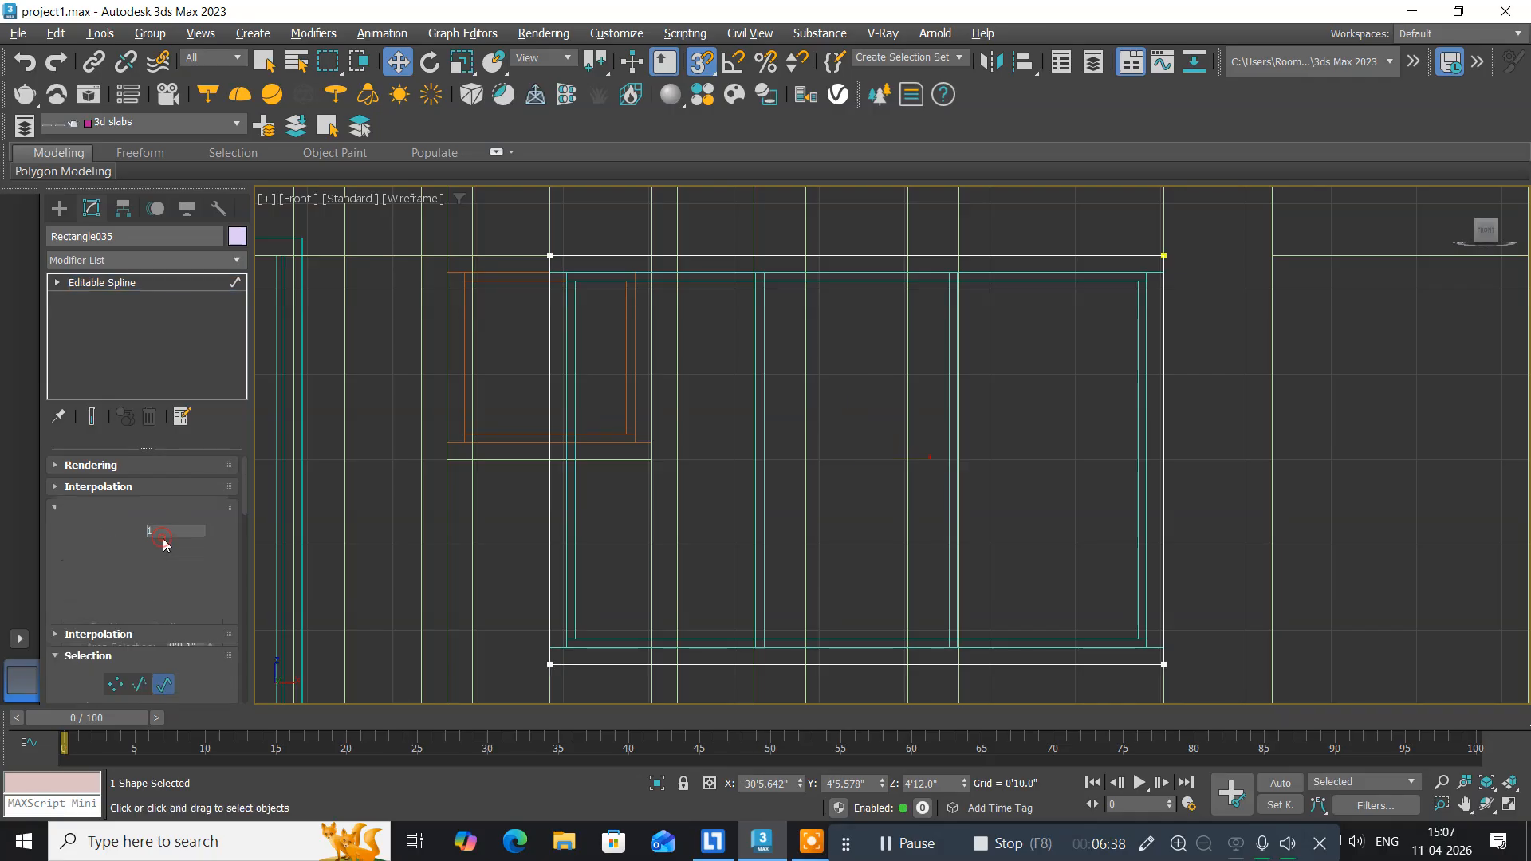
{"action": "left_click_drag", "start_coordinate": [205, 677], "coordinate": [185, 31]}
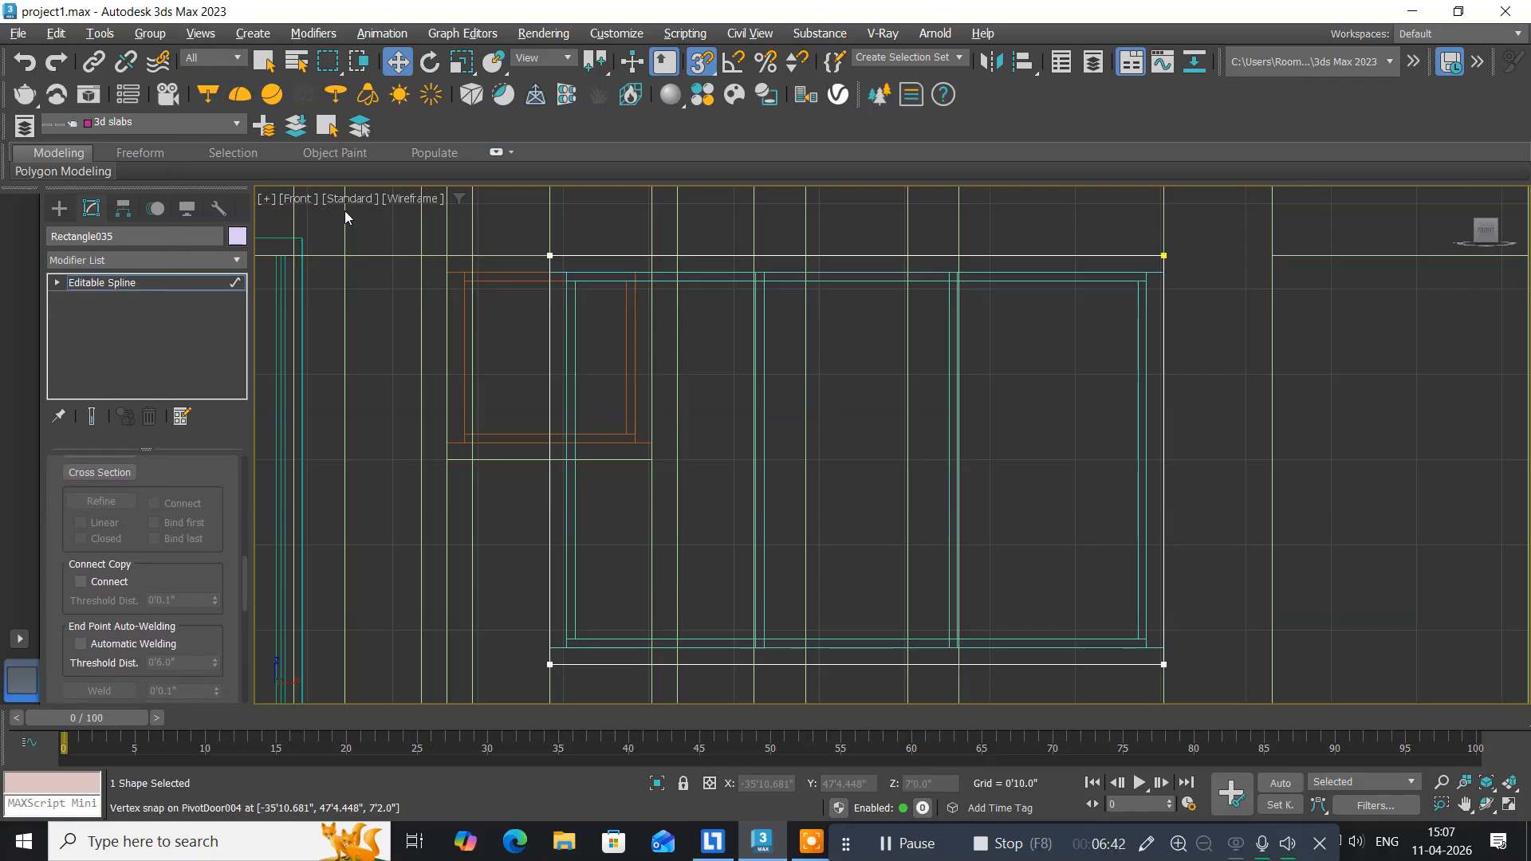
{"action": "left_click", "coordinate": [683, 257]}
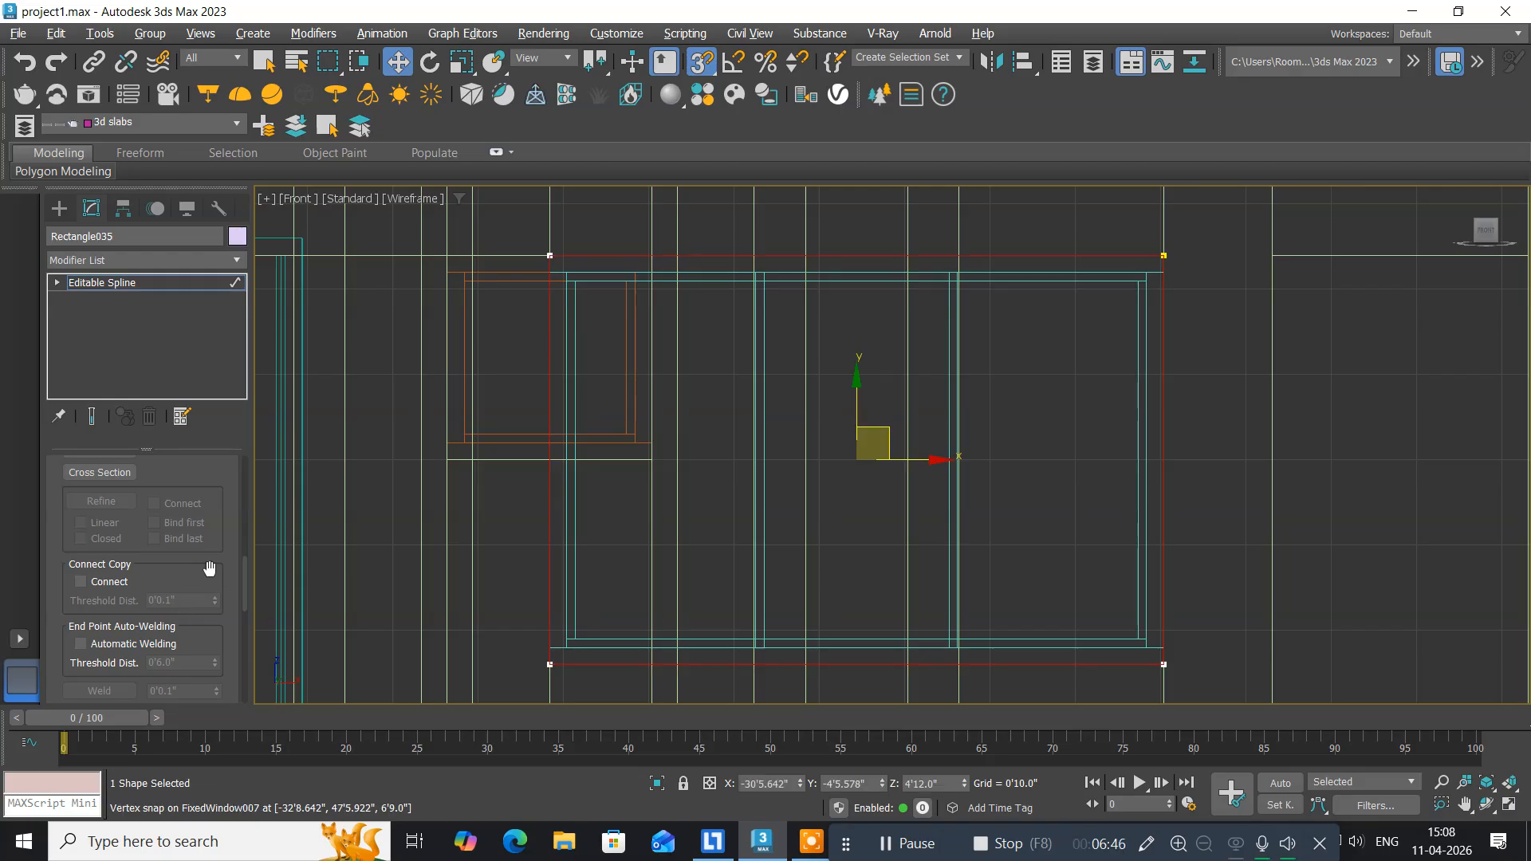
{"action": "scroll", "coordinate": [209, 567], "scroll_direction": "down", "scroll_amount": 8}
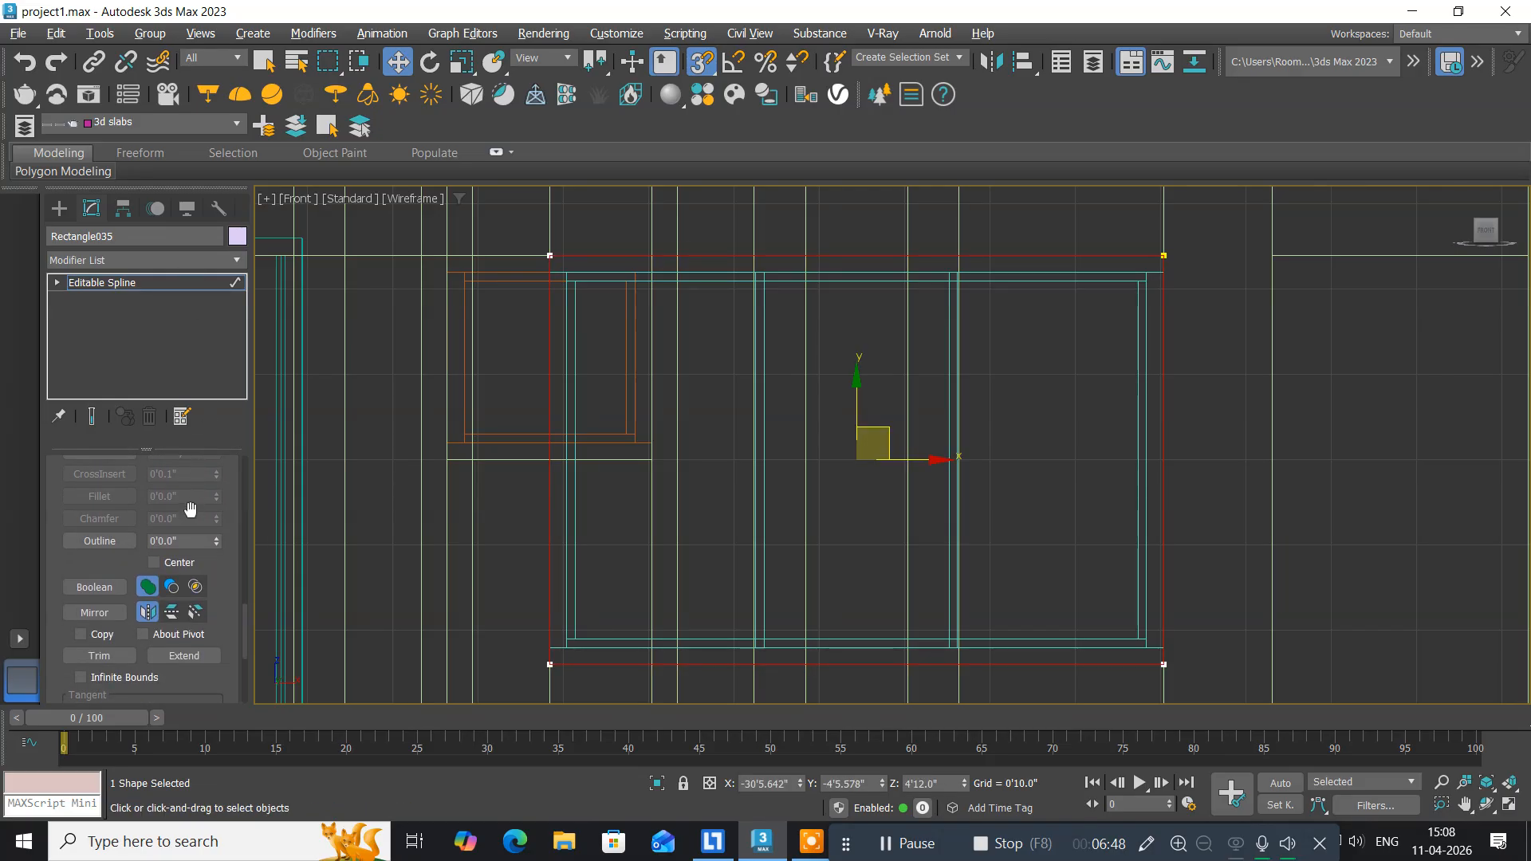
{"action": "left_click", "coordinate": [188, 540]}
{"action": "type", "text": "-10"}
{"action": "key", "text": "Return"}
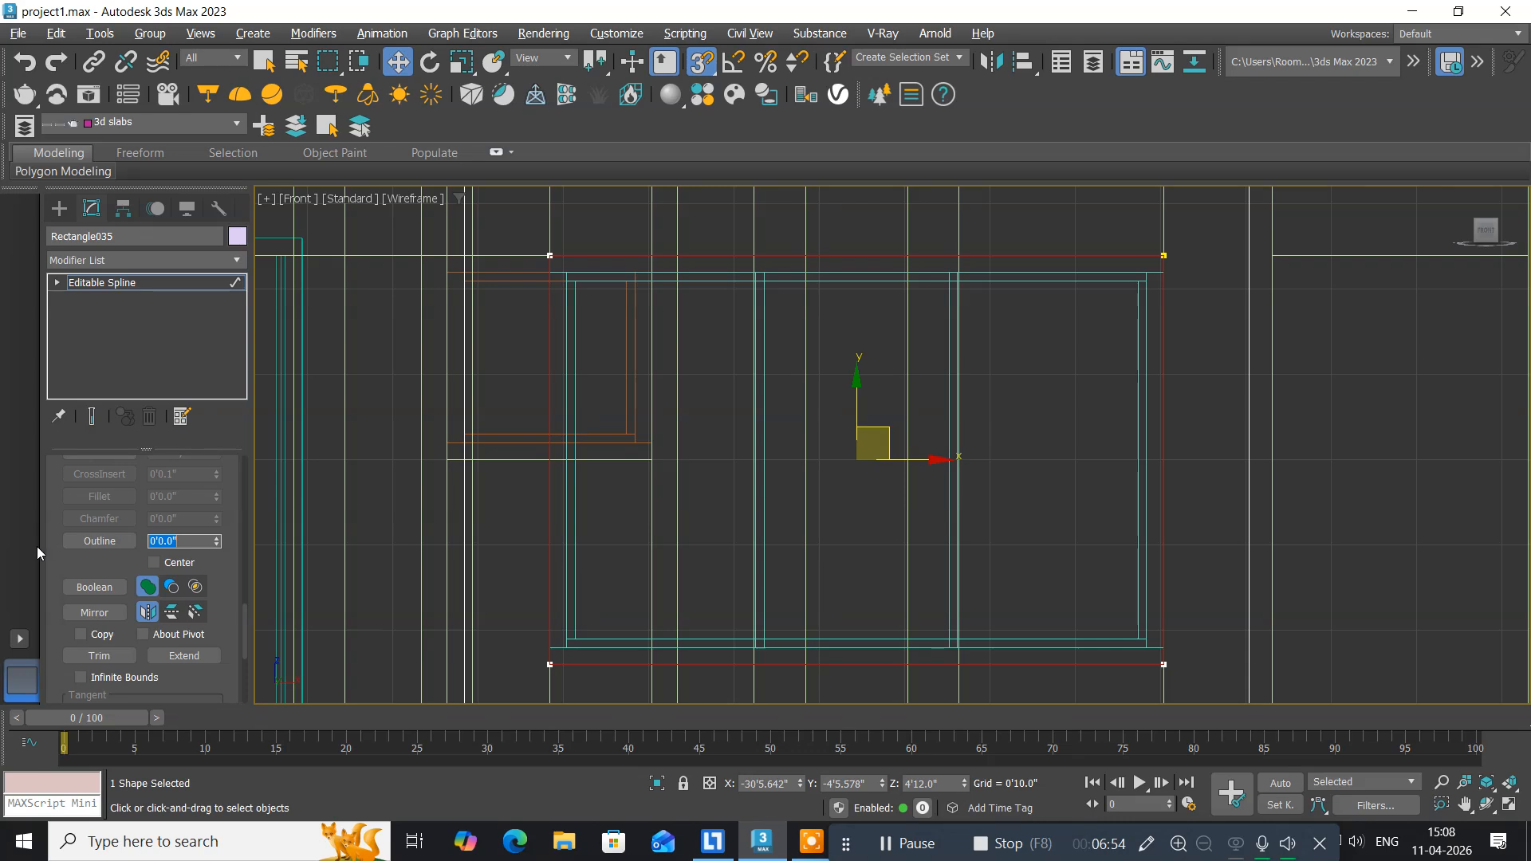
{"action": "scroll", "coordinate": [692, 376], "scroll_direction": "down", "scroll_amount": 3}
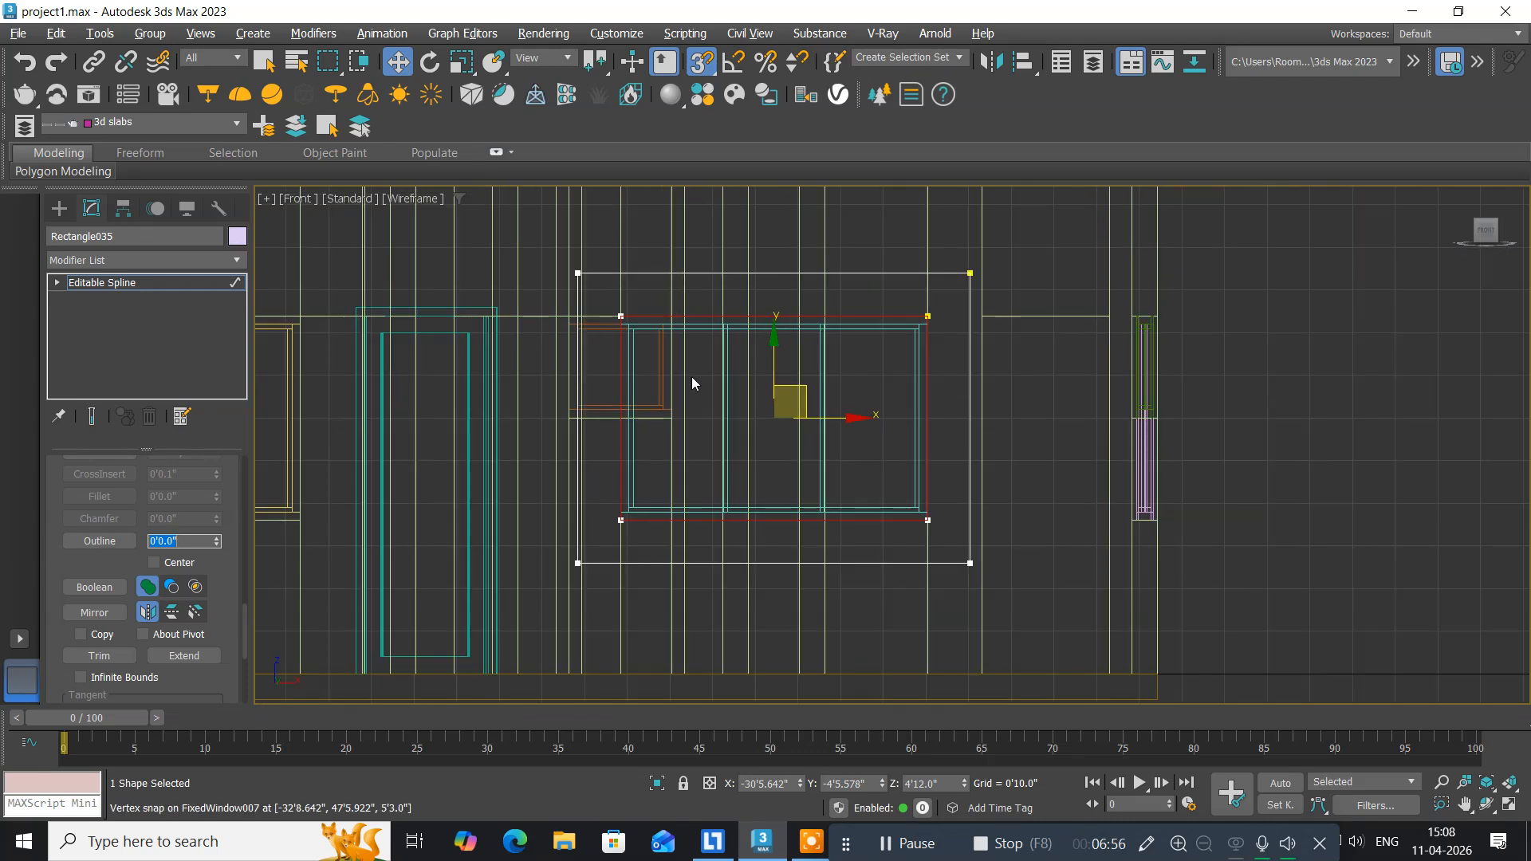
Apply the Extrude modifier to the outlined spline around the ground-floor front window.
{"action": "middle_click_drag", "start_coordinate": [691, 376], "coordinate": [666, 378]}
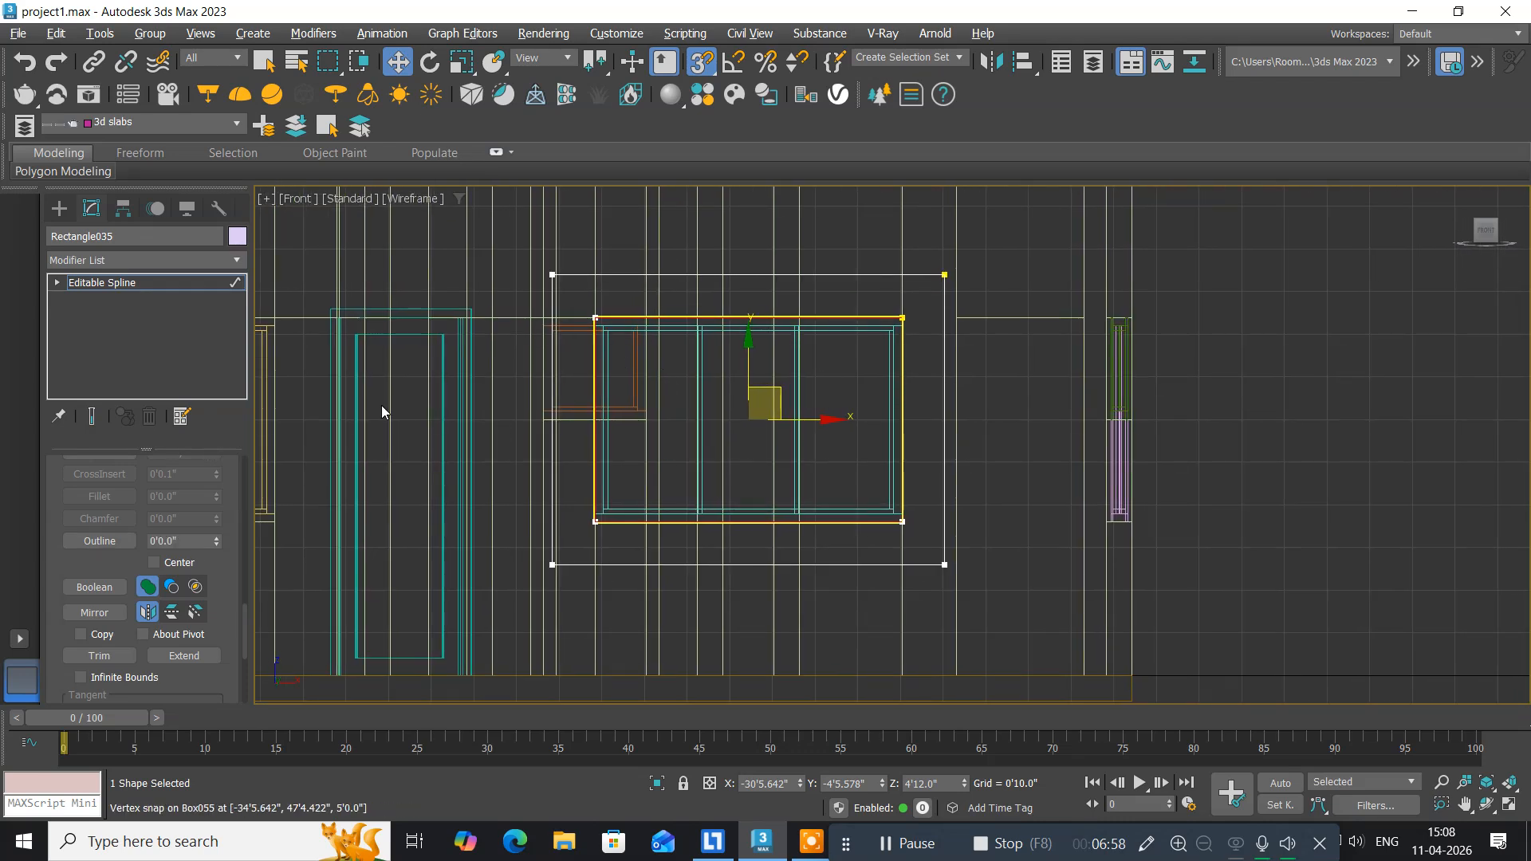
{"action": "left_click", "coordinate": [82, 285]}
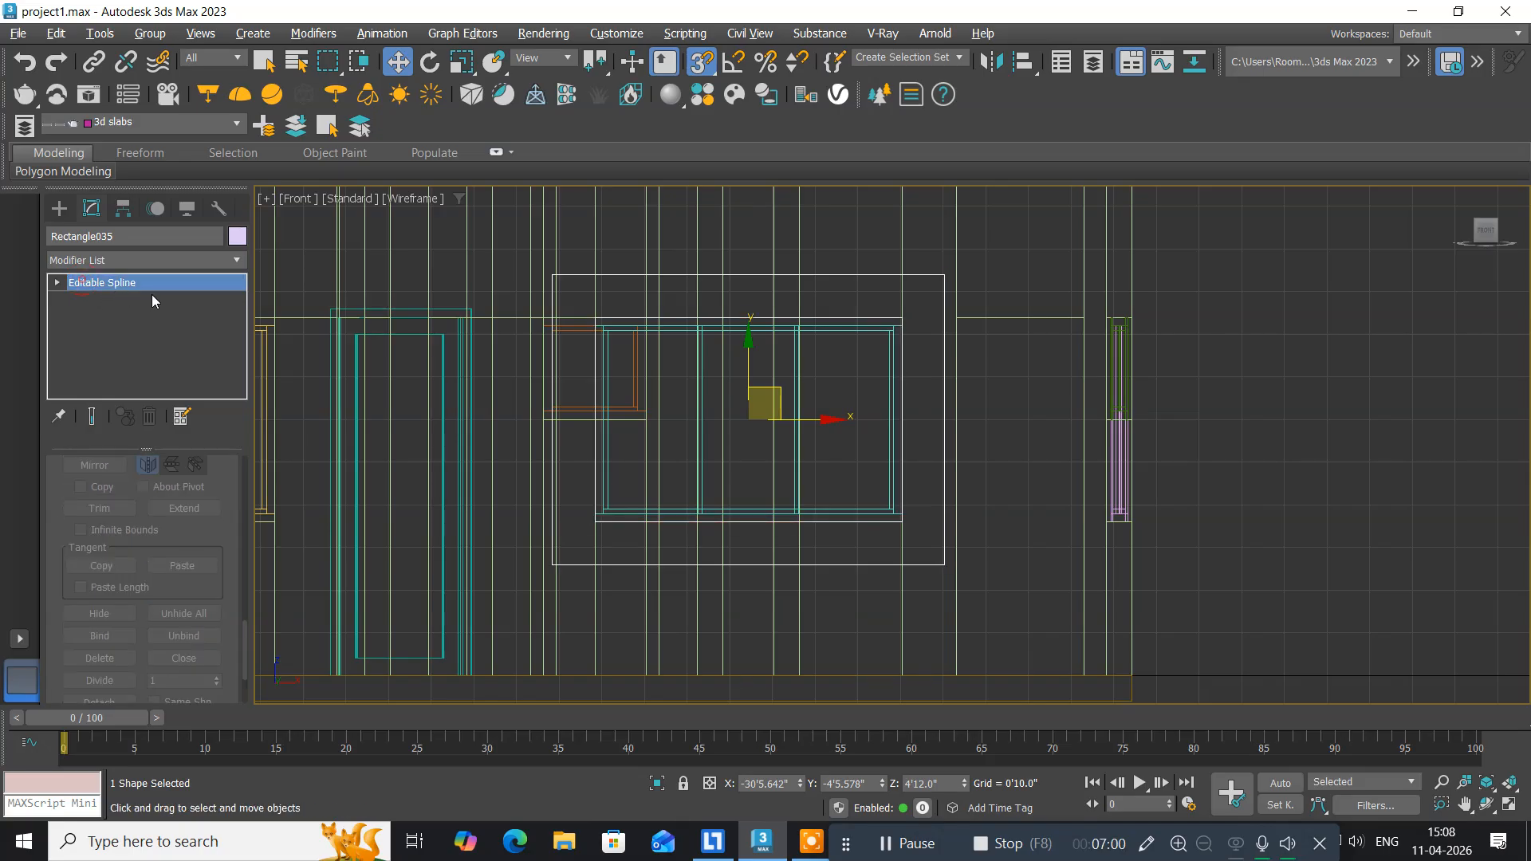
{"action": "left_click", "coordinate": [222, 260]}
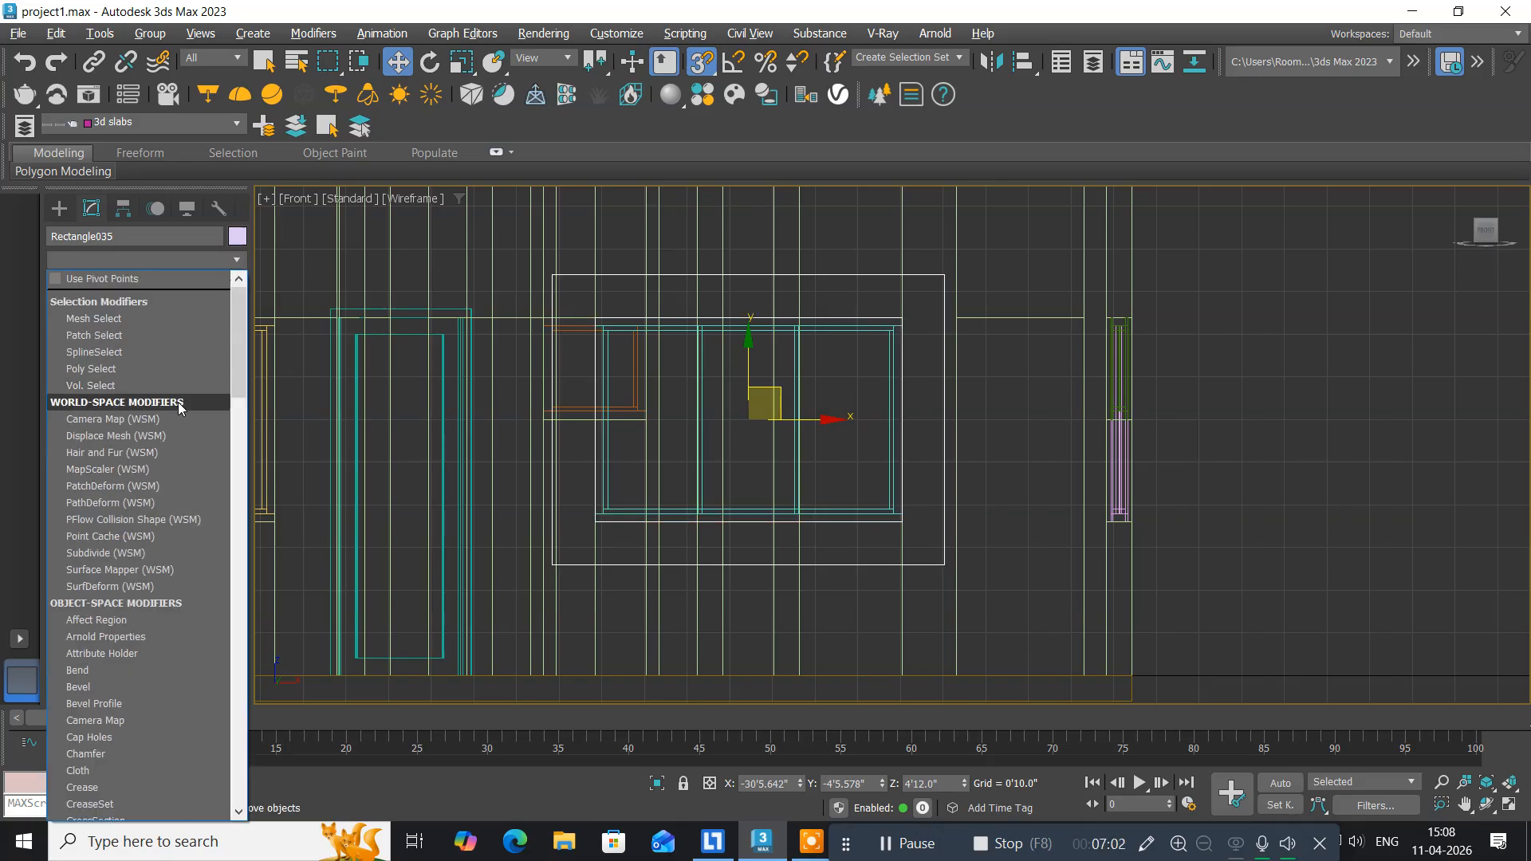
{"action": "key", "text": "e"}
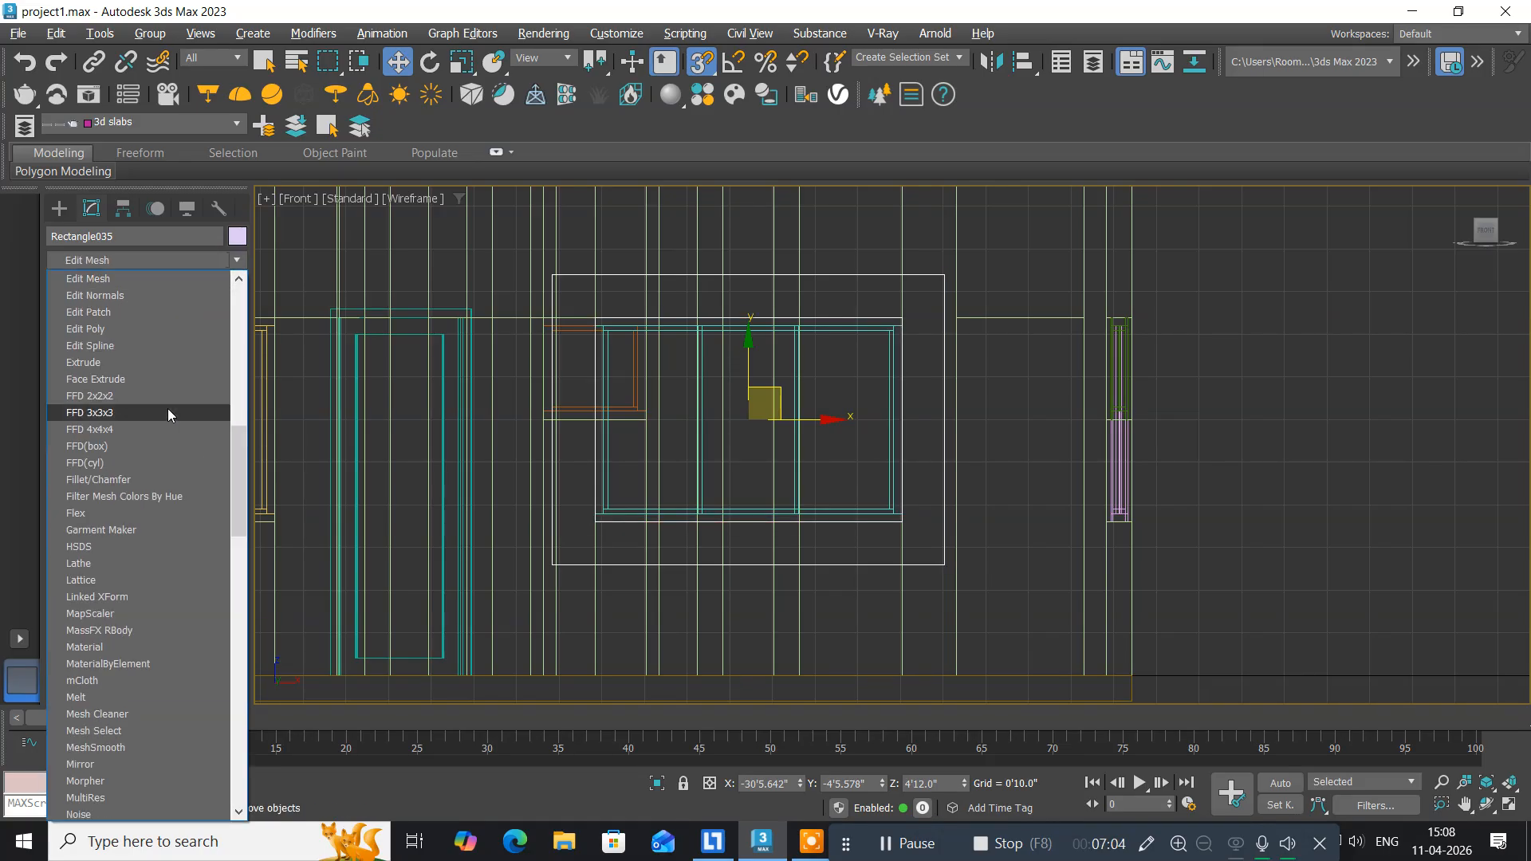
{"action": "left_click", "coordinate": [127, 361]}
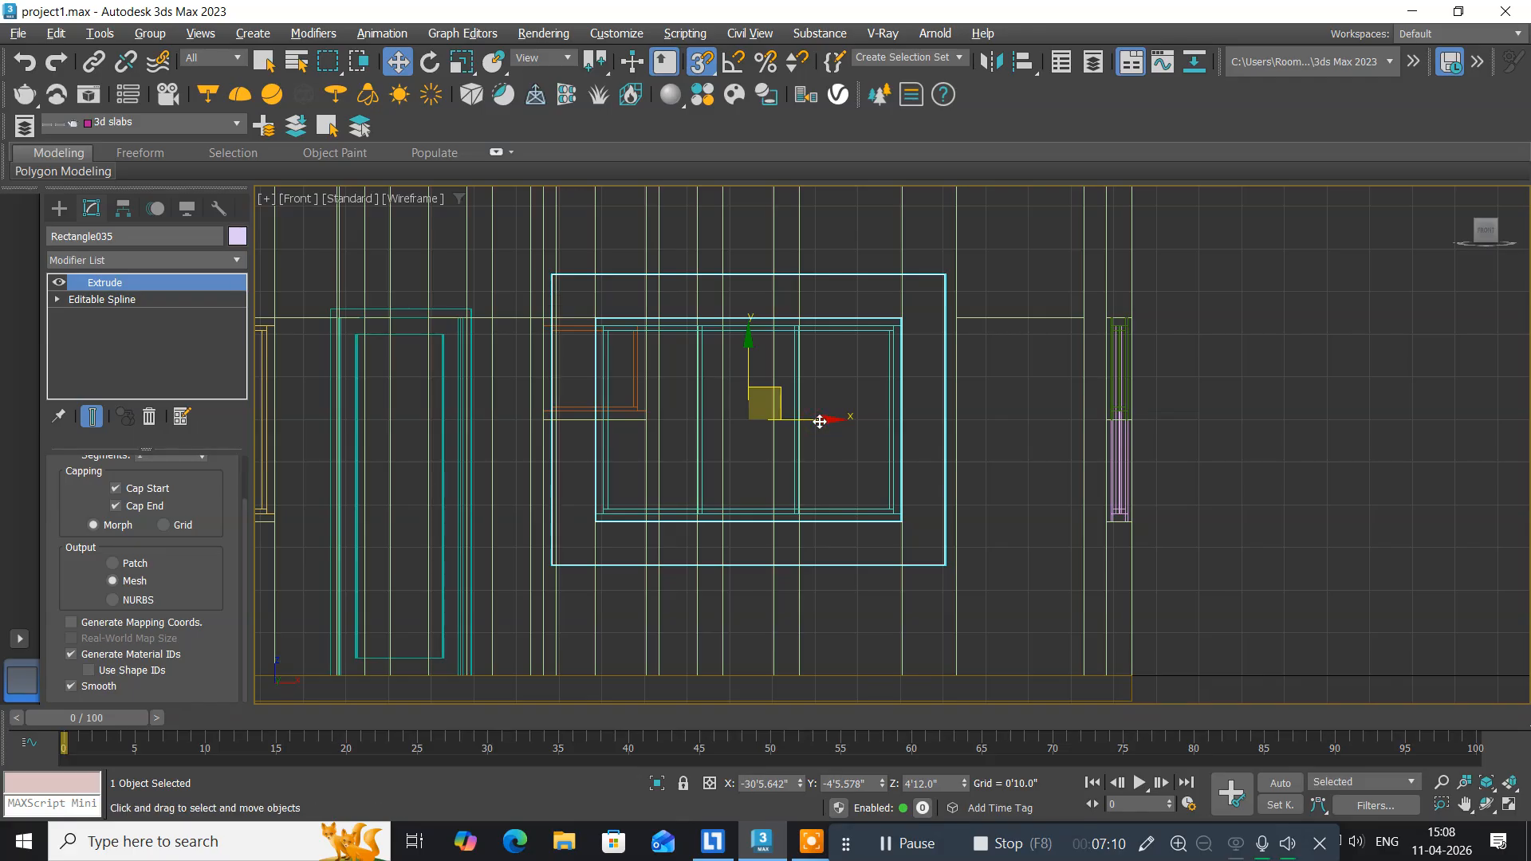
Examine the extruded ground-floor window frame and the whole house front in the maximized Perspective view.
{"action": "key", "text": "alt+w"}
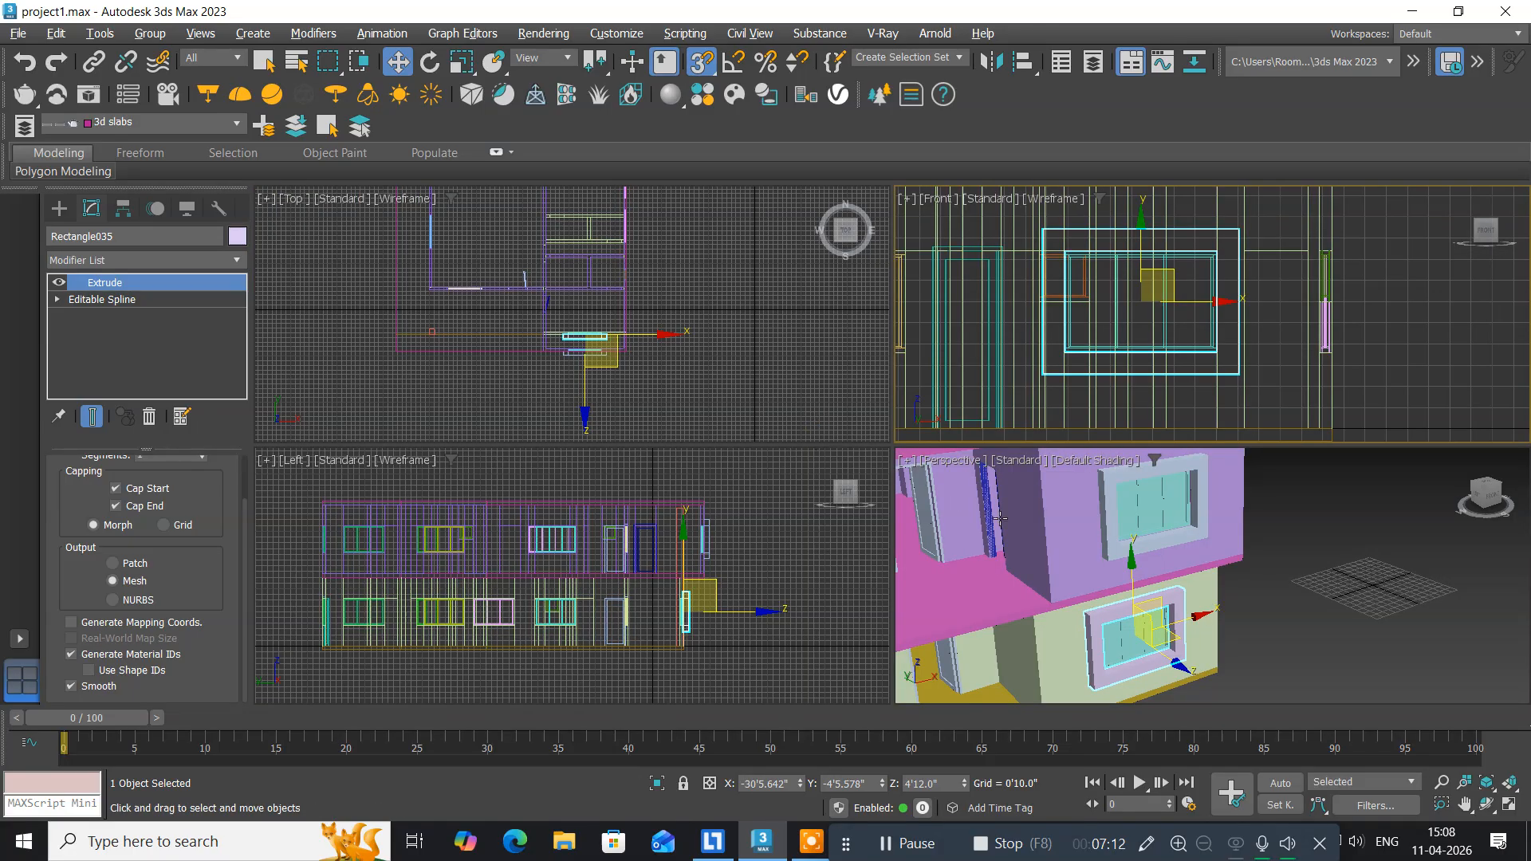
{"action": "left_click", "coordinate": [1023, 548]}
{"action": "middle_click_drag", "start_coordinate": [1024, 548], "coordinate": [1036, 520]}
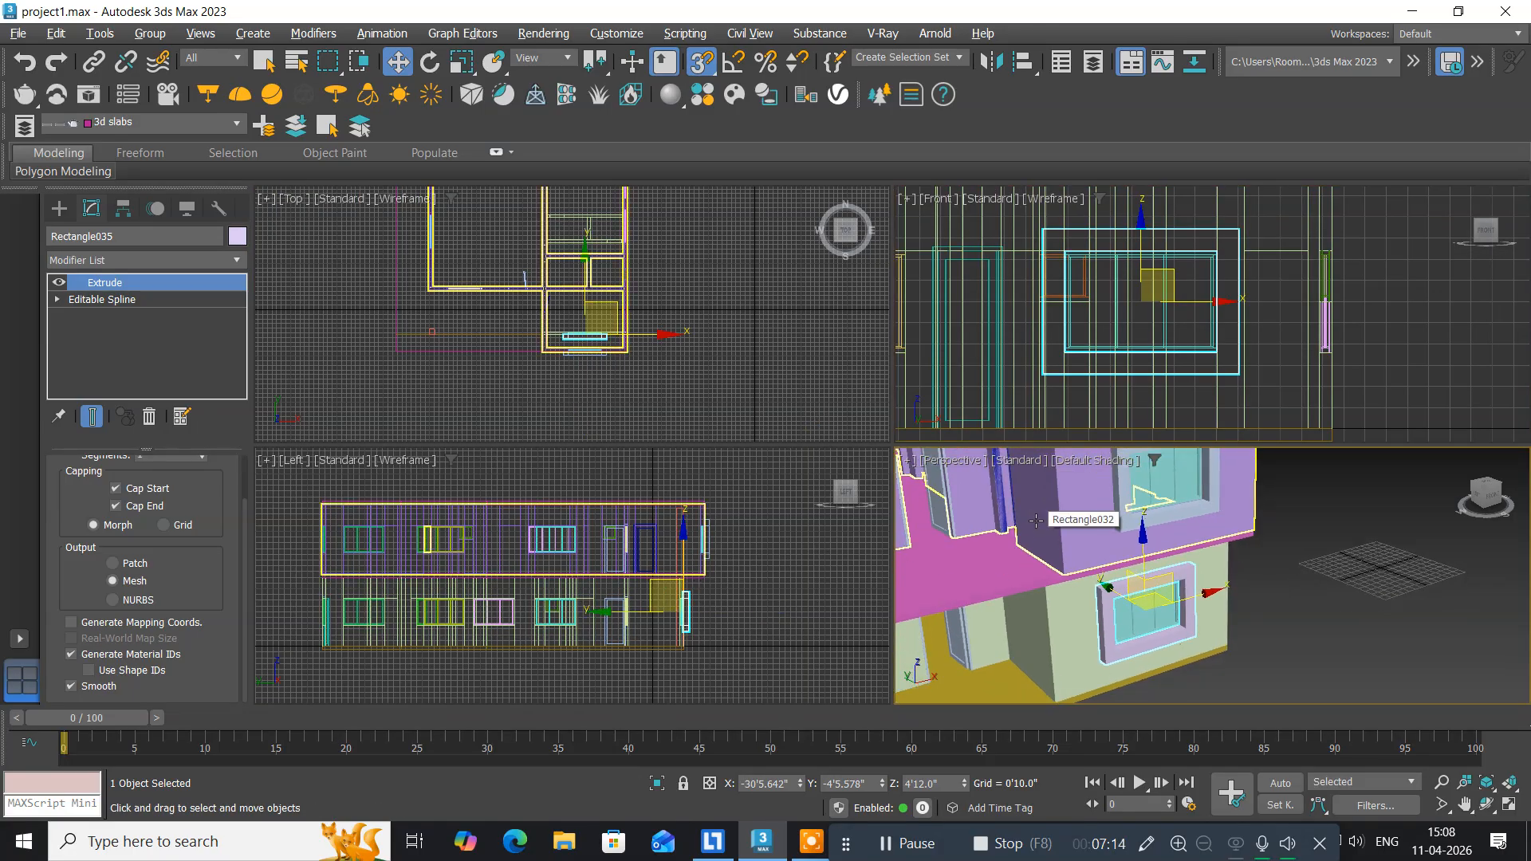
{"action": "key", "text": "alt+w"}
{"action": "middle_click_drag", "start_coordinate": [786, 583], "coordinate": [884, 502]}
{"action": "scroll", "coordinate": [884, 503], "scroll_direction": "down", "scroll_amount": 5}
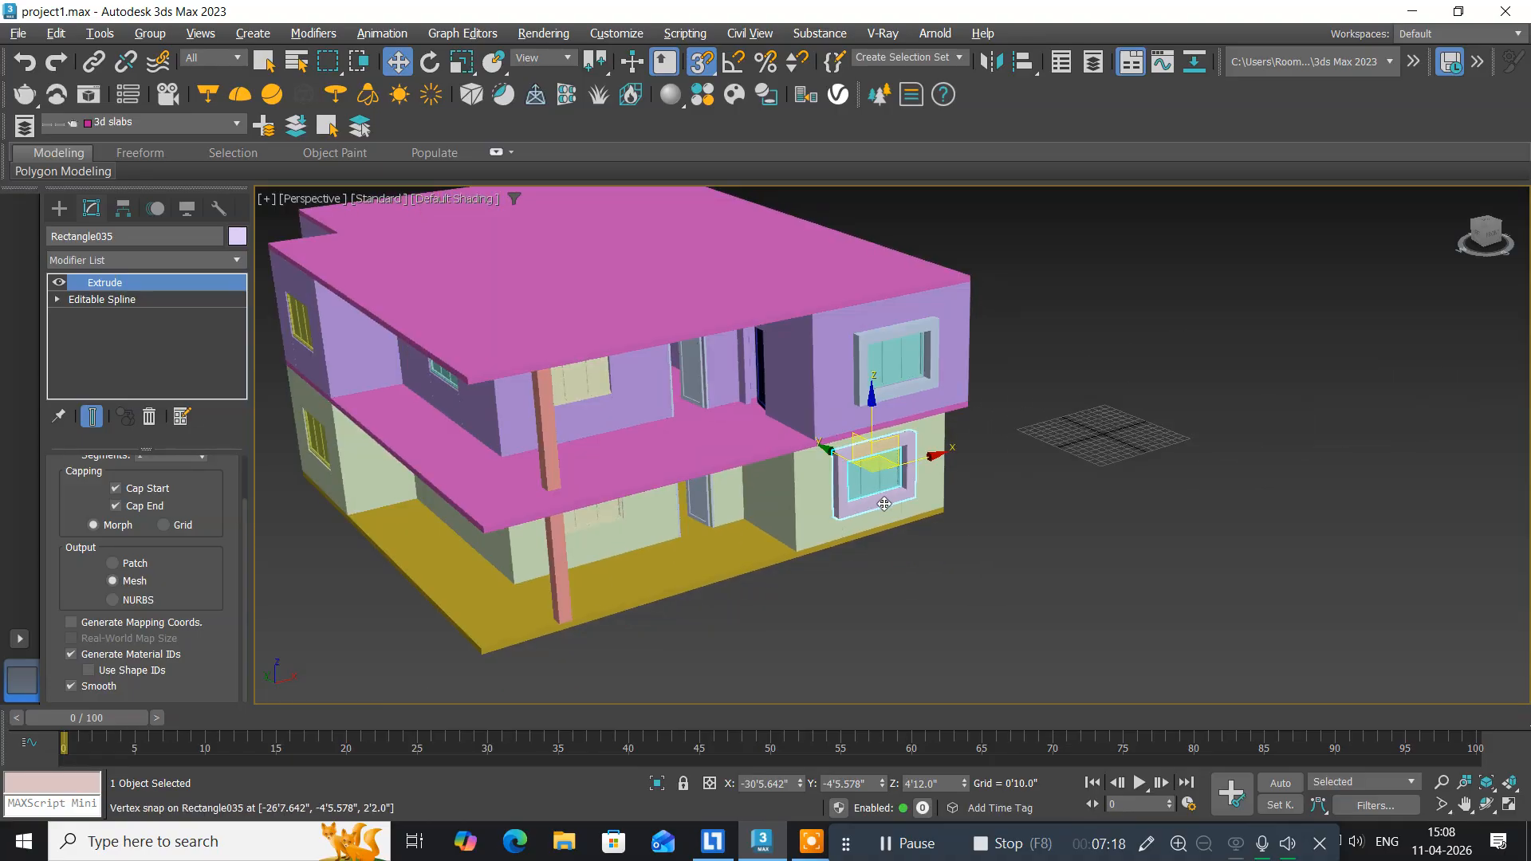
{"action": "middle_click_drag", "start_coordinate": [768, 550], "coordinate": [818, 582]}
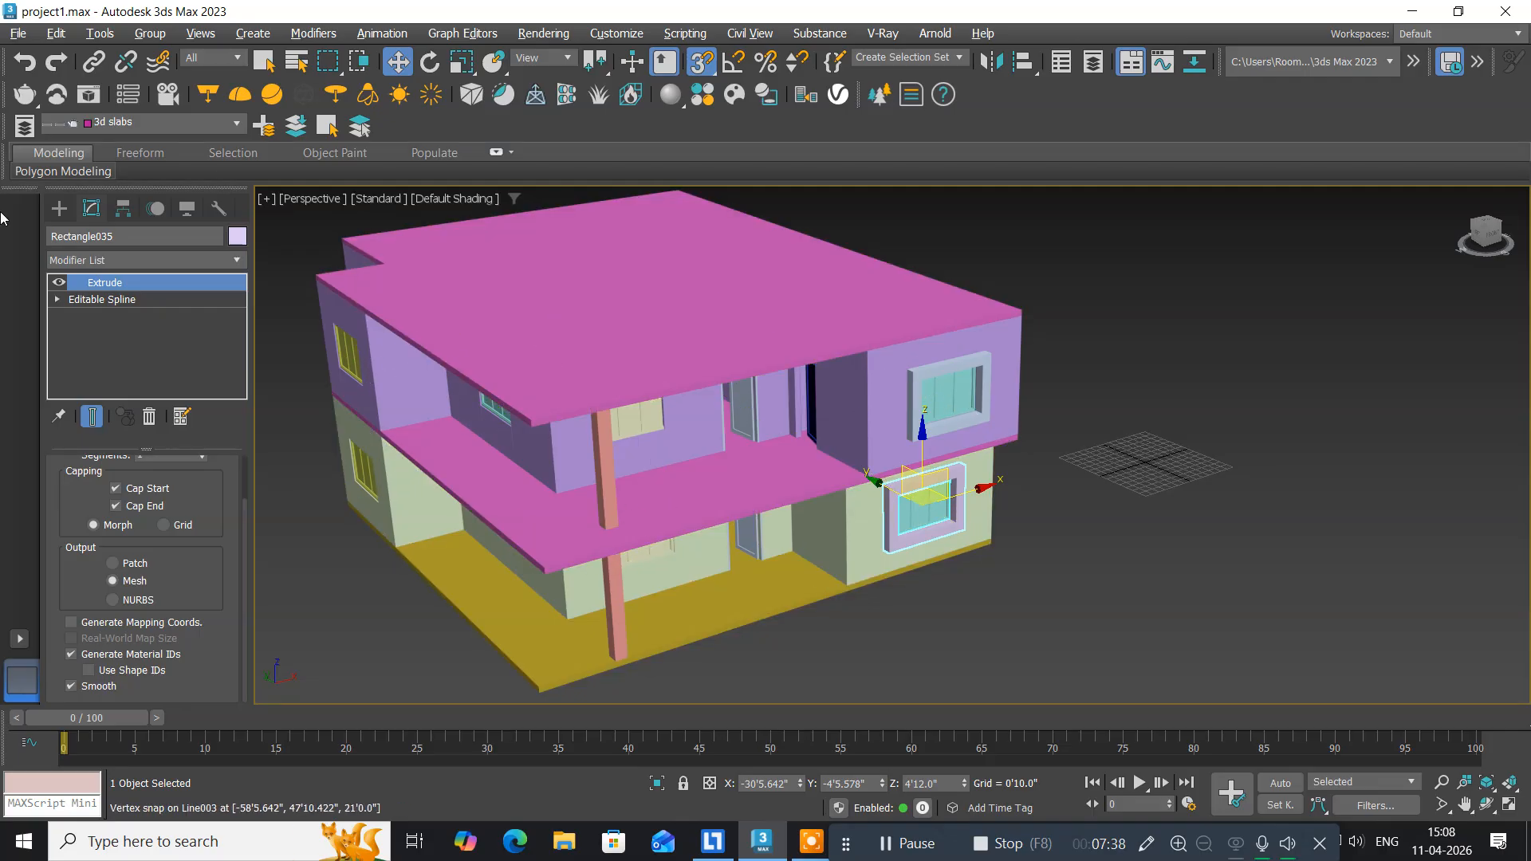
{"action": "middle_click_drag", "start_coordinate": [441, 518], "coordinate": [517, 455]}
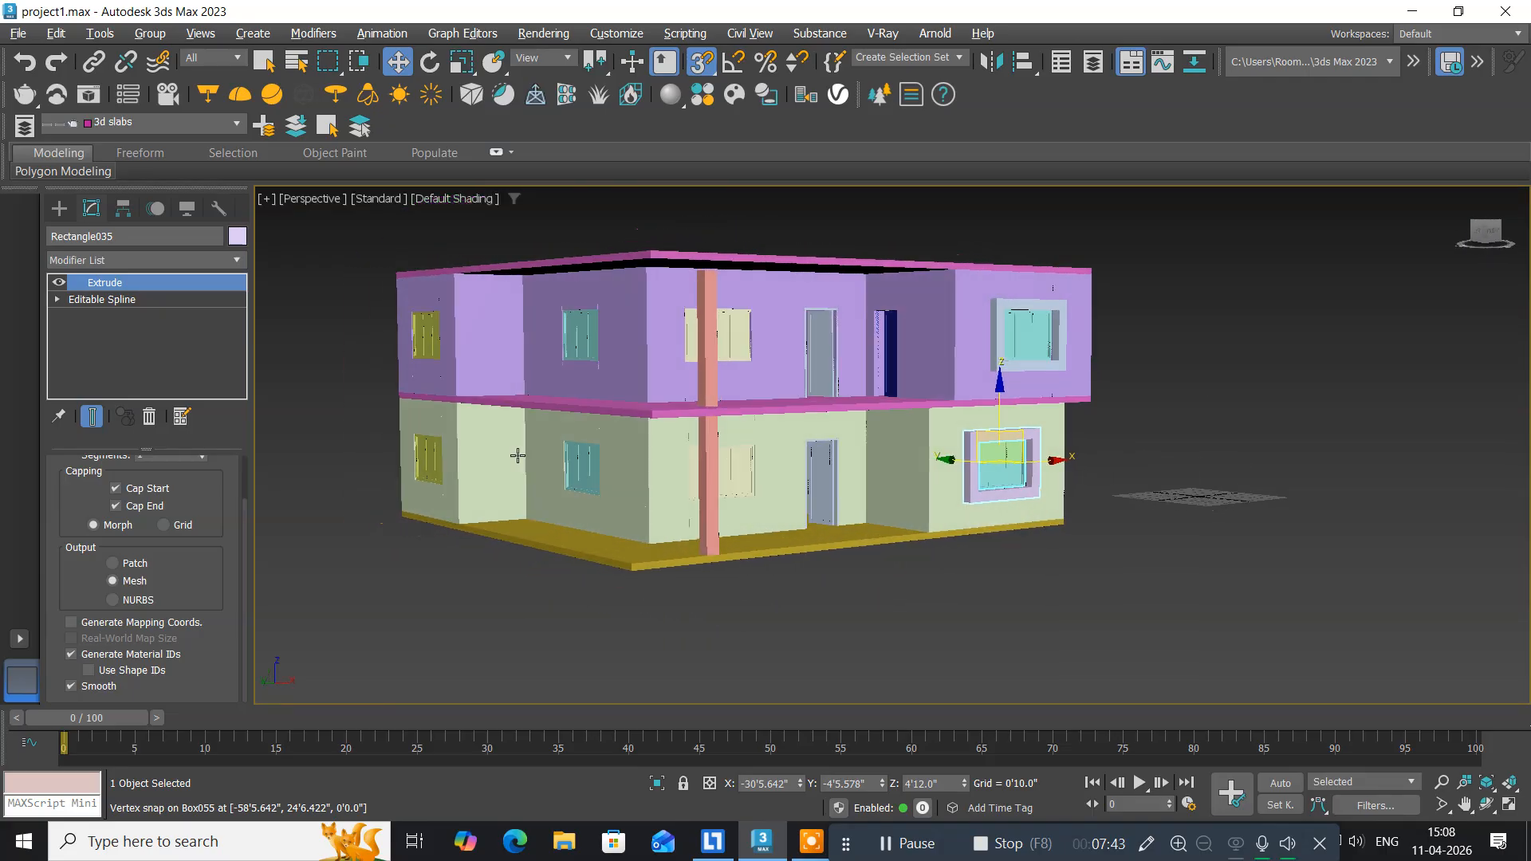
With Start New Shape off, draw a rectangle corner to corner around the ground-floor left-side window nearest the door, in the maximized Left view.
{"action": "left_click", "coordinate": [585, 483]}
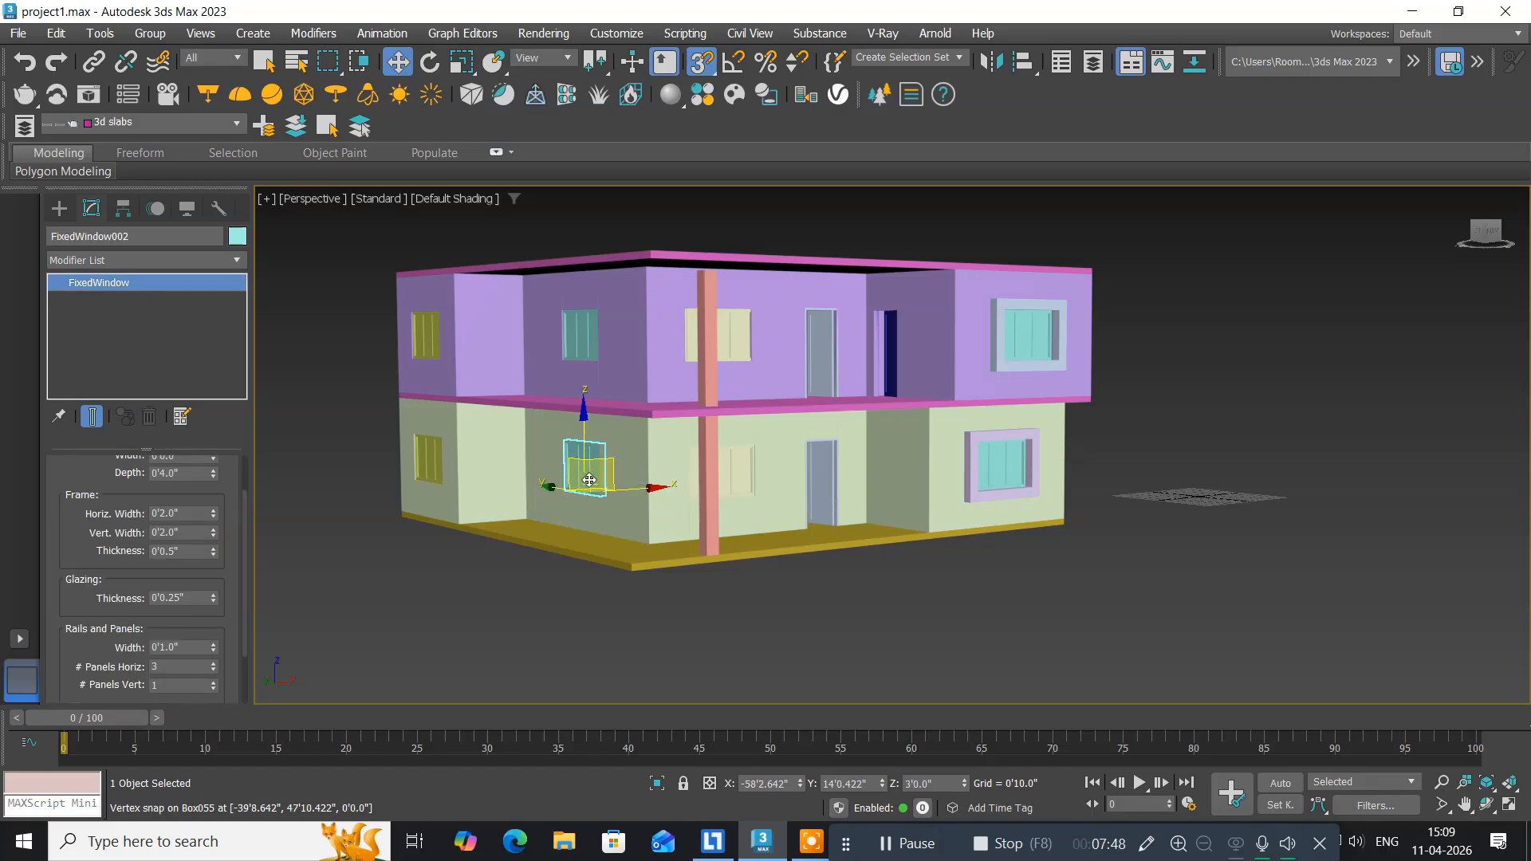
{"action": "key", "text": "alt+w"}
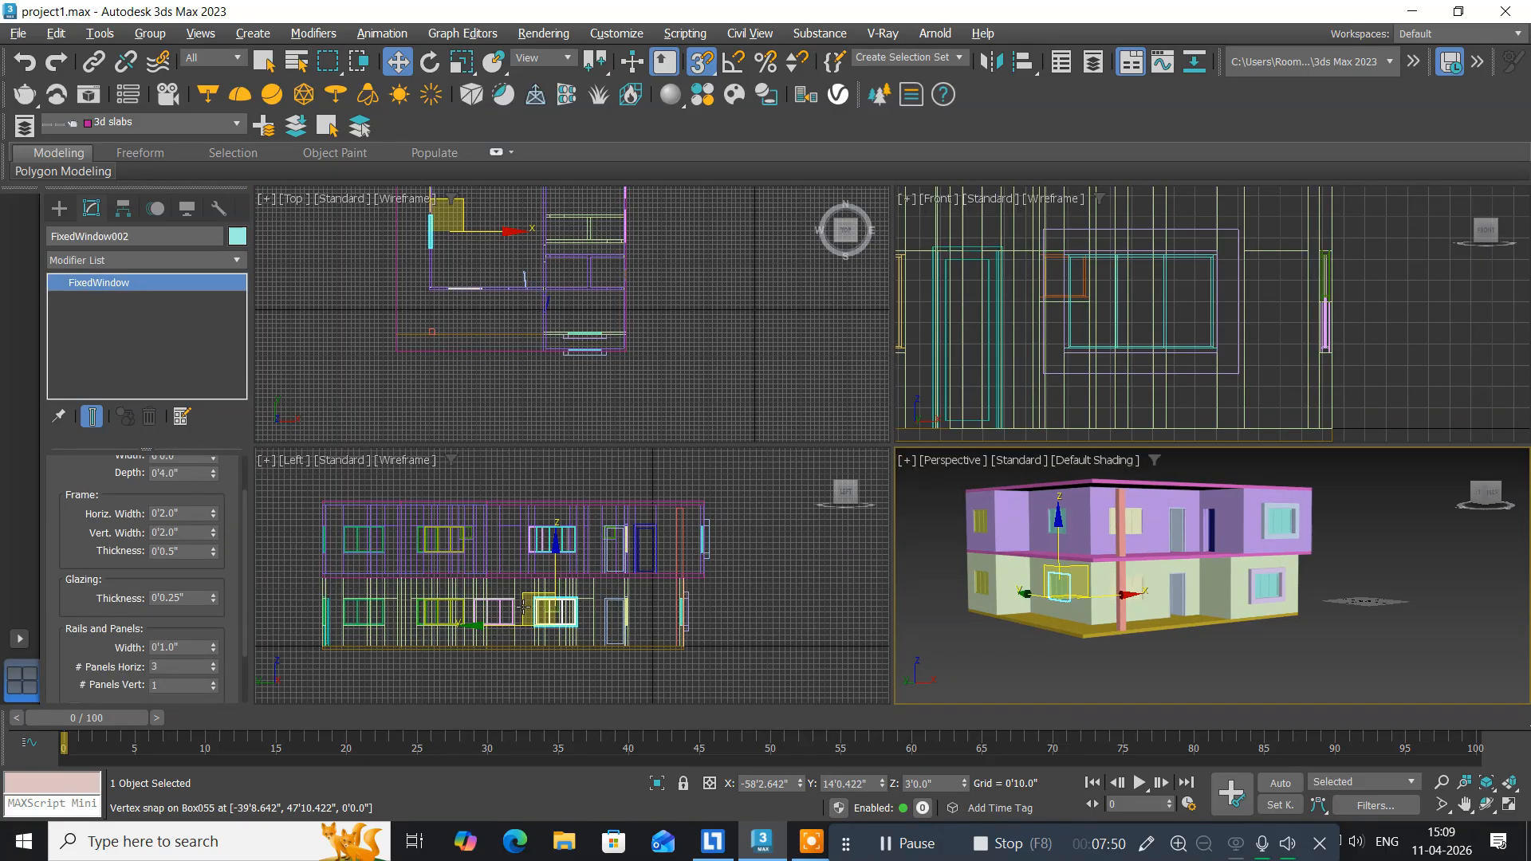
{"action": "middle_click_drag", "start_coordinate": [522, 606], "coordinate": [550, 586]}
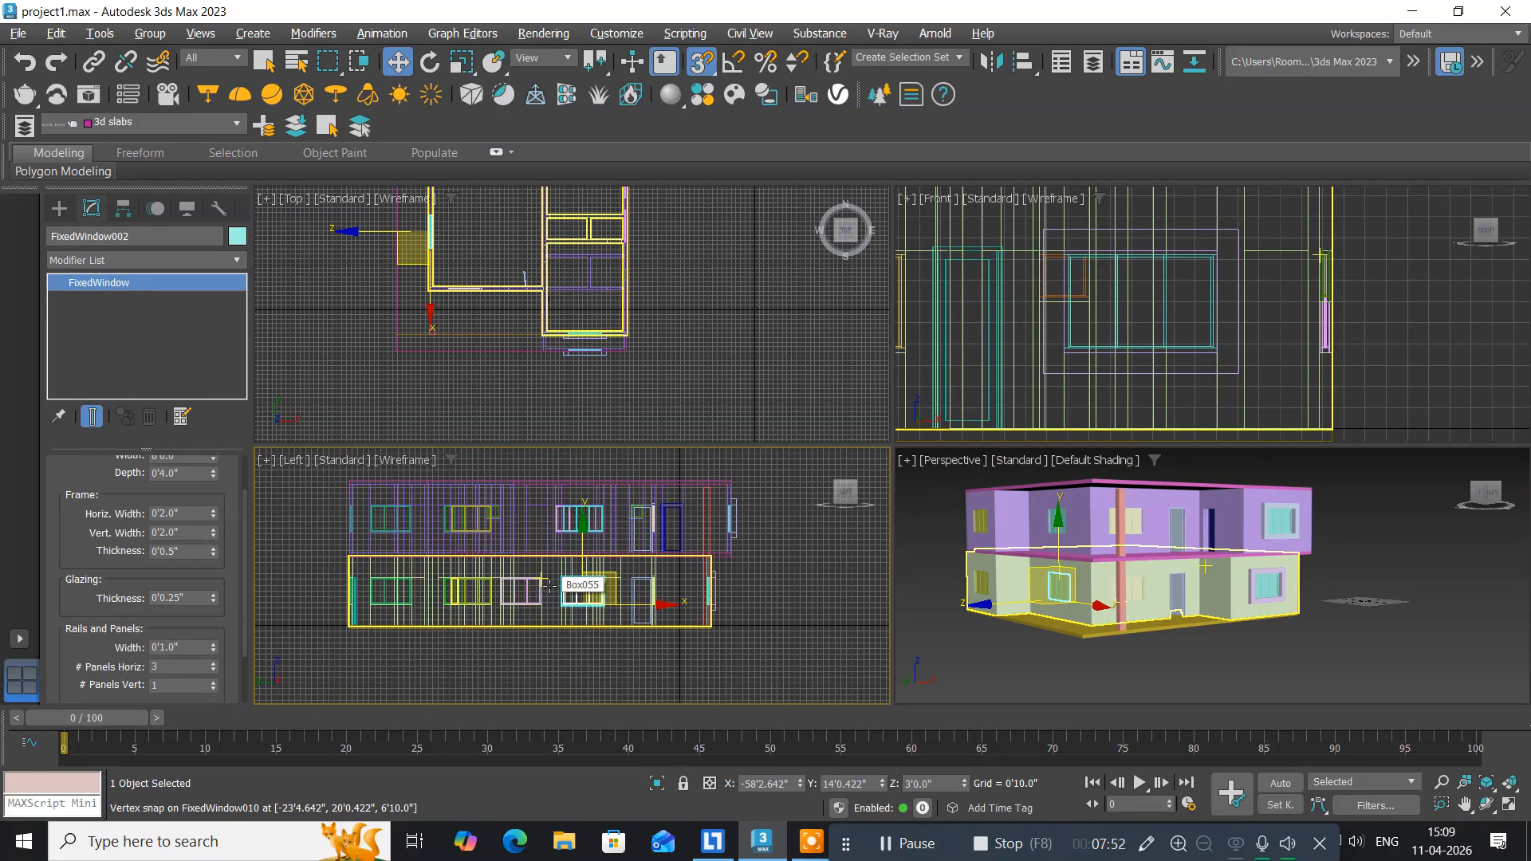
{"action": "key", "text": "alt+w"}
{"action": "middle_click_drag", "start_coordinate": [865, 540], "coordinate": [631, 568]}
{"action": "scroll", "coordinate": [687, 527], "scroll_direction": "up", "scroll_amount": 5}
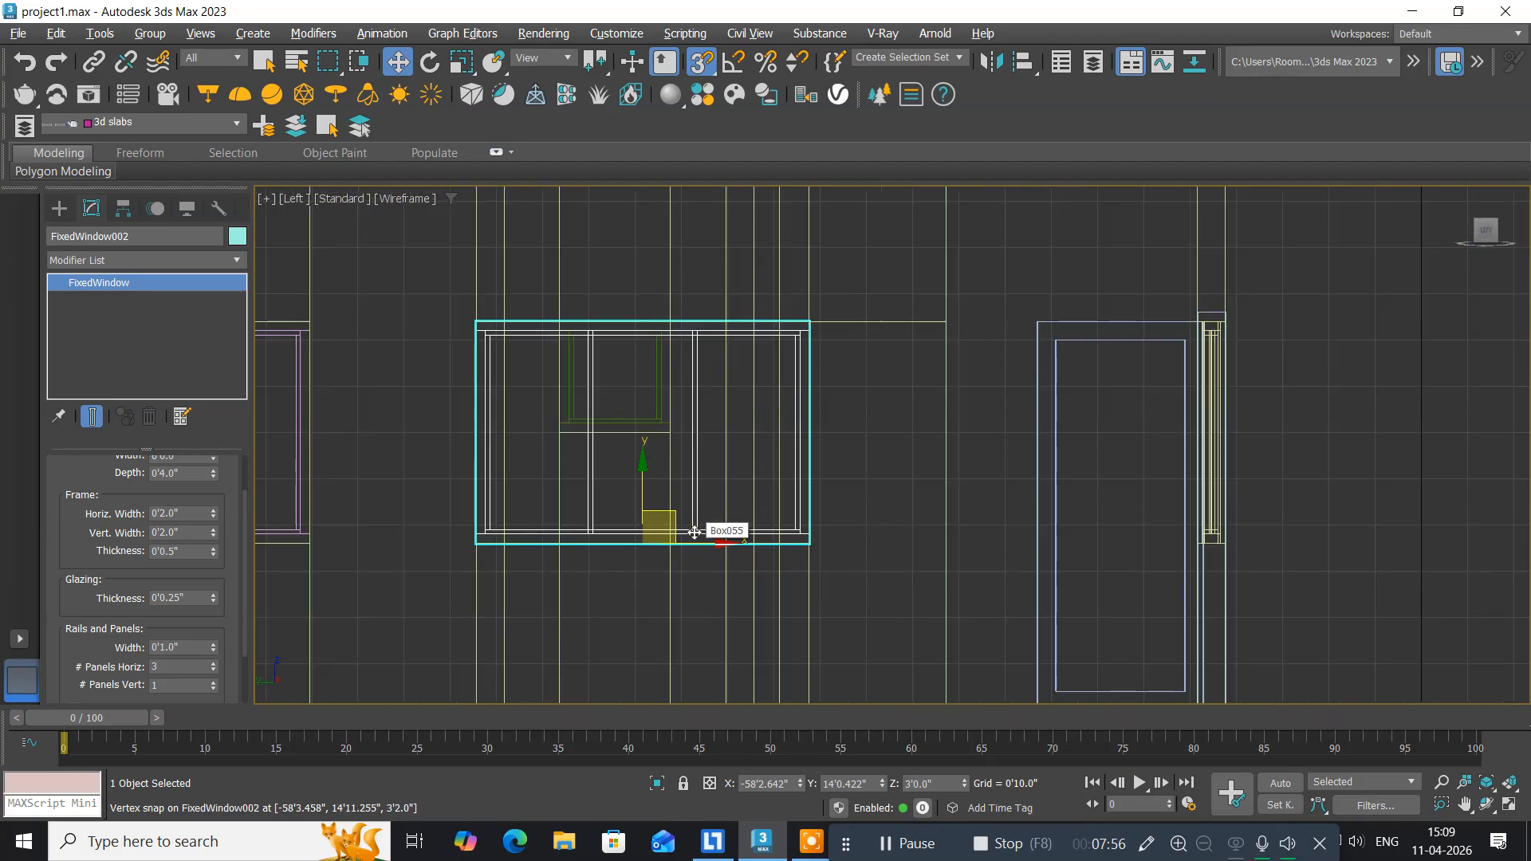
{"action": "middle_click_drag", "start_coordinate": [627, 439], "coordinate": [634, 479]}
{"action": "left_click", "coordinate": [59, 208]}
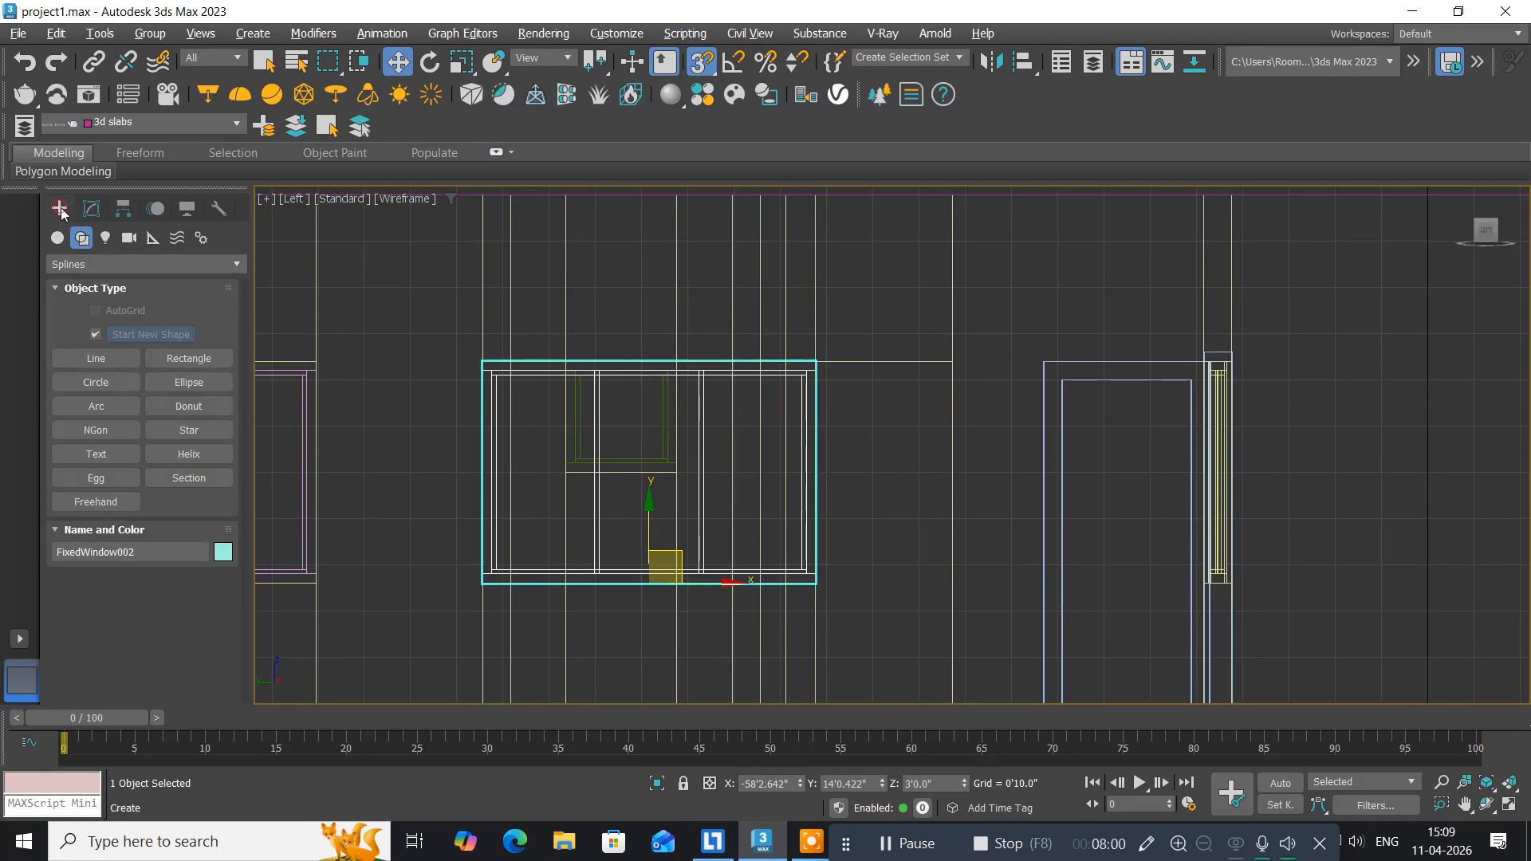
{"action": "left_click", "coordinate": [165, 358]}
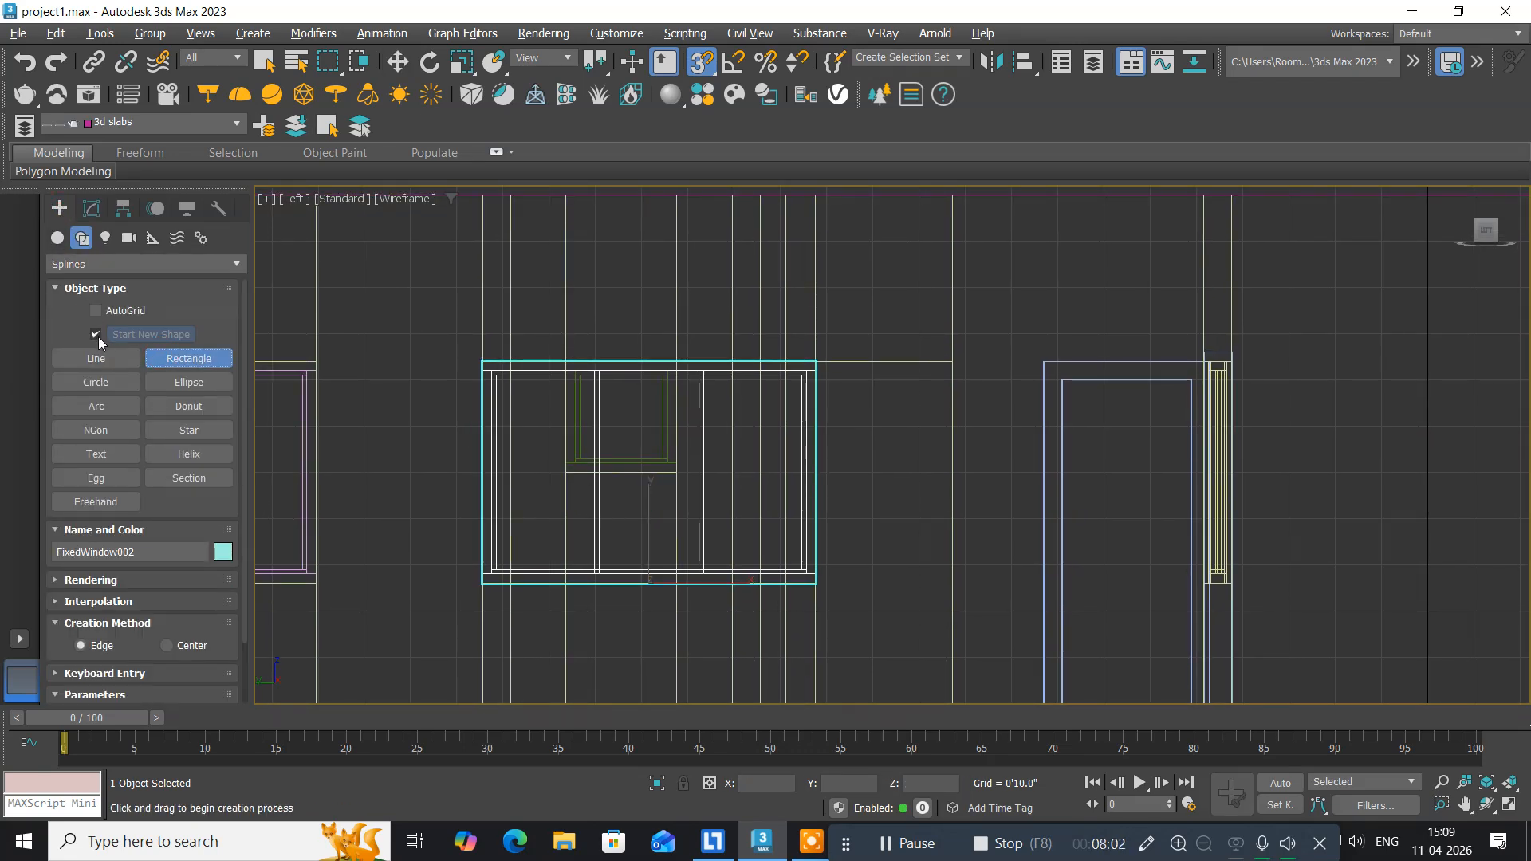
{"action": "left_click", "coordinate": [96, 334]}
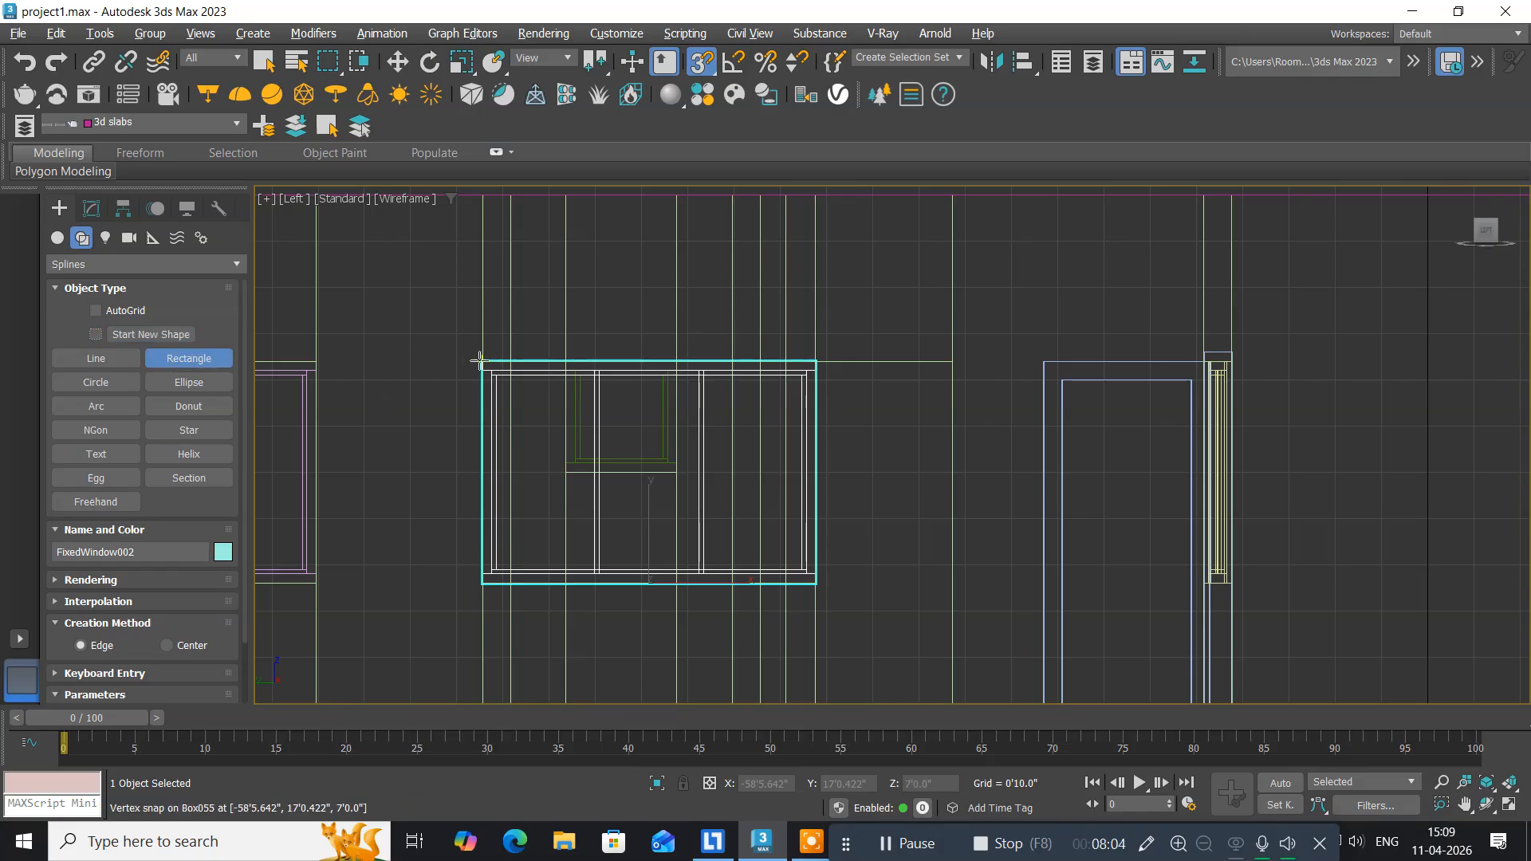
{"action": "left_click_drag", "start_coordinate": [482, 361], "coordinate": [821, 584]}
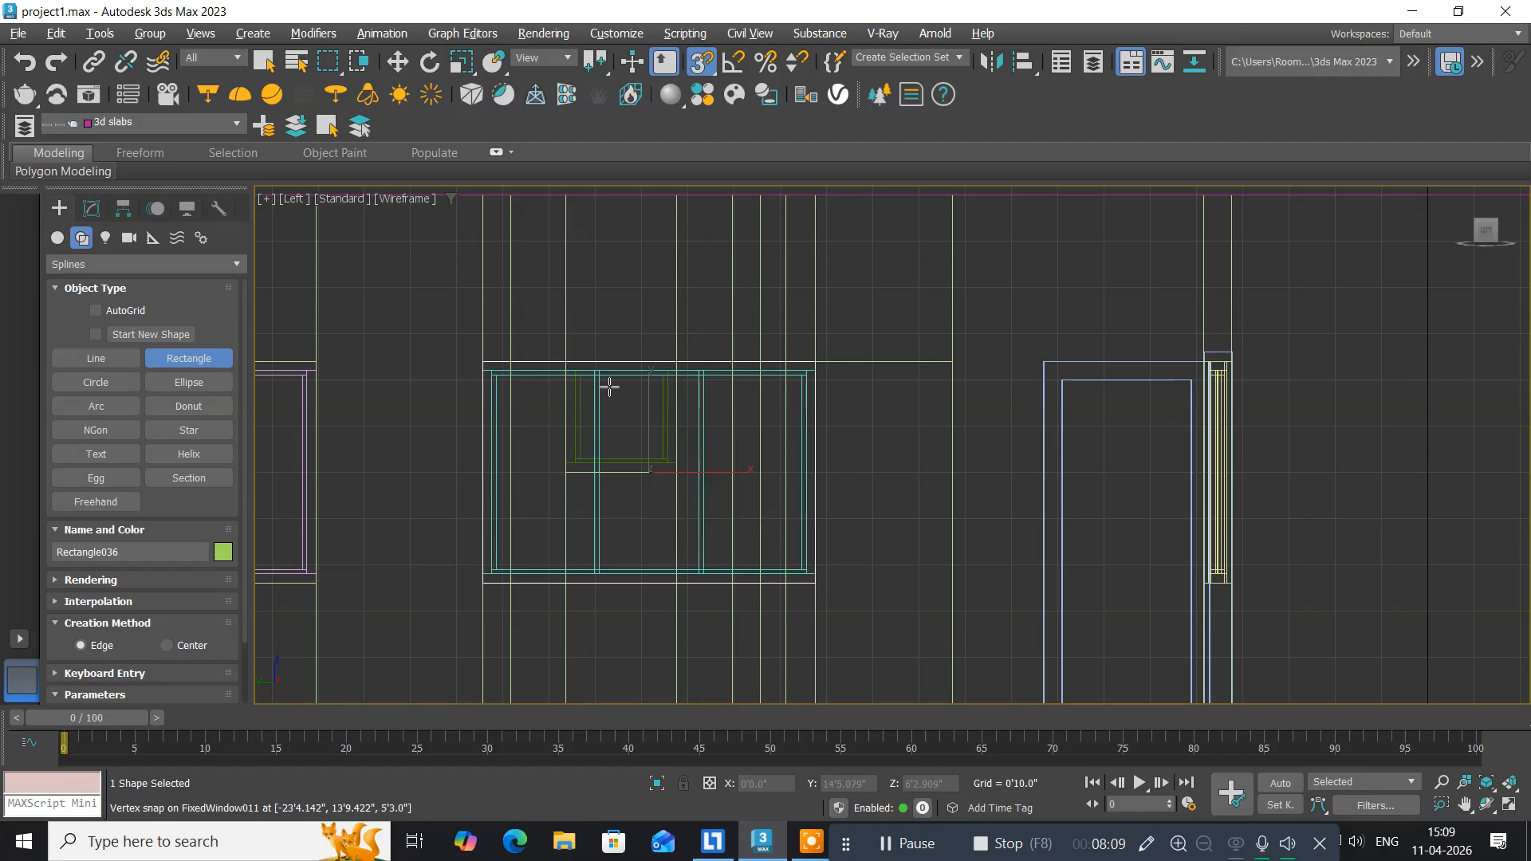
{"action": "left_click", "coordinate": [398, 62]}
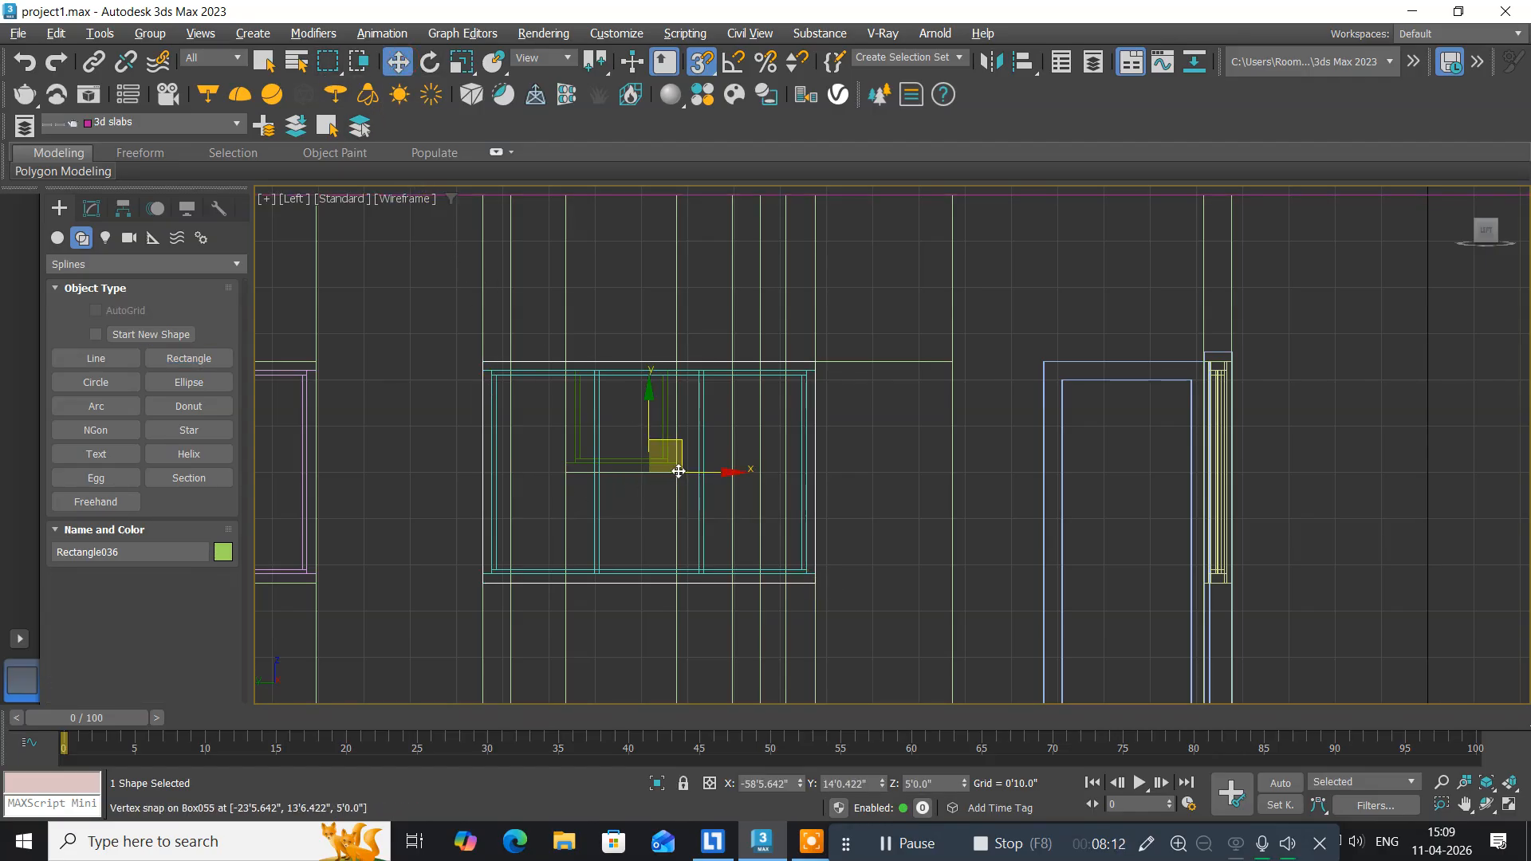
Convert the rectangle around the ground-floor left-side window to an Editable Spline.
{"action": "right_click", "coordinate": [678, 471]}
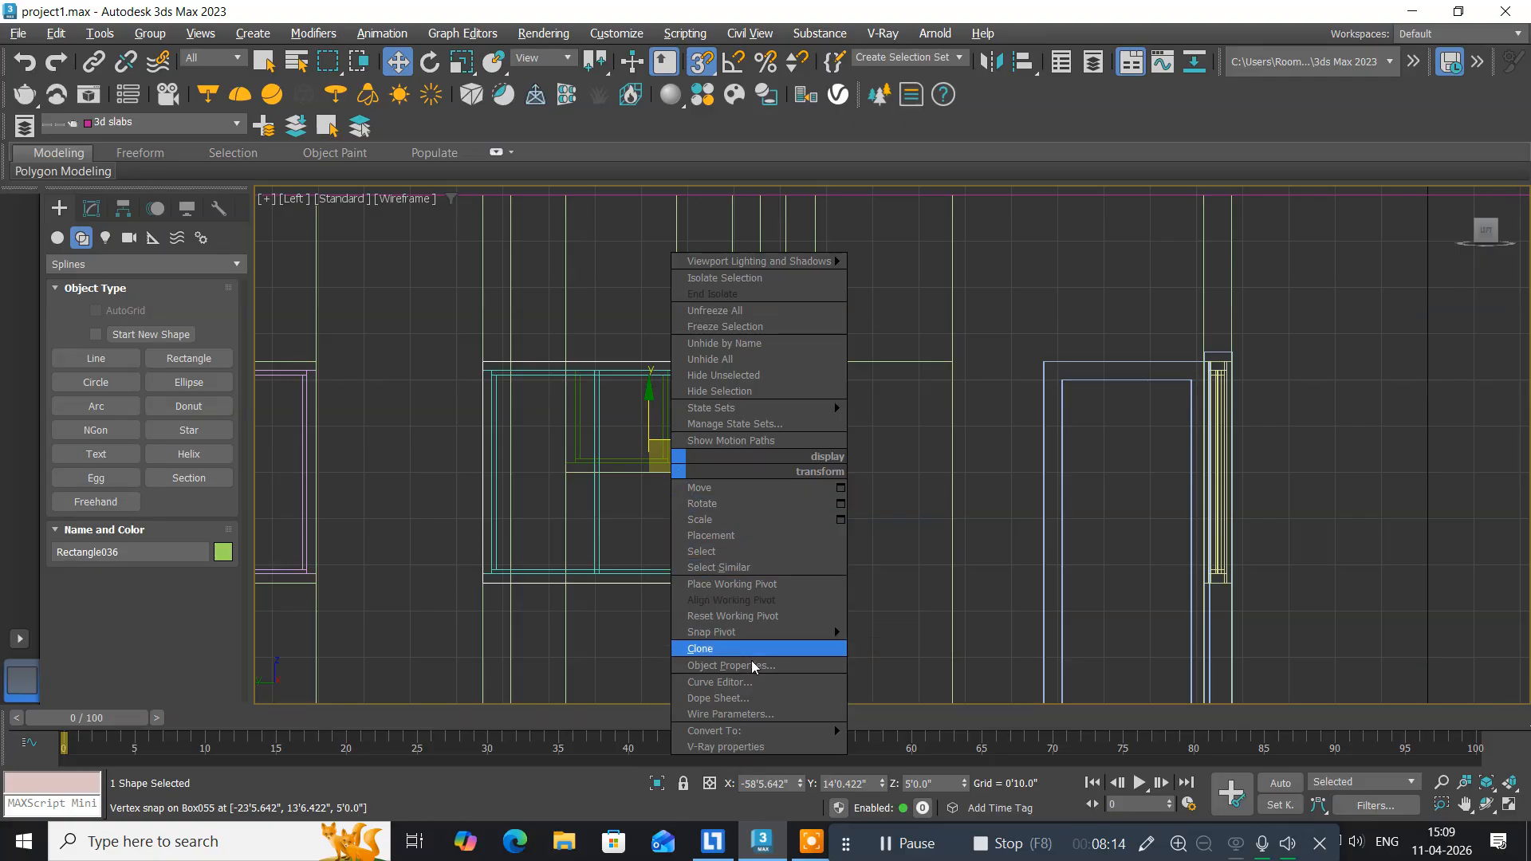
{"action": "mouse_move", "coordinate": [779, 731]}
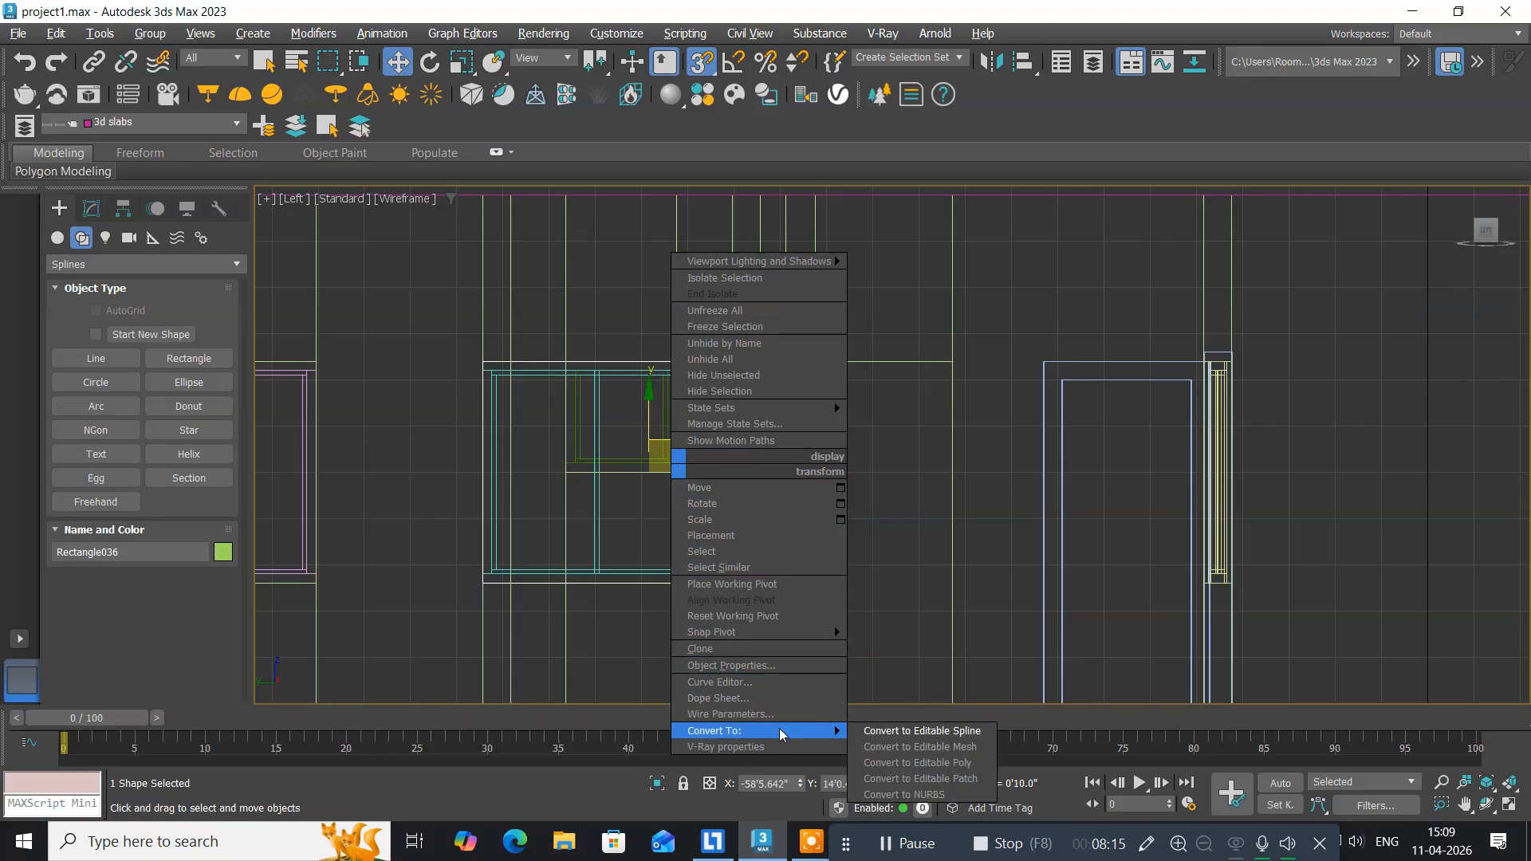
{"action": "left_click", "coordinate": [868, 731]}
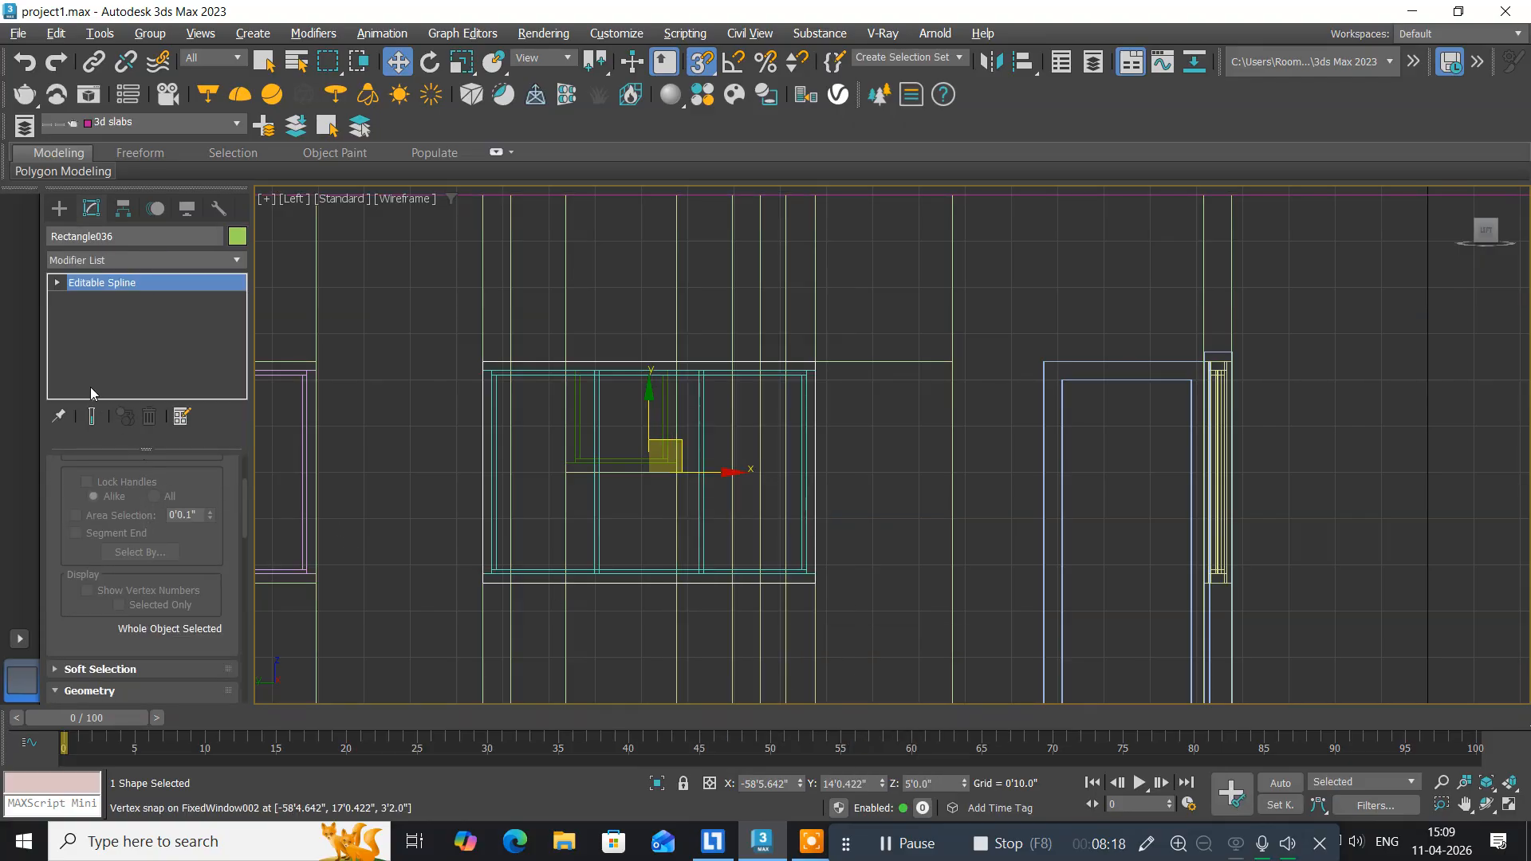
Select the spline of the left-side window's rectangle and outline it outward to form the frame border.
{"action": "left_click", "coordinate": [56, 283]}
{"action": "left_click", "coordinate": [91, 332]}
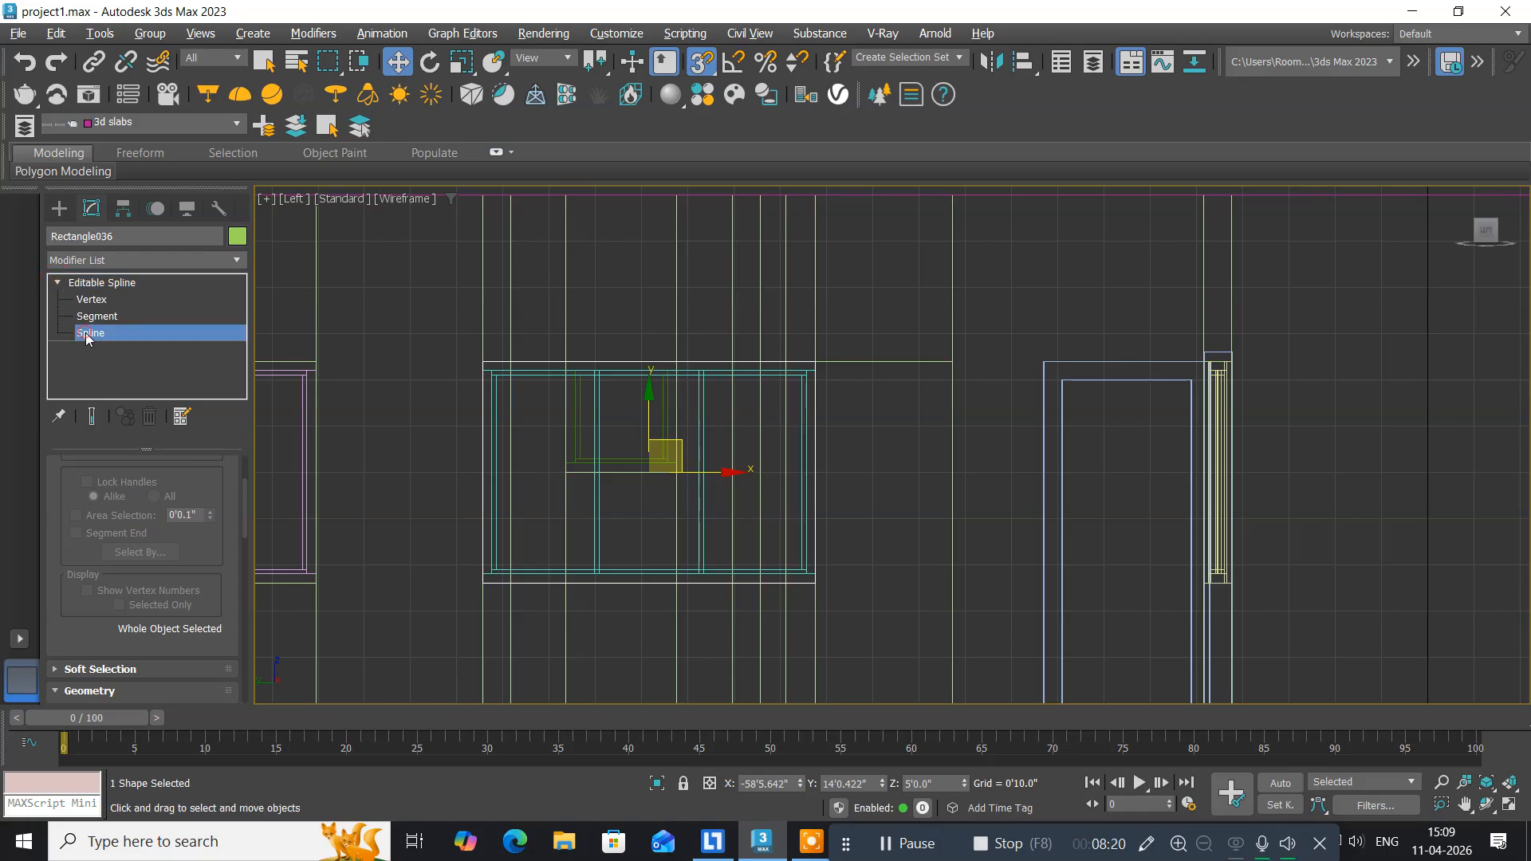
{"action": "left_click", "coordinate": [569, 362]}
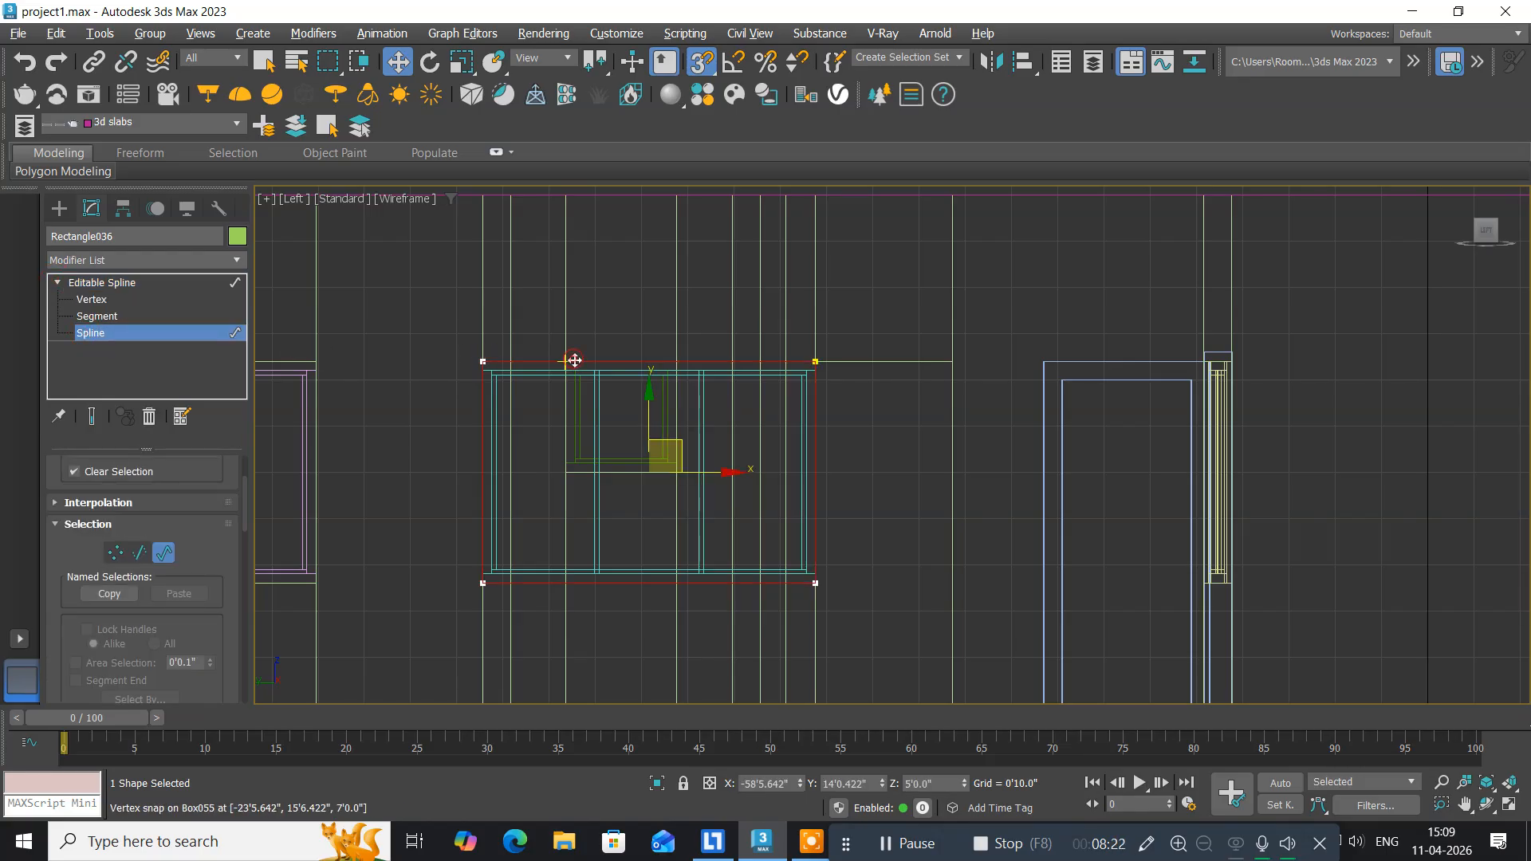
{"action": "left_click_drag", "start_coordinate": [224, 645], "coordinate": [146, 110]}
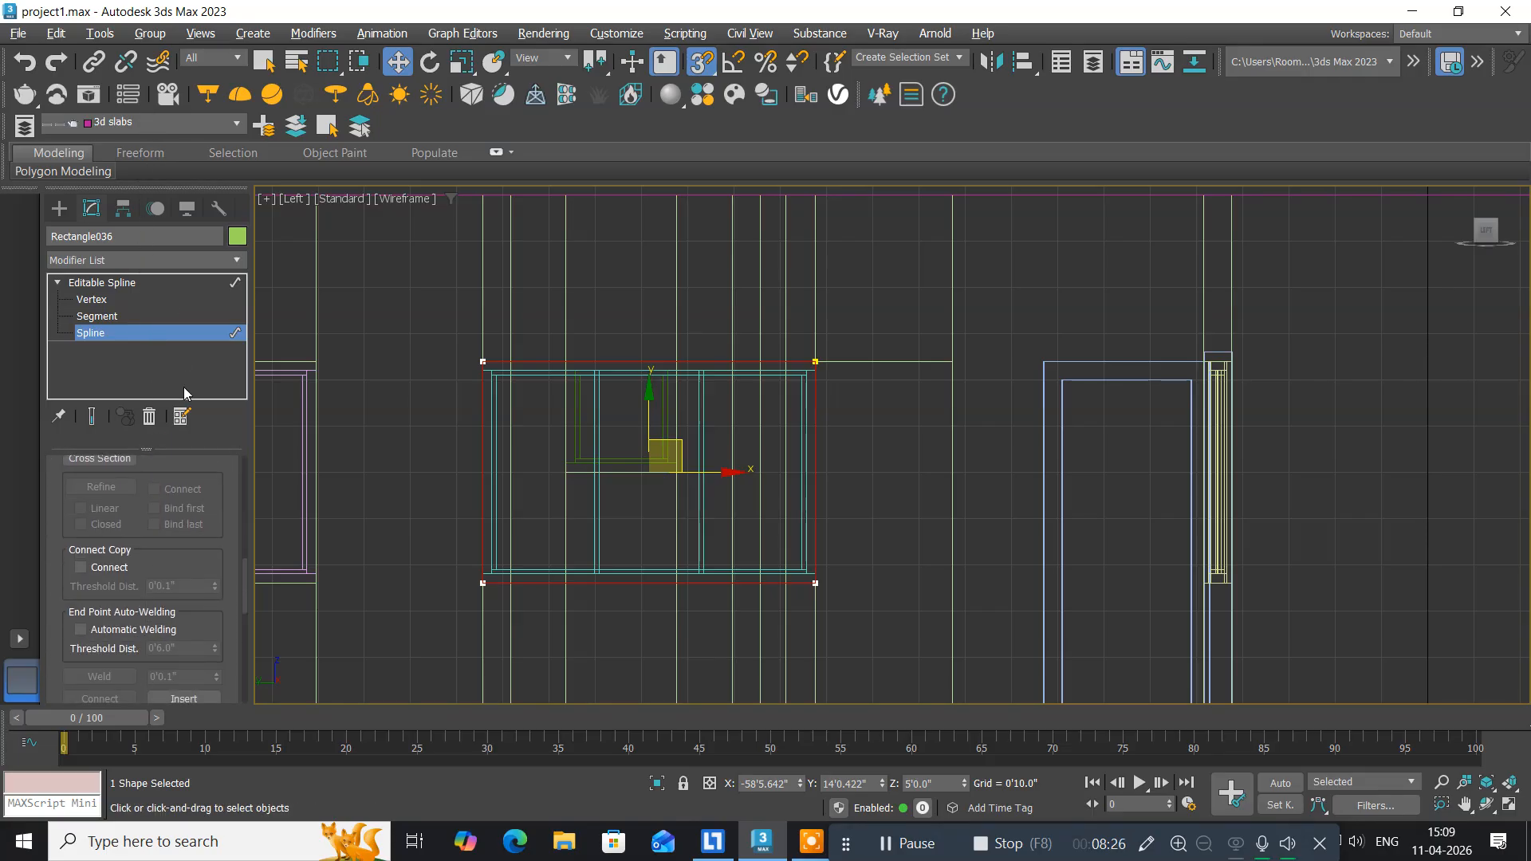
{"action": "left_click_drag", "start_coordinate": [215, 565], "coordinate": [189, 310]}
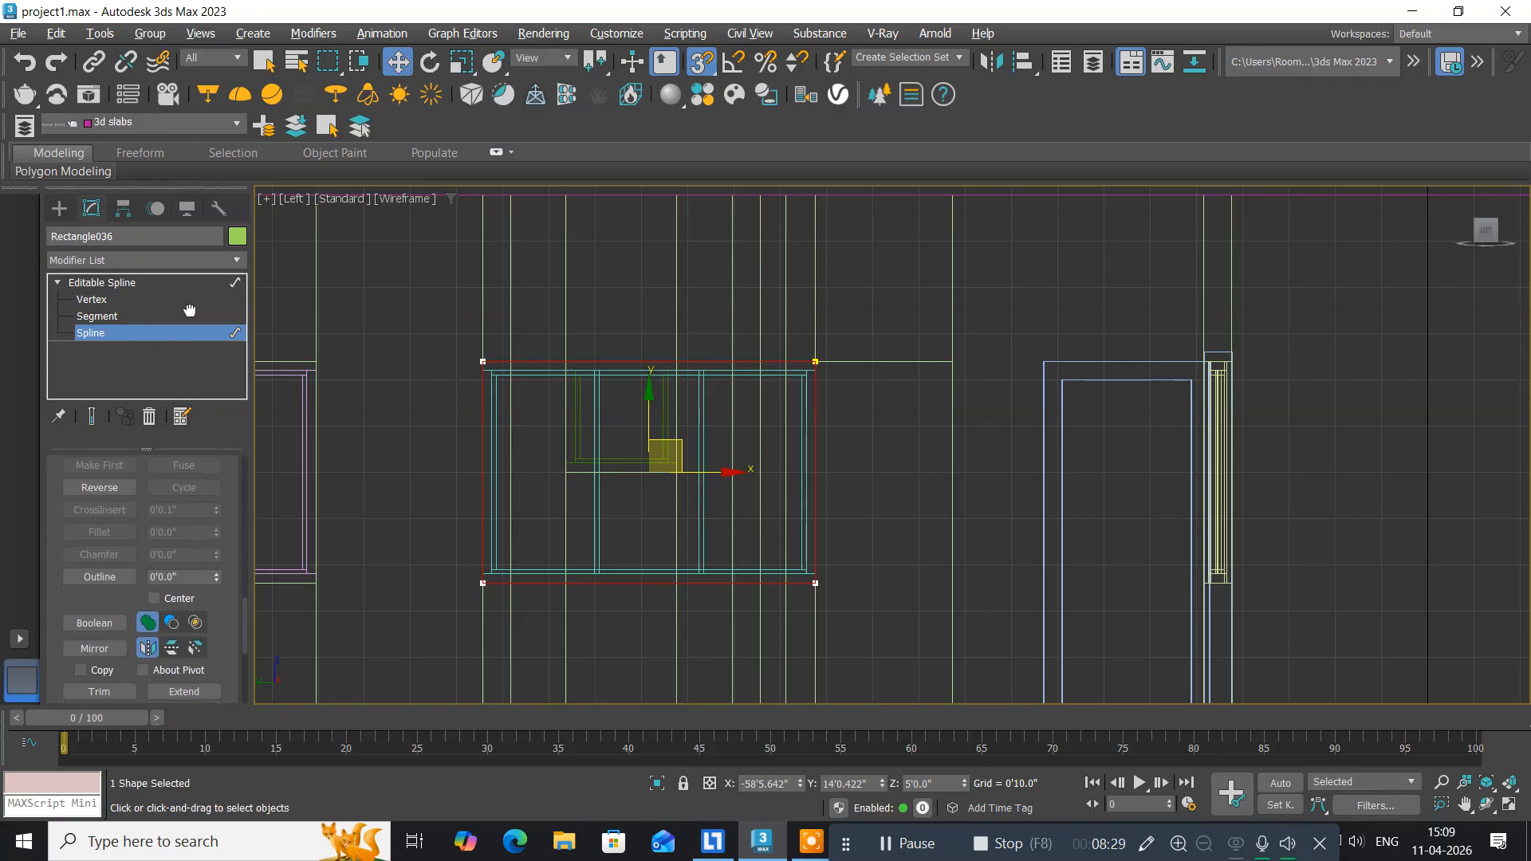
{"action": "left_click", "coordinate": [187, 575]}
{"action": "key", "text": "Return"}
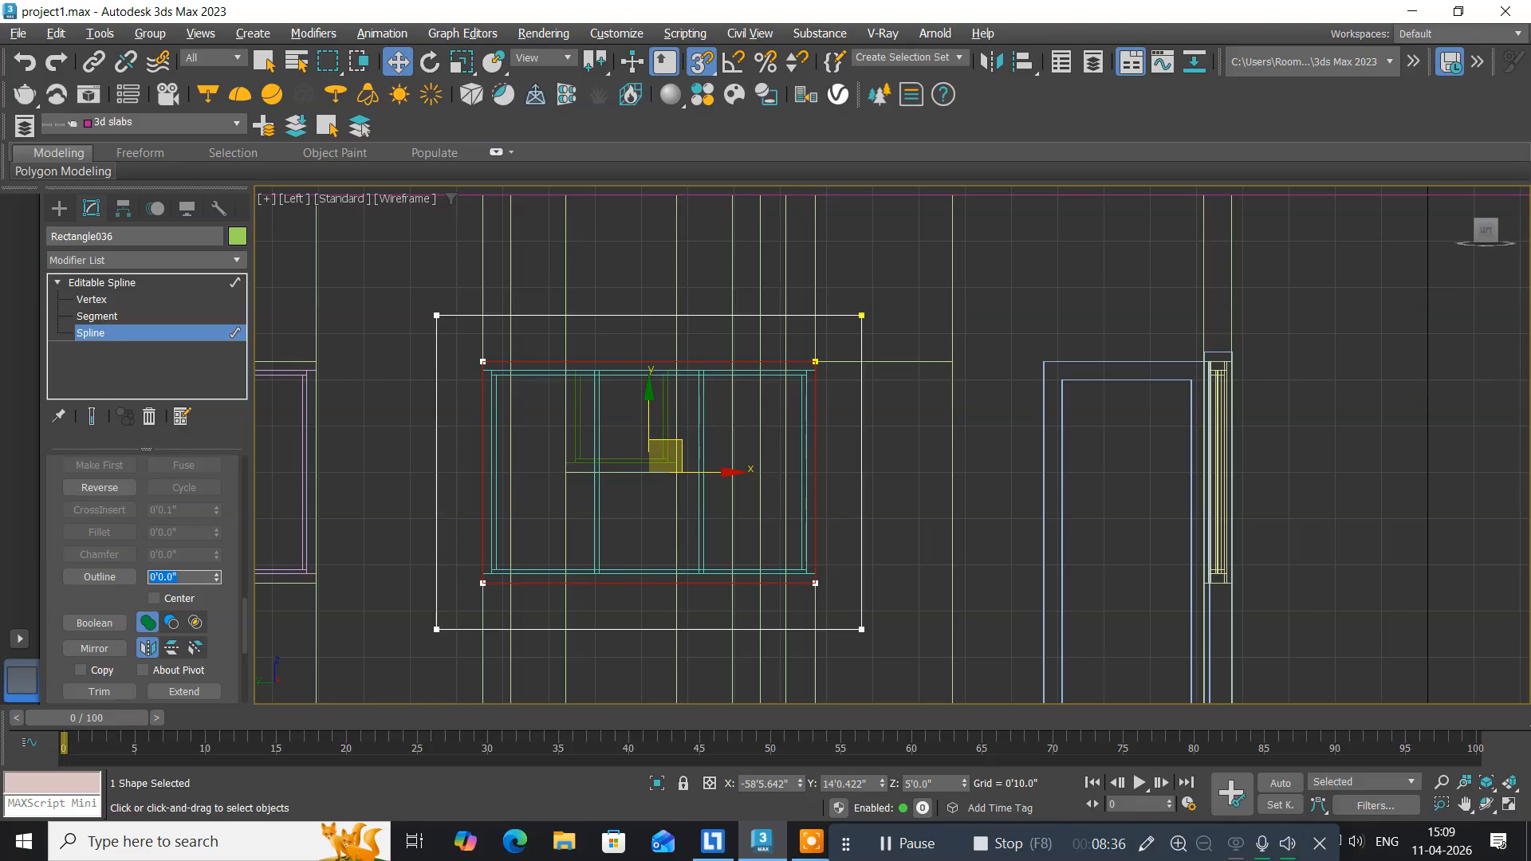
Apply the Extrude modifier to the outlined left-side window spline and check the frame in the Perspective view.
{"action": "left_click", "coordinate": [124, 336]}
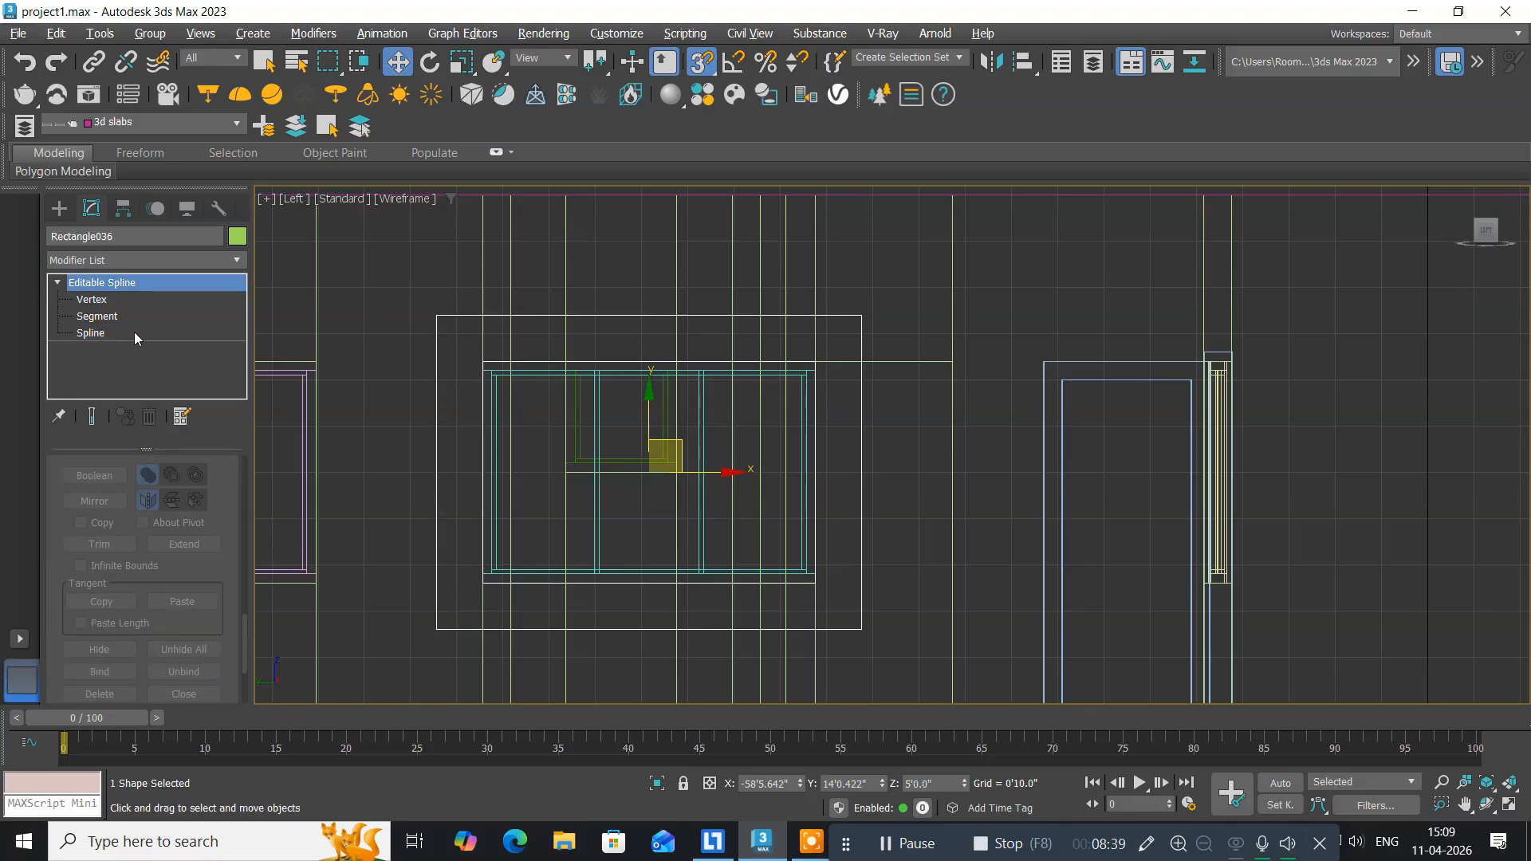
{"action": "left_click", "coordinate": [225, 260]}
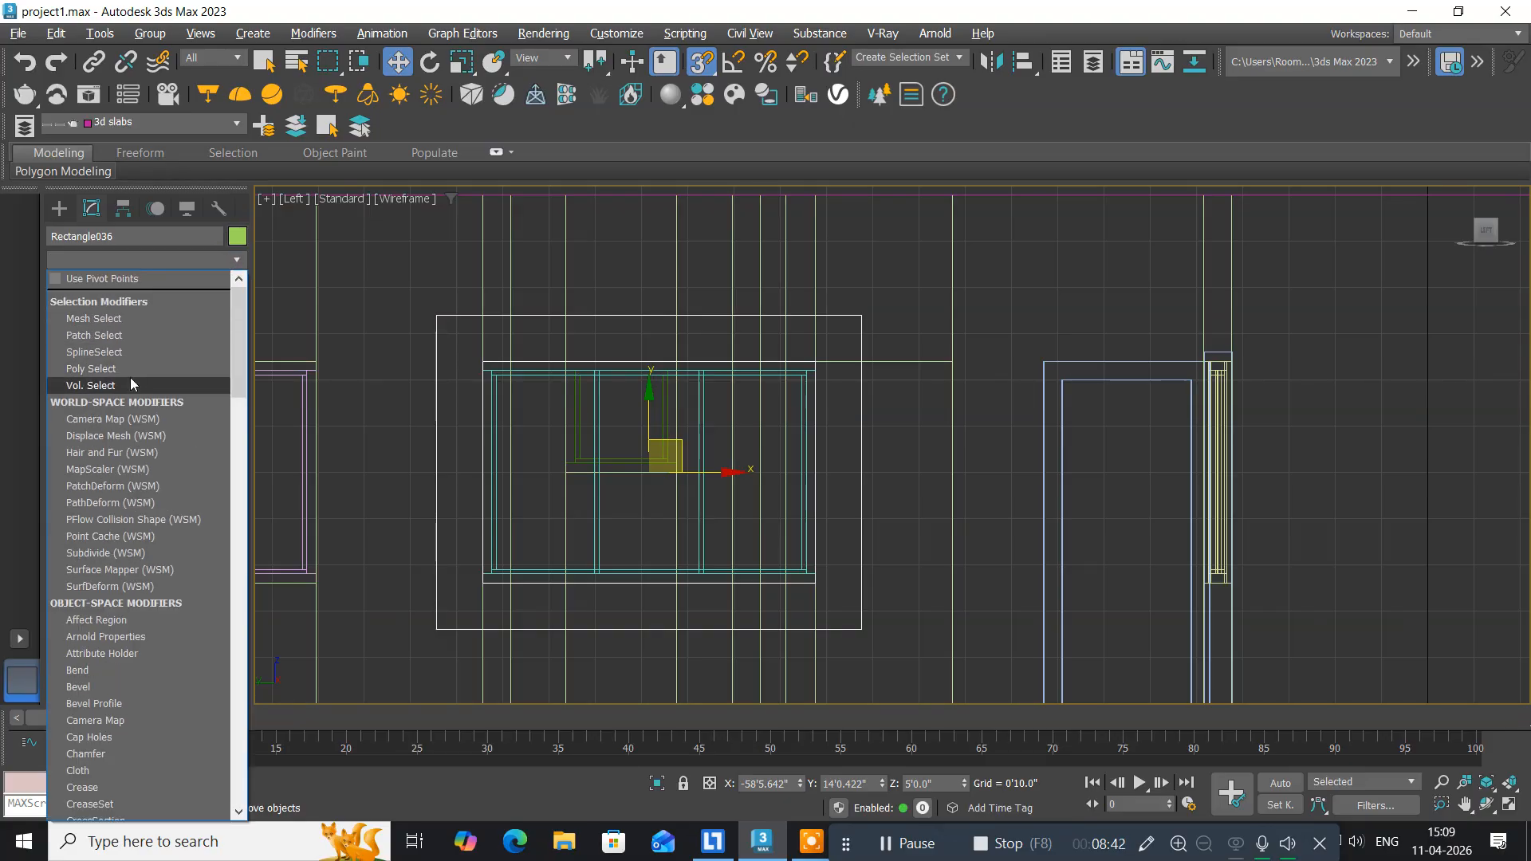
{"action": "key", "text": "e"}
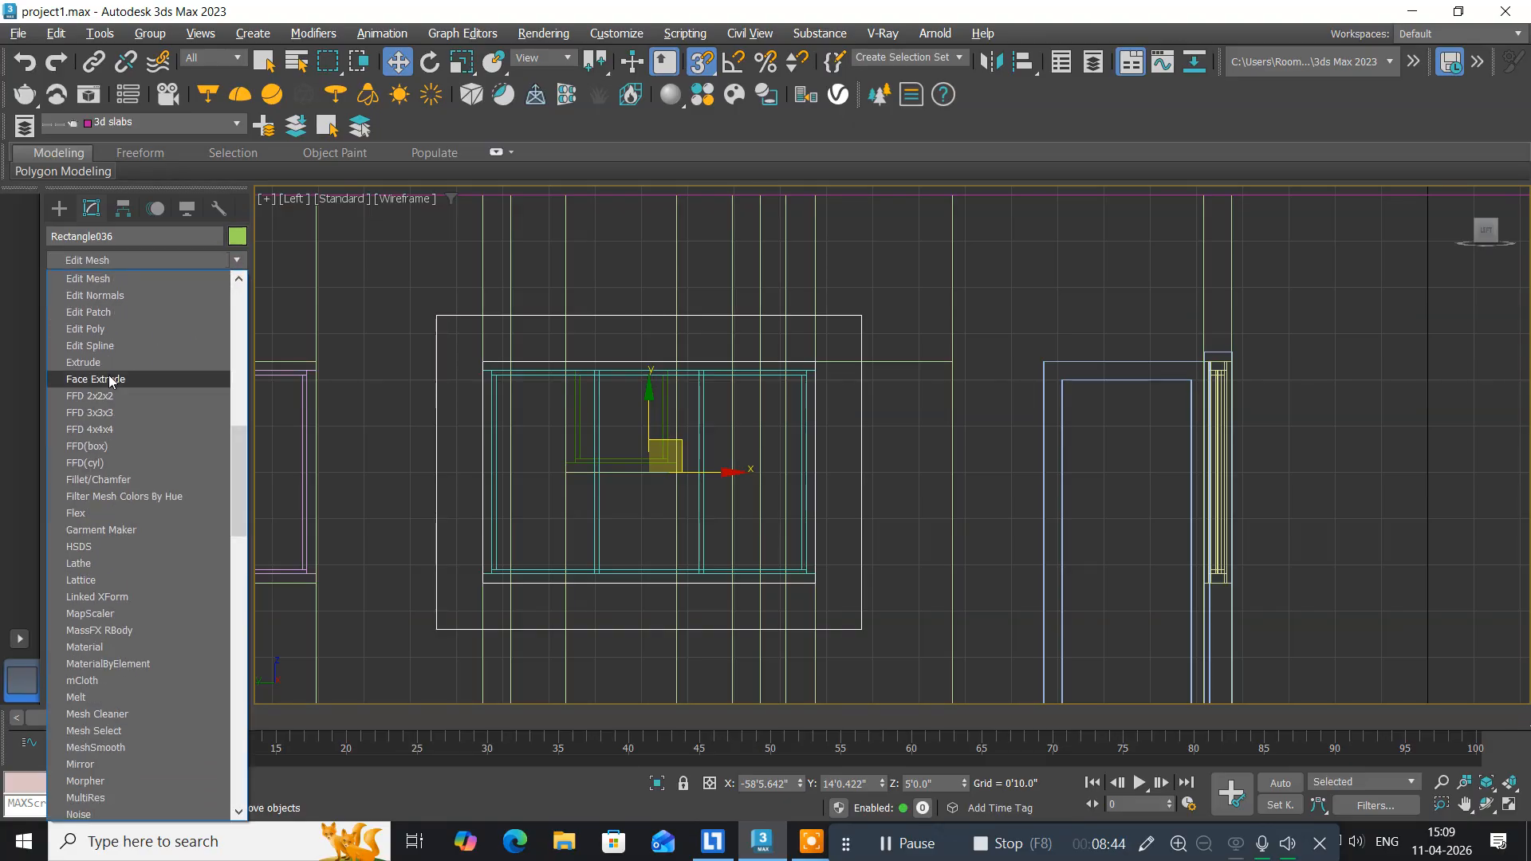
{"action": "left_click", "coordinate": [103, 364]}
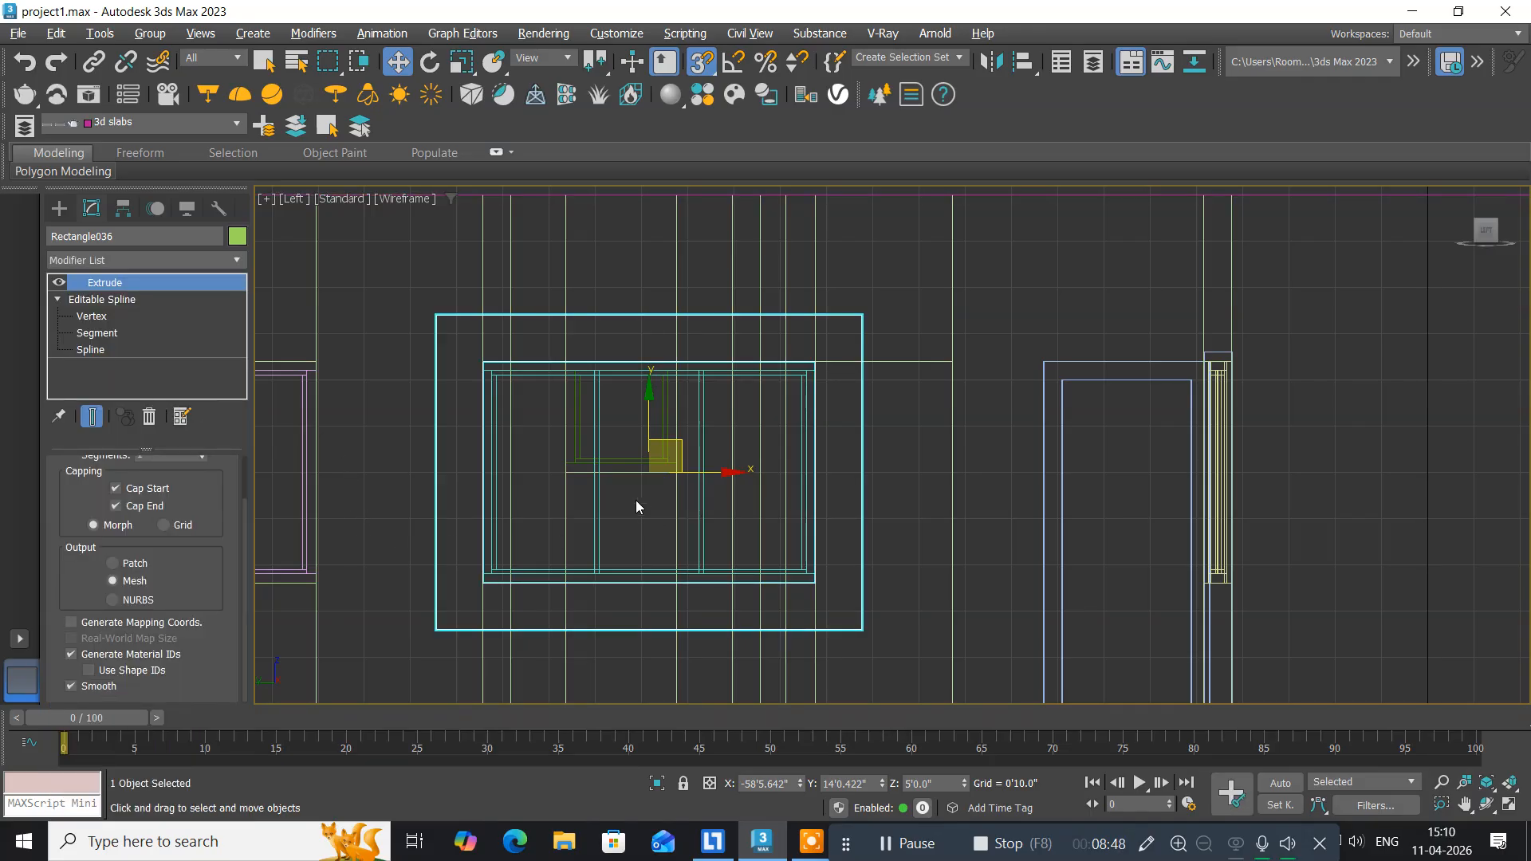
{"action": "middle_click_drag", "start_coordinate": [582, 478], "coordinate": [609, 508]}
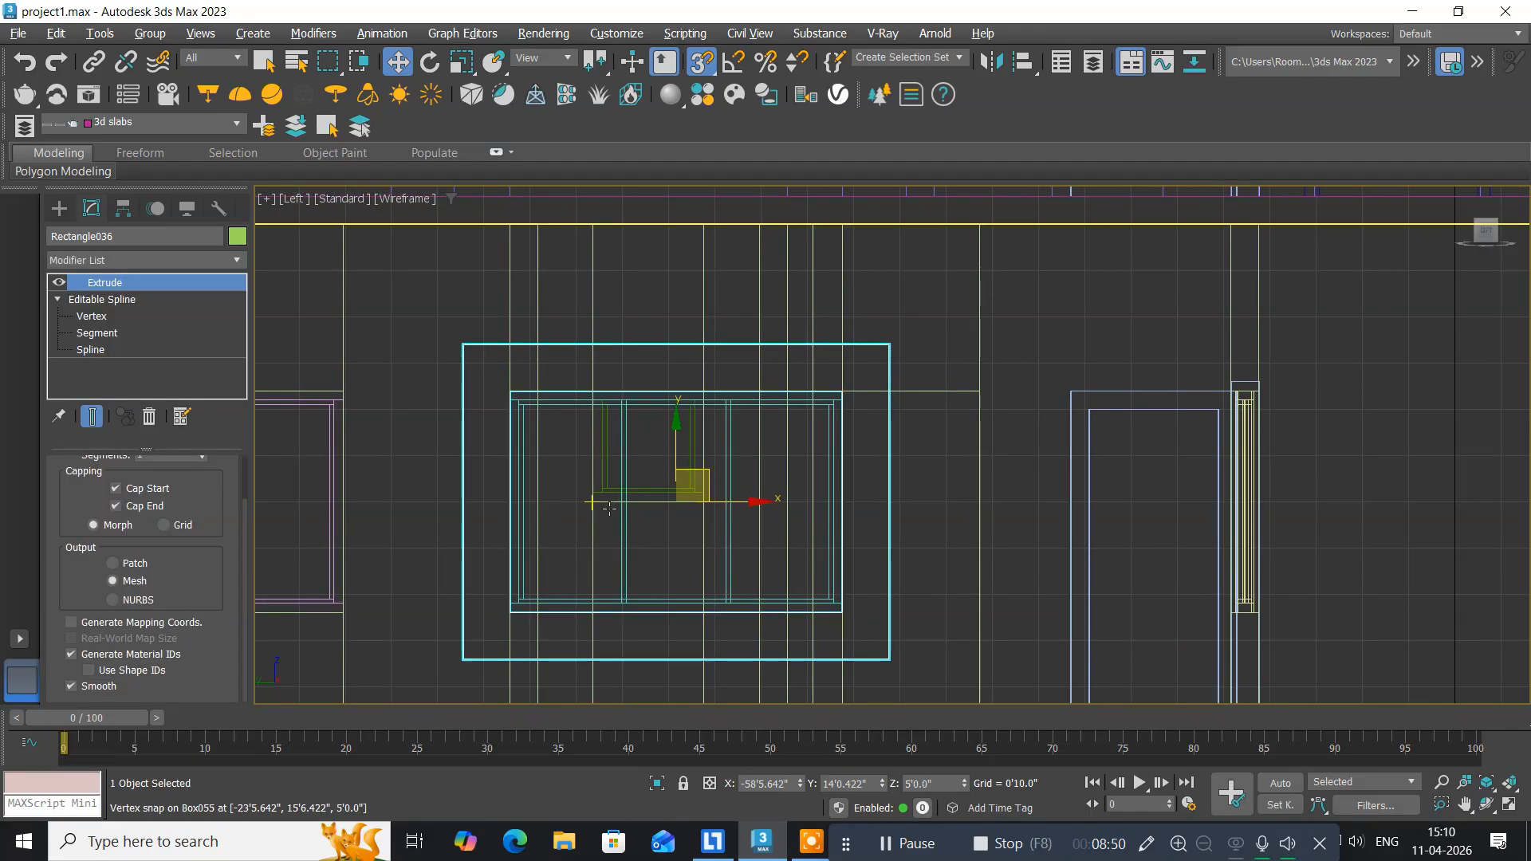
{"action": "scroll", "coordinate": [609, 508], "scroll_direction": "down", "scroll_amount": 5}
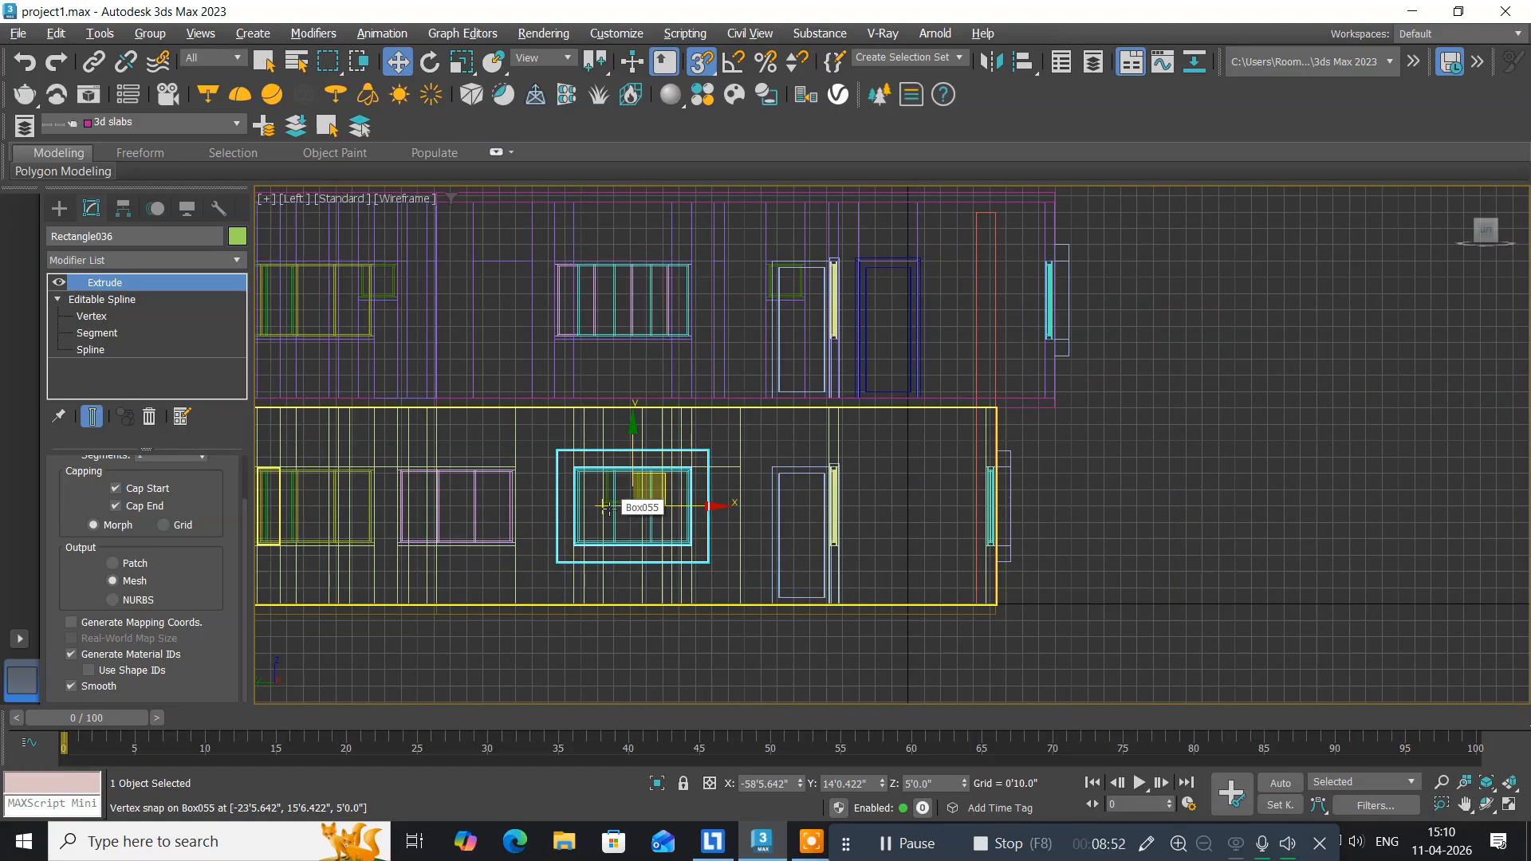
{"action": "key", "text": "alt+w"}
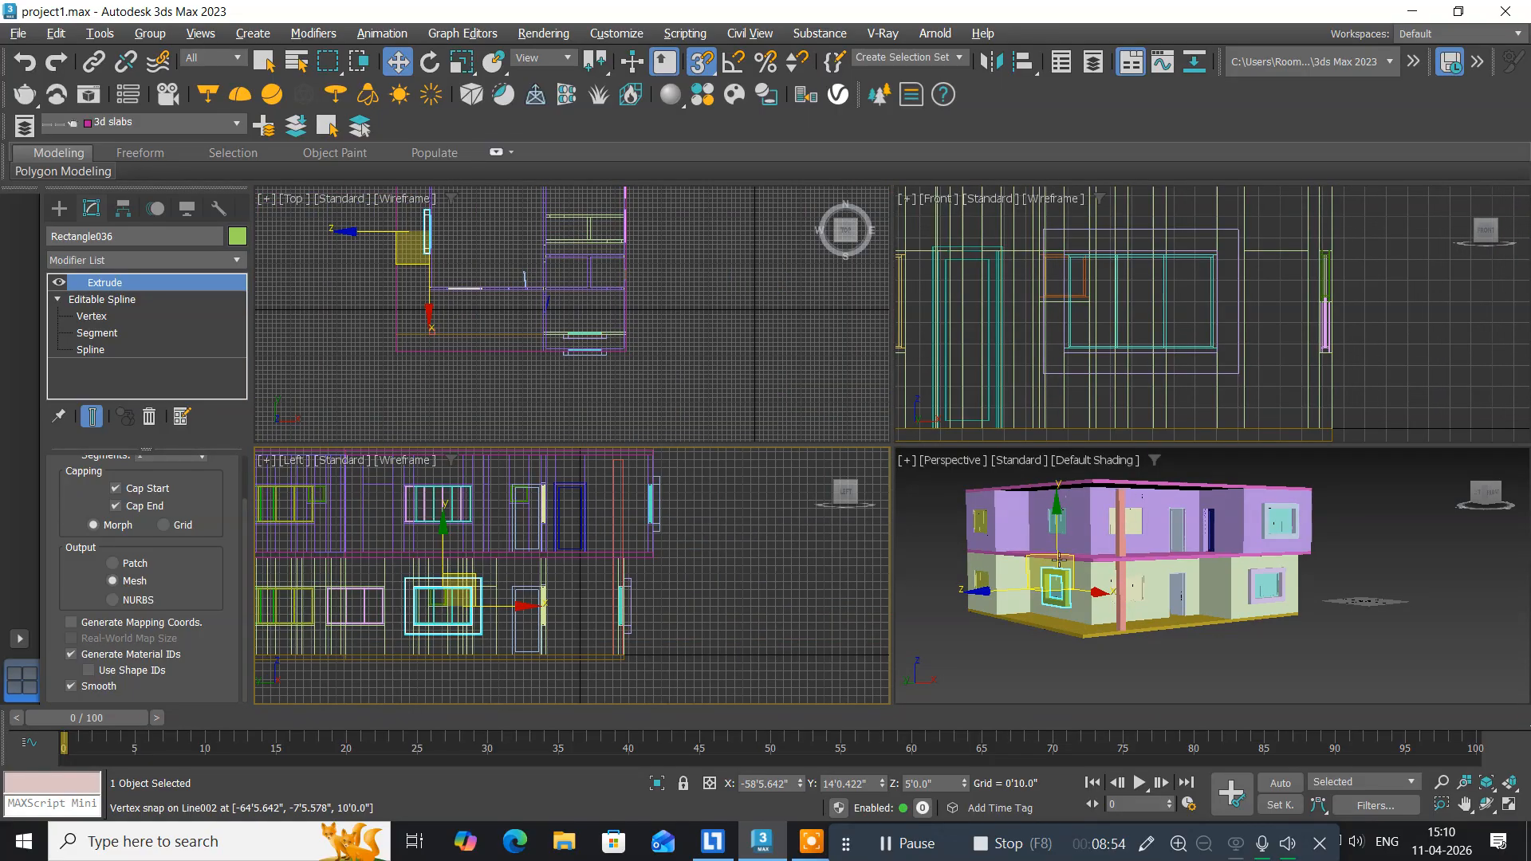
{"action": "mouse_move", "coordinate": [1059, 560]}
{"action": "middle_mouse_down", "text": "alt"}
{"action": "mouse_move", "coordinate": [1031, 560]}
{"action": "mouse_move", "coordinate": [1070, 588]}
{"action": "middle_mouse_up", "text": "alt"}
{"action": "scroll", "coordinate": [1072, 560], "scroll_direction": "up", "scroll_amount": 4}
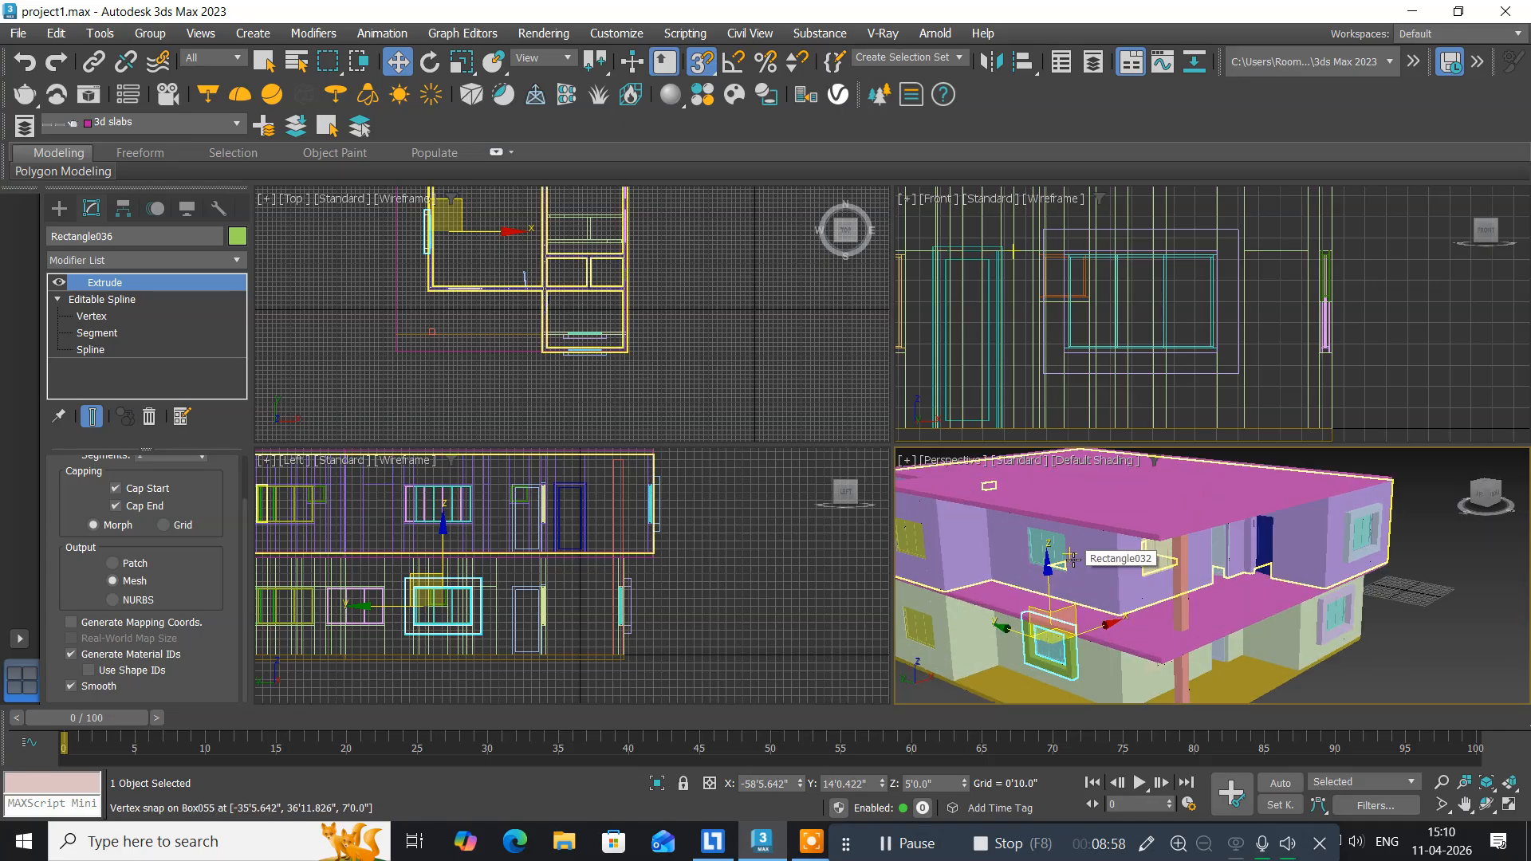
With Start New Shape off, draw a rectangle corner to corner around the upper-floor left-side window above the framed one, in the maximized Left view.
{"action": "scroll", "coordinate": [1072, 559], "scroll_direction": "up", "scroll_amount": 3}
{"action": "left_click", "coordinate": [1037, 546]}
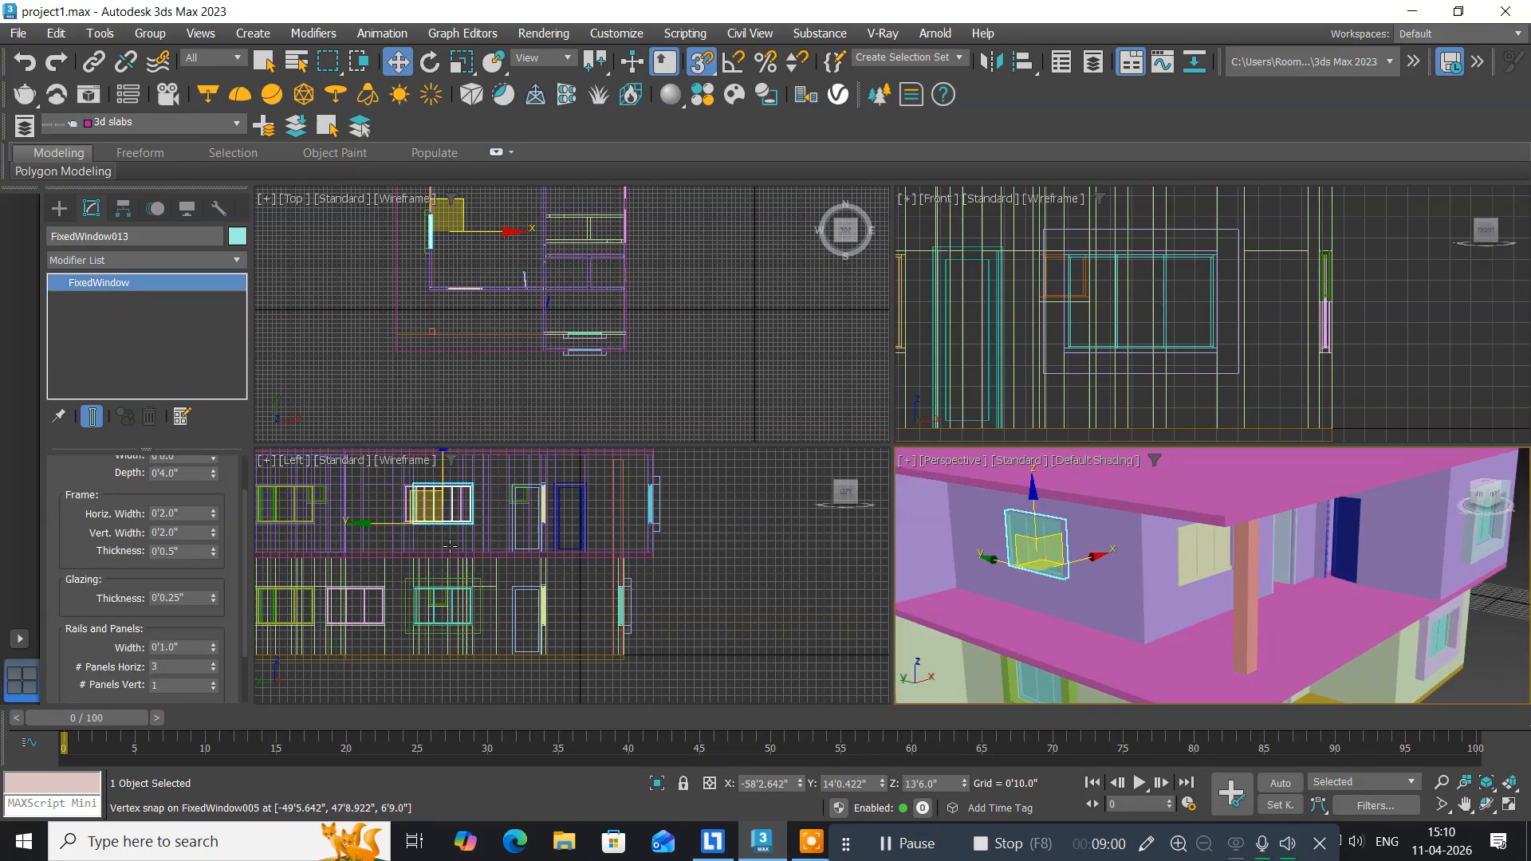
{"action": "middle_click_drag", "start_coordinate": [393, 519], "coordinate": [465, 542]}
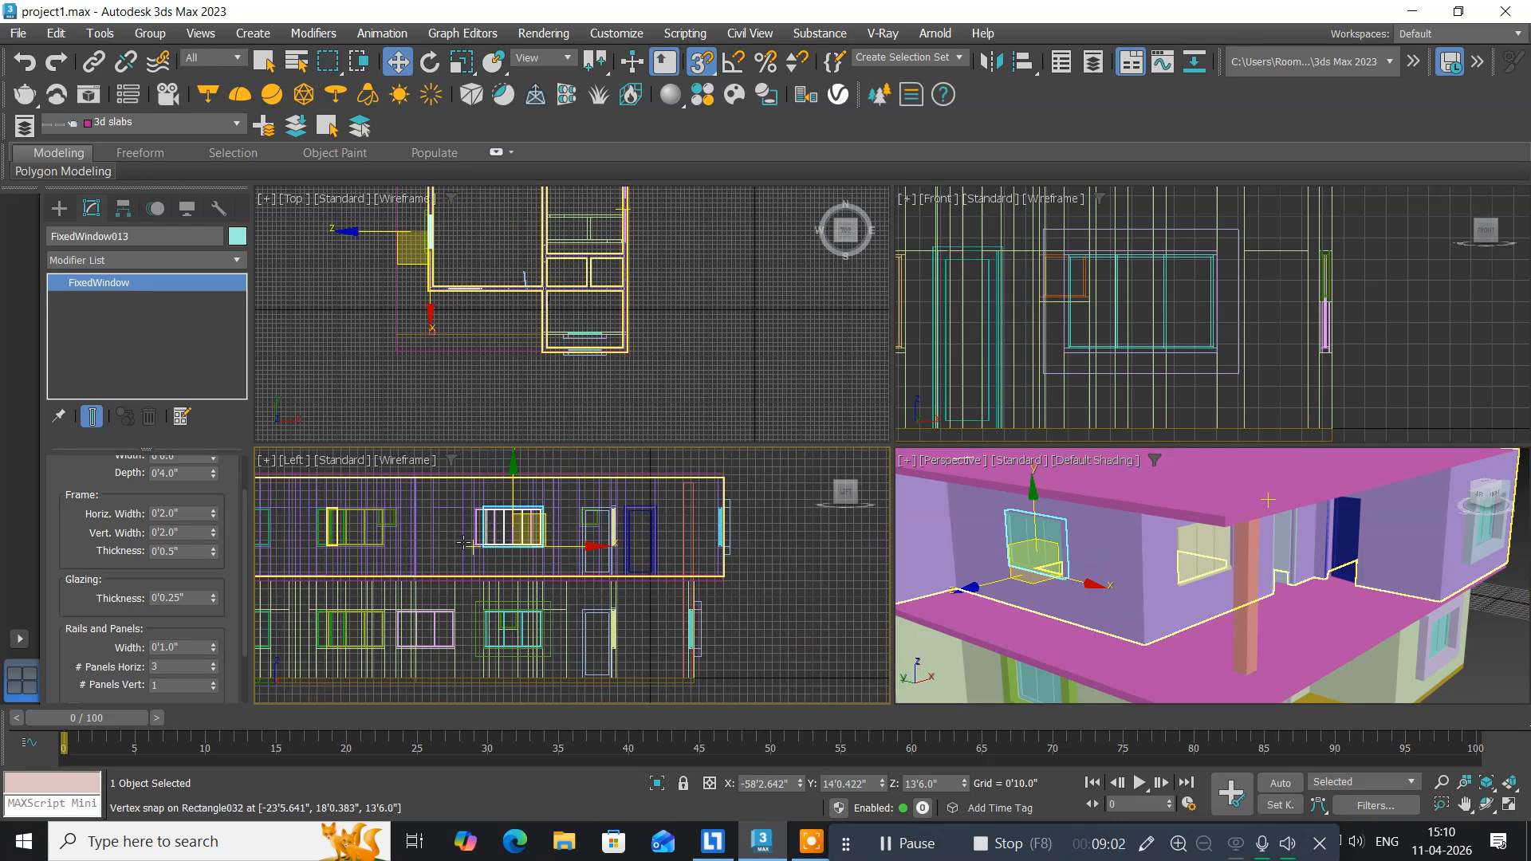
{"action": "key", "text": "alt+w"}
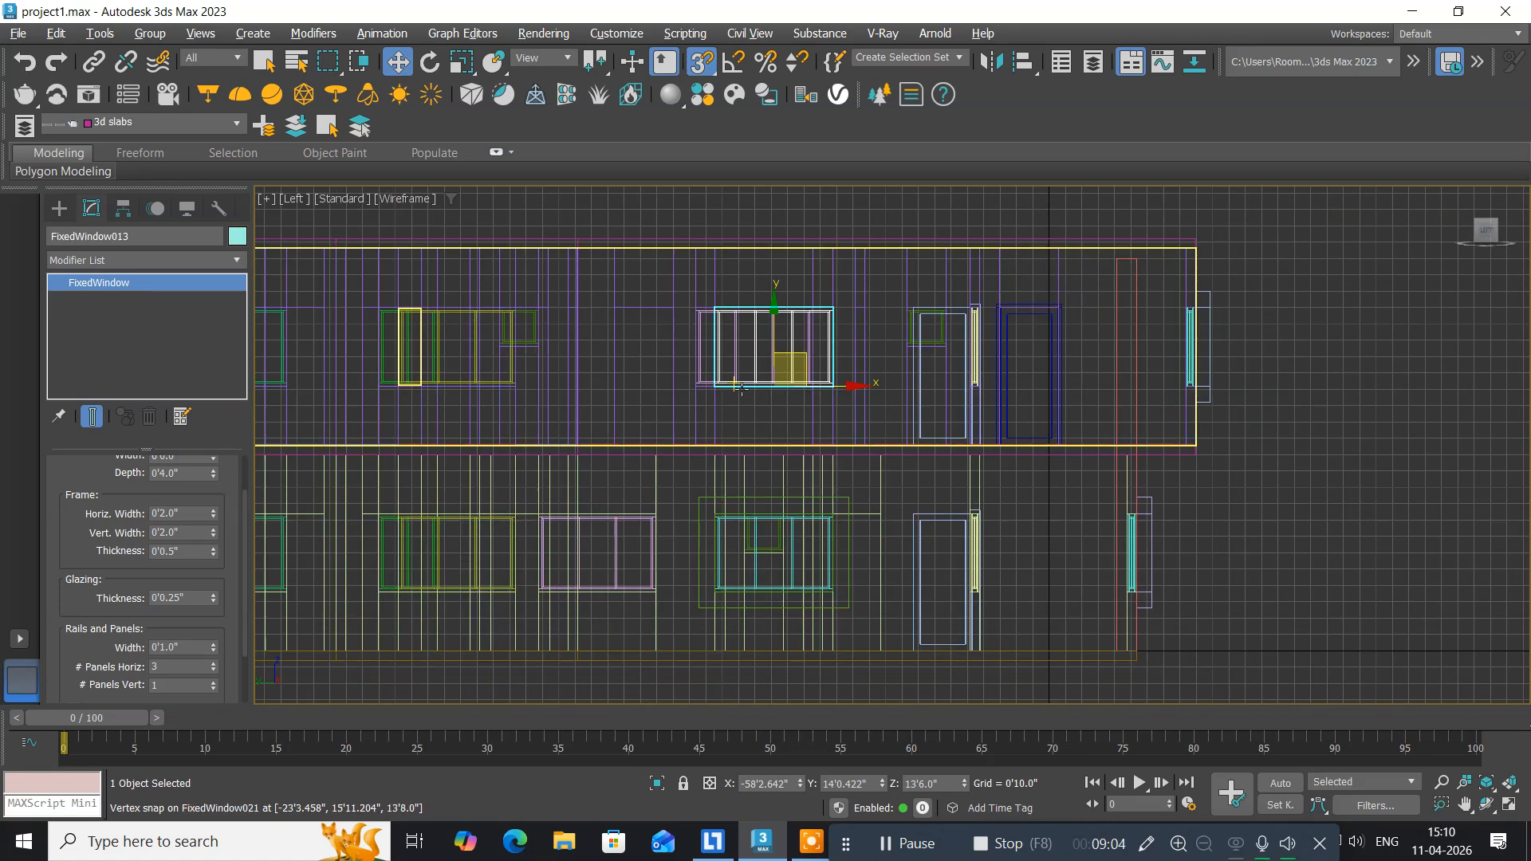
{"action": "scroll", "coordinate": [558, 434], "scroll_direction": "up", "scroll_amount": 4}
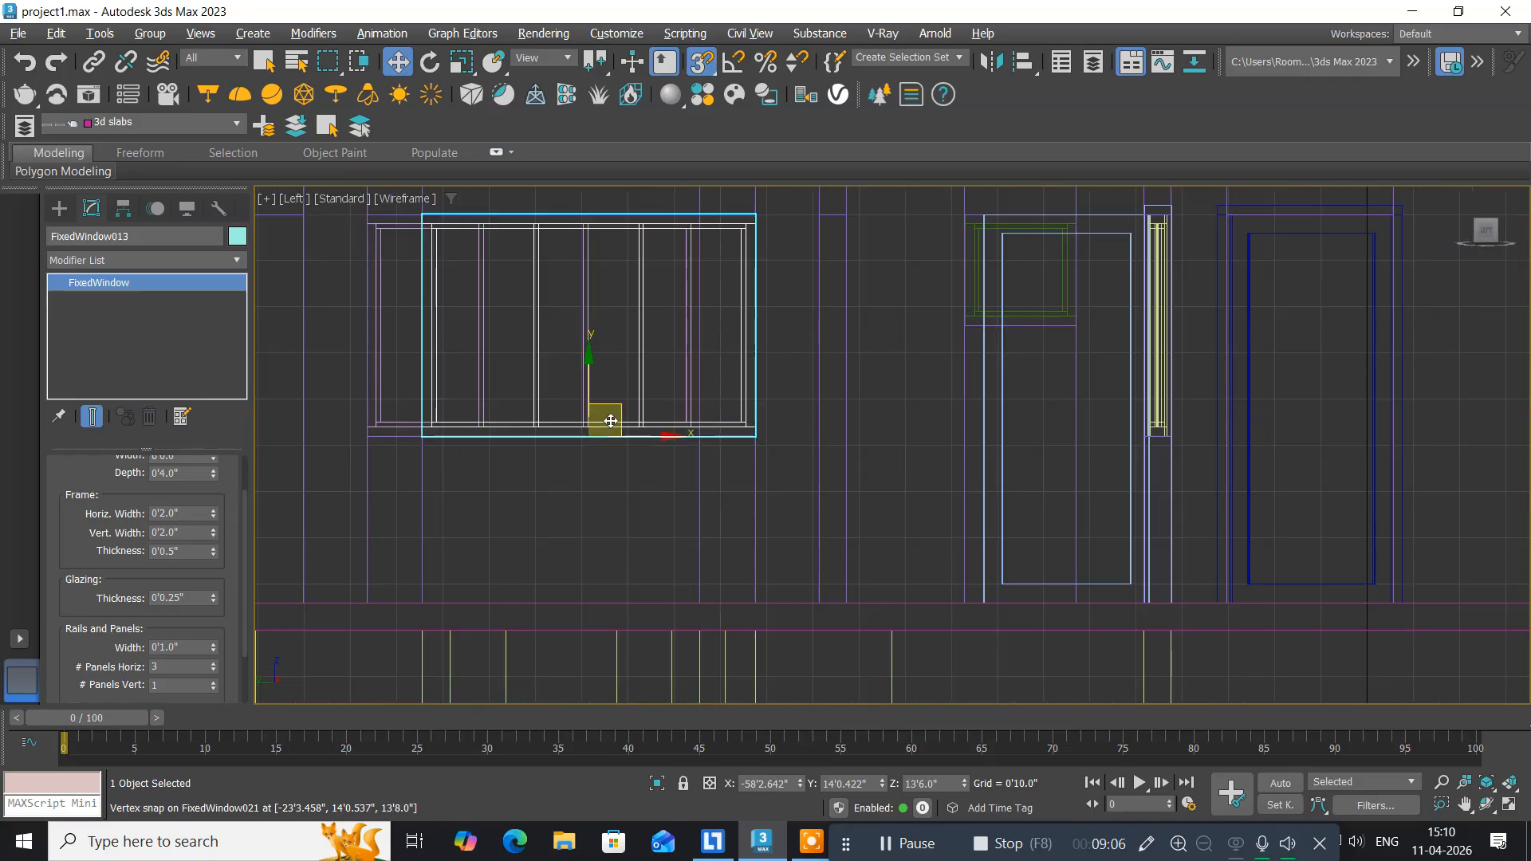
{"action": "middle_click_drag", "start_coordinate": [526, 462], "coordinate": [545, 600]}
{"action": "scroll", "coordinate": [530, 534], "scroll_direction": "up", "scroll_amount": 1}
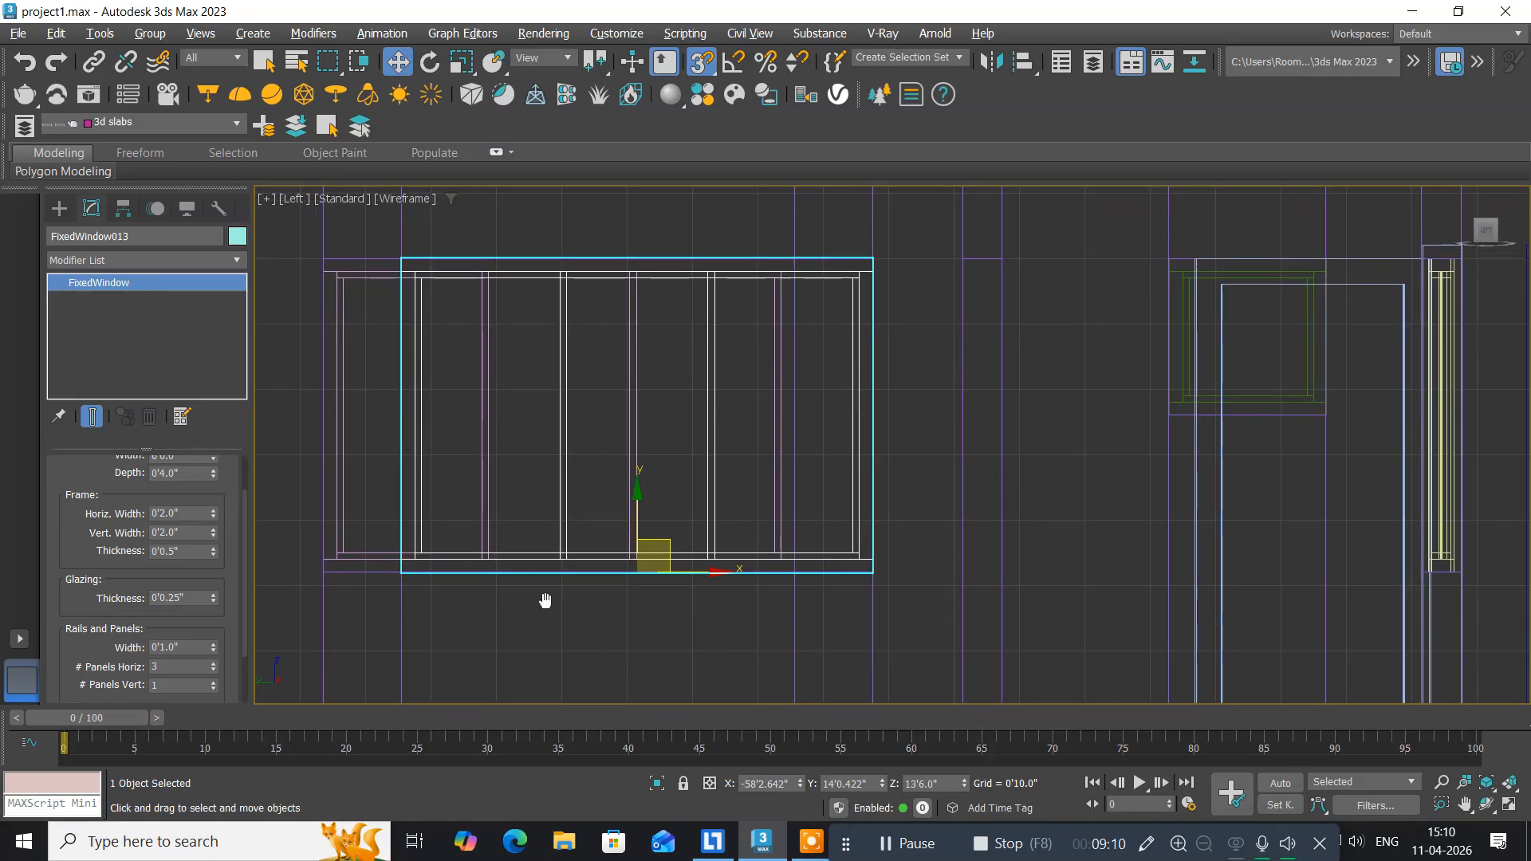
{"action": "left_click", "coordinate": [58, 209]}
{"action": "left_click", "coordinate": [155, 356]}
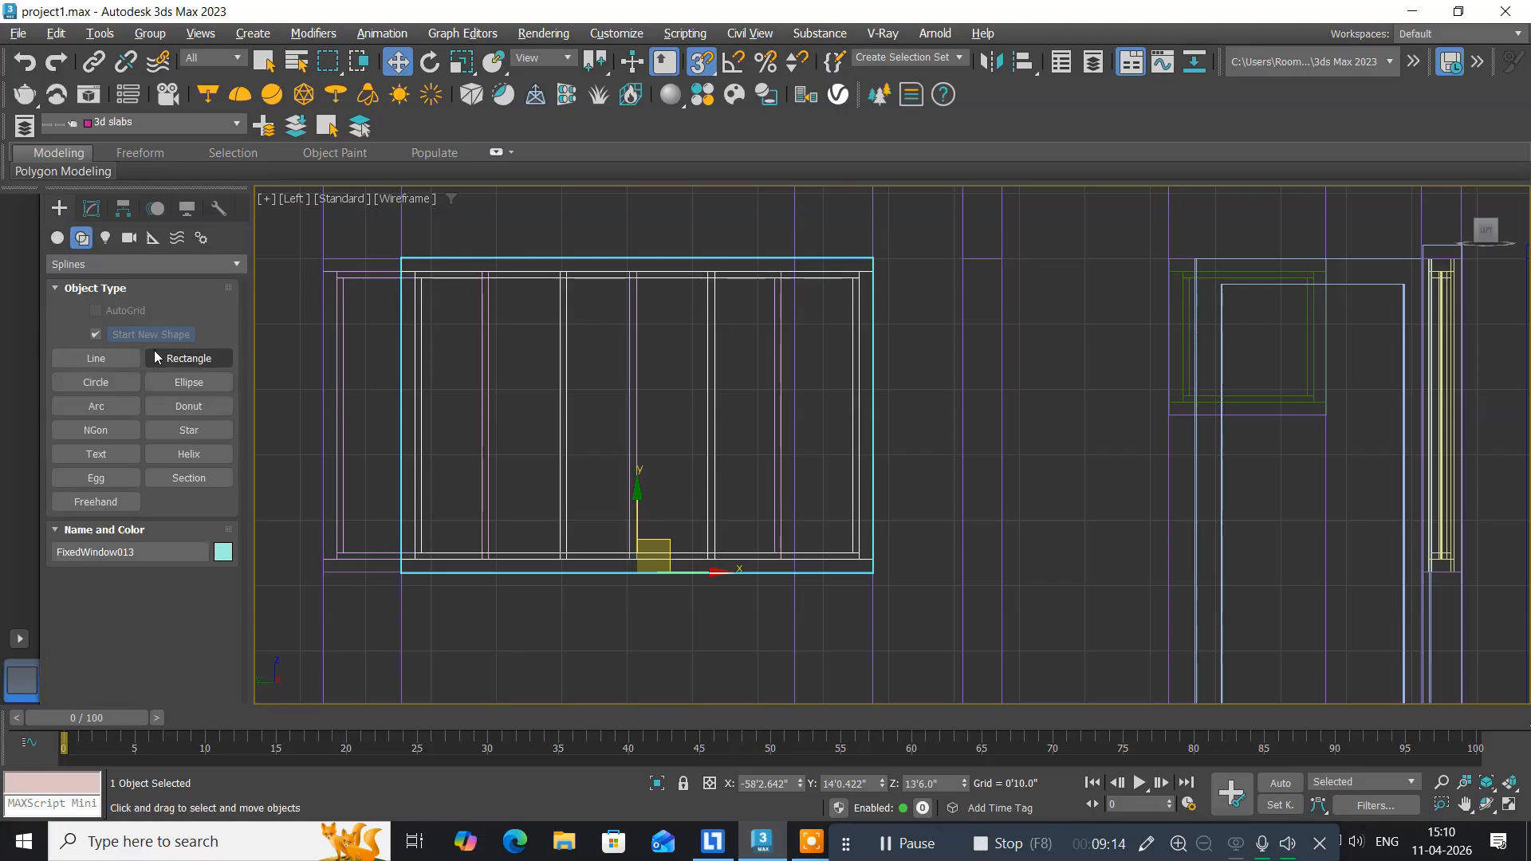
{"action": "left_click", "coordinate": [94, 334]}
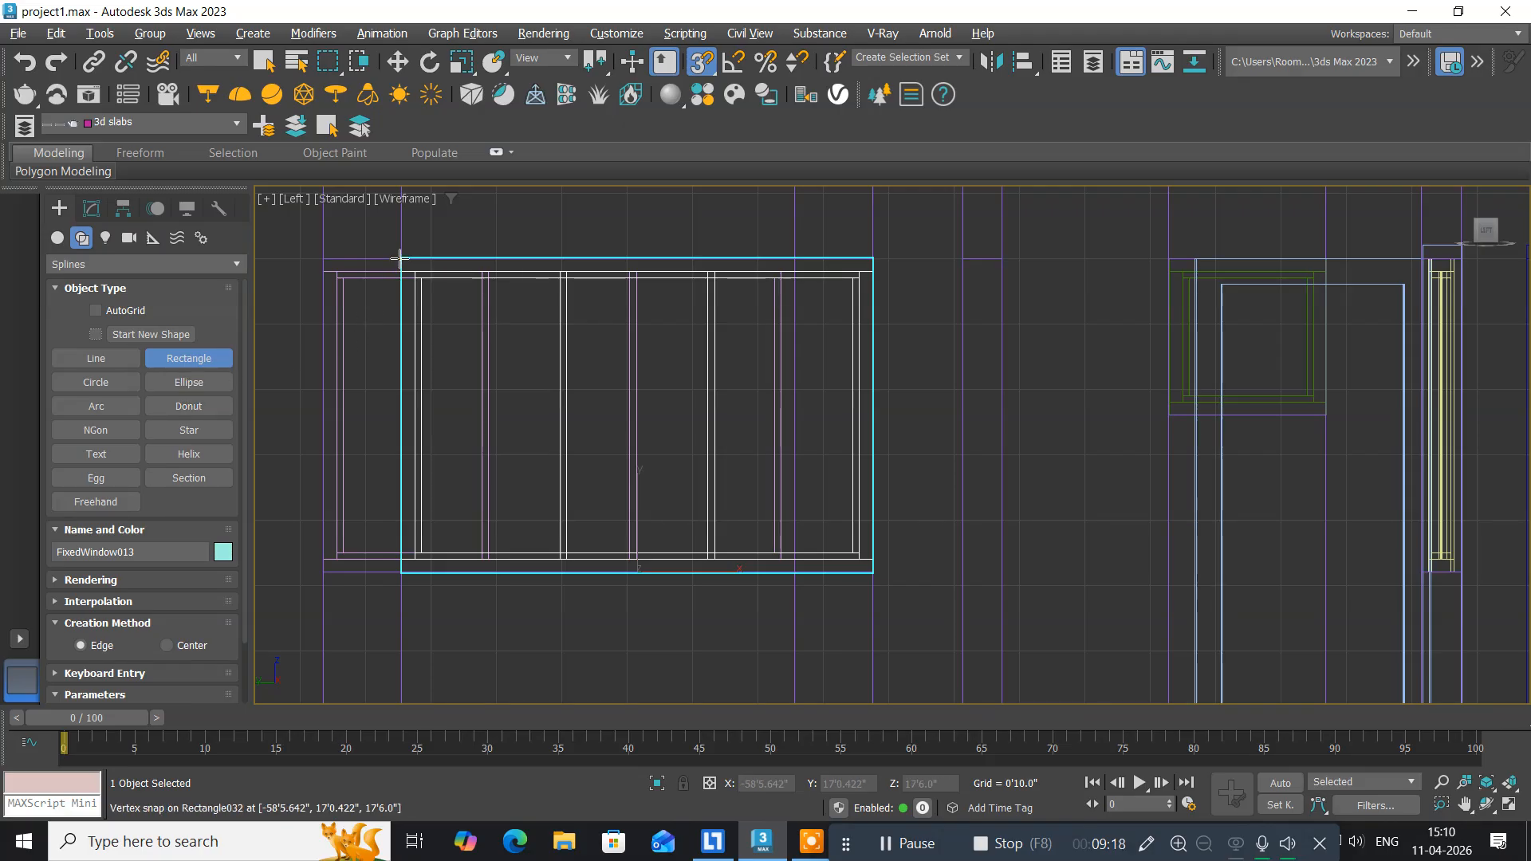
{"action": "left_click_drag", "start_coordinate": [400, 258], "coordinate": [872, 572]}
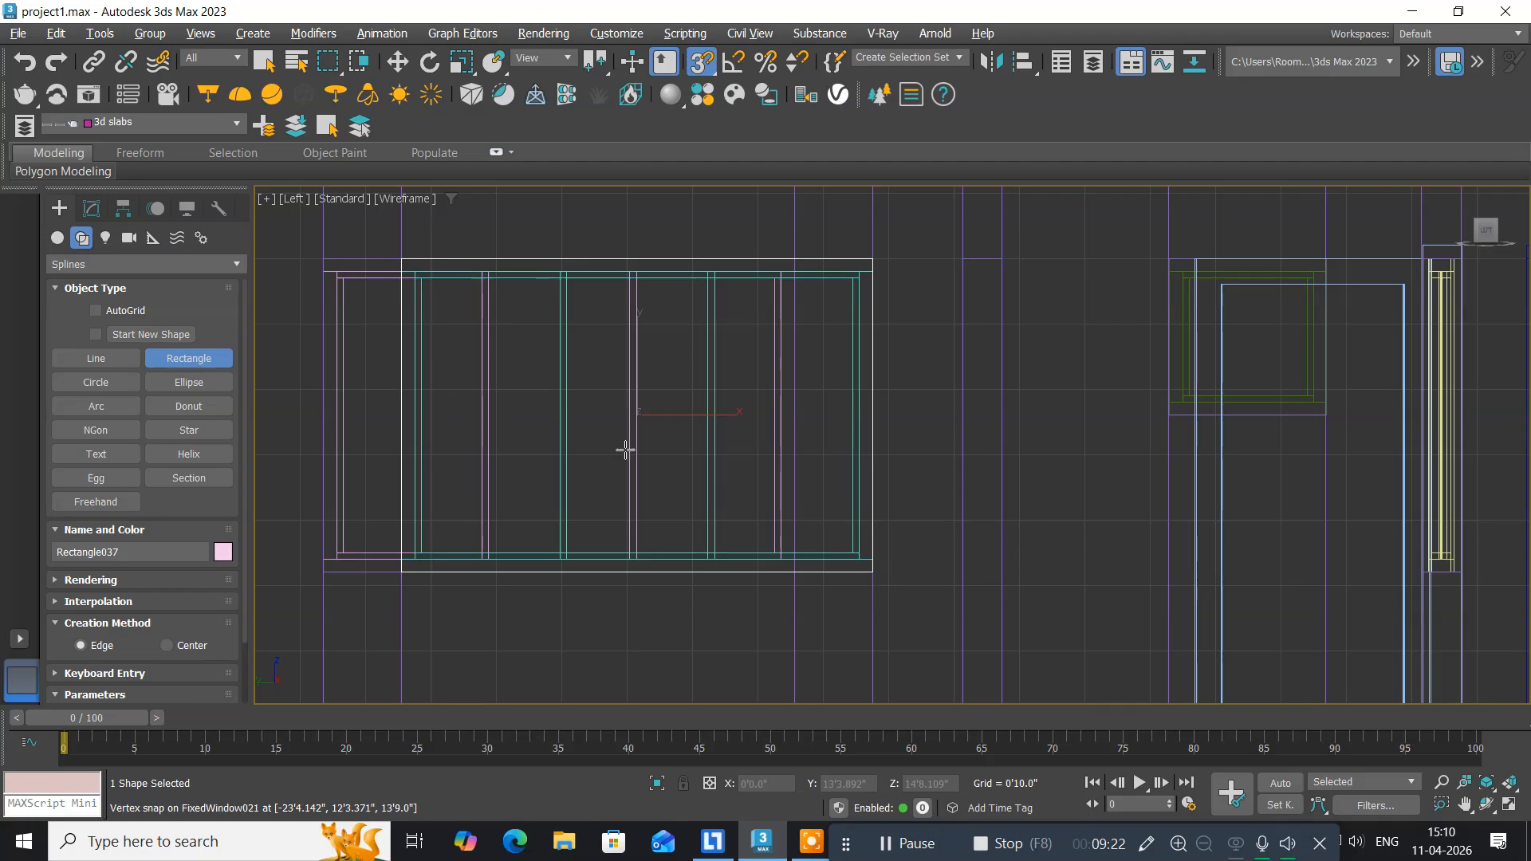
{"action": "left_click", "coordinate": [397, 64]}
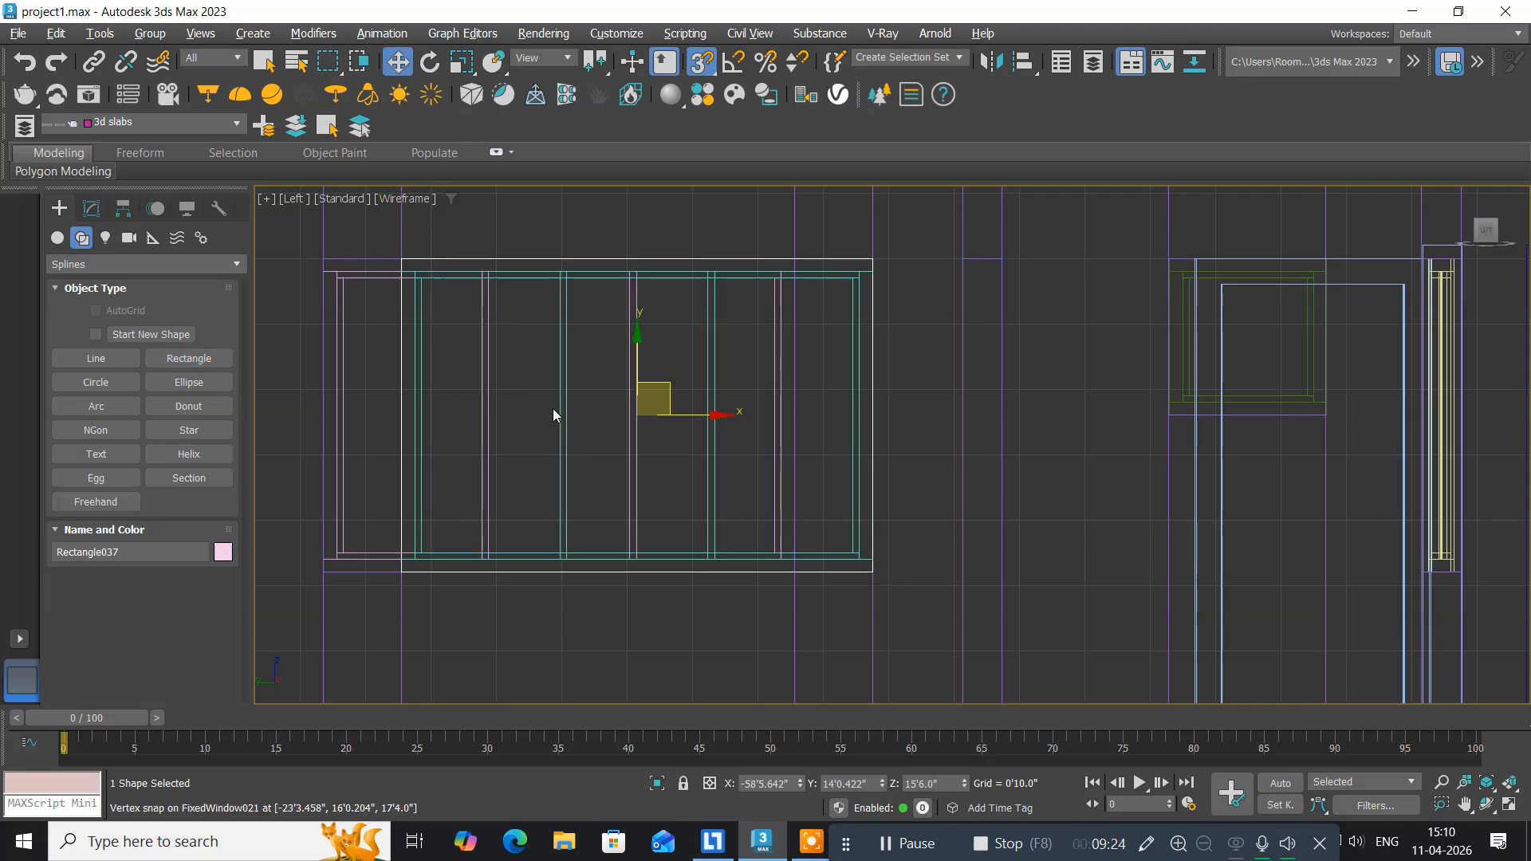
Convert the rectangle around the upper-floor left-side window to an Editable Spline.
{"action": "right_click", "coordinate": [692, 419]}
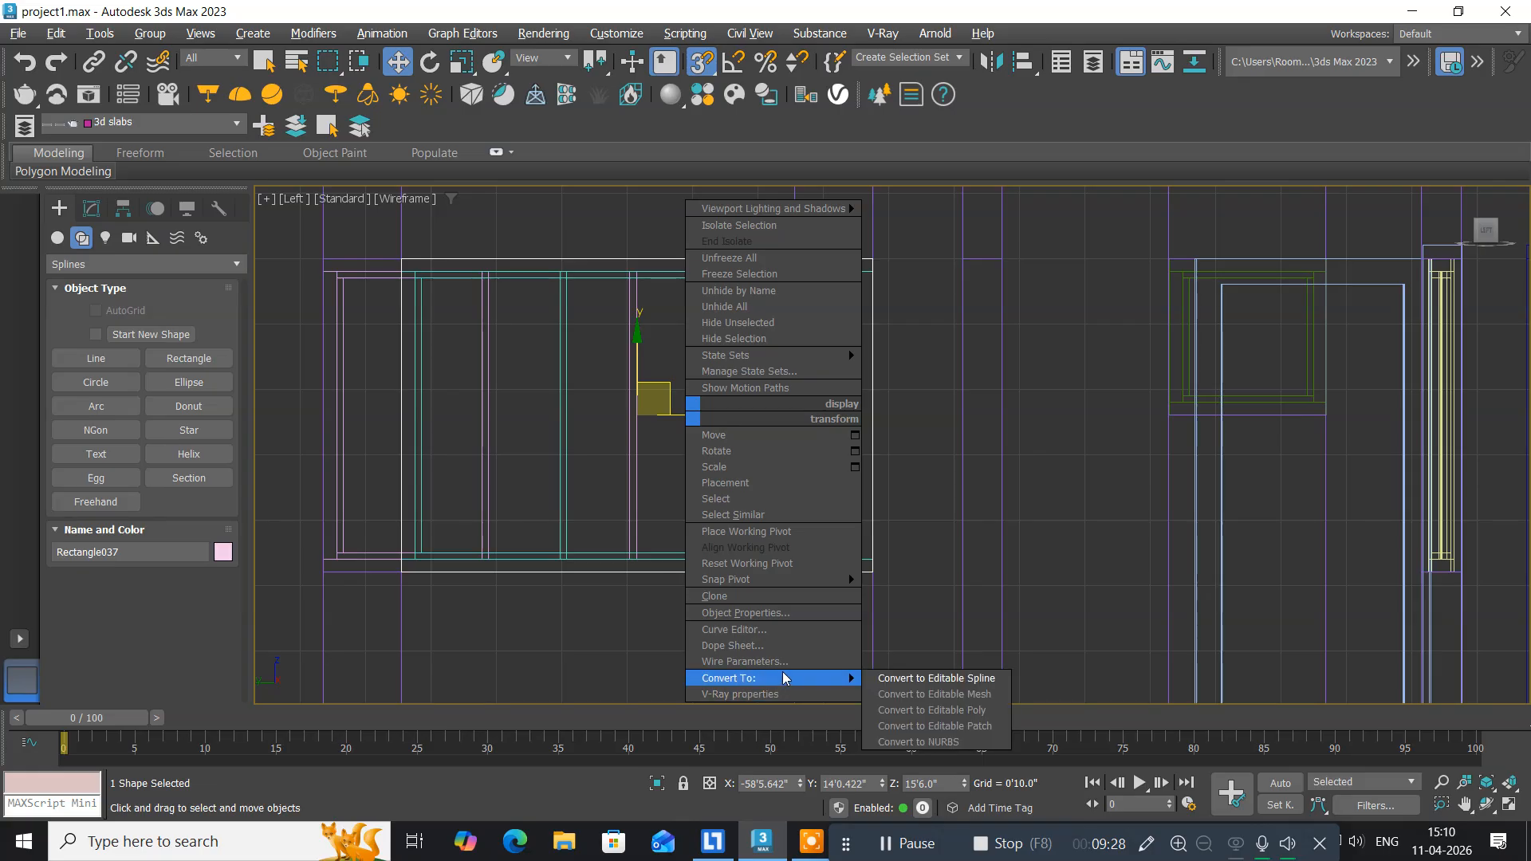
{"action": "mouse_move", "coordinate": [855, 678]}
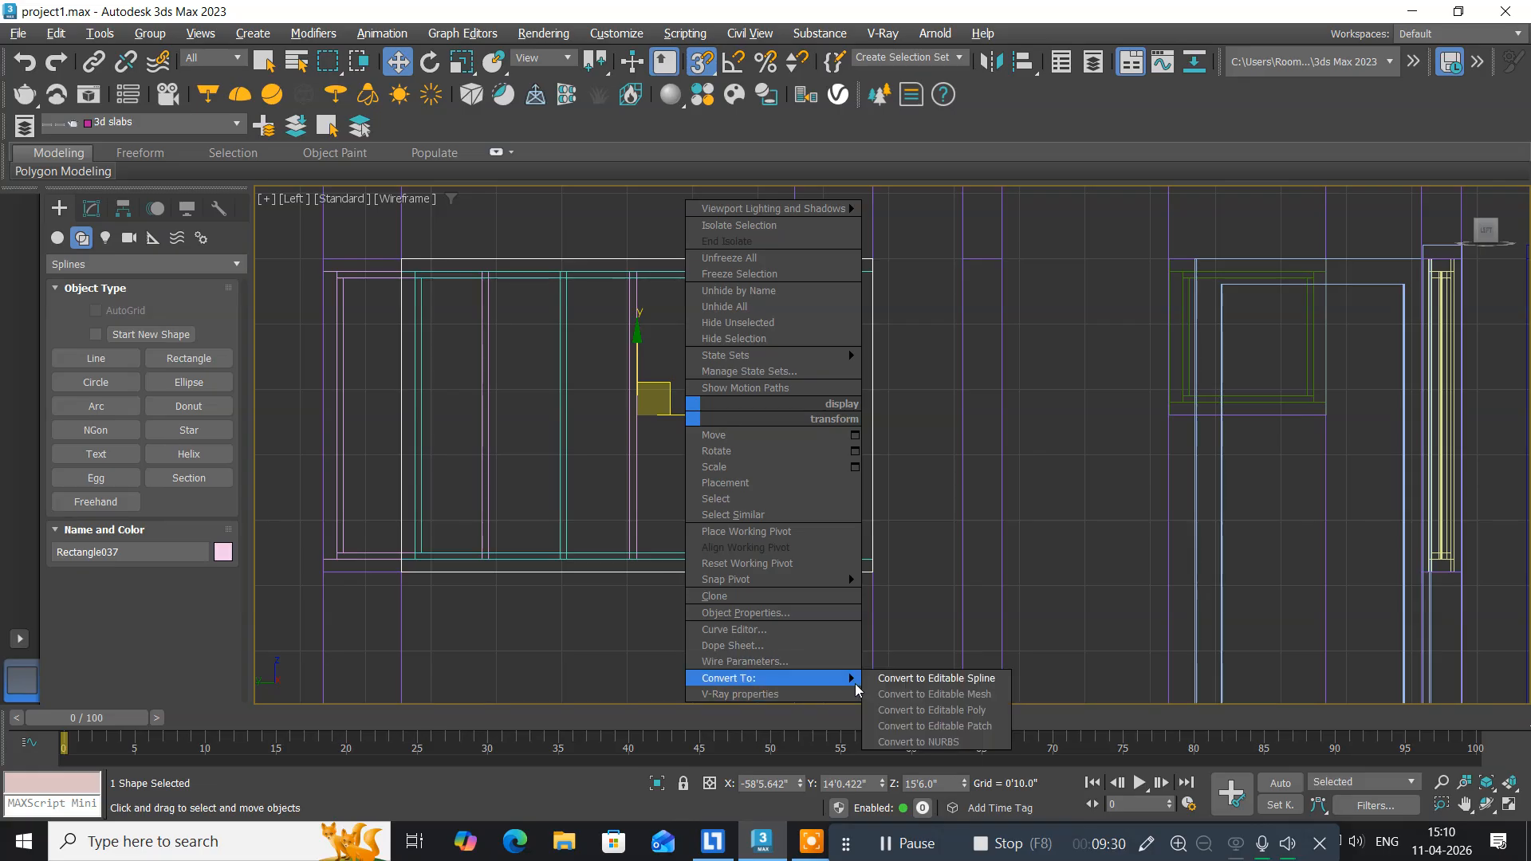
{"action": "left_click", "coordinate": [902, 680]}
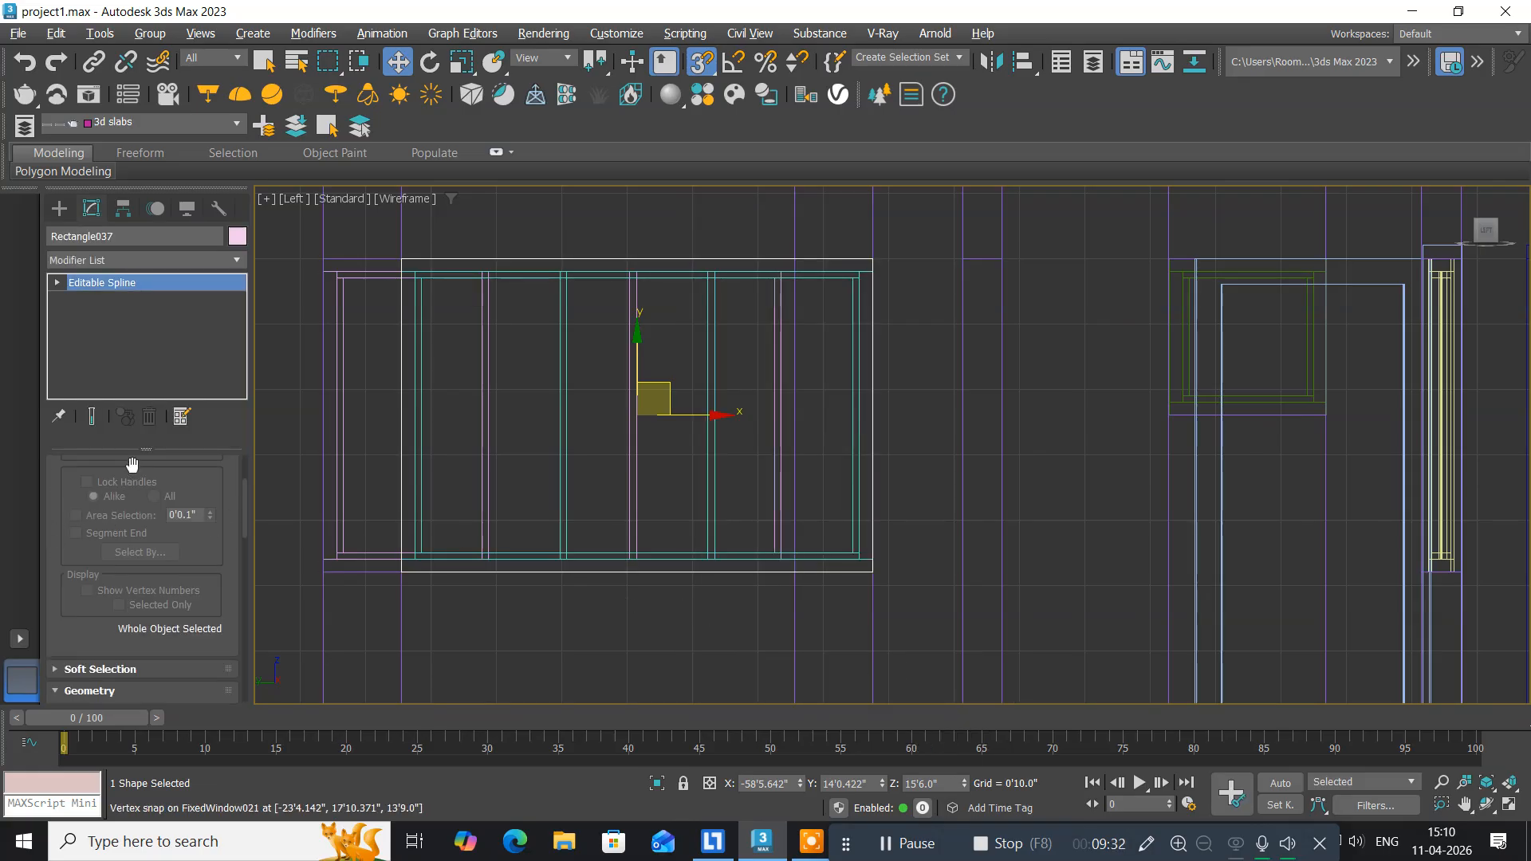
Select the spline of the upper-floor window's rectangle and outline it by -10 to form the frame border.
{"action": "left_click", "coordinate": [58, 282]}
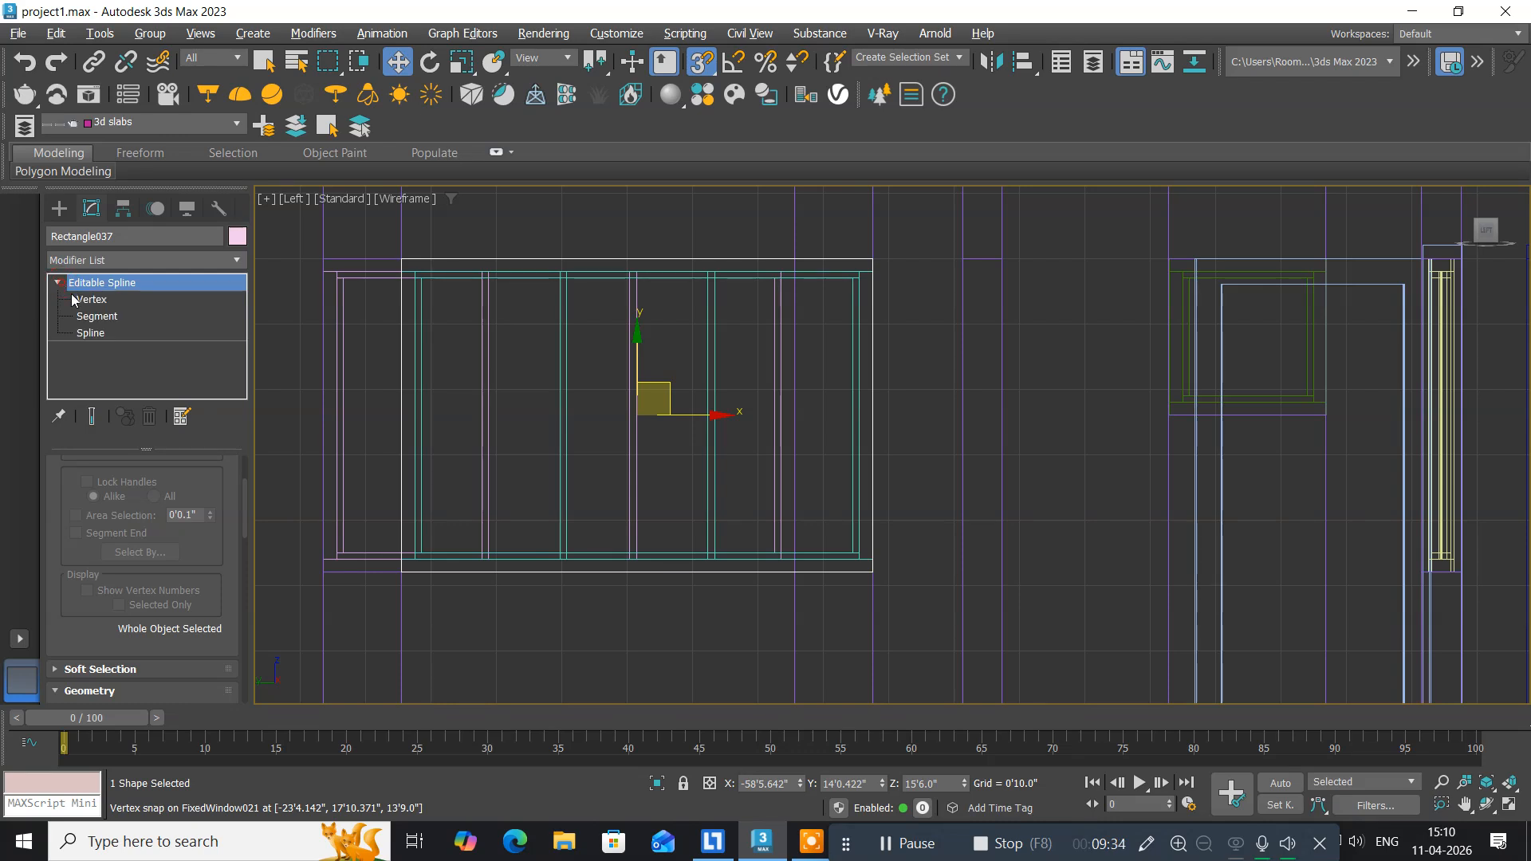
{"action": "left_click", "coordinate": [91, 332]}
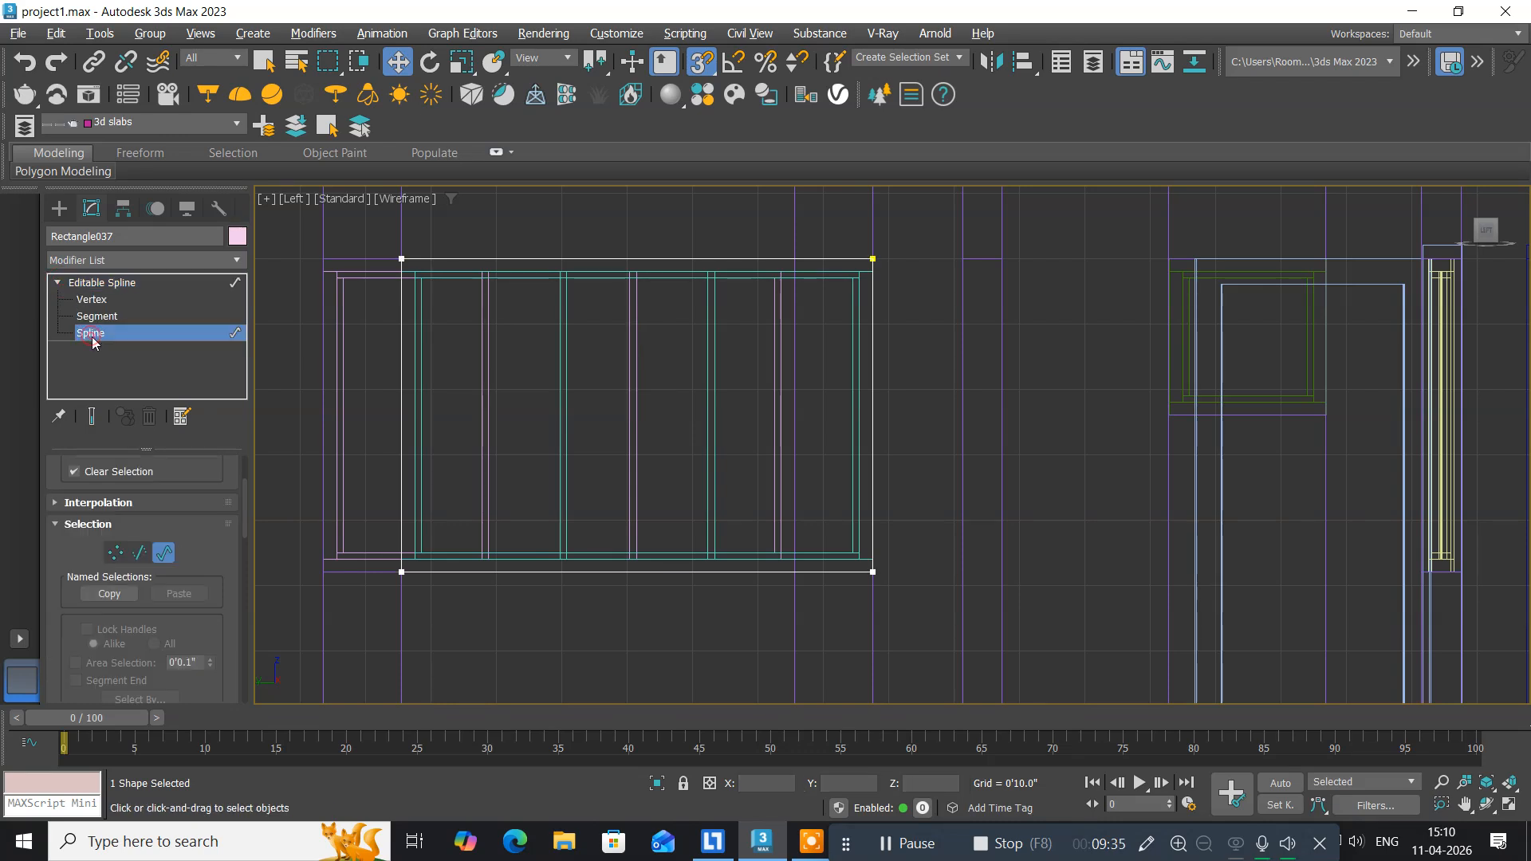
{"action": "left_click", "coordinate": [515, 259]}
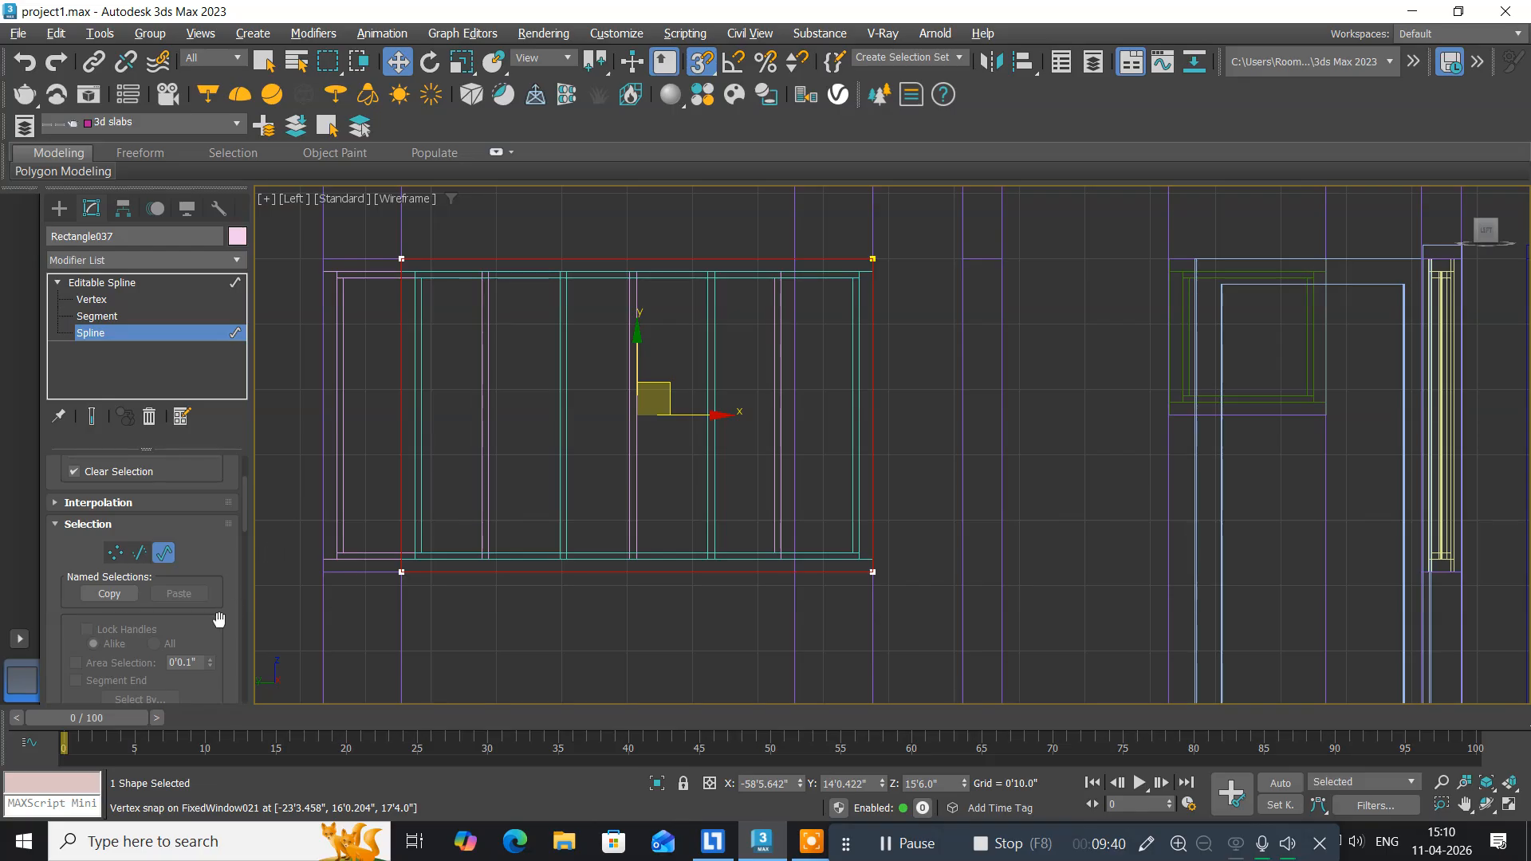
{"action": "left_click_drag", "start_coordinate": [218, 621], "coordinate": [257, 7]}
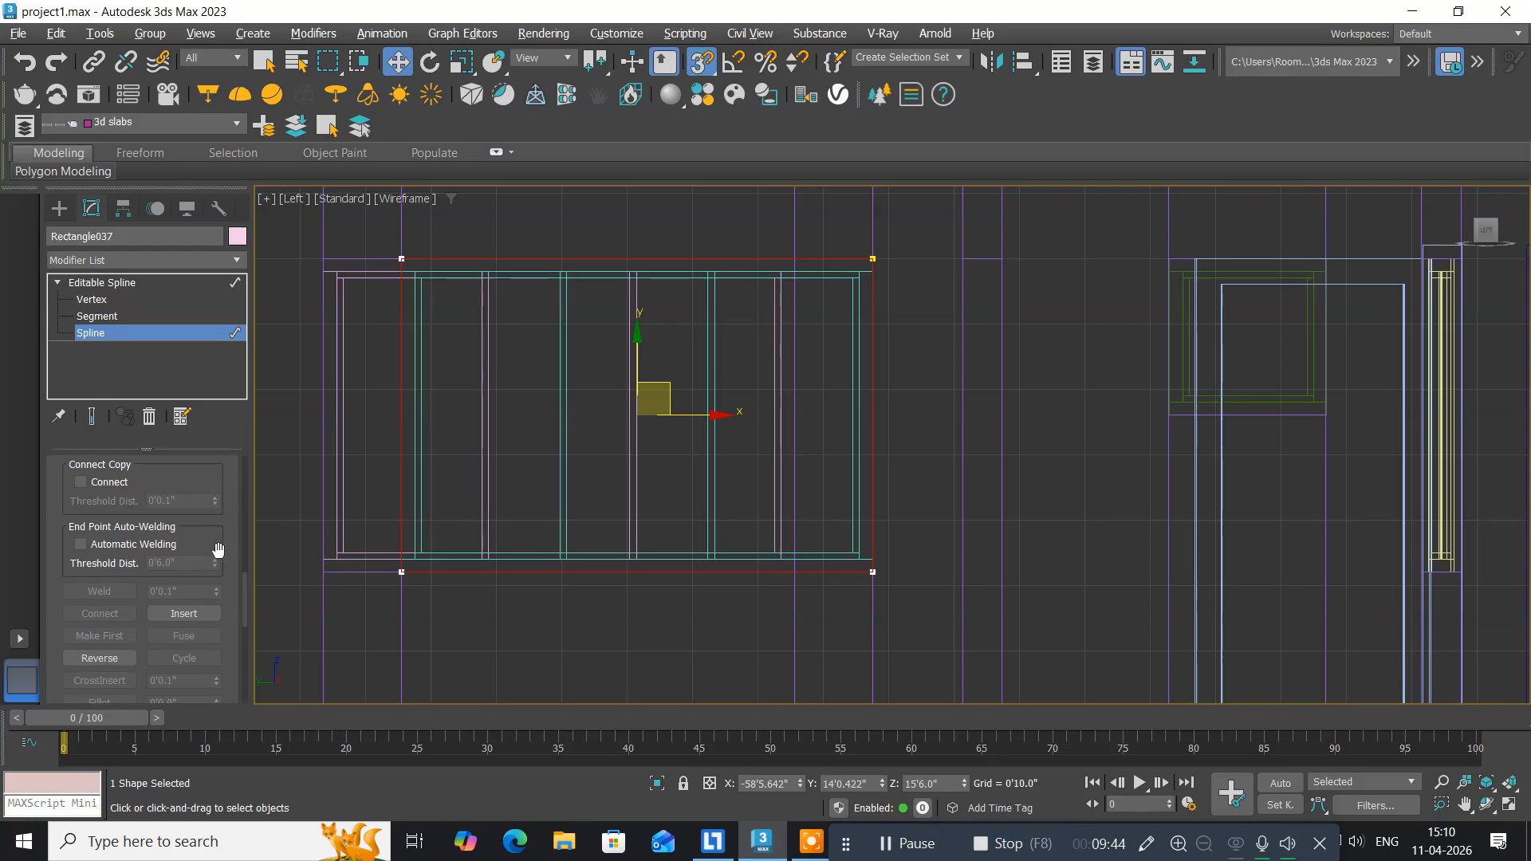
{"action": "left_click_drag", "start_coordinate": [216, 548], "coordinate": [199, 376]}
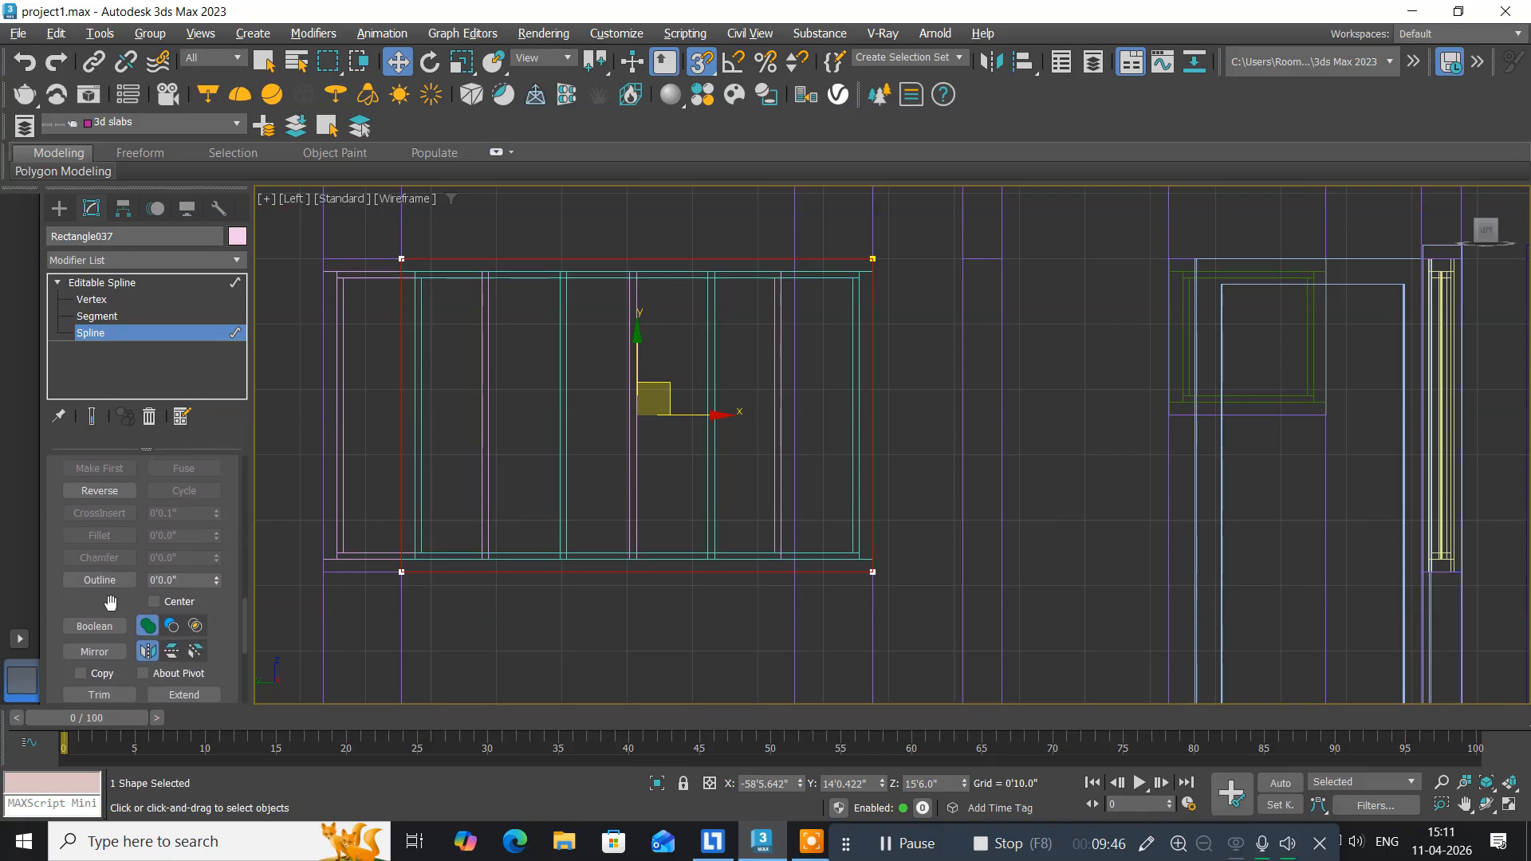
{"action": "left_click", "coordinate": [188, 578]}
{"action": "type", "text": "-10"}
{"action": "key", "text": "Return"}
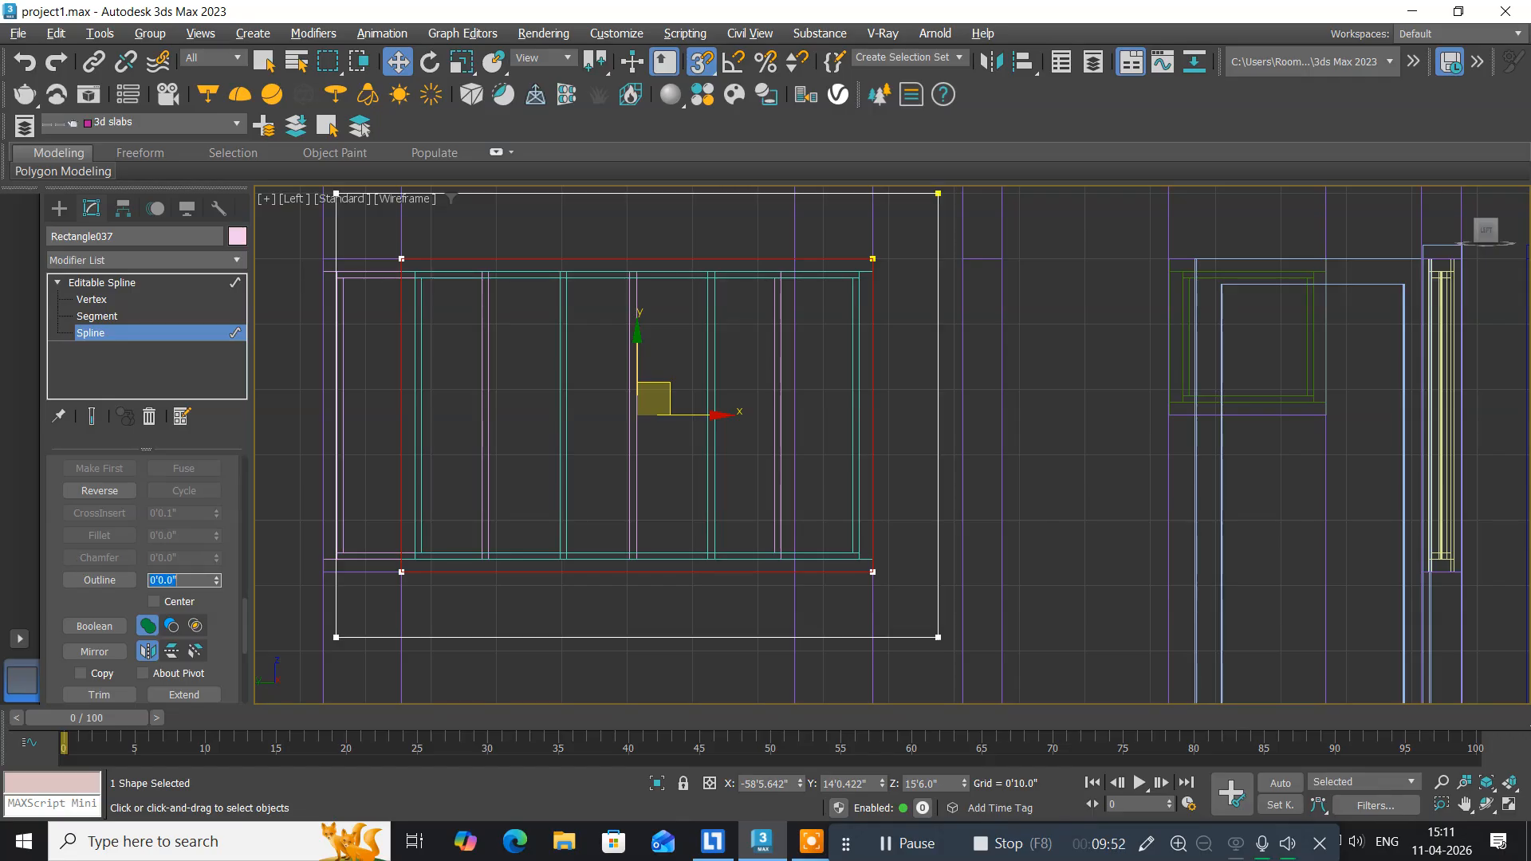
{"action": "left_click", "coordinate": [102, 334]}
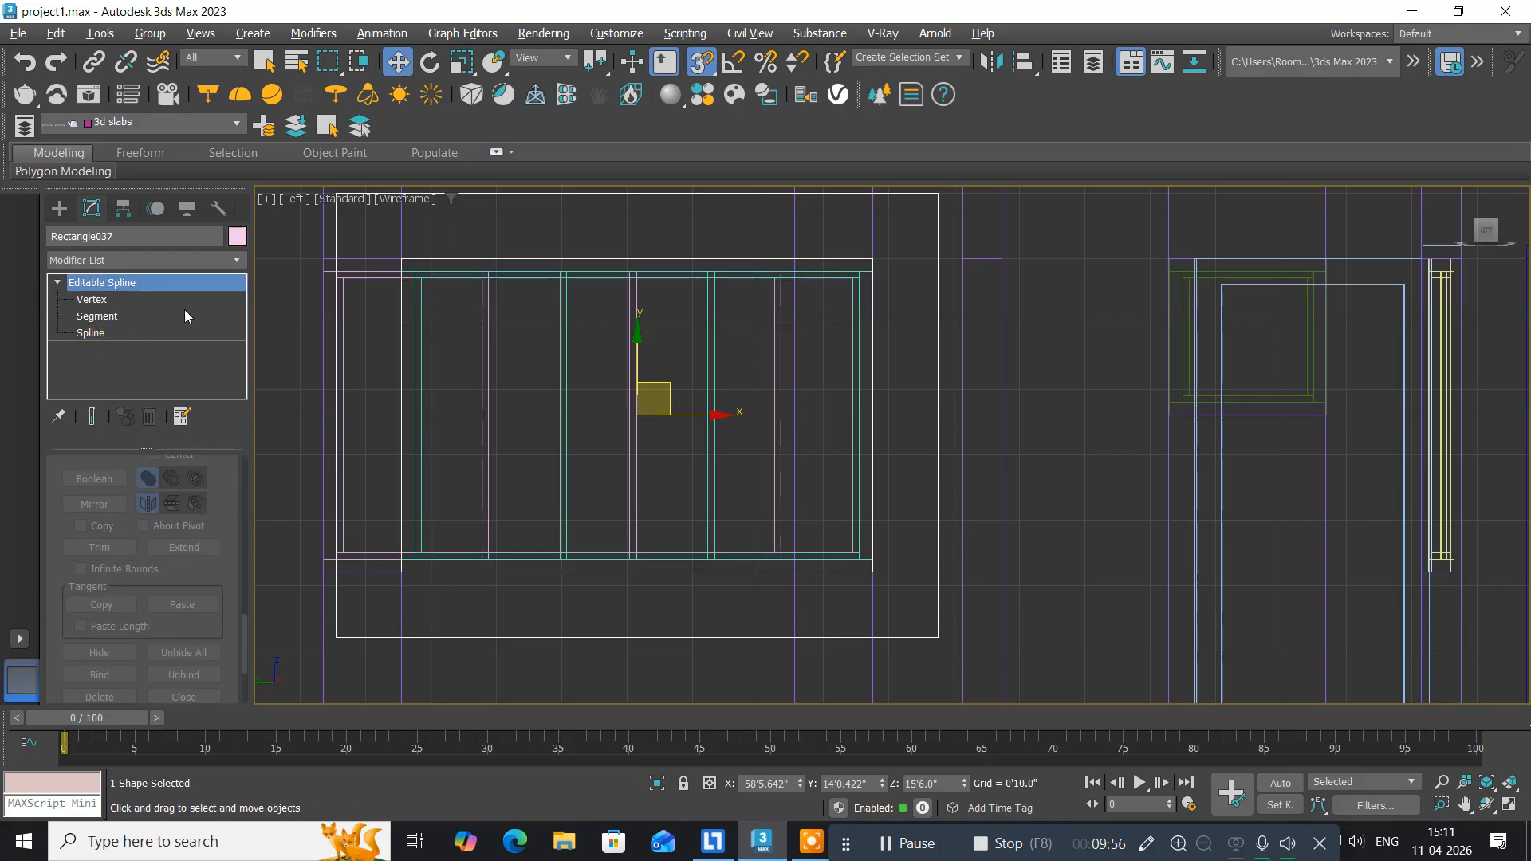
Apply the Extrude modifier to the outlined upper-floor window spline and check the frame in the Perspective view.
{"action": "left_click", "coordinate": [233, 262]}
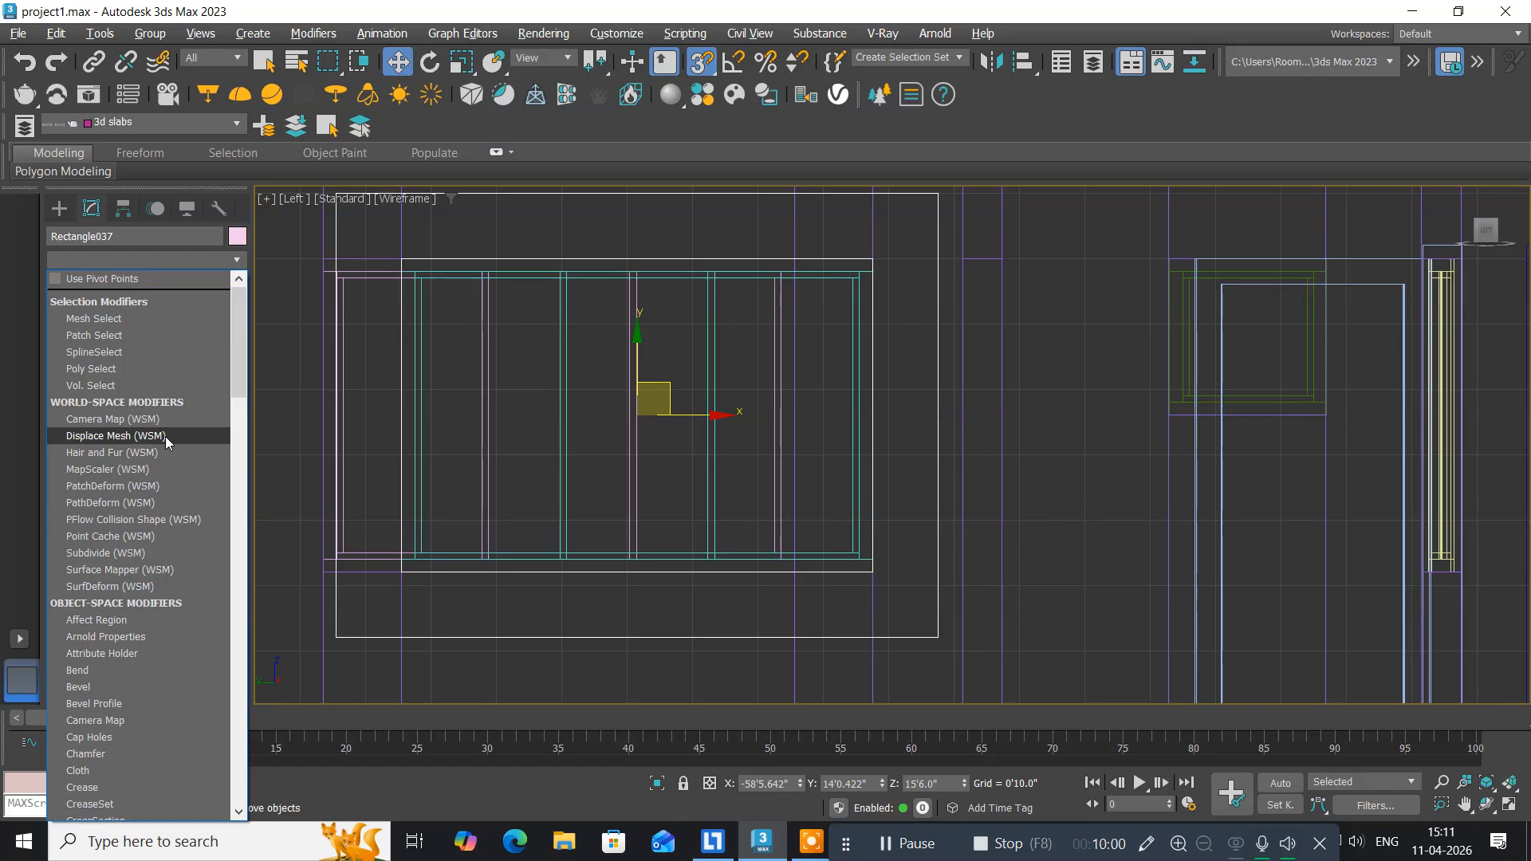
{"action": "type", "text": "esh"}
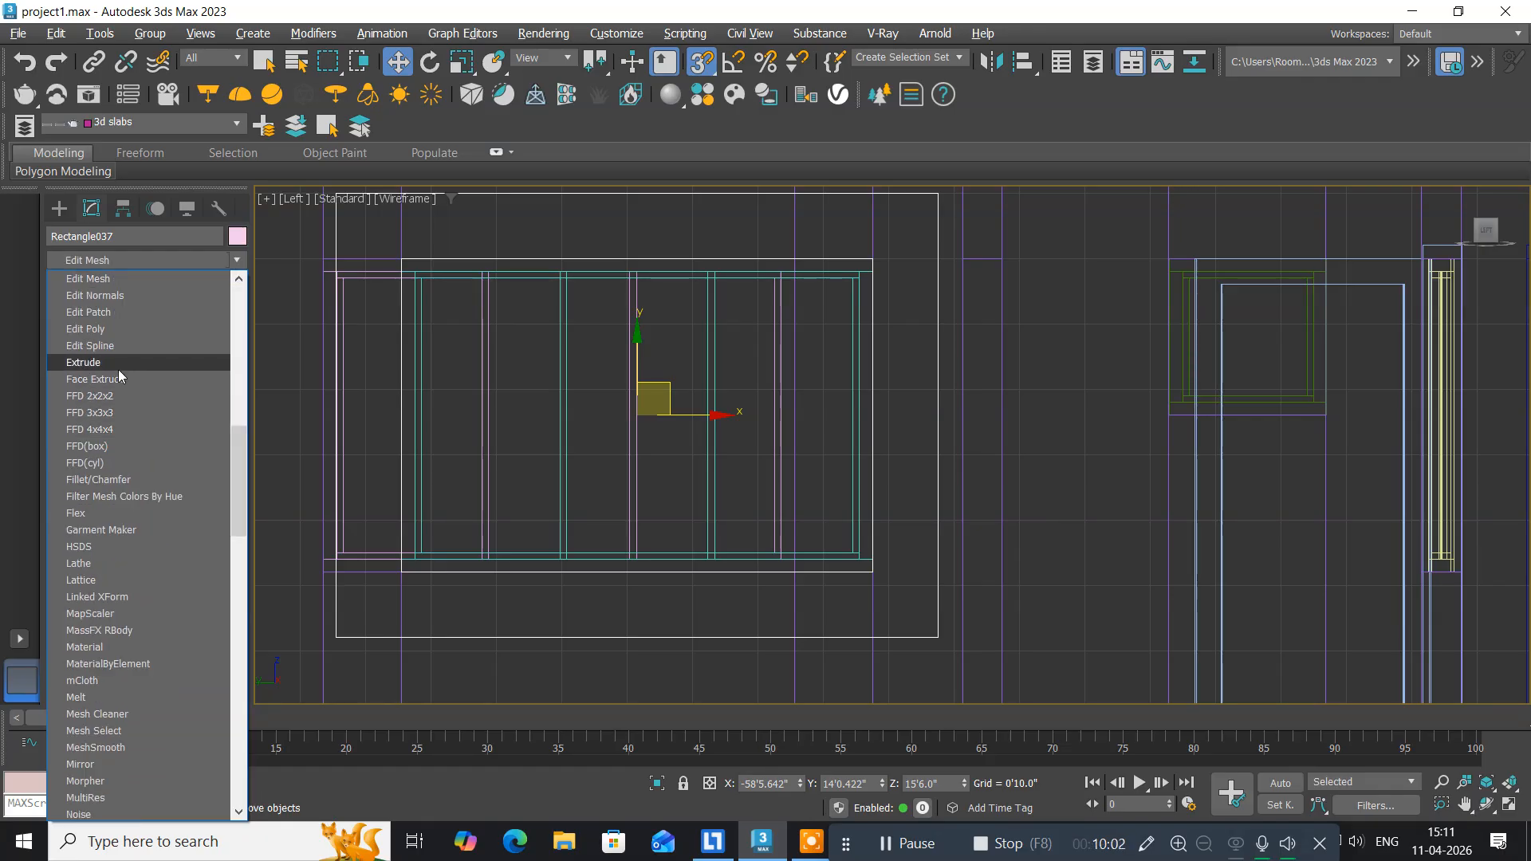
{"action": "left_click", "coordinate": [118, 369]}
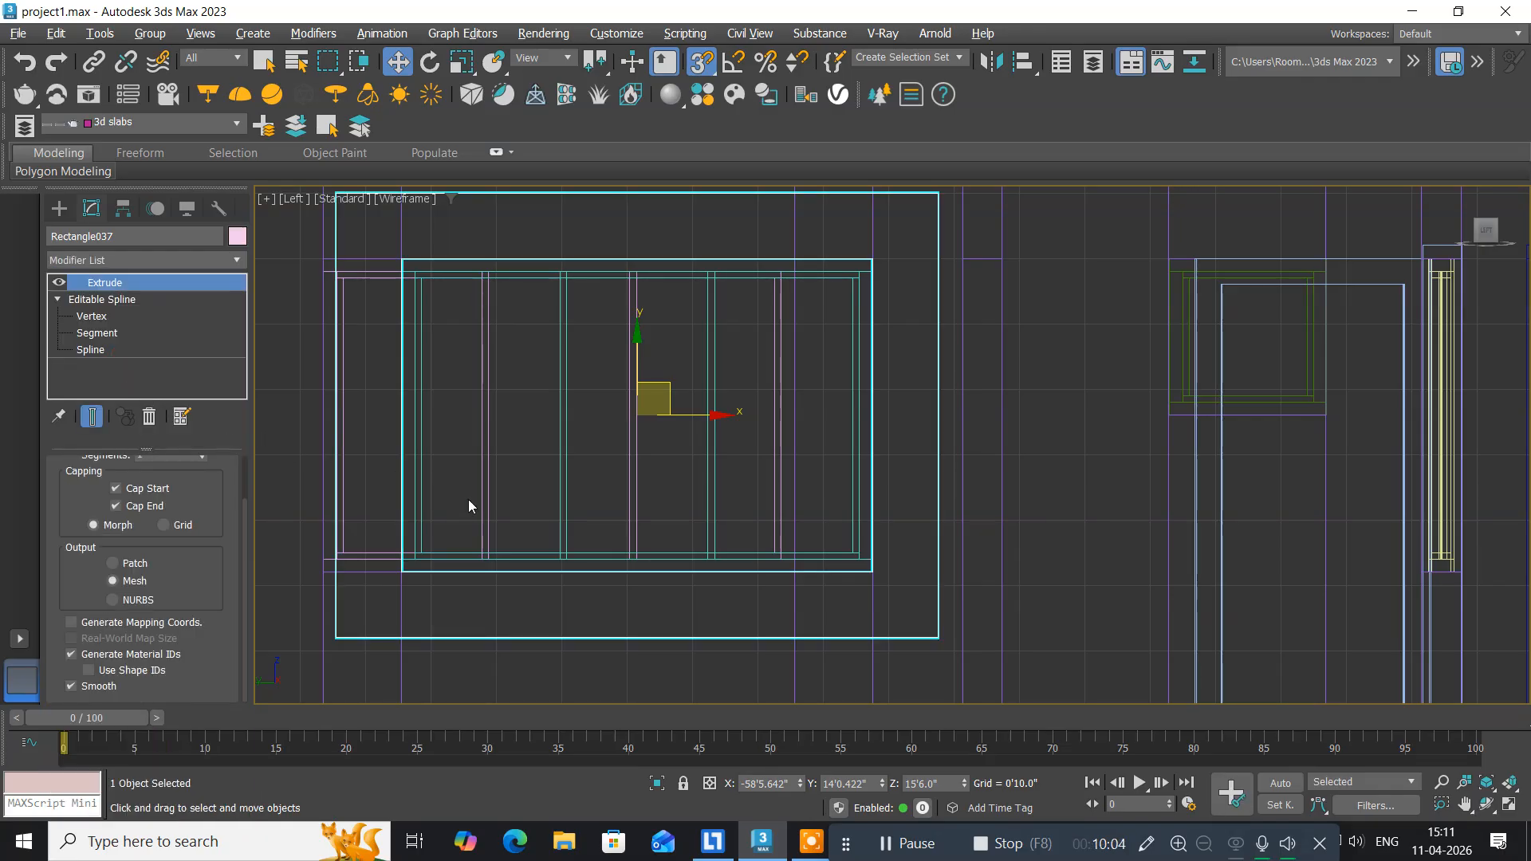
{"action": "scroll", "coordinate": [543, 487], "scroll_direction": "down", "scroll_amount": 6}
{"action": "scroll", "coordinate": [530, 547], "scroll_direction": "up", "scroll_amount": 2}
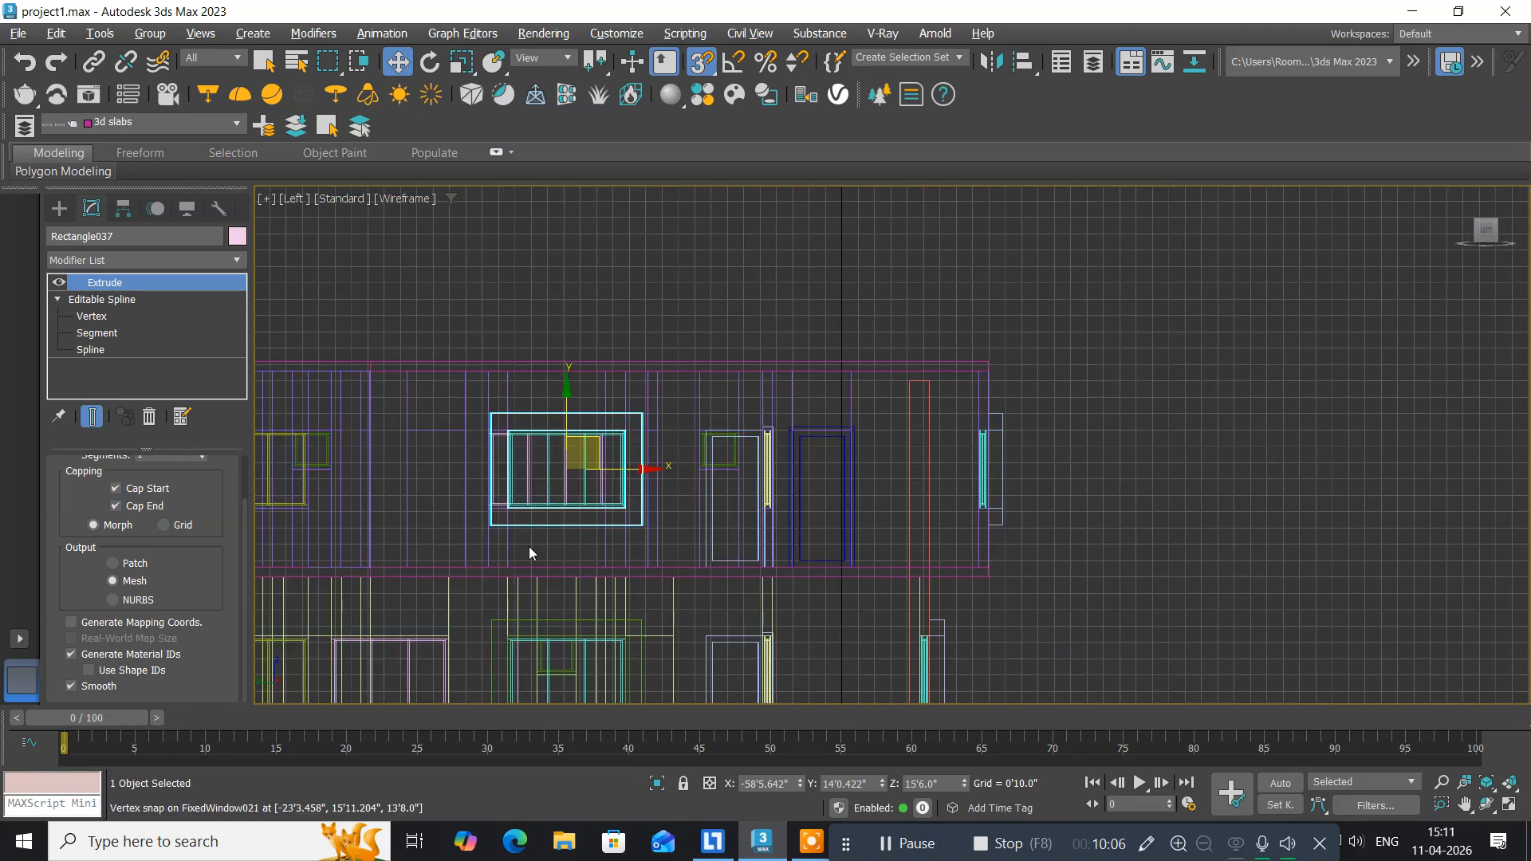
{"action": "middle_click_drag", "start_coordinate": [530, 547], "coordinate": [687, 477]}
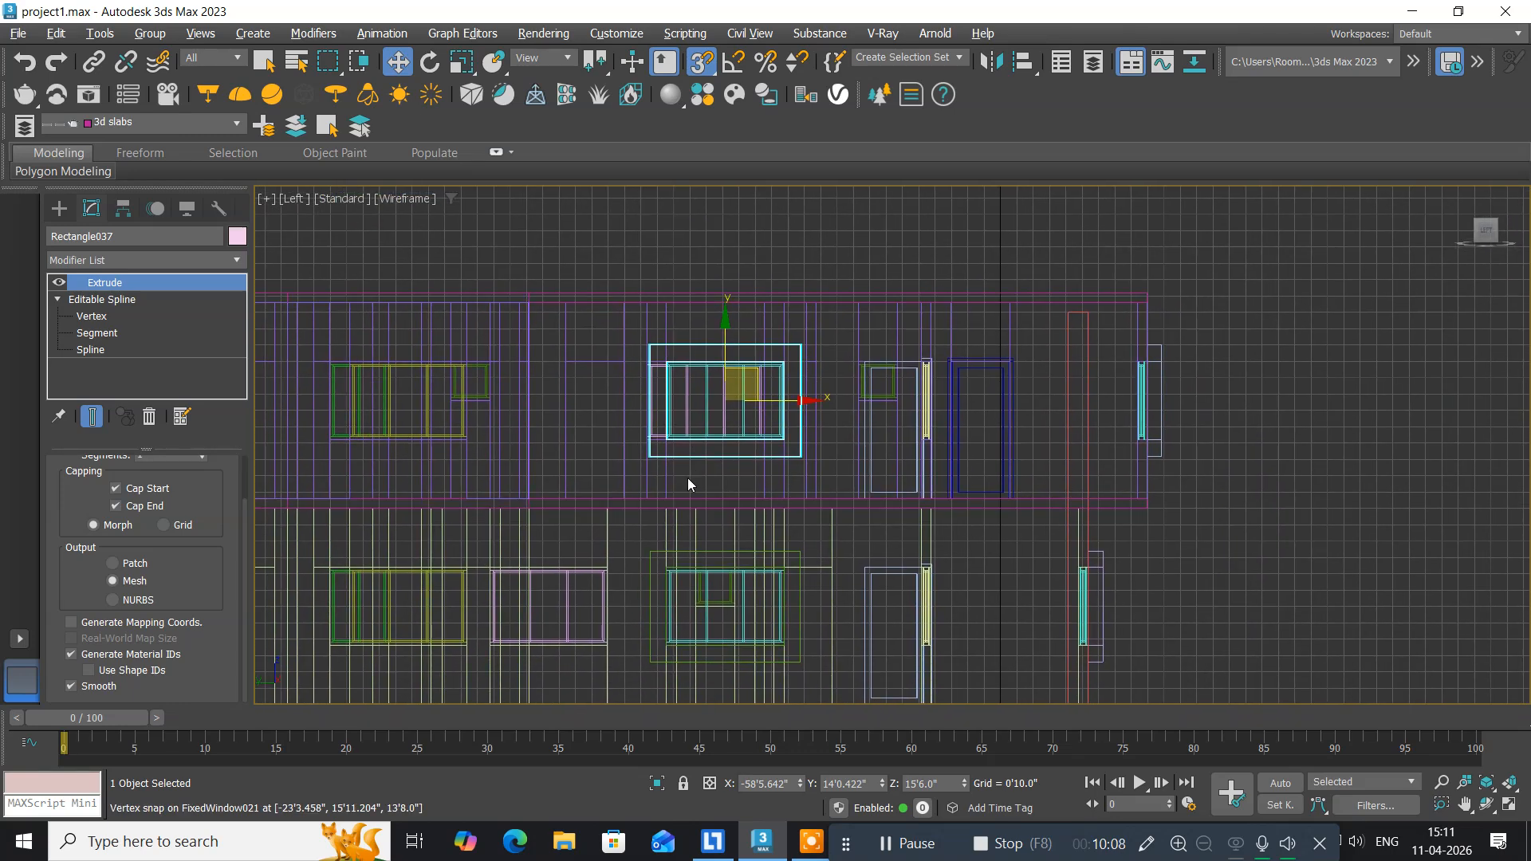
{"action": "key", "text": "alt+w"}
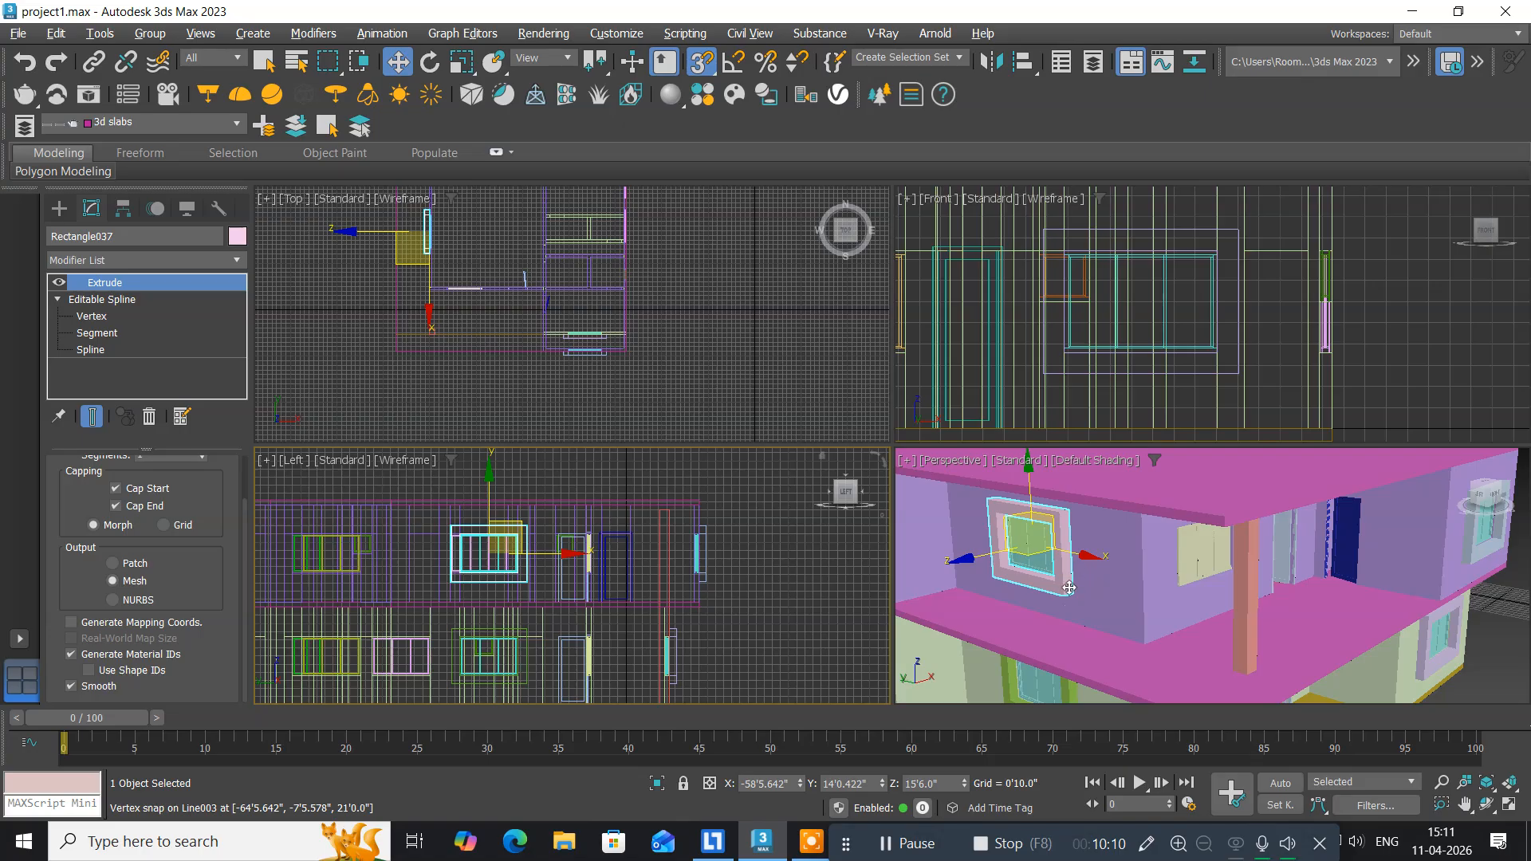
{"action": "middle_click_drag", "start_coordinate": [1074, 590], "coordinate": [1080, 552], "text": "alt"}
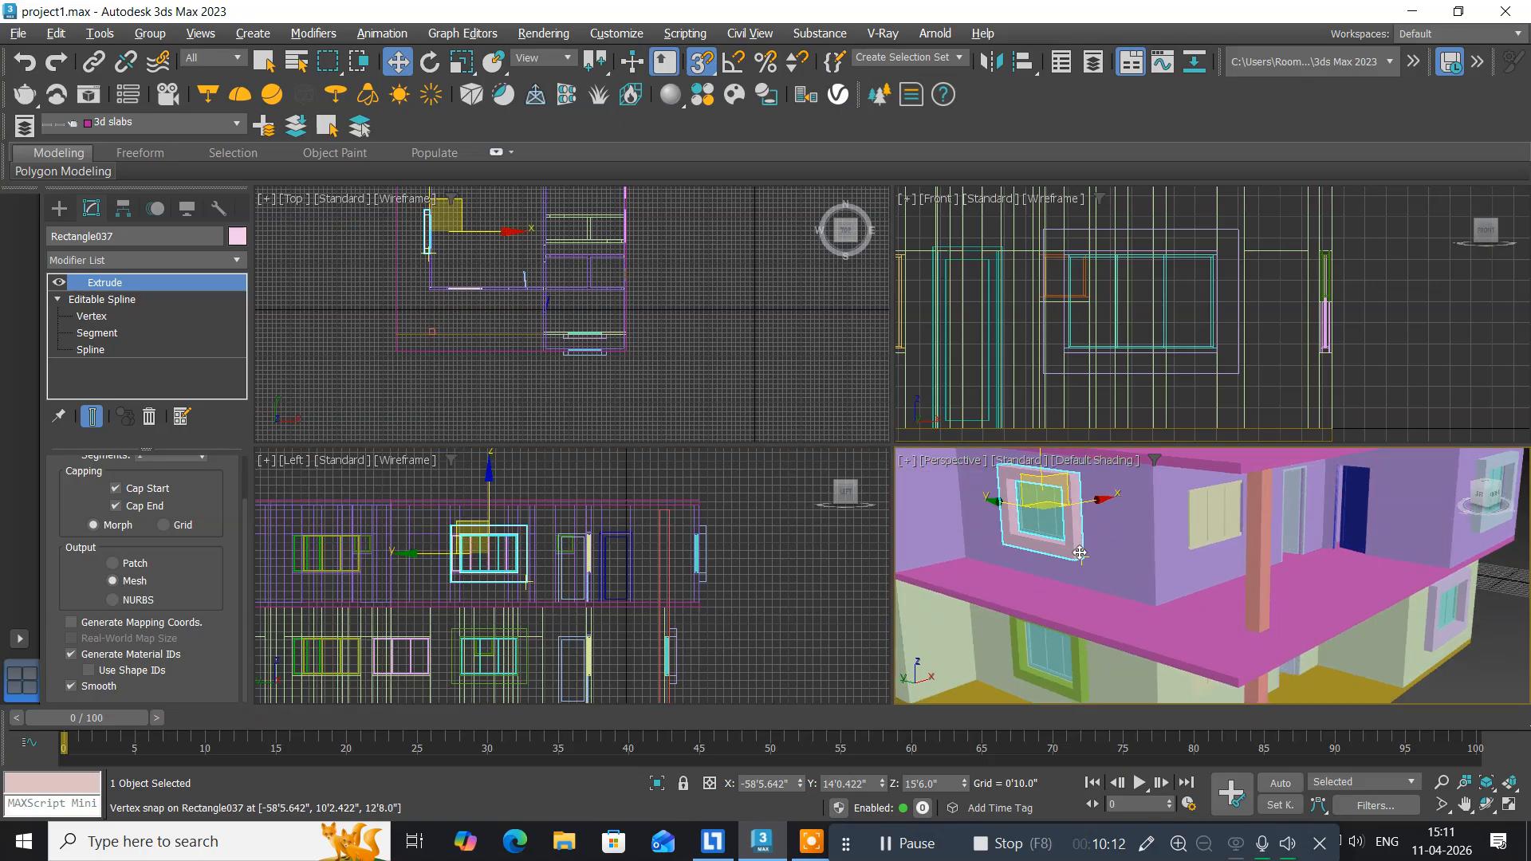
Examine the whole house and its window frames in the Perspective view, and the upper-floor wall layout in the Top view.
{"action": "key", "text": "alt+w"}
{"action": "scroll", "coordinate": [1076, 542], "scroll_direction": "down", "scroll_amount": 4}
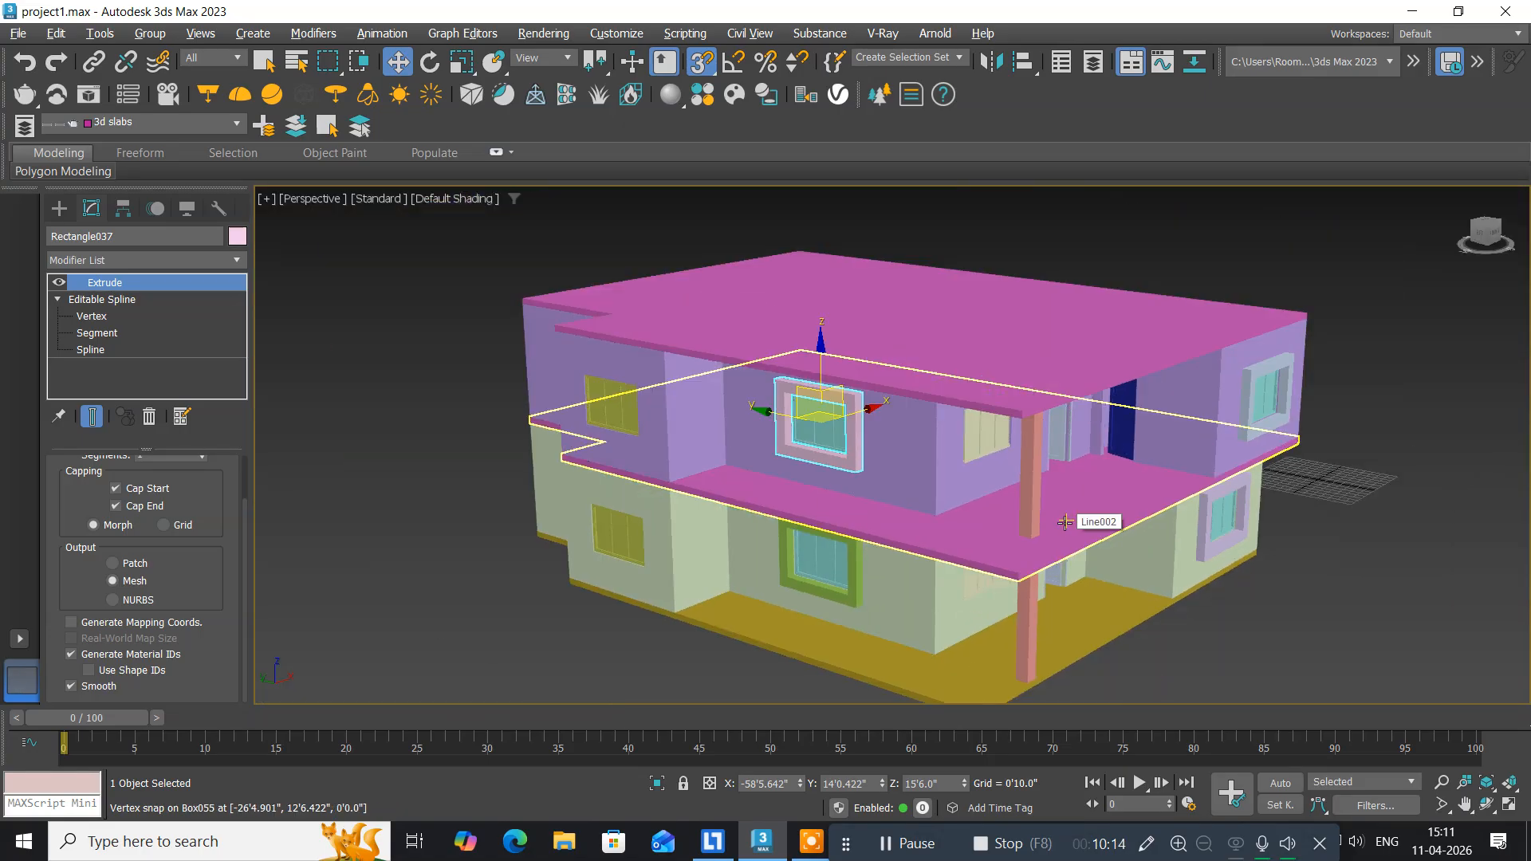
{"action": "middle_click_drag", "start_coordinate": [1065, 522], "coordinate": [861, 505]}
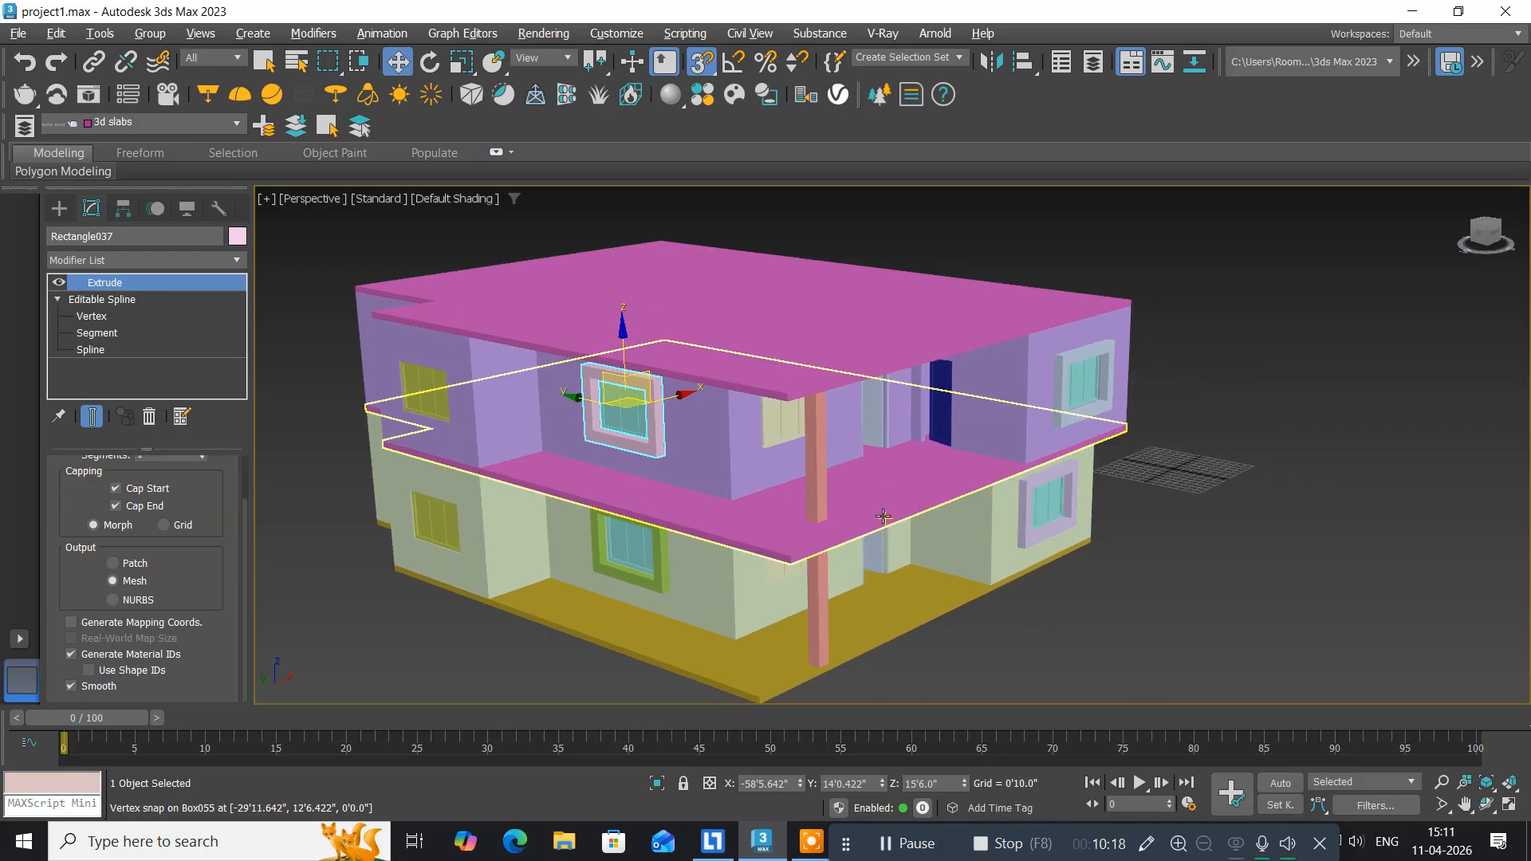
{"action": "mouse_move", "coordinate": [881, 514]}
{"action": "middle_mouse_down", "text": "alt"}
{"action": "mouse_move", "coordinate": [843, 514]}
{"action": "mouse_move", "coordinate": [853, 523]}
{"action": "middle_mouse_up", "text": "alt"}
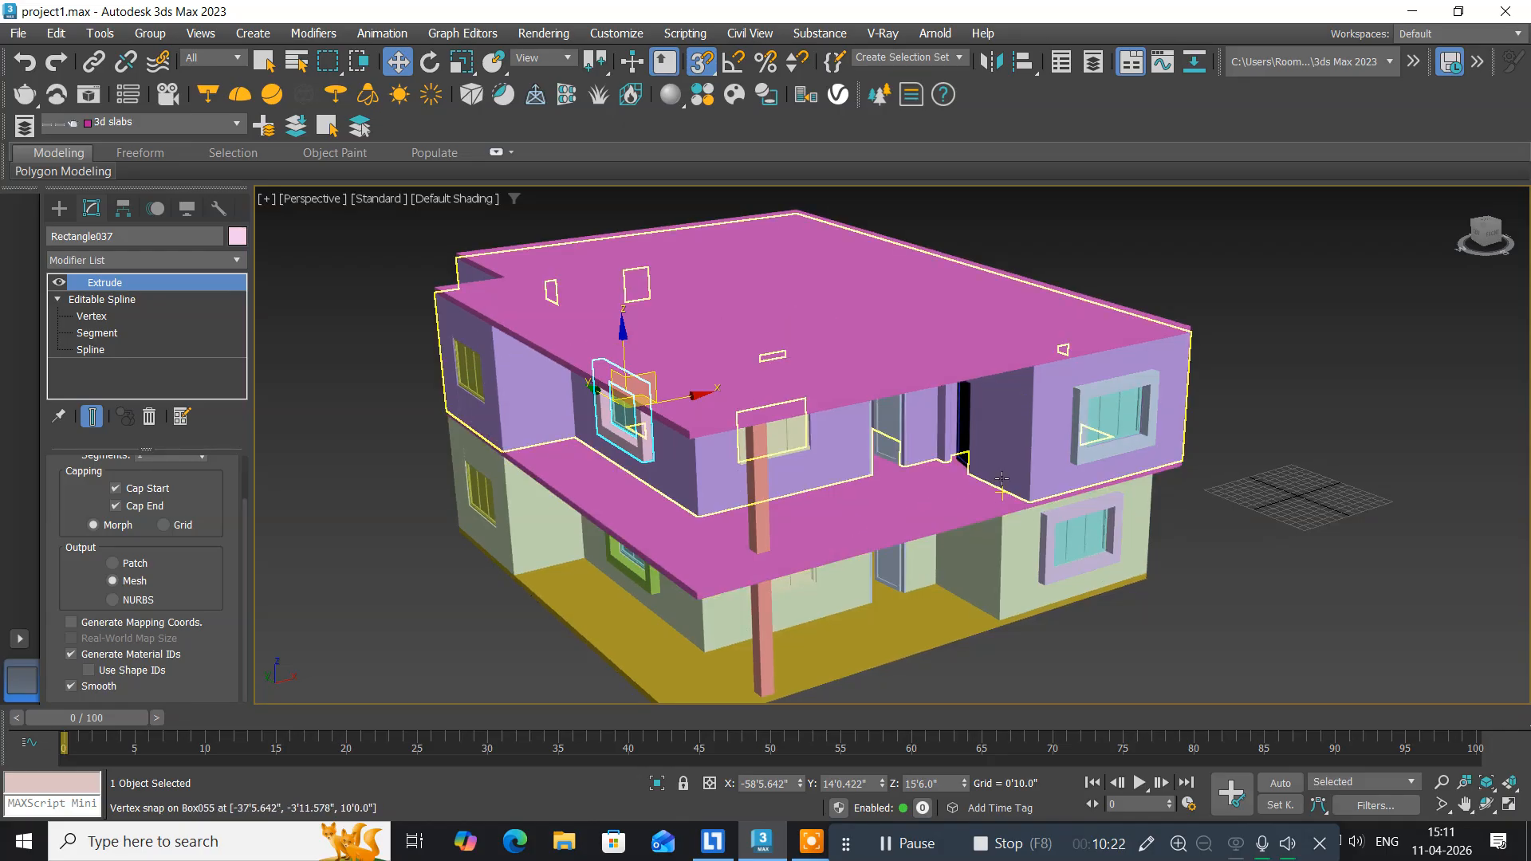
{"action": "middle_click_drag", "start_coordinate": [1001, 476], "coordinate": [898, 465]}
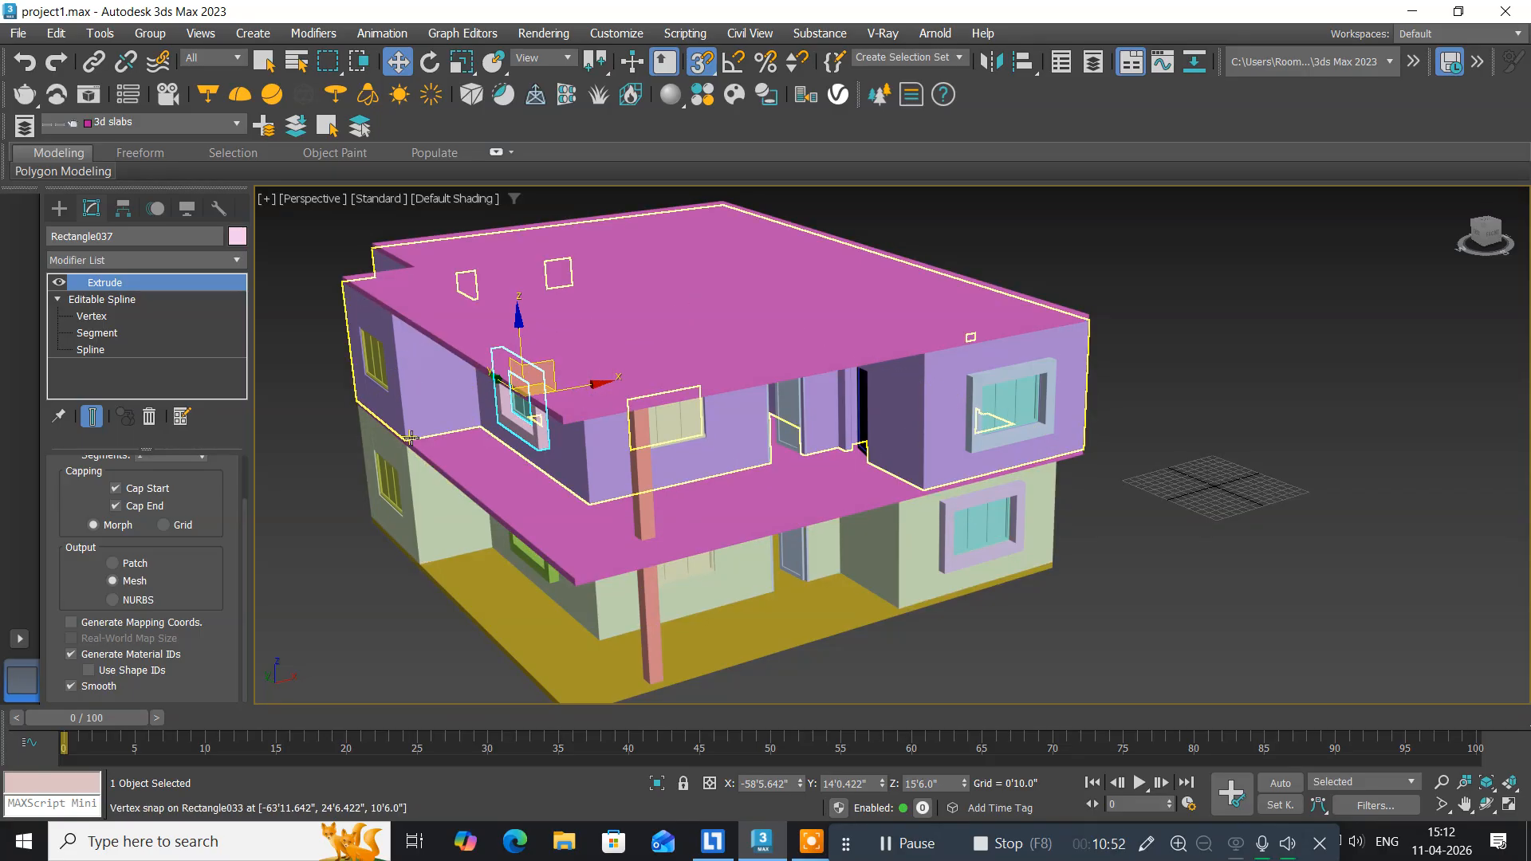
{"action": "middle_click_drag", "start_coordinate": [411, 437], "coordinate": [477, 501]}
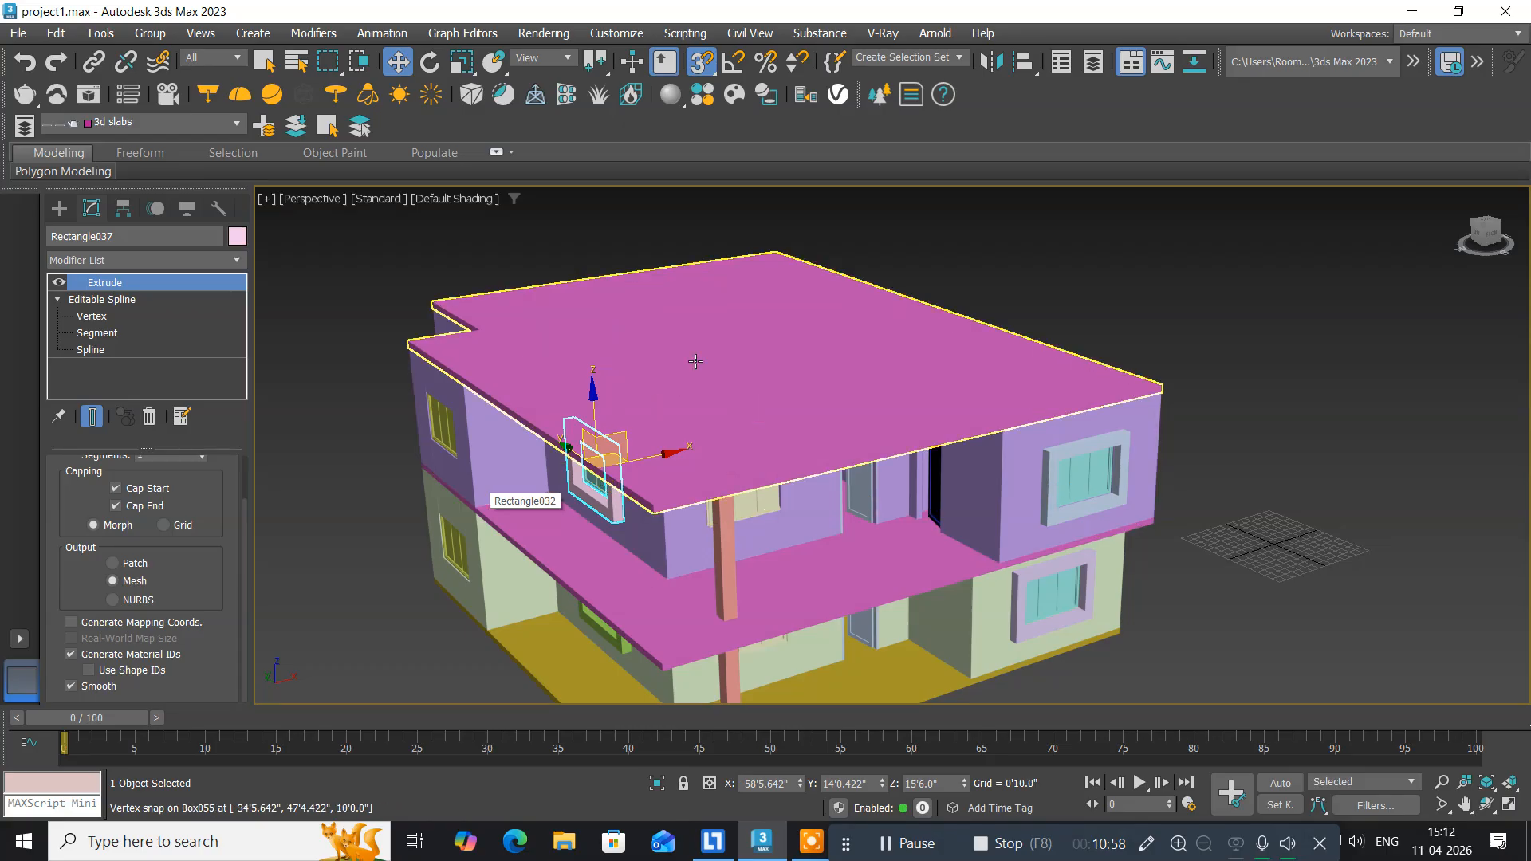
{"action": "middle_click_drag", "start_coordinate": [690, 394], "coordinate": [706, 366]}
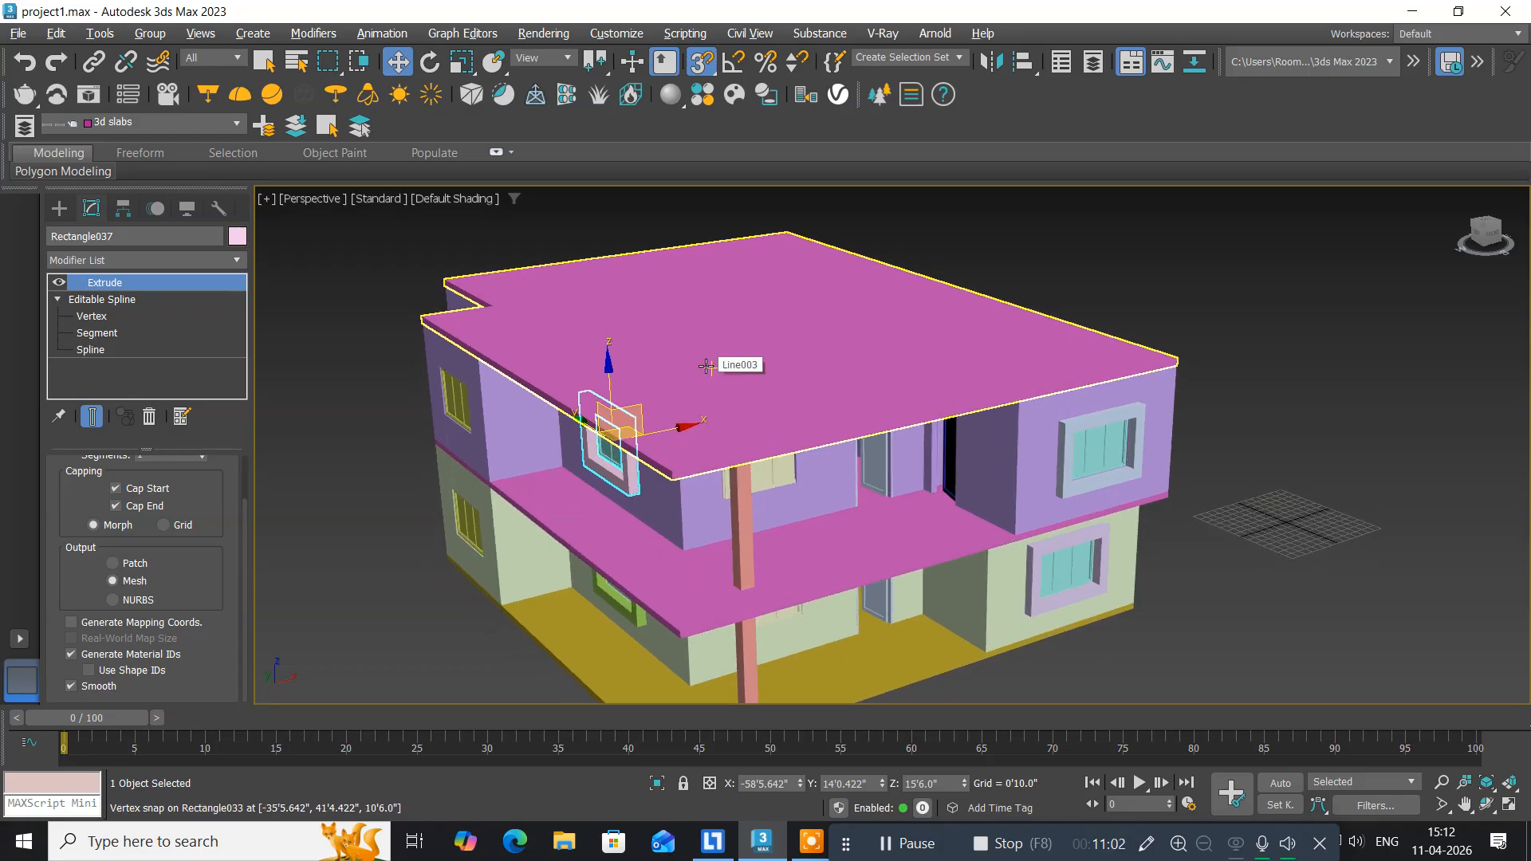
{"action": "key", "text": "alt+w"}
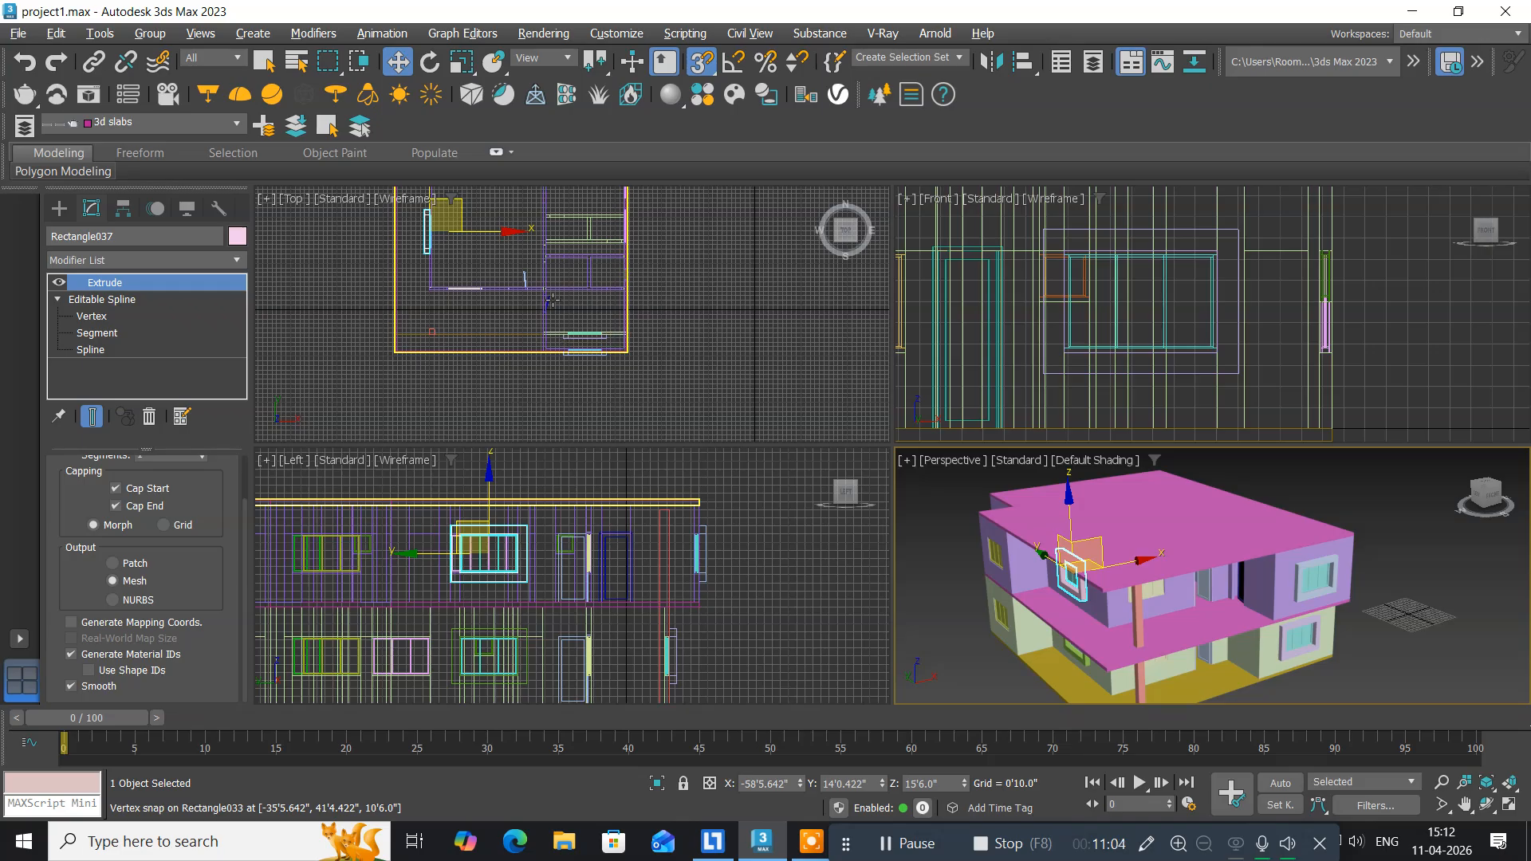
{"action": "scroll", "coordinate": [551, 299], "scroll_direction": "up", "scroll_amount": 5}
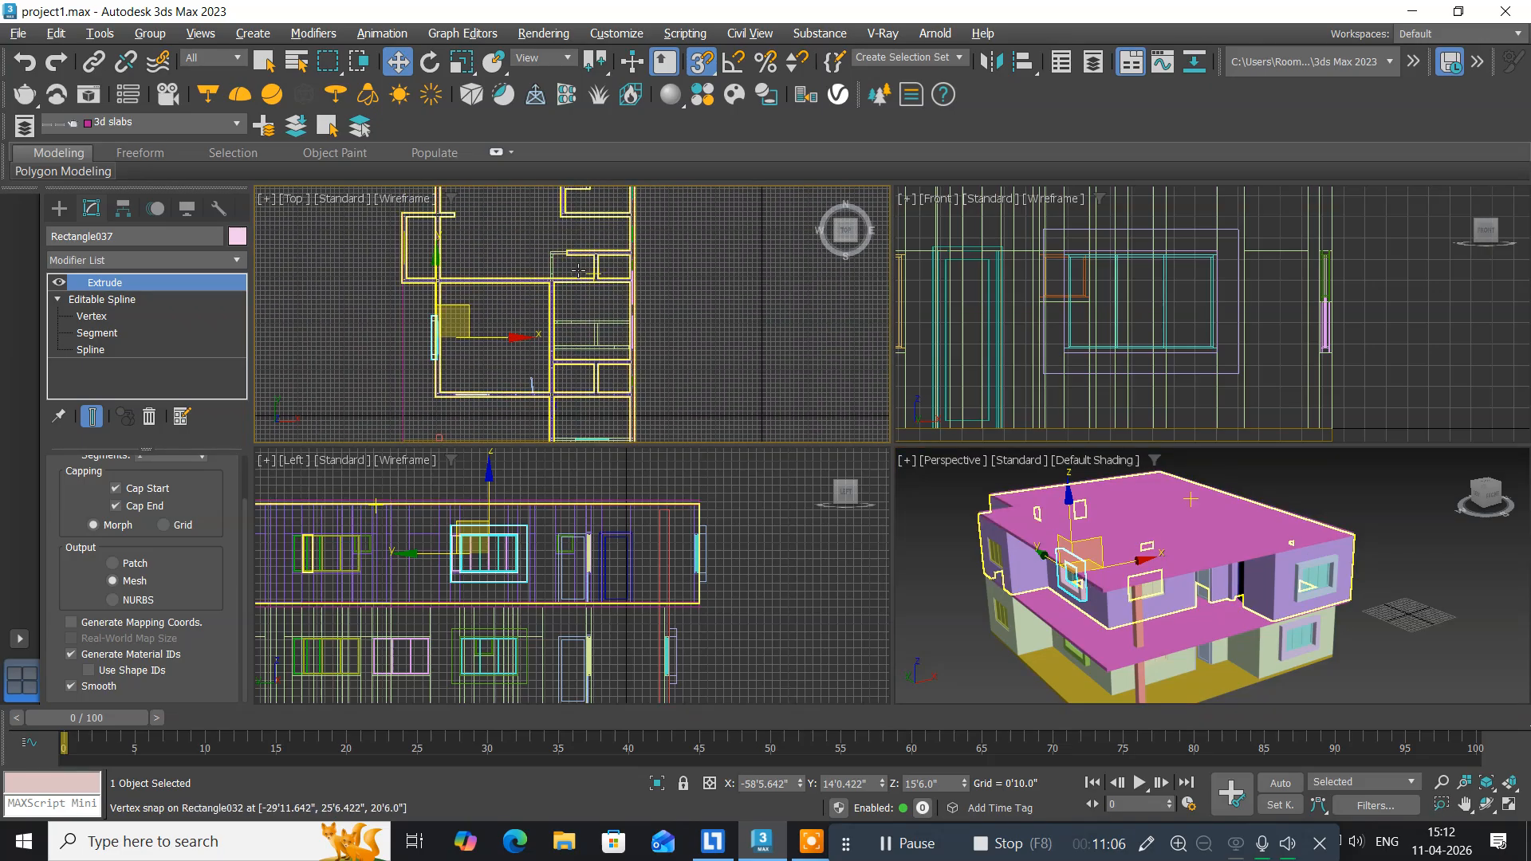
{"action": "middle_click_drag", "start_coordinate": [578, 271], "coordinate": [578, 351]}
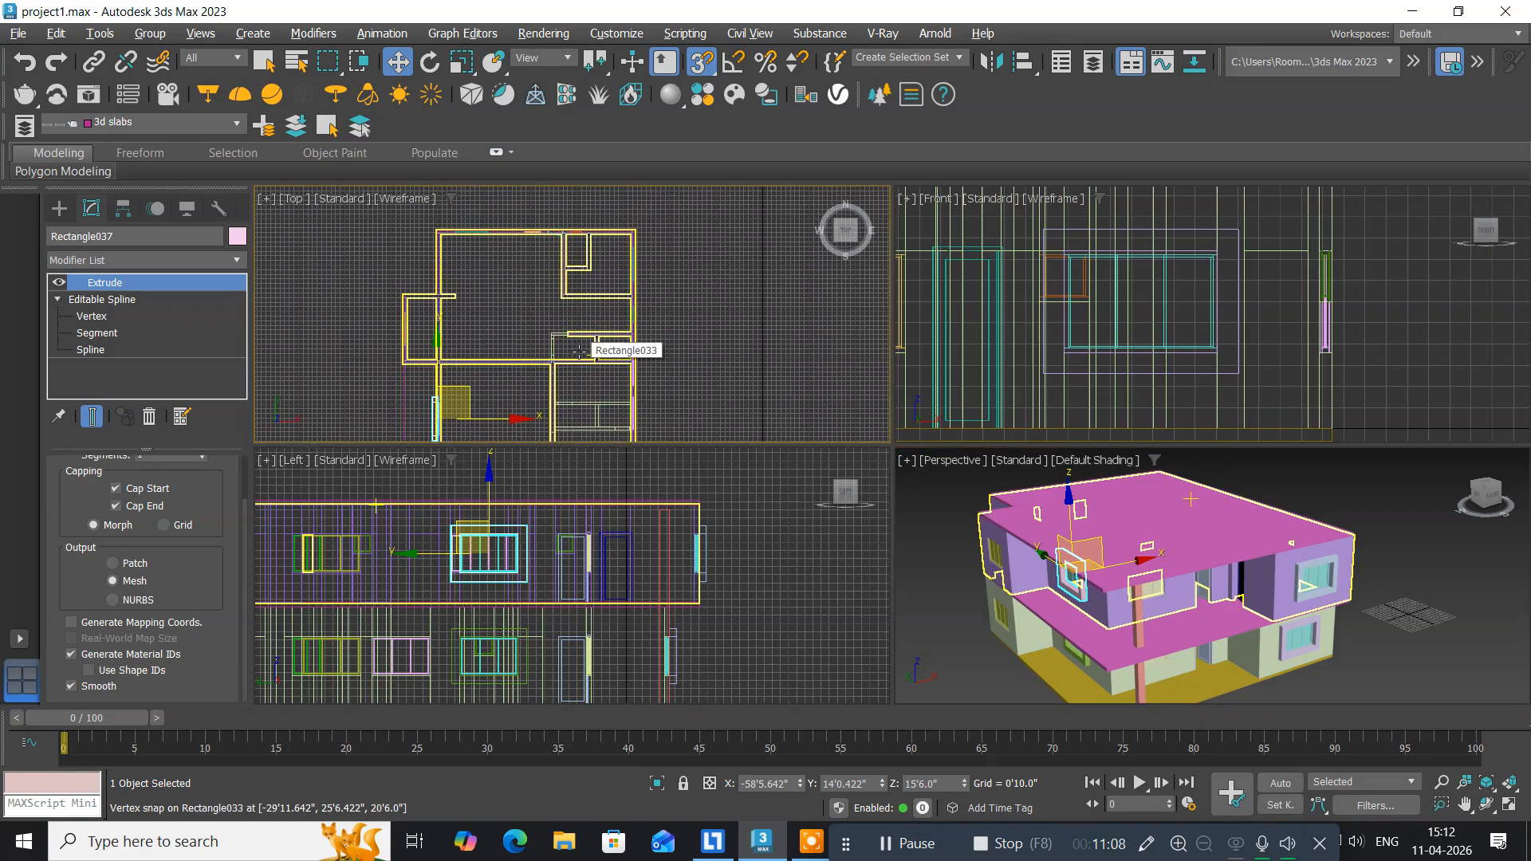
In the Top view, draw a box about 6'4" long and 12'6" wide filling the space between the two parallel walls beside the right outer wall.
{"action": "key", "text": "alt+w"}
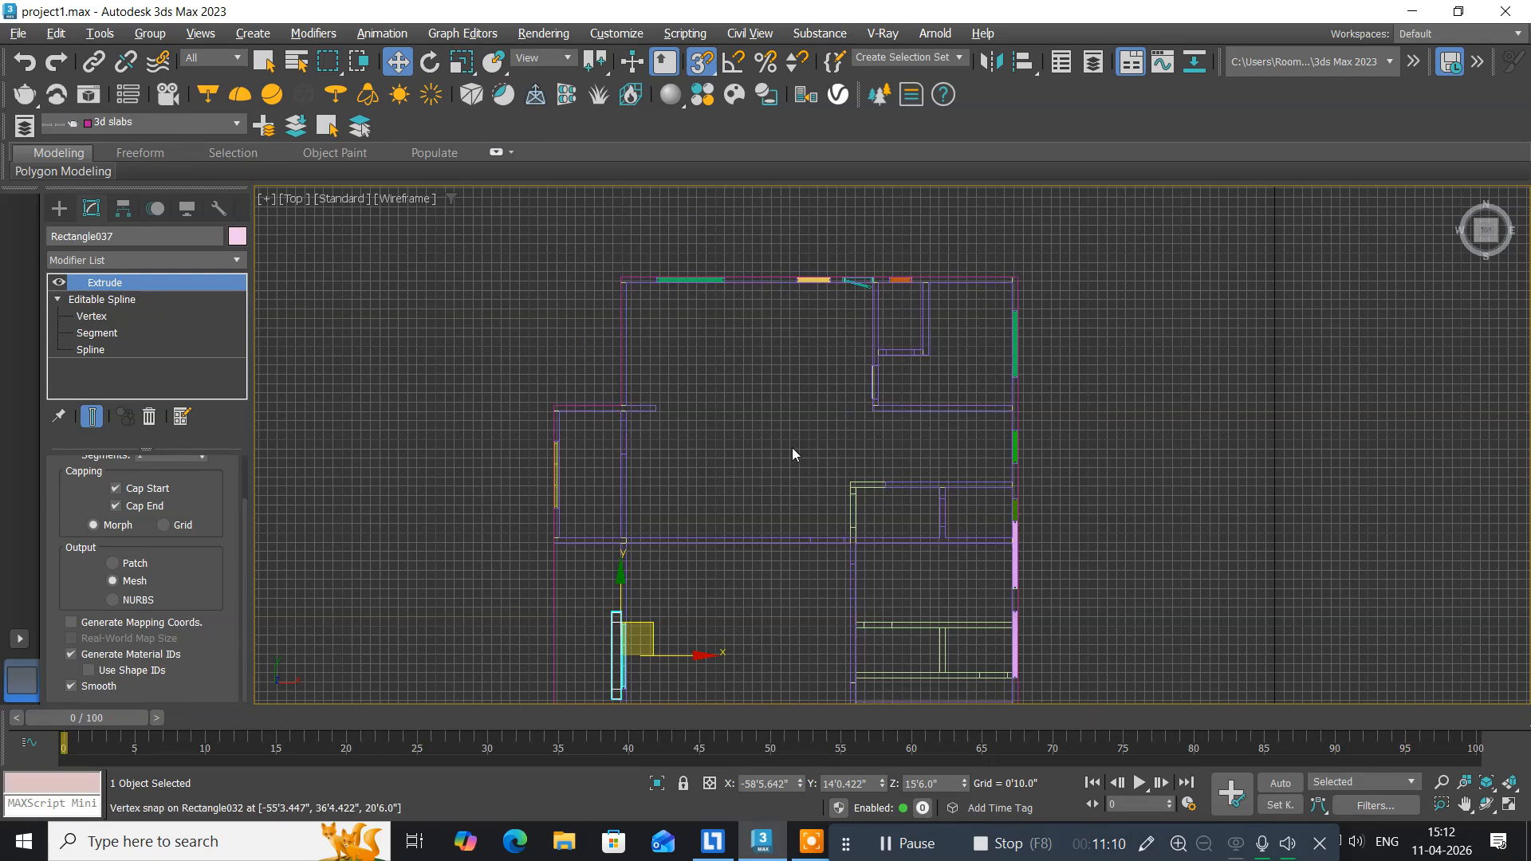
{"action": "middle_click_drag", "start_coordinate": [792, 447], "coordinate": [583, 418]}
{"action": "scroll", "coordinate": [698, 411], "scroll_direction": "up", "scroll_amount": 5}
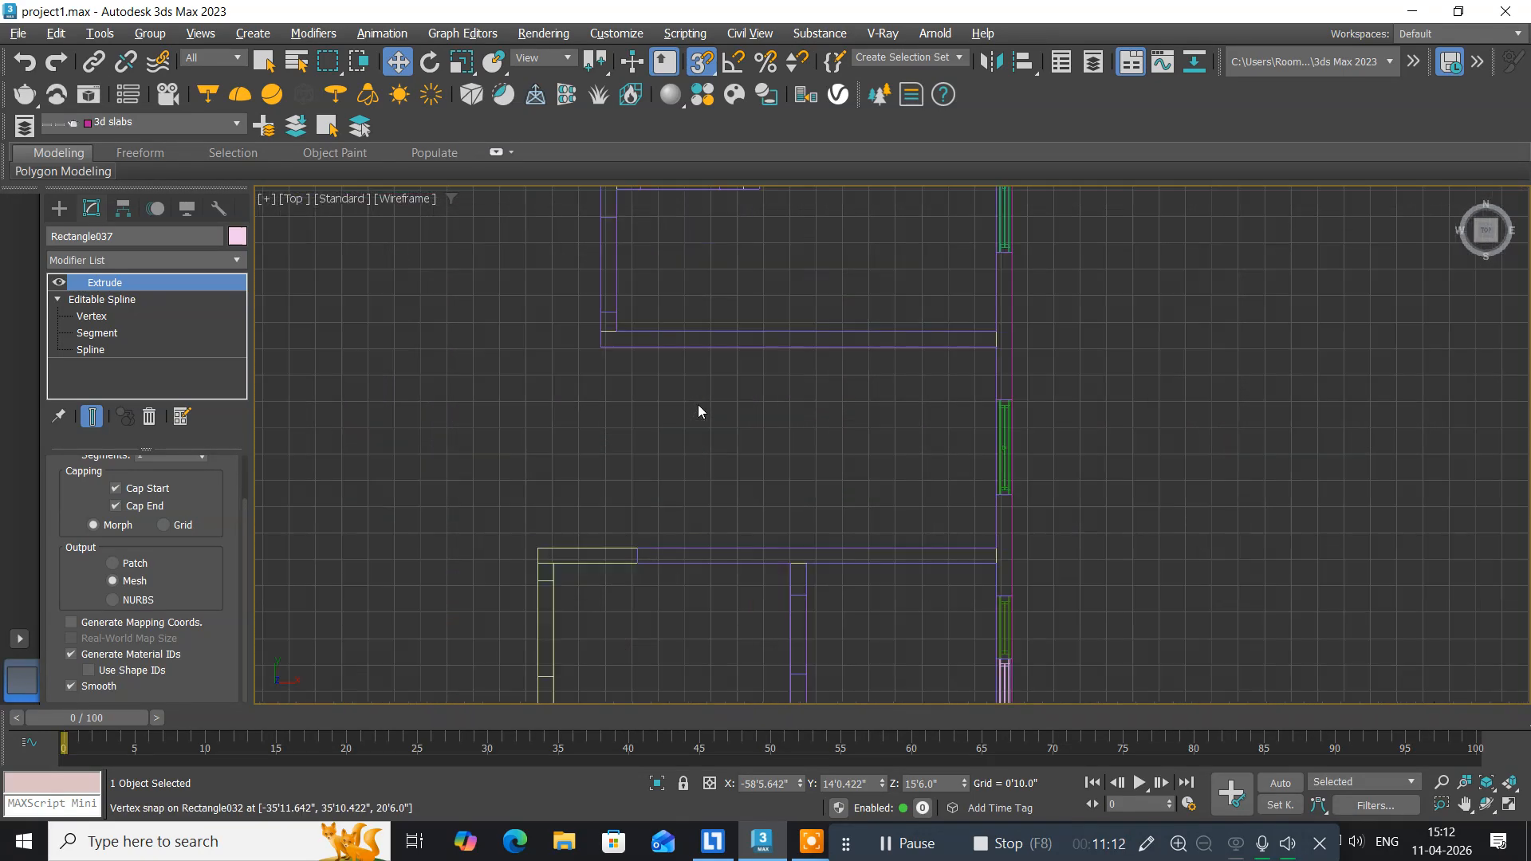
{"action": "middle_click_drag", "start_coordinate": [698, 411], "coordinate": [617, 372]}
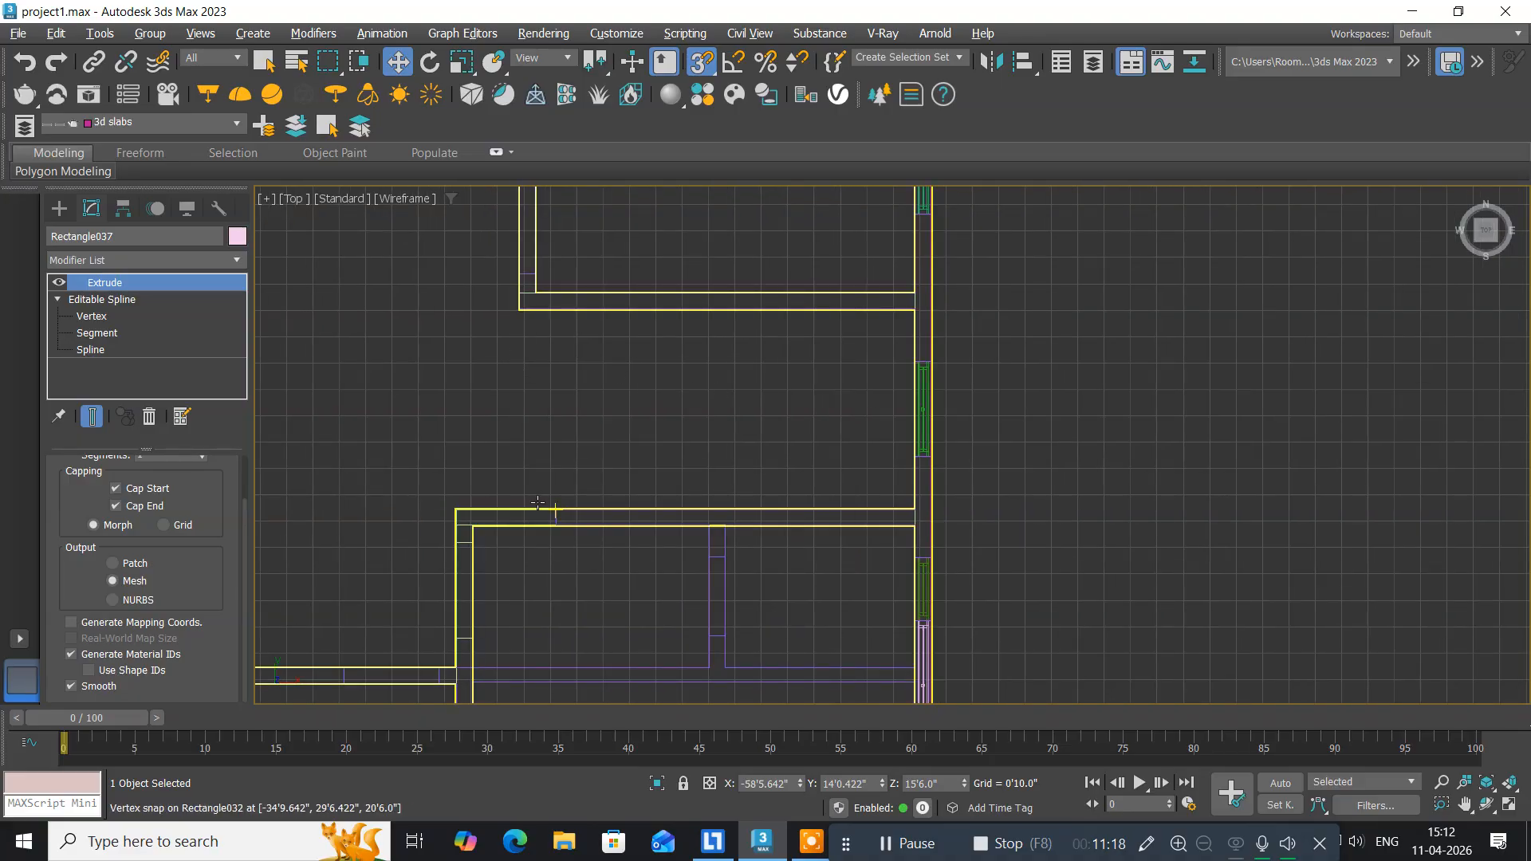
{"action": "left_click", "coordinate": [64, 208]}
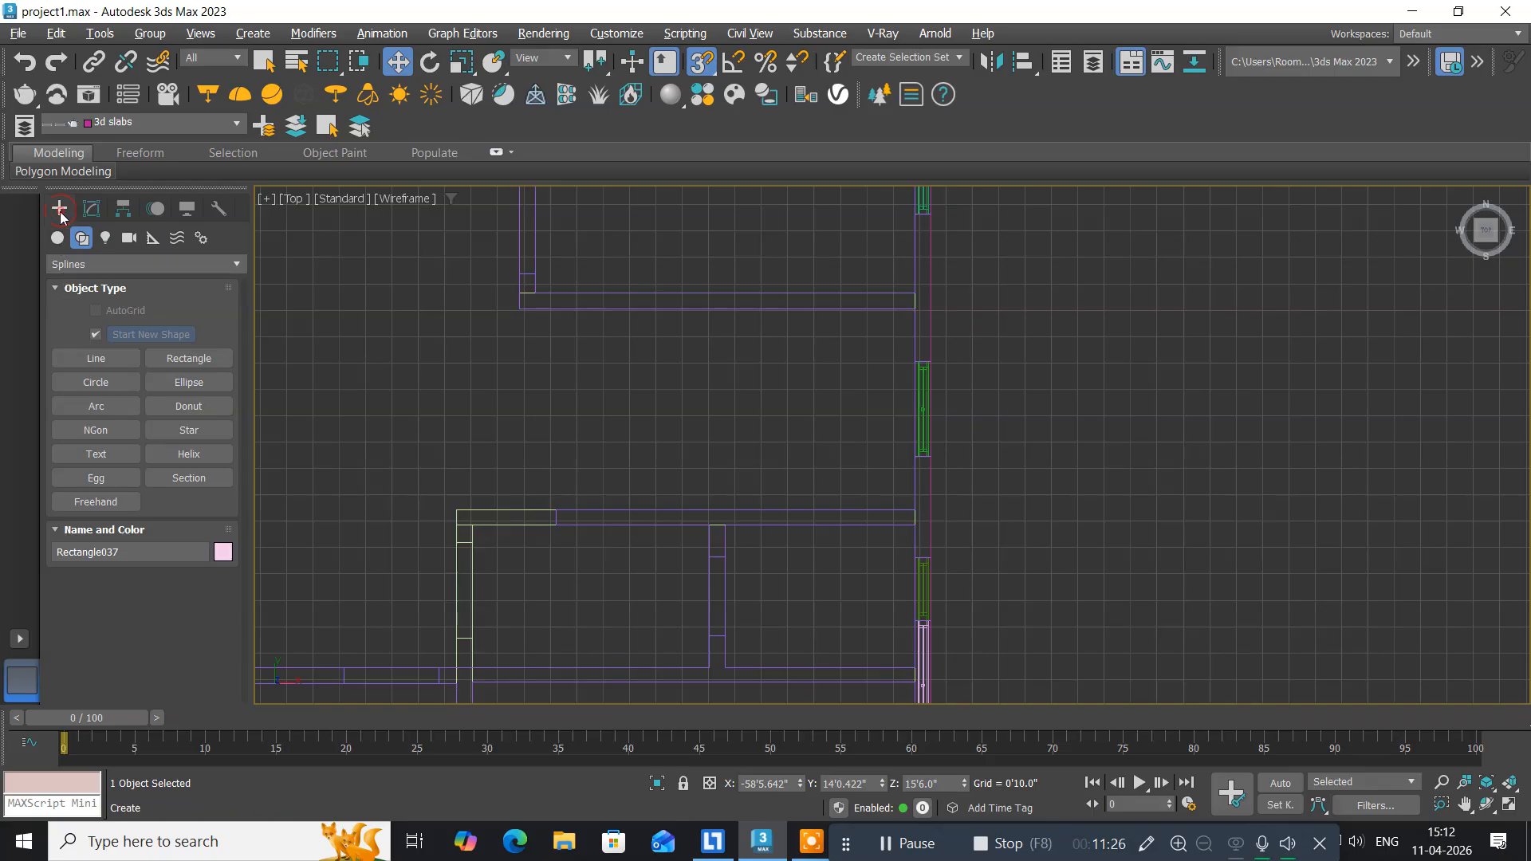
{"action": "left_click", "coordinate": [59, 239]}
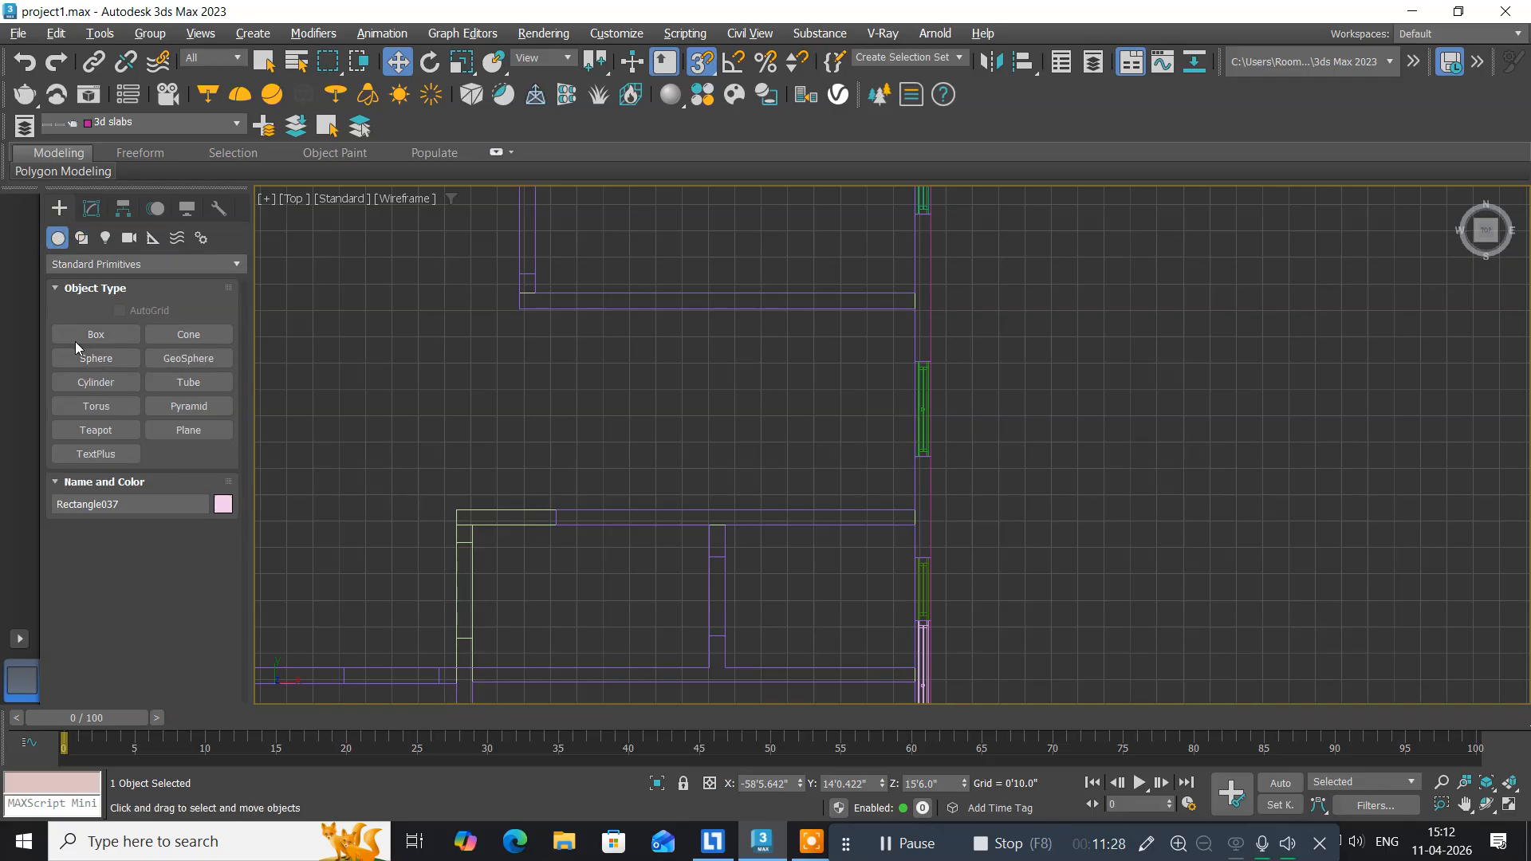
{"action": "left_click", "coordinate": [76, 335]}
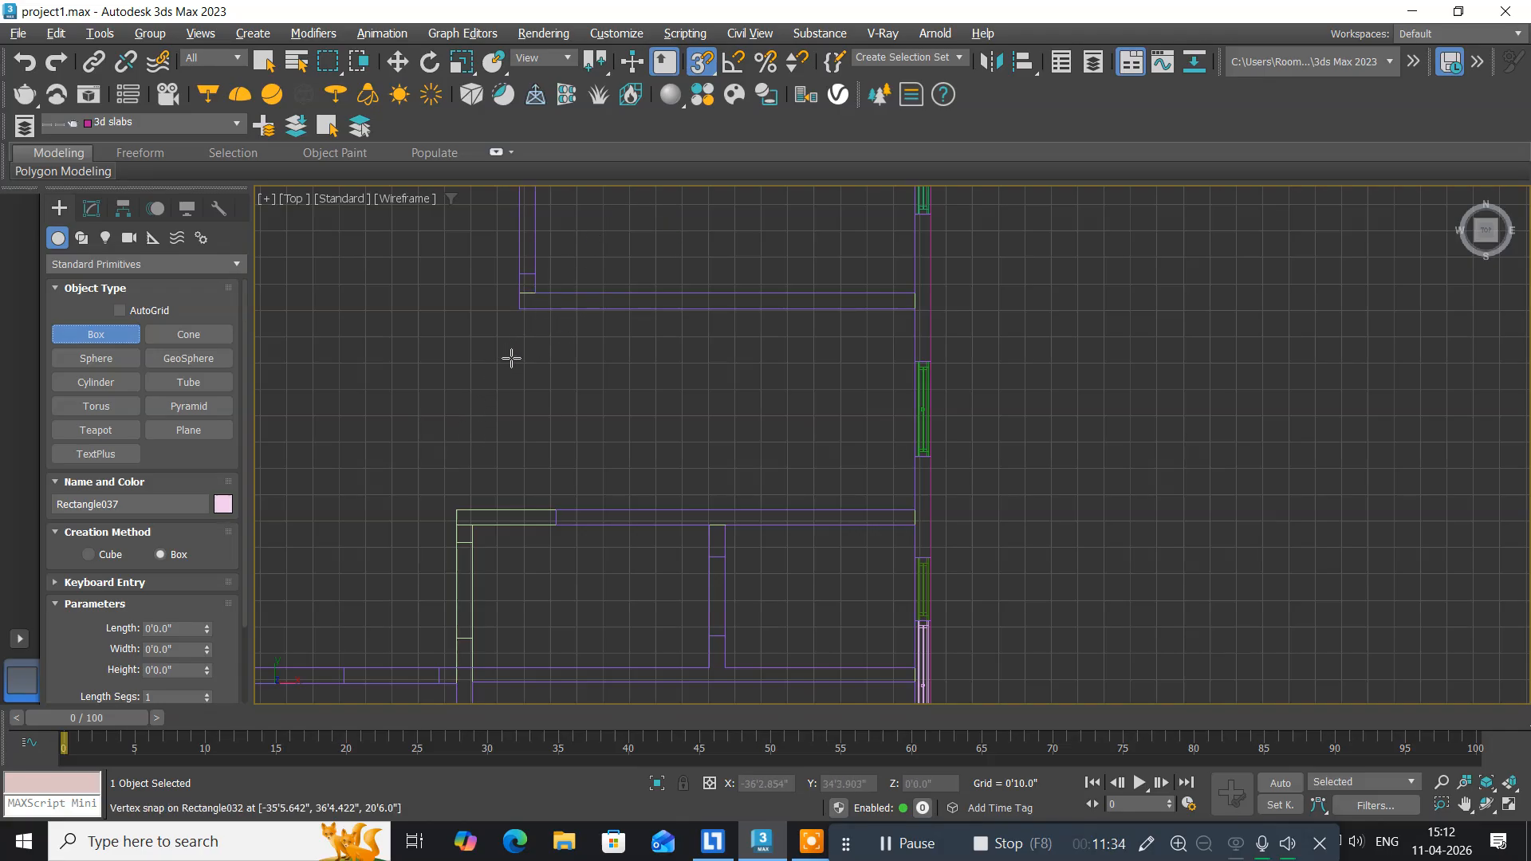
{"action": "middle_click_drag", "start_coordinate": [516, 351], "coordinate": [423, 375]}
{"action": "scroll", "coordinate": [421, 352], "scroll_direction": "up", "scroll_amount": 2}
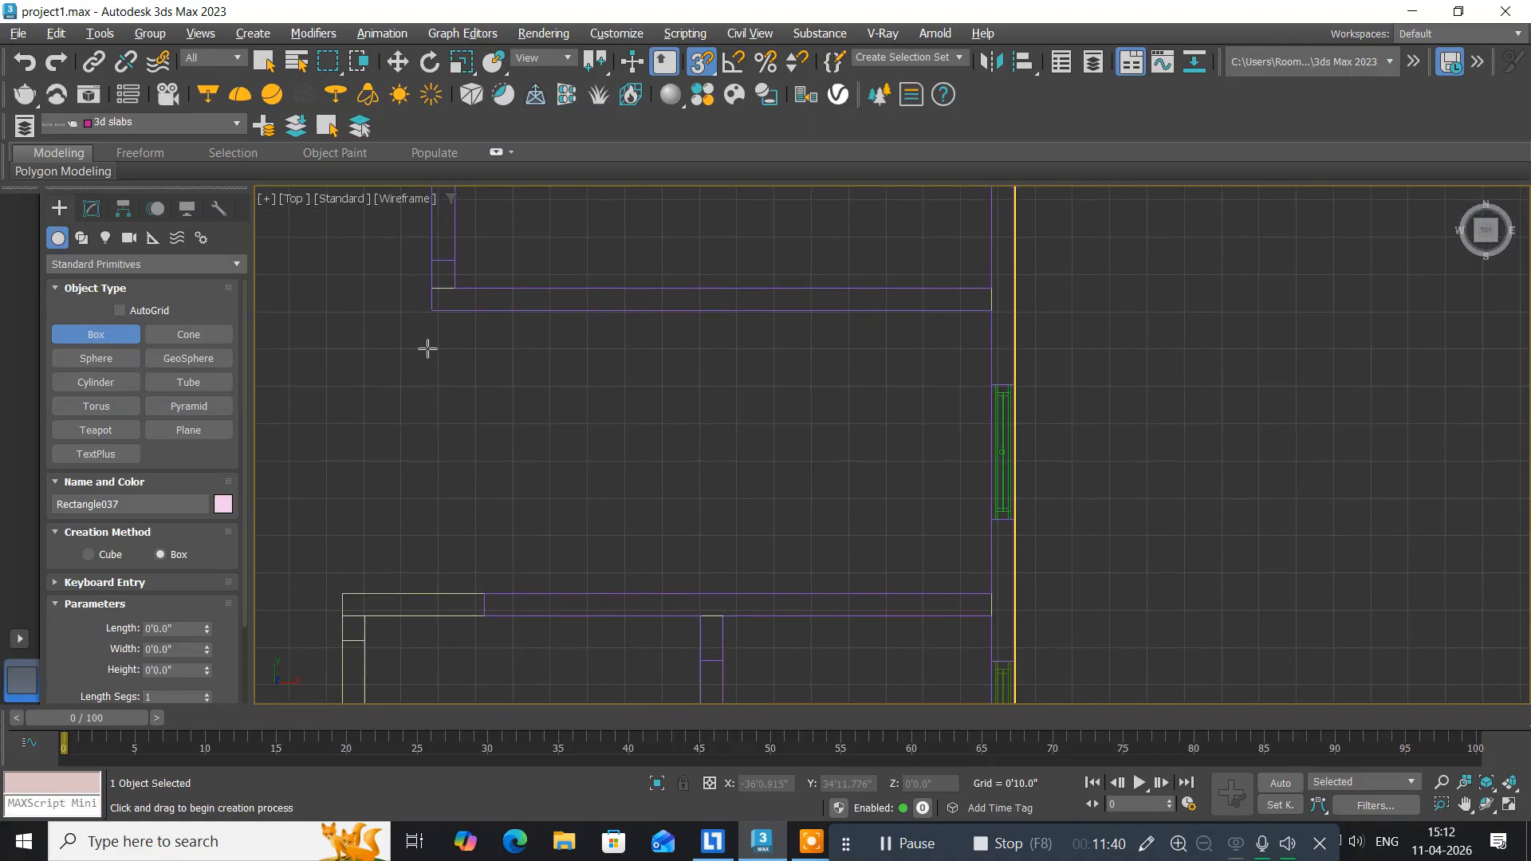
{"action": "left_click", "coordinate": [432, 317]}
{"action": "left_click_drag", "start_coordinate": [432, 317], "coordinate": [987, 589]}
{"action": "left_click", "coordinate": [864, 417]}
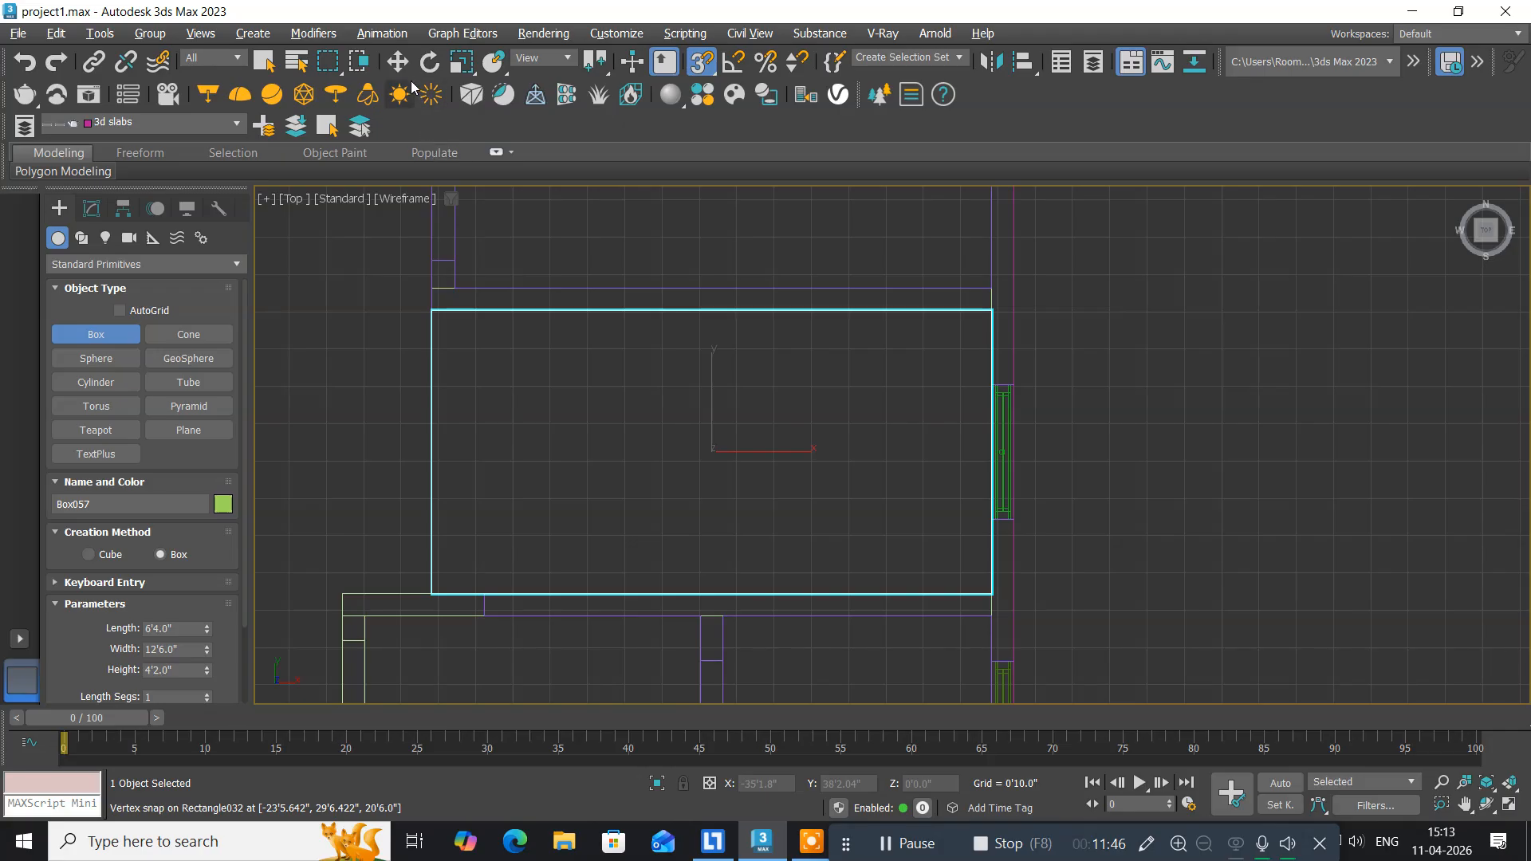
{"action": "left_click", "coordinate": [397, 61]}
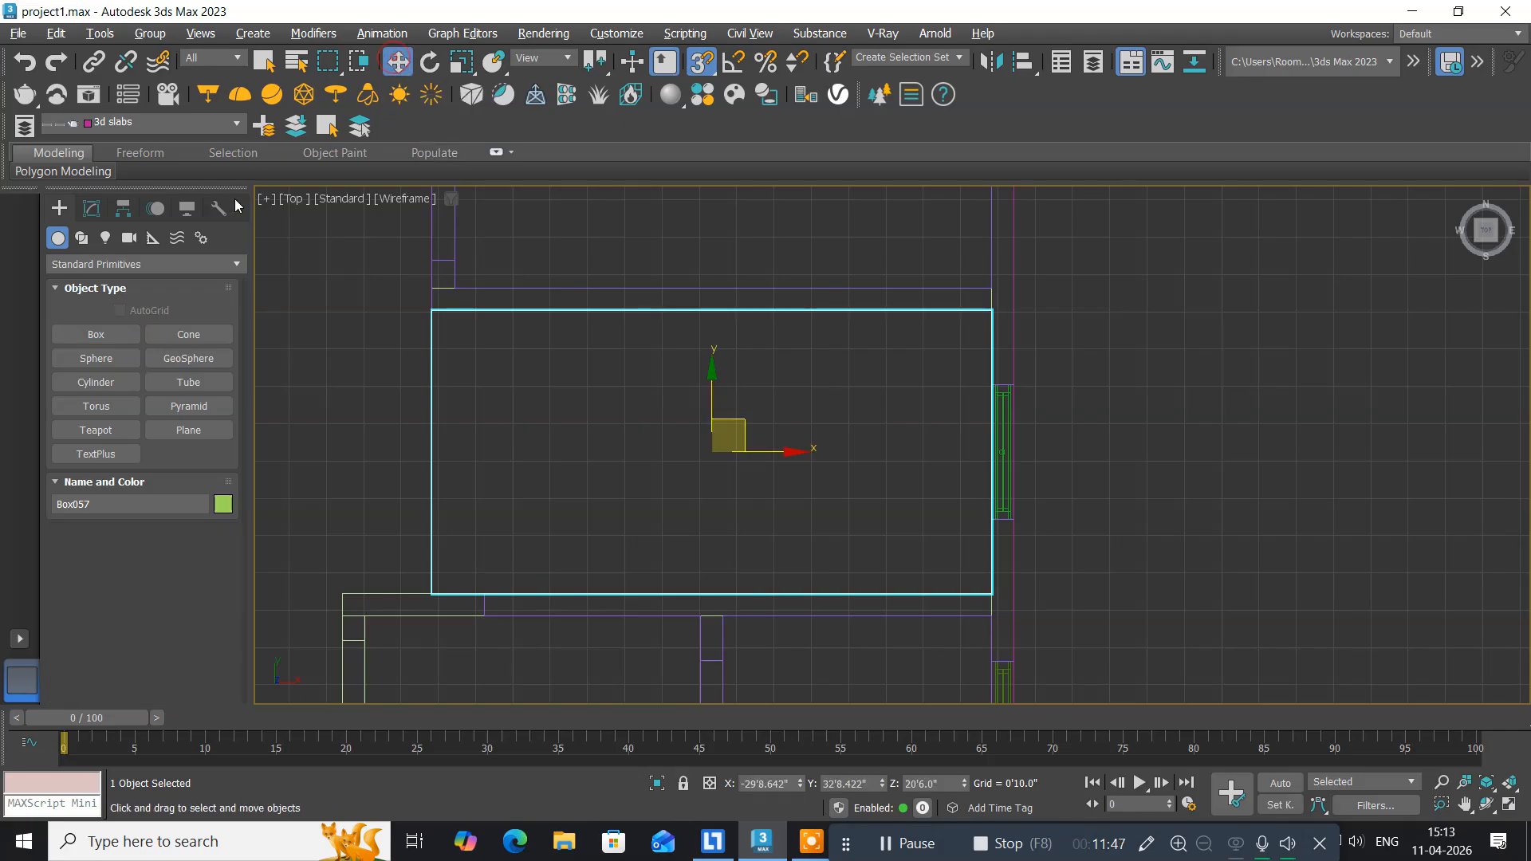
Set the new box's height to 25' and its Z position to 0.
{"action": "left_click", "coordinate": [91, 209]}
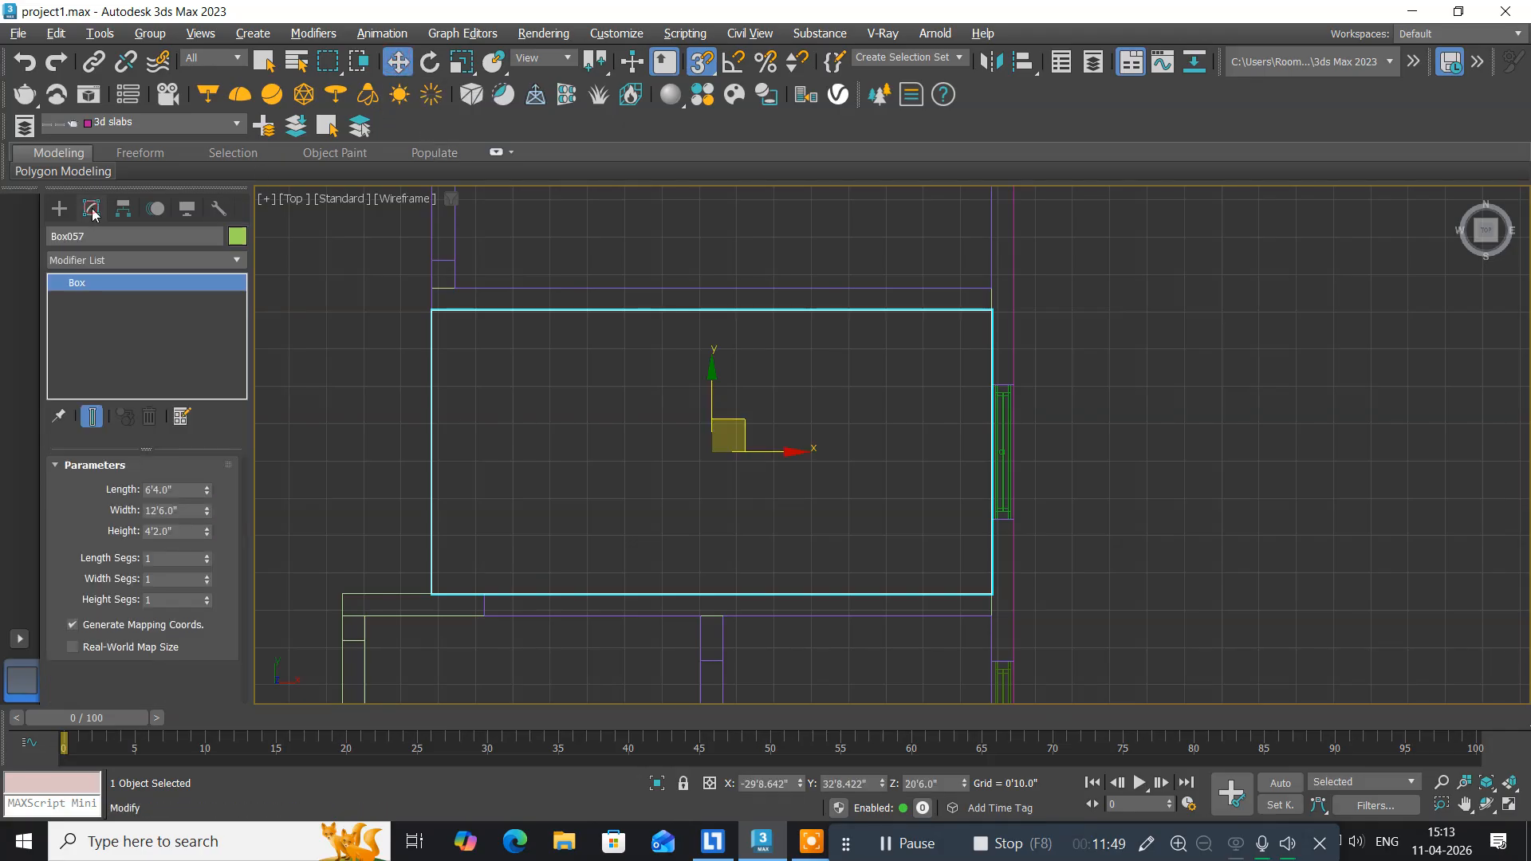
{"action": "left_click", "coordinate": [182, 534]}
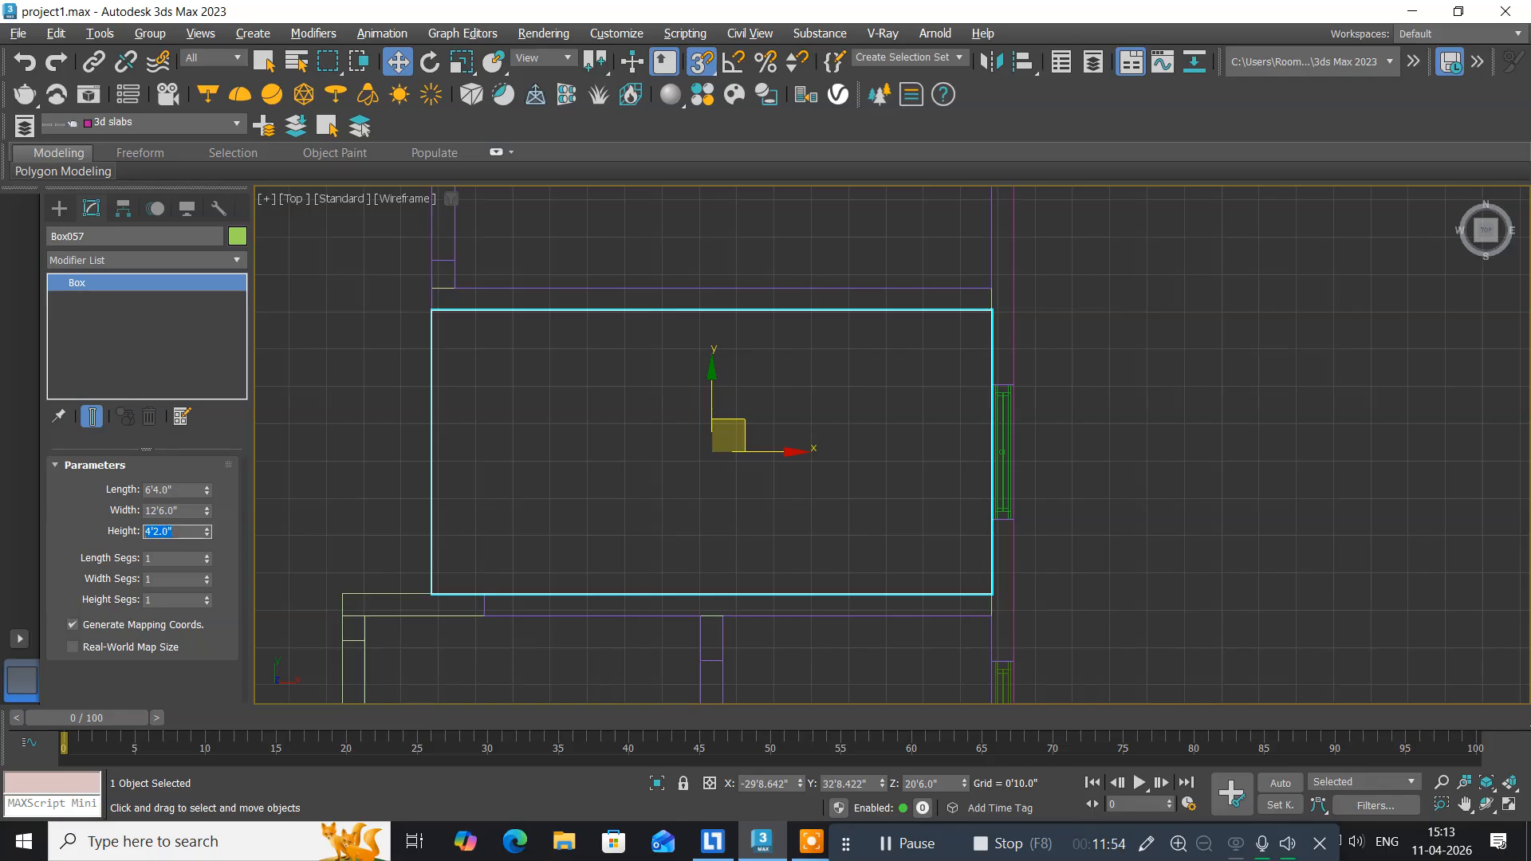
{"action": "type", "text": "25"}
{"action": "key", "text": "Return"}
{"action": "left_click", "coordinate": [951, 780]}
{"action": "type", "text": "0"}
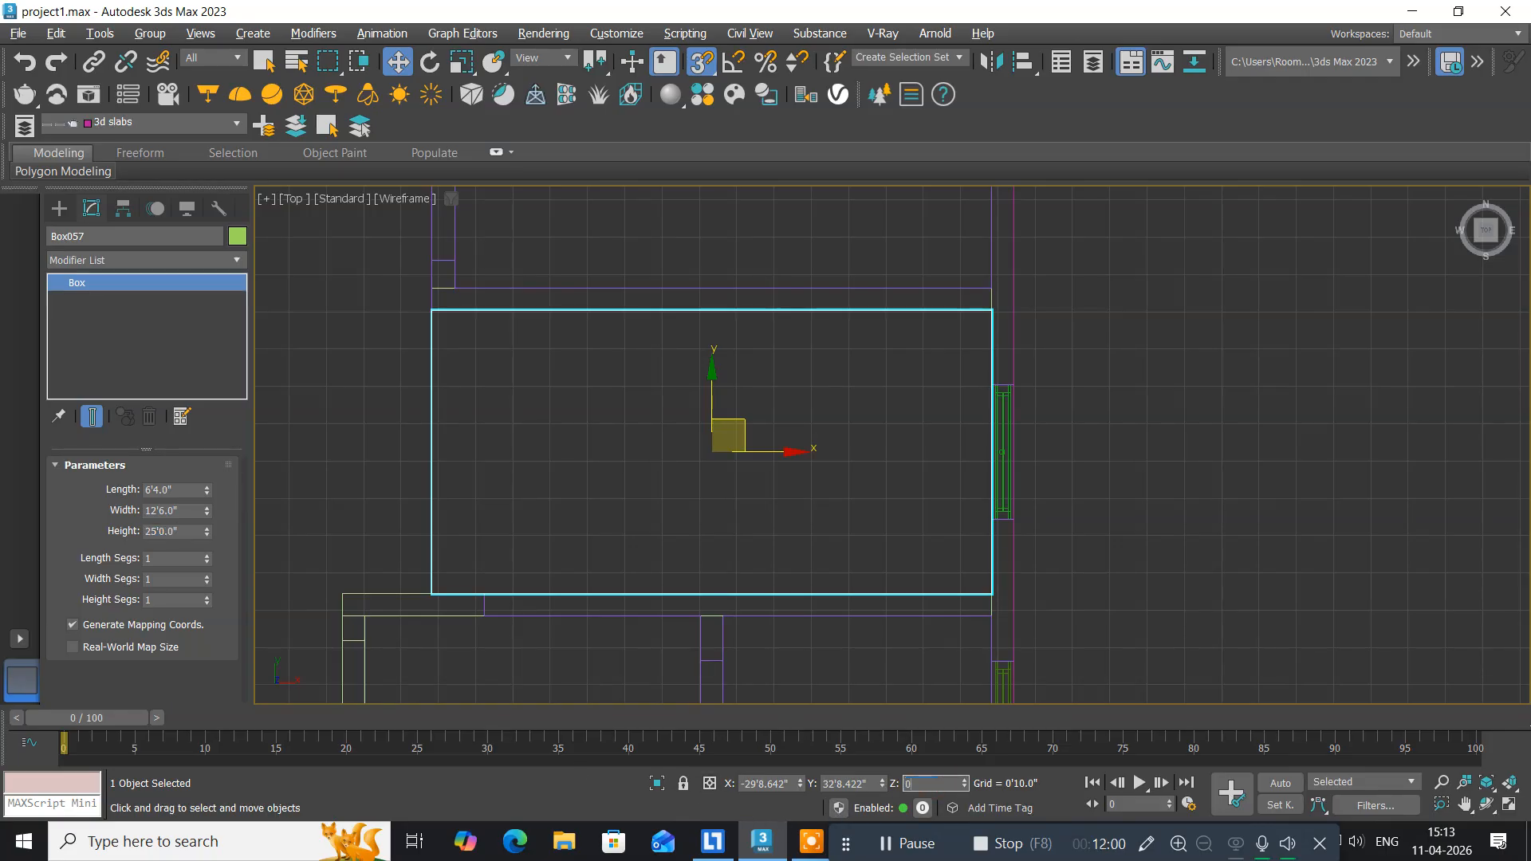
{"action": "key", "text": "Return"}
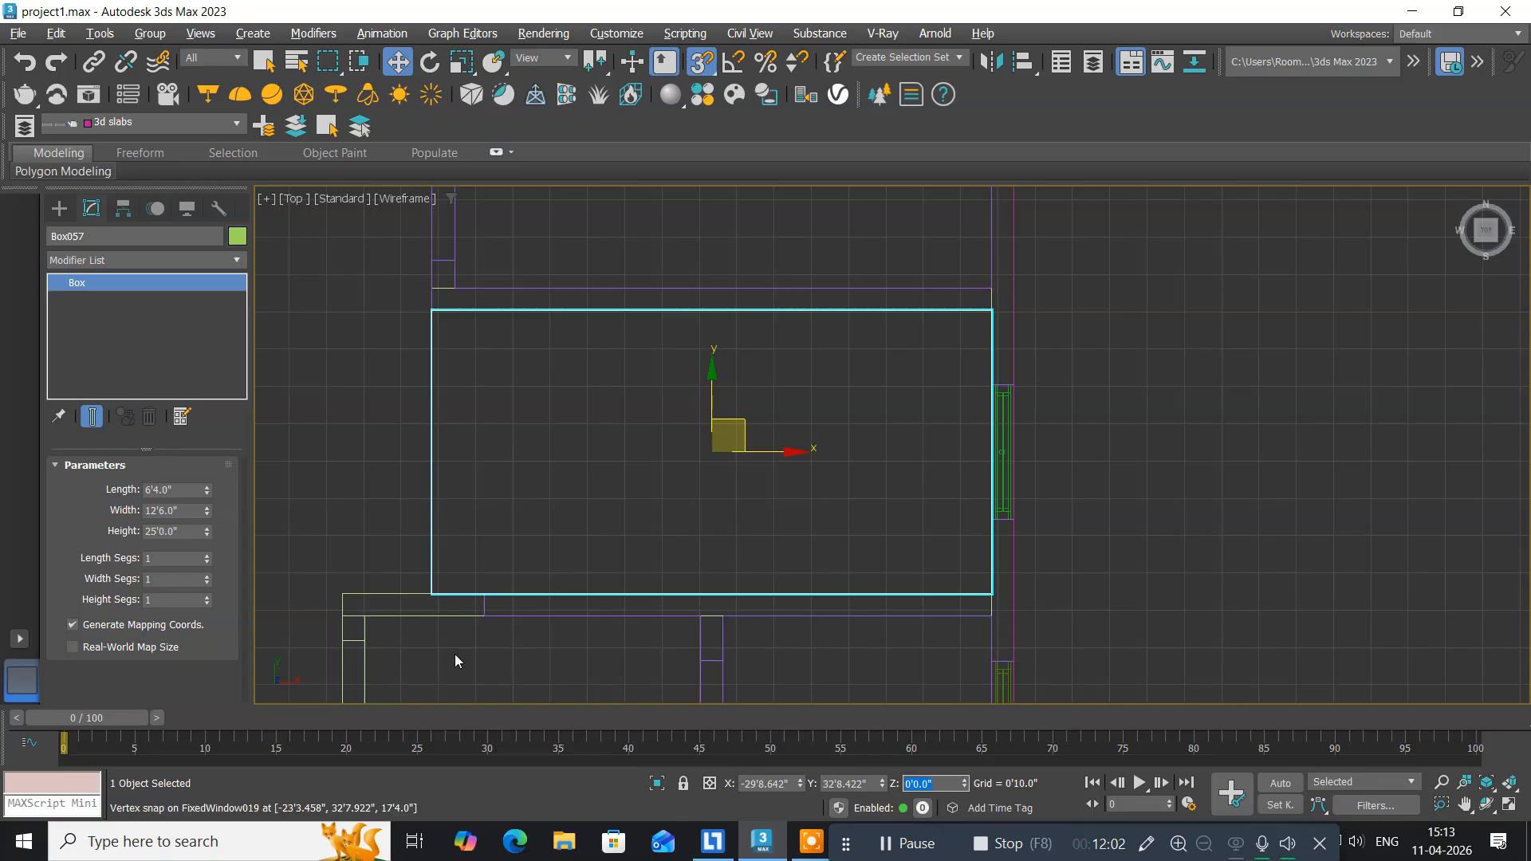
With snapping turned off, raise the tall box about 1'1" above the ground floor level in the Left view.
{"action": "middle_click_drag", "start_coordinate": [752, 451], "coordinate": [825, 458]}
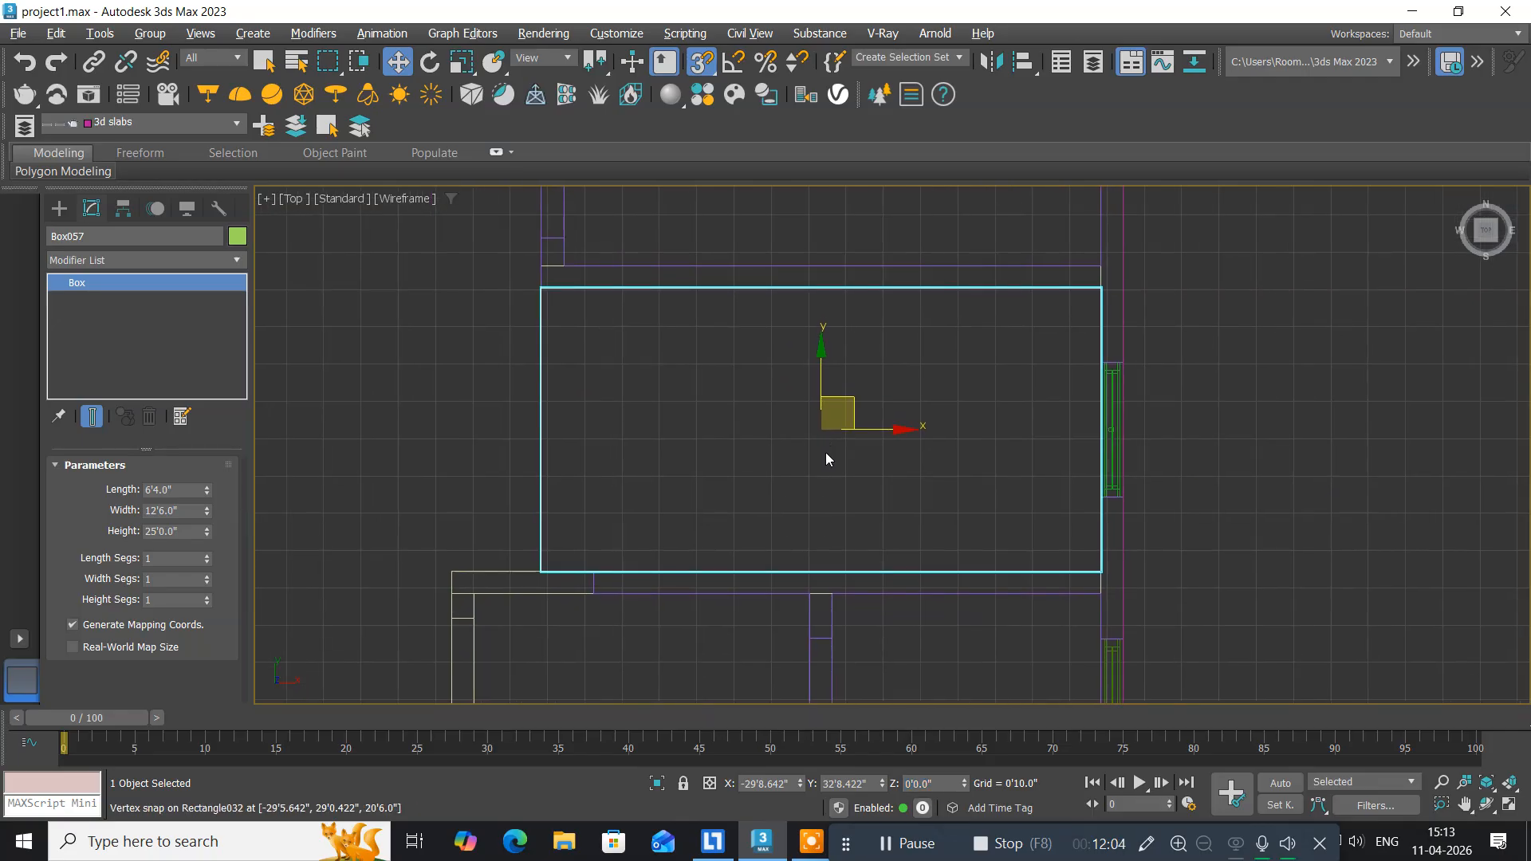
{"action": "key", "text": "alt+w"}
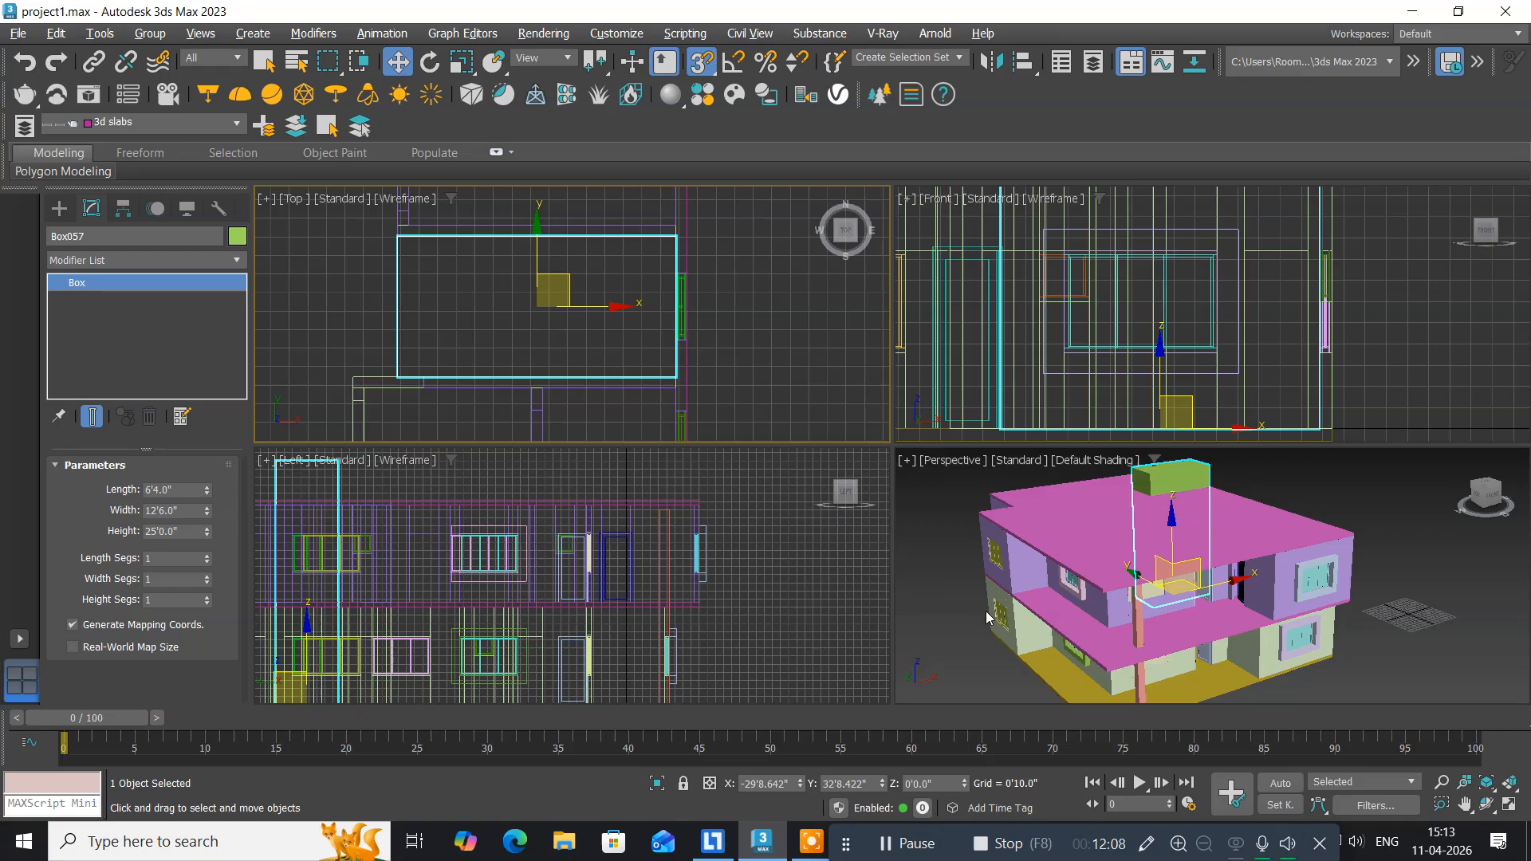
{"action": "middle_click_drag", "start_coordinate": [987, 612], "coordinate": [995, 599]}
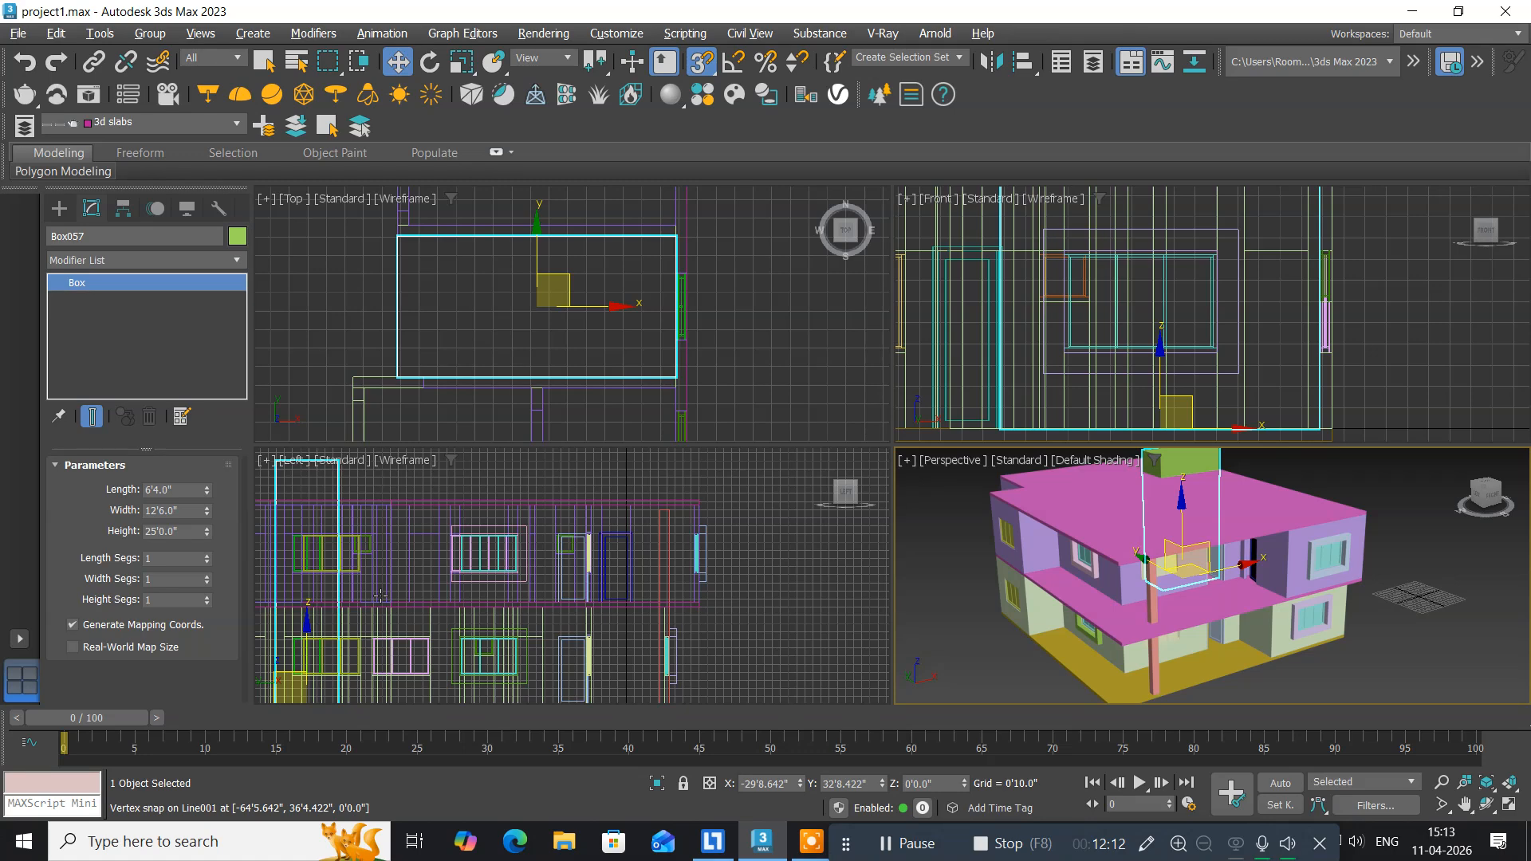
{"action": "middle_click_drag", "start_coordinate": [380, 595], "coordinate": [490, 594]}
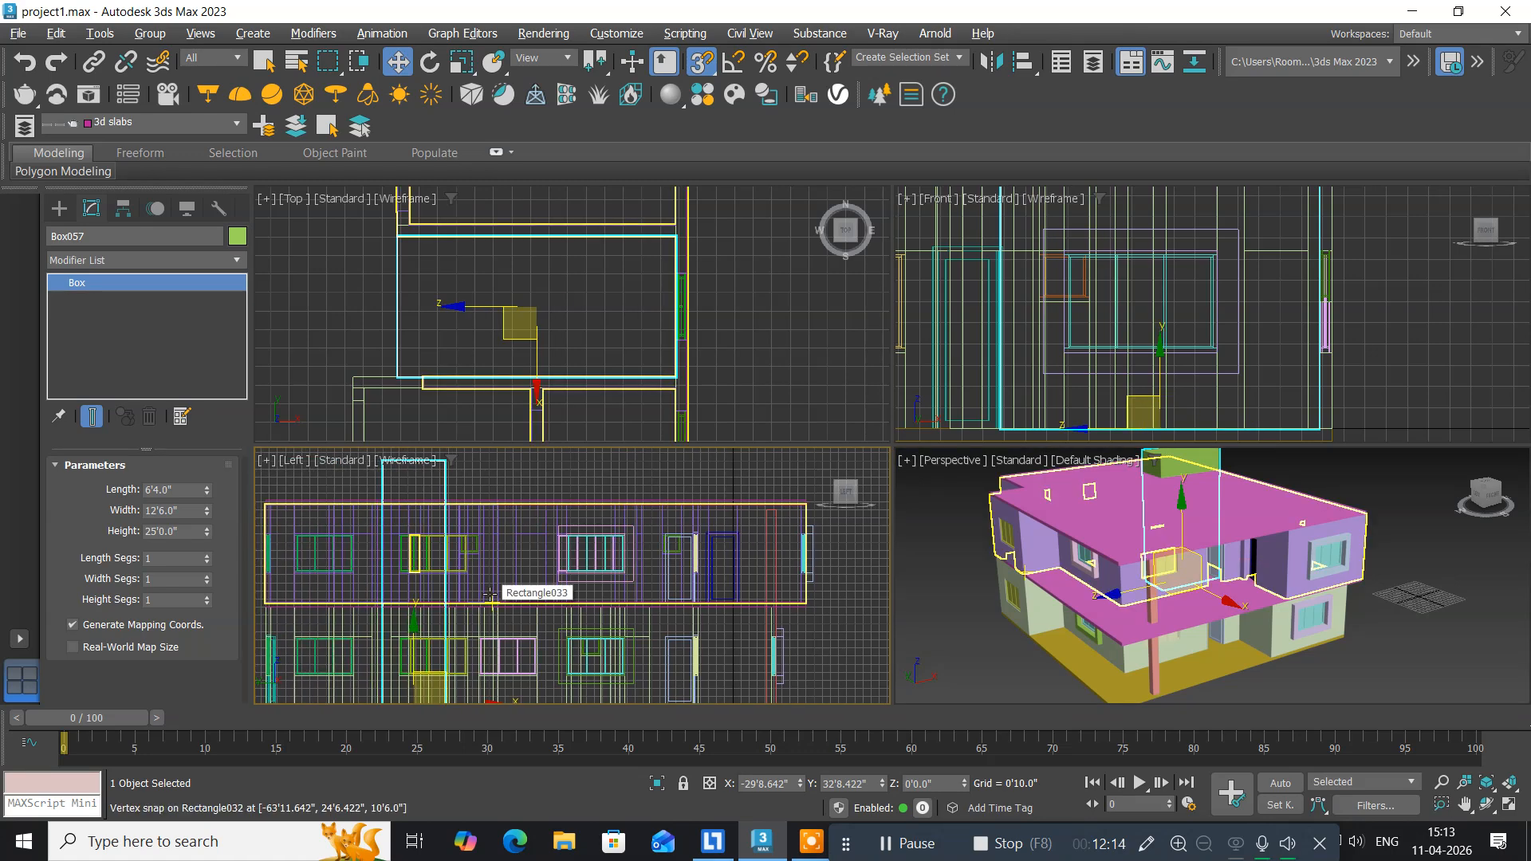
{"action": "key", "text": "alt+w"}
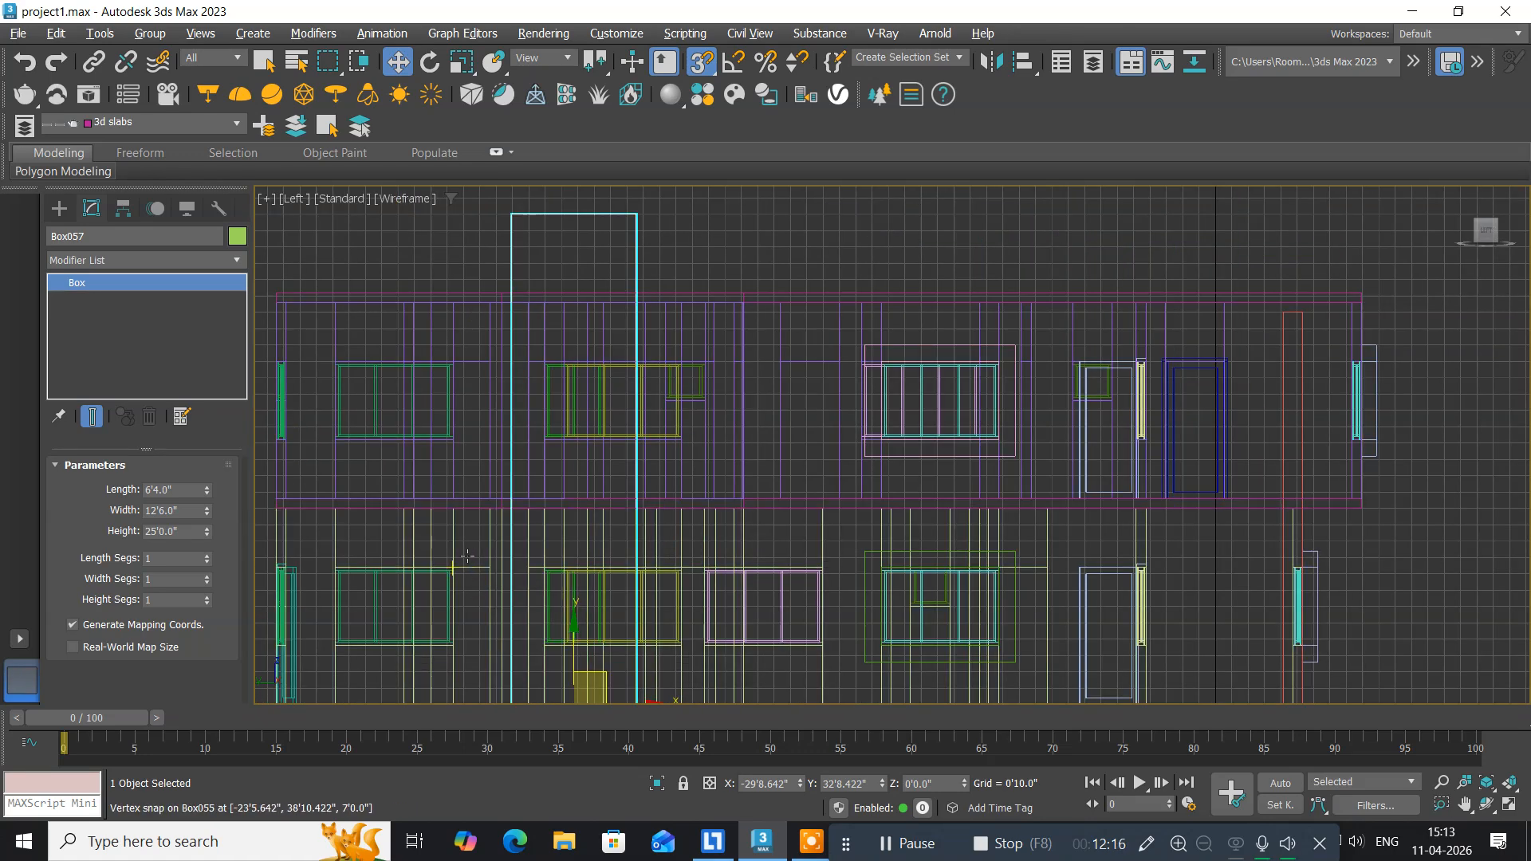
{"action": "mouse_move", "coordinate": [465, 543]}
{"action": "middle_mouse_down"}
{"action": "mouse_move", "coordinate": [495, 475]}
{"action": "mouse_move", "coordinate": [481, 519]}
{"action": "middle_mouse_up"}
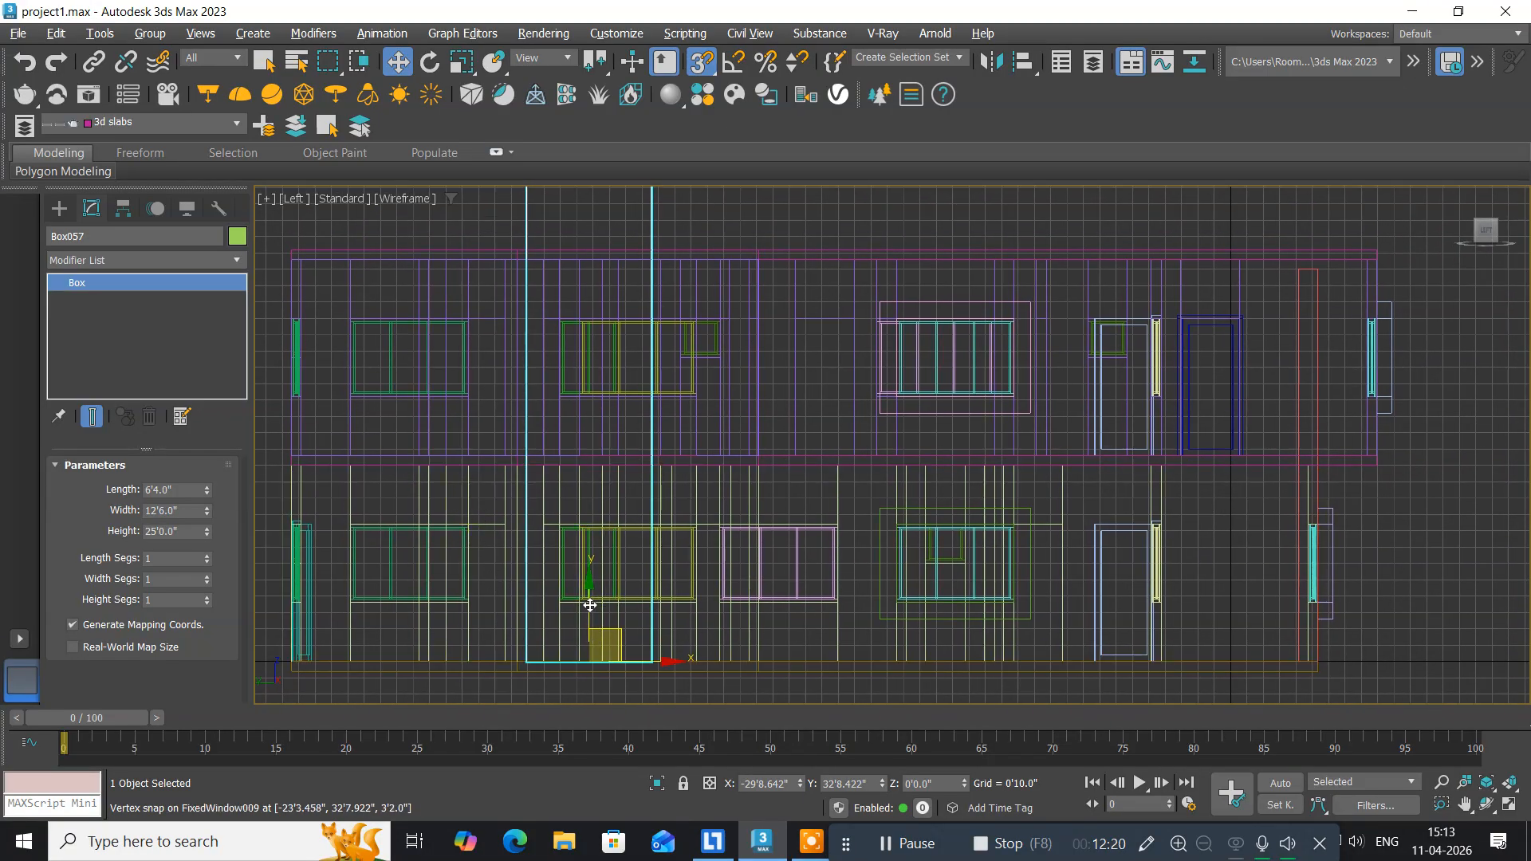
{"action": "left_click", "coordinate": [701, 64]}
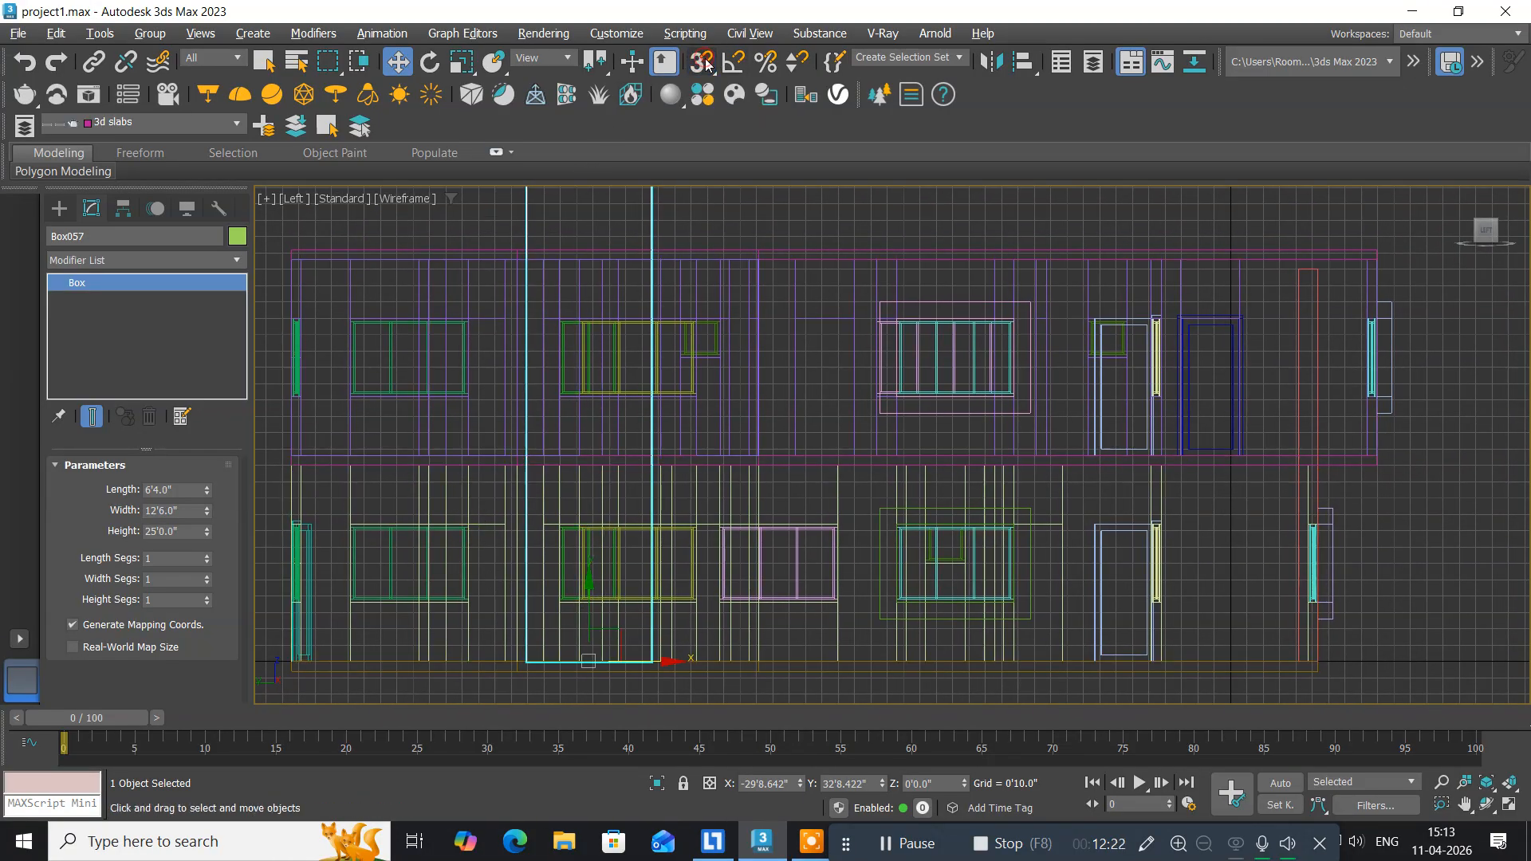
{"action": "scroll", "coordinate": [568, 676], "scroll_direction": "up", "scroll_amount": 3}
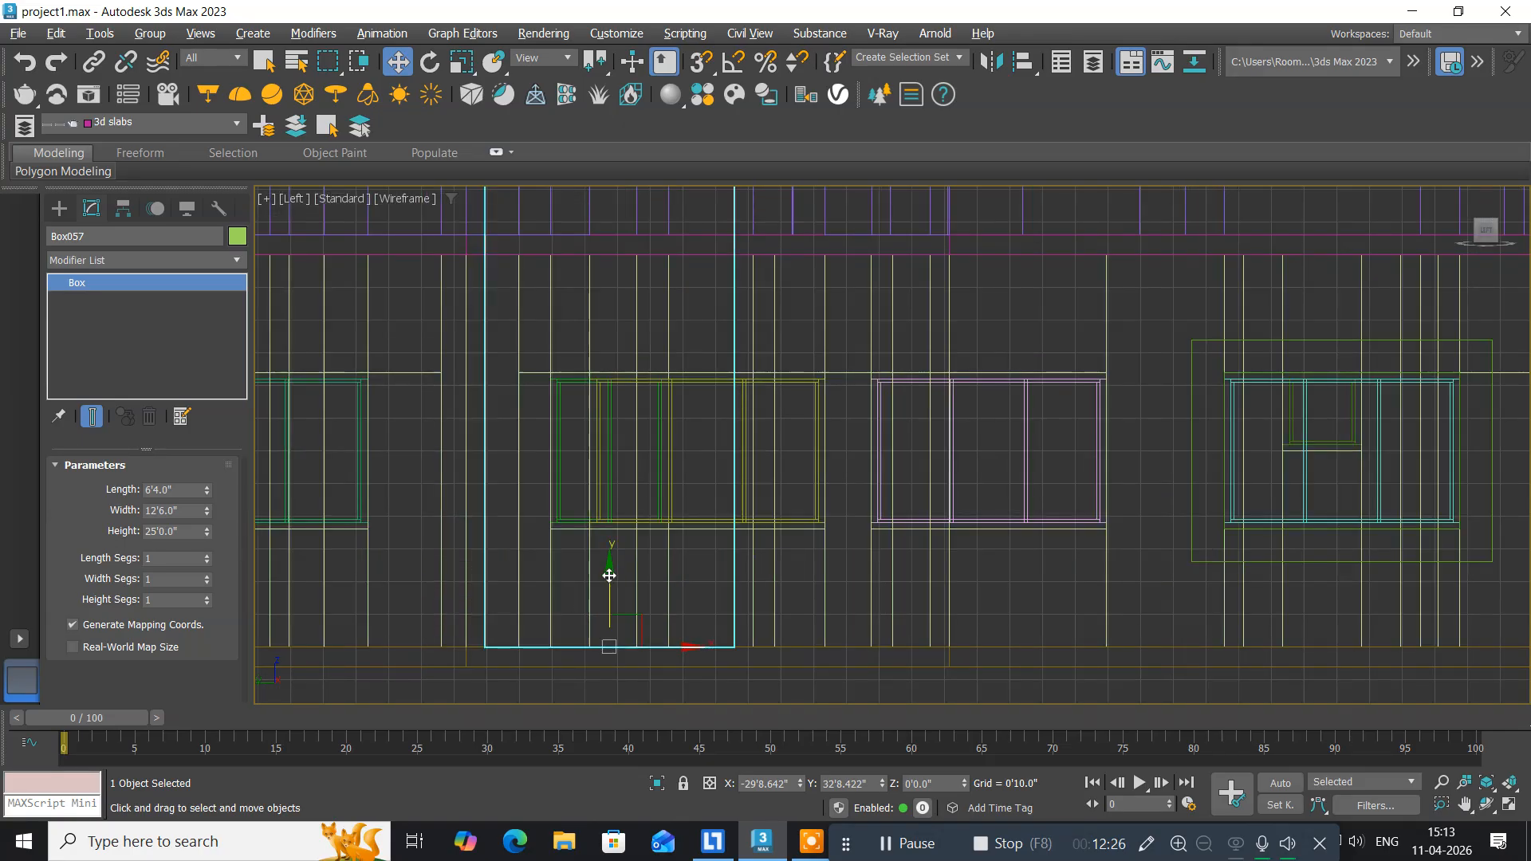
{"action": "left_click_drag", "start_coordinate": [609, 575], "coordinate": [607, 532]}
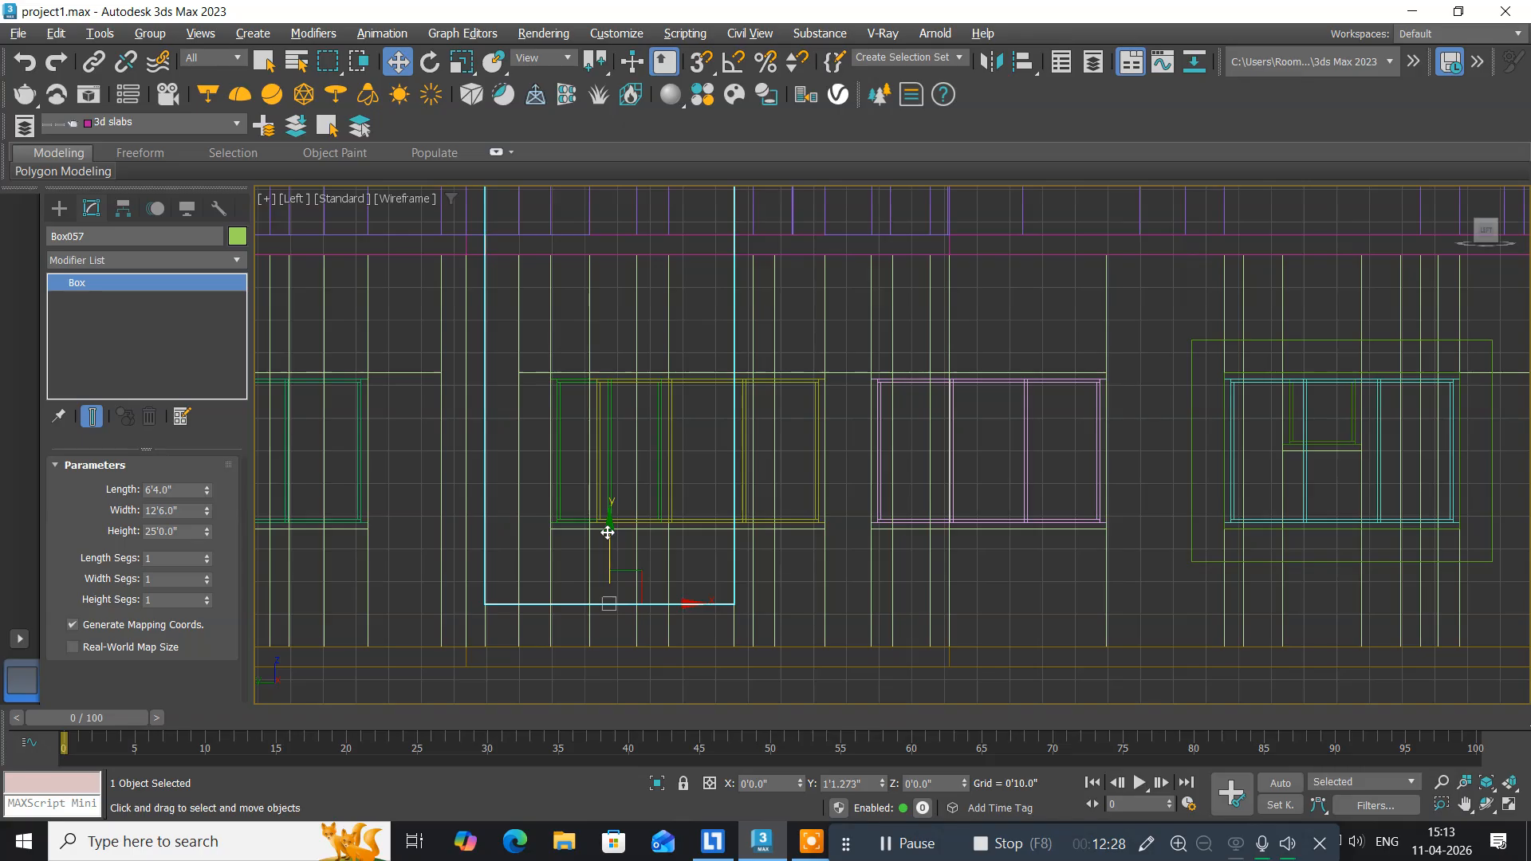
{"action": "scroll", "coordinate": [607, 533], "scroll_direction": "down", "scroll_amount": 4}
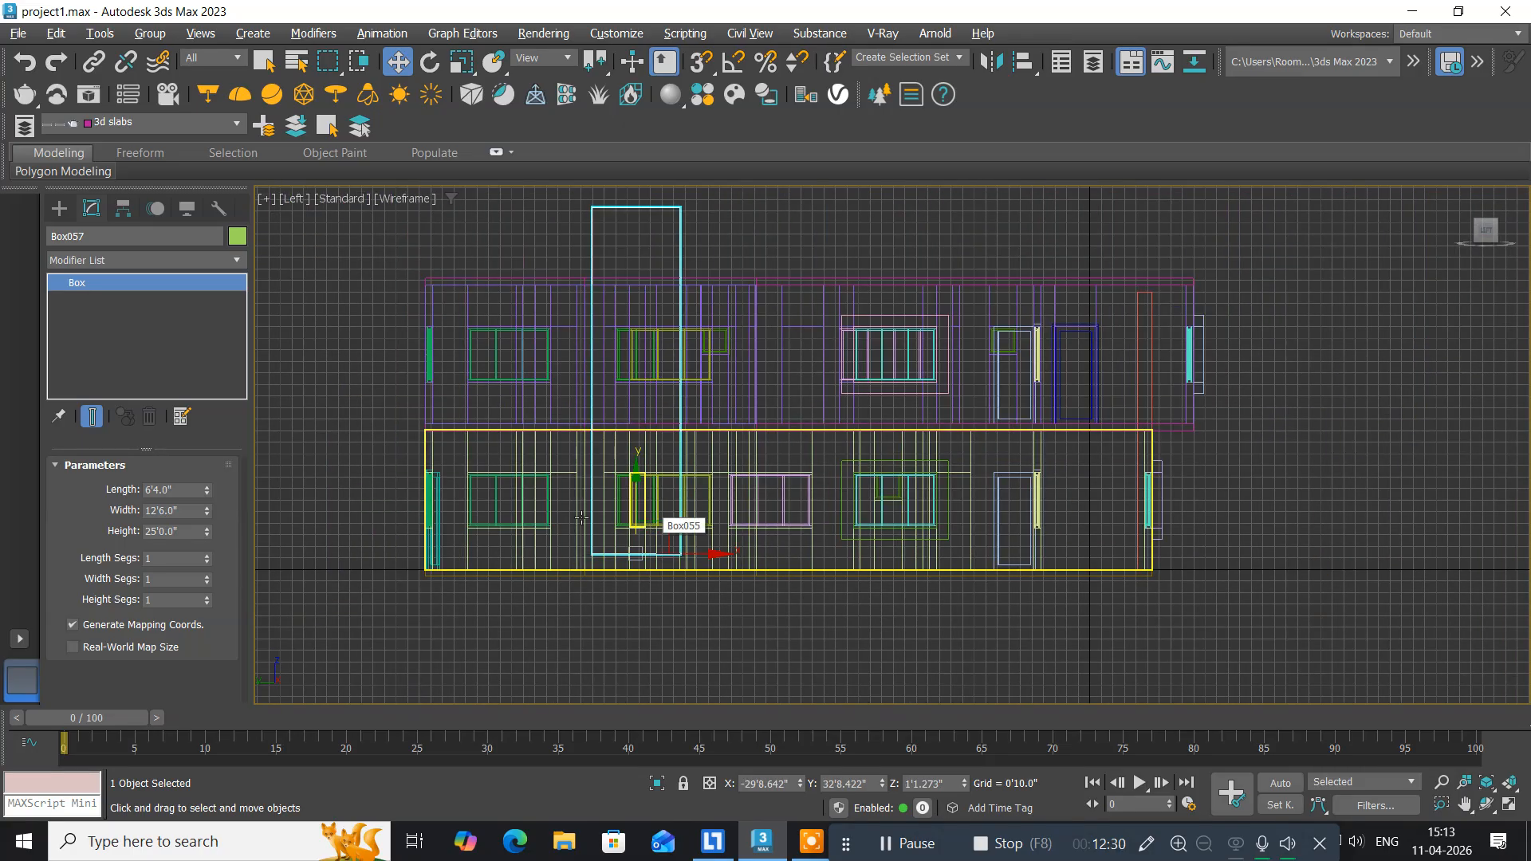
{"action": "middle_click_drag", "start_coordinate": [581, 517], "coordinate": [474, 600]}
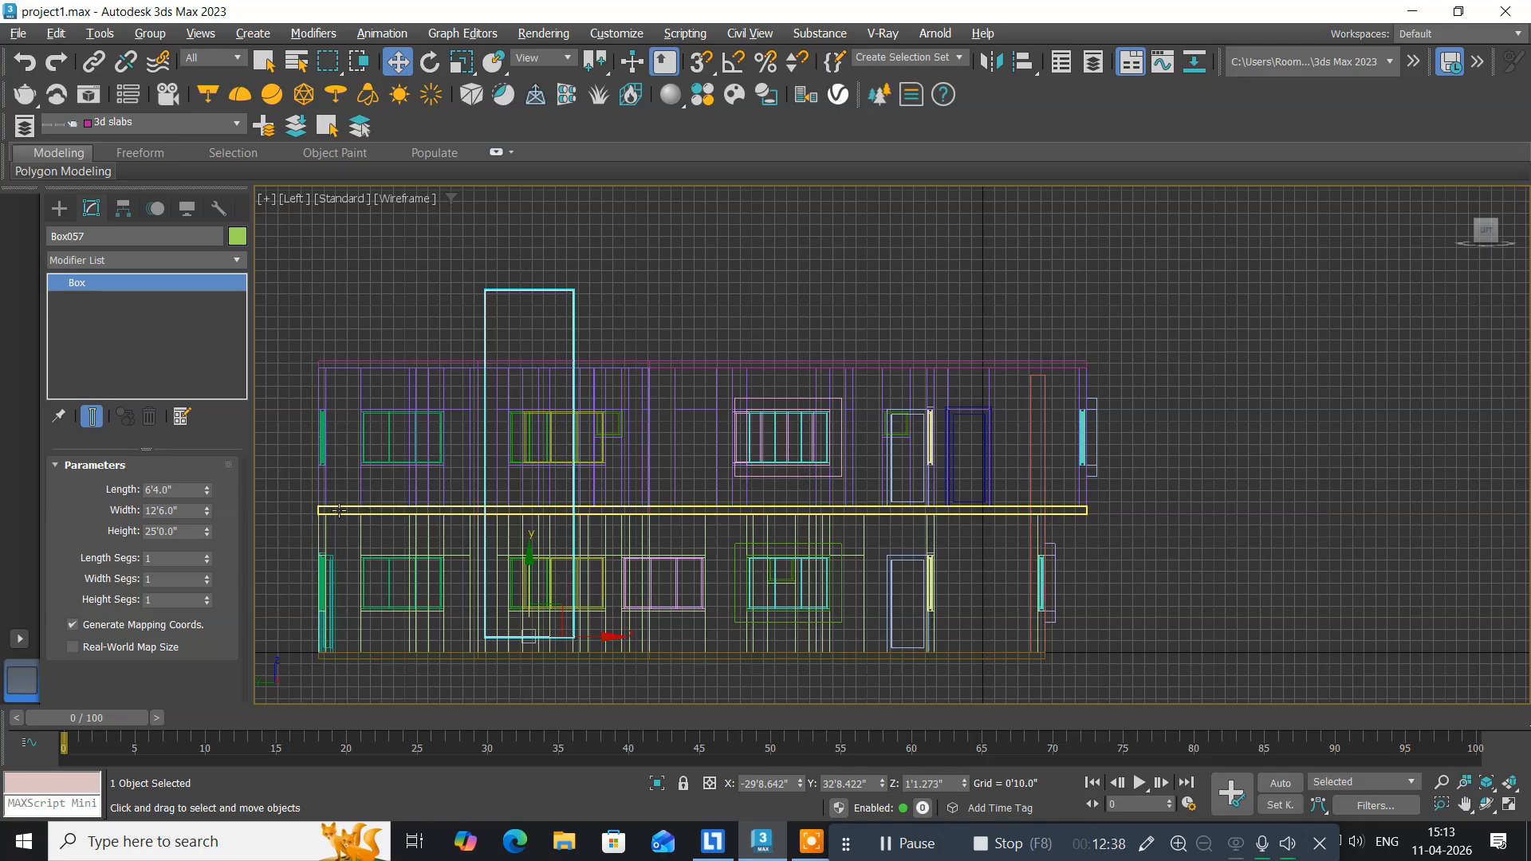
Select the slab between the two floors in the Perspective view and convert it to an Editable Poly.
{"action": "key", "text": "alt+w"}
{"action": "right_click", "coordinate": [901, 566]}
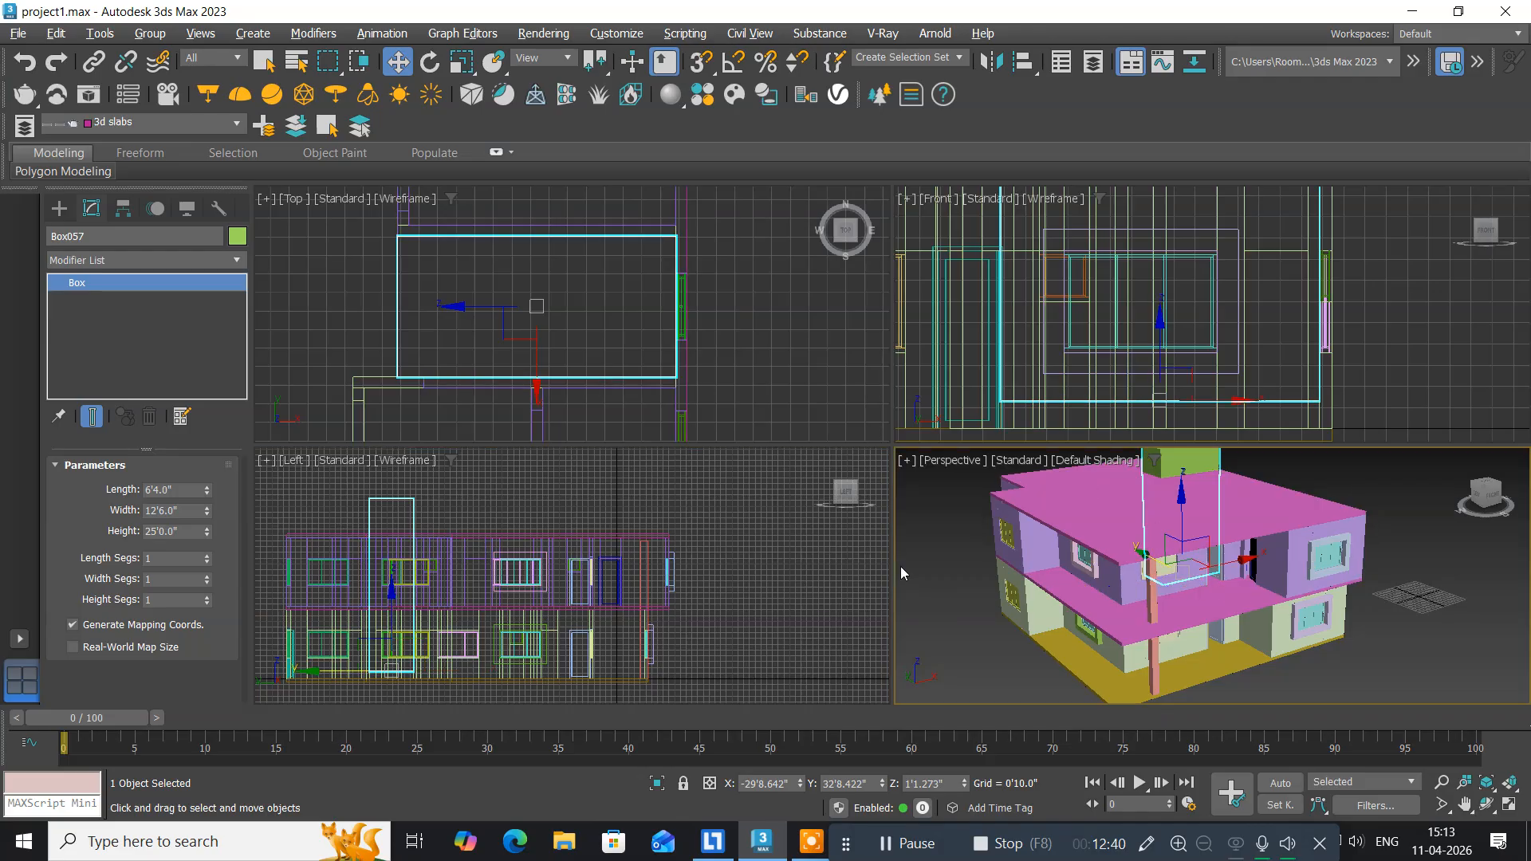
{"action": "middle_click_drag", "start_coordinate": [901, 566], "coordinate": [903, 568]}
{"action": "key", "text": "alt+w"}
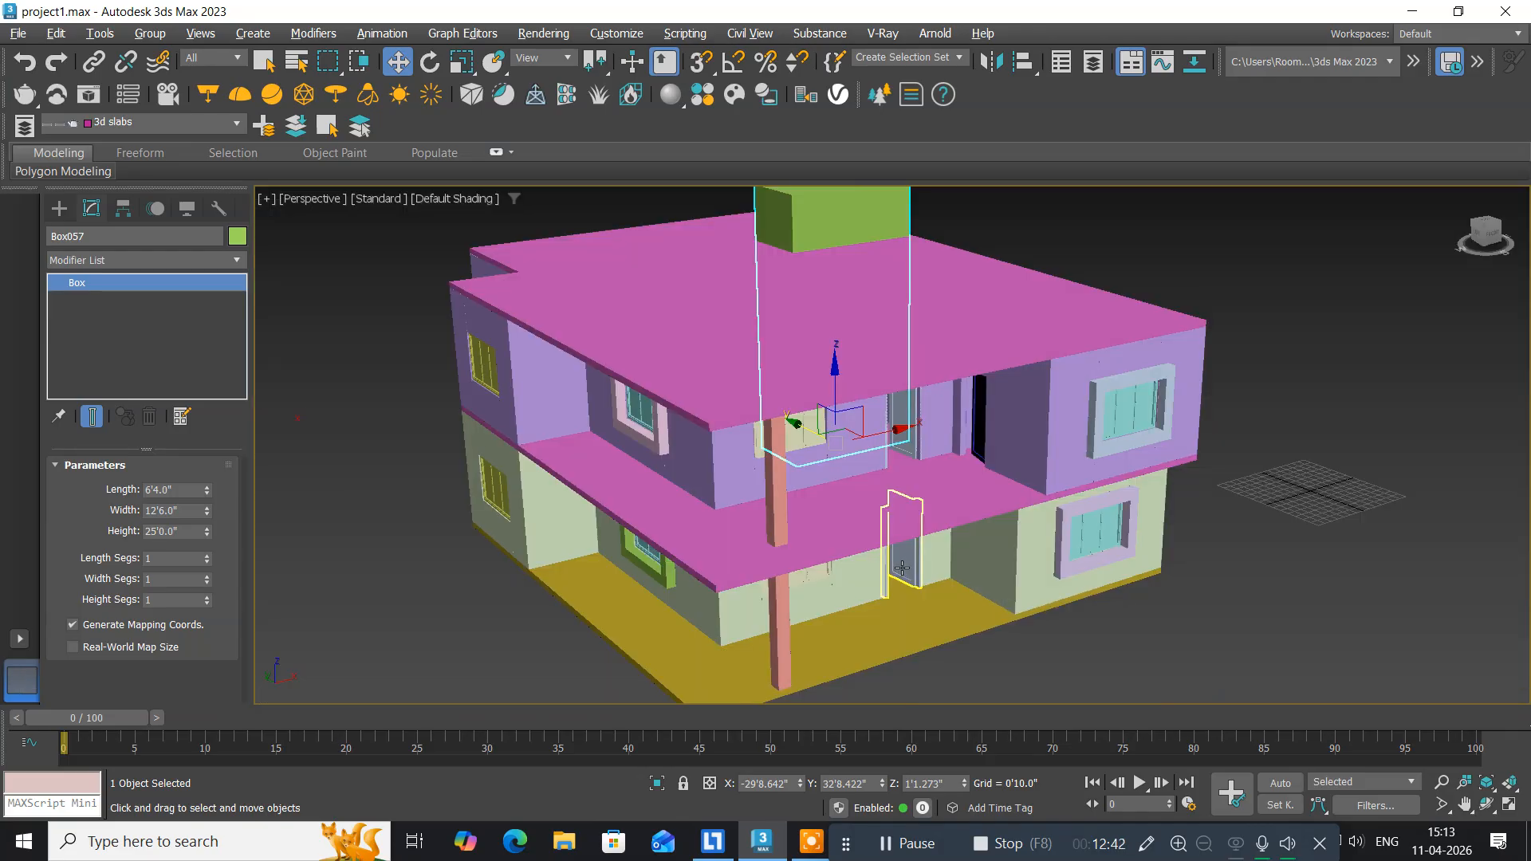
{"action": "left_click", "coordinate": [613, 504]}
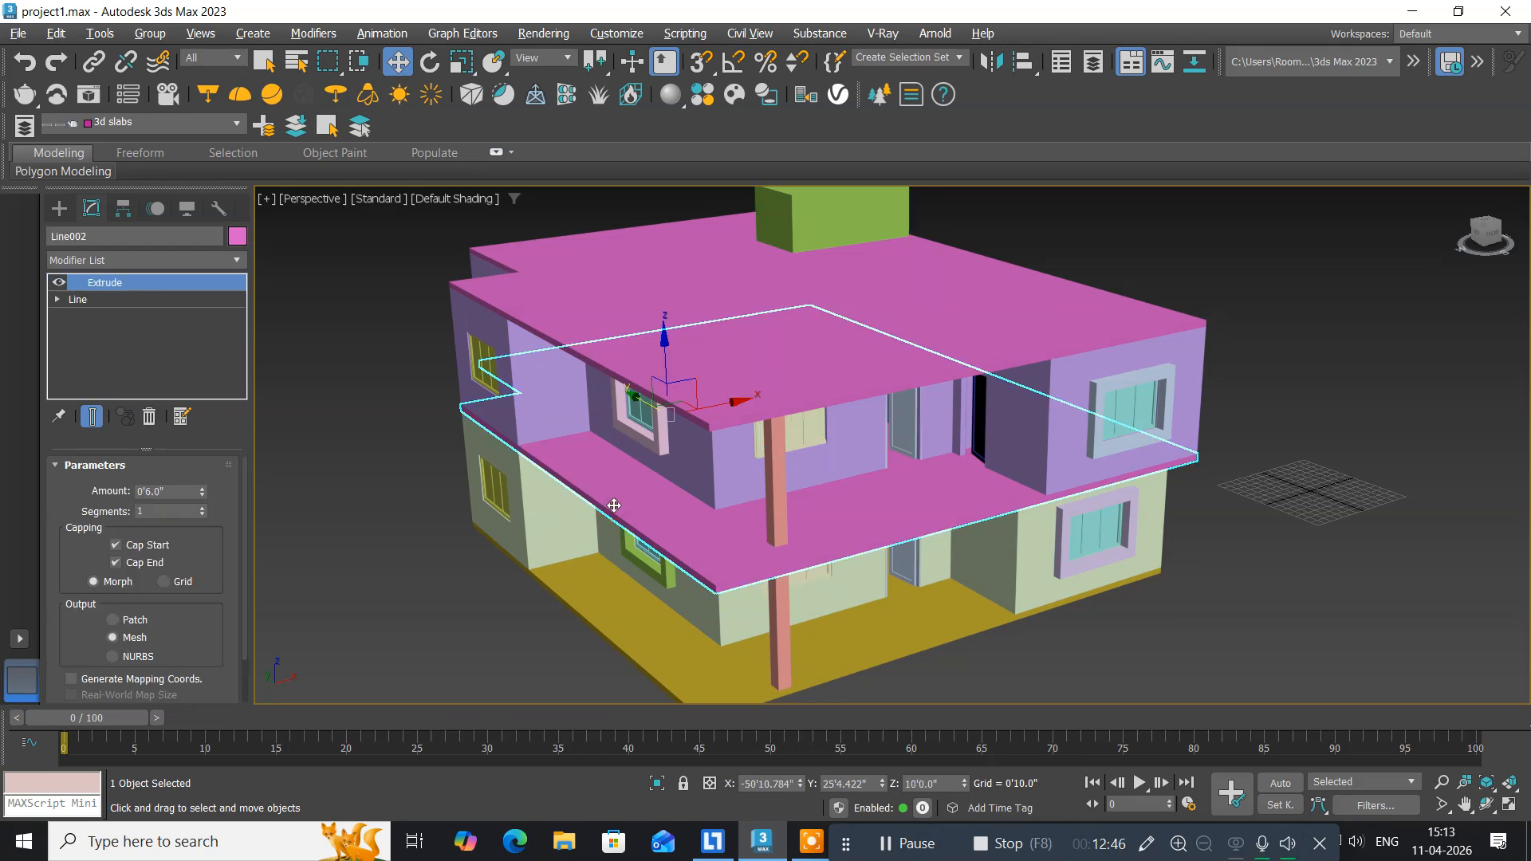
{"action": "right_click", "coordinate": [613, 504]}
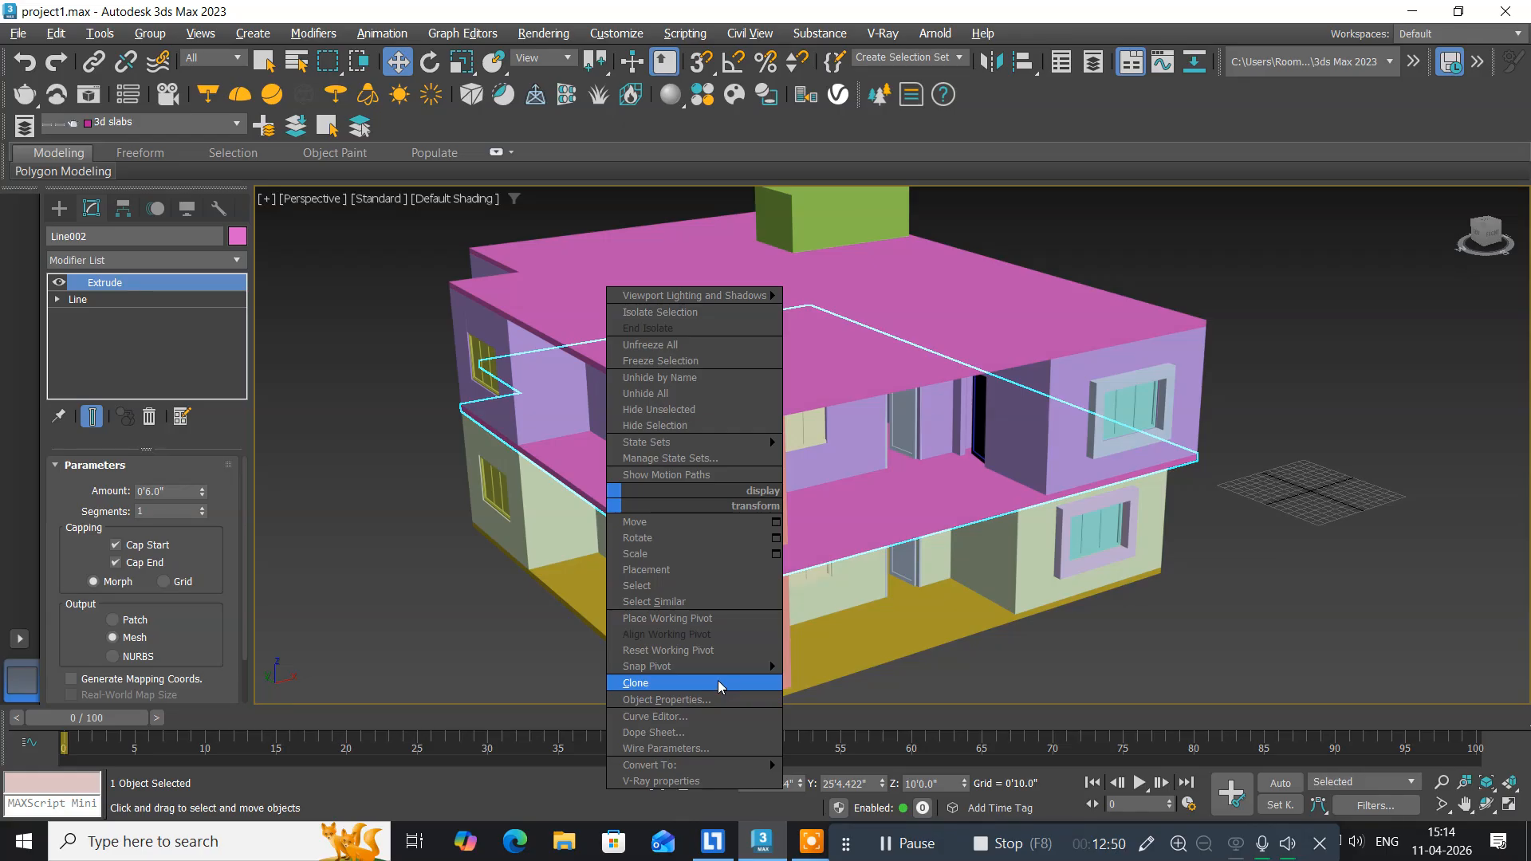
{"action": "mouse_move", "coordinate": [741, 765]}
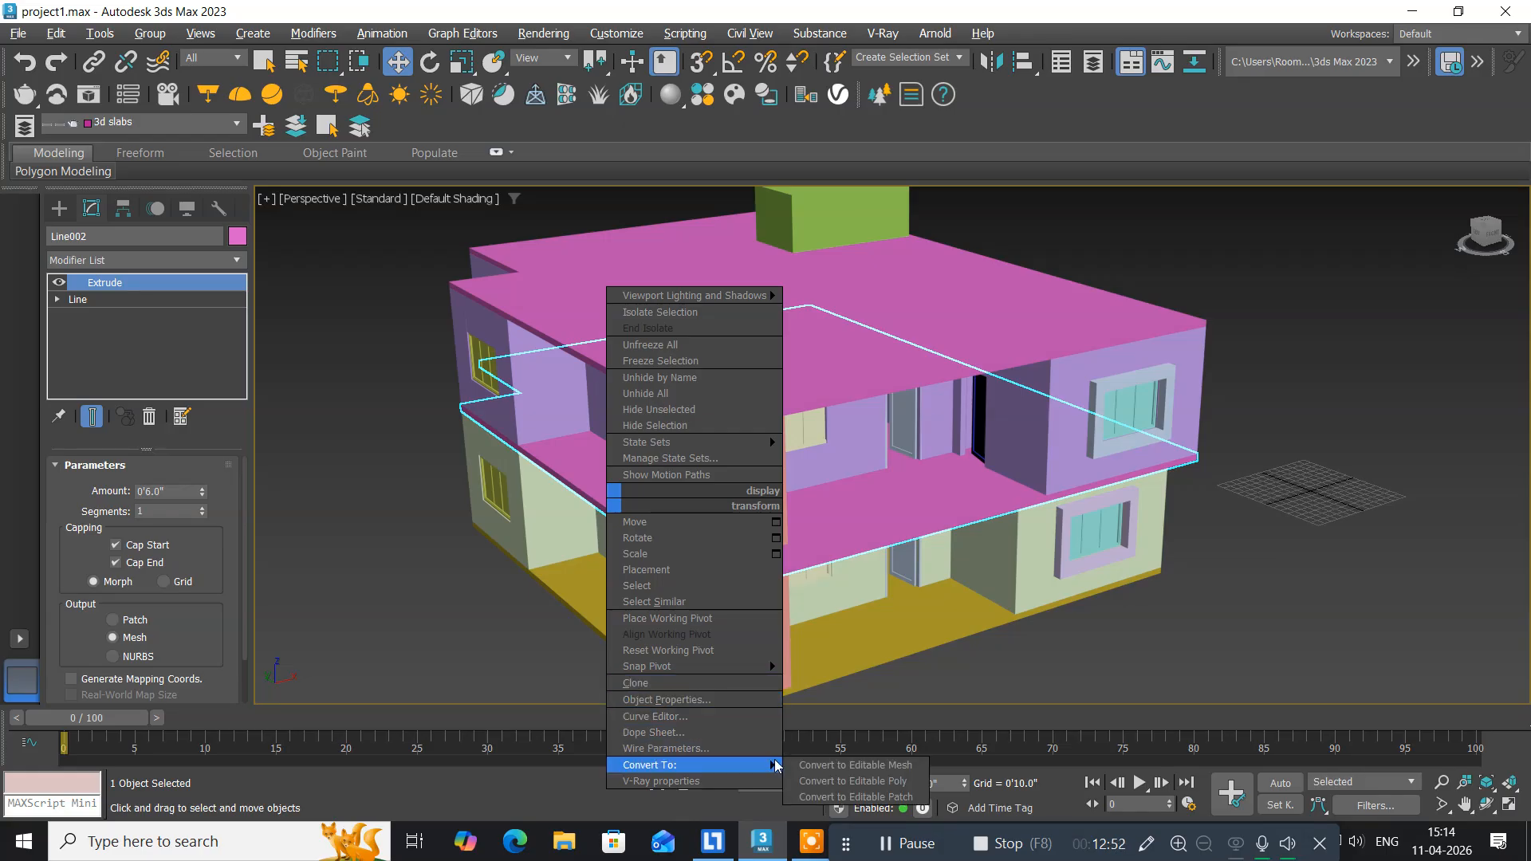
{"action": "left_click", "coordinate": [834, 781]}
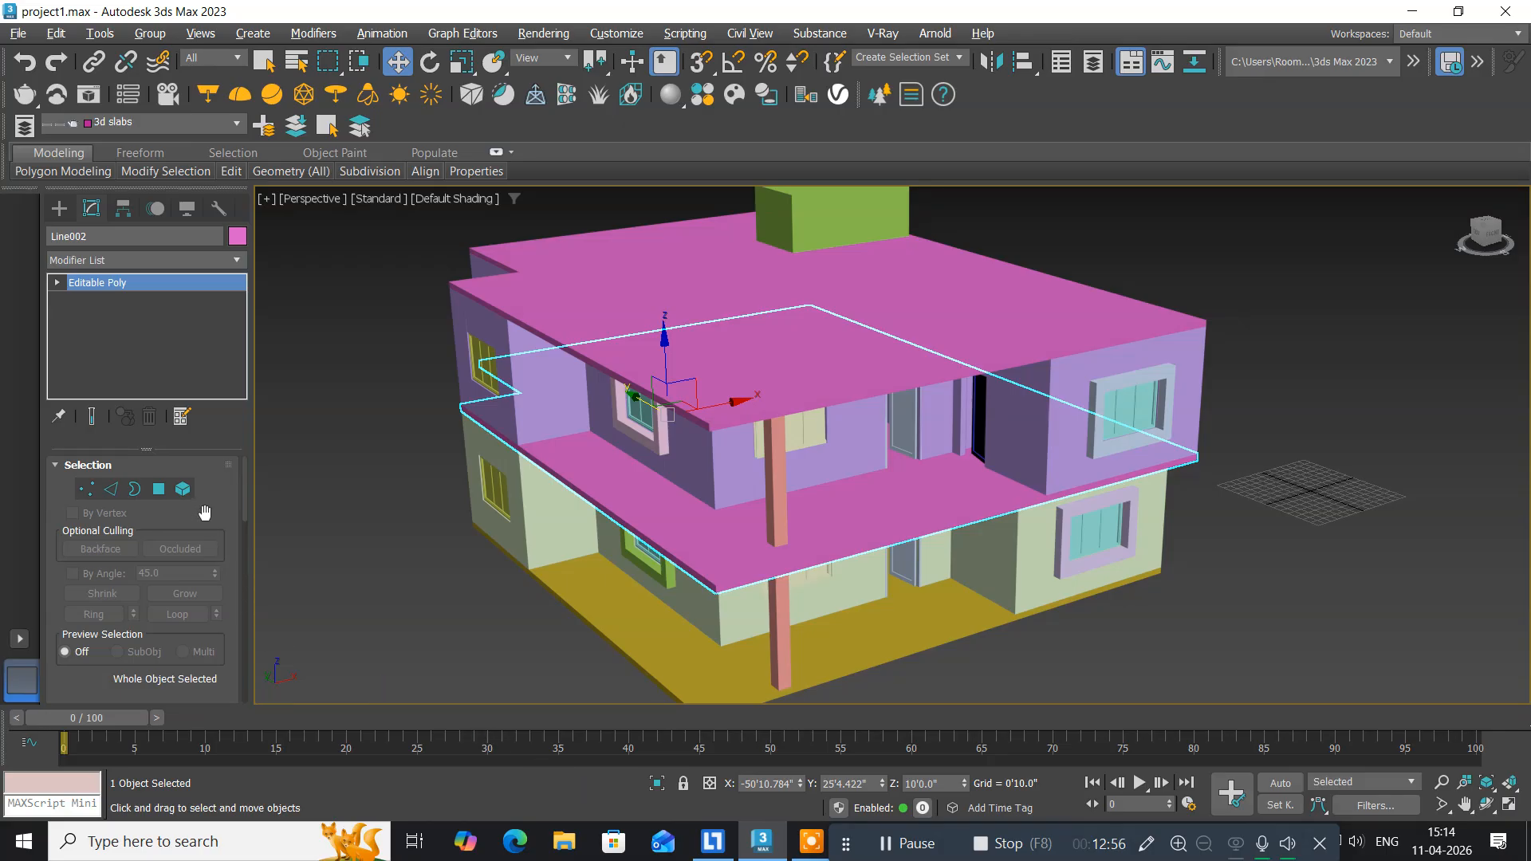
Attach the roof slab to the intermediate floor slab so both form one object.
{"action": "left_click_drag", "start_coordinate": [203, 514], "coordinate": [209, 210]}
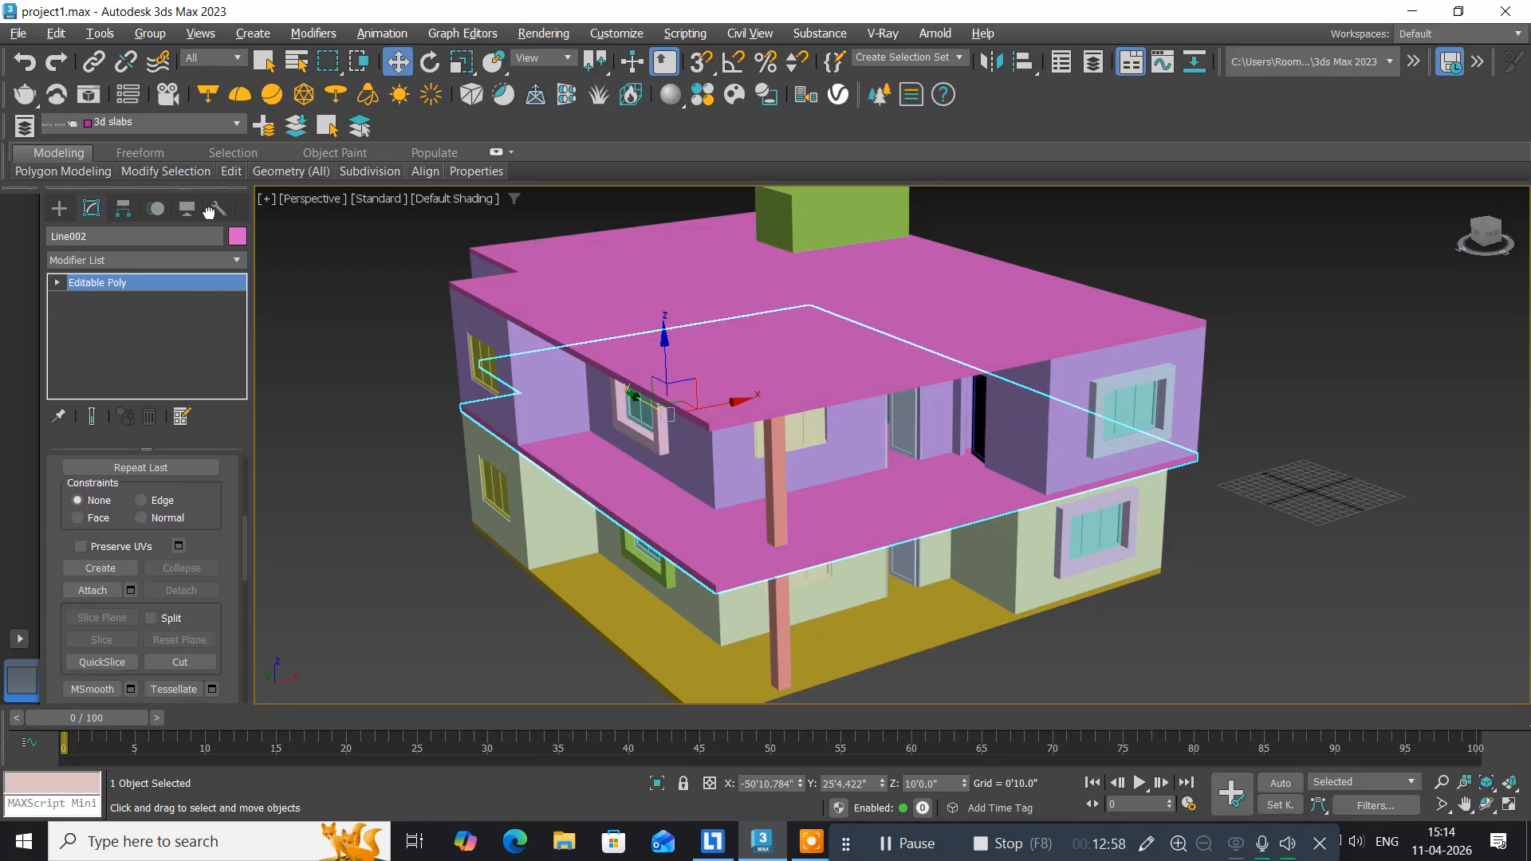
{"action": "left_click", "coordinate": [92, 590]}
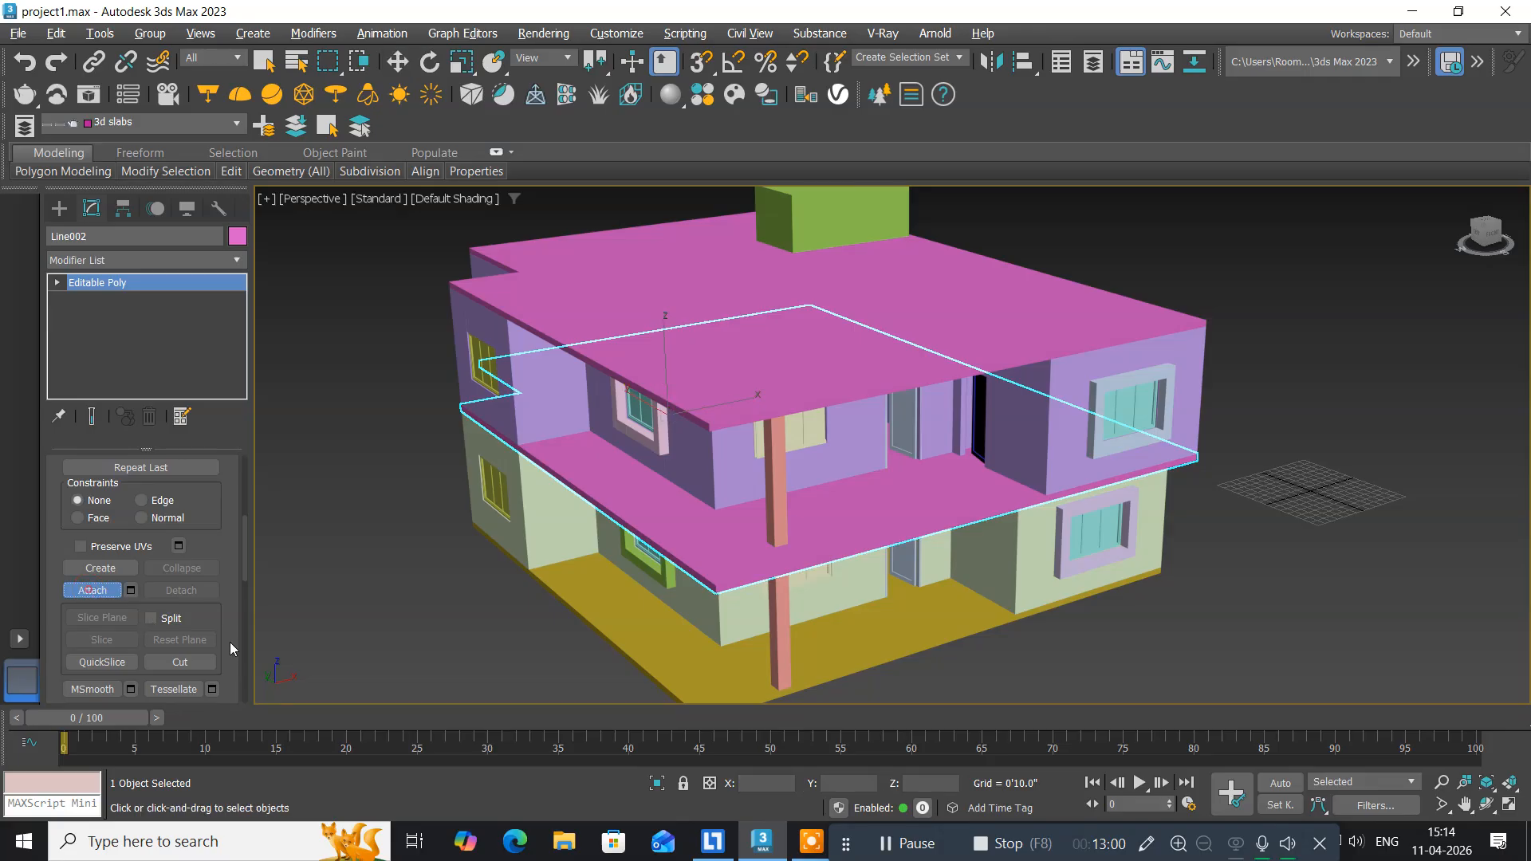
{"action": "left_click", "coordinate": [709, 428]}
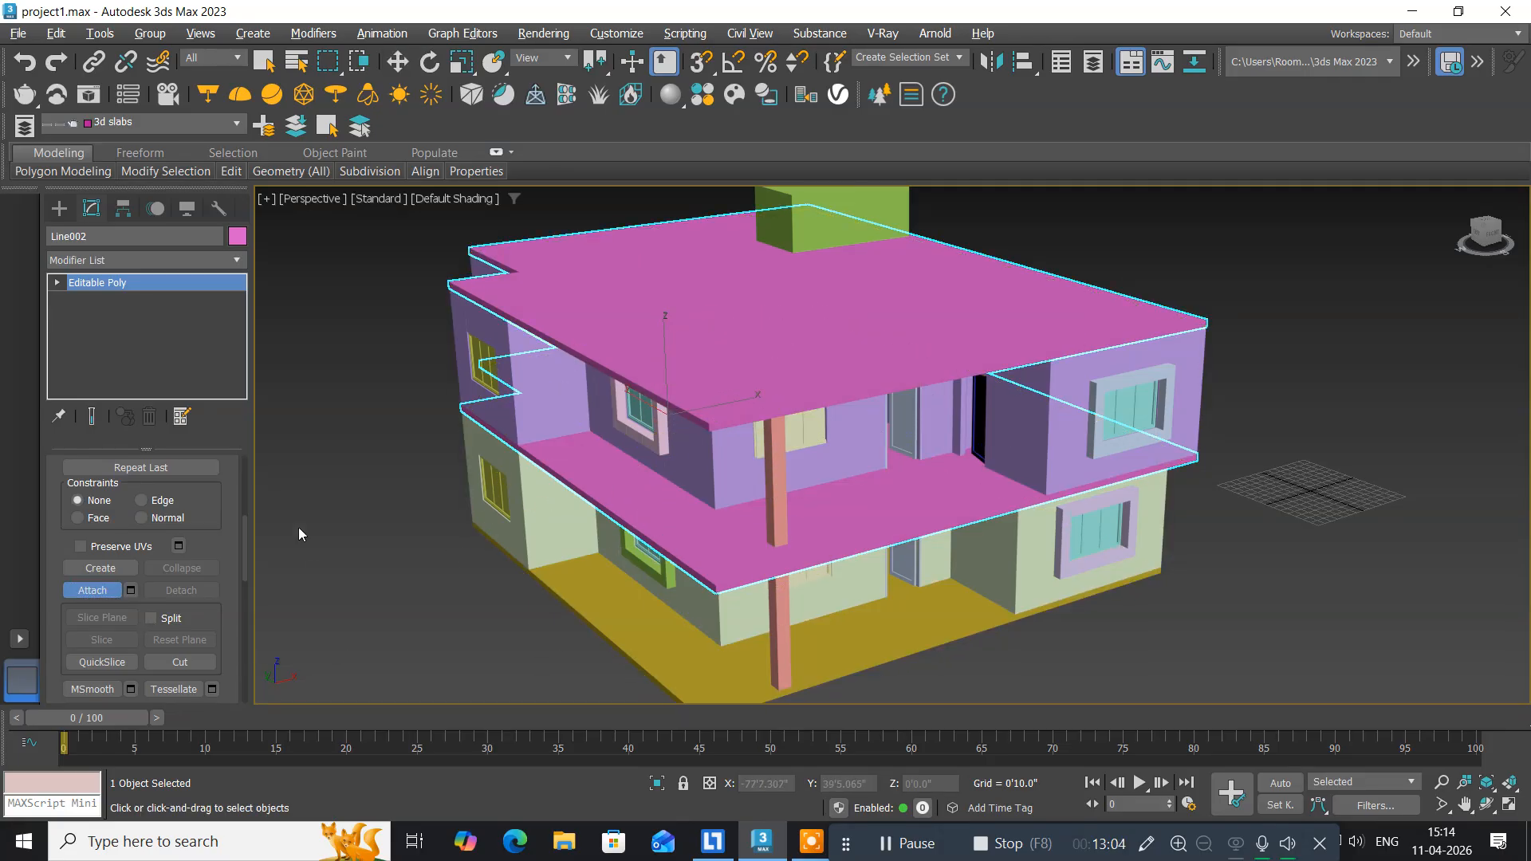
{"action": "left_click", "coordinate": [397, 62]}
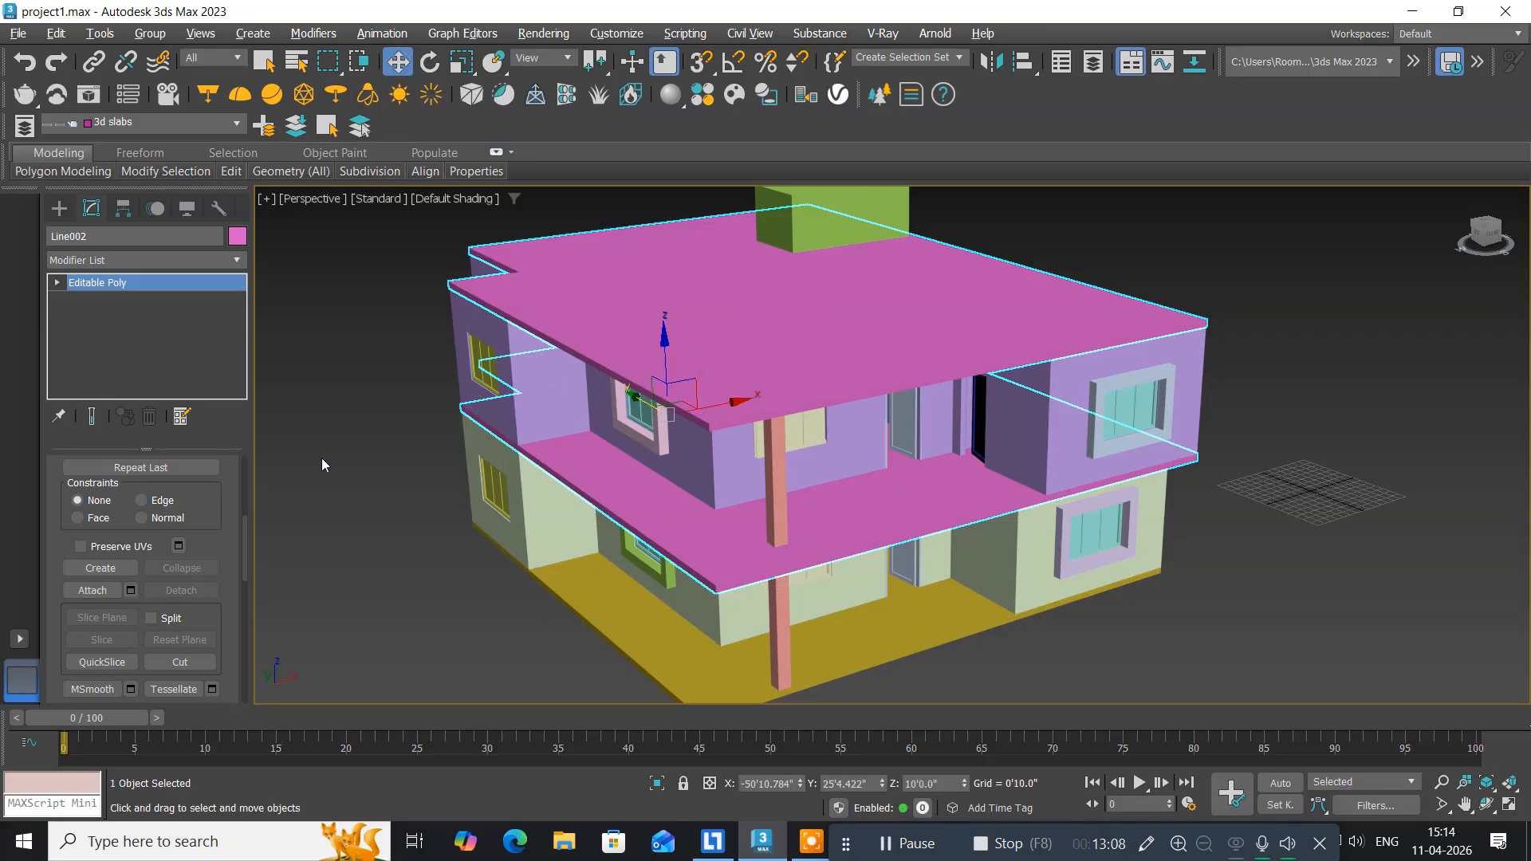
{"action": "middle_click_drag", "start_coordinate": [356, 438], "coordinate": [396, 529]}
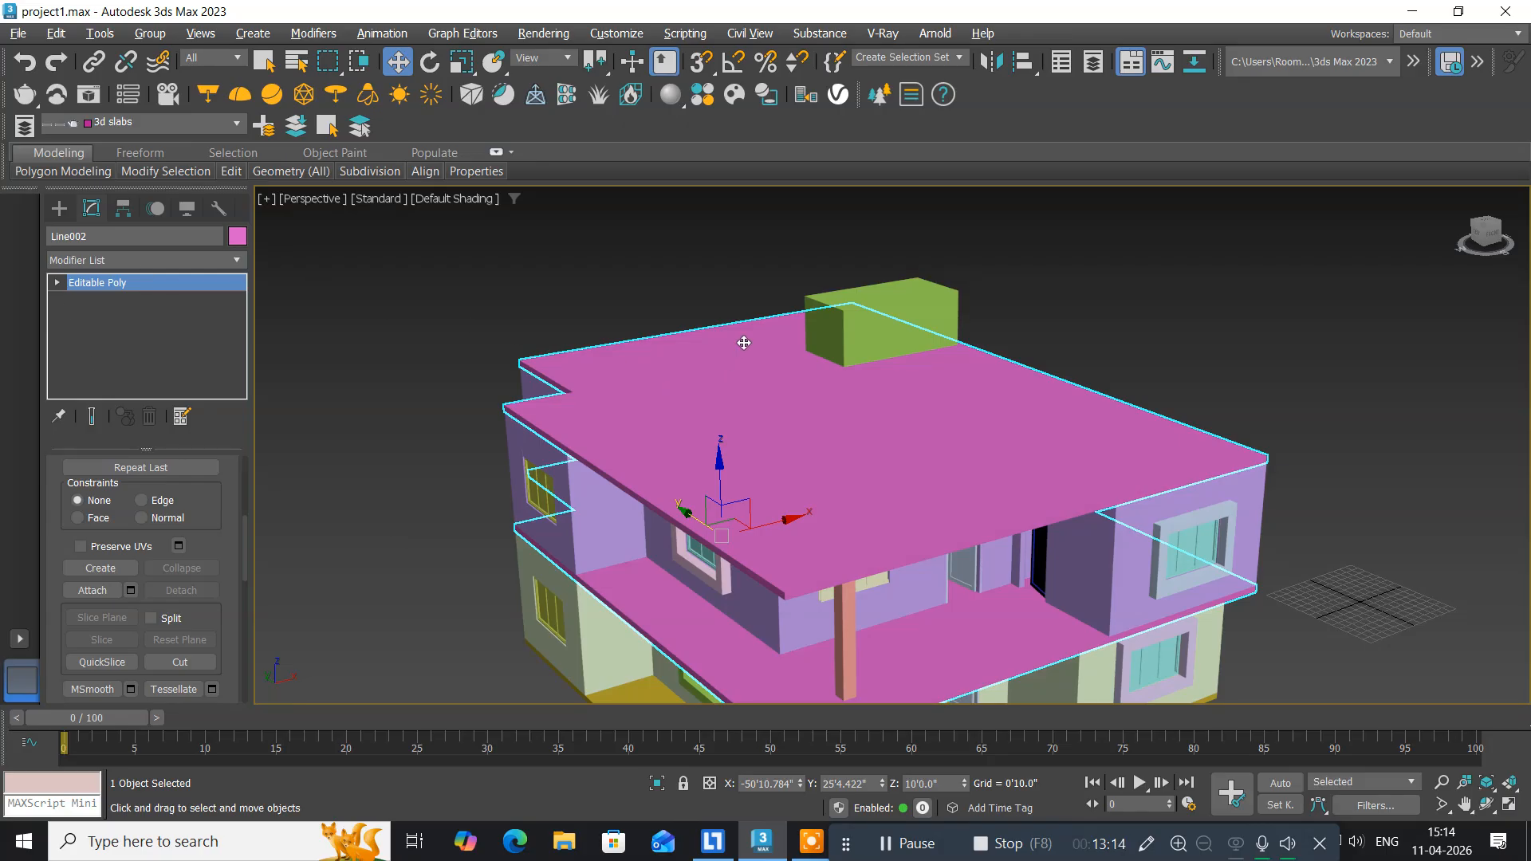
Use a Boolean compound object to subtract the tall box from the joined floor and roof slabs.
{"action": "left_click", "coordinate": [59, 210]}
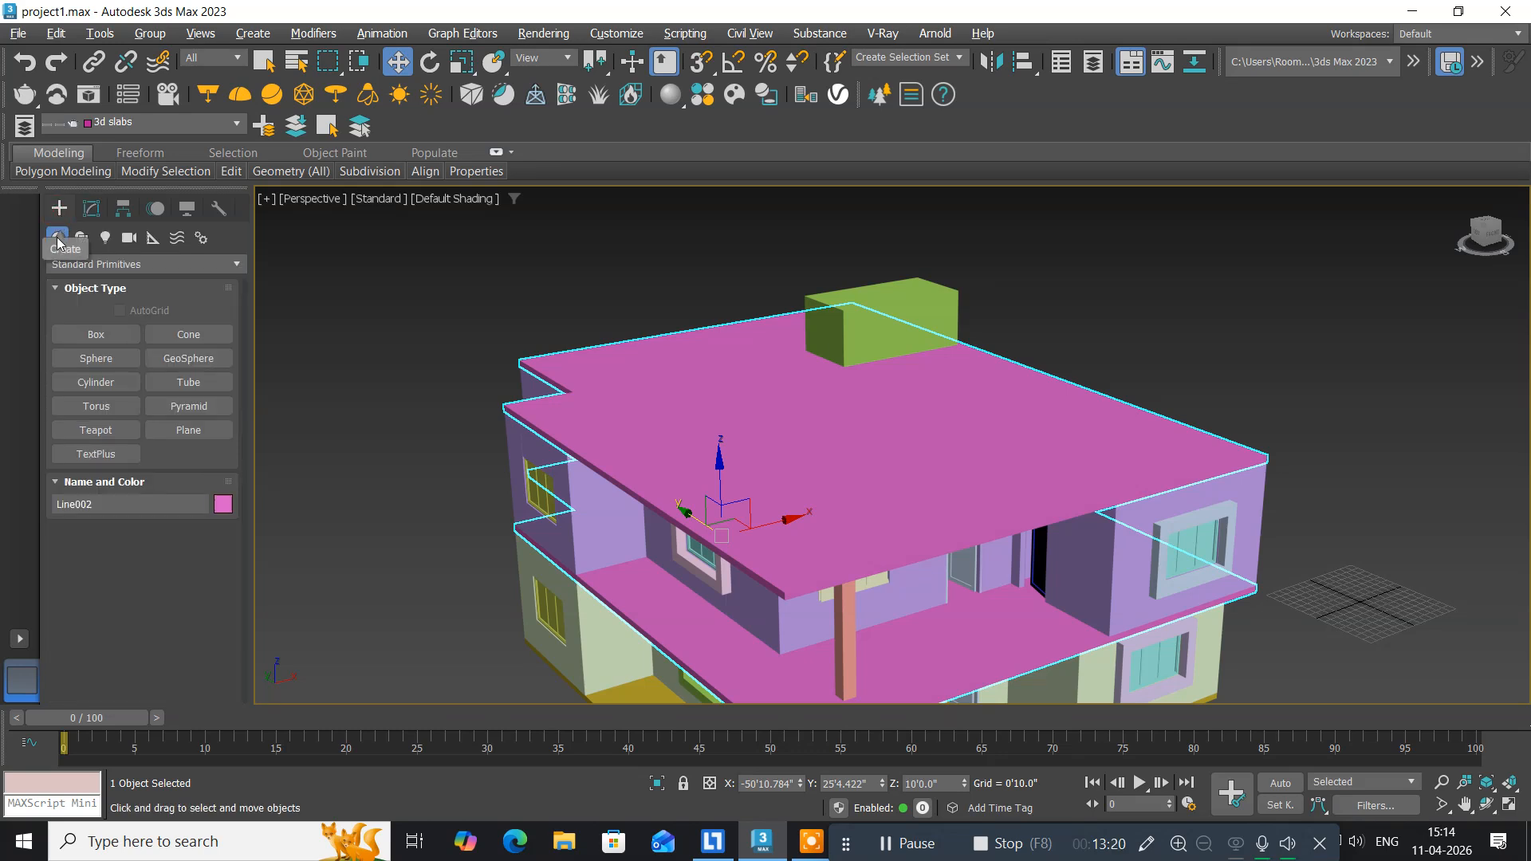
{"action": "left_click", "coordinate": [90, 264]}
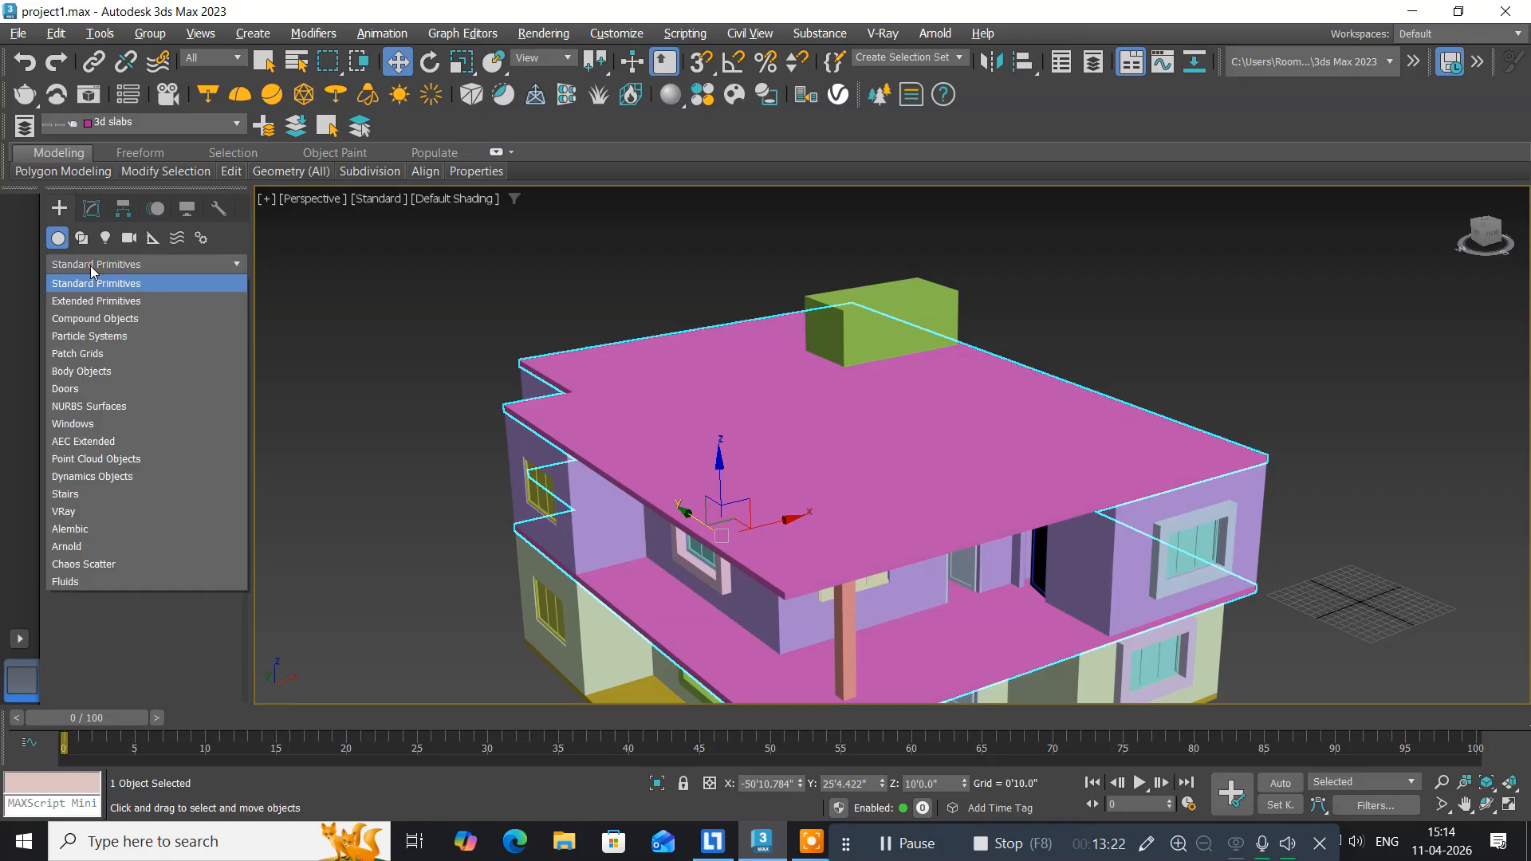
{"action": "left_click", "coordinate": [101, 319]}
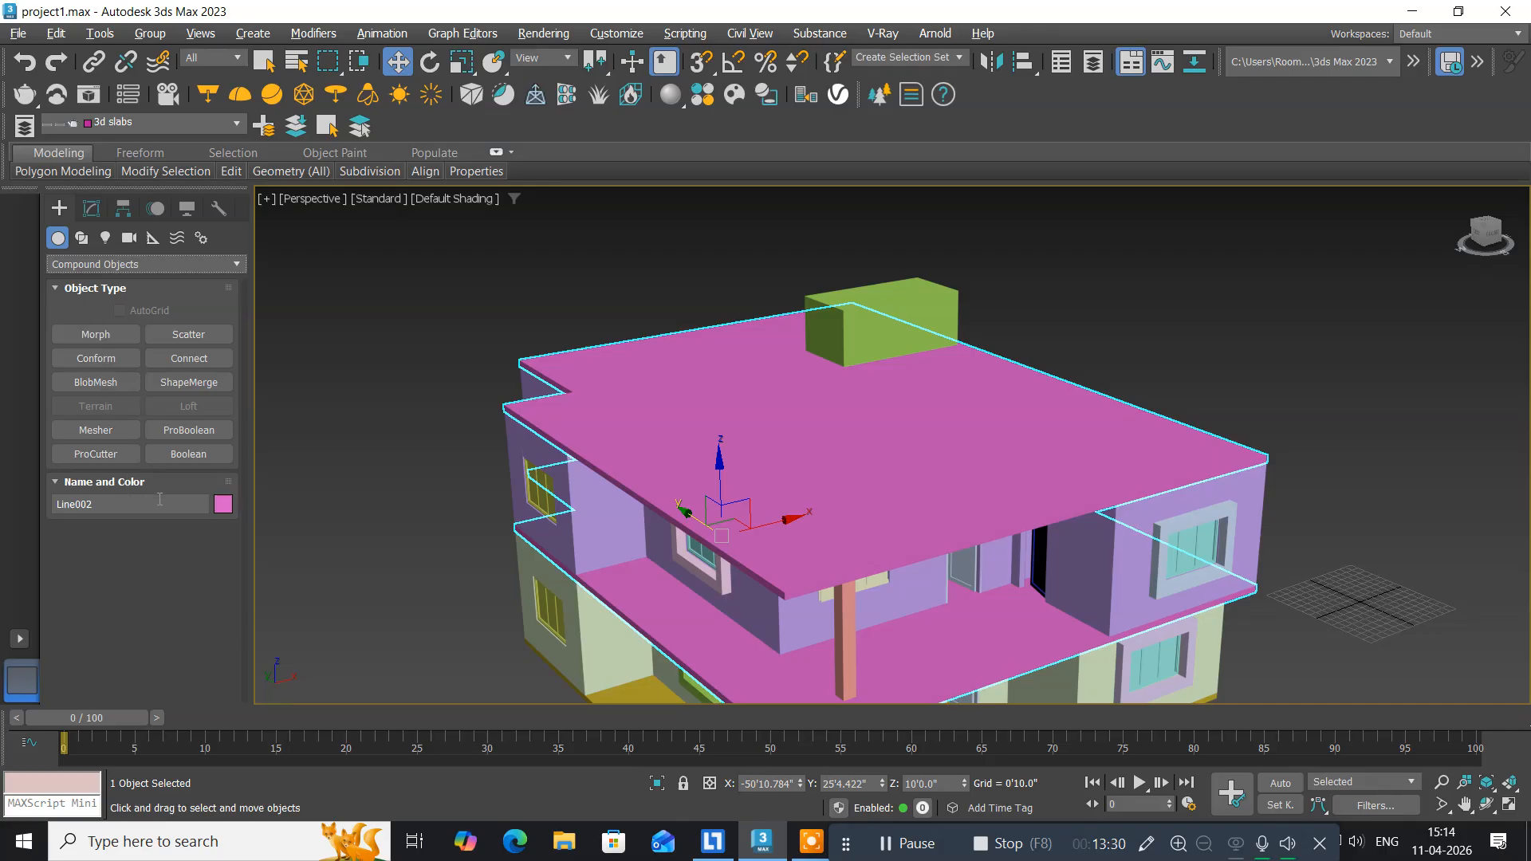
{"action": "left_click", "coordinate": [187, 454]}
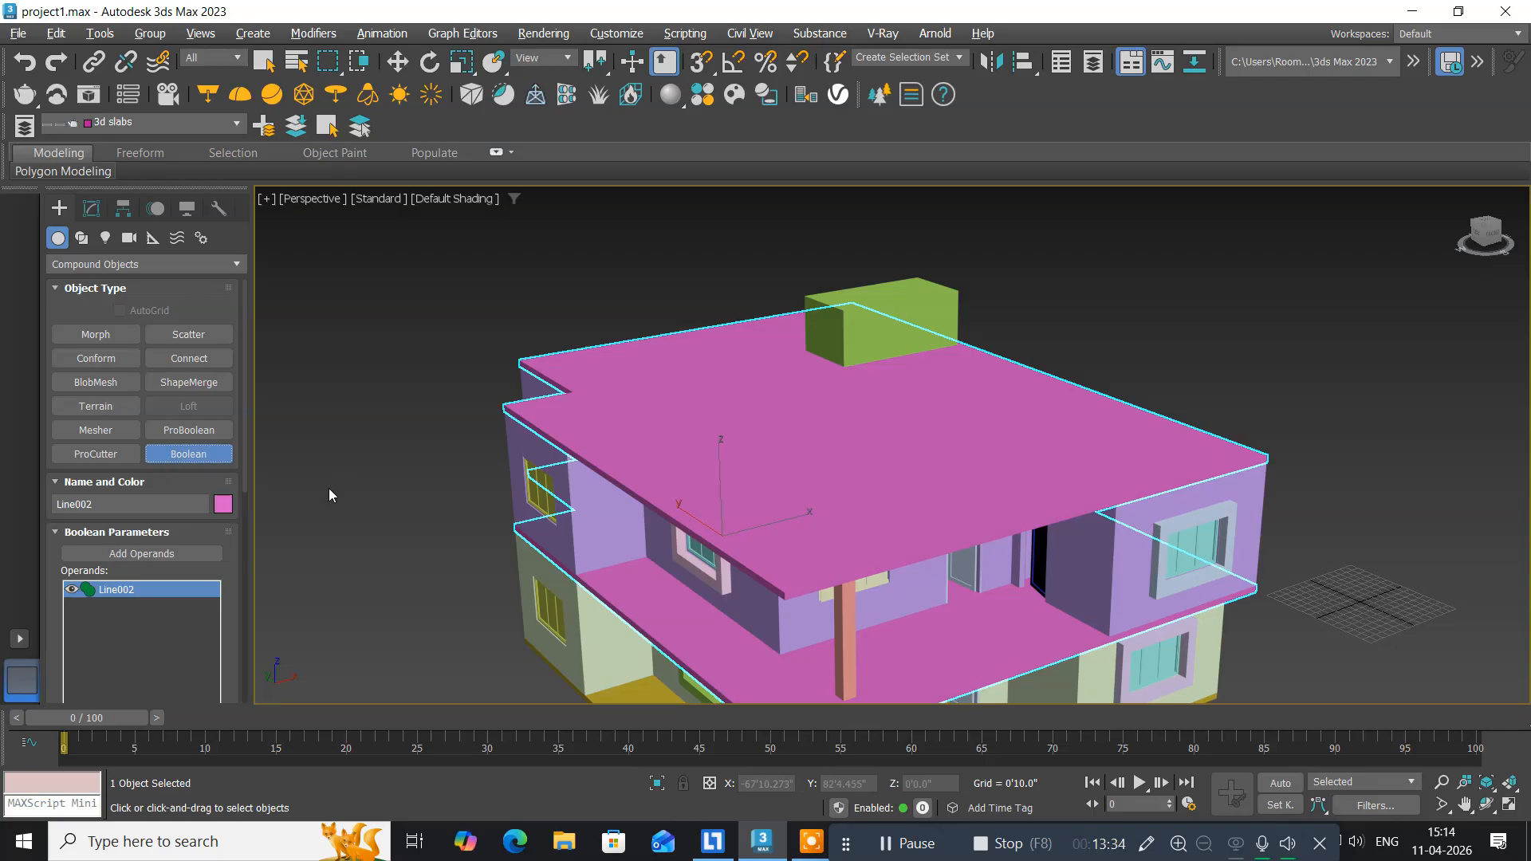
{"action": "left_click", "coordinate": [160, 558]}
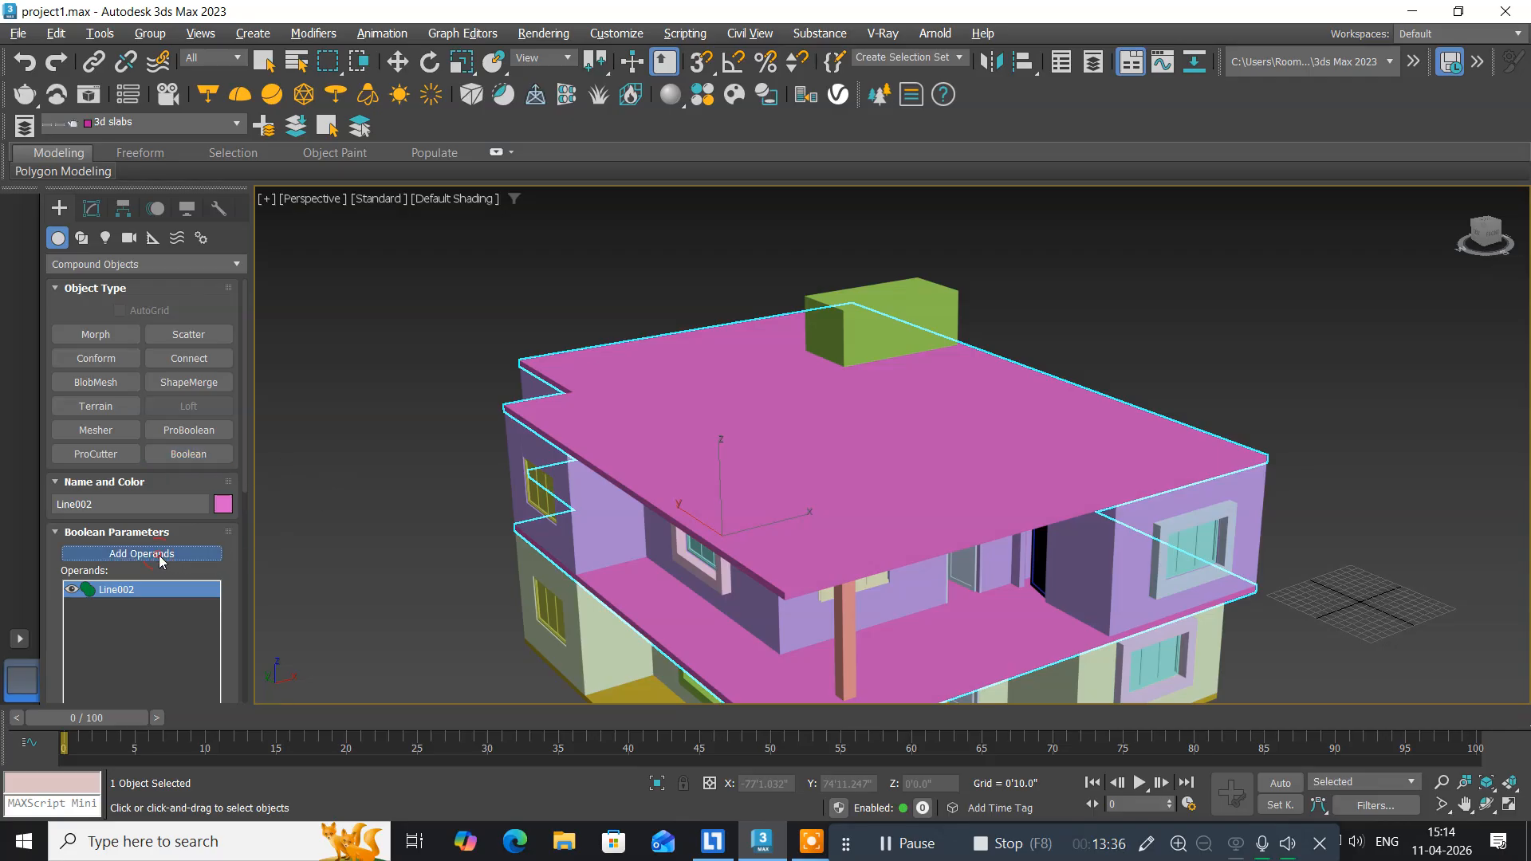
{"action": "left_click_drag", "start_coordinate": [197, 565], "coordinate": [196, 219]}
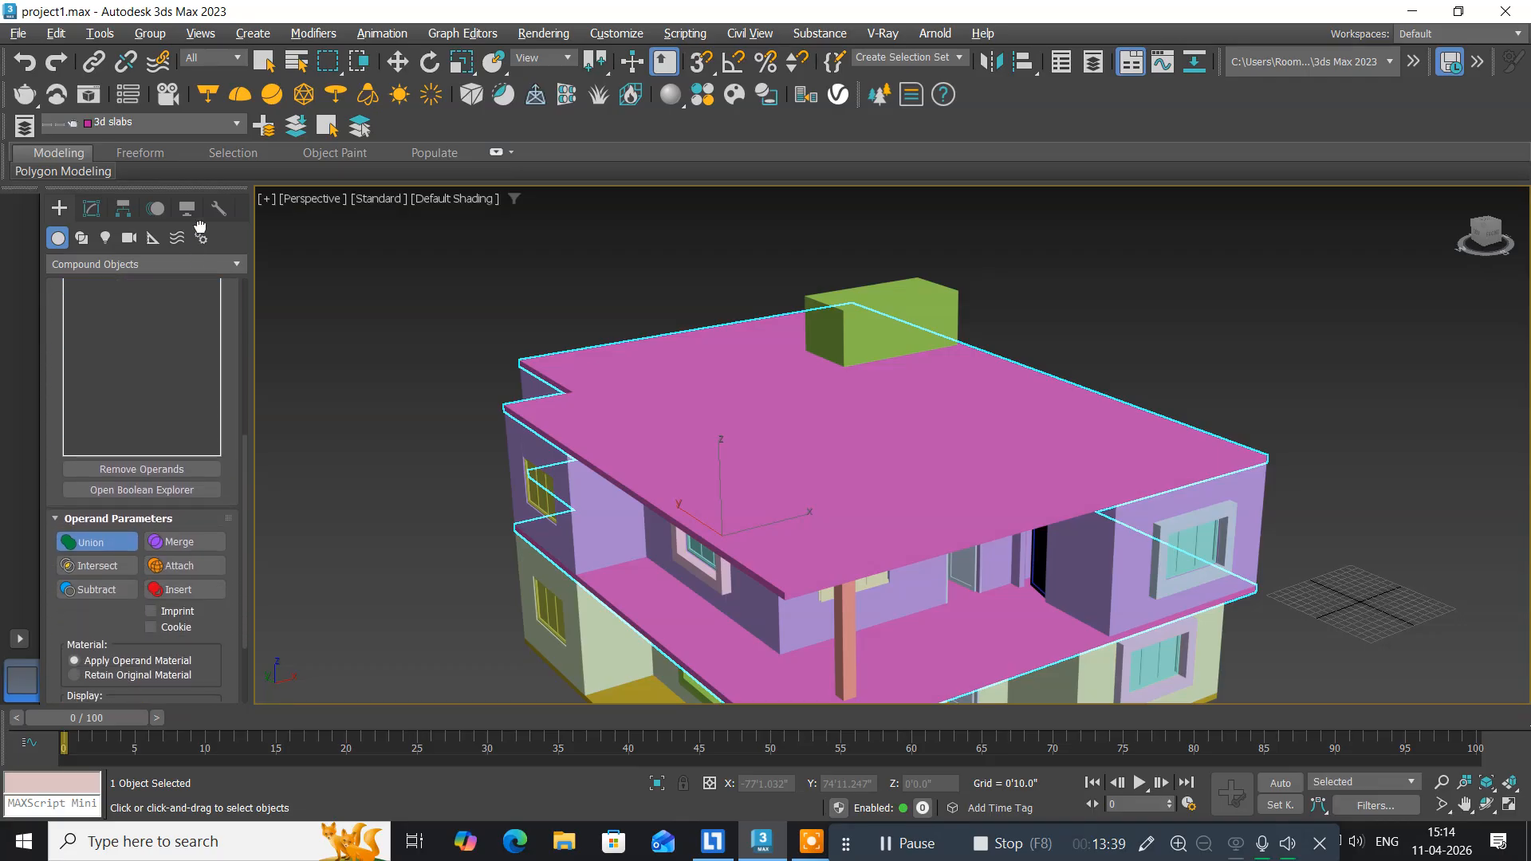
{"action": "left_click", "coordinate": [102, 593]}
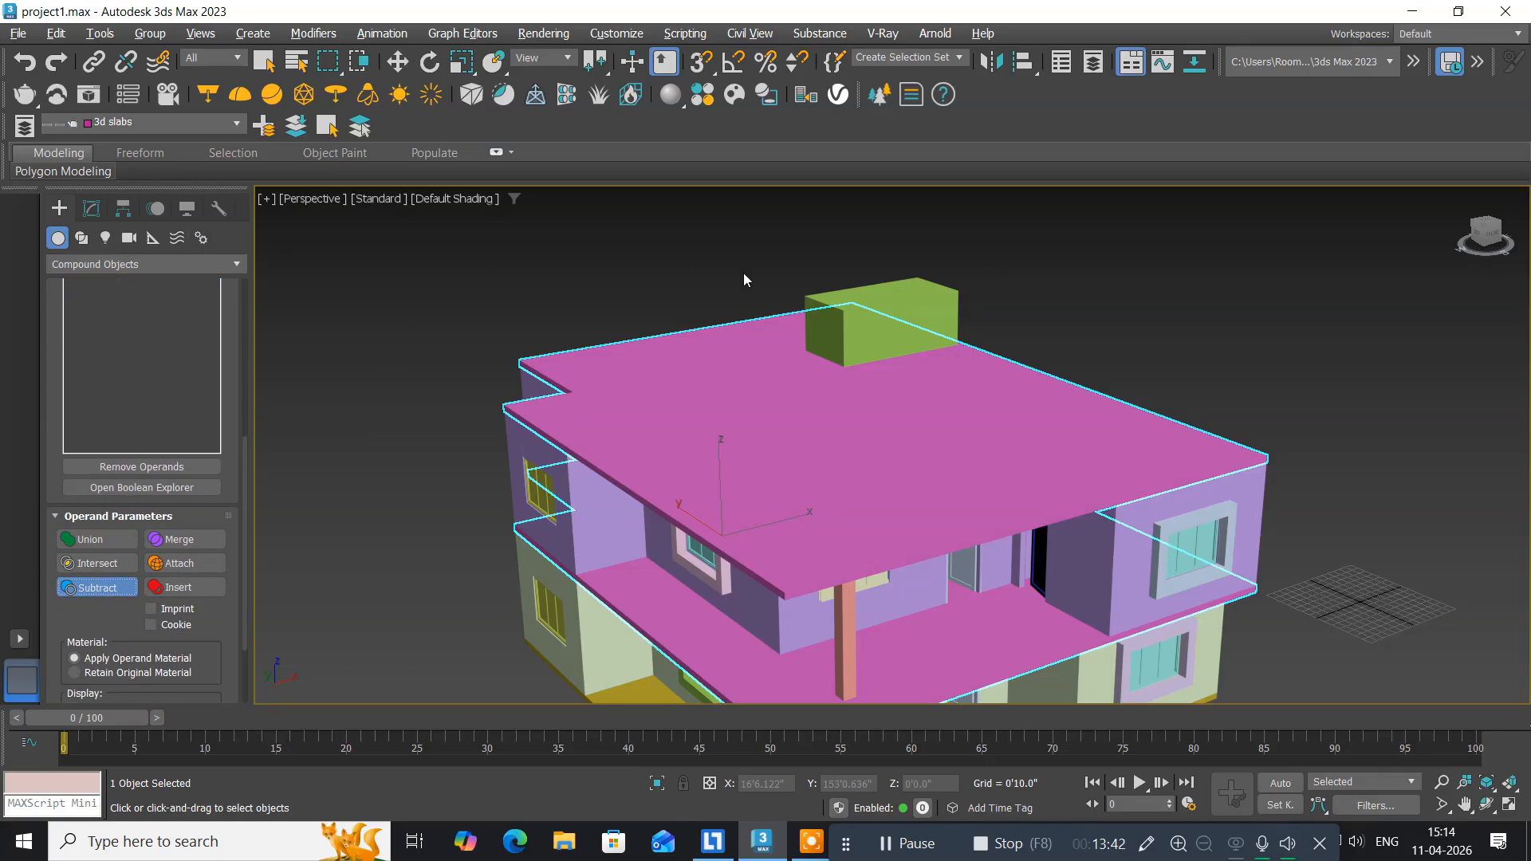
{"action": "left_click", "coordinate": [900, 296]}
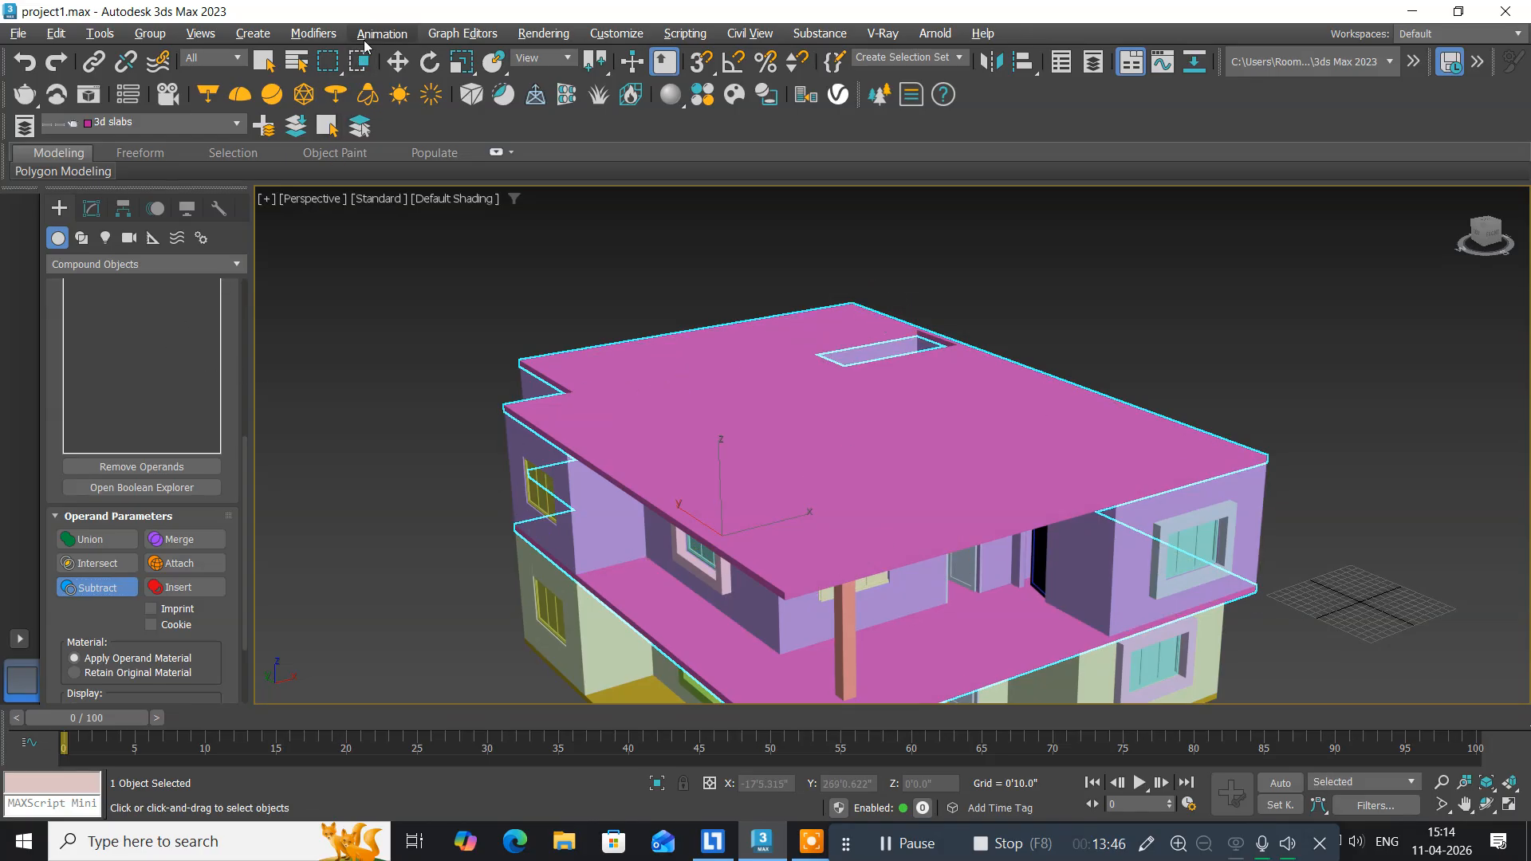
Convert the joined slab object with its new opening to an Editable Mesh.
{"action": "left_click", "coordinate": [397, 62]}
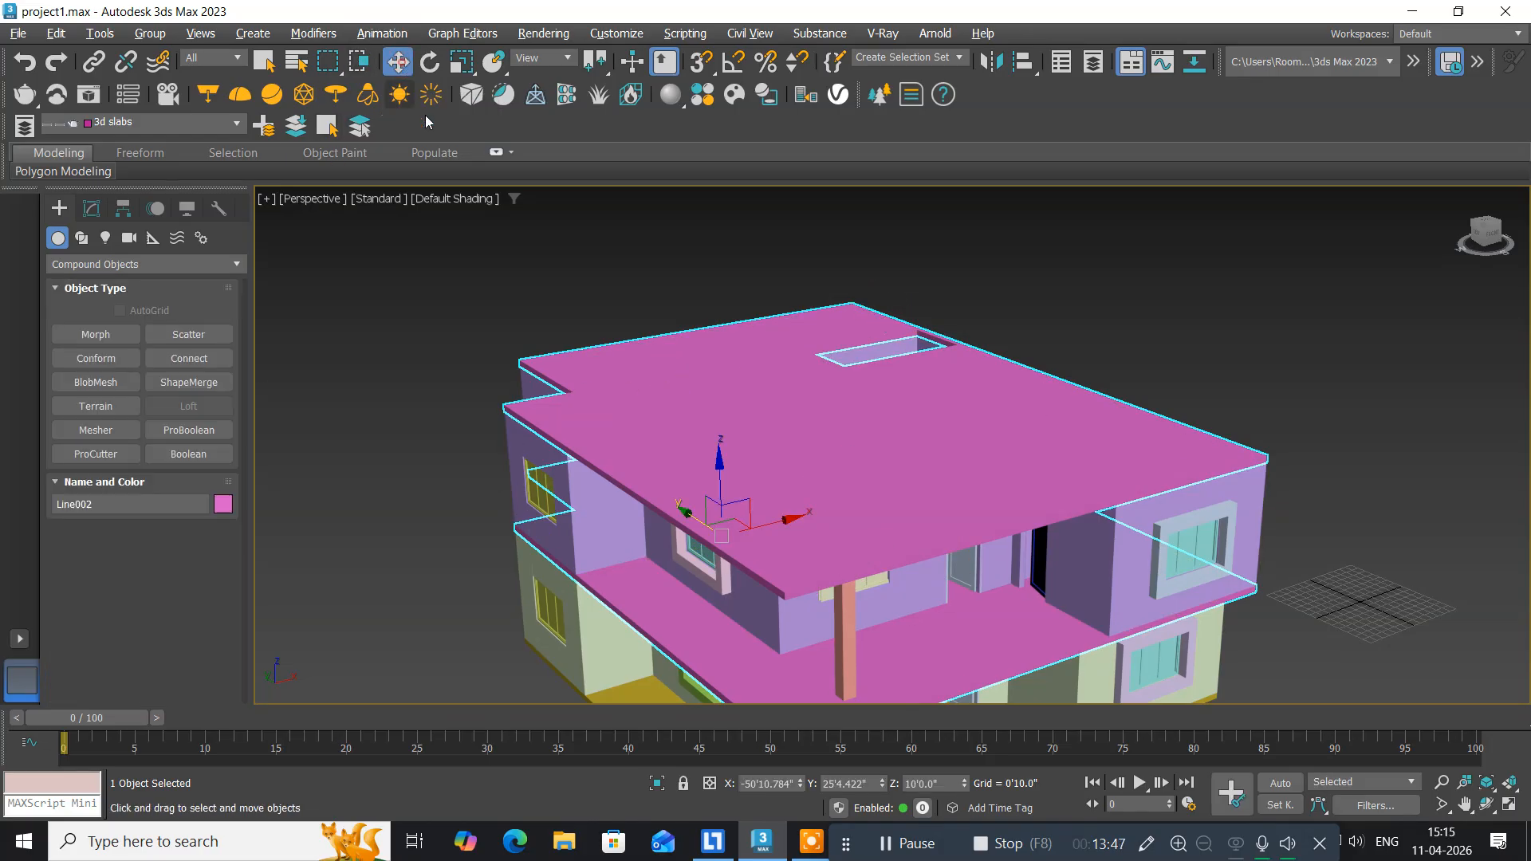
{"action": "right_click", "coordinate": [664, 414]}
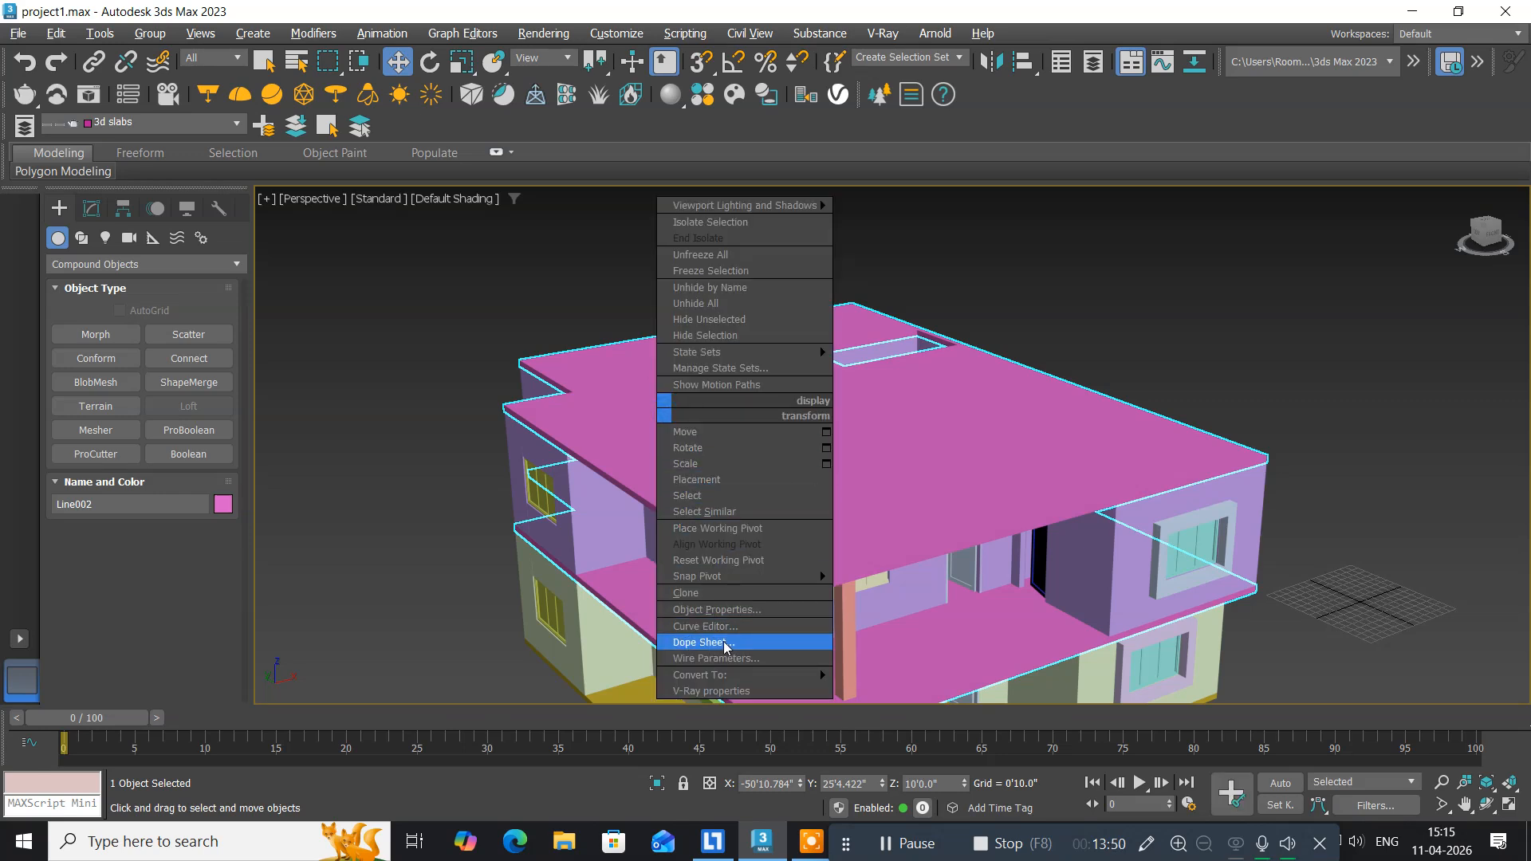
{"action": "mouse_move", "coordinate": [743, 675]}
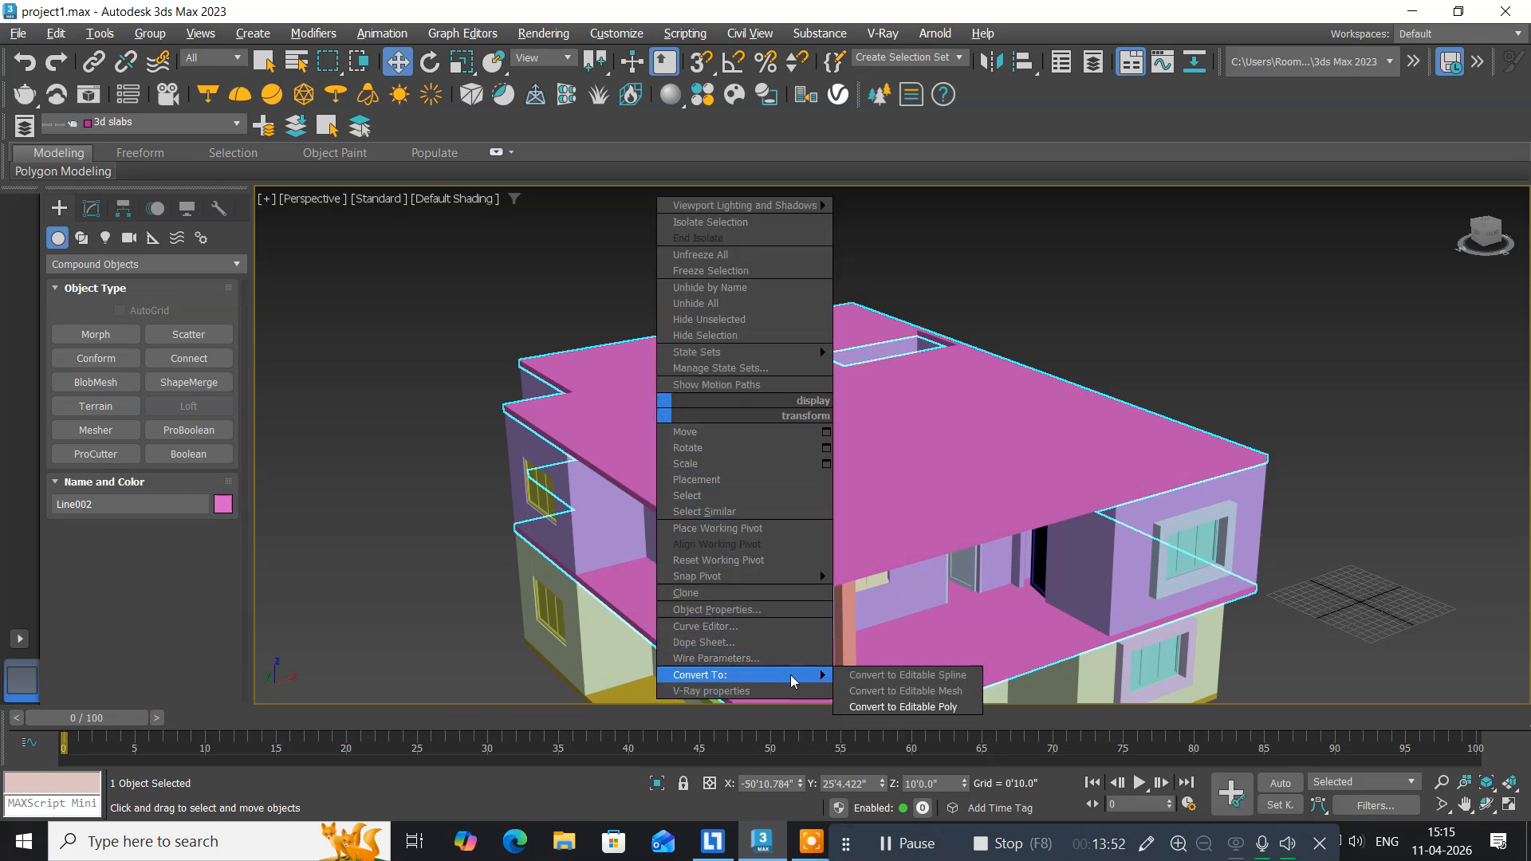
{"action": "left_click", "coordinate": [861, 690]}
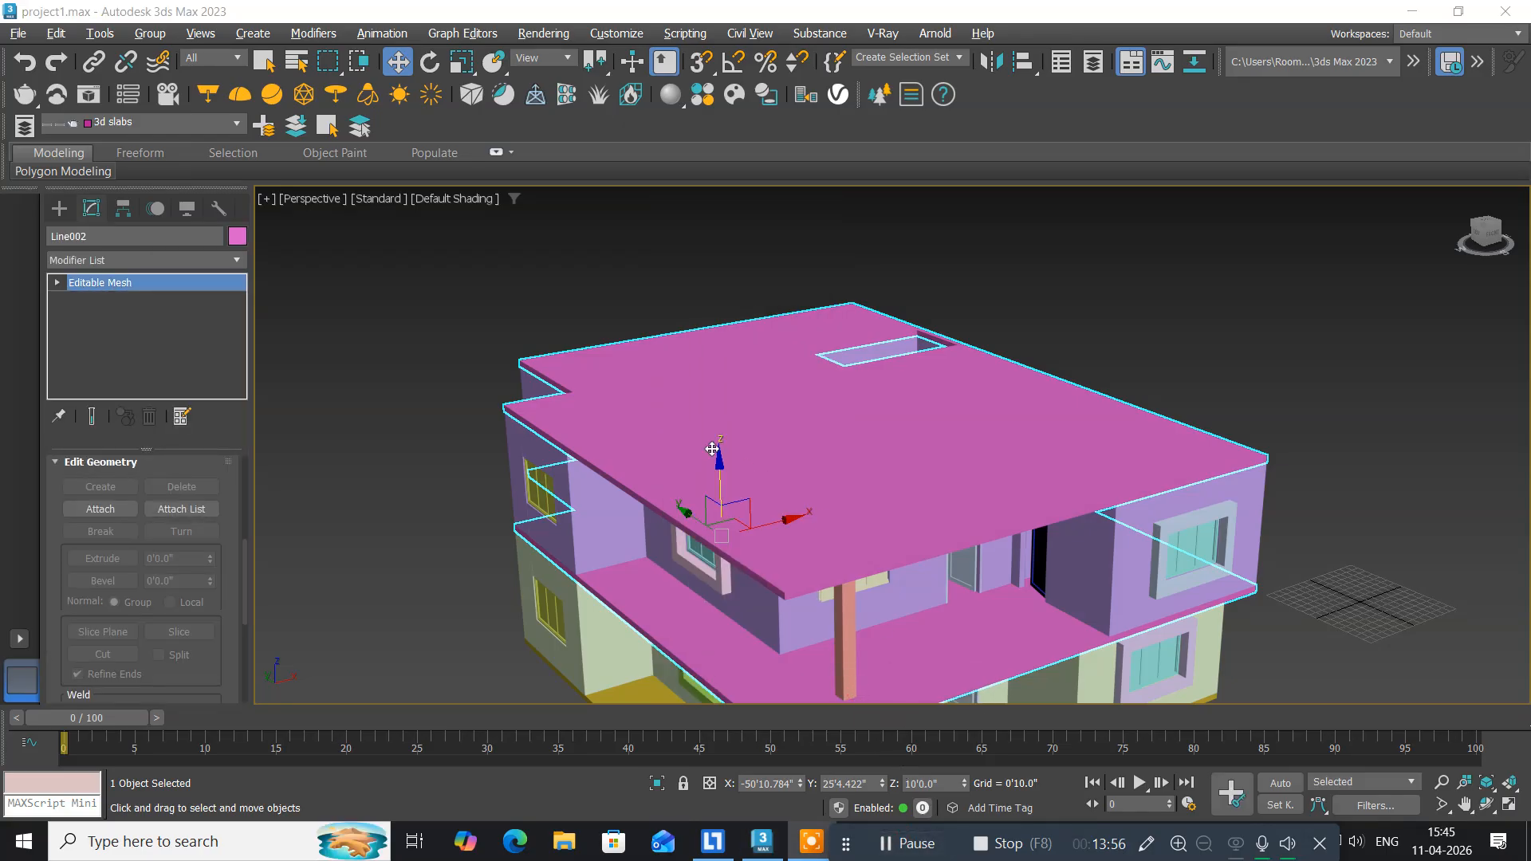
{"action": "middle_click_drag", "start_coordinate": [695, 527], "coordinate": [630, 392], "text": "alt"}
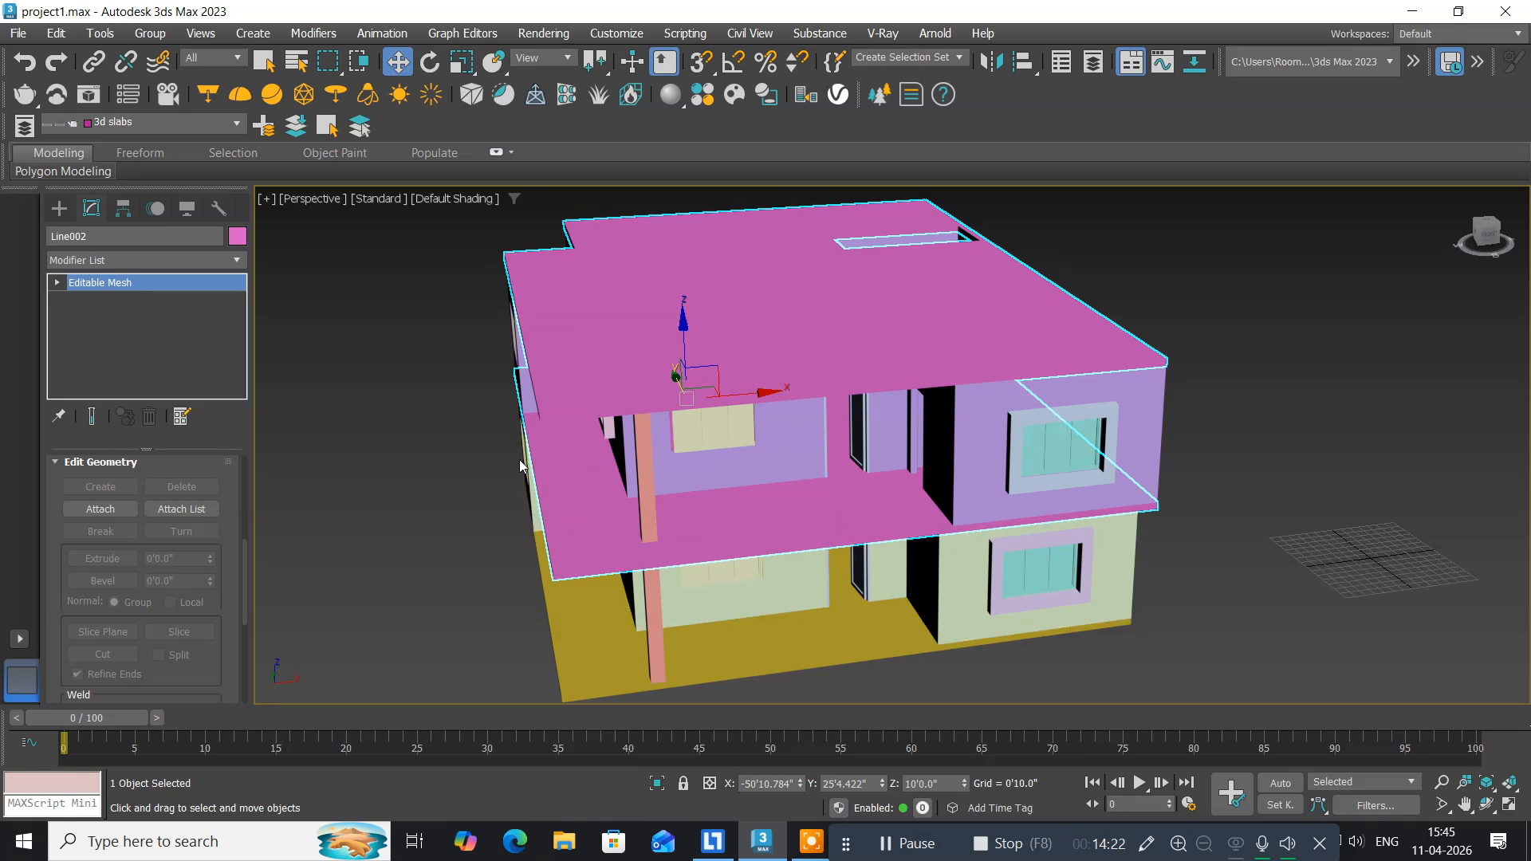
{"action": "middle_click_drag", "start_coordinate": [518, 452], "coordinate": [604, 457], "text": "alt"}
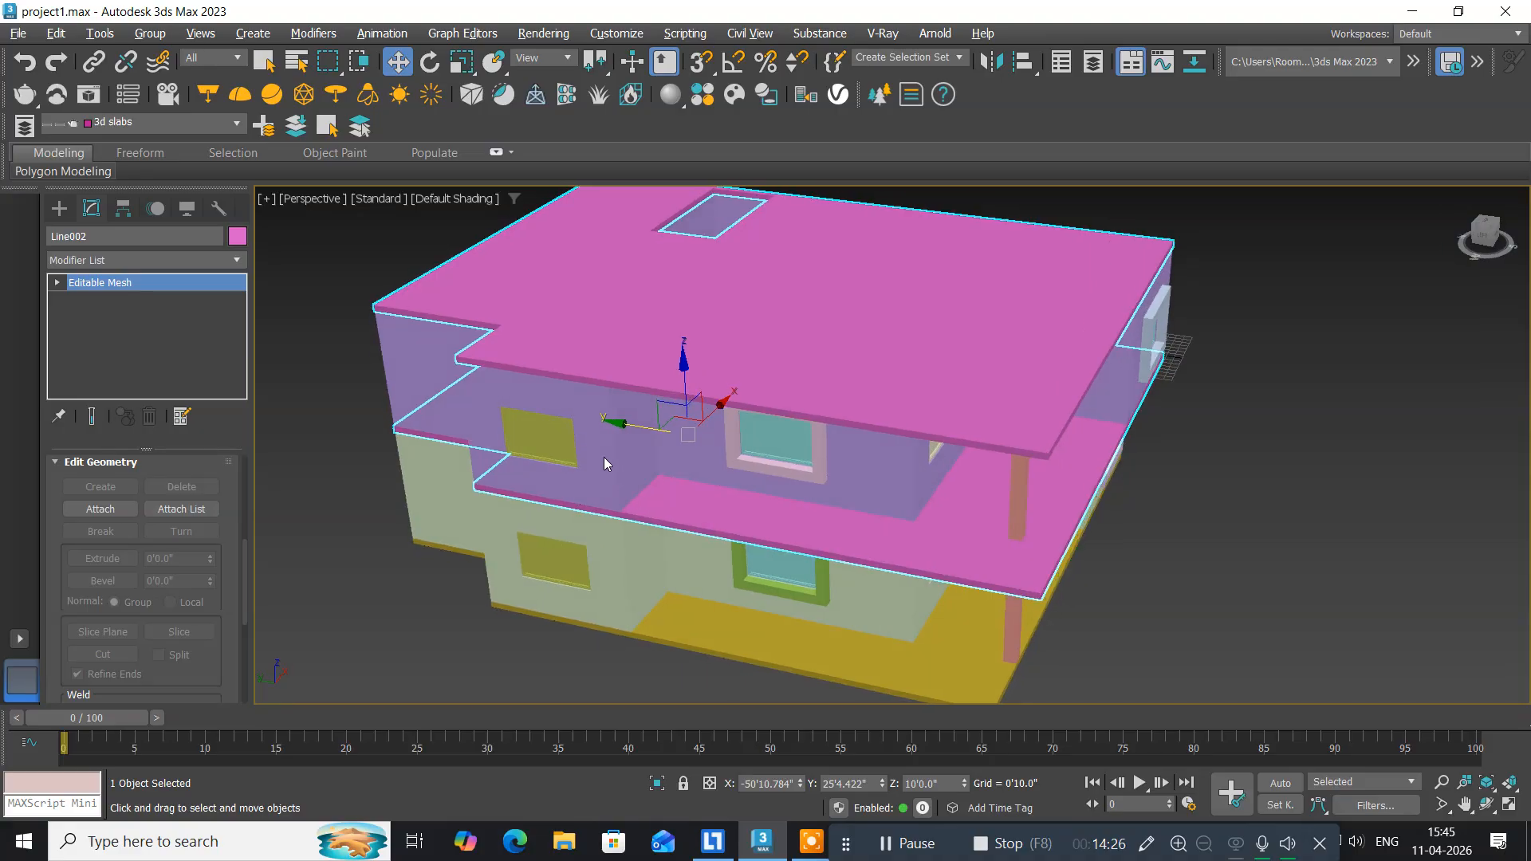
{"action": "middle_click_drag", "start_coordinate": [746, 369], "coordinate": [625, 377]}
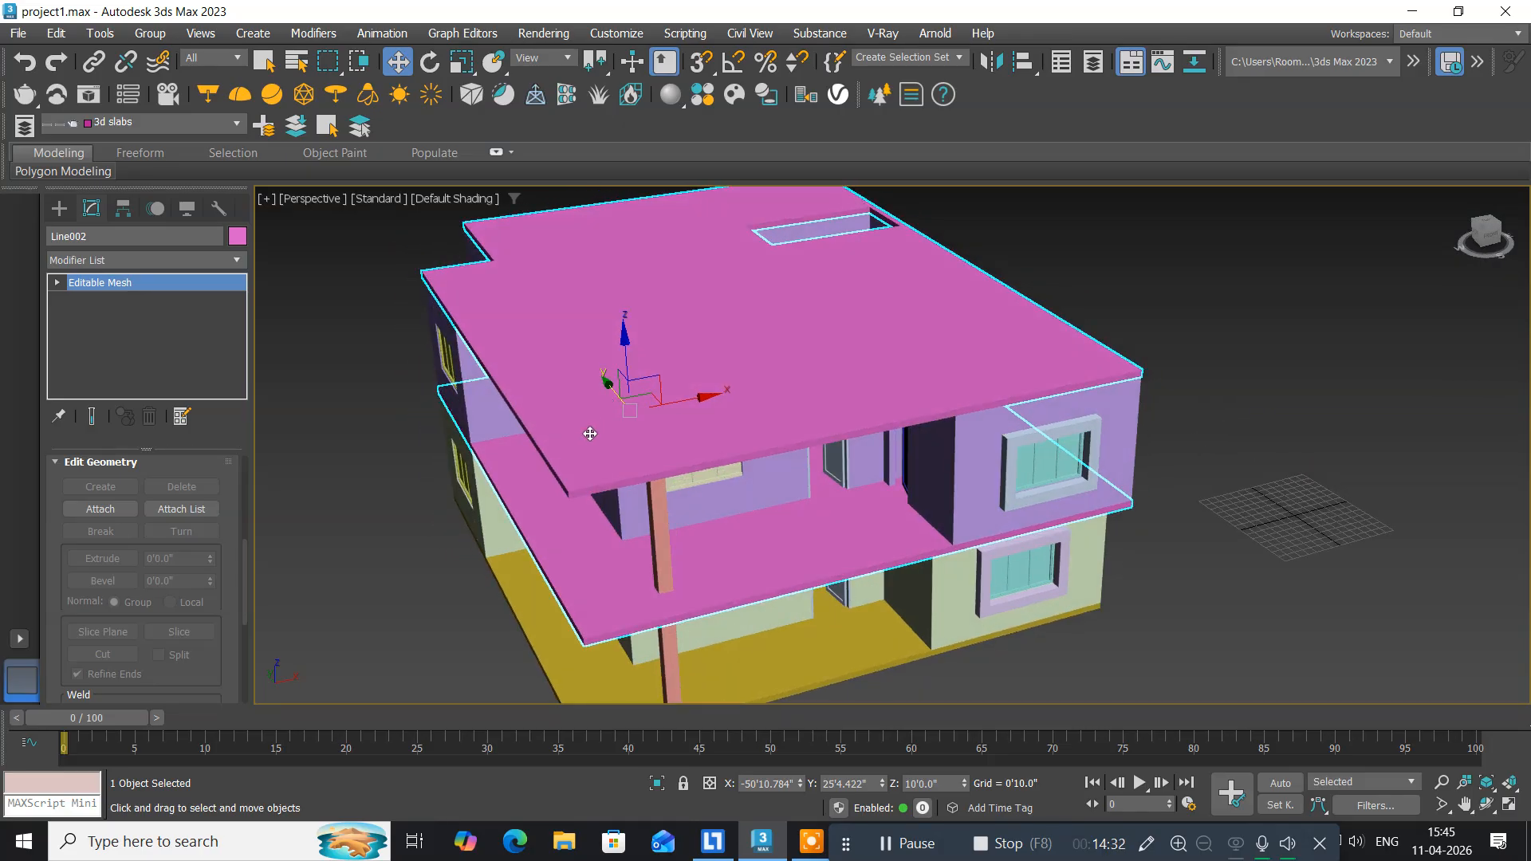
{"action": "middle_click_drag", "start_coordinate": [502, 545], "coordinate": [518, 484]}
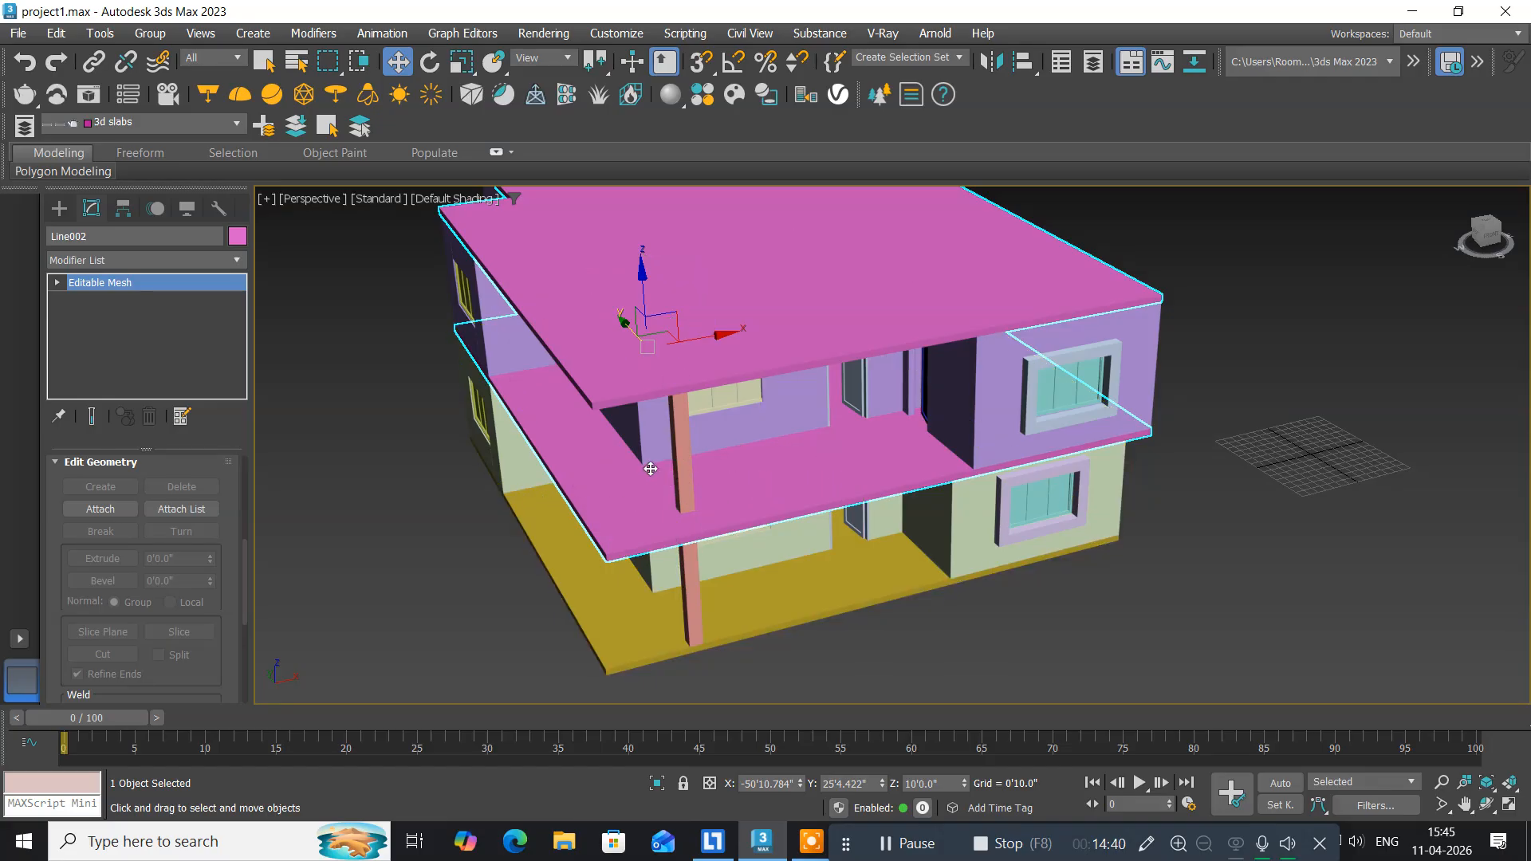
{"action": "middle_click_drag", "start_coordinate": [646, 488], "coordinate": [629, 551]}
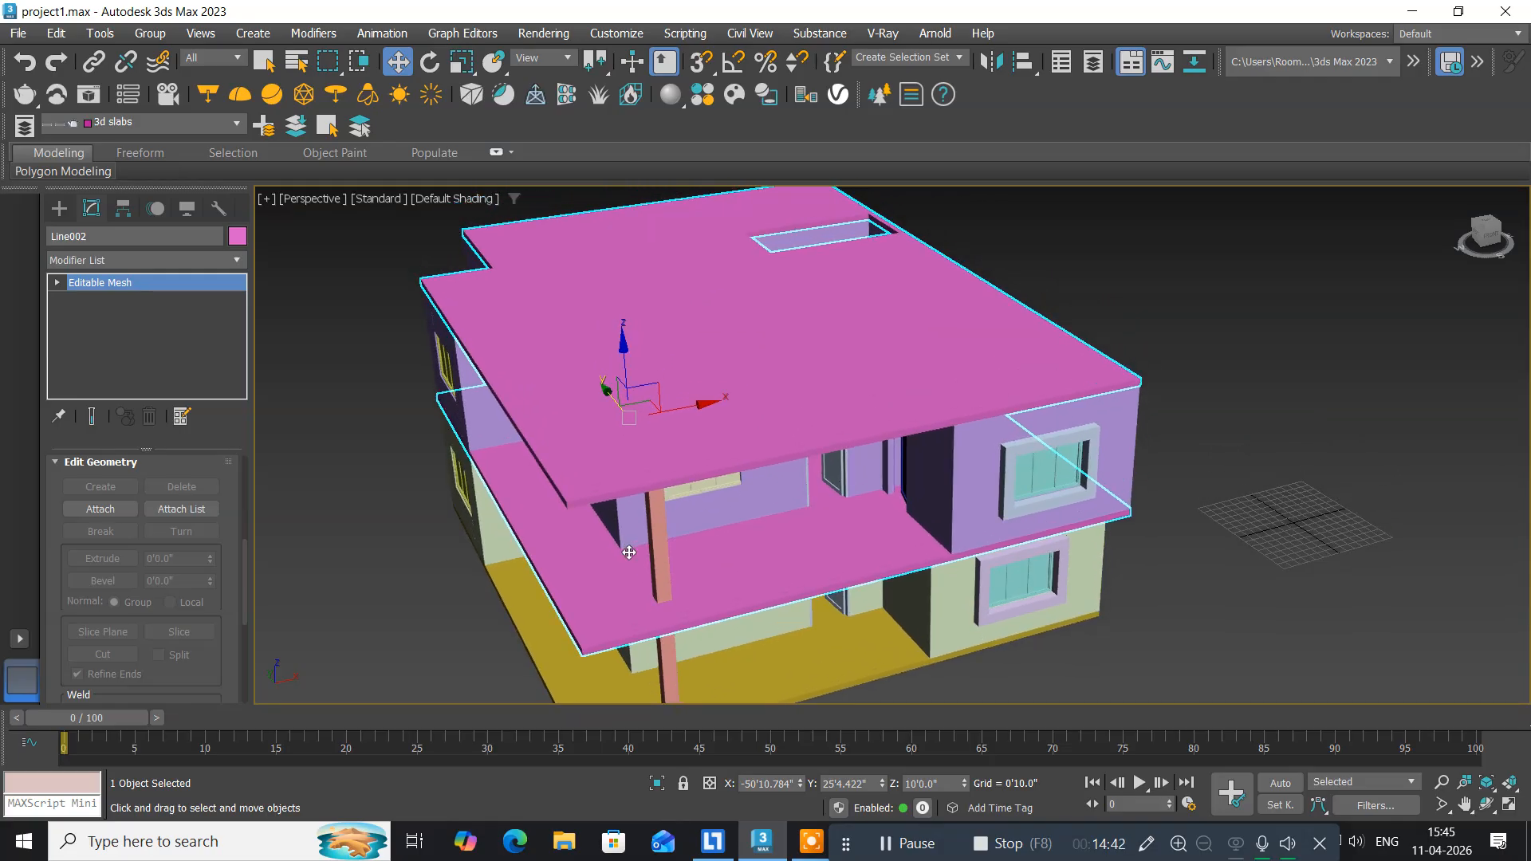
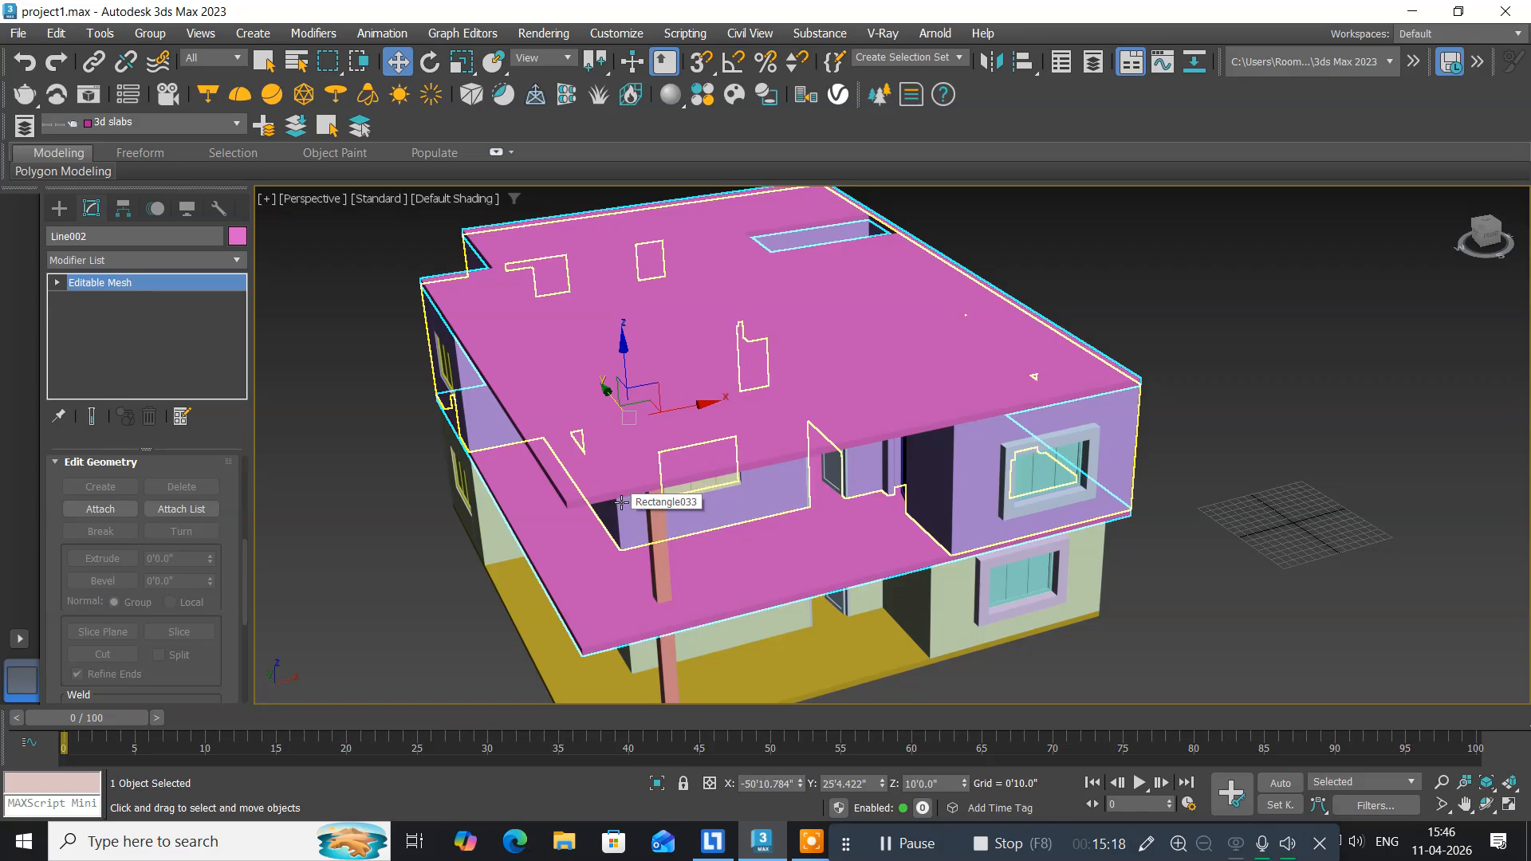
With snapping on, draw a rectangle in the Top view over the front window wall, from the slab's outer corner to the opposite inner wall corner.
{"action": "key", "text": "shift+s"}
{"action": "middle_click_drag", "start_coordinate": [319, 409], "coordinate": [360, 395]}
{"action": "key", "text": "alt+w"}
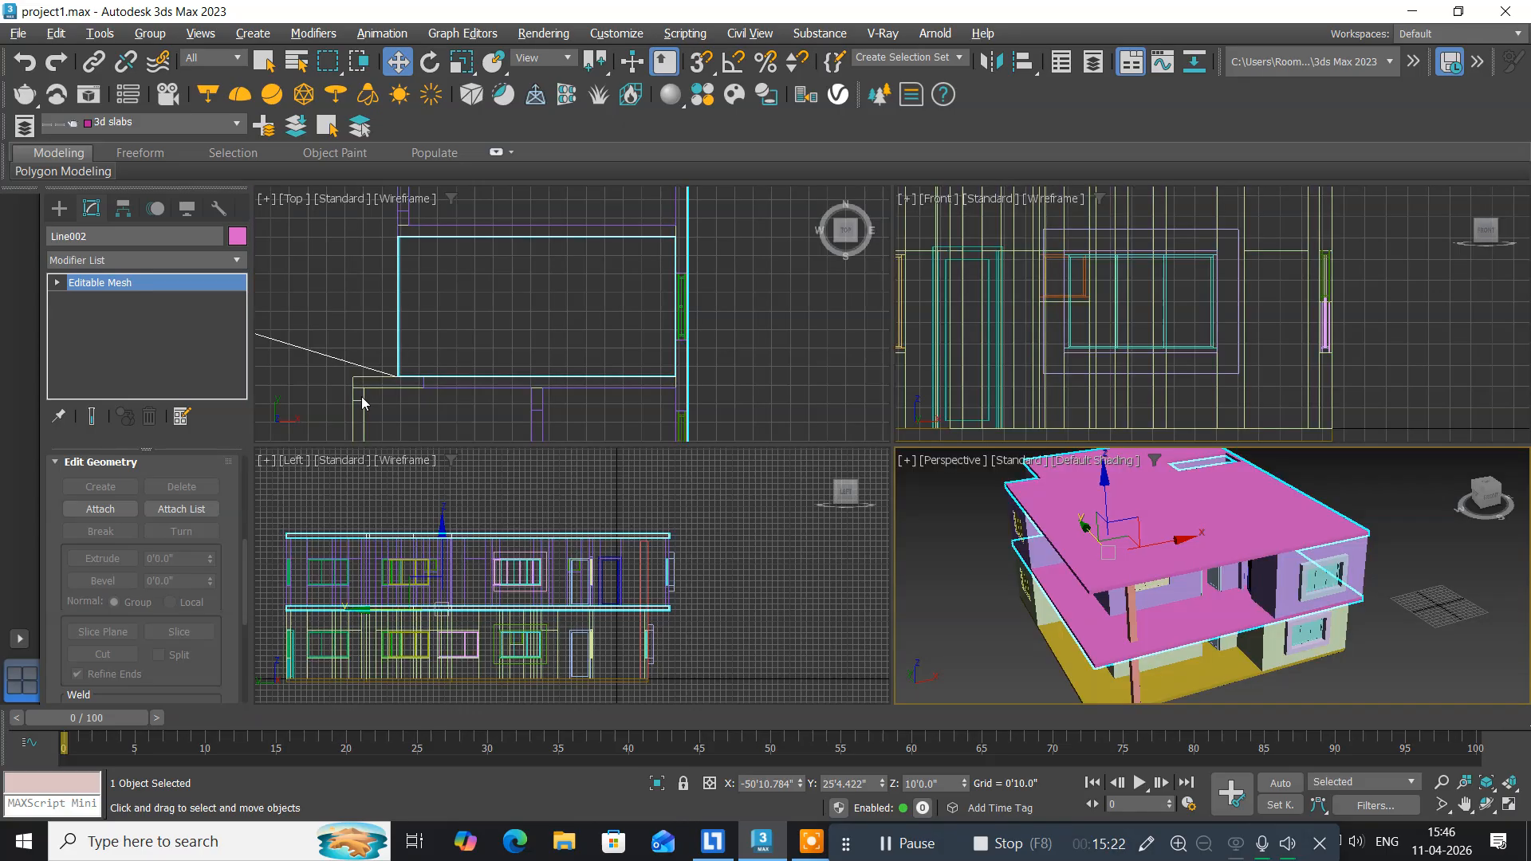
{"action": "scroll", "coordinate": [475, 377], "scroll_direction": "down", "scroll_amount": 8}
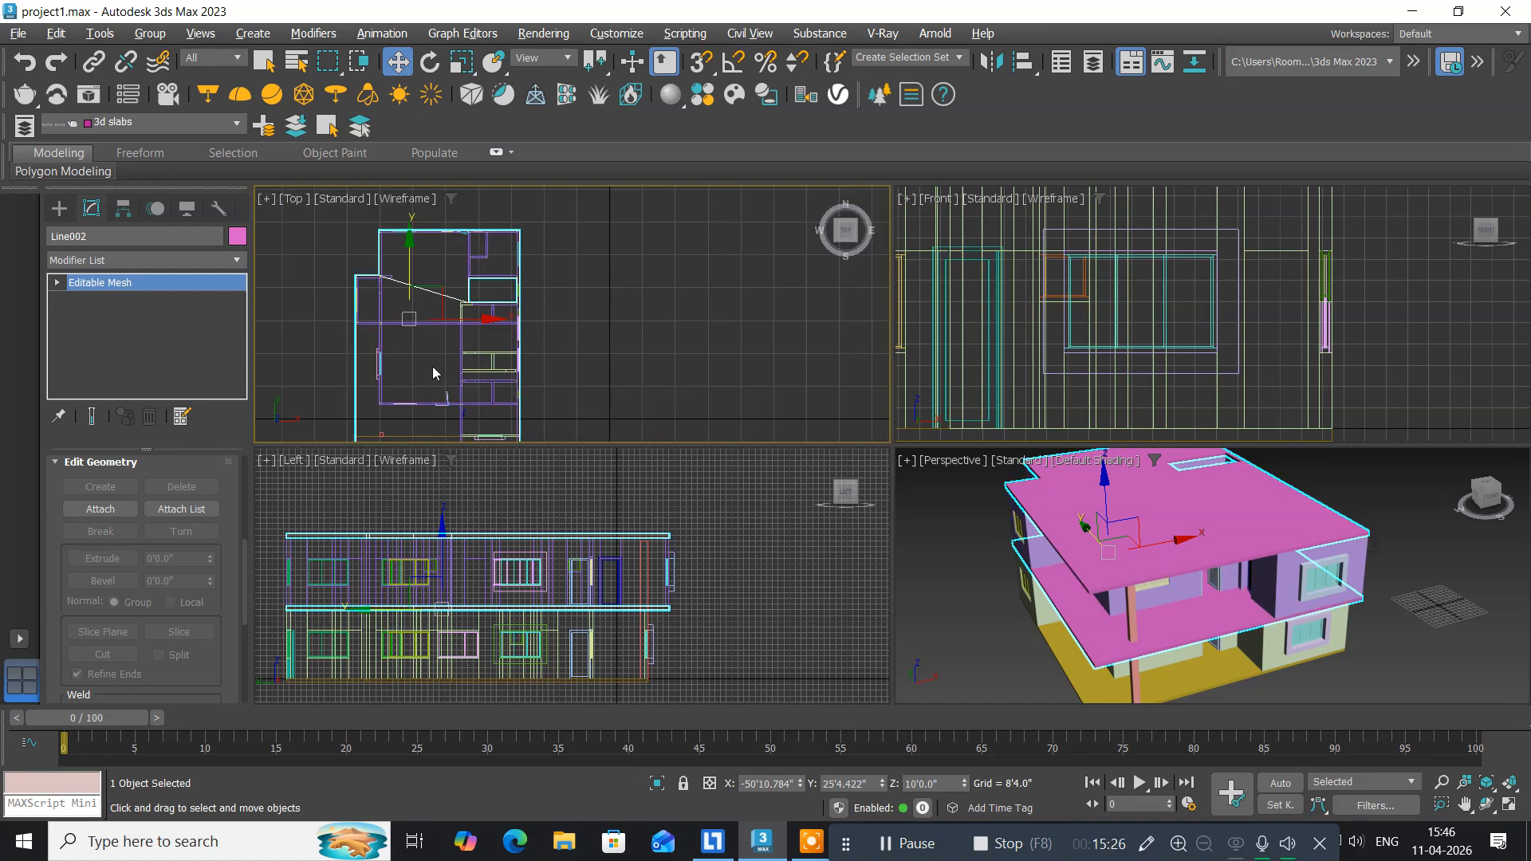
{"action": "middle_click_drag", "start_coordinate": [432, 366], "coordinate": [432, 303]}
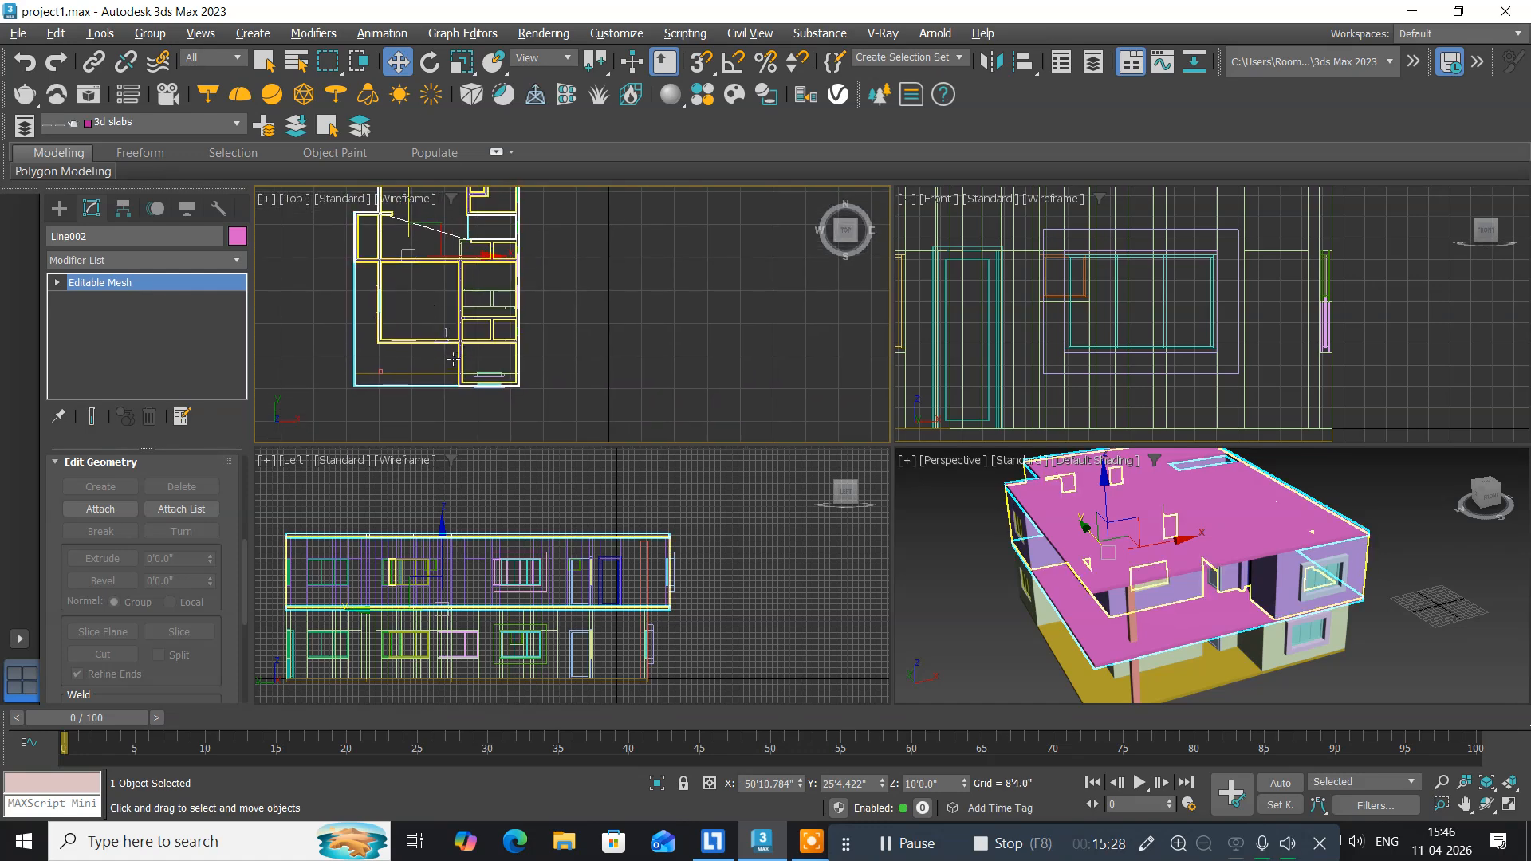
{"action": "key", "text": "alt+w"}
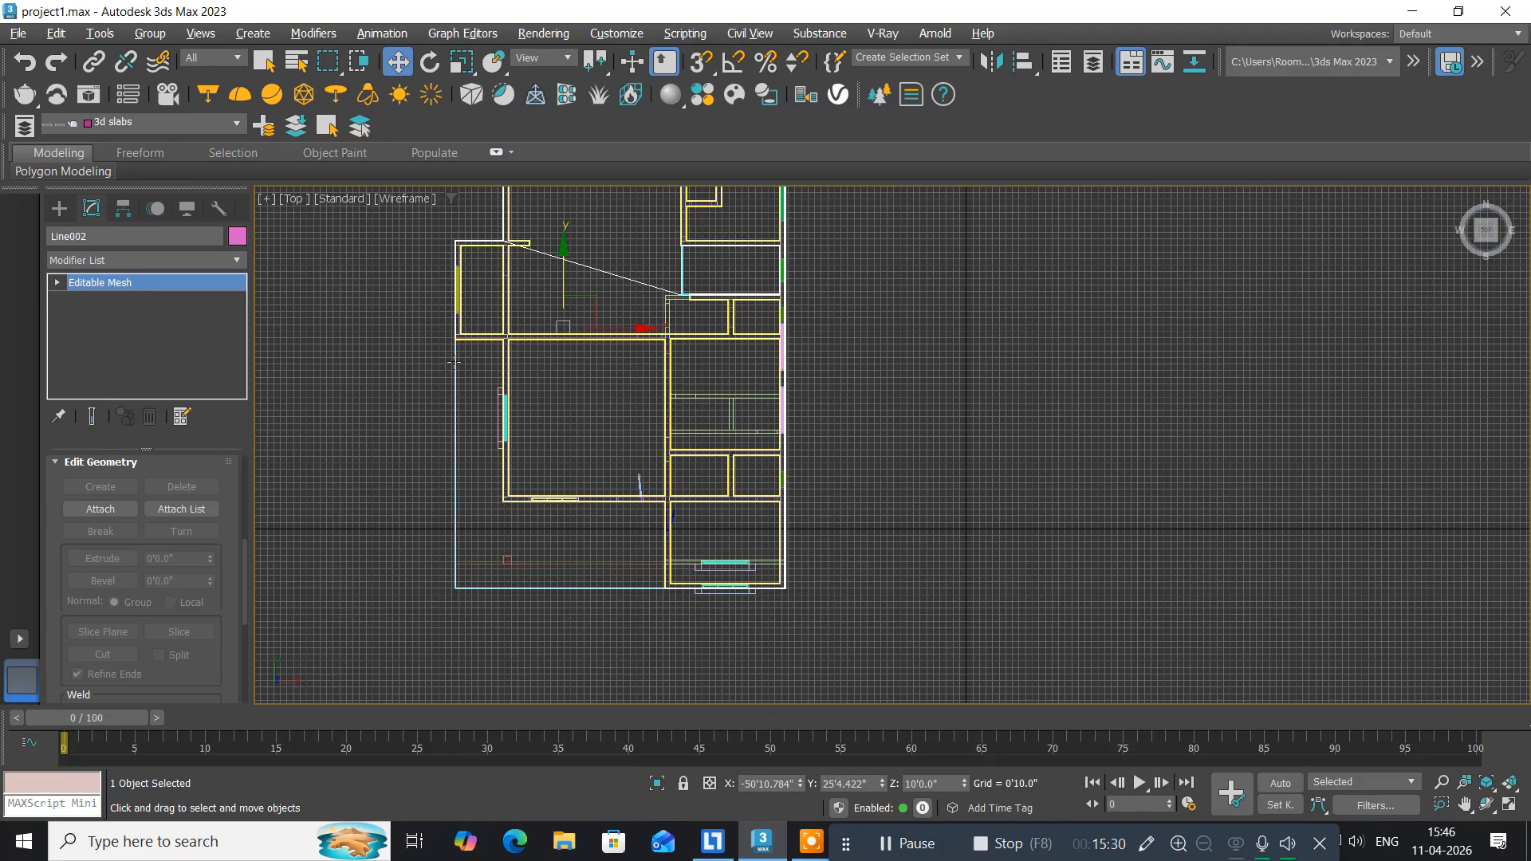
{"action": "scroll", "coordinate": [684, 618], "scroll_direction": "up", "scroll_amount": 5}
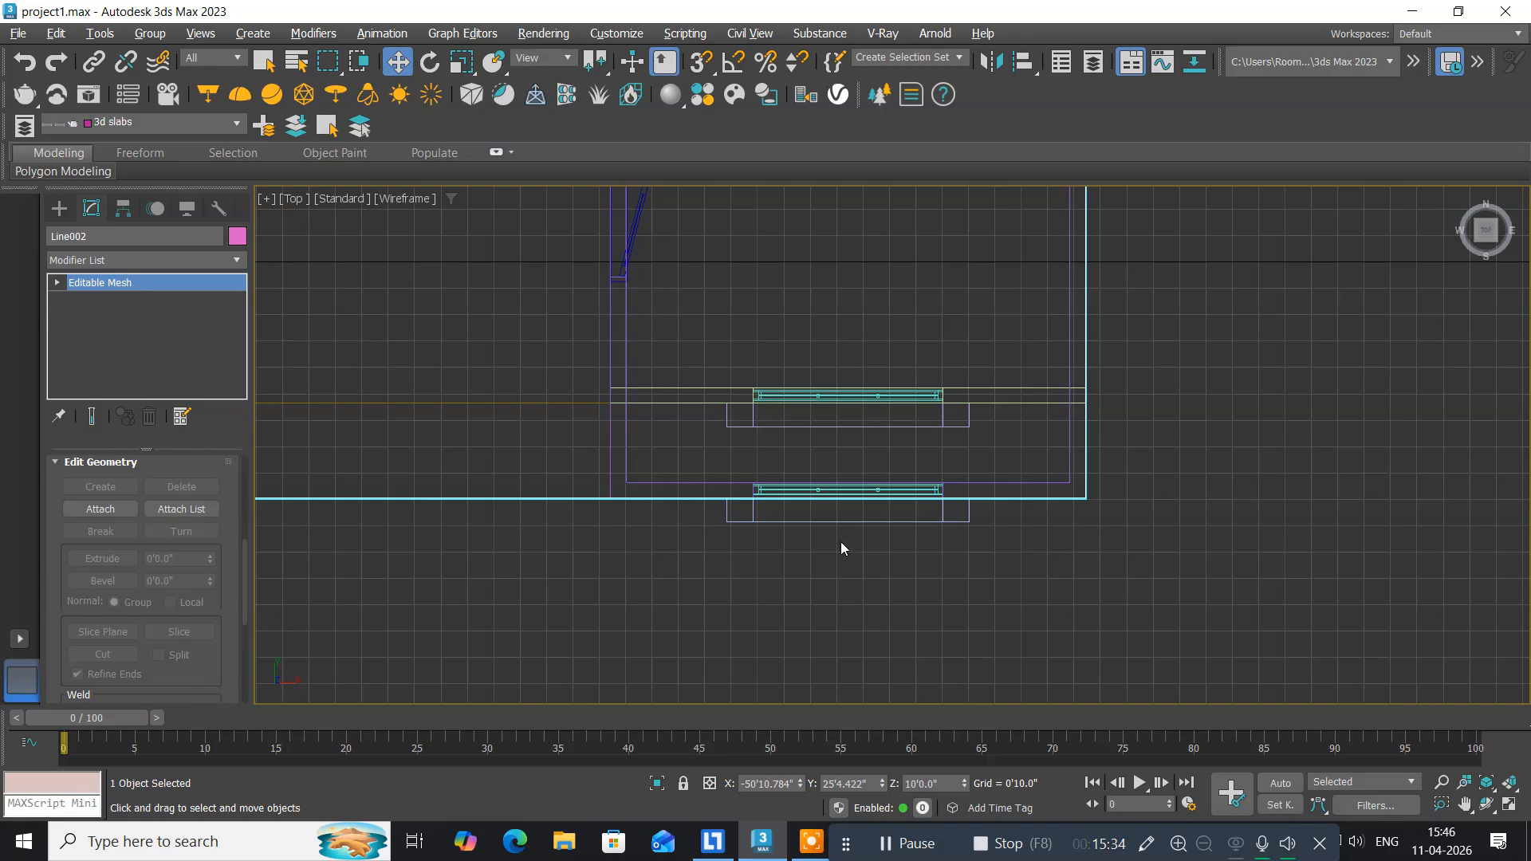
{"action": "middle_click_drag", "start_coordinate": [840, 545], "coordinate": [662, 542]}
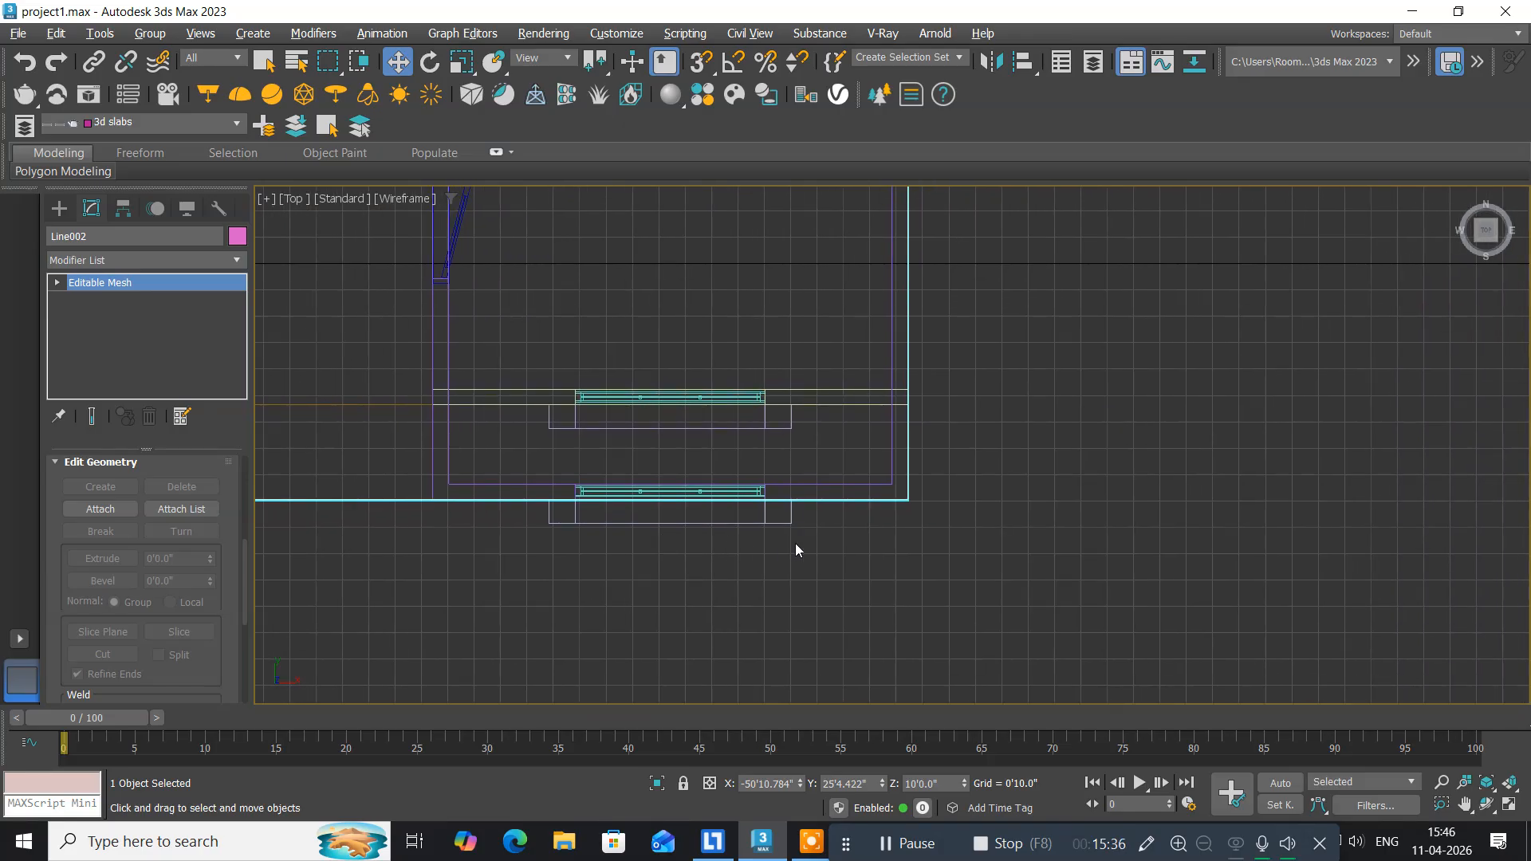
{"action": "scroll", "coordinate": [837, 543], "scroll_direction": "up", "scroll_amount": 1}
{"action": "middle_click_drag", "start_coordinate": [838, 544], "coordinate": [948, 533]}
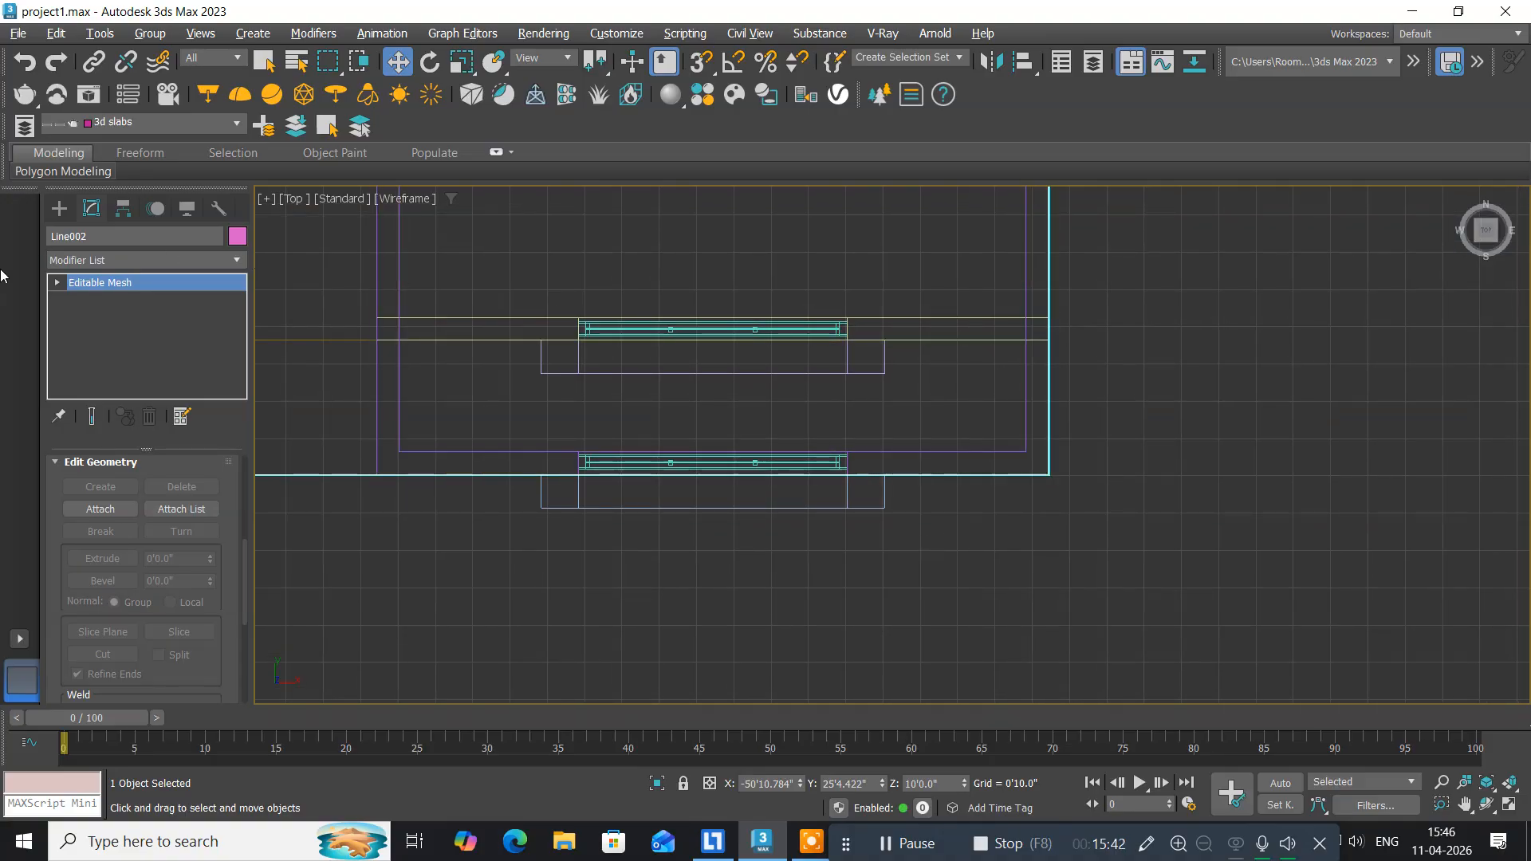
{"action": "left_click", "coordinate": [61, 208]}
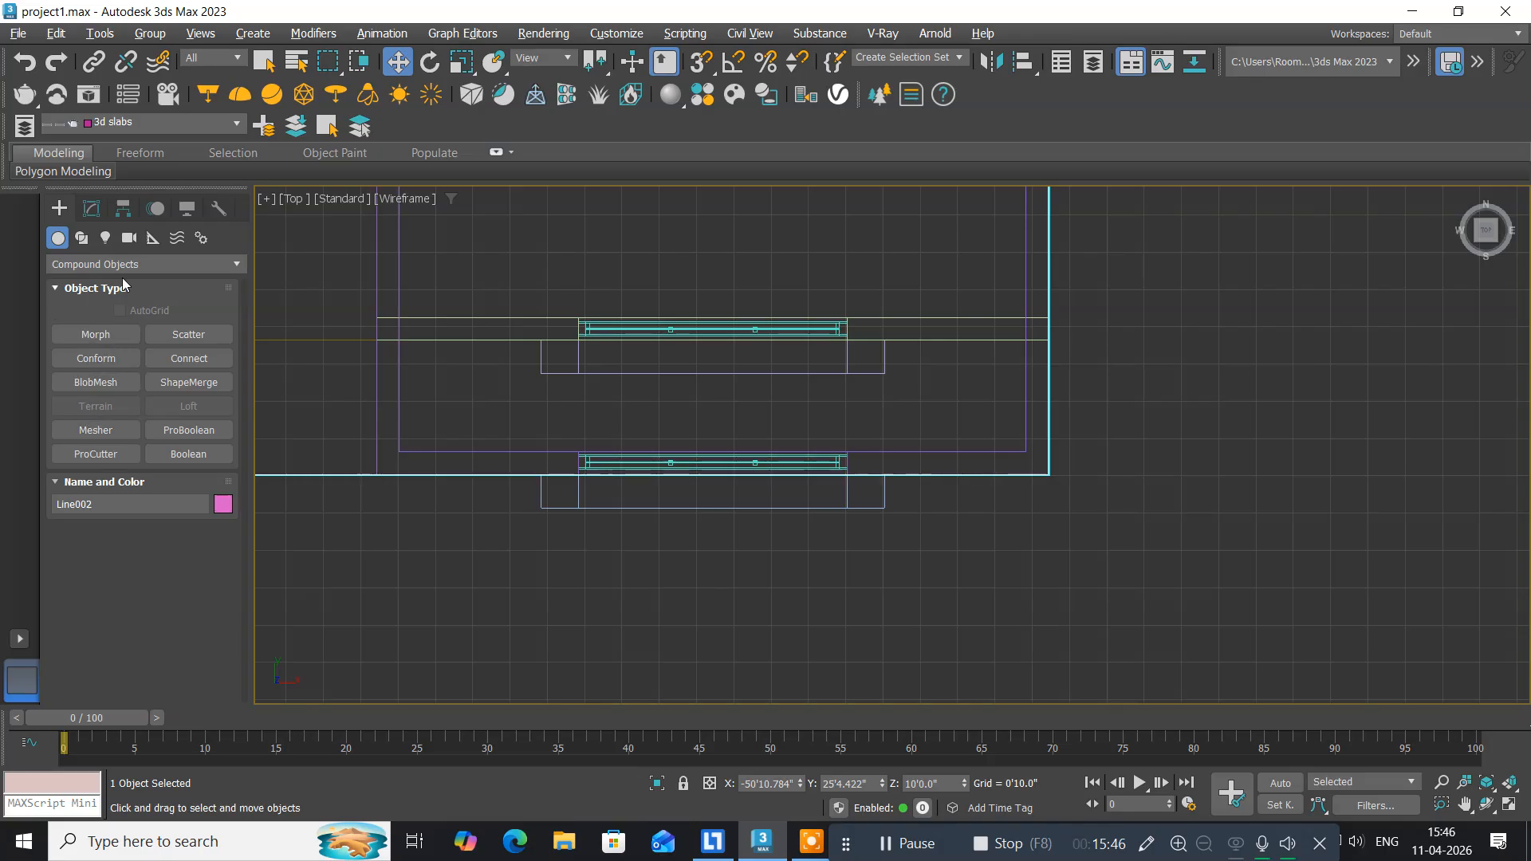
{"action": "left_click", "coordinate": [80, 239]}
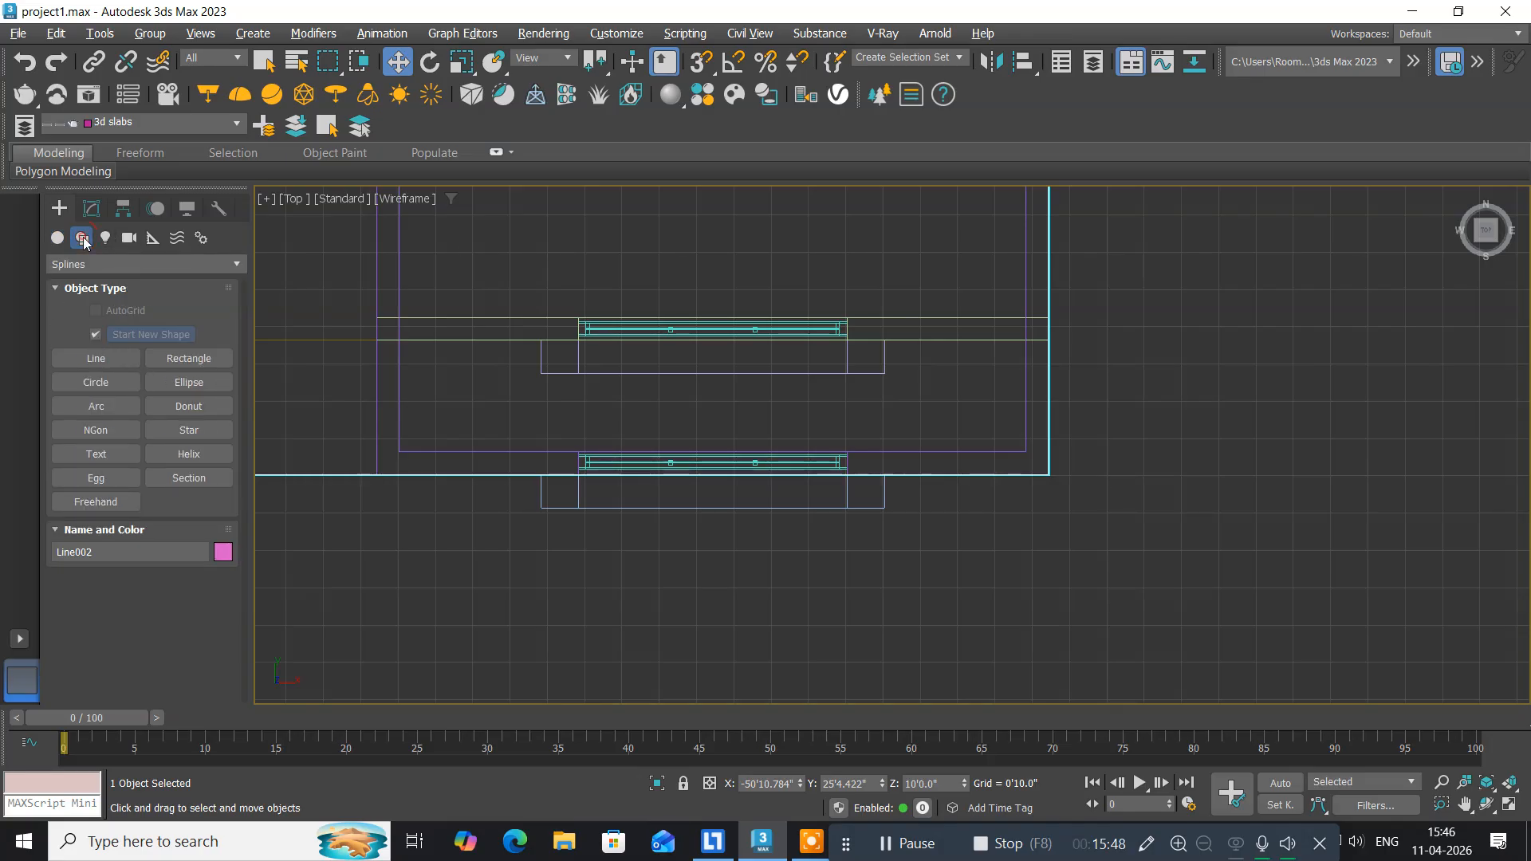
{"action": "left_click", "coordinate": [163, 360]}
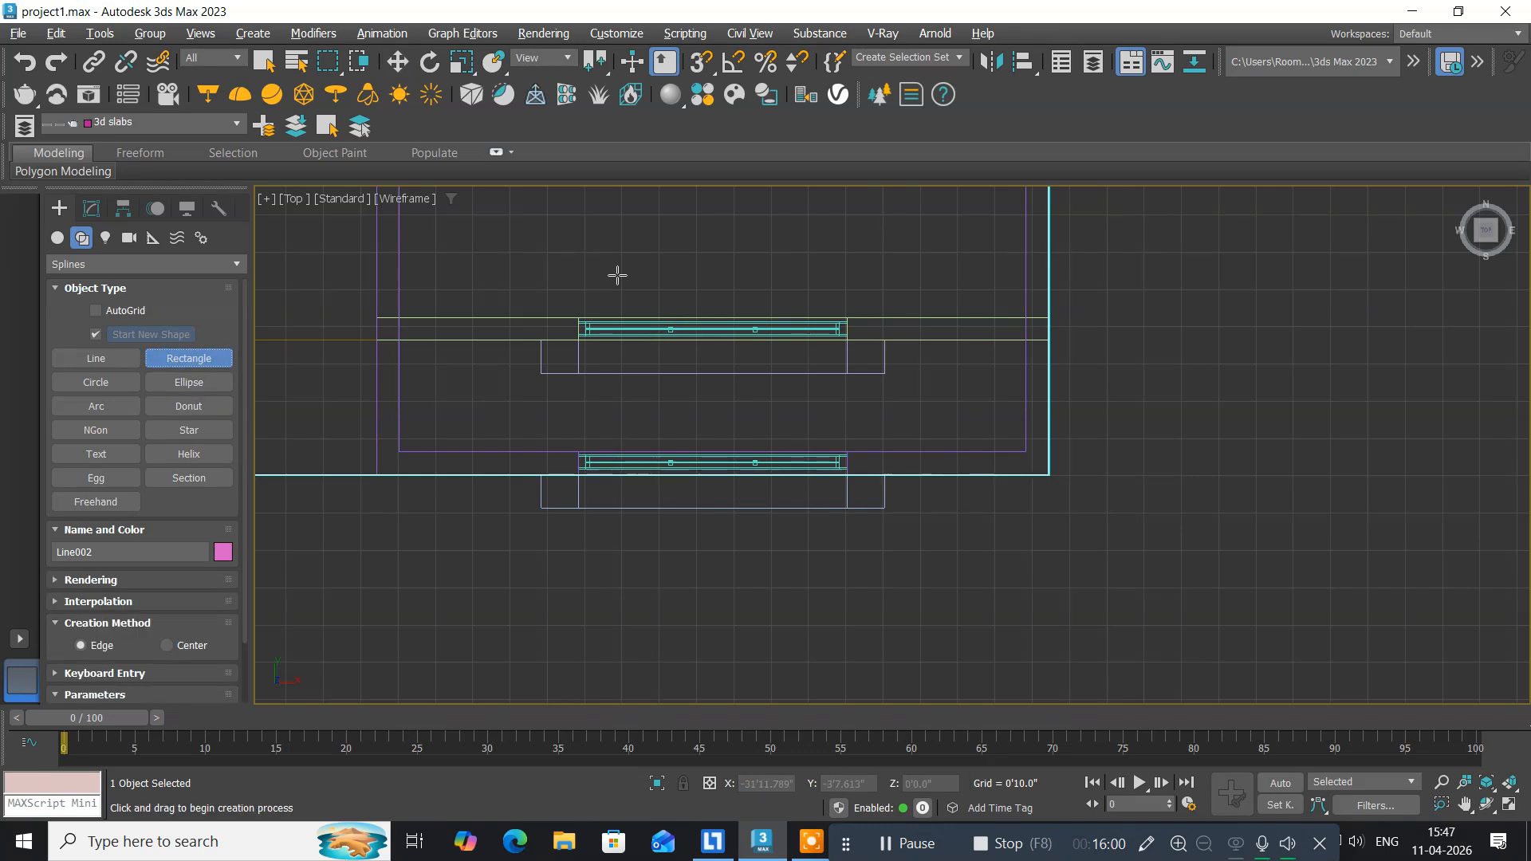
{"action": "left_click", "coordinate": [664, 63]}
{"action": "left_click", "coordinate": [700, 61]}
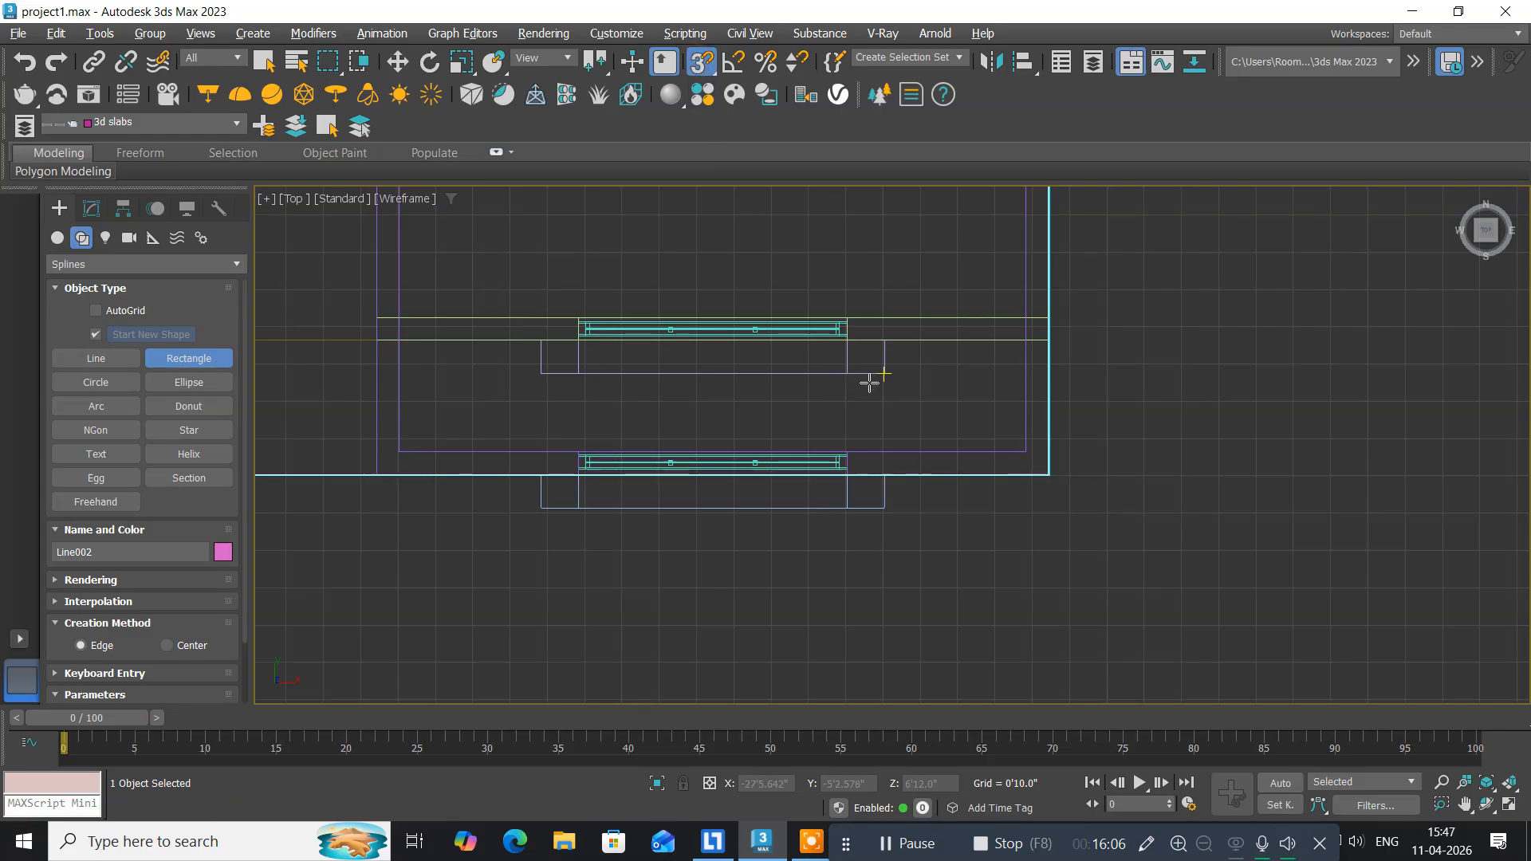
{"action": "mouse_move", "coordinate": [836, 457]}
{"action": "left_mouse_down"}
{"action": "mouse_move", "coordinate": [1011, 451]}
{"action": "mouse_move", "coordinate": [1048, 474]}
{"action": "left_mouse_up"}
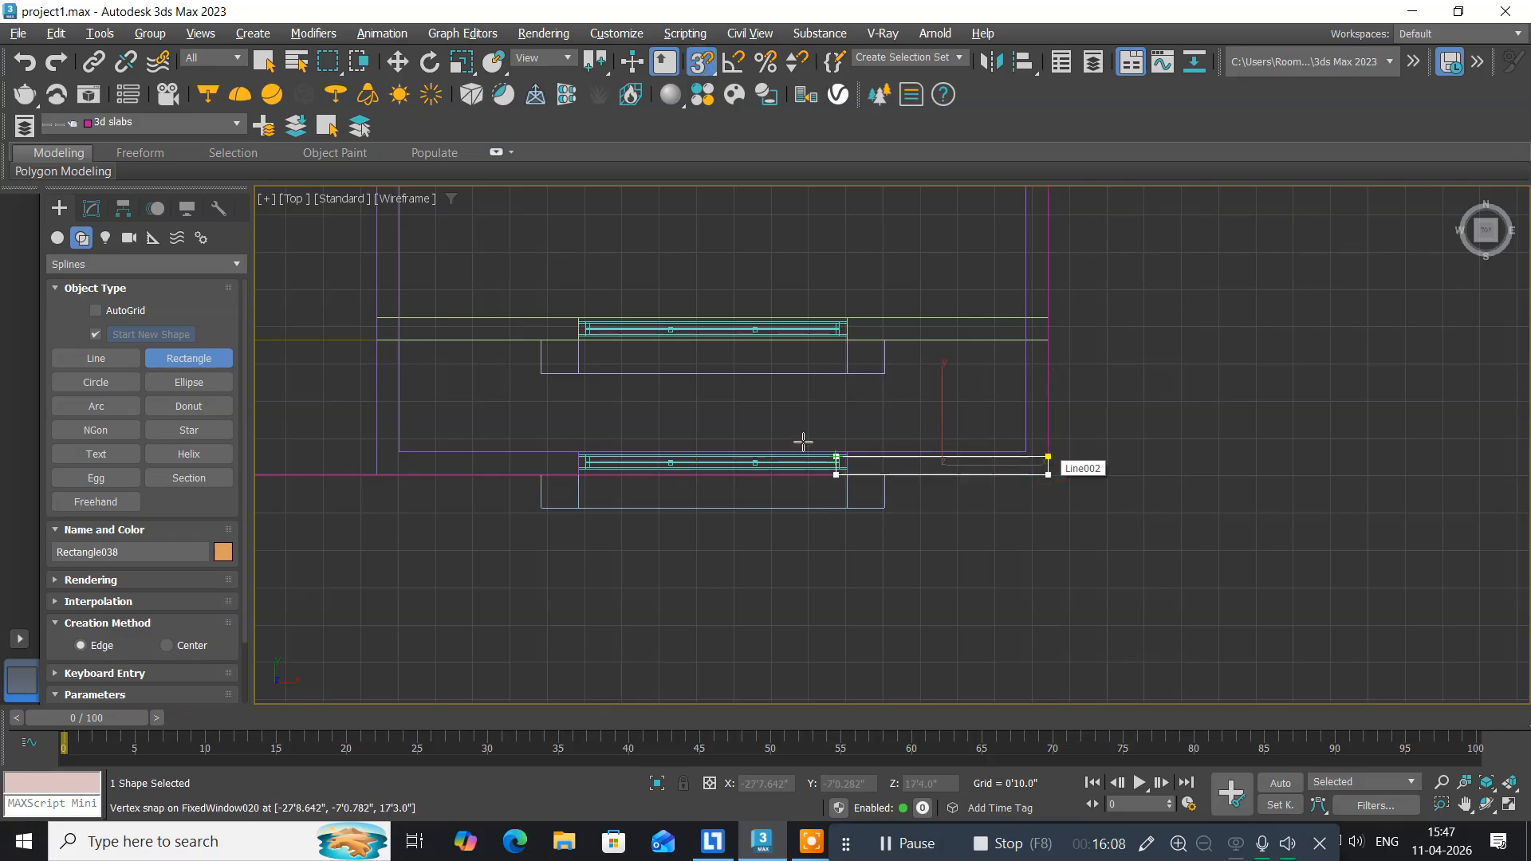
{"action": "mouse_move", "coordinate": [803, 440]}
{"action": "left_mouse_down"}
{"action": "mouse_move", "coordinate": [529, 431]}
{"action": "mouse_move", "coordinate": [403, 444]}
{"action": "left_mouse_up"}
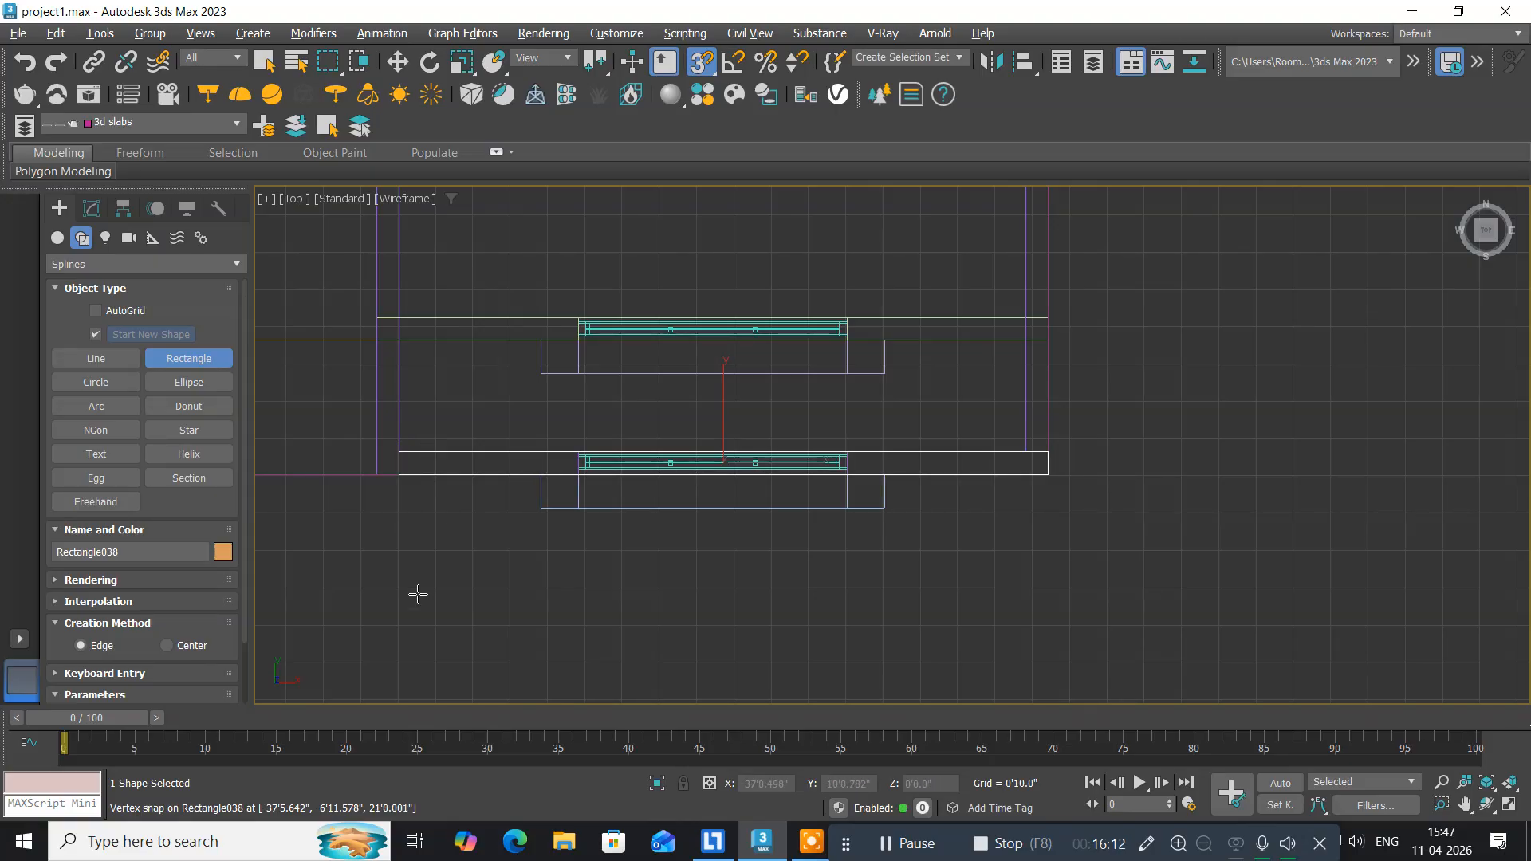
{"action": "left_click", "coordinate": [397, 62]}
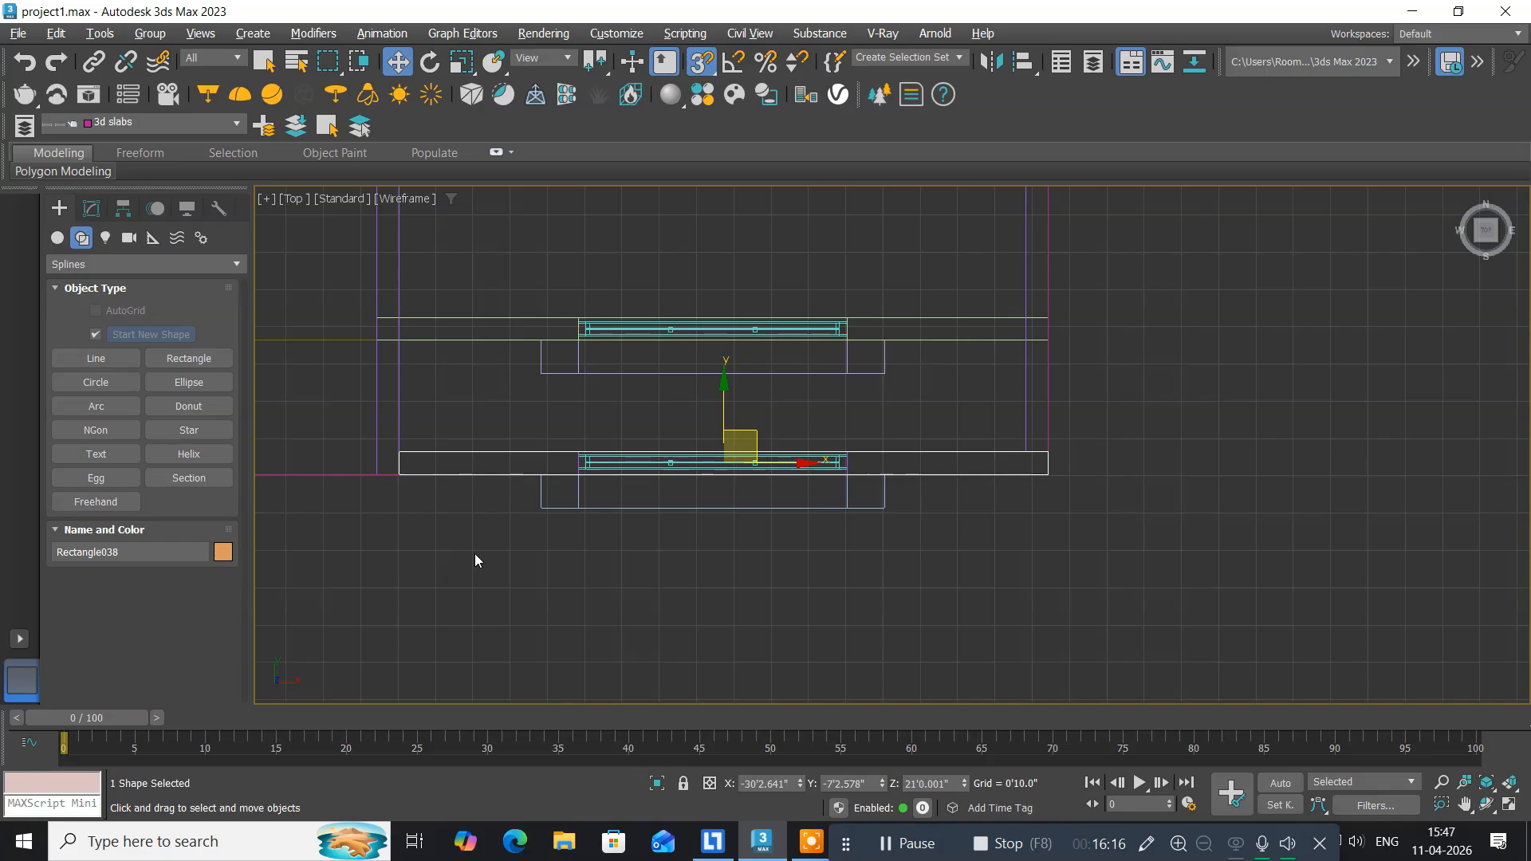
Turn snapping off and try to convert the front wall rectangle to an Editable Spline.
{"action": "middle_click_drag", "start_coordinate": [505, 519], "coordinate": [581, 512]}
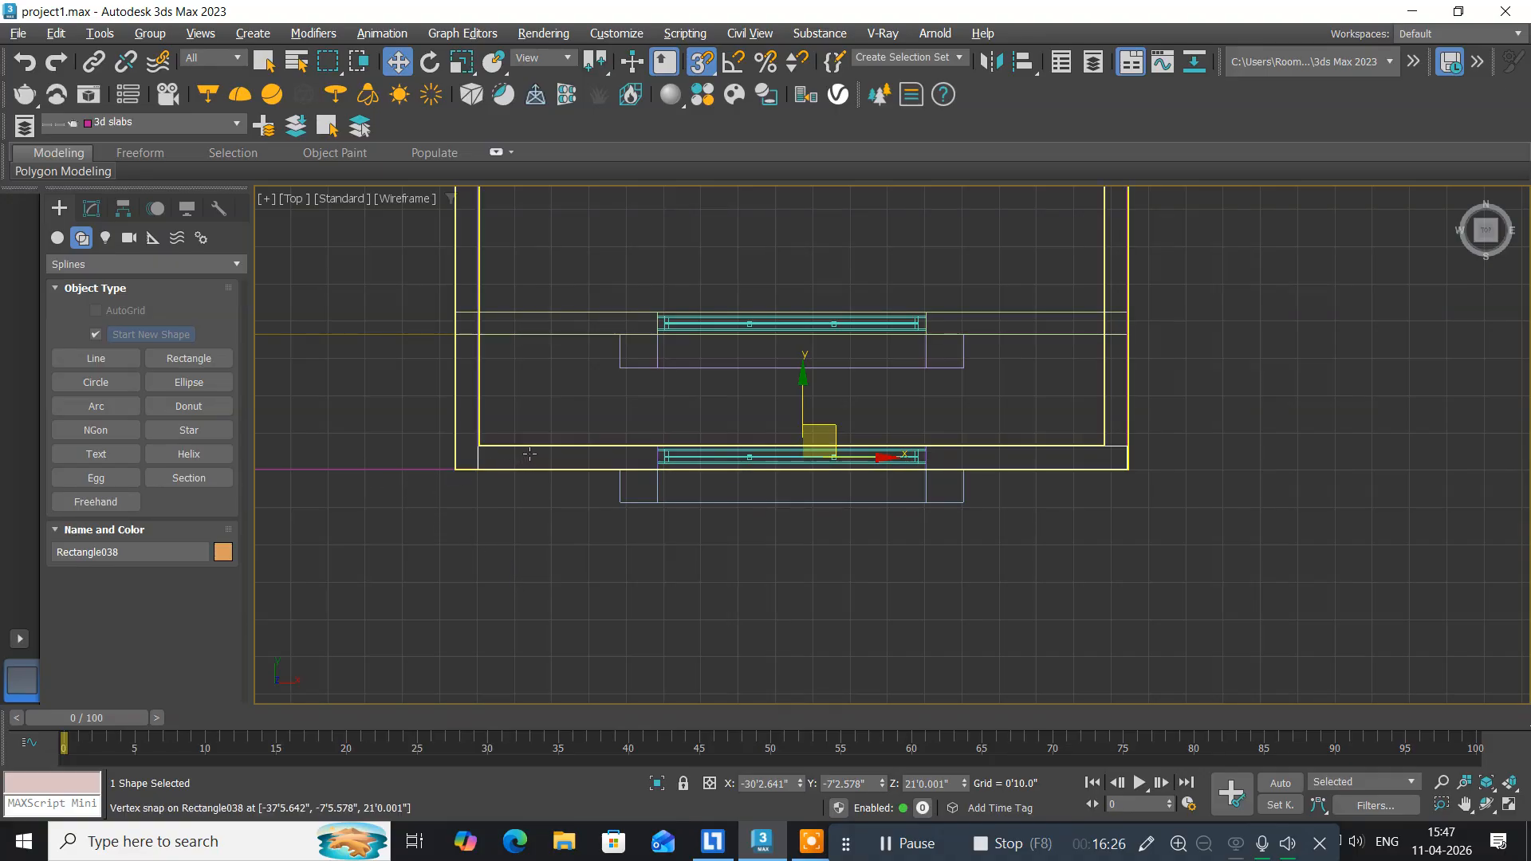
{"action": "left_click", "coordinate": [709, 61]}
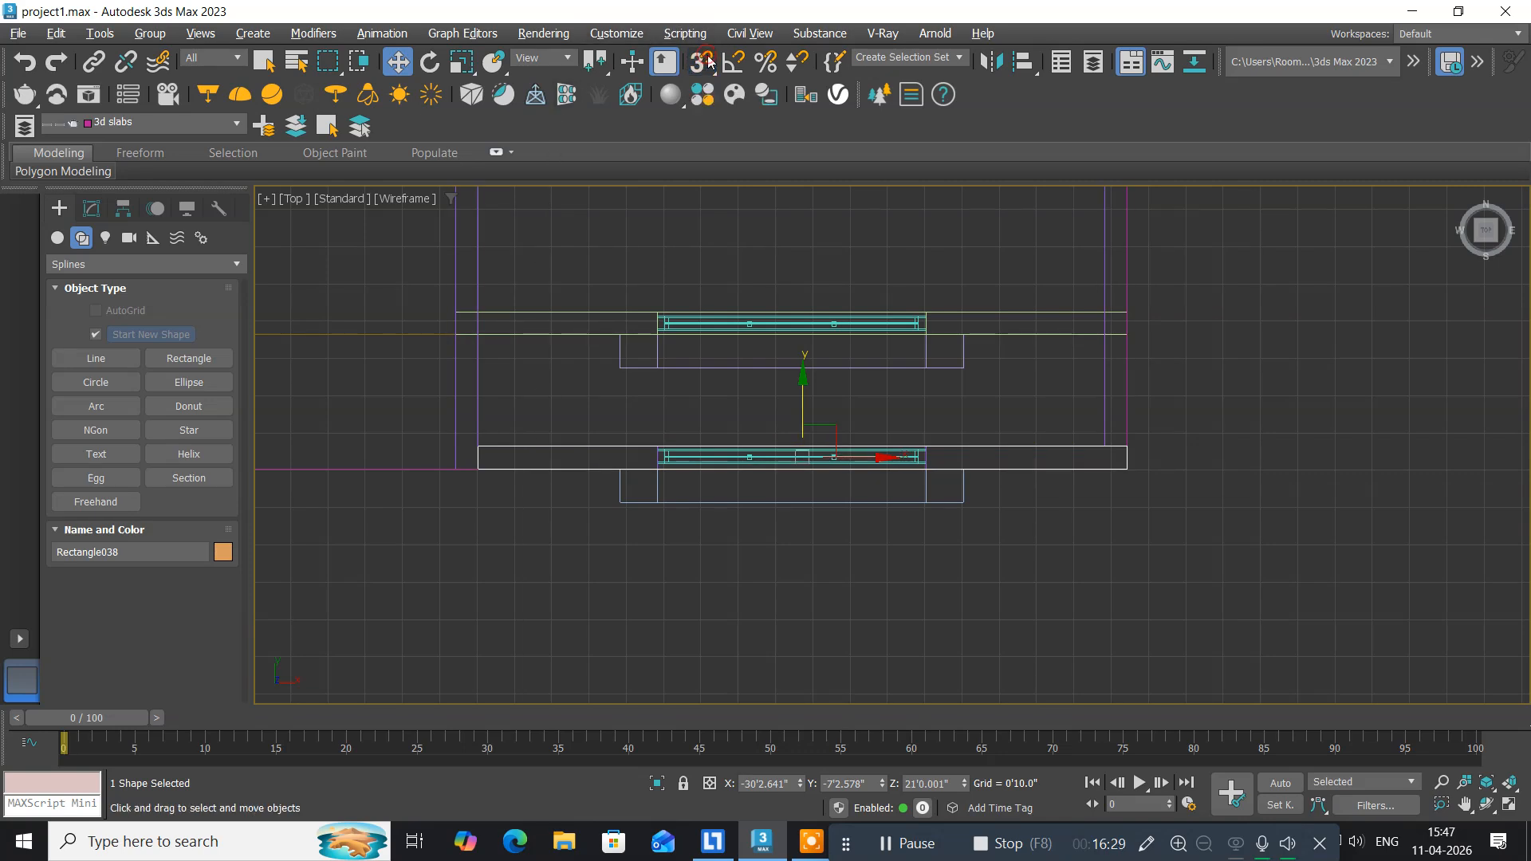
{"action": "right_click", "coordinate": [529, 446]}
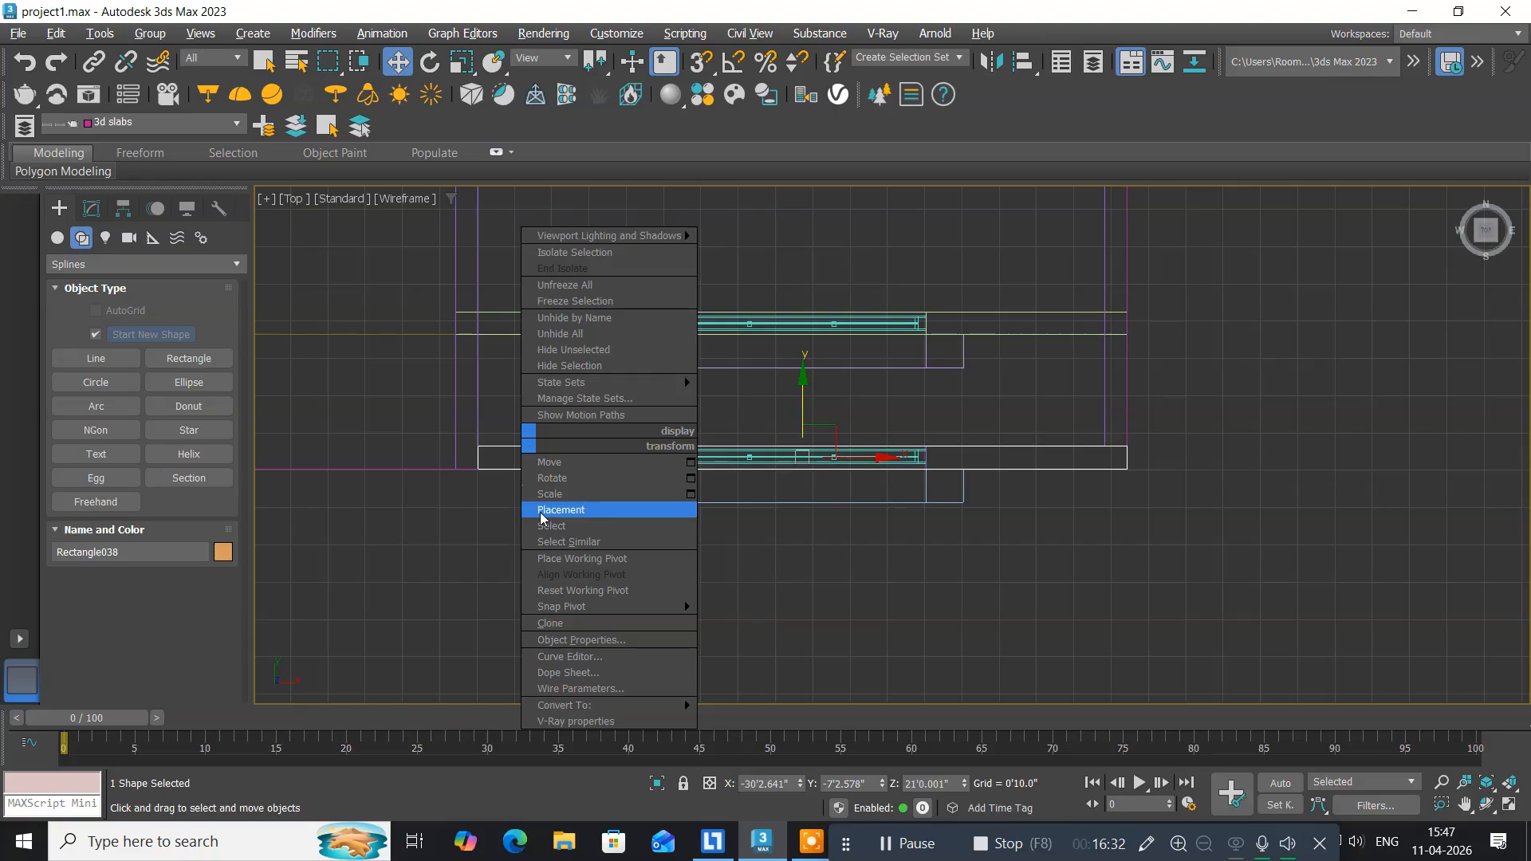
{"action": "mouse_move", "coordinate": [581, 706]}
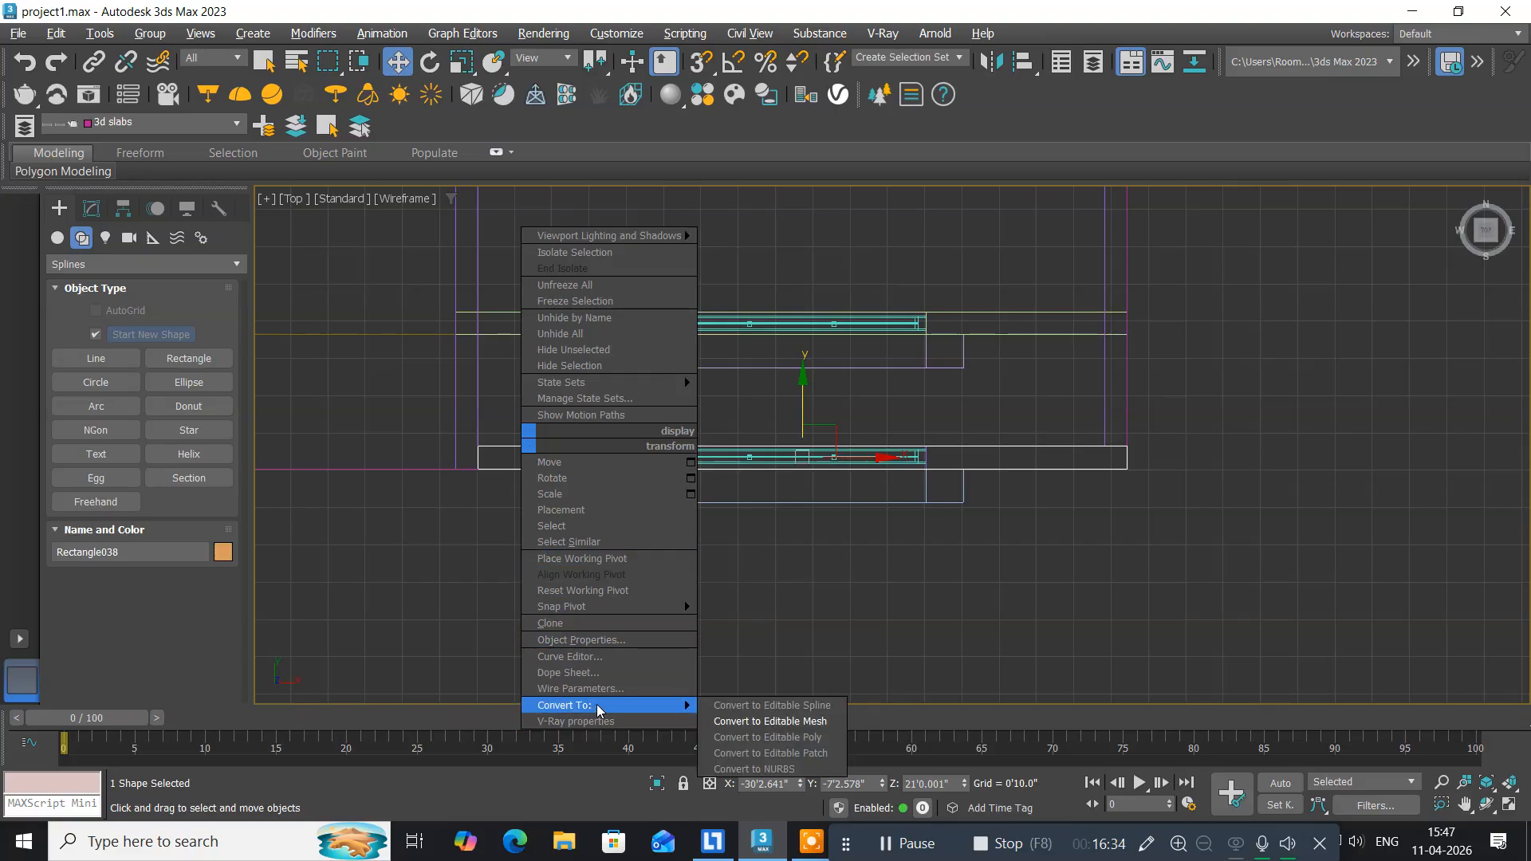
{"action": "left_click", "coordinate": [721, 705]}
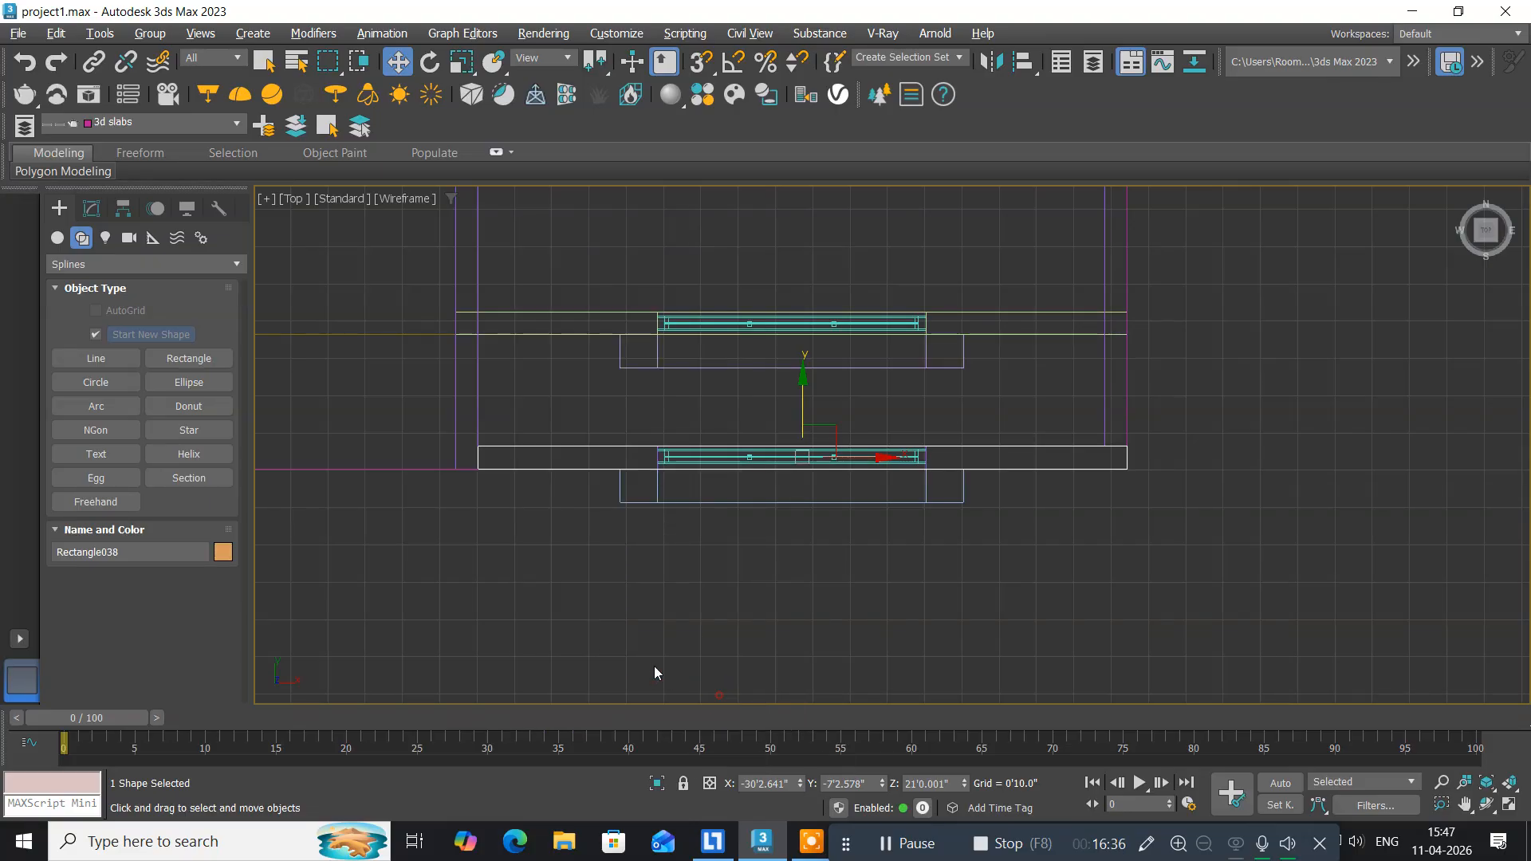
{"action": "scroll", "coordinate": [491, 485], "scroll_direction": "up", "scroll_amount": 5}
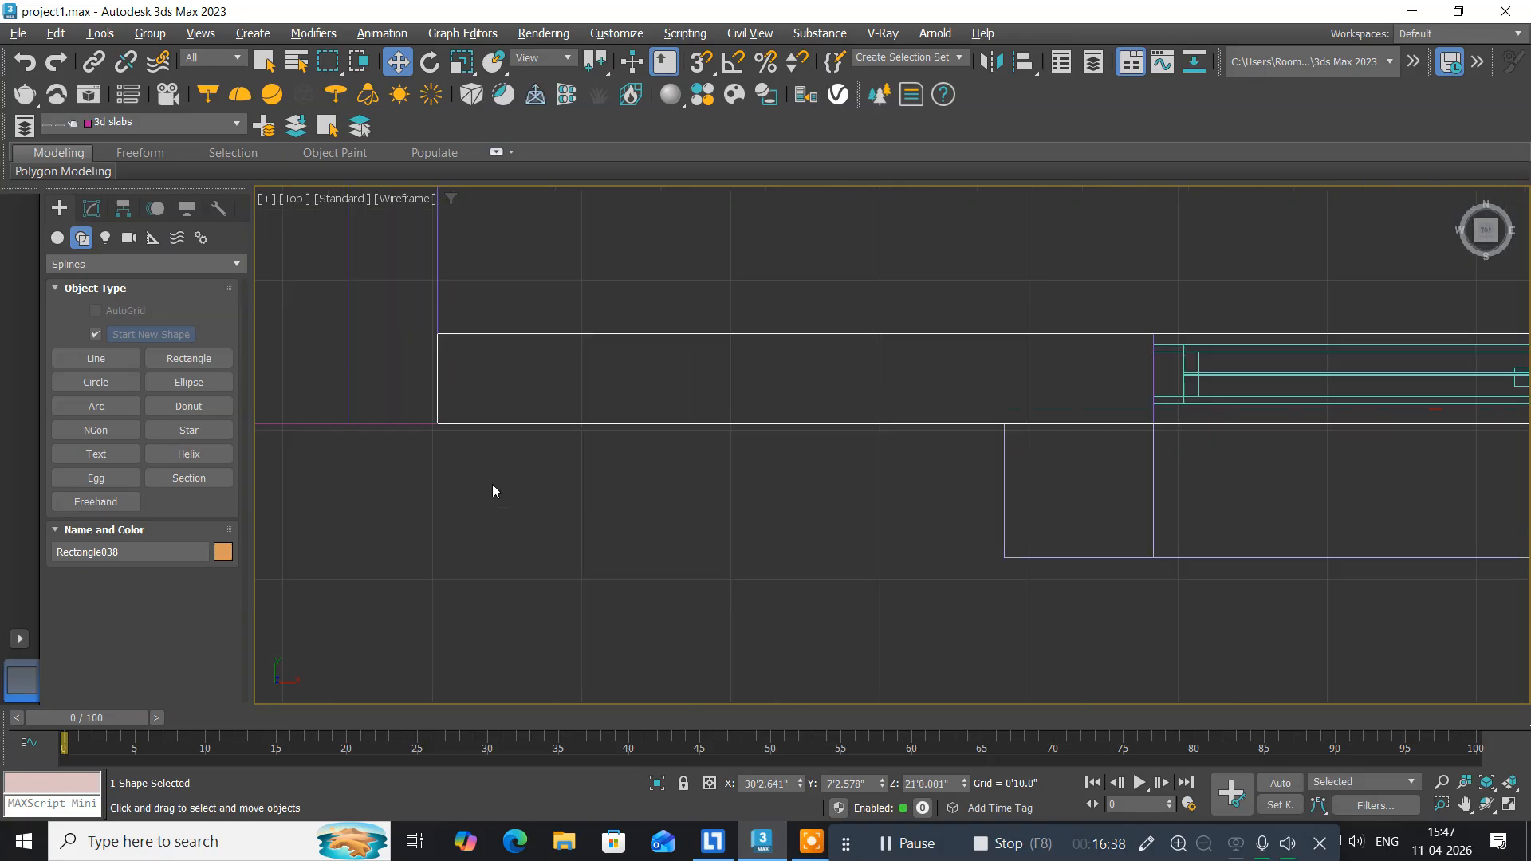
{"action": "middle_click_drag", "start_coordinate": [489, 475], "coordinate": [599, 520]}
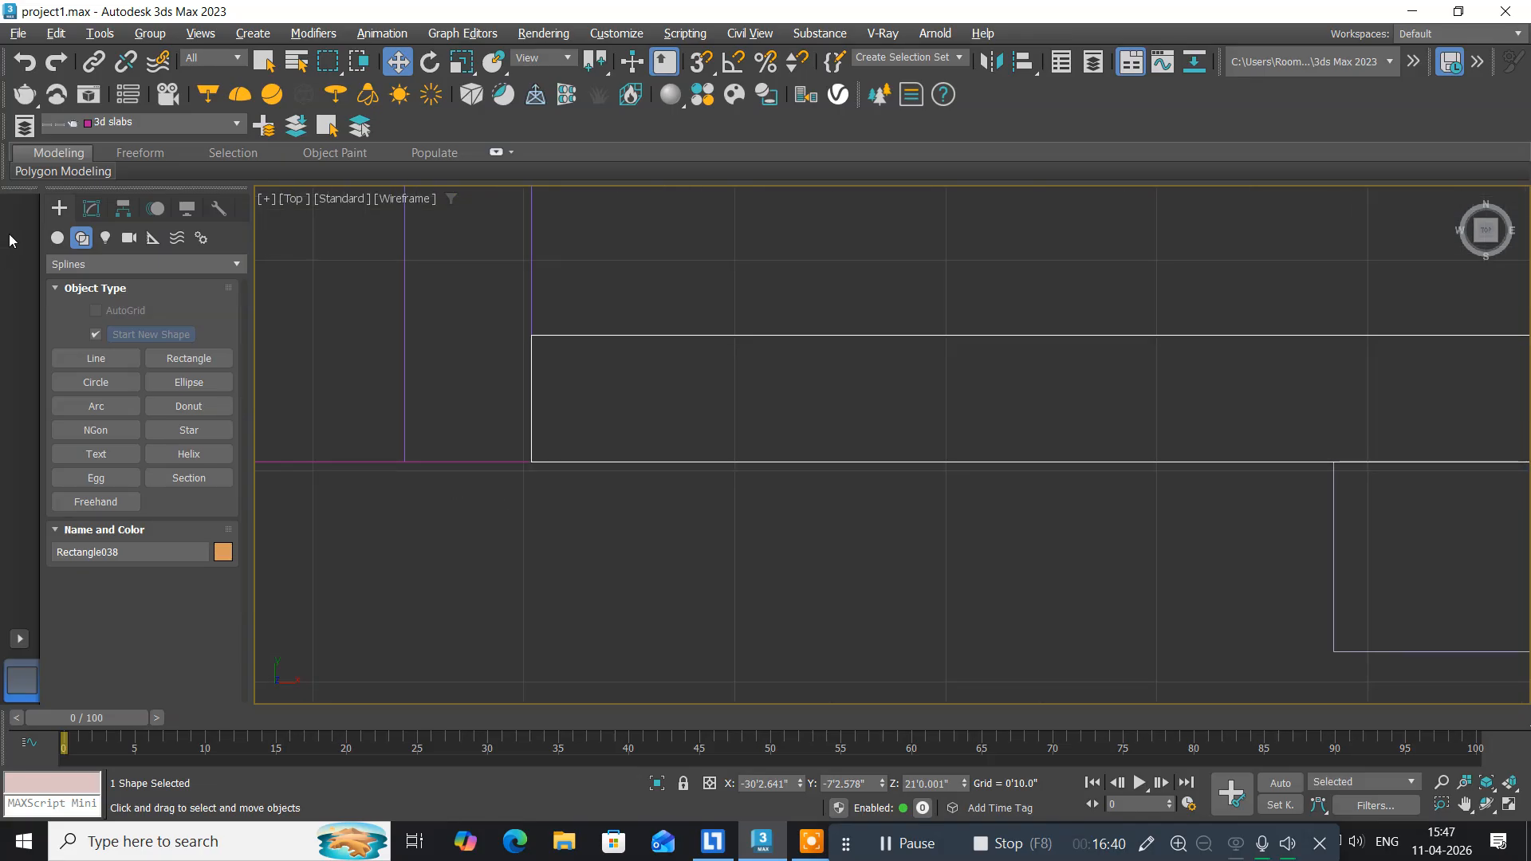
{"action": "left_click", "coordinate": [90, 208]}
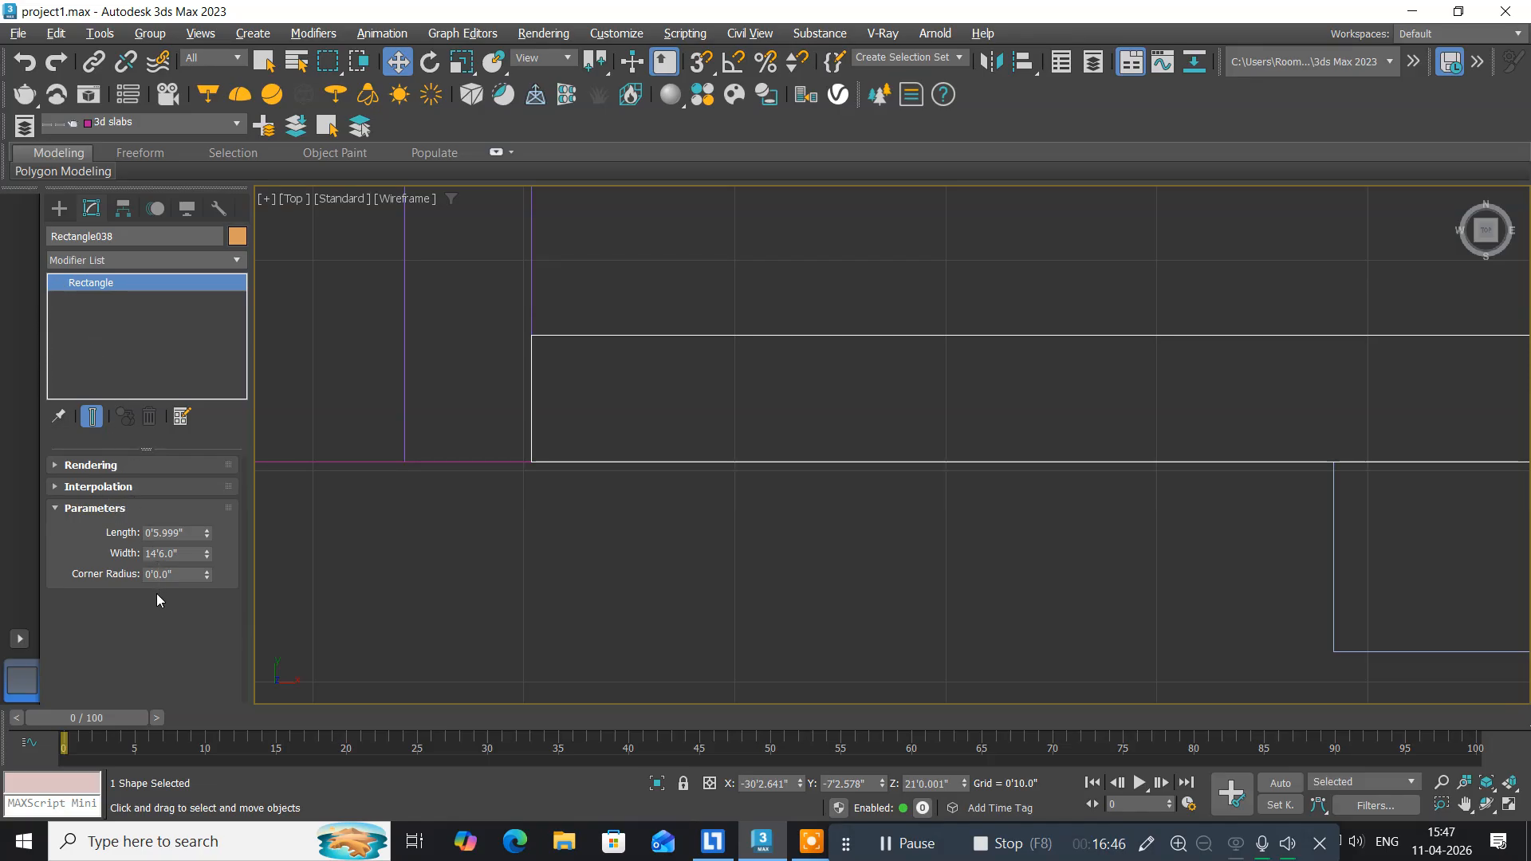
{"action": "middle_click_drag", "start_coordinate": [666, 531], "coordinate": [523, 556]}
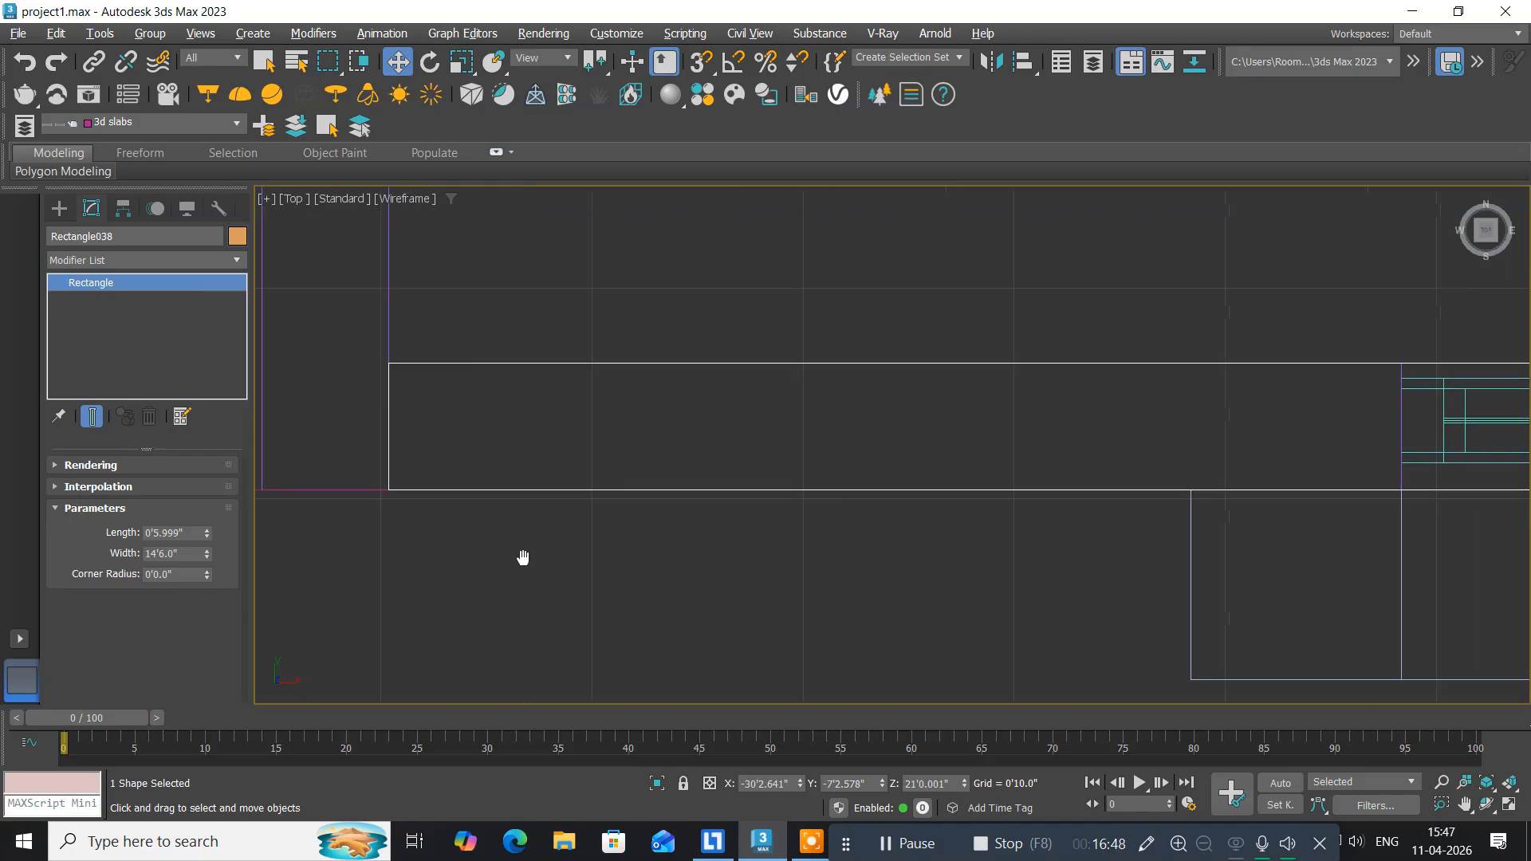
{"action": "left_click", "coordinate": [505, 365]}
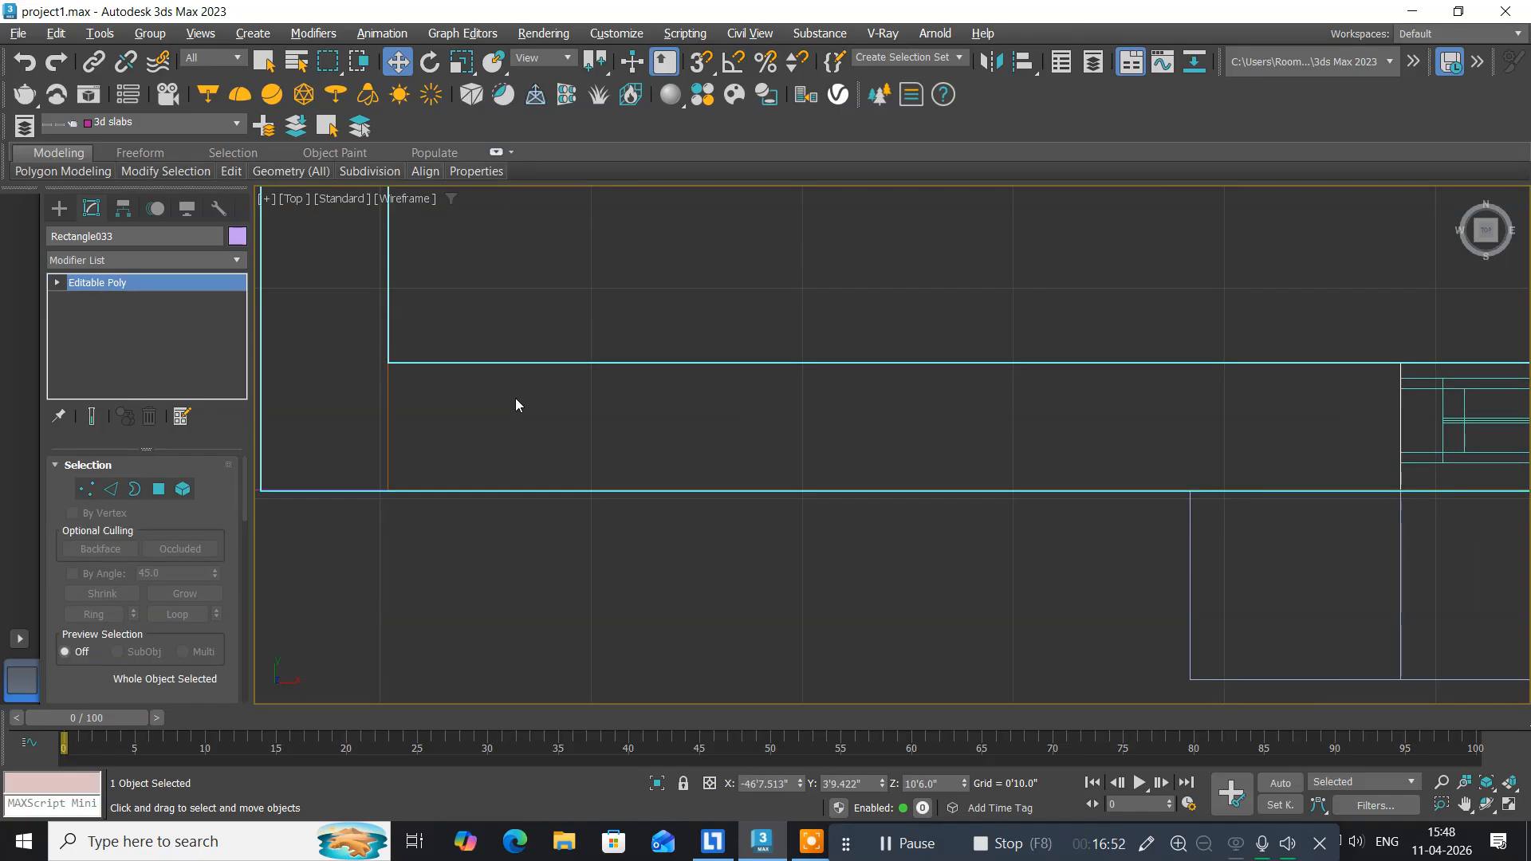
{"action": "scroll", "coordinate": [515, 399], "scroll_direction": "down", "scroll_amount": 5}
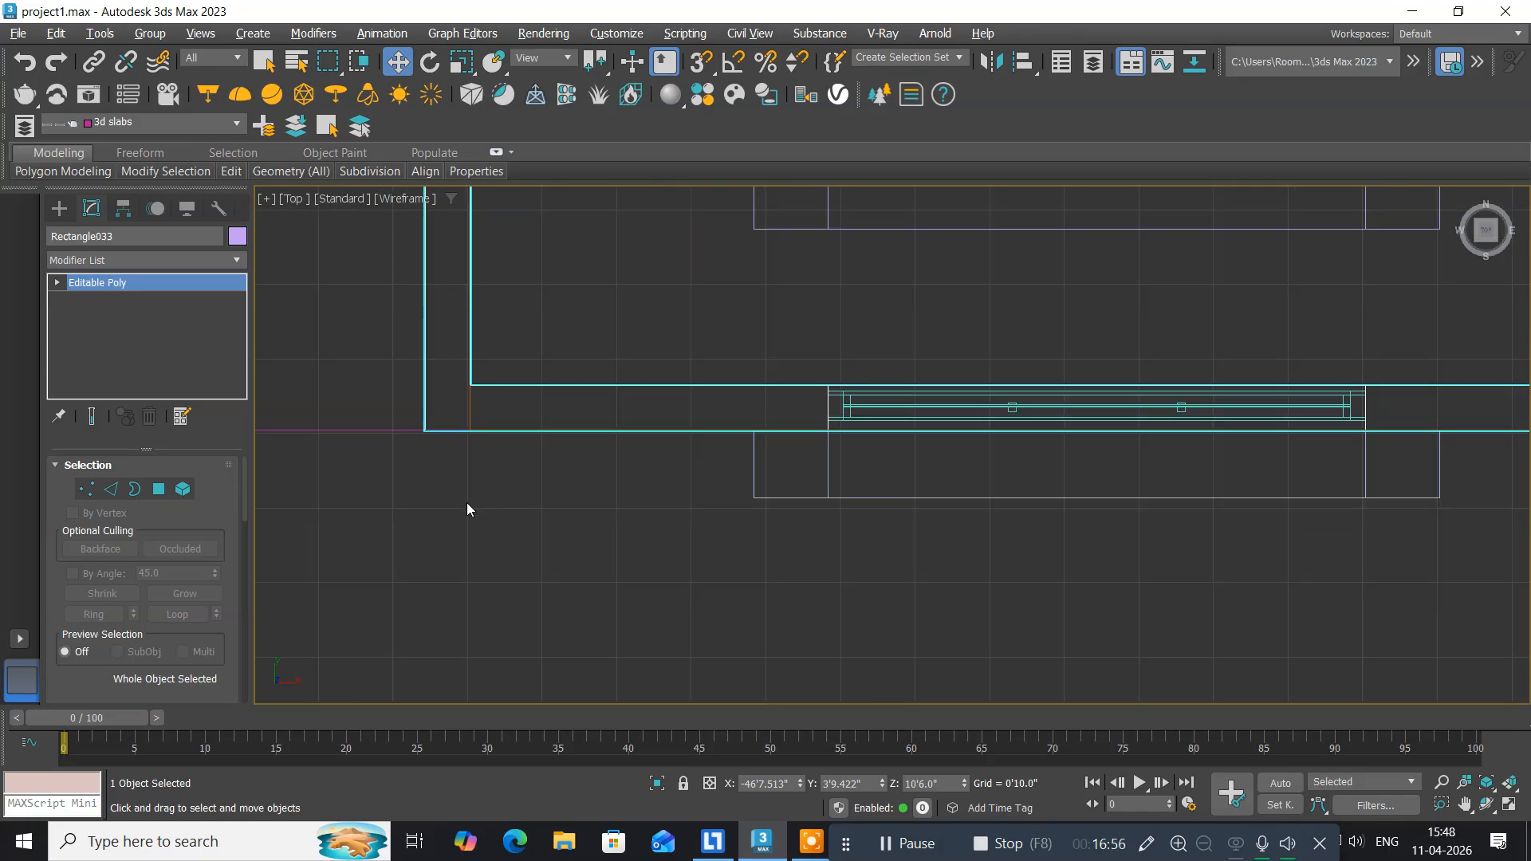
{"action": "key", "text": "ctrl+z"}
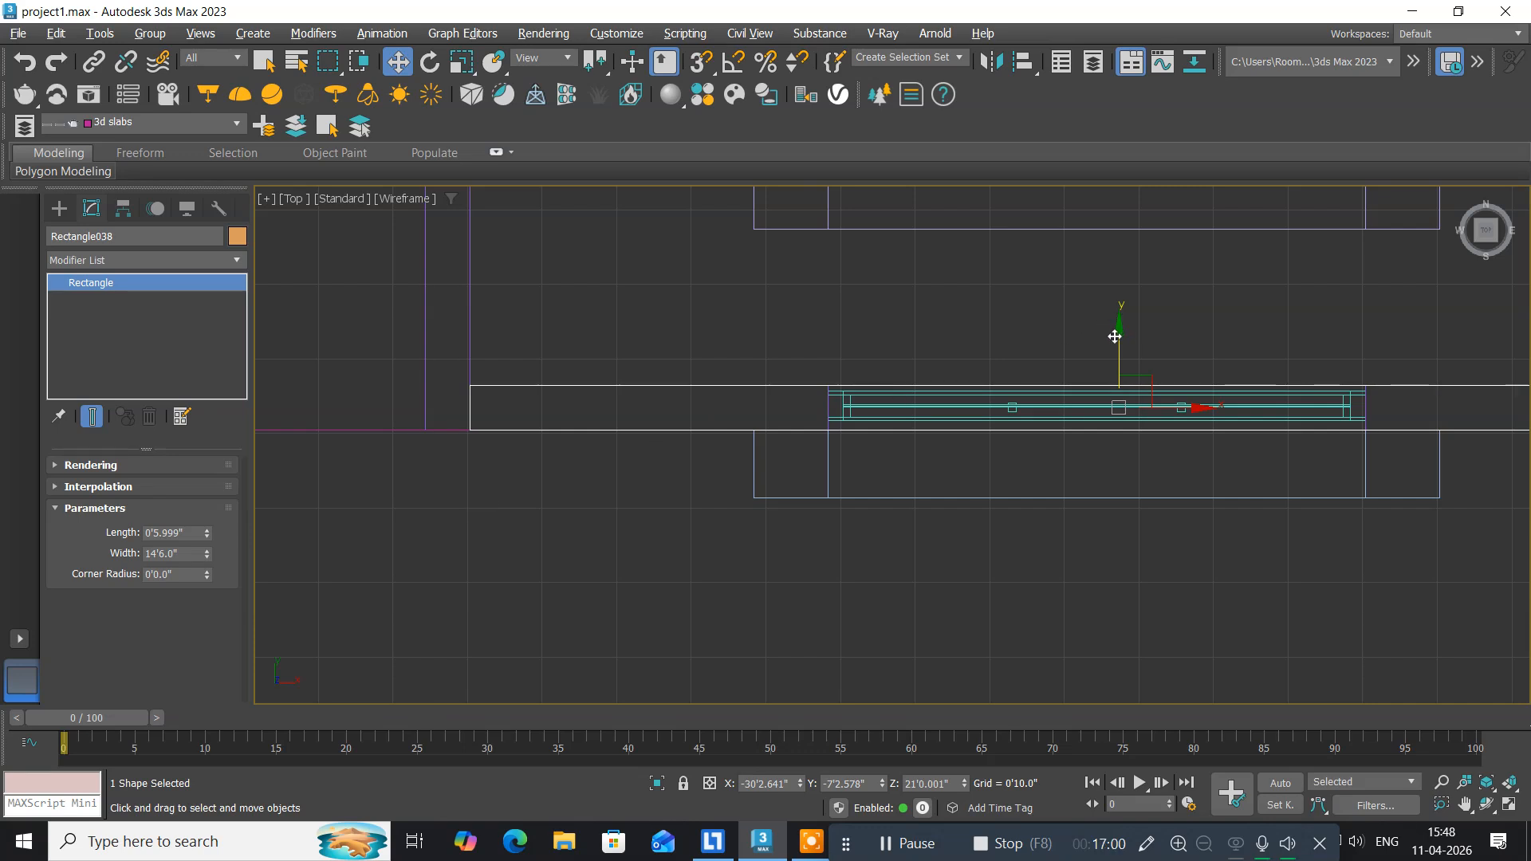
{"action": "left_click_drag", "start_coordinate": [1116, 343], "coordinate": [1099, 288]}
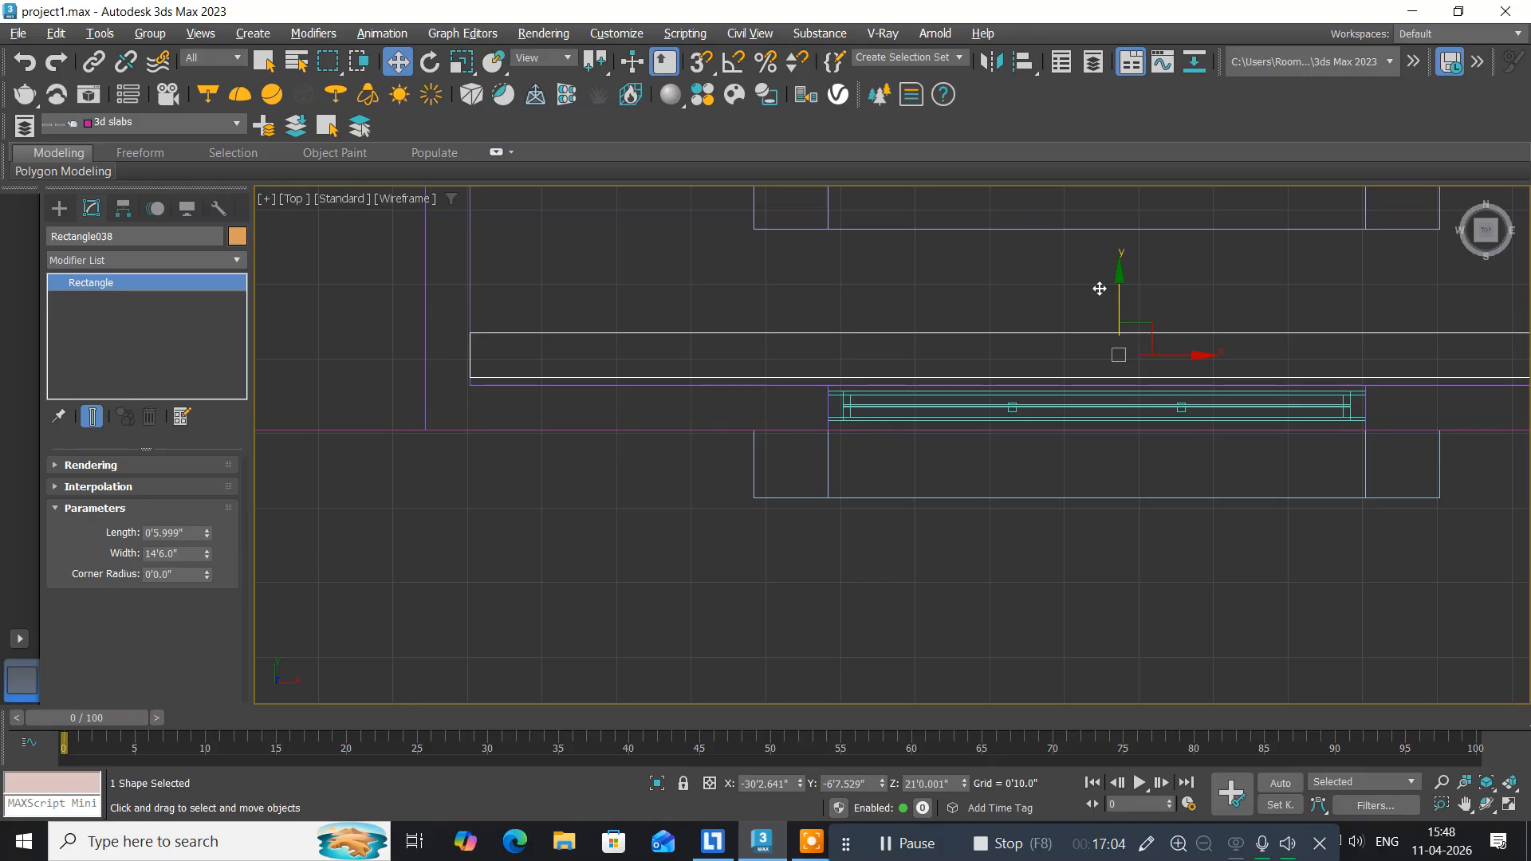
{"action": "key", "text": "ctrl+z"}
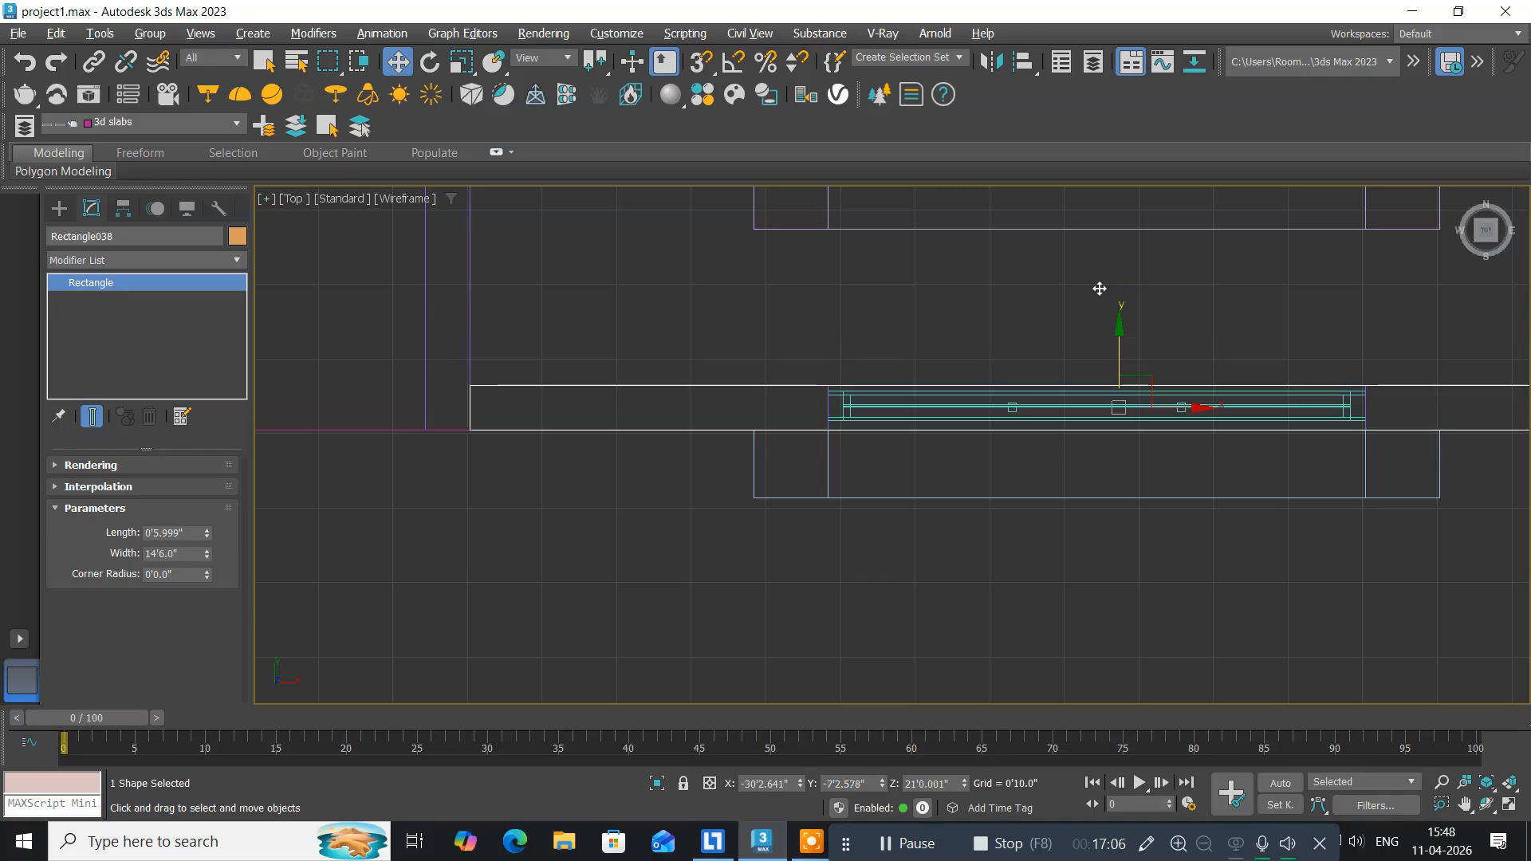
Convert the front wall rectangle to an Editable Spline.
{"action": "right_click", "coordinate": [1120, 330]}
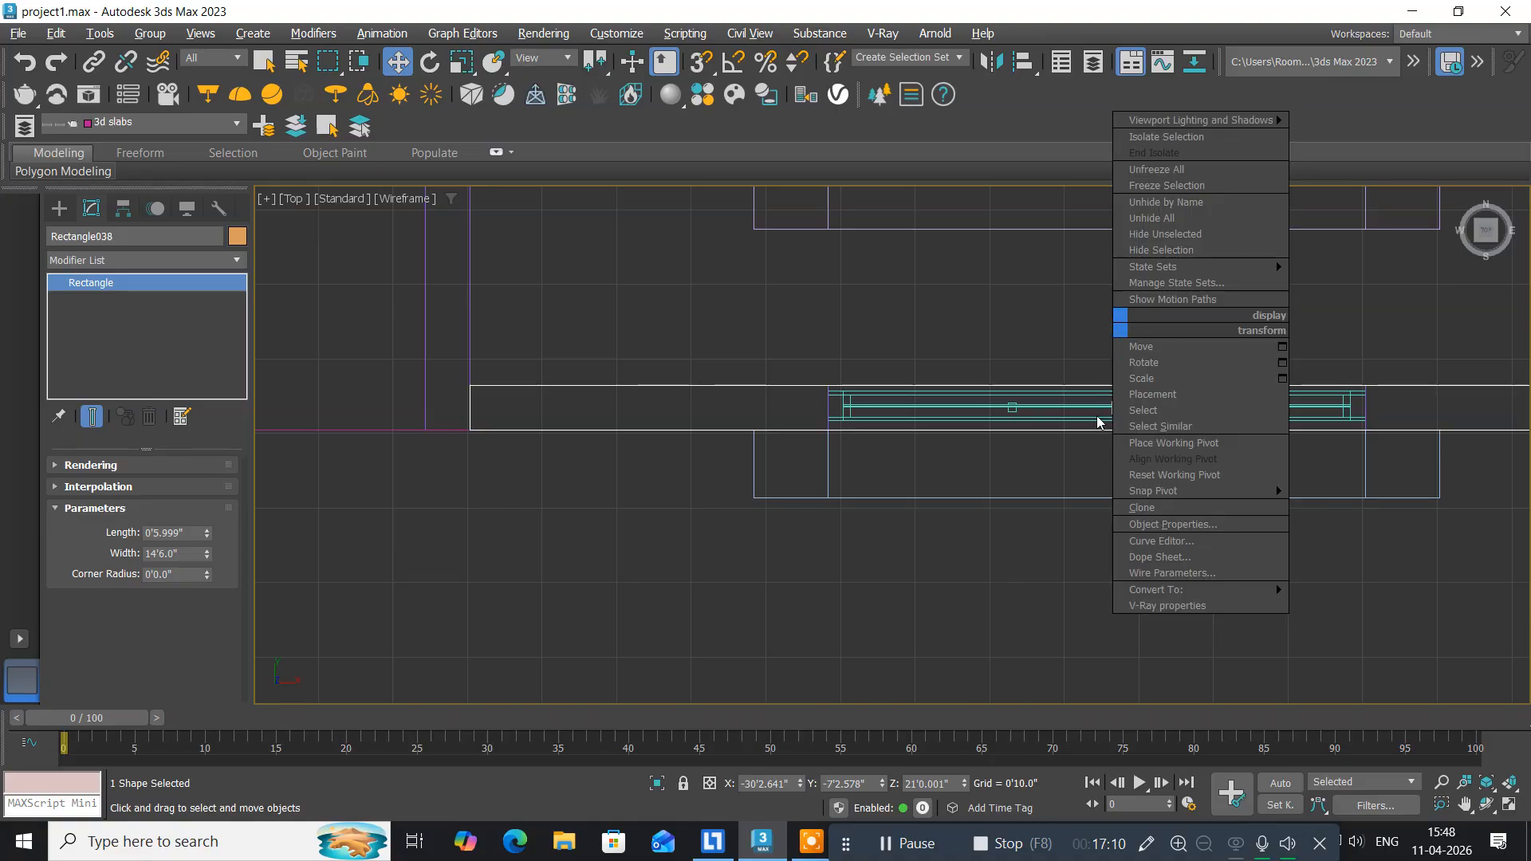
{"action": "mouse_move", "coordinate": [1159, 590]}
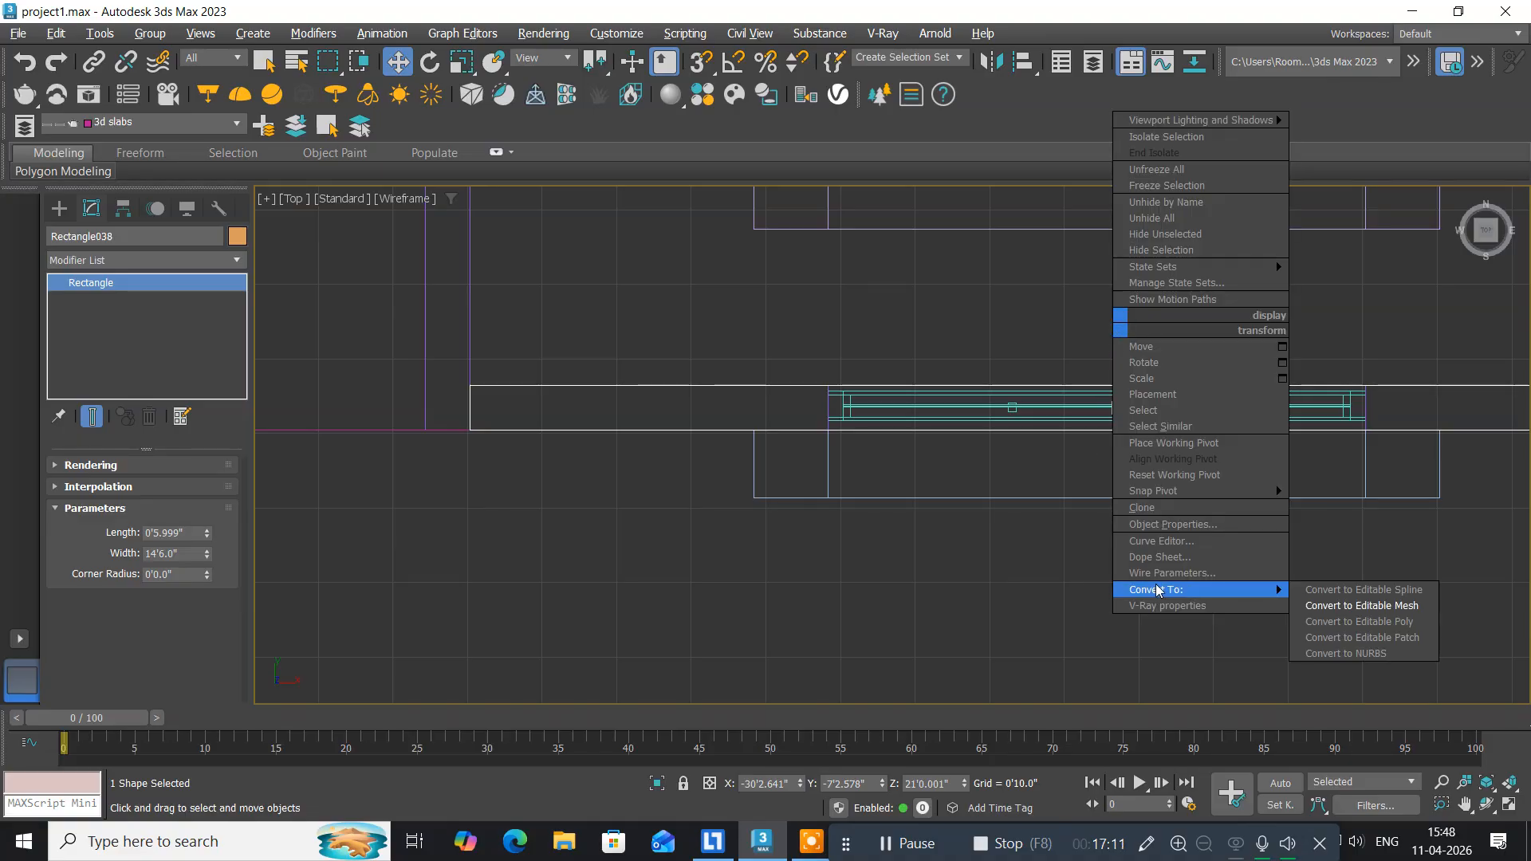
{"action": "left_click", "coordinate": [1295, 590]}
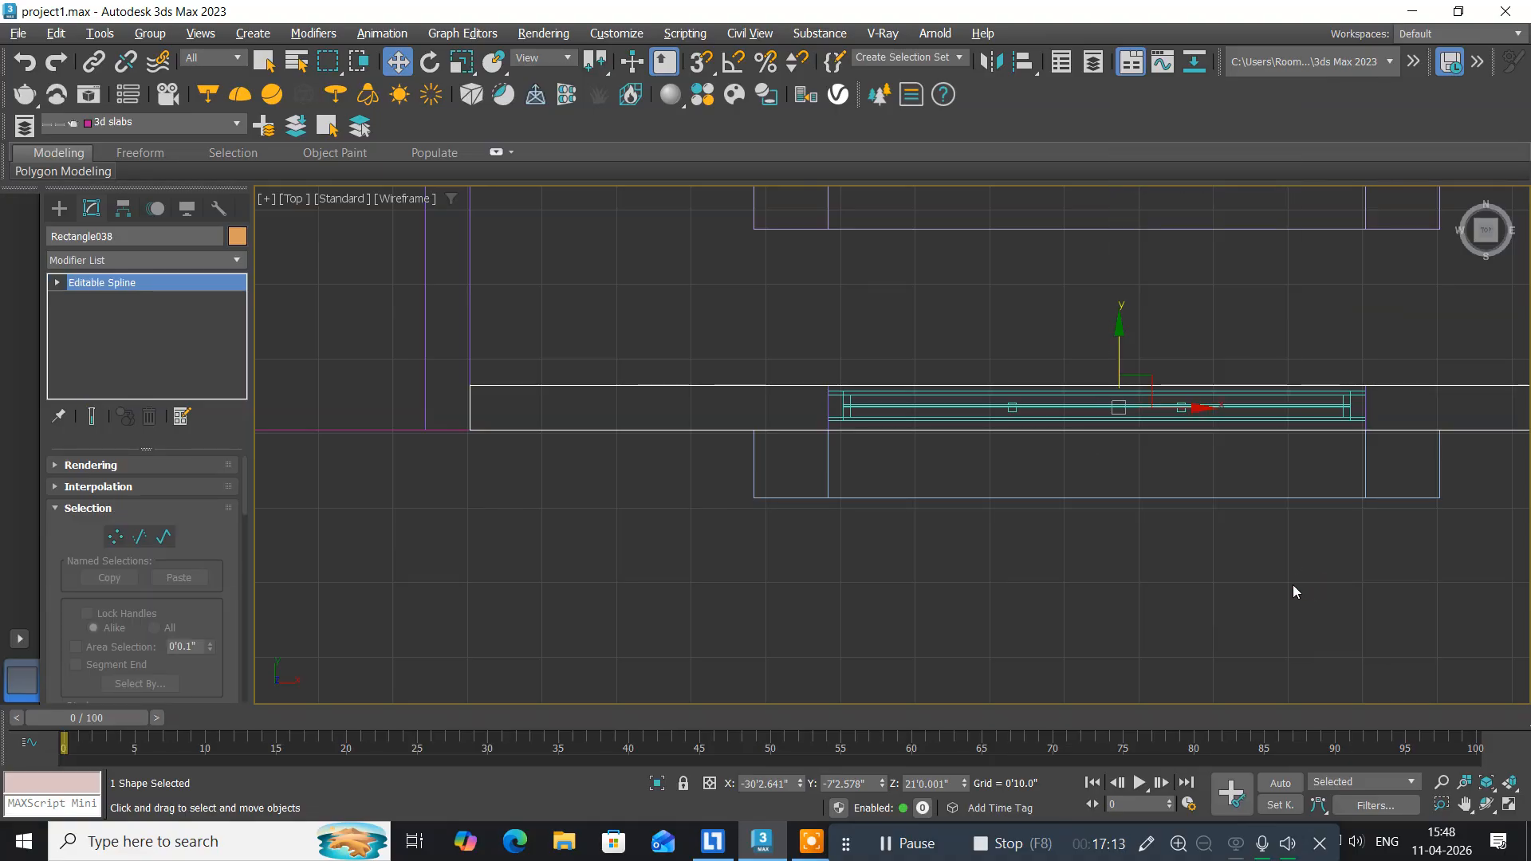
Select the two vertices at the rectangle's short end by the side wall and move them along X close to the wall's outer face.
{"action": "left_click", "coordinate": [115, 537]}
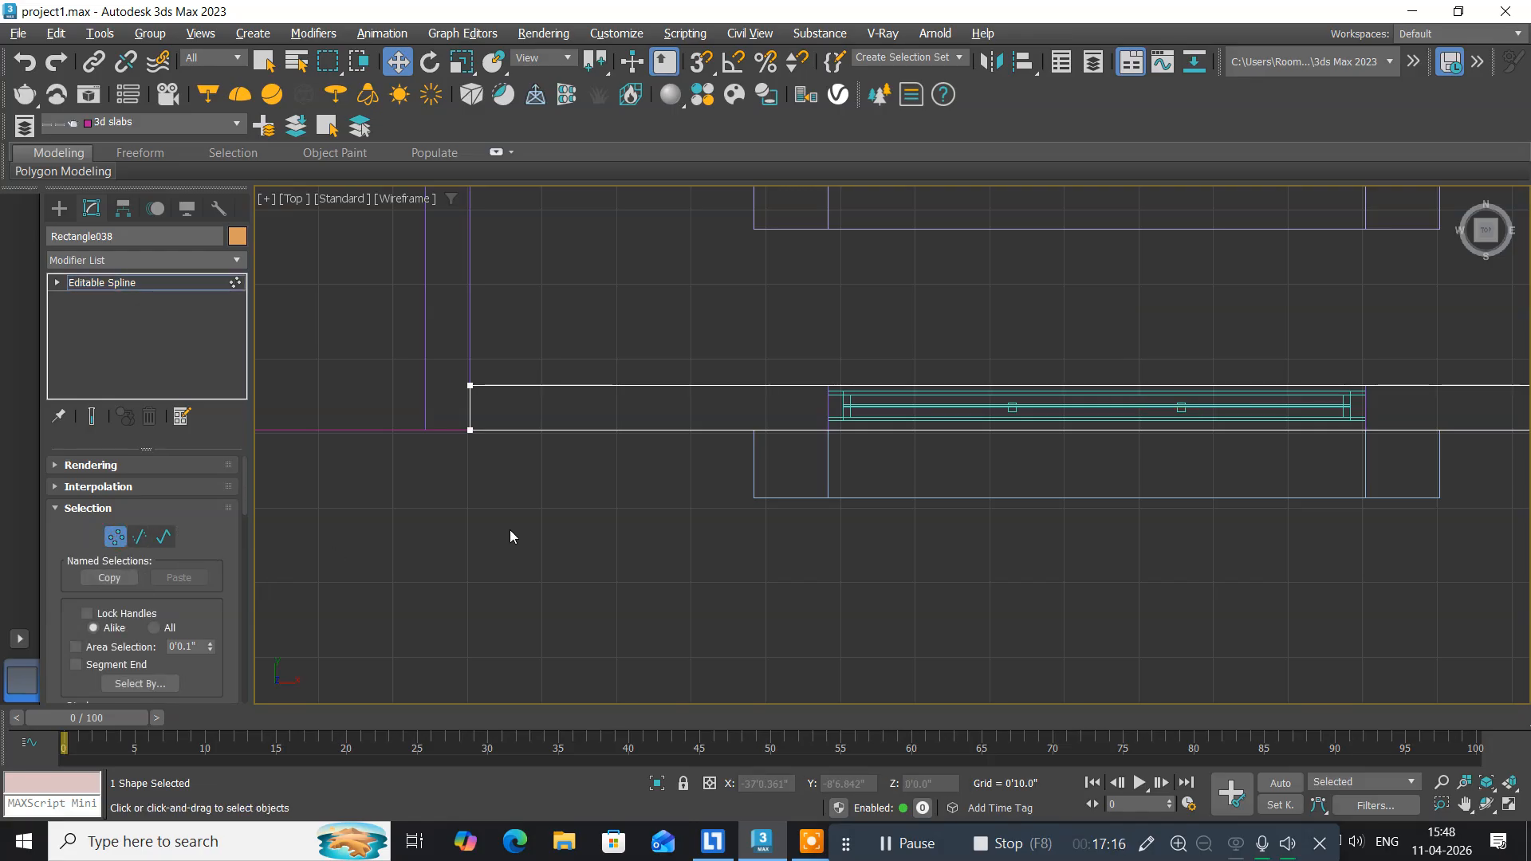
{"action": "middle_click_drag", "start_coordinate": [509, 529], "coordinate": [600, 566]}
{"action": "scroll", "coordinate": [583, 495], "scroll_direction": "up", "scroll_amount": 3}
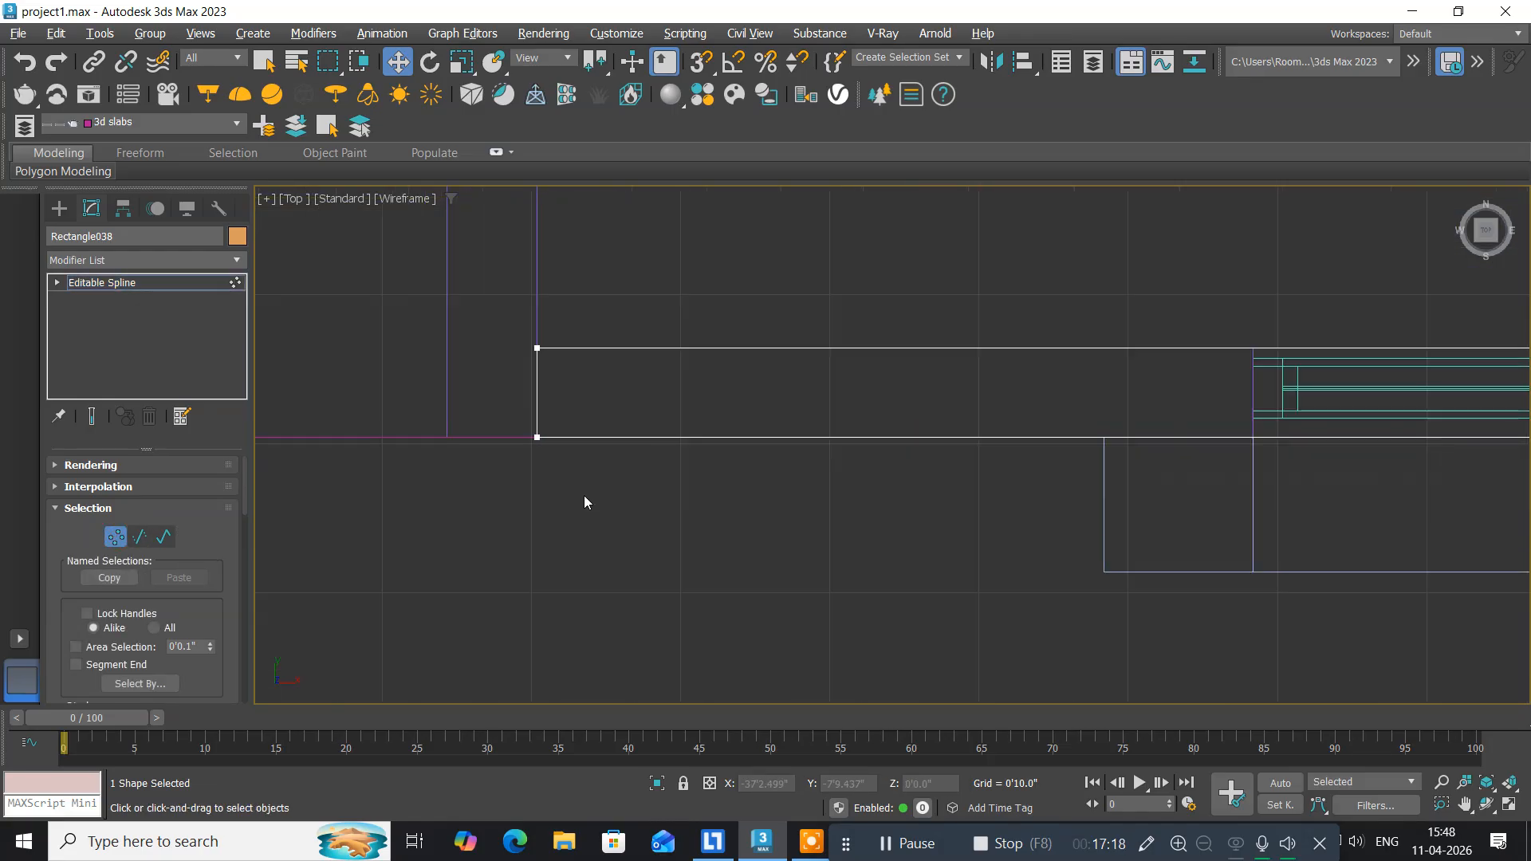
{"action": "left_click_drag", "start_coordinate": [421, 290], "coordinate": [609, 469]}
{"action": "scroll", "coordinate": [571, 468], "scroll_direction": "up", "scroll_amount": 3}
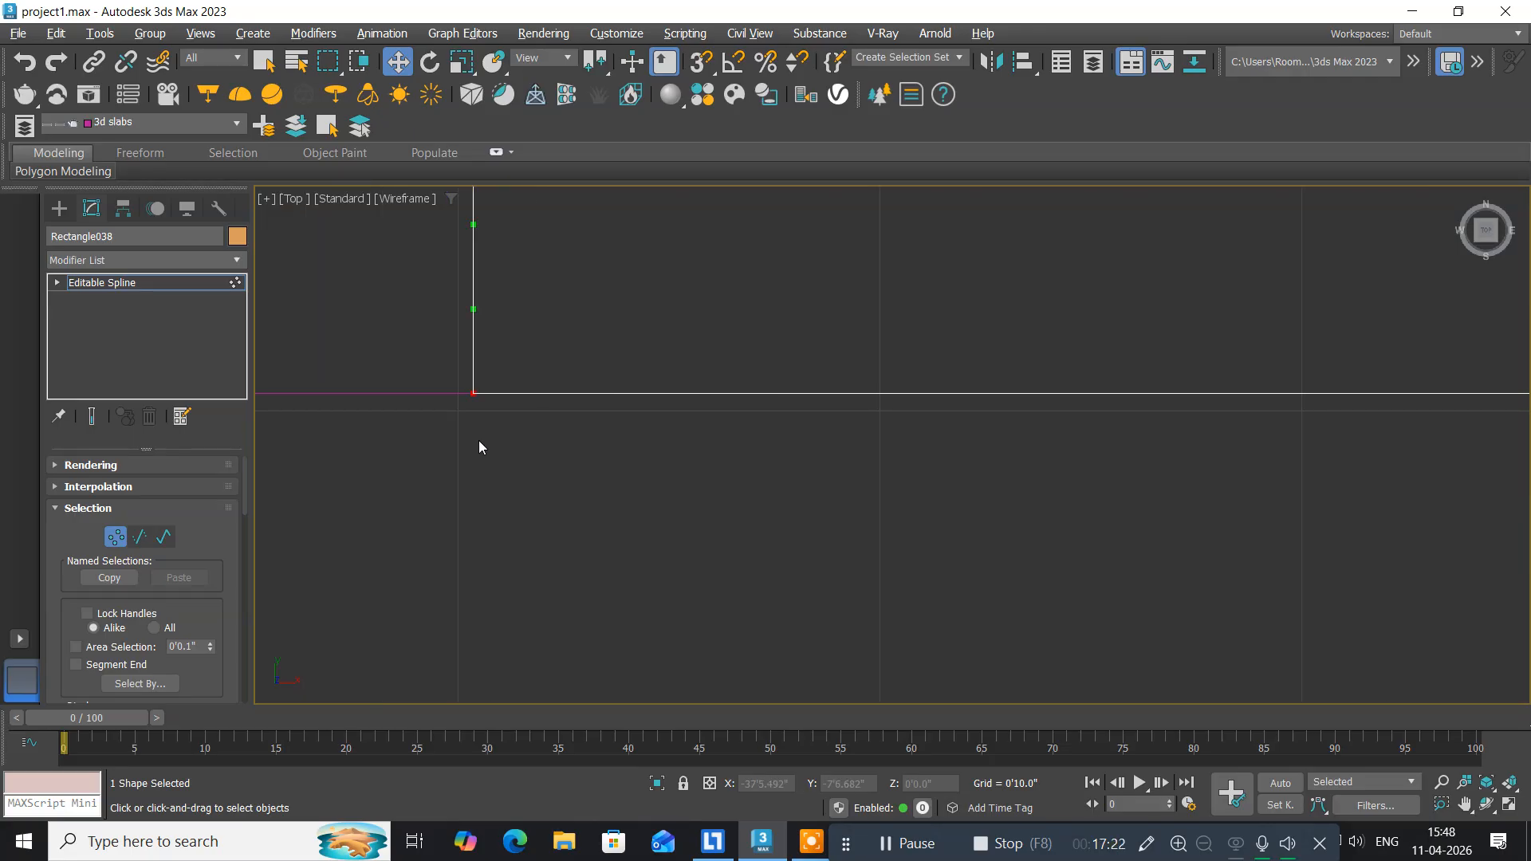
{"action": "middle_click_drag", "start_coordinate": [478, 447], "coordinate": [713, 551]}
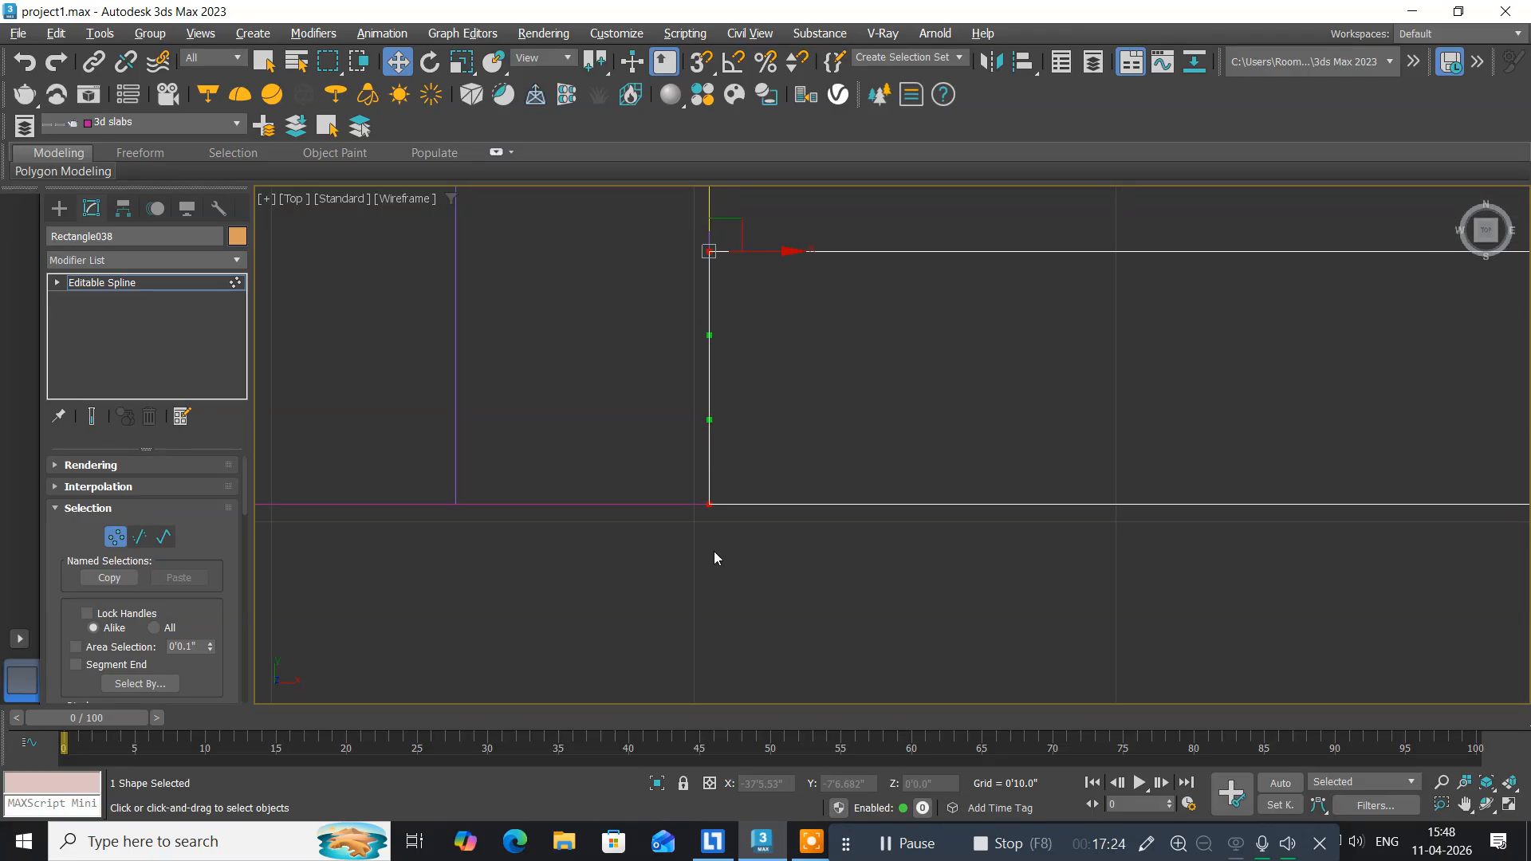
{"action": "left_click", "coordinate": [700, 63]}
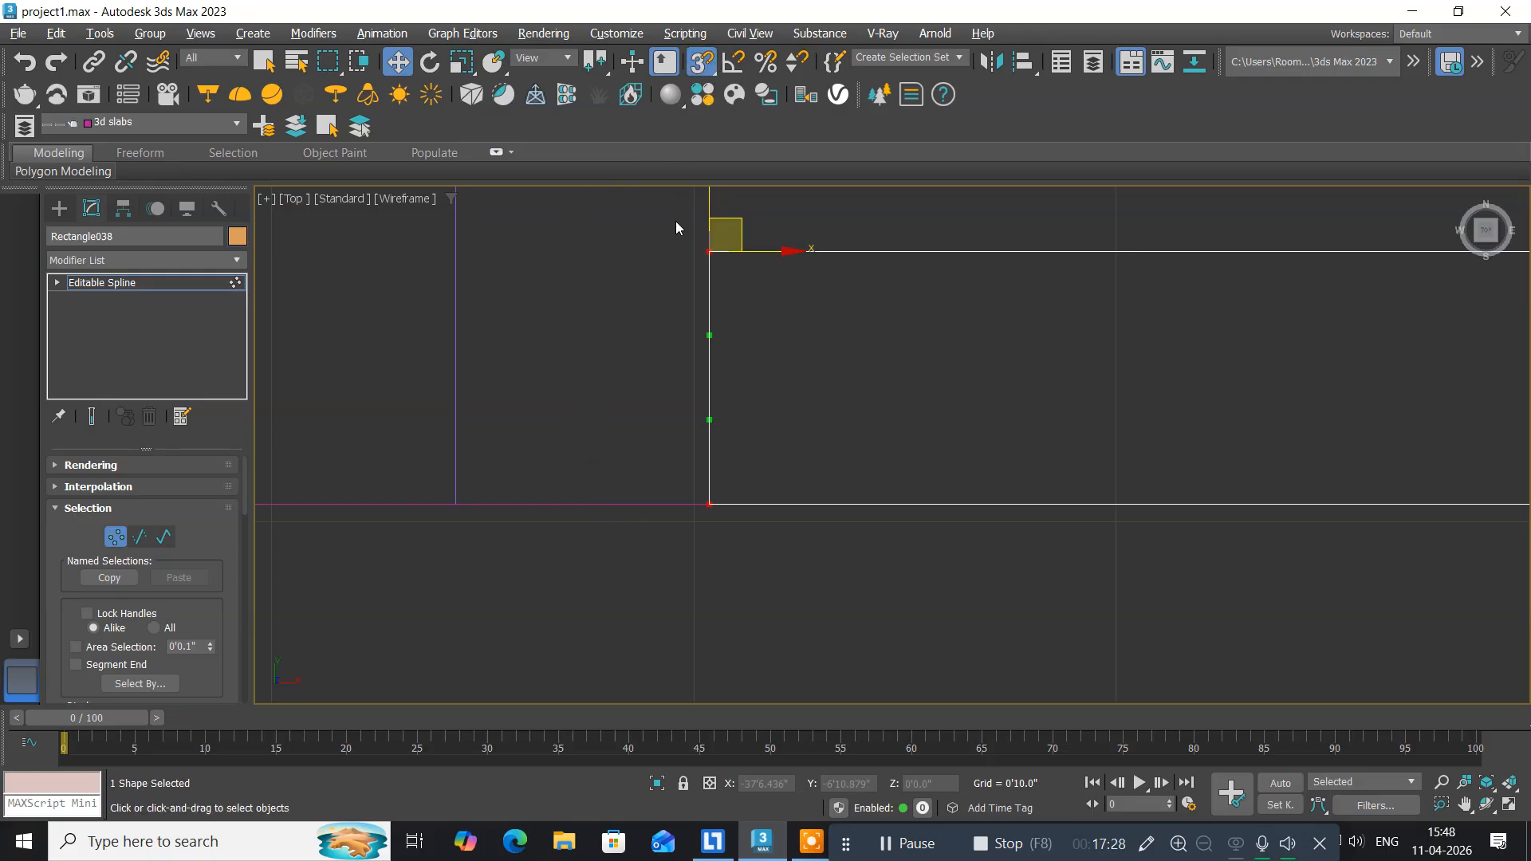
{"action": "left_click", "coordinate": [698, 67]}
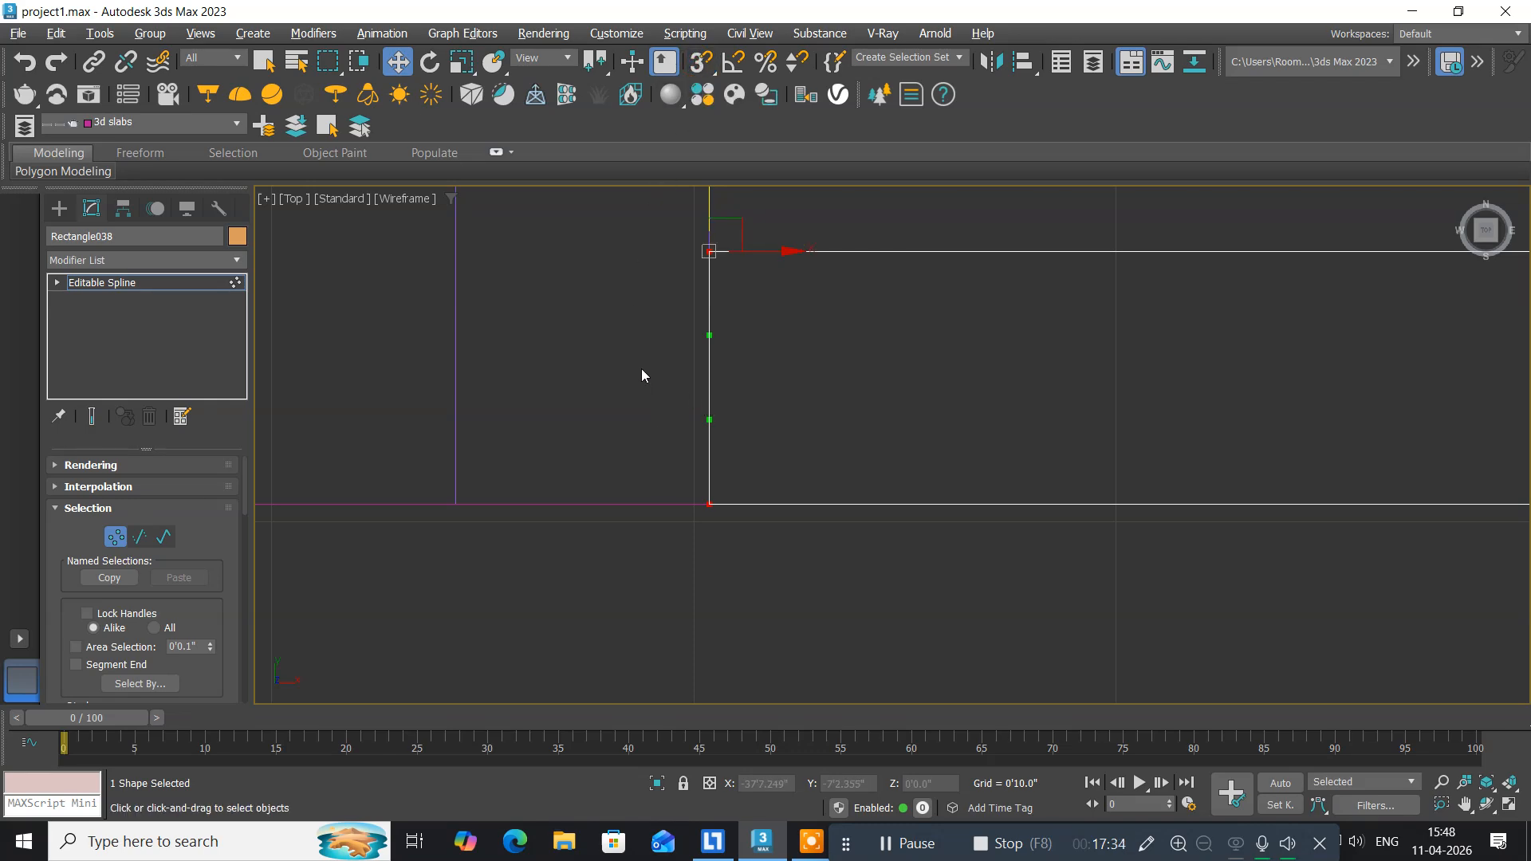
{"action": "middle_click_drag", "start_coordinate": [642, 375], "coordinate": [680, 475]}
{"action": "scroll", "coordinate": [732, 433], "scroll_direction": "down", "scroll_amount": 2}
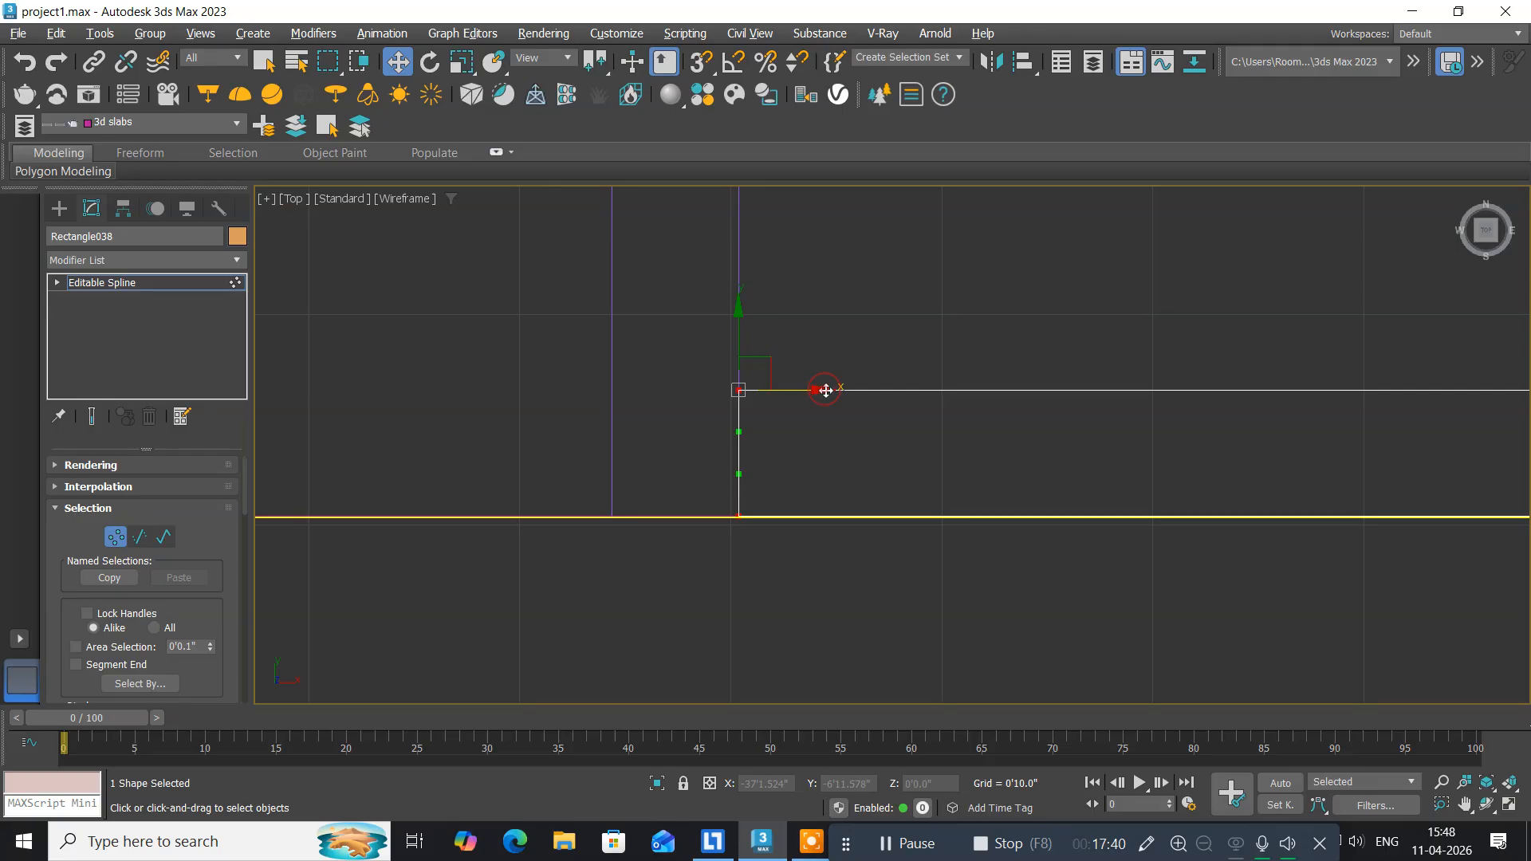
{"action": "left_click_drag", "start_coordinate": [824, 390], "coordinate": [703, 383]}
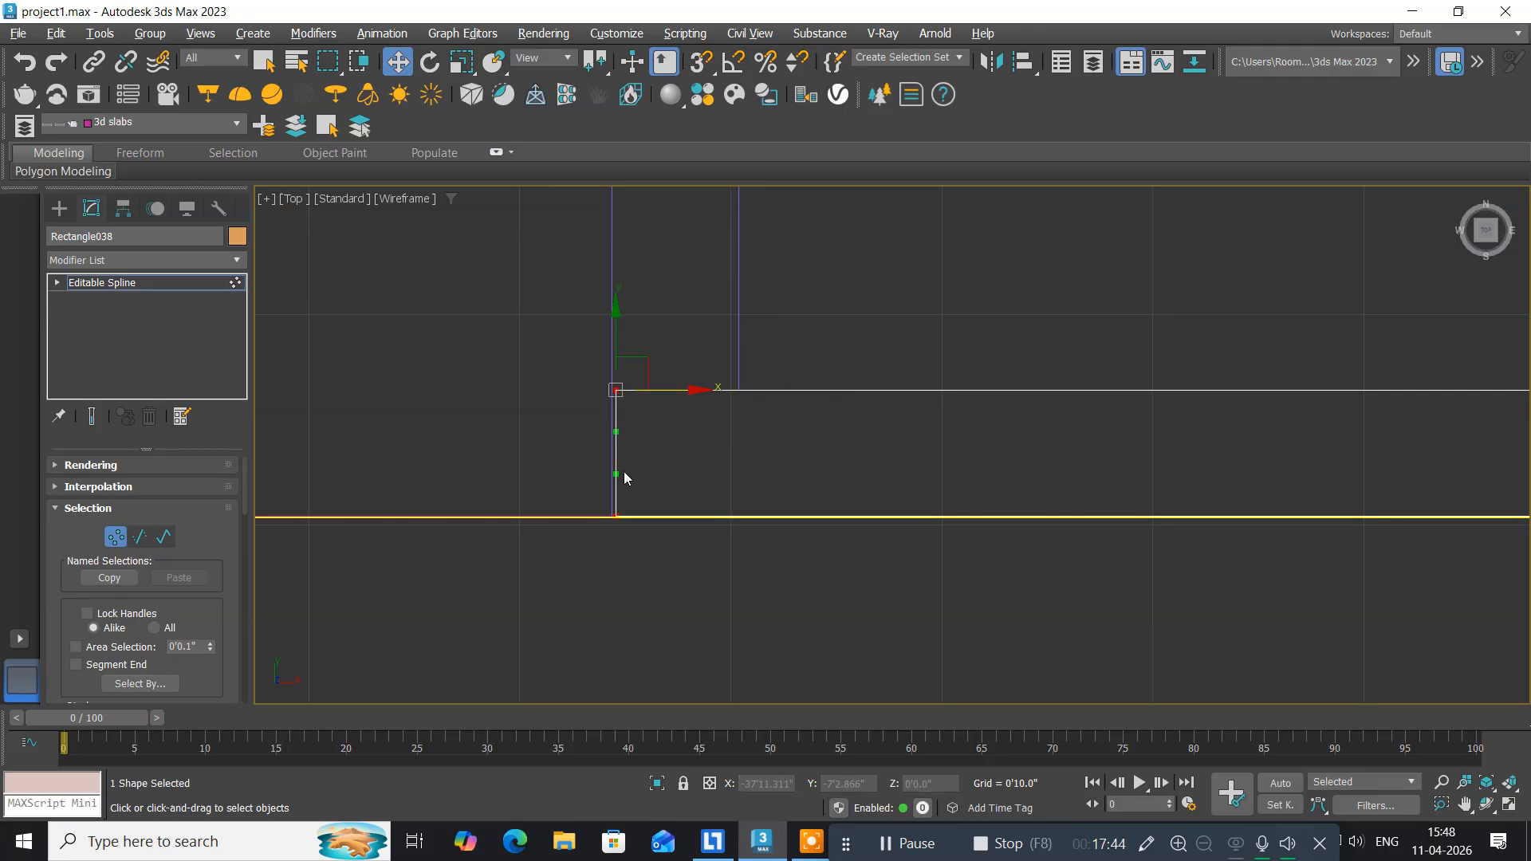
Fine-tune the two end vertices along X to line up with the side wall's outer face, and leave vertex editing.
{"action": "scroll", "coordinate": [629, 489], "scroll_direction": "up", "scroll_amount": 5}
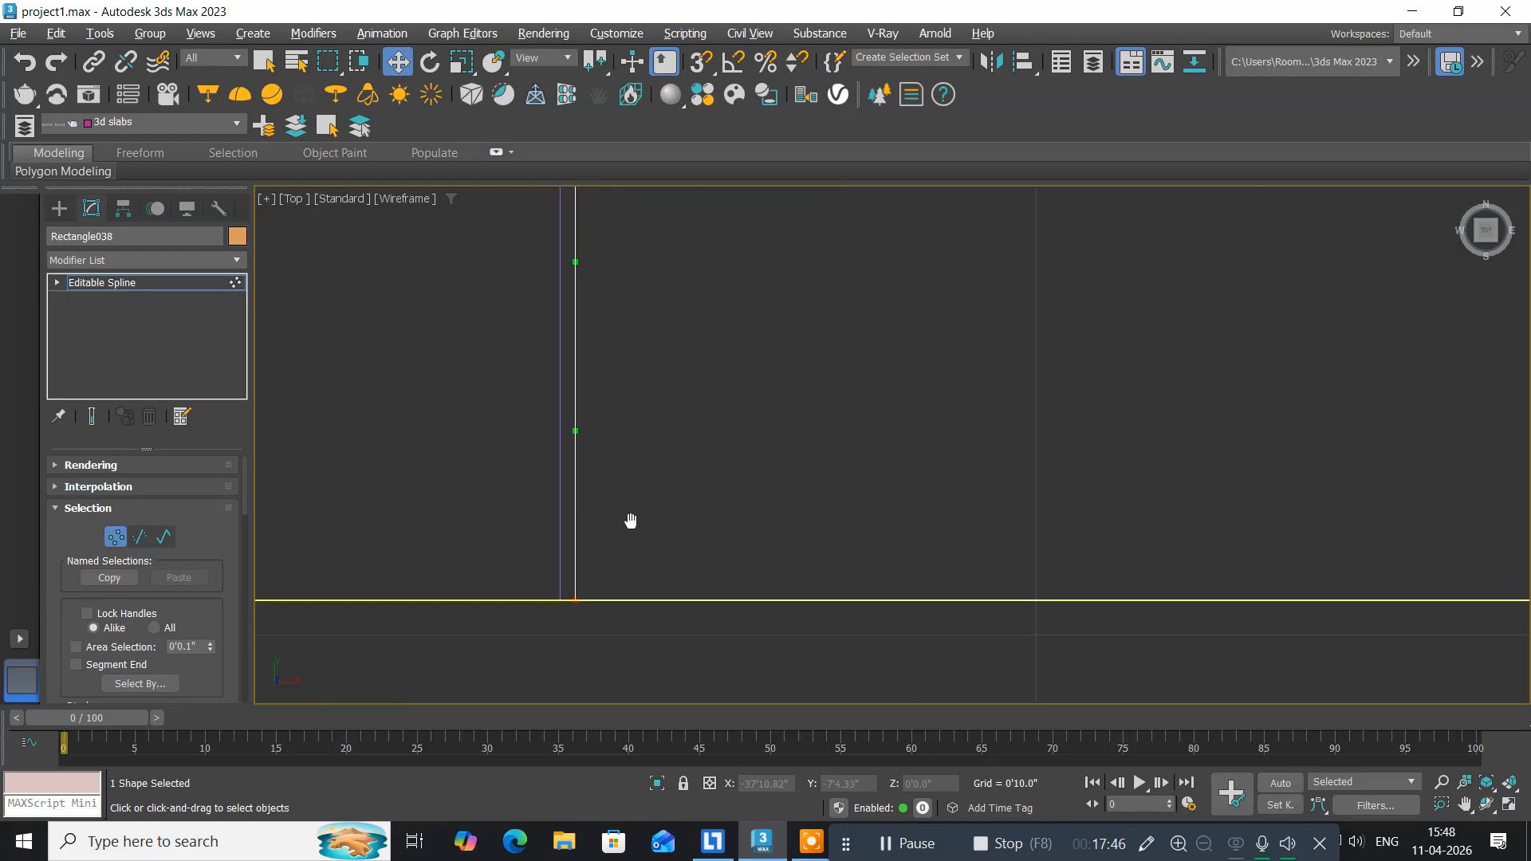
{"action": "scroll", "coordinate": [651, 446], "scroll_direction": "down", "scroll_amount": 3}
{"action": "middle_click_drag", "start_coordinate": [649, 381], "coordinate": [639, 441]}
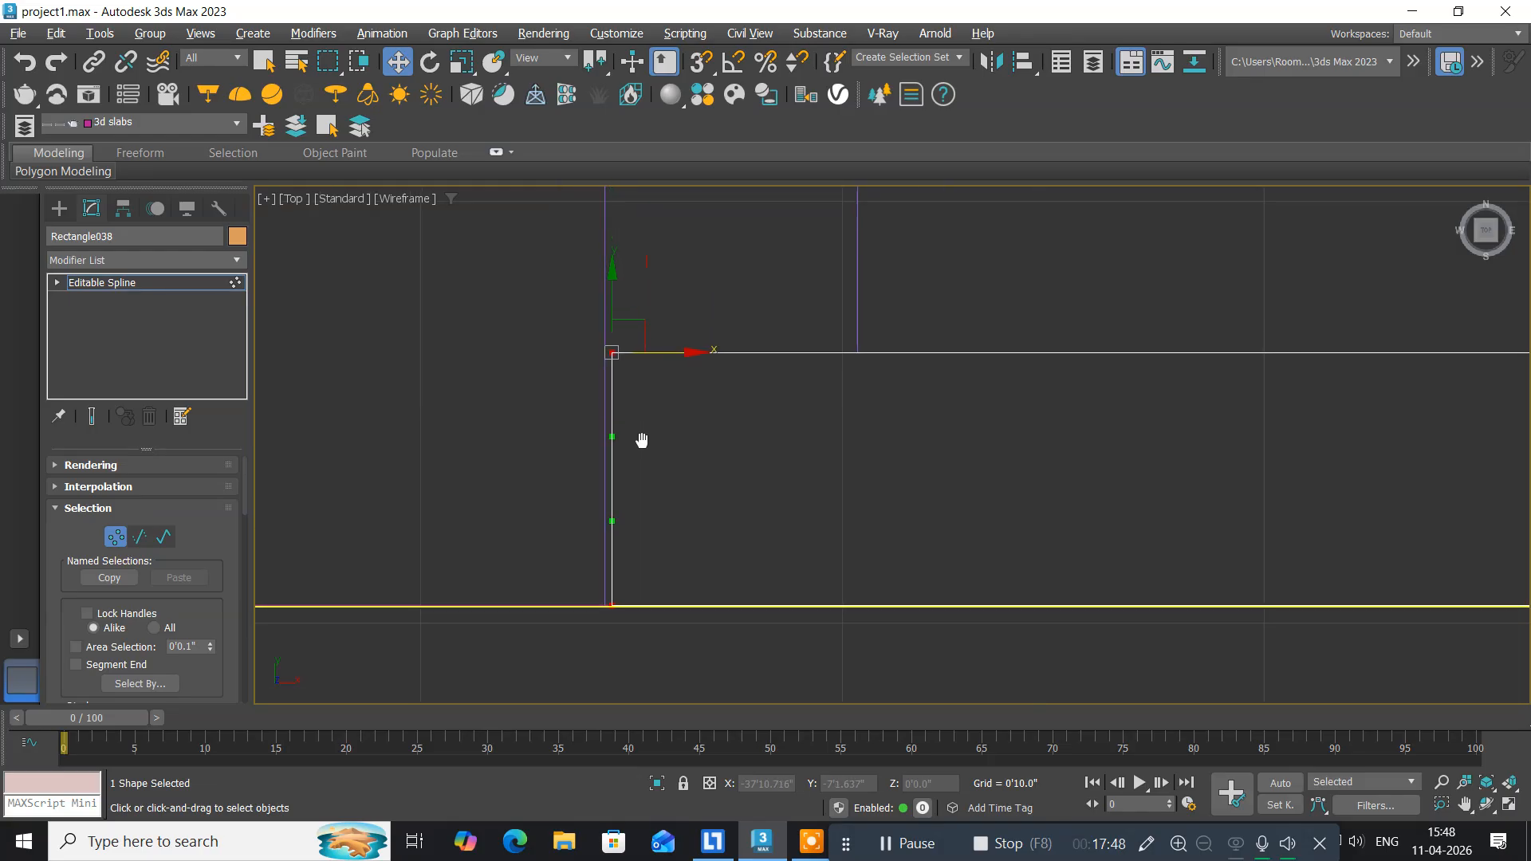
{"action": "scroll", "coordinate": [639, 384], "scroll_direction": "up", "scroll_amount": 3}
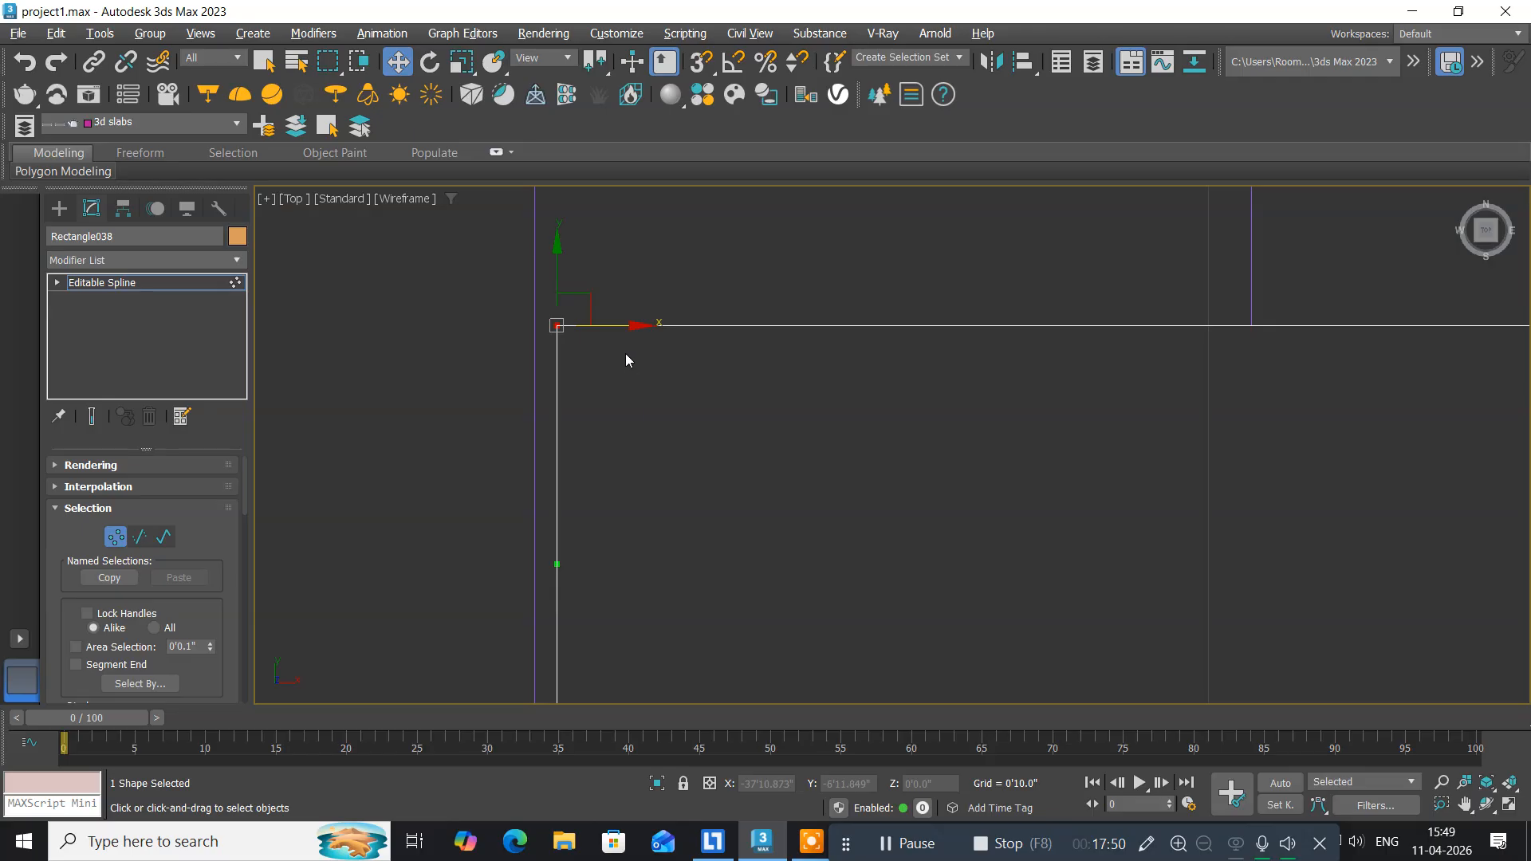
{"action": "left_click_drag", "start_coordinate": [627, 327], "coordinate": [605, 333]}
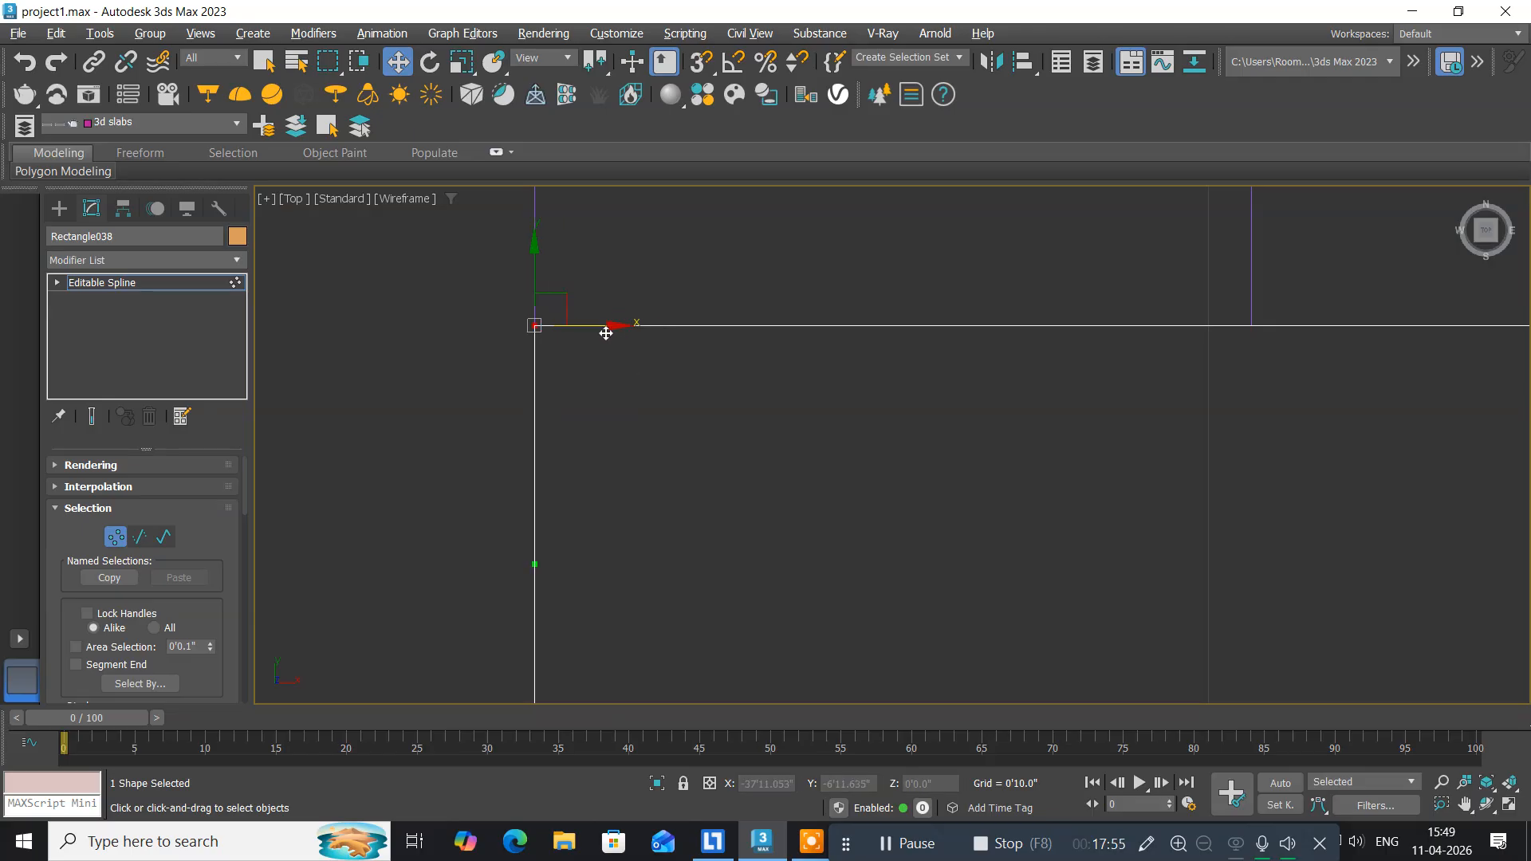
{"action": "left_click", "coordinate": [105, 286]}
Extrude the front wall outline by 3'0" to form a parapet, and show all four viewports.
{"action": "scroll", "coordinate": [429, 375], "scroll_direction": "down", "scroll_amount": 5}
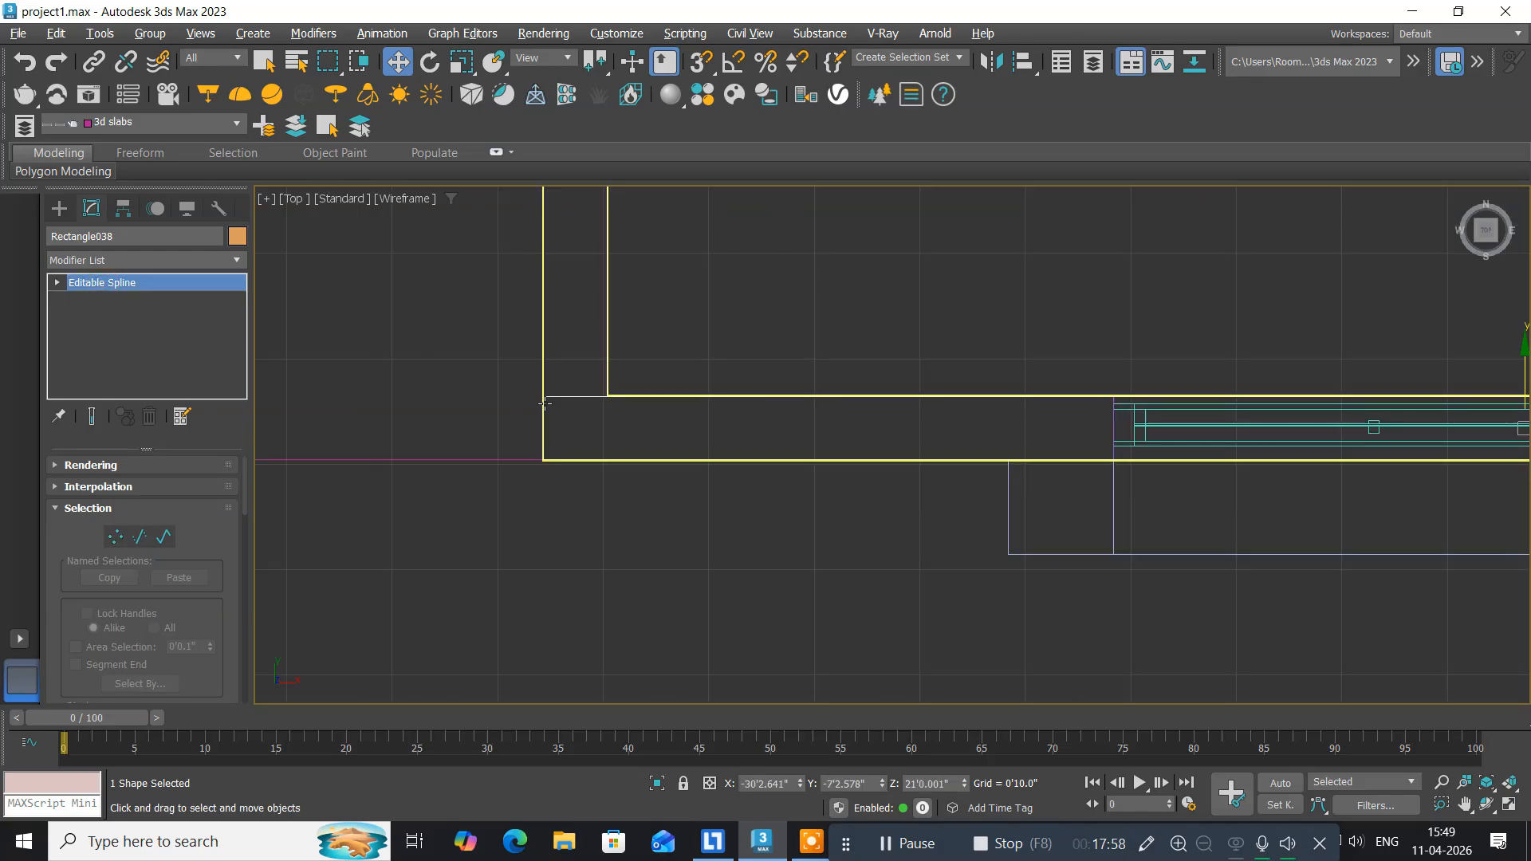
{"action": "left_click", "coordinate": [237, 258]}
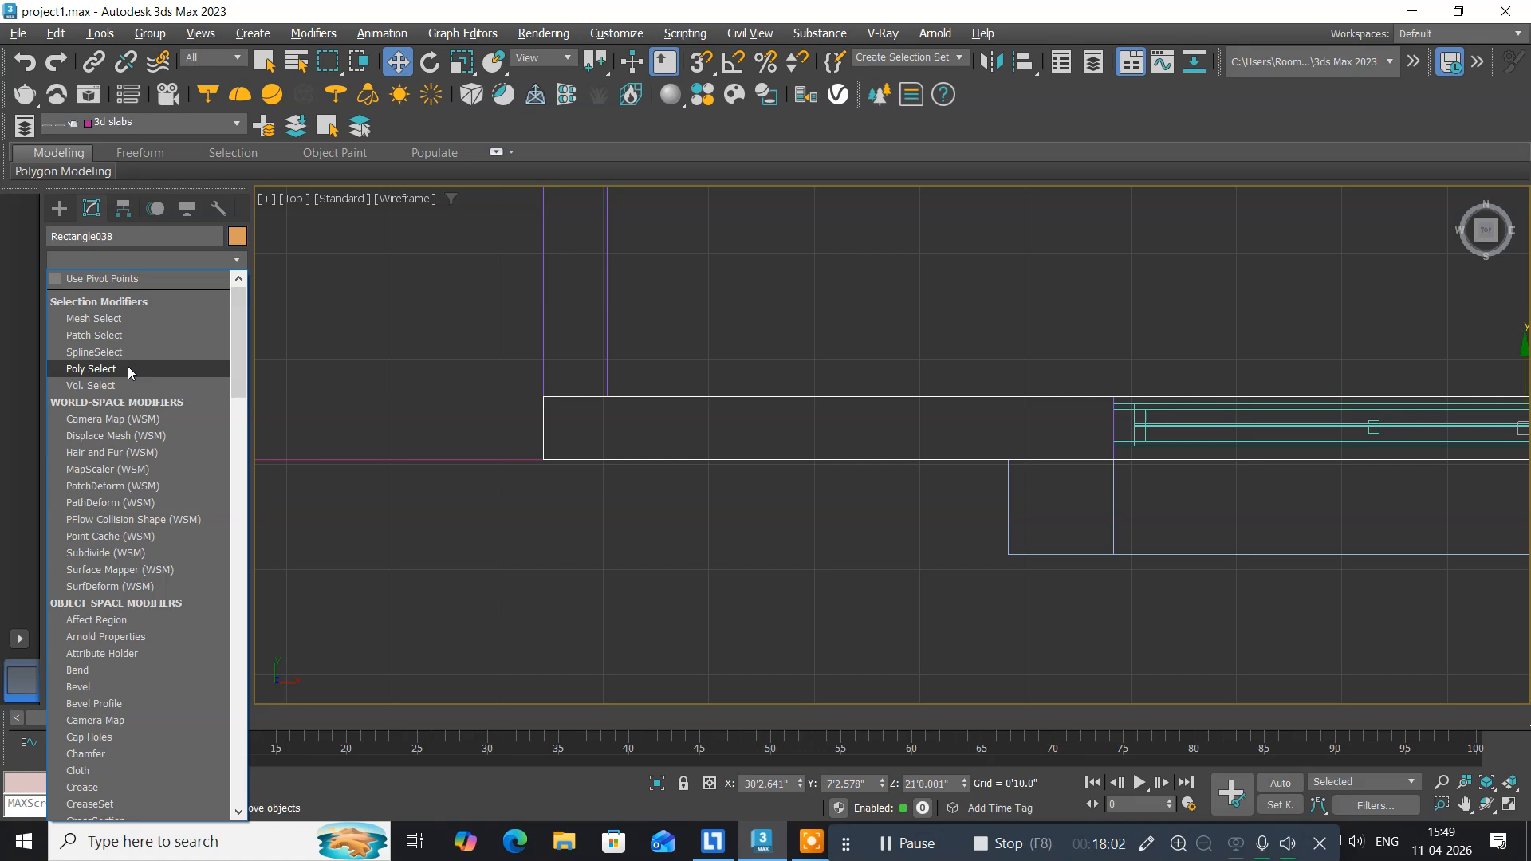
{"action": "key", "text": "e"}
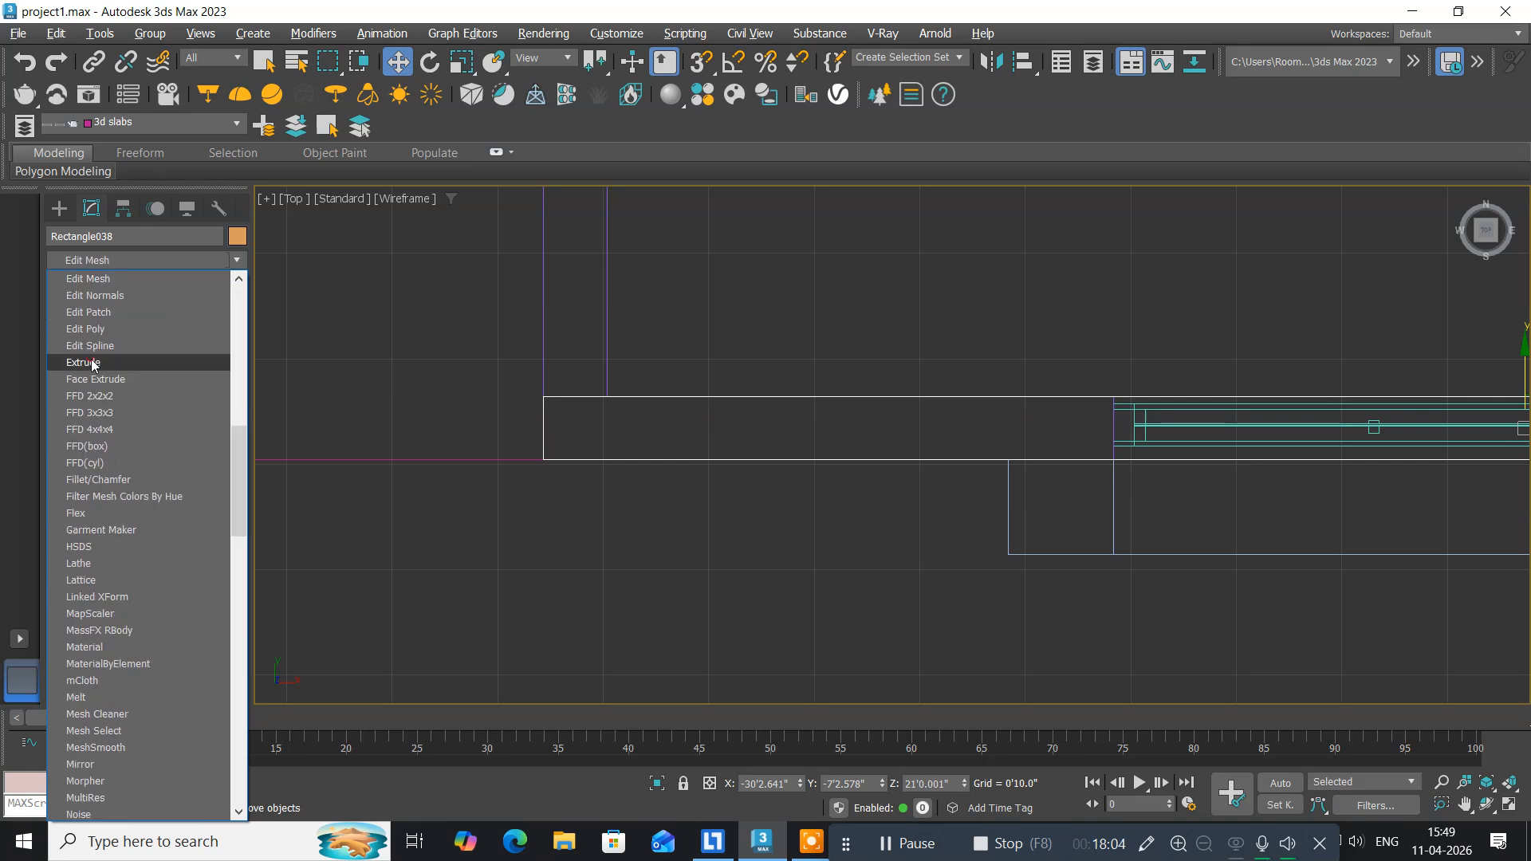
{"action": "left_click", "coordinate": [92, 363]}
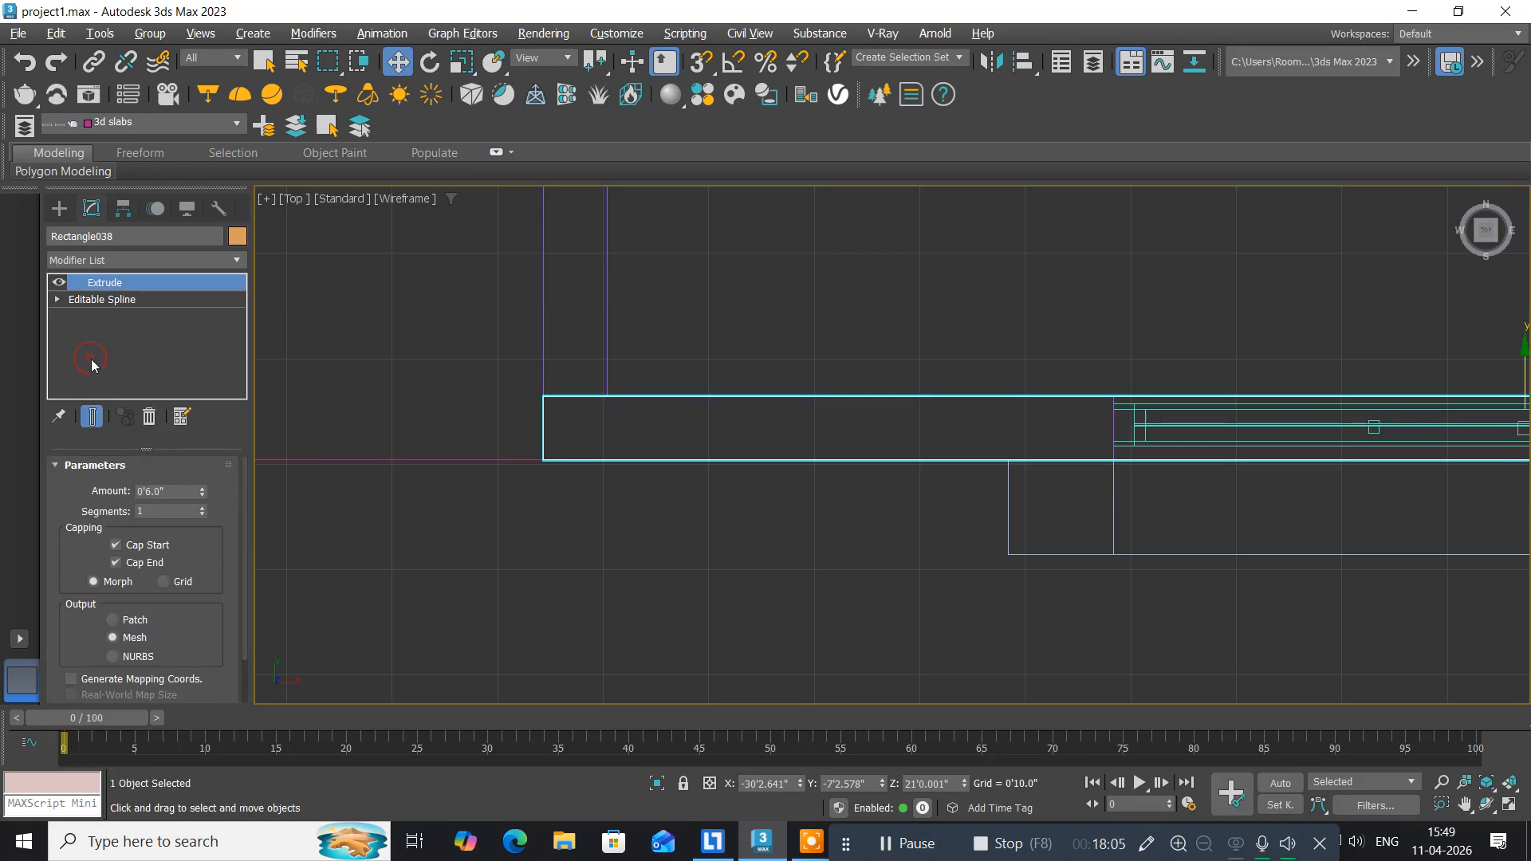
{"action": "double_click", "coordinate": [179, 493]}
{"action": "type", "text": "3"}
{"action": "key", "text": "Return"}
{"action": "middle_click_drag", "start_coordinate": [845, 423], "coordinate": [850, 410]}
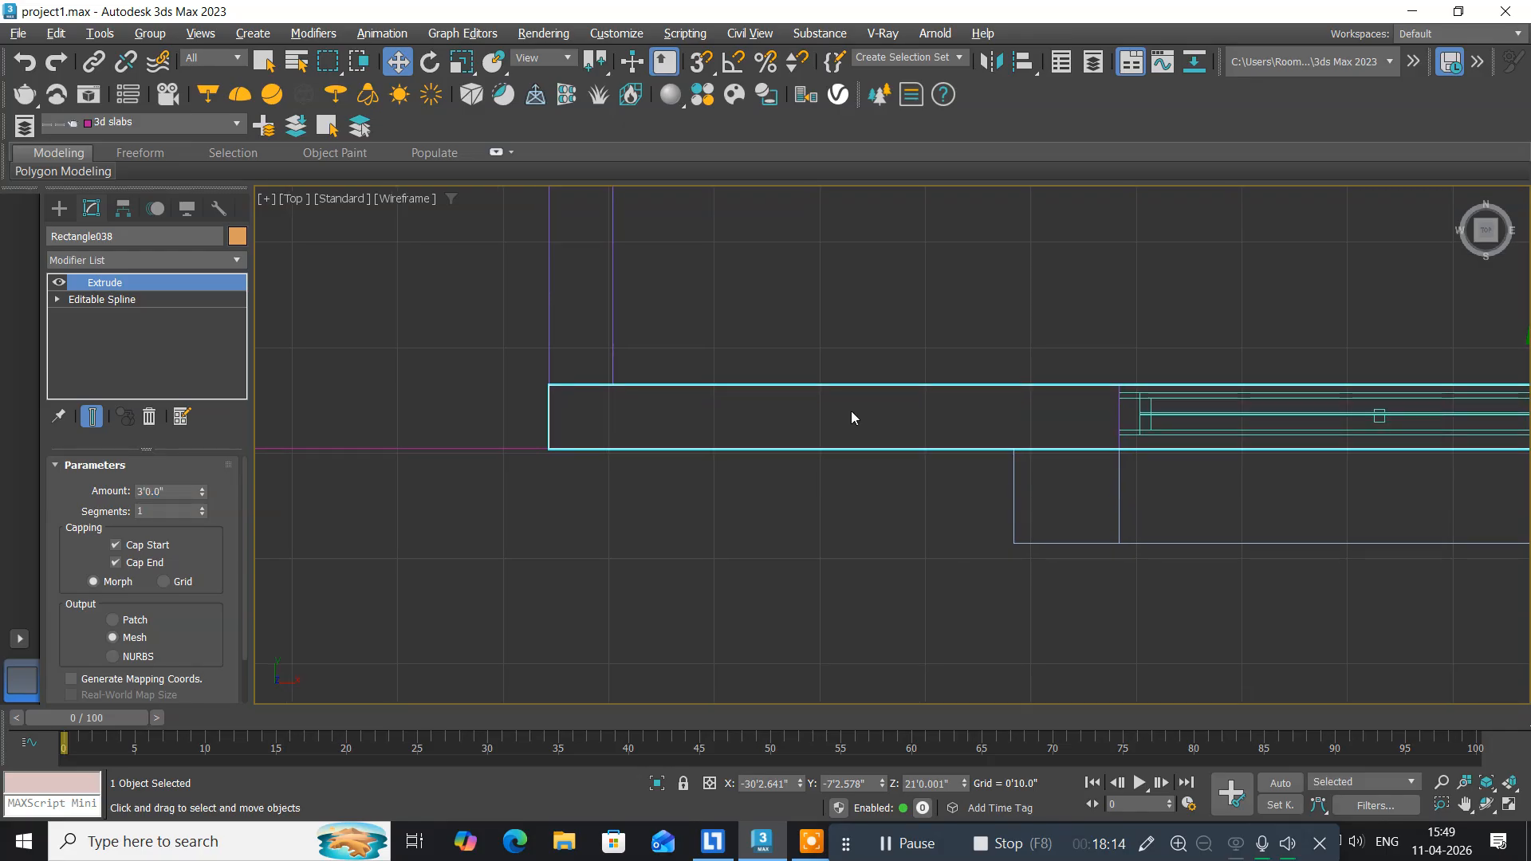
{"action": "key", "text": "alt+w"}
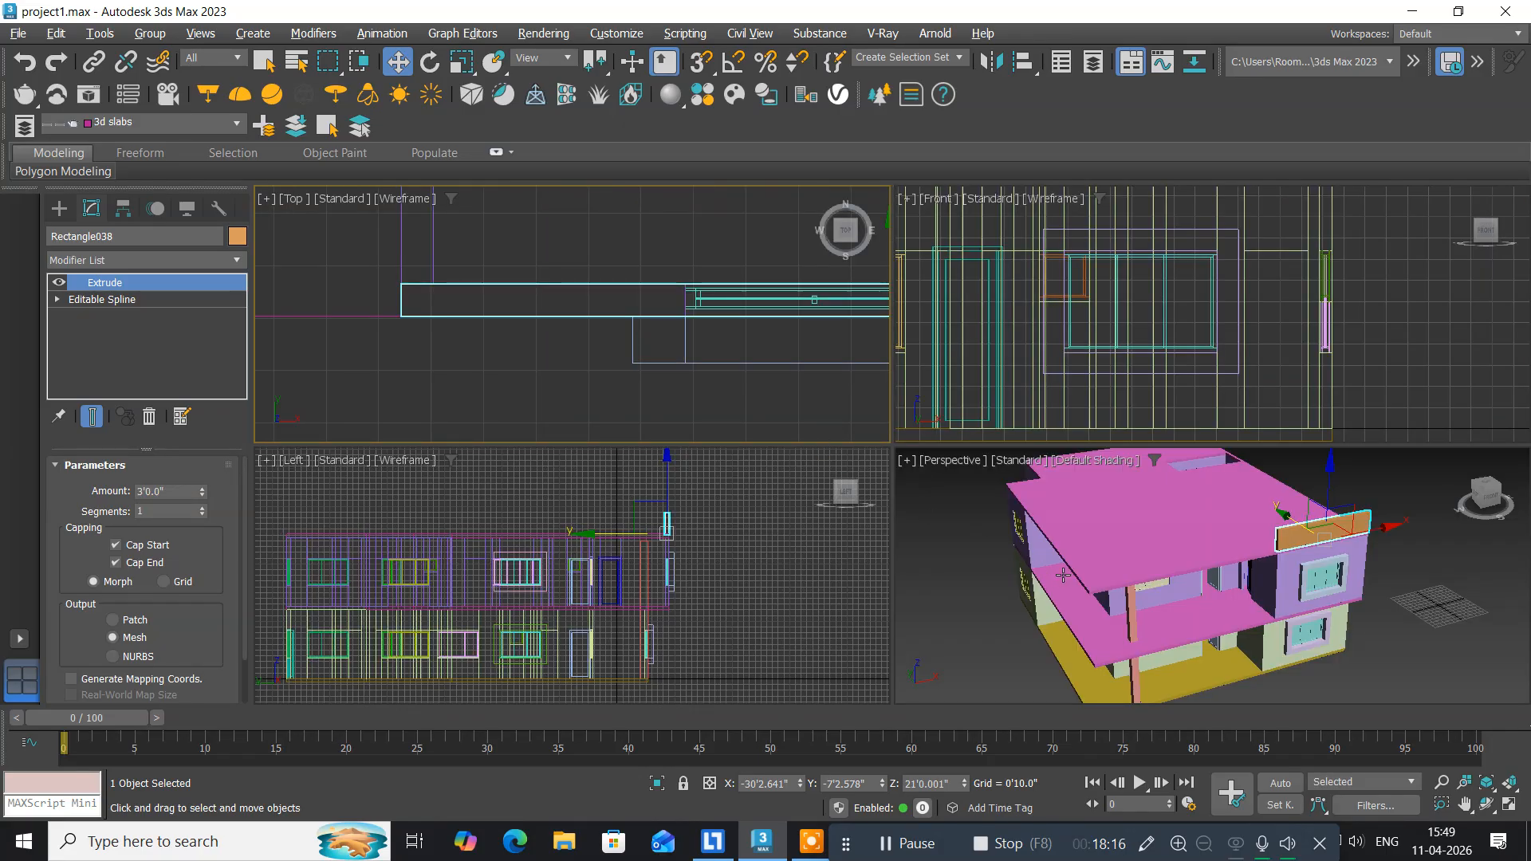
Inspect the new parapet and the front slab edge from the perspective, front and top views.
{"action": "middle_click_drag", "start_coordinate": [1063, 574], "coordinate": [1054, 550], "text": "alt"}
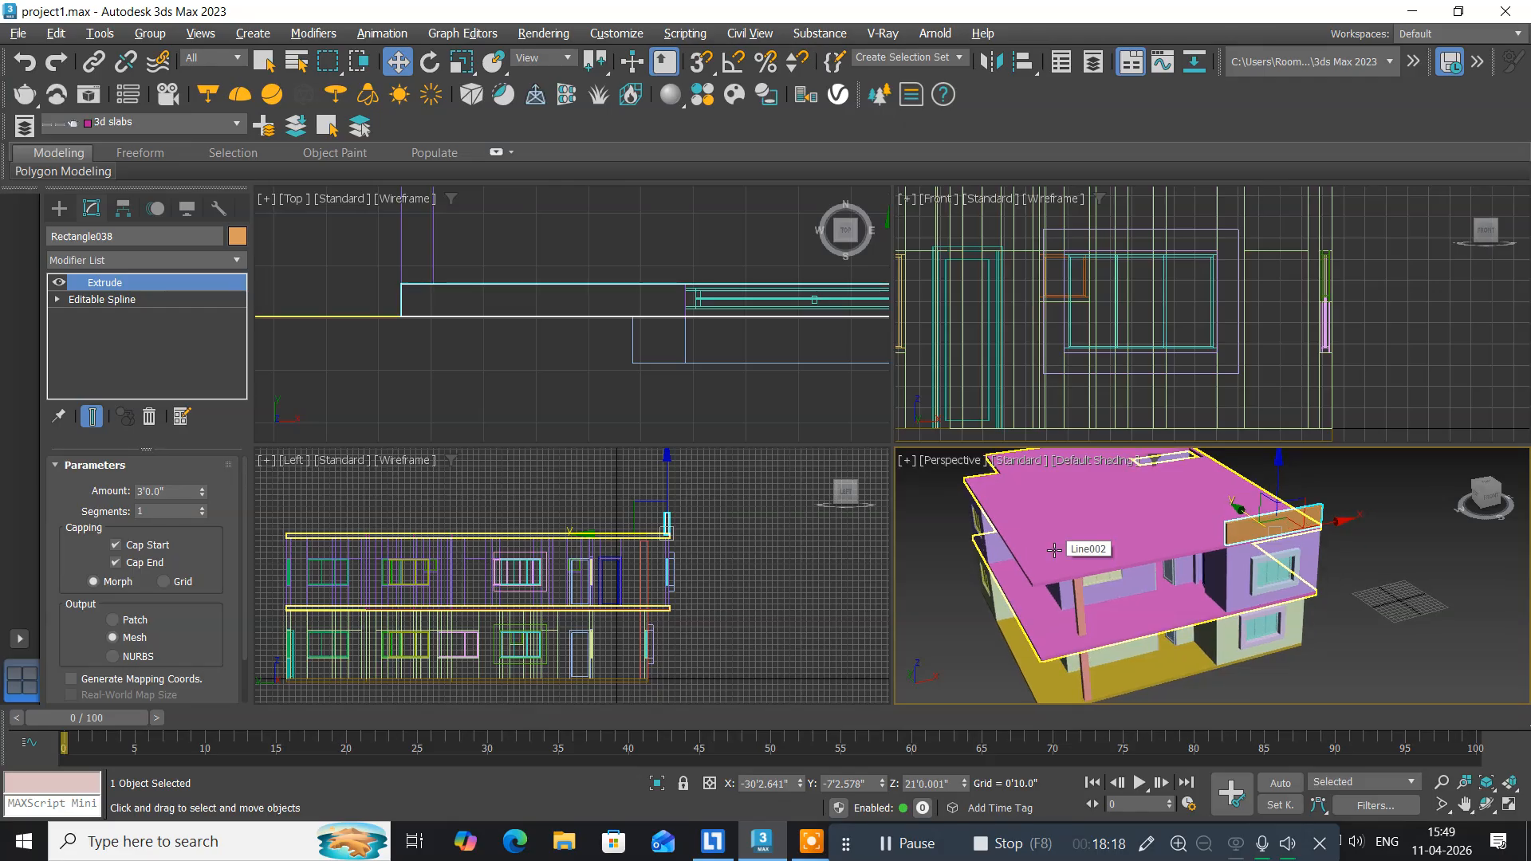
{"action": "key", "text": "alt+w"}
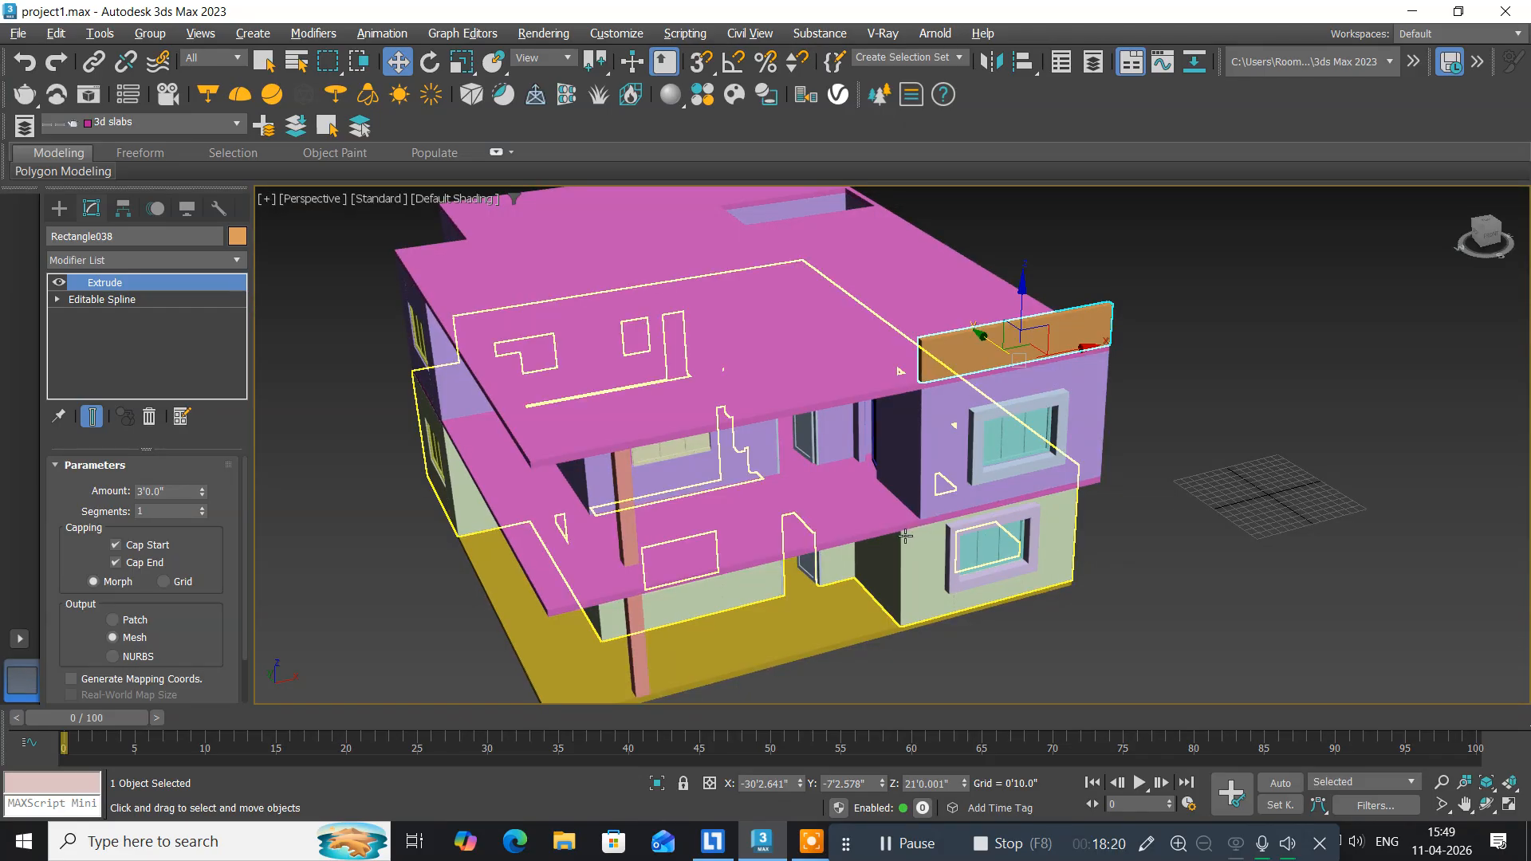
{"action": "mouse_move", "coordinate": [885, 529]}
{"action": "middle_mouse_down"}
{"action": "mouse_move", "coordinate": [845, 519]}
{"action": "mouse_move", "coordinate": [806, 479]}
{"action": "mouse_move", "coordinate": [866, 516]}
{"action": "middle_mouse_up"}
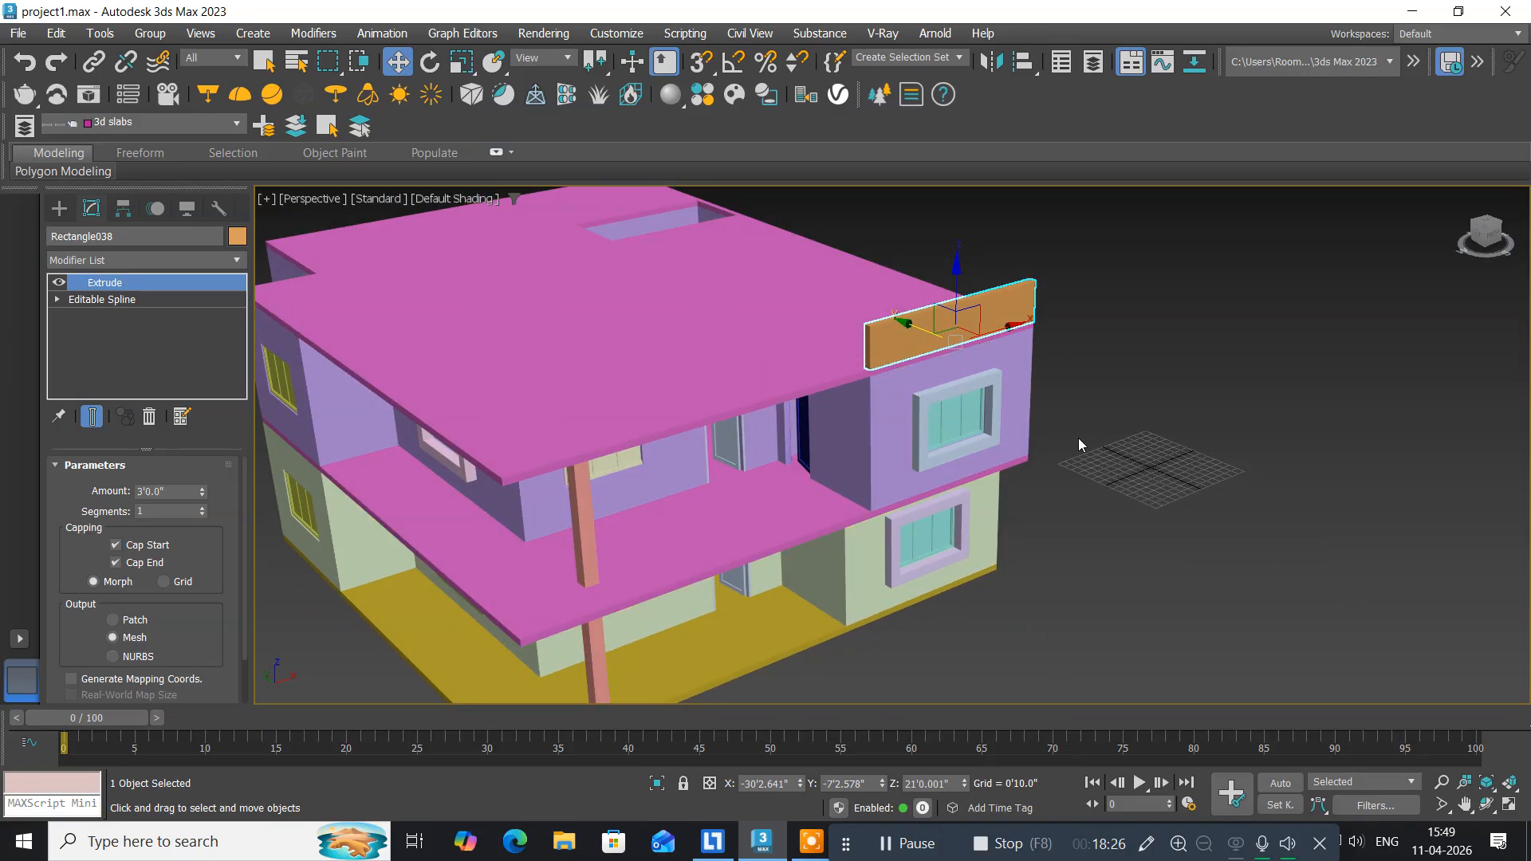
{"action": "scroll", "coordinate": [1142, 419], "scroll_direction": "up", "scroll_amount": 4}
{"action": "scroll", "coordinate": [1141, 419], "scroll_direction": "down", "scroll_amount": 3}
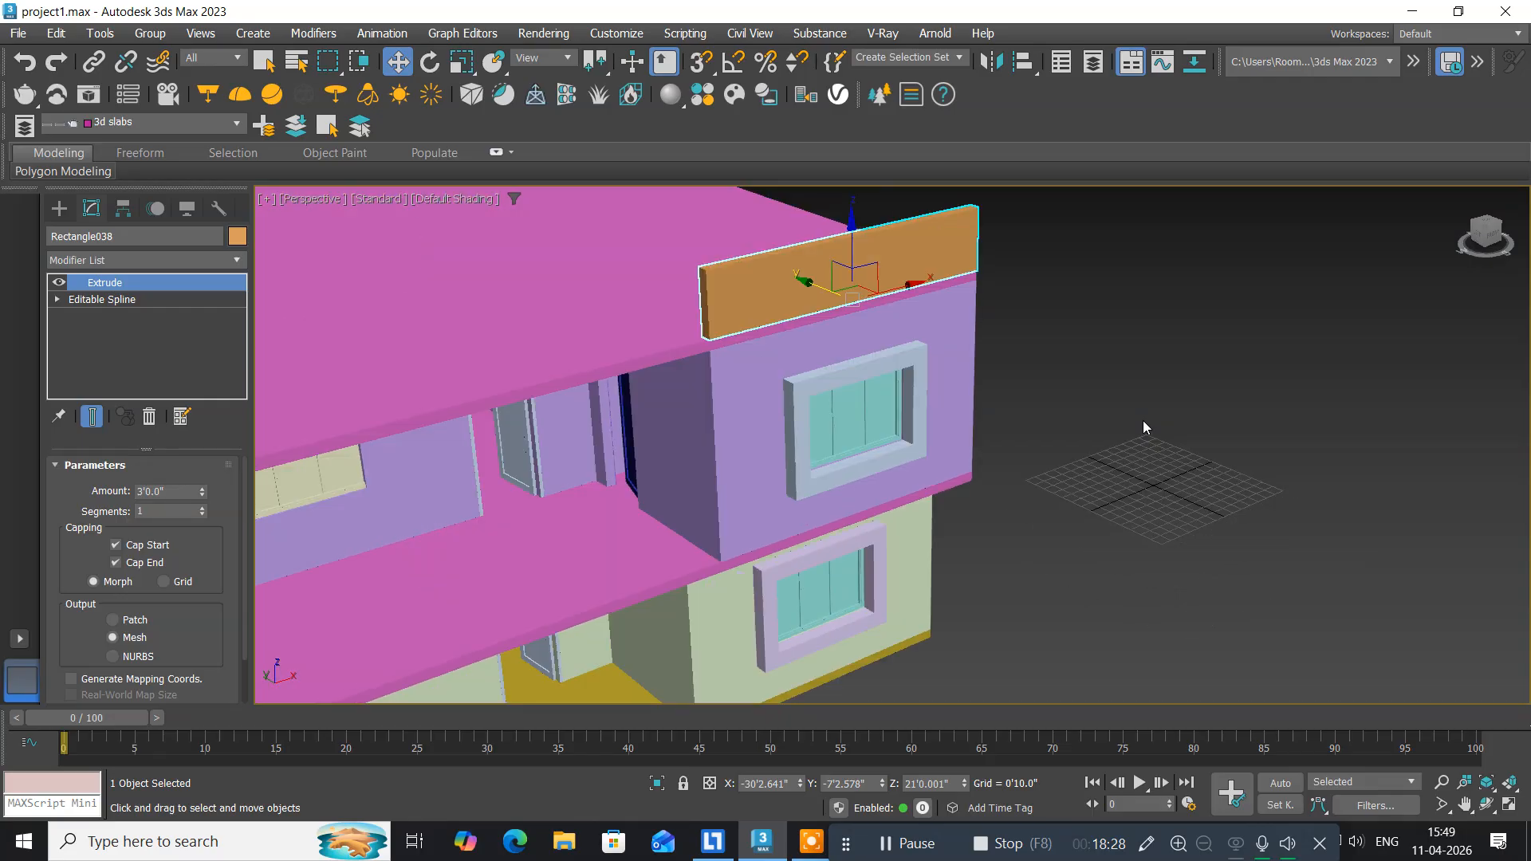
{"action": "middle_click_drag", "start_coordinate": [1008, 390], "coordinate": [998, 495], "text": "alt"}
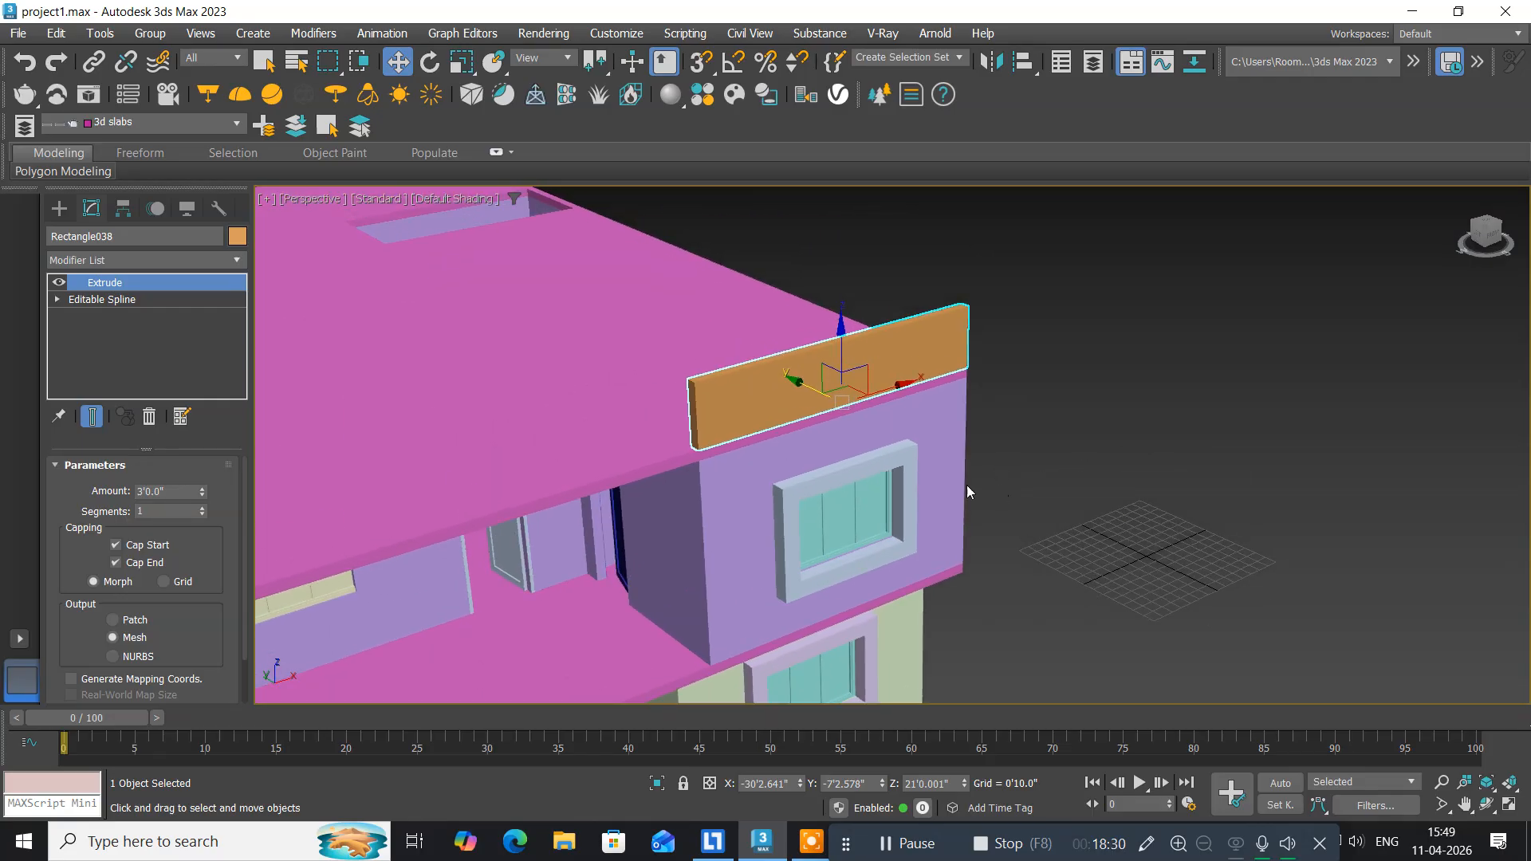
{"action": "scroll", "coordinate": [857, 431], "scroll_direction": "up", "scroll_amount": 1}
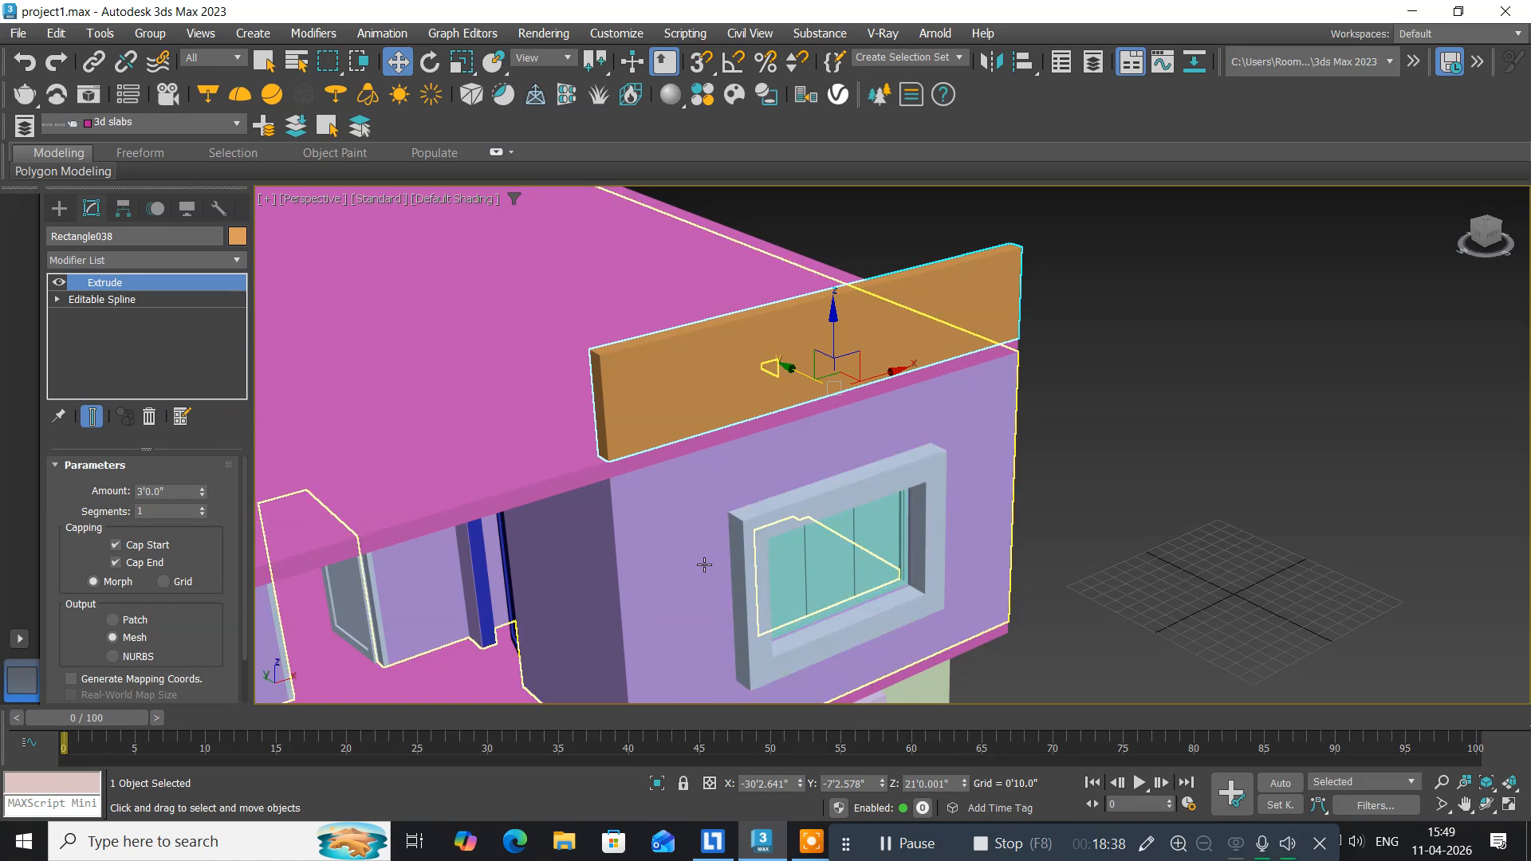
{"action": "middle_click_drag", "start_coordinate": [704, 560], "coordinate": [966, 432]}
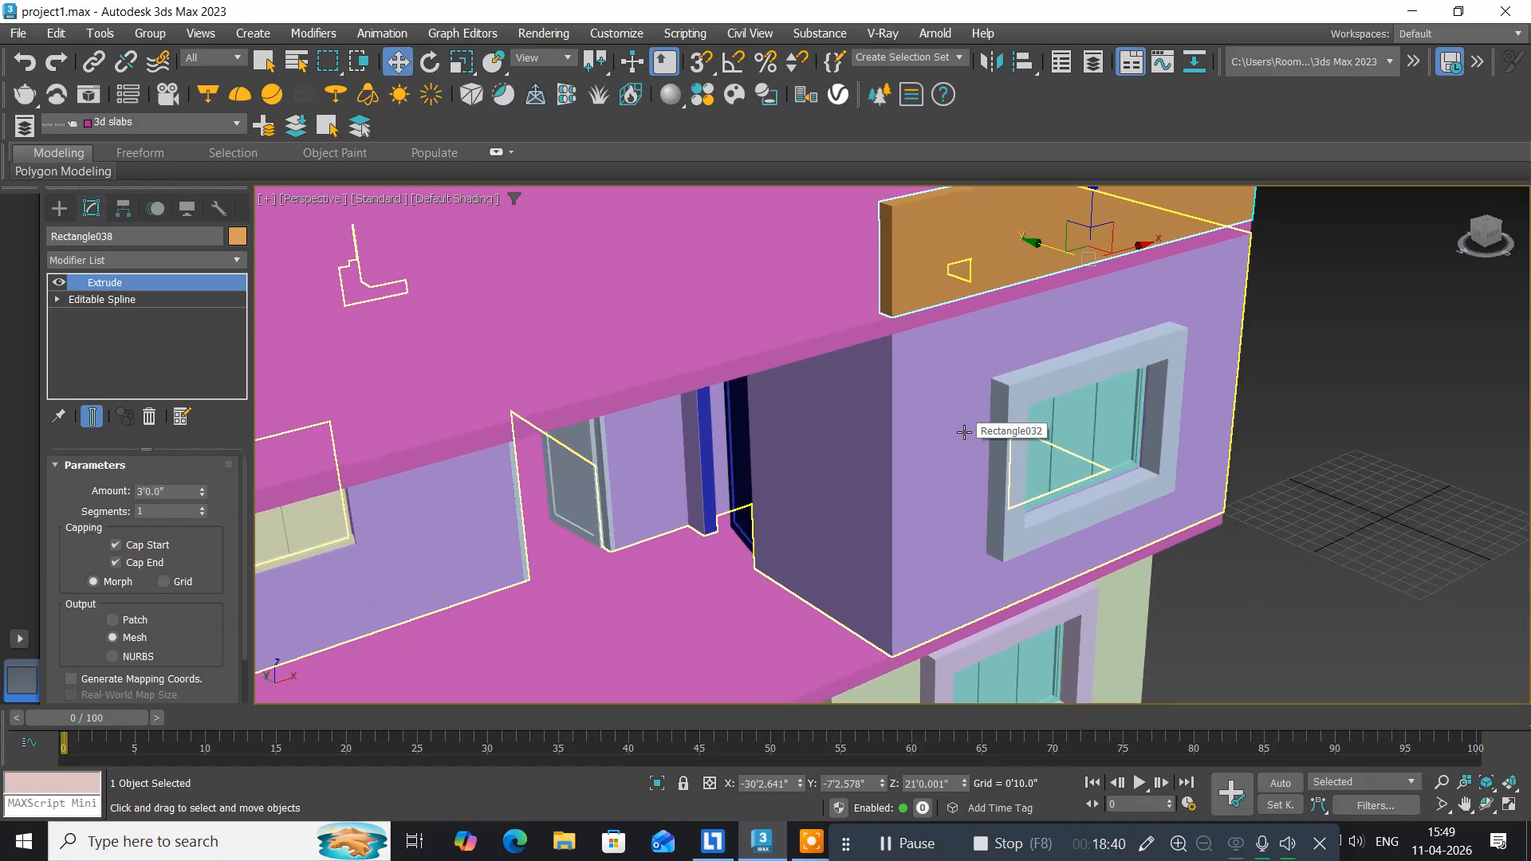
{"action": "key", "text": "alt+w"}
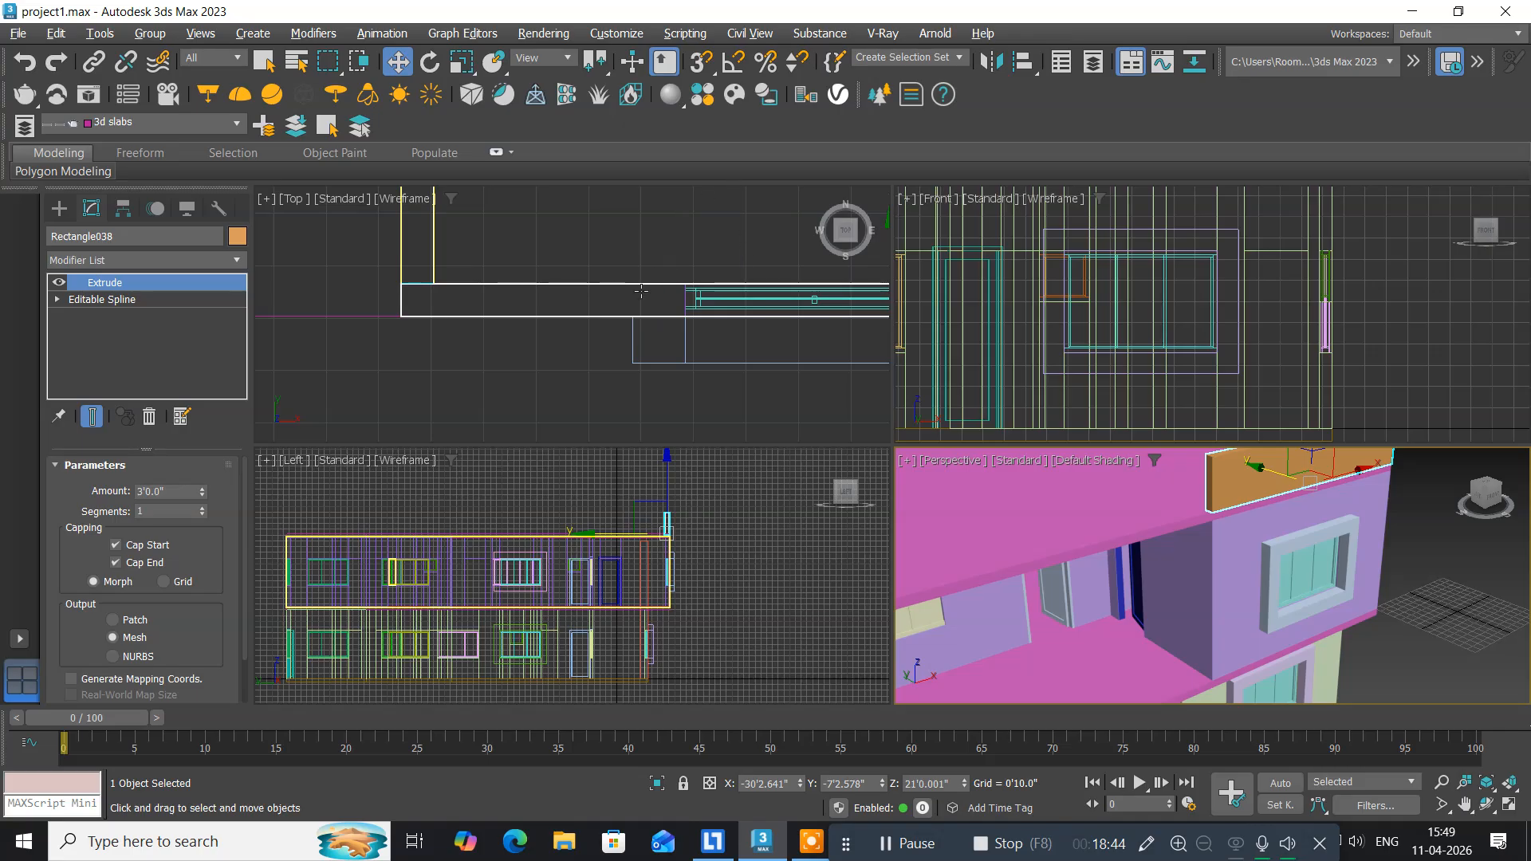
{"action": "middle_click_drag", "start_coordinate": [641, 290], "coordinate": [801, 287]}
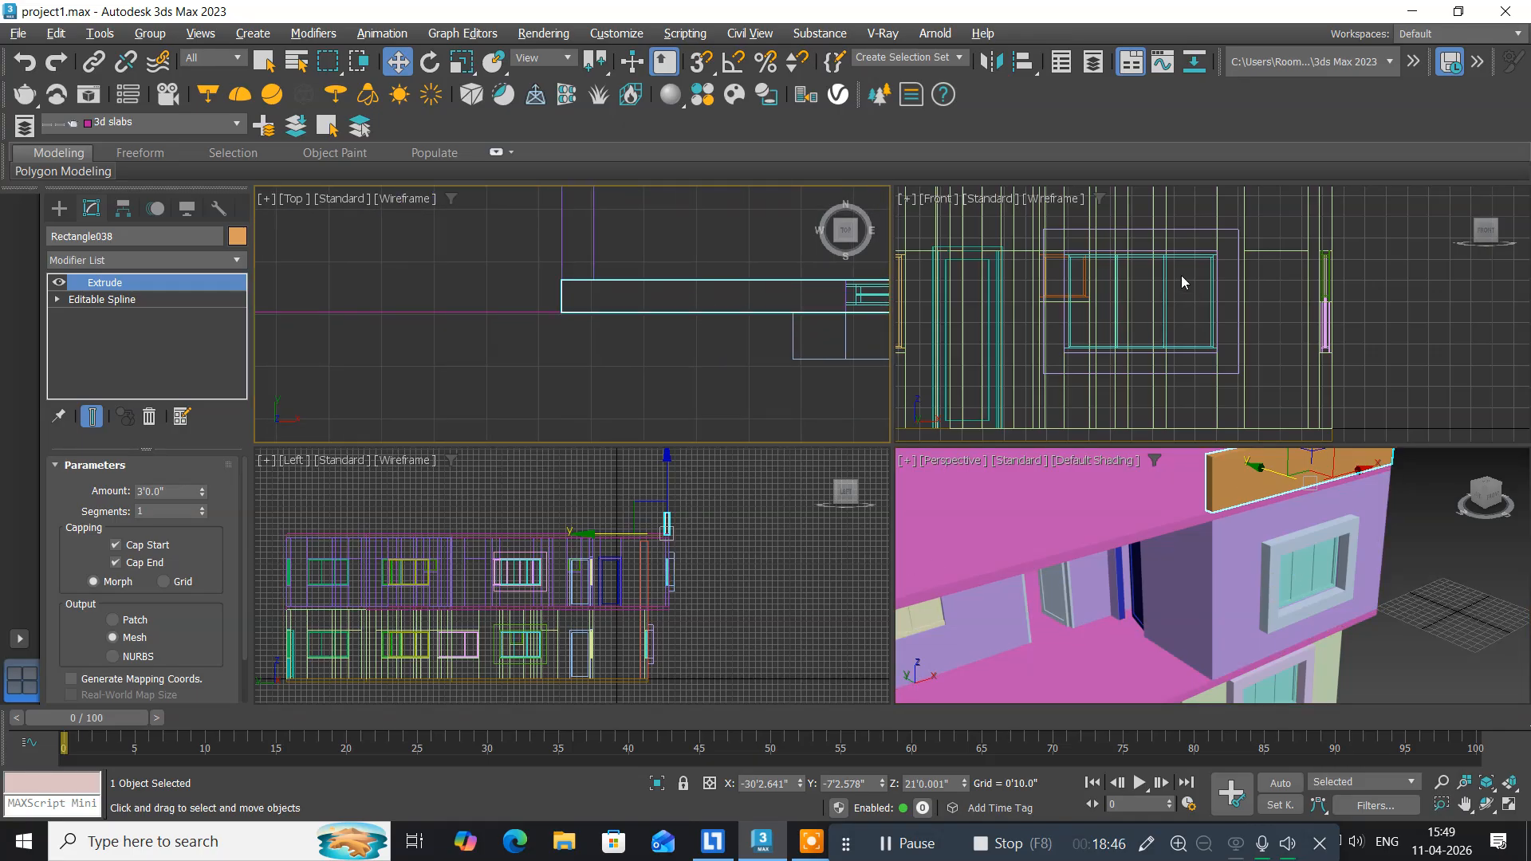
{"action": "scroll", "coordinate": [1180, 275], "scroll_direction": "down", "scroll_amount": 5}
{"action": "middle_click_drag", "start_coordinate": [1060, 237], "coordinate": [1160, 333]}
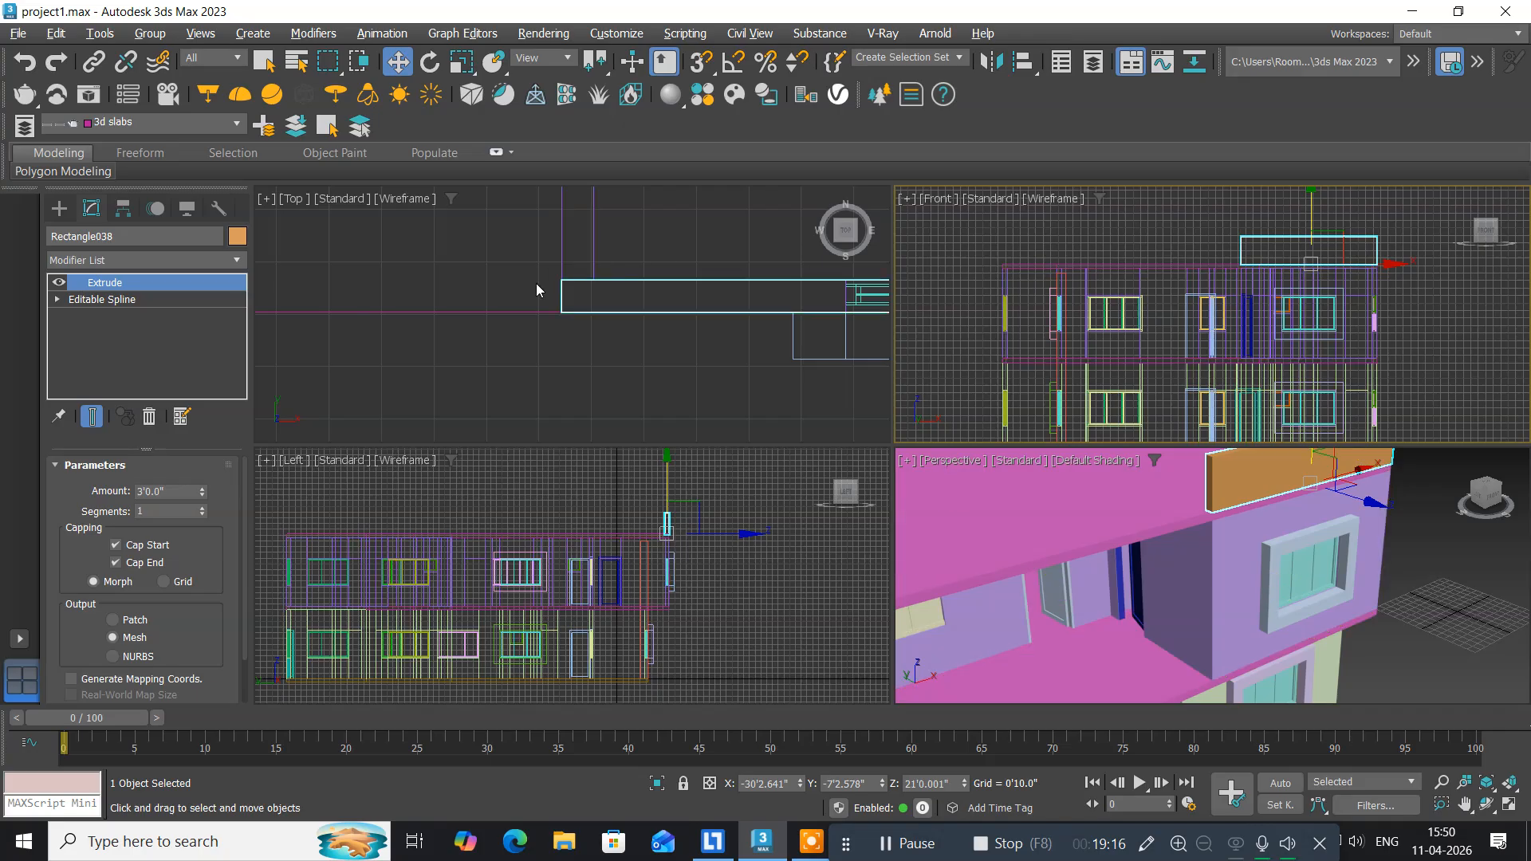
{"action": "middle_click_drag", "start_coordinate": [369, 345], "coordinate": [497, 386]}
{"action": "scroll", "coordinate": [416, 368], "scroll_direction": "down", "scroll_amount": 5}
{"action": "scroll", "coordinate": [601, 356], "scroll_direction": "up", "scroll_amount": 3}
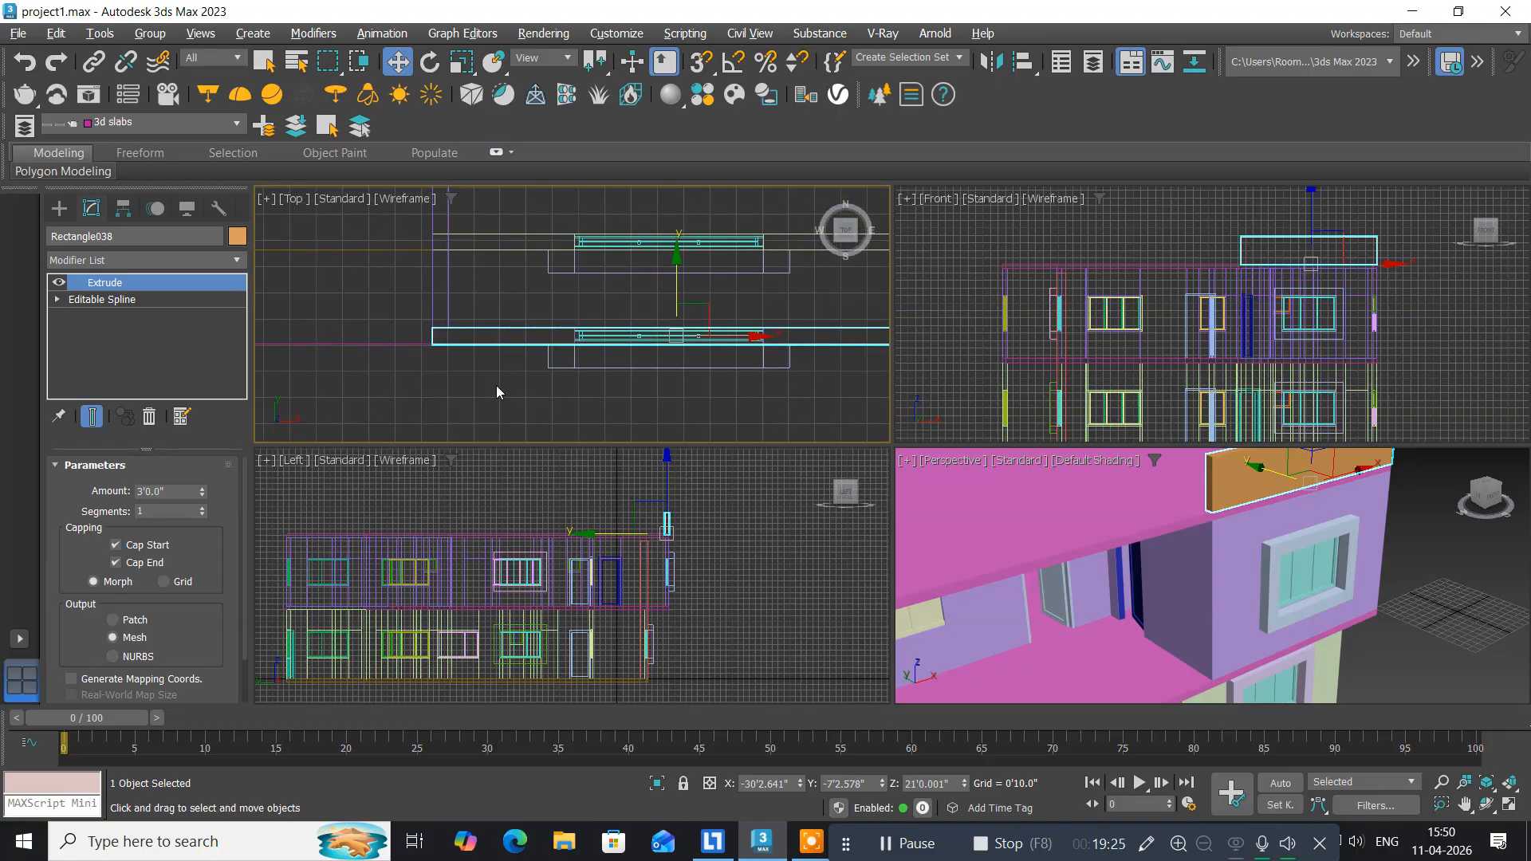
With Start New Shape off, draw a vertex-snapped rectangle about 4'6" by 0'6" from the parapet's outer end to the window edge.
{"action": "left_click", "coordinate": [366, 352]}
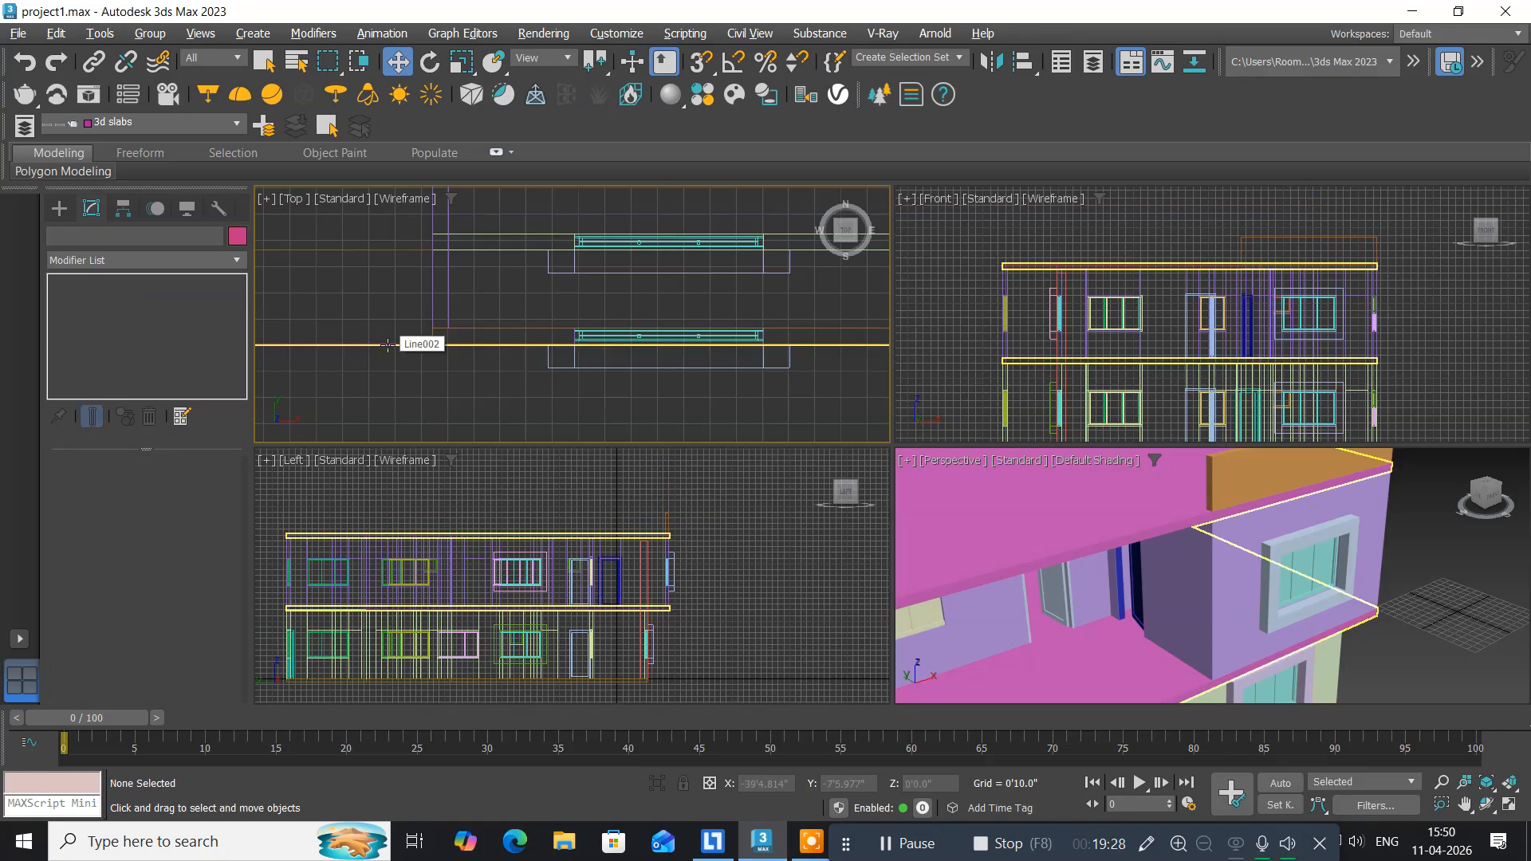
{"action": "key", "text": "alt+w"}
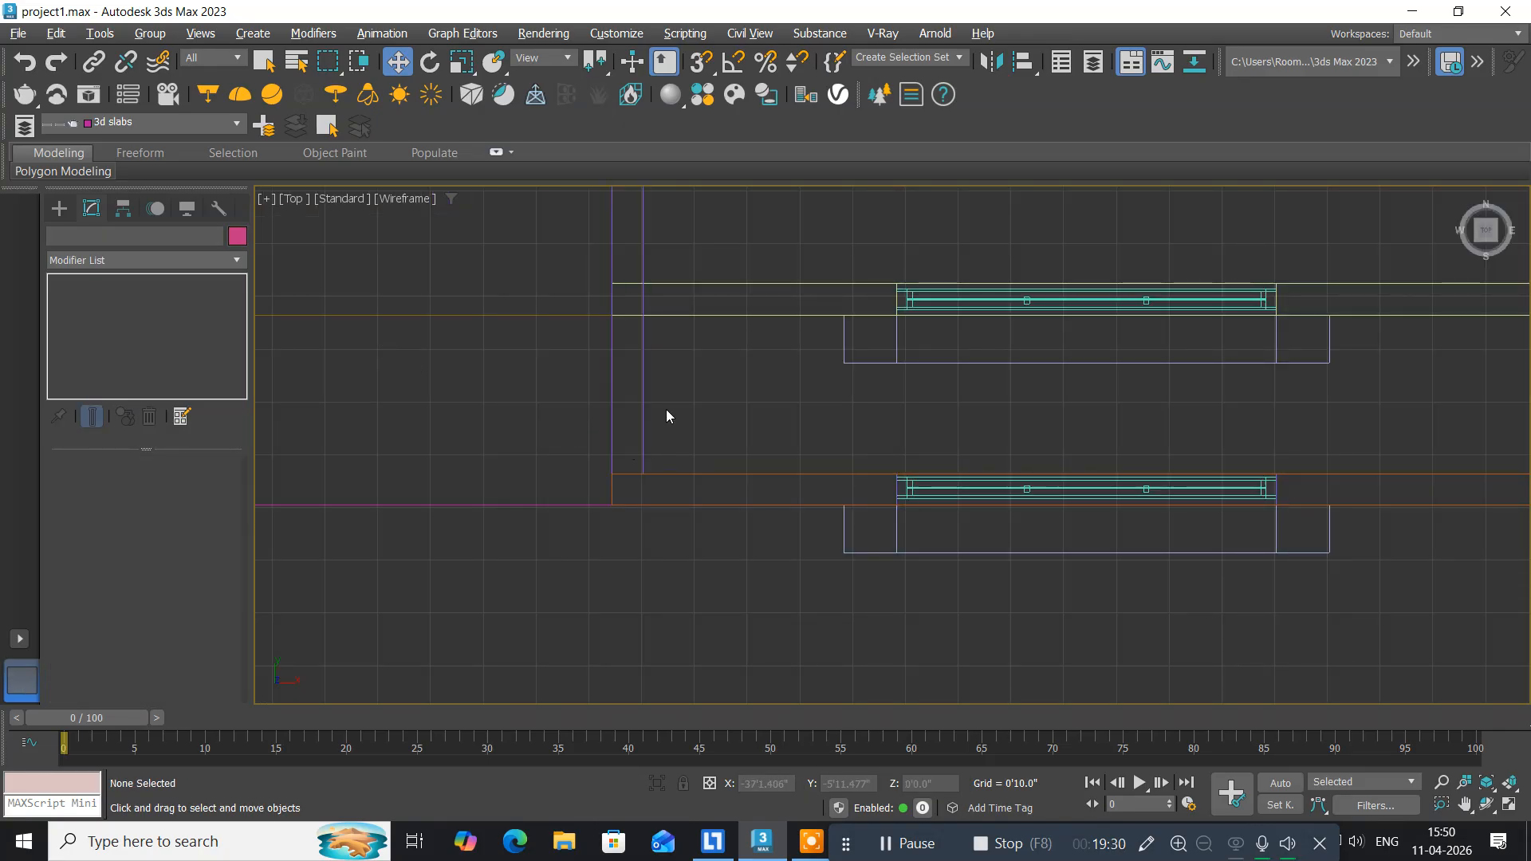
{"action": "middle_click_drag", "start_coordinate": [667, 411], "coordinate": [521, 355]}
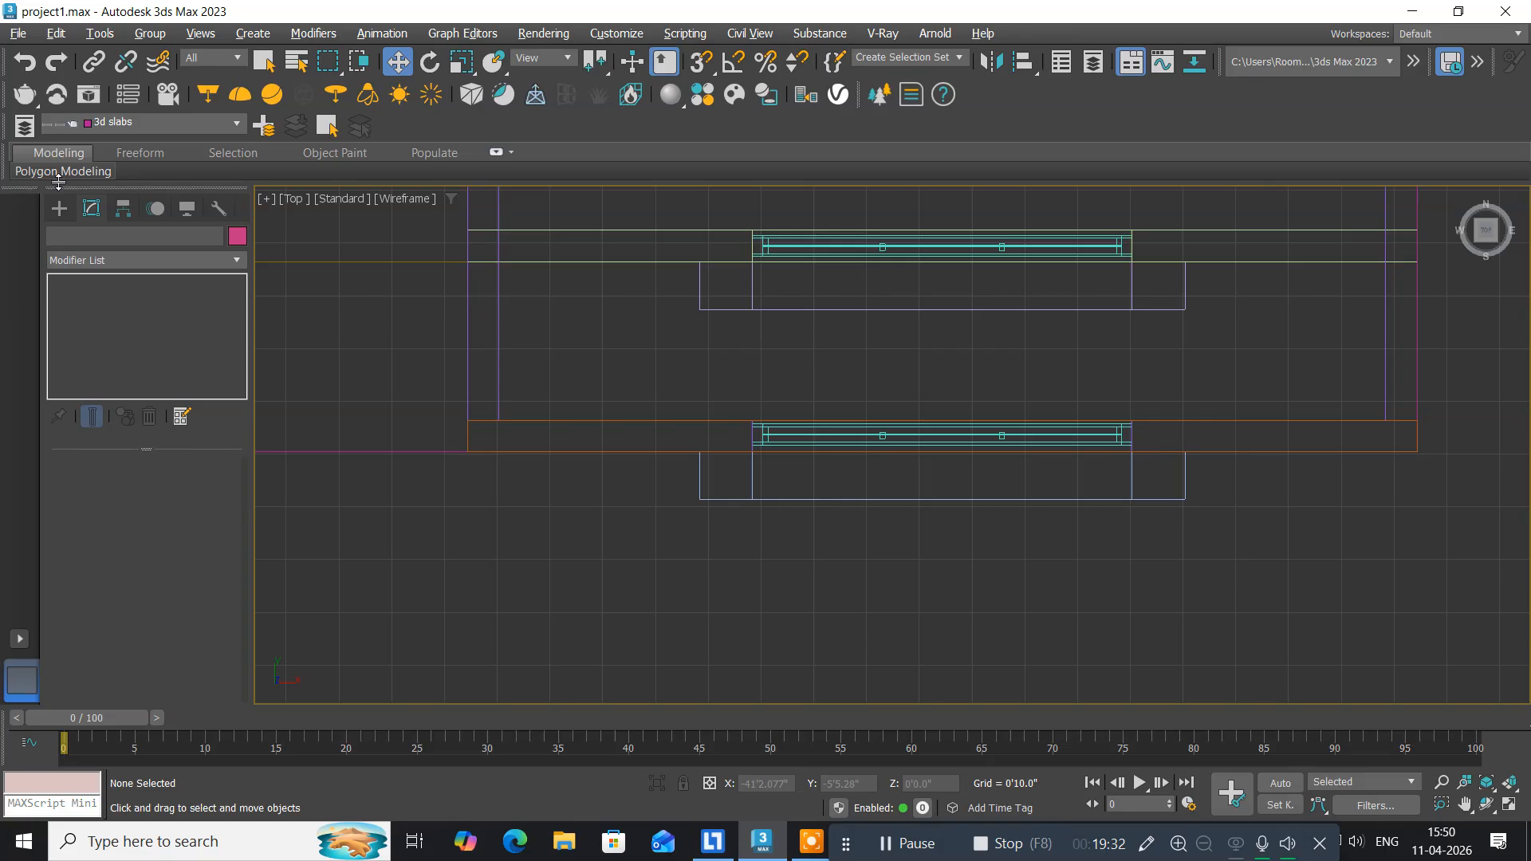
{"action": "left_click", "coordinate": [59, 209]}
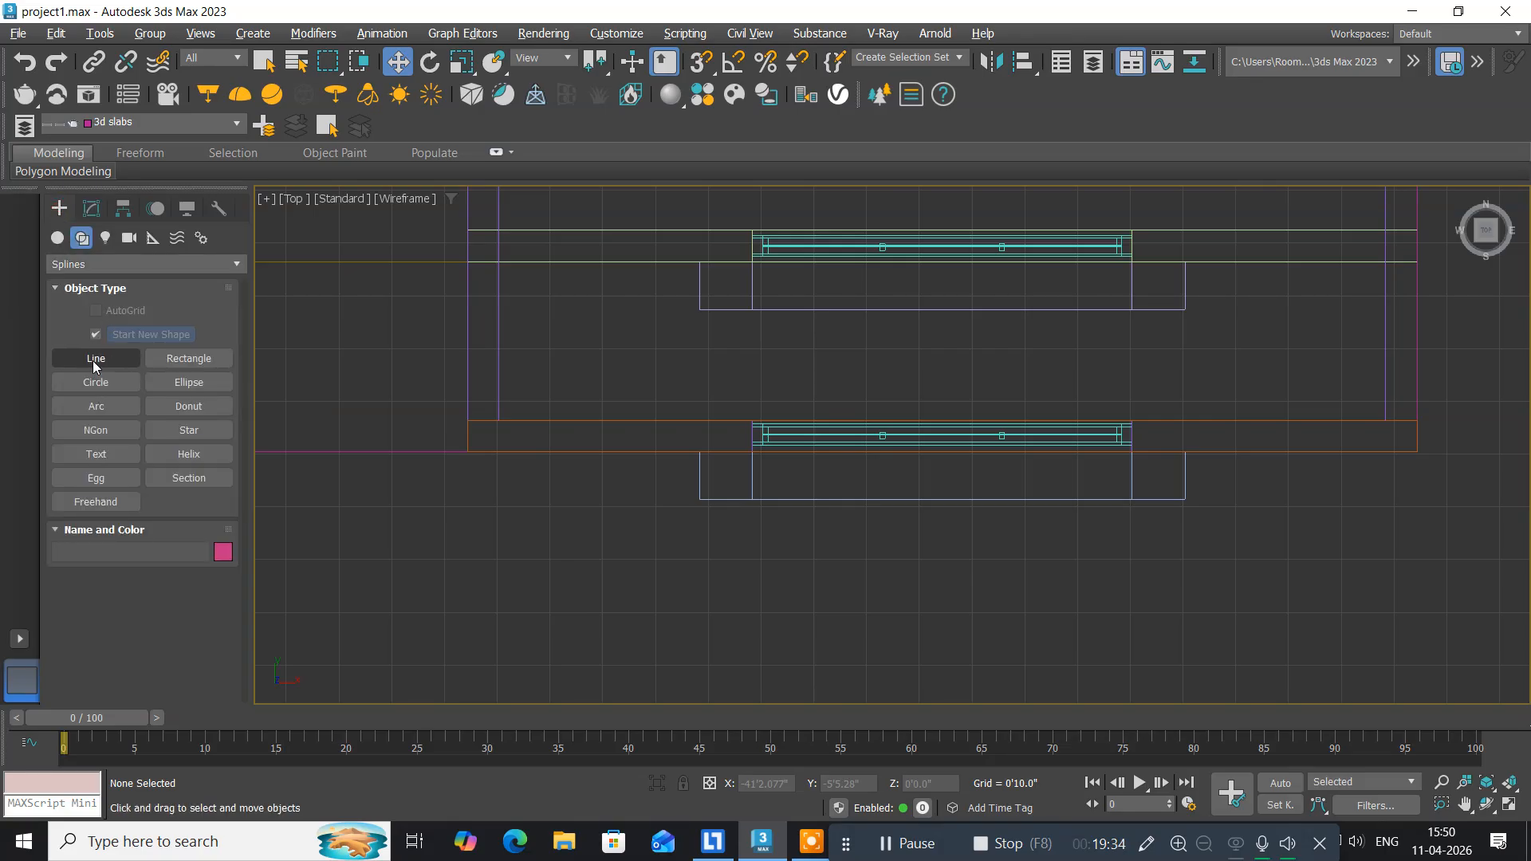
{"action": "left_click", "coordinate": [95, 334]}
{"action": "left_click", "coordinate": [183, 358]}
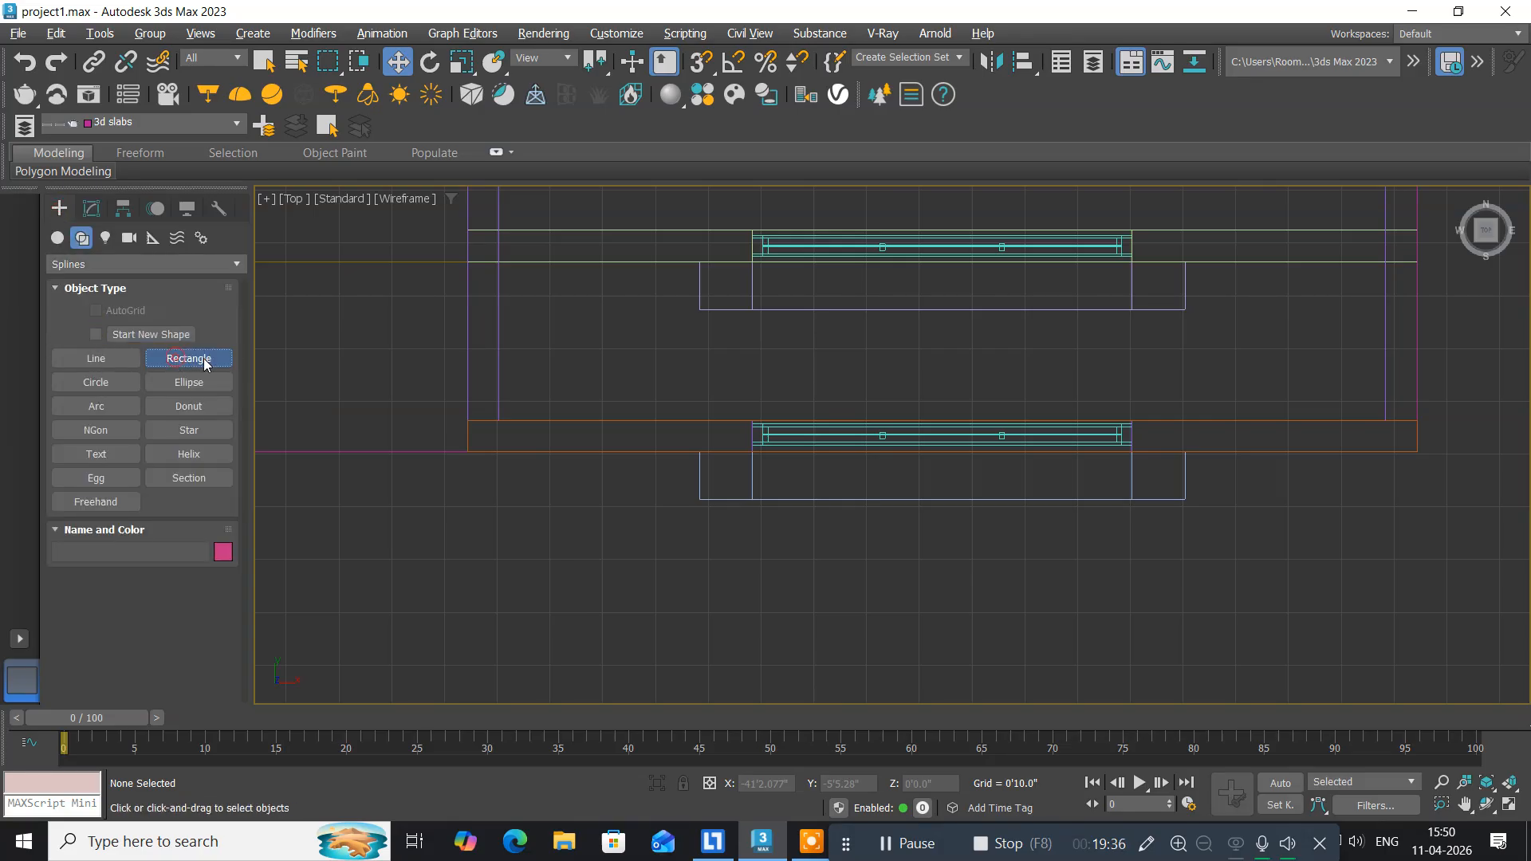
{"action": "left_click", "coordinate": [698, 67]}
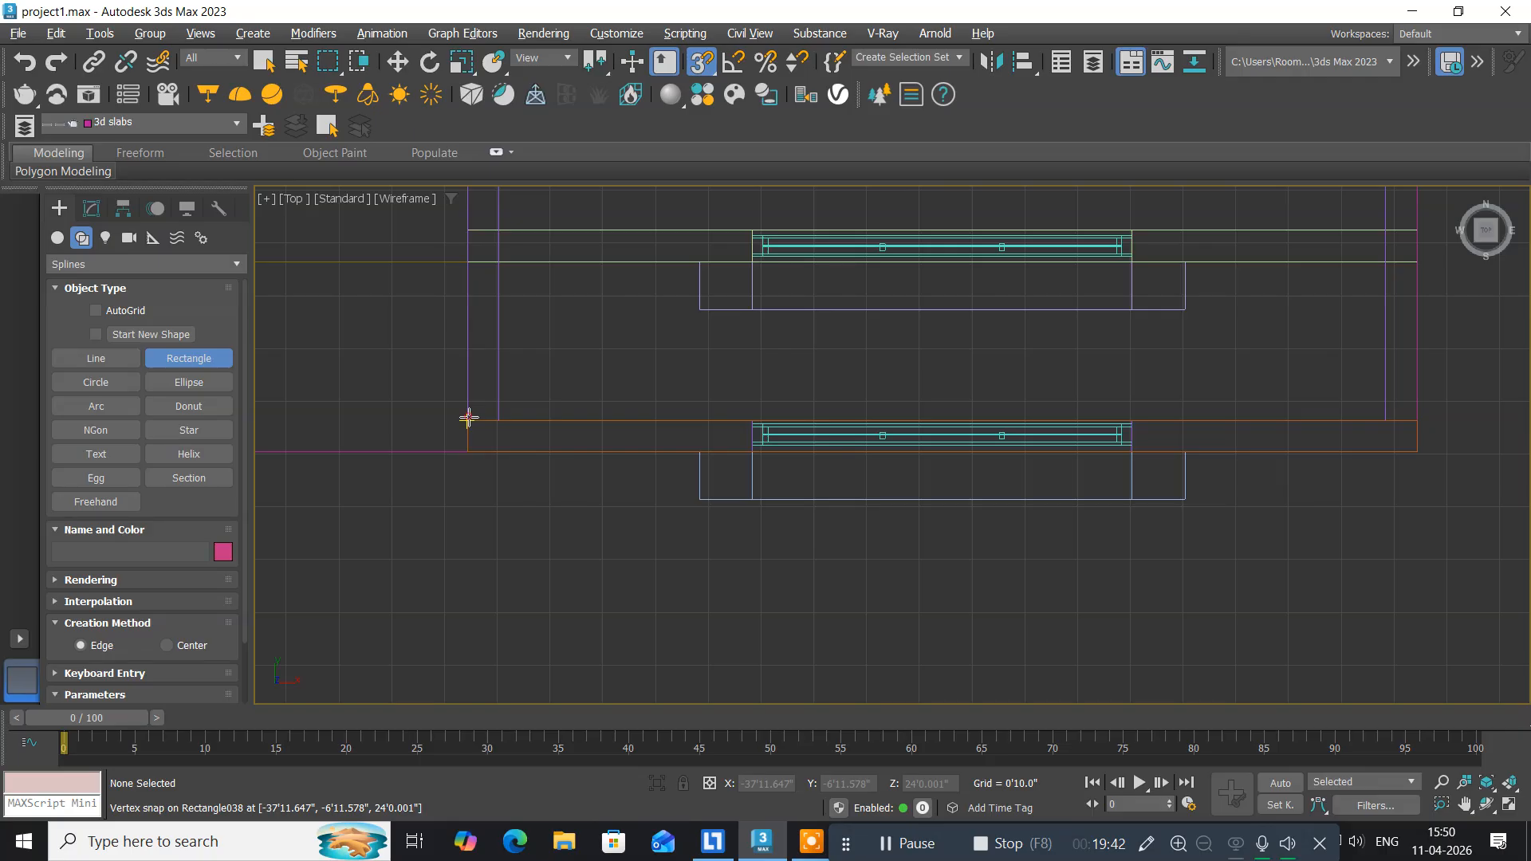
{"action": "left_click_drag", "start_coordinate": [469, 420], "coordinate": [745, 452]}
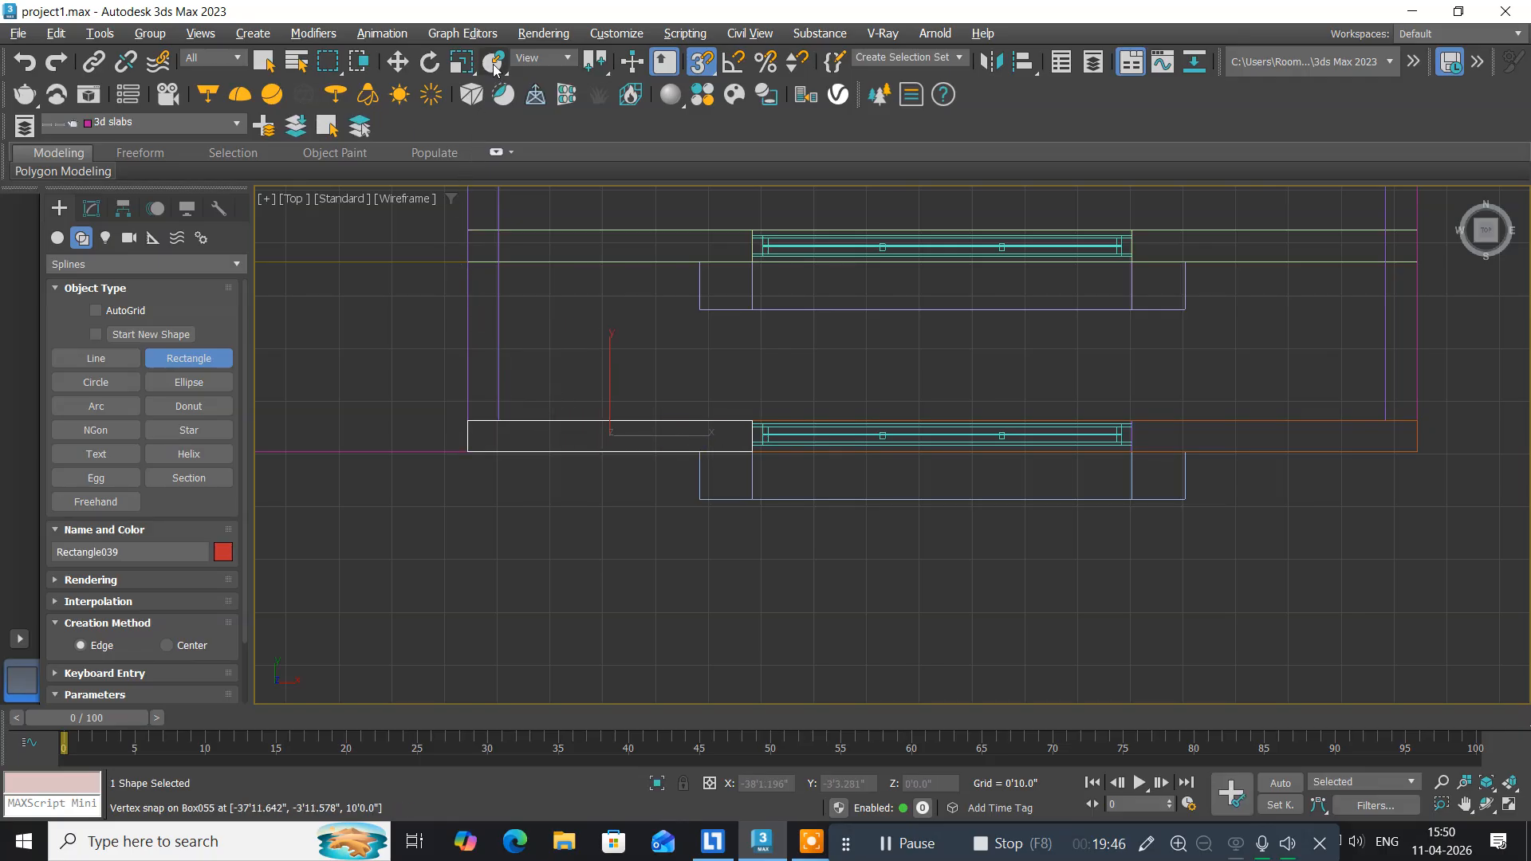
{"action": "left_click", "coordinate": [702, 62]}
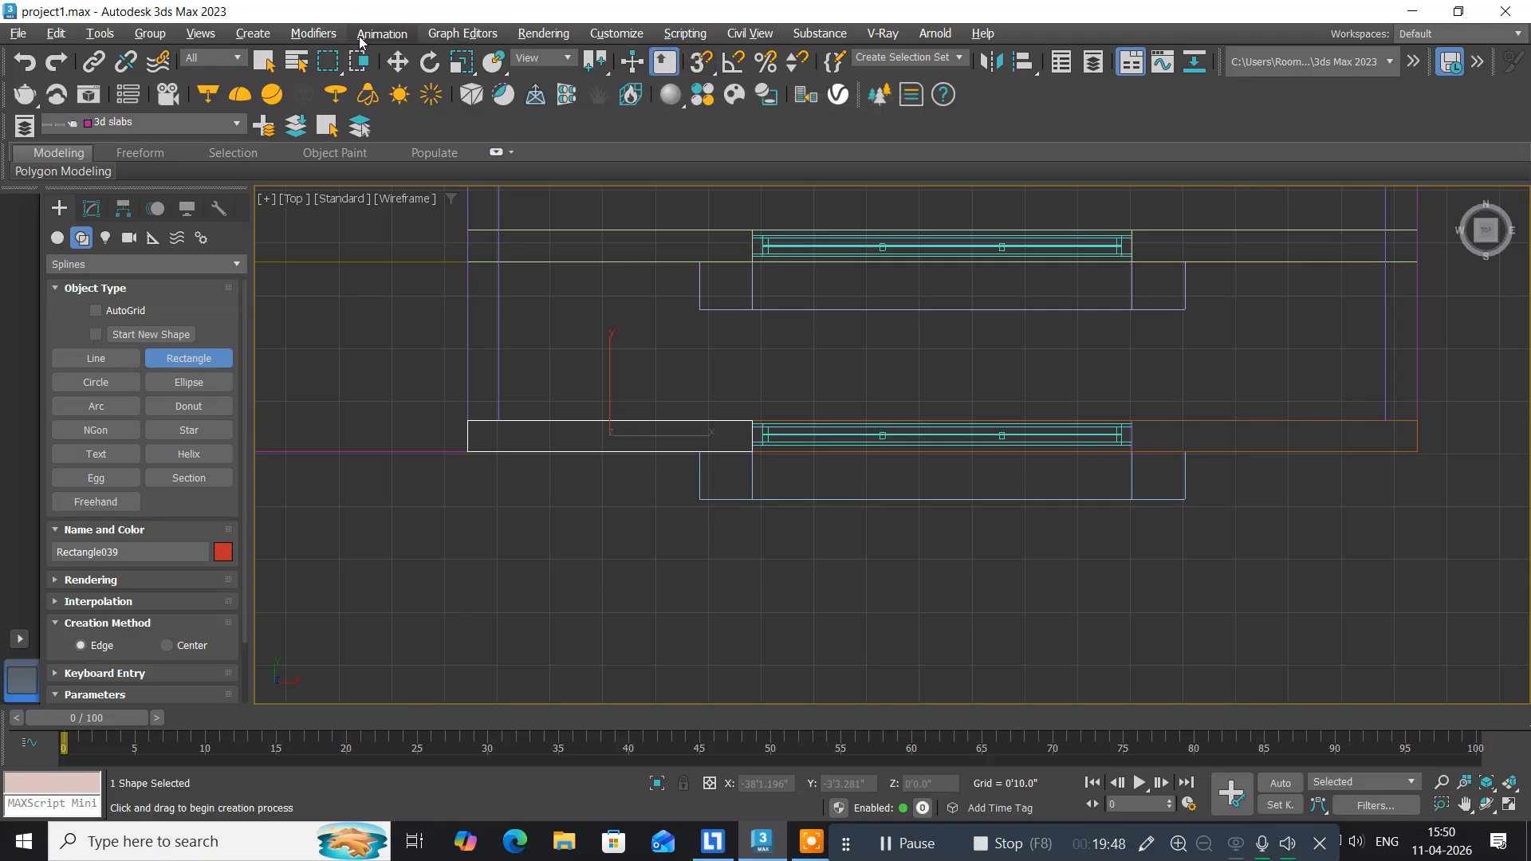
{"action": "left_click", "coordinate": [398, 62]}
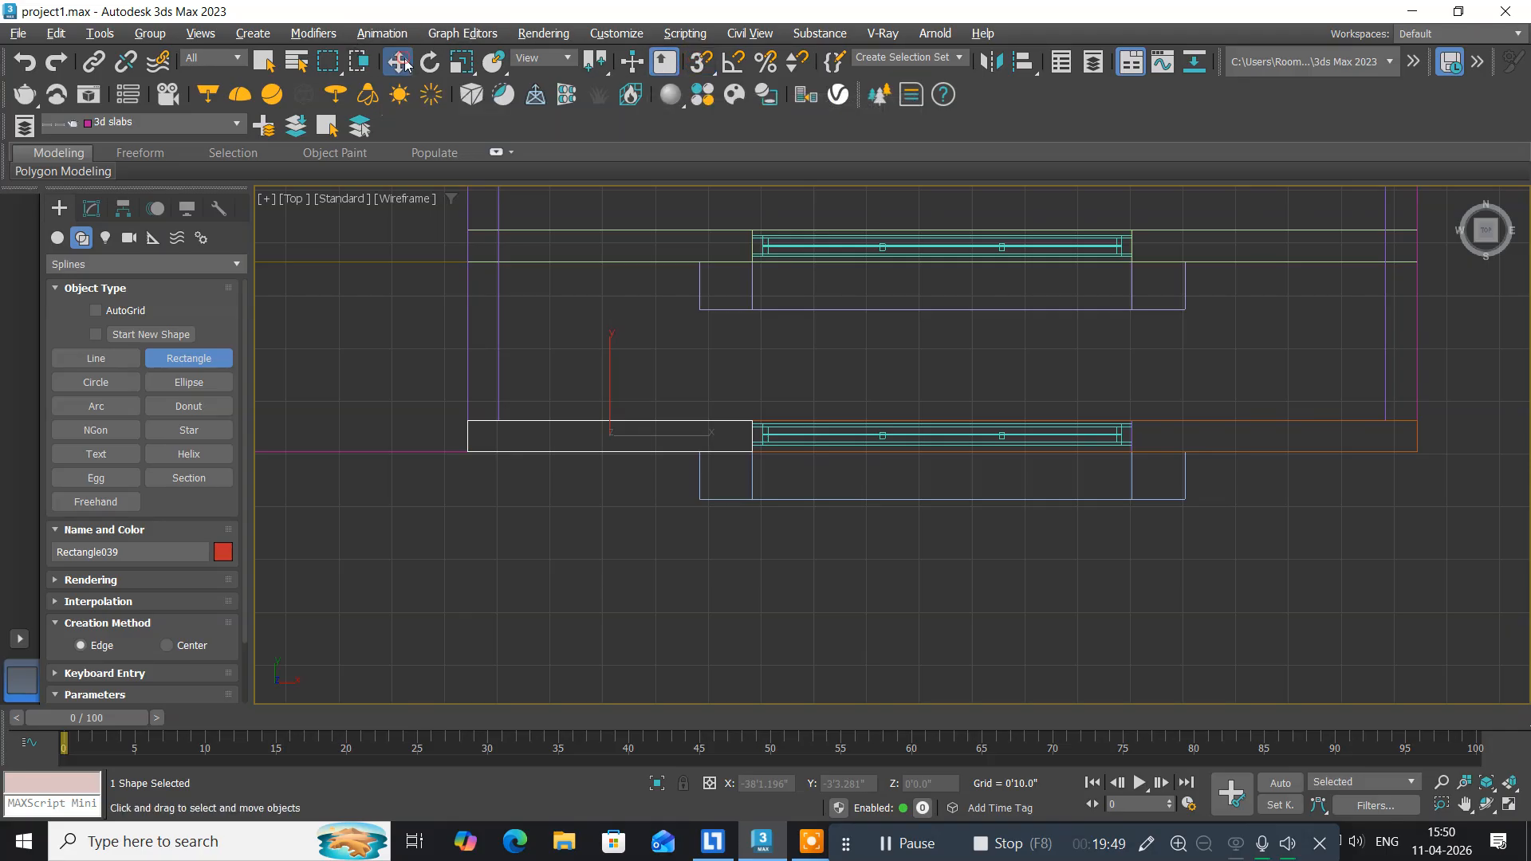
Extrude the new rectangle by 3'0".
{"action": "left_click", "coordinate": [91, 209]}
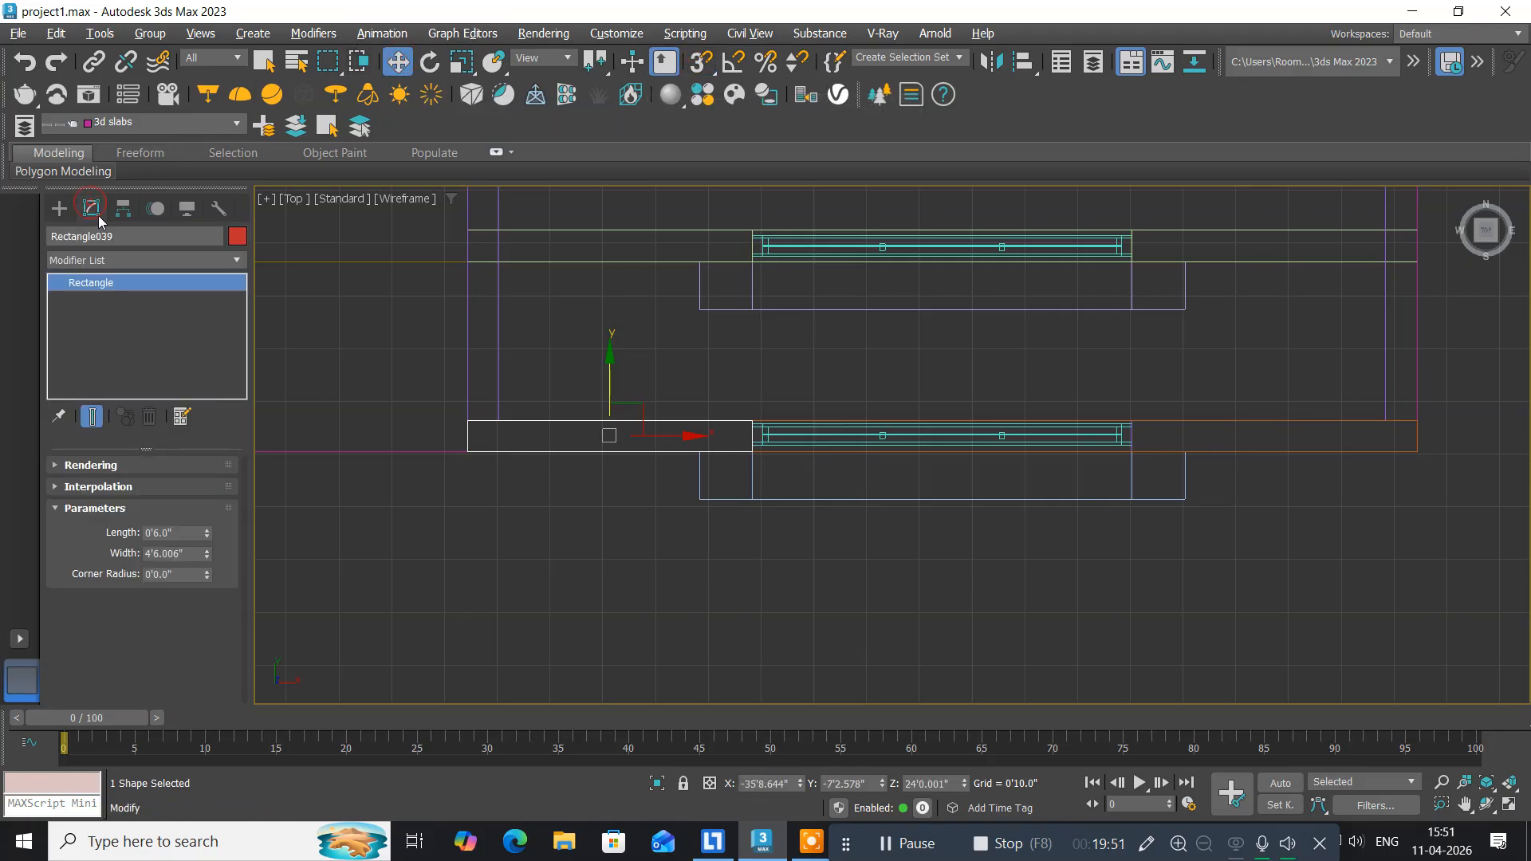
{"action": "left_click", "coordinate": [241, 261]}
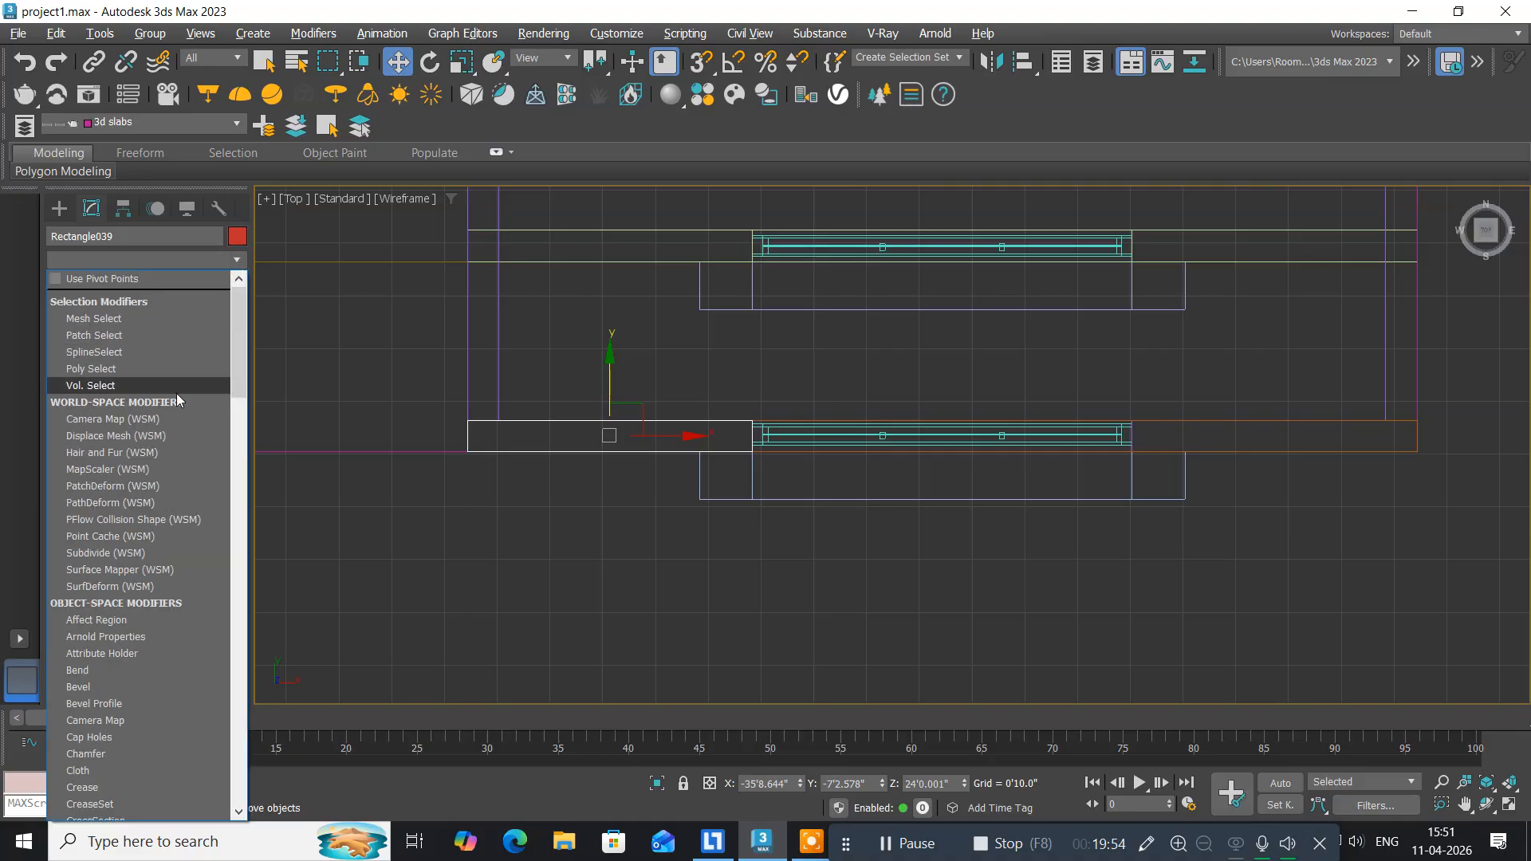
{"action": "key", "text": "e"}
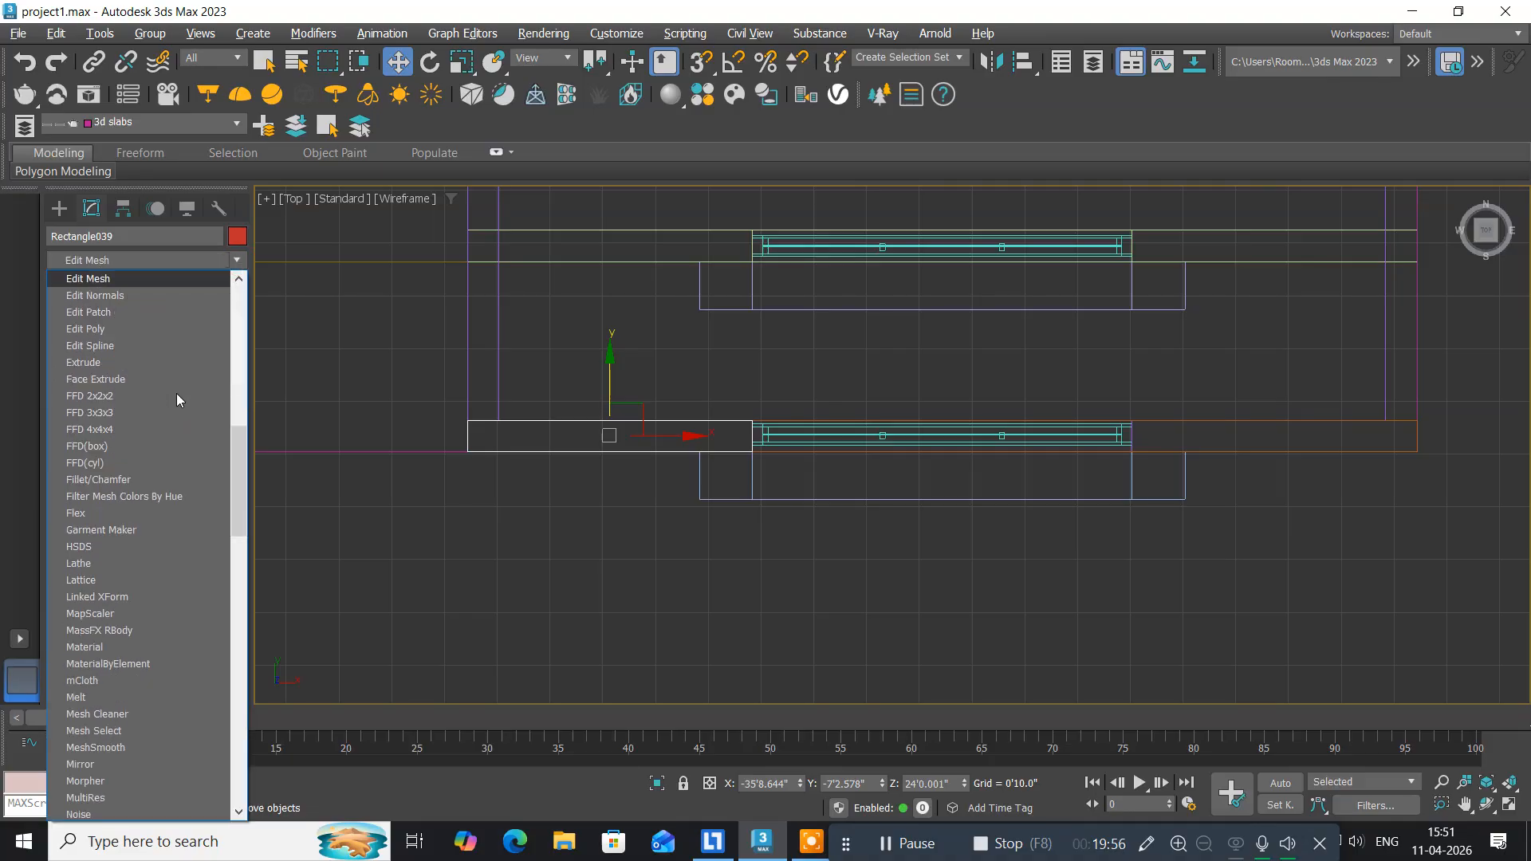
{"action": "left_click", "coordinate": [120, 363]}
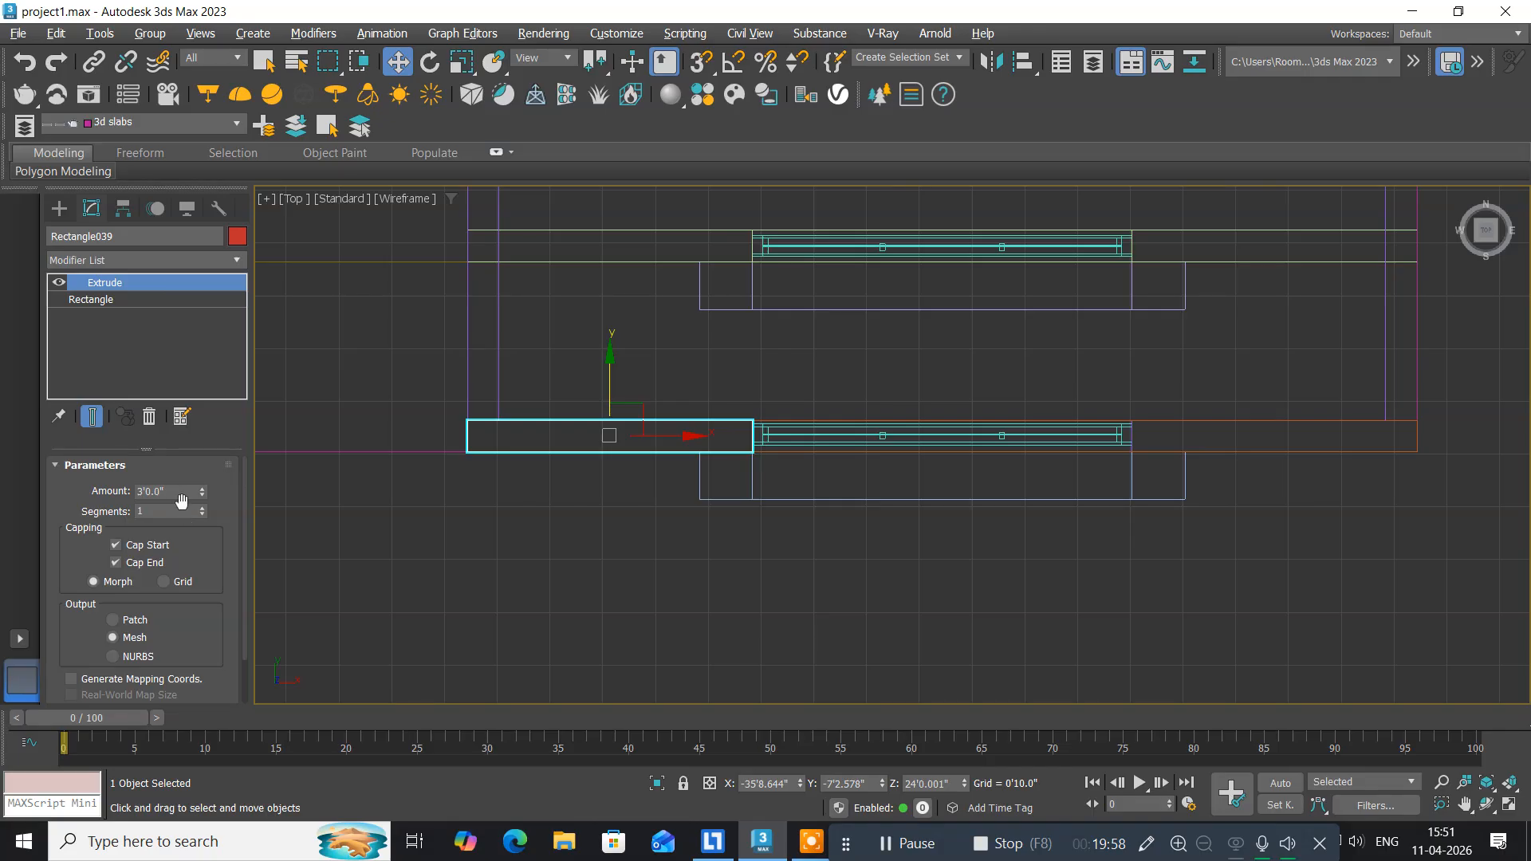
Set the base rectangle's width to 3'0" and return to its Extrude level.
{"action": "left_click", "coordinate": [88, 303]}
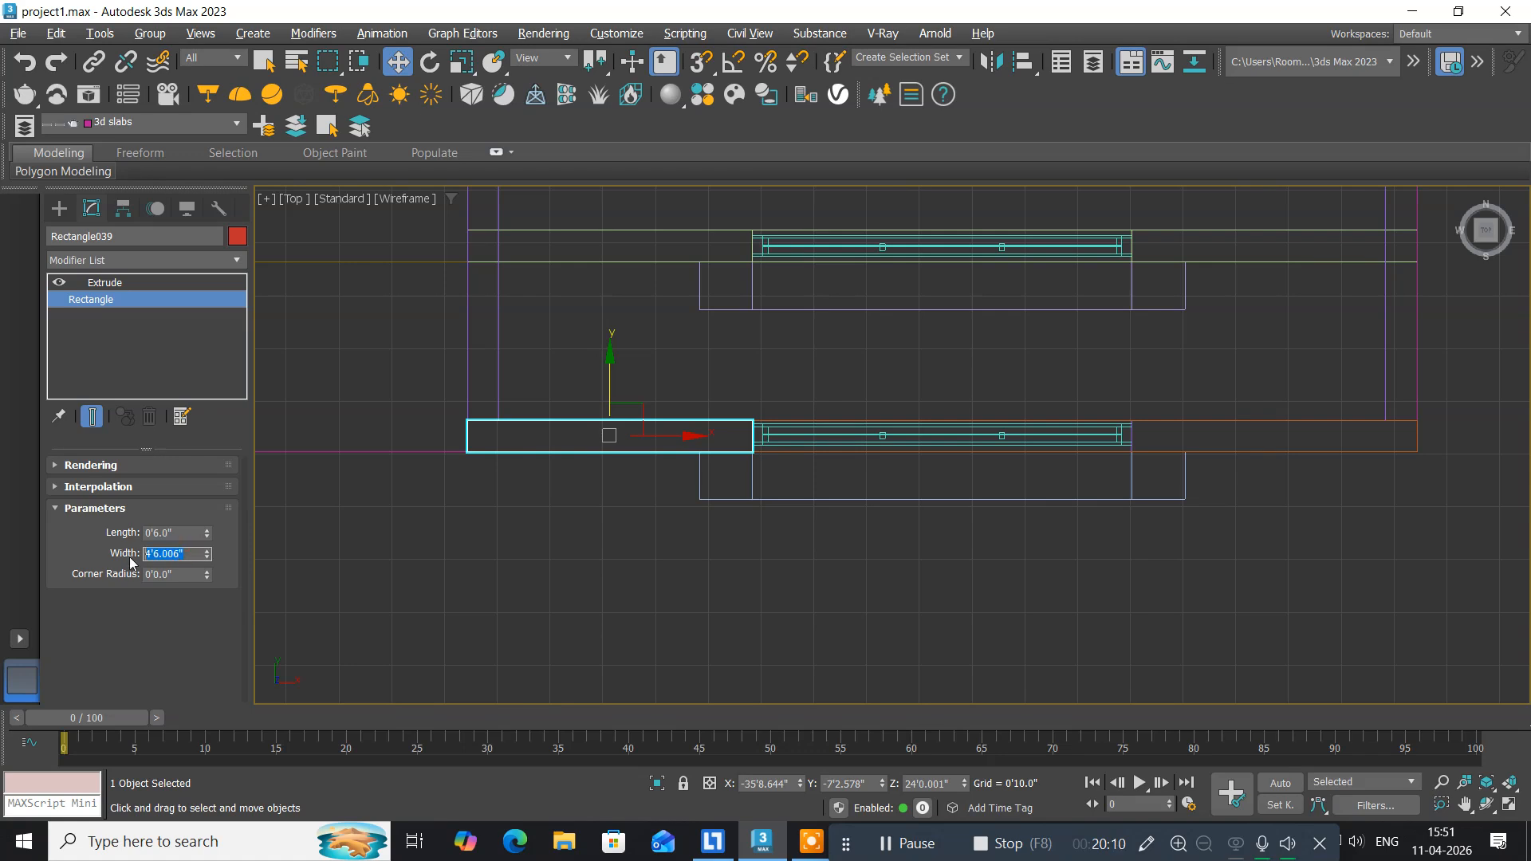
{"action": "type", "text": "3"}
{"action": "key", "text": "Return"}
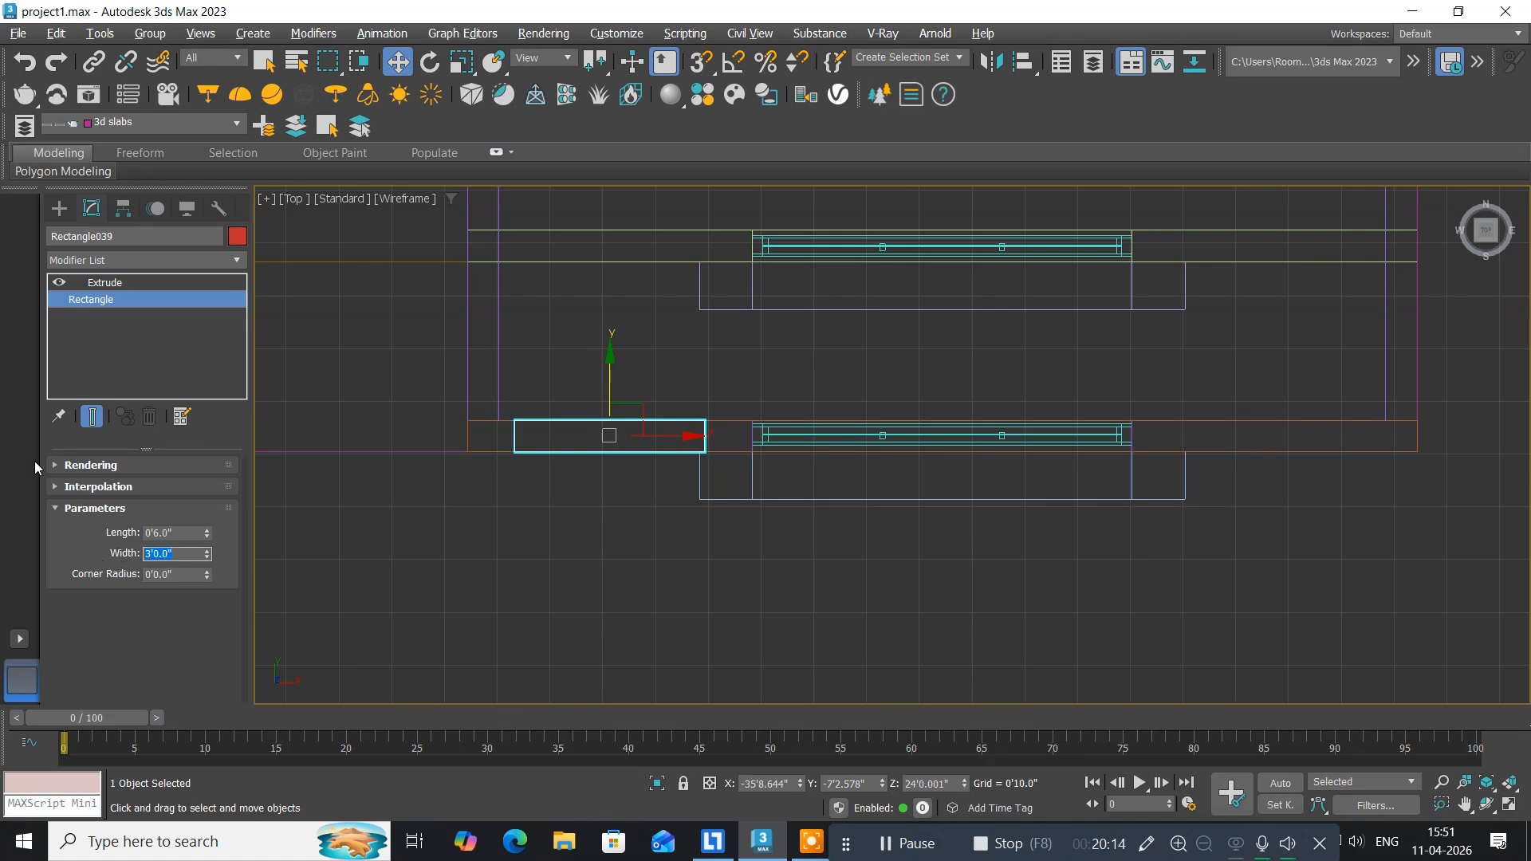
{"action": "left_click", "coordinate": [111, 286]}
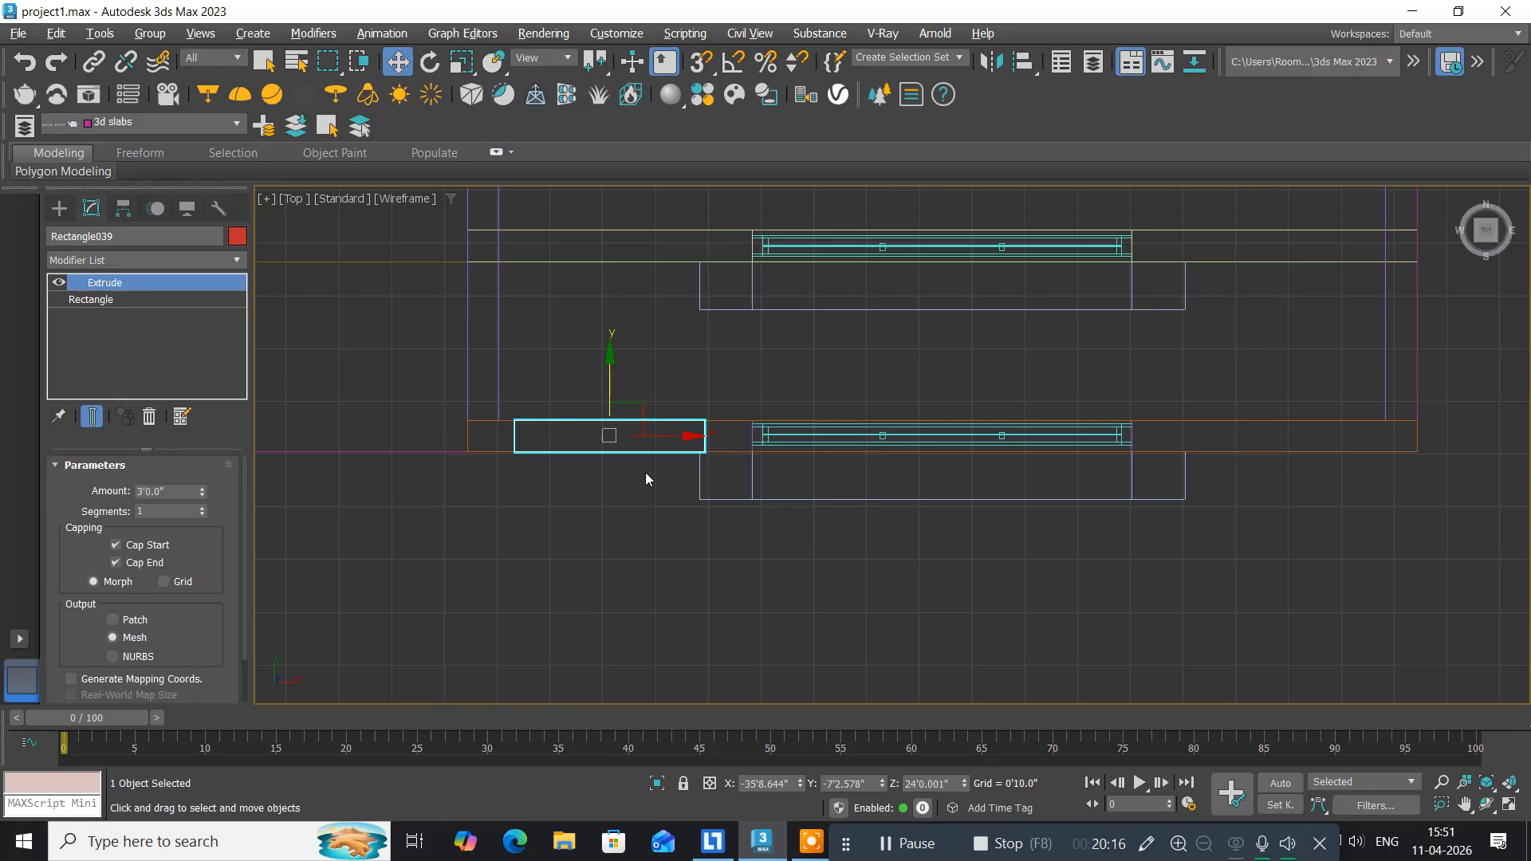
Convert the extruded 3'0" wide block to an Editable Poly.
{"action": "right_click", "coordinate": [607, 369]}
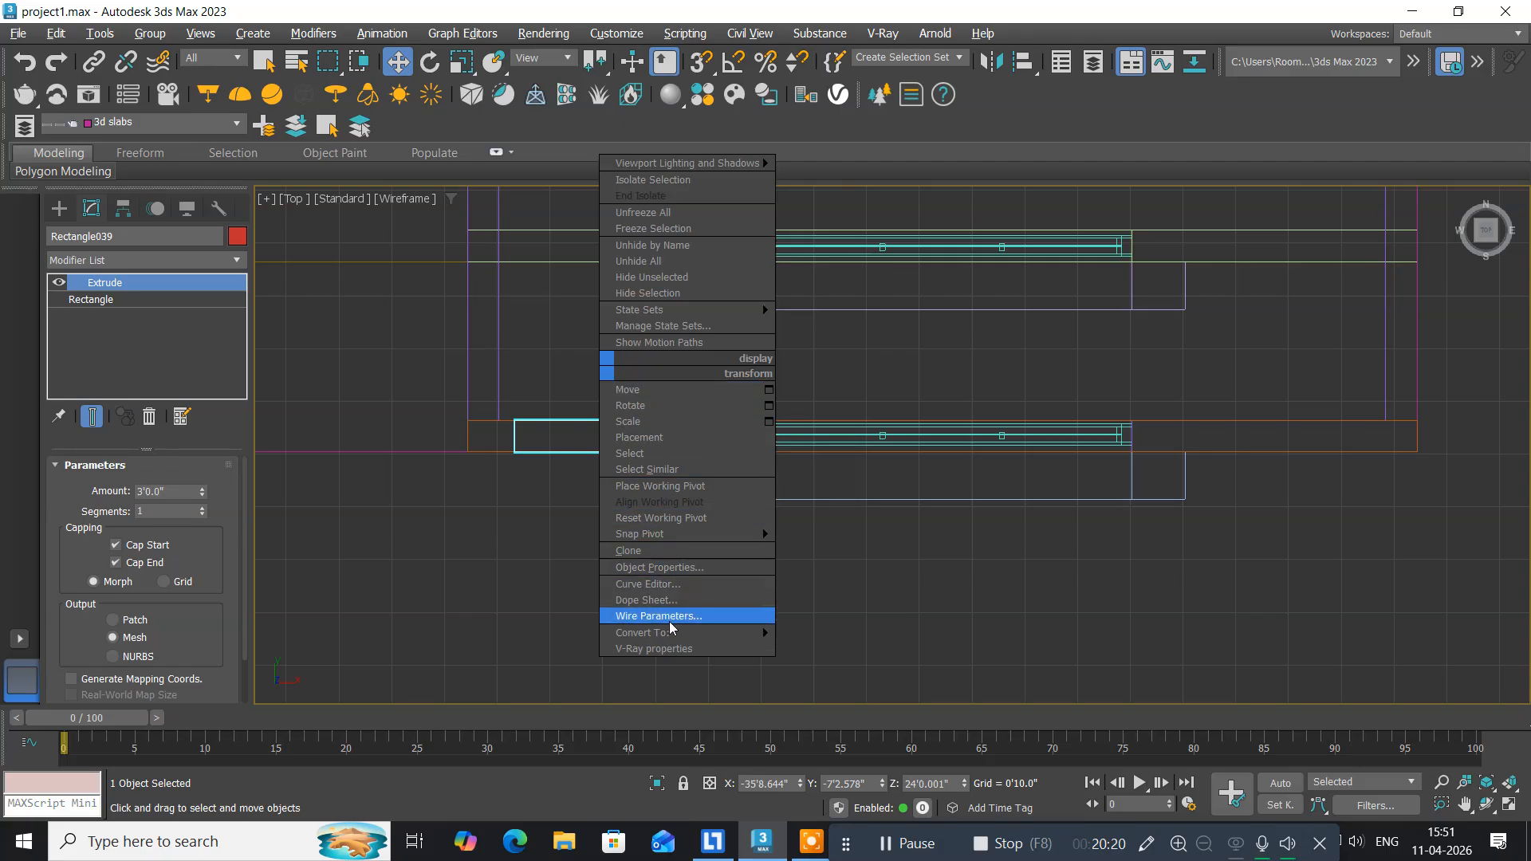
{"action": "mouse_move", "coordinate": [751, 635]}
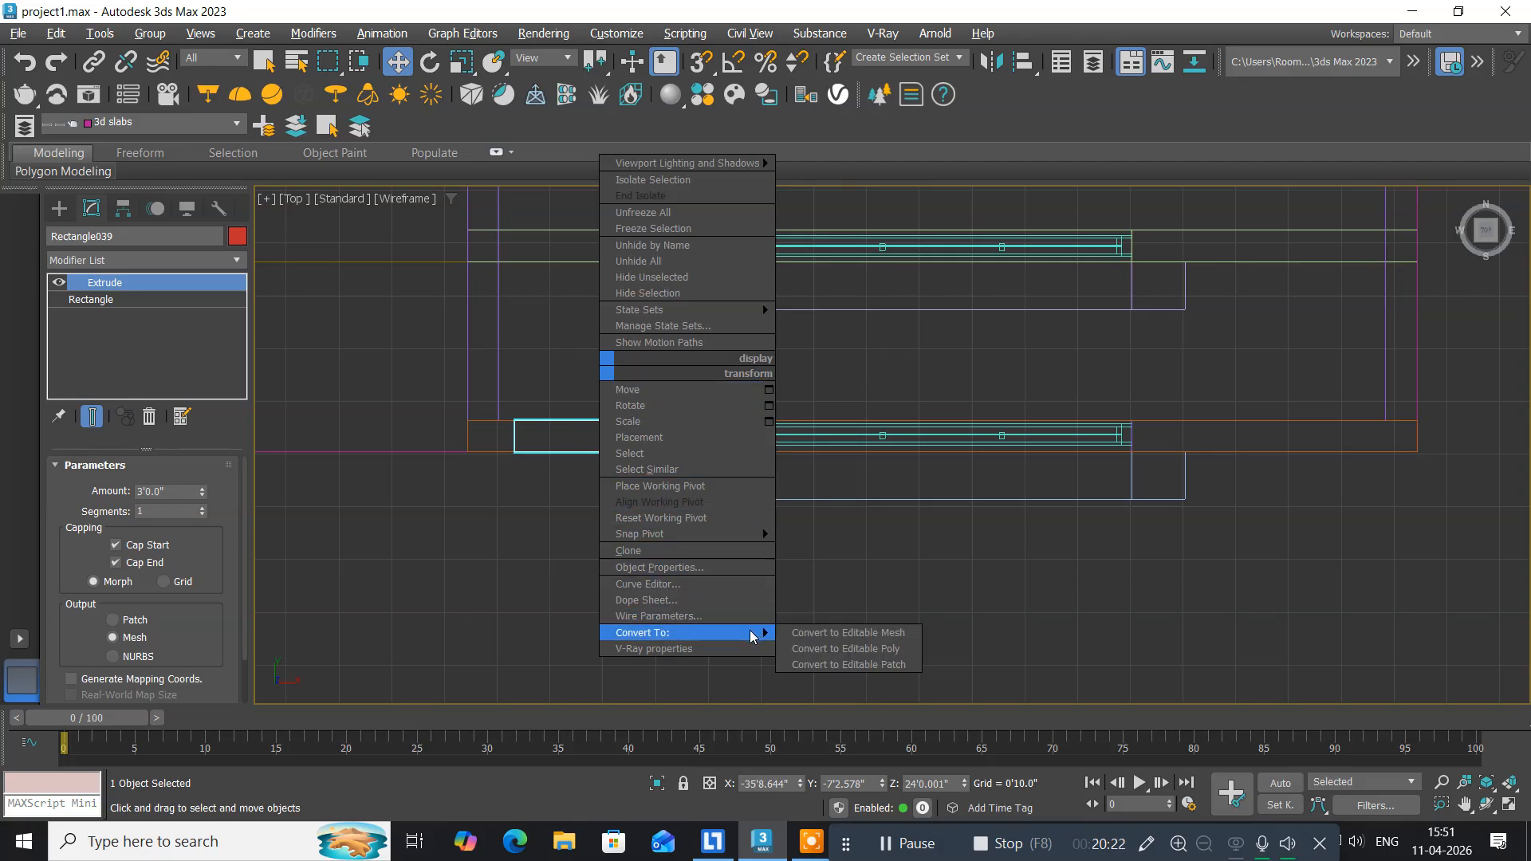
{"action": "left_click", "coordinate": [807, 648]}
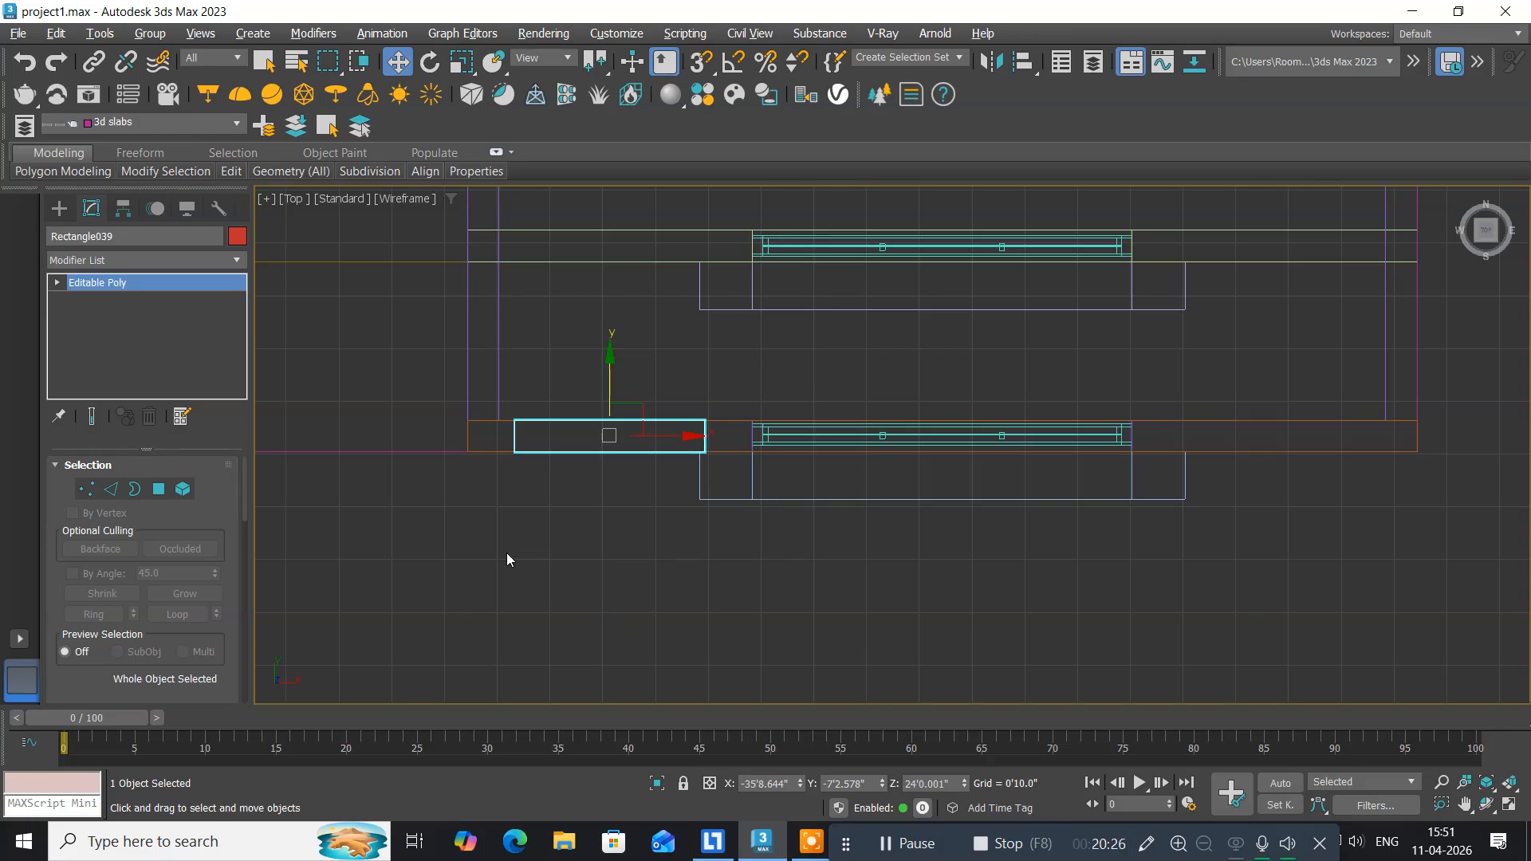
Move the block along X just beyond the parapet's end, in line with the front slab edge.
{"action": "middle_click_drag", "start_coordinate": [486, 530], "coordinate": [749, 538]}
{"action": "scroll", "coordinate": [706, 489], "scroll_direction": "up", "scroll_amount": 3}
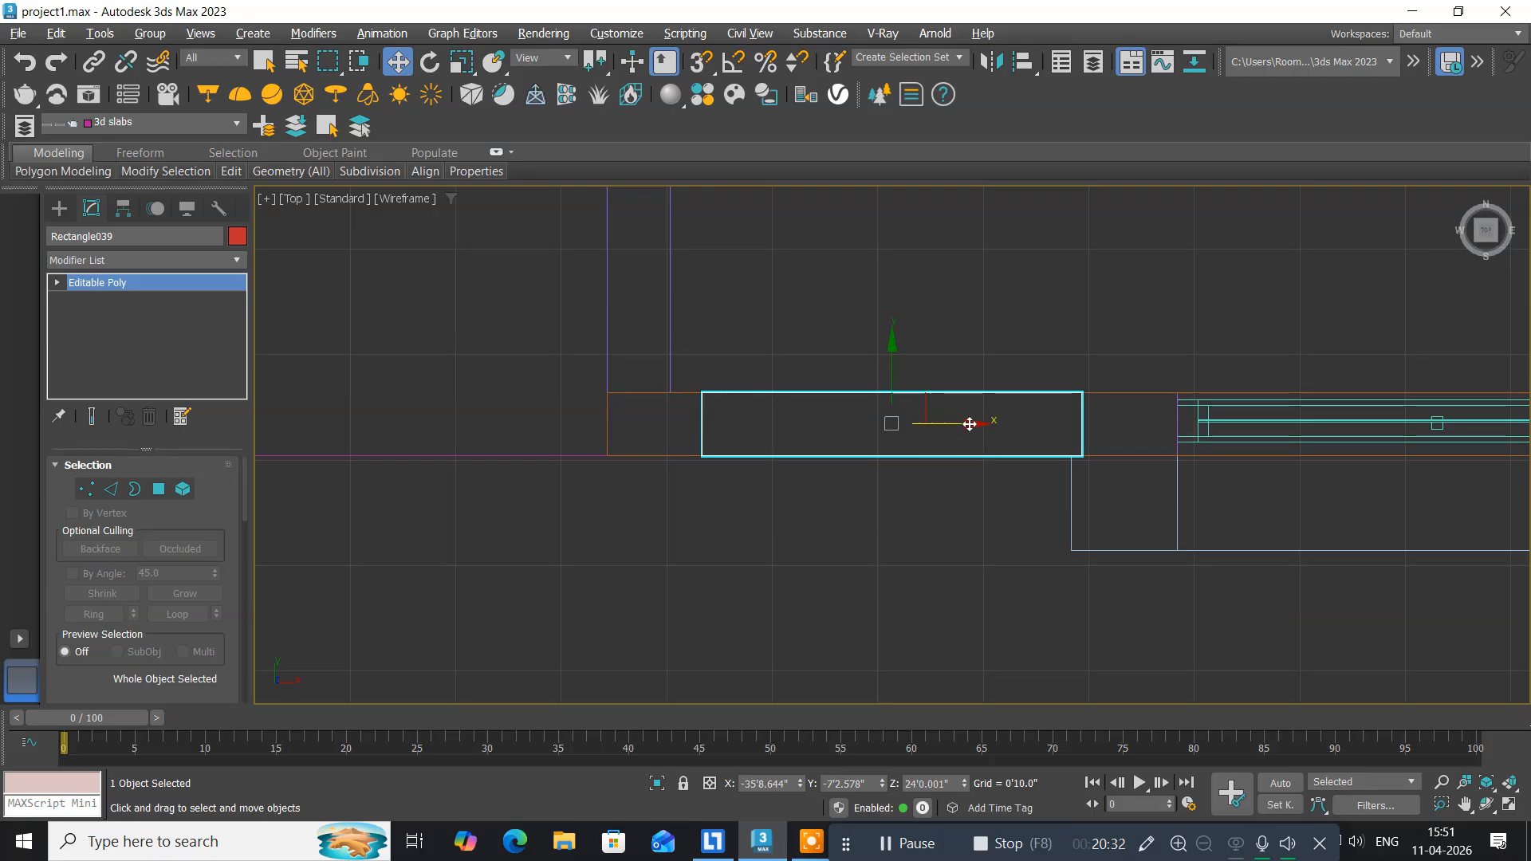
{"action": "left_click_drag", "start_coordinate": [970, 423], "coordinate": [485, 430]}
{"action": "middle_click_drag", "start_coordinate": [472, 534], "coordinate": [562, 563]}
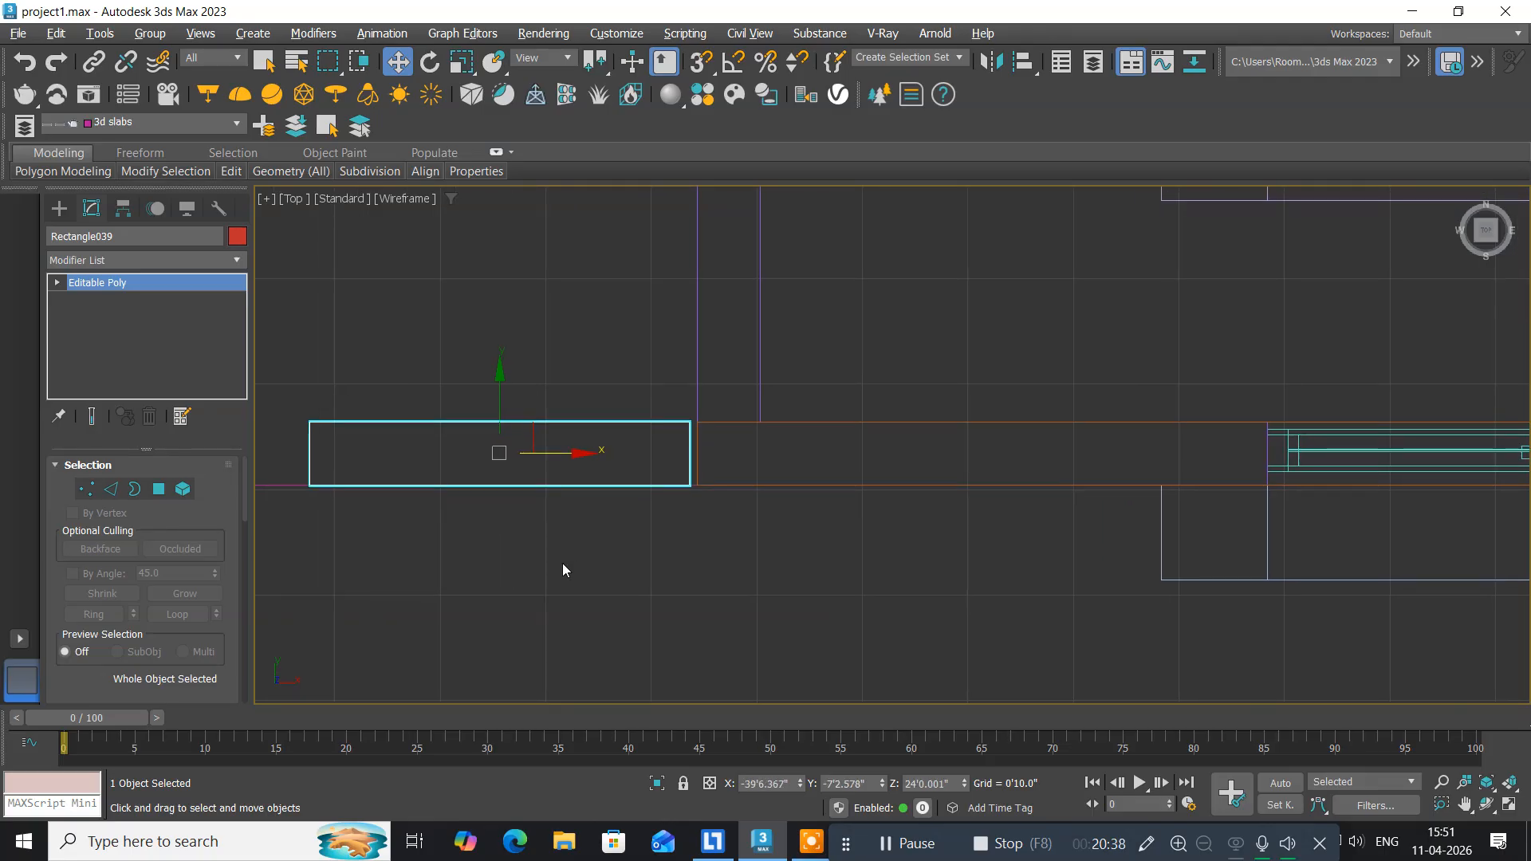
Show all four viewports and set the block's Z position to 20'6".
{"action": "key", "text": "alt+w"}
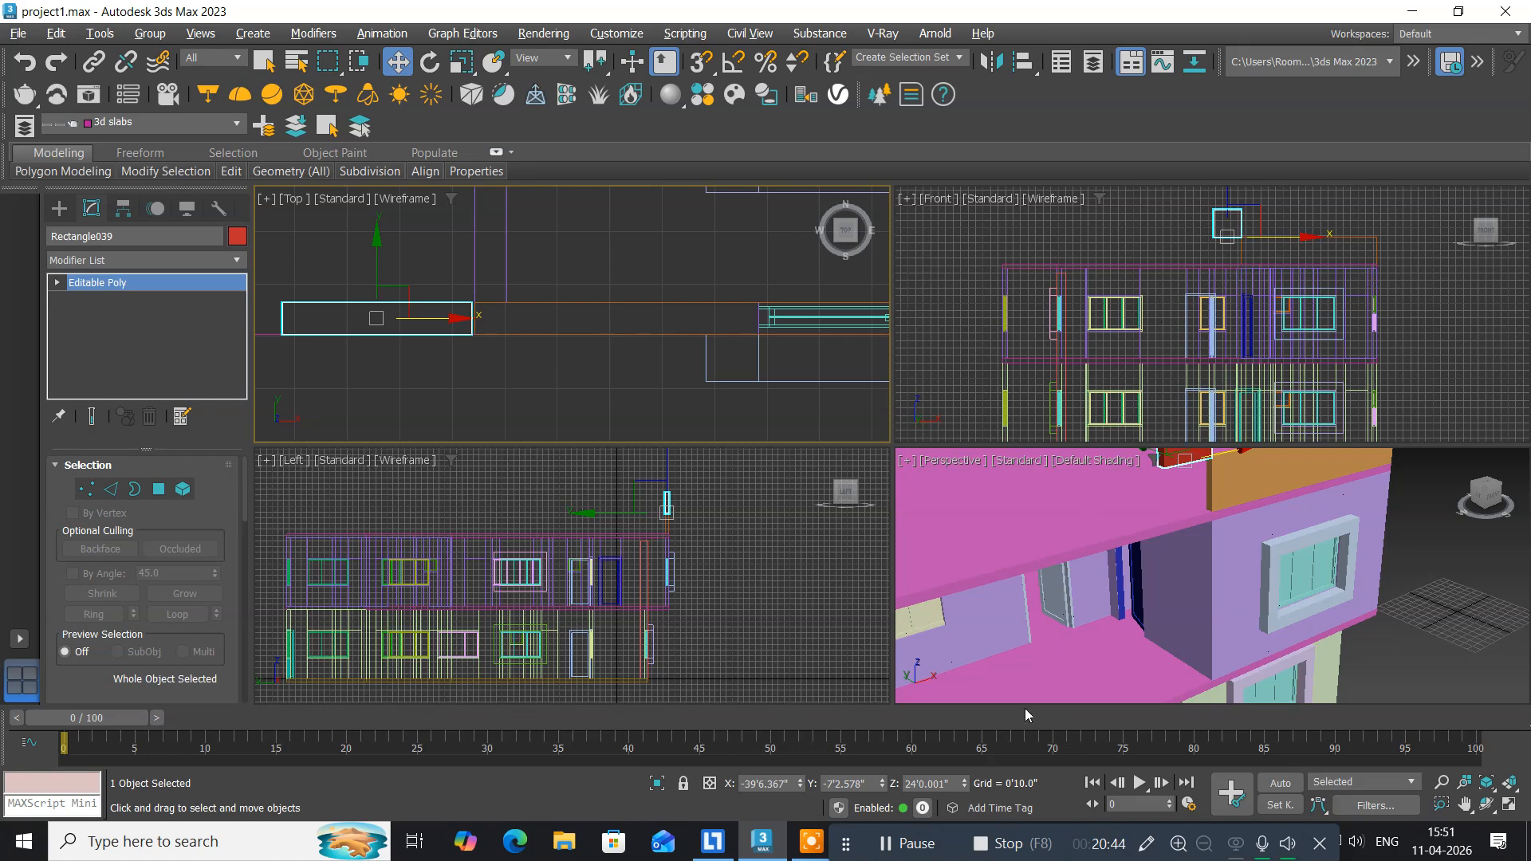
{"action": "left_click", "coordinate": [956, 779]}
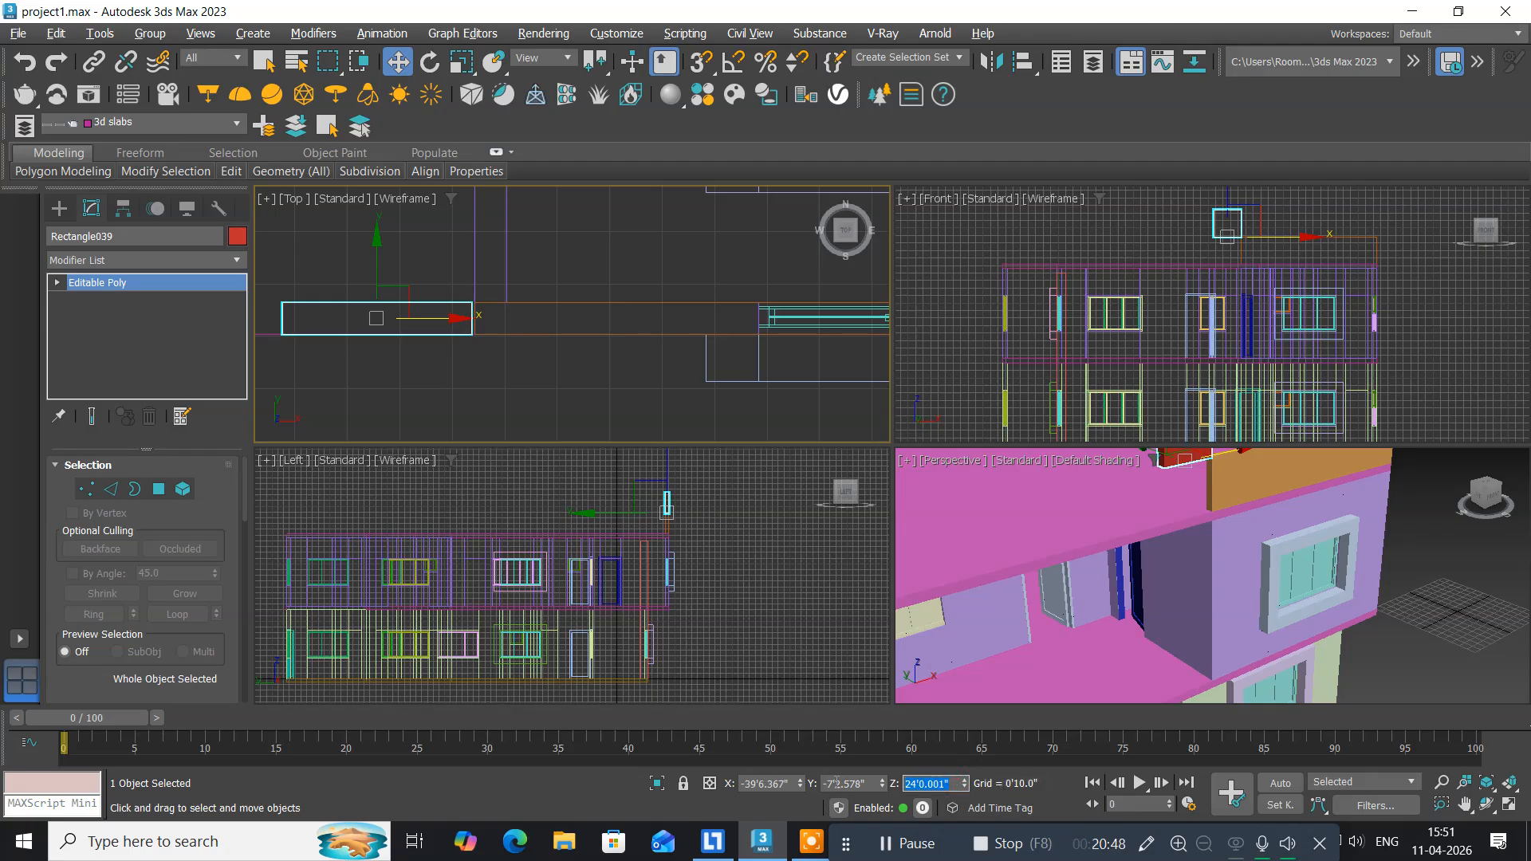
{"action": "type", "text": "20'6"}
{"action": "key", "text": "Return"}
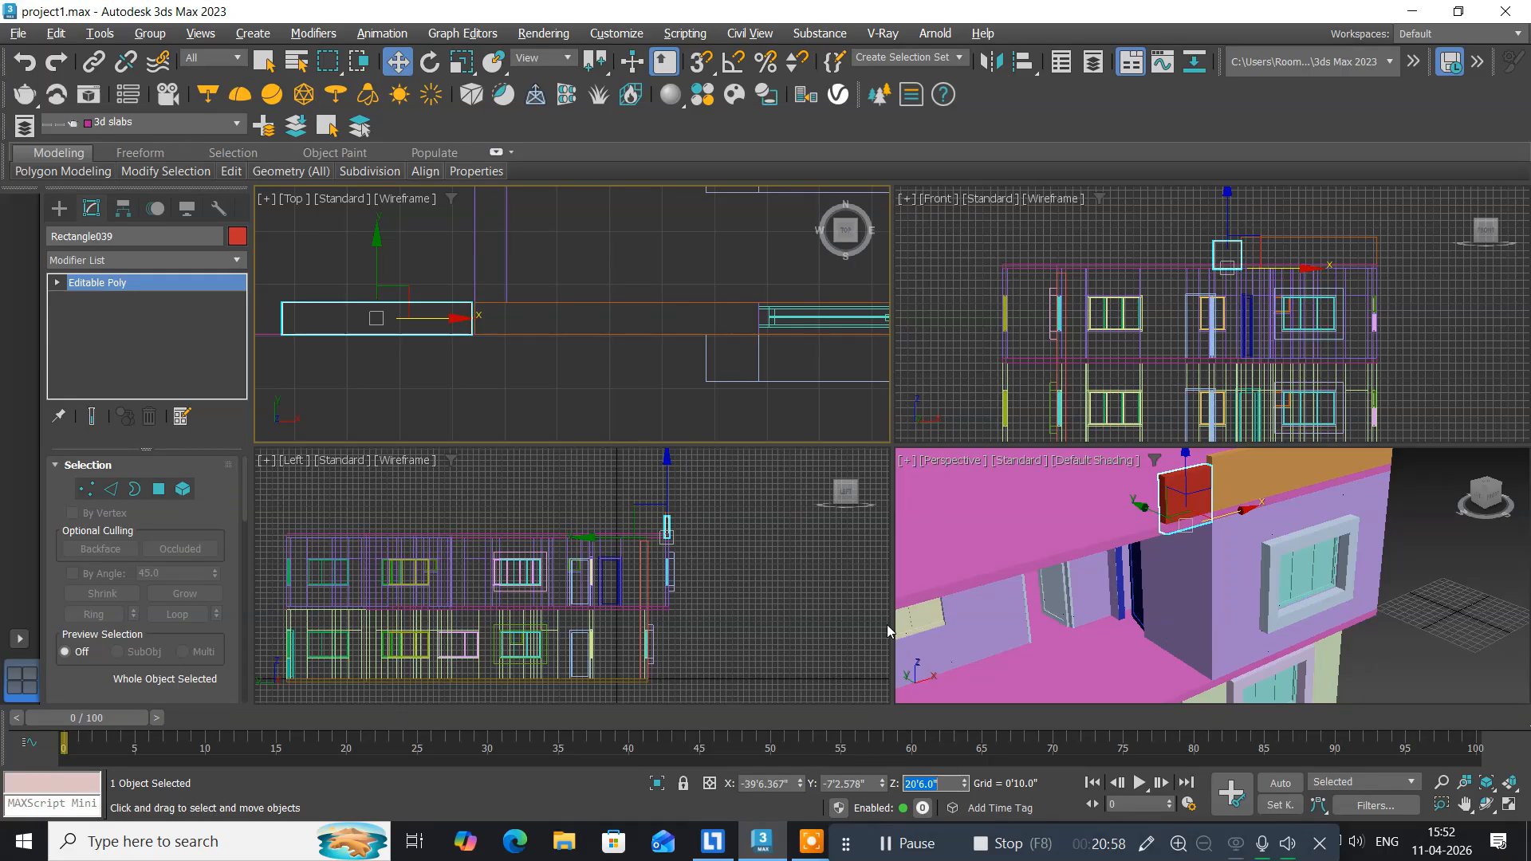
Set the red block's Z position to 21'0" so its base rests on top of the roof slab.
{"action": "middle_click_drag", "start_coordinate": [1123, 565], "coordinate": [1100, 622]}
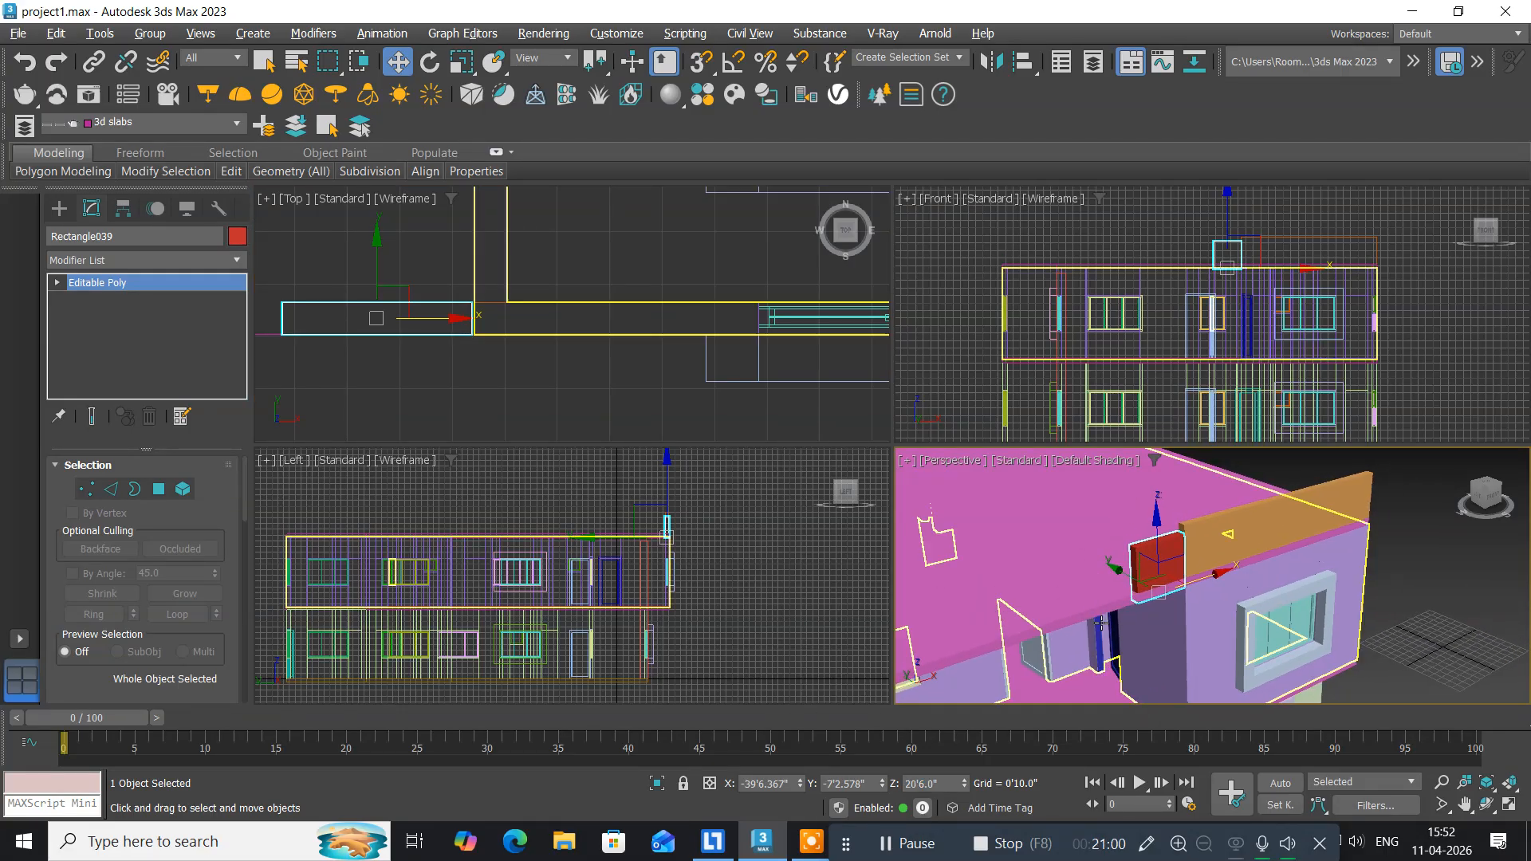
{"action": "key", "text": "alt+w"}
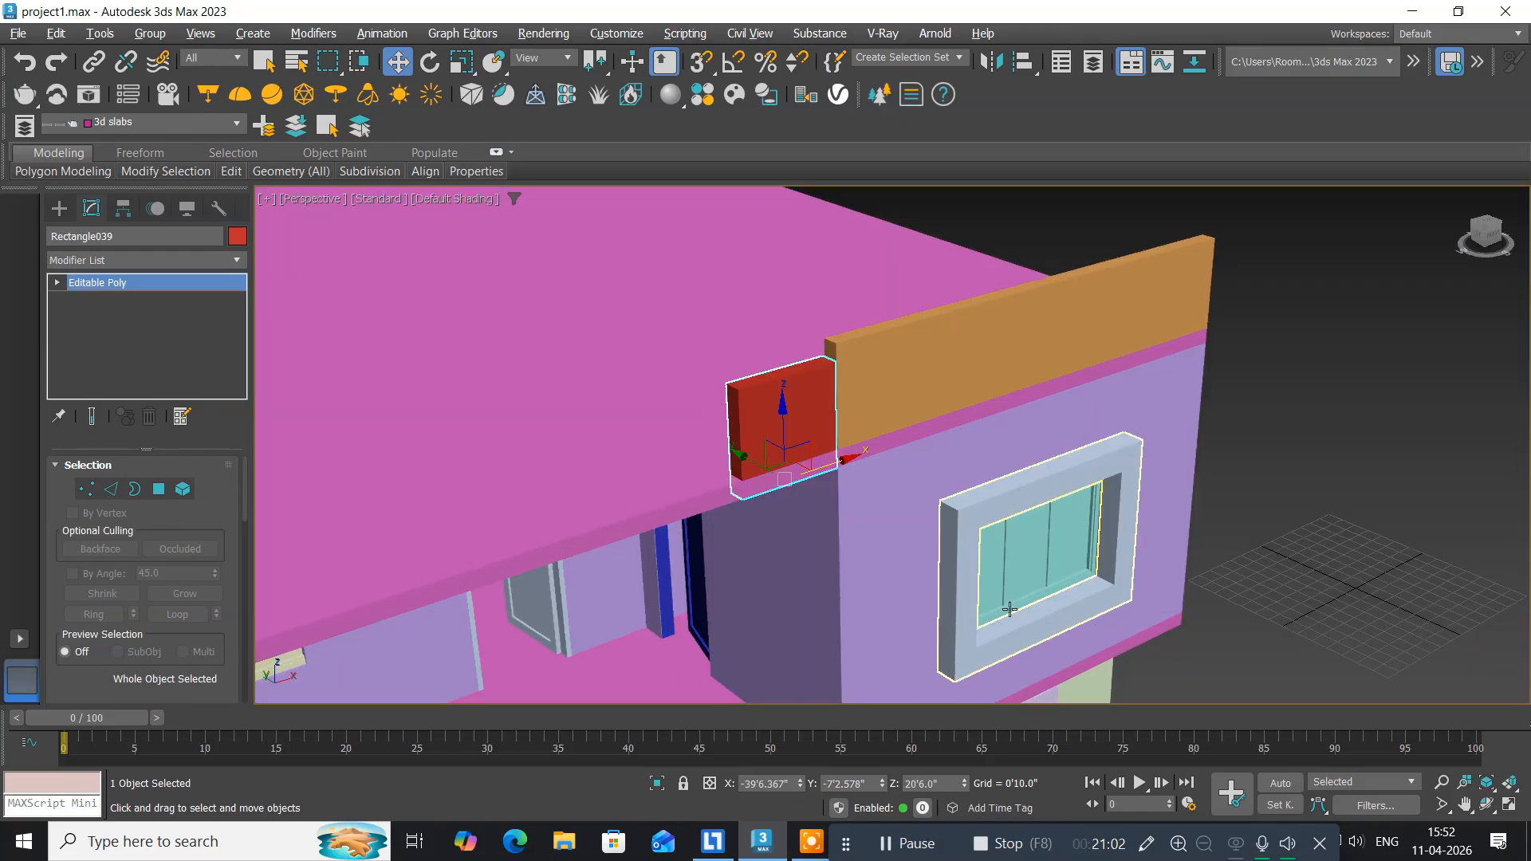
{"action": "scroll", "coordinate": [894, 553], "scroll_direction": "up", "scroll_amount": 4}
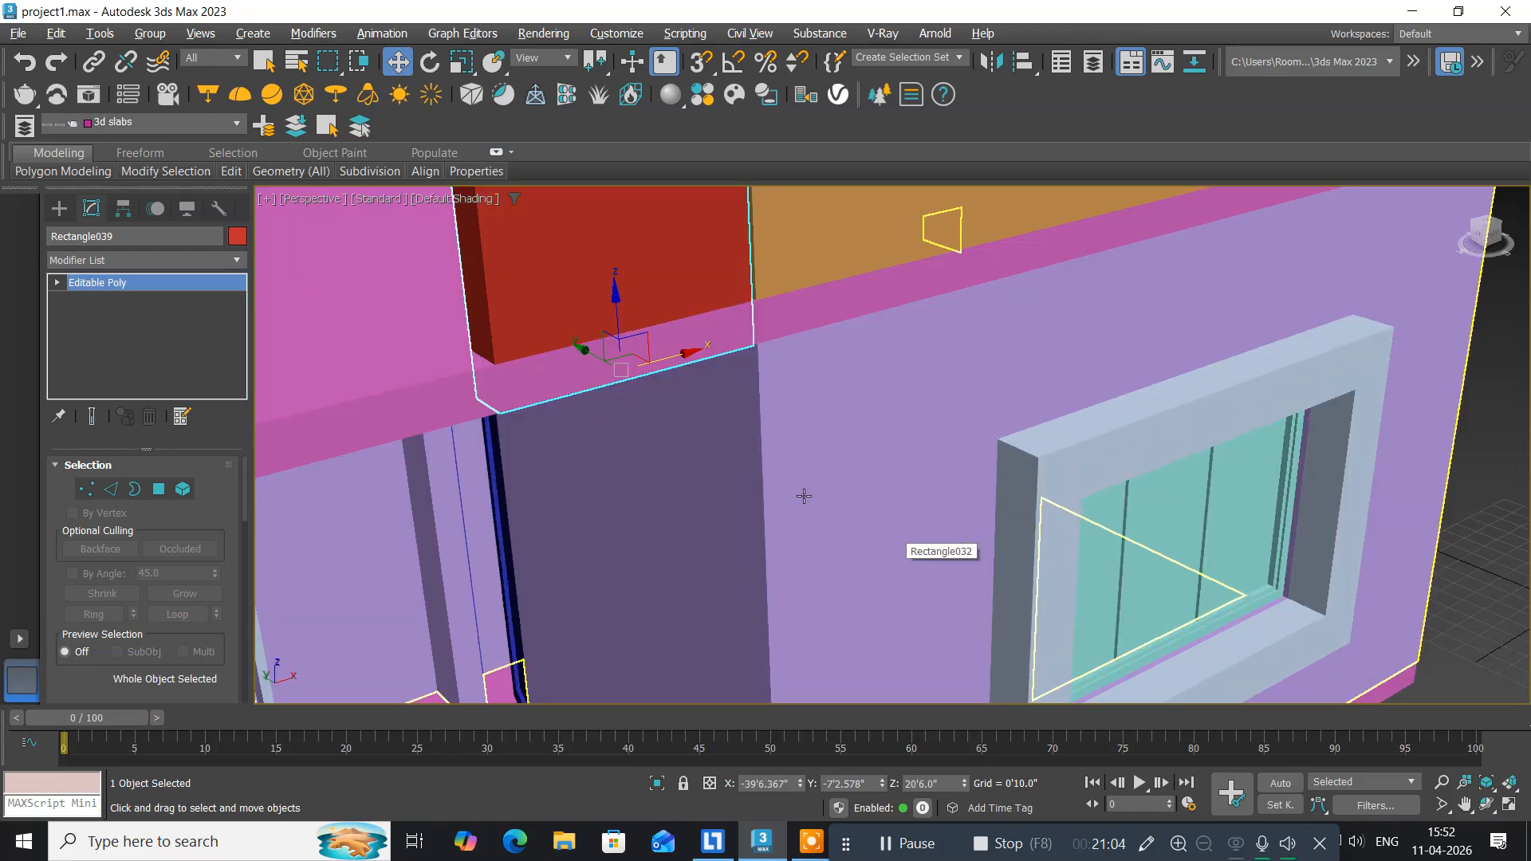
{"action": "middle_click_drag", "start_coordinate": [806, 495], "coordinate": [806, 547]}
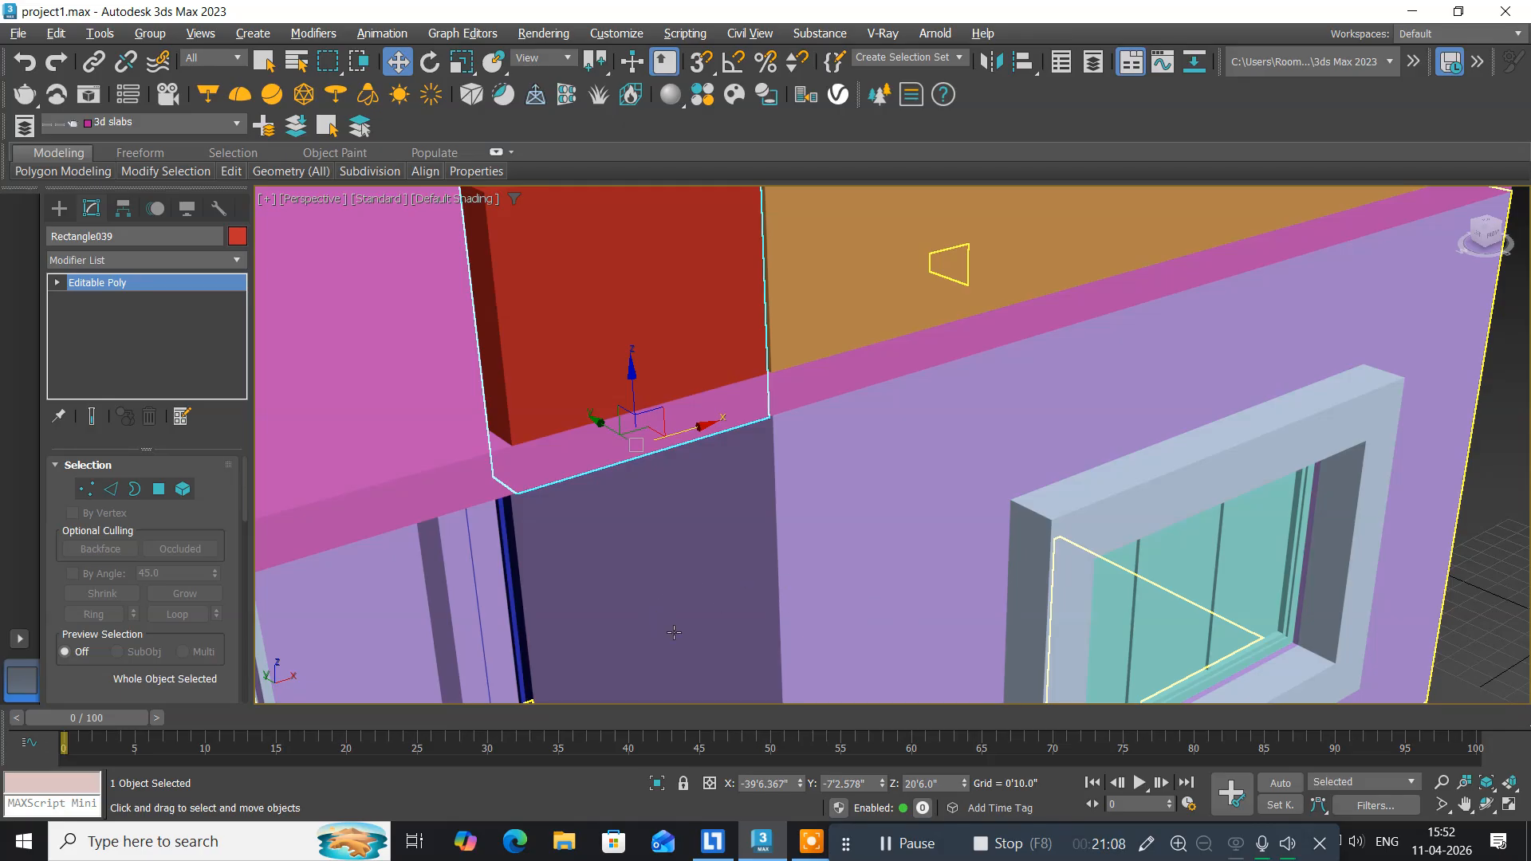
{"action": "left_click", "coordinate": [949, 781]}
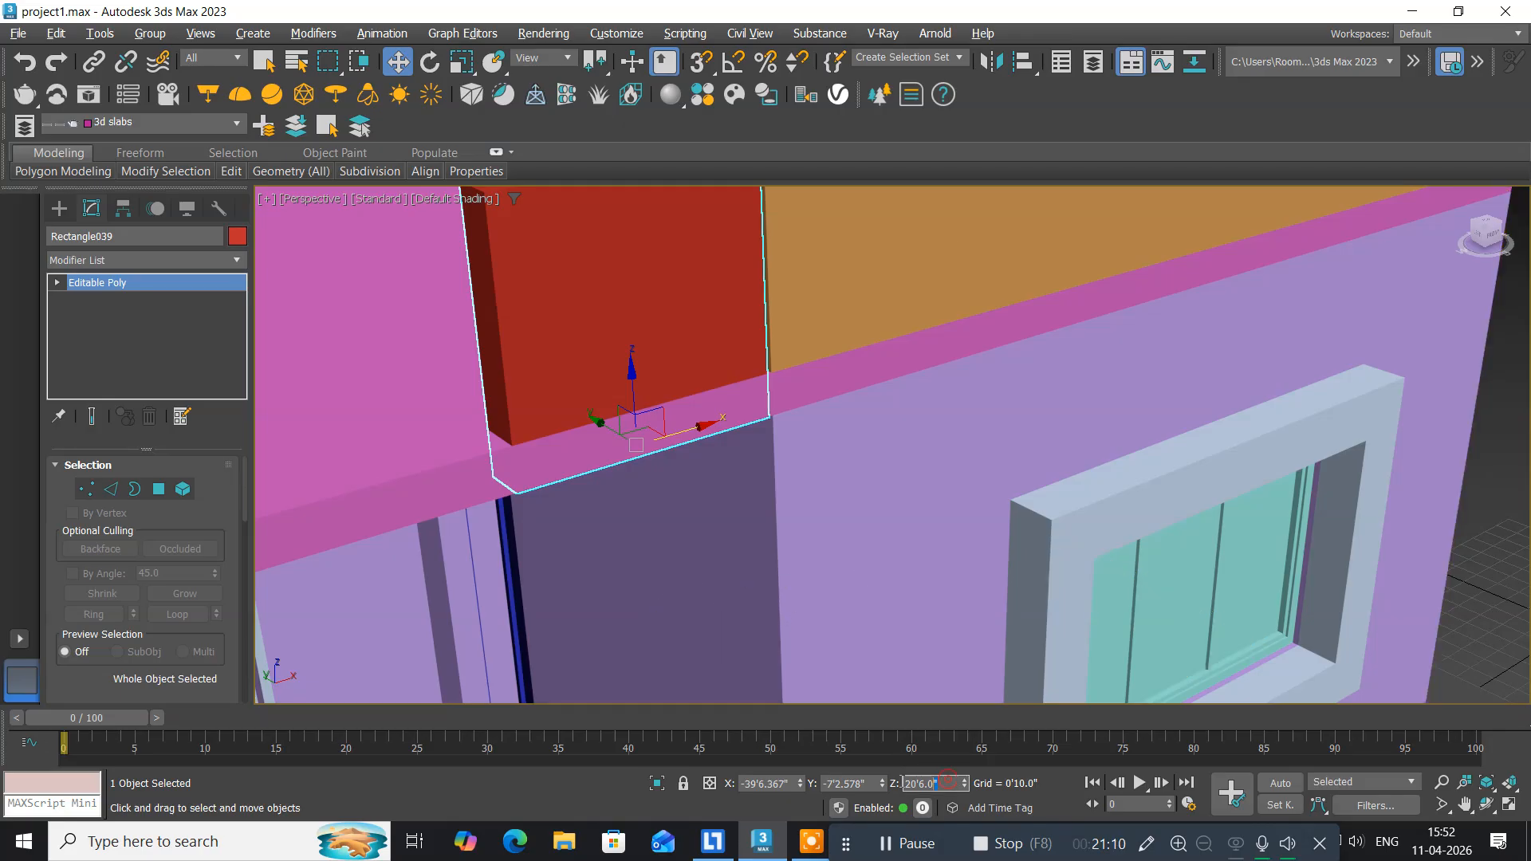
{"action": "type", "text": "21"}
{"action": "key", "text": "Return"}
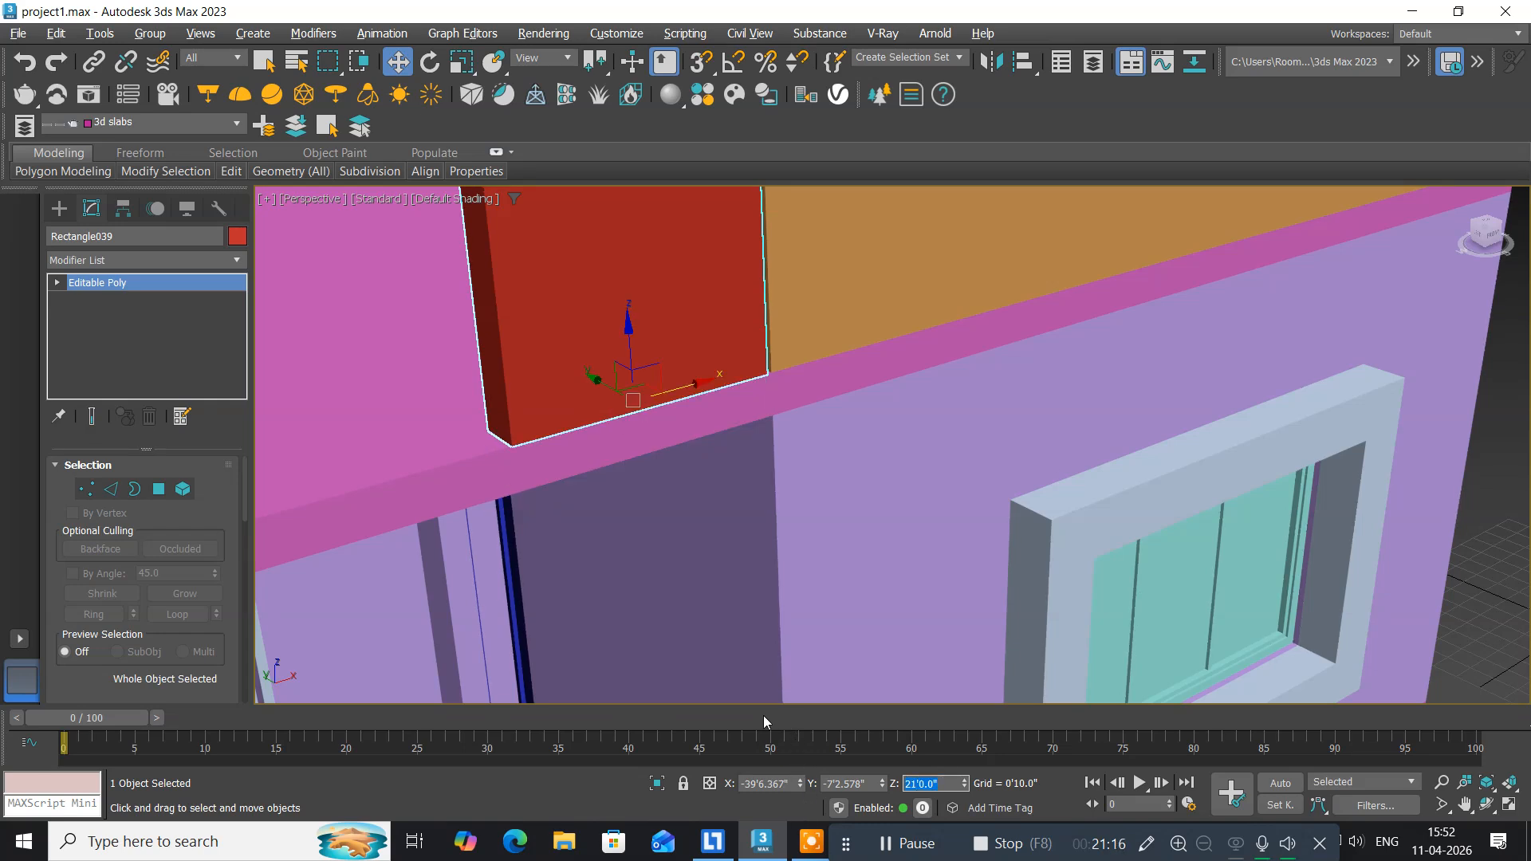
Inspect the joint between block and parapet, and move the block along X in the top view to close the gap.
{"action": "middle_click_drag", "start_coordinate": [461, 452], "coordinate": [530, 646]}
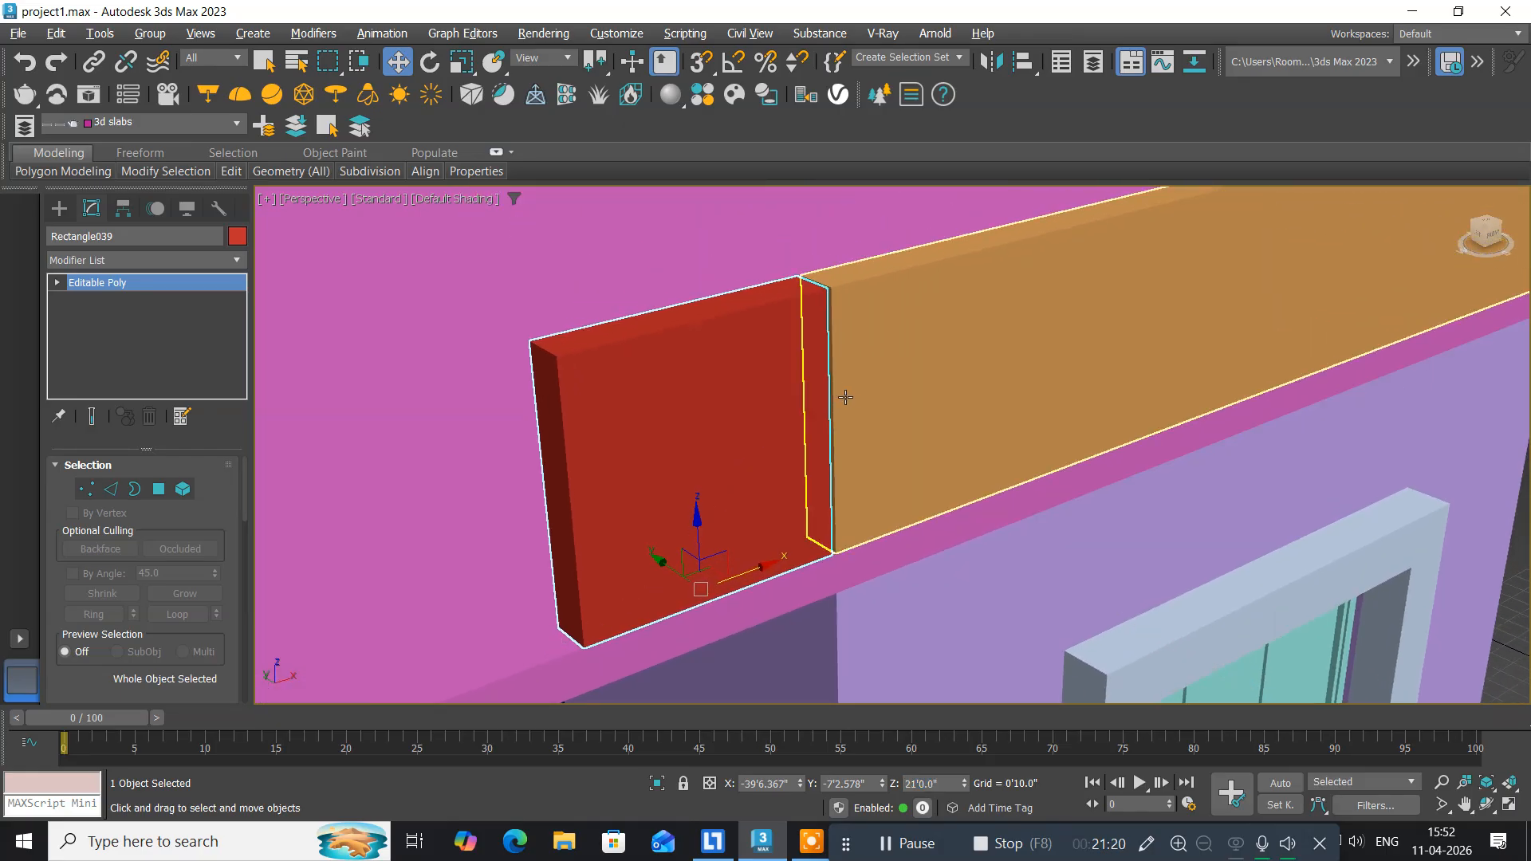
{"action": "scroll", "coordinate": [840, 388], "scroll_direction": "up", "scroll_amount": 5}
{"action": "scroll", "coordinate": [840, 389], "scroll_direction": "down", "scroll_amount": 3}
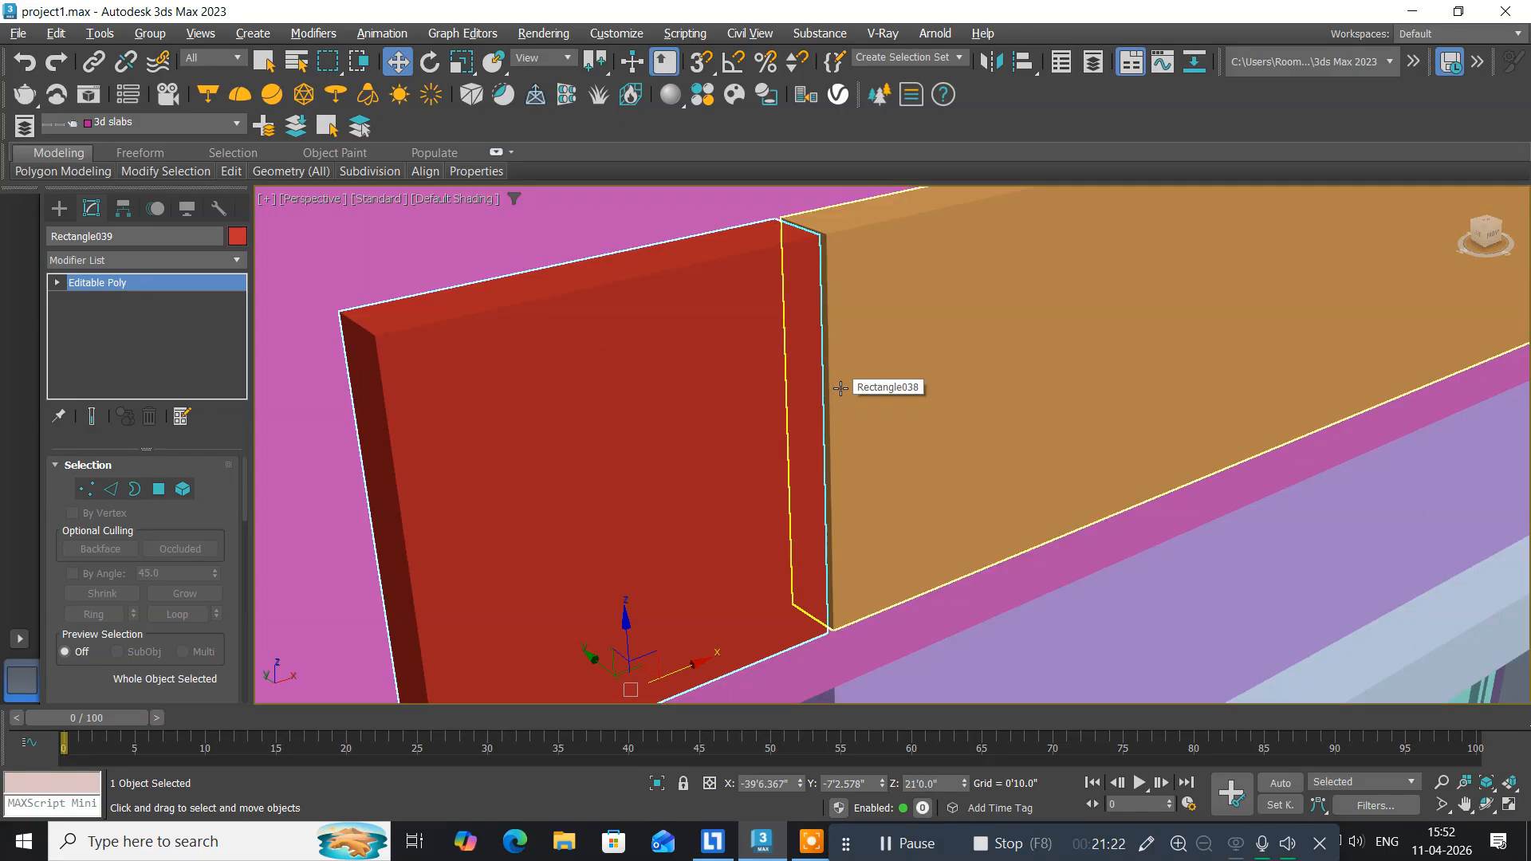
{"action": "scroll", "coordinate": [823, 344], "scroll_direction": "up", "scroll_amount": 5}
{"action": "middle_click_drag", "start_coordinate": [824, 344], "coordinate": [925, 401]}
{"action": "scroll", "coordinate": [925, 401], "scroll_direction": "down", "scroll_amount": 6}
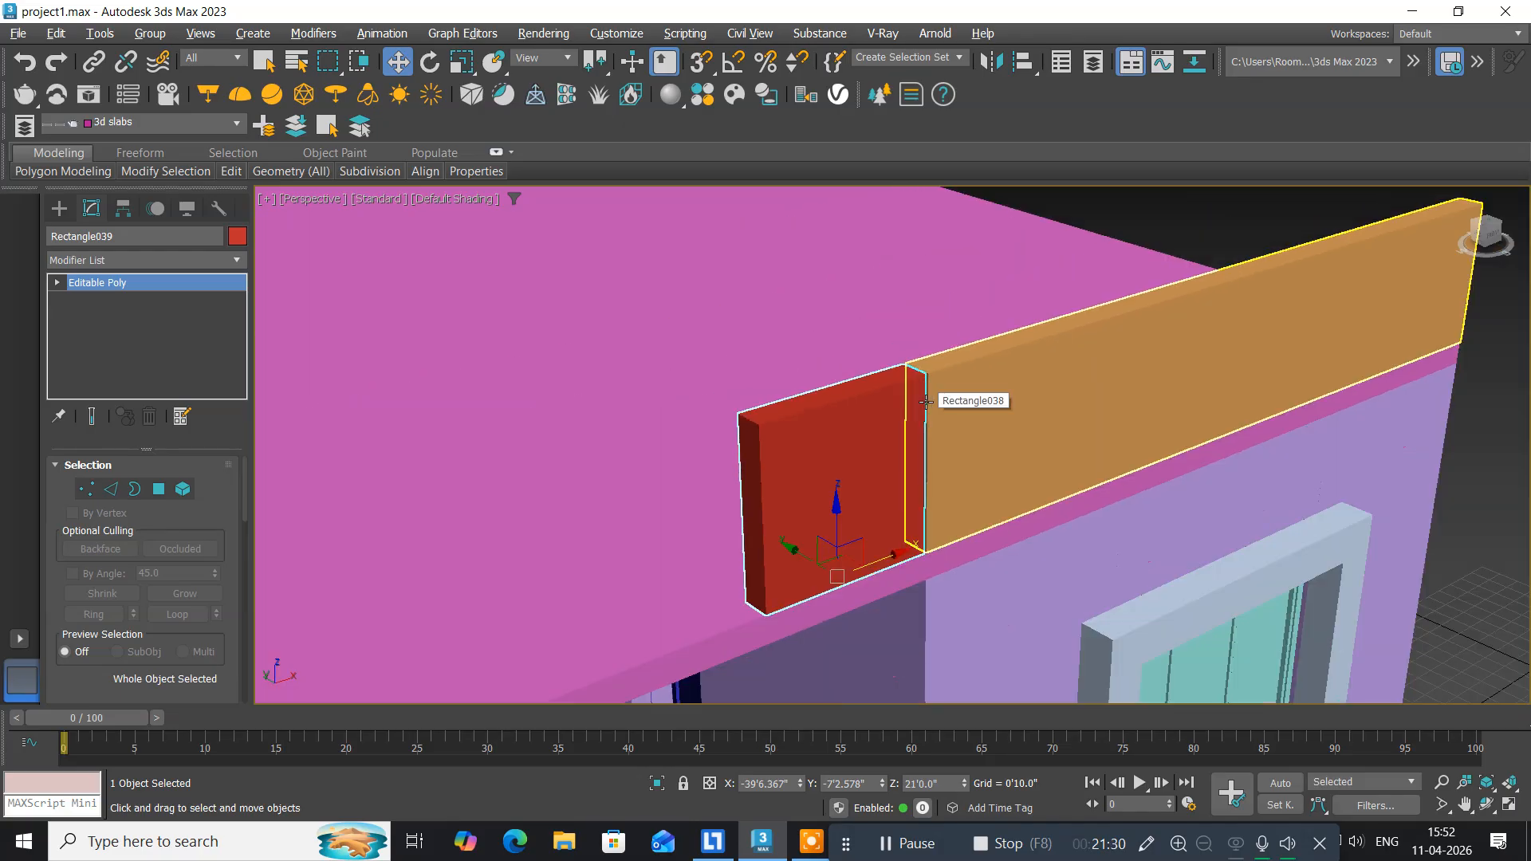
{"action": "key", "text": "alt+w"}
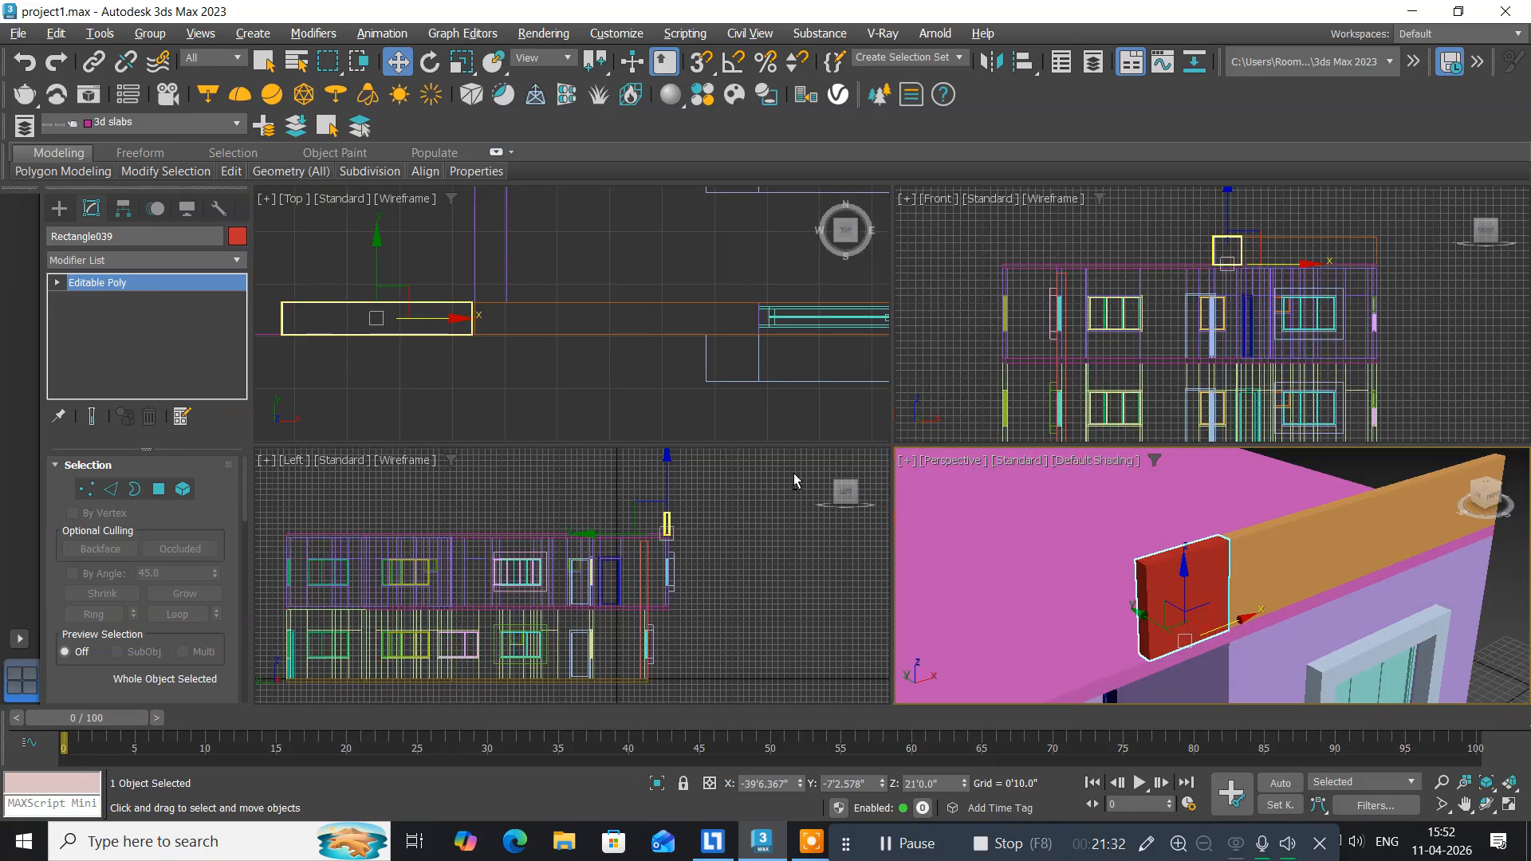
{"action": "middle_click_drag", "start_coordinate": [484, 361], "coordinate": [568, 381]}
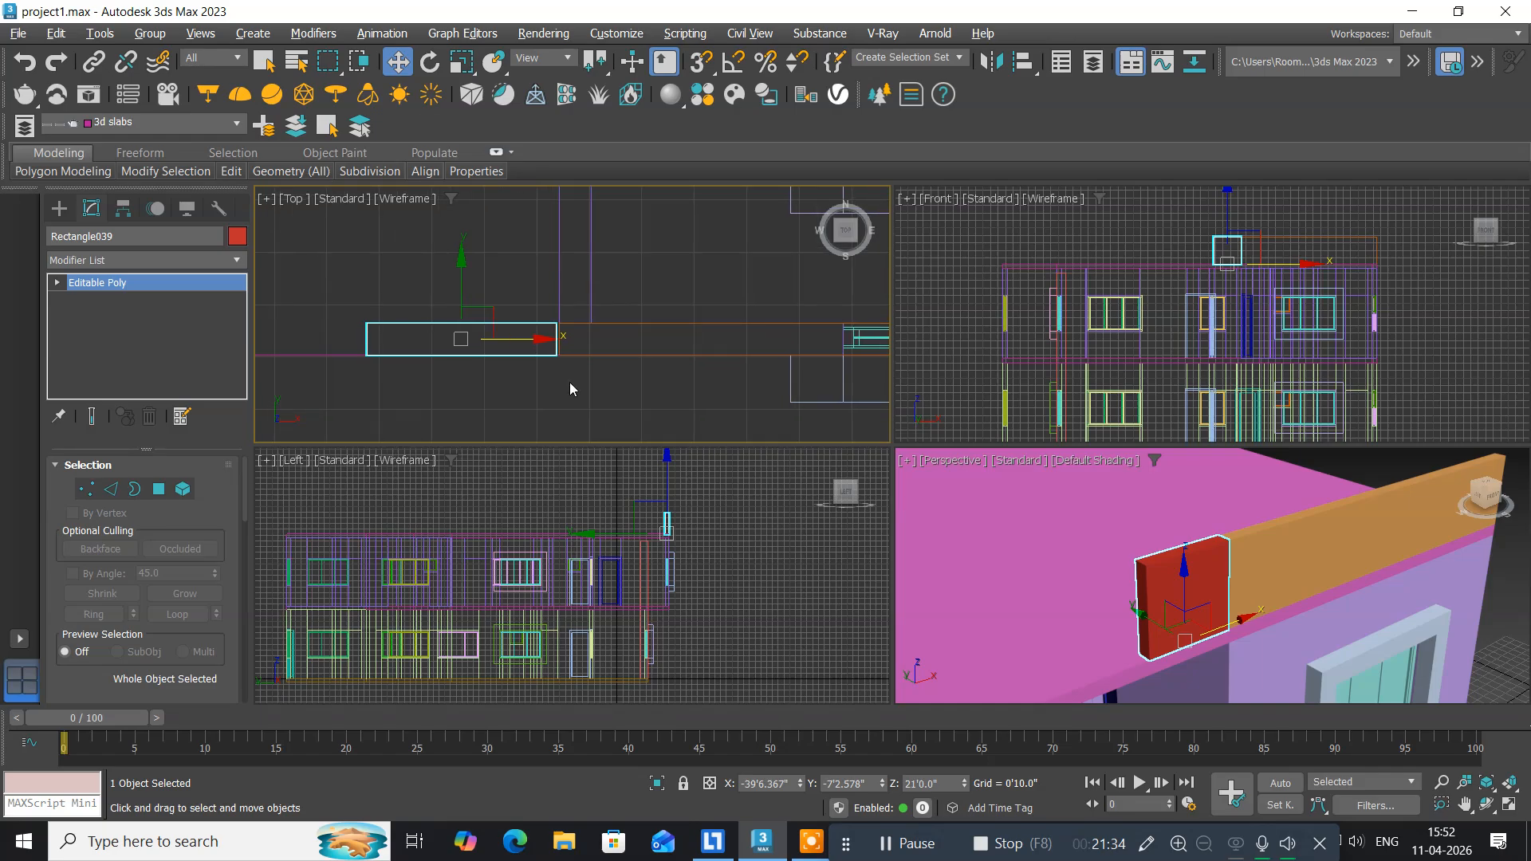
{"action": "key", "text": "alt+w"}
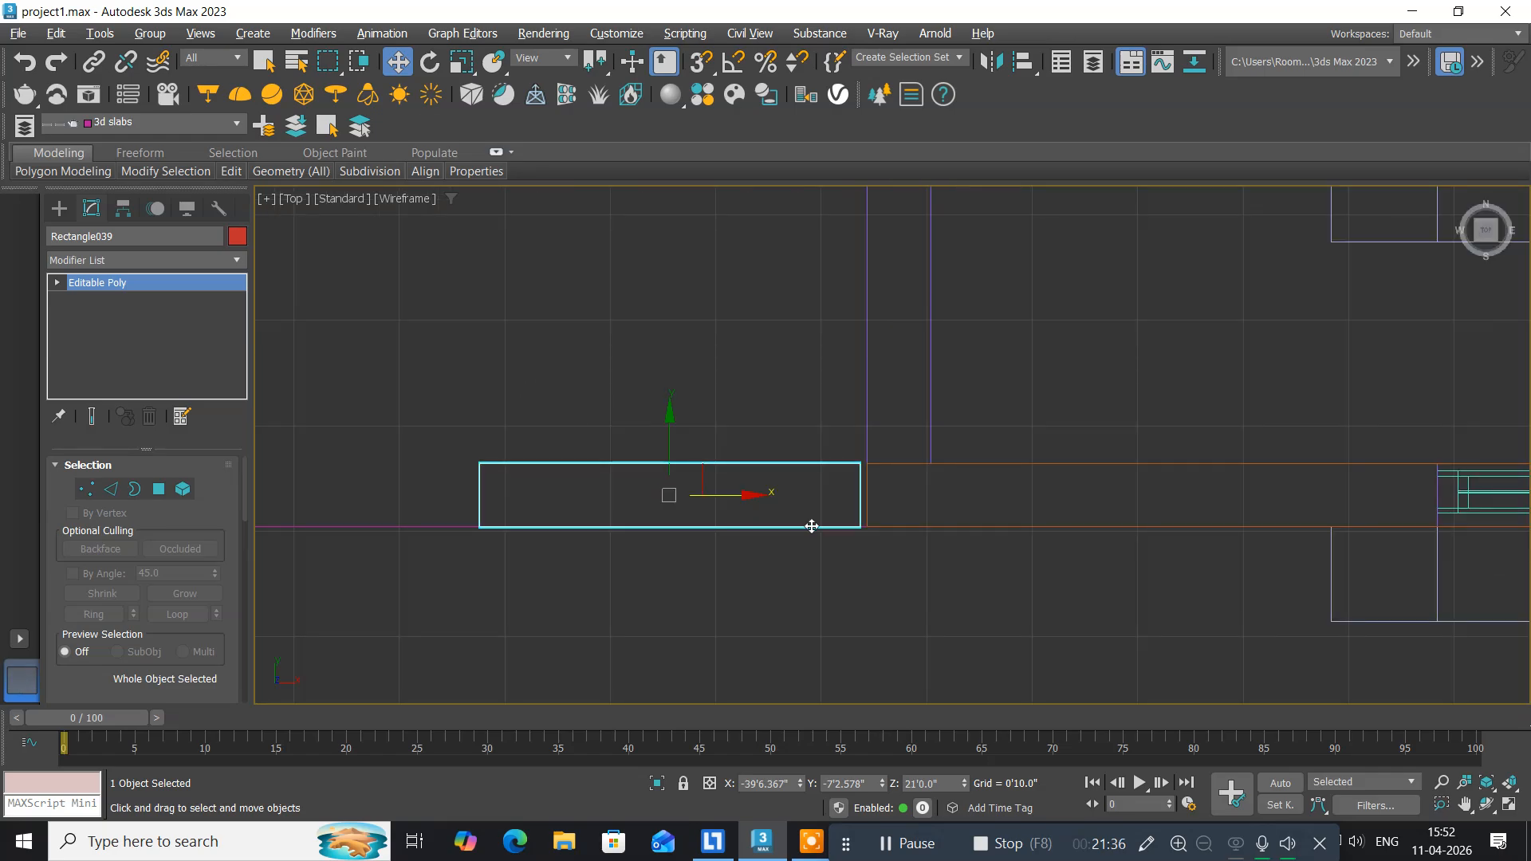
{"action": "scroll", "coordinate": [812, 527], "scroll_direction": "up", "scroll_amount": 5}
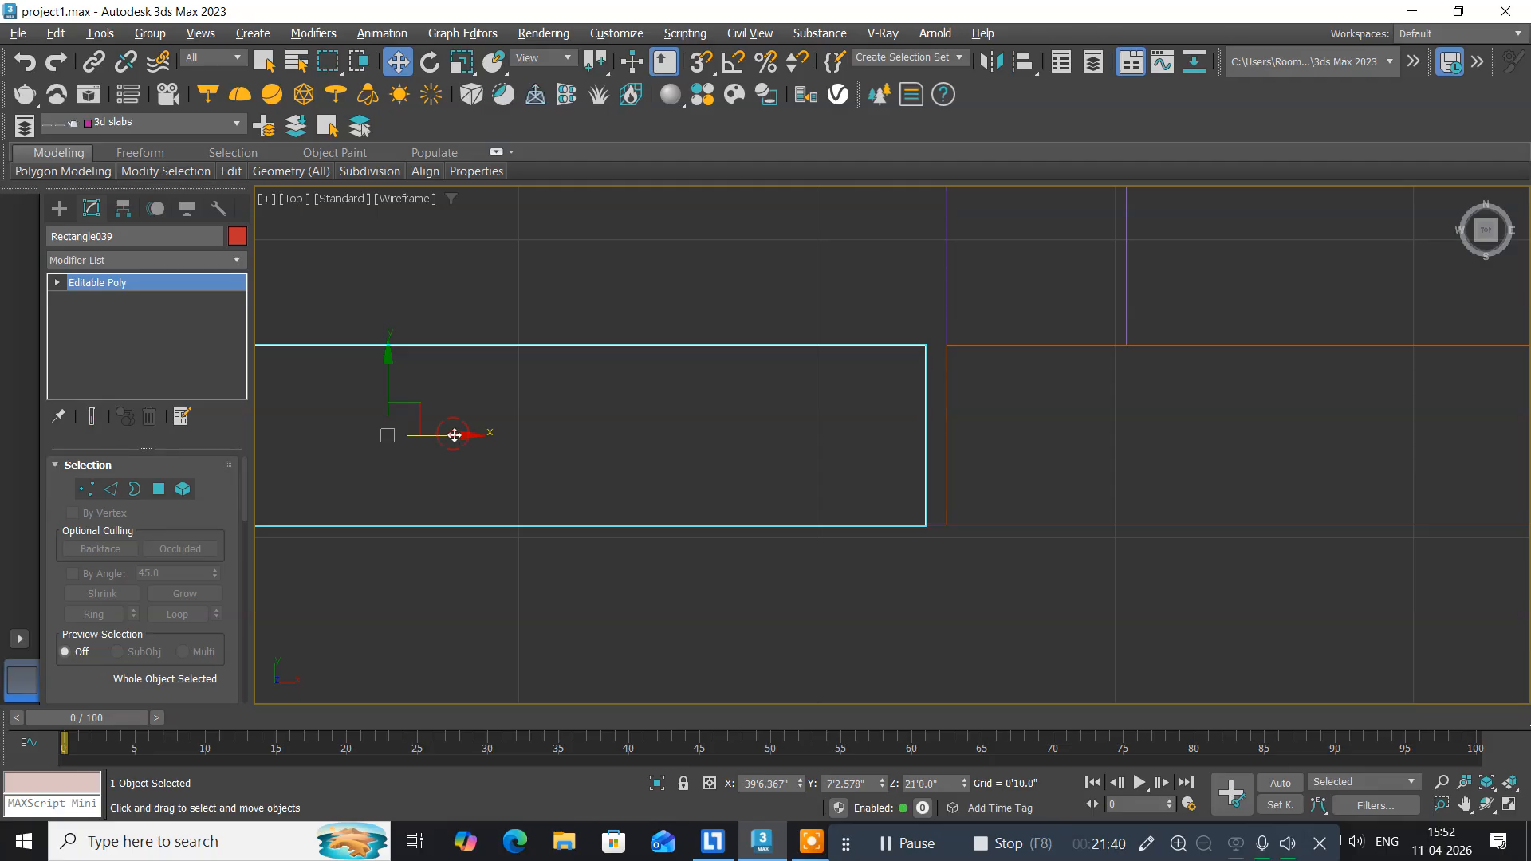
{"action": "left_click_drag", "start_coordinate": [456, 435], "coordinate": [474, 440]}
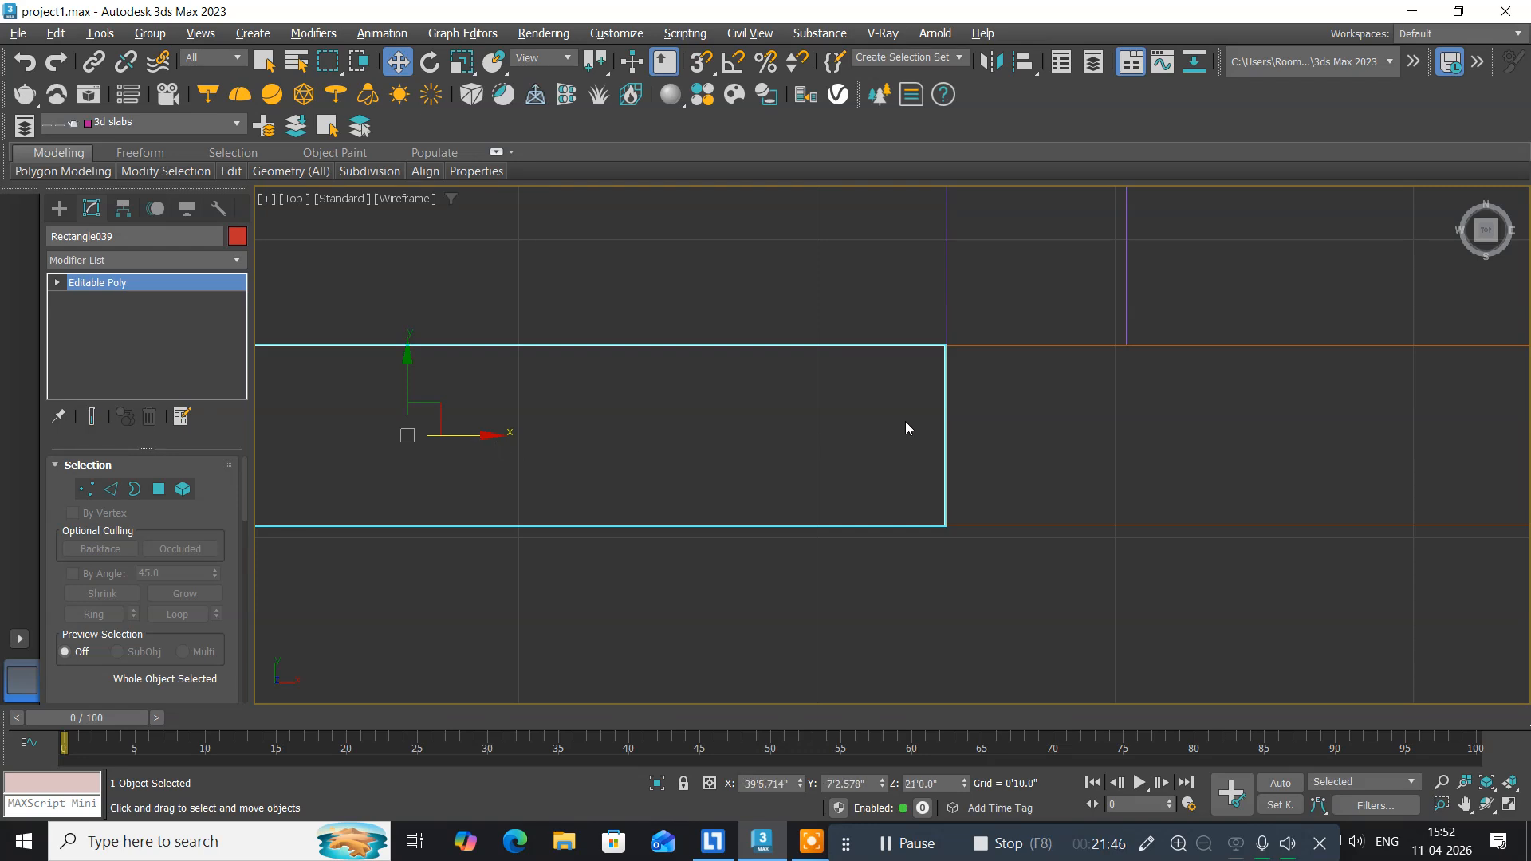
Check the remaining gap at the parapet's end and add Edge/Segment to the active snap types.
{"action": "scroll", "coordinate": [939, 417], "scroll_direction": "up", "scroll_amount": 5}
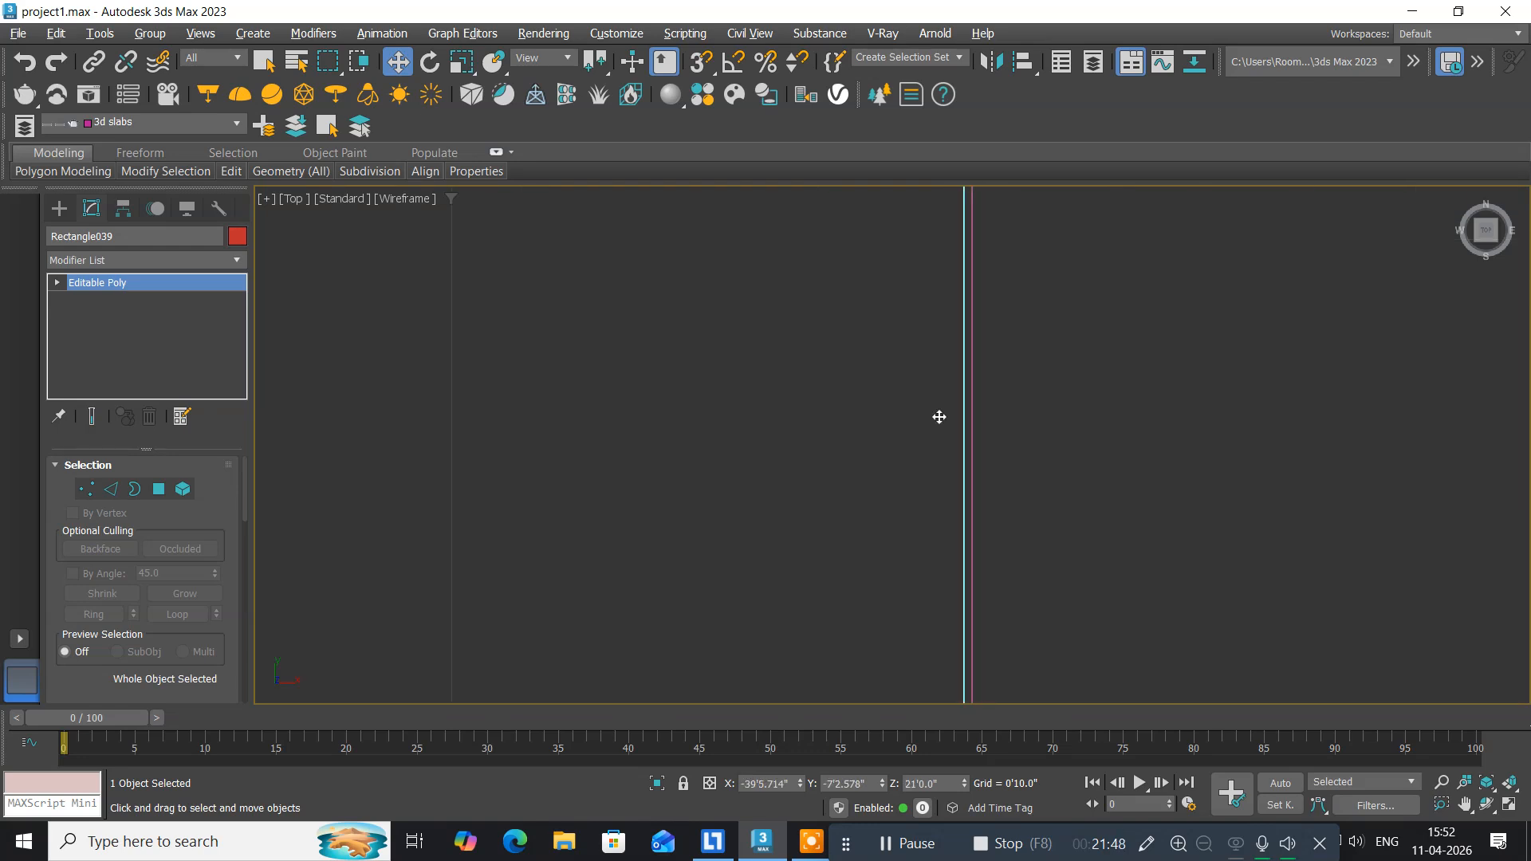
{"action": "scroll", "coordinate": [781, 472], "scroll_direction": "down", "scroll_amount": 4}
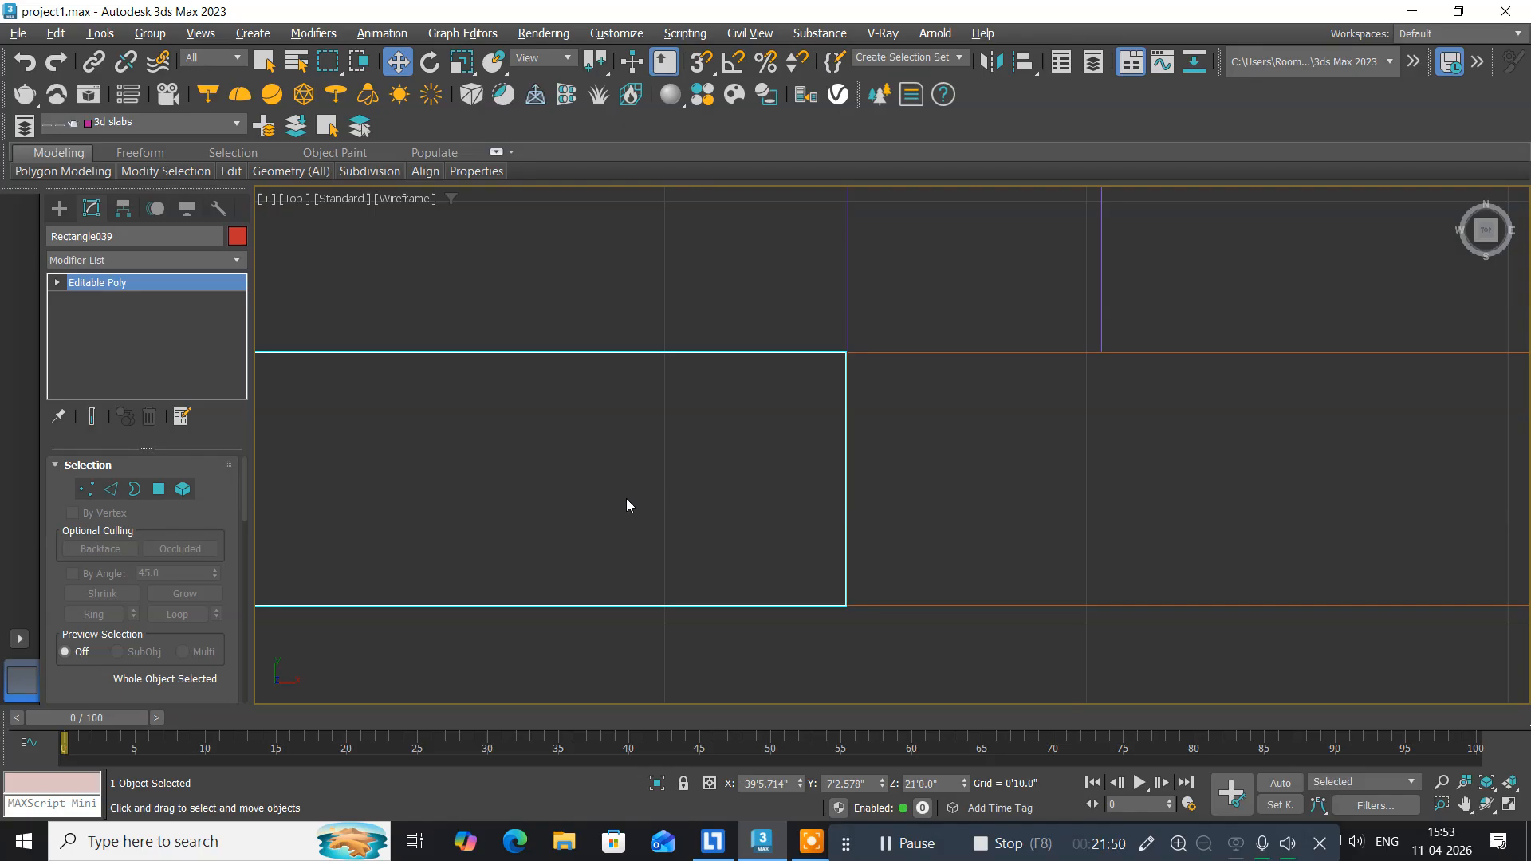
{"action": "scroll", "coordinate": [844, 471], "scroll_direction": "up", "scroll_amount": 5}
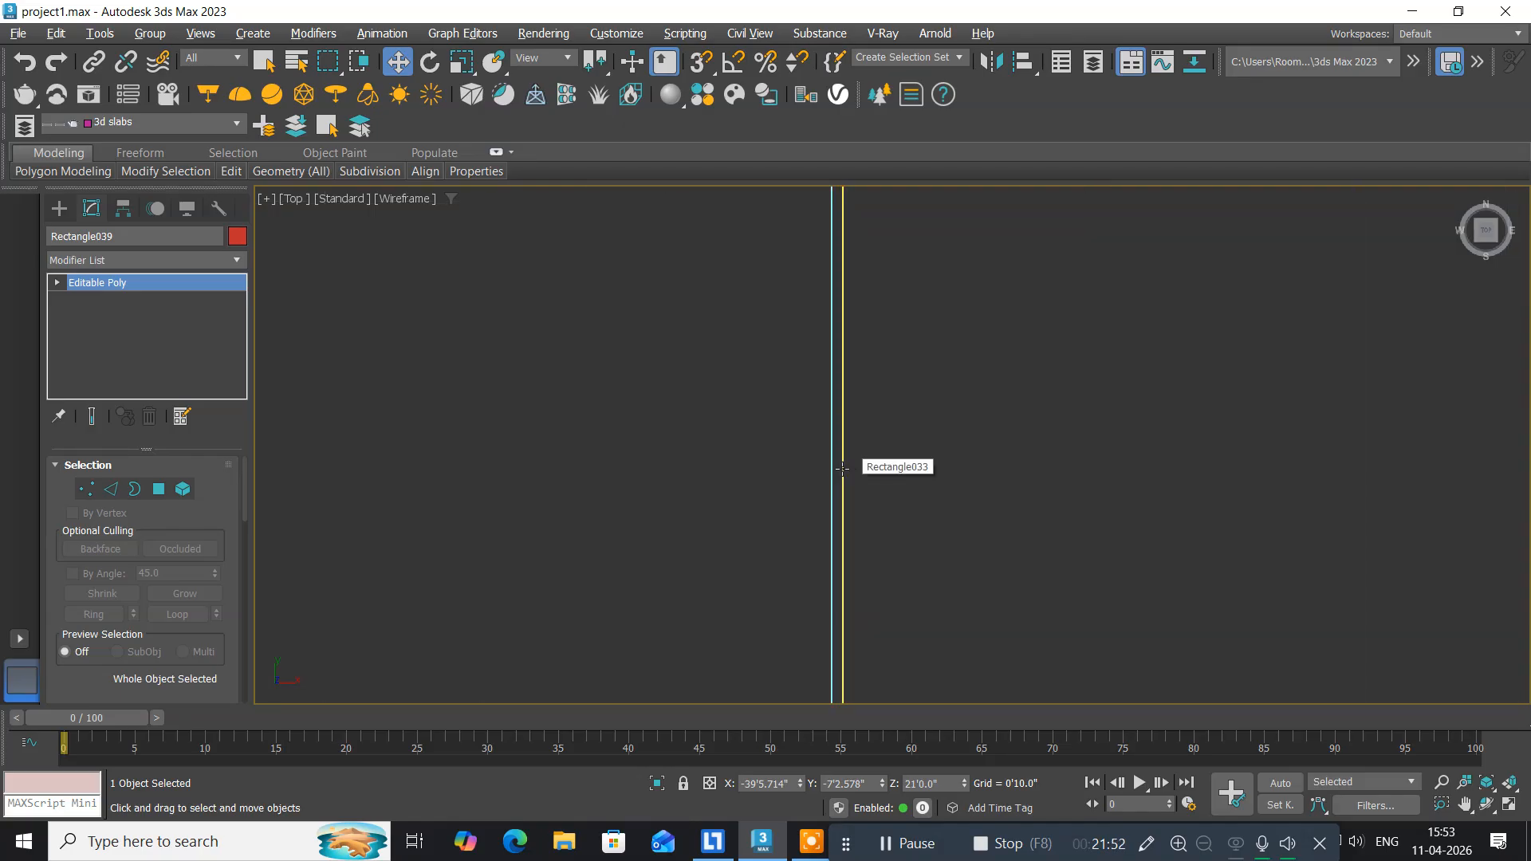
{"action": "scroll", "coordinate": [827, 461], "scroll_direction": "up", "scroll_amount": 6}
{"action": "middle_click_drag", "start_coordinate": [826, 462], "coordinate": [502, 499]}
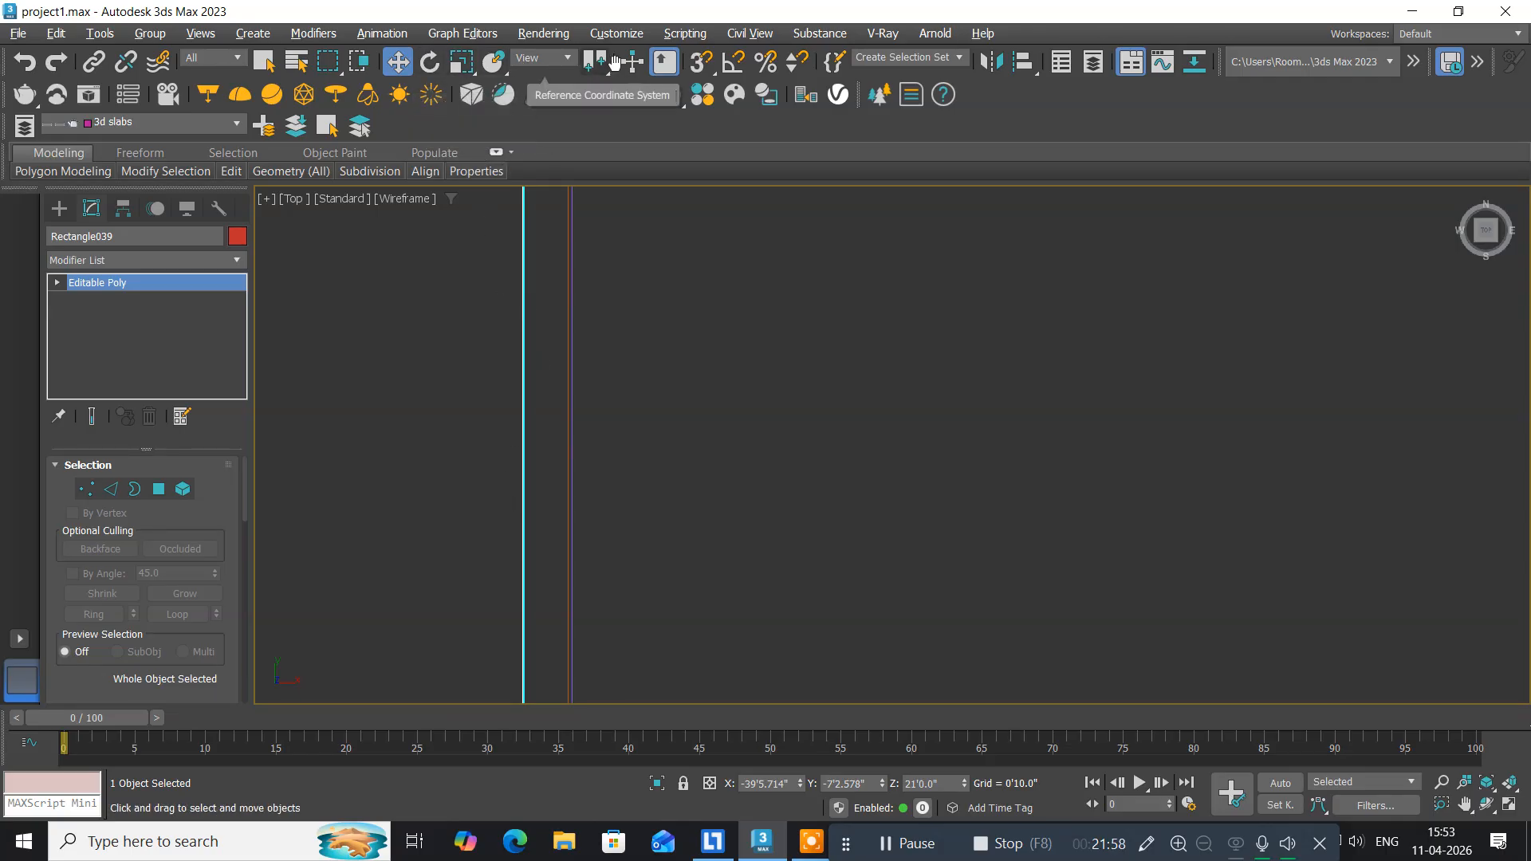
{"action": "right_click", "coordinate": [693, 64]}
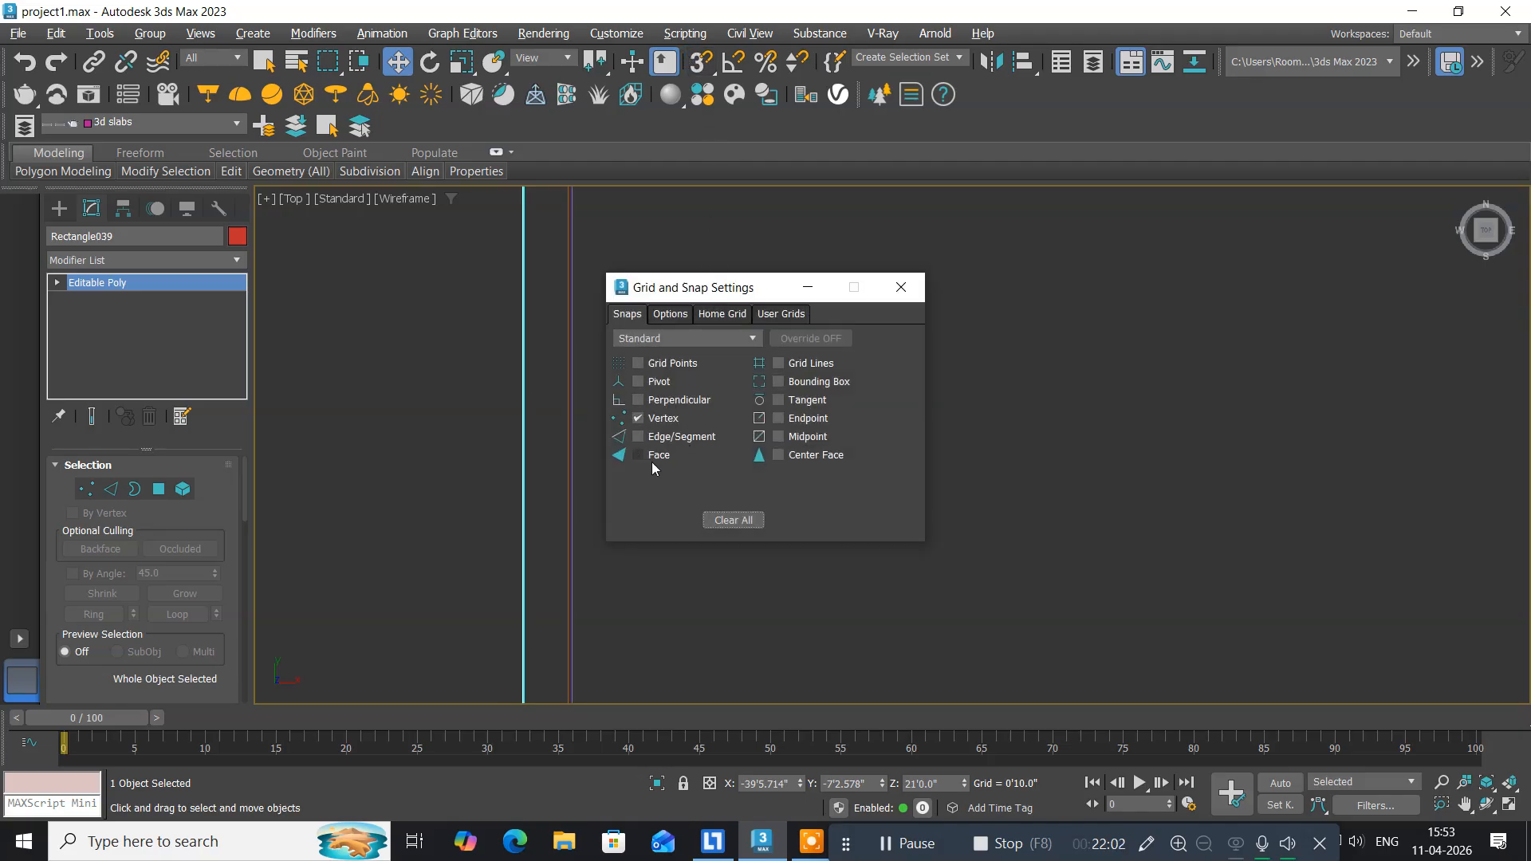
{"action": "left_click", "coordinate": [651, 438]}
{"action": "left_click", "coordinate": [901, 287]}
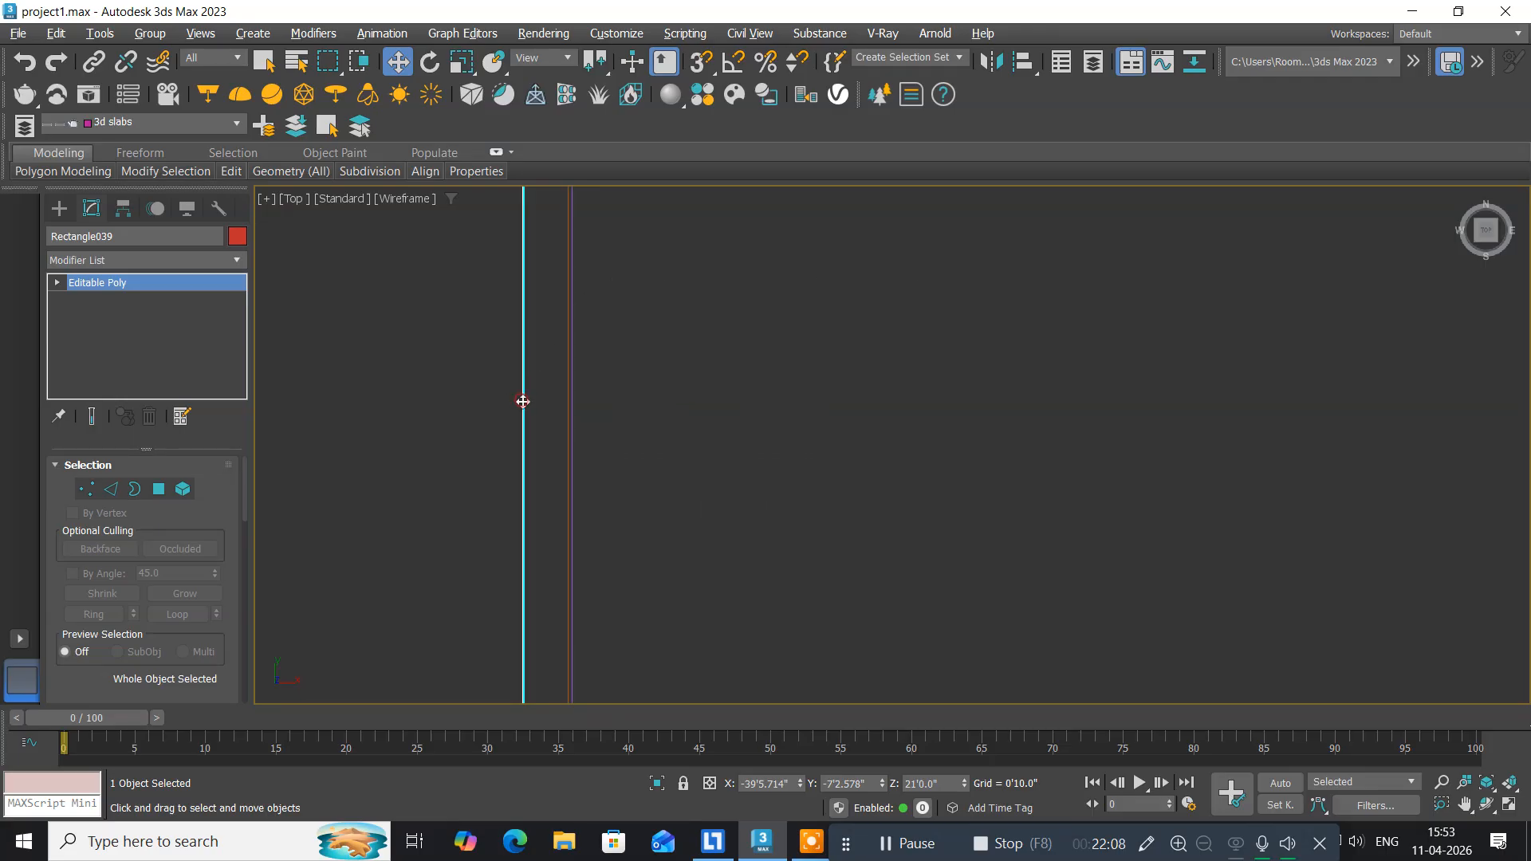
With 3D snapping on, snap the block's end edge to the wall edge at the parapet's end, and turn snapping off.
{"action": "left_click", "coordinate": [700, 62]}
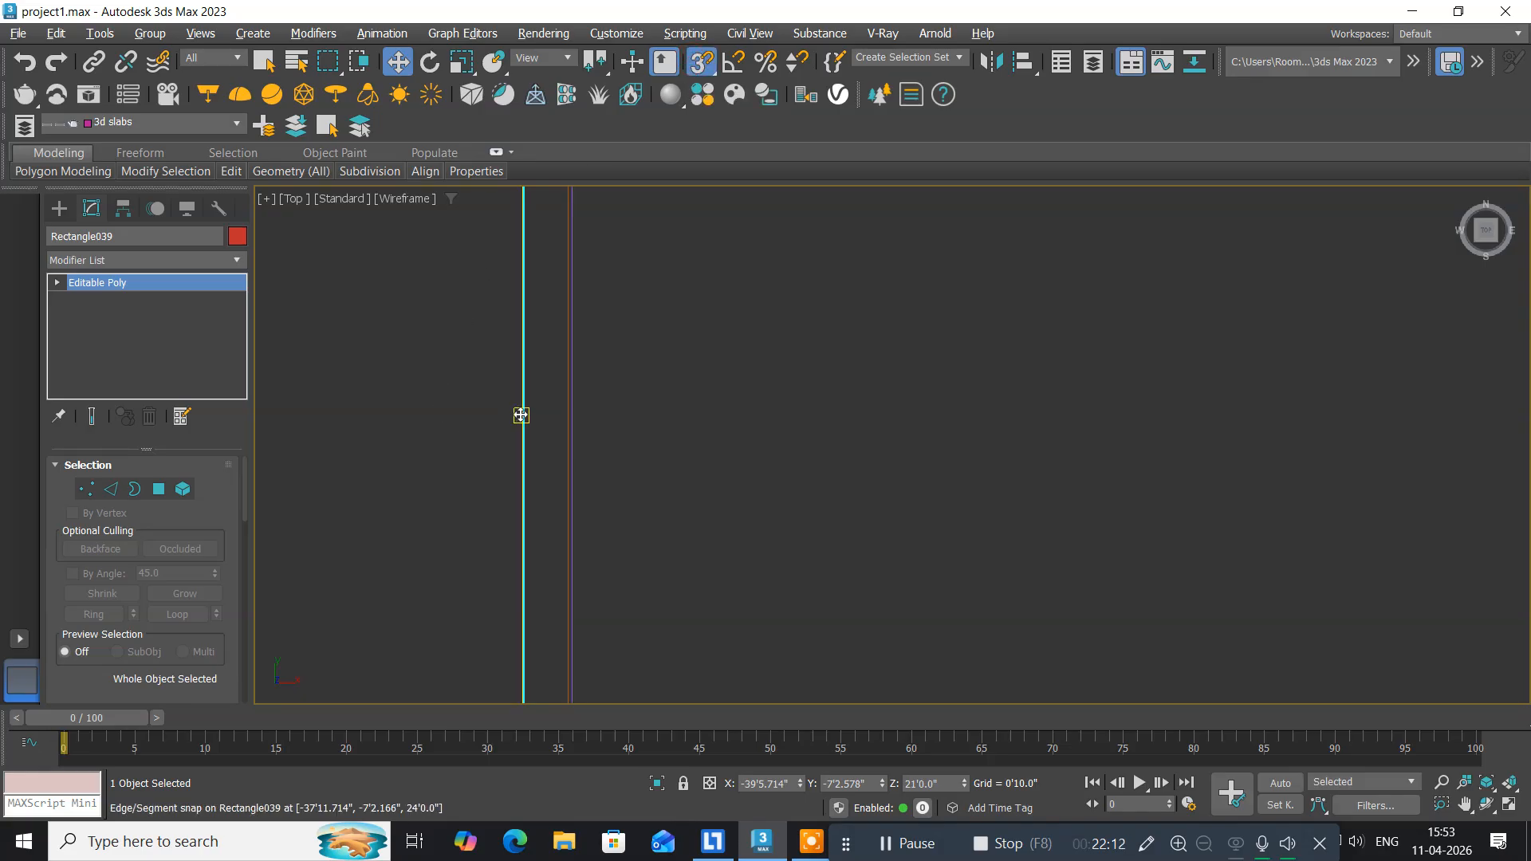
{"action": "left_click_drag", "start_coordinate": [520, 414], "coordinate": [562, 417]}
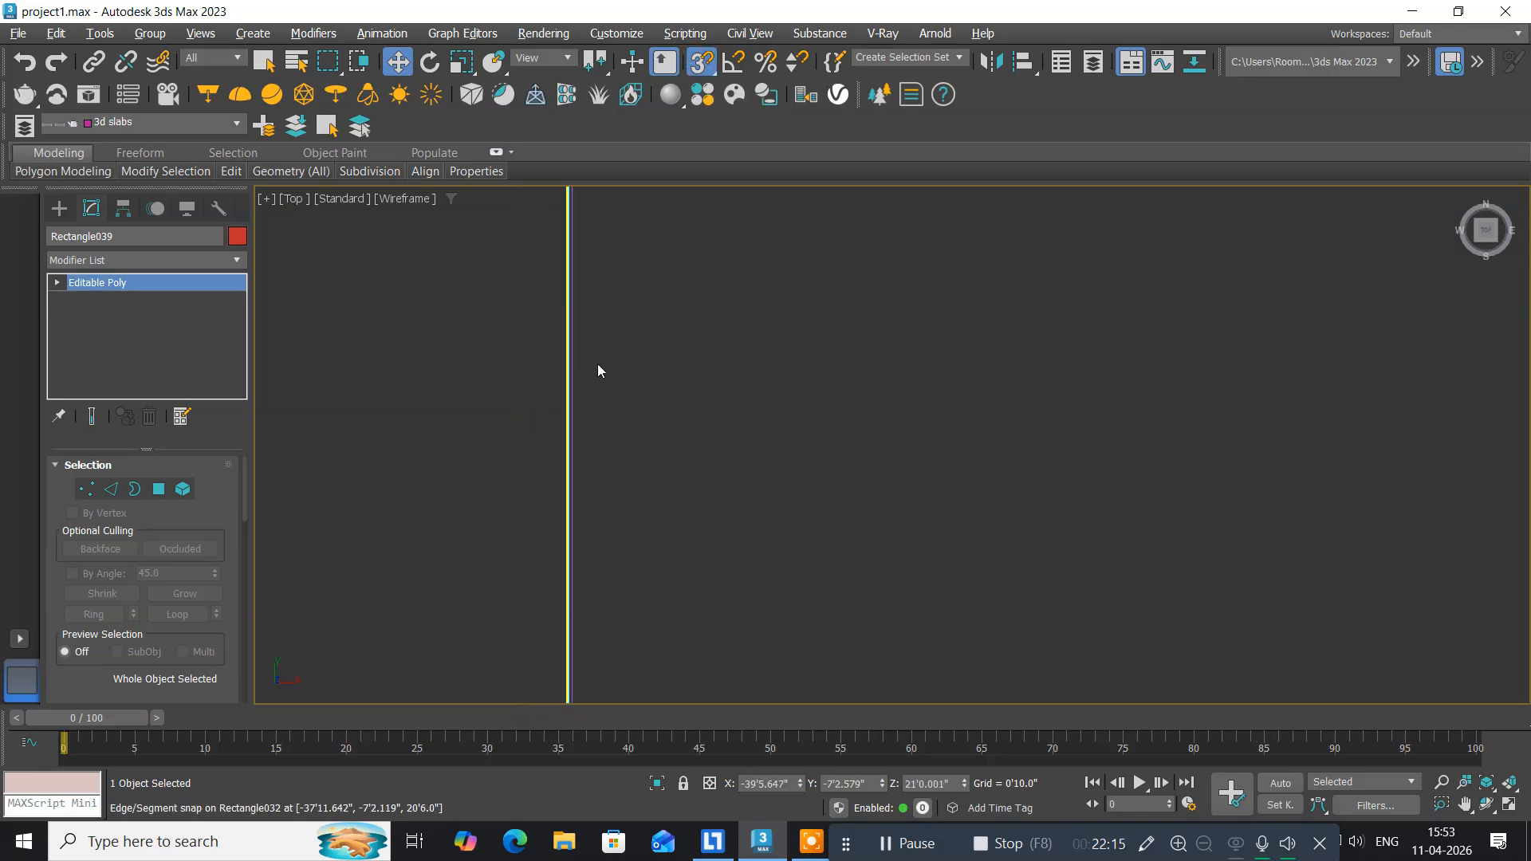
{"action": "left_click", "coordinate": [707, 74]}
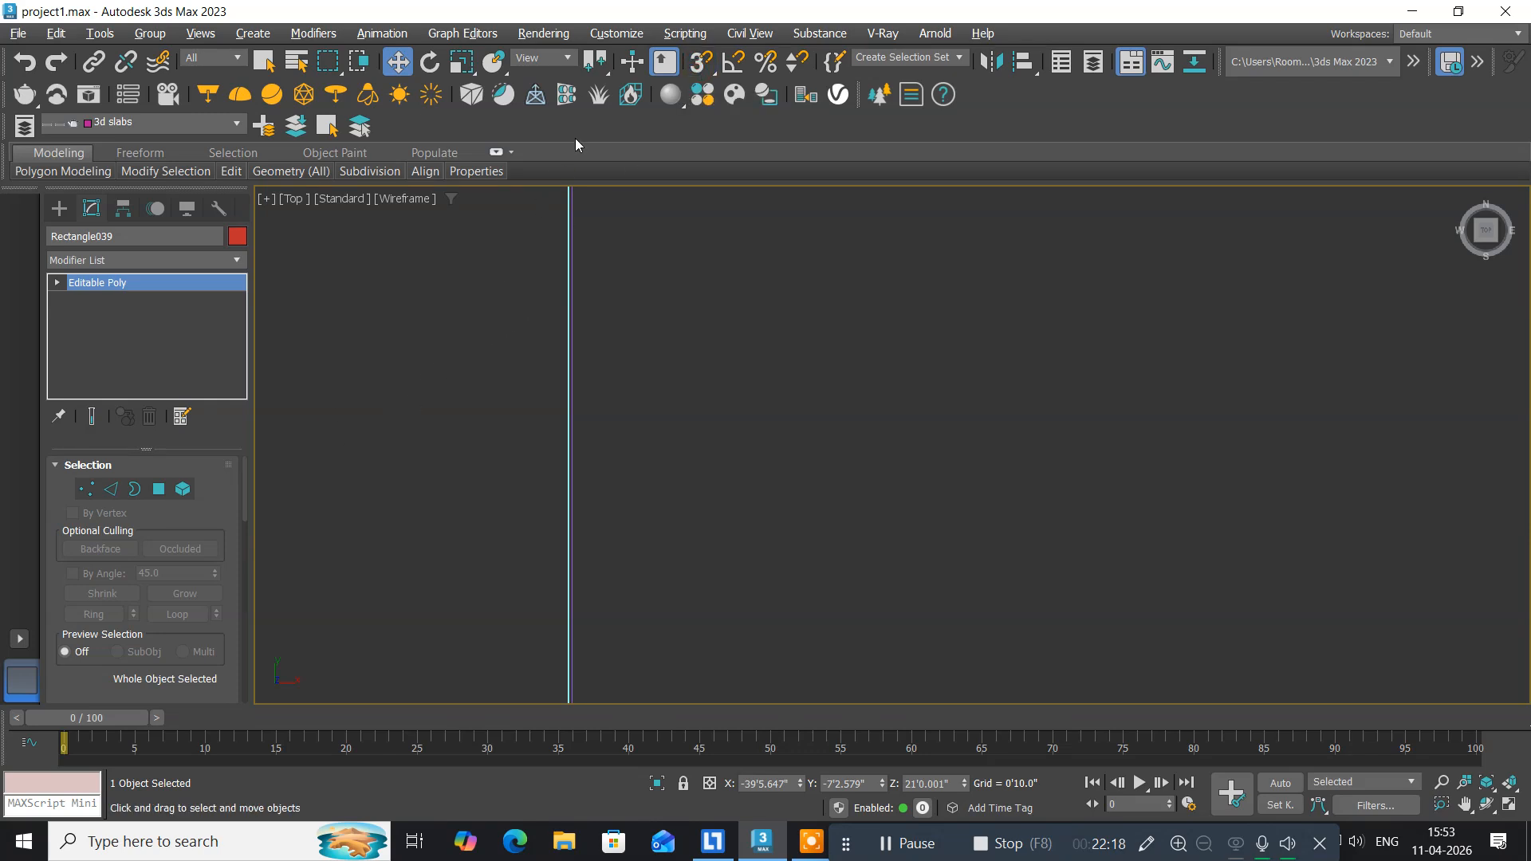
Remove Edge/Segment from the snap types, leaving only Vertex enabled.
{"action": "right_click", "coordinate": [702, 63]}
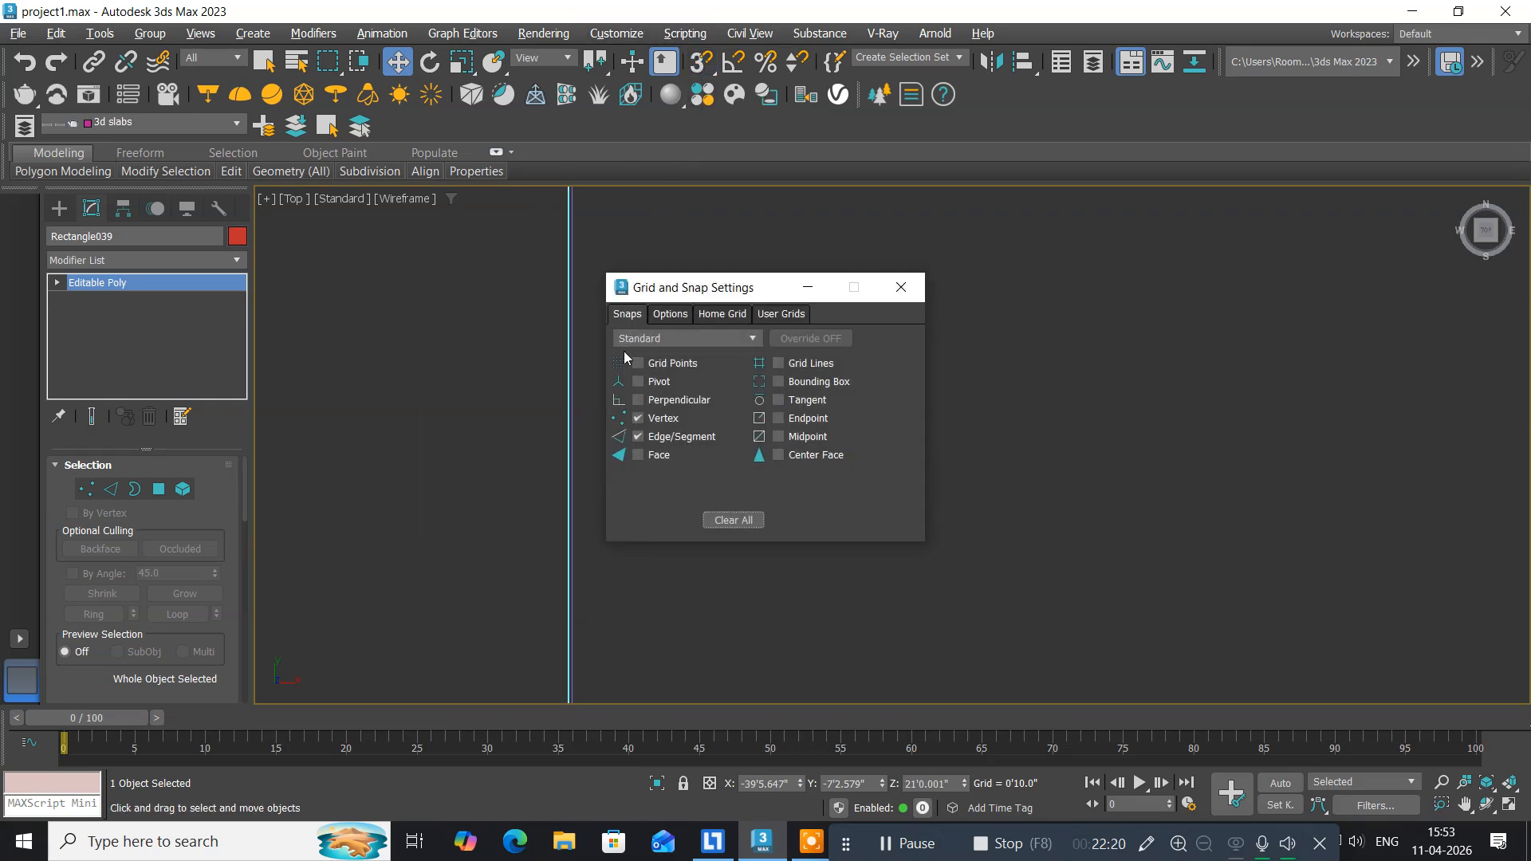
{"action": "left_click", "coordinate": [636, 437]}
{"action": "left_click", "coordinate": [901, 287]}
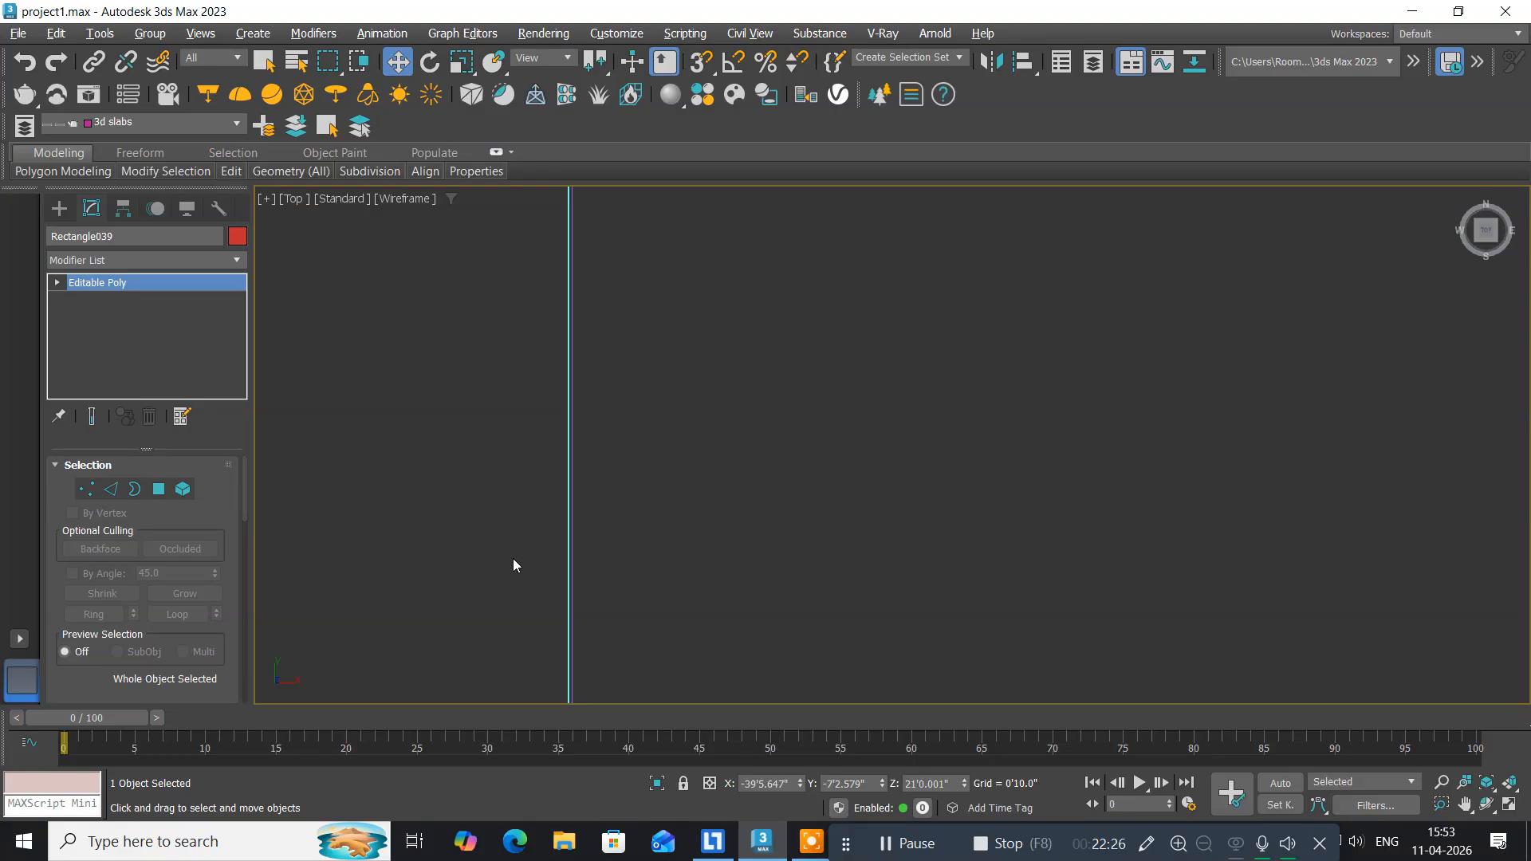
Examine the block's fit against the parapet and roof slab in the top, perspective and enlarged front views.
{"action": "middle_click_drag", "start_coordinate": [511, 566], "coordinate": [602, 242]}
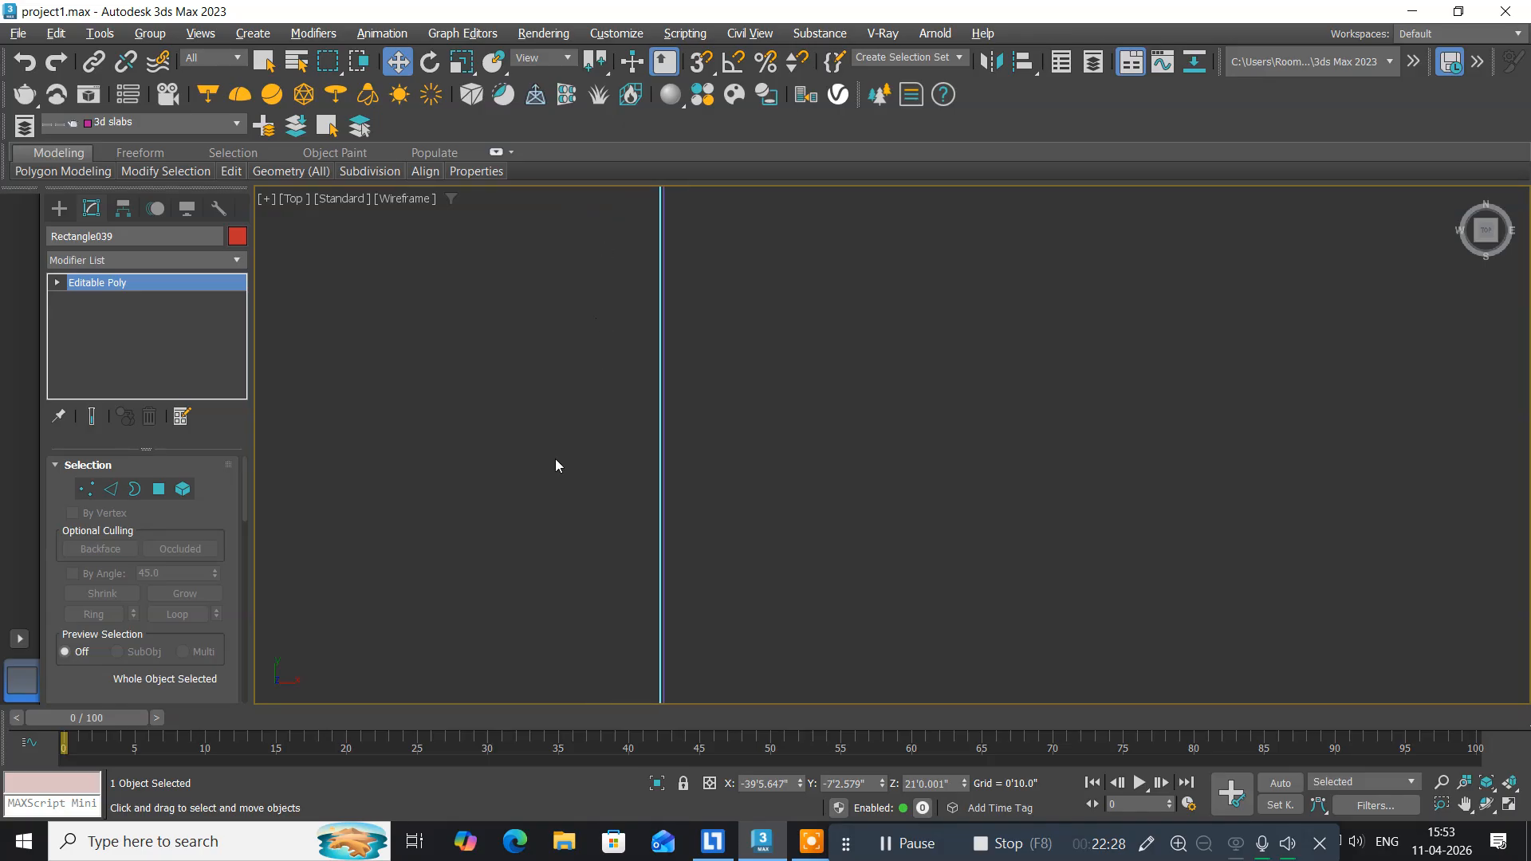
{"action": "scroll", "coordinate": [555, 458], "scroll_direction": "down", "scroll_amount": 15}
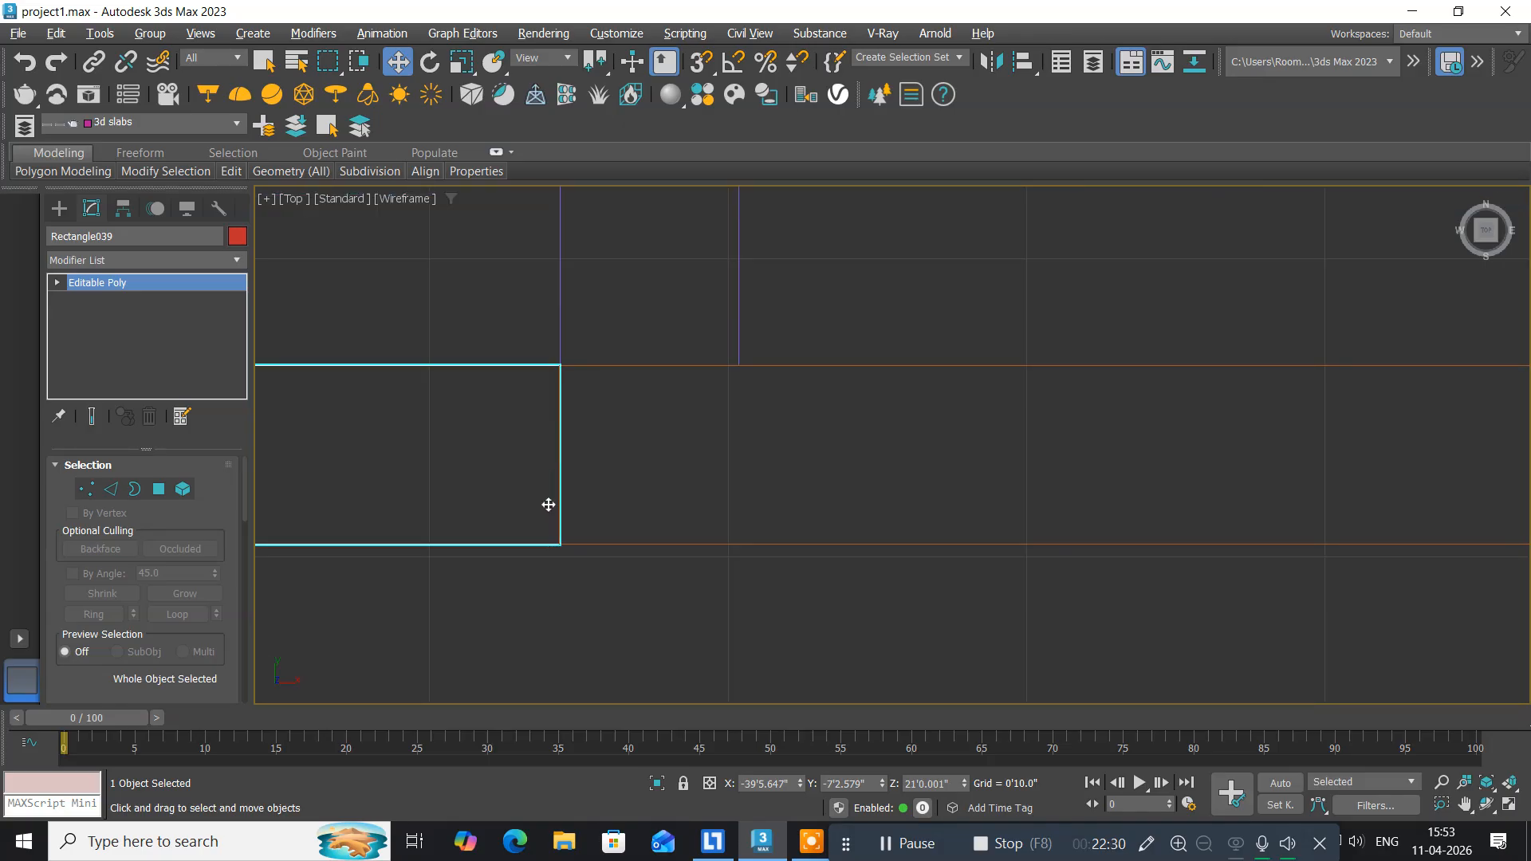
{"action": "key", "text": "alt+w"}
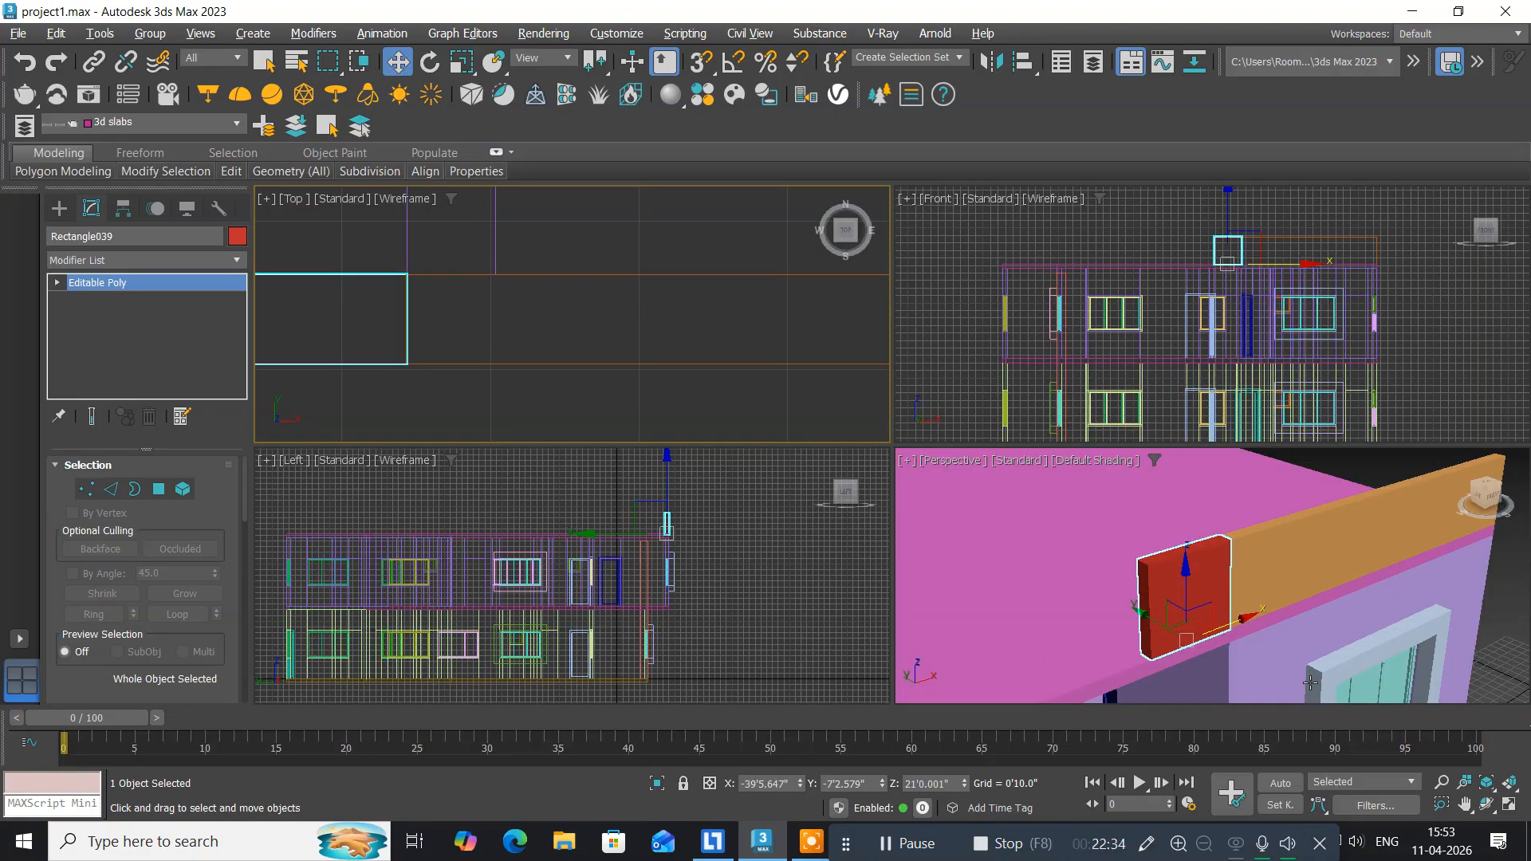
{"action": "scroll", "coordinate": [1385, 696], "scroll_direction": "up", "scroll_amount": 5}
{"action": "scroll", "coordinate": [1385, 696], "scroll_direction": "down", "scroll_amount": 2}
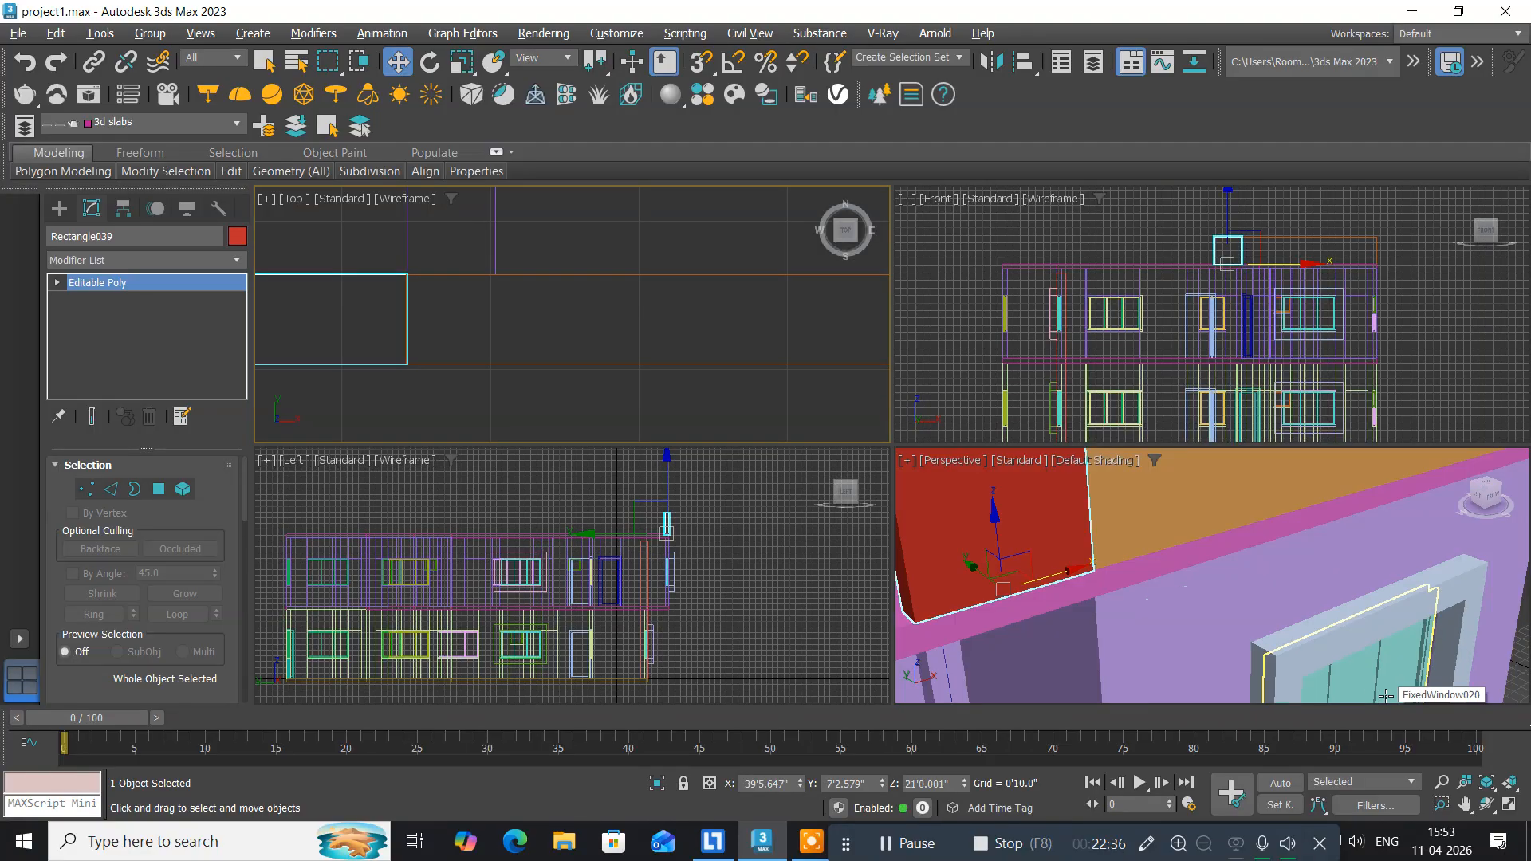
{"action": "middle_click_drag", "start_coordinate": [1378, 692], "coordinate": [1330, 682]}
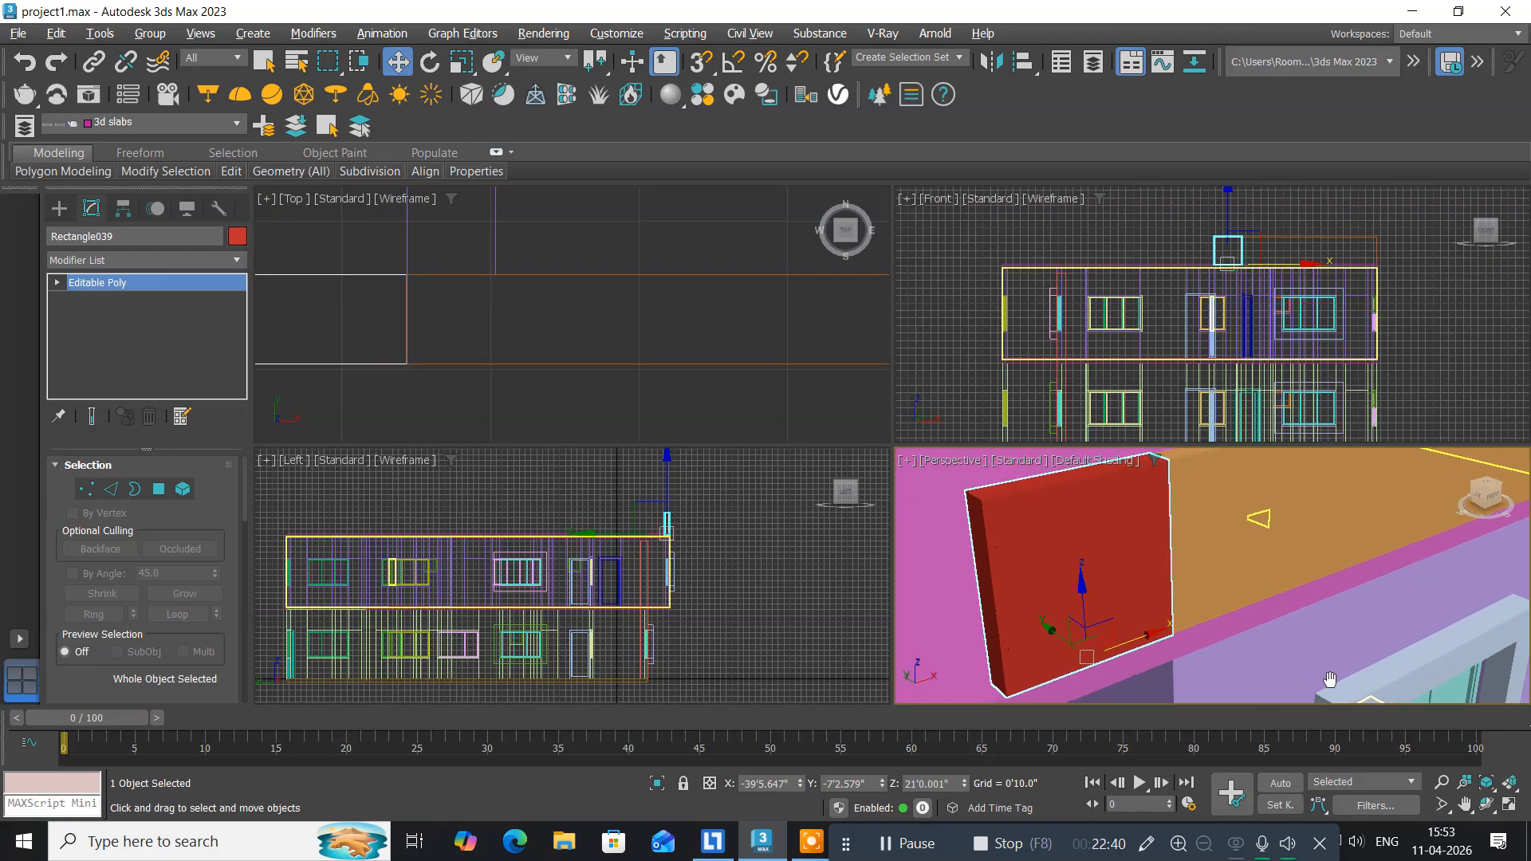
{"action": "scroll", "coordinate": [1330, 680], "scroll_direction": "down", "scroll_amount": 5}
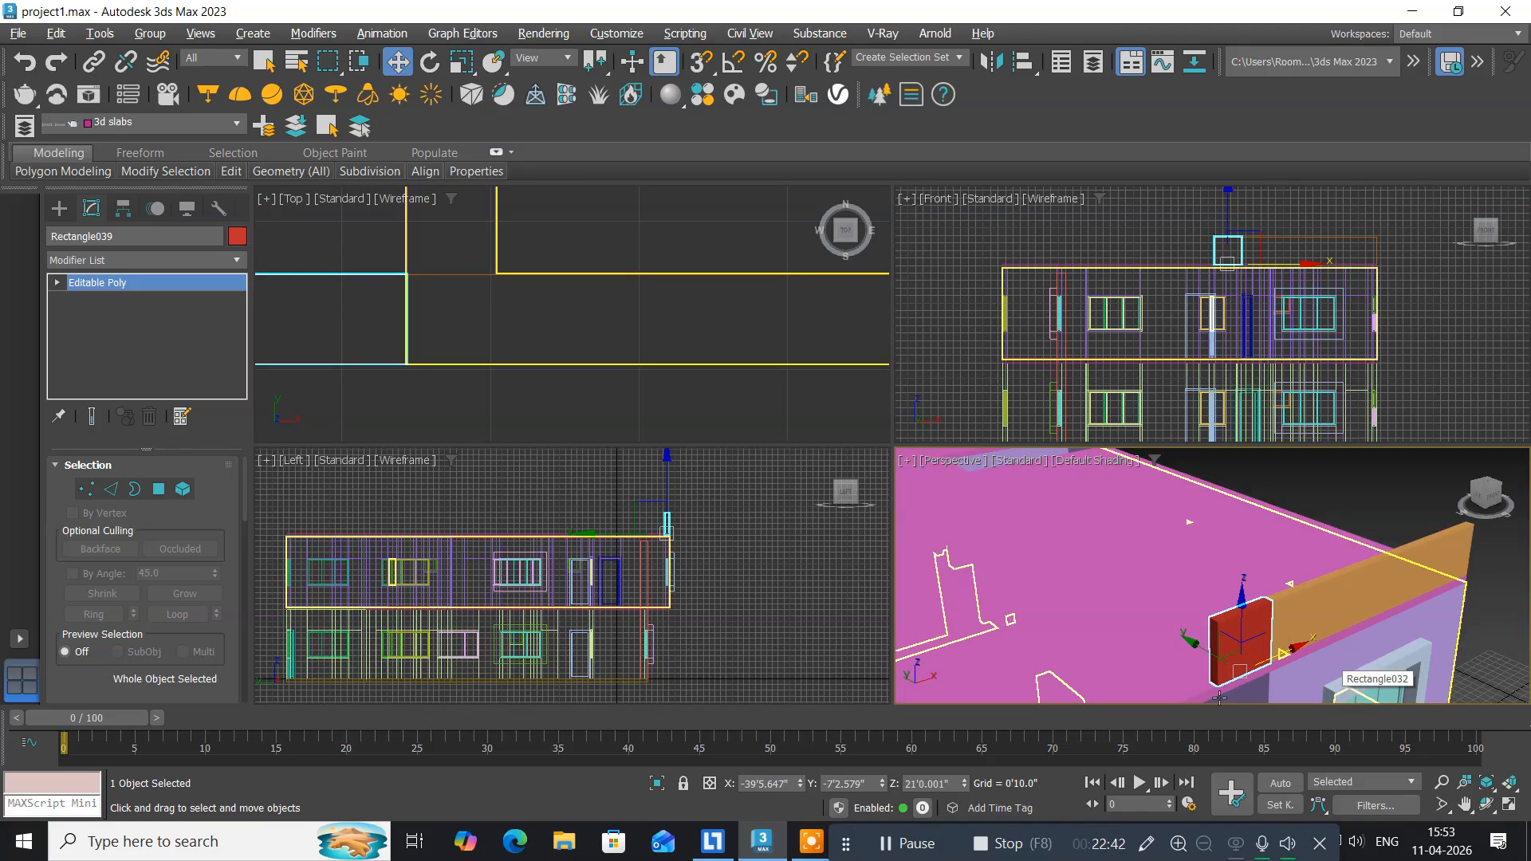
{"action": "middle_click_drag", "start_coordinate": [1219, 697], "coordinate": [1168, 652]}
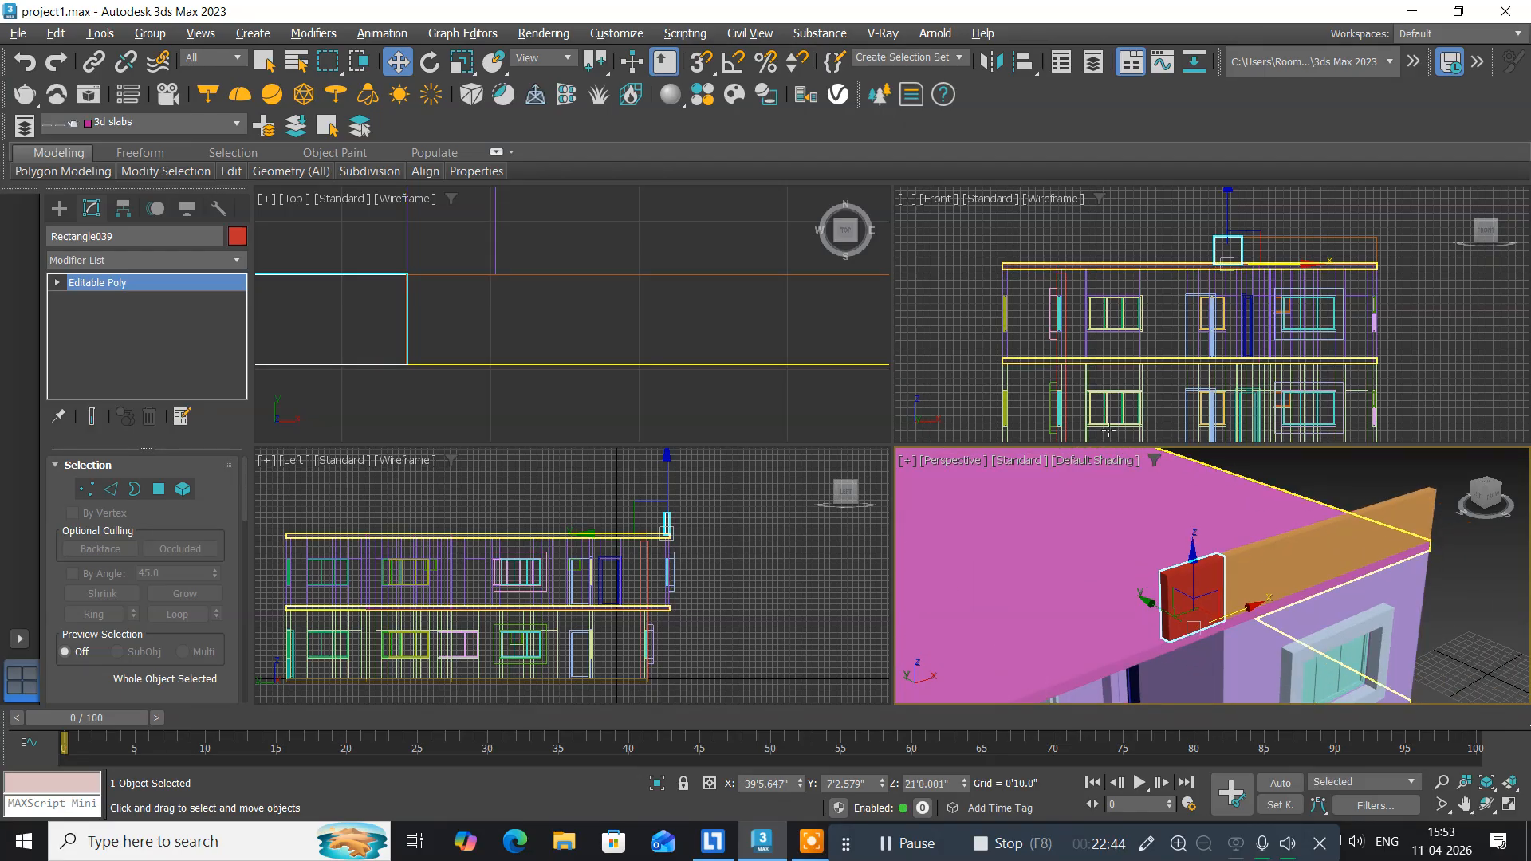
{"action": "middle_click_drag", "start_coordinate": [1085, 324], "coordinate": [1036, 316]}
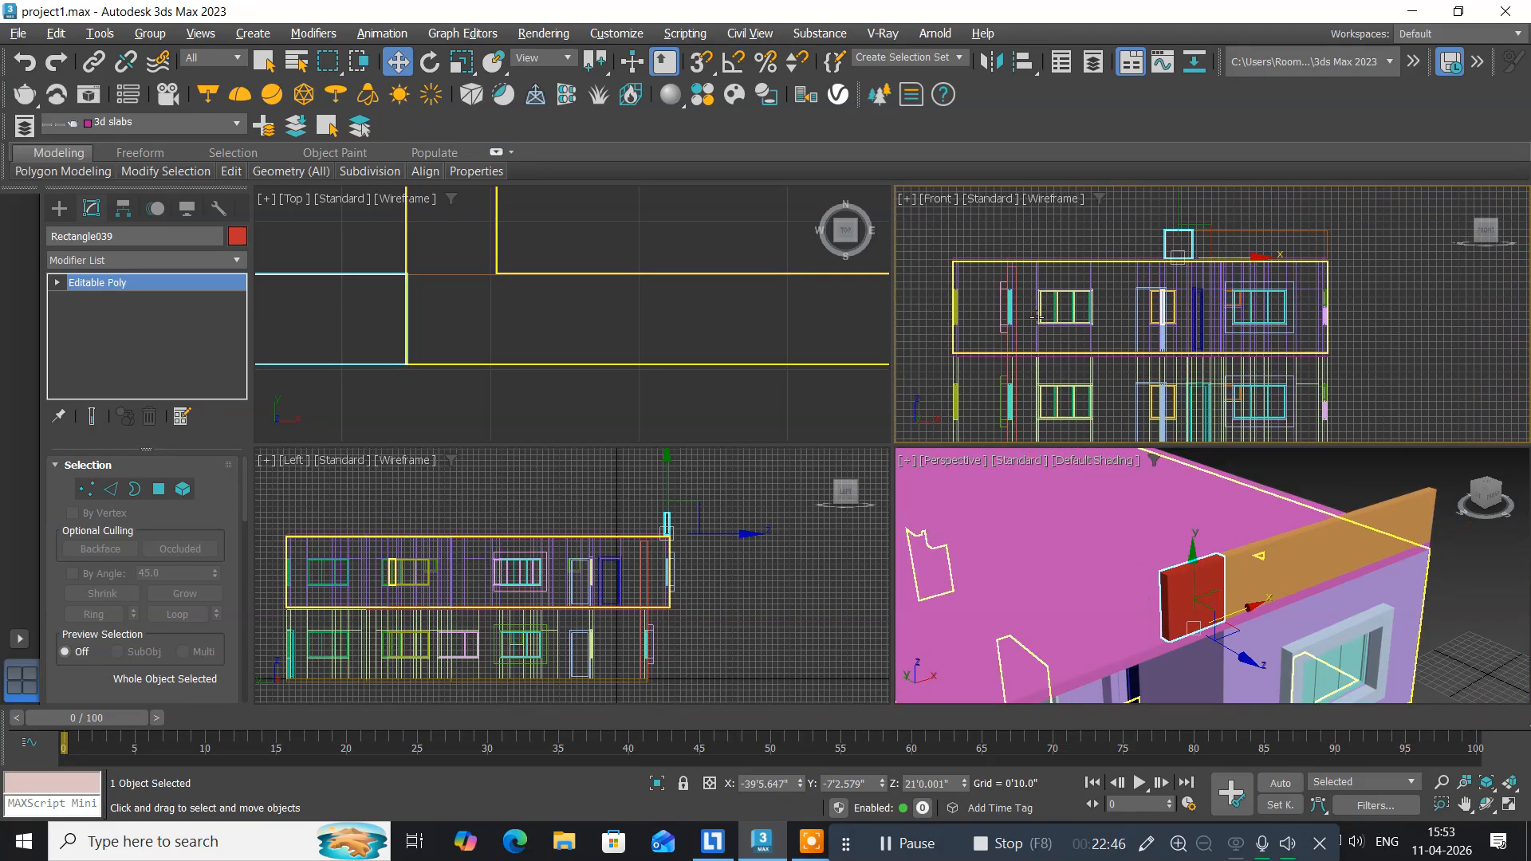
{"action": "key", "text": "alt+w"}
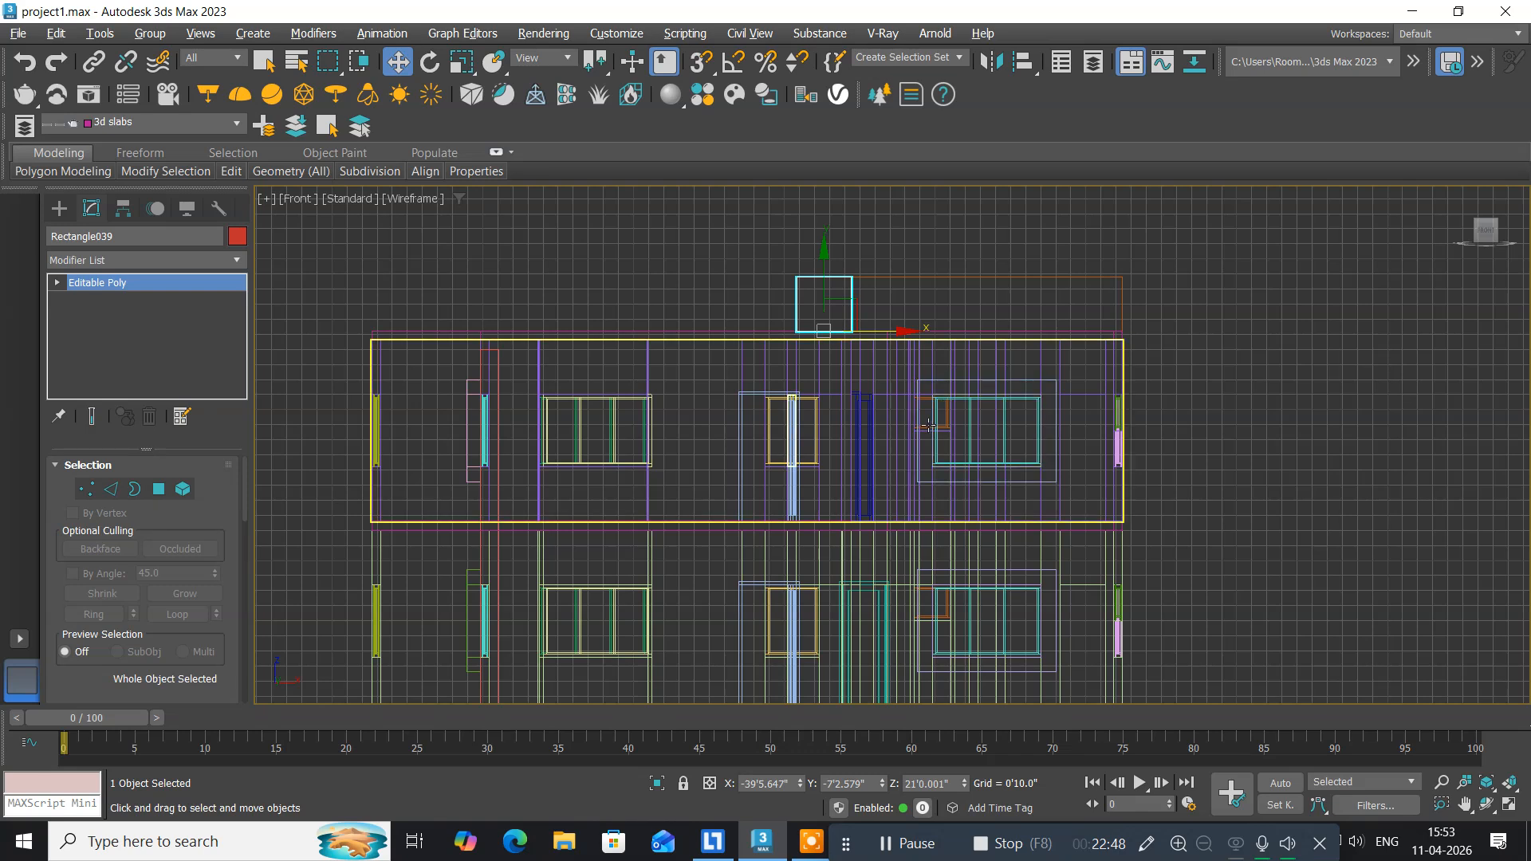
{"action": "middle_click_drag", "start_coordinate": [909, 406], "coordinate": [756, 385]}
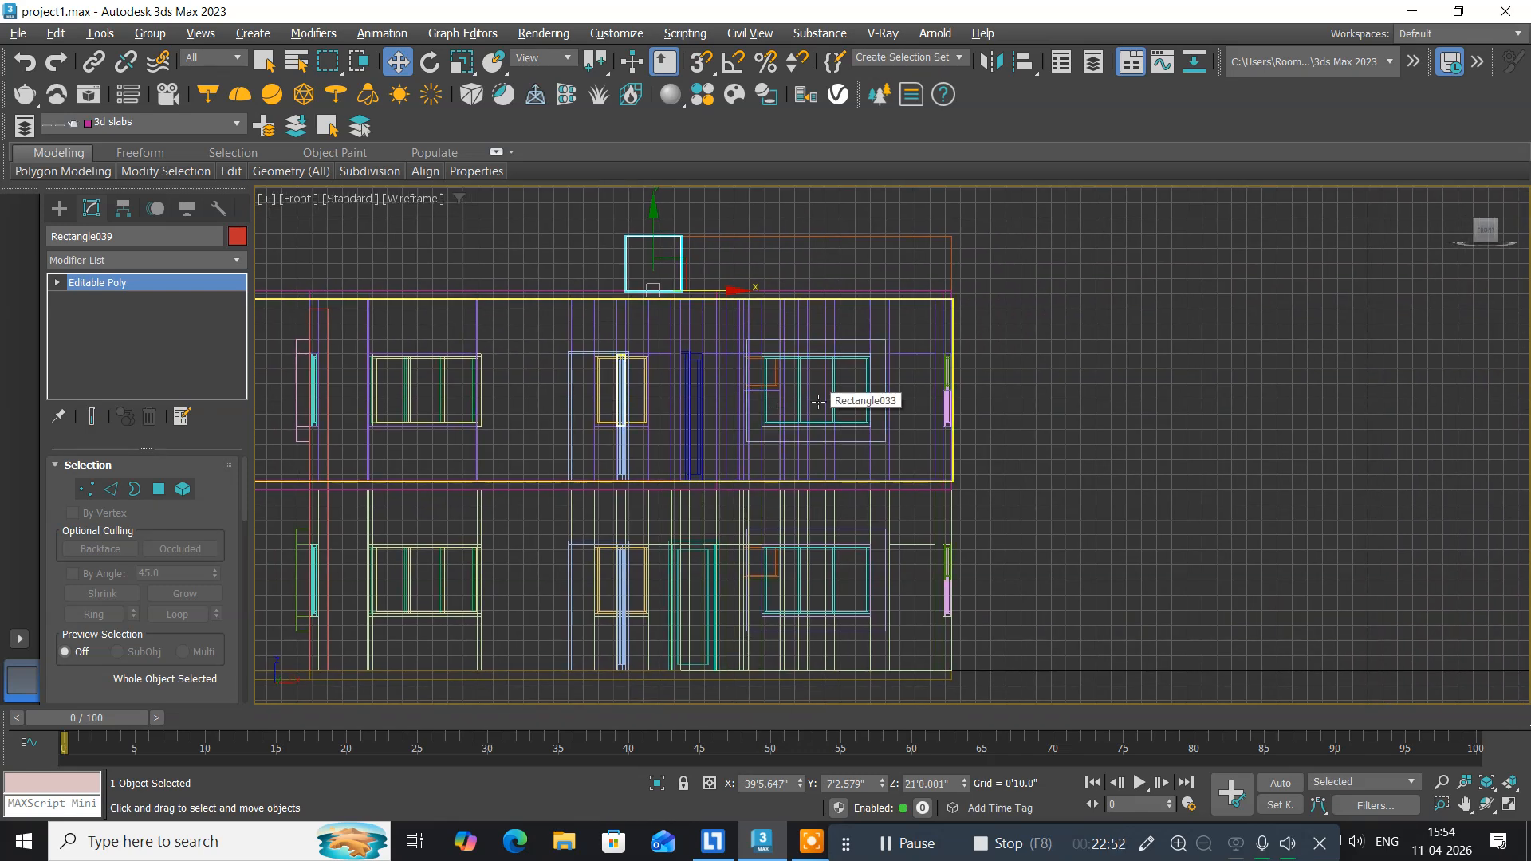
Clone the 3'0" parapet block as an independent copy and set the copy's Z position to 10'6".
{"action": "key", "text": "ctrl+v"}
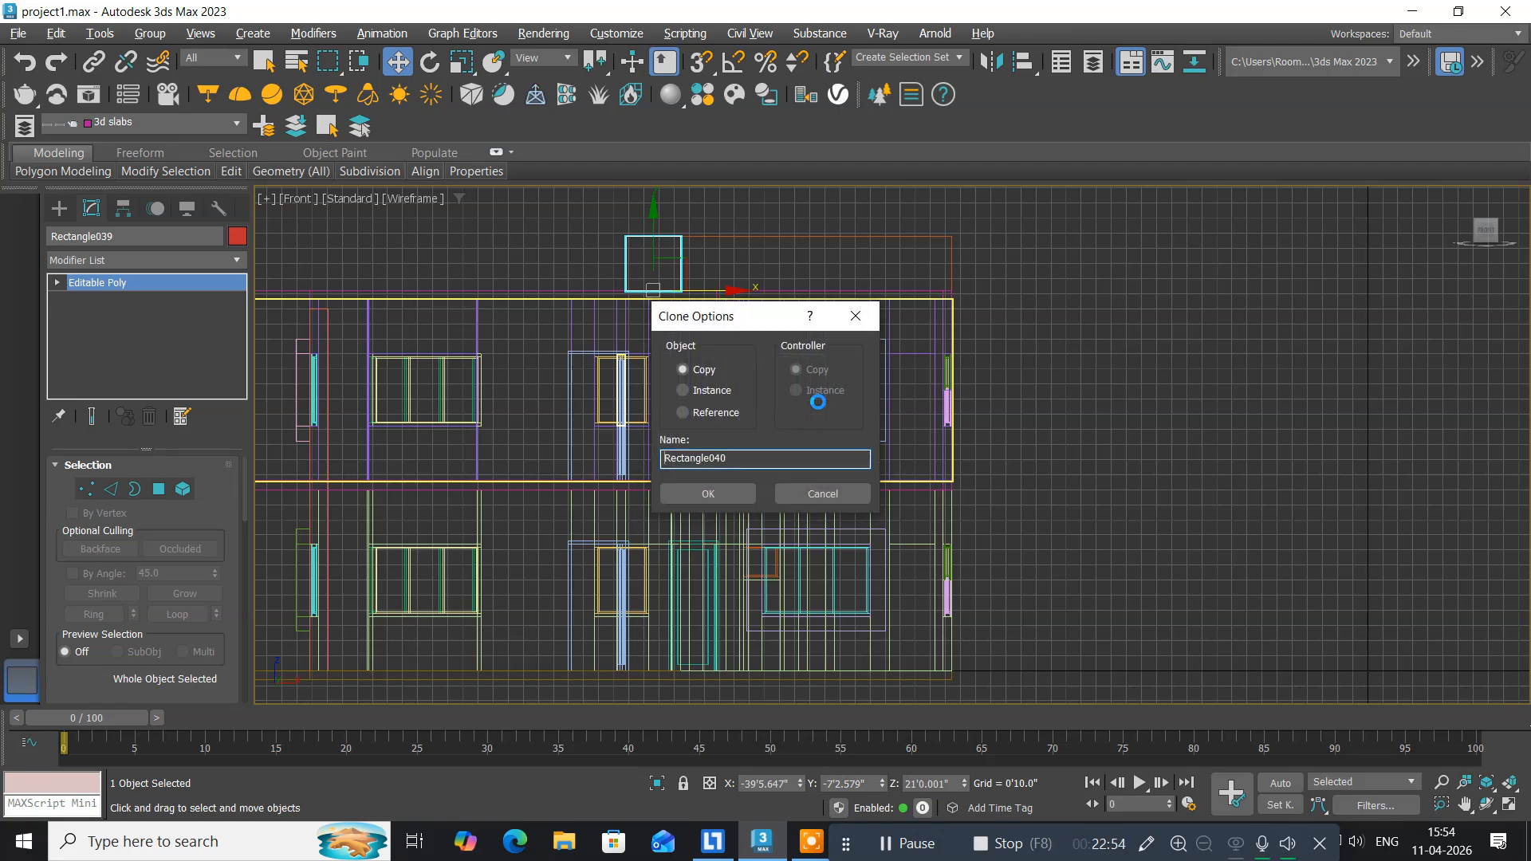
{"action": "left_click", "coordinate": [729, 494]}
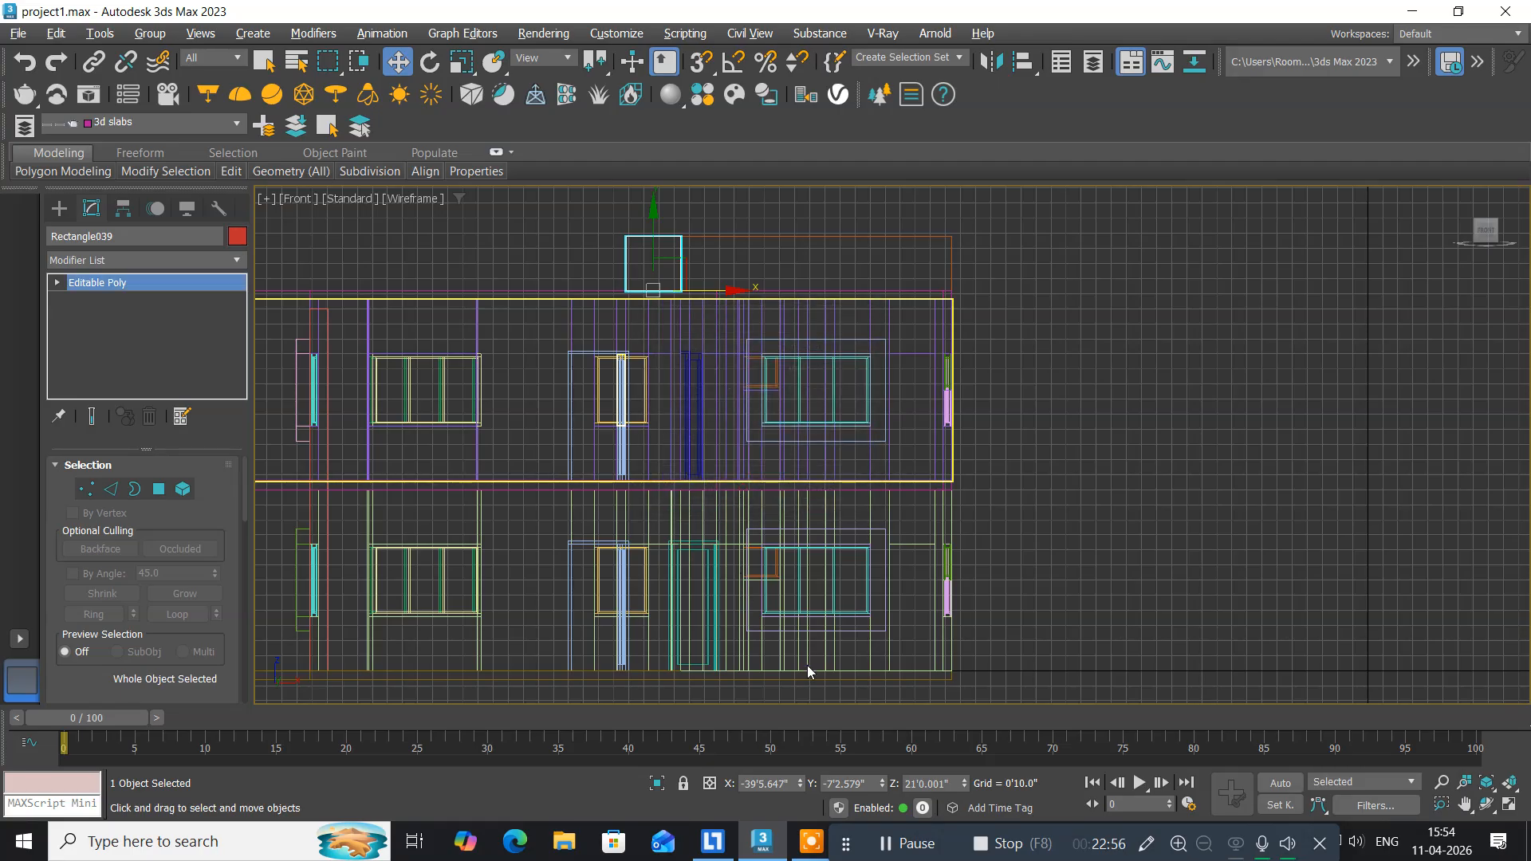
{"action": "left_click", "coordinate": [952, 783]}
{"action": "type", "text": "10'6"}
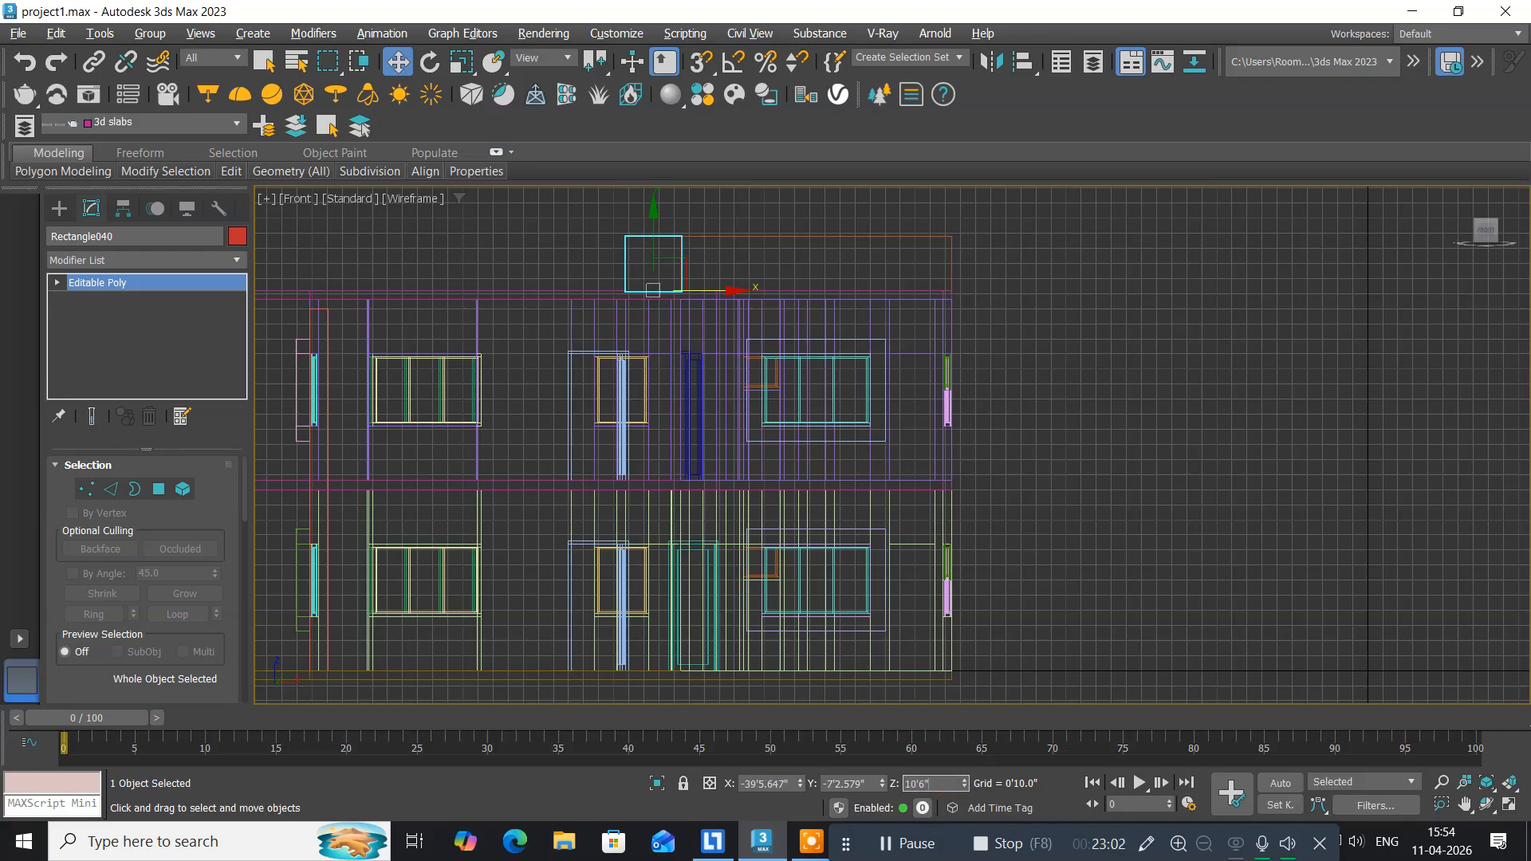
{"action": "key", "text": "Return"}
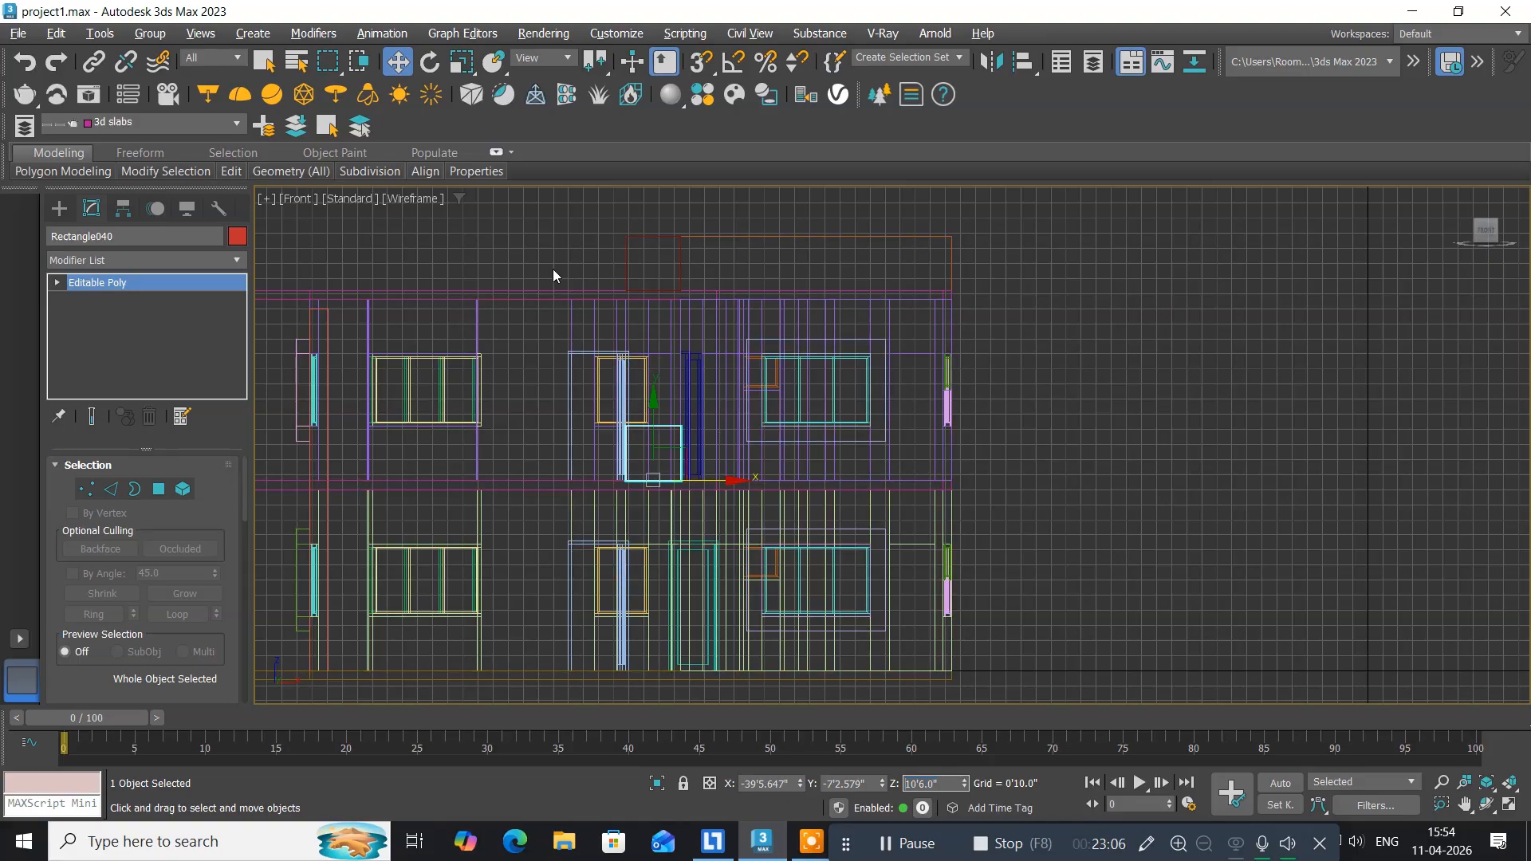
Examine the copied block's placement on the first-floor slab in the four-view layout and the enlarged perspective view.
{"action": "middle_click_drag", "start_coordinate": [552, 270], "coordinate": [617, 284]}
{"action": "key", "text": "alt+w"}
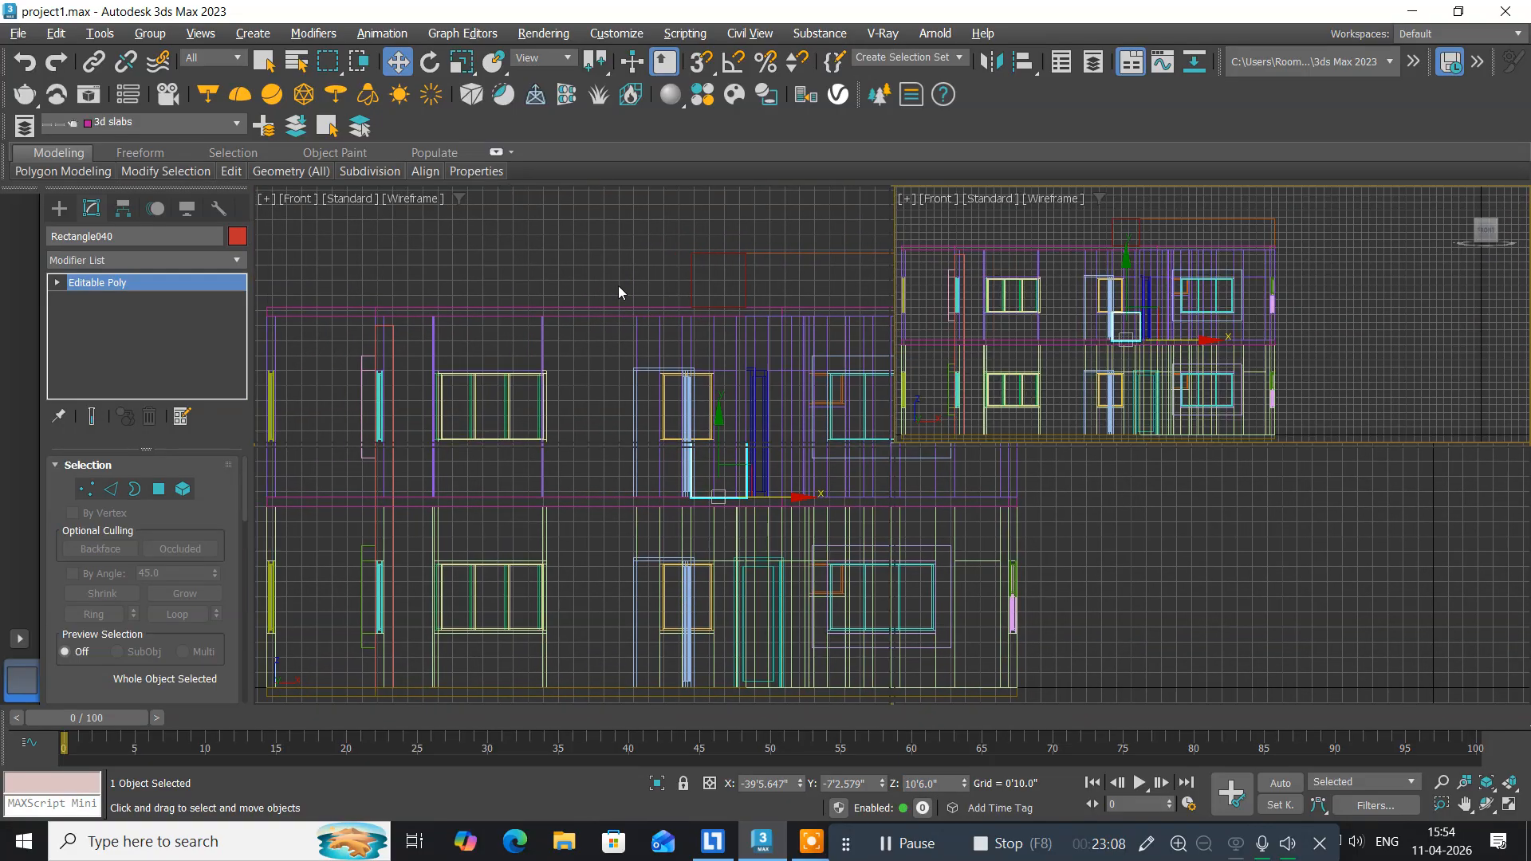
{"action": "middle_click_drag", "start_coordinate": [930, 533], "coordinate": [896, 482], "text": "alt"}
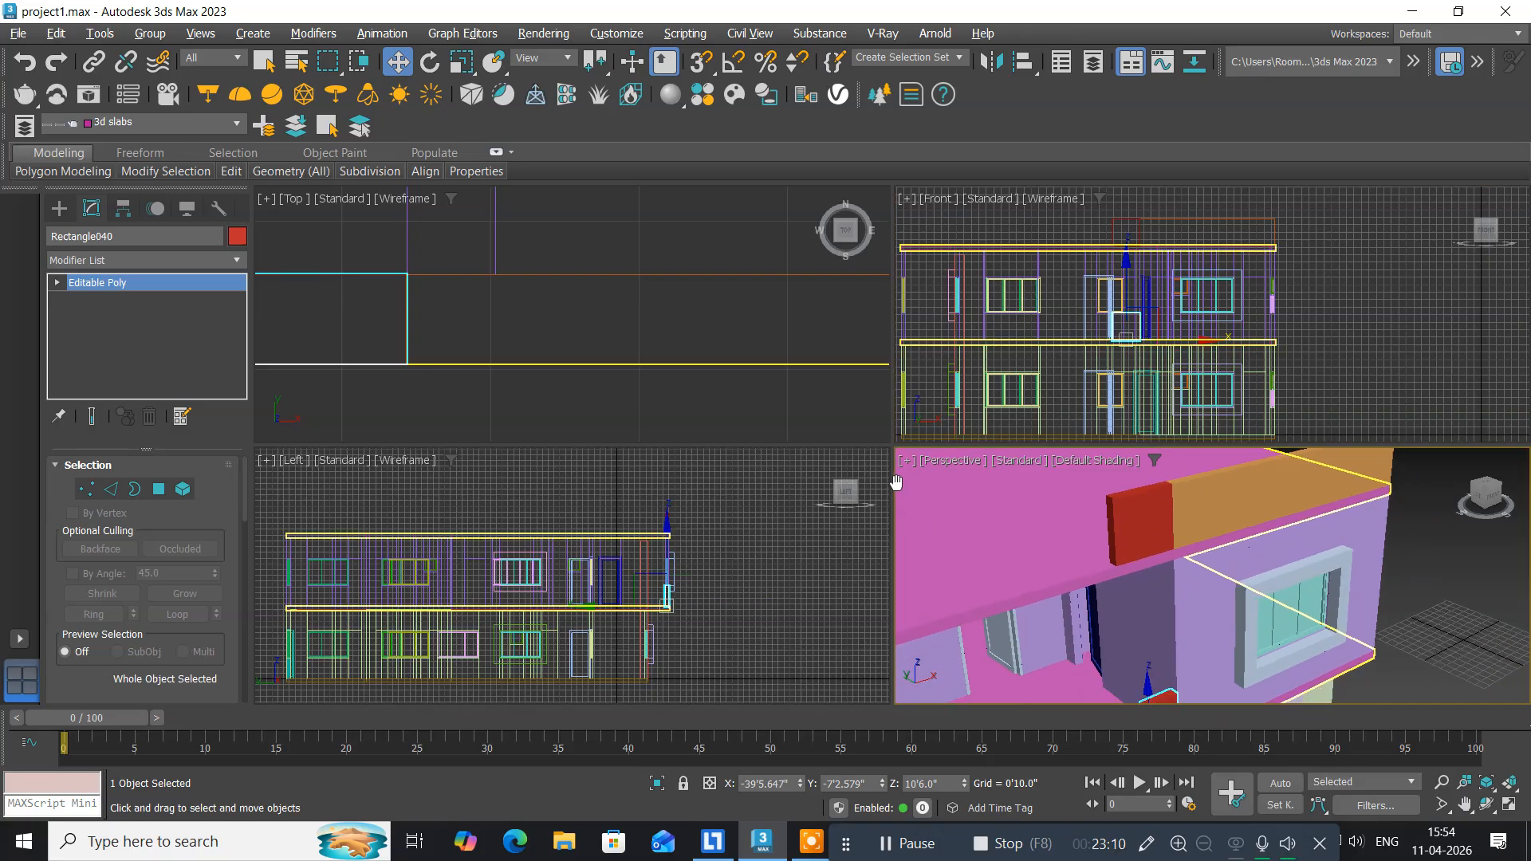
{"action": "key", "text": "alt+w"}
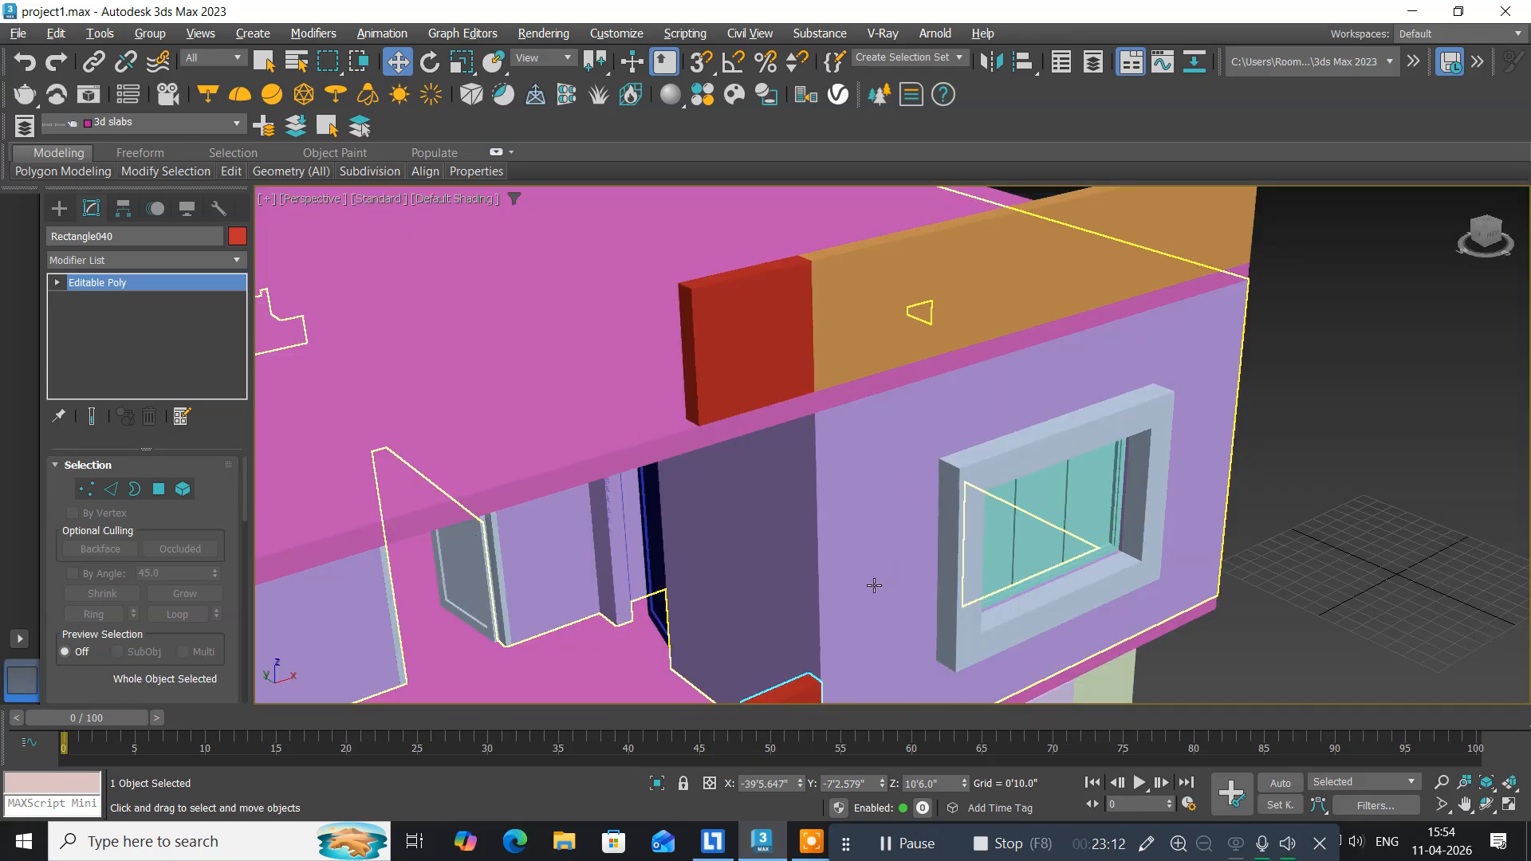
{"action": "middle_click_drag", "start_coordinate": [829, 596], "coordinate": [798, 517]}
{"action": "scroll", "coordinate": [804, 458], "scroll_direction": "down", "scroll_amount": 2}
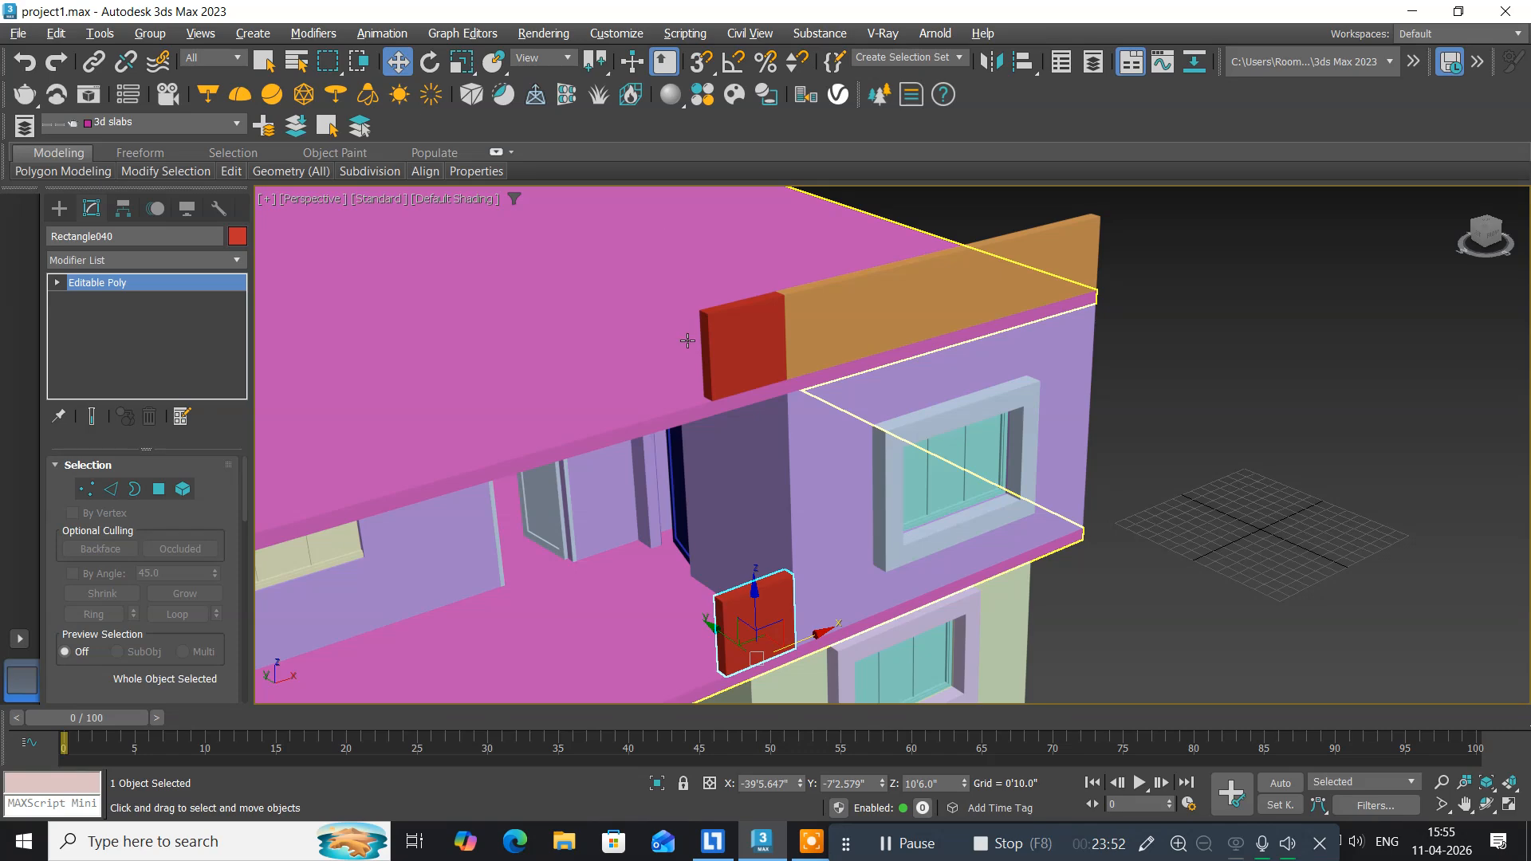
{"action": "middle_click_drag", "start_coordinate": [679, 386], "coordinate": [718, 359]}
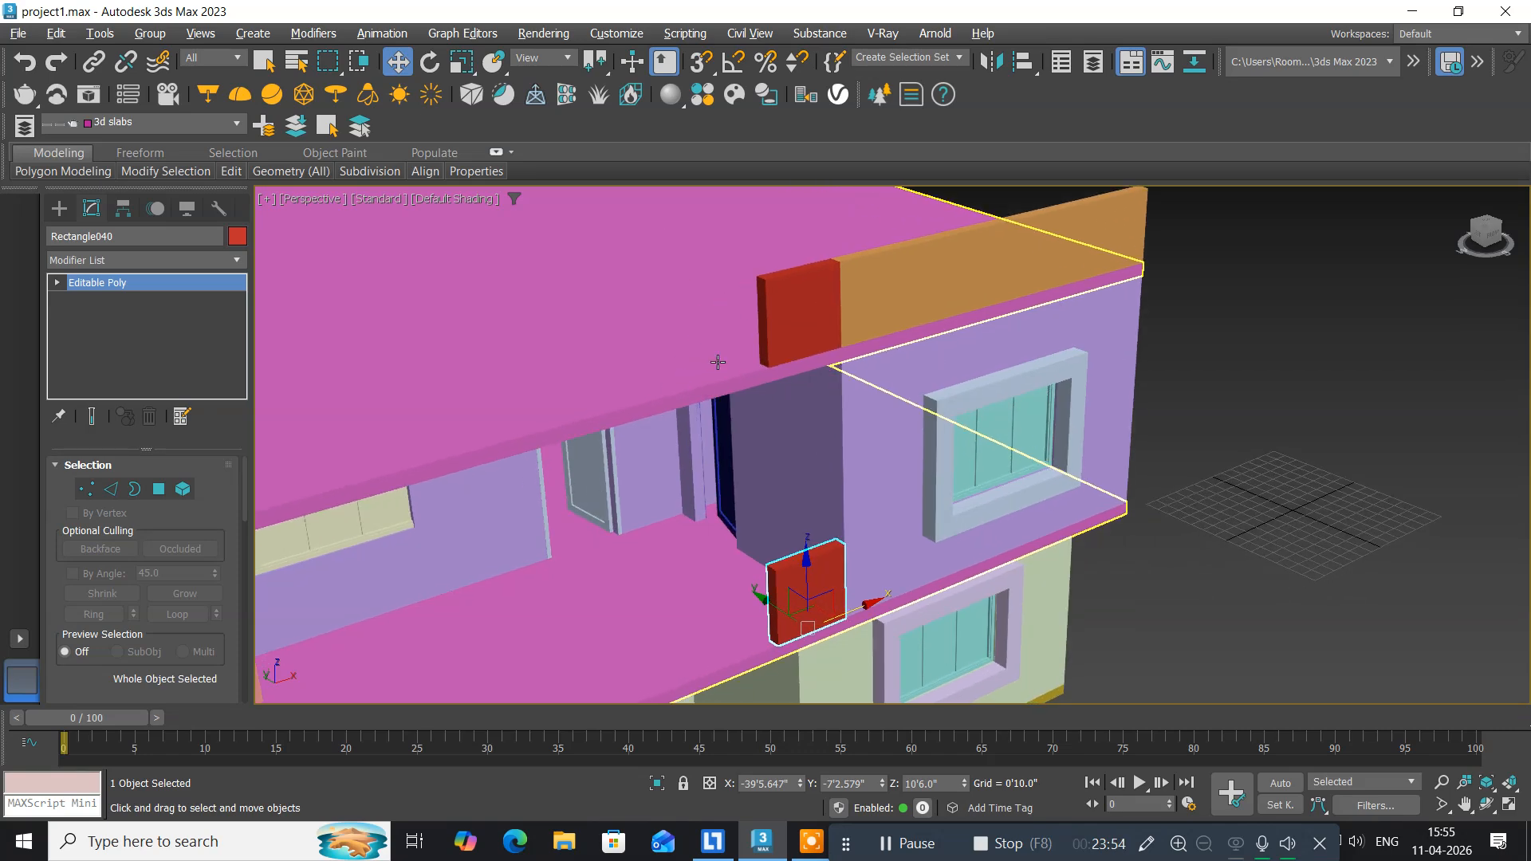
{"action": "key", "text": "alt+w"}
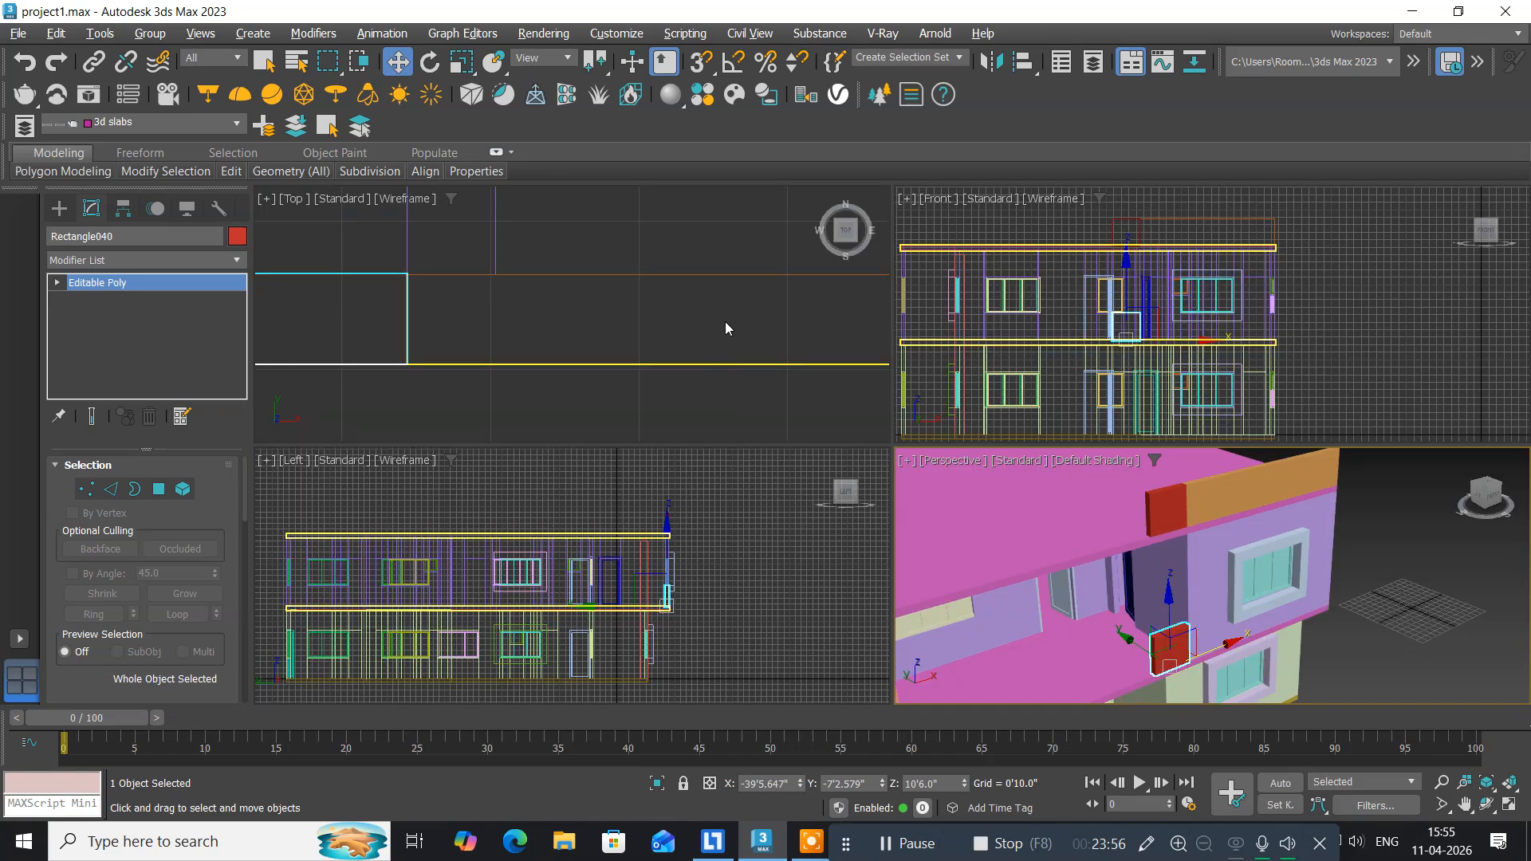
Select the original block on the roof slab in the front view and set its object color to white.
{"action": "middle_click_drag", "start_coordinate": [1044, 283], "coordinate": [976, 347]}
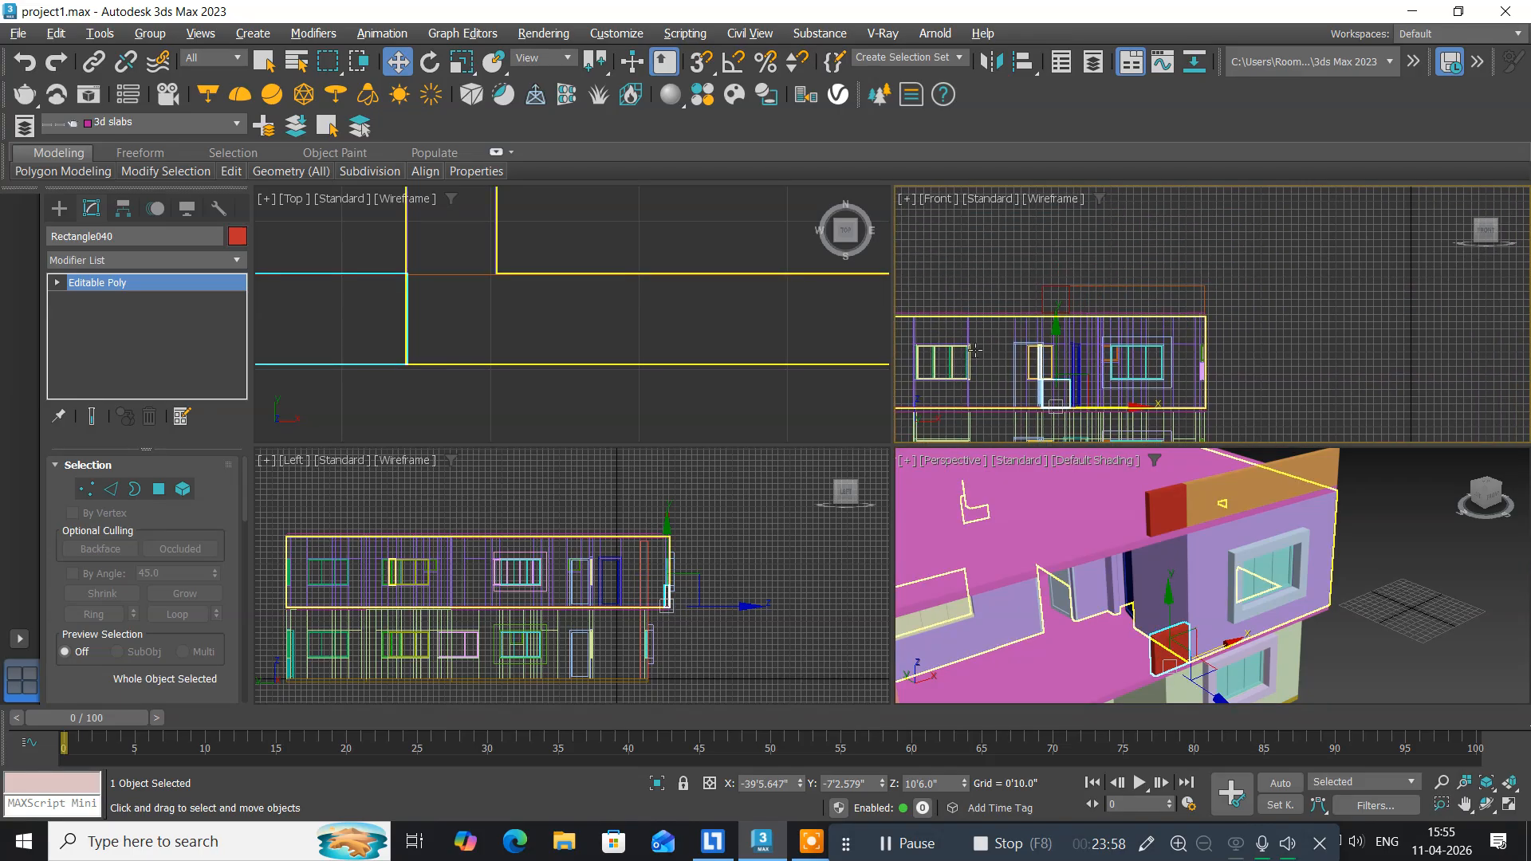
{"action": "key", "text": "alt+w"}
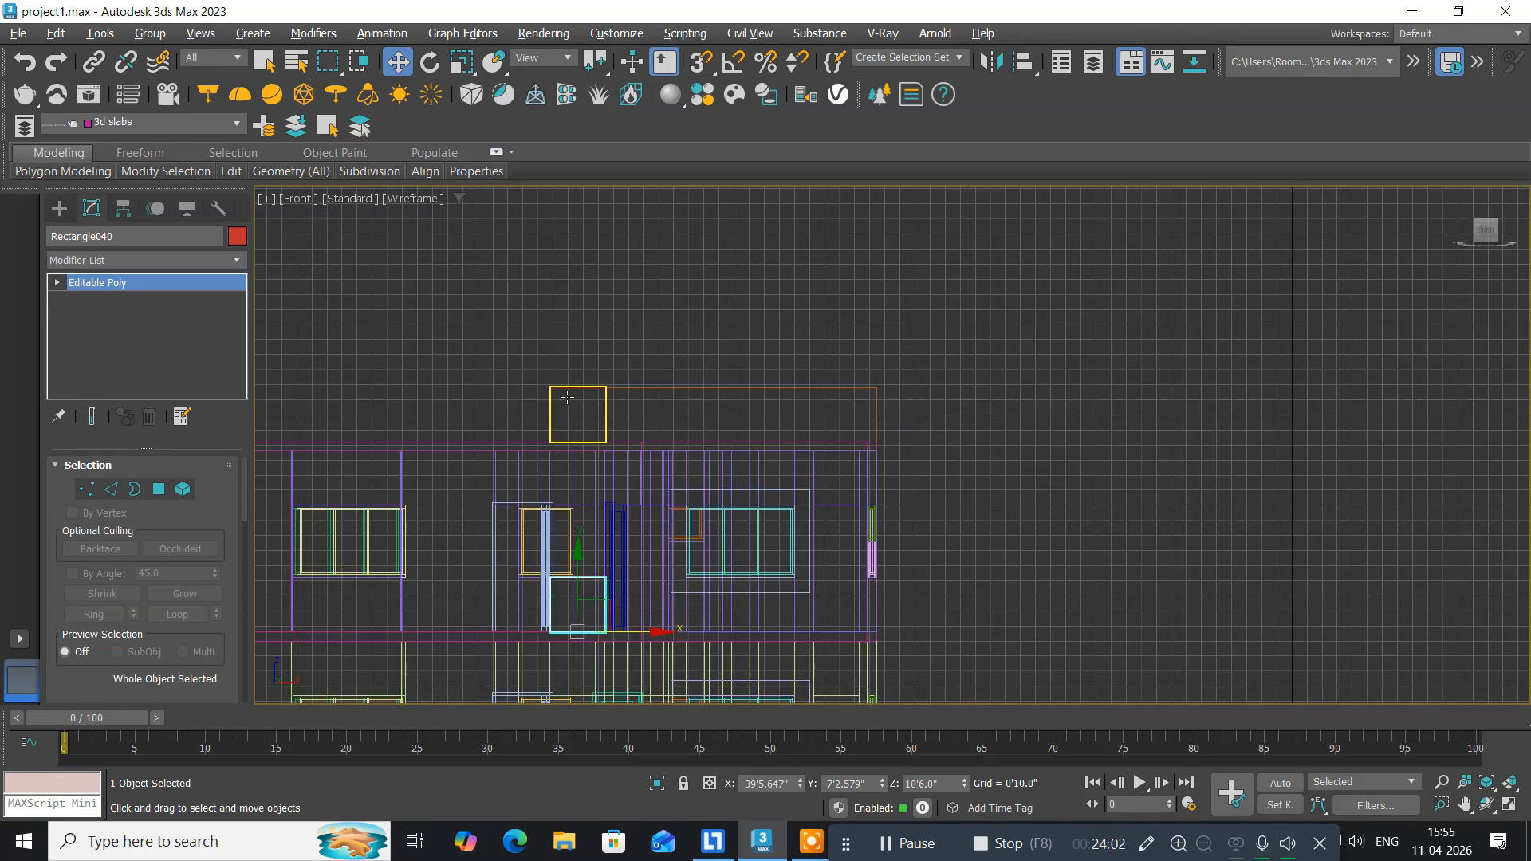
{"action": "middle_click_drag", "start_coordinate": [566, 393], "coordinate": [716, 354]}
{"action": "scroll", "coordinate": [717, 354], "scroll_direction": "up", "scroll_amount": 5}
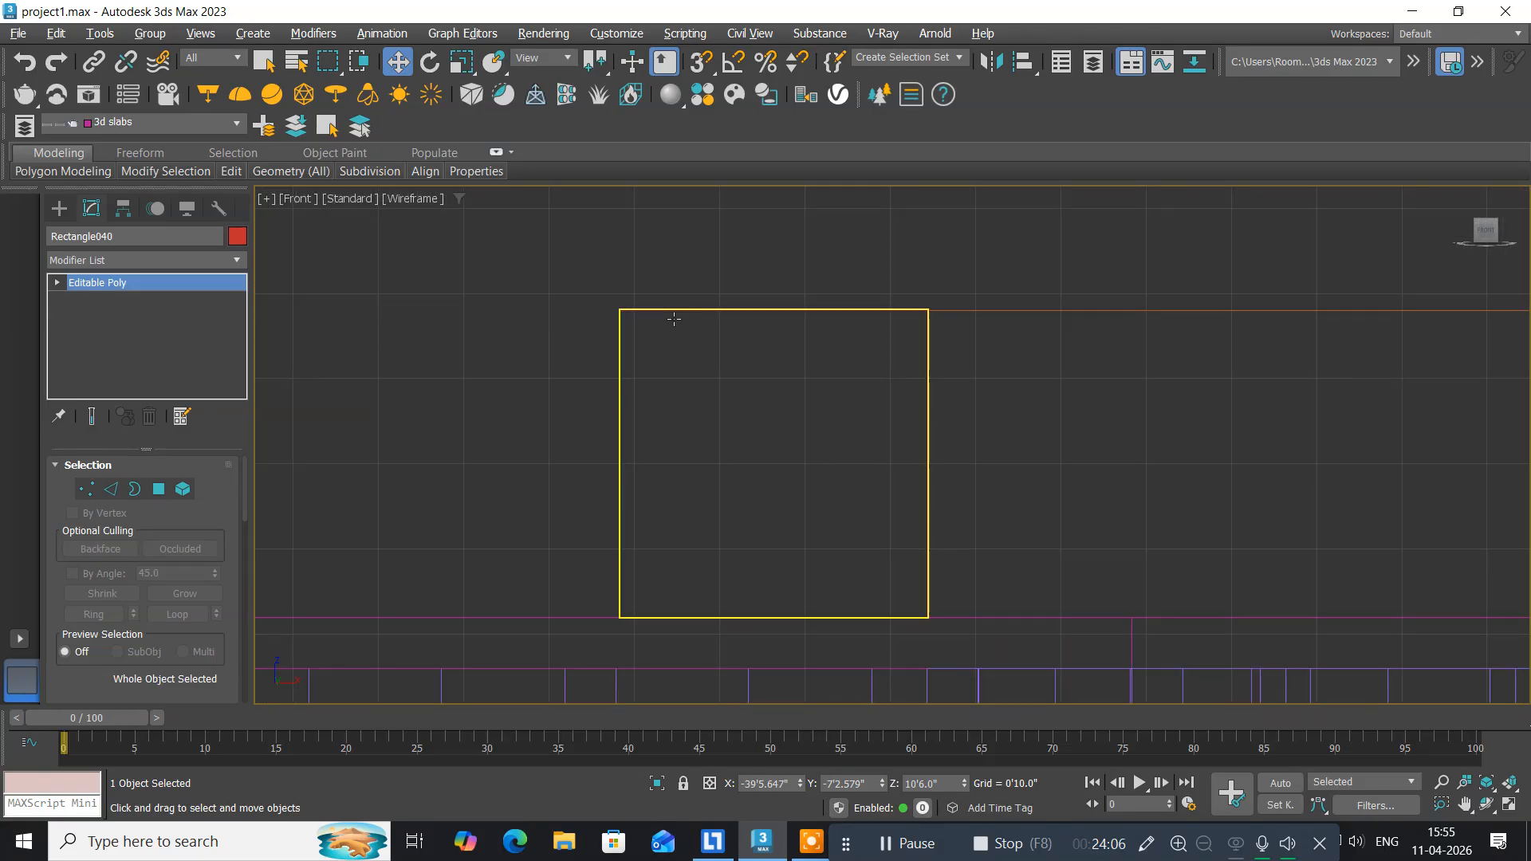
{"action": "left_click", "coordinate": [674, 319]}
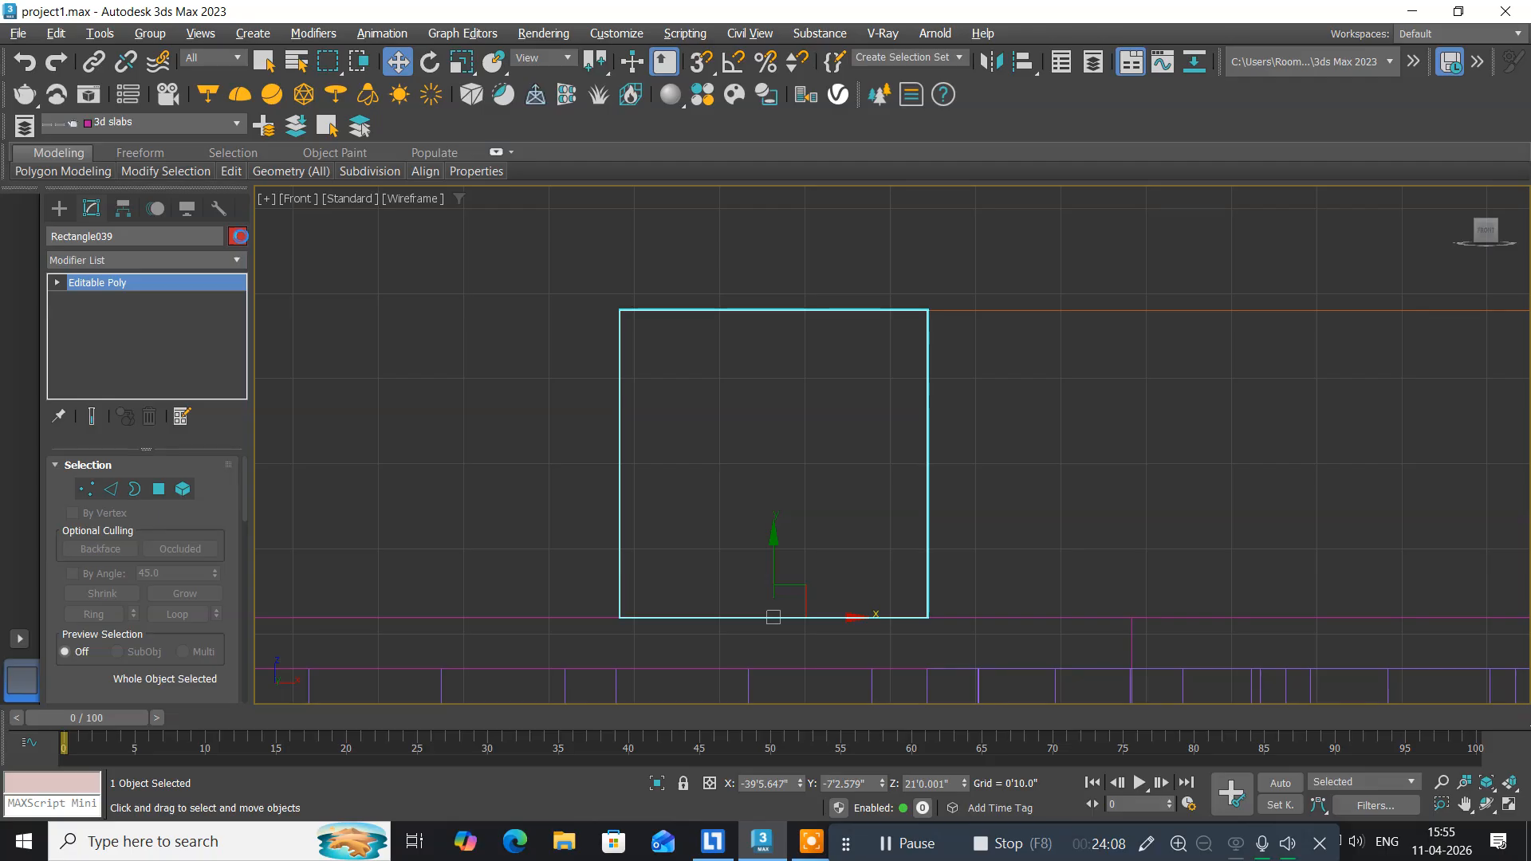
{"action": "left_click", "coordinate": [237, 237]}
{"action": "left_click", "coordinate": [955, 465]}
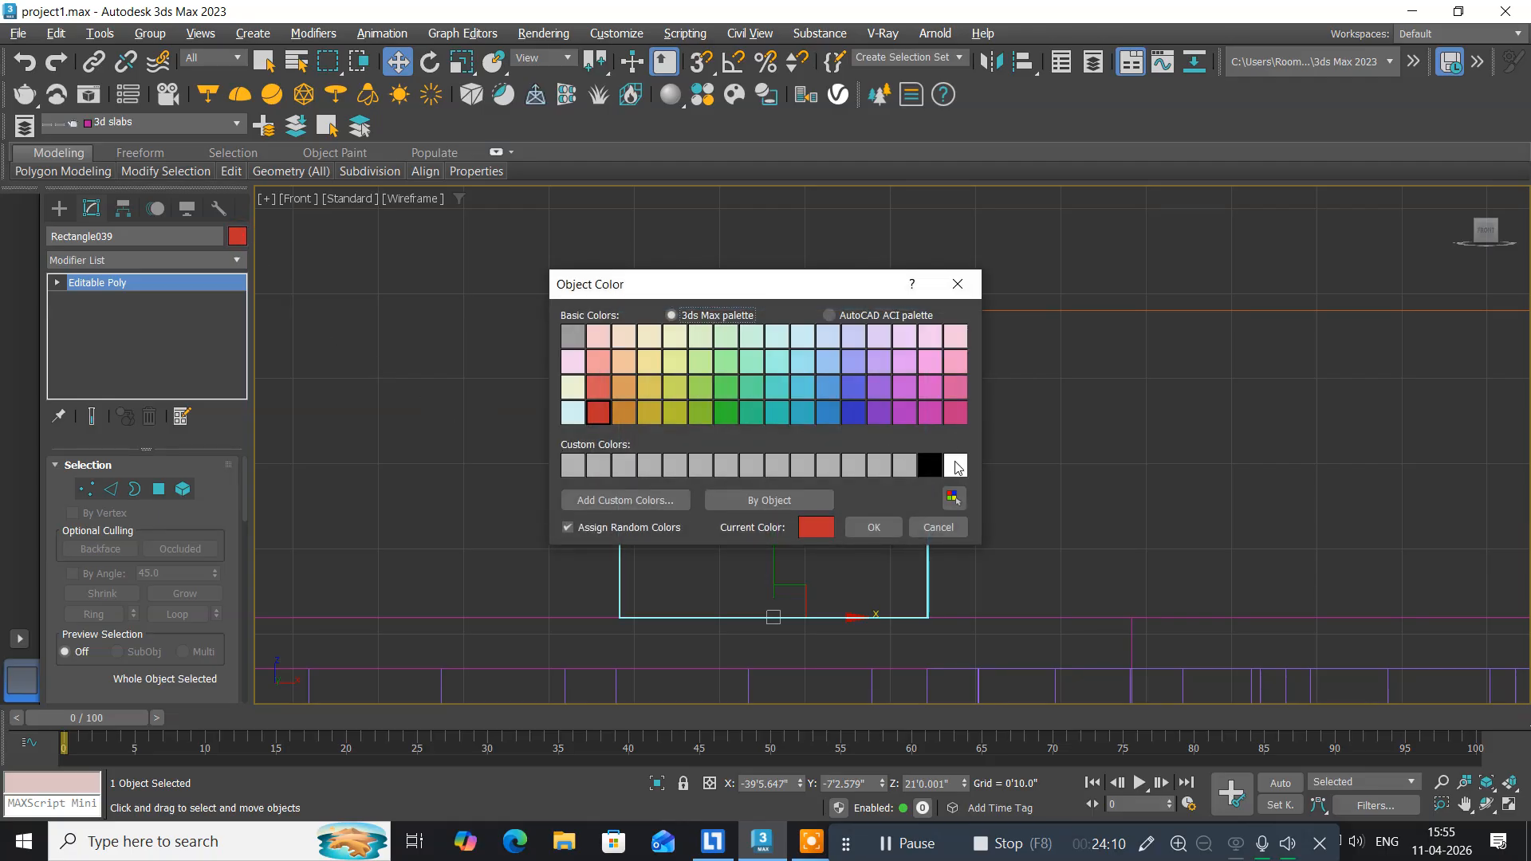
{"action": "left_click", "coordinate": [864, 527]}
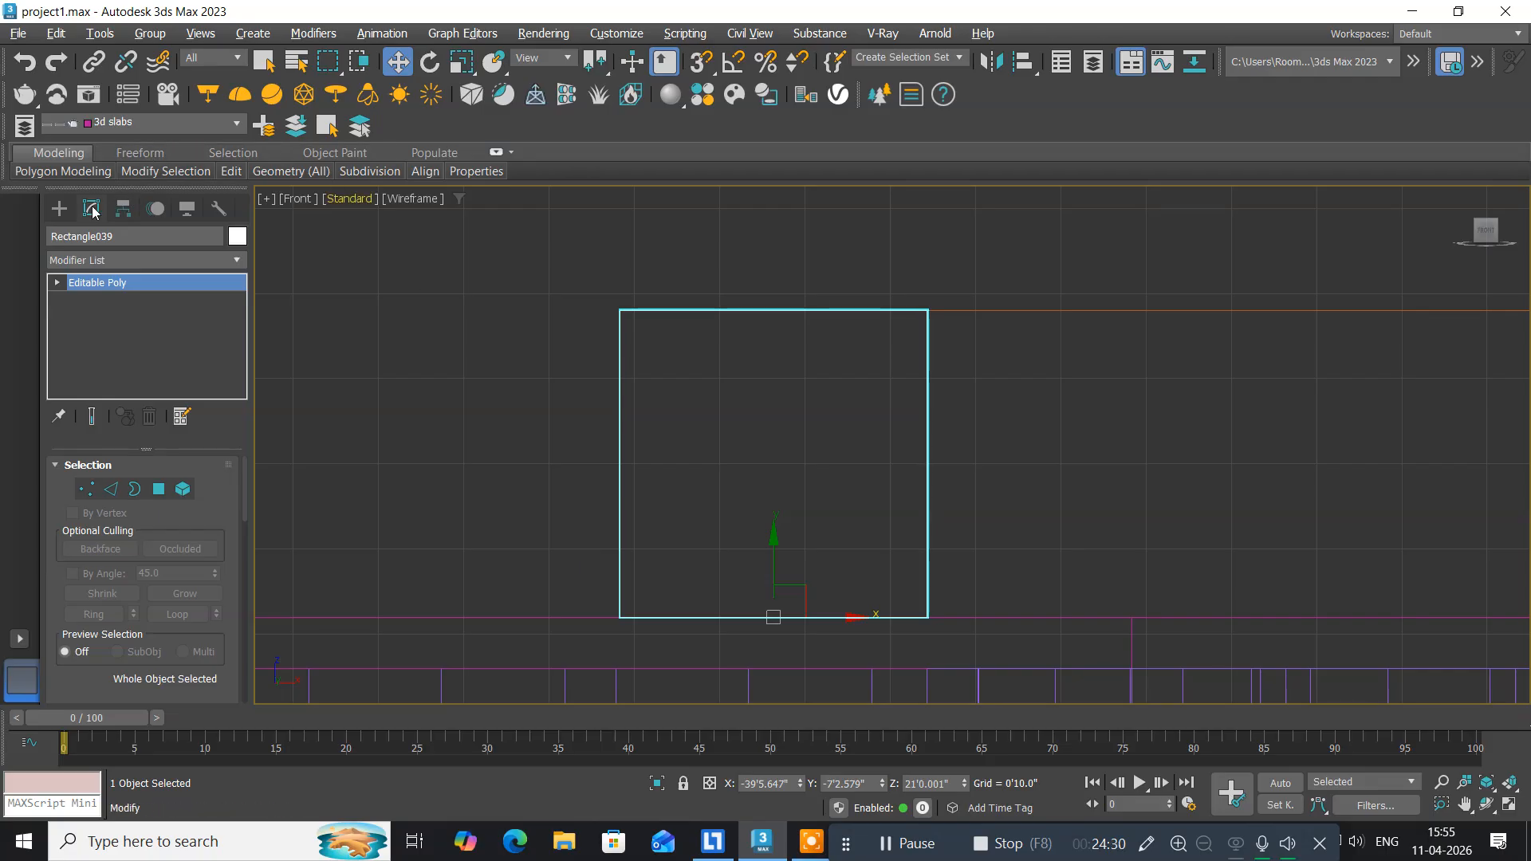
Switch geometry creation to the Standard Primitives category.
{"action": "left_click", "coordinate": [63, 208]}
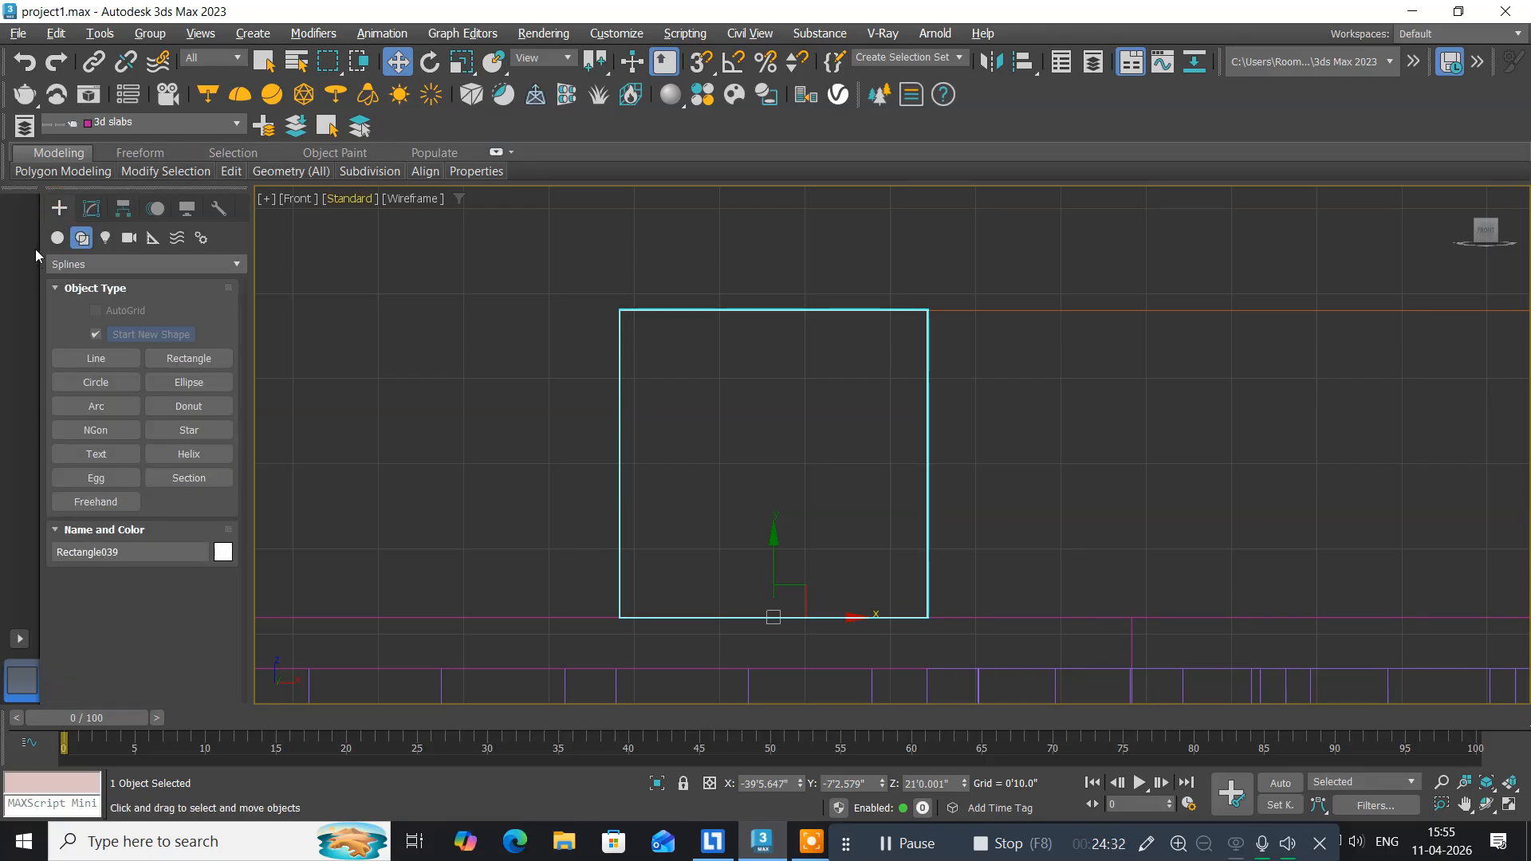
{"action": "left_click", "coordinate": [56, 239]}
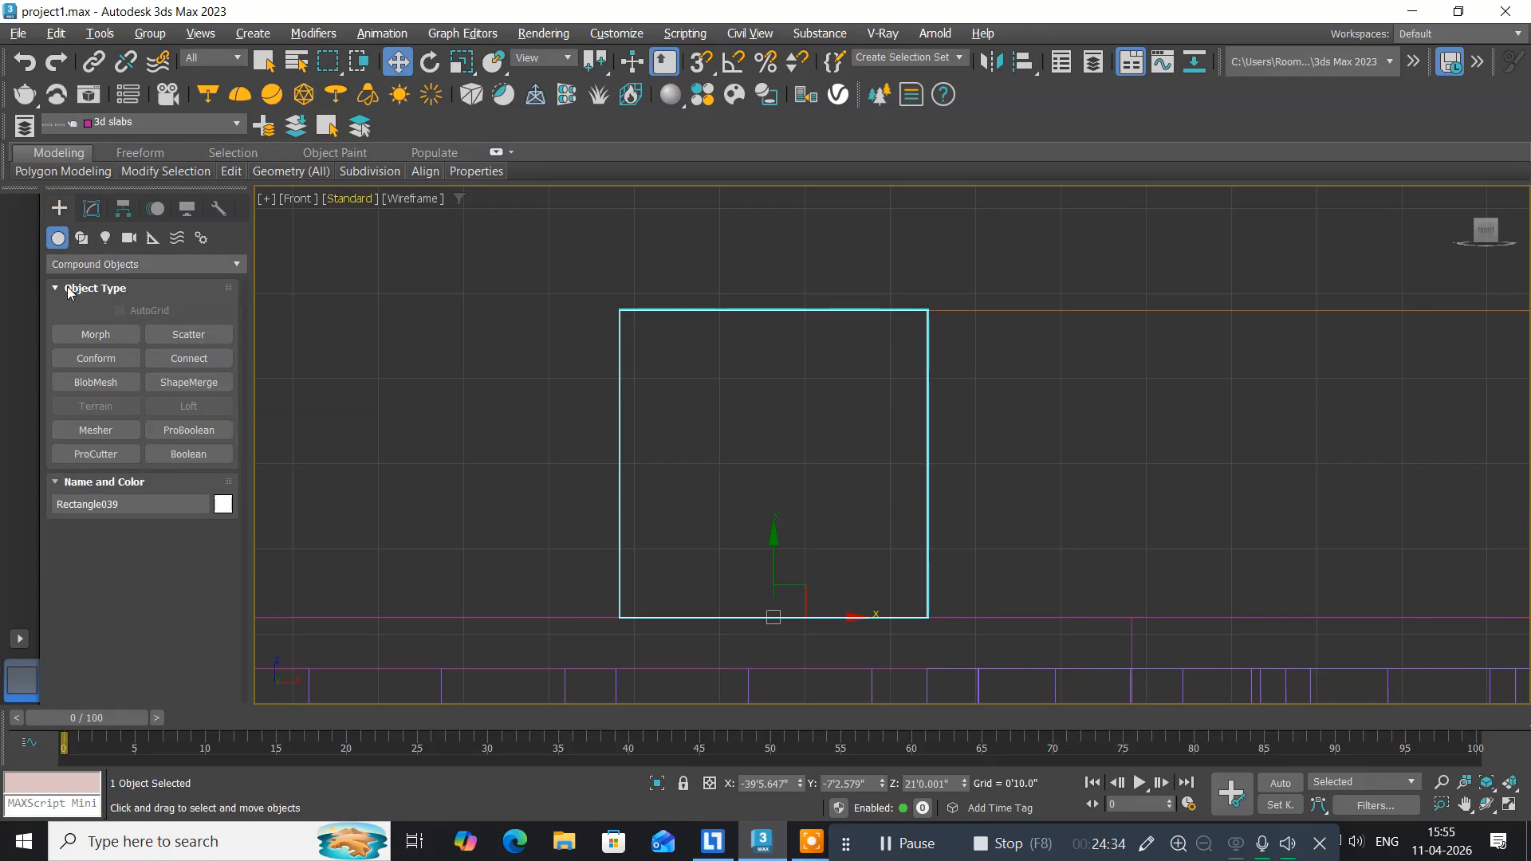
{"action": "left_click", "coordinate": [67, 263]}
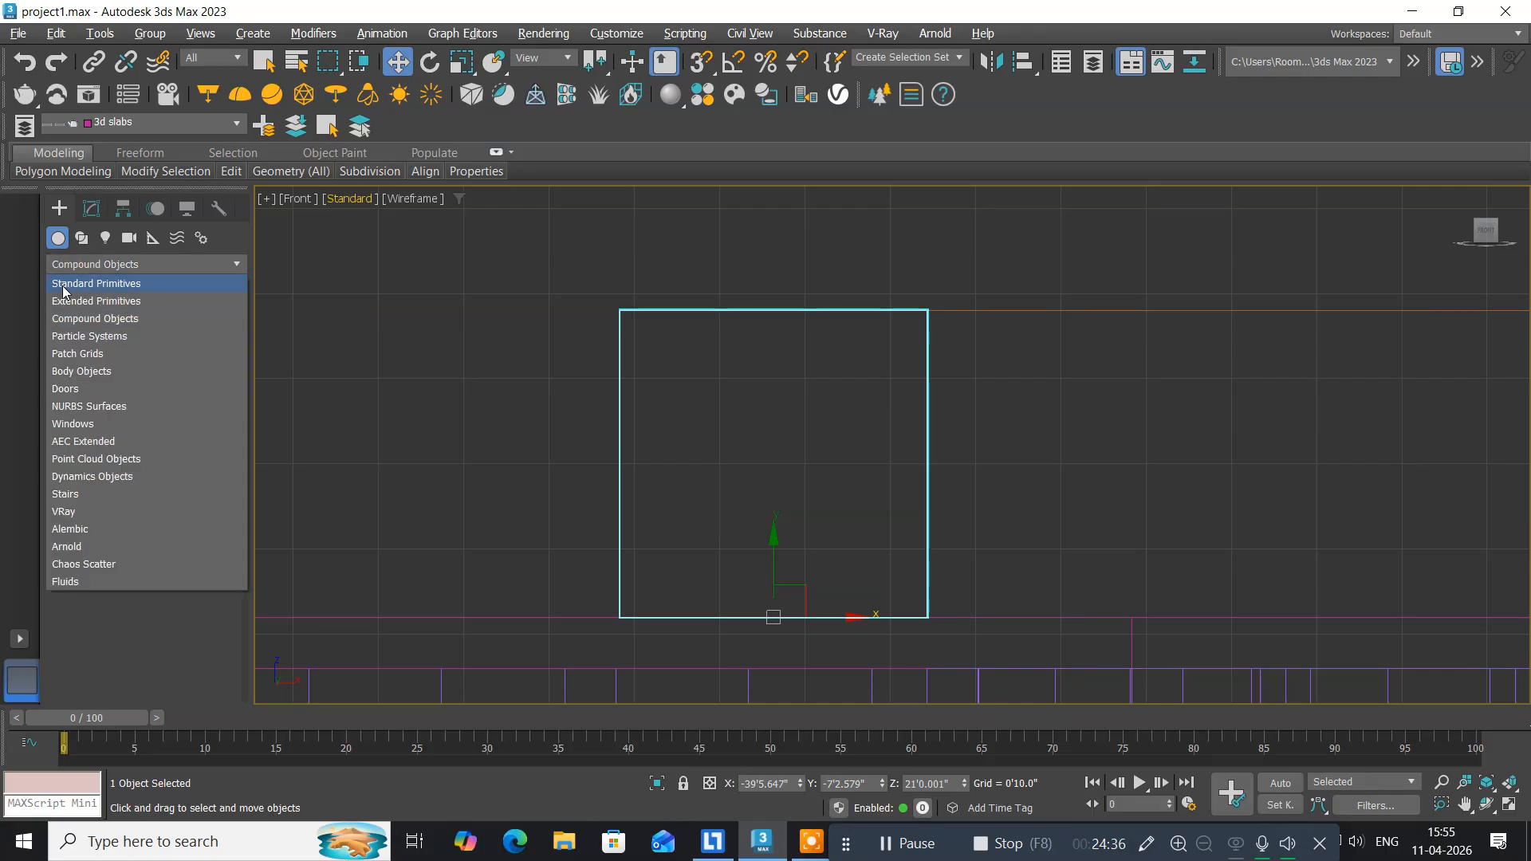
{"action": "left_click", "coordinate": [64, 286]}
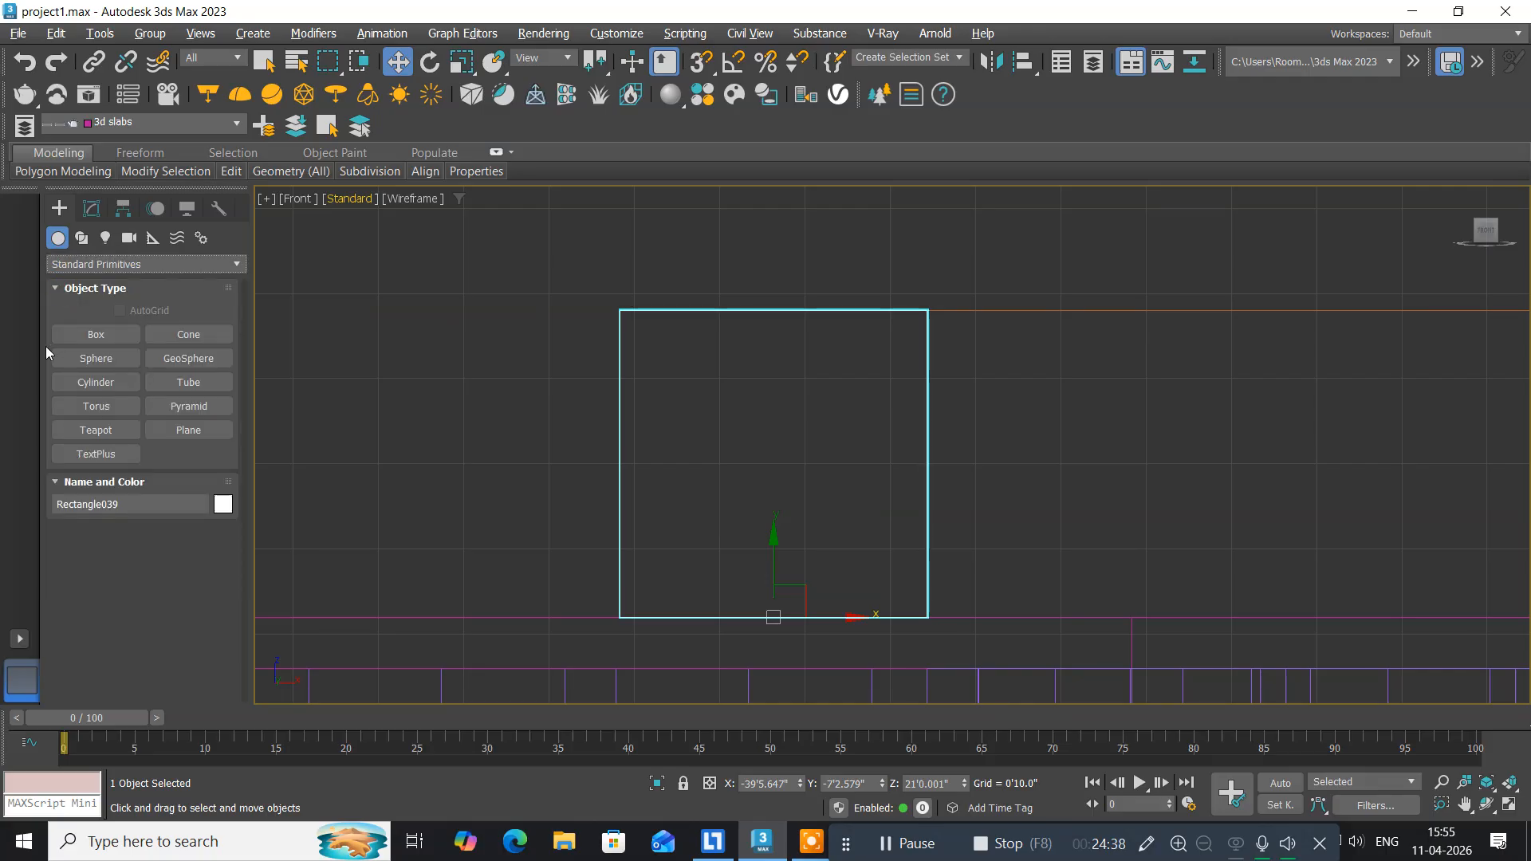
Create an AutoGrid box about 7 in long, 8.4 in wide and 2.6 in high near the square panel's upper-left corner in the Front view.
{"action": "left_click", "coordinate": [68, 340]}
{"action": "left_click", "coordinate": [78, 337]}
{"action": "left_click", "coordinate": [121, 313]}
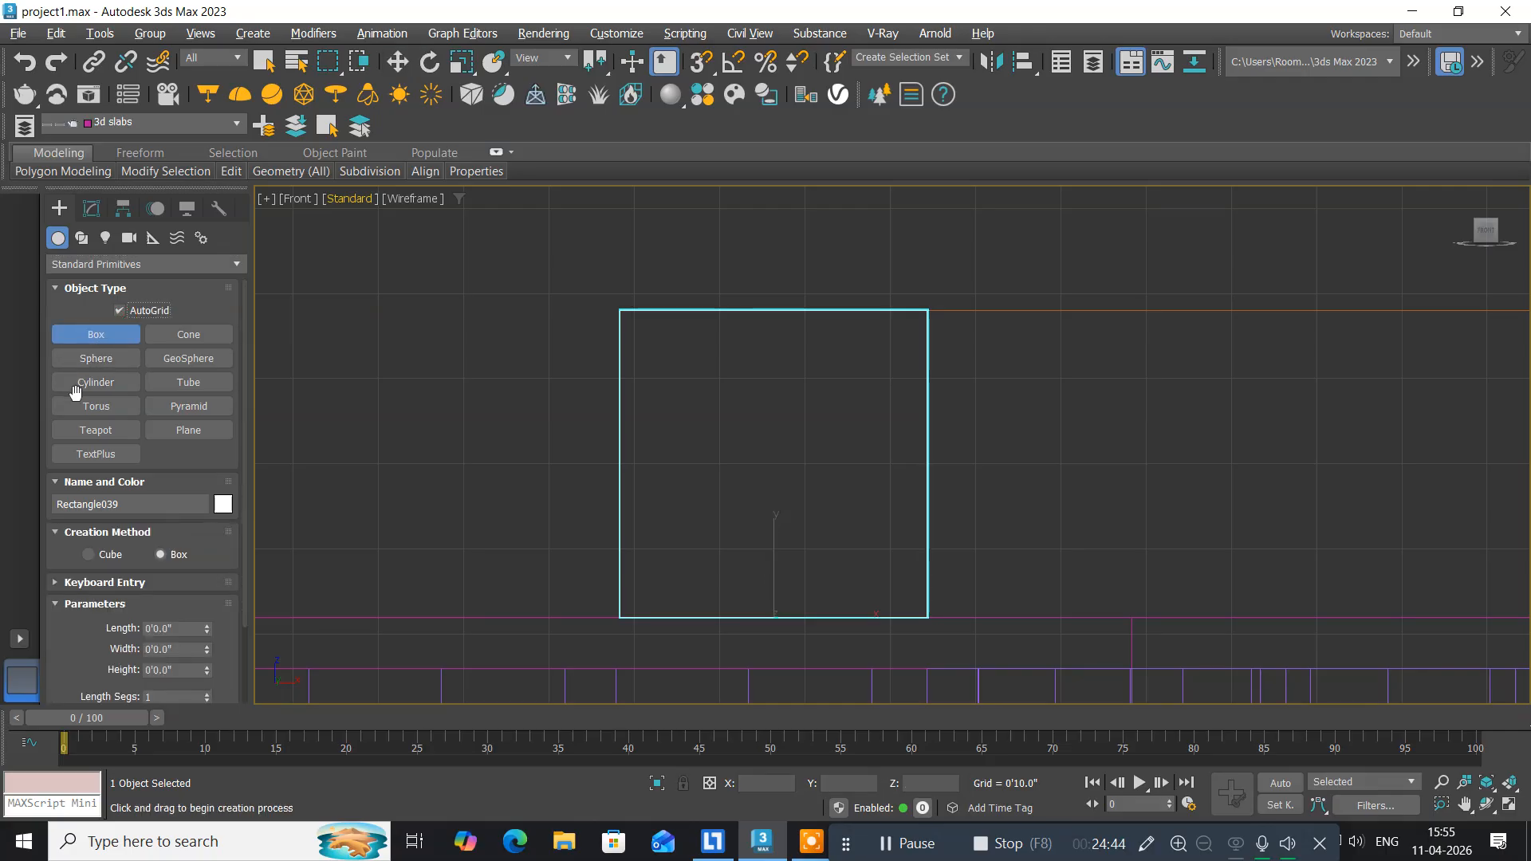
{"action": "left_click", "coordinate": [652, 342]}
{"action": "left_click_drag", "start_coordinate": [653, 344], "coordinate": [722, 403]}
{"action": "left_click", "coordinate": [709, 381]}
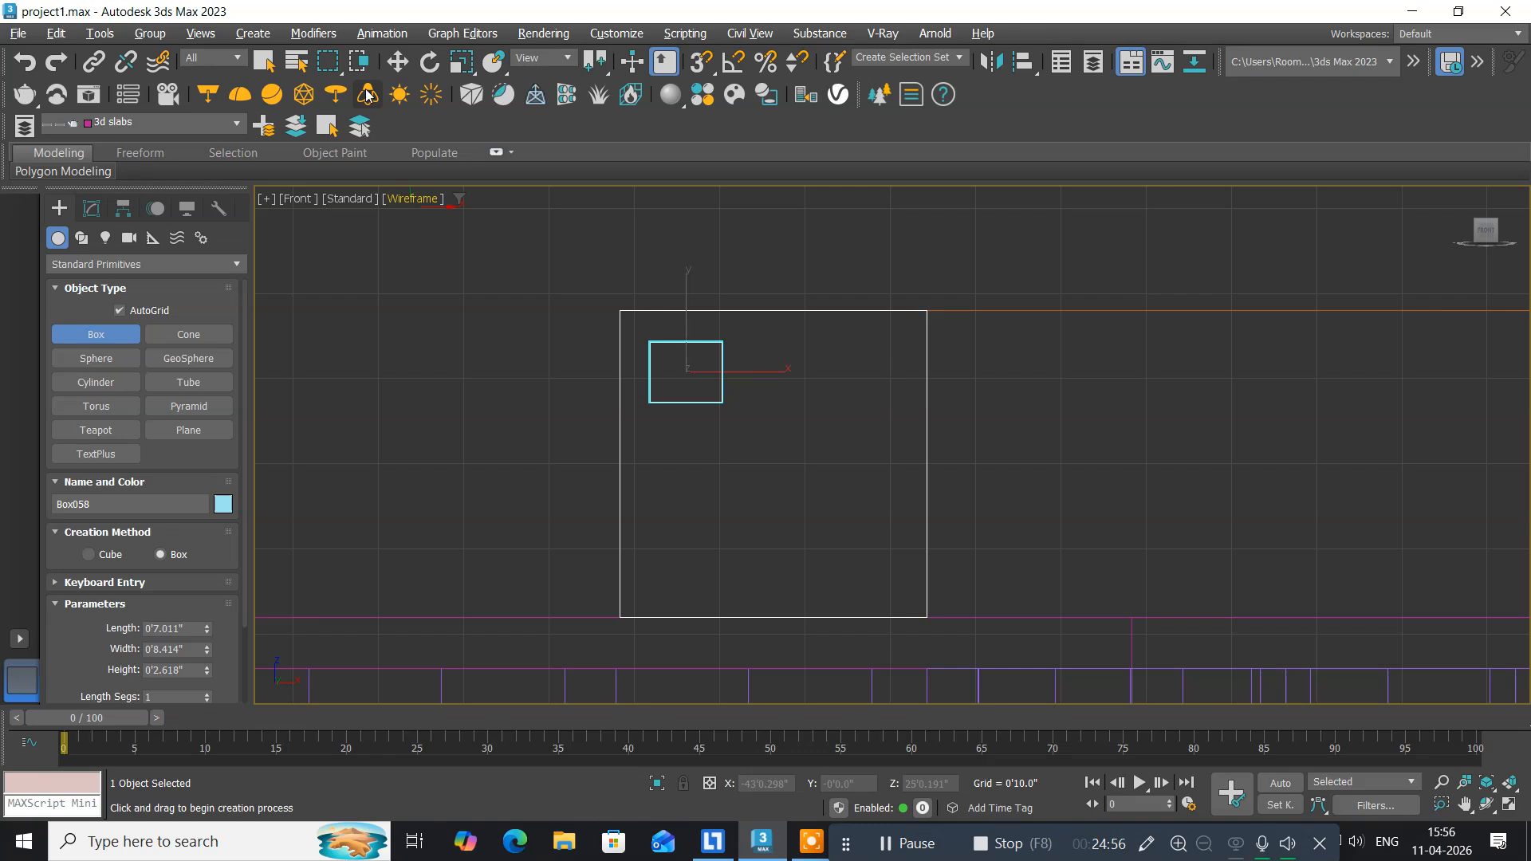
{"action": "left_click", "coordinate": [392, 67]}
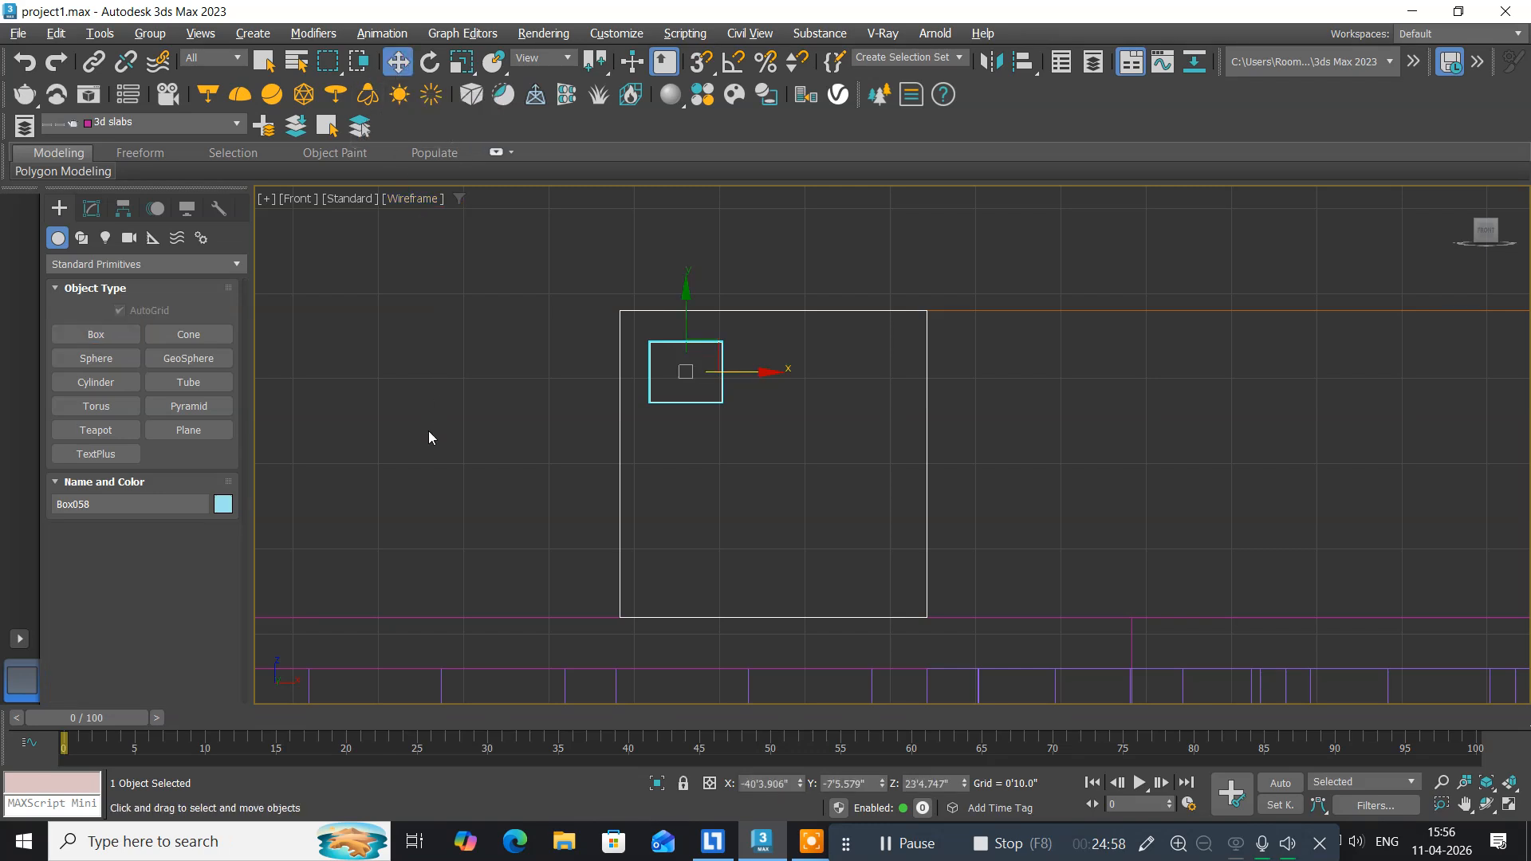
Set the box's length and width to 6 in and its height to 4 in.
{"action": "left_click", "coordinate": [91, 208]}
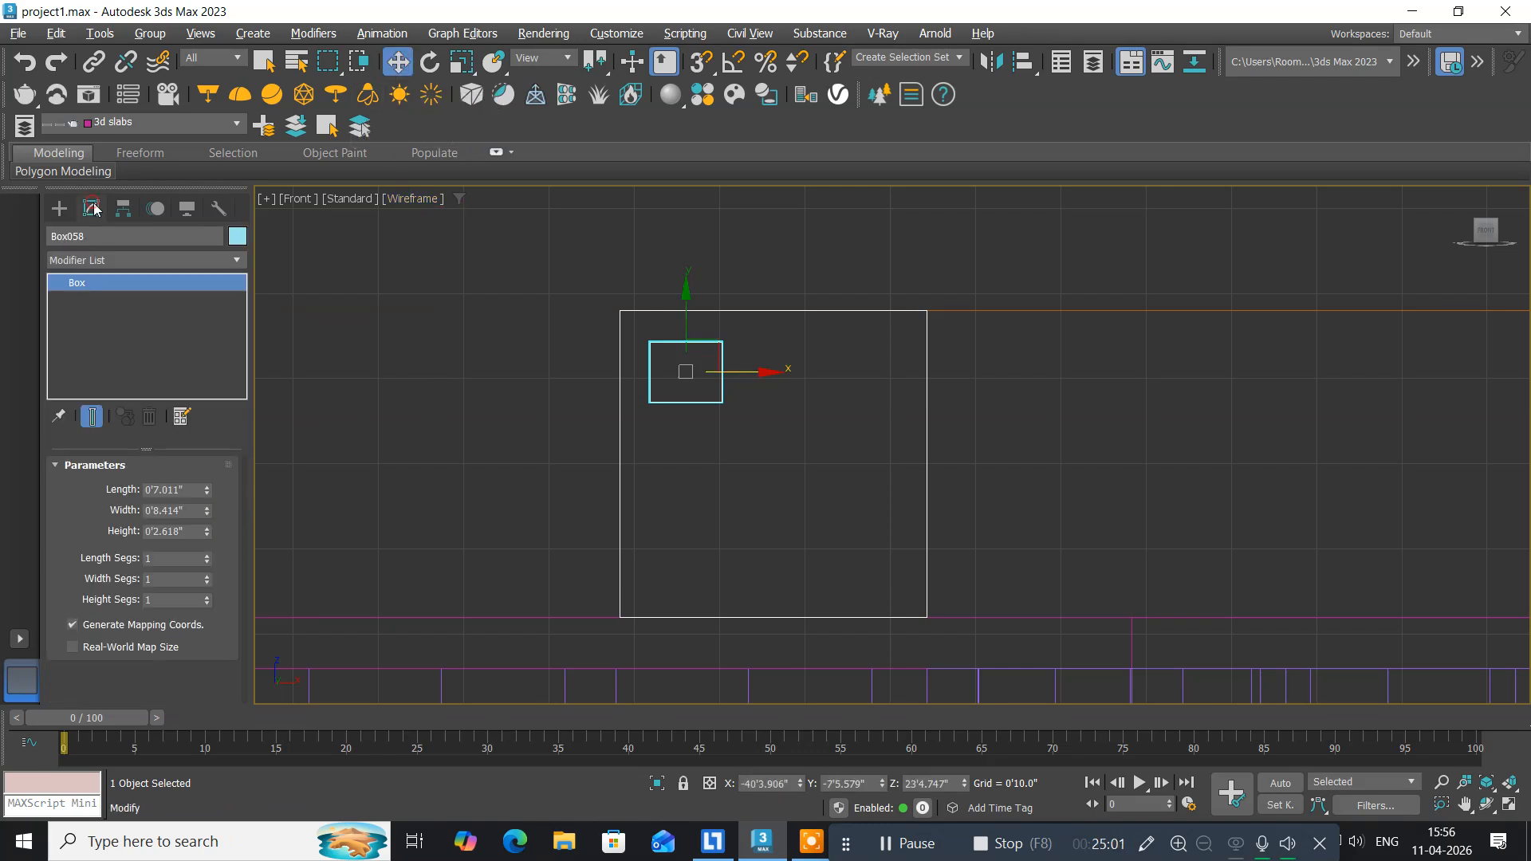
{"action": "left_click", "coordinate": [160, 489]}
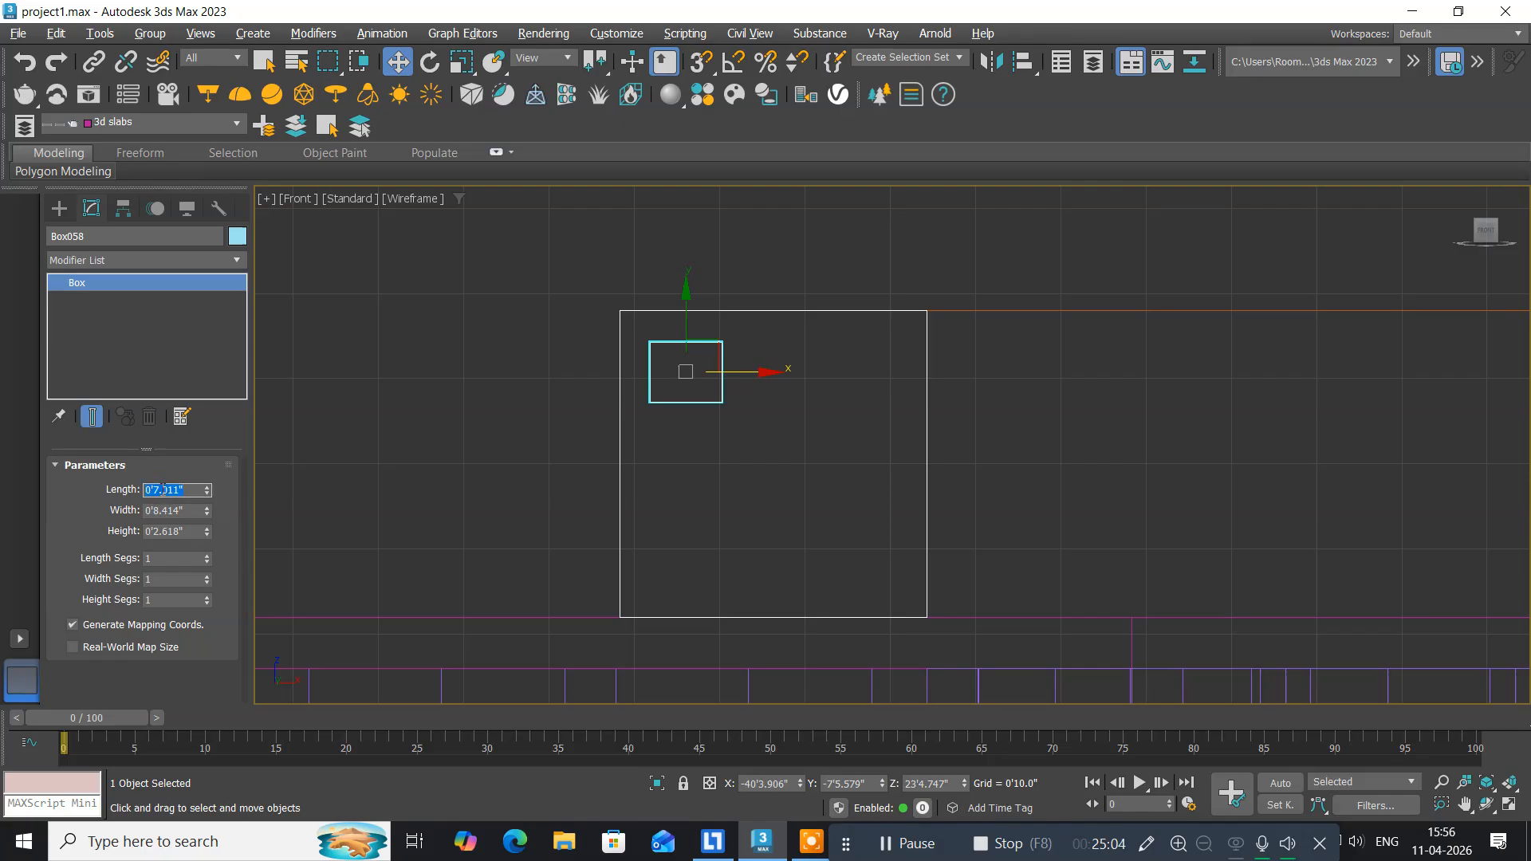
{"action": "type", "text": "9"}
{"action": "key", "text": "Return"}
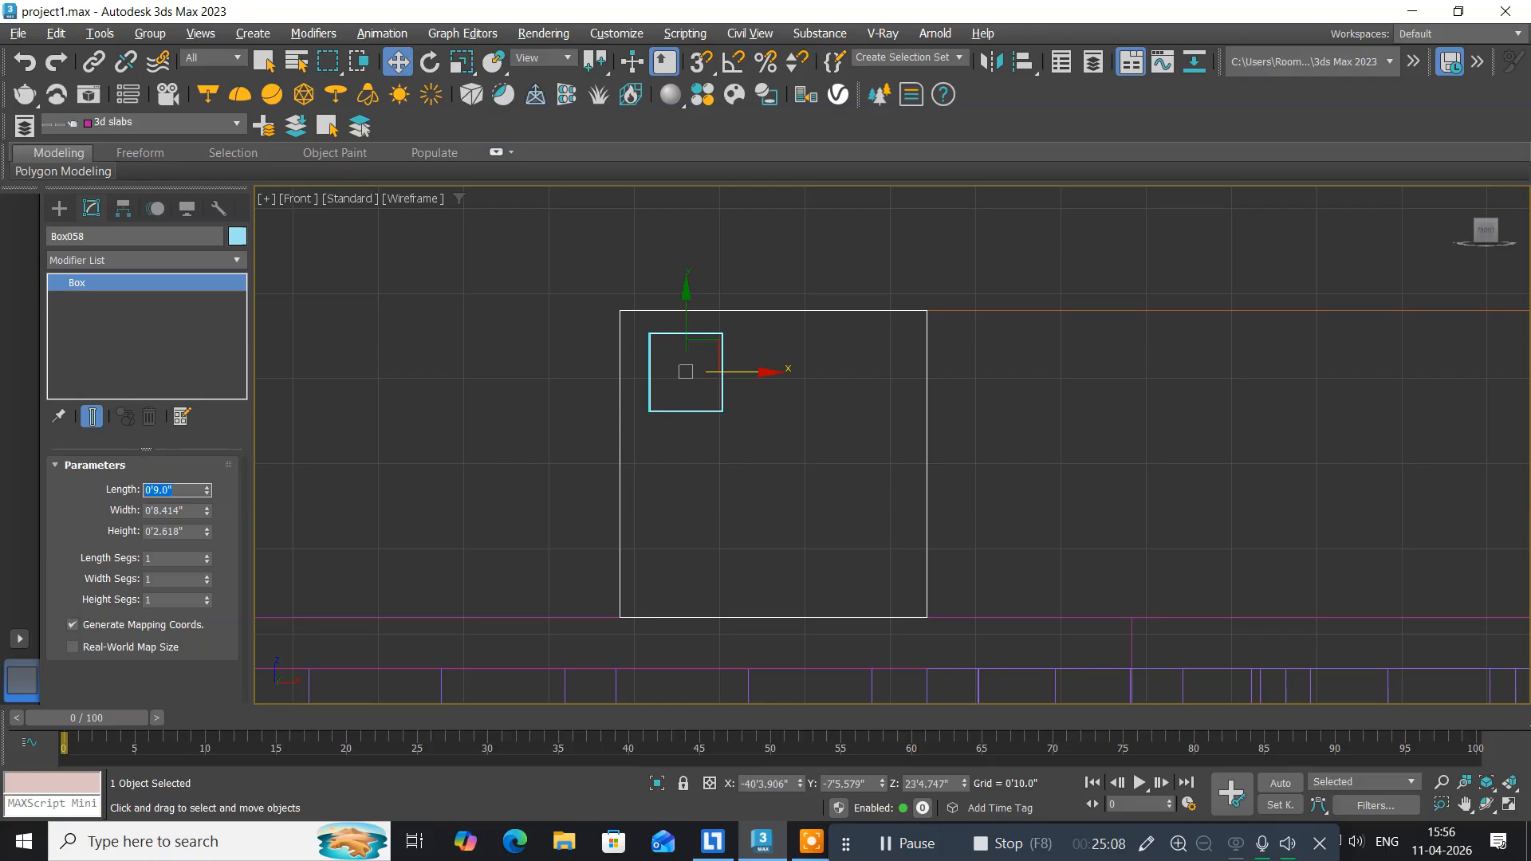
{"action": "type", "text": "6"}
{"action": "key", "text": "Return"}
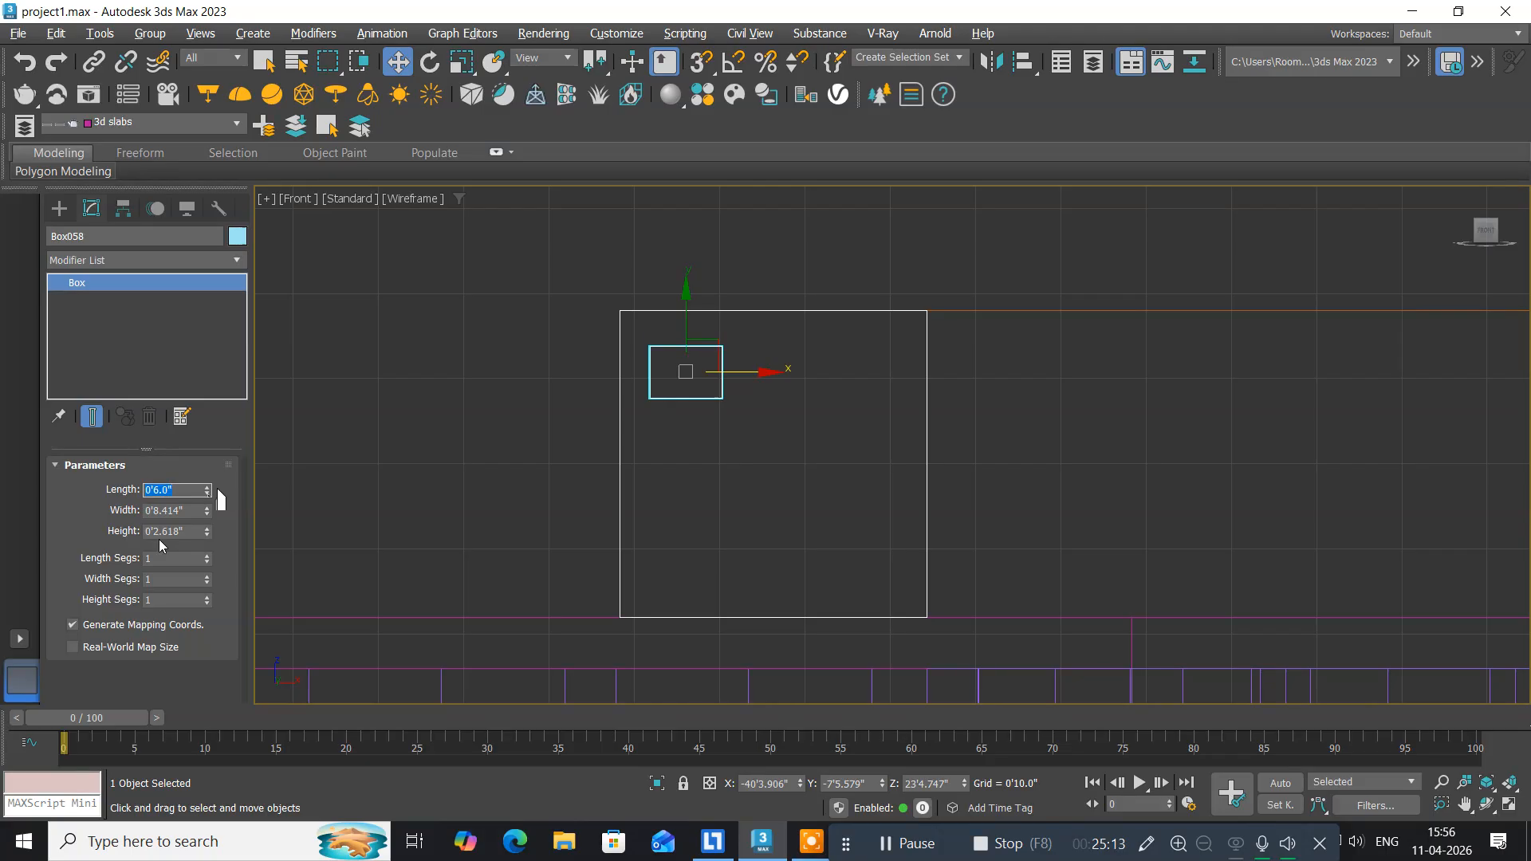
{"action": "double_click", "coordinate": [157, 512]}
{"action": "type", "text": "6"}
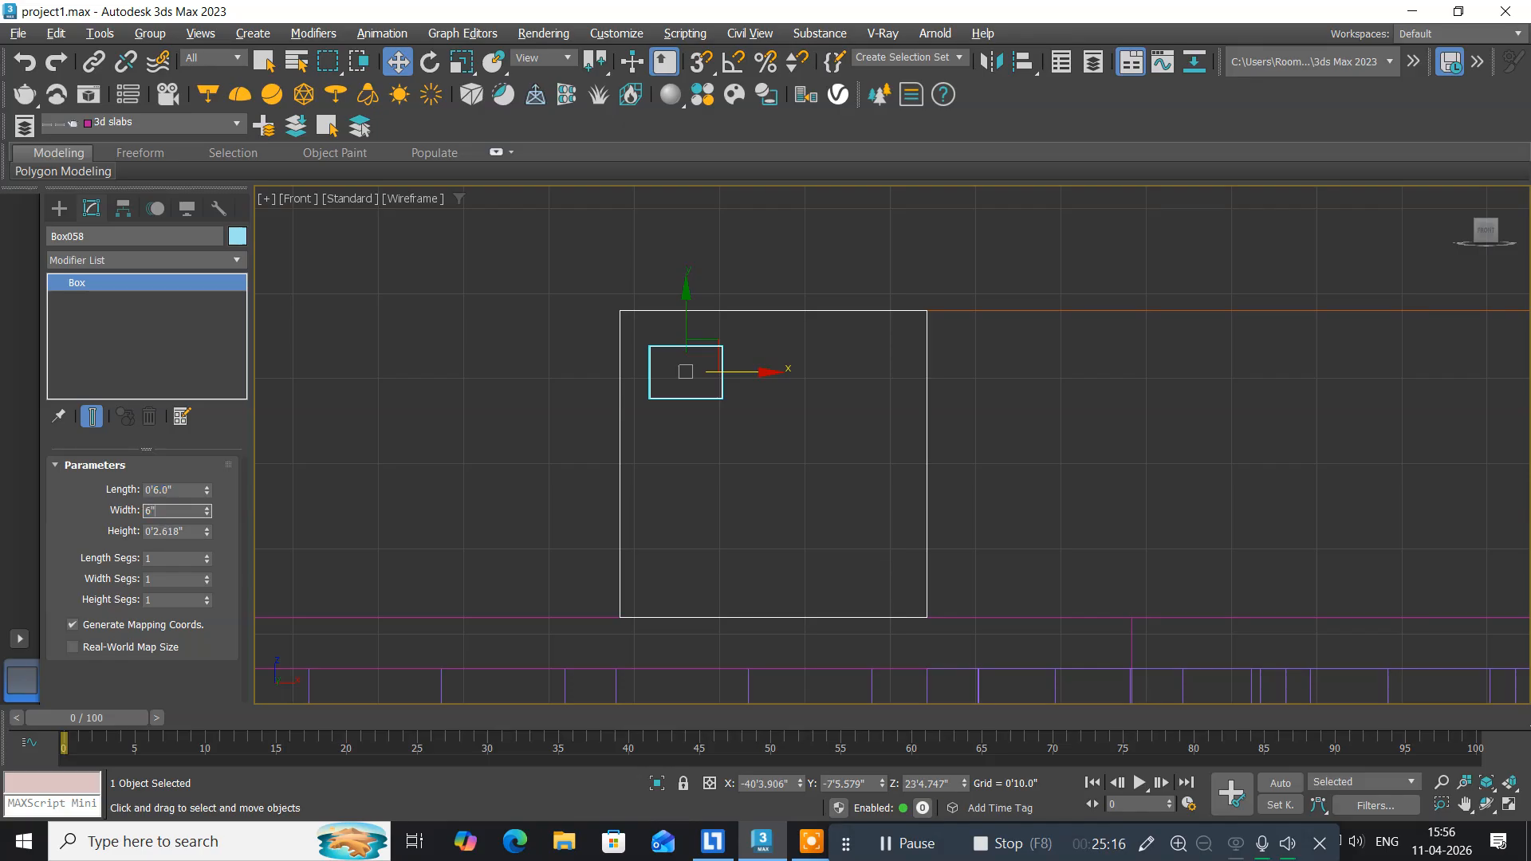
{"action": "key", "text": "Return"}
{"action": "double_click", "coordinate": [169, 532]}
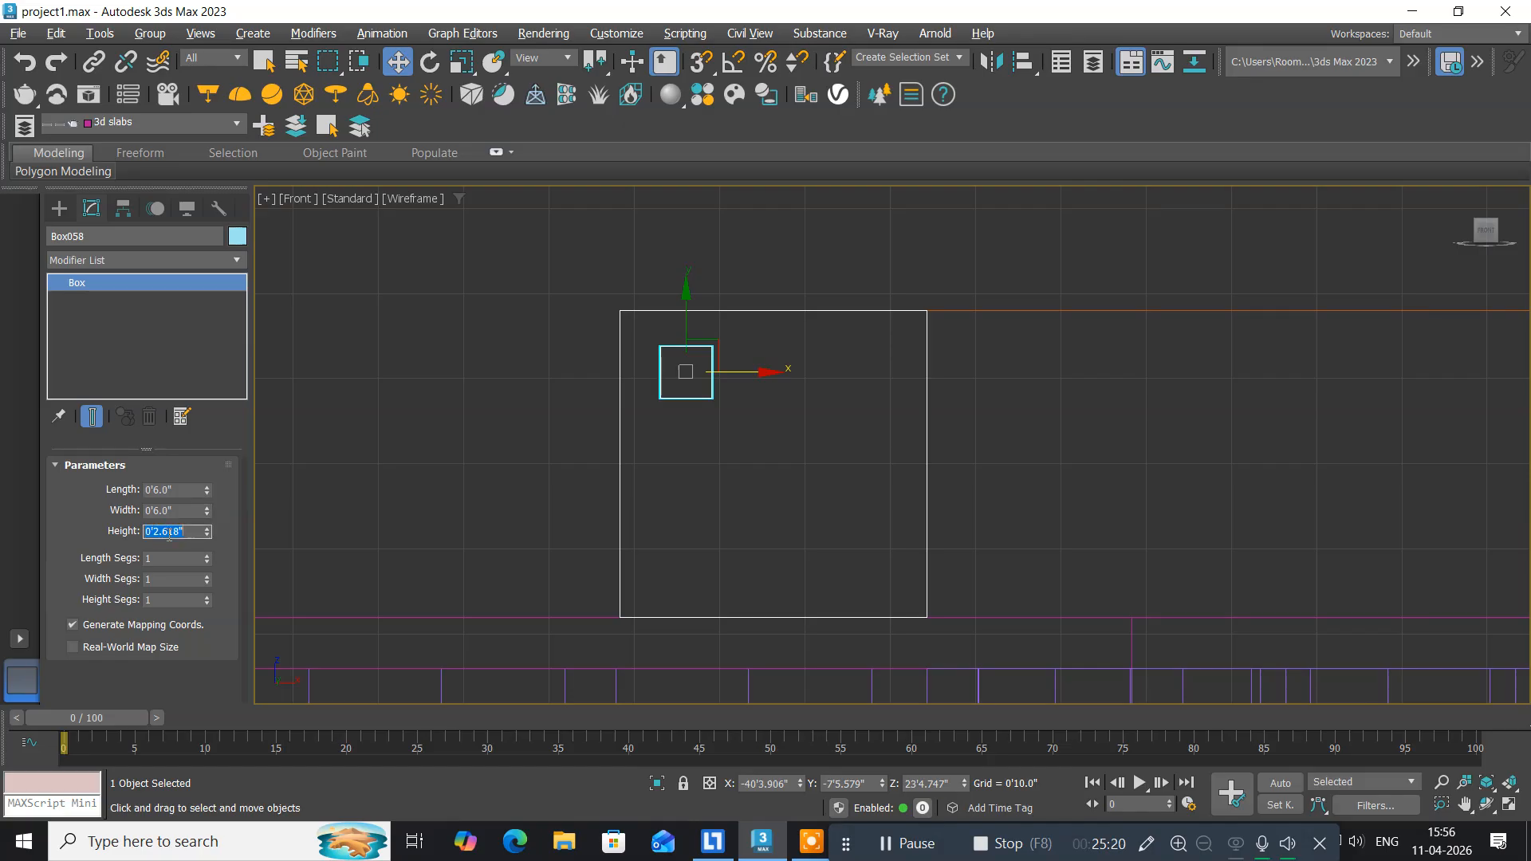
{"action": "type", "text": "4\""}
{"action": "key", "text": "Return"}
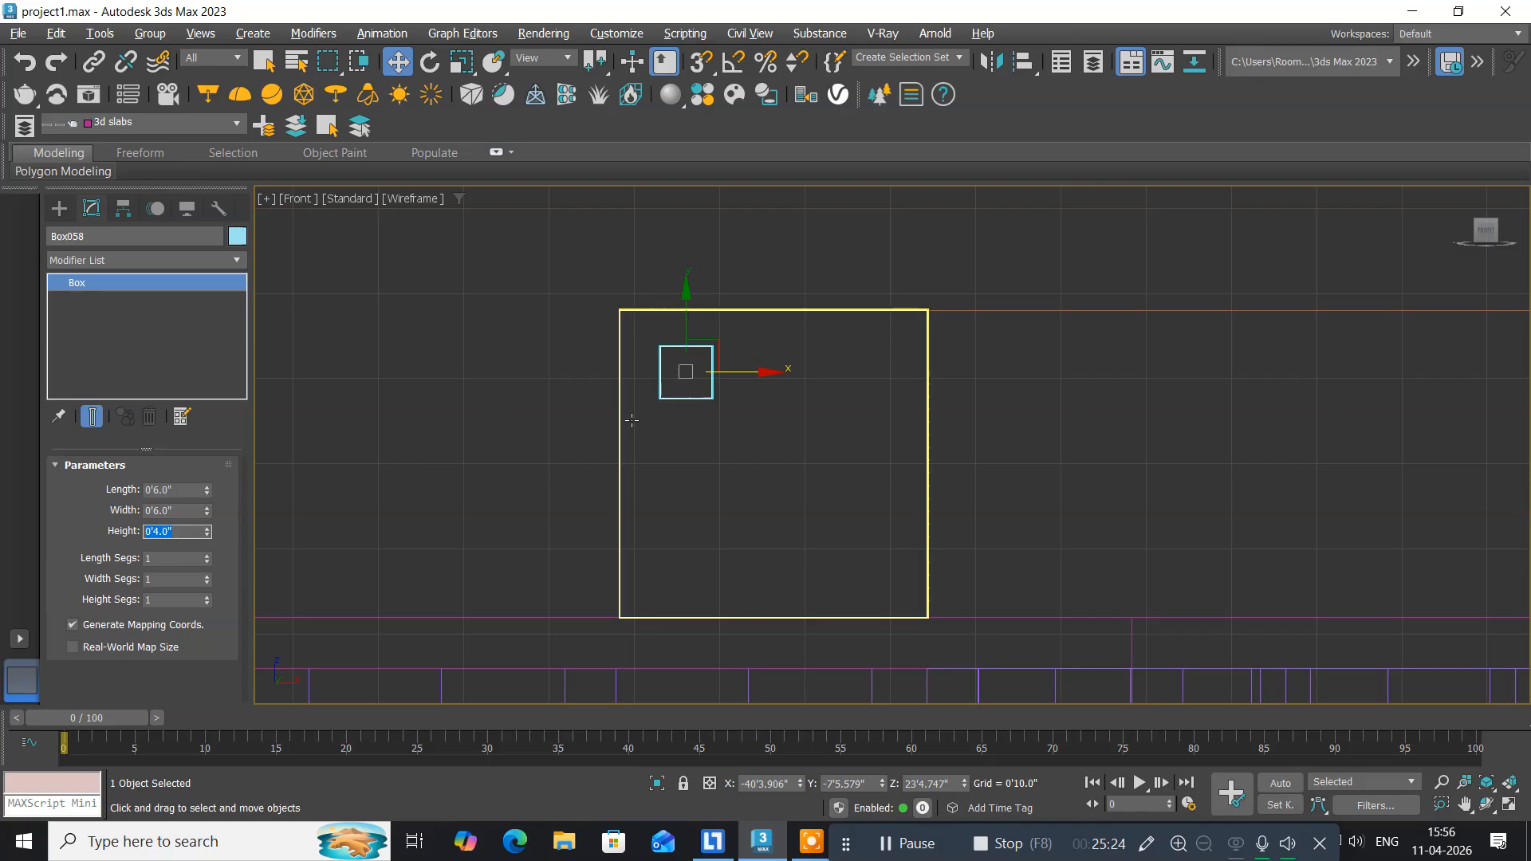
Move the box about 1.3 in left and 0.9 in up, closer to the square panel's upper-left corner.
{"action": "middle_click_drag", "start_coordinate": [629, 421], "coordinate": [499, 509]}
{"action": "scroll", "coordinate": [533, 447], "scroll_direction": "up", "scroll_amount": 3}
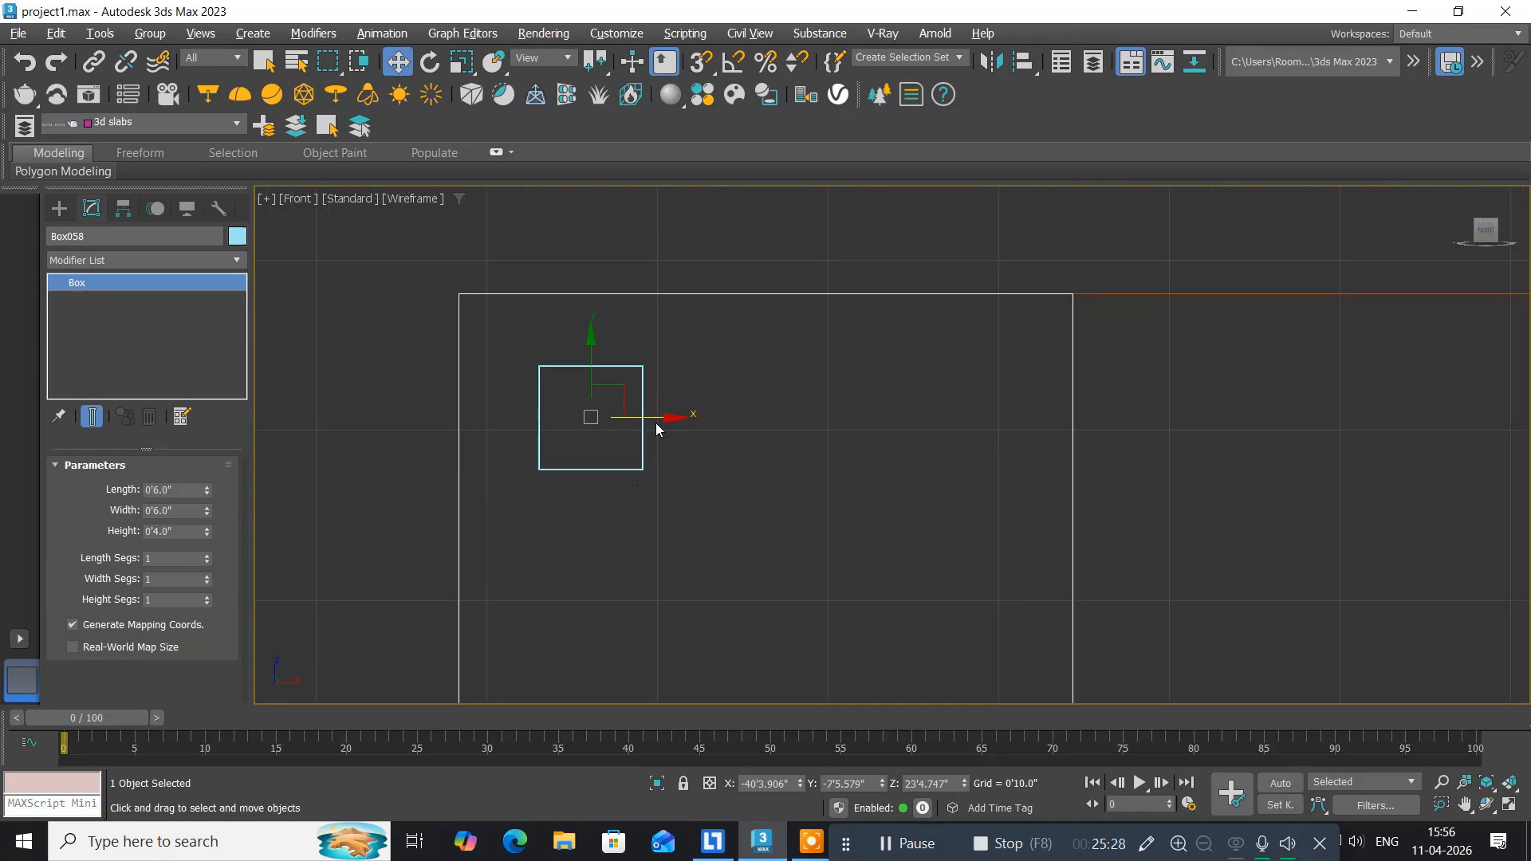
{"action": "mouse_move", "coordinate": [669, 421]}
{"action": "left_mouse_down"}
{"action": "mouse_move", "coordinate": [624, 421]}
{"action": "mouse_move", "coordinate": [646, 421]}
{"action": "left_mouse_up"}
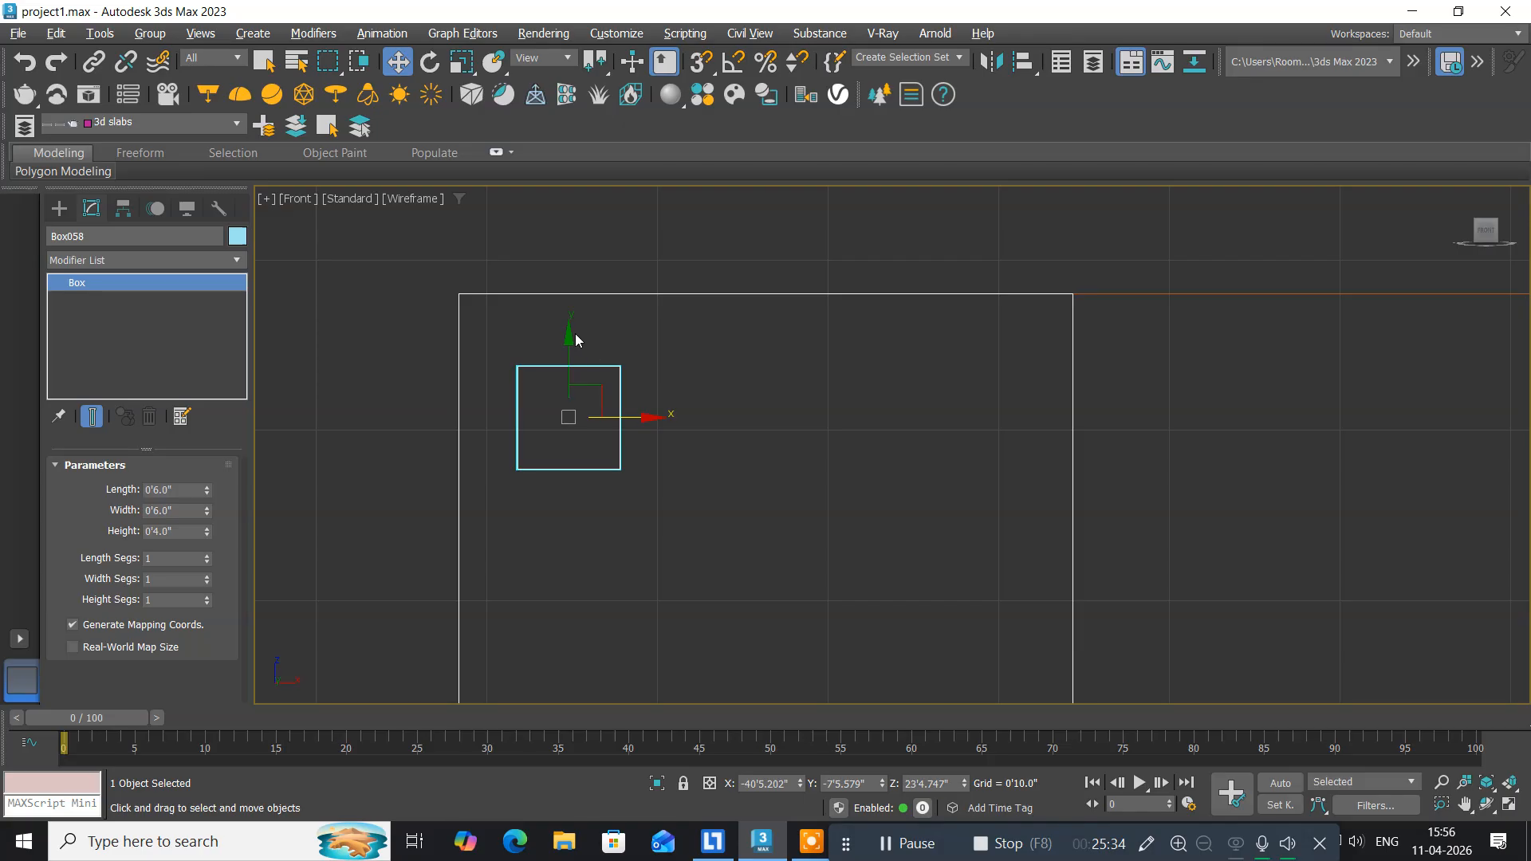
{"action": "left_click_drag", "start_coordinate": [570, 343], "coordinate": [568, 326]}
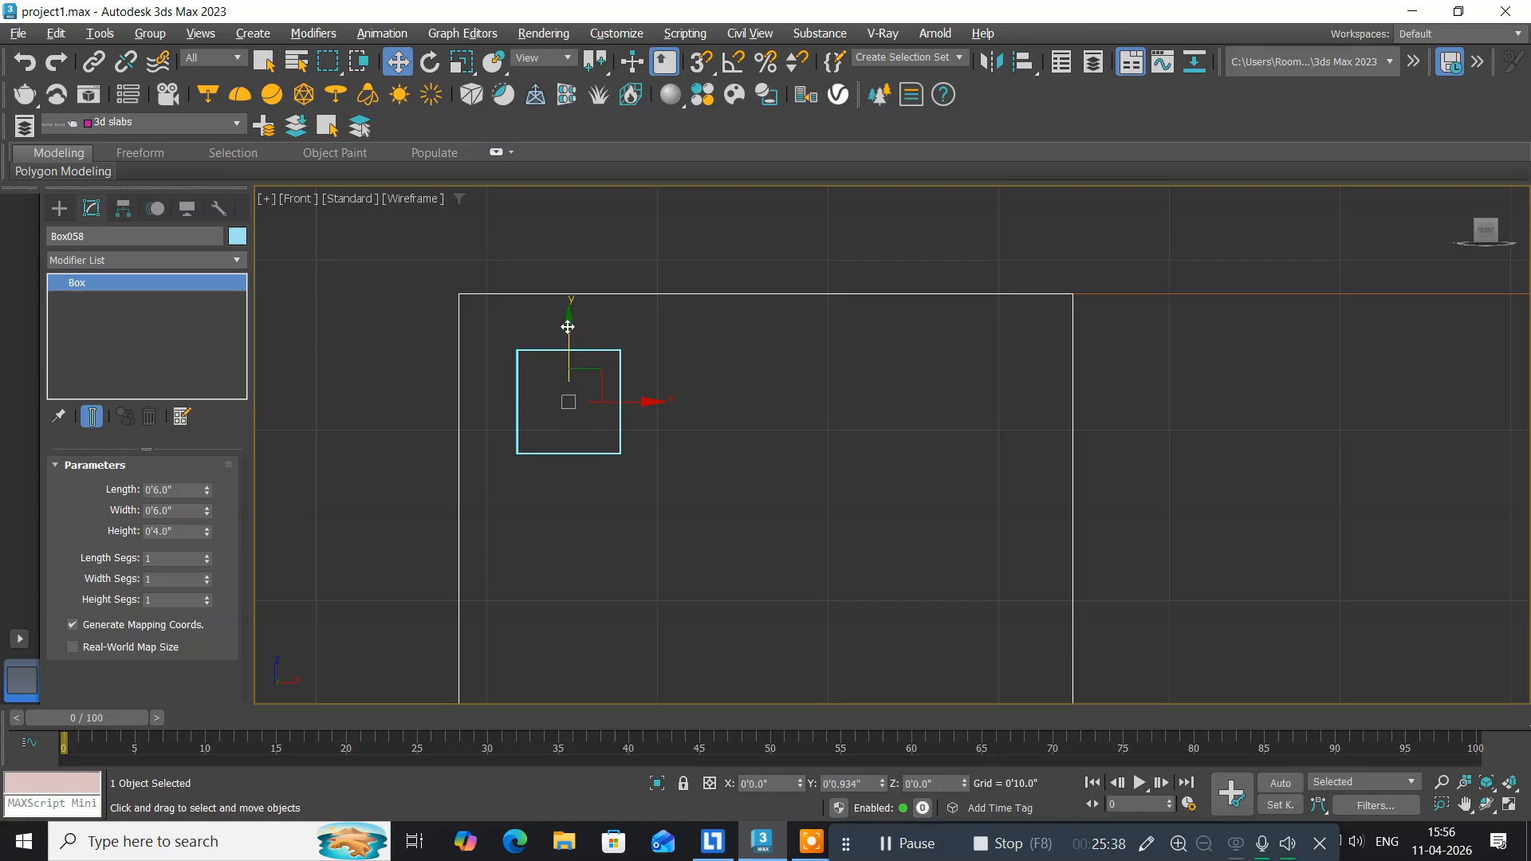
{"action": "left_click_drag", "start_coordinate": [567, 327], "coordinate": [614, 326]}
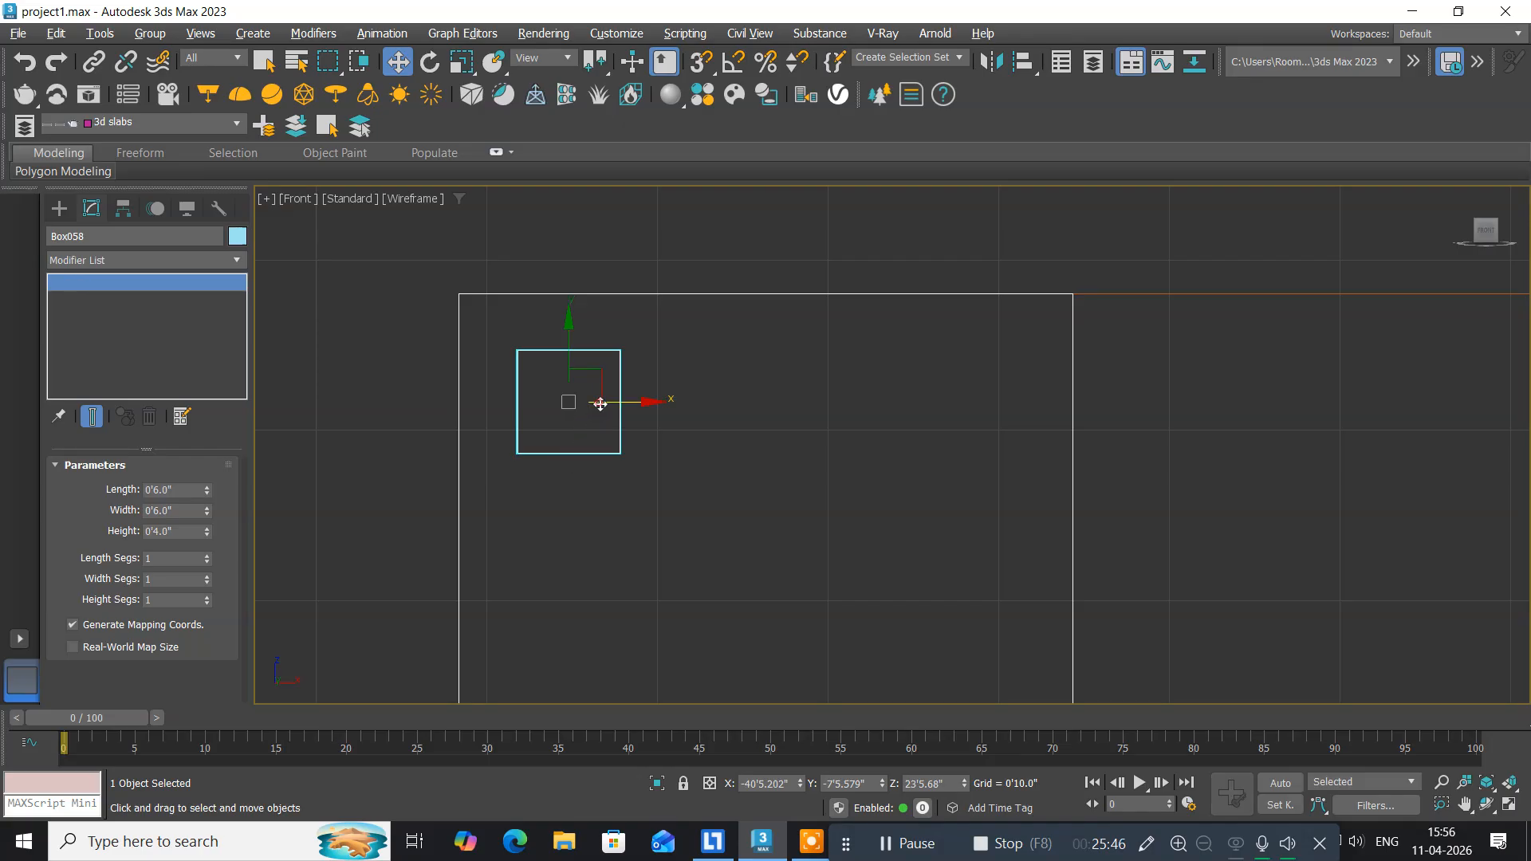
Clone the box along X as 3 copies spaced about 7 in apart, and delete the rightmost copy.
{"action": "mouse_move", "coordinate": [597, 401]}
{"action": "left_mouse_down", "text": "shift"}
{"action": "mouse_move", "coordinate": [719, 404]}
{"action": "mouse_move", "coordinate": [748, 429]}
{"action": "mouse_move", "coordinate": [706, 418]}
{"action": "left_mouse_up", "text": "shift"}
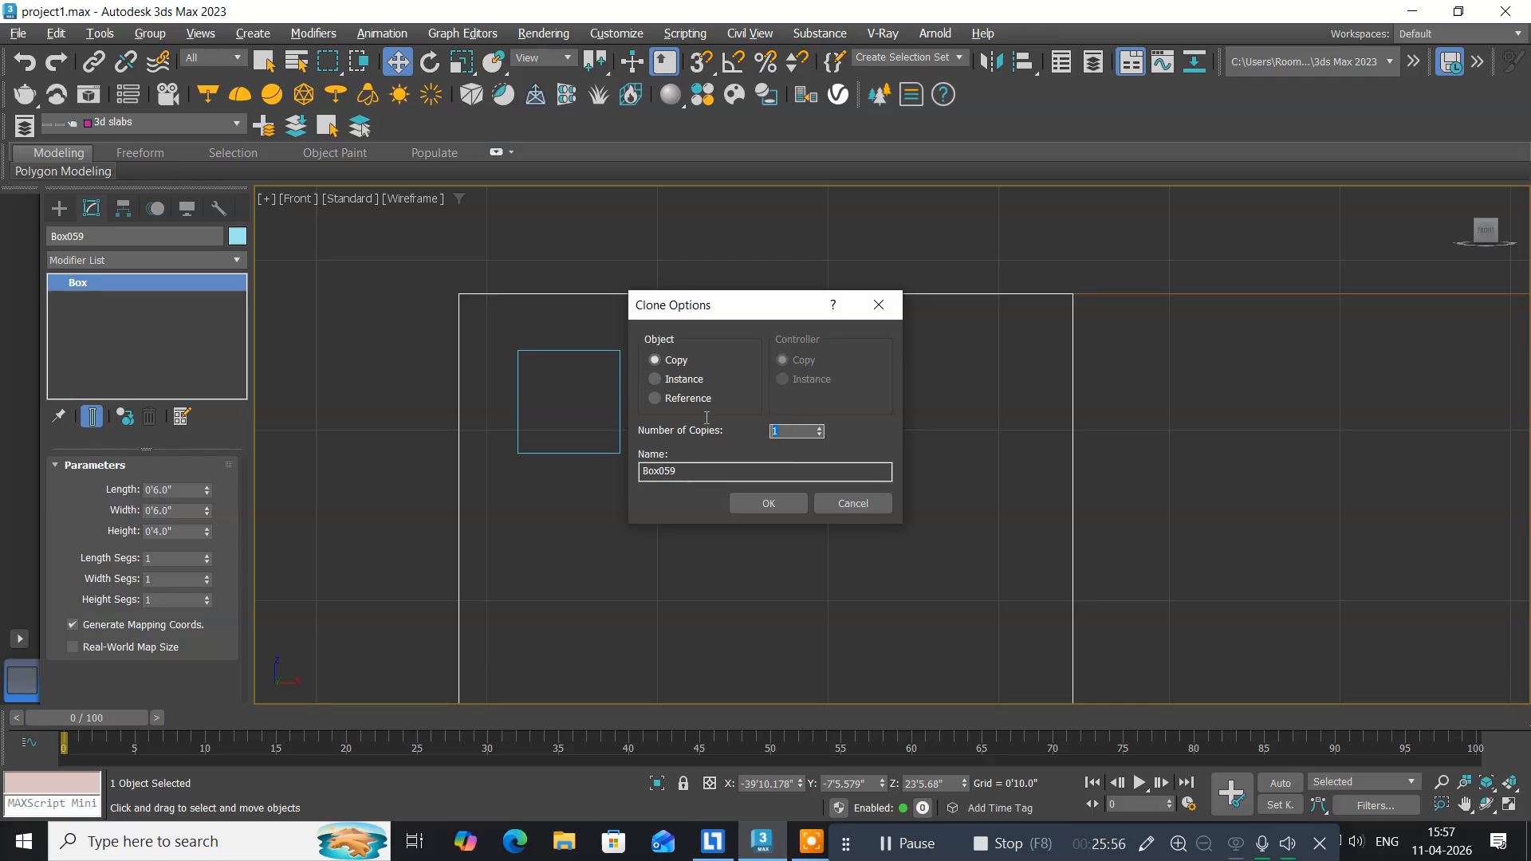
{"action": "type", "text": "3"}
{"action": "left_click", "coordinate": [744, 502]}
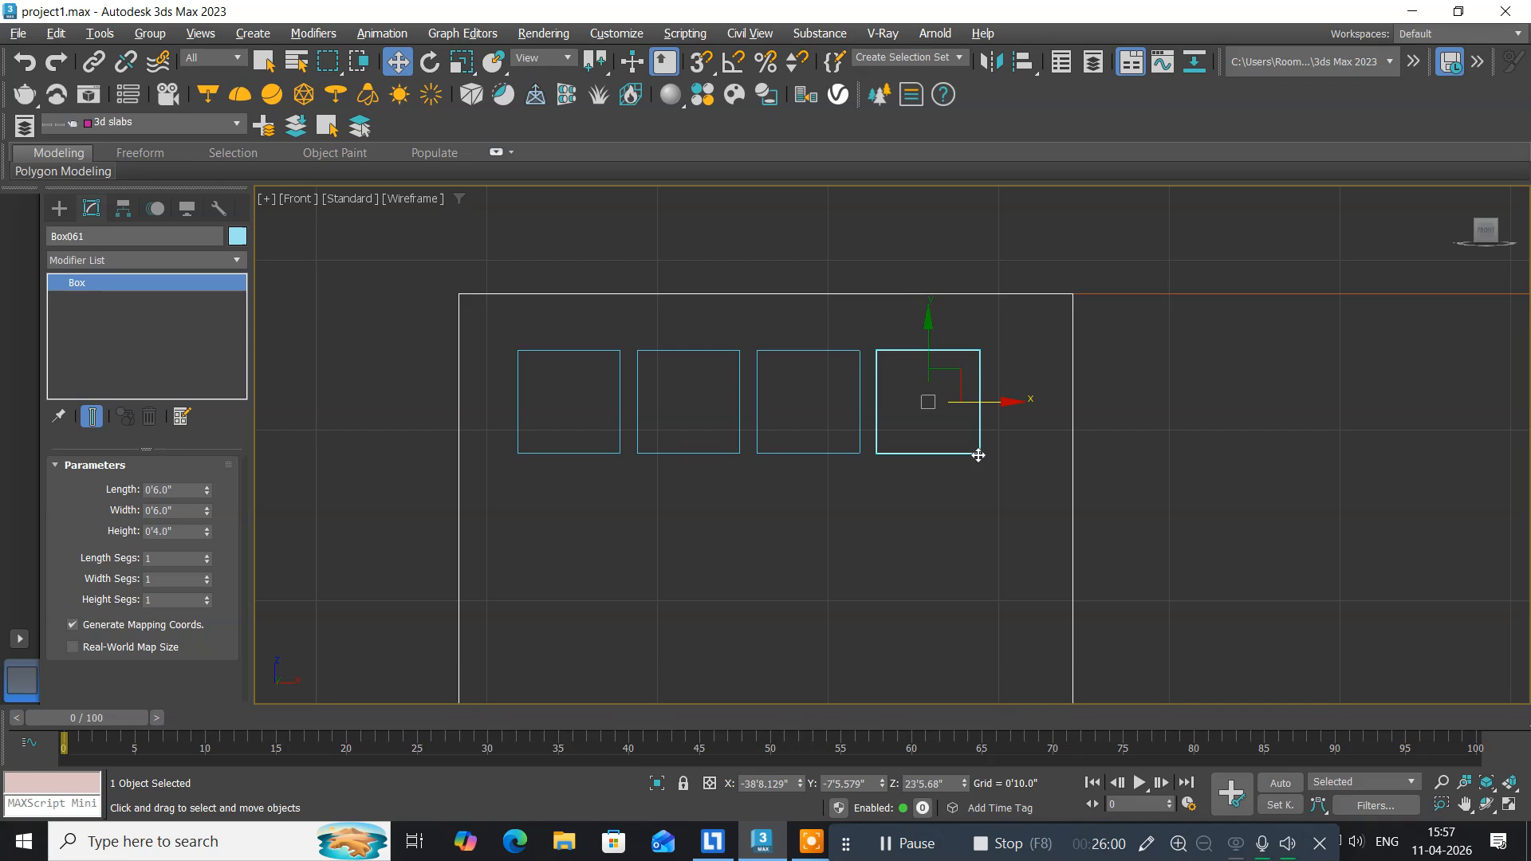
{"action": "key", "text": "Delete"}
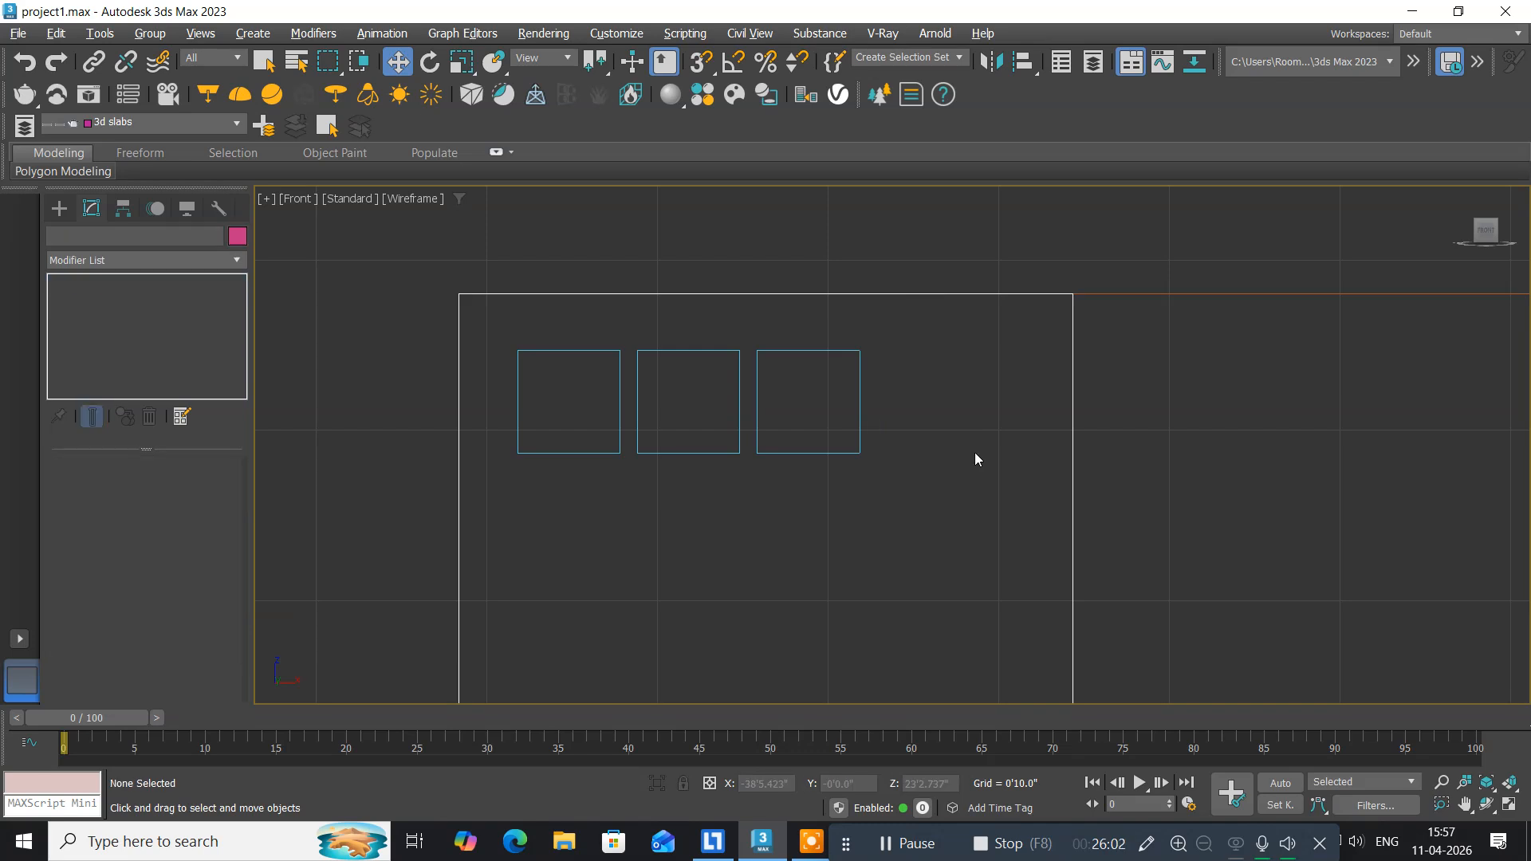
Select all three small boxes and move them along Y in the Top view until they are partly embedded in the panel's front face.
{"action": "middle_click_drag", "start_coordinate": [677, 567], "coordinate": [687, 492]}
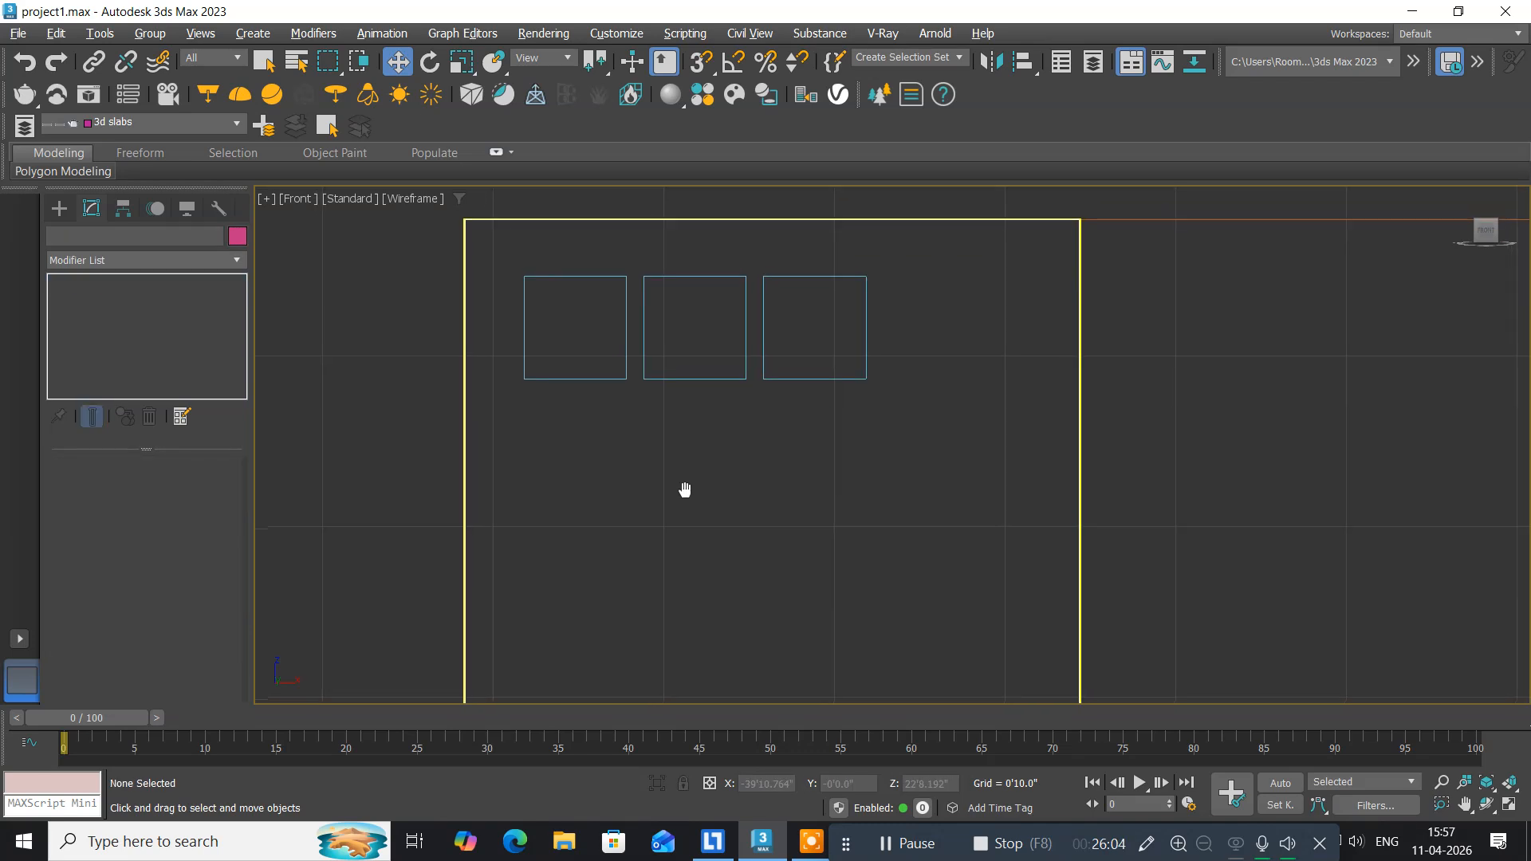
{"action": "scroll", "coordinate": [686, 497], "scroll_direction": "down", "scroll_amount": 3}
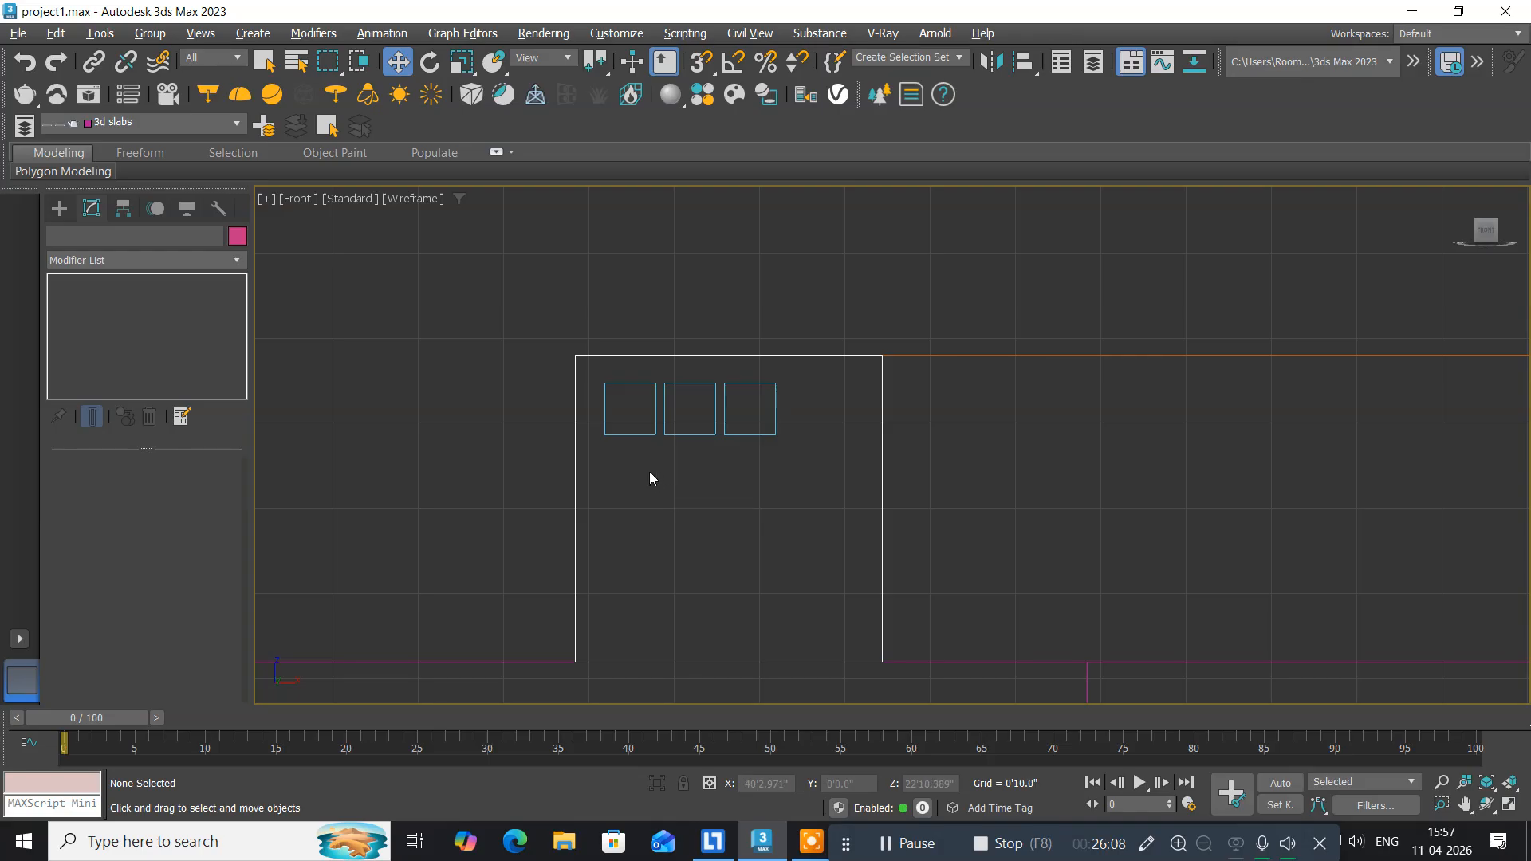
{"action": "scroll", "coordinate": [649, 471], "scroll_direction": "down", "scroll_amount": 2}
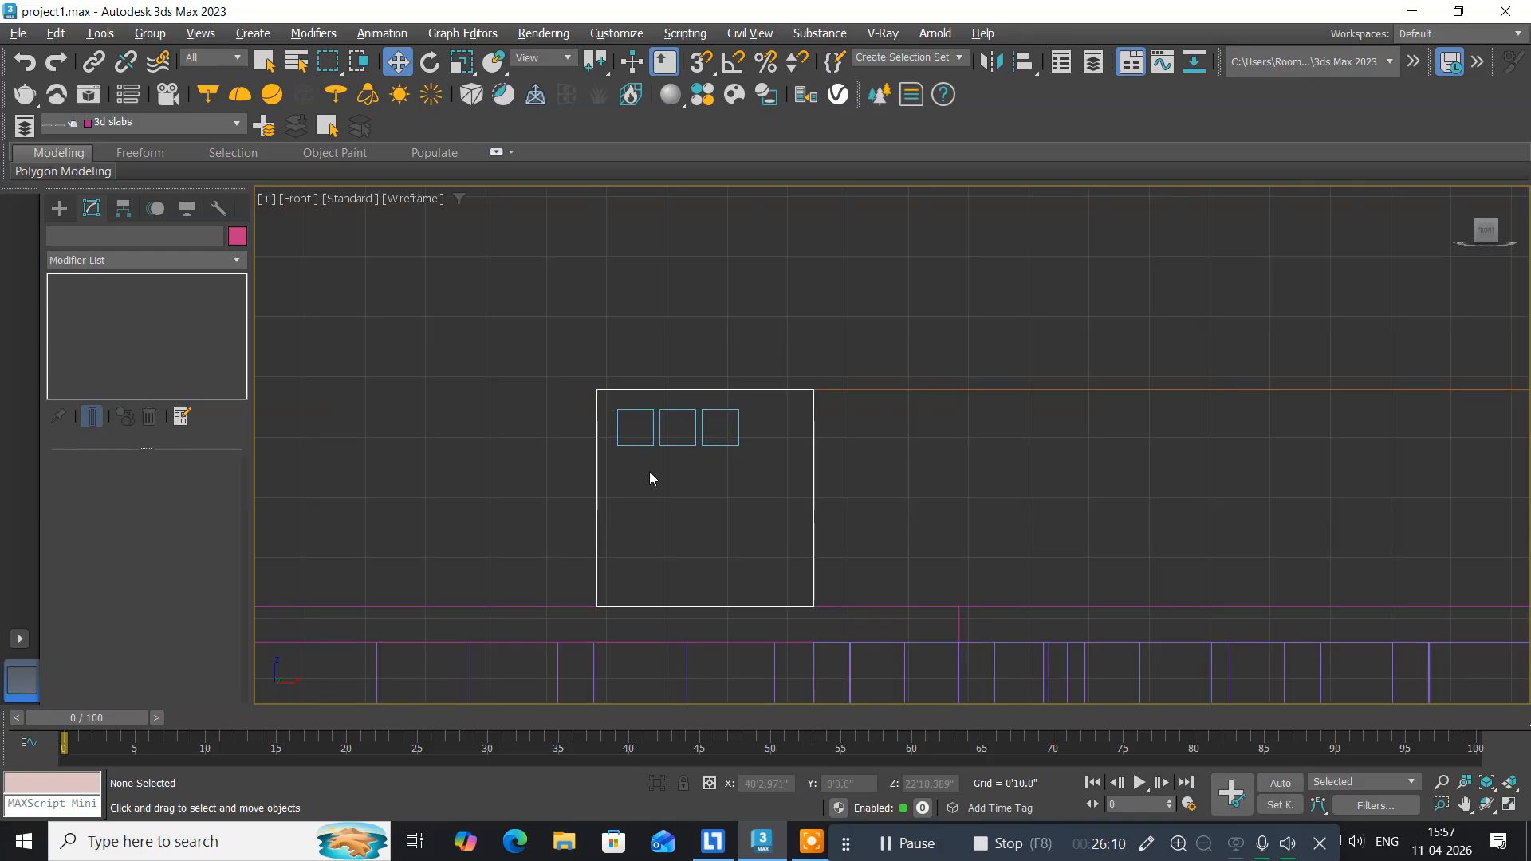
{"action": "scroll", "coordinate": [649, 472], "scroll_direction": "up", "scroll_amount": 3}
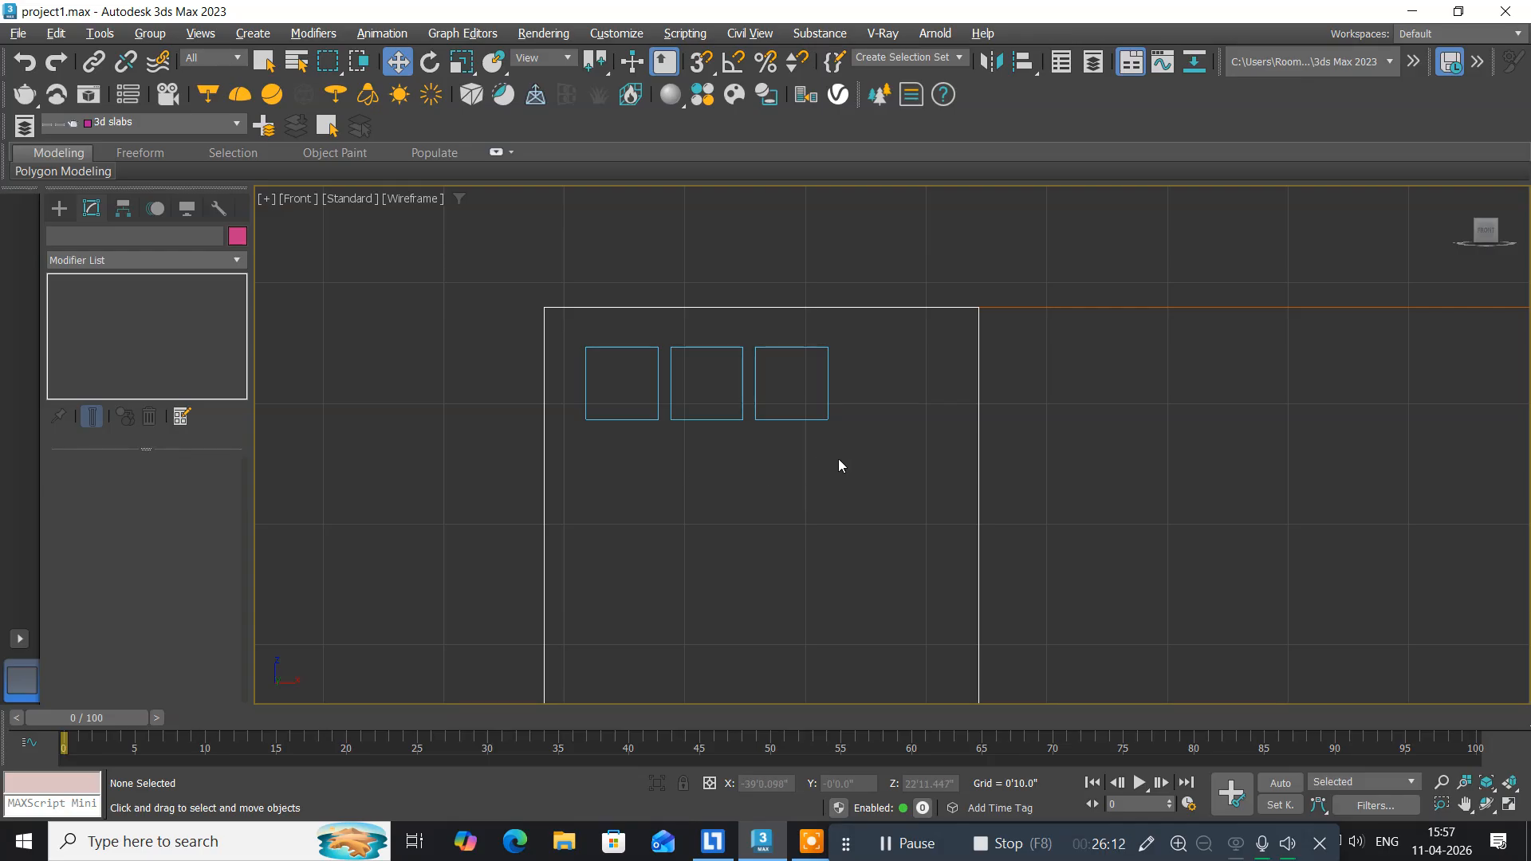
{"action": "left_click_drag", "start_coordinate": [892, 456], "coordinate": [731, 382]}
{"action": "left_click_drag", "start_coordinate": [606, 341], "coordinate": [574, 338]}
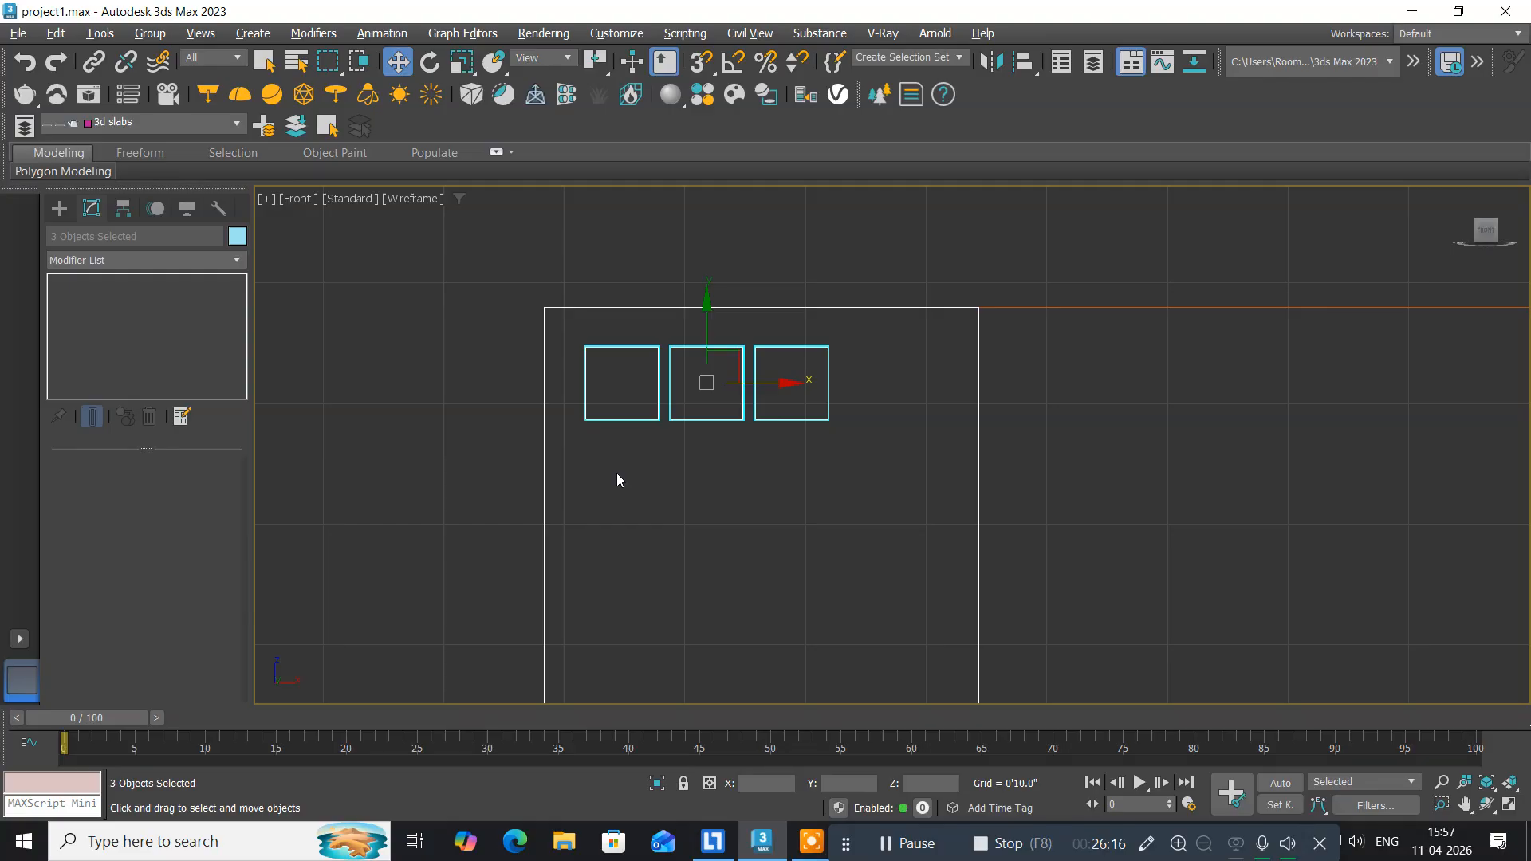
{"action": "key", "text": "alt+w"}
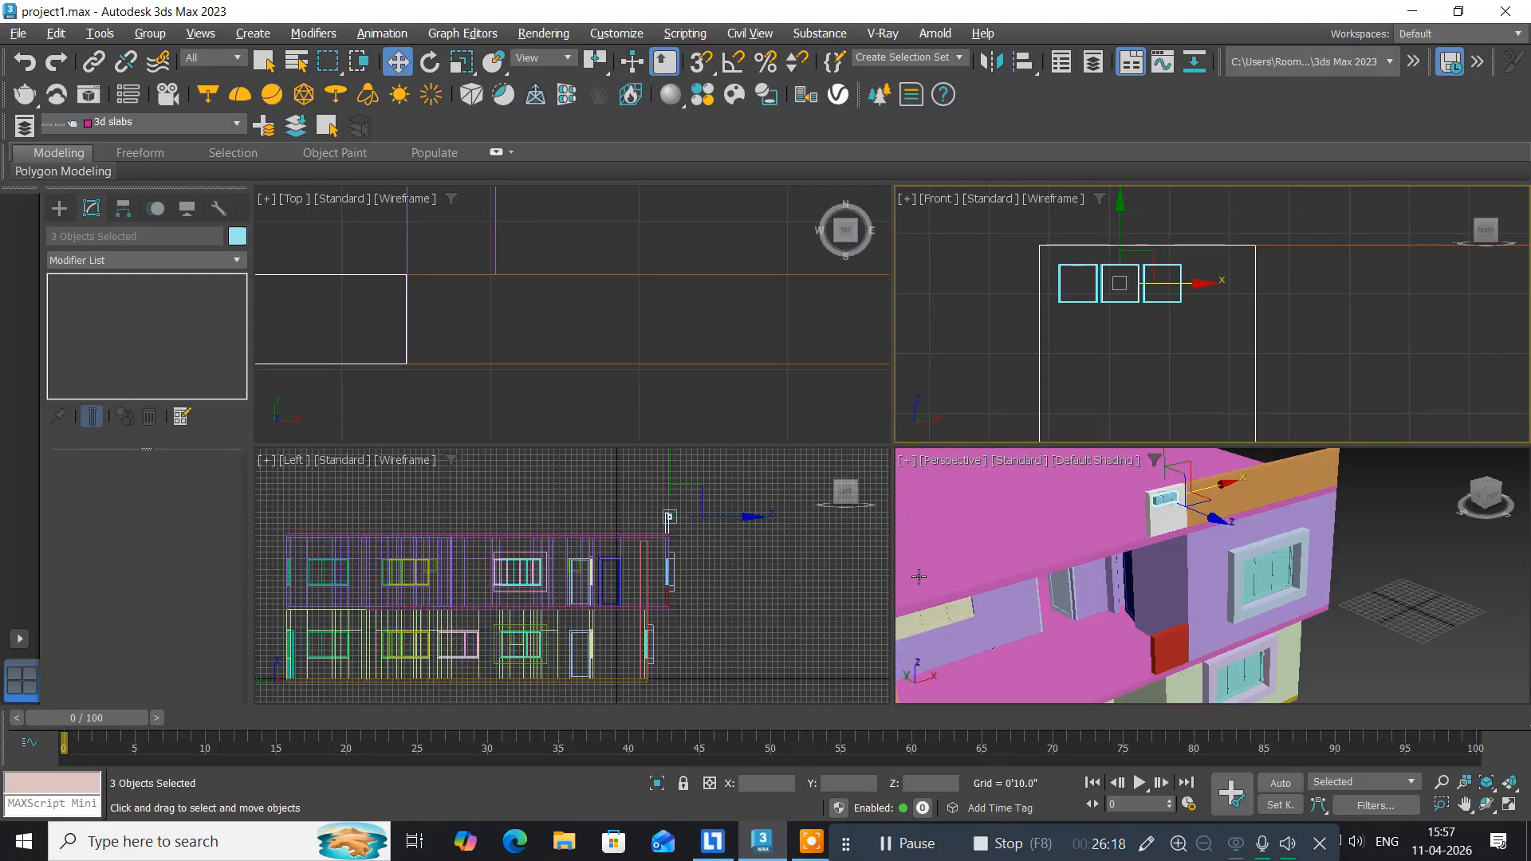
{"action": "middle_click_drag", "start_coordinate": [1039, 533], "coordinate": [1008, 551]}
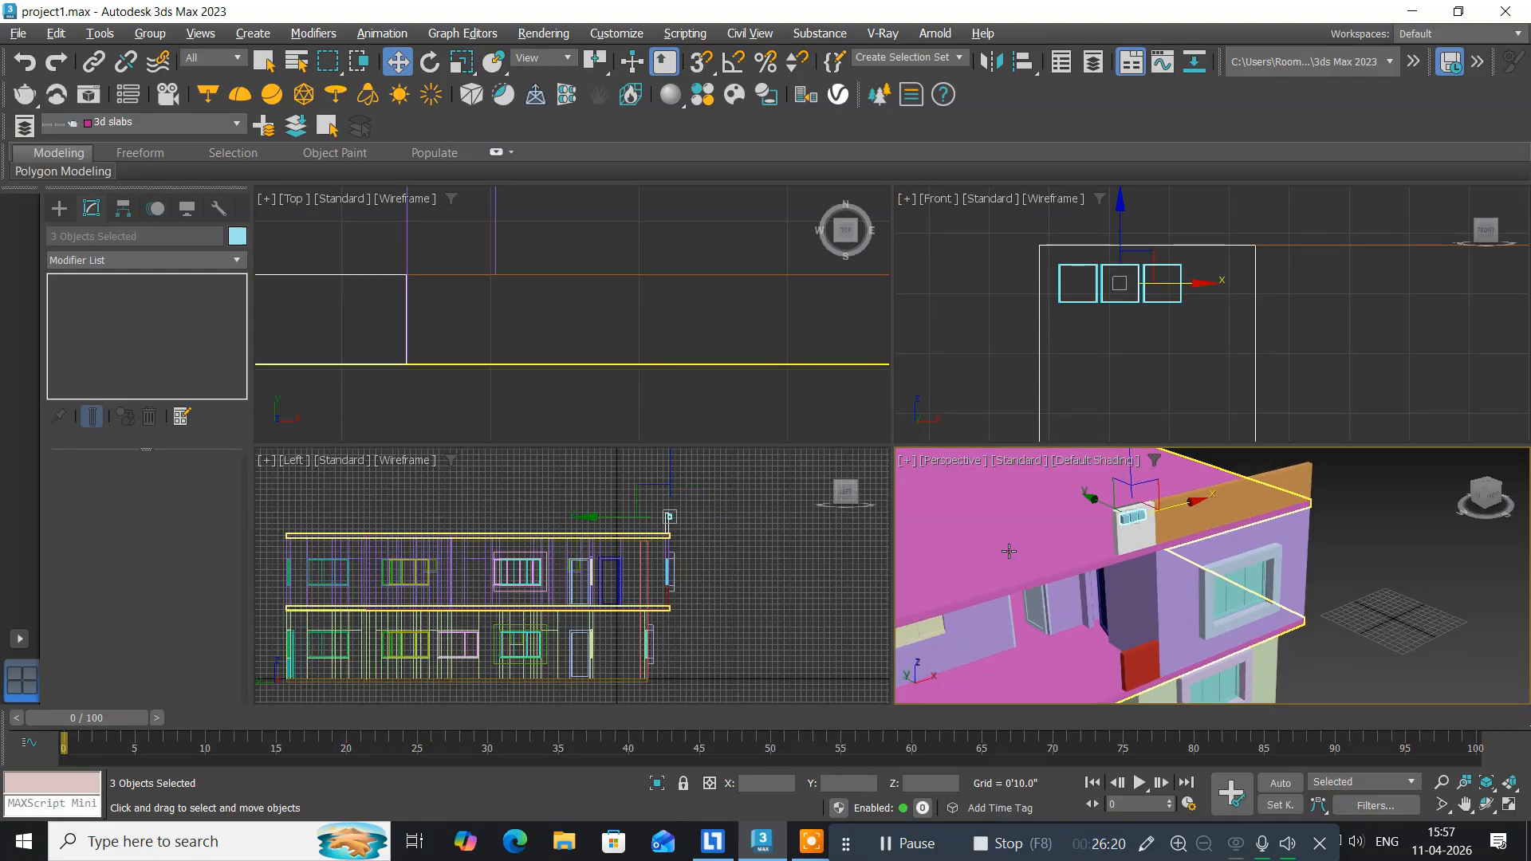
{"action": "key", "text": "alt+w"}
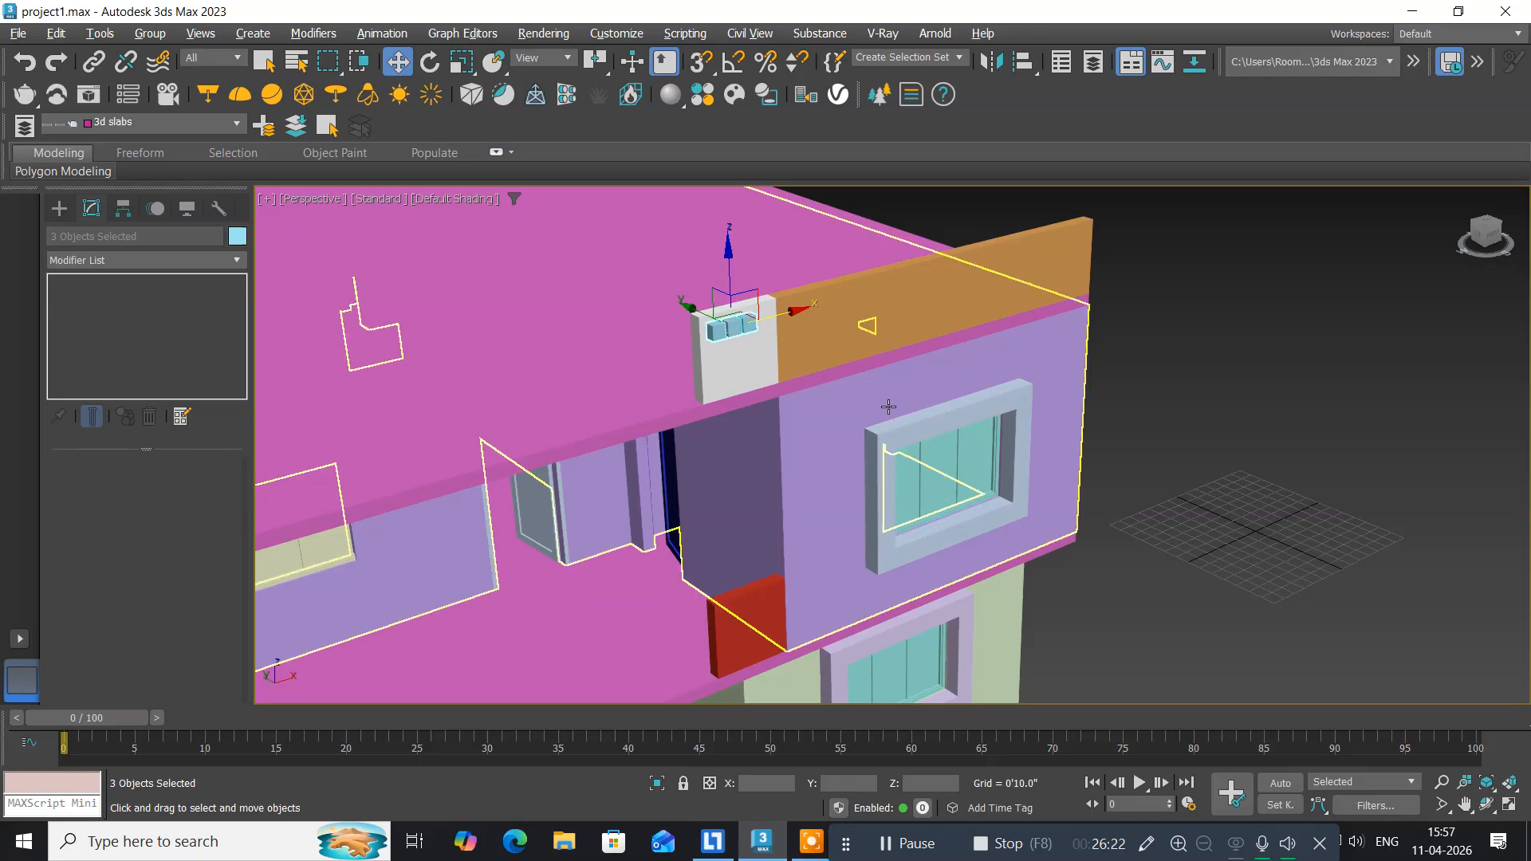
{"action": "scroll", "coordinate": [723, 328], "scroll_direction": "up", "scroll_amount": 5}
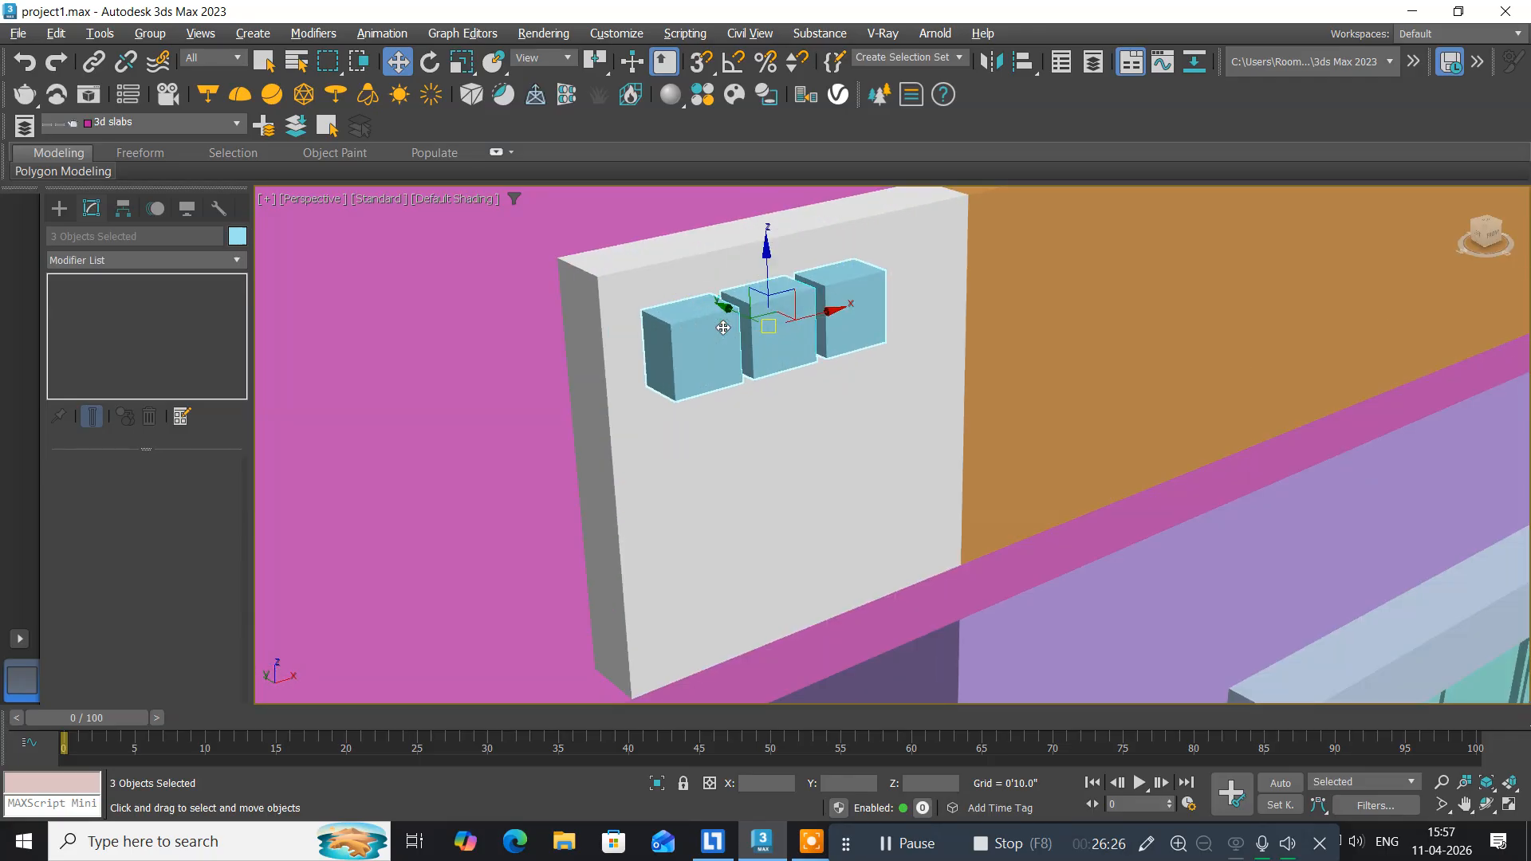
{"action": "key", "text": "alt+w"}
{"action": "middle_click_drag", "start_coordinate": [338, 304], "coordinate": [620, 257]}
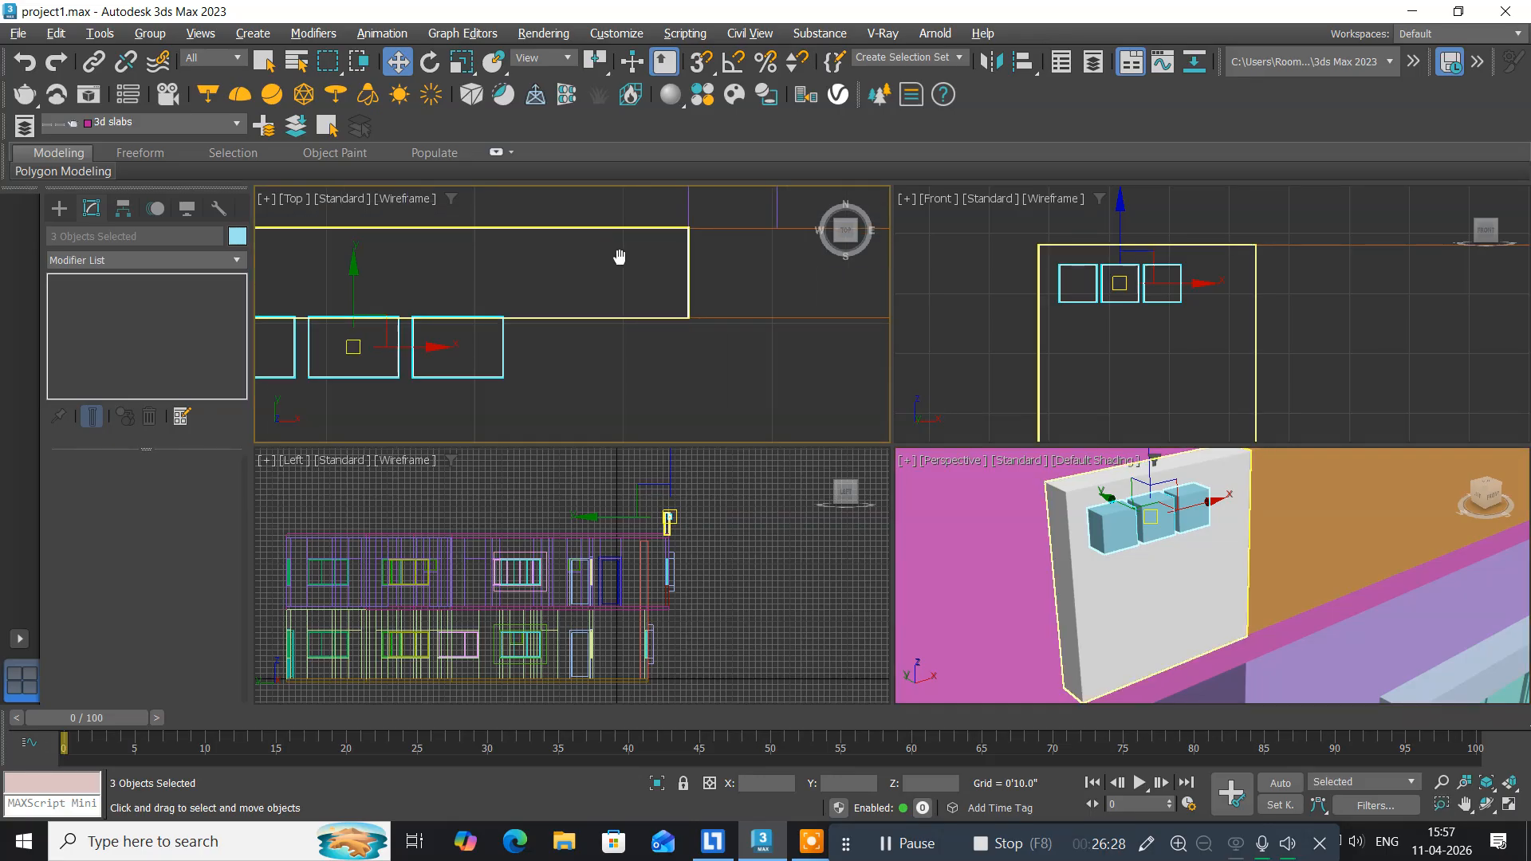
{"action": "scroll", "coordinate": [535, 313], "scroll_direction": "down", "scroll_amount": 3}
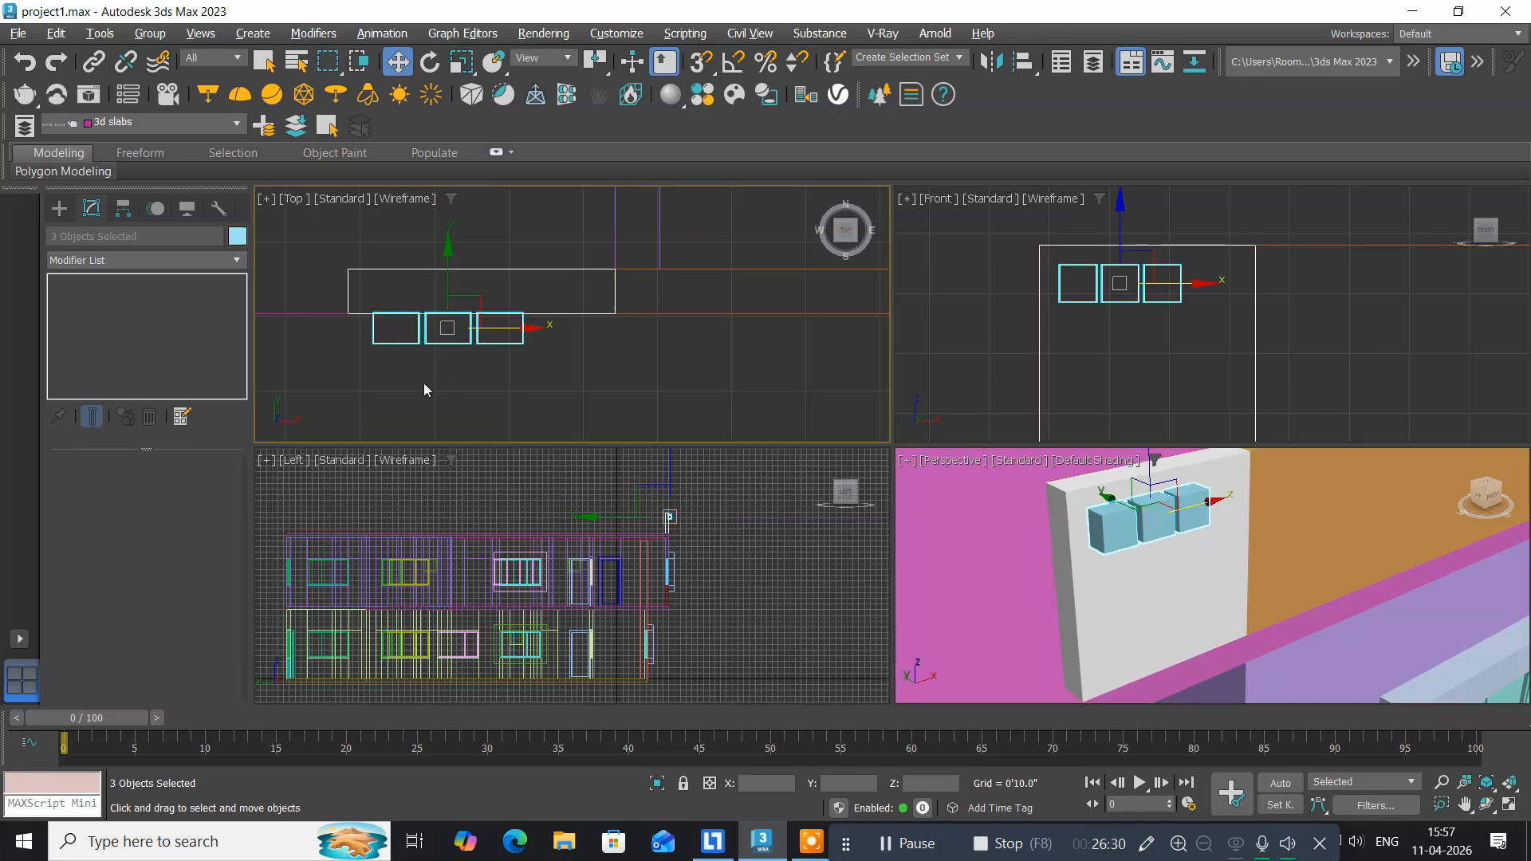
{"action": "middle_click_drag", "start_coordinate": [393, 383], "coordinate": [453, 401]}
{"action": "scroll", "coordinate": [456, 381], "scroll_direction": "up", "scroll_amount": 4}
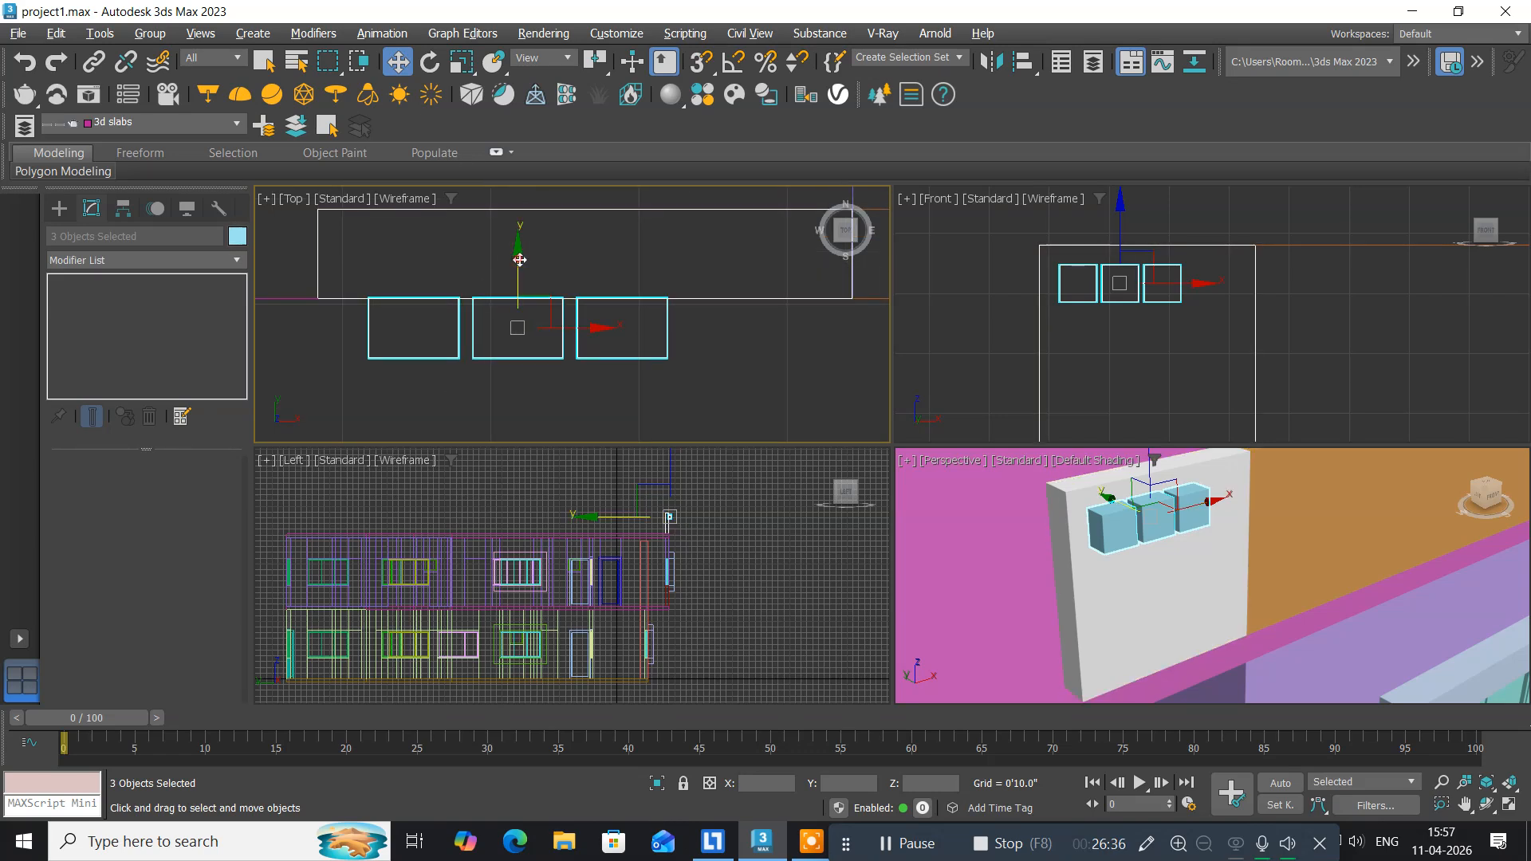
{"action": "left_click_drag", "start_coordinate": [520, 259], "coordinate": [508, 225]}
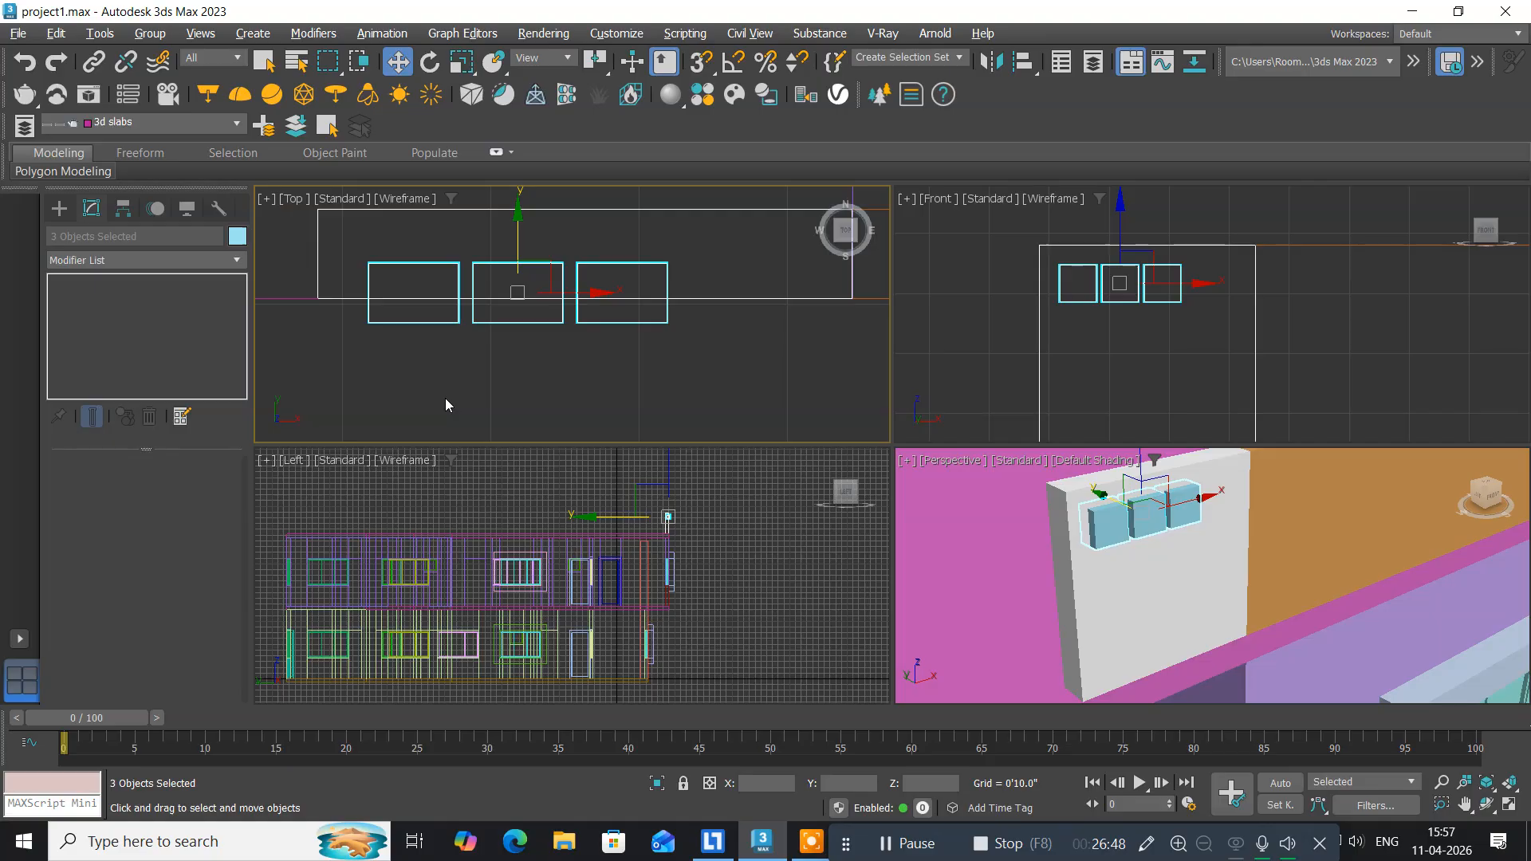
Change the object color of the lower square panel on the front elevation to white.
{"action": "middle_click_drag", "start_coordinate": [444, 399], "coordinate": [456, 364]}
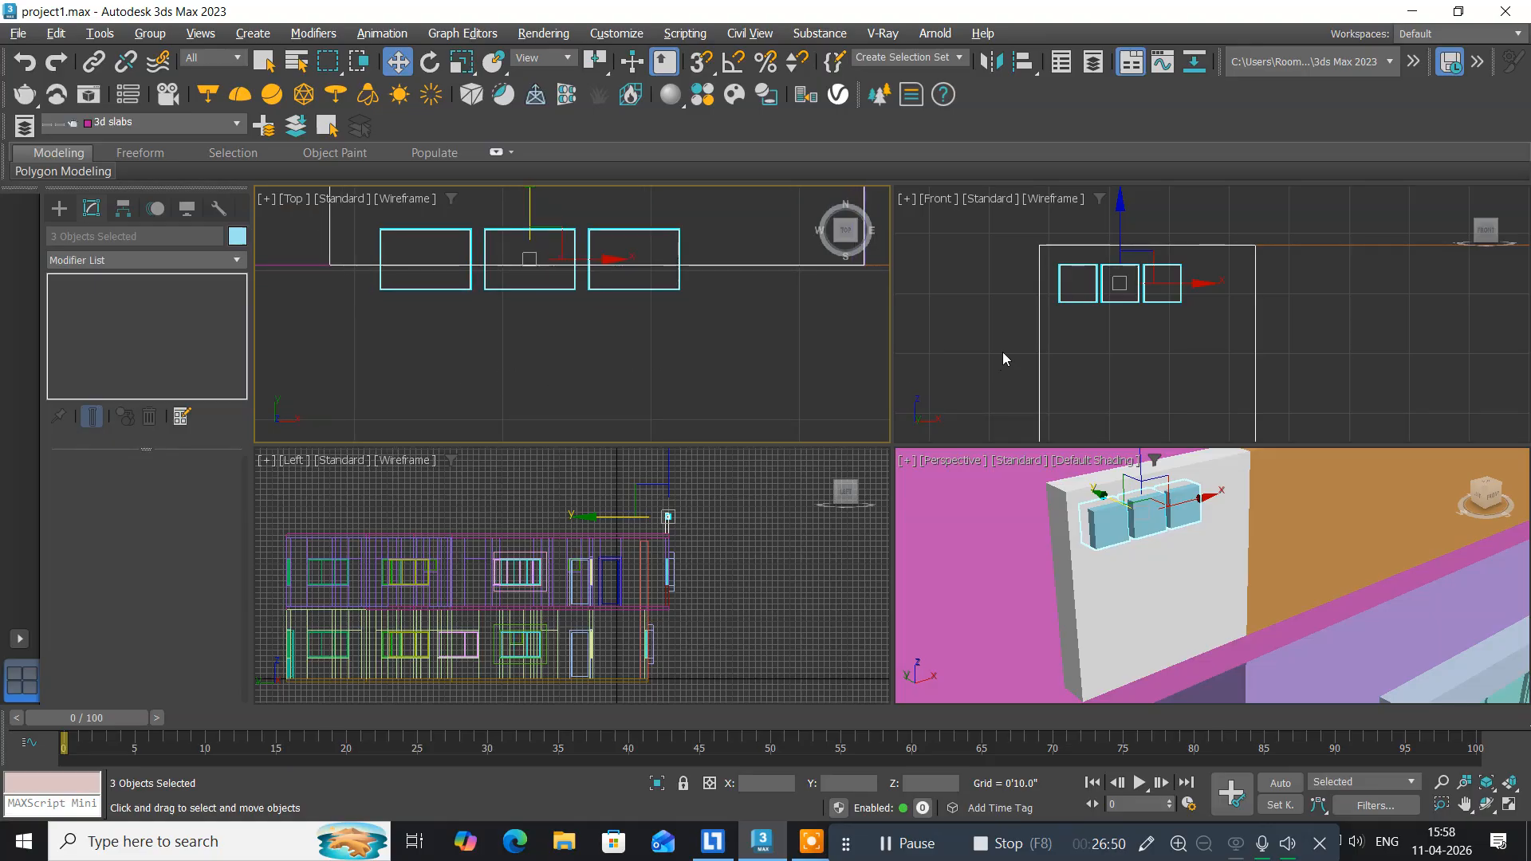
{"action": "middle_click_drag", "start_coordinate": [1003, 352], "coordinate": [947, 320]}
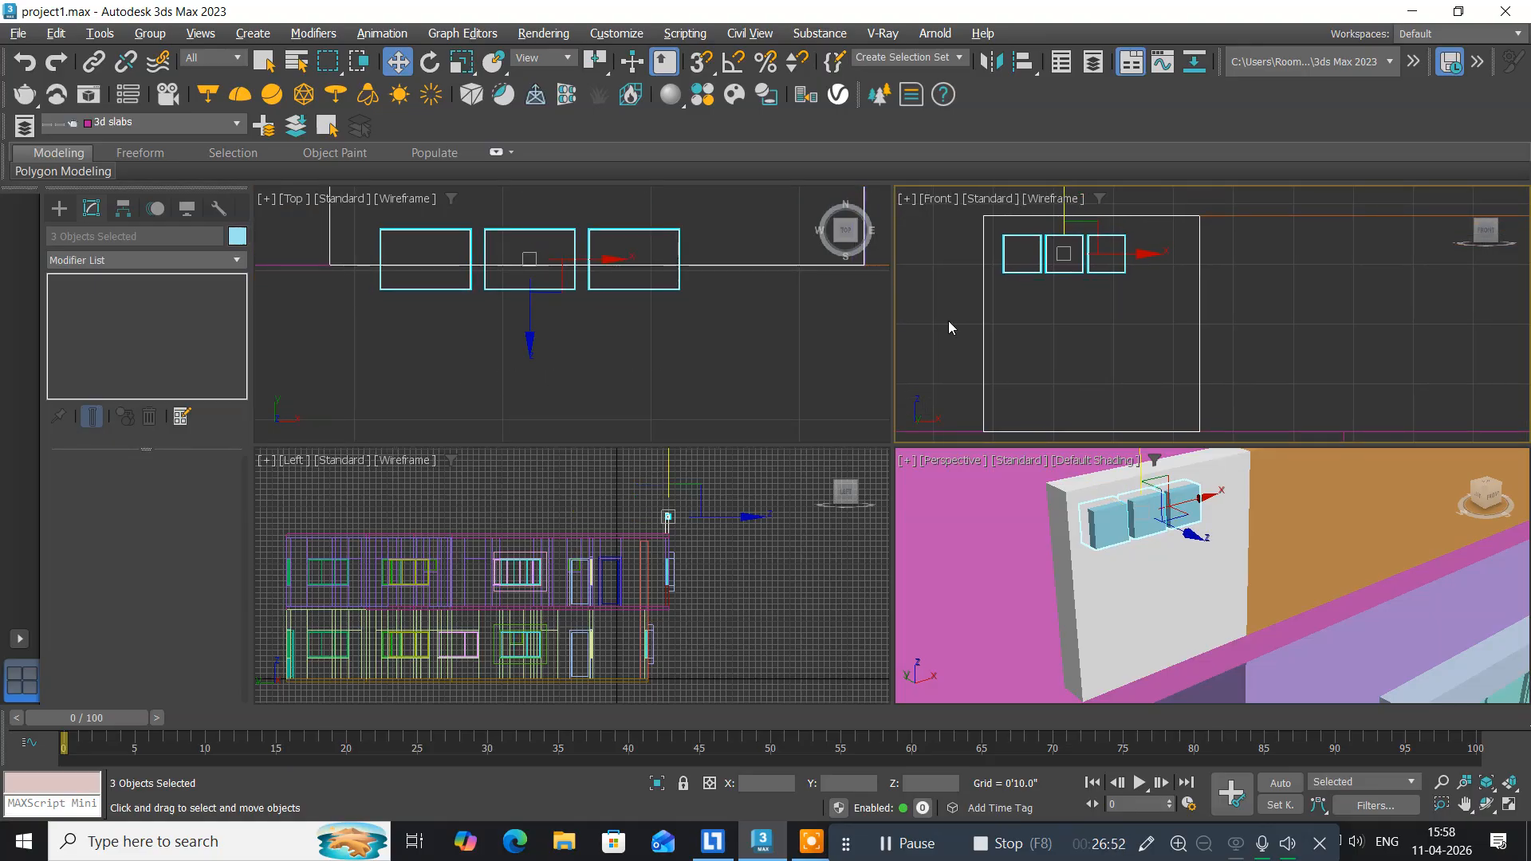
{"action": "key", "text": "alt+w"}
{"action": "scroll", "coordinate": [571, 438], "scroll_direction": "down", "scroll_amount": 8}
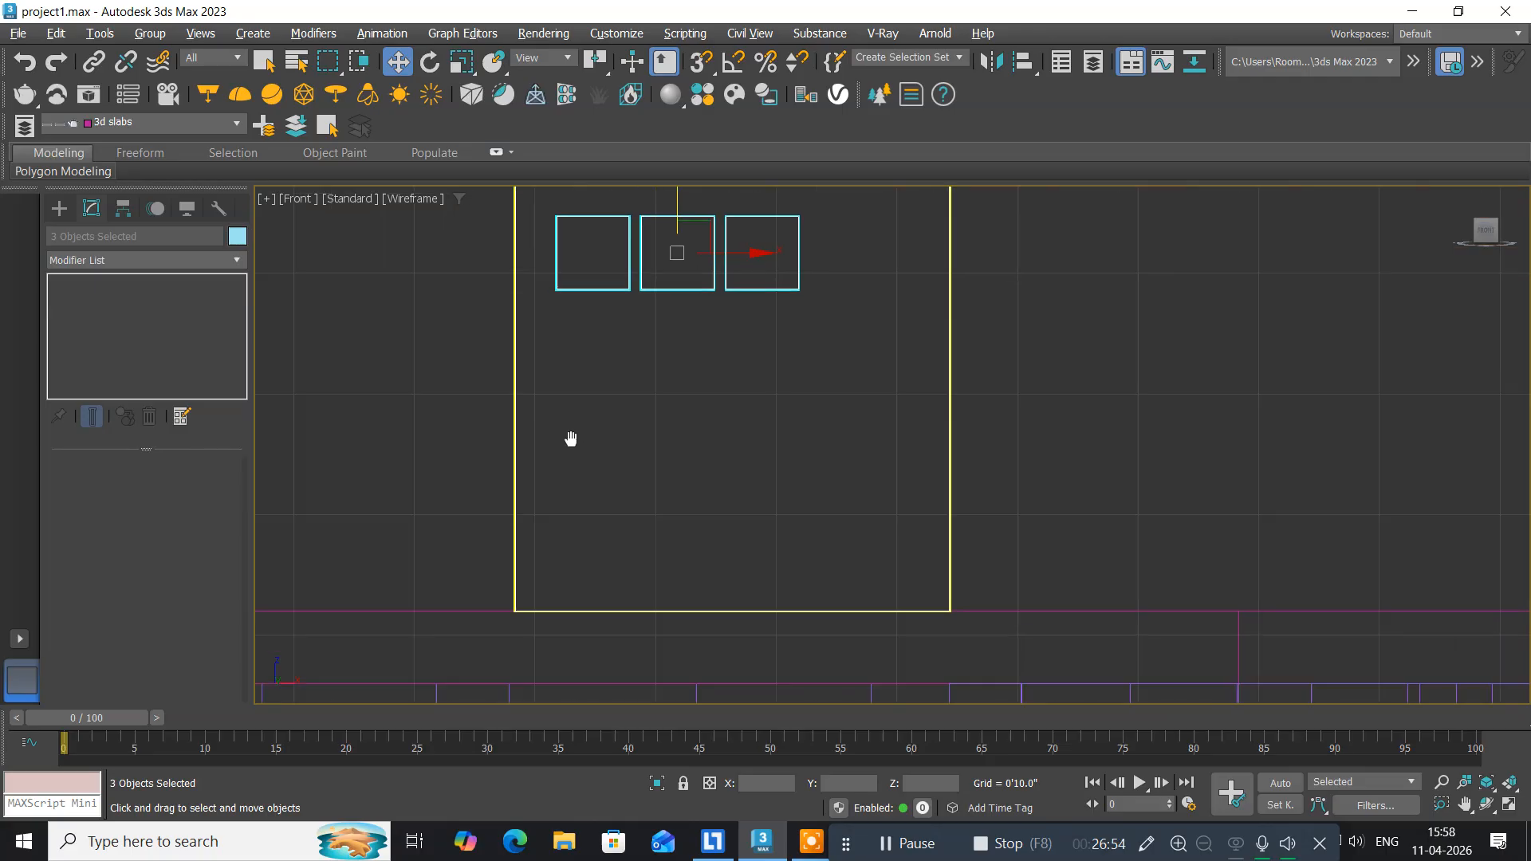
{"action": "middle_click_drag", "start_coordinate": [602, 408], "coordinate": [532, 273]}
{"action": "scroll", "coordinate": [529, 253], "scroll_direction": "down", "scroll_amount": 2}
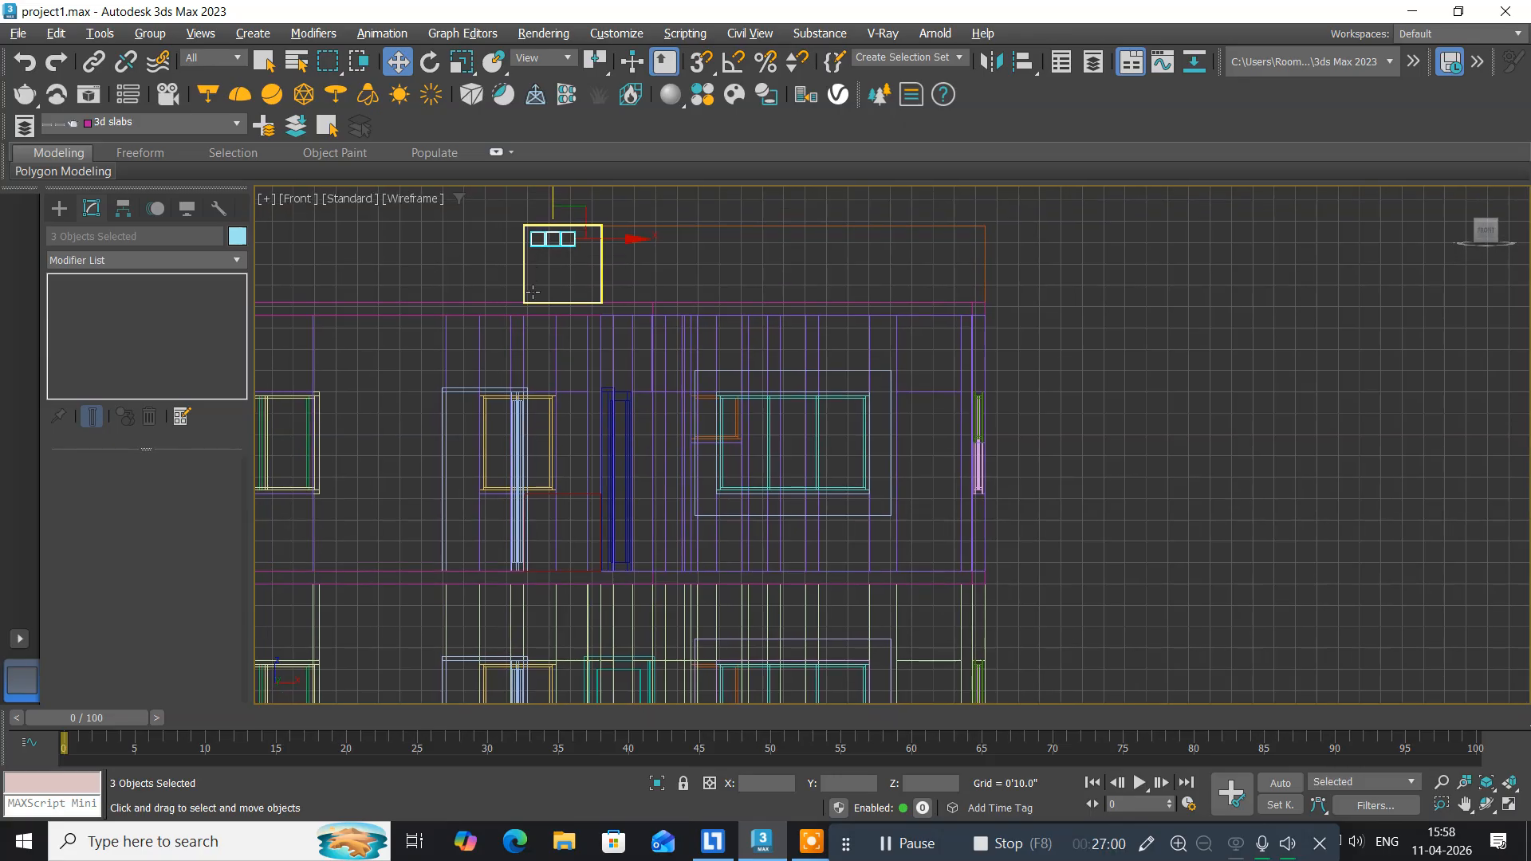
{"action": "left_click", "coordinate": [524, 503]}
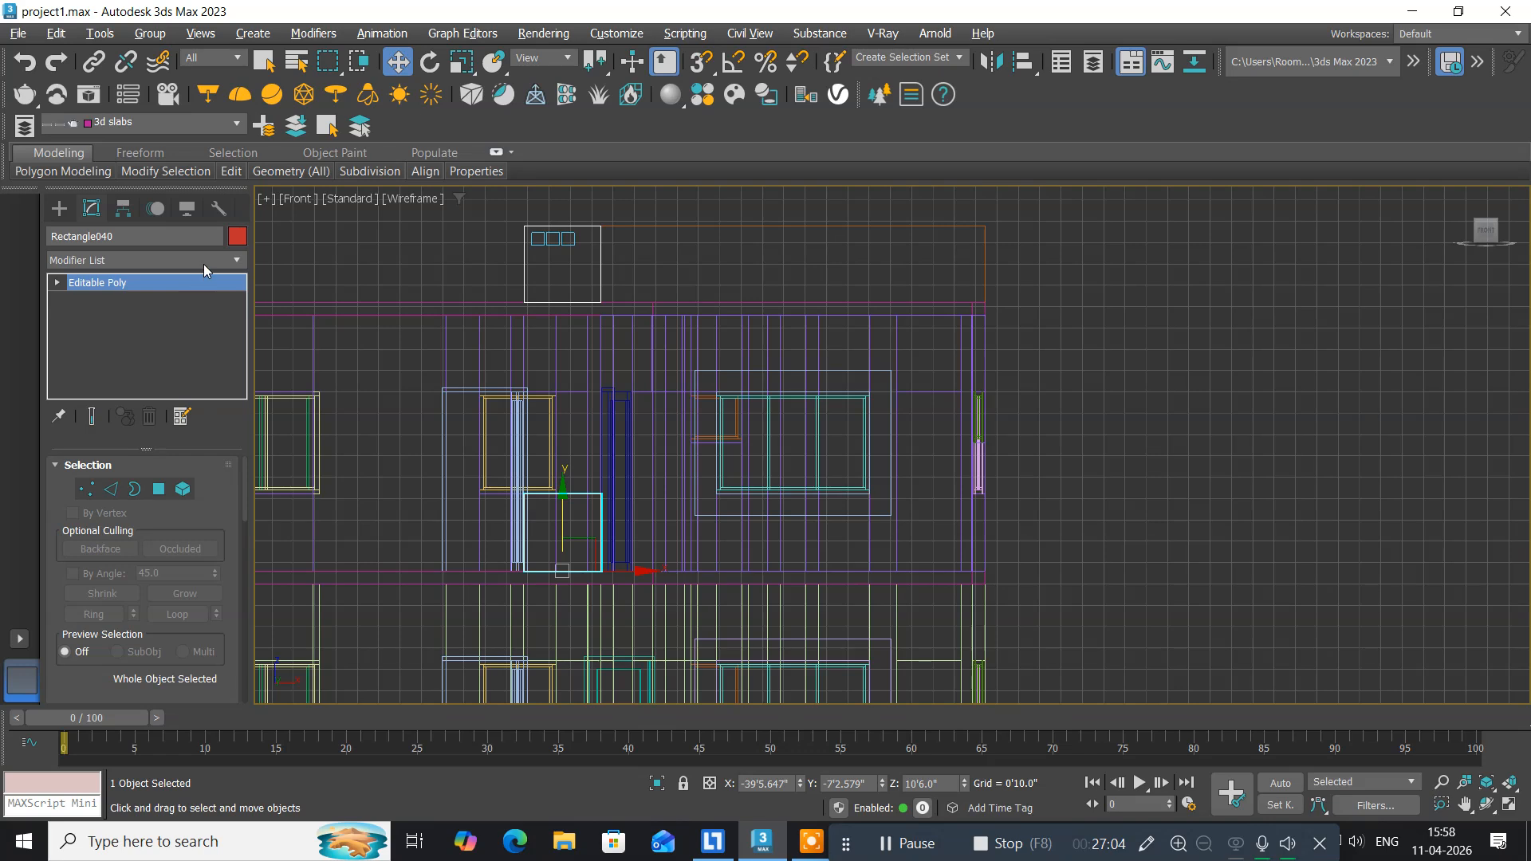
{"action": "left_click", "coordinate": [236, 238]}
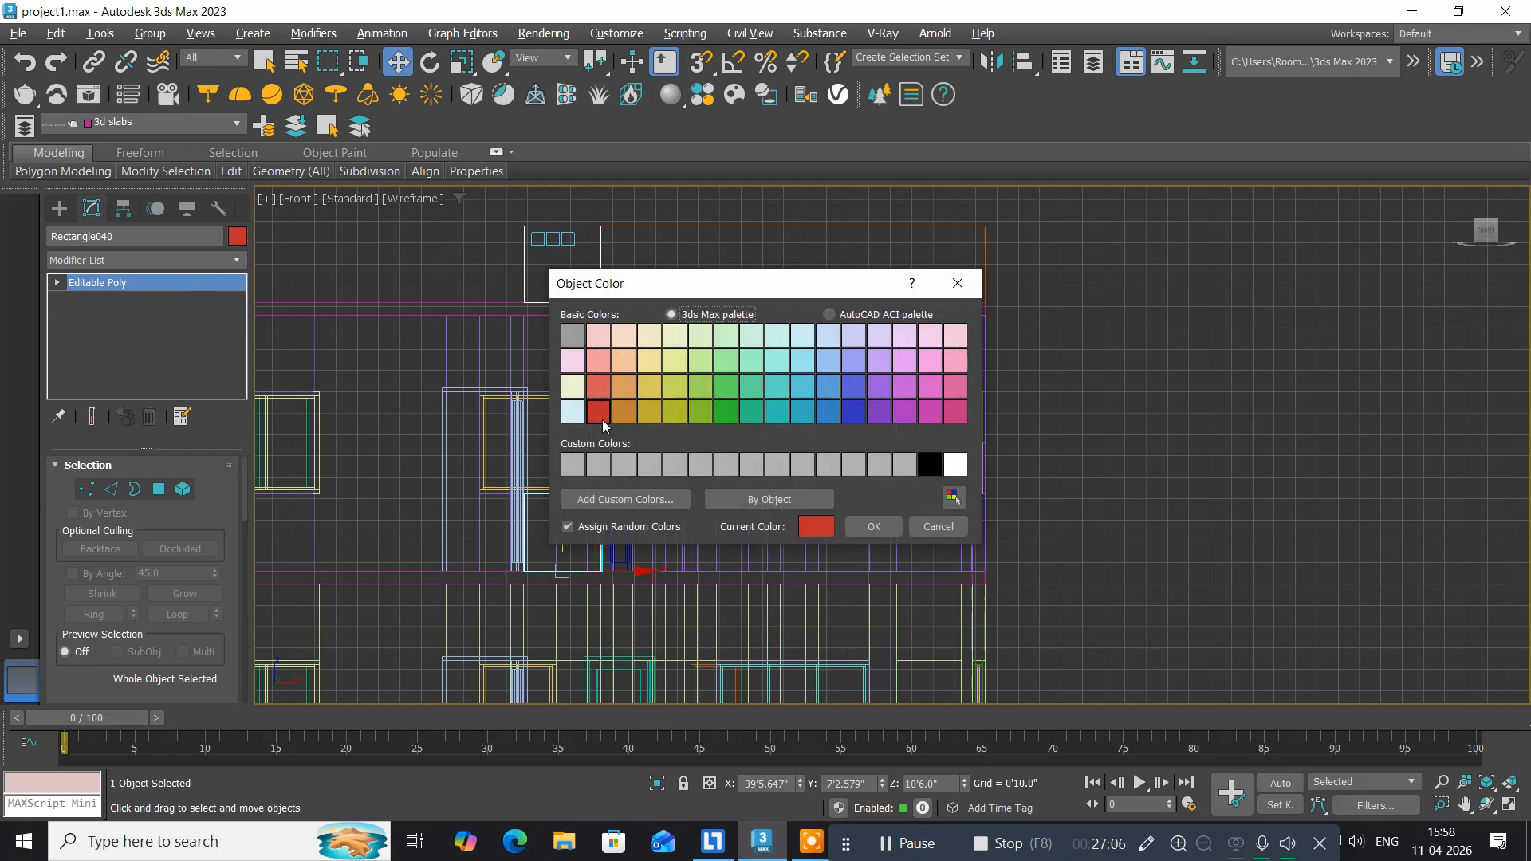
{"action": "left_click", "coordinate": [956, 462]}
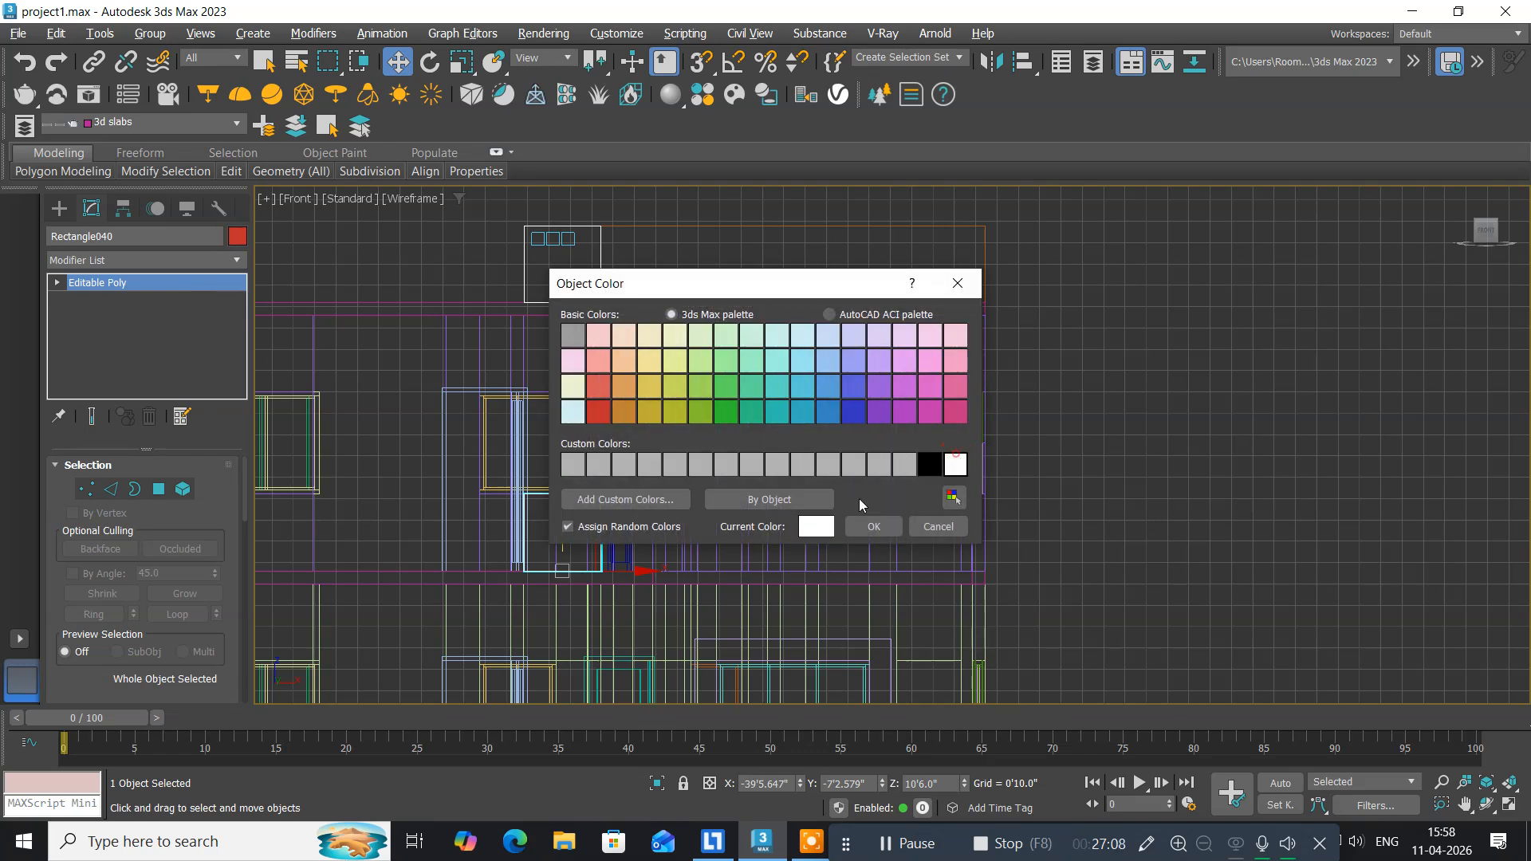
{"action": "left_click", "coordinate": [874, 526]}
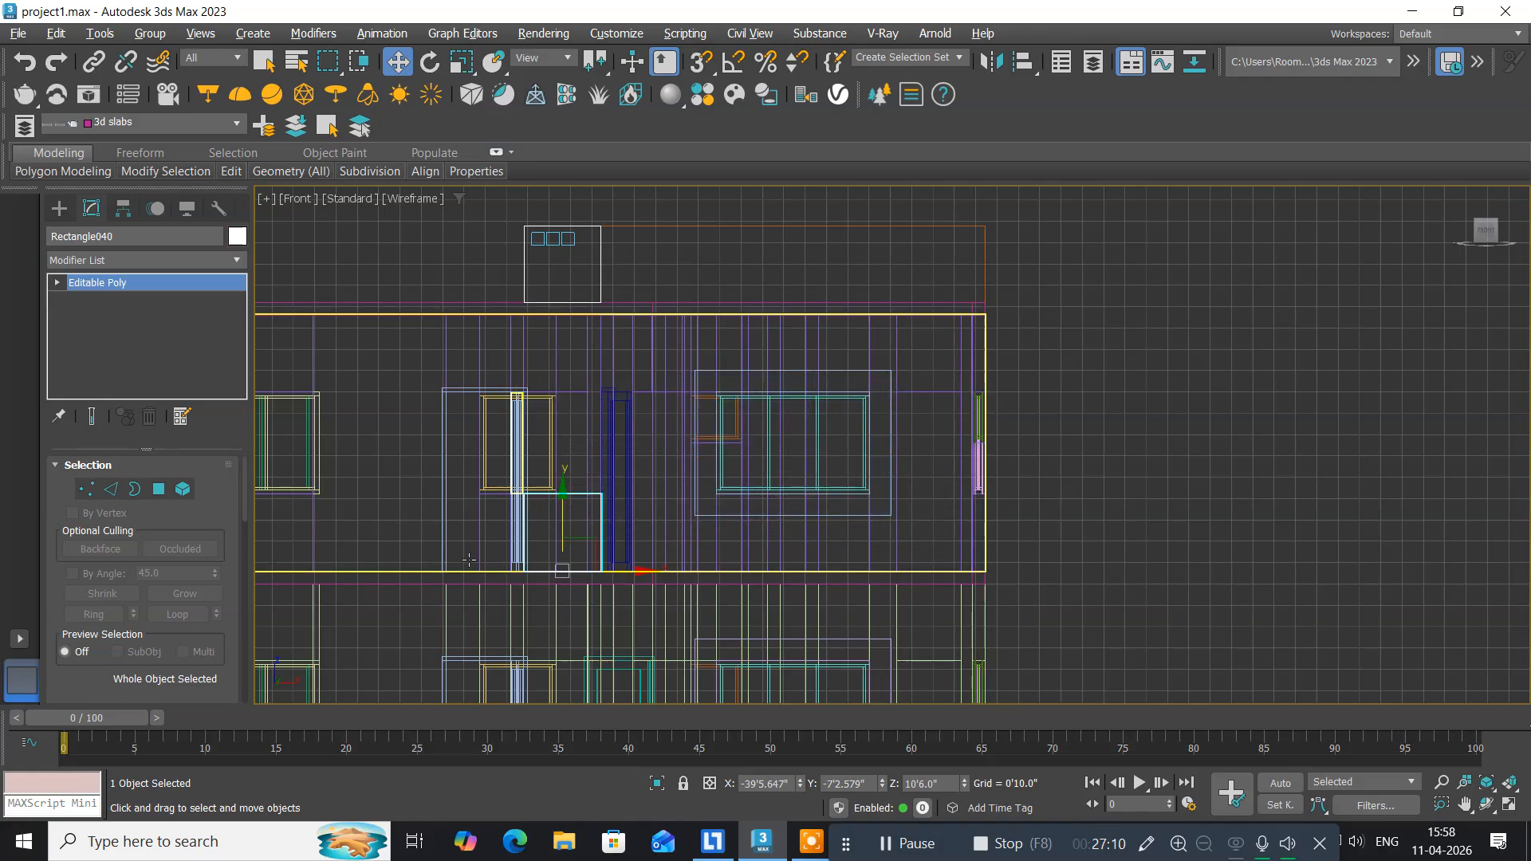
Clone the three small boxes about 10 ft 6 in straight down onto the lower square panel as one set of copies.
{"action": "mouse_move", "coordinate": [469, 562]}
{"action": "middle_mouse_down"}
{"action": "mouse_move", "coordinate": [524, 564]}
{"action": "mouse_move", "coordinate": [513, 526]}
{"action": "mouse_move", "coordinate": [483, 574]}
{"action": "middle_mouse_up"}
{"action": "scroll", "coordinate": [575, 531], "scroll_direction": "up", "scroll_amount": 2}
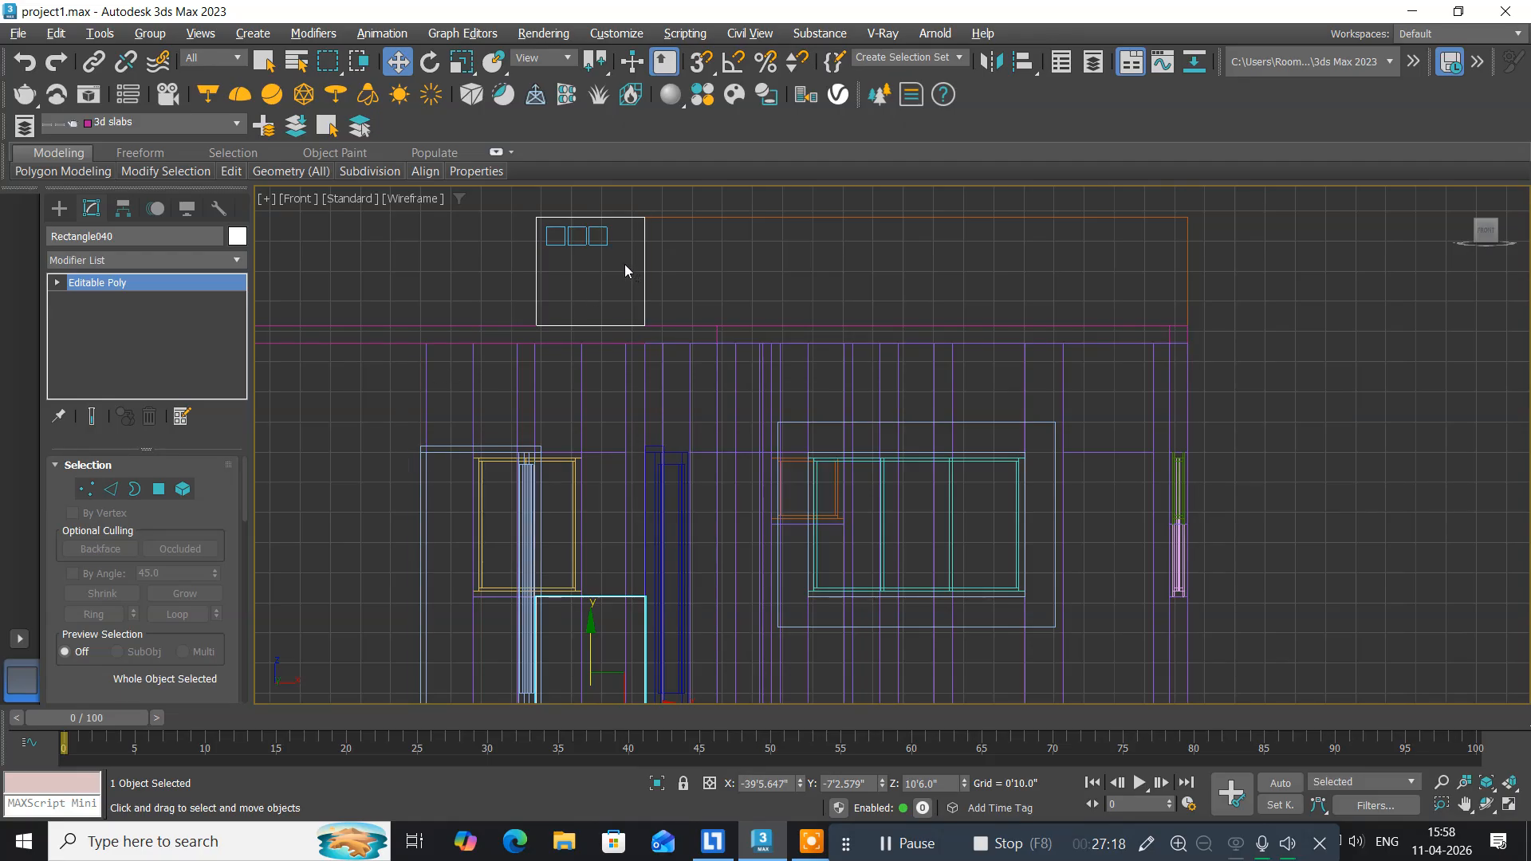
{"action": "left_click_drag", "start_coordinate": [612, 265], "coordinate": [549, 239]}
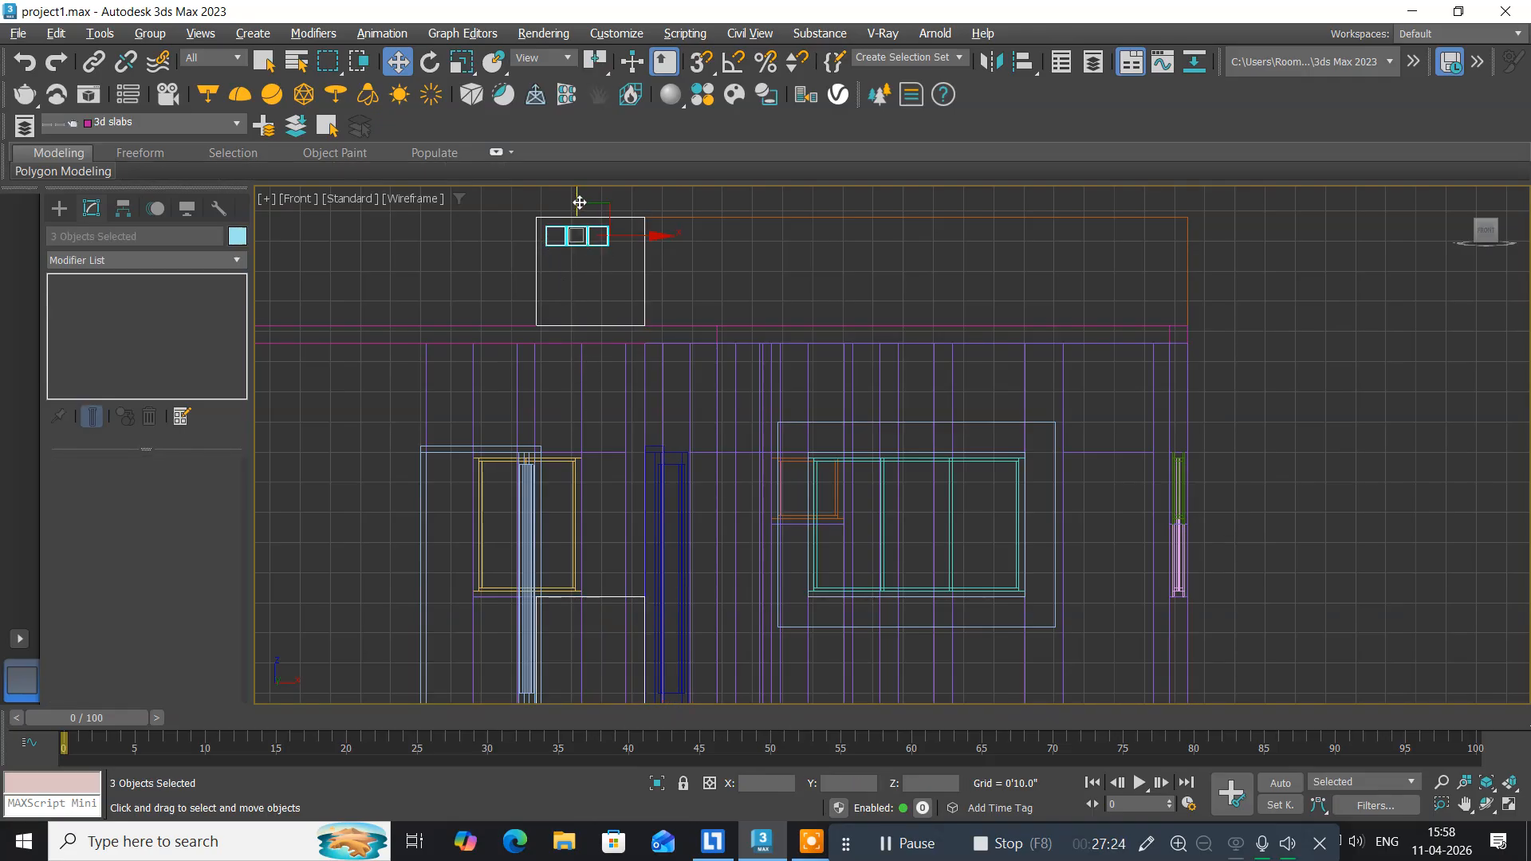
{"action": "mouse_move", "coordinate": [579, 205]}
{"action": "left_mouse_down", "text": "shift"}
{"action": "mouse_move", "coordinate": [581, 415]}
{"action": "mouse_move", "coordinate": [610, 583]}
{"action": "left_mouse_up", "text": "shift"}
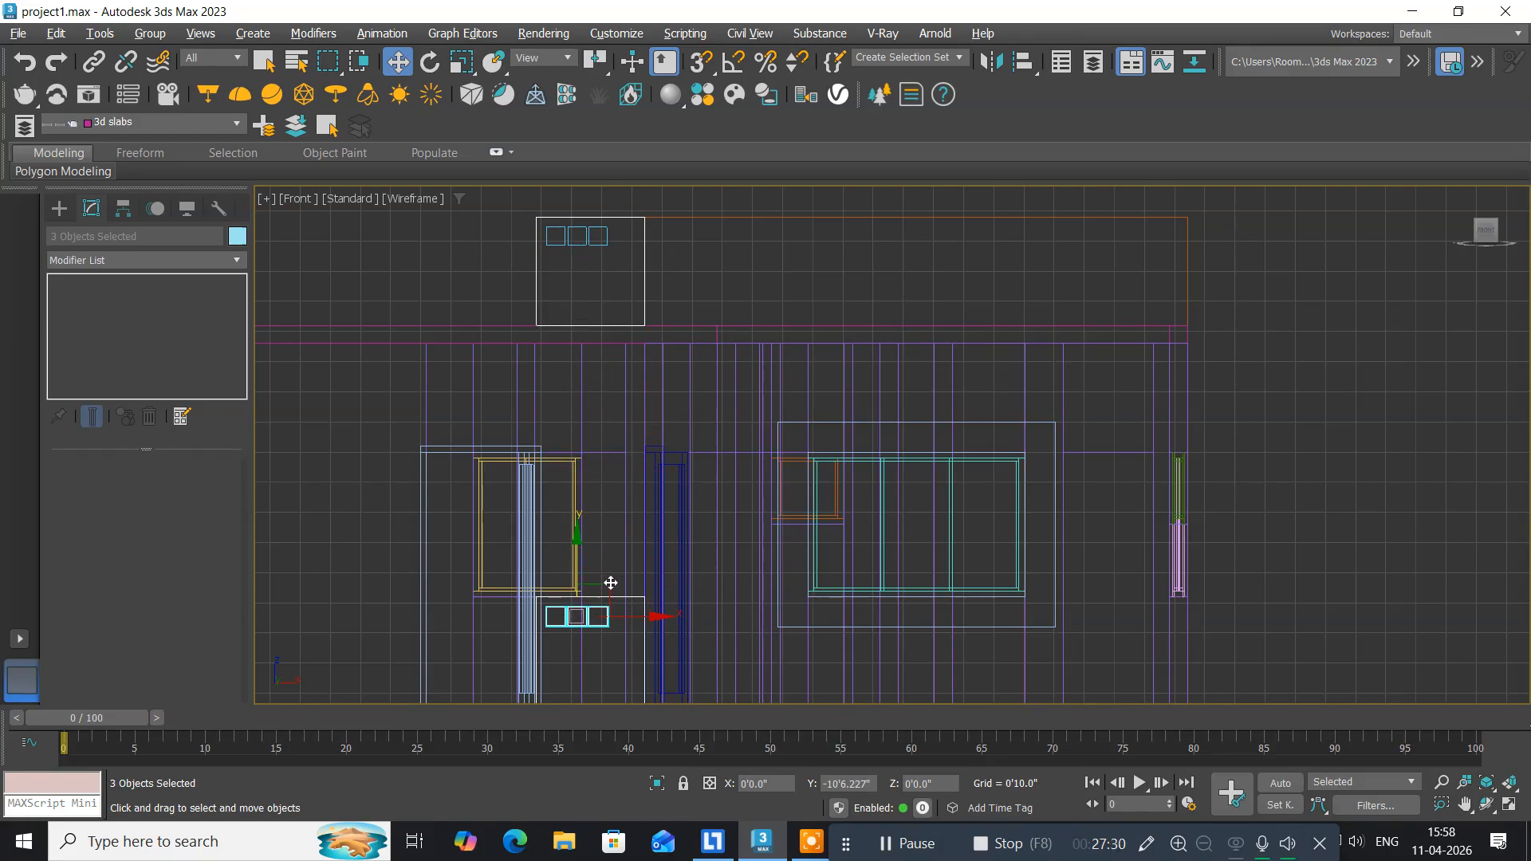
{"action": "left_click_drag", "start_coordinate": [610, 582], "coordinate": [610, 582], "text": "shift"}
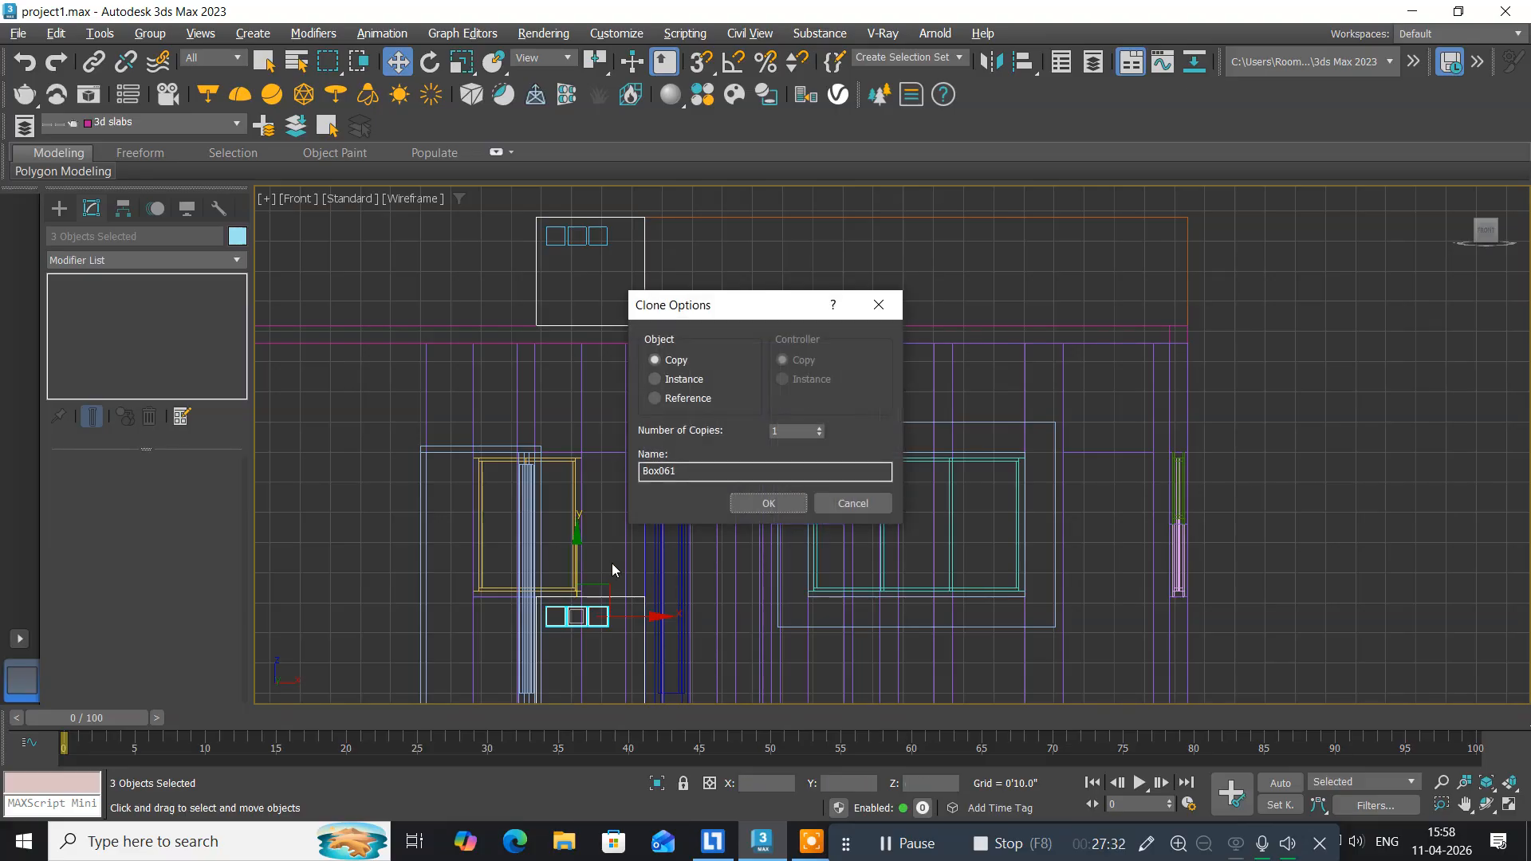
{"action": "left_click", "coordinate": [732, 503]}
{"action": "middle_click_drag", "start_coordinate": [538, 466], "coordinate": [556, 399]}
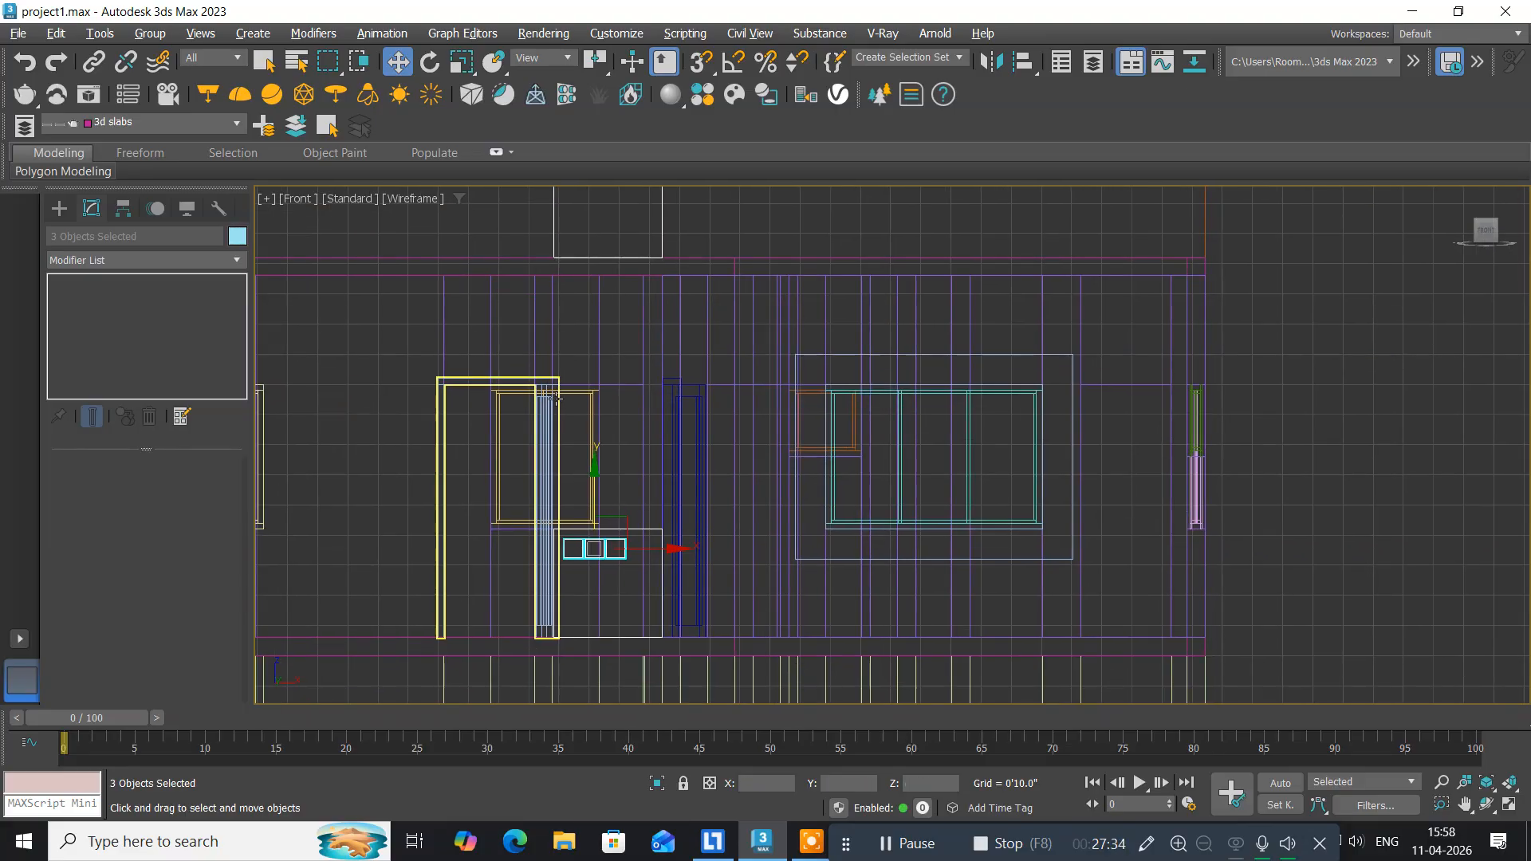
Examine the rows of small boxes on the upper and lower square panels in the Perspective view.
{"action": "key", "text": "alt+w"}
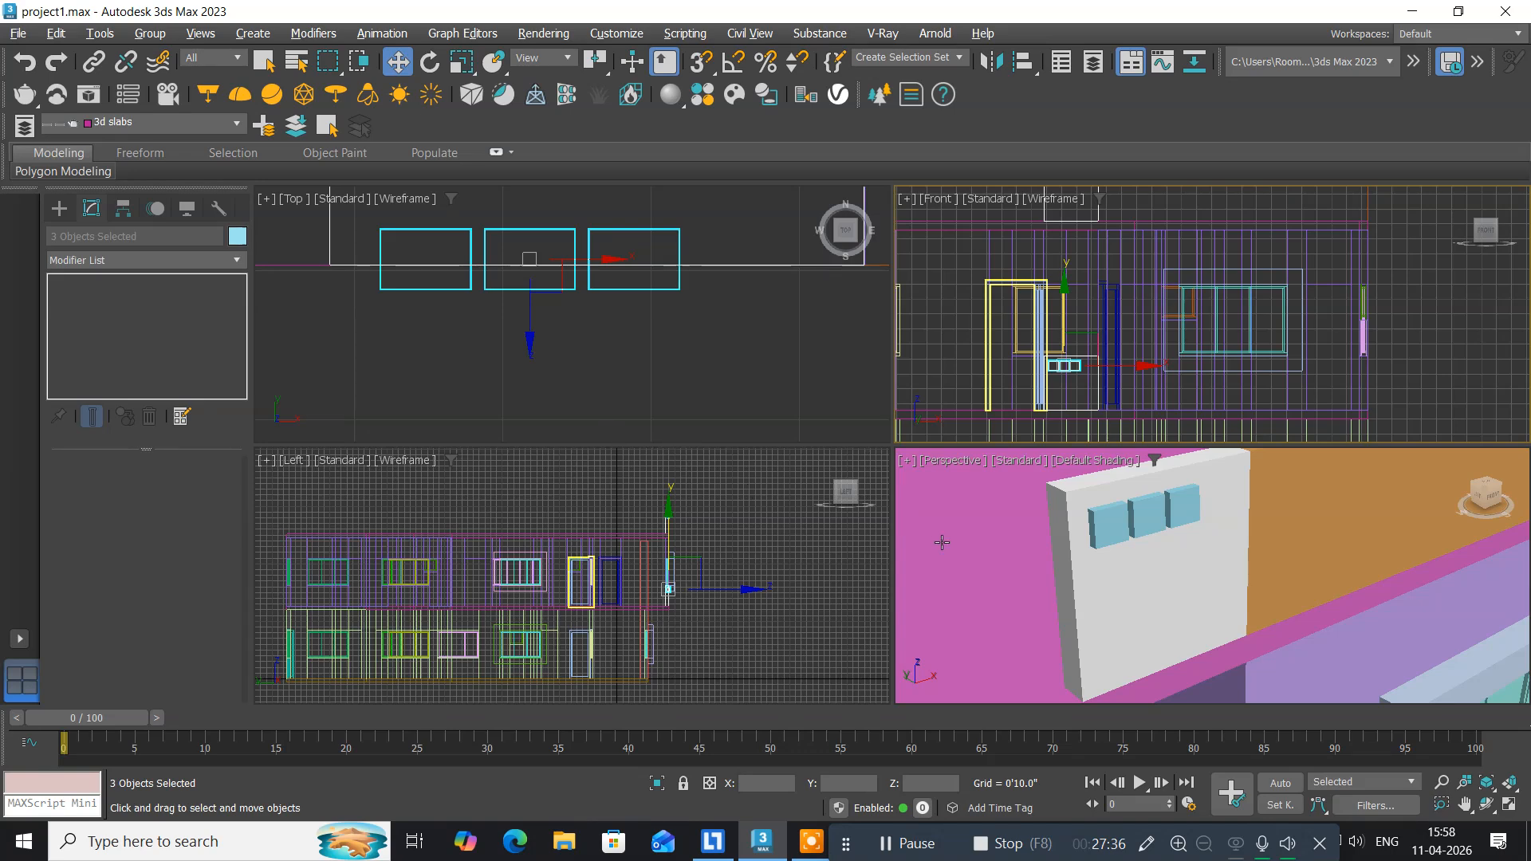
{"action": "middle_click_drag", "start_coordinate": [957, 542], "coordinate": [960, 505]}
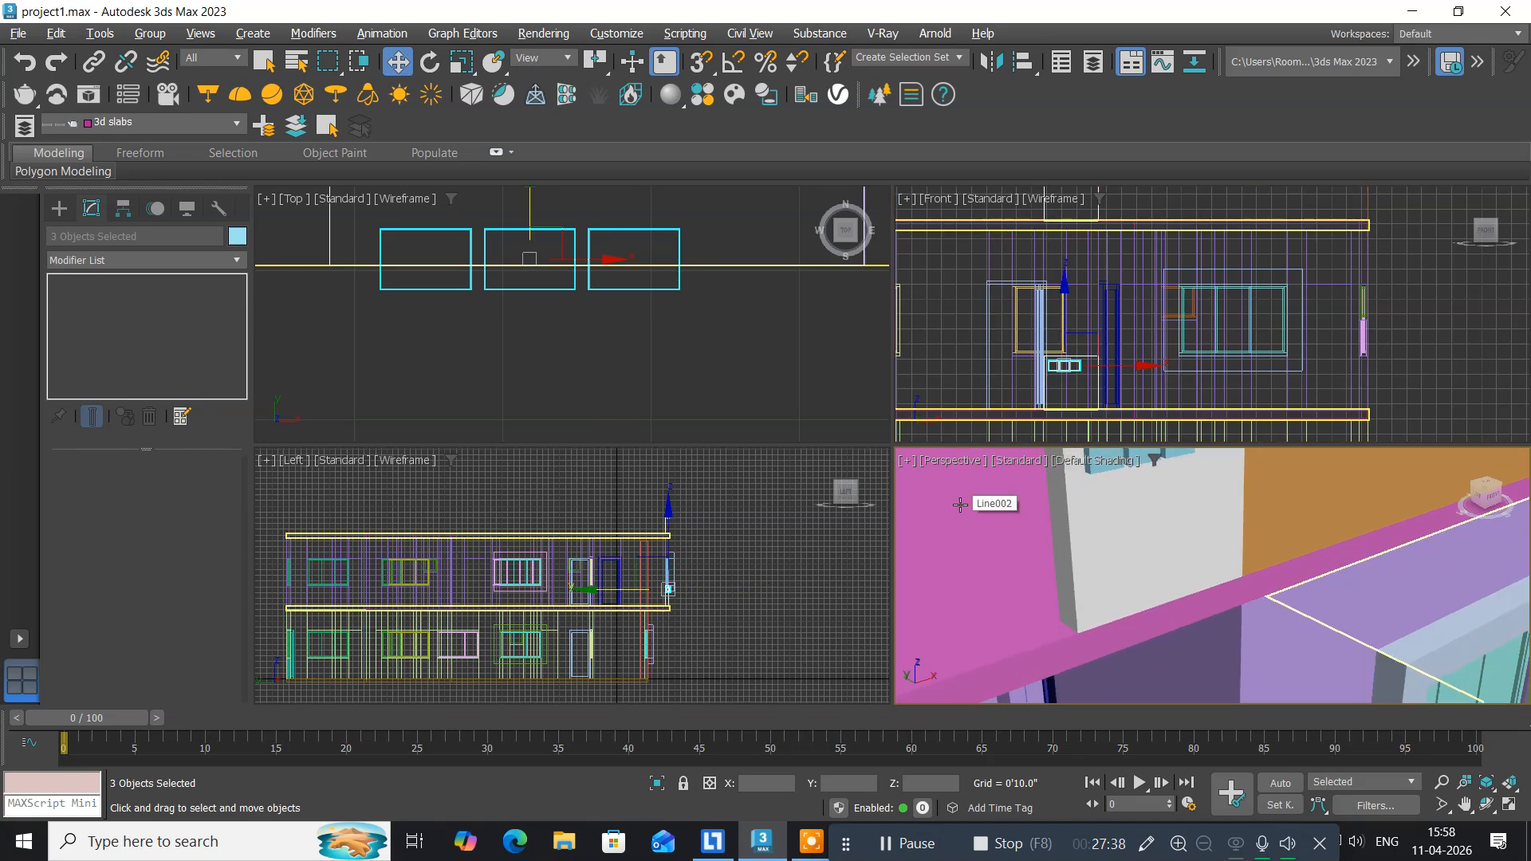
{"action": "key", "text": "alt+w"}
{"action": "scroll", "coordinate": [953, 550], "scroll_direction": "down", "scroll_amount": 3}
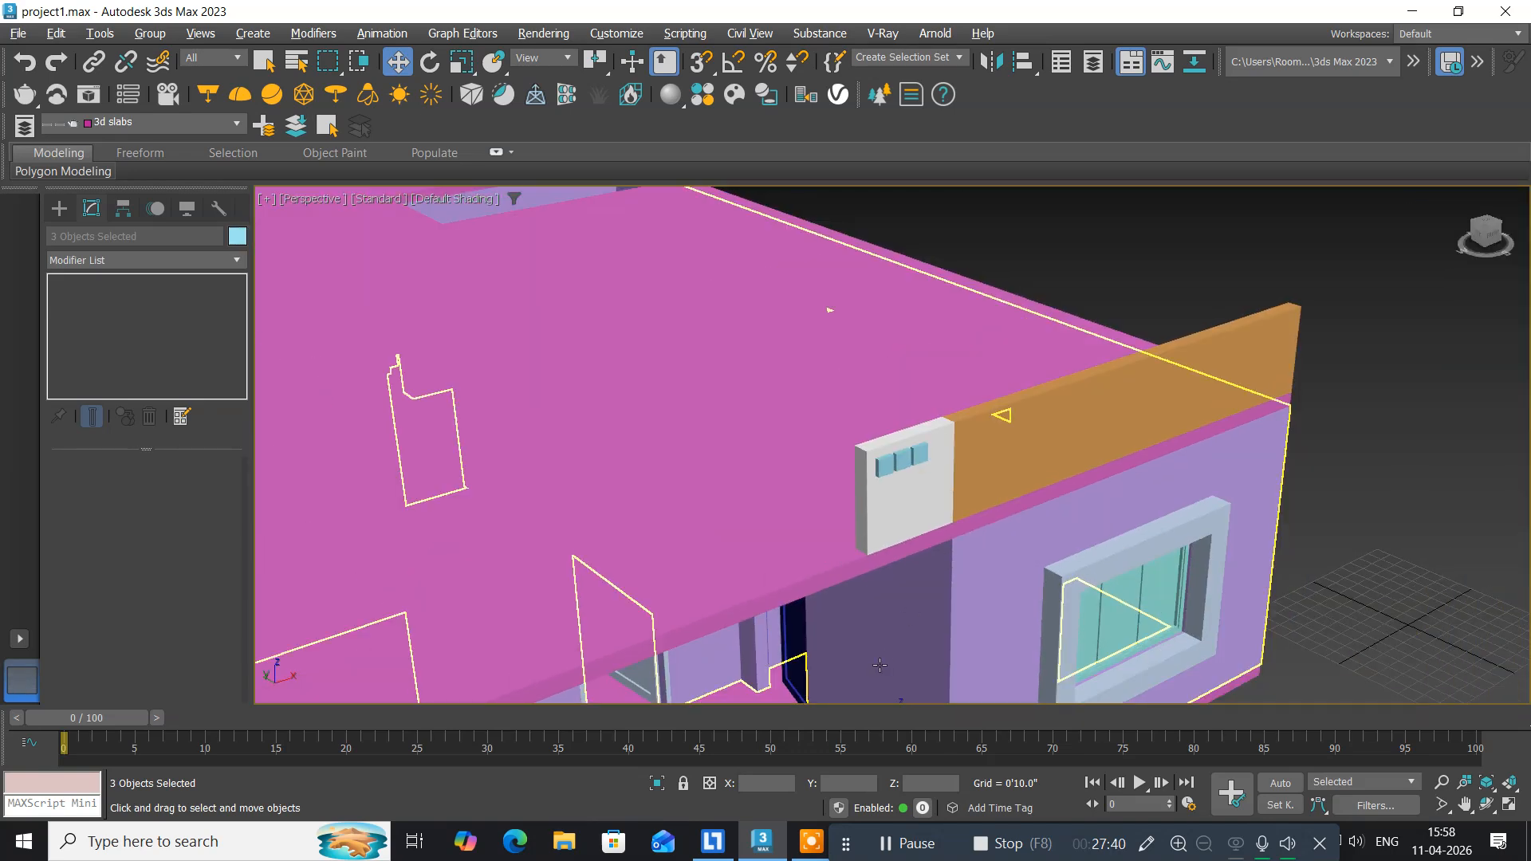
{"action": "middle_click_drag", "start_coordinate": [929, 585], "coordinate": [666, 419], "text": "alt"}
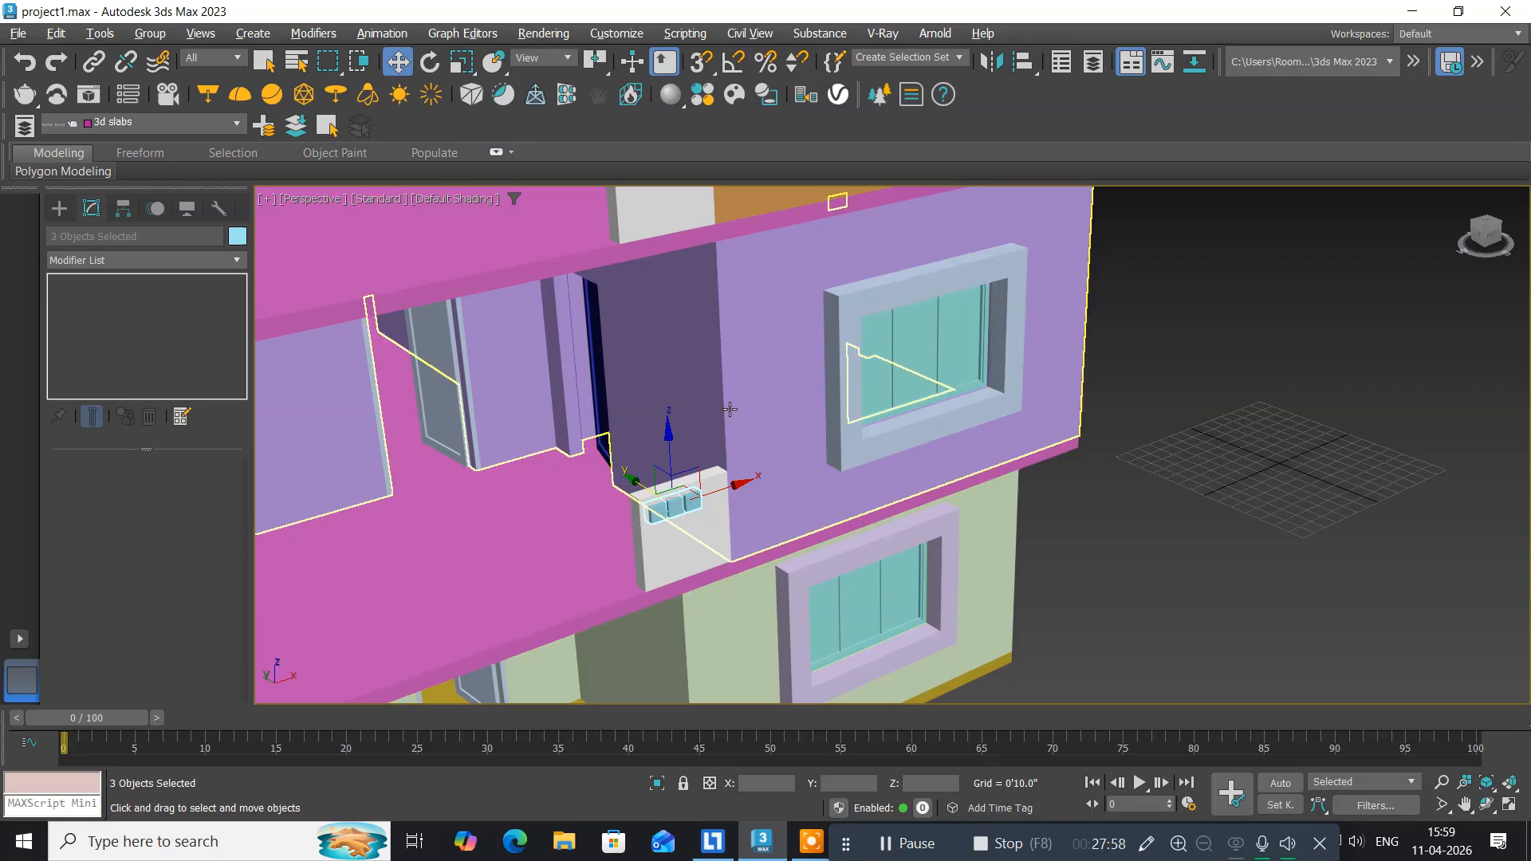
{"action": "middle_click_drag", "start_coordinate": [730, 409], "coordinate": [608, 535]}
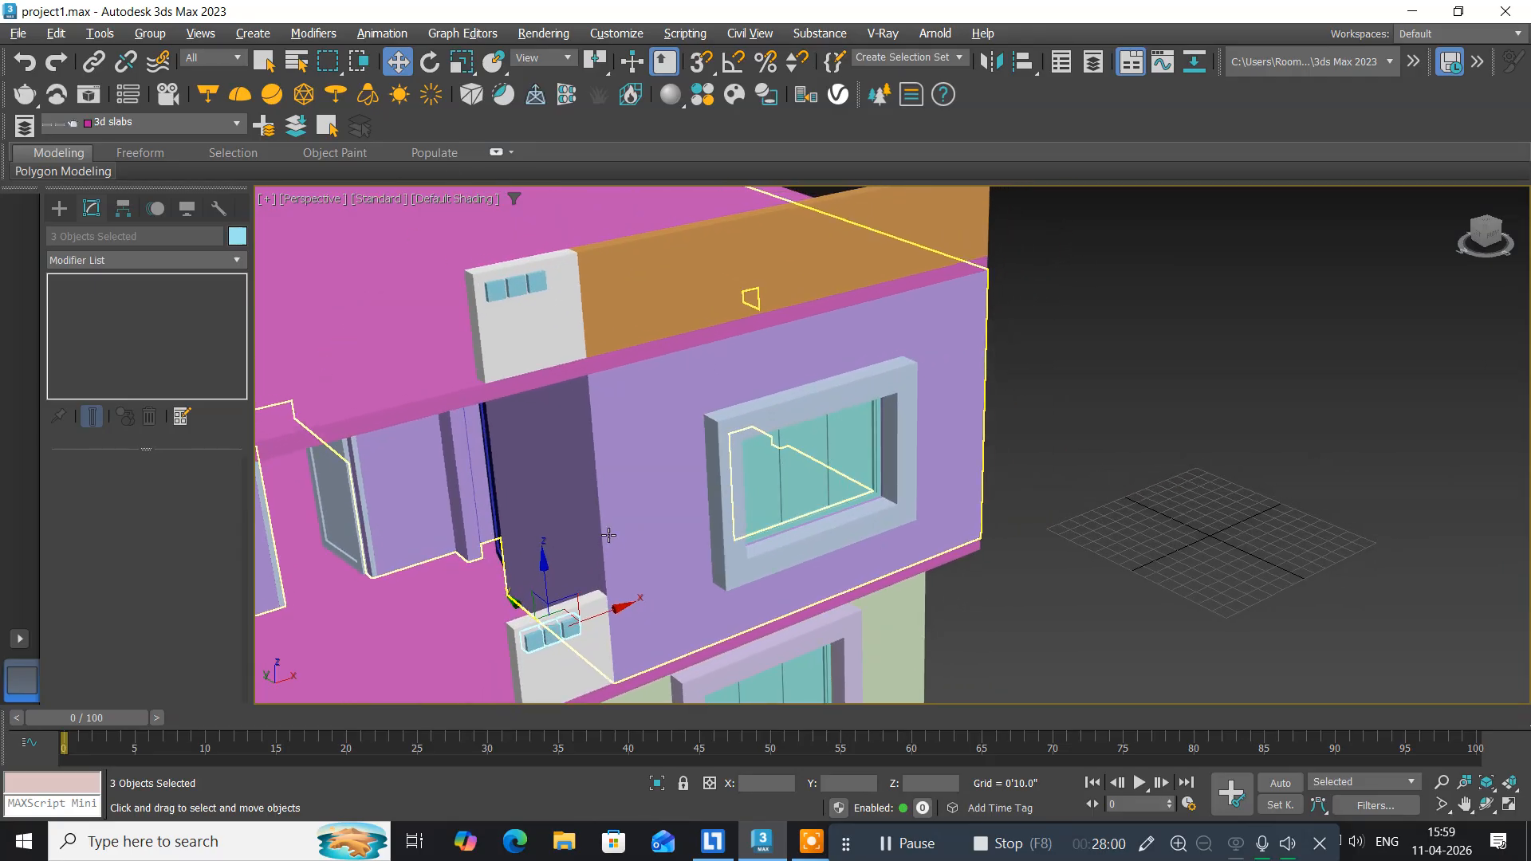
{"action": "middle_click_drag", "start_coordinate": [543, 345], "coordinate": [543, 323]}
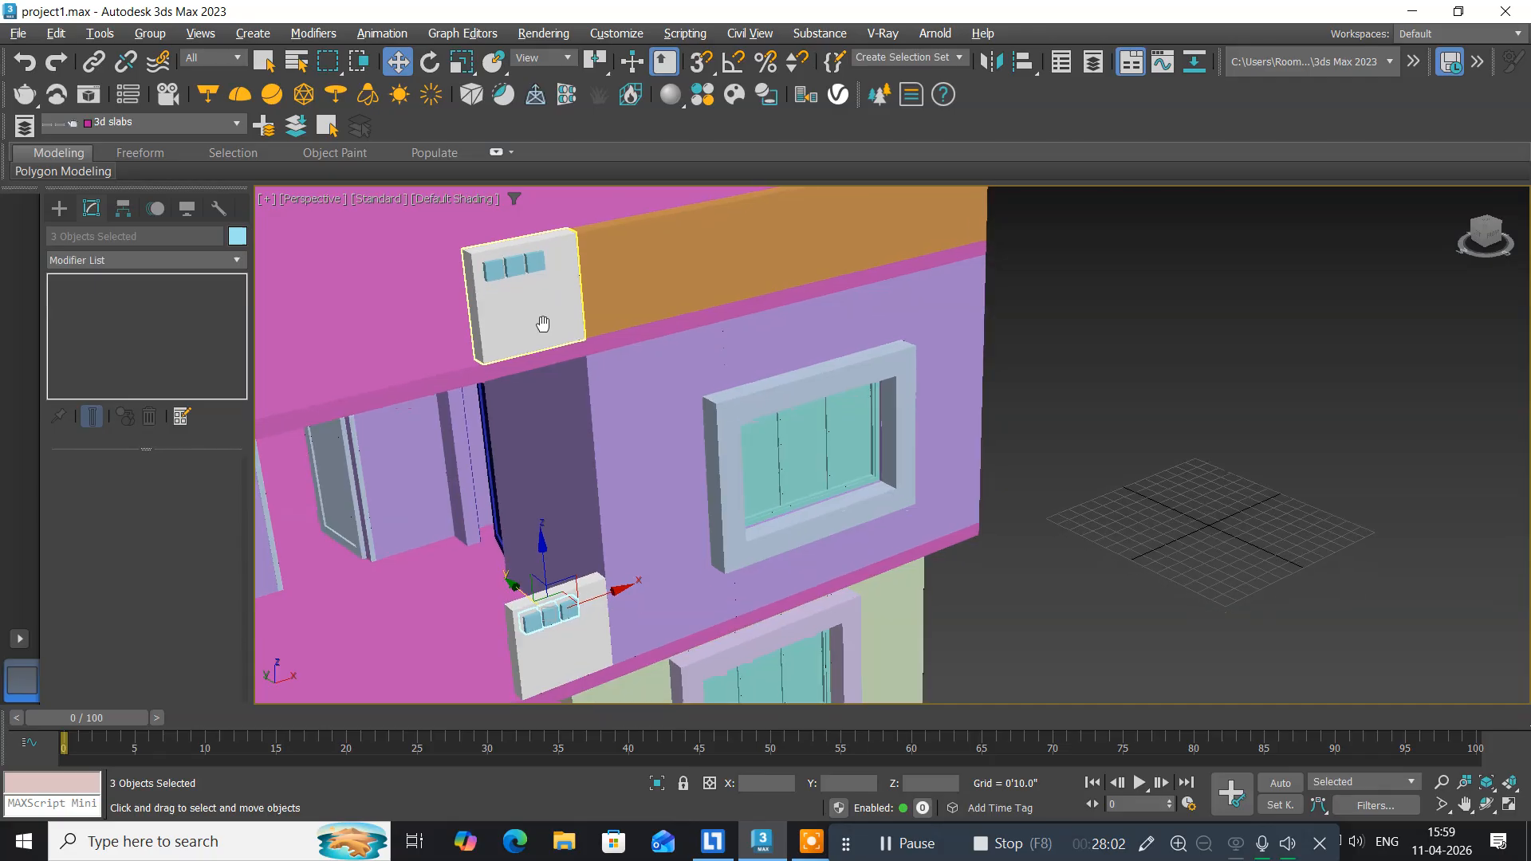
{"action": "key", "text": "alt+w"}
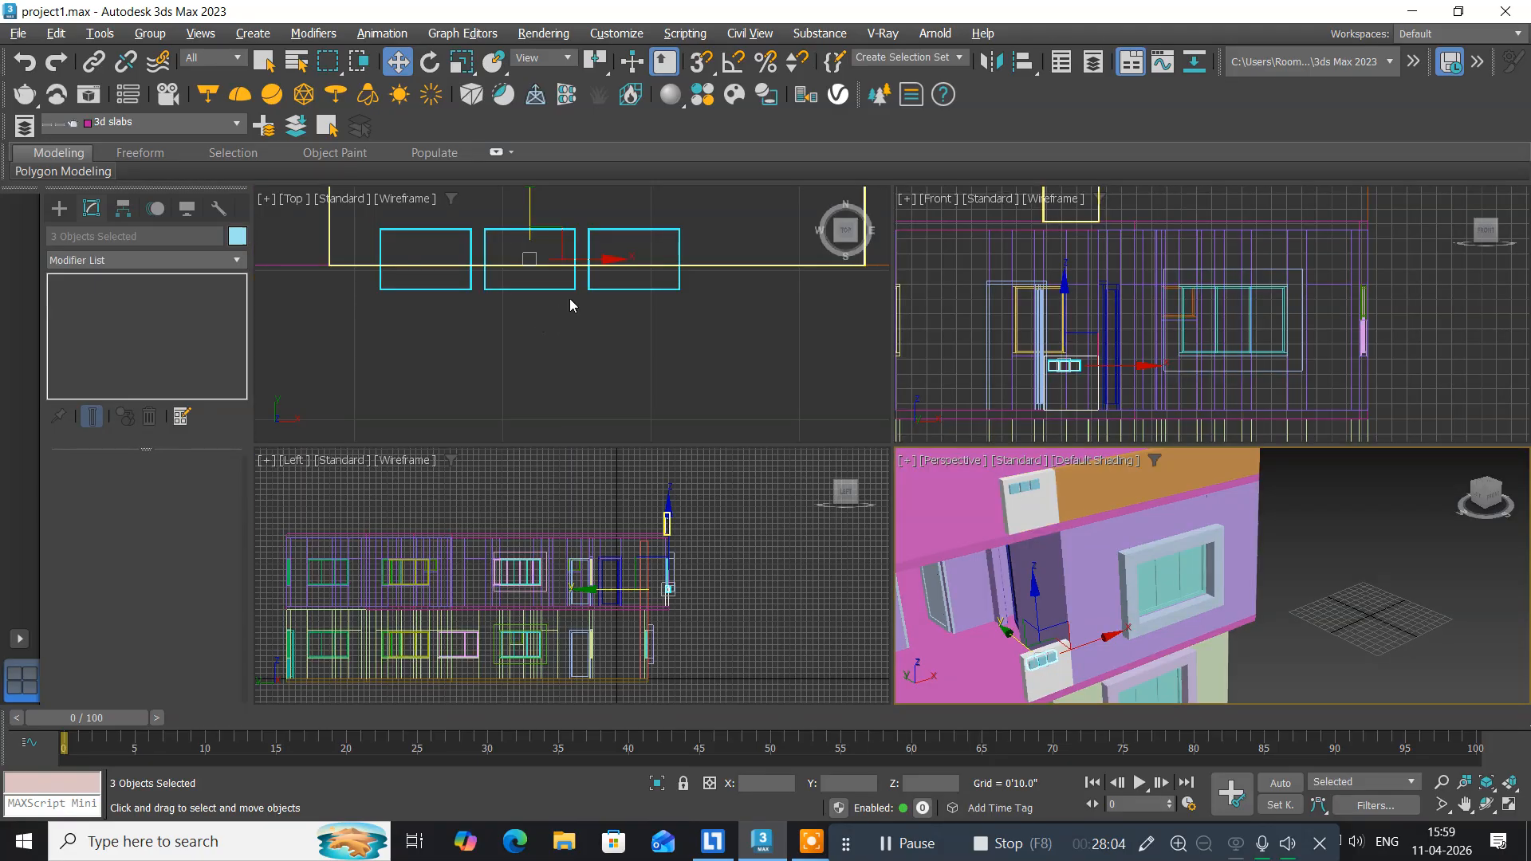
Clone the rightmost small box on the upper panel about 12.8 in straight down as a single copy.
{"action": "middle_click_drag", "start_coordinate": [1012, 266], "coordinate": [912, 380]}
{"action": "key", "text": "alt+w"}
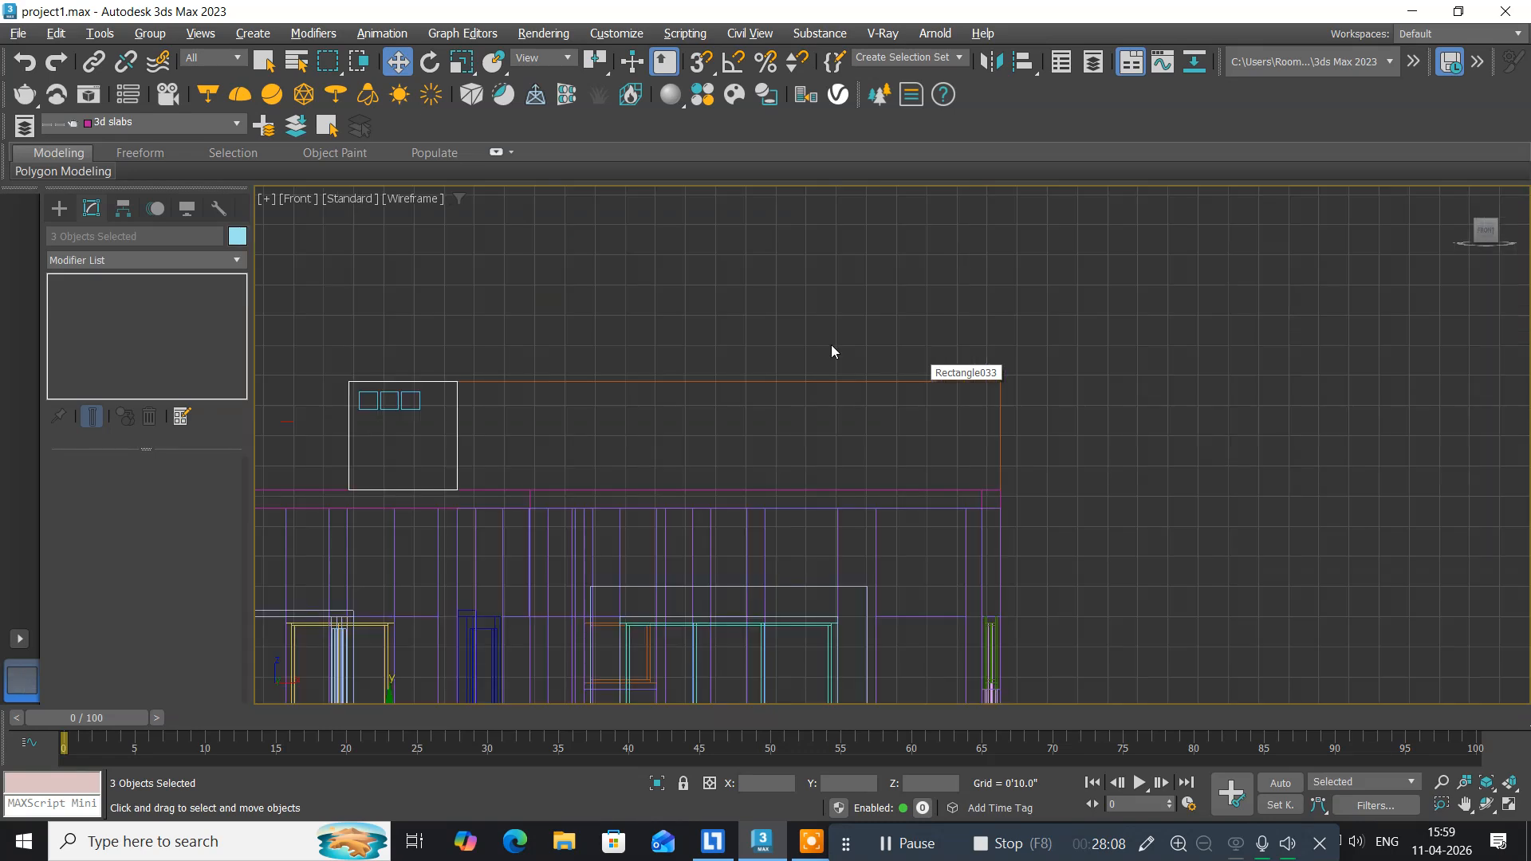
{"action": "middle_click_drag", "start_coordinate": [485, 451], "coordinate": [578, 363]}
{"action": "scroll", "coordinate": [498, 396], "scroll_direction": "up", "scroll_amount": 4}
{"action": "scroll", "coordinate": [578, 364], "scroll_direction": "up", "scroll_amount": 2}
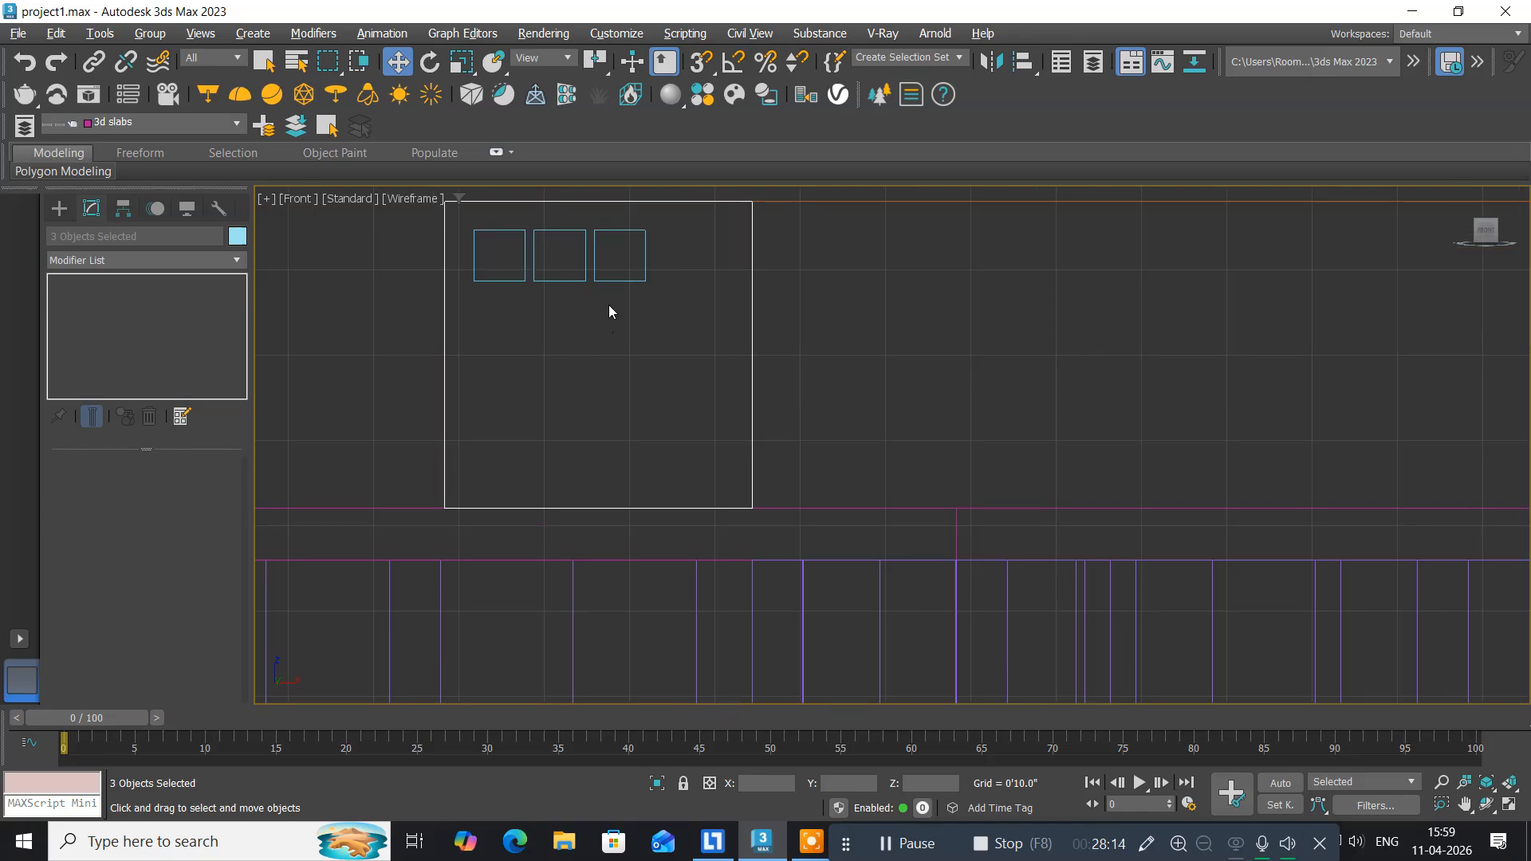
{"action": "left_click", "coordinate": [619, 281]}
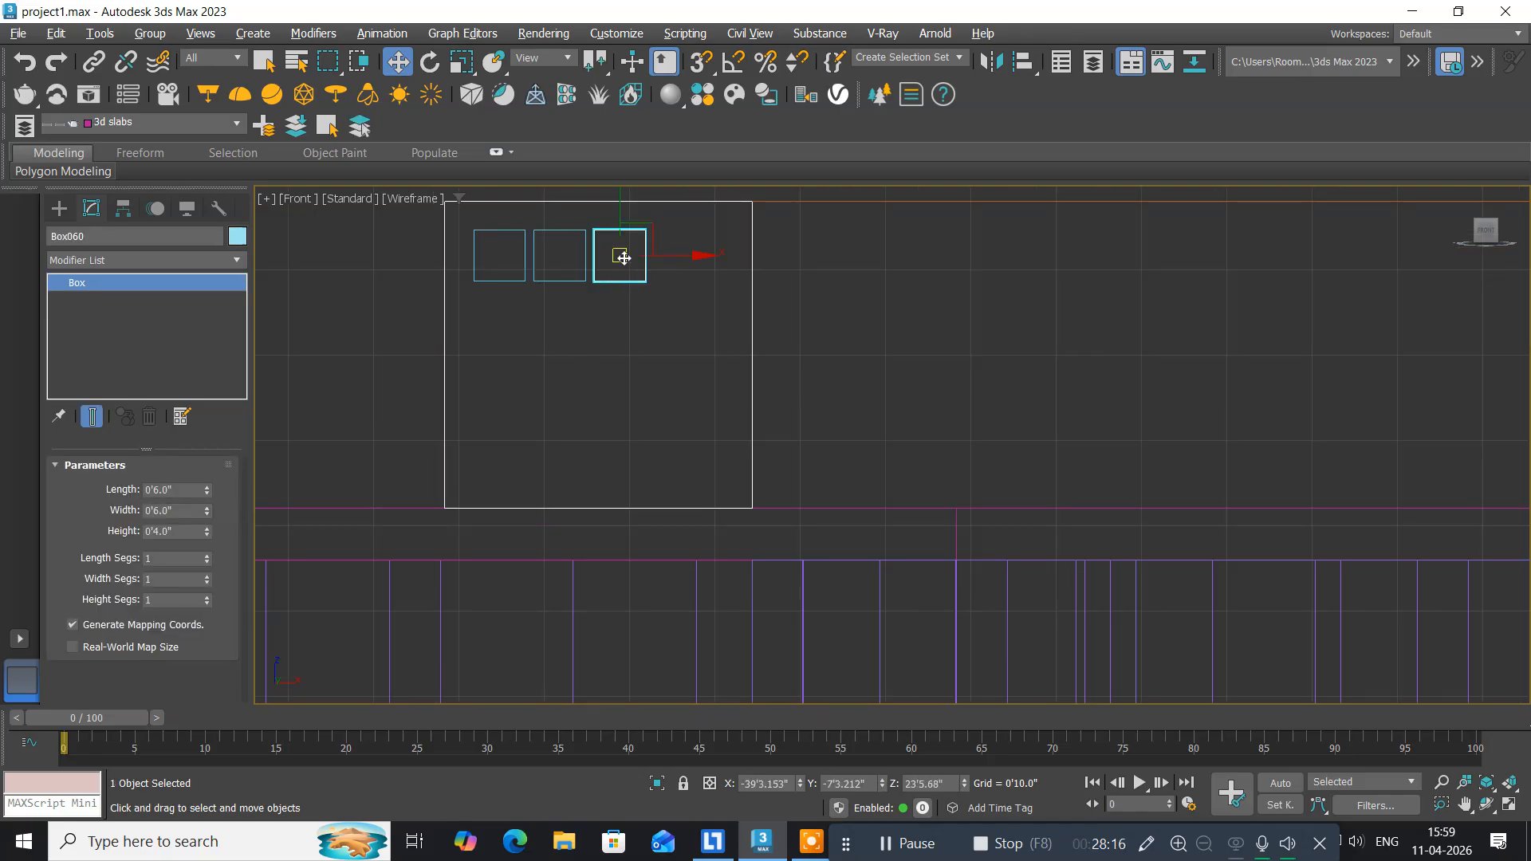
{"action": "left_click_drag", "start_coordinate": [621, 216], "coordinate": [628, 325], "text": "shift"}
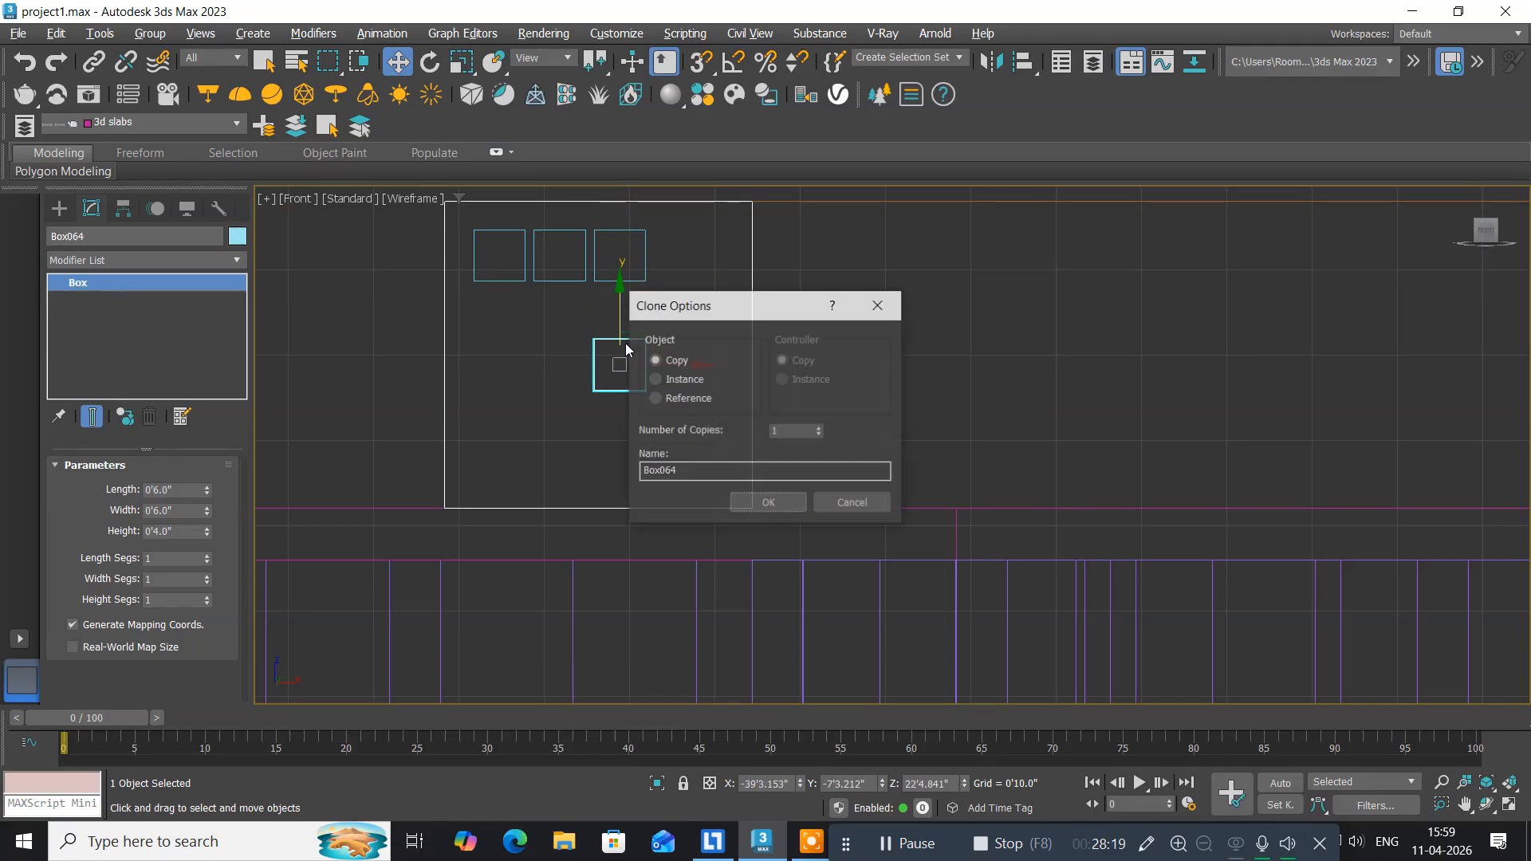
{"action": "left_click", "coordinate": [755, 505]}
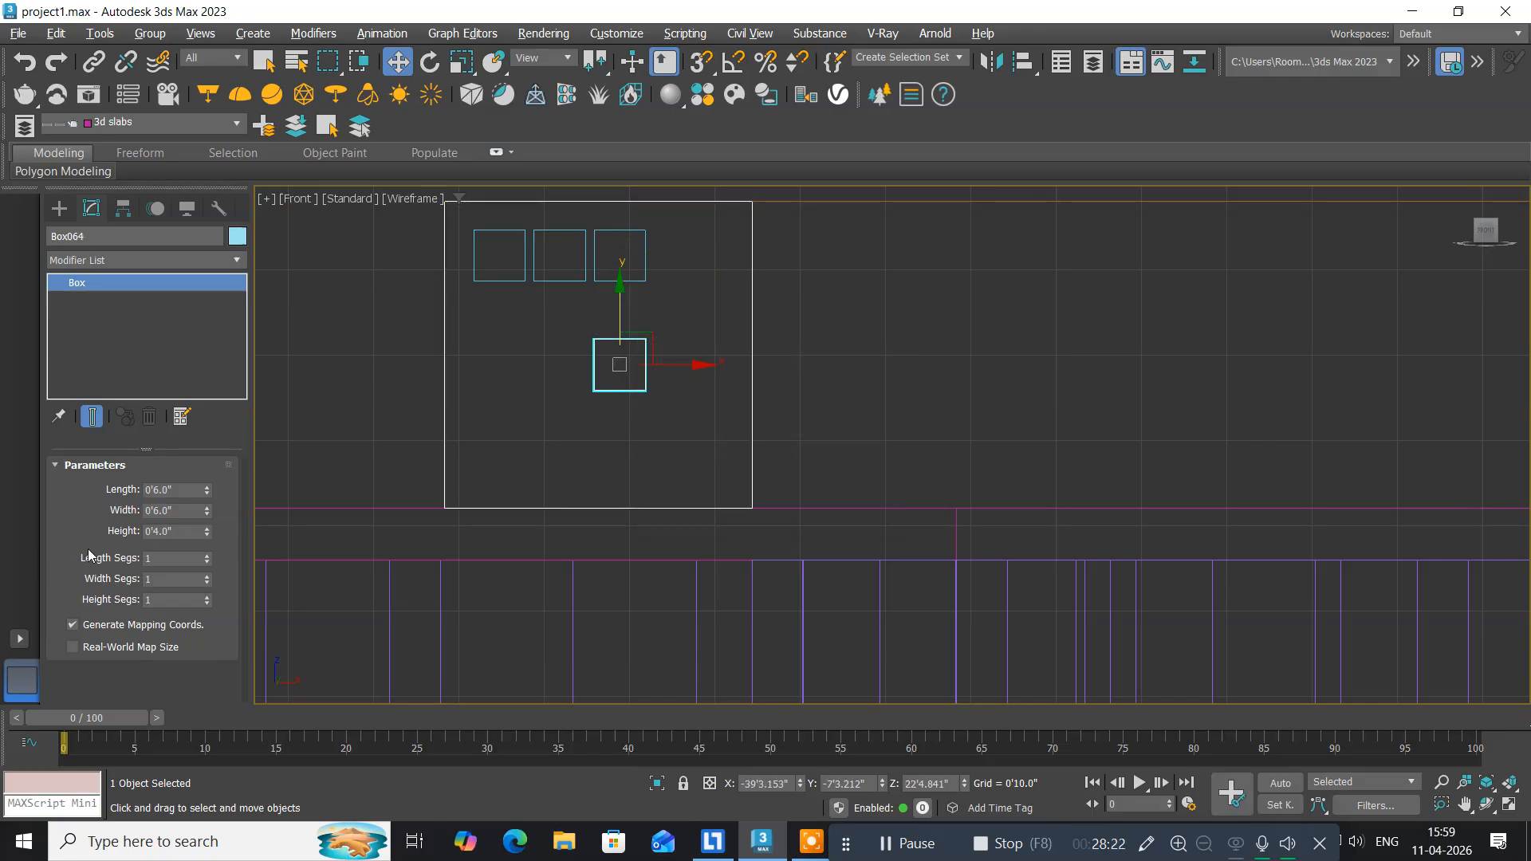
Set the cloned box's length to 2 in, and reduce it to 1 in.
{"action": "left_click", "coordinate": [189, 490]}
{"action": "type", "text": "2.0"}
{"action": "type", "text": "\""}
{"action": "key", "text": "Return"}
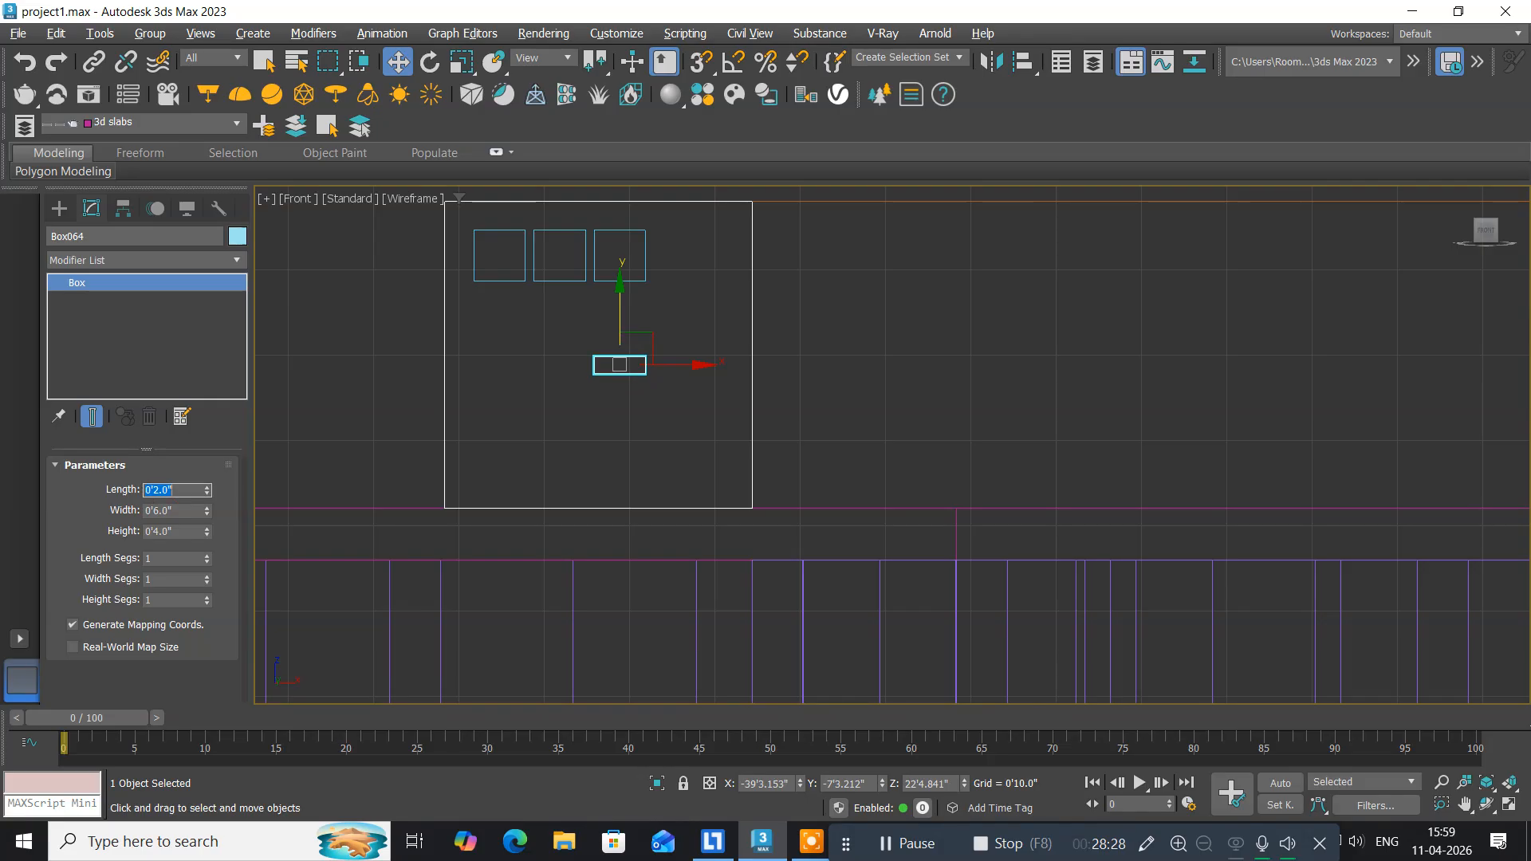
{"action": "type", "text": "1.0"}
{"action": "type", "text": "\""}
{"action": "key", "text": "Return"}
Try a 1 ft width for the thin box and move it about 7.6 in right along X.
{"action": "left_click", "coordinate": [186, 511]}
{"action": "type", "text": "1"}
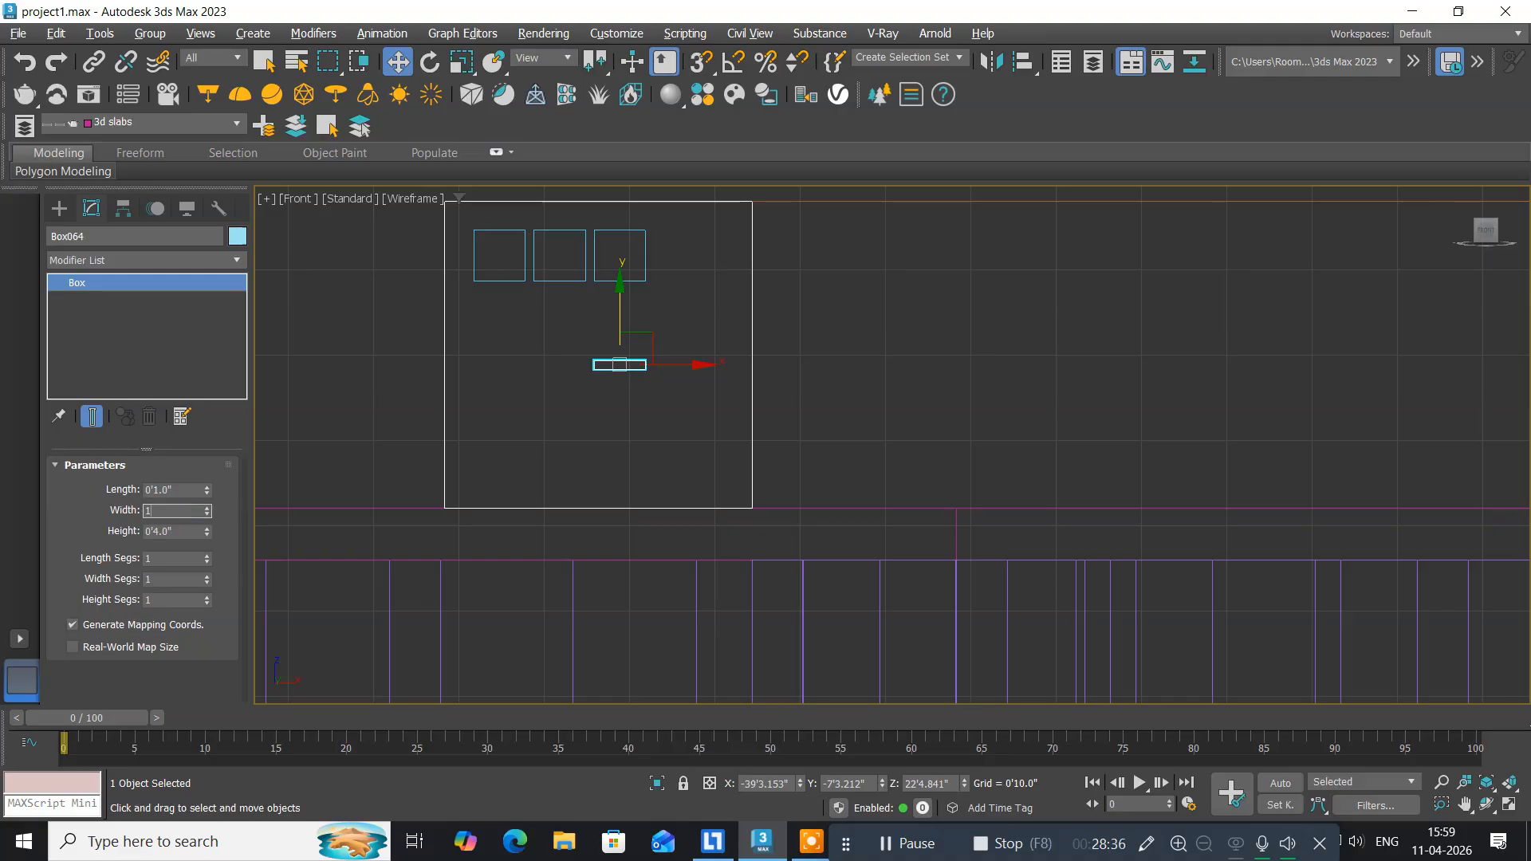
{"action": "type", "text": "'"}
{"action": "key", "text": "Return"}
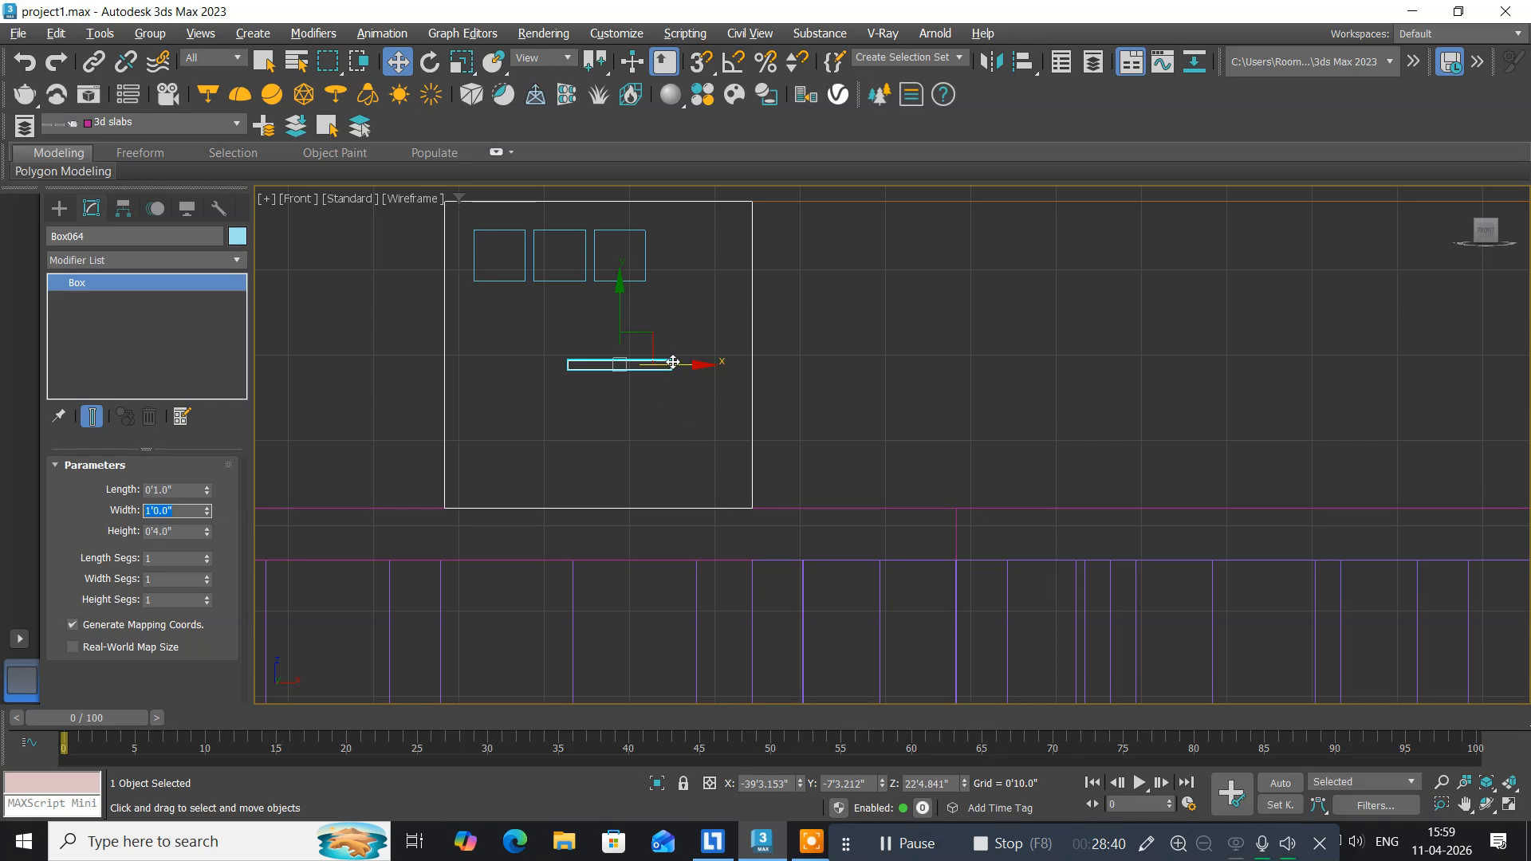
{"action": "left_click_drag", "start_coordinate": [673, 362], "coordinate": [737, 351]}
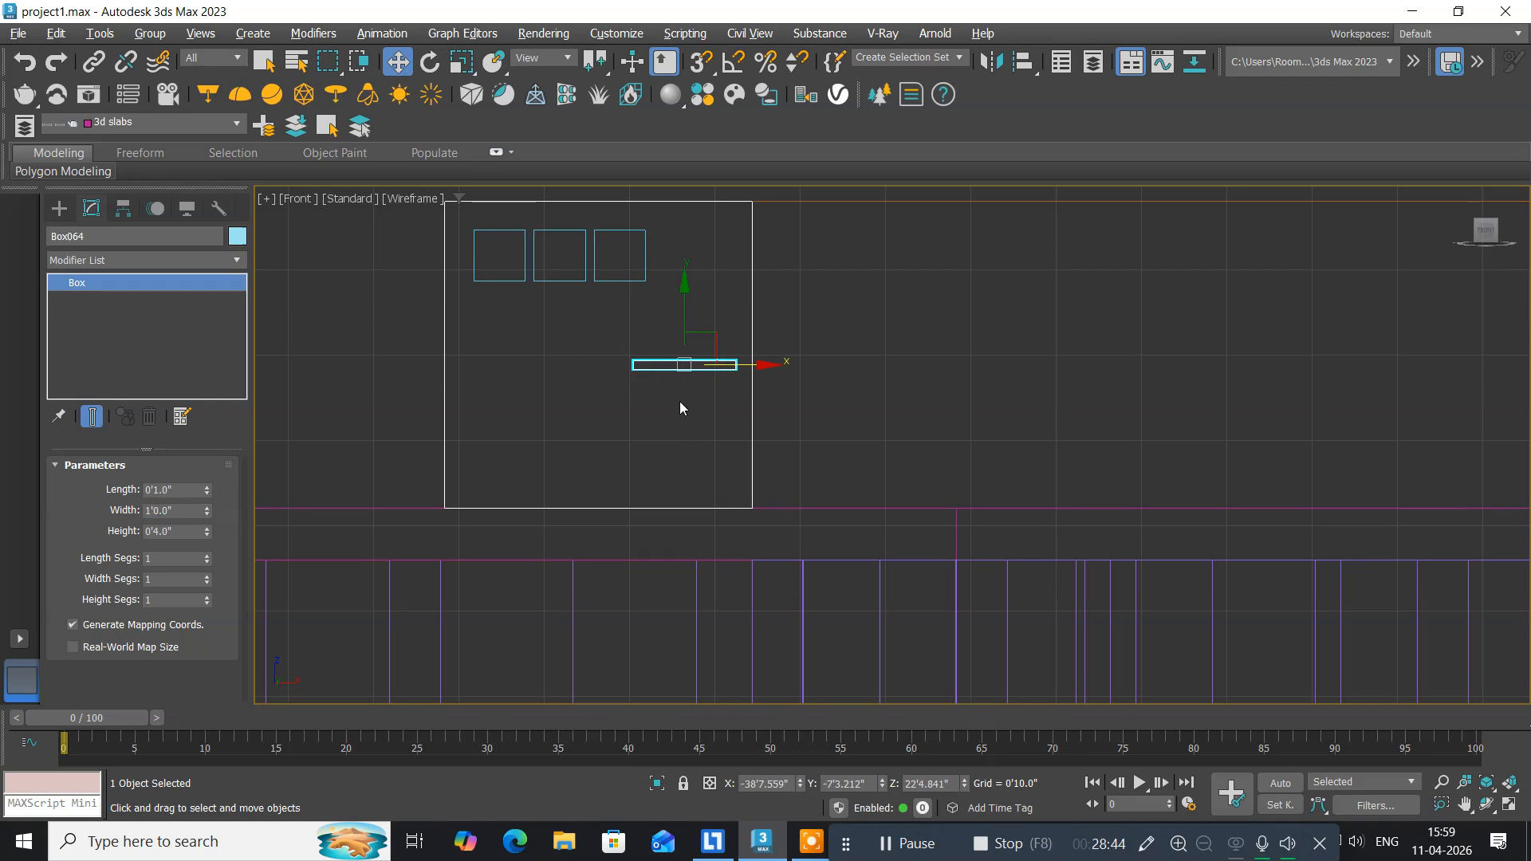
Try a 2 ft width for the thin box and move it about 6.5 in left along X.
{"action": "double_click", "coordinate": [177, 510]}
{"action": "type", "text": "2"}
{"action": "key", "text": "Return"}
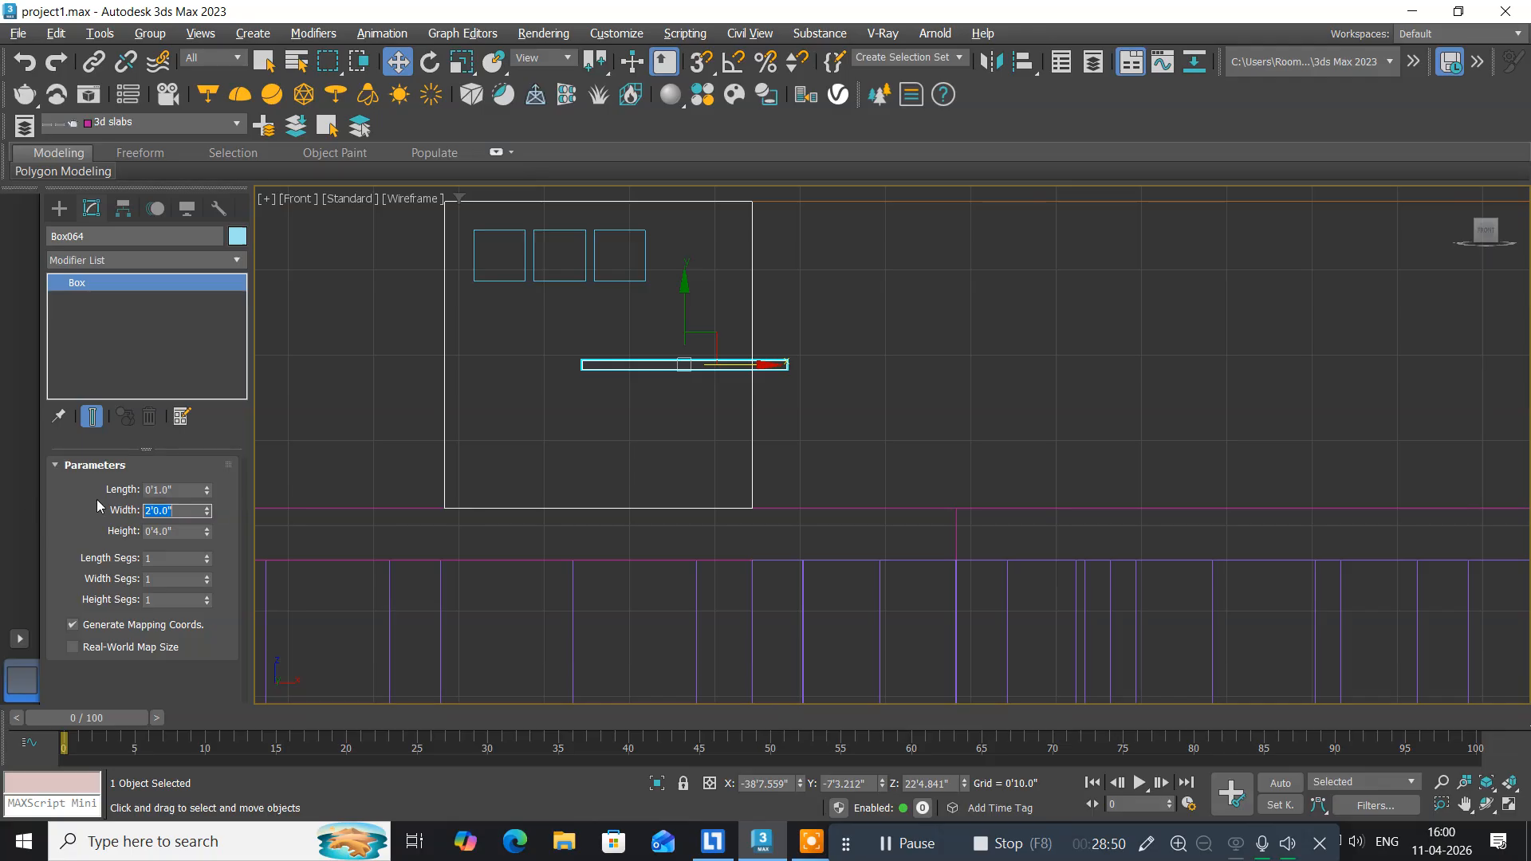
{"action": "left_click_drag", "start_coordinate": [733, 367], "coordinate": [679, 356]}
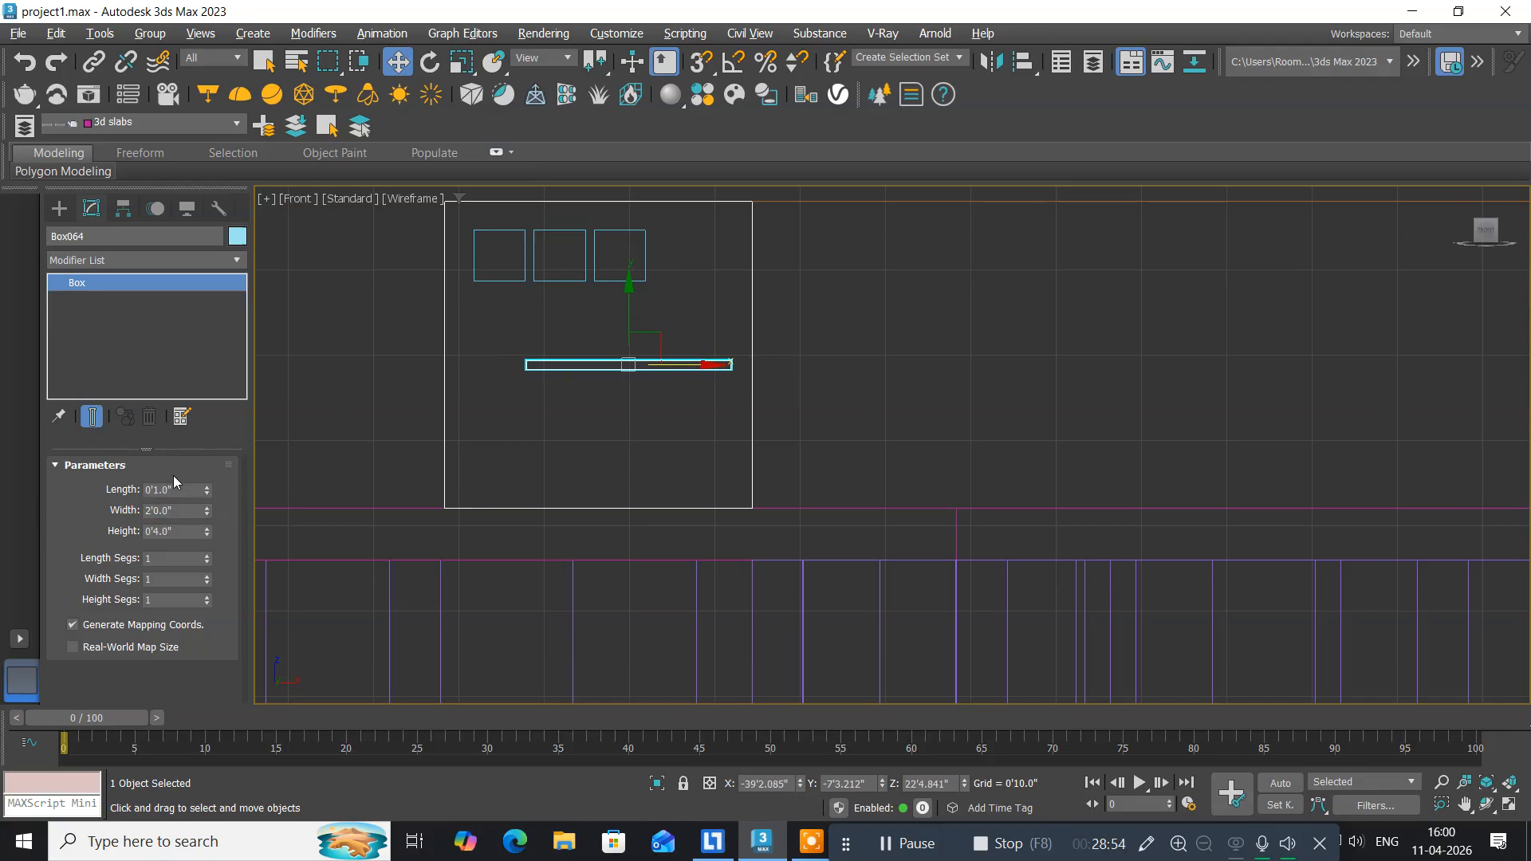
Set the thin box's width to 1 ft 6 in and move it about 3.5 in right along X toward the panel's right edge.
{"action": "left_click", "coordinate": [181, 508]}
{"action": "type", "text": "1'6"}
{"action": "key", "text": "Return"}
{"action": "left_click_drag", "start_coordinate": [654, 361], "coordinate": [684, 359]}
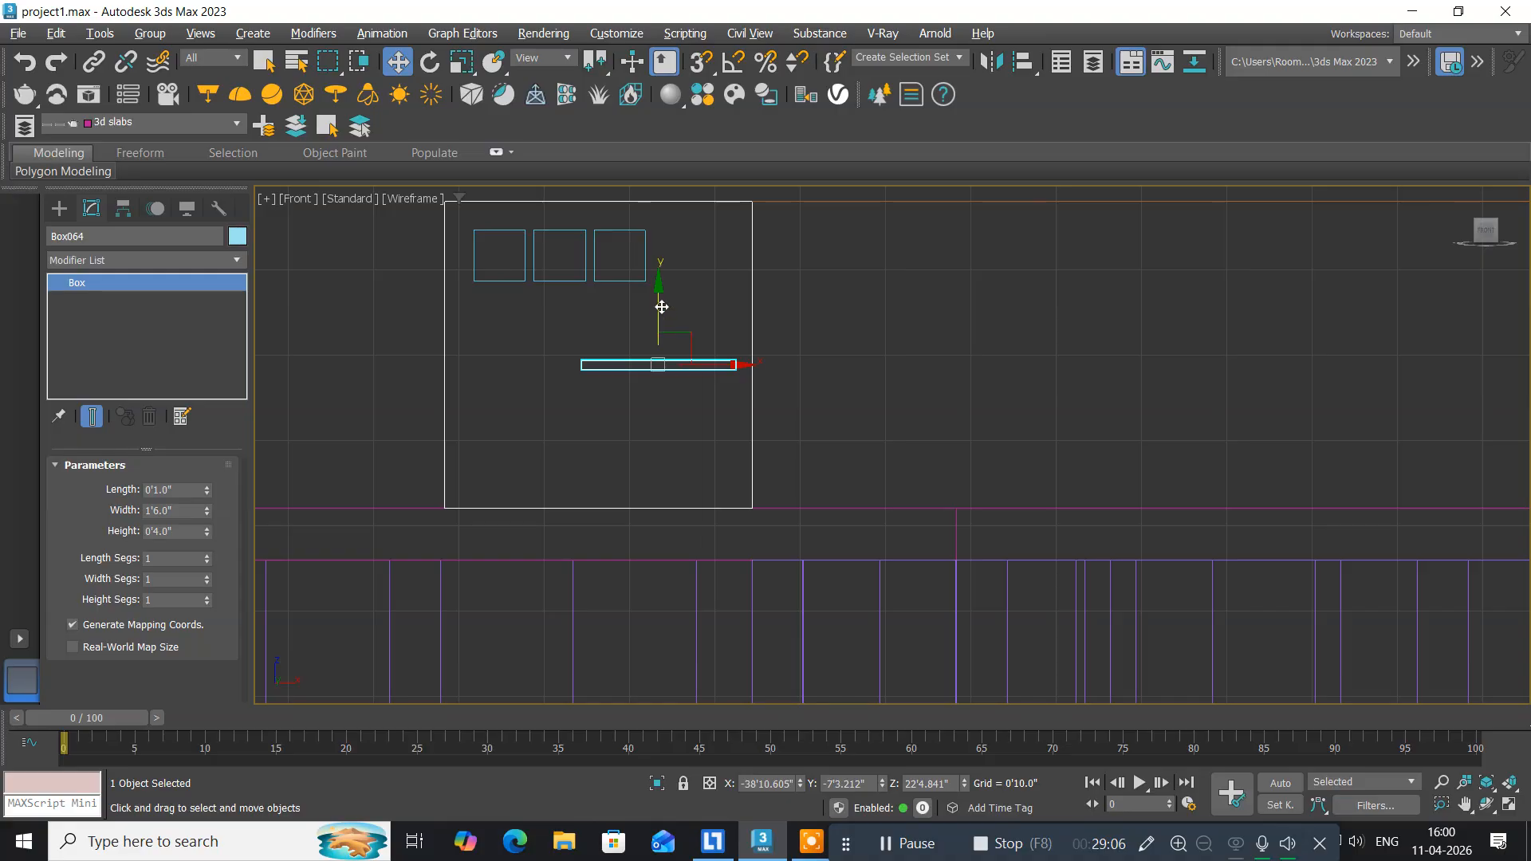
Clone the thin bar downward as 2 copies spaced about 2 in apart, and clear the selection.
{"action": "left_click_drag", "start_coordinate": [661, 307], "coordinate": [662, 324], "text": "shift"}
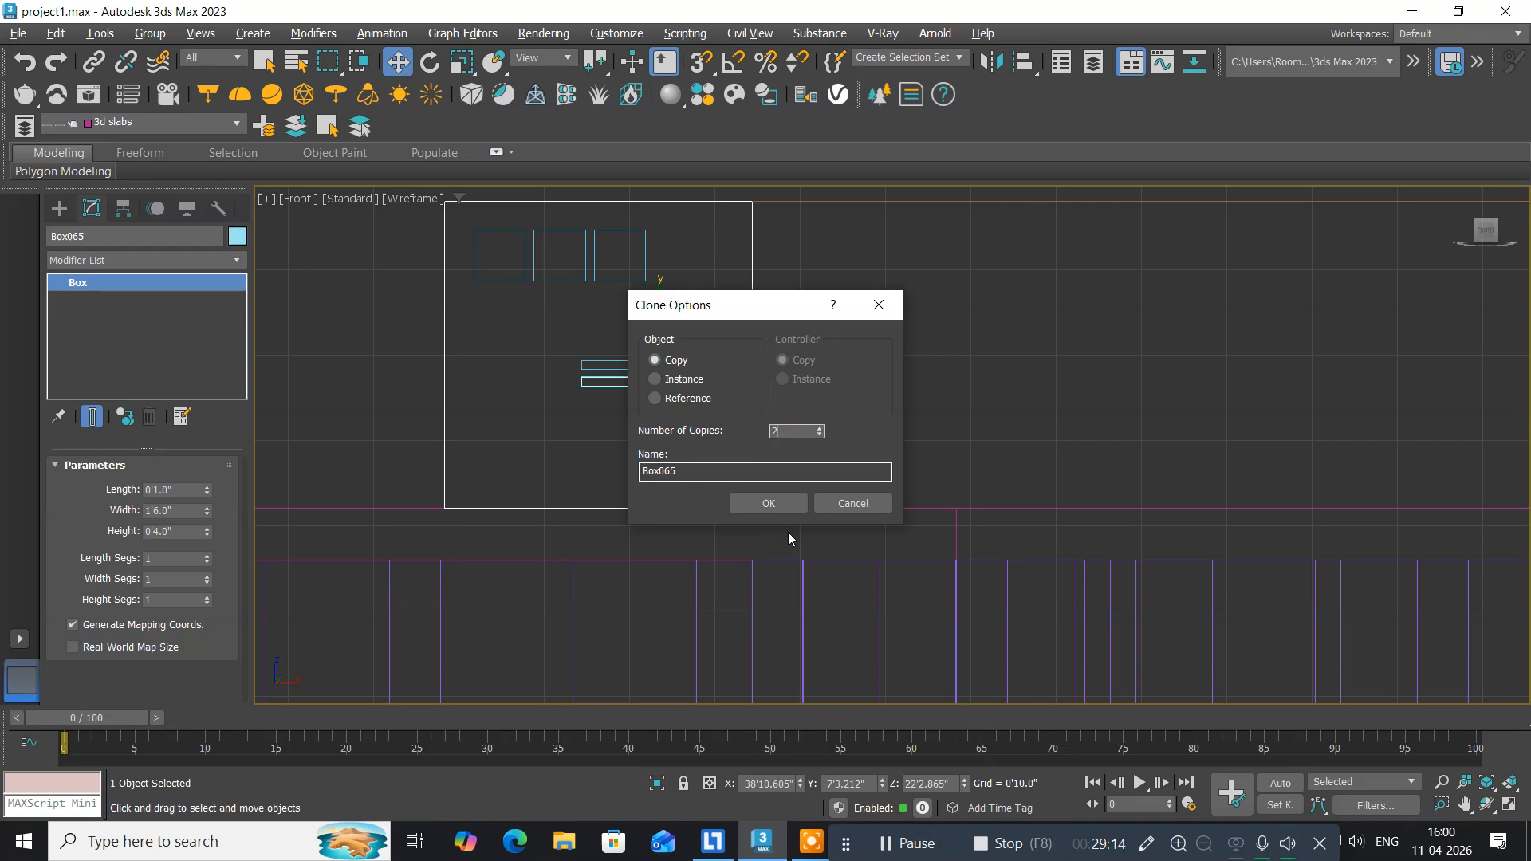
{"action": "left_click", "coordinate": [776, 499]}
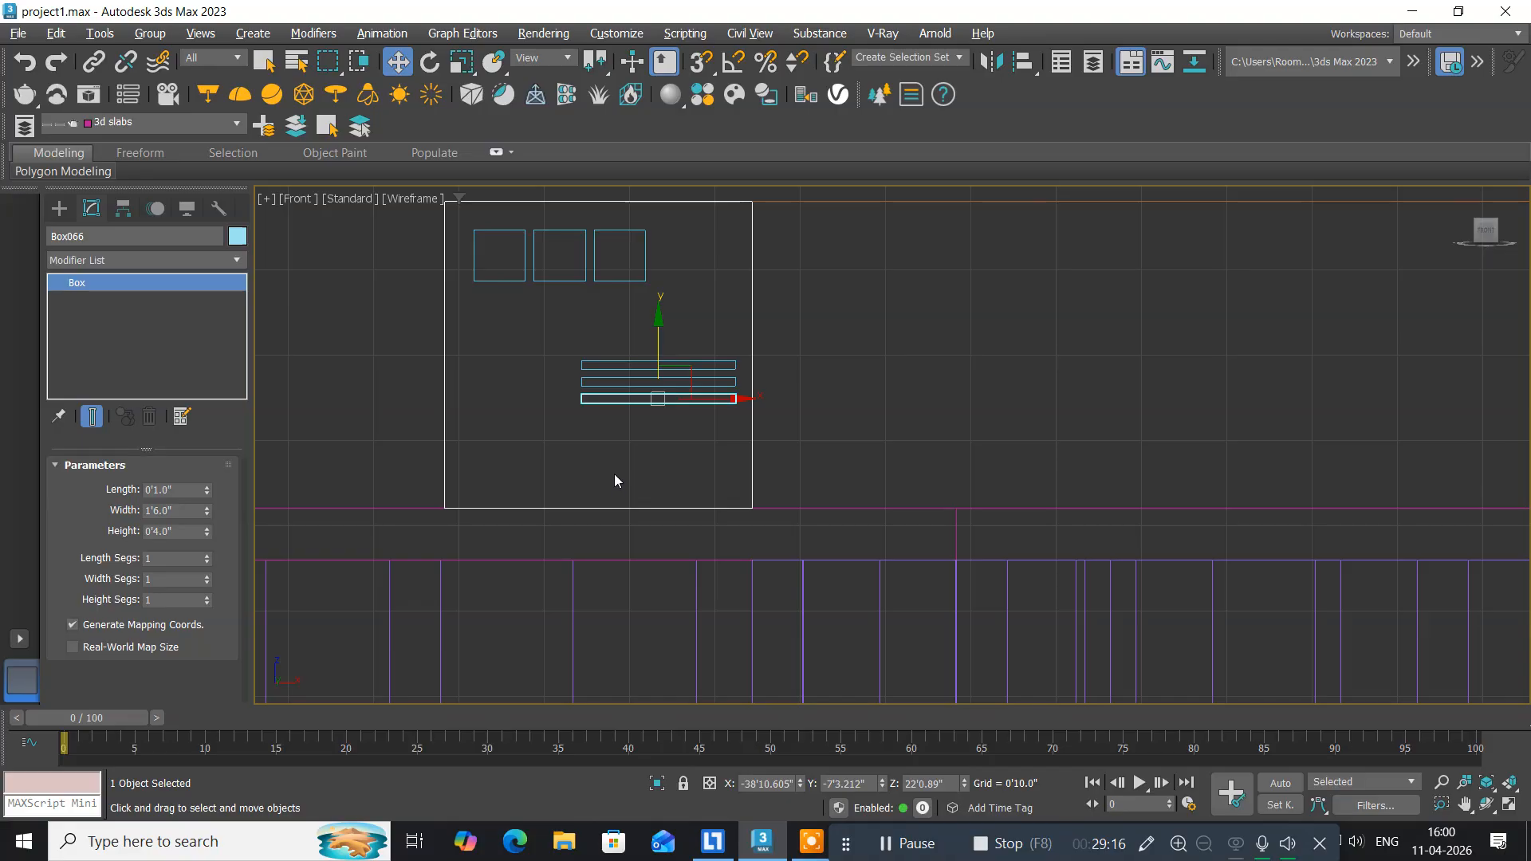
{"action": "left_click", "coordinate": [630, 465]}
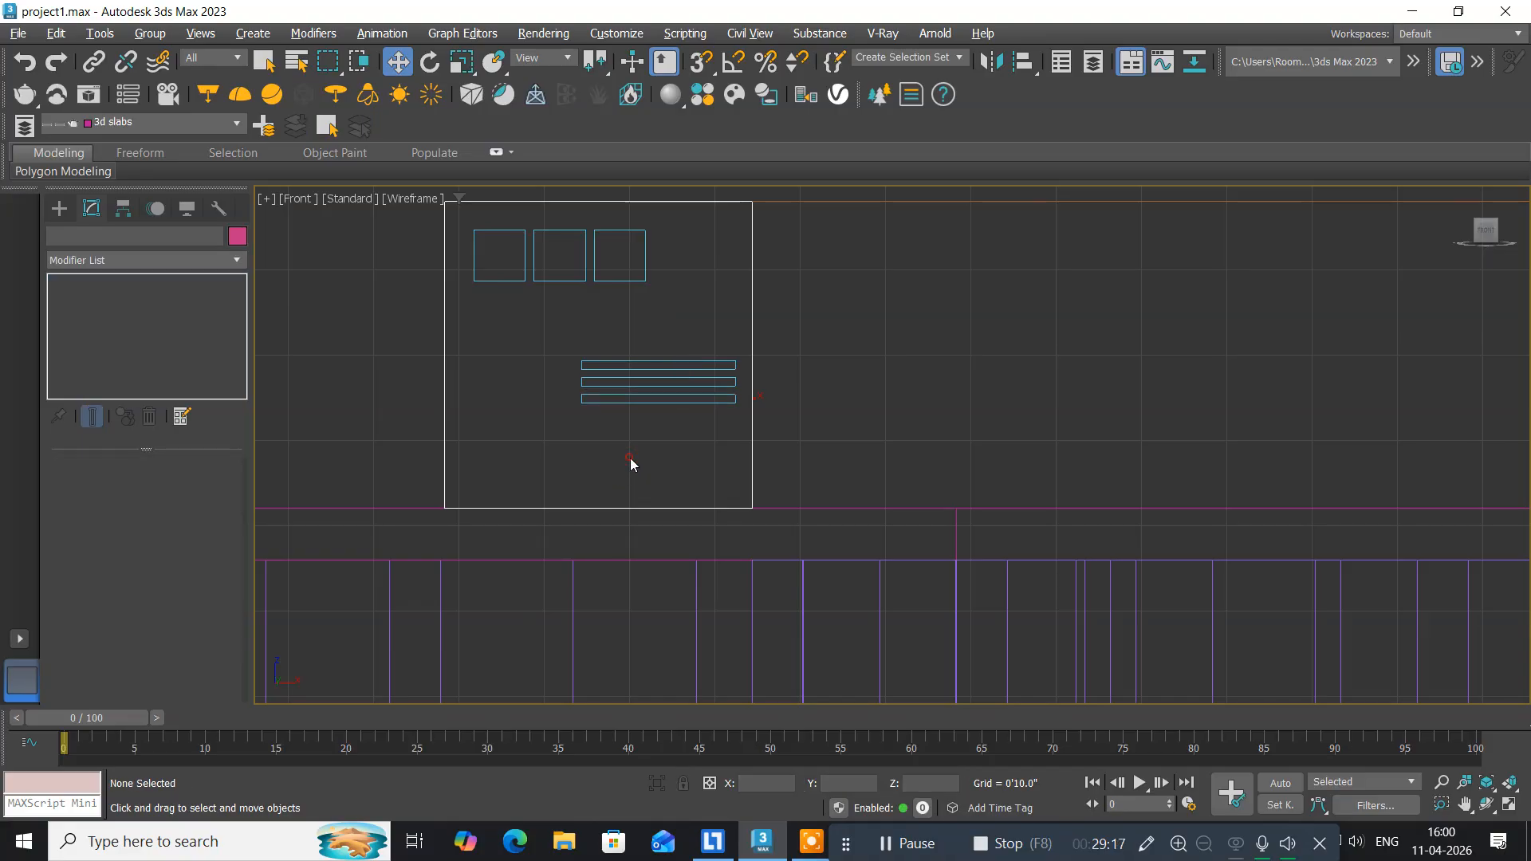
Clone the upper panel's three thin horizontal bars in place as copies.
{"action": "left_click", "coordinate": [558, 344]}
{"action": "left_click_drag", "start_coordinate": [559, 345], "coordinate": [743, 419]}
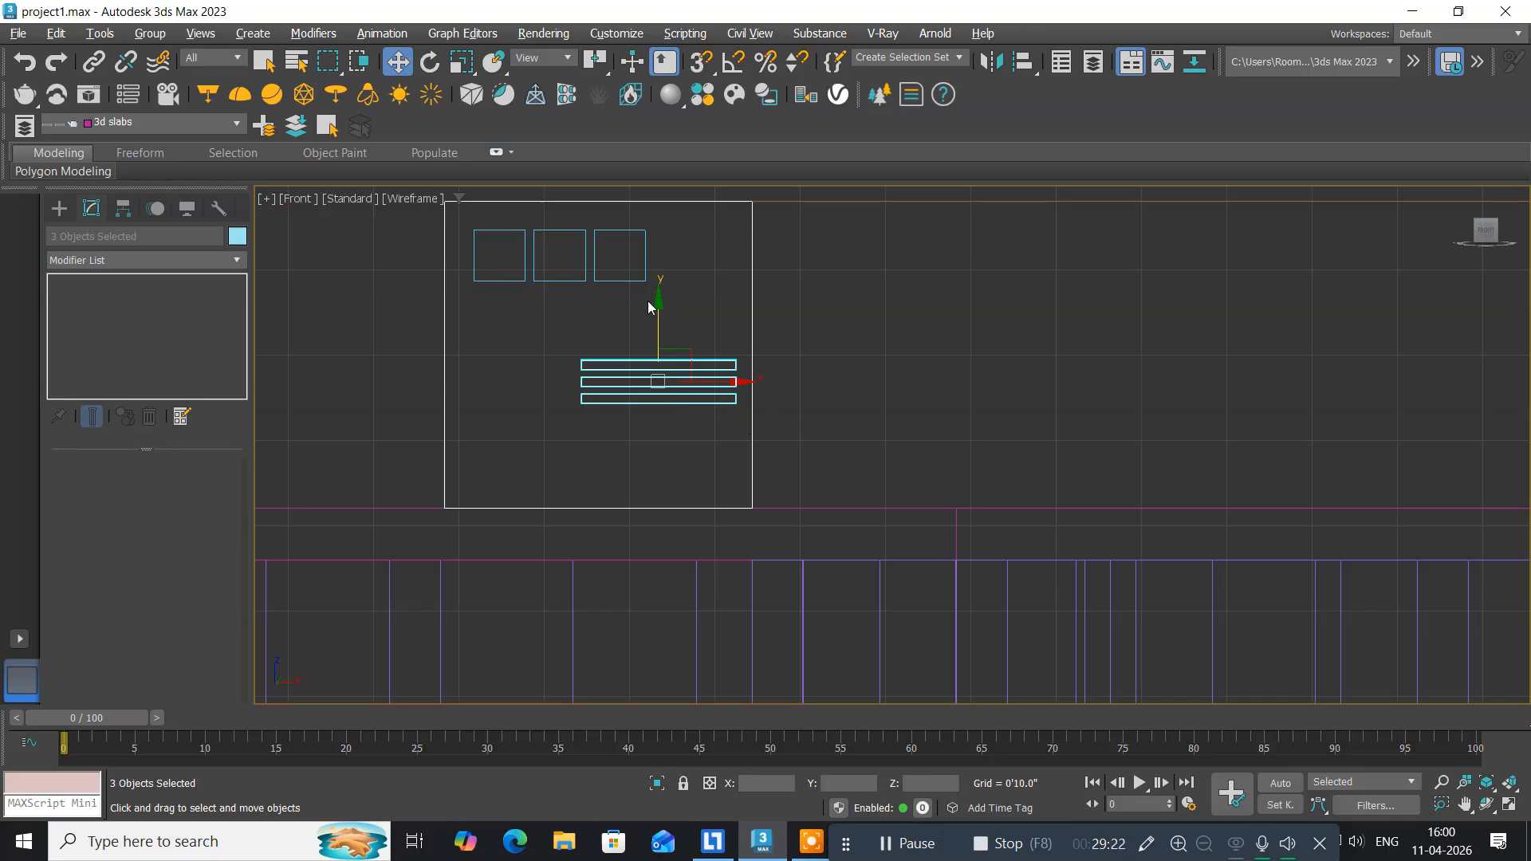
{"action": "key", "text": "ctrl+v"}
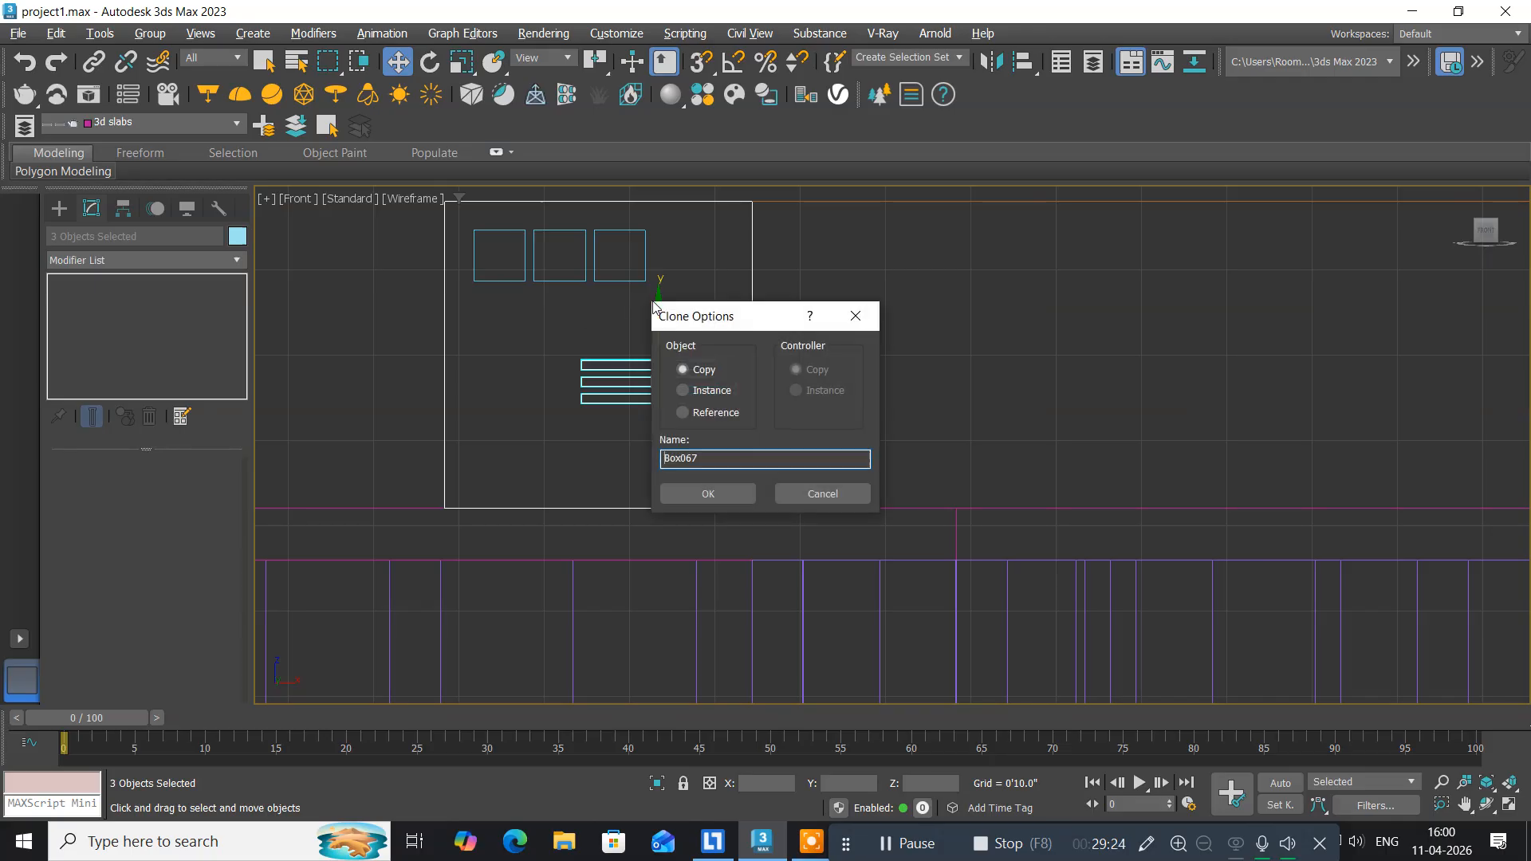
{"action": "left_click", "coordinate": [706, 492]}
Clone the three thin bars as 1 copy straight down onto the lower panel, below its row of small boxes.
{"action": "scroll", "coordinate": [591, 456], "scroll_direction": "down", "scroll_amount": 5}
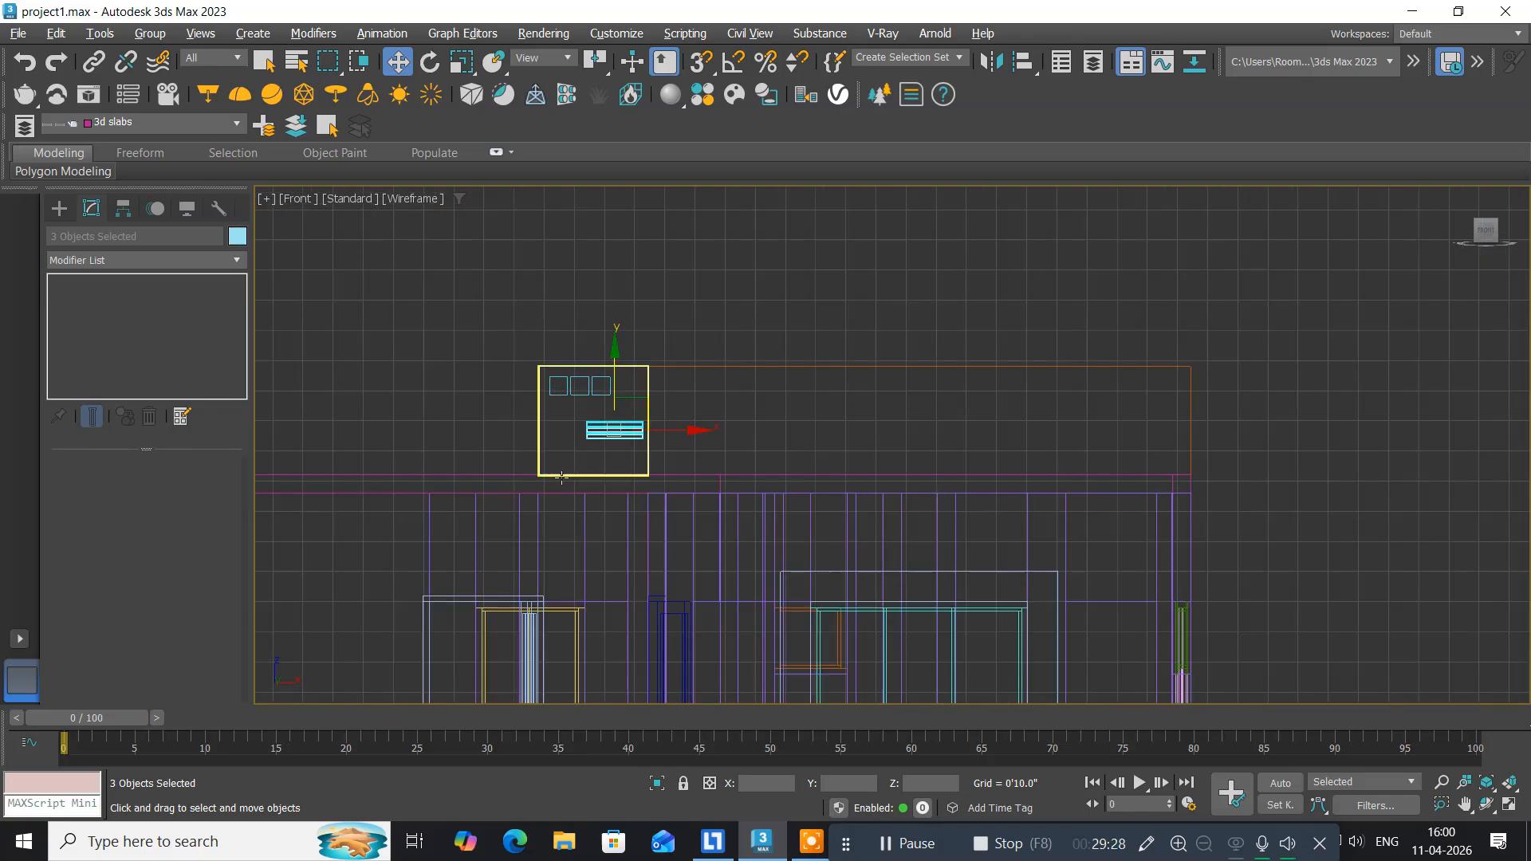
{"action": "middle_click_drag", "start_coordinate": [512, 505], "coordinate": [472, 335]}
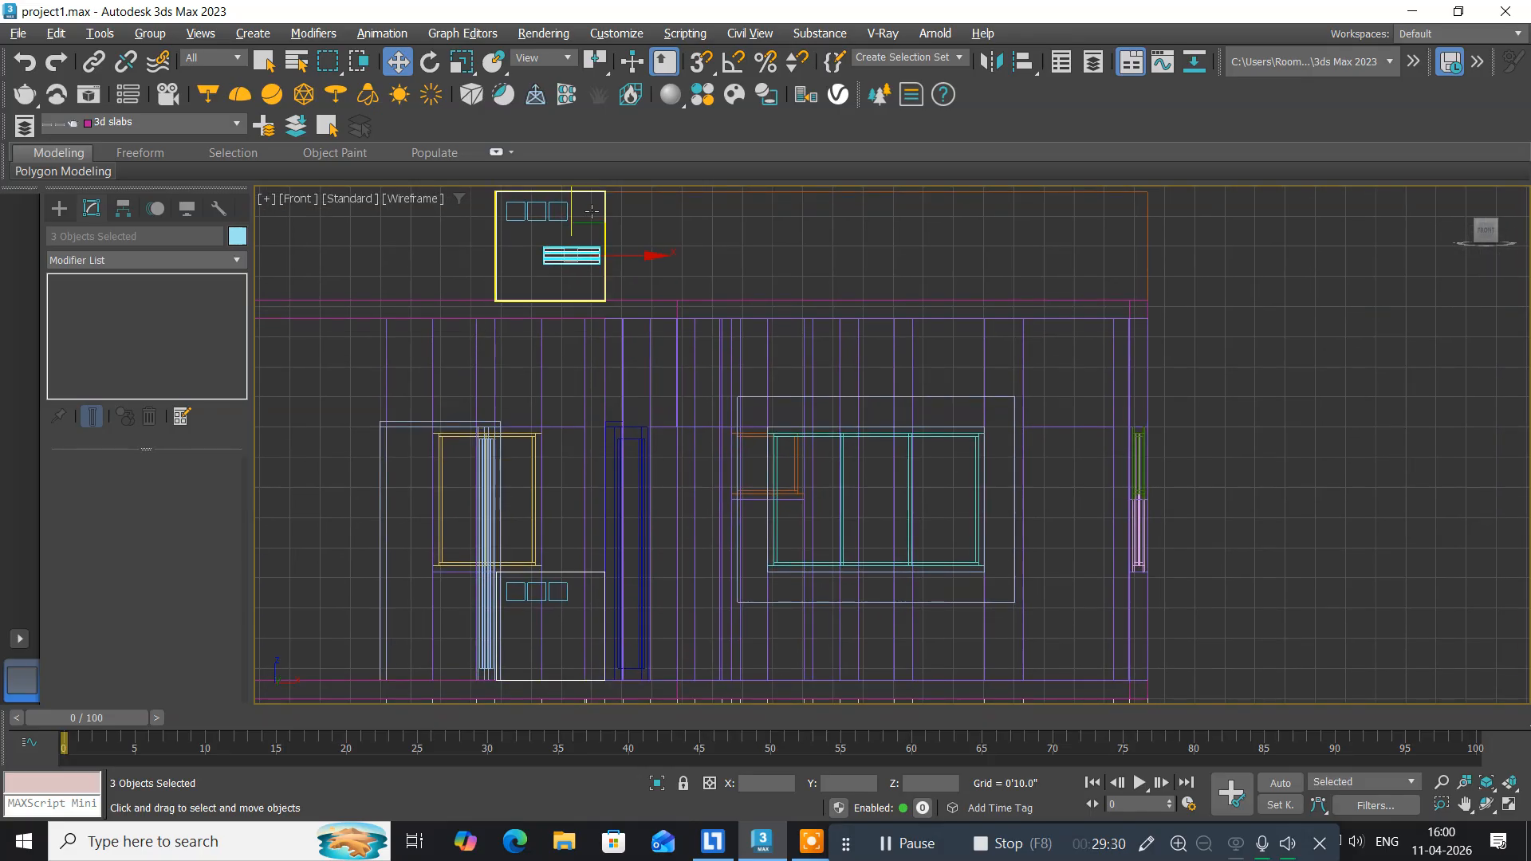
{"action": "left_click_drag", "start_coordinate": [572, 216], "coordinate": [570, 594]}
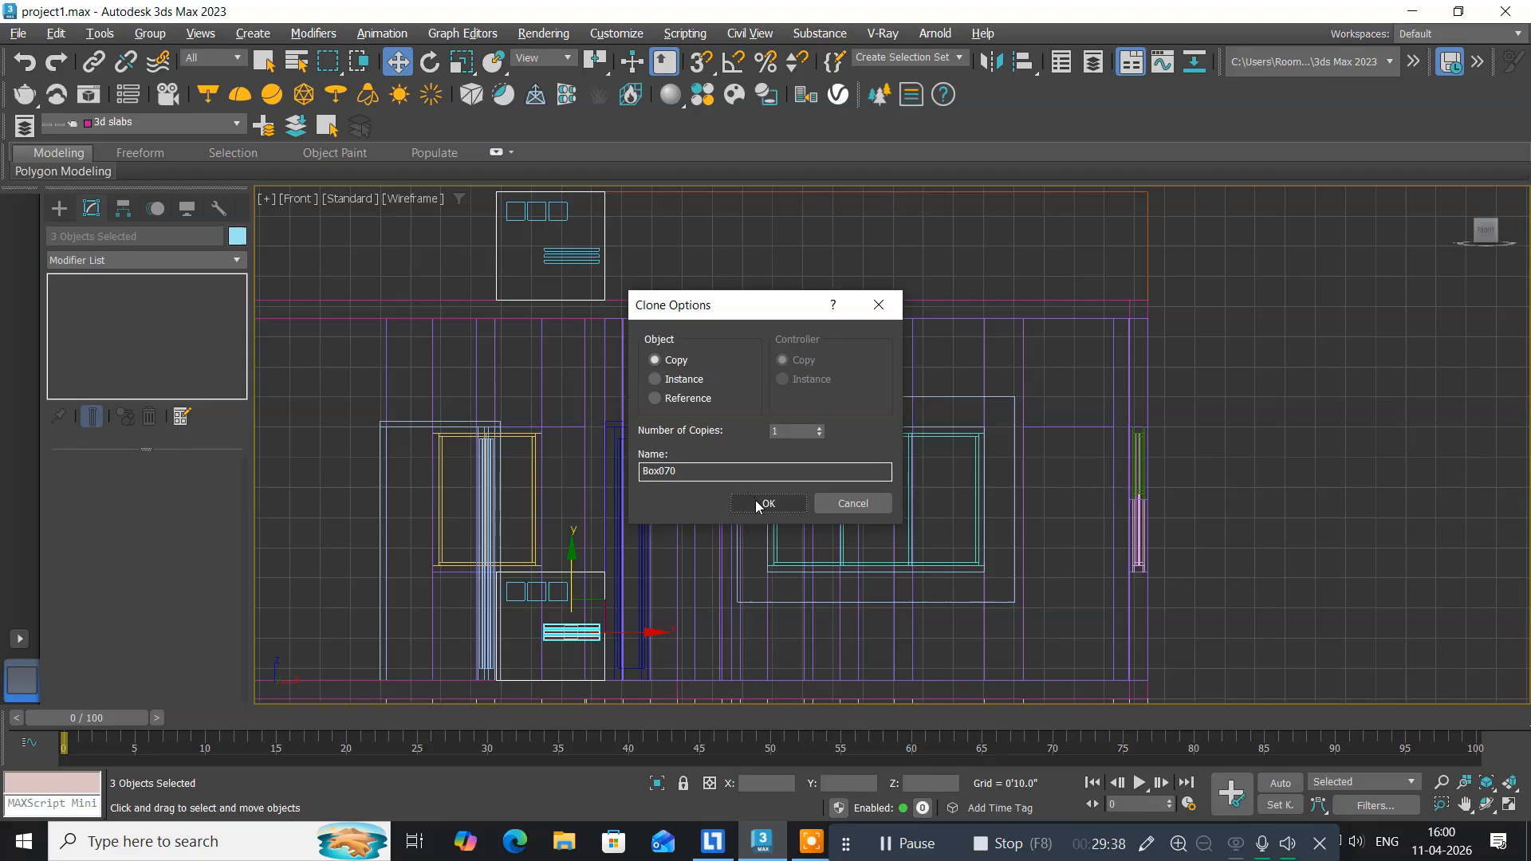
{"action": "left_click", "coordinate": [758, 504]}
Clone the upper and lower square panels together as 1 copy about 13 ft left along X, without the small boxes and bars.
{"action": "middle_click_drag", "start_coordinate": [457, 447], "coordinate": [503, 414]}
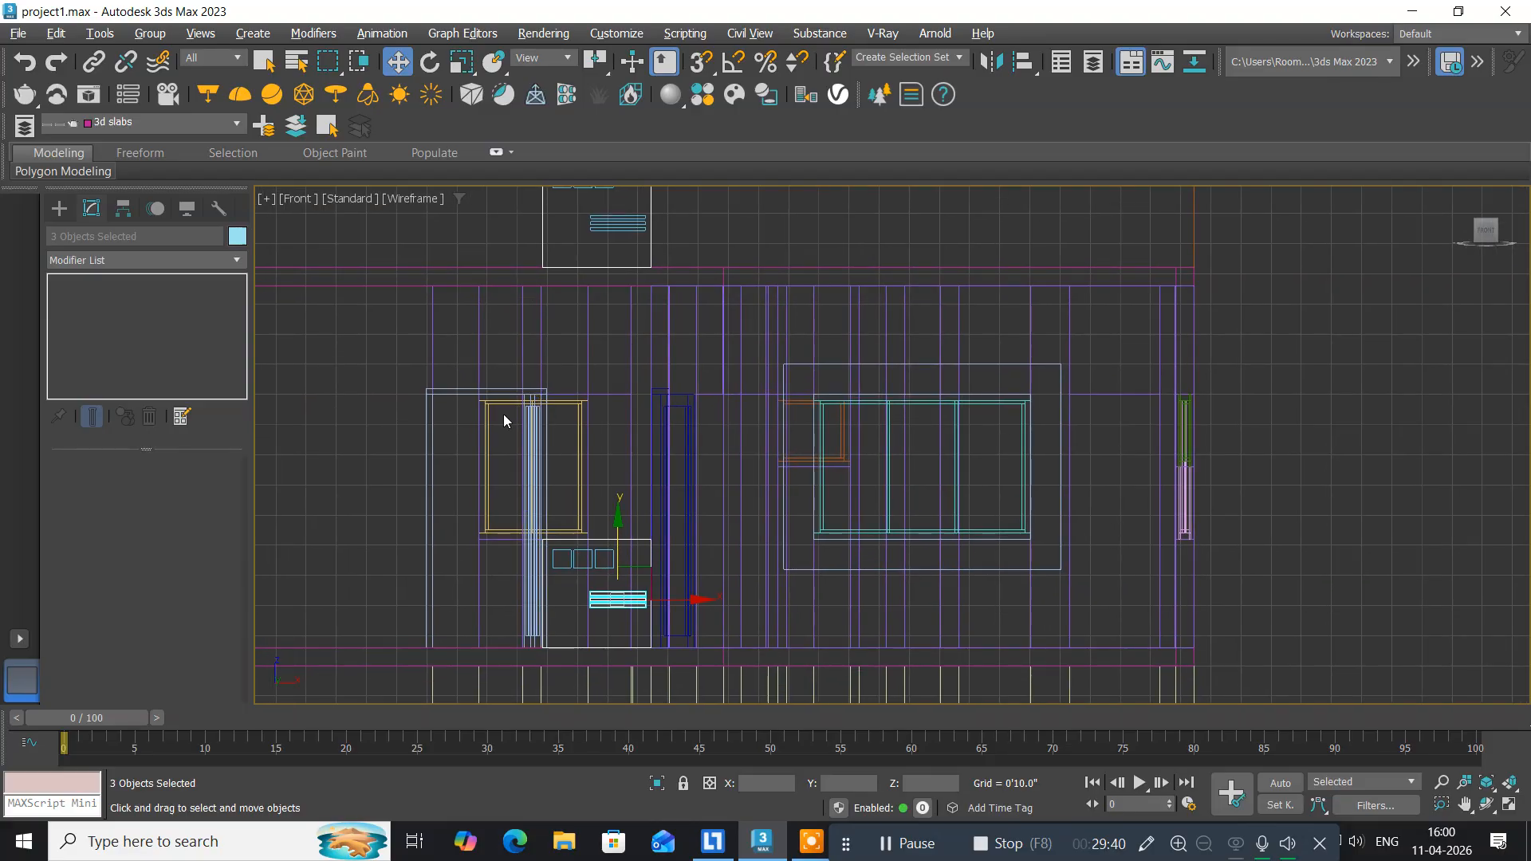
{"action": "key", "text": "alt+w"}
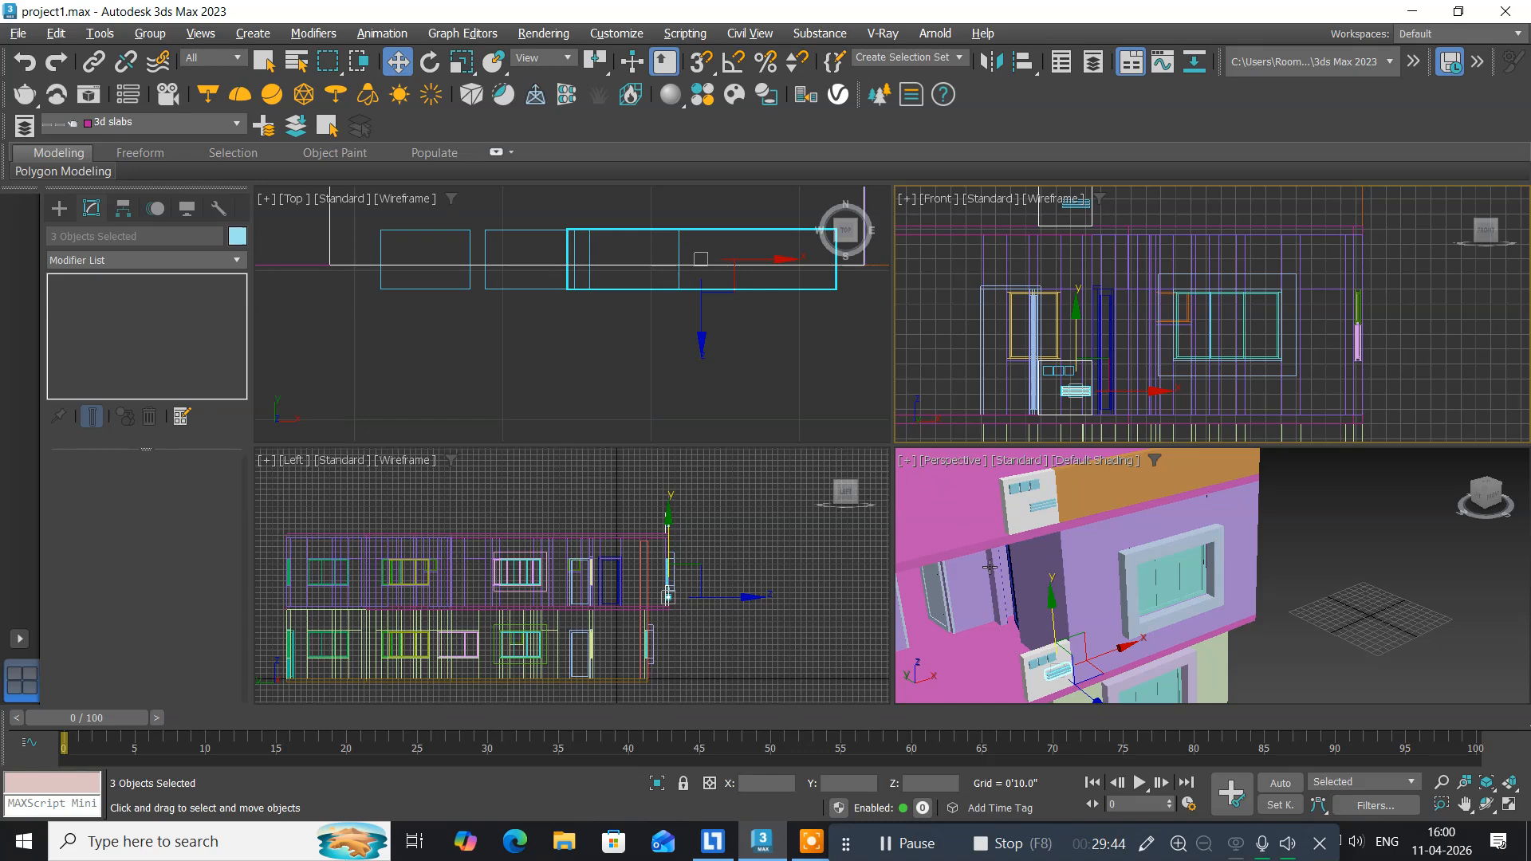
{"action": "middle_click_drag", "start_coordinate": [974, 590], "coordinate": [1067, 536]}
{"action": "scroll", "coordinate": [997, 554], "scroll_direction": "down", "scroll_amount": 2}
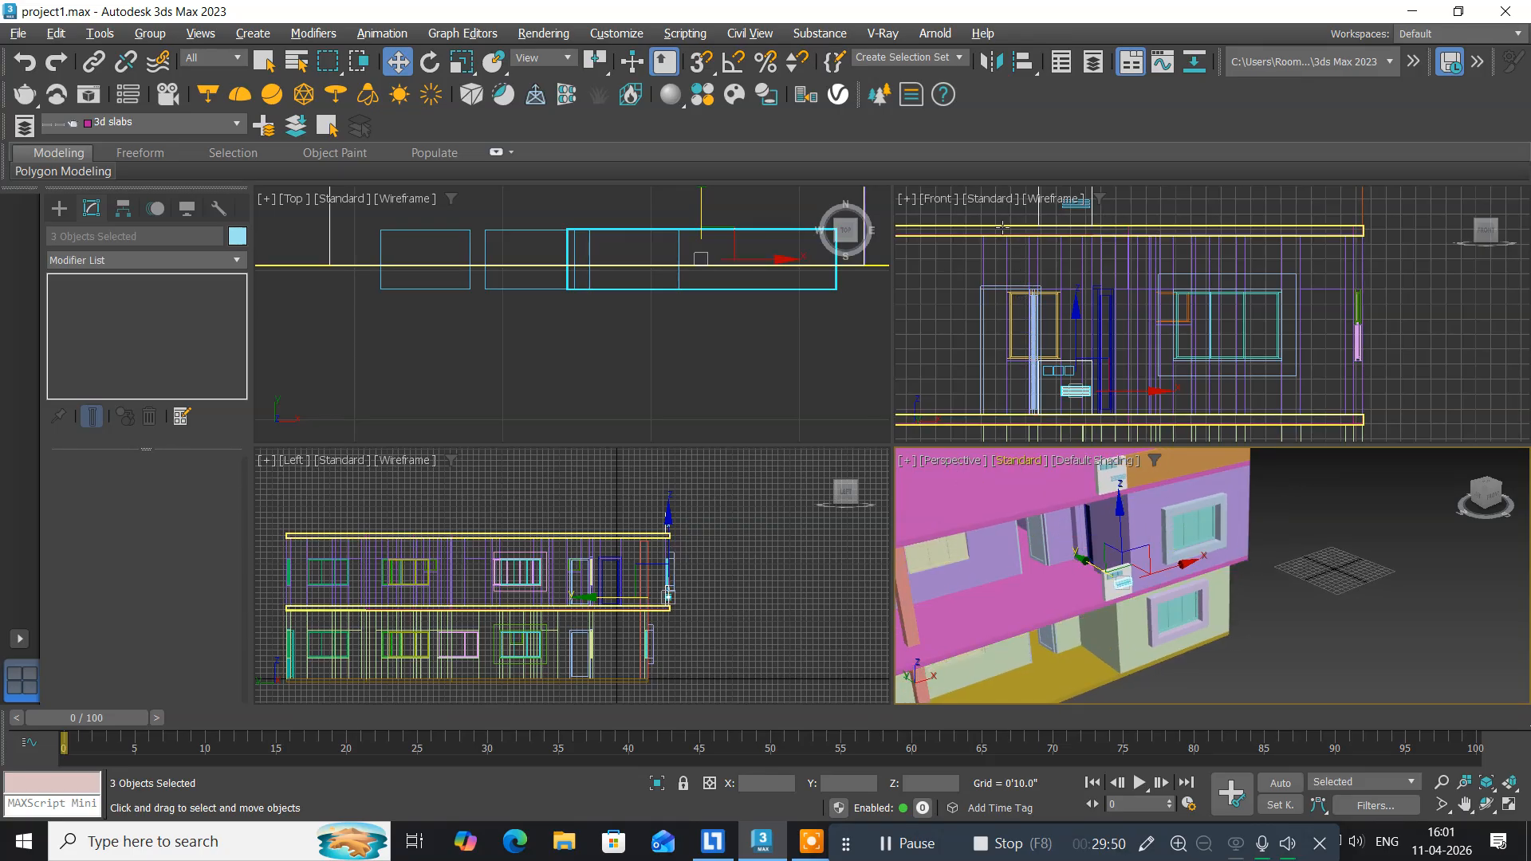
{"action": "middle_click_drag", "start_coordinate": [981, 289], "coordinate": [1027, 314]}
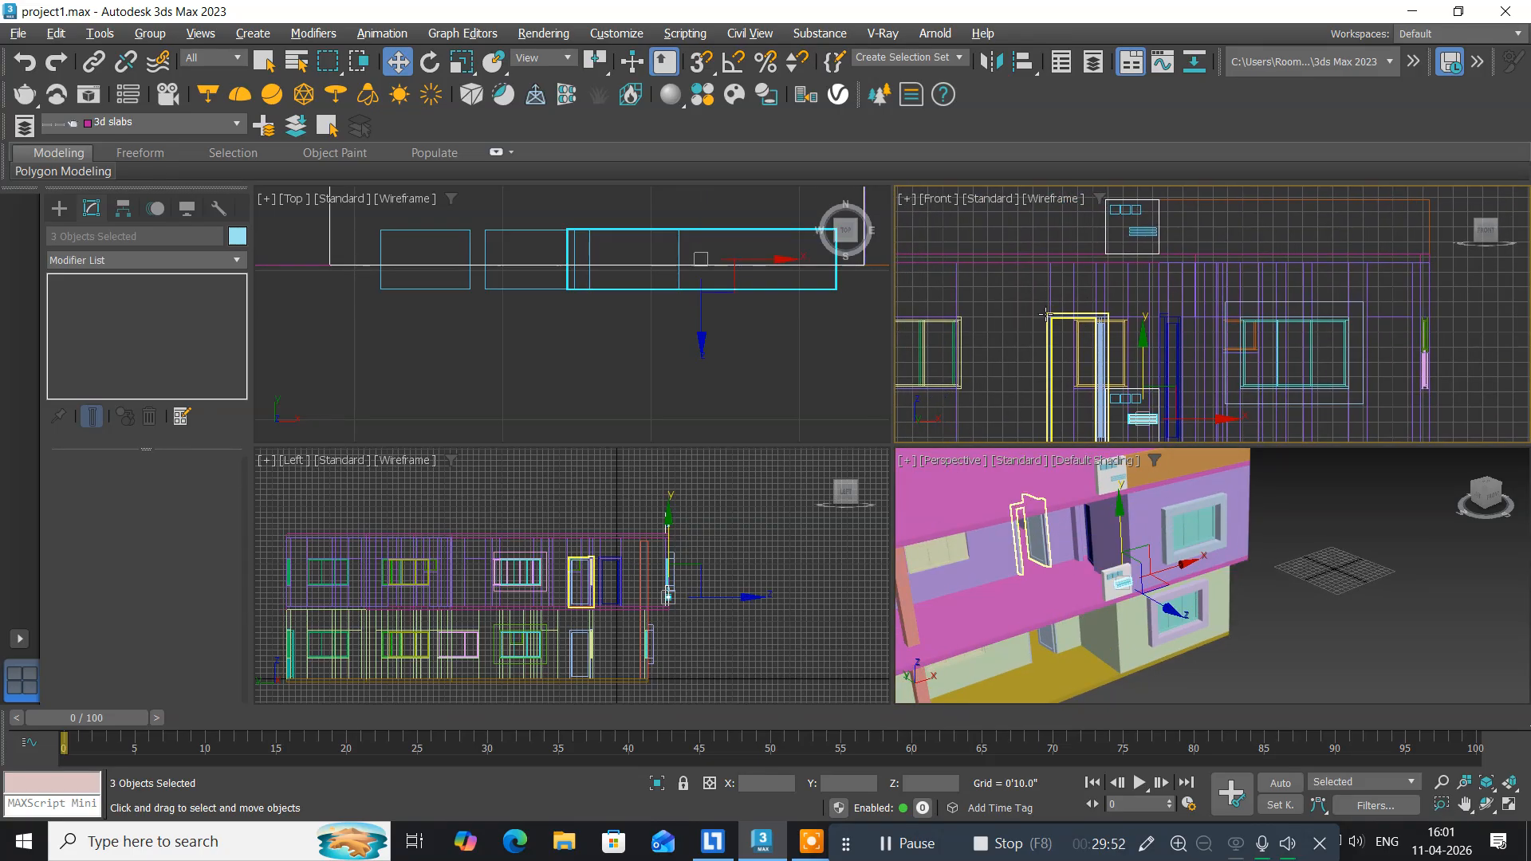
{"action": "key", "text": "alt+w"}
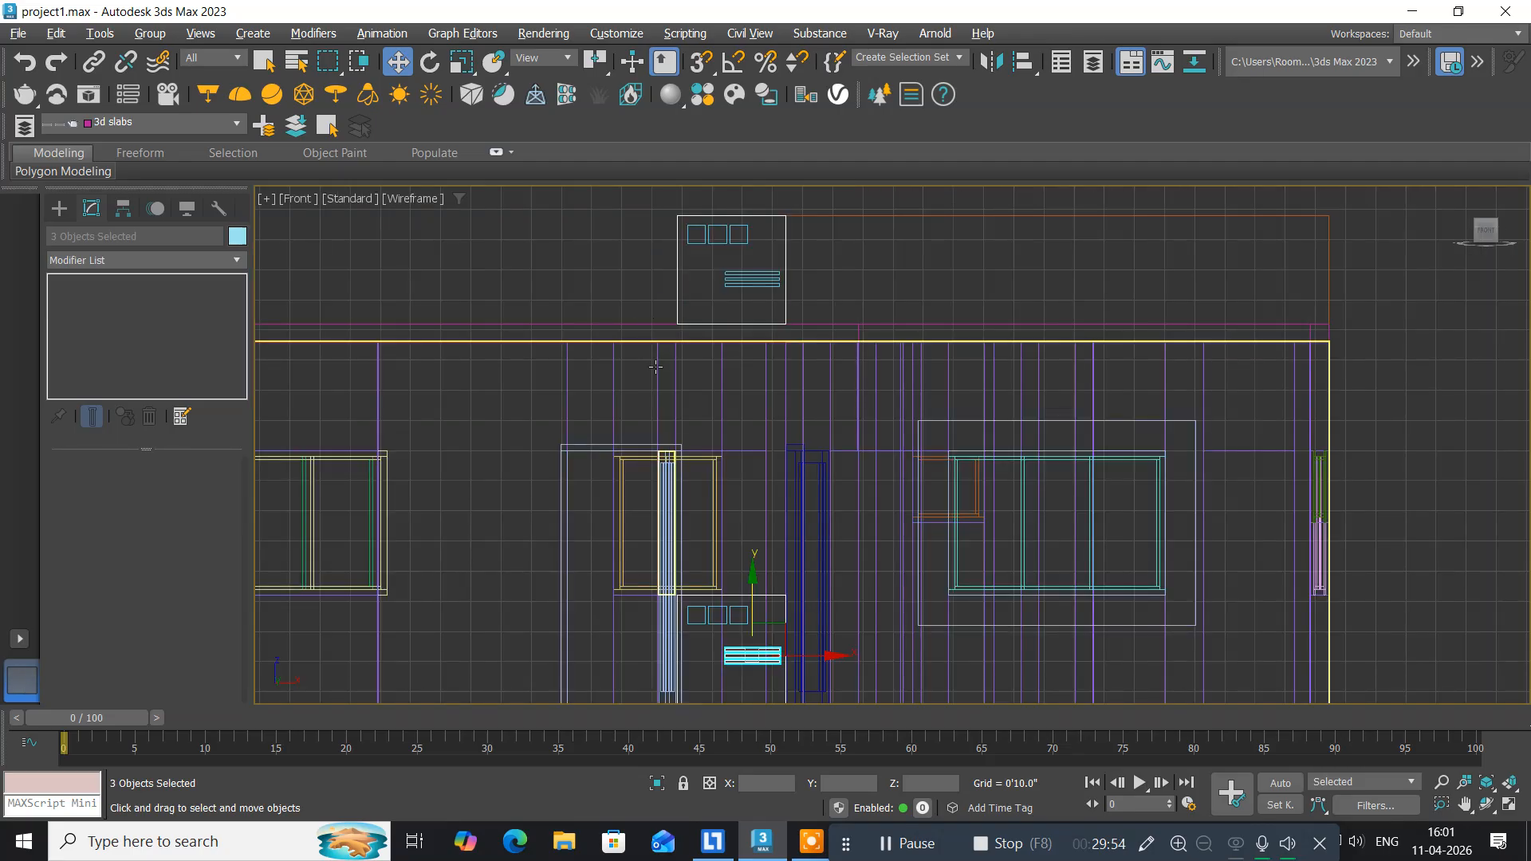
{"action": "middle_click_drag", "start_coordinate": [670, 325], "coordinate": [868, 361]}
{"action": "scroll", "coordinate": [868, 361], "scroll_direction": "down", "scroll_amount": 2}
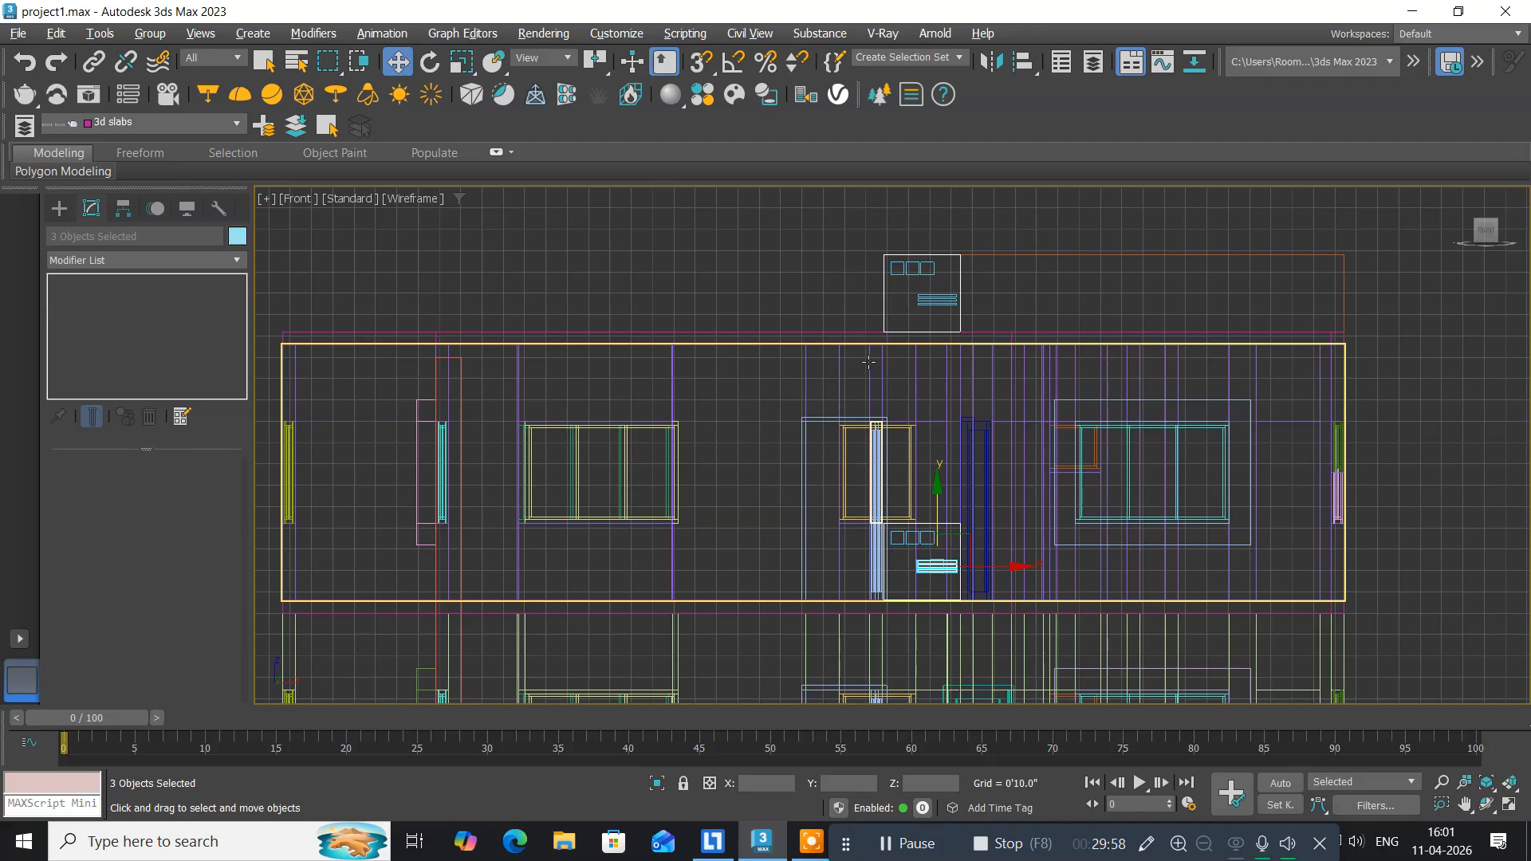
{"action": "middle_click_drag", "start_coordinate": [857, 360], "coordinate": [814, 321]}
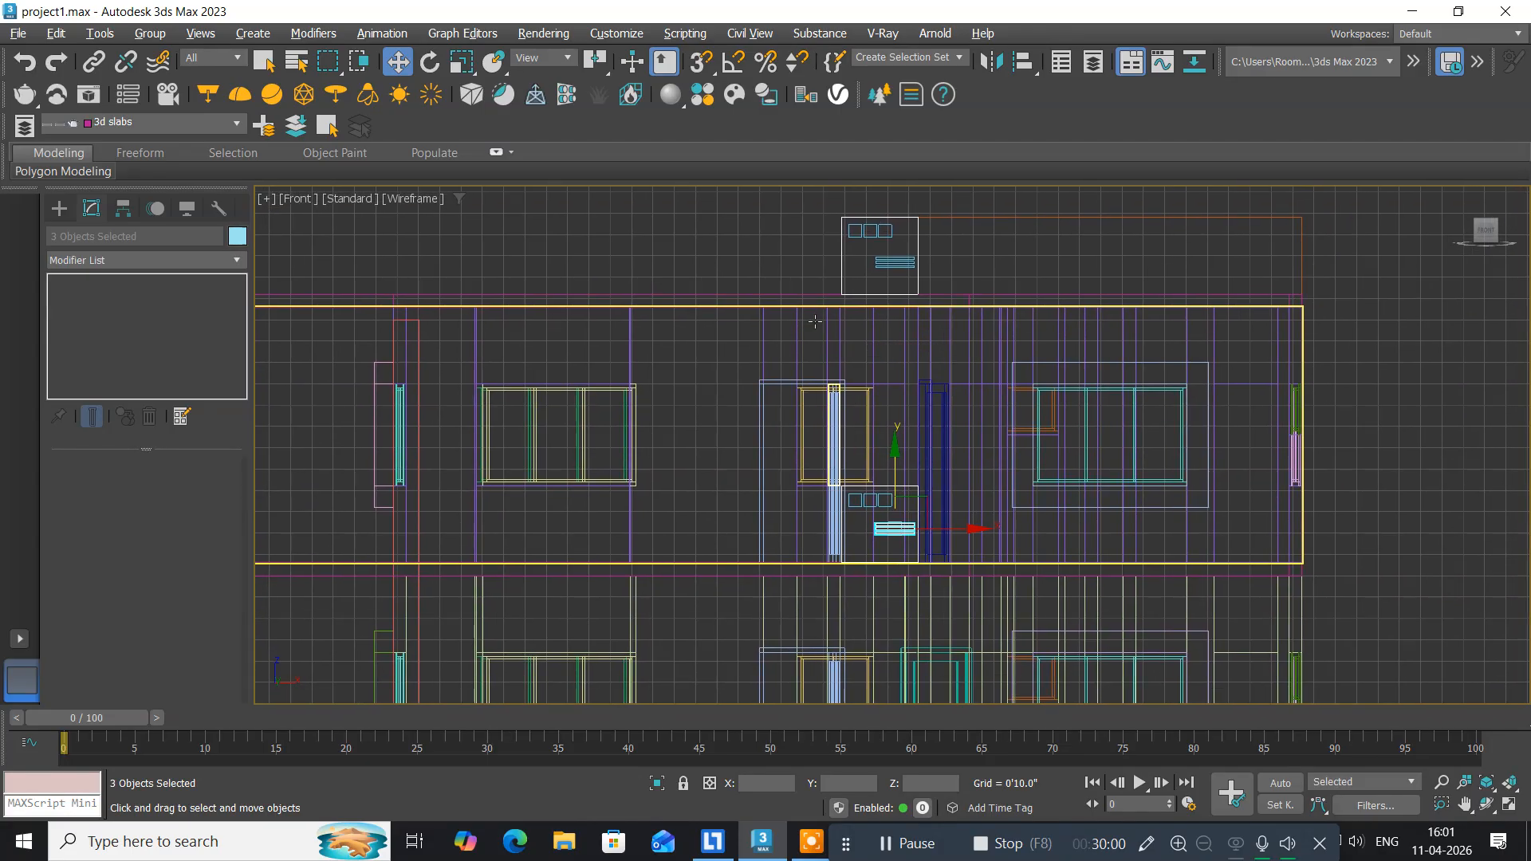
{"action": "left_click", "coordinate": [840, 259]}
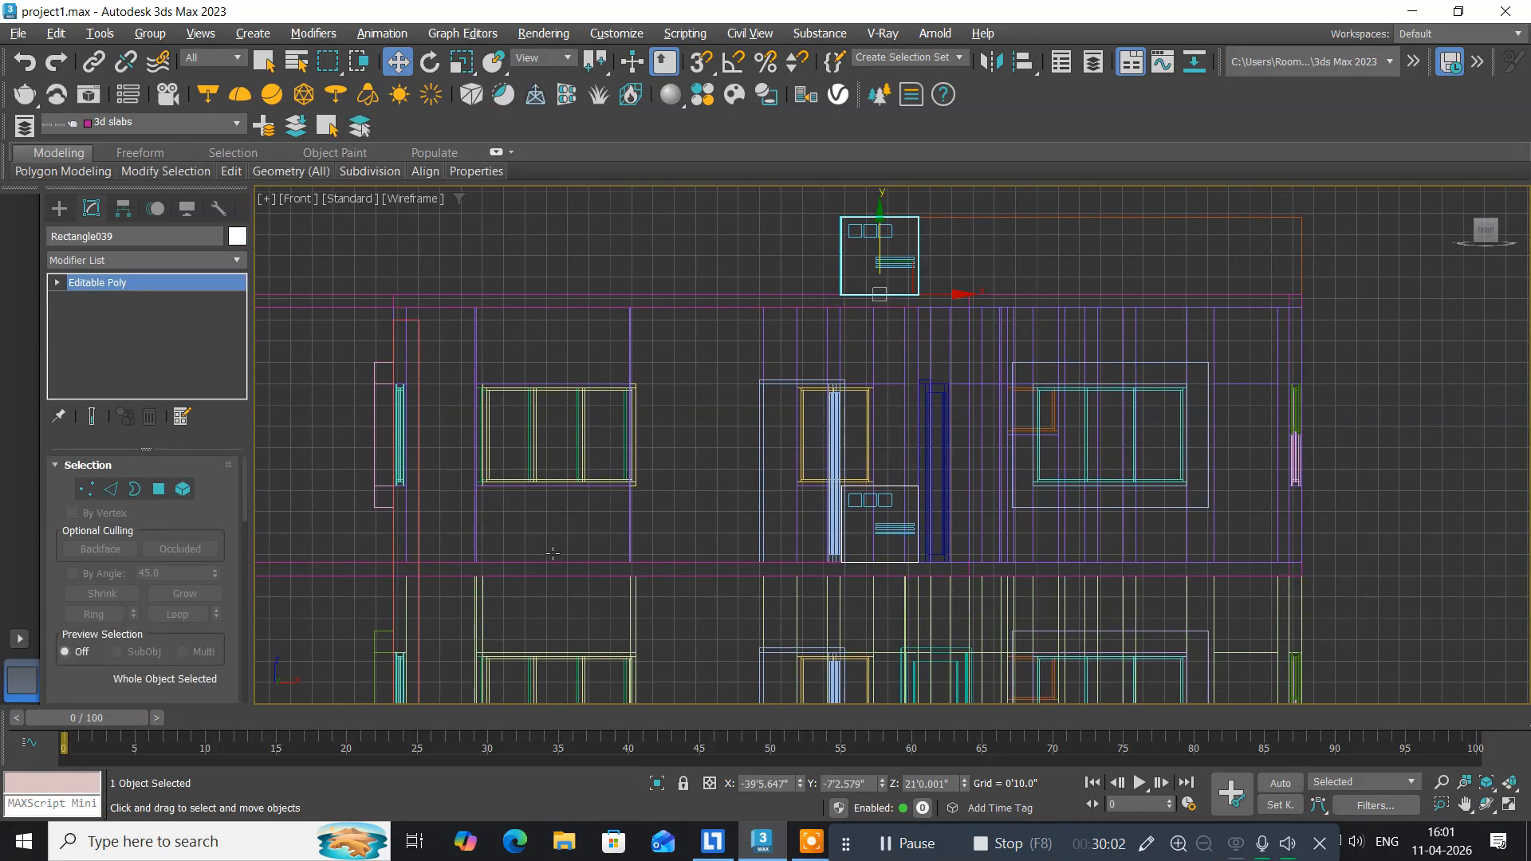
{"action": "left_click", "coordinate": [851, 557], "text": "ctrl"}
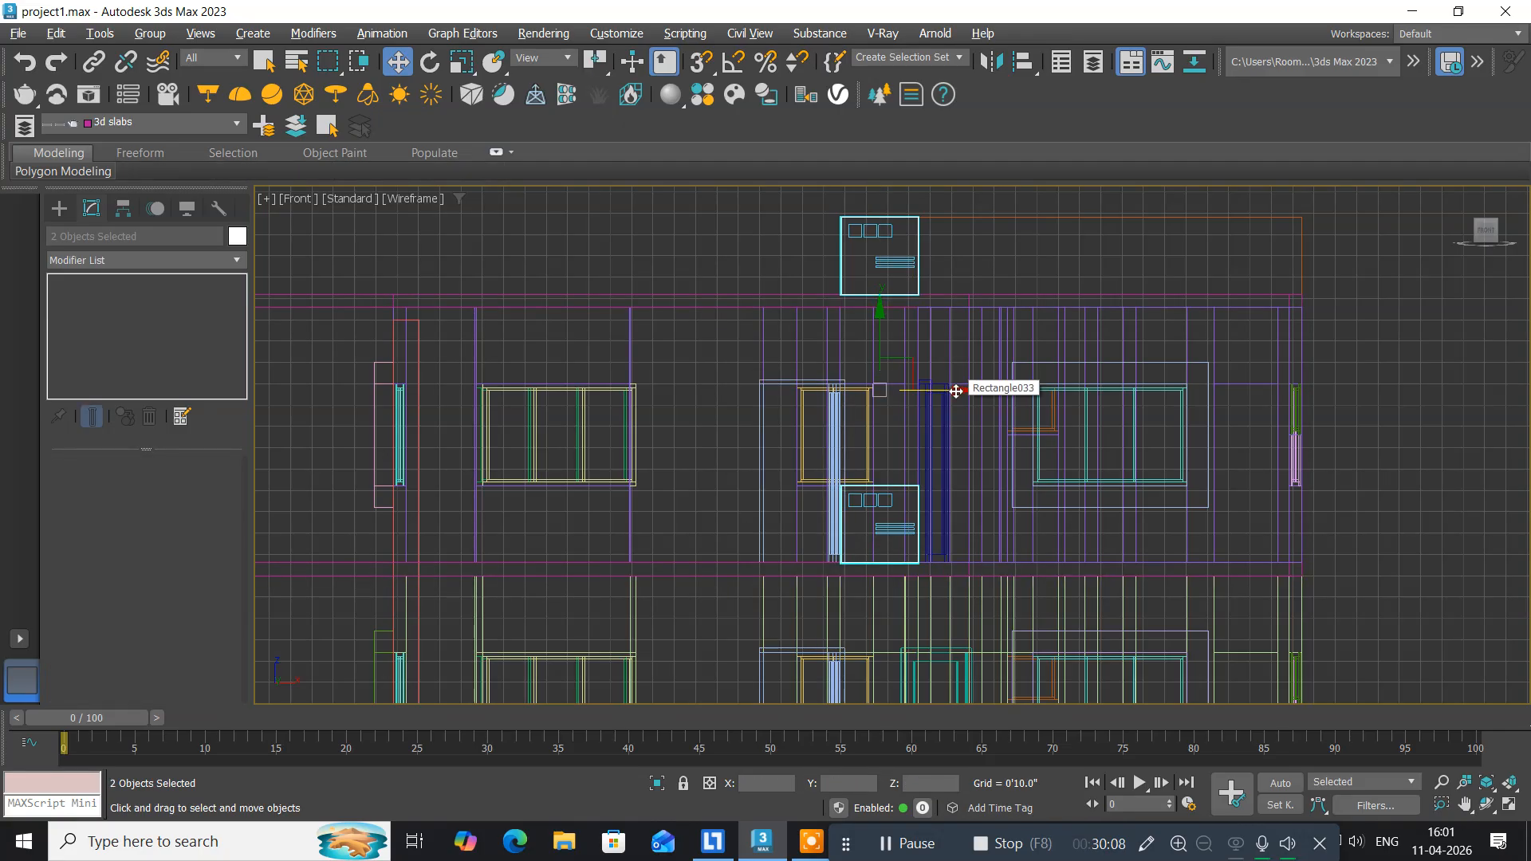
{"action": "left_click_drag", "start_coordinate": [958, 391], "coordinate": [620, 394]}
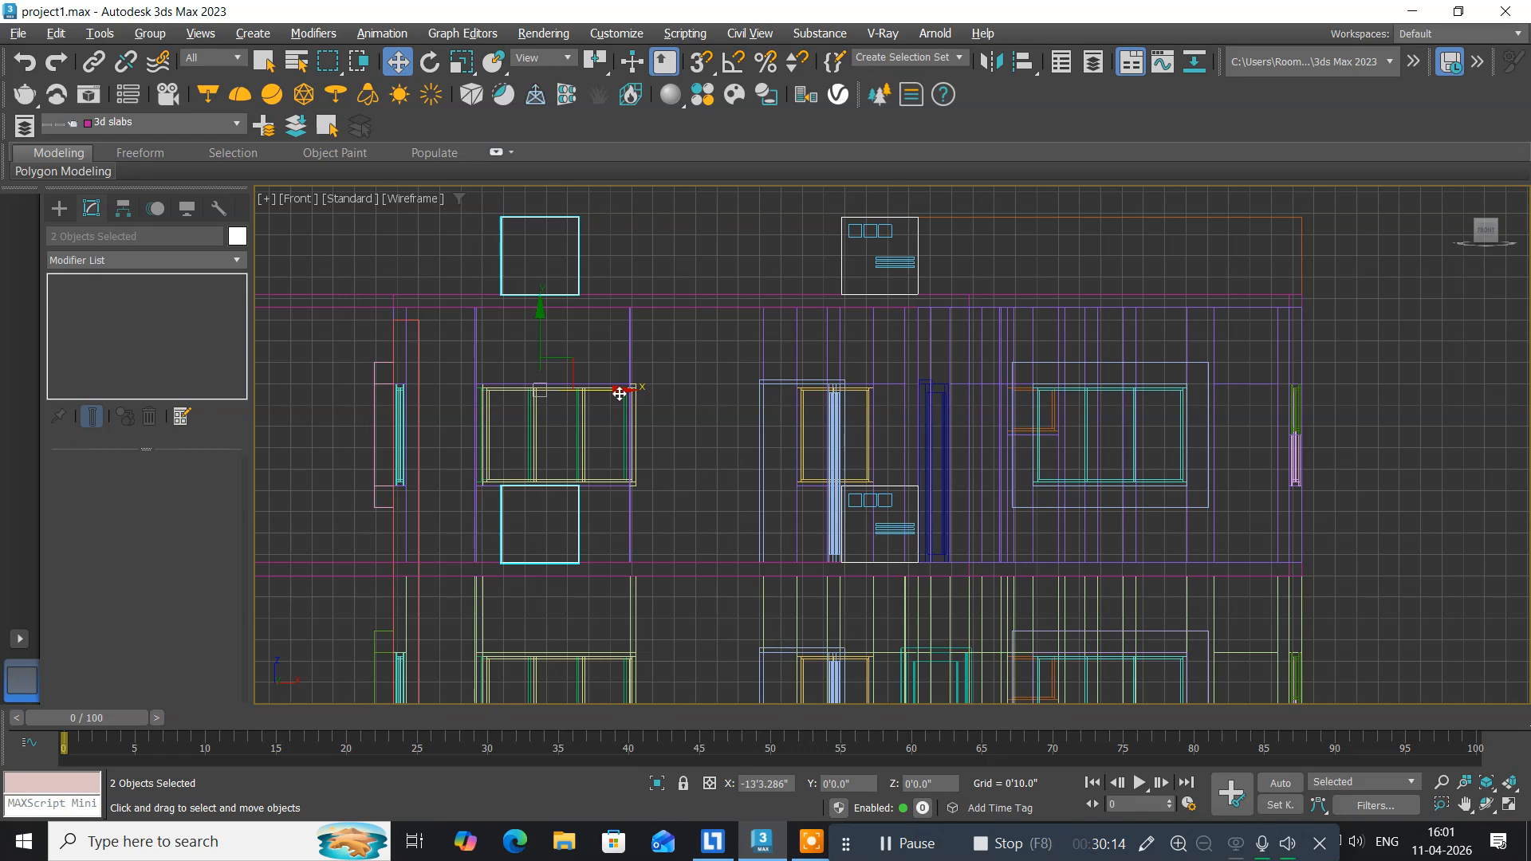
{"action": "left_click_drag", "start_coordinate": [619, 394], "coordinate": [629, 390]}
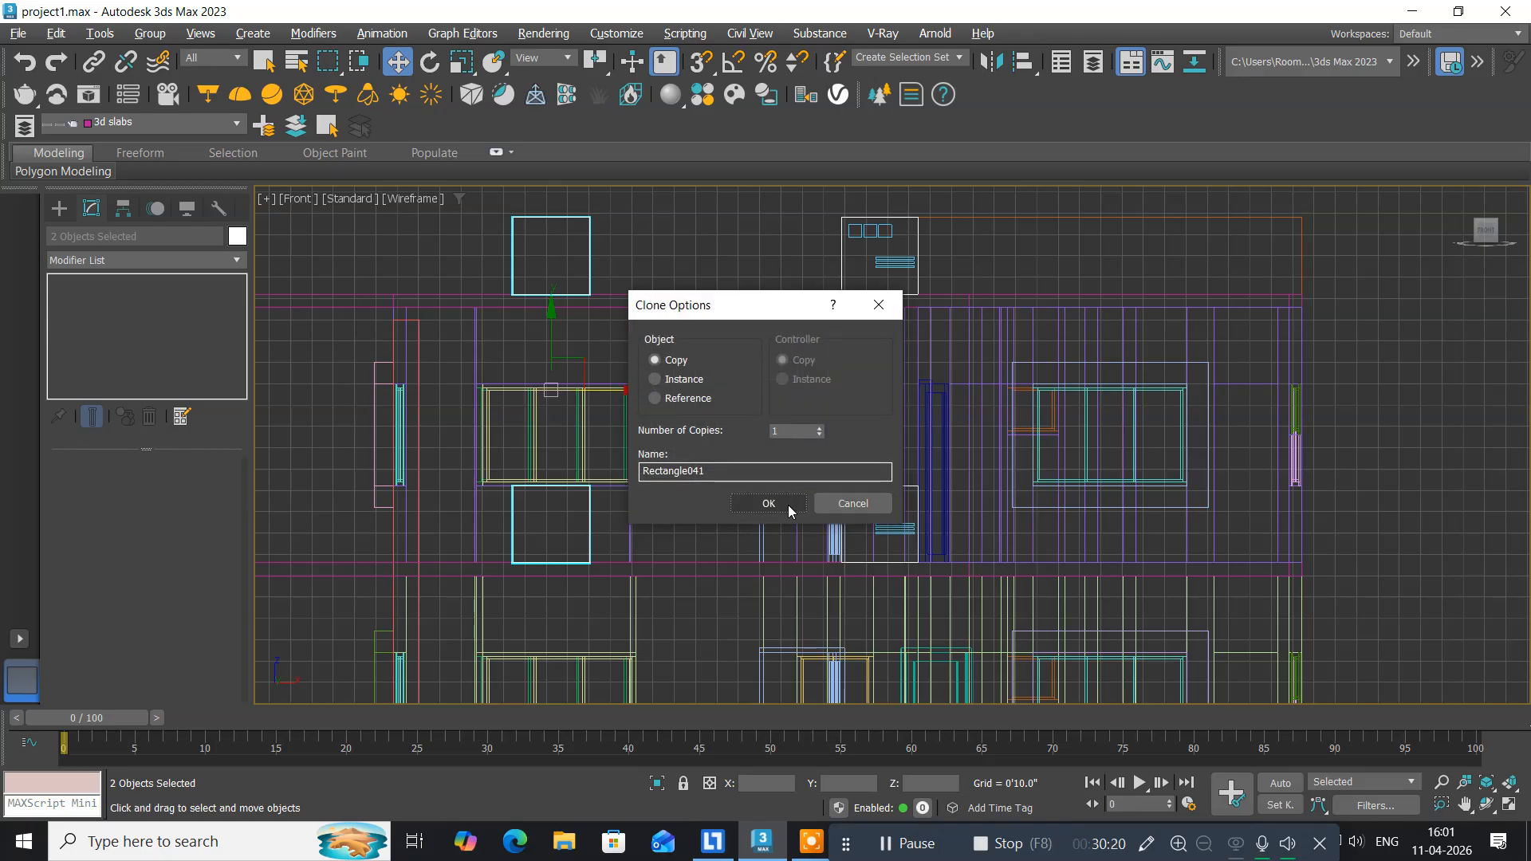
{"action": "left_click", "coordinate": [767, 503]}
Examine in the perspective view how the two copied panels sit along the front edges of the upper and lower slabs.
{"action": "middle_click_drag", "start_coordinate": [725, 609], "coordinate": [778, 562]}
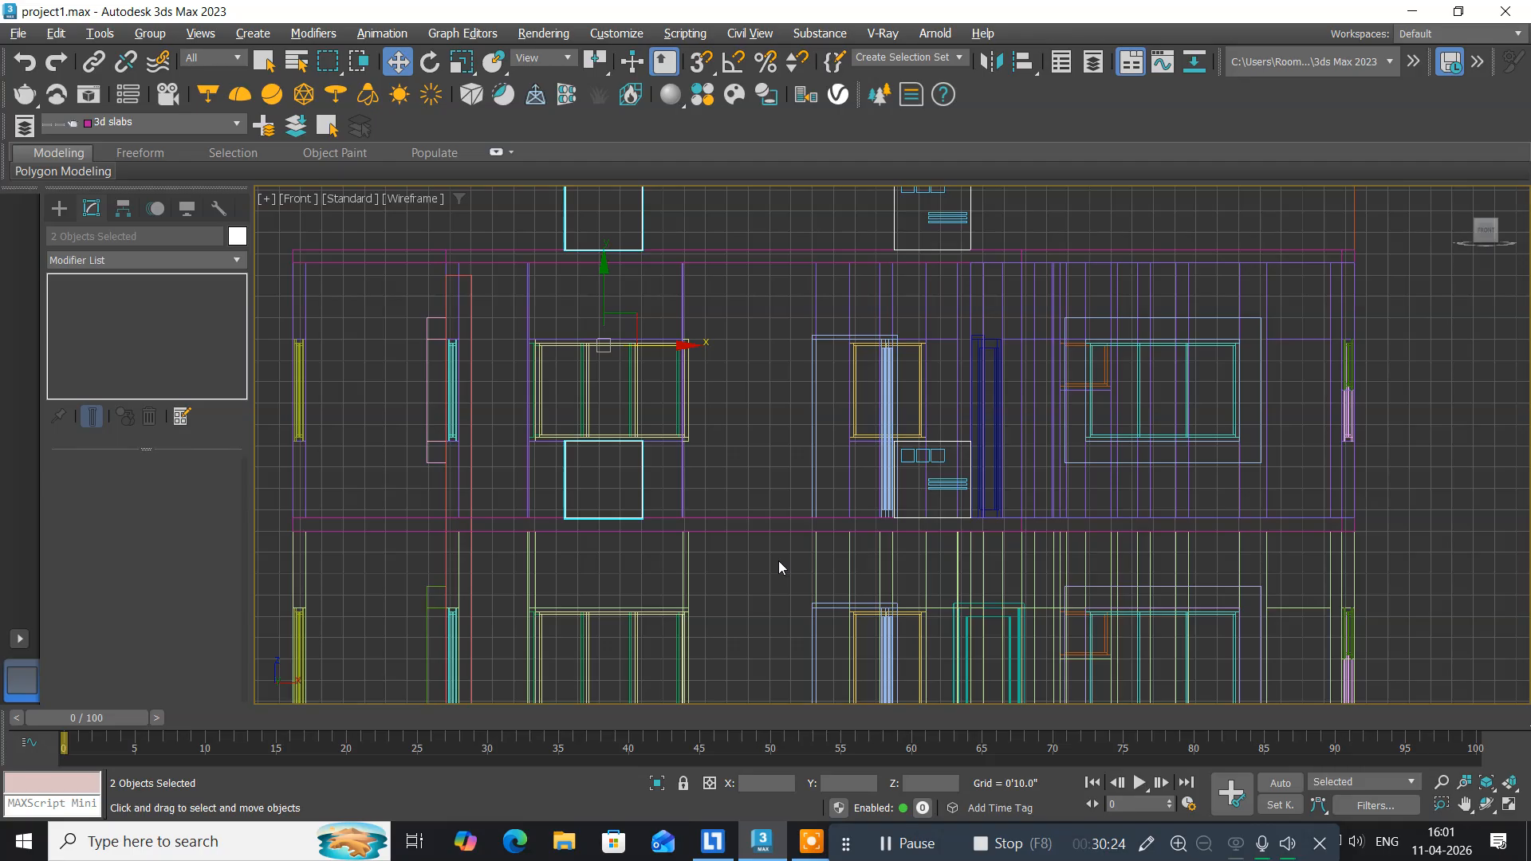
{"action": "key", "text": "alt+w"}
{"action": "middle_click_drag", "start_coordinate": [1047, 570], "coordinate": [1105, 574]}
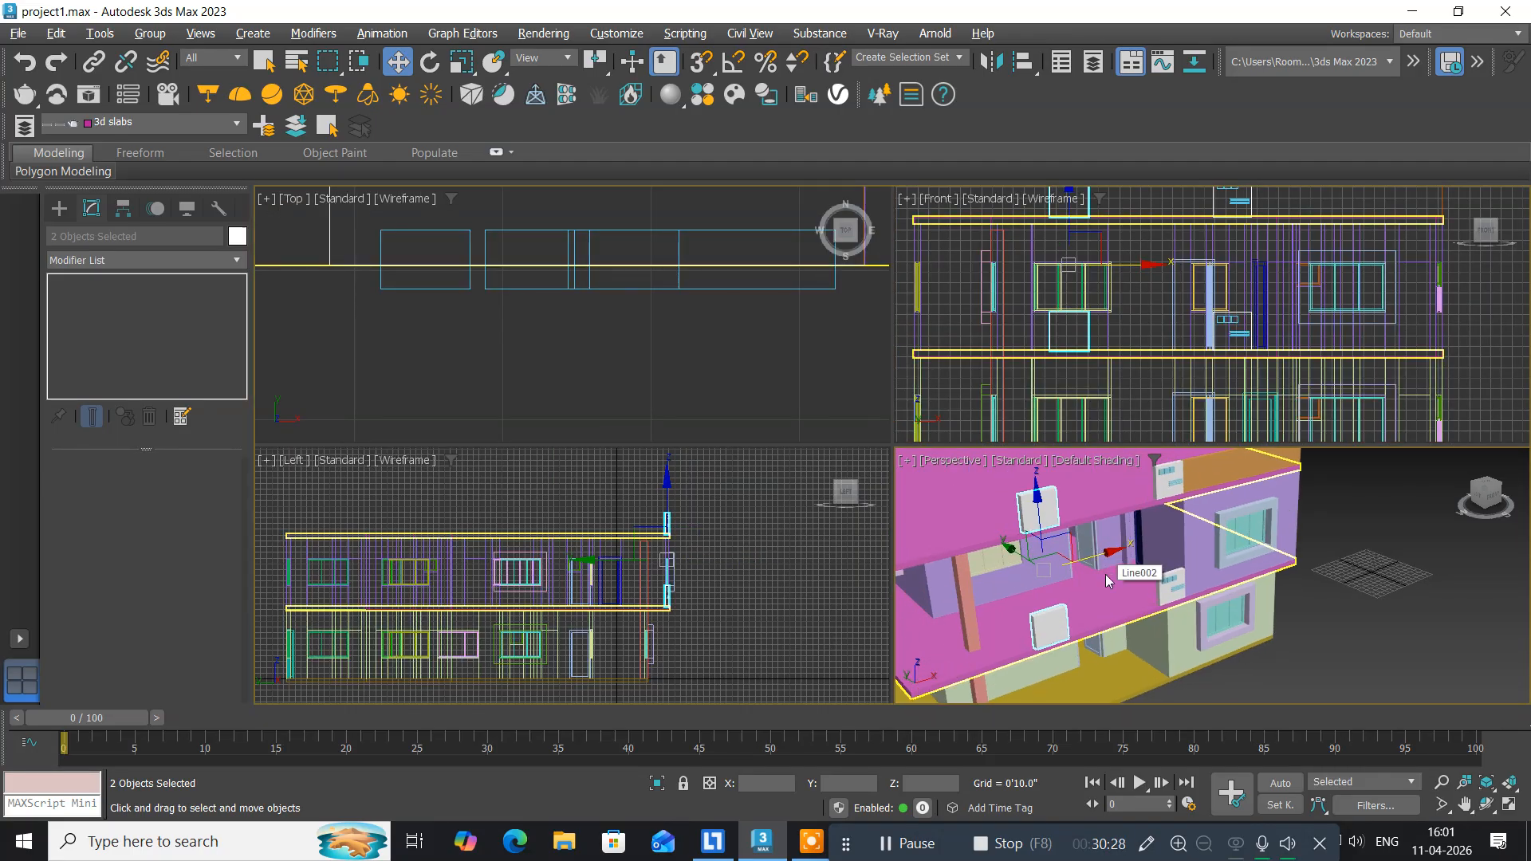
{"action": "key", "text": "alt+w"}
{"action": "middle_click_drag", "start_coordinate": [624, 591], "coordinate": [692, 608]}
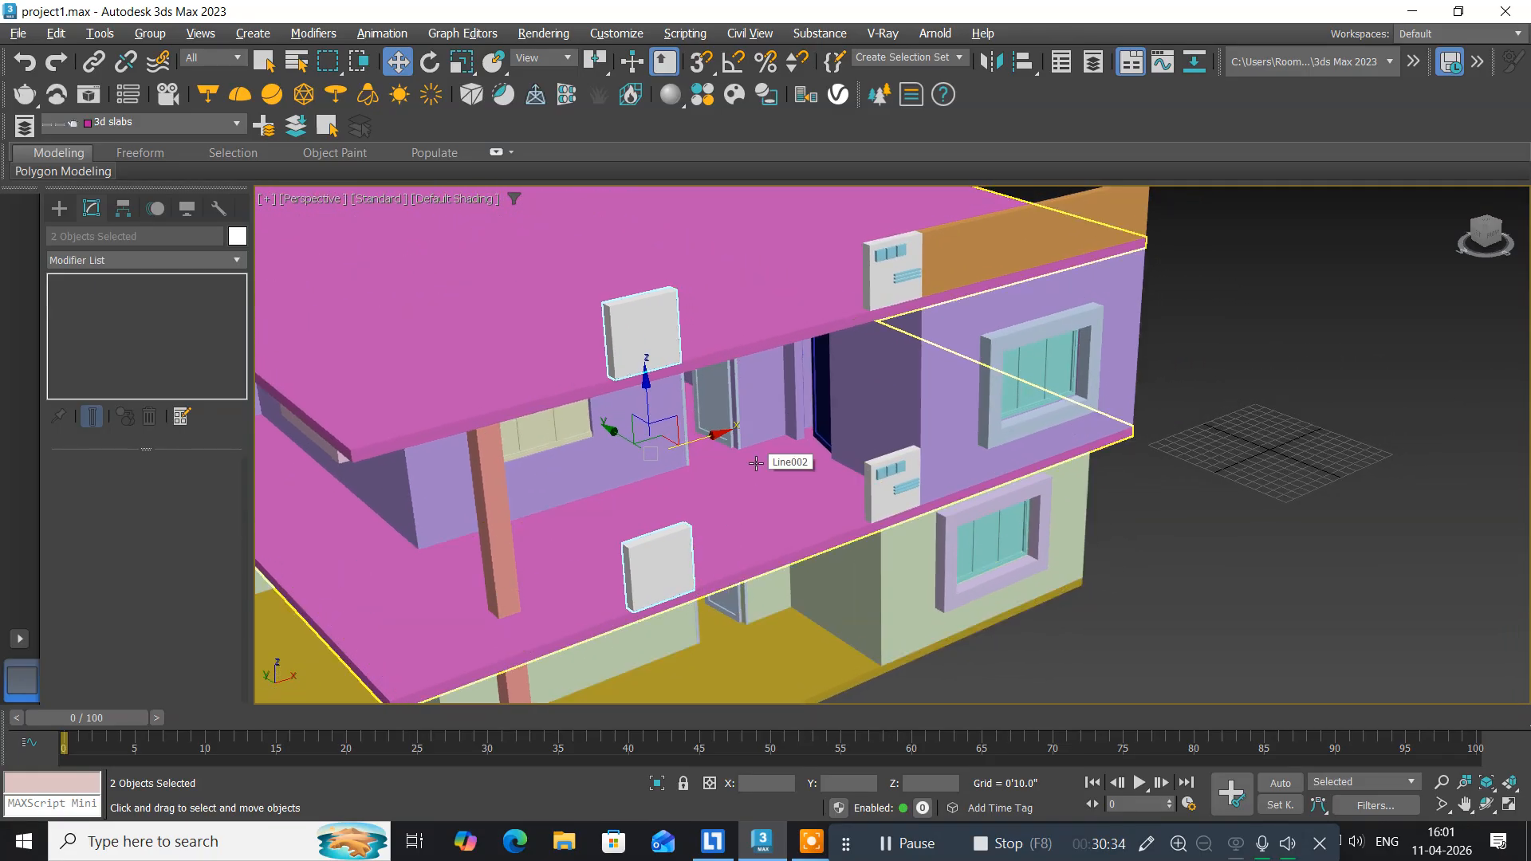
{"action": "middle_click_drag", "start_coordinate": [755, 463], "coordinate": [704, 496]}
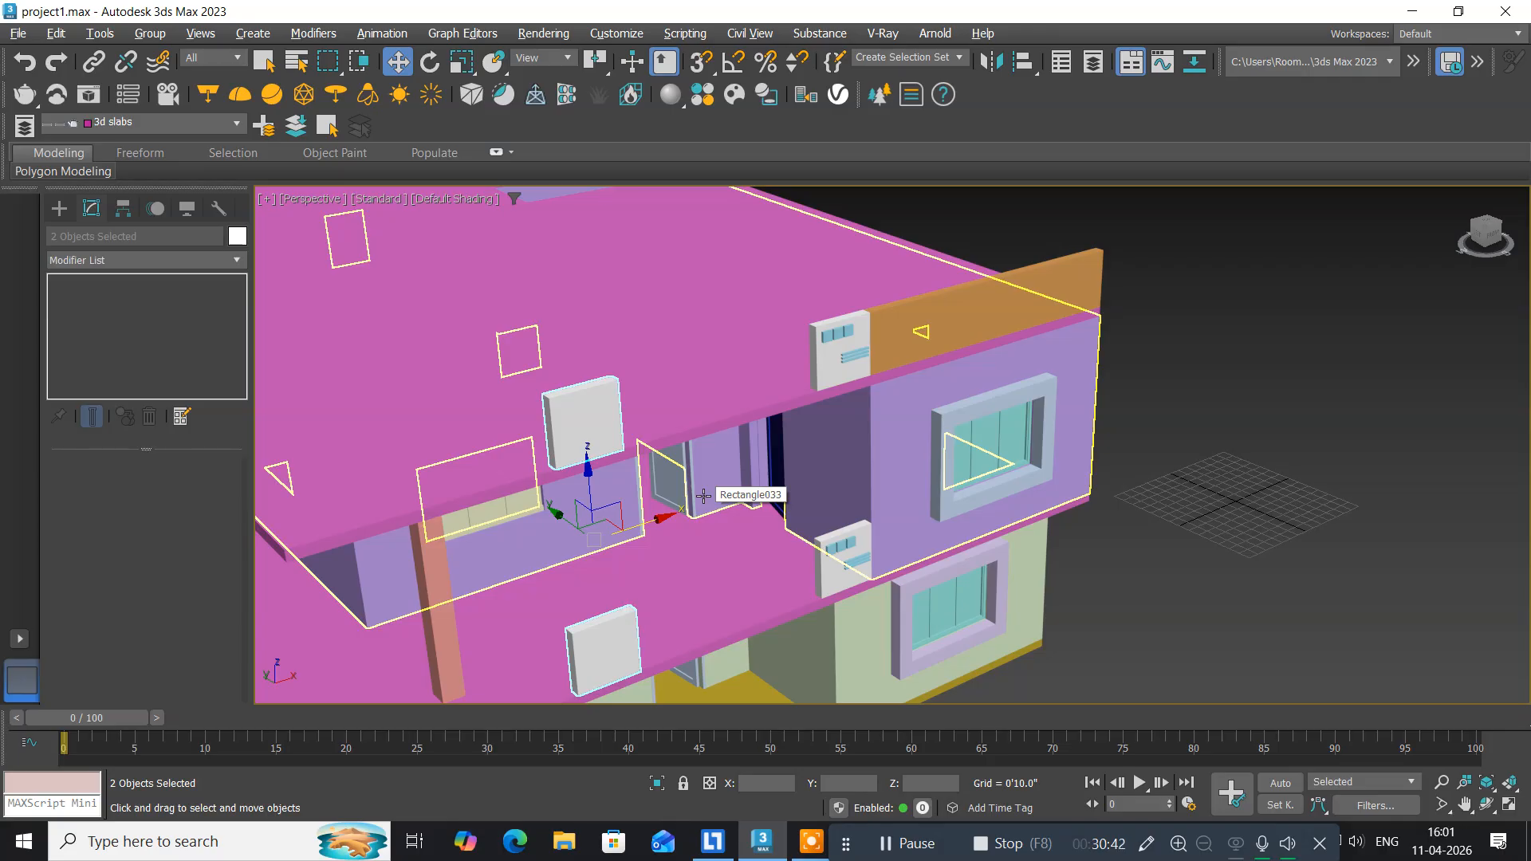
{"action": "middle_click_drag", "start_coordinate": [640, 414], "coordinate": [662, 362]}
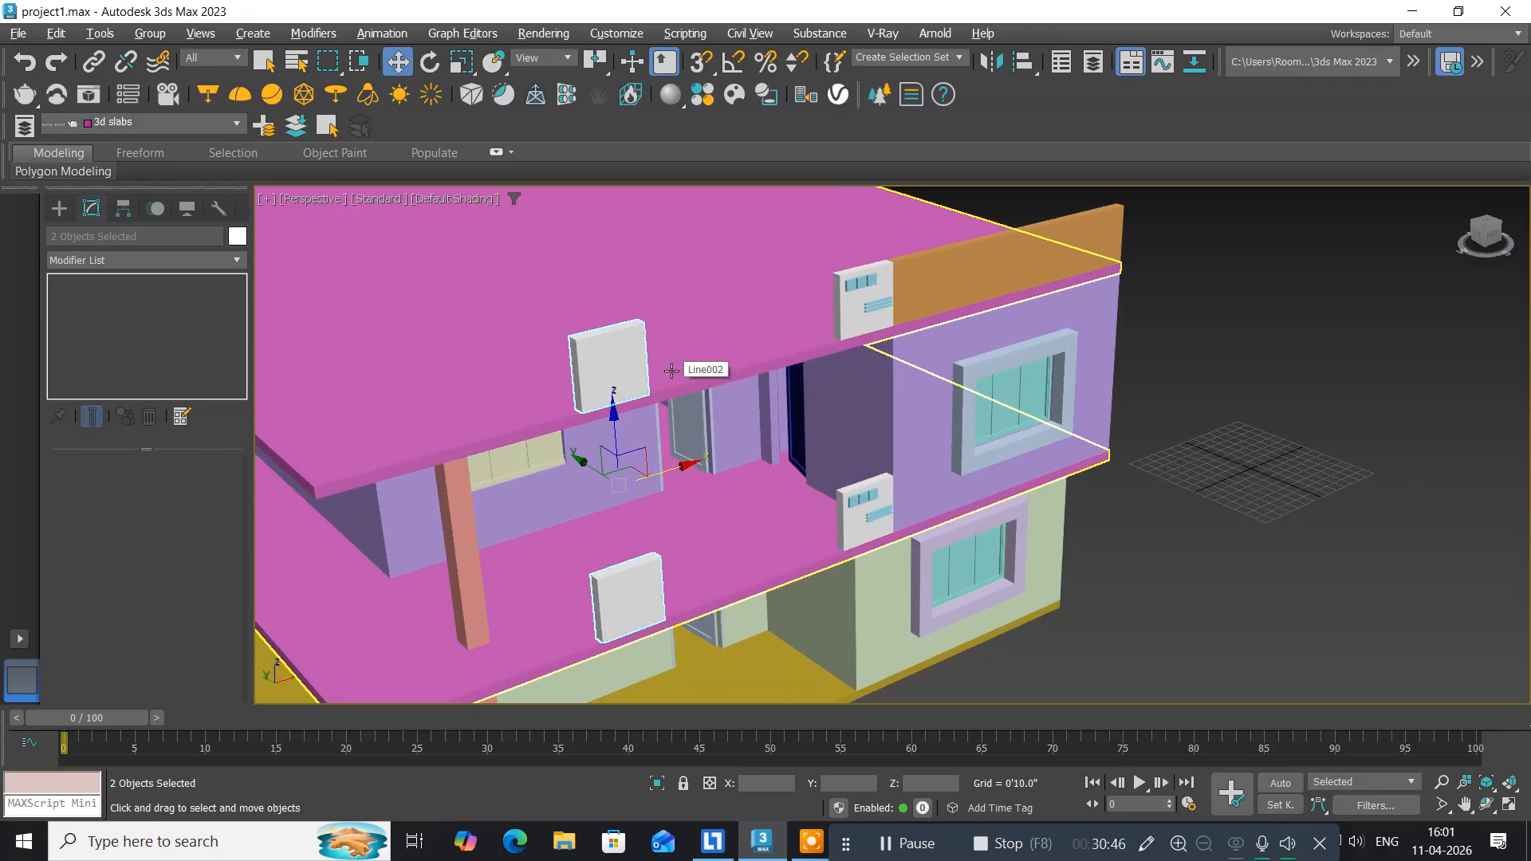
{"action": "key", "text": "alt+w"}
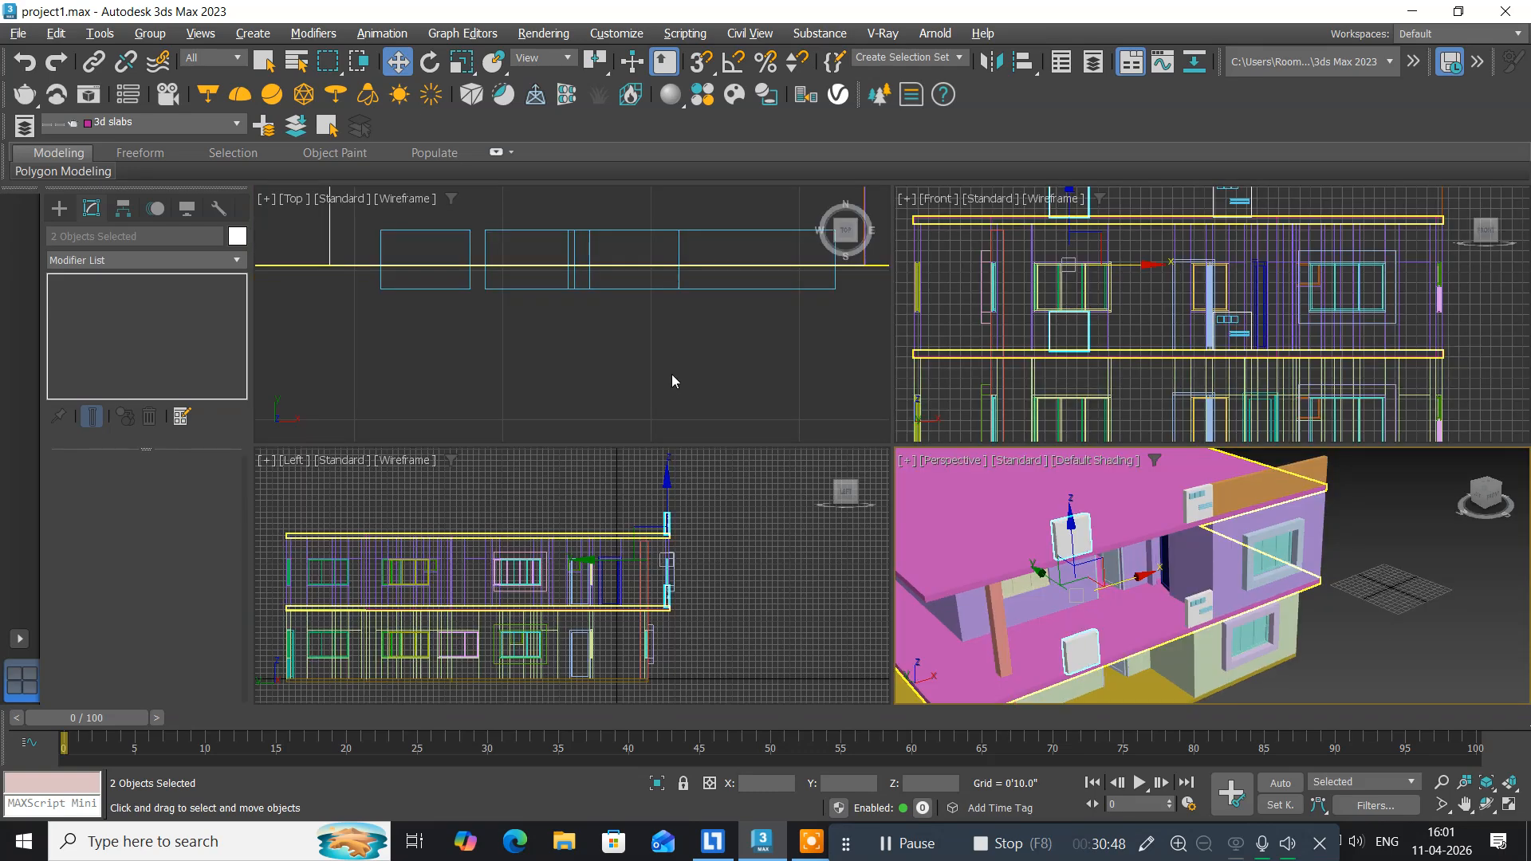
Draw a circle spline in the Left view inside the upper panel's side profile, near its upper end and slightly narrower than its thickness.
{"action": "scroll", "coordinate": [696, 561], "scroll_direction": "up", "scroll_amount": 1}
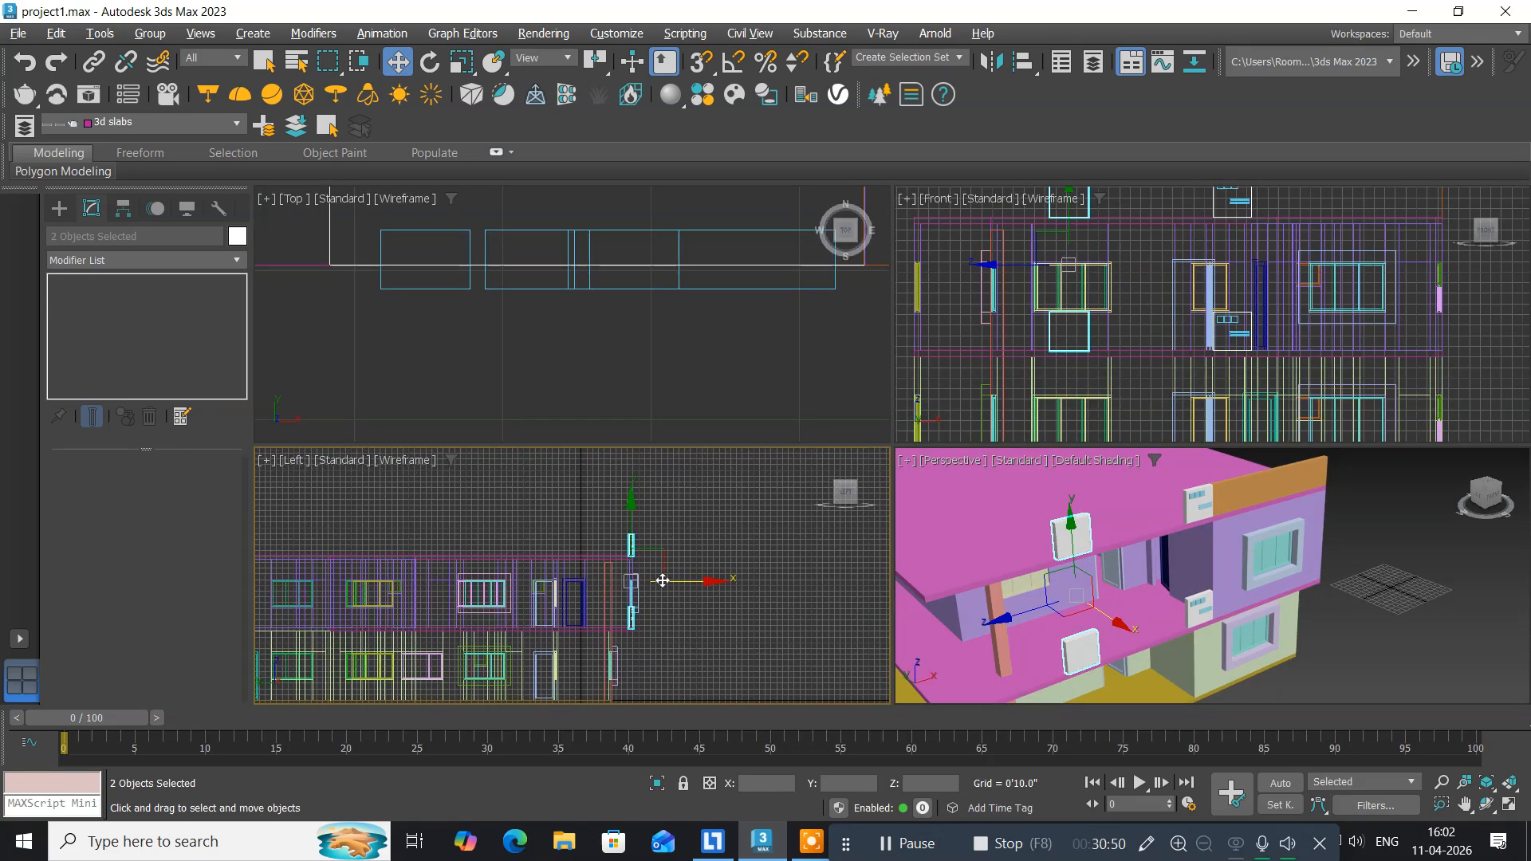
{"action": "scroll", "coordinate": [654, 568], "scroll_direction": "up", "scroll_amount": 4}
{"action": "middle_click_drag", "start_coordinate": [615, 513], "coordinate": [604, 591]}
{"action": "scroll", "coordinate": [574, 531], "scroll_direction": "up", "scroll_amount": 4}
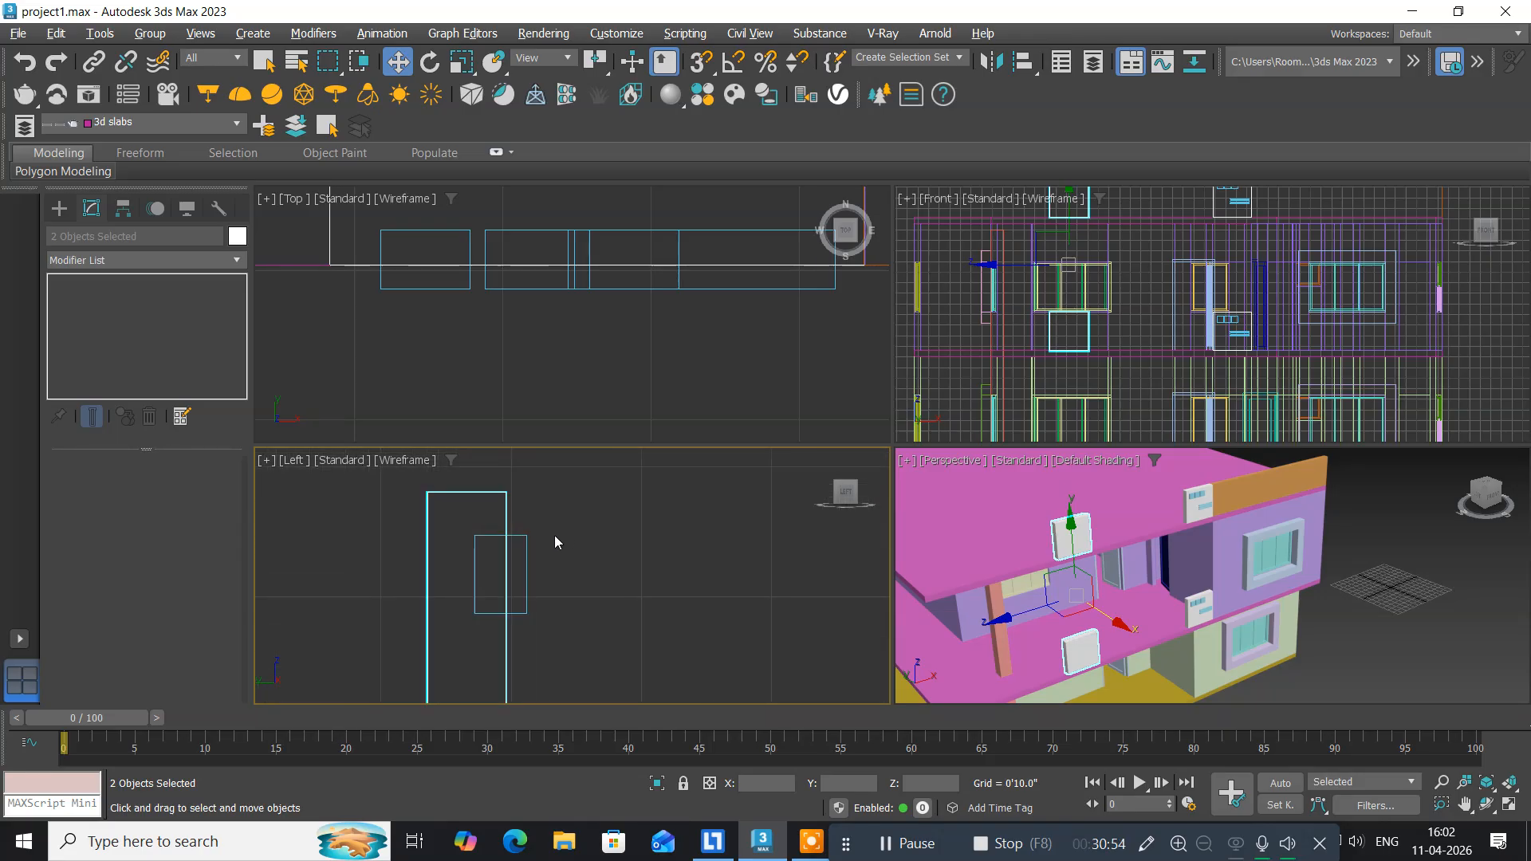
{"action": "middle_click_drag", "start_coordinate": [552, 534], "coordinate": [595, 523]}
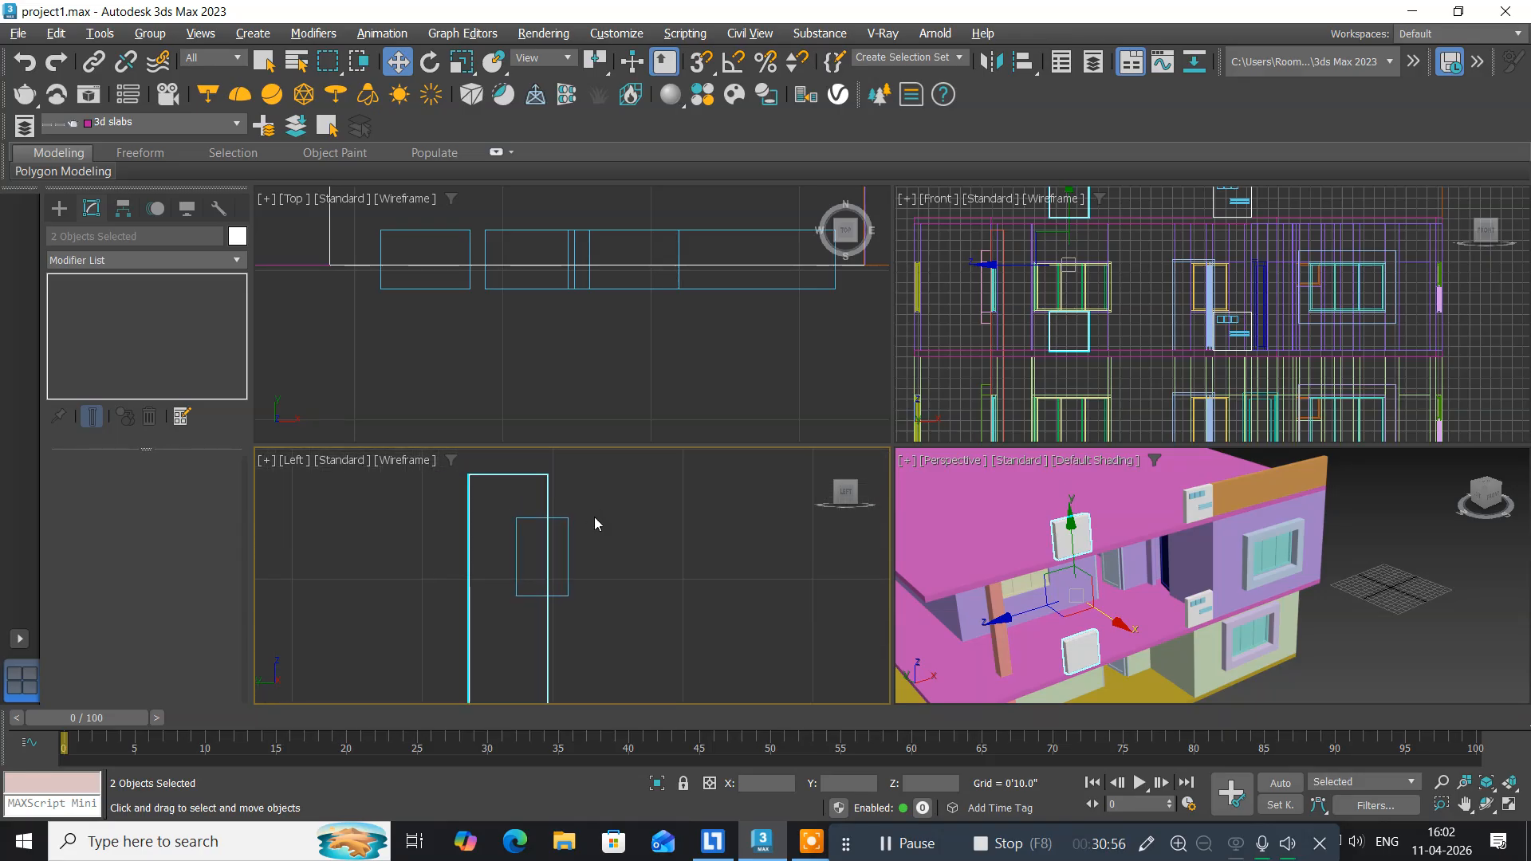
{"action": "left_click", "coordinate": [58, 209]}
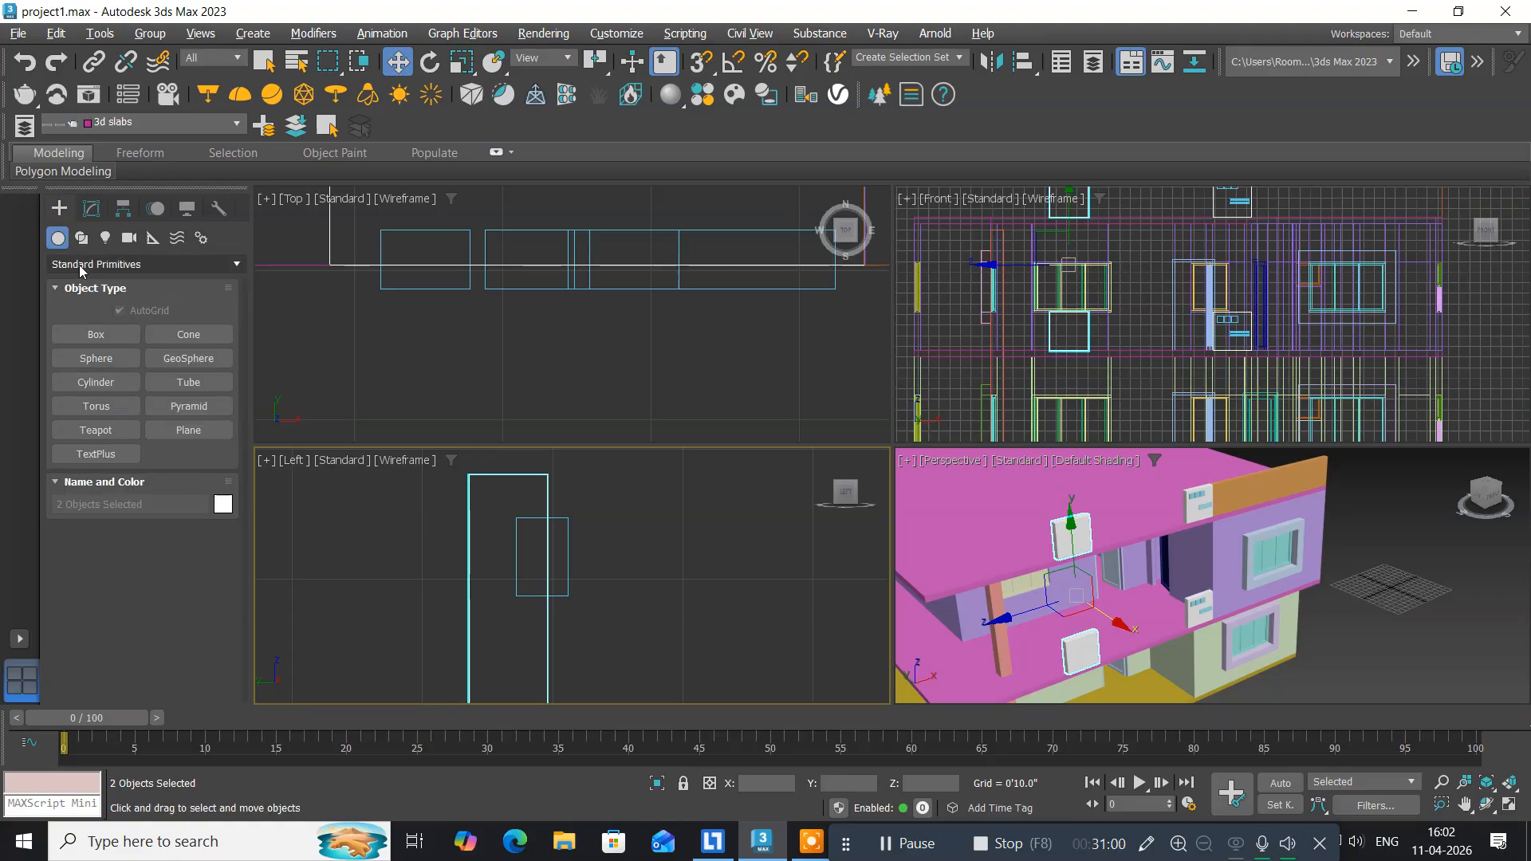
{"action": "left_click", "coordinate": [81, 239]}
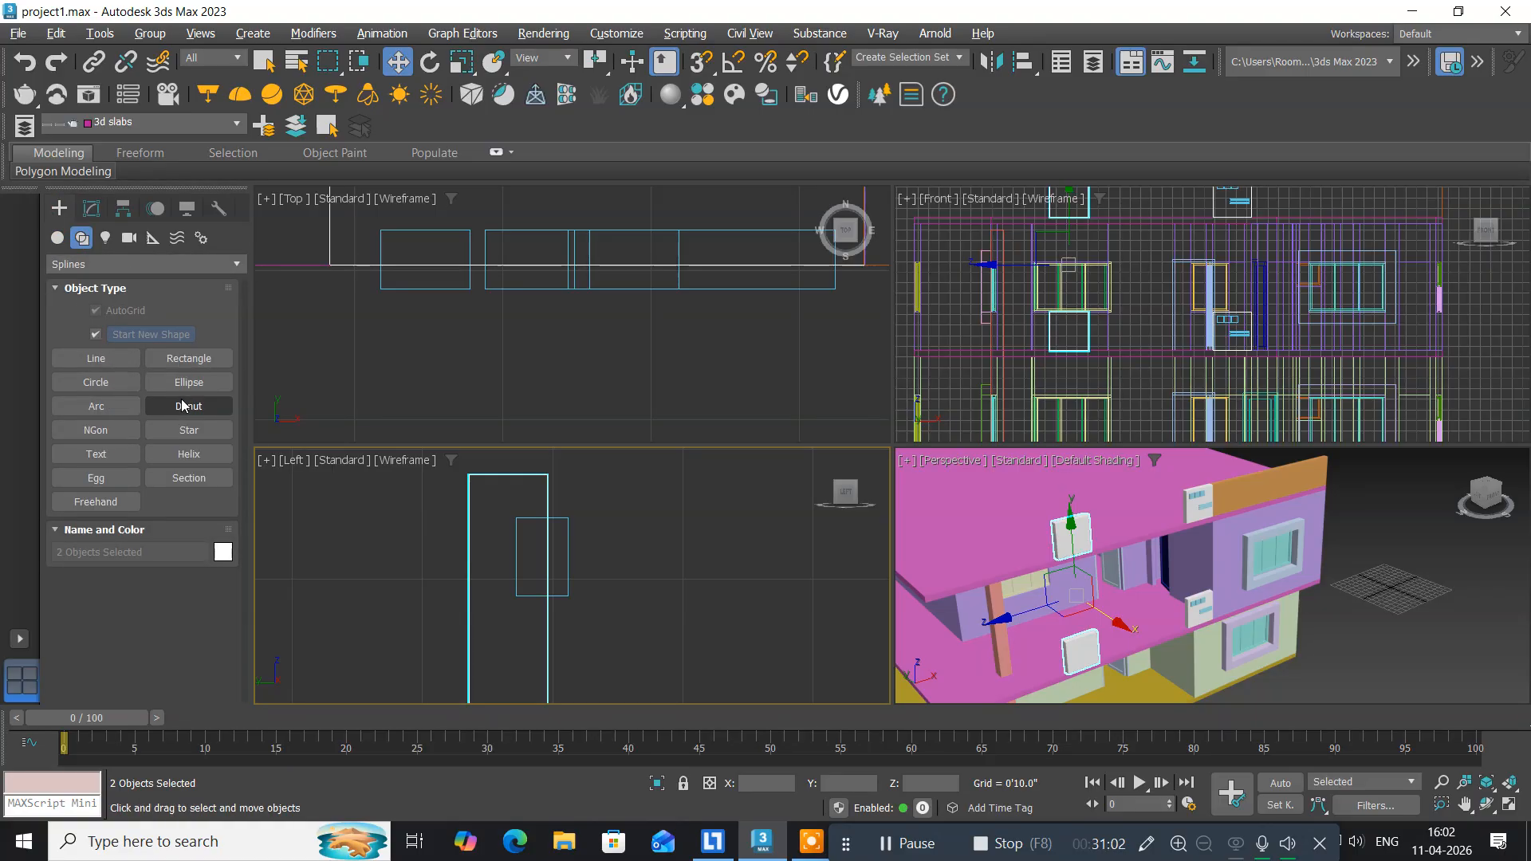
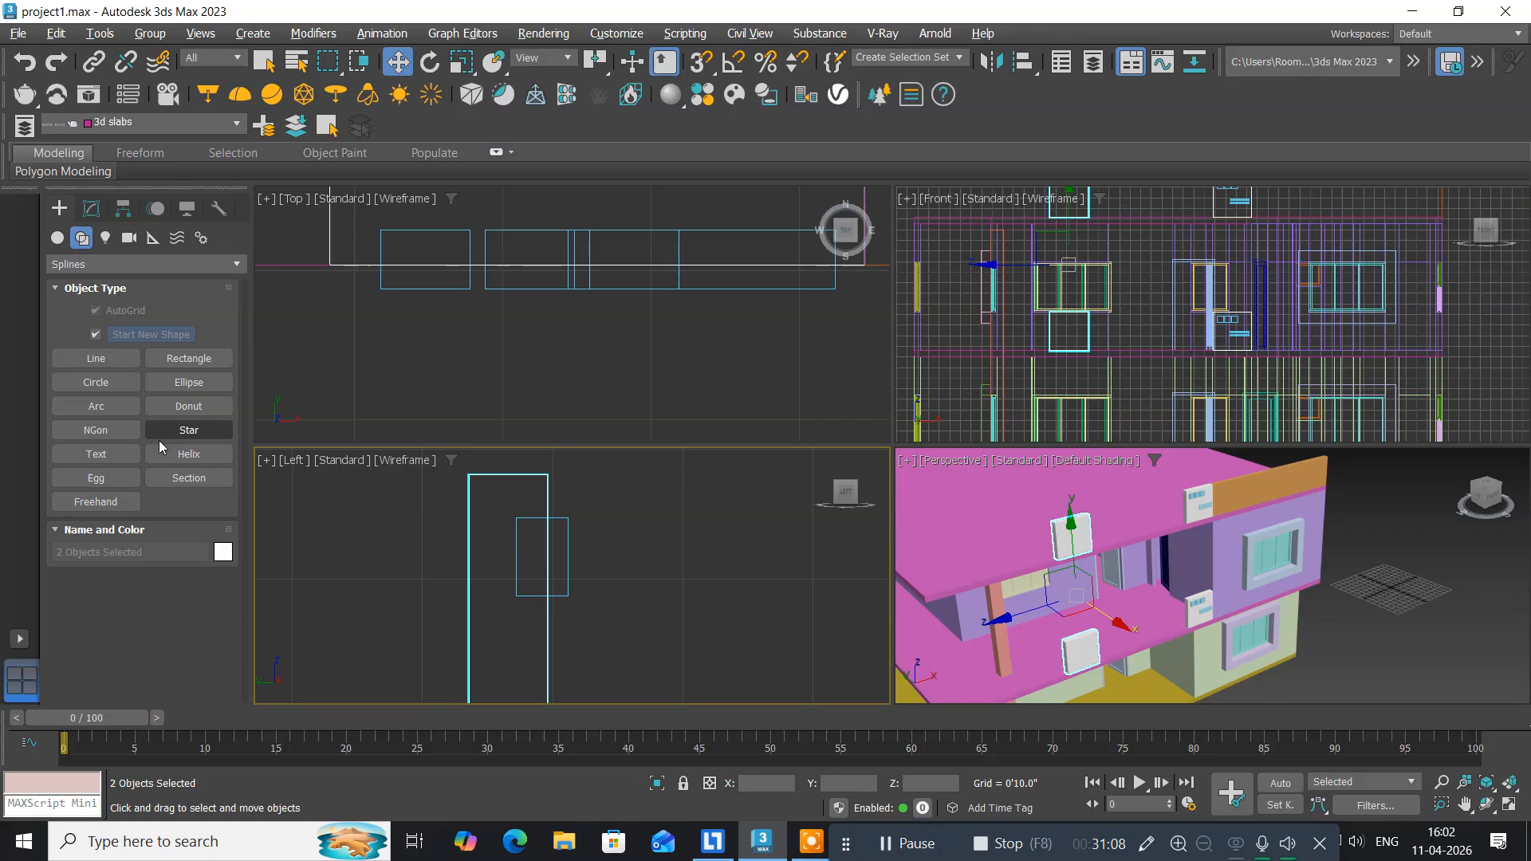
{"action": "left_click", "coordinate": [88, 384]}
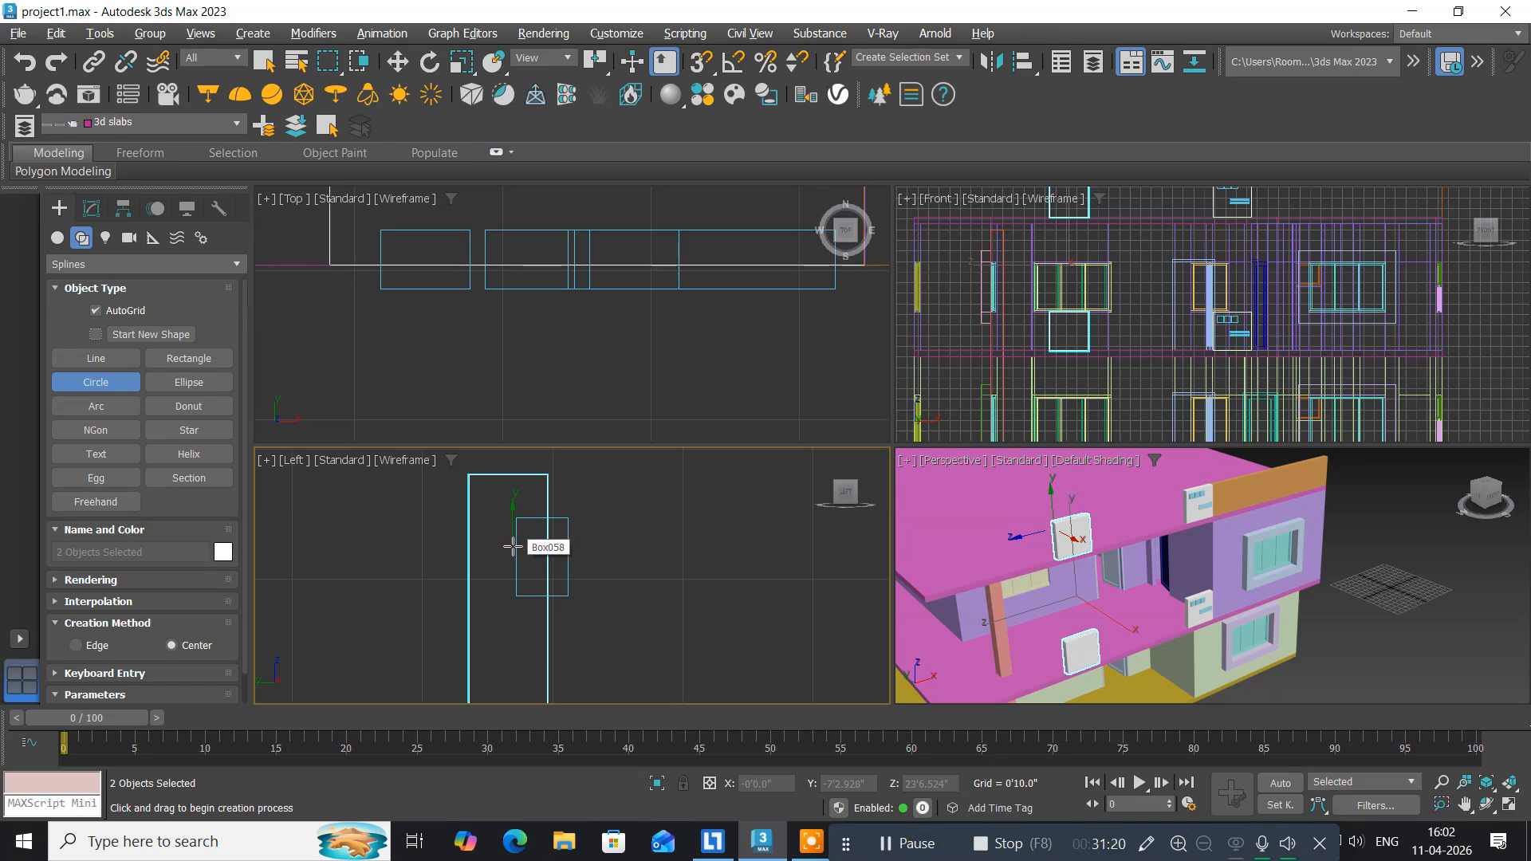
{"action": "left_click_drag", "start_coordinate": [513, 546], "coordinate": [538, 572]}
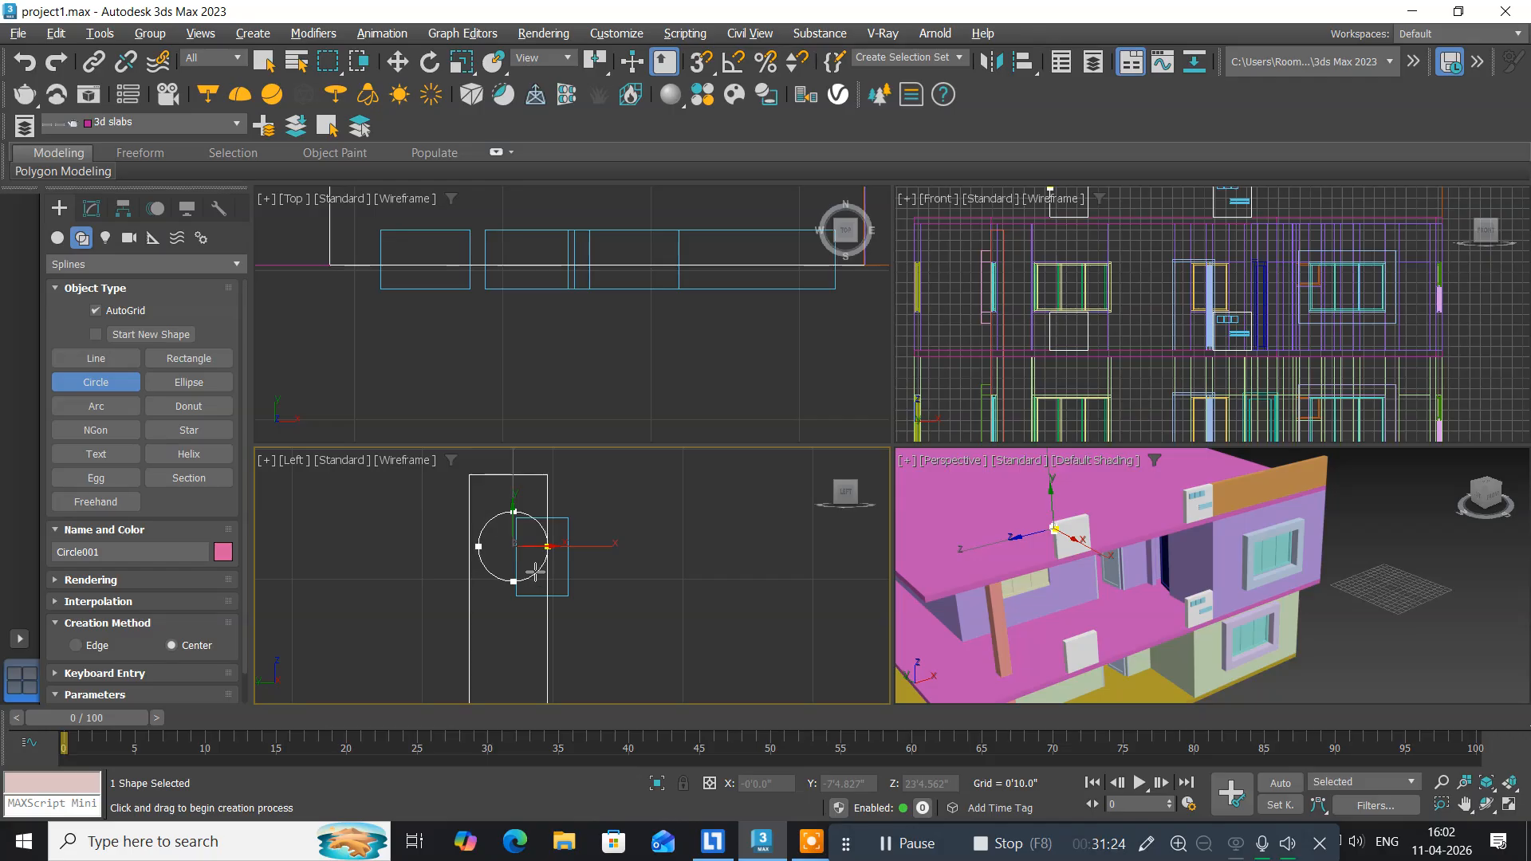
{"action": "left_click_drag", "start_coordinate": [540, 570], "coordinate": [537, 570]}
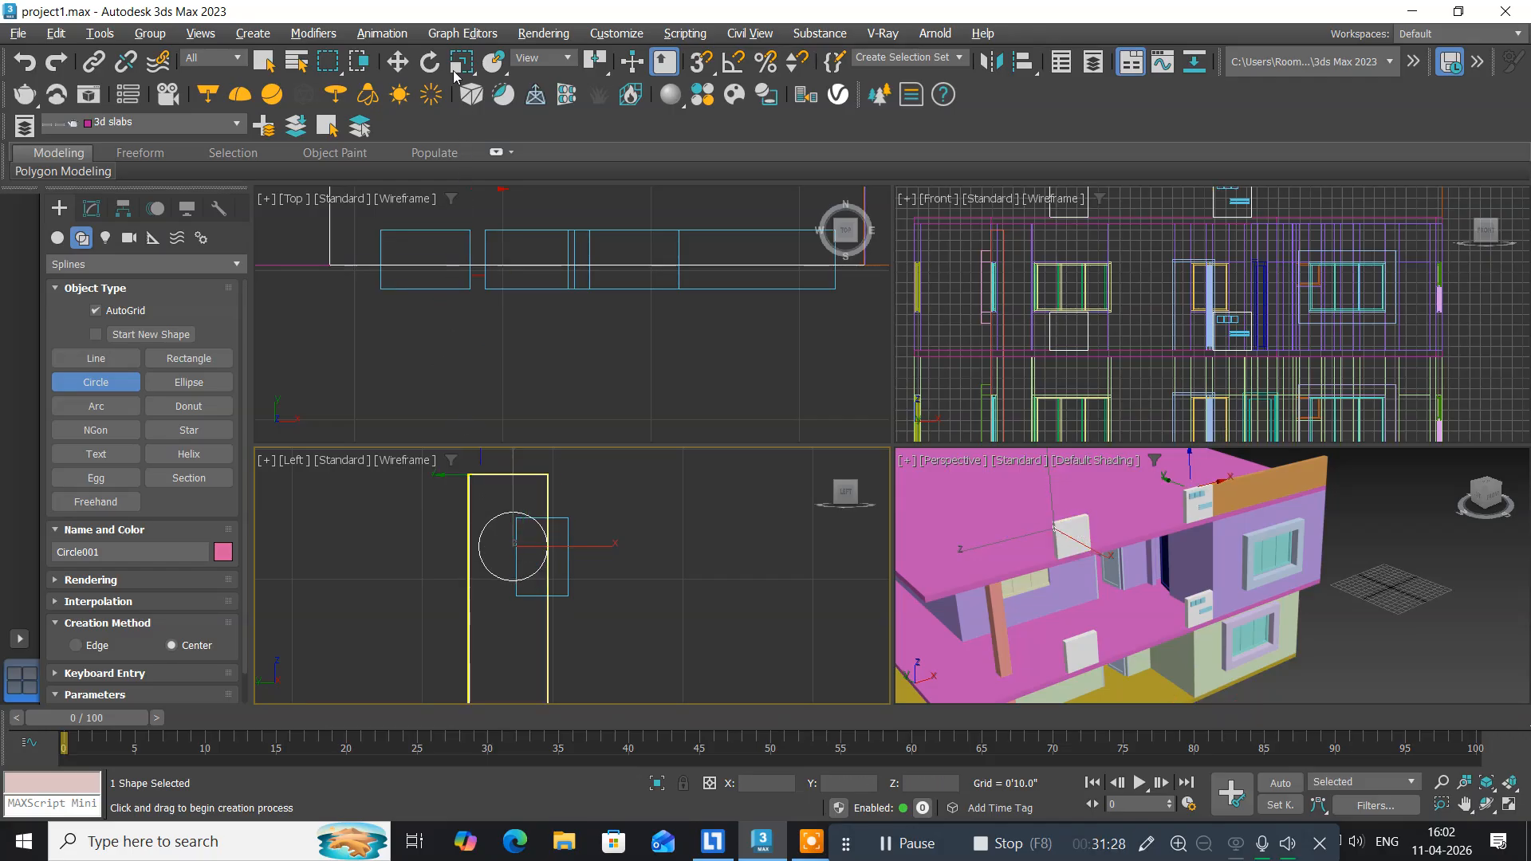
Move the circle about 2 in upward, closer to the upper edge of the panel's side profile.
{"action": "left_click", "coordinate": [405, 62]}
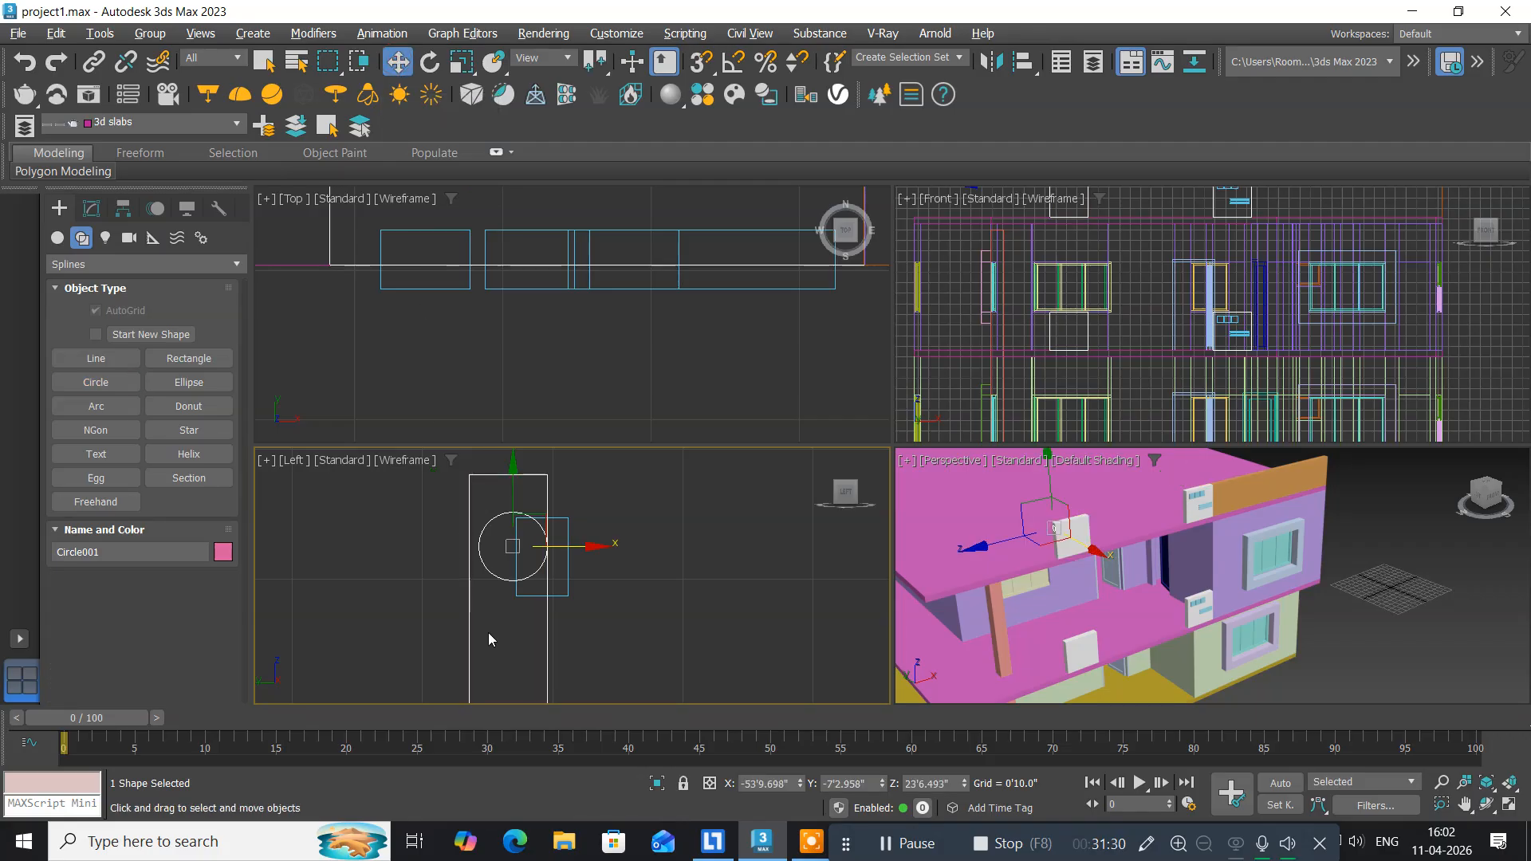
{"action": "middle_click_drag", "start_coordinate": [489, 638], "coordinate": [484, 650]}
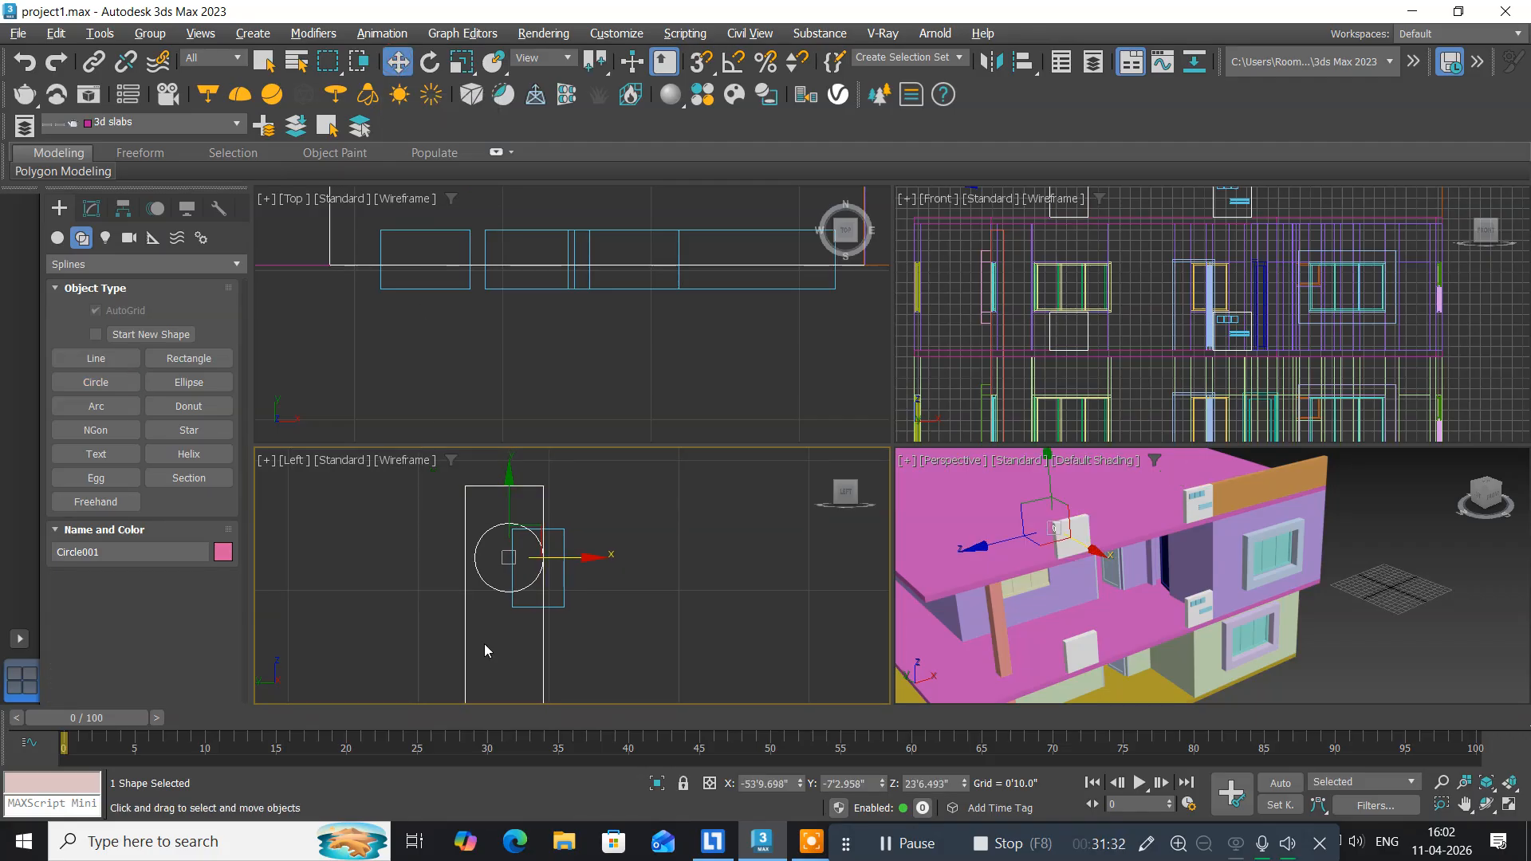
{"action": "key", "text": "alt+w"}
{"action": "middle_click_drag", "start_coordinate": [718, 558], "coordinate": [557, 554]}
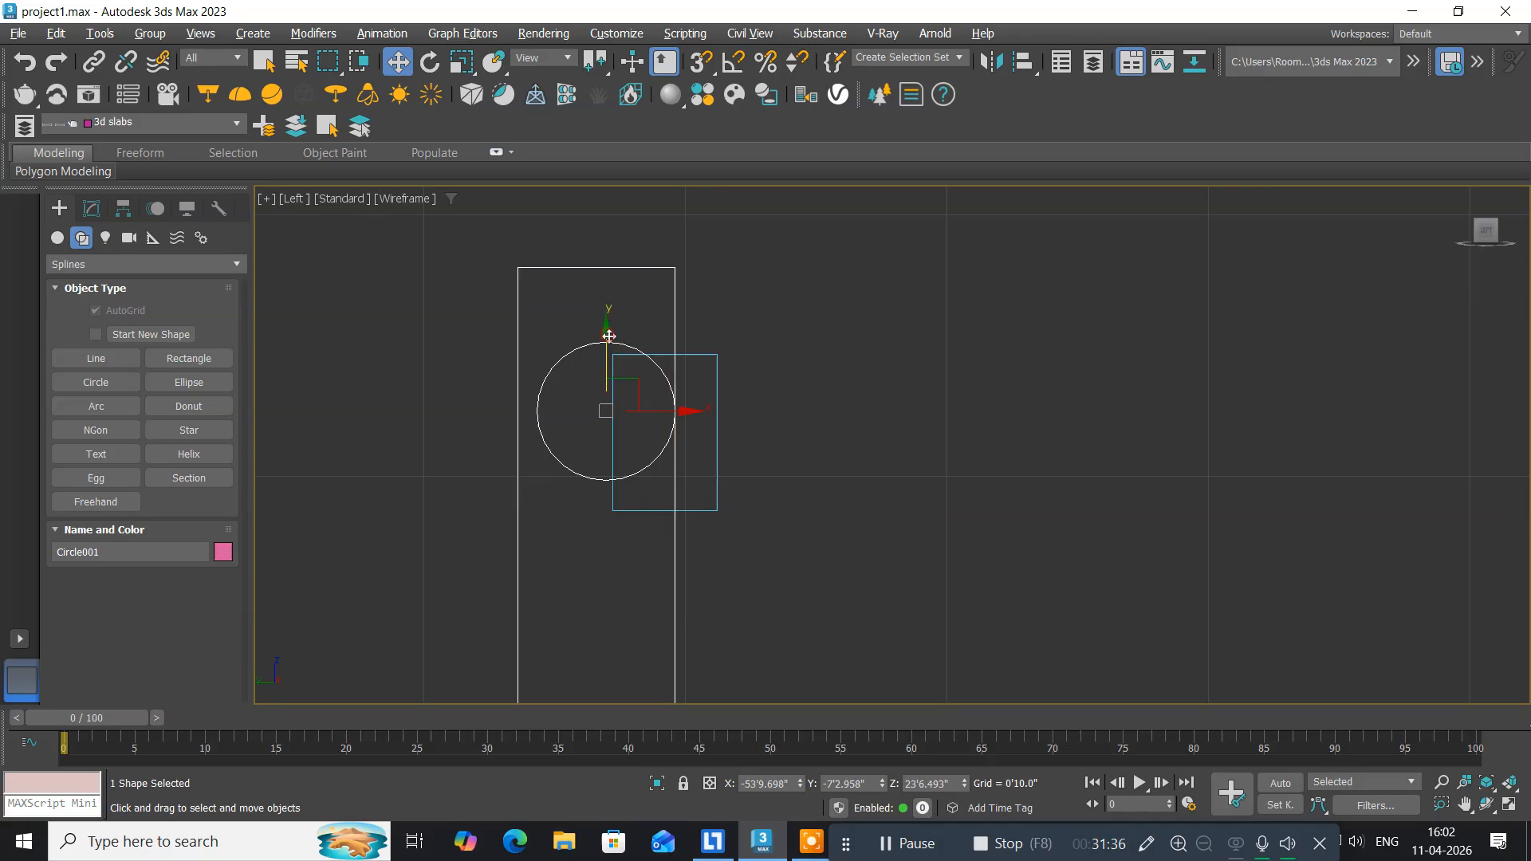
{"action": "left_click_drag", "start_coordinate": [608, 335], "coordinate": [609, 280]}
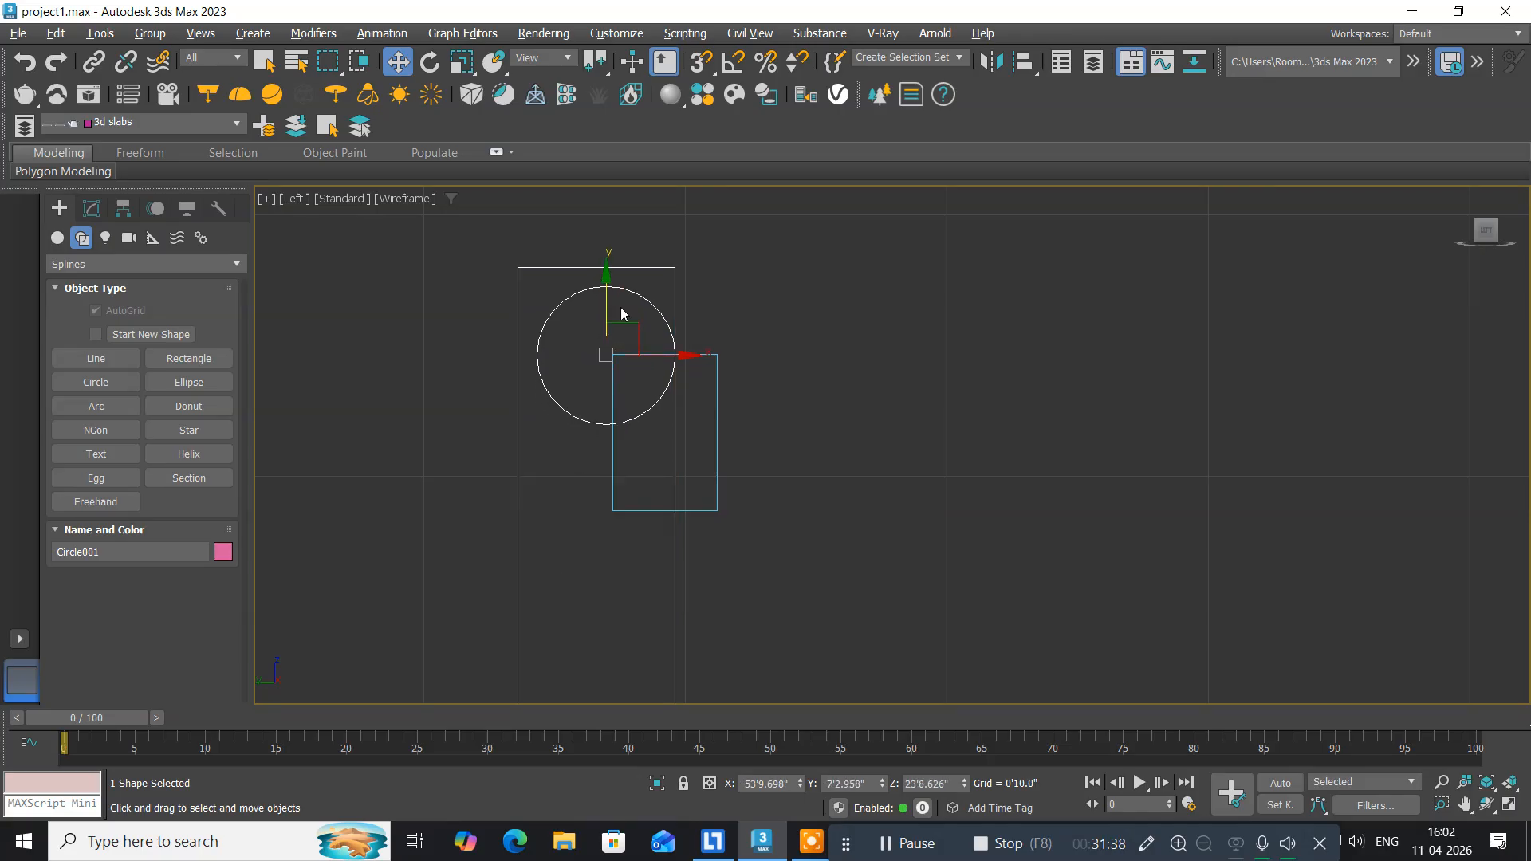
Center the circle across the upper panel's thickness in the Left view and set its radius to 2.5 in.
{"action": "left_click_drag", "start_coordinate": [665, 356], "coordinate": [657, 358]}
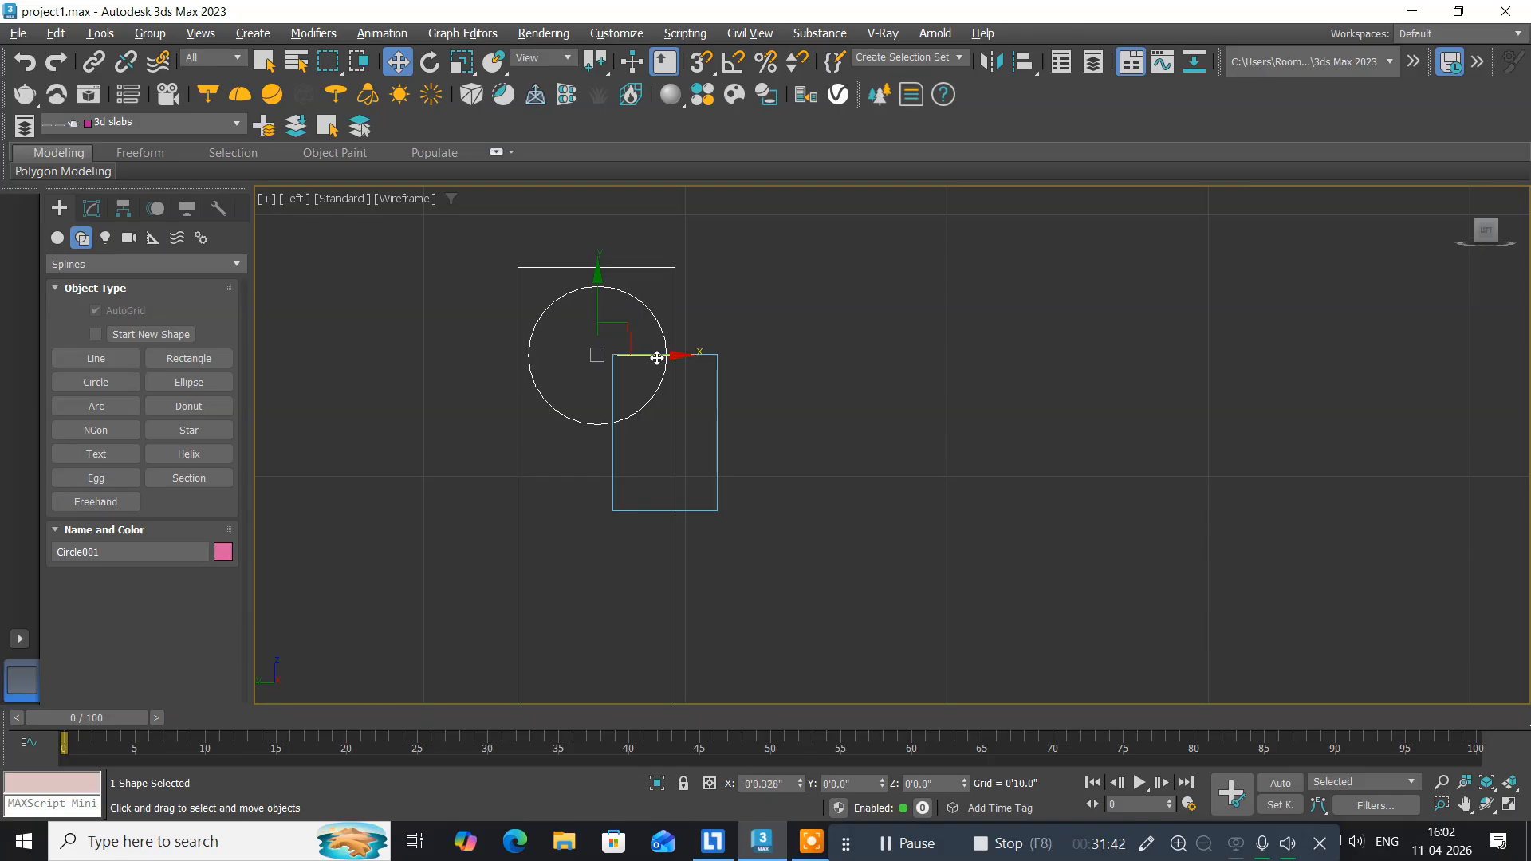
{"action": "left_click", "coordinate": [93, 209]}
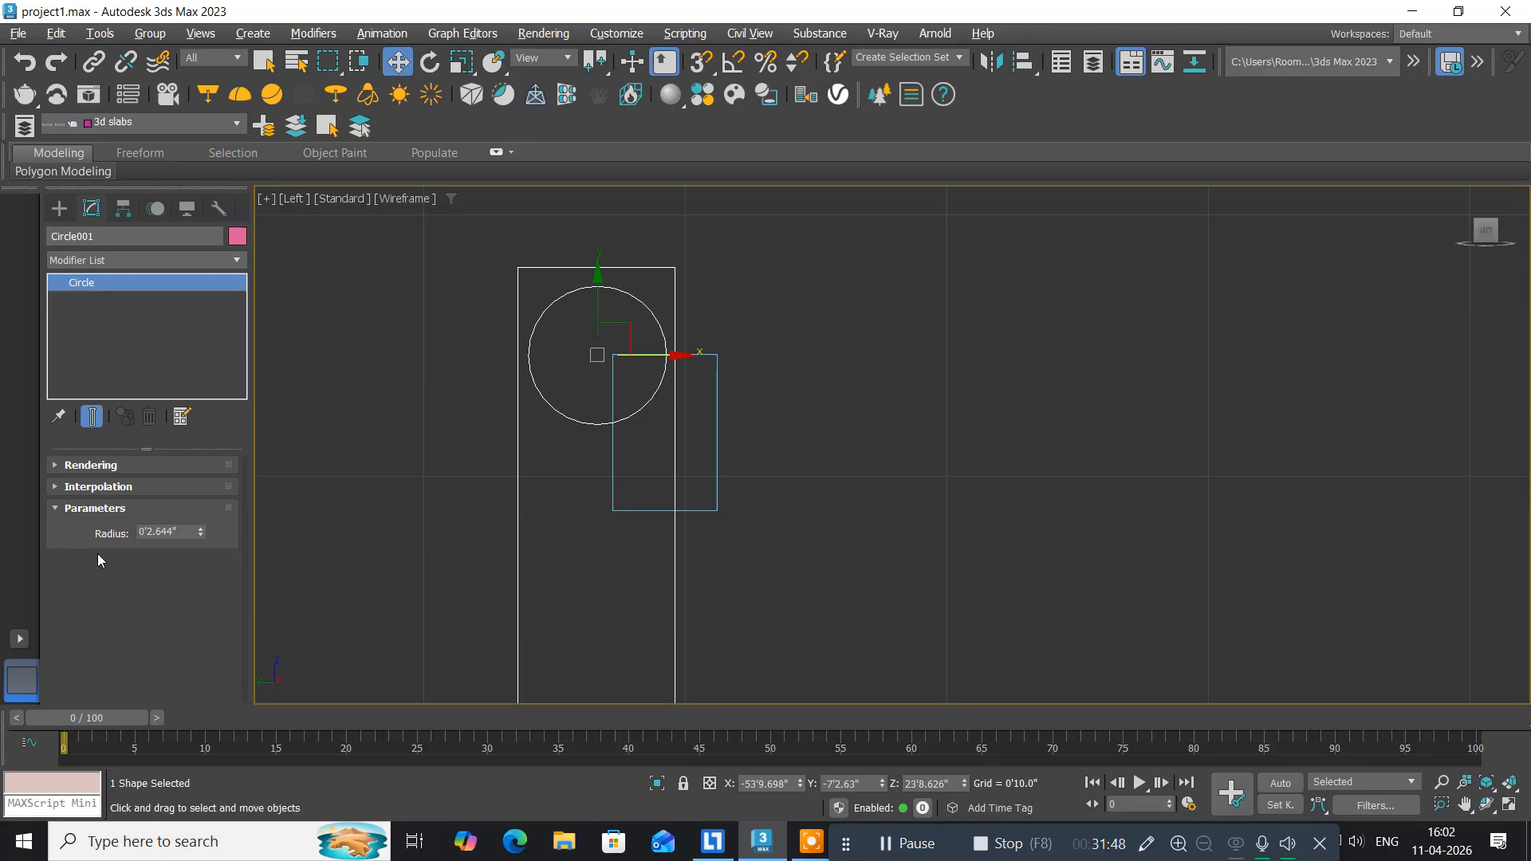
{"action": "left_click", "coordinate": [159, 530]}
{"action": "type", "text": "2"}
{"action": "key", "text": "Return"}
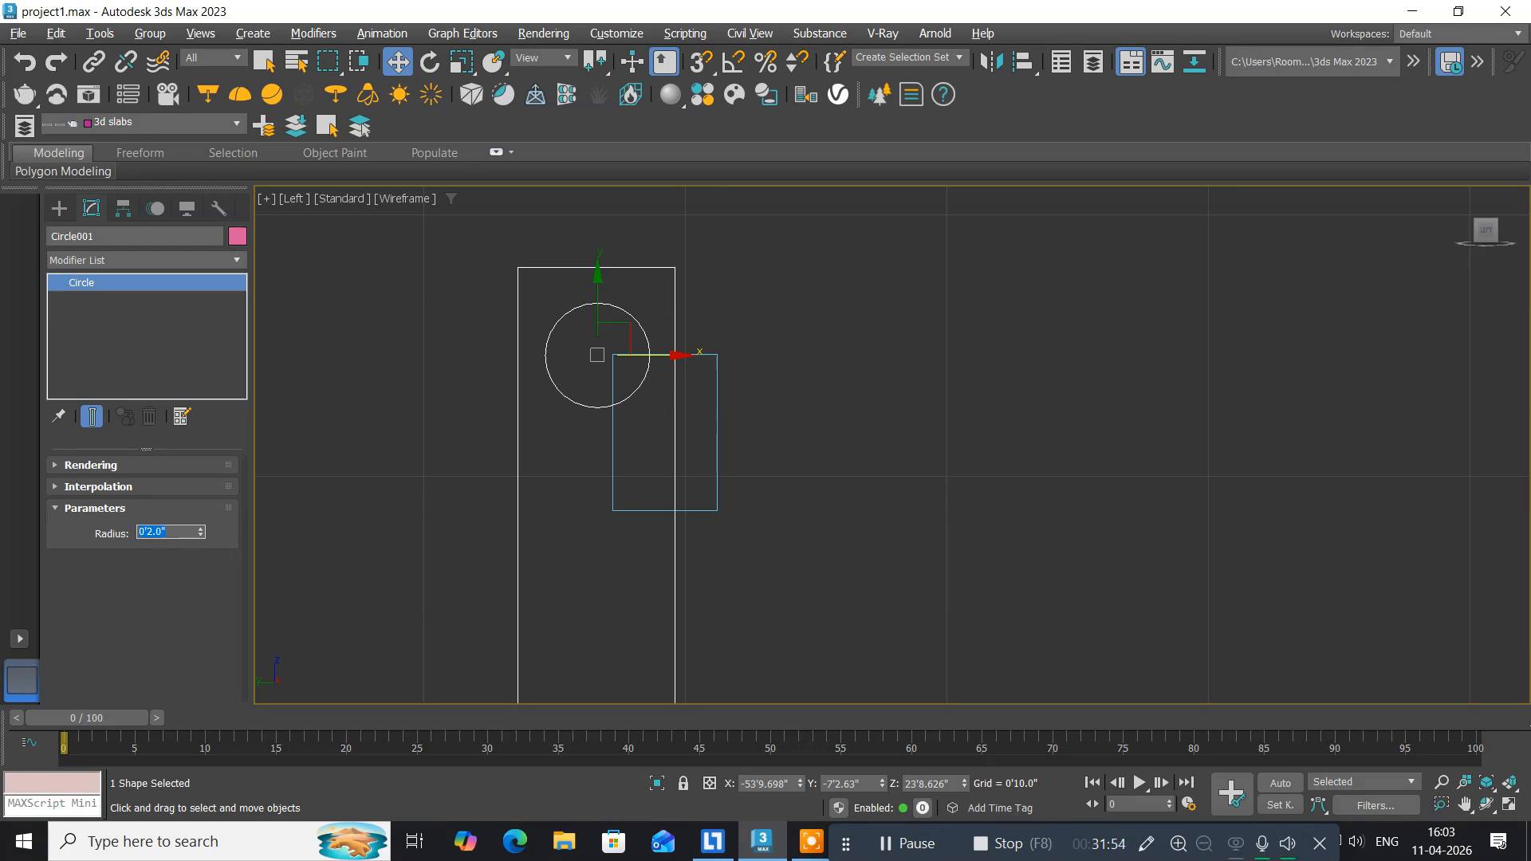
{"action": "type", "text": "2.5"}
{"action": "key", "text": "Return"}
Apply an Extrude modifier to the circle with an amount of 10 ft to form a round rail.
{"action": "left_click", "coordinate": [236, 260]}
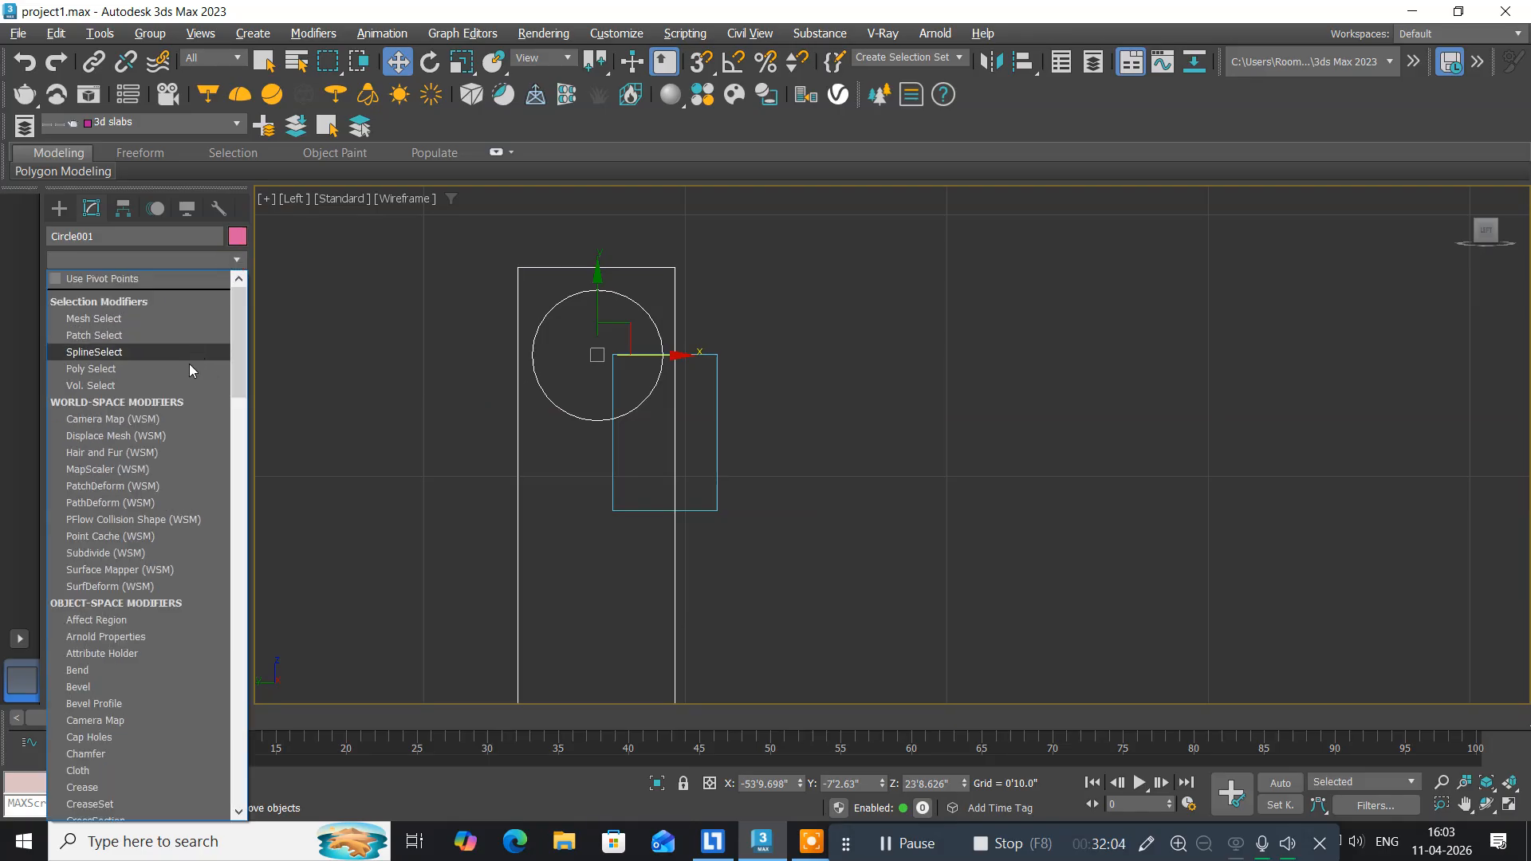
{"action": "key", "text": "e"}
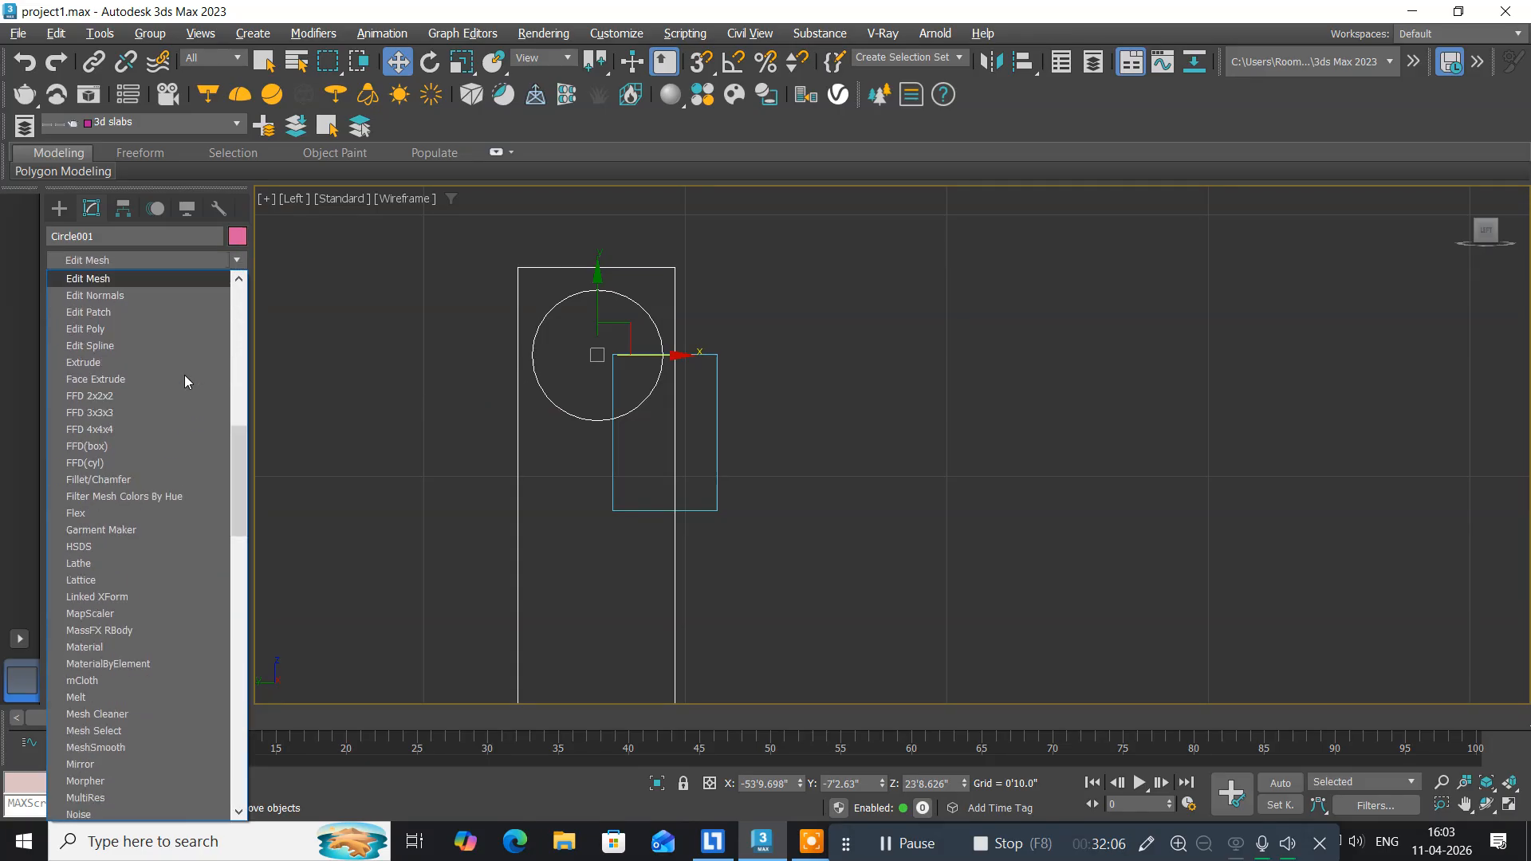
{"action": "left_click", "coordinate": [124, 363]}
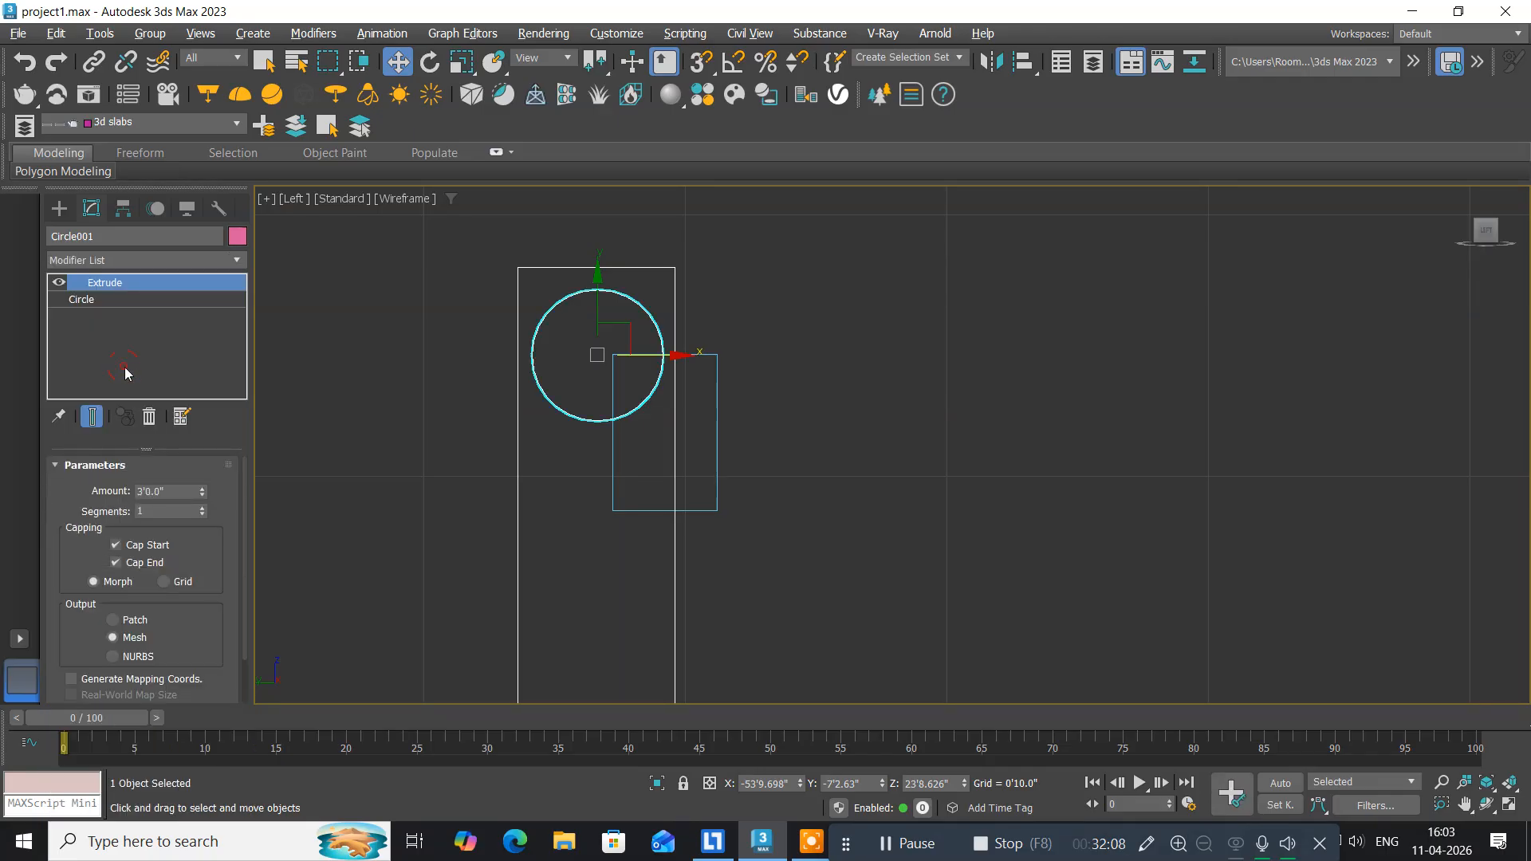
{"action": "left_click", "coordinate": [176, 492]}
{"action": "type", "text": "10"}
{"action": "left_click", "coordinate": [595, 297]}
Move the round rail about 12 ft 10 in along X in the Top view so its end meets the decorated panel's near edge.
{"action": "key", "text": "alt+w"}
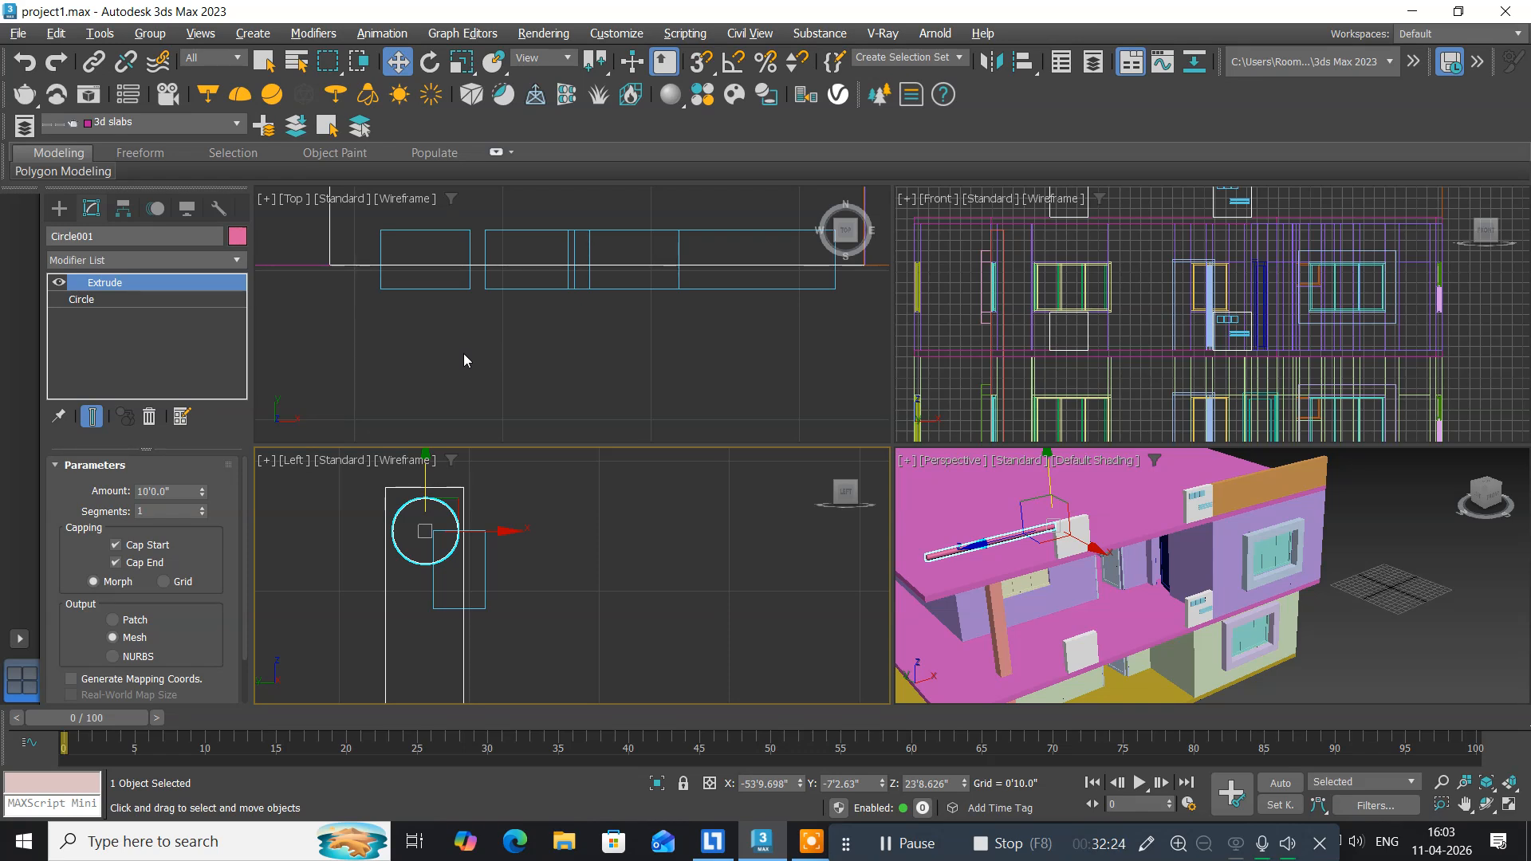
{"action": "middle_click_drag", "start_coordinate": [438, 353], "coordinate": [676, 312]}
{"action": "scroll", "coordinate": [460, 350], "scroll_direction": "down", "scroll_amount": 8}
{"action": "middle_click_drag", "start_coordinate": [461, 350], "coordinate": [568, 377]}
{"action": "key", "text": "alt+w"}
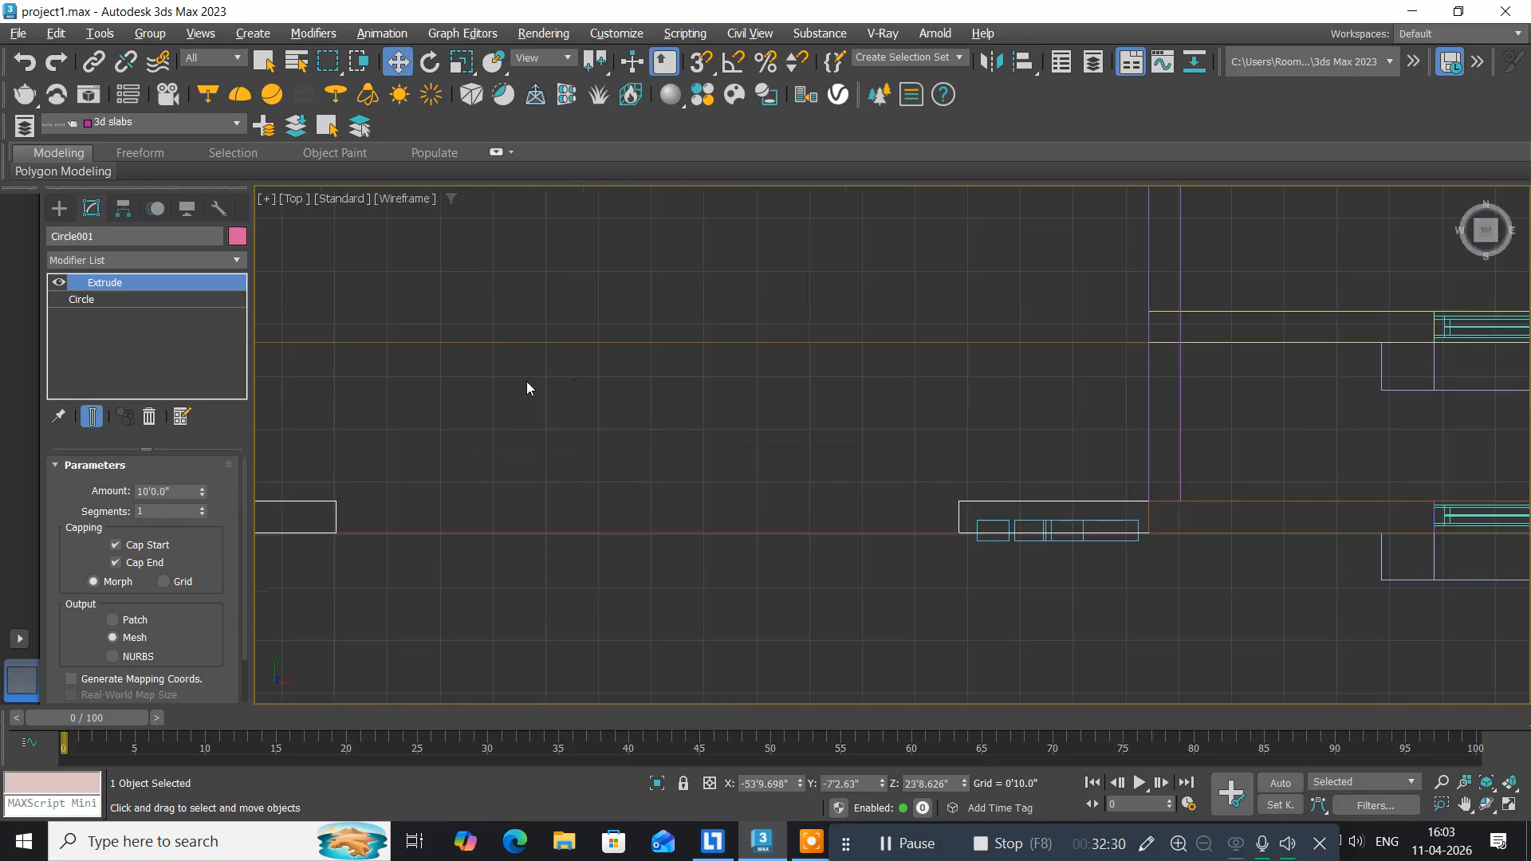
{"action": "middle_click_drag", "start_coordinate": [445, 528], "coordinate": [602, 444]}
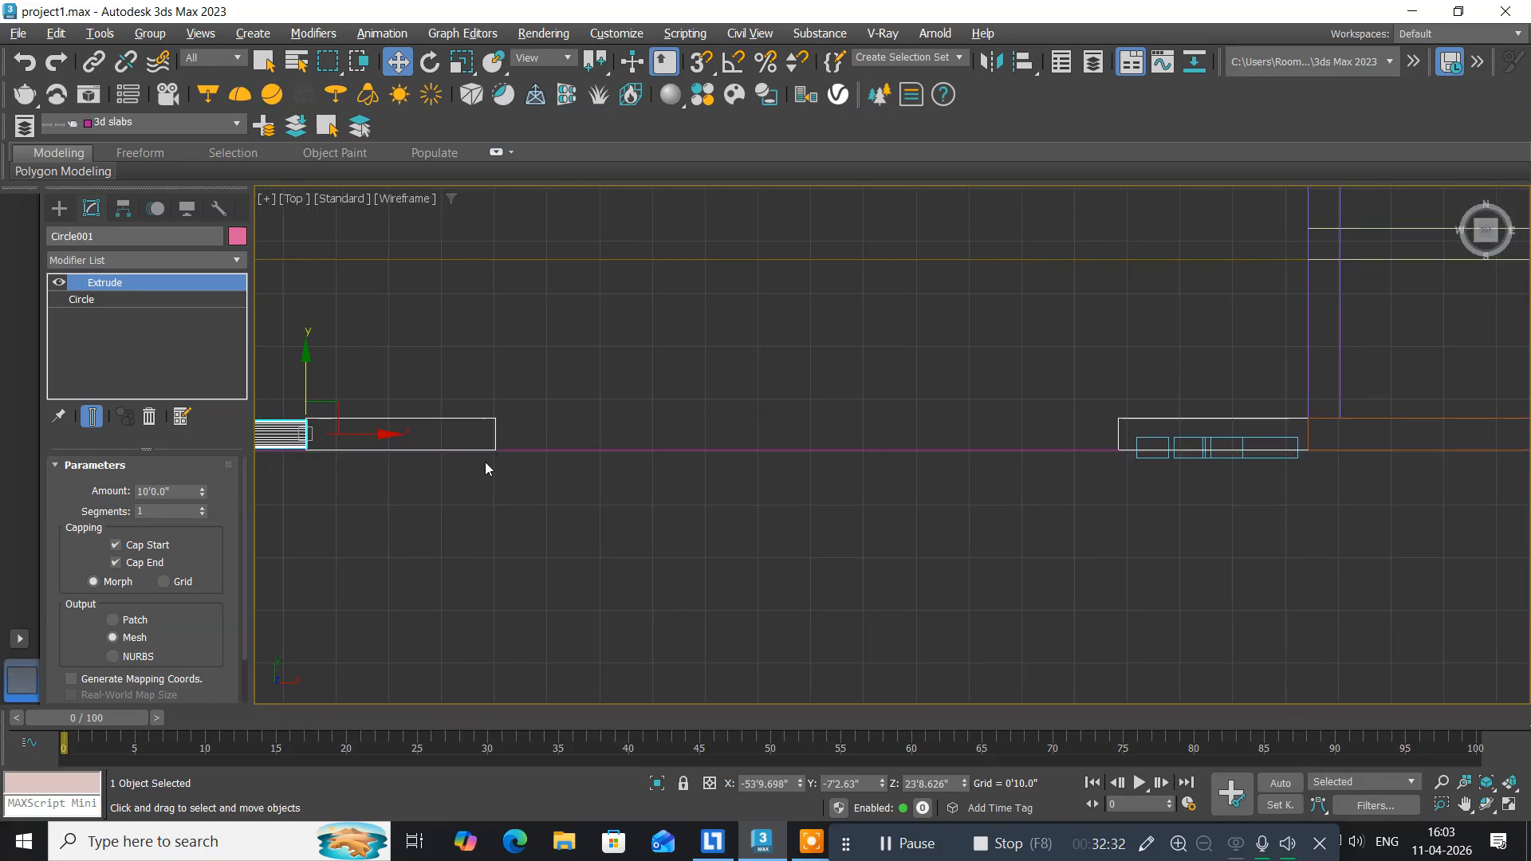
{"action": "left_click_drag", "start_coordinate": [375, 433], "coordinate": [1175, 424]}
{"action": "middle_click_drag", "start_coordinate": [1140, 472], "coordinate": [544, 510]}
{"action": "scroll", "coordinate": [651, 447], "scroll_direction": "up", "scroll_amount": 2}
{"action": "scroll", "coordinate": [651, 446], "scroll_direction": "up", "scroll_amount": 8}
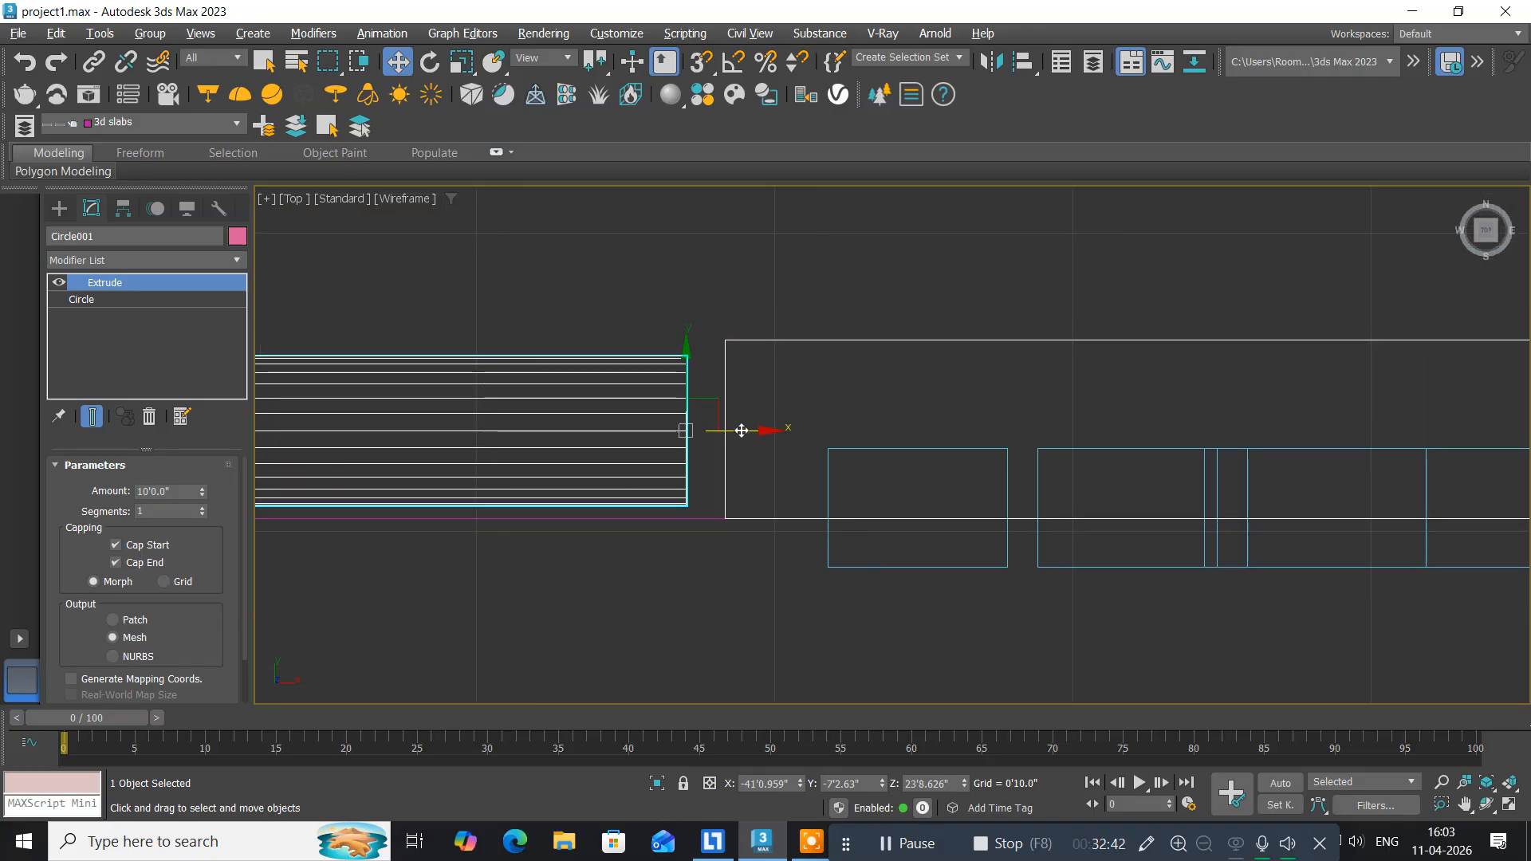
{"action": "left_click_drag", "start_coordinate": [741, 431], "coordinate": [782, 425]}
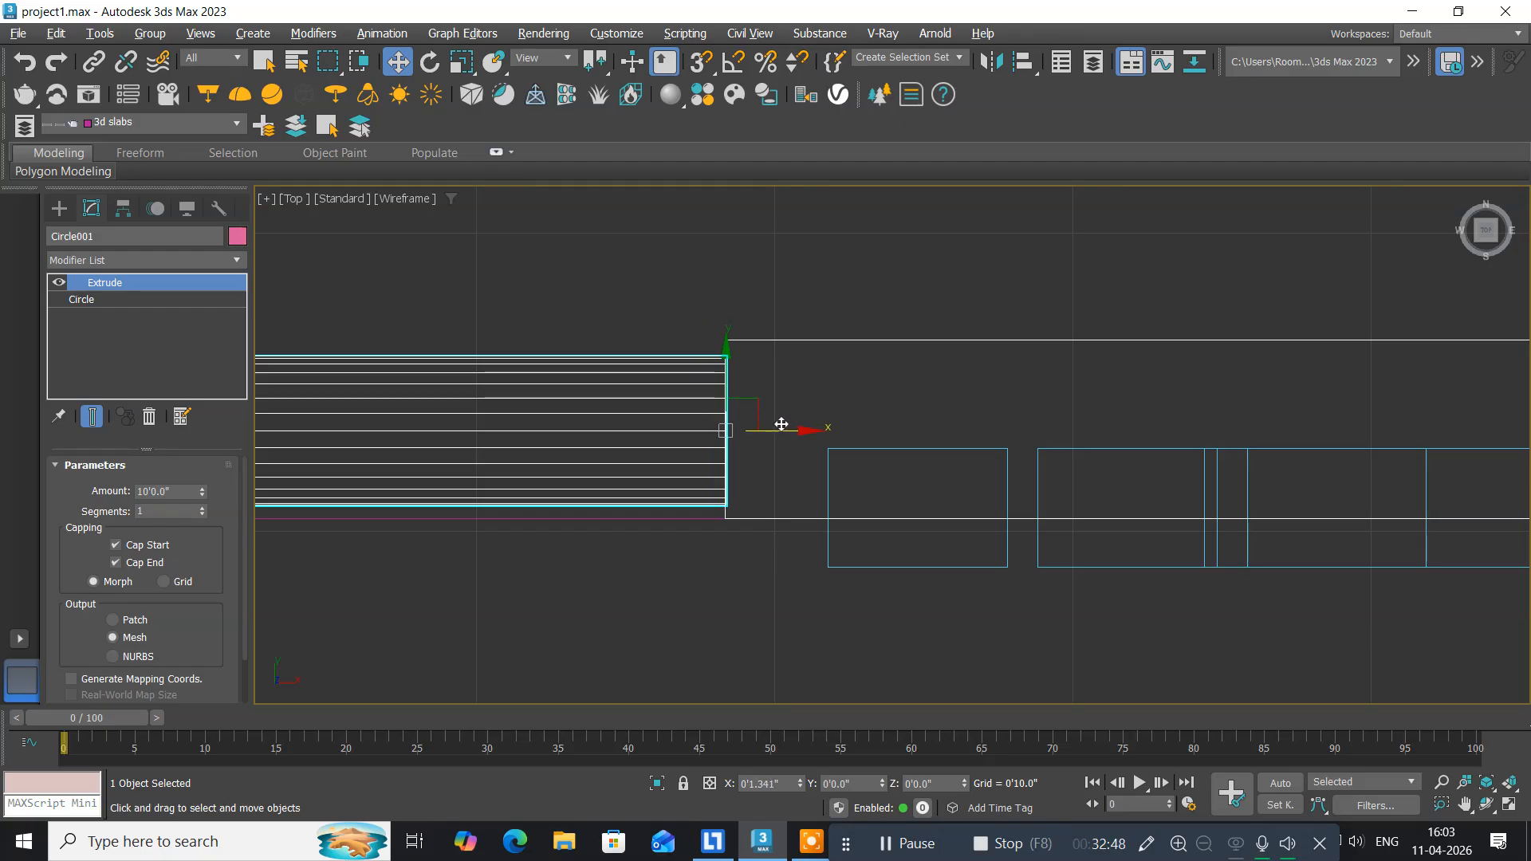
Nudge the rail about 1 in further along X so both of its ends sit slightly inside the two panels.
{"action": "middle_click_drag", "start_coordinate": [444, 510], "coordinate": [1002, 465]}
{"action": "scroll", "coordinate": [1003, 465], "scroll_direction": "down", "scroll_amount": 3}
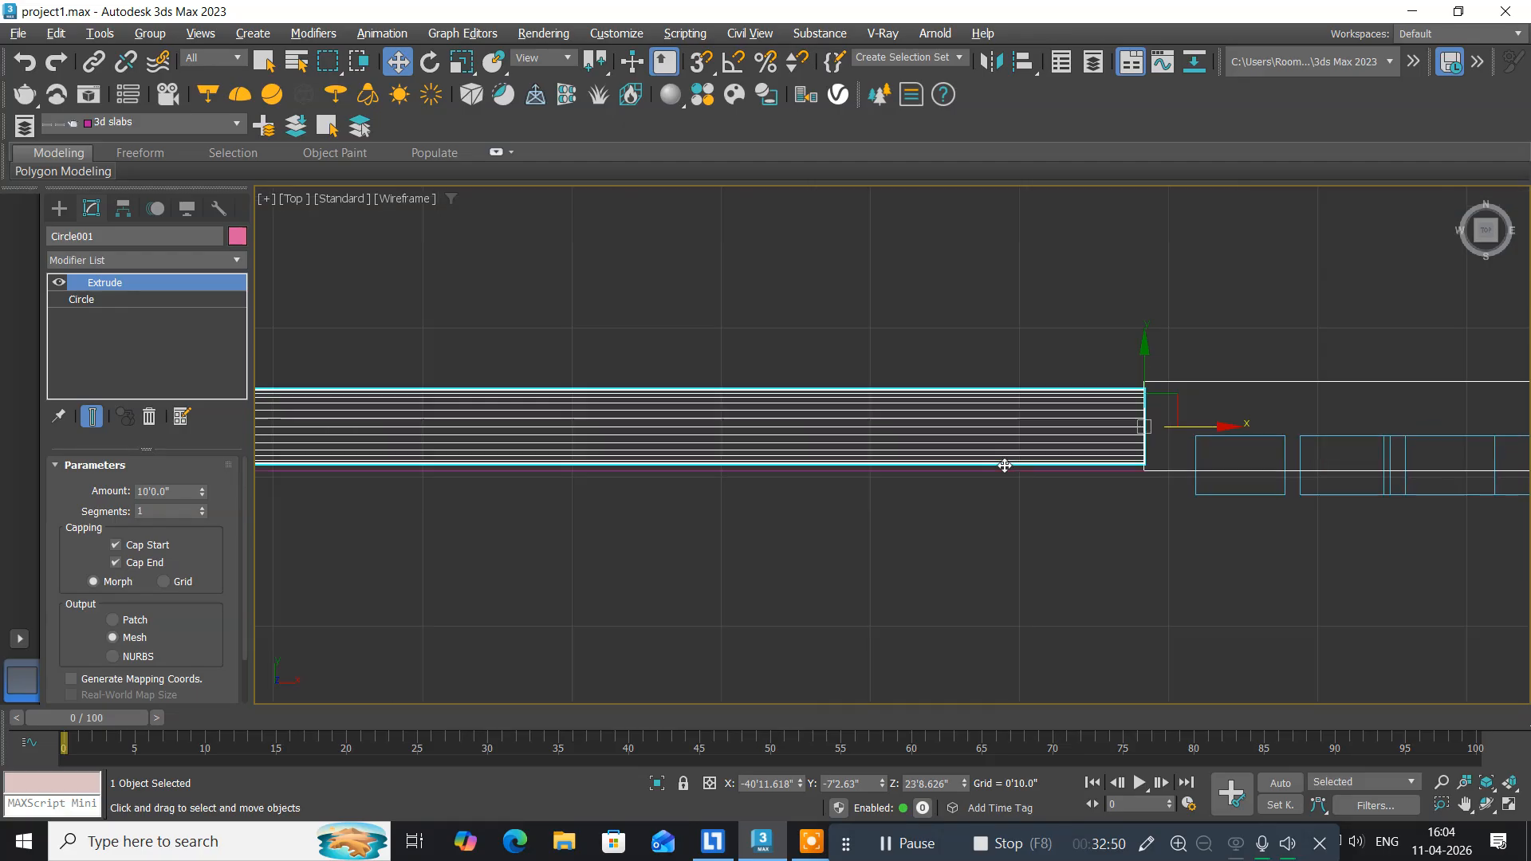
{"action": "scroll", "coordinate": [1005, 466], "scroll_direction": "down", "scroll_amount": 2}
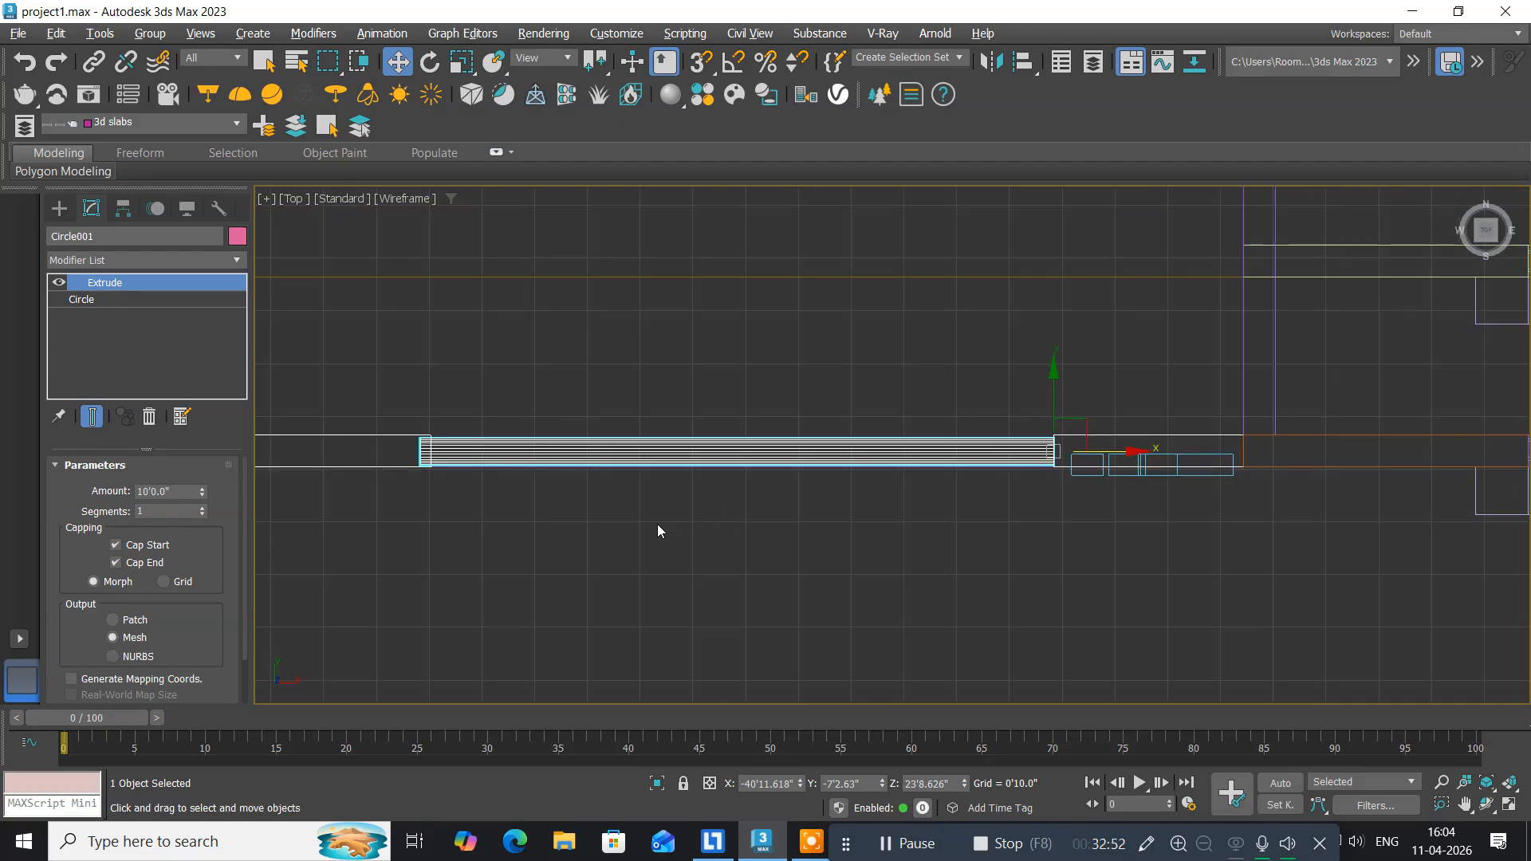
{"action": "scroll", "coordinate": [997, 461], "scroll_direction": "up", "scroll_amount": 4}
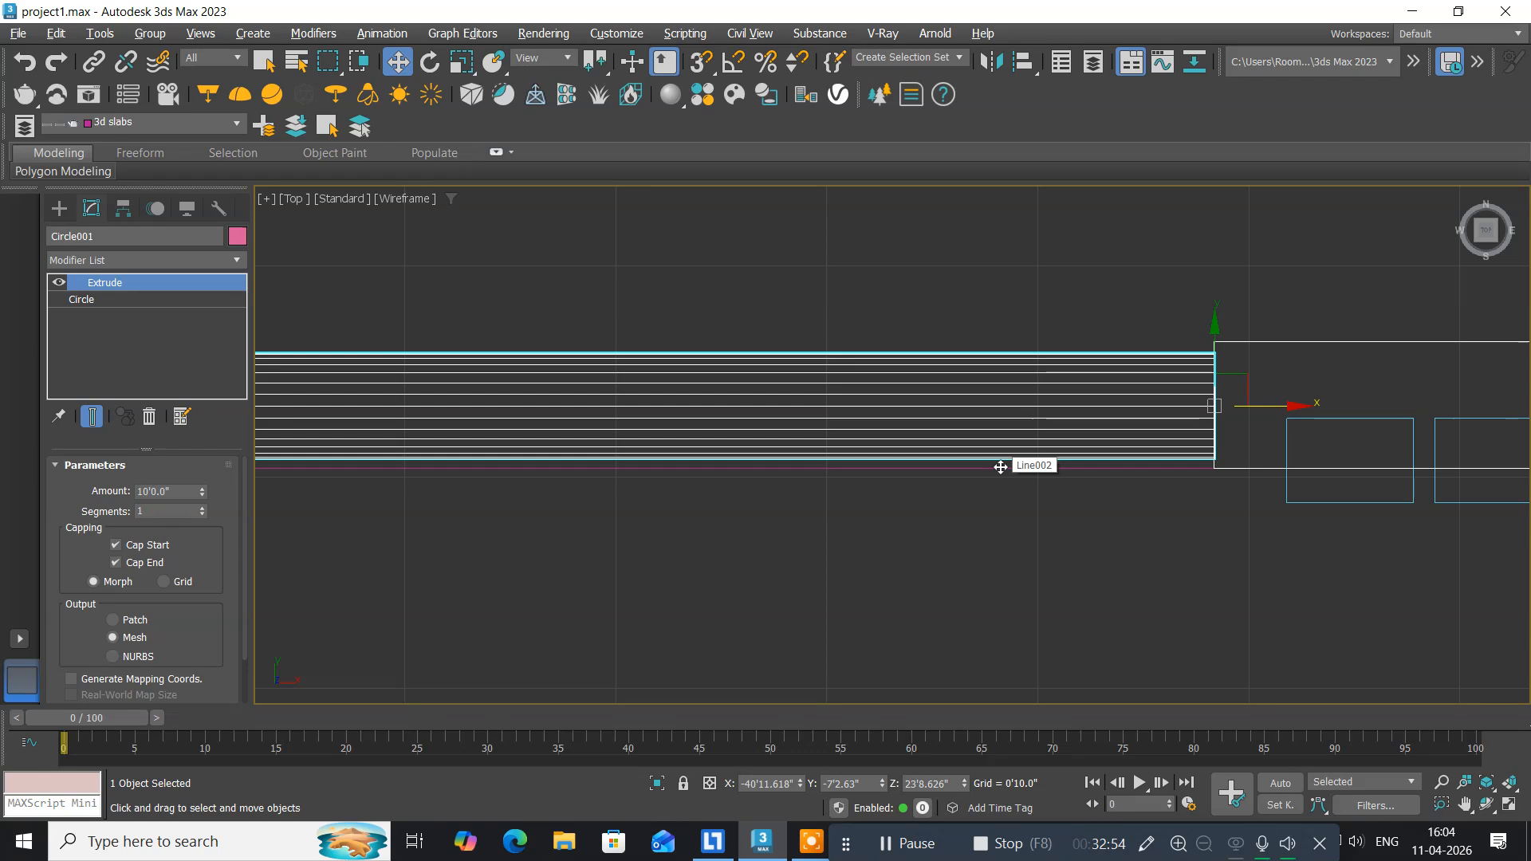
{"action": "middle_click_drag", "start_coordinate": [991, 462], "coordinate": [609, 586]}
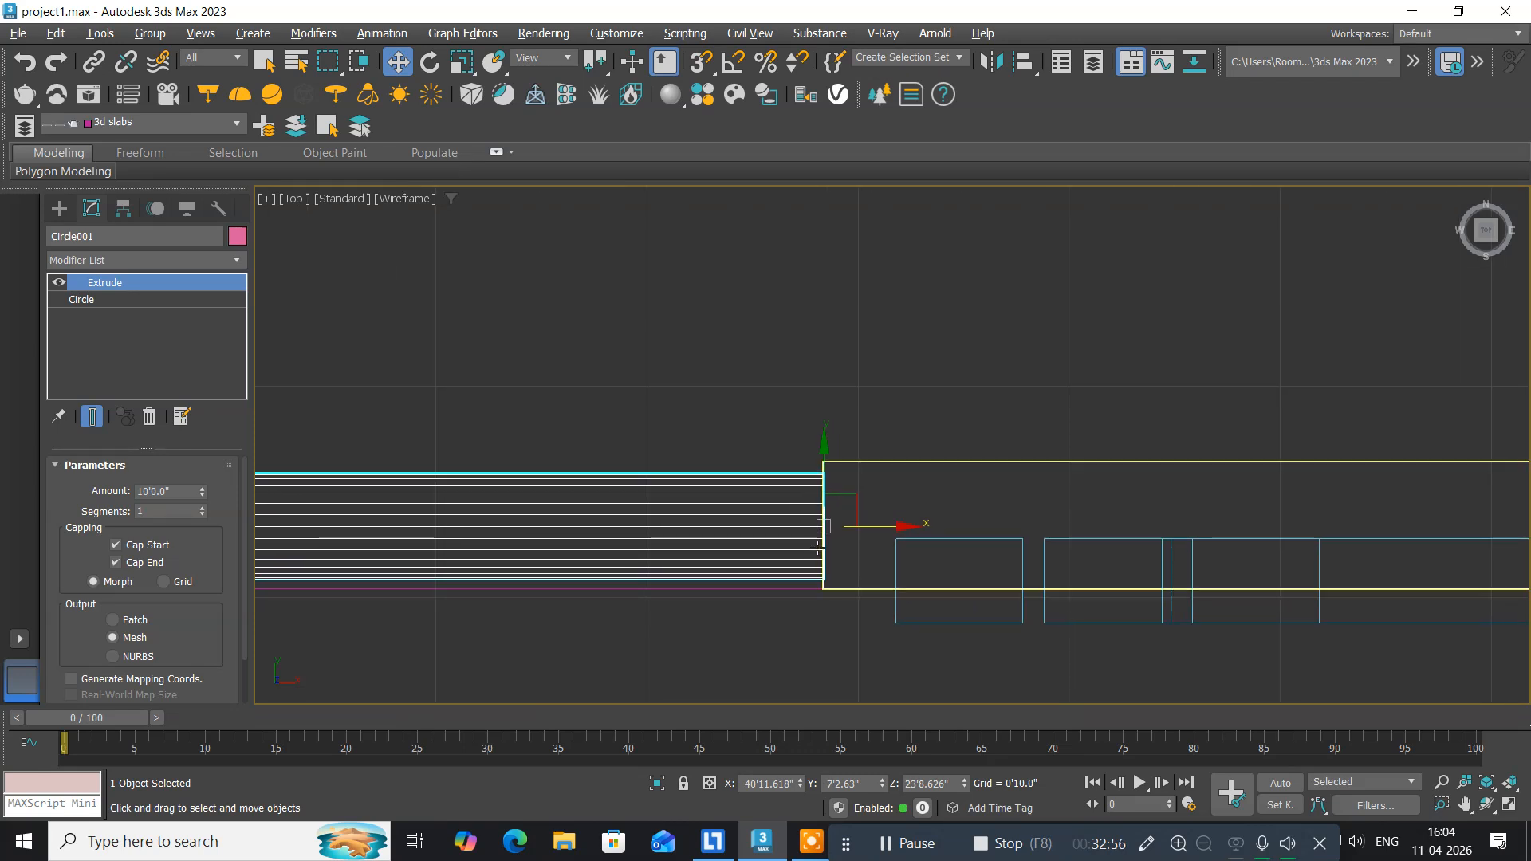
{"action": "scroll", "coordinate": [838, 542], "scroll_direction": "up", "scroll_amount": 3}
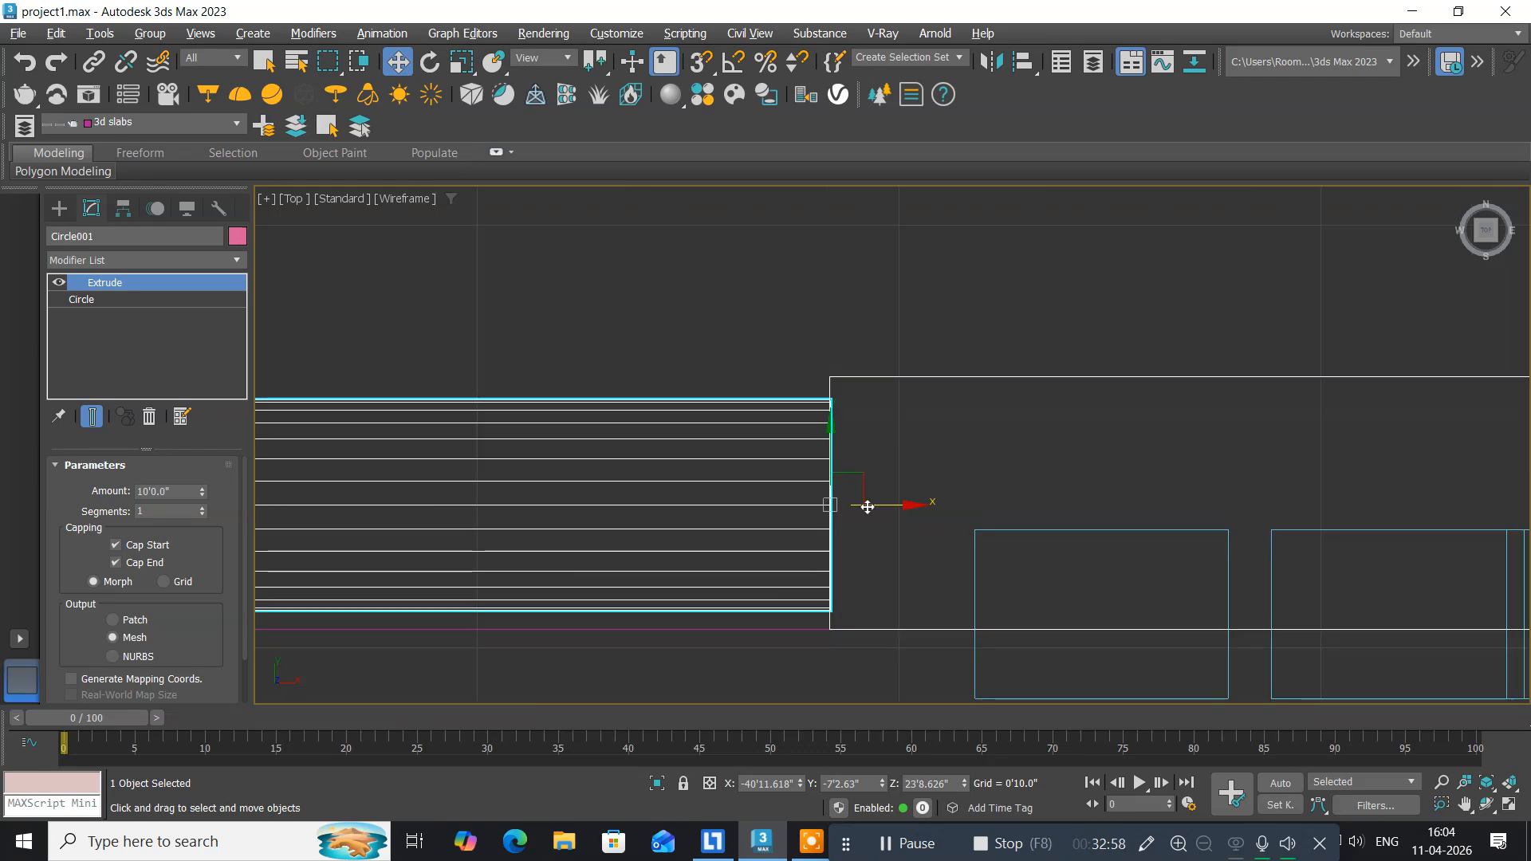
{"action": "left_click_drag", "start_coordinate": [868, 507], "coordinate": [877, 507]}
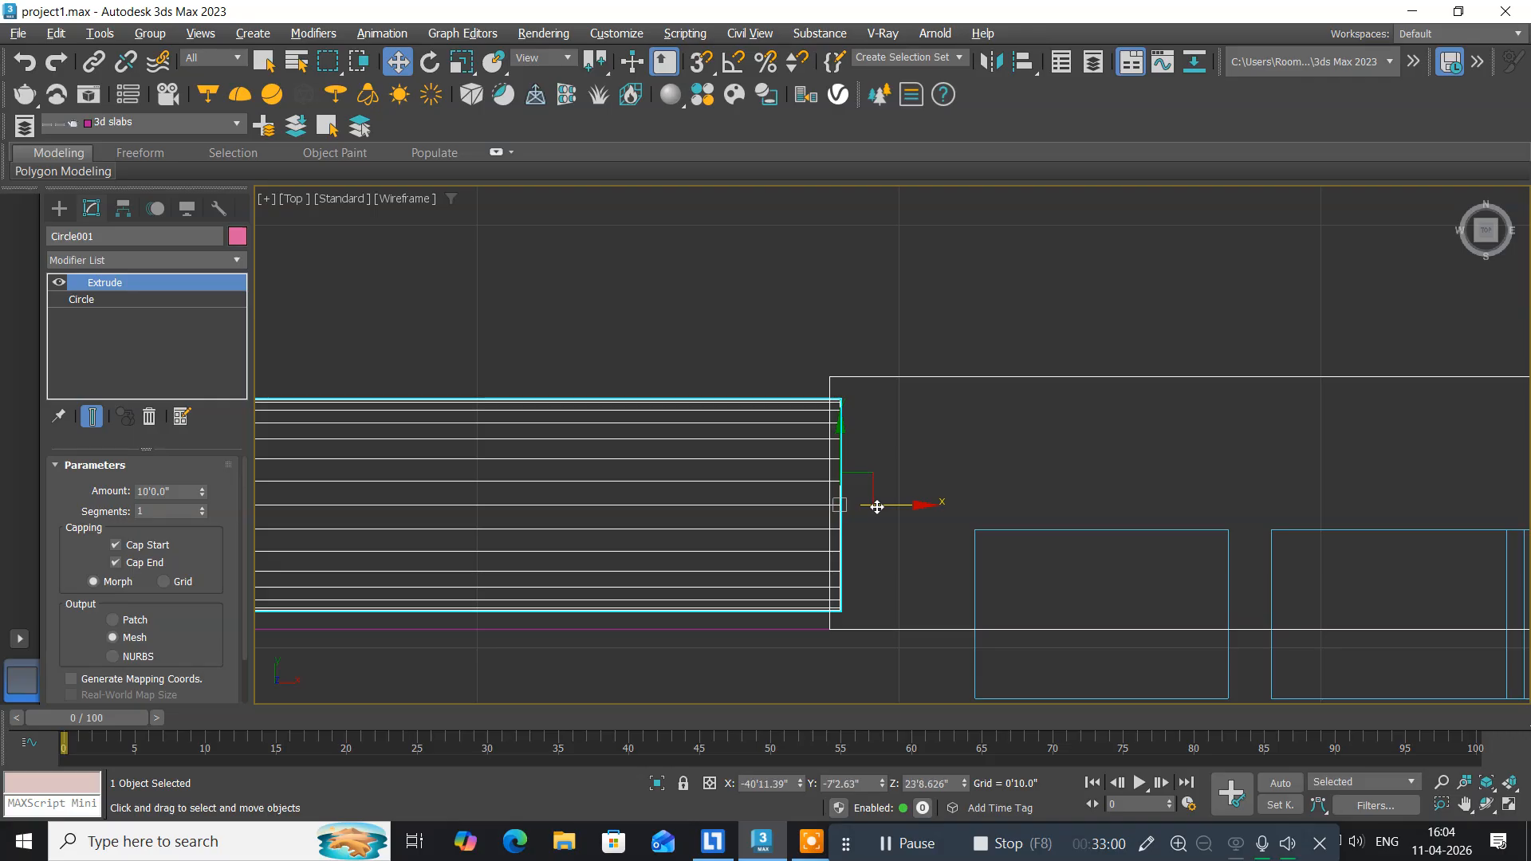
{"action": "scroll", "coordinate": [481, 522], "scroll_direction": "down", "scroll_amount": 5}
{"action": "middle_click_drag", "start_coordinate": [466, 526], "coordinate": [1121, 458]}
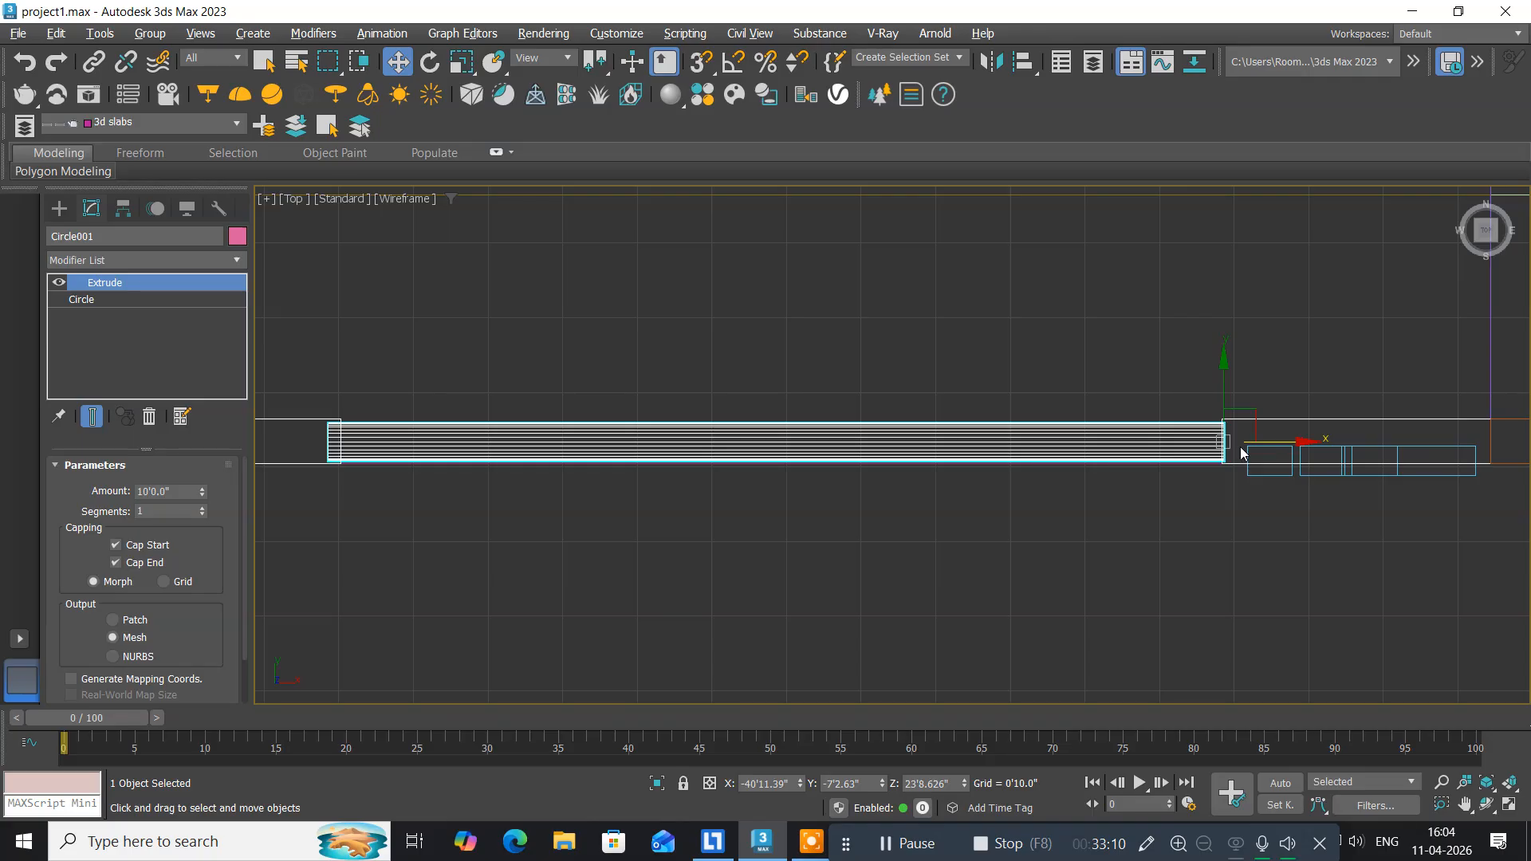
{"action": "left_click_drag", "start_coordinate": [1241, 444], "coordinate": [1247, 441]}
{"action": "middle_click_drag", "start_coordinate": [874, 550], "coordinate": [914, 530]}
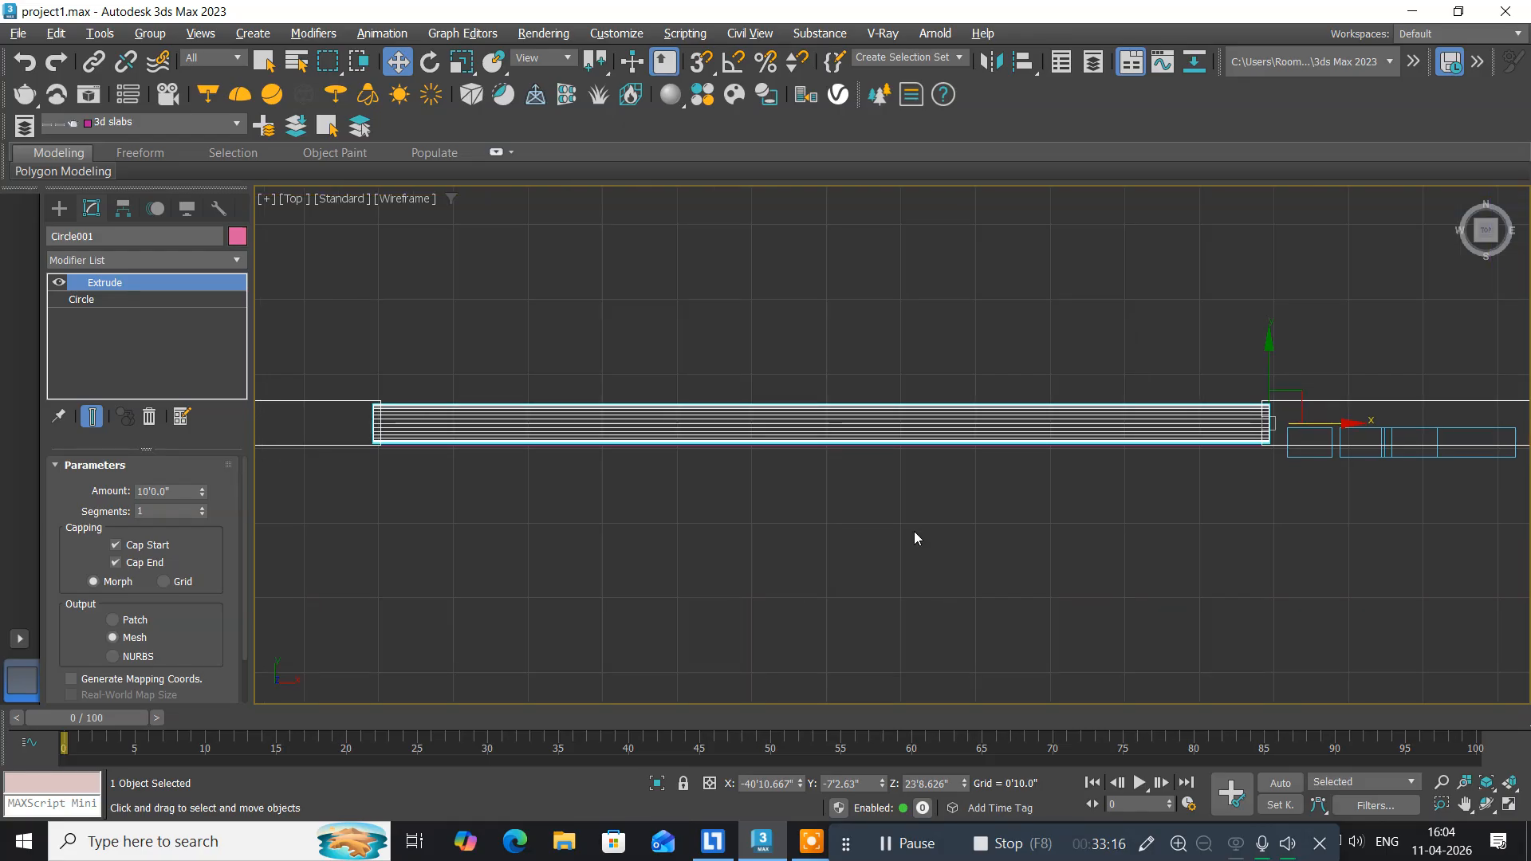
Clone the rail in the Left view as 1 copy about 7 in straight below the original.
{"action": "key", "text": "alt+w"}
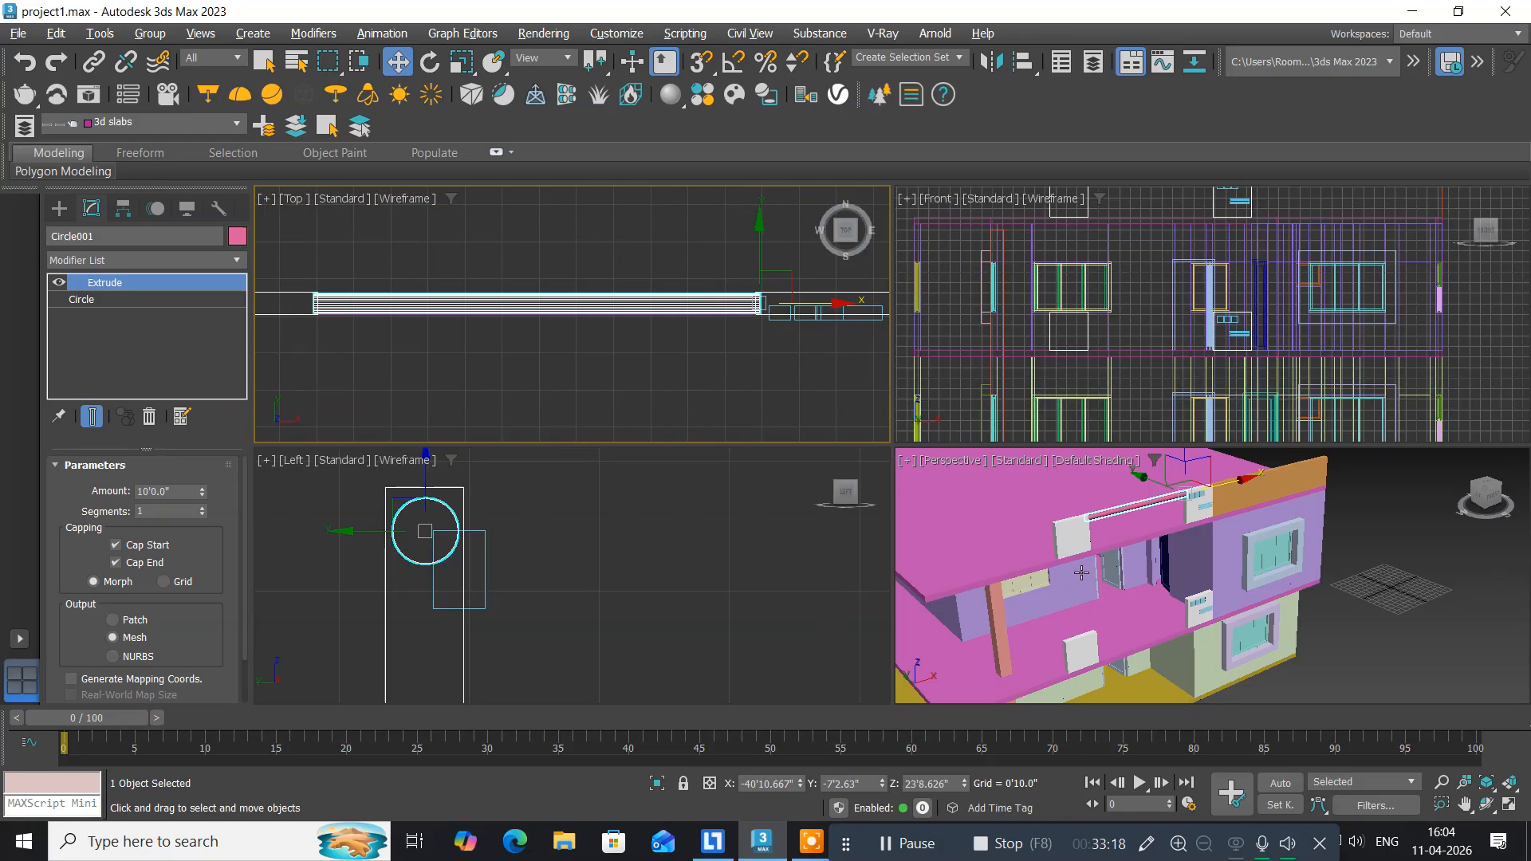
{"action": "middle_click_drag", "start_coordinate": [1082, 573], "coordinate": [1046, 590]}
{"action": "scroll", "coordinate": [1068, 536], "scroll_direction": "up", "scroll_amount": 5}
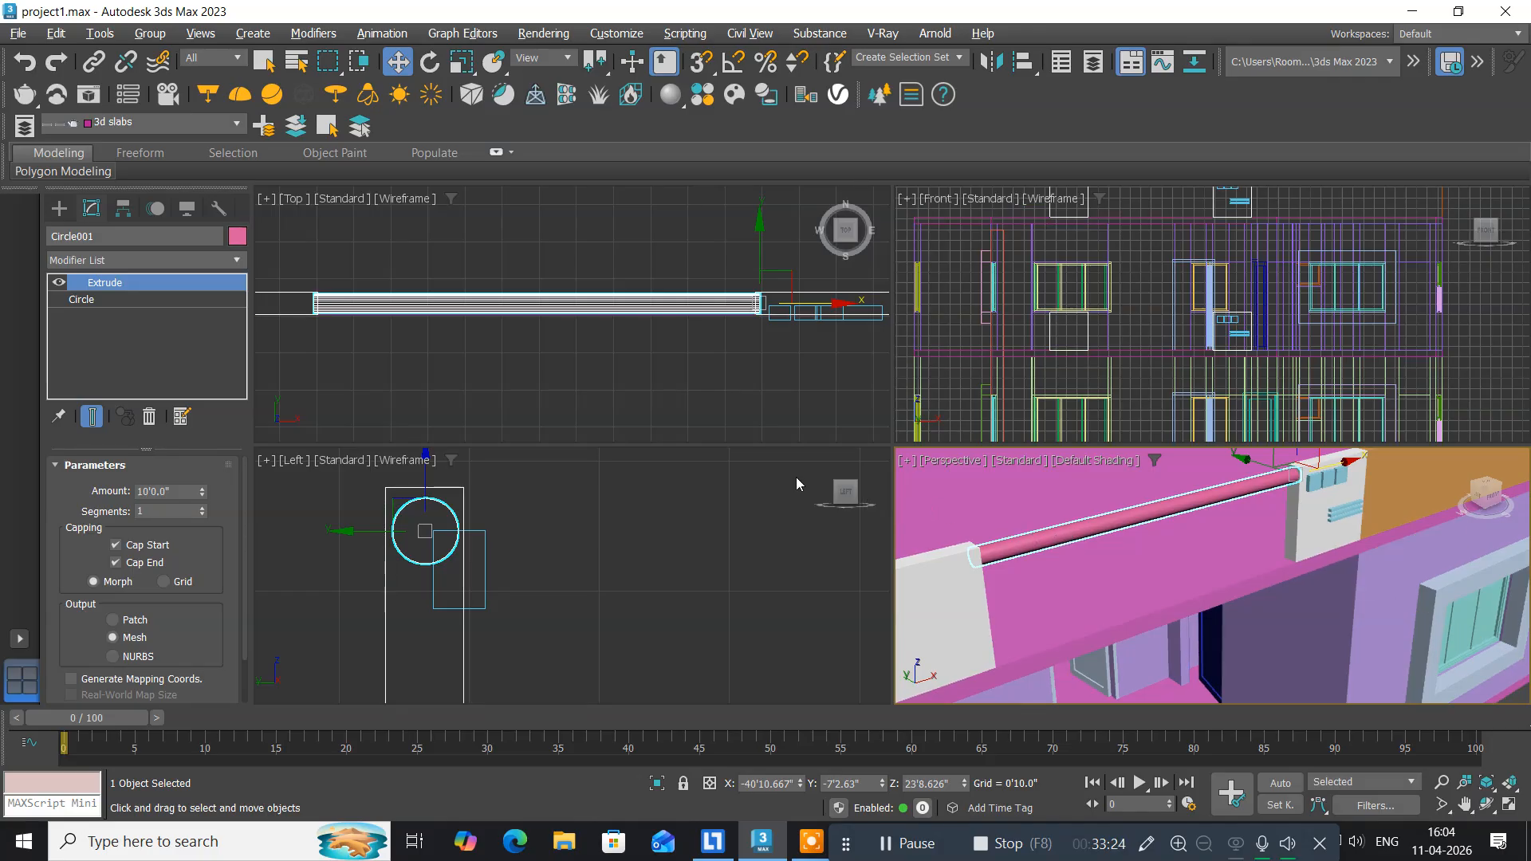
{"action": "left_click", "coordinate": [482, 584]}
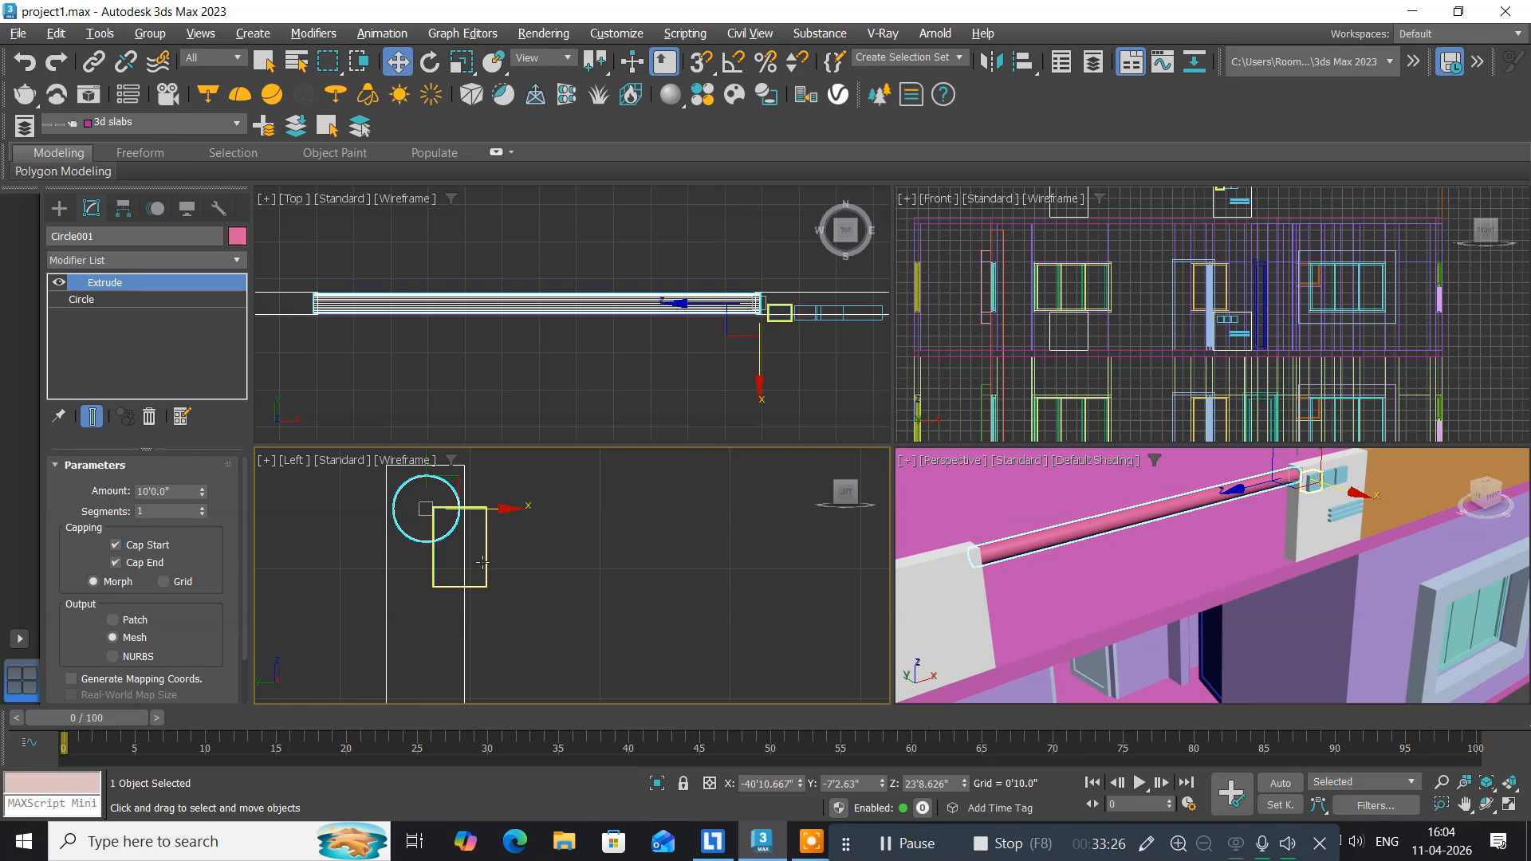
{"action": "key", "text": "alt+w"}
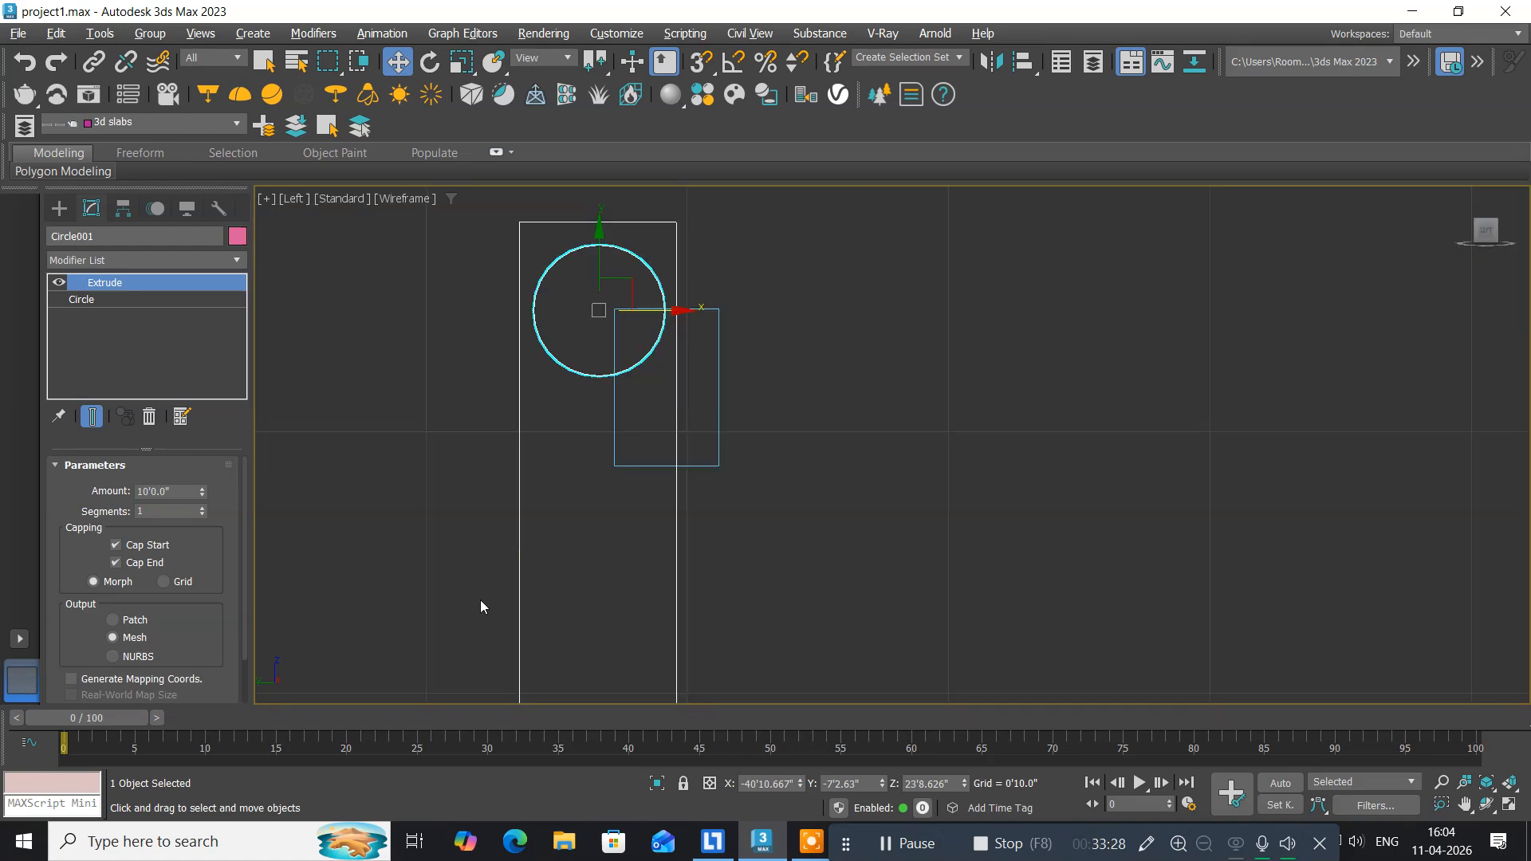
{"action": "middle_click_drag", "start_coordinate": [480, 600], "coordinate": [466, 528]}
{"action": "middle_click_drag", "start_coordinate": [466, 527], "coordinate": [477, 434]}
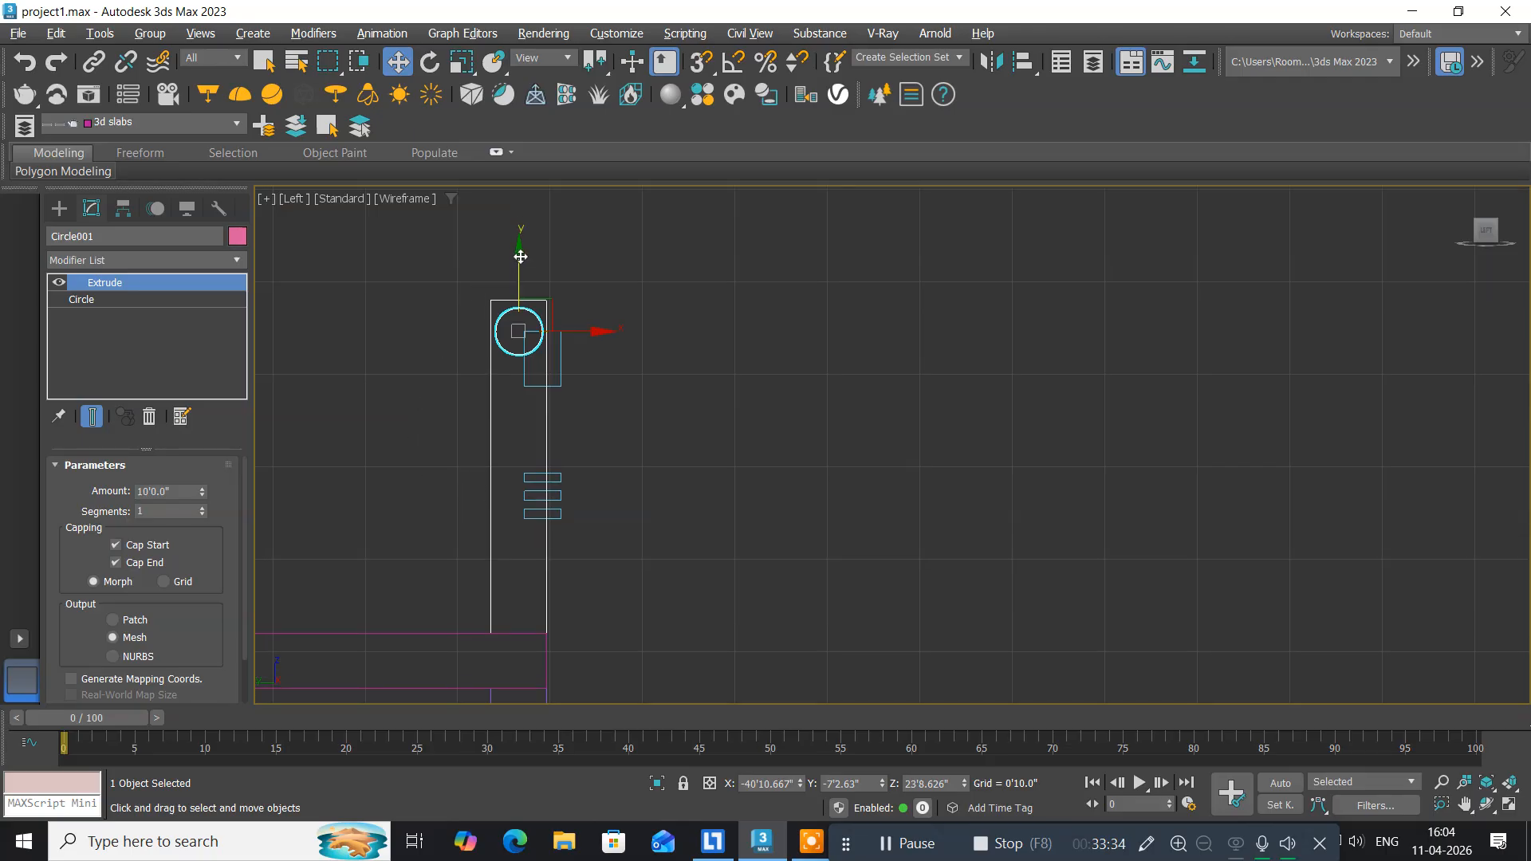
{"action": "left_click_drag", "start_coordinate": [522, 255], "coordinate": [521, 321], "text": "shift"}
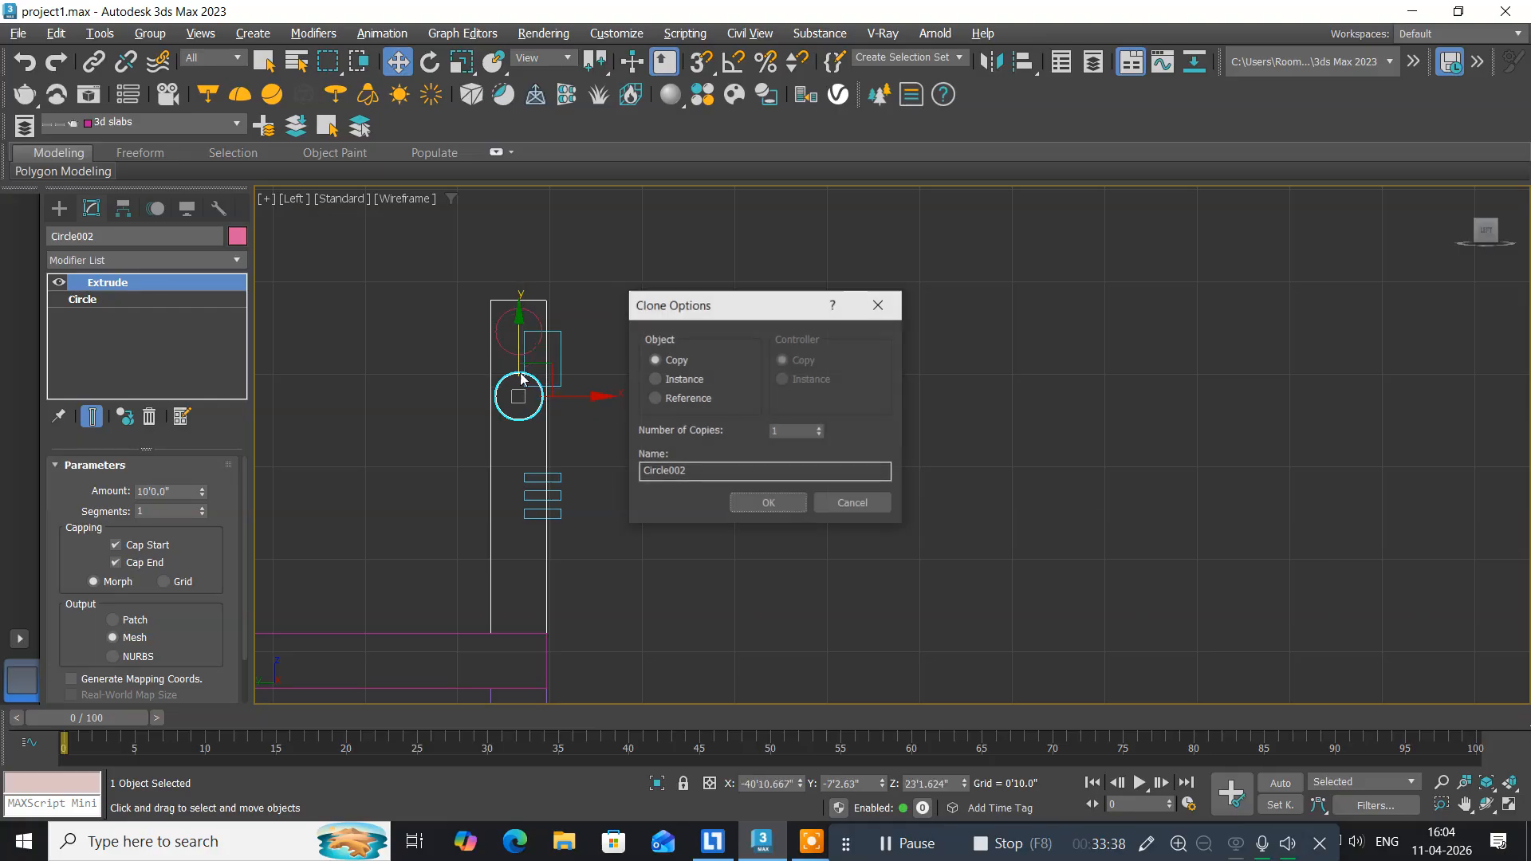
{"action": "left_click", "coordinate": [768, 504]}
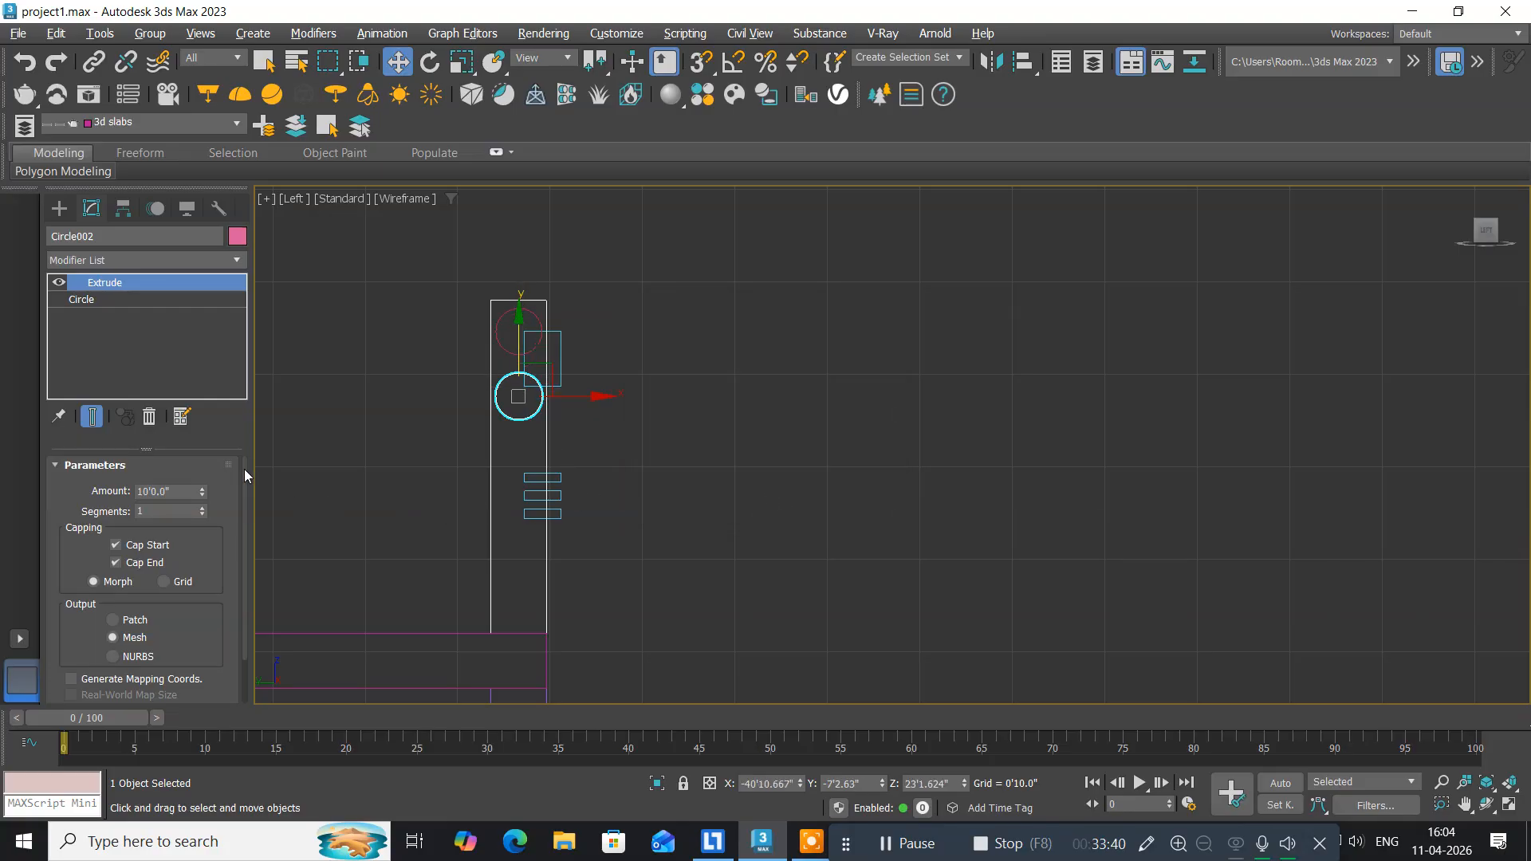
Set the lower rail's circle radius to 1.8 in and return to its Extrude modifier.
{"action": "left_click", "coordinate": [80, 299]}
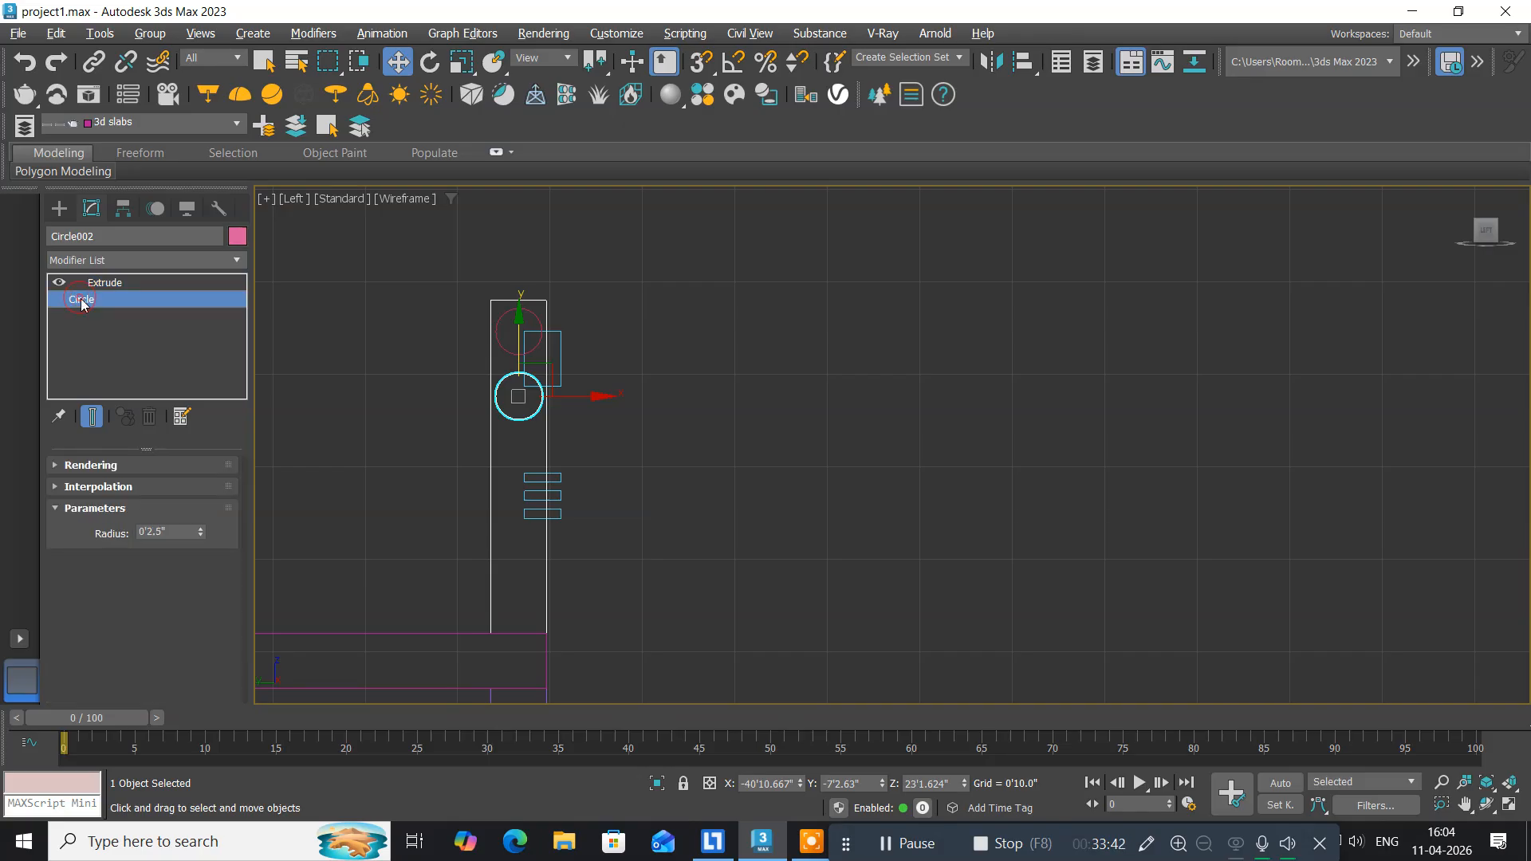
{"action": "double_click", "coordinate": [165, 529]}
{"action": "type", "text": "1.8"}
{"action": "key", "text": "Return"}
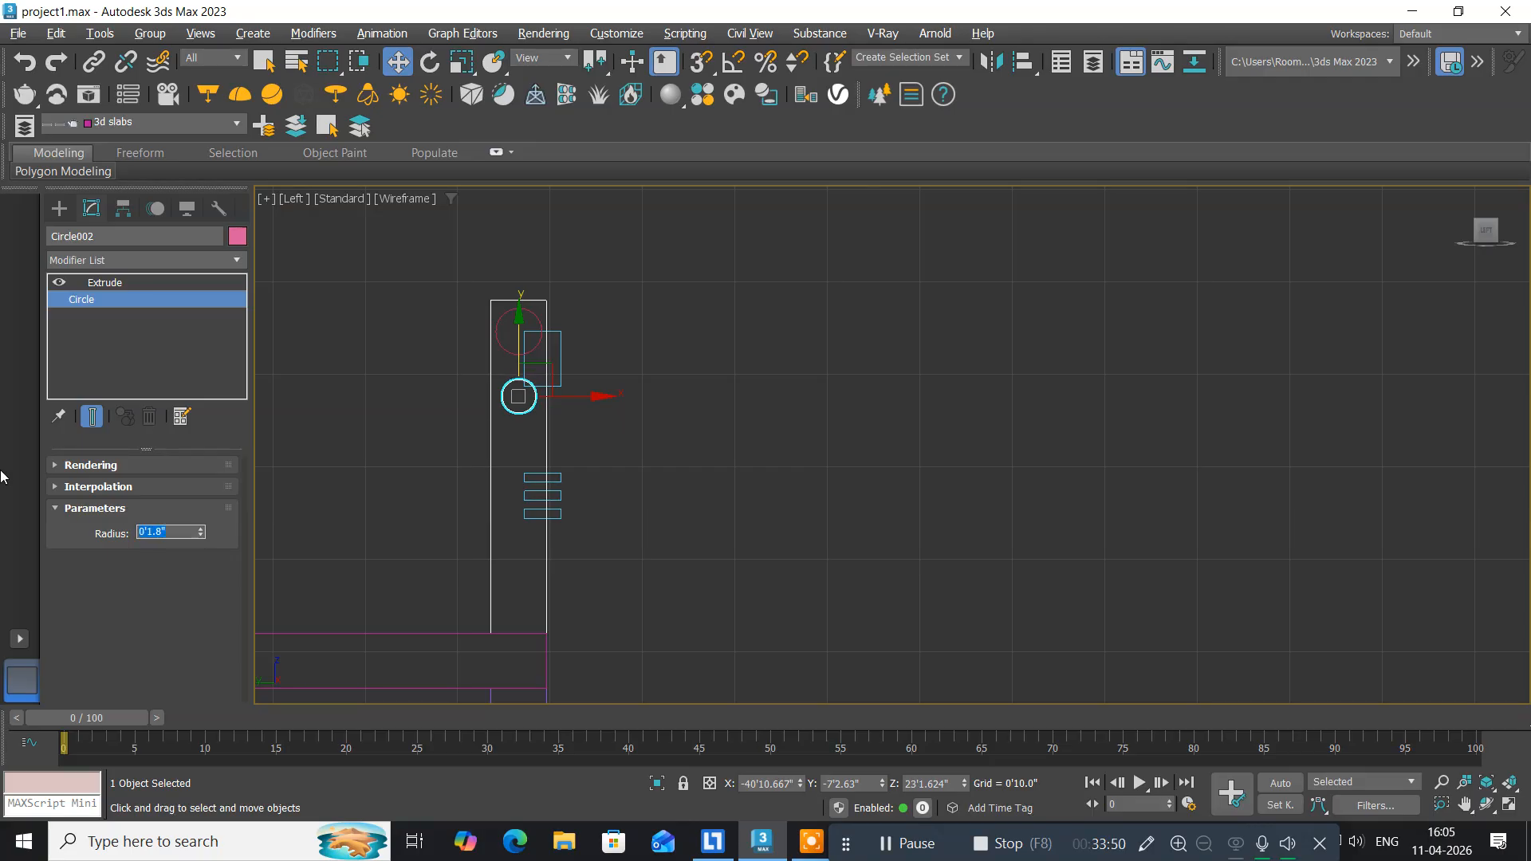
{"action": "left_click", "coordinate": [126, 282]}
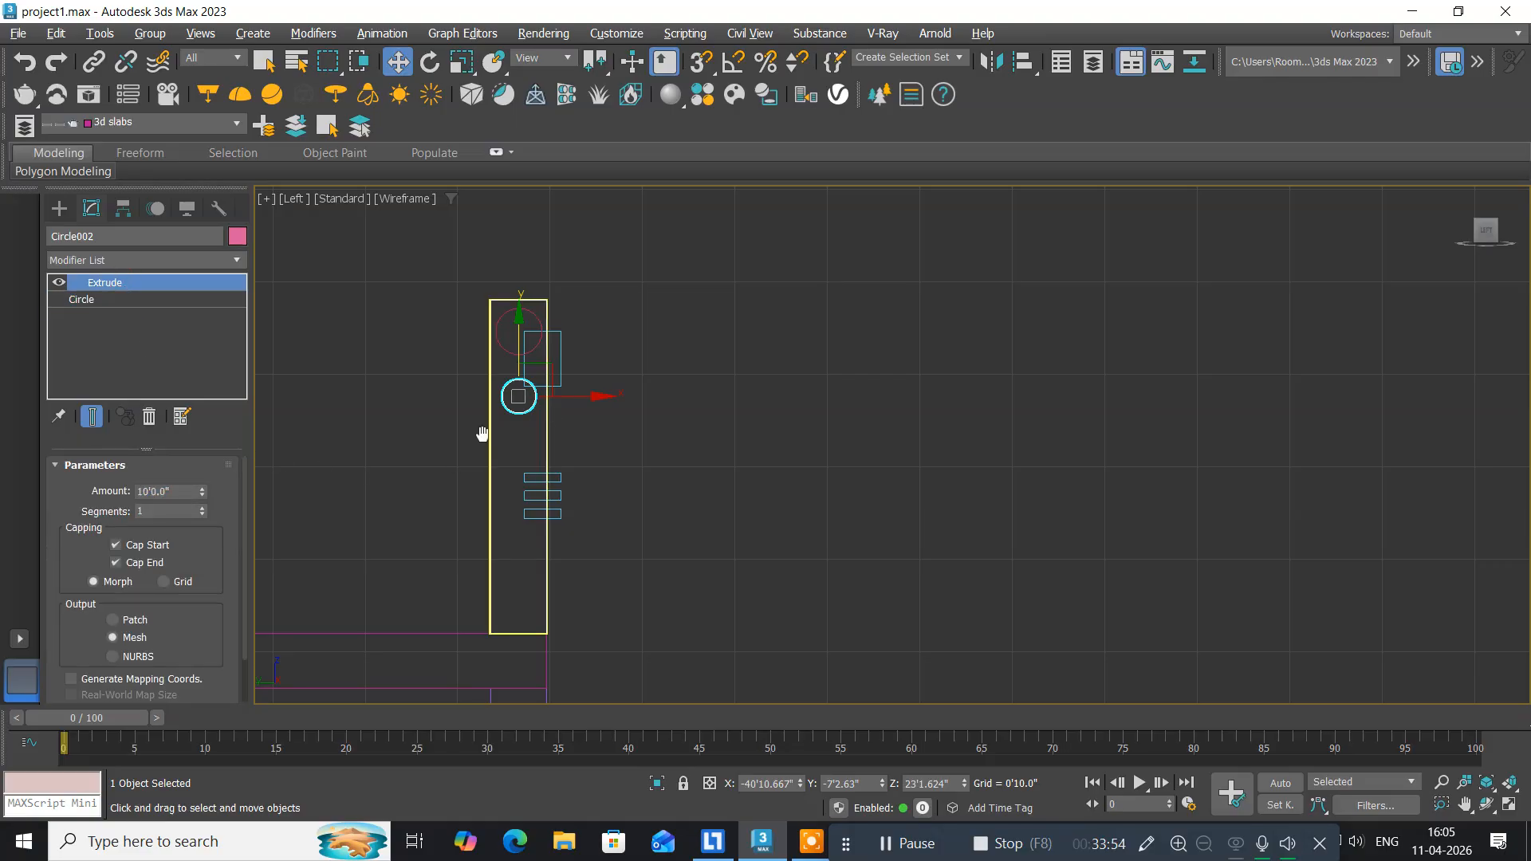
Examine how the thinner lower rail sits beneath the upper rail between the panels in the perspective and Left views.
{"action": "middle_click_drag", "start_coordinate": [485, 432], "coordinate": [443, 463]}
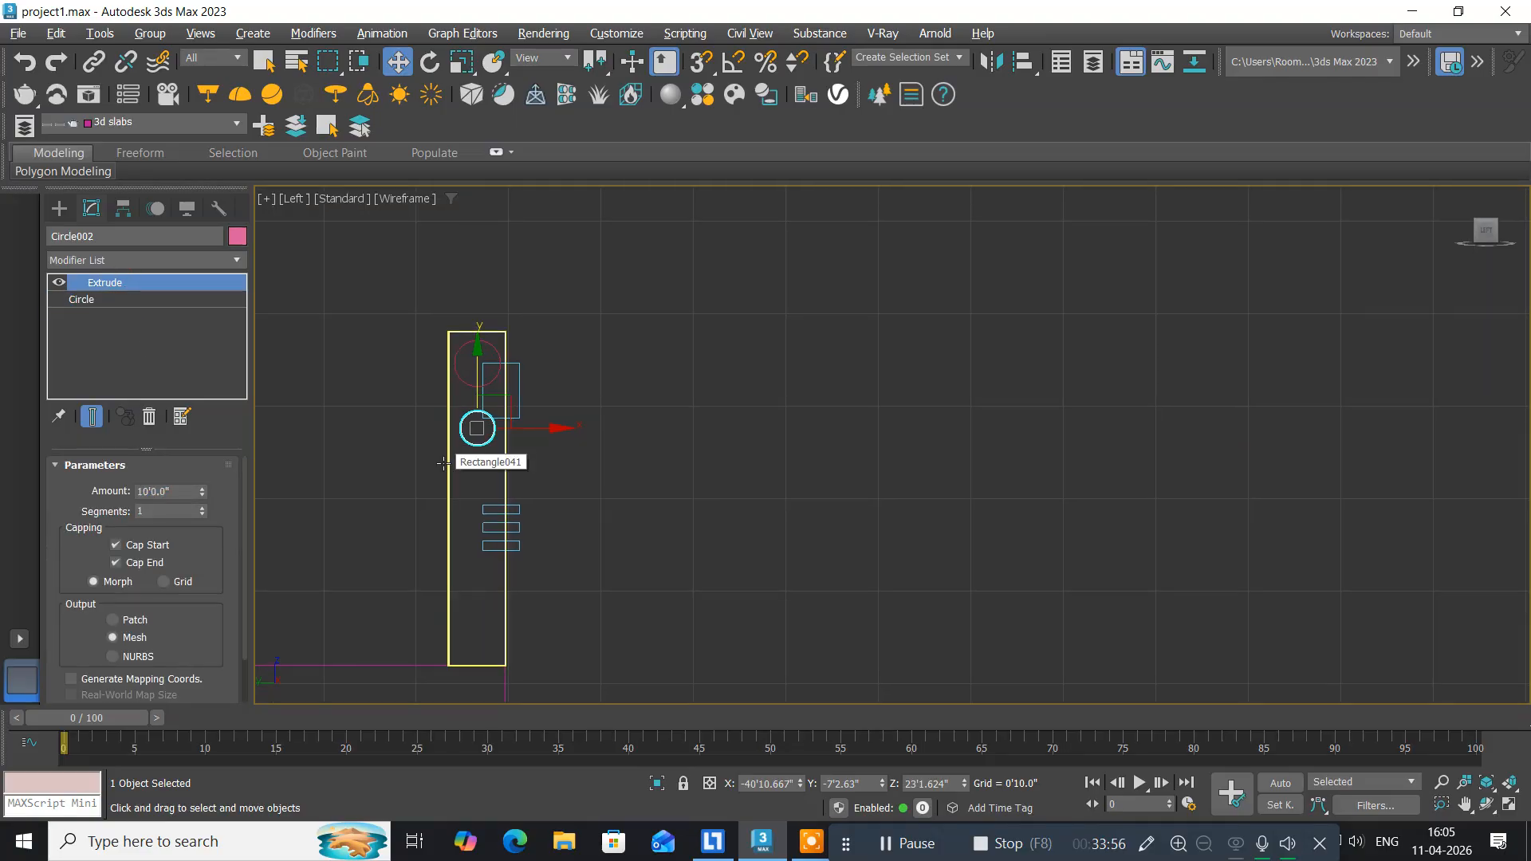
{"action": "key", "text": "alt+w"}
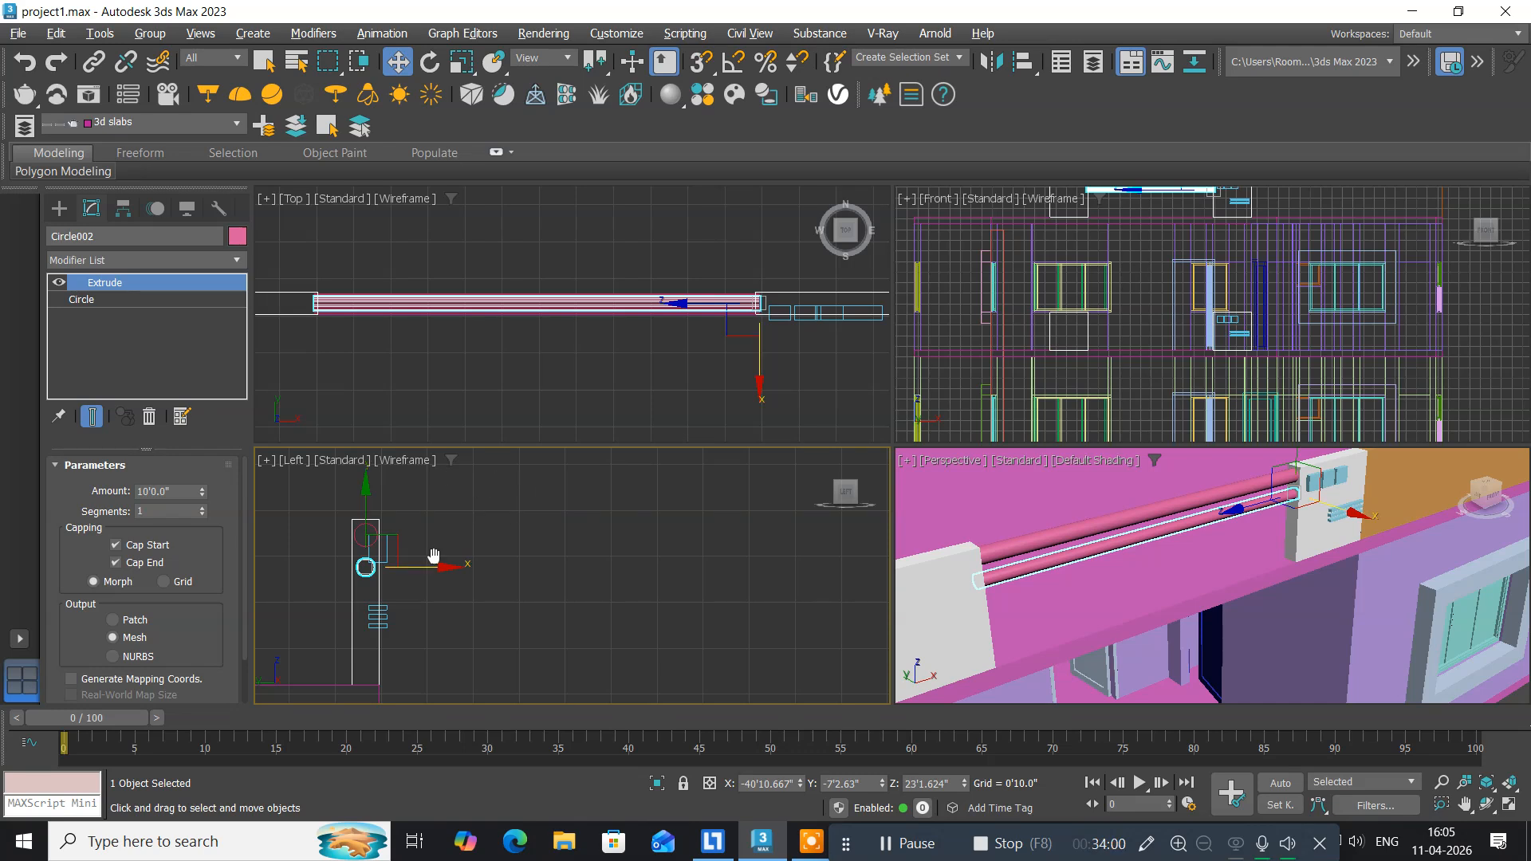
{"action": "middle_click_drag", "start_coordinate": [427, 564], "coordinate": [461, 539]}
{"action": "key", "text": "alt+w"}
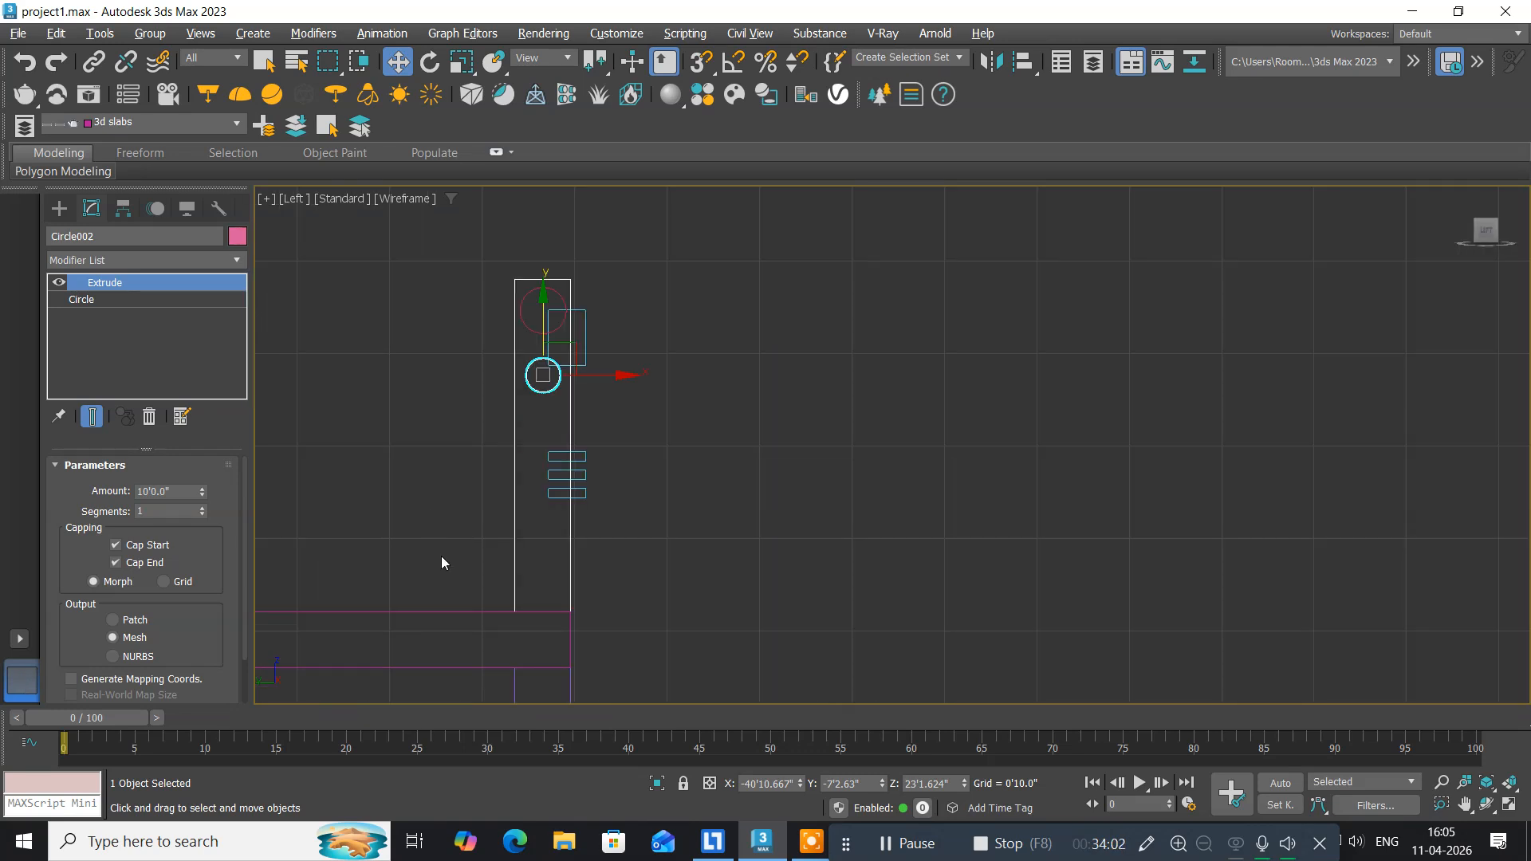
{"action": "scroll", "coordinate": [522, 452], "scroll_direction": "up", "scroll_amount": 4}
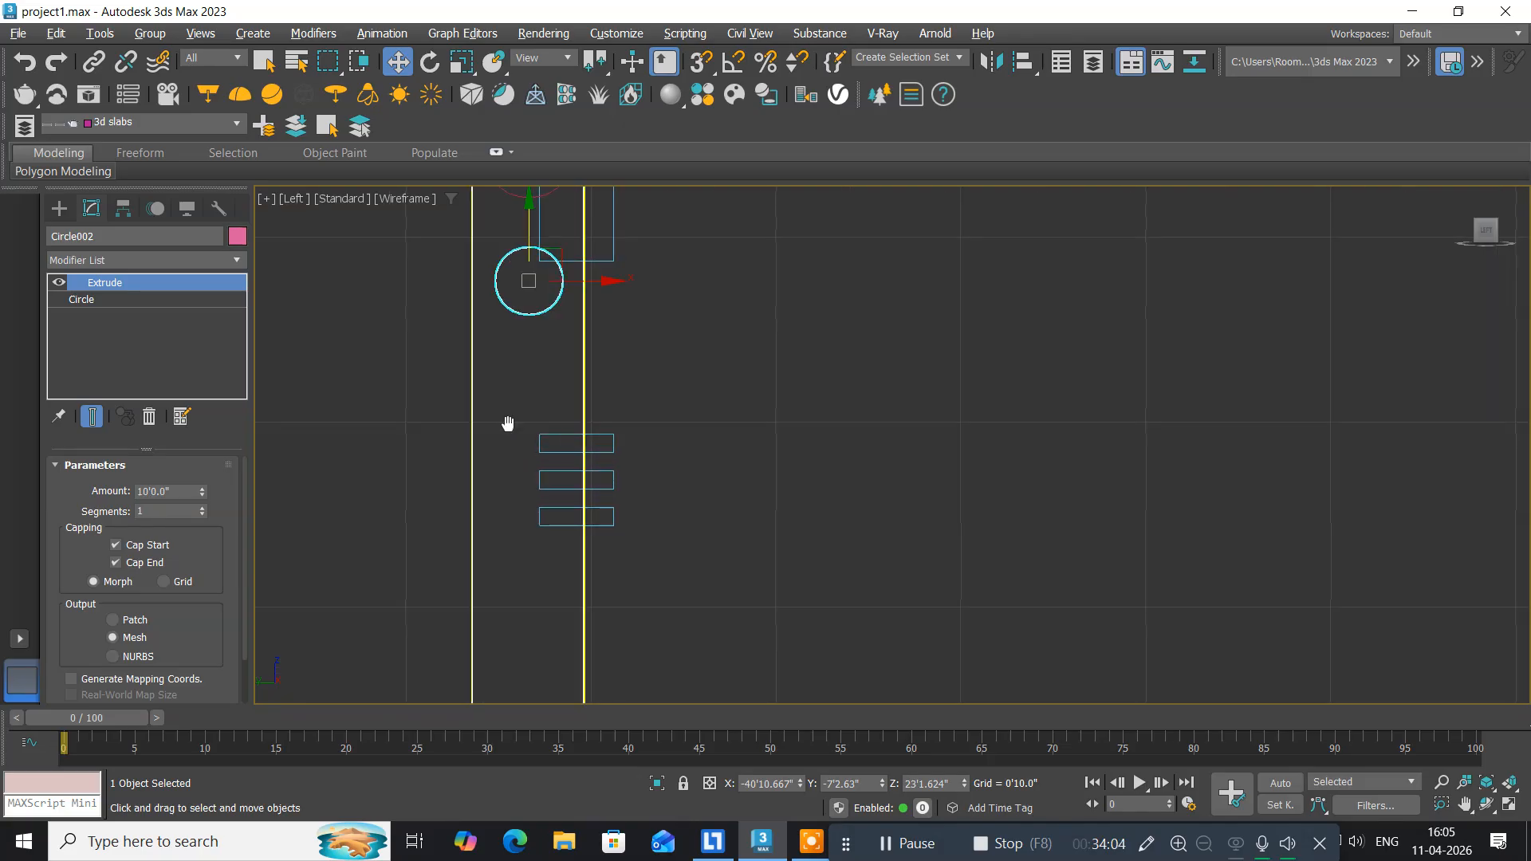
{"action": "middle_click_drag", "start_coordinate": [505, 422], "coordinate": [484, 527]}
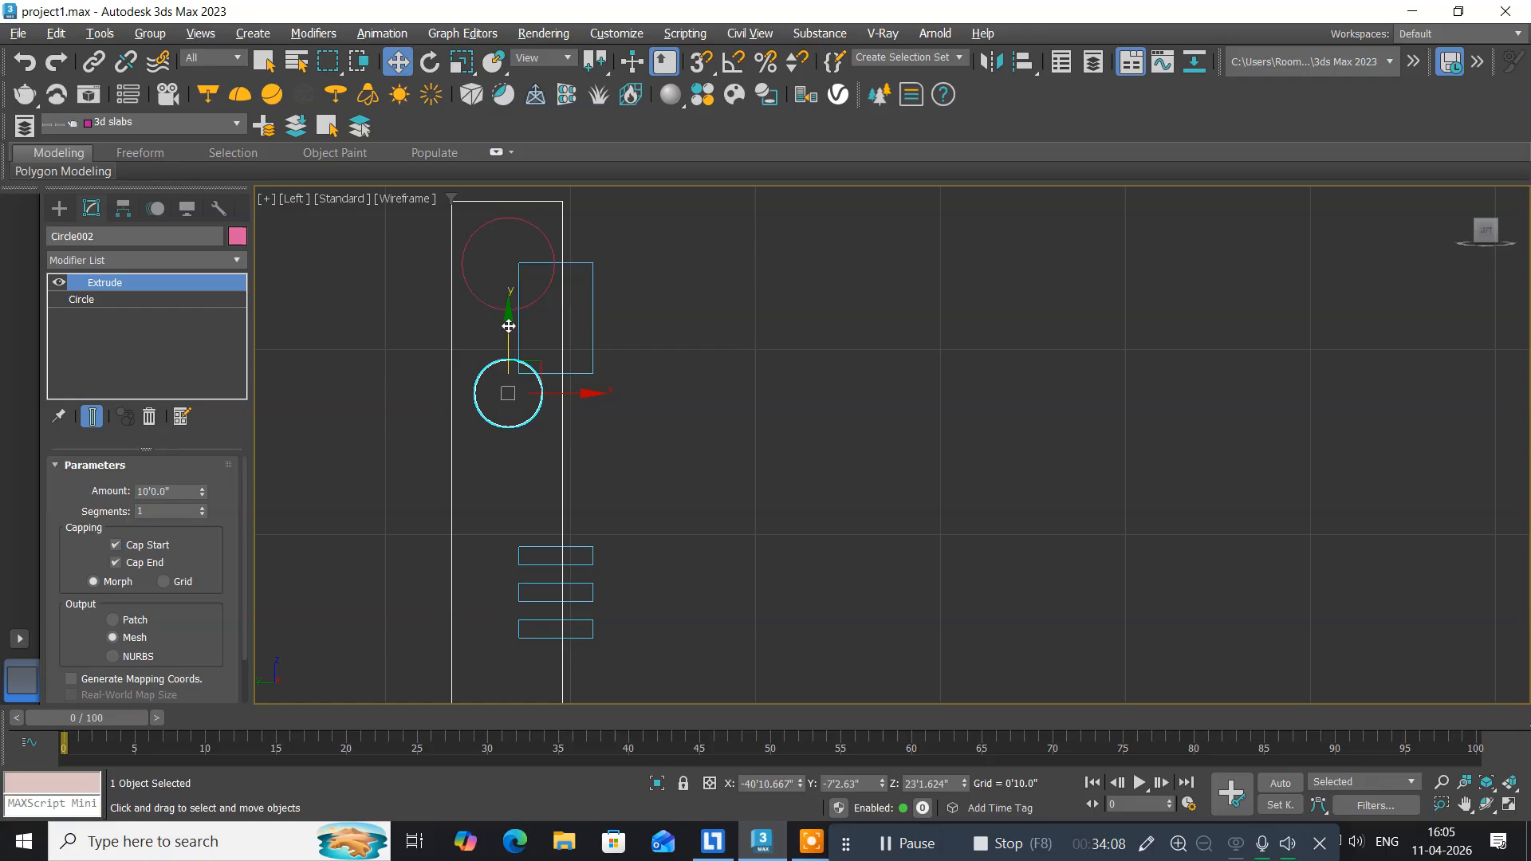
{"action": "scroll", "coordinate": [478, 454], "scroll_direction": "down", "scroll_amount": 5}
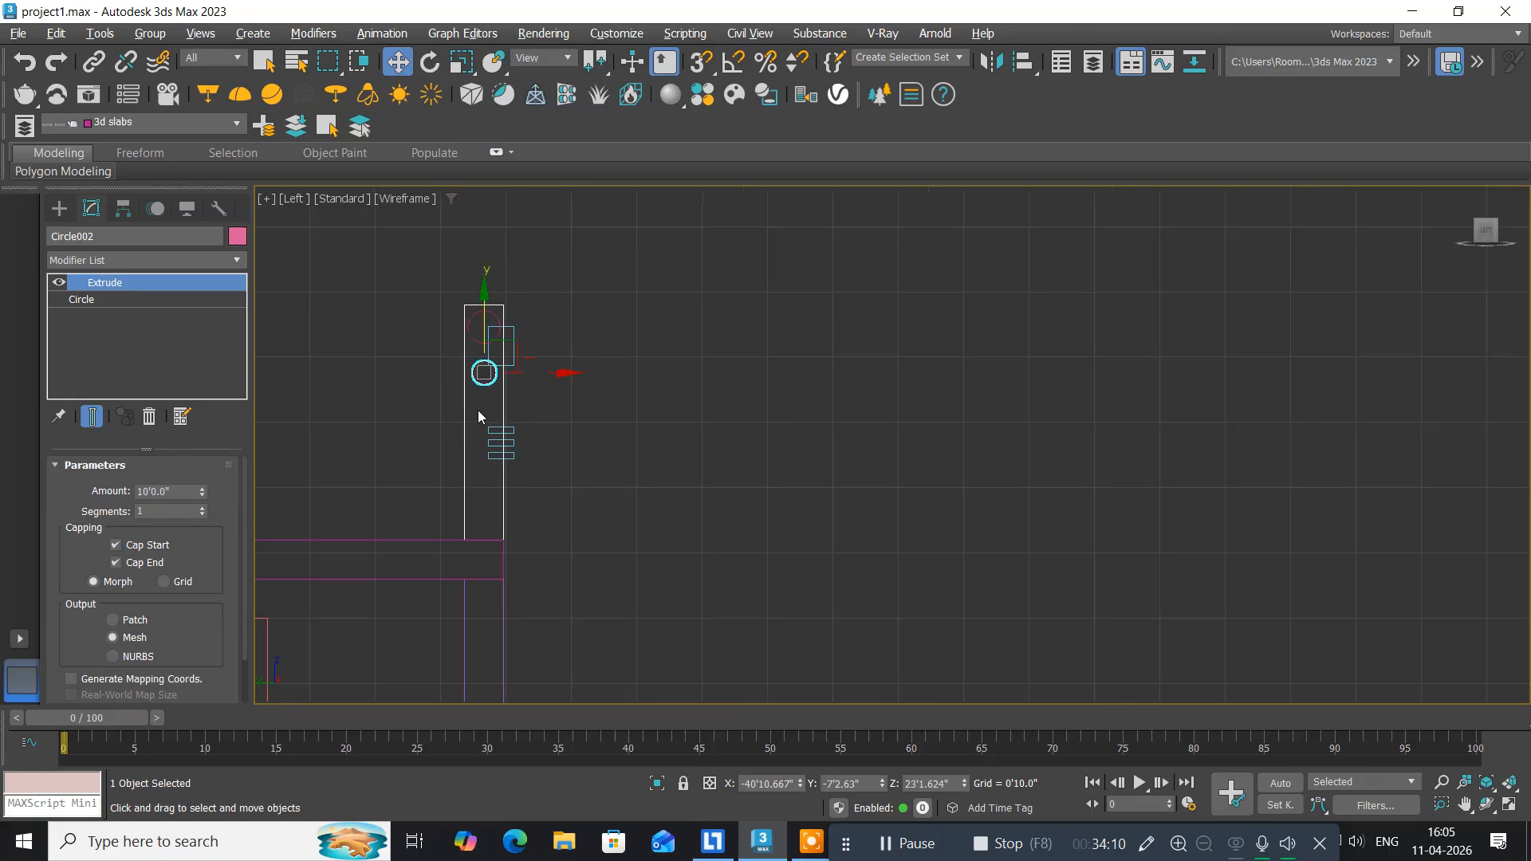
Clone the thin rail downward in the Left view as 5 copies spaced about 5.2 in, and delete the lowest copy at the slab.
{"action": "scroll", "coordinate": [478, 413], "scroll_direction": "up", "scroll_amount": 3}
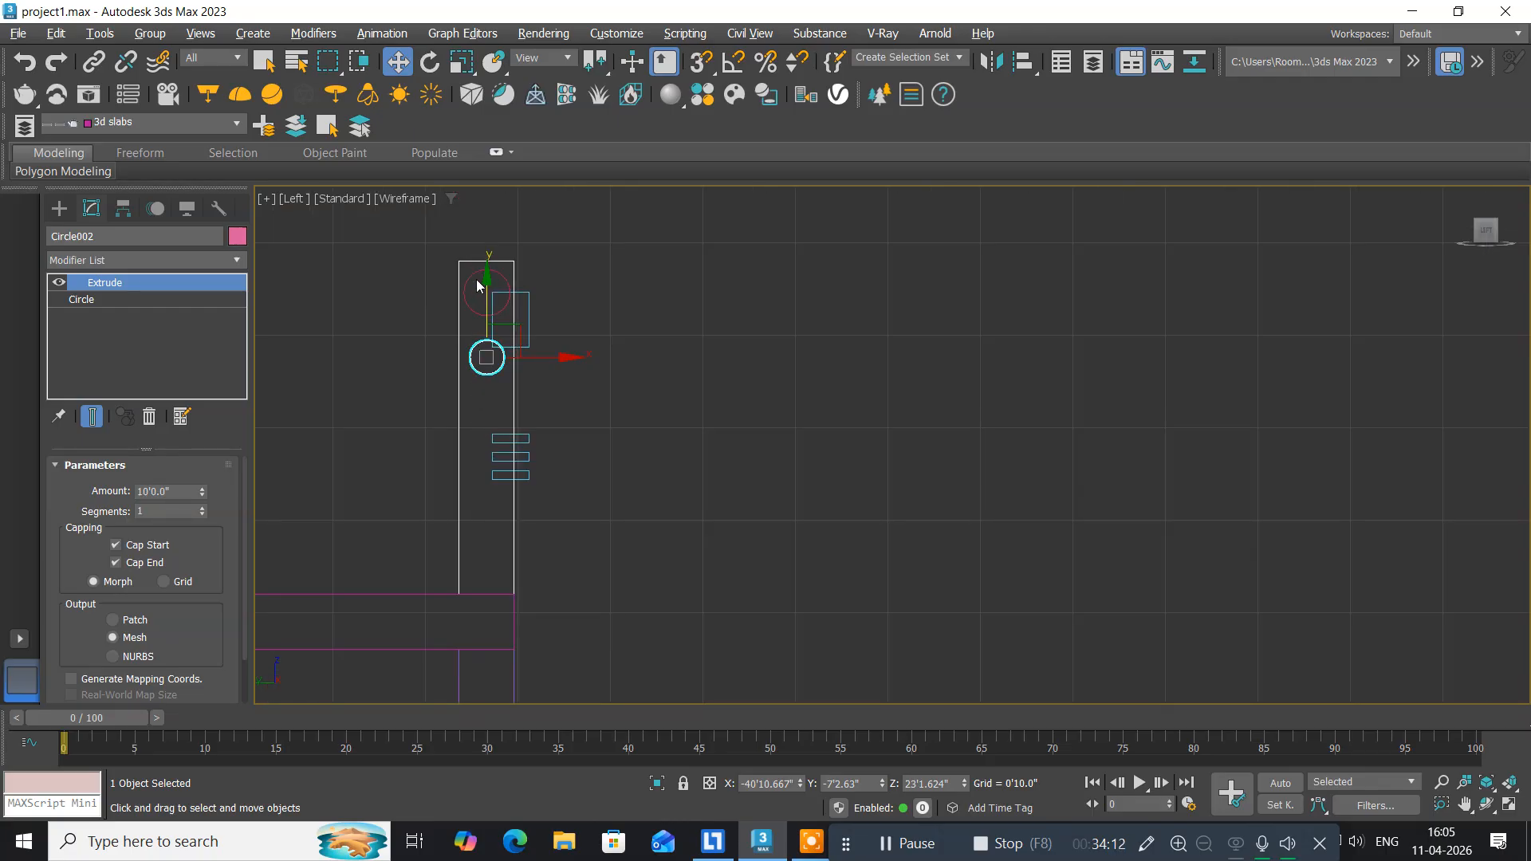
{"action": "left_click_drag", "start_coordinate": [482, 273], "coordinate": [488, 327], "text": "shift"}
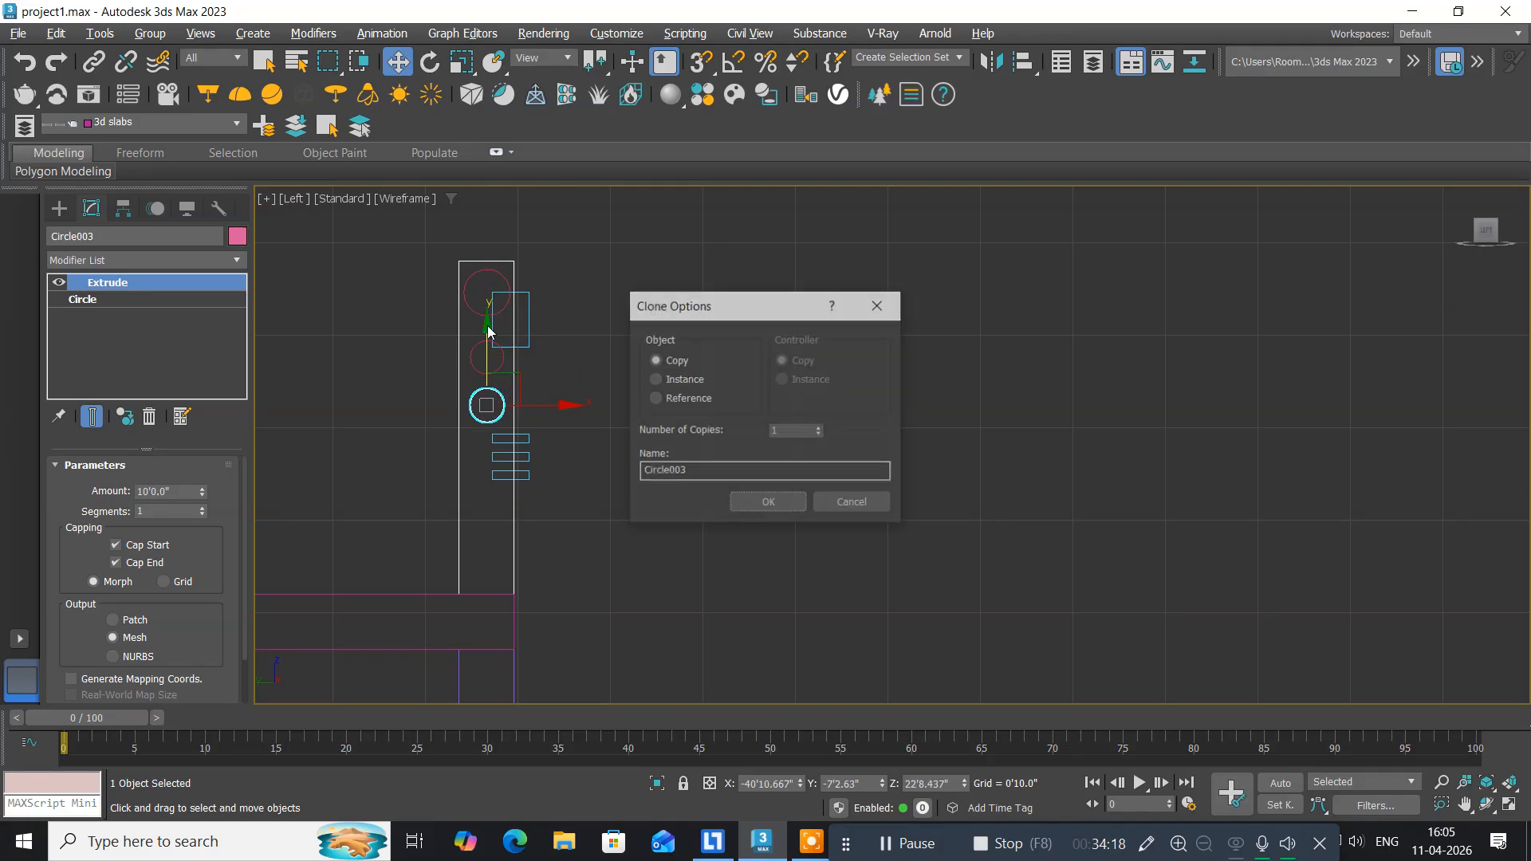
{"action": "double_click", "coordinate": [797, 432]}
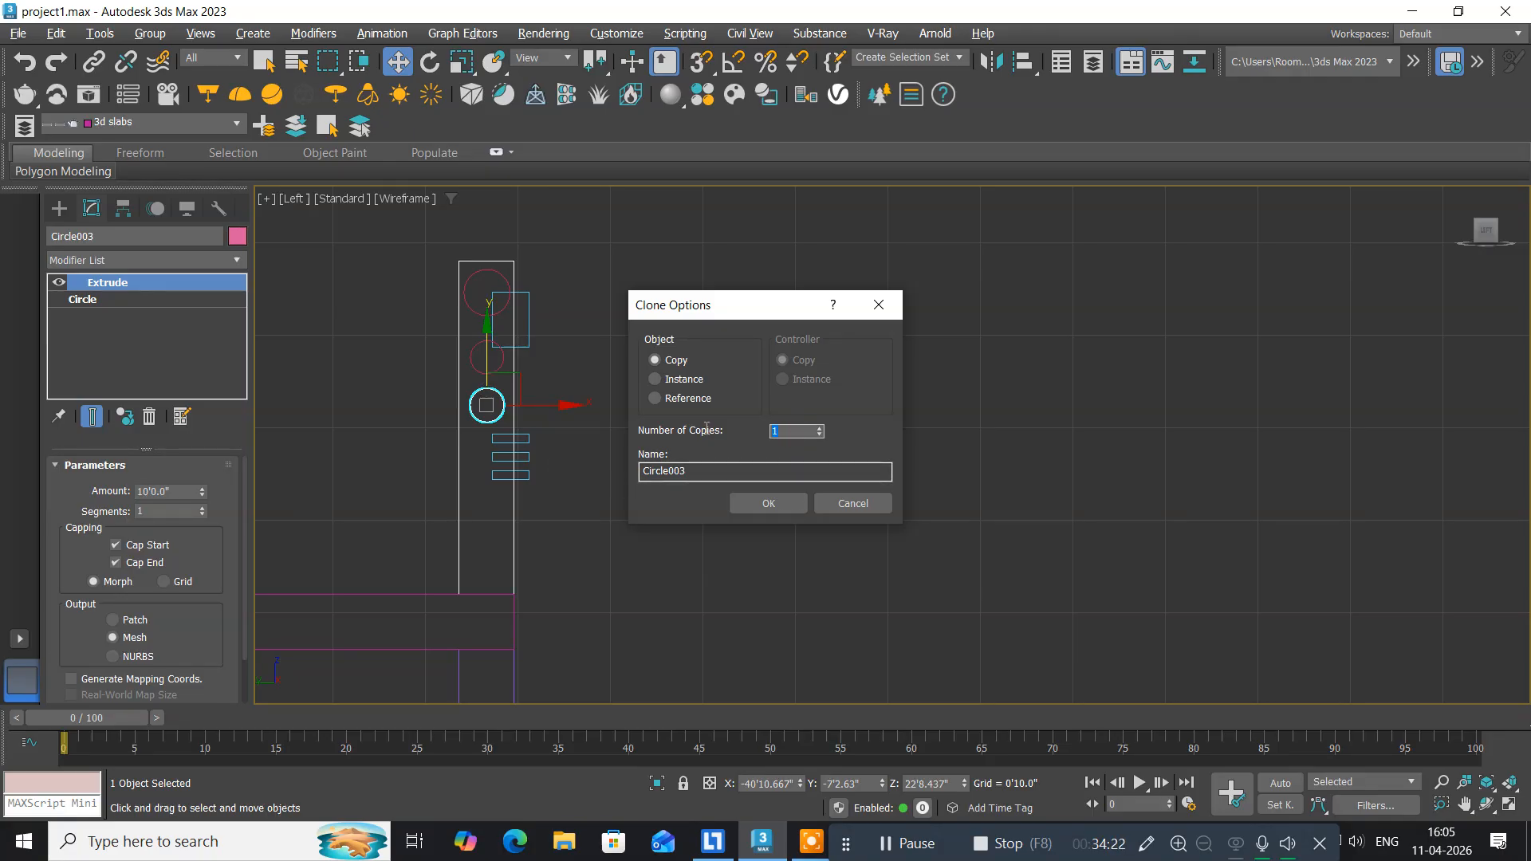
{"action": "left_click", "coordinate": [778, 507]}
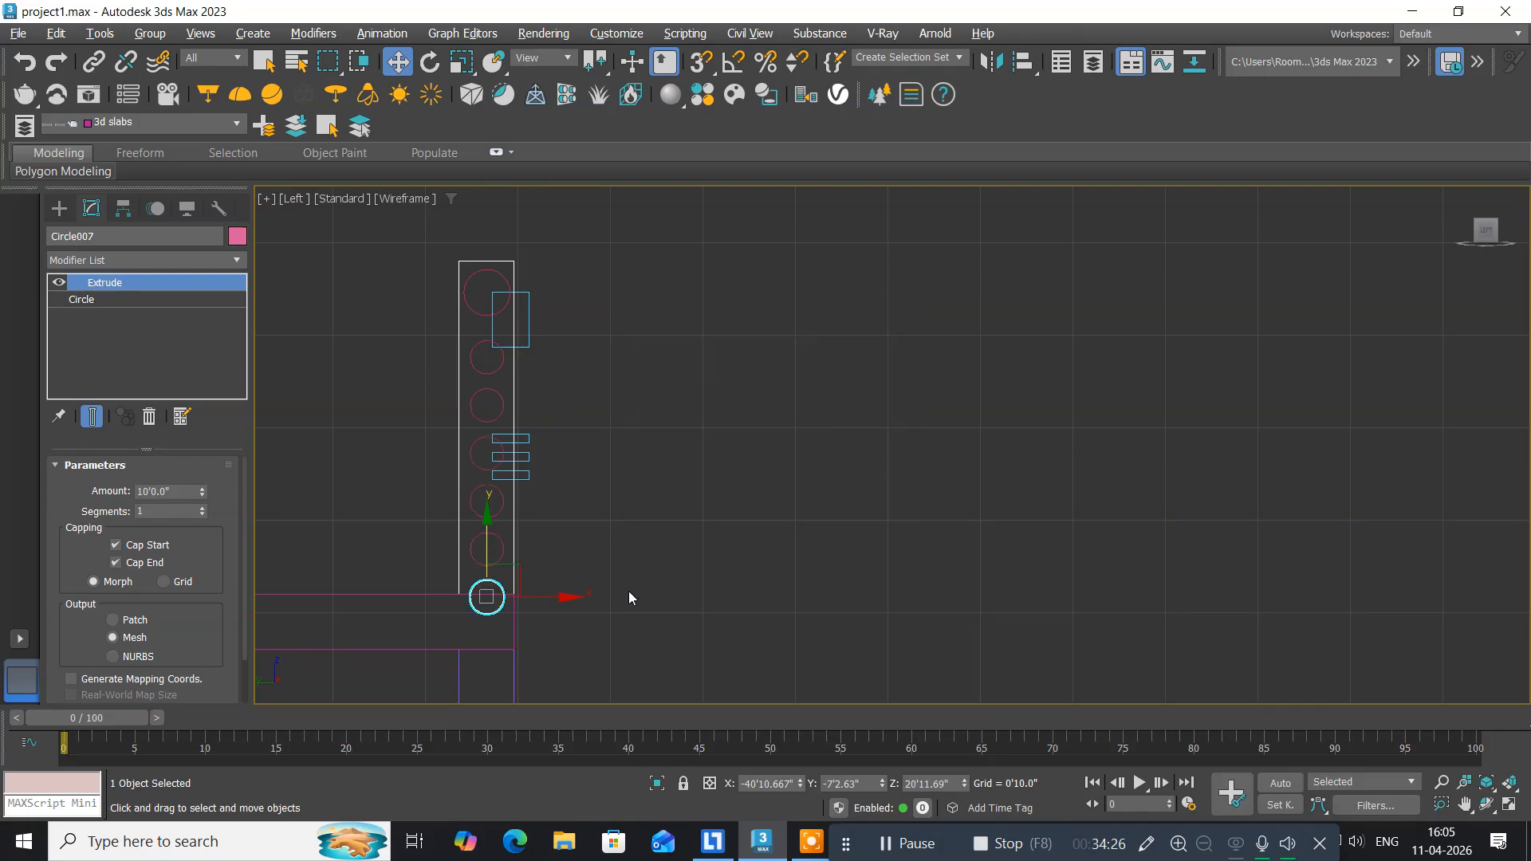
{"action": "key", "text": "Delete"}
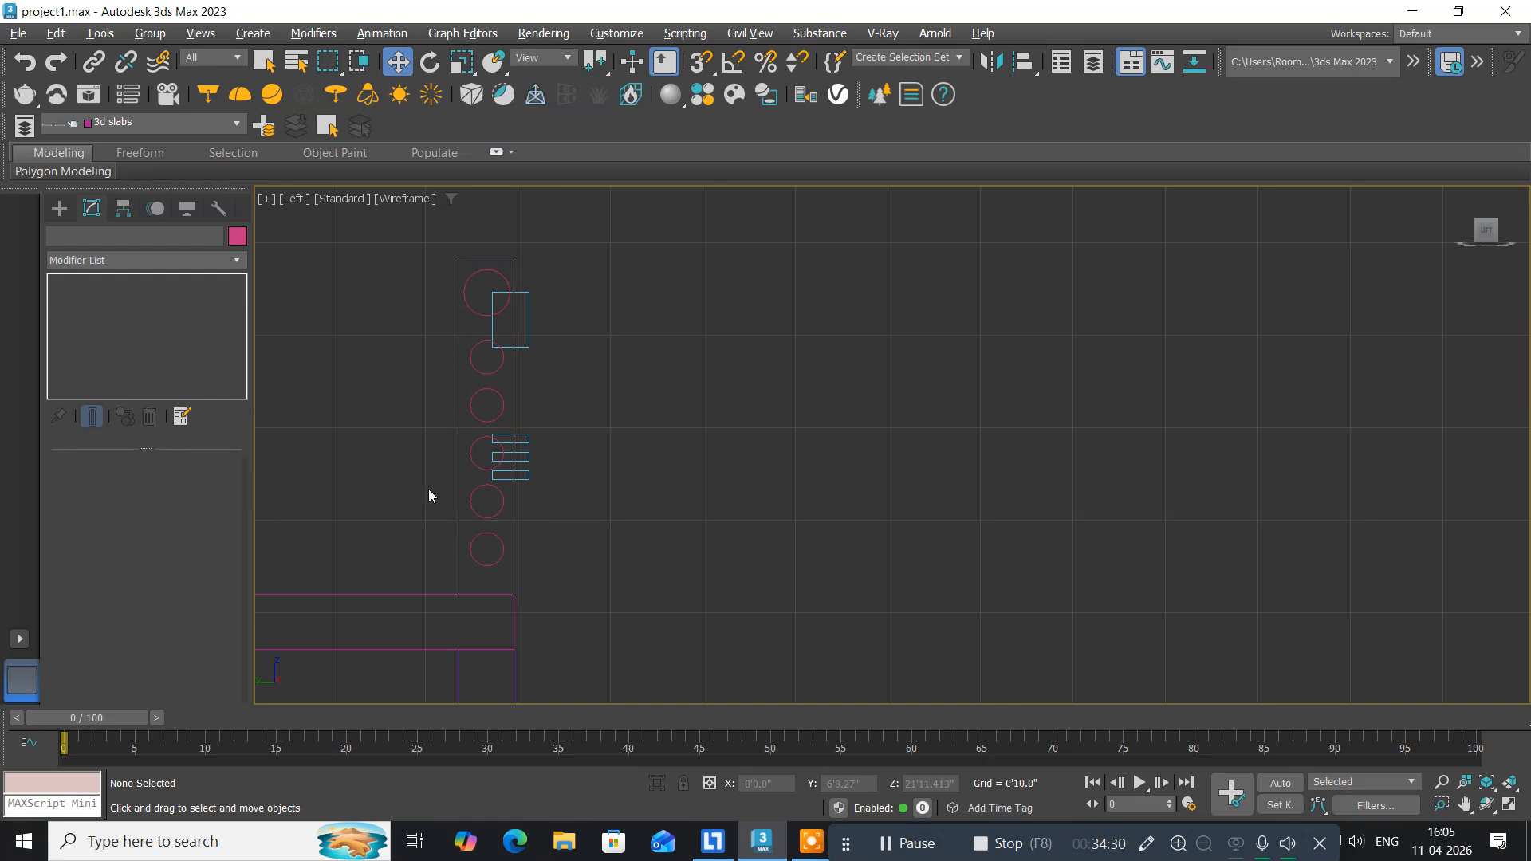
Clone one of the thin rails in the Front view as 1 copy about 3 ft 10 in straight above the original.
{"action": "middle_click_drag", "start_coordinate": [428, 489], "coordinate": [434, 514]}
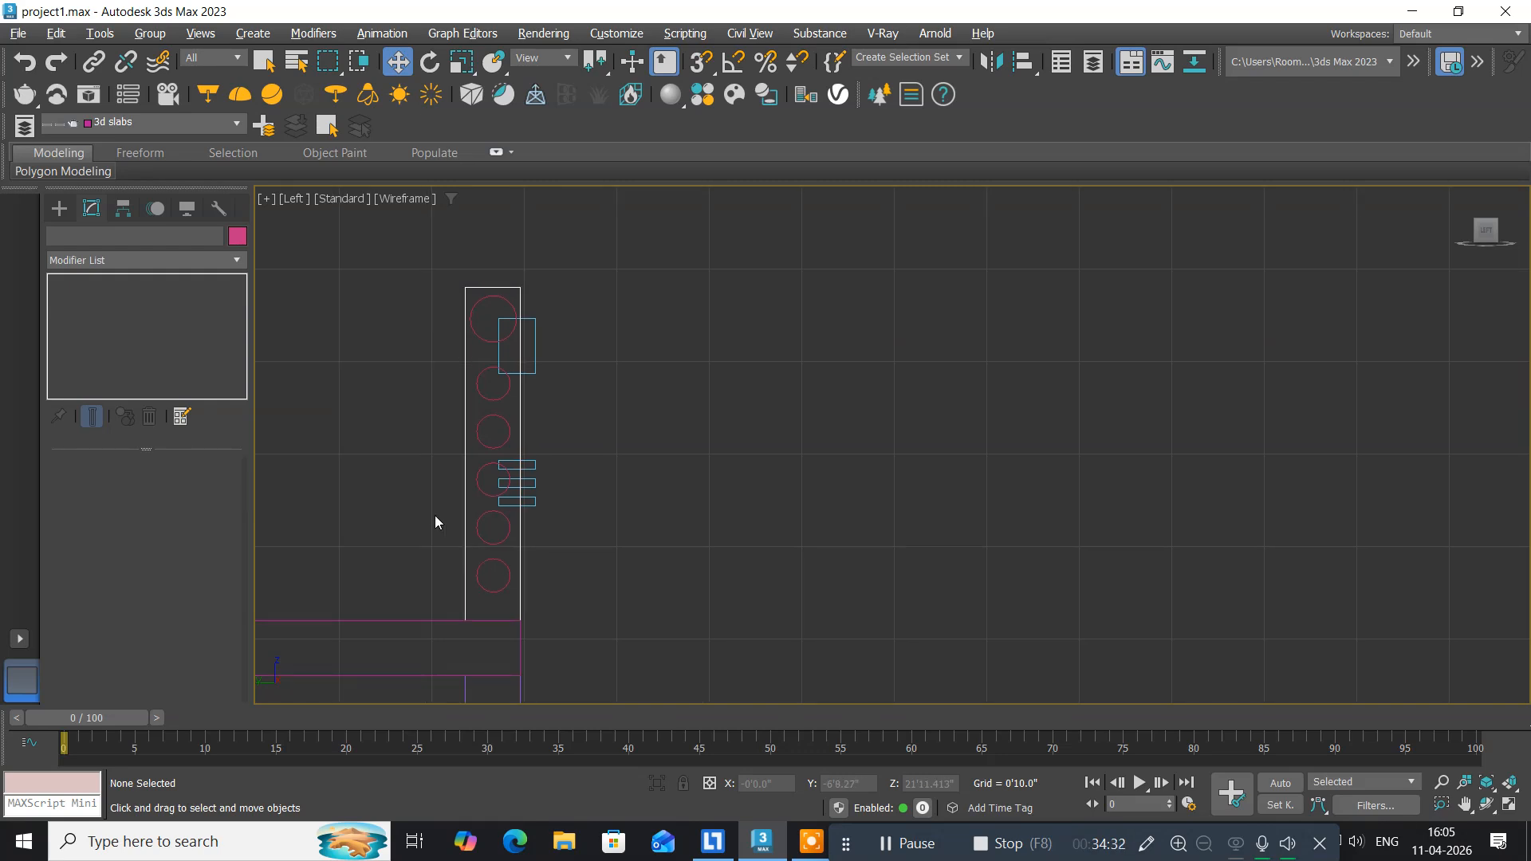
{"action": "key", "text": "alt+w"}
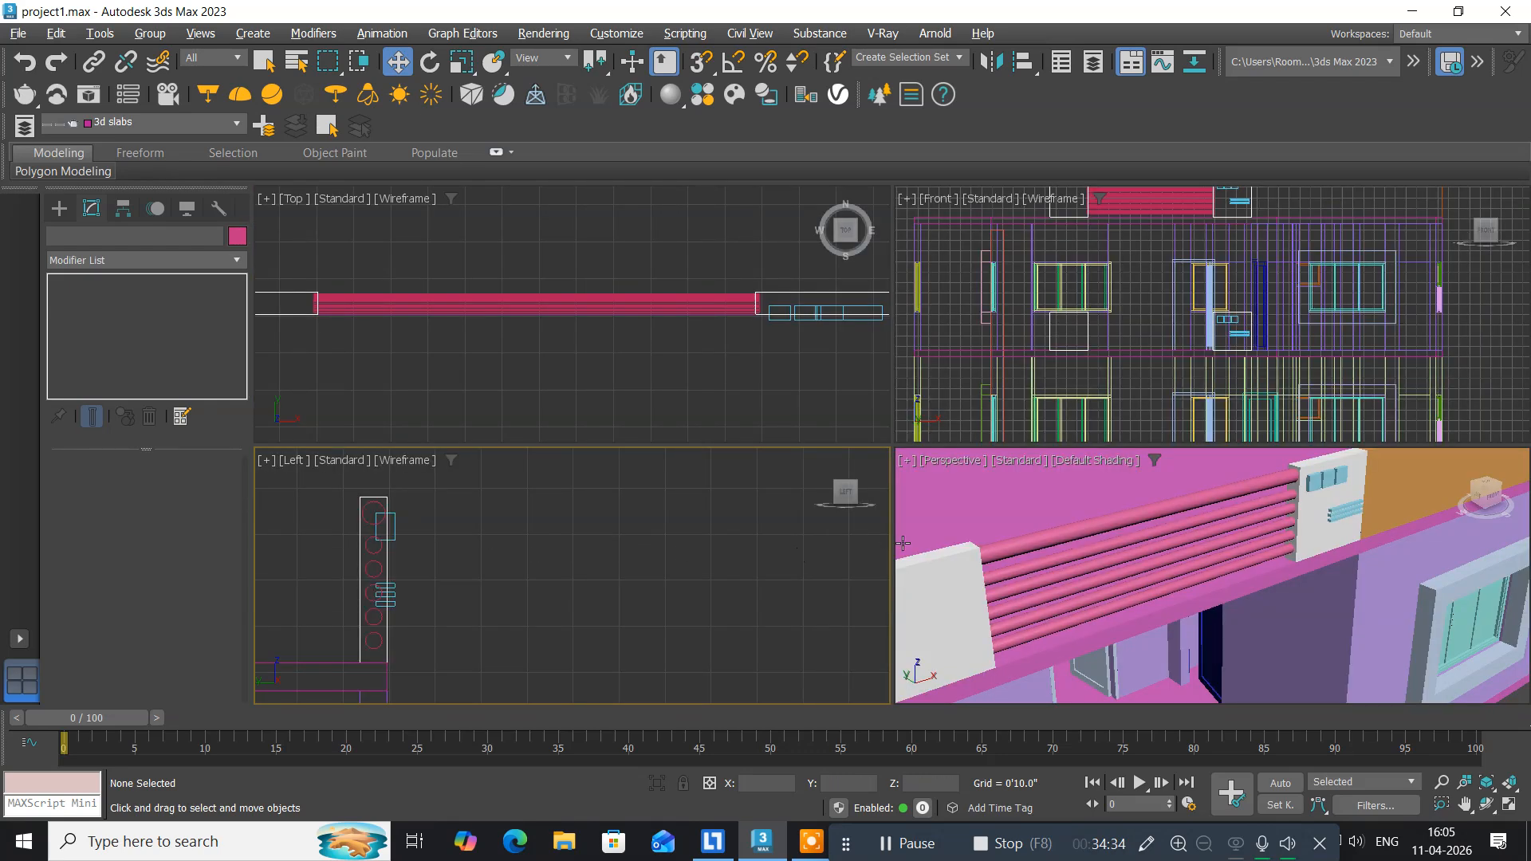
{"action": "middle_click_drag", "start_coordinate": [1046, 573], "coordinate": [1040, 563]}
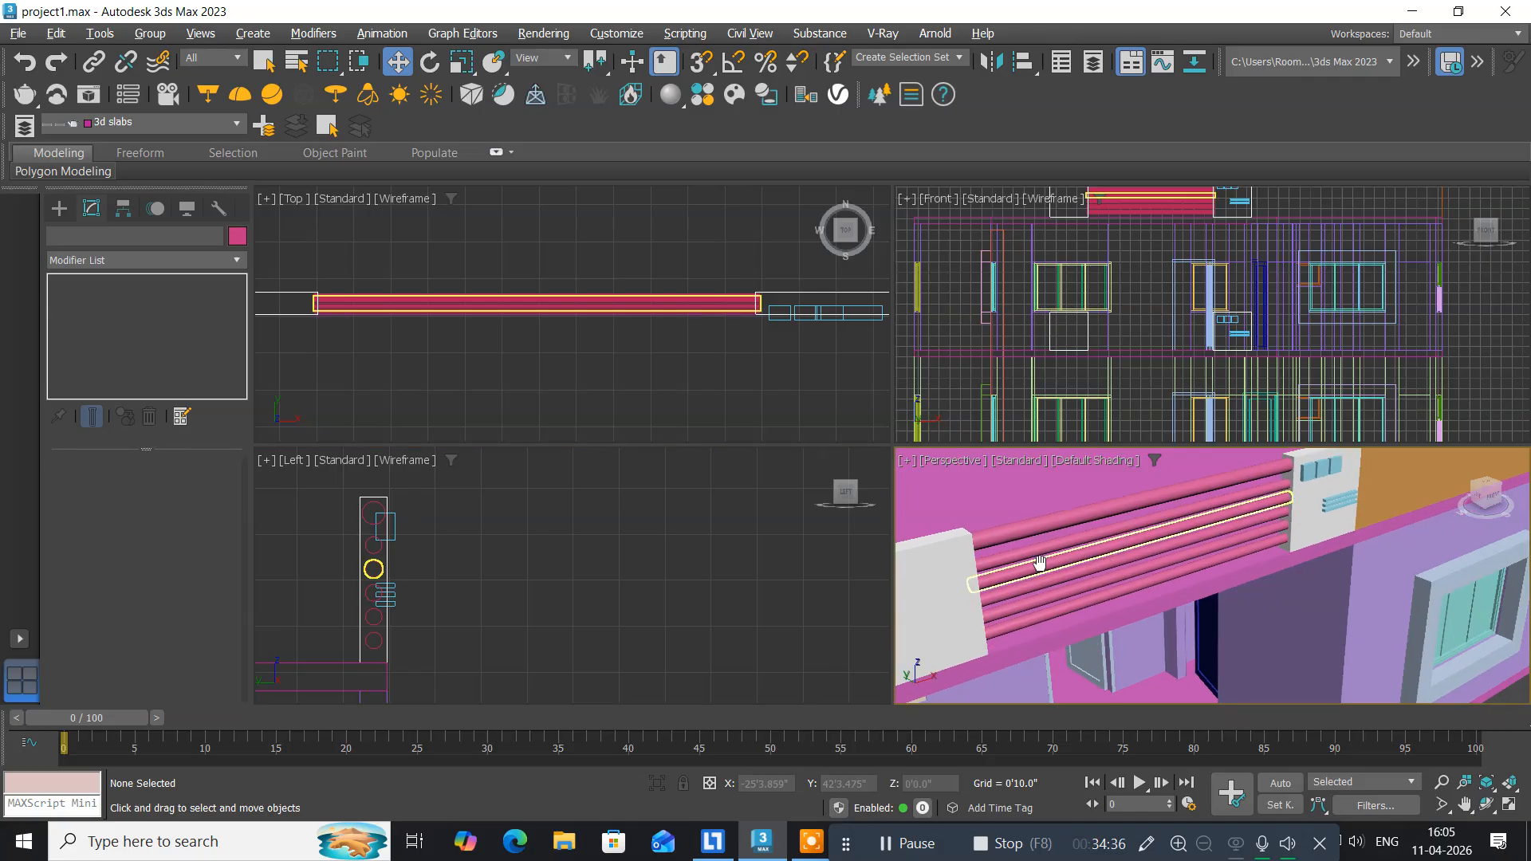
{"action": "middle_click_drag", "start_coordinate": [1076, 271], "coordinate": [1038, 325]}
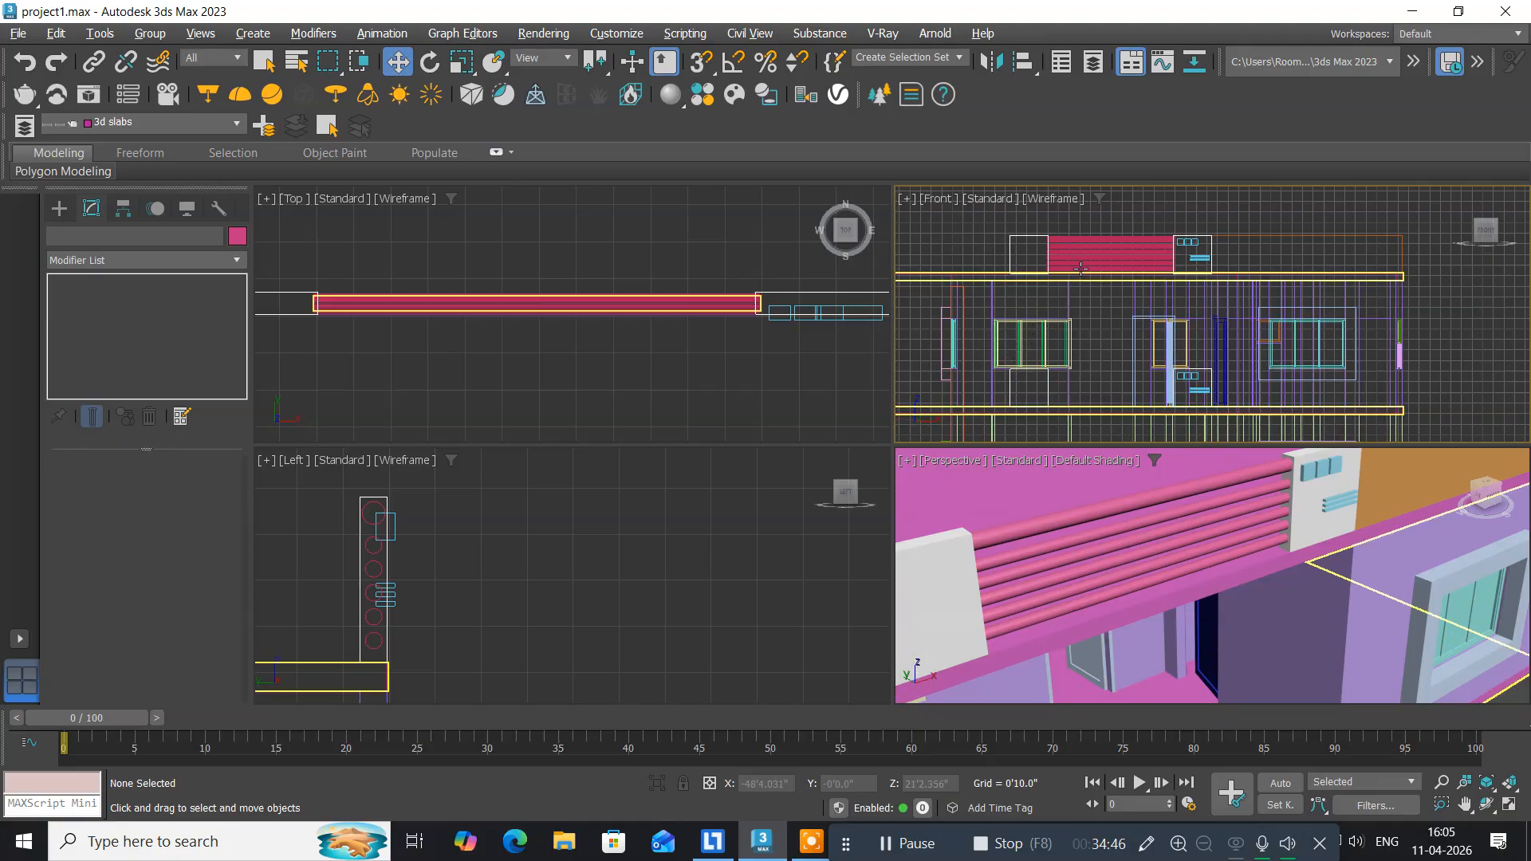
{"action": "middle_click_drag", "start_coordinate": [519, 331], "coordinate": [521, 334]}
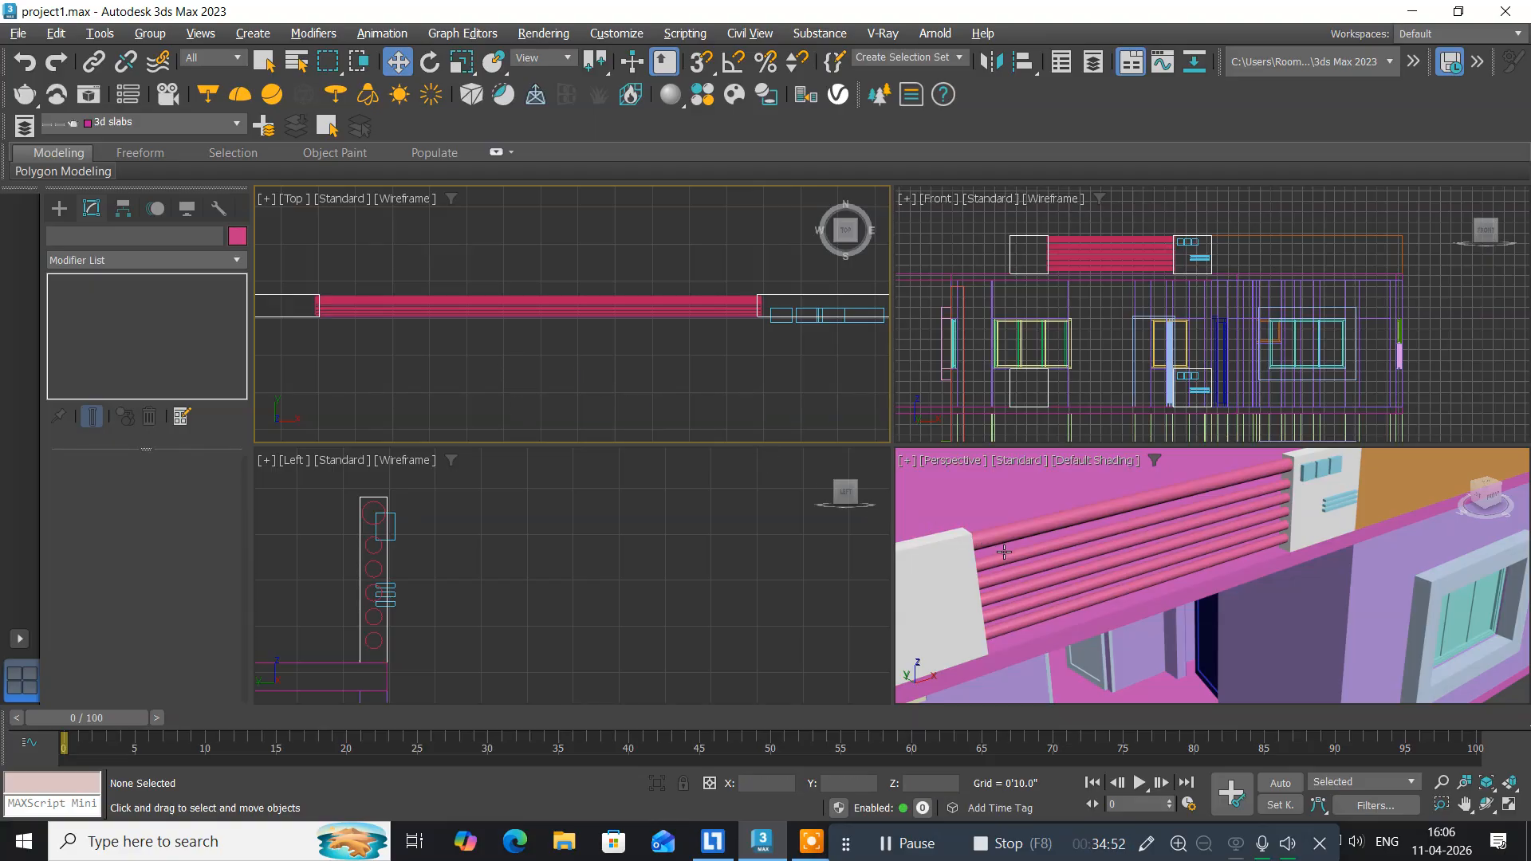
{"action": "left_click", "coordinate": [1086, 257]}
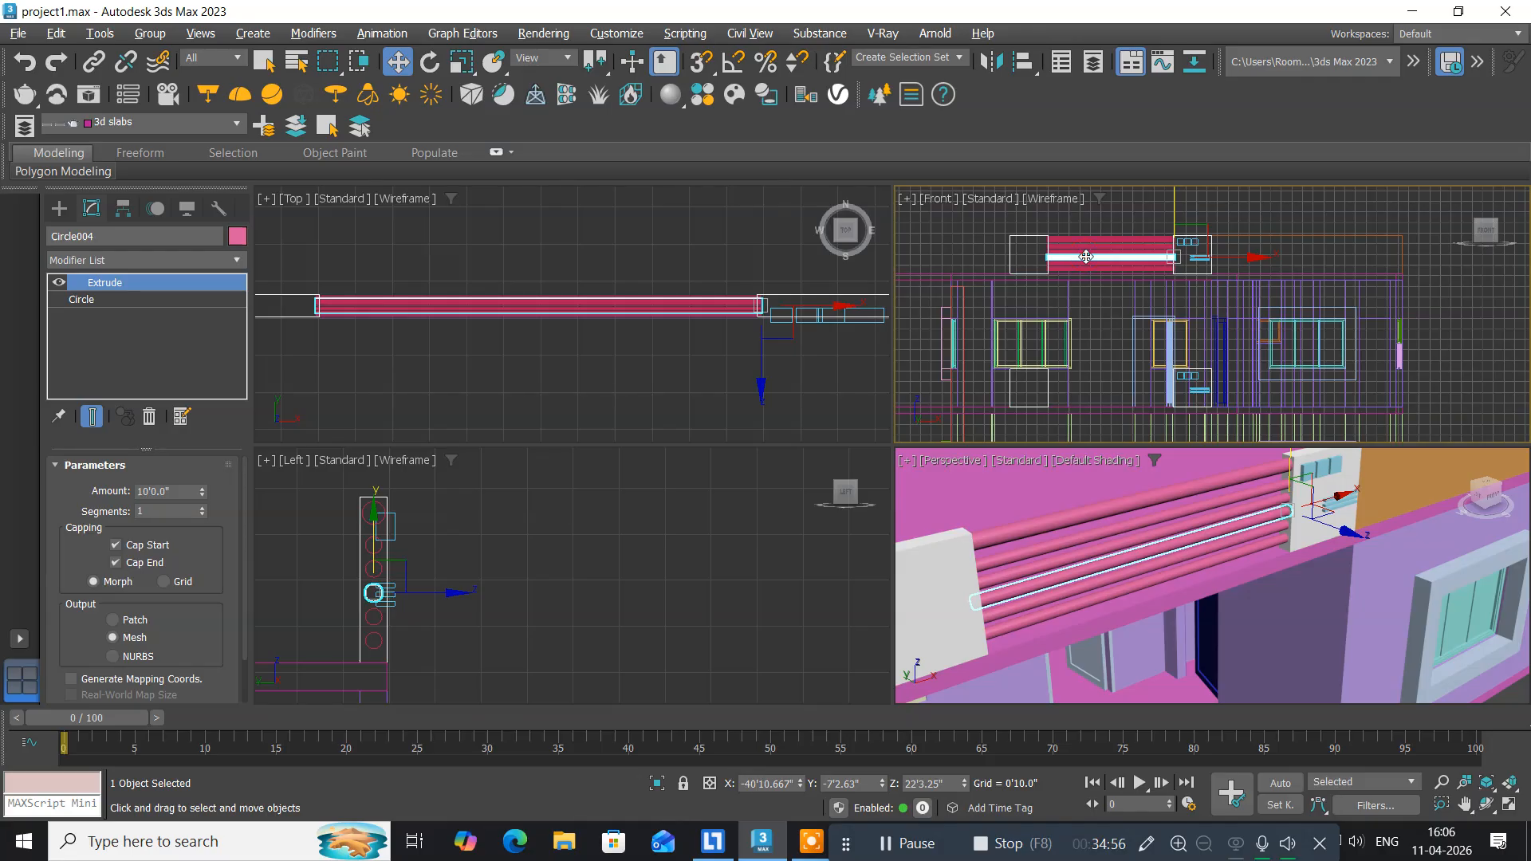
{"action": "key", "text": "alt+w"}
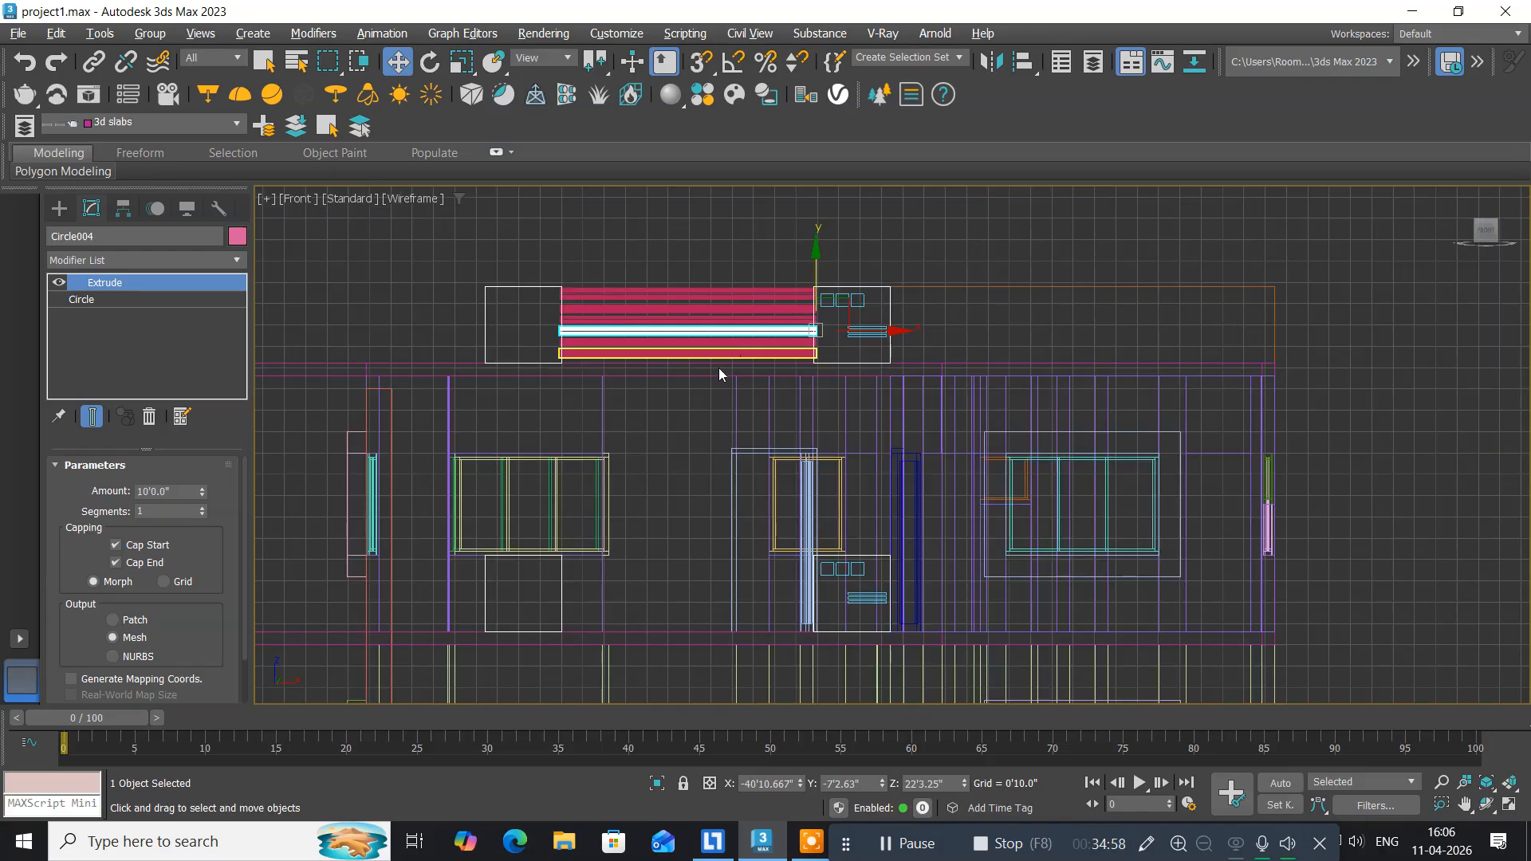
{"action": "middle_click_drag", "start_coordinate": [719, 366], "coordinate": [664, 435]}
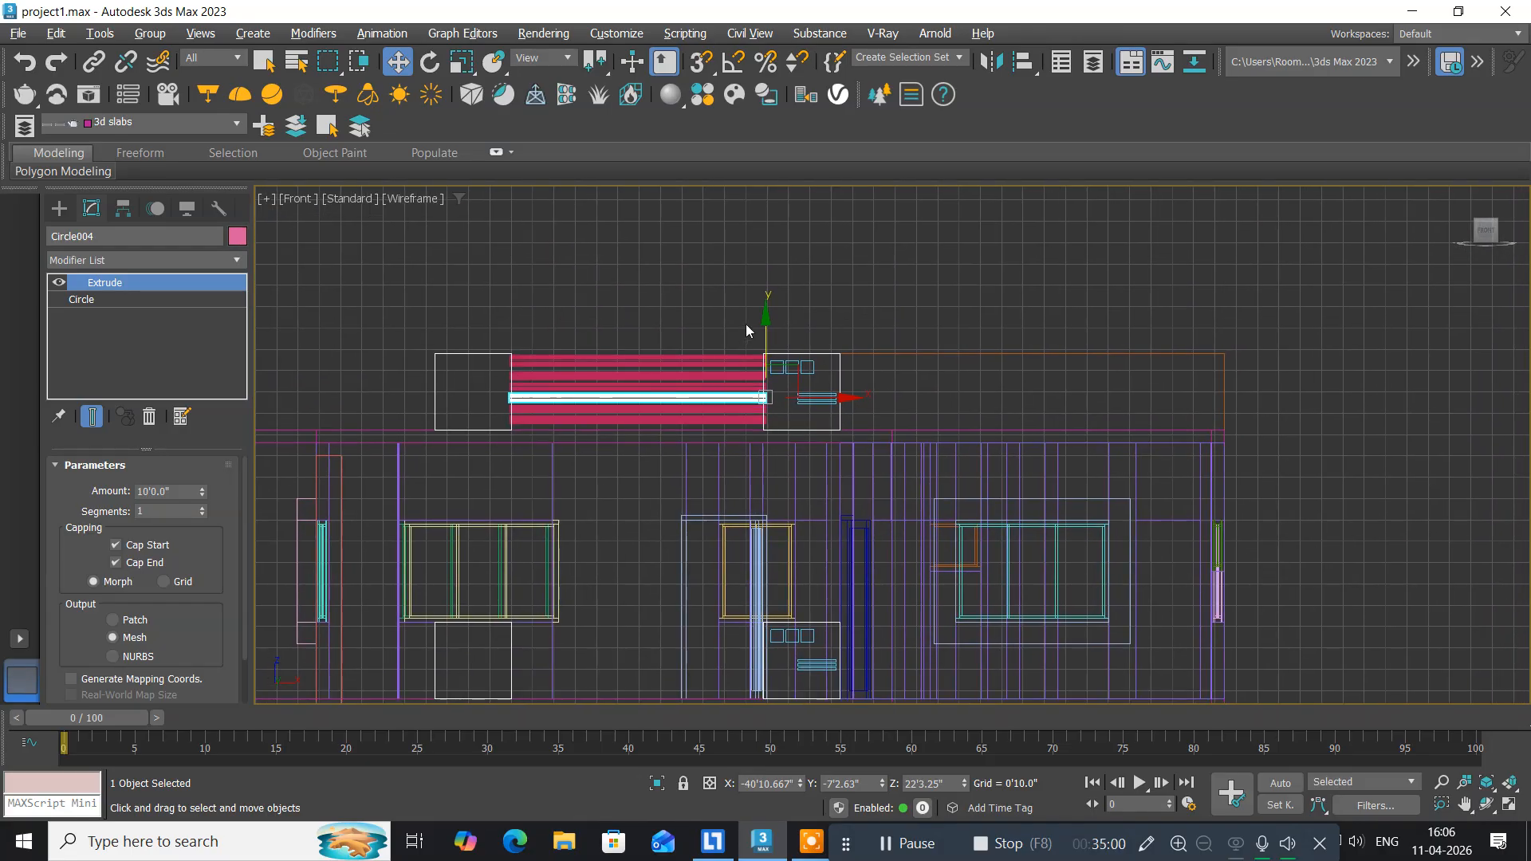
{"action": "left_click_drag", "start_coordinate": [766, 314], "coordinate": [759, 215], "text": "shift"}
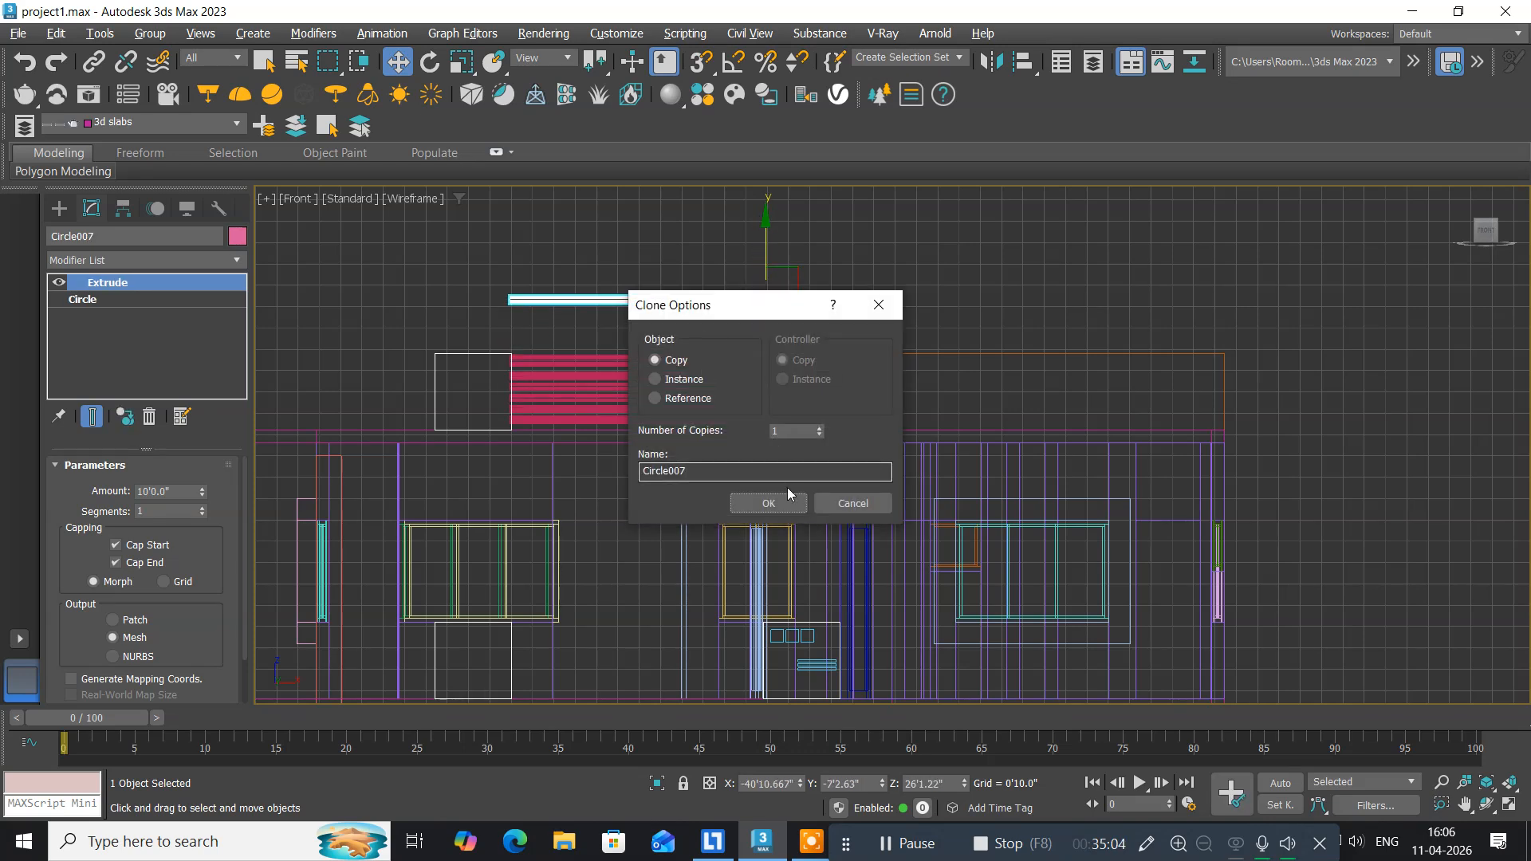
{"action": "left_click", "coordinate": [746, 500]}
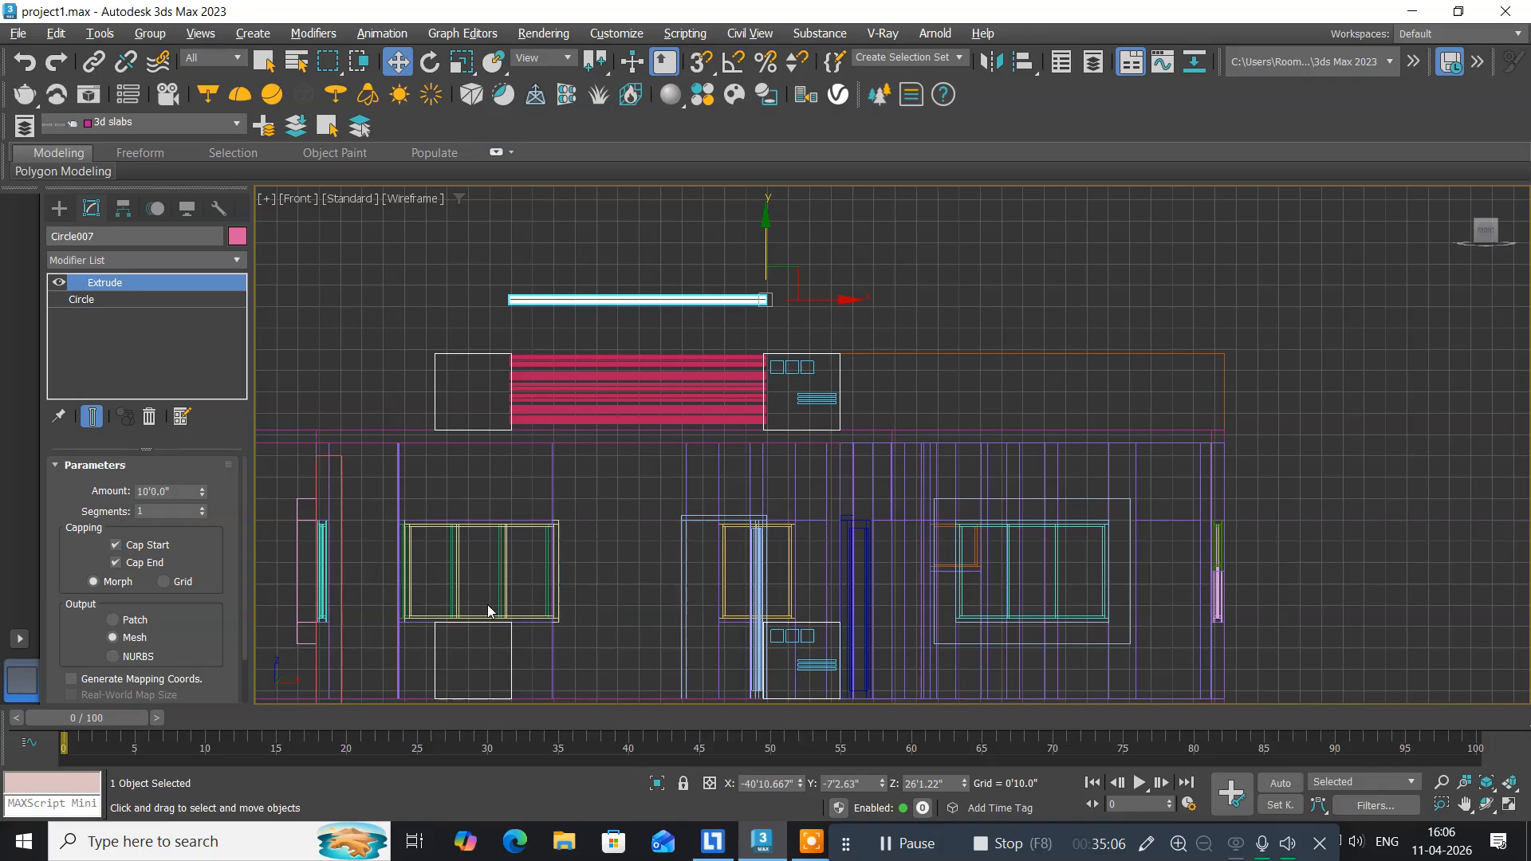
Set the raised rail copy's extrusion amount to 3'0.0".
{"action": "left_click", "coordinate": [177, 493]}
{"action": "type", "text": "3"}
{"action": "key", "text": "Return"}
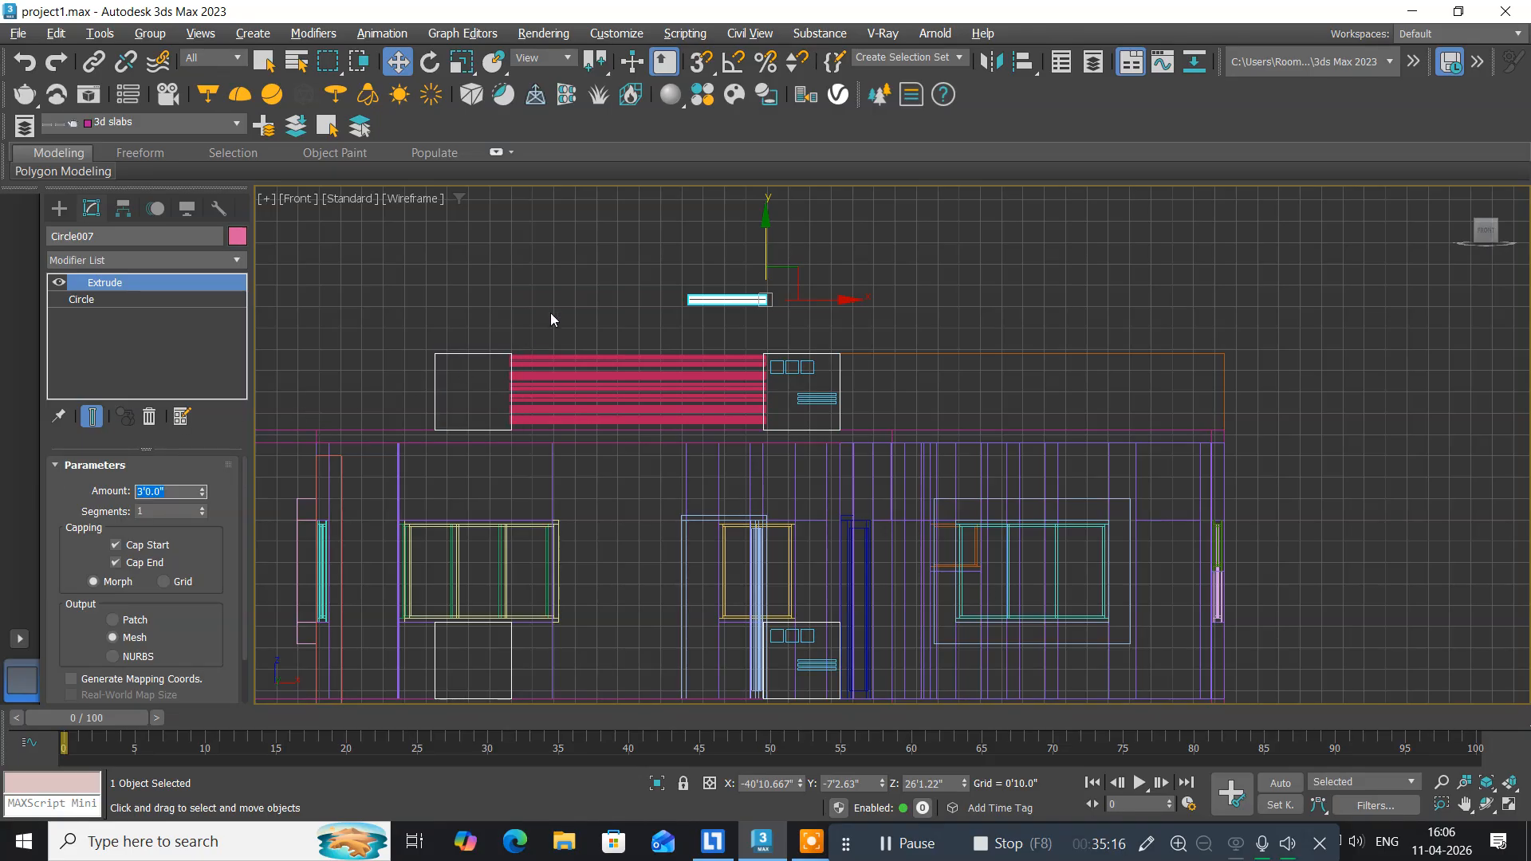
Turn on angle snapping and rotate the short bar 90 degrees in the Front view so it stands upright.
{"action": "middle_click_drag", "start_coordinate": [694, 296], "coordinate": [607, 316]}
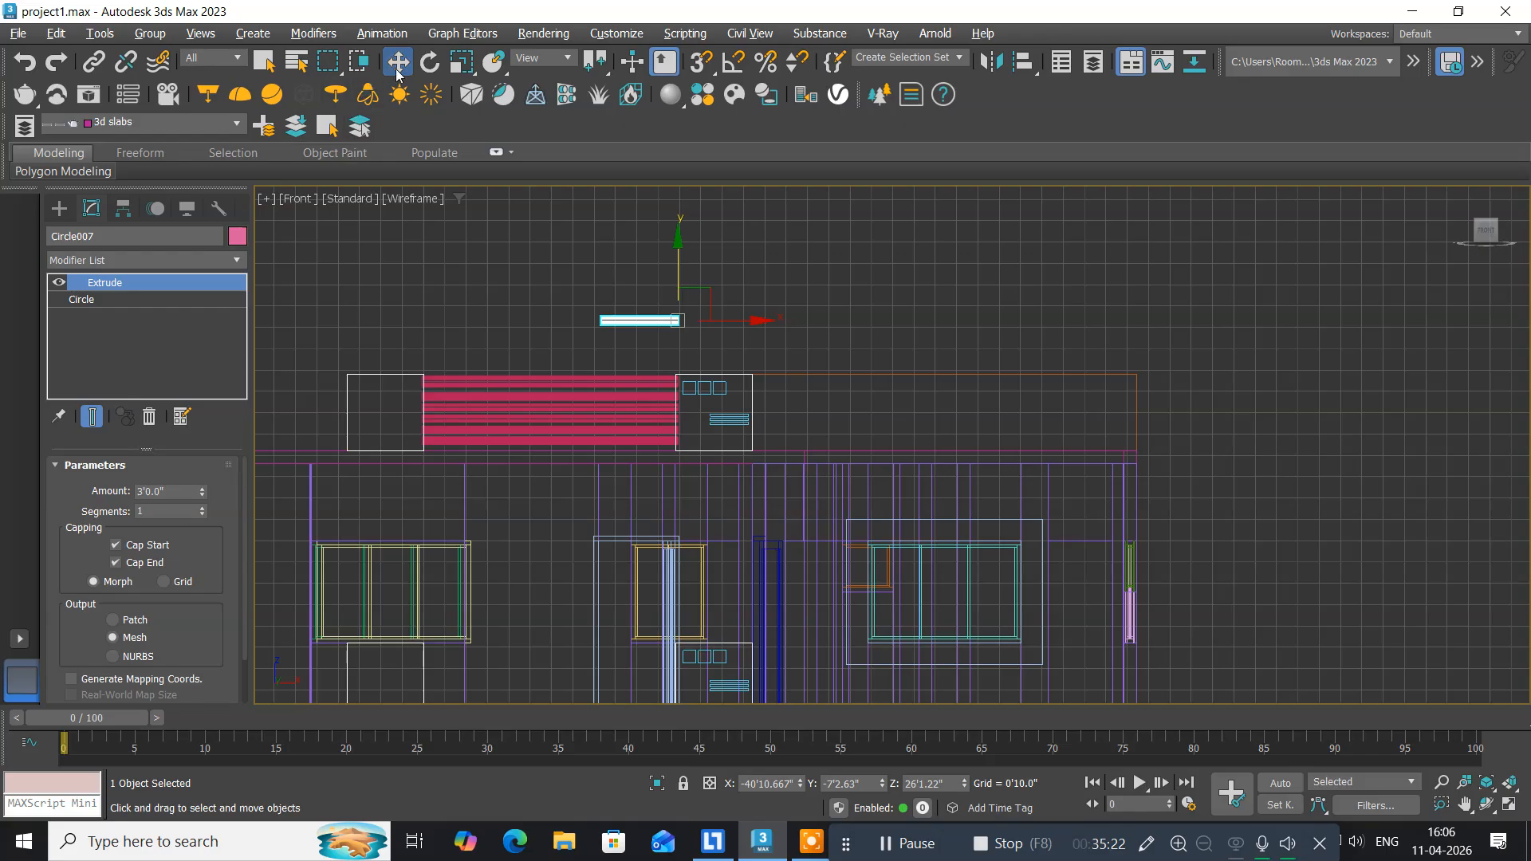
{"action": "left_click", "coordinate": [431, 63]}
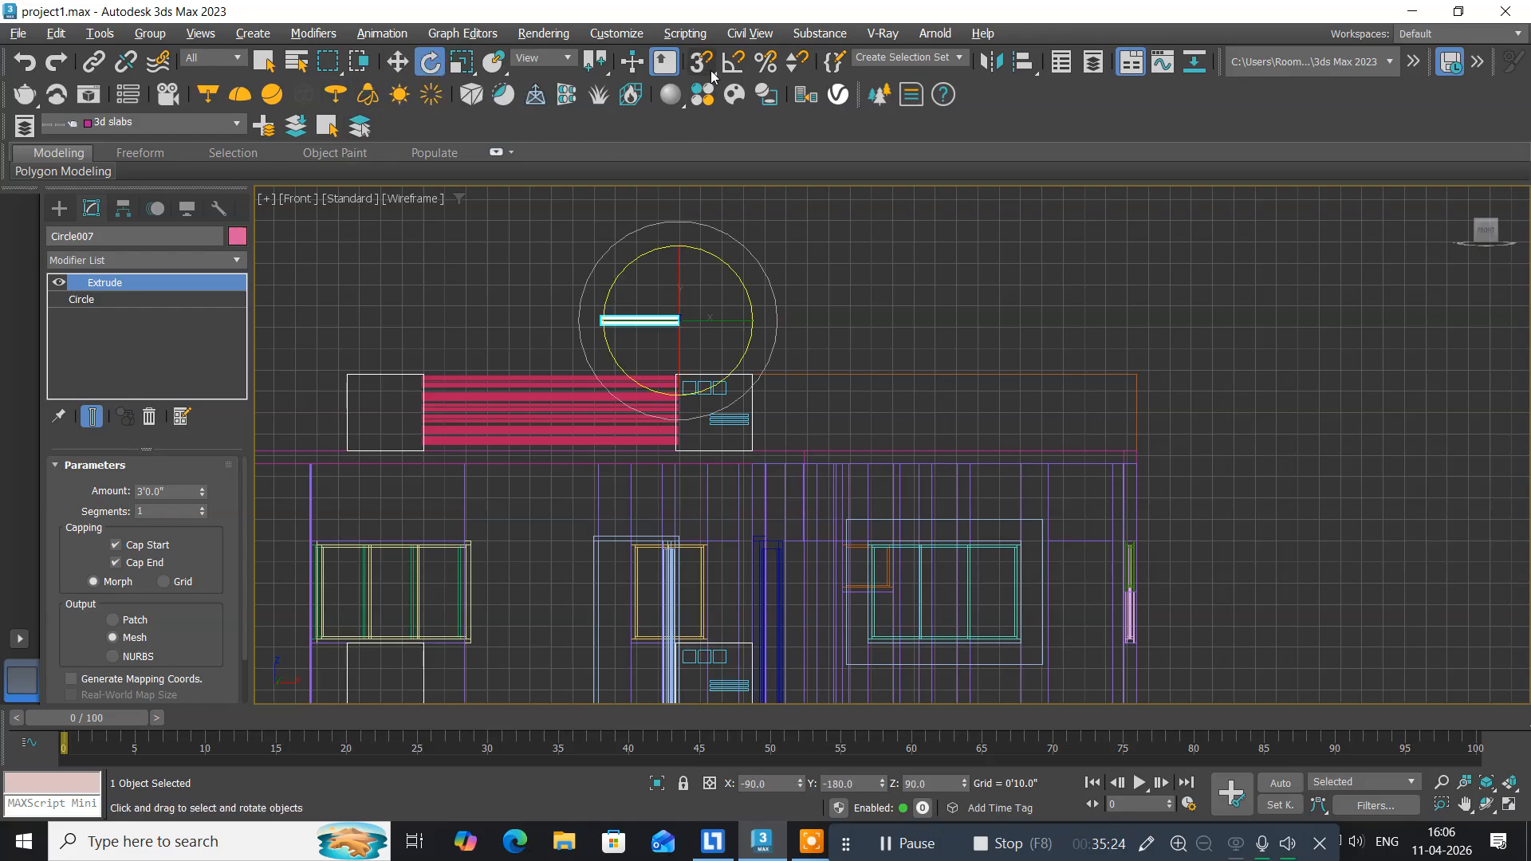
{"action": "left_click", "coordinate": [736, 64]}
{"action": "left_click_drag", "start_coordinate": [728, 230], "coordinate": [786, 280]}
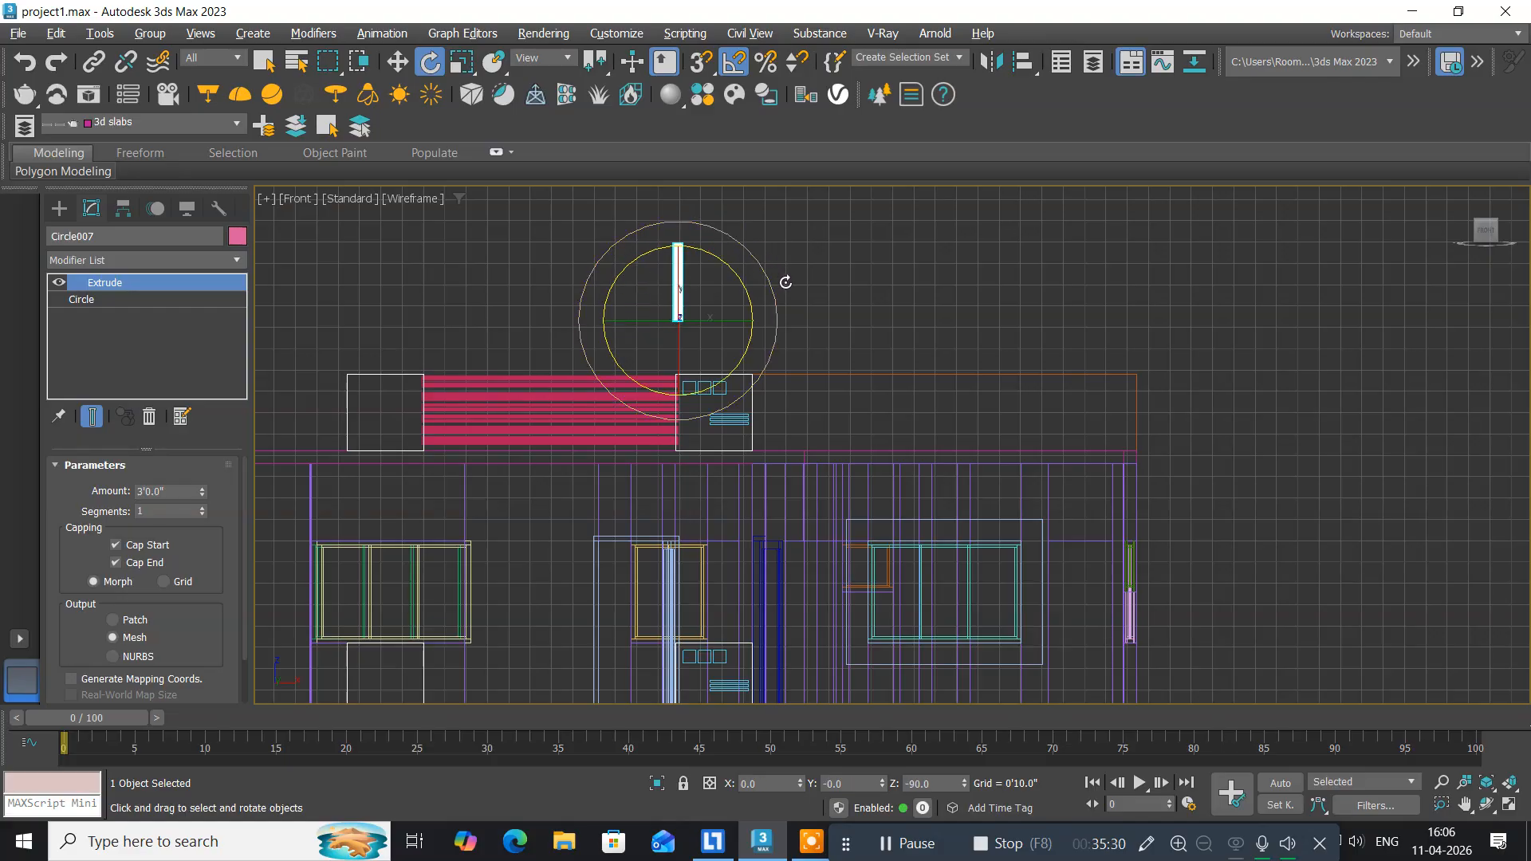
Move the upright bar about 7 ft 5 in toward the plain panel and about 4 ft 7 in down onto the rails.
{"action": "left_click", "coordinate": [396, 64]}
{"action": "middle_click_drag", "start_coordinate": [554, 285], "coordinate": [533, 328]}
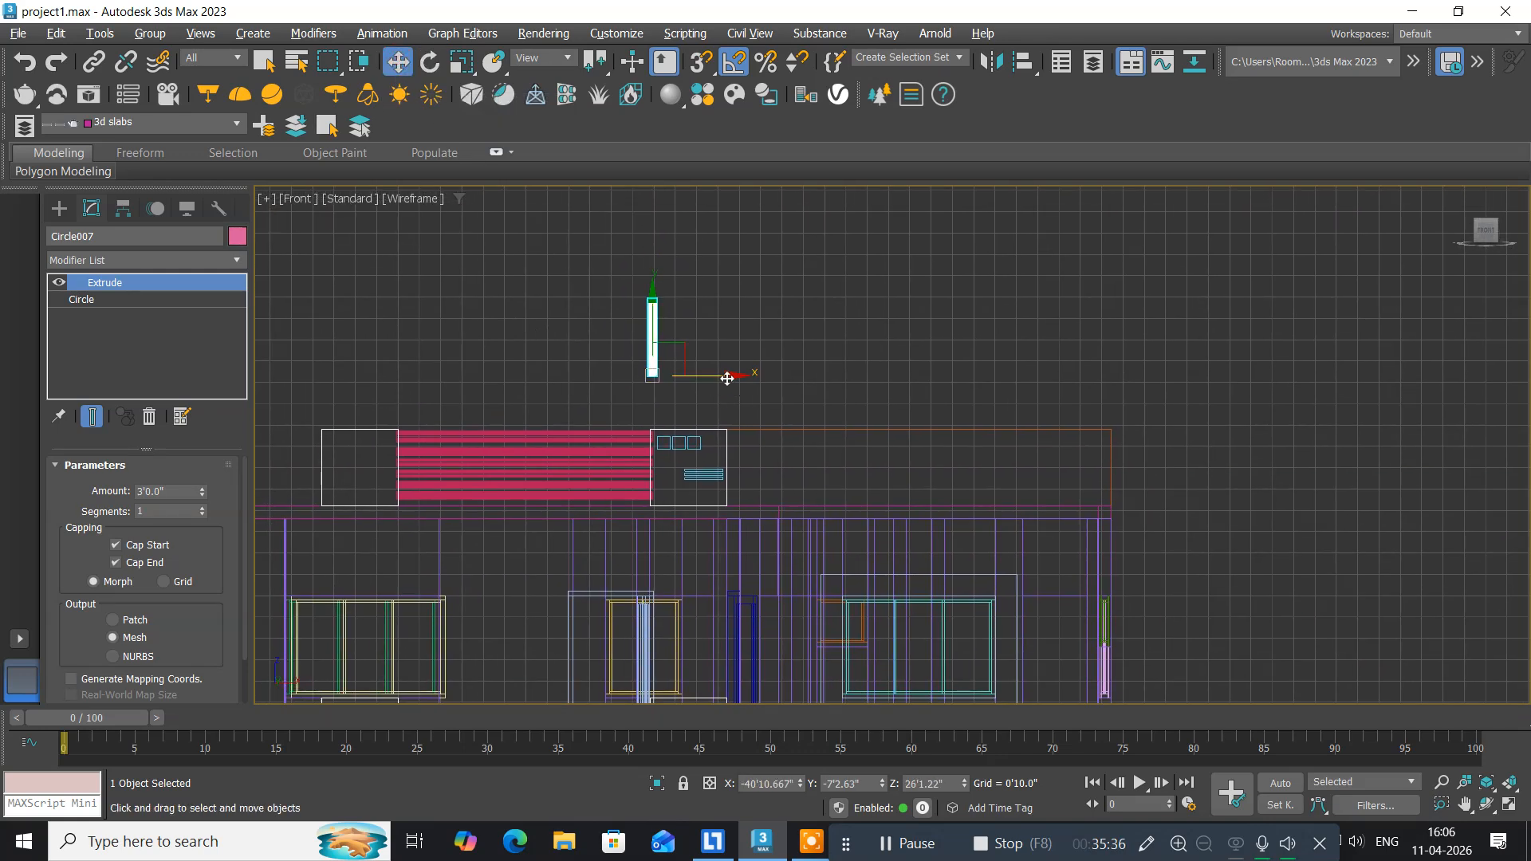
{"action": "left_click_drag", "start_coordinate": [735, 382], "coordinate": [536, 383]}
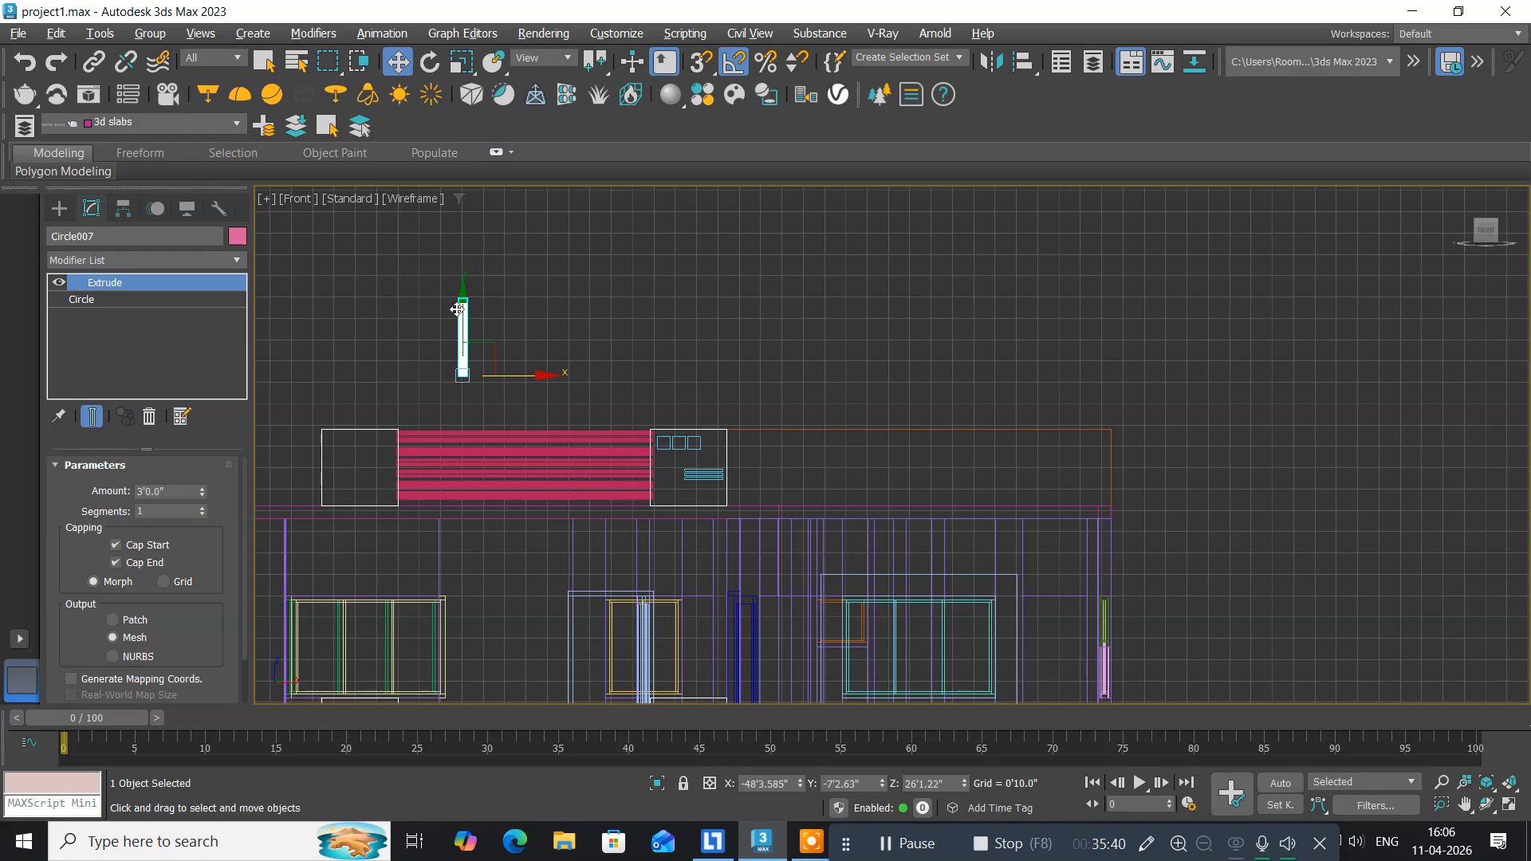
{"action": "left_click_drag", "start_coordinate": [456, 307], "coordinate": [451, 426]}
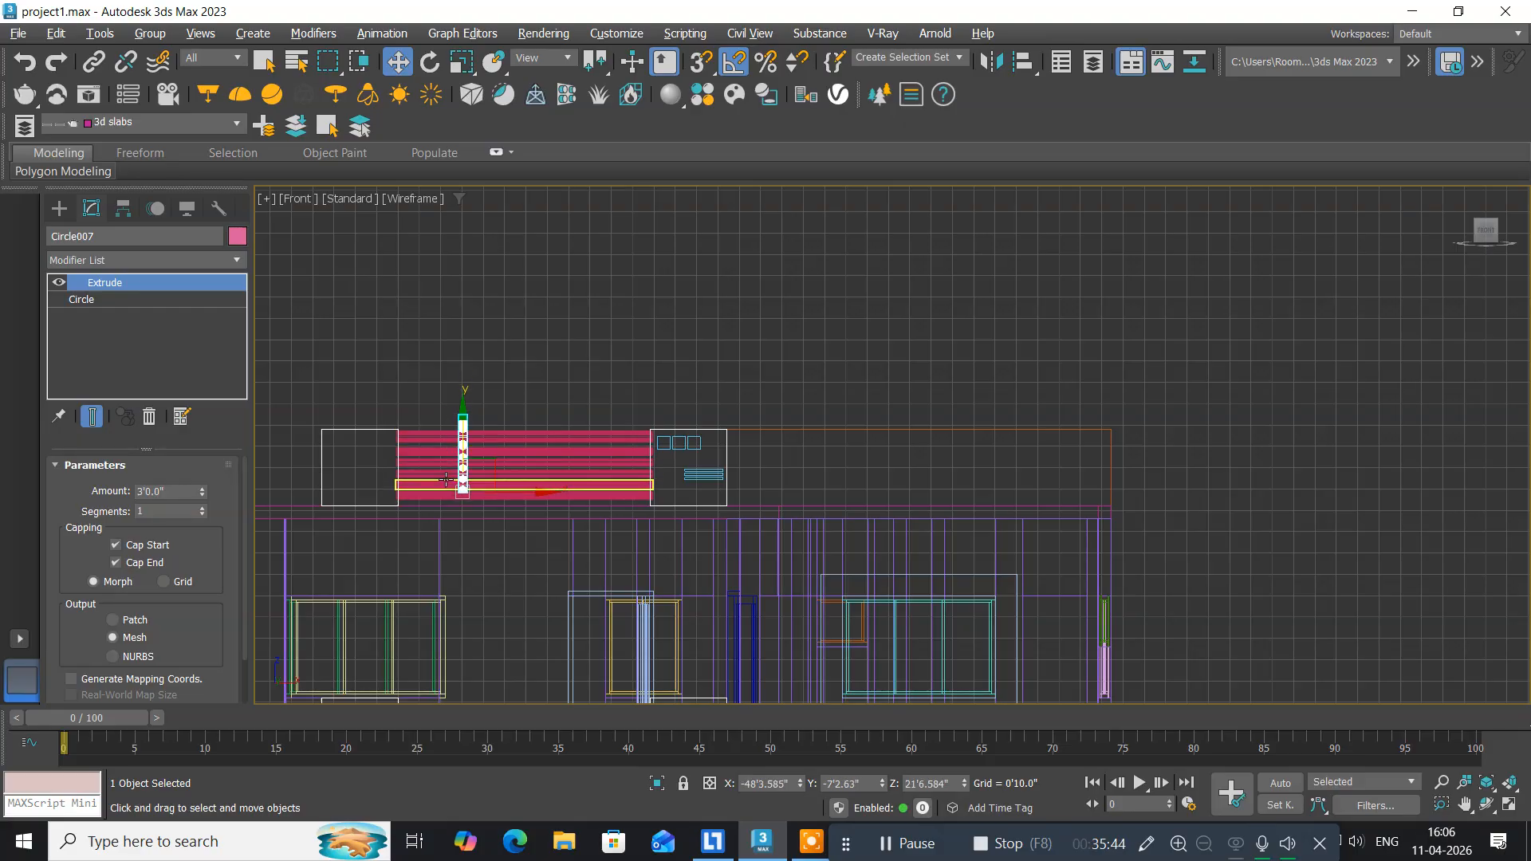
Lower the upright bar about 7.8 in so its top lines up with the top rail and its base reaches the slab.
{"action": "scroll", "coordinate": [446, 479], "scroll_direction": "up", "scroll_amount": 5}
{"action": "middle_click_drag", "start_coordinate": [454, 476], "coordinate": [495, 427]}
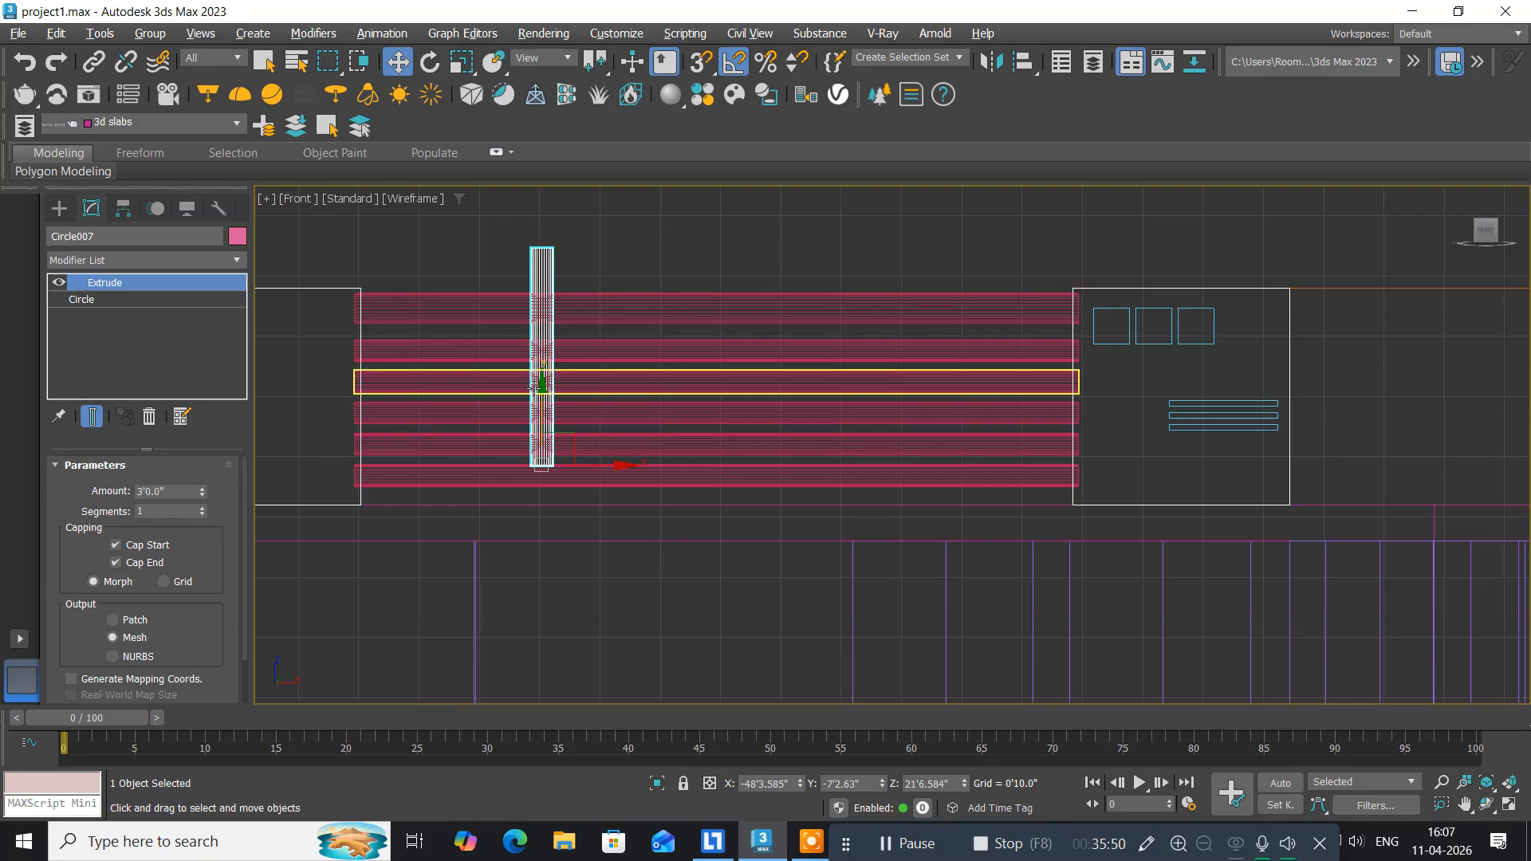
{"action": "left_click_drag", "start_coordinate": [539, 392], "coordinate": [533, 439]}
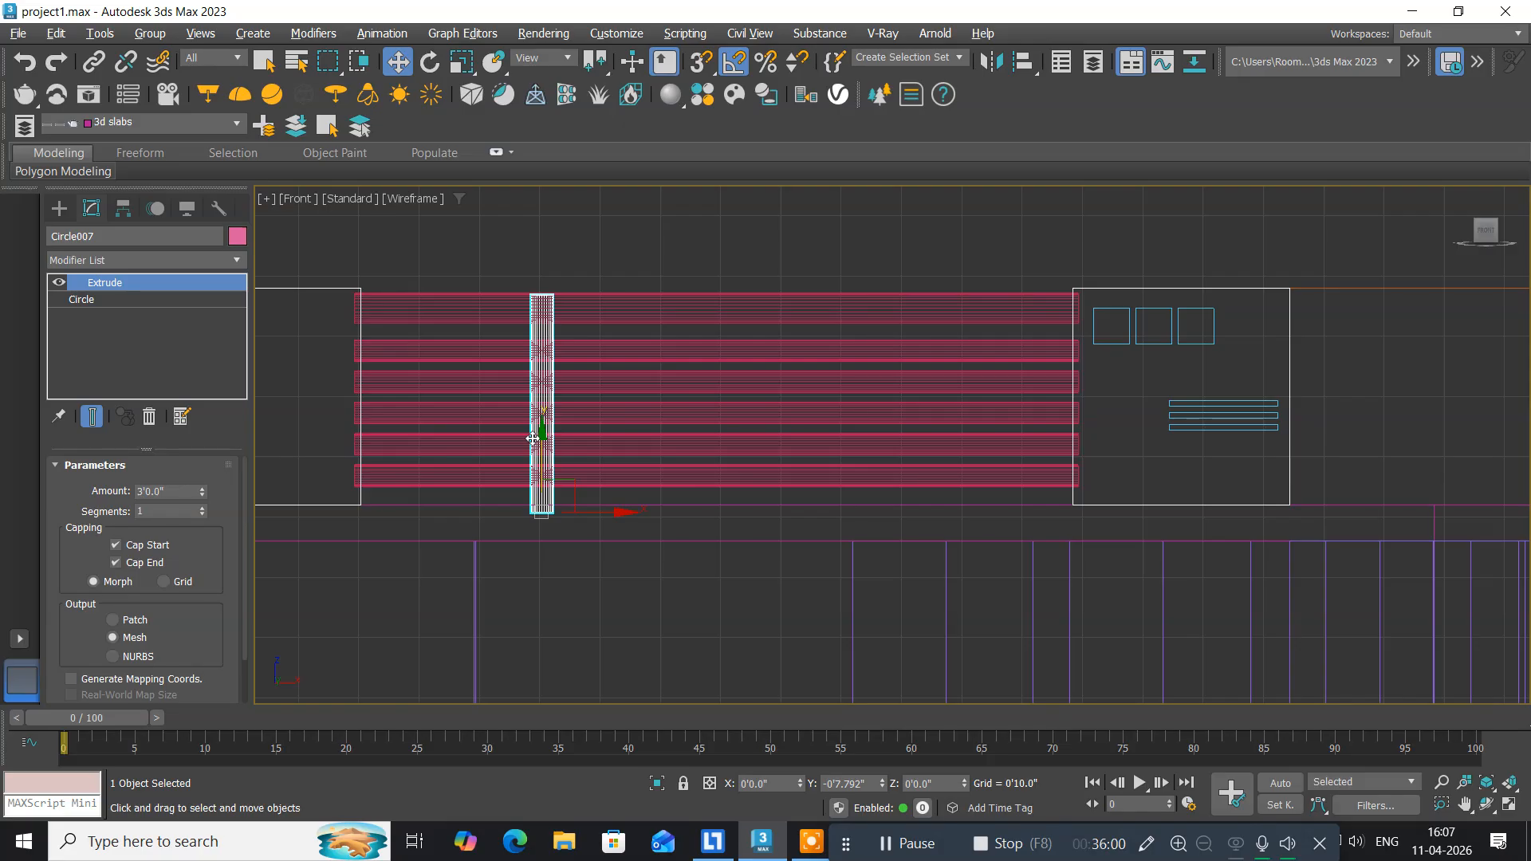
{"action": "left_click_drag", "start_coordinate": [533, 438], "coordinate": [533, 438]}
Clone the upright bar in the Top view as 1 copy about 5 ft along X toward the decorated panel.
{"action": "middle_click_drag", "start_coordinate": [533, 439], "coordinate": [566, 436]}
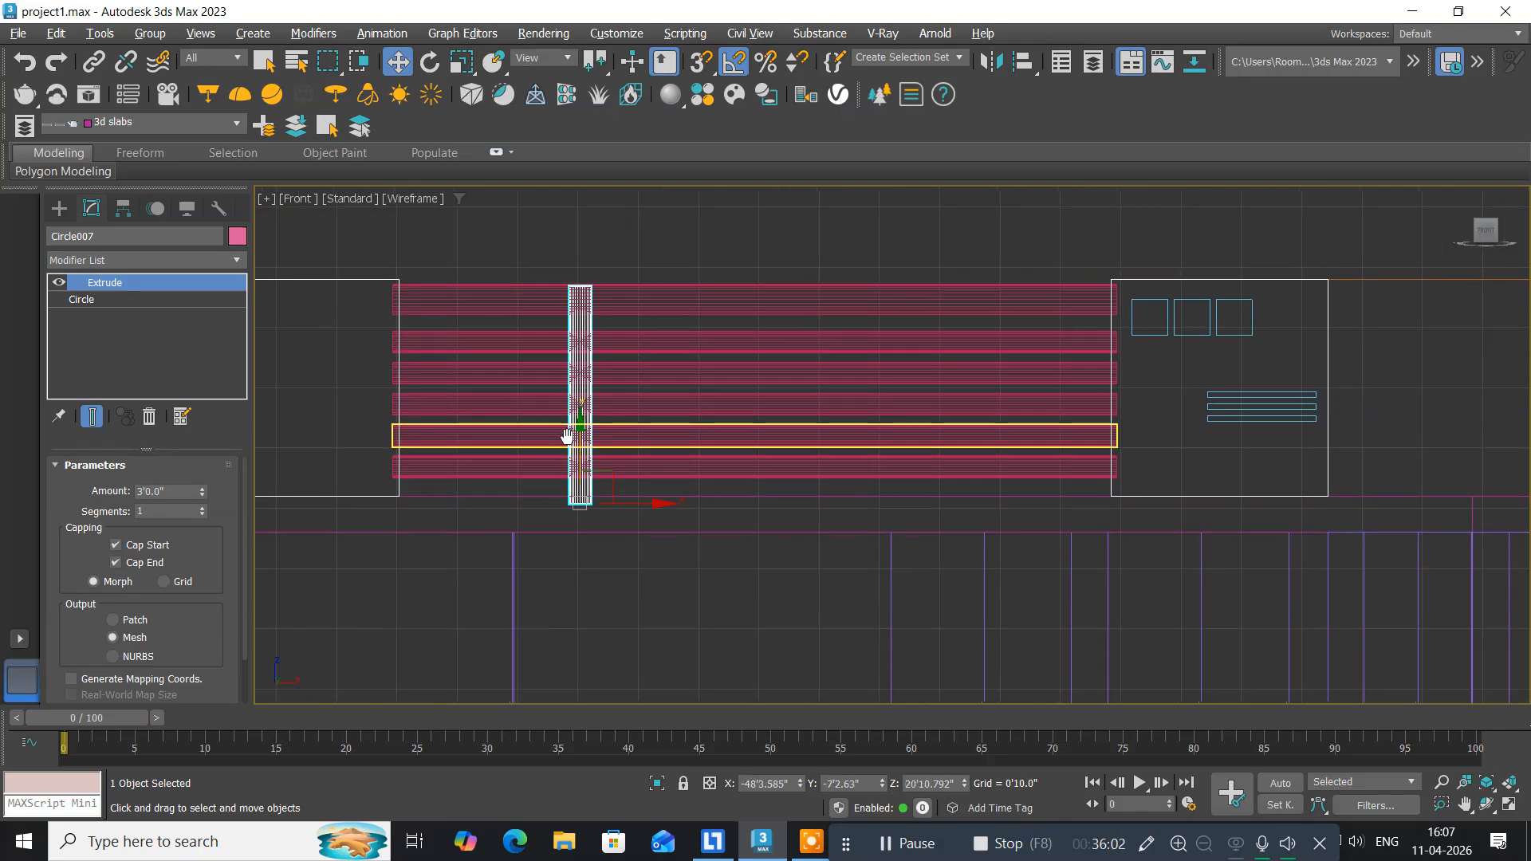
{"action": "key", "text": "alt+w"}
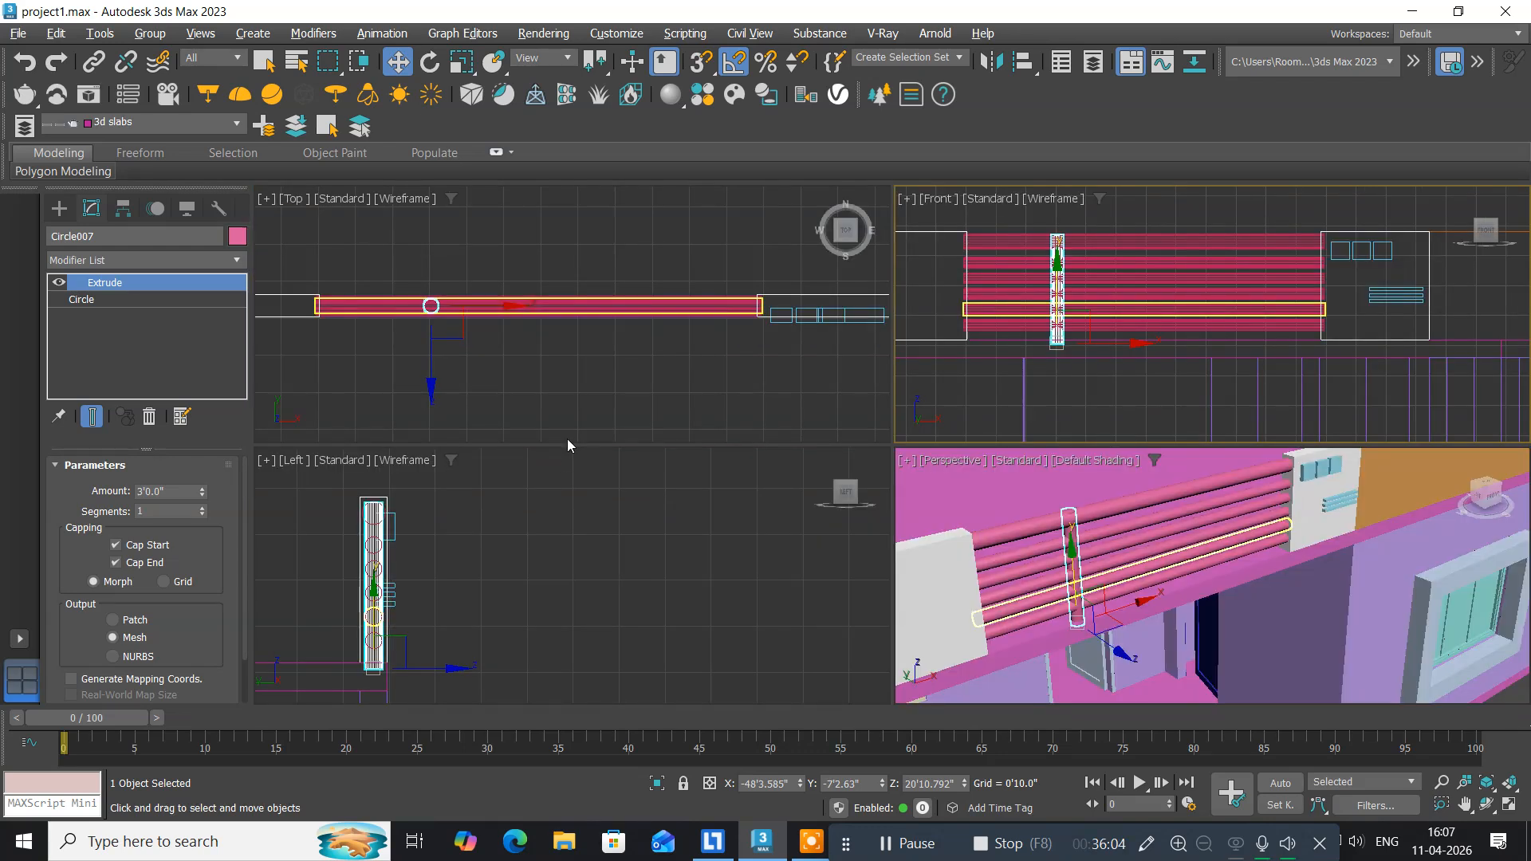
{"action": "left_click", "coordinate": [463, 311]}
{"action": "middle_click_drag", "start_coordinate": [459, 325], "coordinate": [489, 328]}
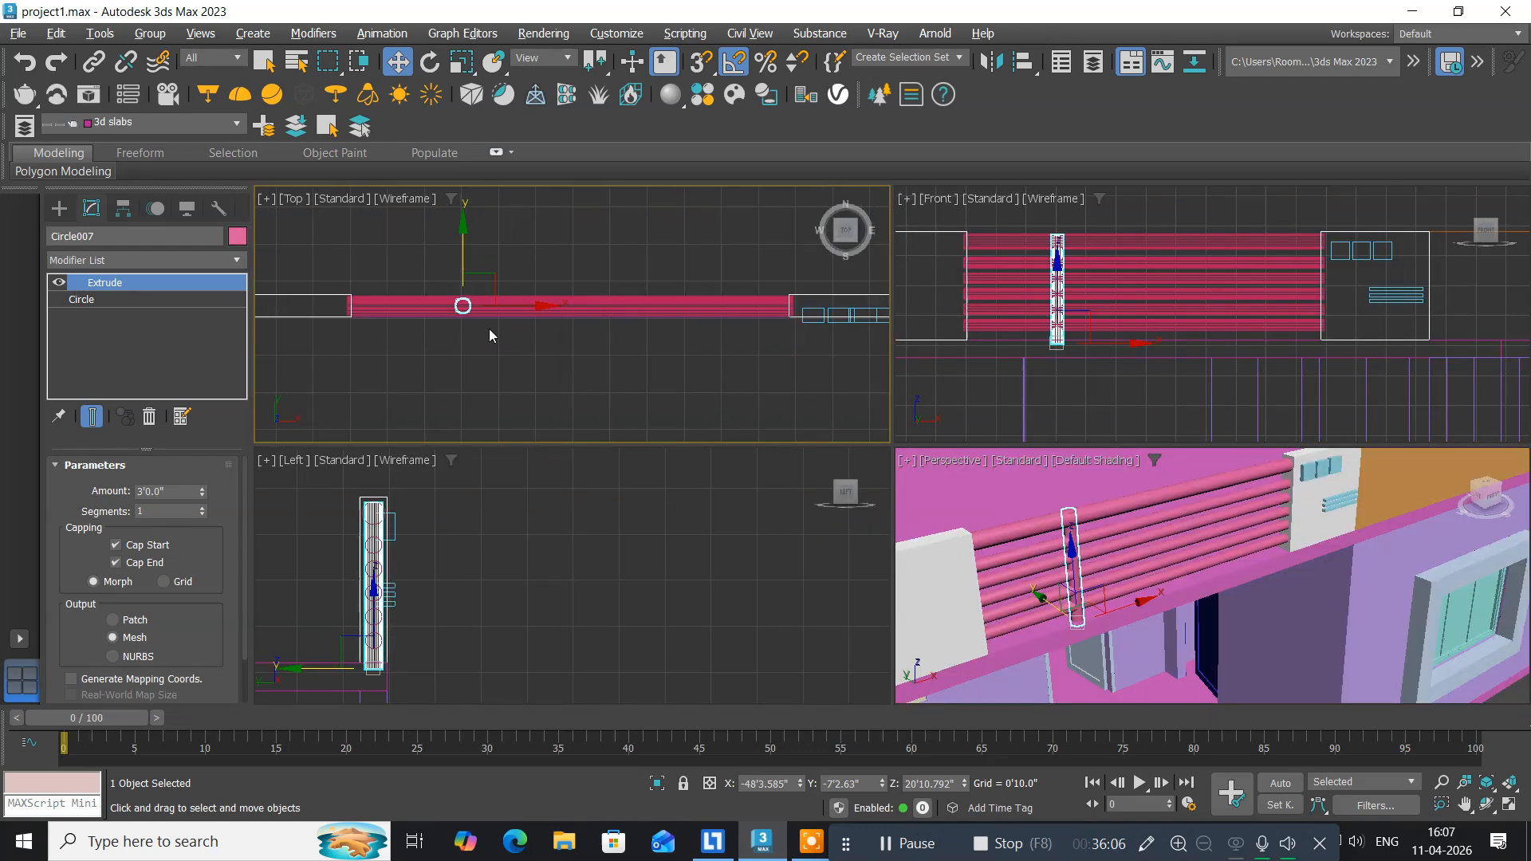
{"action": "scroll", "coordinate": [484, 315], "scroll_direction": "up", "scroll_amount": 3}
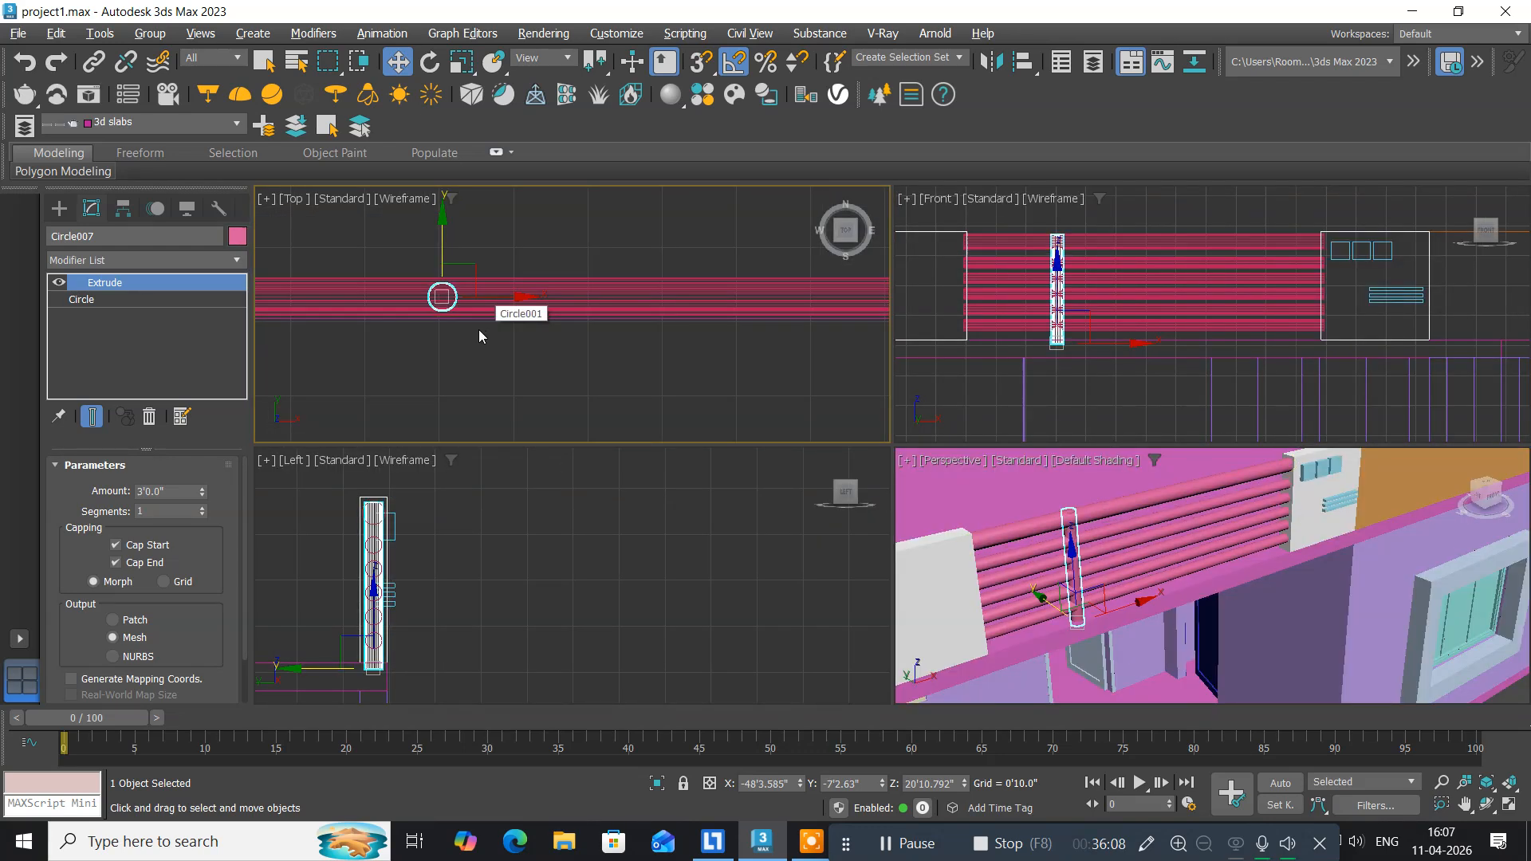
{"action": "scroll", "coordinate": [478, 328], "scroll_direction": "down", "scroll_amount": 3}
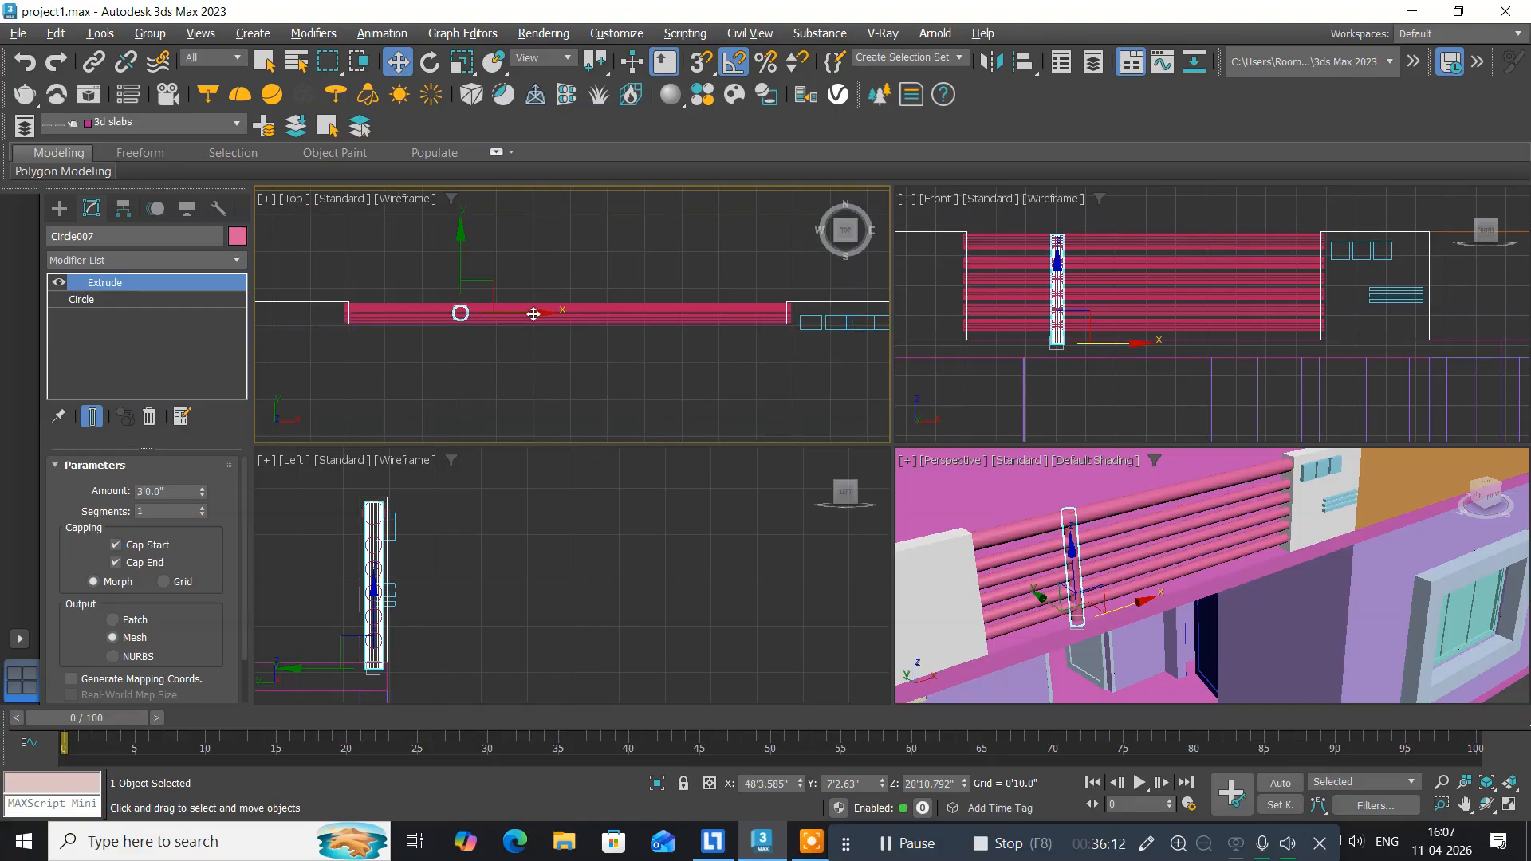
{"action": "left_click_drag", "start_coordinate": [533, 313], "coordinate": [754, 315], "text": "shift"}
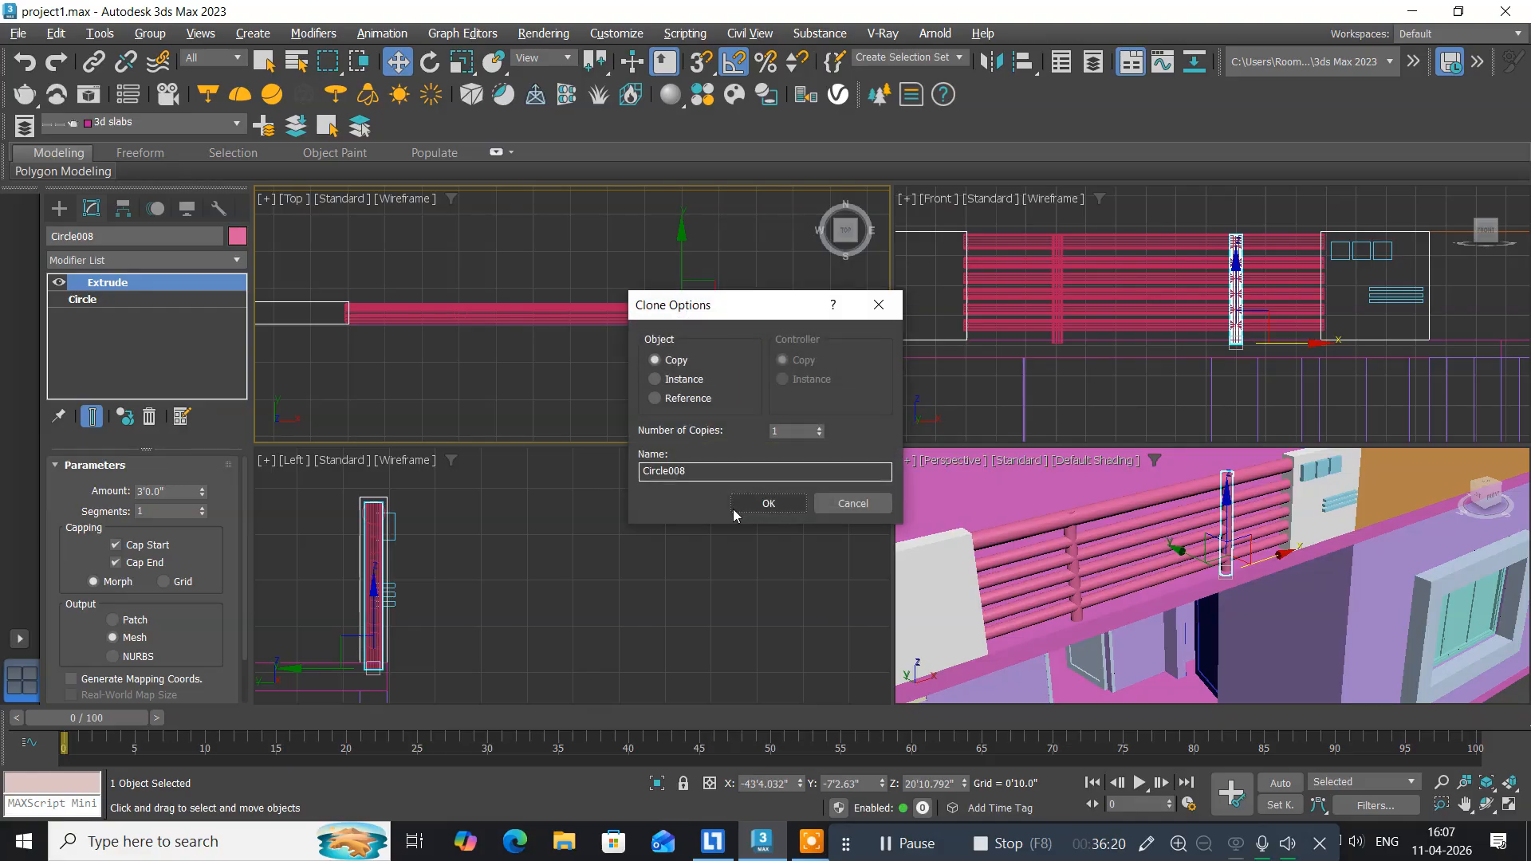
{"action": "left_click", "coordinate": [769, 505]}
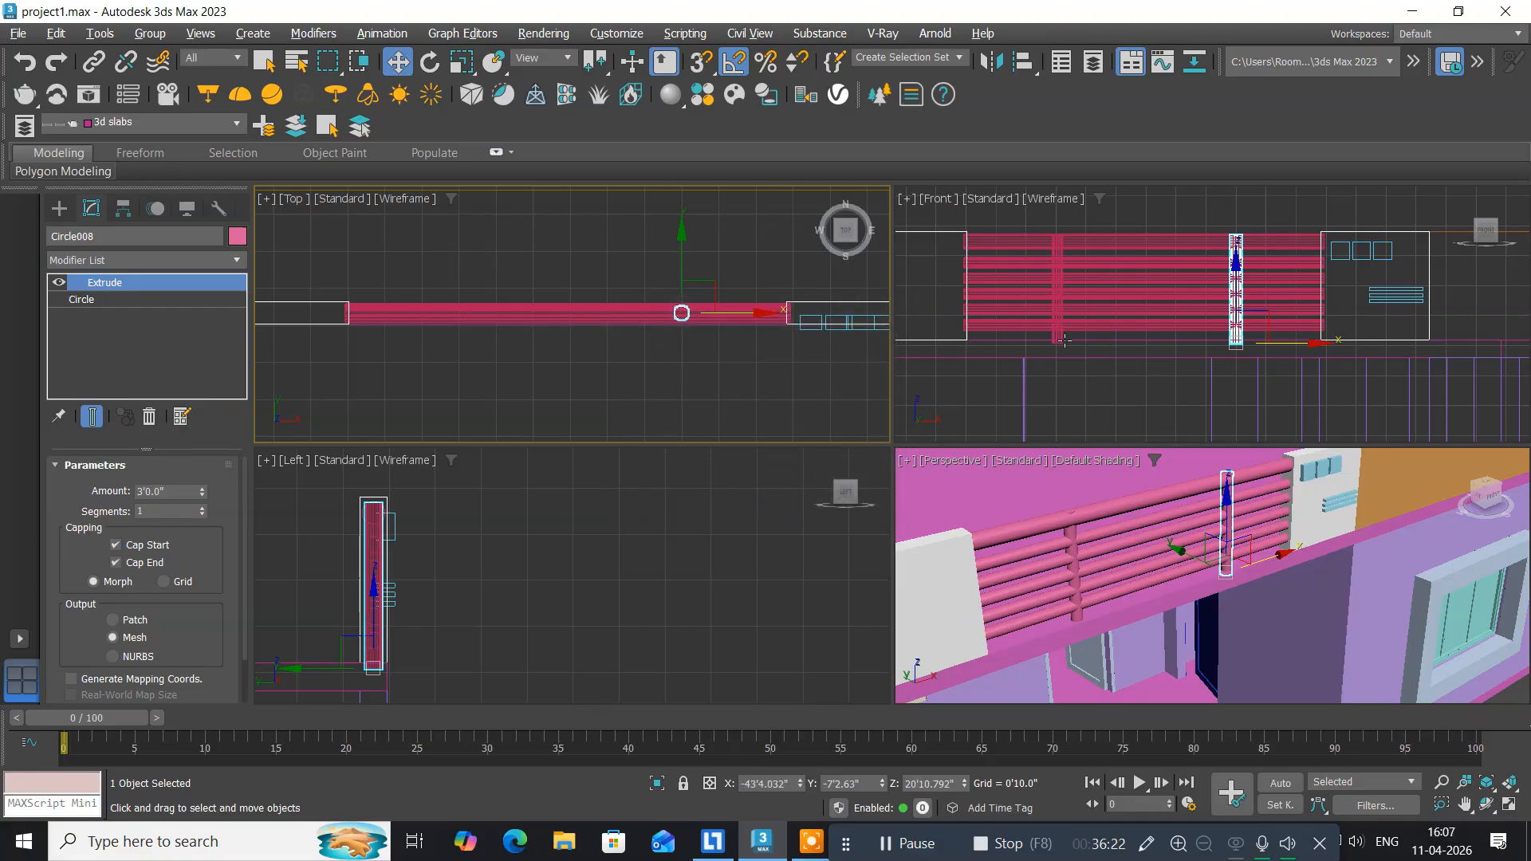
Select all eight bars and uprights of the railing between the upper parapet panels in the Front view.
{"action": "middle_click_drag", "start_coordinate": [1065, 340], "coordinate": [1037, 346]}
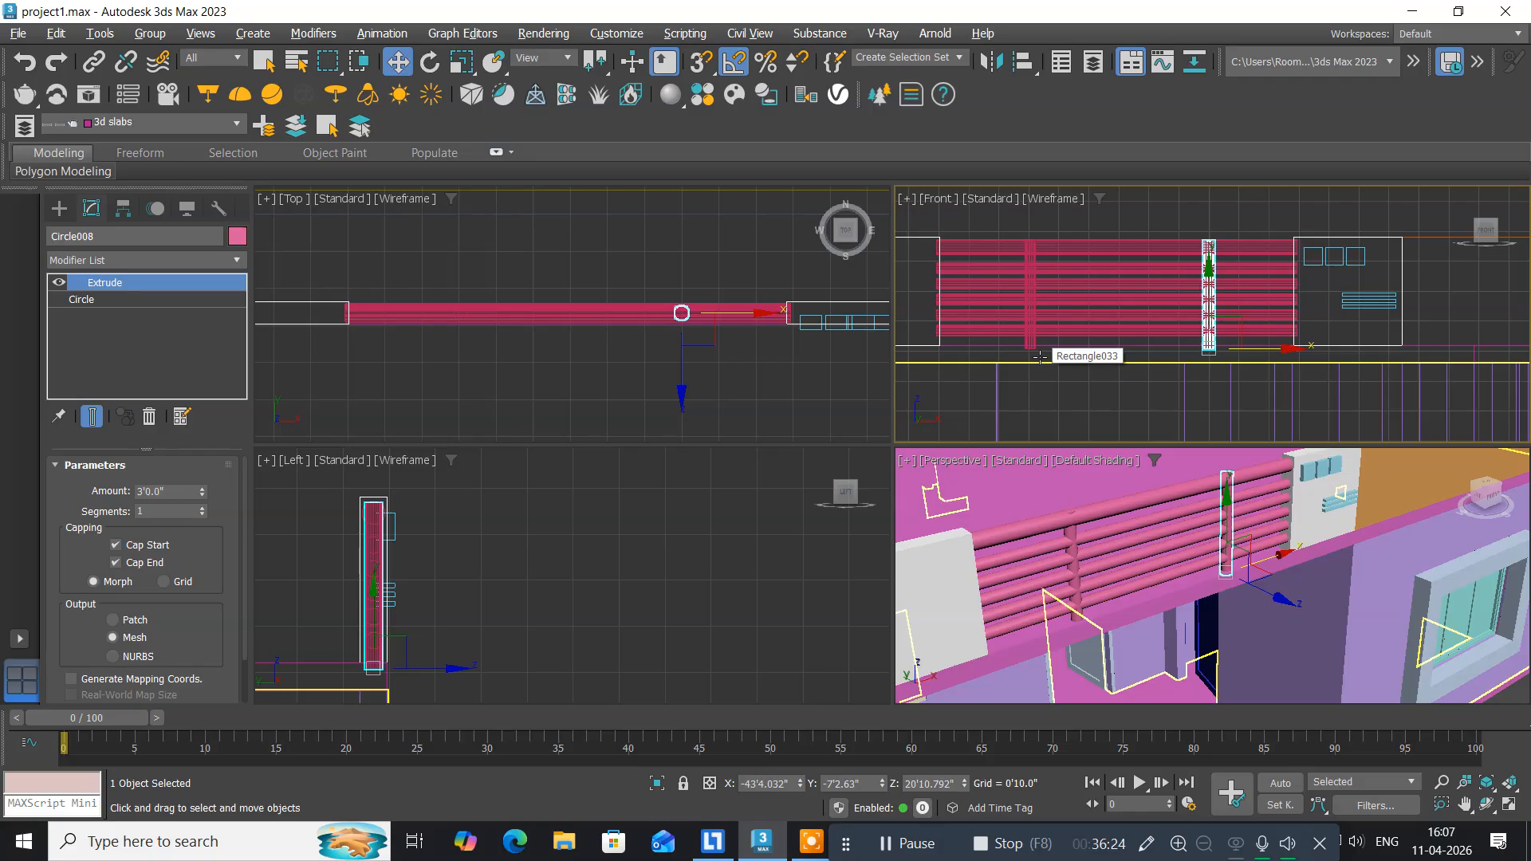
{"action": "key", "text": "alt+w"}
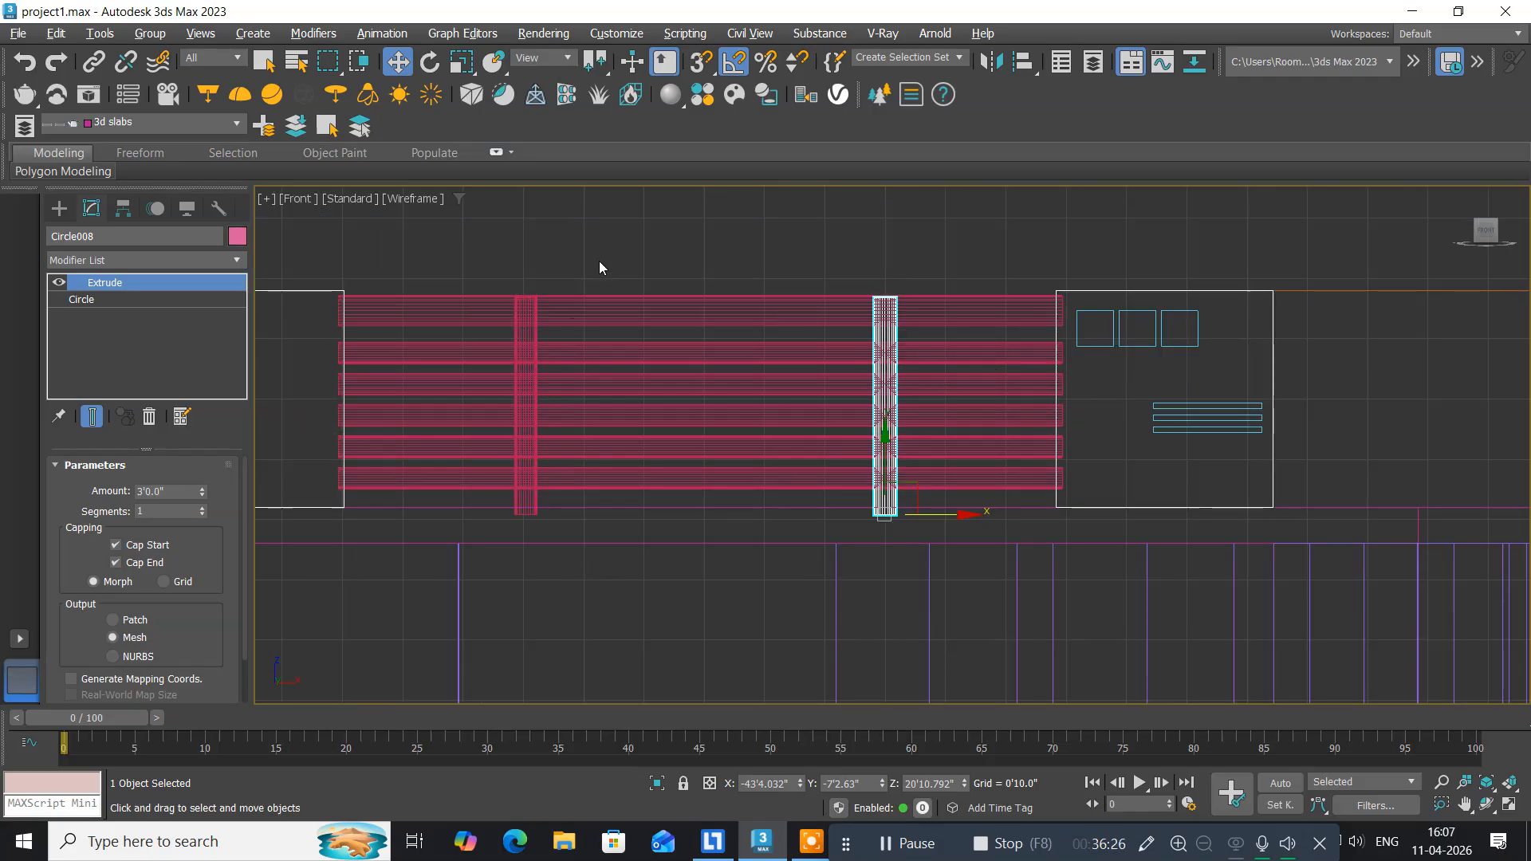
{"action": "left_click_drag", "start_coordinate": [470, 261], "coordinate": [789, 412]}
{"action": "left_click_drag", "start_coordinate": [932, 490], "coordinate": [939, 501]}
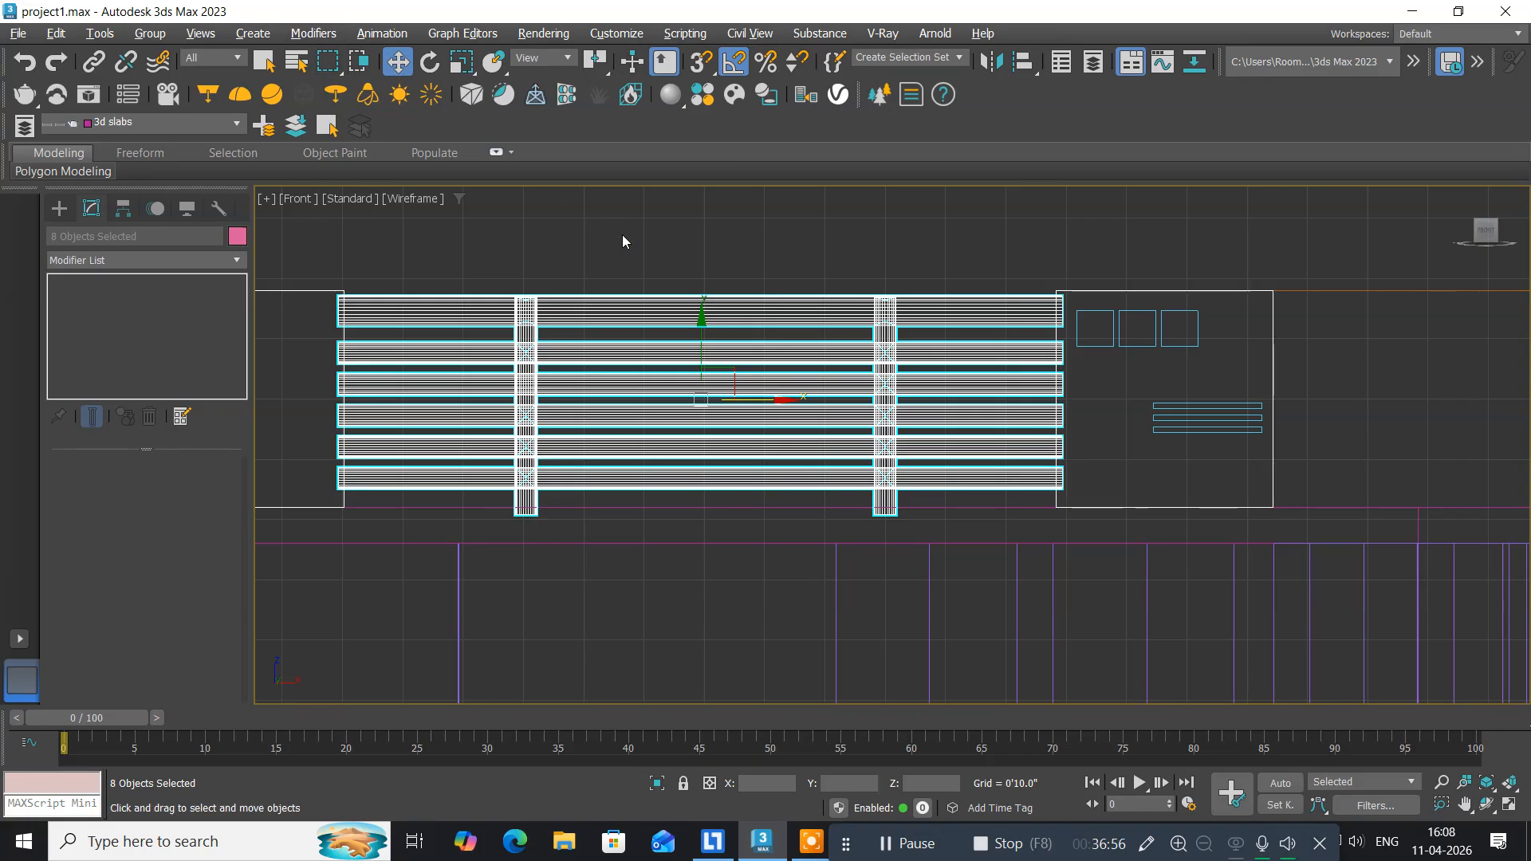
{"action": "key", "text": "ctrl+v"}
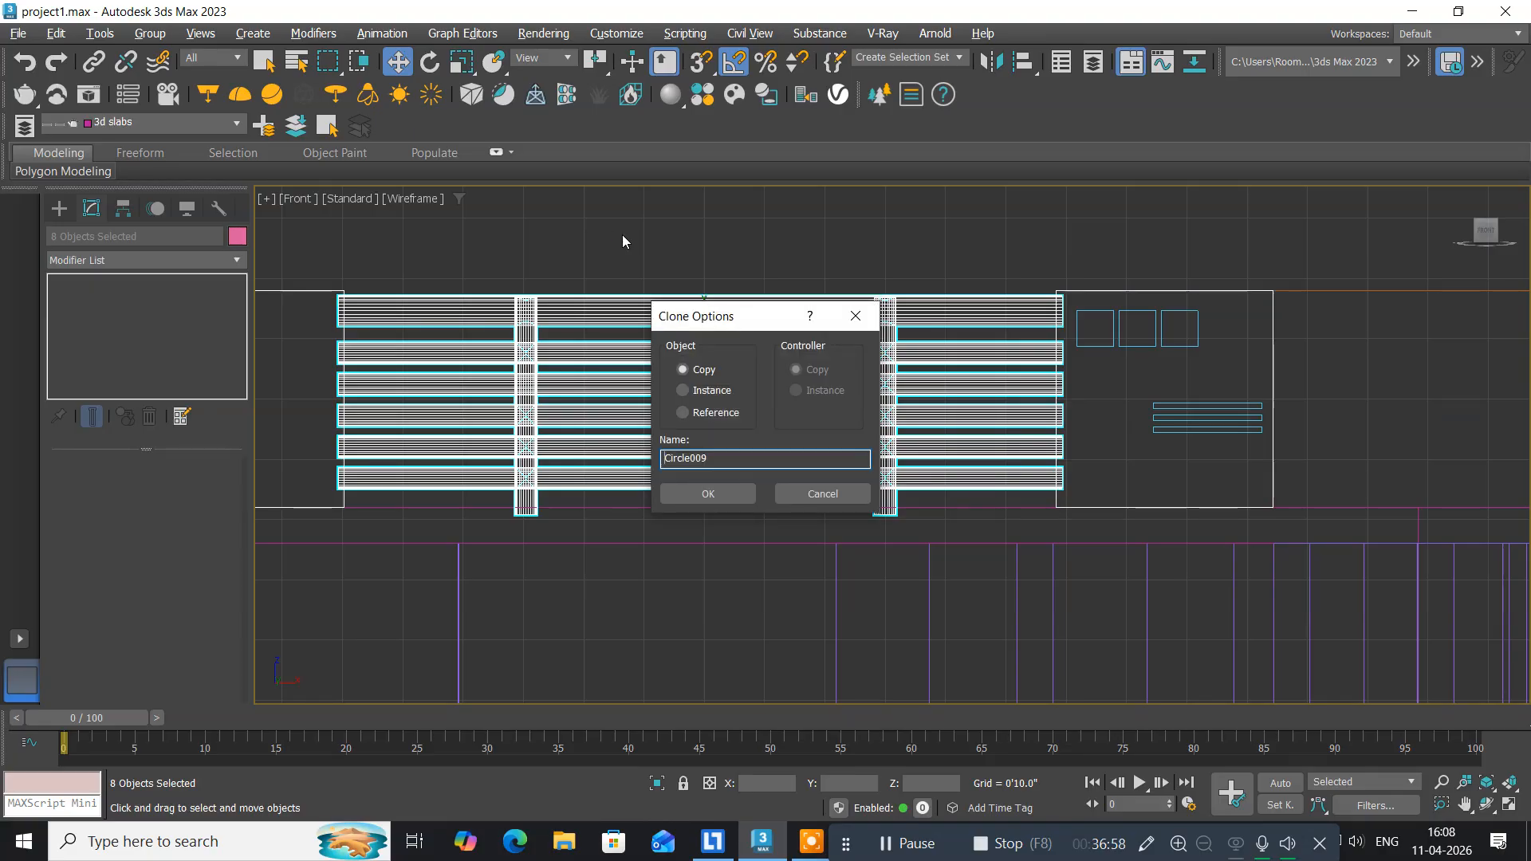
{"action": "left_click", "coordinate": [713, 494]}
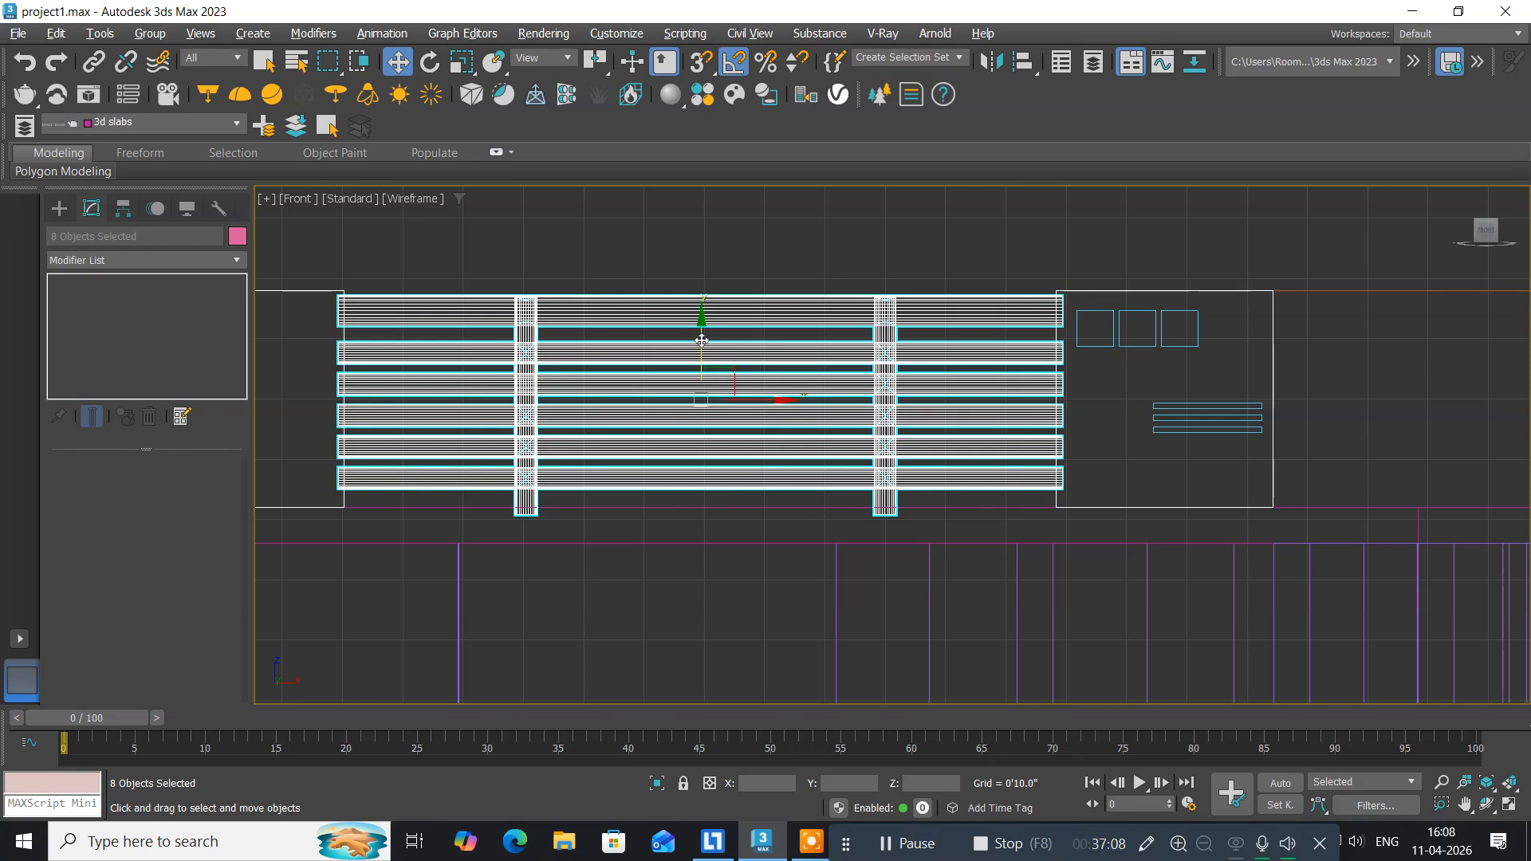
{"action": "left_click_drag", "start_coordinate": [701, 327], "coordinate": [695, 179]}
{"action": "key", "text": "ctrl+z"}
Clone the selected railing as 1 copy straight up in the Front view, clear of the original.
{"action": "middle_click_drag", "start_coordinate": [708, 379], "coordinate": [723, 481]}
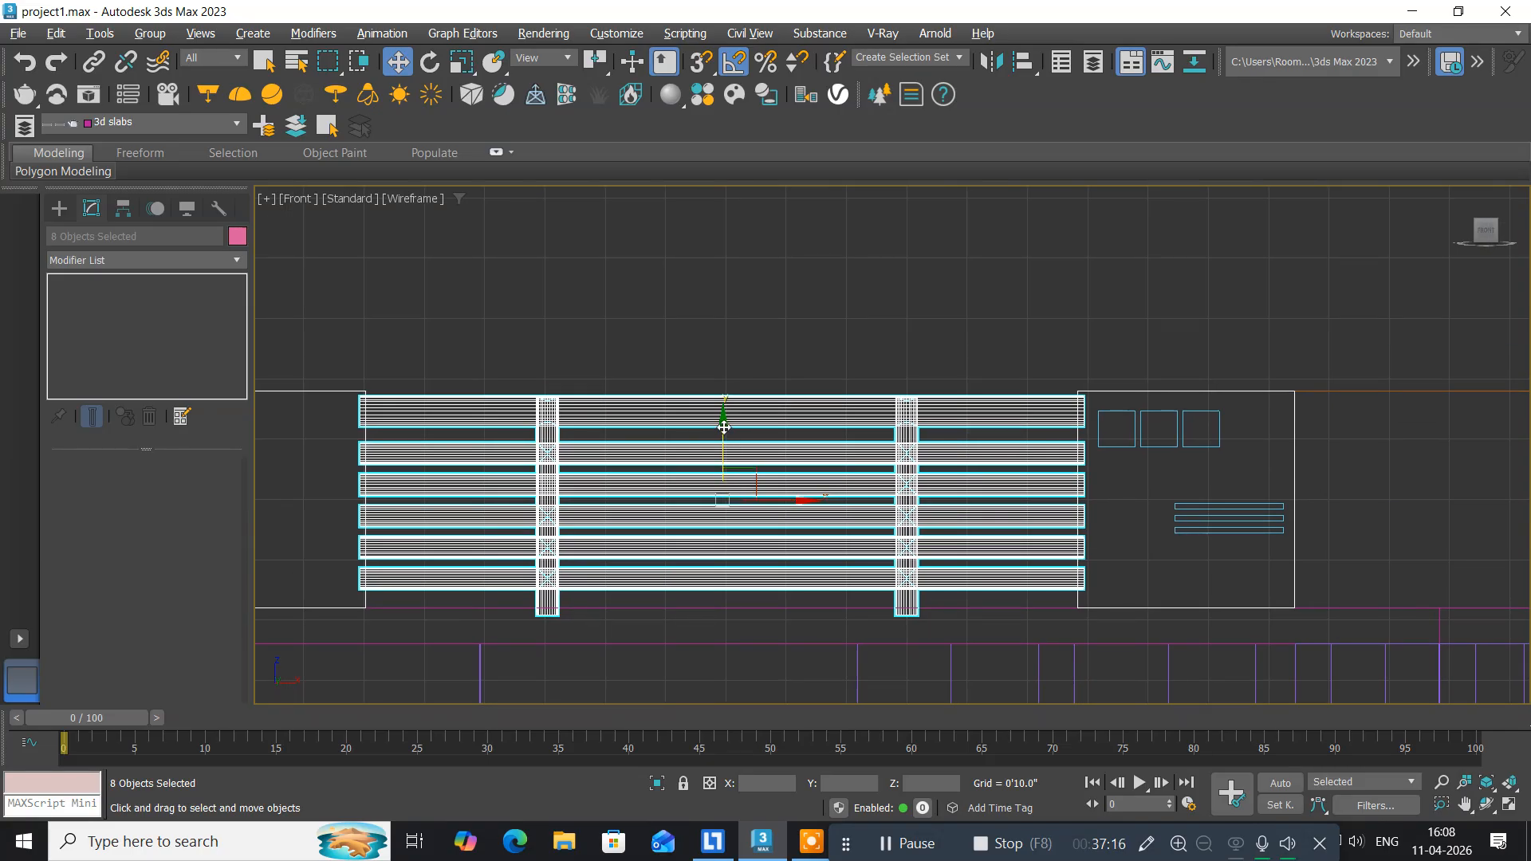
{"action": "left_click_drag", "start_coordinate": [725, 433], "coordinate": [707, 196], "text": "shift"}
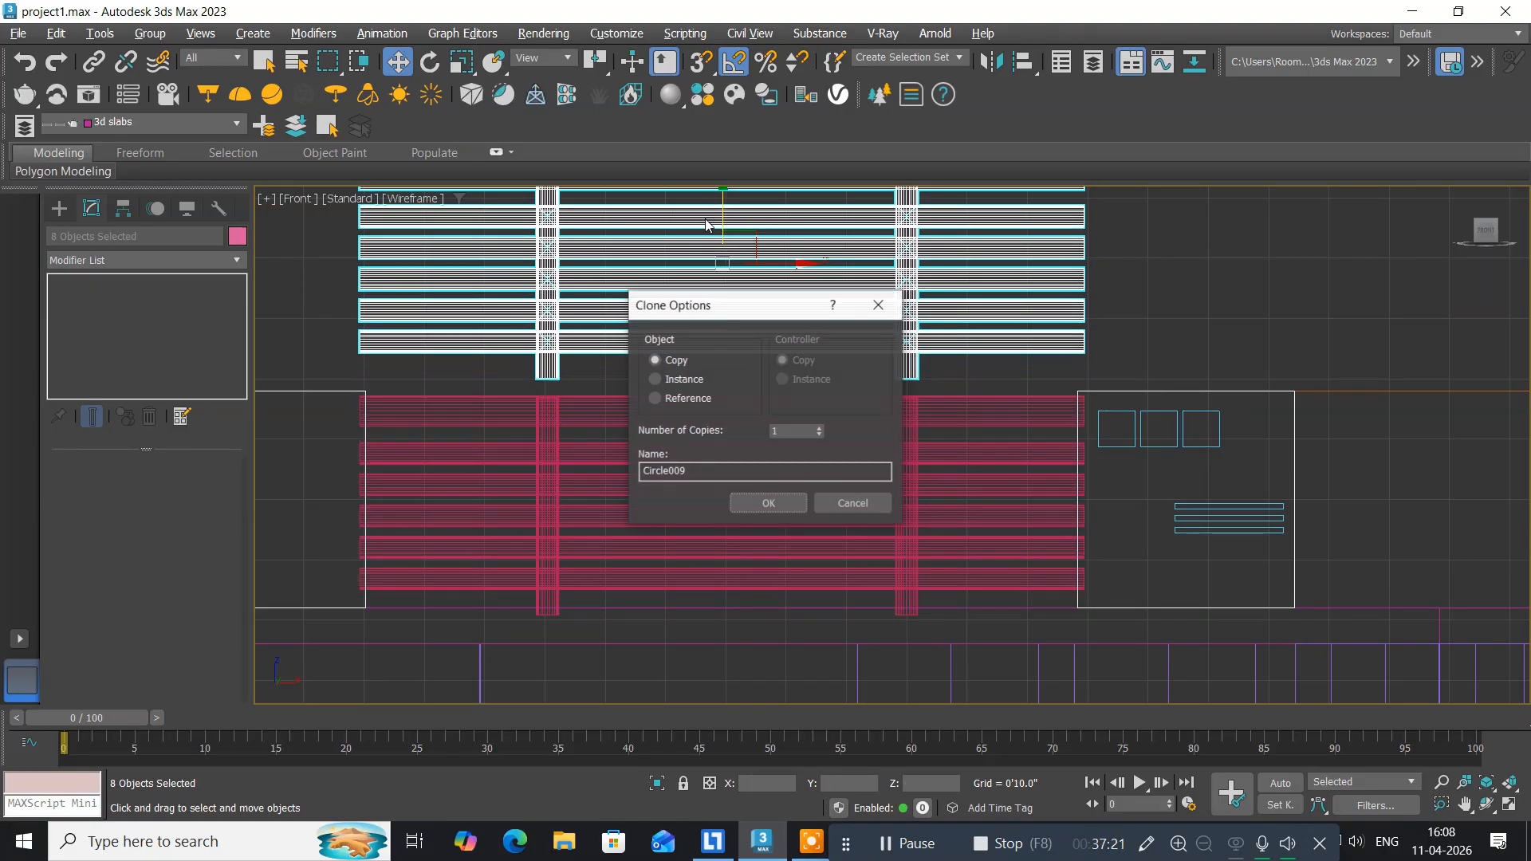
{"action": "left_click", "coordinate": [758, 507]}
{"action": "middle_click_drag", "start_coordinate": [666, 518], "coordinate": [648, 564]}
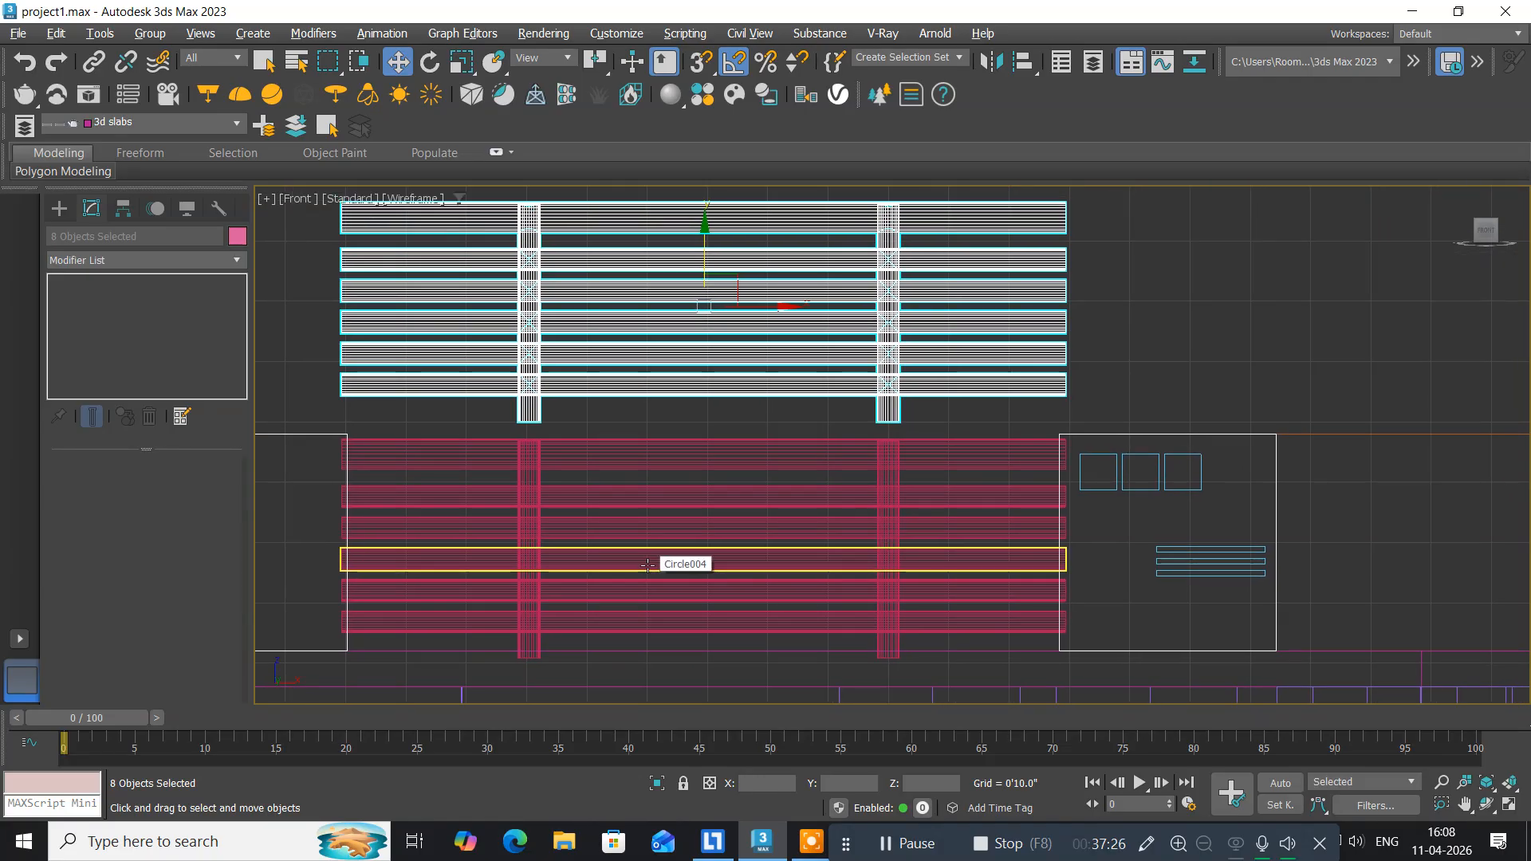
Move the railing copy straight down in the Front view, past the original and below the upper slab.
{"action": "key", "text": "alt+w"}
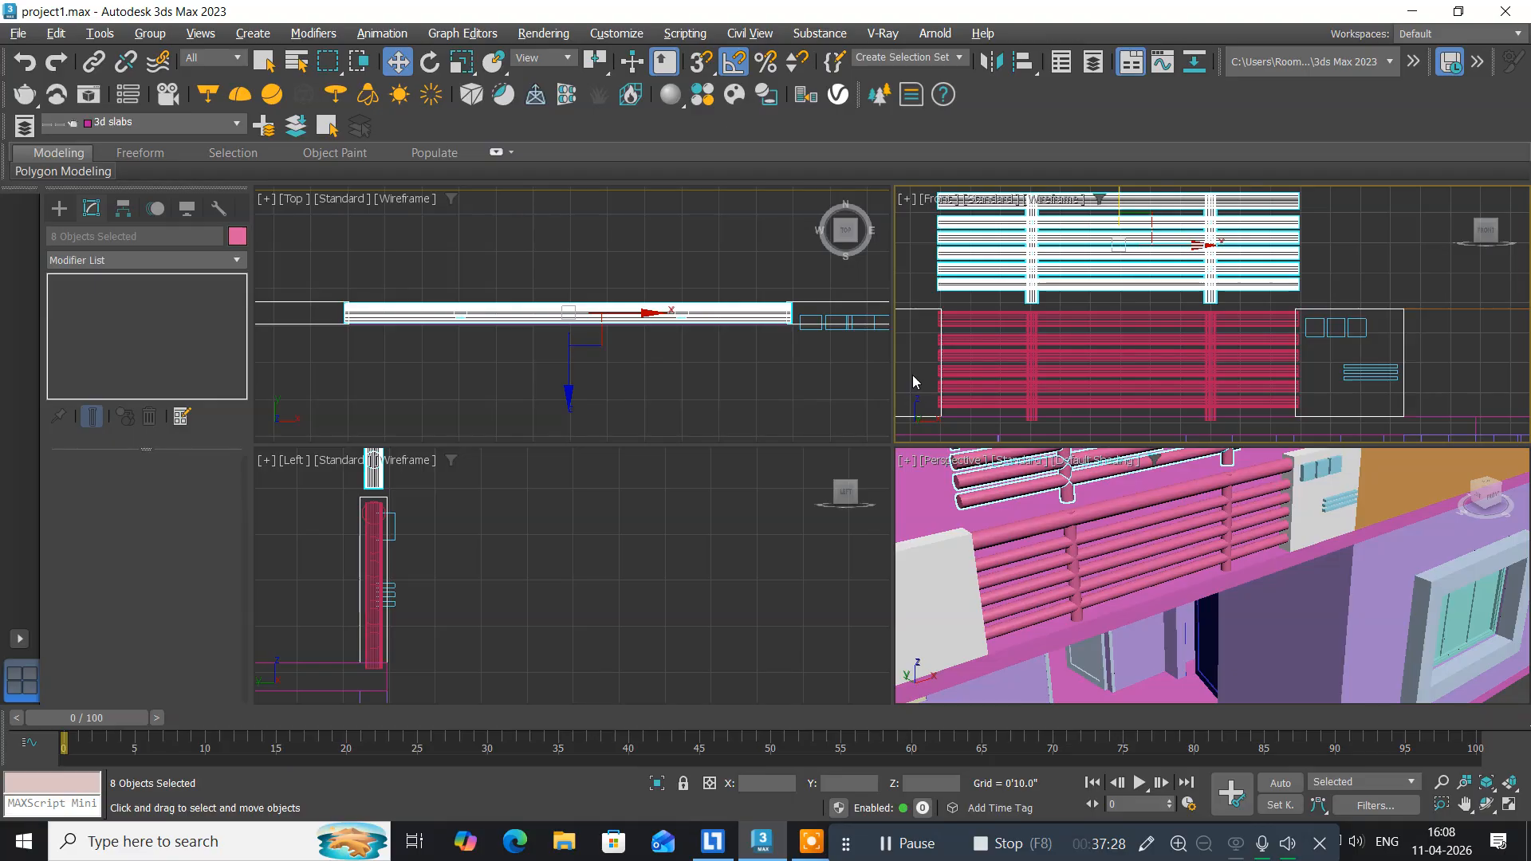
{"action": "key", "text": "alt+w"}
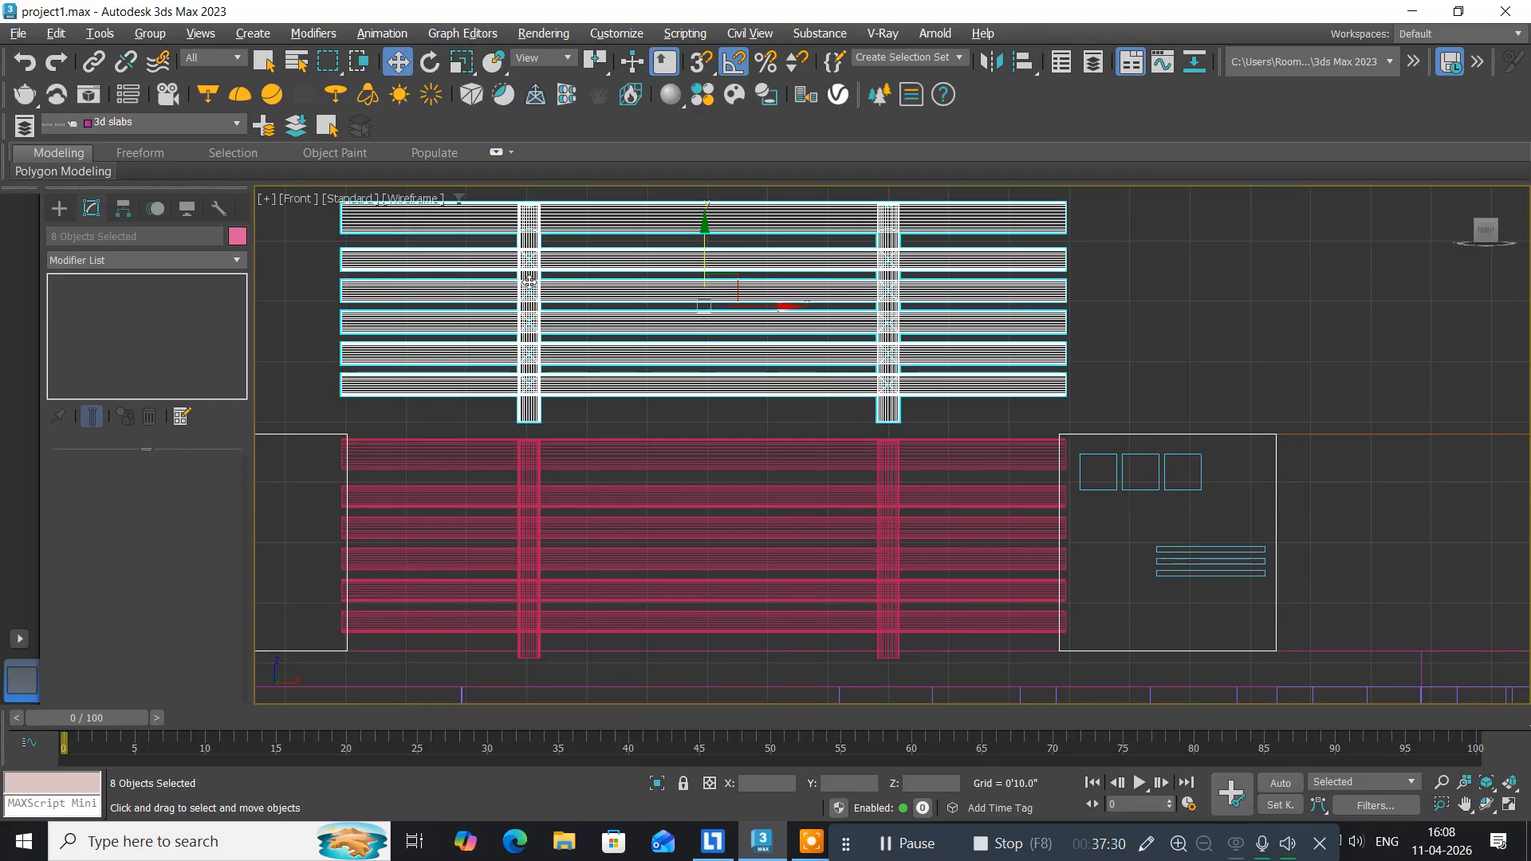
{"action": "scroll", "coordinate": [691, 363], "scroll_direction": "down", "scroll_amount": 3}
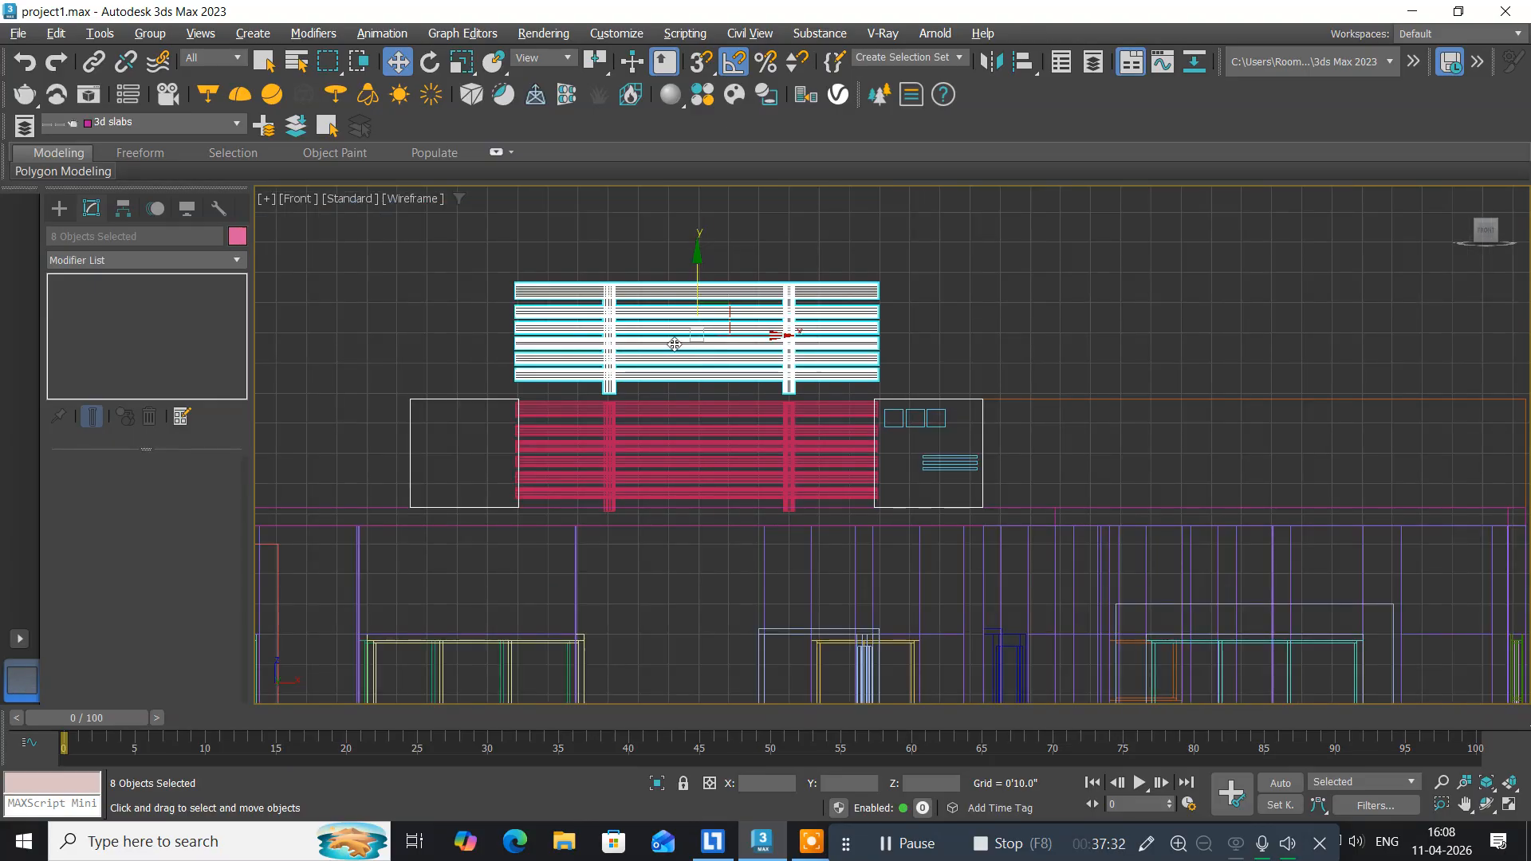
{"action": "left_click_drag", "start_coordinate": [698, 255], "coordinate": [702, 565]}
{"action": "middle_click_drag", "start_coordinate": [702, 564], "coordinate": [710, 475]}
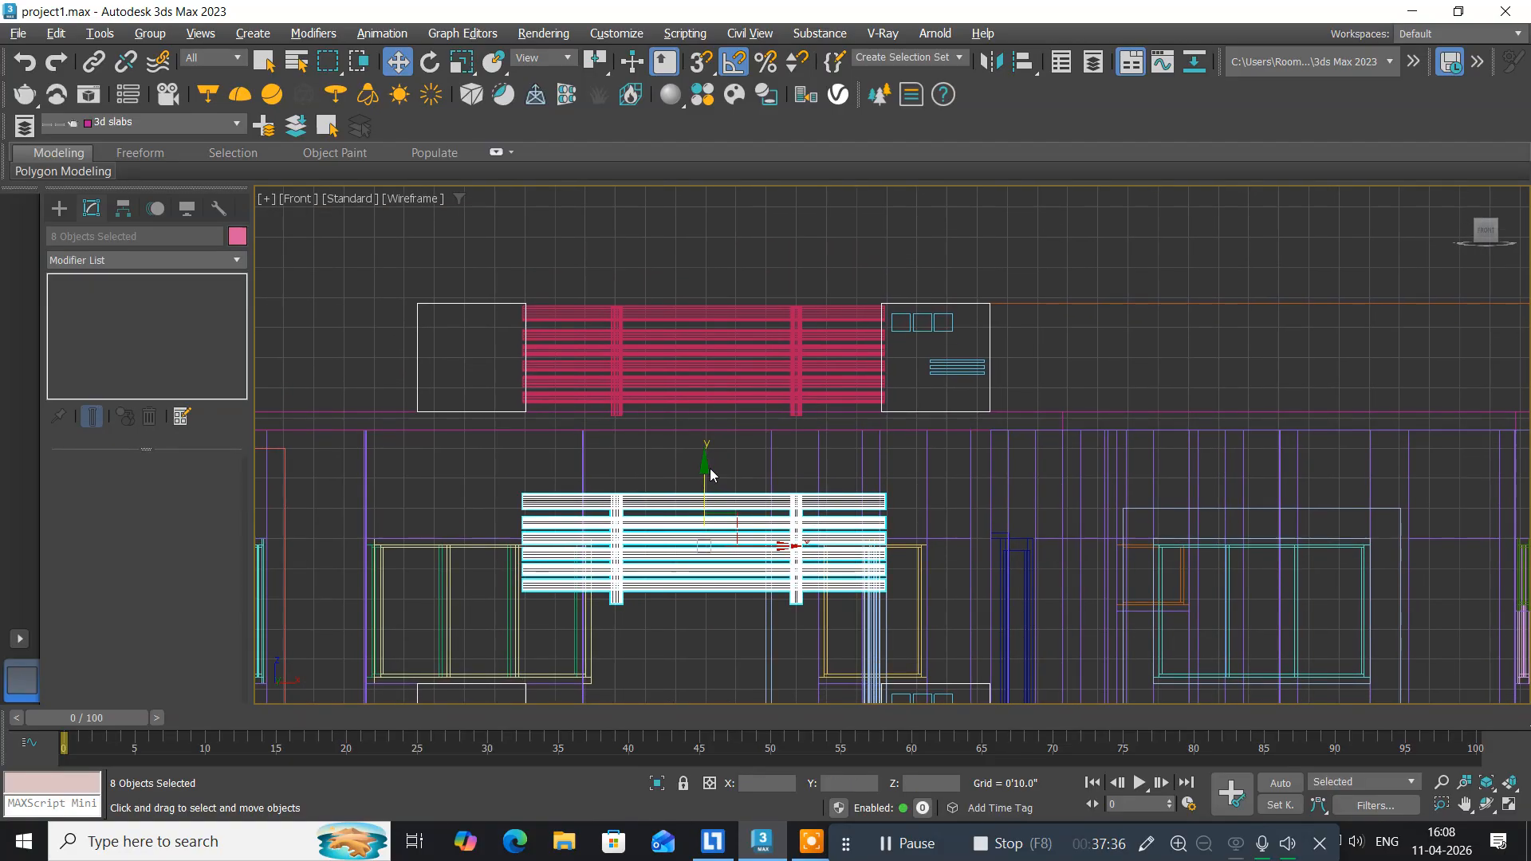
Lower the railing copy in the Left view until it sits within the lower floor's parapet panel outline.
{"action": "key", "text": "alt+w"}
{"action": "middle_click_drag", "start_coordinate": [540, 558], "coordinate": [587, 507]}
{"action": "key", "text": "alt+w"}
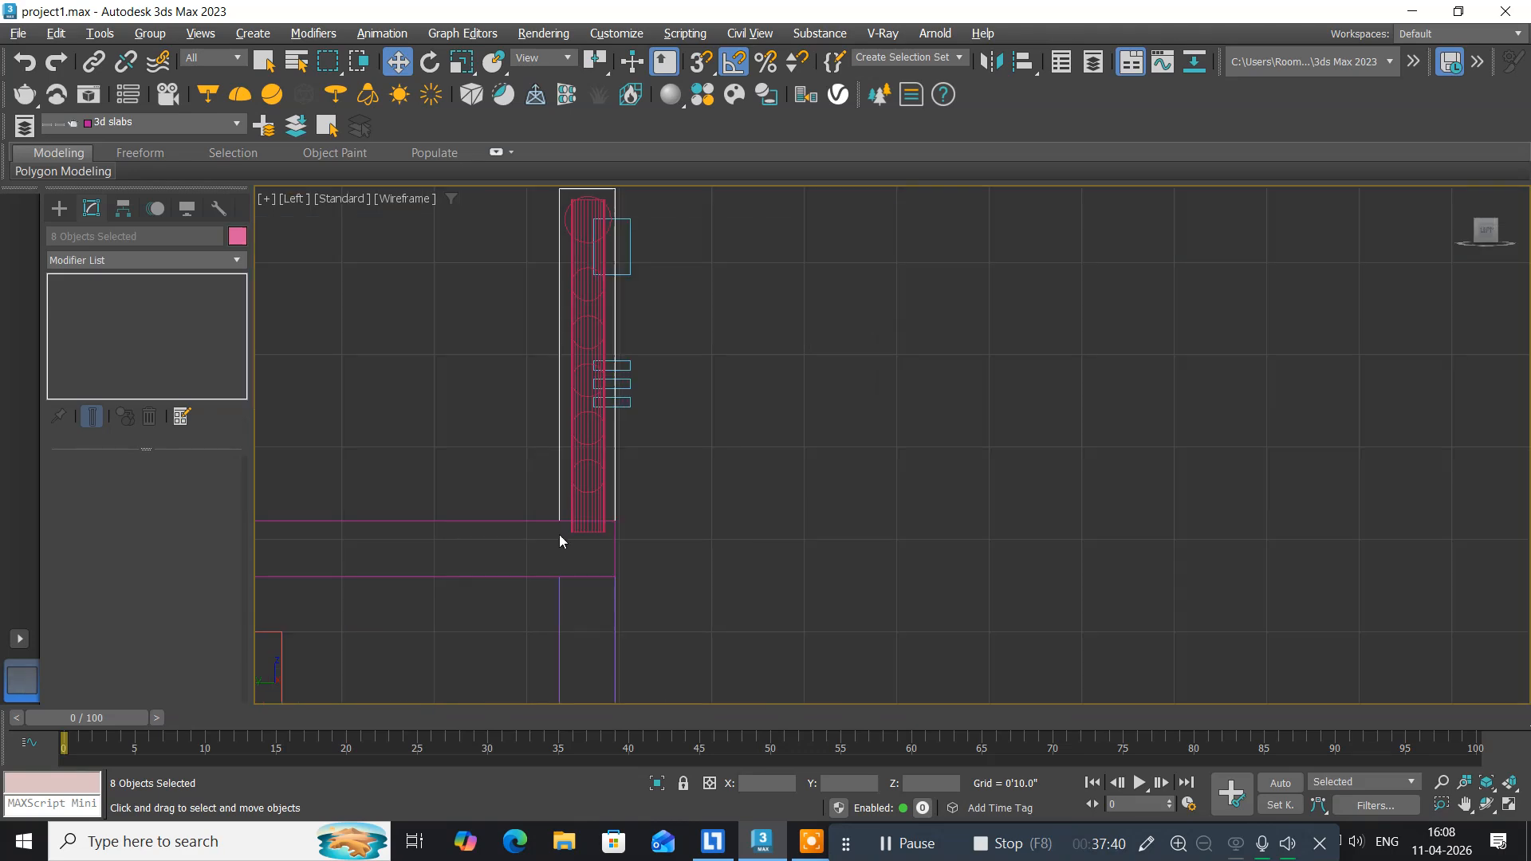
{"action": "scroll", "coordinate": [559, 566], "scroll_direction": "down", "scroll_amount": 5}
{"action": "middle_click_drag", "start_coordinate": [555, 563], "coordinate": [526, 343]}
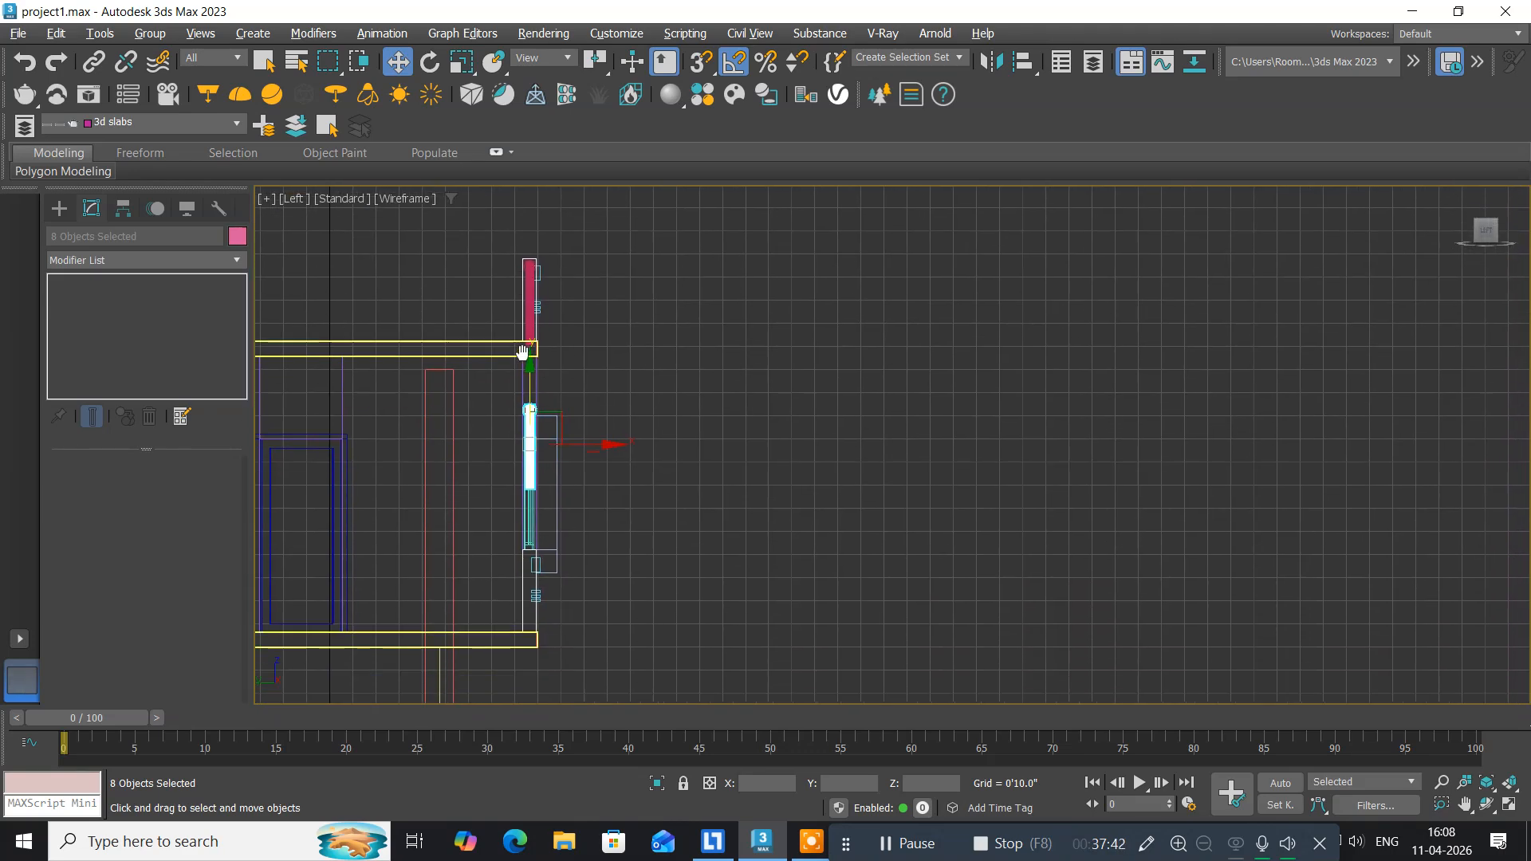
{"action": "scroll", "coordinate": [489, 515], "scroll_direction": "up", "scroll_amount": 3}
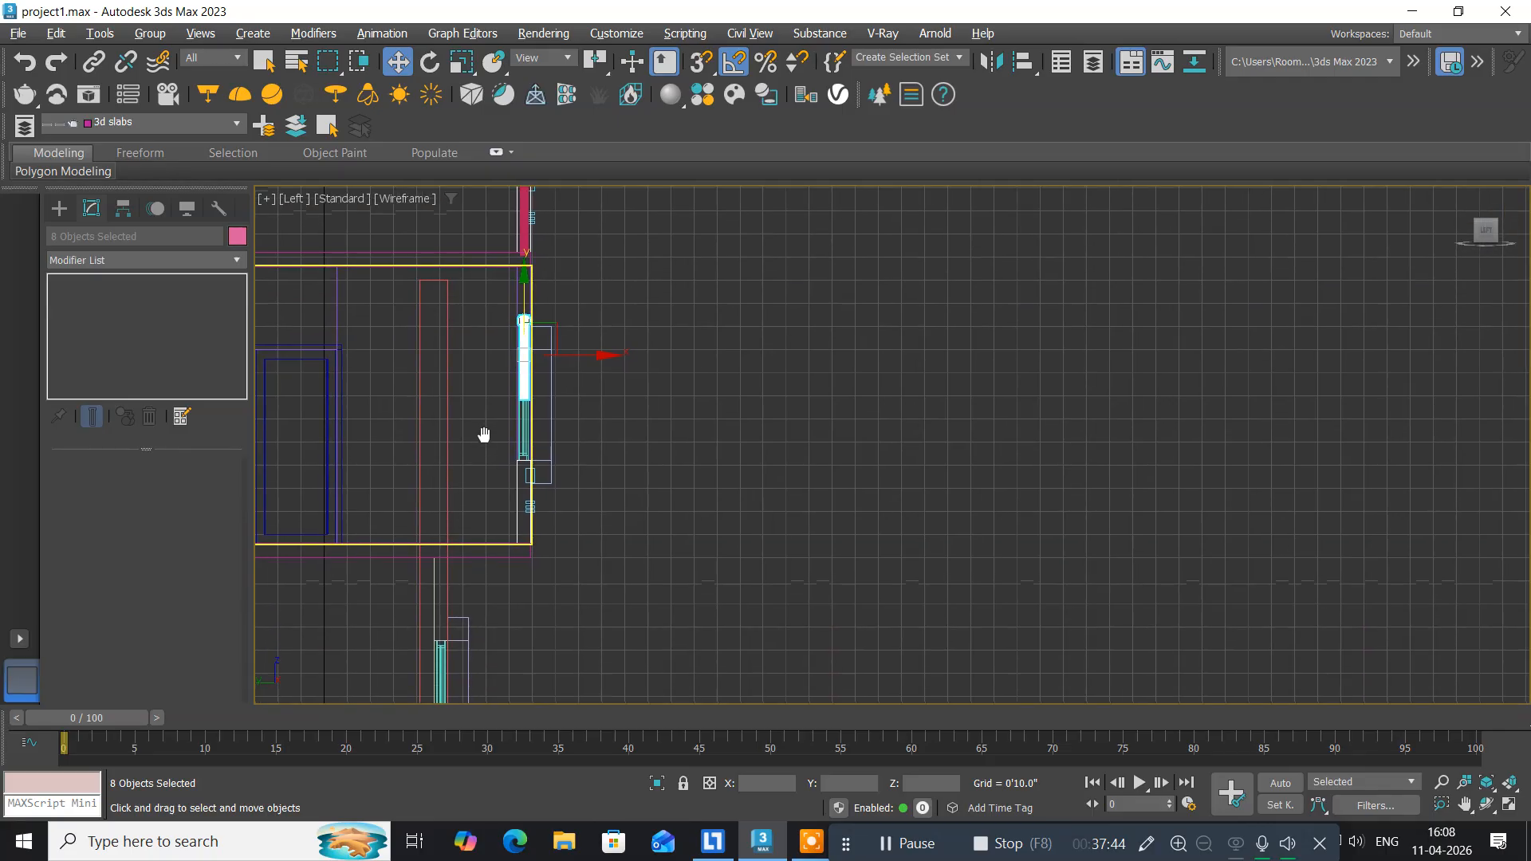
{"action": "scroll", "coordinate": [485, 436], "scroll_direction": "up", "scroll_amount": 5}
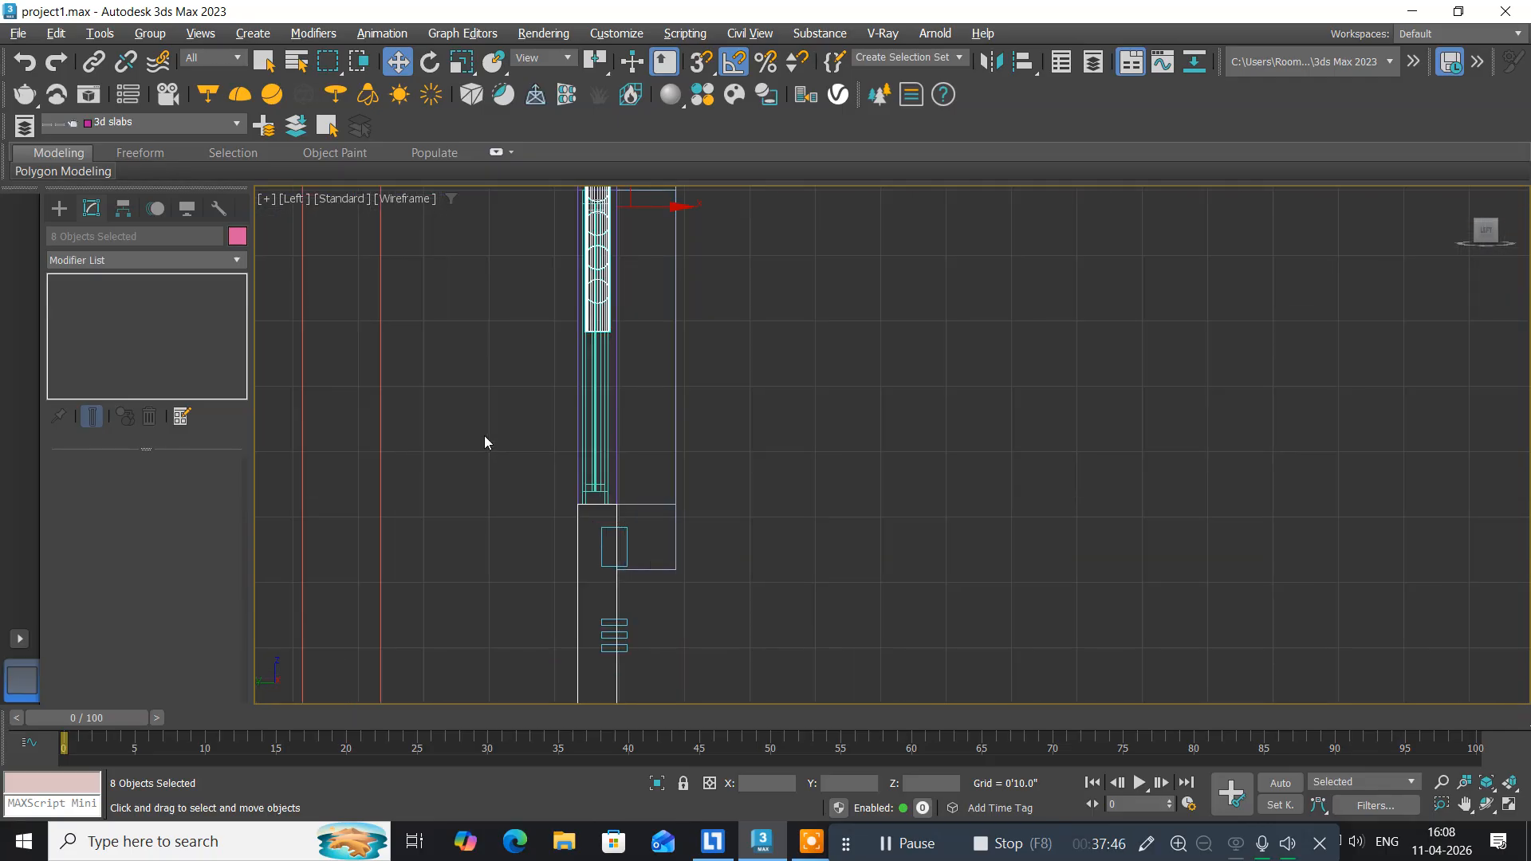
{"action": "scroll", "coordinate": [486, 391], "scroll_direction": "down", "scroll_amount": 2}
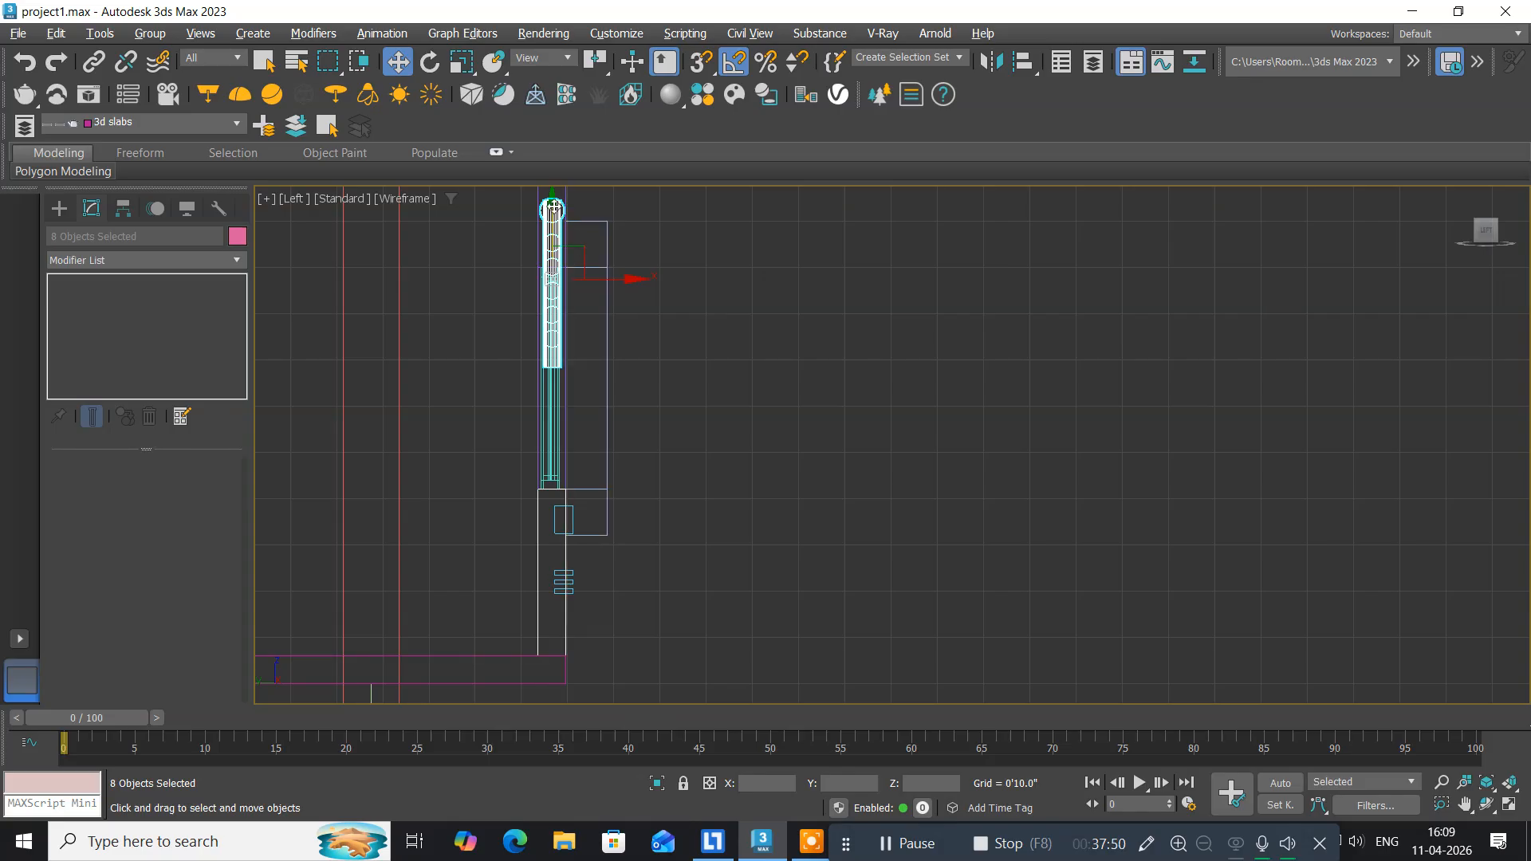
{"action": "left_click_drag", "start_coordinate": [553, 208], "coordinate": [571, 506]}
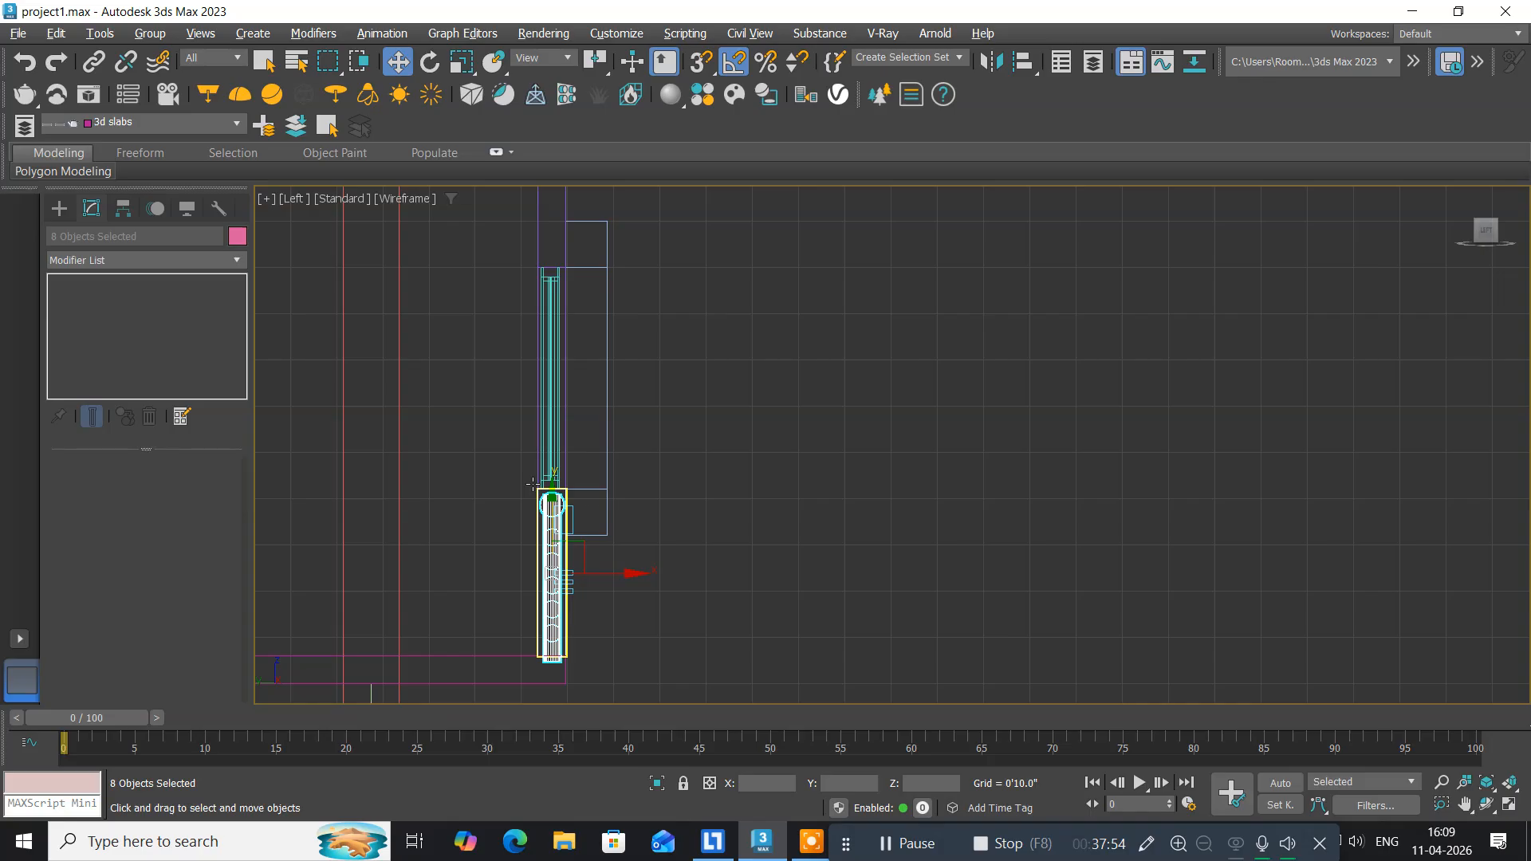
Raise the railing copy slightly in the Left view so its upright bases rest on the lower slab's top surface.
{"action": "scroll", "coordinate": [533, 484], "scroll_direction": "up", "scroll_amount": 5}
{"action": "middle_click_drag", "start_coordinate": [517, 474], "coordinate": [446, 300]}
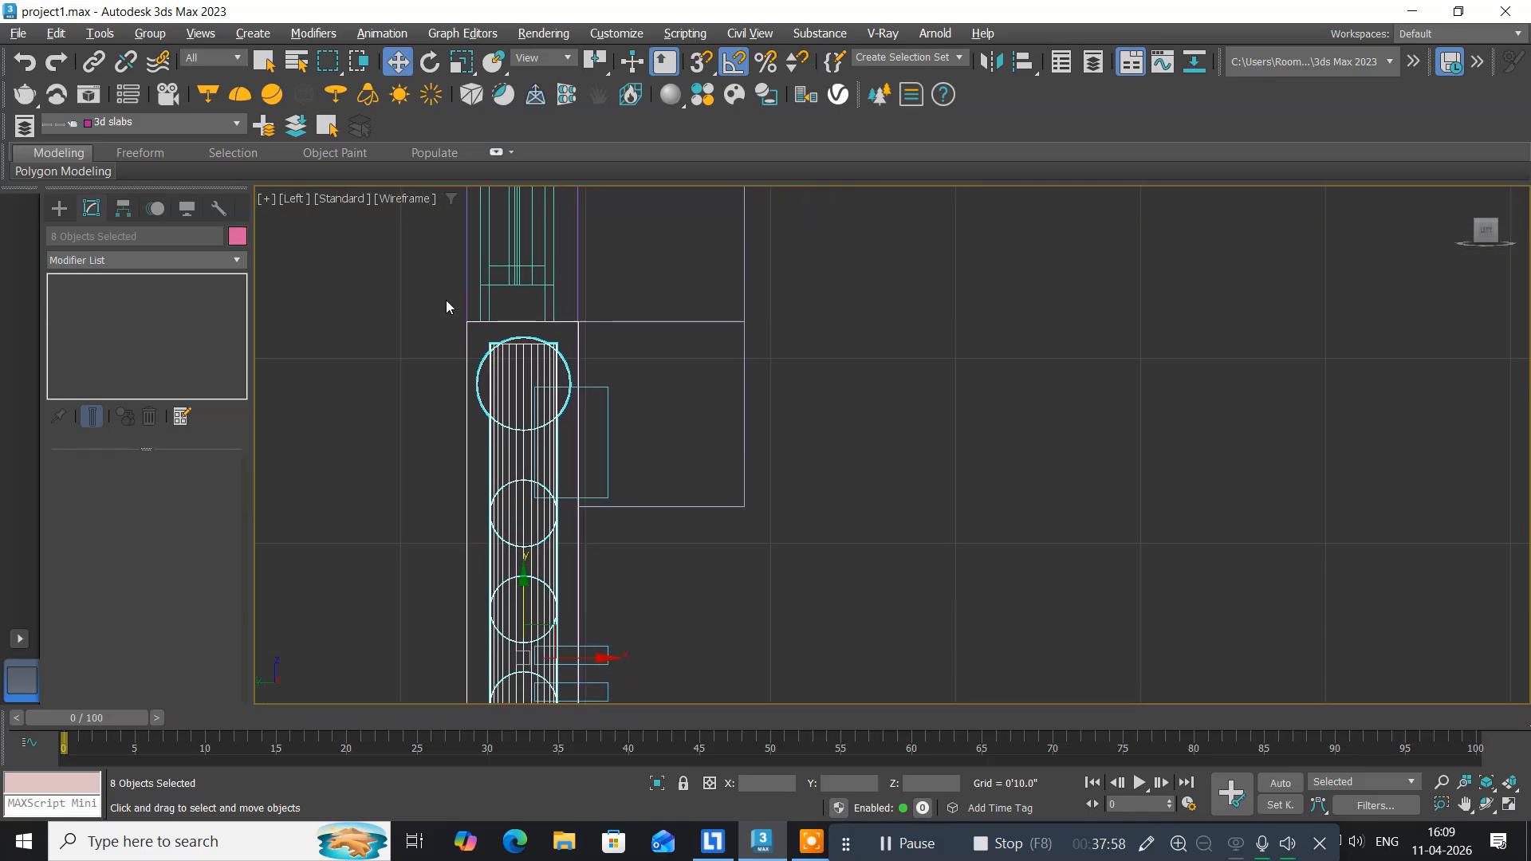
{"action": "scroll", "coordinate": [443, 391], "scroll_direction": "down", "scroll_amount": 4}
{"action": "middle_click_drag", "start_coordinate": [427, 455], "coordinate": [475, 369]}
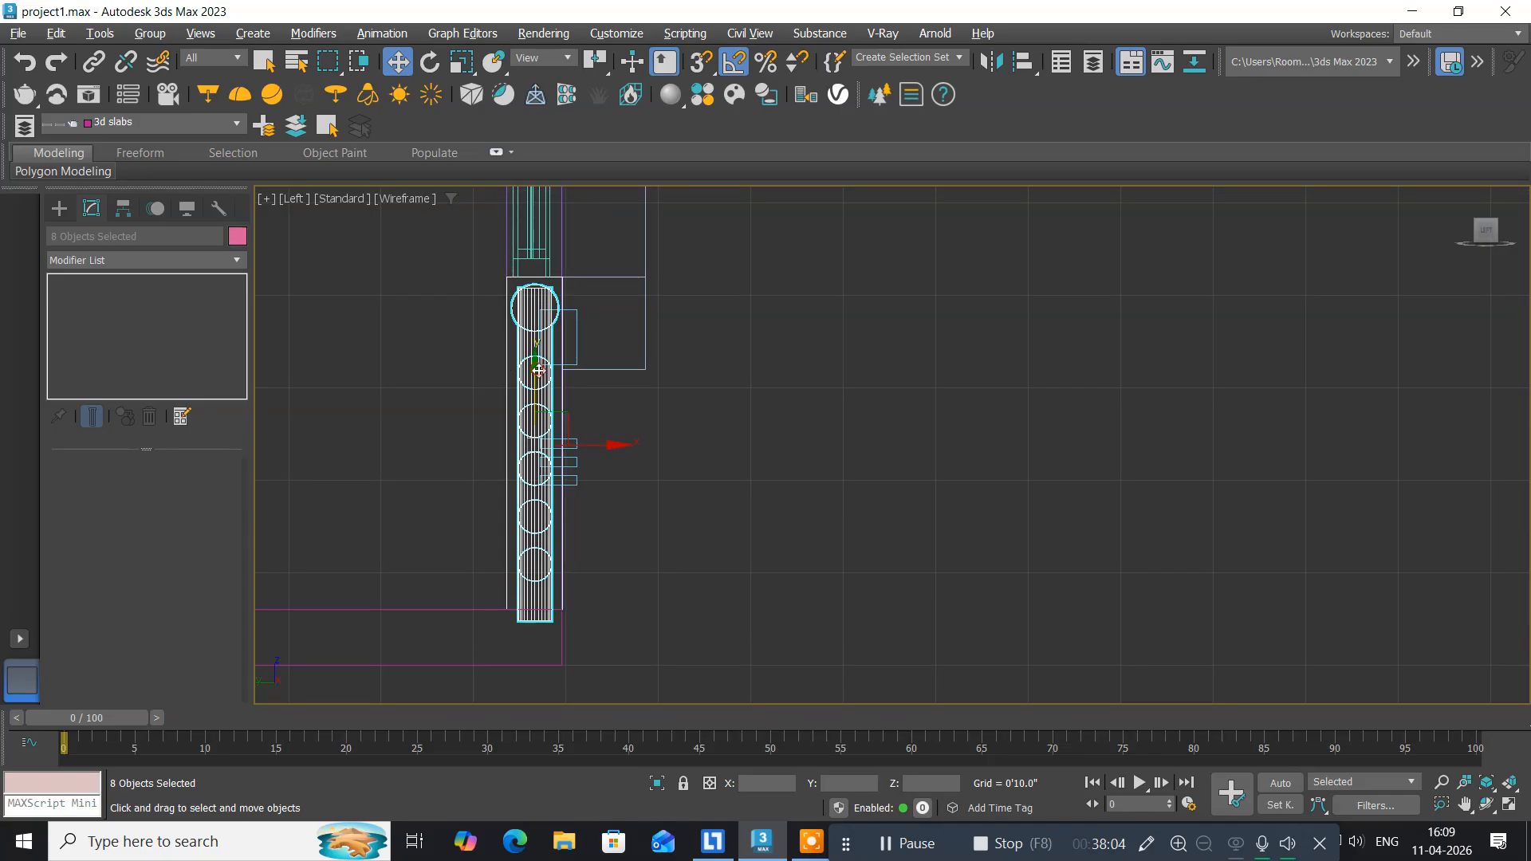
{"action": "left_click_drag", "start_coordinate": [538, 370], "coordinate": [531, 359]}
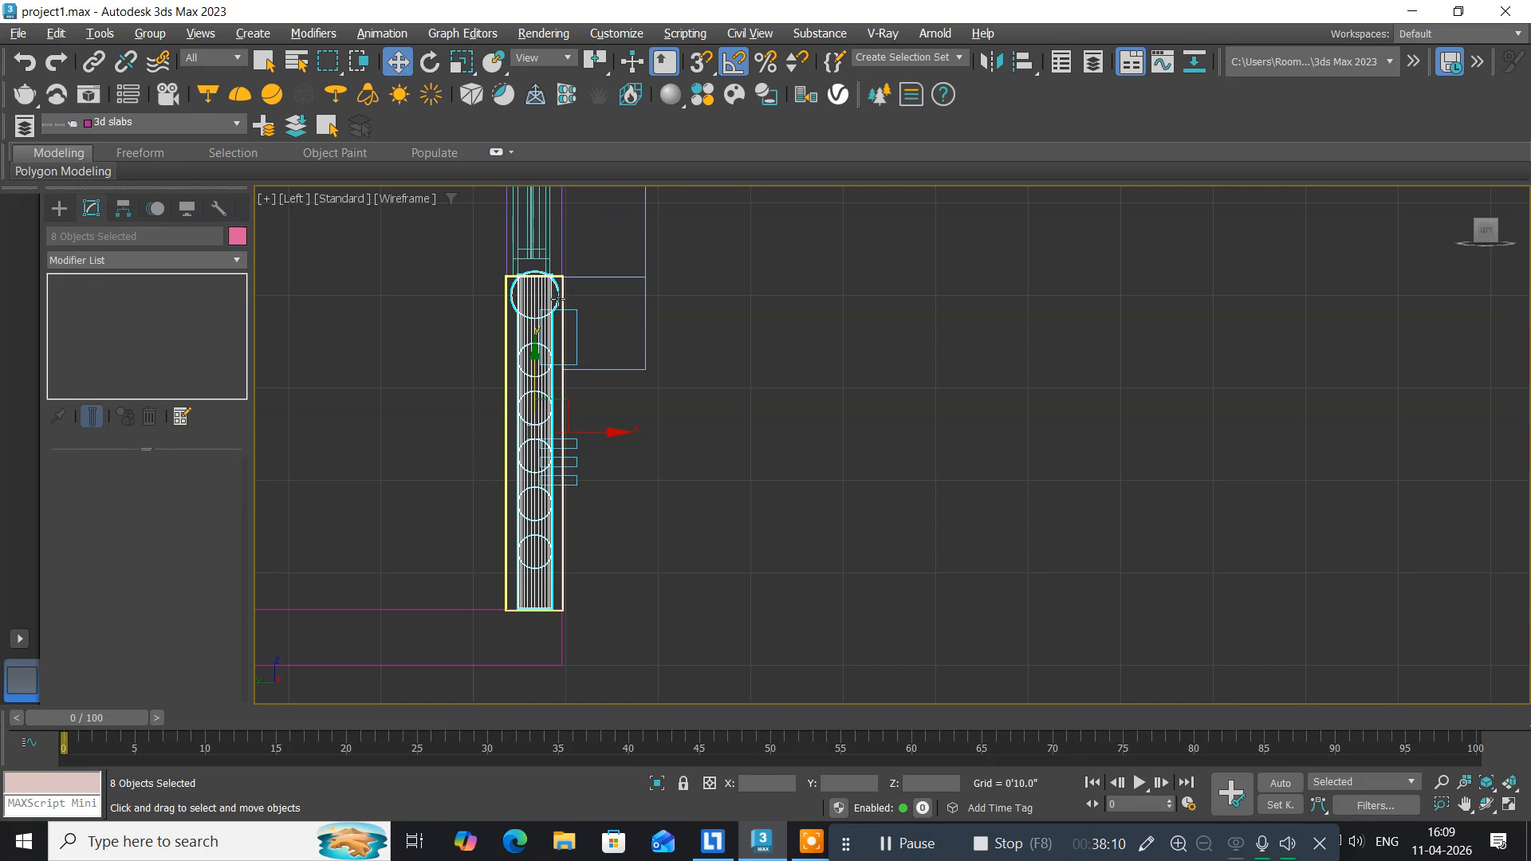
Deselect the railing copy and examine its fit against the lower parapet panels and slab in the Left and Perspective views.
{"action": "scroll", "coordinate": [556, 261], "scroll_direction": "up", "scroll_amount": 4}
{"action": "scroll", "coordinate": [555, 261], "scroll_direction": "up", "scroll_amount": 2}
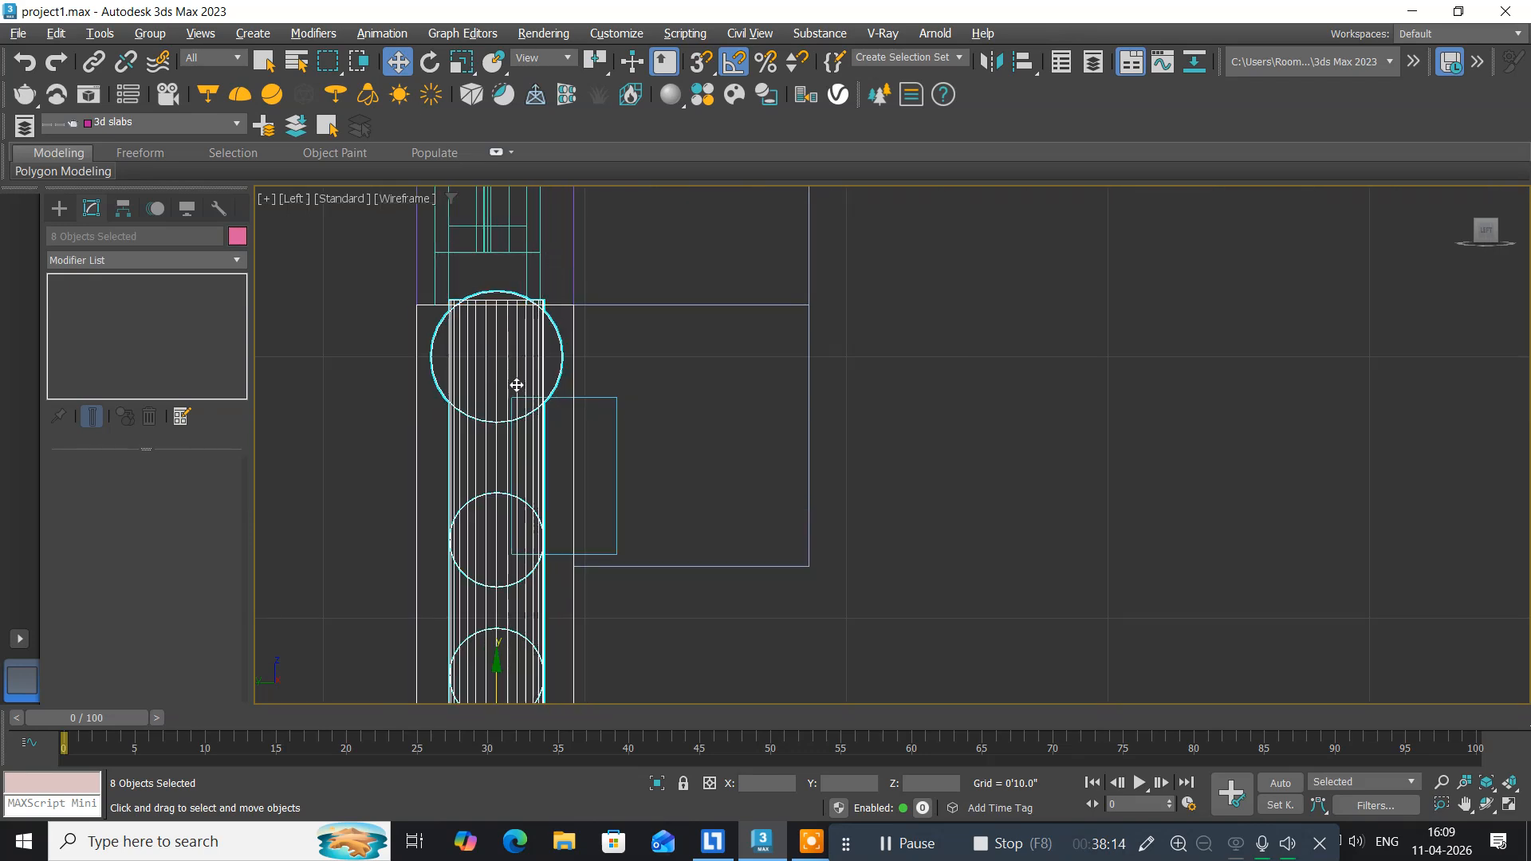
{"action": "left_click", "coordinate": [658, 369]}
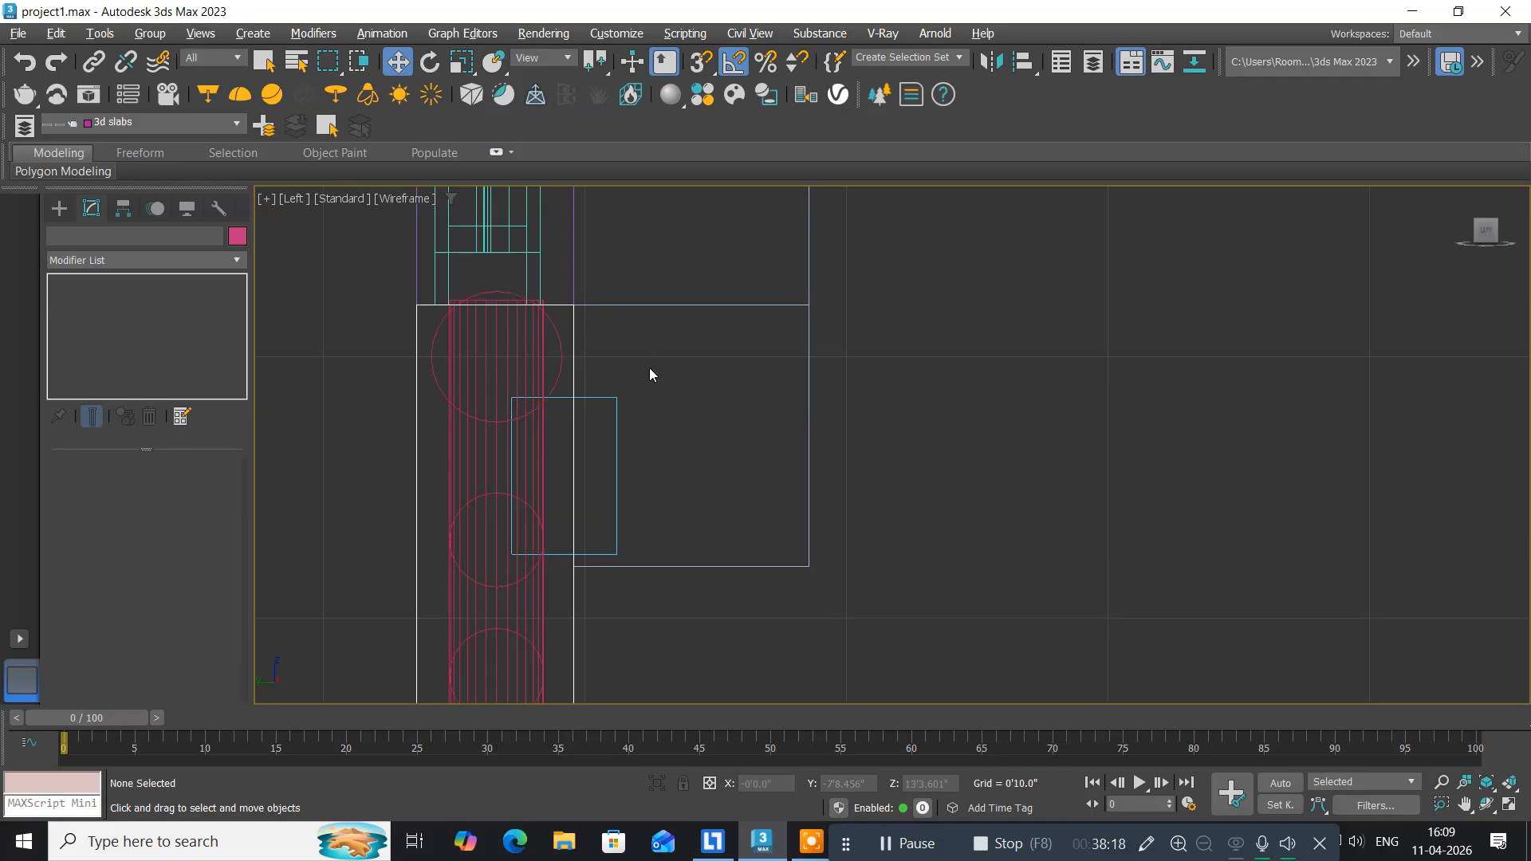
{"action": "middle_click_drag", "start_coordinate": [503, 417], "coordinate": [655, 422]}
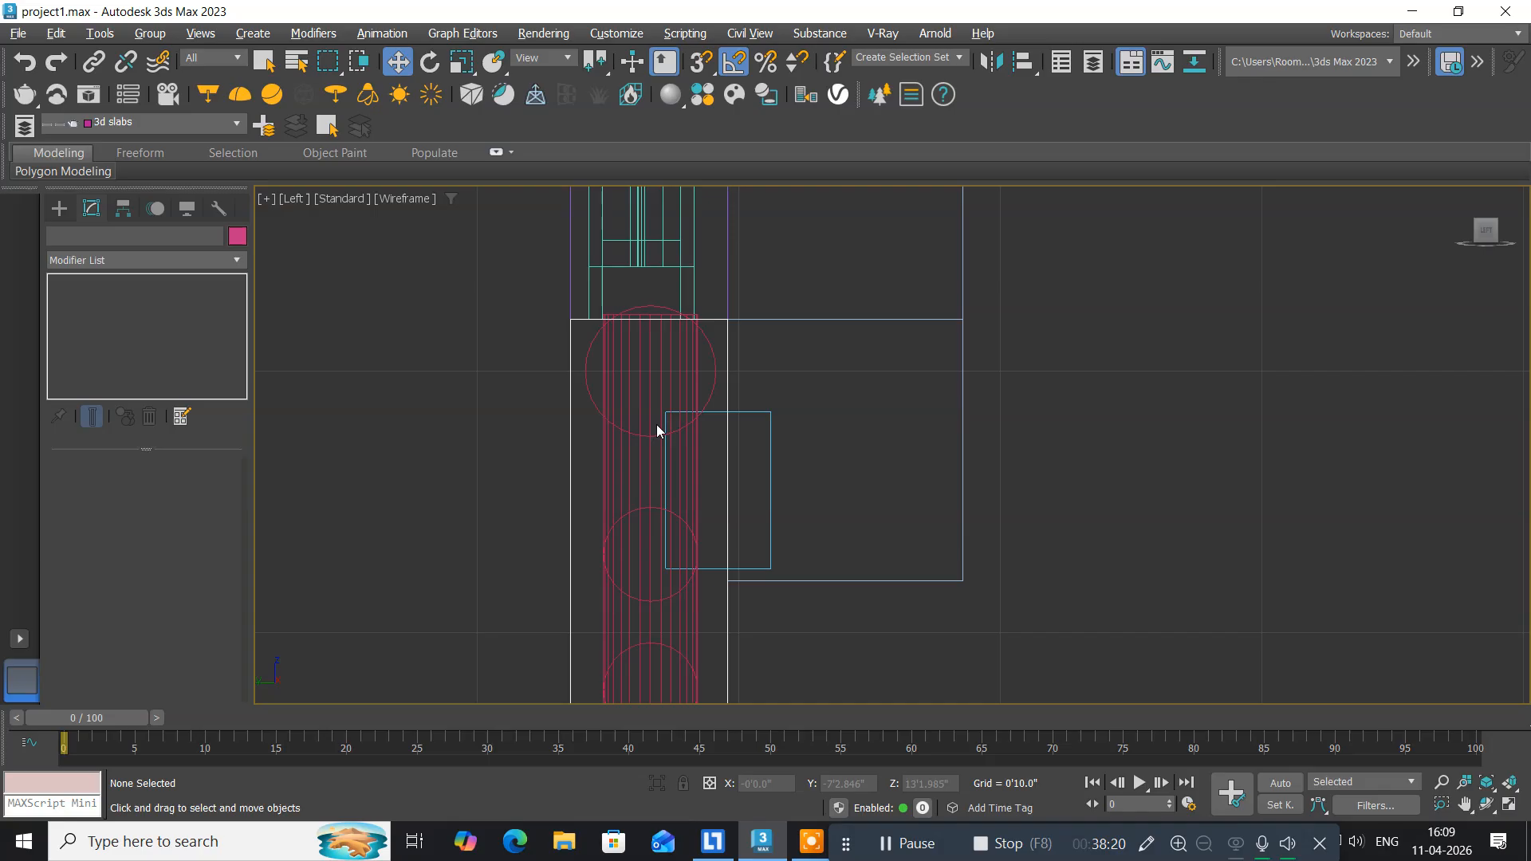
{"action": "key", "text": "alt+w"}
{"action": "scroll", "coordinate": [1012, 493], "scroll_direction": "up", "scroll_amount": 4}
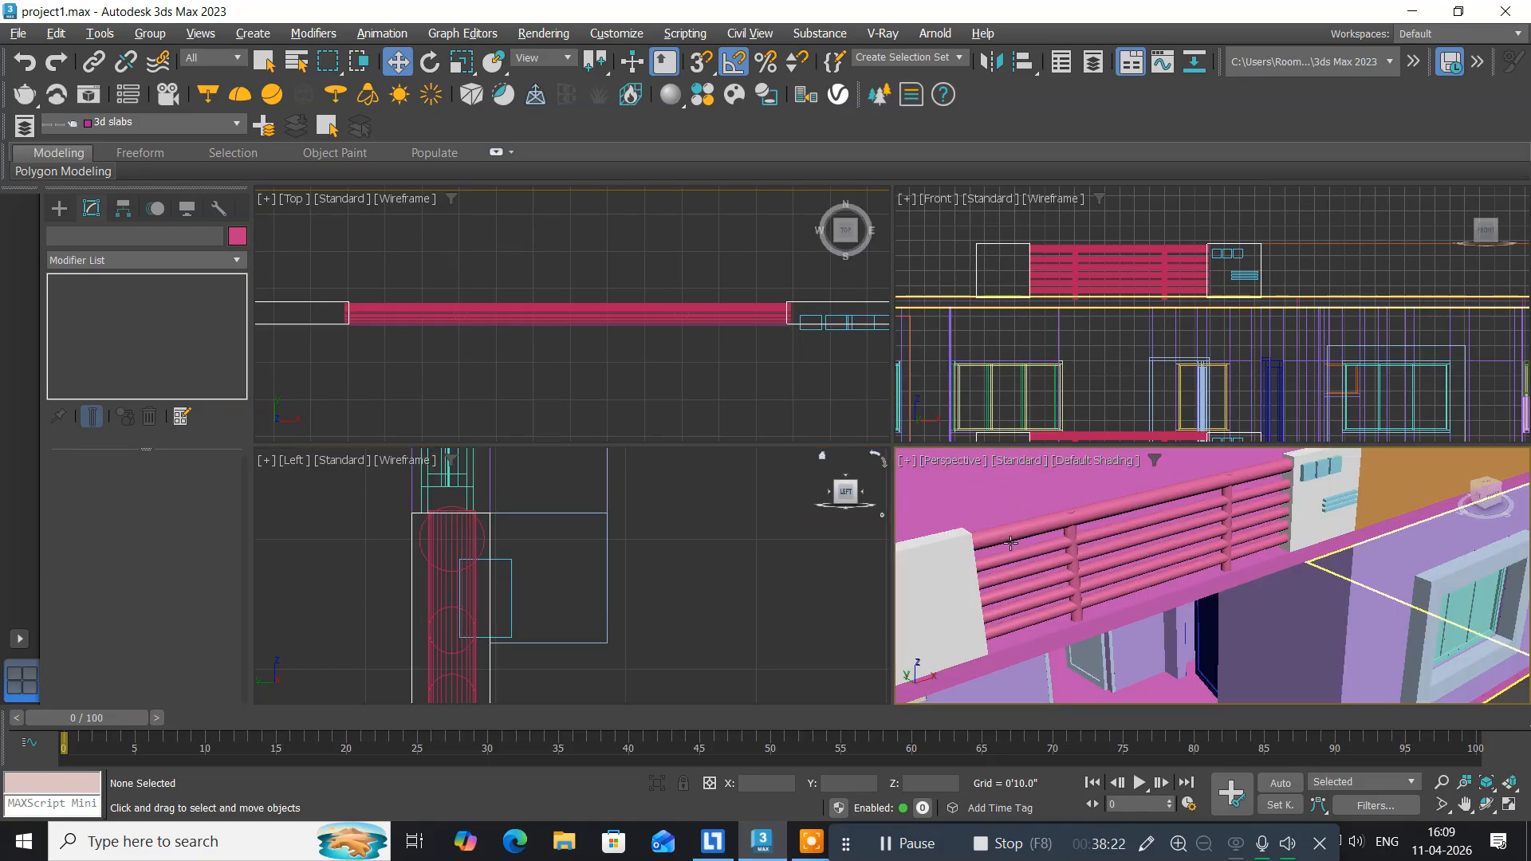
{"action": "key", "text": "alt+w"}
{"action": "scroll", "coordinate": [1006, 500], "scroll_direction": "down", "scroll_amount": 10}
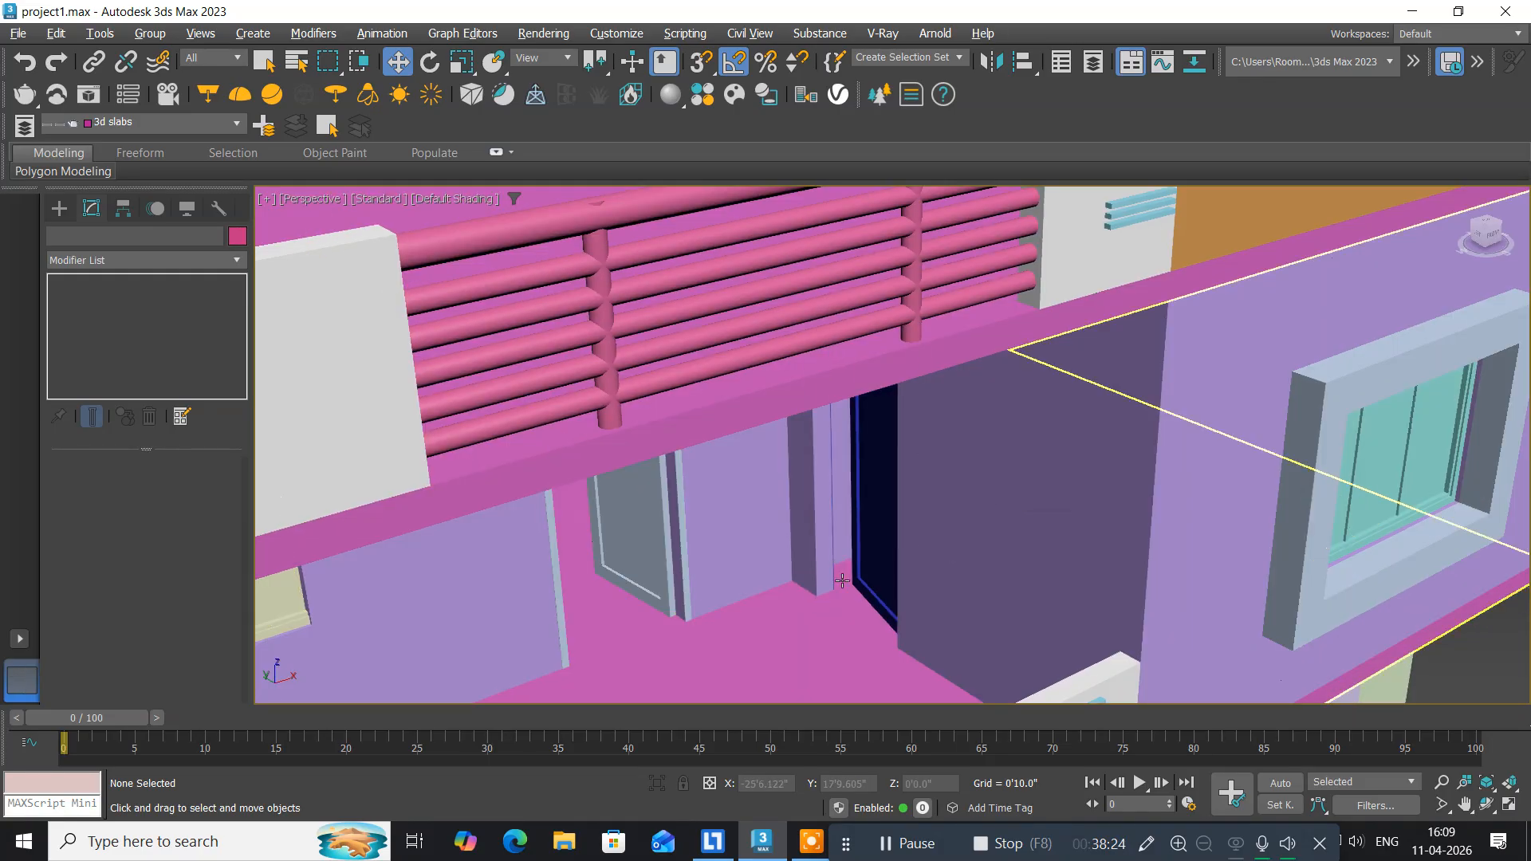
{"action": "middle_click_drag", "start_coordinate": [823, 619], "coordinate": [770, 546]}
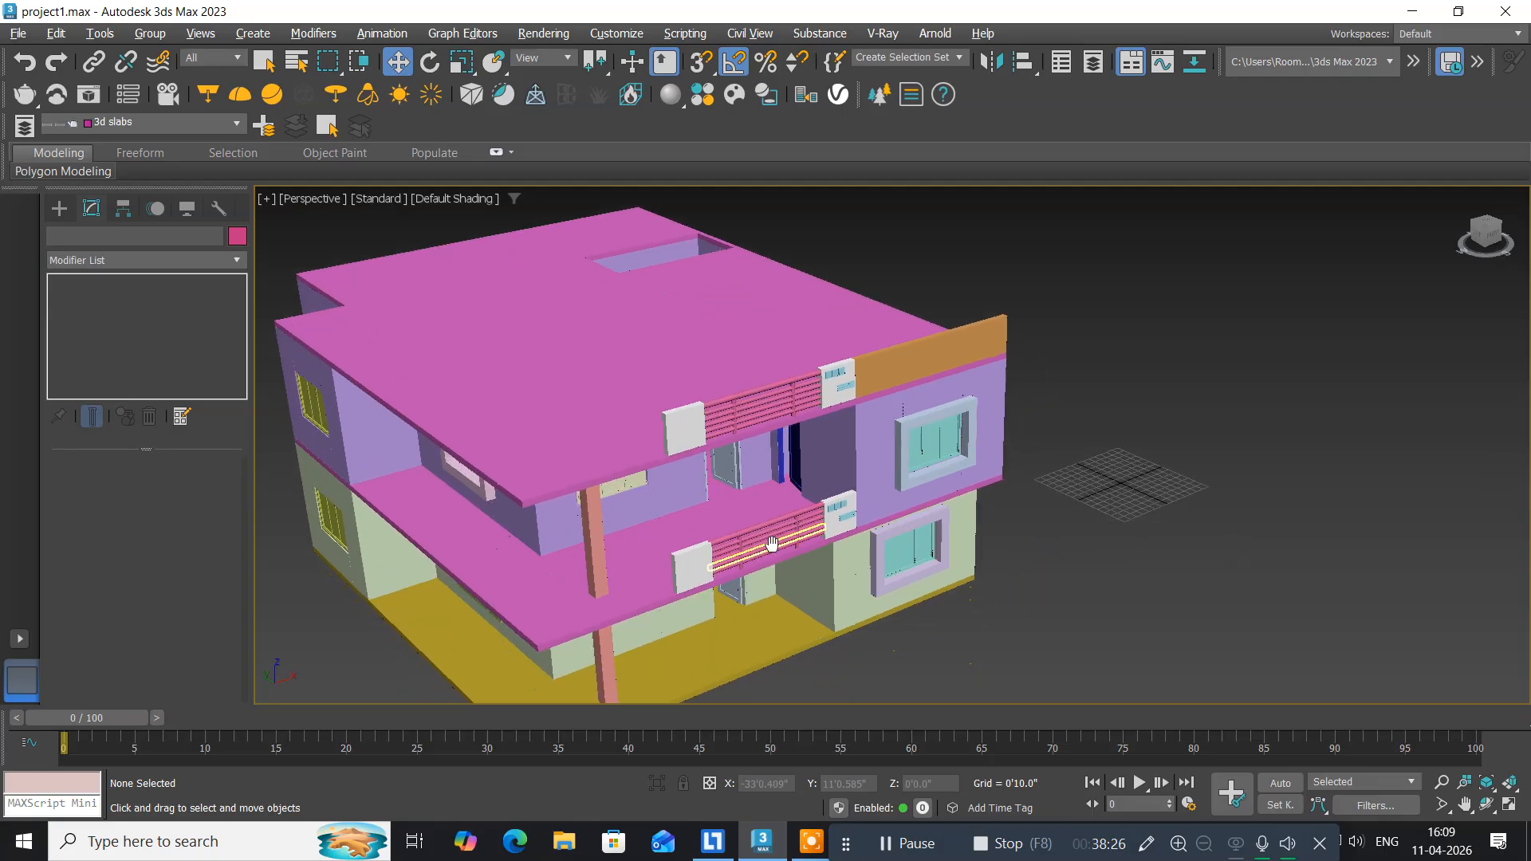
{"action": "scroll", "coordinate": [770, 563], "scroll_direction": "up", "scroll_amount": 6}
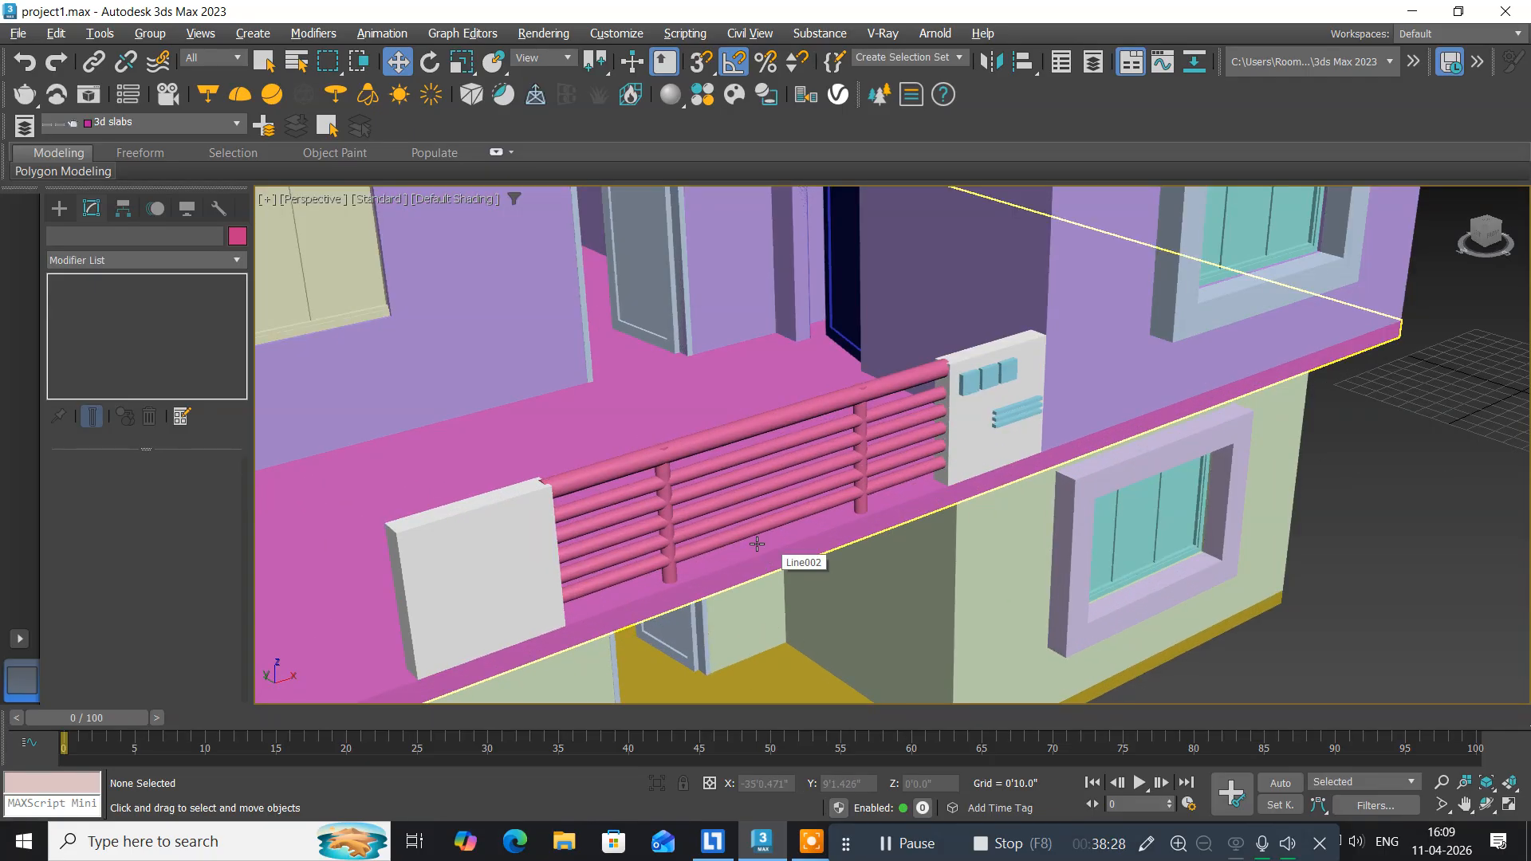
{"action": "scroll", "coordinate": [747, 528], "scroll_direction": "up", "scroll_amount": 4}
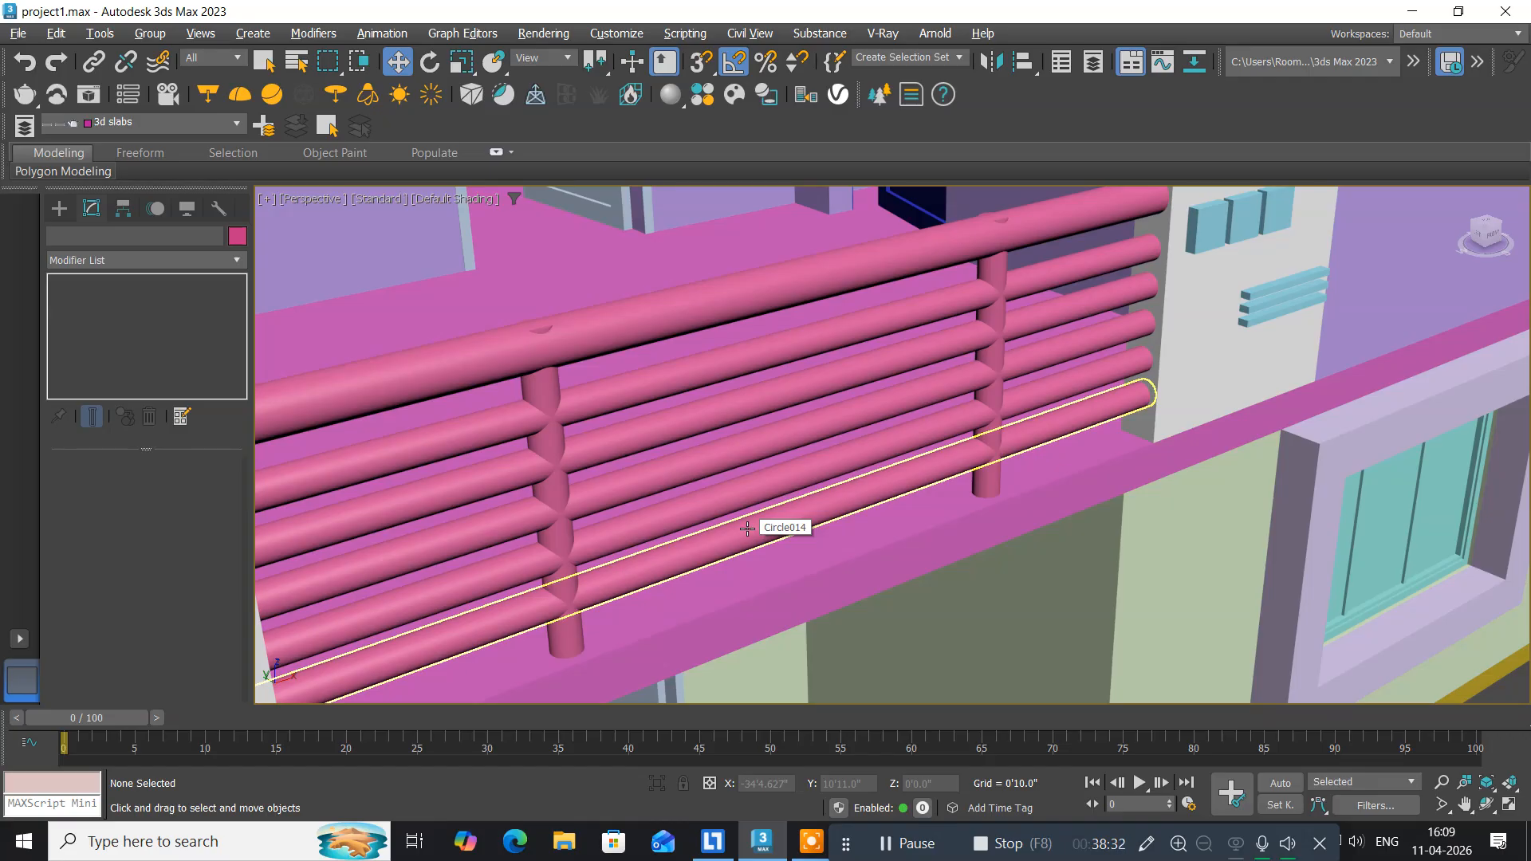
{"action": "scroll", "coordinate": [747, 529], "scroll_direction": "down", "scroll_amount": 2}
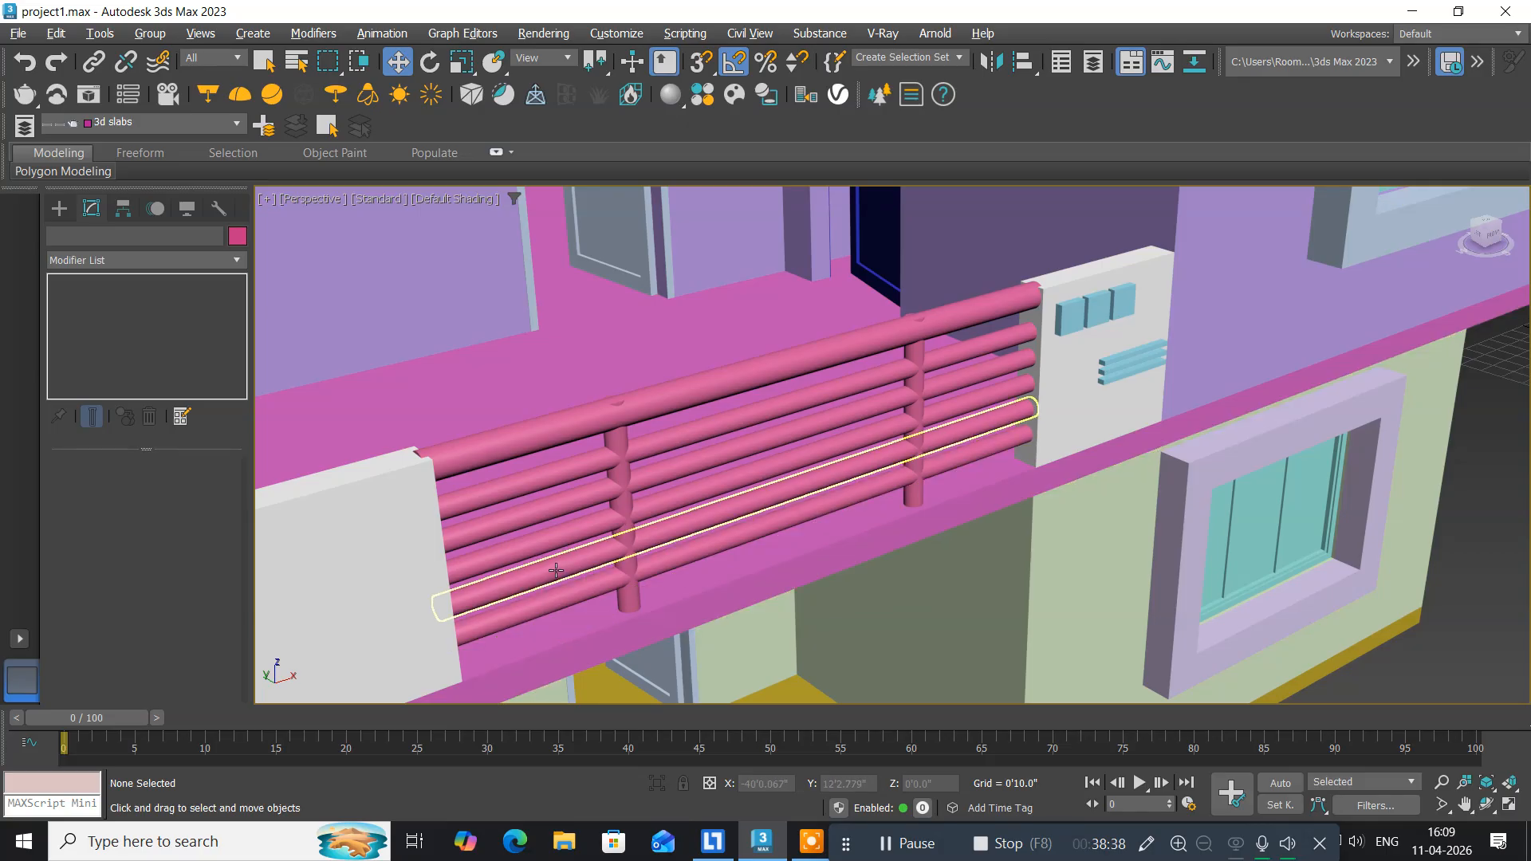
Reselect the eight-piece lower railing copy and move it down slightly in the Left view so its upright bases sink into the slab.
{"action": "key", "text": "alt+w"}
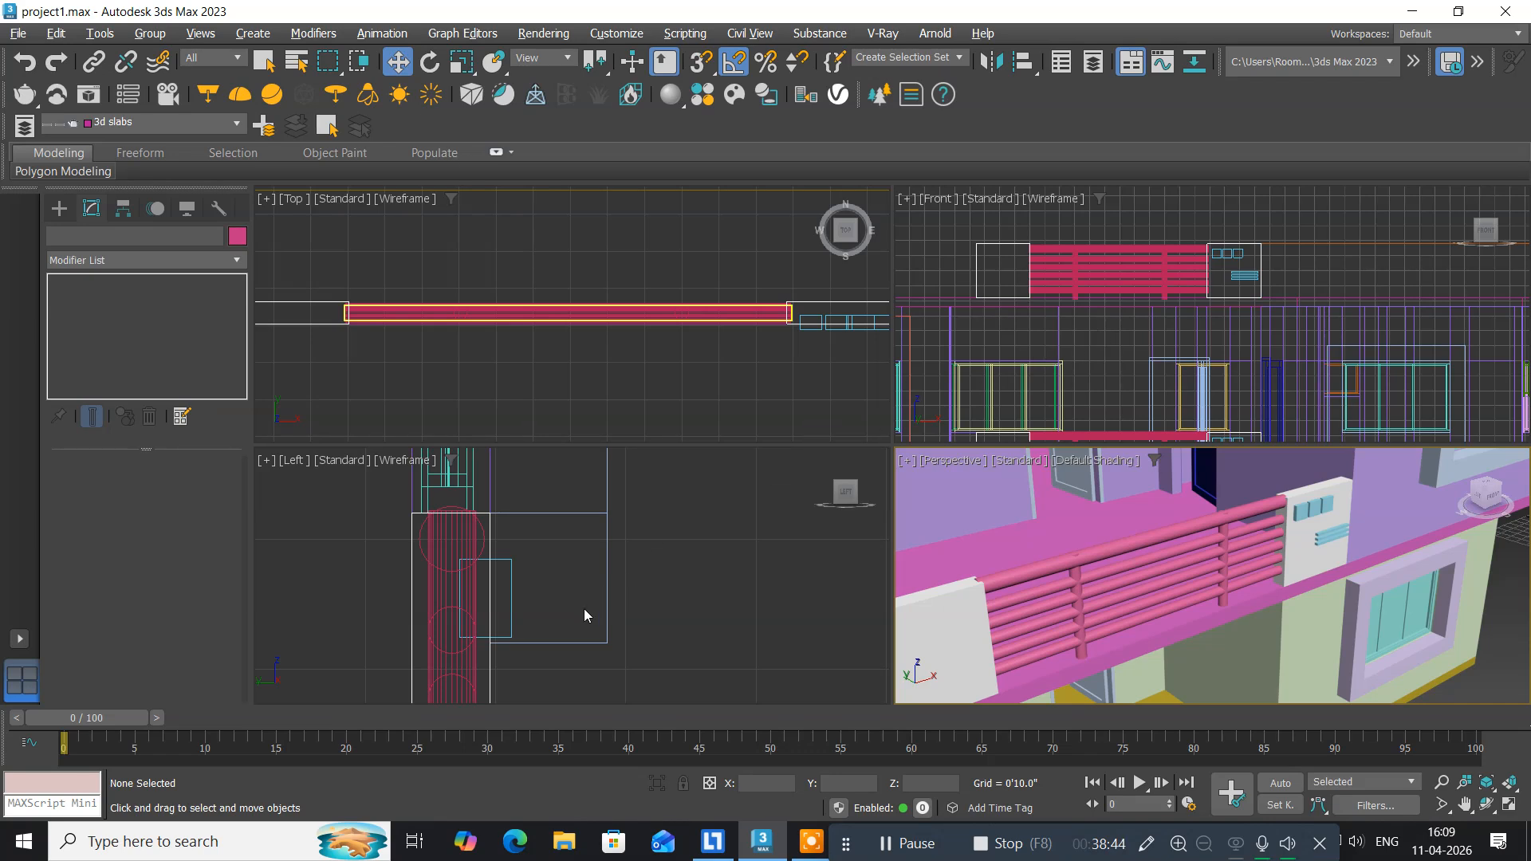
{"action": "key", "text": "ctrl+z"}
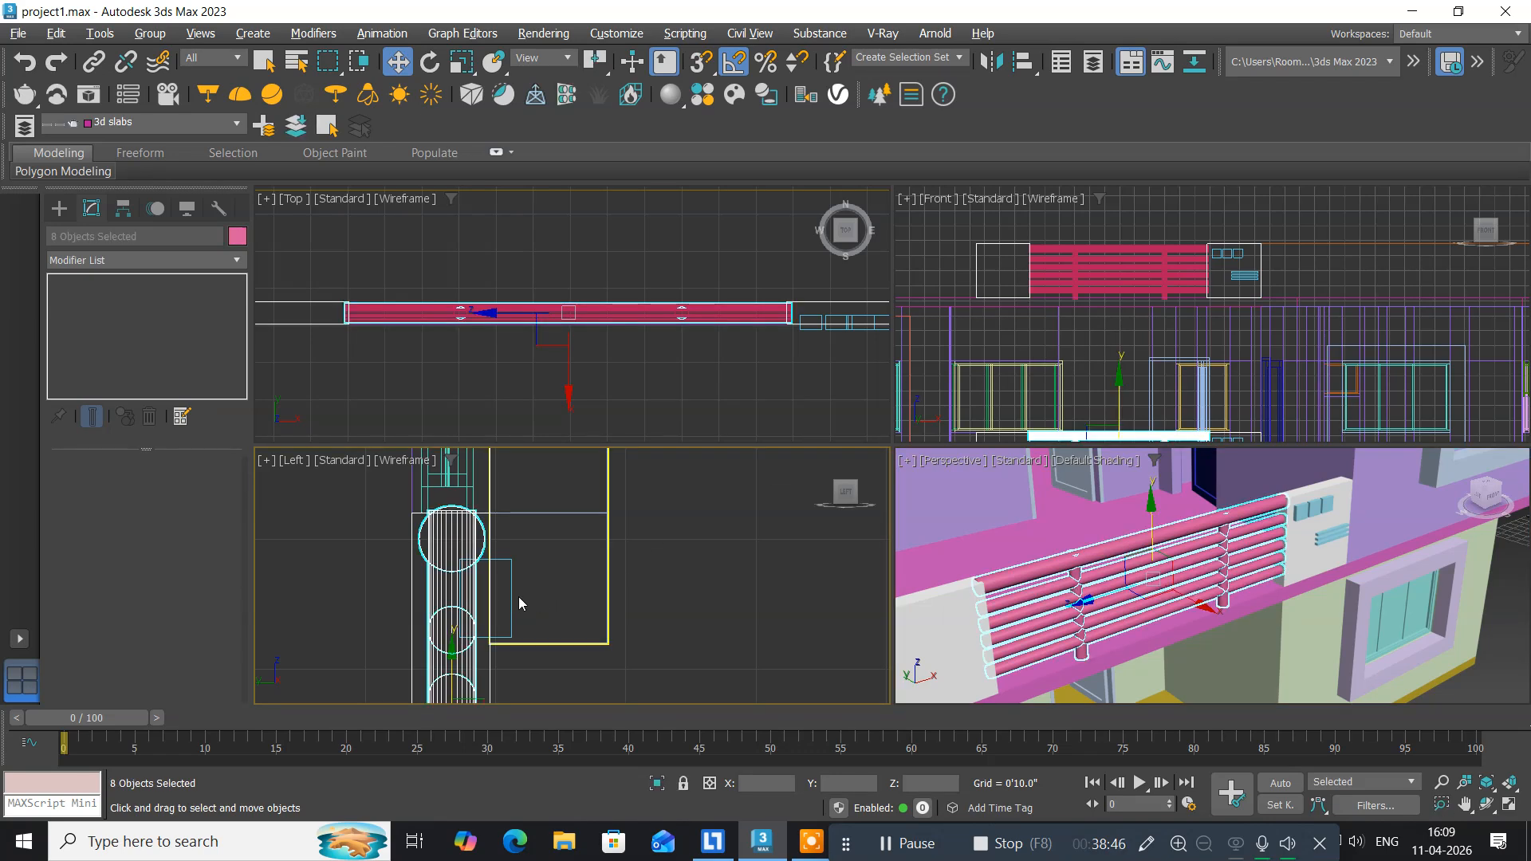
{"action": "left_click_drag", "start_coordinate": [522, 598], "coordinate": [537, 534]}
{"action": "key", "text": "alt+w"}
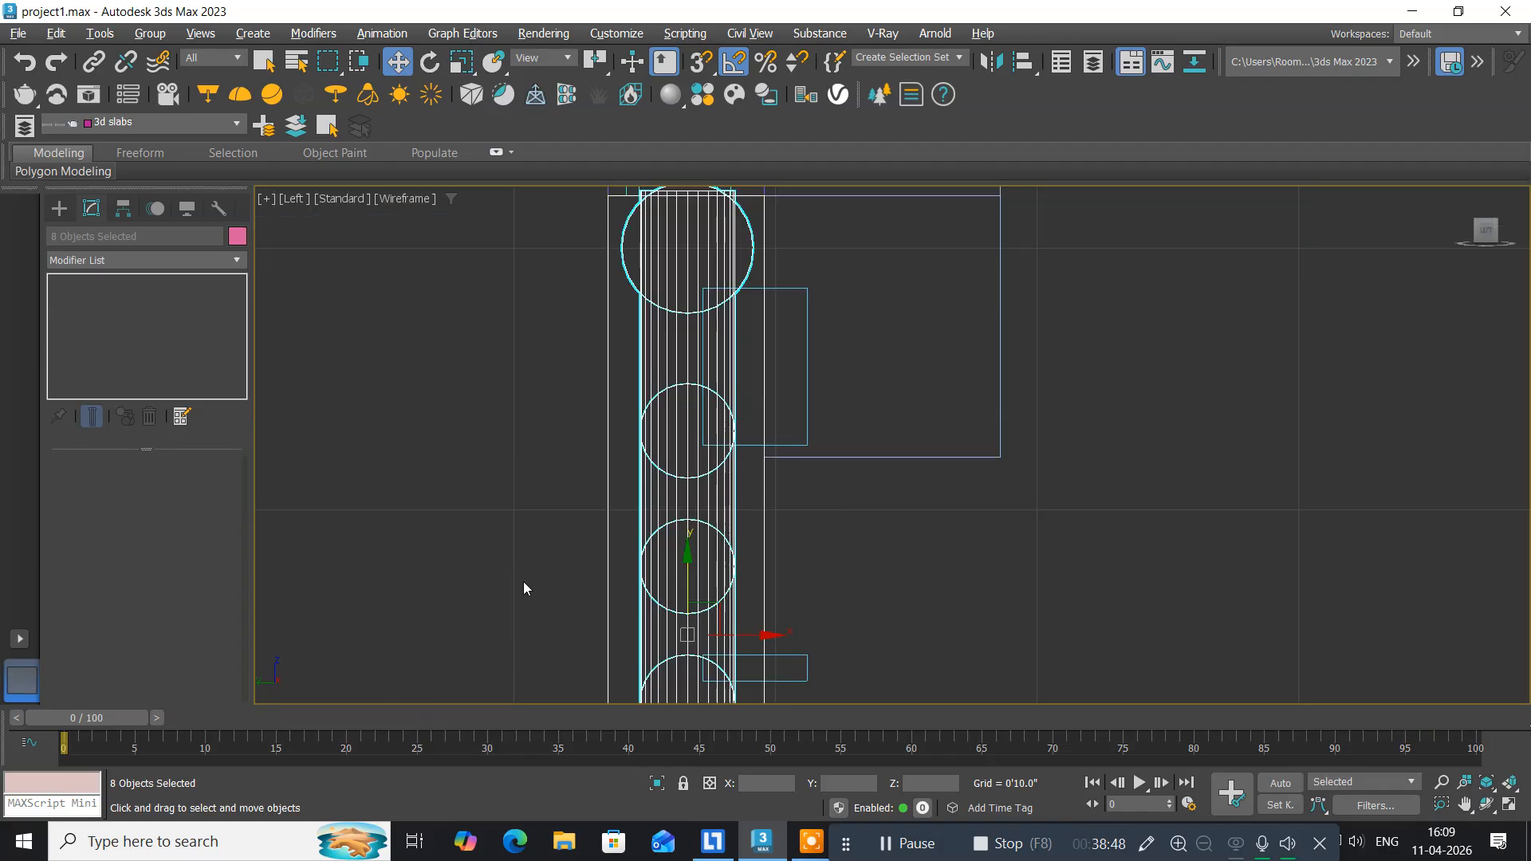
{"action": "scroll", "coordinate": [519, 582], "scroll_direction": "down", "scroll_amount": 4}
{"action": "scroll", "coordinate": [474, 446], "scroll_direction": "down", "scroll_amount": 1}
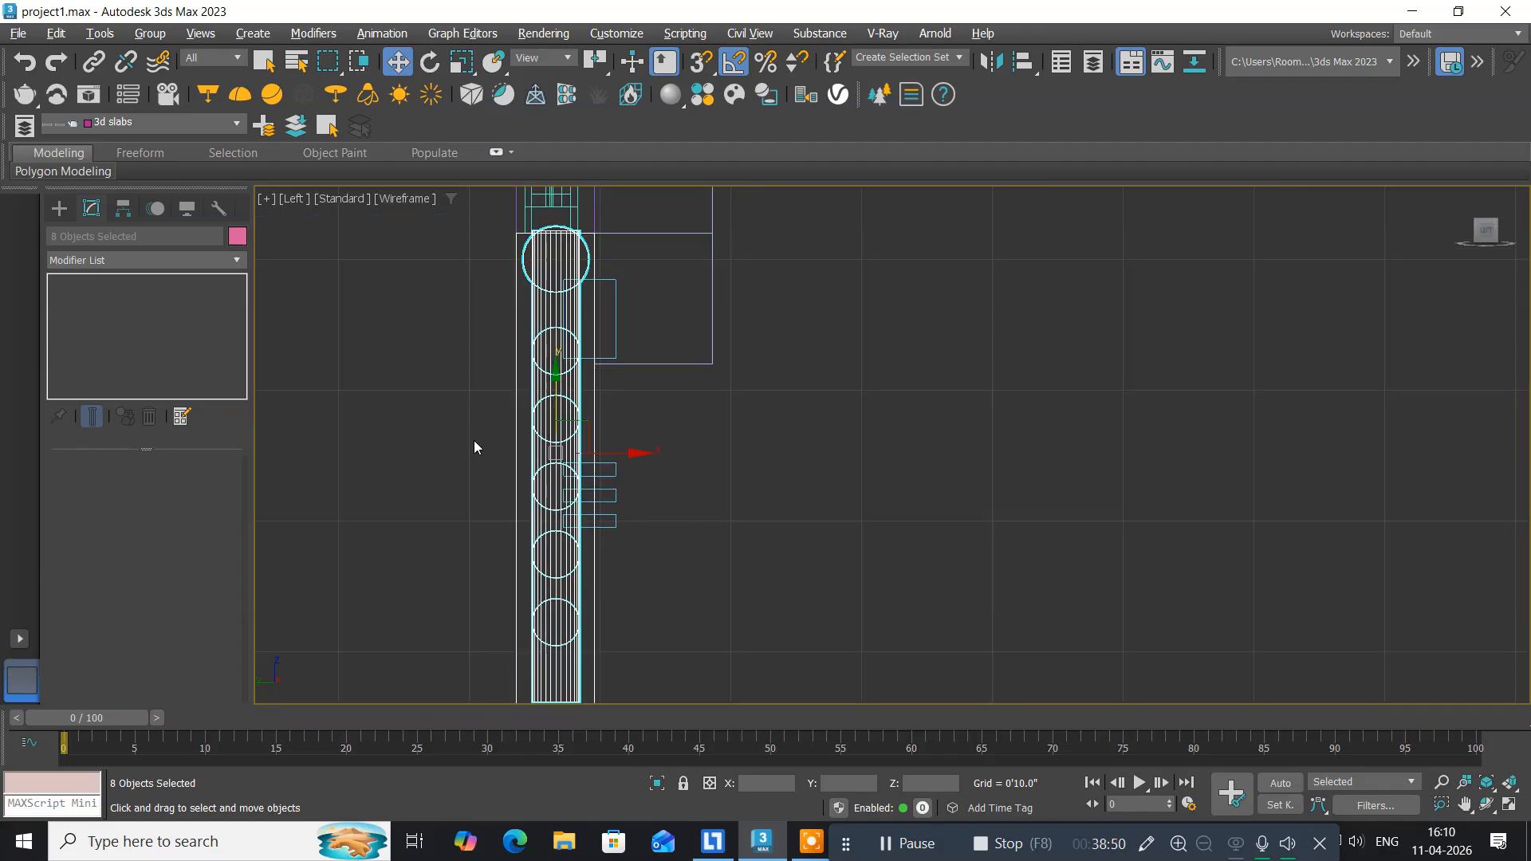
{"action": "scroll", "coordinate": [499, 378], "scroll_direction": "down", "scroll_amount": 2}
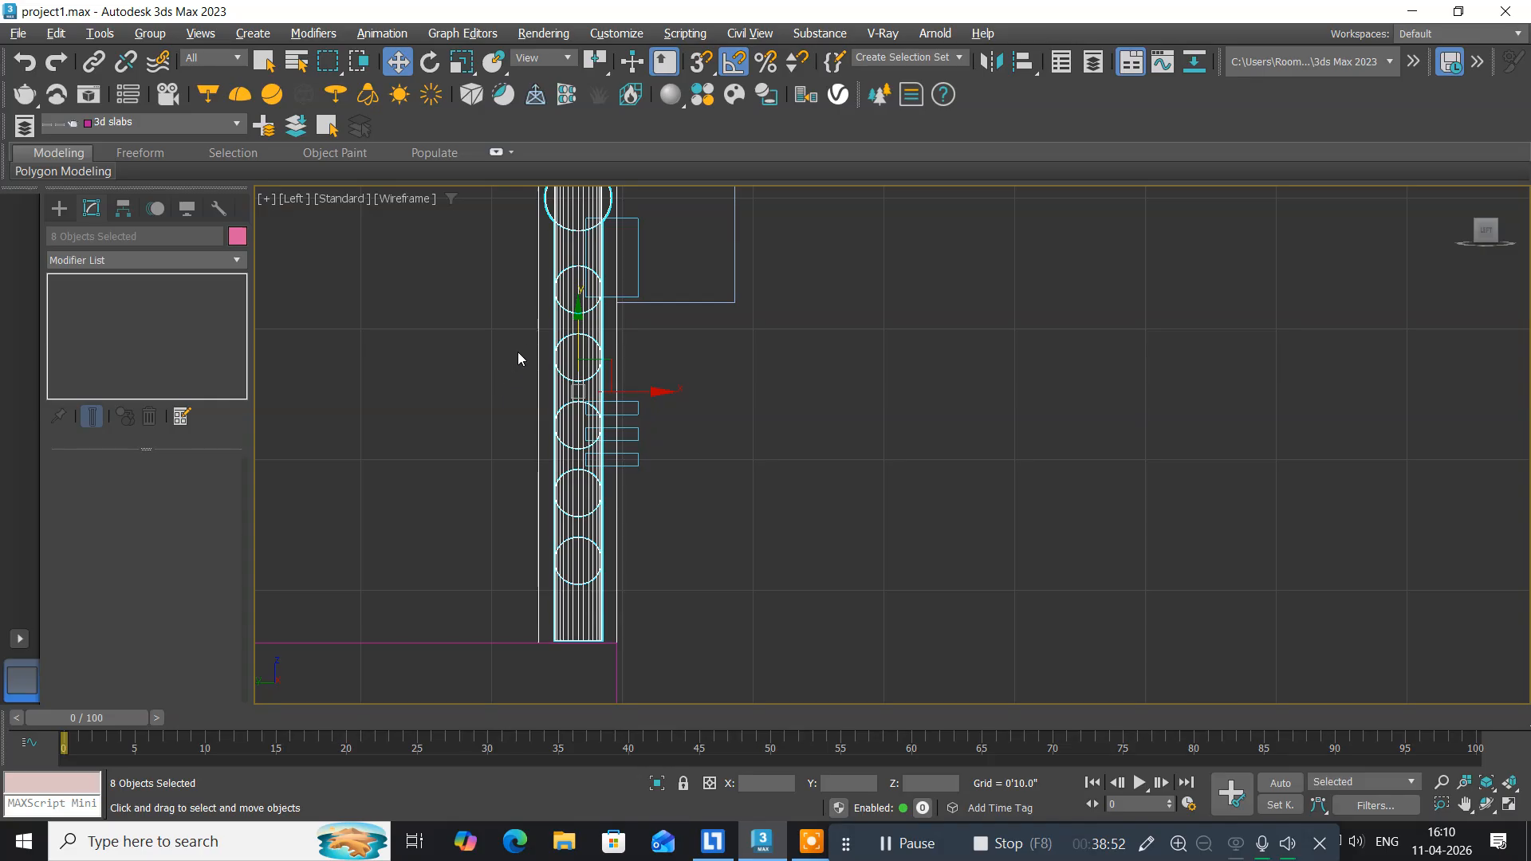
{"action": "left_click_drag", "start_coordinate": [575, 313], "coordinate": [574, 332]}
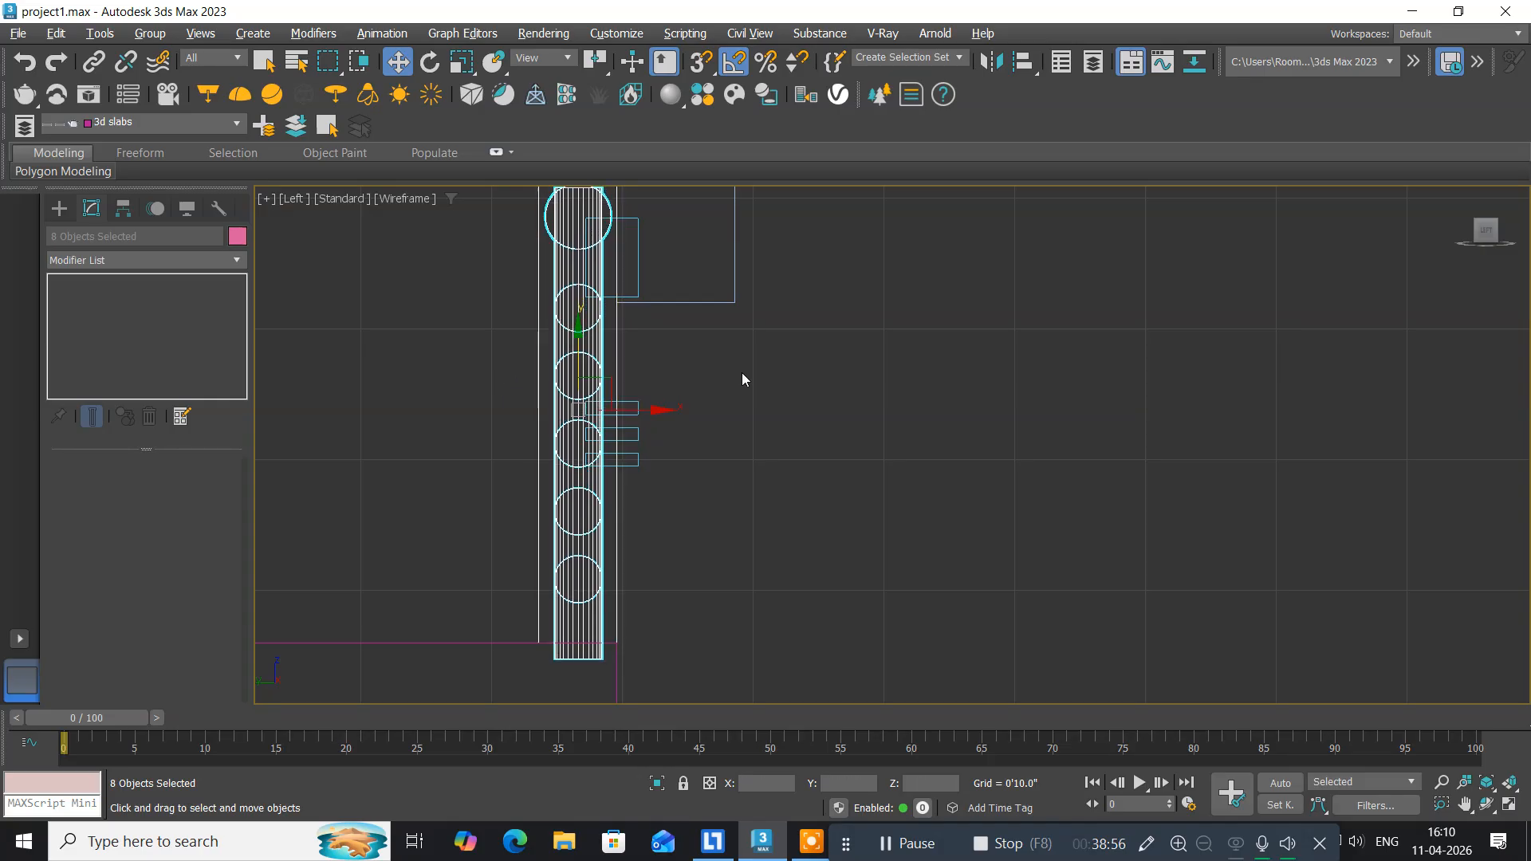
{"action": "middle_click_drag", "start_coordinate": [753, 341], "coordinate": [701, 526]}
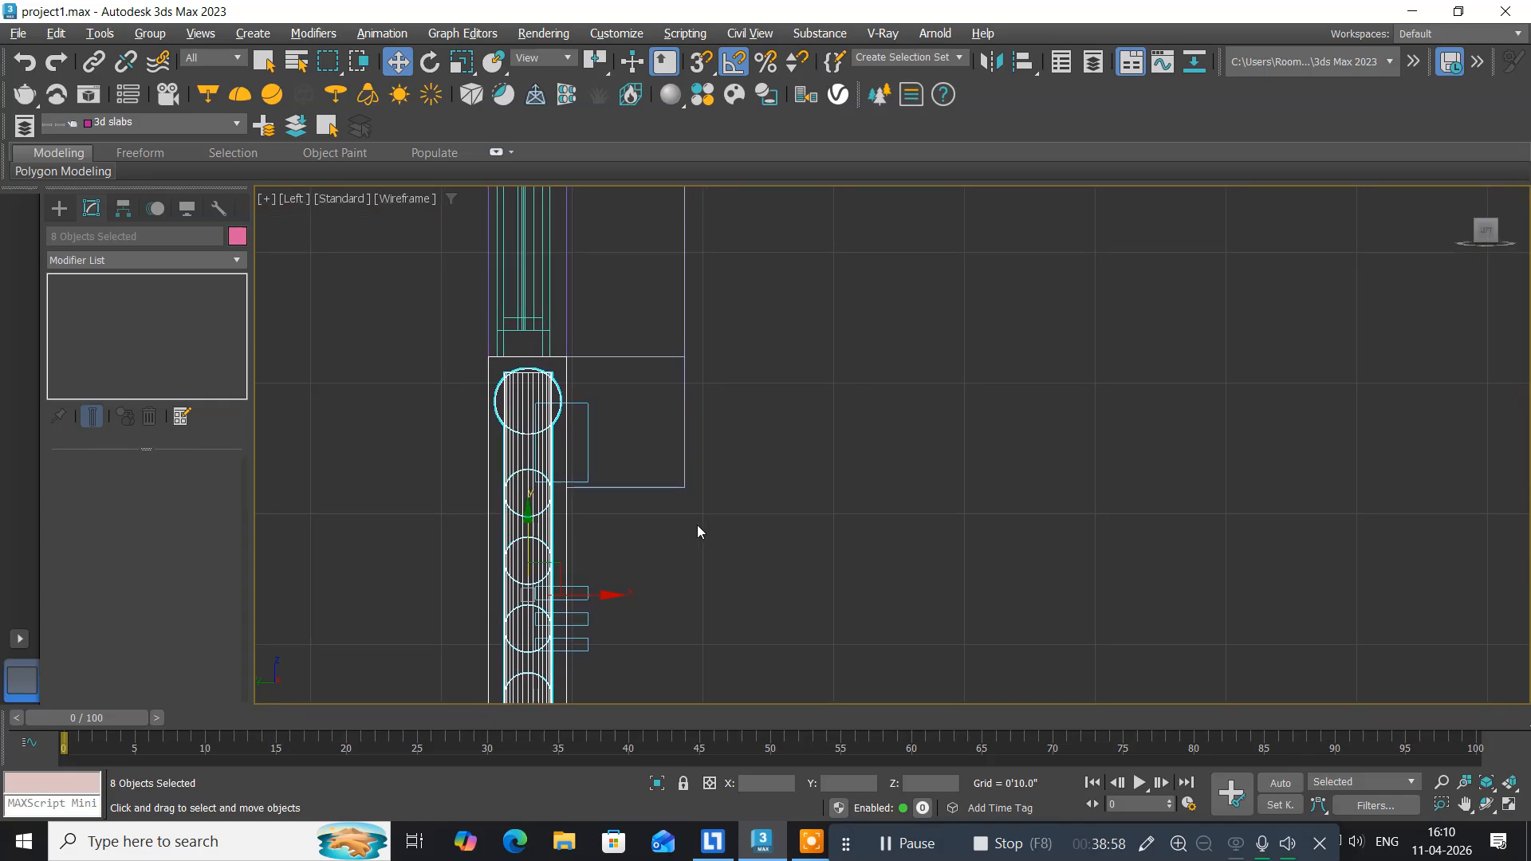
{"action": "scroll", "coordinate": [543, 411], "scroll_direction": "up", "scroll_amount": 4}
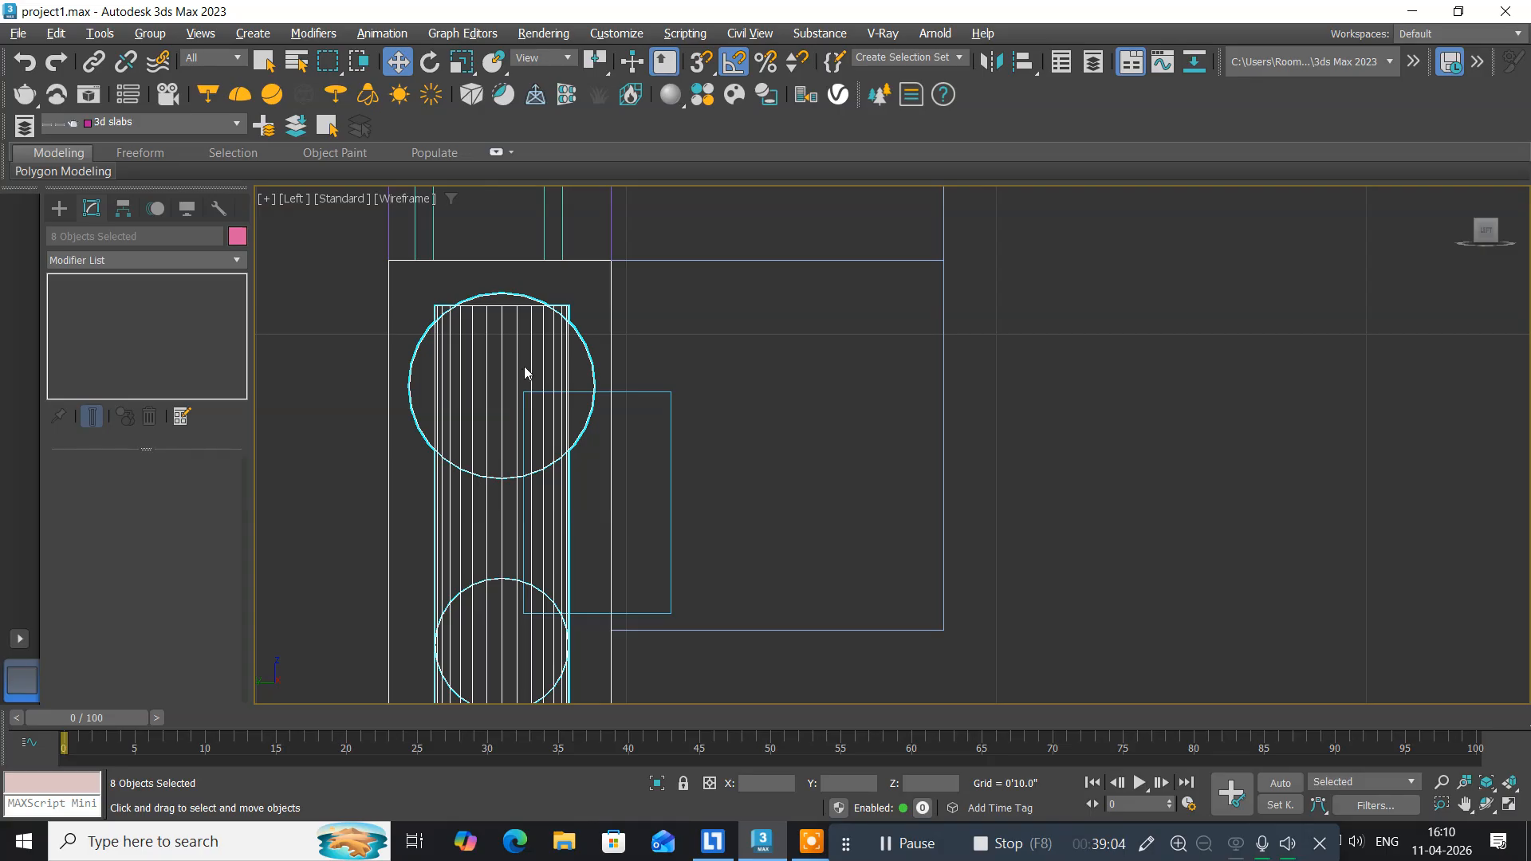
{"action": "left_click", "coordinate": [698, 330]}
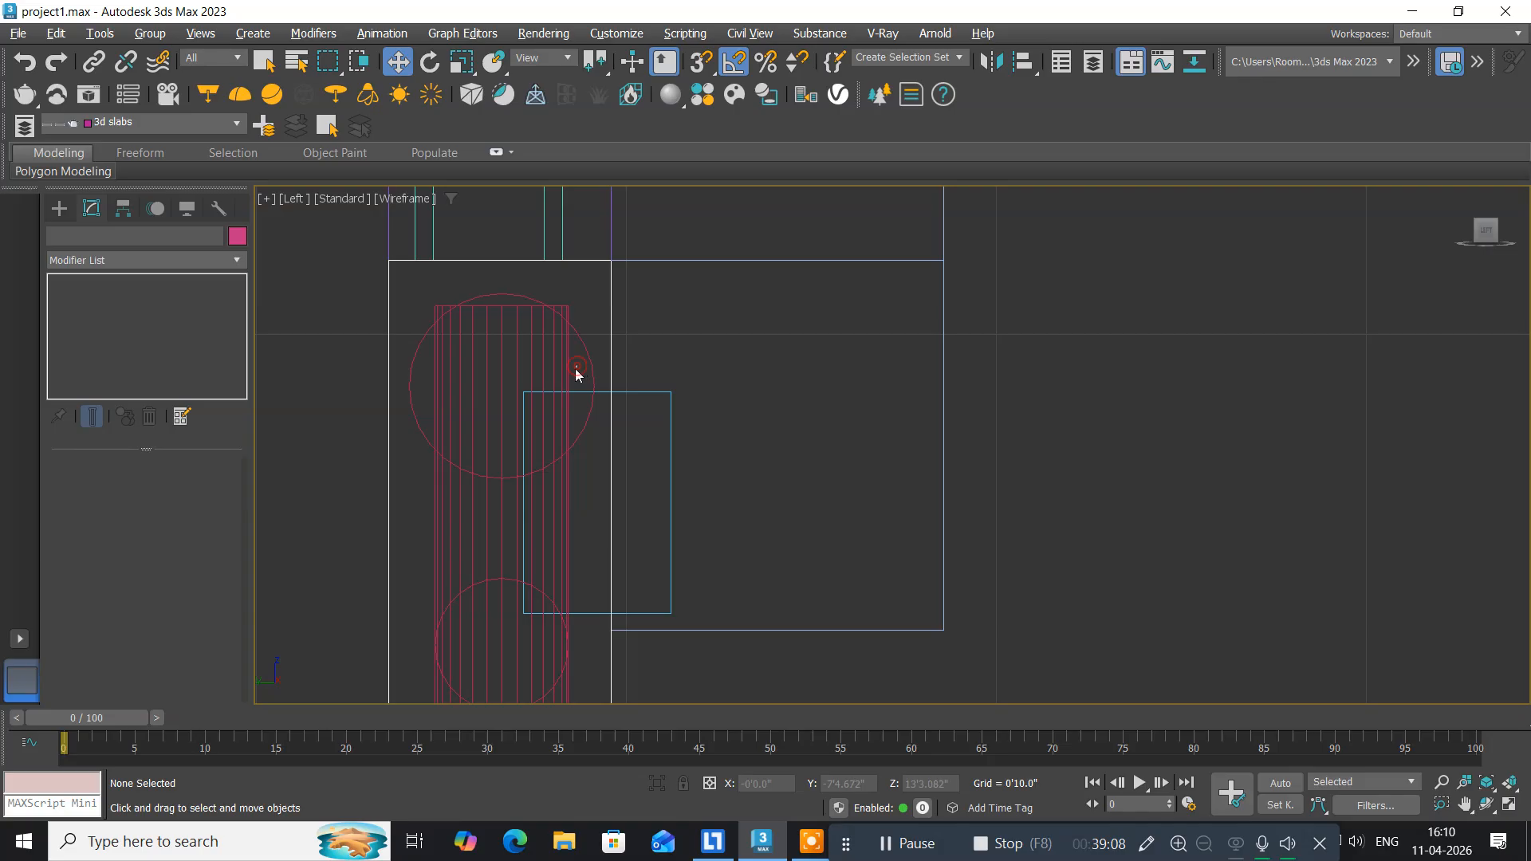
Lower the two uprights of the lower railing slightly in the Left view so their tops sit inside the round handrail.
{"action": "left_click", "coordinate": [514, 367]}
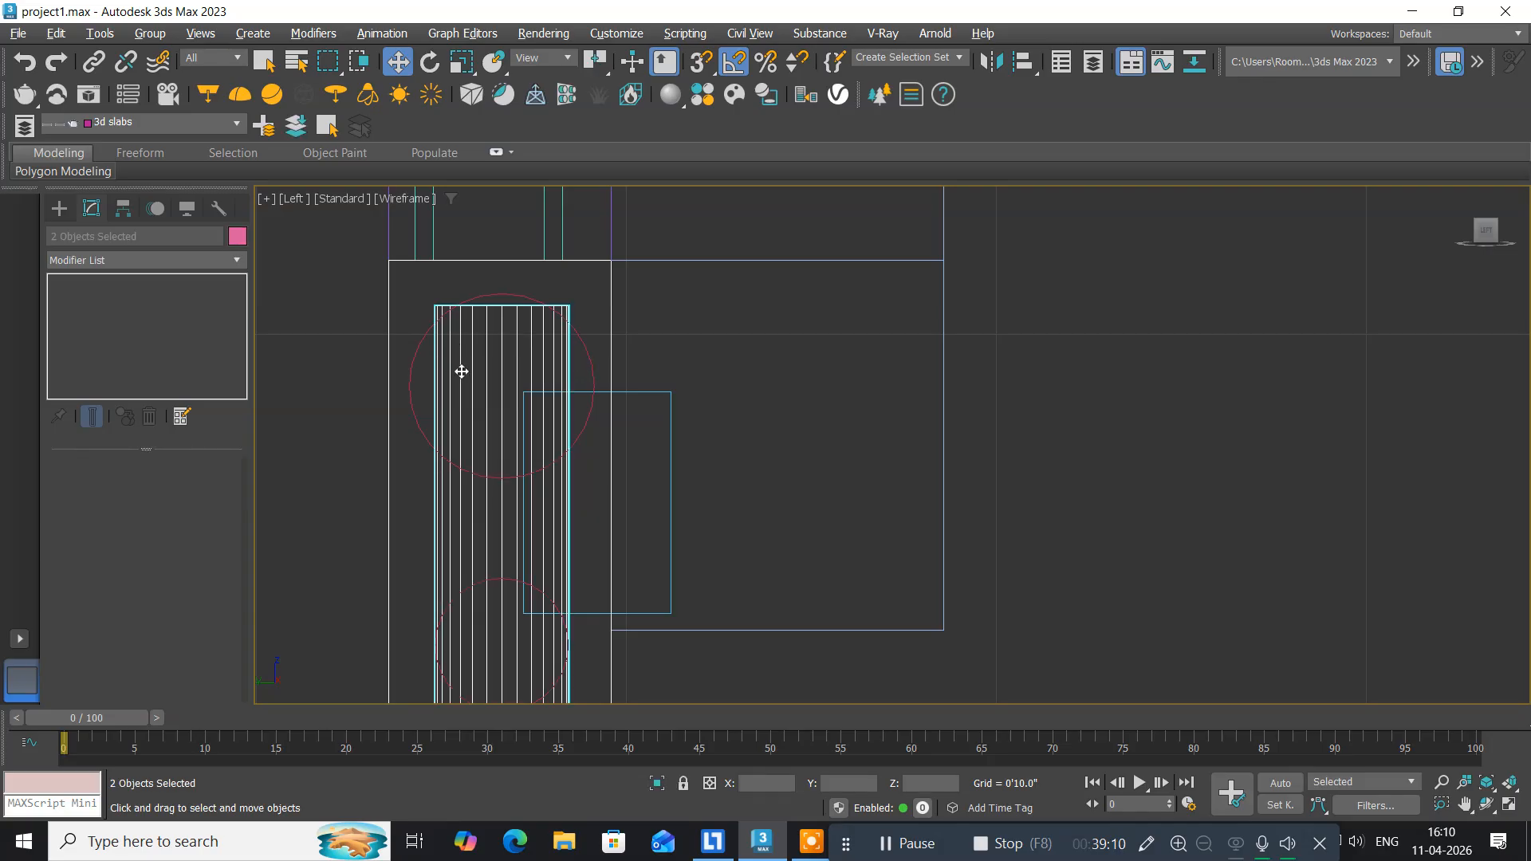
{"action": "scroll", "coordinate": [479, 371], "scroll_direction": "down", "scroll_amount": 5}
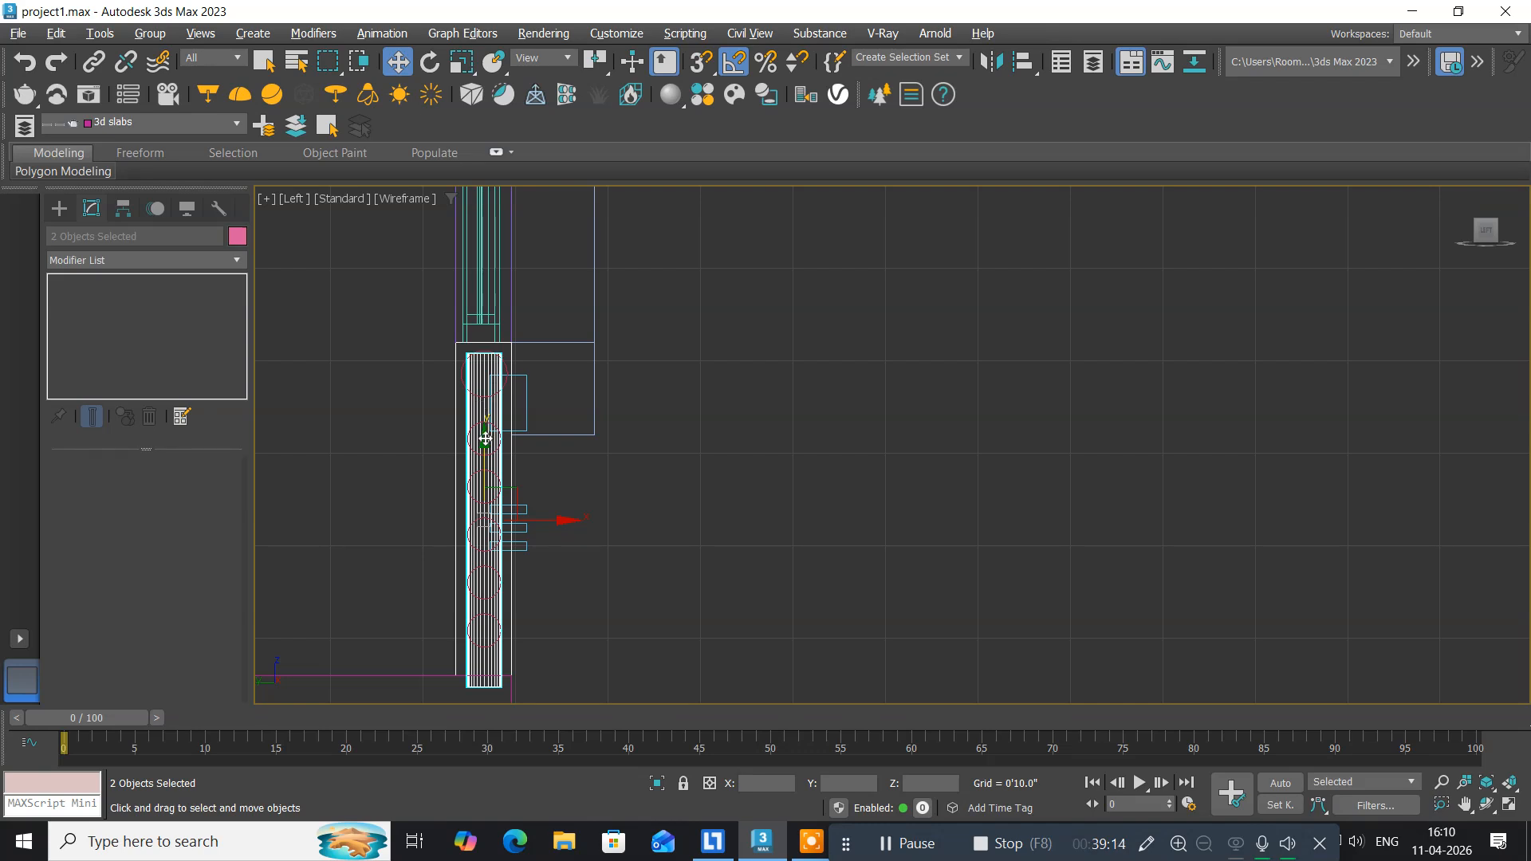
{"action": "left_click_drag", "start_coordinate": [485, 439], "coordinate": [486, 450]}
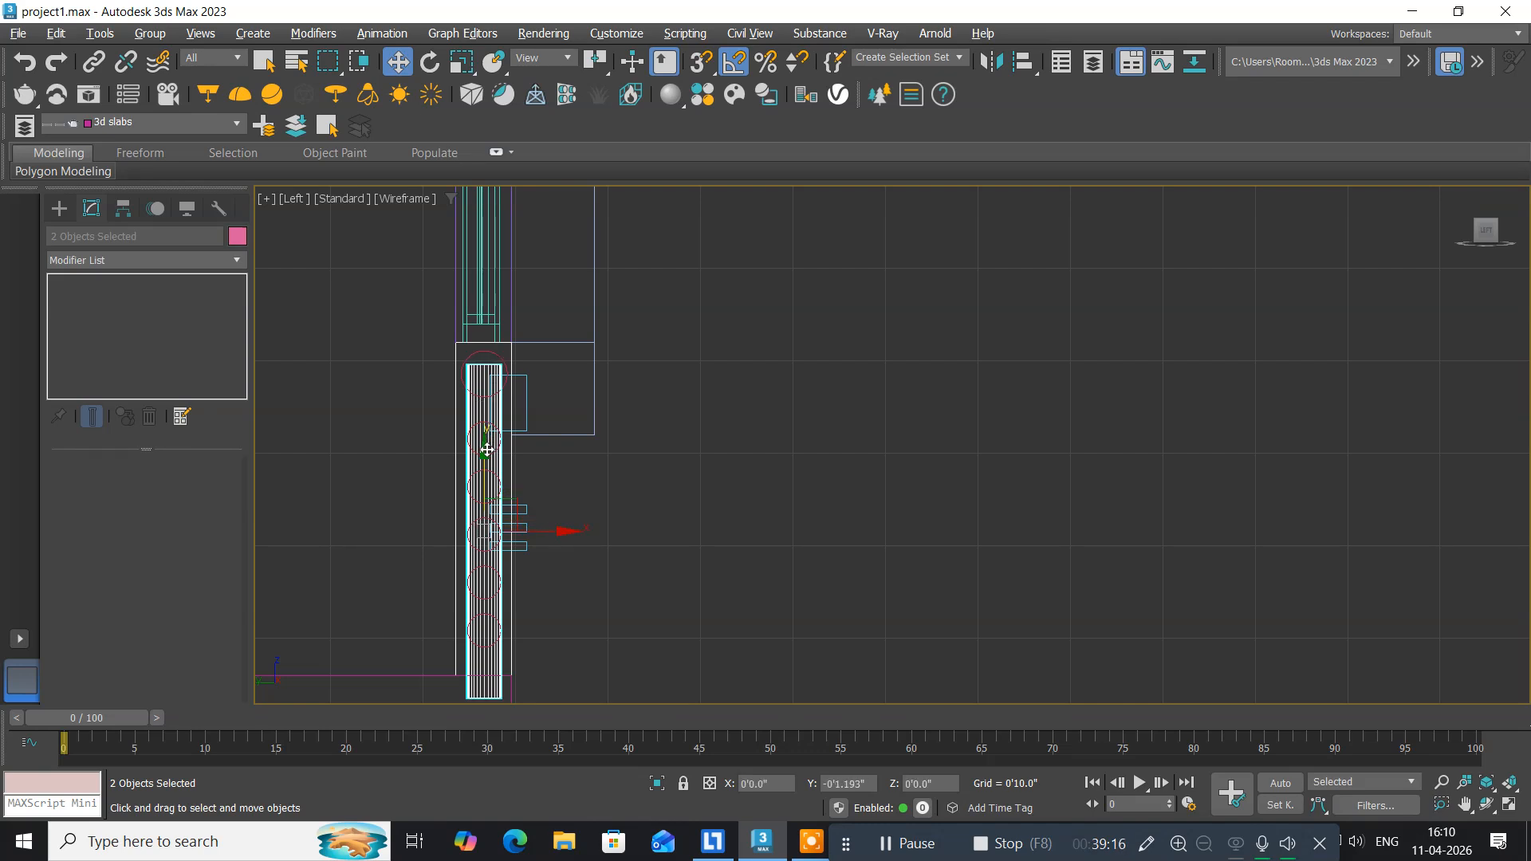
{"action": "scroll", "coordinate": [486, 449], "scroll_direction": "up", "scroll_amount": 3}
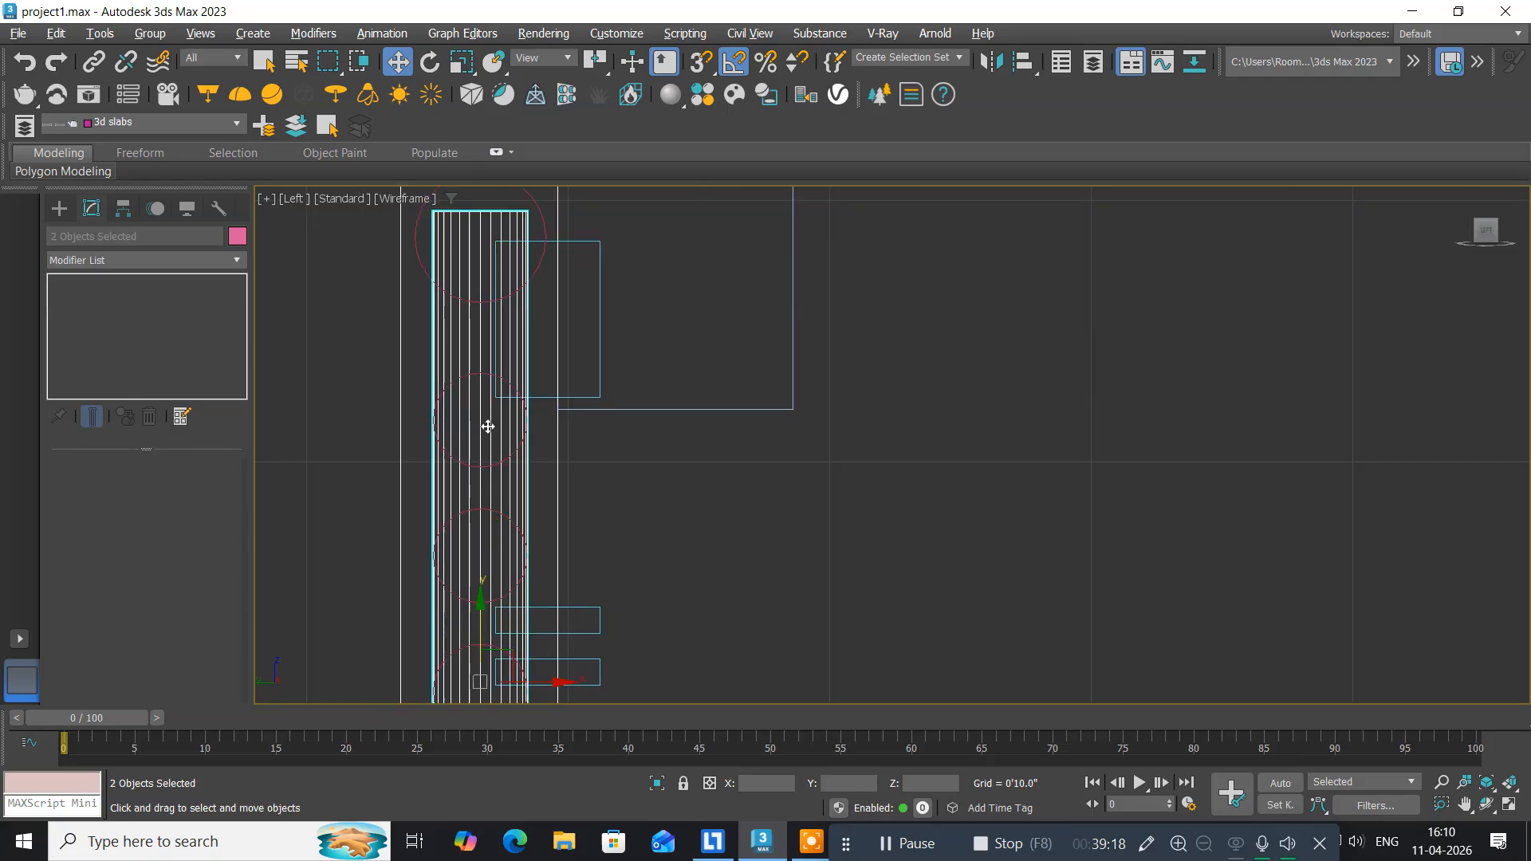
{"action": "middle_click_drag", "start_coordinate": [484, 348], "coordinate": [468, 438]}
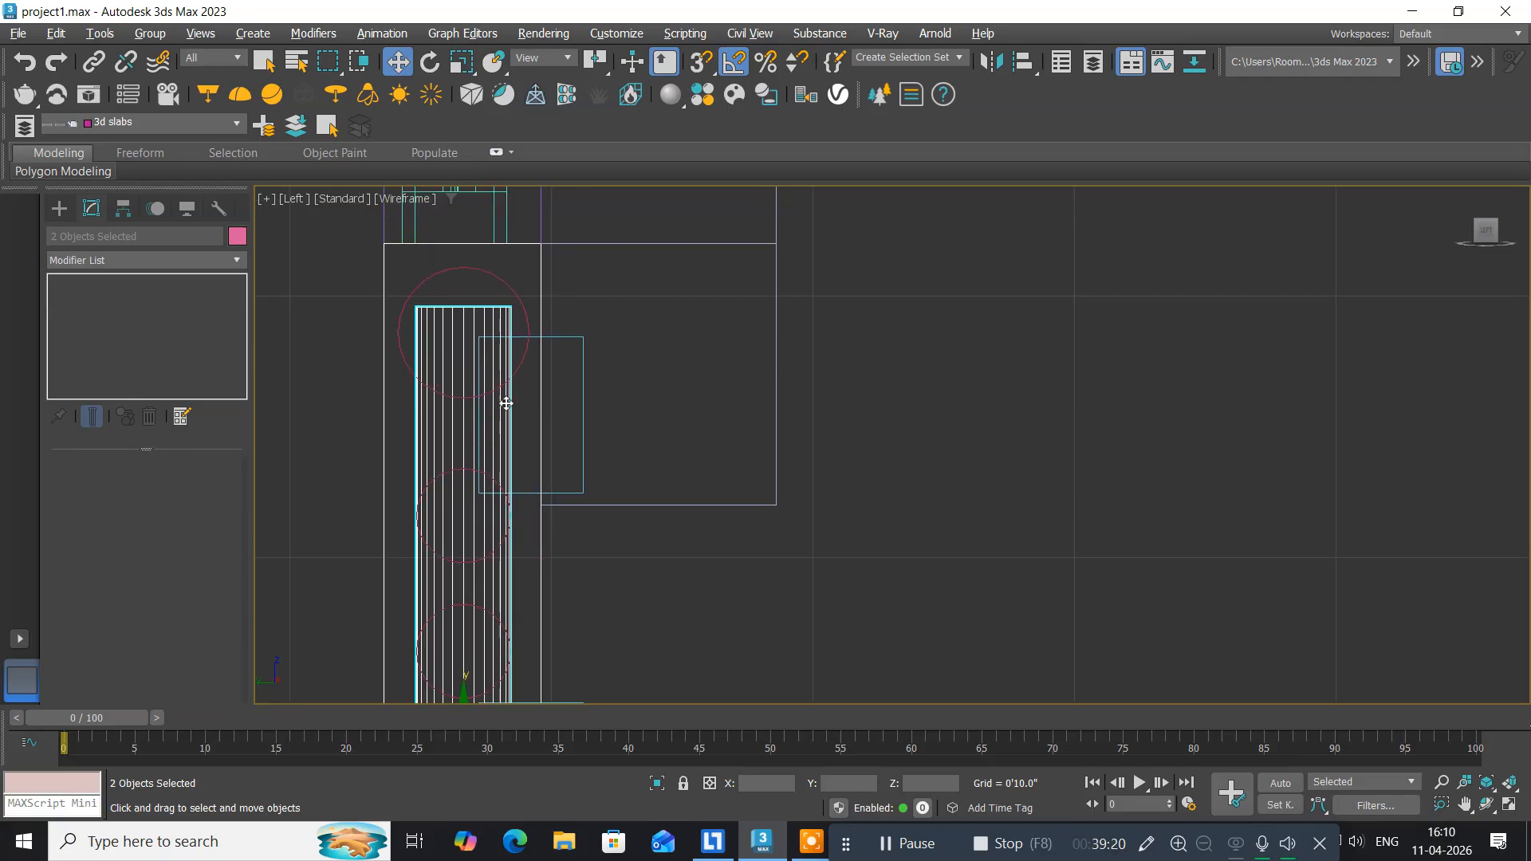
{"action": "scroll", "coordinate": [529, 417], "scroll_direction": "down", "scroll_amount": 4}
{"action": "scroll", "coordinate": [543, 436], "scroll_direction": "down", "scroll_amount": 2}
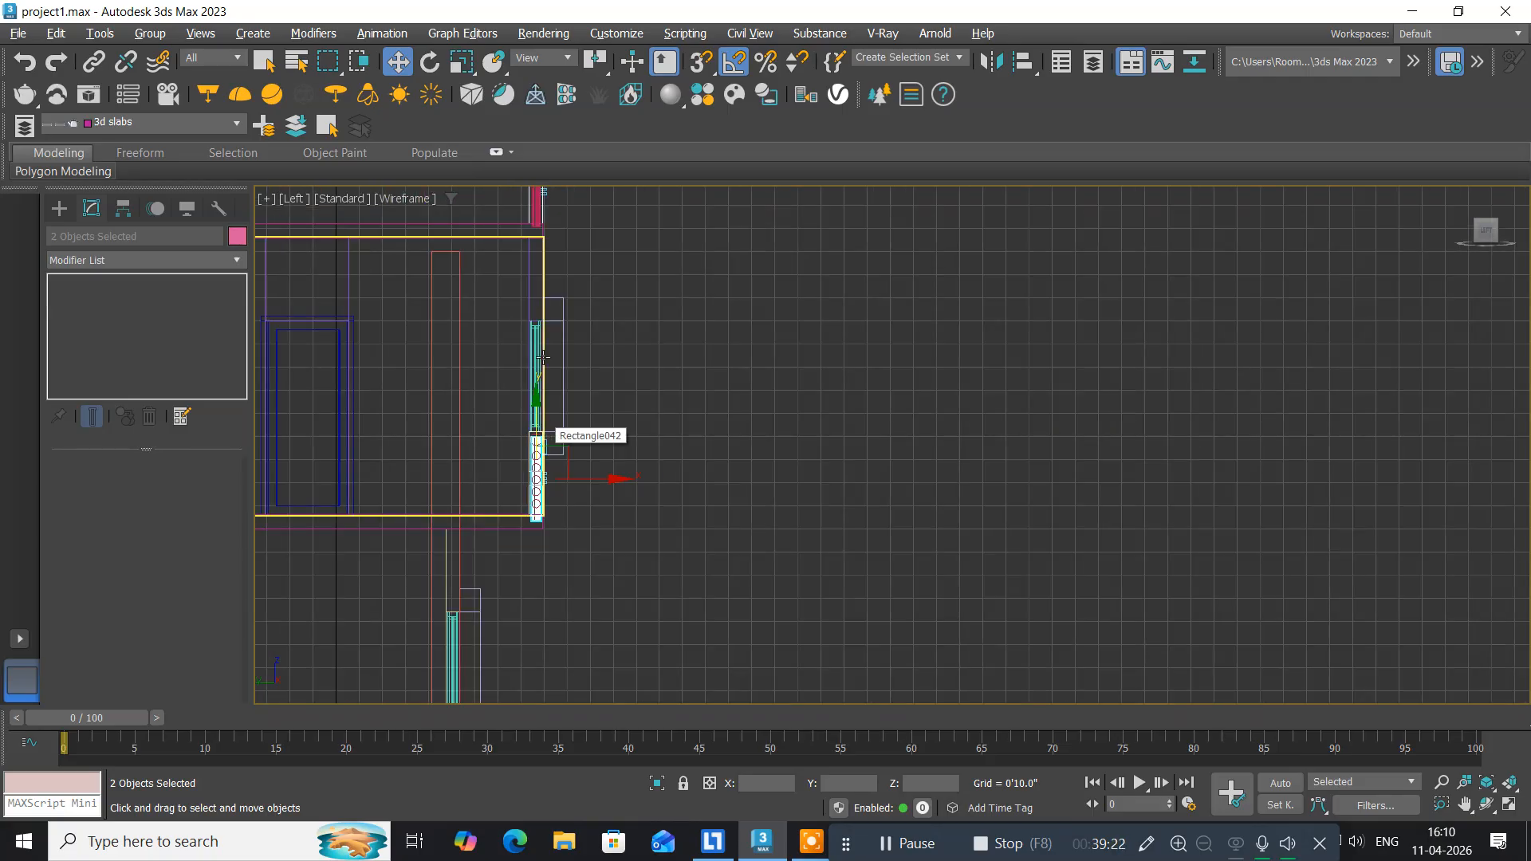
Lower the two uprights of the upper railing slightly in the Left view so their tops sit inside the handrail, and deselect them.
{"action": "middle_click_drag", "start_coordinate": [554, 299], "coordinate": [544, 614]}
{"action": "scroll", "coordinate": [530, 462], "scroll_direction": "up", "scroll_amount": 8}
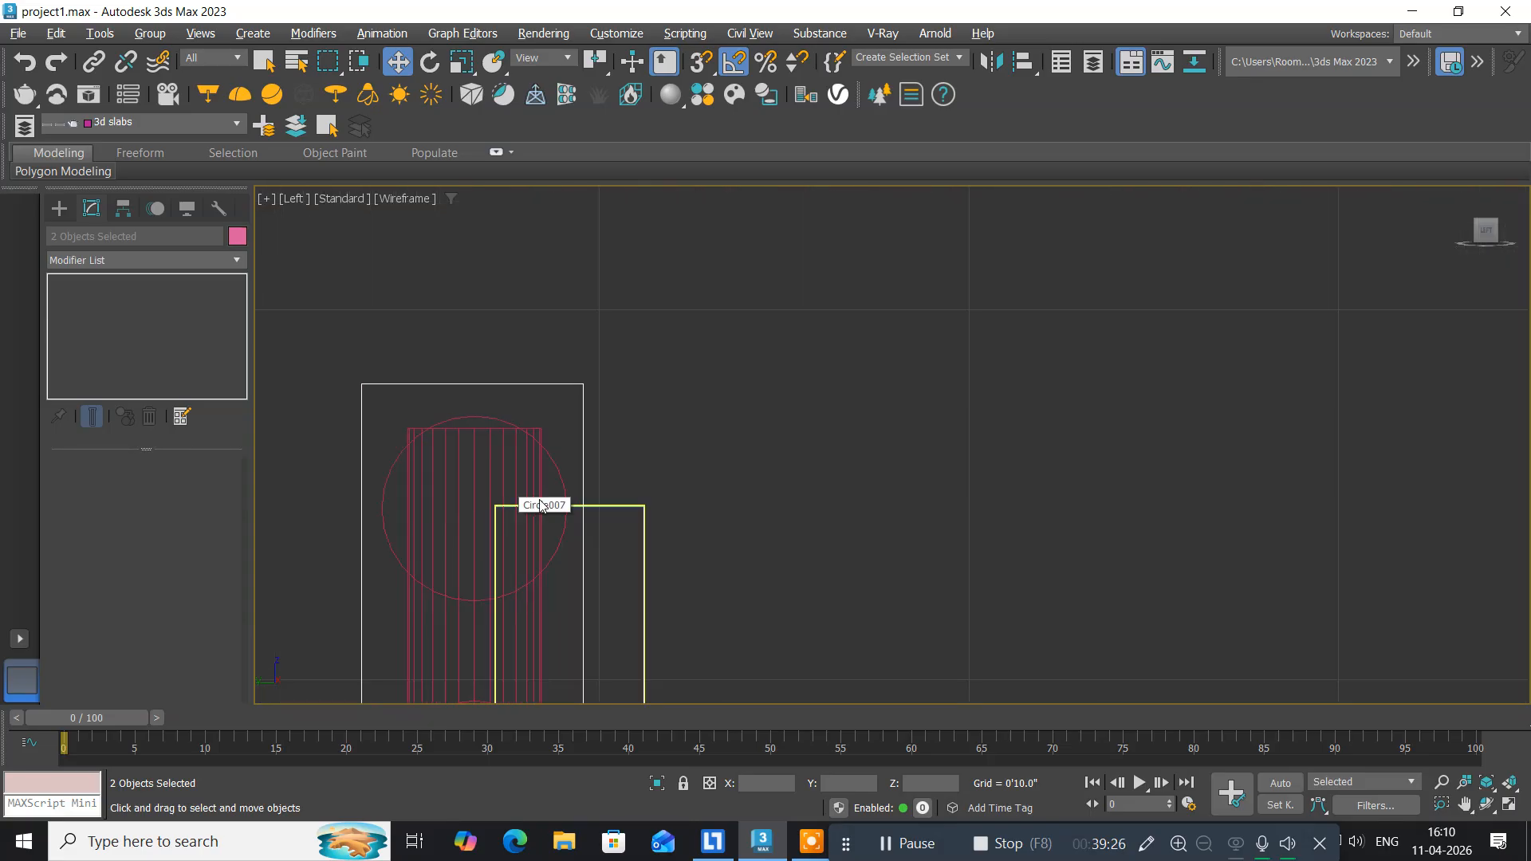
{"action": "left_click", "coordinate": [529, 622]}
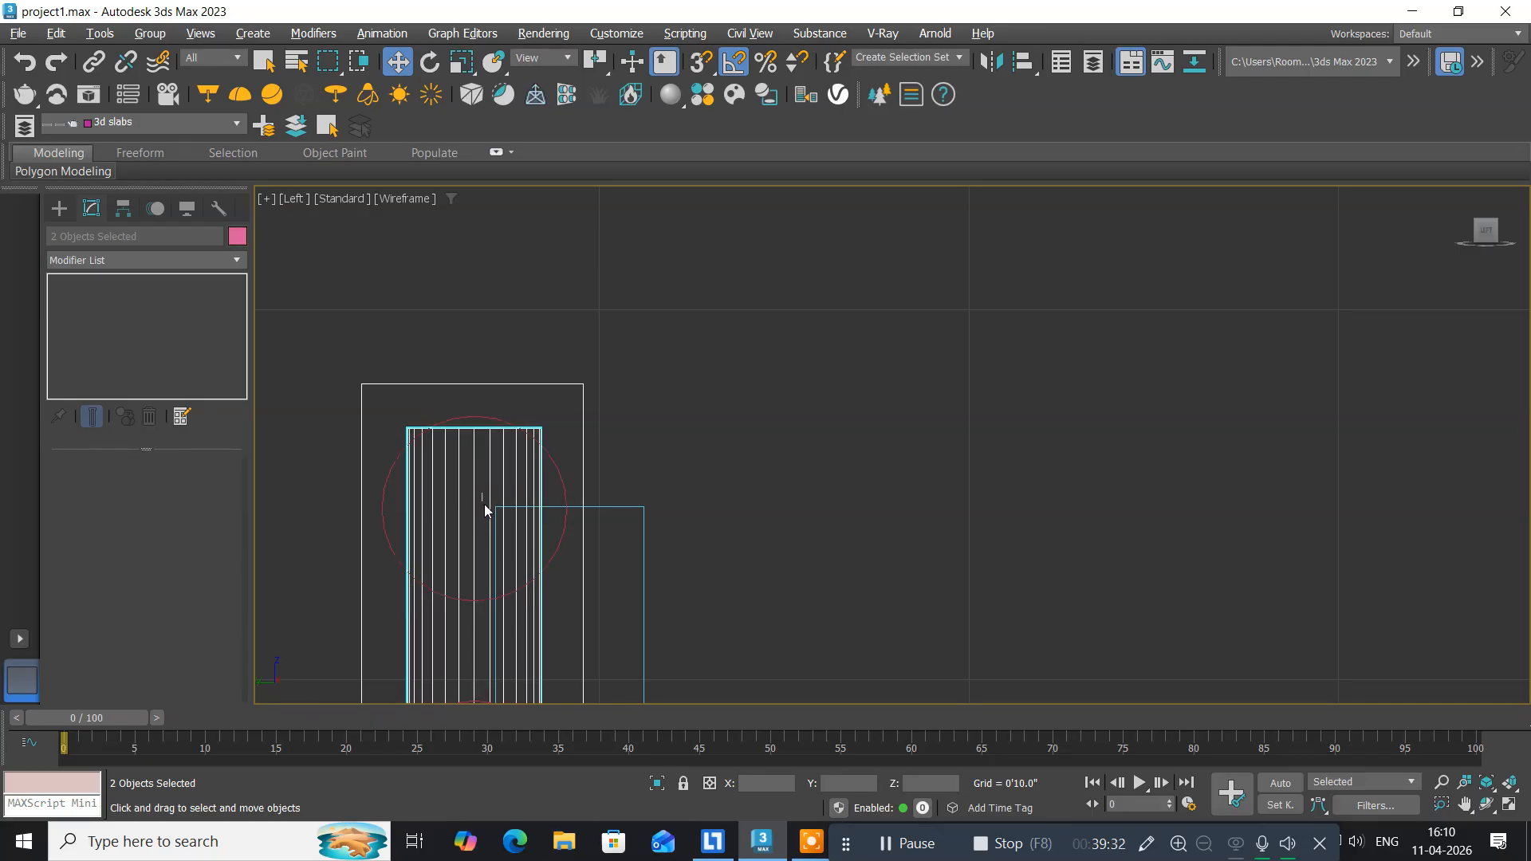
{"action": "left_click_drag", "start_coordinate": [486, 518], "coordinate": [486, 518]}
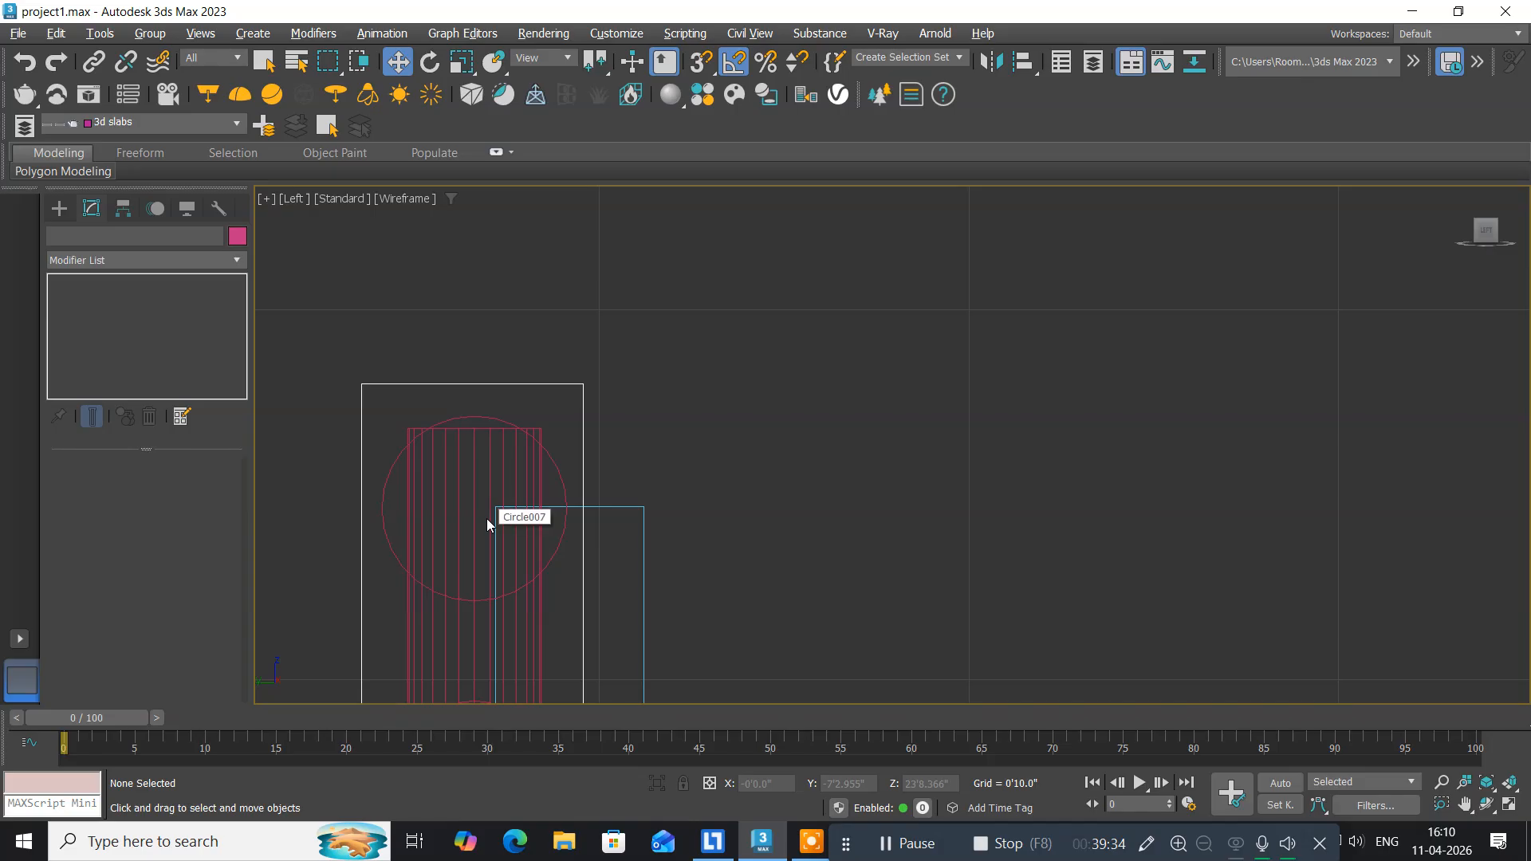
{"action": "left_click", "coordinate": [486, 518]}
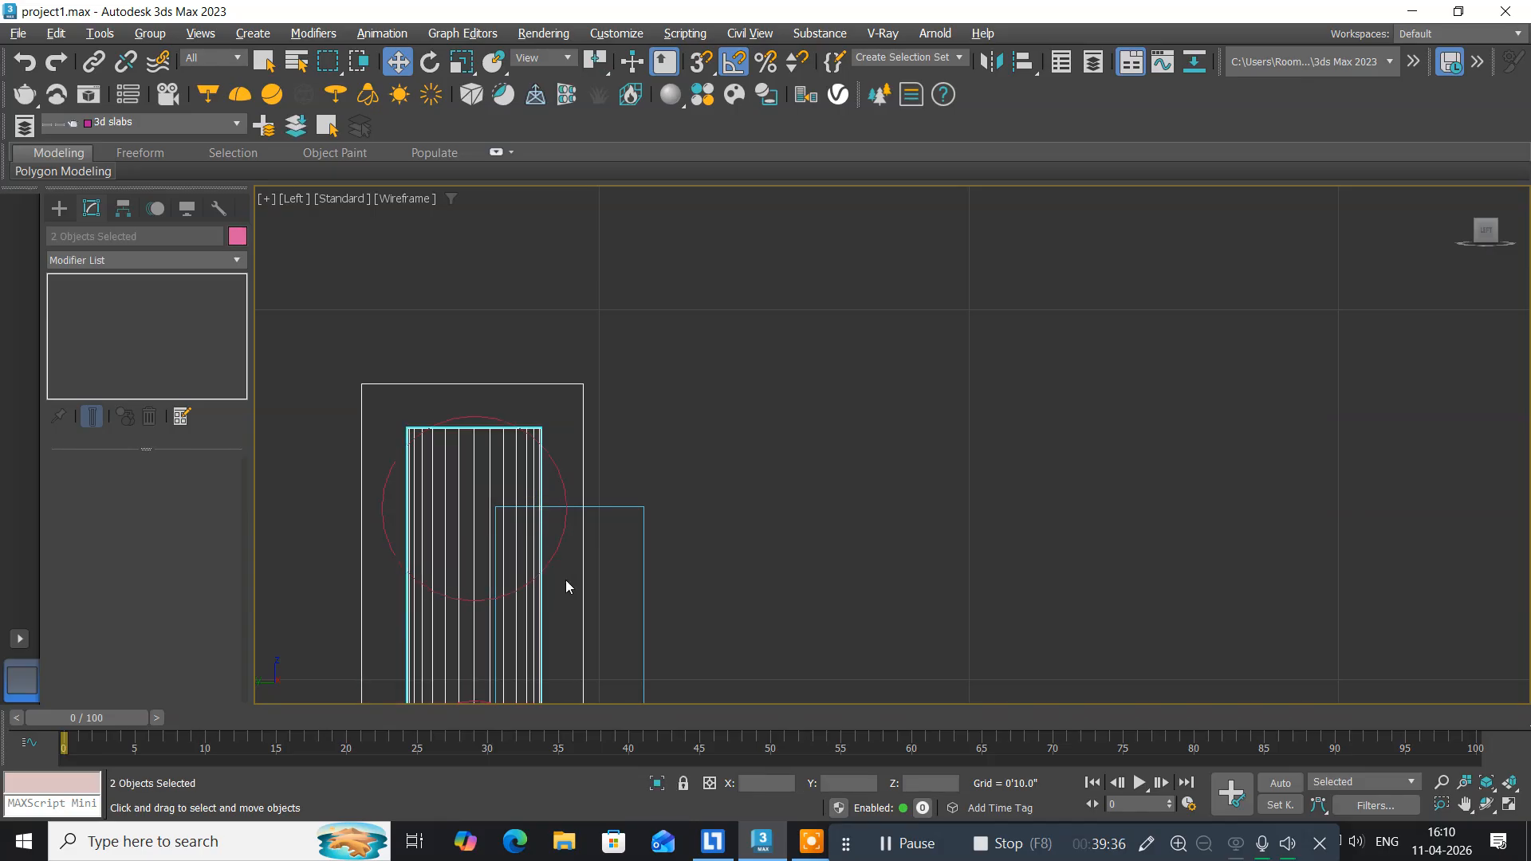
{"action": "scroll", "coordinate": [566, 580], "scroll_direction": "down", "scroll_amount": 5}
{"action": "middle_click_drag", "start_coordinate": [566, 580], "coordinate": [540, 468]}
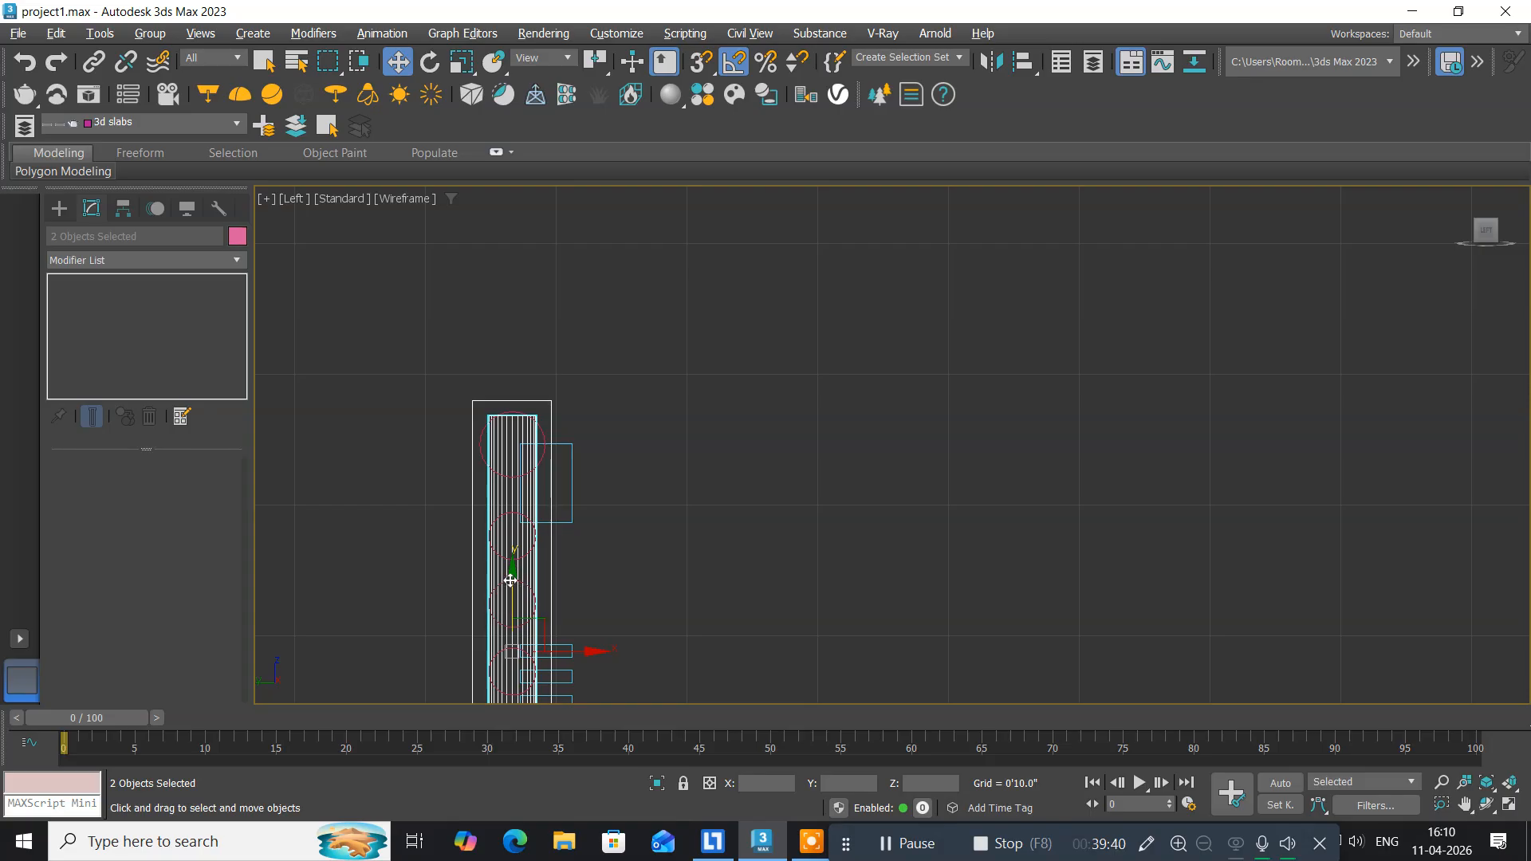
{"action": "left_click_drag", "start_coordinate": [510, 580], "coordinate": [512, 596]}
{"action": "left_click", "coordinate": [682, 476]}
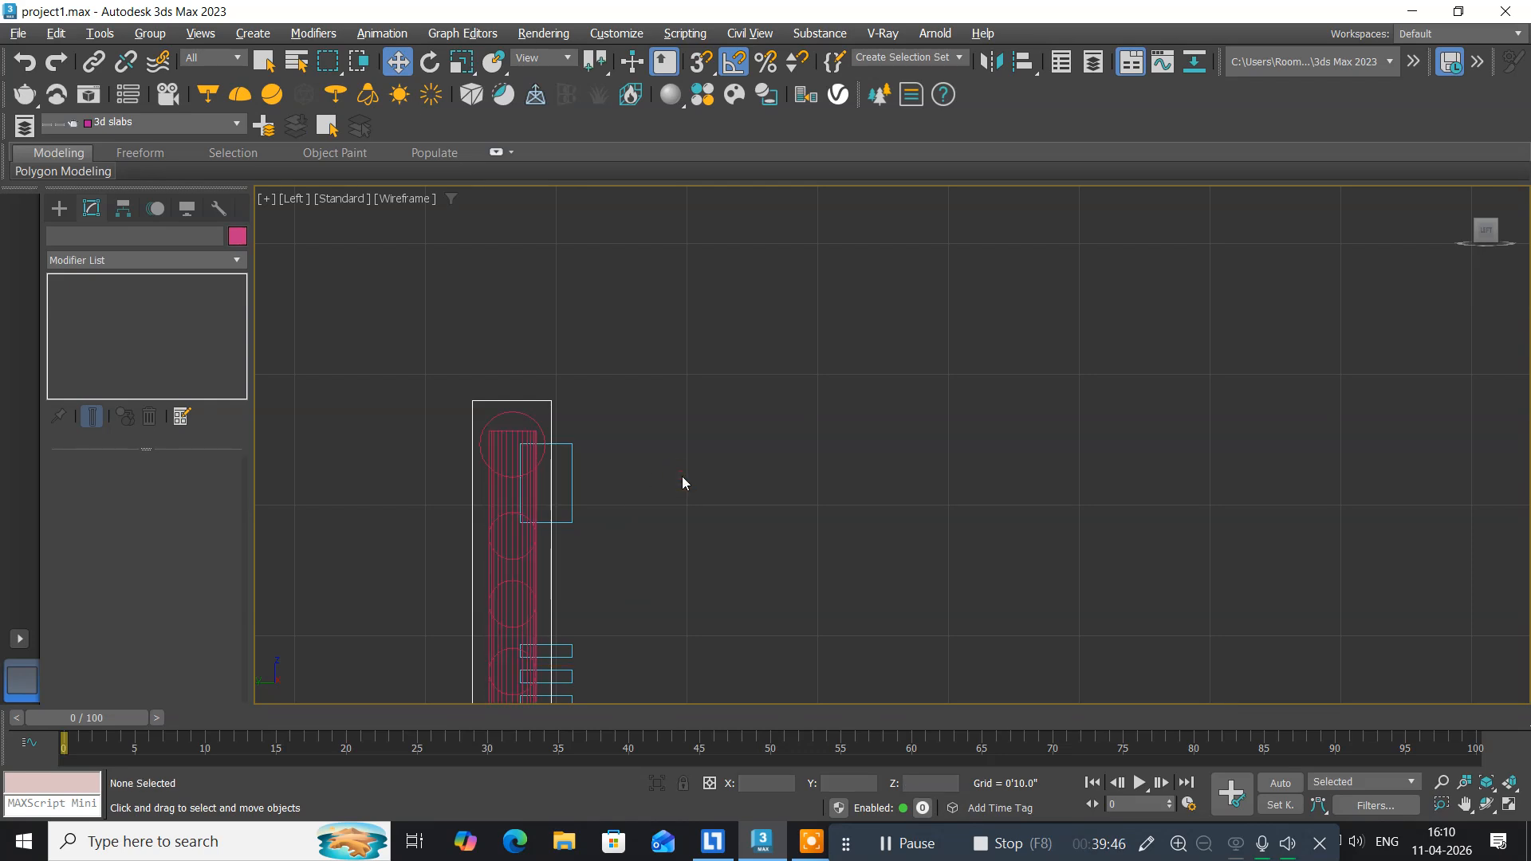
Check both floors' railings in the Perspective view and save the project1.max scene.
{"action": "key", "text": "alt+w"}
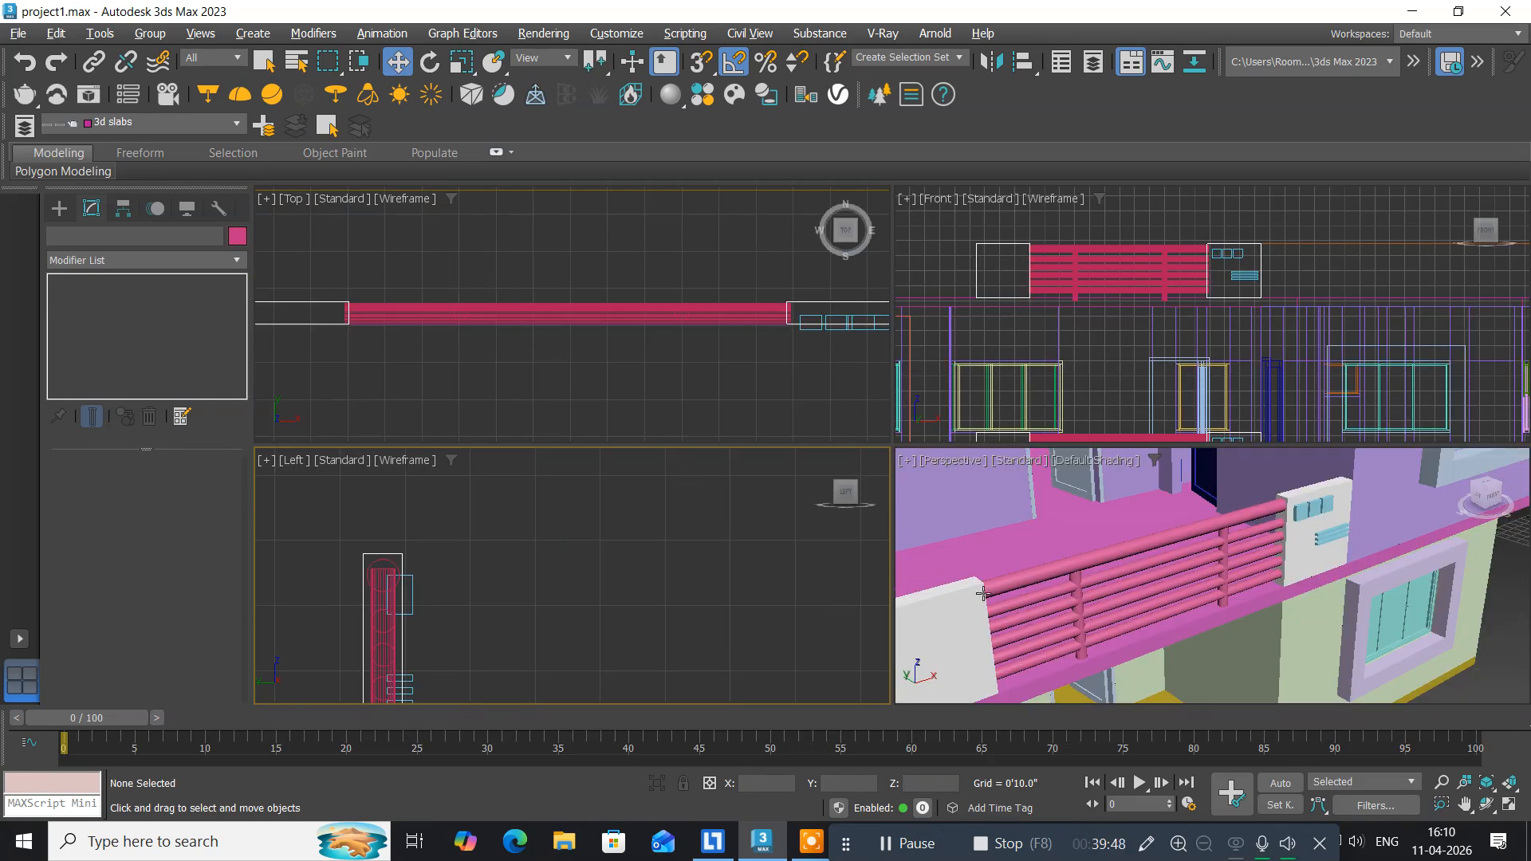
{"action": "middle_click_drag", "start_coordinate": [984, 594], "coordinate": [967, 537]}
{"action": "key", "text": "alt+w"}
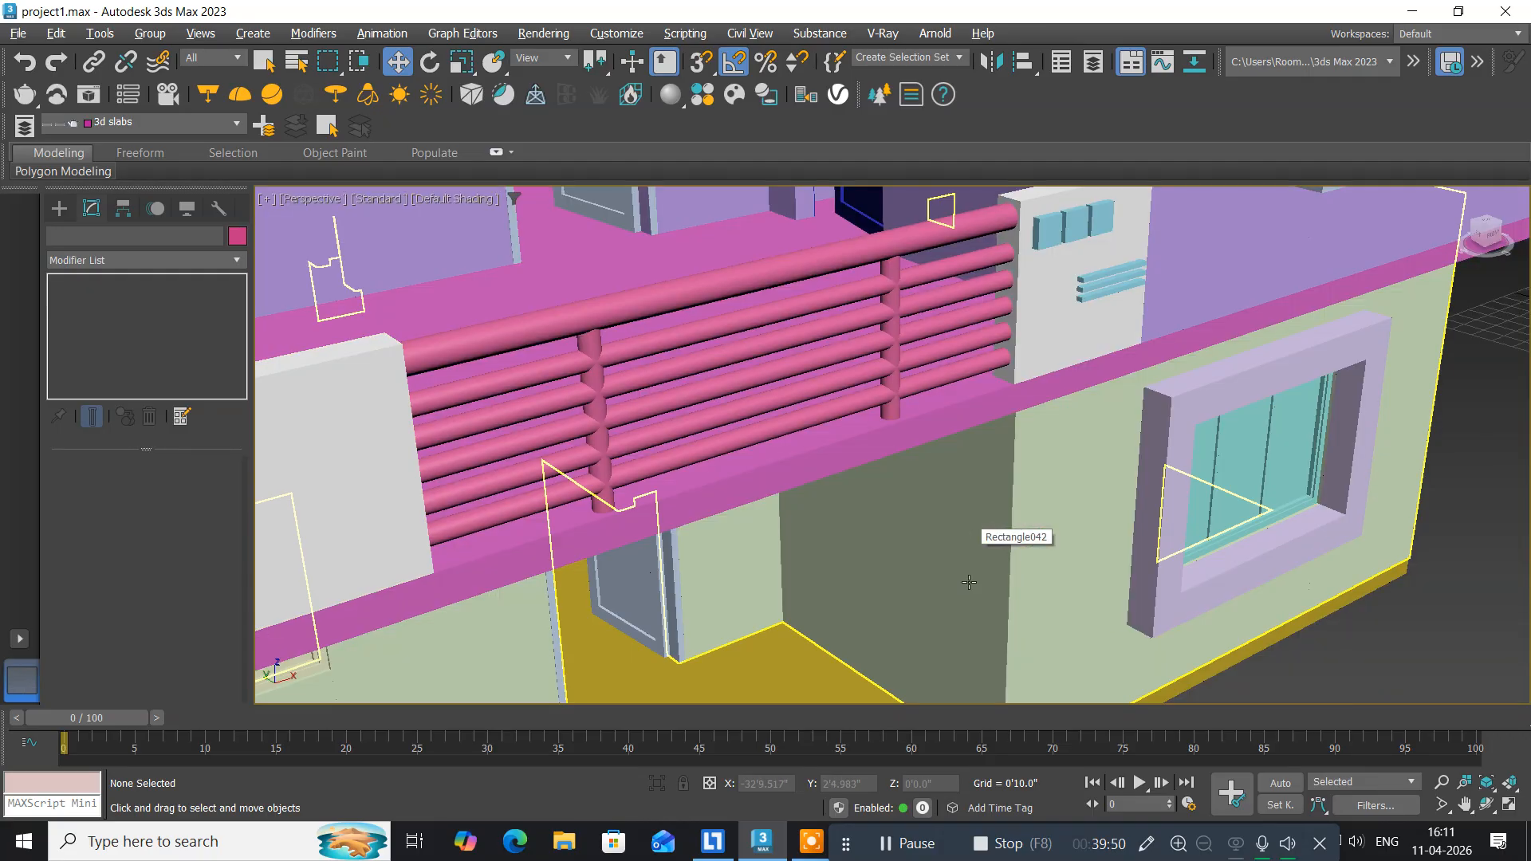
{"action": "scroll", "coordinate": [813, 551], "scroll_direction": "down", "scroll_amount": 8}
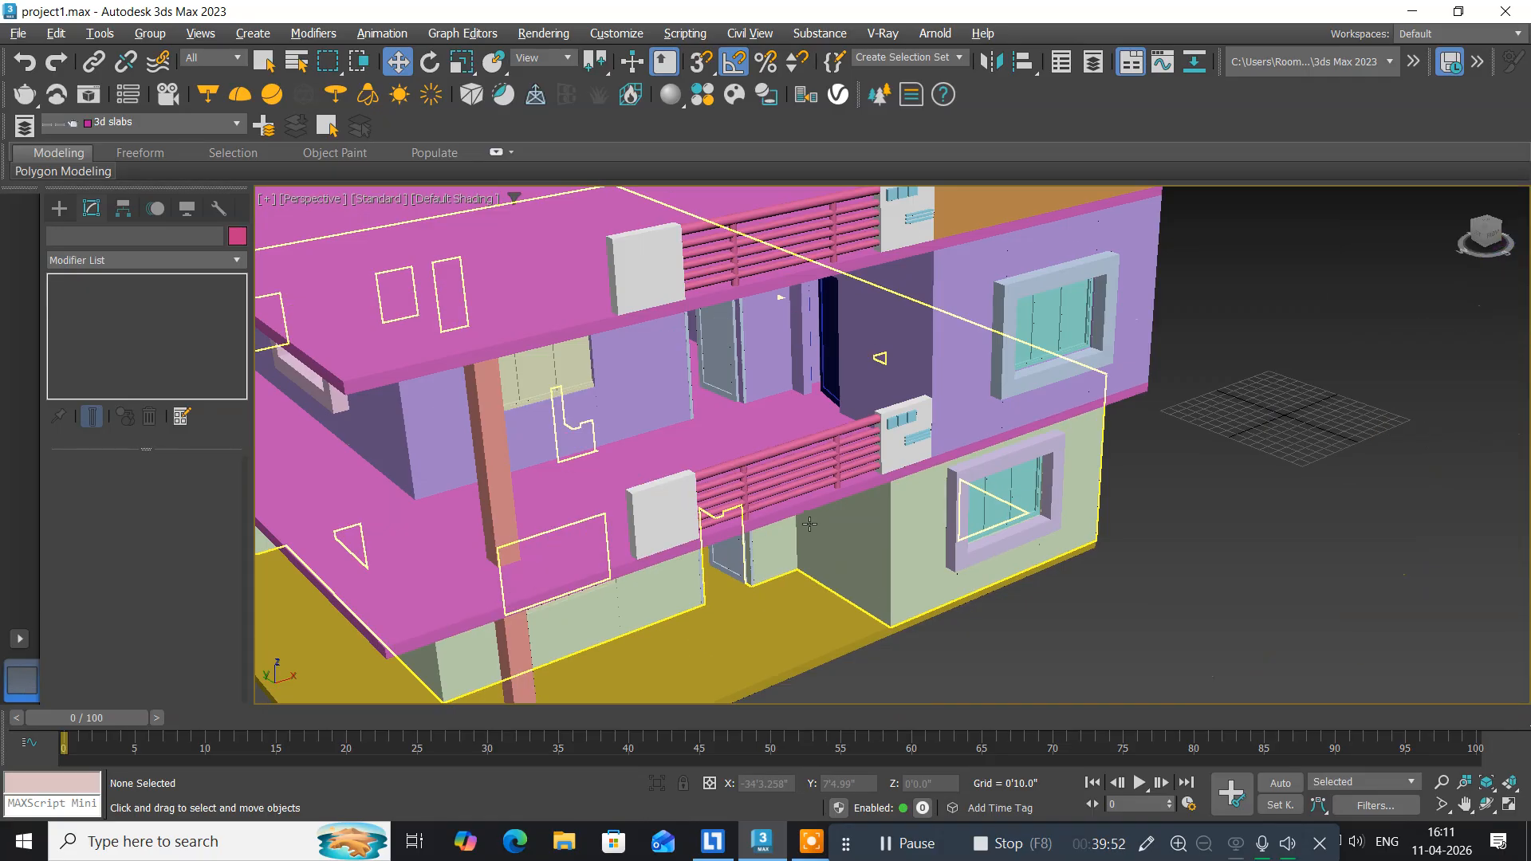
{"action": "middle_click_drag", "start_coordinate": [813, 582], "coordinate": [776, 569], "text": "alt"}
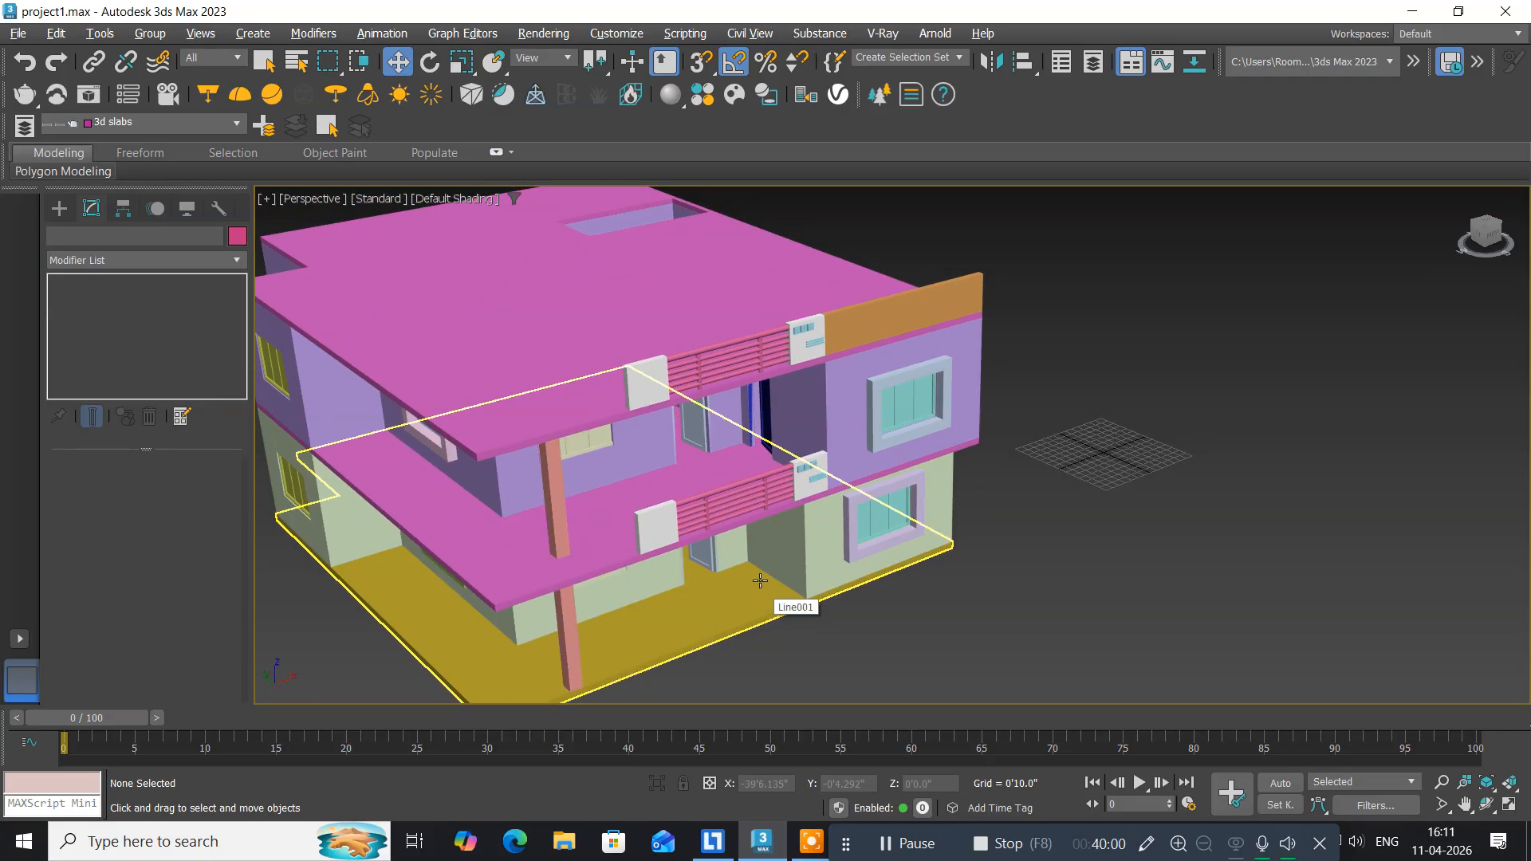
{"action": "scroll", "coordinate": [760, 580], "scroll_direction": "up", "scroll_amount": 5}
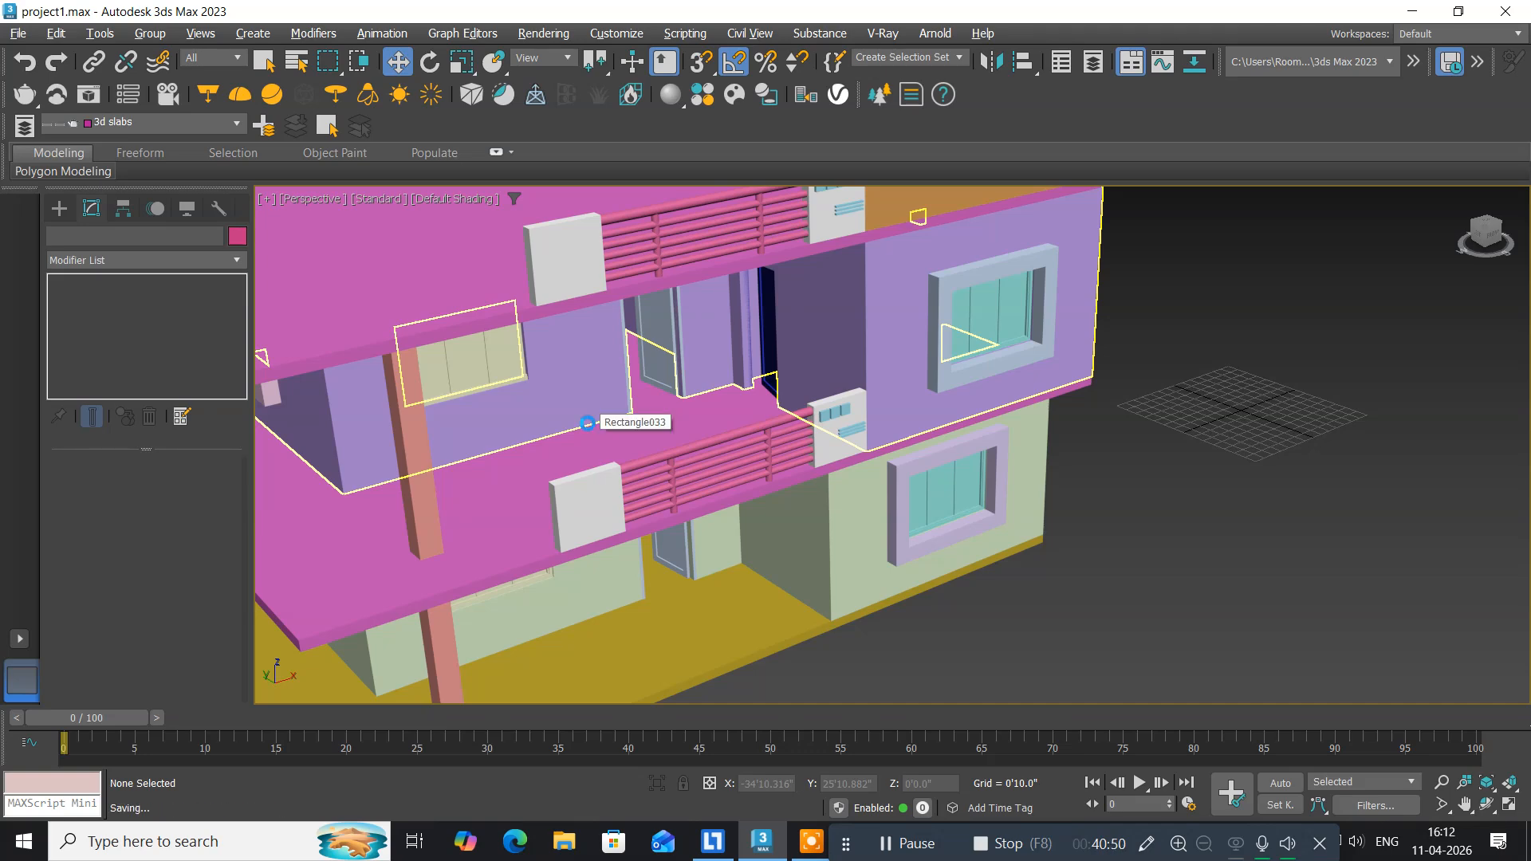
Switch to the desktop, look through the files in the imgs folder, and close it.
{"action": "left_click", "coordinate": [1411, 11]}
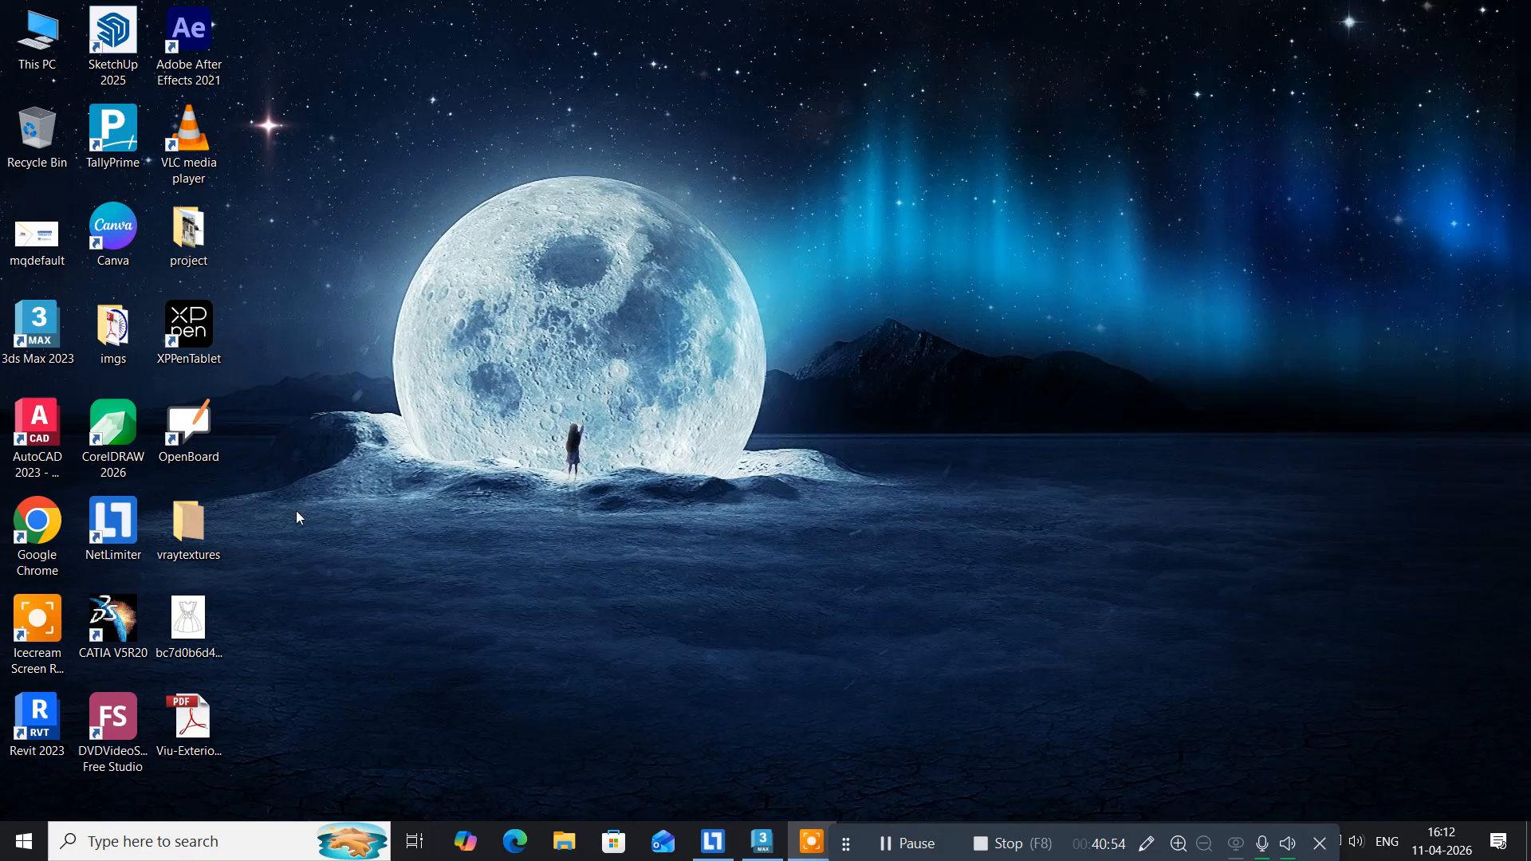
{"action": "double_click", "coordinate": [120, 346]}
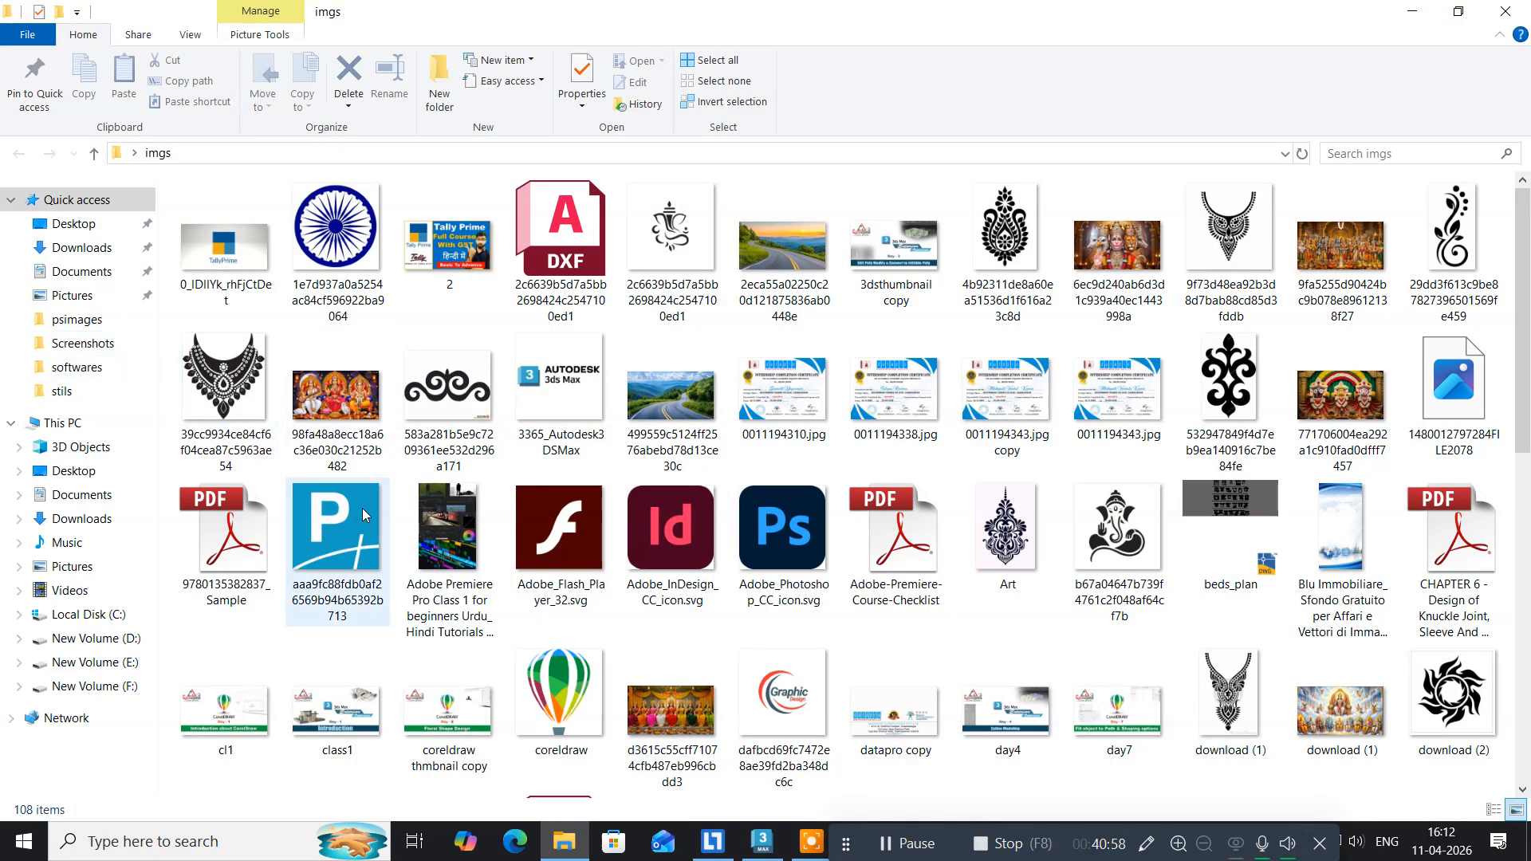
{"action": "scroll", "coordinate": [433, 565], "scroll_direction": "down", "scroll_amount": 10}
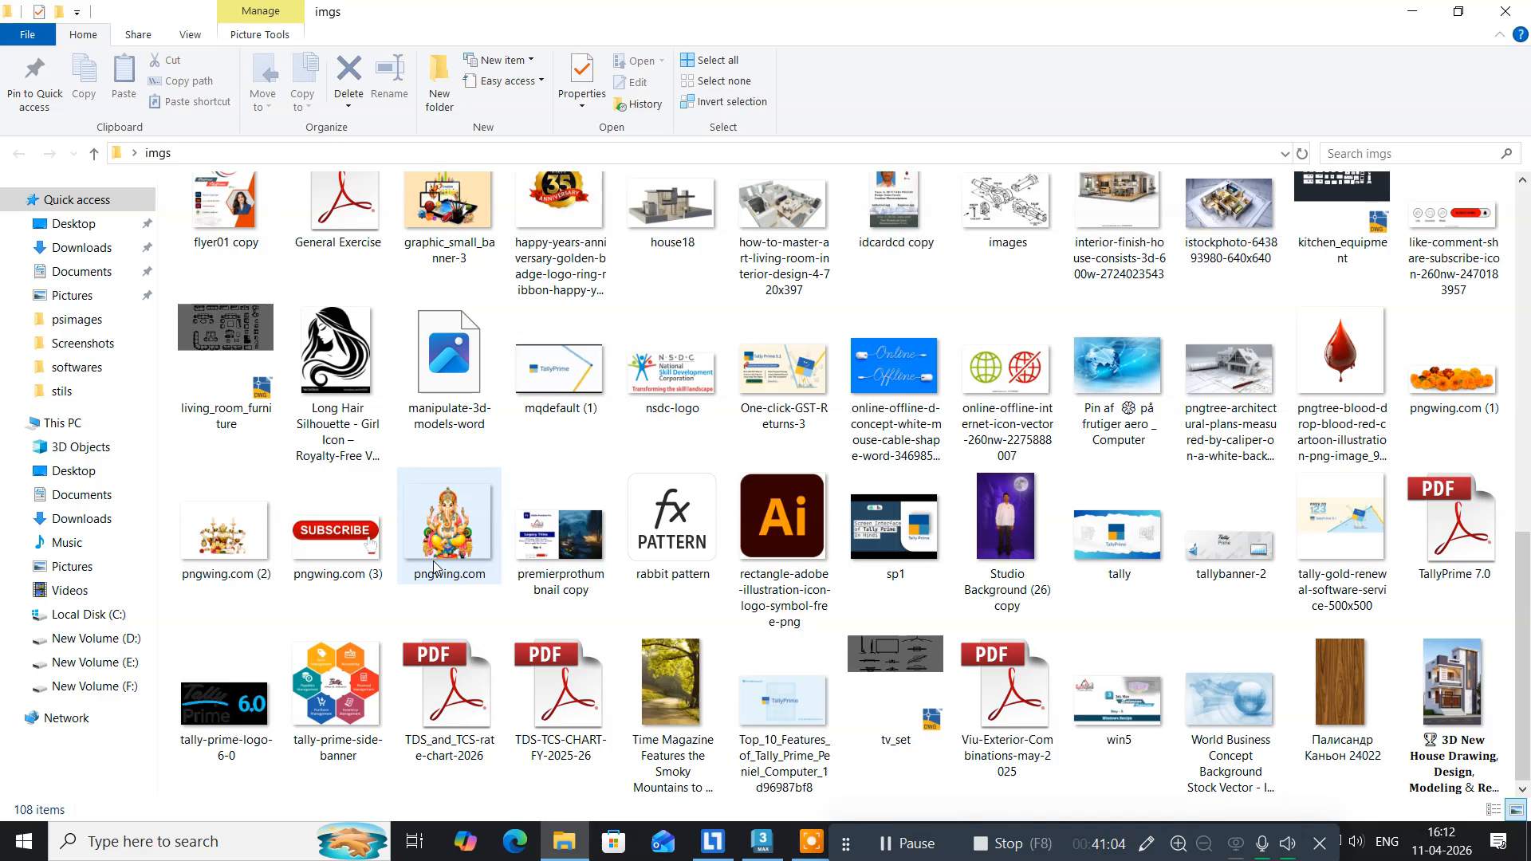
{"action": "scroll", "coordinate": [433, 561], "scroll_direction": "up", "scroll_amount": 10}
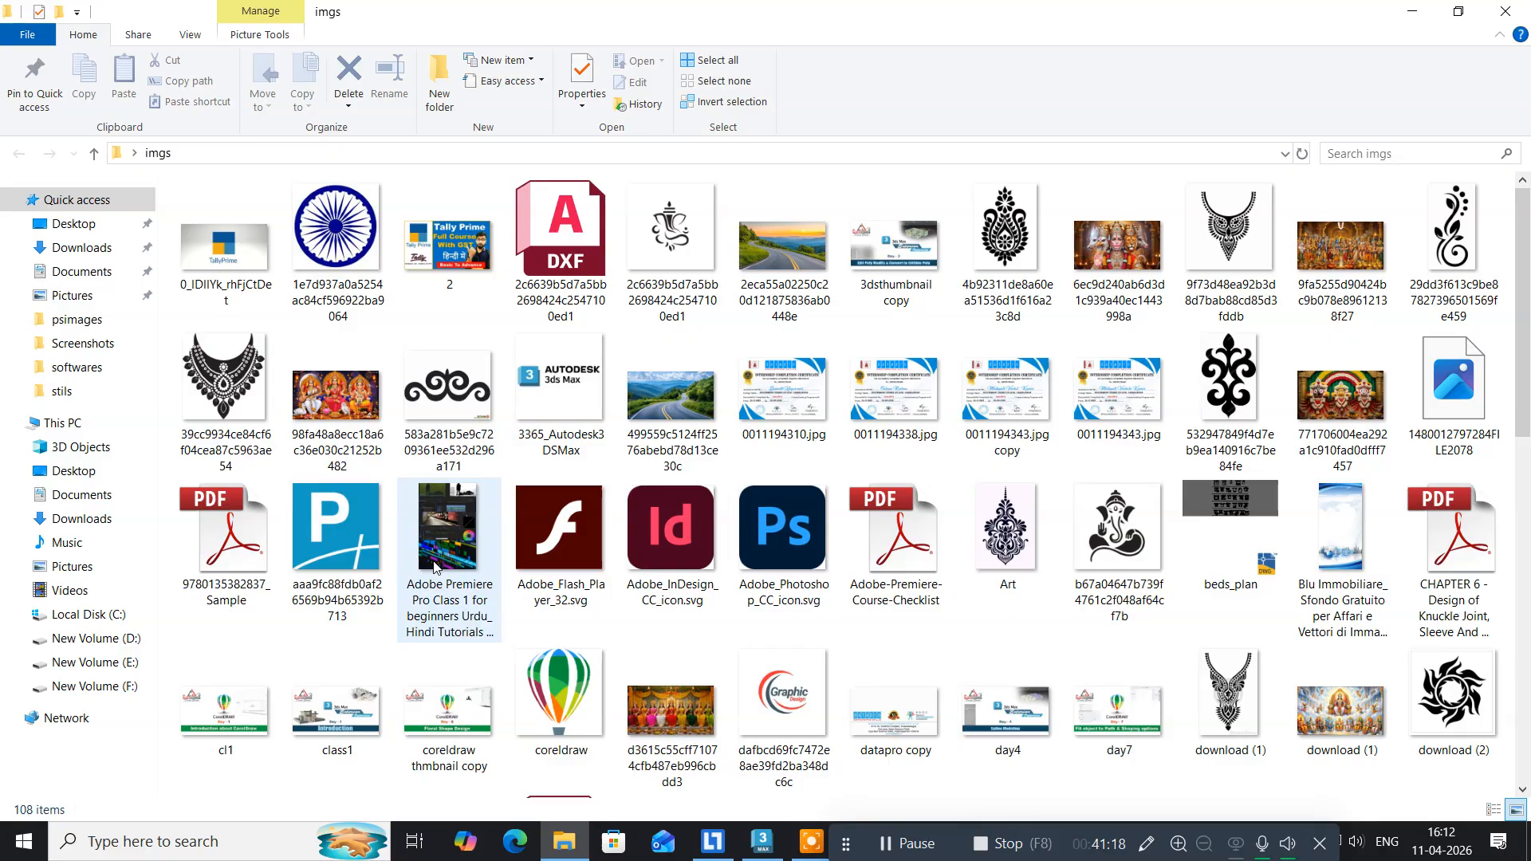
{"action": "scroll", "coordinate": [434, 567], "scroll_direction": "down", "scroll_amount": 3}
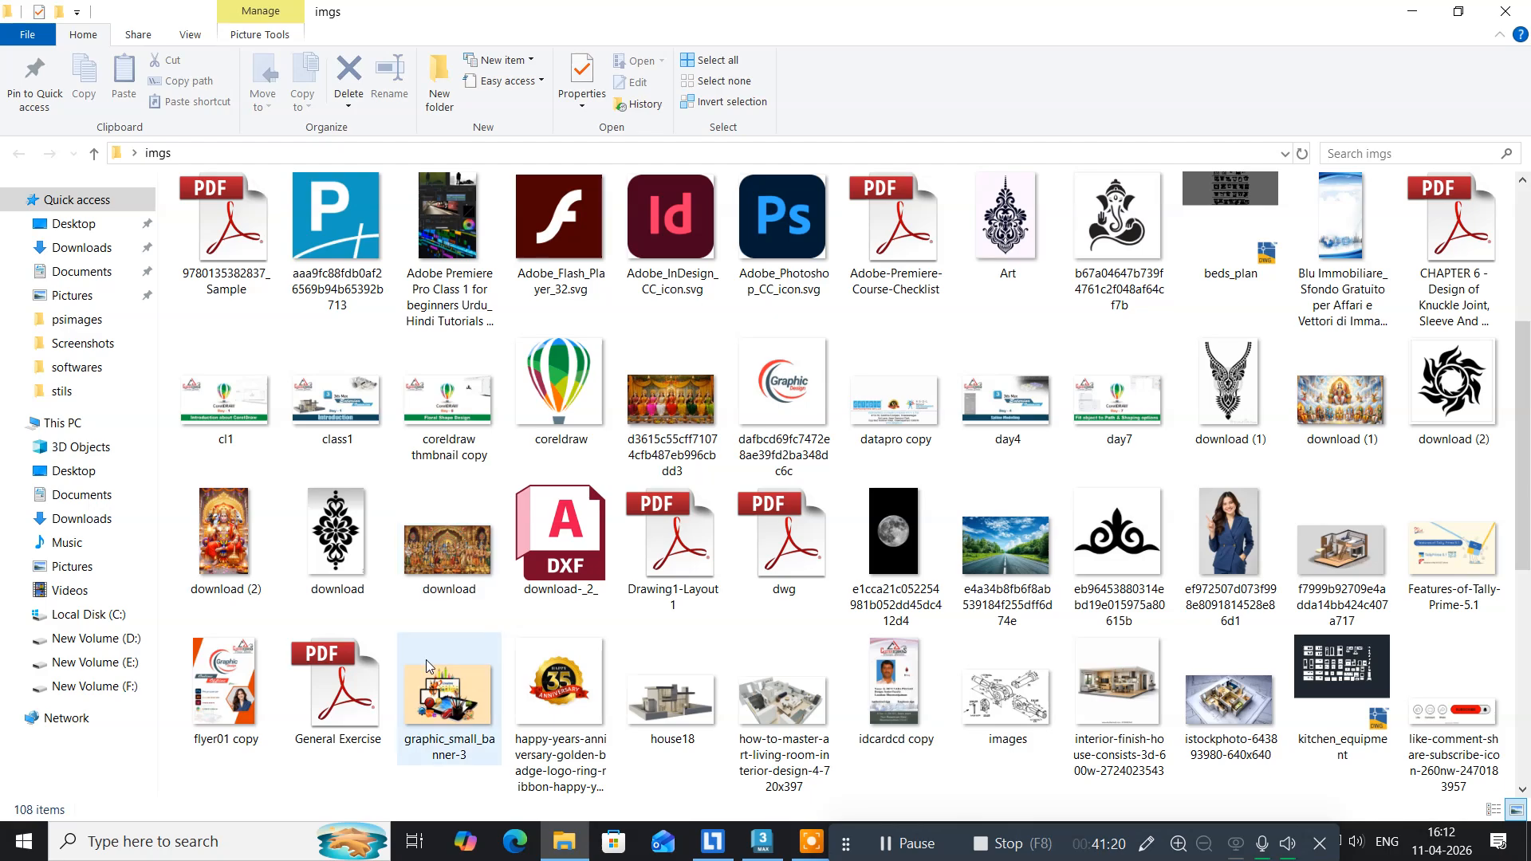
{"action": "left_click", "coordinate": [1505, 11]}
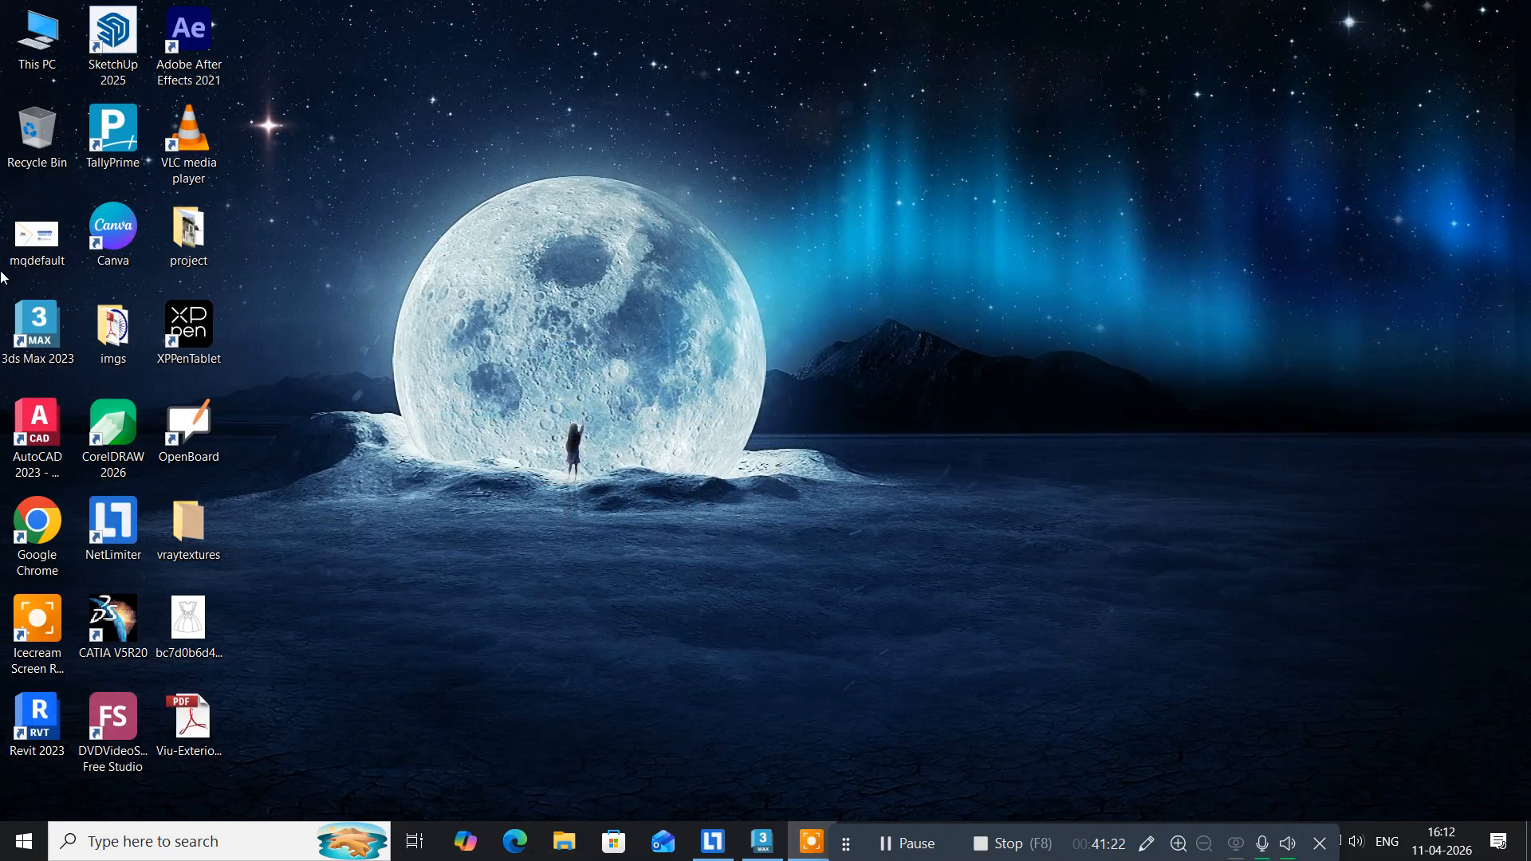
Look into the vraytextures folder and close it, and open the project folder from the desktop.
{"action": "double_click", "coordinate": [200, 529]}
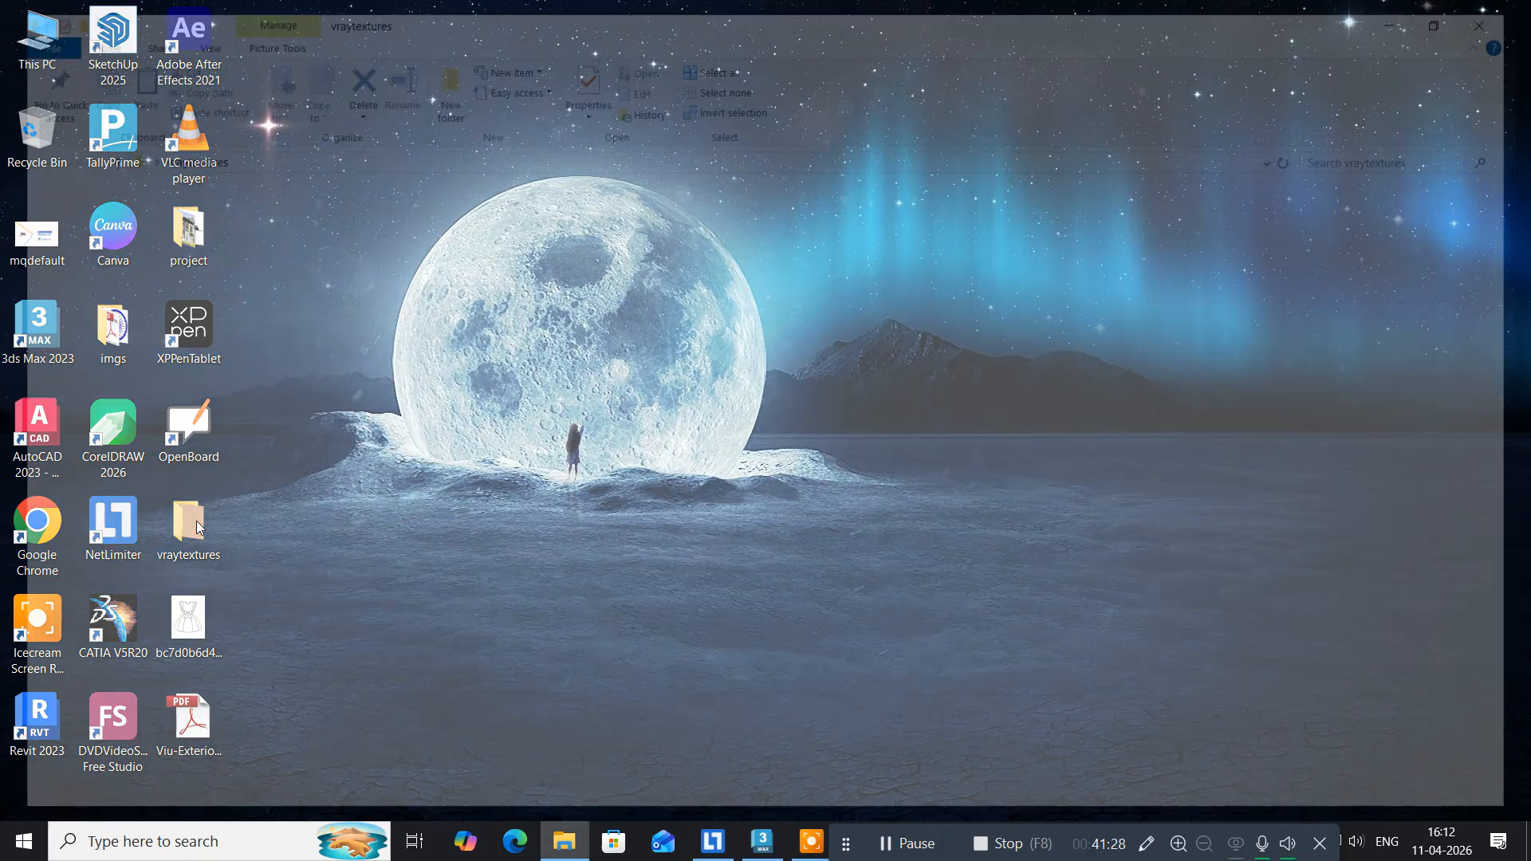
{"action": "left_click", "coordinate": [1505, 11]}
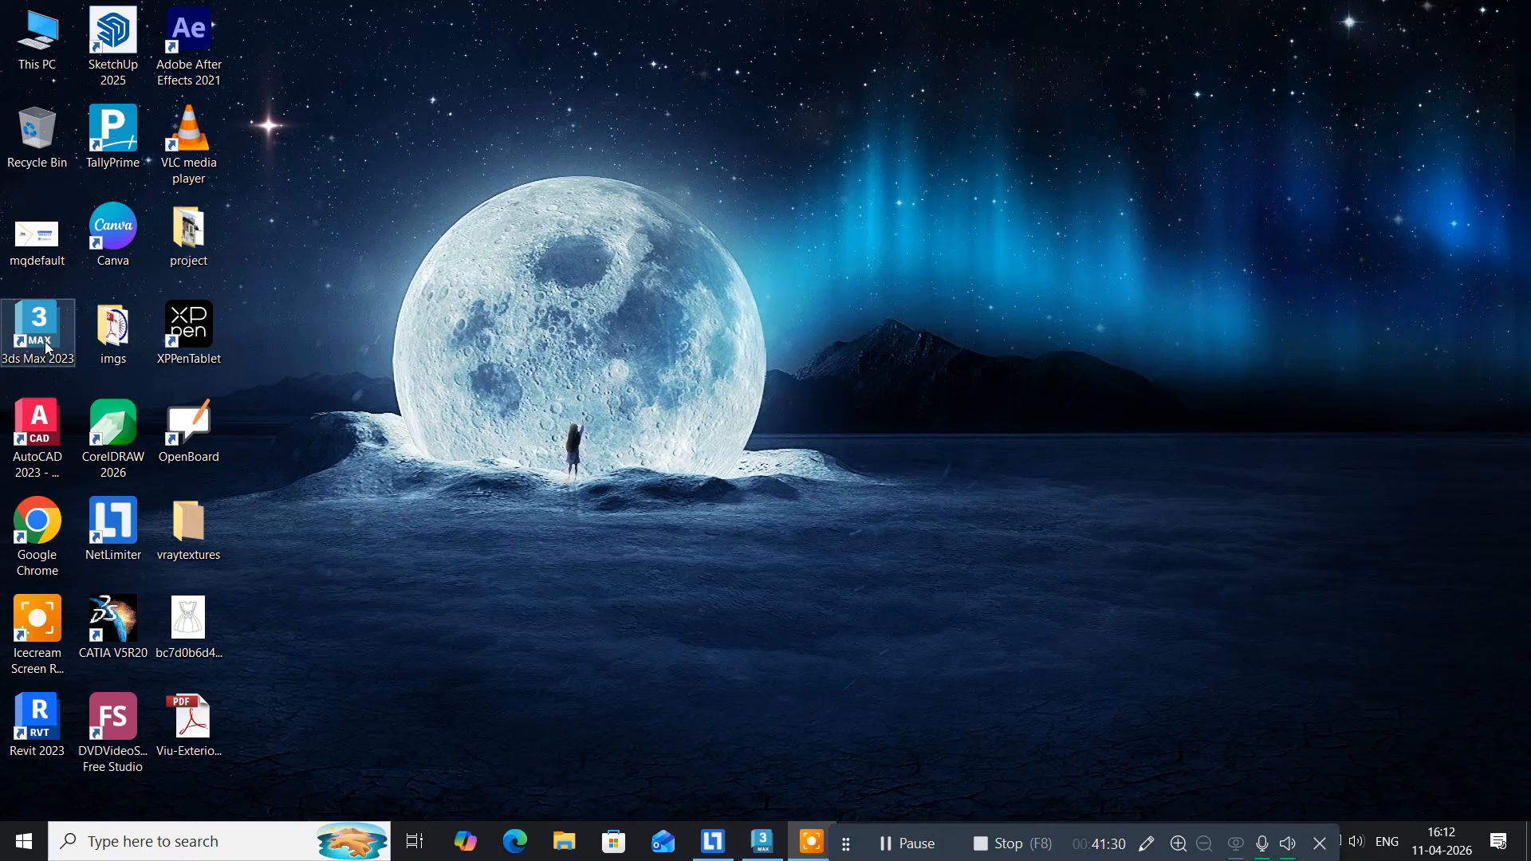
{"action": "double_click", "coordinate": [174, 252]}
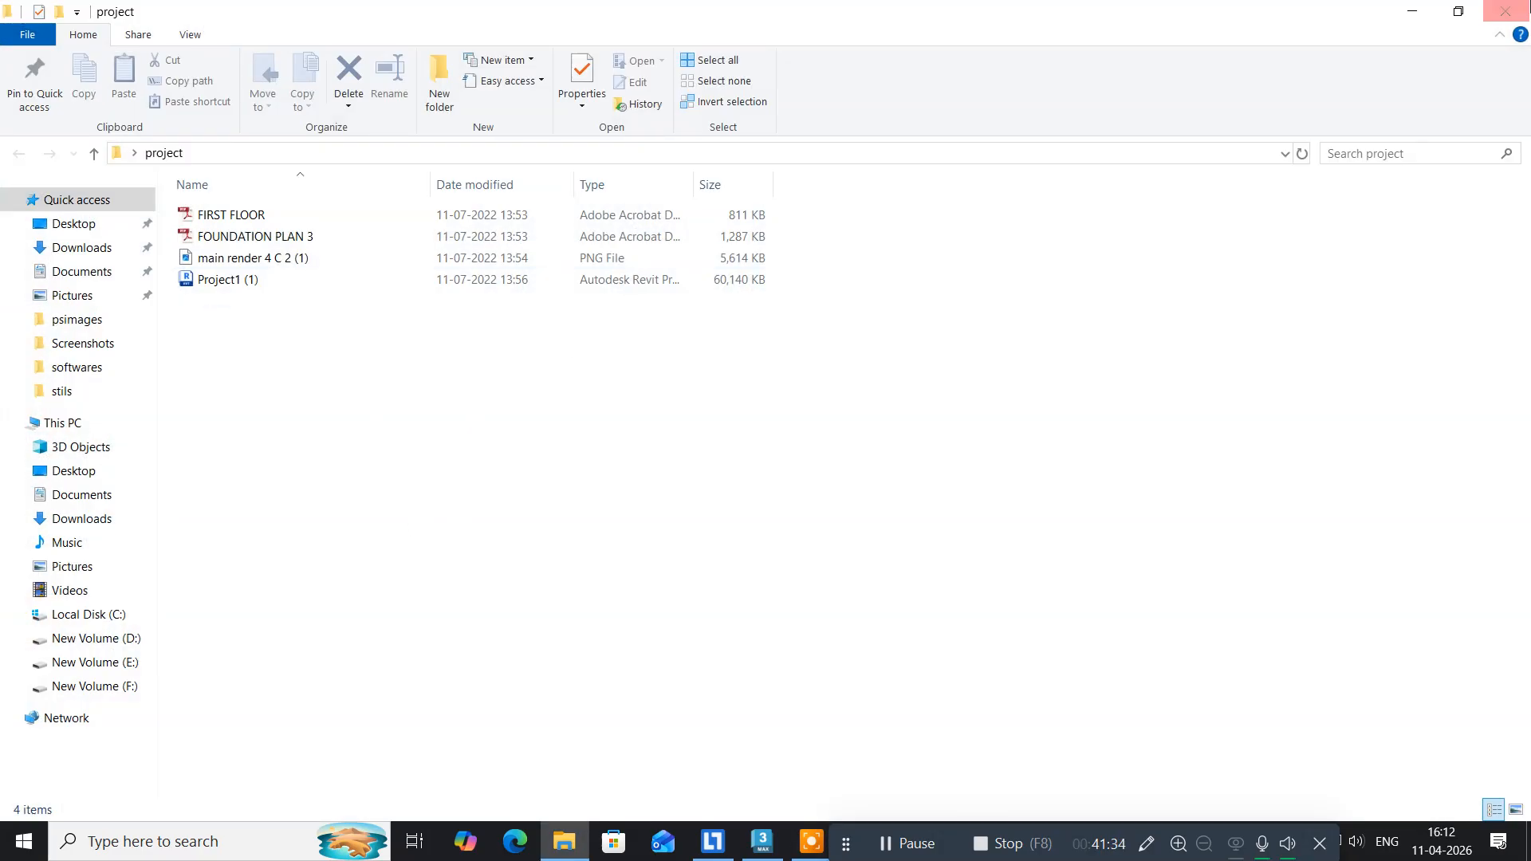
Close the project folder and switch to Google Chrome, opening it with the second user profile.
{"action": "left_click", "coordinate": [1505, 11]}
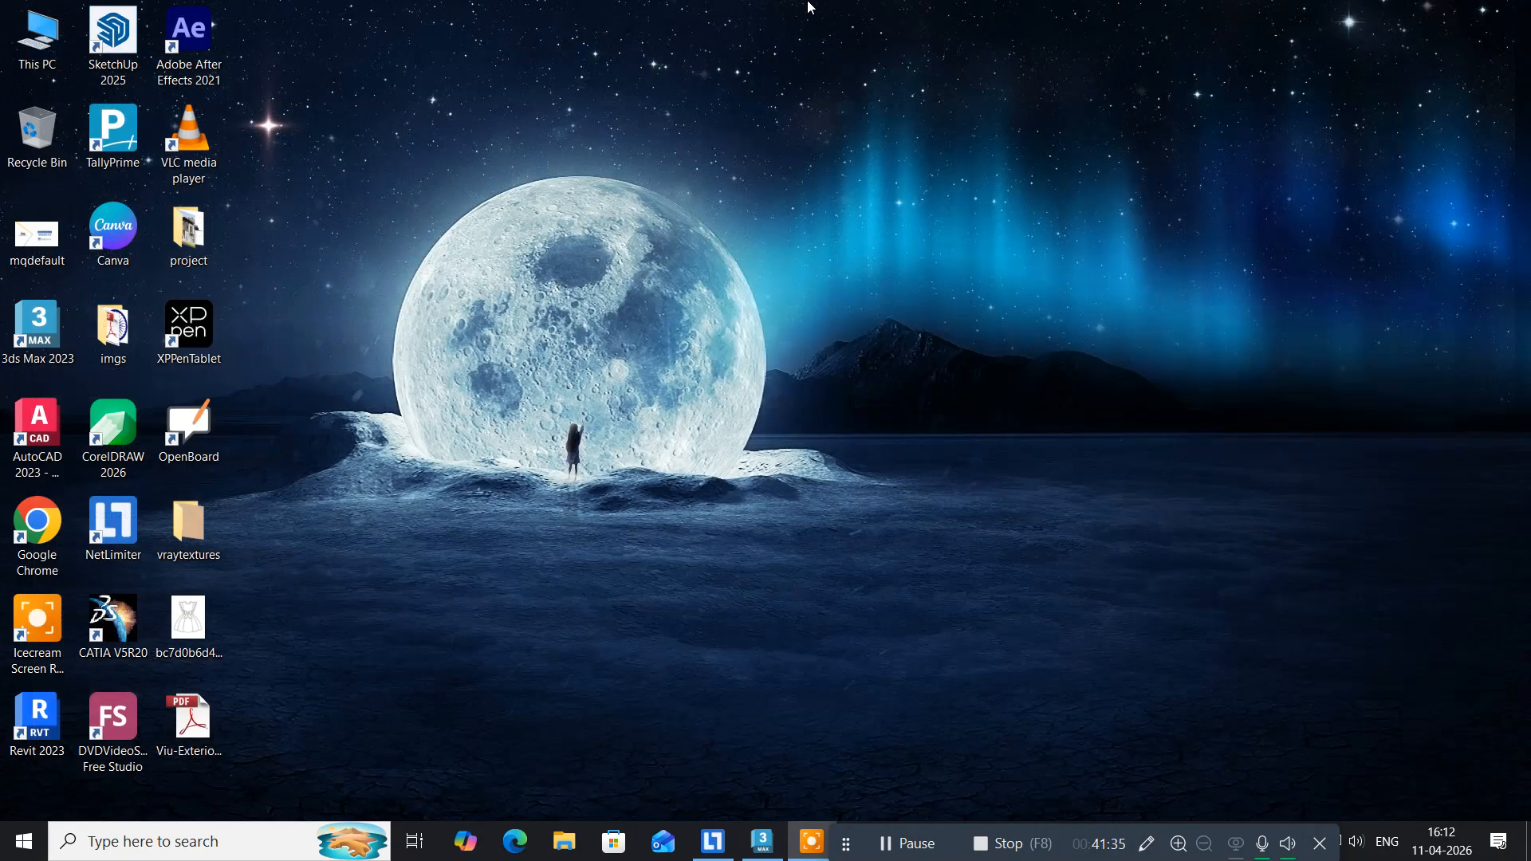
{"action": "double_click", "coordinate": [39, 523]}
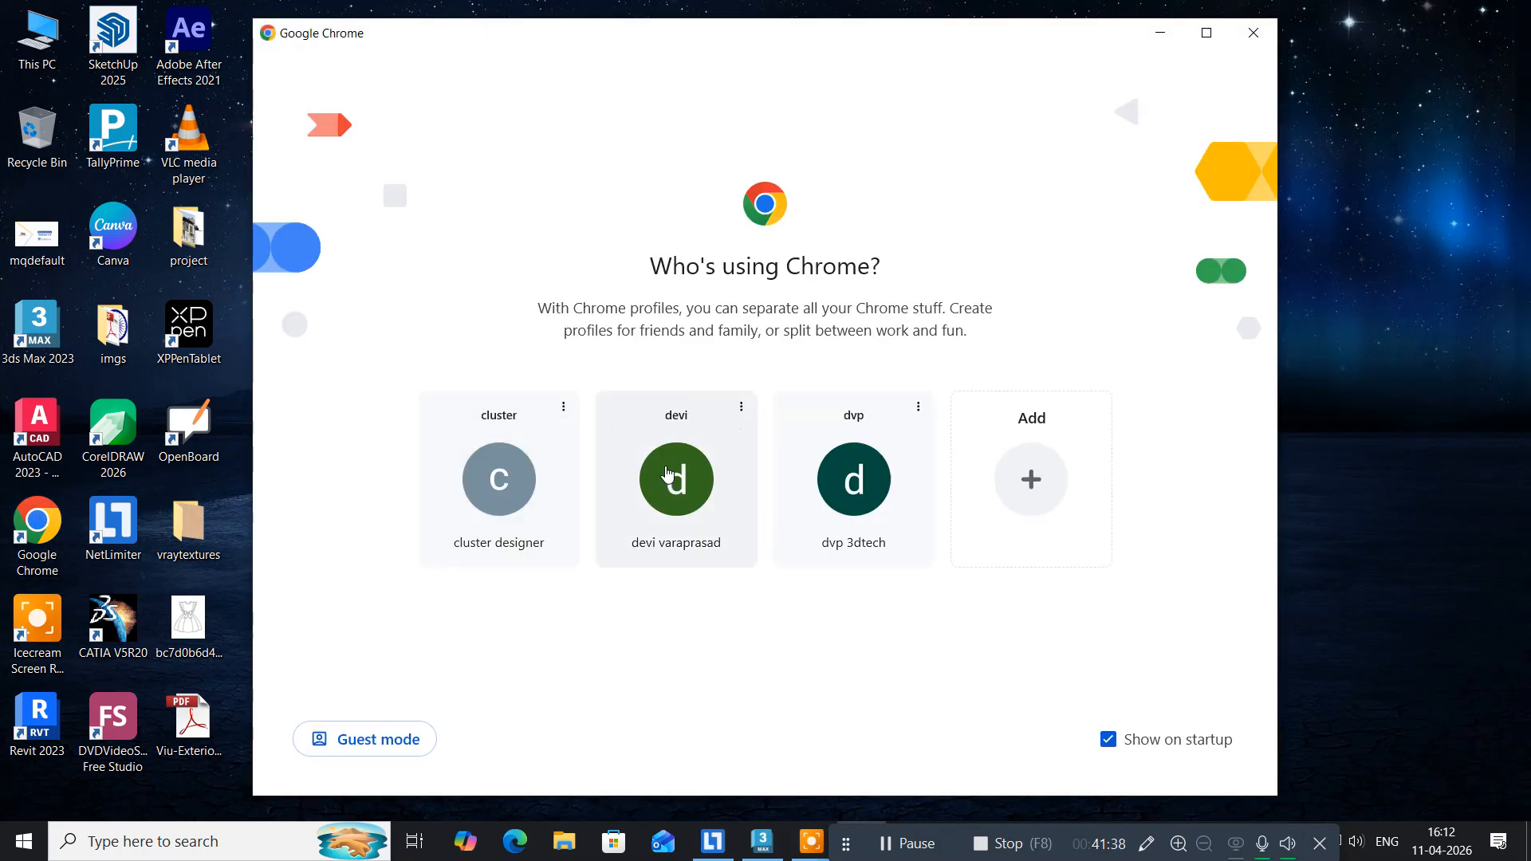
{"action": "left_click", "coordinate": [660, 489]}
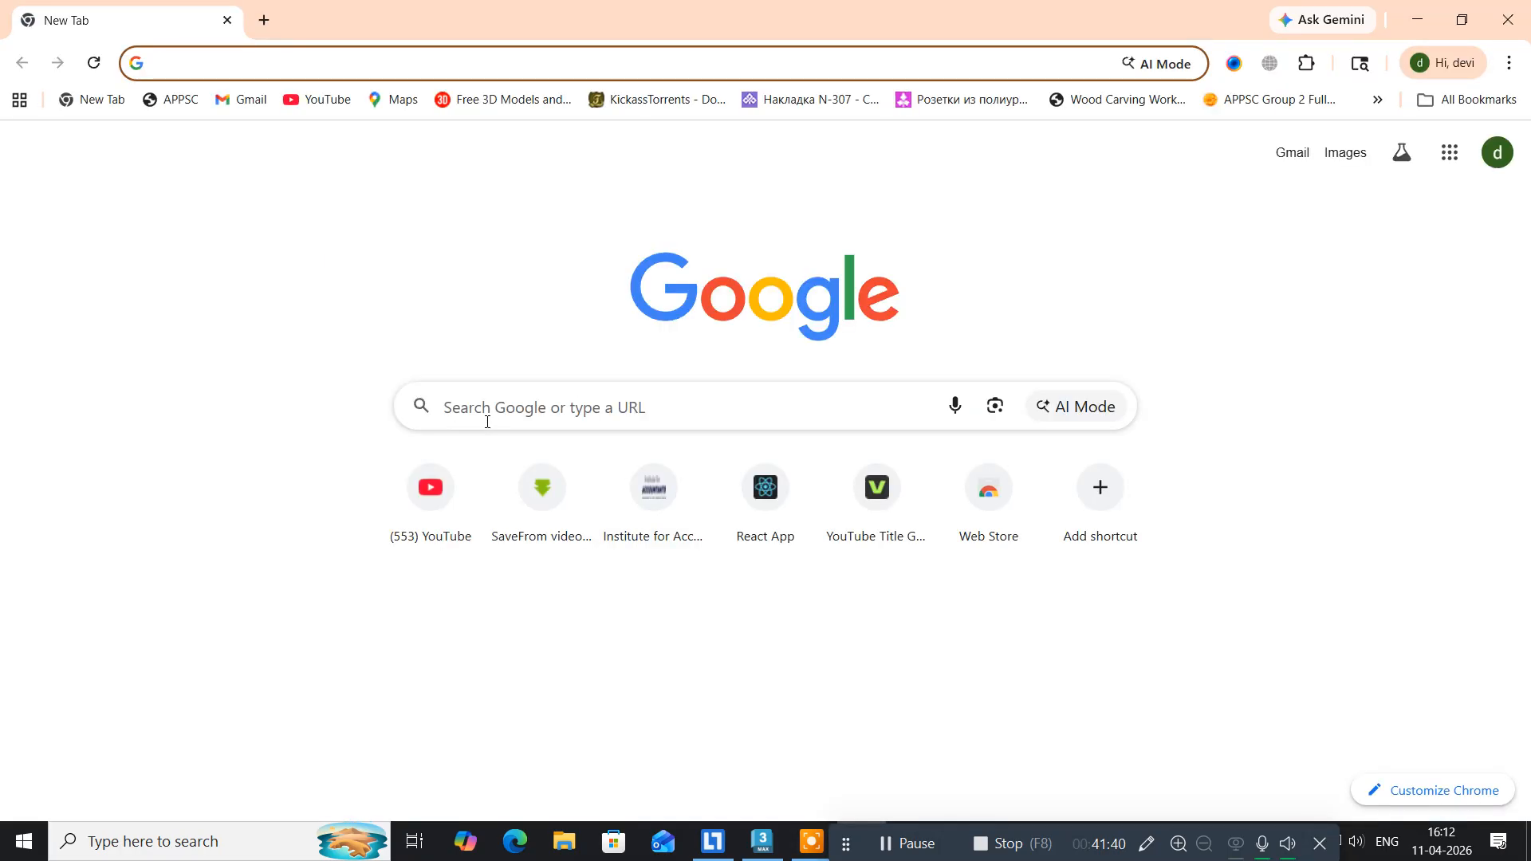
Search Google for pinterest and open the Pinterest website from the results.
{"action": "left_click", "coordinate": [487, 414]}
{"action": "type", "text": "p"}
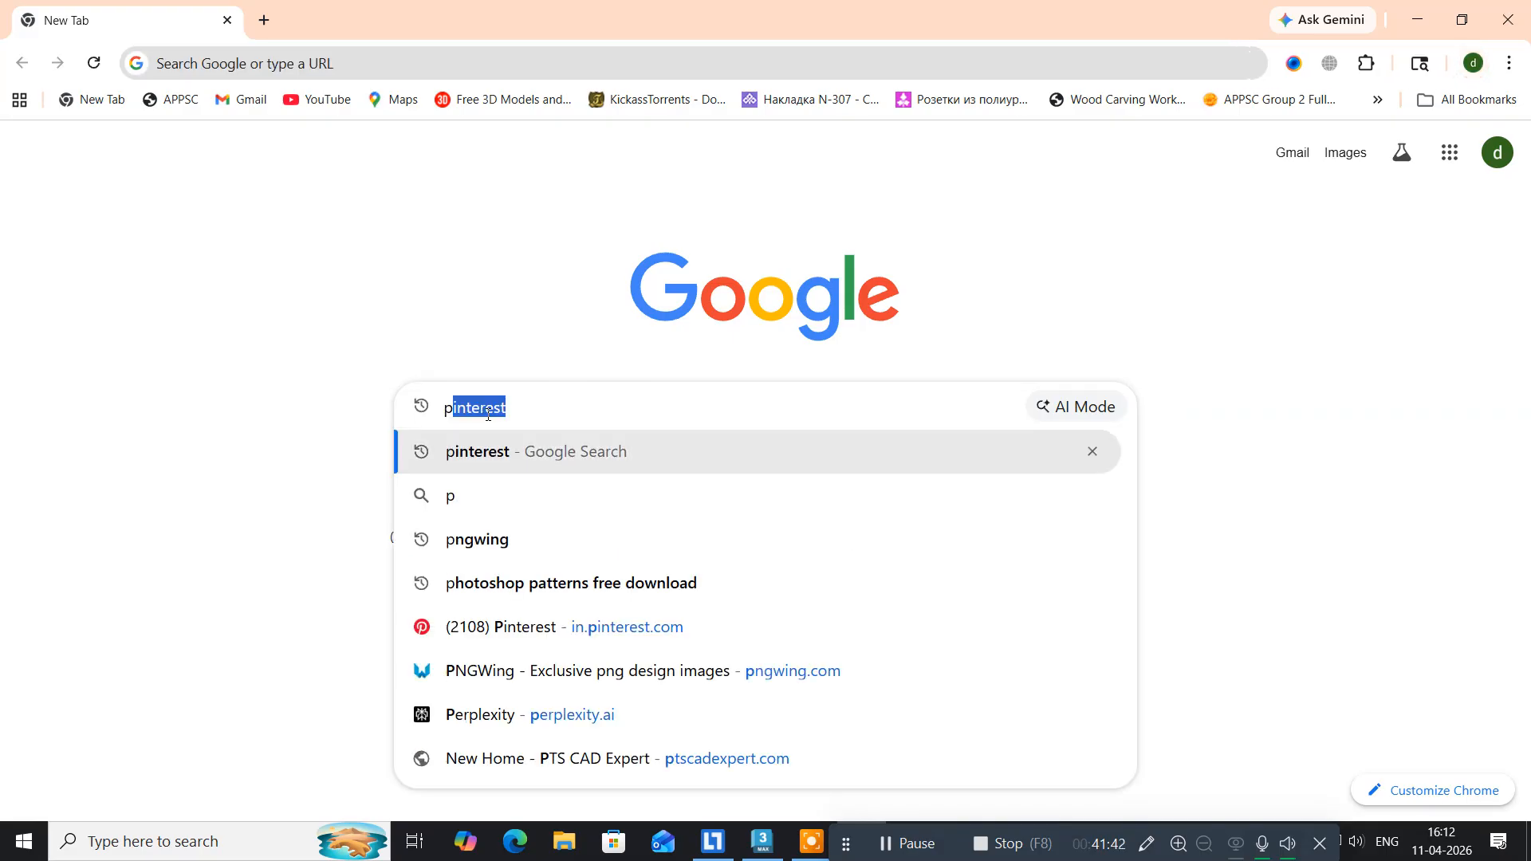
{"action": "type", "text": "interes"}
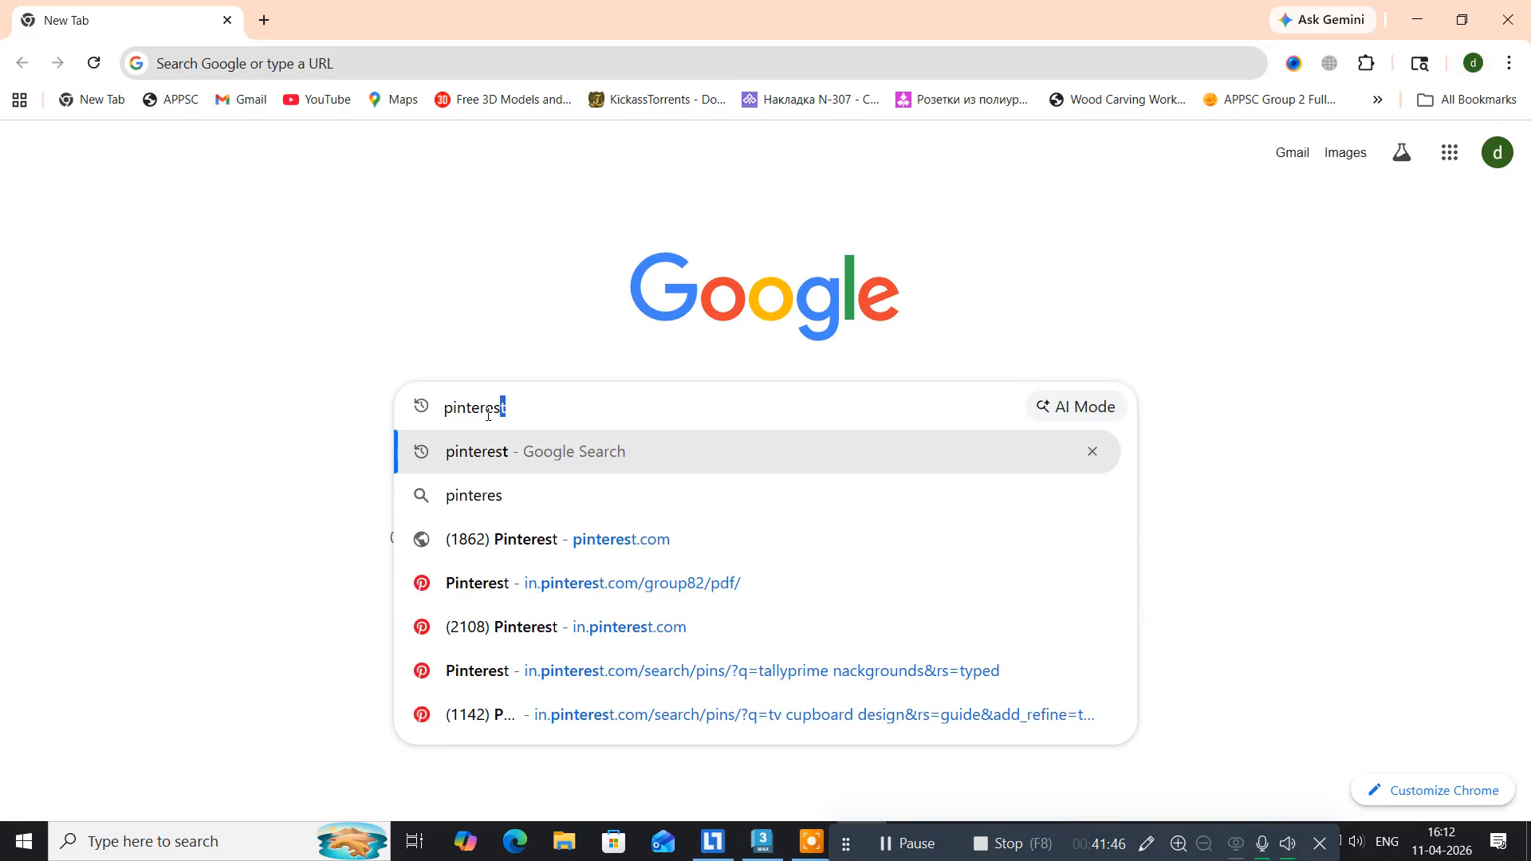
{"action": "key", "text": "Return"}
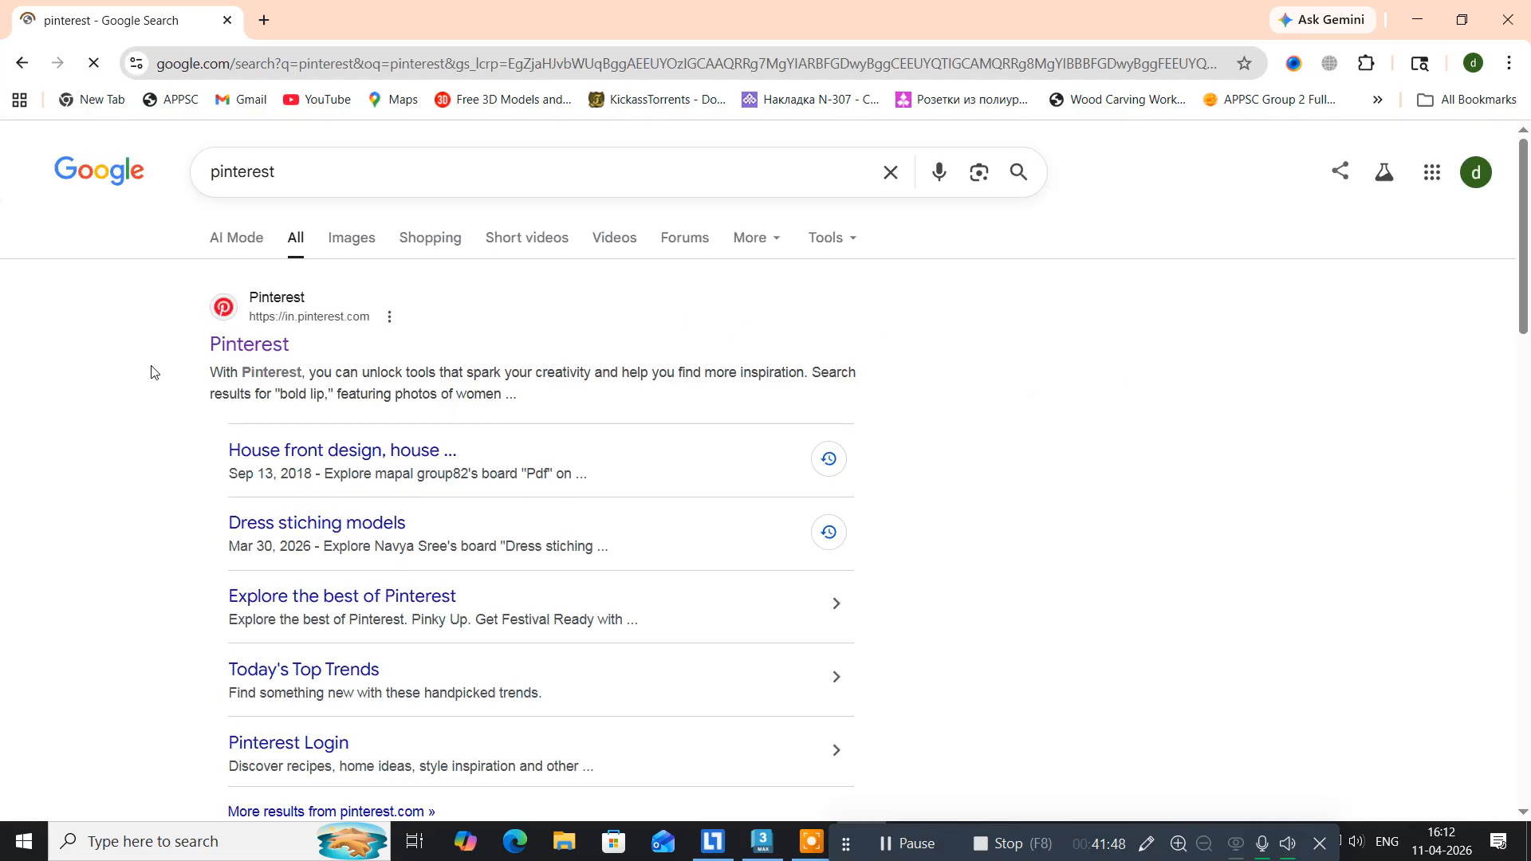
{"action": "left_click", "coordinate": [258, 353]}
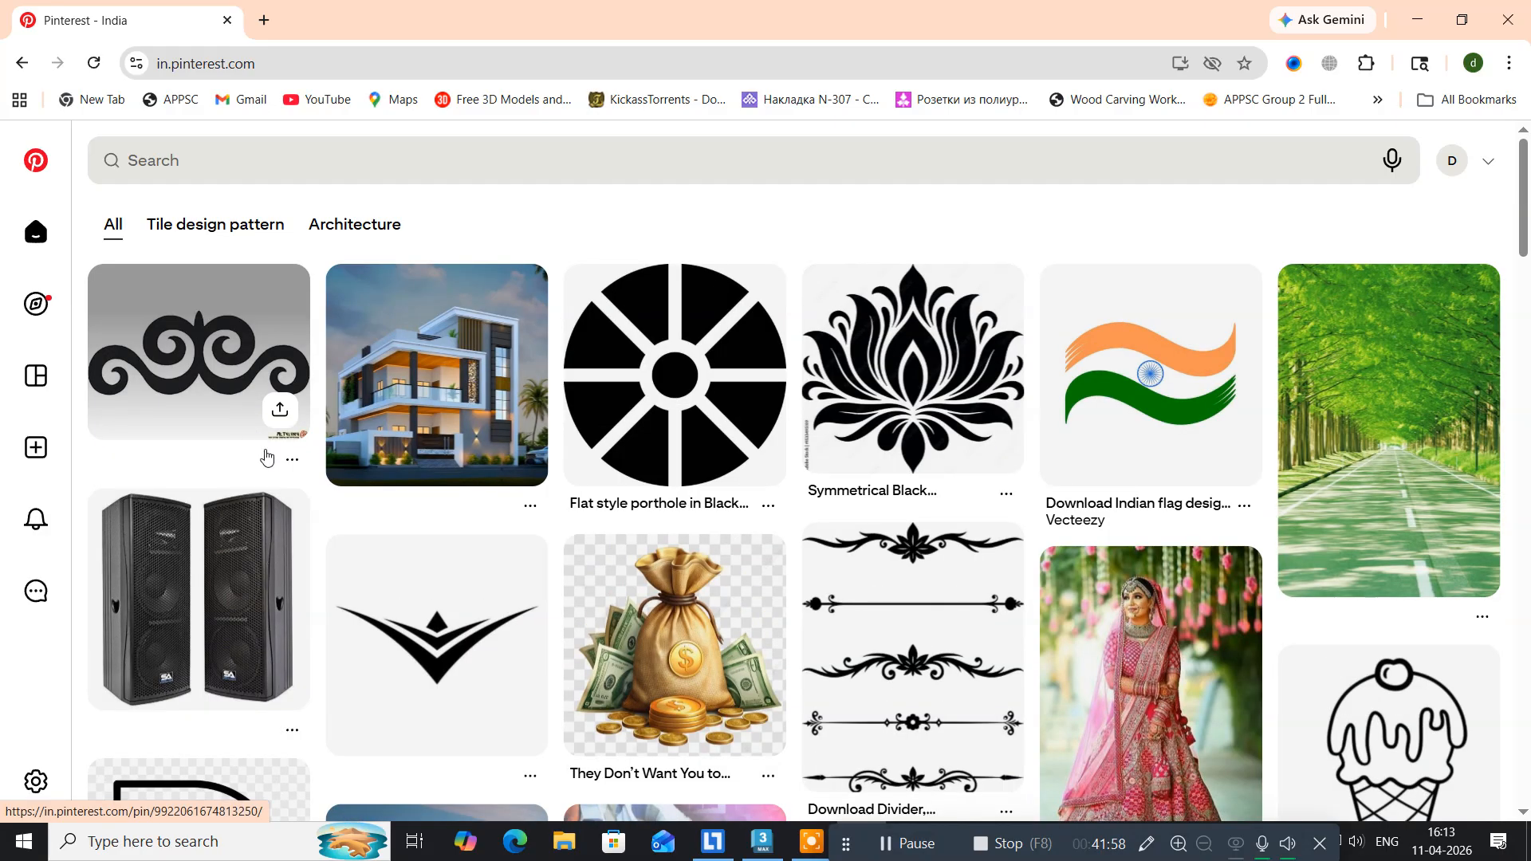
Look through the Pinterest home feed for ornamental pattern designs and house elevation references.
{"action": "scroll", "coordinate": [287, 495], "scroll_direction": "down", "scroll_amount": 5}
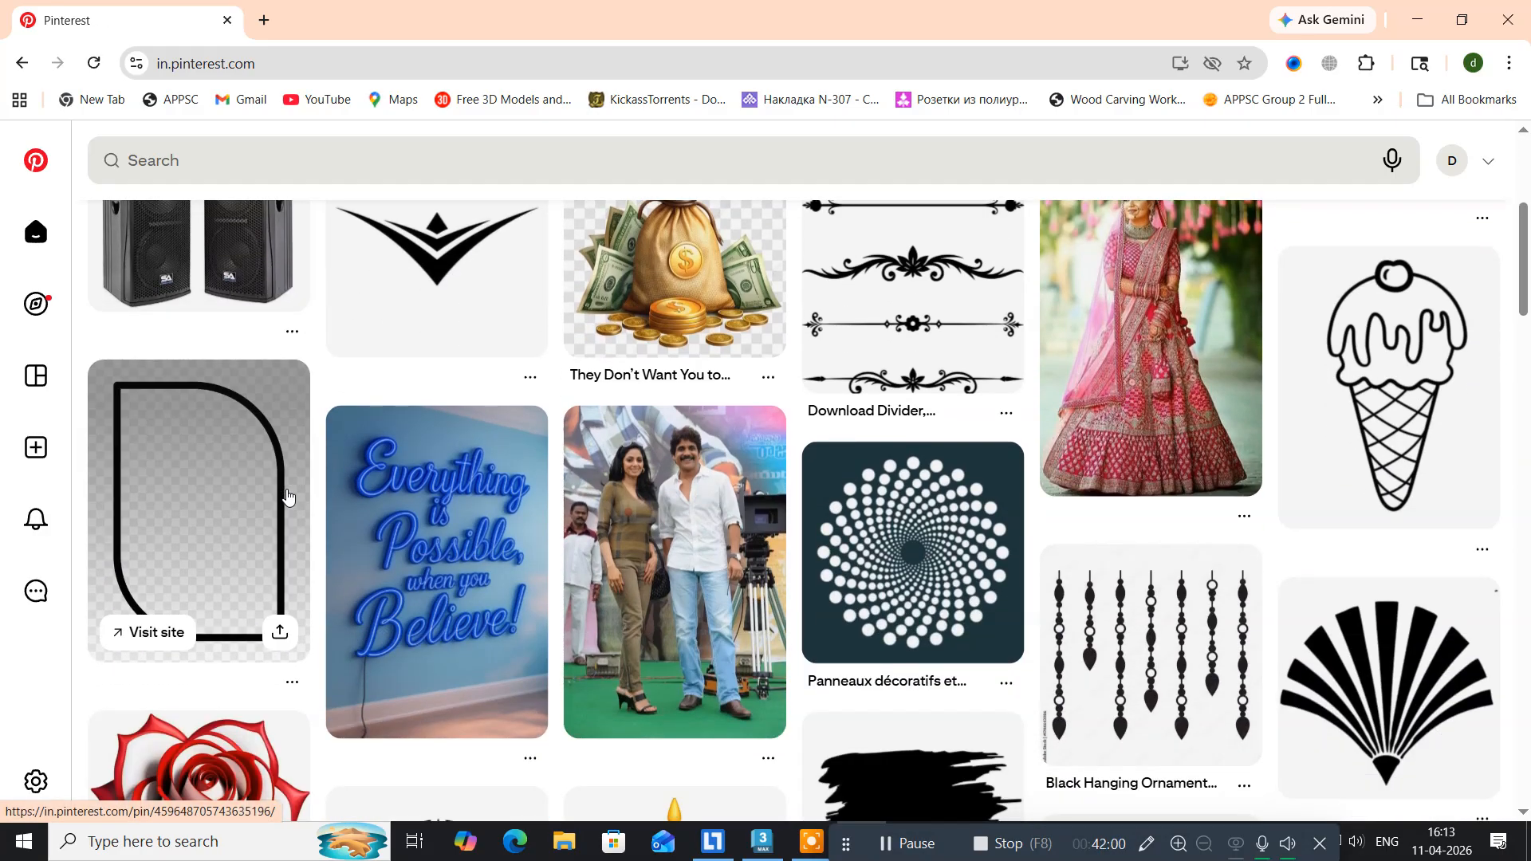
{"action": "scroll", "coordinate": [287, 495], "scroll_direction": "down", "scroll_amount": 5}
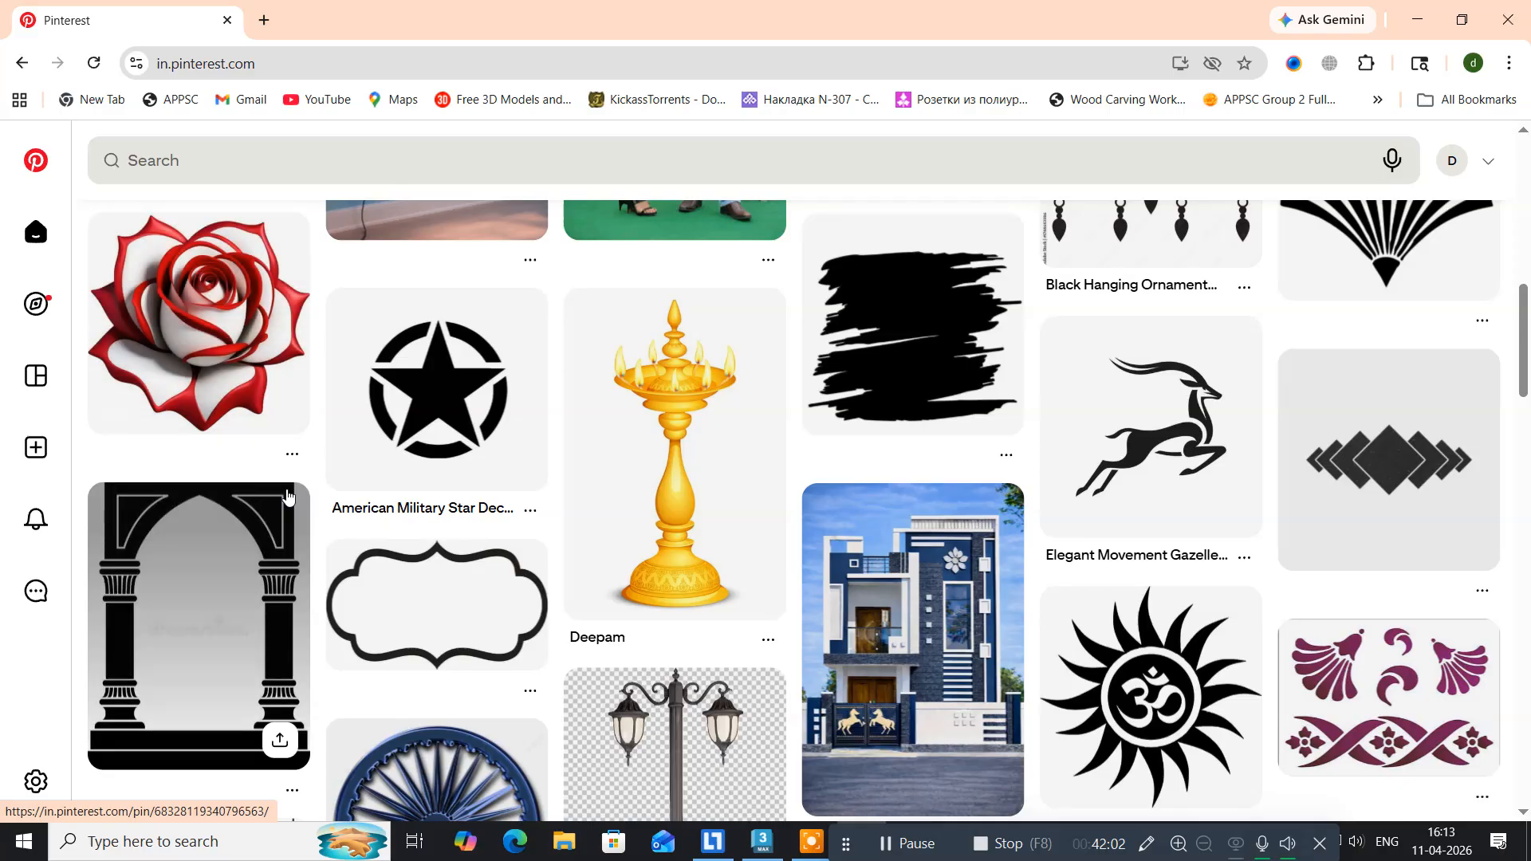
{"action": "scroll", "coordinate": [287, 496], "scroll_direction": "down", "scroll_amount": 5}
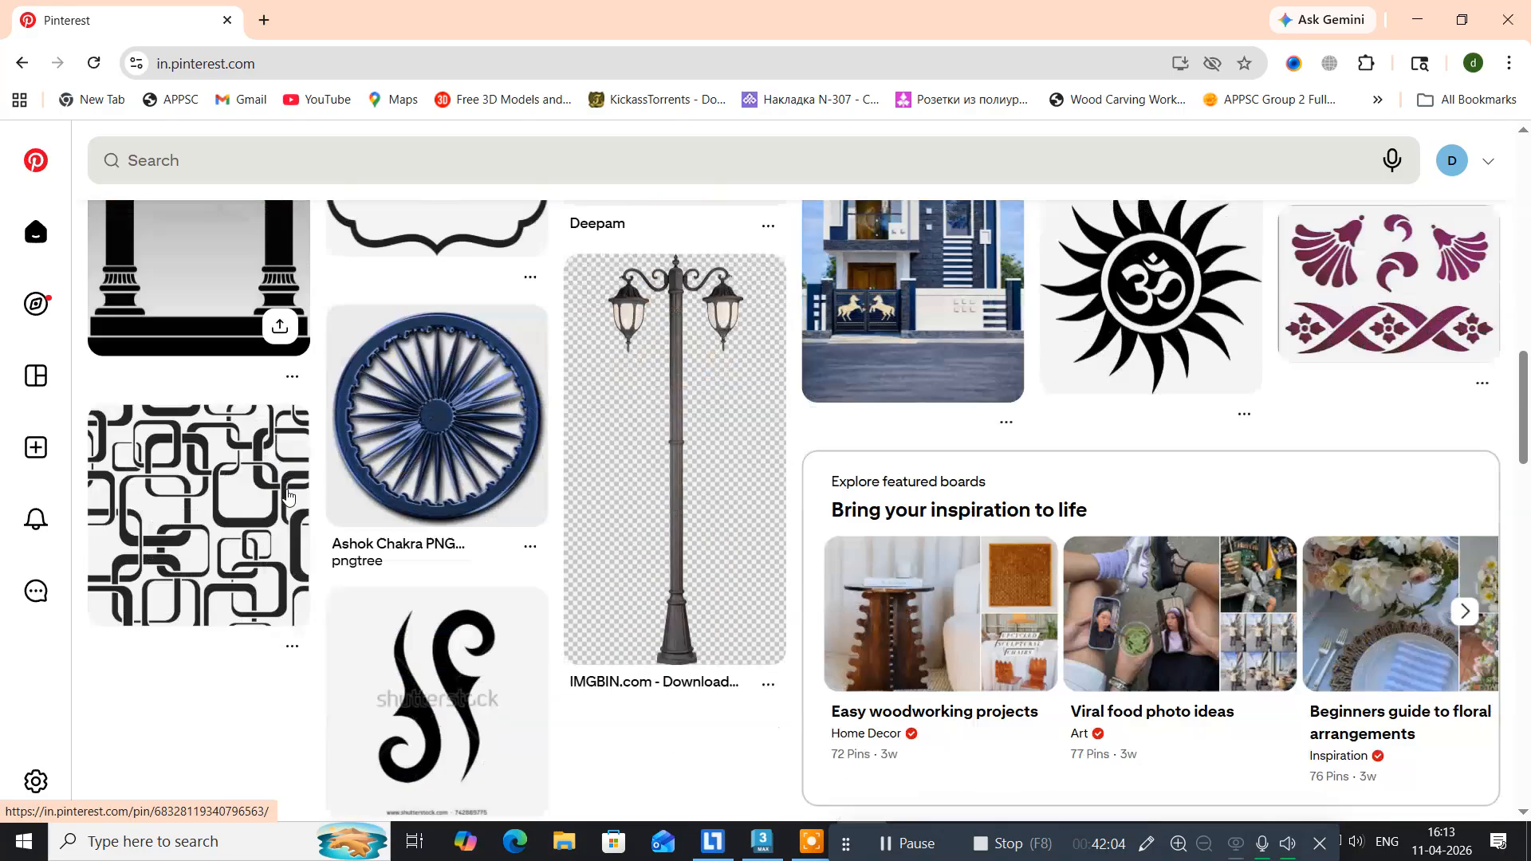
{"action": "scroll", "coordinate": [289, 496], "scroll_direction": "up", "scroll_amount": 2}
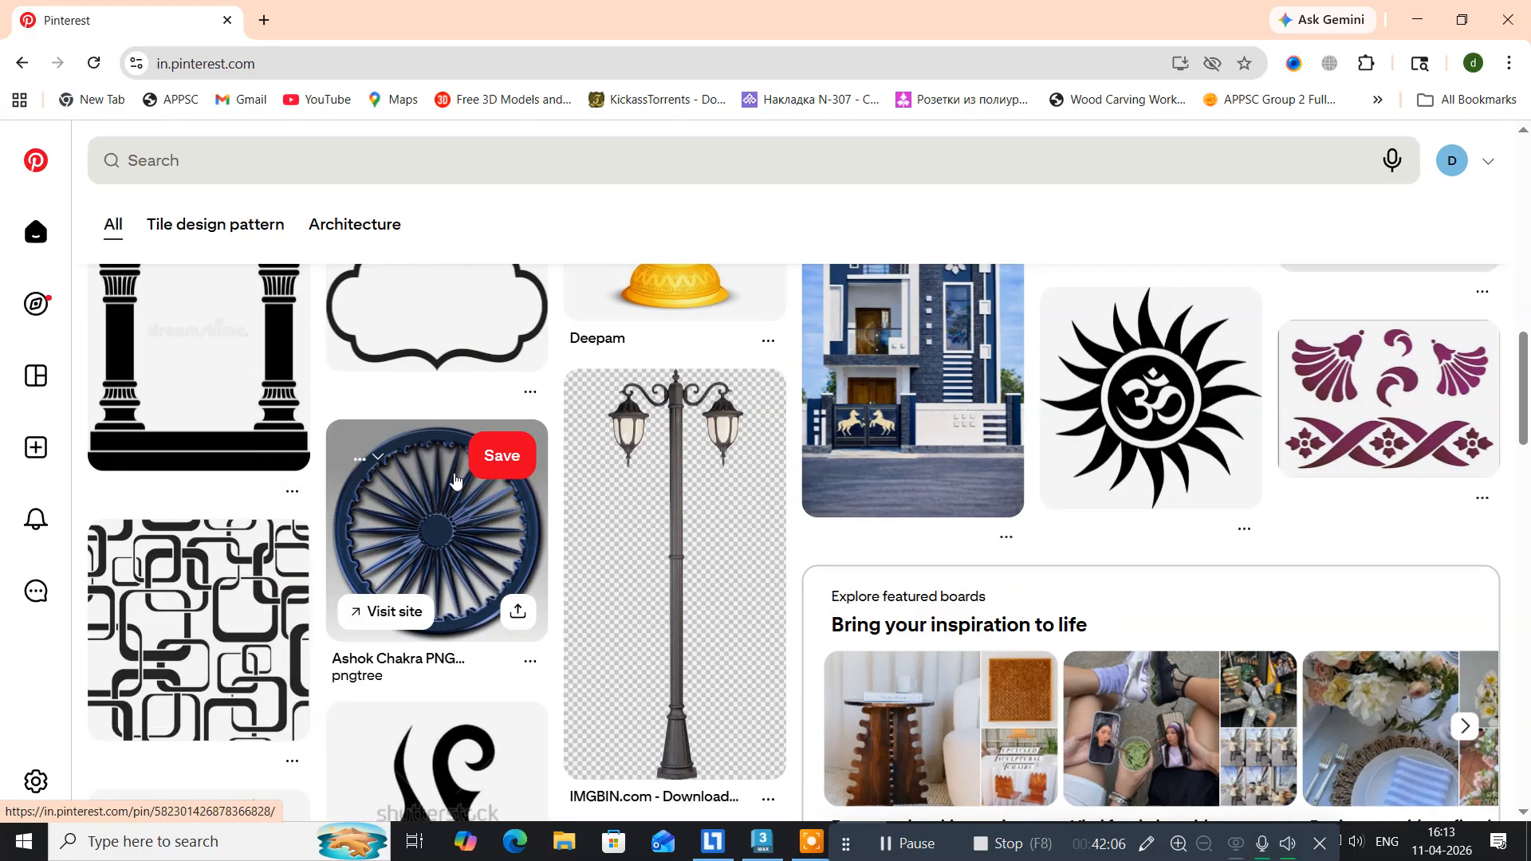
{"action": "scroll", "coordinate": [578, 594], "scroll_direction": "down", "scroll_amount": 3}
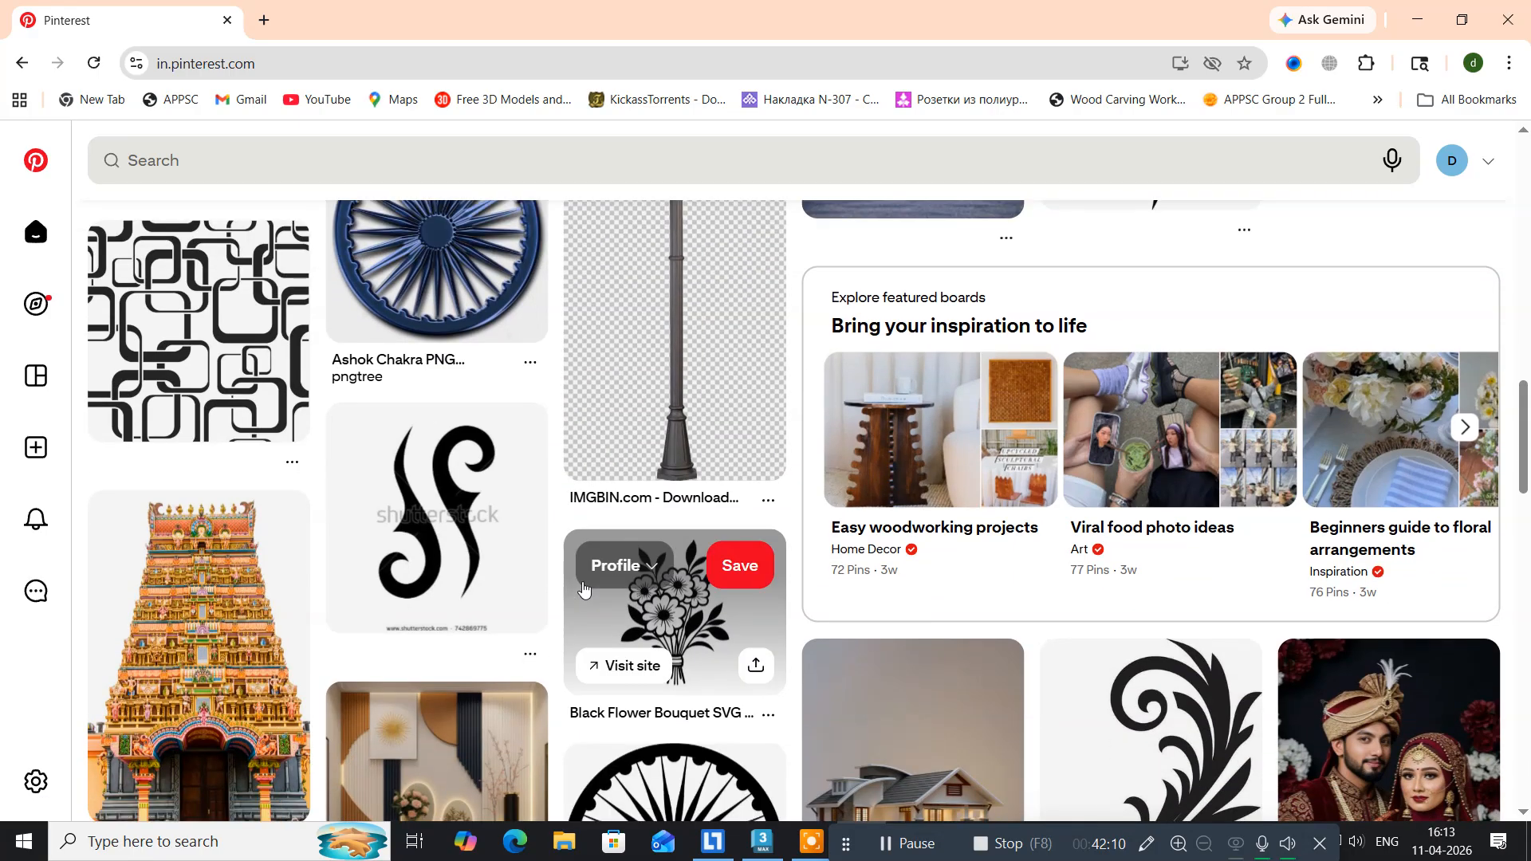
{"action": "scroll", "coordinate": [583, 588], "scroll_direction": "down", "scroll_amount": 7}
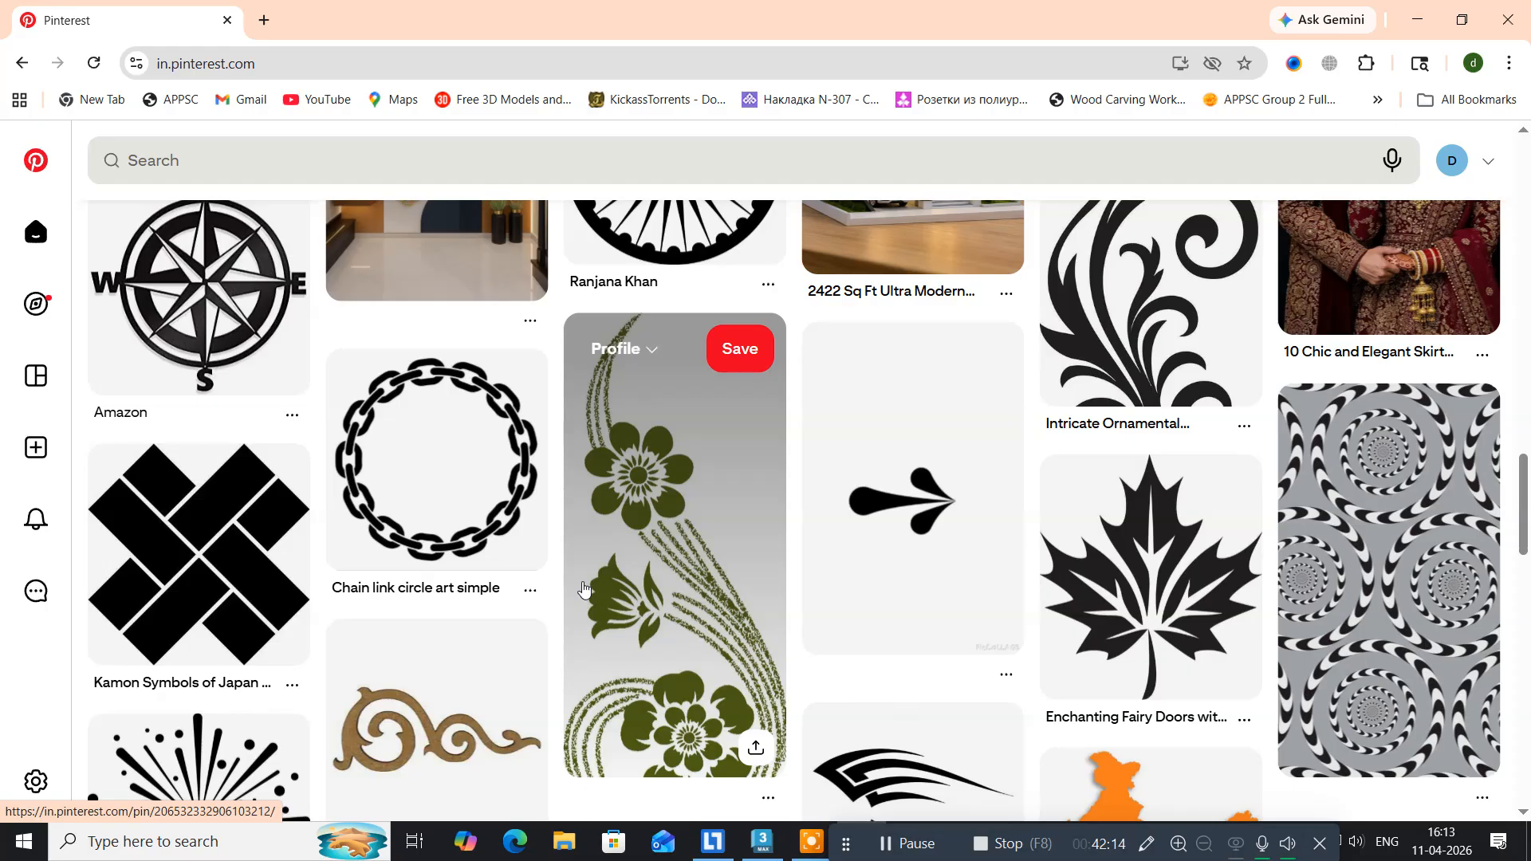
{"action": "scroll", "coordinate": [582, 588], "scroll_direction": "down", "scroll_amount": 2}
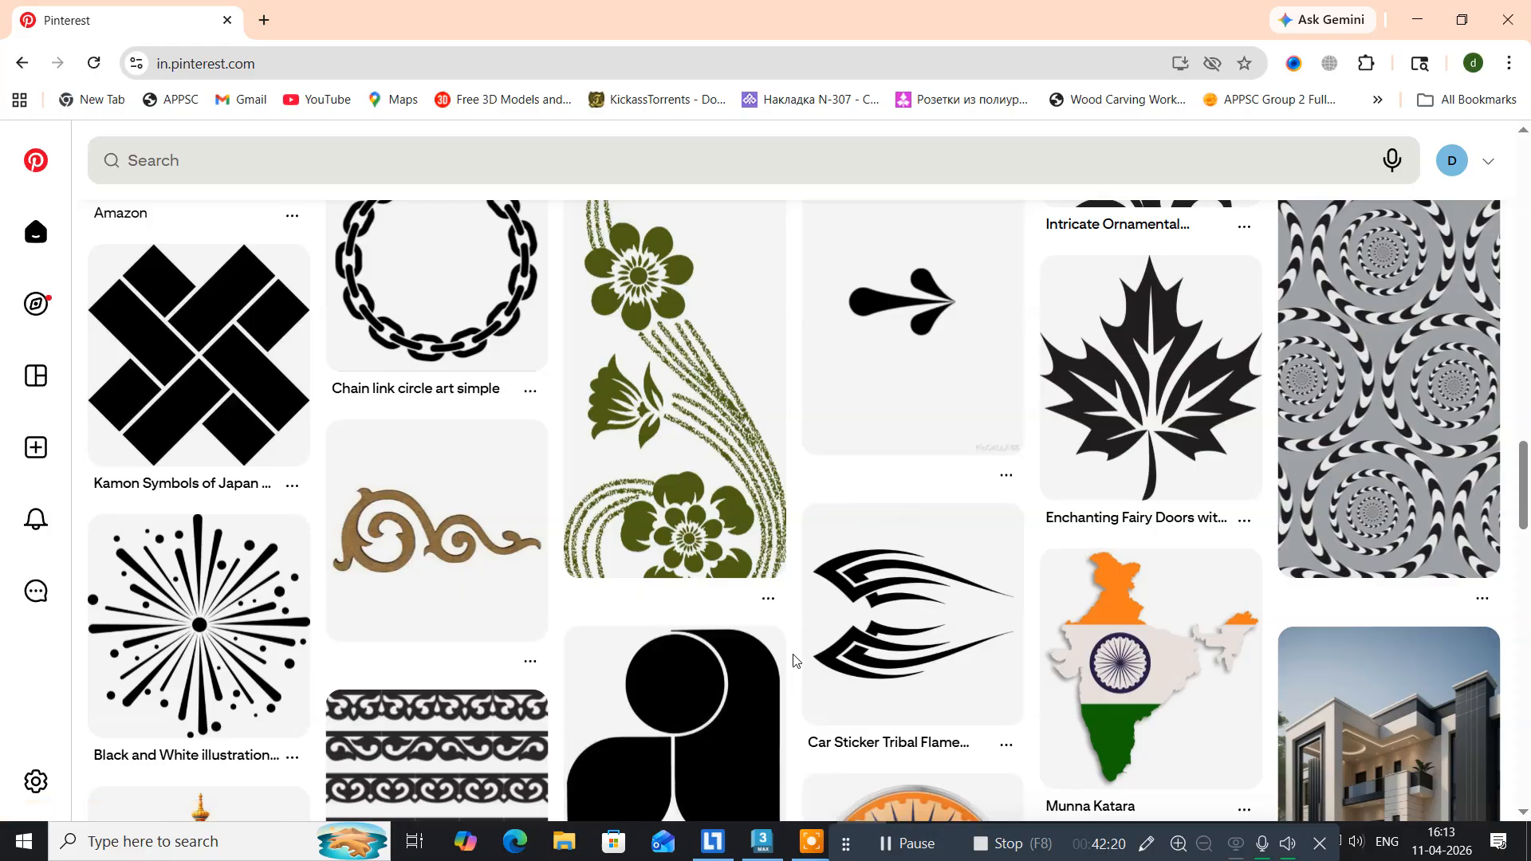
{"action": "scroll", "coordinate": [793, 660], "scroll_direction": "down", "scroll_amount": 5}
{"action": "scroll", "coordinate": [793, 660], "scroll_direction": "down", "scroll_amount": 1}
{"action": "scroll", "coordinate": [793, 660], "scroll_direction": "down", "scroll_amount": 3}
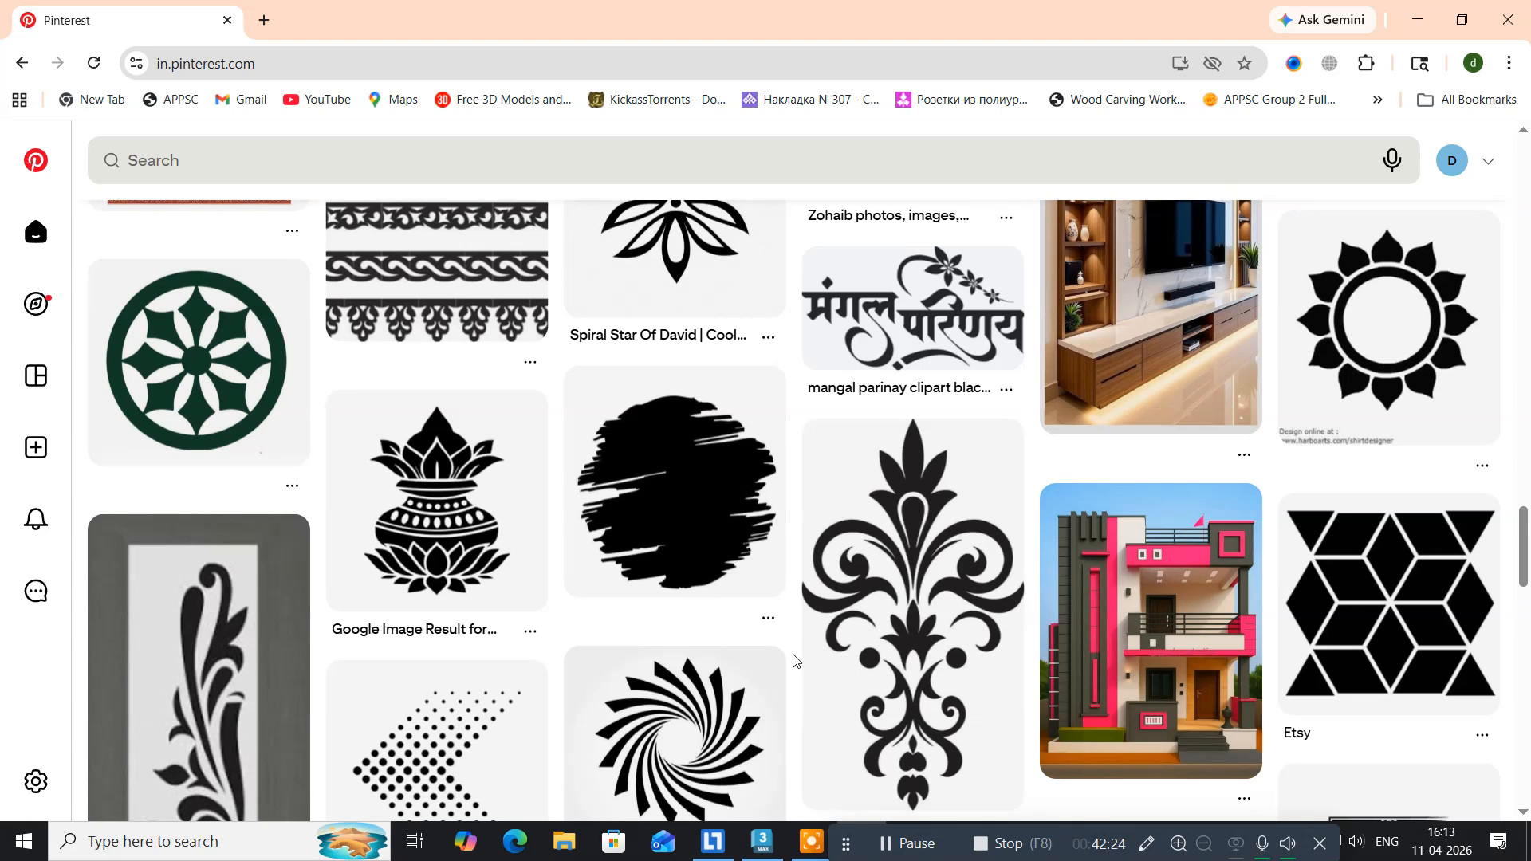
{"action": "scroll", "coordinate": [793, 660], "scroll_direction": "down", "scroll_amount": 1}
{"action": "scroll", "coordinate": [794, 660], "scroll_direction": "up", "scroll_amount": 1}
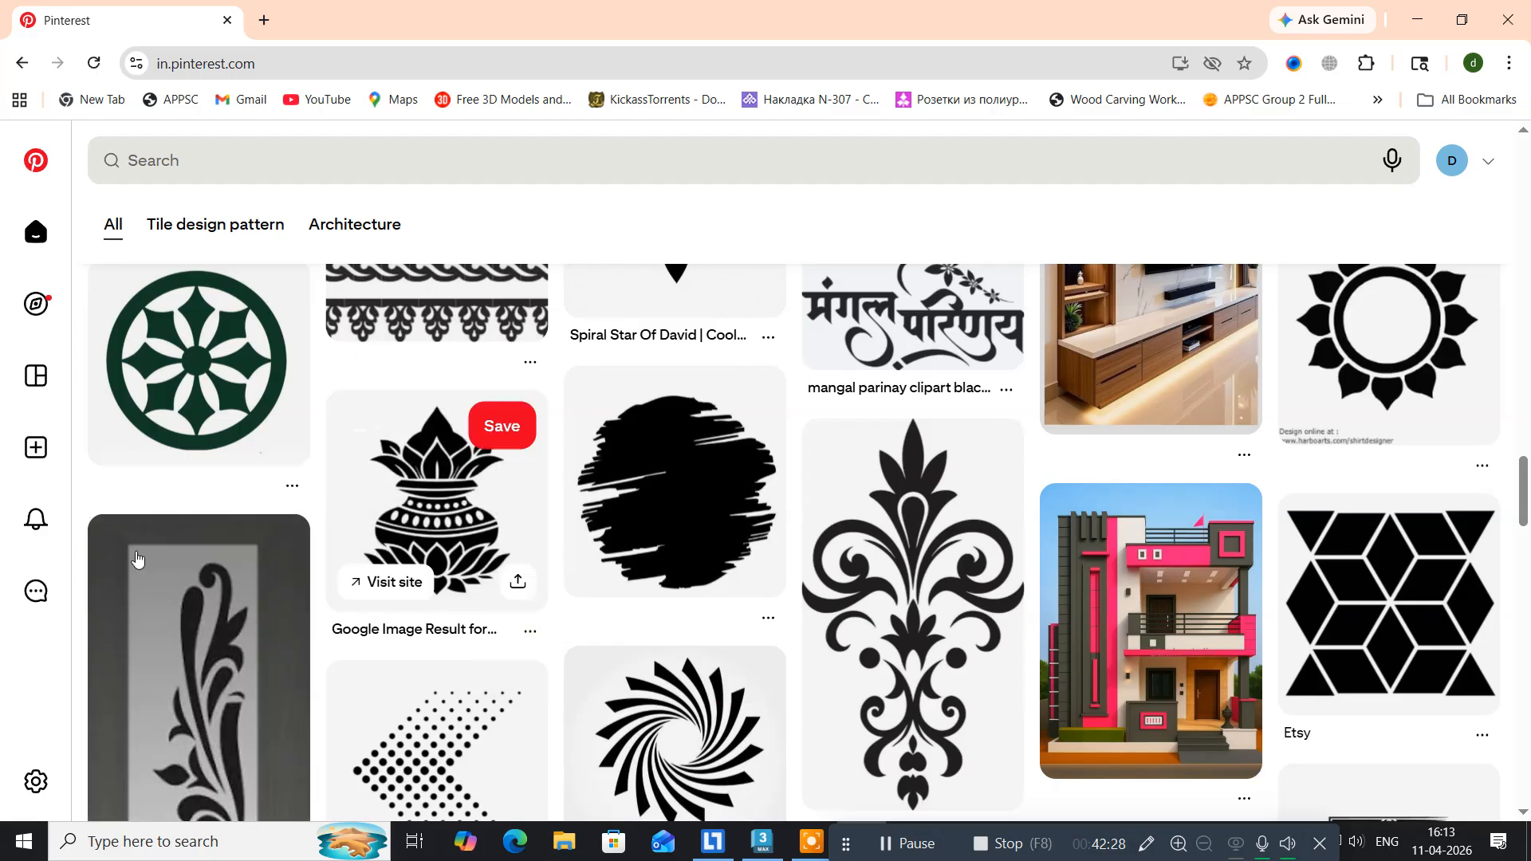
Open the dark green circular flower ornament pin and examine the related rosette, floral and border designs around it.
{"action": "left_click", "coordinate": [214, 383]}
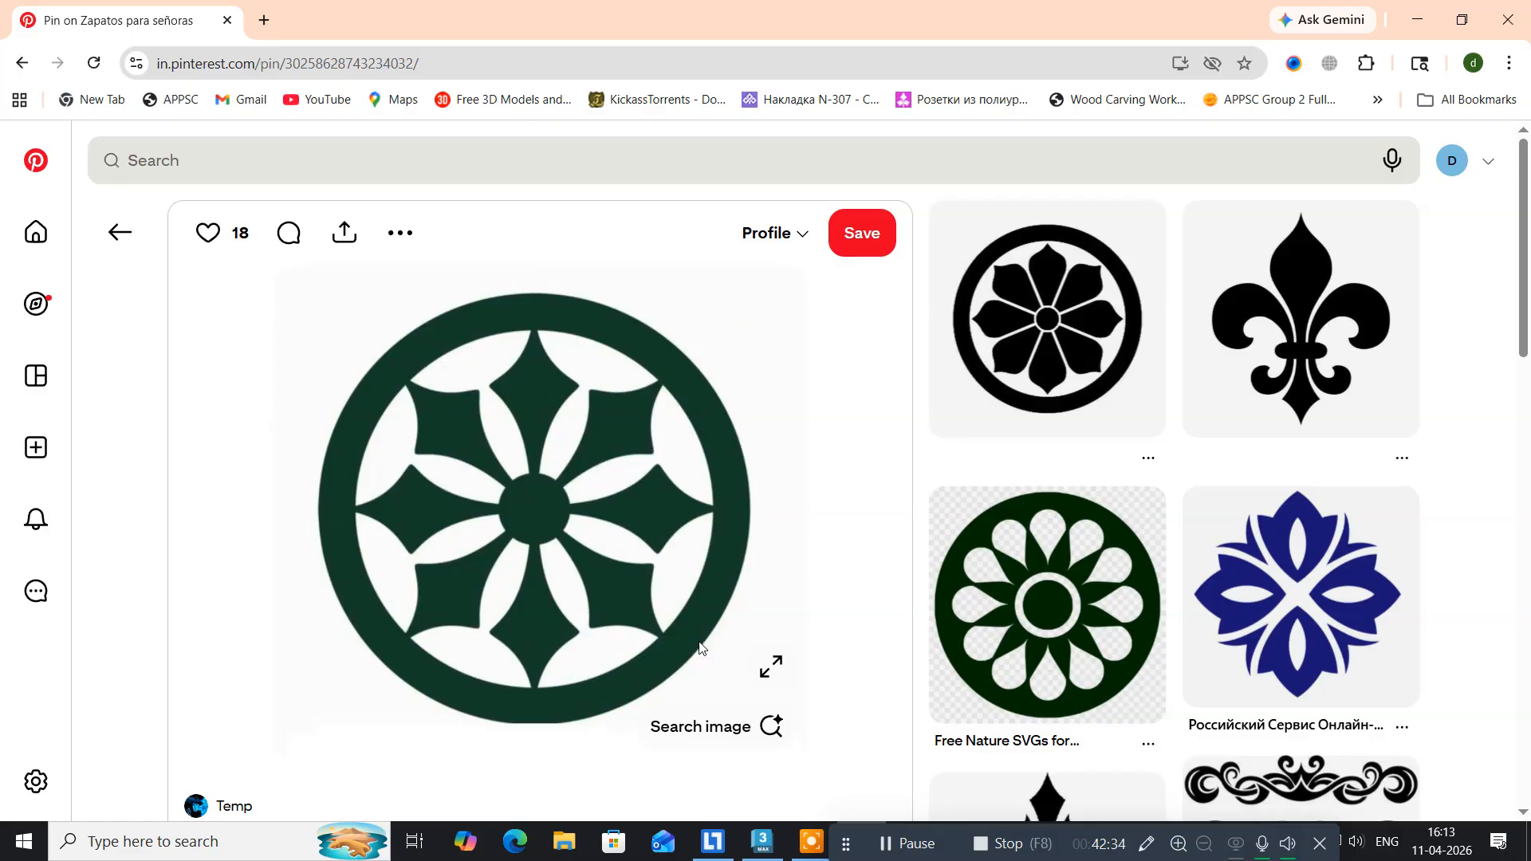
{"action": "scroll", "coordinate": [699, 648], "scroll_direction": "down", "scroll_amount": 5}
{"action": "scroll", "coordinate": [699, 647], "scroll_direction": "up", "scroll_amount": 2}
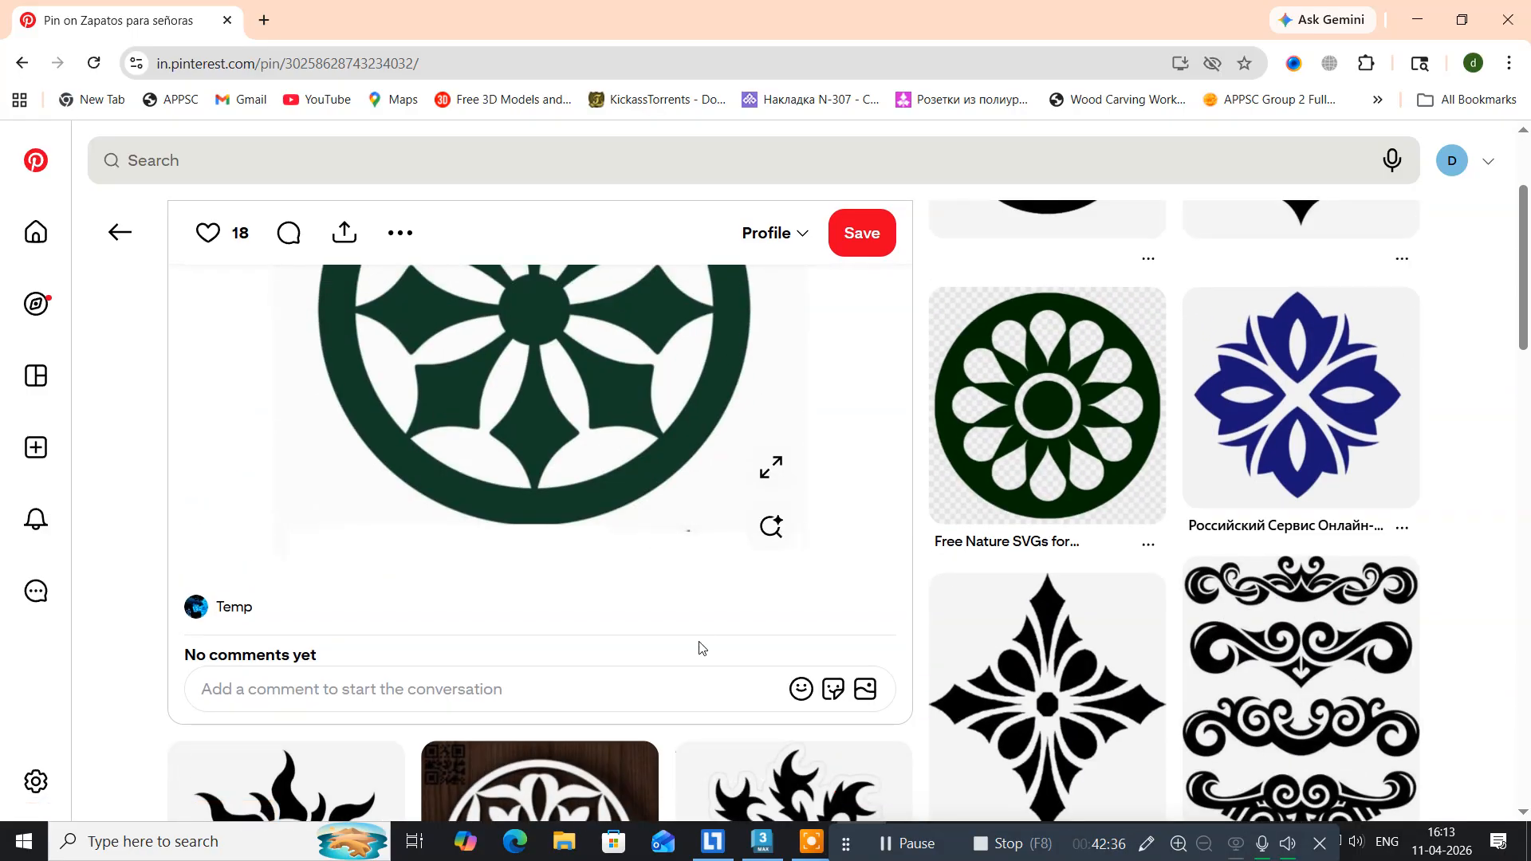
{"action": "scroll", "coordinate": [699, 647], "scroll_direction": "down", "scroll_amount": 2}
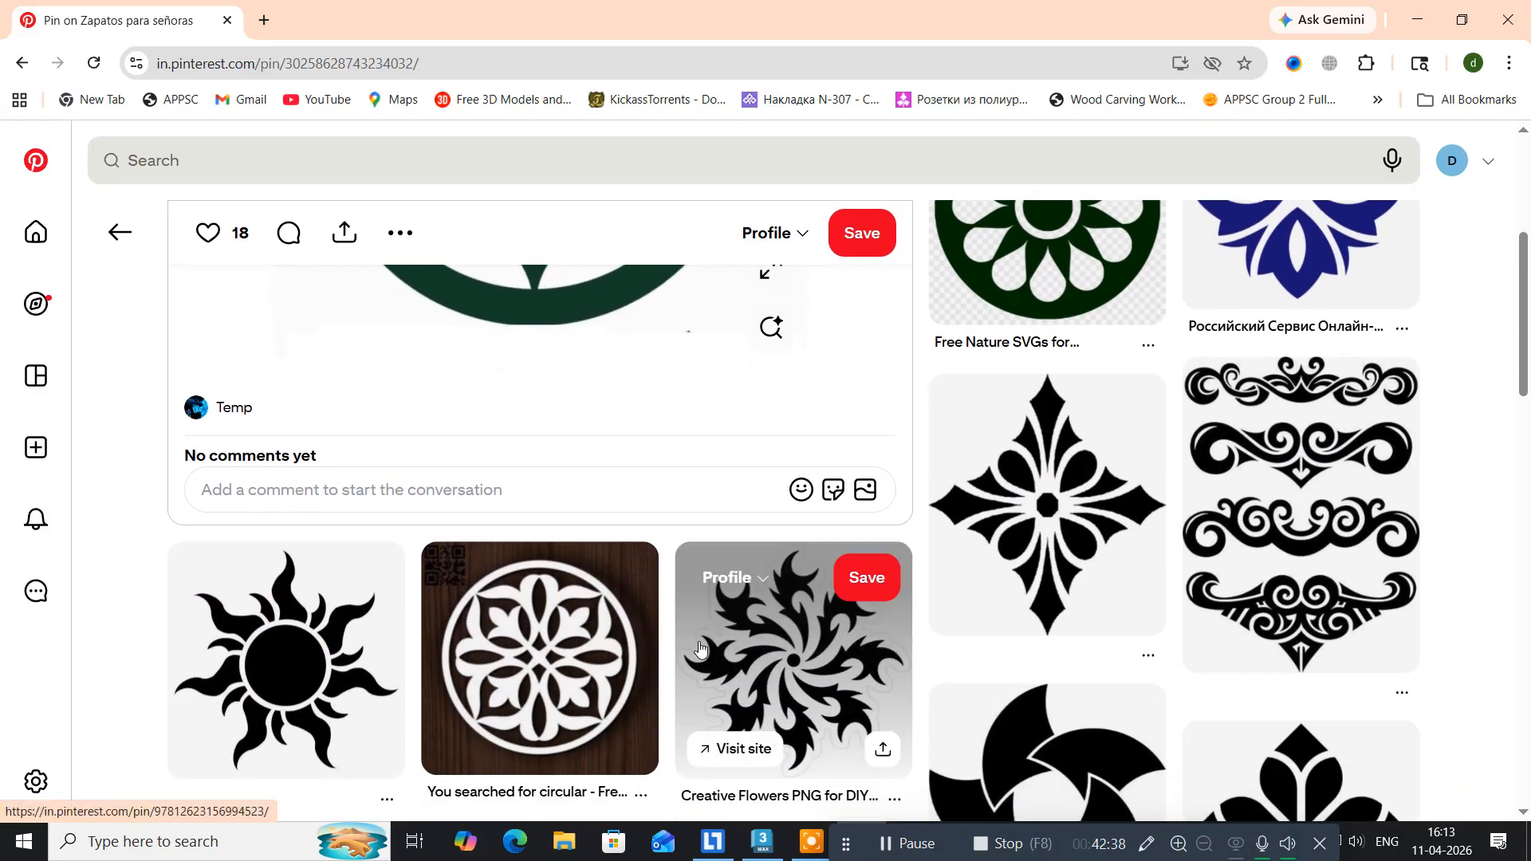
{"action": "scroll", "coordinate": [699, 647], "scroll_direction": "down", "scroll_amount": 3}
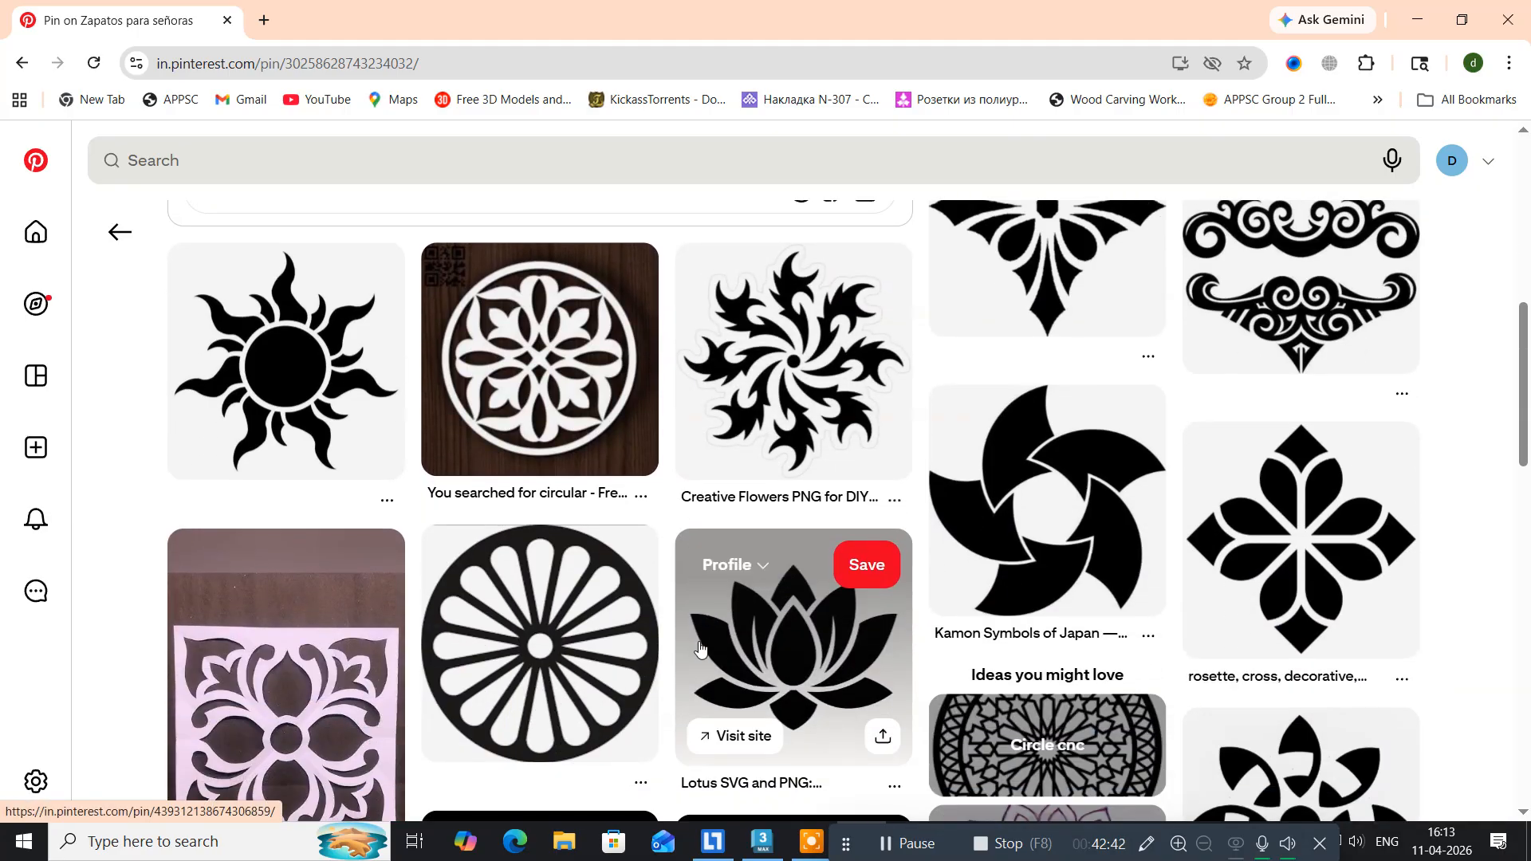
{"action": "scroll", "coordinate": [699, 648], "scroll_direction": "down", "scroll_amount": 5}
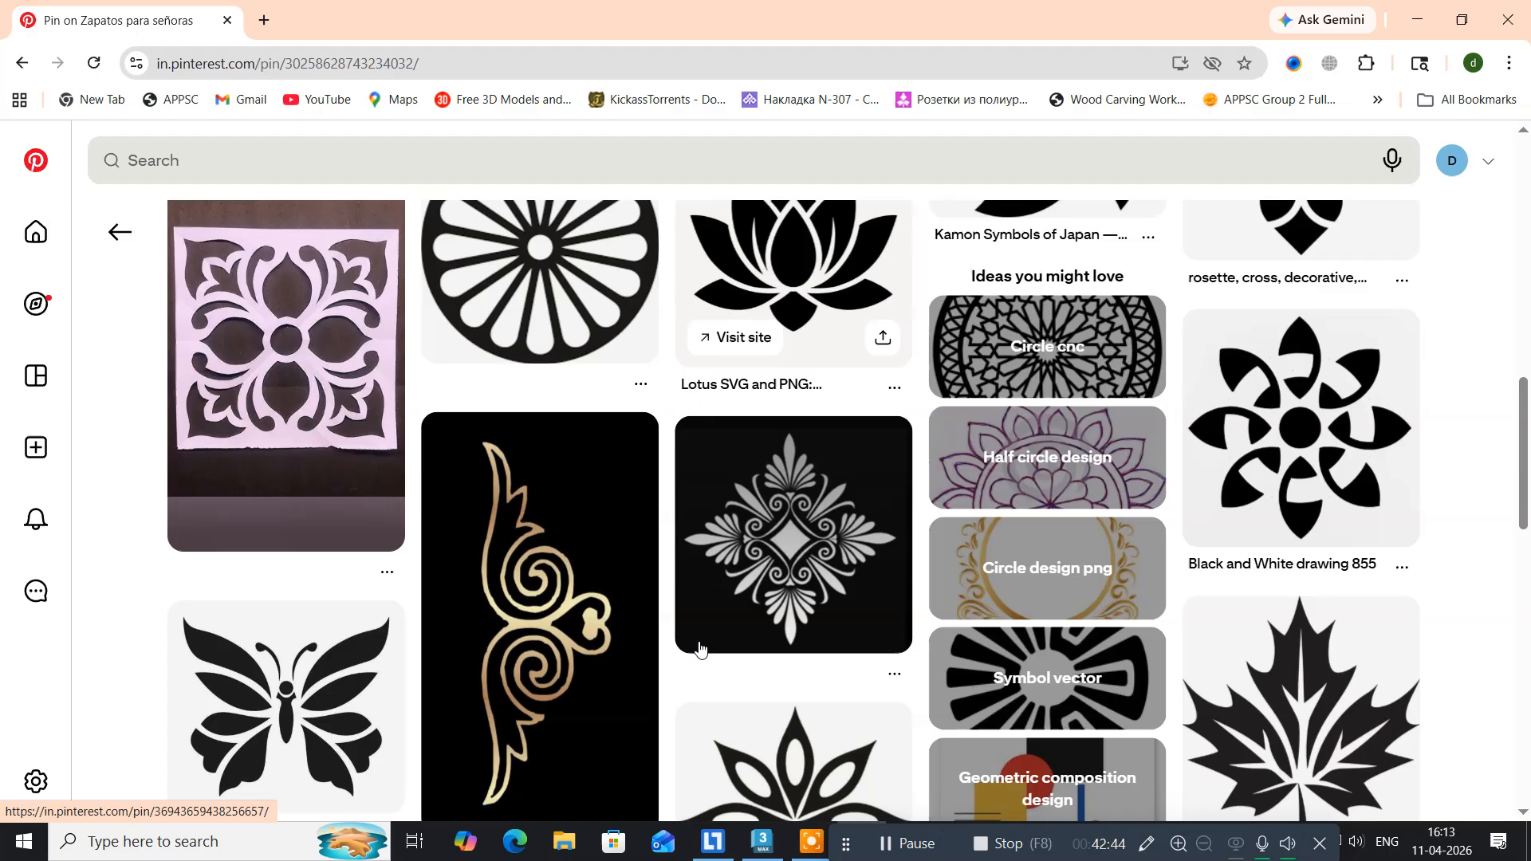
{"action": "scroll", "coordinate": [699, 648], "scroll_direction": "down", "scroll_amount": 3}
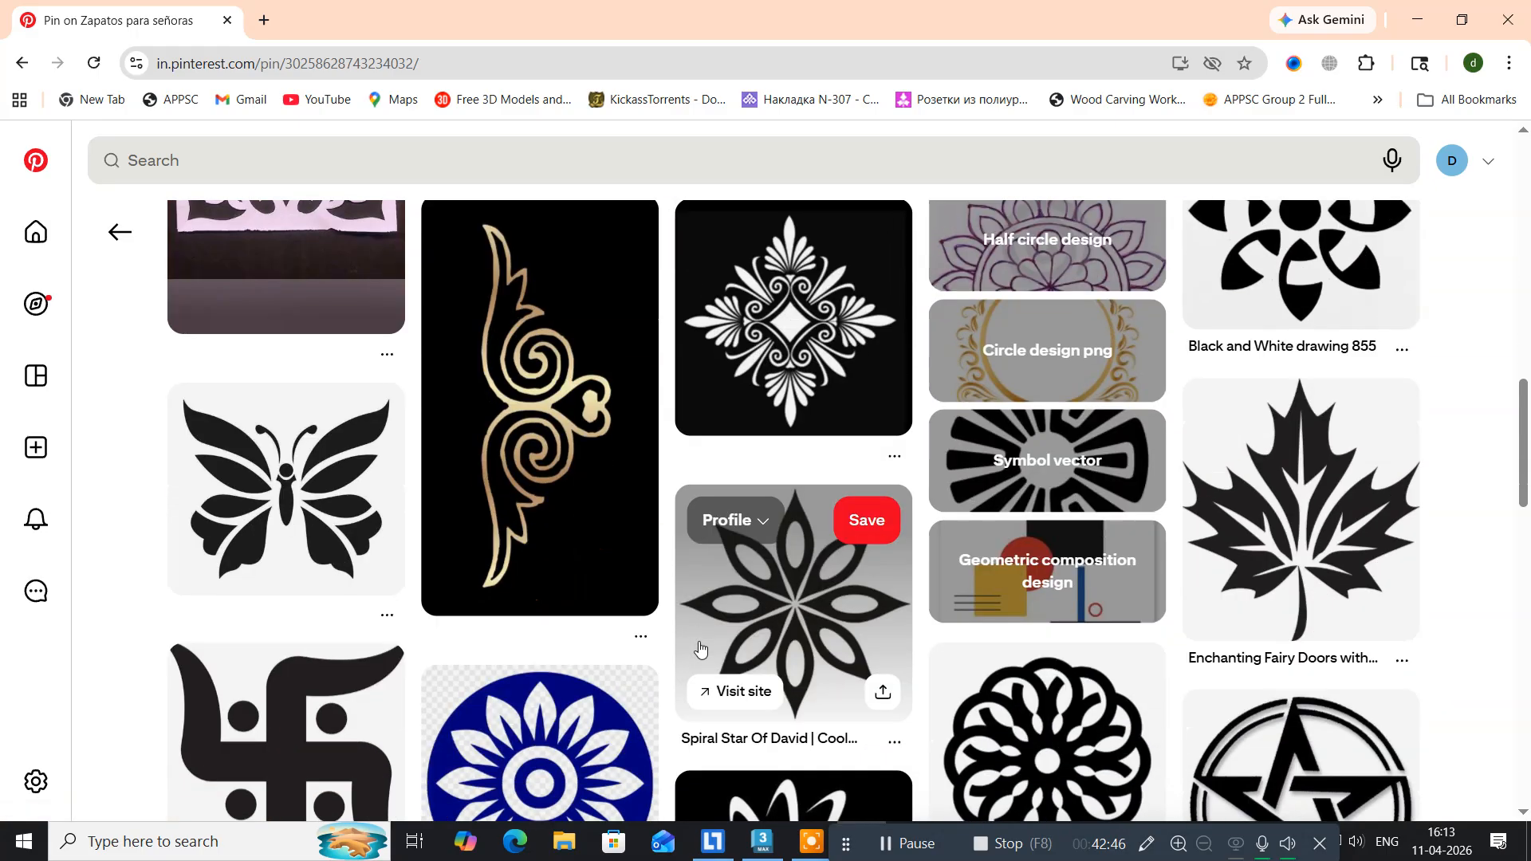
{"action": "scroll", "coordinate": [699, 647], "scroll_direction": "down", "scroll_amount": 4}
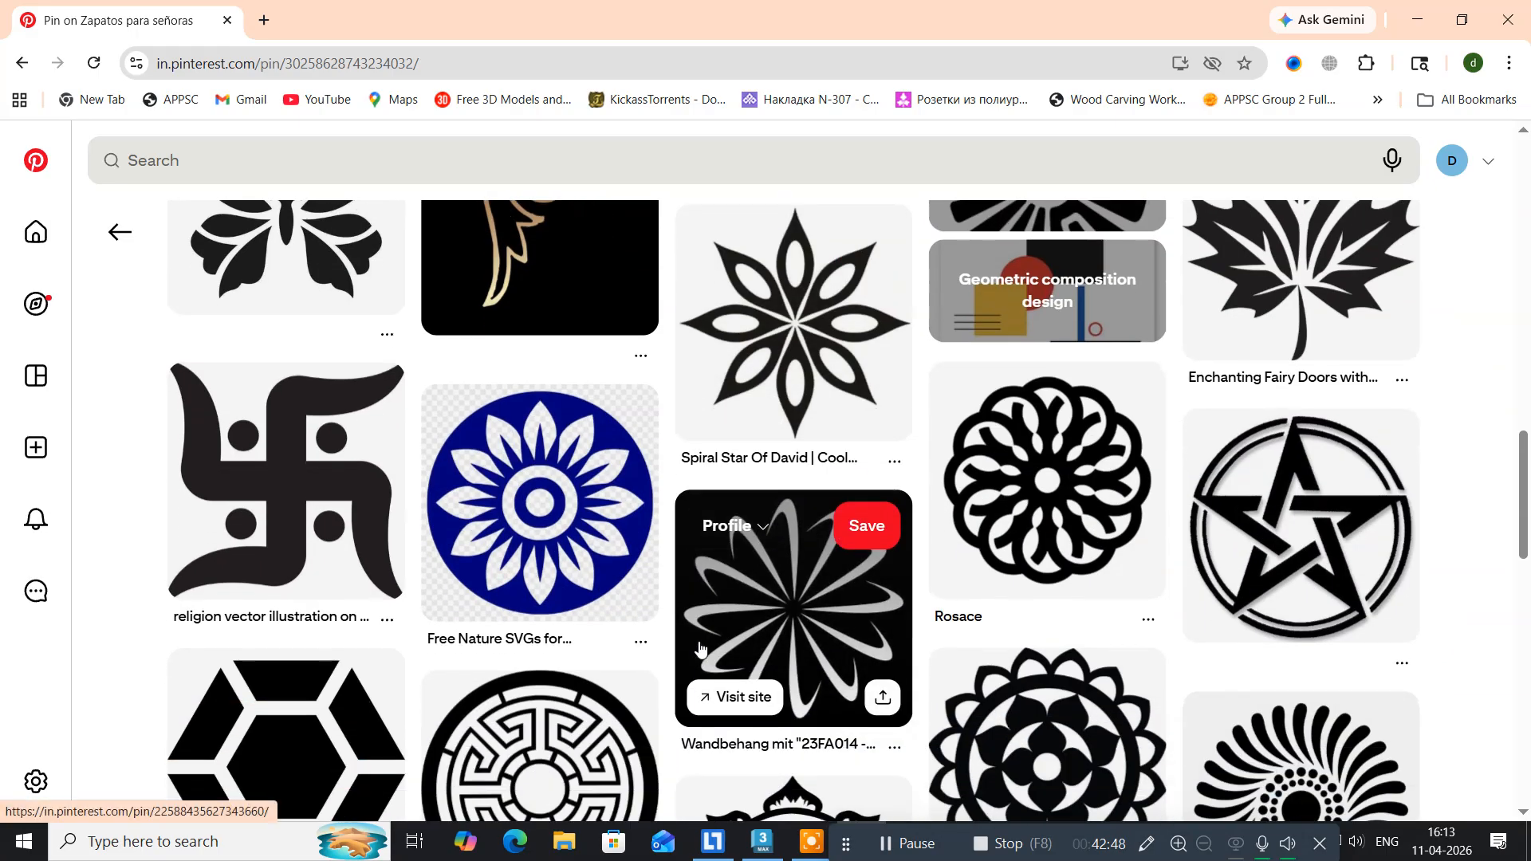
{"action": "scroll", "coordinate": [699, 648], "scroll_direction": "down", "scroll_amount": 2}
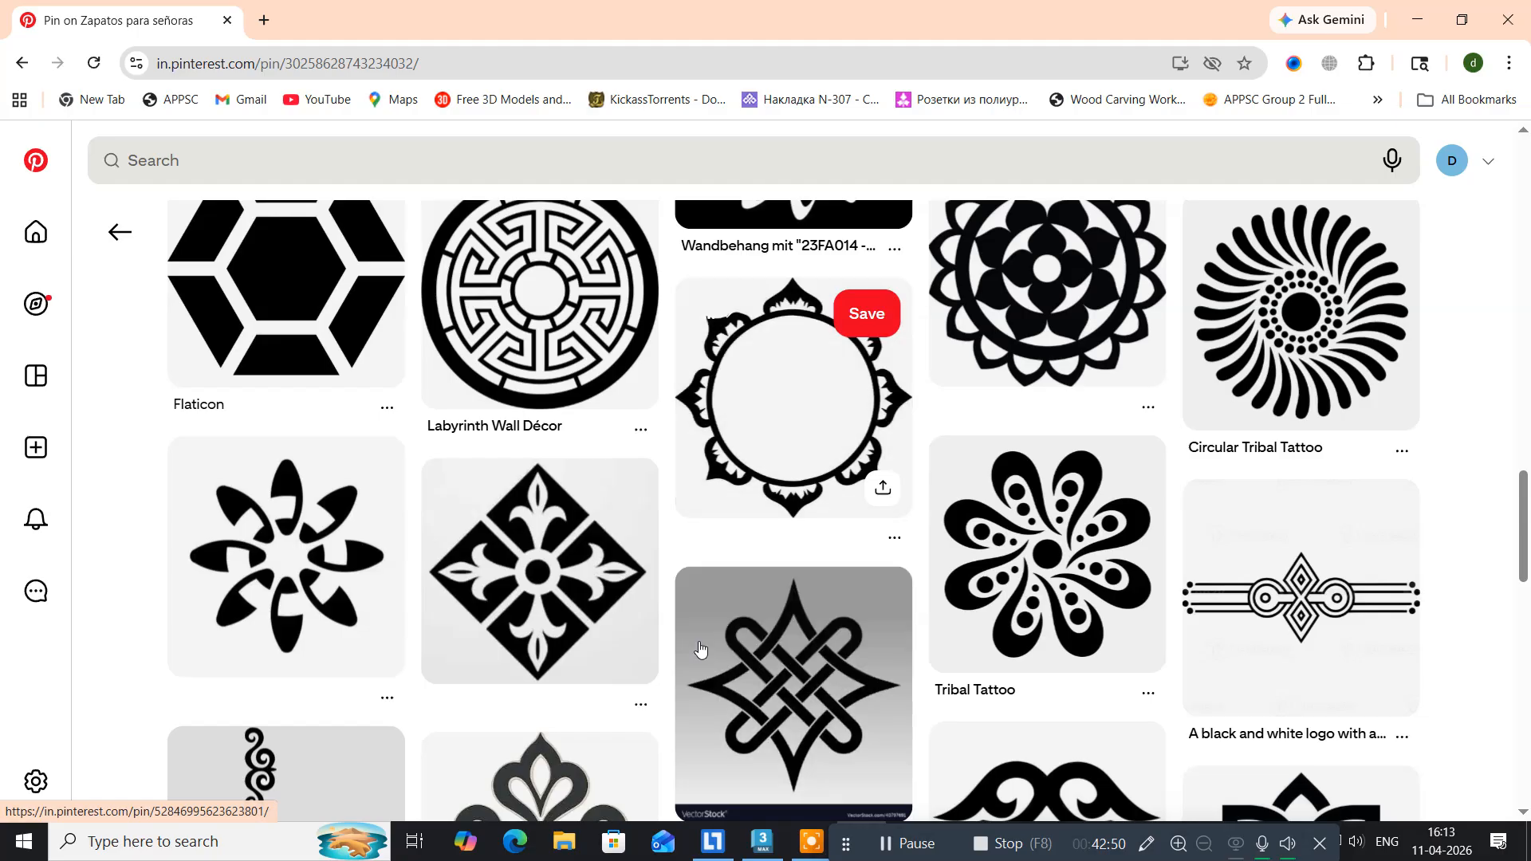
{"action": "scroll", "coordinate": [699, 647], "scroll_direction": "down", "scroll_amount": 2}
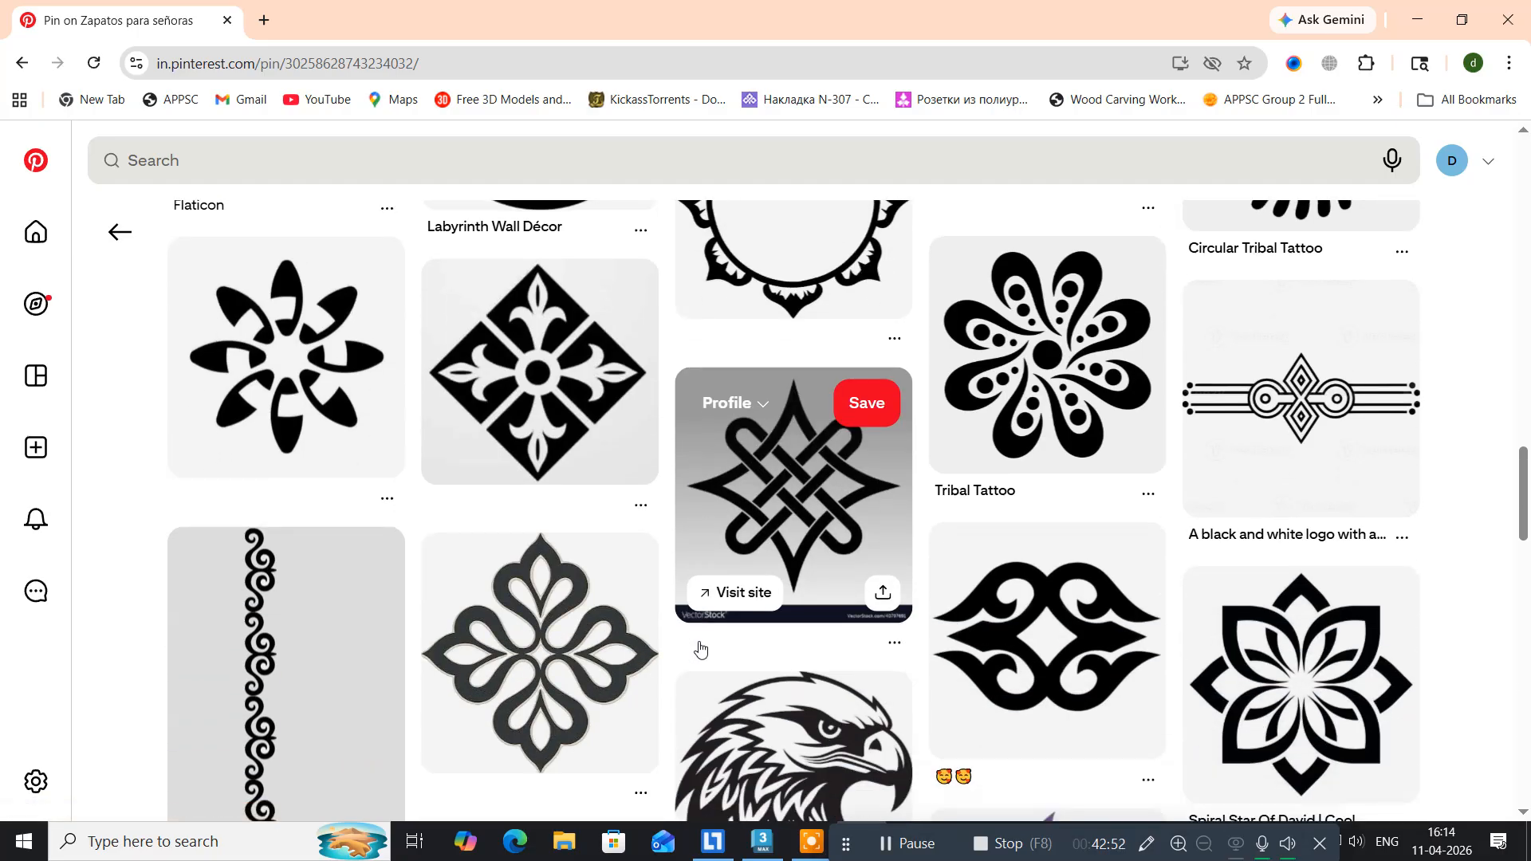
{"action": "scroll", "coordinate": [699, 647], "scroll_direction": "down", "scroll_amount": 2}
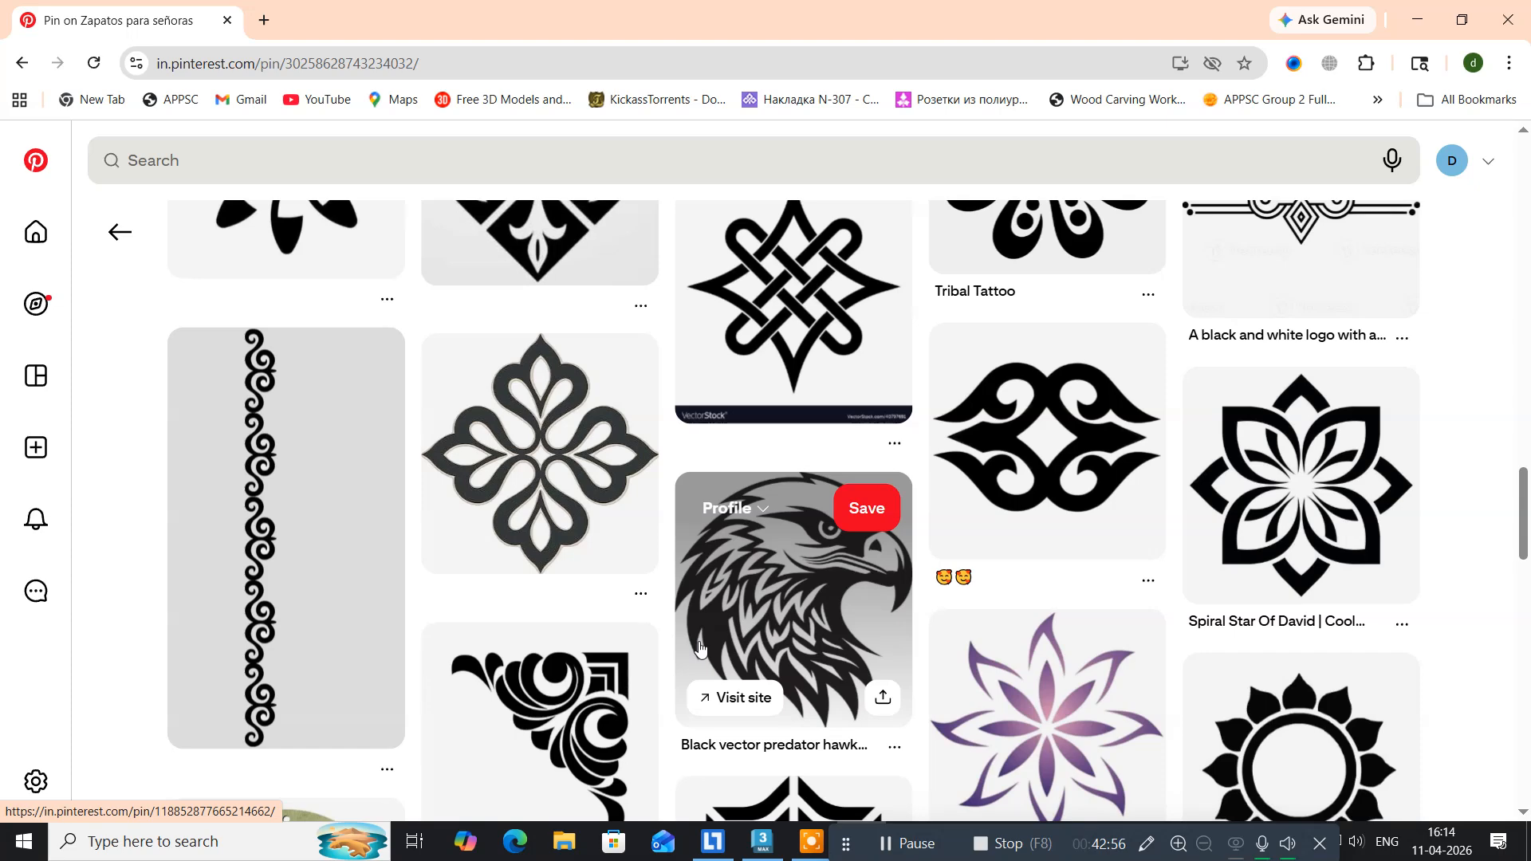
{"action": "scroll", "coordinate": [699, 647], "scroll_direction": "down", "scroll_amount": 2}
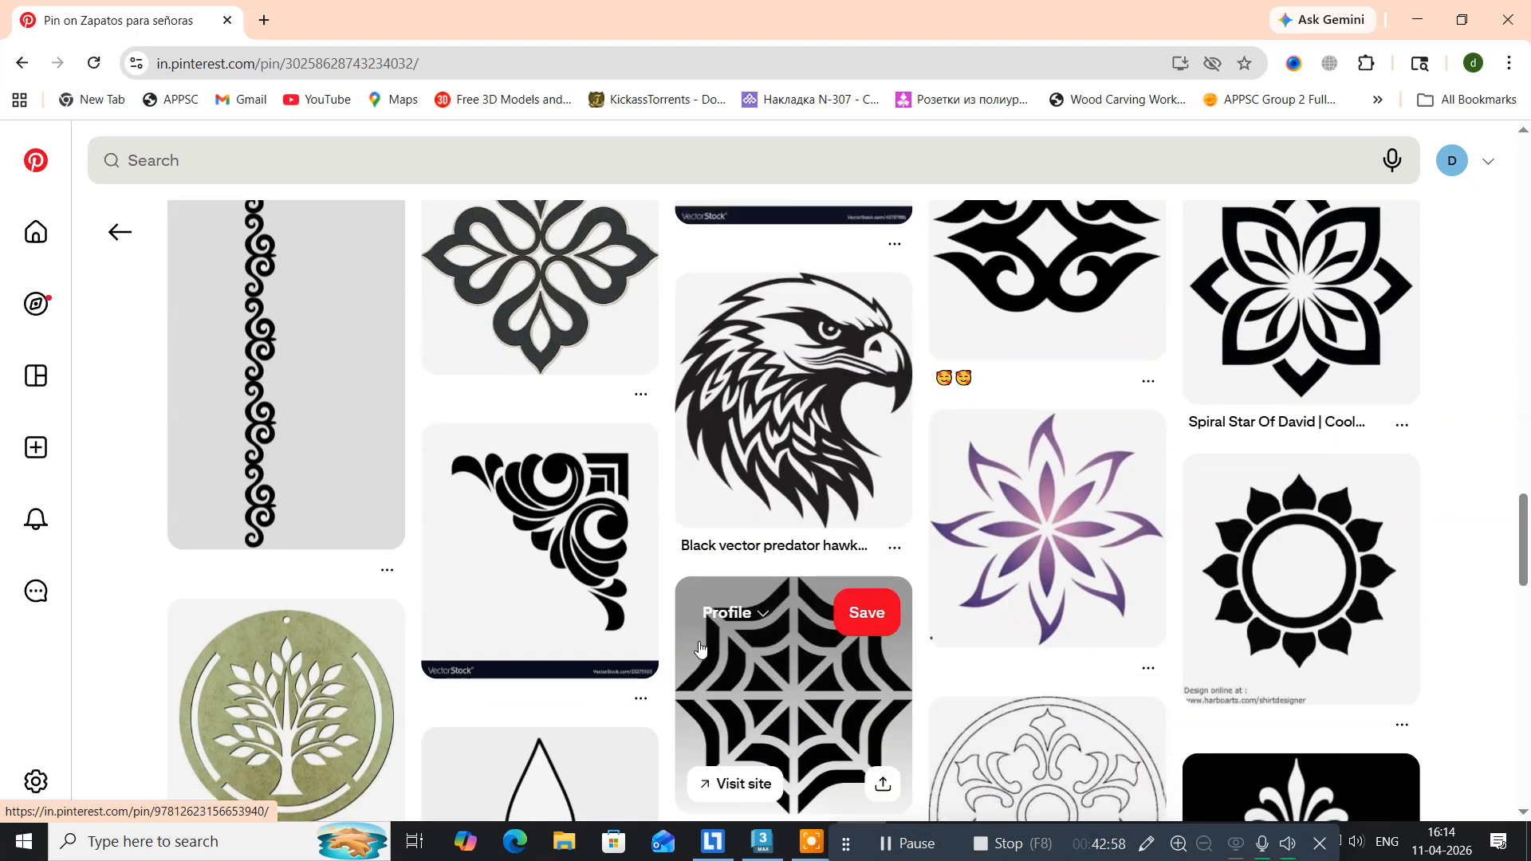
{"action": "scroll", "coordinate": [699, 648], "scroll_direction": "up", "scroll_amount": 2}
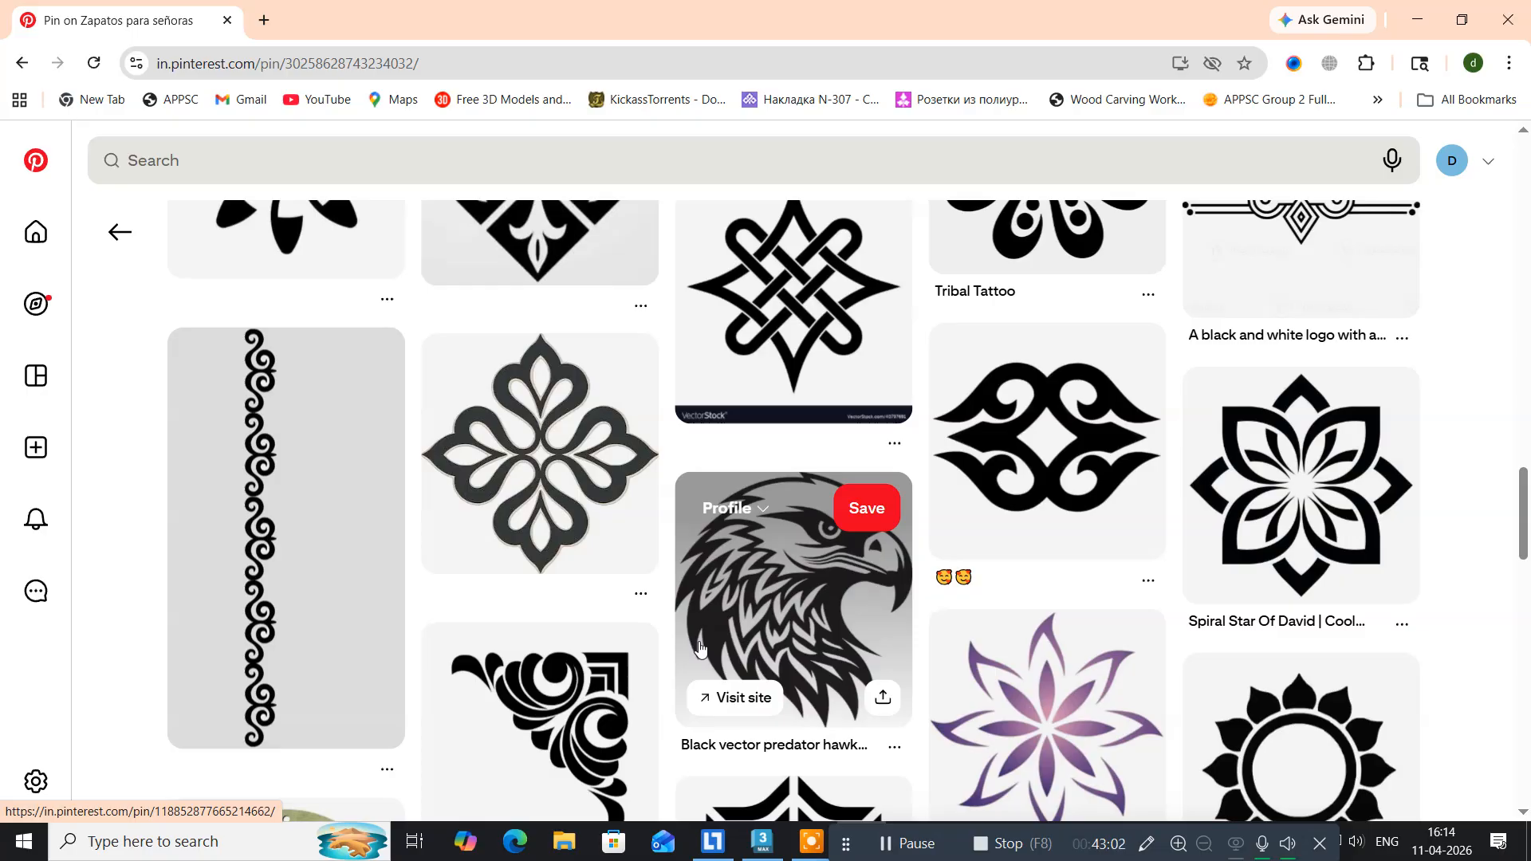
{"action": "scroll", "coordinate": [699, 647], "scroll_direction": "up", "scroll_amount": 2}
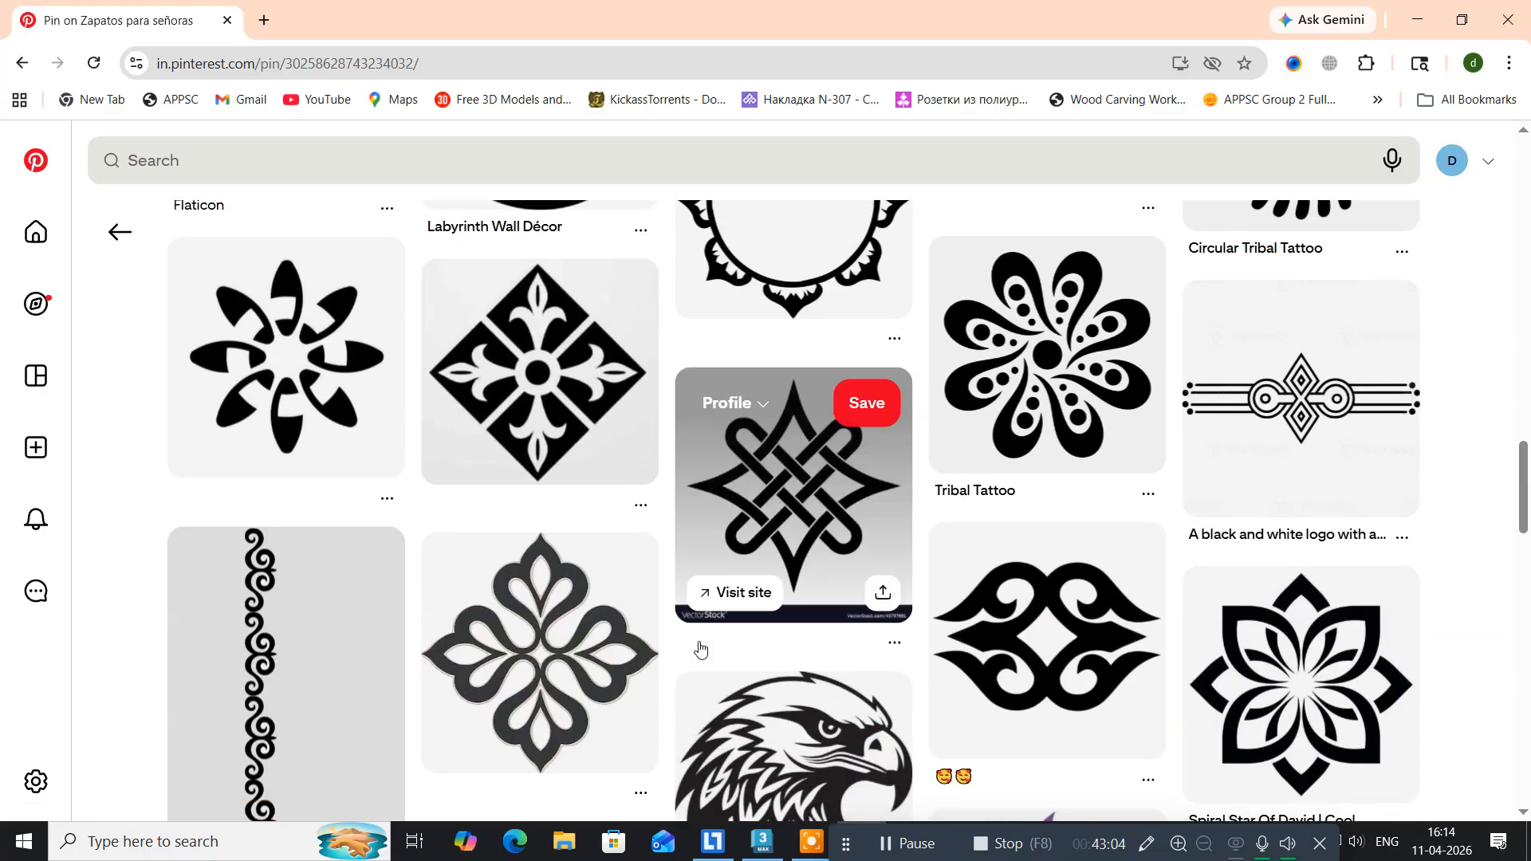
{"action": "scroll", "coordinate": [699, 647], "scroll_direction": "up", "scroll_amount": 2}
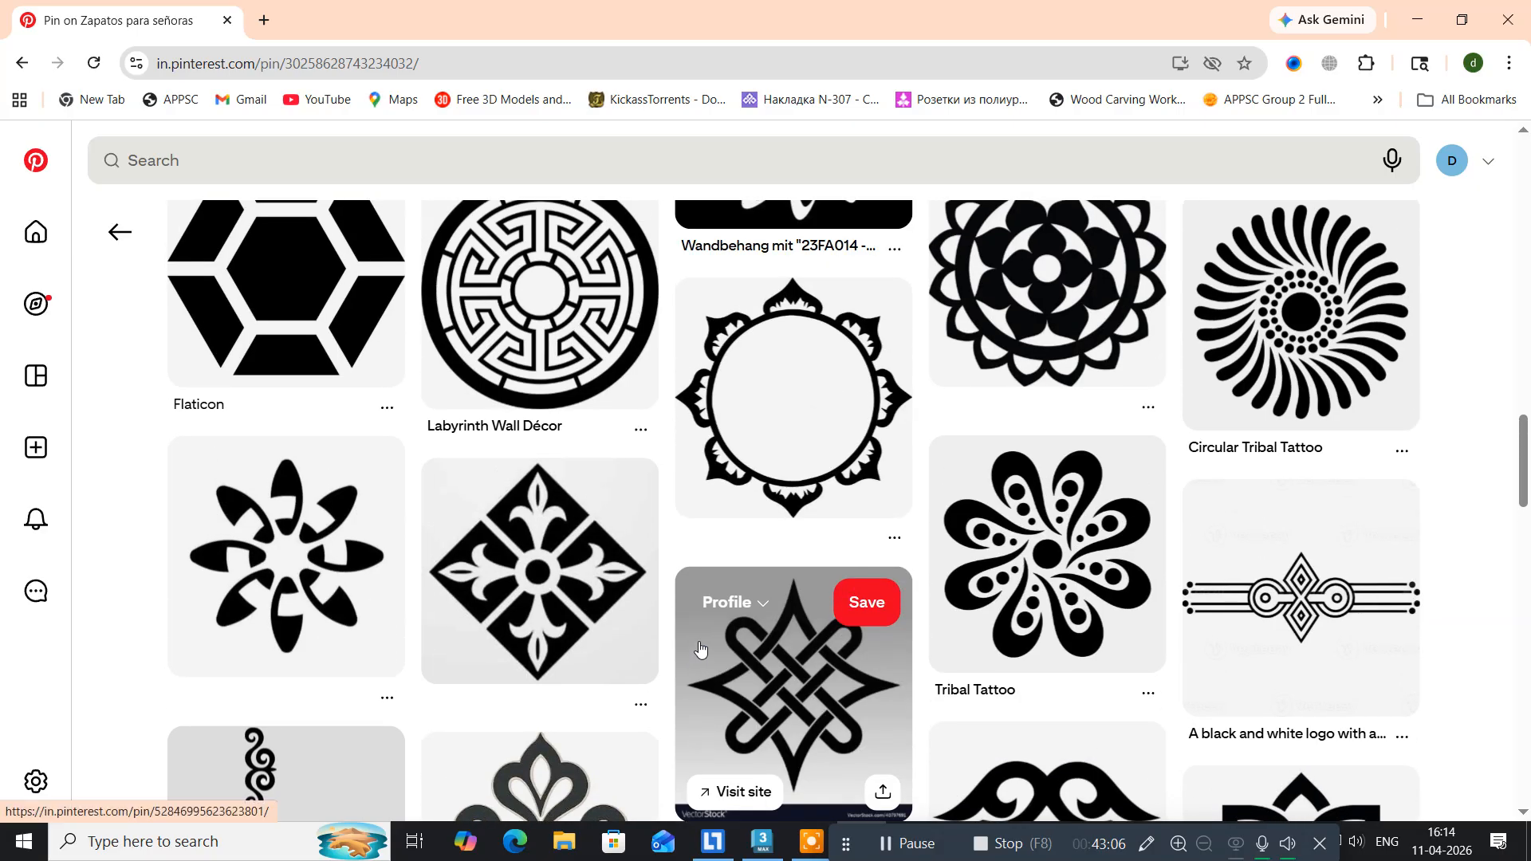
{"action": "scroll", "coordinate": [699, 647], "scroll_direction": "up", "scroll_amount": 2}
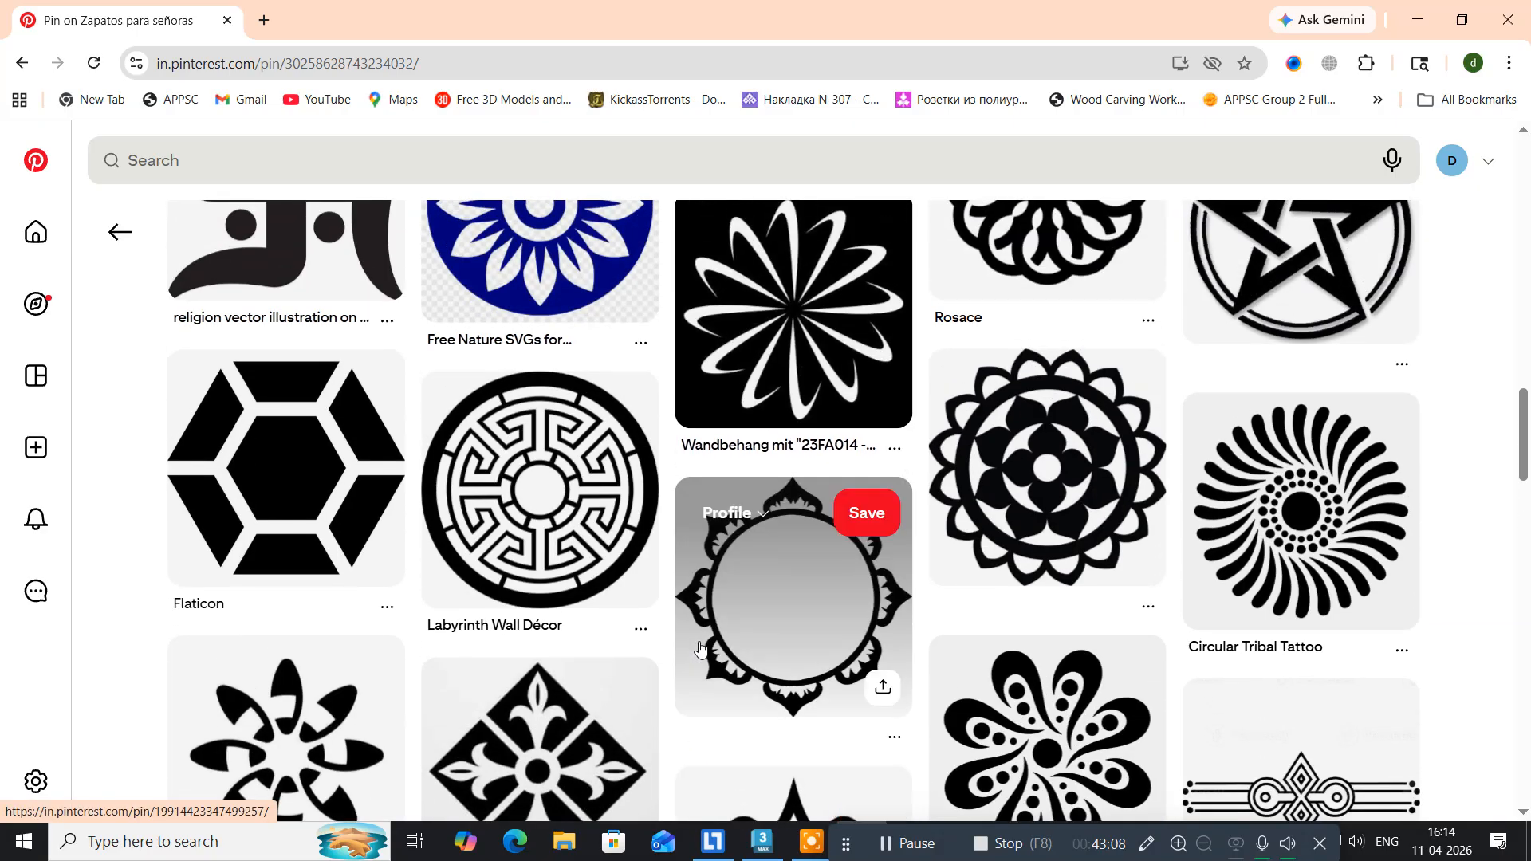
{"action": "scroll", "coordinate": [699, 647], "scroll_direction": "up", "scroll_amount": 4}
{"action": "scroll", "coordinate": [699, 647], "scroll_direction": "up", "scroll_amount": 2}
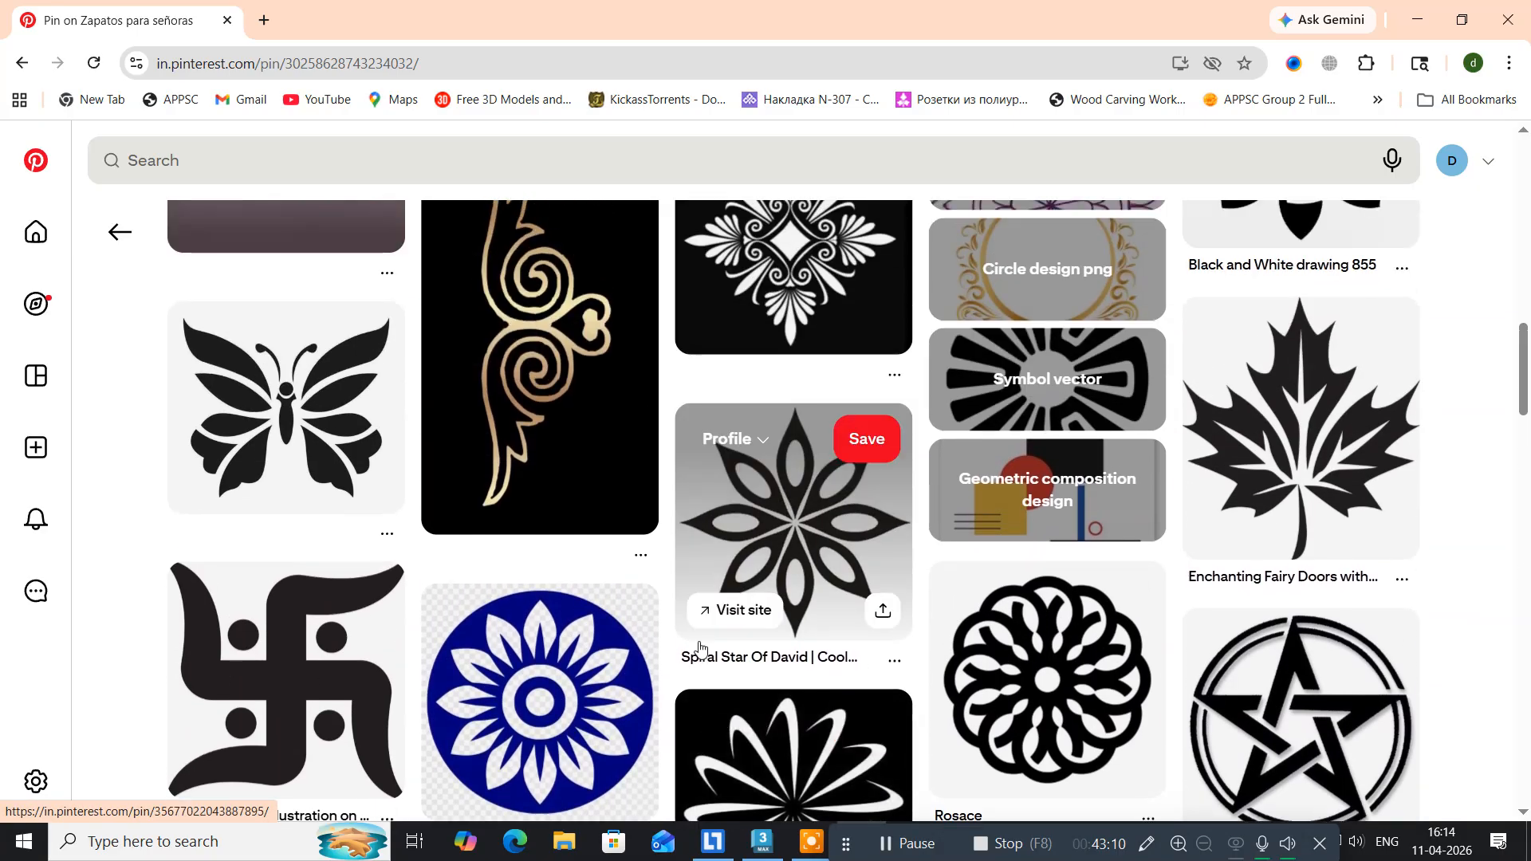
{"action": "scroll", "coordinate": [699, 648], "scroll_direction": "up", "scroll_amount": 4}
{"action": "scroll", "coordinate": [699, 647], "scroll_direction": "up", "scroll_amount": 4}
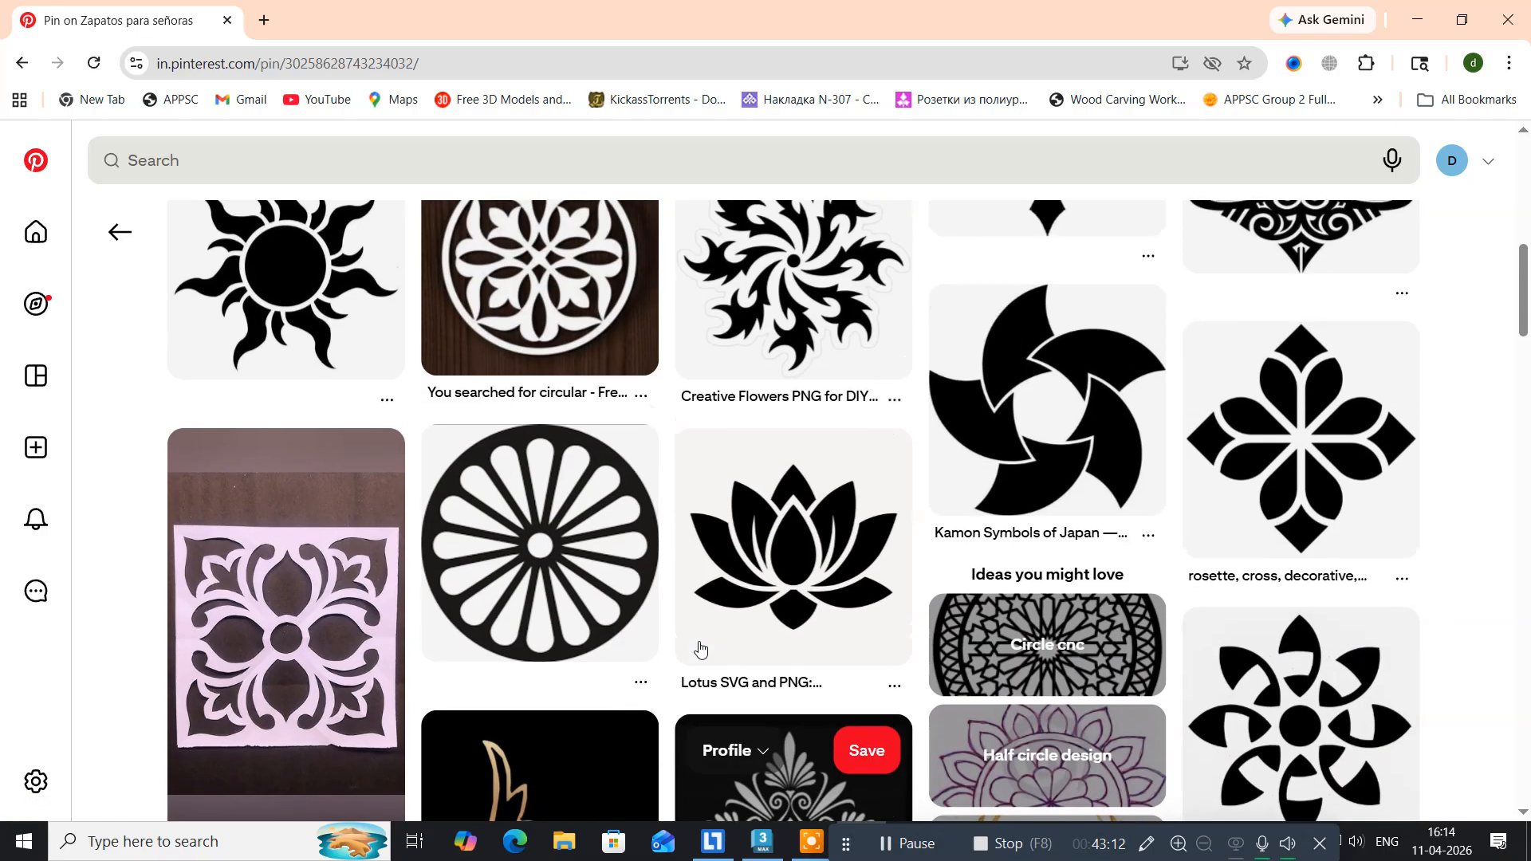
{"action": "scroll", "coordinate": [699, 647], "scroll_direction": "up", "scroll_amount": 1}
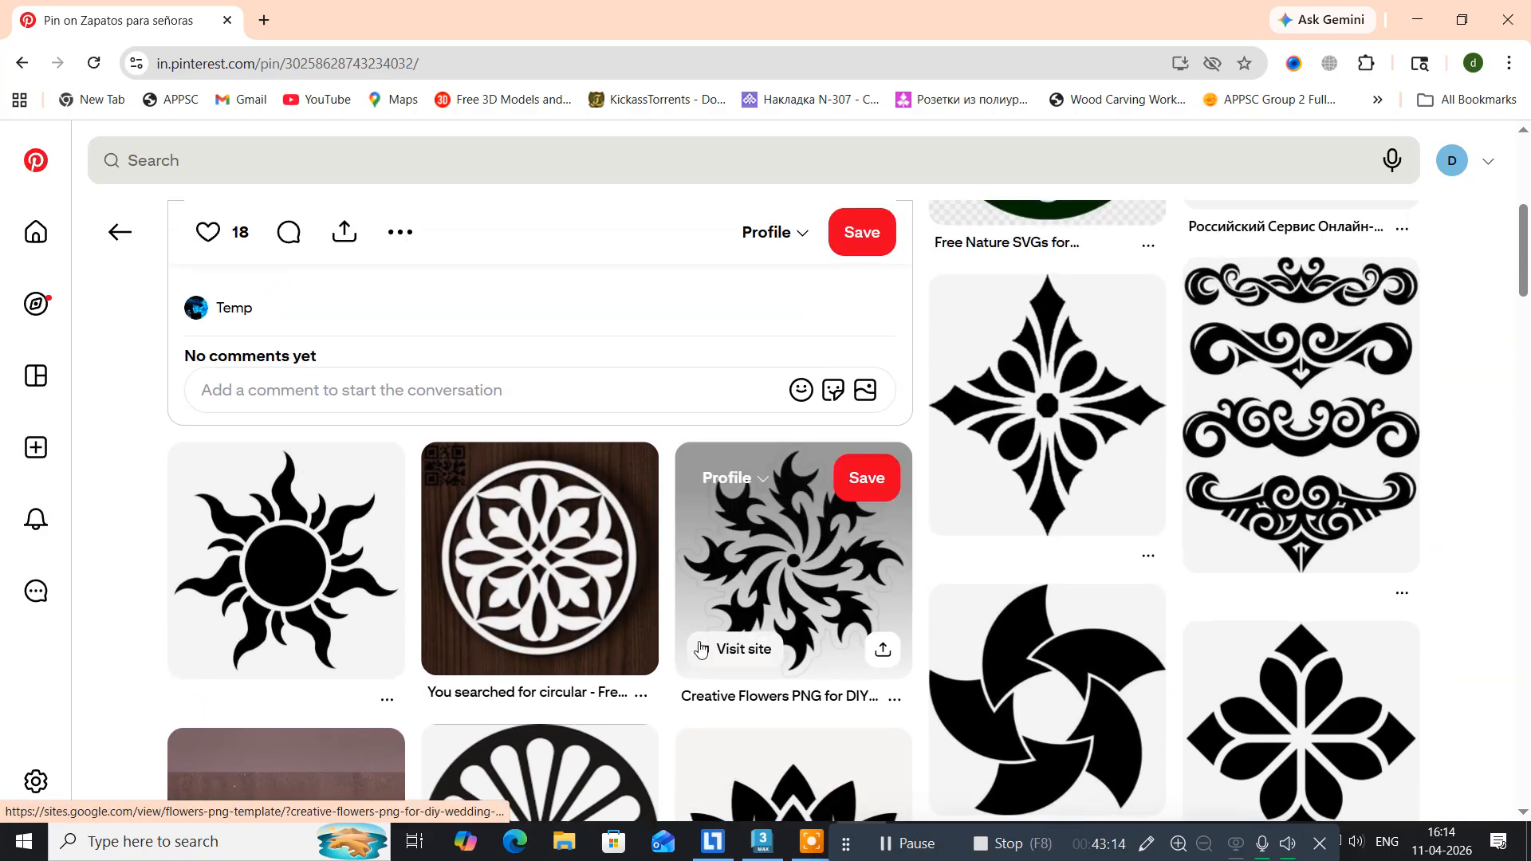
{"action": "scroll", "coordinate": [699, 647], "scroll_direction": "up", "scroll_amount": 3}
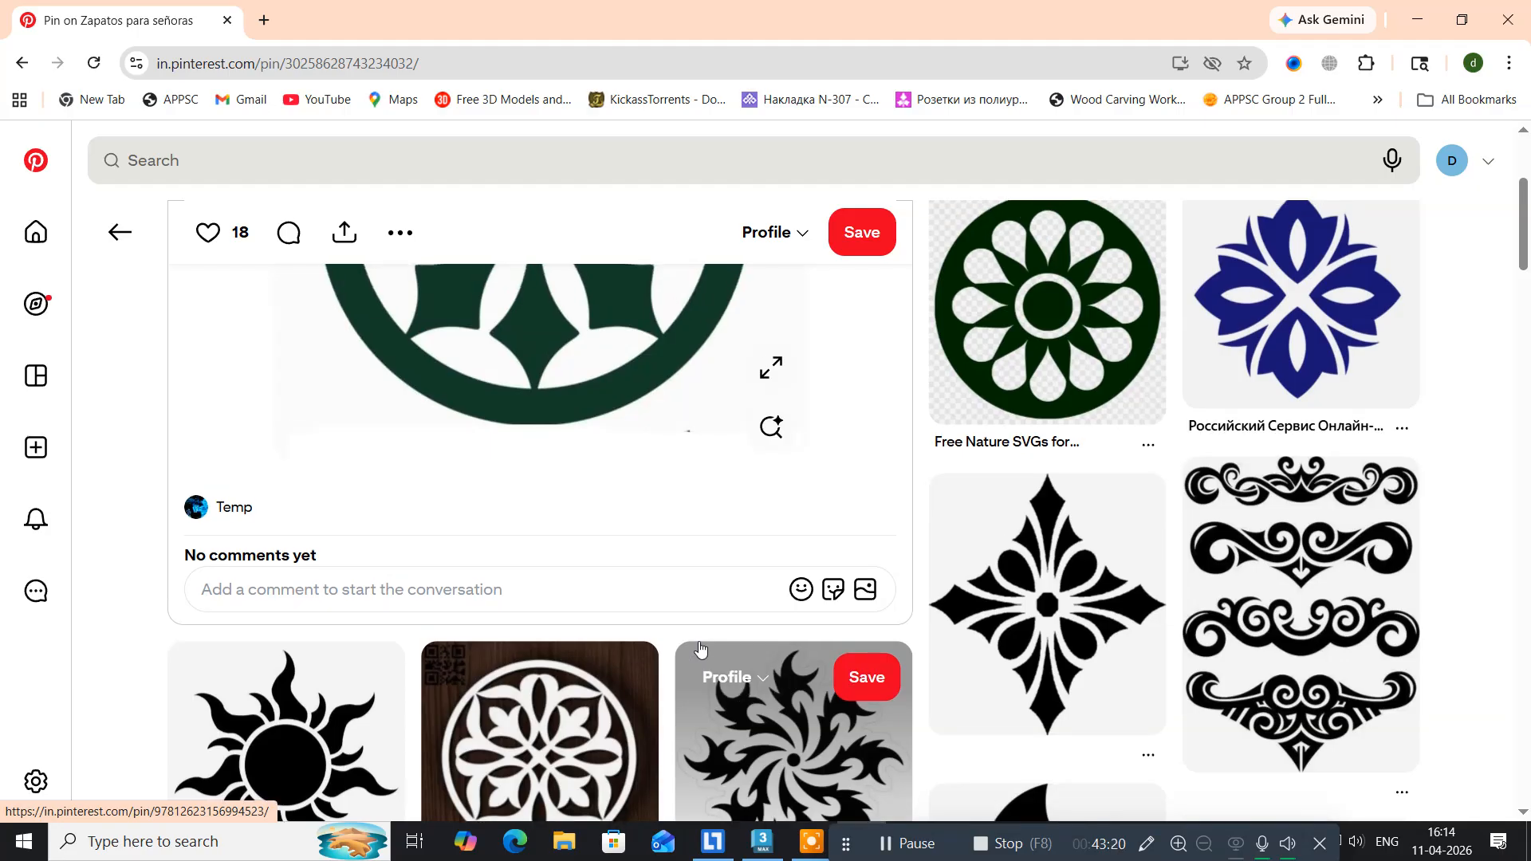
Open the pin of the black sun with wavy rays from the related designs.
{"action": "scroll", "coordinate": [699, 647], "scroll_direction": "down", "scroll_amount": 4}
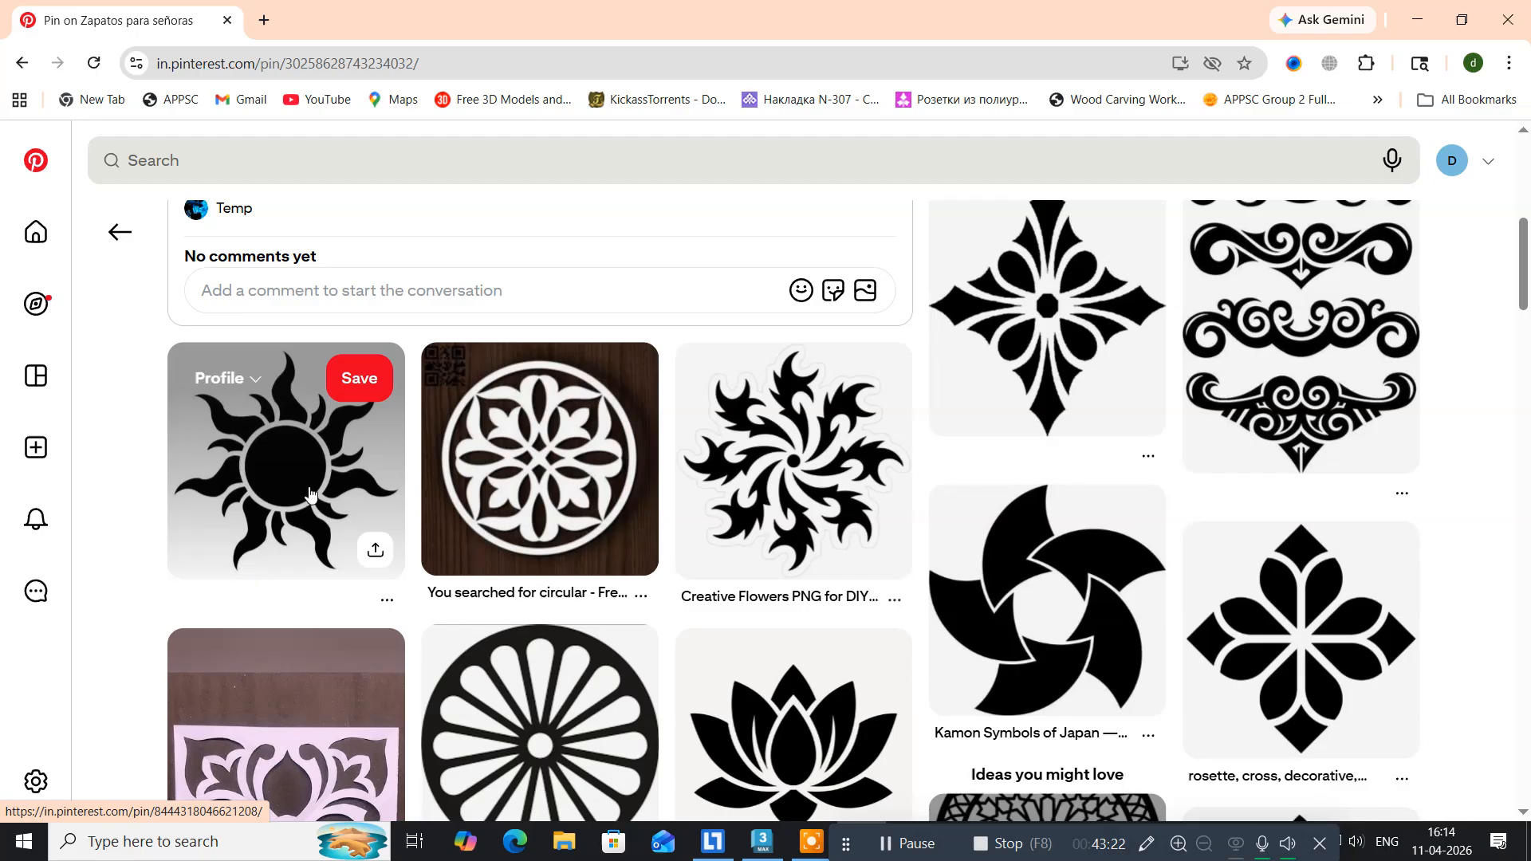
{"action": "left_click", "coordinate": [310, 493]}
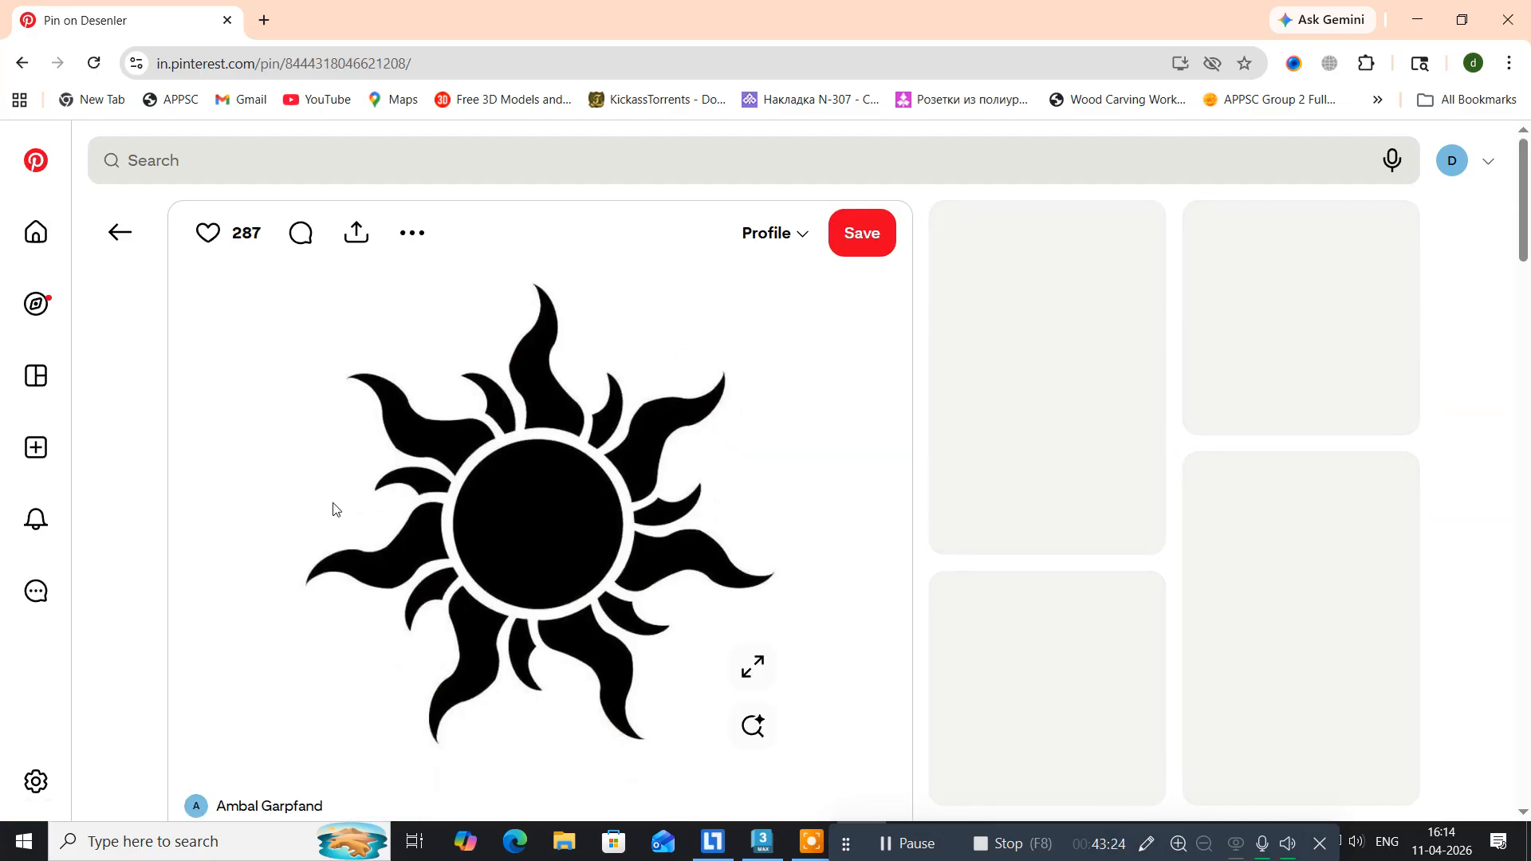
Look through the sun, floral and animal stencil designs related to the black sun pin.
{"action": "scroll", "coordinate": [478, 571], "scroll_direction": "down", "scroll_amount": 5}
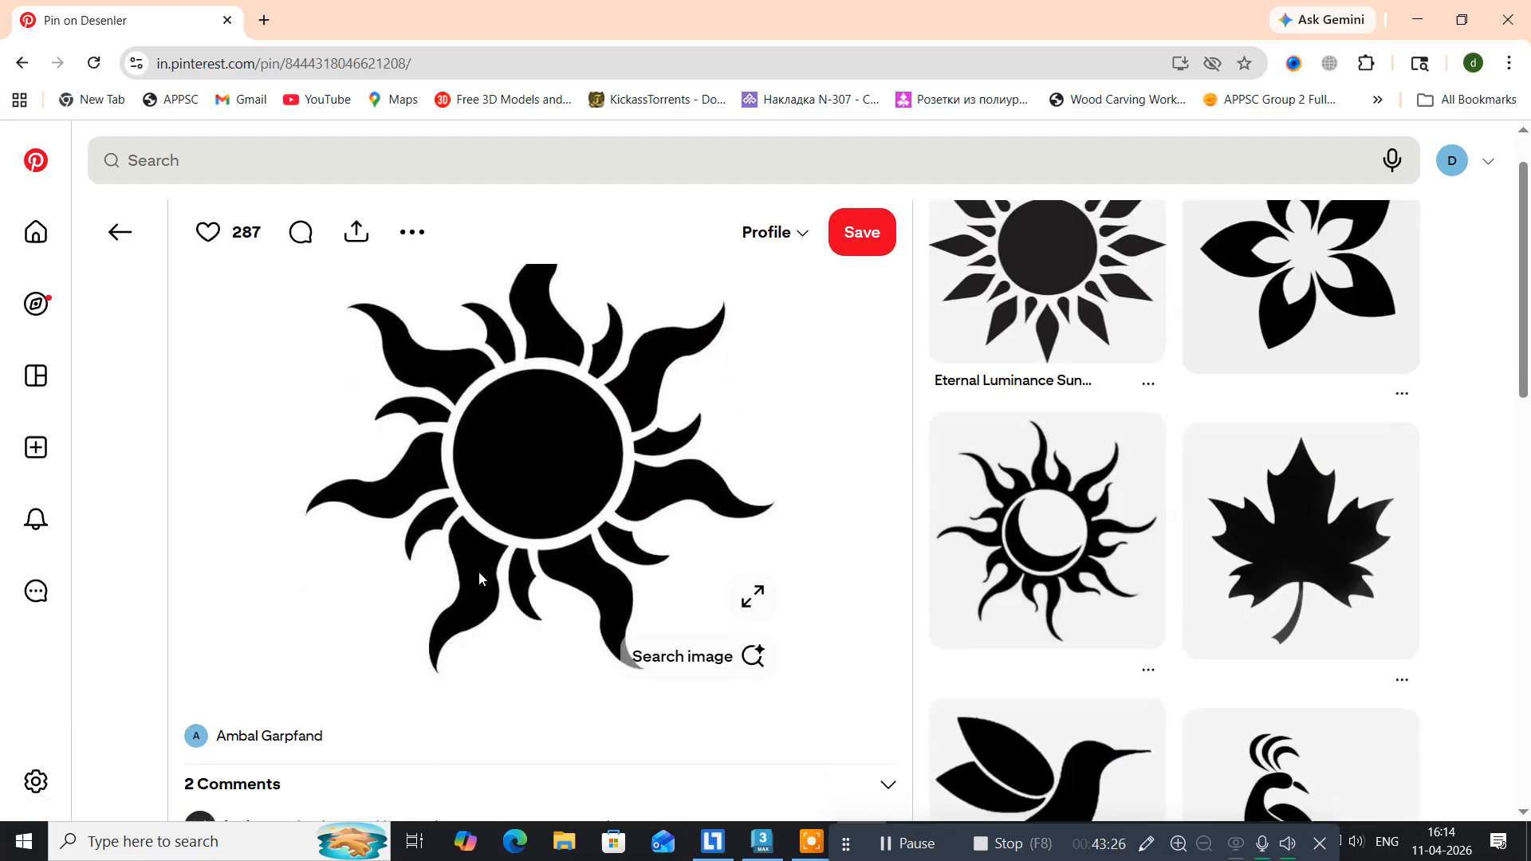
{"action": "scroll", "coordinate": [480, 579], "scroll_direction": "down", "scroll_amount": 1}
{"action": "scroll", "coordinate": [480, 580], "scroll_direction": "down", "scroll_amount": 1}
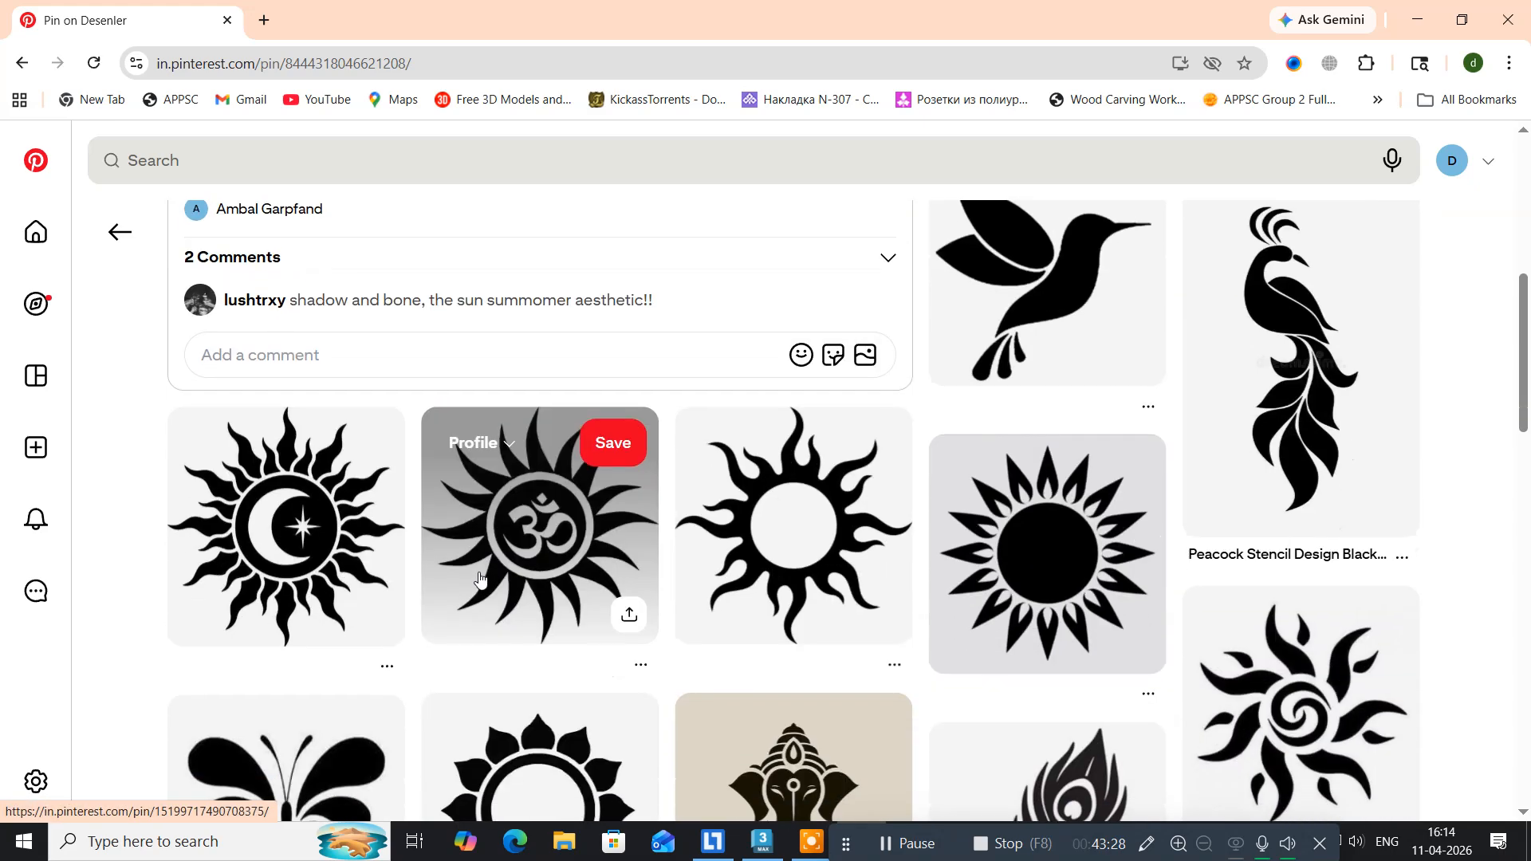
{"action": "scroll", "coordinate": [480, 577], "scroll_direction": "down", "scroll_amount": 3}
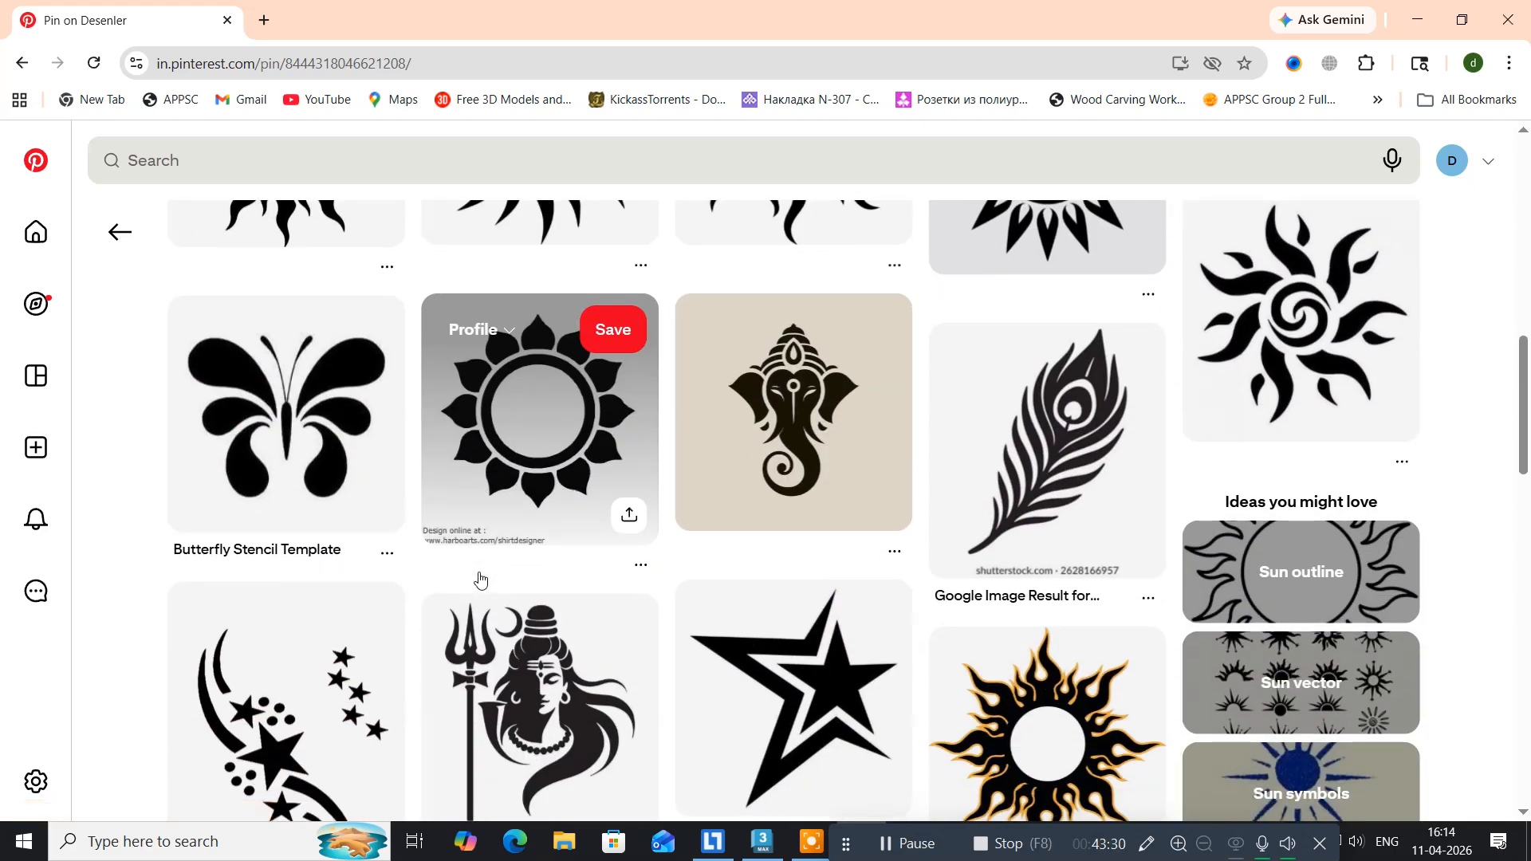
{"action": "scroll", "coordinate": [480, 580], "scroll_direction": "down", "scroll_amount": 3}
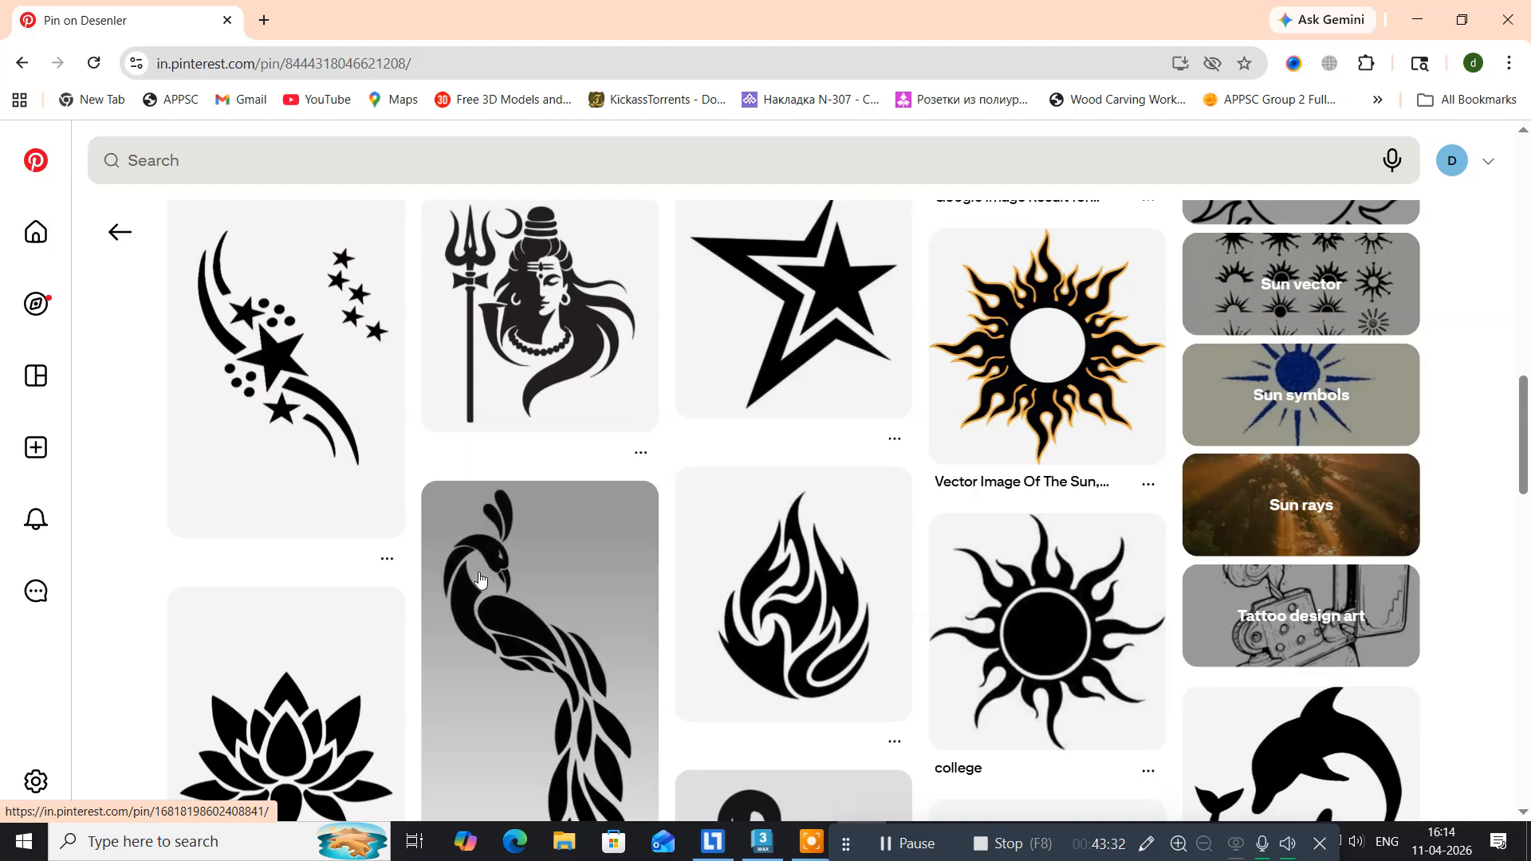
{"action": "scroll", "coordinate": [479, 579], "scroll_direction": "down", "scroll_amount": 5}
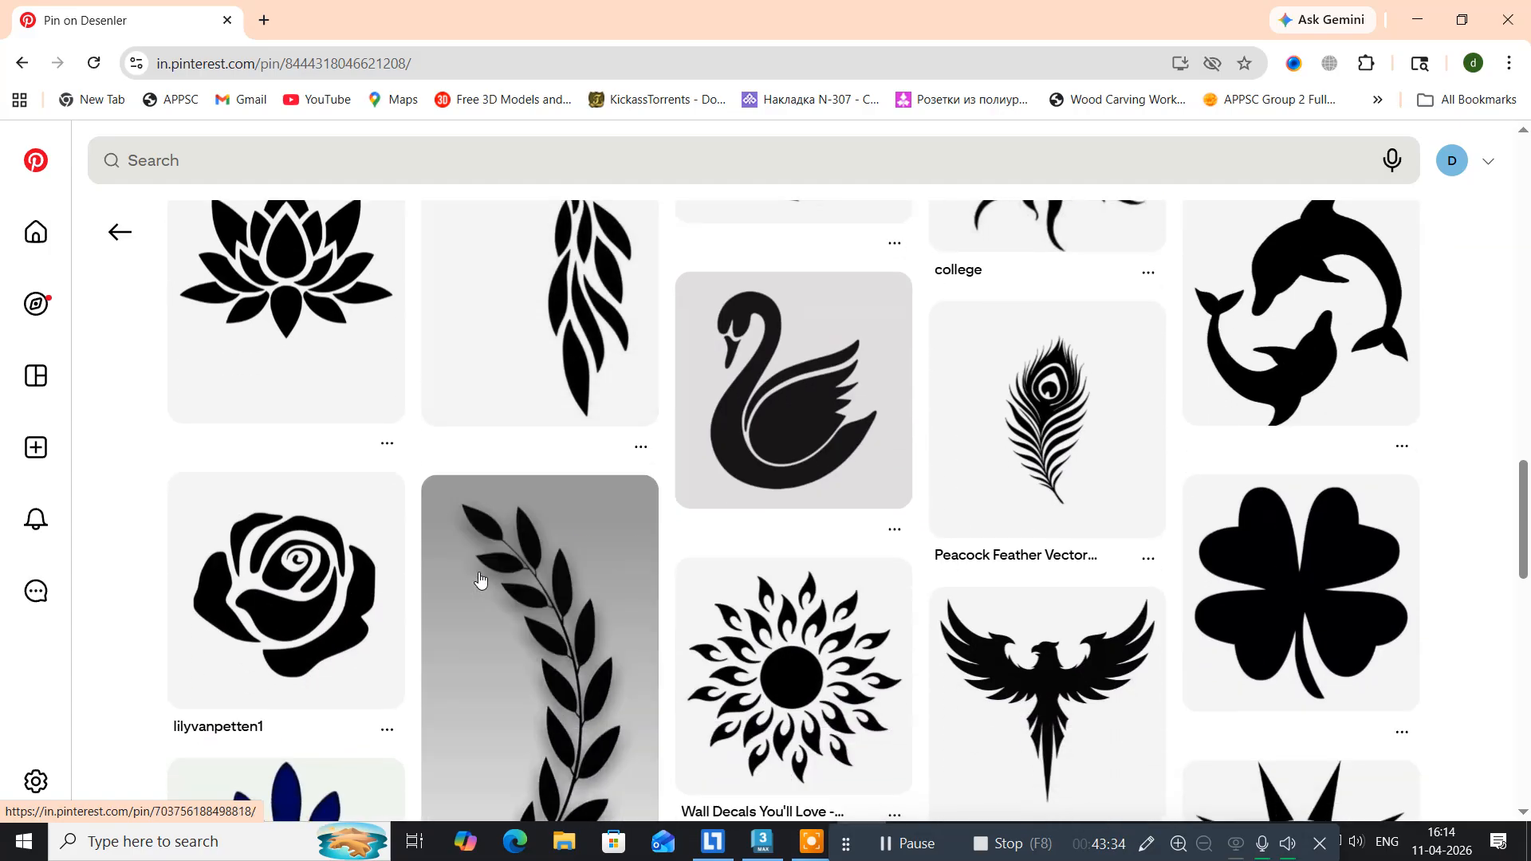
{"action": "scroll", "coordinate": [480, 580], "scroll_direction": "down", "scroll_amount": 5}
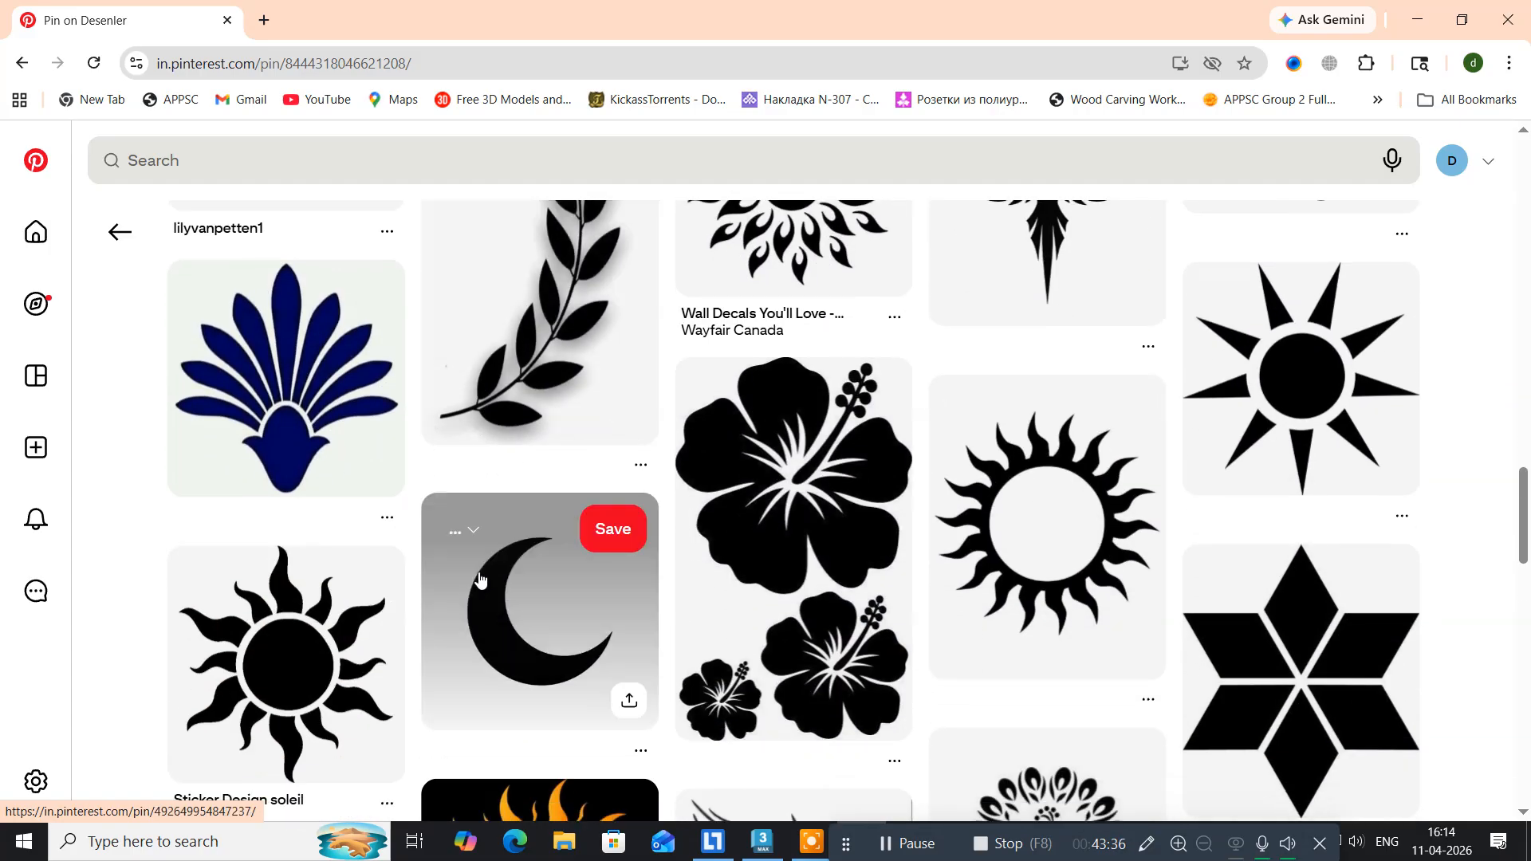
{"action": "scroll", "coordinate": [479, 579], "scroll_direction": "down", "scroll_amount": 3}
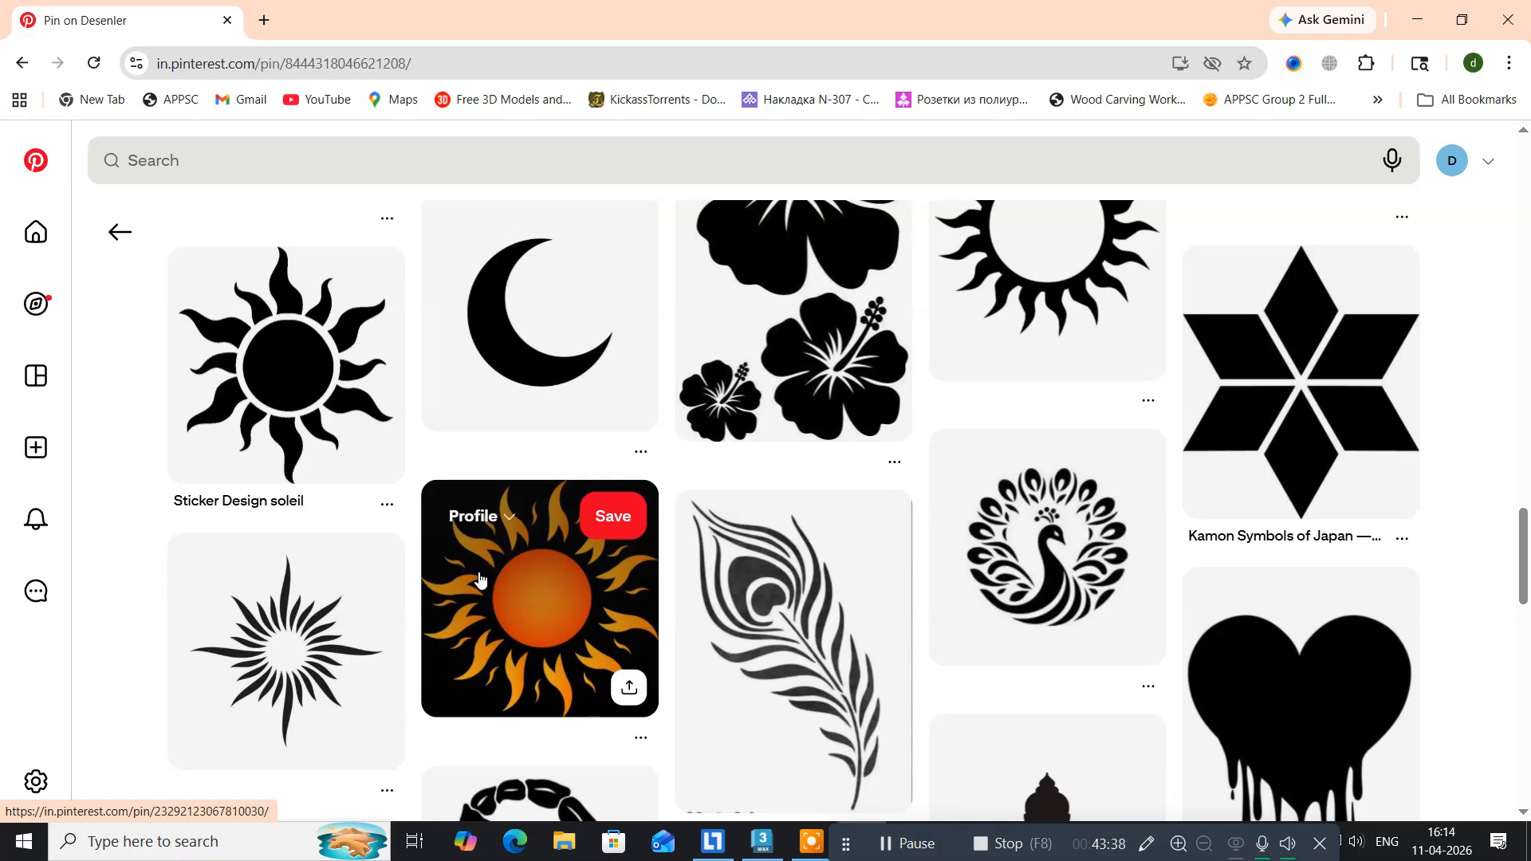
{"action": "scroll", "coordinate": [479, 579], "scroll_direction": "up", "scroll_amount": 15}
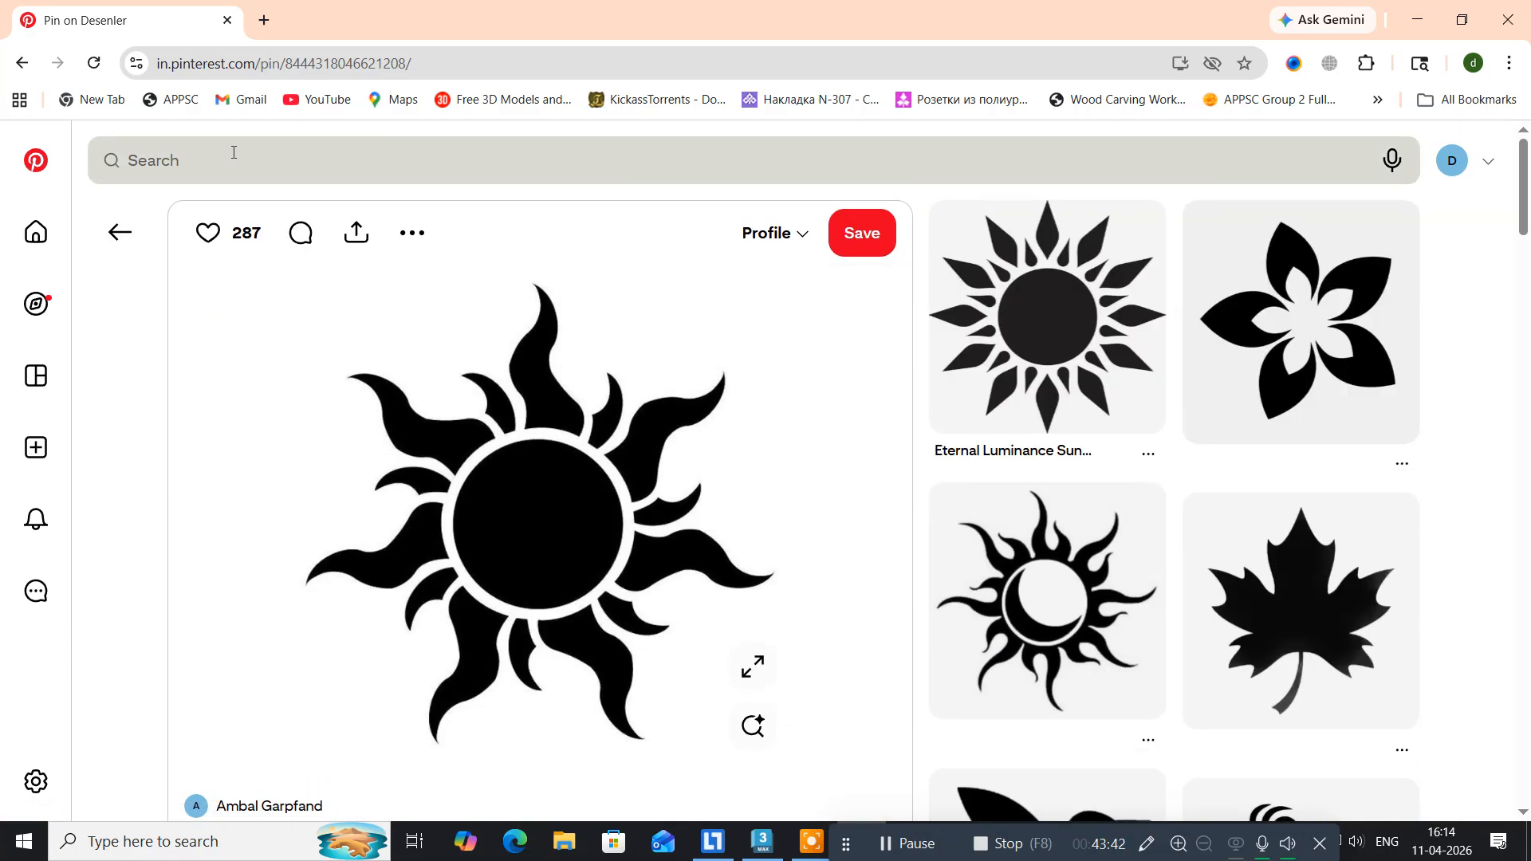
Download the black sun image to the Desktop as a JPEG named download and close the browser.
{"action": "left_click", "coordinate": [403, 241]}
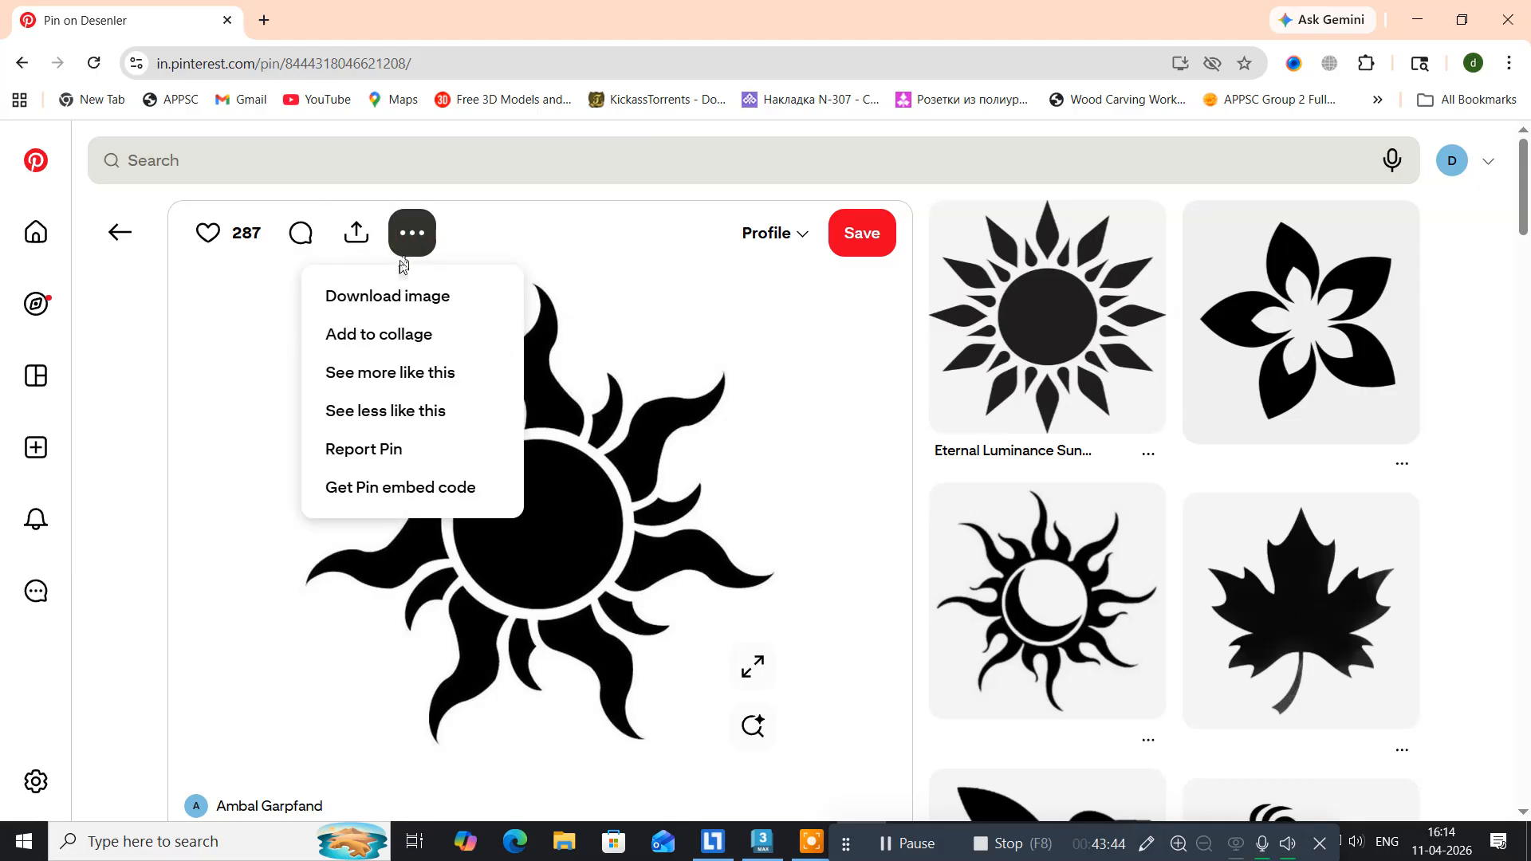
{"action": "left_click", "coordinate": [376, 294]}
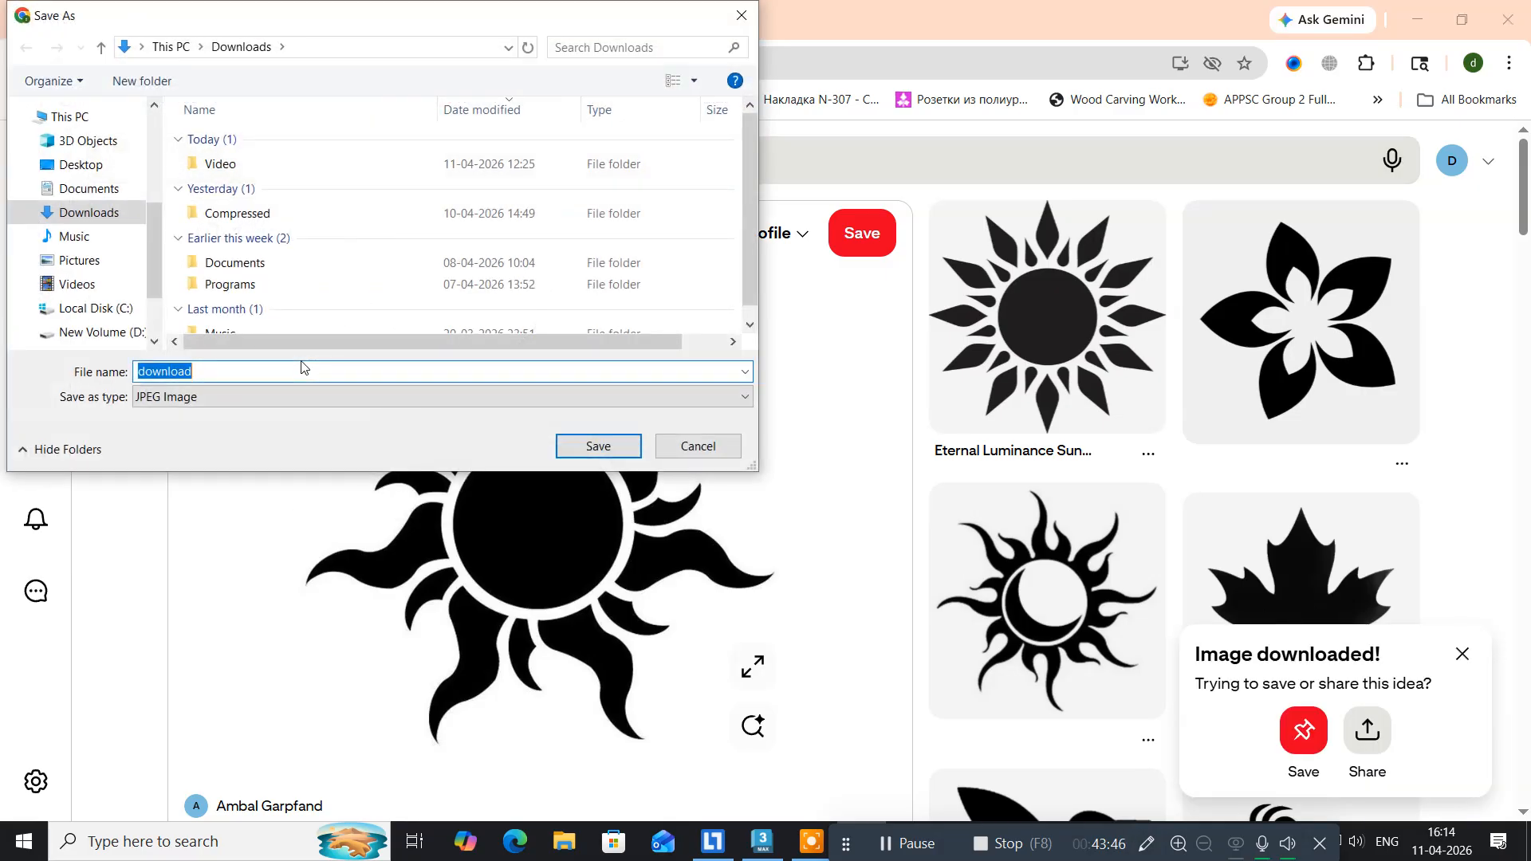
{"action": "left_click", "coordinate": [80, 164]}
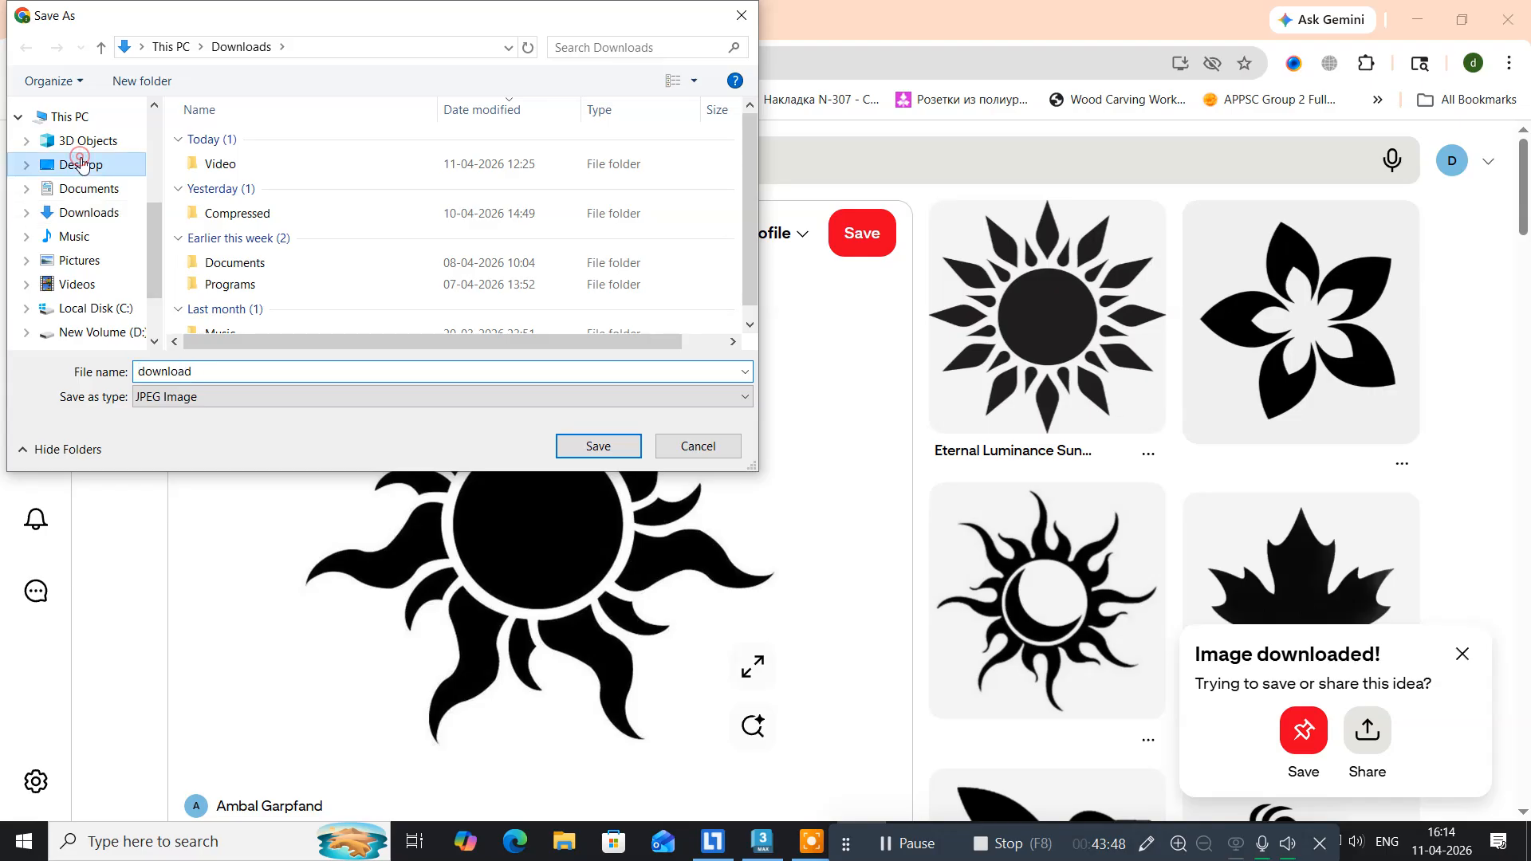
{"action": "left_click", "coordinate": [596, 444]}
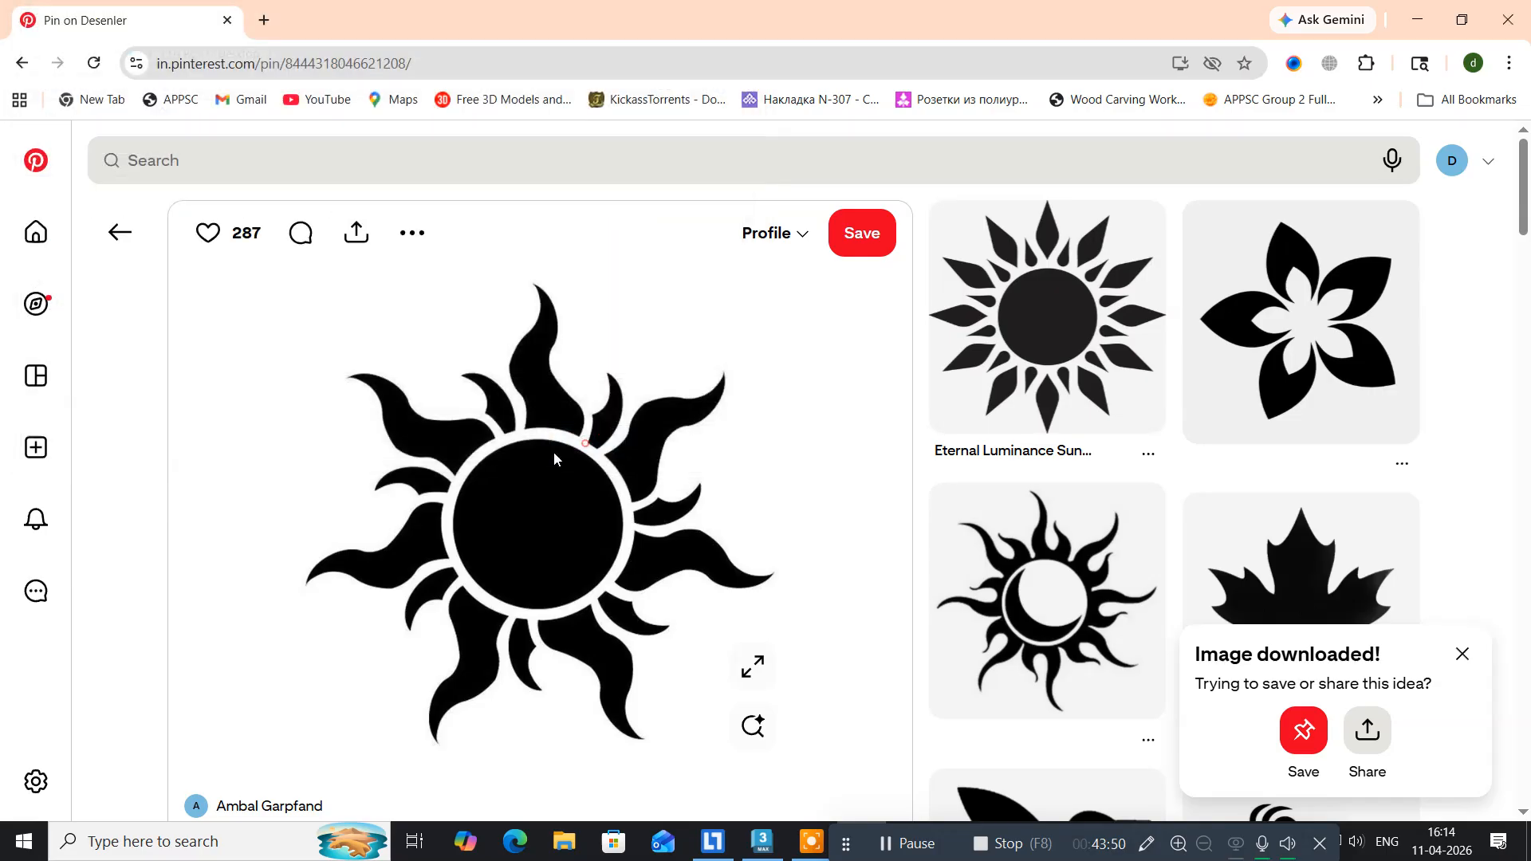
{"action": "left_click", "coordinate": [1507, 19]}
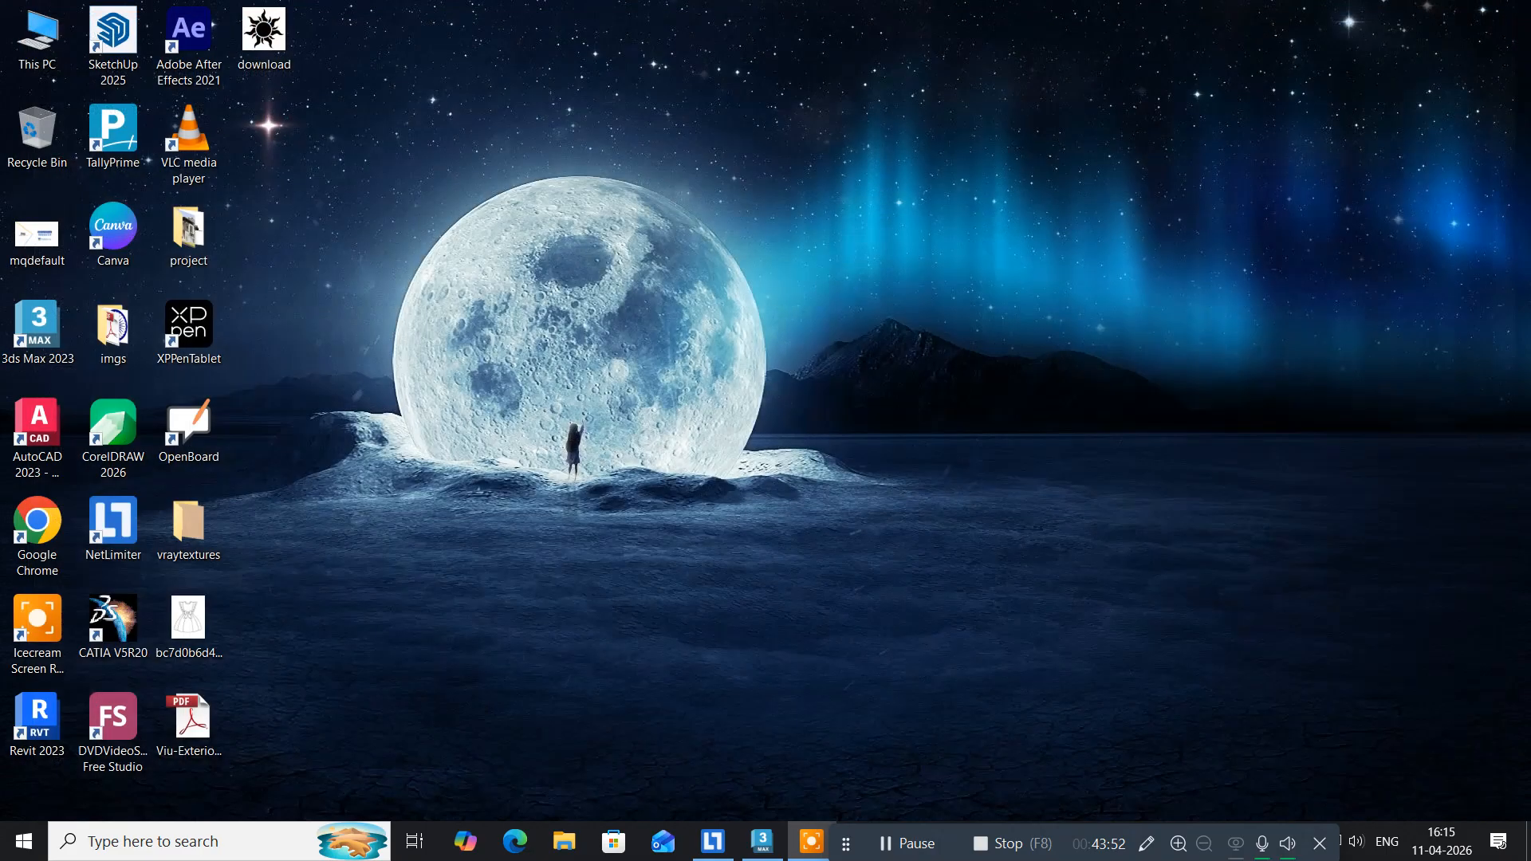
Launch Adobe Photoshop 2026 and dismiss the graphics processor compatibility check.
{"action": "left_click", "coordinate": [24, 842]}
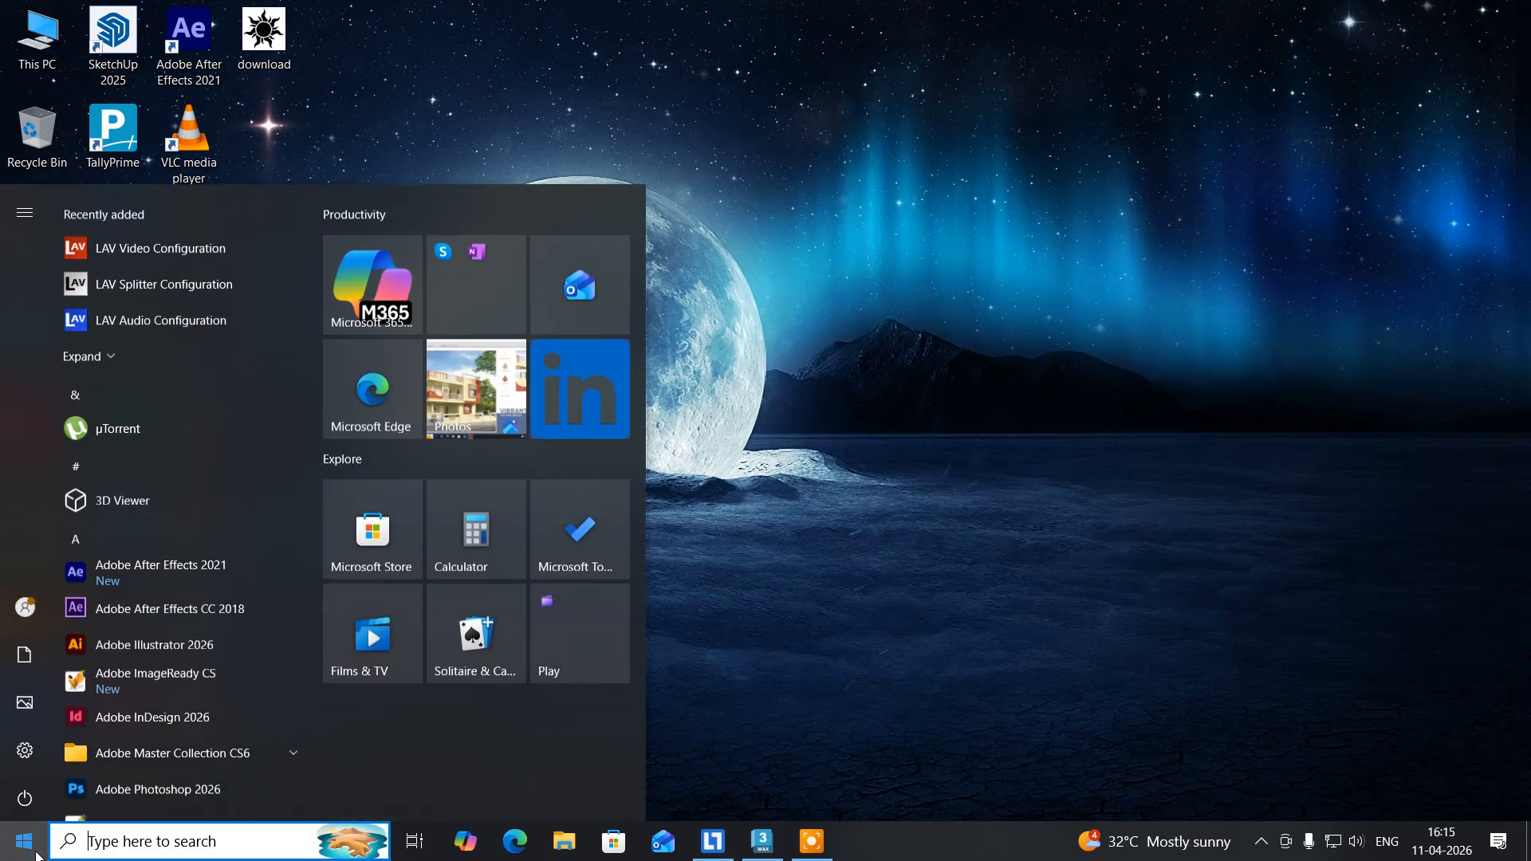
{"action": "scroll", "coordinate": [148, 607], "scroll_direction": "down", "scroll_amount": 5}
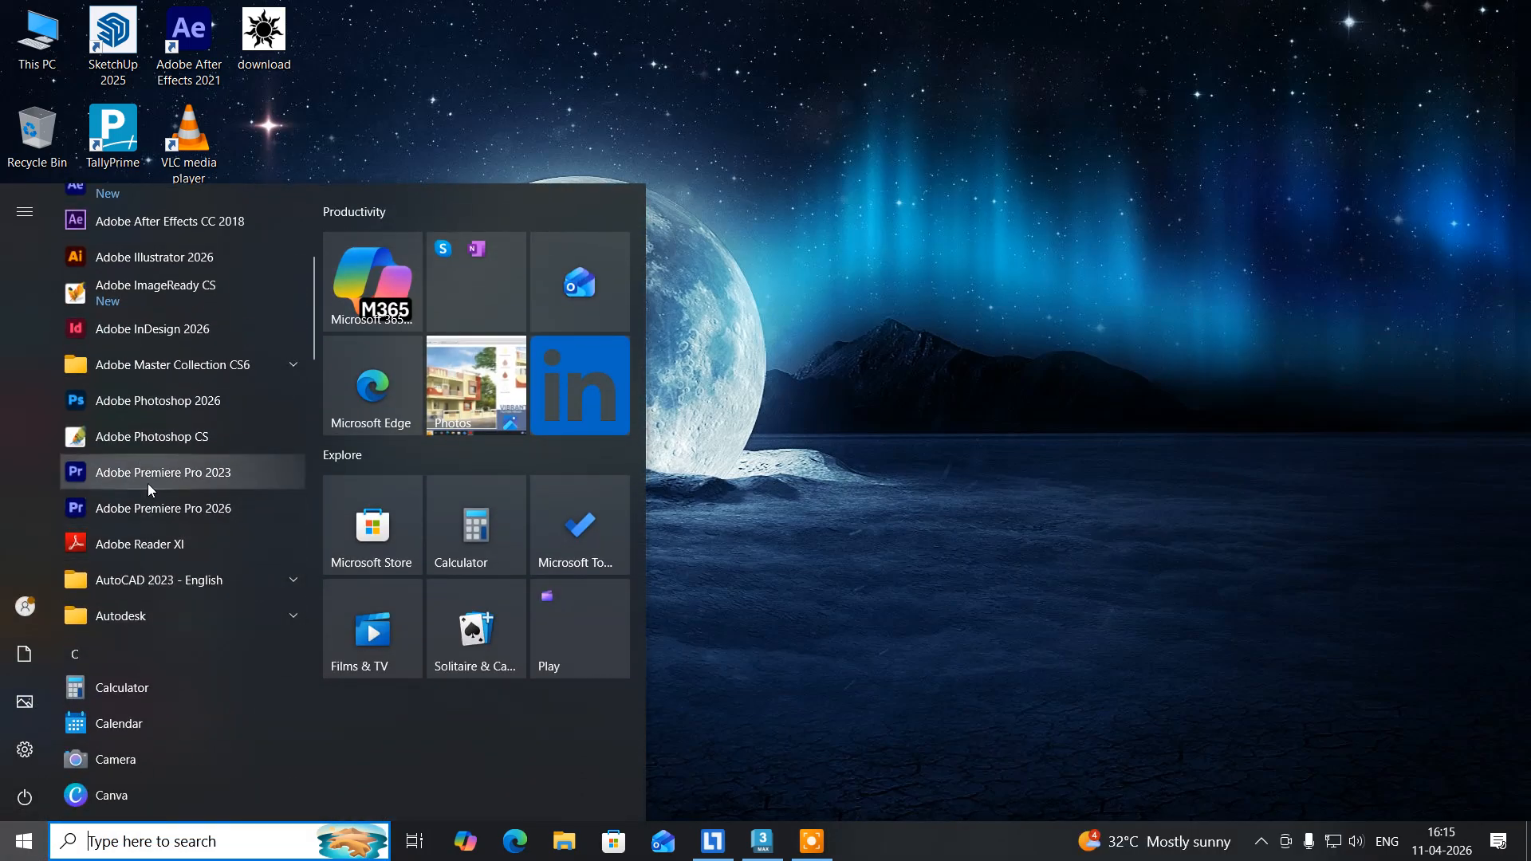
{"action": "left_click", "coordinate": [157, 408]}
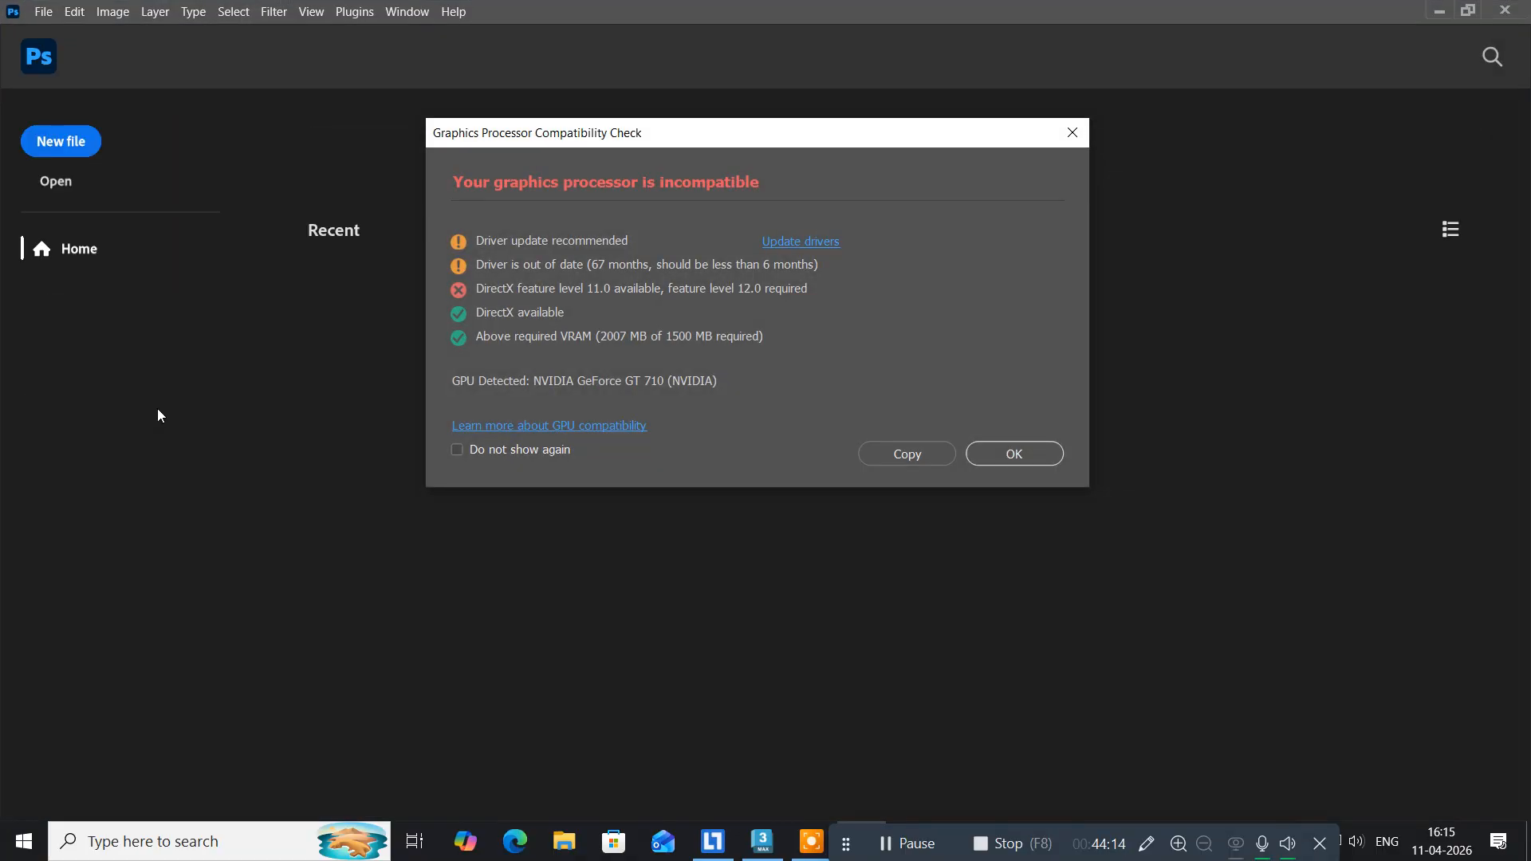
{"action": "left_click", "coordinate": [1032, 456]}
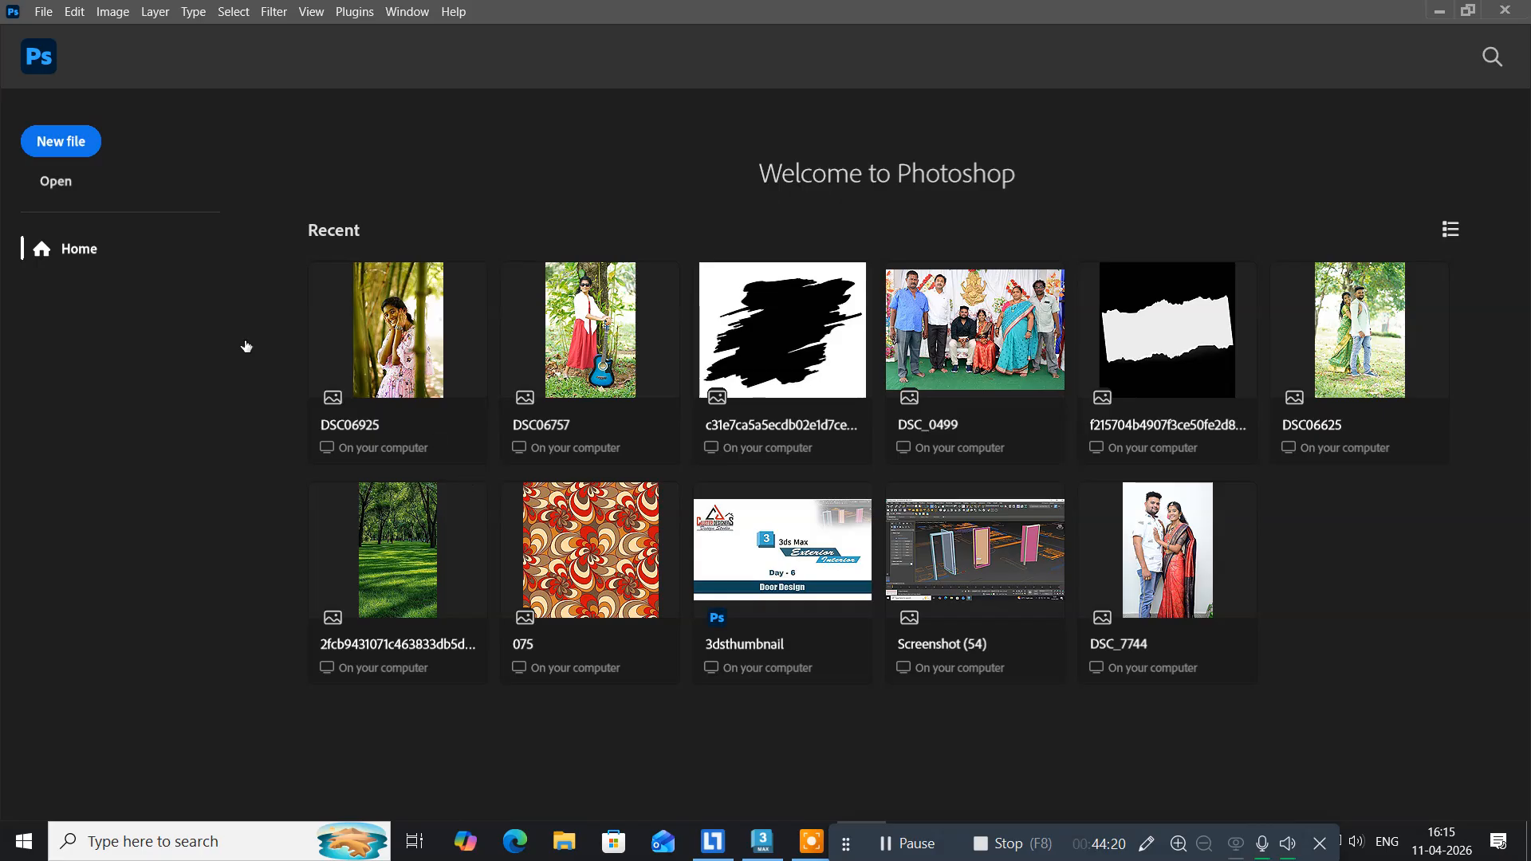
Open the downloaded sun image named download from the Desktop.
{"action": "left_click", "coordinate": [57, 182]}
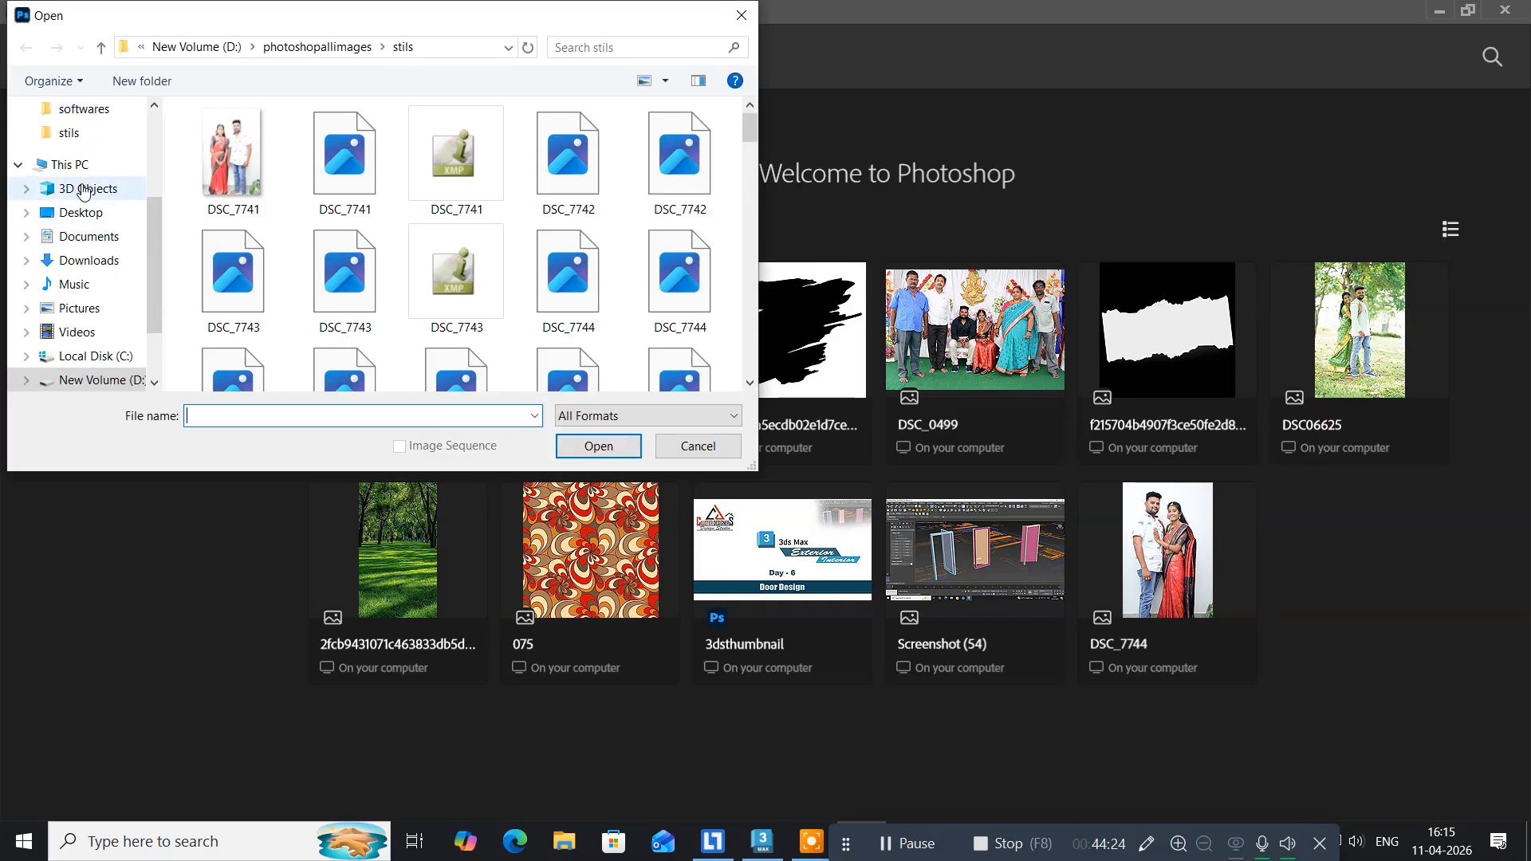
{"action": "scroll", "coordinate": [76, 208], "scroll_direction": "up", "scroll_amount": 3}
{"action": "left_click", "coordinate": [65, 227]}
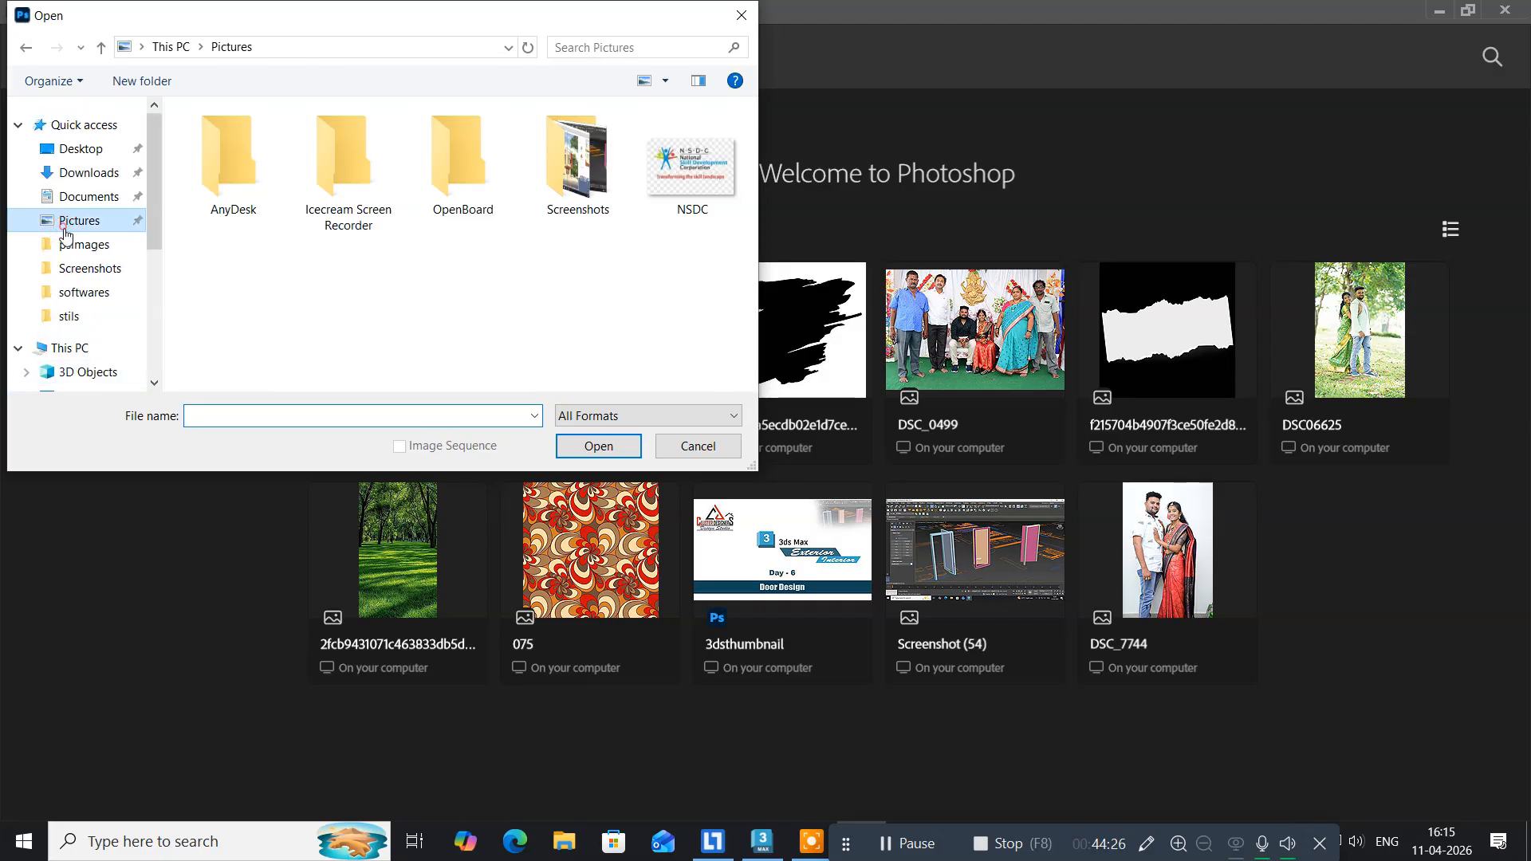
{"action": "left_click", "coordinate": [76, 148]}
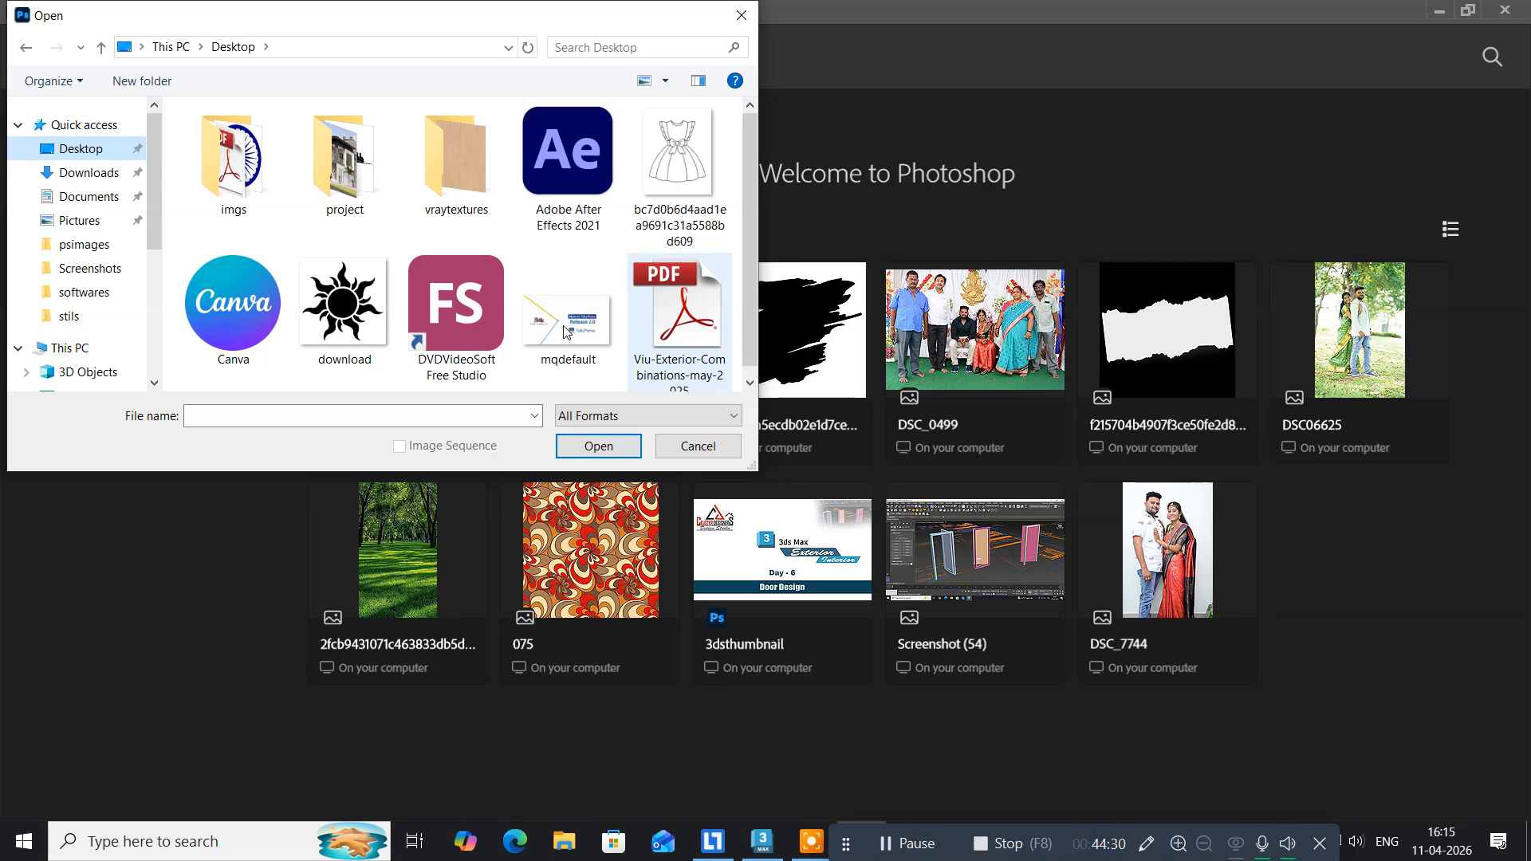
{"action": "left_click", "coordinate": [343, 301]}
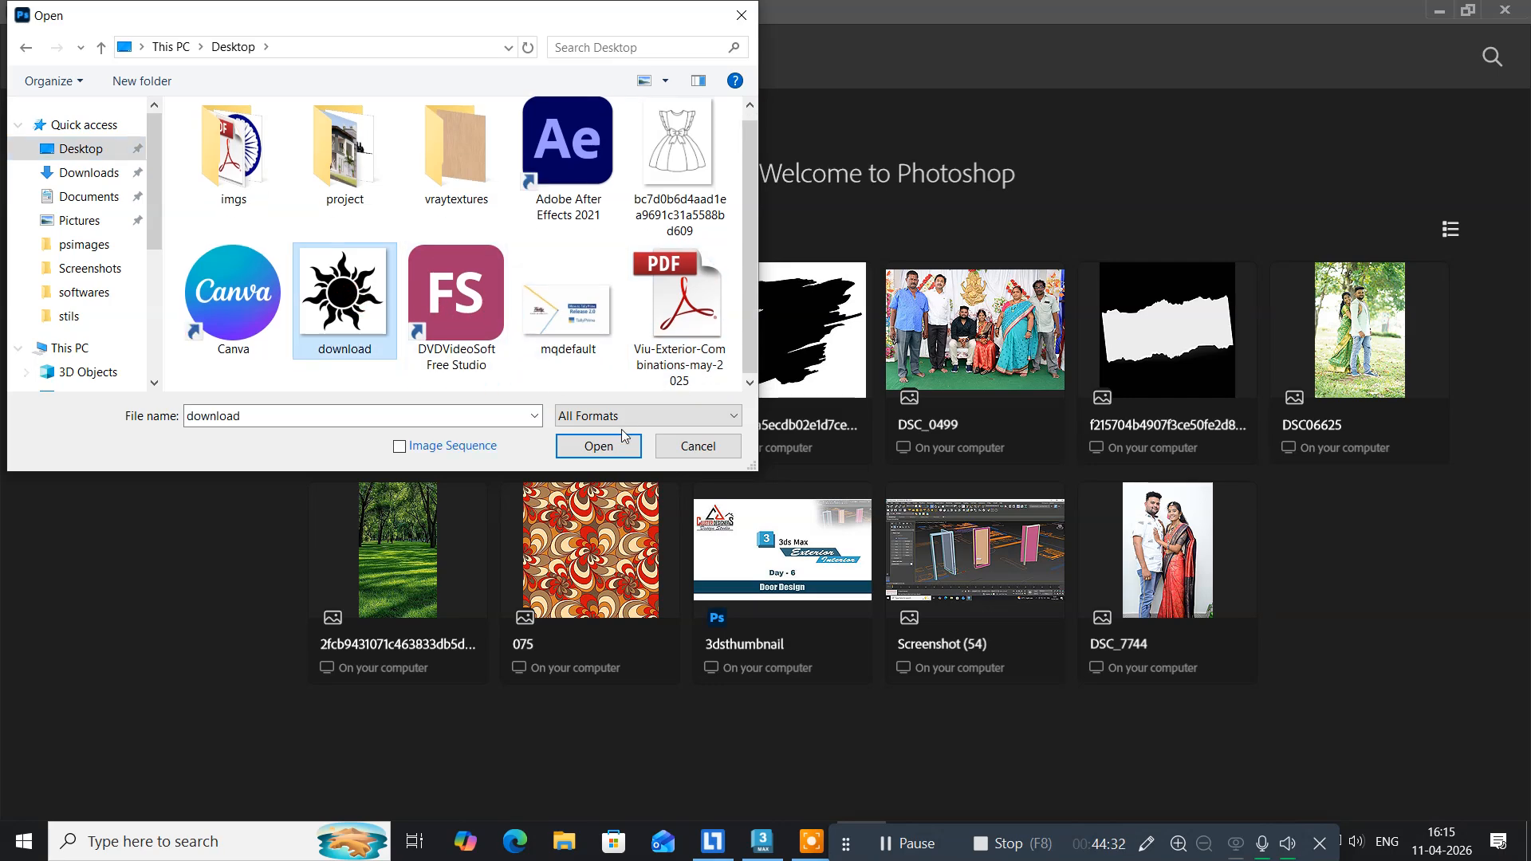
{"action": "left_click", "coordinate": [598, 448]}
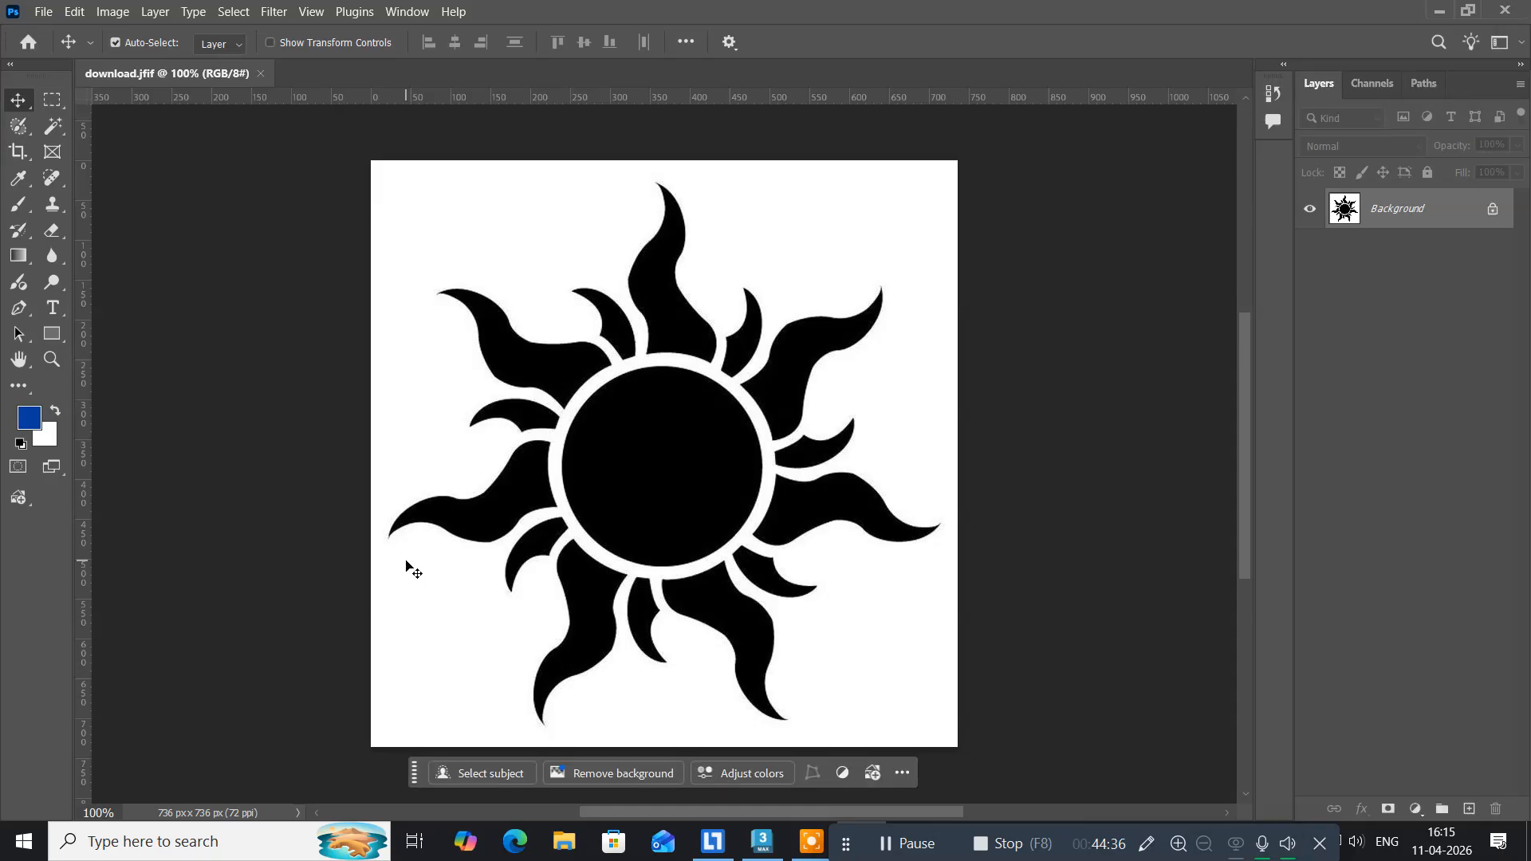
Activate the Magic Wand tool and set it to add to the selection.
{"action": "left_click", "coordinate": [55, 137]}
{"action": "left_click", "coordinate": [134, 169]}
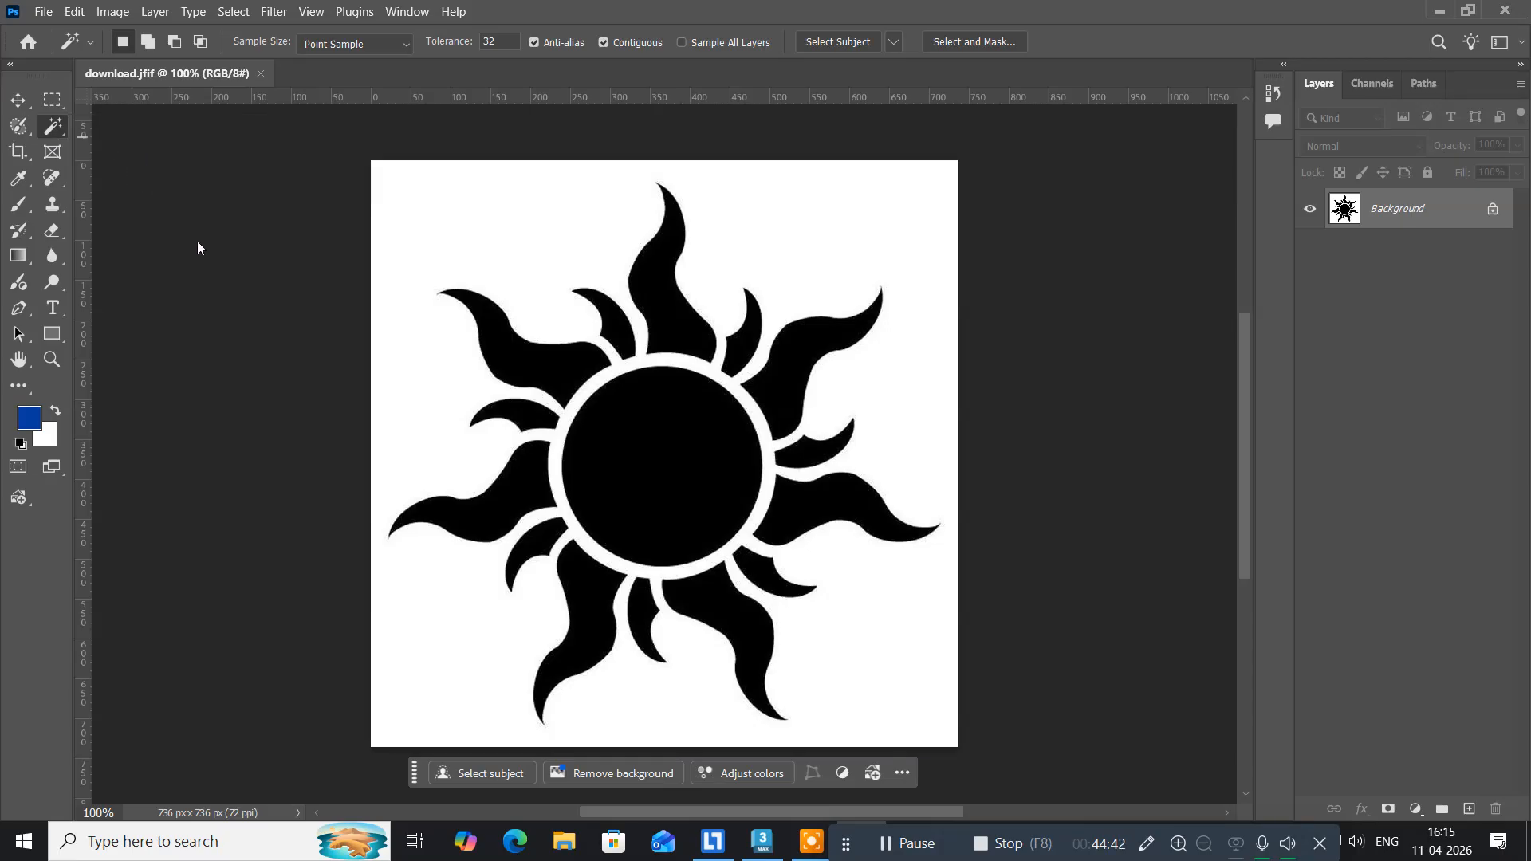
{"action": "left_click", "coordinate": [147, 43]}
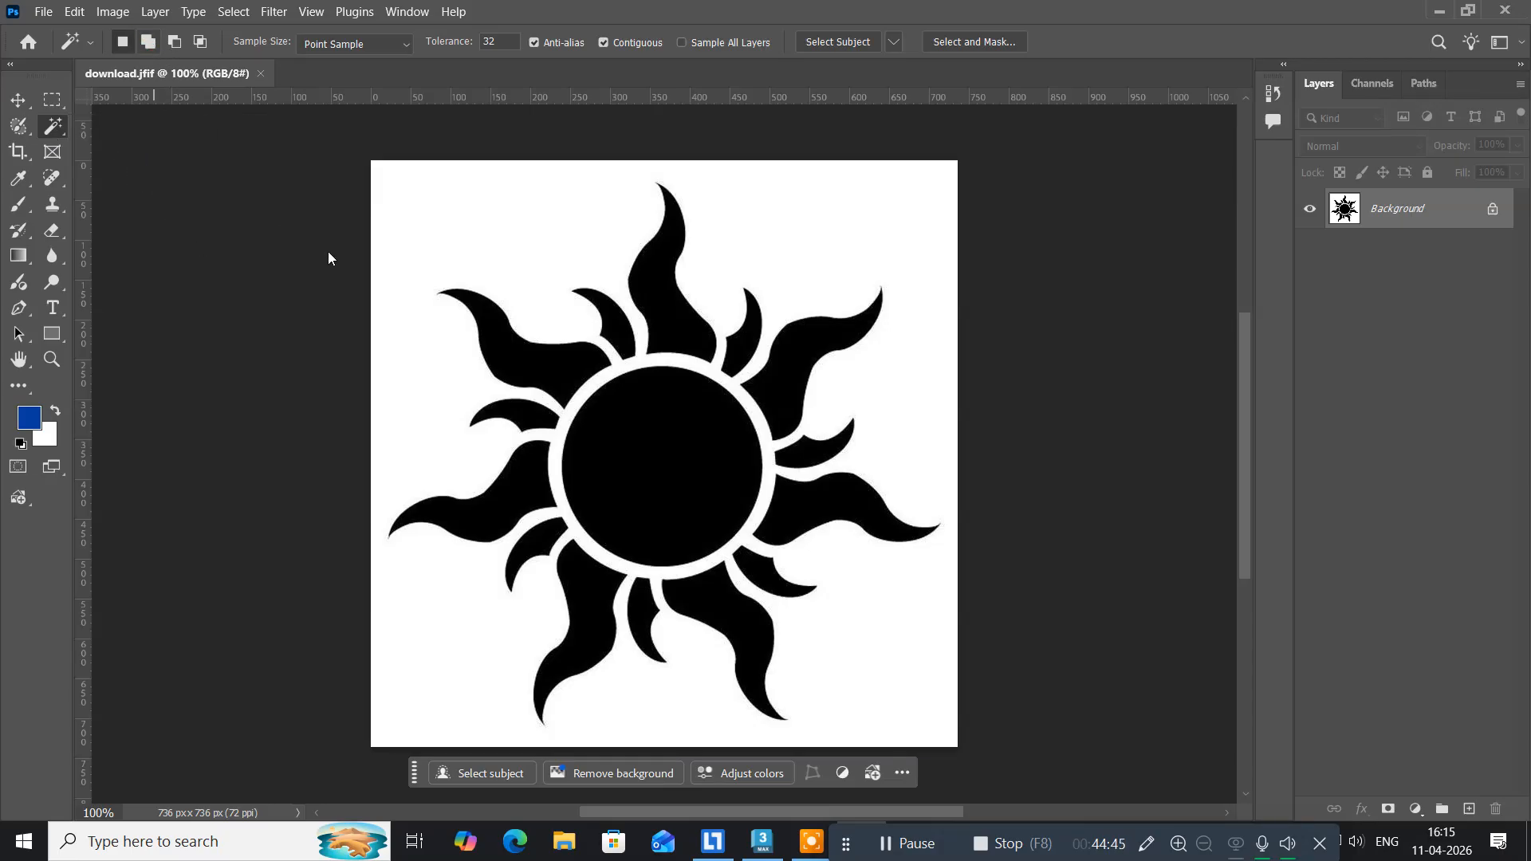
{"action": "left_click", "coordinate": [661, 466]}
{"action": "left_click", "coordinate": [625, 514]}
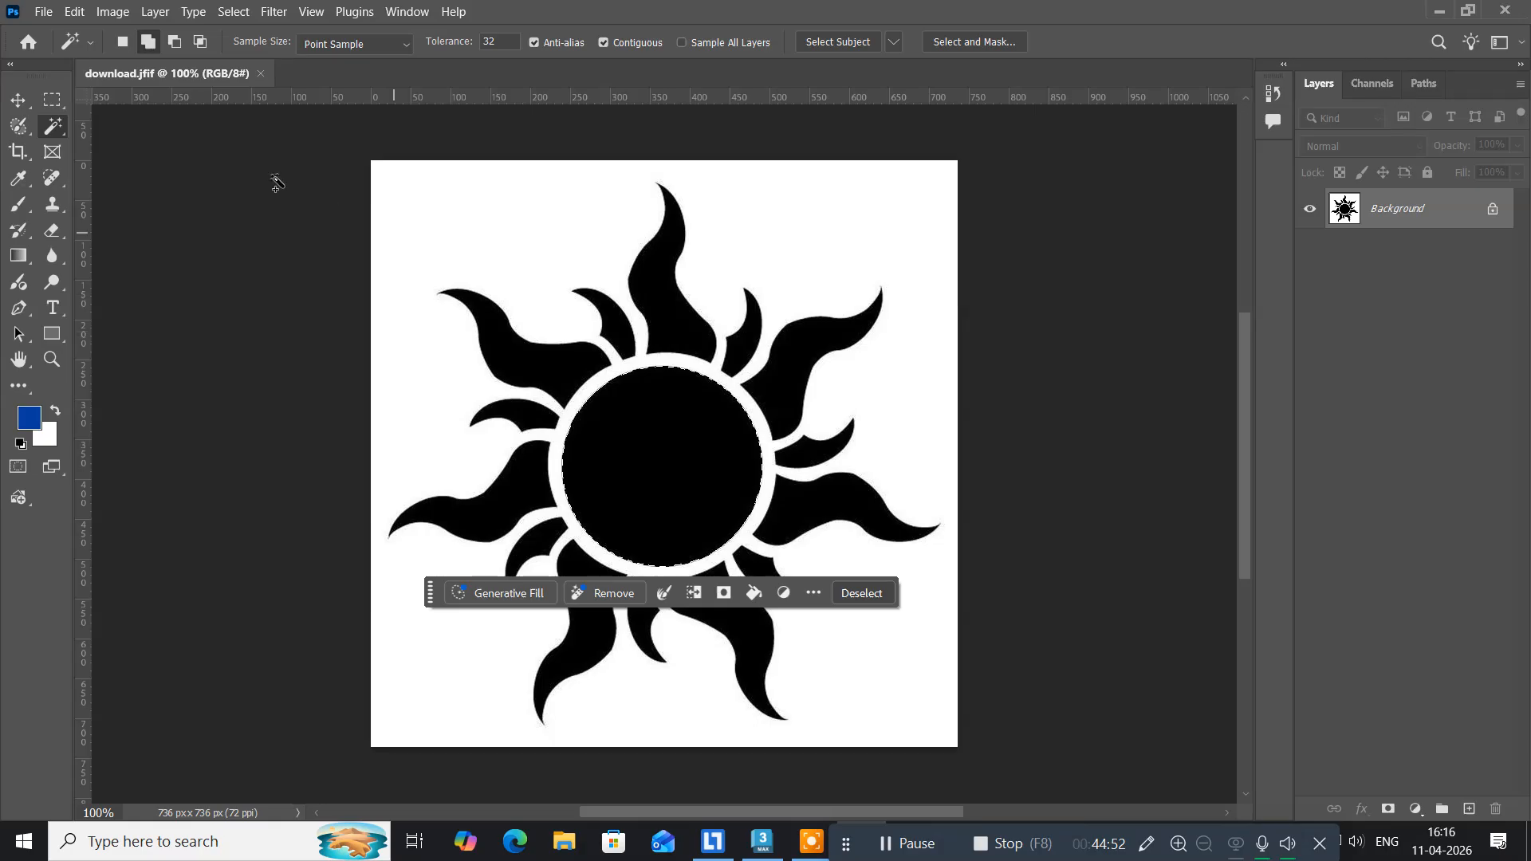
{"action": "left_click", "coordinate": [234, 13]}
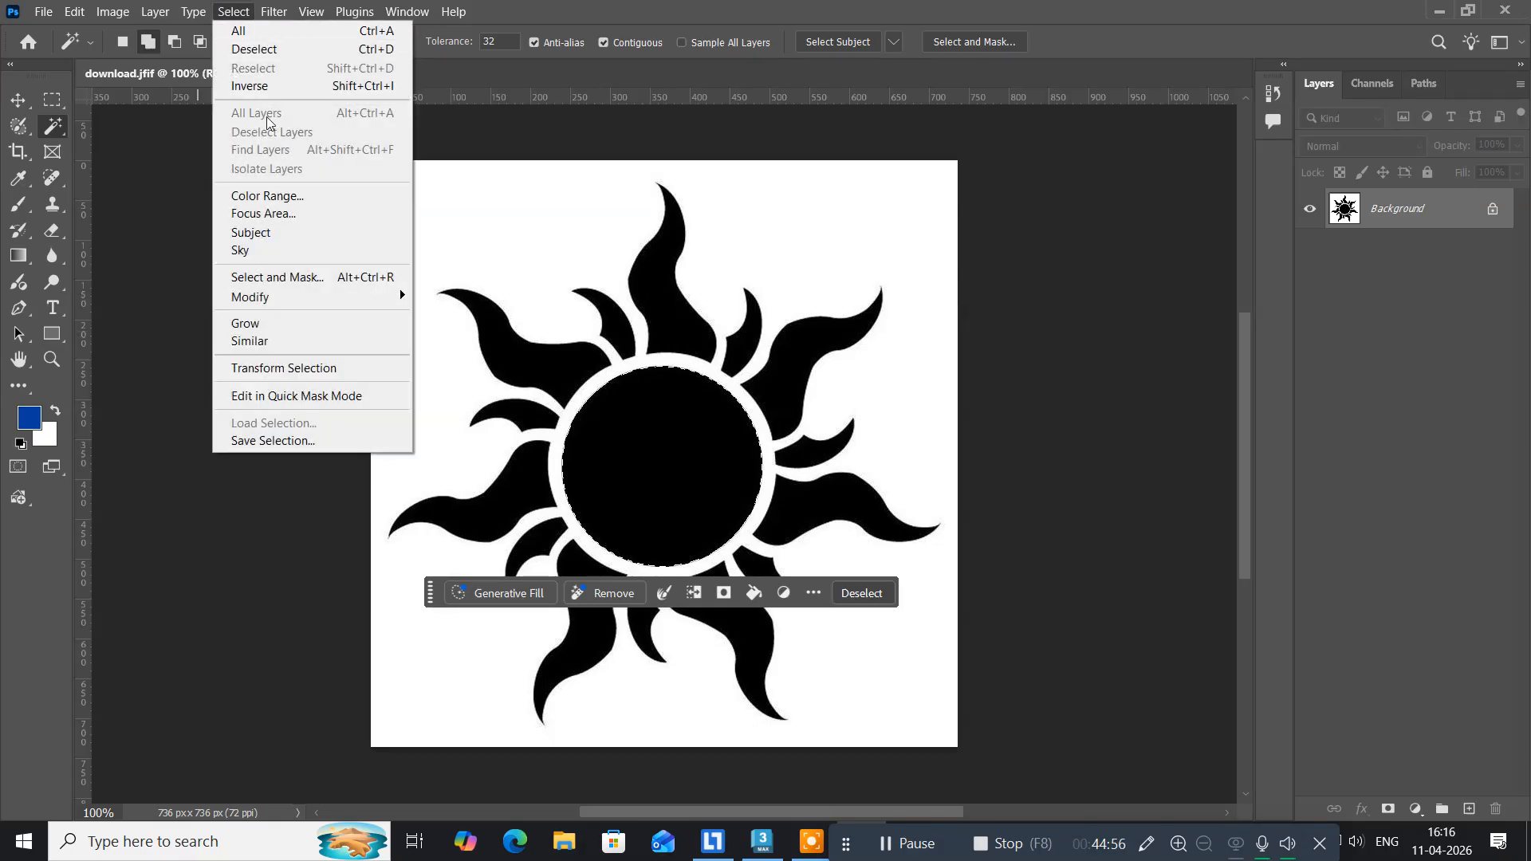
{"action": "left_click", "coordinate": [293, 321]}
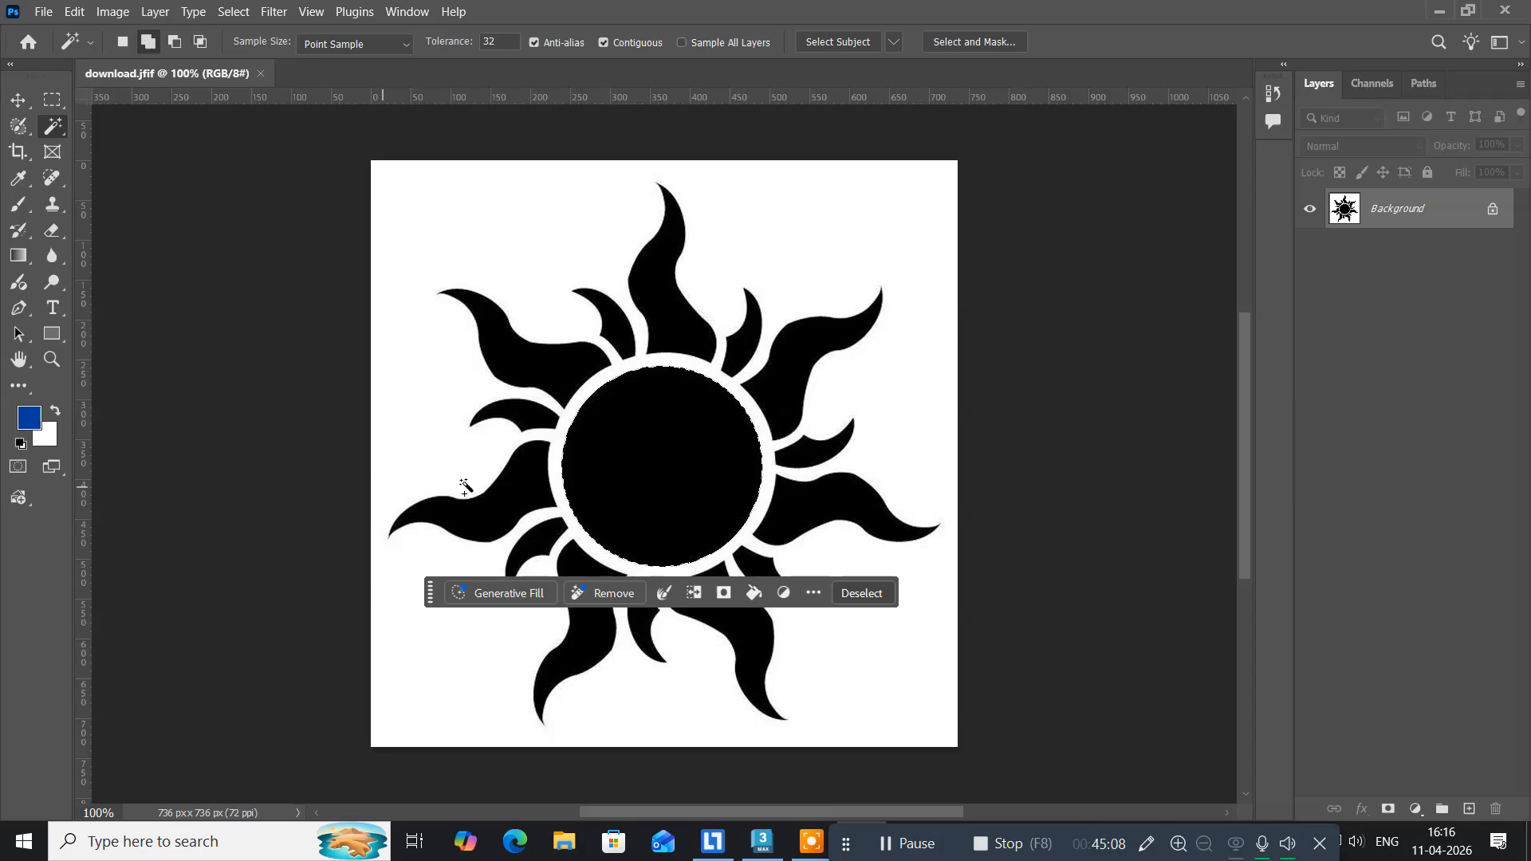
{"action": "left_click", "coordinate": [527, 493]}
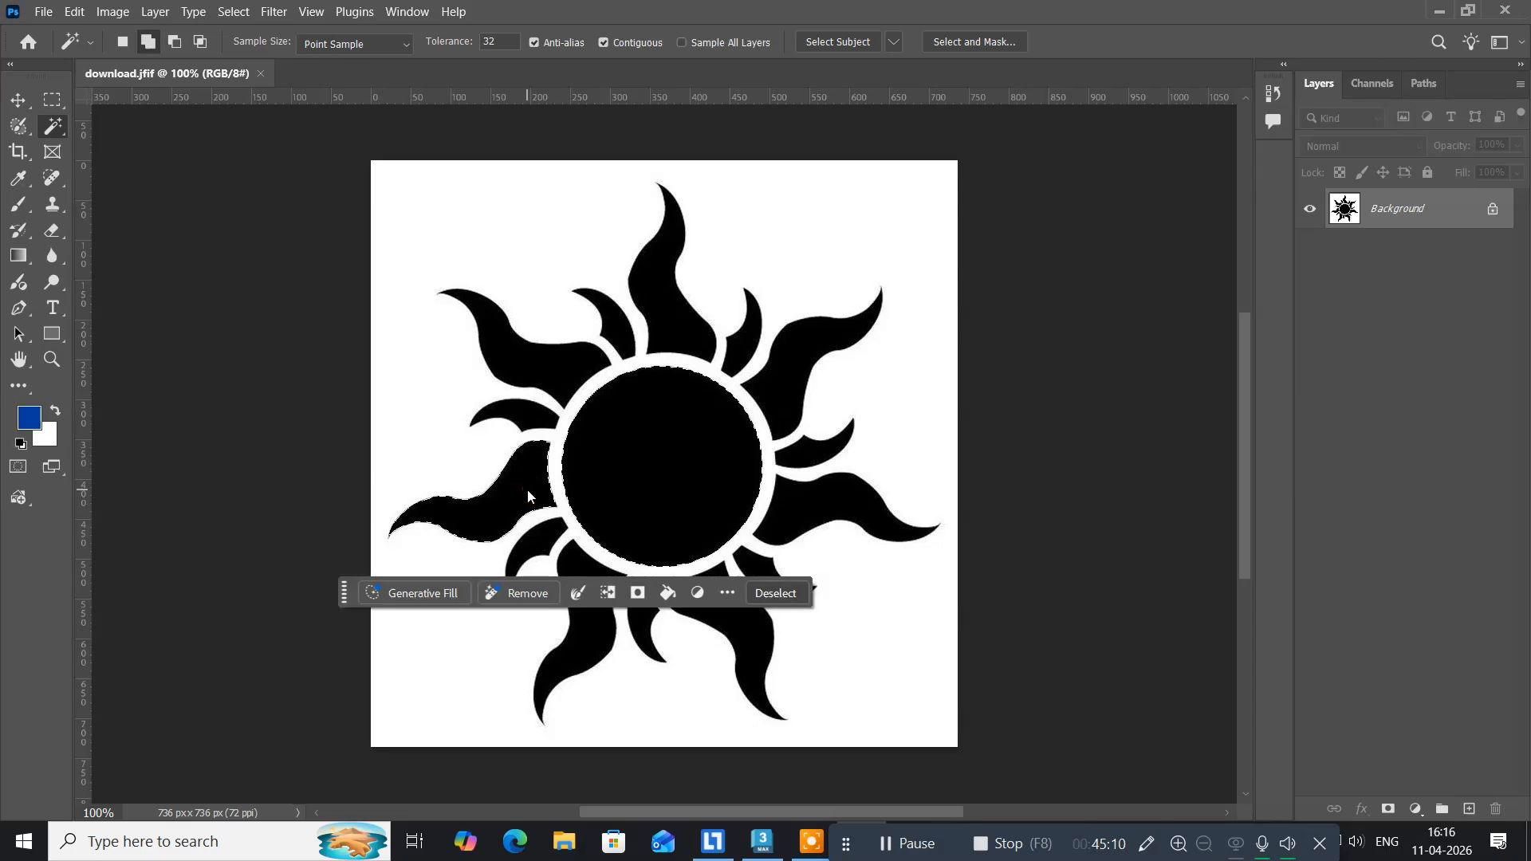
{"action": "left_click", "coordinate": [539, 421]}
{"action": "left_click", "coordinate": [566, 373]}
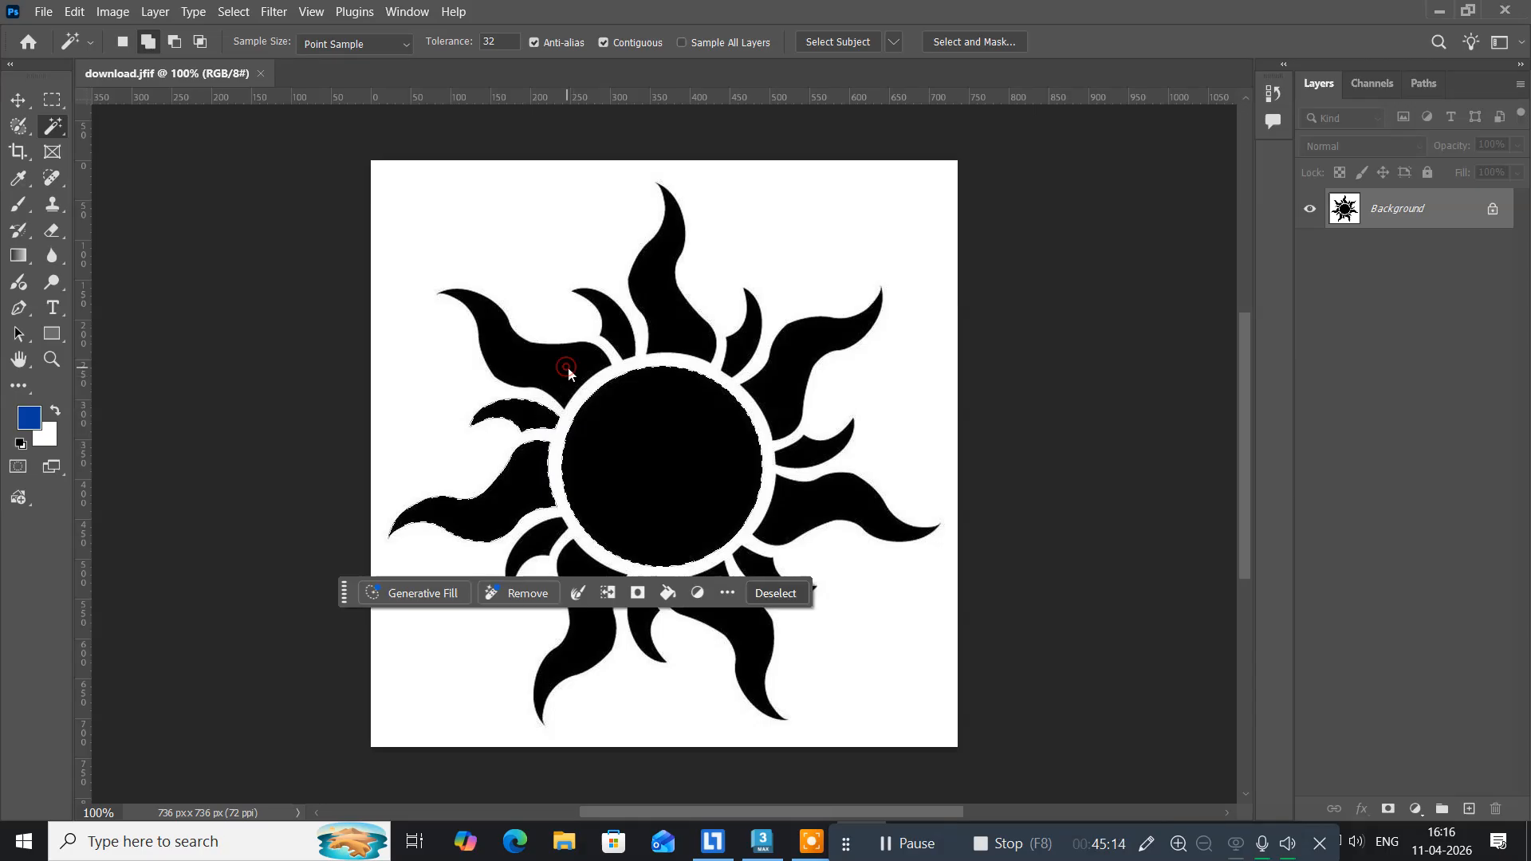
{"action": "left_click", "coordinate": [635, 337]}
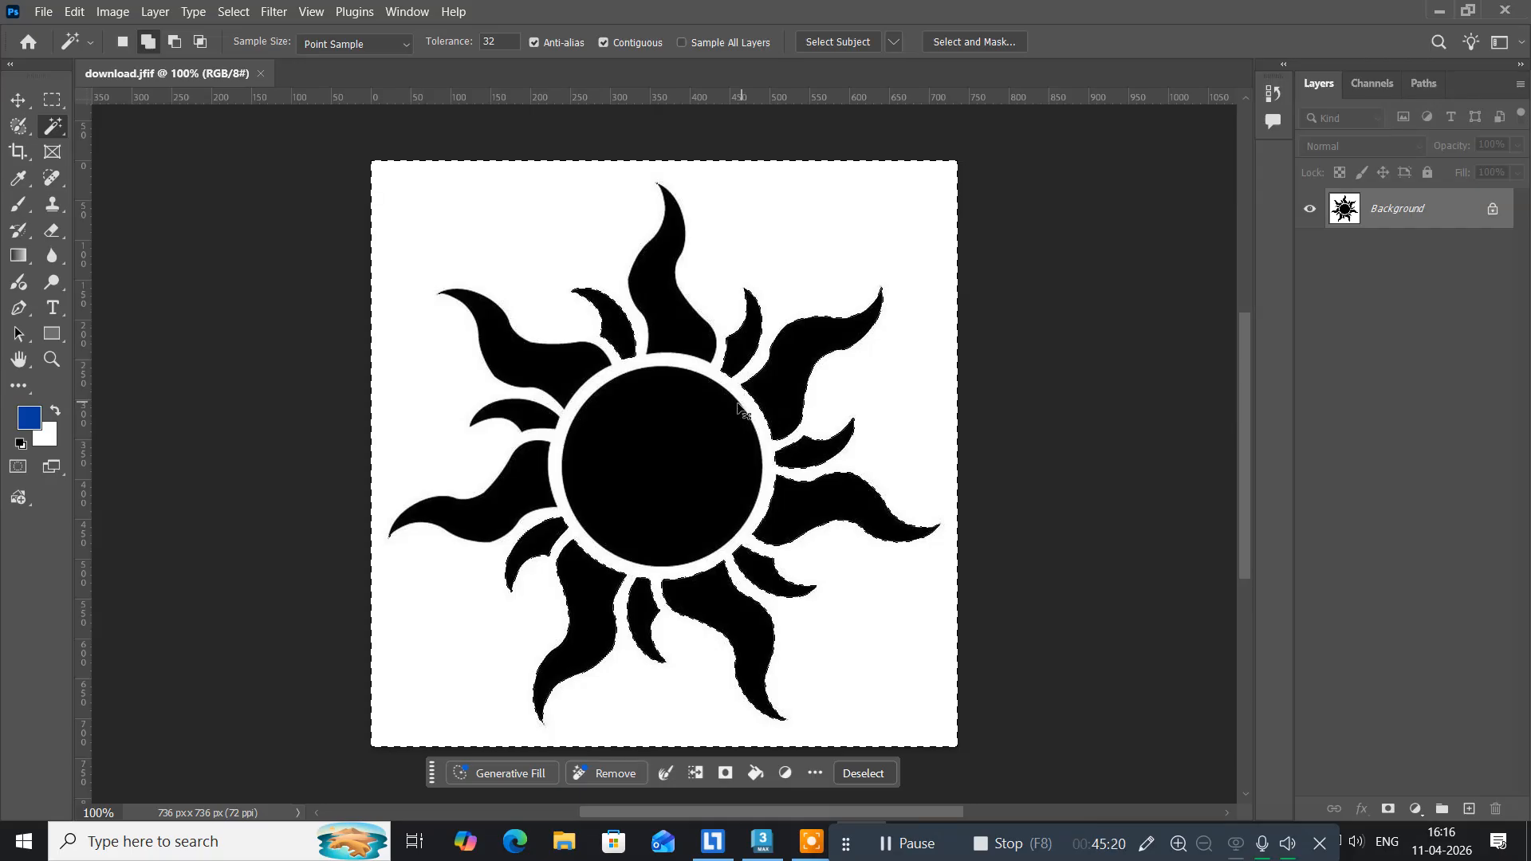
{"action": "key", "text": "ctrl+d"}
Select the black centre circle and all the surrounding large and small sun rays with the Magic Wand.
{"action": "left_click", "coordinate": [627, 482]}
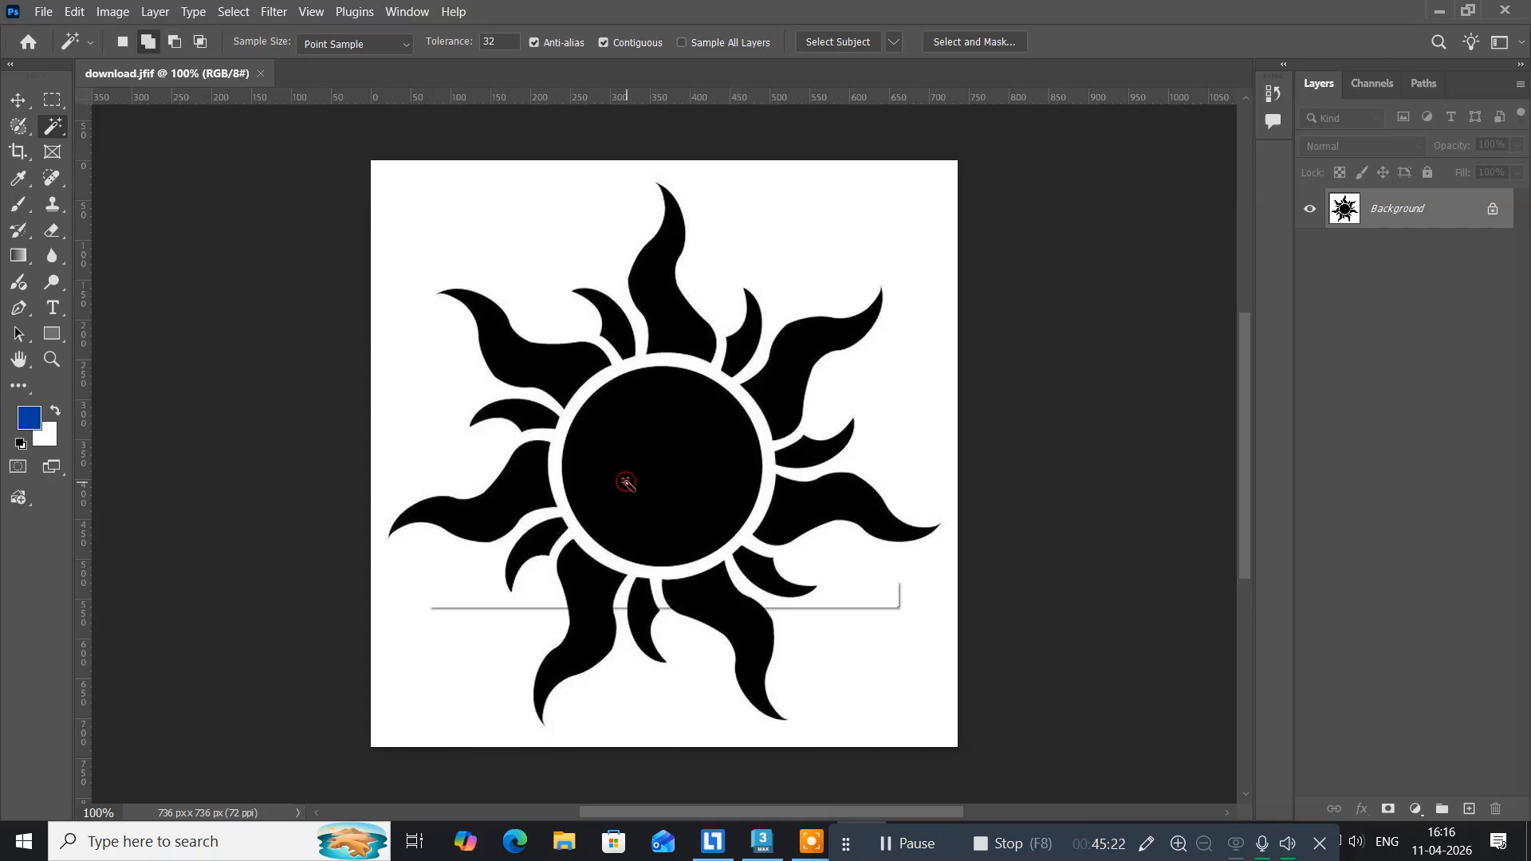
{"action": "left_click", "coordinate": [666, 318]}
{"action": "left_click", "coordinate": [737, 349]}
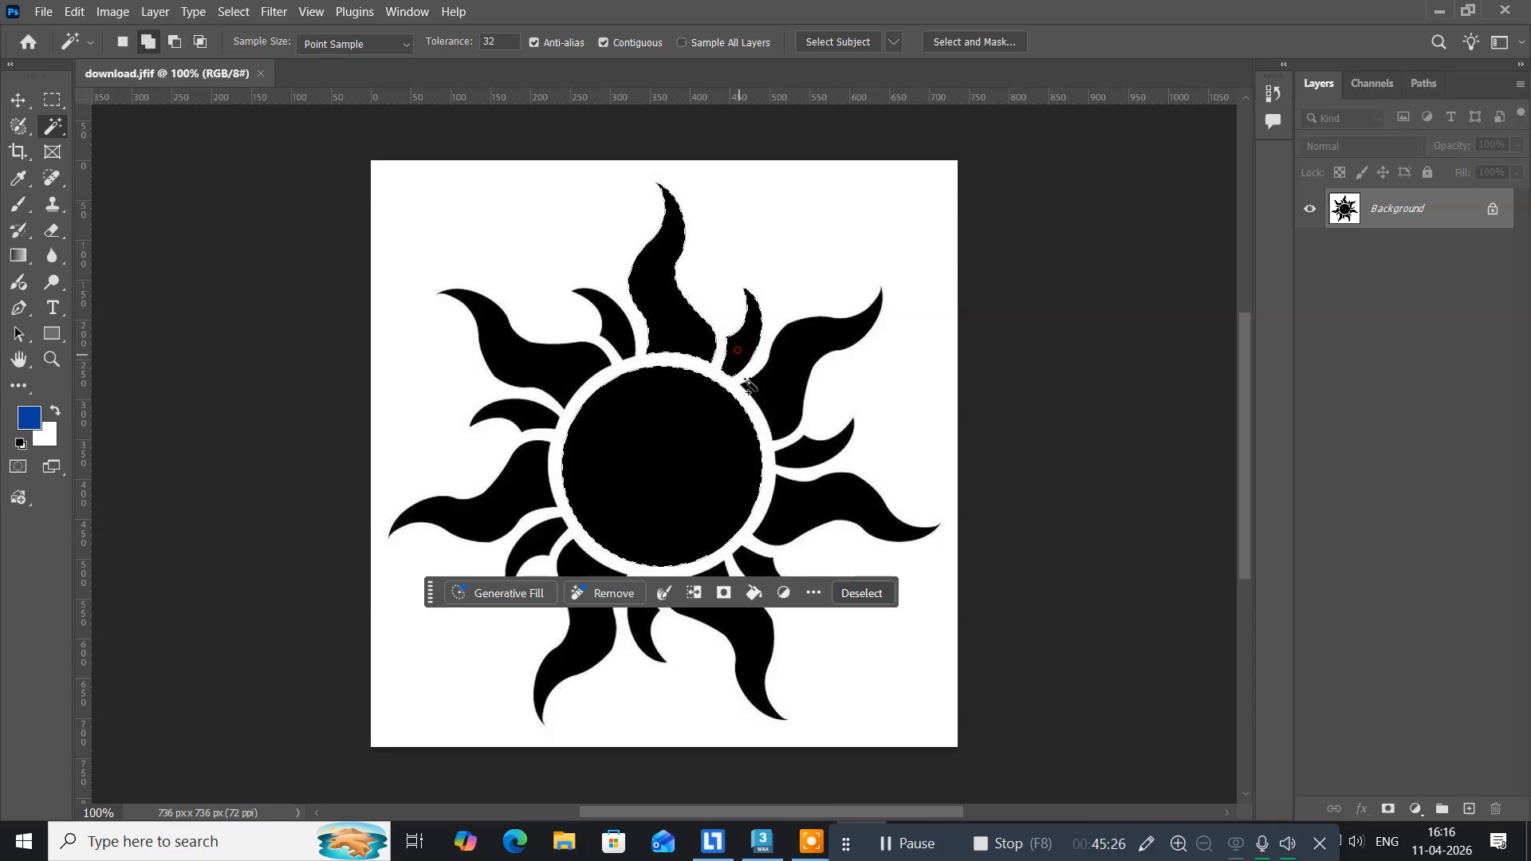
{"action": "left_click", "coordinate": [782, 397]}
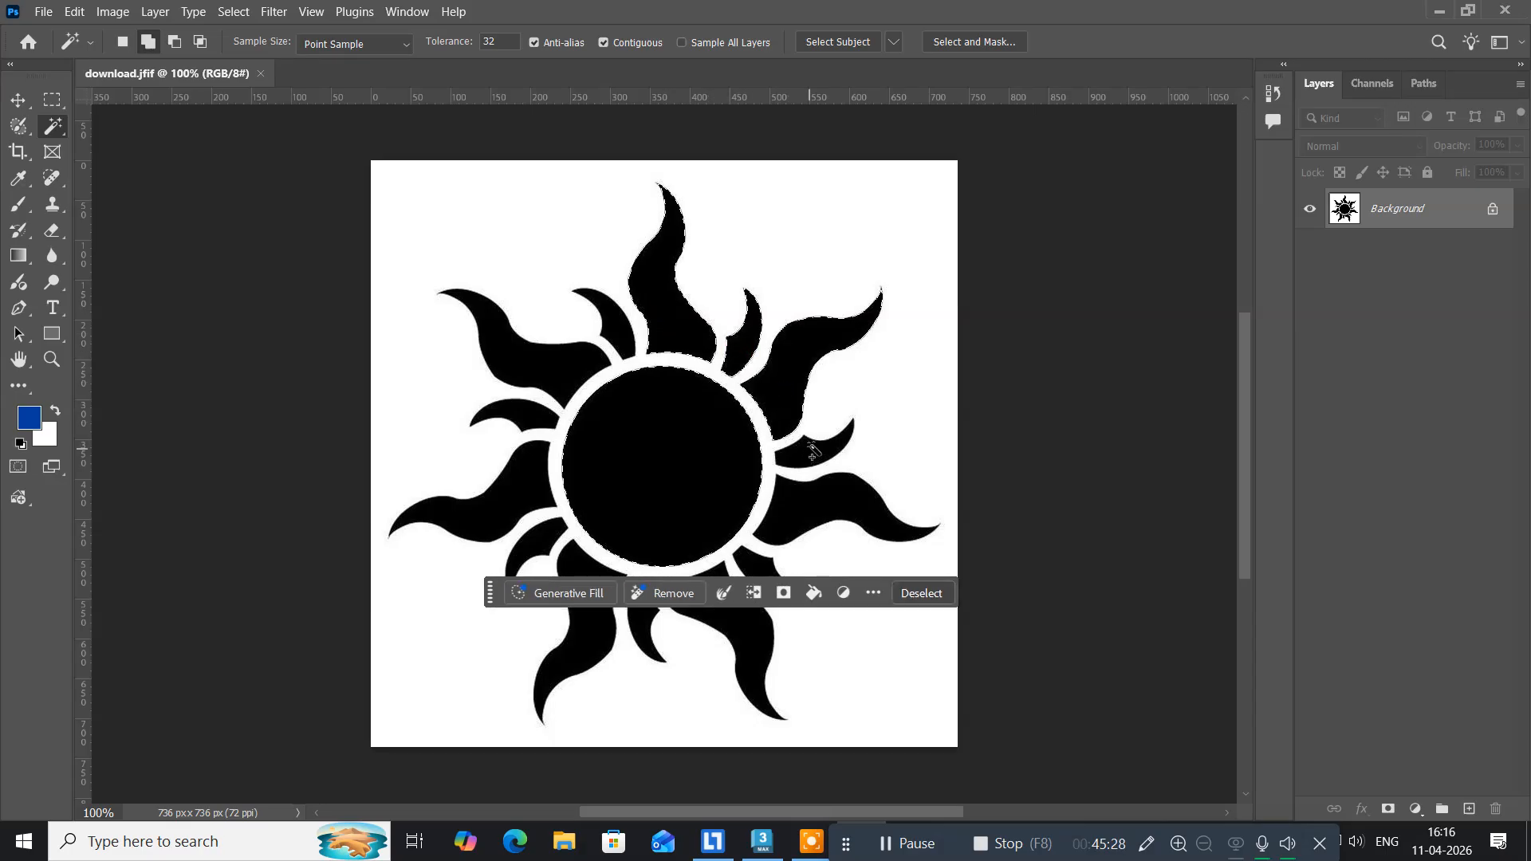
{"action": "left_click", "coordinate": [812, 451]}
{"action": "left_click", "coordinate": [805, 500]}
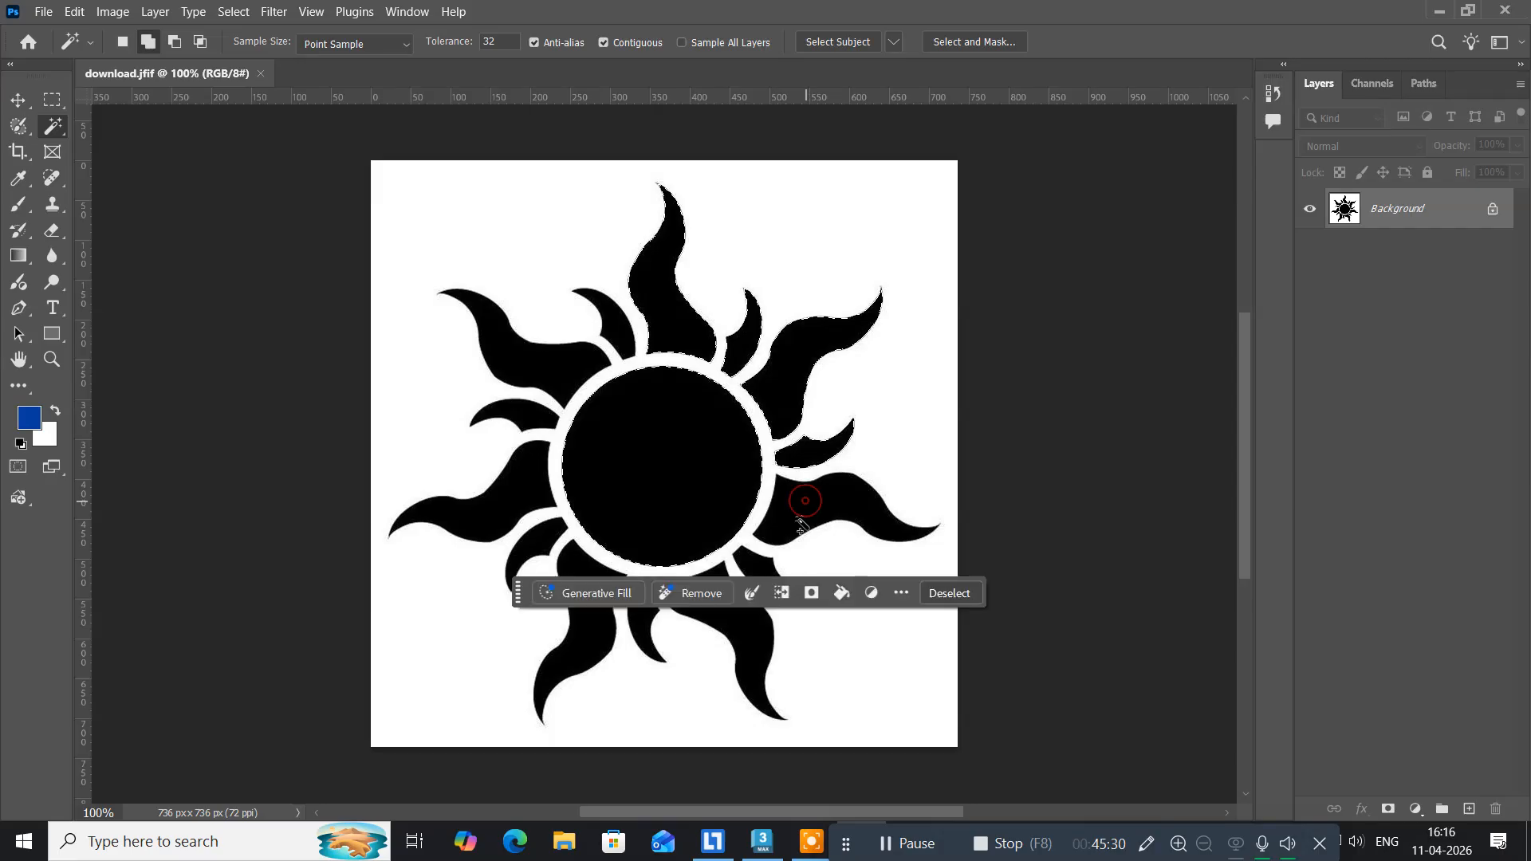
{"action": "left_click", "coordinate": [764, 569]}
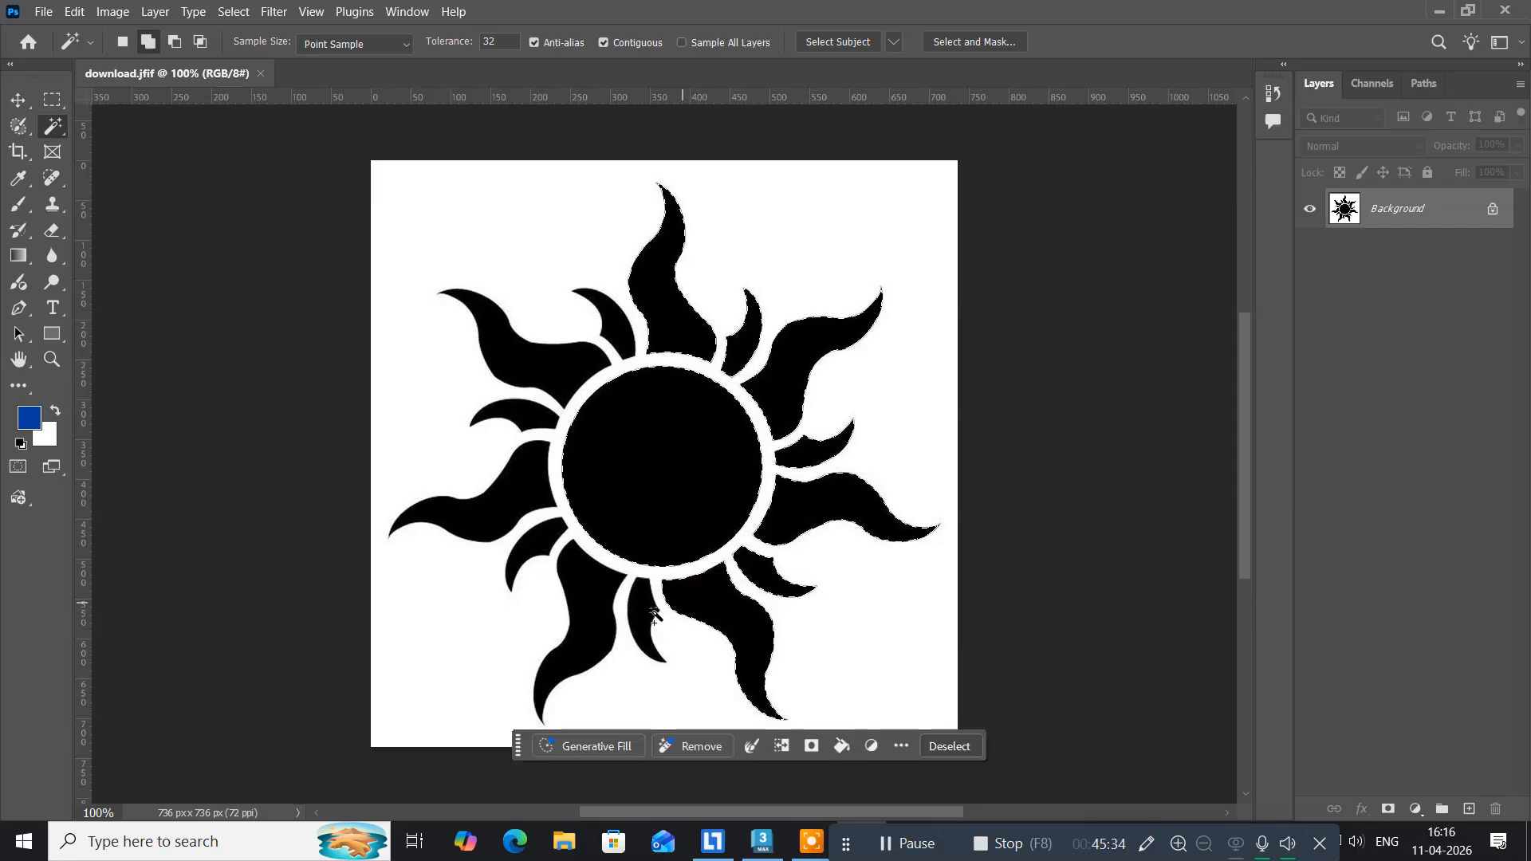
{"action": "left_click", "coordinate": [641, 617]}
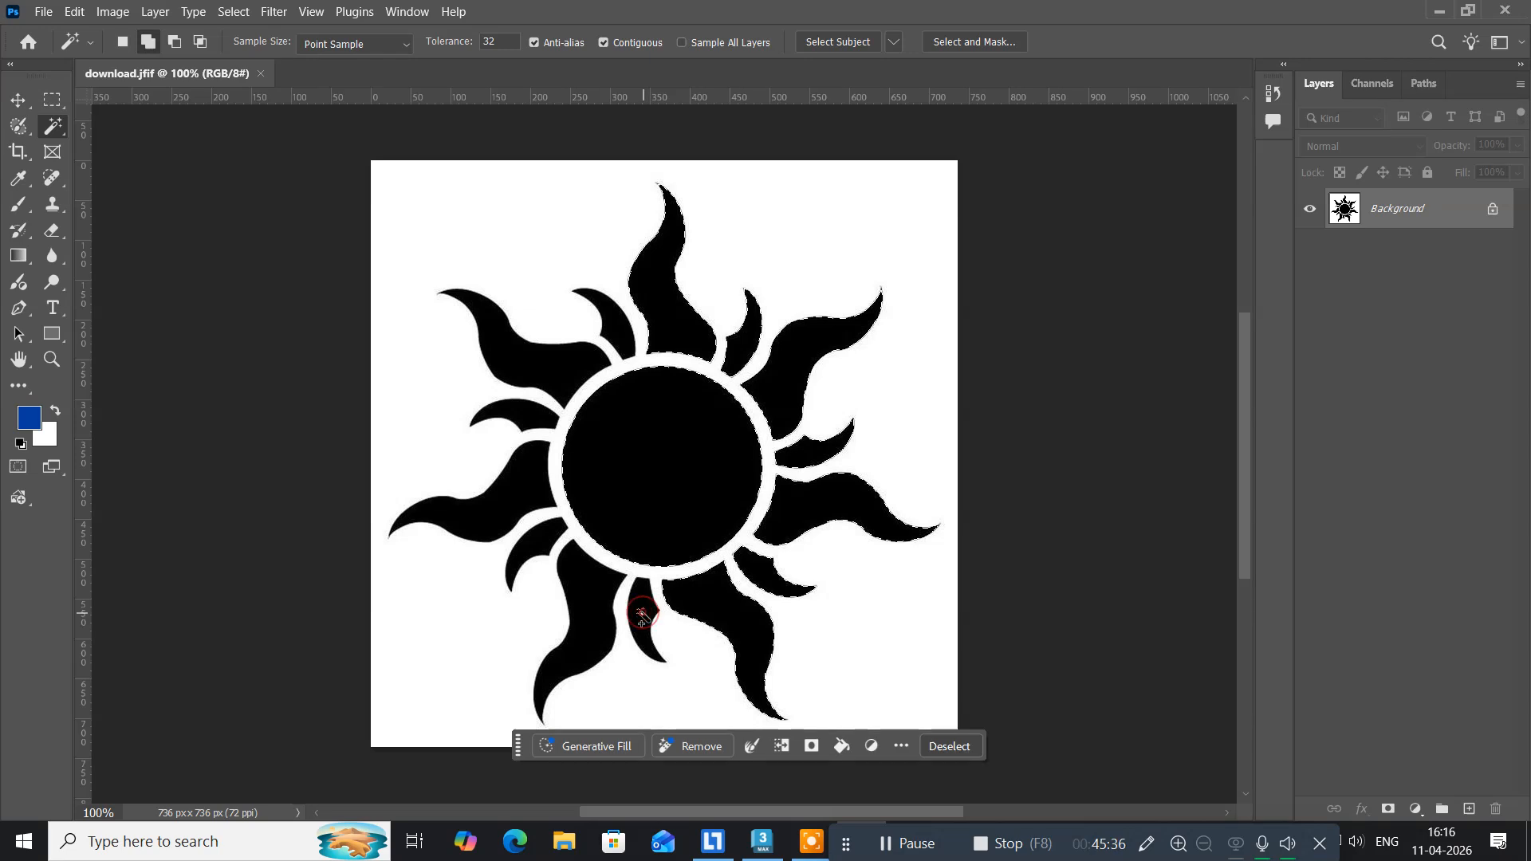
{"action": "left_click", "coordinate": [591, 608]}
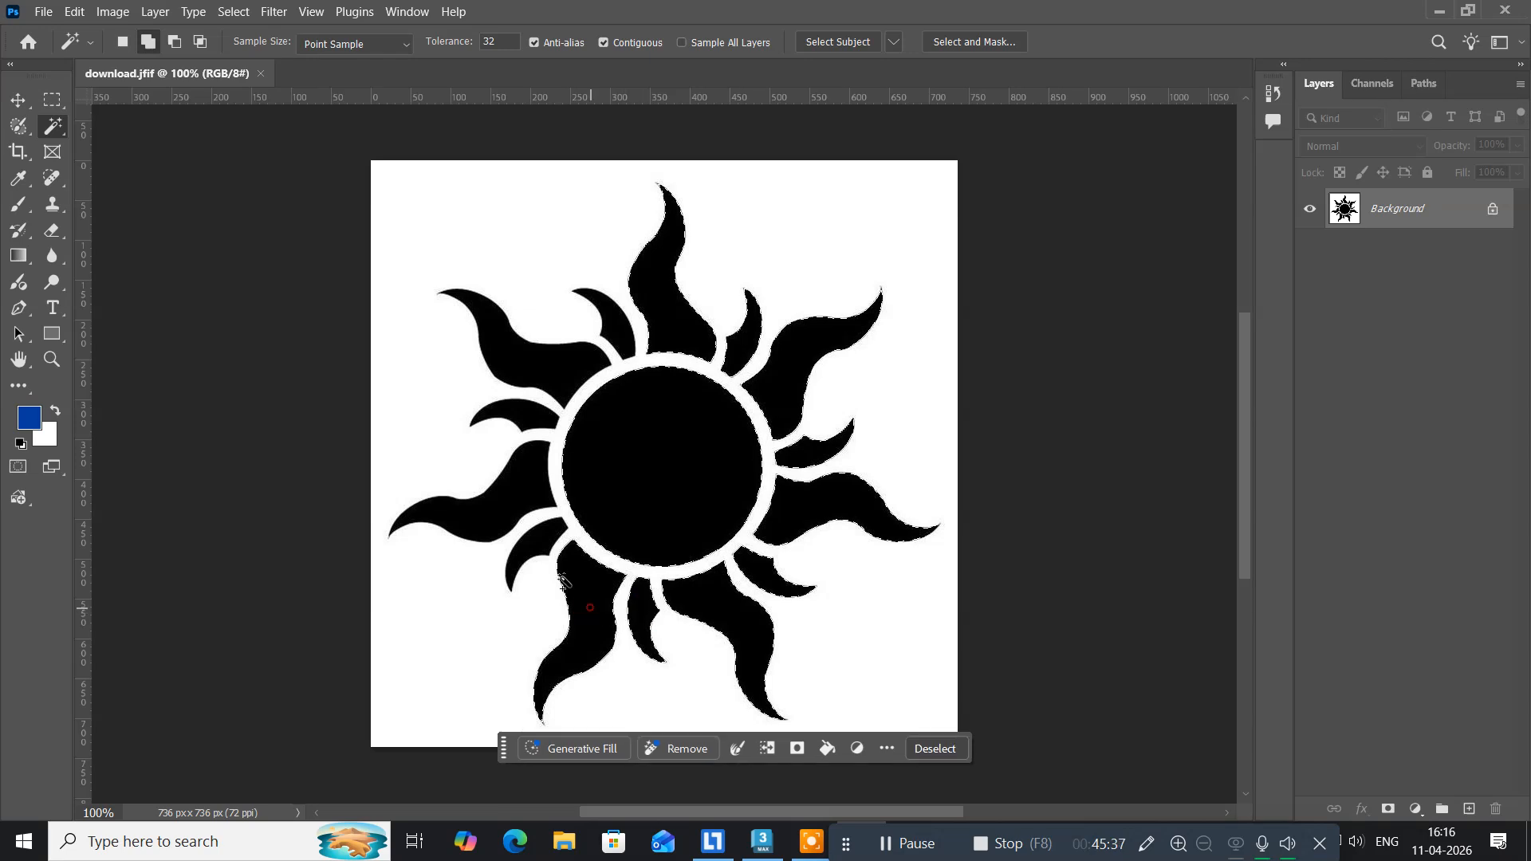
{"action": "left_click", "coordinate": [528, 545]}
{"action": "left_click", "coordinate": [517, 484]}
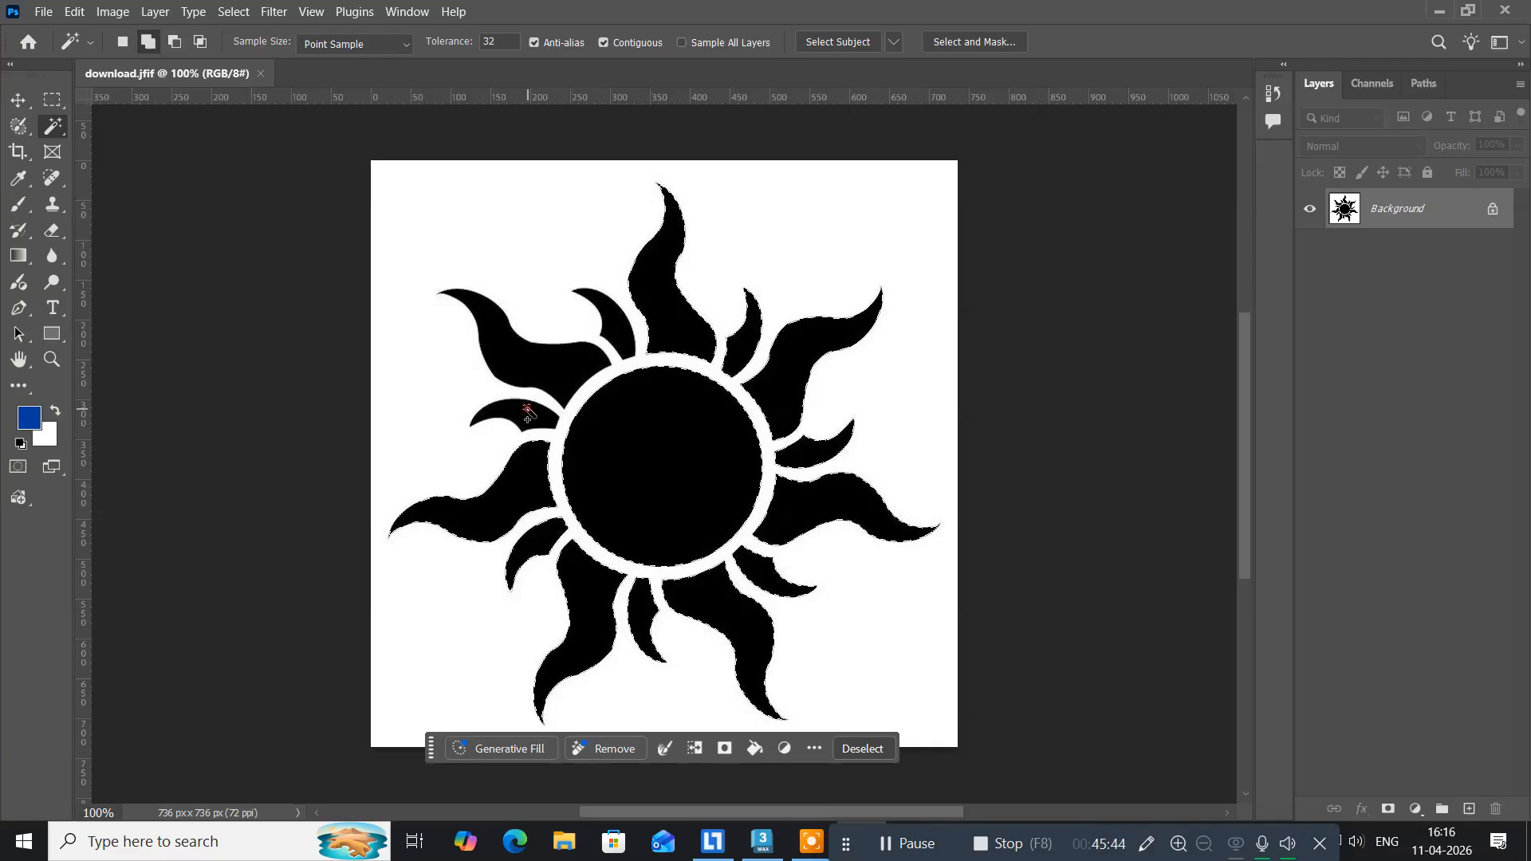
{"action": "left_click", "coordinate": [527, 408]}
{"action": "left_click", "coordinate": [564, 385]}
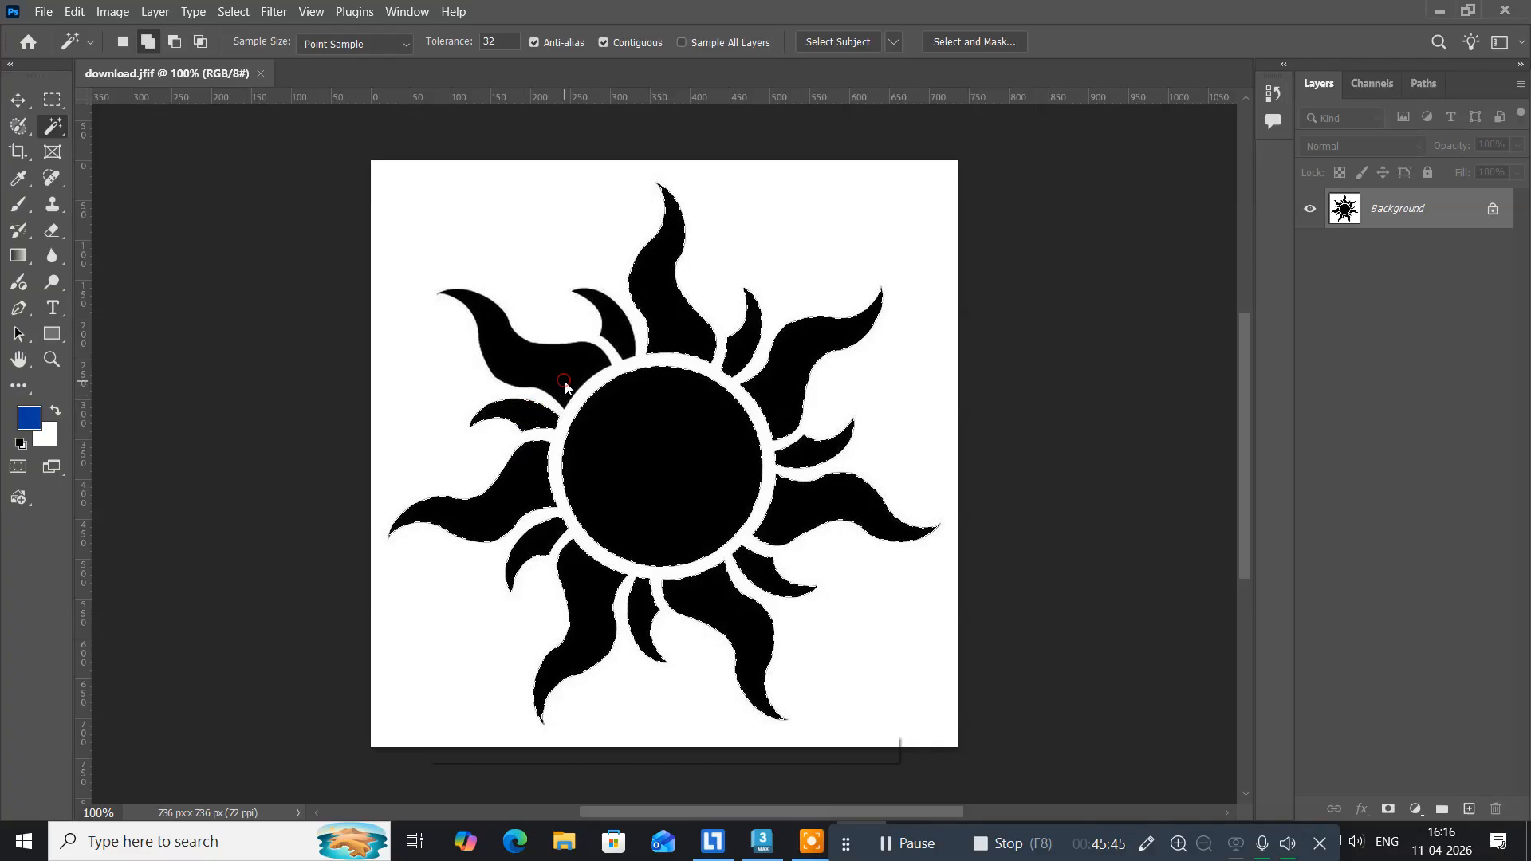
{"action": "left_click", "coordinate": [619, 338]}
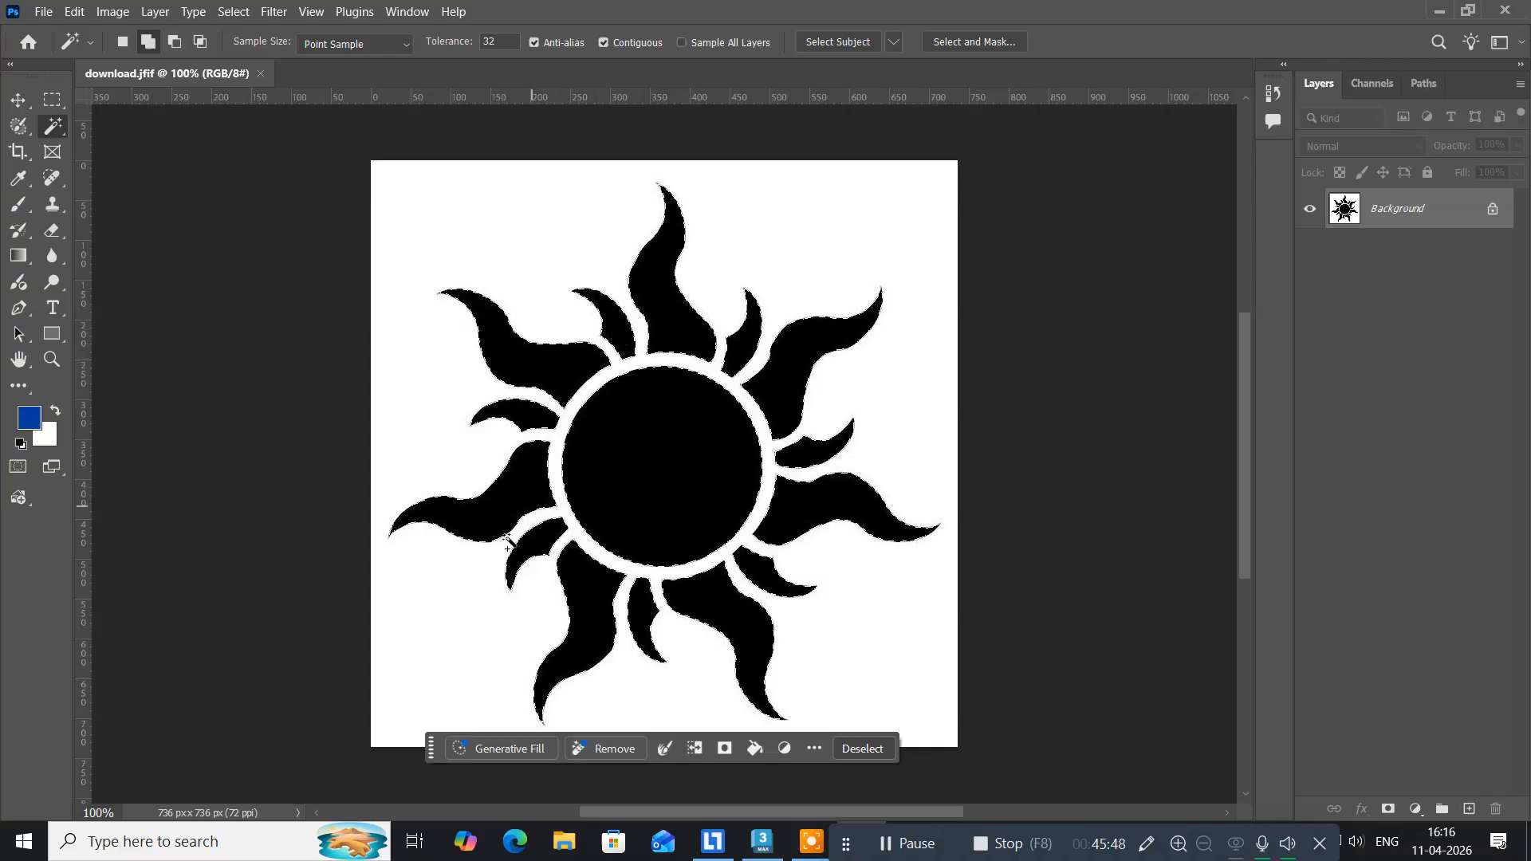
Add a new layer and convert the sun selection into a work path.
{"action": "left_click", "coordinate": [392, 12]}
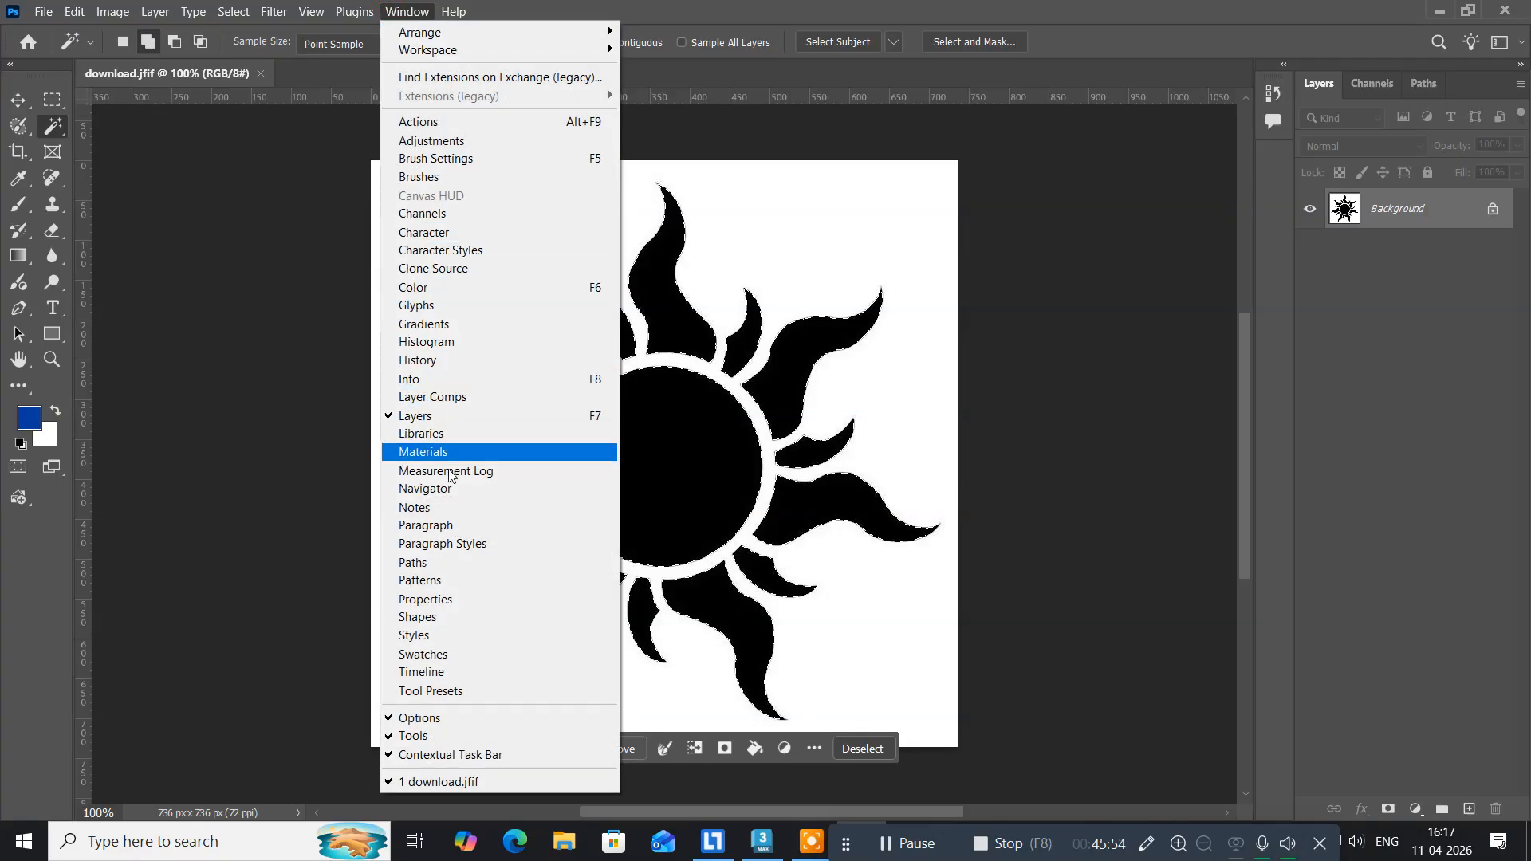
{"action": "left_click", "coordinate": [428, 562]}
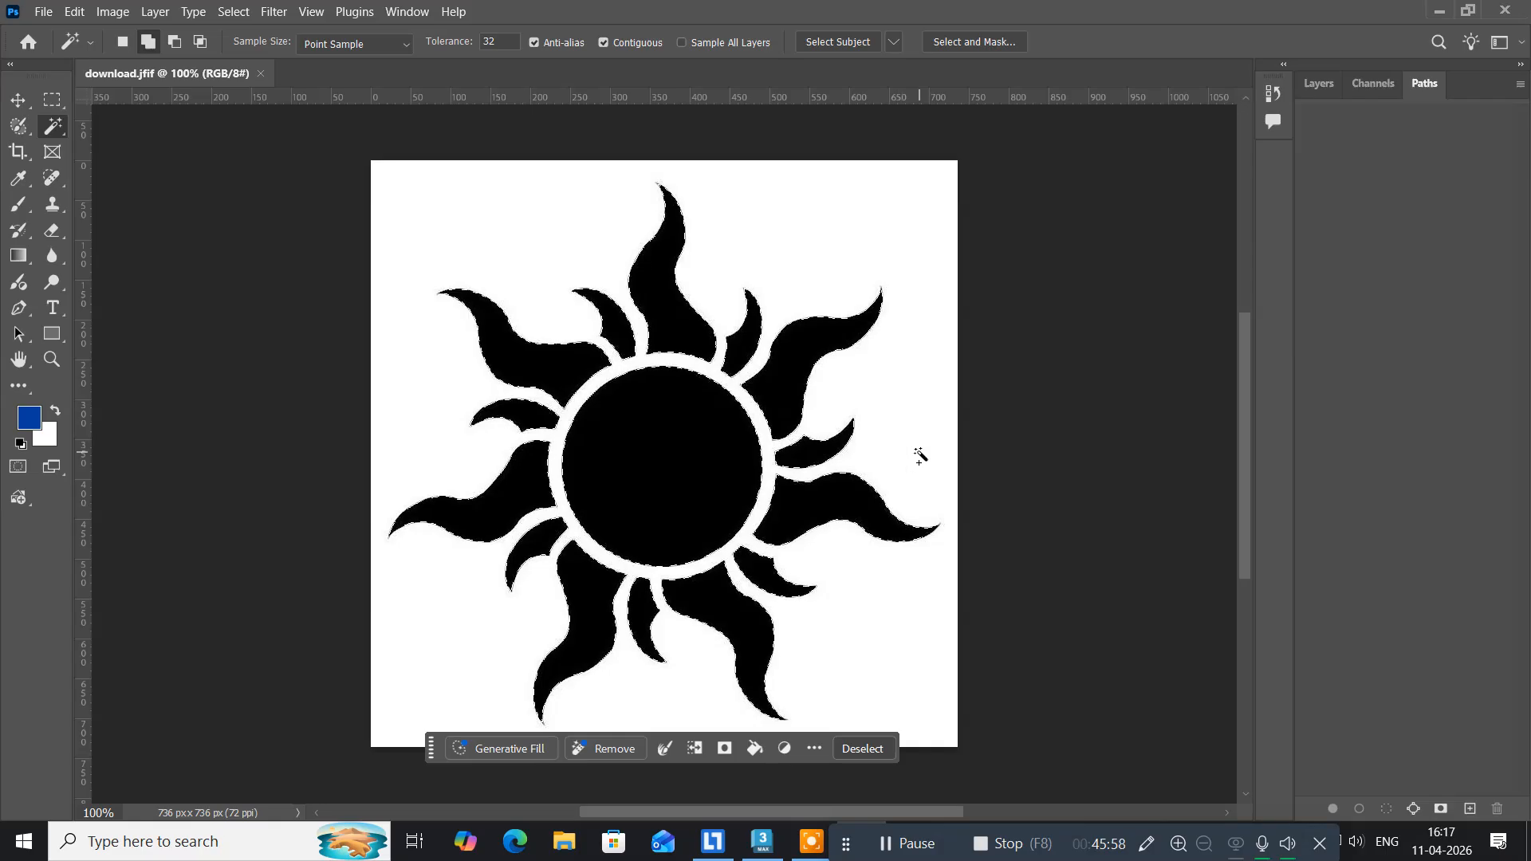
{"action": "key", "text": "ctrl+shift+n"}
{"action": "key", "text": "Return"}
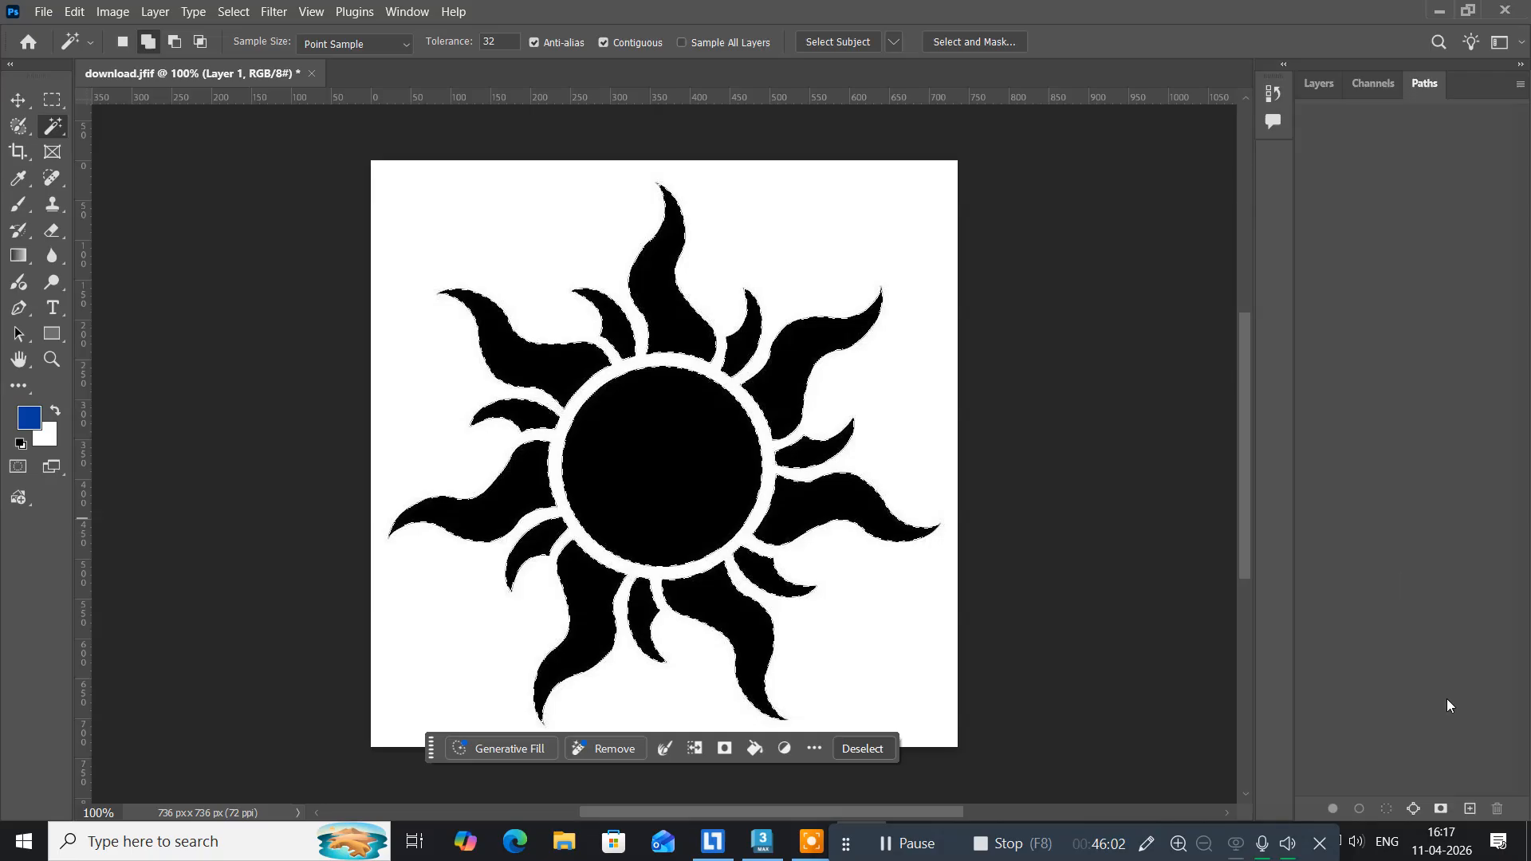
{"action": "left_click", "coordinate": [1413, 810]}
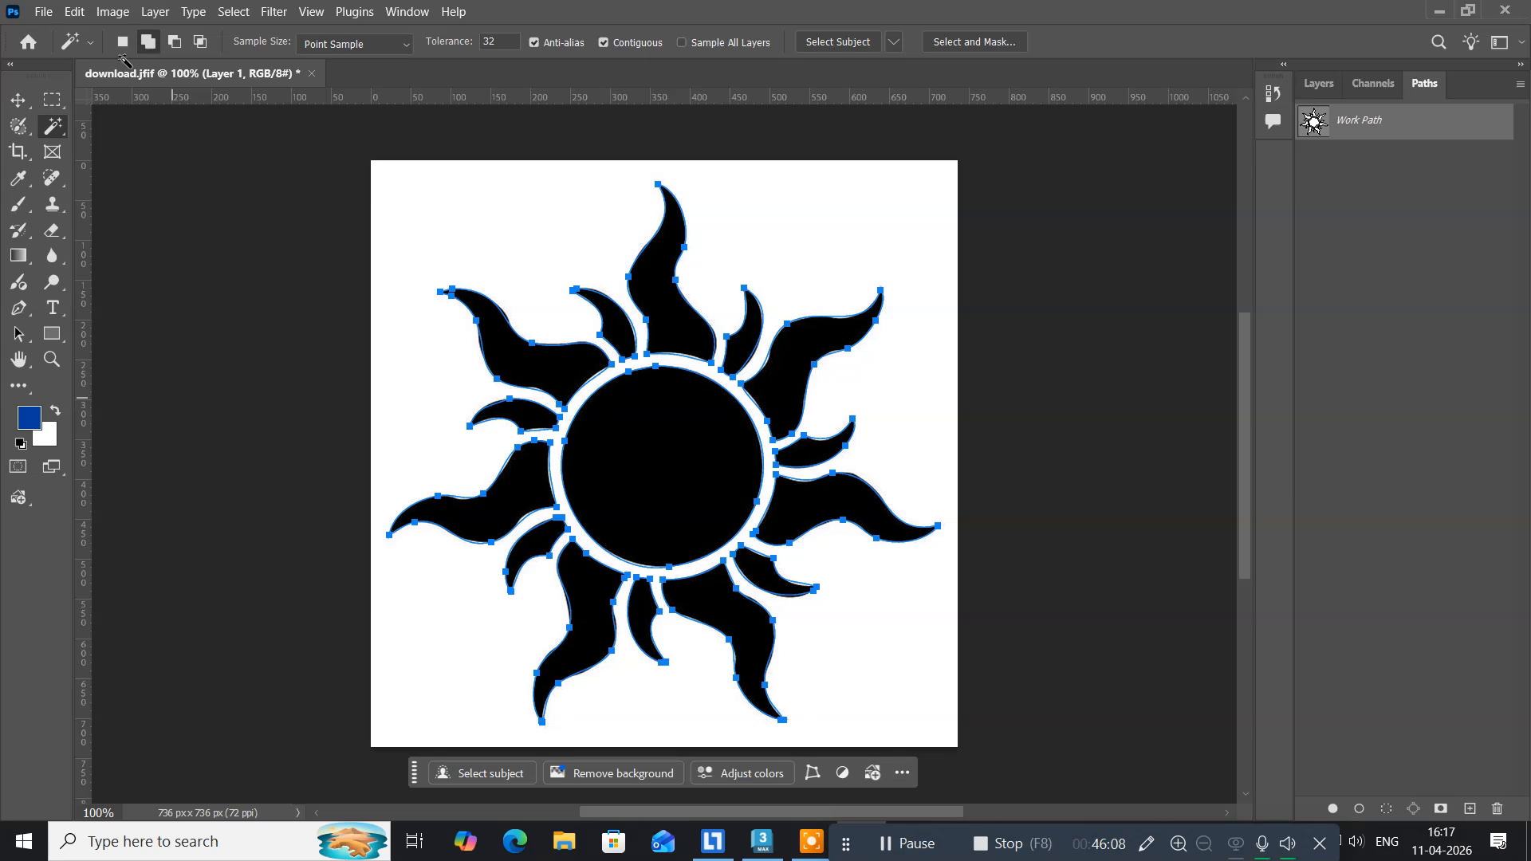
Export the work path to the Desktop as an Adobe Illustrator file named shape.
{"action": "left_click", "coordinate": [43, 13]}
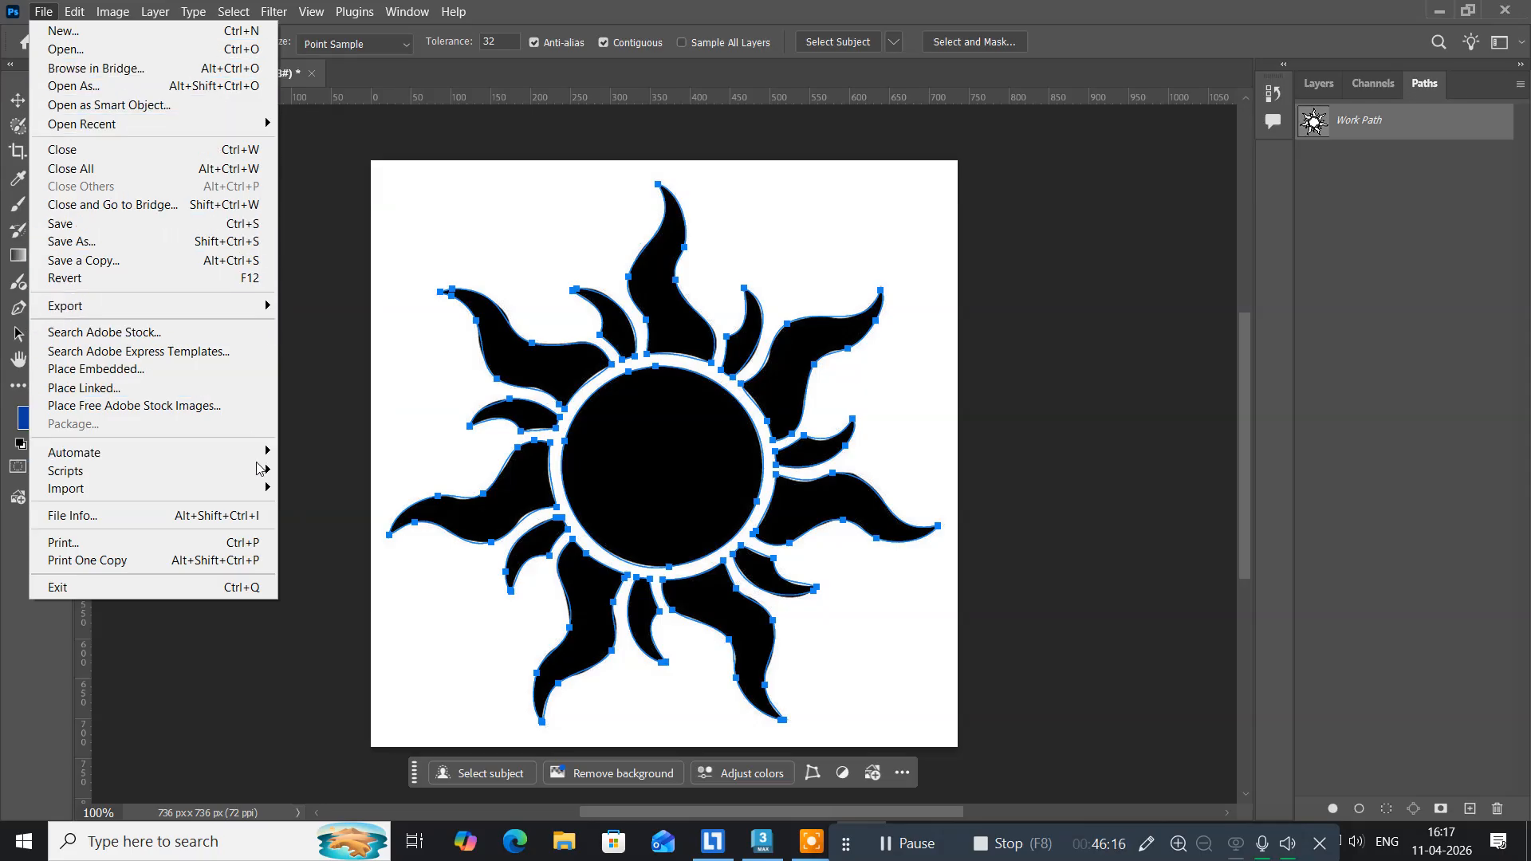
{"action": "mouse_move", "coordinate": [244, 453]}
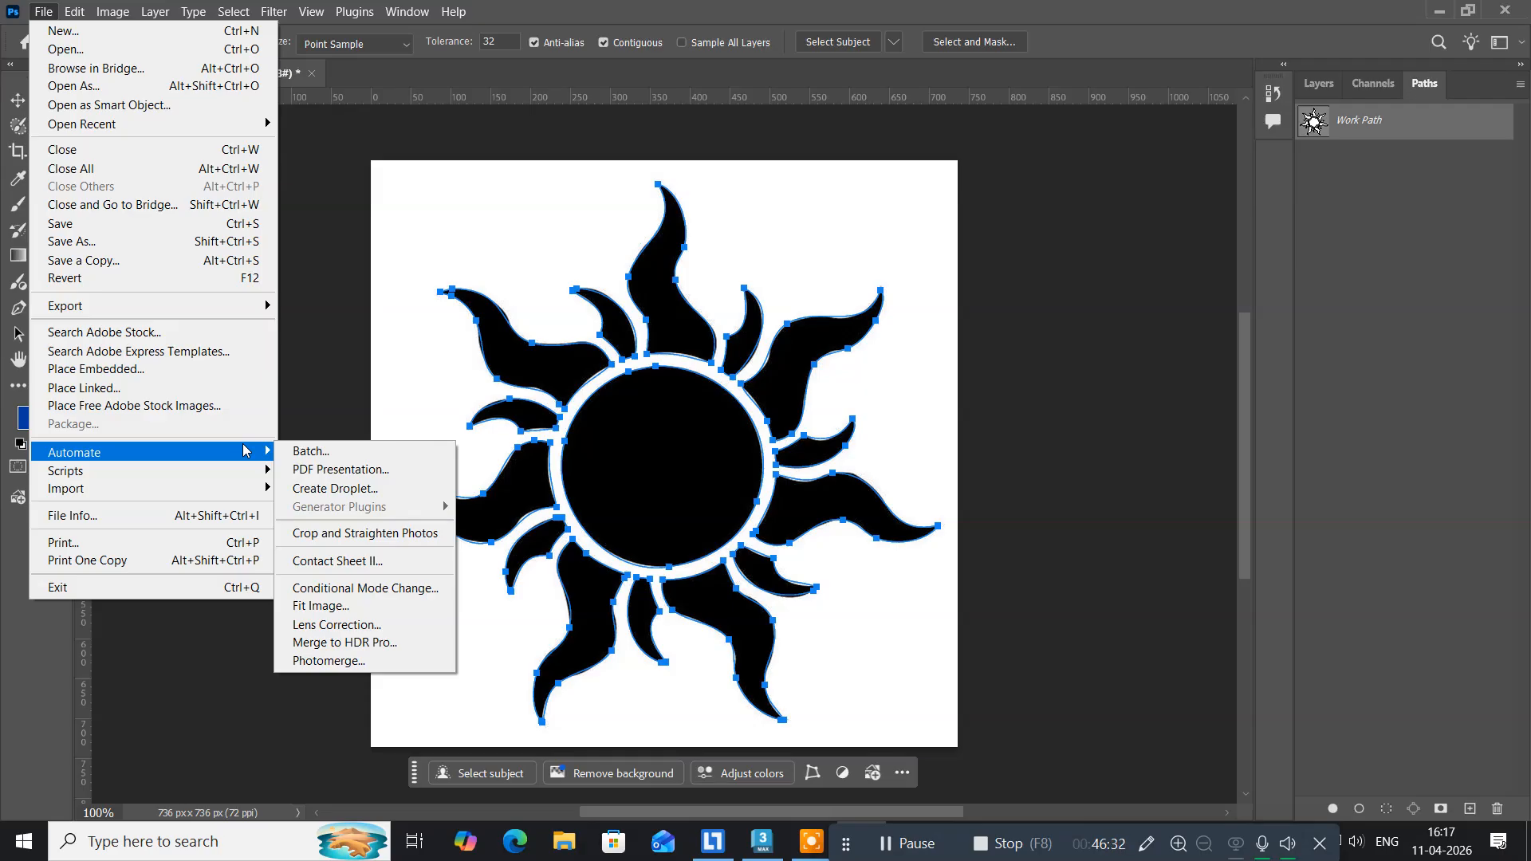
{"action": "mouse_move", "coordinate": [247, 313]}
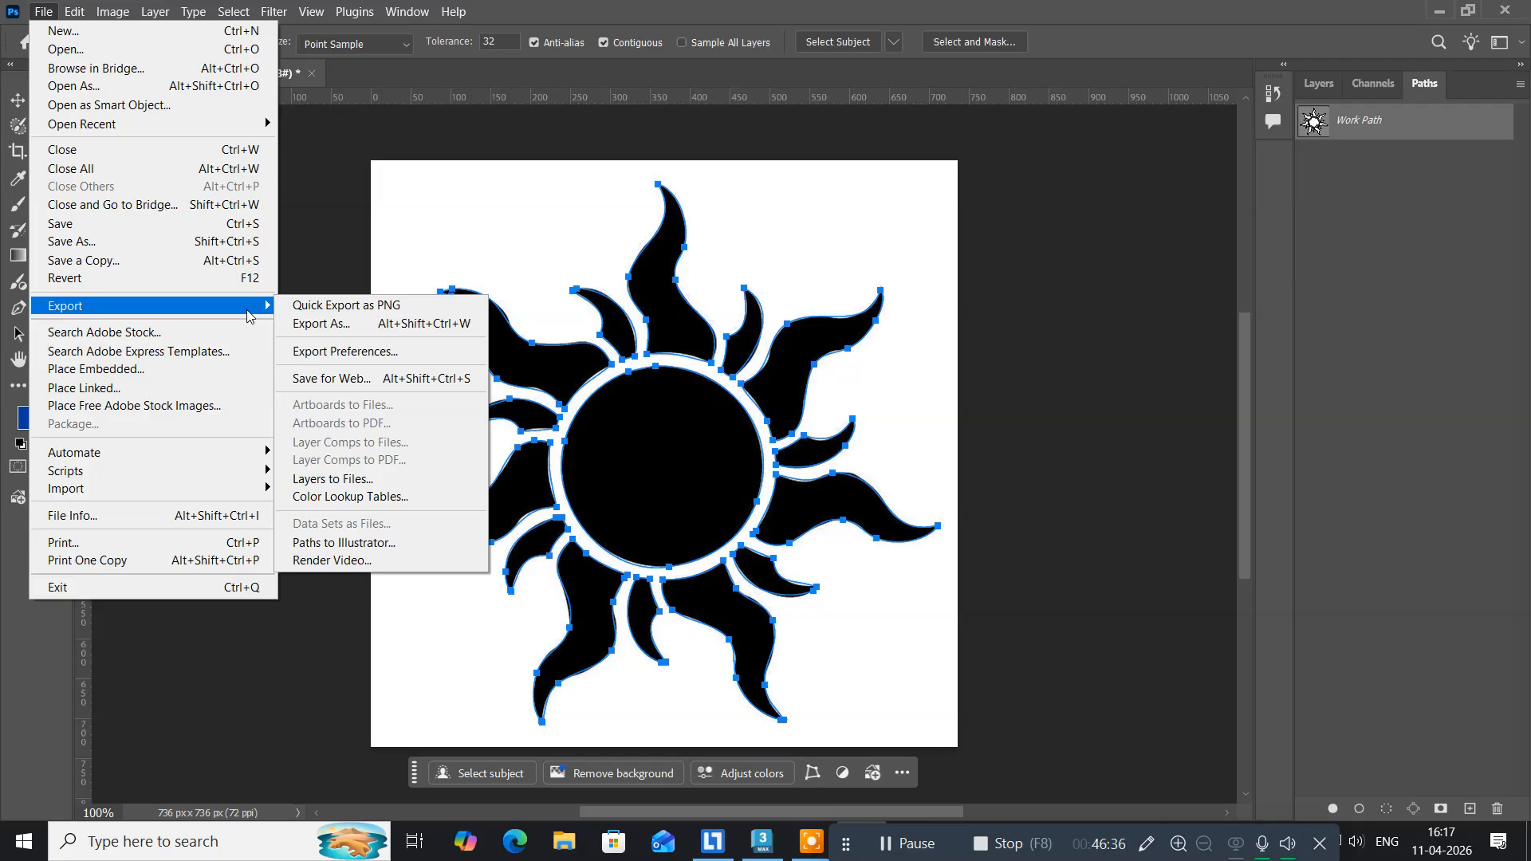
{"action": "left_click", "coordinate": [374, 546]}
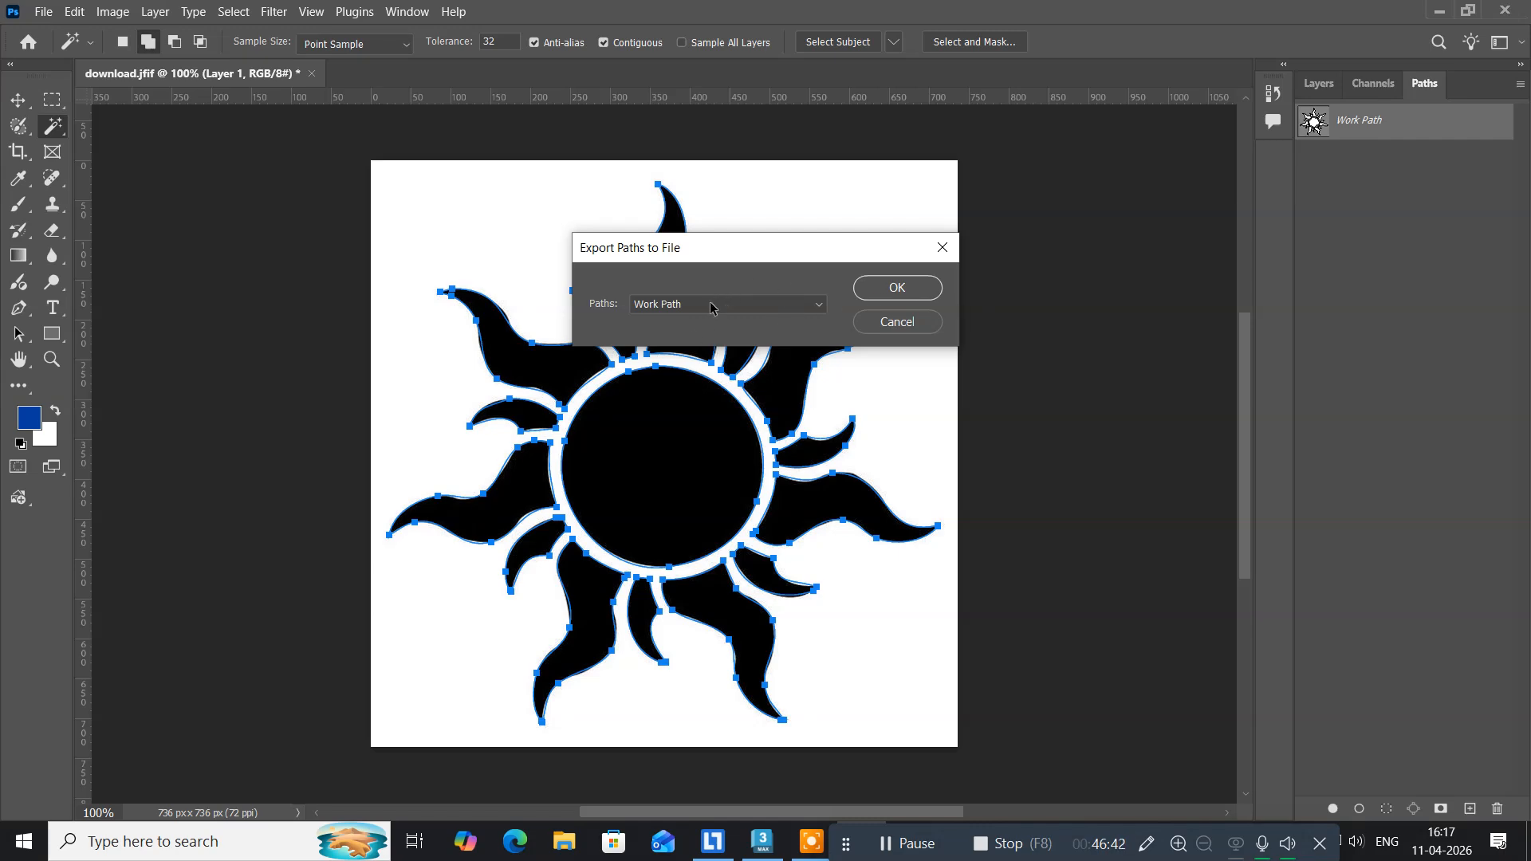
{"action": "left_click", "coordinate": [888, 289]}
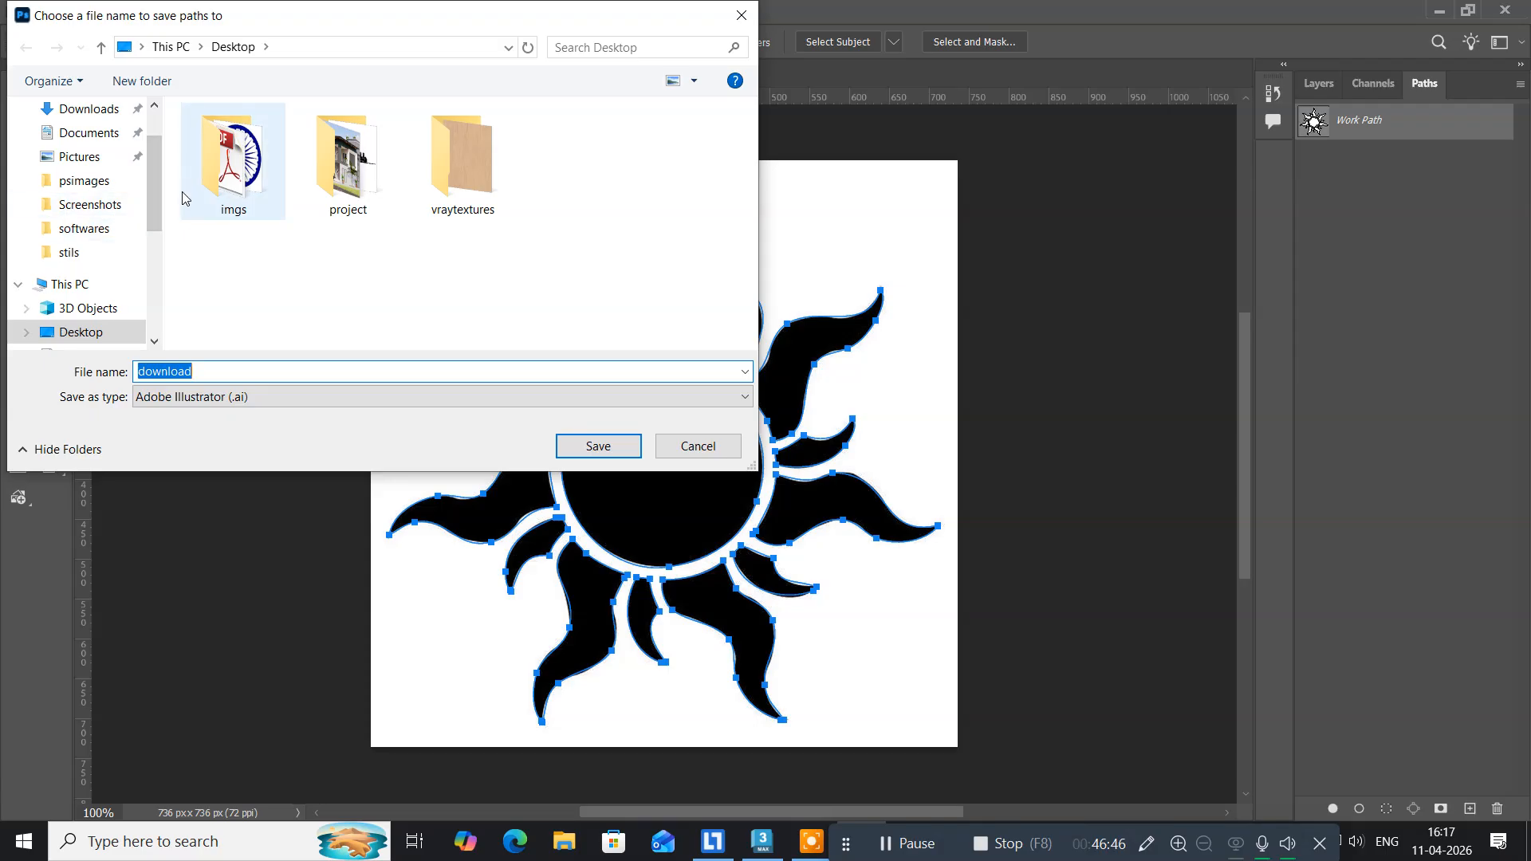
{"action": "scroll", "coordinate": [72, 205], "scroll_direction": "up", "scroll_amount": 1}
{"action": "left_click", "coordinate": [75, 149]}
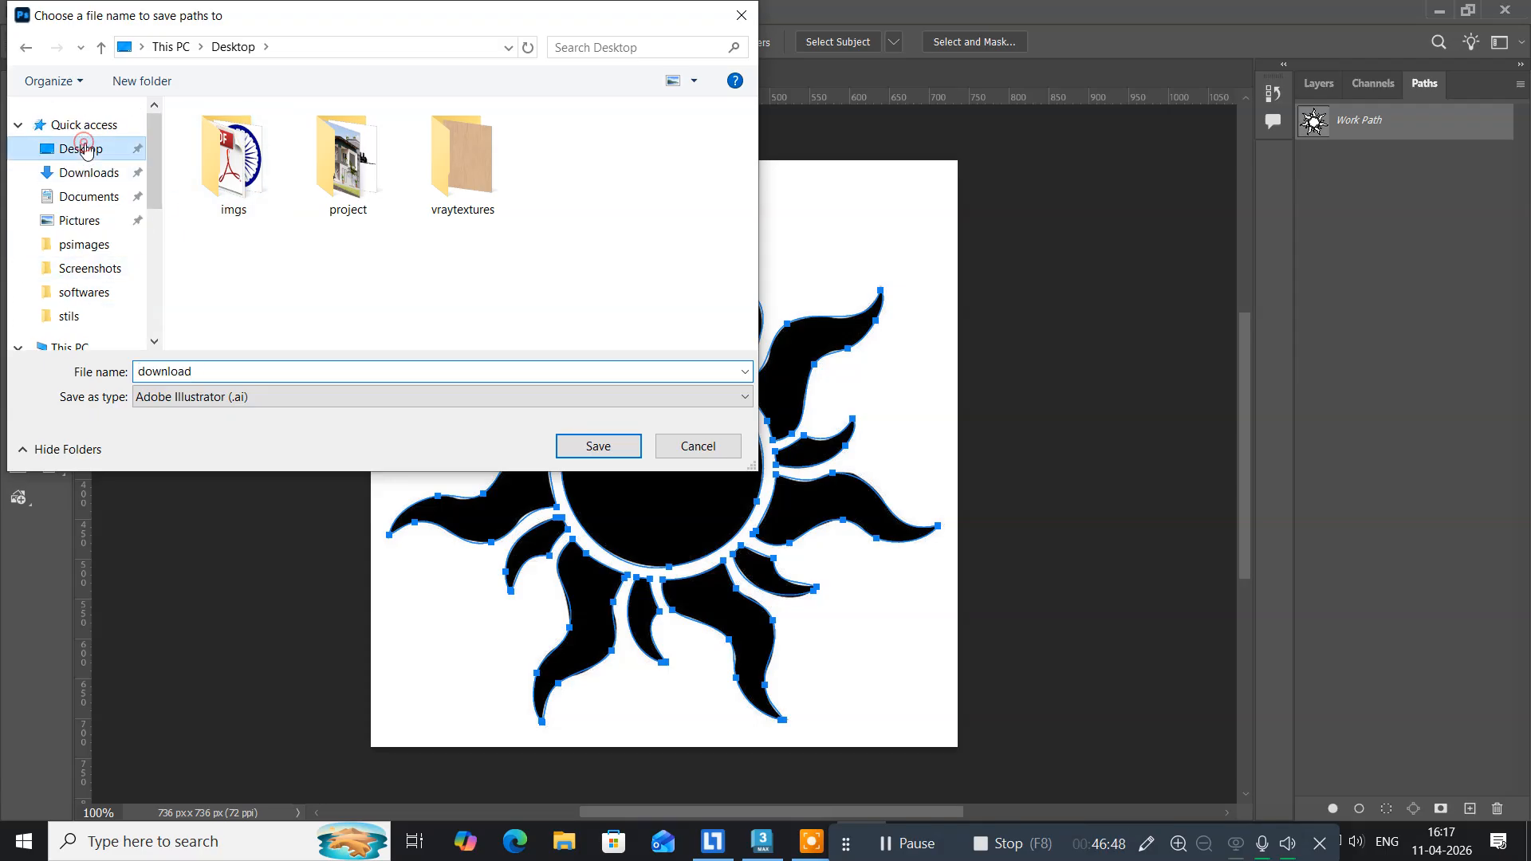
{"action": "left_click", "coordinate": [206, 371]}
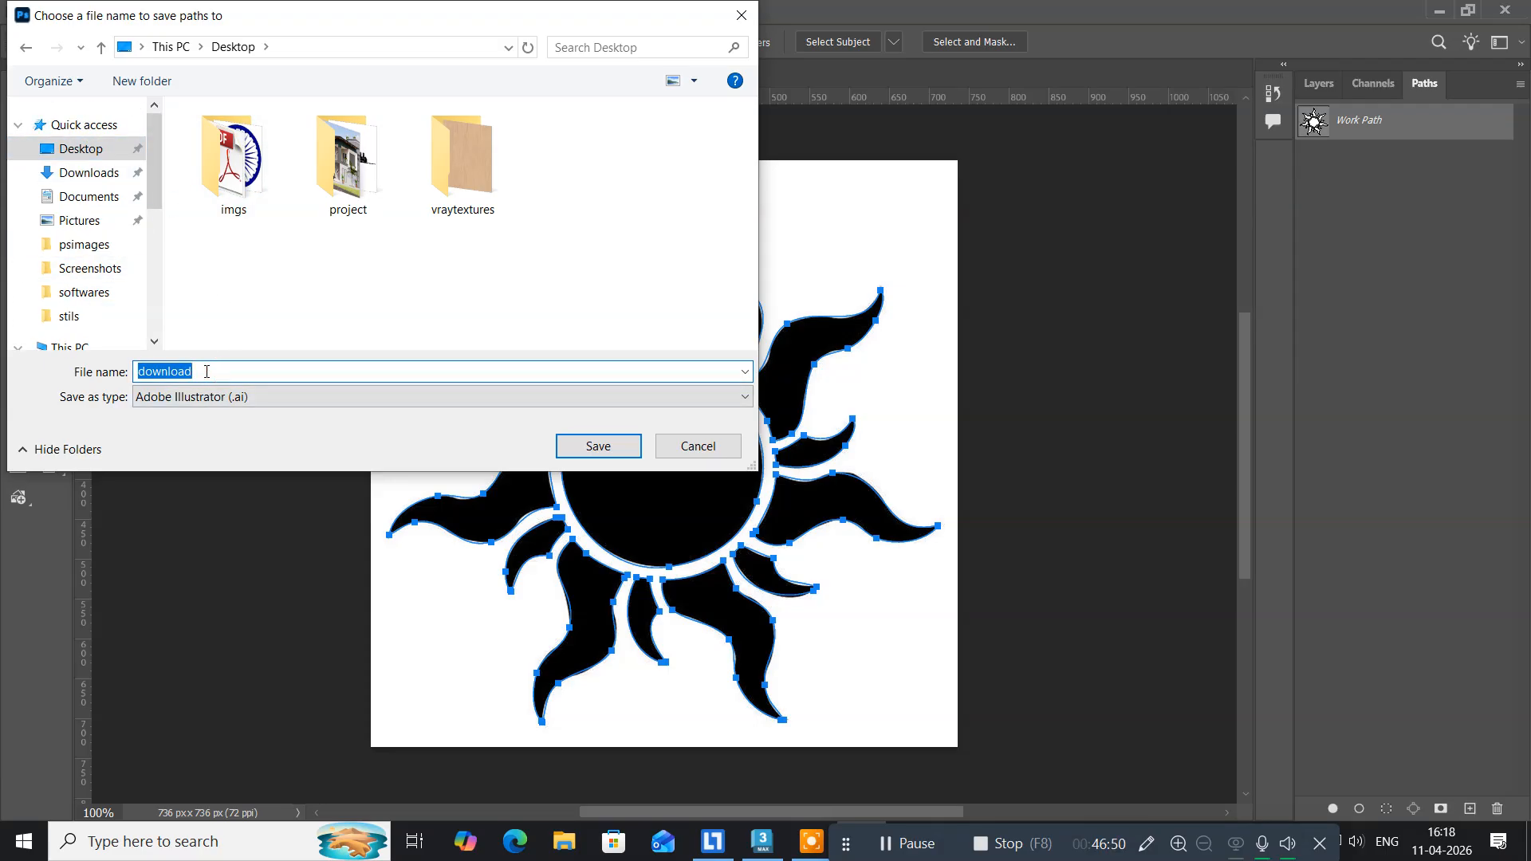
{"action": "type", "text": "shape"}
{"action": "left_click", "coordinate": [598, 446]}
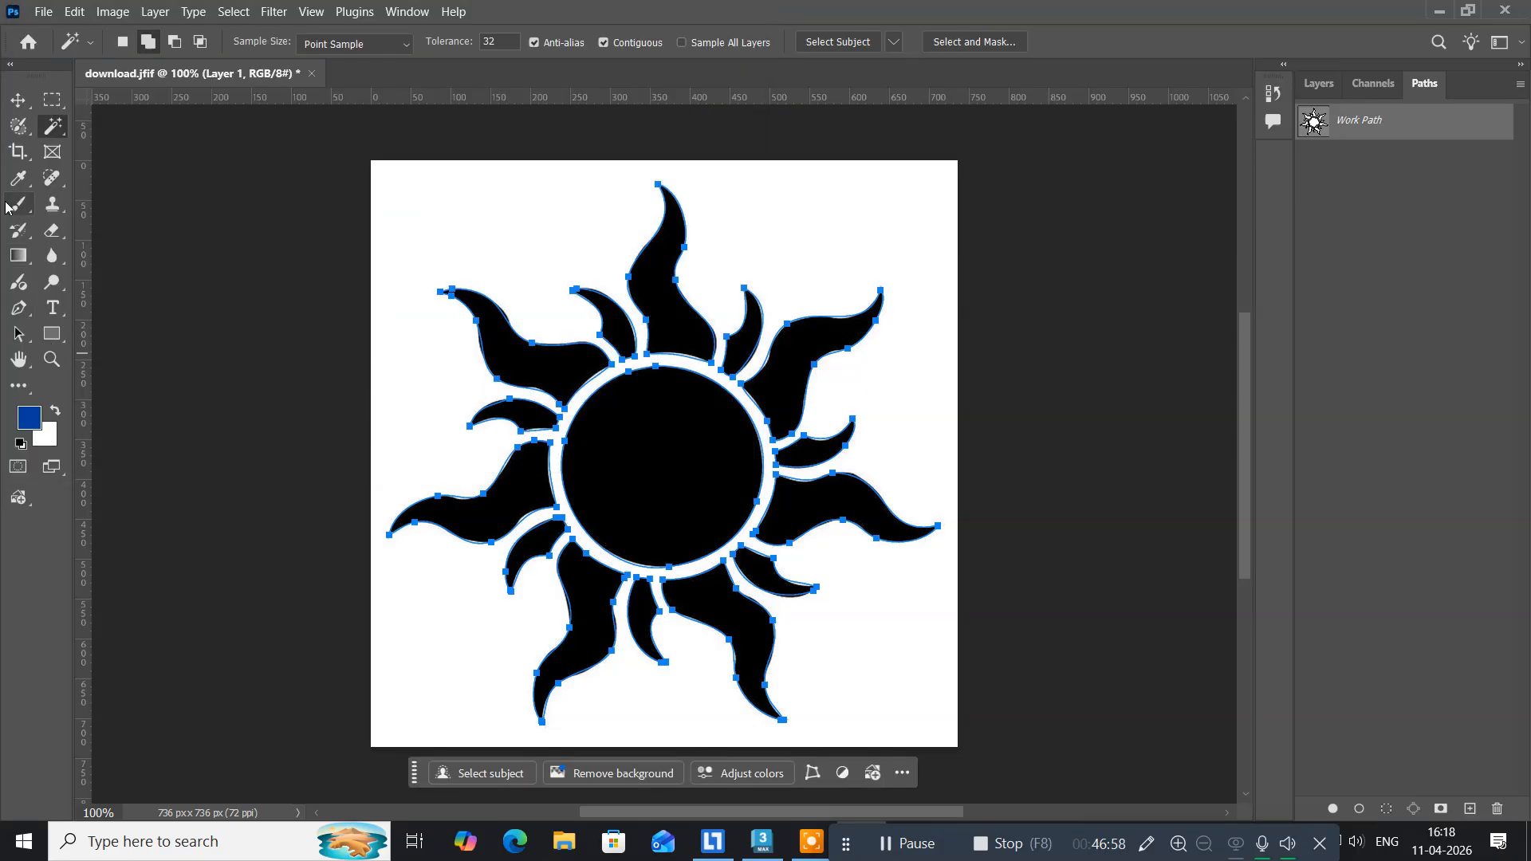
Close Photoshop and switch to the project1.max scene in 3ds Max.
{"action": "left_click", "coordinate": [27, 102]}
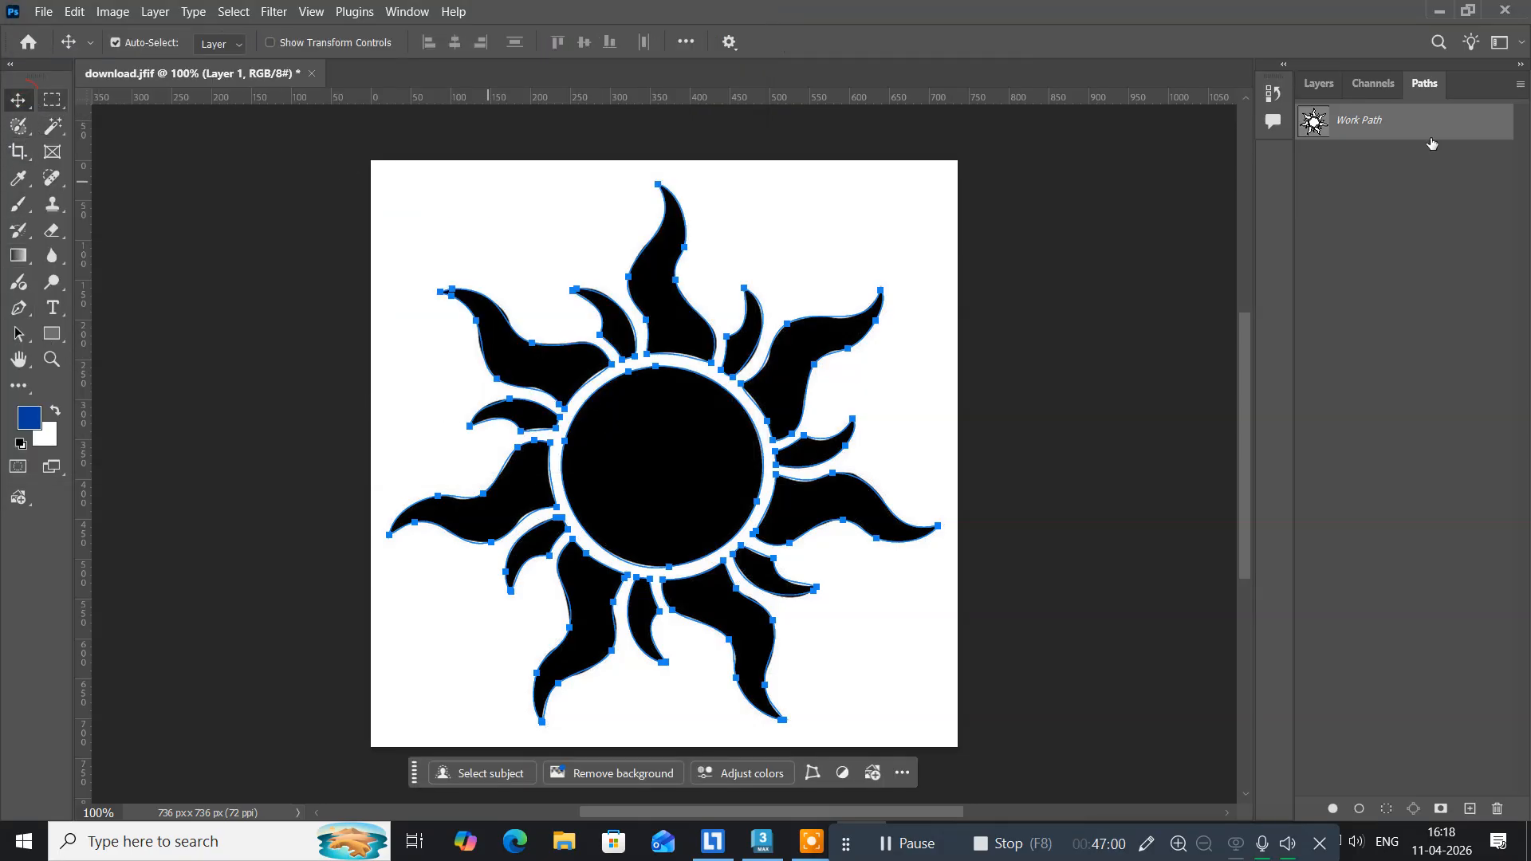
{"action": "left_click", "coordinate": [1505, 9]}
{"action": "left_click", "coordinate": [798, 330]}
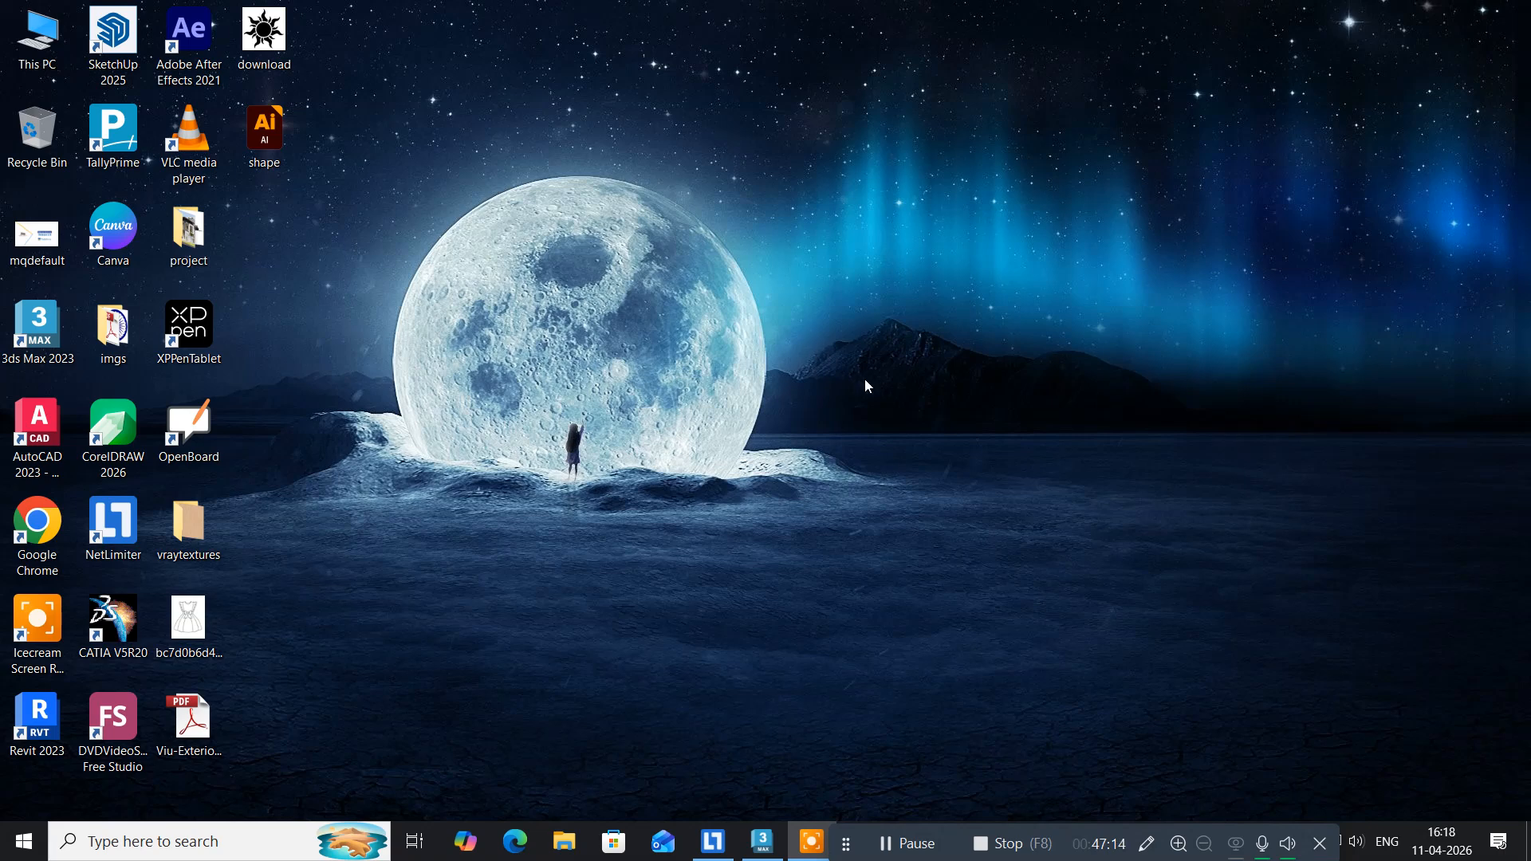
{"action": "left_click", "coordinate": [763, 841]}
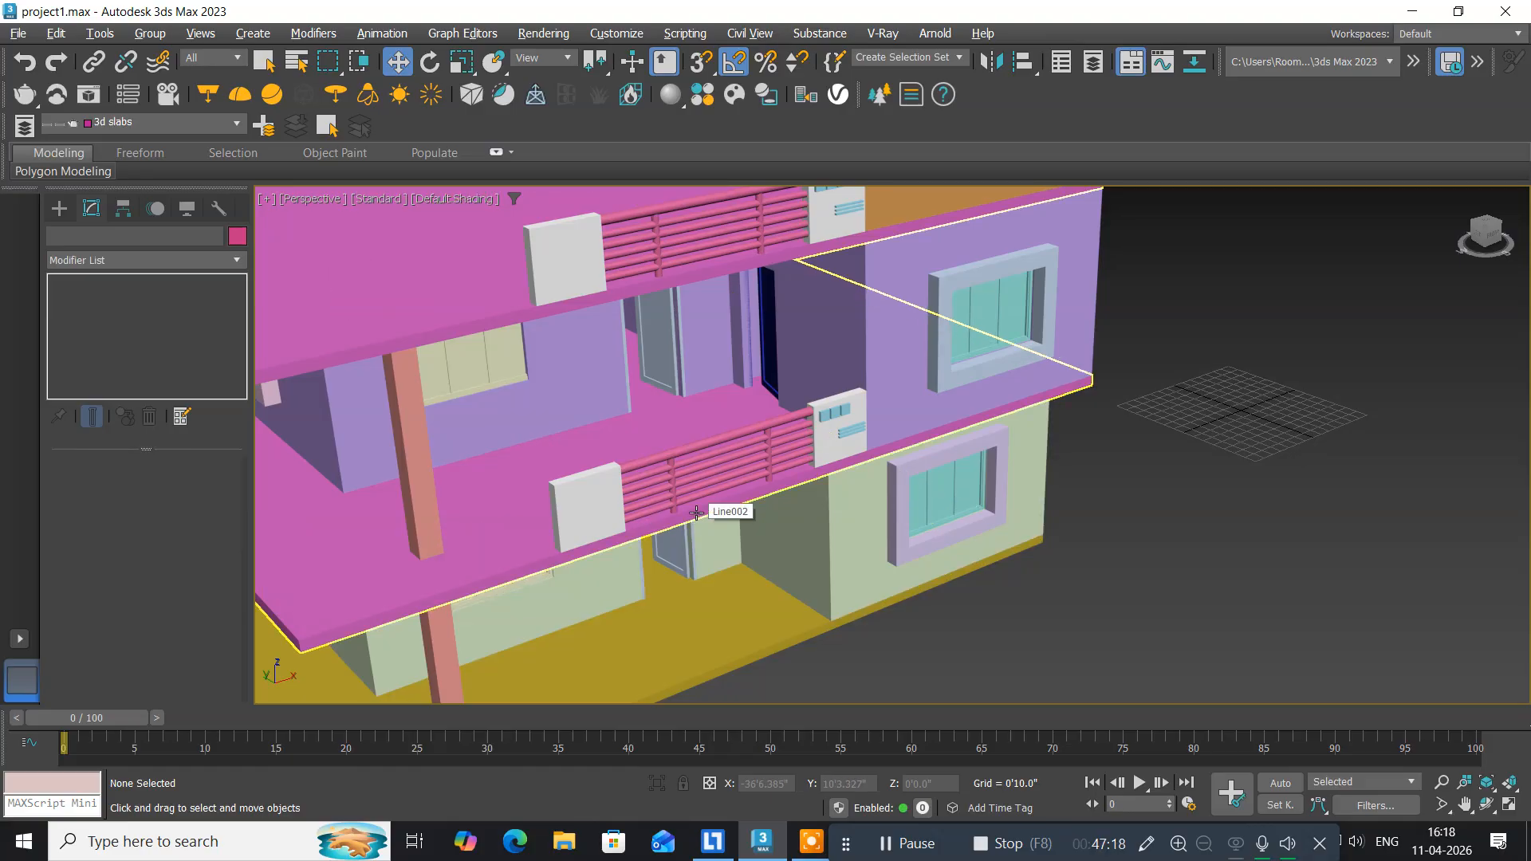
Import the Illustrator file shape from the Desktop, merging it with the current scene as a single object.
{"action": "scroll", "coordinate": [696, 513], "scroll_direction": "down", "scroll_amount": 5}
{"action": "middle_click_drag", "start_coordinate": [696, 513], "coordinate": [715, 503]}
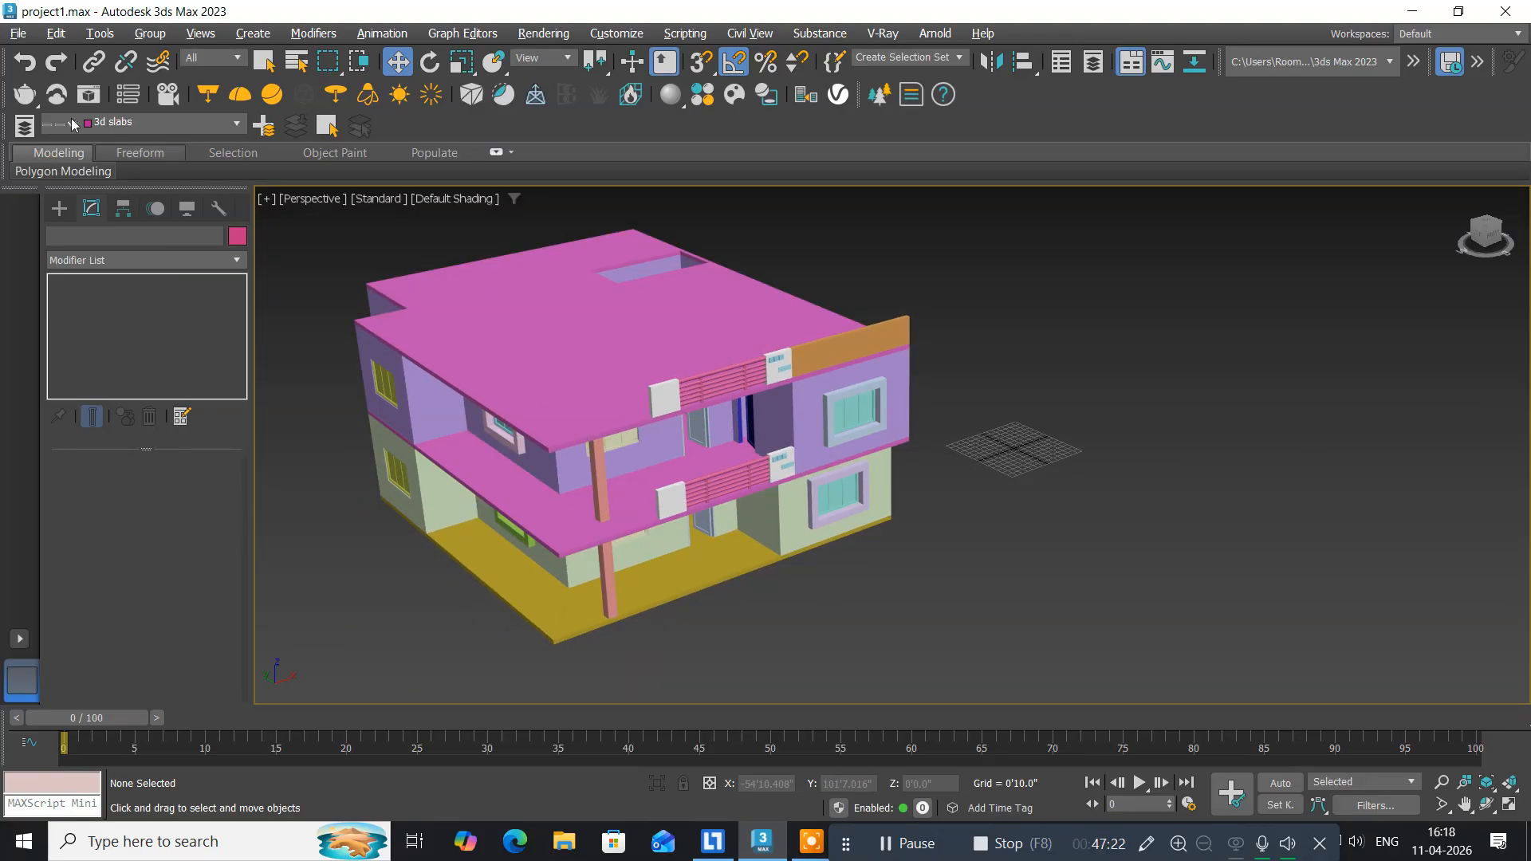
{"action": "left_click", "coordinate": [16, 34]}
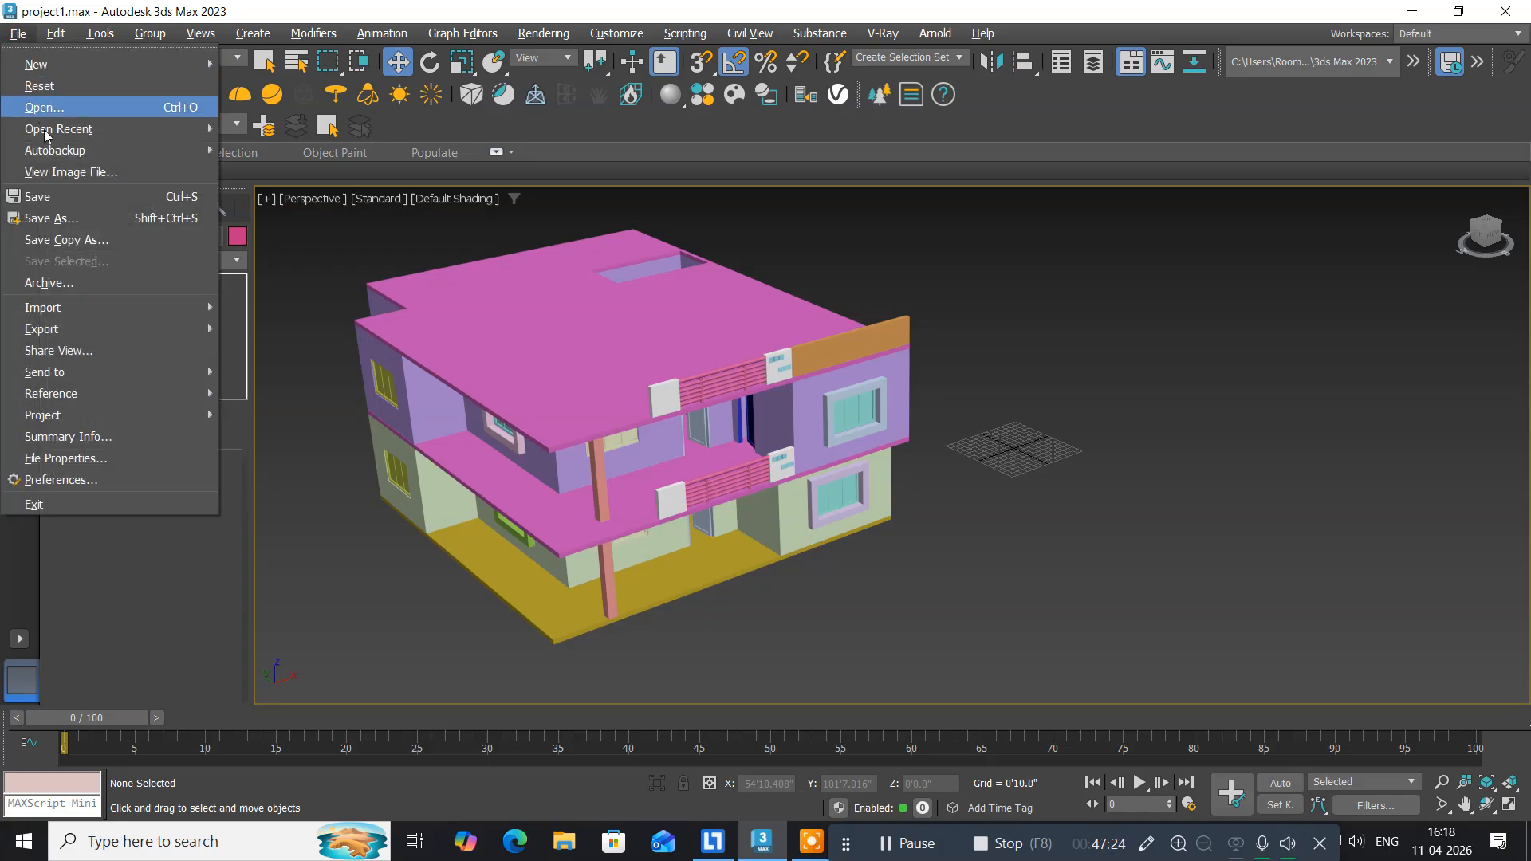
{"action": "mouse_move", "coordinate": [90, 315]}
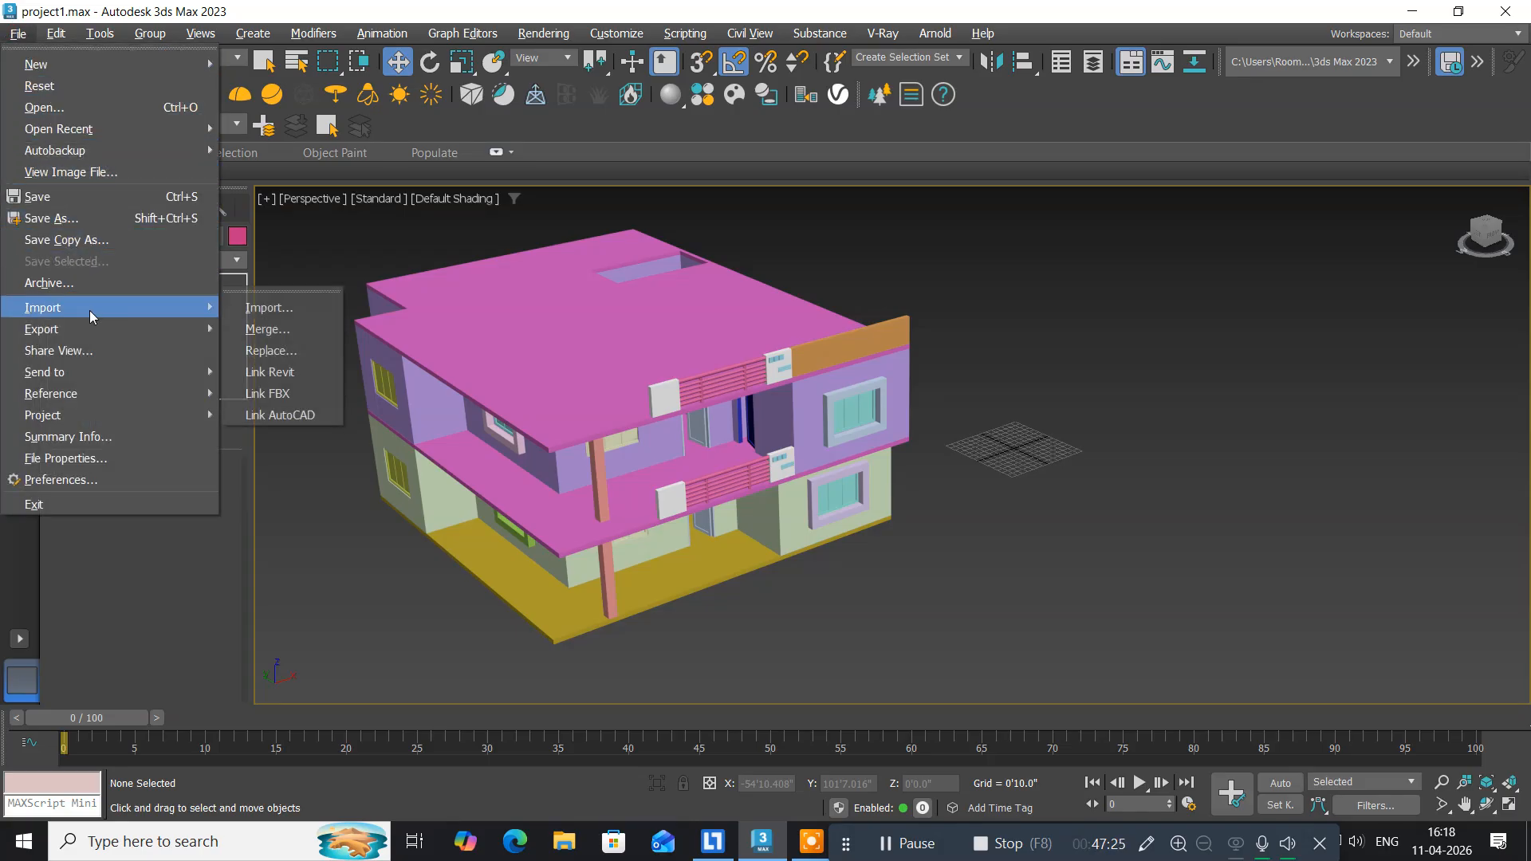
{"action": "left_click", "coordinate": [254, 308]}
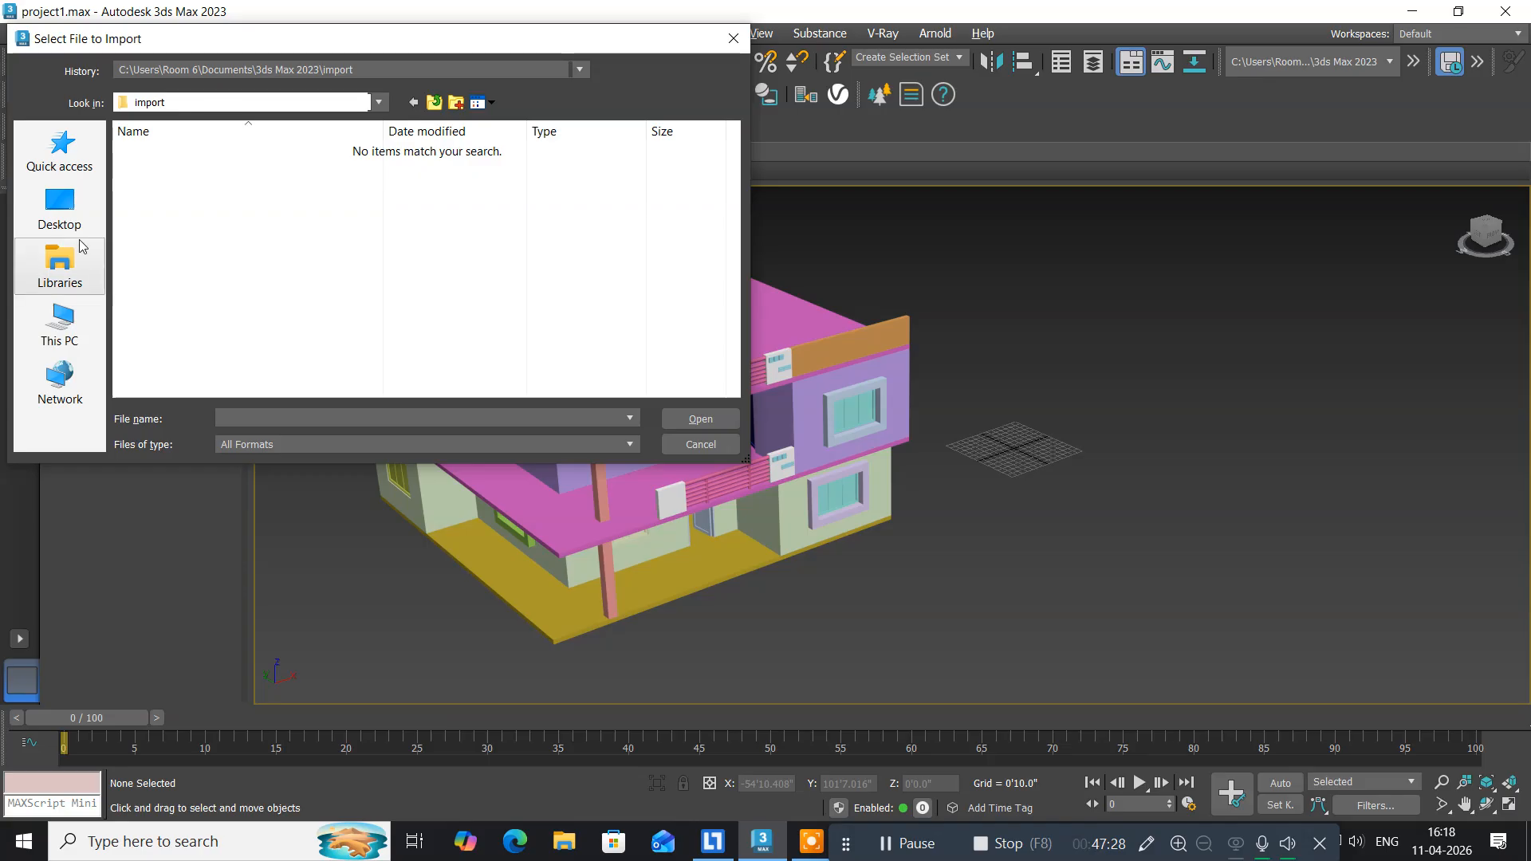
{"action": "left_click", "coordinate": [74, 221]}
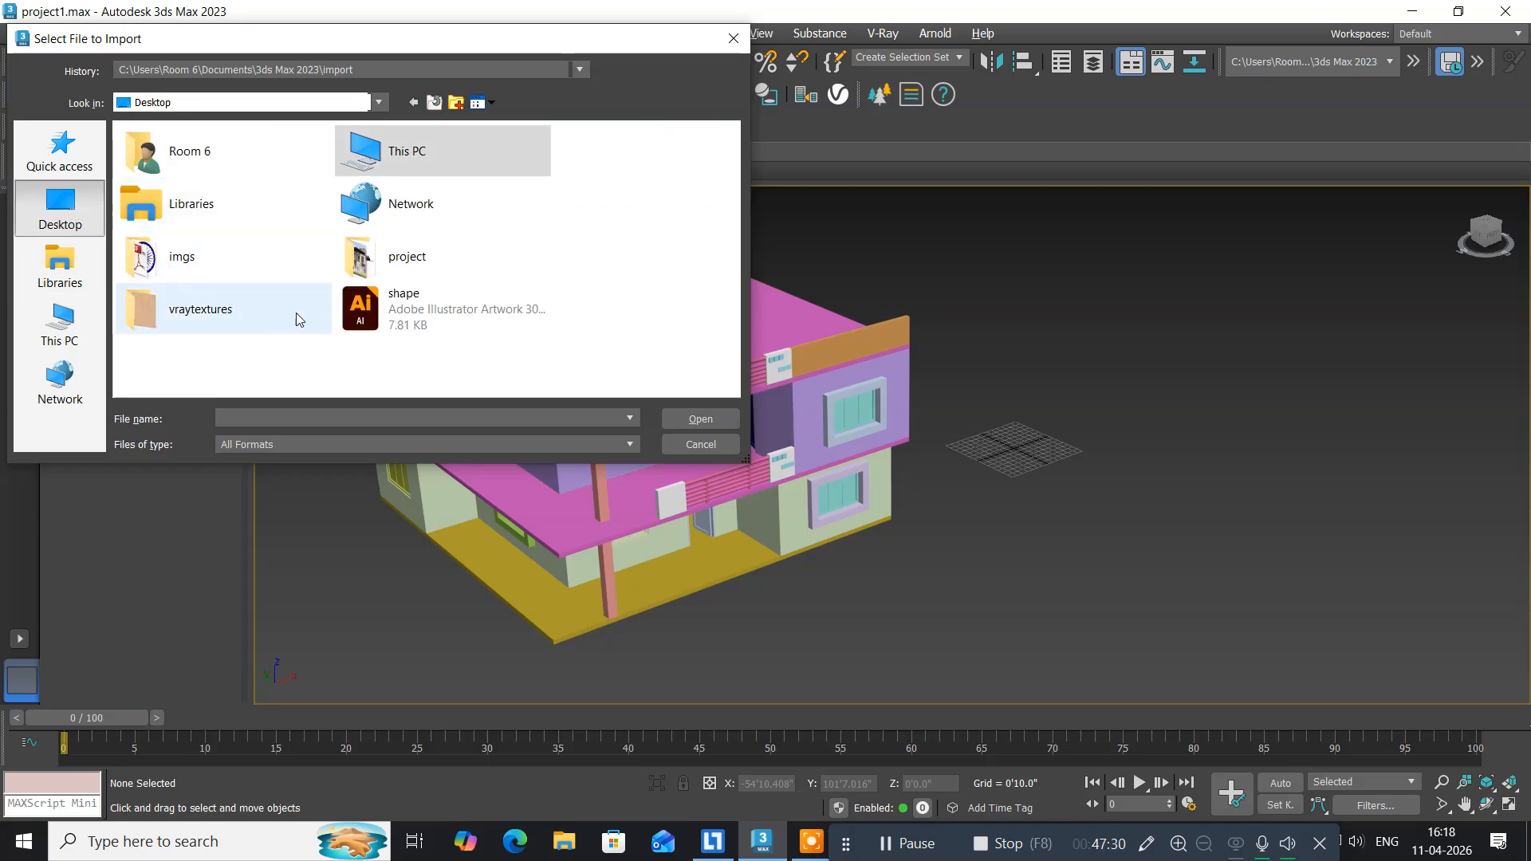
{"action": "left_click", "coordinate": [359, 317]}
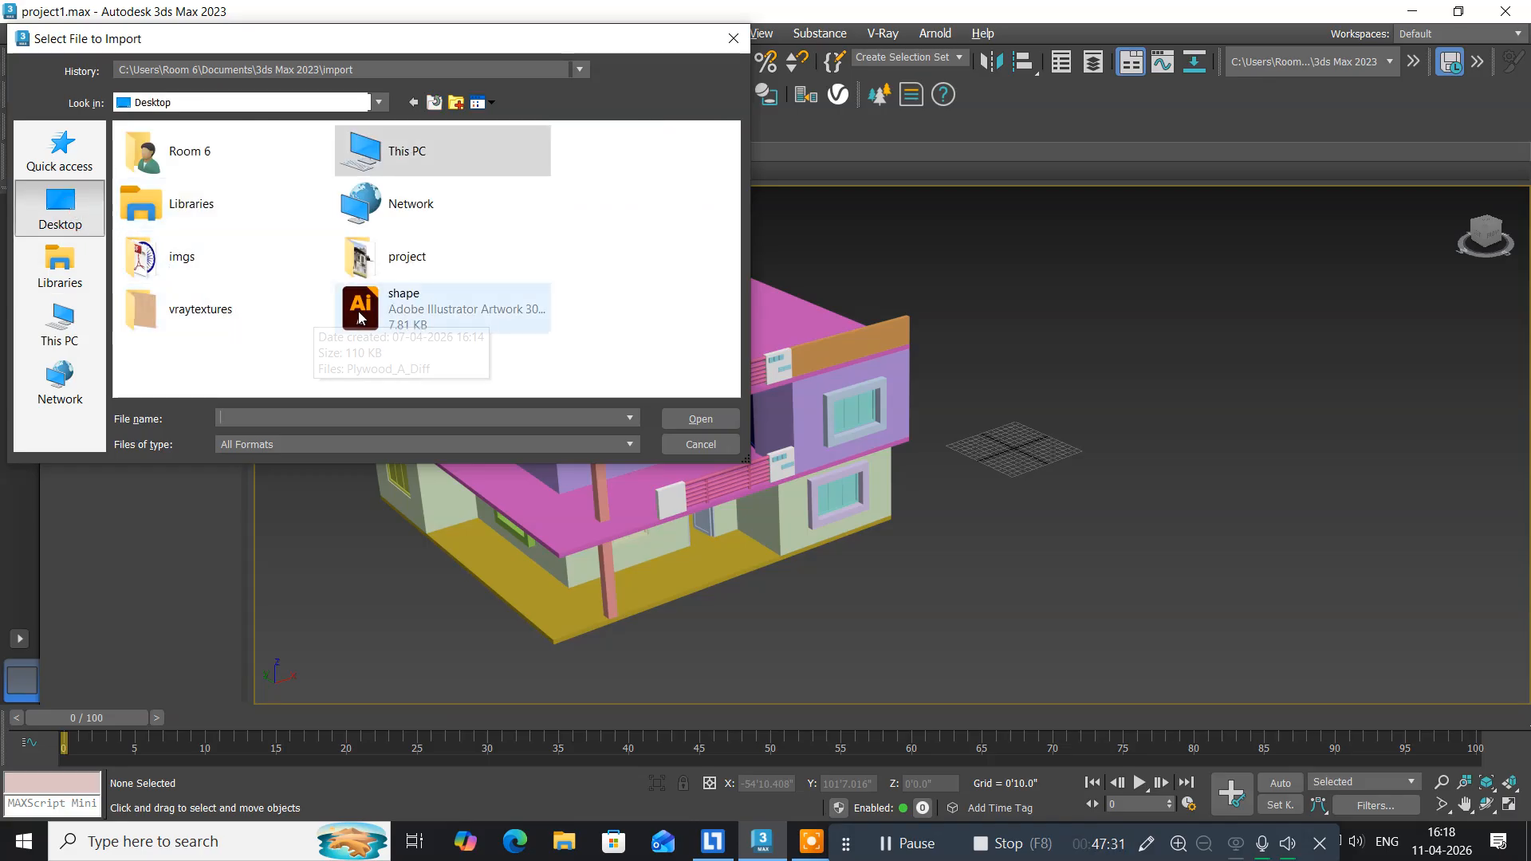
{"action": "left_click", "coordinate": [711, 419]}
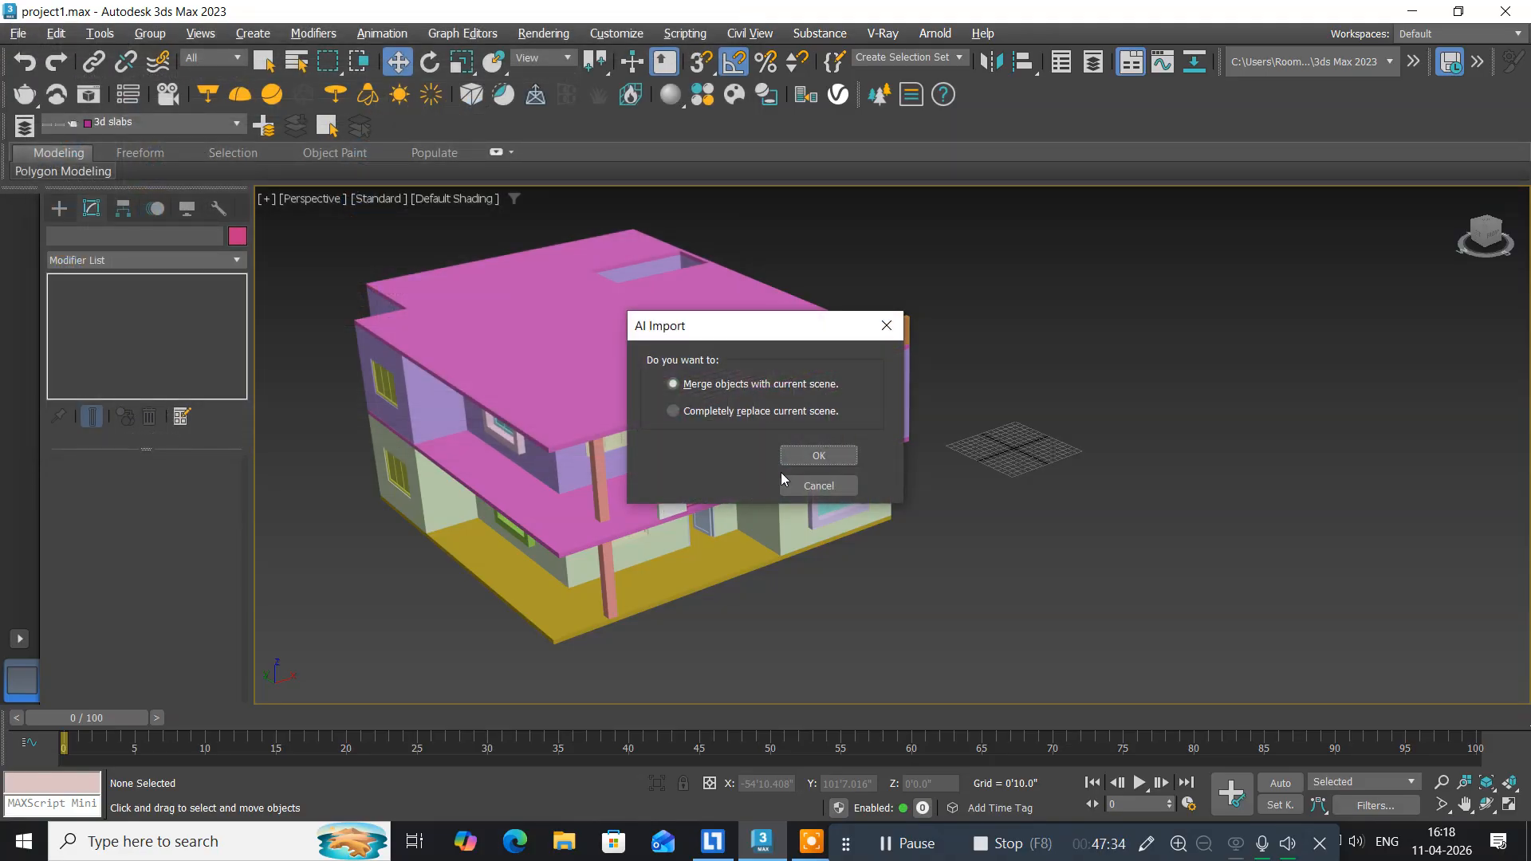
{"action": "left_click", "coordinate": [810, 457]}
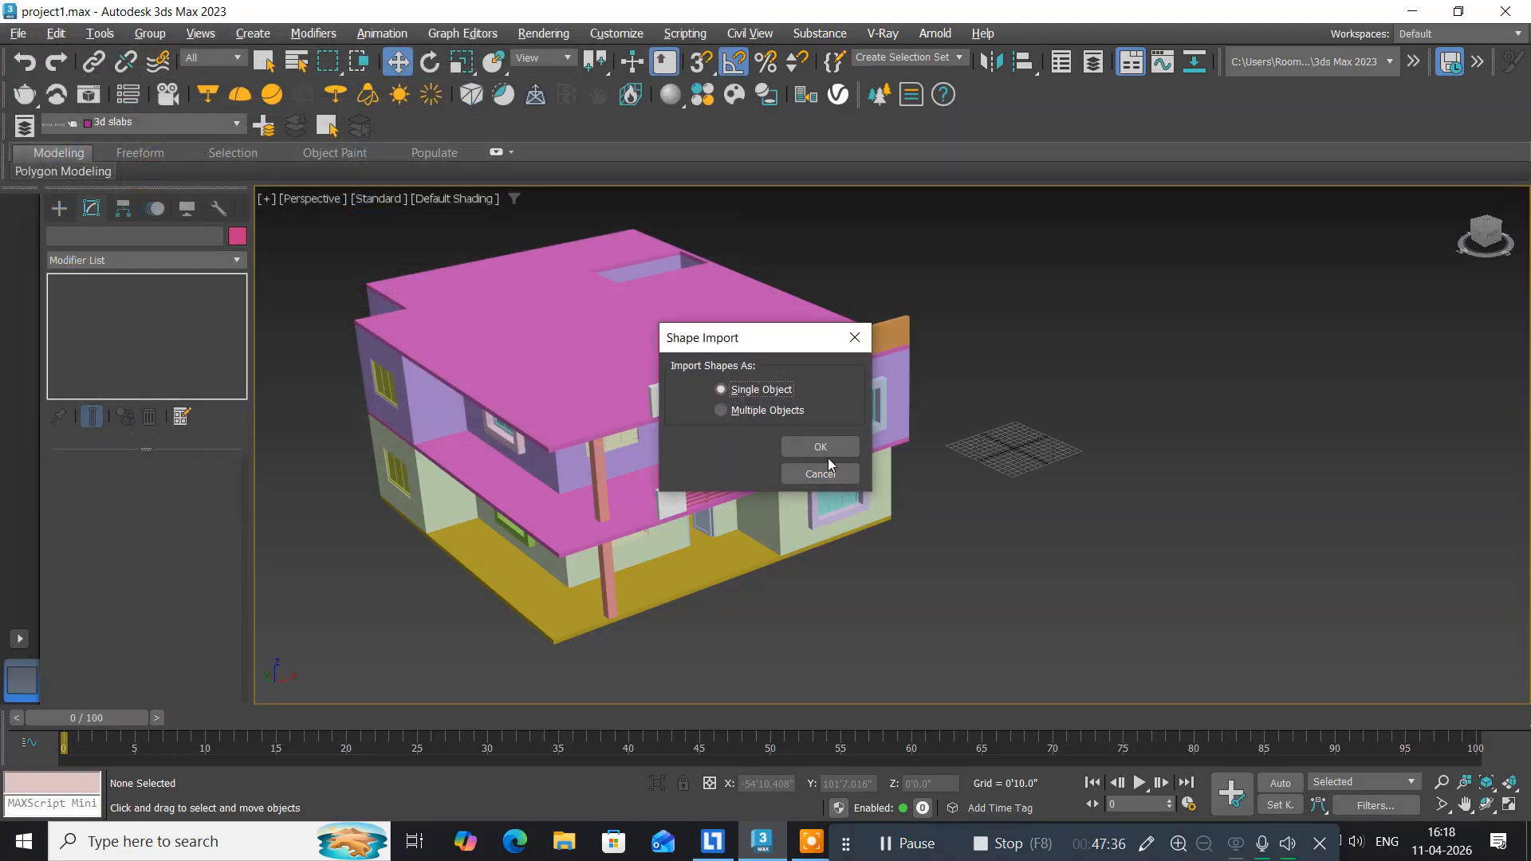
{"action": "left_click", "coordinate": [821, 448]}
{"action": "key", "text": "z"}
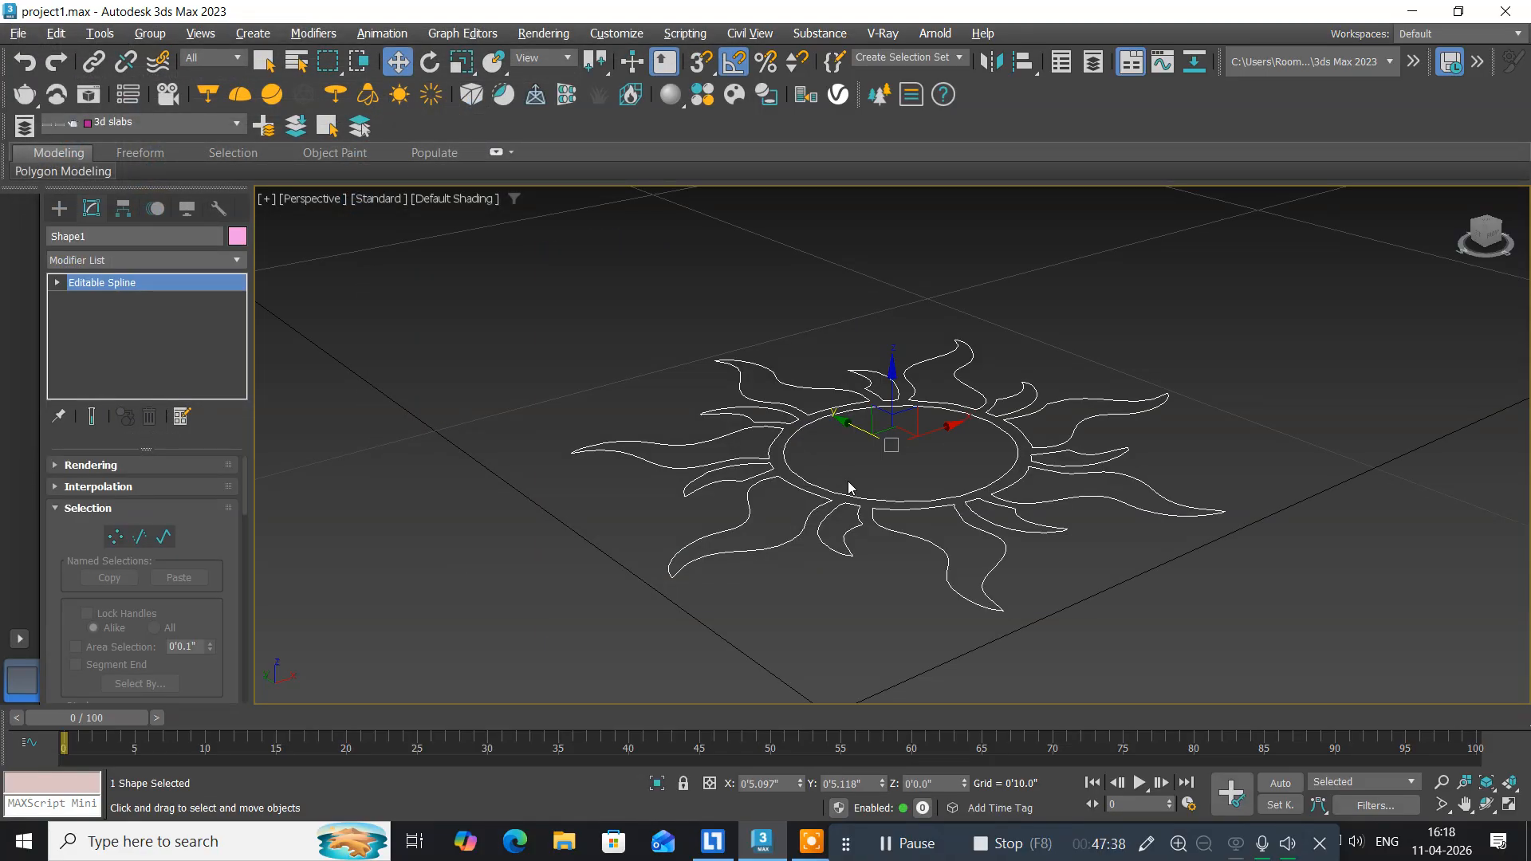
{"action": "scroll", "coordinate": [877, 522], "scroll_direction": "down", "scroll_amount": 15}
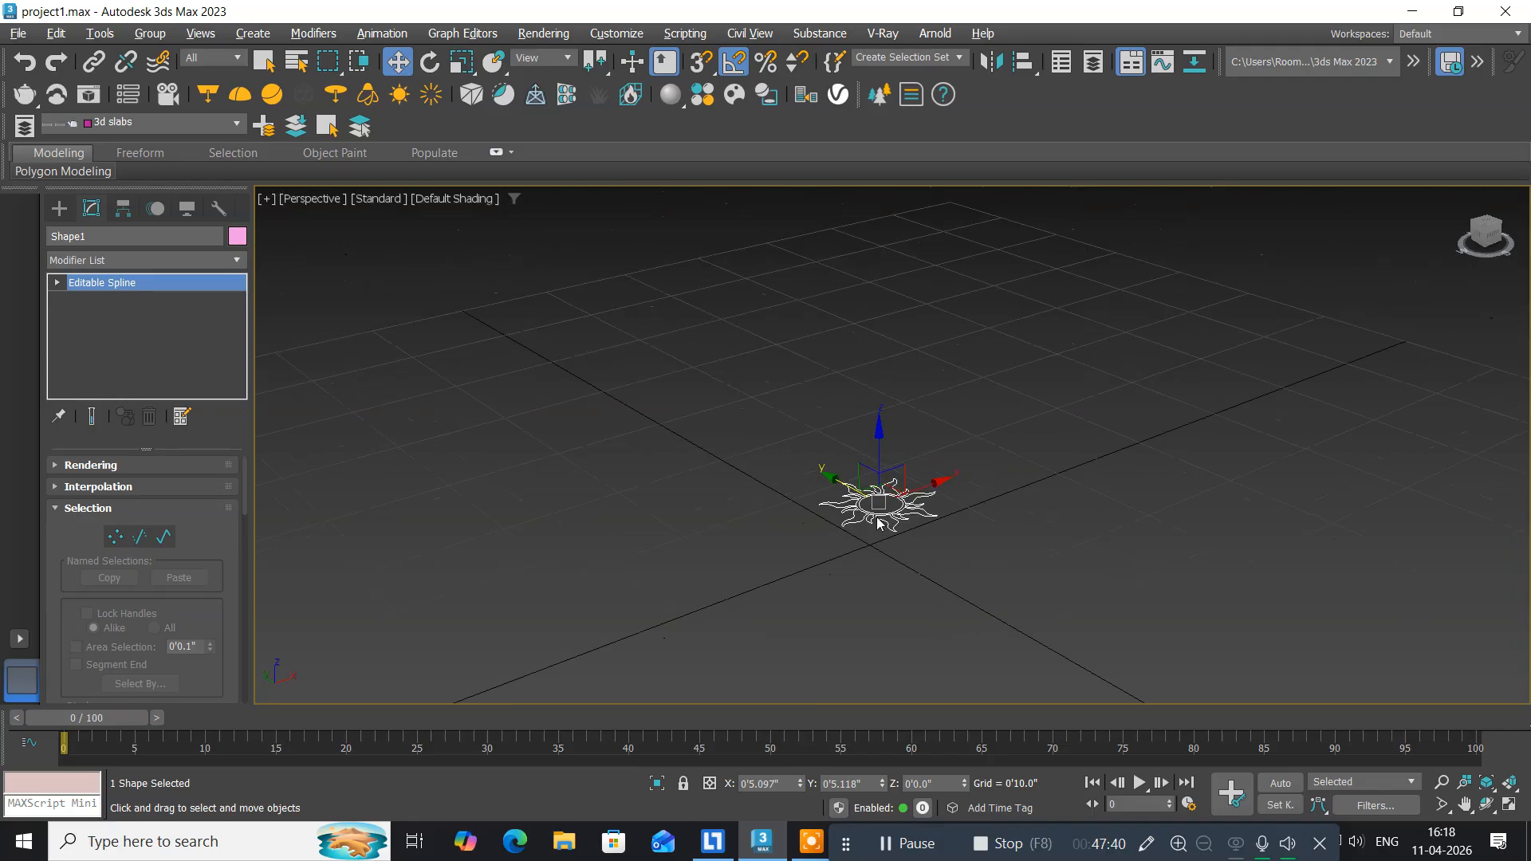
Scale the imported sun spline up uniformly to about 968% so its size suits the house.
{"action": "scroll", "coordinate": [876, 522], "scroll_direction": "down", "scroll_amount": 5}
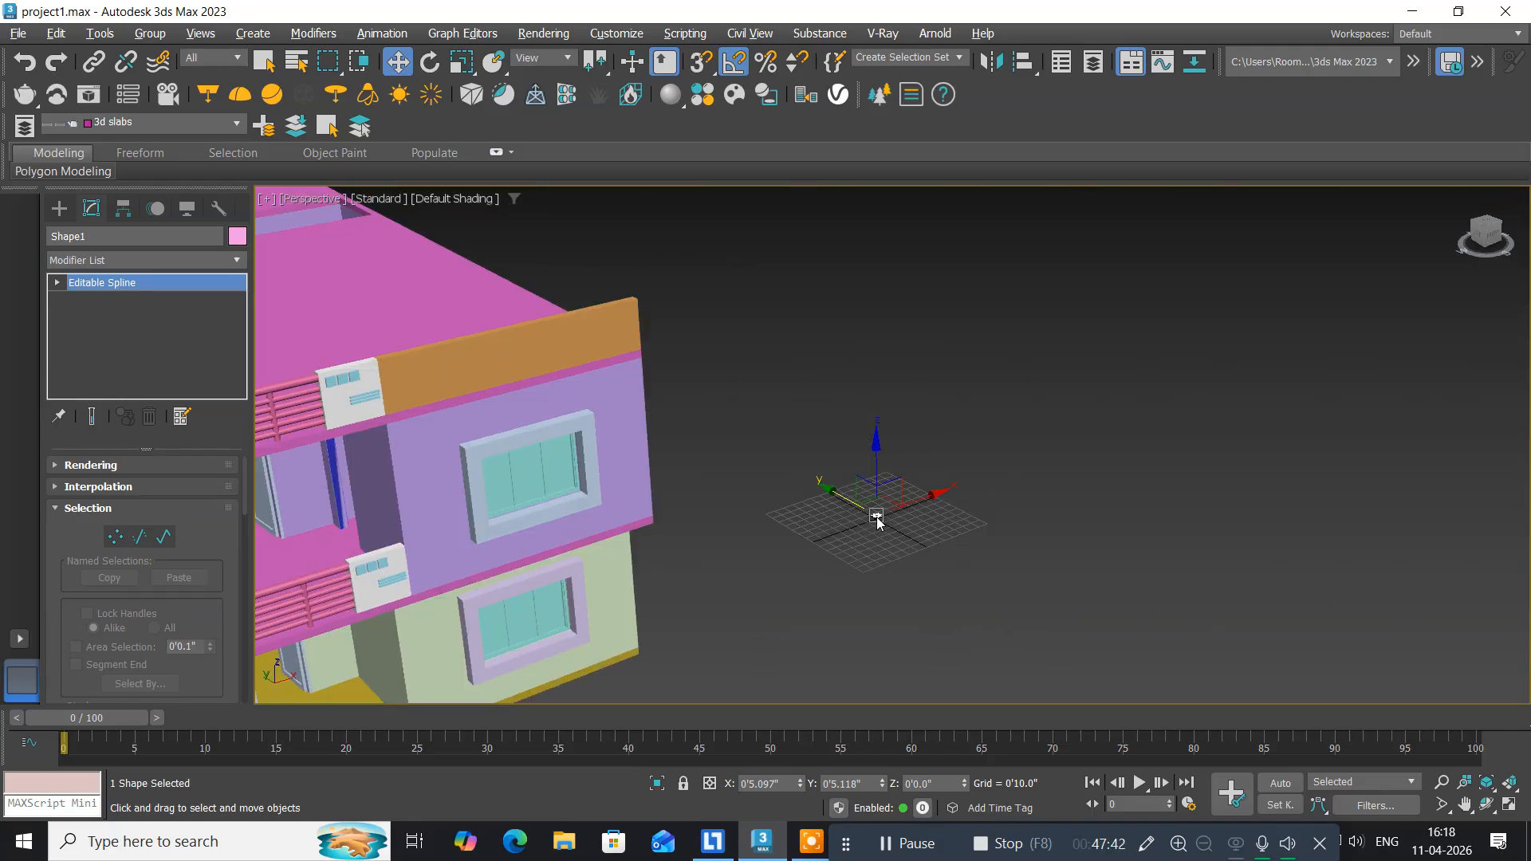
{"action": "scroll", "coordinate": [877, 522], "scroll_direction": "up", "scroll_amount": 15}
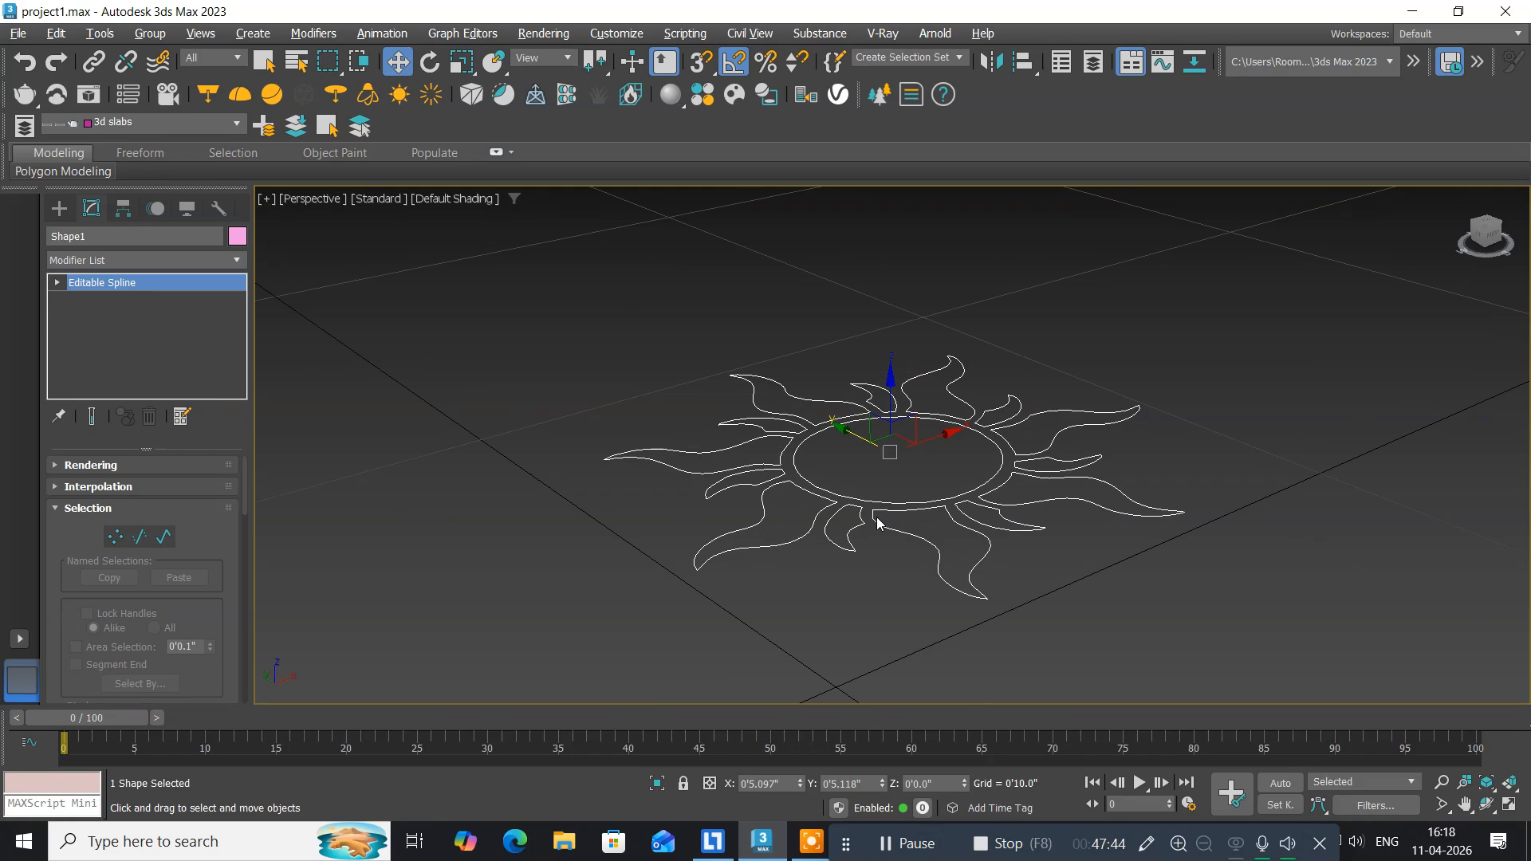
{"action": "middle_click_drag", "start_coordinate": [877, 522], "coordinate": [714, 560]}
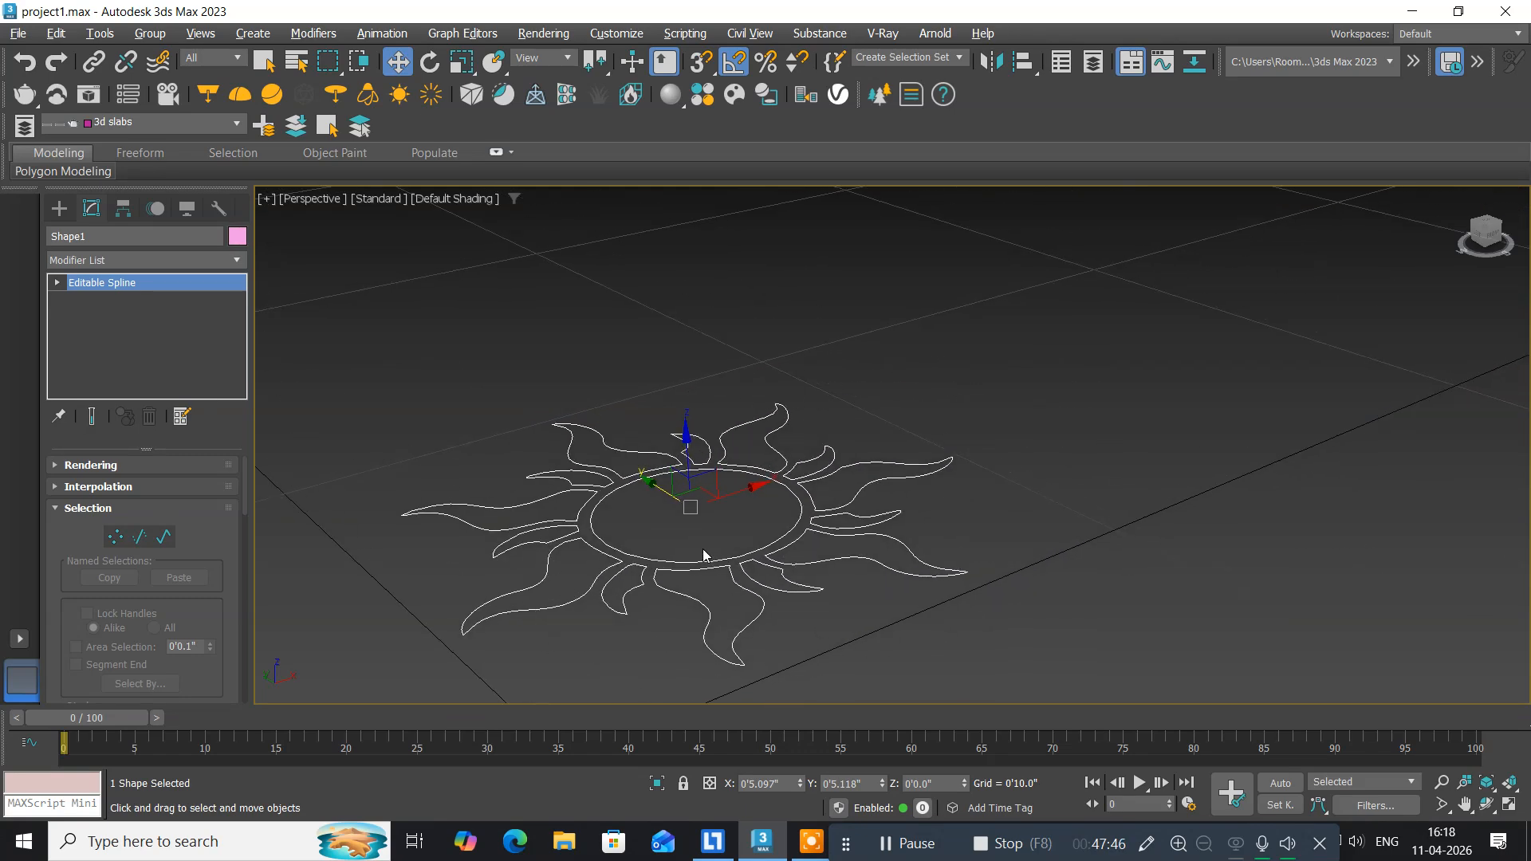
{"action": "scroll", "coordinate": [693, 546], "scroll_direction": "down", "scroll_amount": 12}
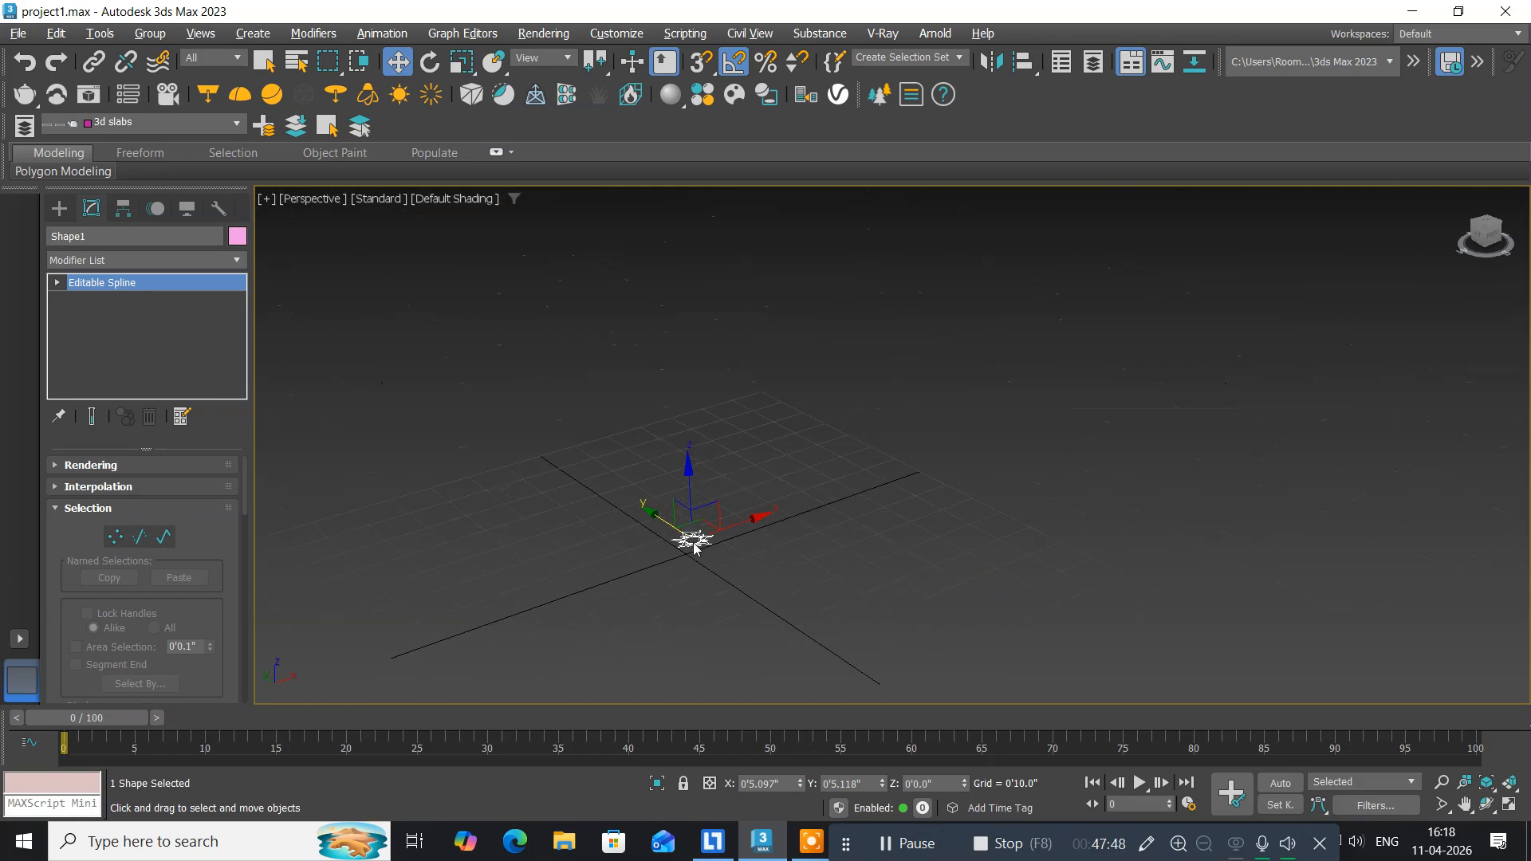
{"action": "scroll", "coordinate": [692, 542], "scroll_direction": "down", "scroll_amount": 3}
{"action": "scroll", "coordinate": [691, 542], "scroll_direction": "up", "scroll_amount": 2}
{"action": "scroll", "coordinate": [692, 542], "scroll_direction": "up", "scroll_amount": 5}
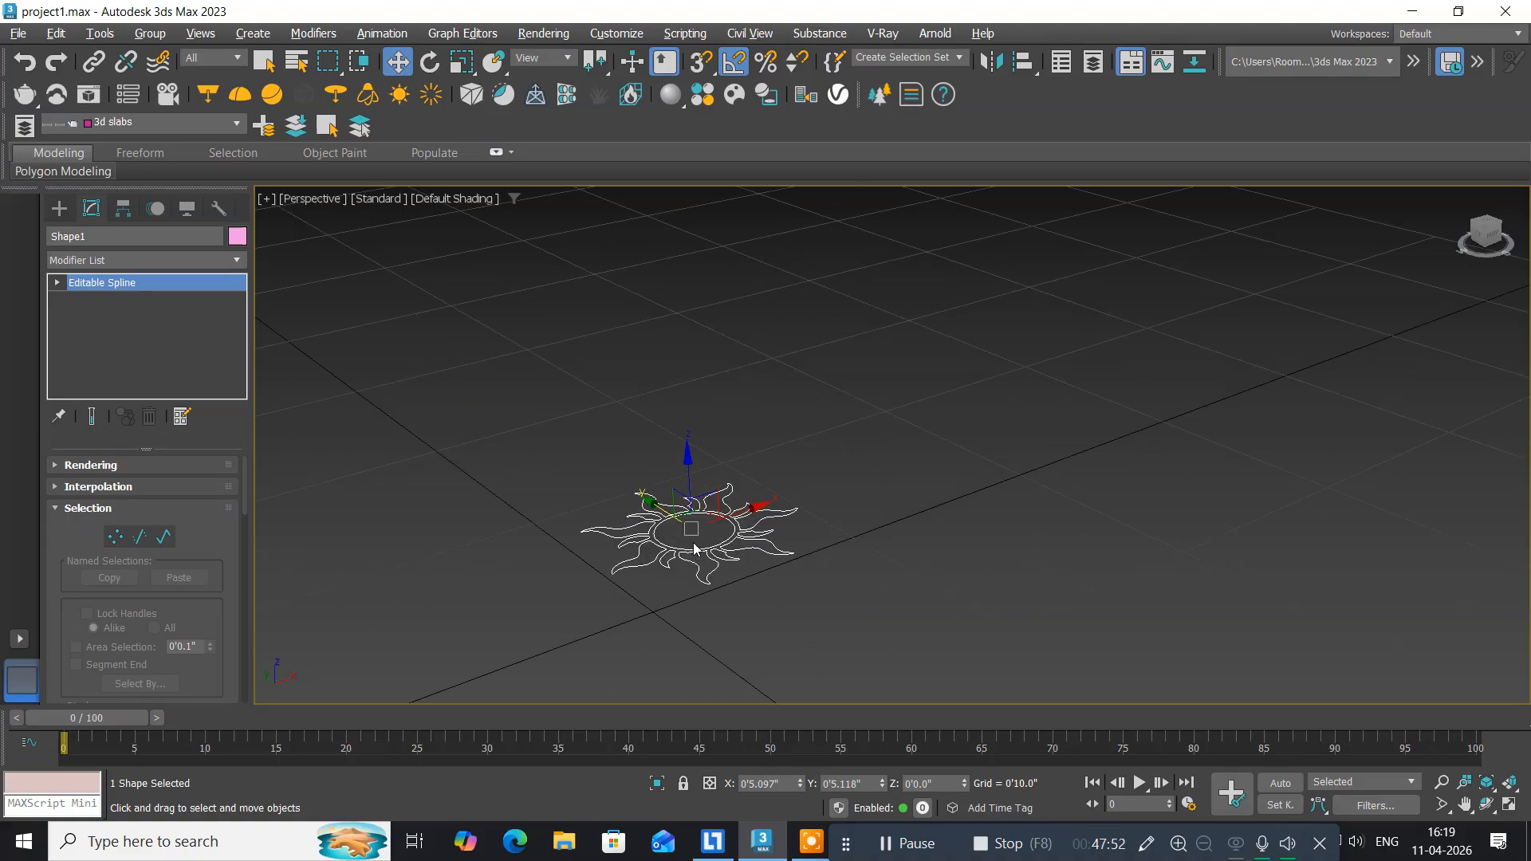
{"action": "key", "text": "r"}
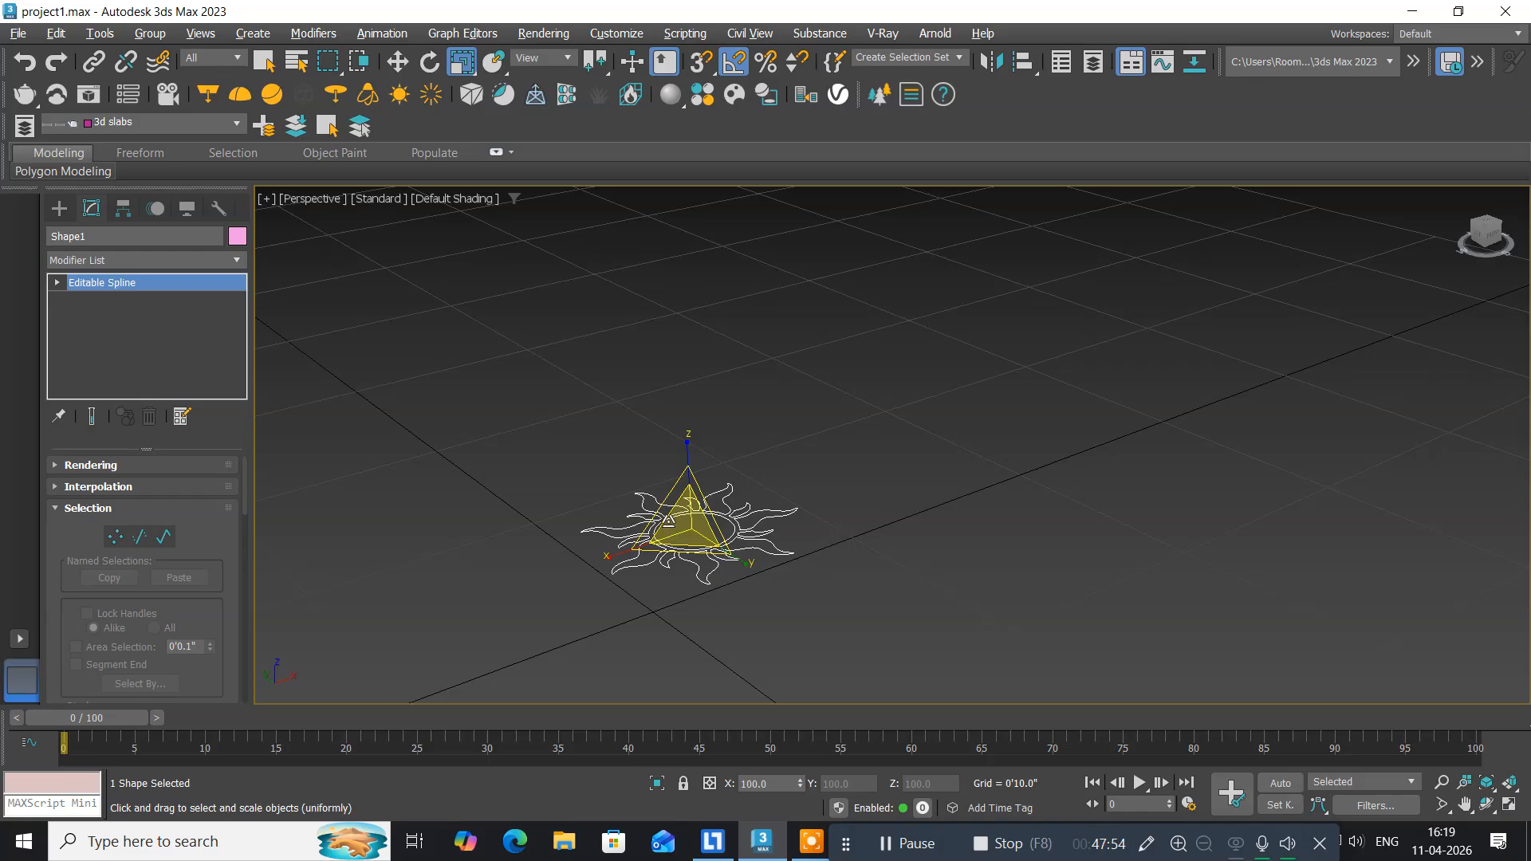
{"action": "left_click_drag", "start_coordinate": [679, 531], "coordinate": [462, 312]}
{"action": "scroll", "coordinate": [502, 502], "scroll_direction": "down", "scroll_amount": 8}
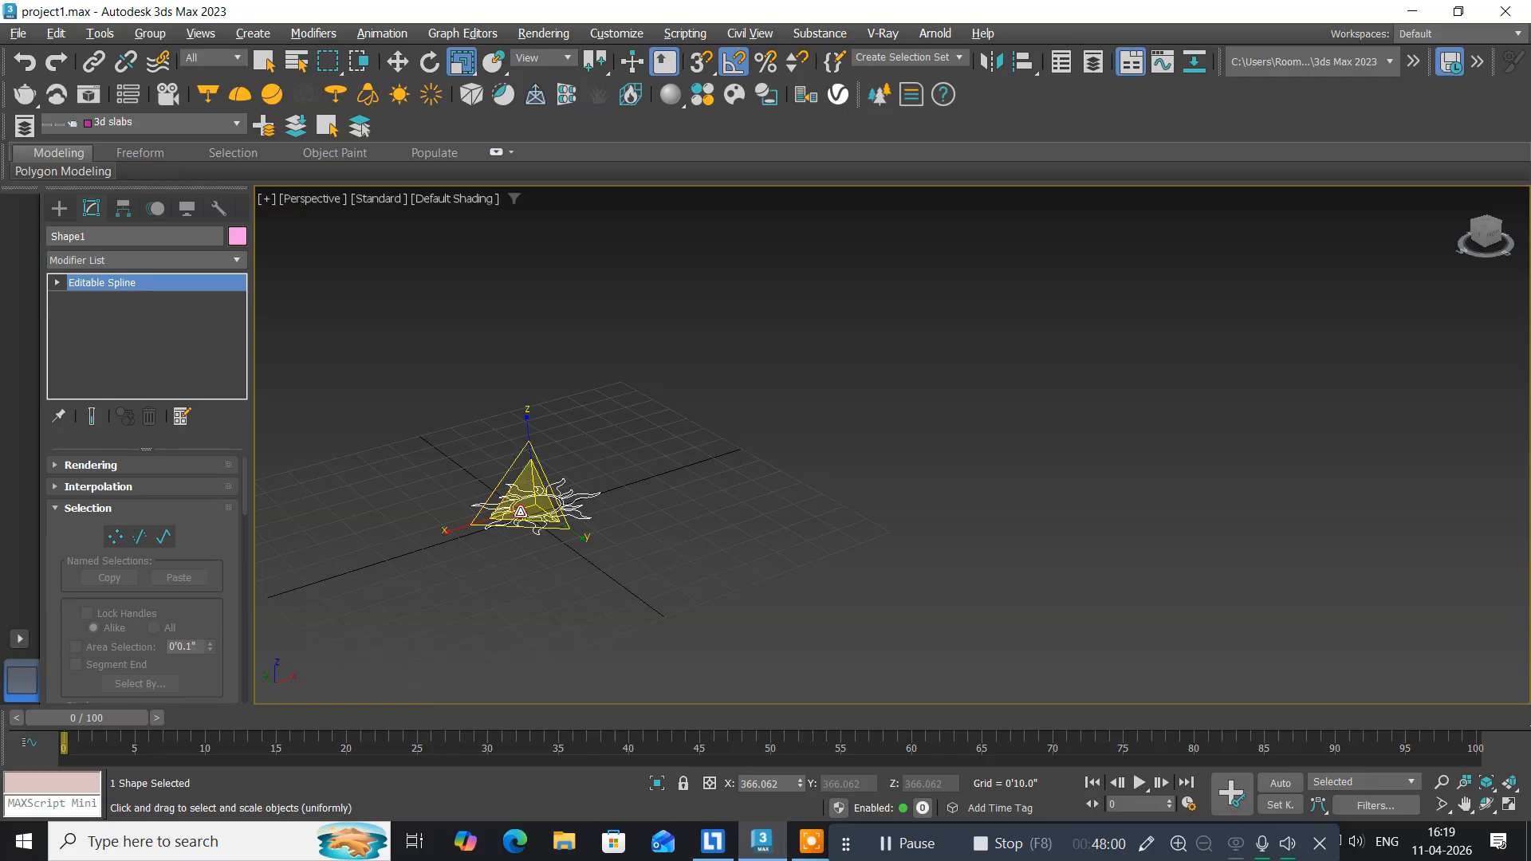
{"action": "left_click_drag", "start_coordinate": [520, 511], "coordinate": [327, 571]}
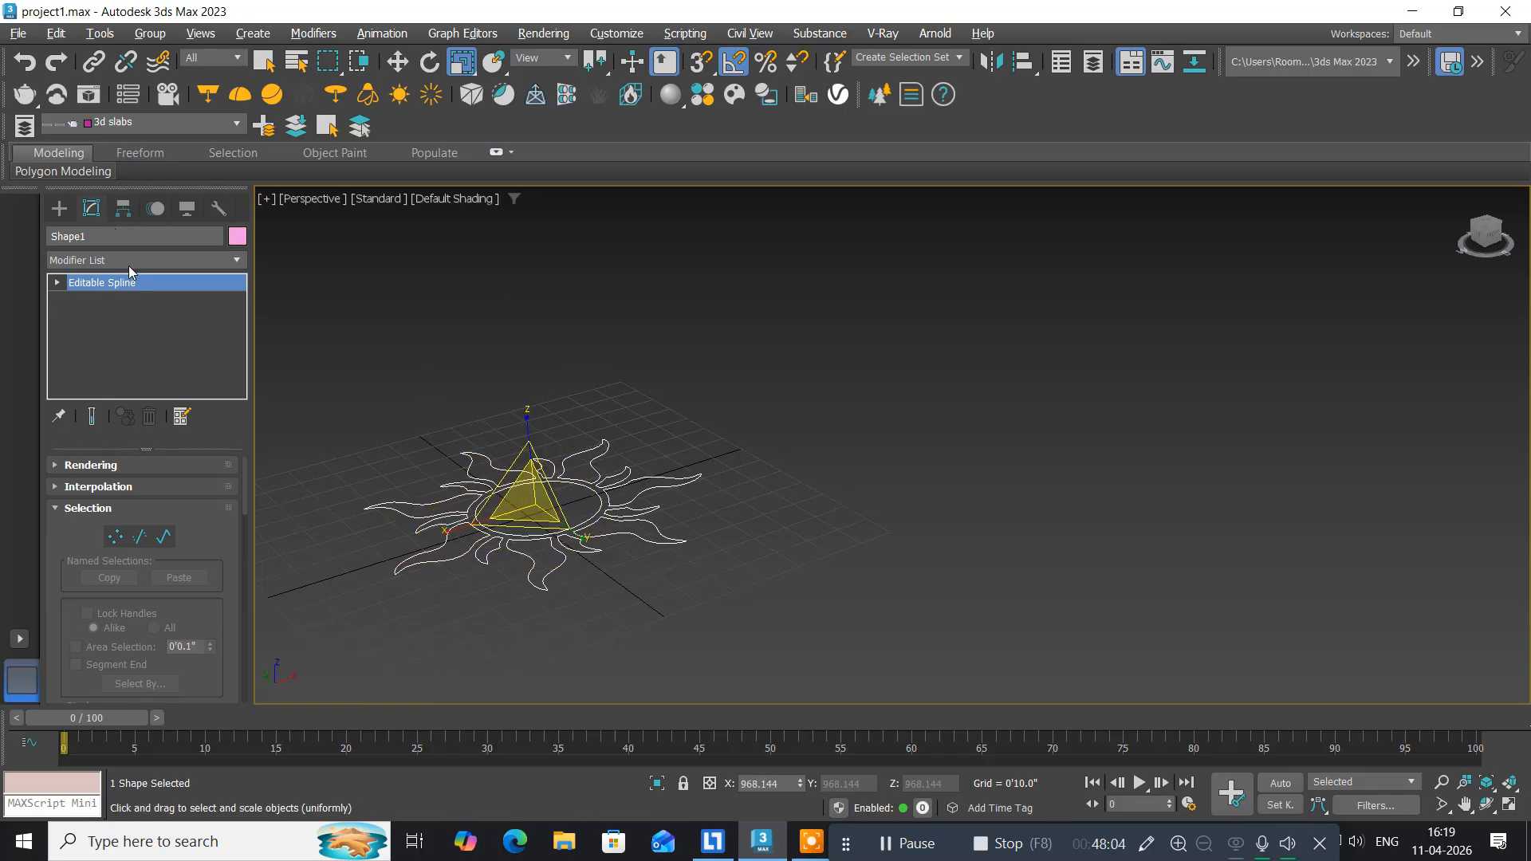
Apply an Extrude modifier to the sun spline with an amount of 0'0.5".
{"action": "left_click", "coordinate": [237, 260]}
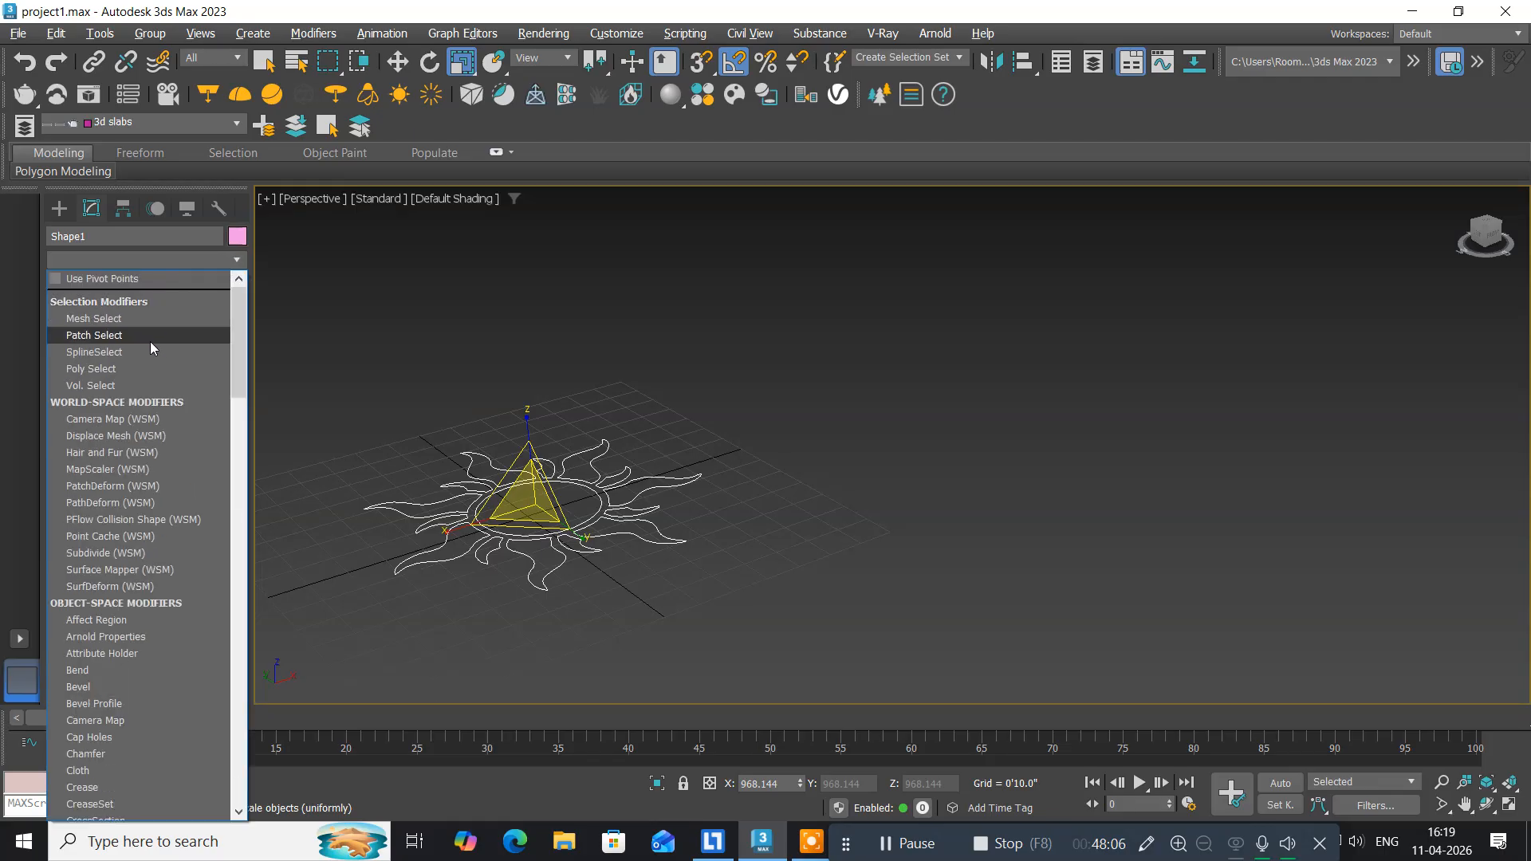
{"action": "key", "text": "e"}
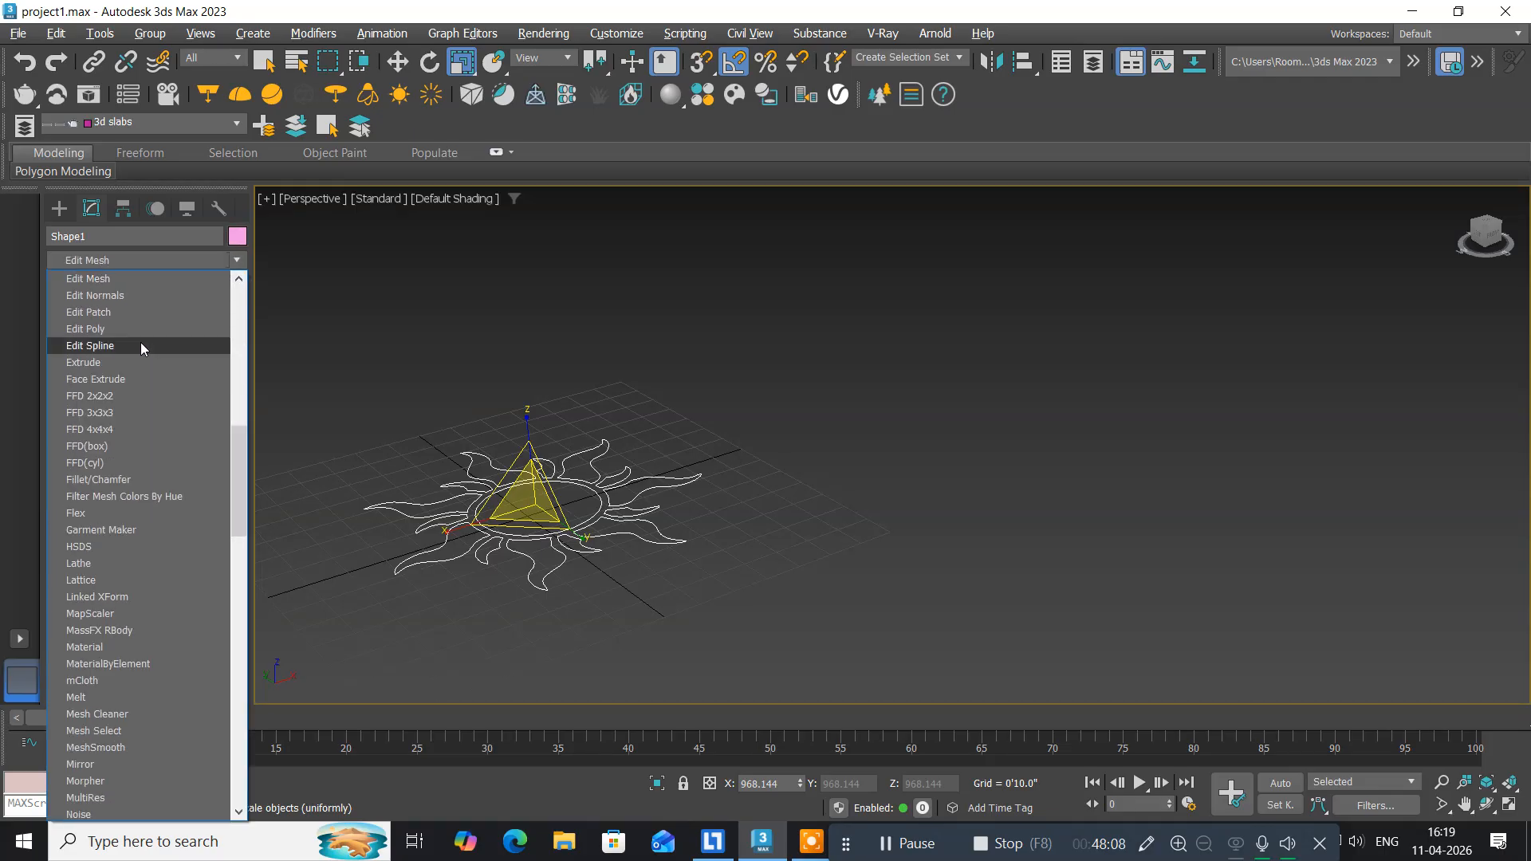
{"action": "left_click", "coordinate": [122, 363]}
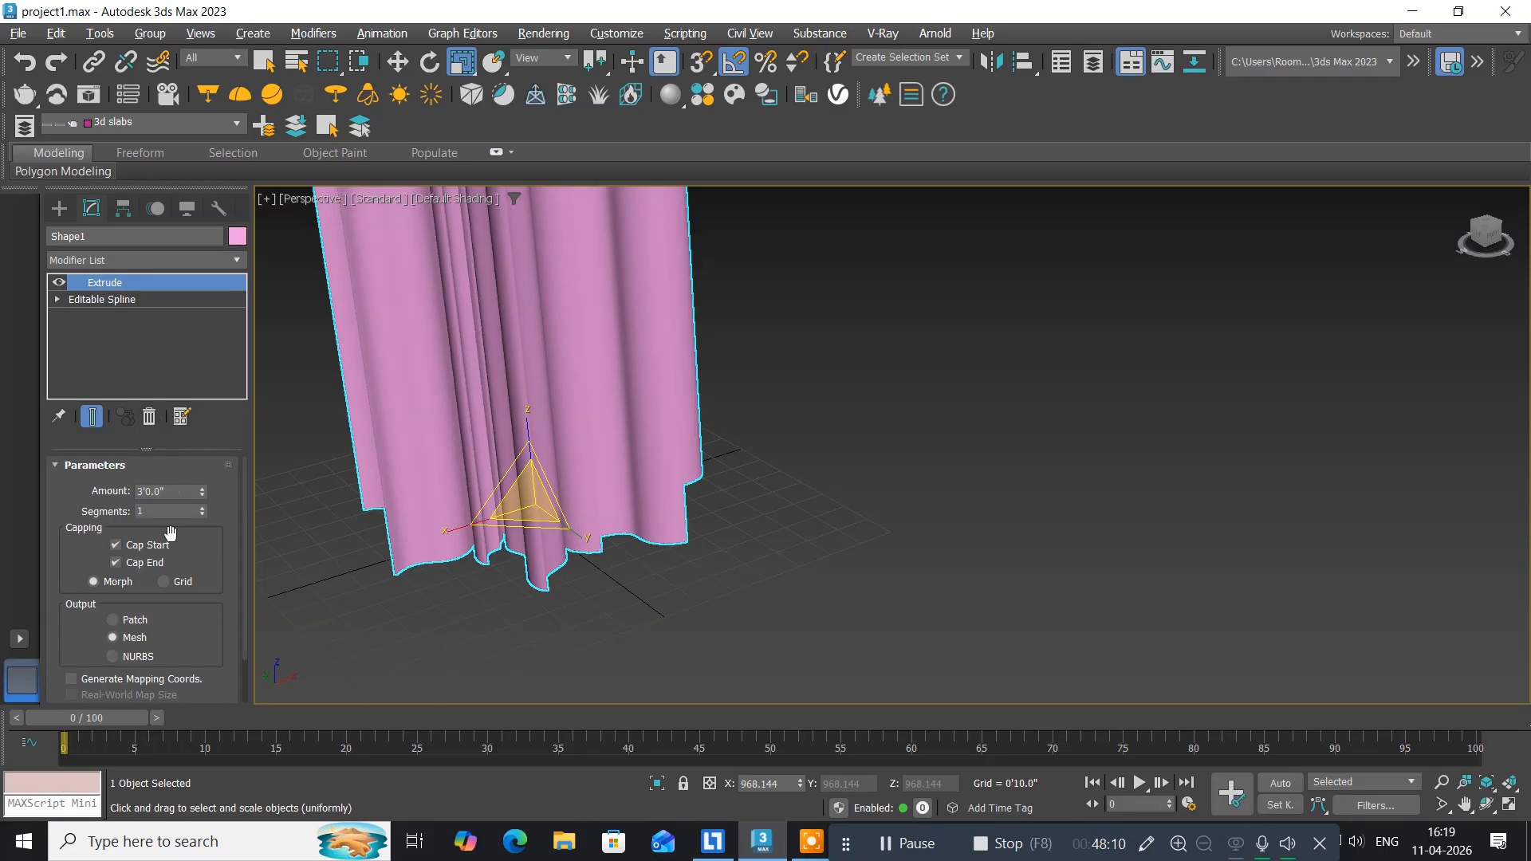
{"action": "left_click", "coordinate": [171, 495]}
{"action": "type", "text": "1"}
{"action": "key", "text": "Return"}
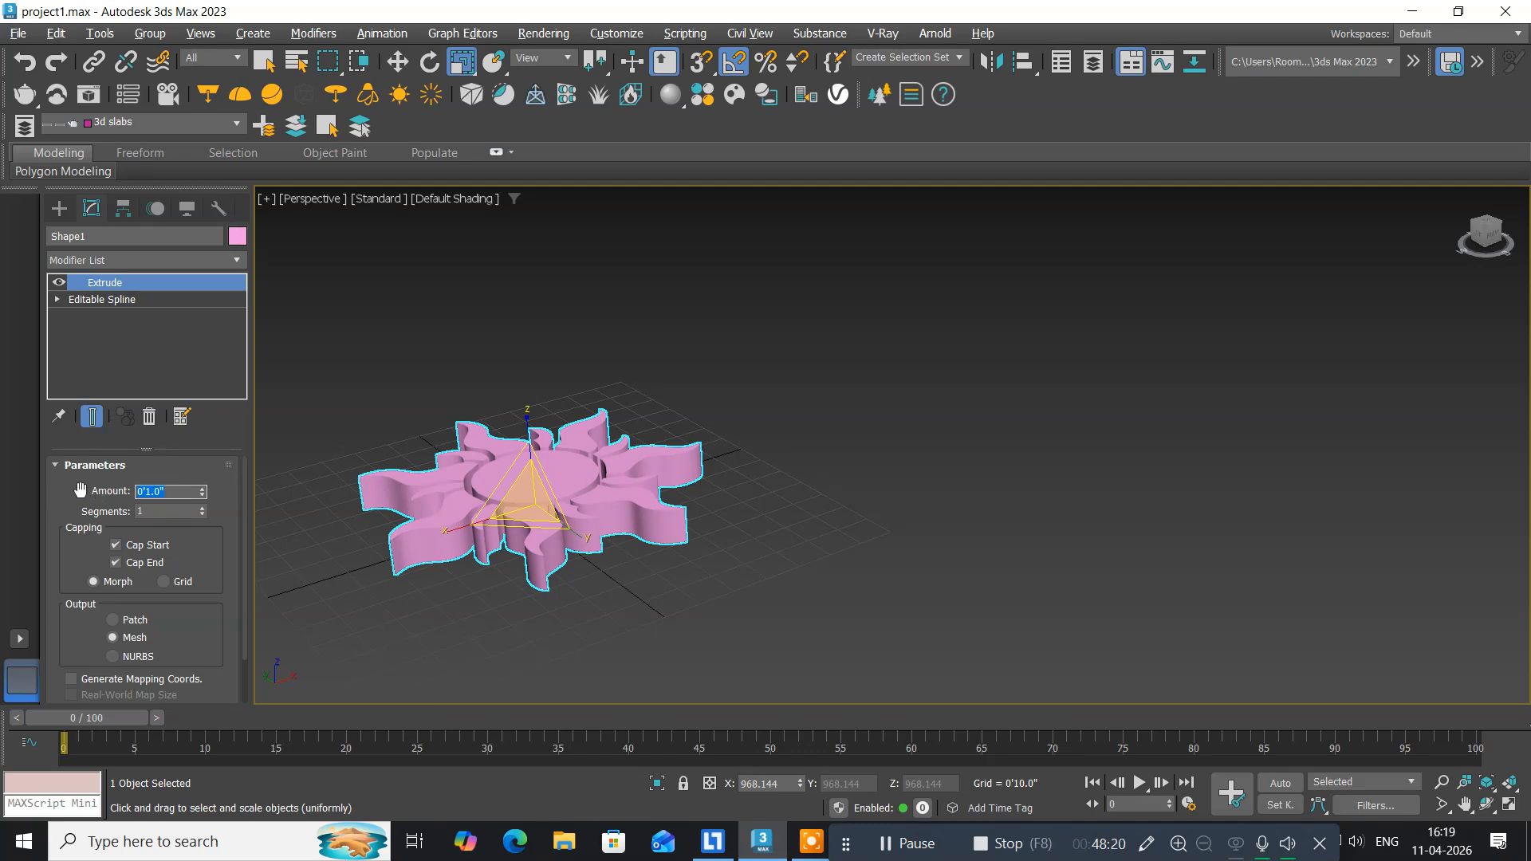
{"action": "type", "text": ".5"}
{"action": "key", "text": "Return"}
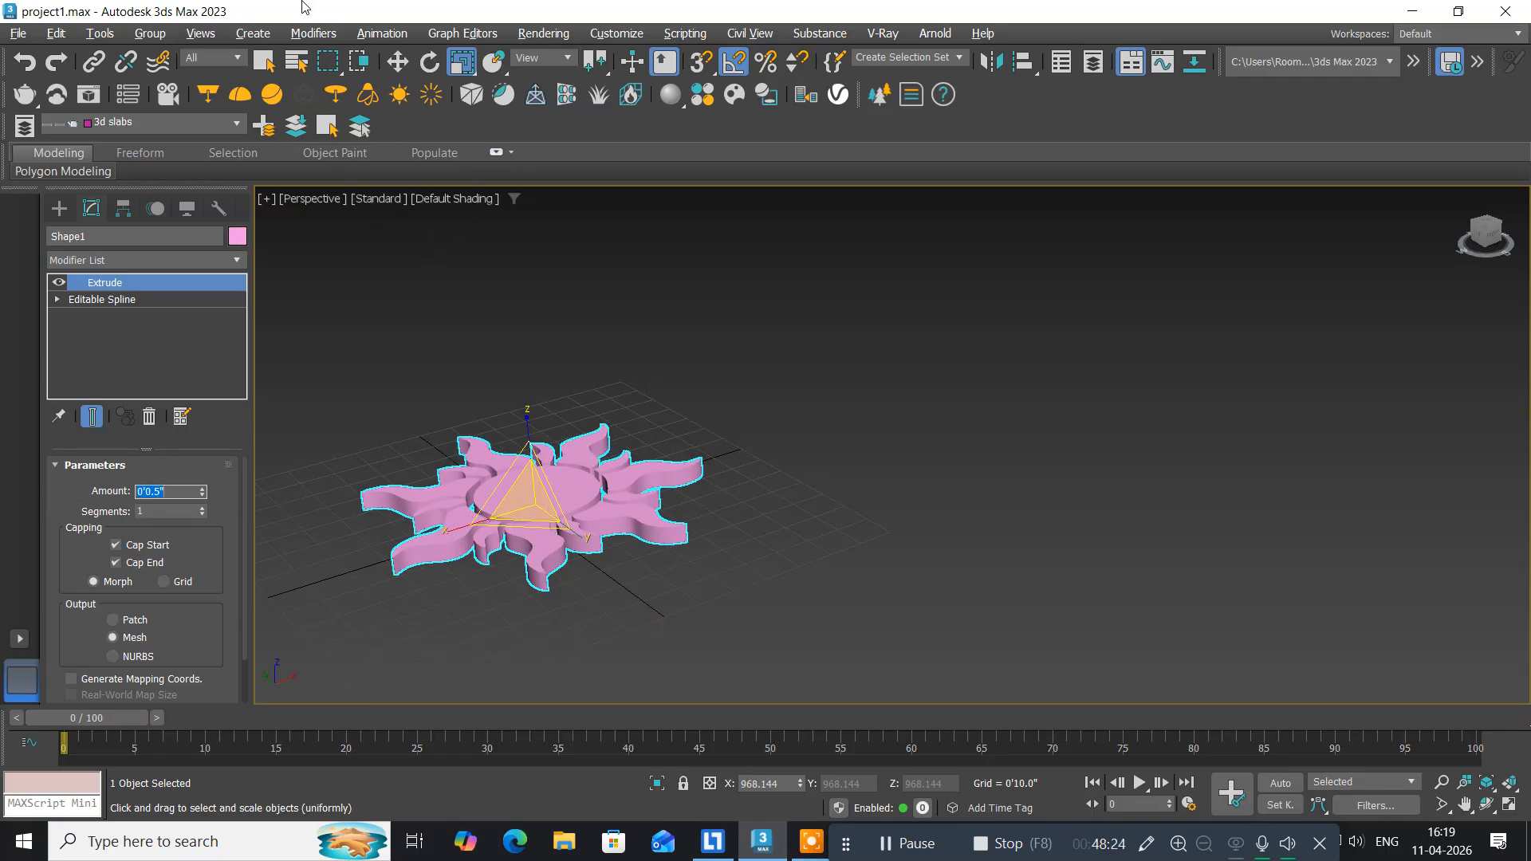
Convert the extruded sun to an Editable Poly.
{"action": "left_click", "coordinate": [397, 57]}
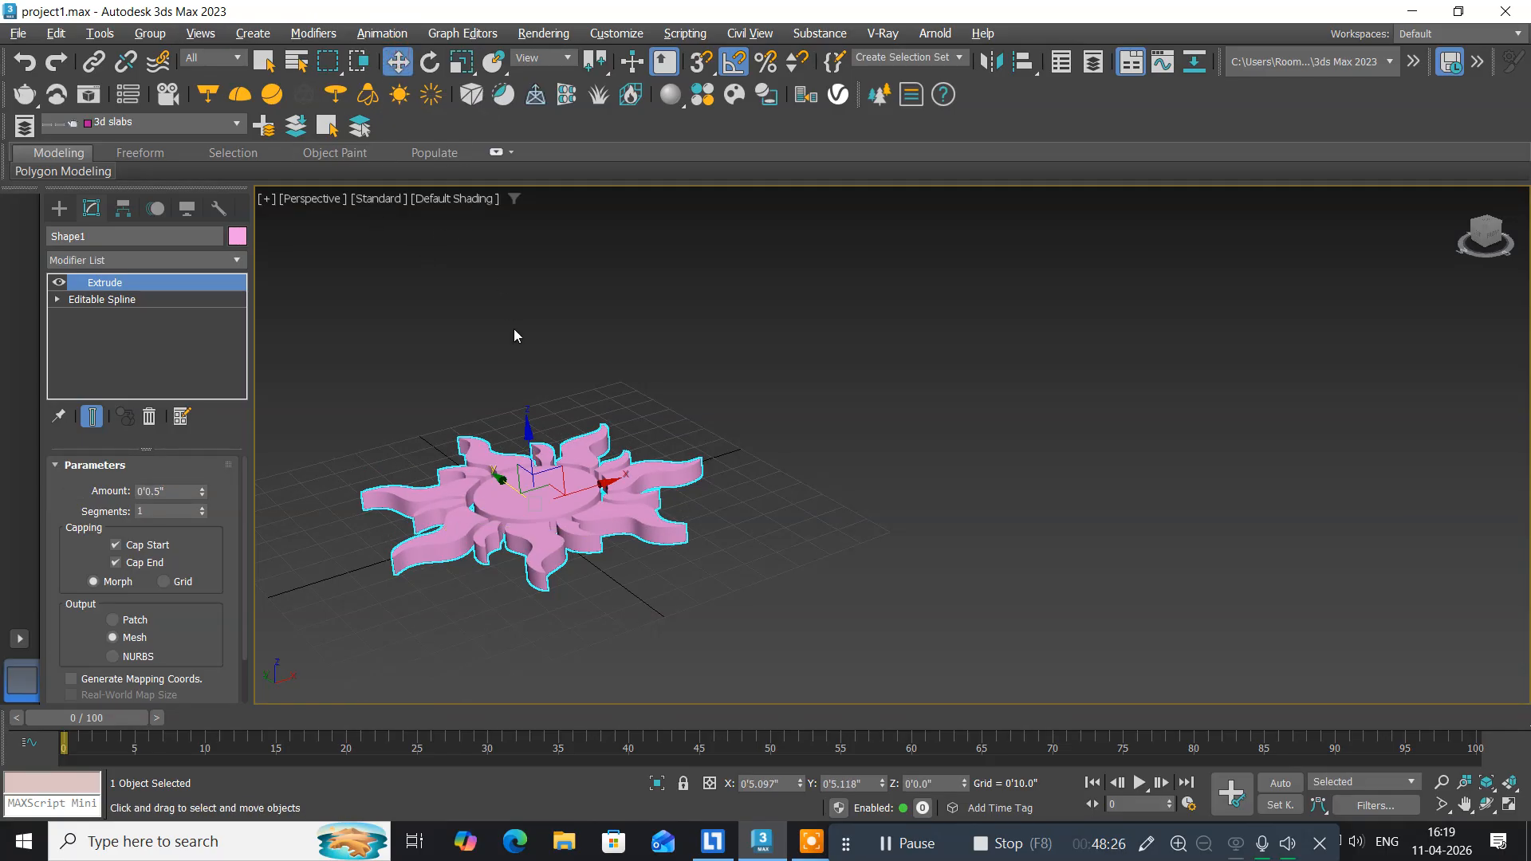
{"action": "right_click", "coordinate": [531, 456]}
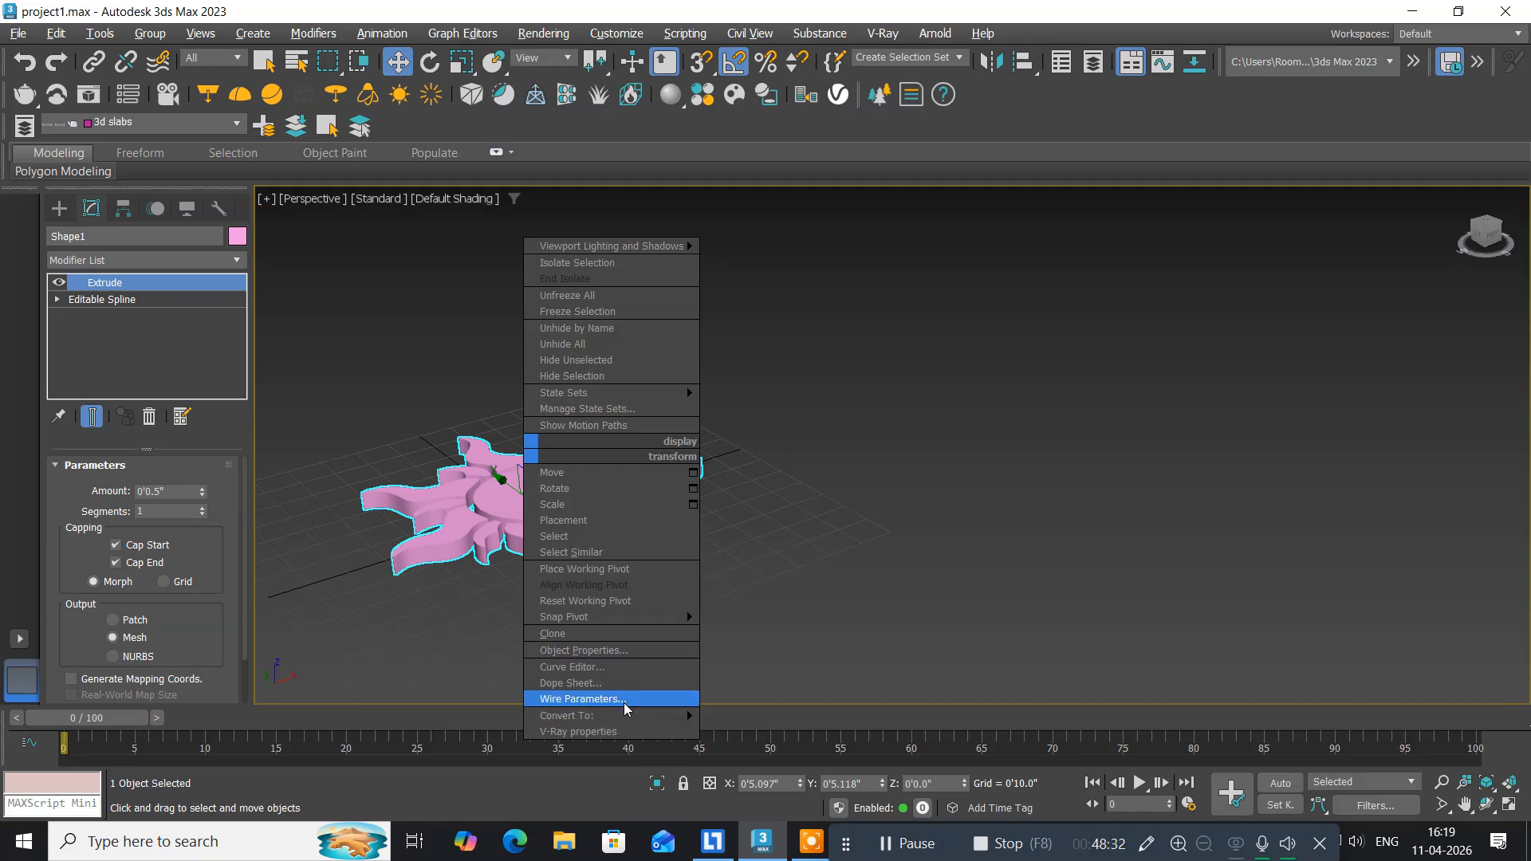
{"action": "mouse_move", "coordinate": [642, 715]}
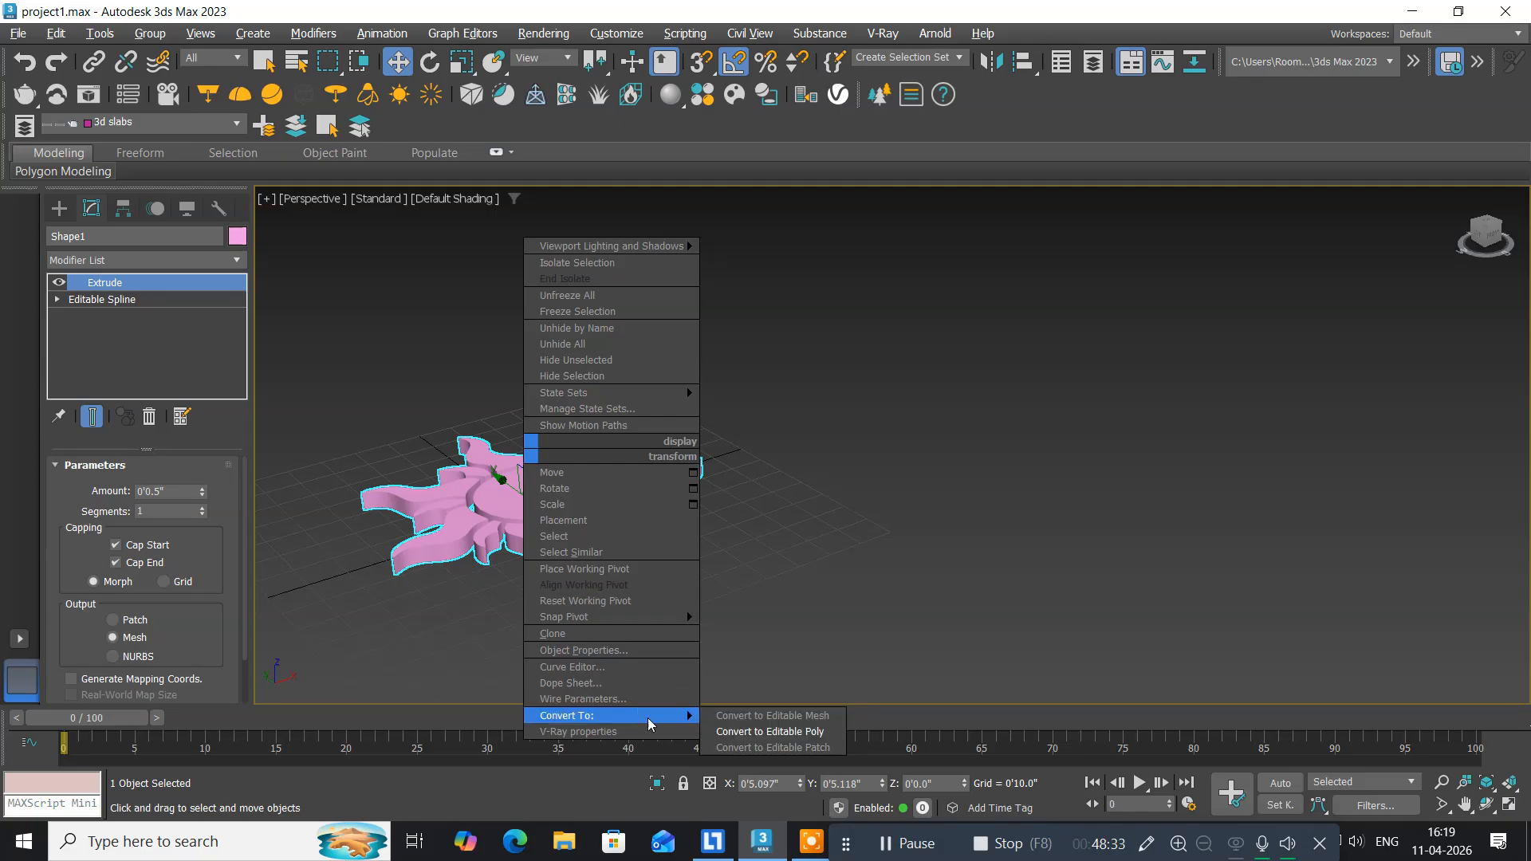
{"action": "left_click", "coordinate": [730, 732]}
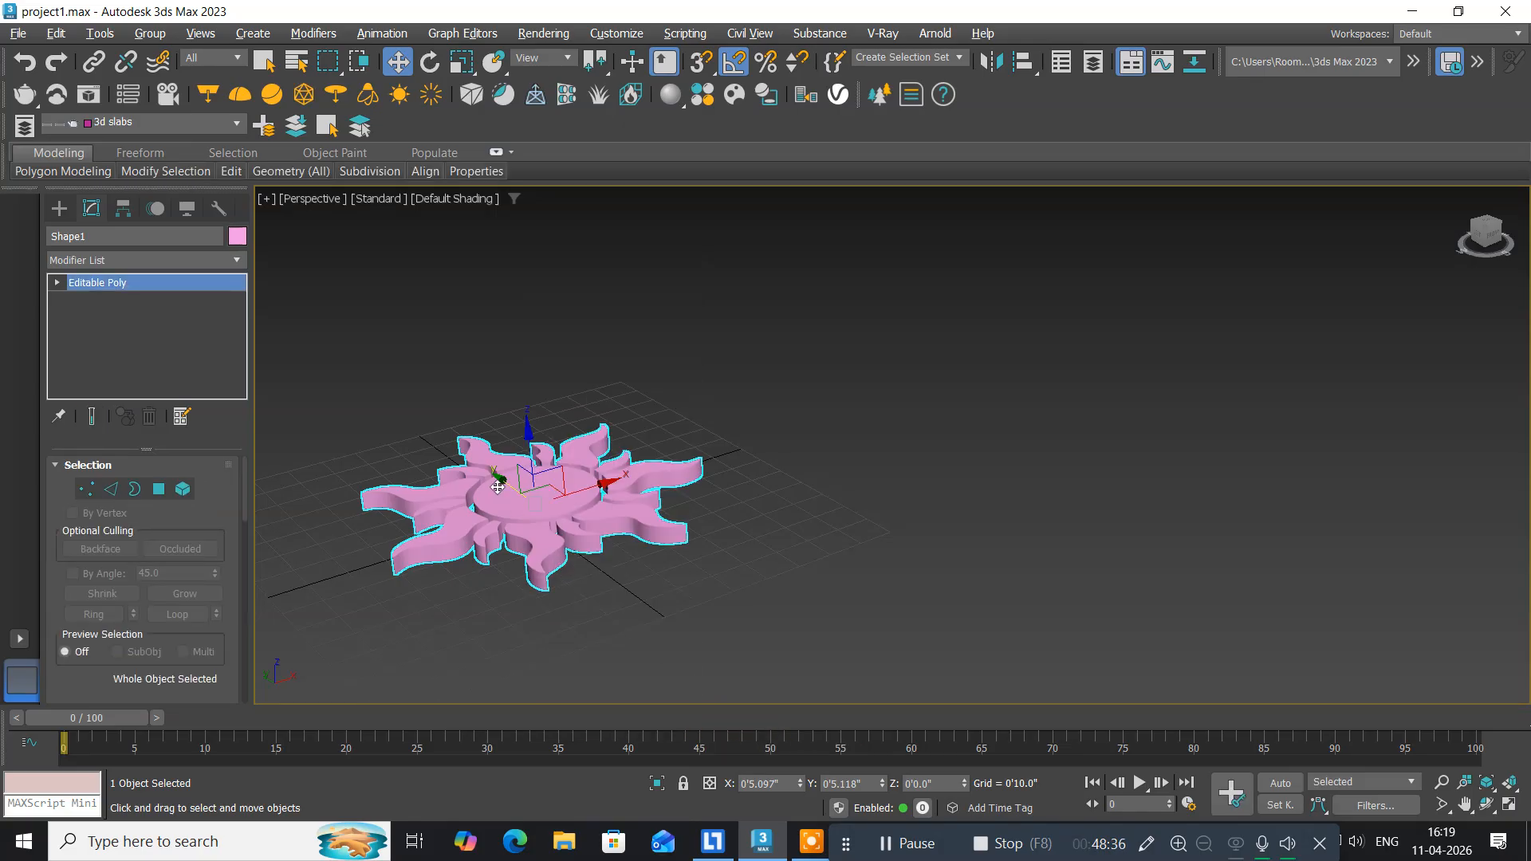
Rotate the sun 90° about the X axis in the Top view so it stands upright.
{"action": "middle_click_drag", "start_coordinate": [498, 487], "coordinate": [588, 497]}
{"action": "key", "text": "alt+w"}
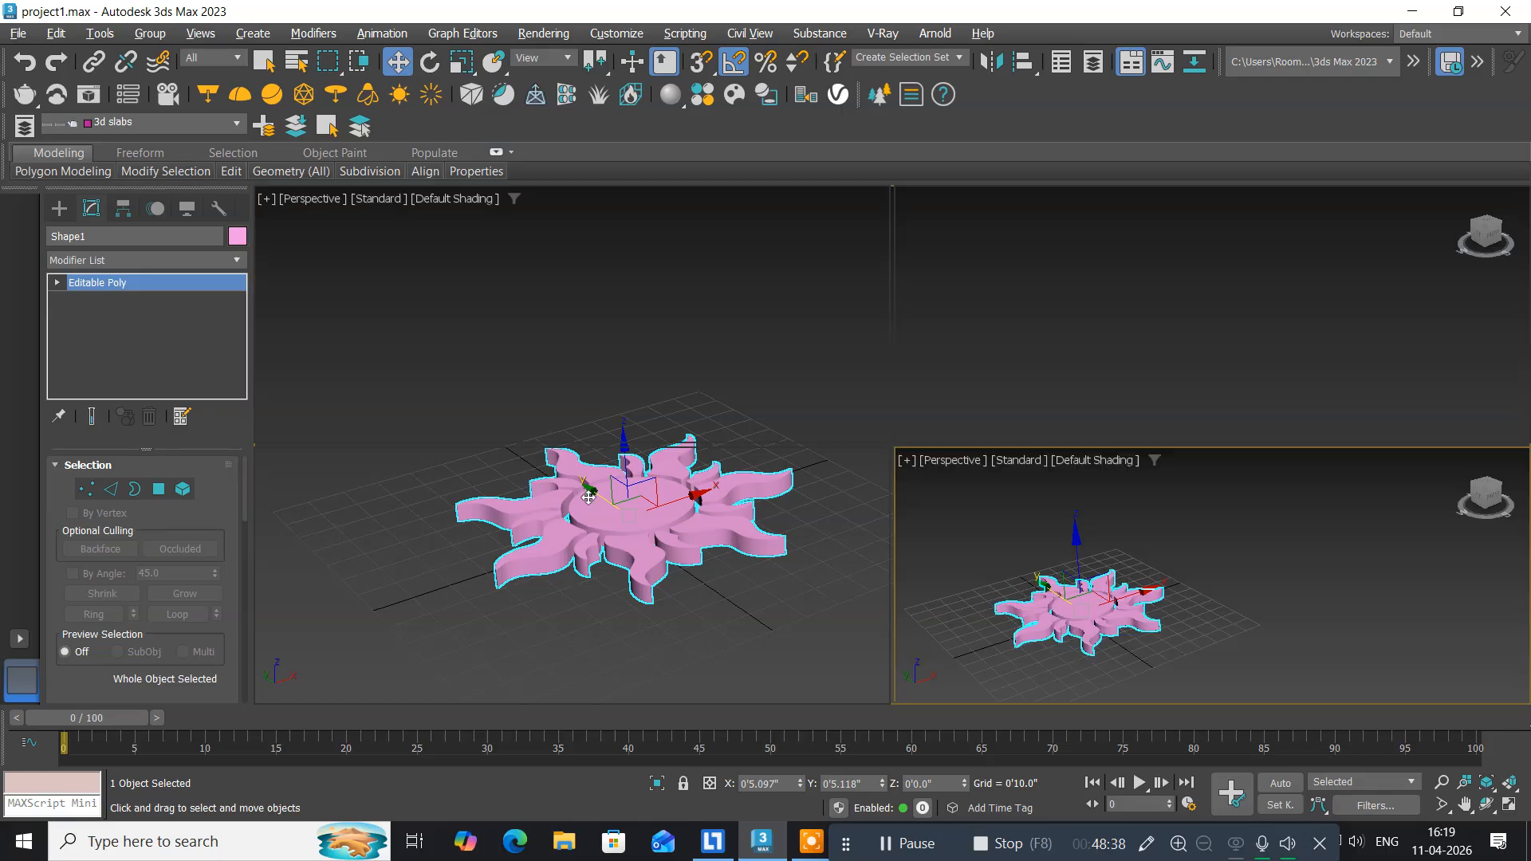
{"action": "scroll", "coordinate": [610, 313], "scroll_direction": "down", "scroll_amount": 8}
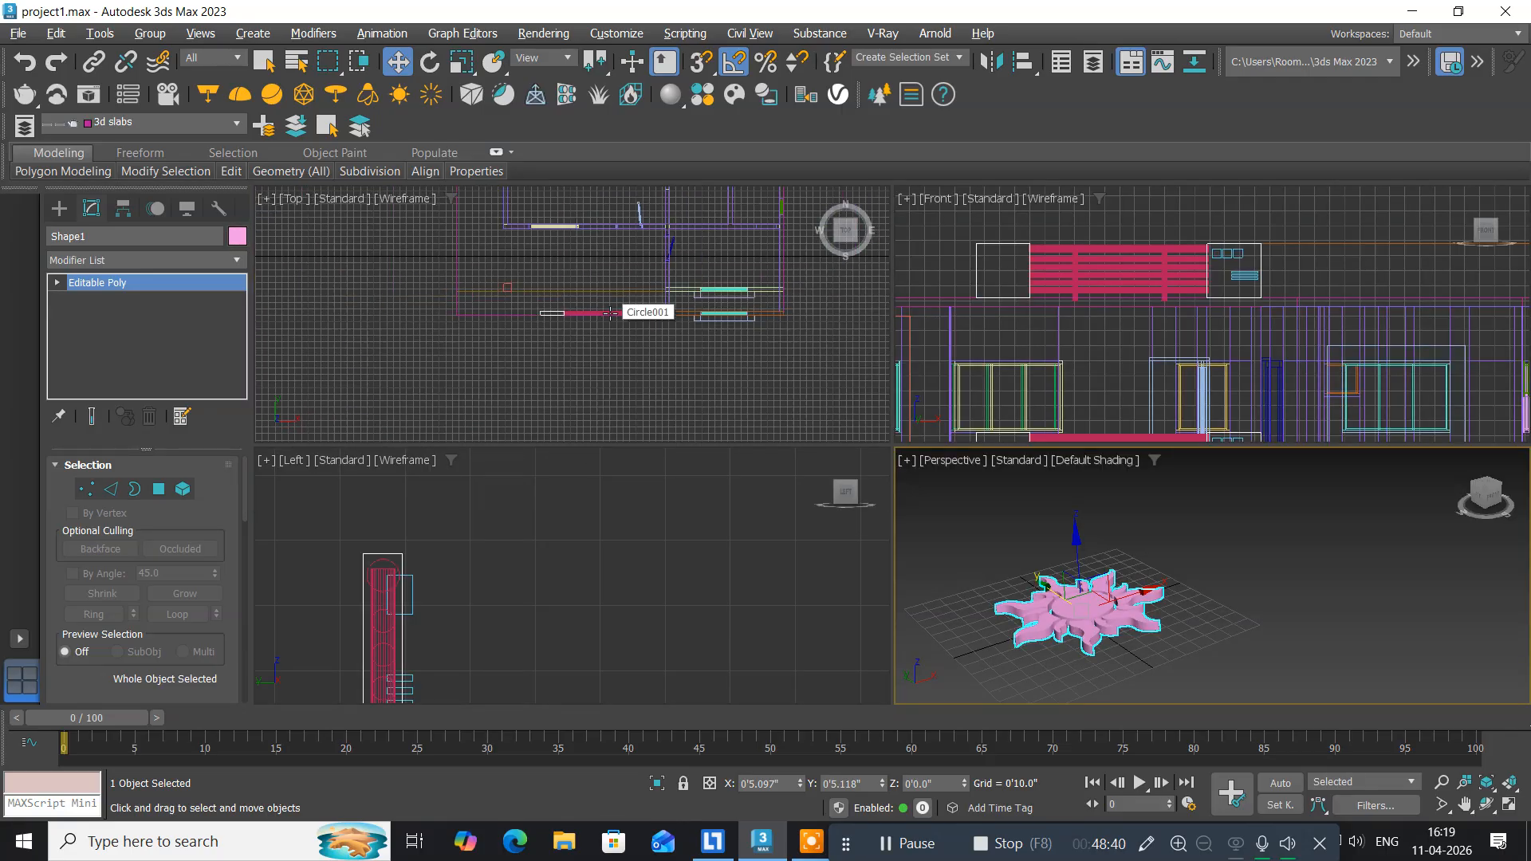
{"action": "middle_click_drag", "start_coordinate": [656, 292], "coordinate": [301, 323]}
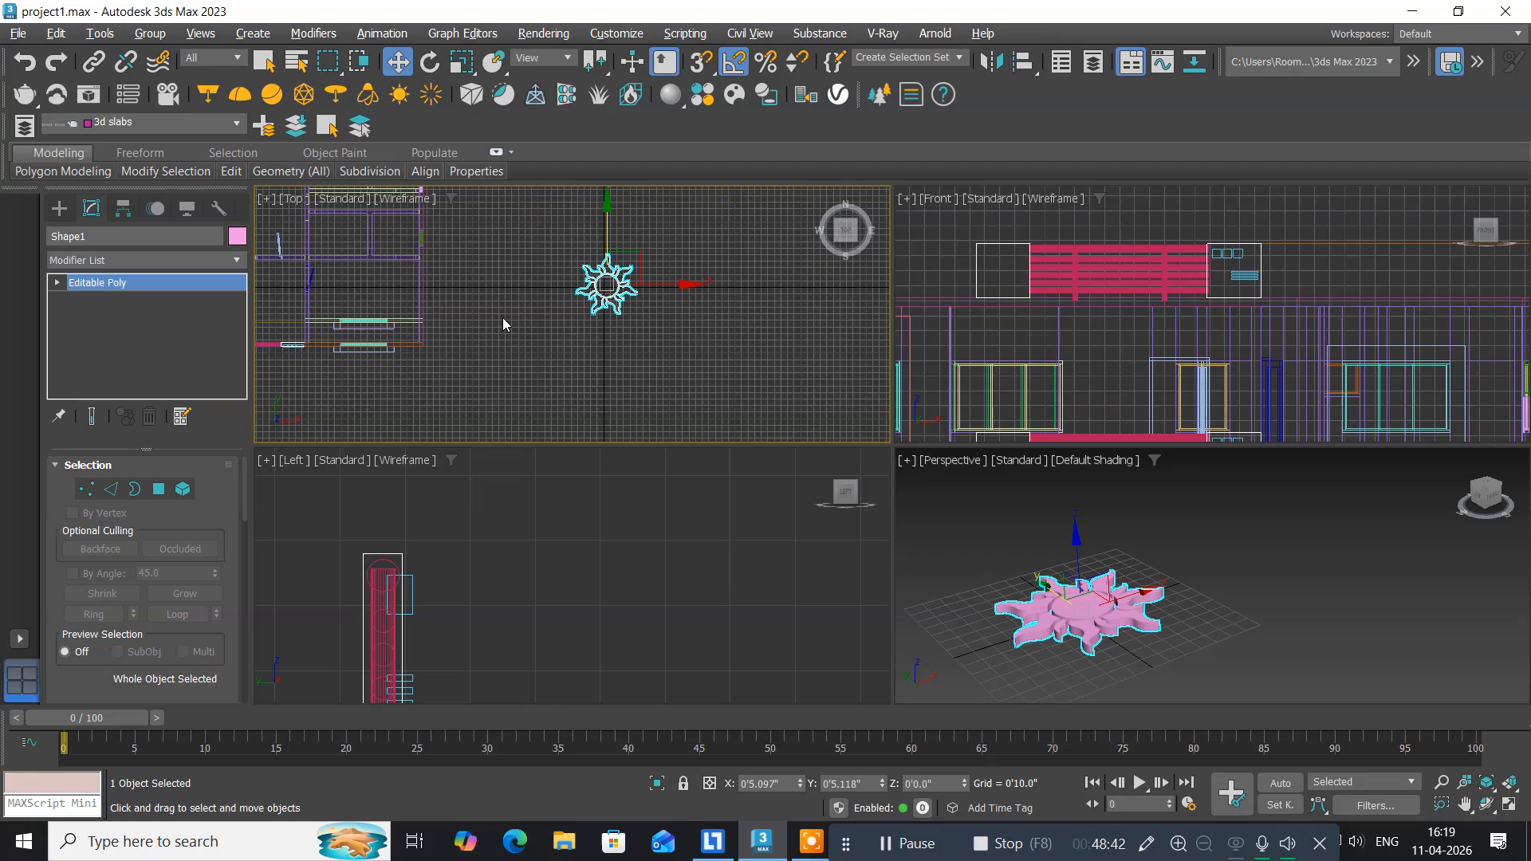
{"action": "middle_click_drag", "start_coordinate": [502, 317], "coordinate": [370, 328]}
{"action": "scroll", "coordinate": [477, 297], "scroll_direction": "up", "scroll_amount": 5}
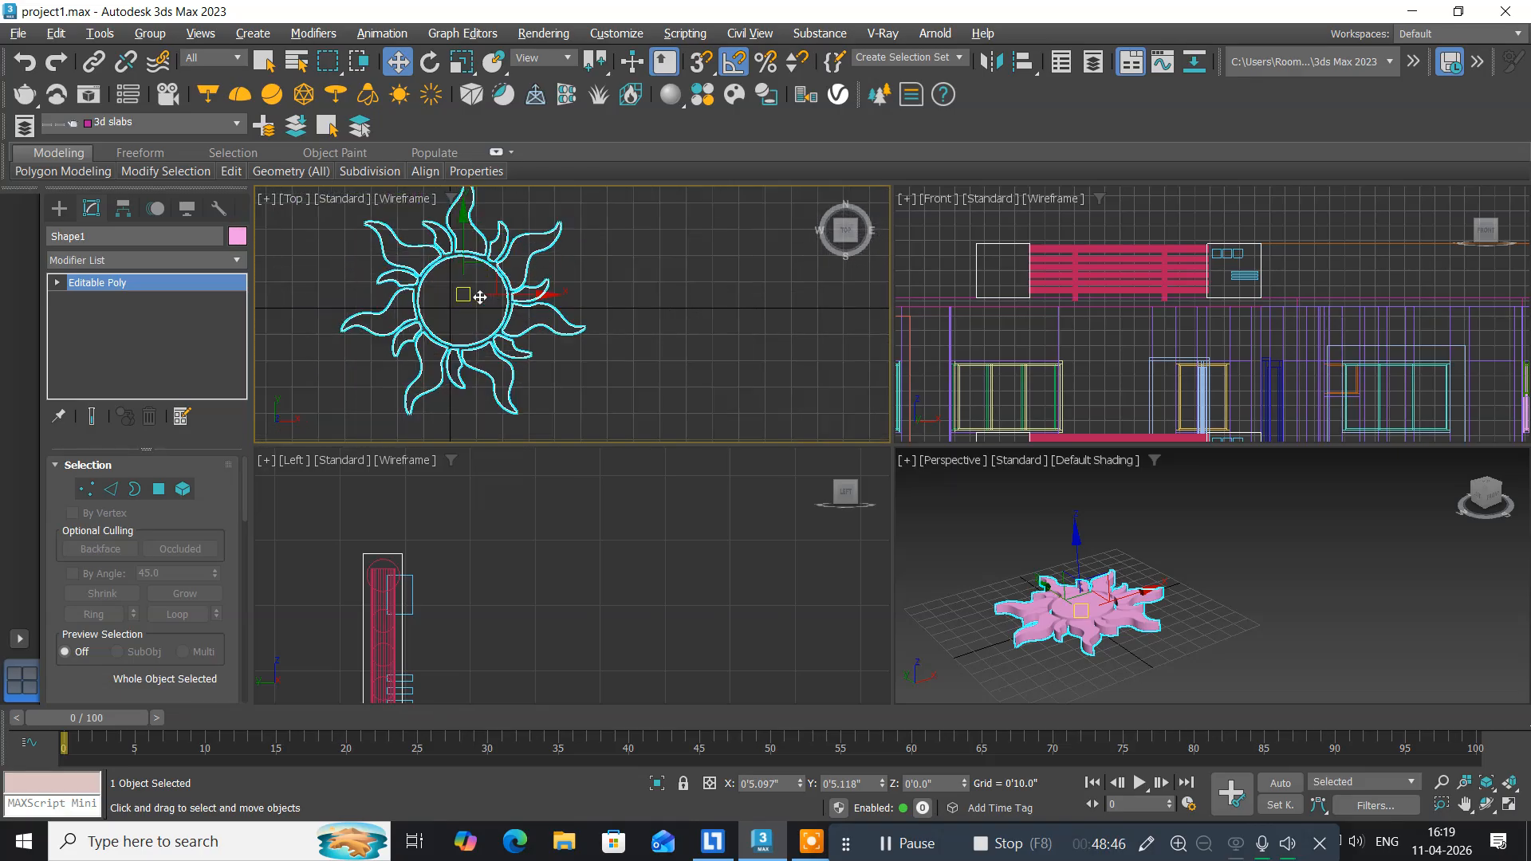
{"action": "key", "text": "alt+w"}
{"action": "middle_click_drag", "start_coordinate": [610, 394], "coordinate": [485, 438]}
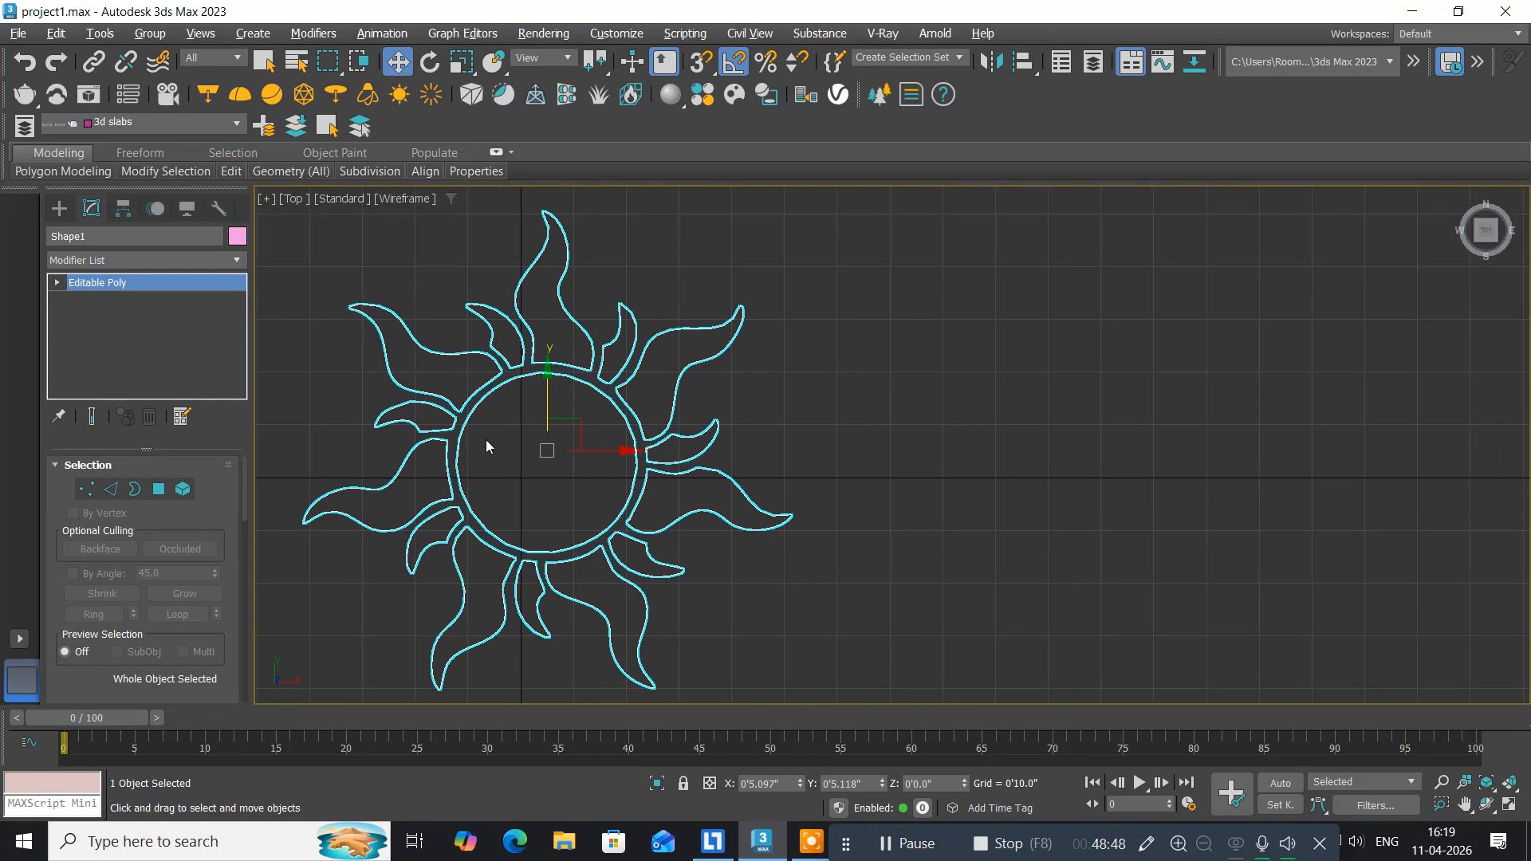
{"action": "left_click", "coordinate": [431, 63]}
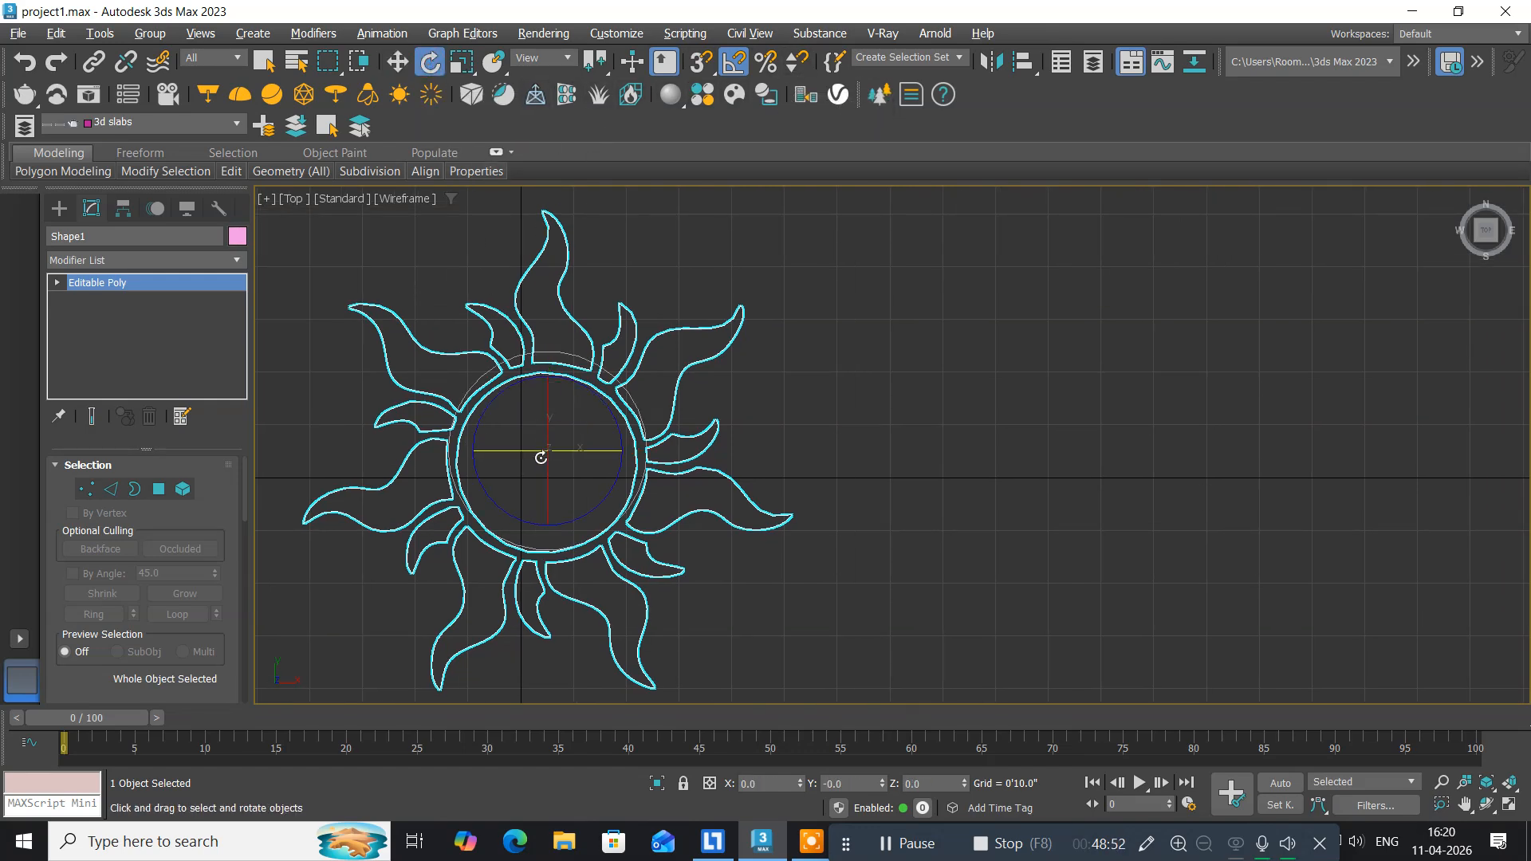
{"action": "left_click_drag", "start_coordinate": [547, 403], "coordinate": [557, 480]}
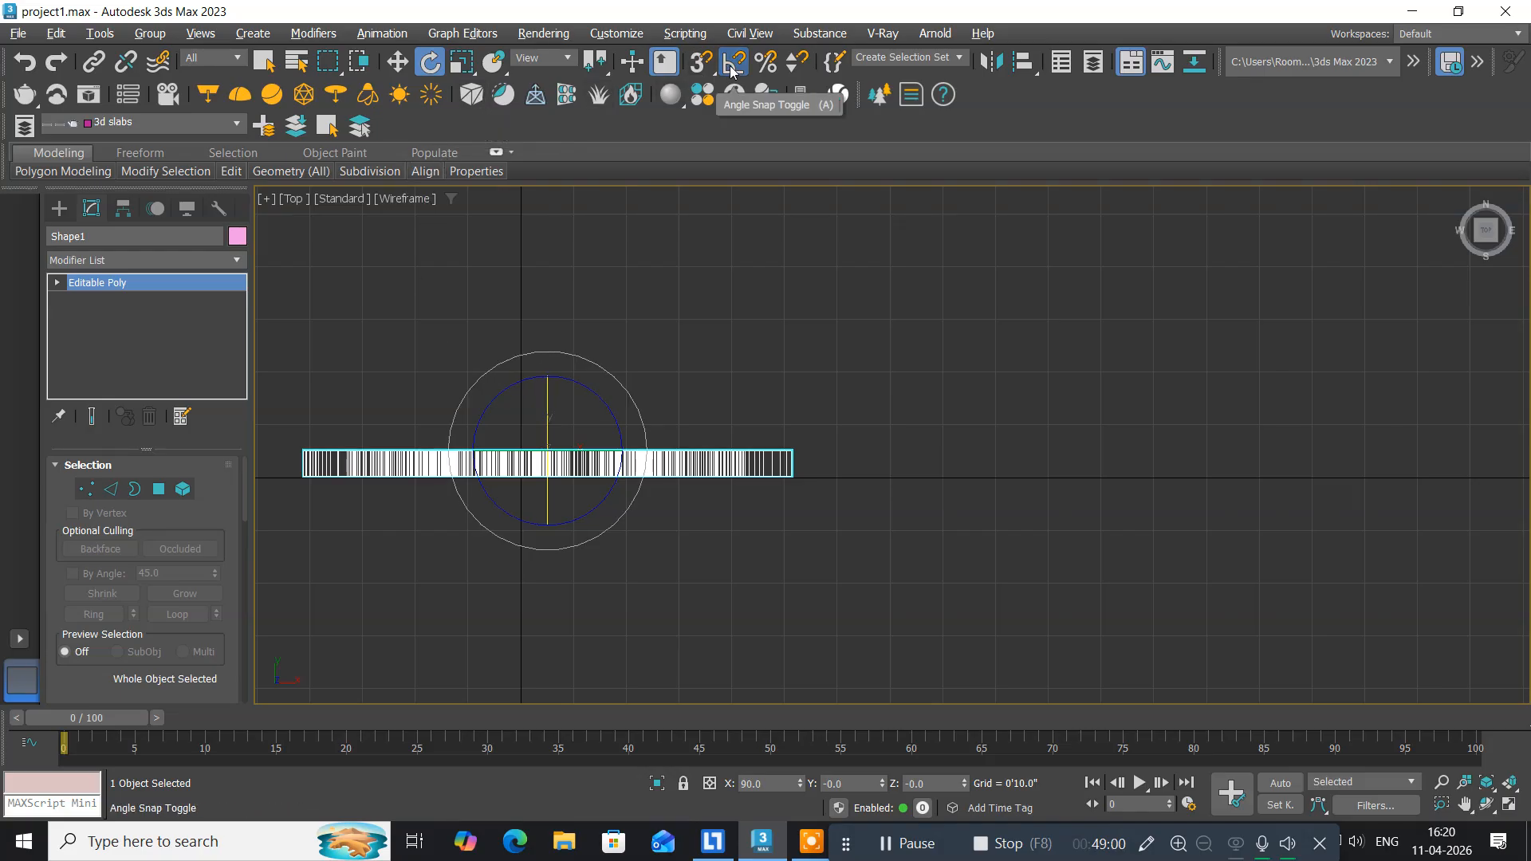
Move the sun in the Top view to just in front of the front railing's west end block, at about X -52'0.8", Y -9'8.3".
{"action": "left_click", "coordinate": [397, 62]}
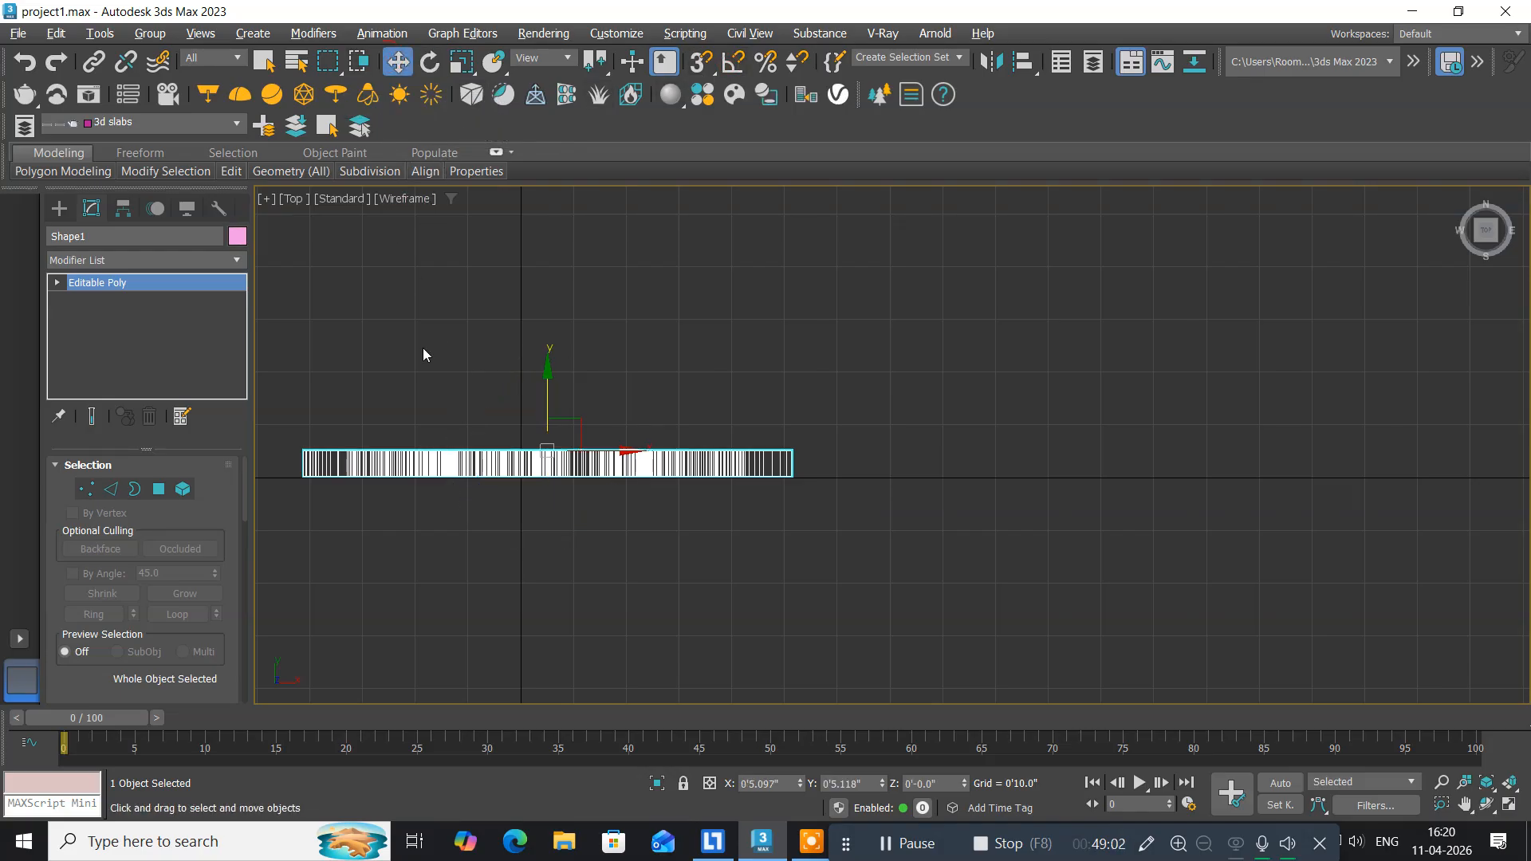
{"action": "scroll", "coordinate": [437, 414], "scroll_direction": "down", "scroll_amount": 6}
{"action": "middle_click_drag", "start_coordinate": [411, 566], "coordinate": [662, 498]}
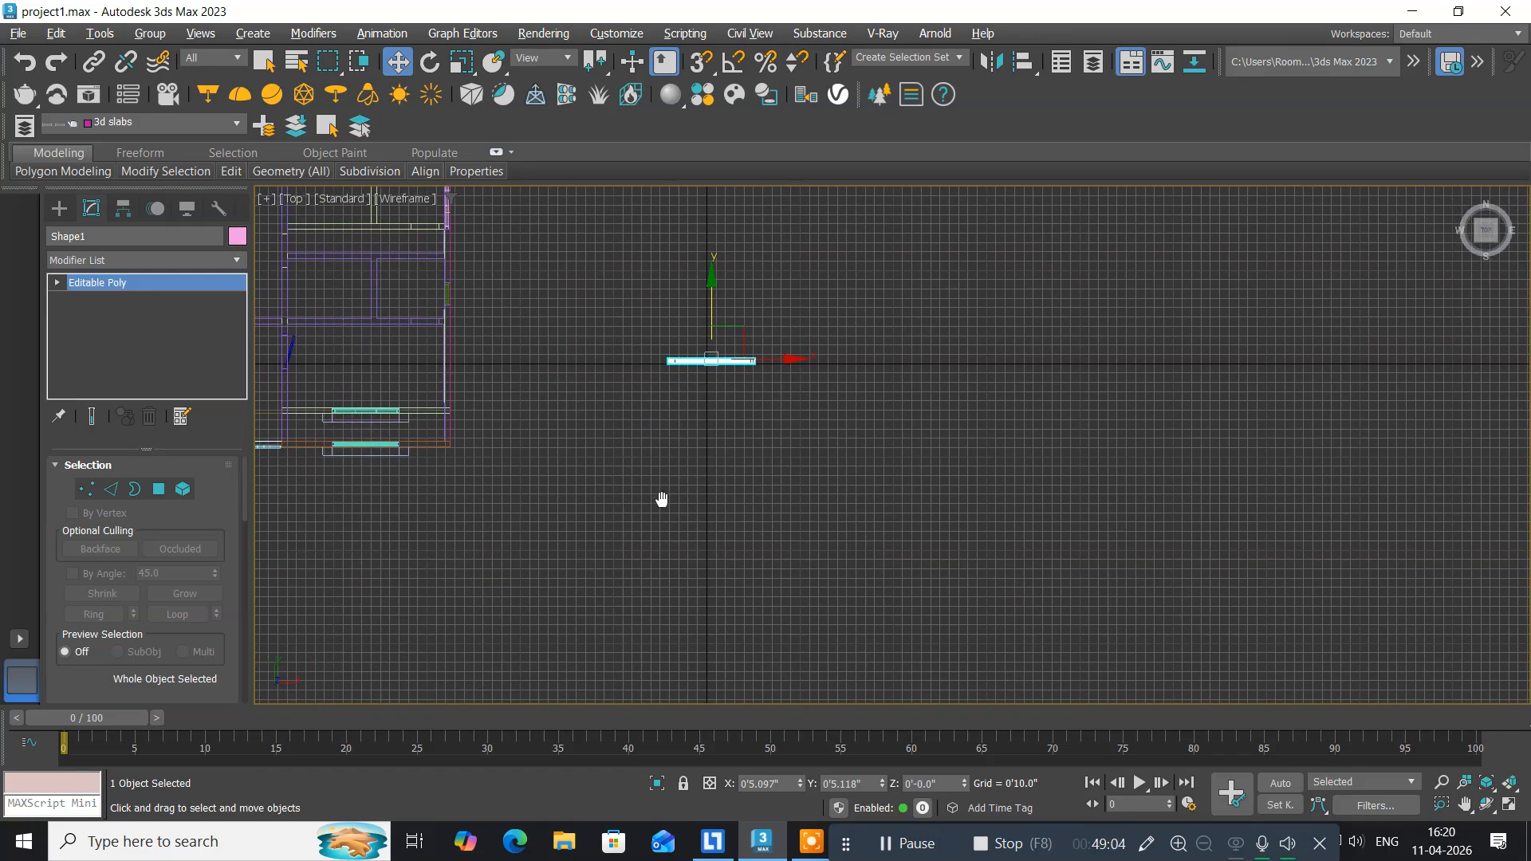
{"action": "scroll", "coordinate": [662, 500], "scroll_direction": "down", "scroll_amount": 4}
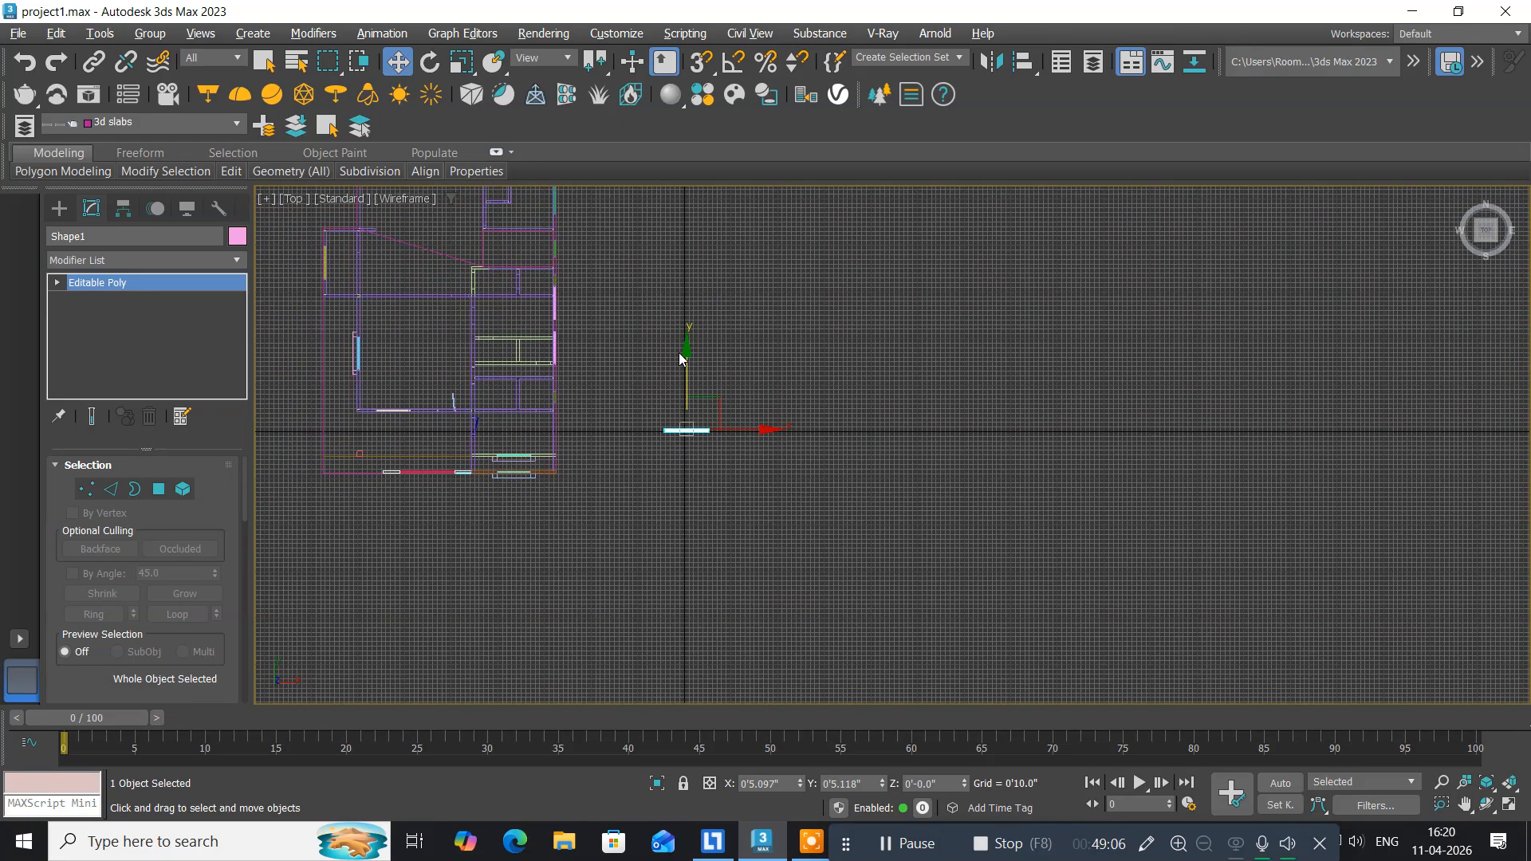
{"action": "left_click_drag", "start_coordinate": [685, 350], "coordinate": [686, 406]}
{"action": "left_click_drag", "start_coordinate": [735, 499], "coordinate": [455, 509]}
{"action": "scroll", "coordinate": [454, 509], "scroll_direction": "up", "scroll_amount": 5}
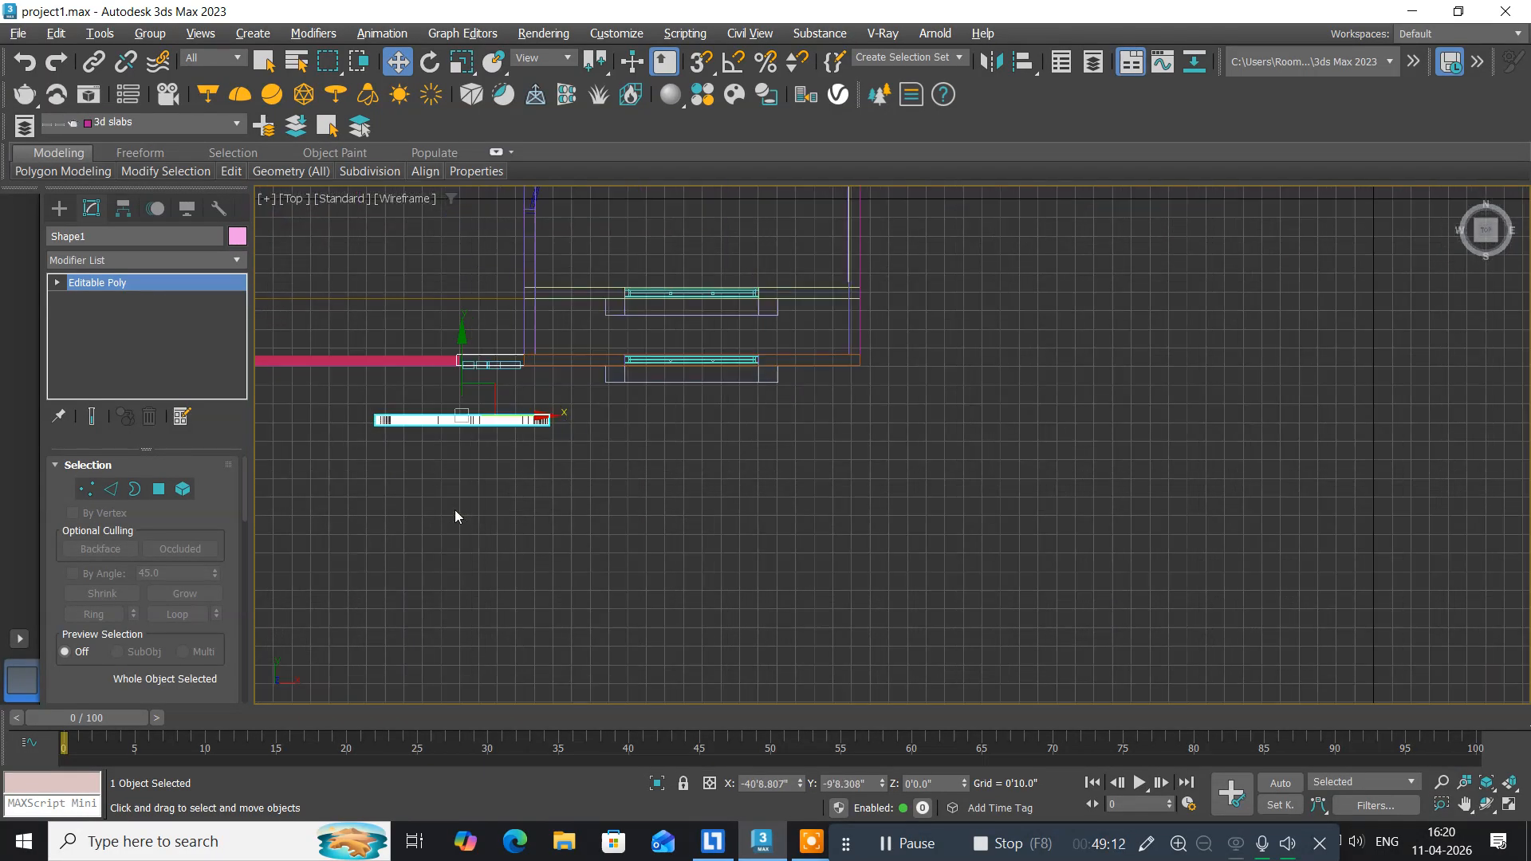
{"action": "middle_click_drag", "start_coordinate": [476, 472], "coordinate": [824, 561]}
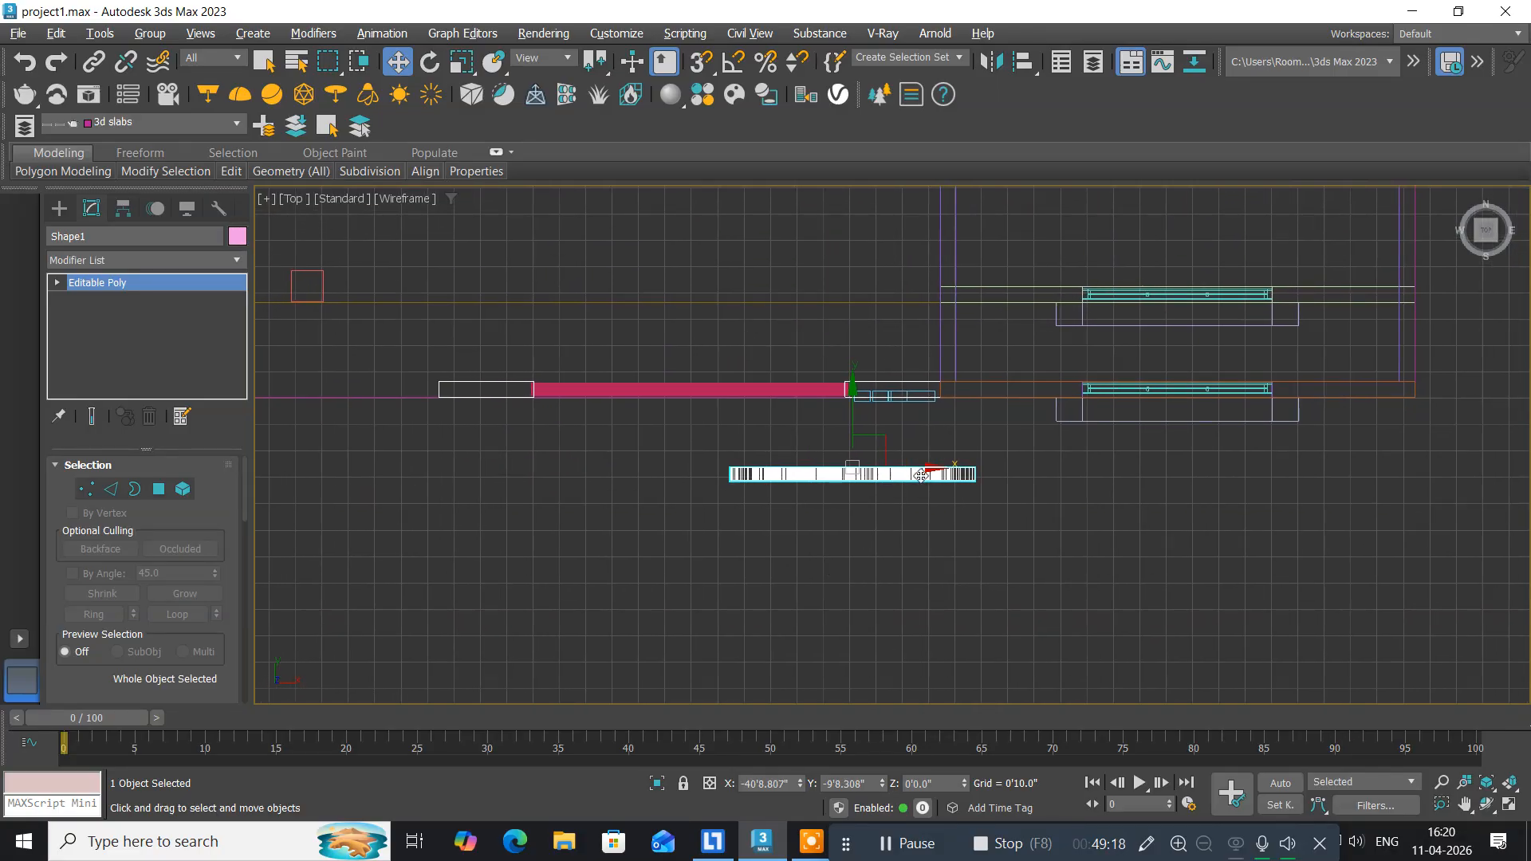
{"action": "left_click_drag", "start_coordinate": [923, 474], "coordinate": [557, 470]}
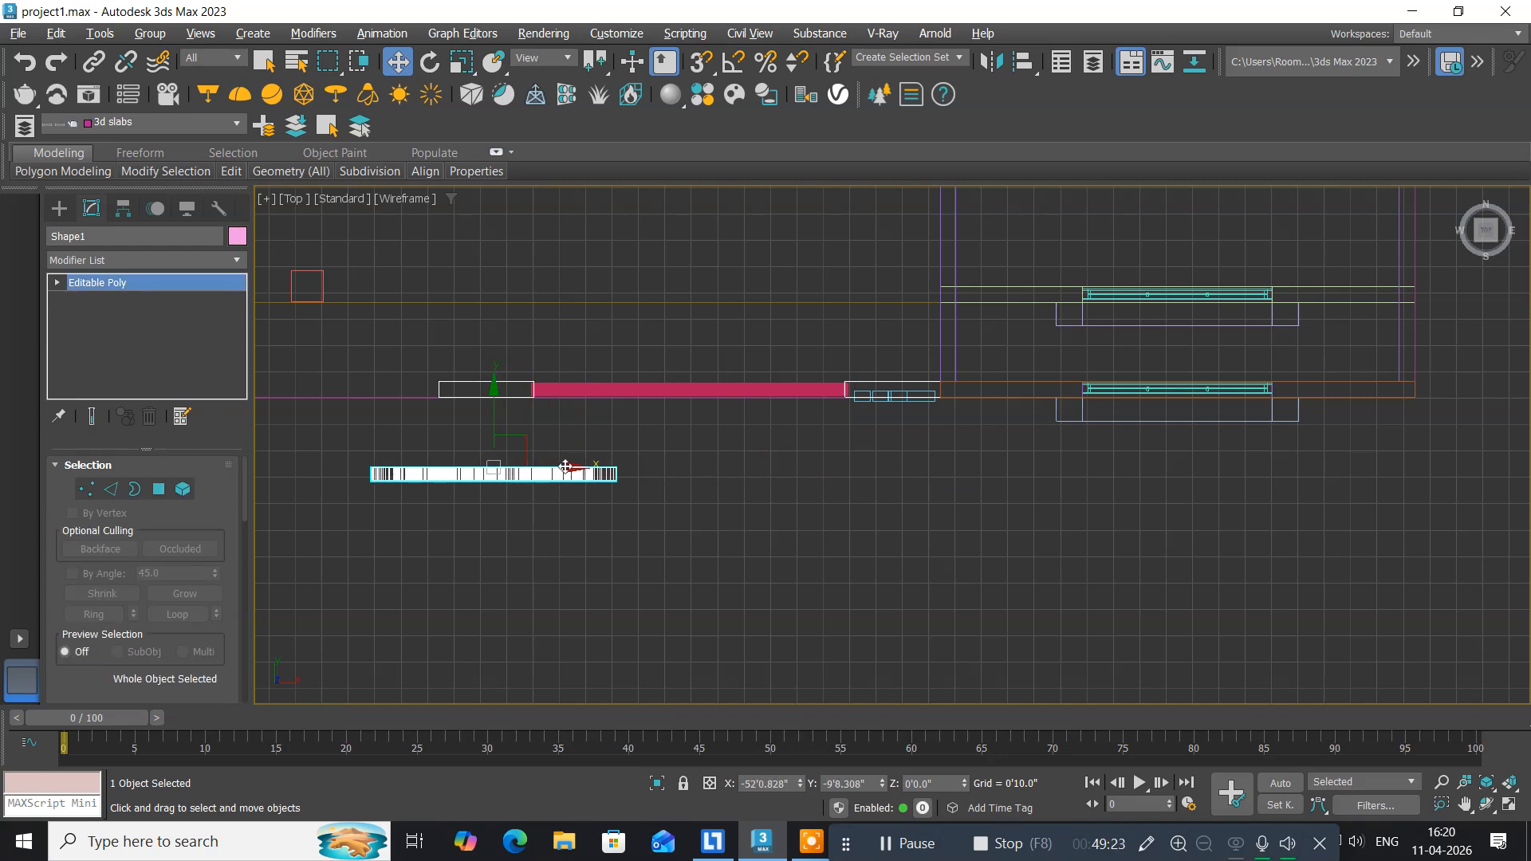
Scale the sun down uniformly to about 352% and shift it along X to about -52'6", in line with the railing's west end block.
{"action": "left_click", "coordinate": [458, 64]}
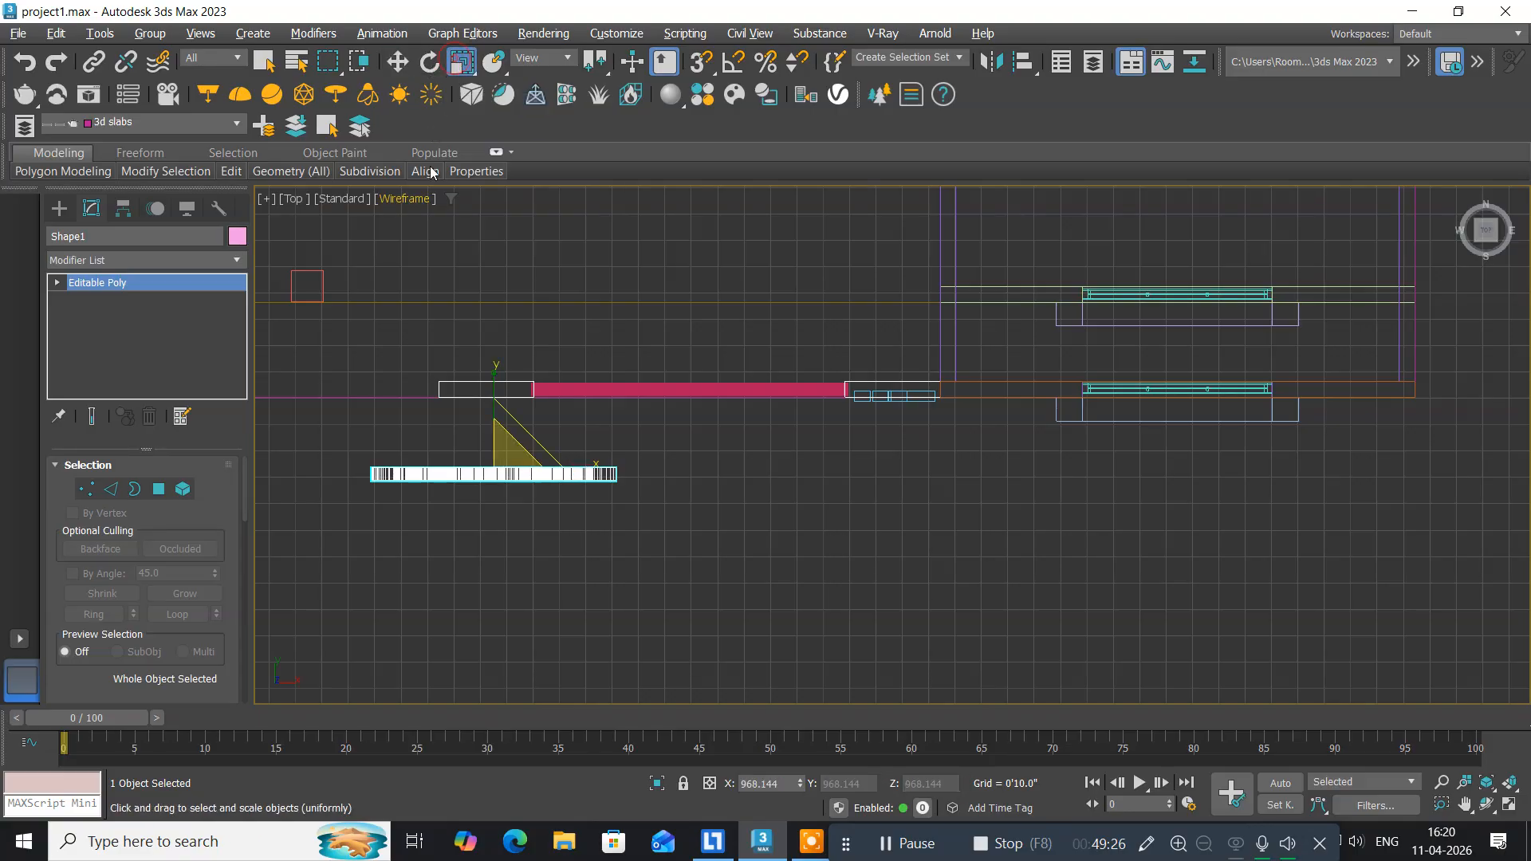
{"action": "left_click_drag", "start_coordinate": [517, 454], "coordinate": [376, 590]}
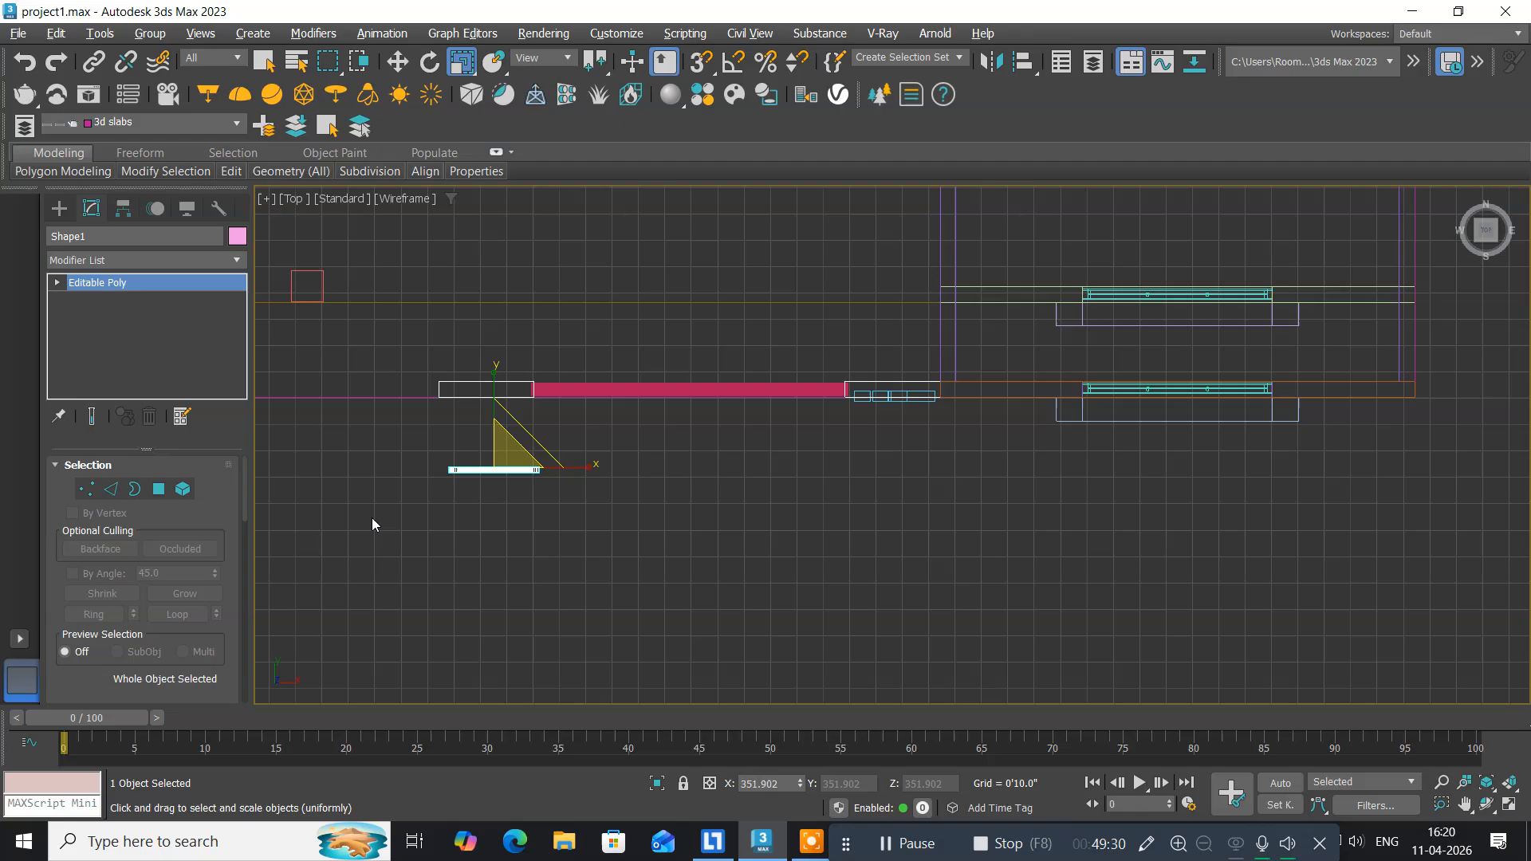
{"action": "left_click", "coordinate": [396, 63]}
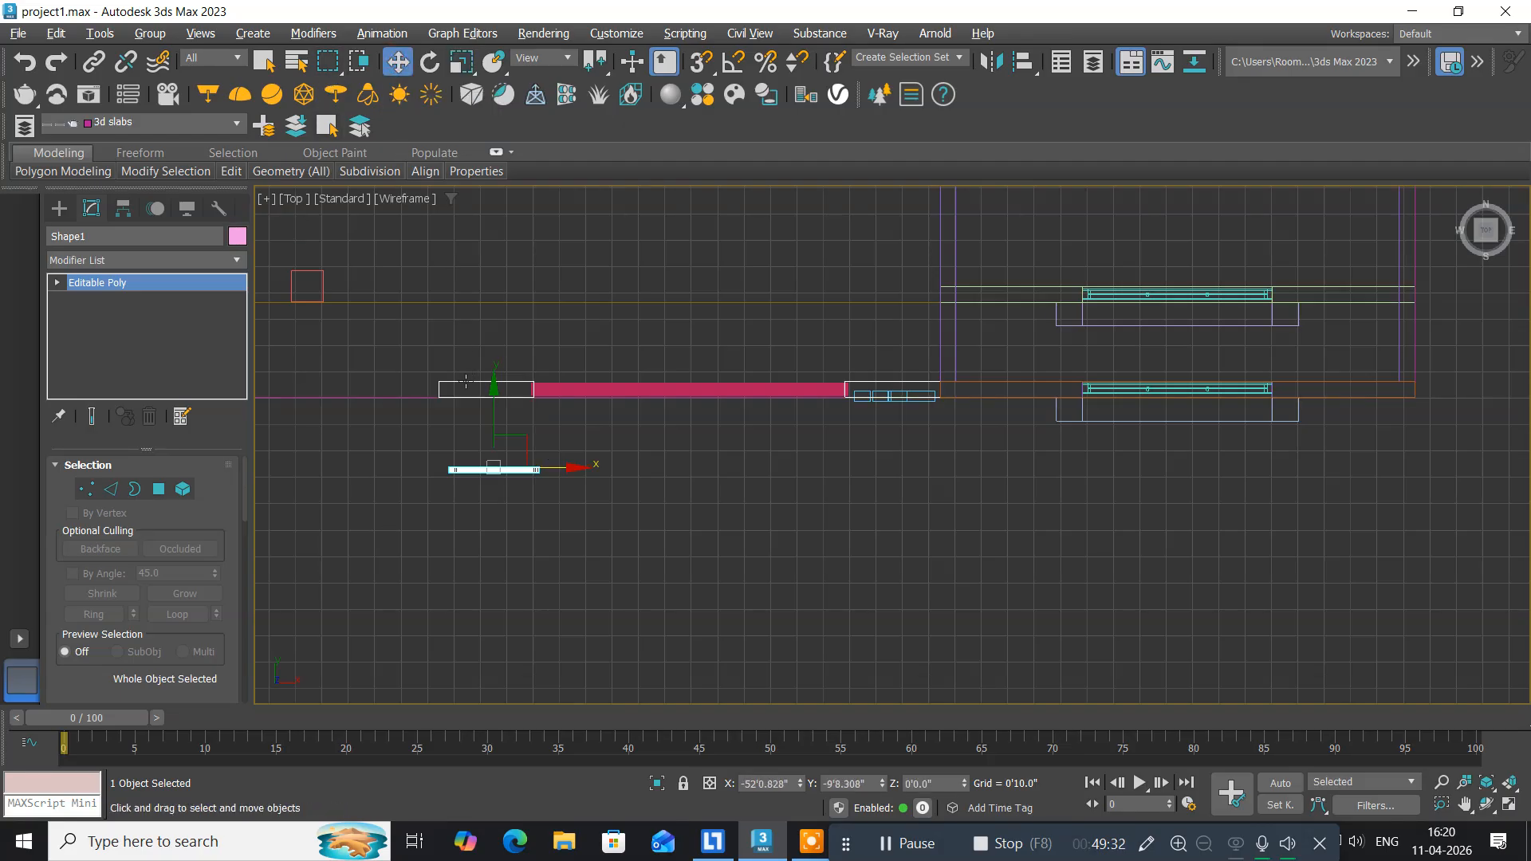
{"action": "scroll", "coordinate": [489, 456], "scroll_direction": "up", "scroll_amount": 5}
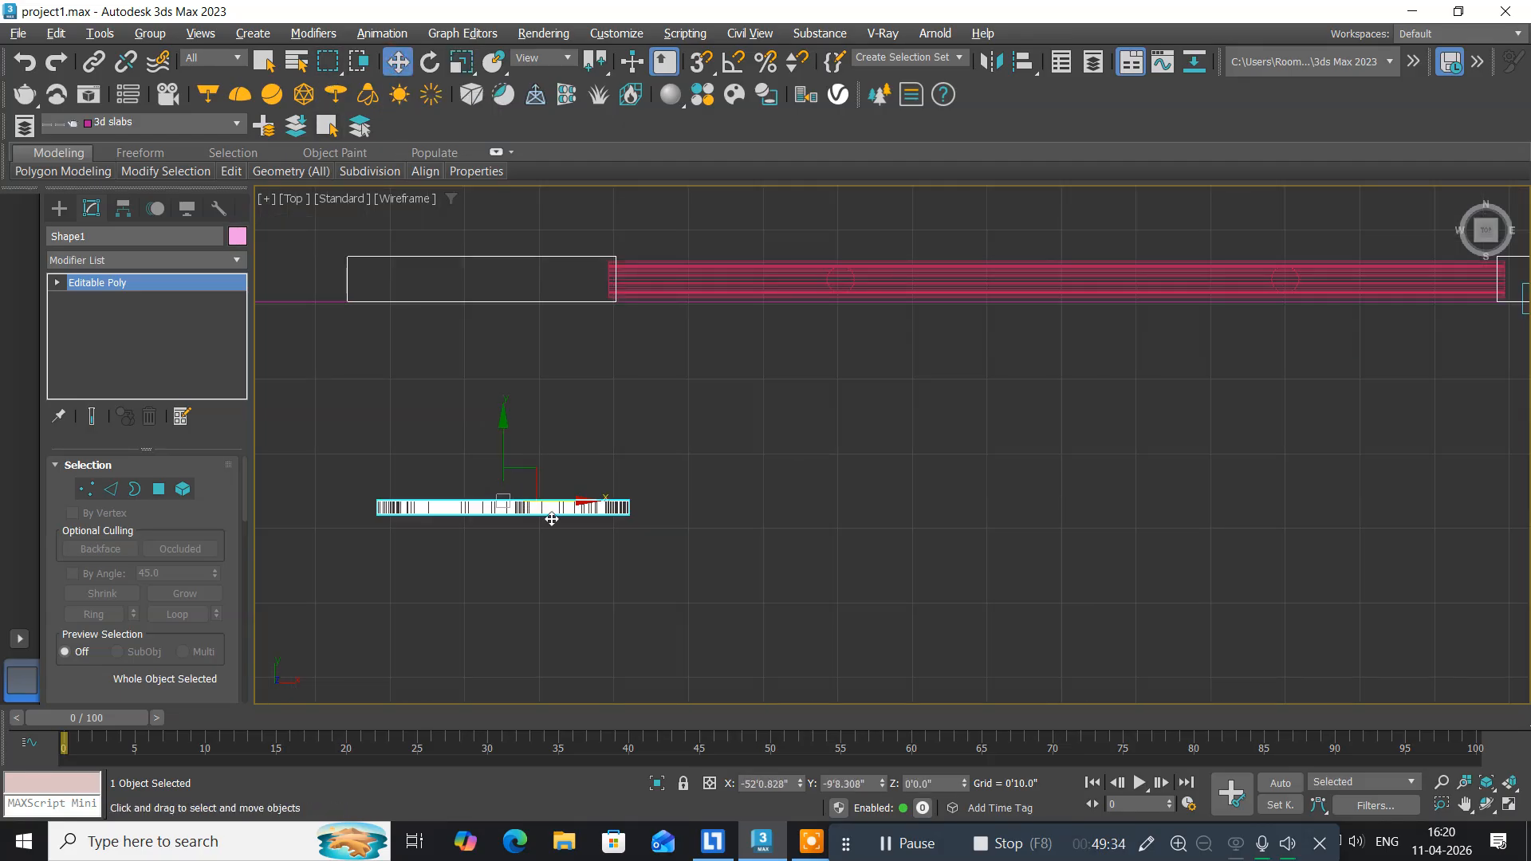
{"action": "left_click_drag", "start_coordinate": [572, 506], "coordinate": [534, 513]}
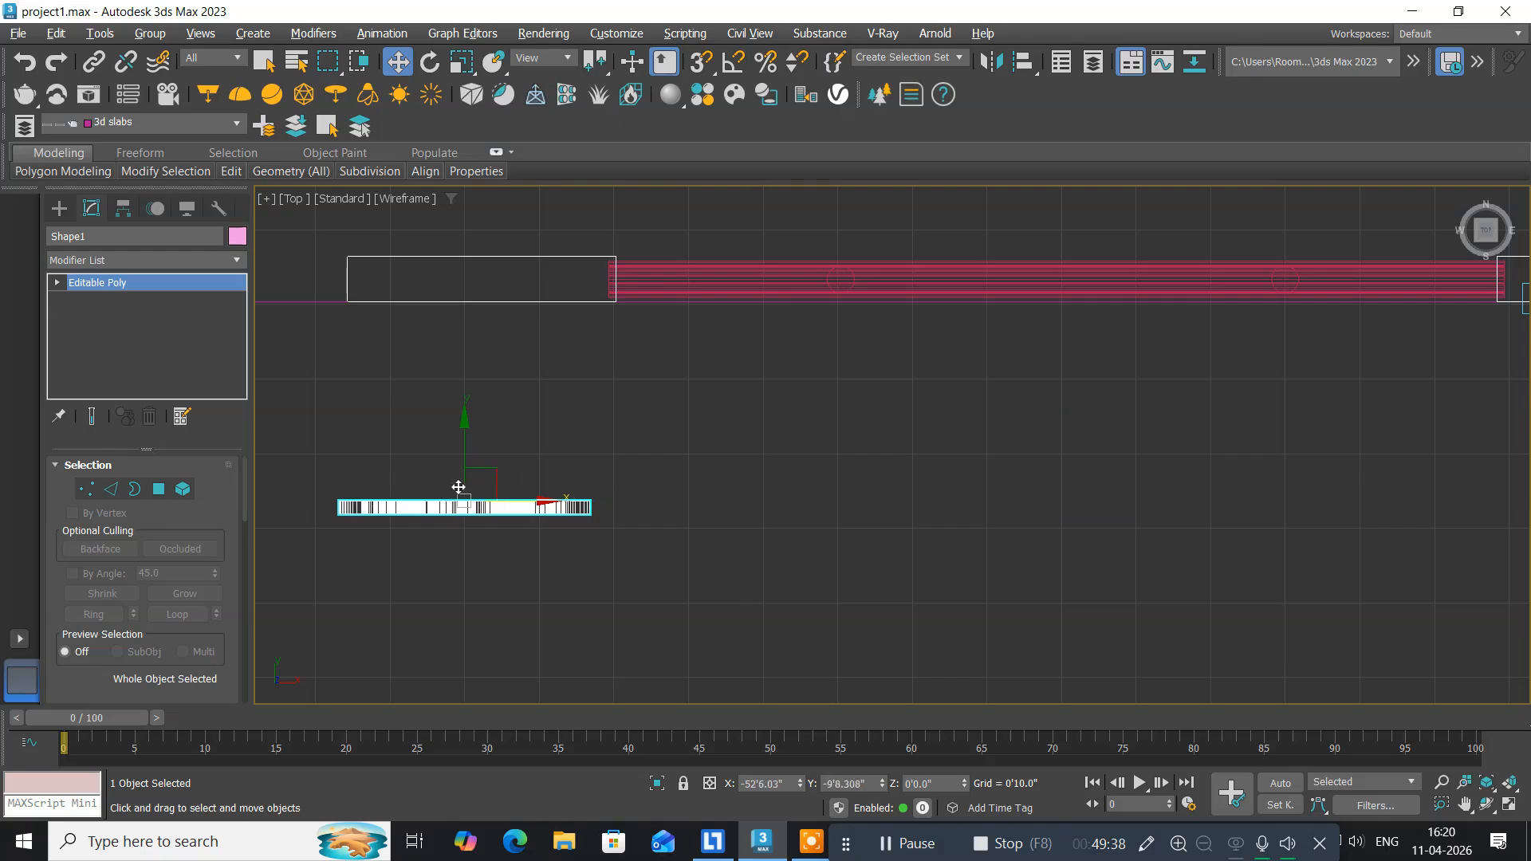
Bring the extruded sun shape close to the left parapet panel in the top view and scale it down uniformly to fit the panel width.
{"action": "left_click_drag", "start_coordinate": [465, 458], "coordinate": [438, 279]}
{"action": "middle_click_drag", "start_coordinate": [435, 390], "coordinate": [540, 486]}
{"action": "scroll", "coordinate": [448, 462], "scroll_direction": "up", "scroll_amount": 4}
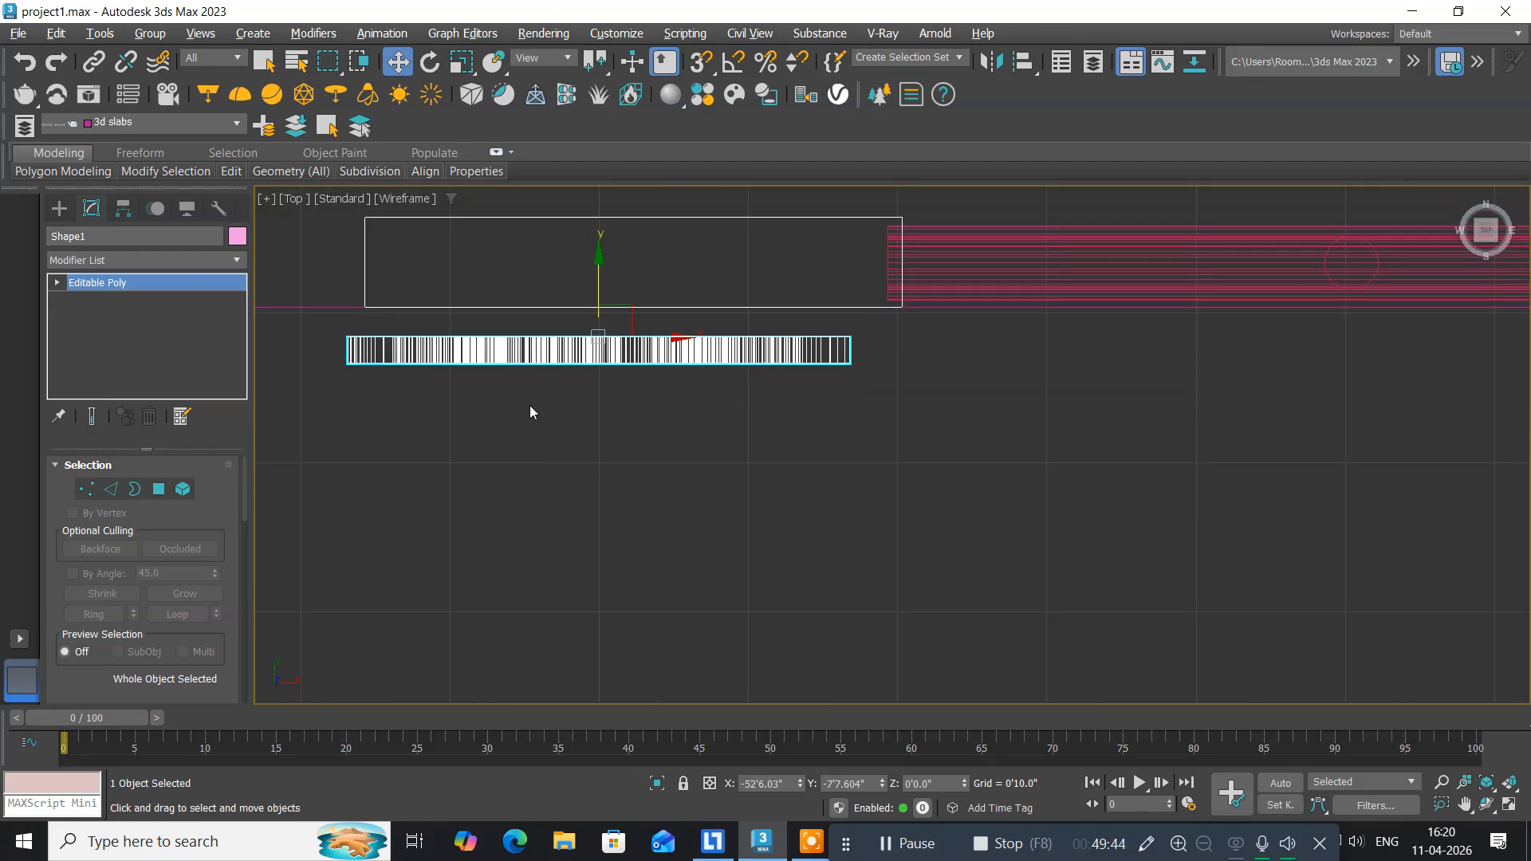
{"action": "left_click", "coordinate": [461, 62]}
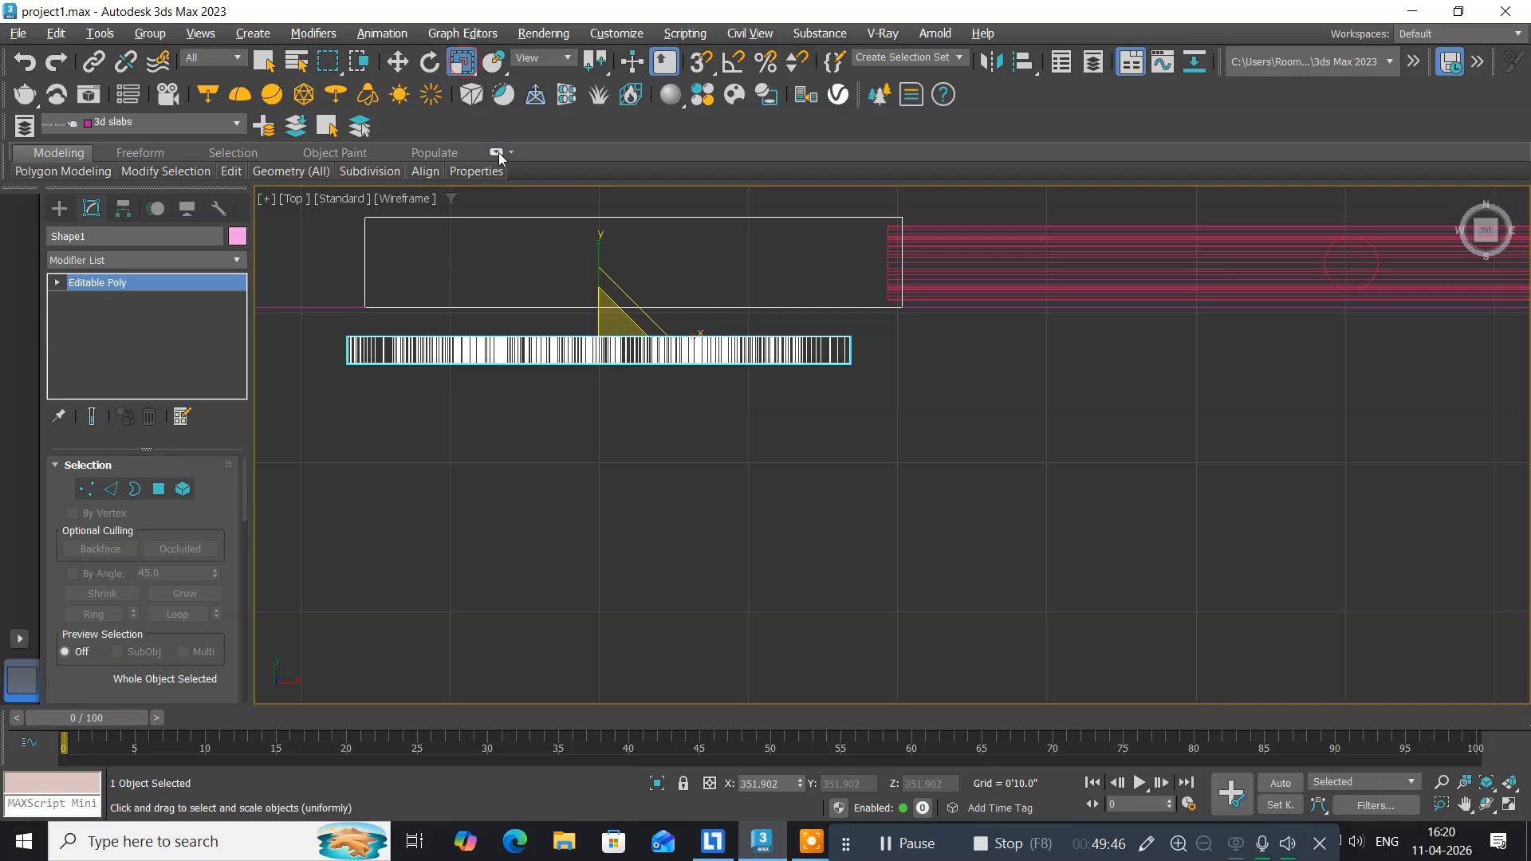
{"action": "left_click_drag", "start_coordinate": [620, 331], "coordinate": [574, 354]}
Move the sun shape in the top view so it is centred along the panel and sits against its front edge.
{"action": "left_click", "coordinate": [398, 64]}
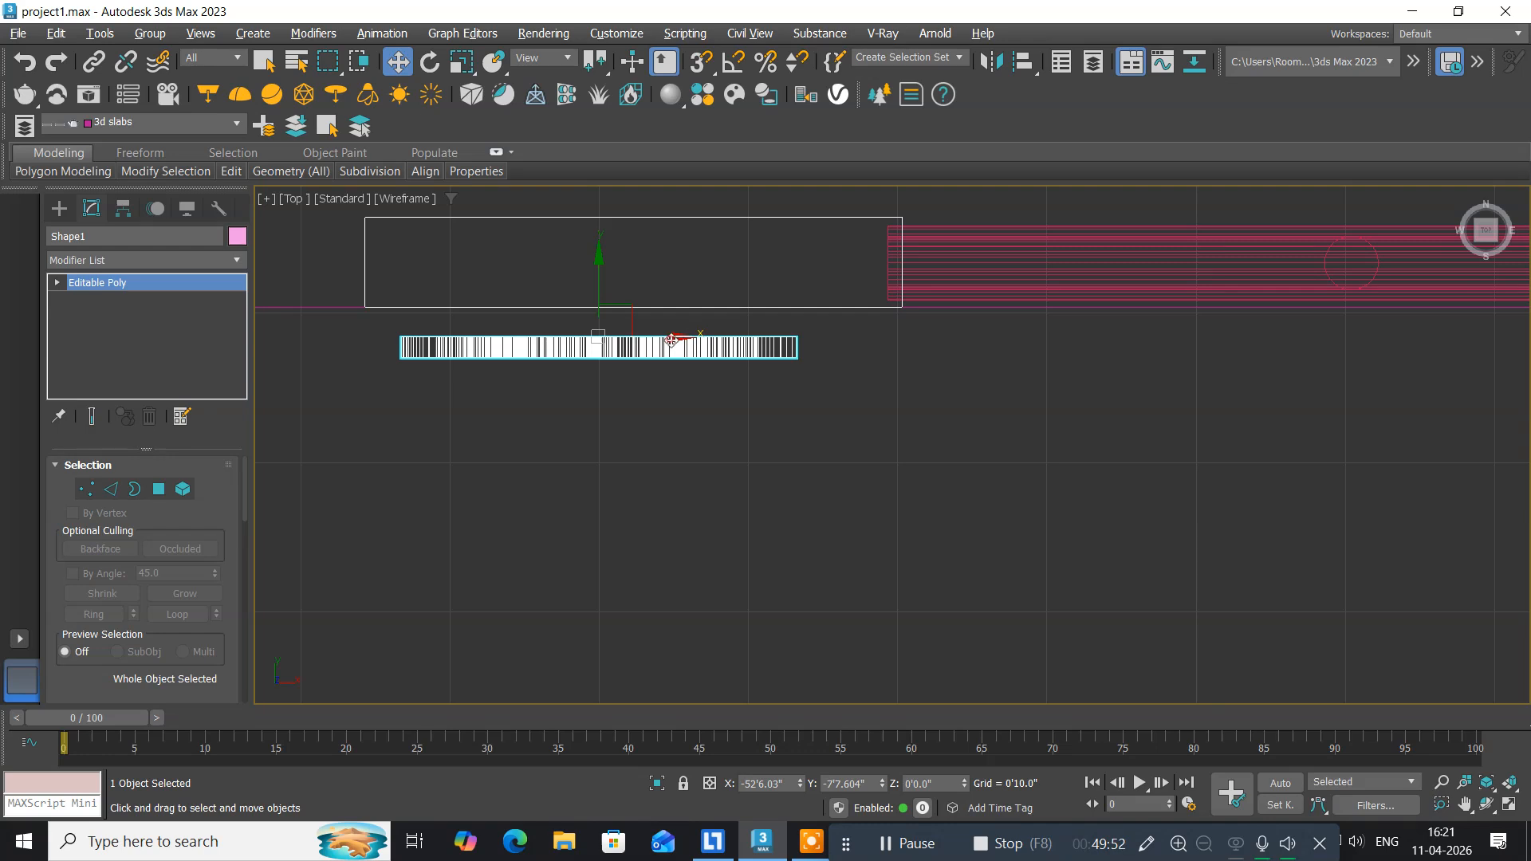
{"action": "left_click_drag", "start_coordinate": [672, 339], "coordinate": [695, 340]}
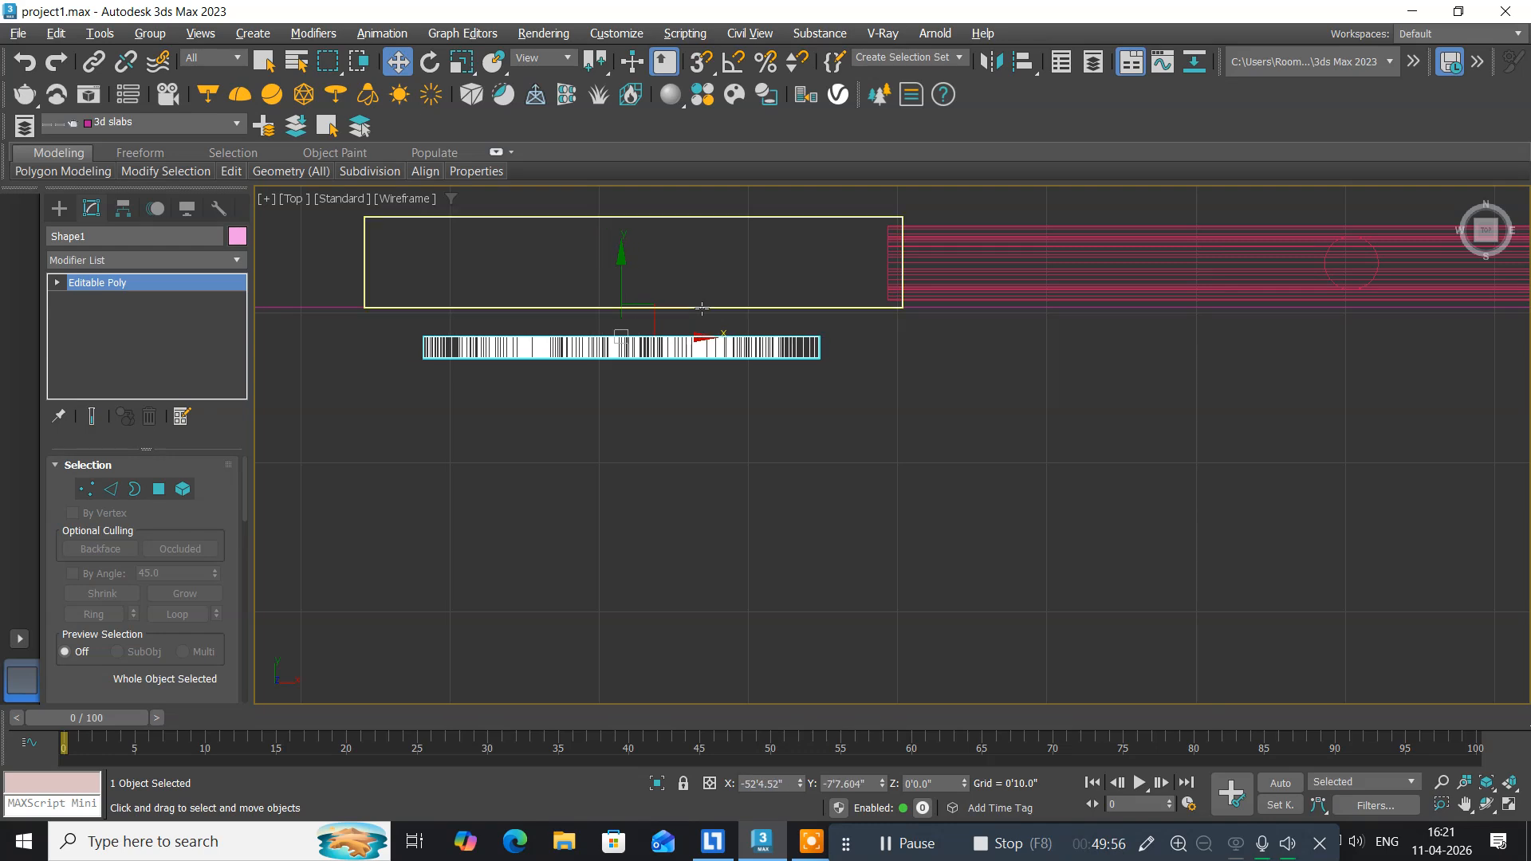
{"action": "left_click_drag", "start_coordinate": [622, 264], "coordinate": [616, 229]}
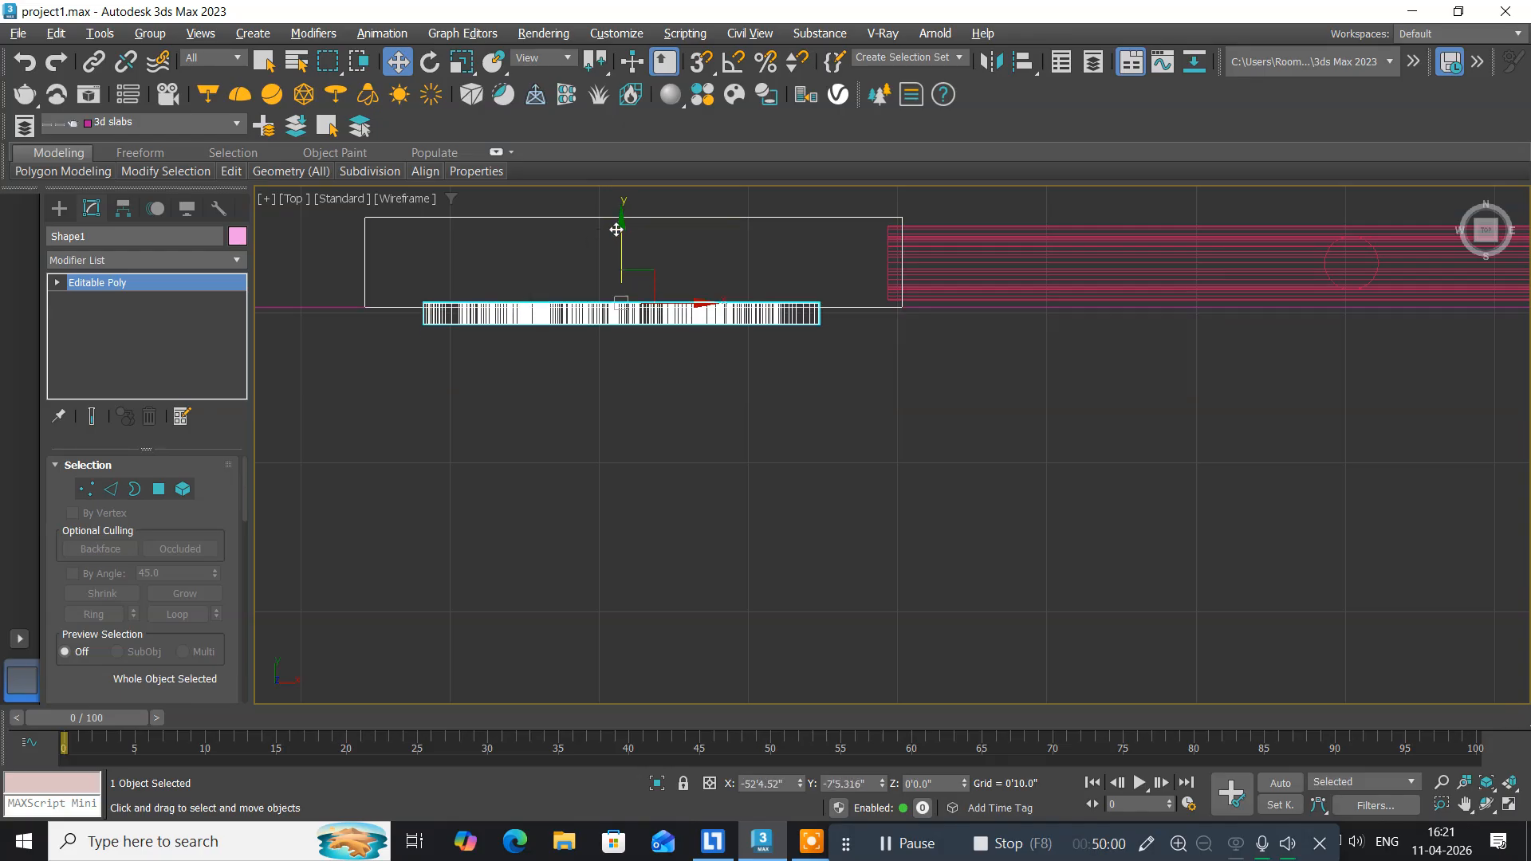
{"action": "middle_click_drag", "start_coordinate": [554, 356], "coordinate": [570, 385]}
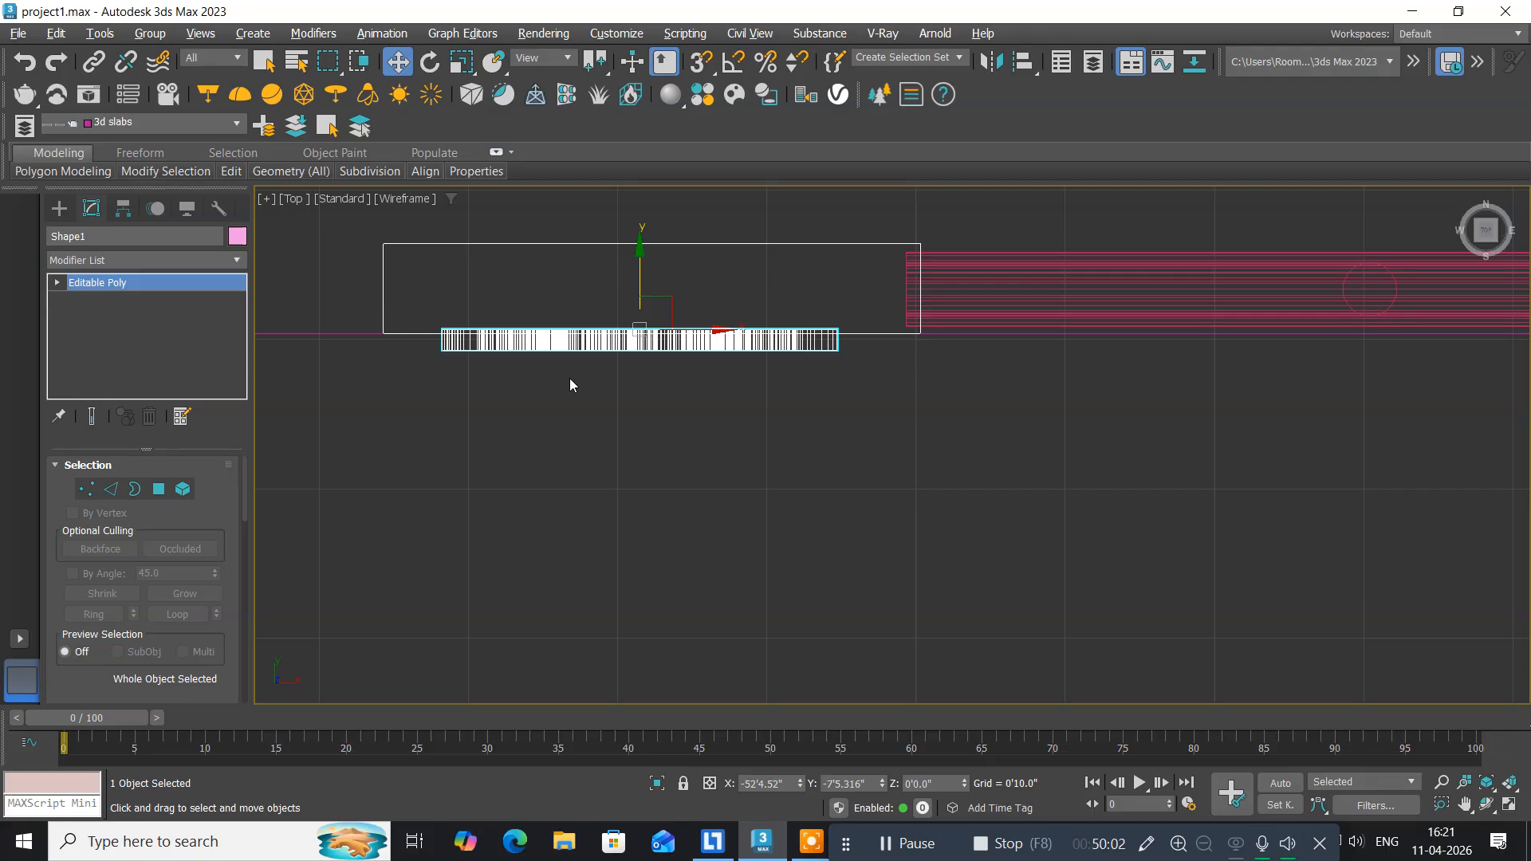
Raise the sun shape in the left view to the first-floor balcony panel, at a Z height of about 11'6".
{"action": "key", "text": "alt+w"}
{"action": "right_click", "coordinate": [606, 595]}
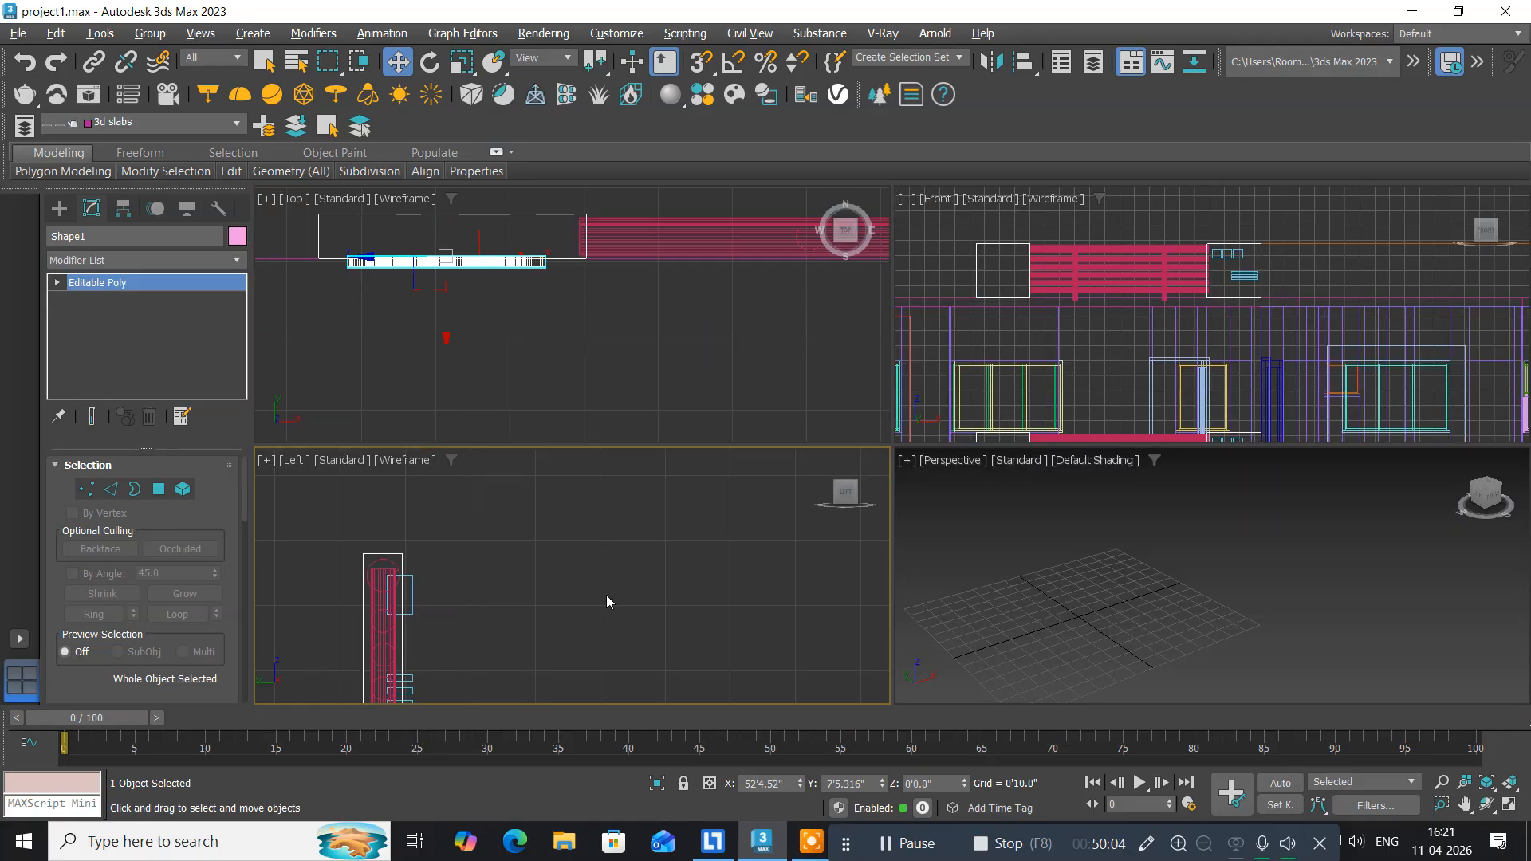
{"action": "scroll", "coordinate": [638, 517], "scroll_direction": "down", "scroll_amount": 1}
{"action": "scroll", "coordinate": [637, 517], "scroll_direction": "down", "scroll_amount": 5}
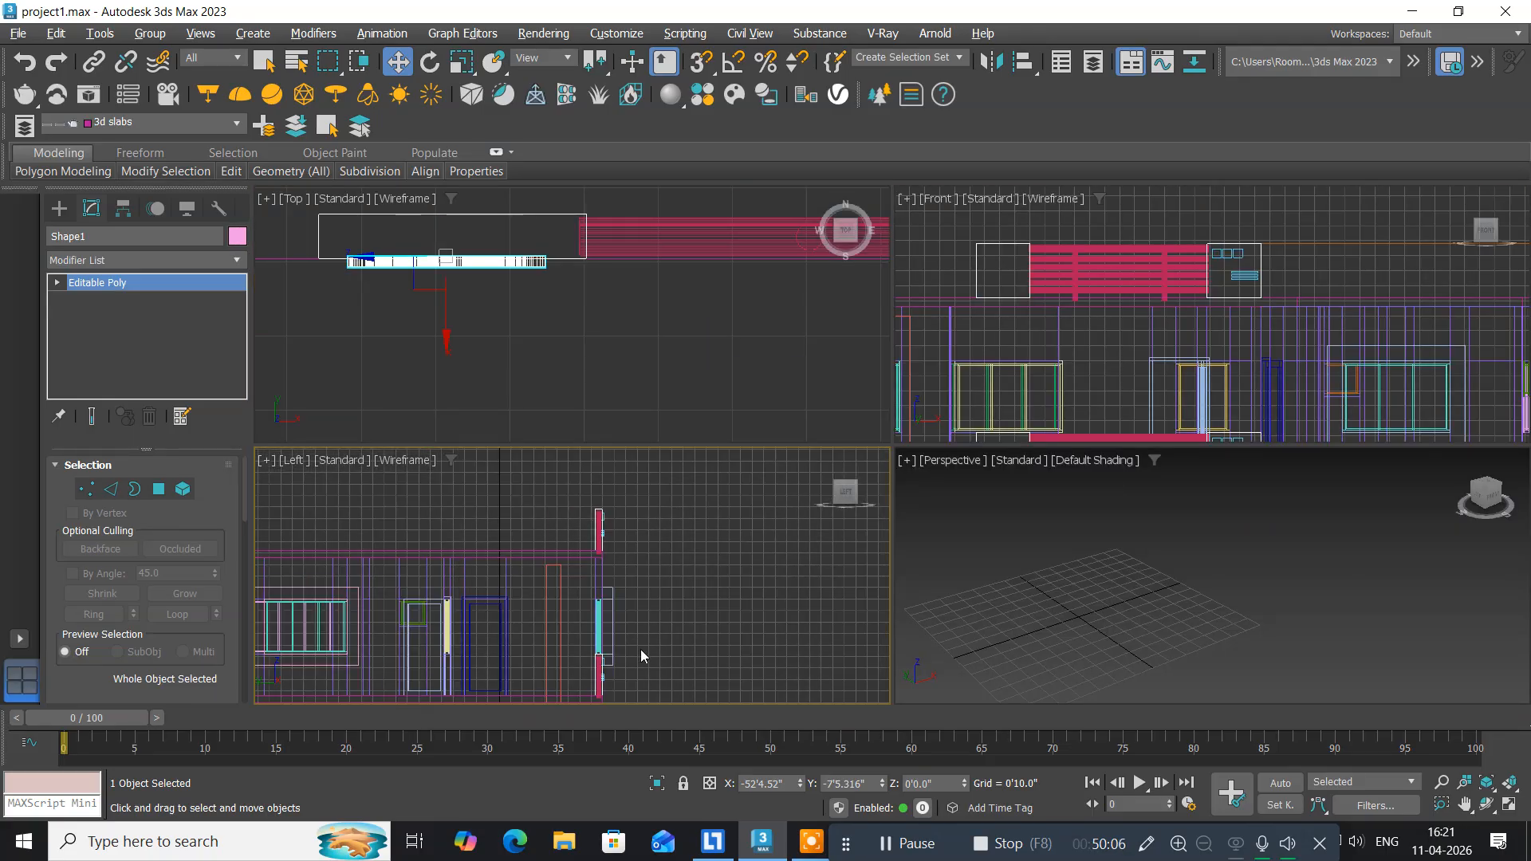
{"action": "middle_click_drag", "start_coordinate": [639, 649], "coordinate": [557, 529]}
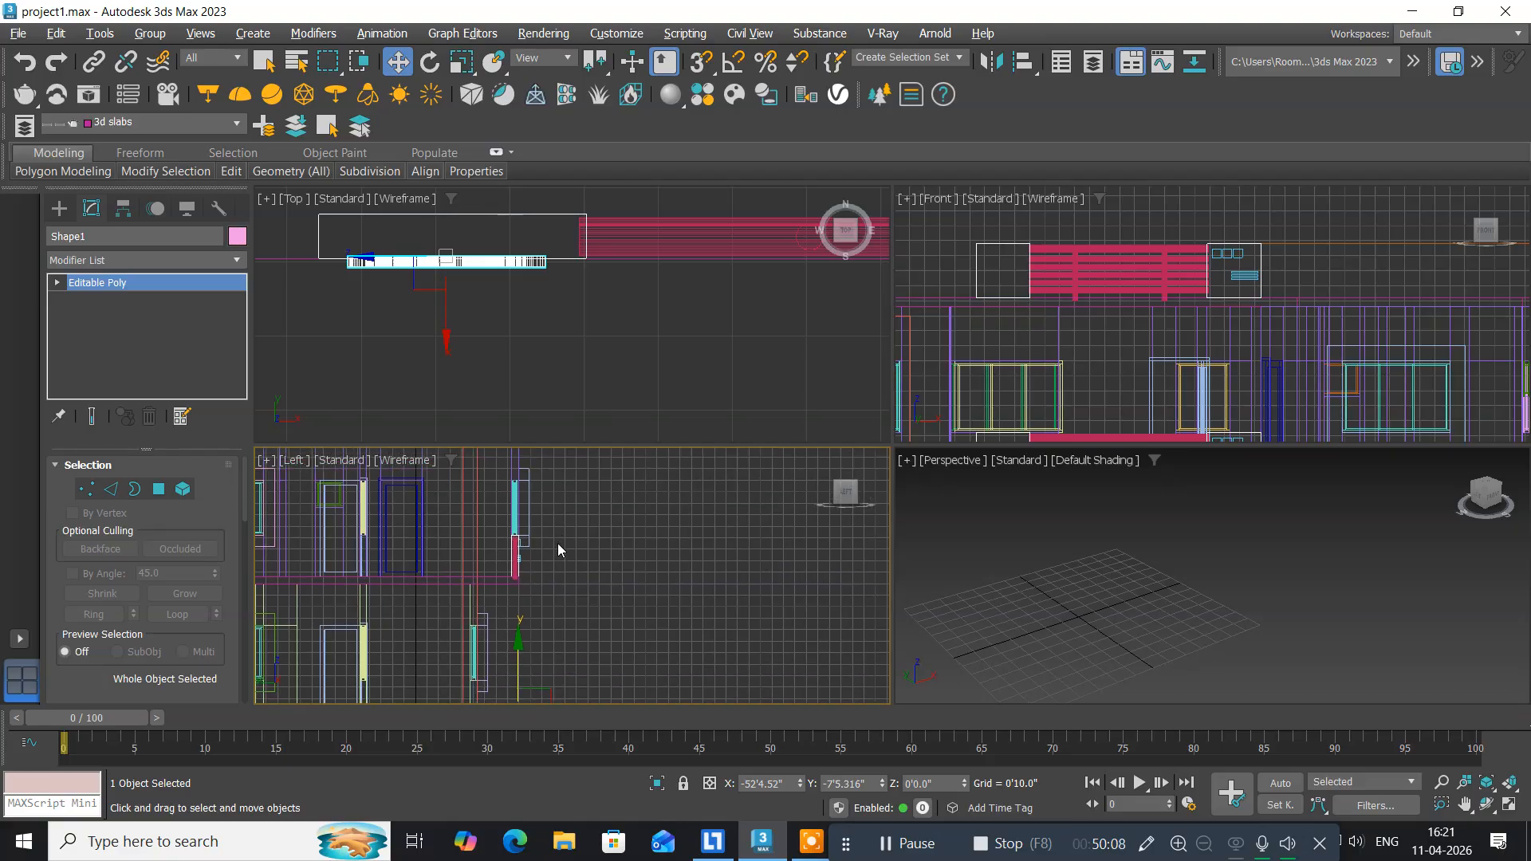
{"action": "key", "text": "alt+w"}
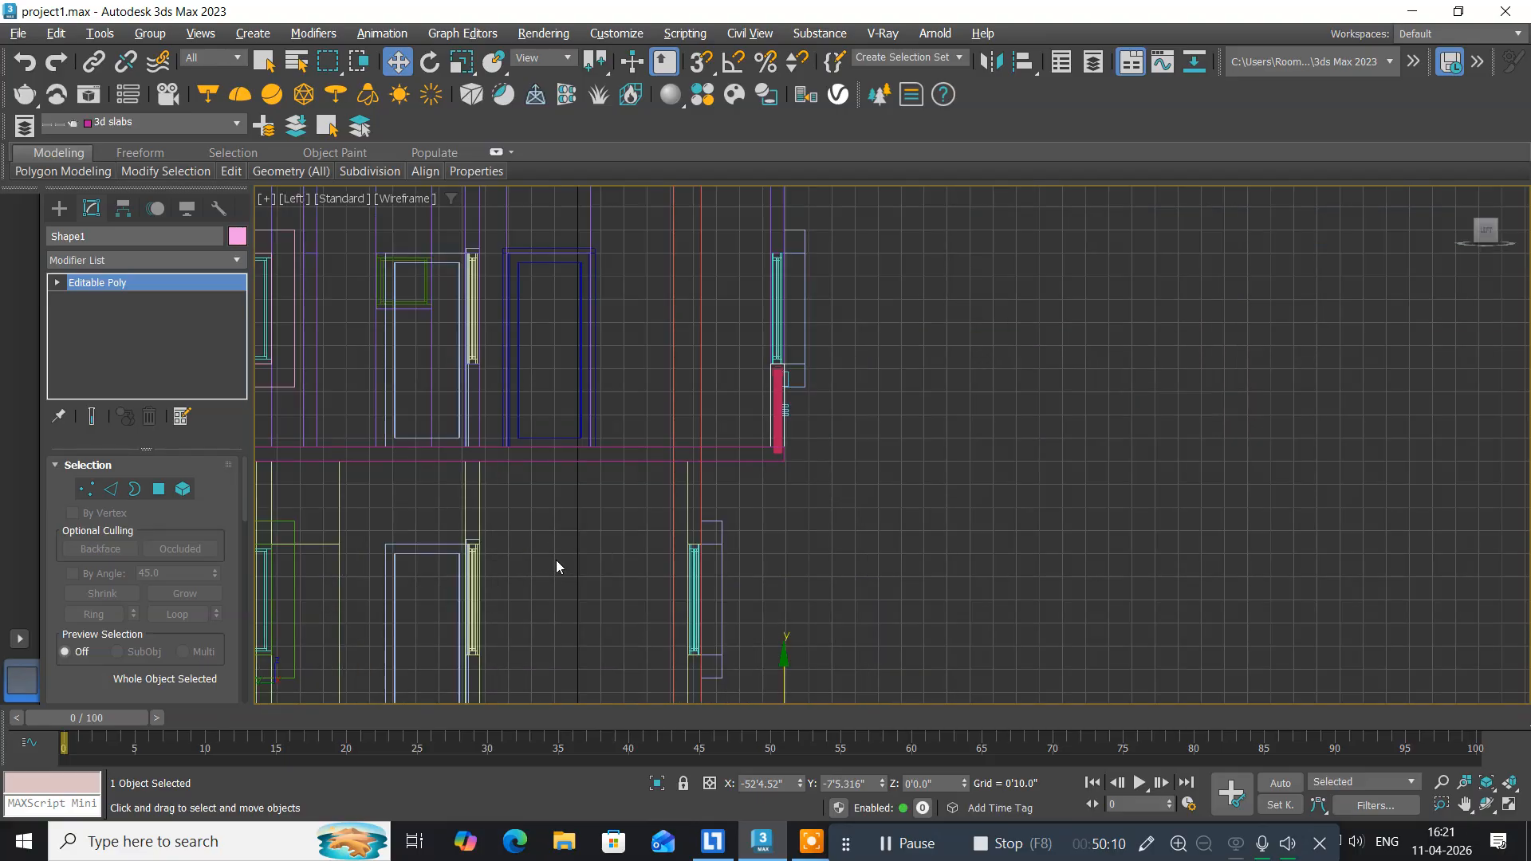
{"action": "middle_click_drag", "start_coordinate": [557, 566], "coordinate": [352, 485]}
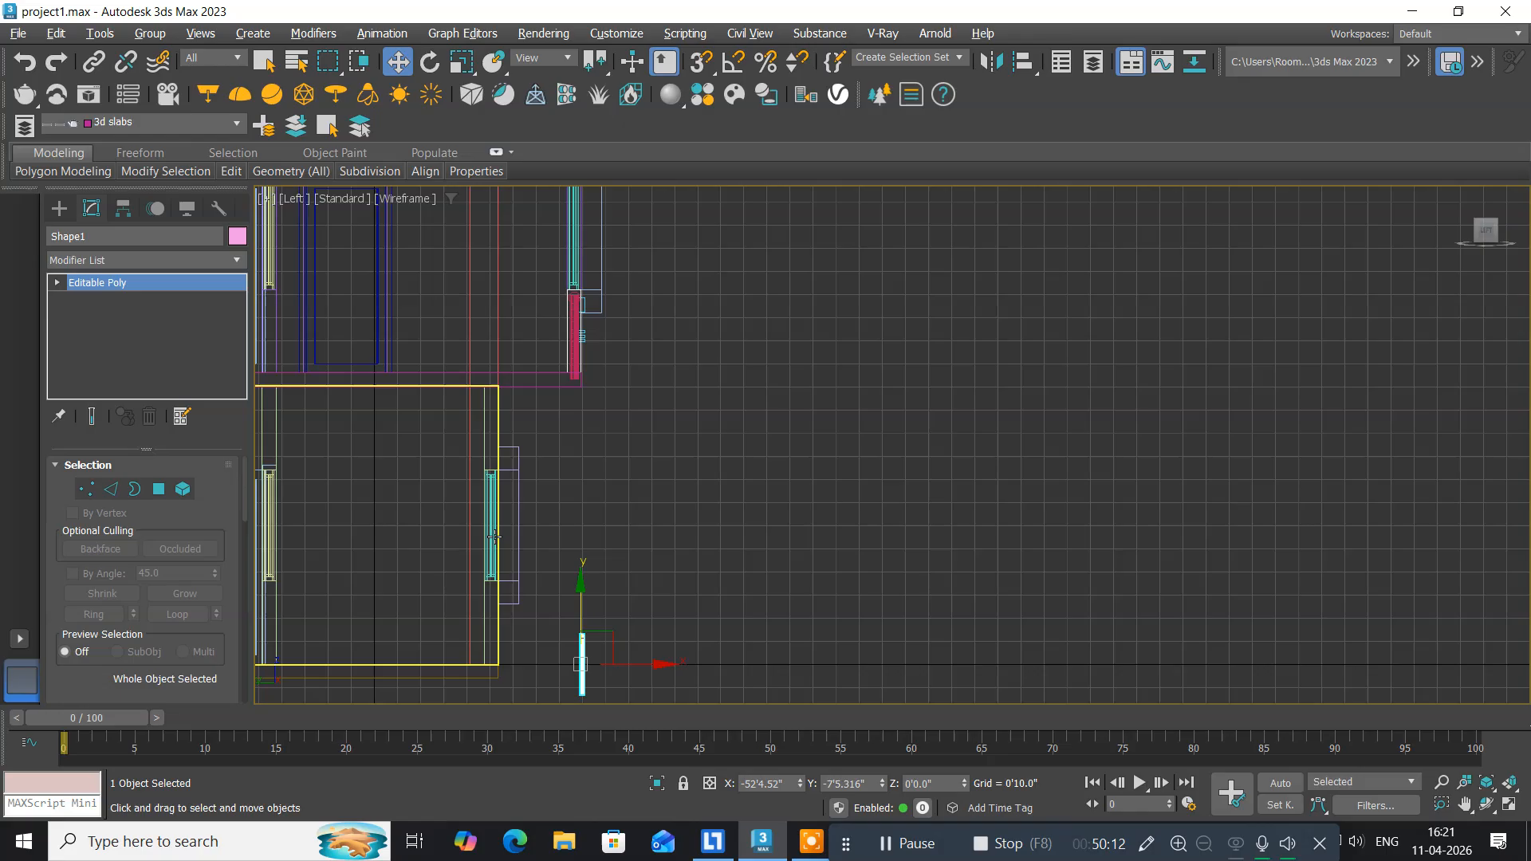
{"action": "left_click_drag", "start_coordinate": [582, 588], "coordinate": [586, 279]}
{"action": "scroll", "coordinate": [588, 324], "scroll_direction": "up", "scroll_amount": 5}
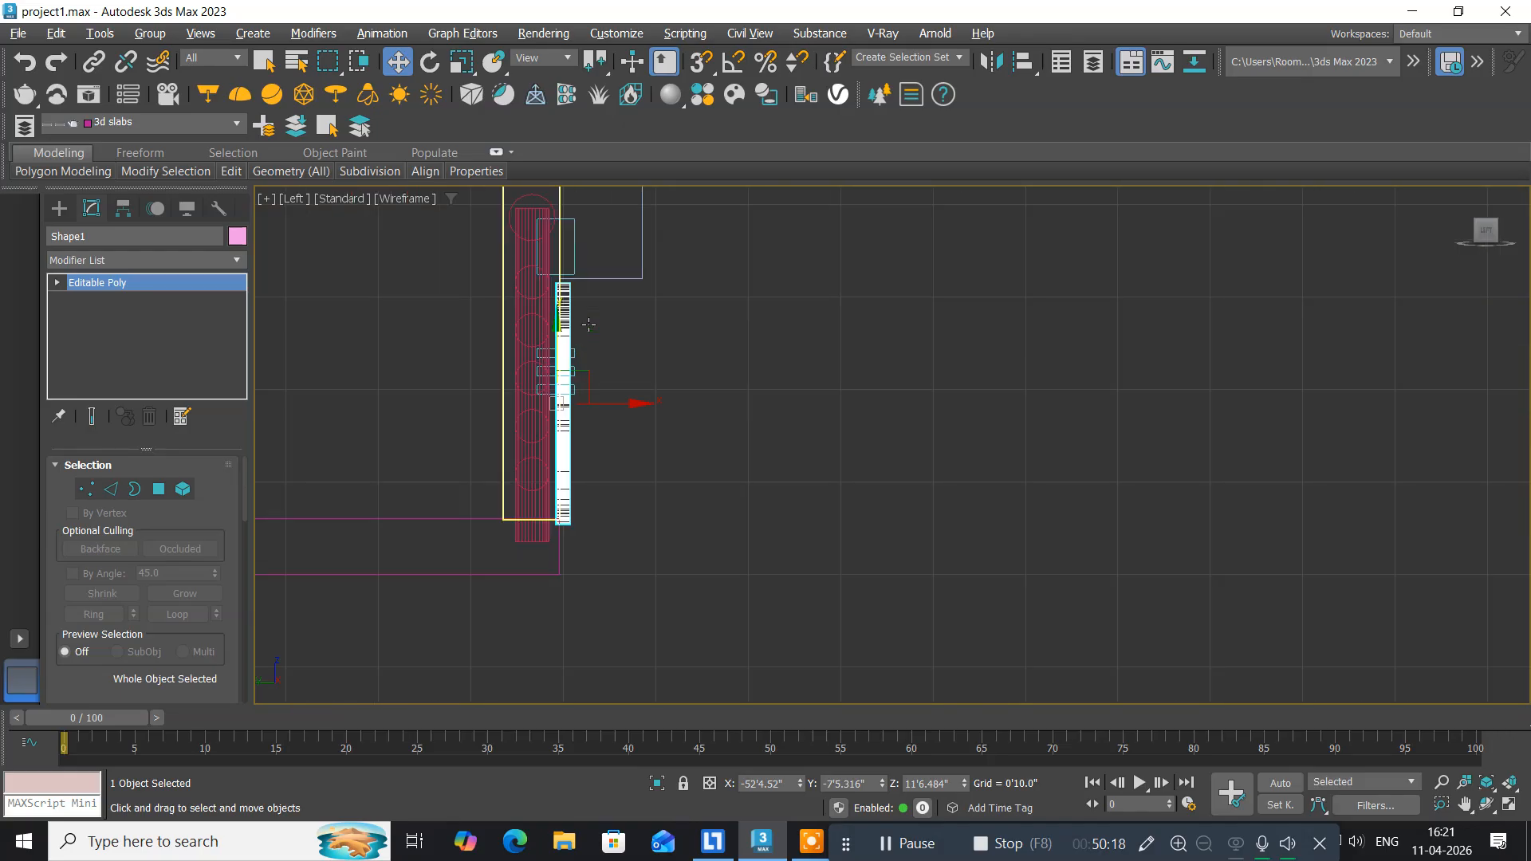
{"action": "middle_click_drag", "start_coordinate": [588, 325], "coordinate": [553, 468]}
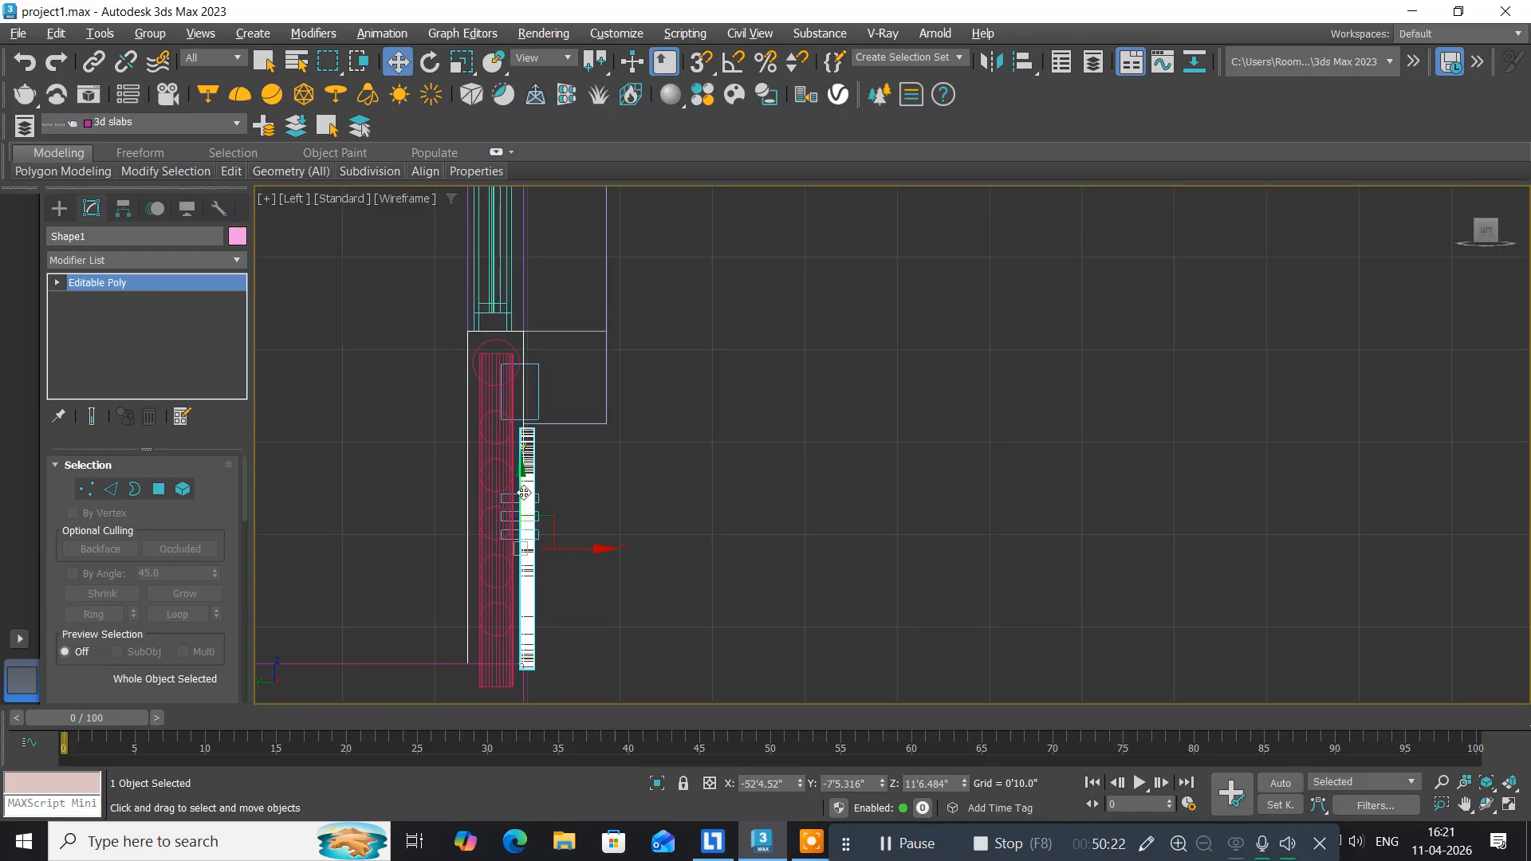
{"action": "middle_click_drag", "start_coordinate": [552, 485], "coordinate": [624, 435]}
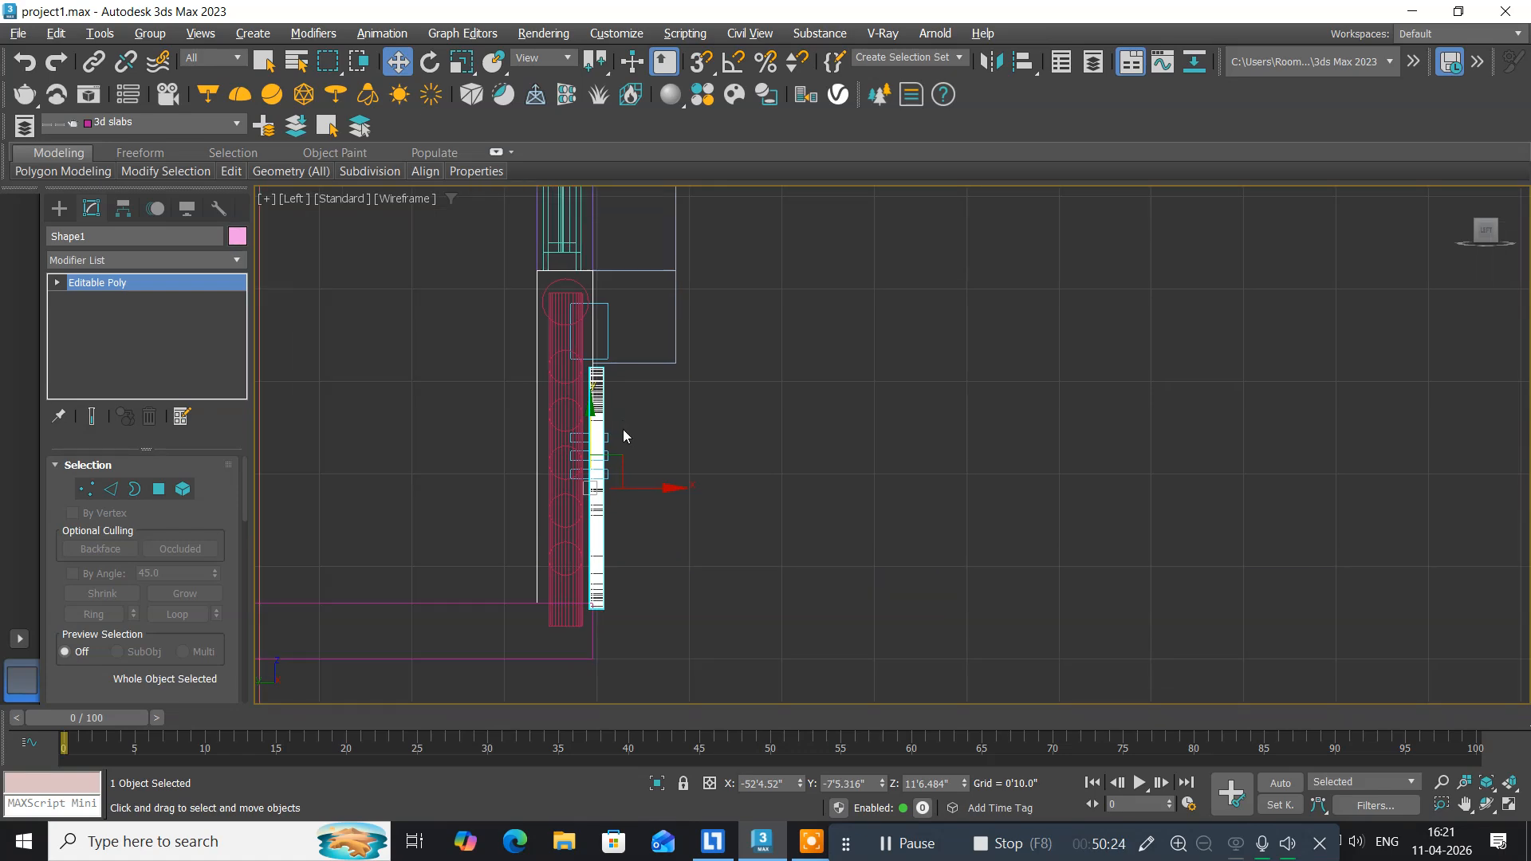
Centre the sun shape on the first-floor panel in the front view, at a Z height of about 12'1".
{"action": "key", "text": "alt+w"}
{"action": "scroll", "coordinate": [1056, 296], "scroll_direction": "up", "scroll_amount": 3}
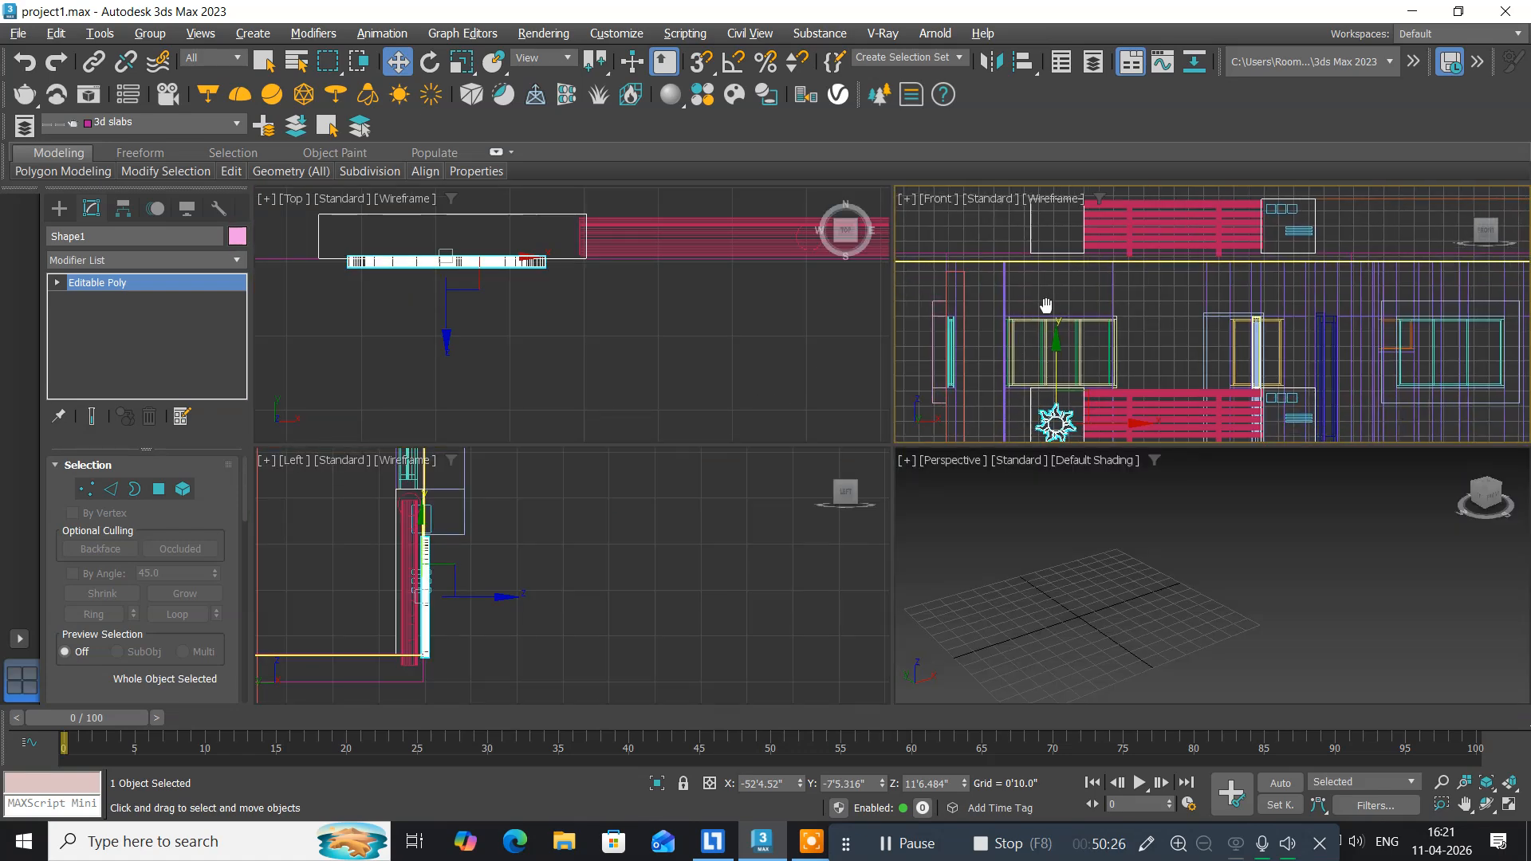
{"action": "key", "text": "alt+w"}
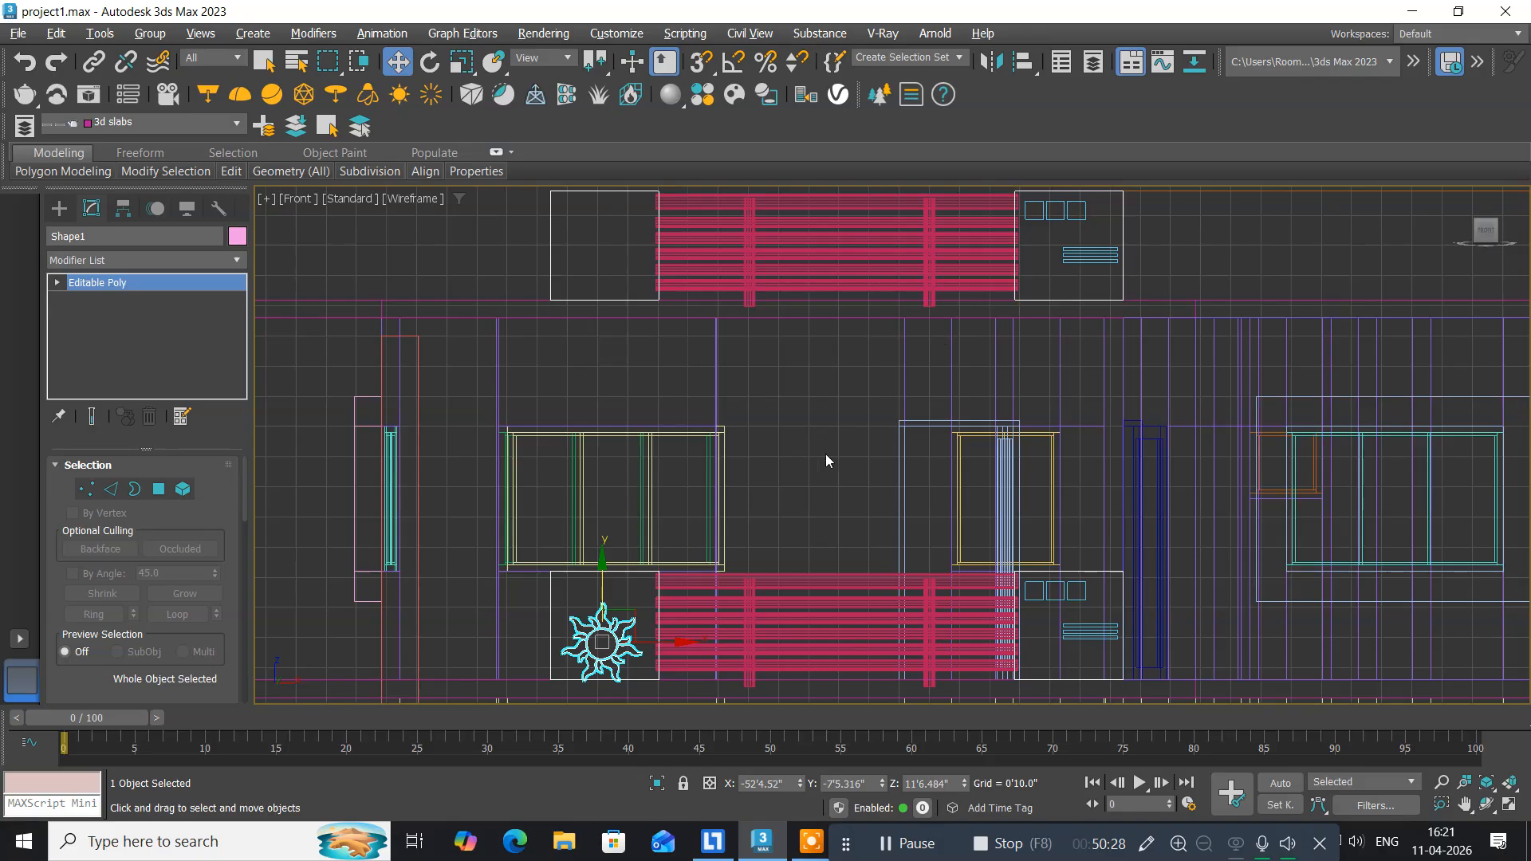
{"action": "middle_click_drag", "start_coordinate": [721, 571], "coordinate": [675, 539]}
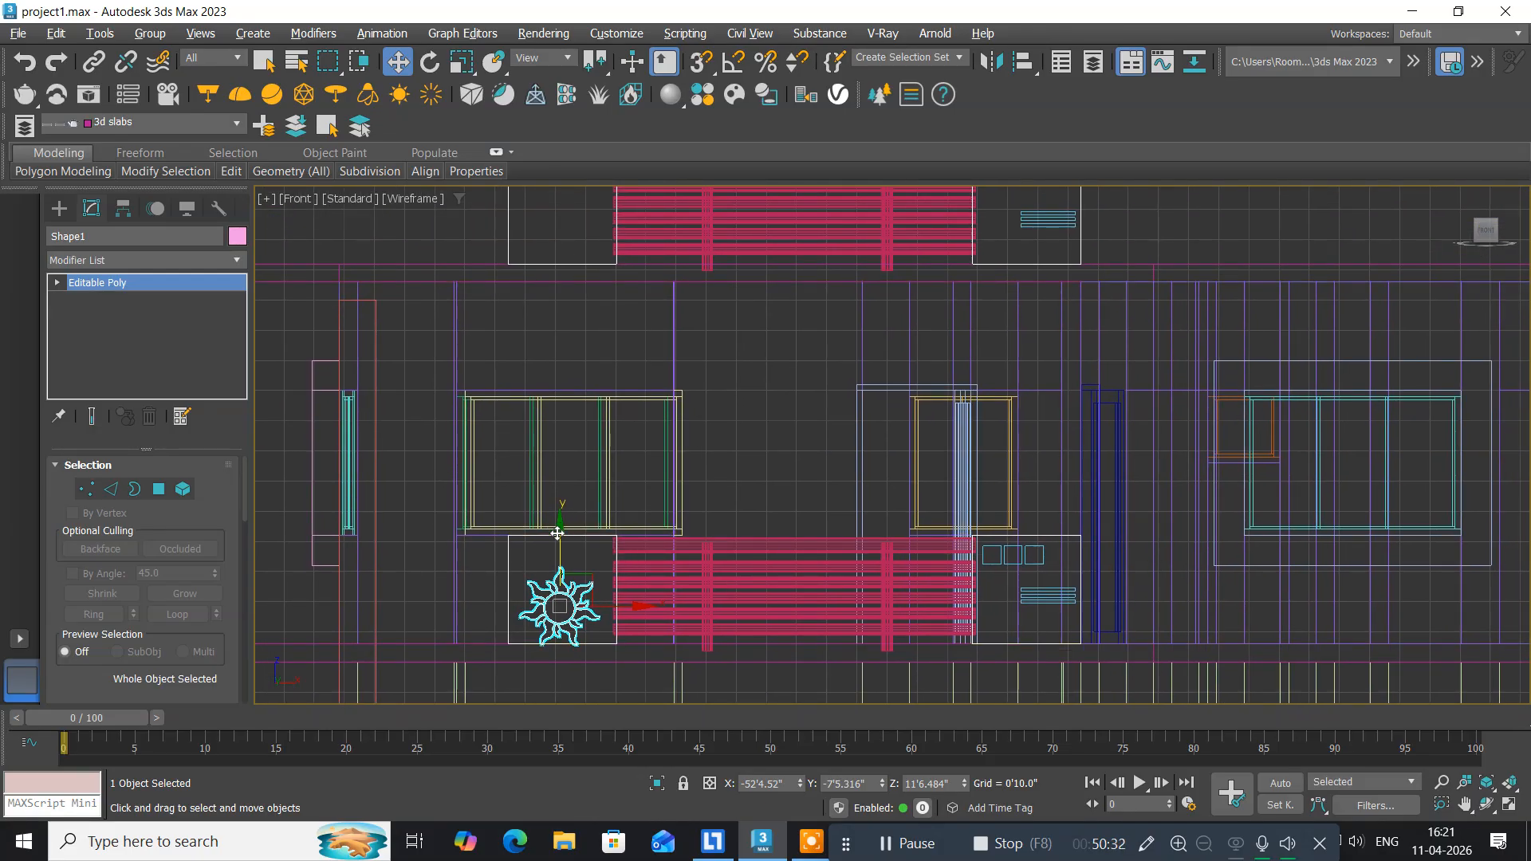
{"action": "left_click_drag", "start_coordinate": [557, 533], "coordinate": [557, 513]}
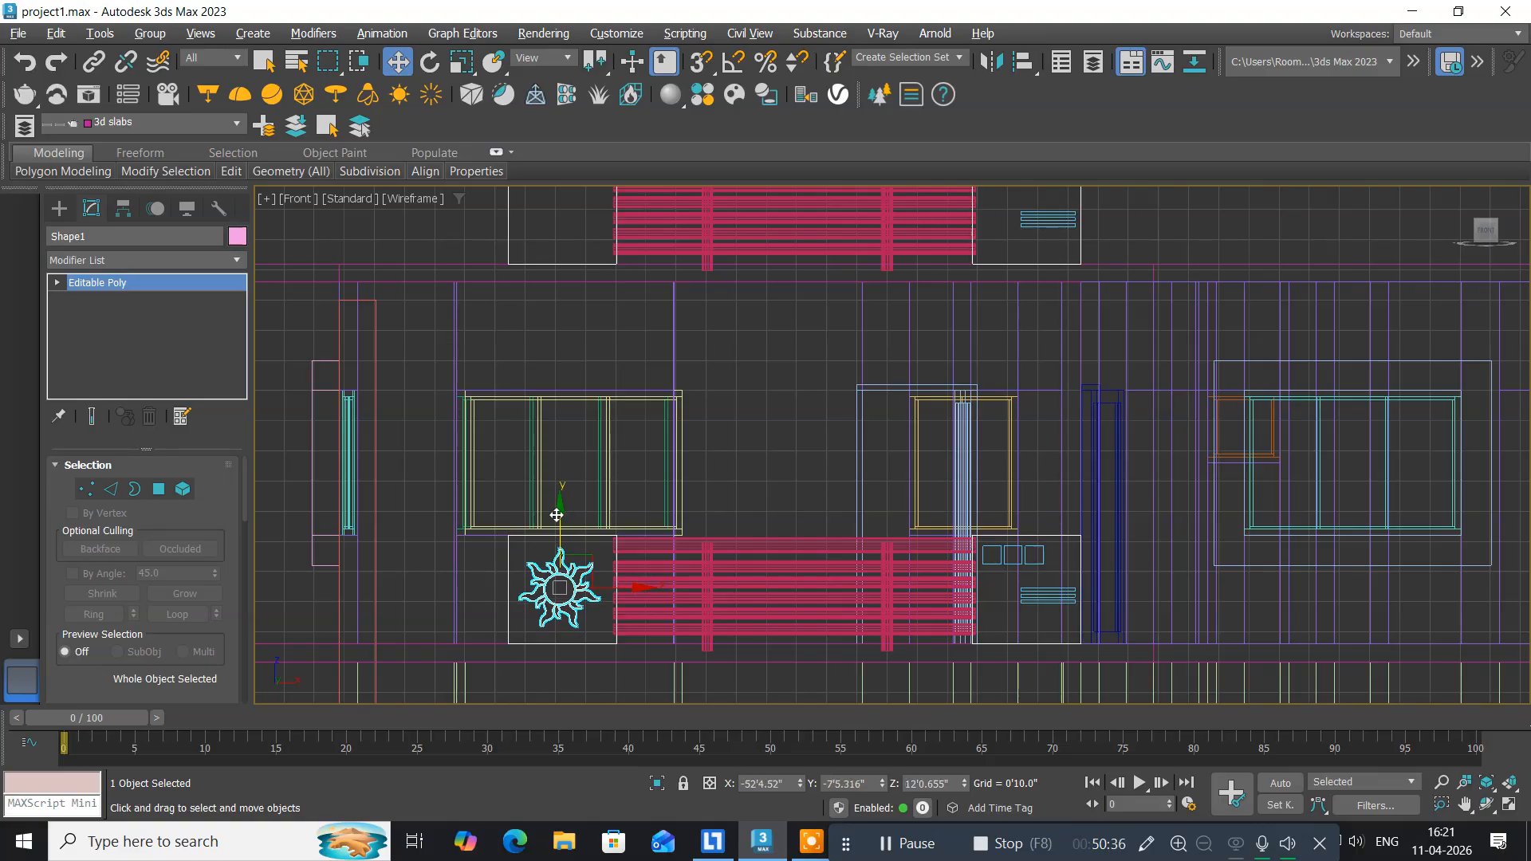
{"action": "scroll", "coordinate": [557, 577], "scroll_direction": "up", "scroll_amount": 3}
{"action": "middle_click_drag", "start_coordinate": [556, 579], "coordinate": [589, 496]}
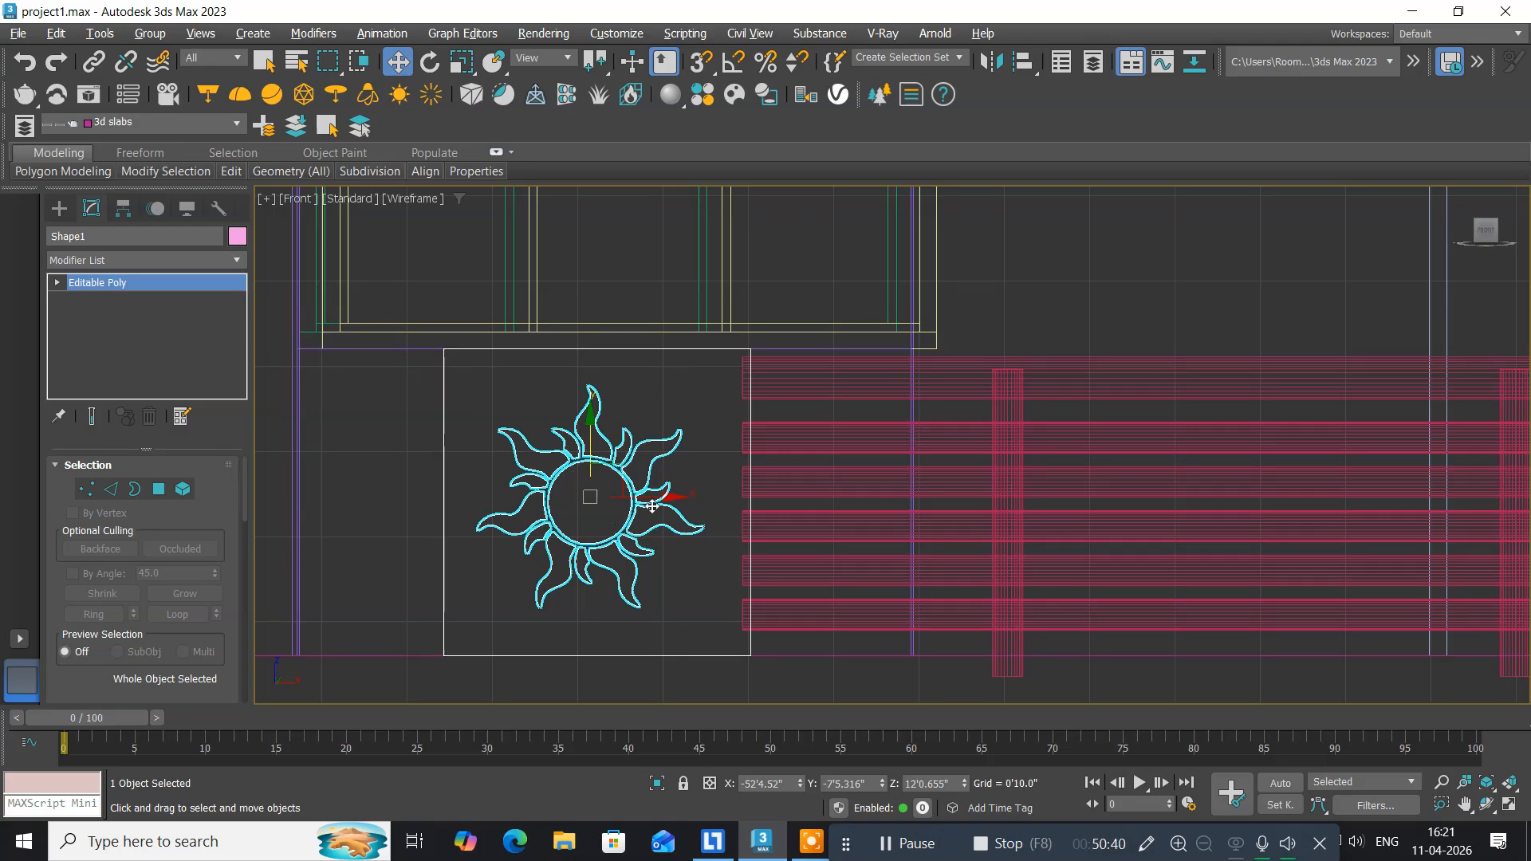
{"action": "left_click_drag", "start_coordinate": [662, 496], "coordinate": [671, 499]}
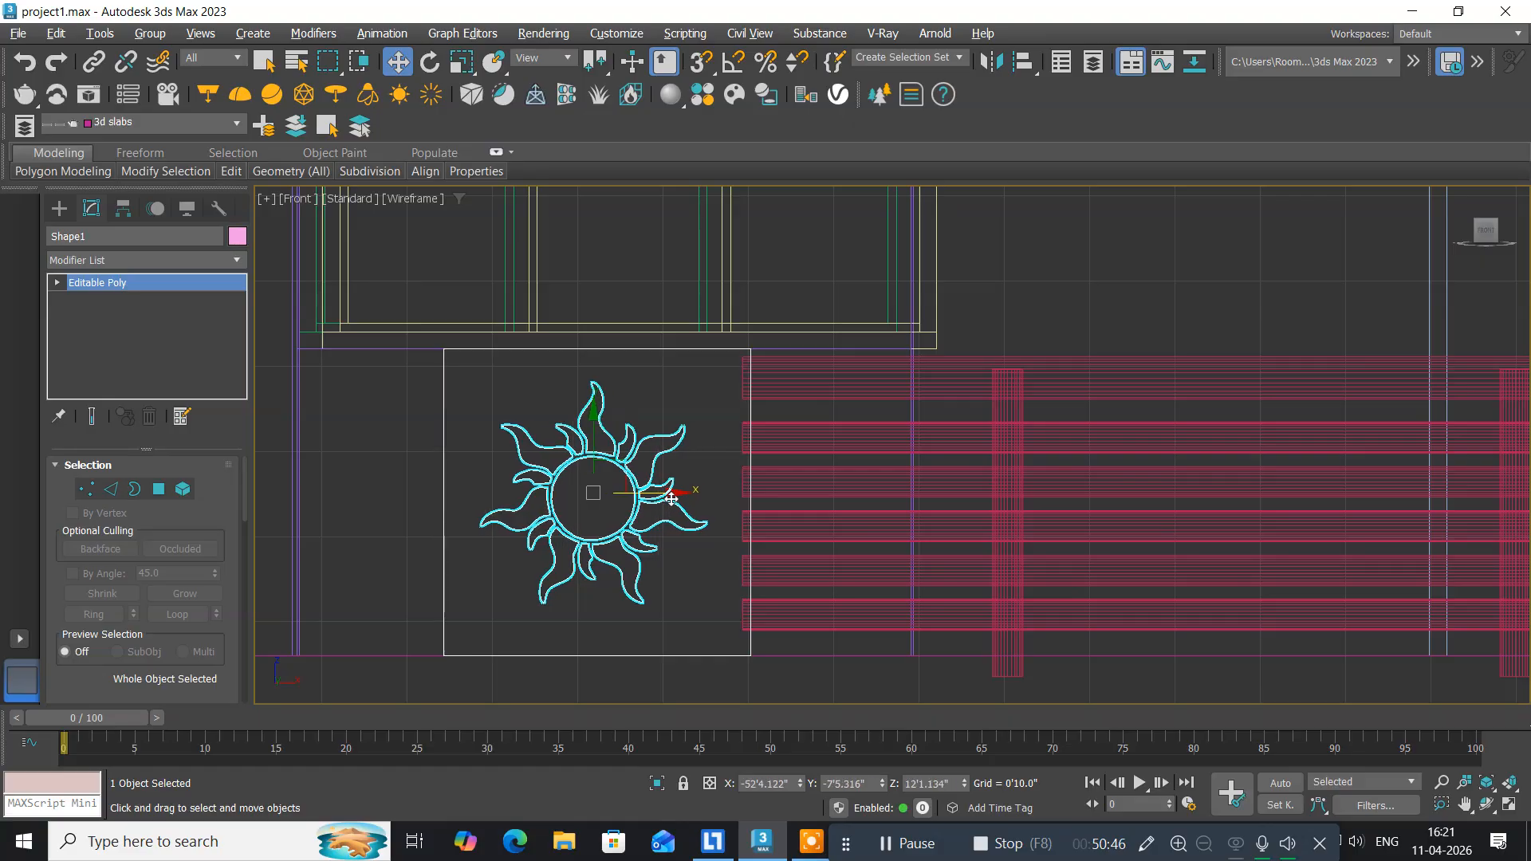
Clone the sun shape as a Copy and move the duplicate up to the matching roof-level panel, at Z about 22'7".
{"action": "scroll", "coordinate": [672, 498], "scroll_direction": "down", "scroll_amount": 4}
{"action": "scroll", "coordinate": [670, 500], "scroll_direction": "down", "scroll_amount": 2}
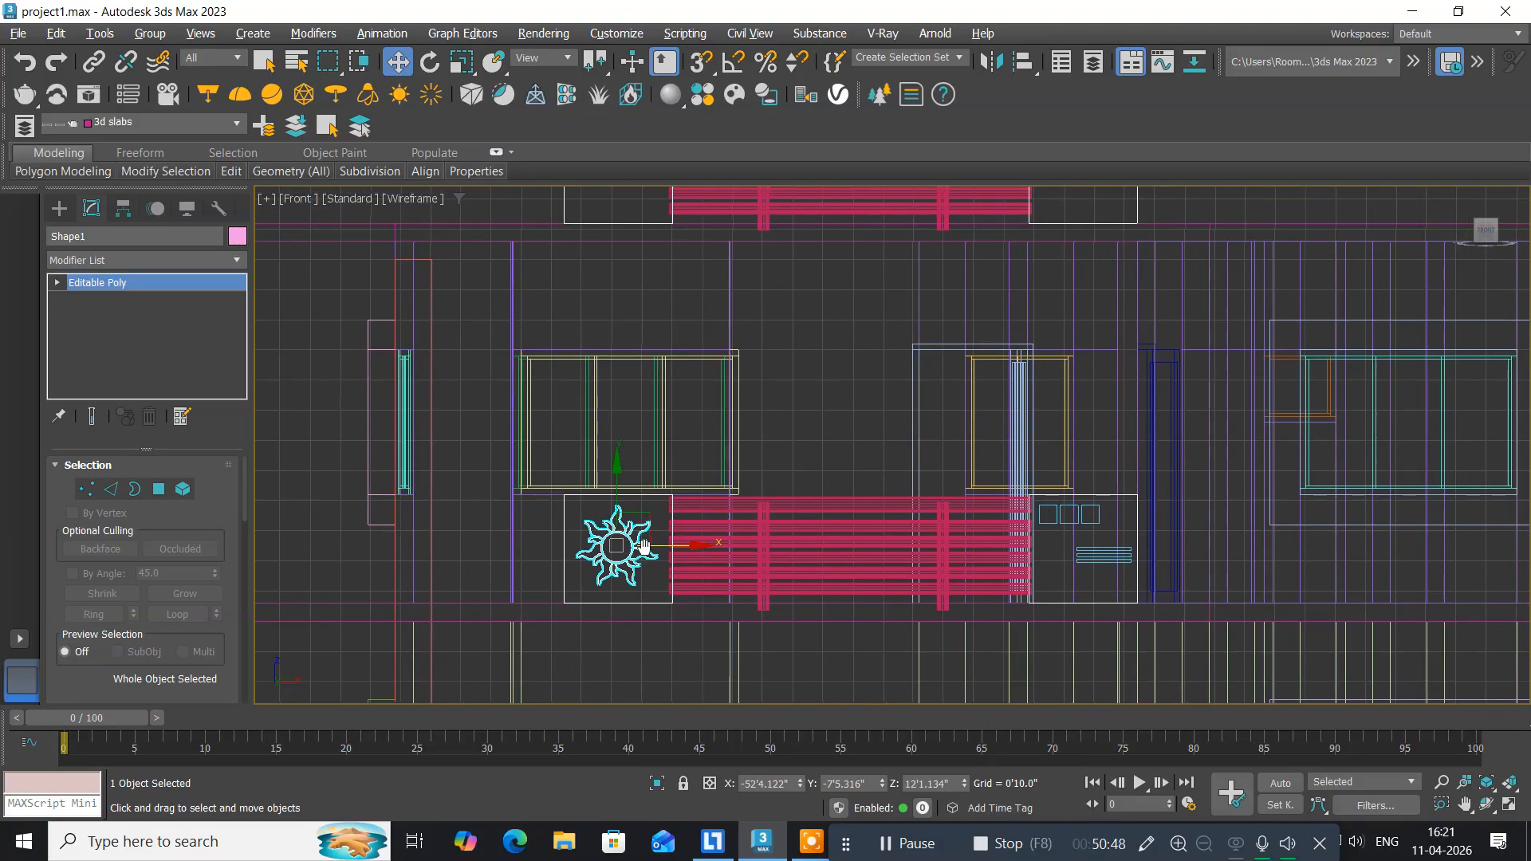
{"action": "scroll", "coordinate": [644, 550], "scroll_direction": "down", "scroll_amount": 2}
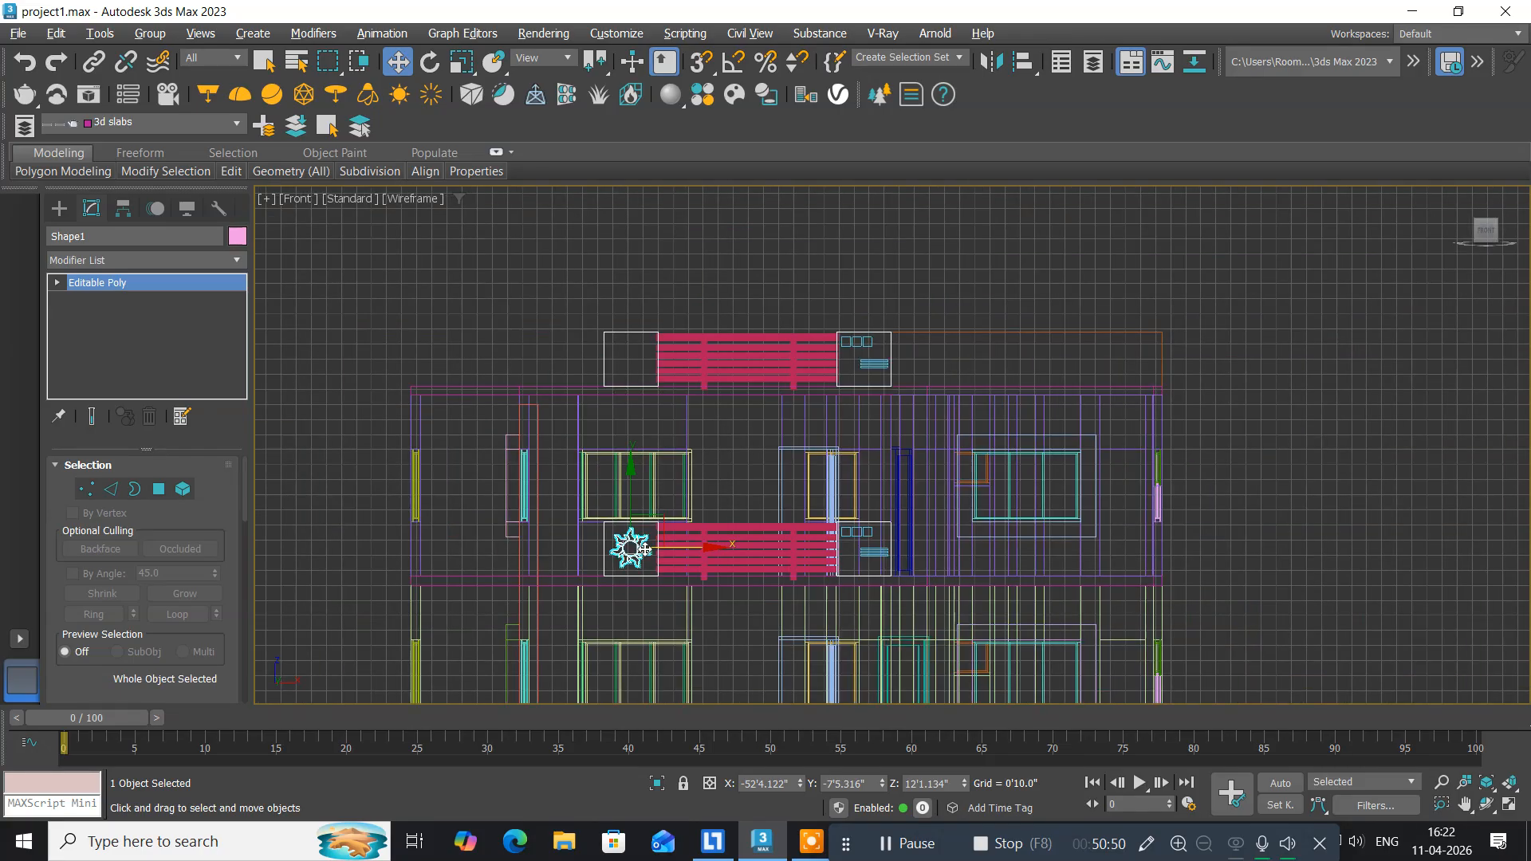
{"action": "key", "text": "ctrl+v"}
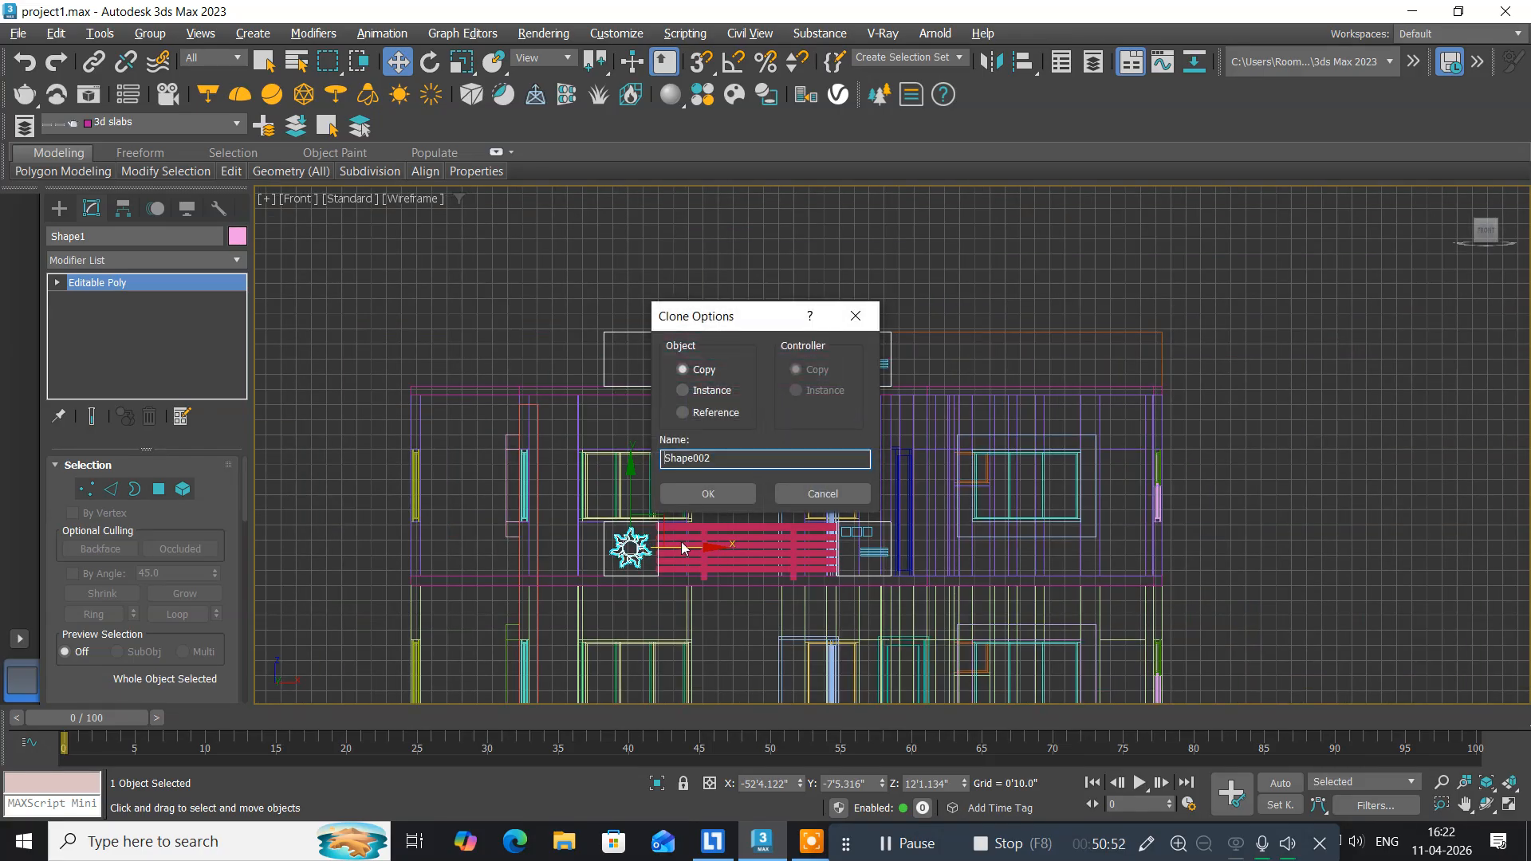
{"action": "left_click", "coordinate": [710, 495]}
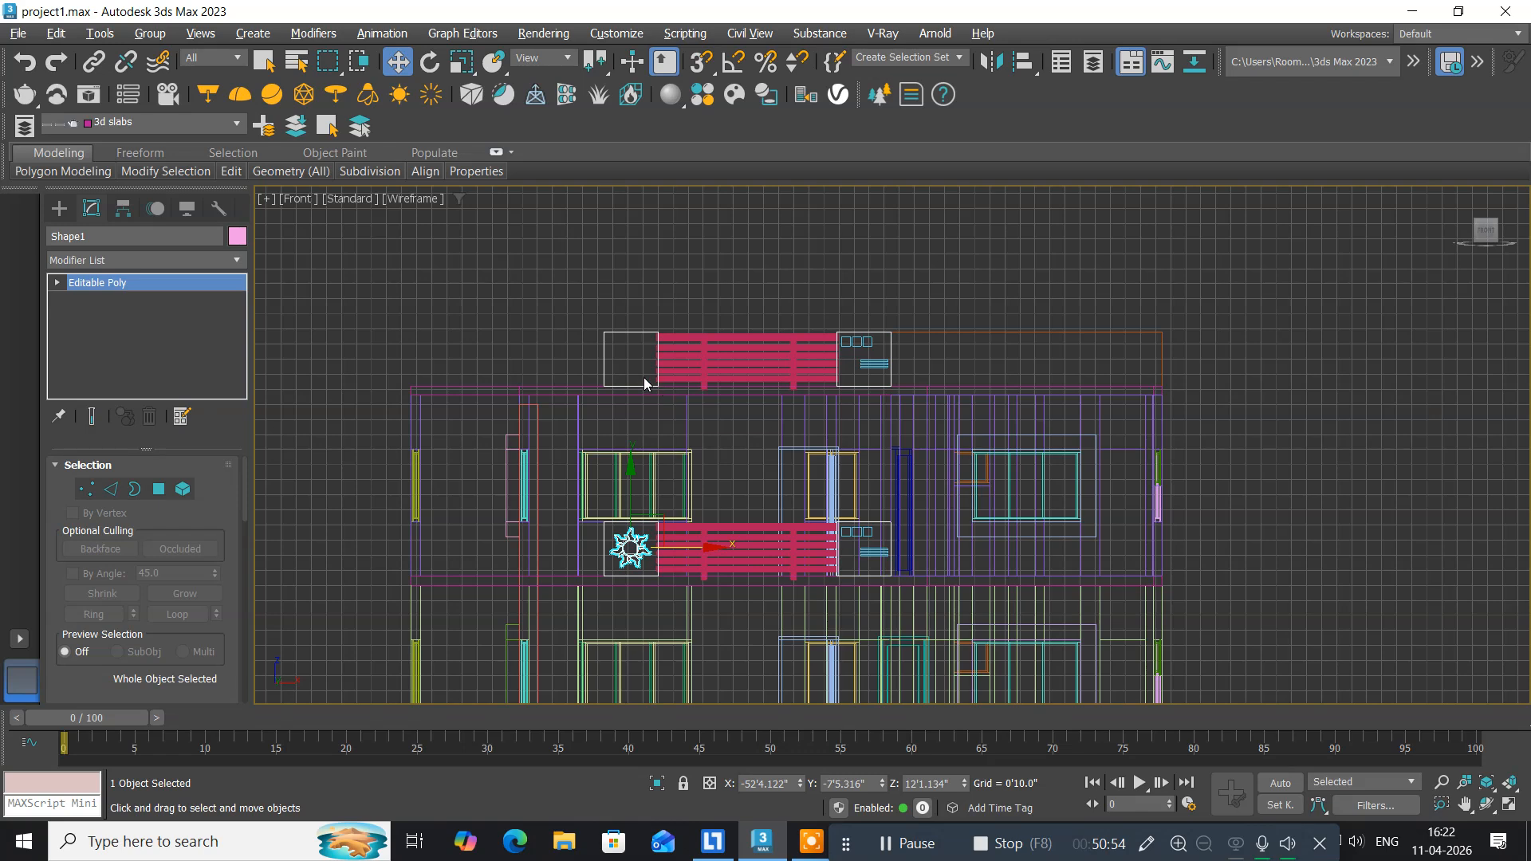
{"action": "left_click", "coordinate": [621, 448]}
{"action": "left_click", "coordinate": [629, 479]}
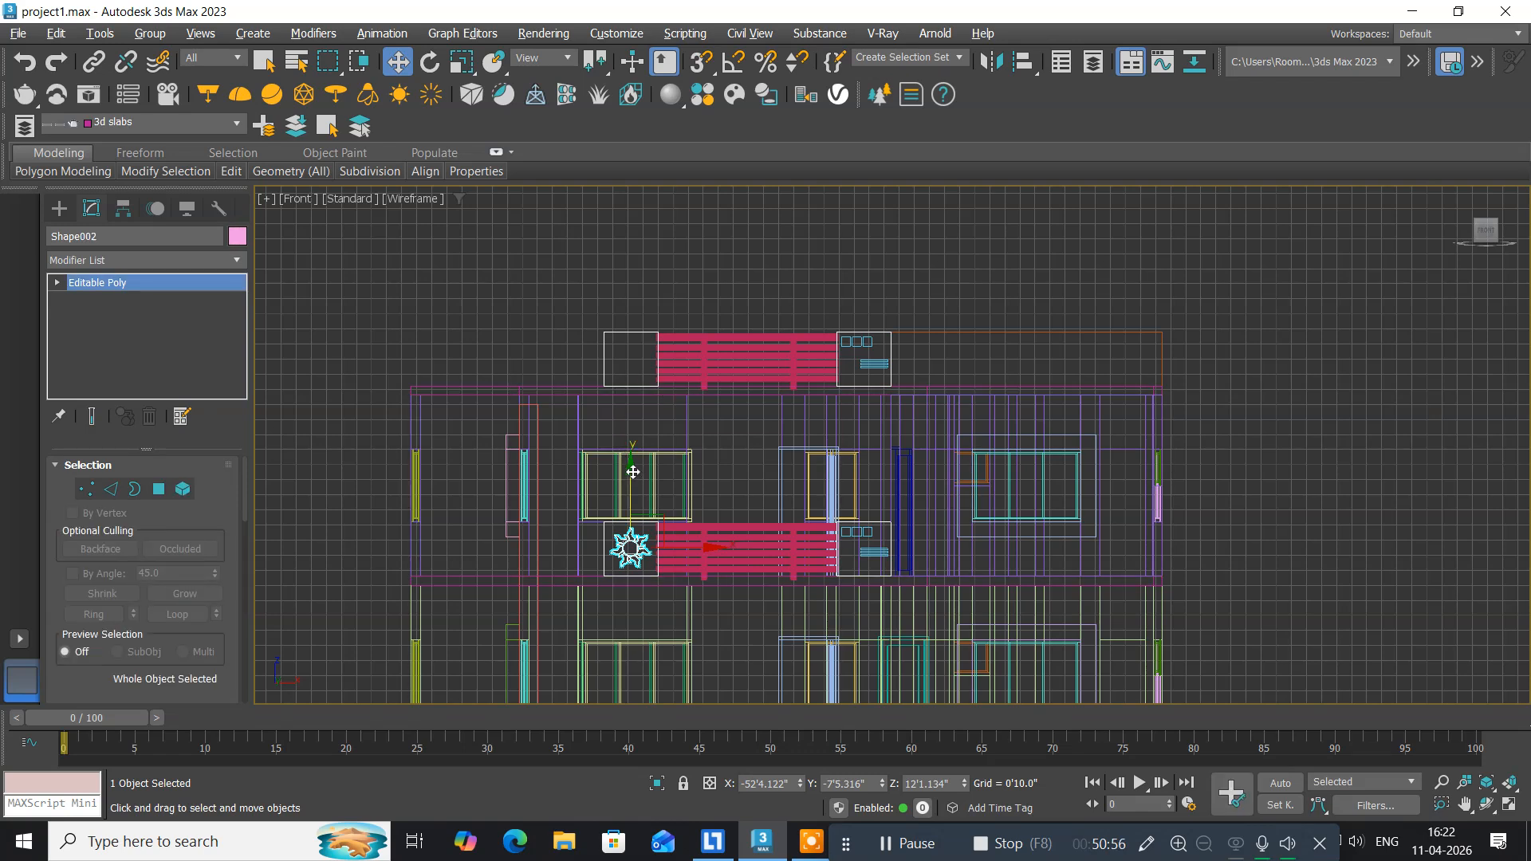
{"action": "left_click_drag", "start_coordinate": [633, 472], "coordinate": [648, 280]}
{"action": "scroll", "coordinate": [648, 363], "scroll_direction": "up", "scroll_amount": 5}
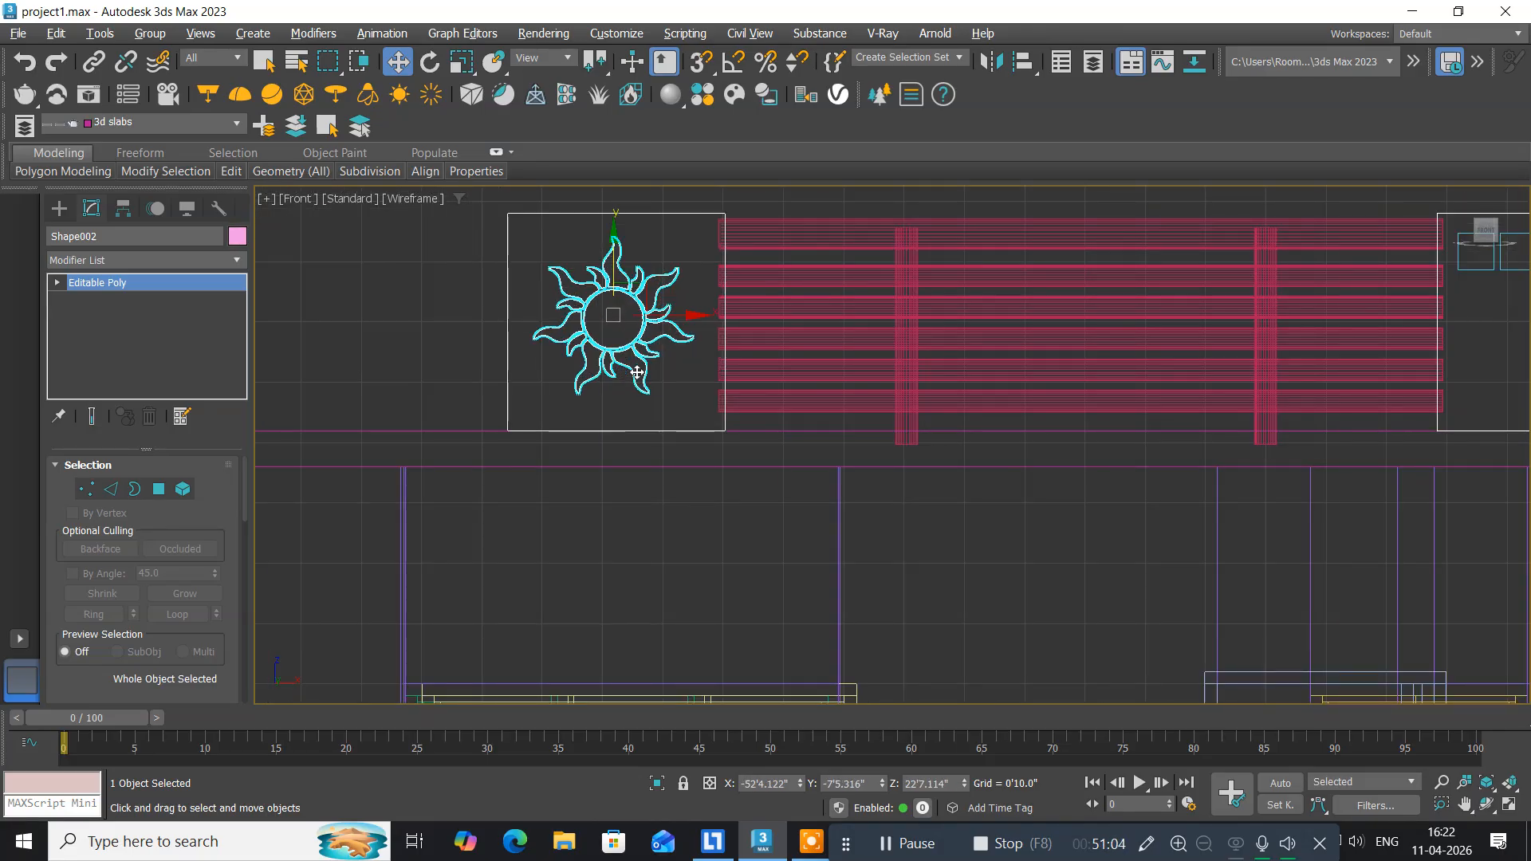
Examine both sun ornaments on the balcony and roof panels in the front and perspective views, and clear the selection.
{"action": "scroll", "coordinate": [637, 372], "scroll_direction": "down", "scroll_amount": 1}
{"action": "scroll", "coordinate": [637, 372], "scroll_direction": "down", "scroll_amount": 5}
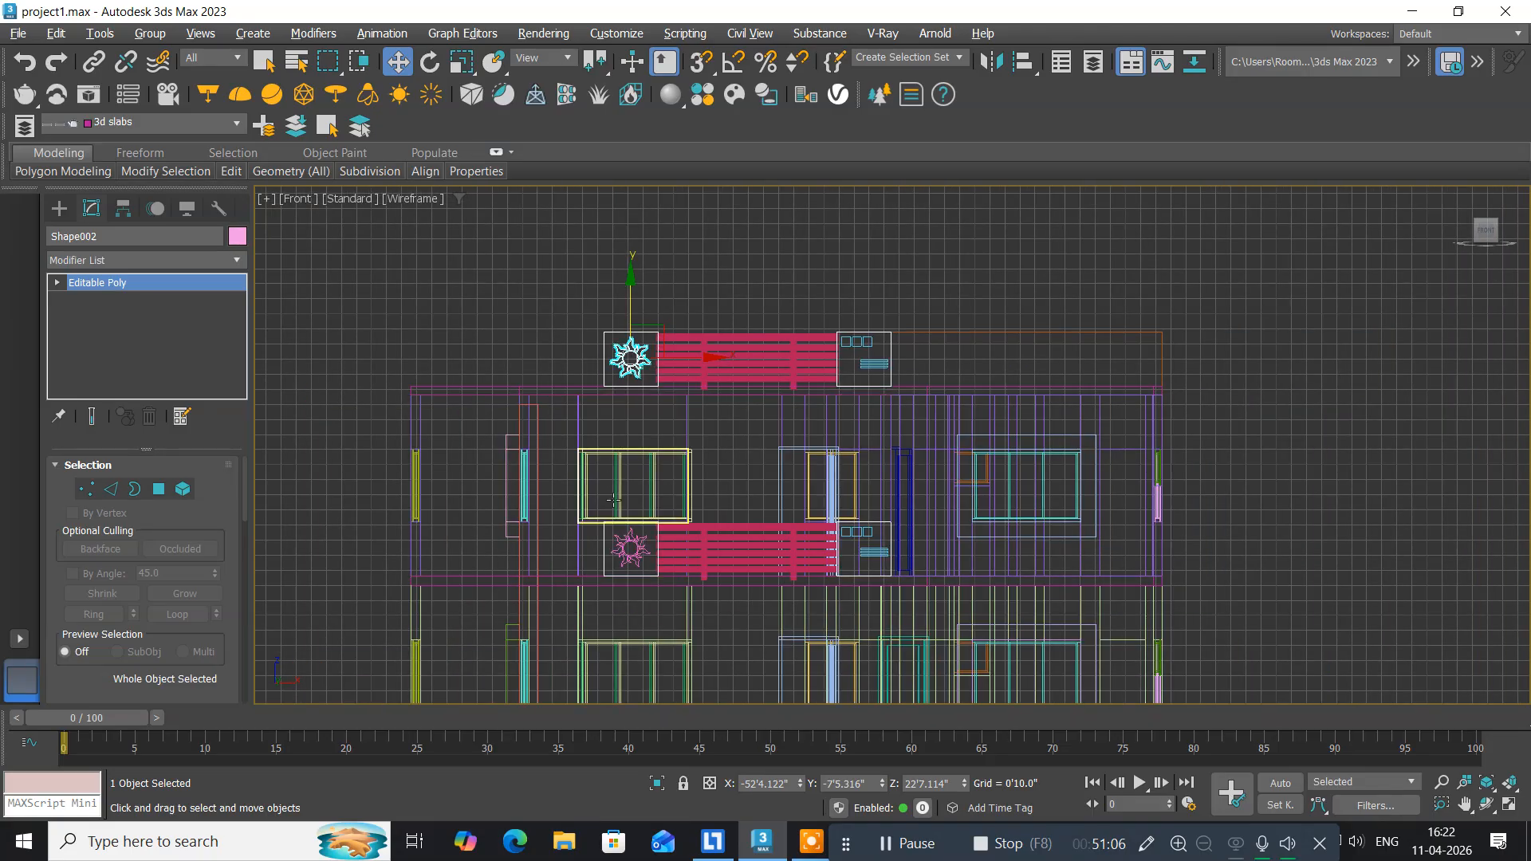
{"action": "middle_click_drag", "start_coordinate": [614, 505], "coordinate": [660, 428]}
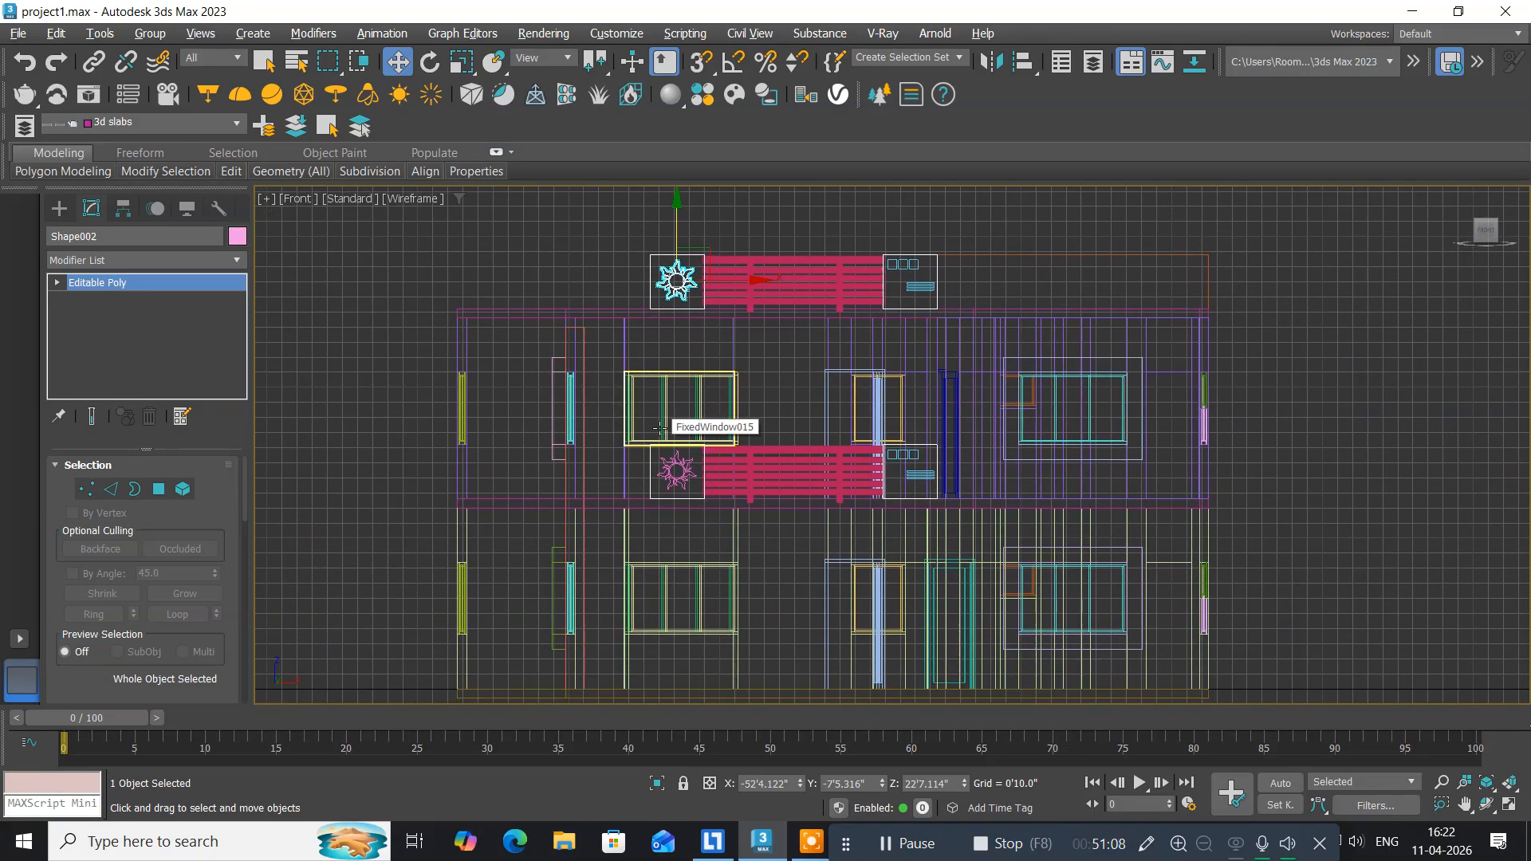
{"action": "key", "text": "alt+w"}
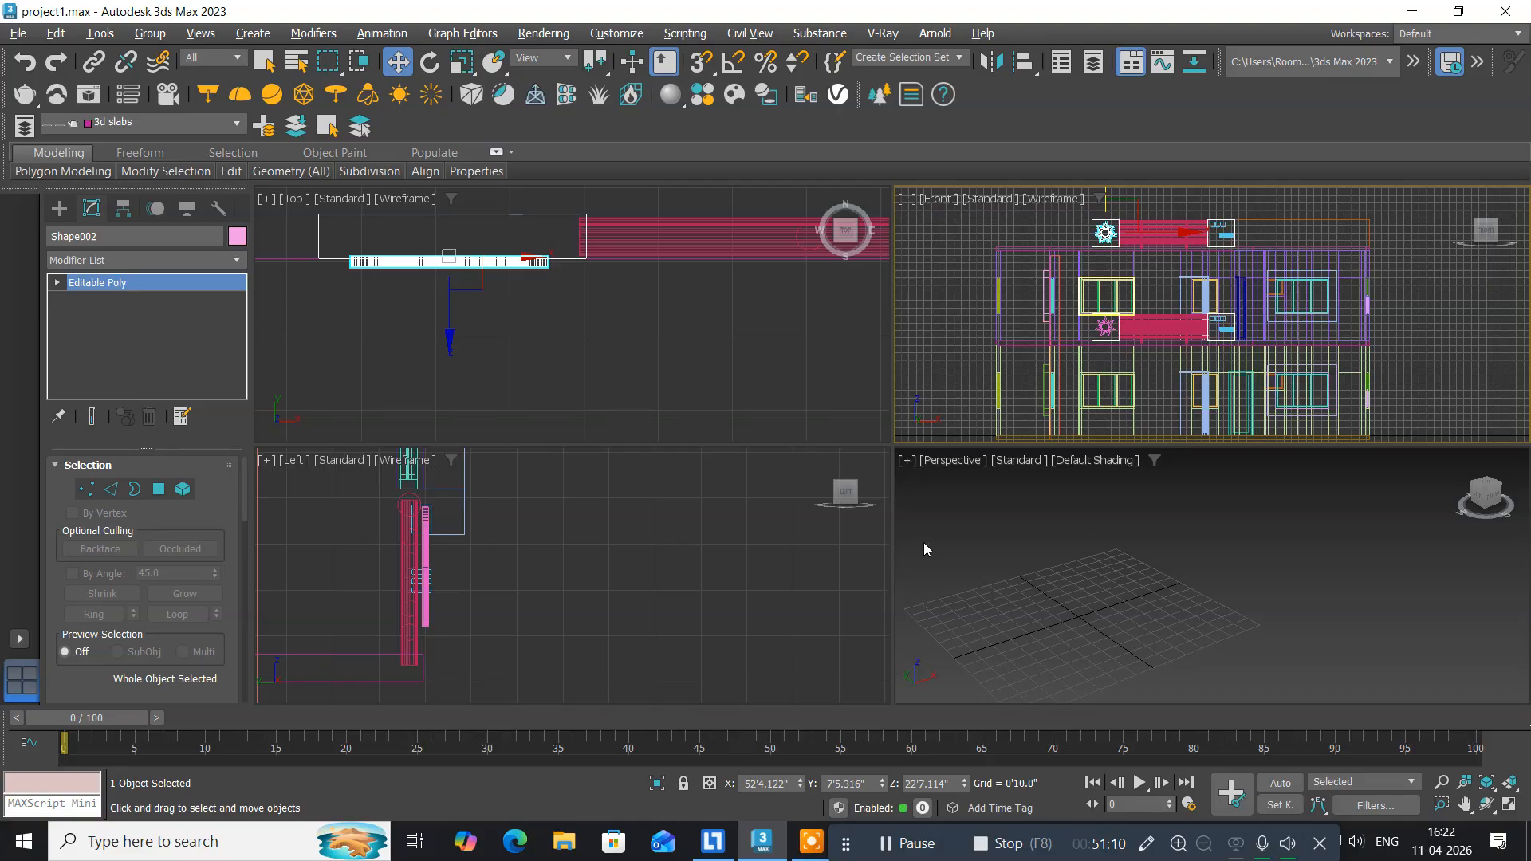
{"action": "scroll", "coordinate": [923, 549], "scroll_direction": "down", "scroll_amount": 3}
{"action": "scroll", "coordinate": [1158, 524], "scroll_direction": "down", "scroll_amount": 8}
{"action": "left_click", "coordinate": [1110, 530]}
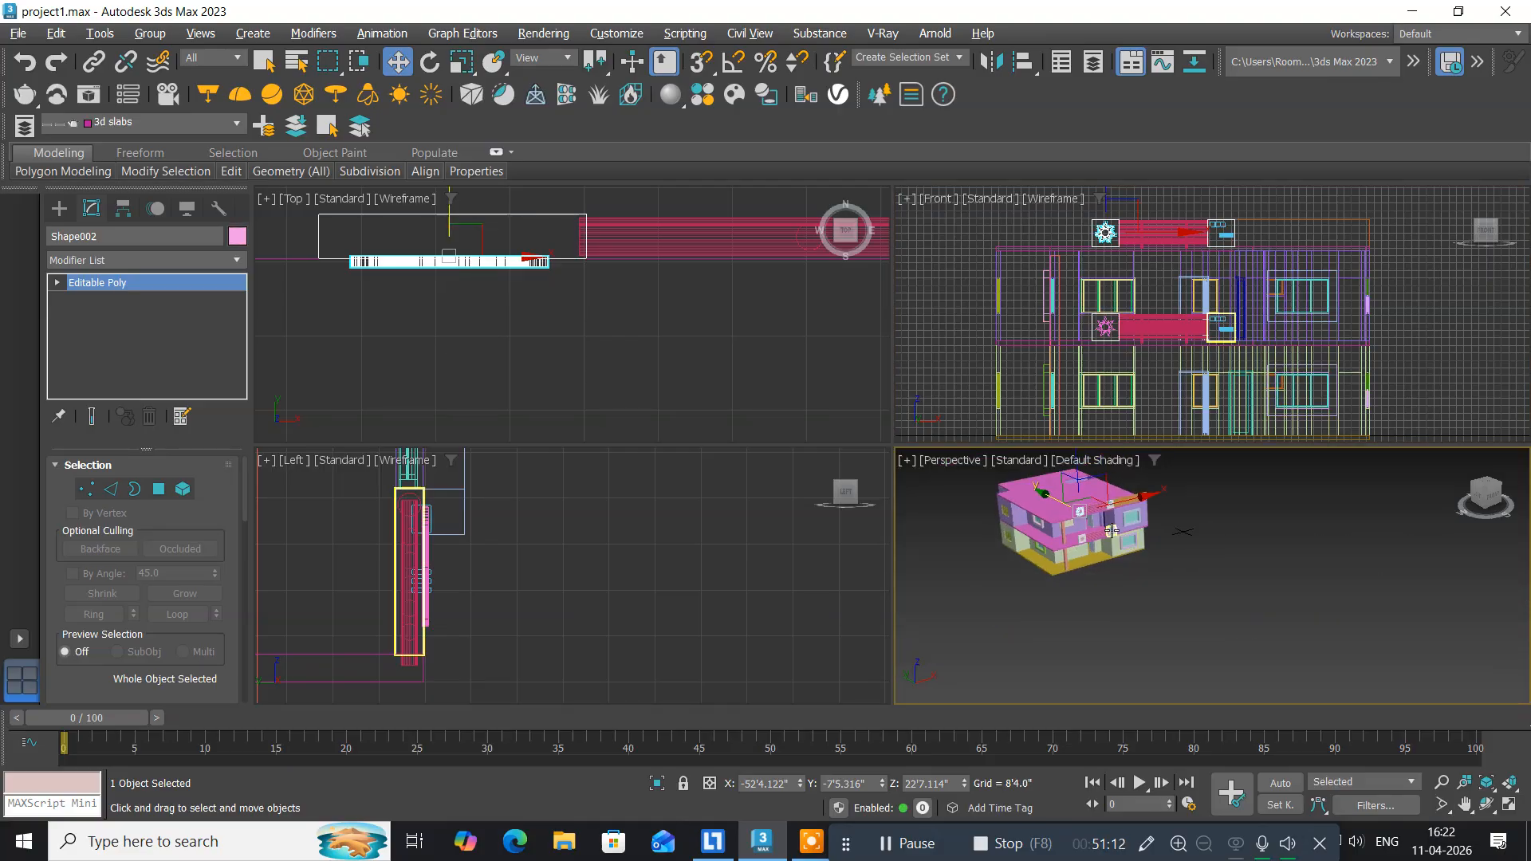
{"action": "scroll", "coordinate": [1110, 530], "scroll_direction": "up", "scroll_amount": 10}
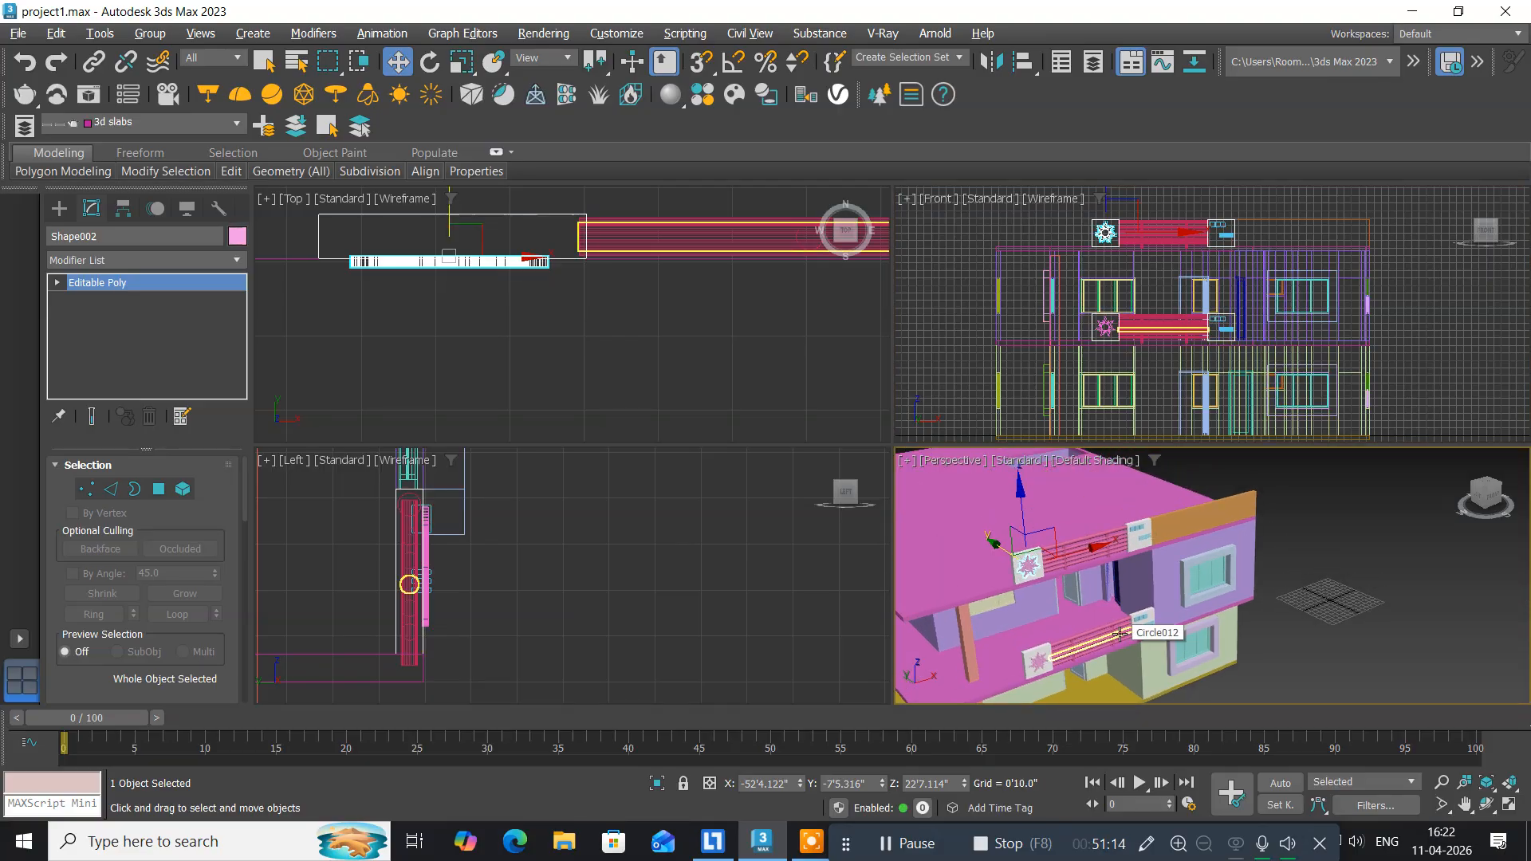
{"action": "key", "text": "alt+w"}
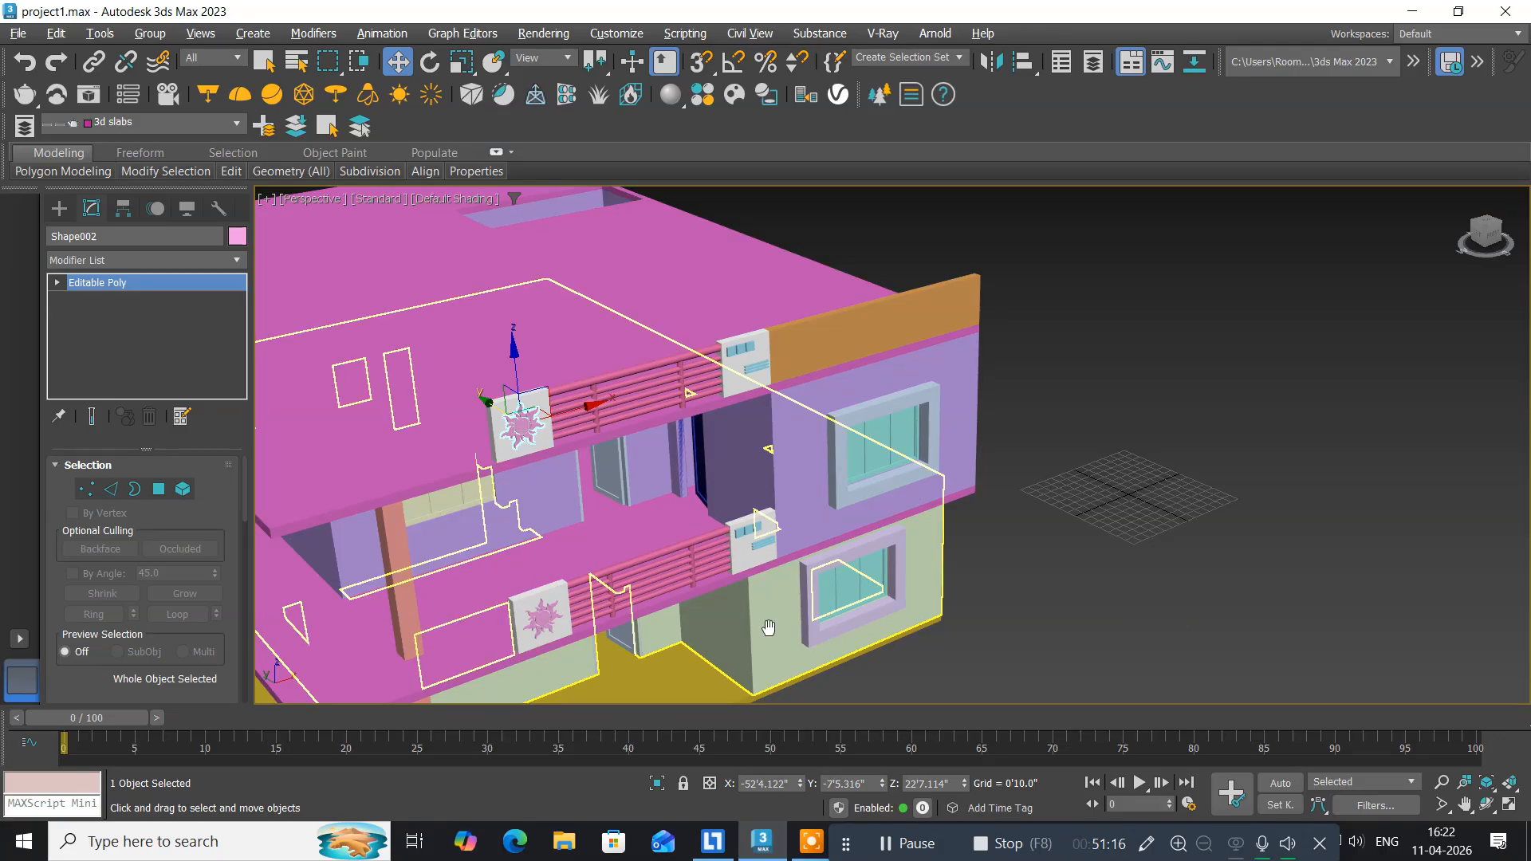
{"action": "middle_click_drag", "start_coordinate": [769, 627], "coordinate": [818, 574]}
{"action": "scroll", "coordinate": [818, 574], "scroll_direction": "up", "scroll_amount": 2}
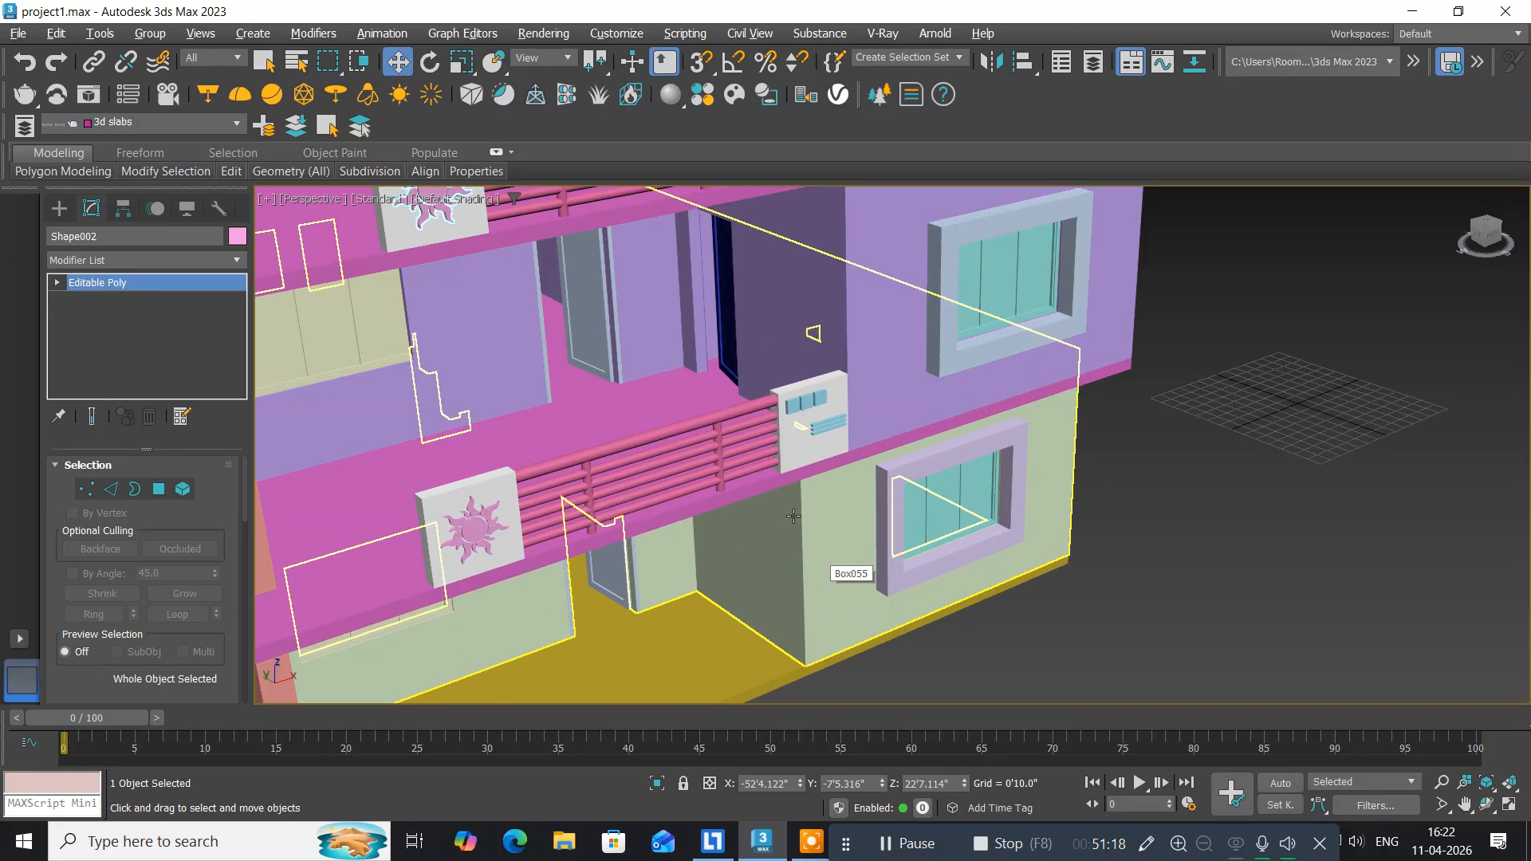
{"action": "middle_click_drag", "start_coordinate": [794, 516], "coordinate": [812, 546]}
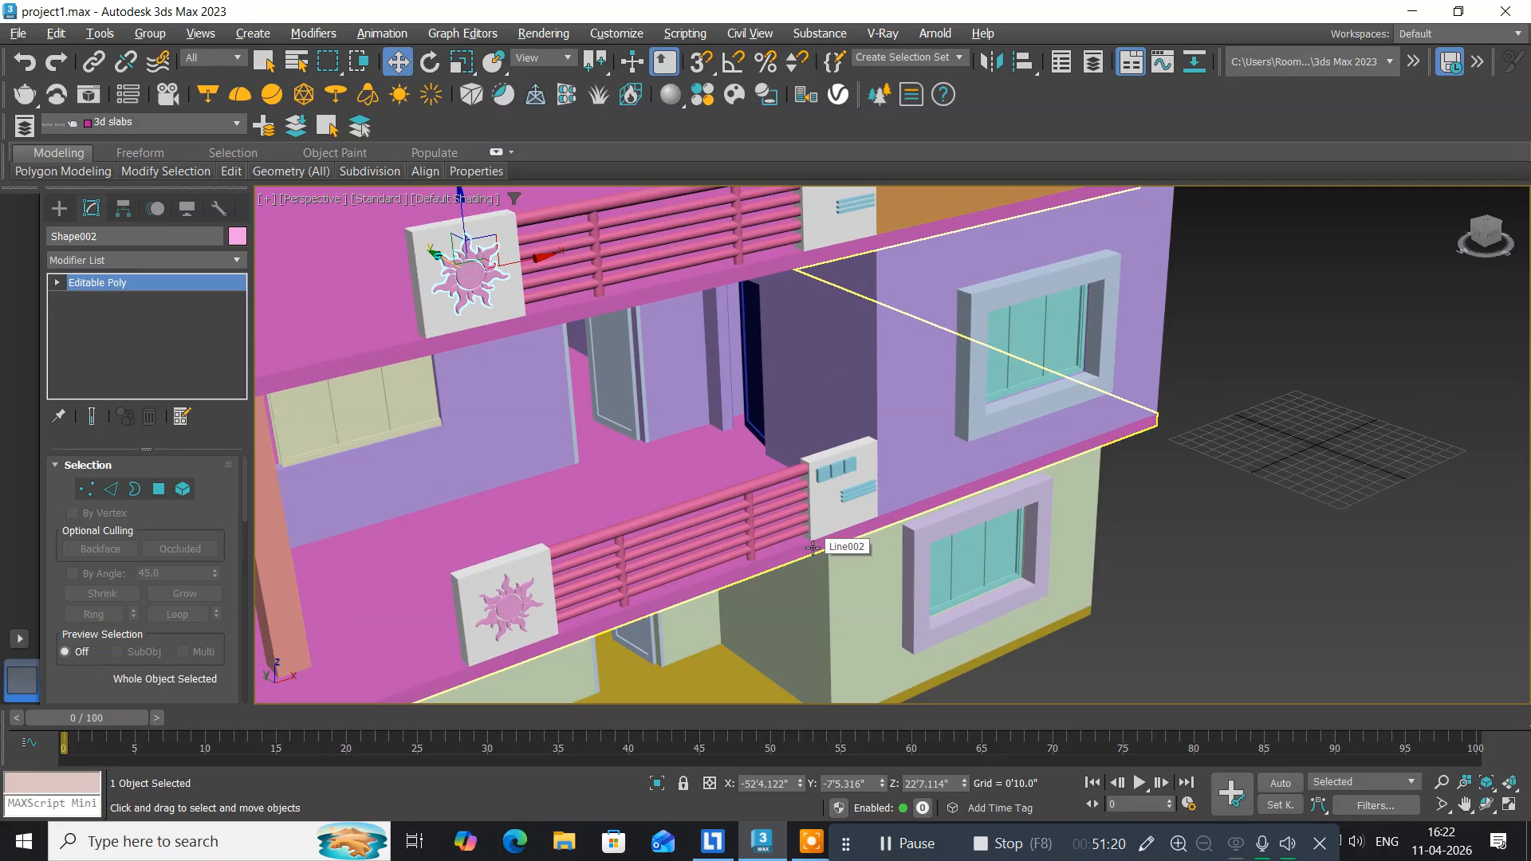
{"action": "scroll", "coordinate": [813, 547], "scroll_direction": "down", "scroll_amount": 3}
{"action": "left_click", "coordinate": [1076, 619]}
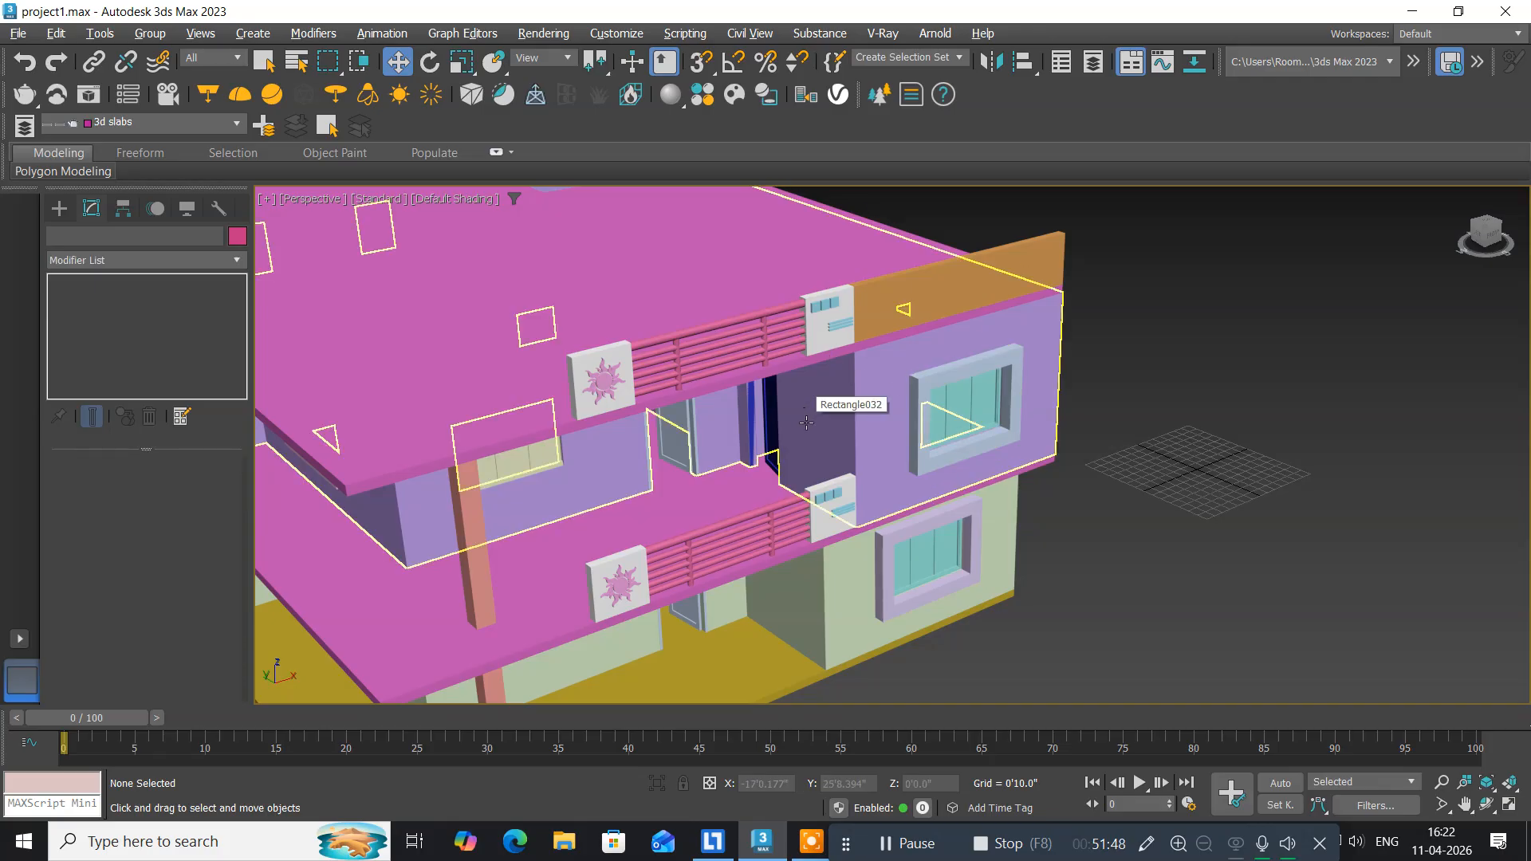
Clone the roof and first-floor panels behind the sun ornaments together as a Copy, placing the duplicates near the left end of the front elevation.
{"action": "middle_click_drag", "start_coordinate": [818, 477], "coordinate": [896, 411]}
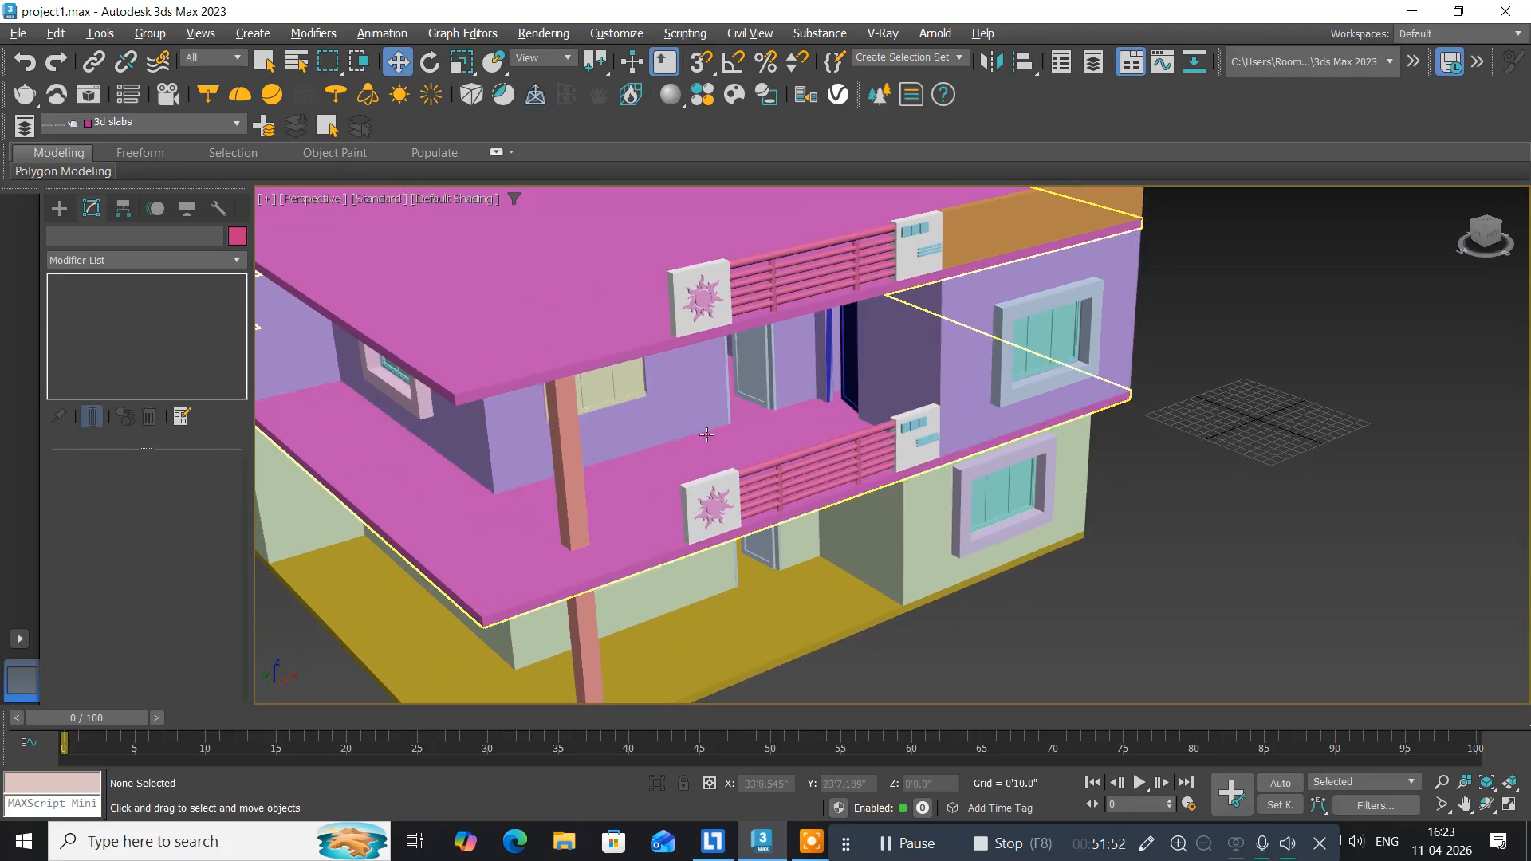
{"action": "middle_click_drag", "start_coordinate": [706, 434], "coordinate": [779, 419]}
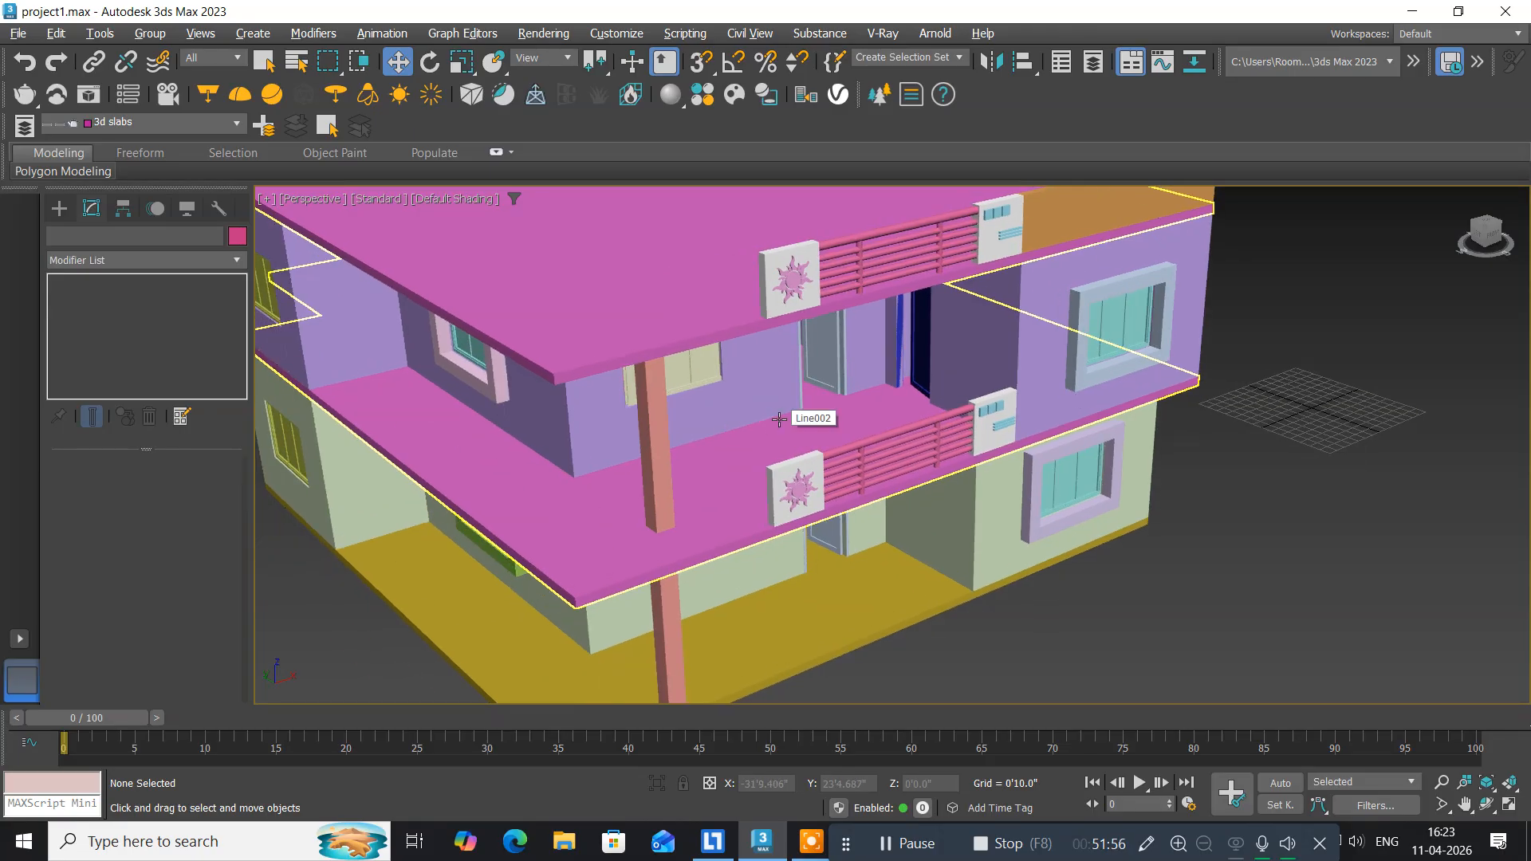
{"action": "key", "text": "alt+w"}
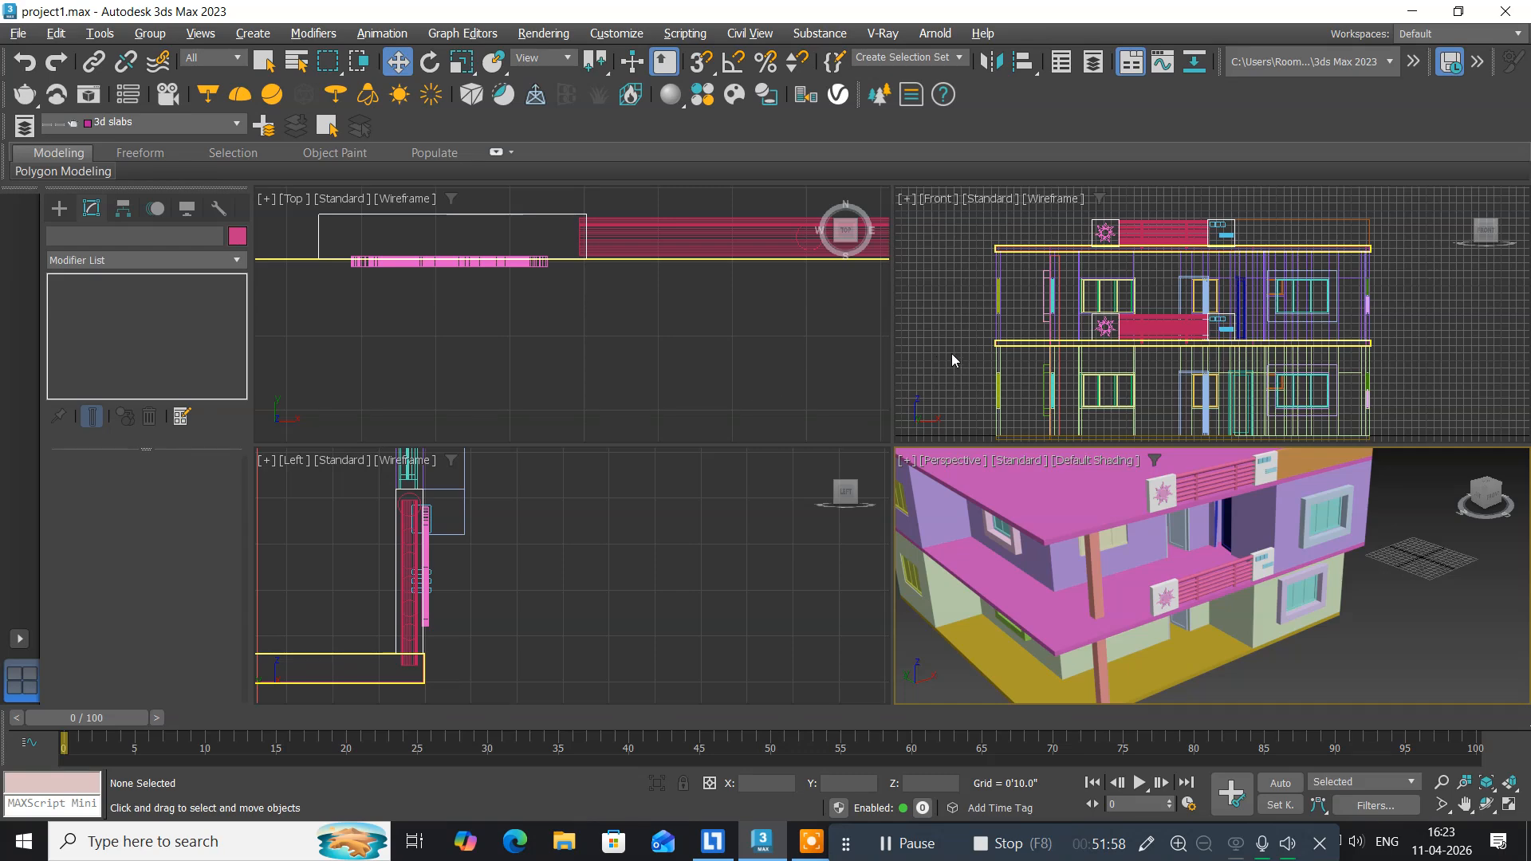
{"action": "middle_click_drag", "start_coordinate": [952, 356], "coordinate": [1016, 363]}
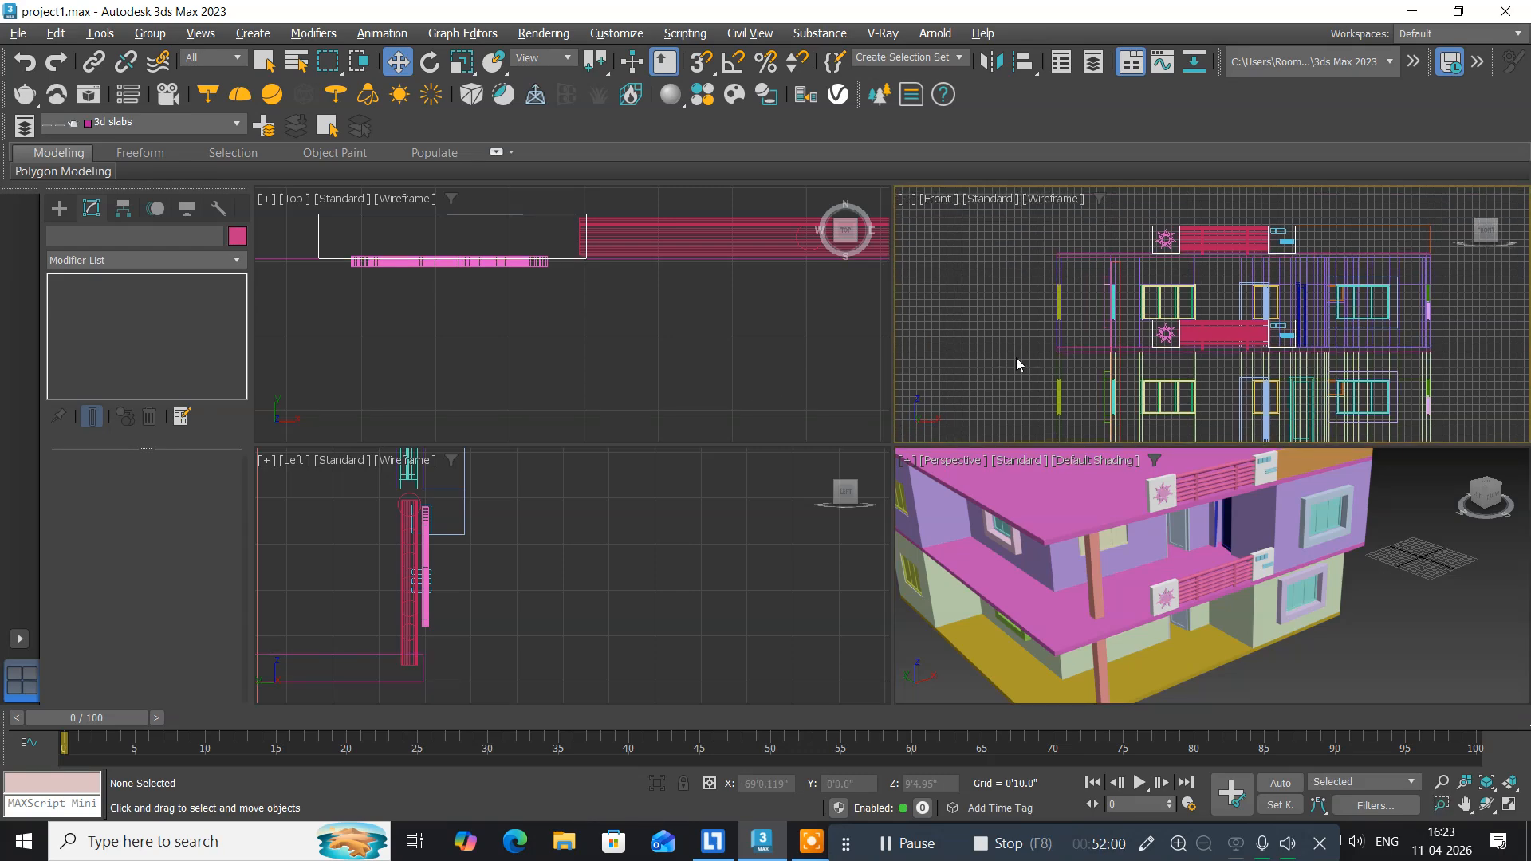
{"action": "key", "text": "alt+w"}
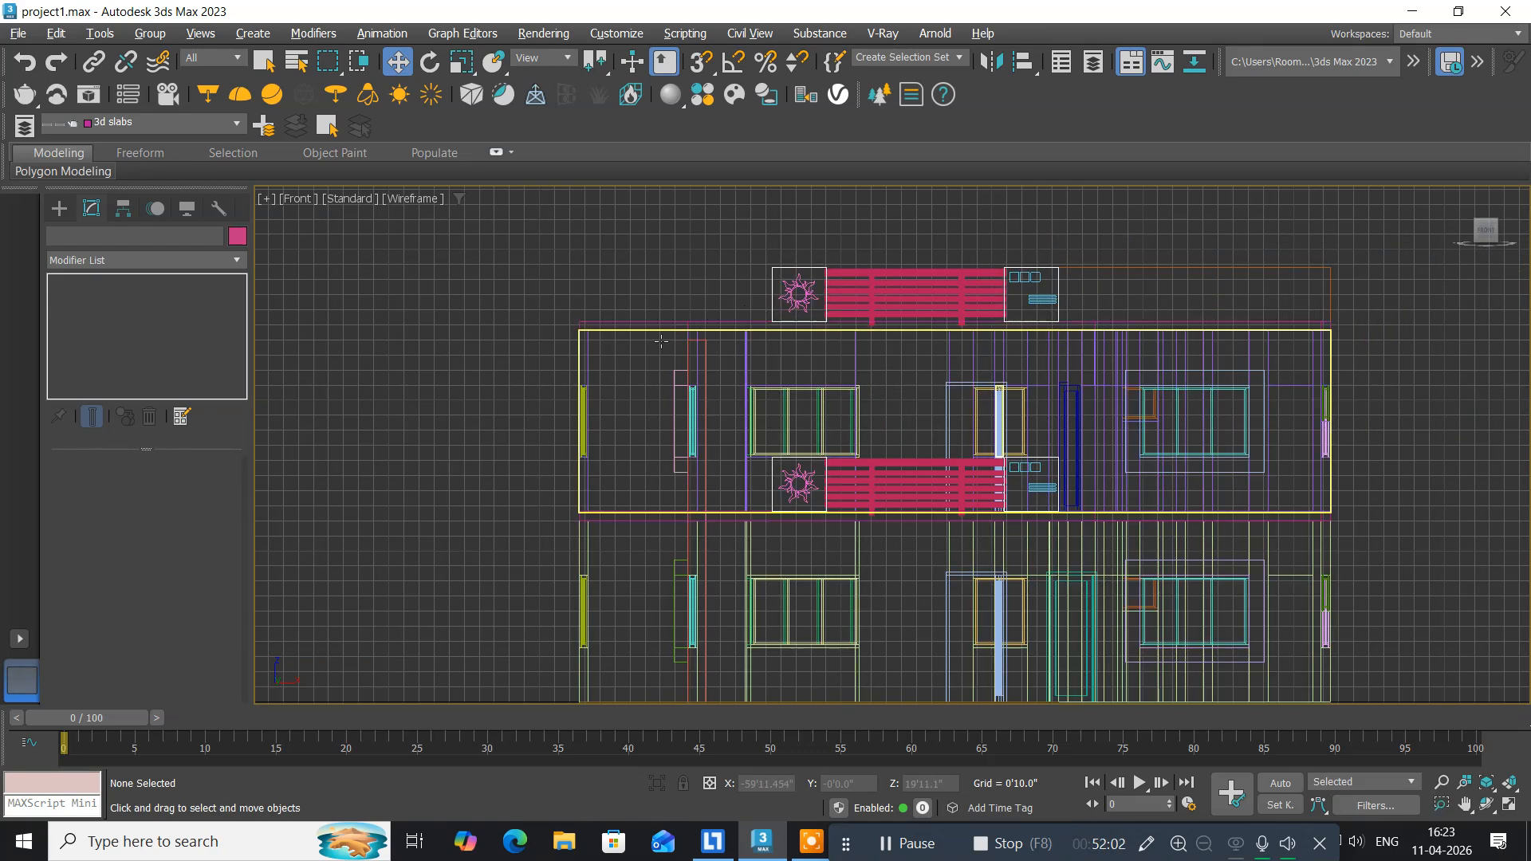
{"action": "middle_click_drag", "start_coordinate": [661, 341], "coordinate": [786, 390]}
{"action": "scroll", "coordinate": [784, 318], "scroll_direction": "up", "scroll_amount": 2}
{"action": "scroll", "coordinate": [784, 318], "scroll_direction": "up", "scroll_amount": 2}
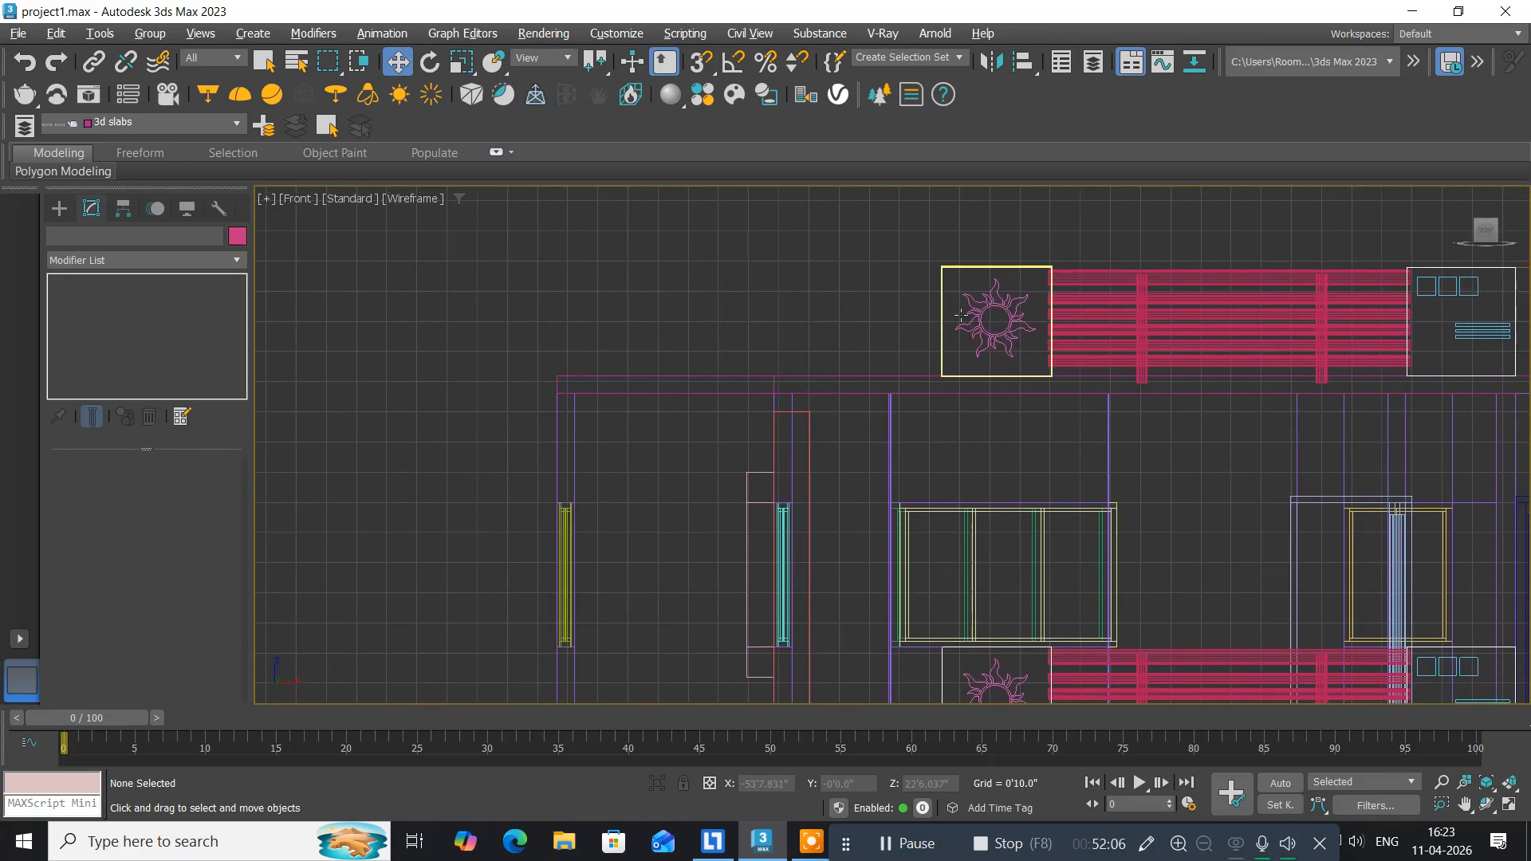
{"action": "left_click", "coordinate": [945, 324]}
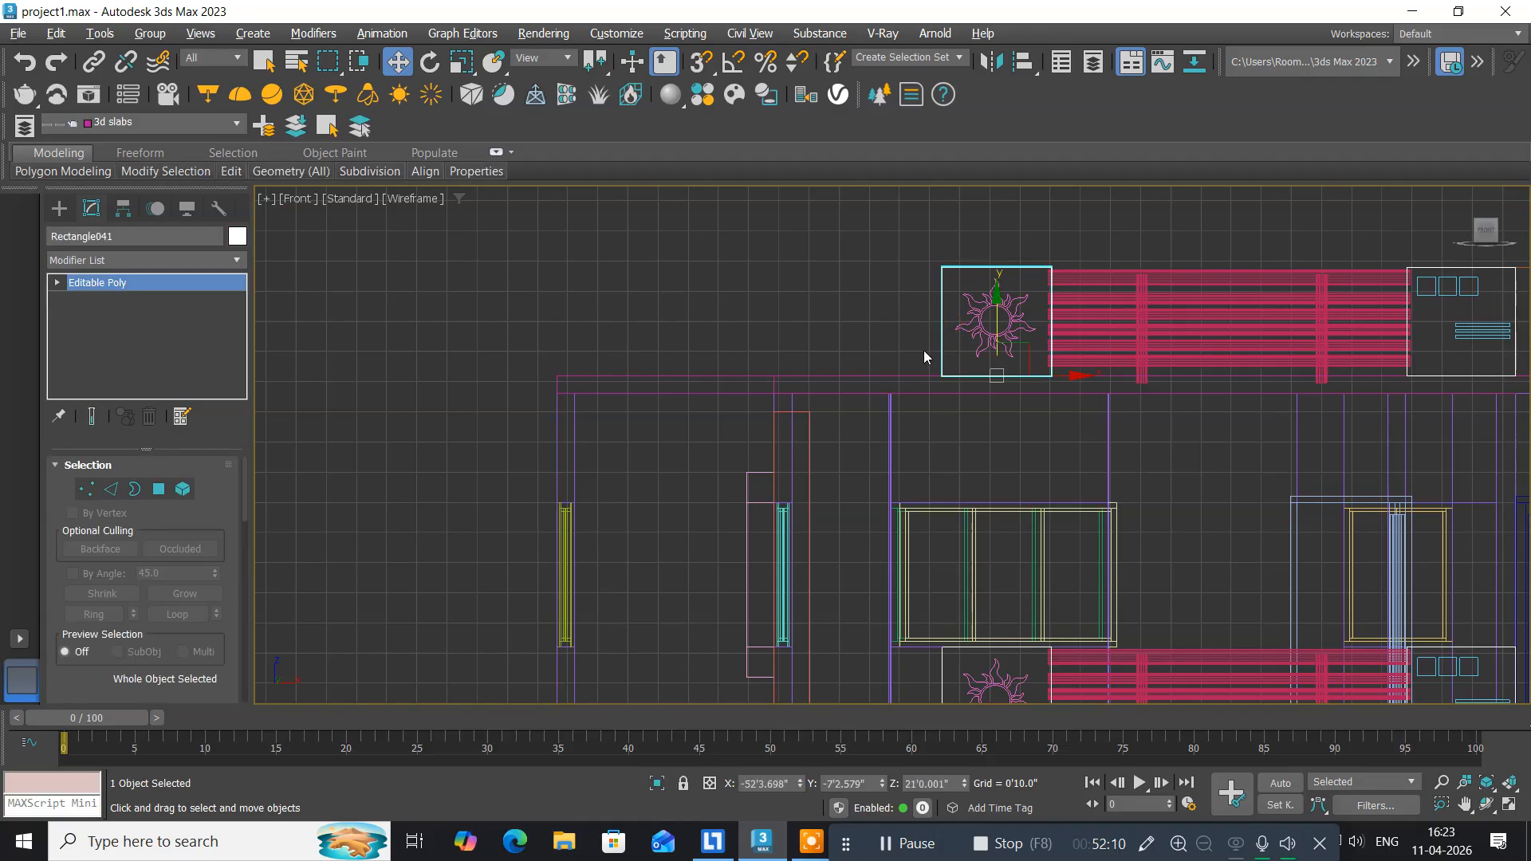
{"action": "scroll", "coordinate": [920, 260], "scroll_direction": "down", "scroll_amount": 1}
{"action": "scroll", "coordinate": [920, 266], "scroll_direction": "down", "scroll_amount": 3}
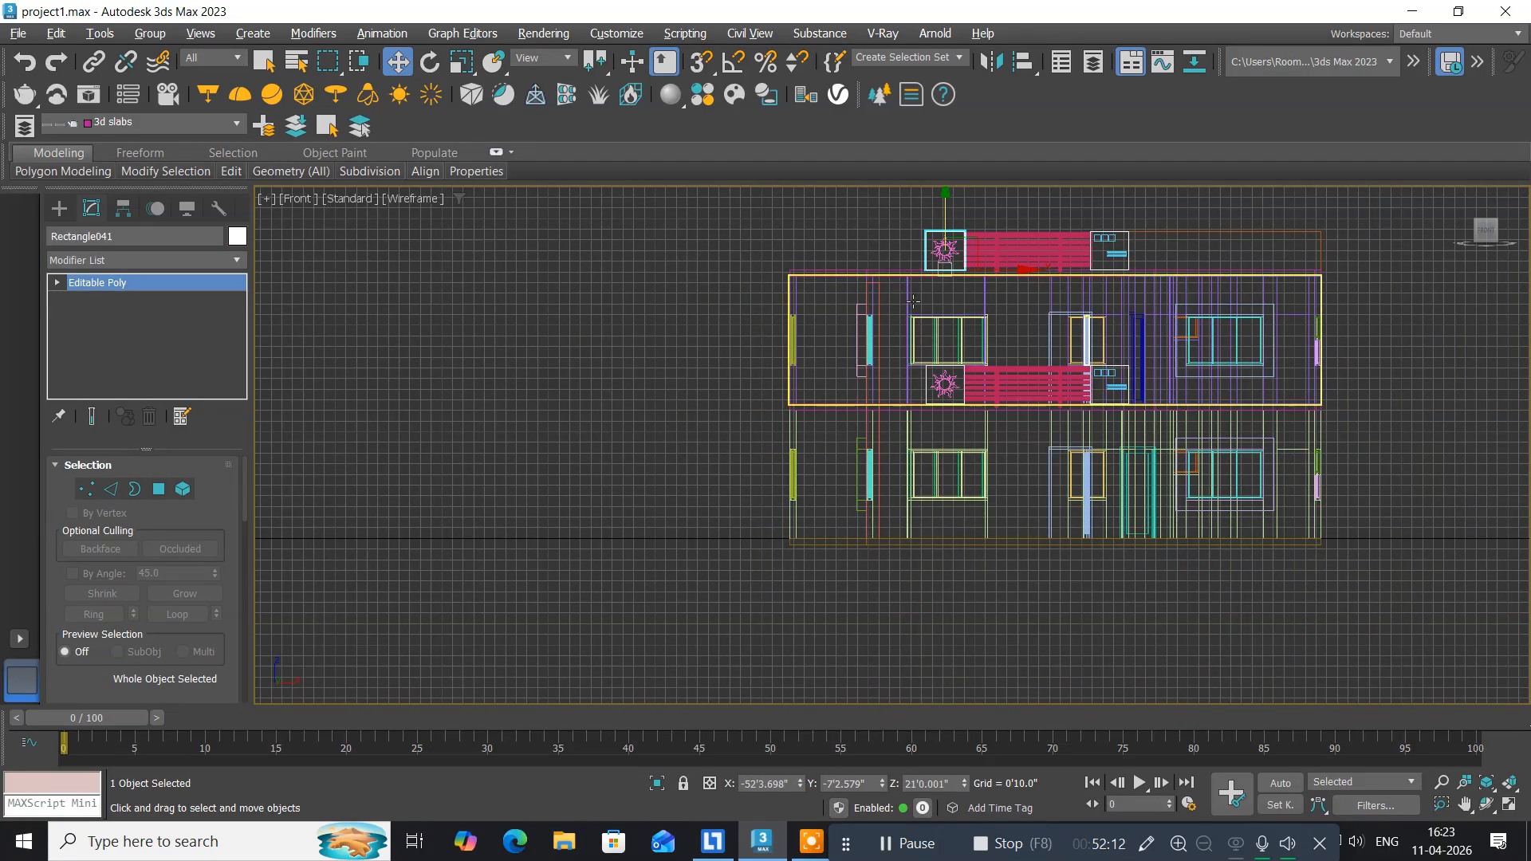
{"action": "scroll", "coordinate": [924, 404], "scroll_direction": "up", "scroll_amount": 3}
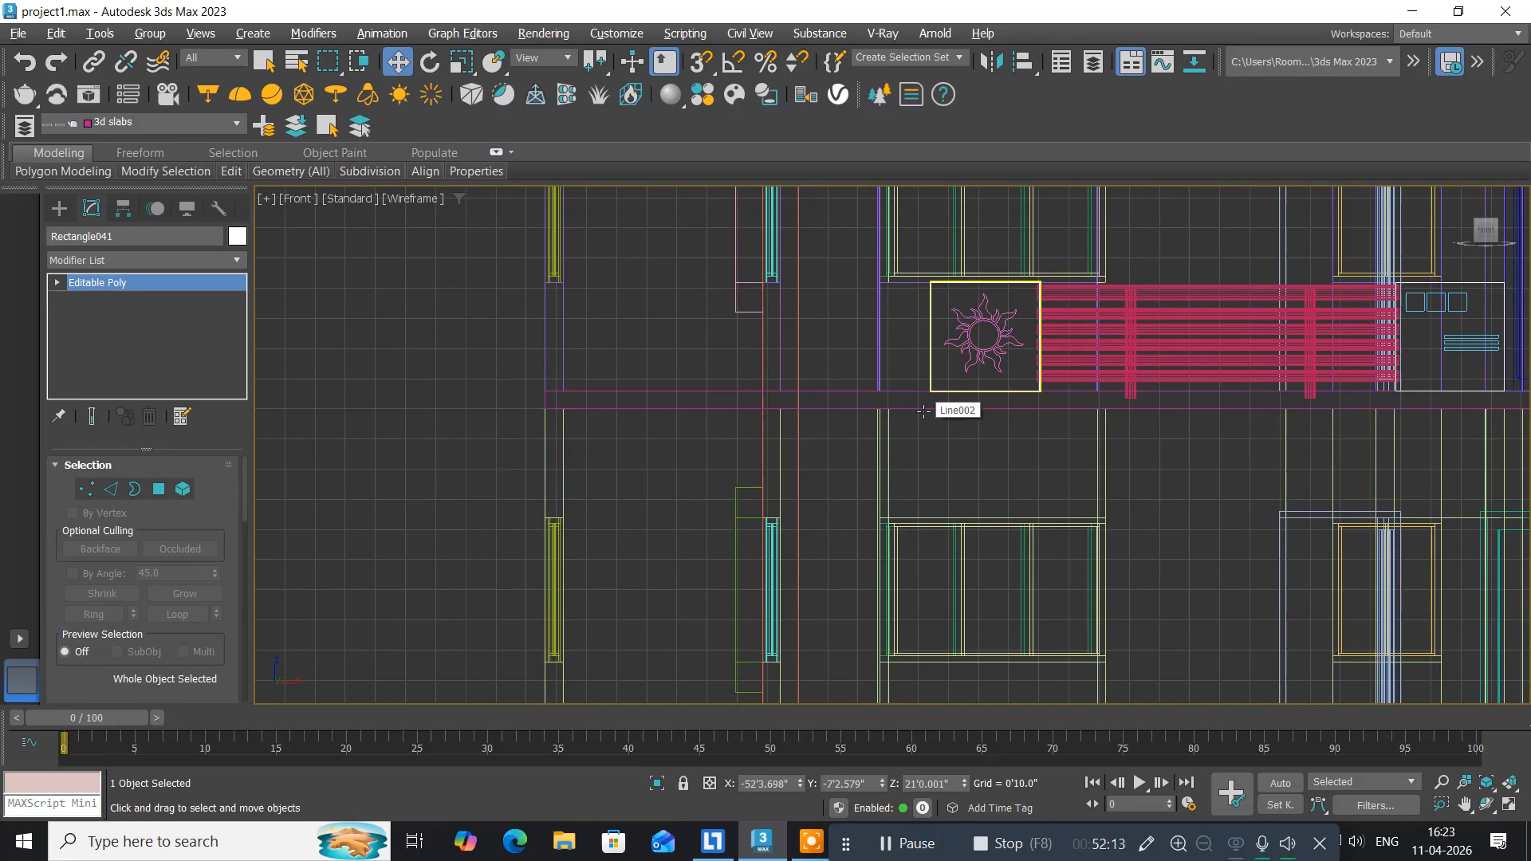
{"action": "left_click", "coordinate": [936, 339], "text": "ctrl"}
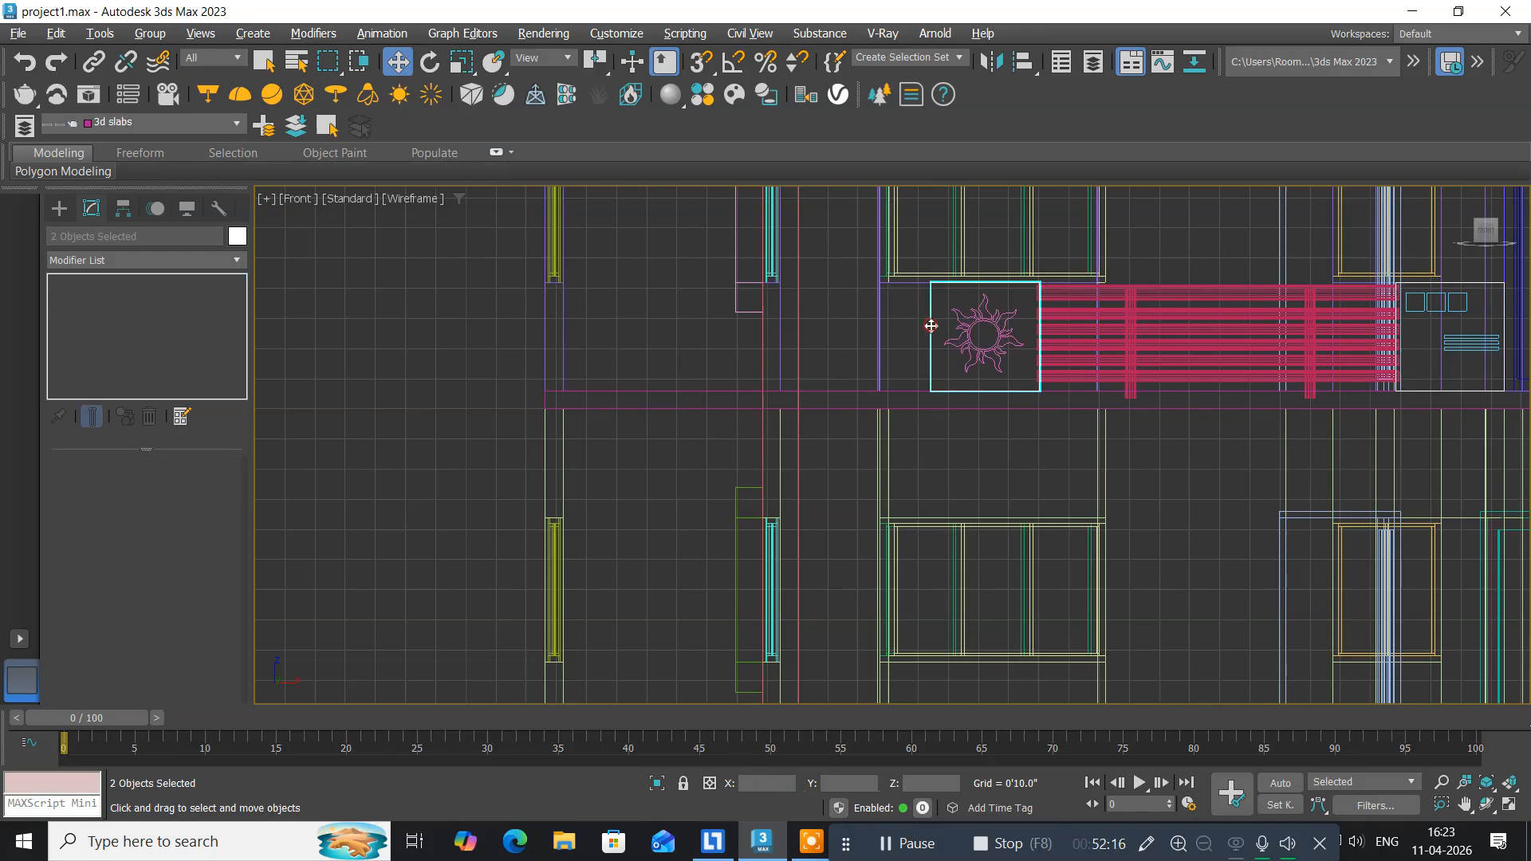
{"action": "middle_click_drag", "start_coordinate": [869, 274], "coordinate": [769, 529]}
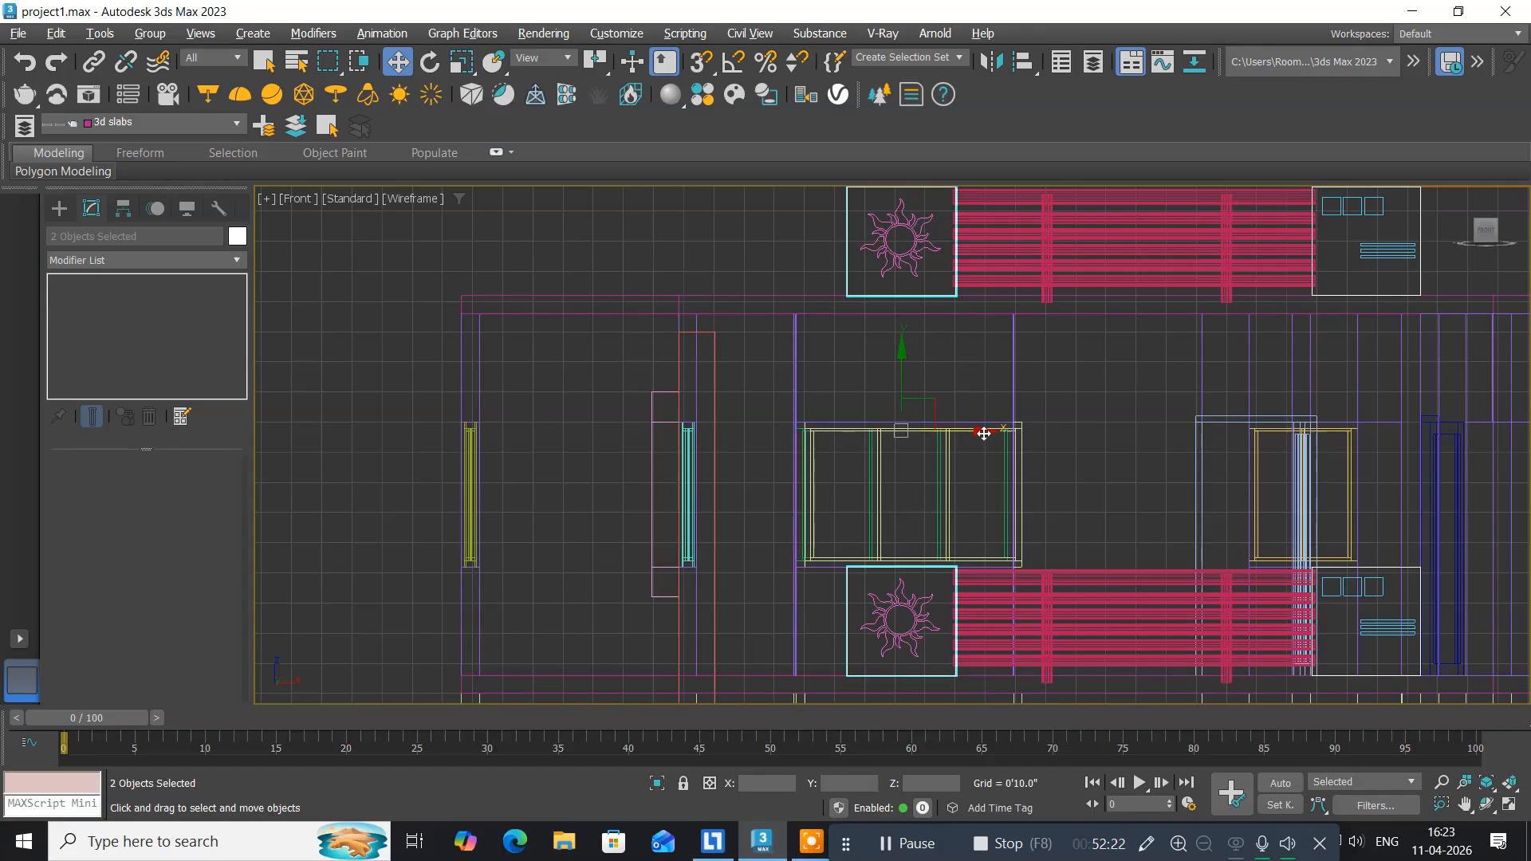
{"action": "mouse_move", "coordinate": [983, 433]}
{"action": "left_mouse_down"}
{"action": "mouse_move", "coordinate": [635, 454]}
{"action": "mouse_move", "coordinate": [605, 470]}
{"action": "left_mouse_up"}
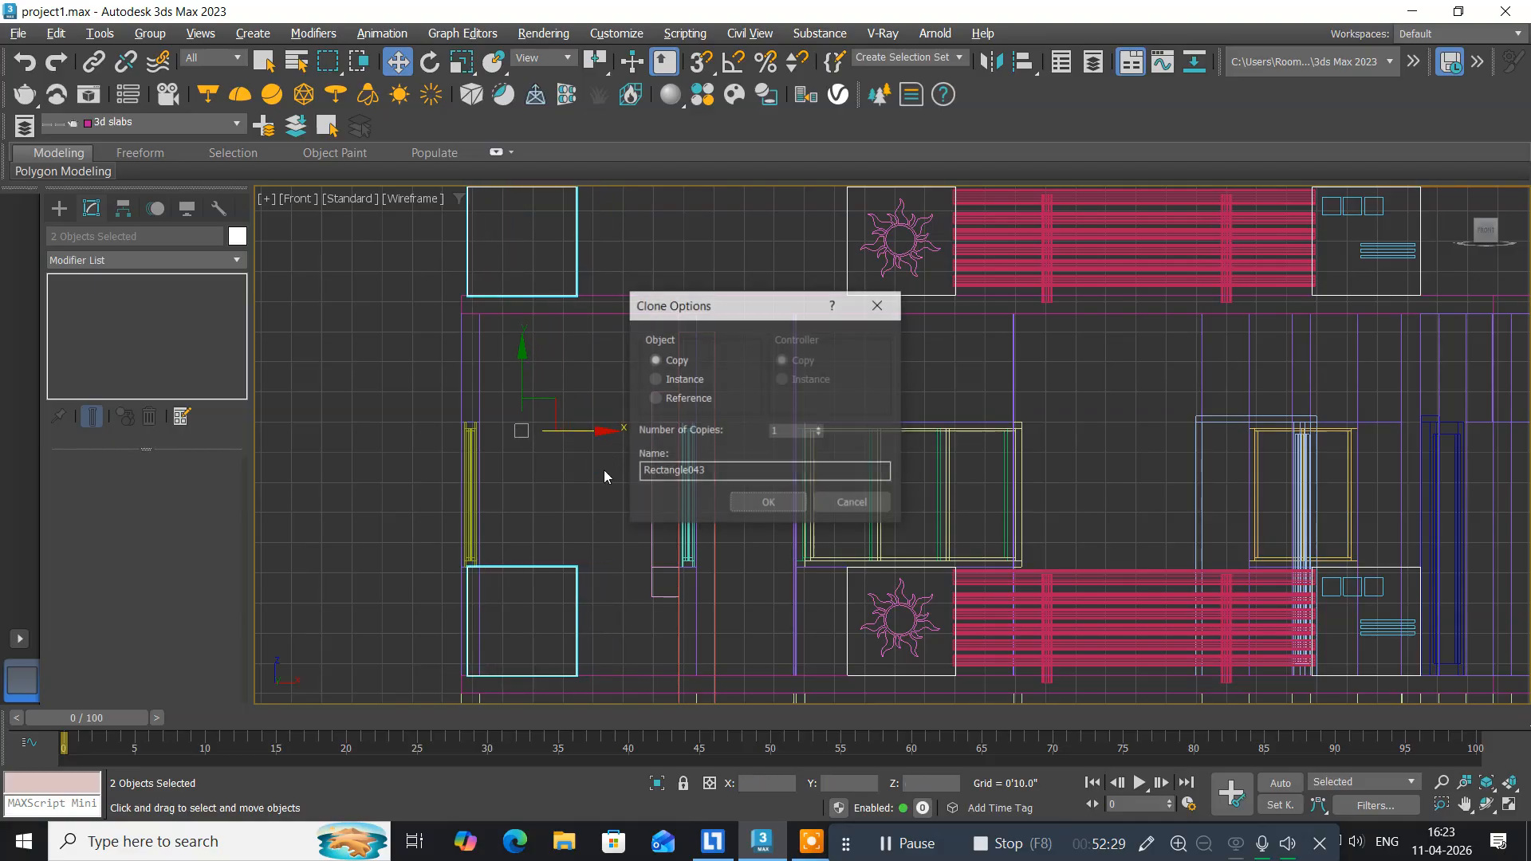
{"action": "left_click", "coordinate": [751, 504]}
Shift the two copied panels slightly along X in the front view to line up with the left edge of the slabs.
{"action": "middle_click_drag", "start_coordinate": [568, 355], "coordinate": [604, 408]}
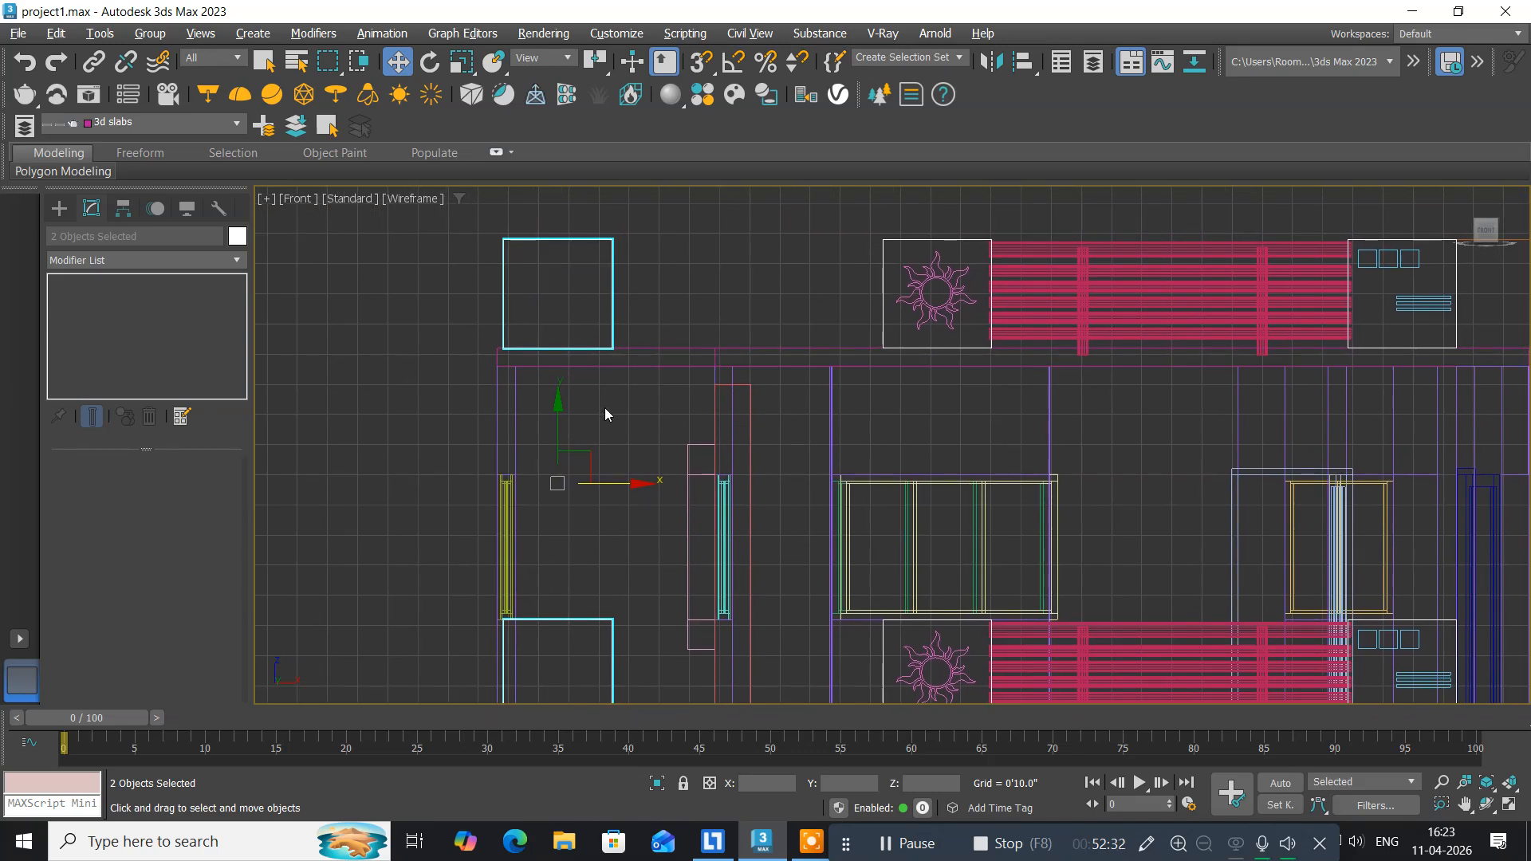
{"action": "scroll", "coordinate": [605, 411], "scroll_direction": "up", "scroll_amount": 4}
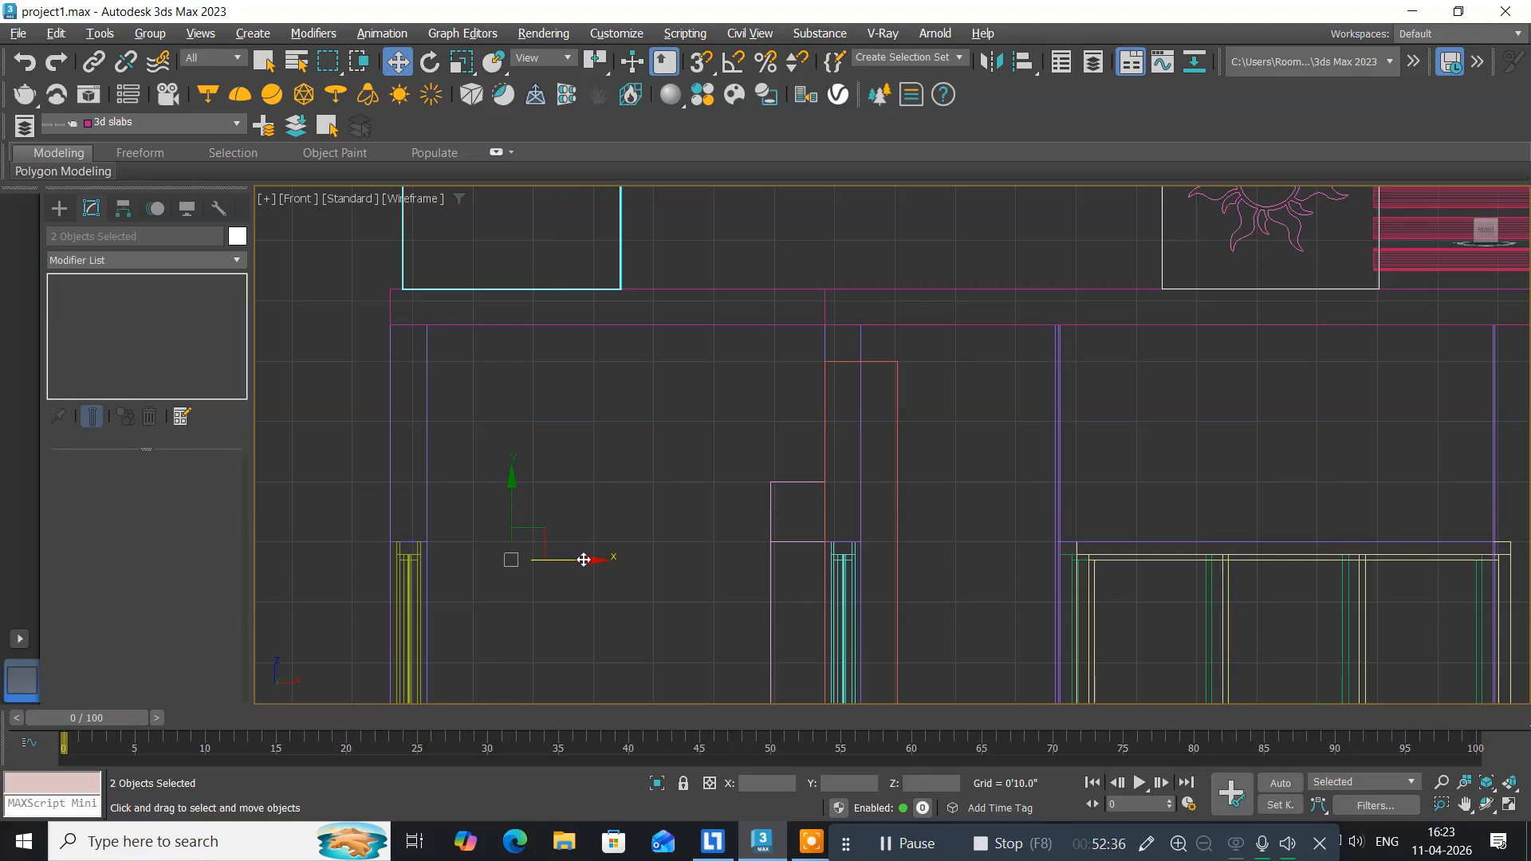
{"action": "left_click_drag", "start_coordinate": [583, 560], "coordinate": [573, 563]}
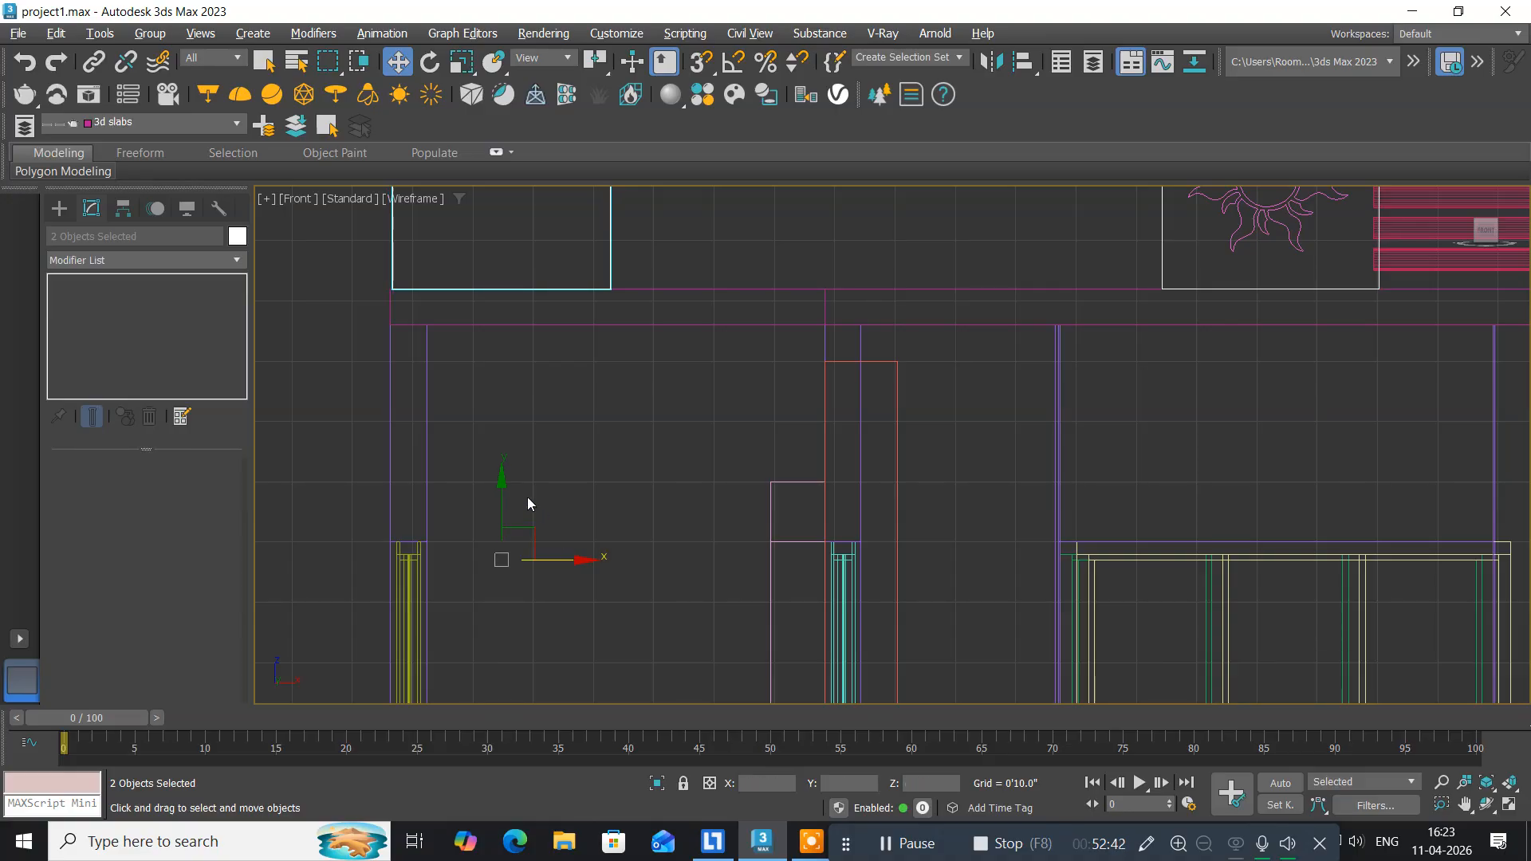
{"action": "scroll", "coordinate": [598, 416], "scroll_direction": "down", "scroll_amount": 2}
{"action": "scroll", "coordinate": [598, 416], "scroll_direction": "down", "scroll_amount": 4}
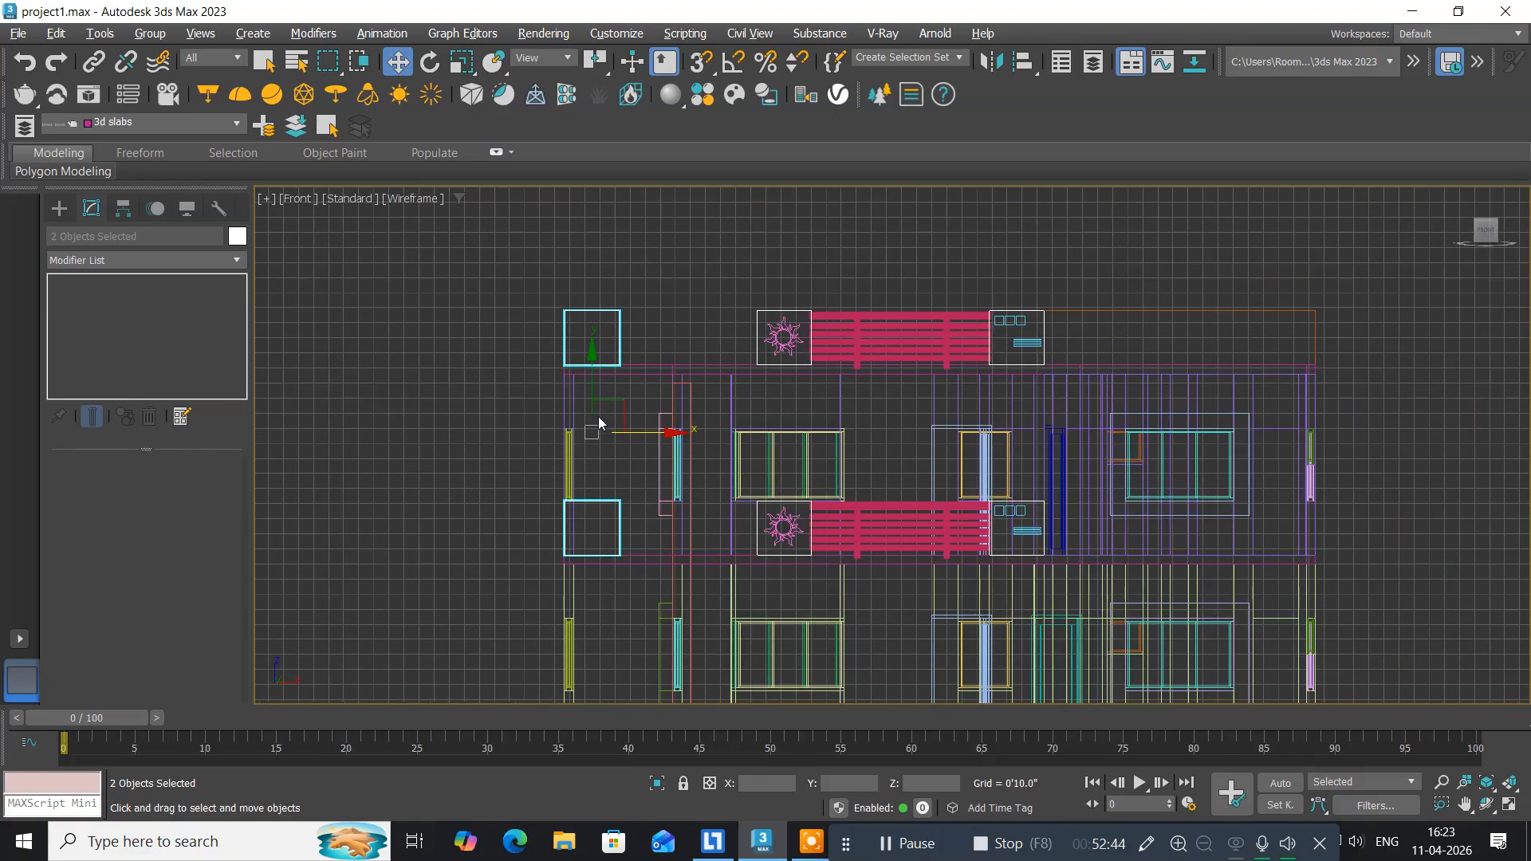
{"action": "middle_click_drag", "start_coordinate": [475, 505], "coordinate": [532, 475]}
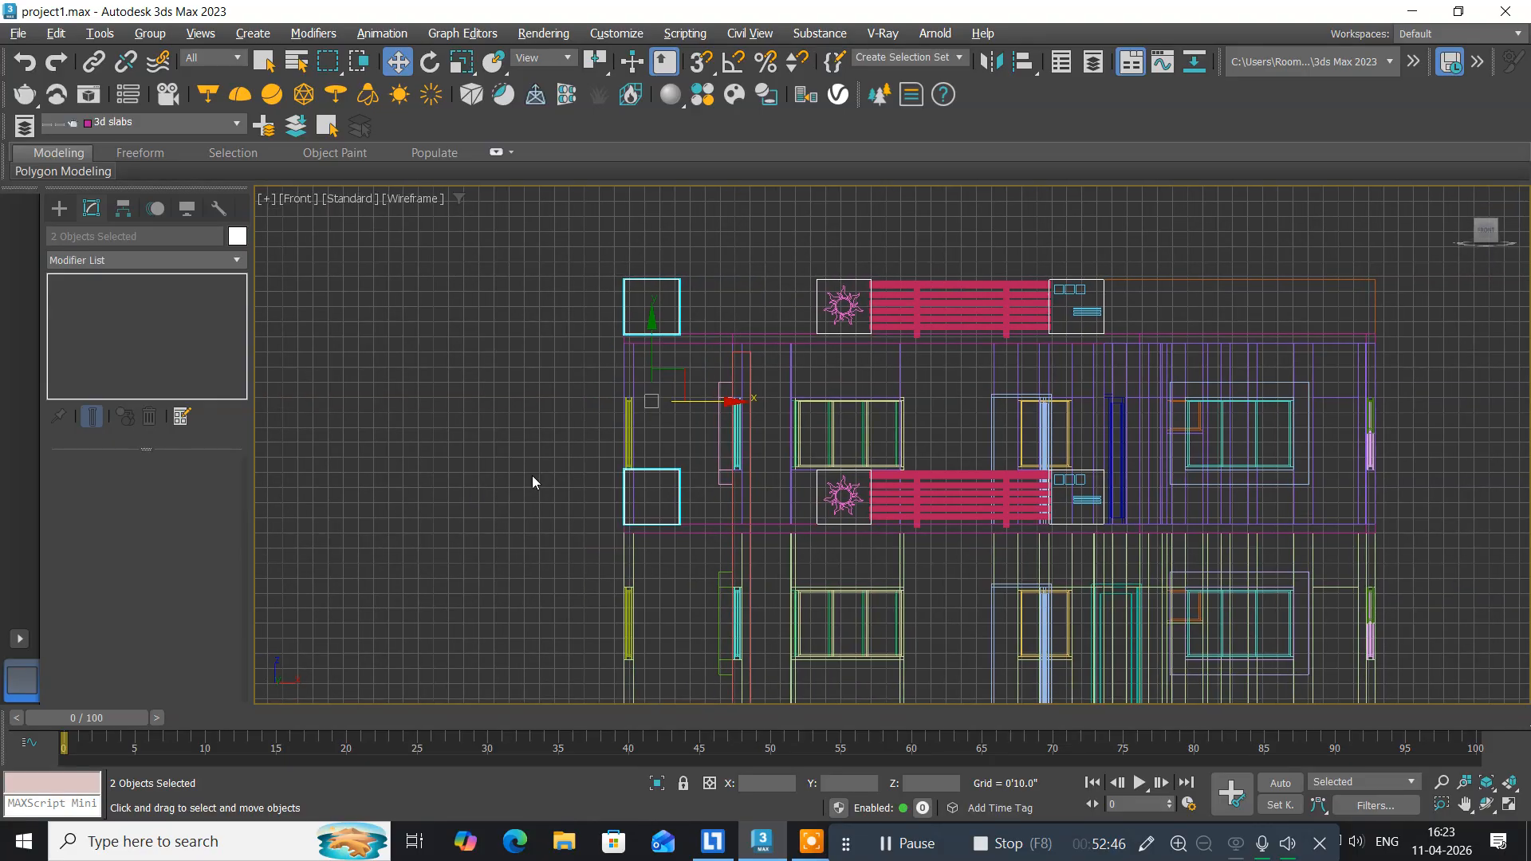
Enable 3D snapping and snap the copied roof panel's lower front corner onto the roof slab's front-left corner in the perspective view.
{"action": "key", "text": "alt+w"}
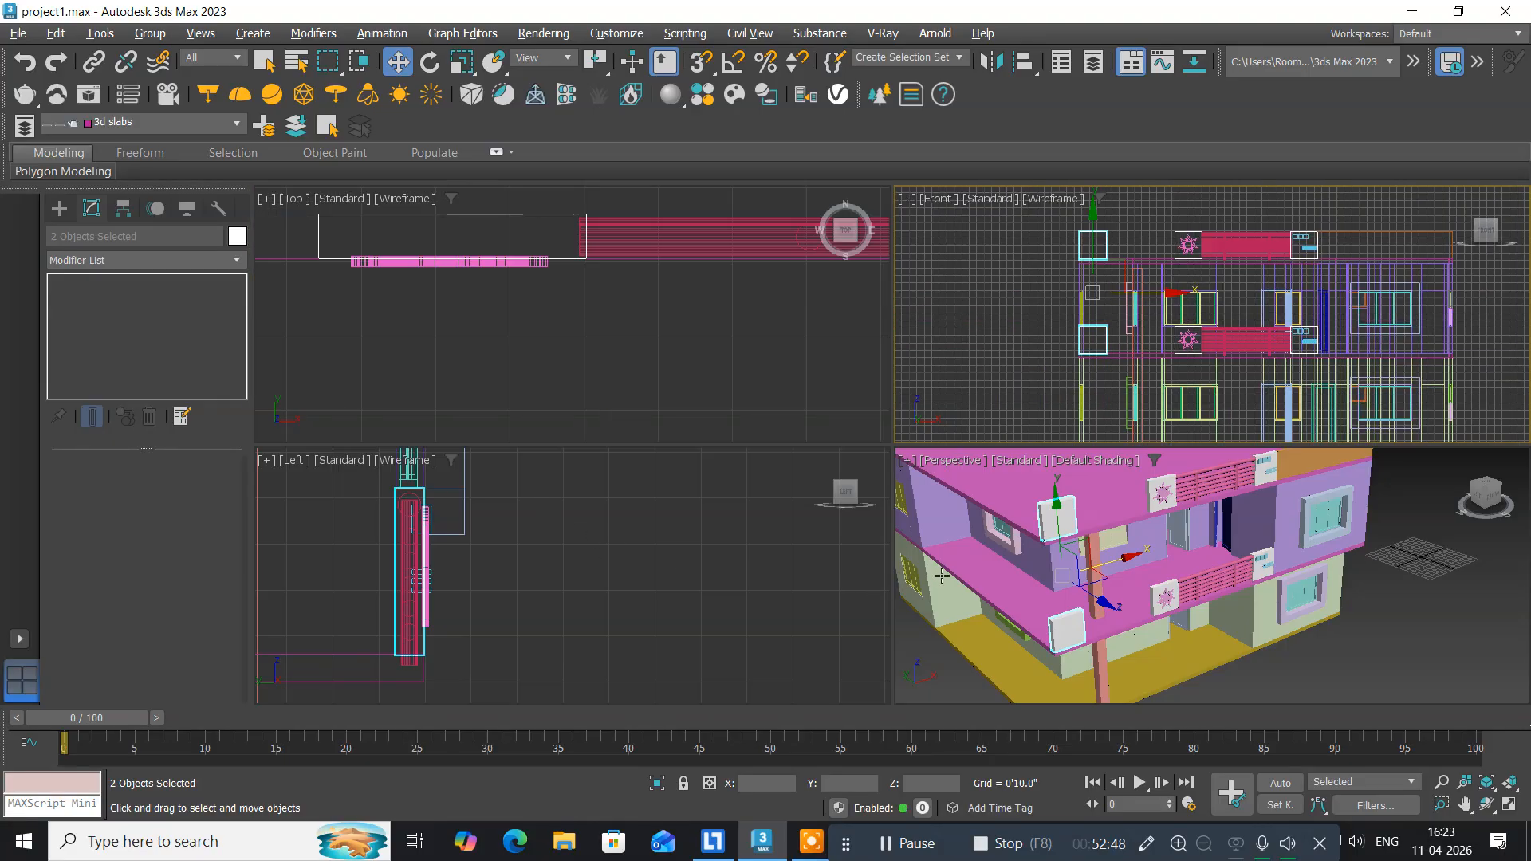
{"action": "middle_click", "coordinate": [967, 573]}
{"action": "middle_click_drag", "start_coordinate": [967, 574], "coordinate": [971, 561], "text": "alt"}
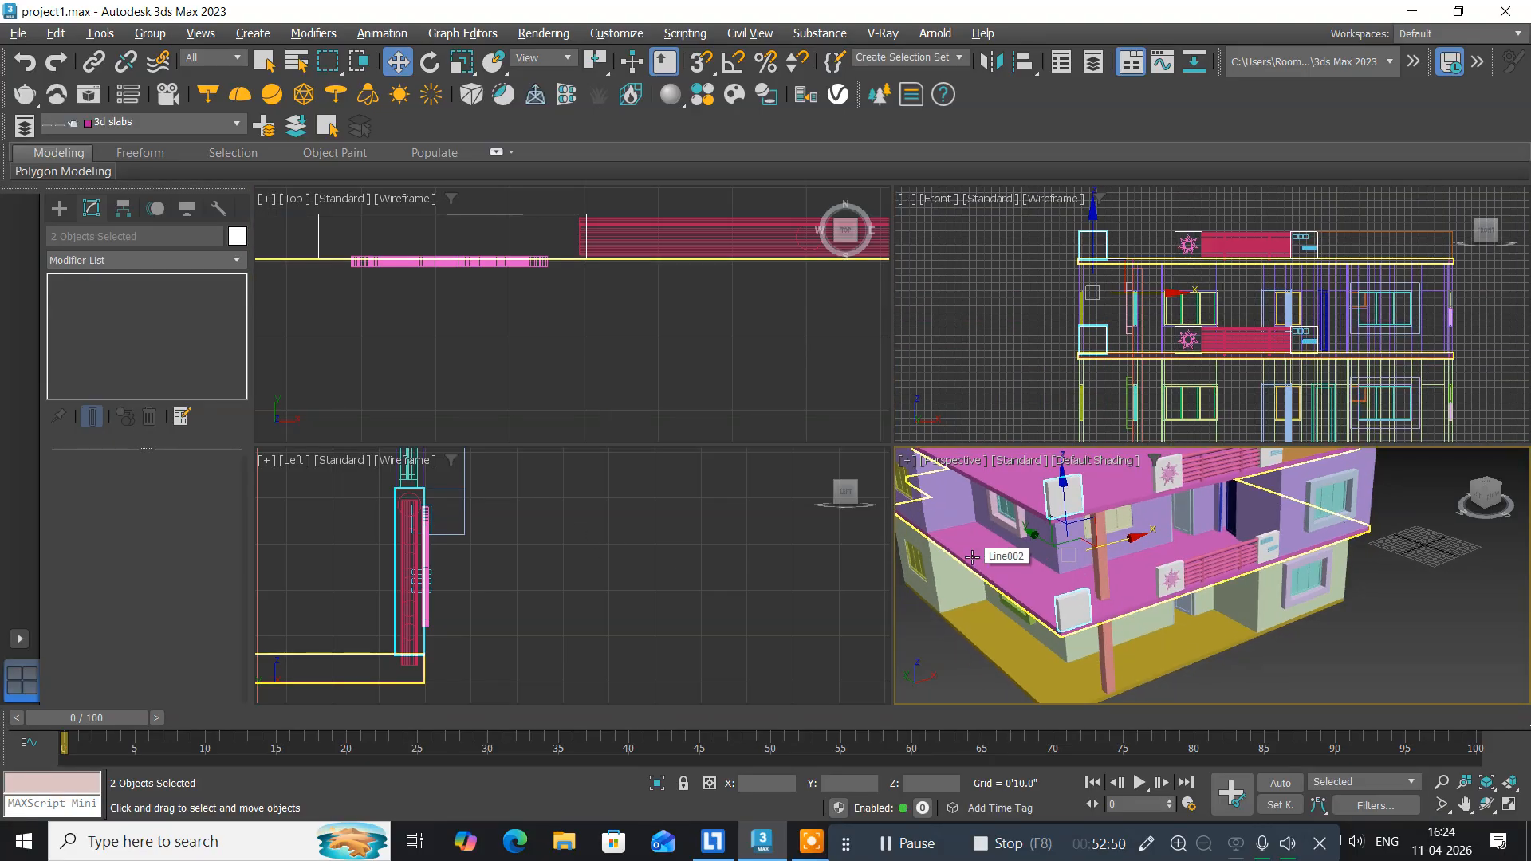
{"action": "key", "text": "alt+w"}
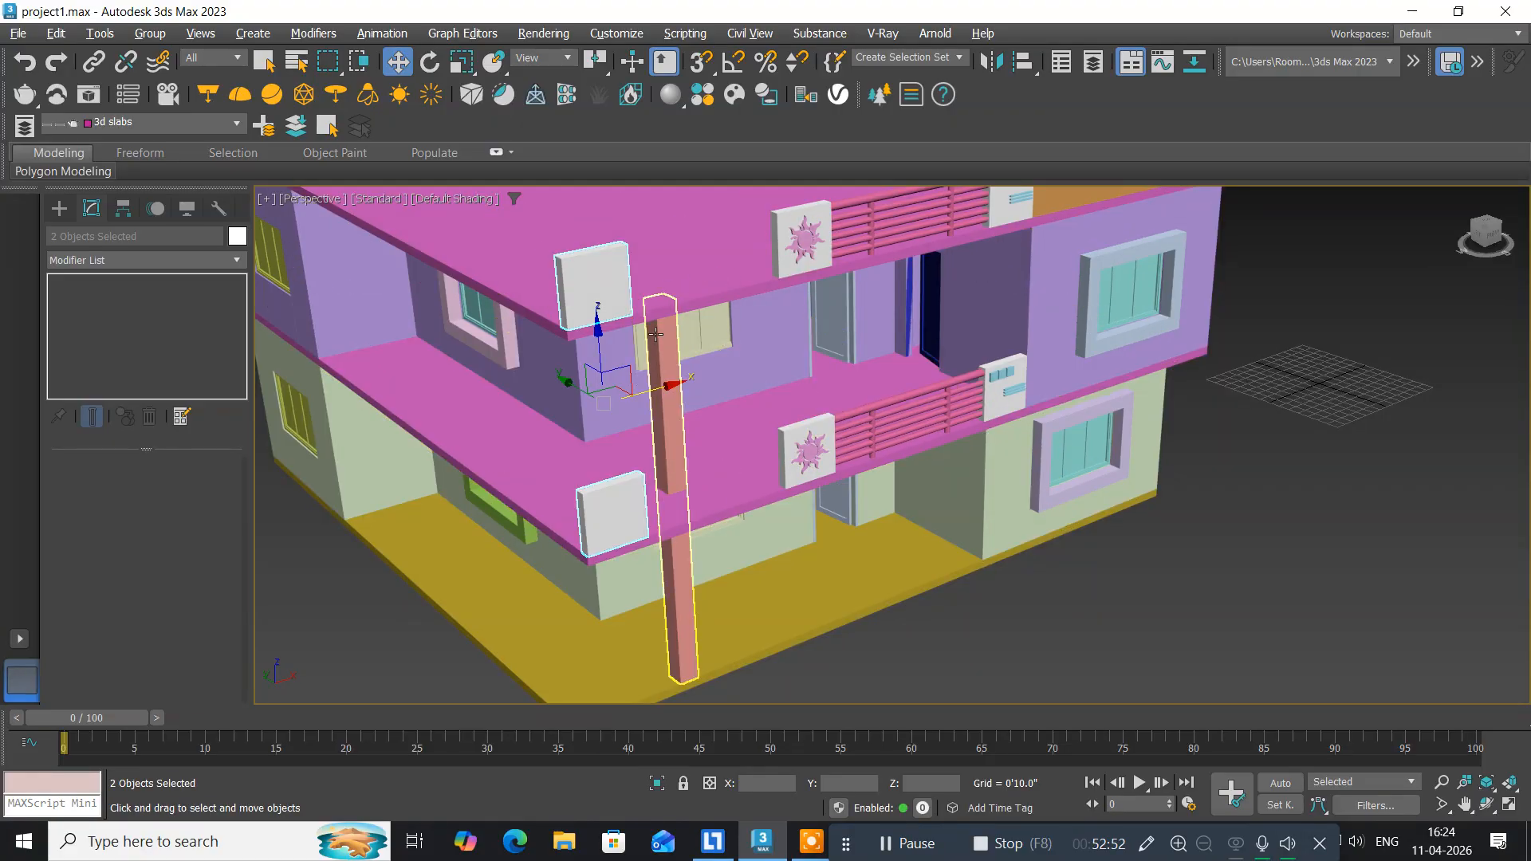
{"action": "scroll", "coordinate": [591, 339], "scroll_direction": "up", "scroll_amount": 8}
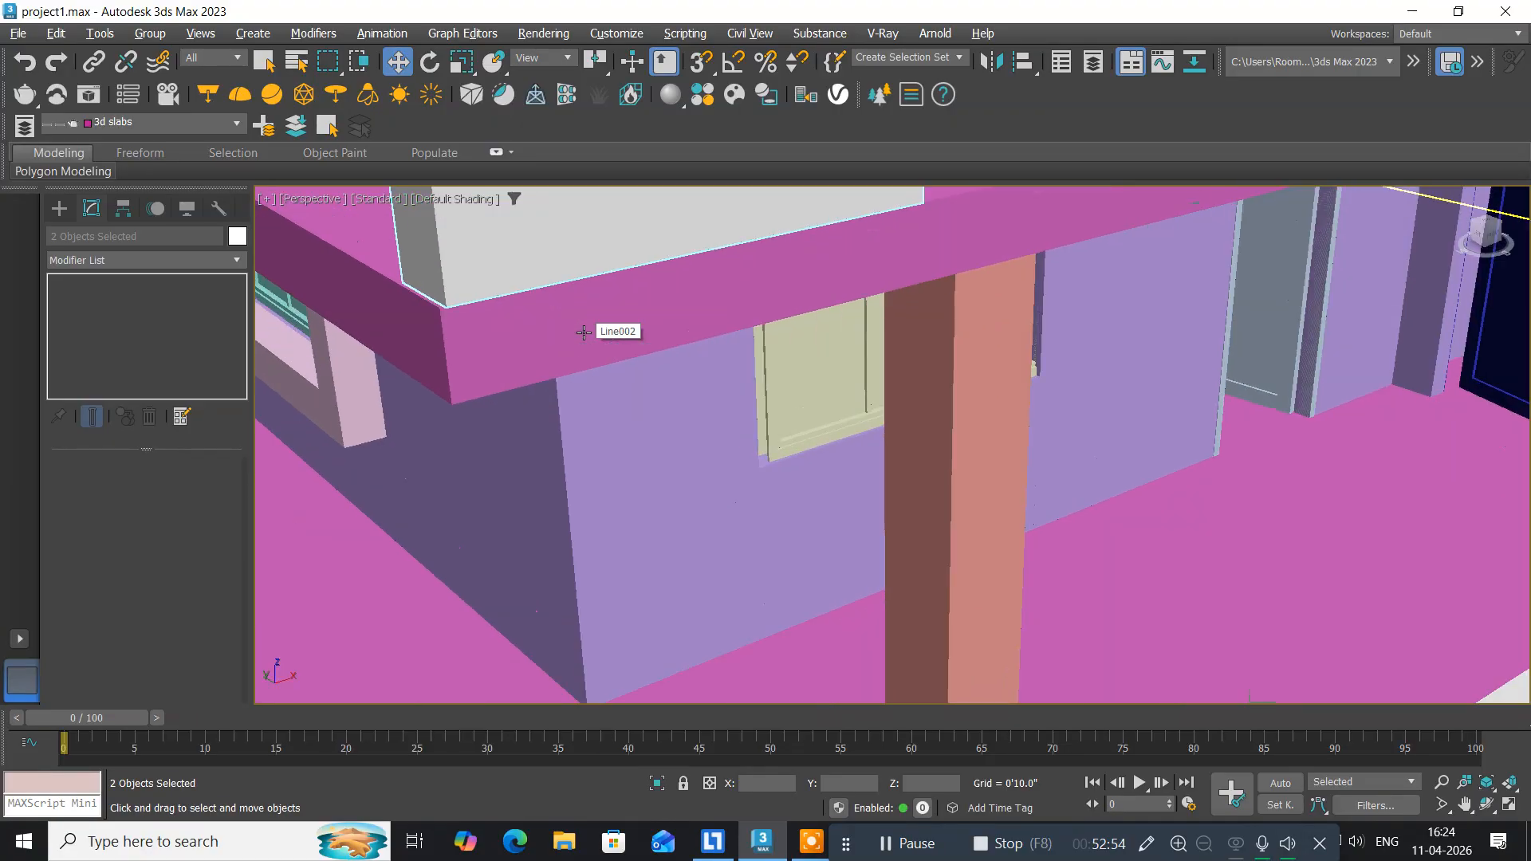
{"action": "scroll", "coordinate": [455, 296], "scroll_direction": "up", "scroll_amount": 5}
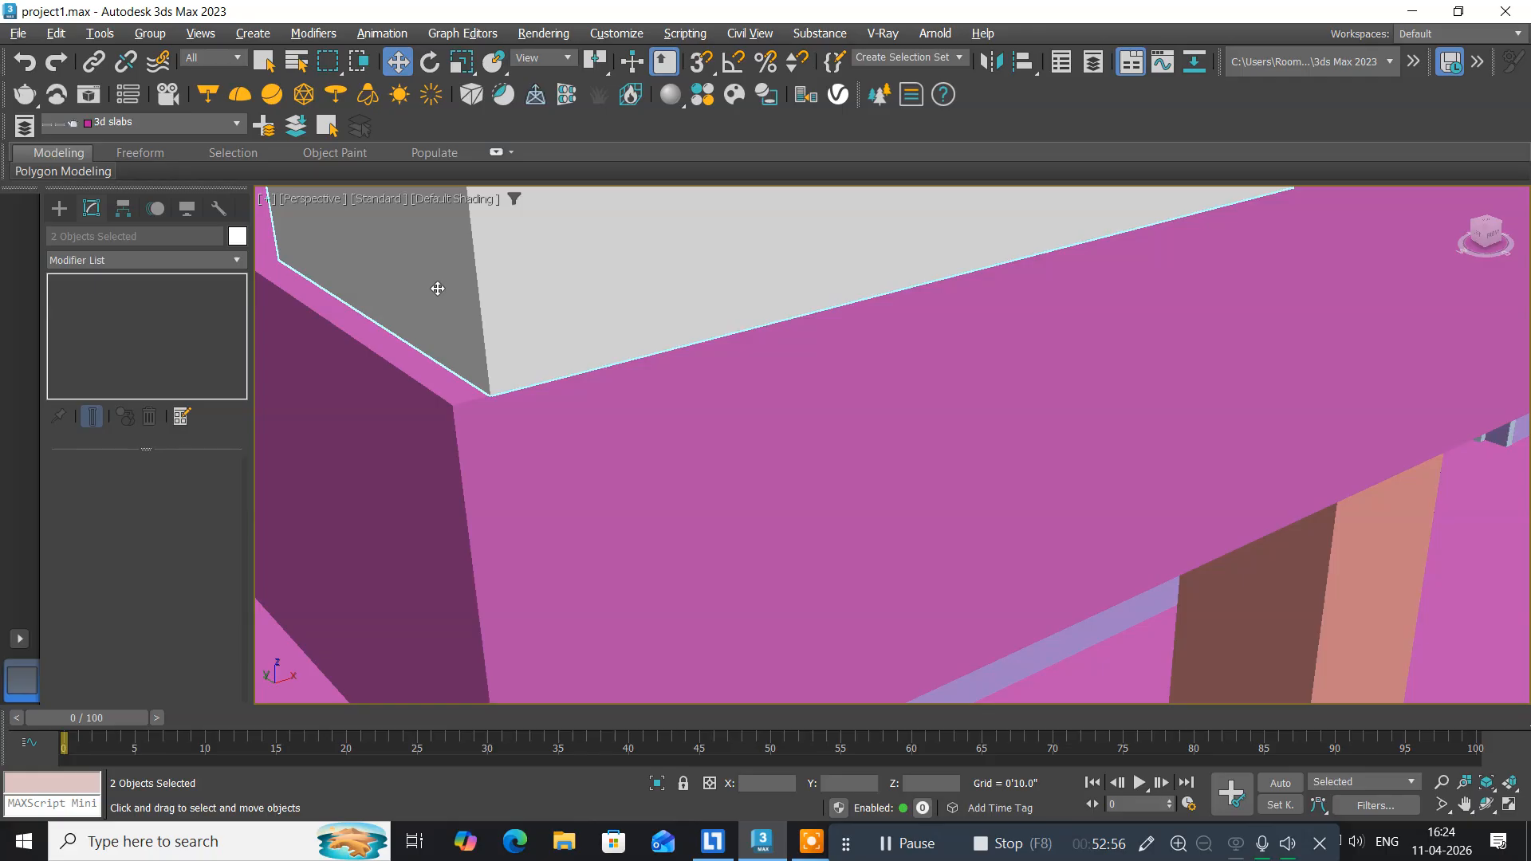
{"action": "left_click", "coordinate": [474, 334]}
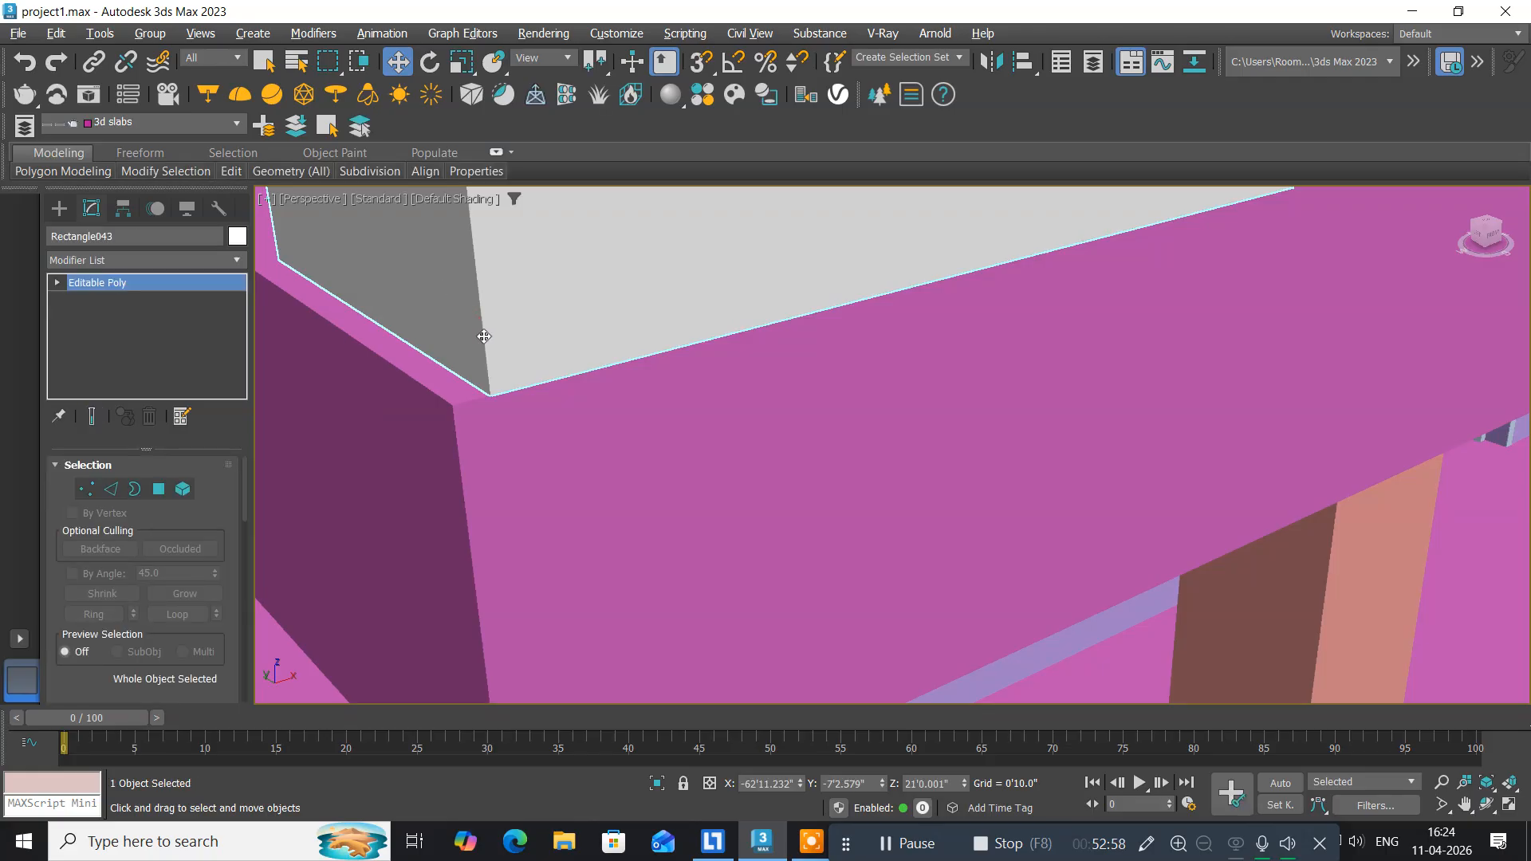
{"action": "left_click", "coordinate": [700, 62]}
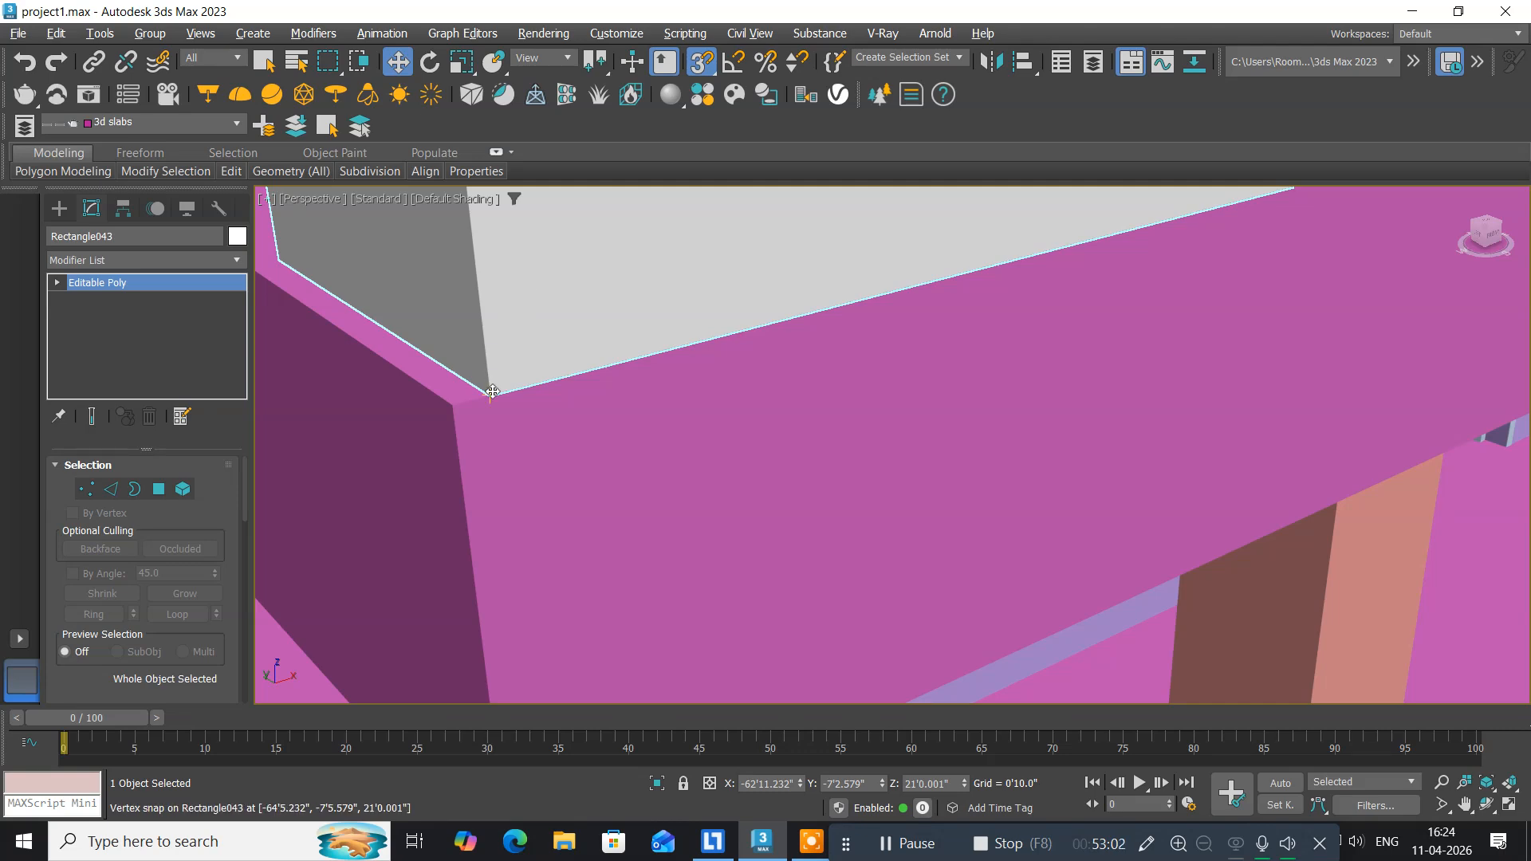
{"action": "left_click_drag", "start_coordinate": [492, 391], "coordinate": [449, 410]}
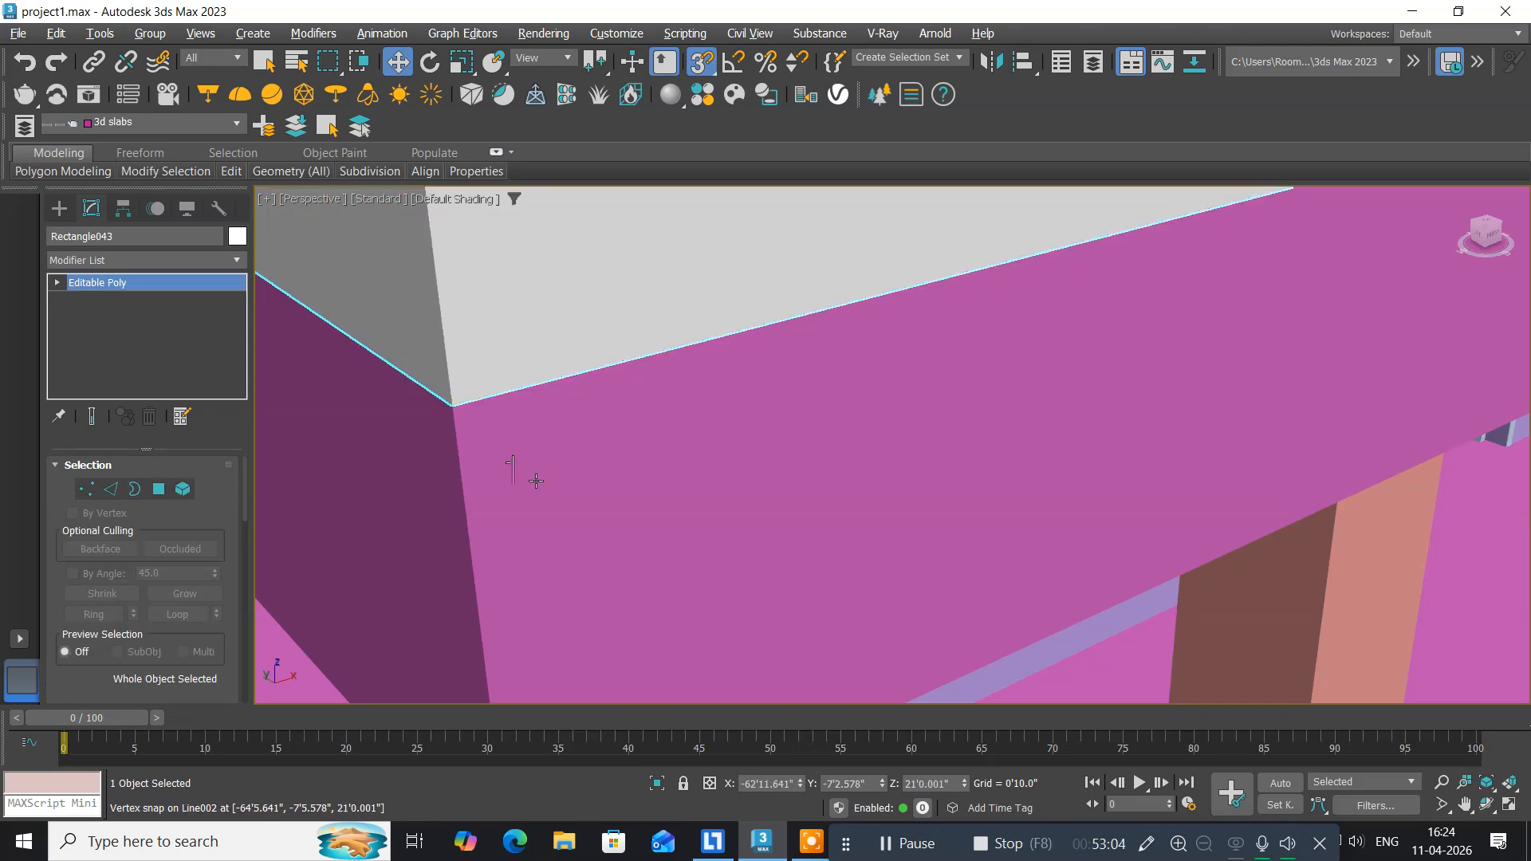
Try to snap the copied first-floor panel onto the front-left corner of the first-floor slab.
{"action": "scroll", "coordinate": [527, 479], "scroll_direction": "down", "scroll_amount": 4}
{"action": "middle_click_drag", "start_coordinate": [549, 536], "coordinate": [546, 110]}
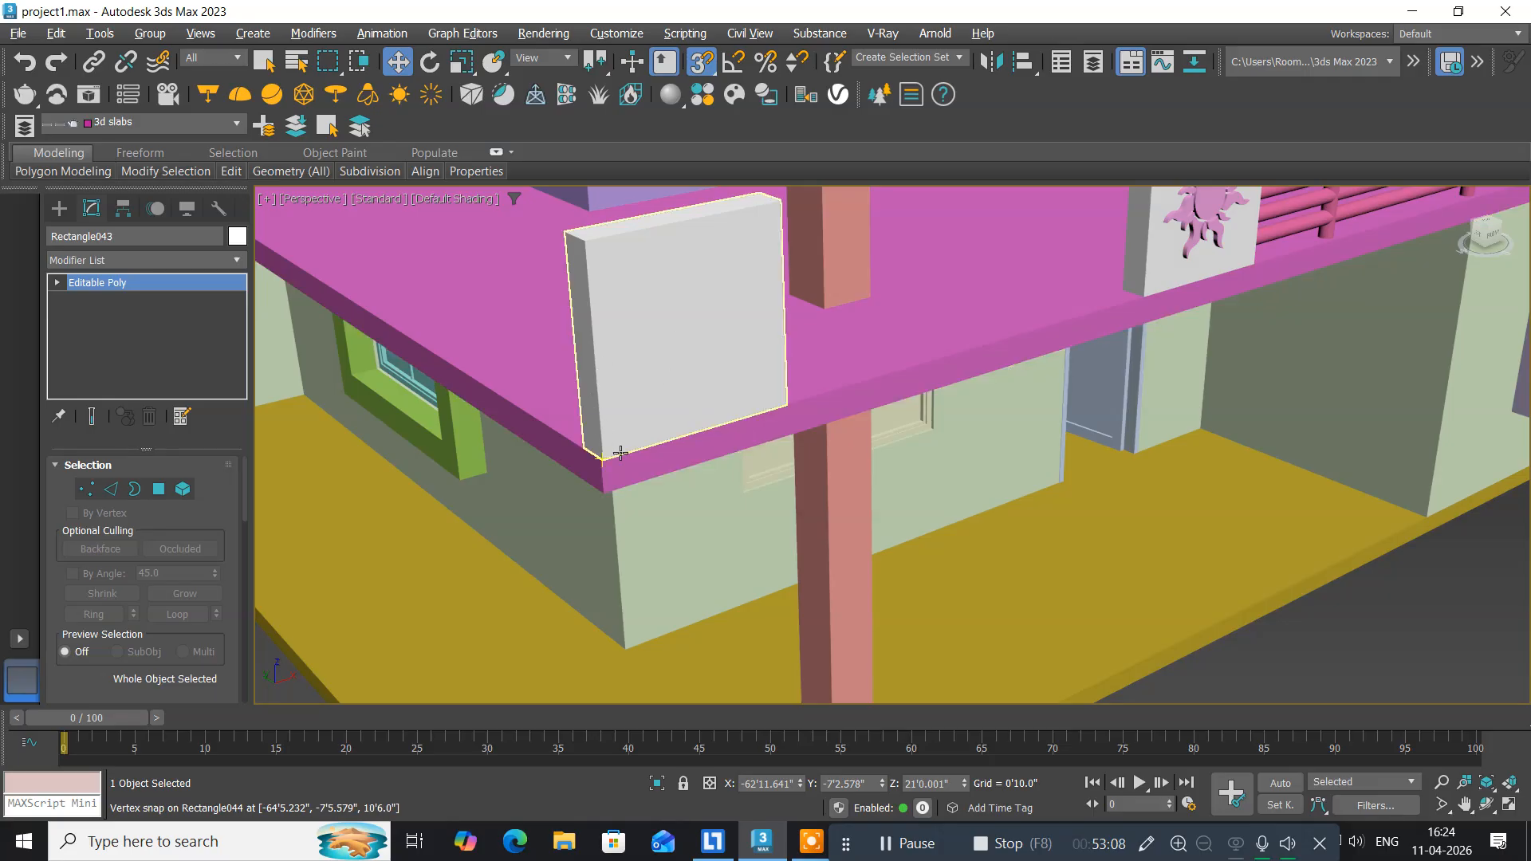
{"action": "scroll", "coordinate": [618, 451], "scroll_direction": "up", "scroll_amount": 5}
{"action": "middle_click_drag", "start_coordinate": [537, 428], "coordinate": [752, 358]}
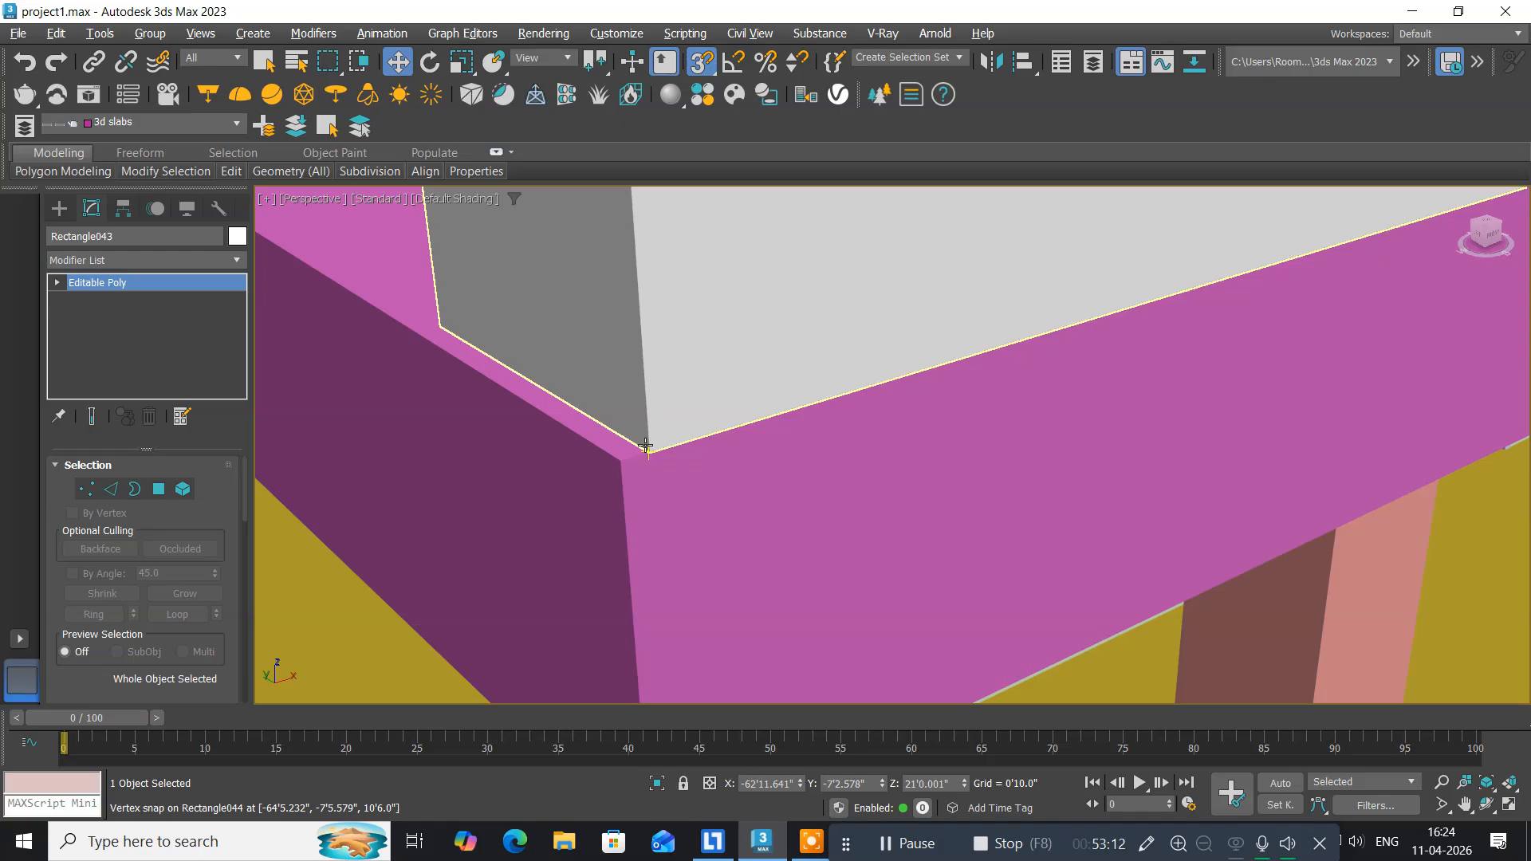
{"action": "left_click_drag", "start_coordinate": [648, 454], "coordinate": [843, 548]}
{"action": "key", "text": "z"}
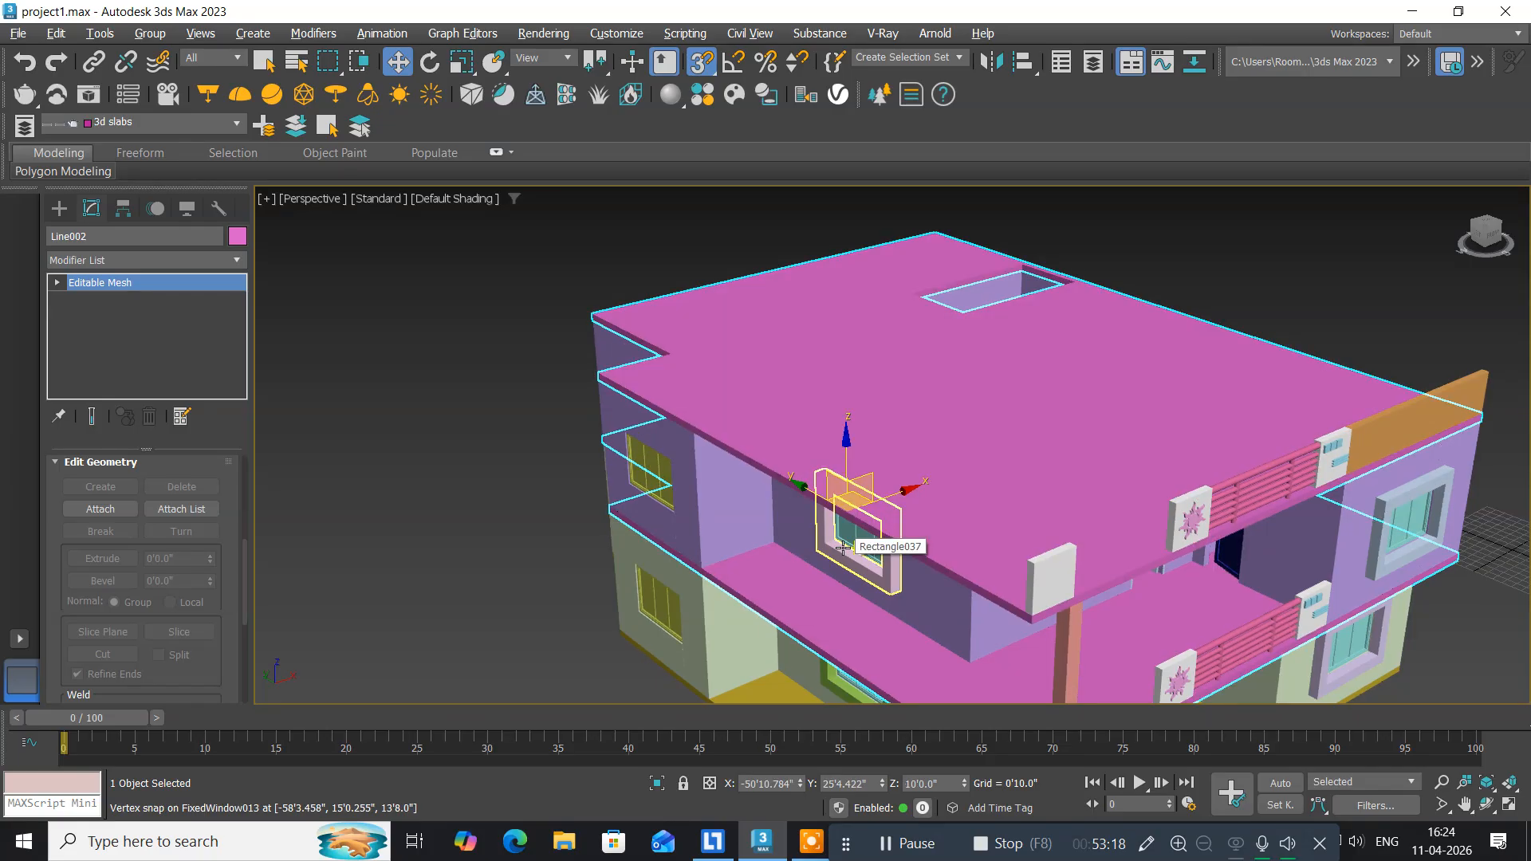
{"action": "middle_click_drag", "start_coordinate": [973, 529], "coordinate": [660, 338], "text": "alt"}
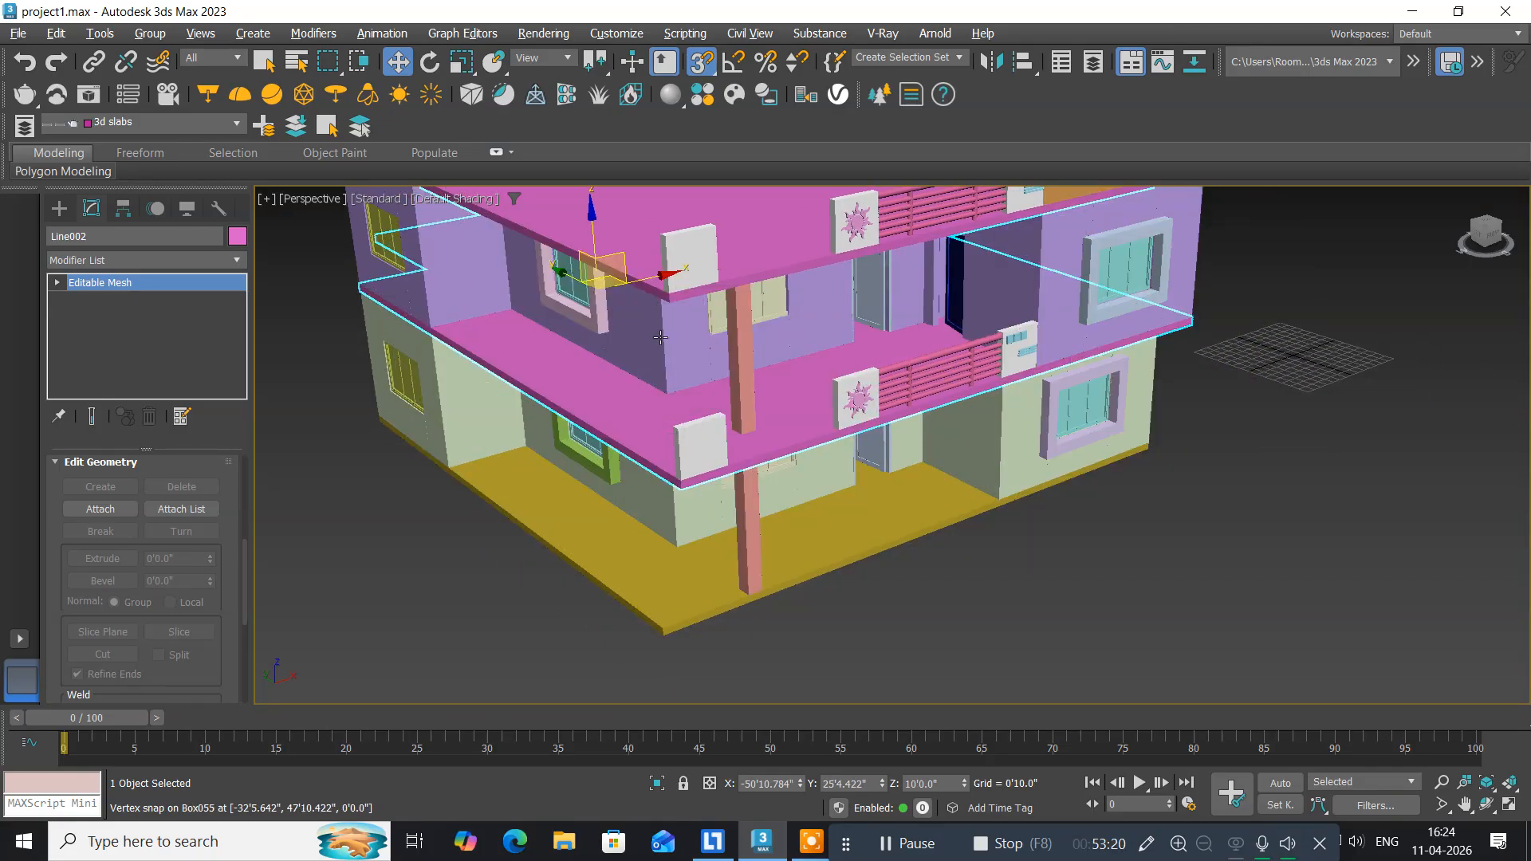
Select the copied first-floor panel and snap its lower front corner onto the first-floor slab's front-left corner.
{"action": "scroll", "coordinate": [683, 445], "scroll_direction": "up", "scroll_amount": 8}
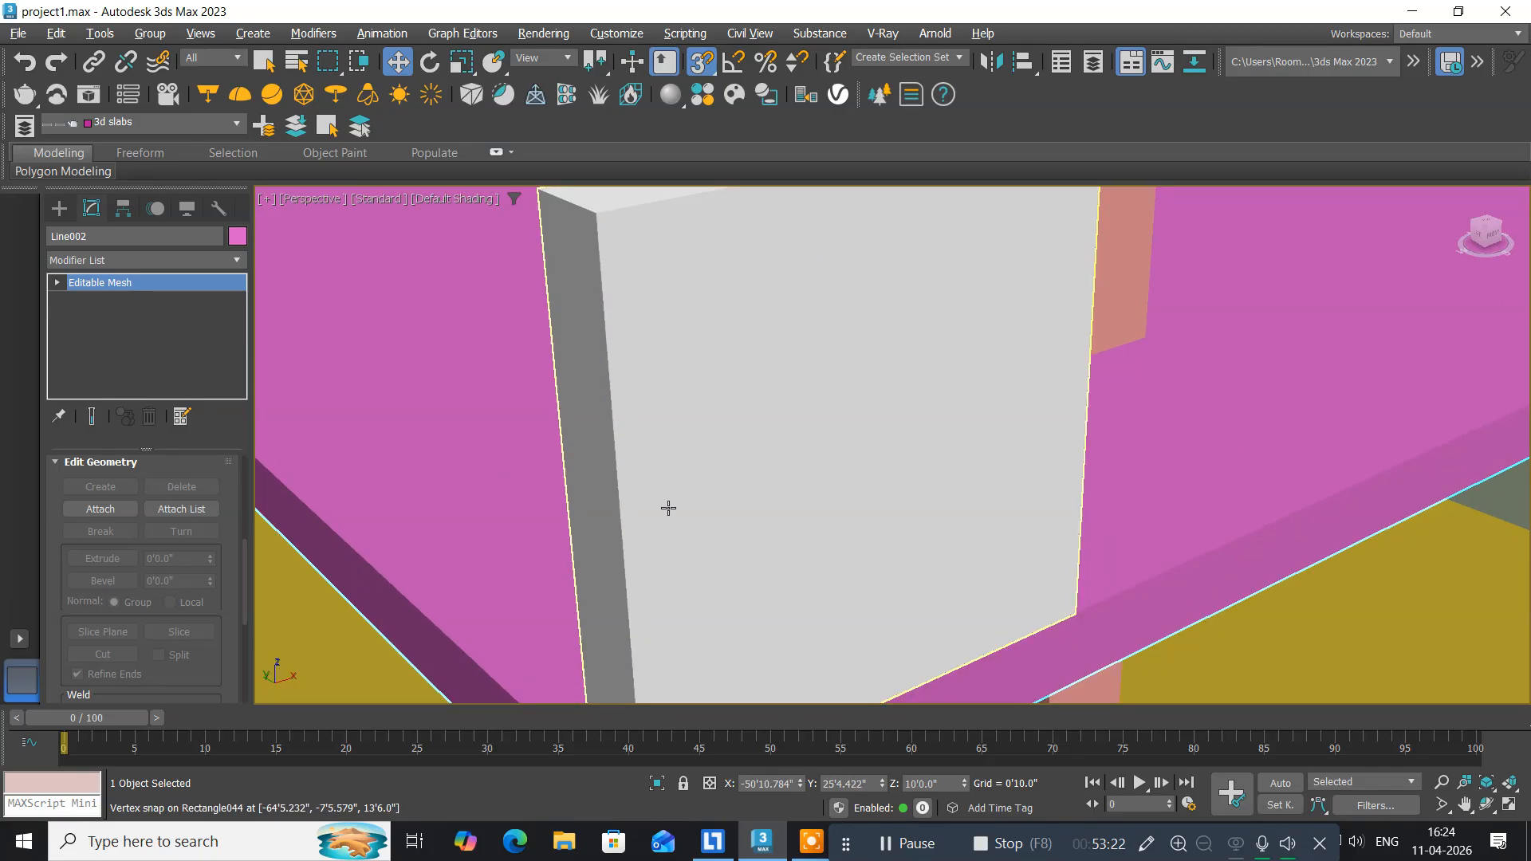
{"action": "scroll", "coordinate": [668, 343], "scroll_direction": "down", "scroll_amount": 5}
{"action": "scroll", "coordinate": [697, 438], "scroll_direction": "up", "scroll_amount": 6}
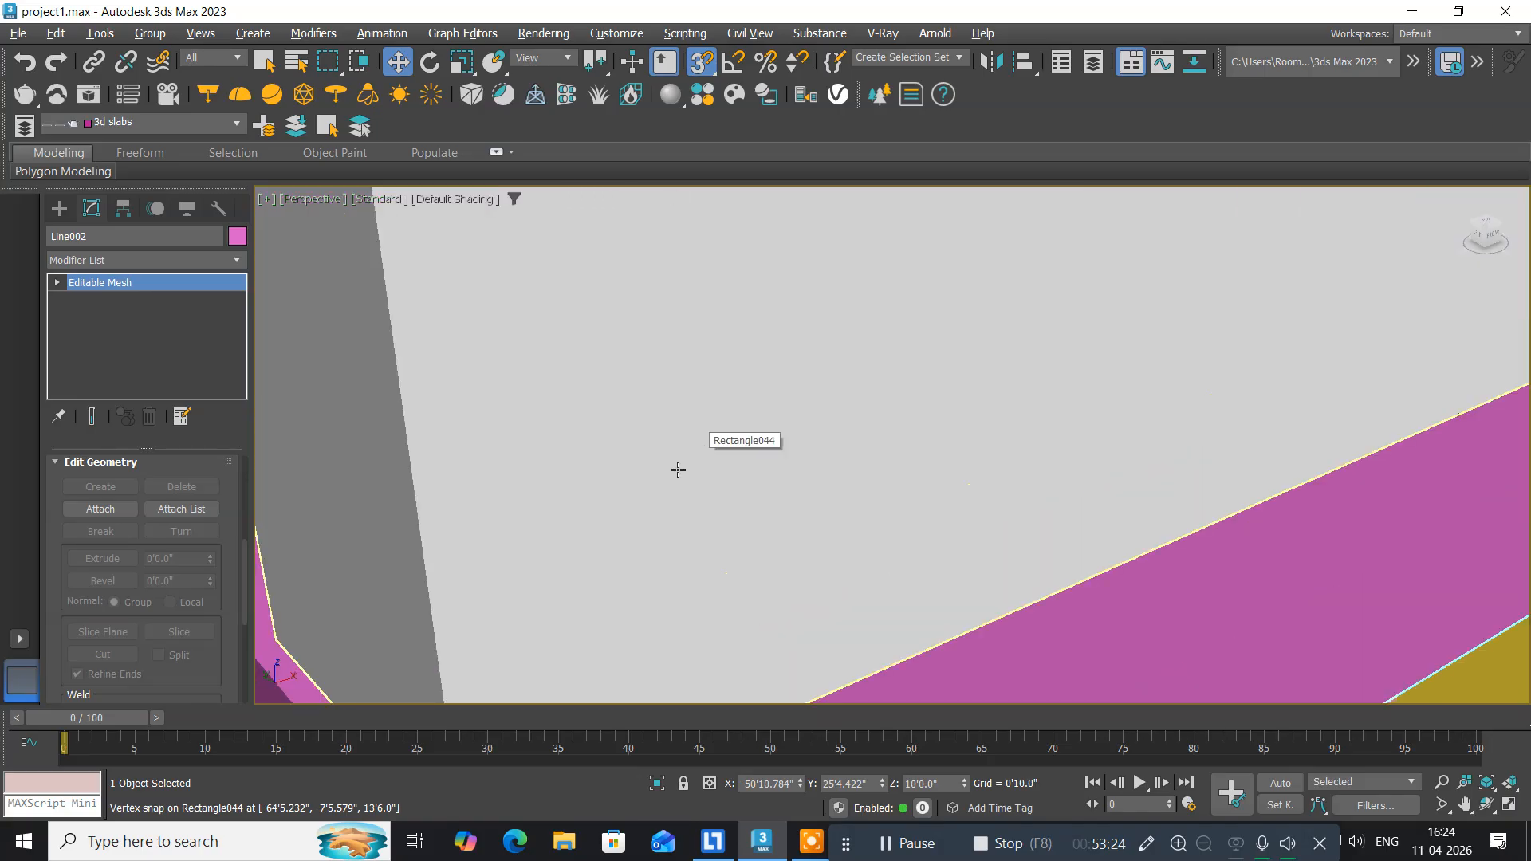
{"action": "middle_click_drag", "start_coordinate": [632, 496], "coordinate": [759, 219]}
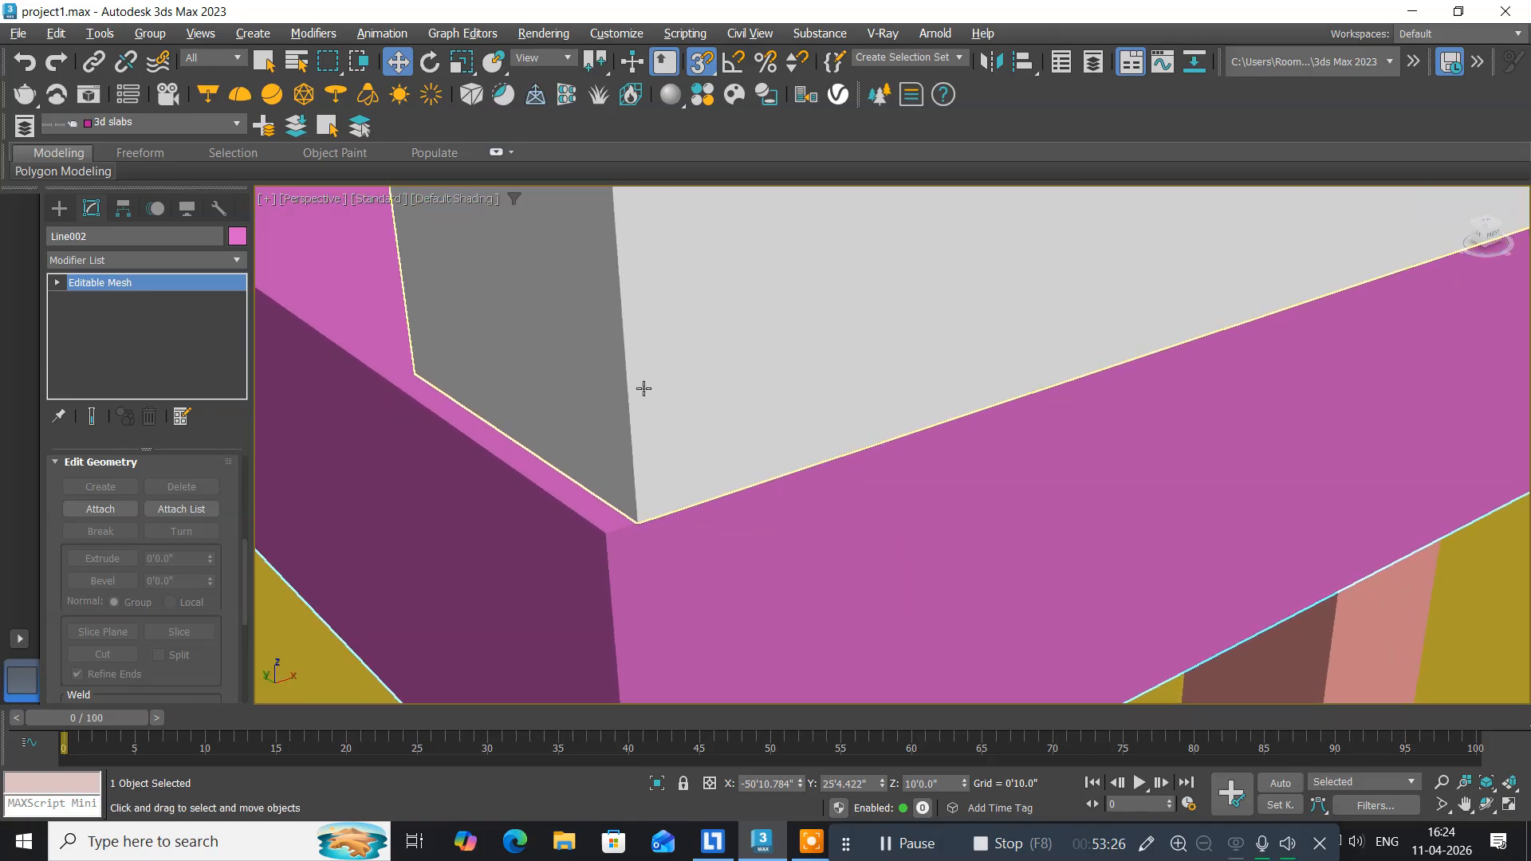
{"action": "left_click", "coordinate": [626, 434]}
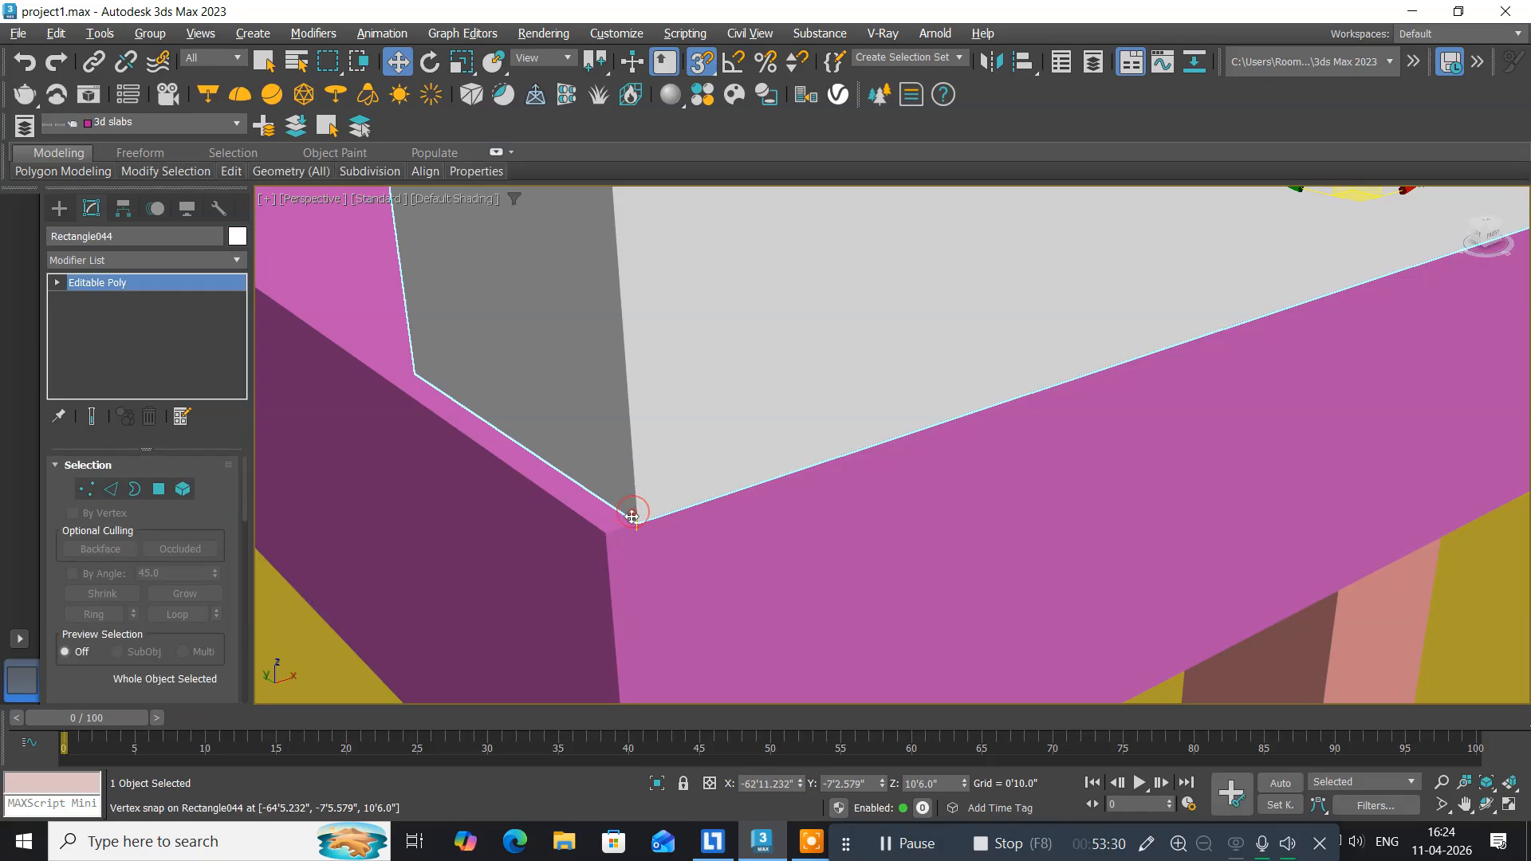
{"action": "left_click_drag", "start_coordinate": [634, 514], "coordinate": [605, 532]}
{"action": "scroll", "coordinate": [775, 505], "scroll_direction": "down", "scroll_amount": 10}
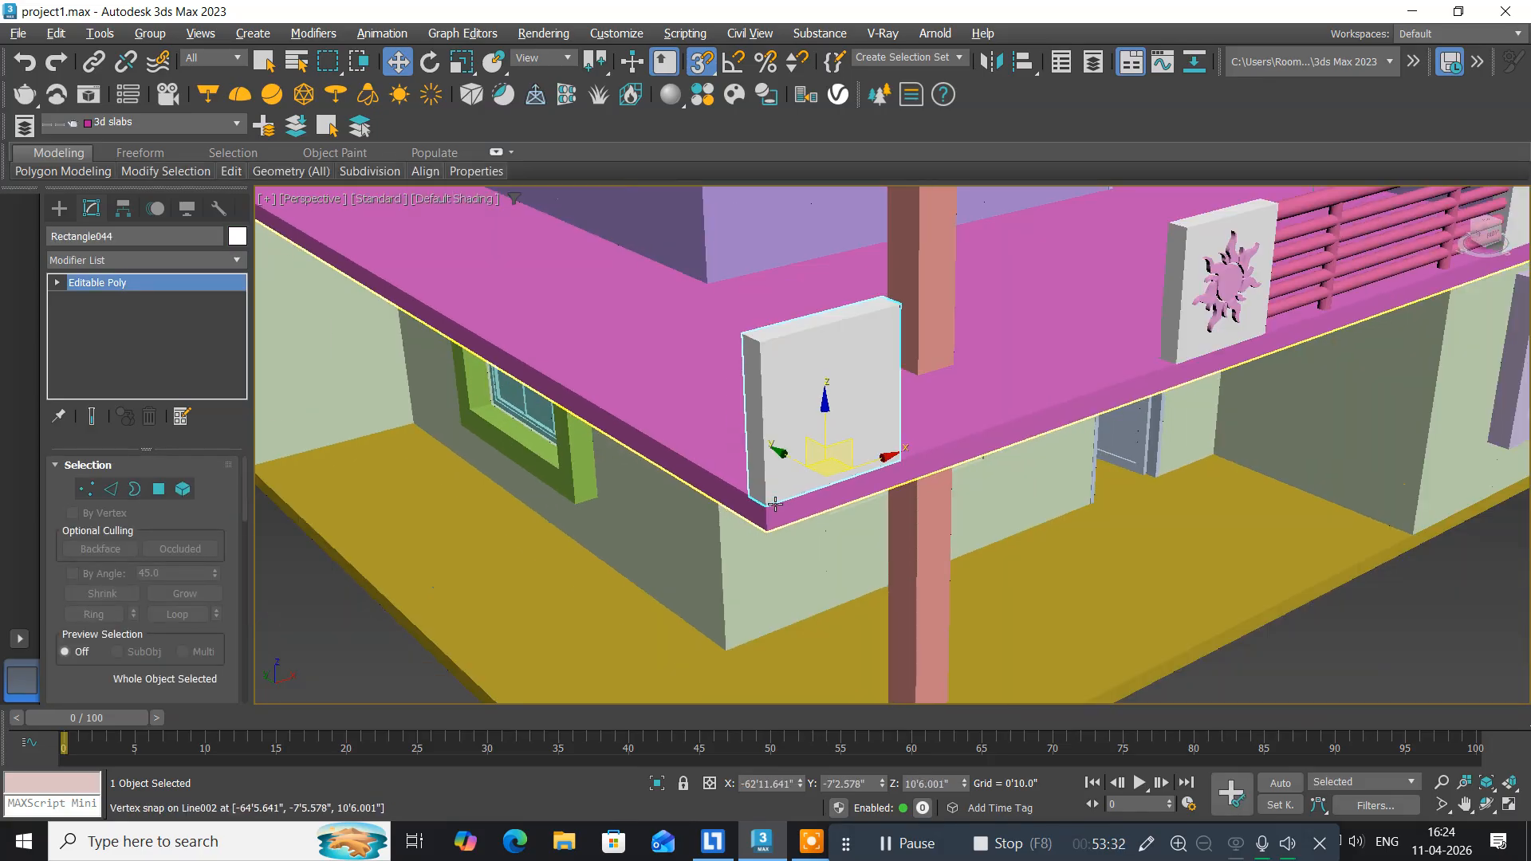
{"action": "scroll", "coordinate": [711, 383], "scroll_direction": "up", "scroll_amount": 1}
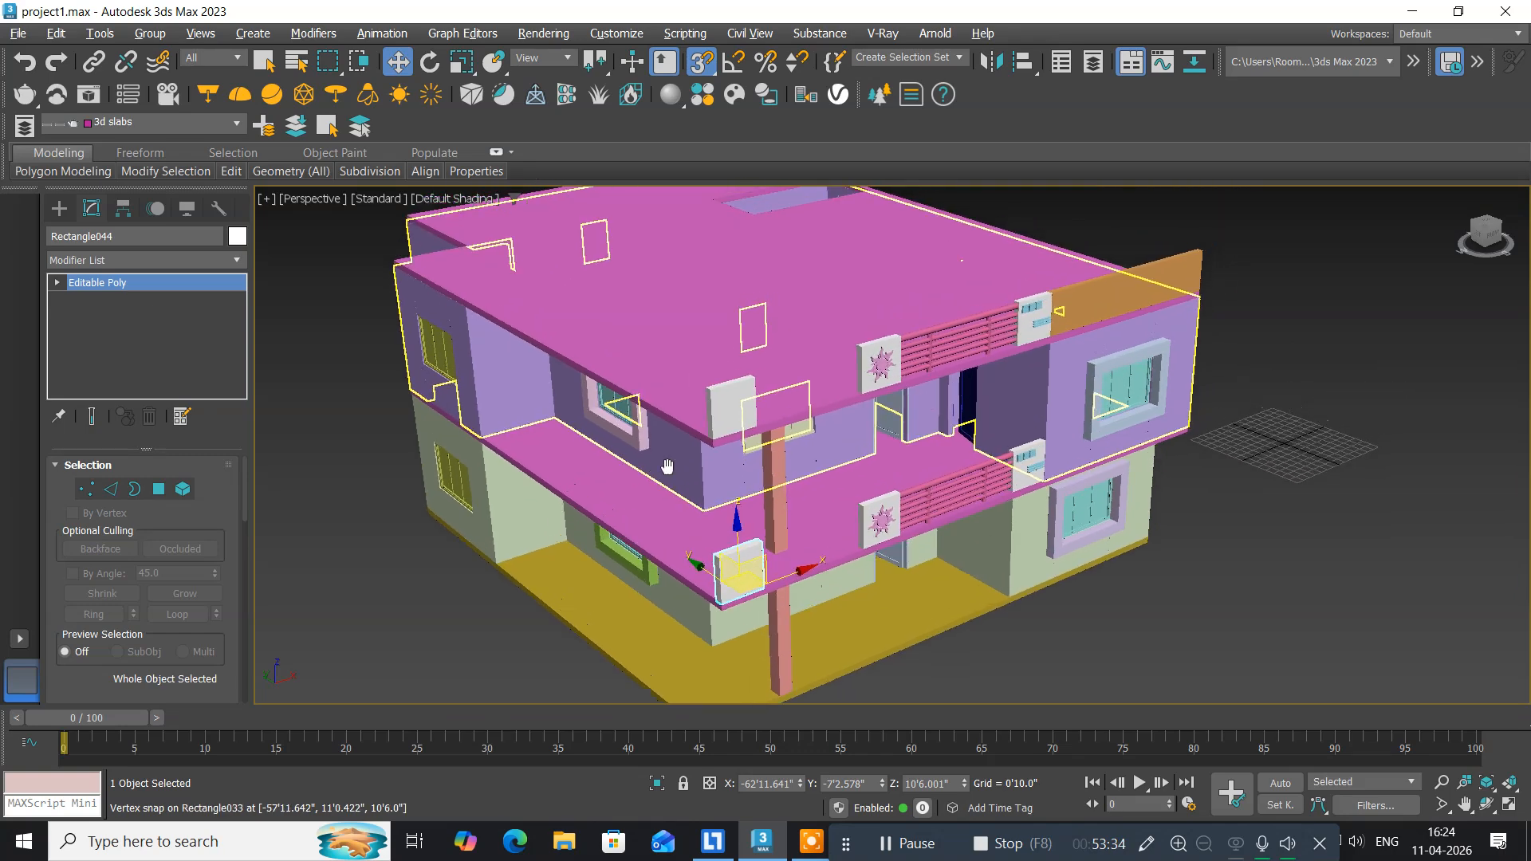
Check how the two copied panels sit on the slabs' front-left corners in the perspective view and turn off 3D snapping.
{"action": "scroll", "coordinate": [652, 430], "scroll_direction": "up", "scroll_amount": 8}
{"action": "scroll", "coordinate": [652, 431], "scroll_direction": "down", "scroll_amount": 8}
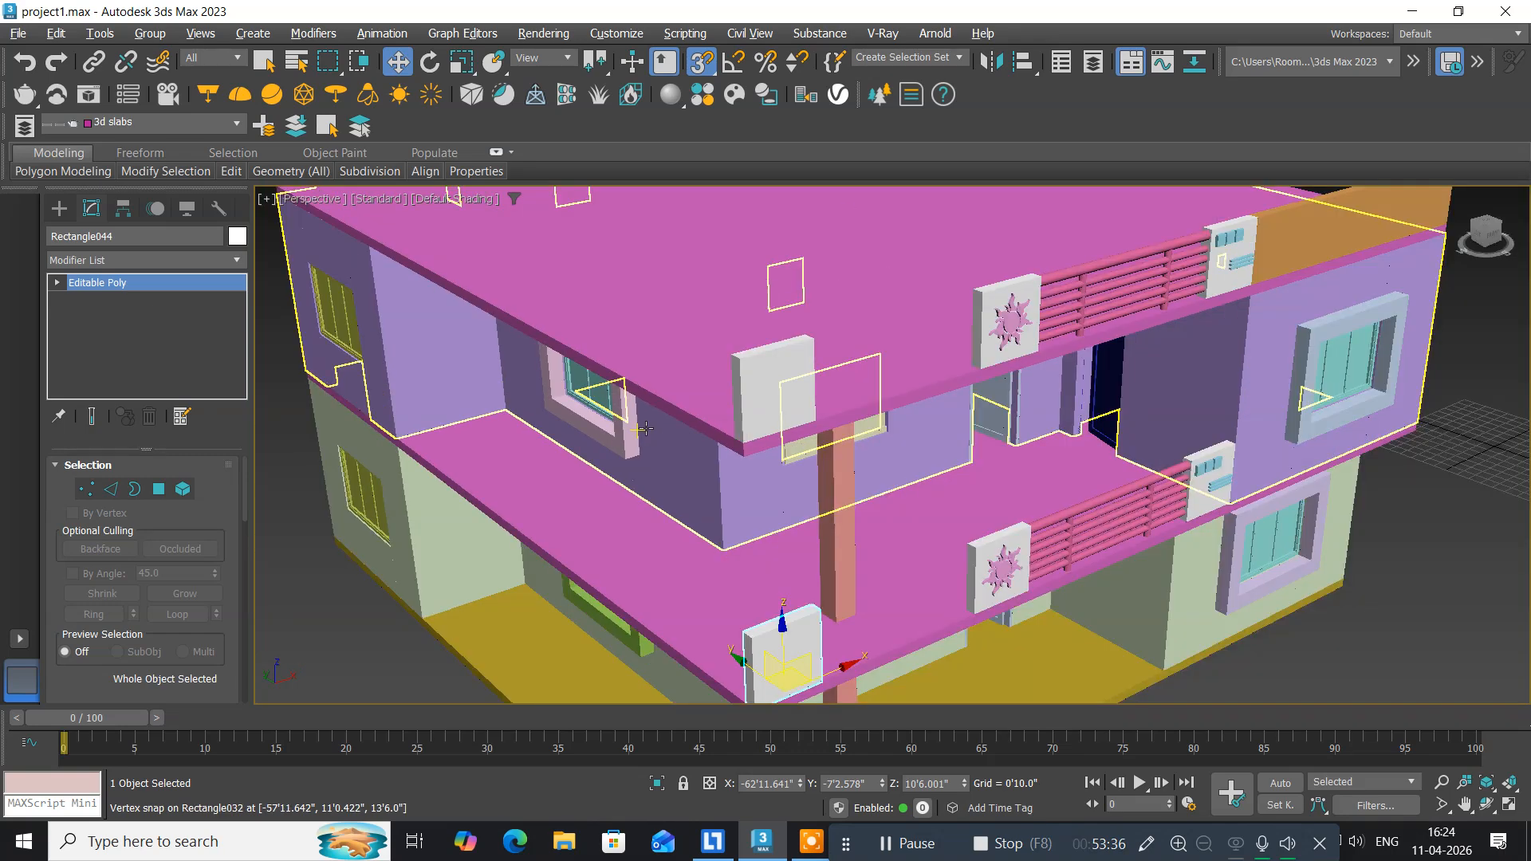
{"action": "scroll", "coordinate": [650, 424], "scroll_direction": "up", "scroll_amount": 8}
{"action": "middle_click_drag", "start_coordinate": [665, 399], "coordinate": [338, 271]}
{"action": "scroll", "coordinate": [493, 374], "scroll_direction": "up", "scroll_amount": 3}
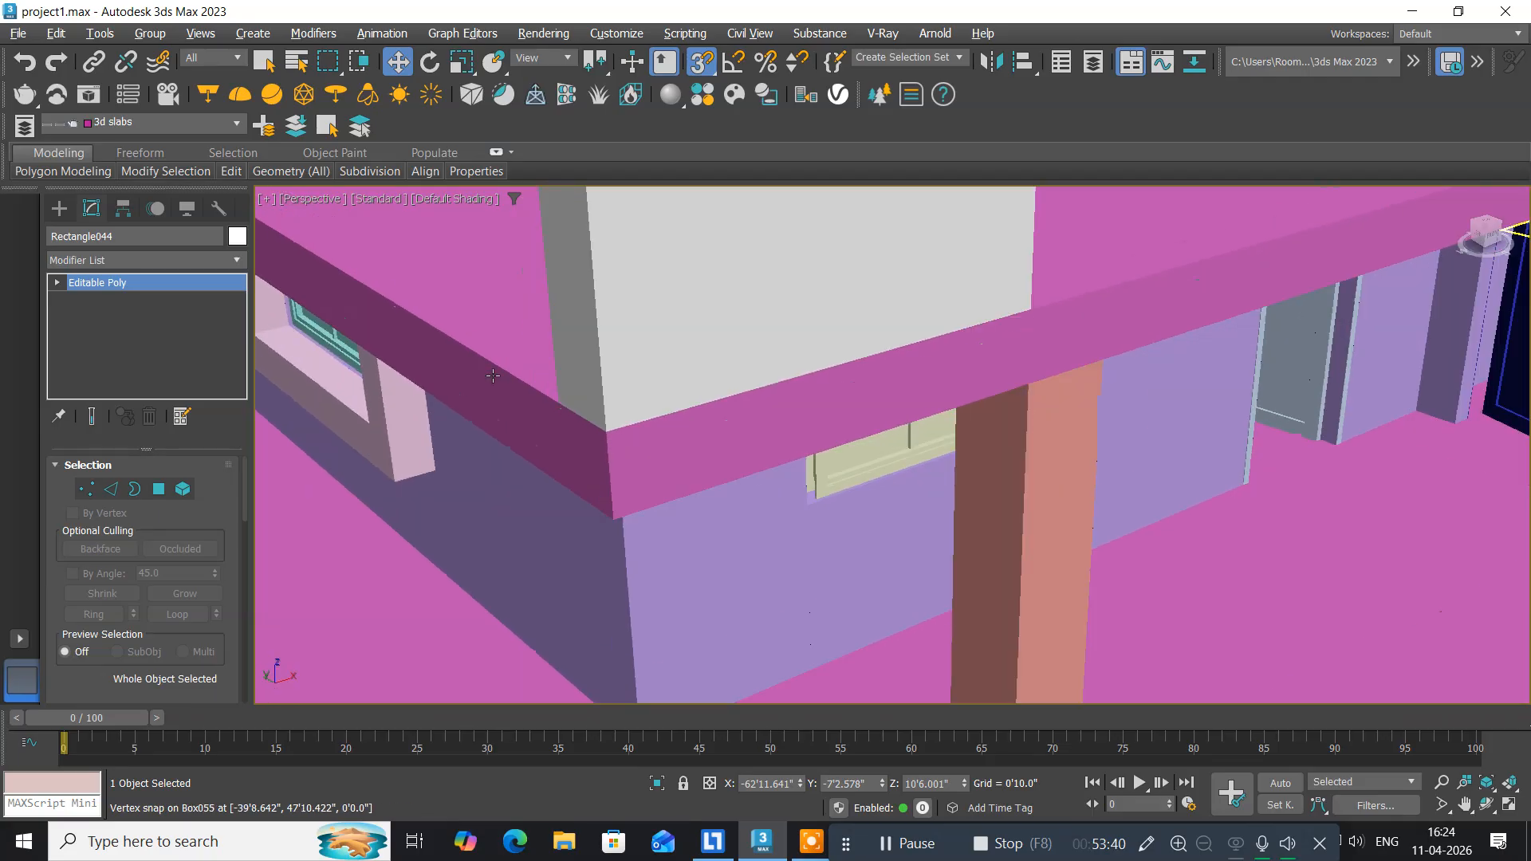
{"action": "scroll", "coordinate": [493, 375], "scroll_direction": "down", "scroll_amount": 10}
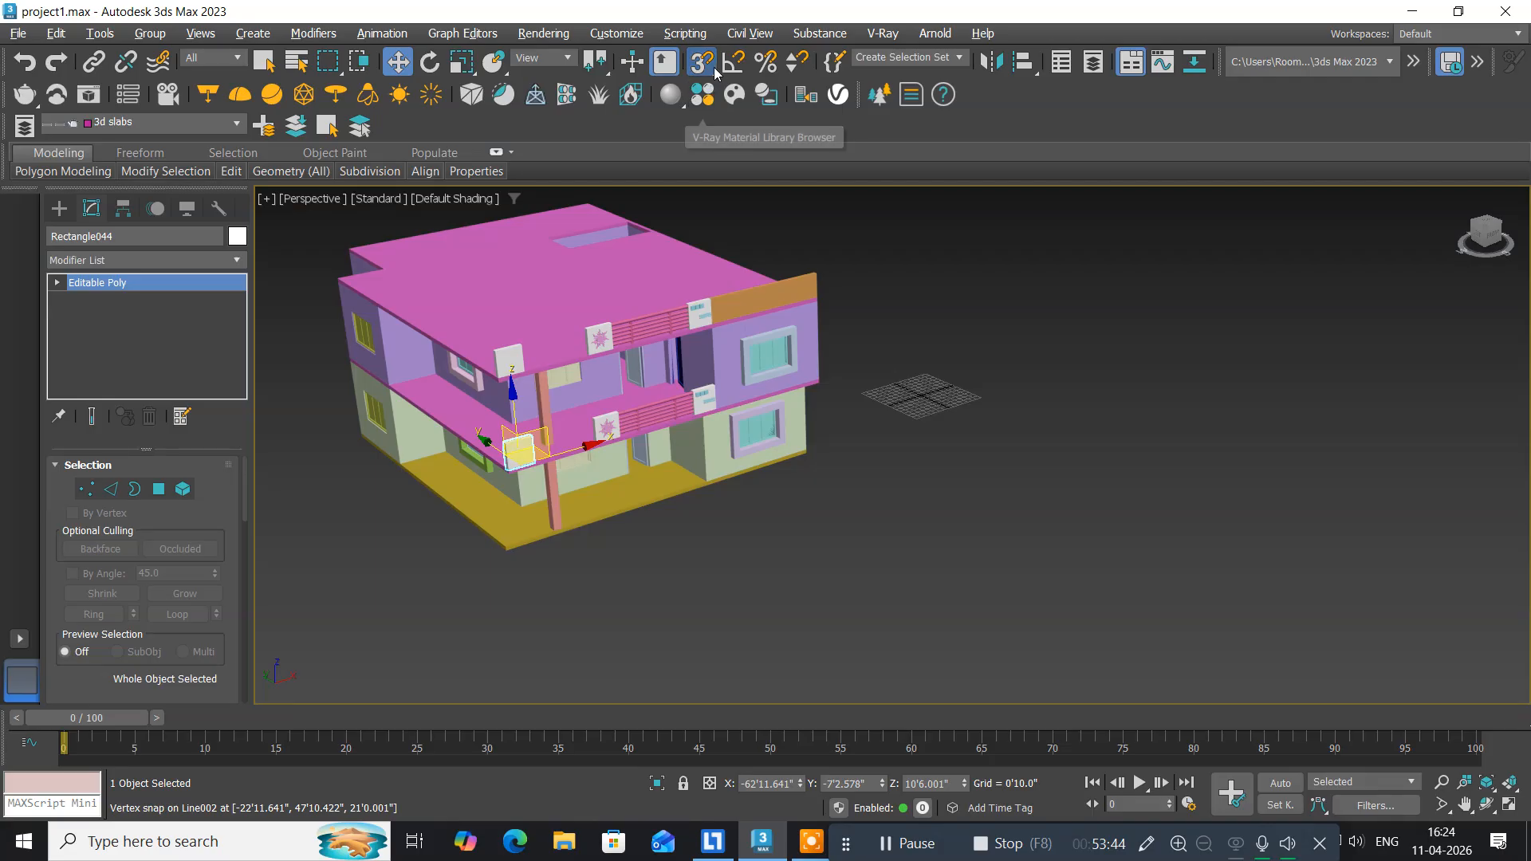
{"action": "middle_click_drag", "start_coordinate": [647, 386], "coordinate": [643, 475], "text": "alt"}
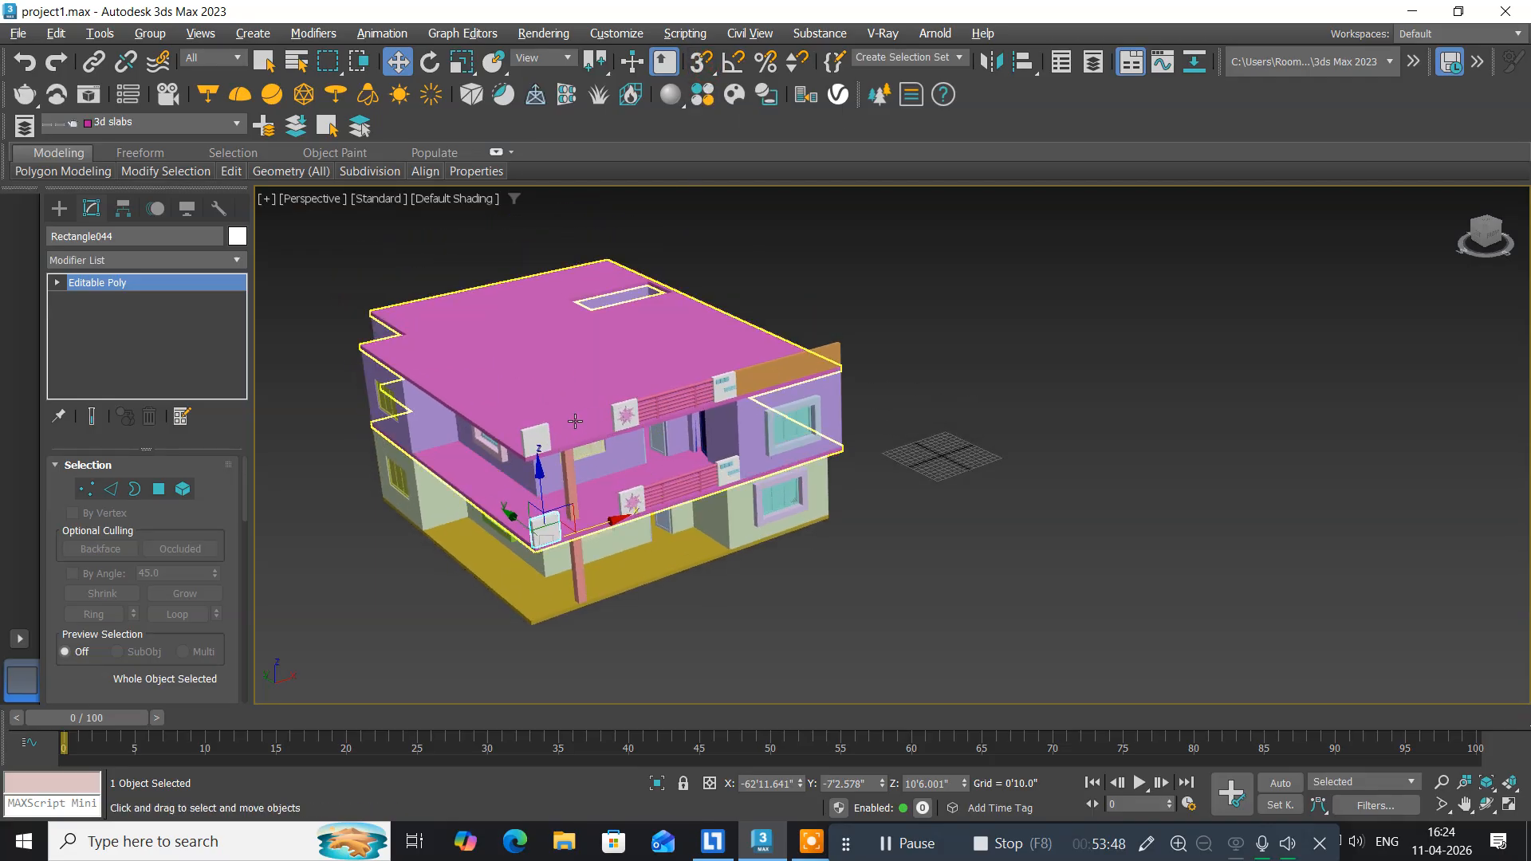
{"action": "scroll", "coordinate": [575, 422], "scroll_direction": "up", "scroll_amount": 4}
{"action": "middle_click_drag", "start_coordinate": [462, 482], "coordinate": [568, 353]}
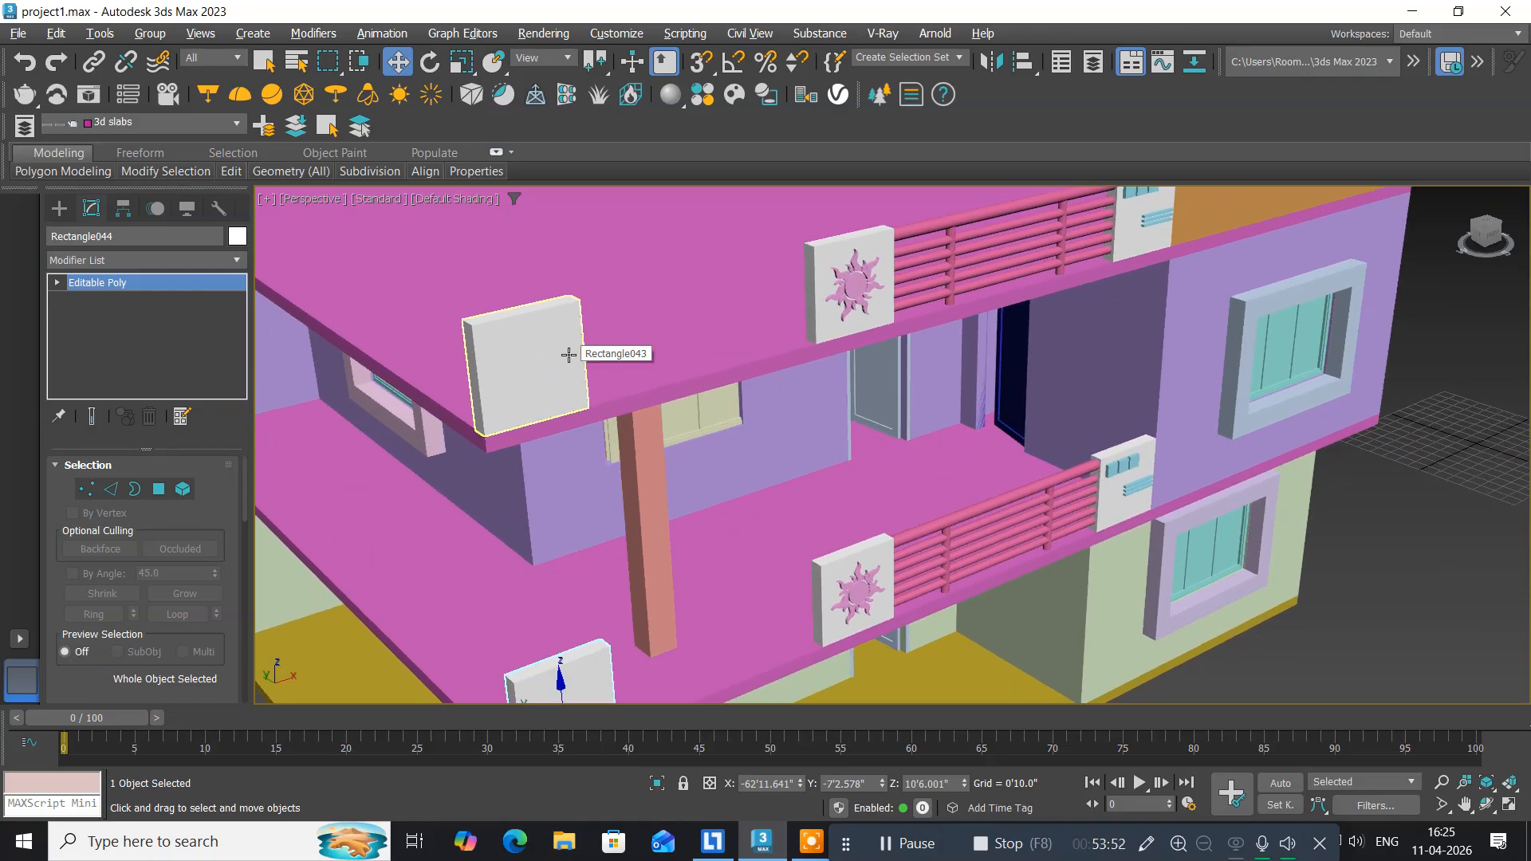
Attach the copied roof panel to the selected first-floor panel in the front view so both form one editable poly.
{"action": "key", "text": "alt+w"}
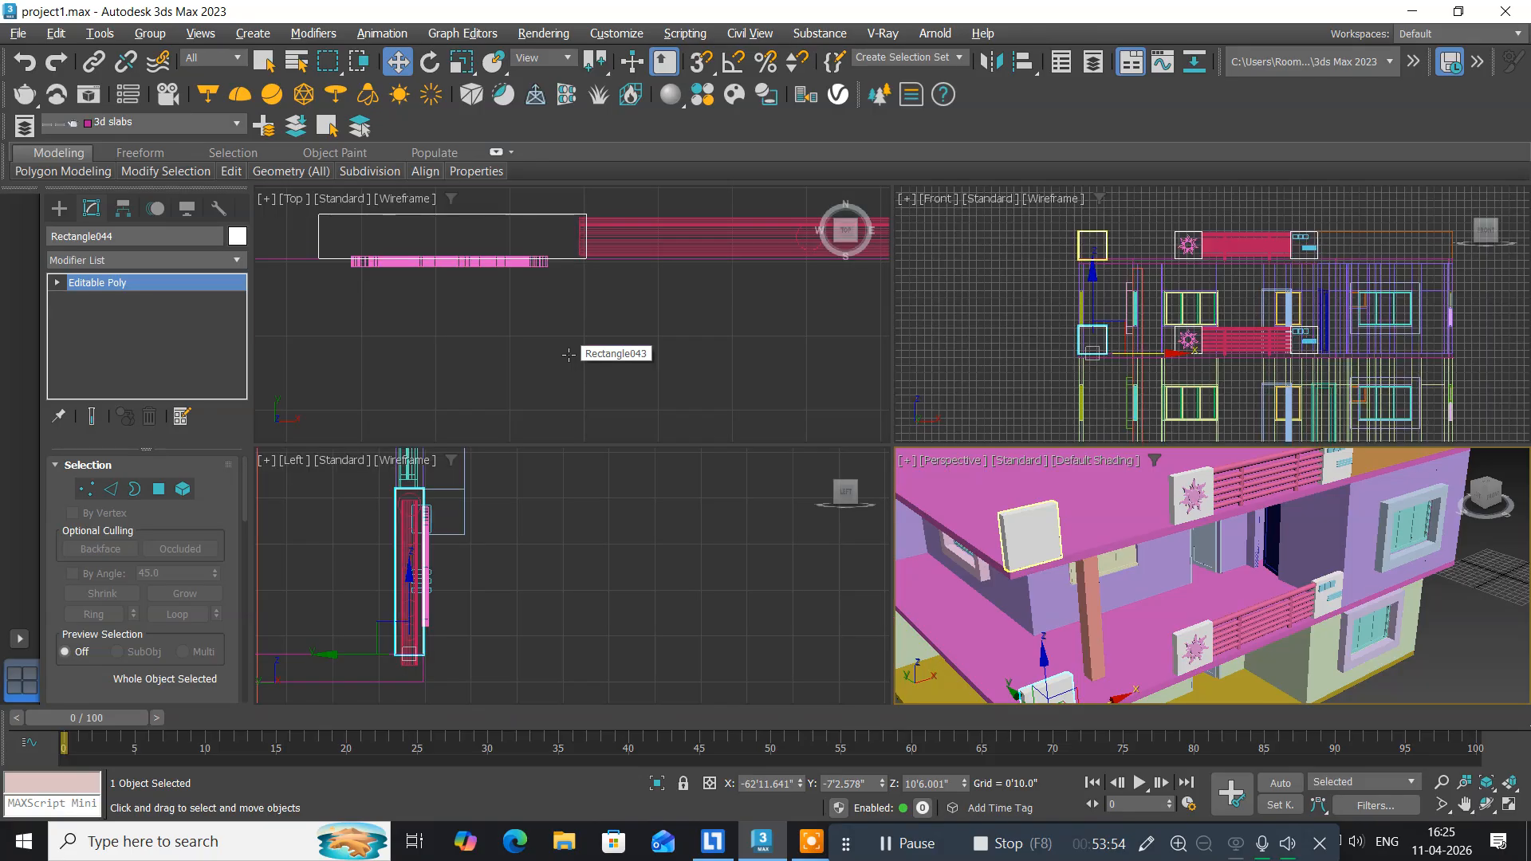
{"action": "middle_click_drag", "start_coordinate": [943, 542], "coordinate": [921, 496]}
{"action": "middle_click_drag", "start_coordinate": [1030, 295], "coordinate": [930, 331]}
{"action": "key", "text": "alt+w"}
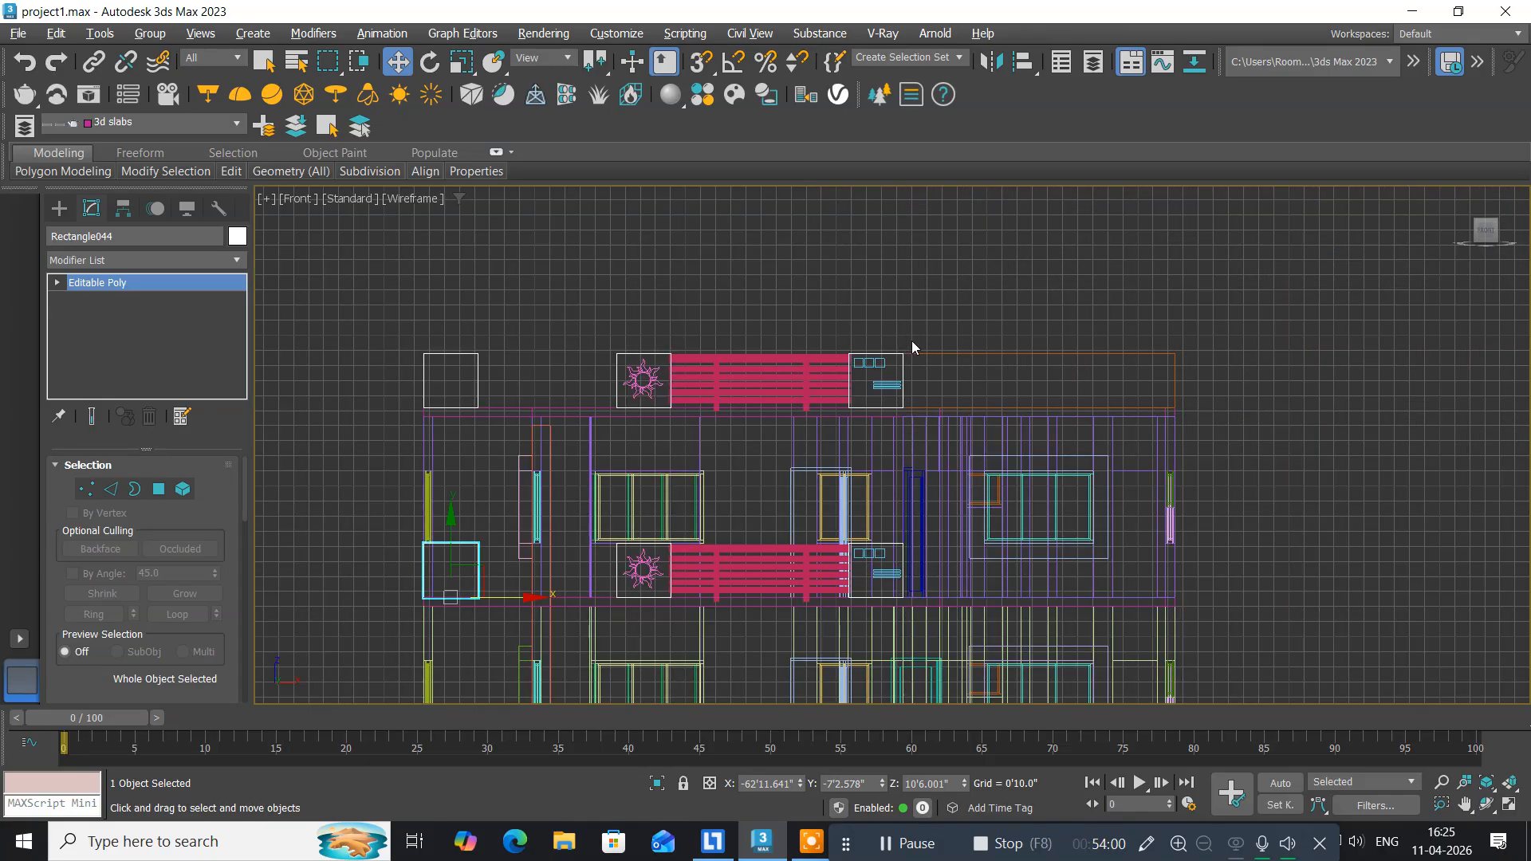
{"action": "middle_click_drag", "start_coordinate": [490, 494], "coordinate": [560, 404]}
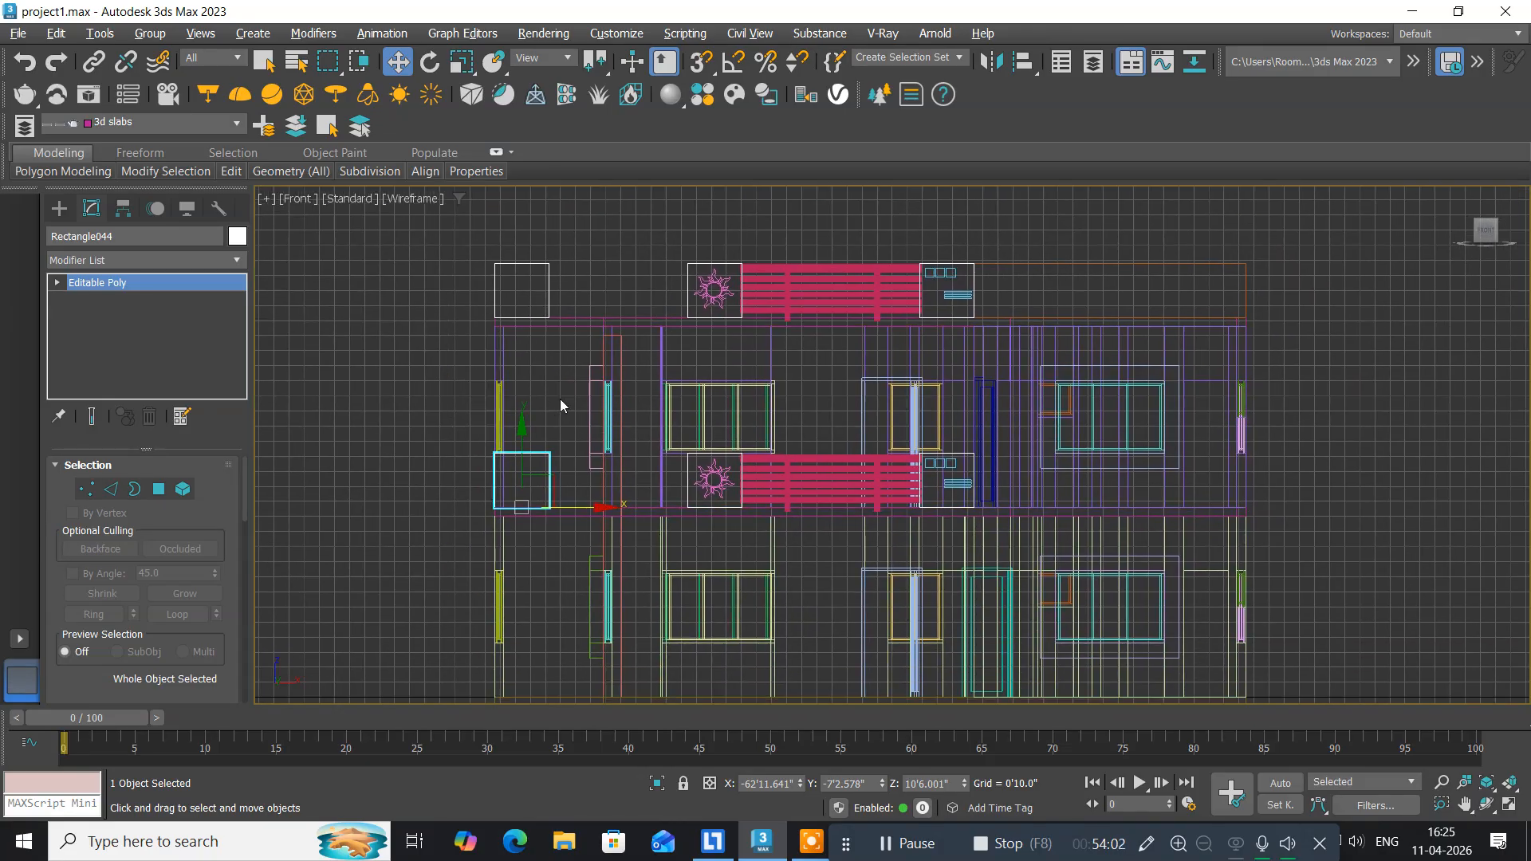
{"action": "scroll", "coordinate": [539, 400], "scroll_direction": "up", "scroll_amount": 4}
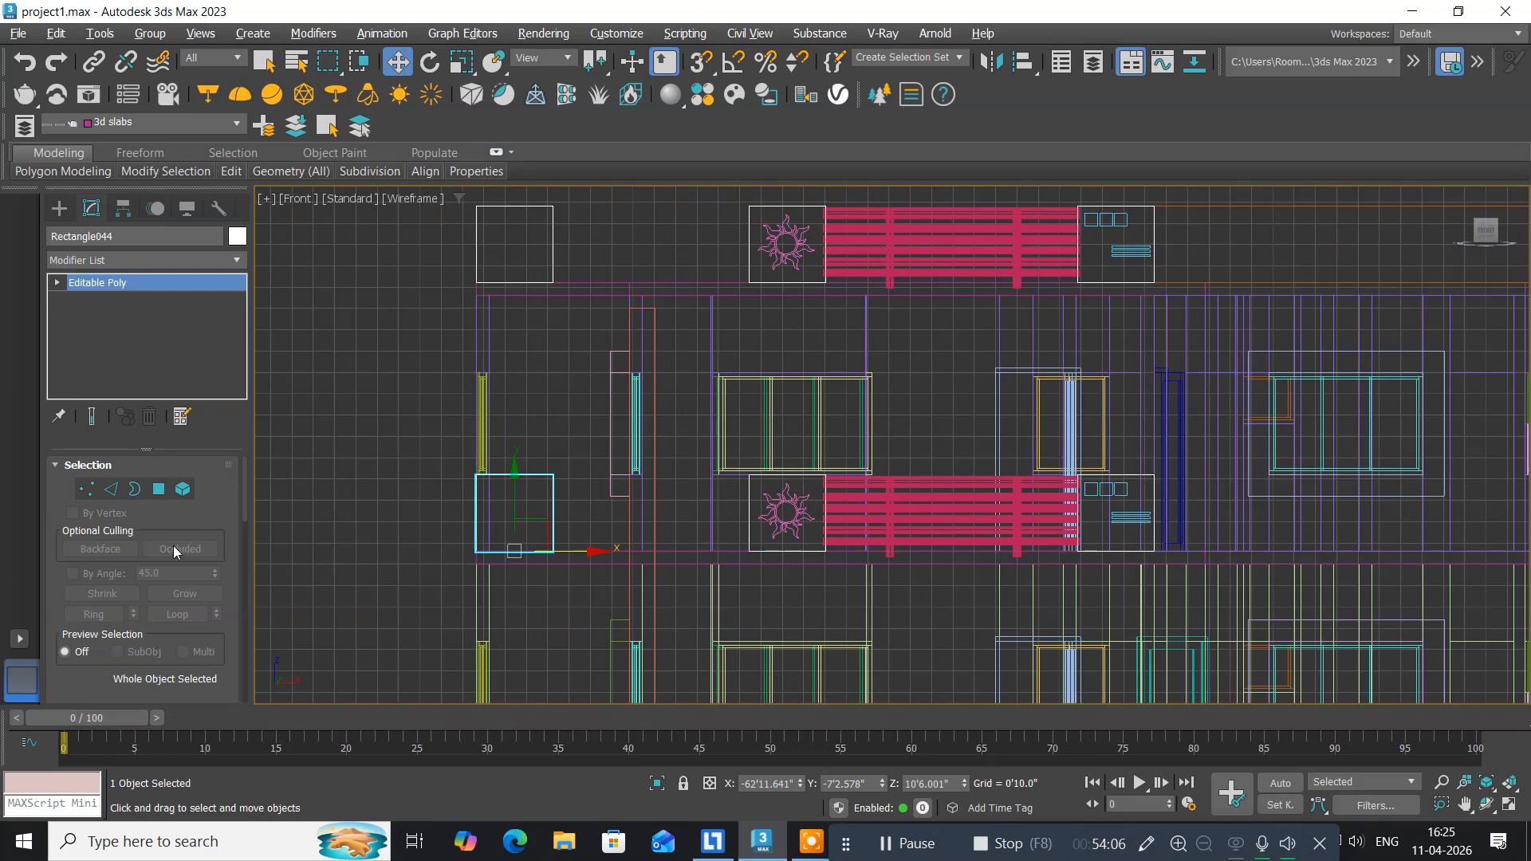
{"action": "left_click_drag", "start_coordinate": [188, 513], "coordinate": [188, 285]}
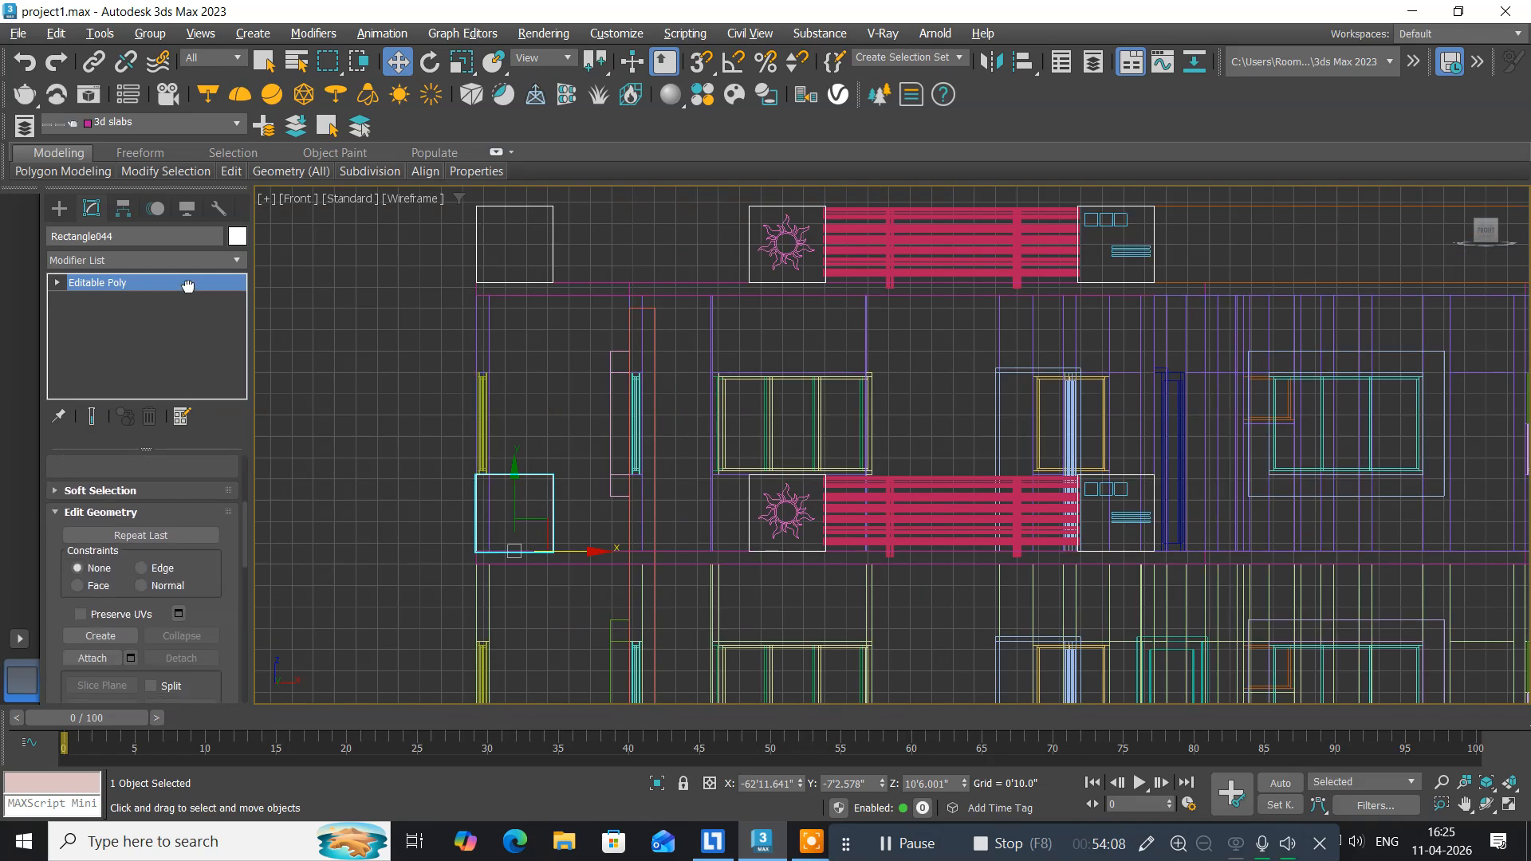
{"action": "left_click", "coordinate": [94, 657]}
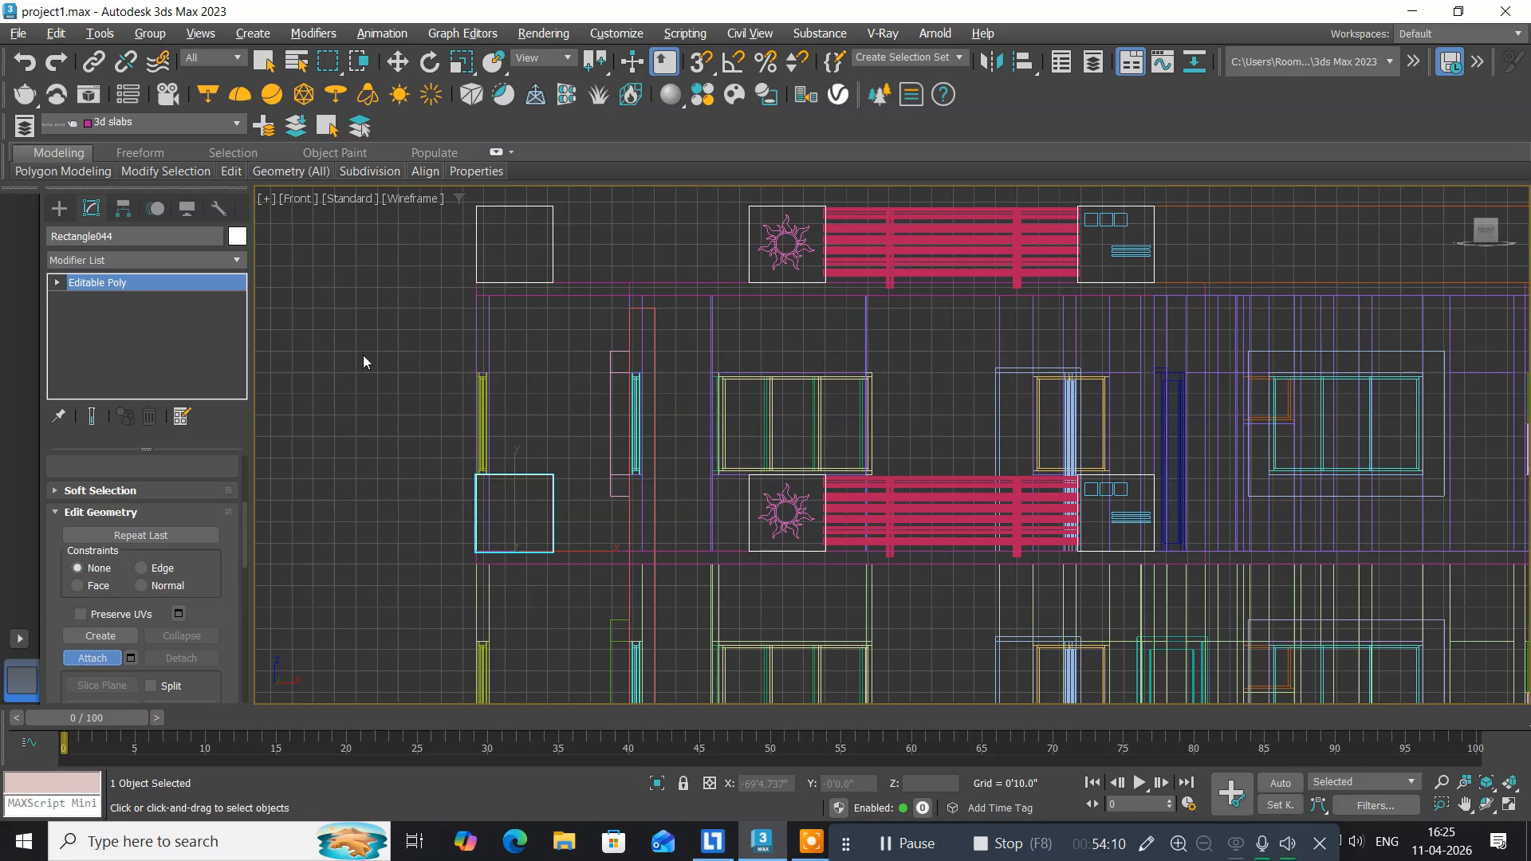
{"action": "left_click", "coordinate": [550, 220]}
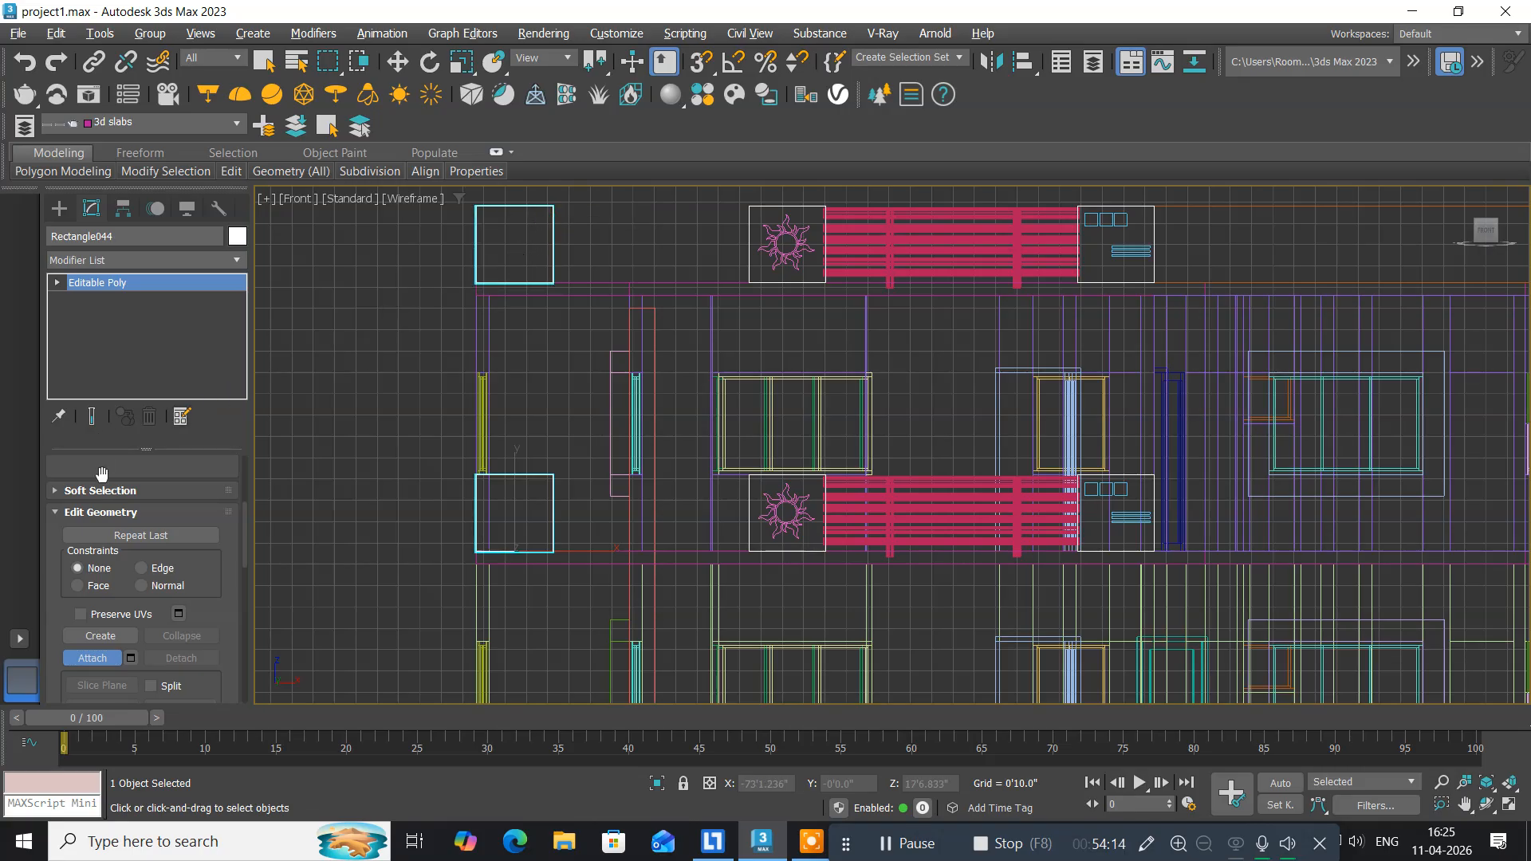
{"action": "left_click", "coordinate": [92, 658]}
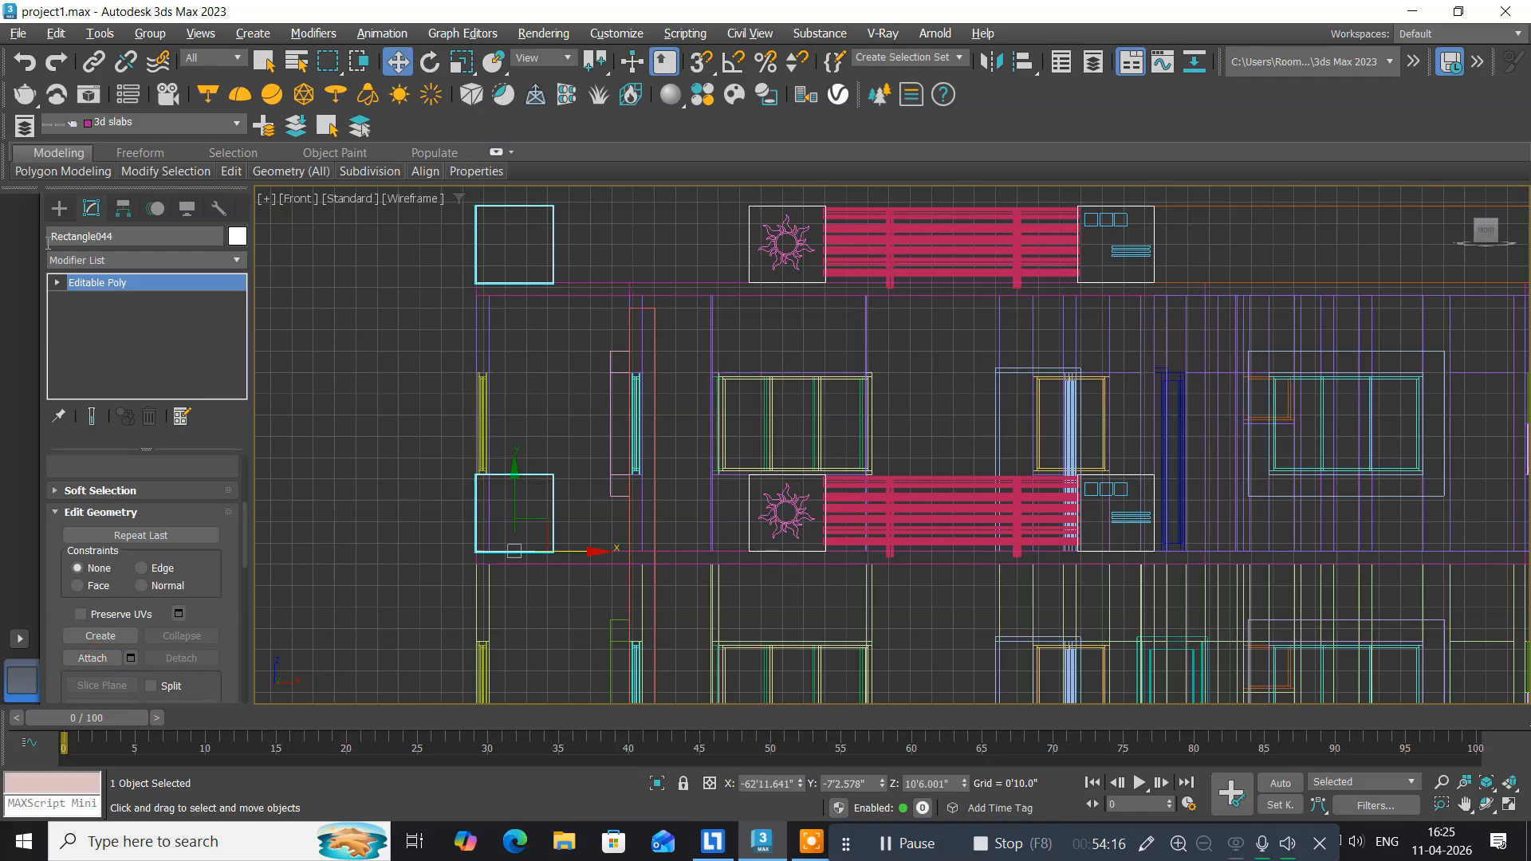
Stretch both attached panels along X by moving their right-side vertices to the left edge of the sun panels.
{"action": "left_click", "coordinate": [57, 282]}
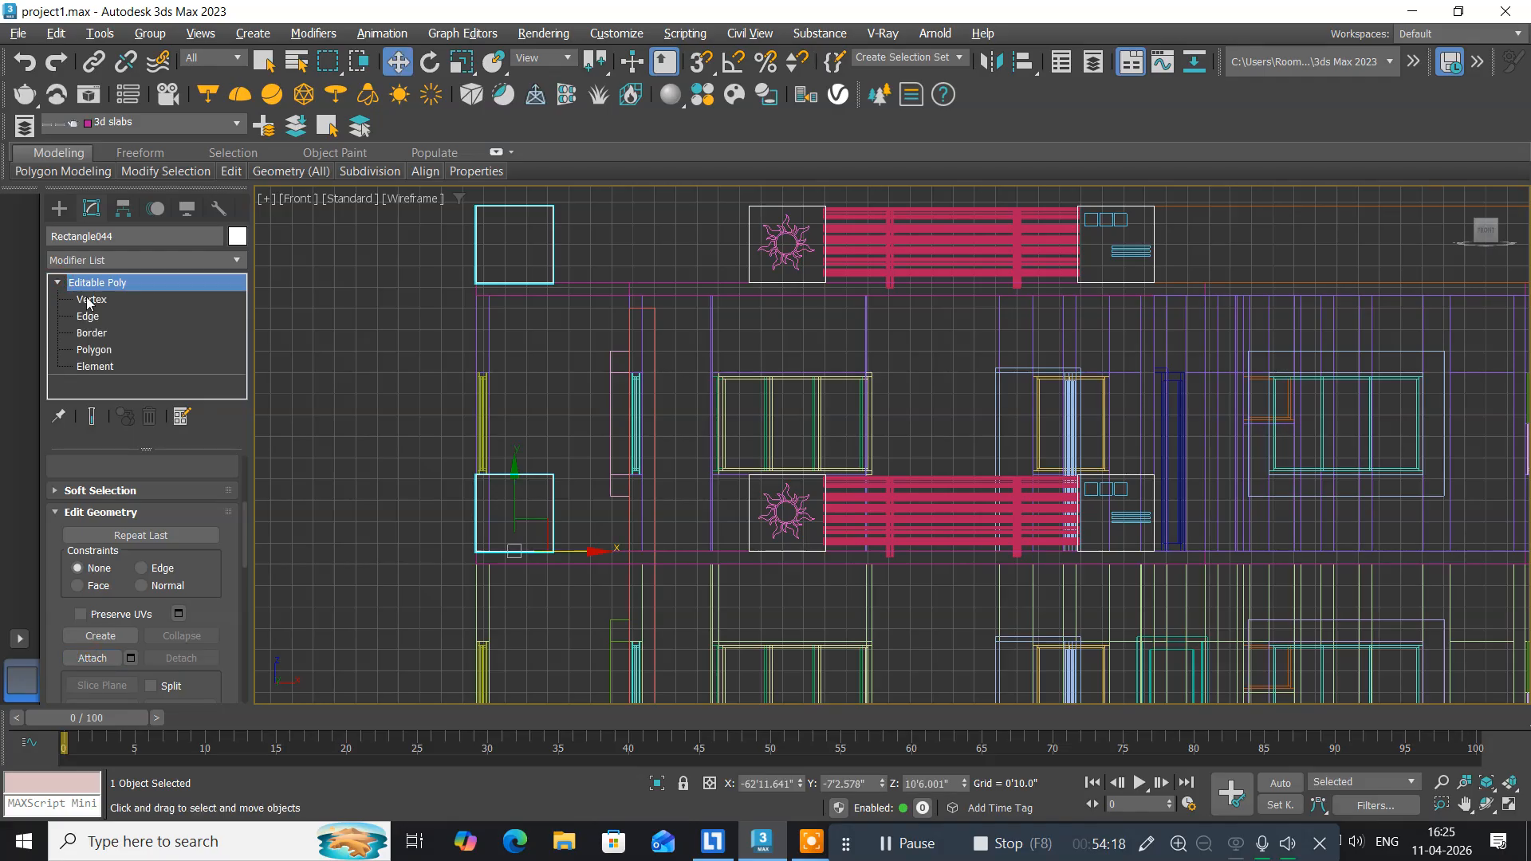
{"action": "left_click", "coordinate": [89, 300]}
{"action": "middle_click_drag", "start_coordinate": [558, 305], "coordinate": [477, 351]}
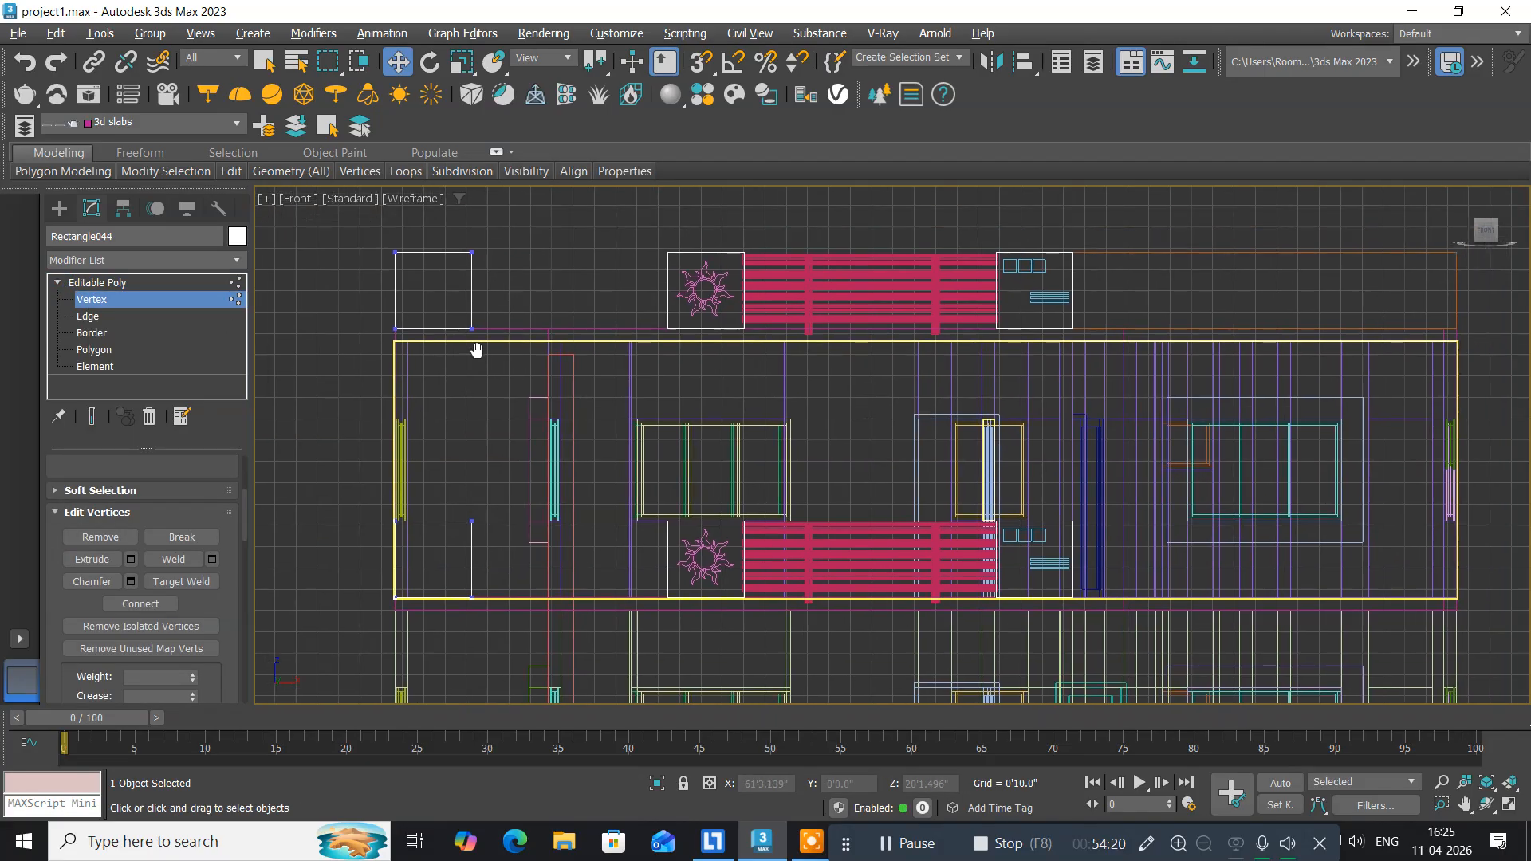
{"action": "left_click_drag", "start_coordinate": [448, 220], "coordinate": [487, 381]}
{"action": "left_click_drag", "start_coordinate": [491, 571], "coordinate": [491, 620]}
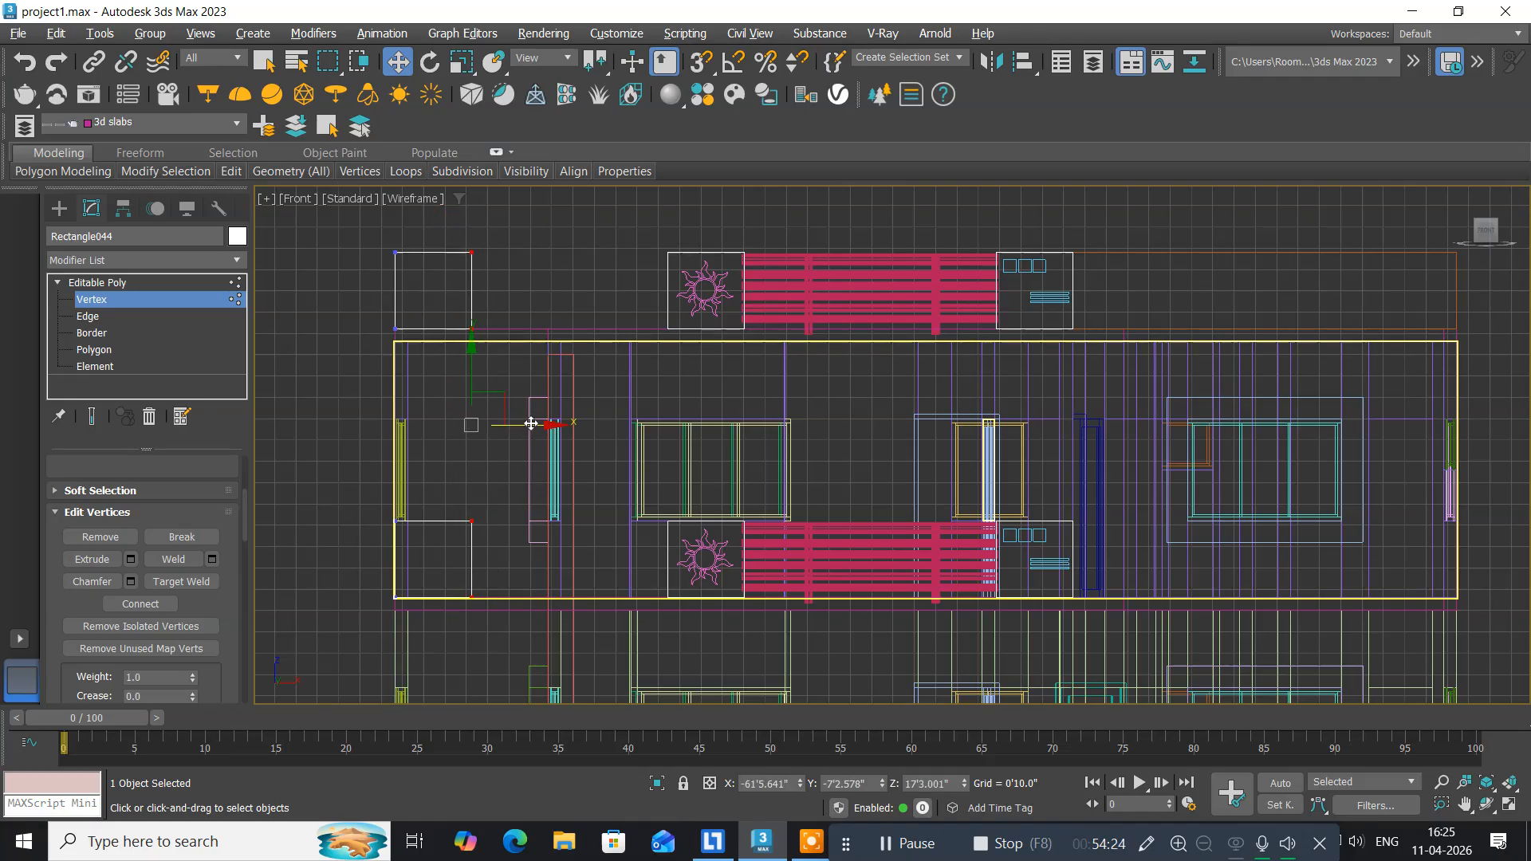
{"action": "left_click_drag", "start_coordinate": [531, 423], "coordinate": [728, 423]}
{"action": "middle_click_drag", "start_coordinate": [711, 392], "coordinate": [538, 415]}
{"action": "scroll", "coordinate": [505, 348], "scroll_direction": "up", "scroll_amount": 5}
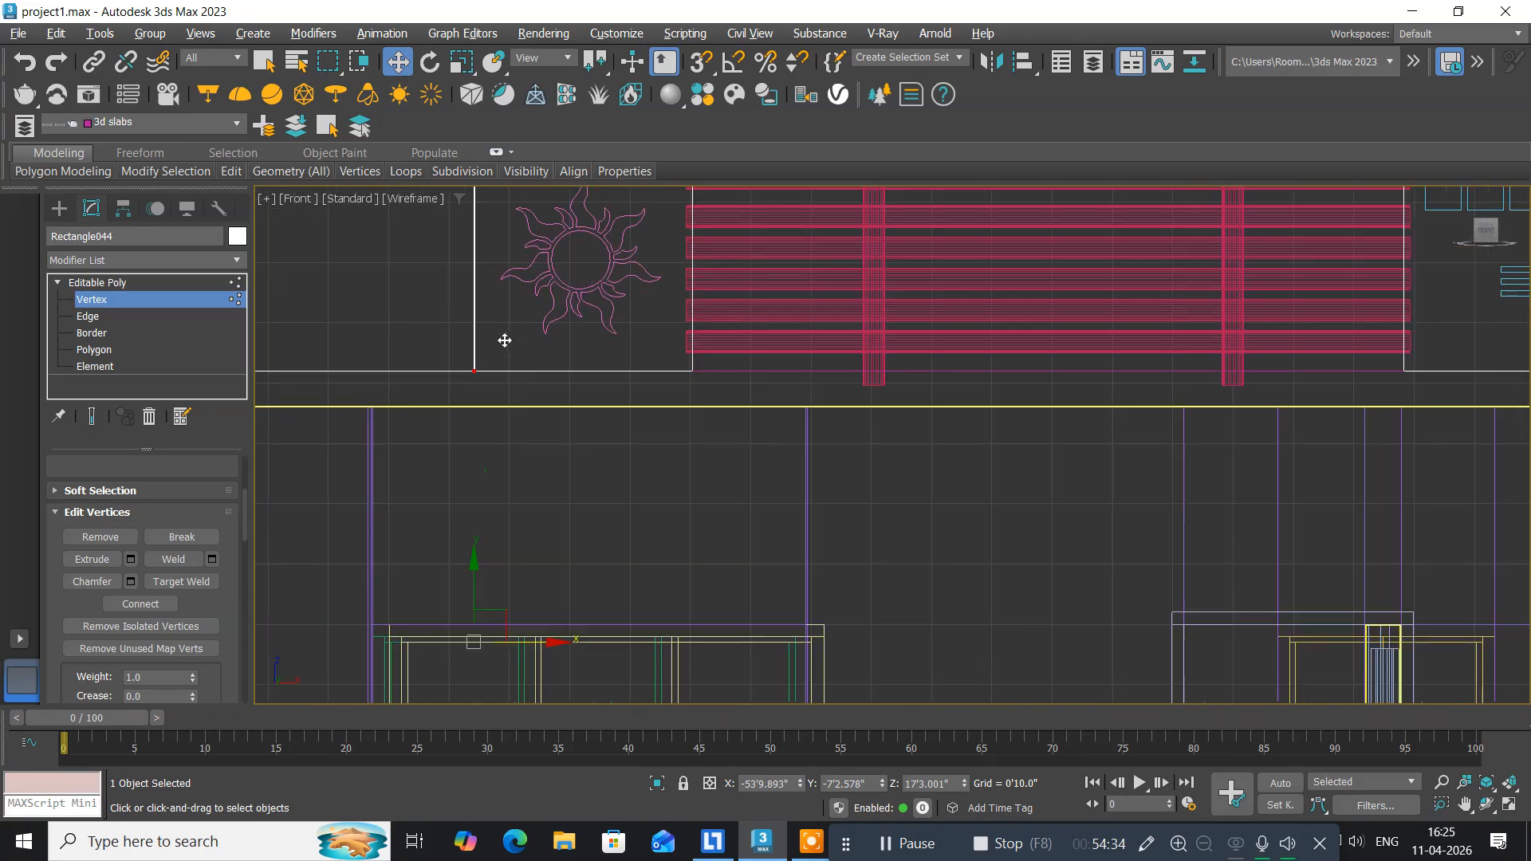
{"action": "middle_click_drag", "start_coordinate": [504, 341], "coordinate": [598, 318]}
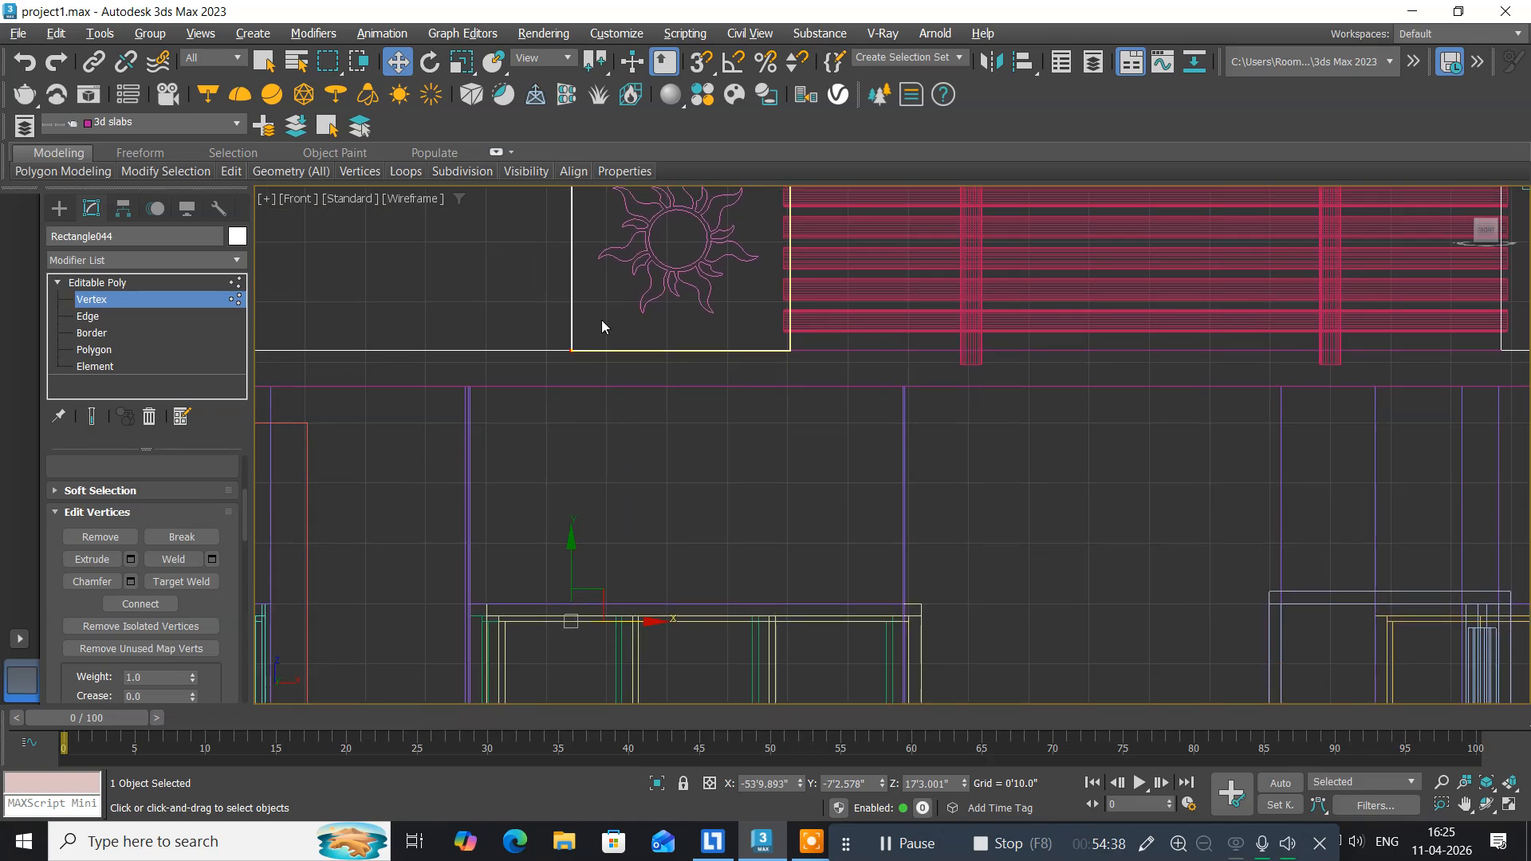
{"action": "scroll", "coordinate": [601, 319], "scroll_direction": "down", "scroll_amount": 4}
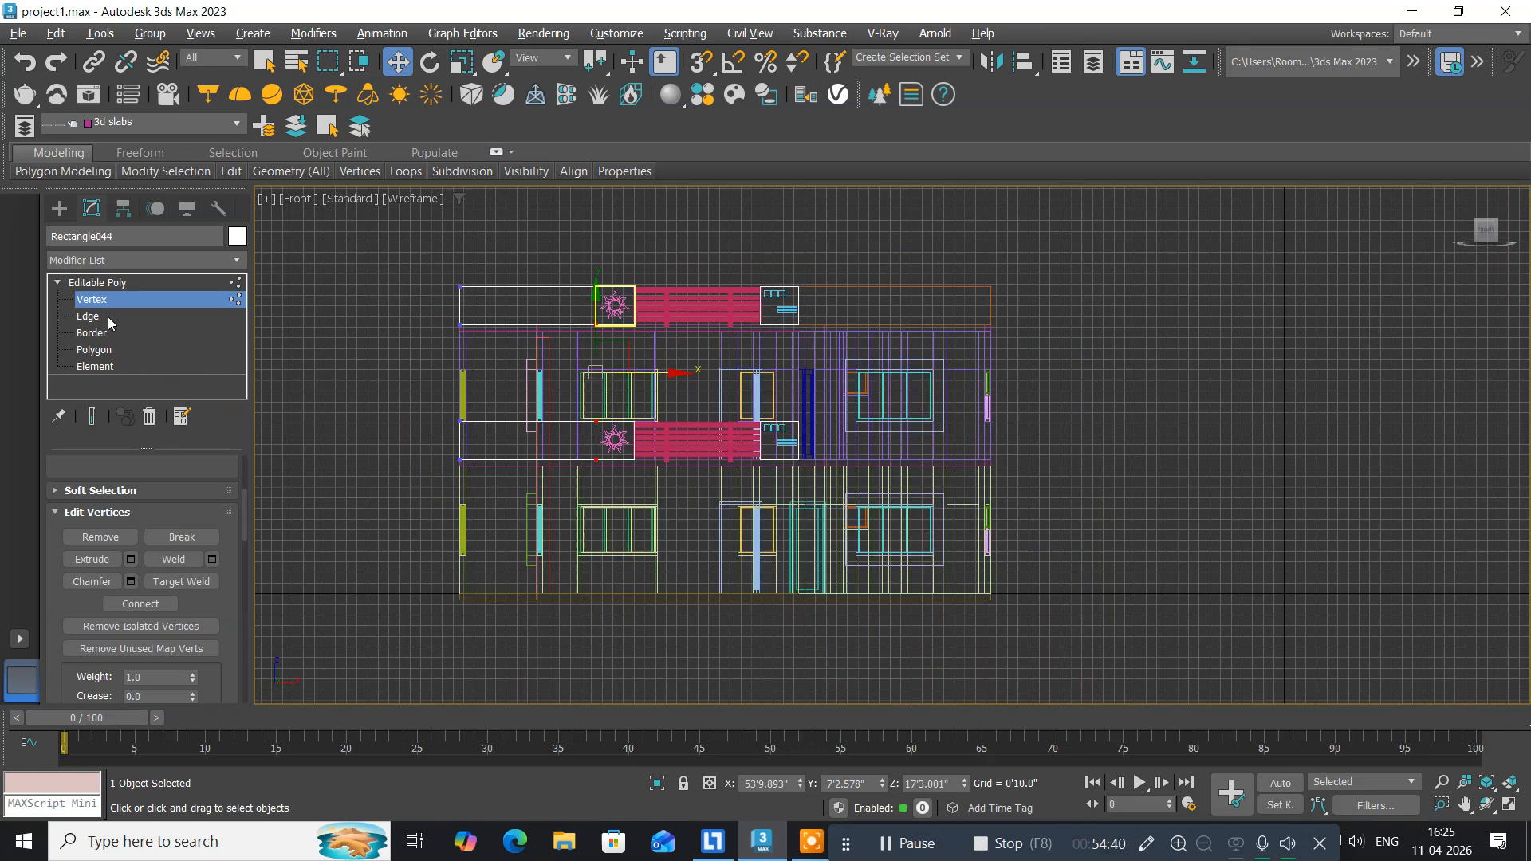
{"action": "left_click", "coordinate": [98, 282]}
Examine the lengthened roof and first-floor panels along the front-left corner of the house in the perspective view.
{"action": "middle_click_drag", "start_coordinate": [381, 386], "coordinate": [411, 410]}
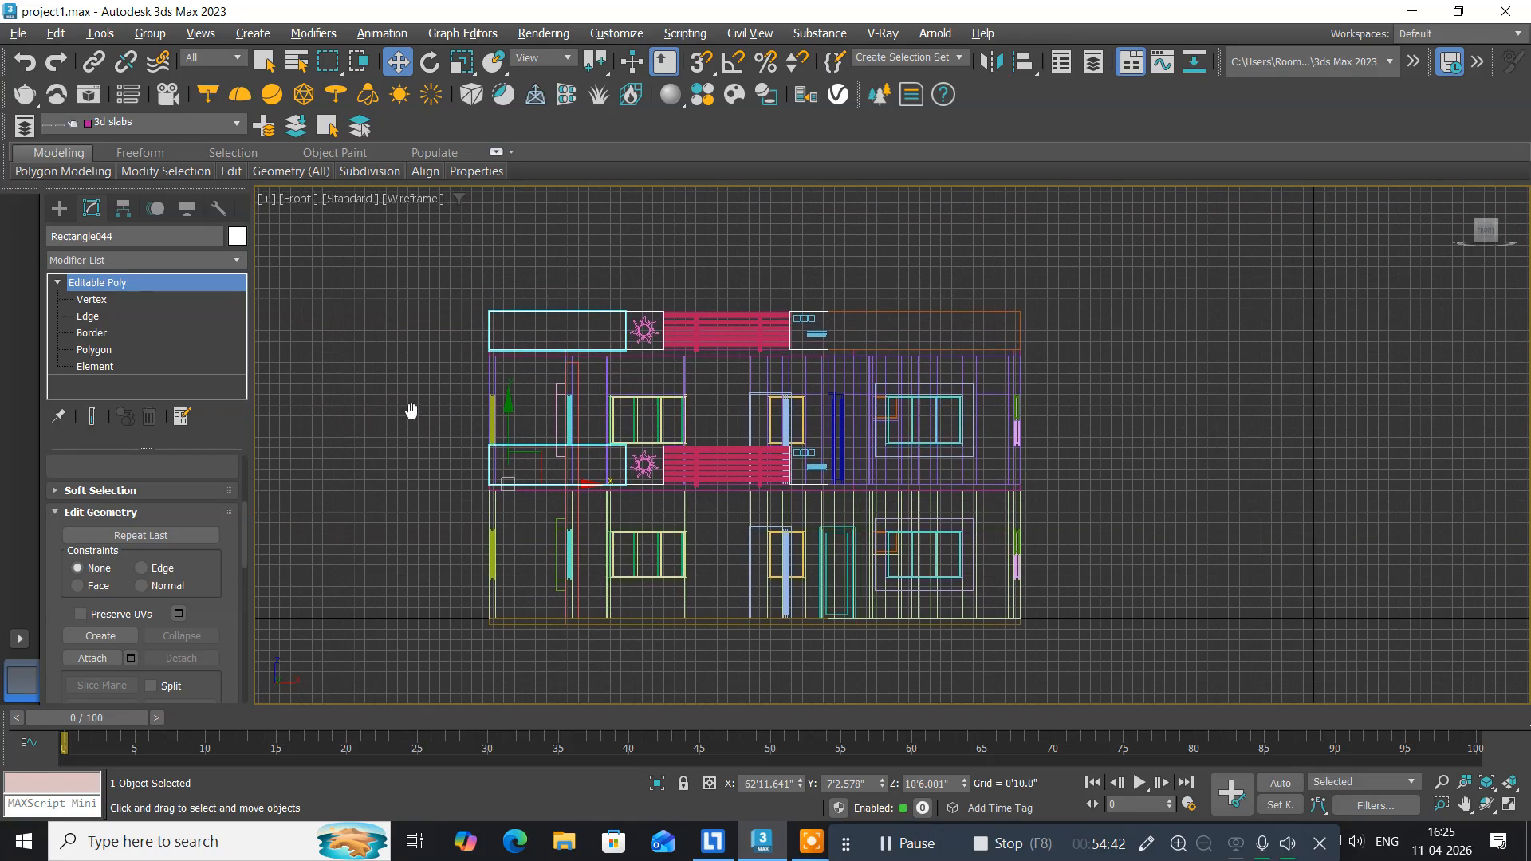
{"action": "key", "text": "alt+w"}
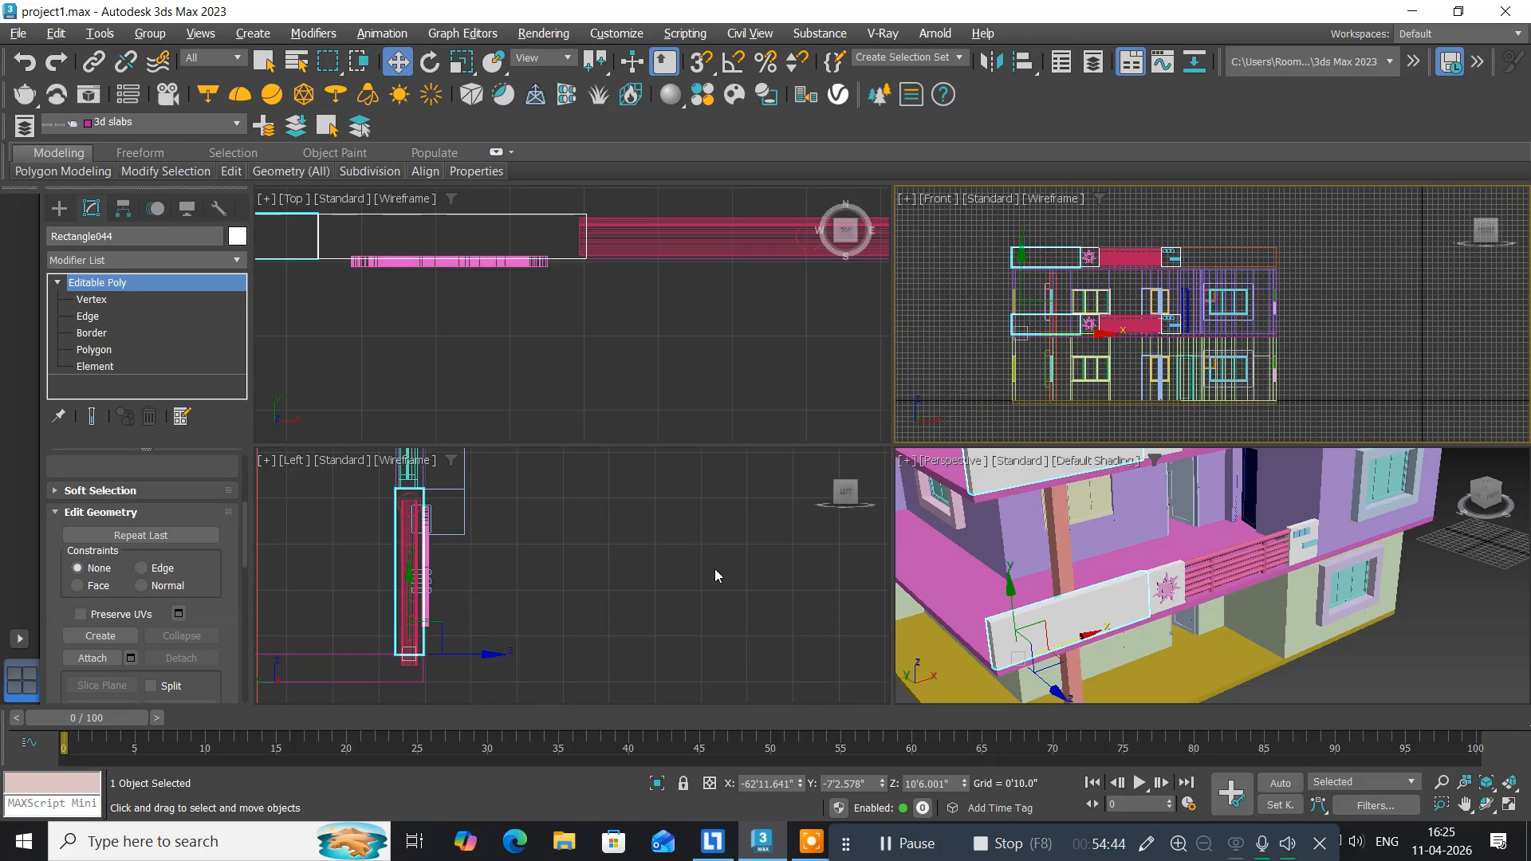
{"action": "left_click", "coordinate": [1007, 568]}
{"action": "scroll", "coordinate": [1007, 572], "scroll_direction": "up", "scroll_amount": 3}
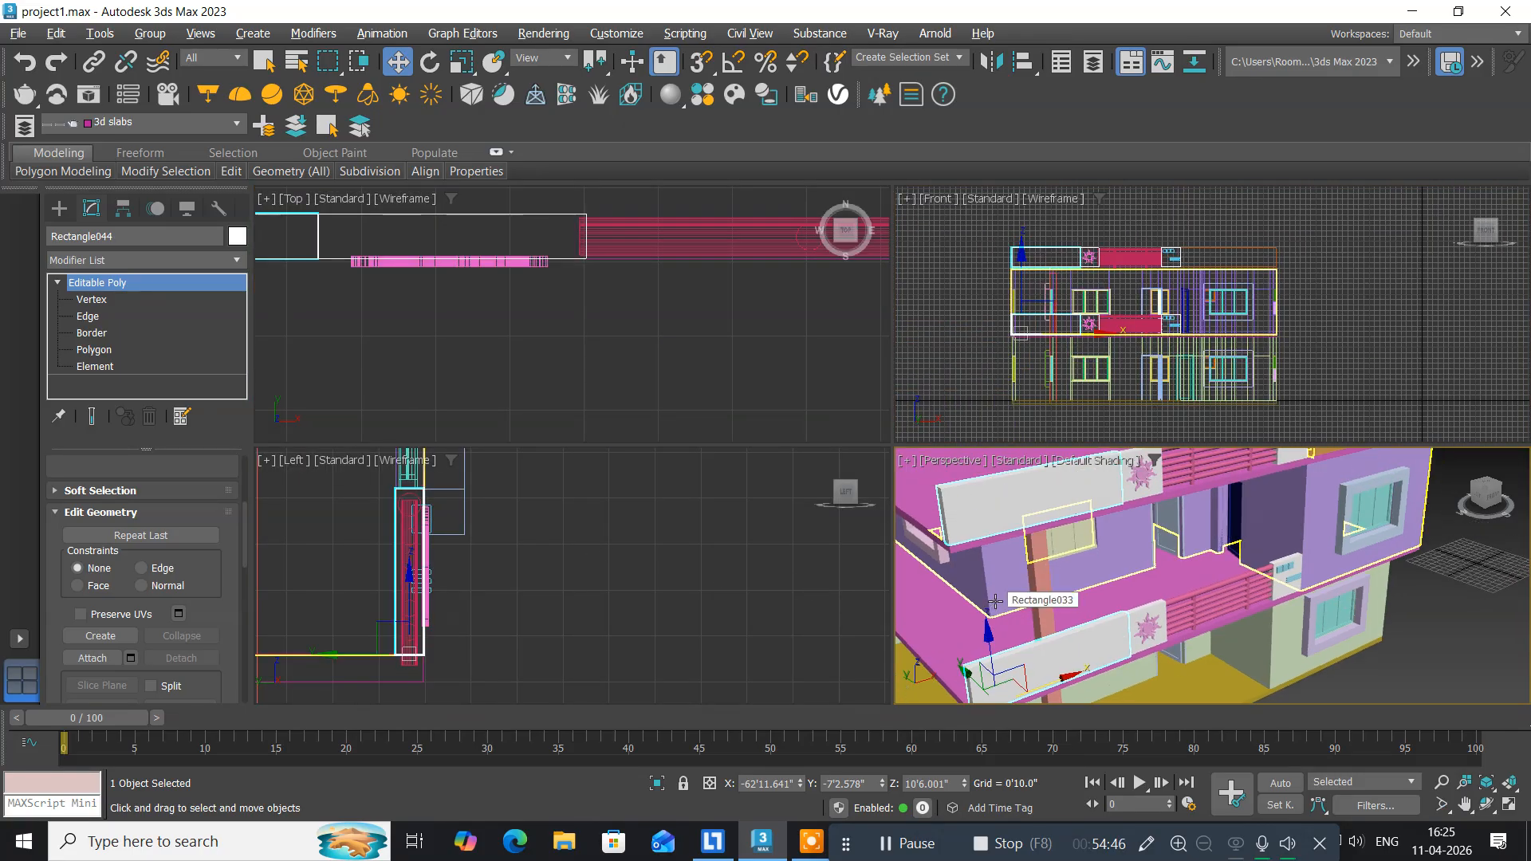
{"action": "key", "text": "alt+w"}
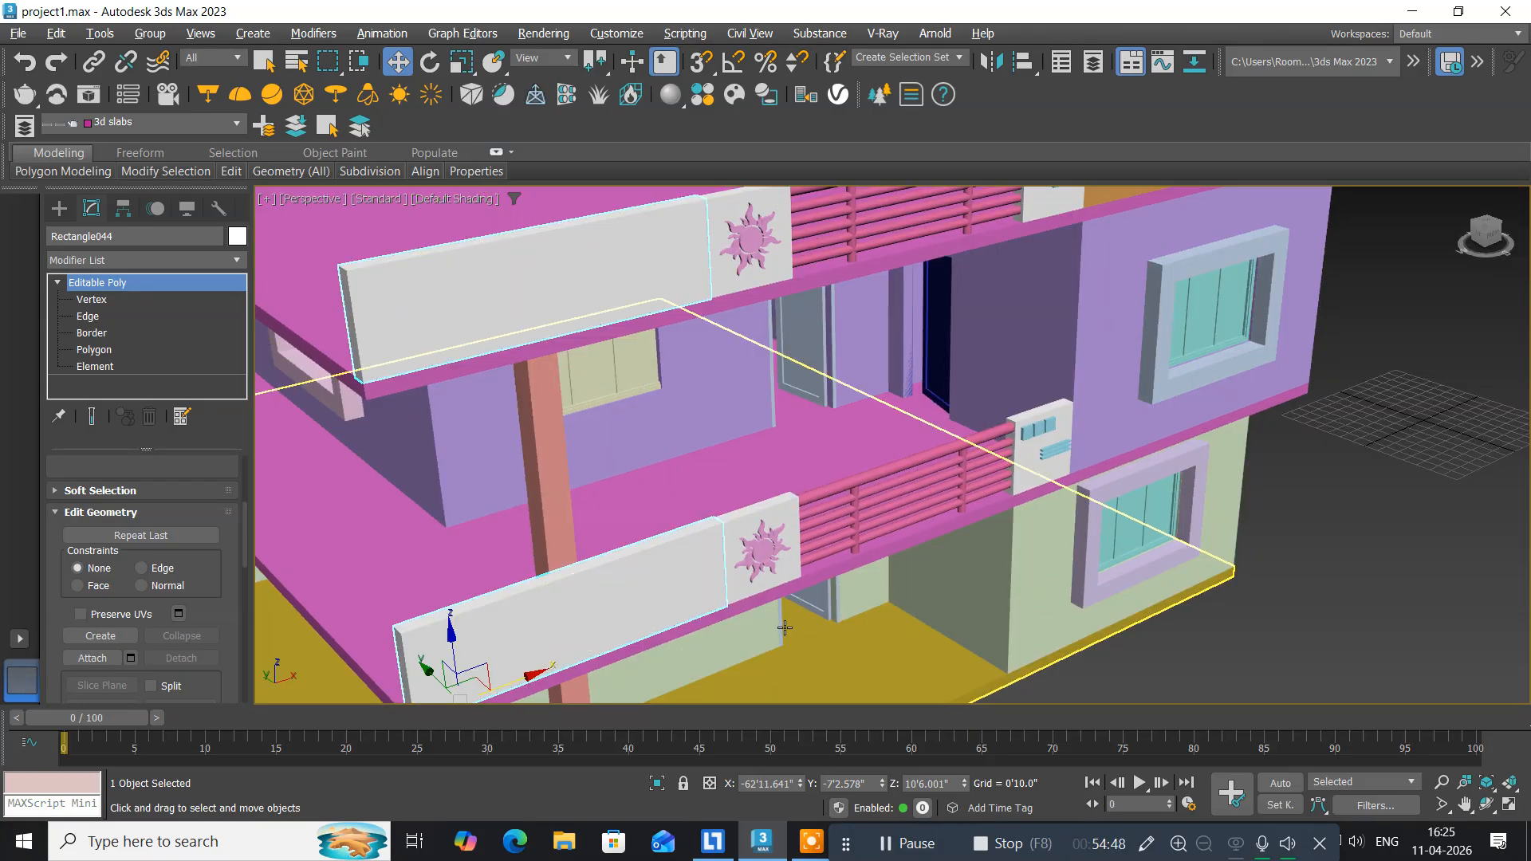
{"action": "middle_click_drag", "start_coordinate": [786, 627], "coordinate": [784, 591]}
{"action": "scroll", "coordinate": [784, 591], "scroll_direction": "down", "scroll_amount": 5}
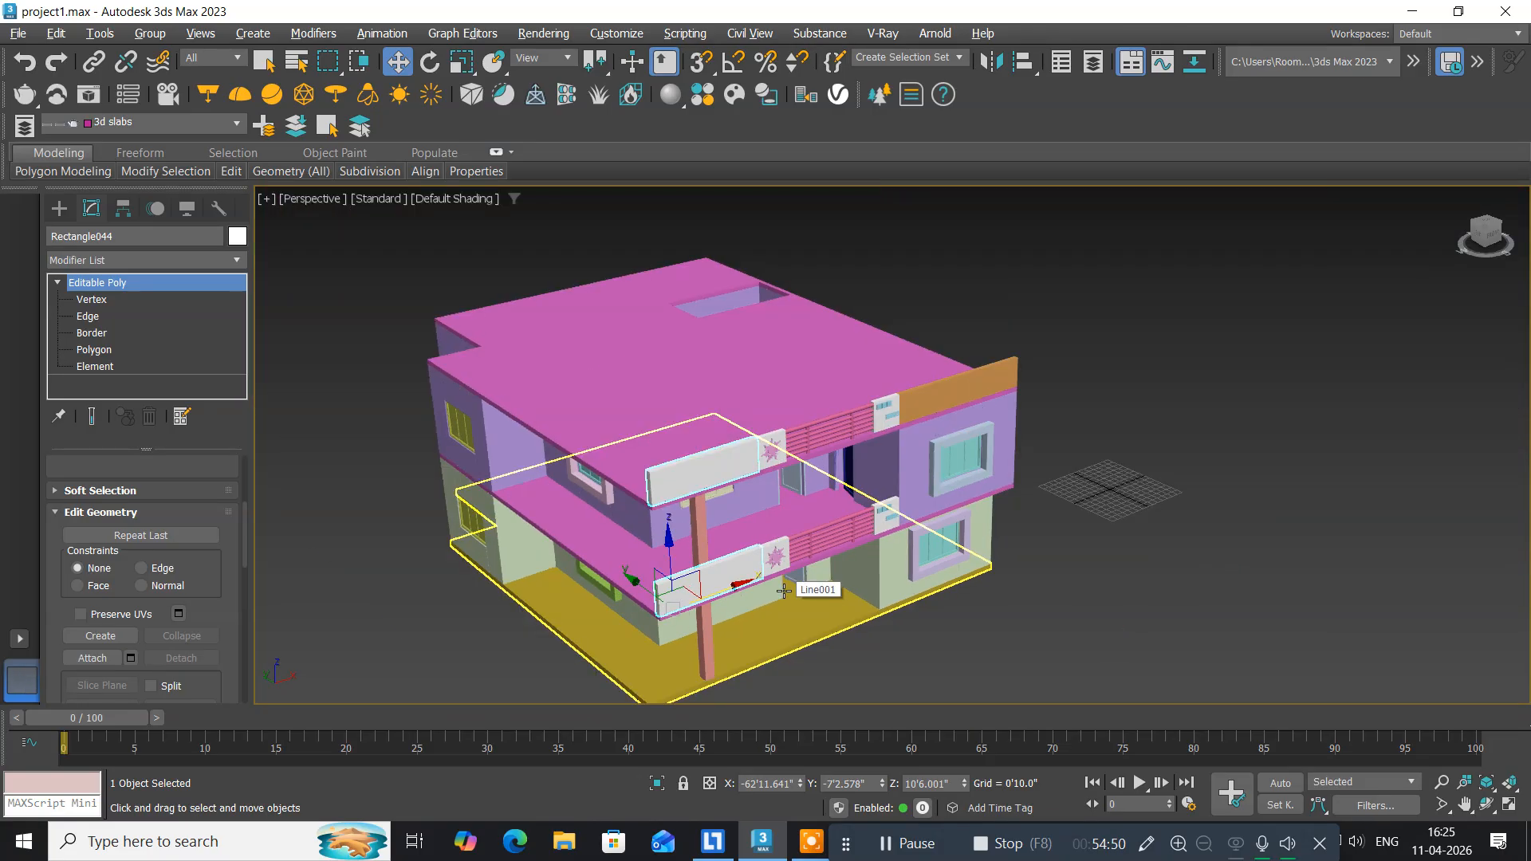
{"action": "scroll", "coordinate": [784, 591], "scroll_direction": "up", "scroll_amount": 4}
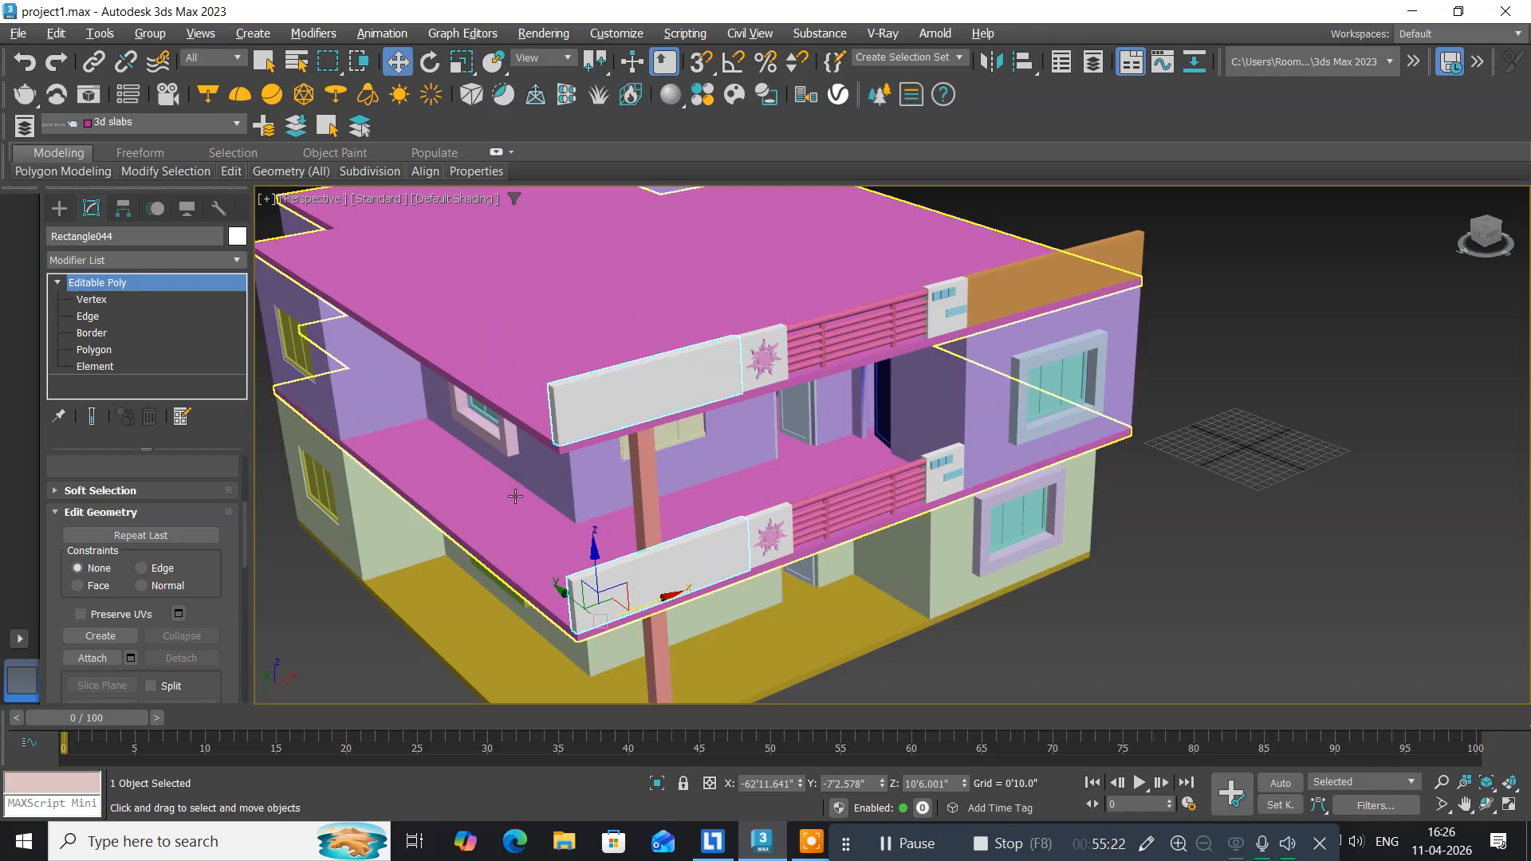
{"action": "middle_click_drag", "start_coordinate": [514, 495], "coordinate": [616, 492]}
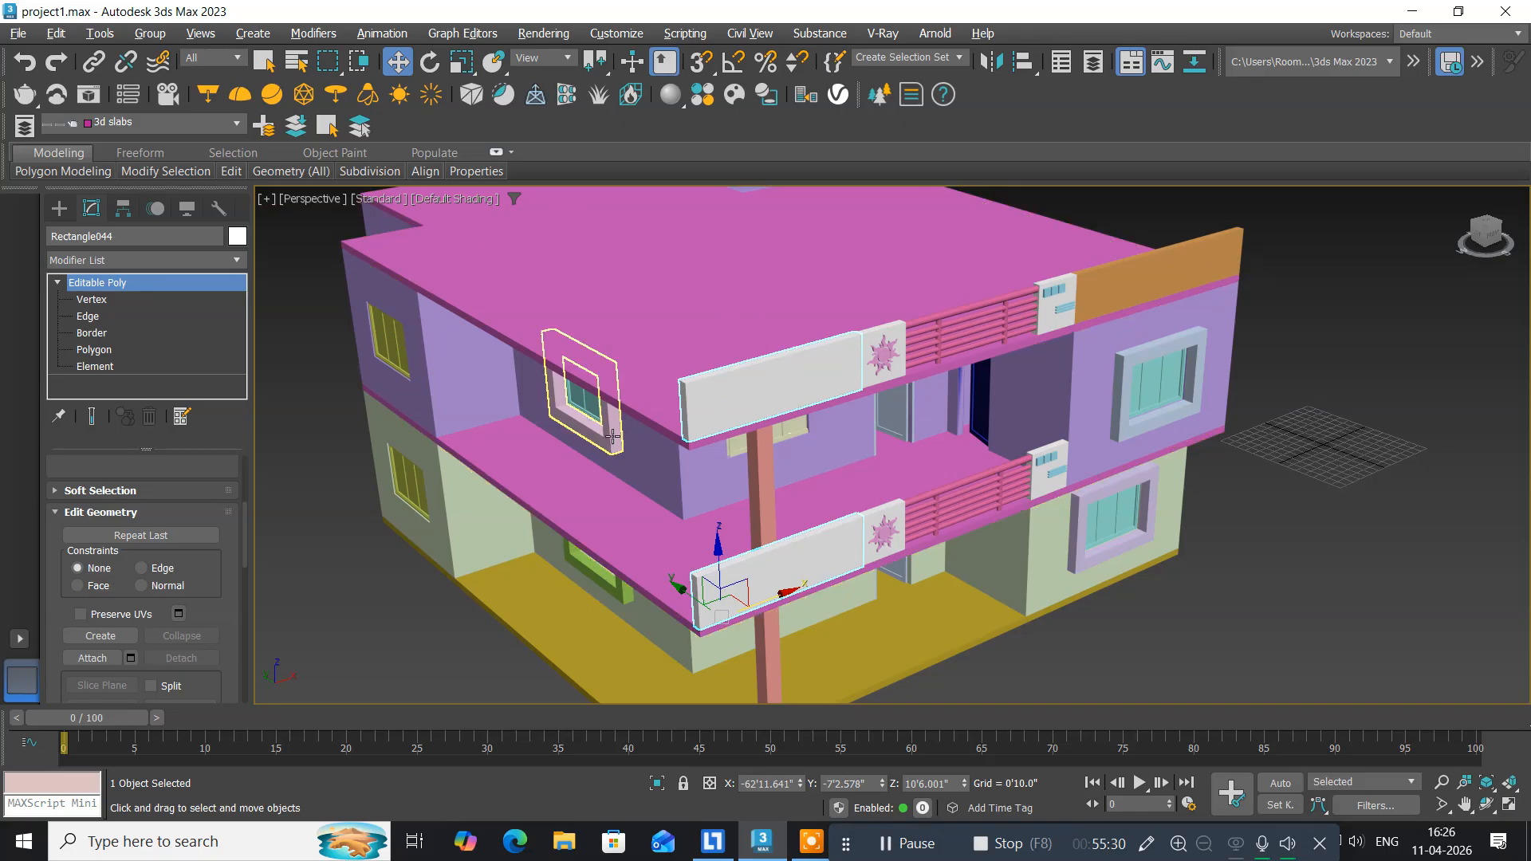
{"action": "middle_click_drag", "start_coordinate": [608, 447], "coordinate": [479, 398]}
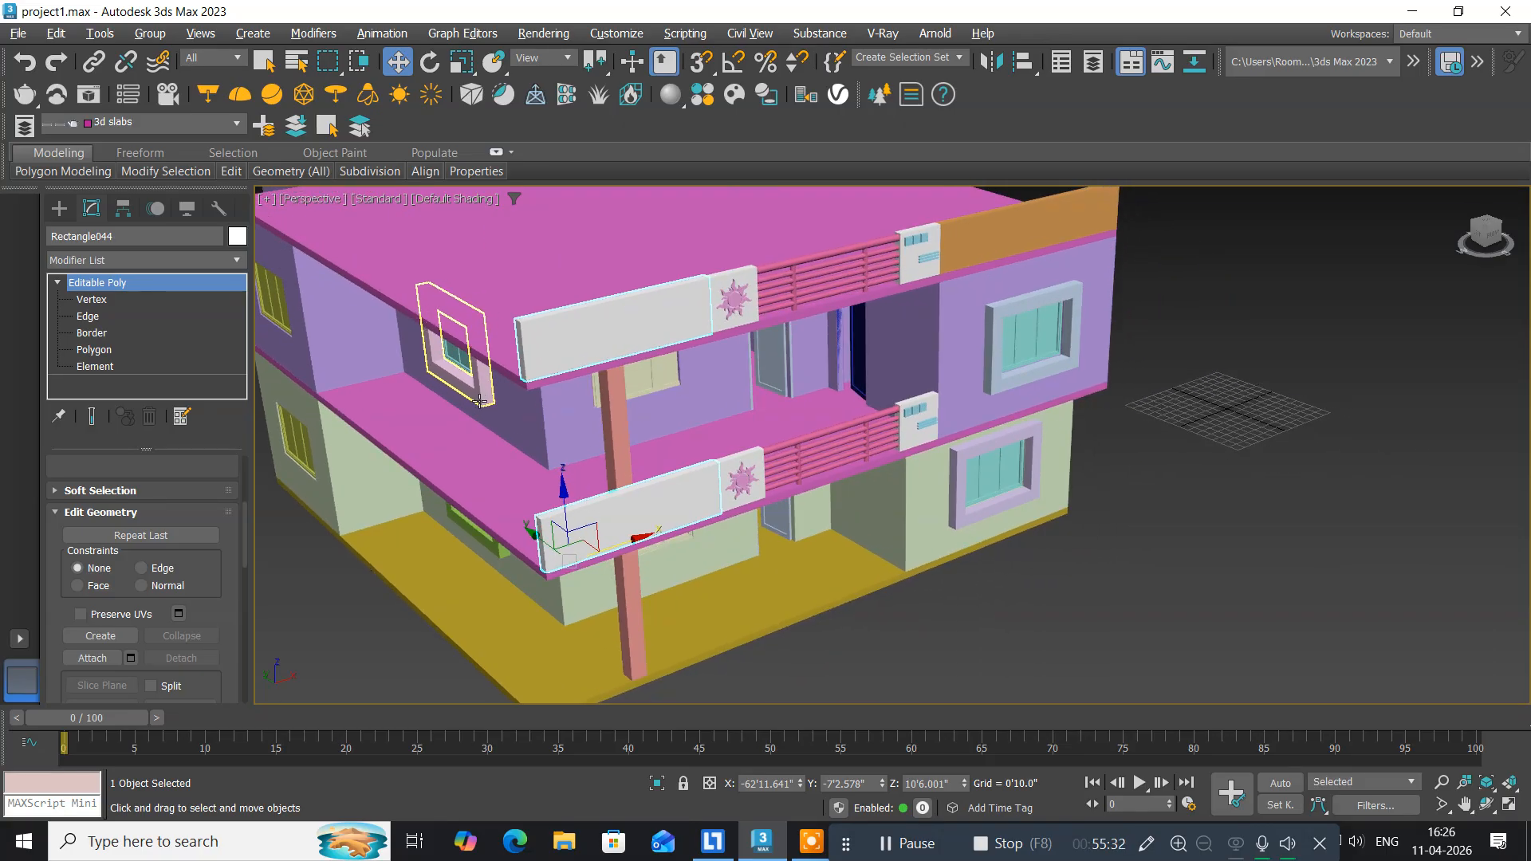
{"action": "middle_click_drag", "start_coordinate": [624, 451], "coordinate": [664, 490]}
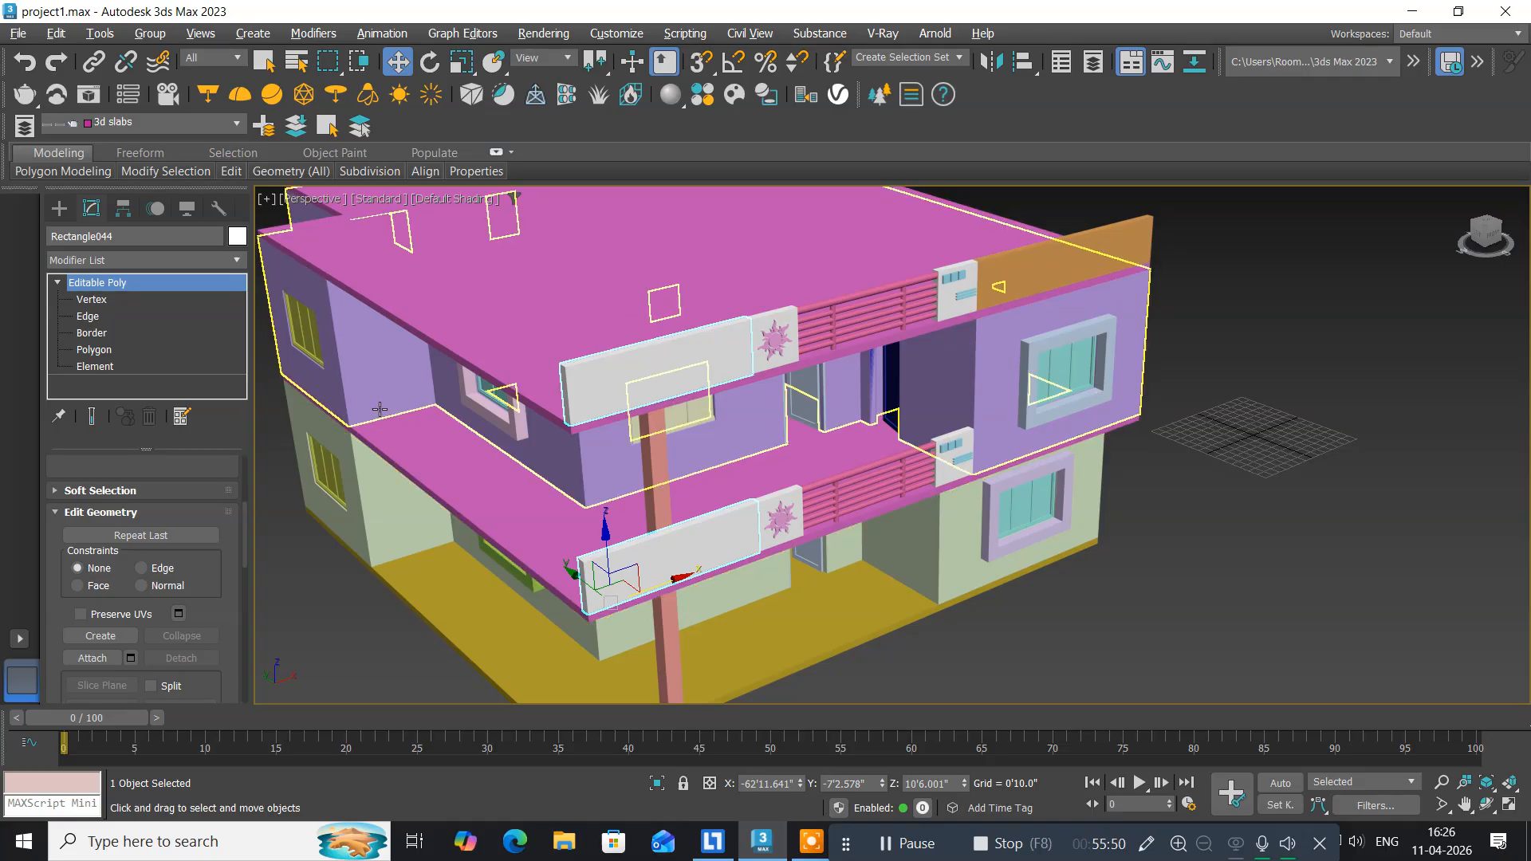
{"action": "middle_click_drag", "start_coordinate": [380, 408], "coordinate": [417, 322]}
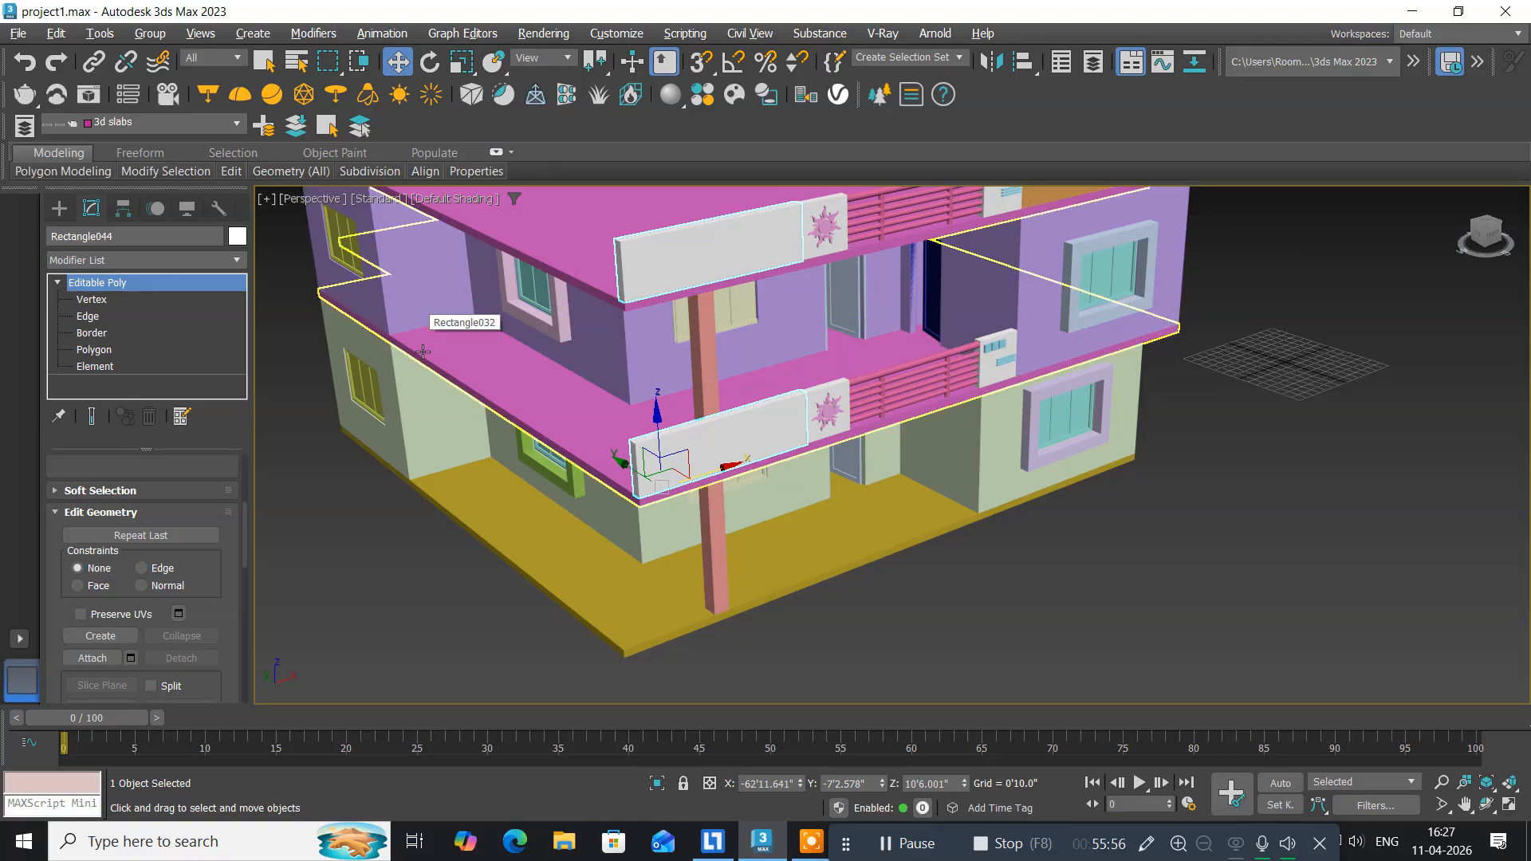
{"action": "middle_click_drag", "start_coordinate": [448, 368], "coordinate": [423, 437]}
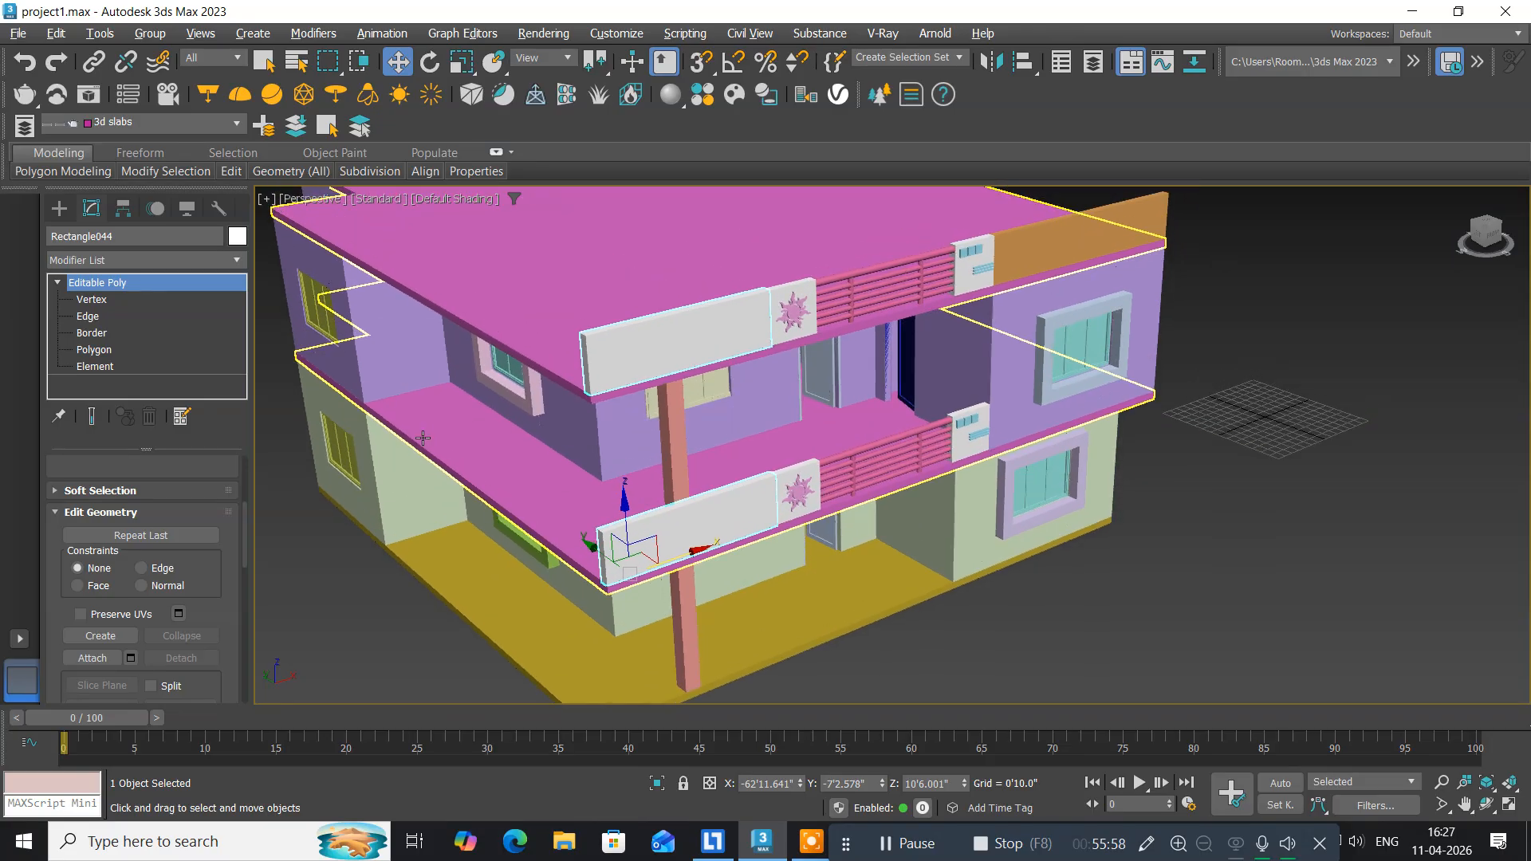
Set up a new Line over the front-left roof panel in the front view, with Start New Shape off and 3D snapping on.
{"action": "key", "text": "alt+w"}
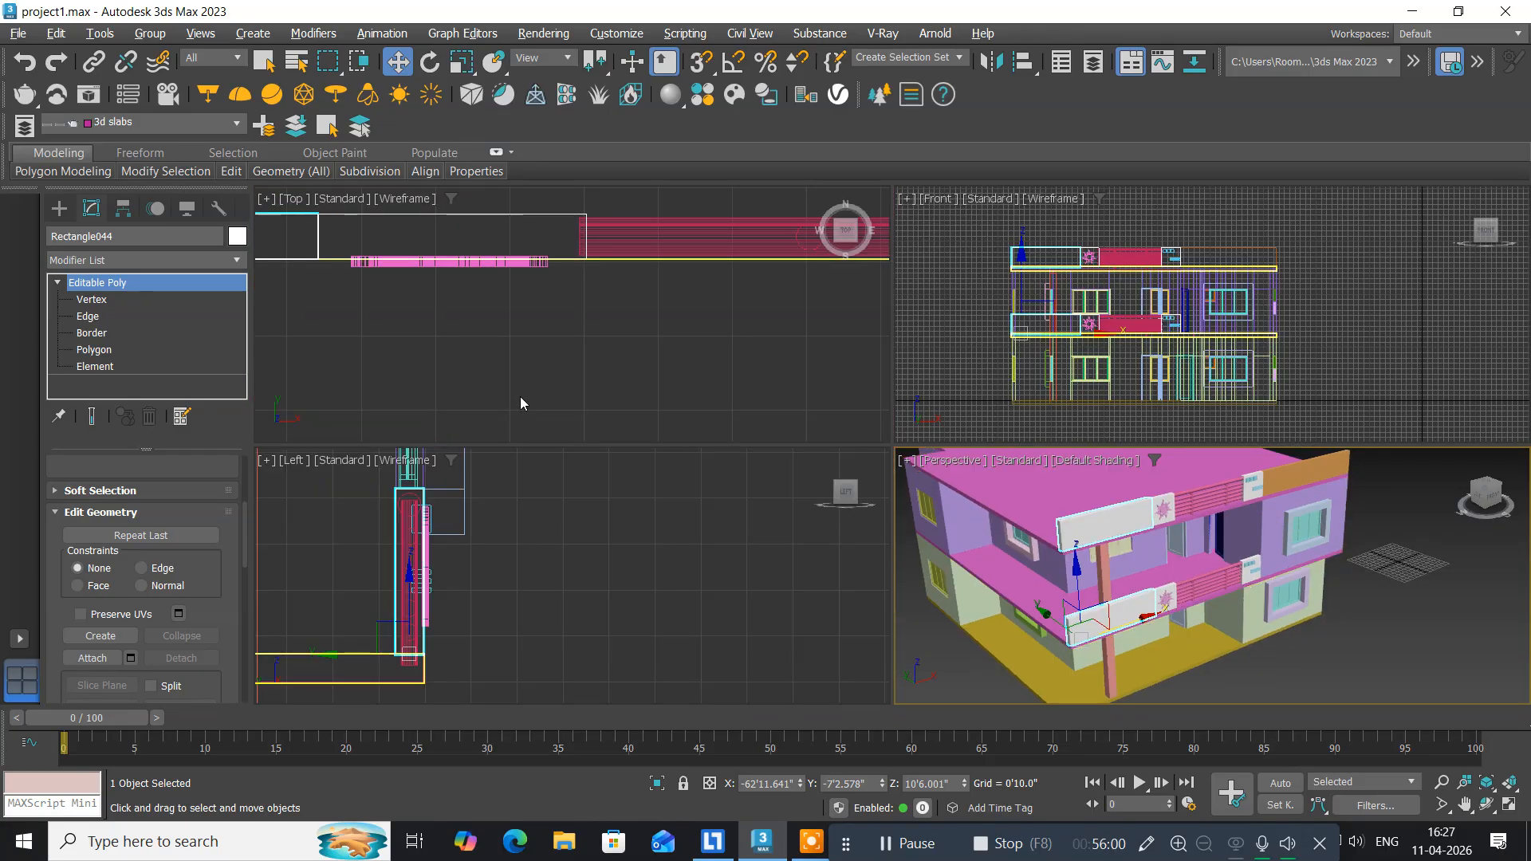
{"action": "middle_click_drag", "start_coordinate": [1044, 273], "coordinate": [968, 288]}
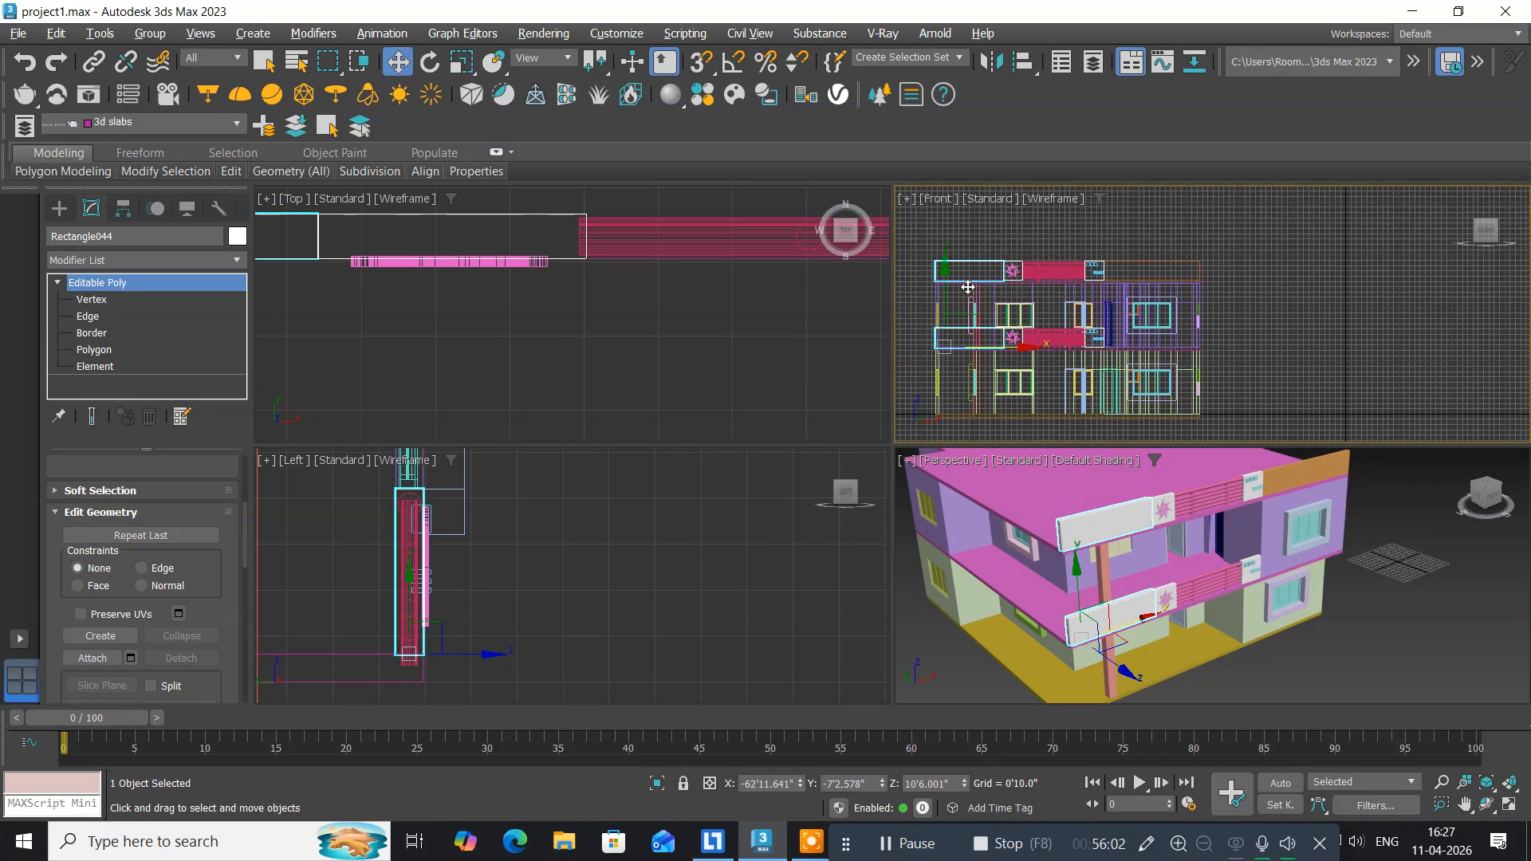
{"action": "key", "text": "alt+w"}
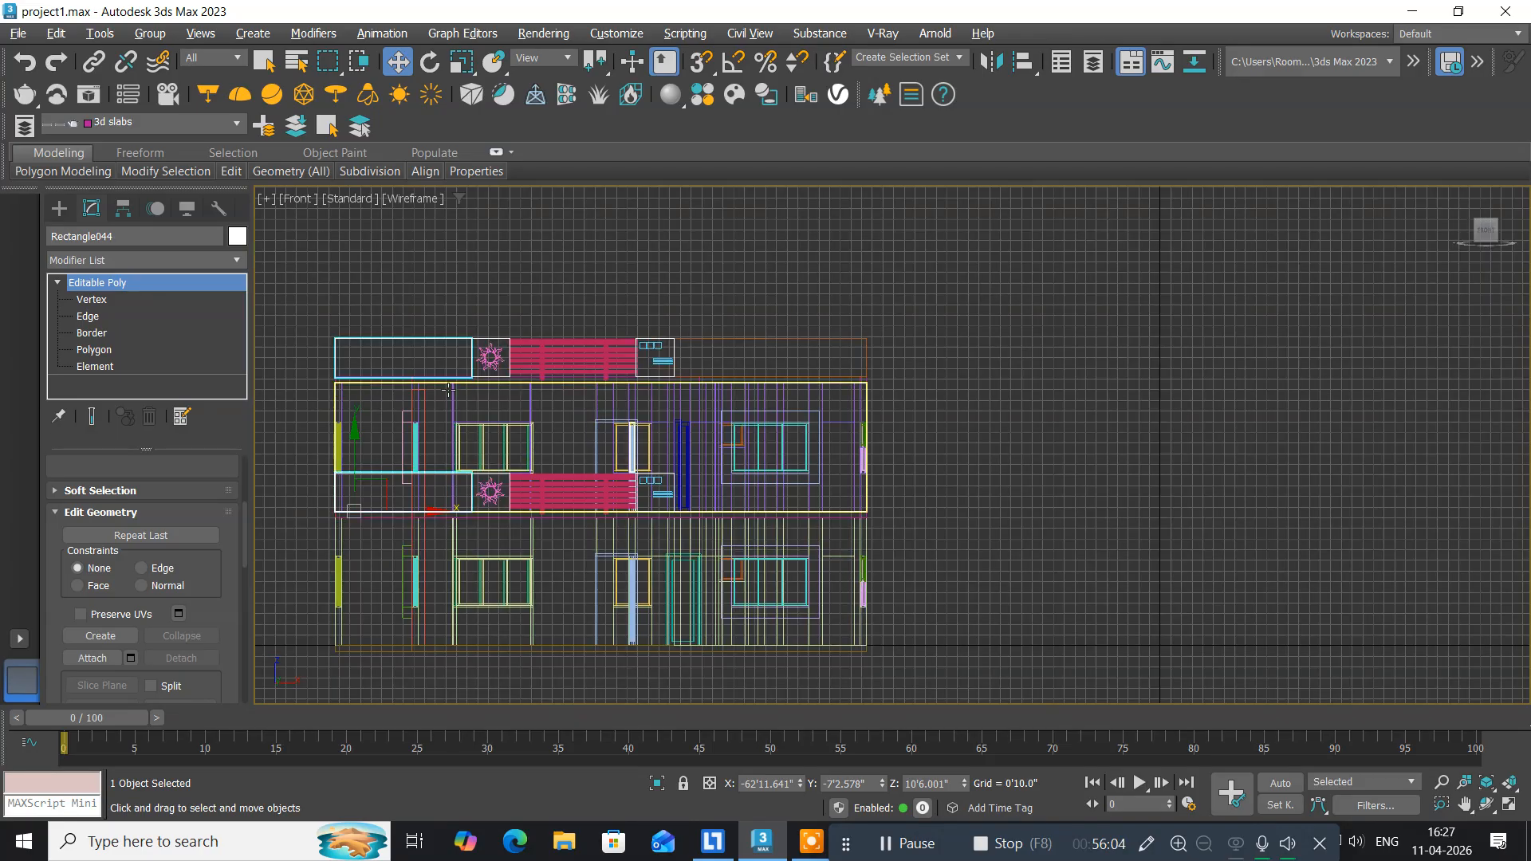
{"action": "scroll", "coordinate": [428, 357], "scroll_direction": "up", "scroll_amount": 5}
{"action": "middle_click_drag", "start_coordinate": [428, 357], "coordinate": [689, 309]}
{"action": "scroll", "coordinate": [594, 301], "scroll_direction": "up", "scroll_amount": 2}
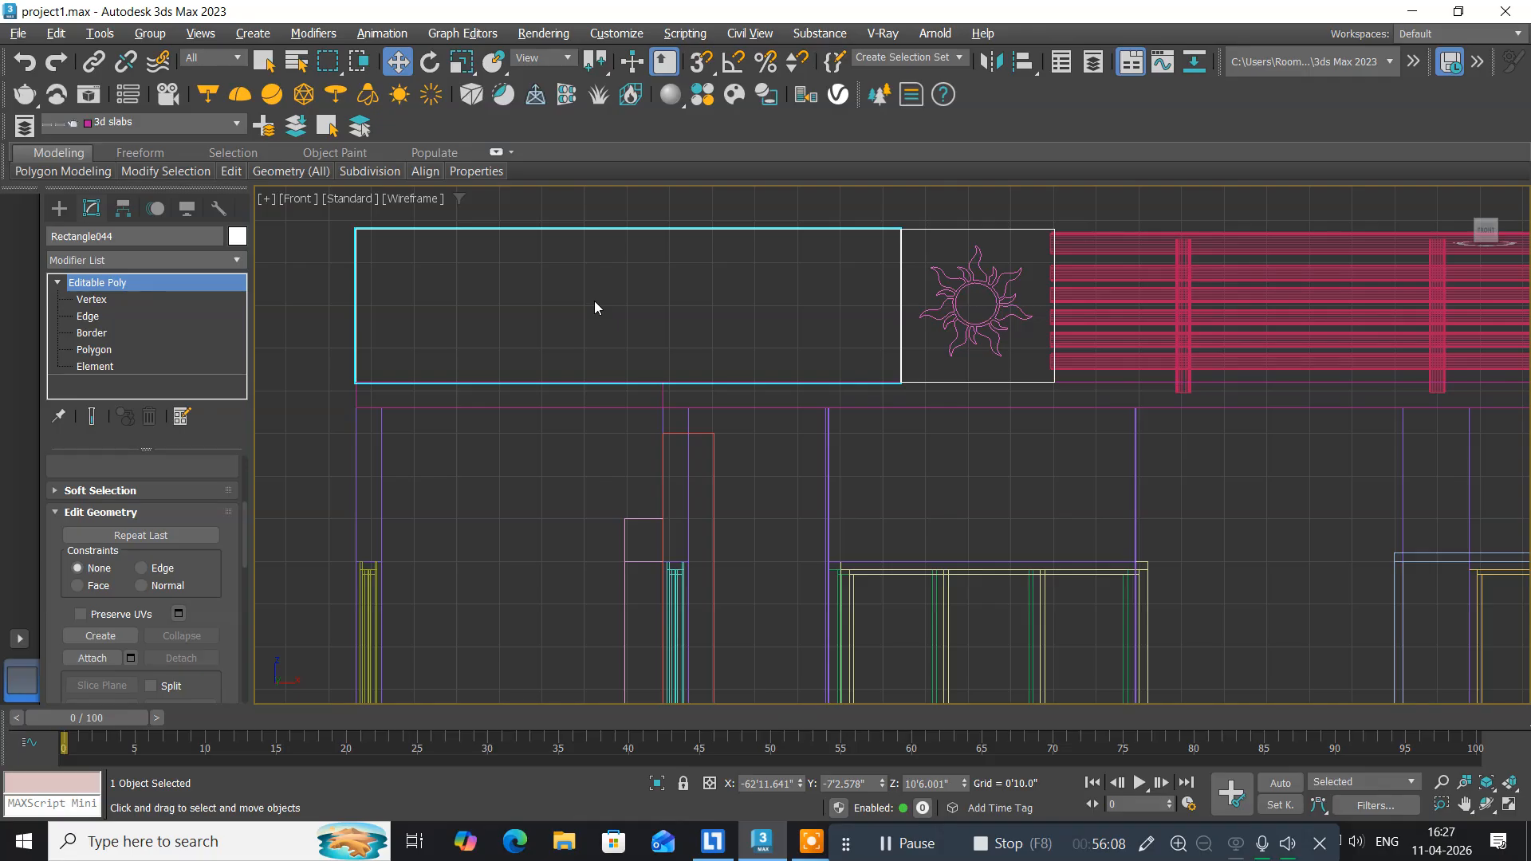
{"action": "left_click", "coordinate": [60, 209]}
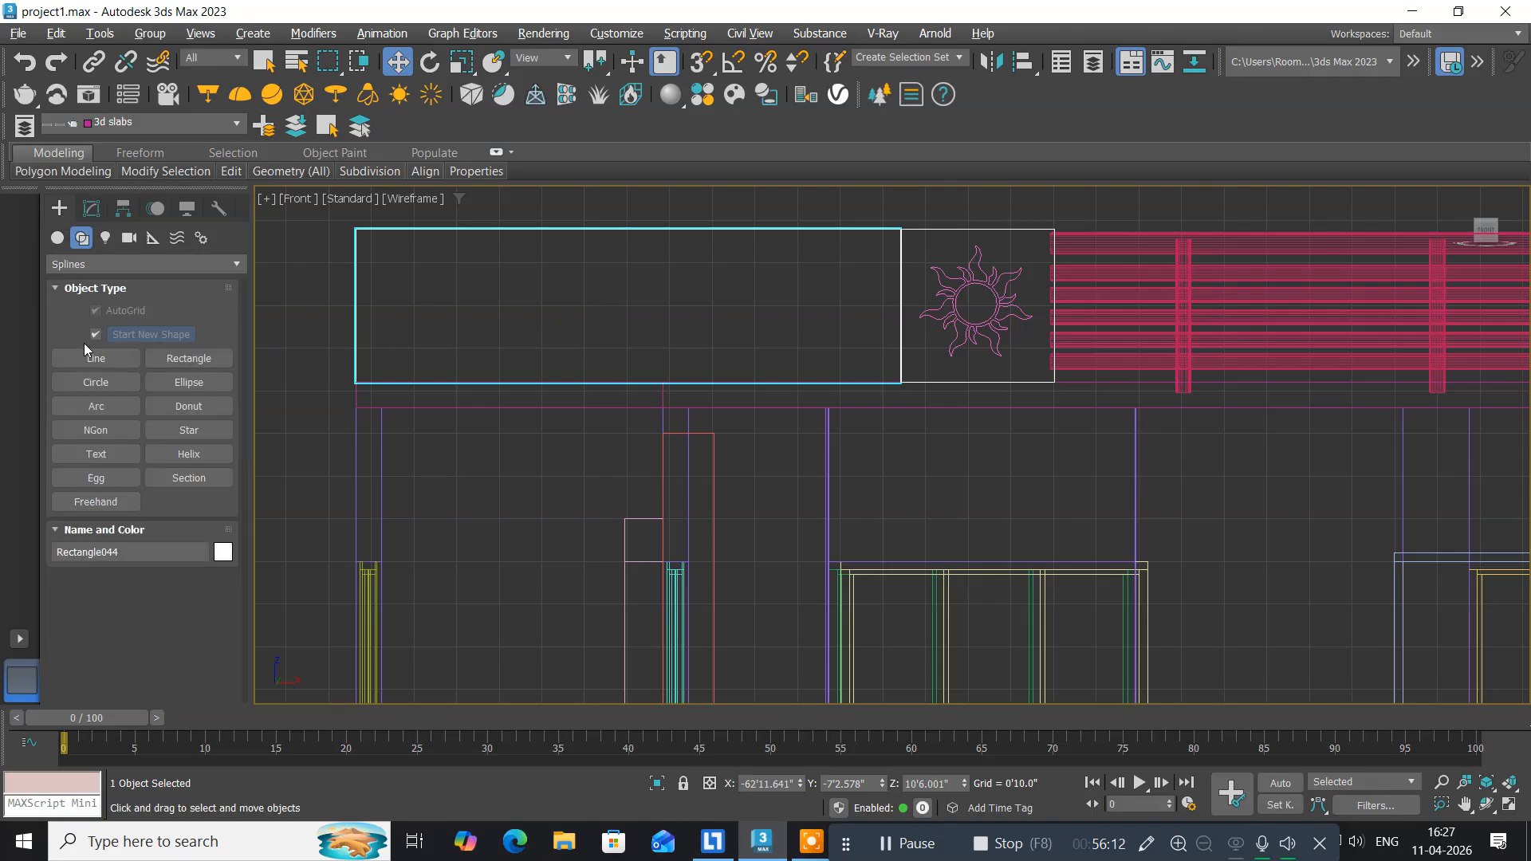
{"action": "left_click", "coordinate": [92, 355]}
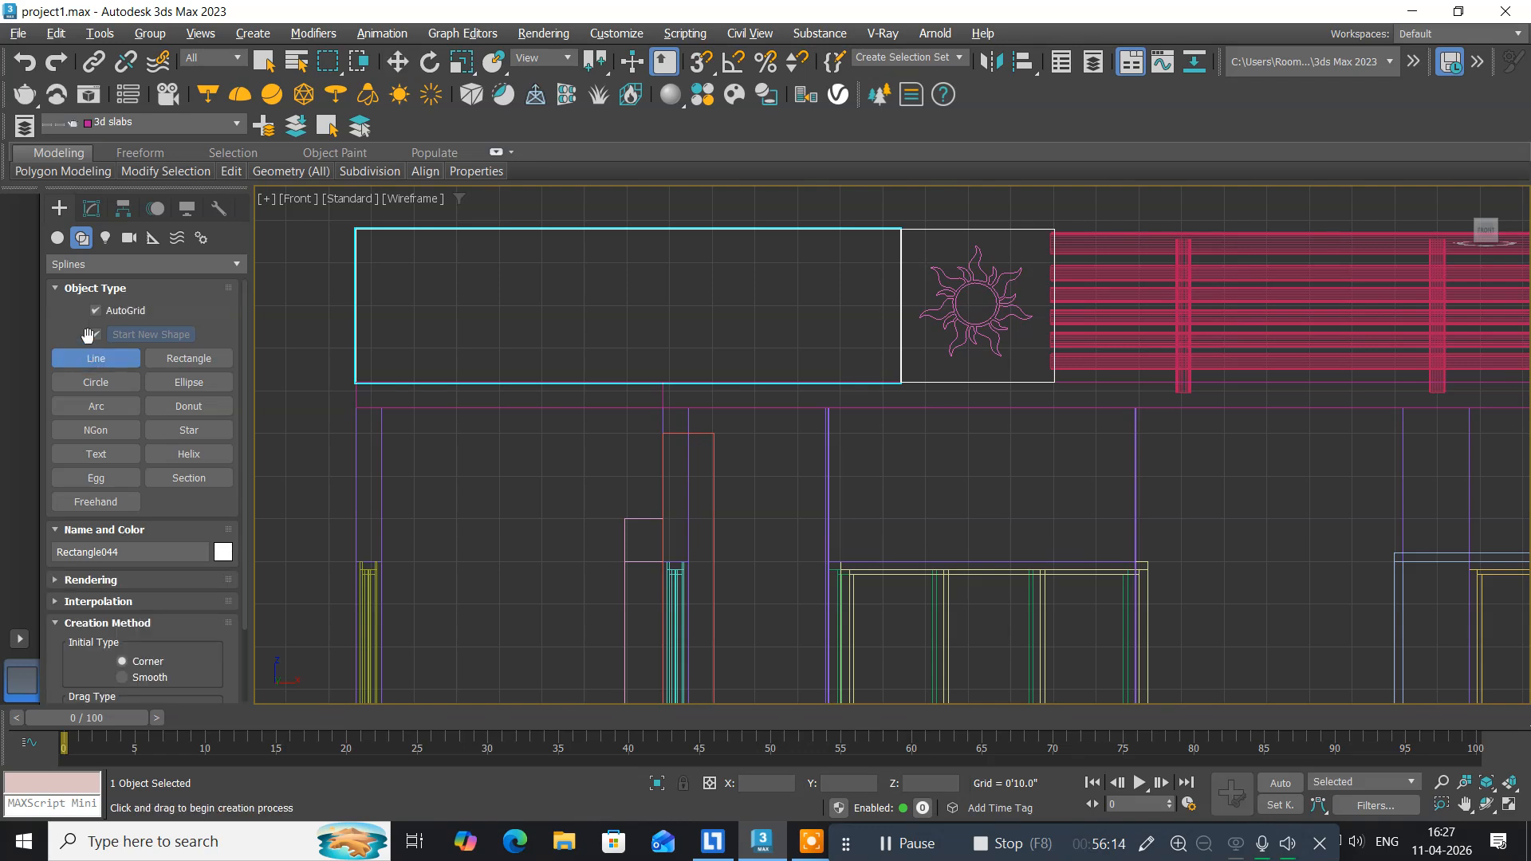
{"action": "left_click", "coordinate": [94, 336]}
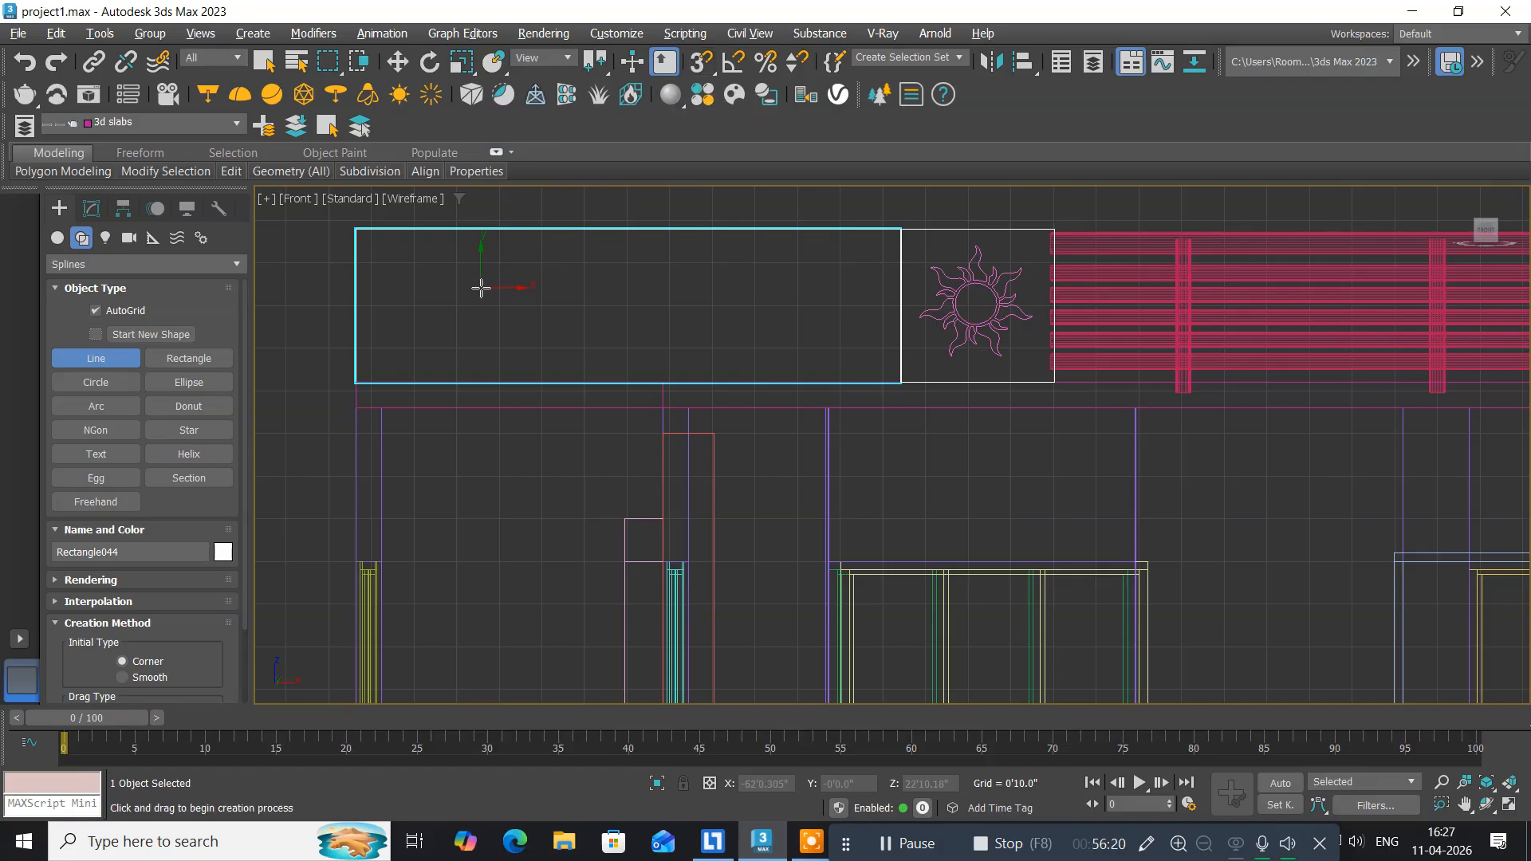
{"action": "left_click", "coordinate": [701, 62]}
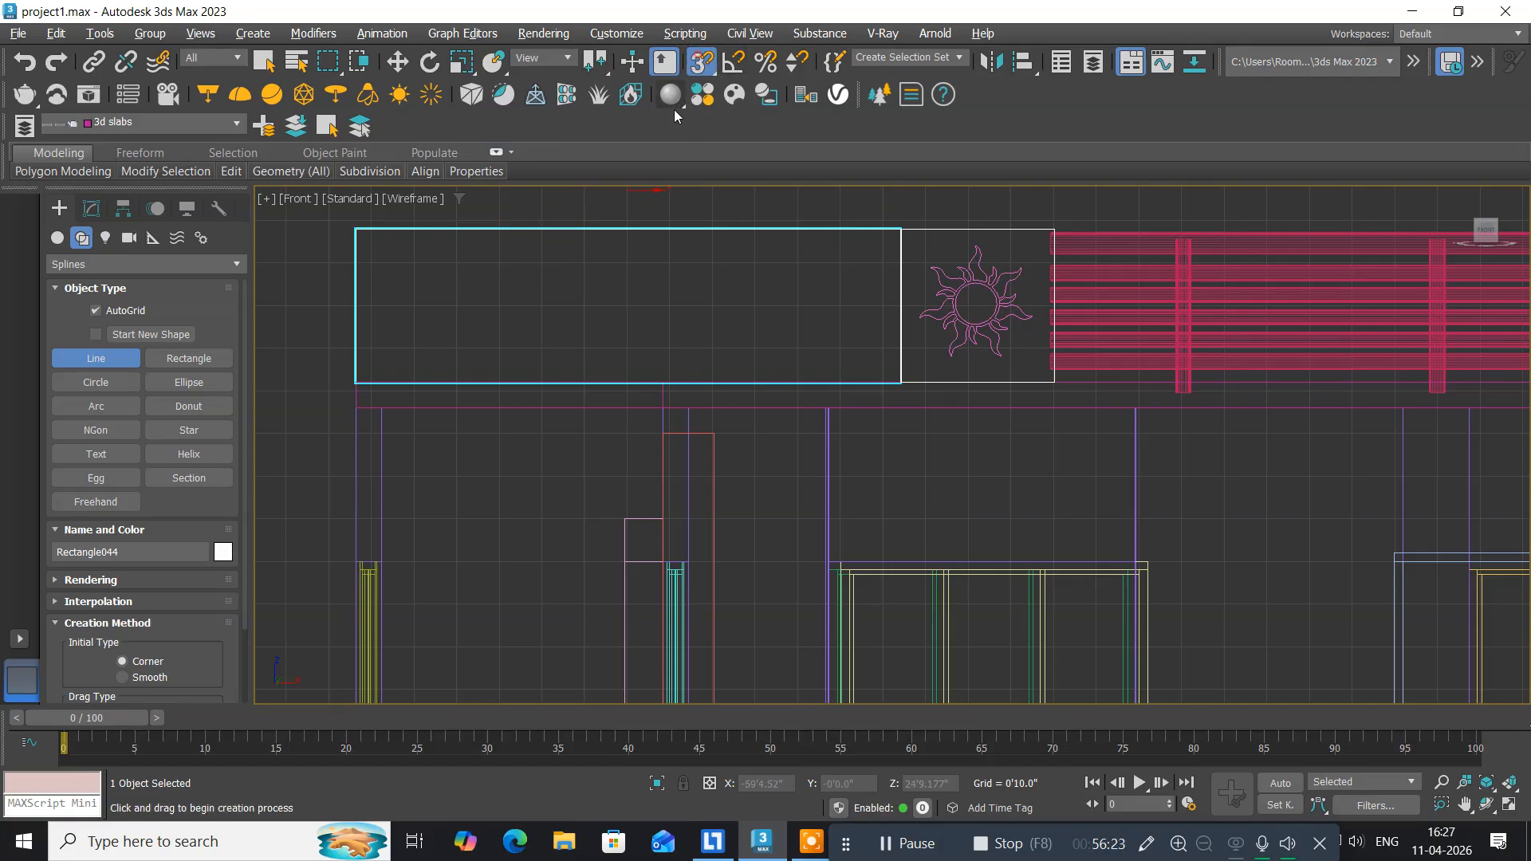
Draw a closed five-point line along the roof panel's bottom edge, with a bent top edge rising toward the panel's left side.
{"action": "left_click", "coordinate": [356, 382]}
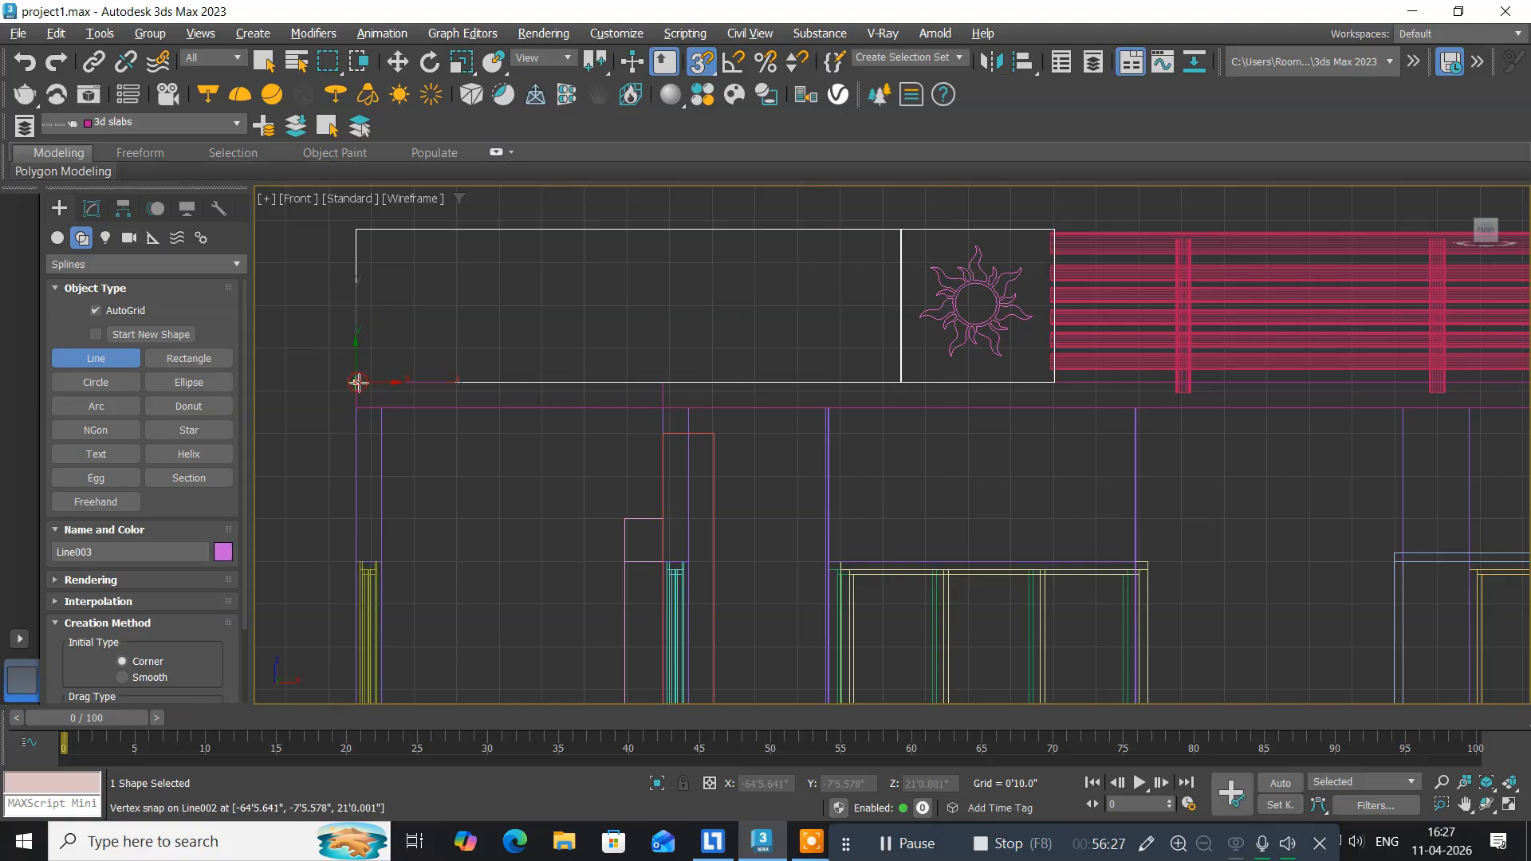
{"action": "left_click", "coordinate": [903, 382]}
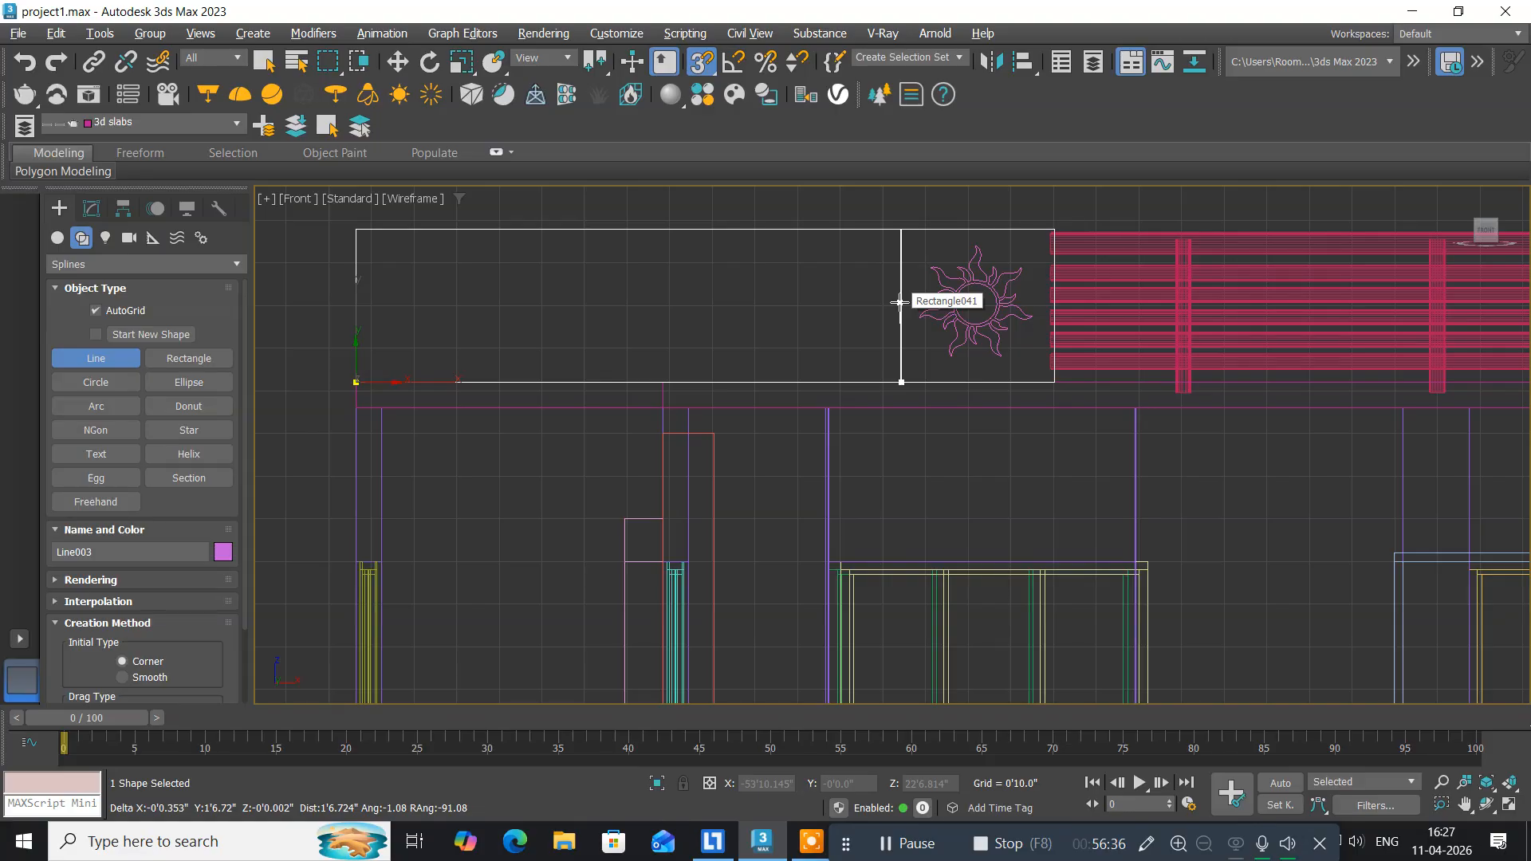
{"action": "right_click", "coordinate": [900, 302]}
{"action": "left_click", "coordinate": [901, 382]}
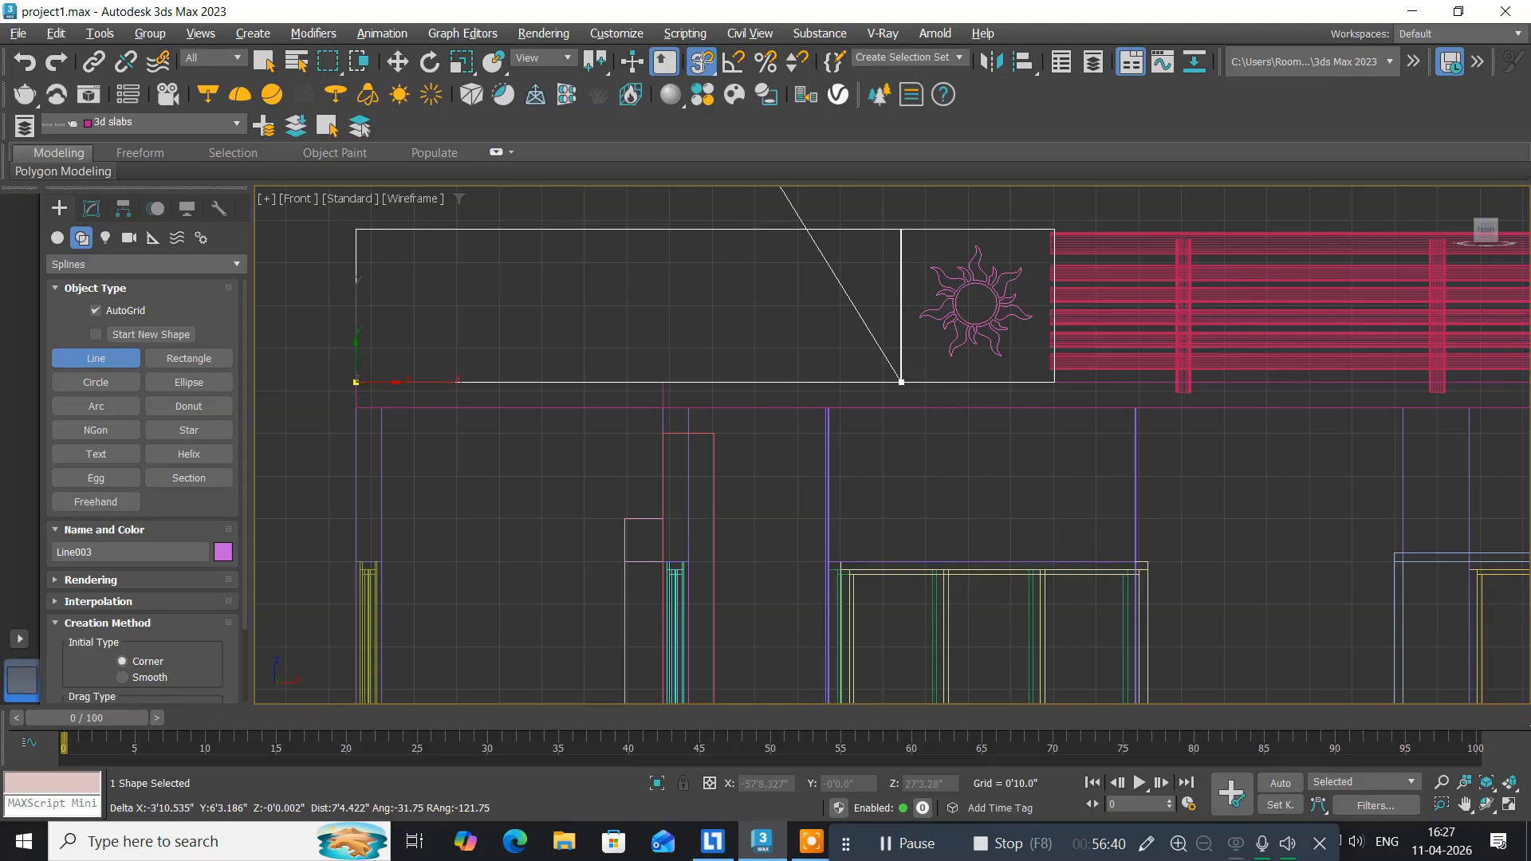
{"action": "left_click", "coordinate": [901, 303]}
{"action": "left_click", "coordinate": [902, 304]}
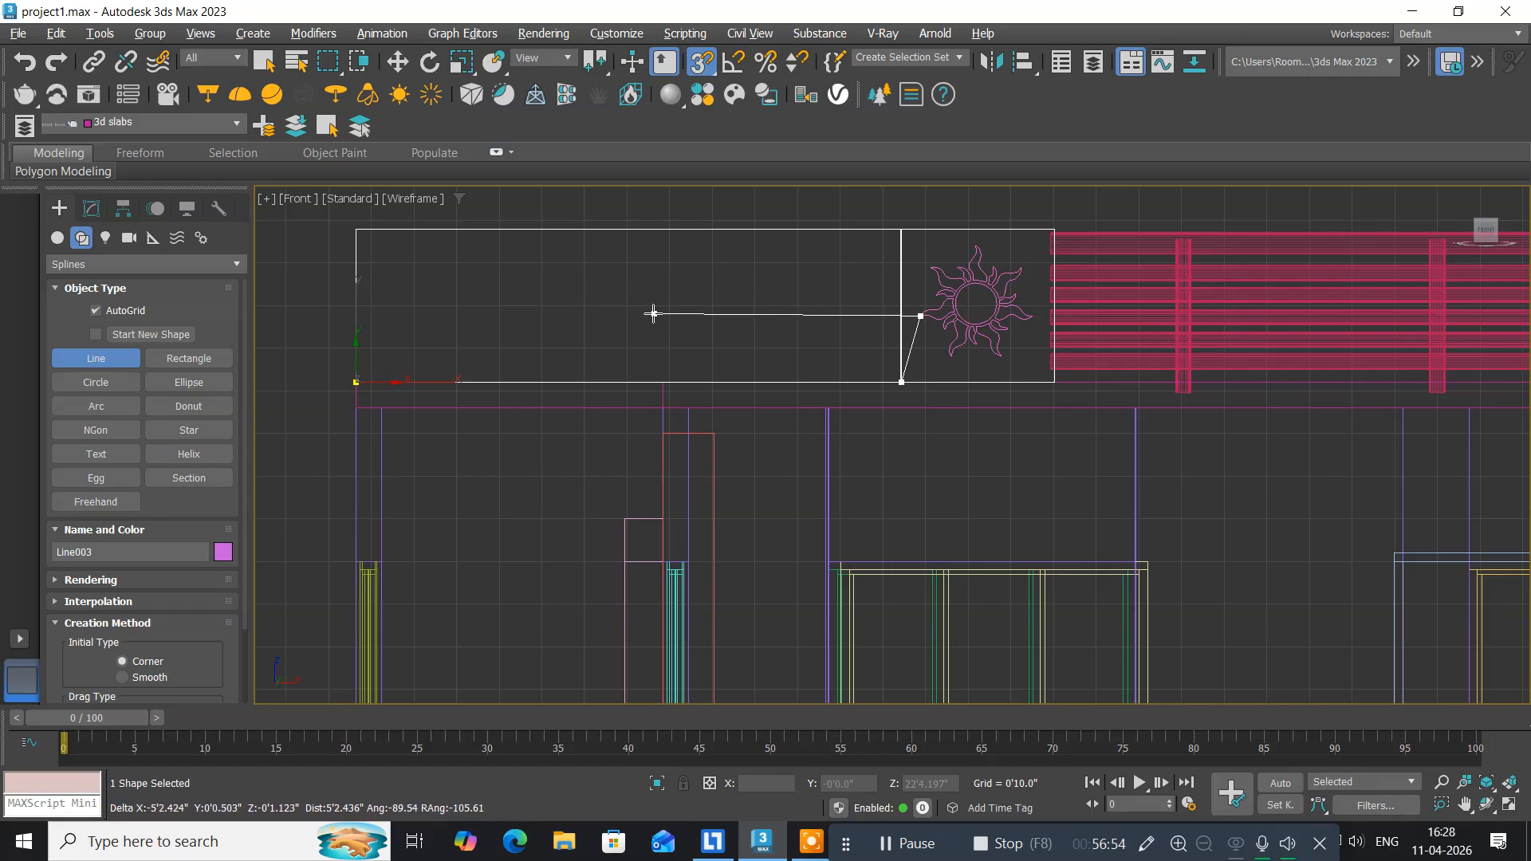
{"action": "left_click", "coordinate": [616, 306]}
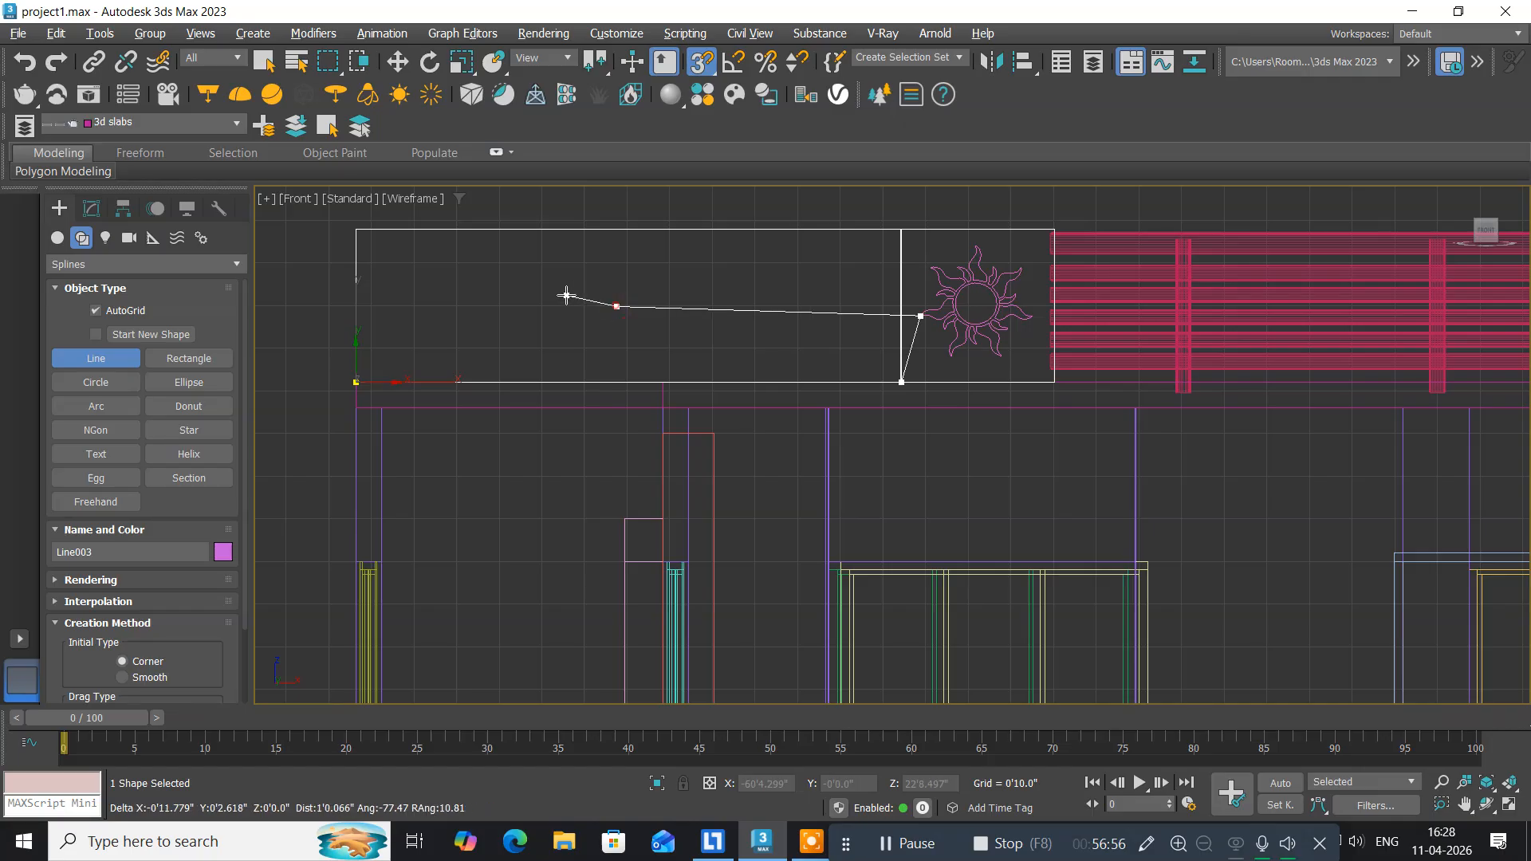
{"action": "left_click", "coordinate": [355, 256]}
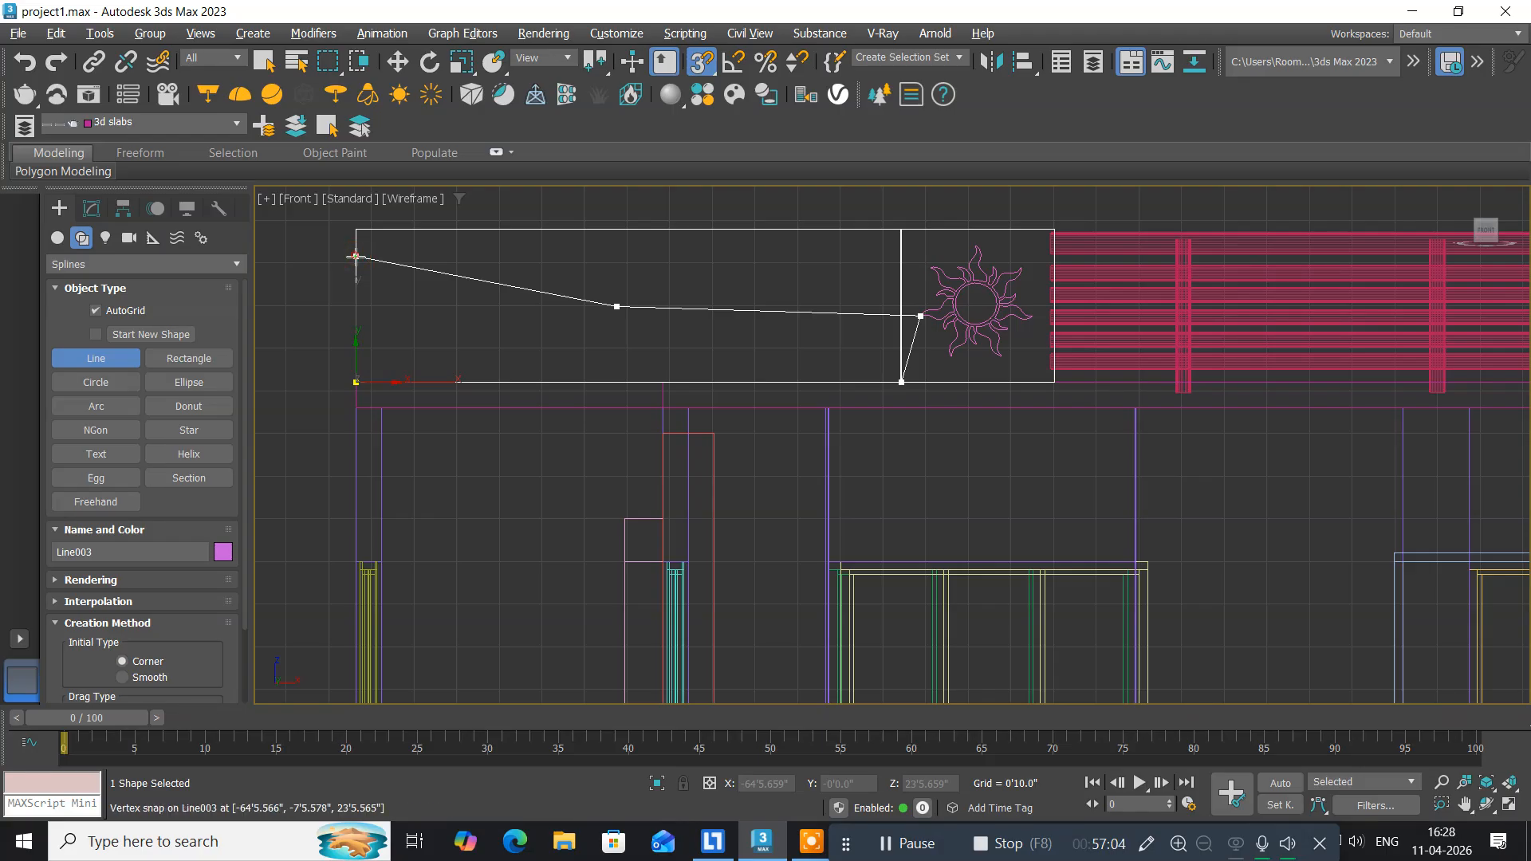
{"action": "left_click", "coordinate": [355, 381]}
{"action": "left_click", "coordinate": [697, 431]}
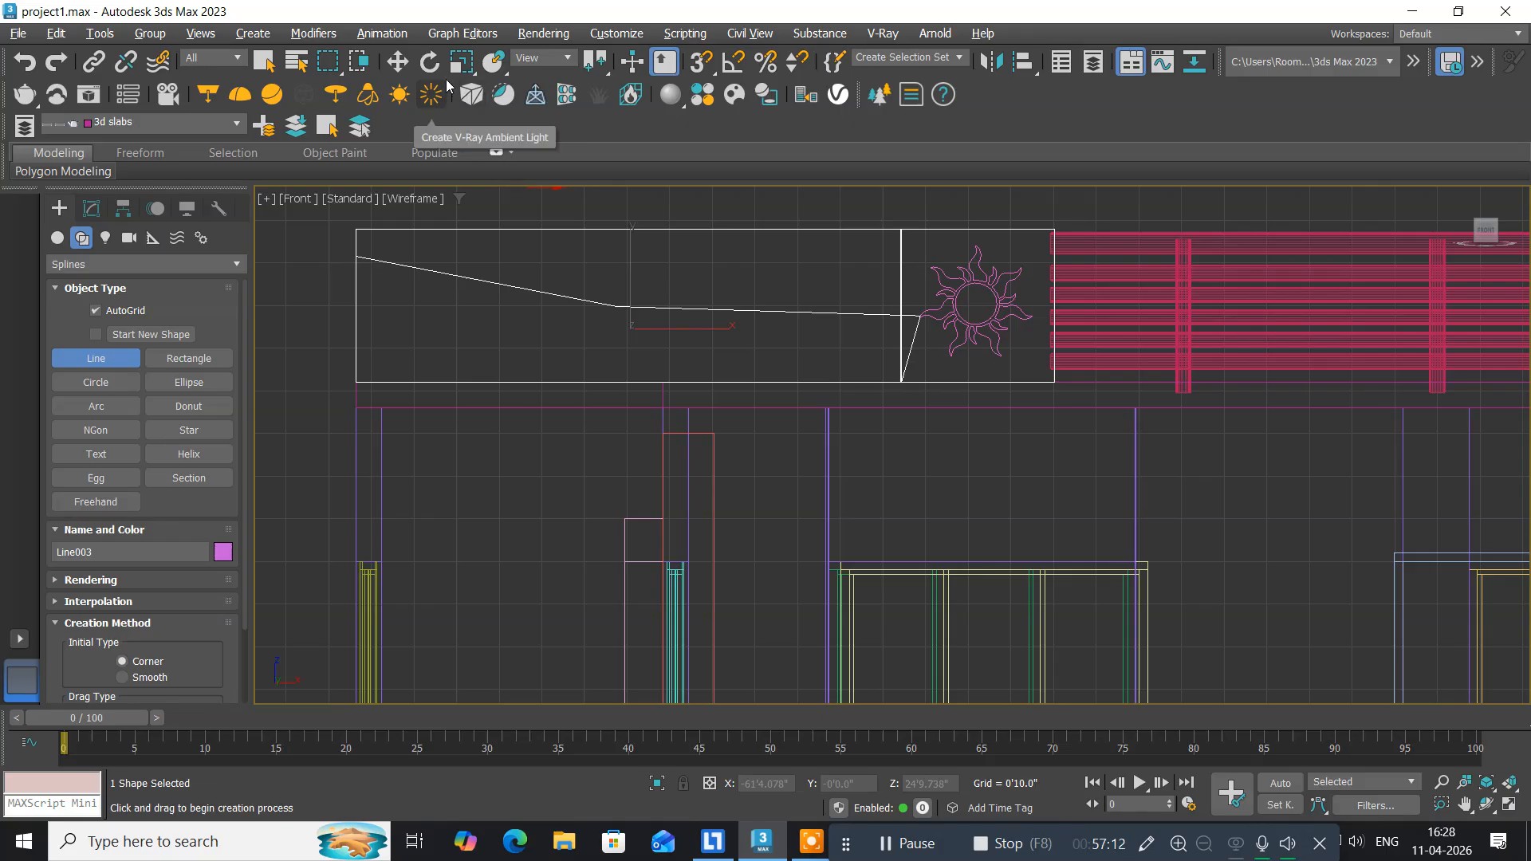
Move the line's upper-right vertex along X onto the panel's right edge beside the sun panel.
{"action": "left_click", "coordinate": [398, 62]}
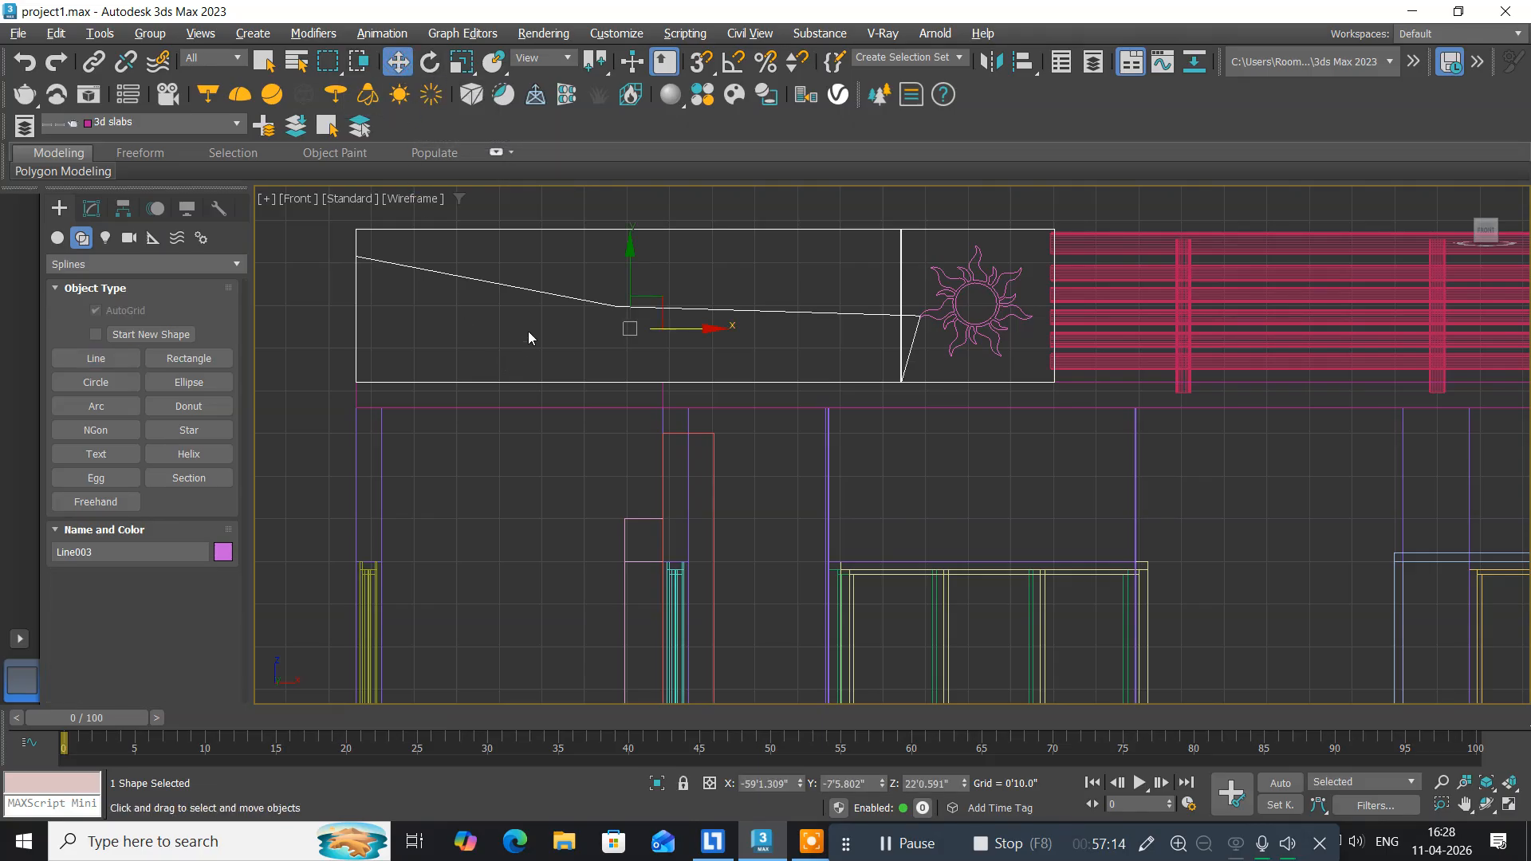
{"action": "middle_click_drag", "start_coordinate": [532, 324], "coordinate": [432, 360]}
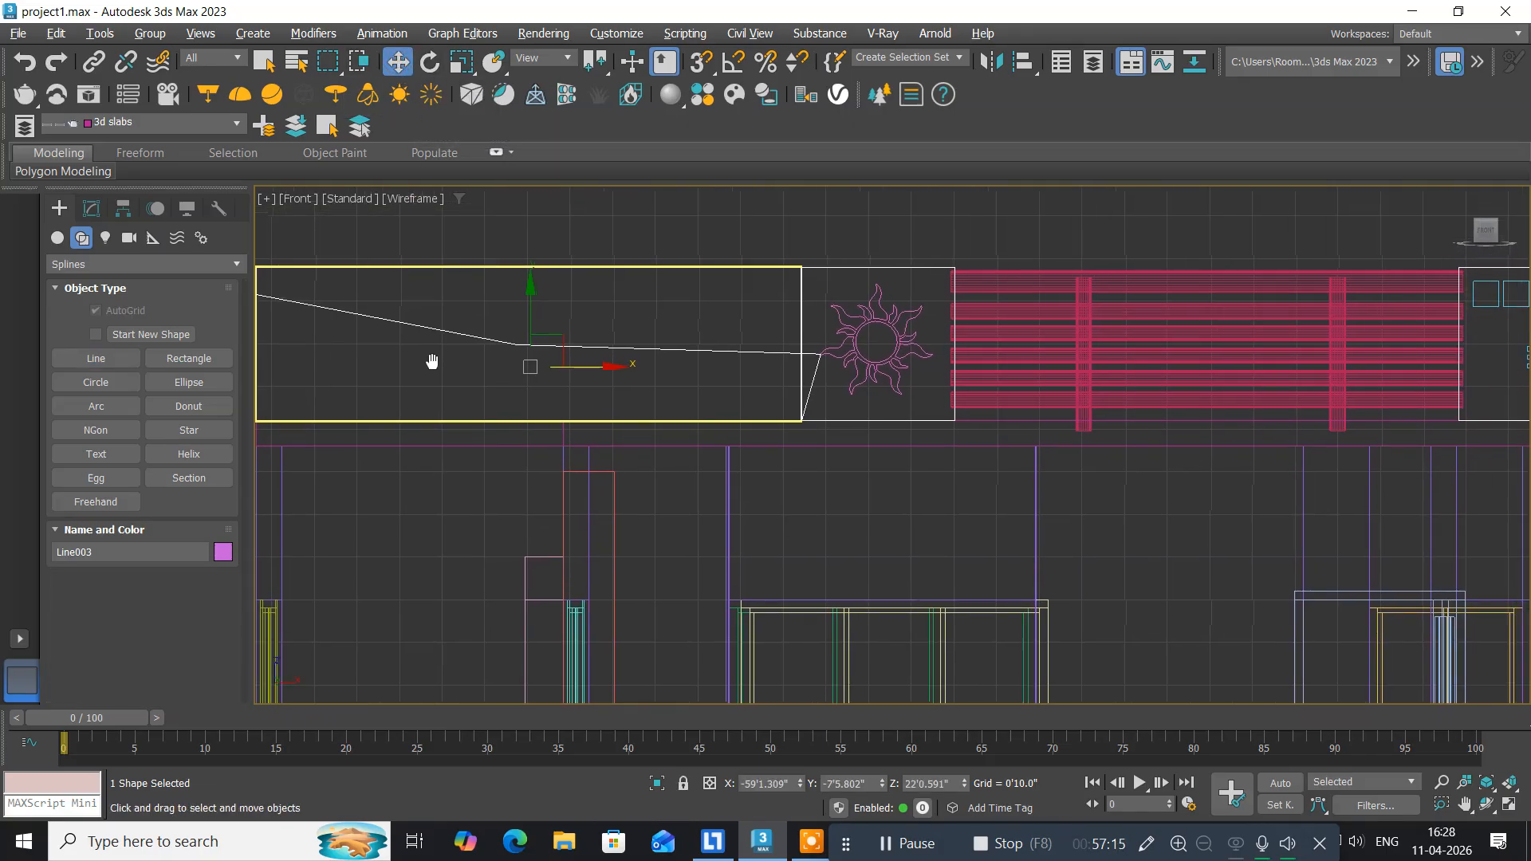
{"action": "left_click", "coordinate": [89, 209]}
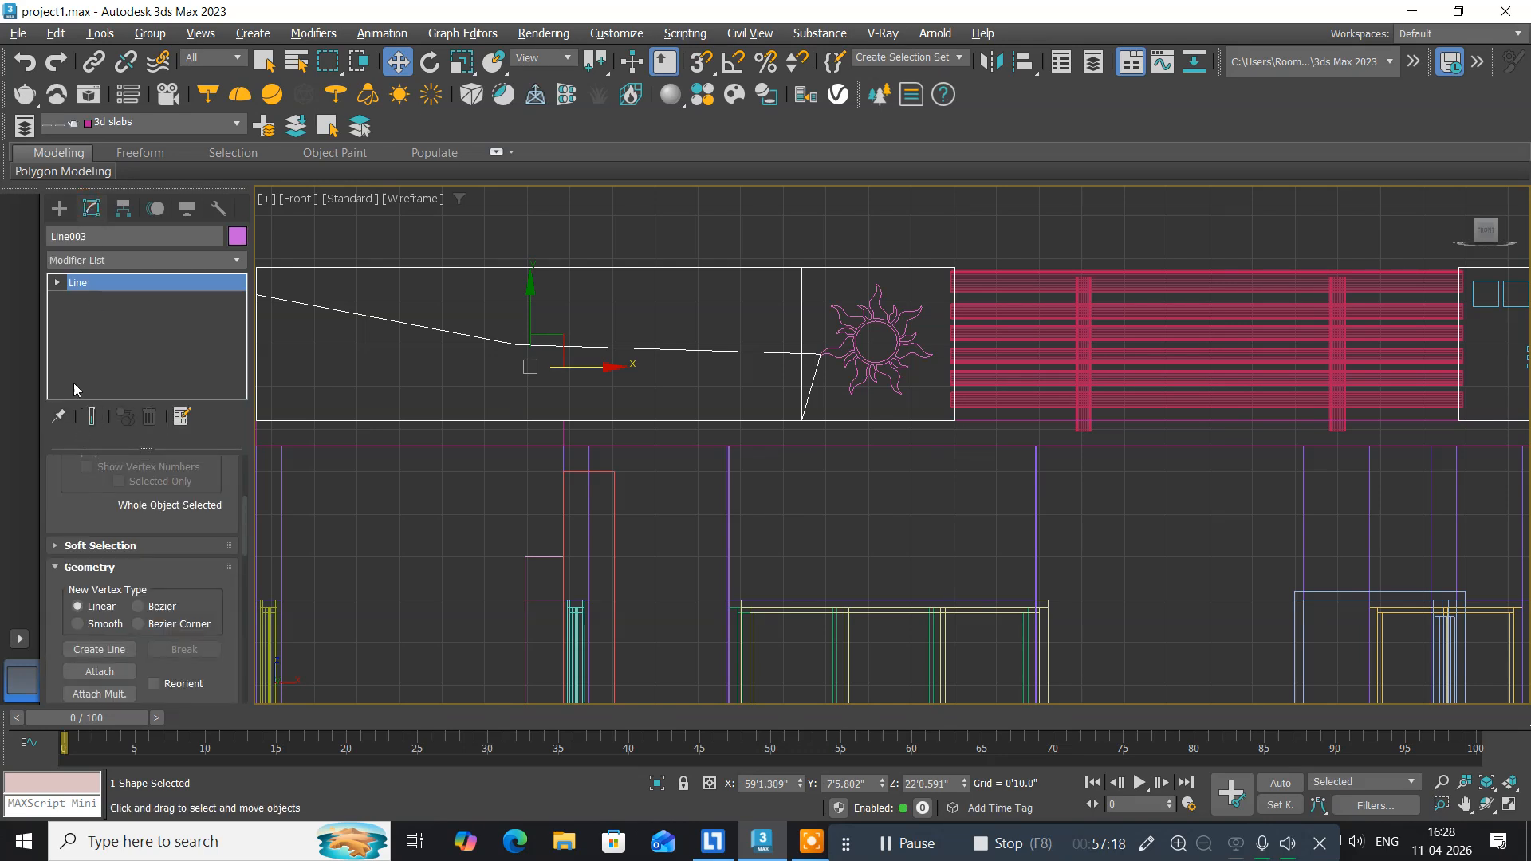
{"action": "left_click", "coordinate": [57, 283]}
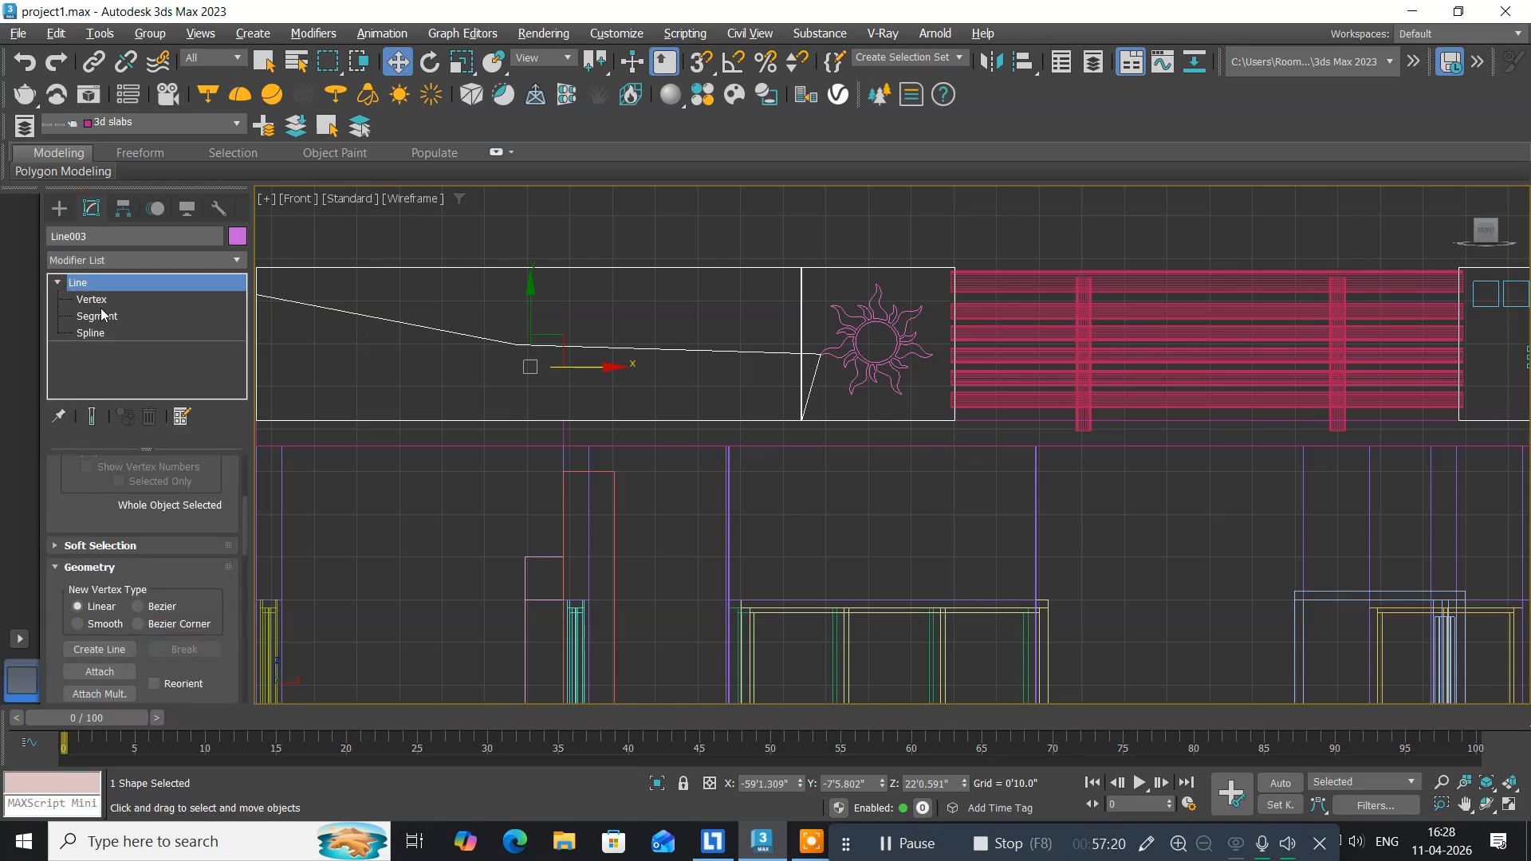
{"action": "left_click", "coordinate": [91, 299]}
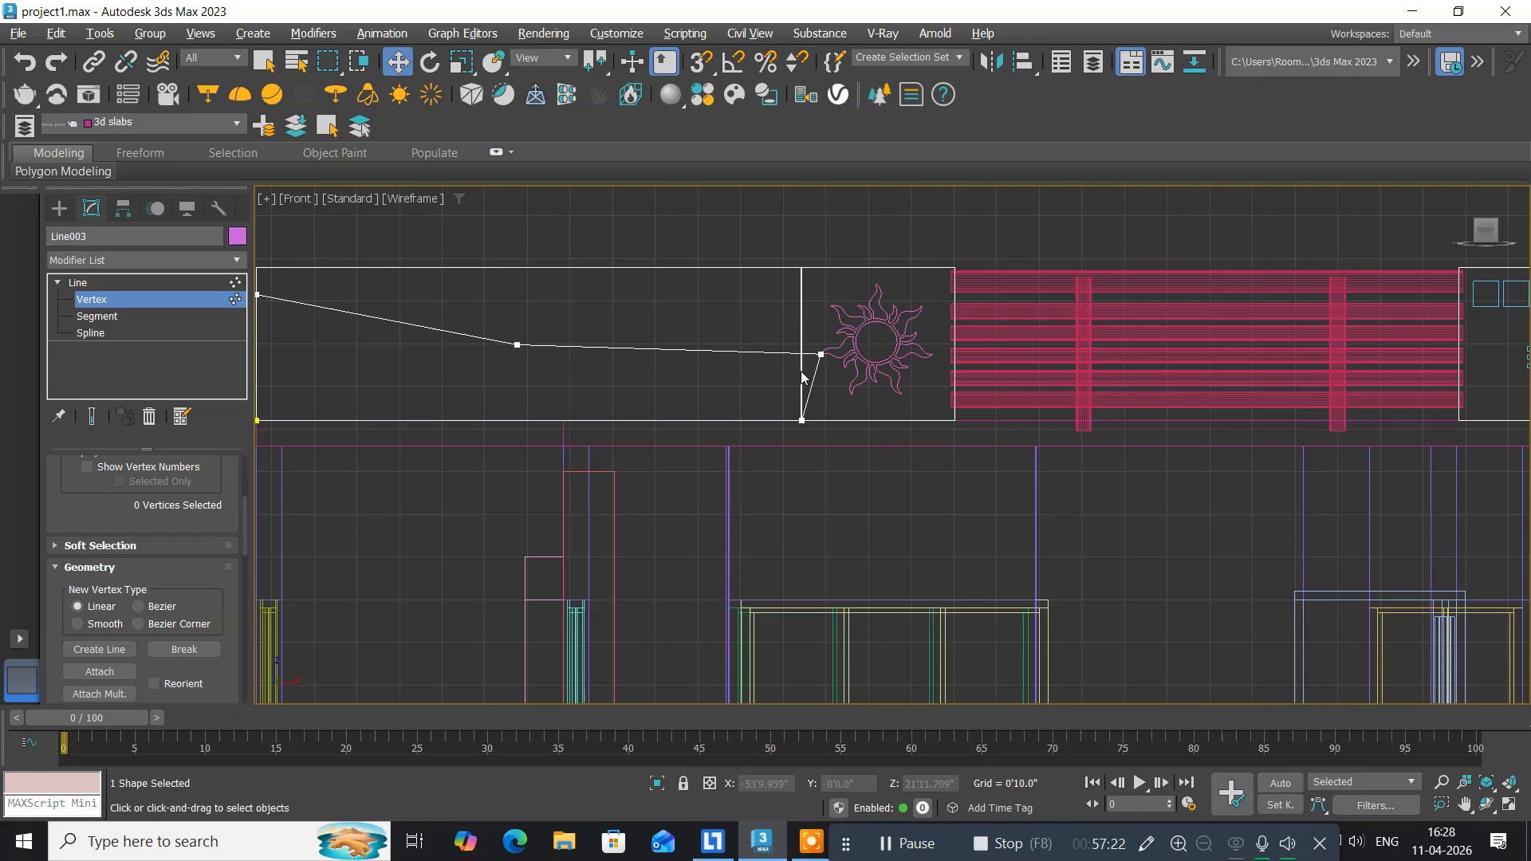
{"action": "scroll", "coordinate": [801, 371], "scroll_direction": "up", "scroll_amount": 5}
{"action": "middle_click_drag", "start_coordinate": [793, 369], "coordinate": [550, 393]}
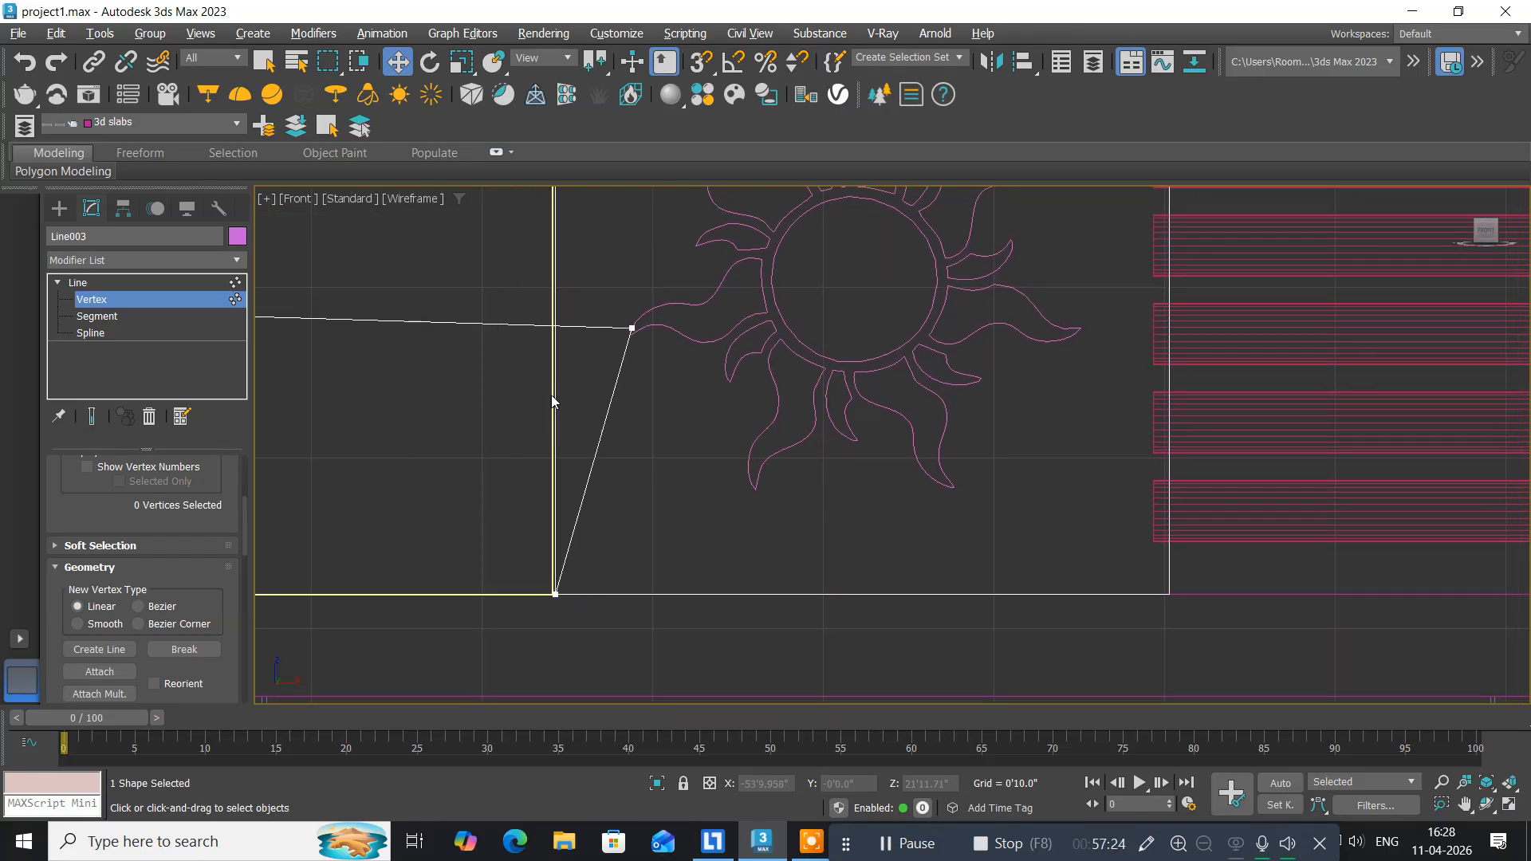
{"action": "mouse_move", "coordinate": [652, 346]}
{"action": "left_mouse_down"}
{"action": "mouse_move", "coordinate": [684, 327]}
{"action": "mouse_move", "coordinate": [645, 331]}
{"action": "left_mouse_up"}
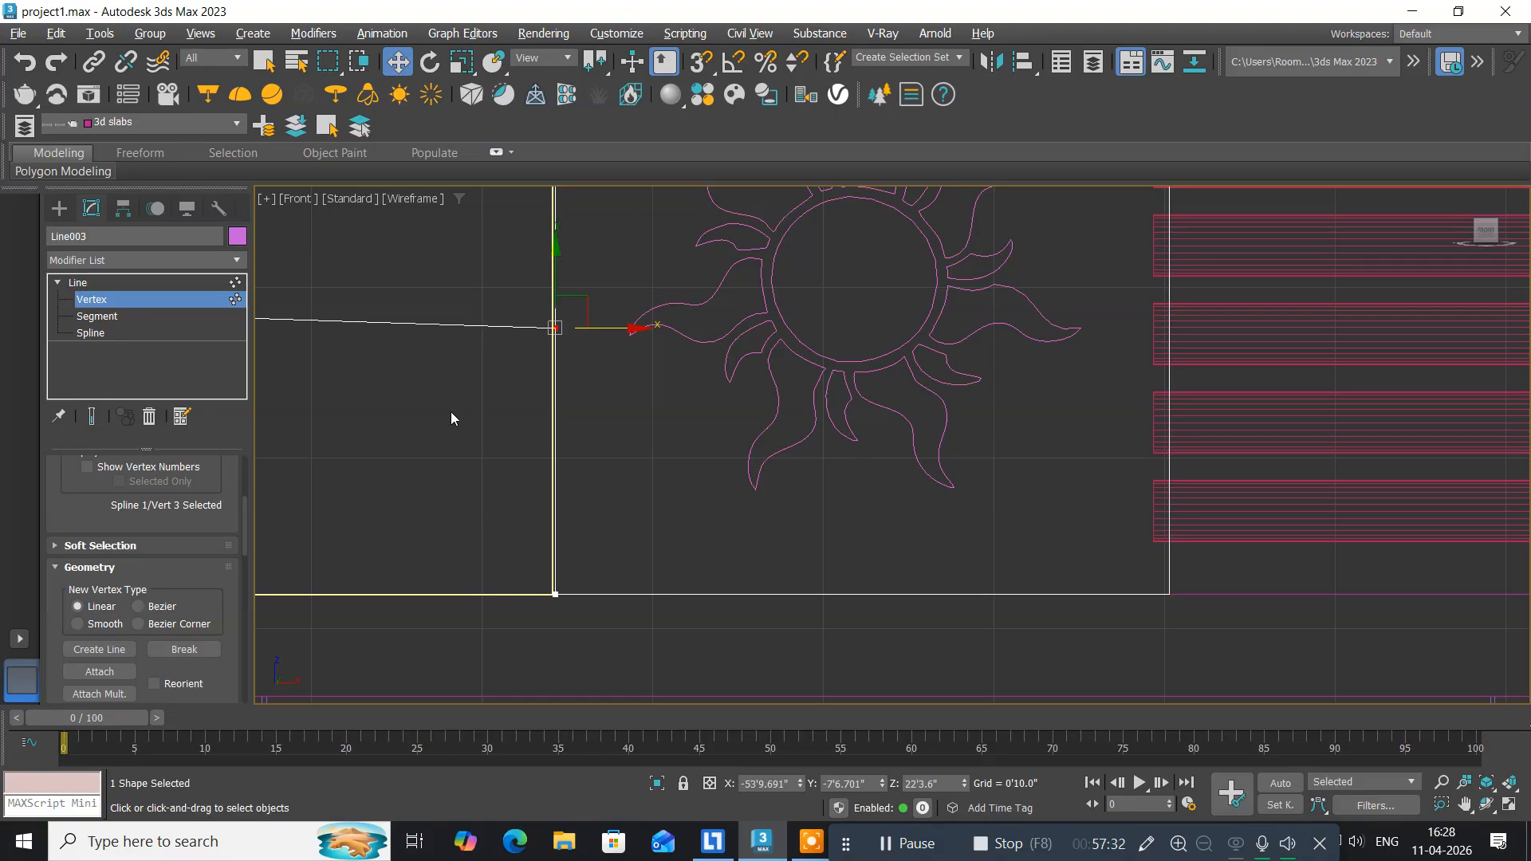
Align the line's upper-left vertex along X with the panel's left edge.
{"action": "middle_click_drag", "start_coordinate": [351, 403], "coordinate": [945, 413]}
{"action": "scroll", "coordinate": [946, 413], "scroll_direction": "down", "scroll_amount": 5}
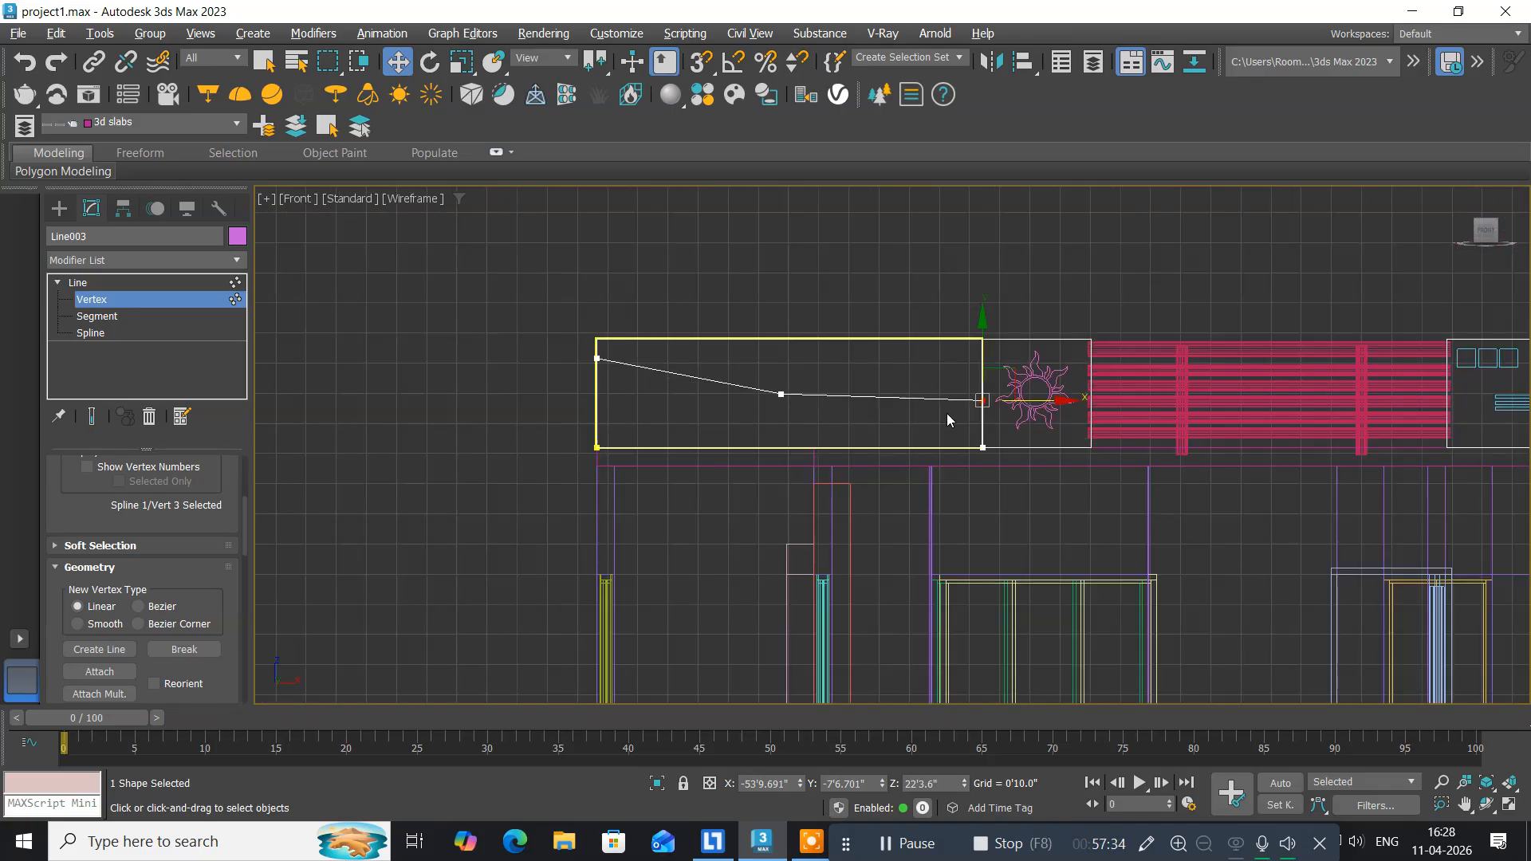
{"action": "scroll", "coordinate": [945, 413], "scroll_direction": "up", "scroll_amount": 2}
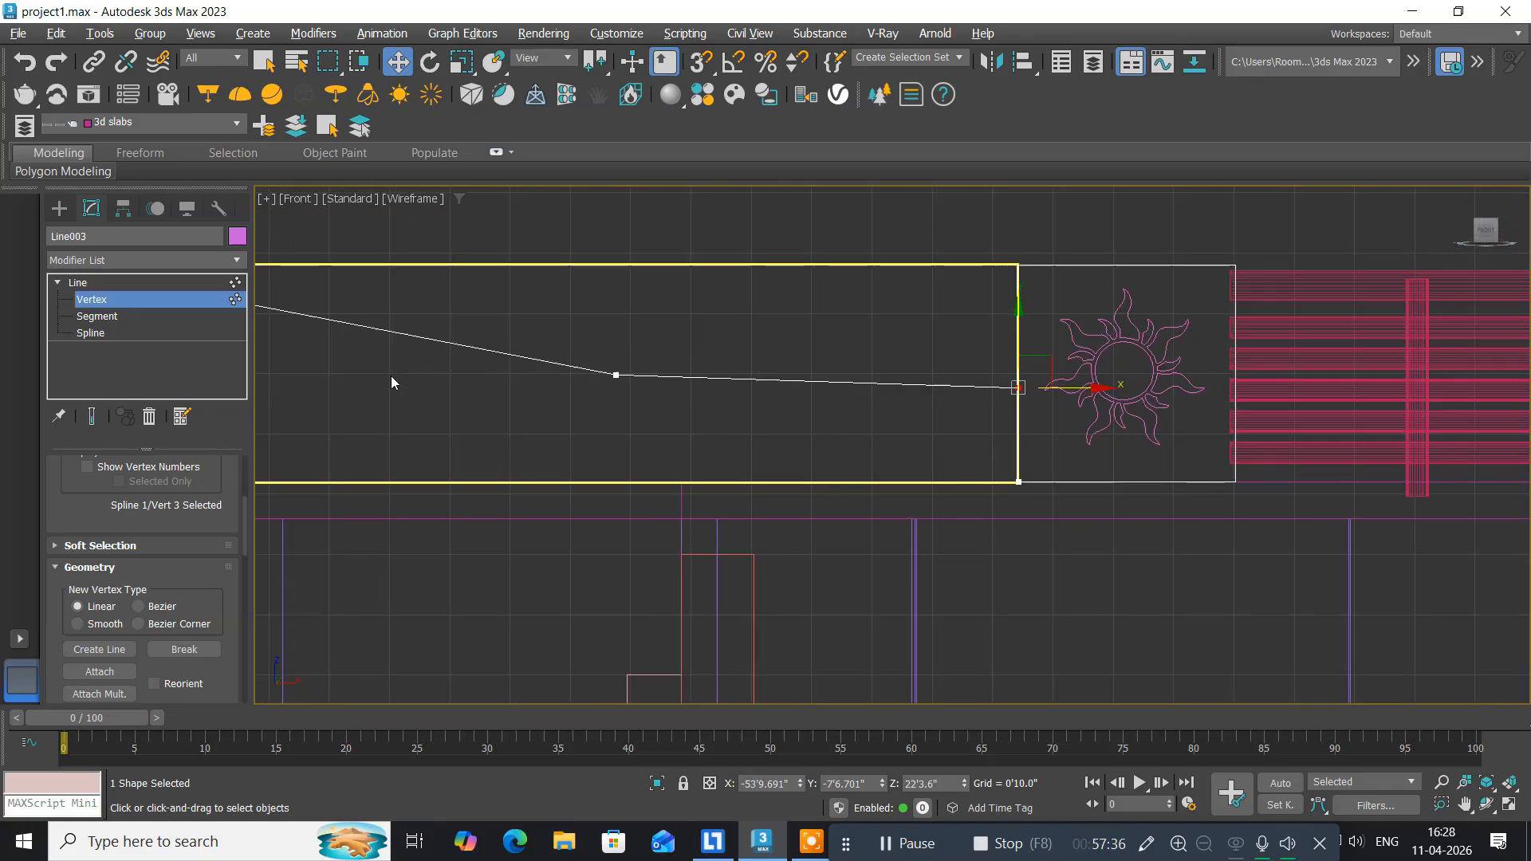
{"action": "middle_click_drag", "start_coordinate": [436, 390], "coordinate": [642, 395]}
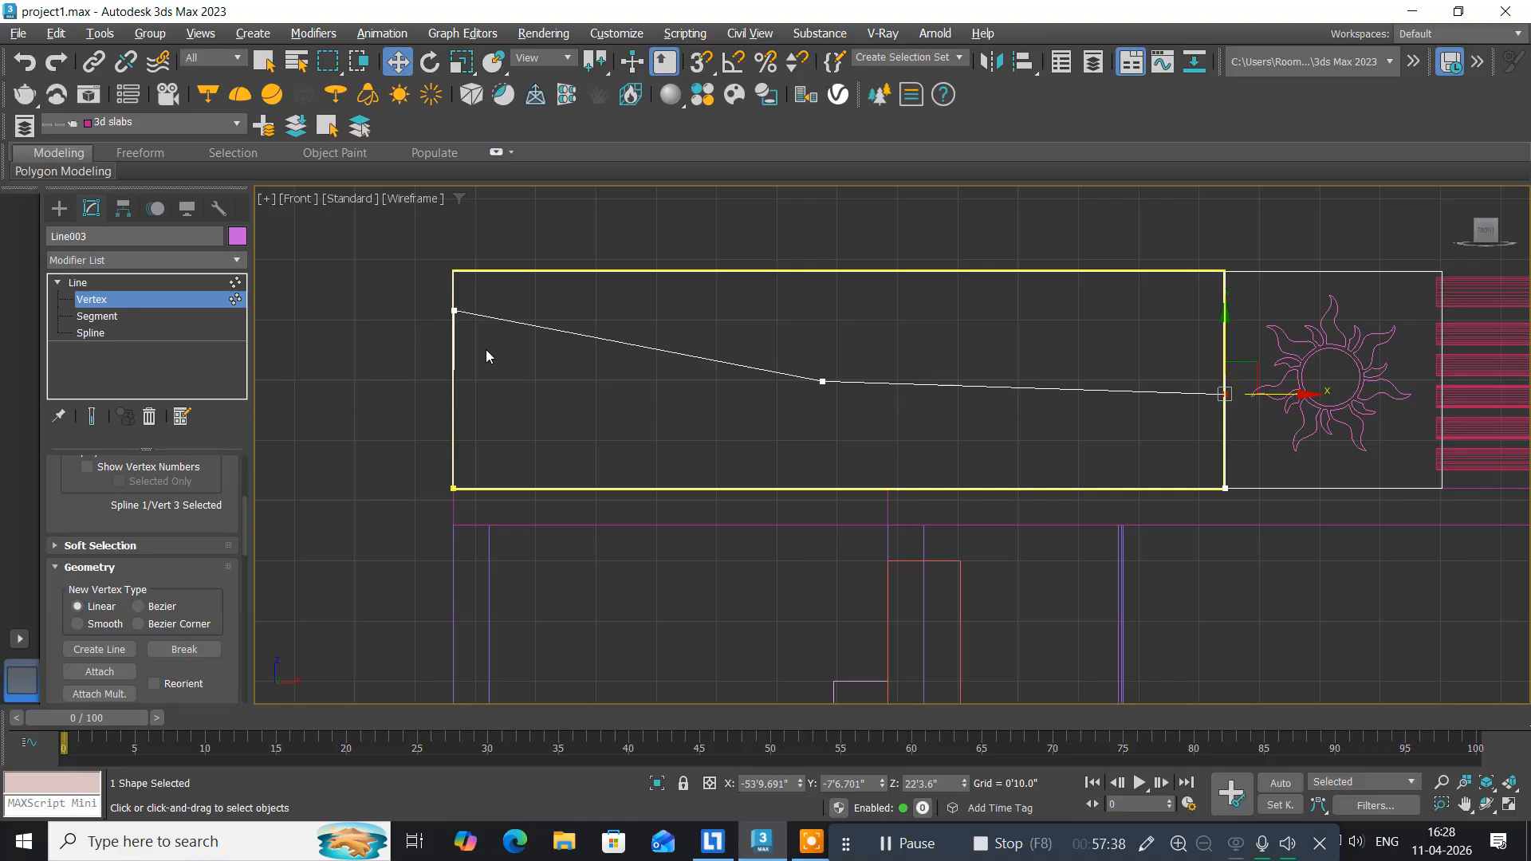
{"action": "scroll", "coordinate": [458, 335], "scroll_direction": "up", "scroll_amount": 4}
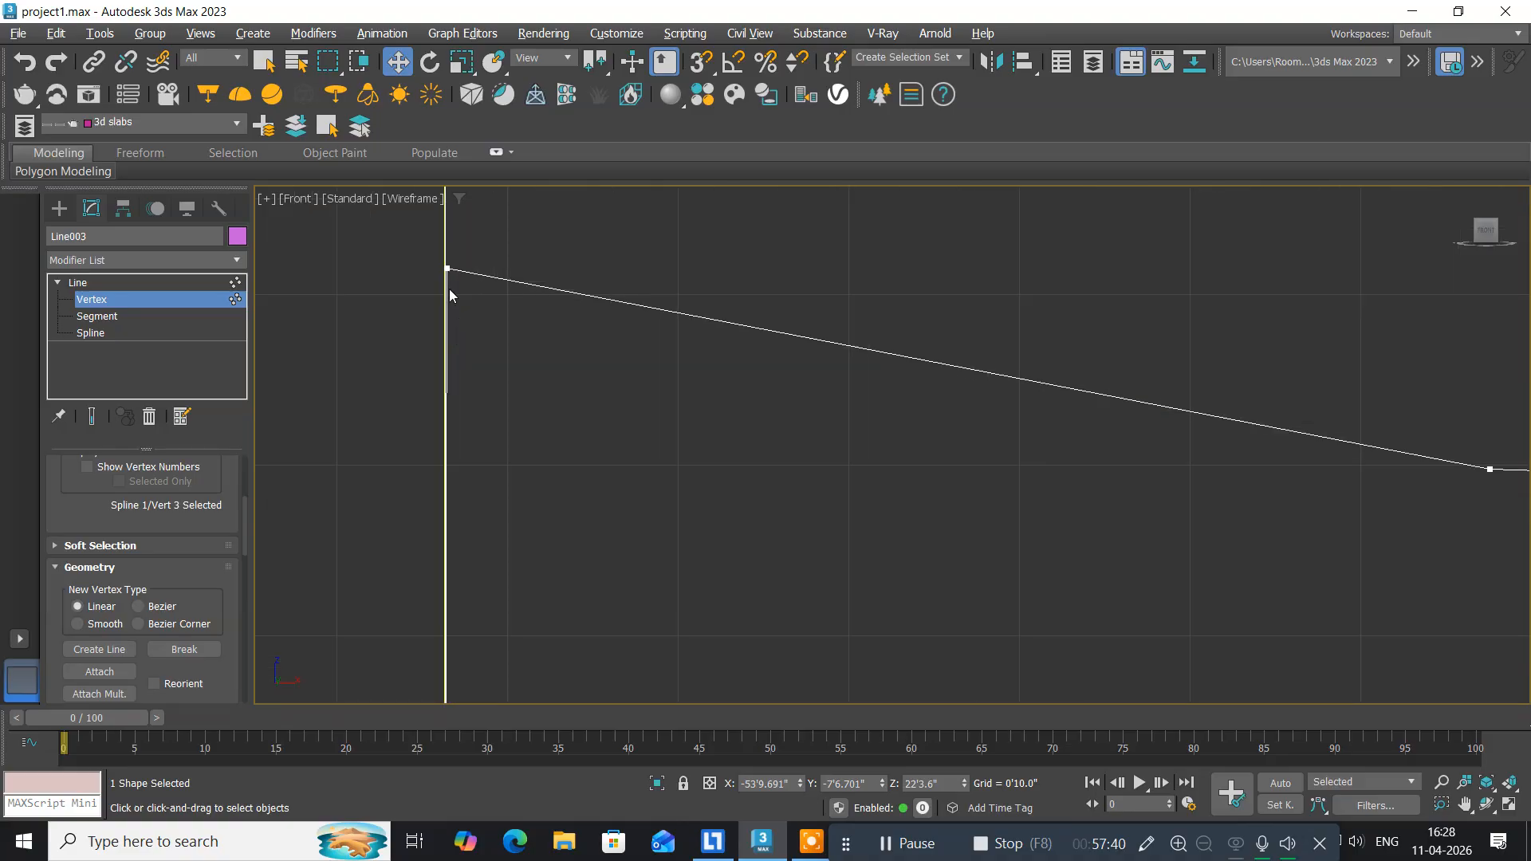
{"action": "left_click_drag", "start_coordinate": [521, 324], "coordinate": [506, 301]}
{"action": "scroll", "coordinate": [447, 275], "scroll_direction": "up", "scroll_amount": 5}
{"action": "middle_click_drag", "start_coordinate": [448, 289], "coordinate": [441, 402]}
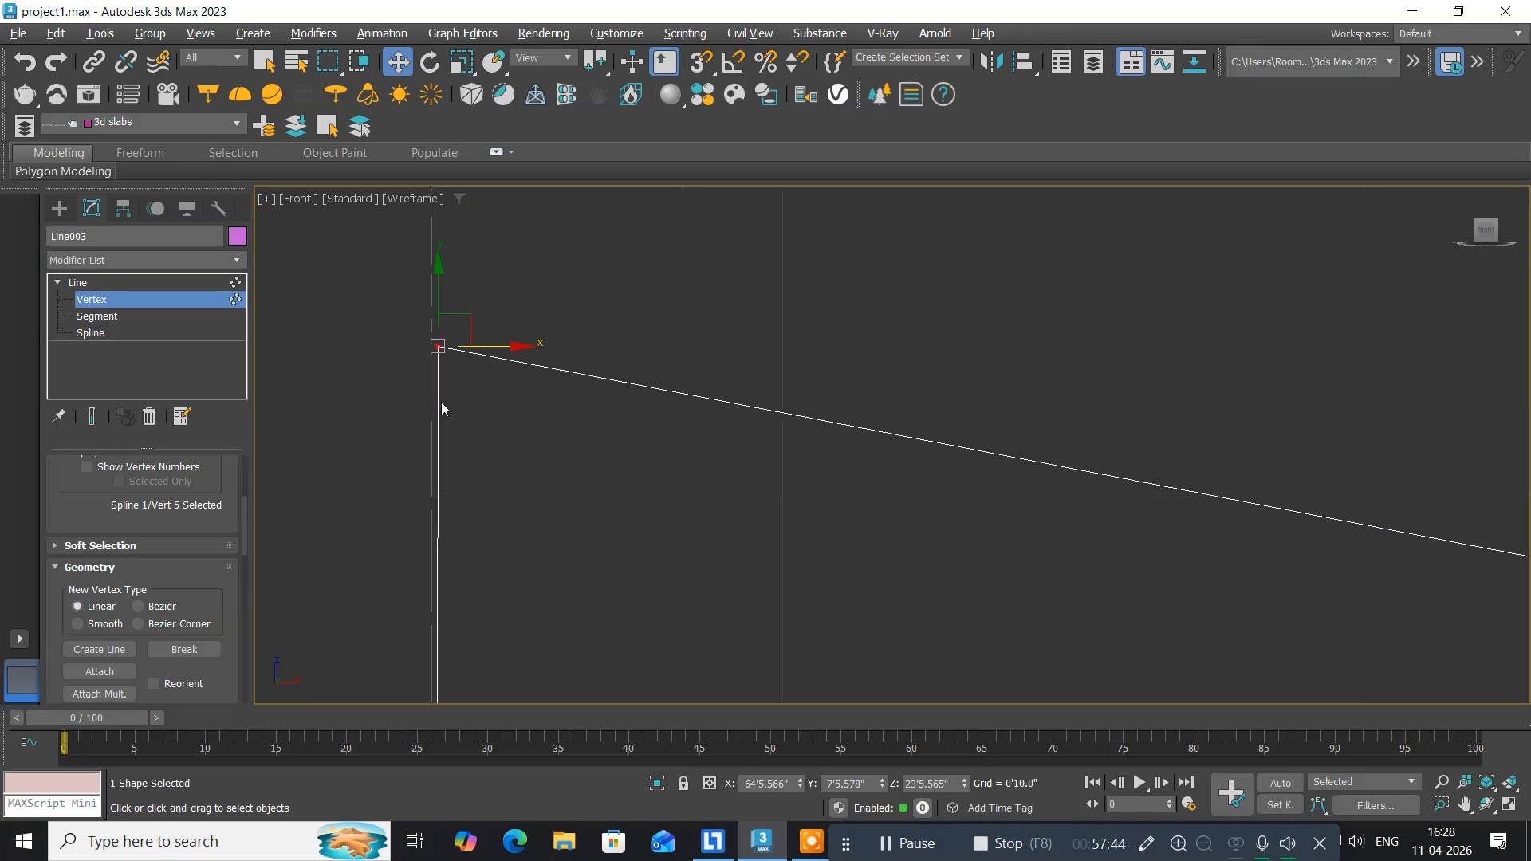
{"action": "scroll", "coordinate": [466, 381], "scroll_direction": "up", "scroll_amount": 3}
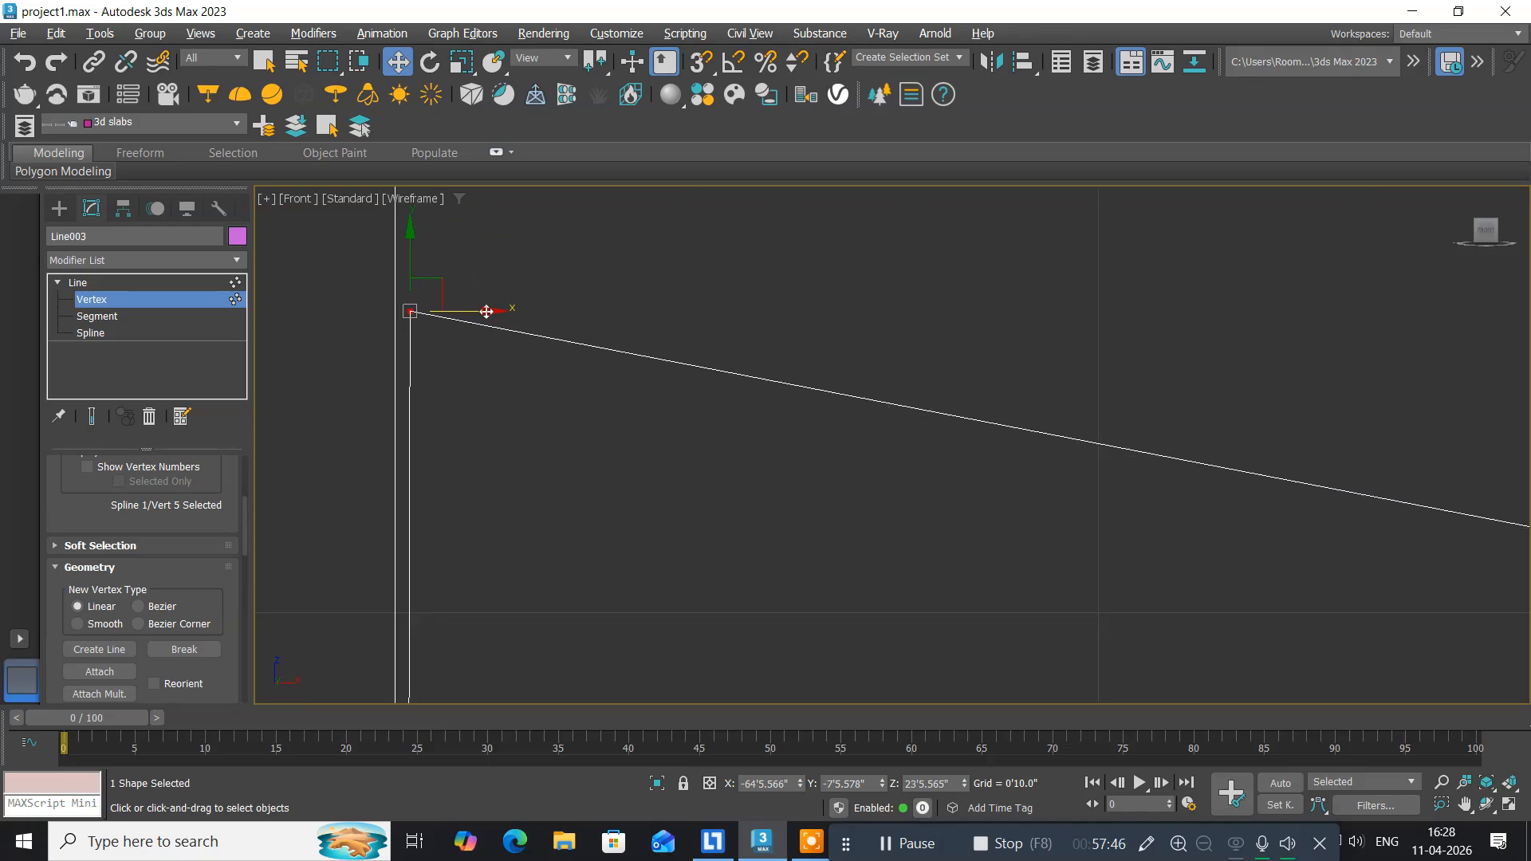
{"action": "left_click_drag", "start_coordinate": [486, 312], "coordinate": [471, 316]}
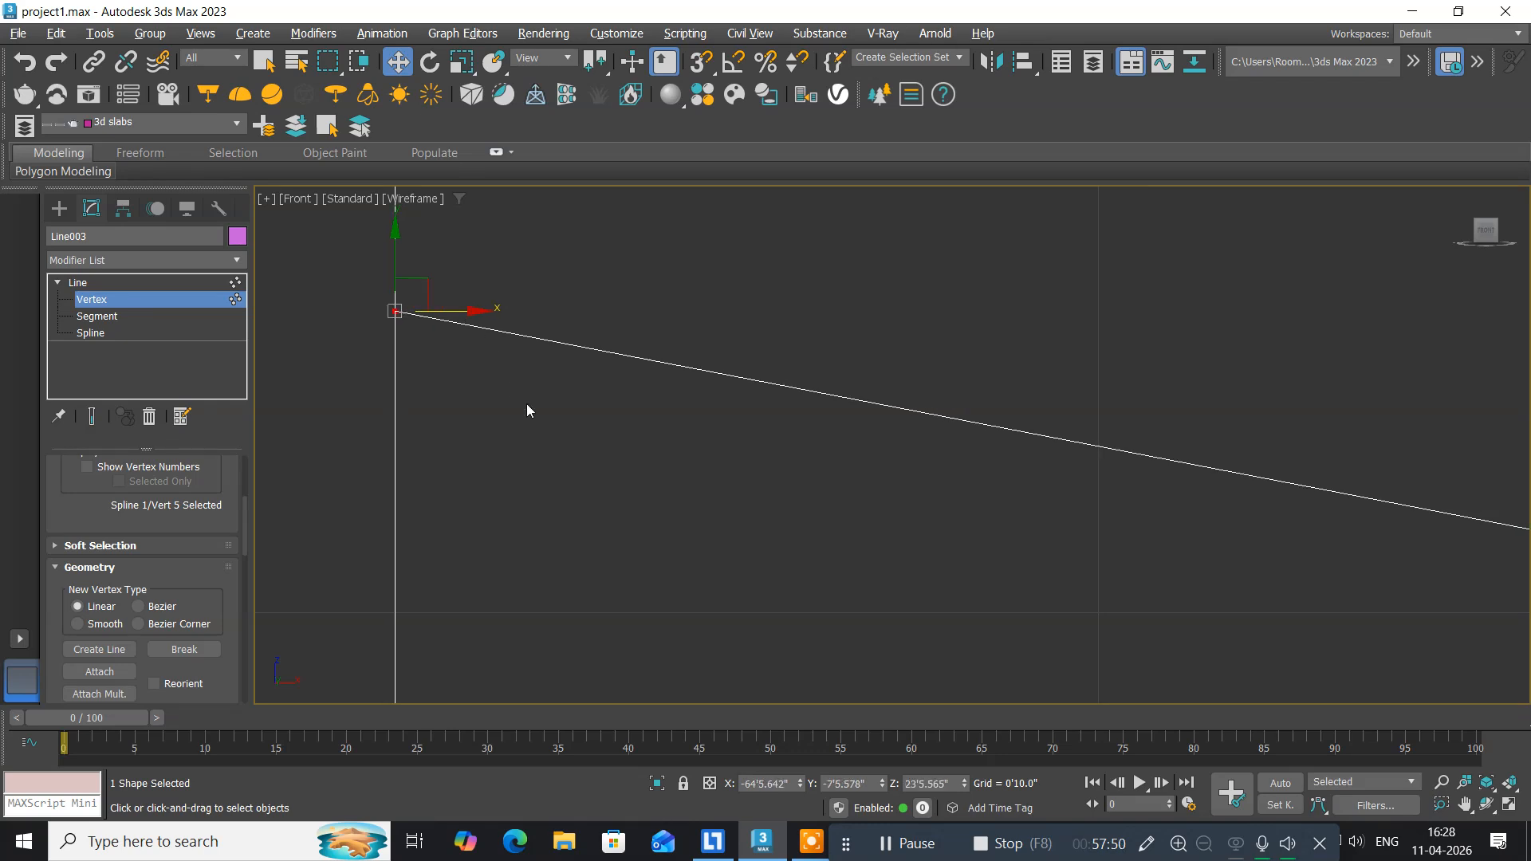
Convert the middle vertex of the line's top edge from Corner to Bezier.
{"action": "scroll", "coordinate": [527, 405], "scroll_direction": "down", "scroll_amount": 8}
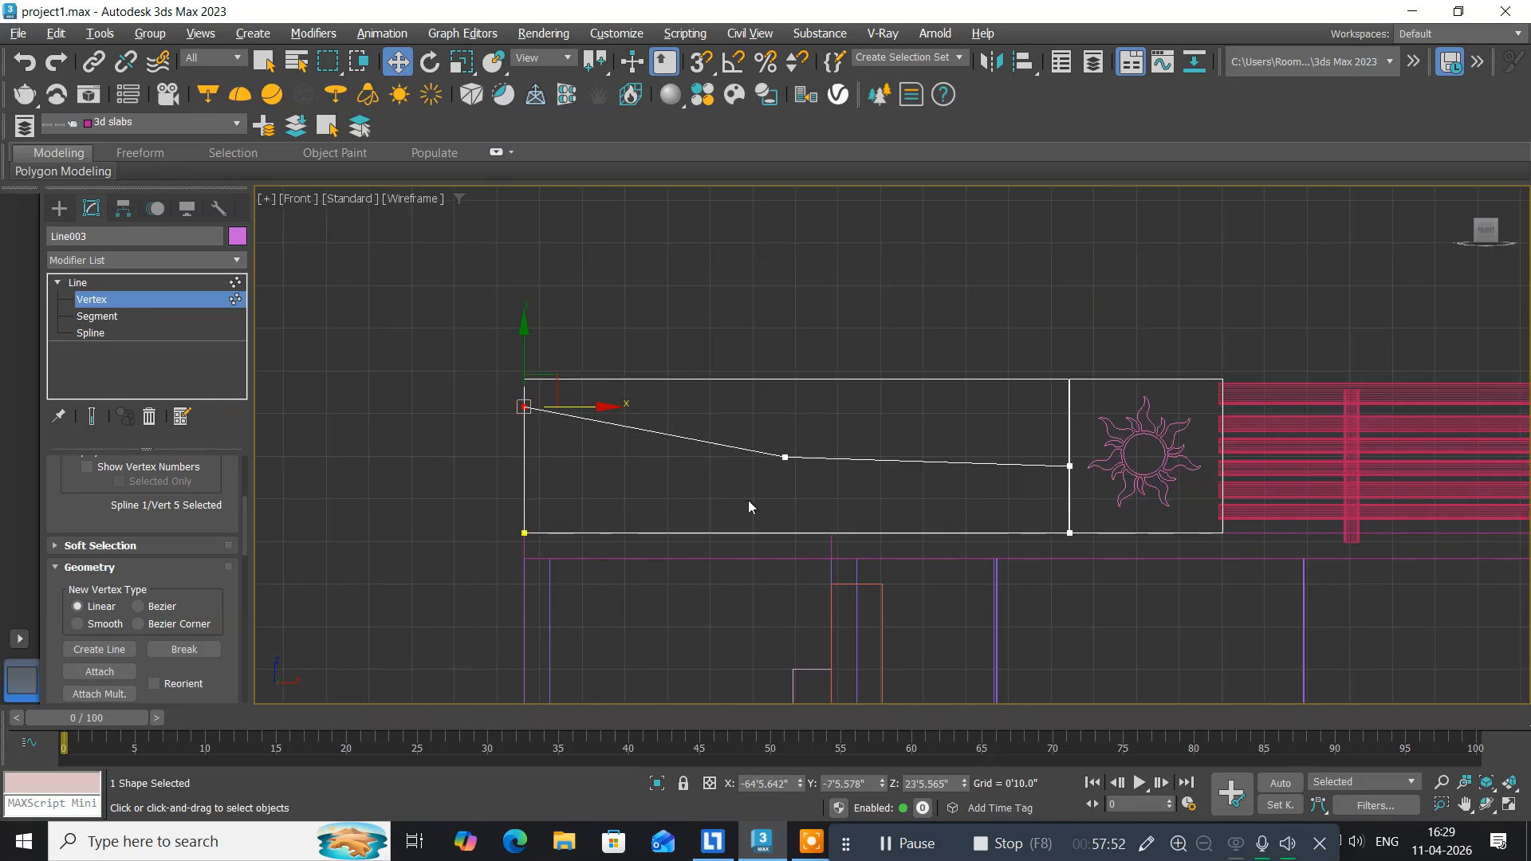
{"action": "middle_click_drag", "start_coordinate": [748, 502], "coordinate": [502, 461]}
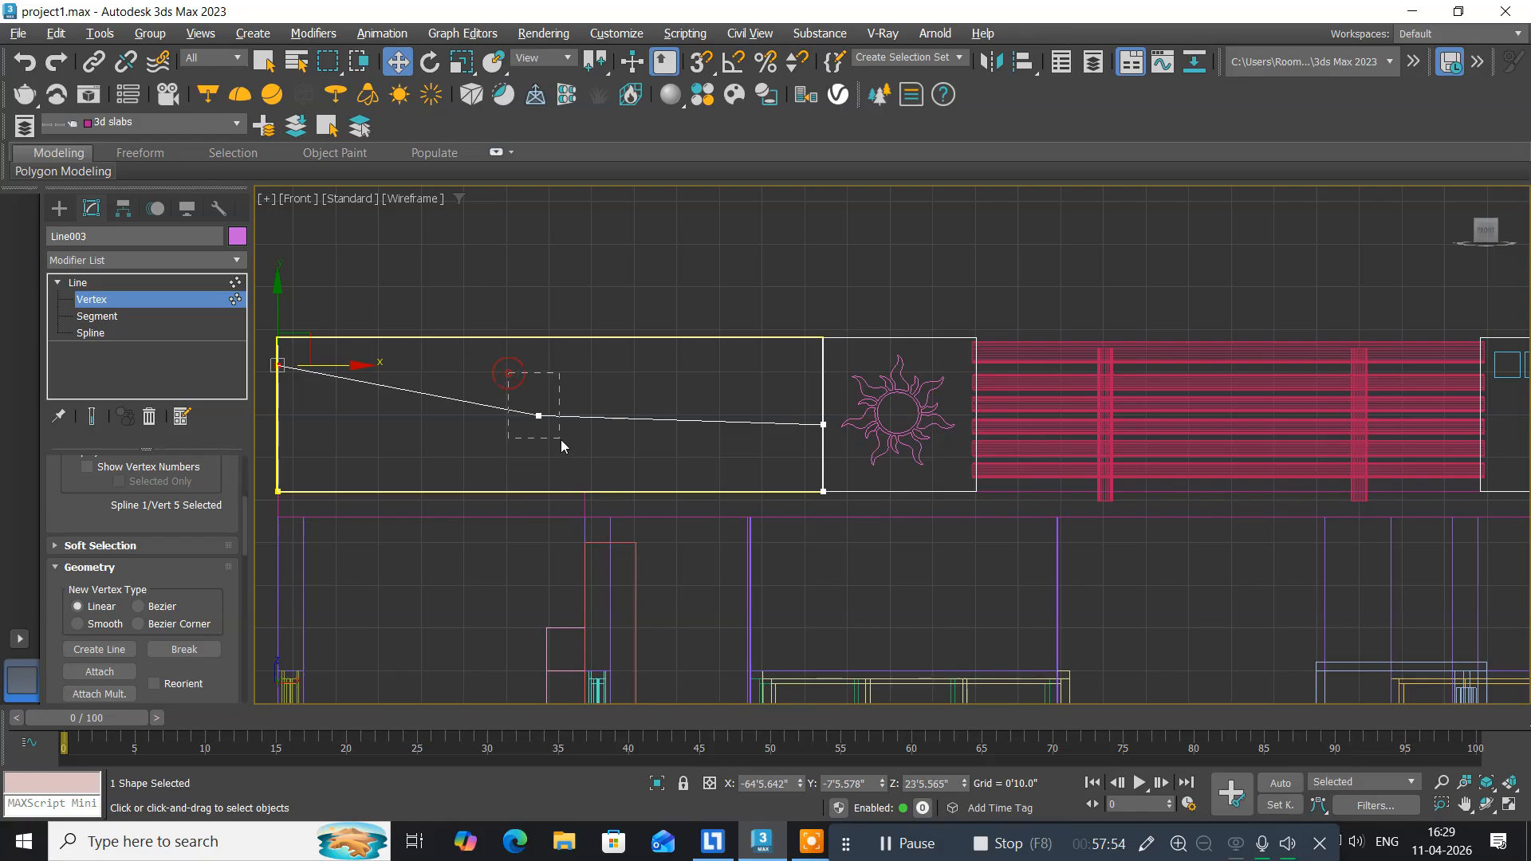
{"action": "left_click_drag", "start_coordinate": [561, 441], "coordinate": [579, 460]}
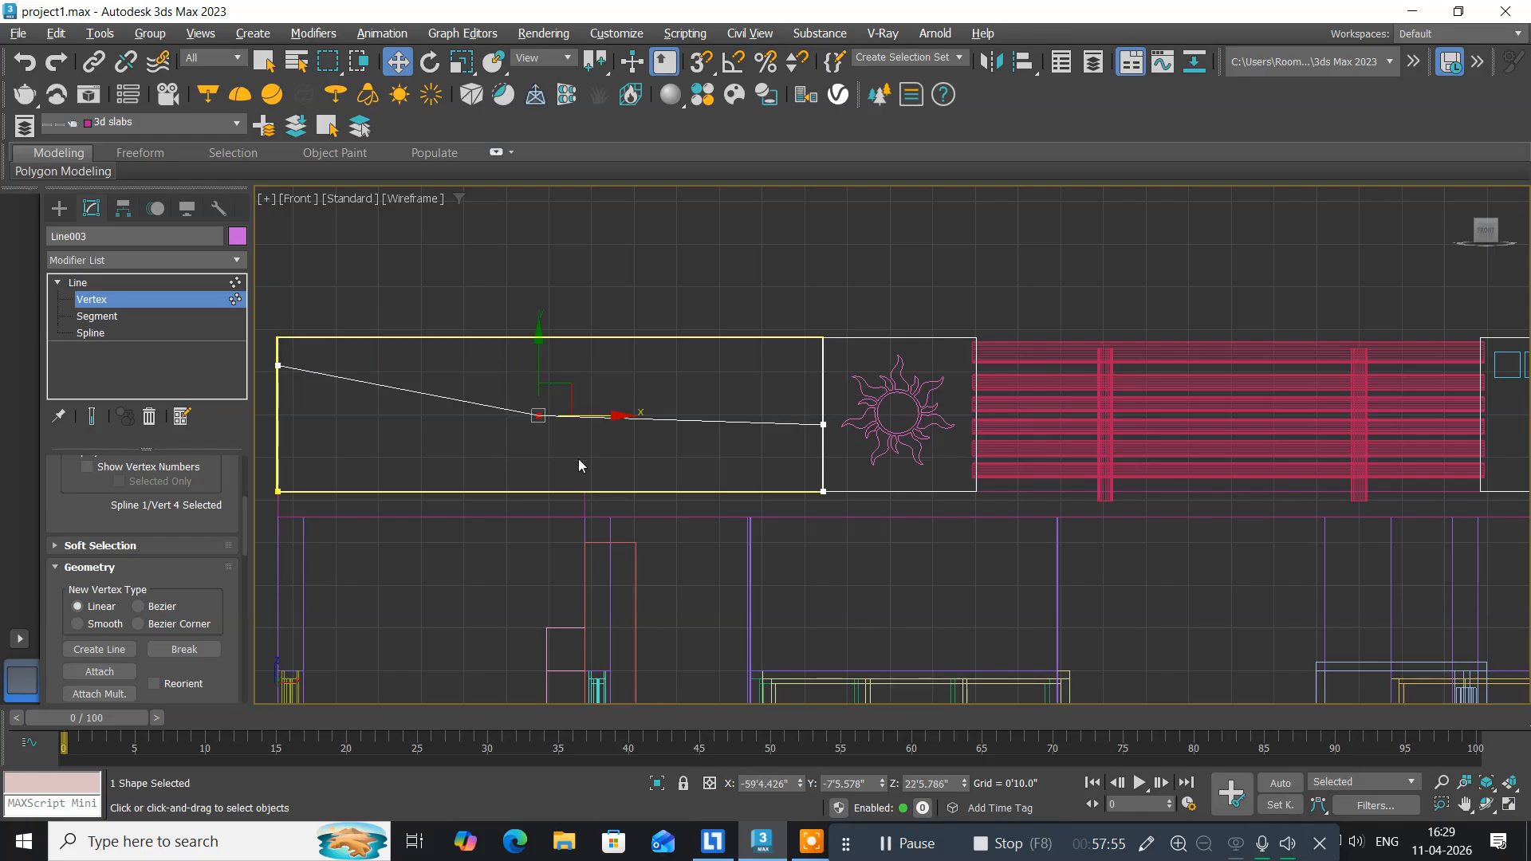
{"action": "right_click", "coordinate": [536, 413]}
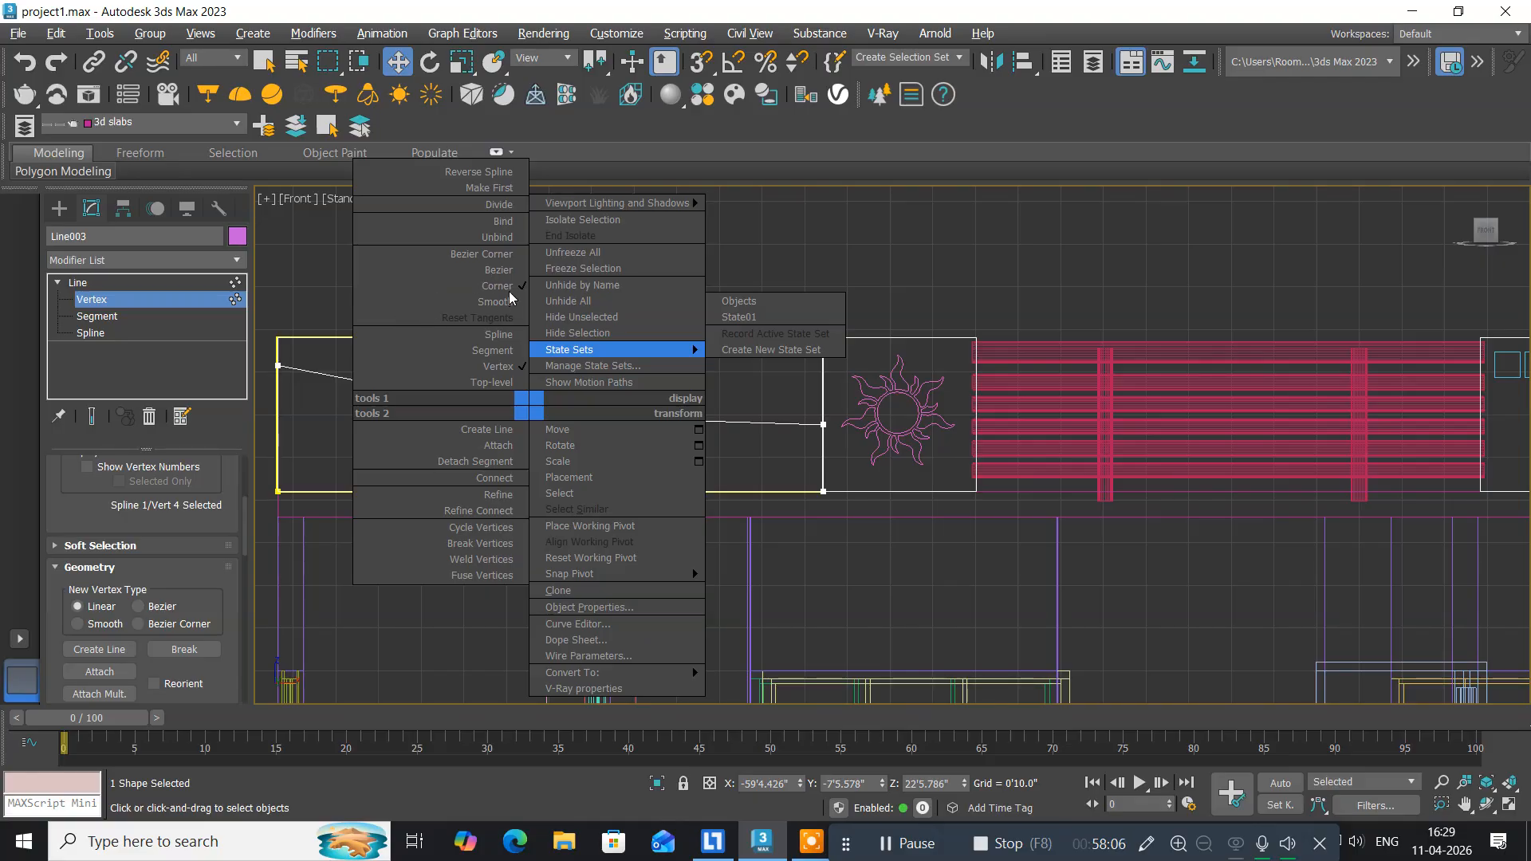
{"action": "left_click", "coordinate": [490, 267]}
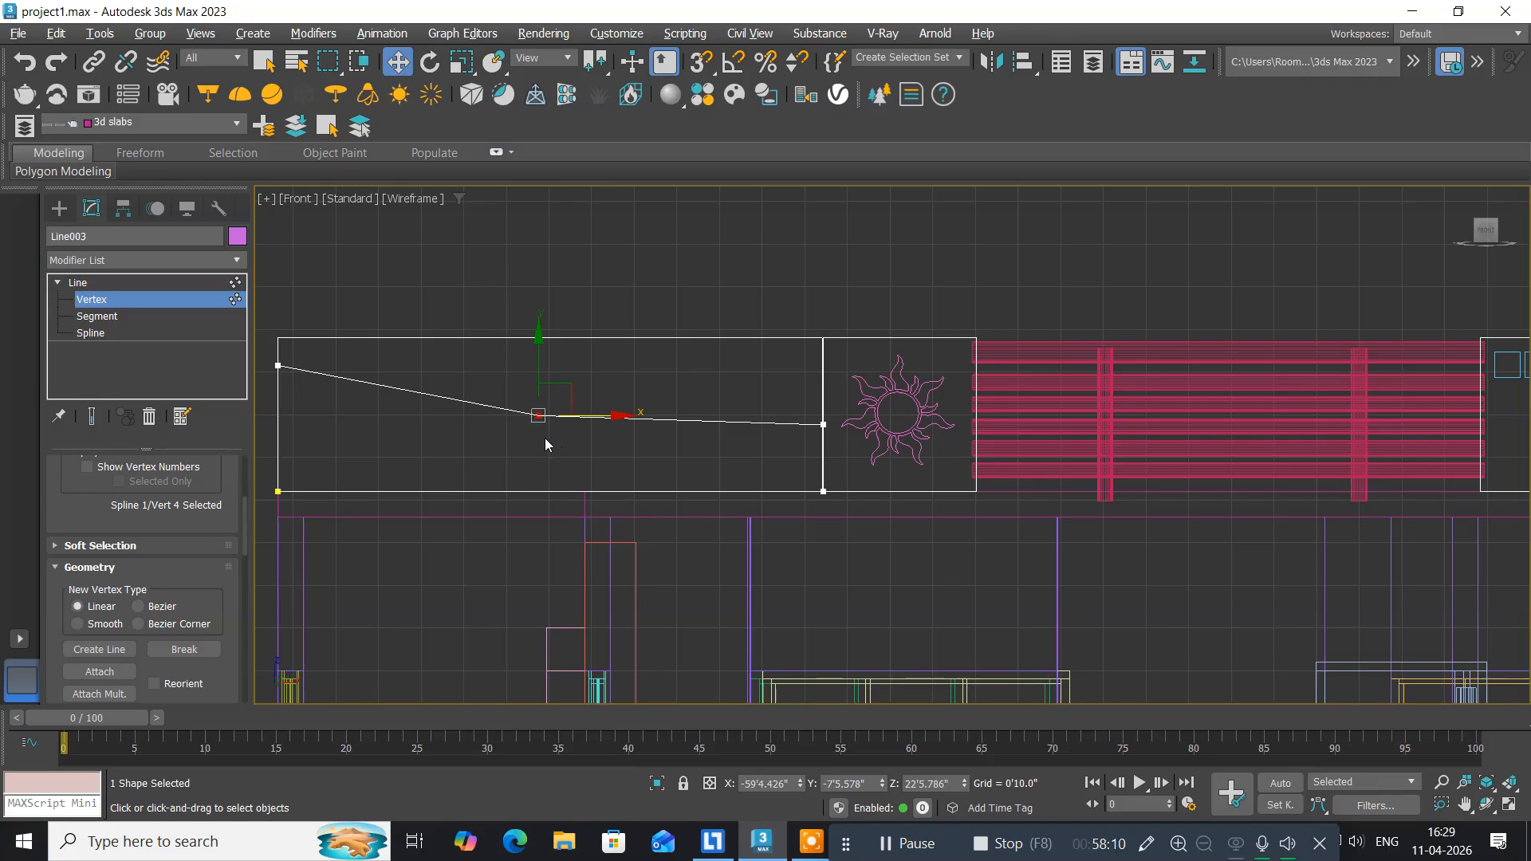
{"action": "left_click", "coordinate": [527, 427]}
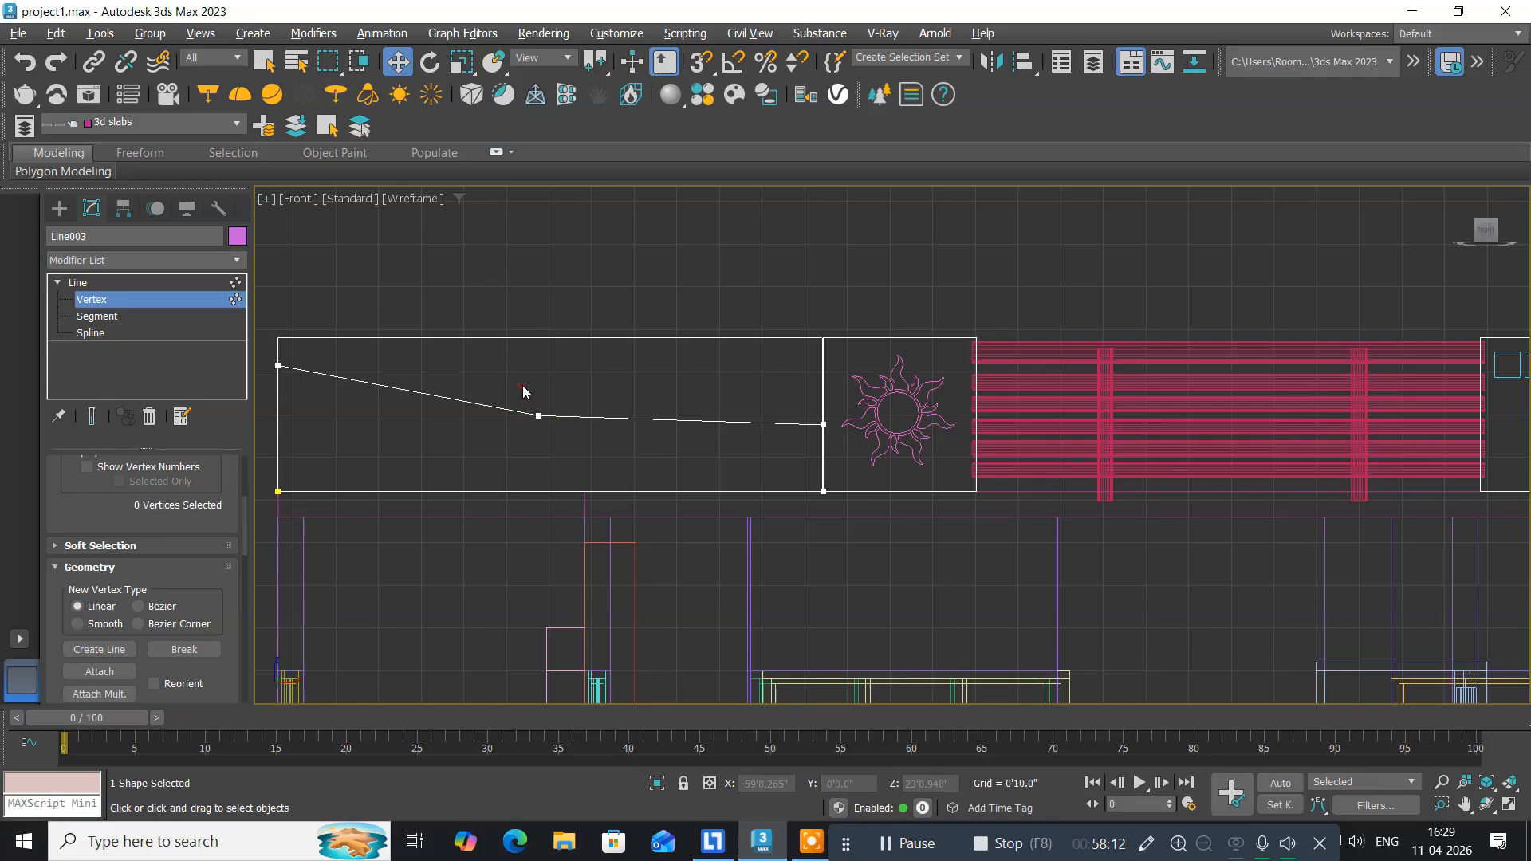
{"action": "left_click_drag", "start_coordinate": [522, 391], "coordinate": [571, 440]}
{"action": "right_click", "coordinate": [534, 413]}
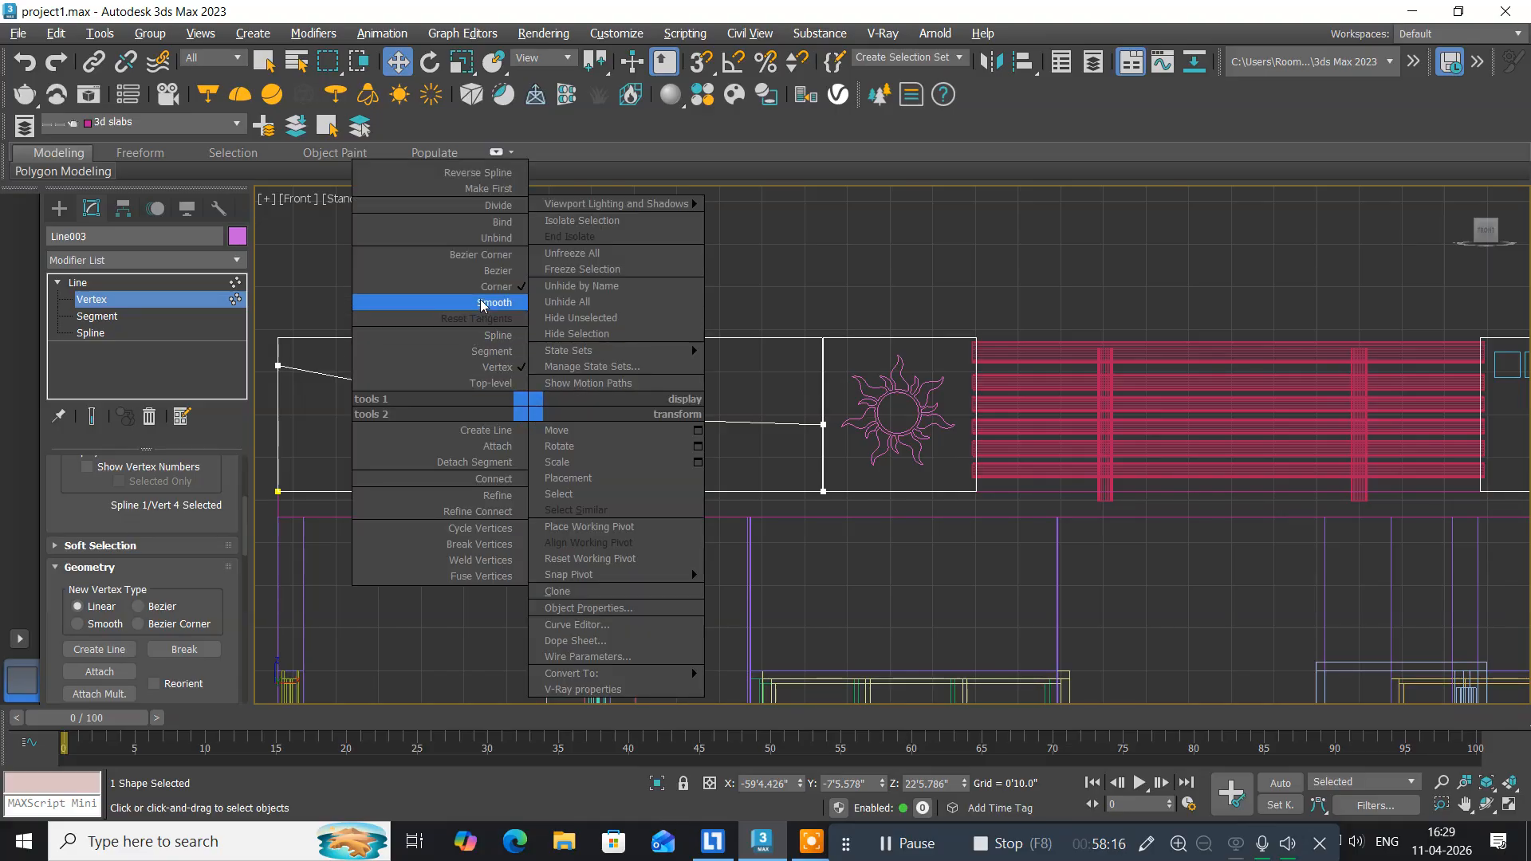
{"action": "left_click", "coordinate": [492, 271]}
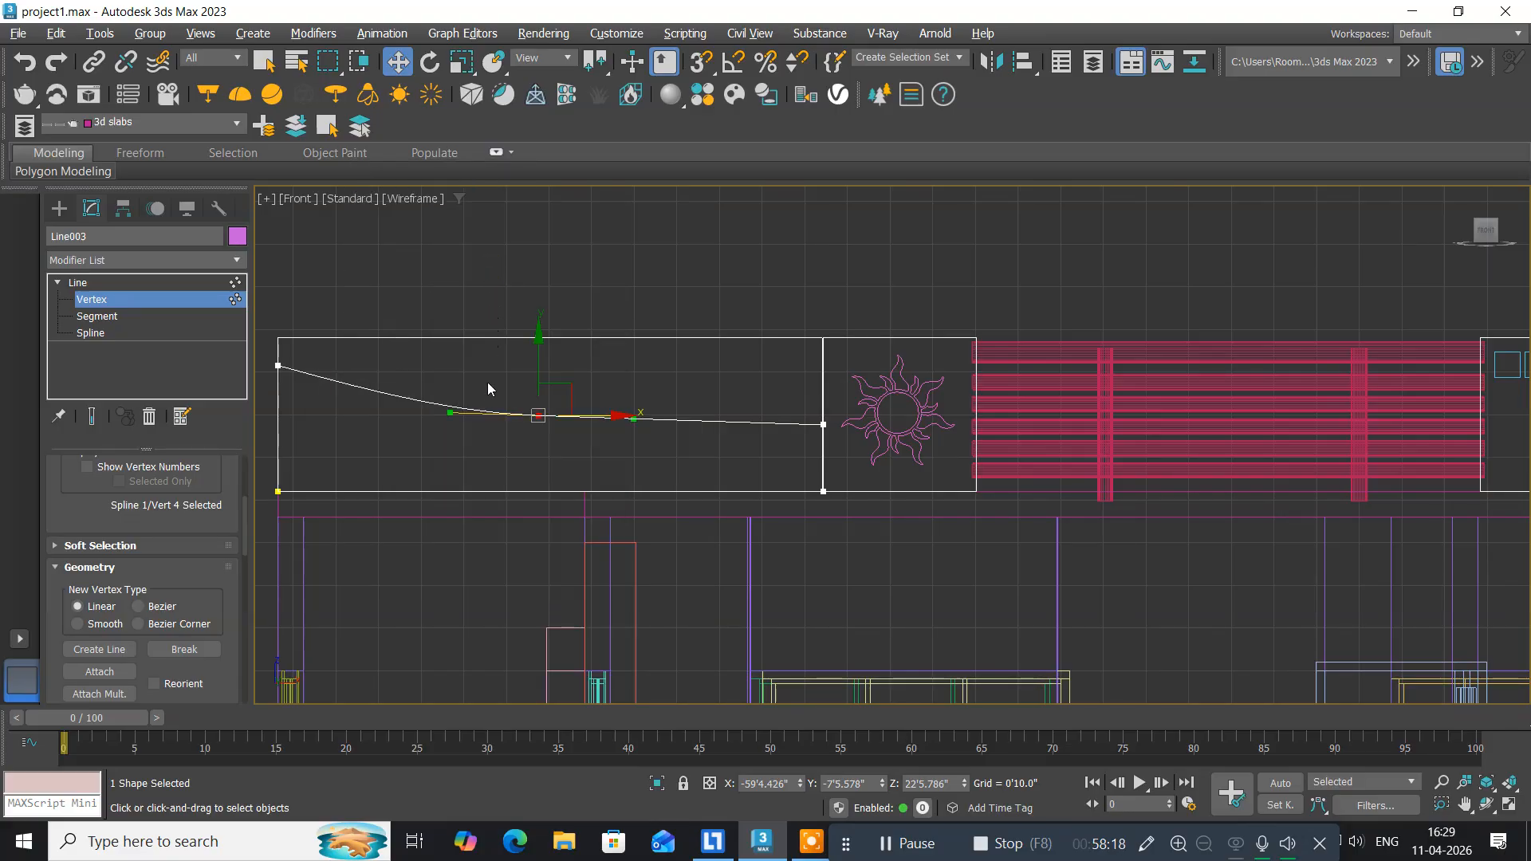
Adjust the middle vertex's Bezier handle and move the vertex slightly along X toward the sun panel.
{"action": "middle_click_drag", "start_coordinate": [456, 450], "coordinate": [729, 494]}
{"action": "scroll", "coordinate": [538, 453], "scroll_direction": "up", "scroll_amount": 3}
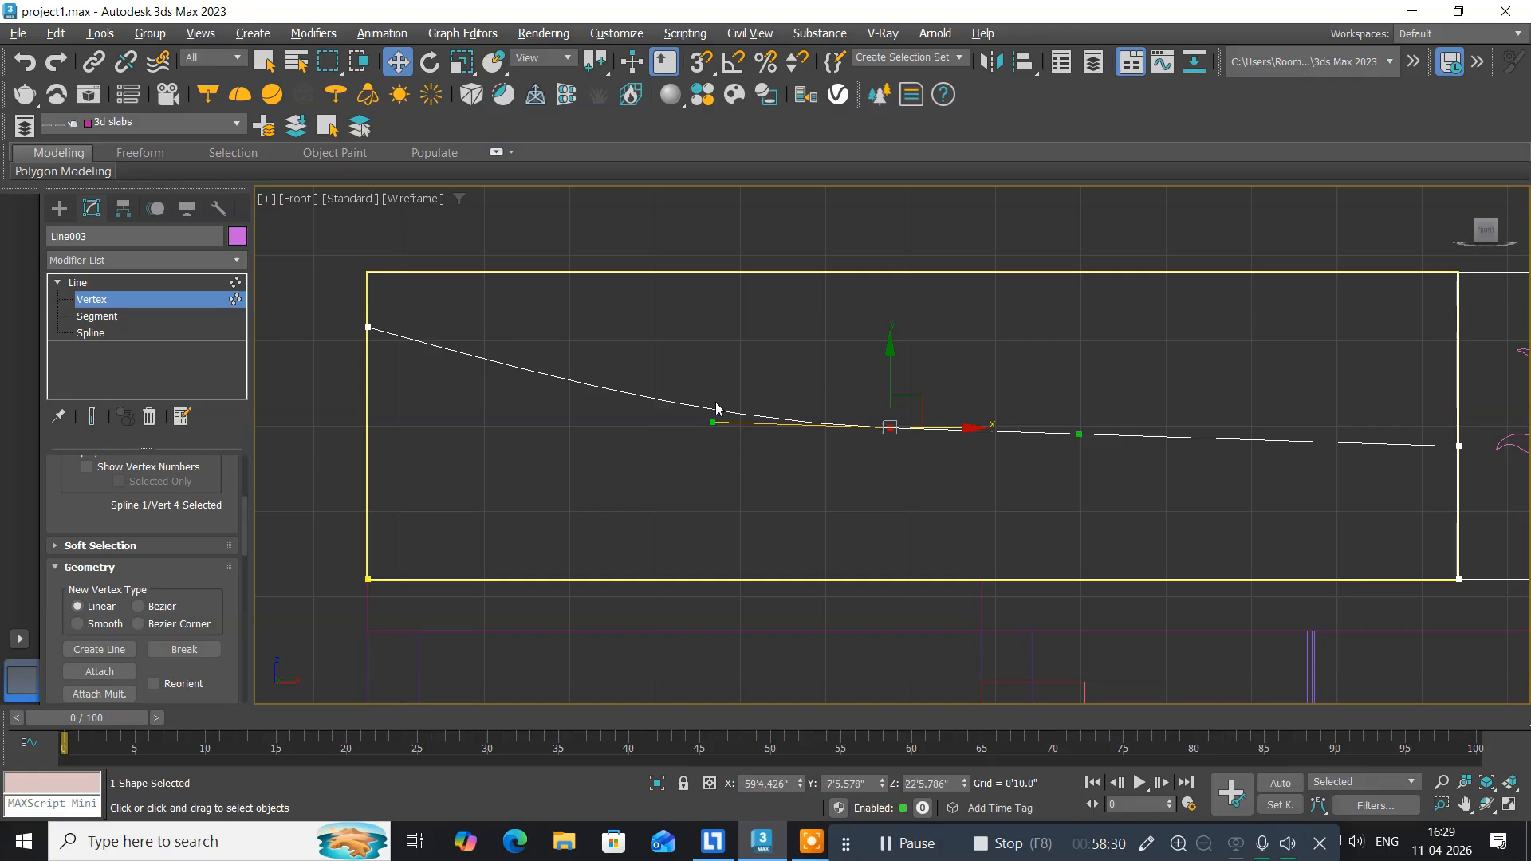
{"action": "left_click_drag", "start_coordinate": [710, 420], "coordinate": [717, 388]}
{"action": "left_click_drag", "start_coordinate": [969, 428], "coordinate": [1011, 463]}
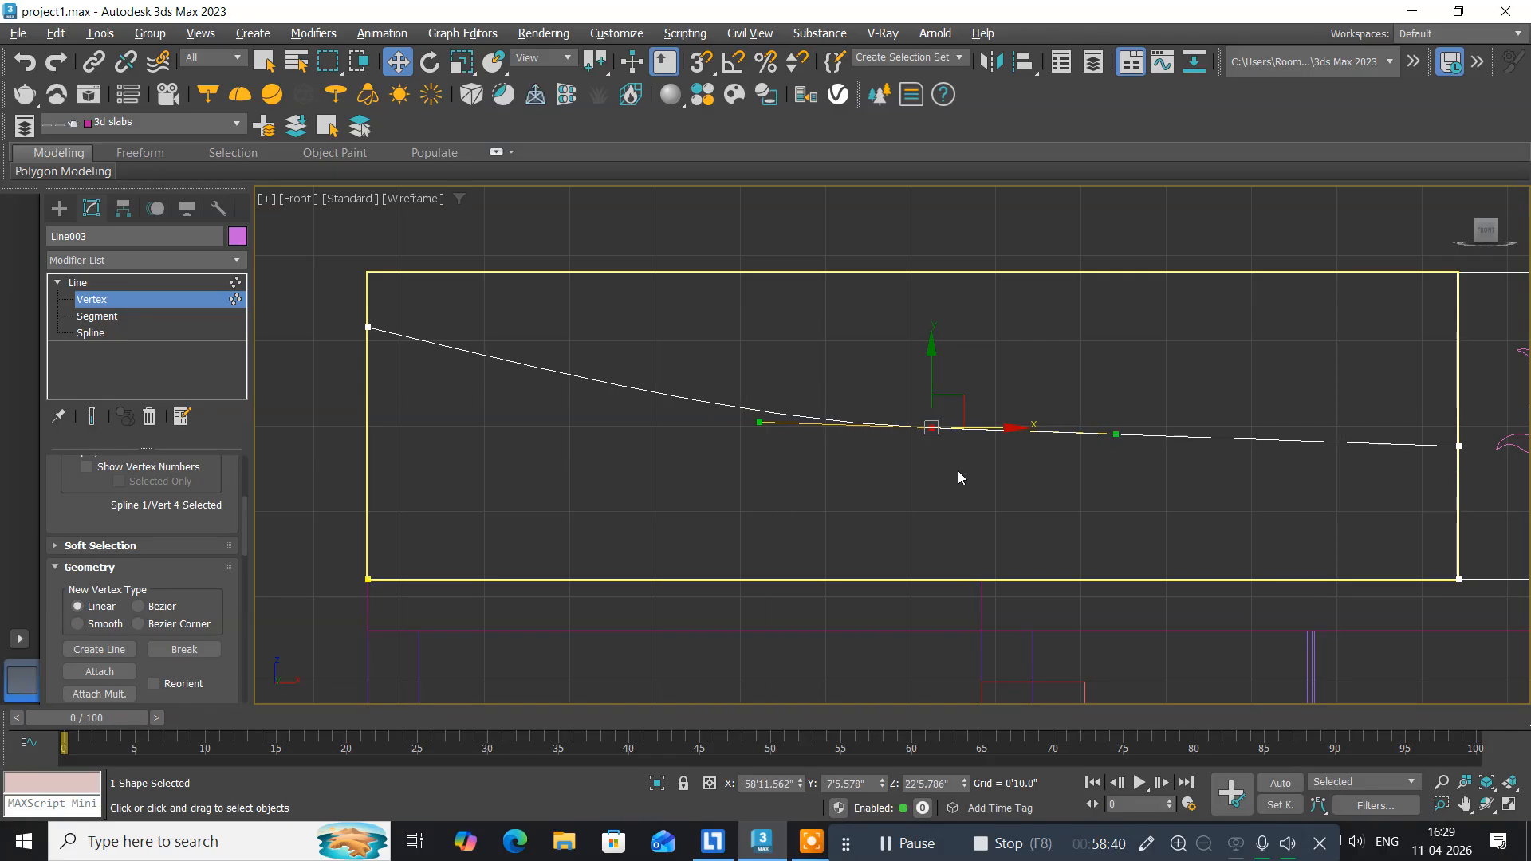
{"action": "middle_click_drag", "start_coordinate": [958, 472], "coordinate": [781, 482]}
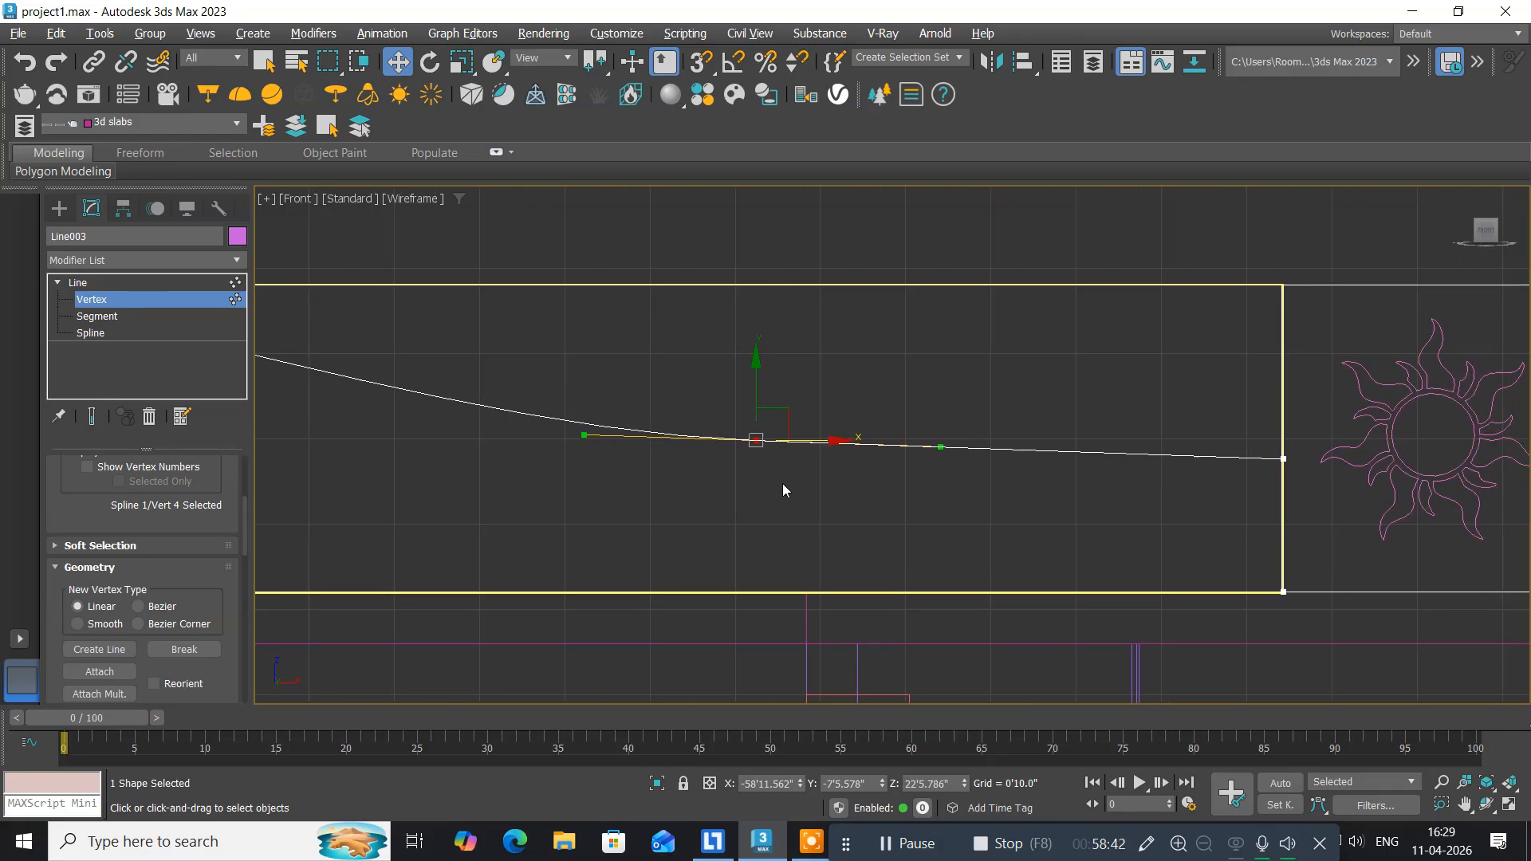
{"action": "left_click", "coordinate": [739, 524]}
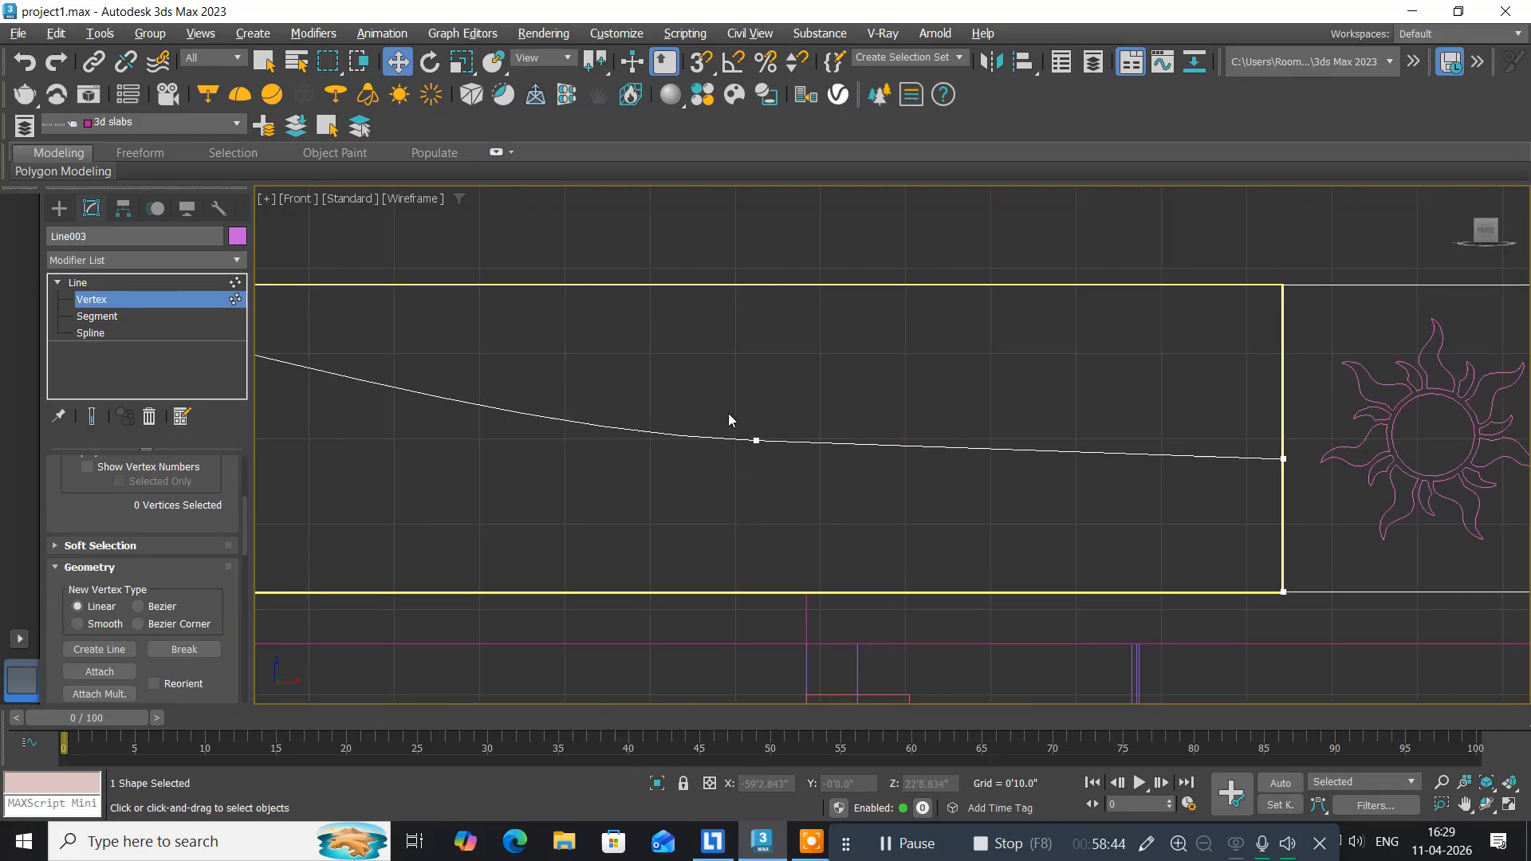
{"action": "left_click_drag", "start_coordinate": [767, 459], "coordinate": [782, 481]}
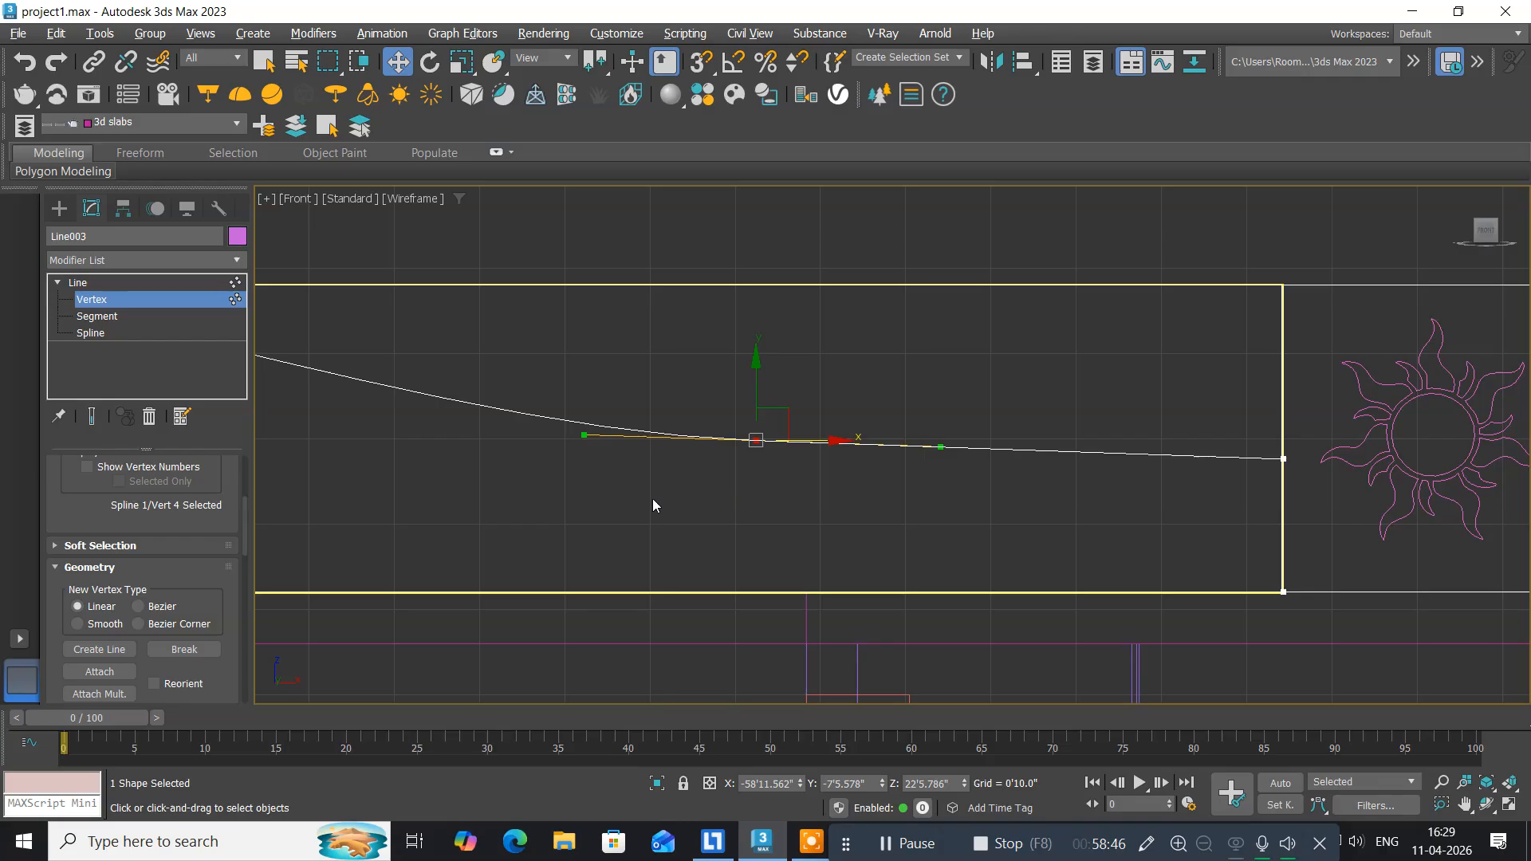
{"action": "middle_click_drag", "start_coordinate": [451, 457], "coordinate": [765, 520]}
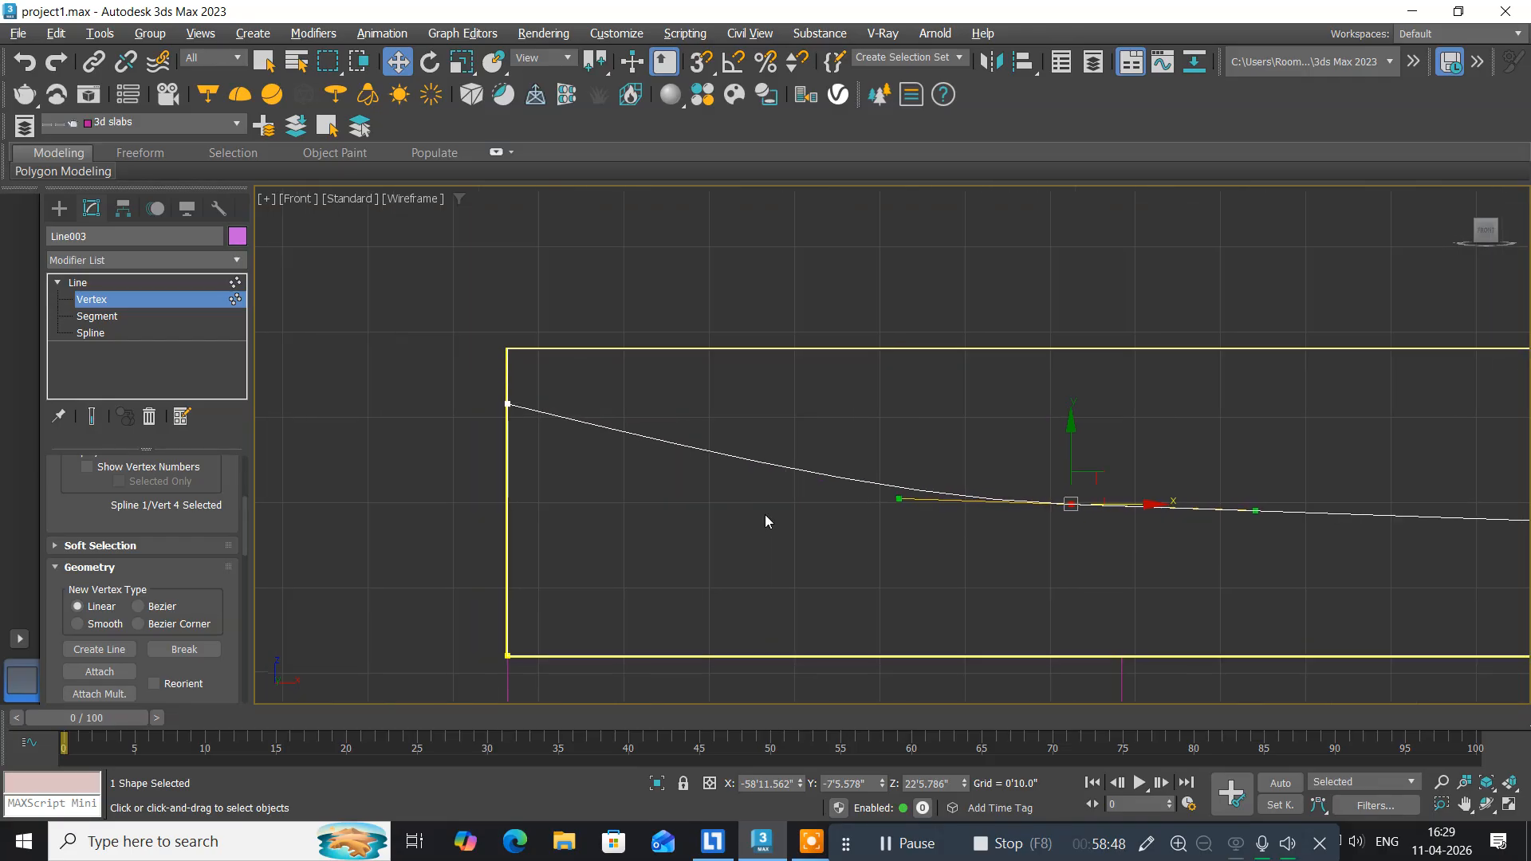
{"action": "left_click_drag", "start_coordinate": [445, 371], "coordinate": [560, 443]}
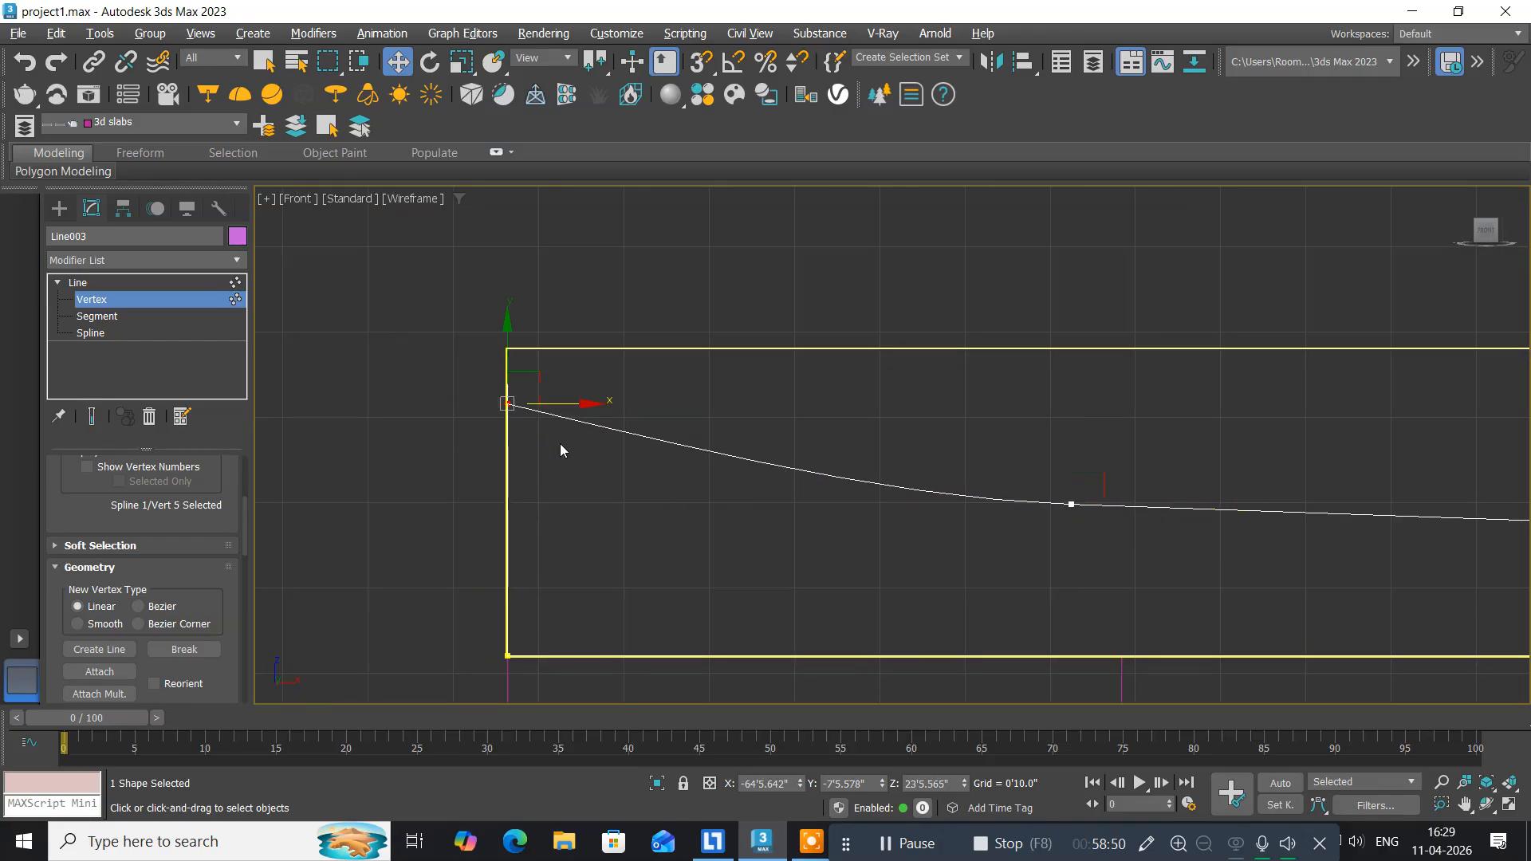
{"action": "right_click", "coordinate": [510, 401]}
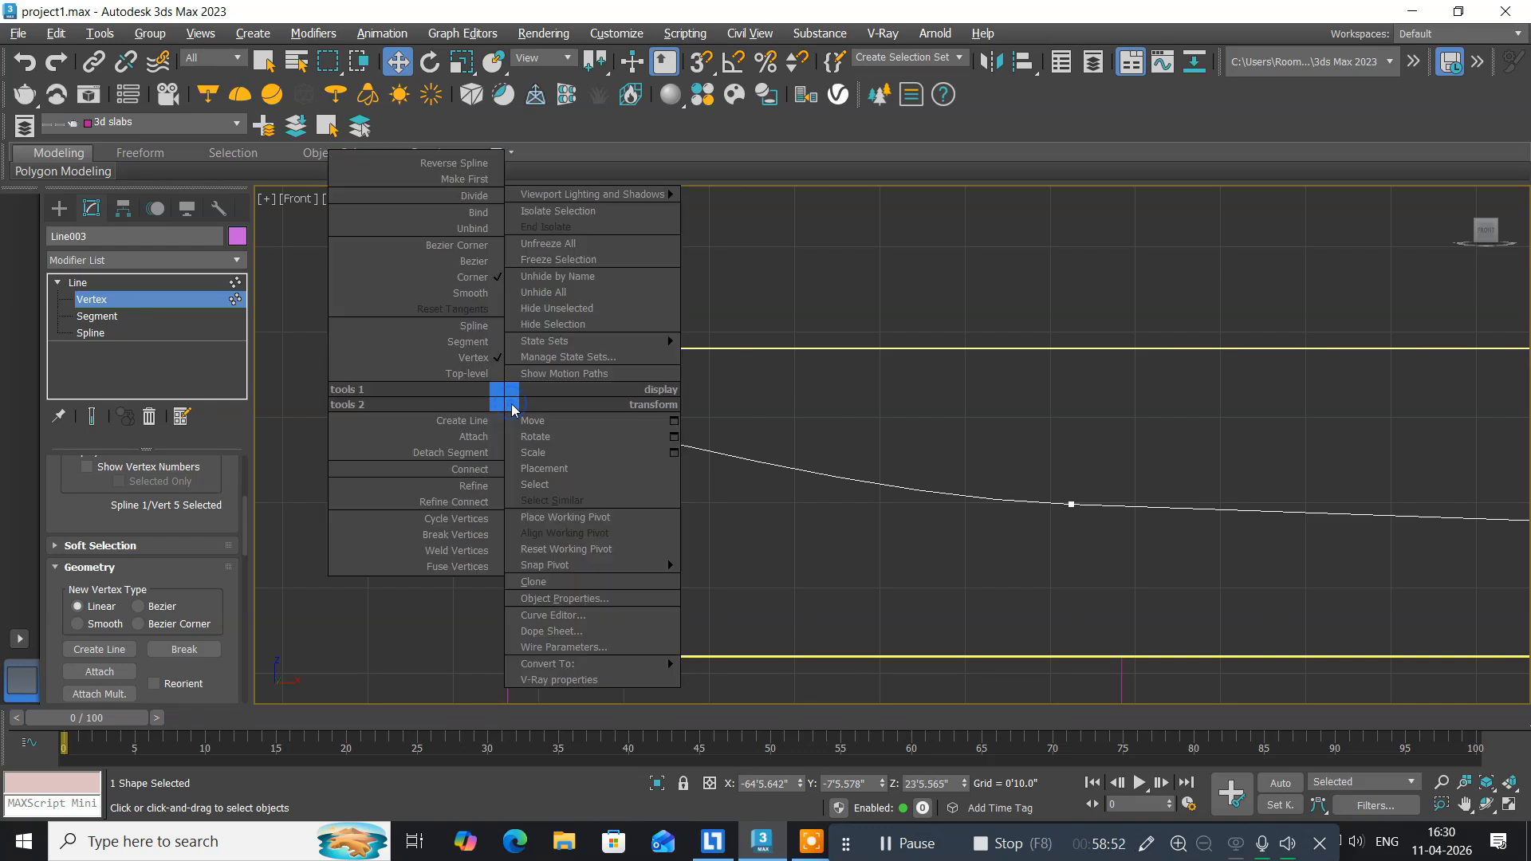
{"action": "left_click", "coordinate": [461, 263]}
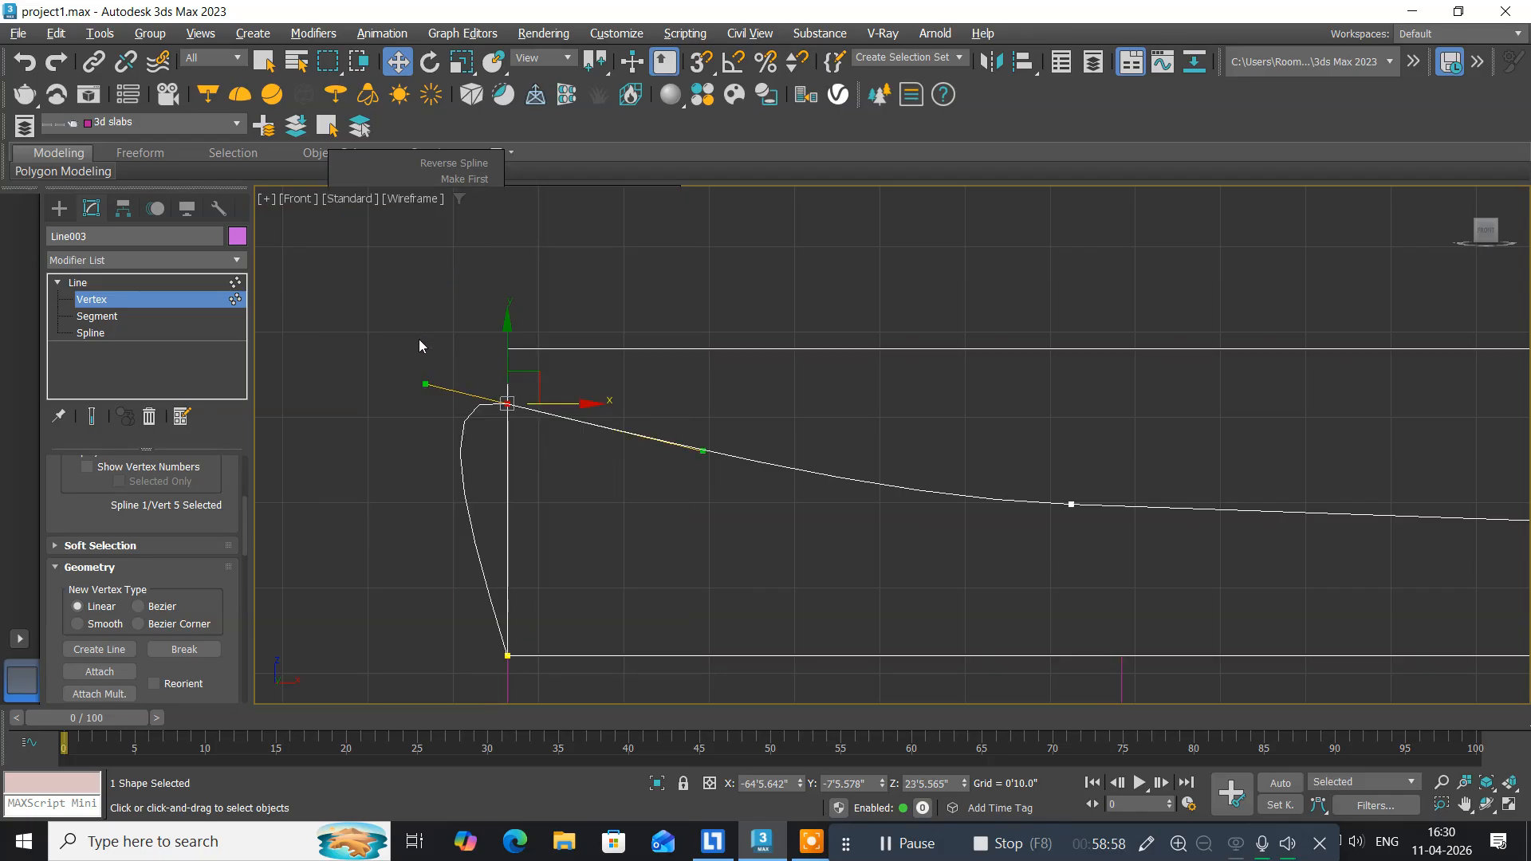
{"action": "right_click", "coordinate": [503, 398]}
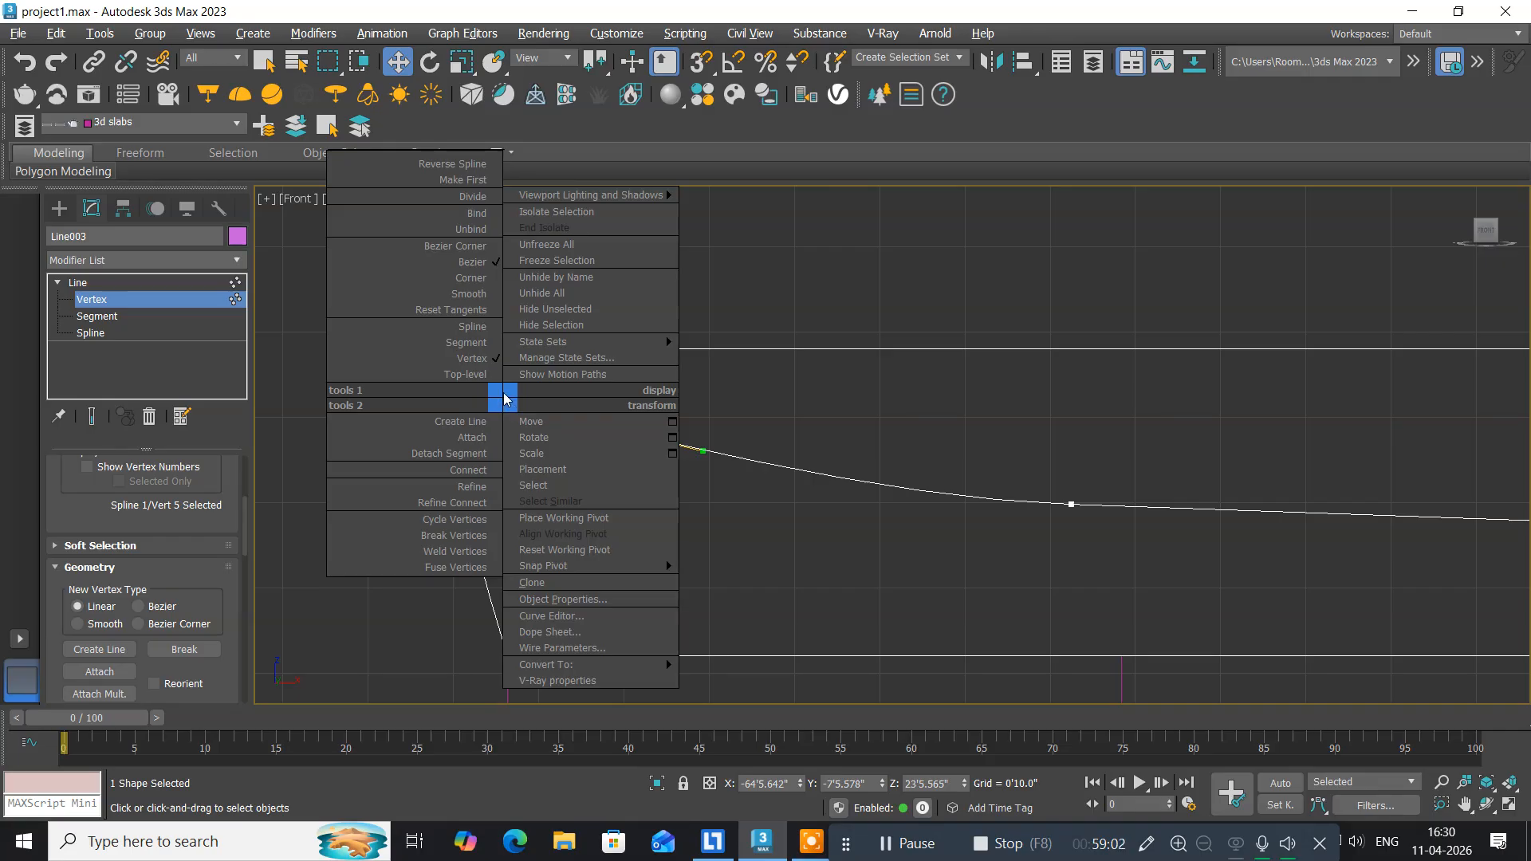
{"action": "left_click", "coordinate": [478, 278]}
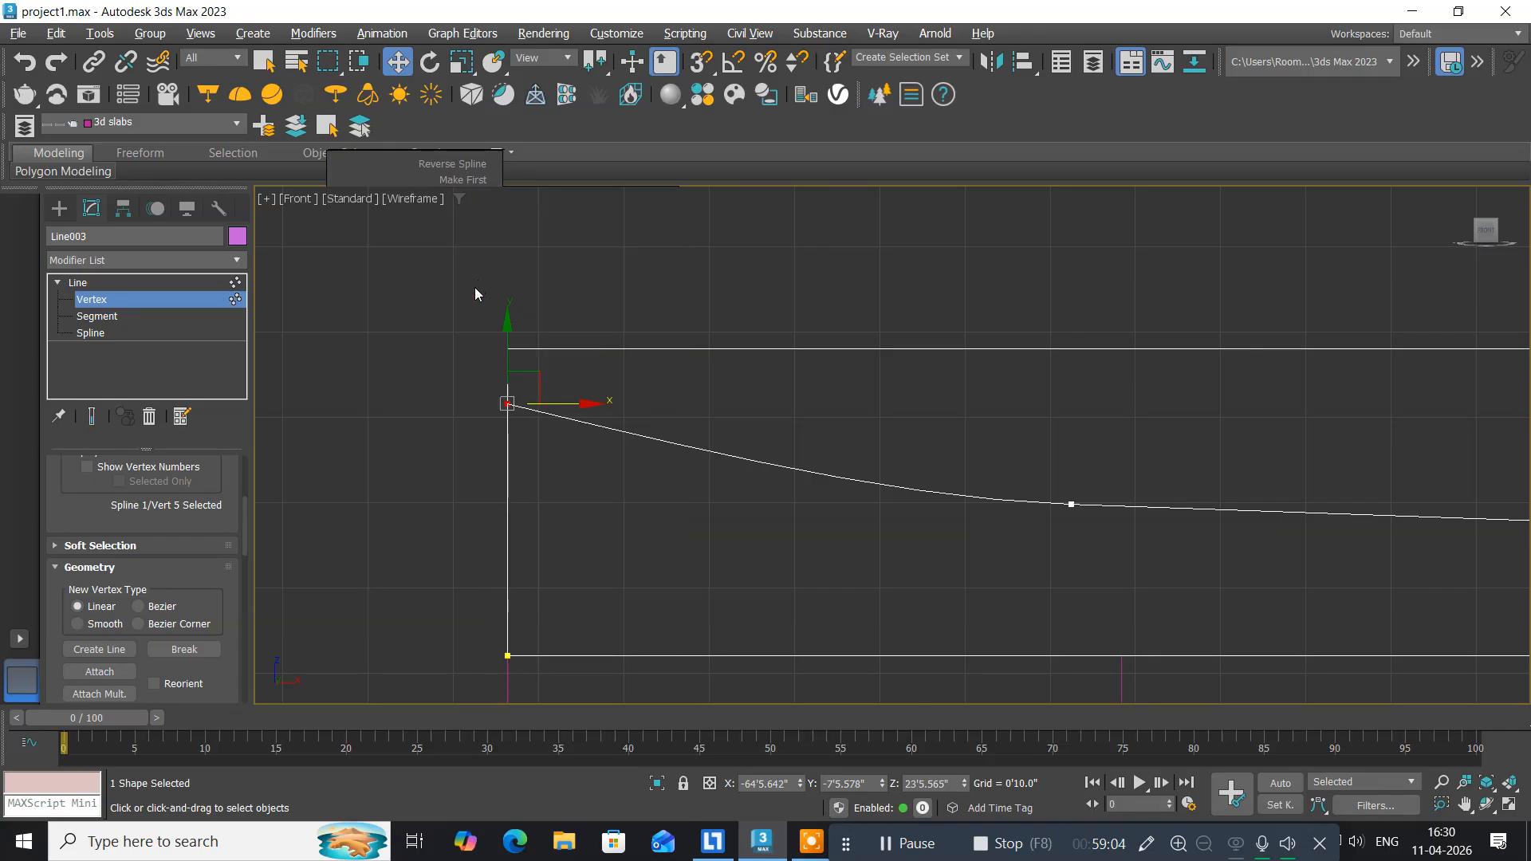
Shorten the middle vertex's Bezier handles to tighten the bend in the line's top edge.
{"action": "middle_click_drag", "start_coordinate": [641, 522], "coordinate": [552, 485]}
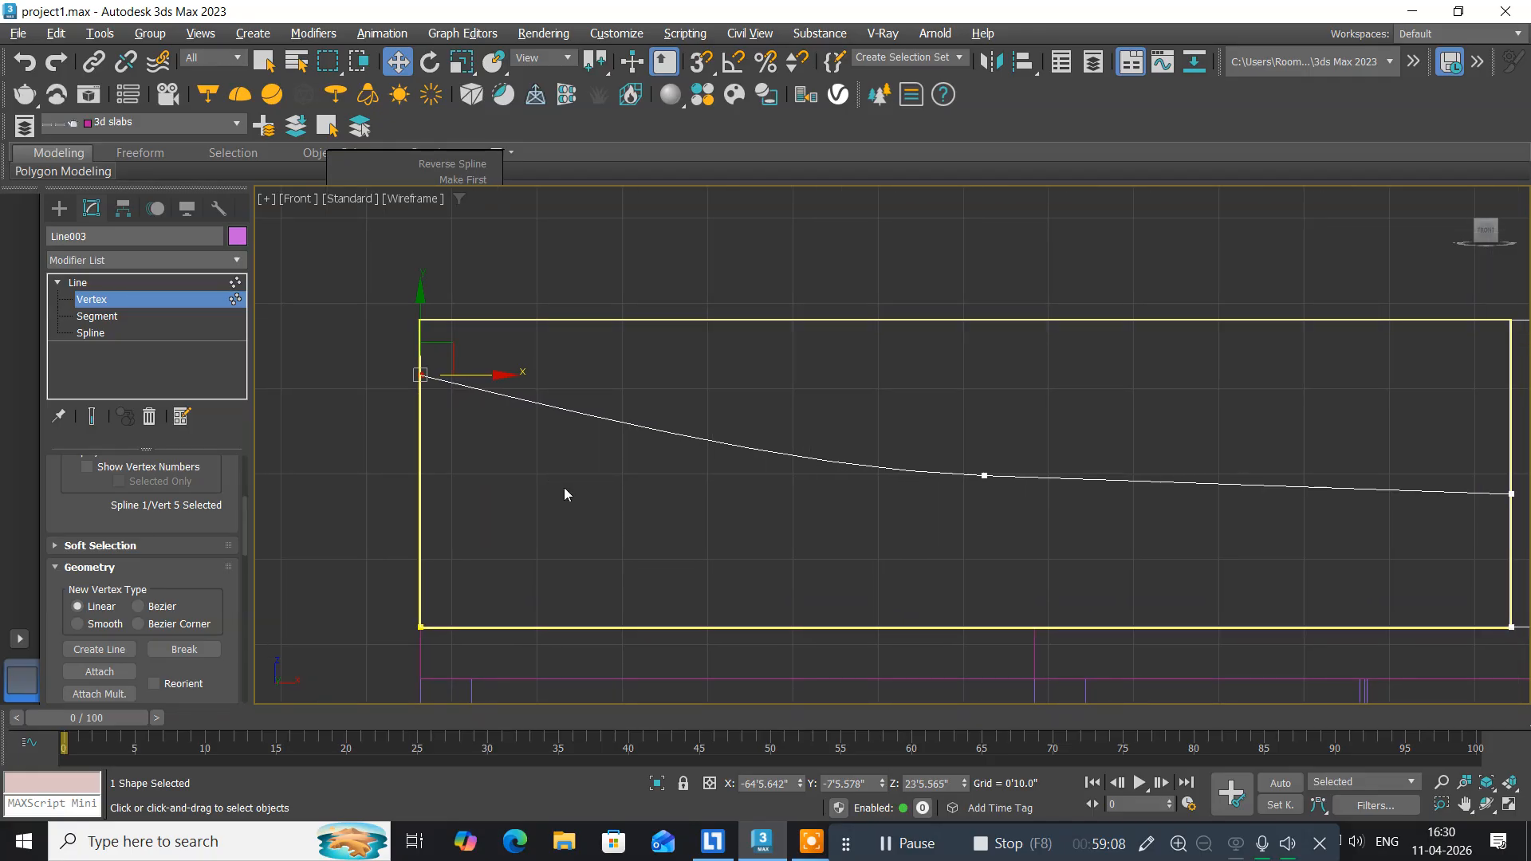
{"action": "middle_click_drag", "start_coordinate": [878, 498], "coordinate": [480, 488]}
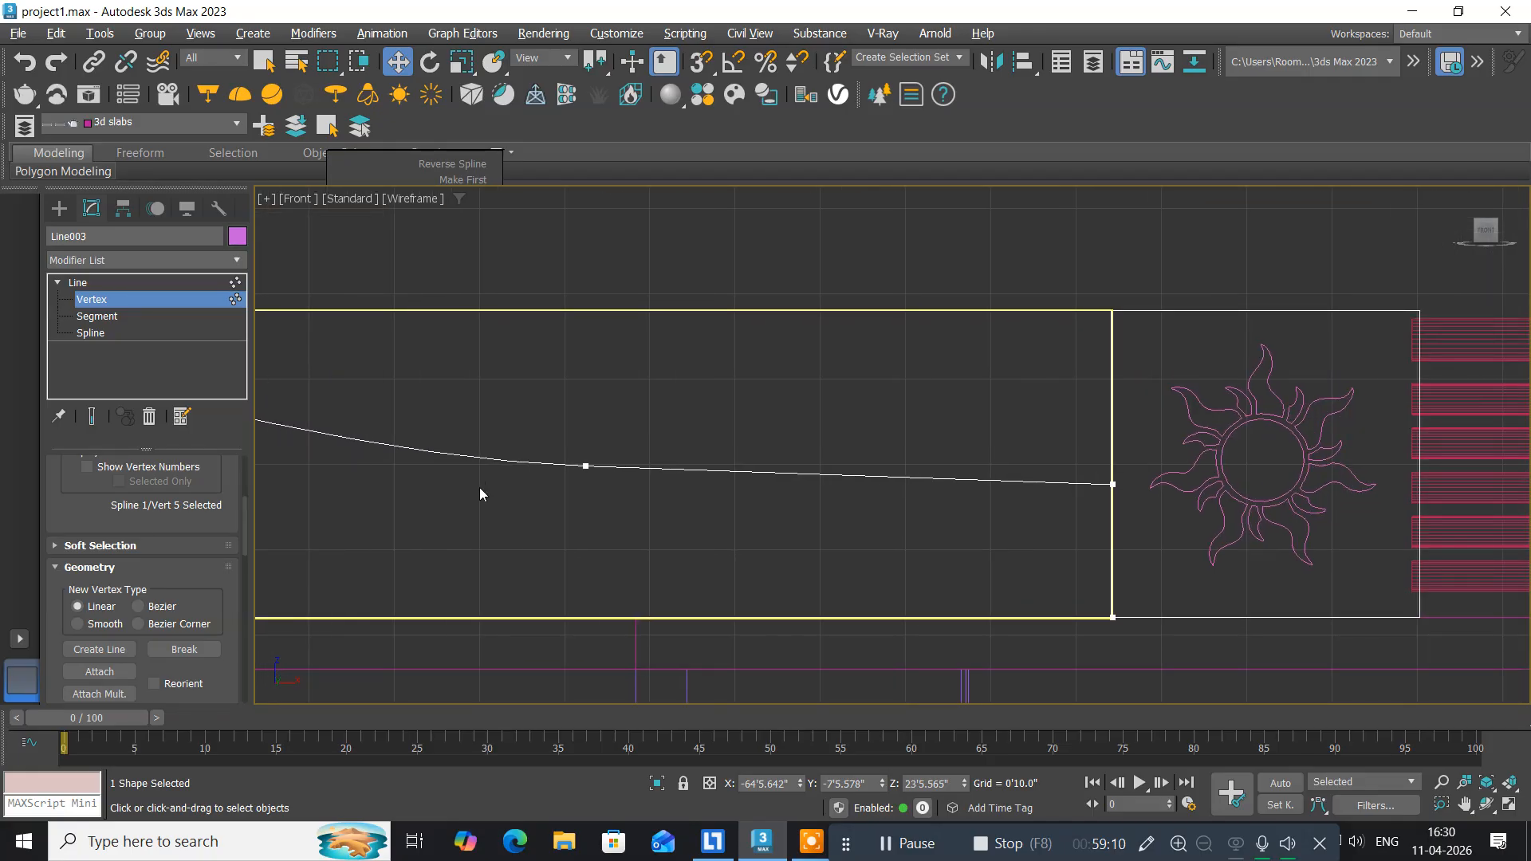
{"action": "left_click_drag", "start_coordinate": [565, 415], "coordinate": [609, 514]}
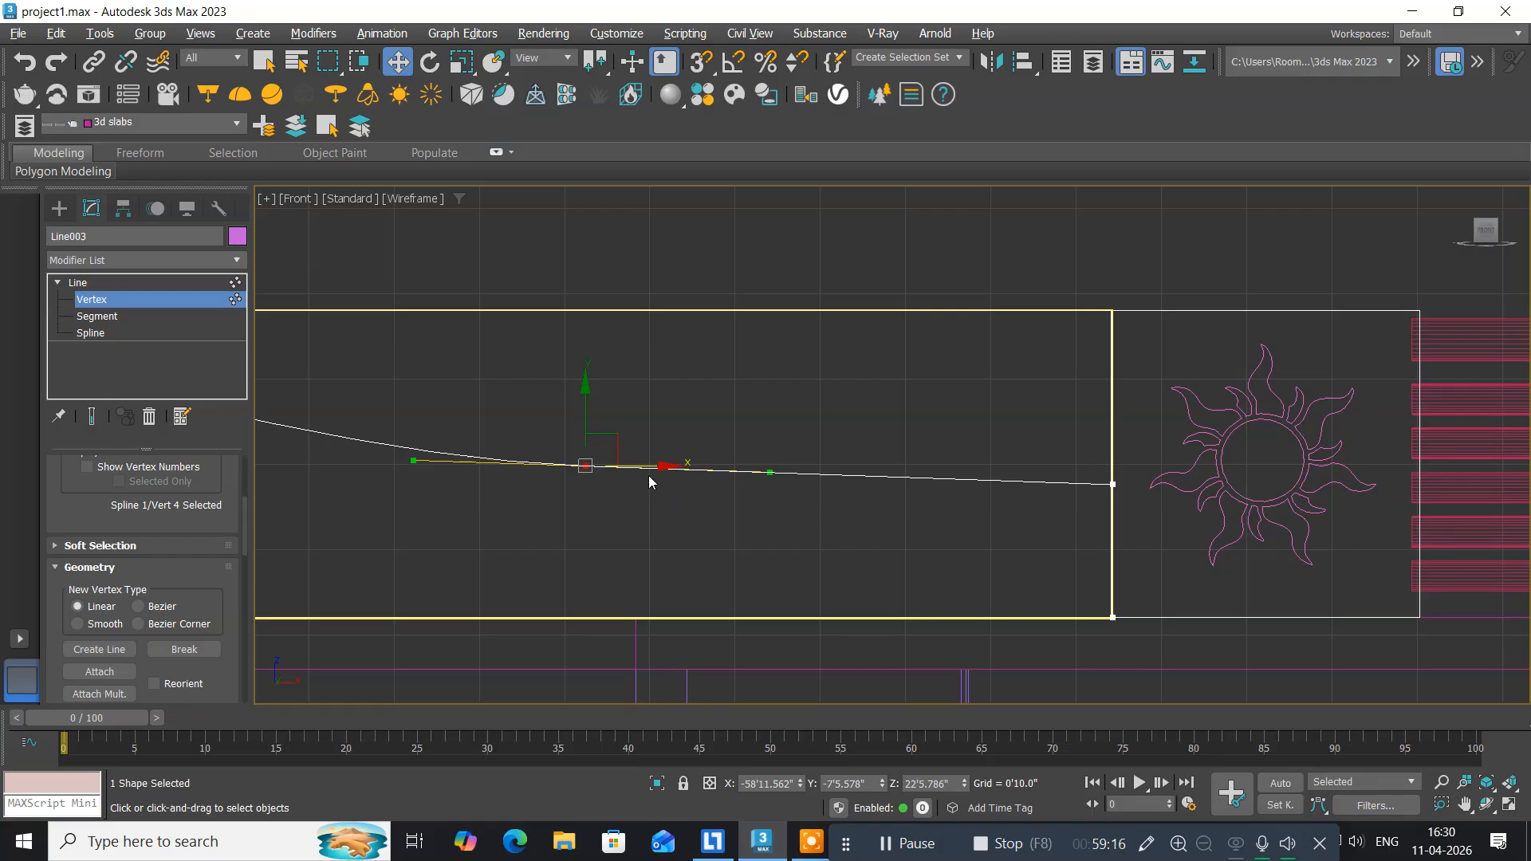
{"action": "scroll", "coordinate": [648, 475], "scroll_direction": "up", "scroll_amount": 5}
{"action": "middle_click_drag", "start_coordinate": [542, 490], "coordinate": [898, 523]}
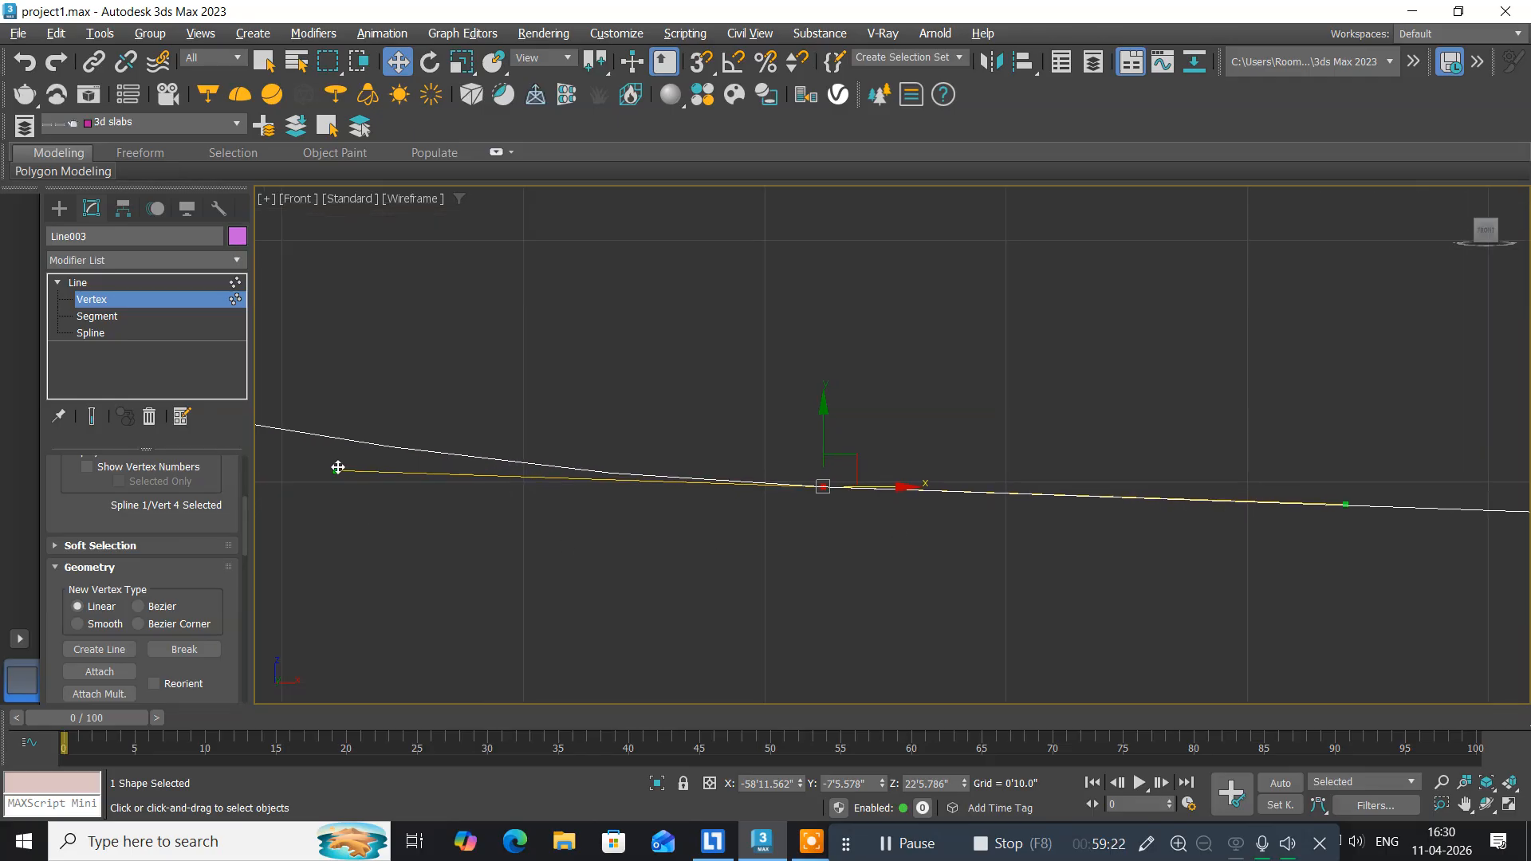
{"action": "left_click_drag", "start_coordinate": [335, 465], "coordinate": [598, 271]}
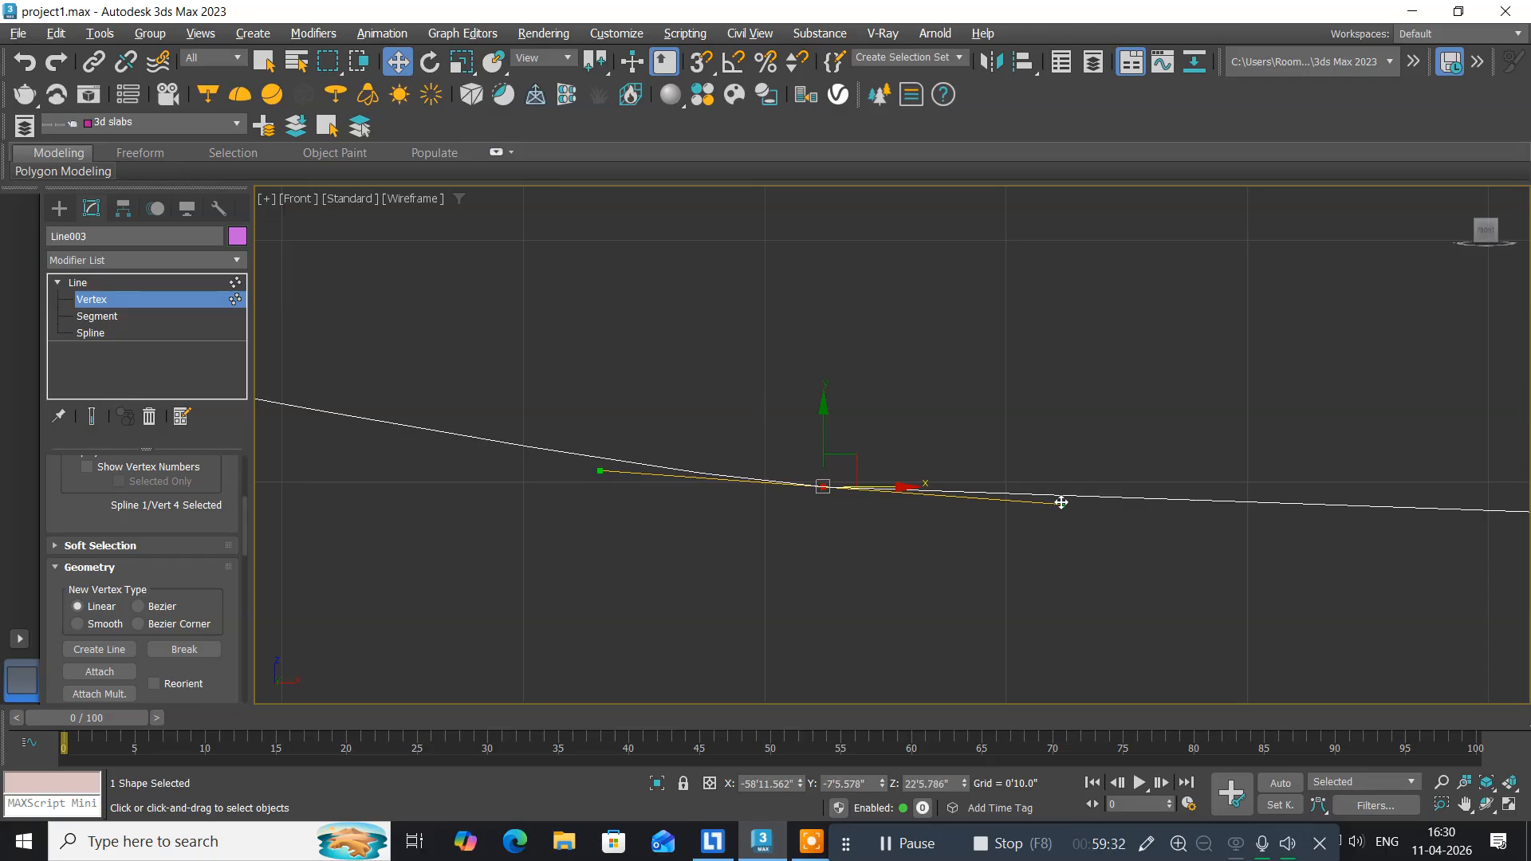
{"action": "left_click_drag", "start_coordinate": [1060, 502], "coordinate": [917, 632]}
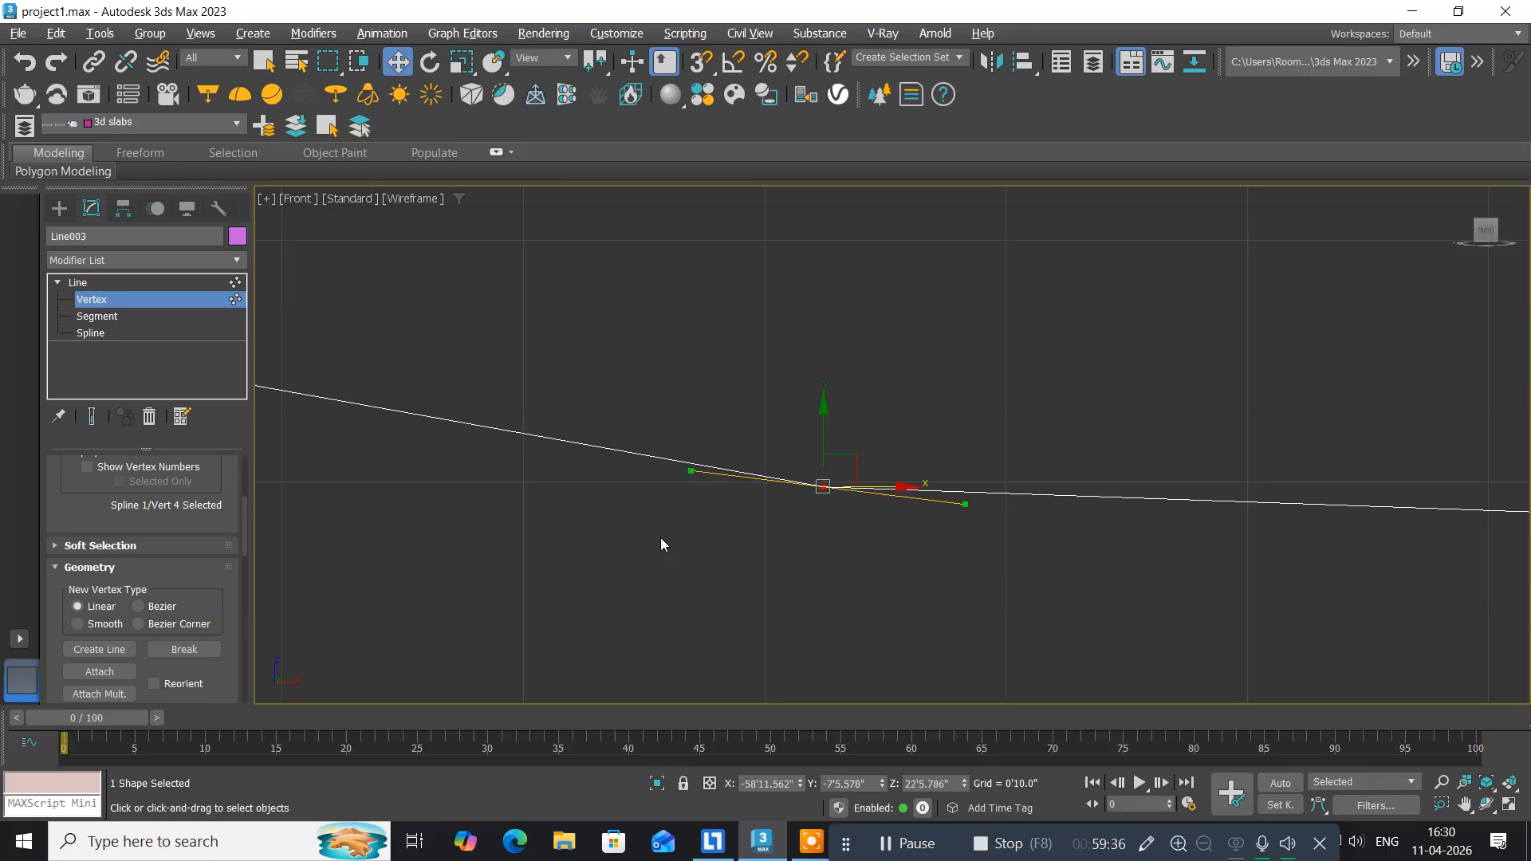
{"action": "scroll", "coordinate": [661, 537], "scroll_direction": "down", "scroll_amount": 5}
{"action": "scroll", "coordinate": [660, 537], "scroll_direction": "up", "scroll_amount": 4}
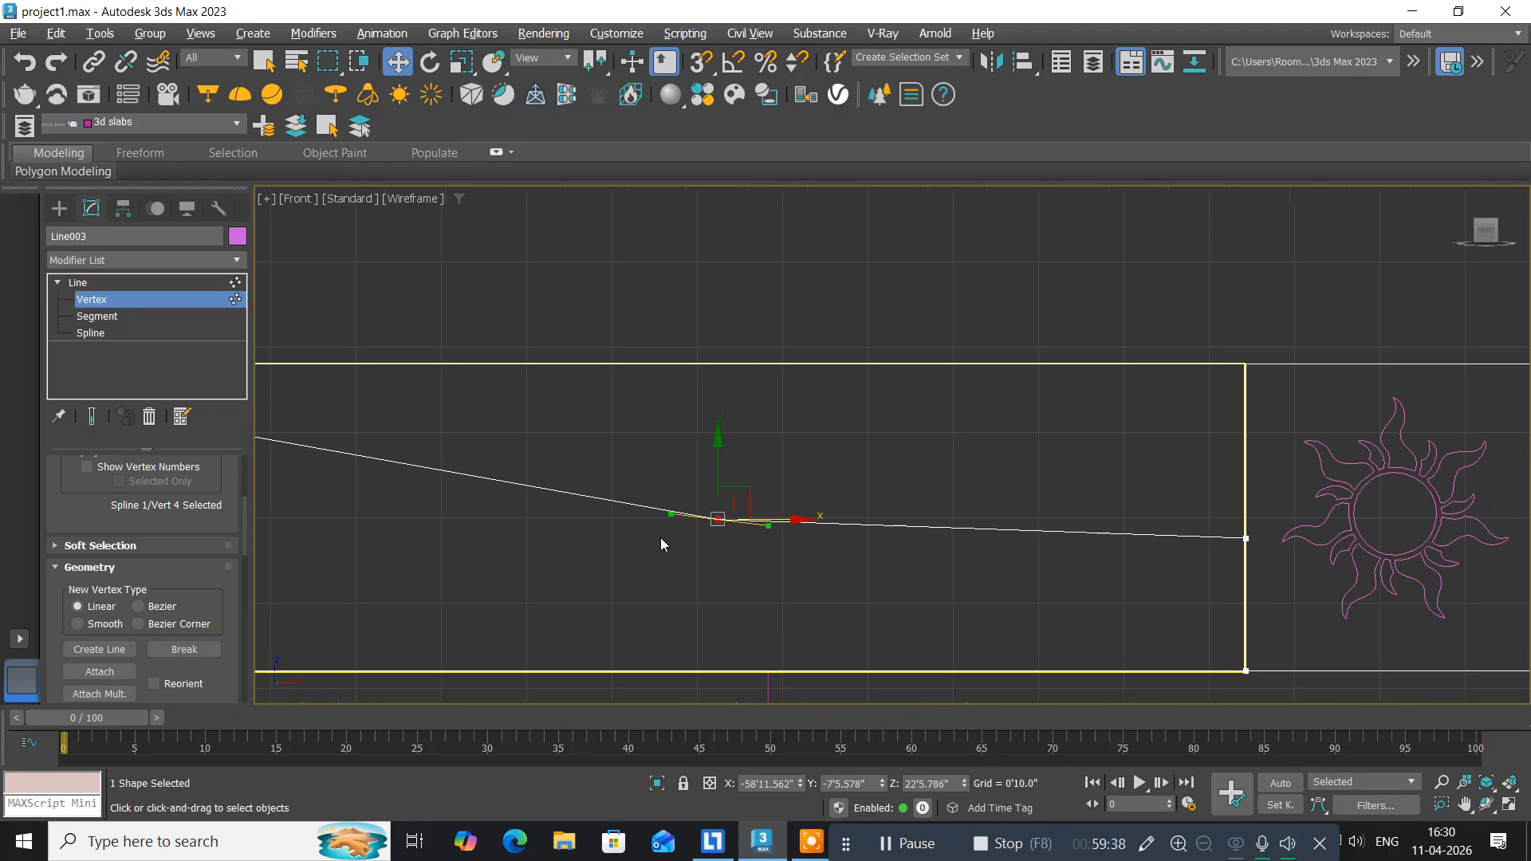
{"action": "scroll", "coordinate": [660, 537], "scroll_direction": "down", "scroll_amount": 1}
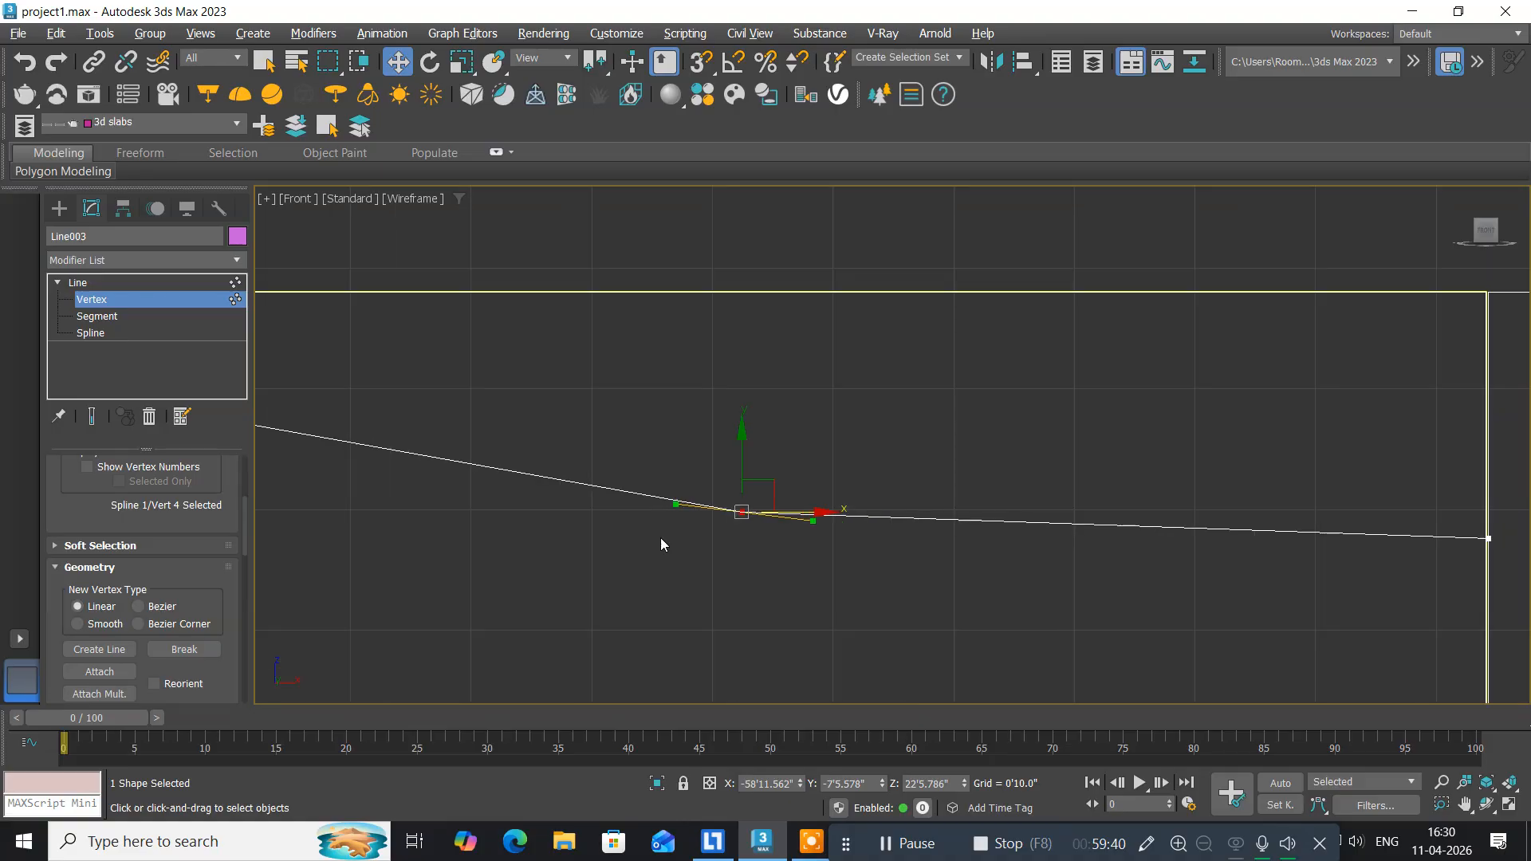
{"action": "left_click_drag", "start_coordinate": [676, 505], "coordinate": [636, 505]}
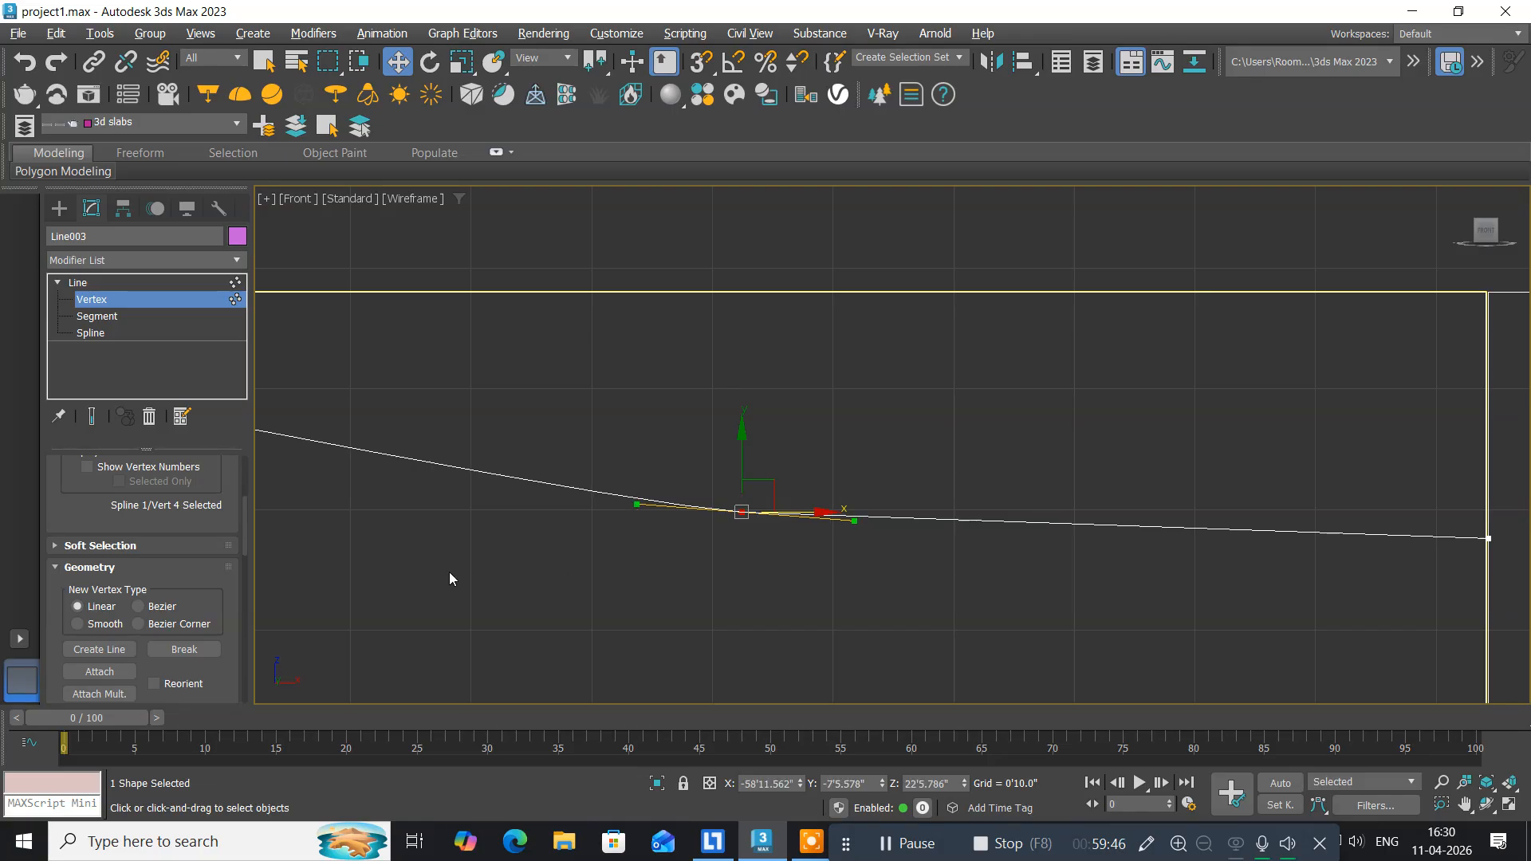
Move the middle vertex down and slightly left, and raise its right Bezier handle to shape the top edge into an S-curve.
{"action": "middle_click_drag", "start_coordinate": [450, 579], "coordinate": [874, 523]}
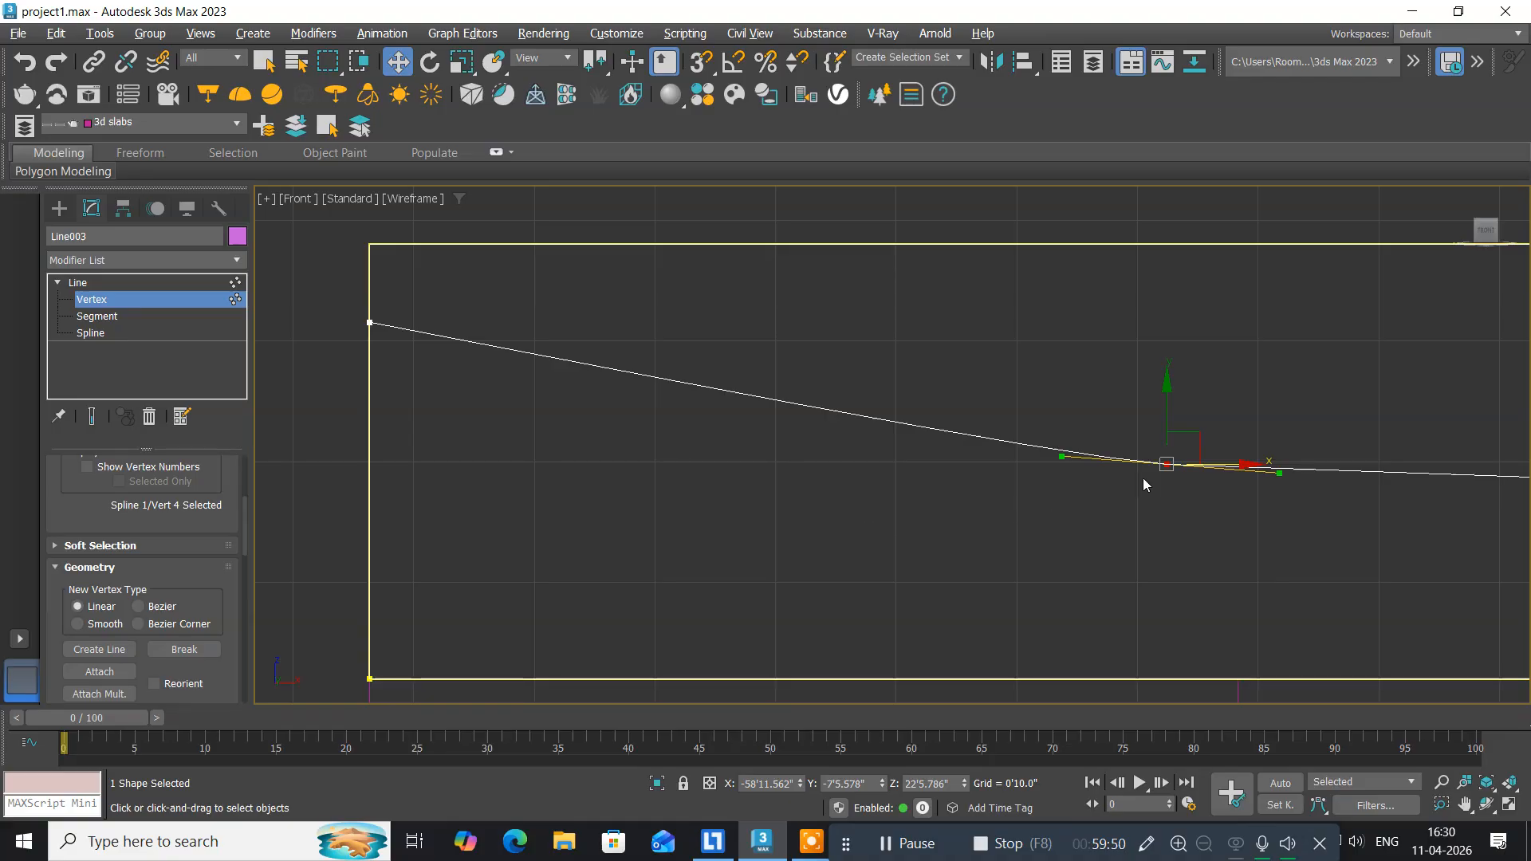
{"action": "left_click_drag", "start_coordinate": [1167, 464], "coordinate": [1116, 513]}
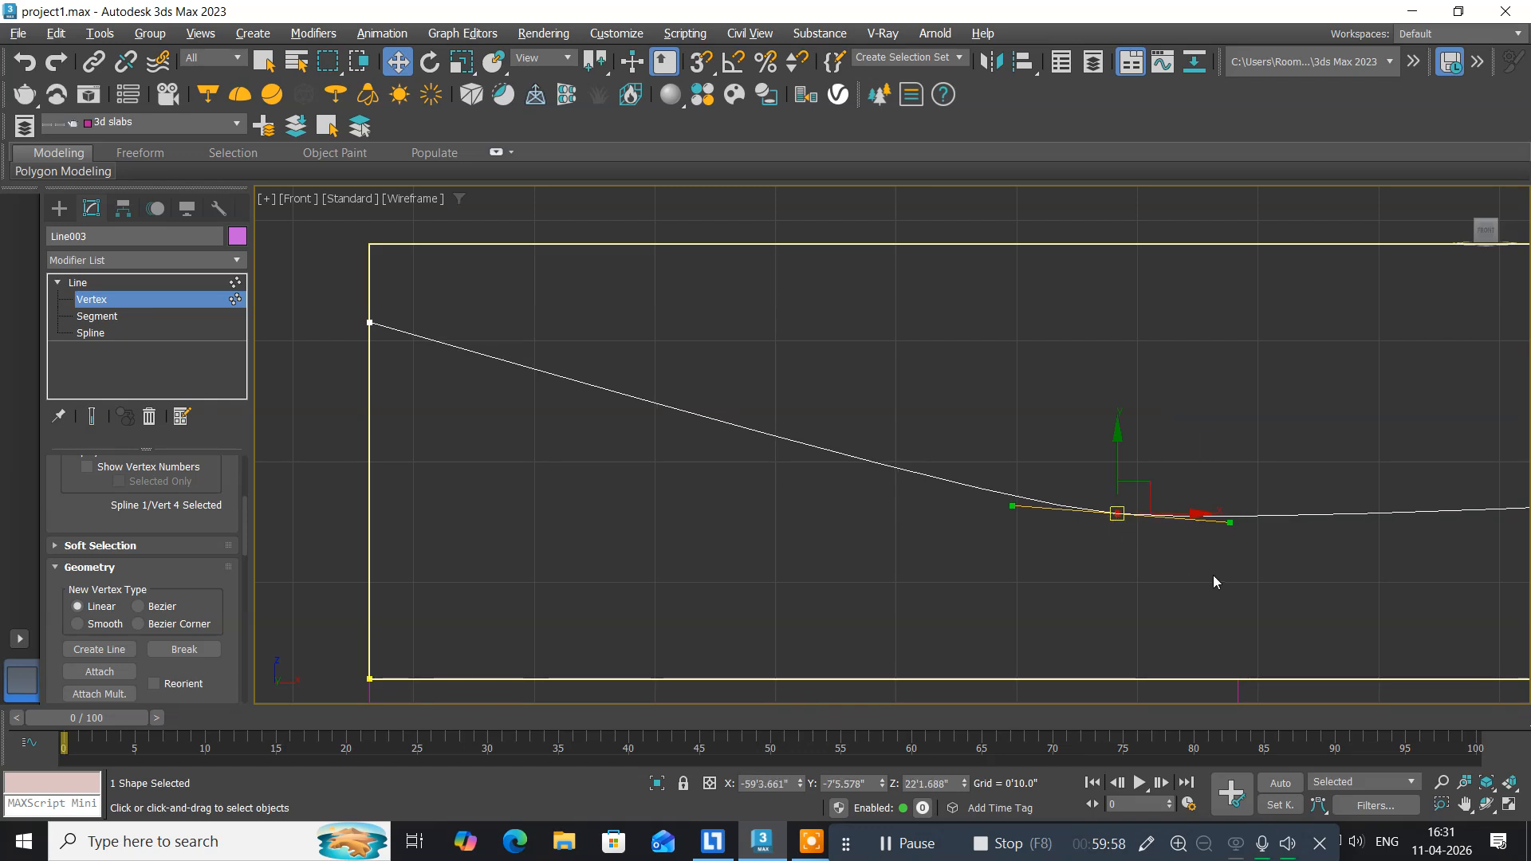
{"action": "middle_click_drag", "start_coordinate": [1212, 595], "coordinate": [867, 477]}
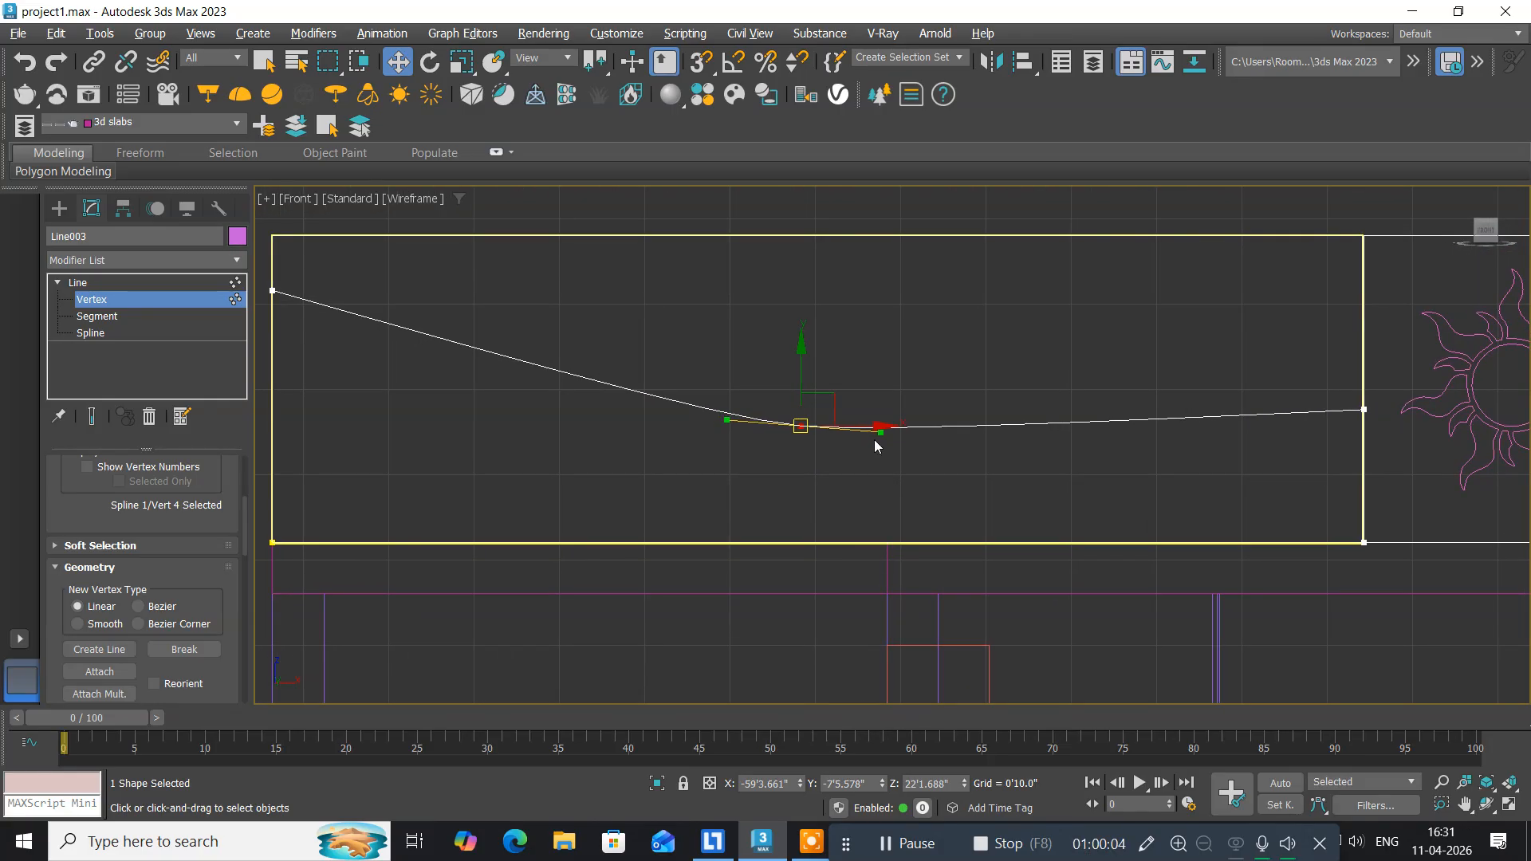
{"action": "left_click_drag", "start_coordinate": [882, 437], "coordinate": [925, 346]}
{"action": "left_click_drag", "start_coordinate": [948, 355], "coordinate": [989, 364]}
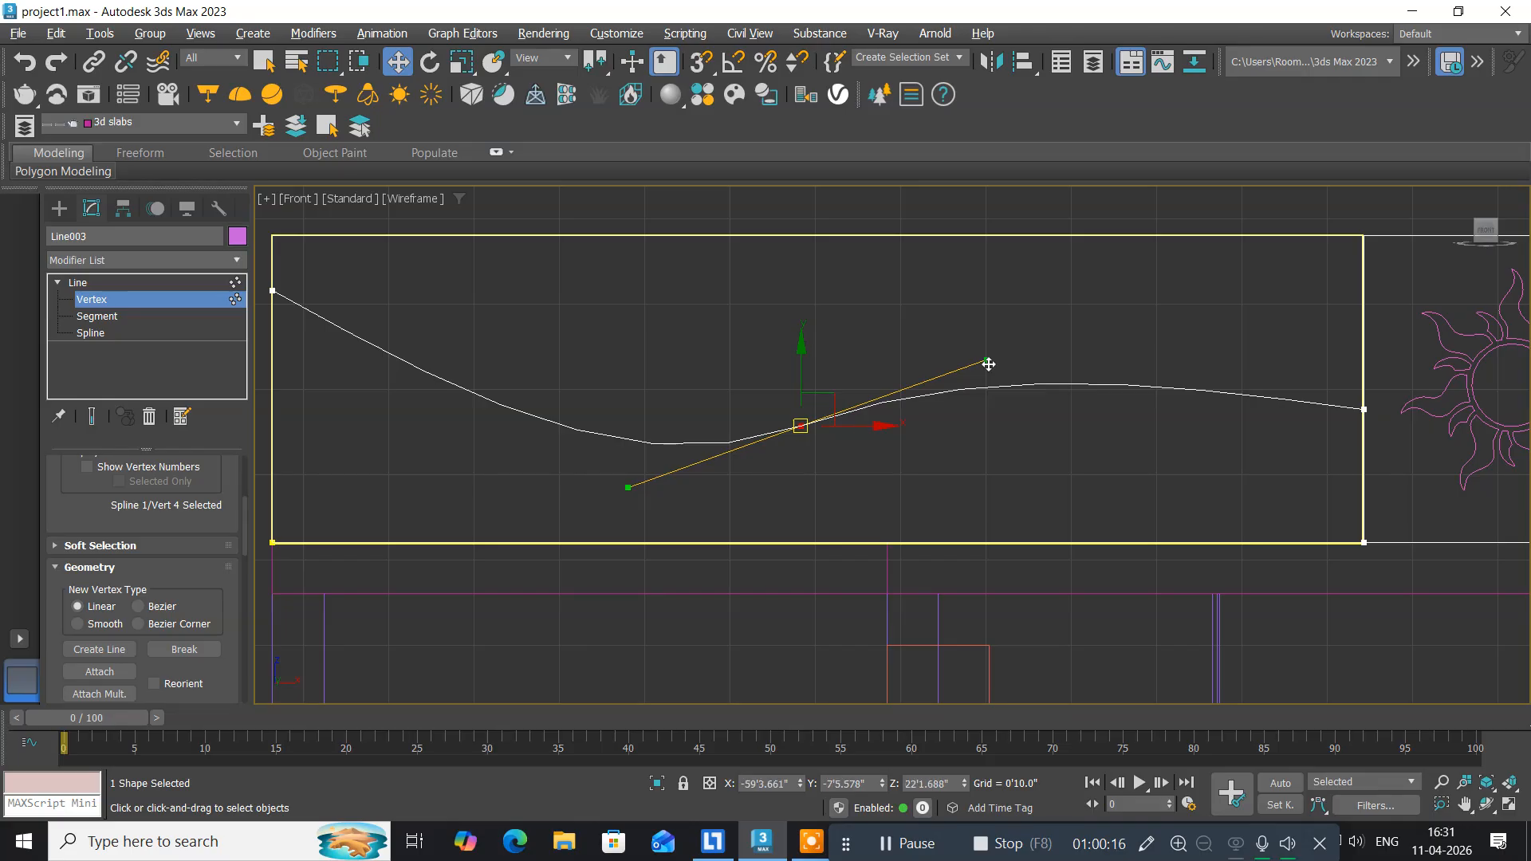
Raise the line's upper-left vertex along Y to the roof panel's top-left corner.
{"action": "middle_click_drag", "start_coordinate": [872, 488], "coordinate": [991, 466]}
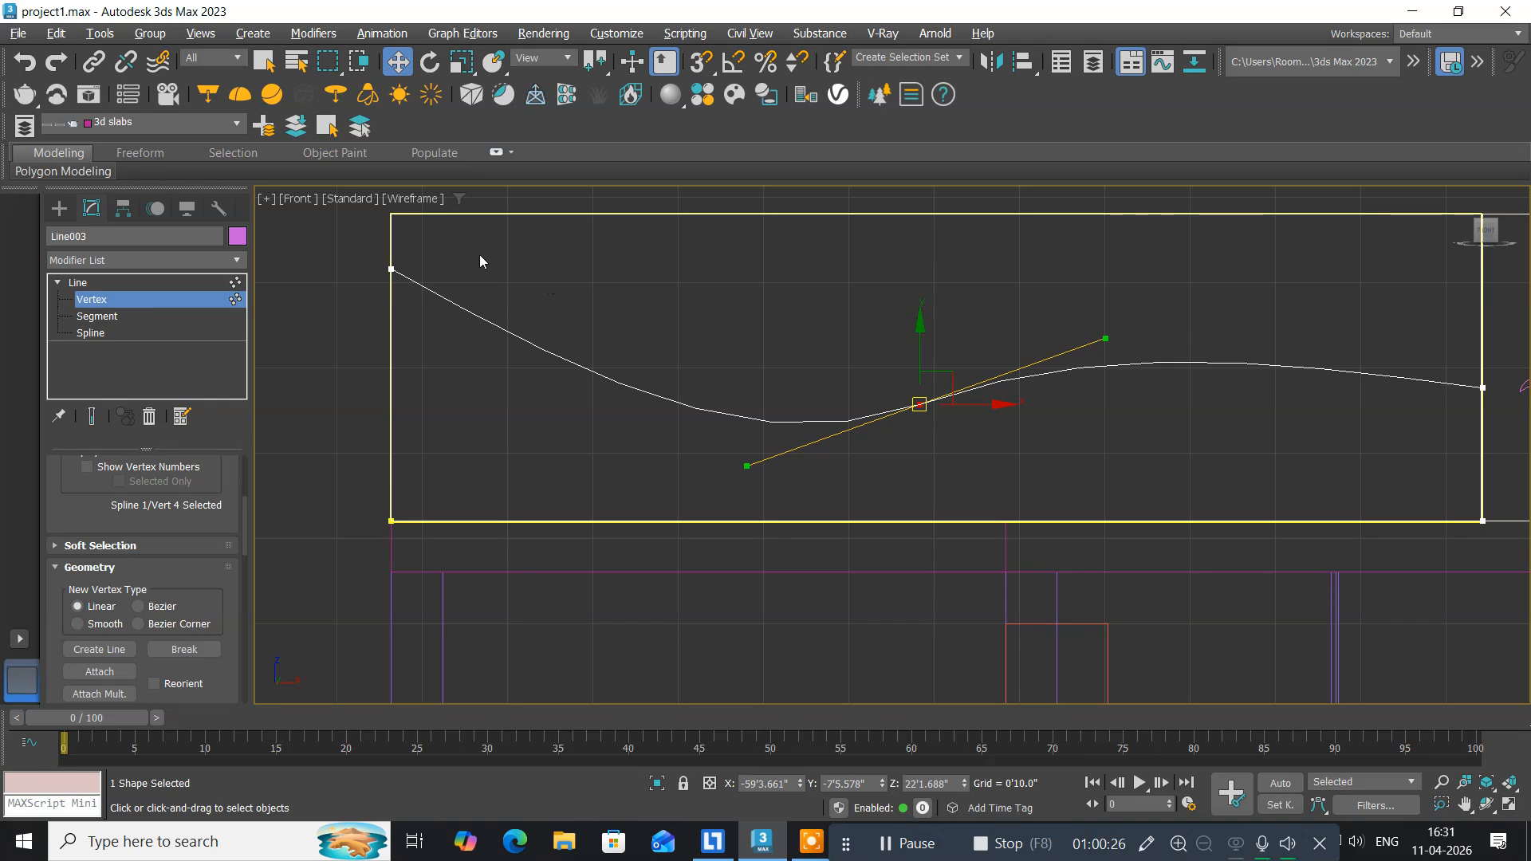
{"action": "middle_click_drag", "start_coordinate": [565, 408], "coordinate": [605, 513]}
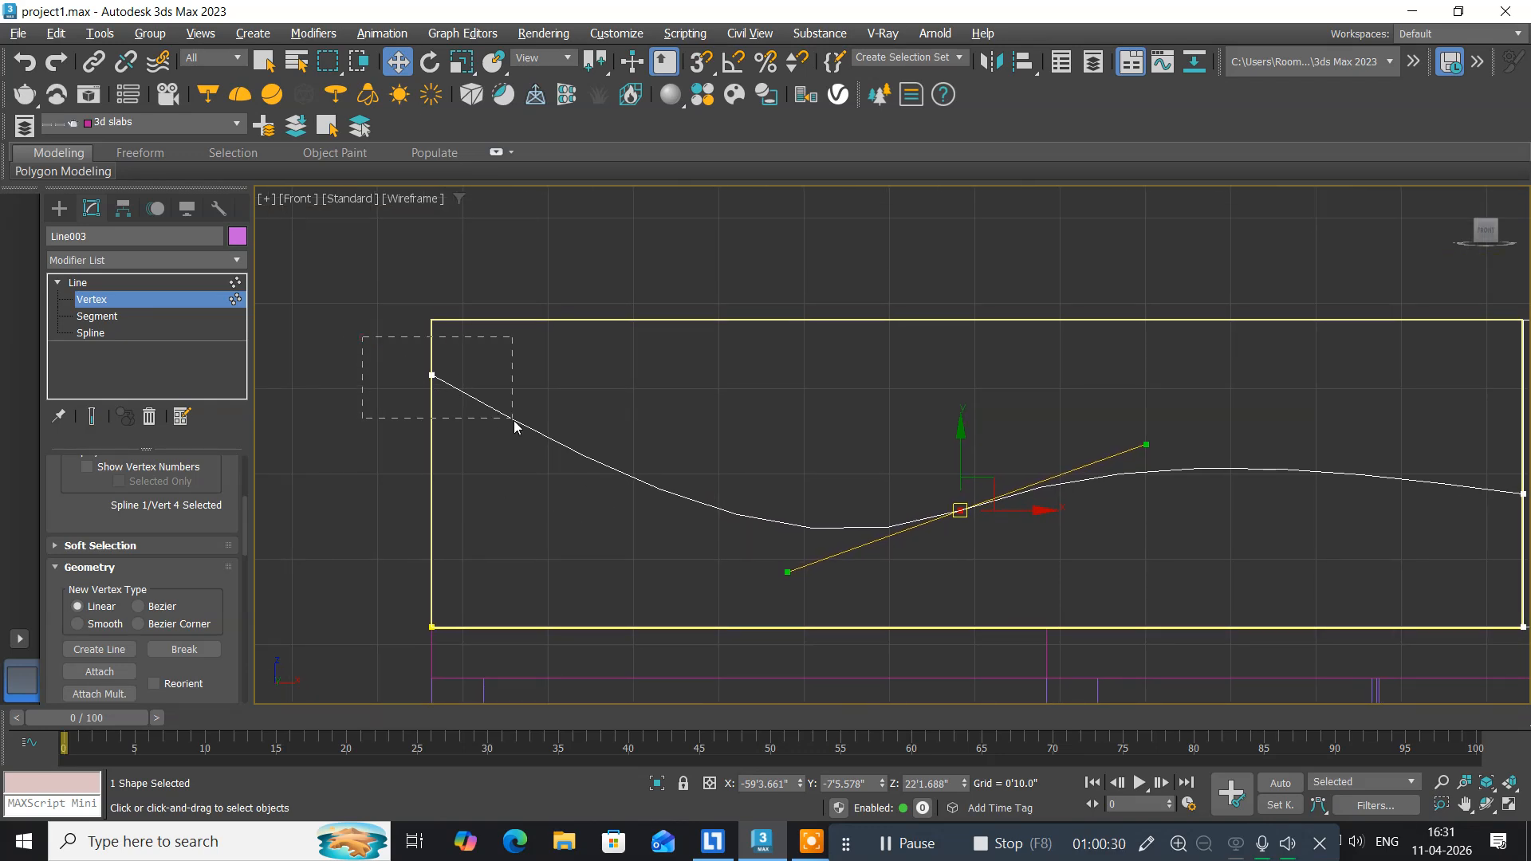
{"action": "left_click_drag", "start_coordinate": [514, 427], "coordinate": [514, 423]}
{"action": "left_click_drag", "start_coordinate": [431, 297], "coordinate": [429, 244]}
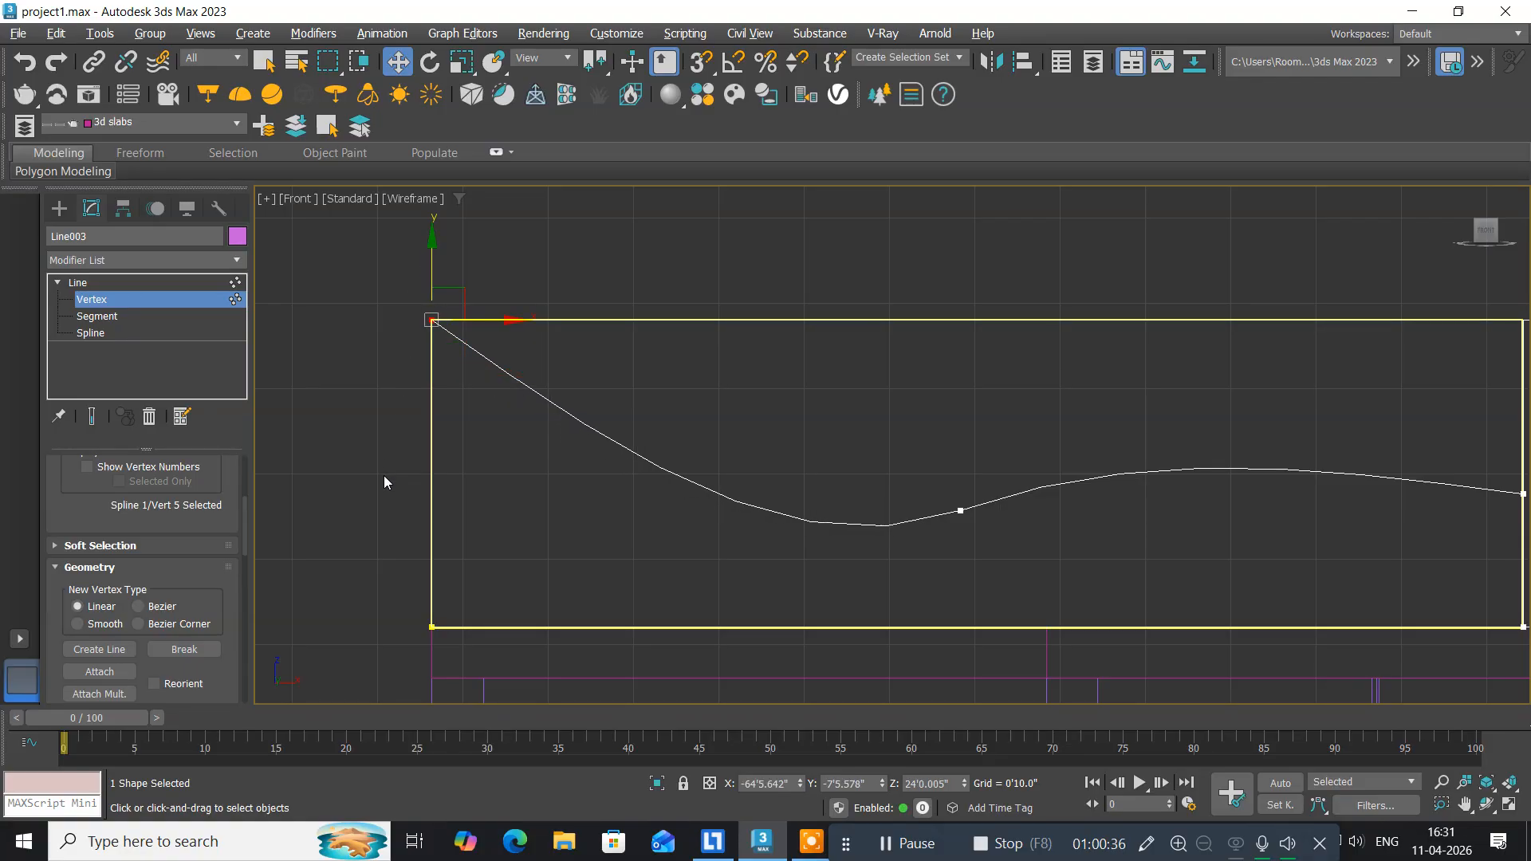
Lower the line's upper-left vertex slightly along Y and steepen the middle vertex's Bezier handles to smooth the top curve.
{"action": "middle_click_drag", "start_coordinate": [450, 445], "coordinate": [424, 457]}
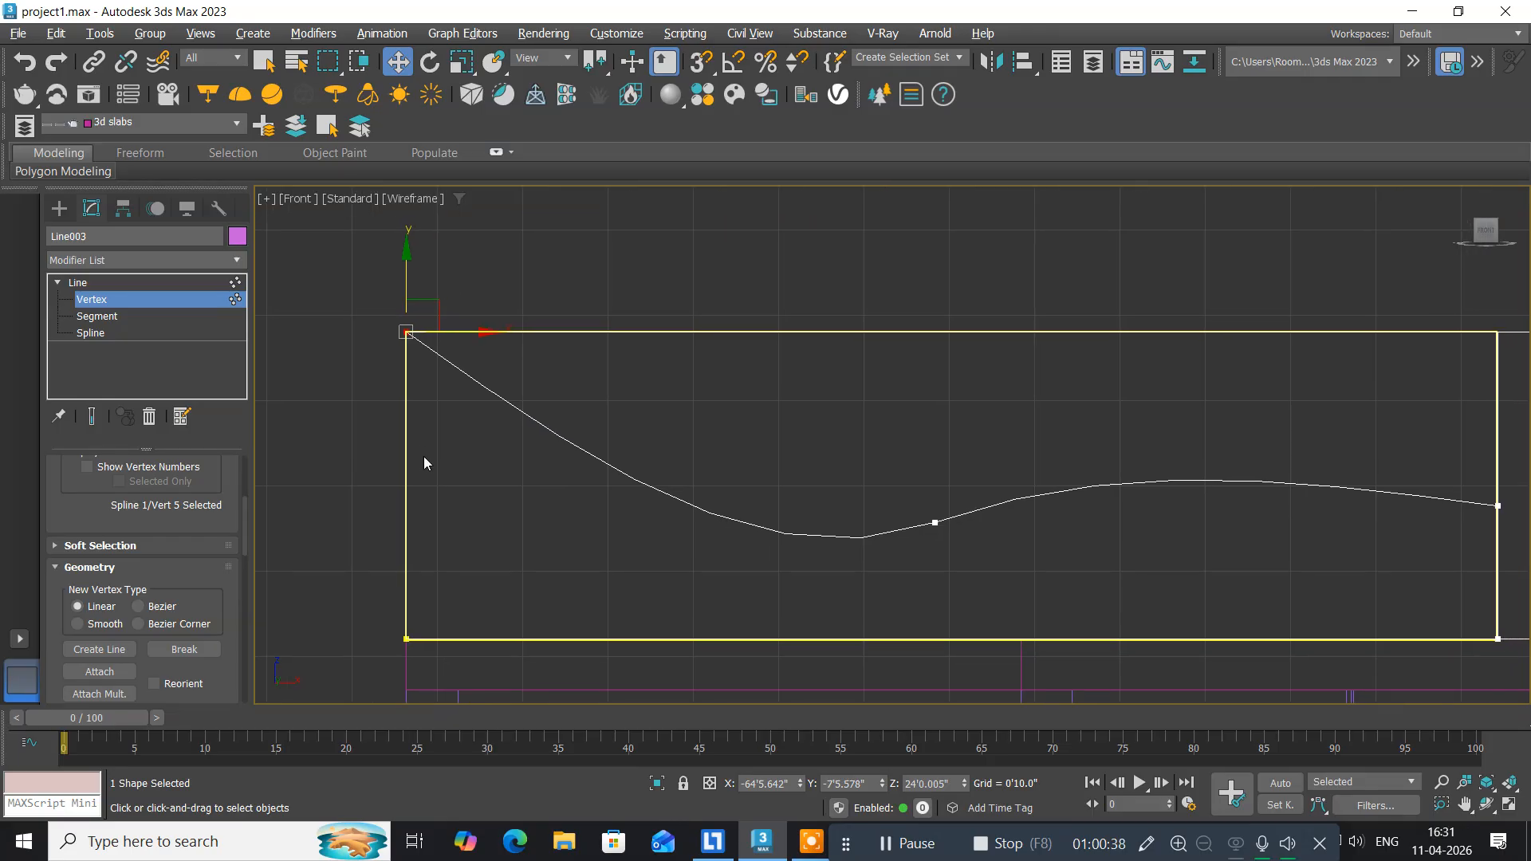
{"action": "left_click_drag", "start_coordinate": [406, 252], "coordinate": [407, 296]}
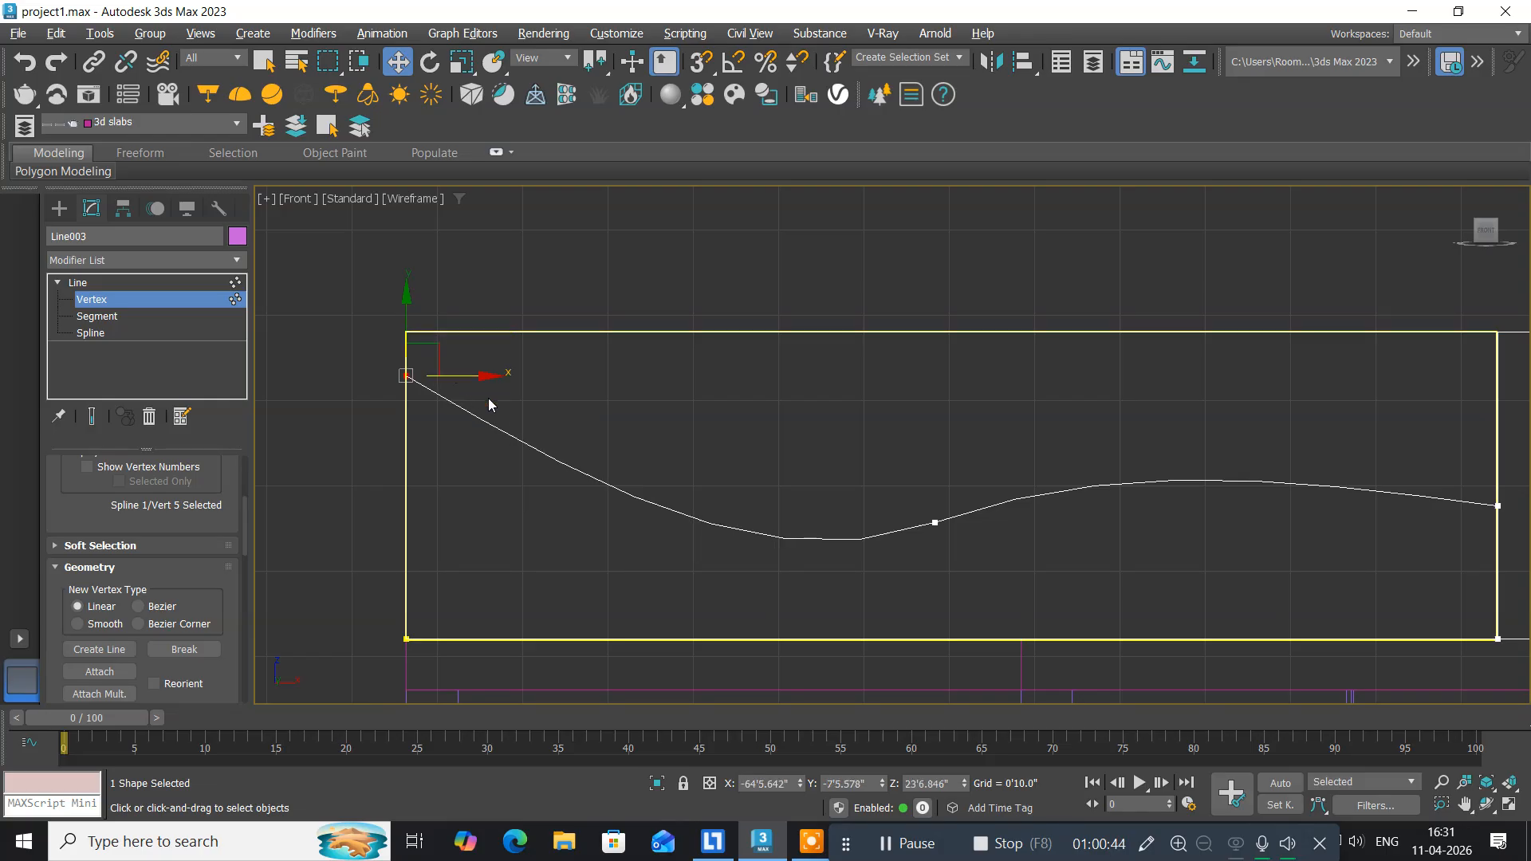
{"action": "middle_click_drag", "start_coordinate": [703, 551], "coordinate": [579, 479]}
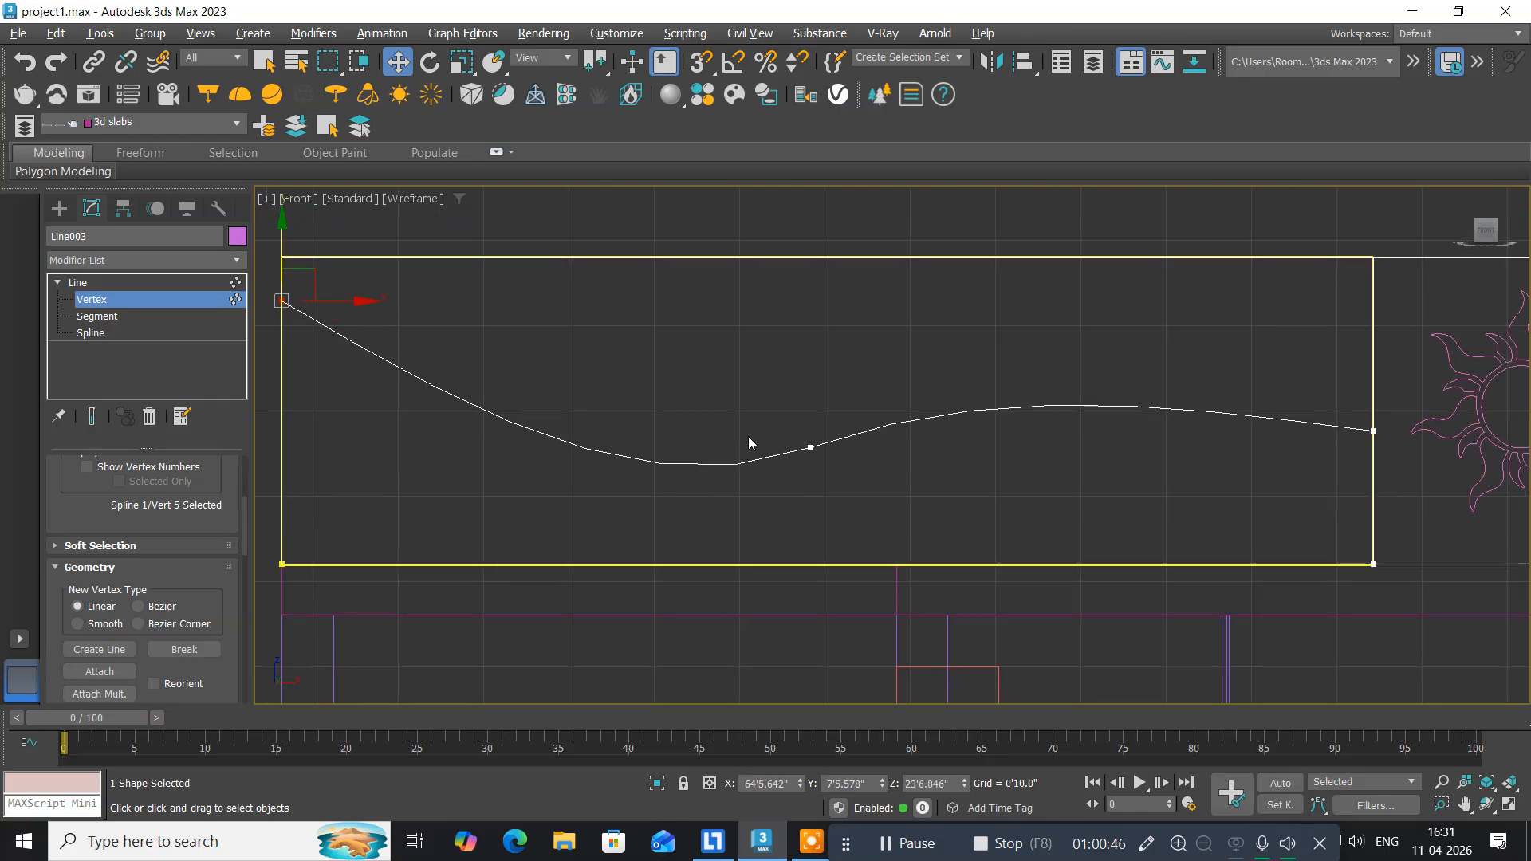
{"action": "left_click_drag", "start_coordinate": [785, 398], "coordinate": [847, 489]}
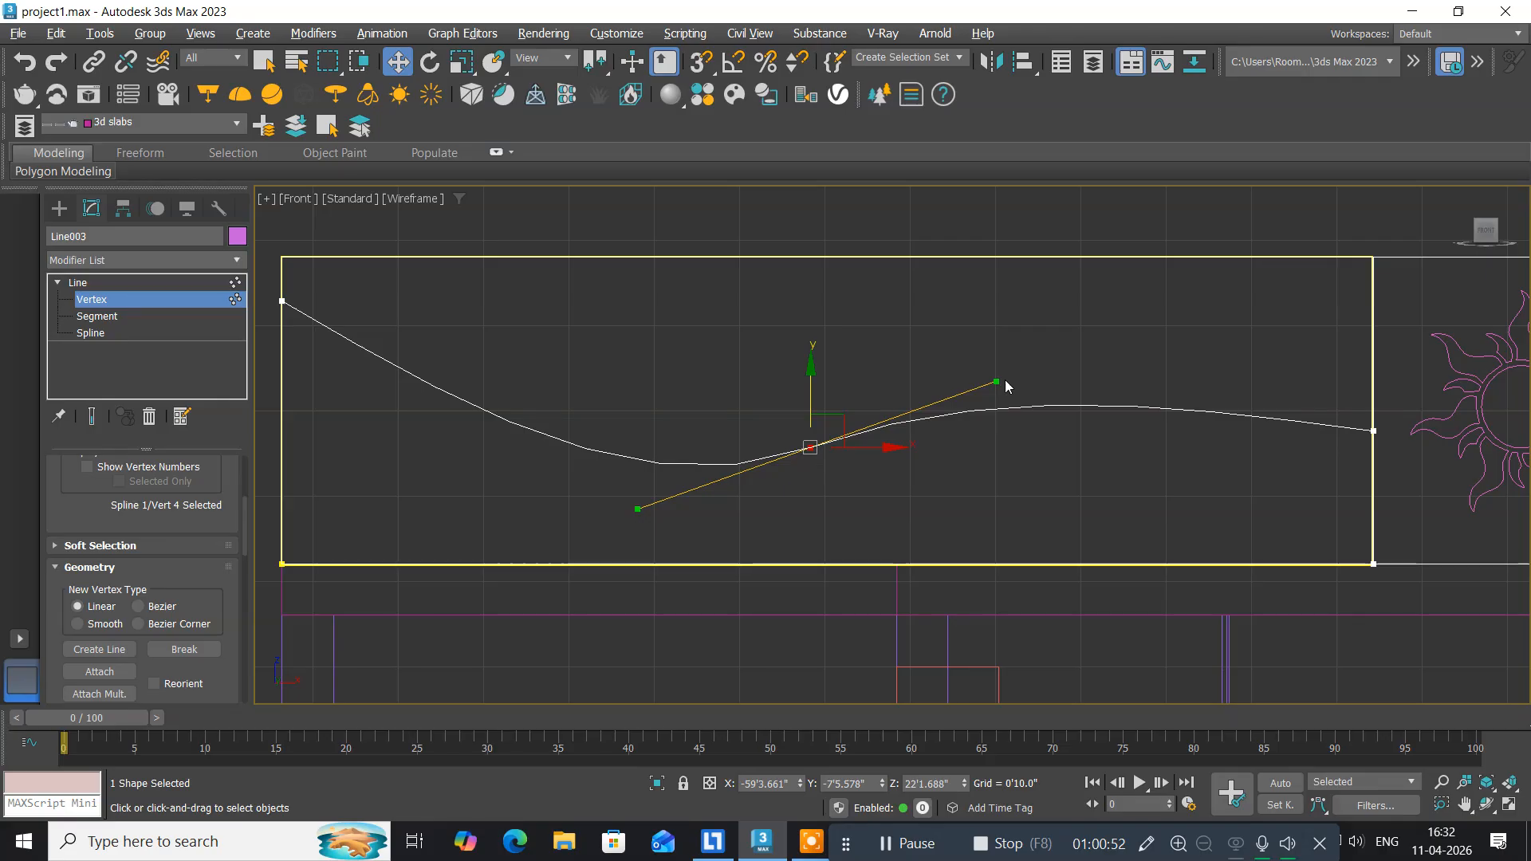
{"action": "left_click_drag", "start_coordinate": [1000, 379], "coordinate": [920, 372]}
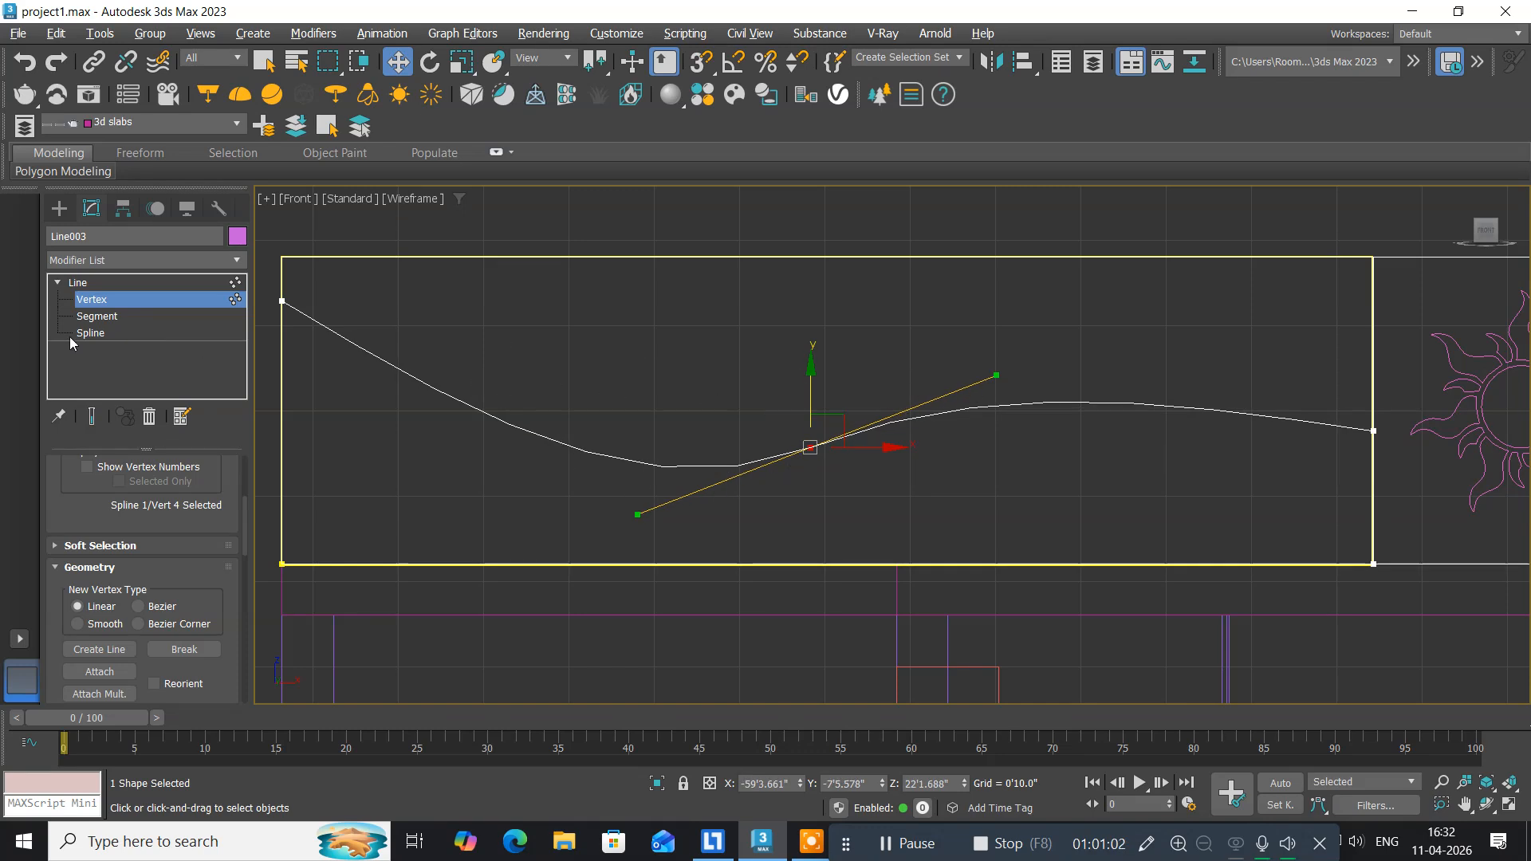
Leave vertex editing and apply an Extrude modifier to the curved line with an amount of 2 inches.
{"action": "left_click", "coordinate": [92, 300]}
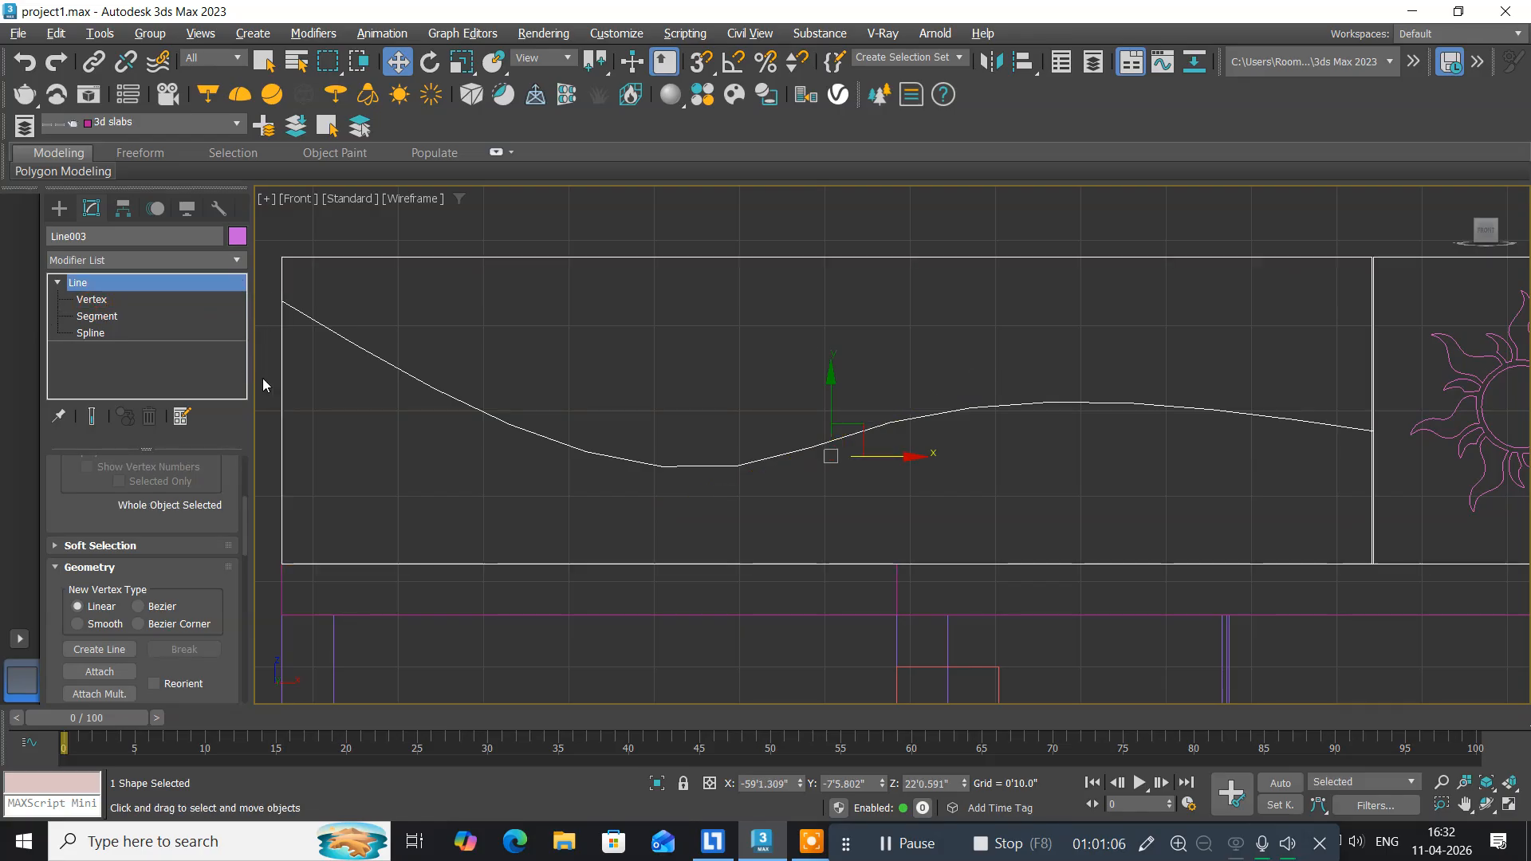
{"action": "left_click", "coordinate": [230, 259]}
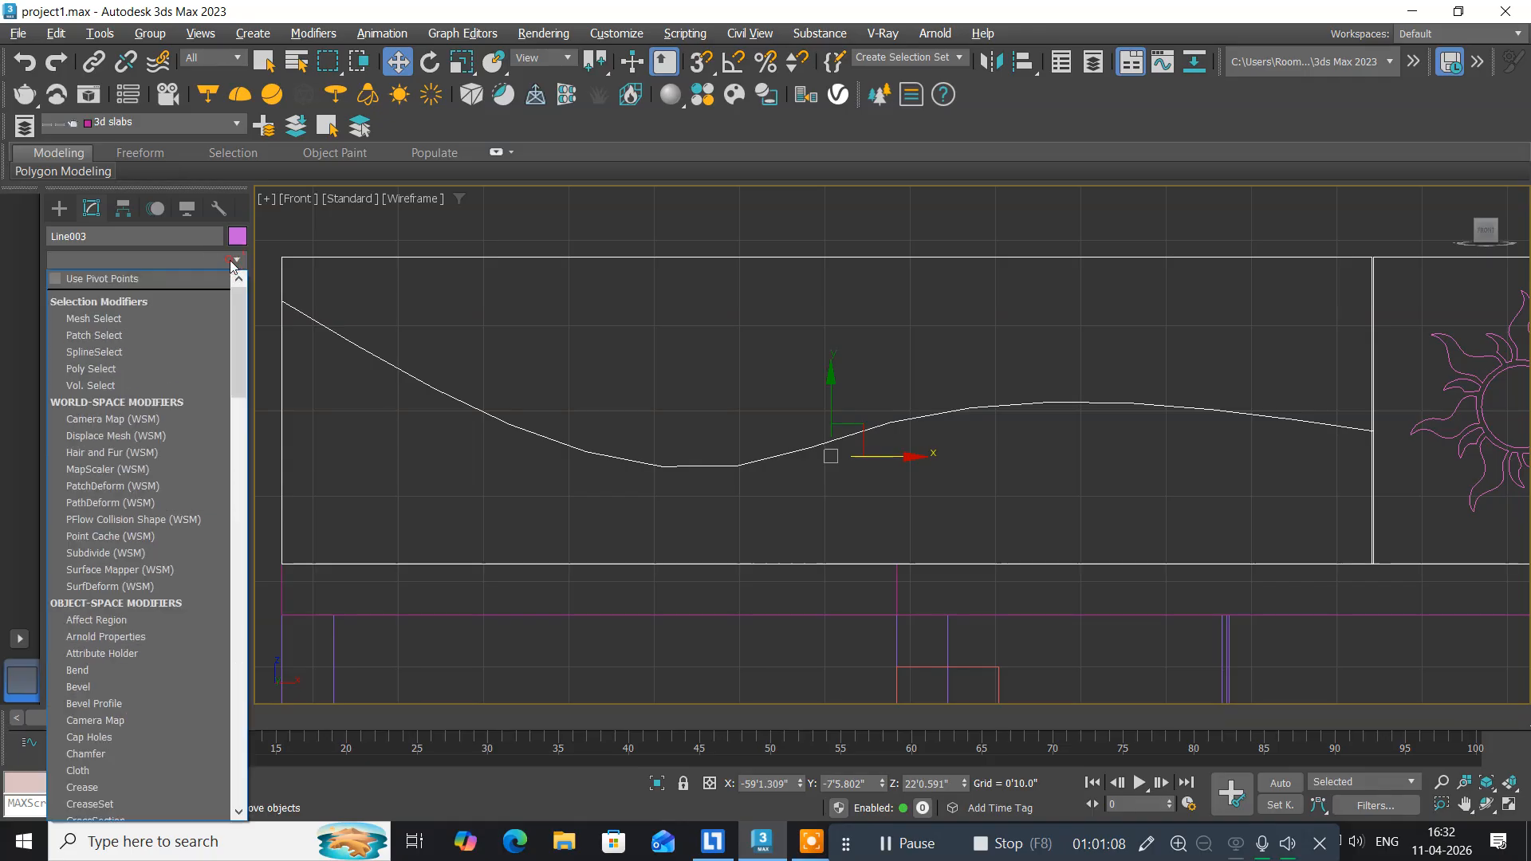
{"action": "key", "text": "e"}
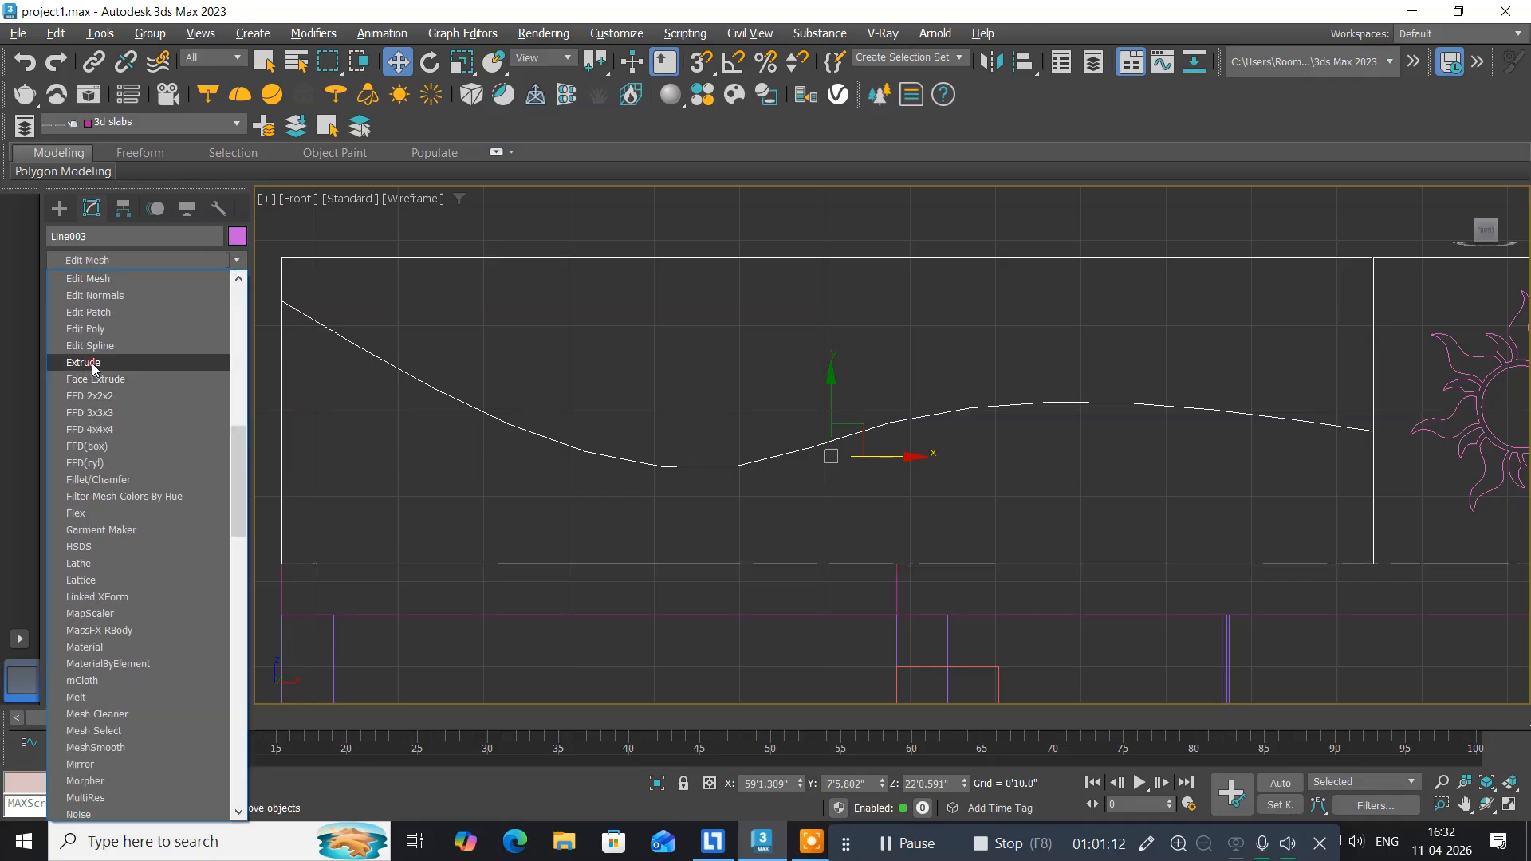
{"action": "left_click", "coordinate": [94, 368]}
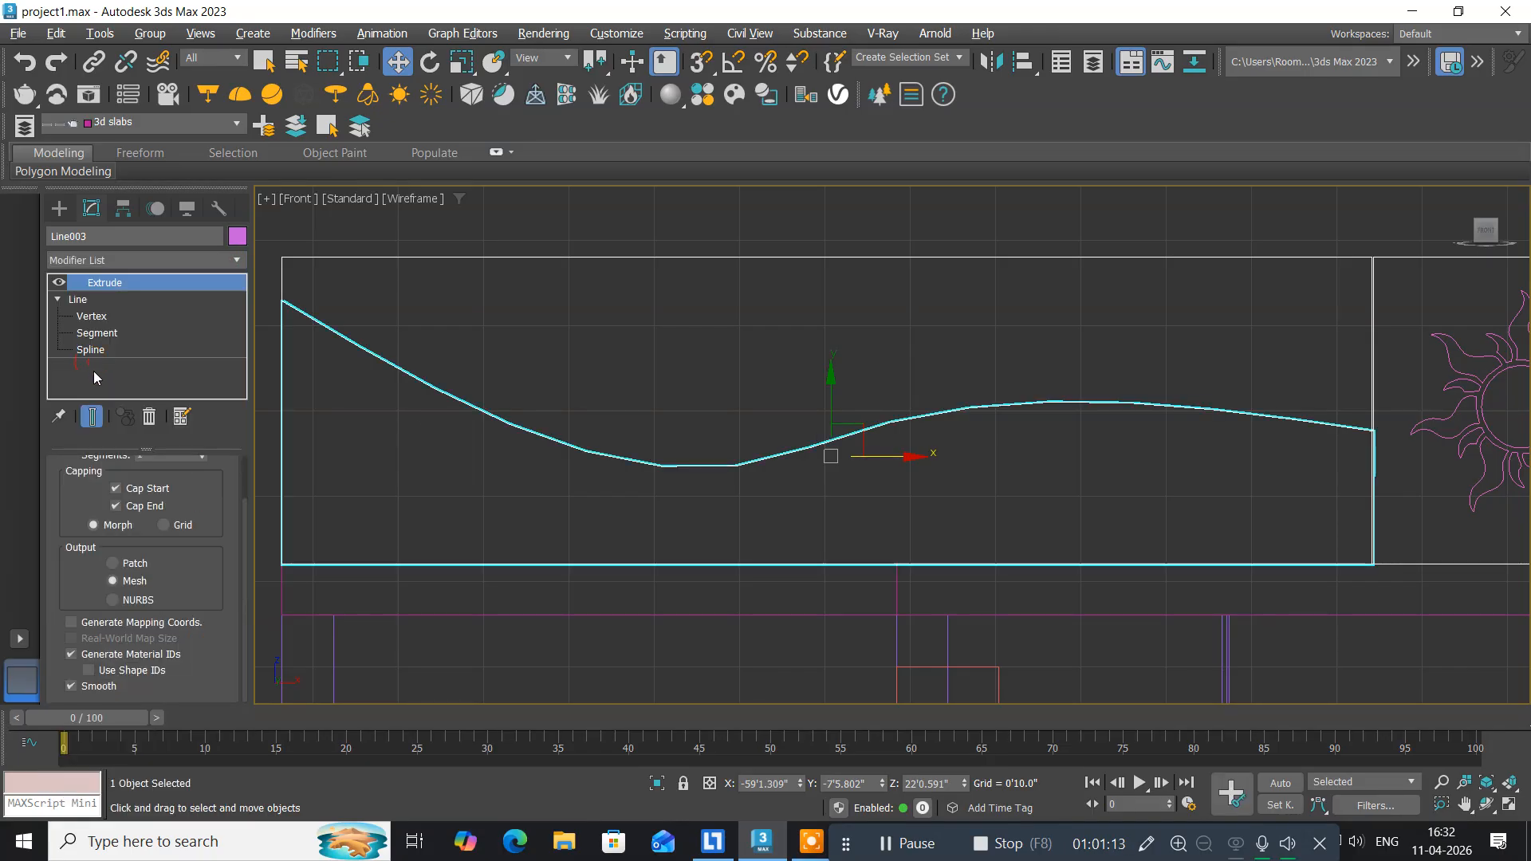
{"action": "left_click_drag", "start_coordinate": [186, 495], "coordinate": [201, 644]}
{"action": "double_click", "coordinate": [180, 491]}
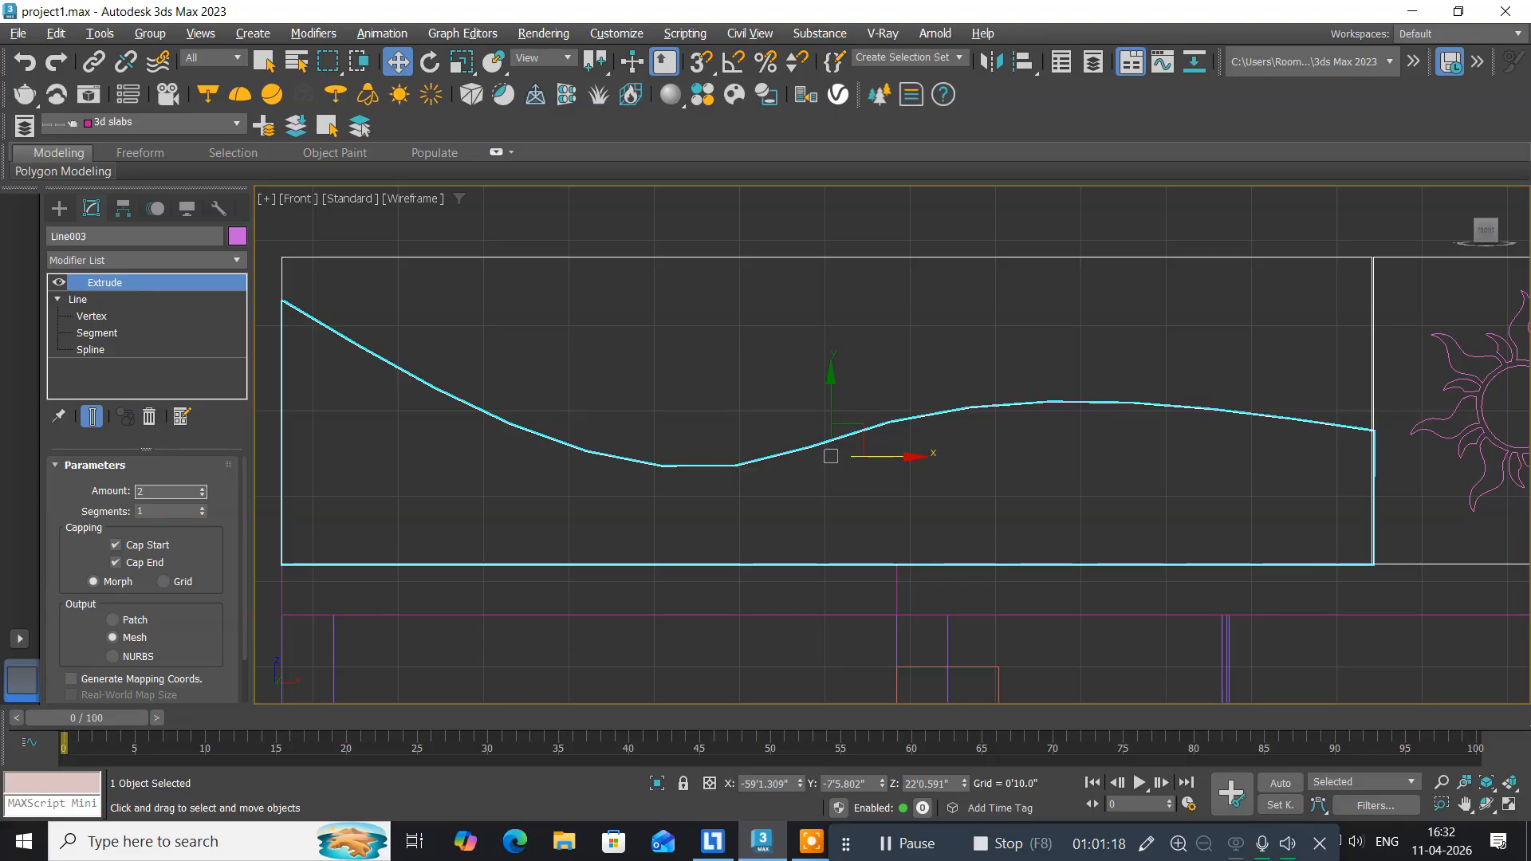
{"action": "type", "text": "2"}
{"action": "key", "text": "Return"}
Check the extruded panel's thickness from the side and set the Extrude amount to 1 inch.
{"action": "middle_click_drag", "start_coordinate": [470, 410], "coordinate": [514, 429]}
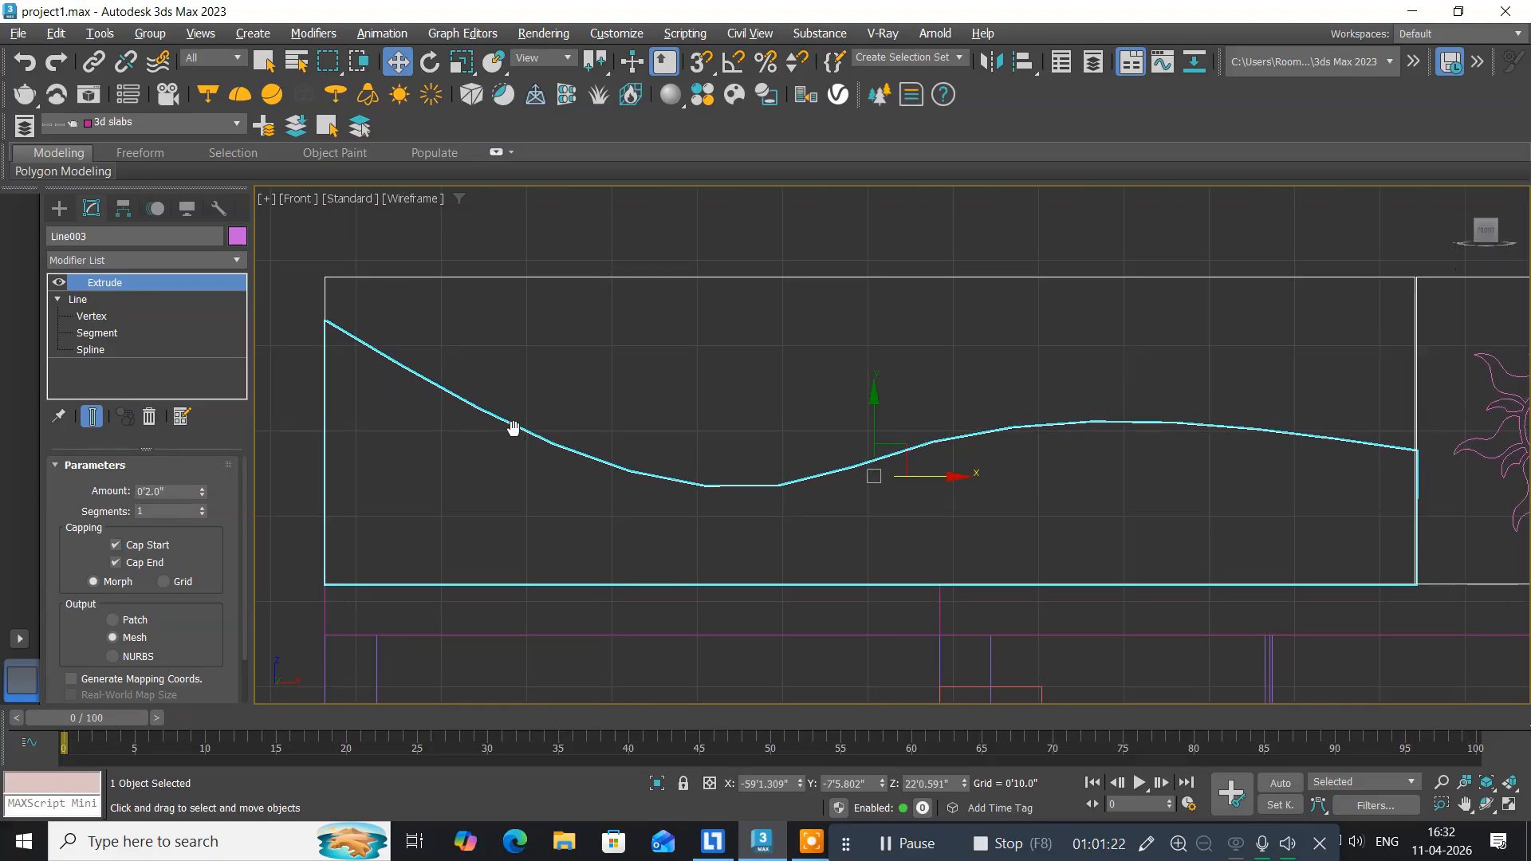
{"action": "key", "text": "alt+w"}
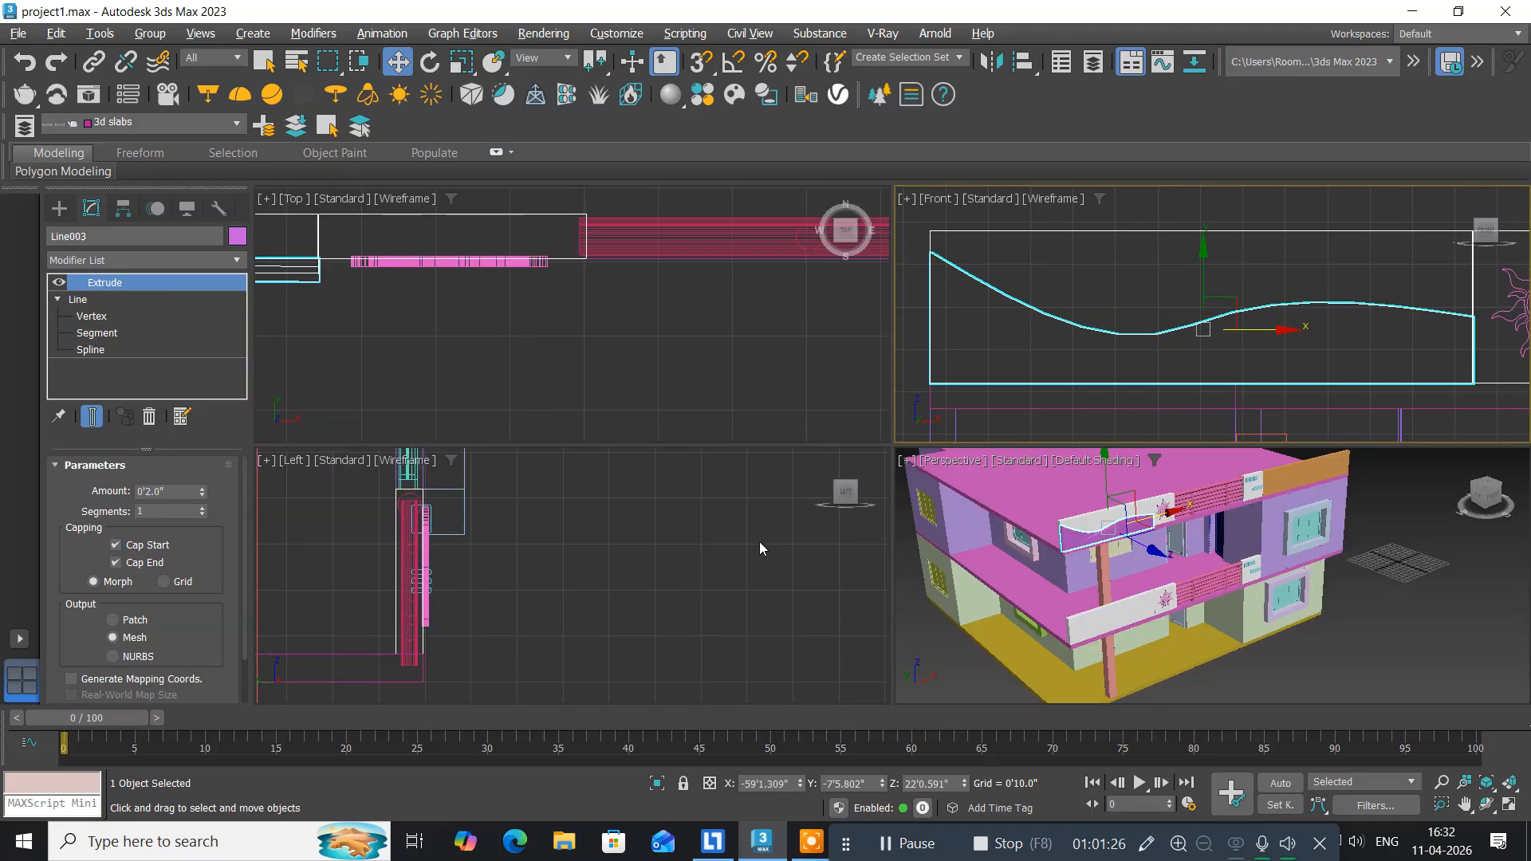
{"action": "scroll", "coordinate": [564, 563], "scroll_direction": "down", "scroll_amount": 5}
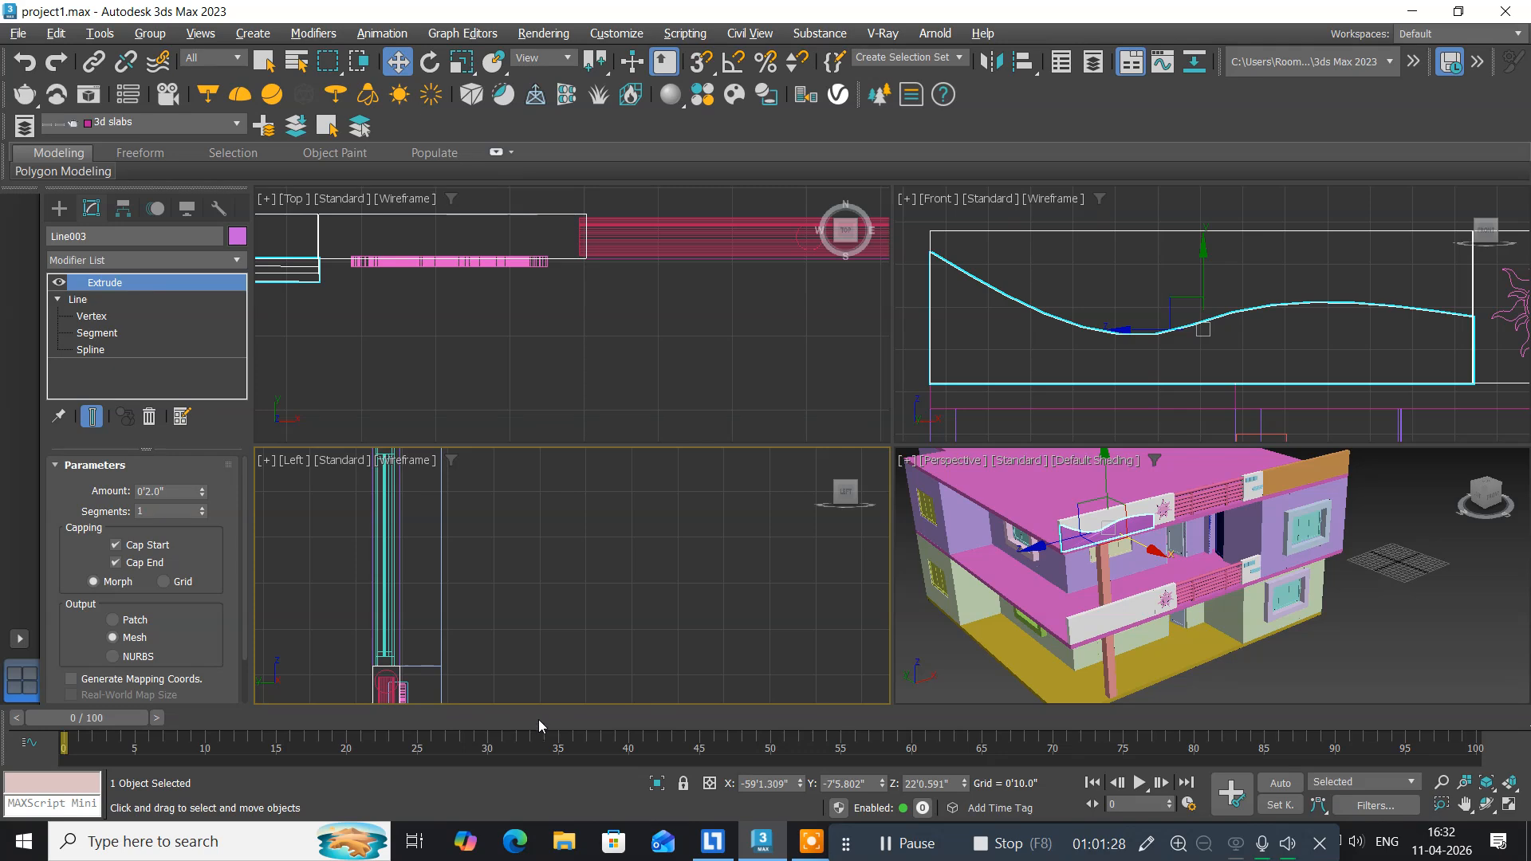
{"action": "scroll", "coordinate": [520, 552], "scroll_direction": "down", "scroll_amount": 3}
{"action": "middle_click_drag", "start_coordinate": [520, 551], "coordinate": [477, 588]}
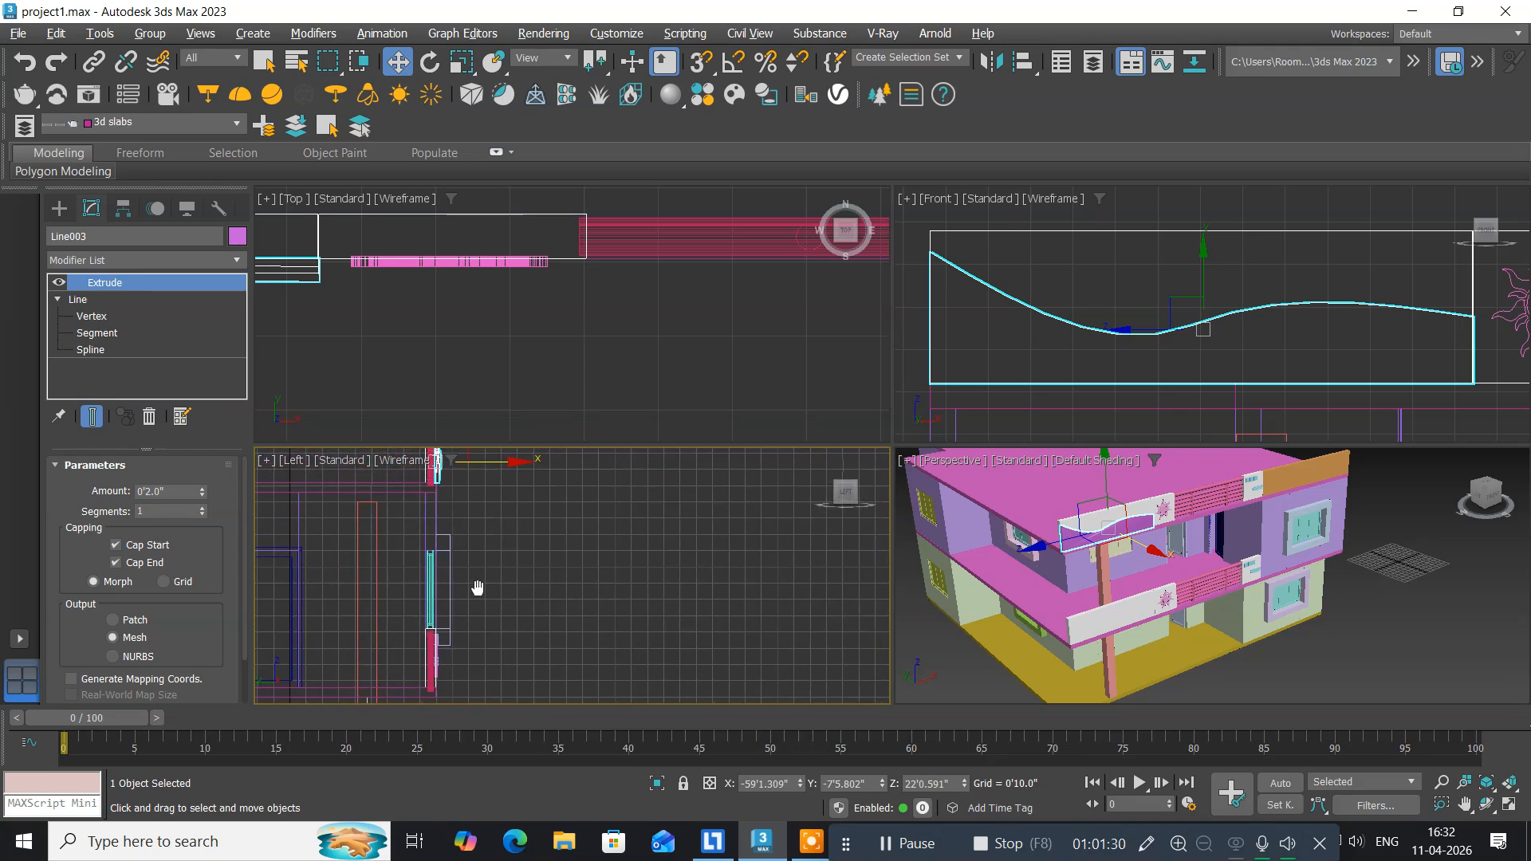
{"action": "middle_click_drag", "start_coordinate": [437, 471], "coordinate": [532, 484]}
{"action": "scroll", "coordinate": [462, 566], "scroll_direction": "up", "scroll_amount": 2}
{"action": "scroll", "coordinate": [463, 568], "scroll_direction": "up", "scroll_amount": 2}
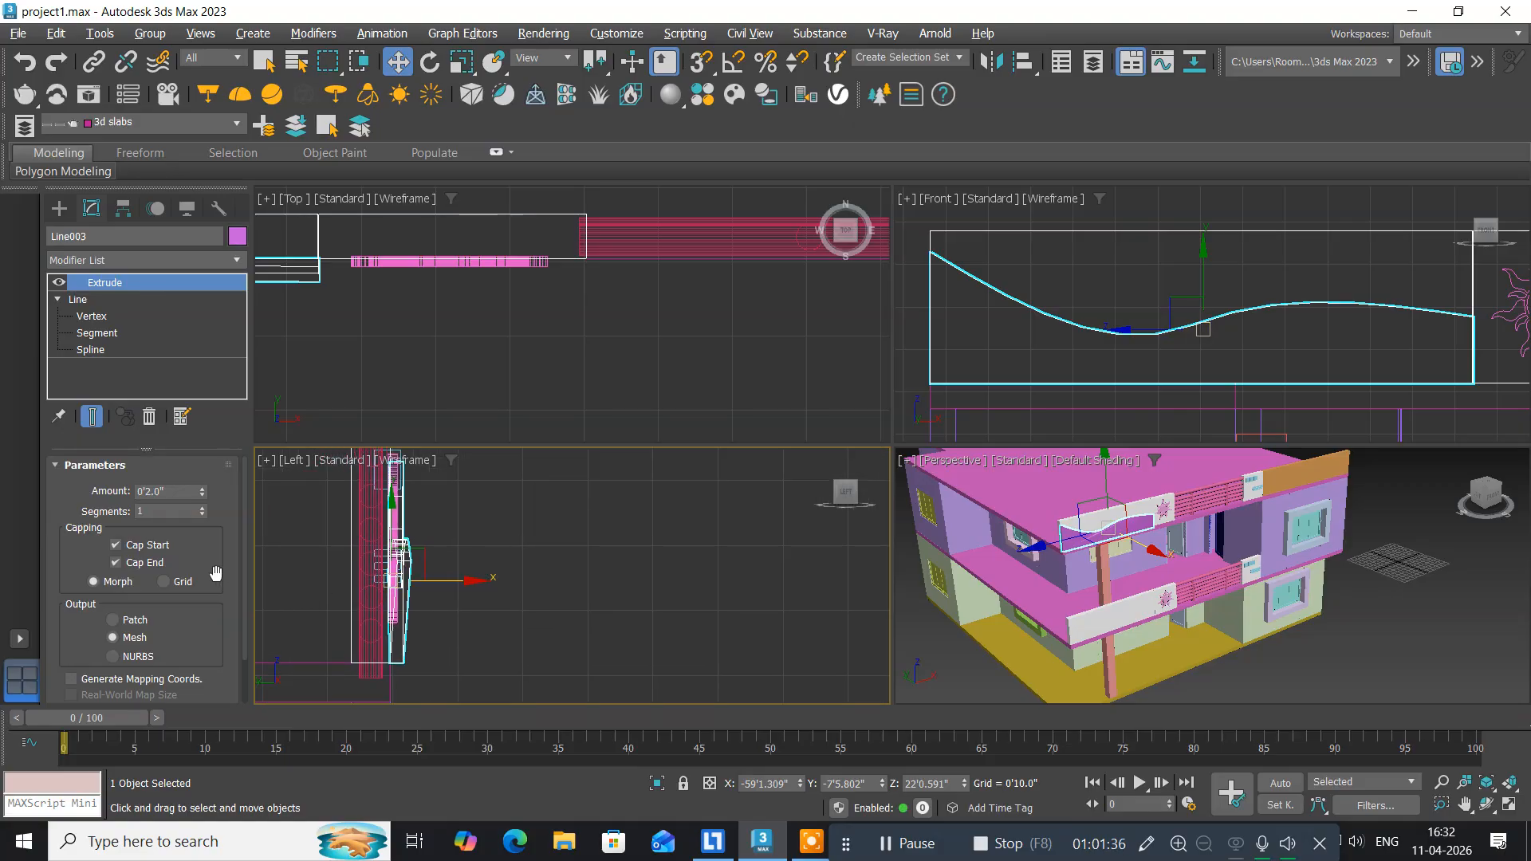
{"action": "left_click", "coordinate": [176, 496]}
{"action": "type", "text": "1"}
{"action": "key", "text": "Return"}
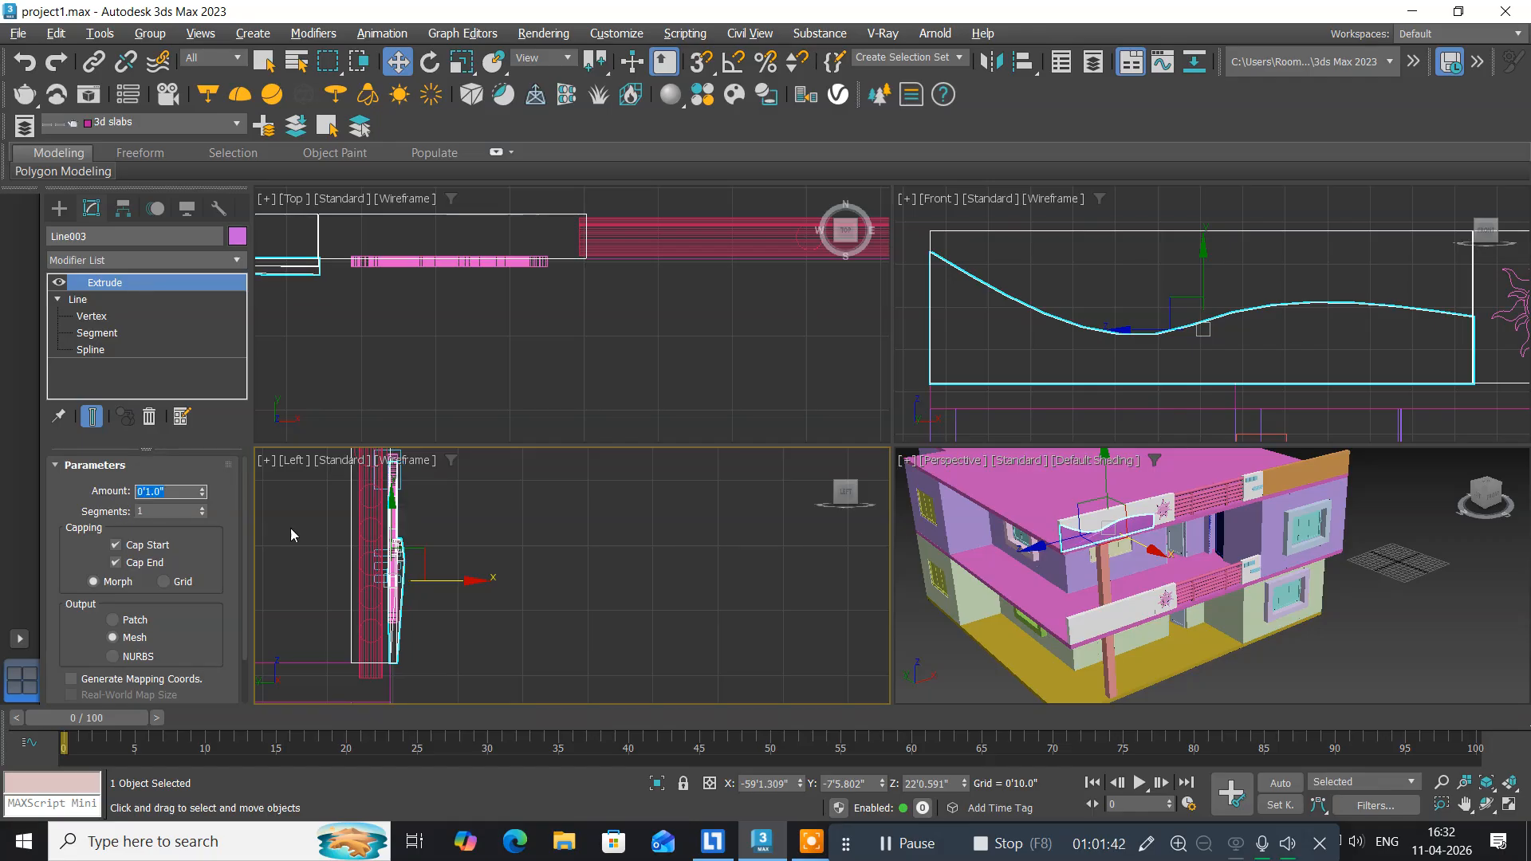
Move the extruded curved panel outward along X in the Left view, clear of the sun ornament.
{"action": "middle_click_drag", "start_coordinate": [391, 518], "coordinate": [421, 537]}
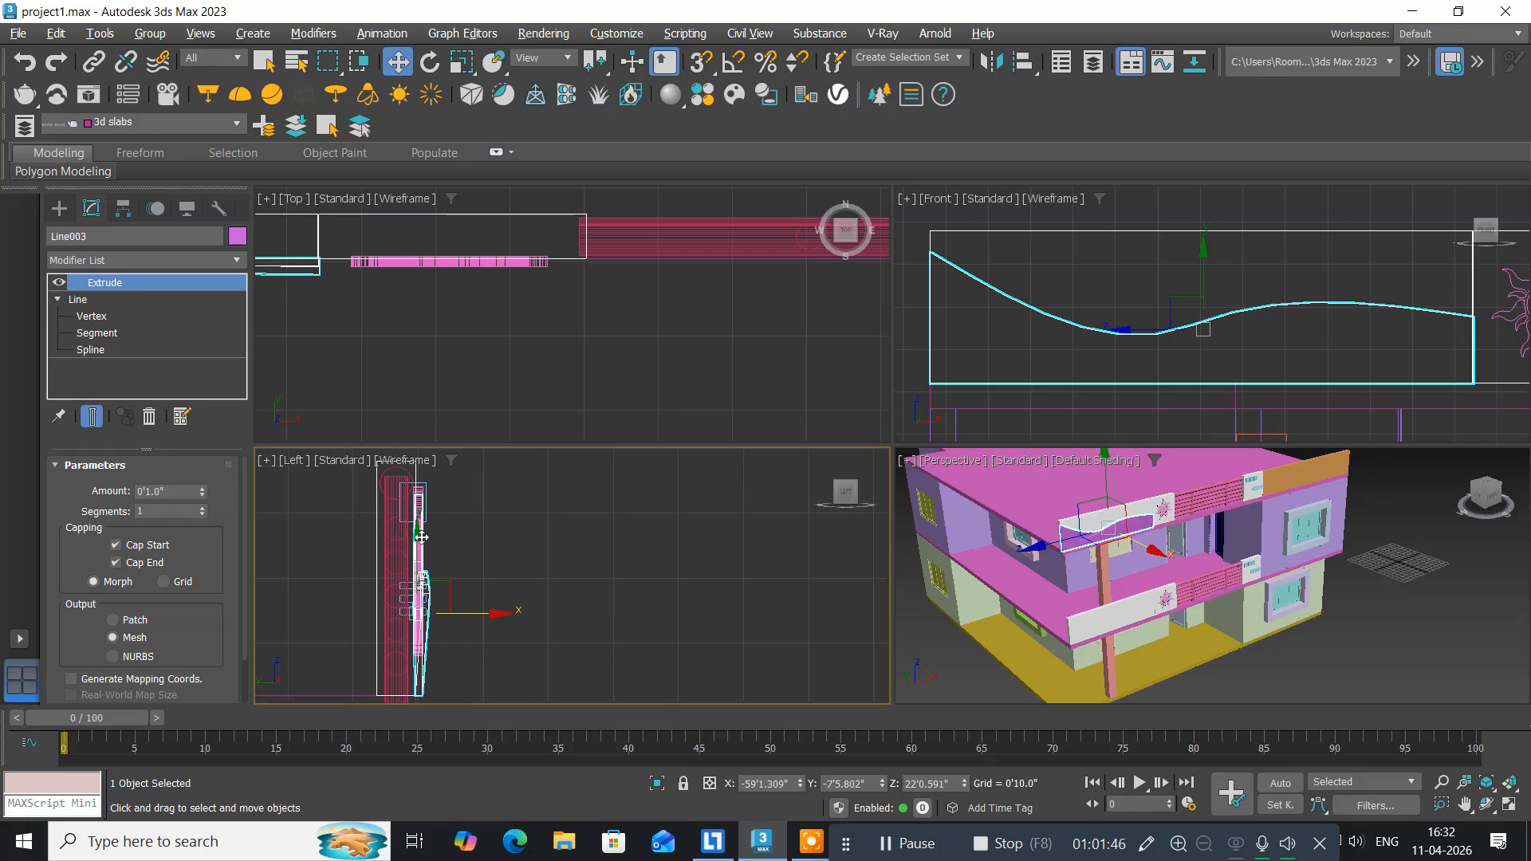
{"action": "key", "text": "alt+w"}
{"action": "middle_click_drag", "start_coordinate": [536, 622], "coordinate": [507, 486]}
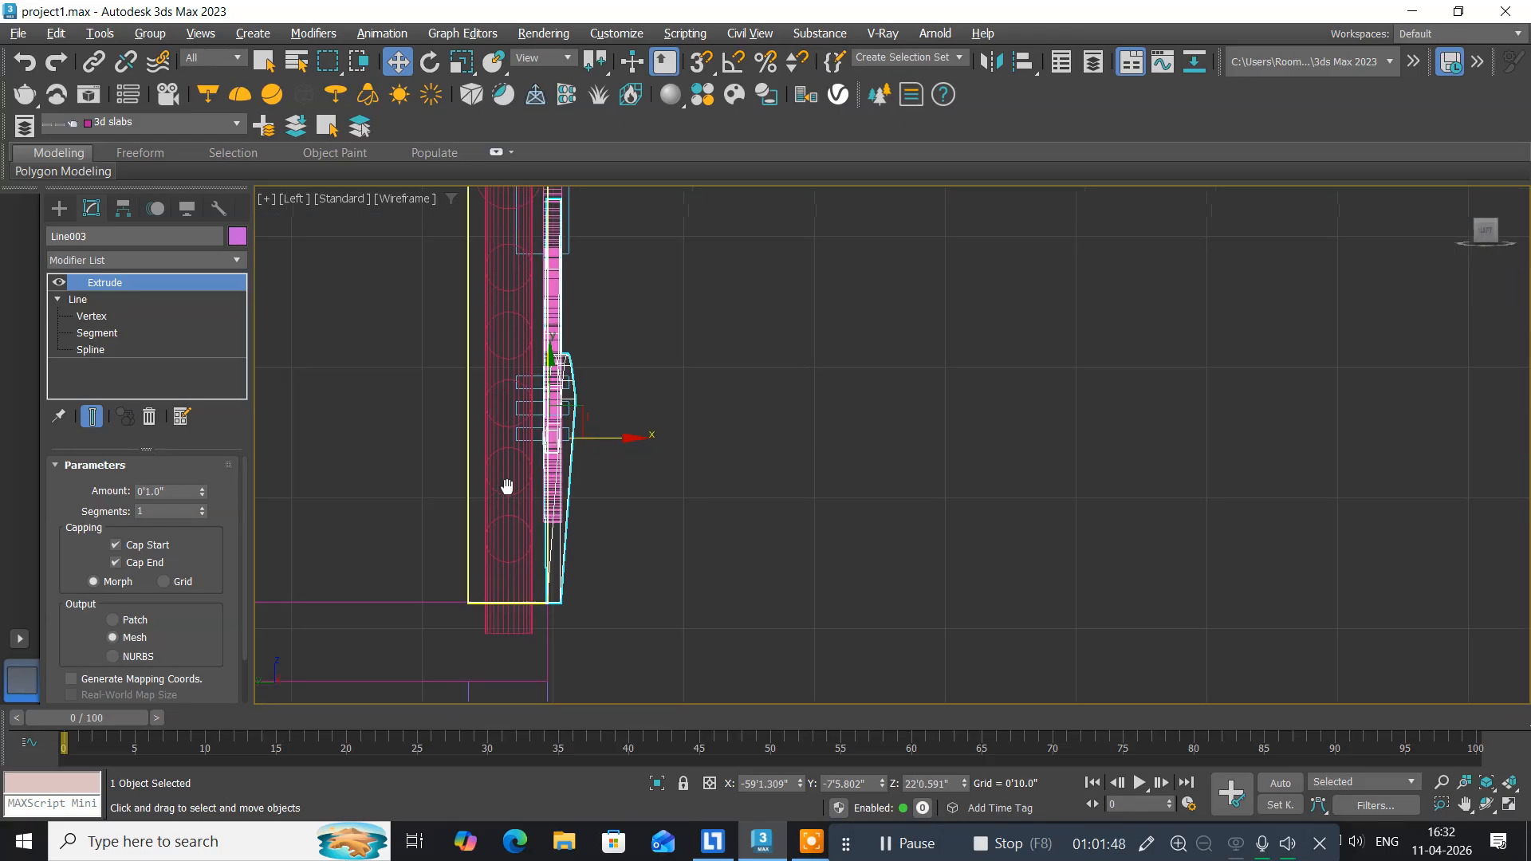
{"action": "scroll", "coordinate": [539, 481], "scroll_direction": "up", "scroll_amount": 4}
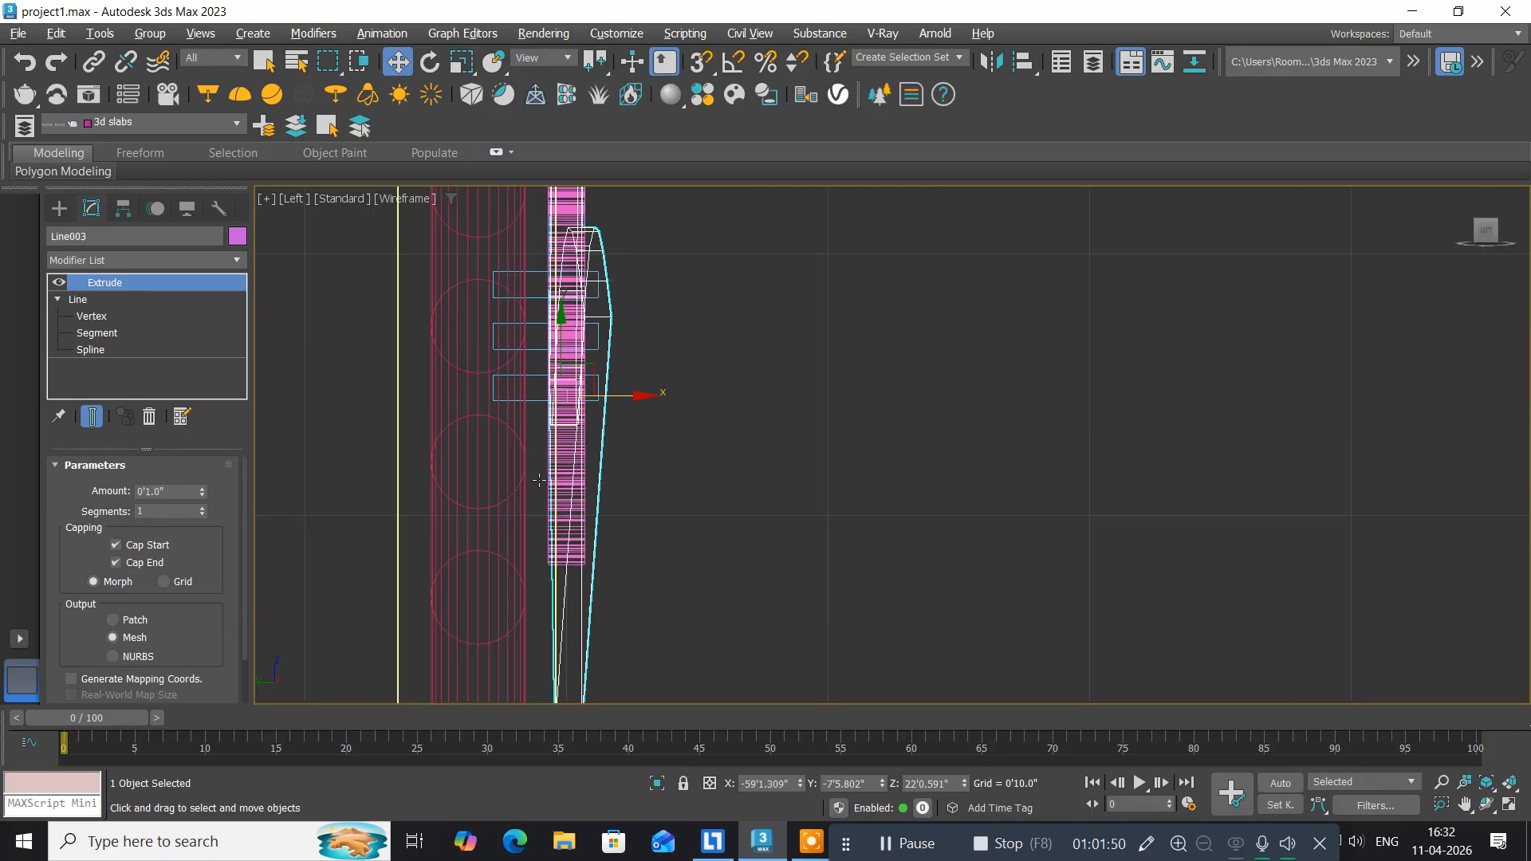
{"action": "middle_click_drag", "start_coordinate": [539, 481], "coordinate": [416, 389]}
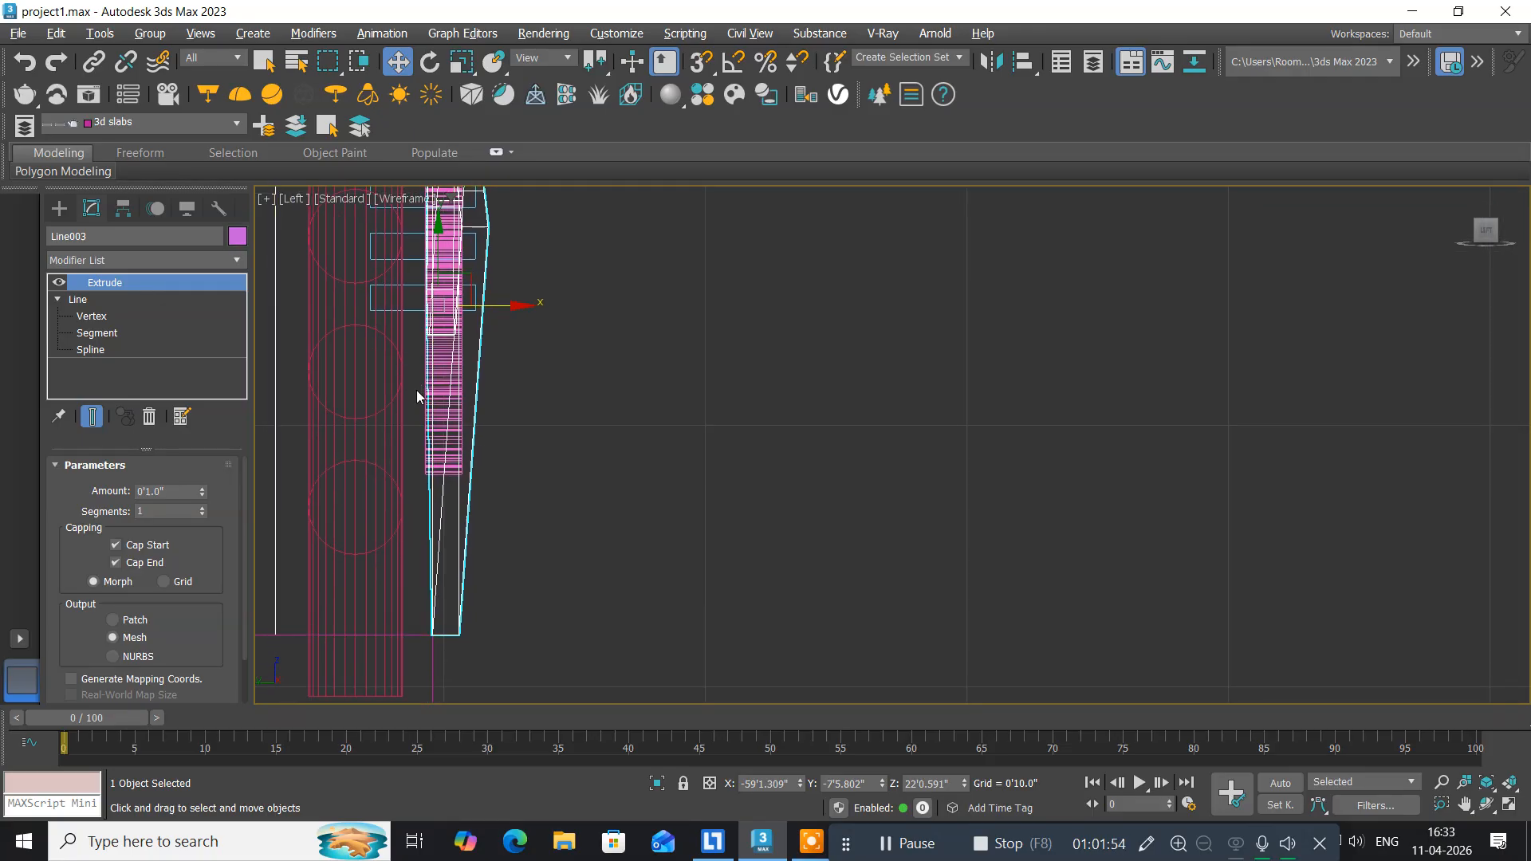
{"action": "scroll", "coordinate": [417, 397], "scroll_direction": "down", "scroll_amount": 2}
{"action": "middle_click_drag", "start_coordinate": [417, 396], "coordinate": [423, 488]}
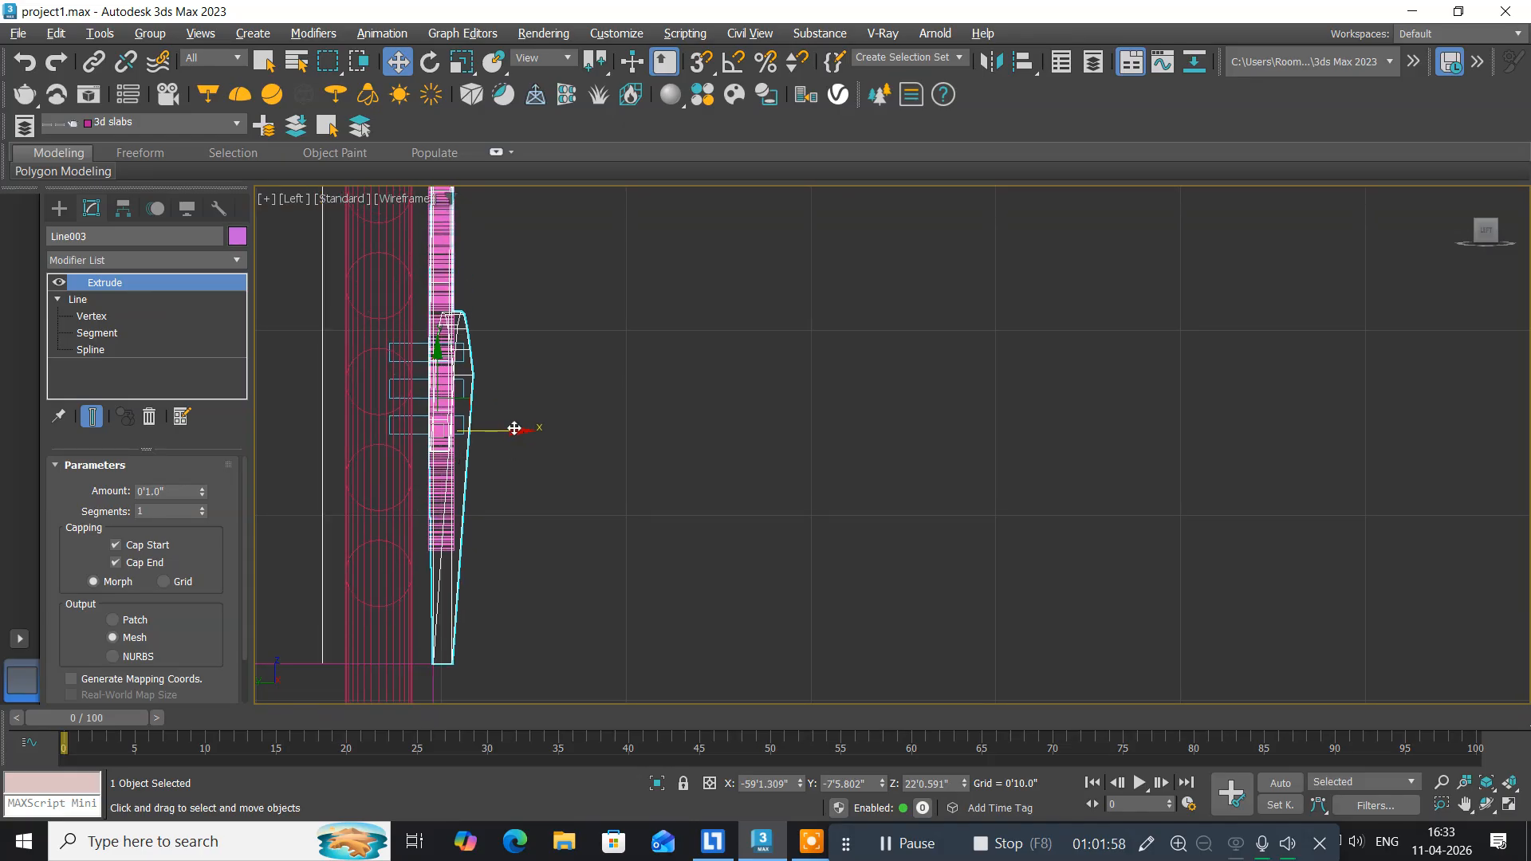
{"action": "left_click_drag", "start_coordinate": [513, 431], "coordinate": [571, 427]}
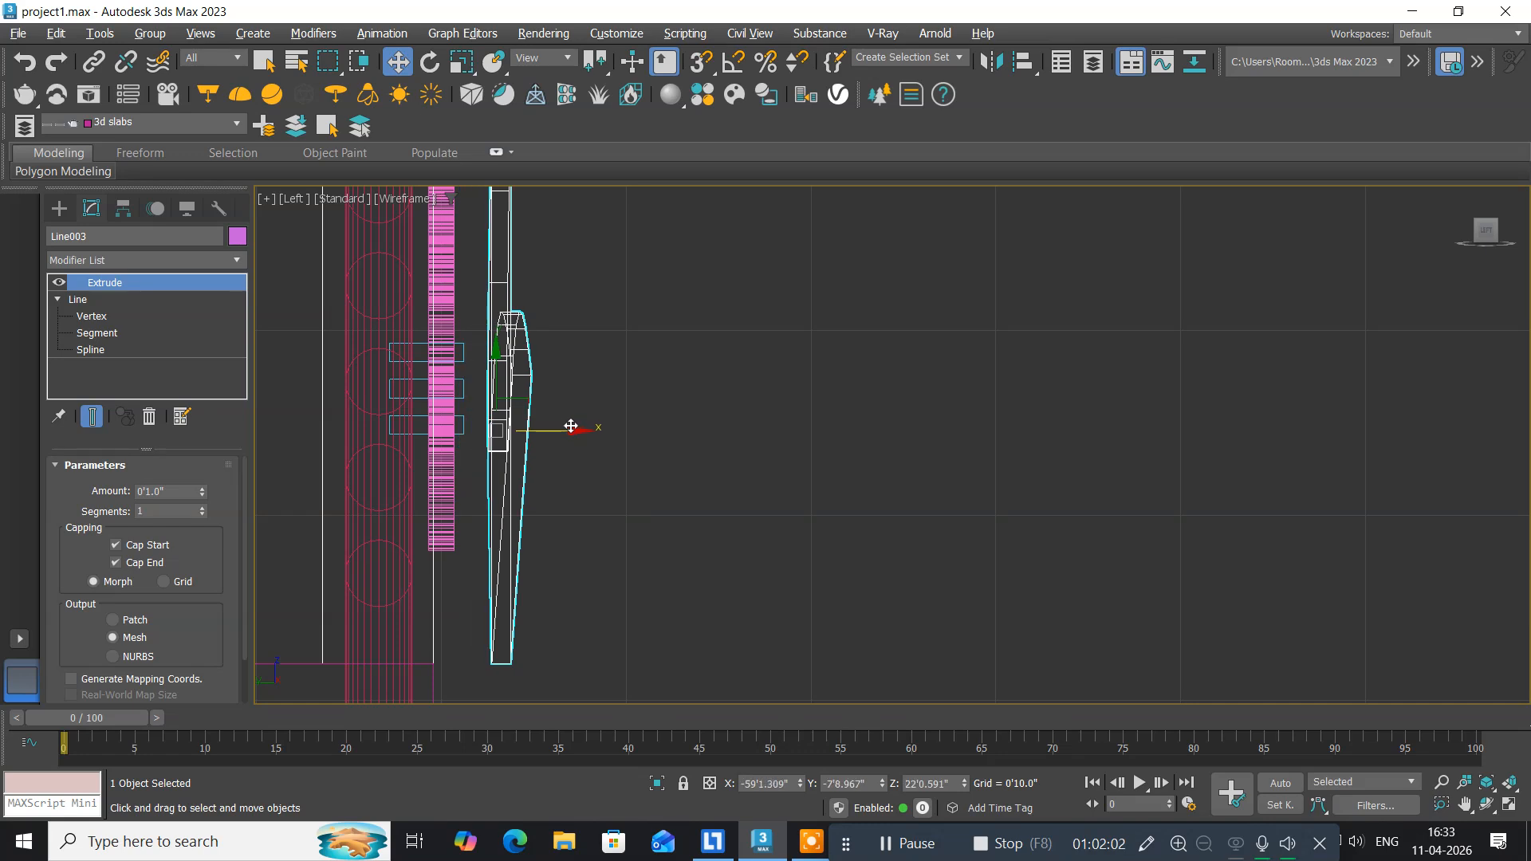
Undo the panel's outward move, the Extrude amount changes and the Extrude modifier itself.
{"action": "key", "text": "ctrl+z"}
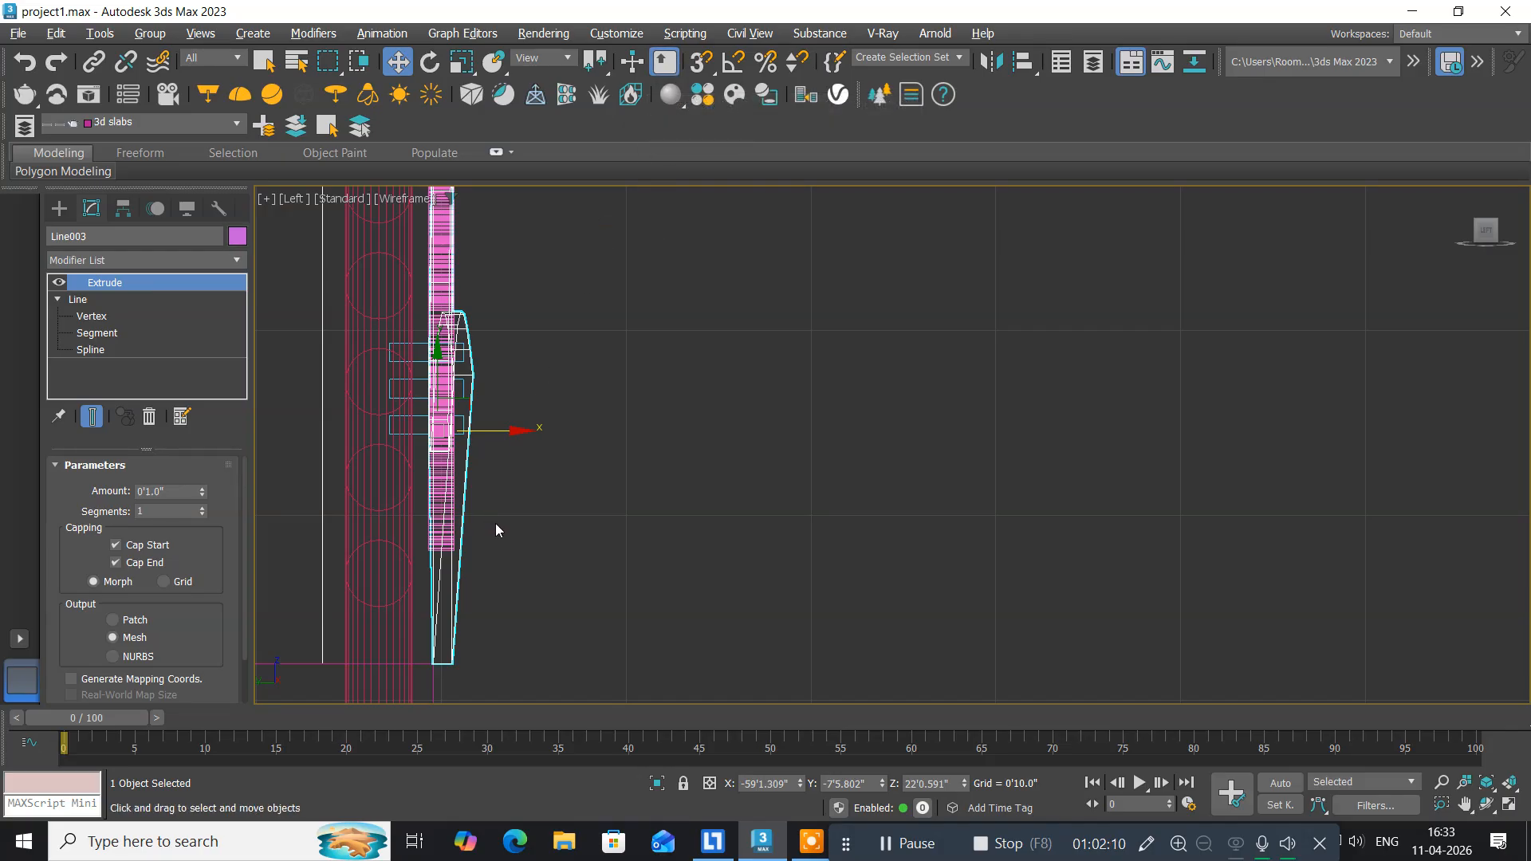
{"action": "key", "text": "ctrl+z"}
{"action": "key", "text": "ctrl+z"}
{"action": "key", "text": "ctrl+z"}
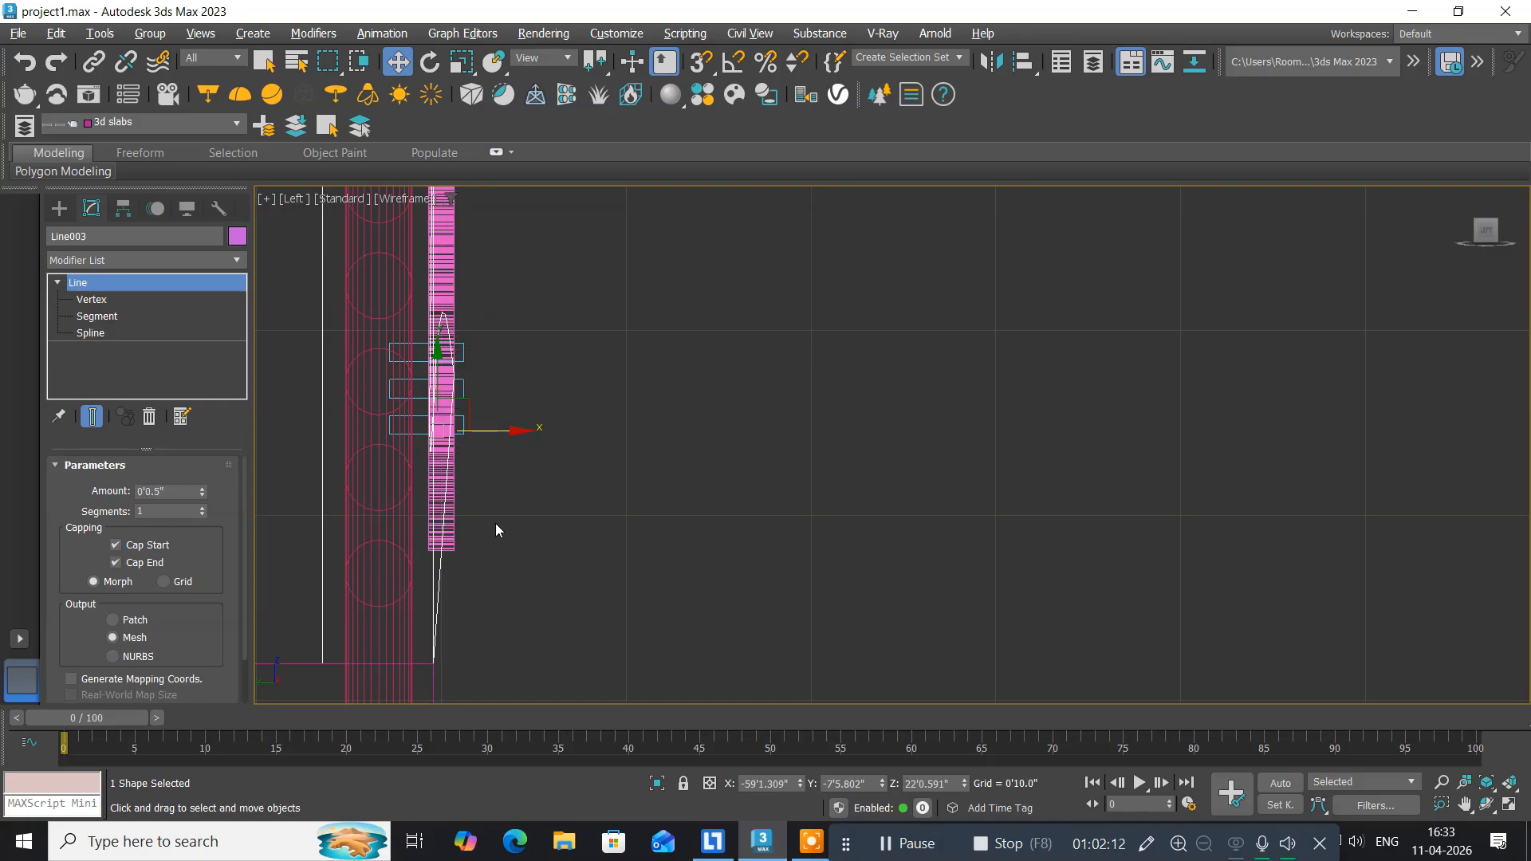
Move the whole unextruded line outward along X in the Left view, away from the wall and sun ornament.
{"action": "left_click_drag", "start_coordinate": [496, 433], "coordinate": [652, 428]}
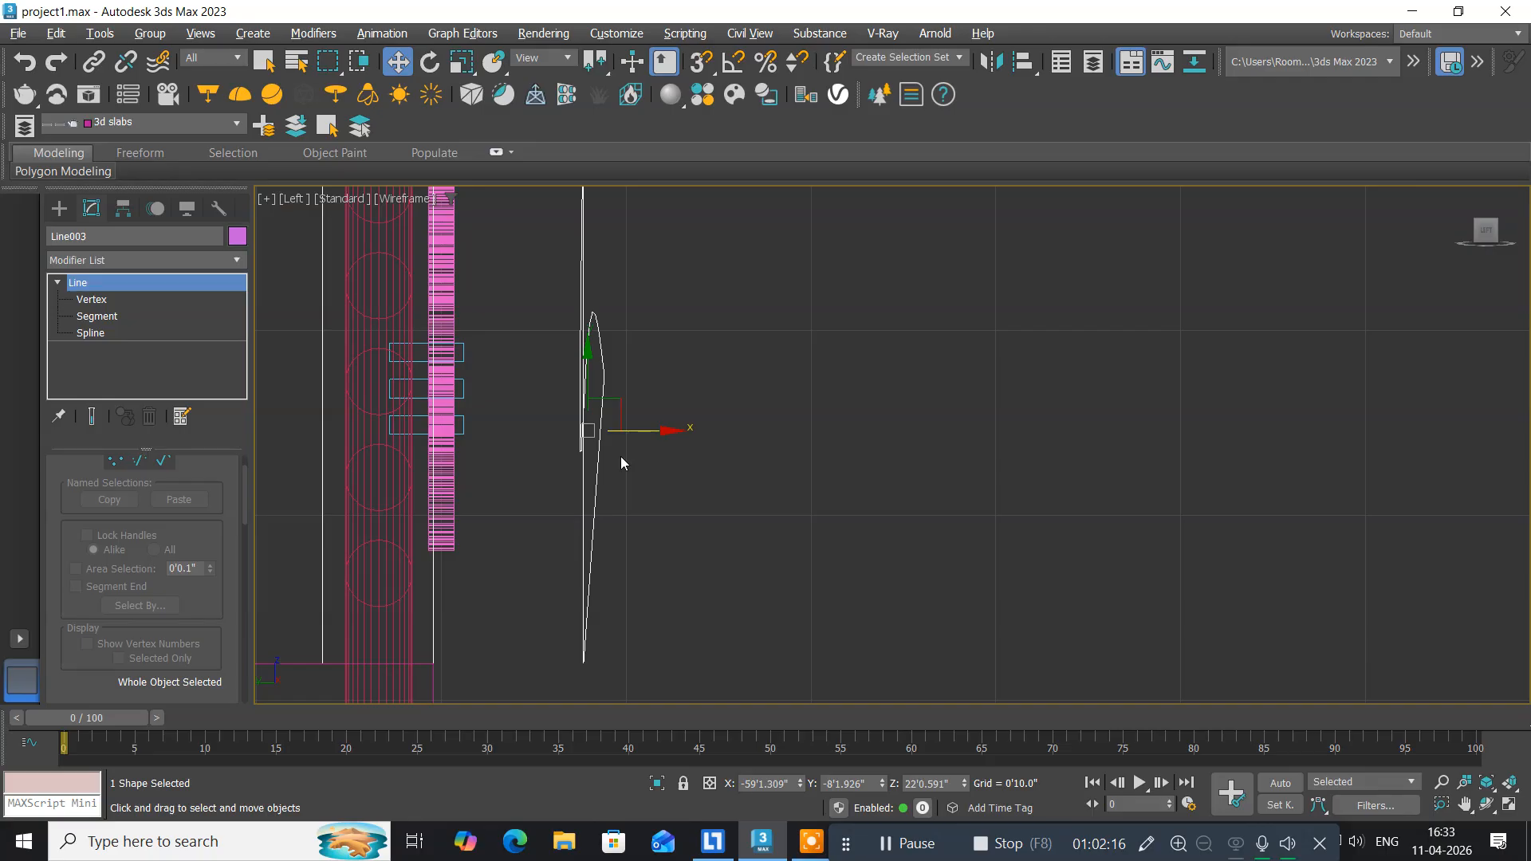
{"action": "scroll", "coordinate": [620, 461], "scroll_direction": "up", "scroll_amount": 2}
{"action": "scroll", "coordinate": [621, 457], "scroll_direction": "down", "scroll_amount": 1}
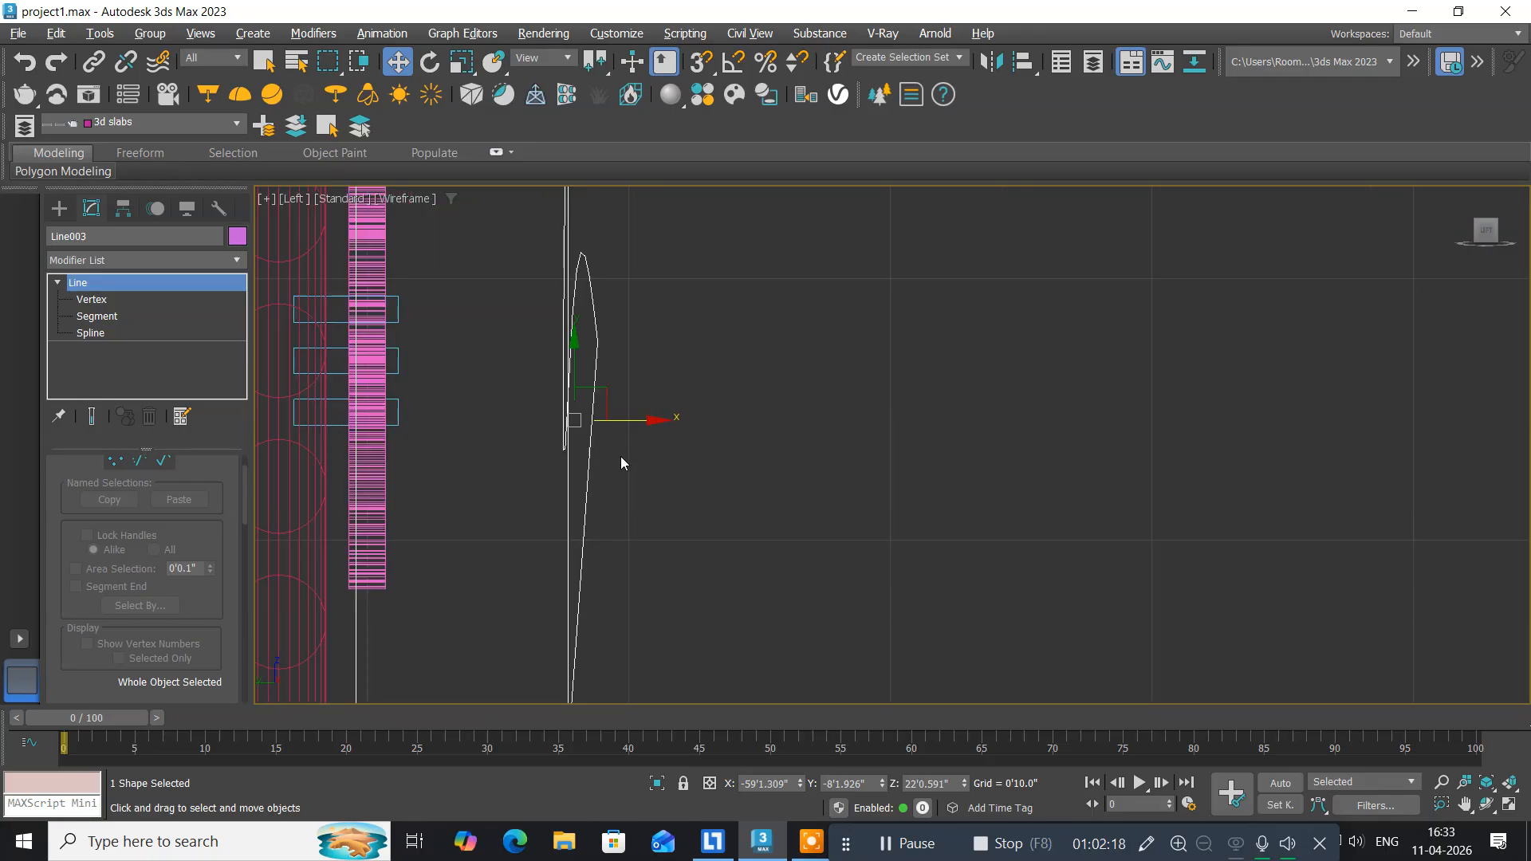
In vertex mode, move the line's protruding upper vertex along X in the Left view to align it with the middle vertex.
{"action": "left_click", "coordinate": [103, 301]}
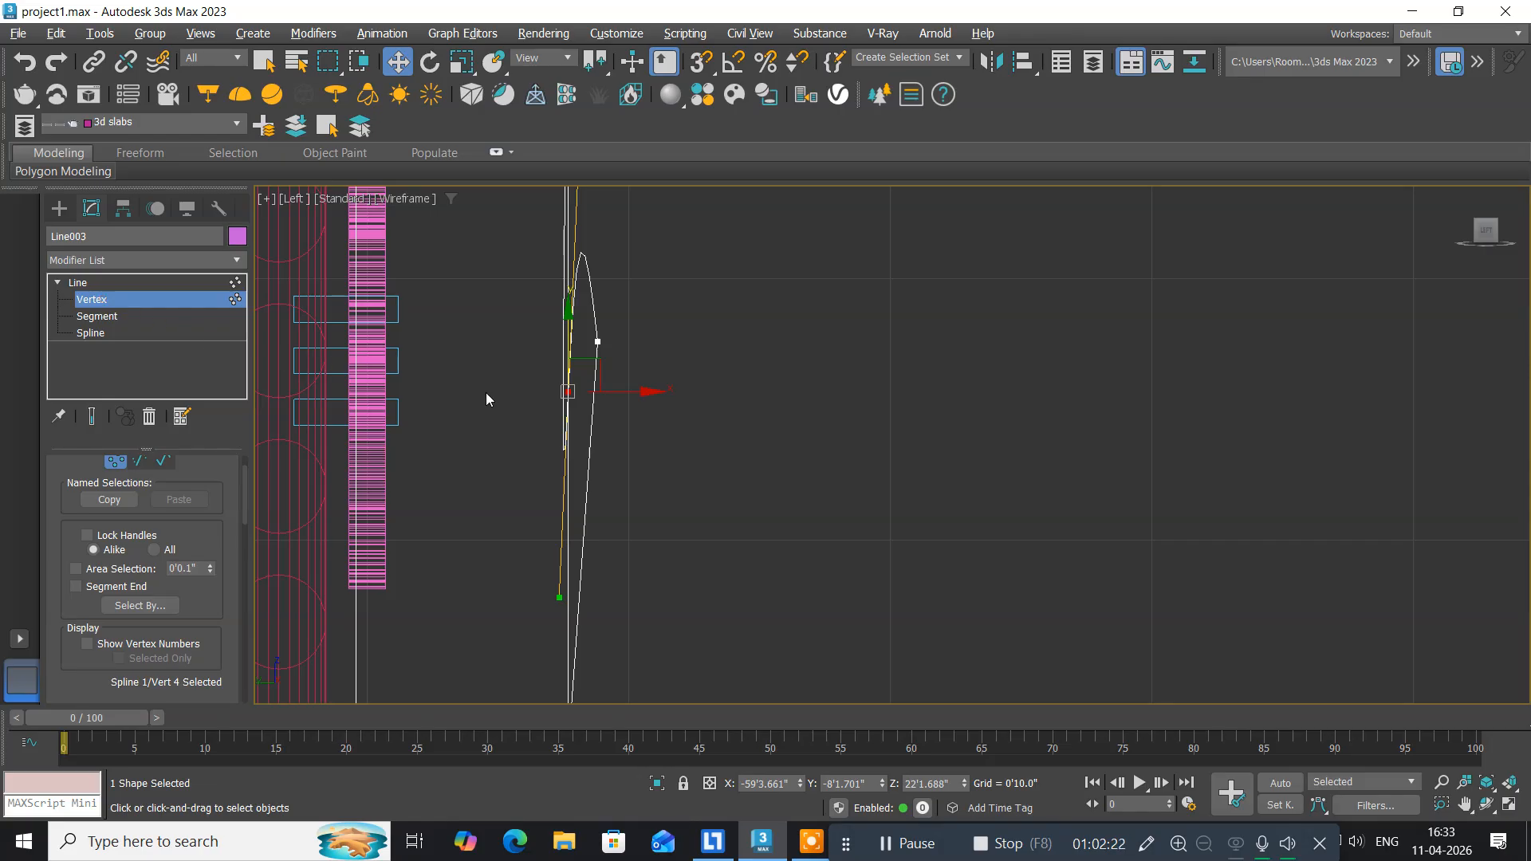
{"action": "middle_click_drag", "start_coordinate": [486, 394], "coordinate": [471, 451]}
{"action": "scroll", "coordinate": [472, 452], "scroll_direction": "up", "scroll_amount": 4}
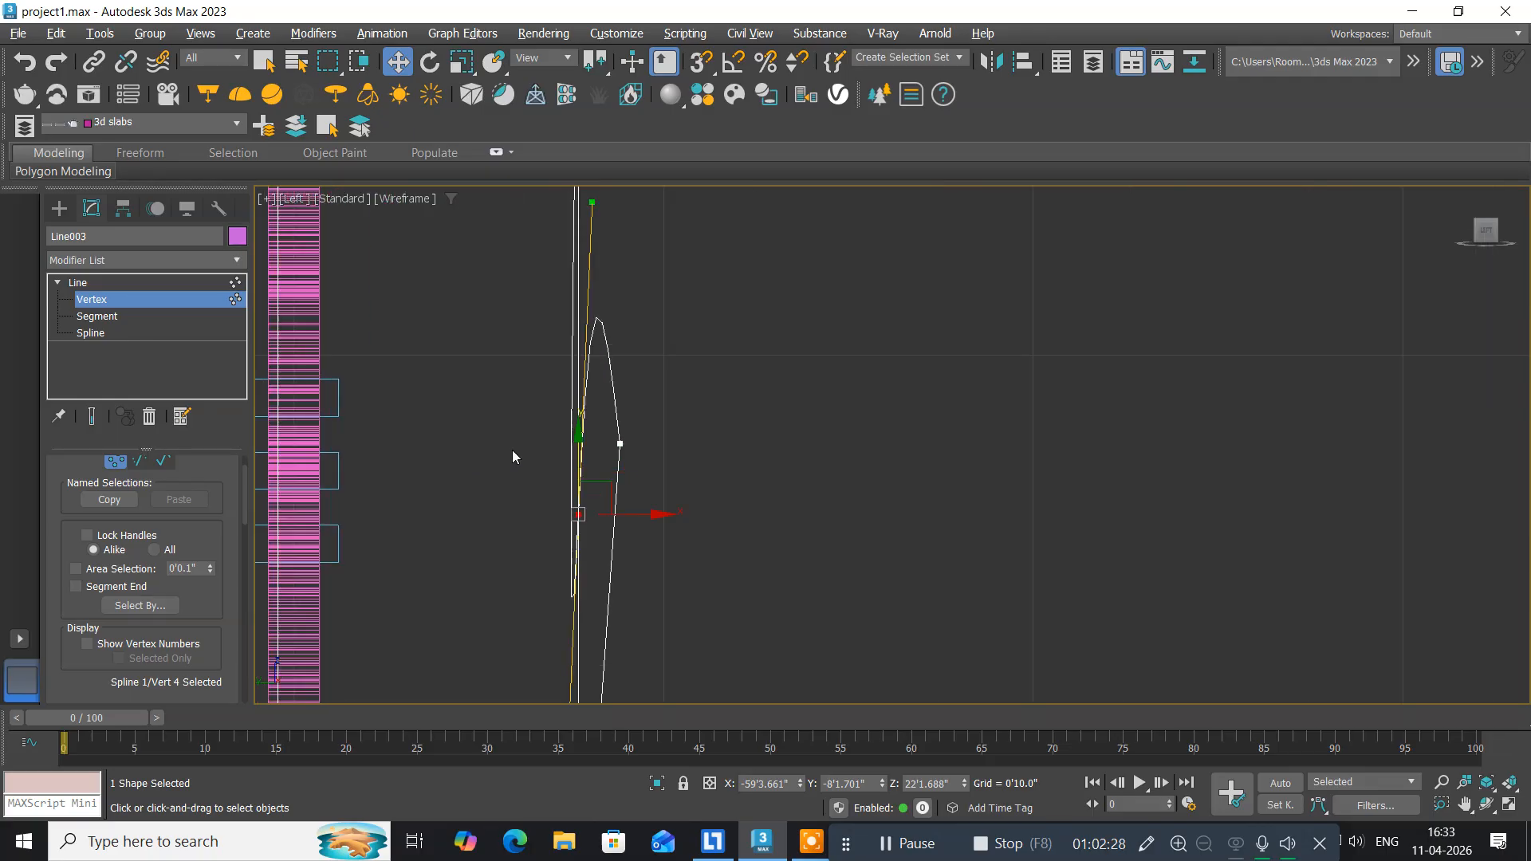
{"action": "left_click_drag", "start_coordinate": [658, 468], "coordinate": [537, 418]}
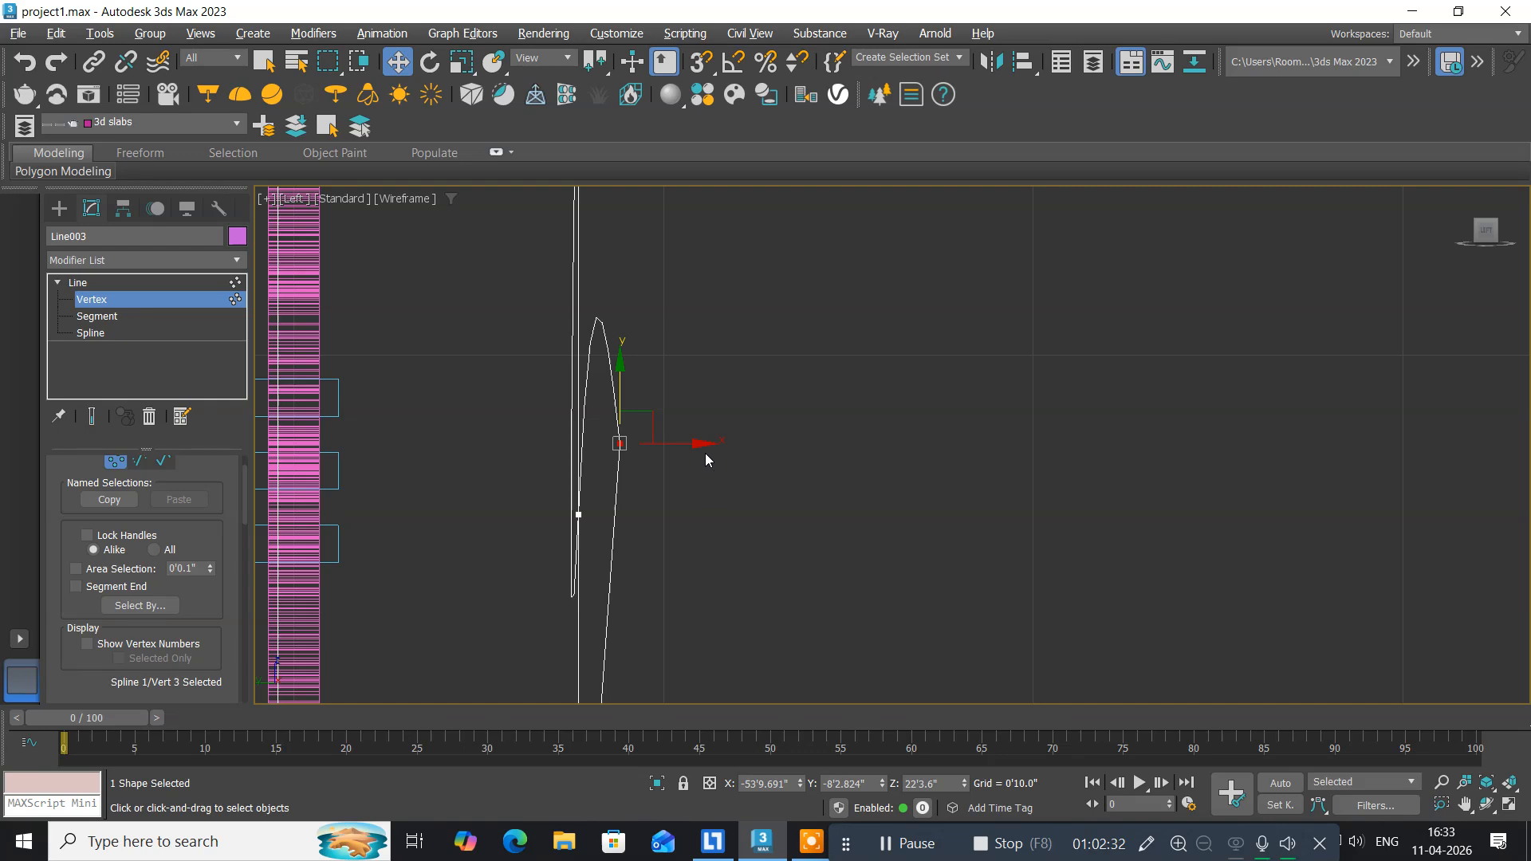
{"action": "left_click_drag", "start_coordinate": [698, 446], "coordinate": [657, 461]}
Reselect the vertex just aligned in the Left view and nudge it slightly along X to flatten the line's side profile.
{"action": "middle_click_drag", "start_coordinate": [662, 303], "coordinate": [593, 437]}
{"action": "left_click_drag", "start_coordinate": [563, 490], "coordinate": [584, 491]}
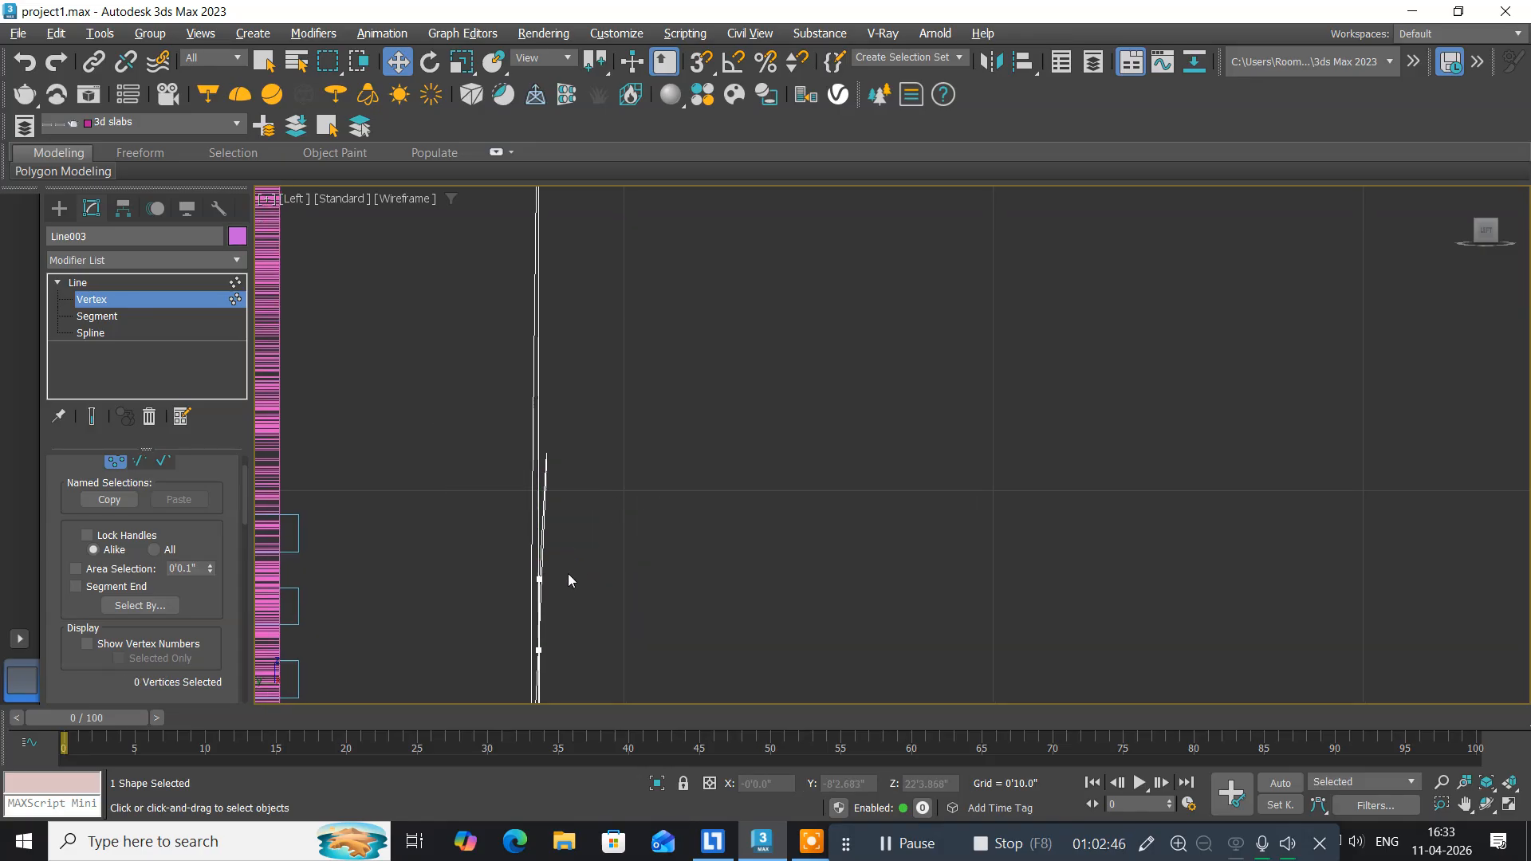
{"action": "left_click_drag", "start_coordinate": [479, 550], "coordinate": [593, 610]}
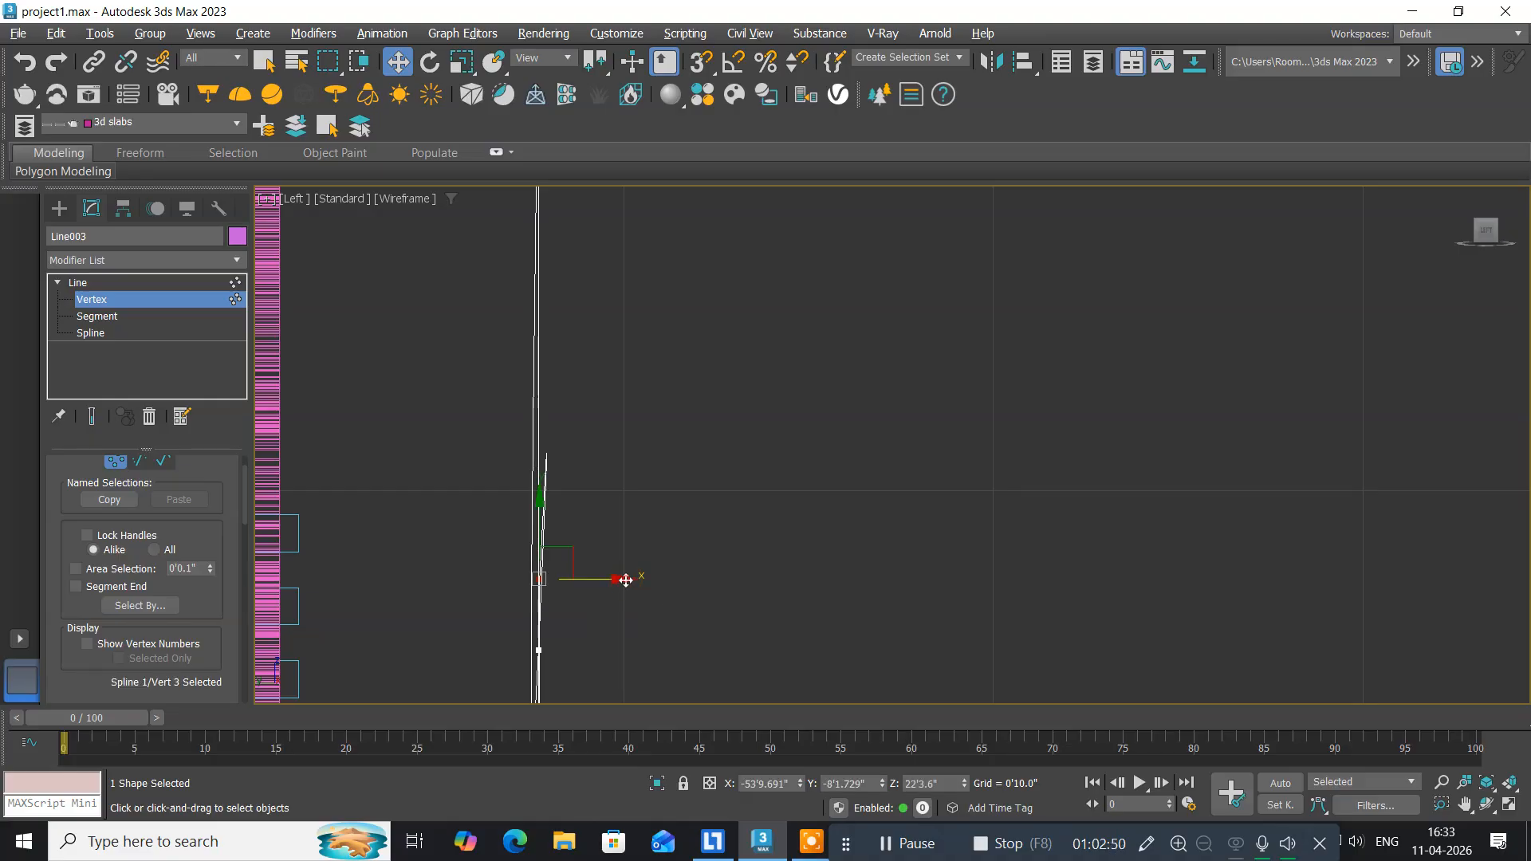
{"action": "left_click_drag", "start_coordinate": [624, 578], "coordinate": [622, 585]}
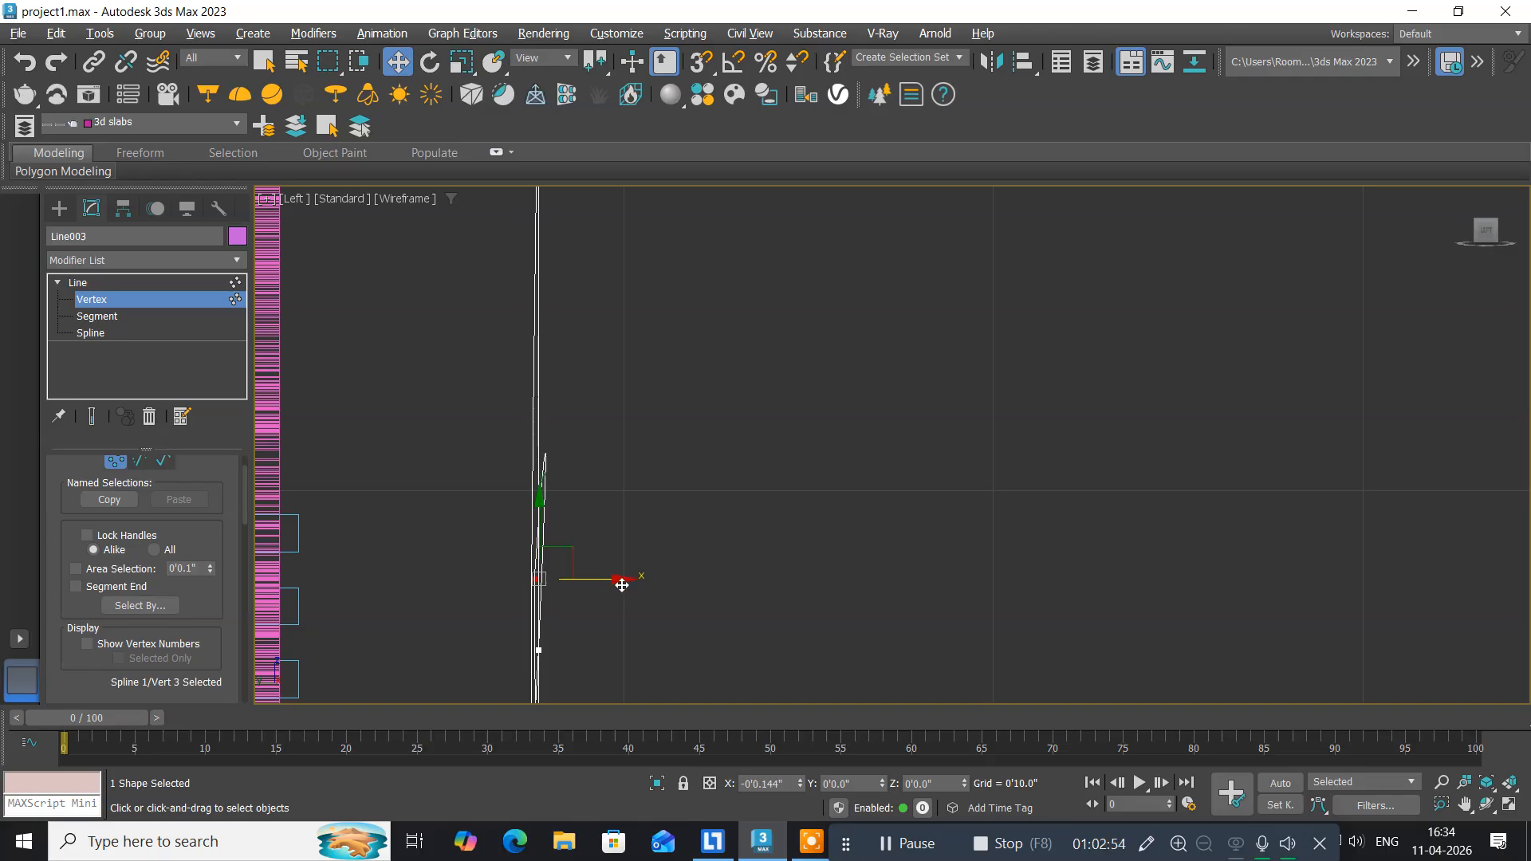
Select the line's topmost vertex in the Left view and shift it slightly along X toward the wall.
{"action": "scroll", "coordinate": [648, 424], "scroll_direction": "down", "scroll_amount": 4}
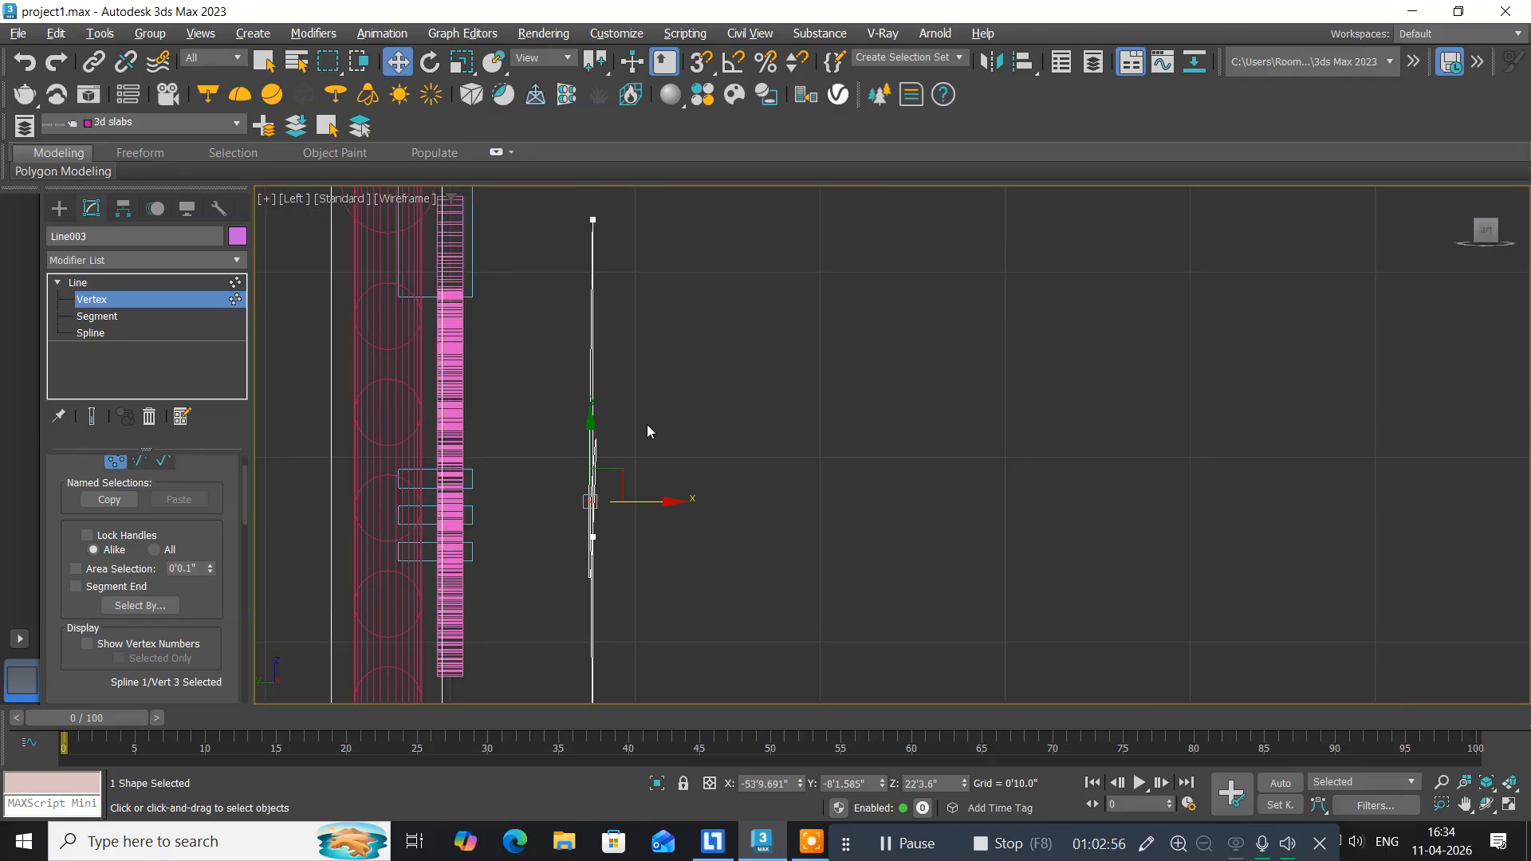
{"action": "middle_click_drag", "start_coordinate": [647, 424], "coordinate": [606, 504]}
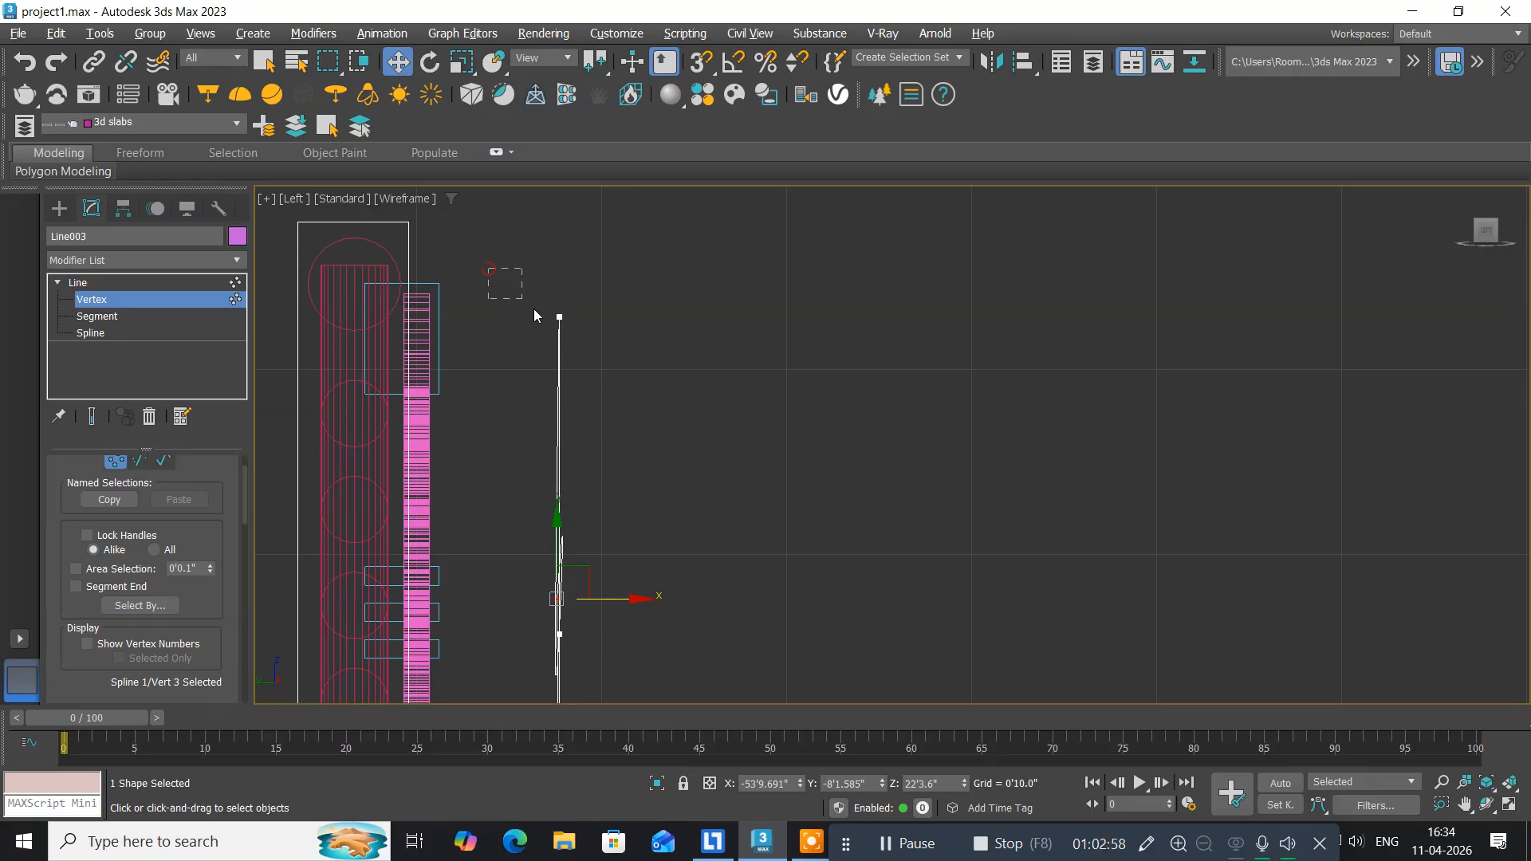
{"action": "left_click_drag", "start_coordinate": [536, 316], "coordinate": [633, 346]}
{"action": "middle_click_drag", "start_coordinate": [612, 522], "coordinate": [627, 417]}
{"action": "scroll", "coordinate": [636, 366], "scroll_direction": "down", "scroll_amount": 2}
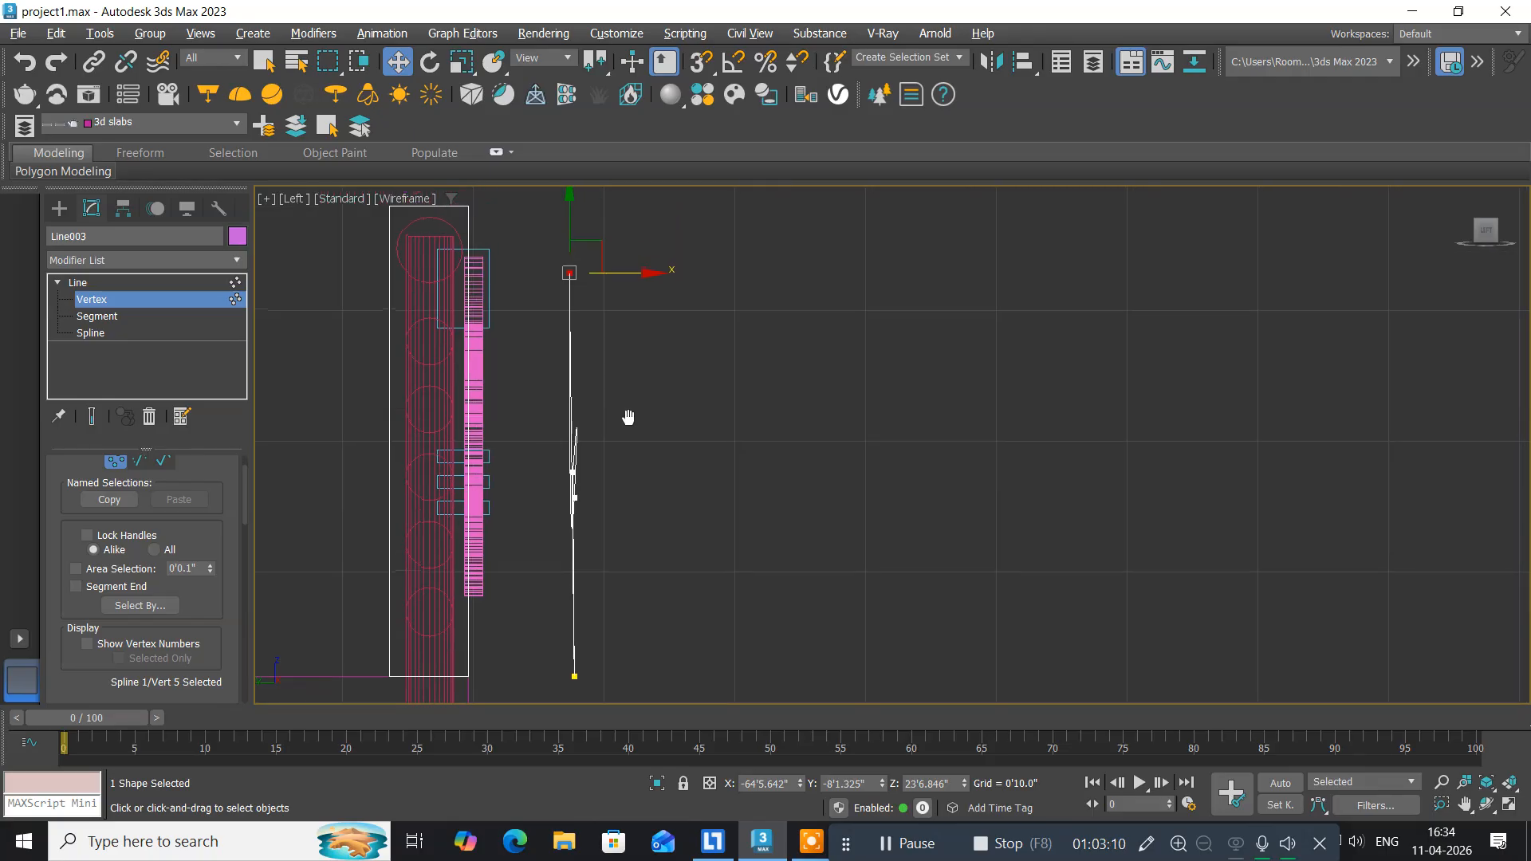
Nudge the line's topmost vertex slightly outward along X and move vertex 3 toward the wall to align with it in the Left view.
{"action": "scroll", "coordinate": [601, 346], "scroll_direction": "up", "scroll_amount": 2}
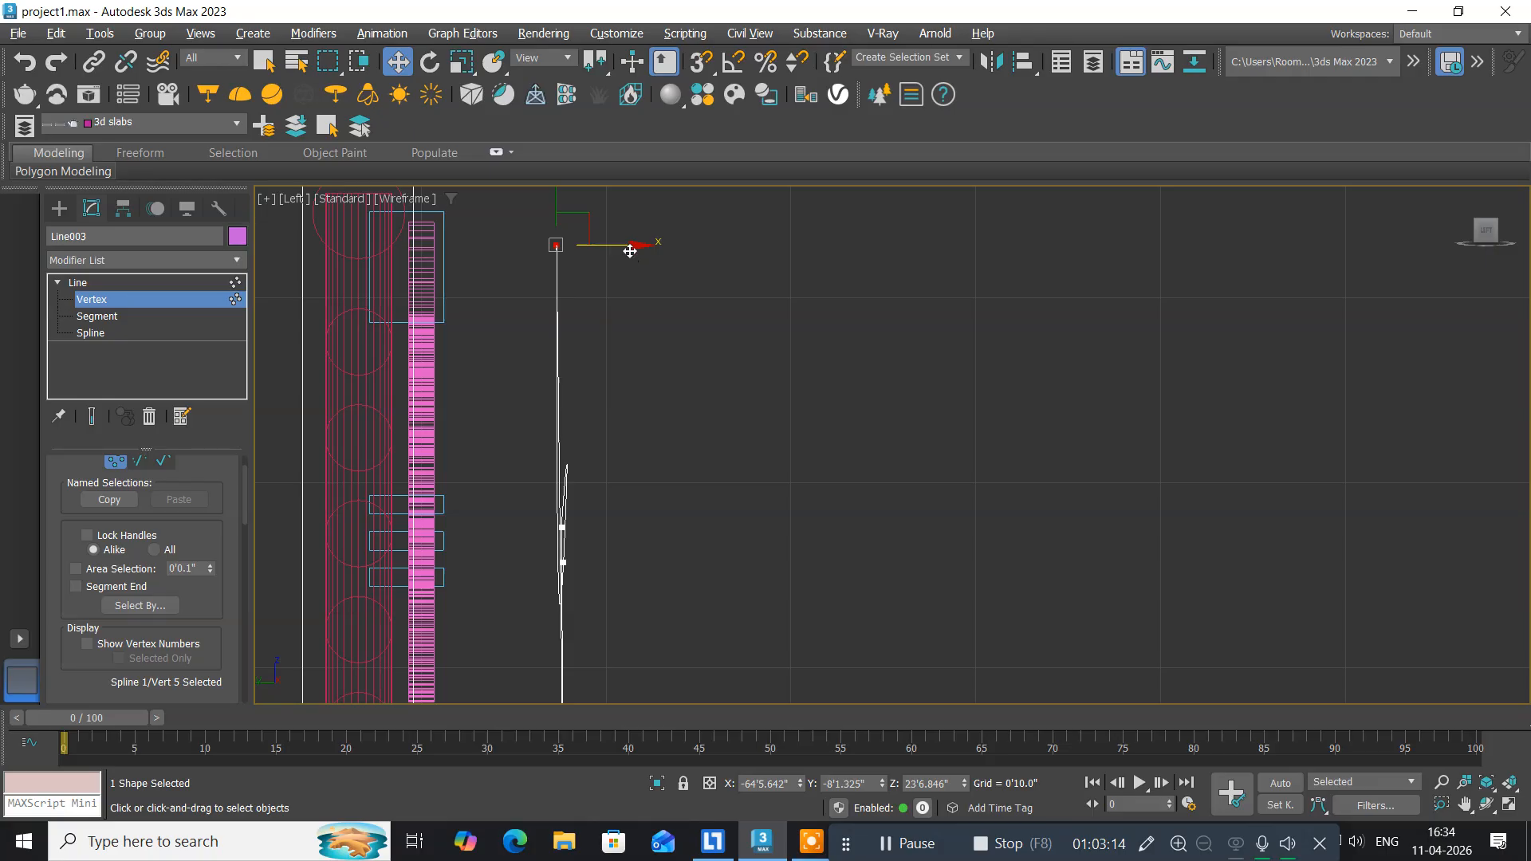
{"action": "left_click_drag", "start_coordinate": [629, 250], "coordinate": [633, 262]}
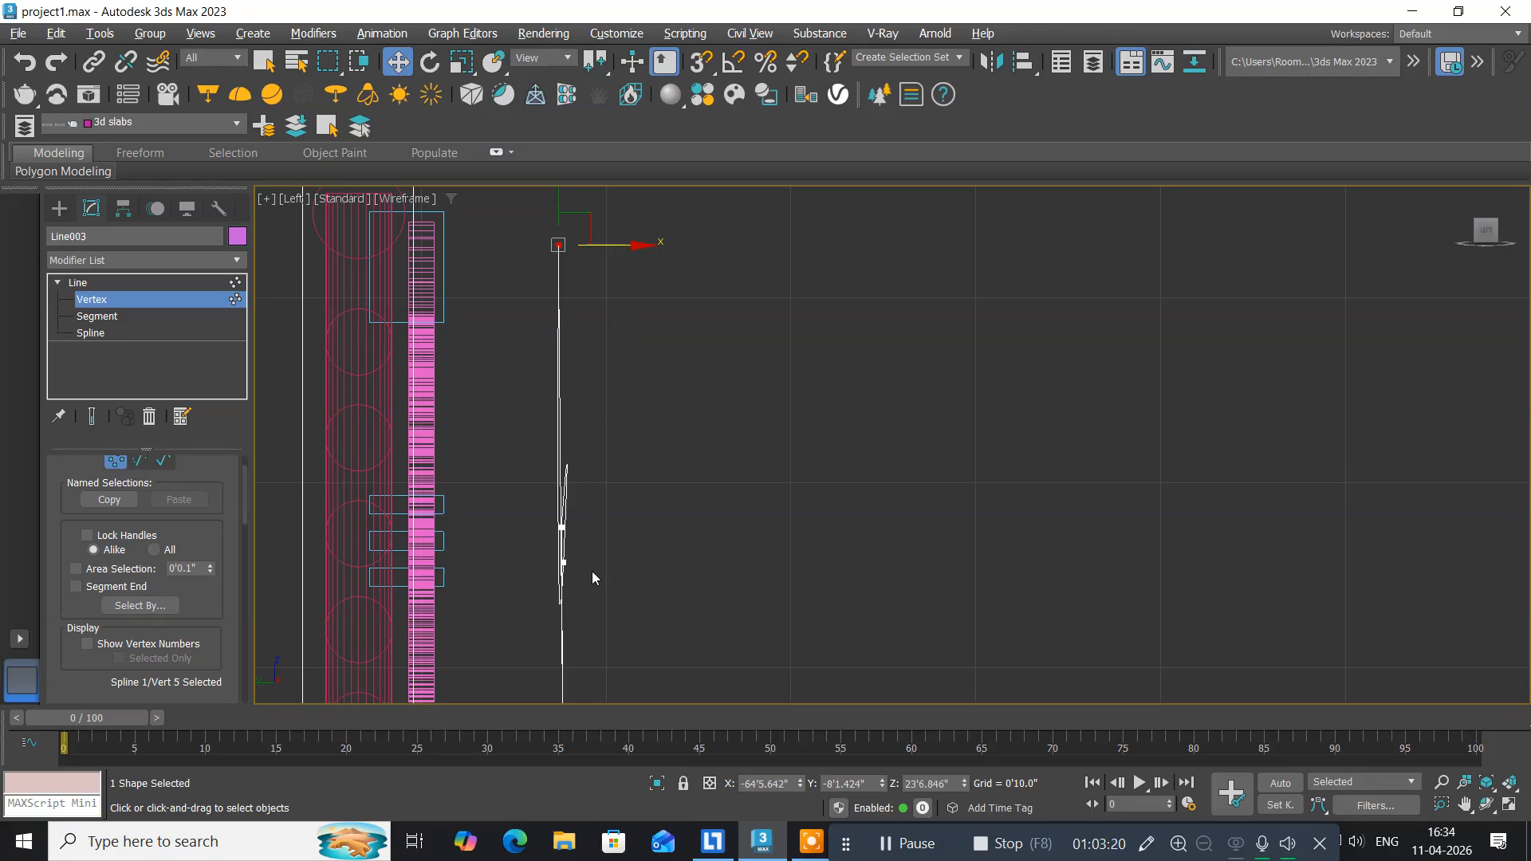
{"action": "middle_click_drag", "start_coordinate": [593, 577], "coordinate": [603, 365]}
{"action": "scroll", "coordinate": [591, 295], "scroll_direction": "up", "scroll_amount": 5}
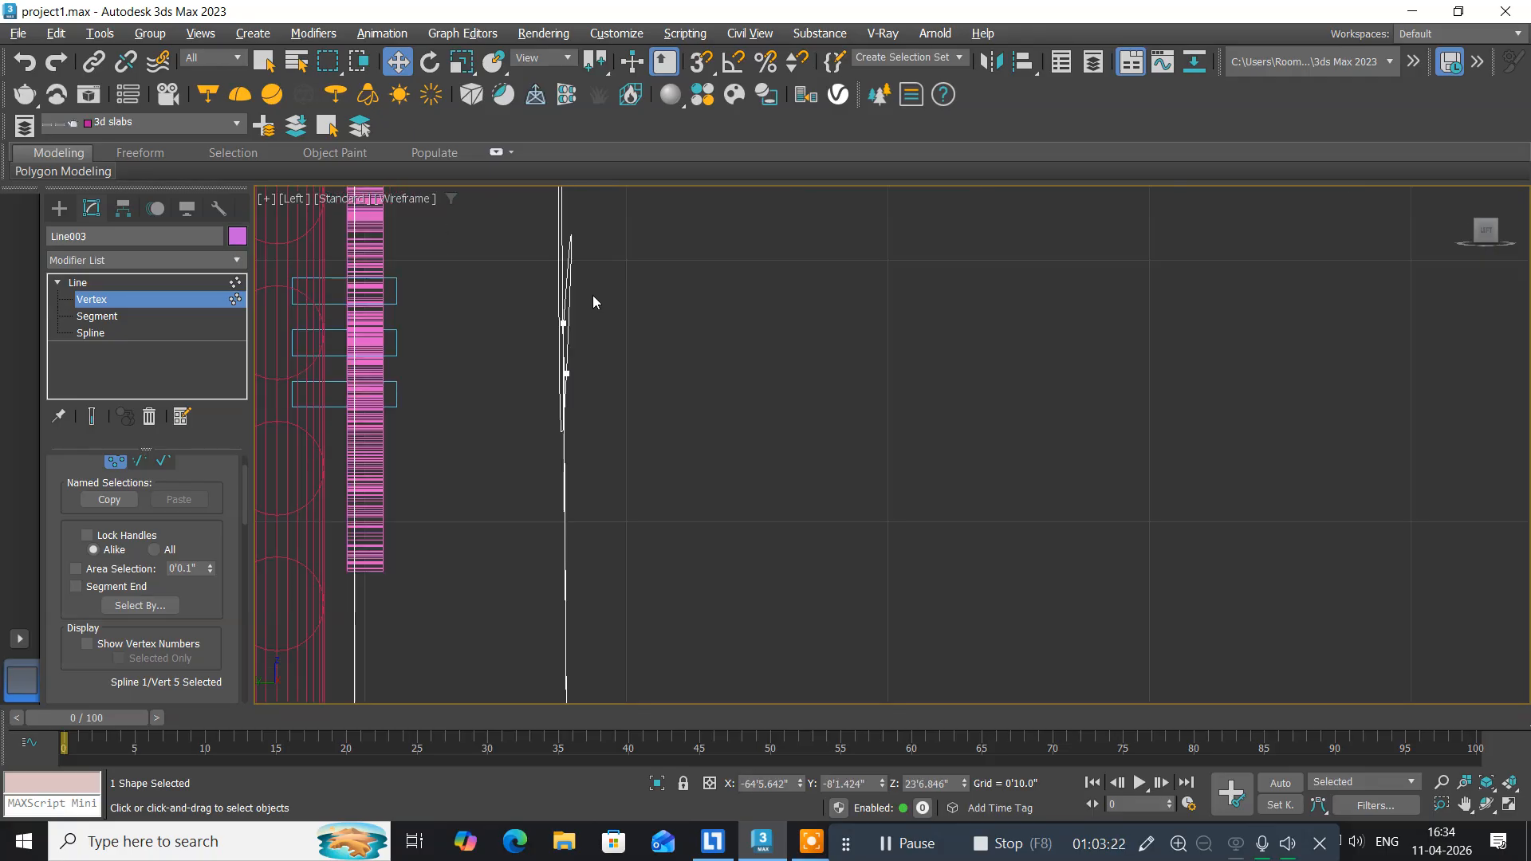
{"action": "middle_click_drag", "start_coordinate": [592, 295], "coordinate": [590, 486]}
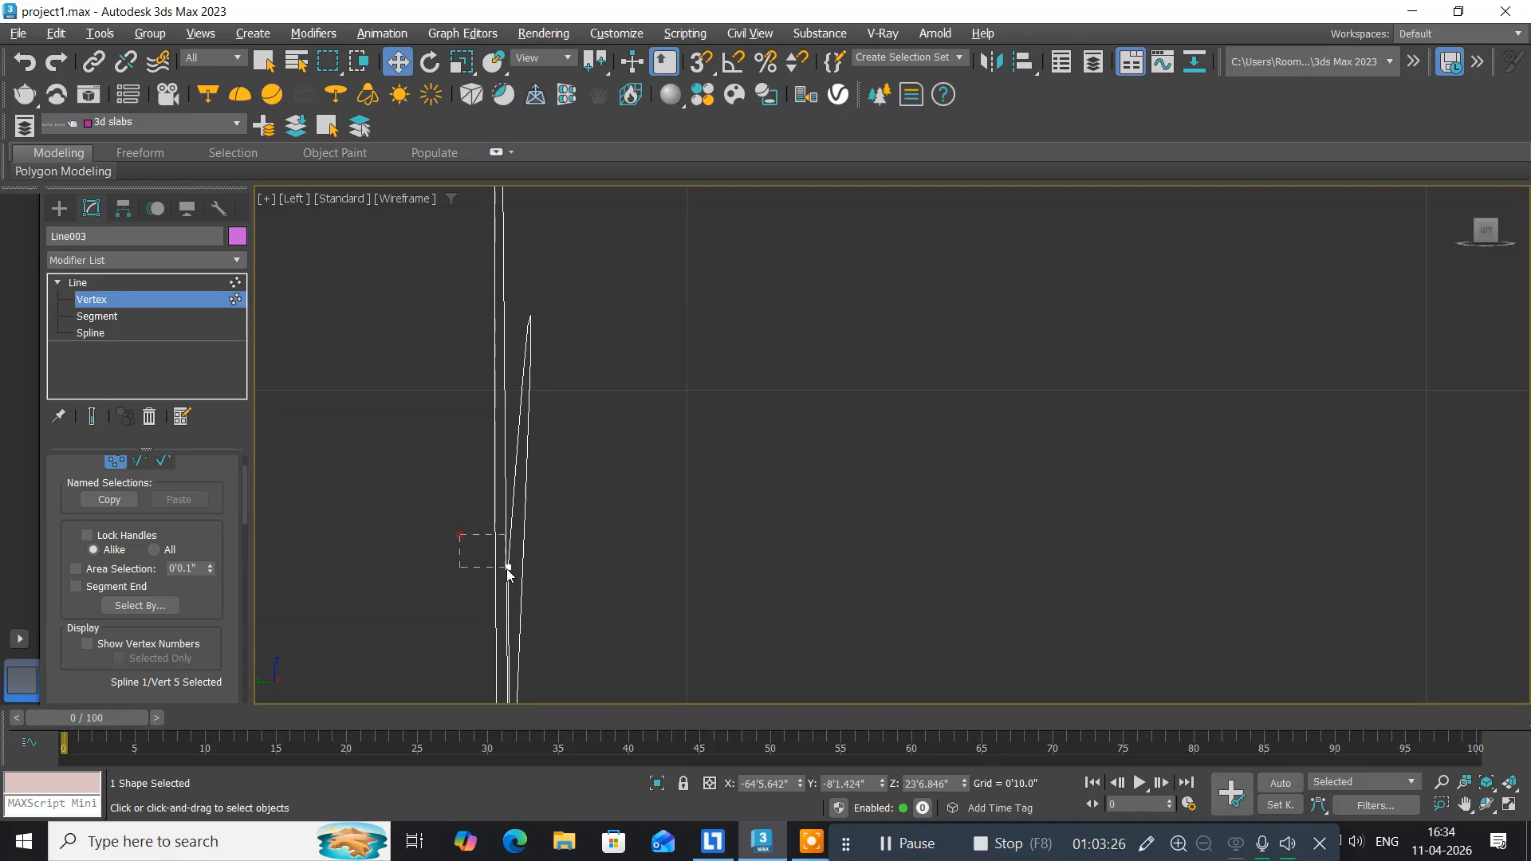
{"action": "left_click_drag", "start_coordinate": [508, 571], "coordinate": [509, 571]}
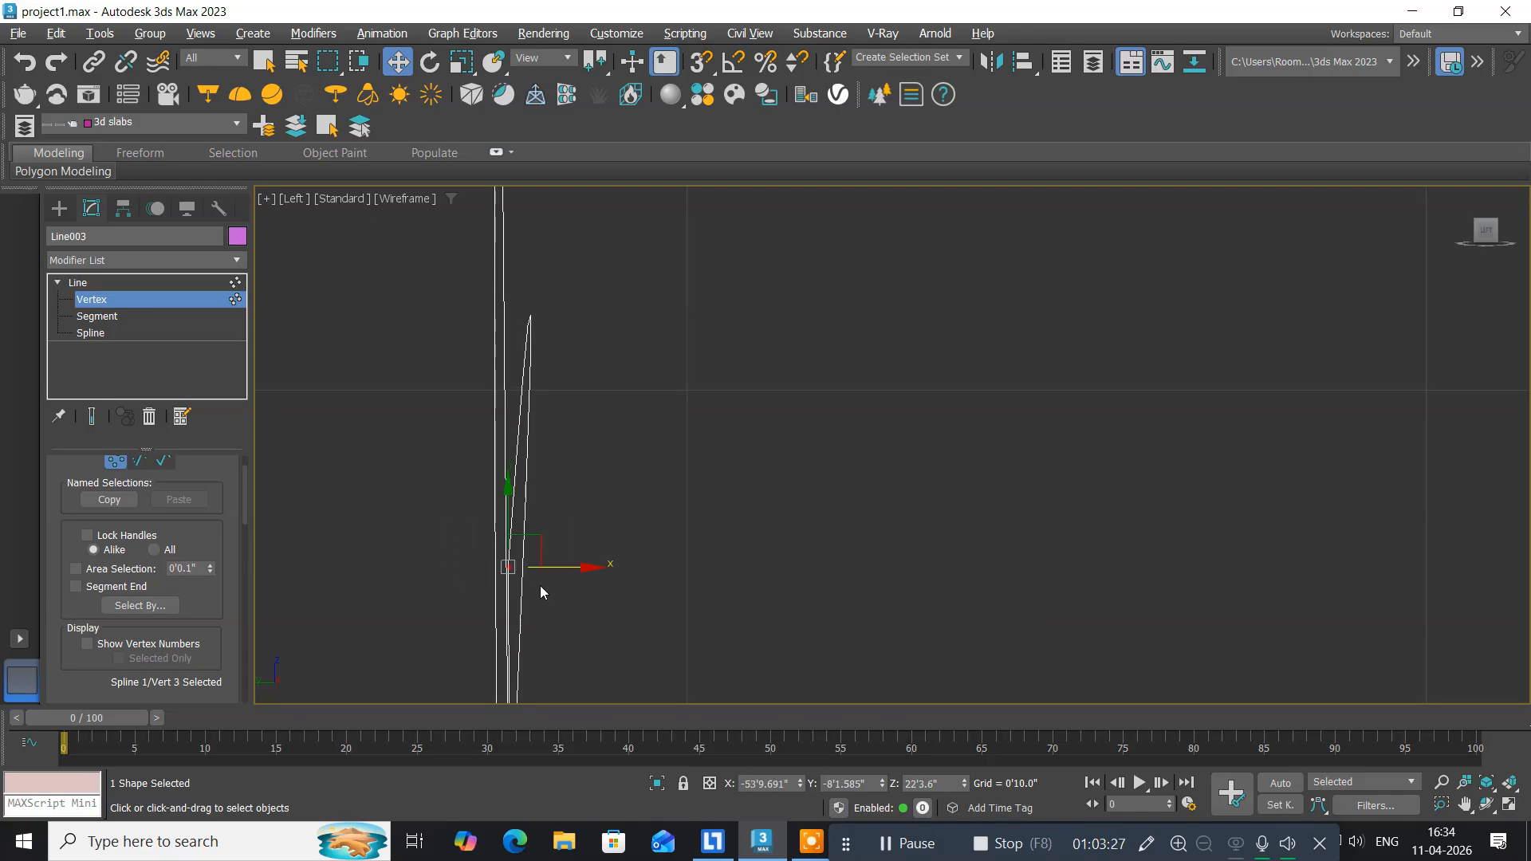
{"action": "left_click", "coordinate": [598, 571]}
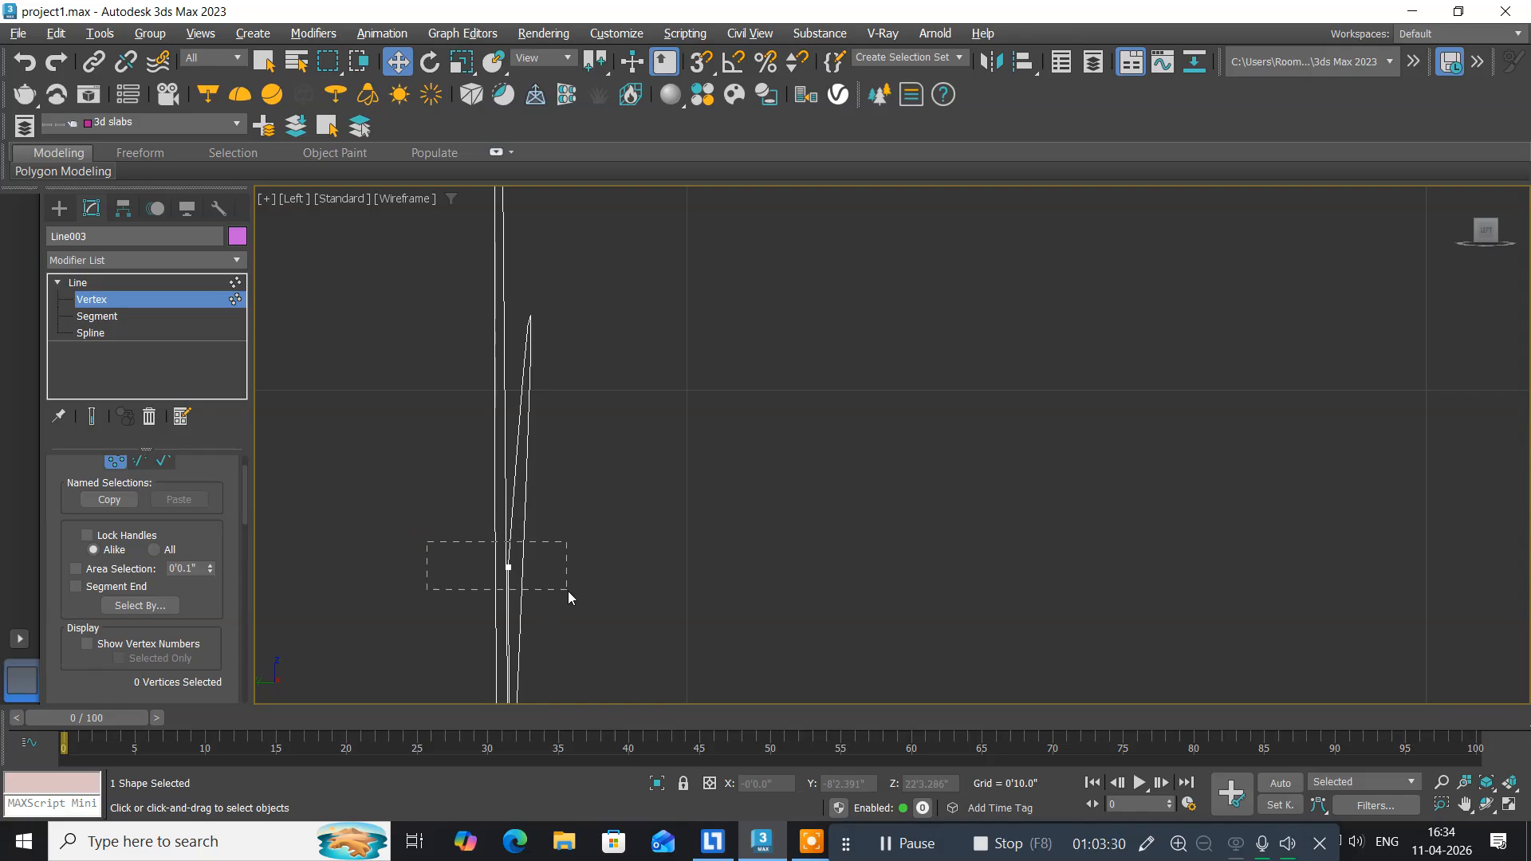
{"action": "mouse_move", "coordinate": [567, 591]}
{"action": "left_mouse_down"}
{"action": "mouse_move", "coordinate": [591, 588]}
{"action": "mouse_move", "coordinate": [582, 577]}
{"action": "left_mouse_up"}
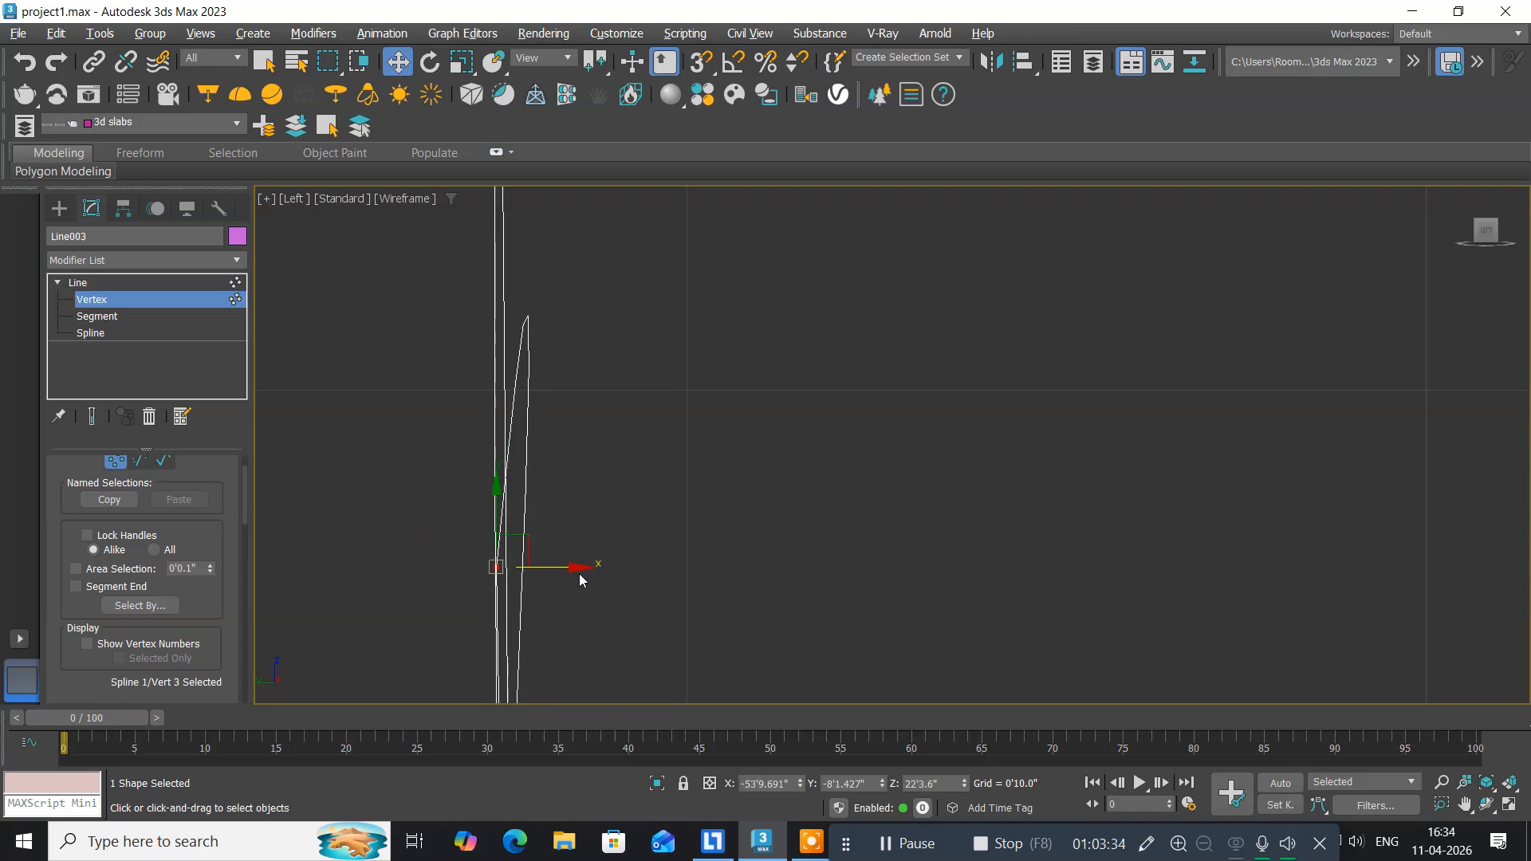
Try to move vertex 4, the lower of the two middle vertices, along X toward the wall, and undo the move.
{"action": "middle_click_drag", "start_coordinate": [571, 609], "coordinate": [561, 318]}
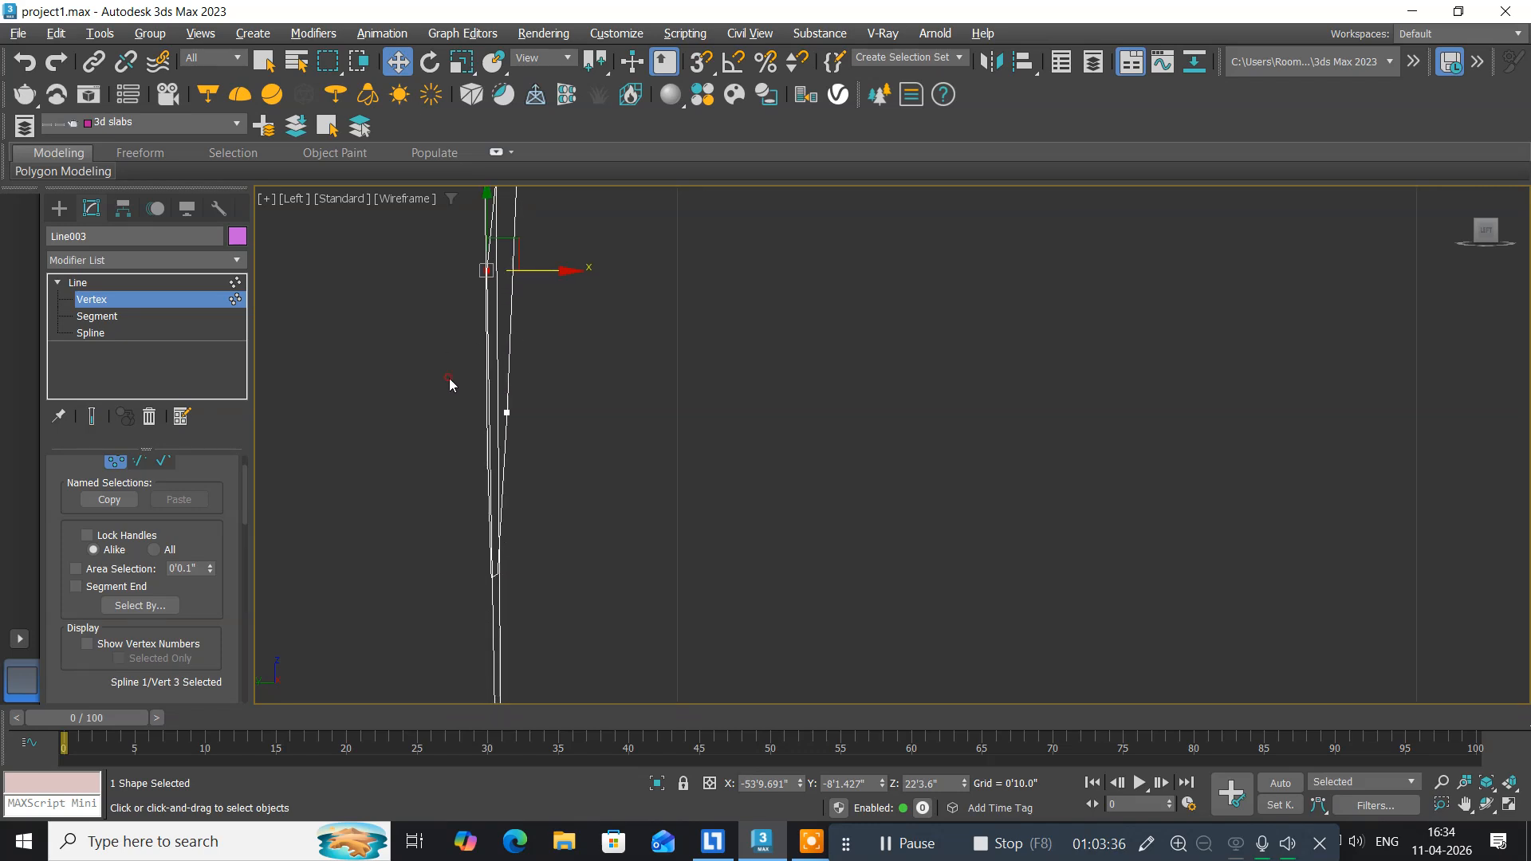
{"action": "left_click_drag", "start_coordinate": [451, 385], "coordinate": [579, 413]}
{"action": "left_click", "coordinate": [567, 482]}
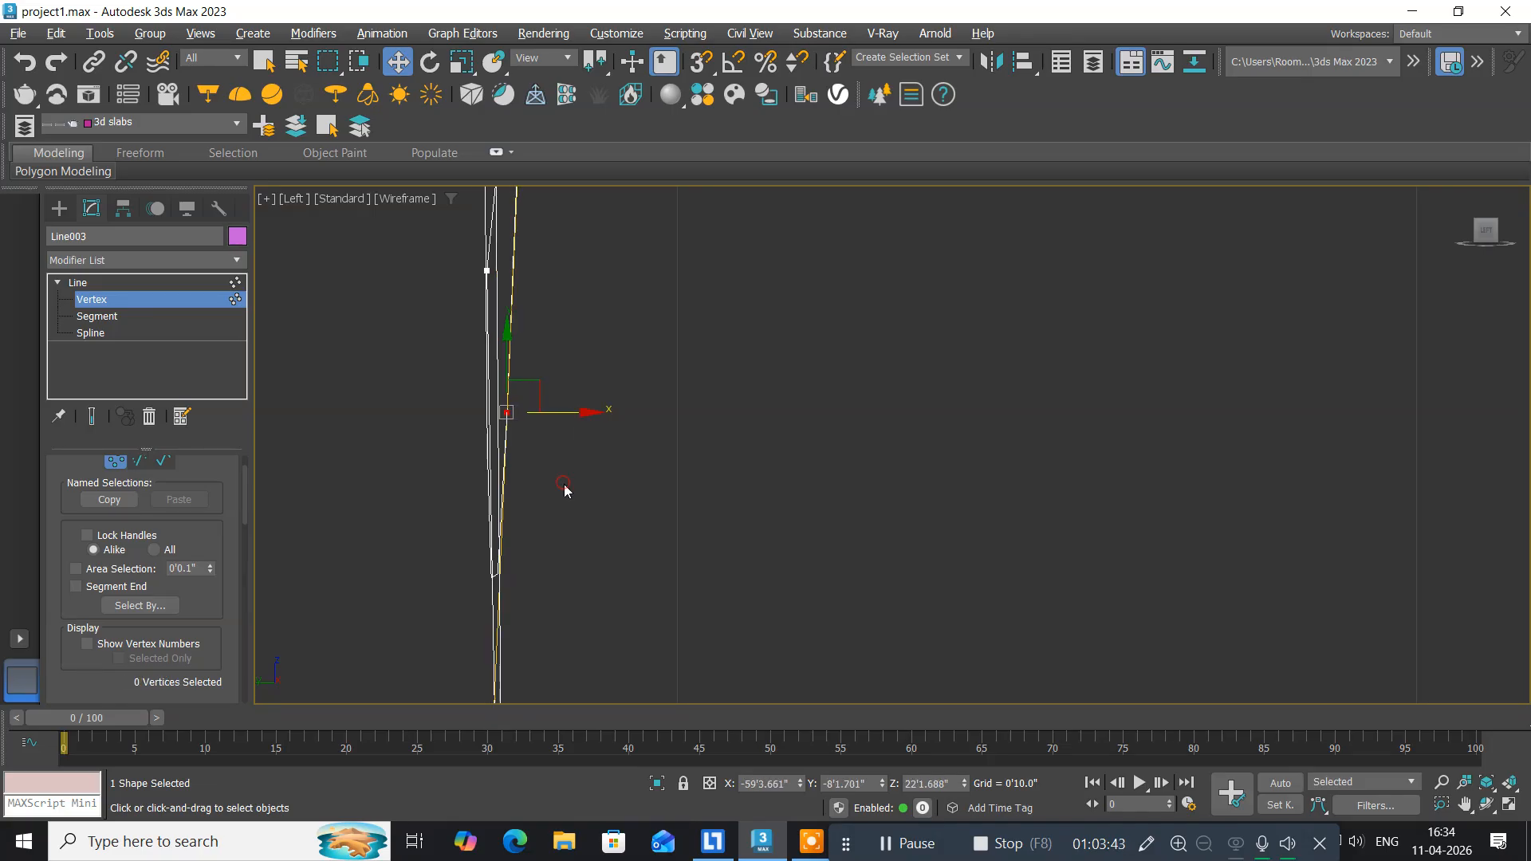
{"action": "left_click", "coordinate": [507, 412]}
{"action": "mouse_move", "coordinate": [572, 413]}
{"action": "left_mouse_down"}
{"action": "mouse_move", "coordinate": [540, 423]}
{"action": "mouse_move", "coordinate": [554, 422]}
{"action": "left_mouse_up"}
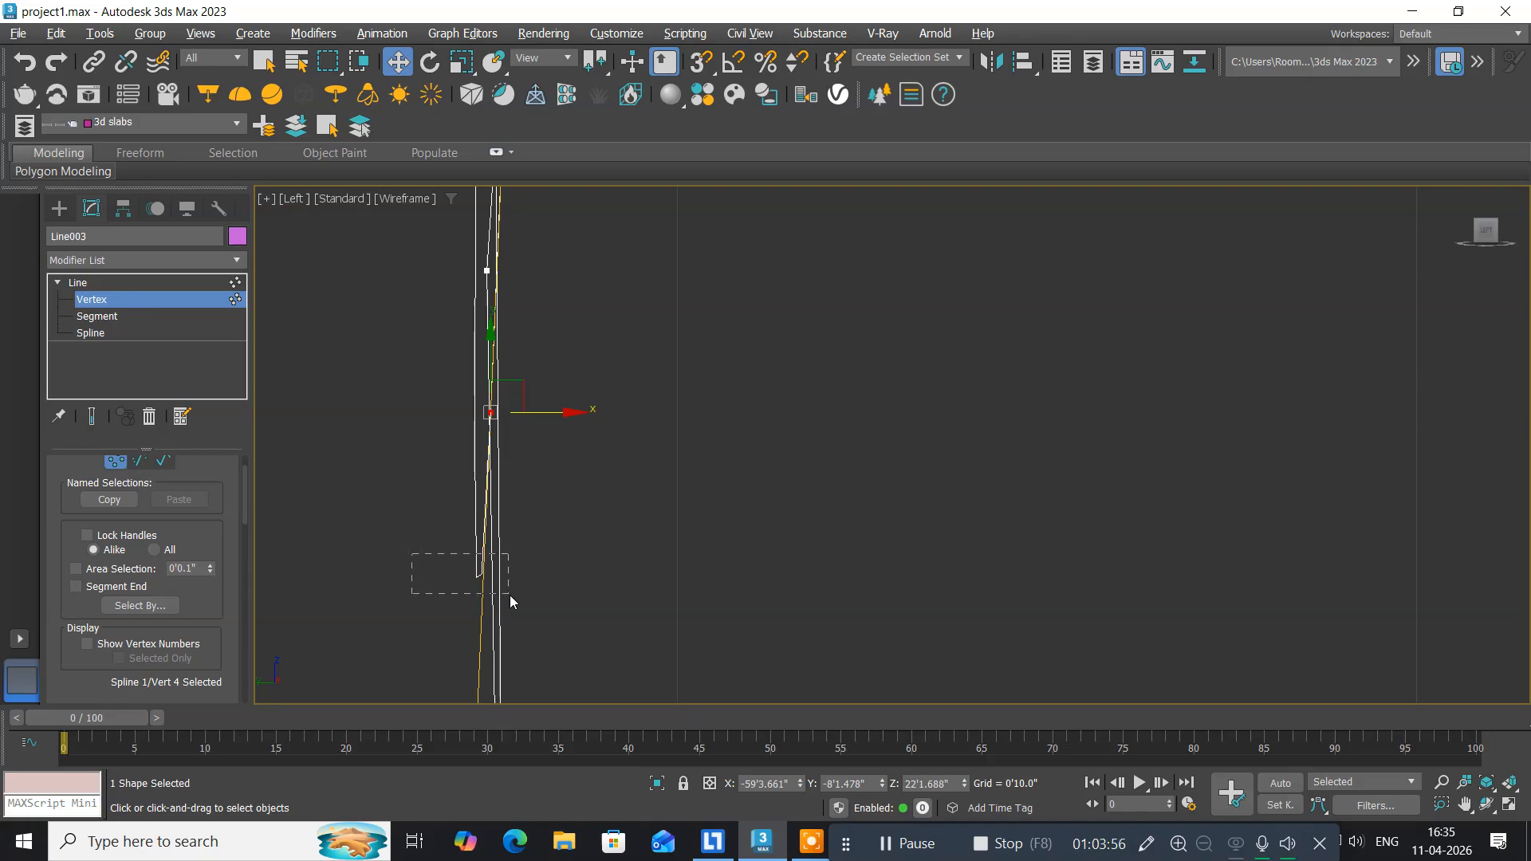
{"action": "left_click_drag", "start_coordinate": [509, 595], "coordinate": [512, 596]}
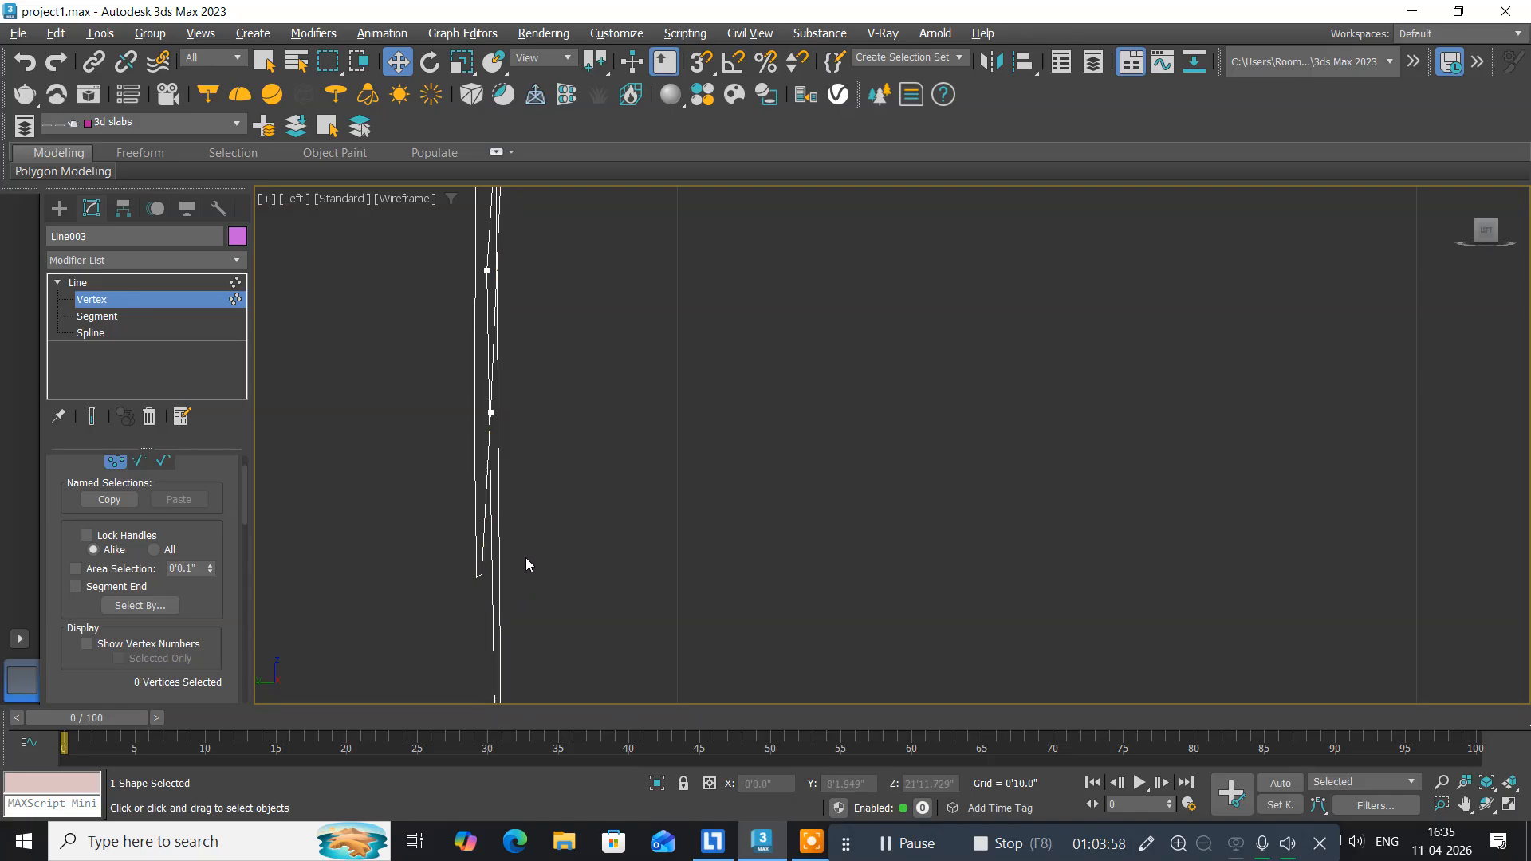
{"action": "key", "text": "ctrl+z"}
{"action": "key", "text": "ctrl+z"}
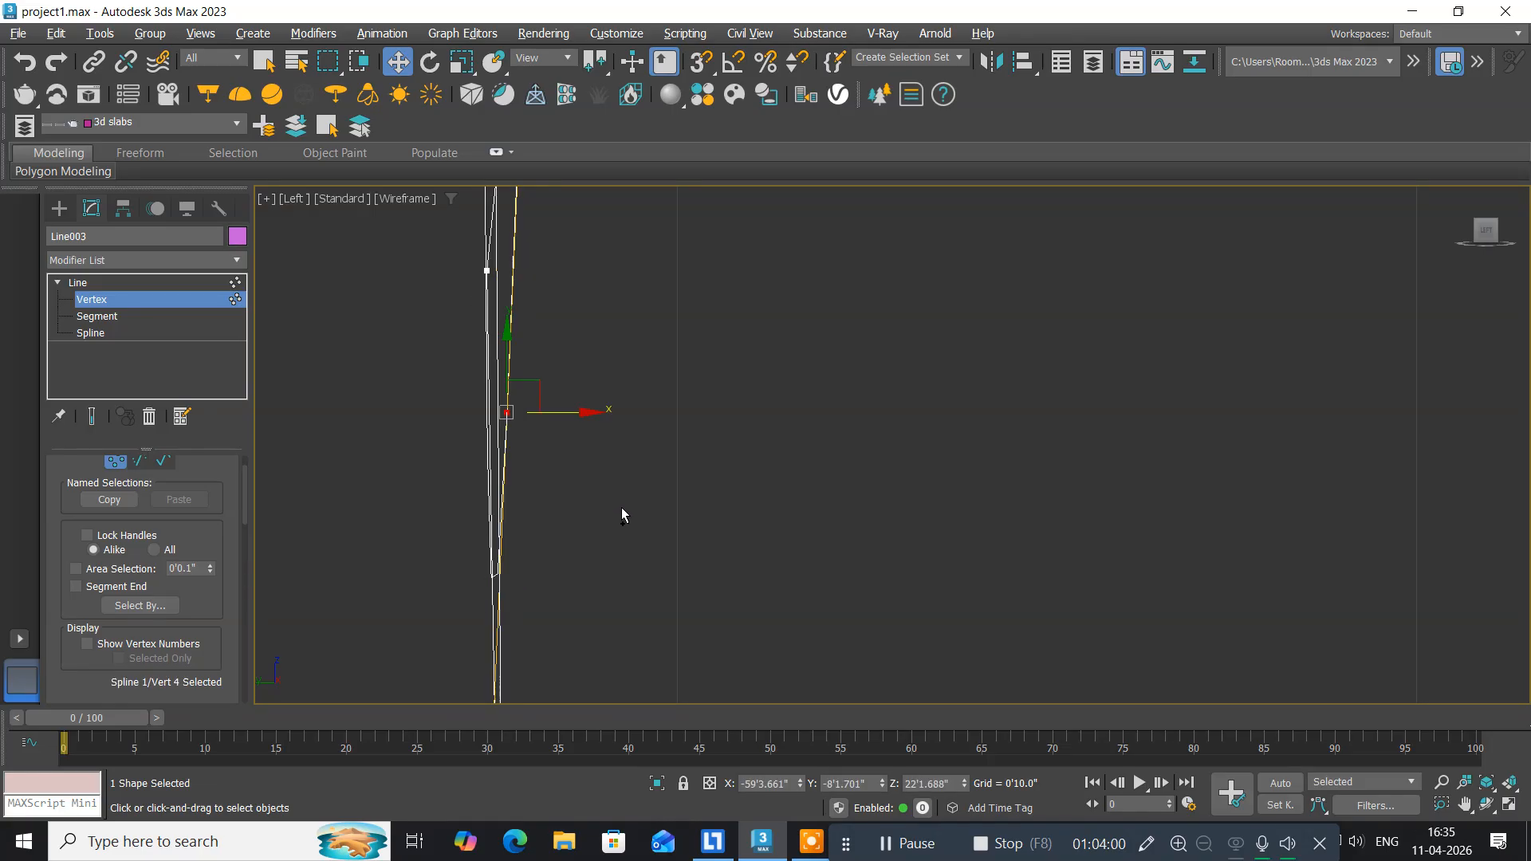
Try to straighten the curve at vertex 4 by shifting its upper Bezier handle along X, and undo the handle change.
{"action": "scroll", "coordinate": [601, 451], "scroll_direction": "down", "scroll_amount": 5}
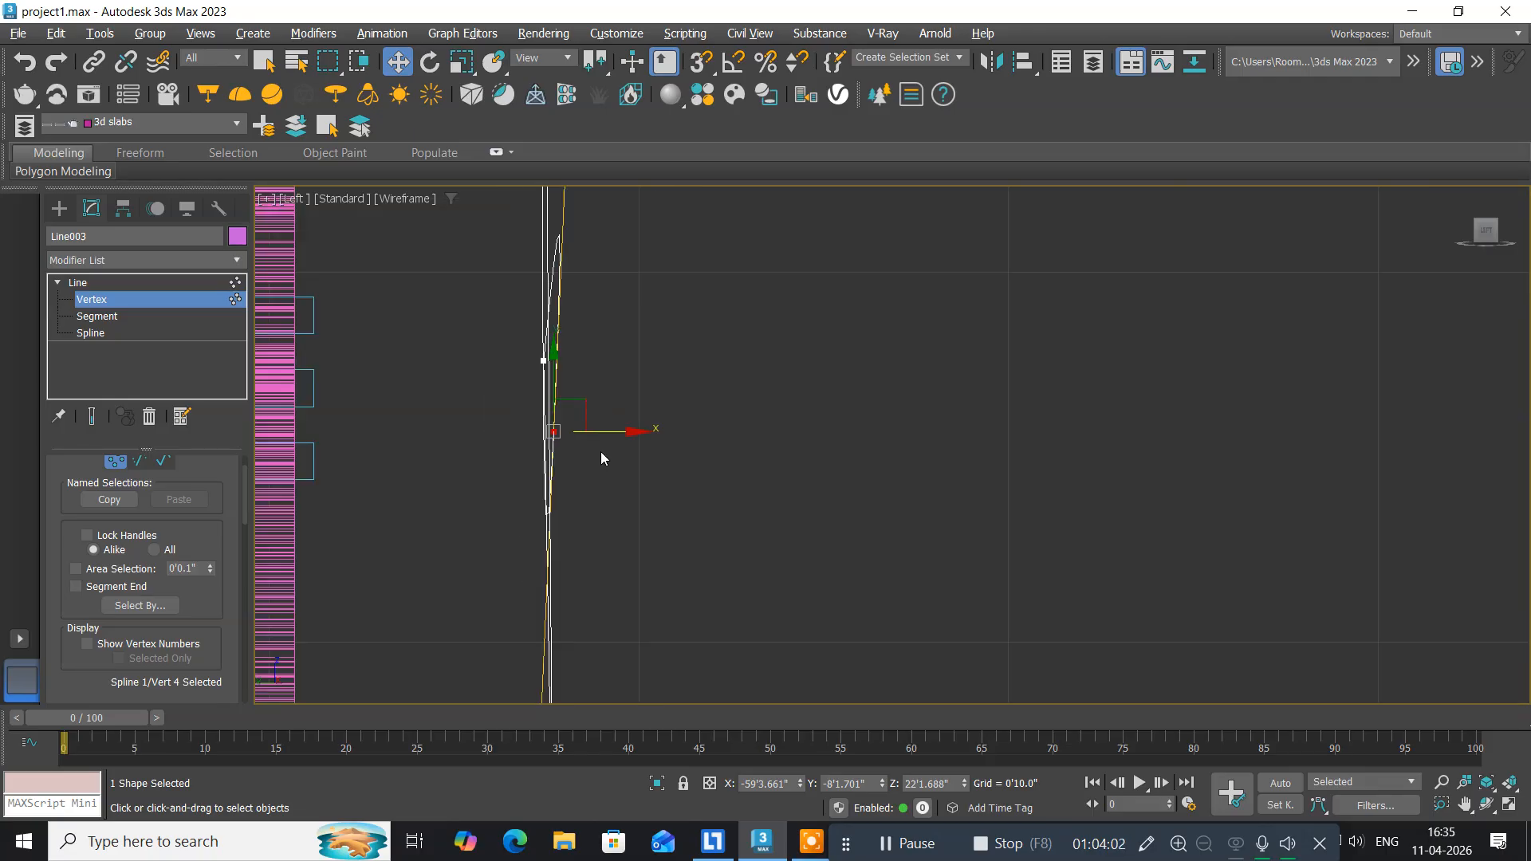
{"action": "middle_click_drag", "start_coordinate": [600, 451], "coordinate": [486, 580]}
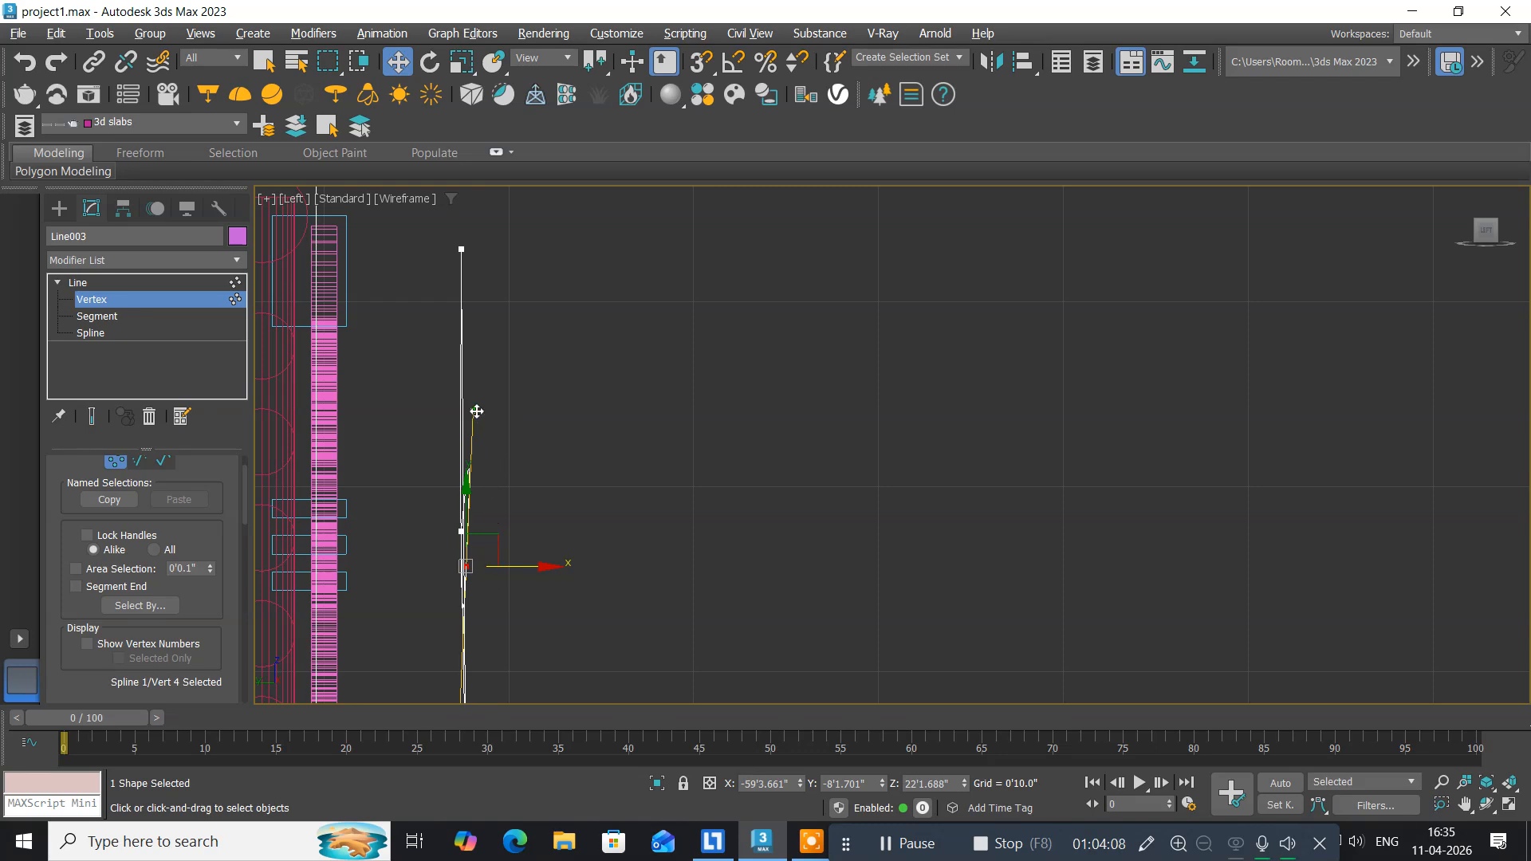
{"action": "left_click_drag", "start_coordinate": [477, 411], "coordinate": [467, 408]}
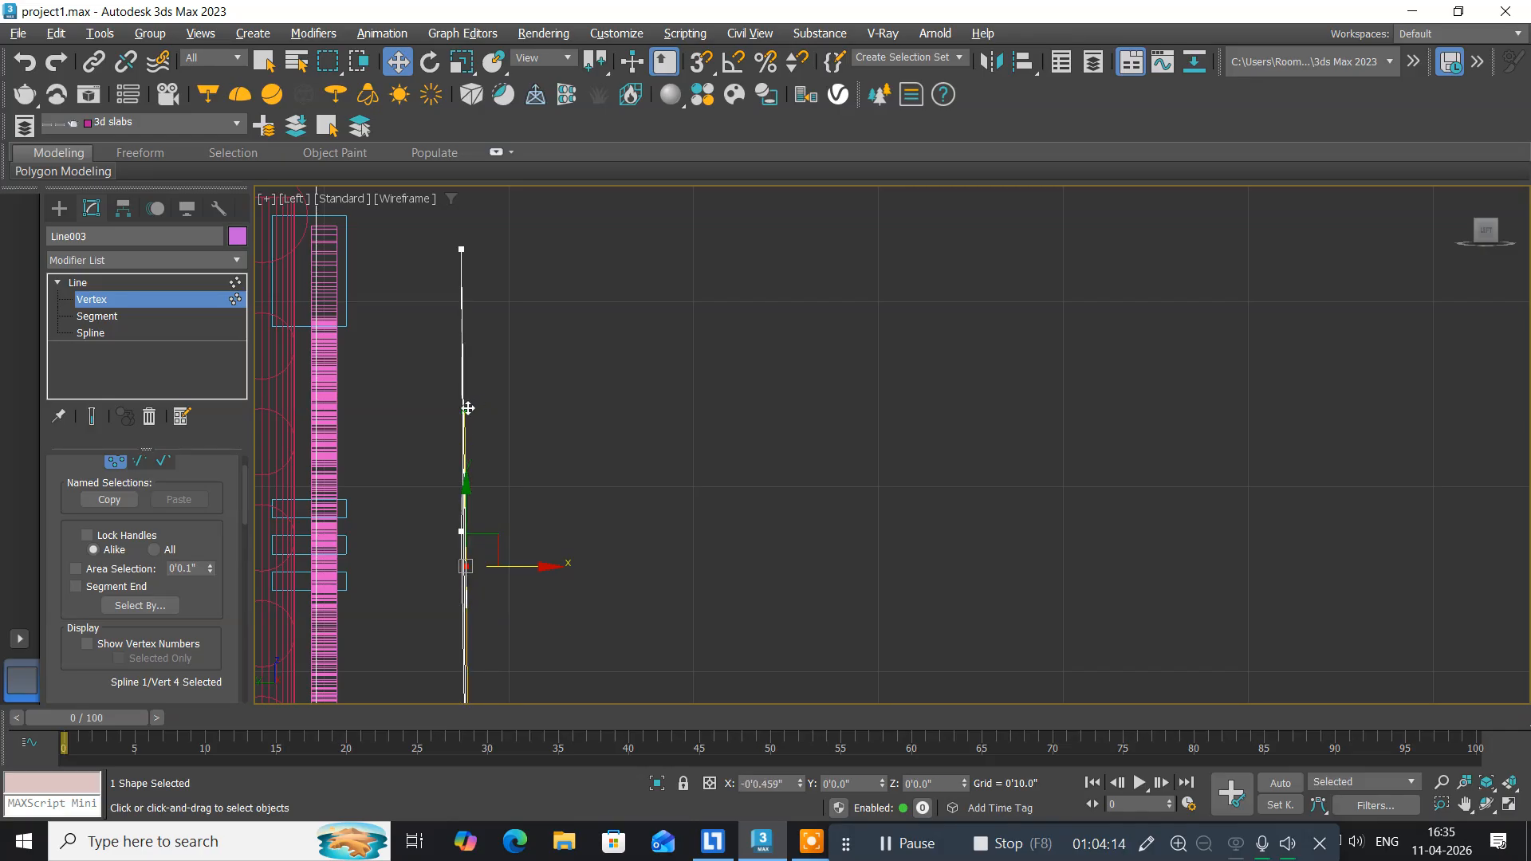
{"action": "left_click_drag", "start_coordinate": [468, 407], "coordinate": [469, 410]}
{"action": "scroll", "coordinate": [485, 488], "scroll_direction": "up", "scroll_amount": 5}
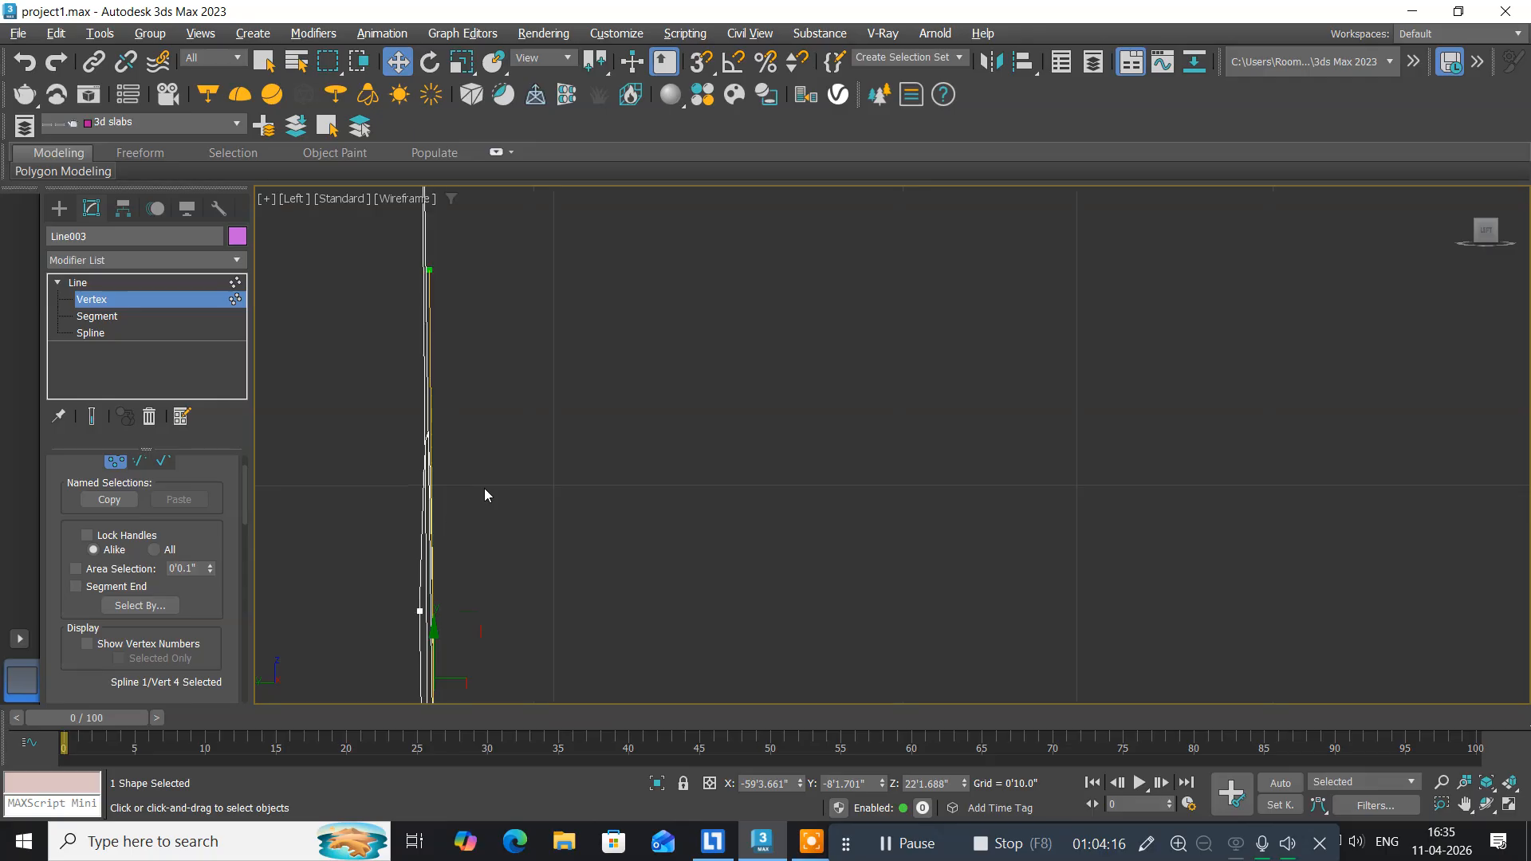
{"action": "scroll", "coordinate": [484, 491], "scroll_direction": "down", "scroll_amount": 4}
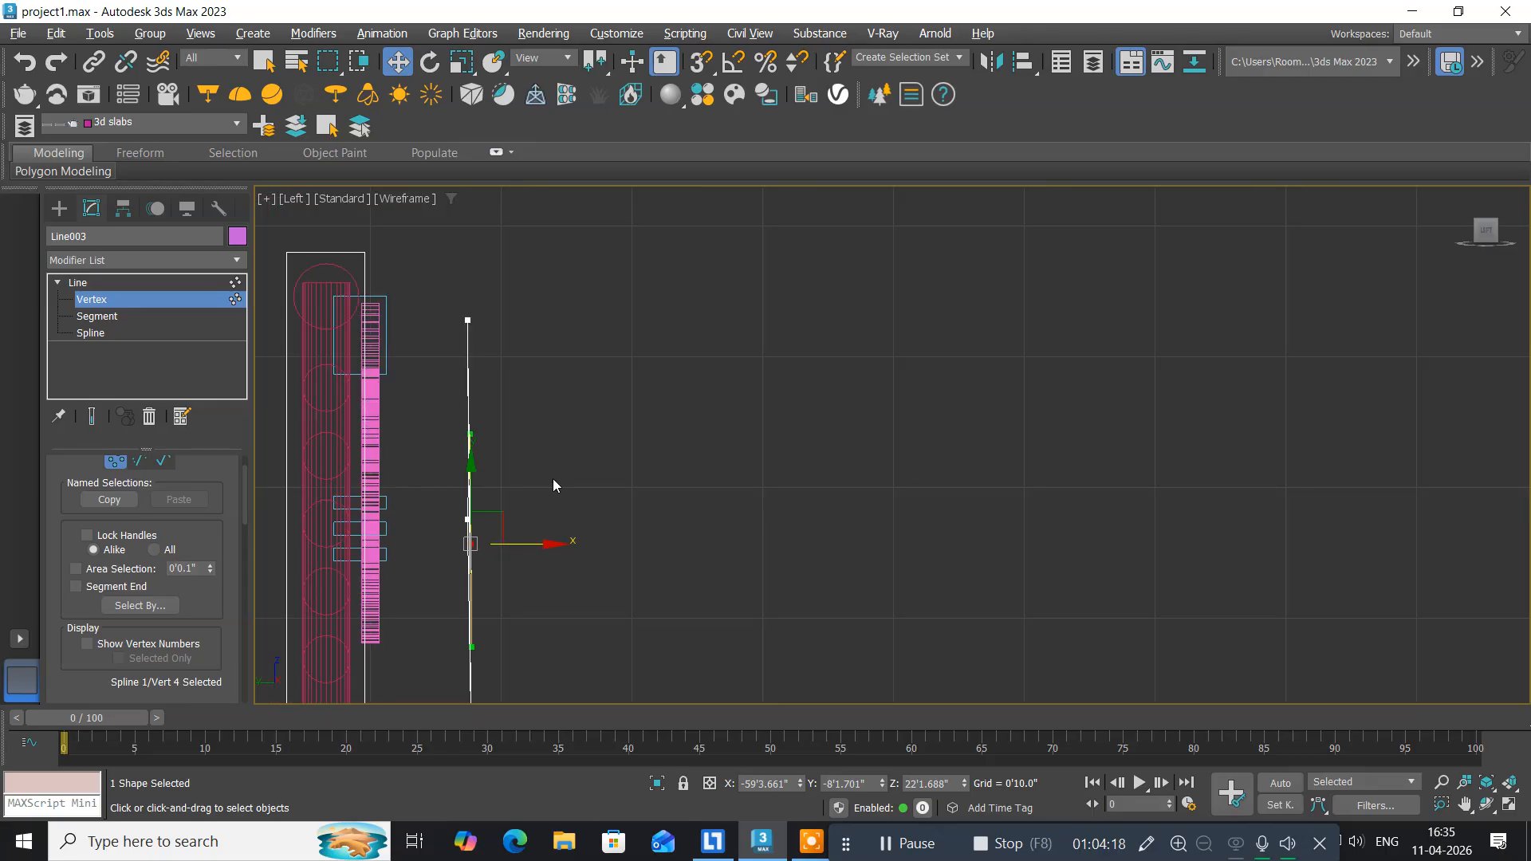
{"action": "key", "text": "ctrl+z"}
{"action": "key", "text": "ctrl+z"}
{"action": "key", "text": "ctrl+z"}
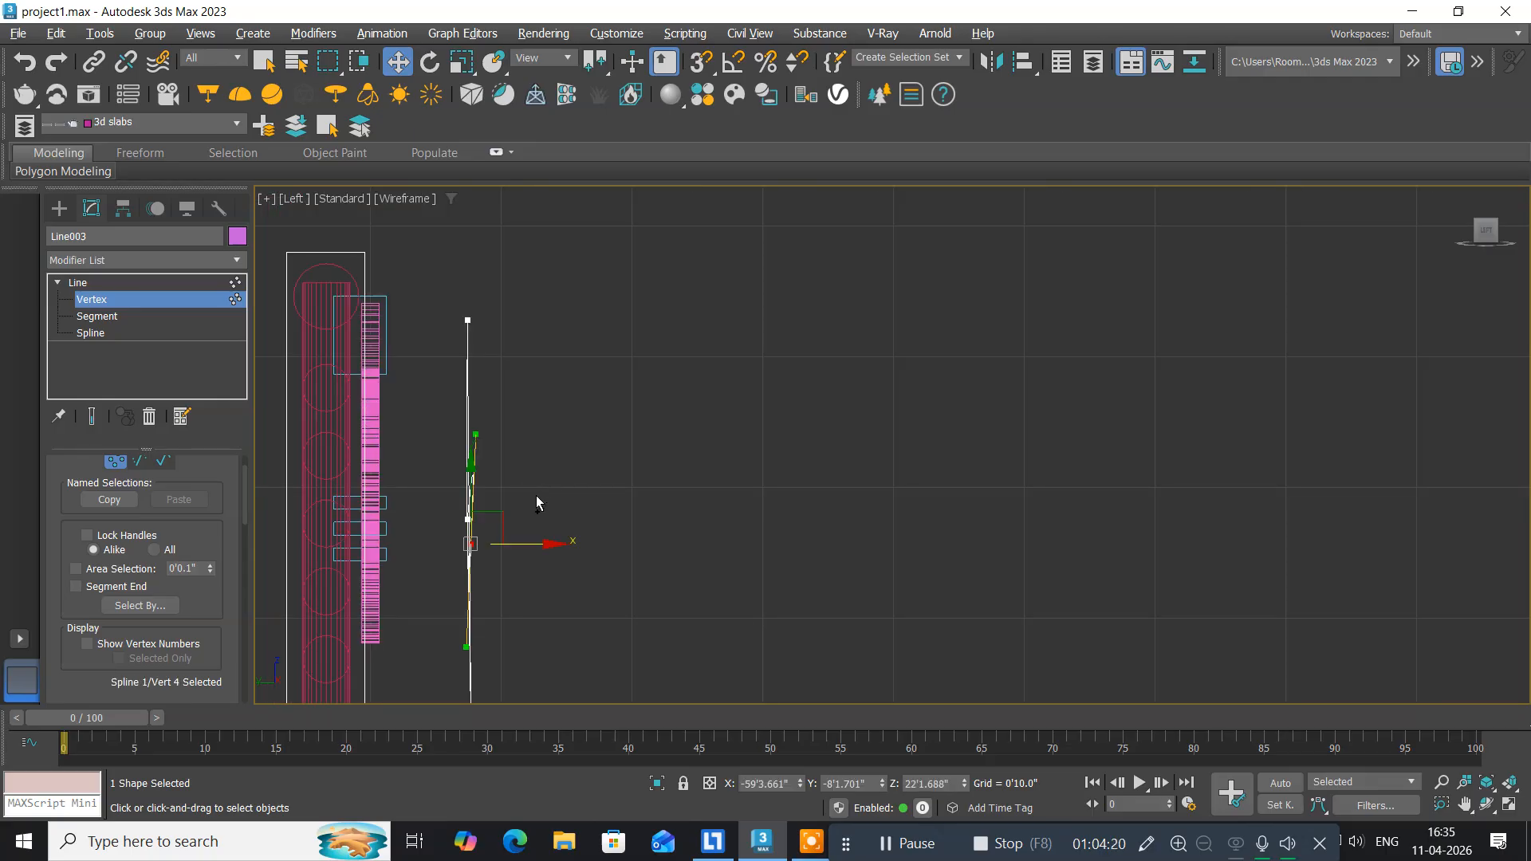
Undo the recent X moves of vertex 3 and the line's topmost vertex.
{"action": "key", "text": "ctrl+z"}
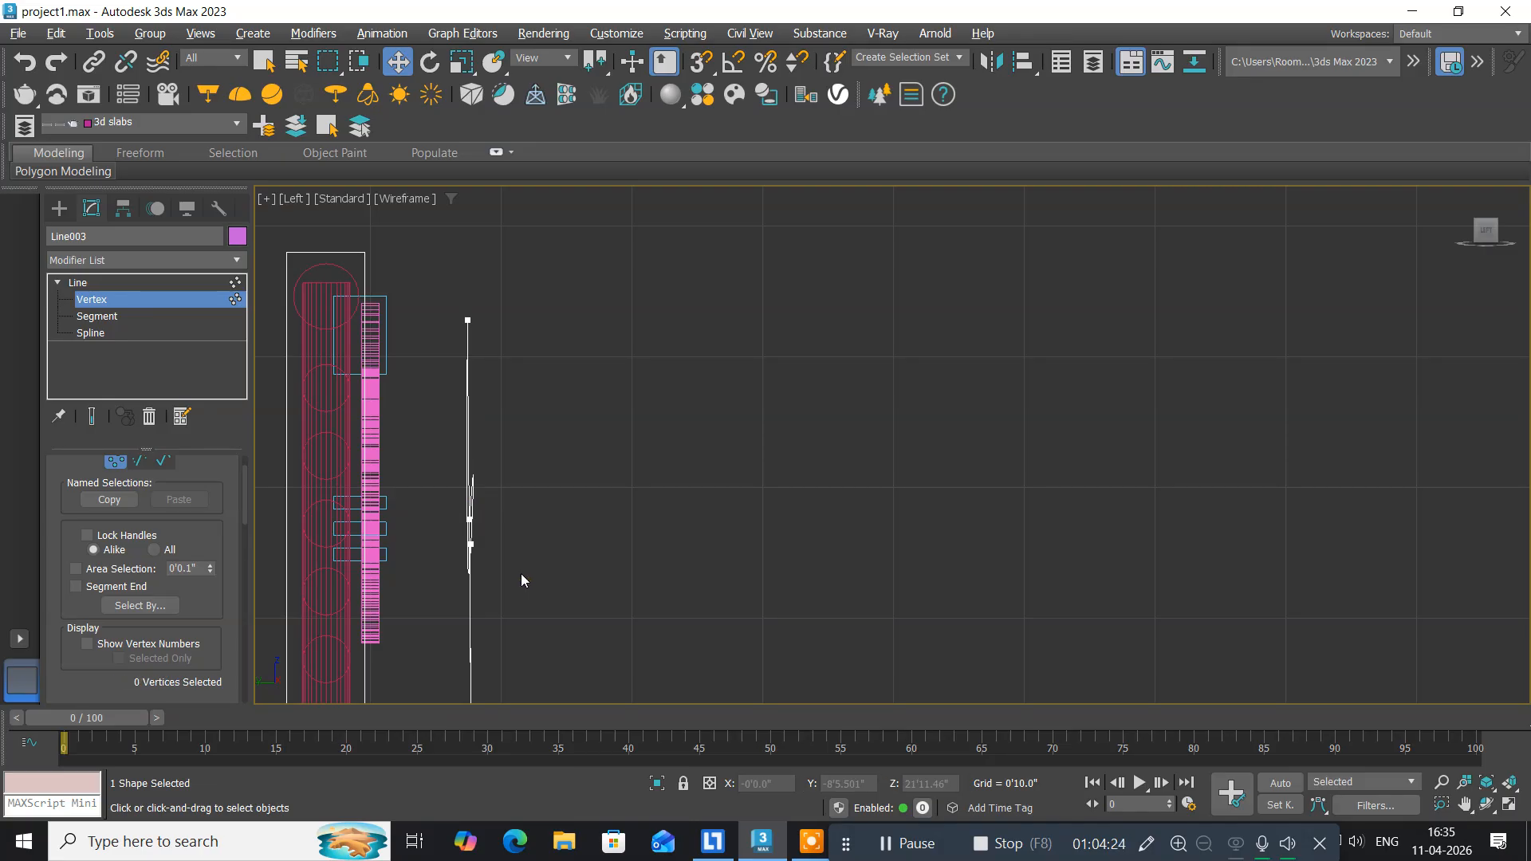
{"action": "key", "text": "ctrl+z"}
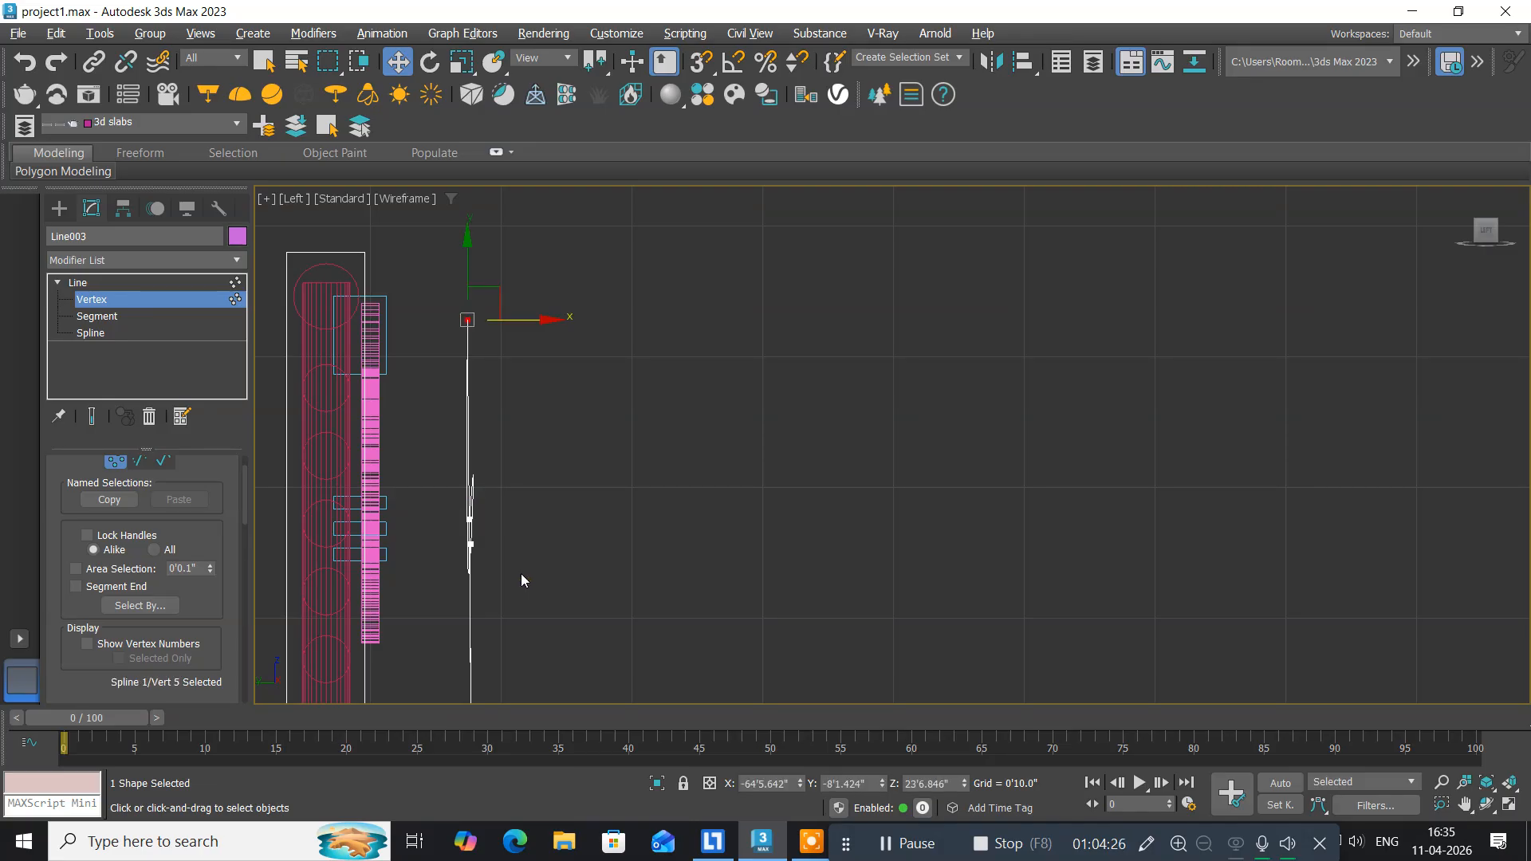
{"action": "key", "text": "ctrl+z"}
{"action": "key", "text": "ctrl+z"}
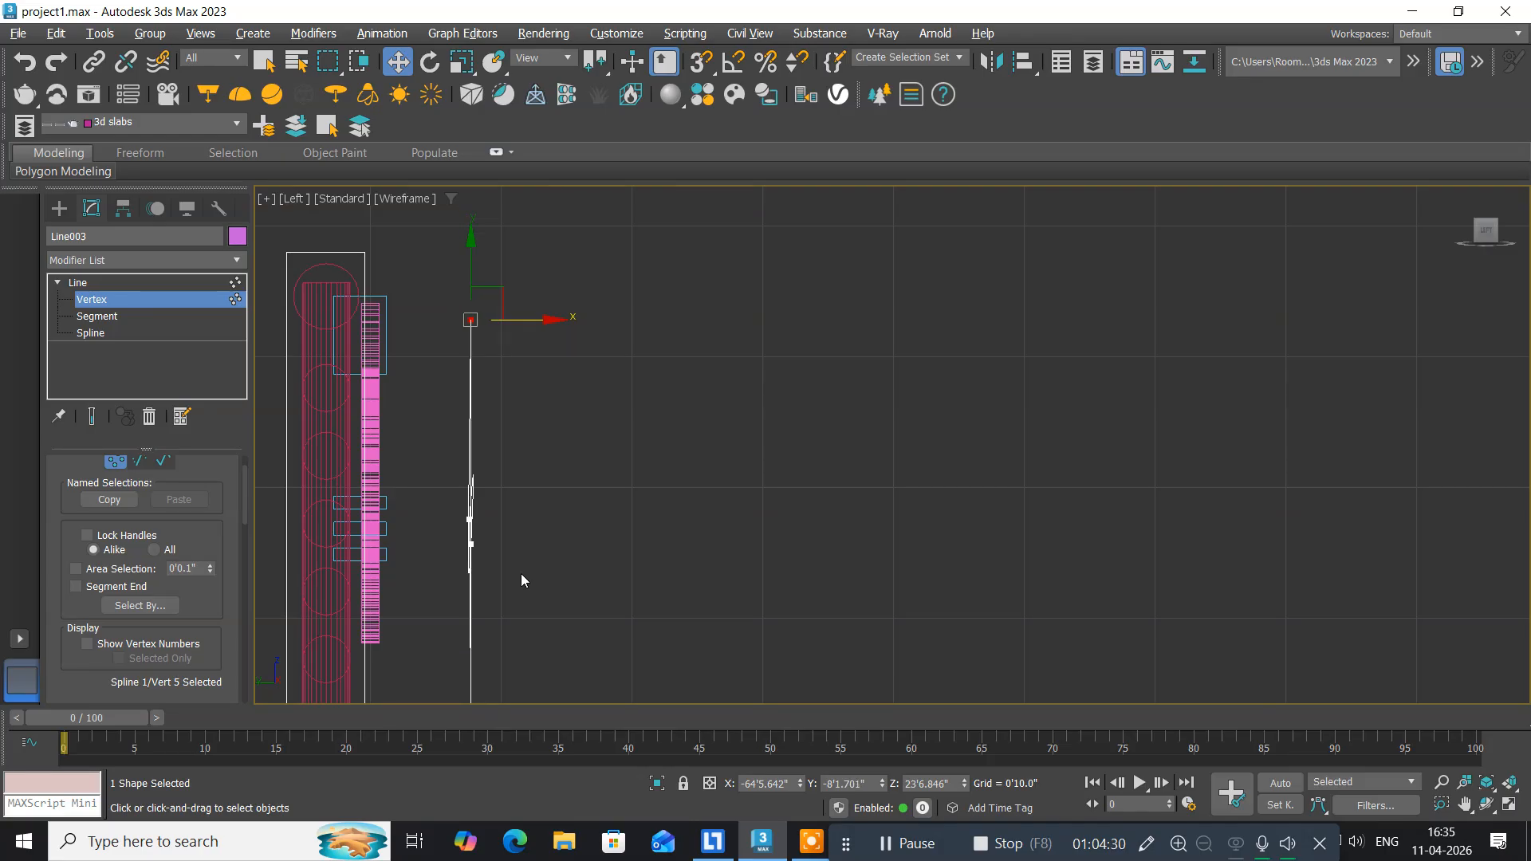
{"action": "key", "text": "ctrl+z"}
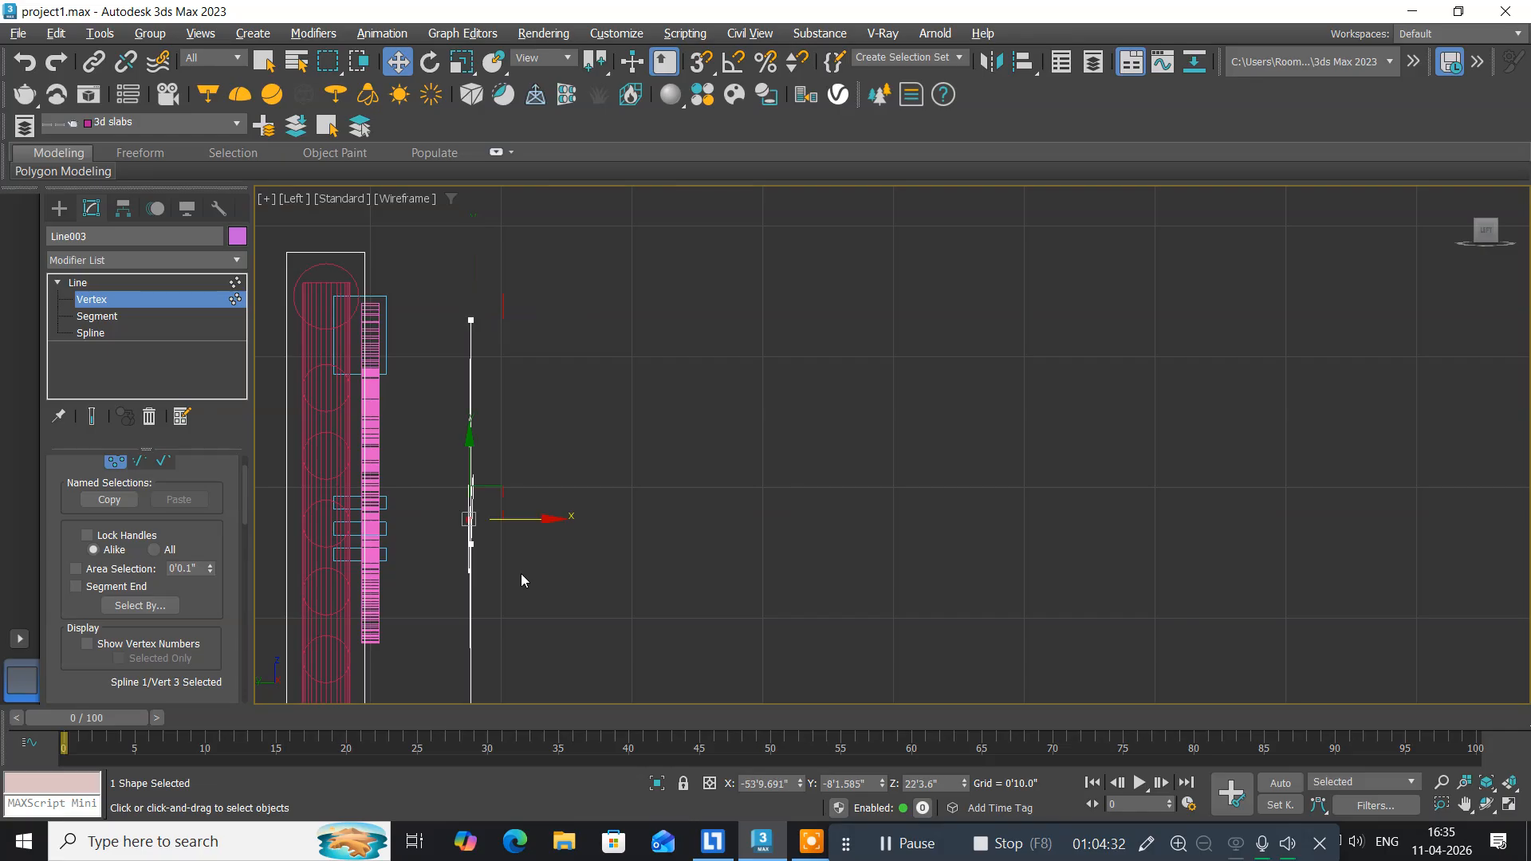
{"action": "key", "text": "ctrl+z"}
Reselect vertex 3 of the line in the Left view, move it slightly upward along Y, and deselect it.
{"action": "scroll", "coordinate": [524, 576], "scroll_direction": "up", "scroll_amount": 4}
{"action": "scroll", "coordinate": [523, 576], "scroll_direction": "down", "scroll_amount": 2}
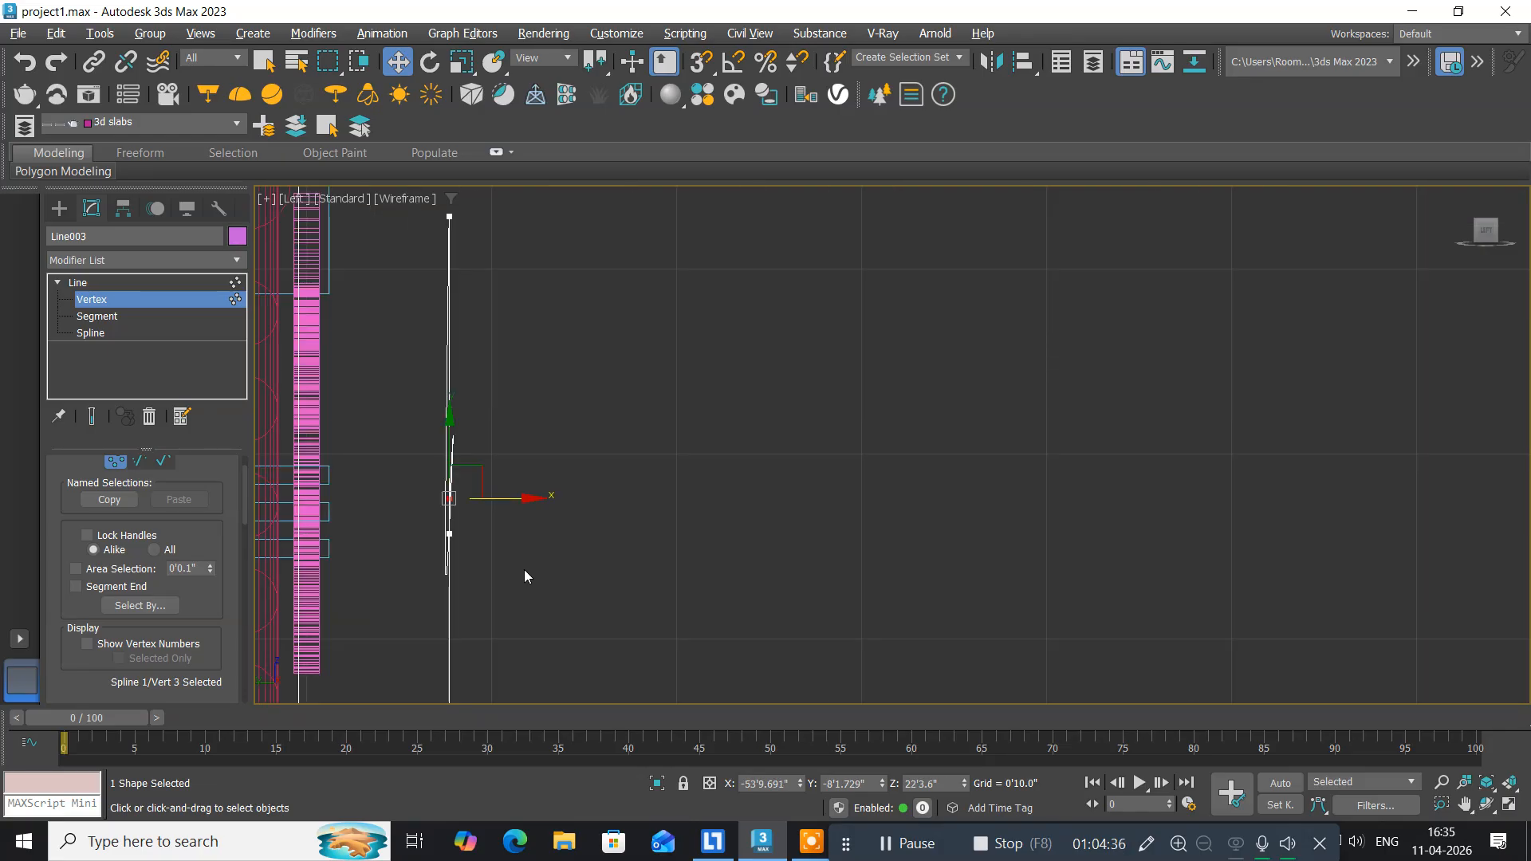
{"action": "middle_click_drag", "start_coordinate": [525, 571], "coordinate": [617, 534]}
{"action": "left_click", "coordinate": [617, 517]}
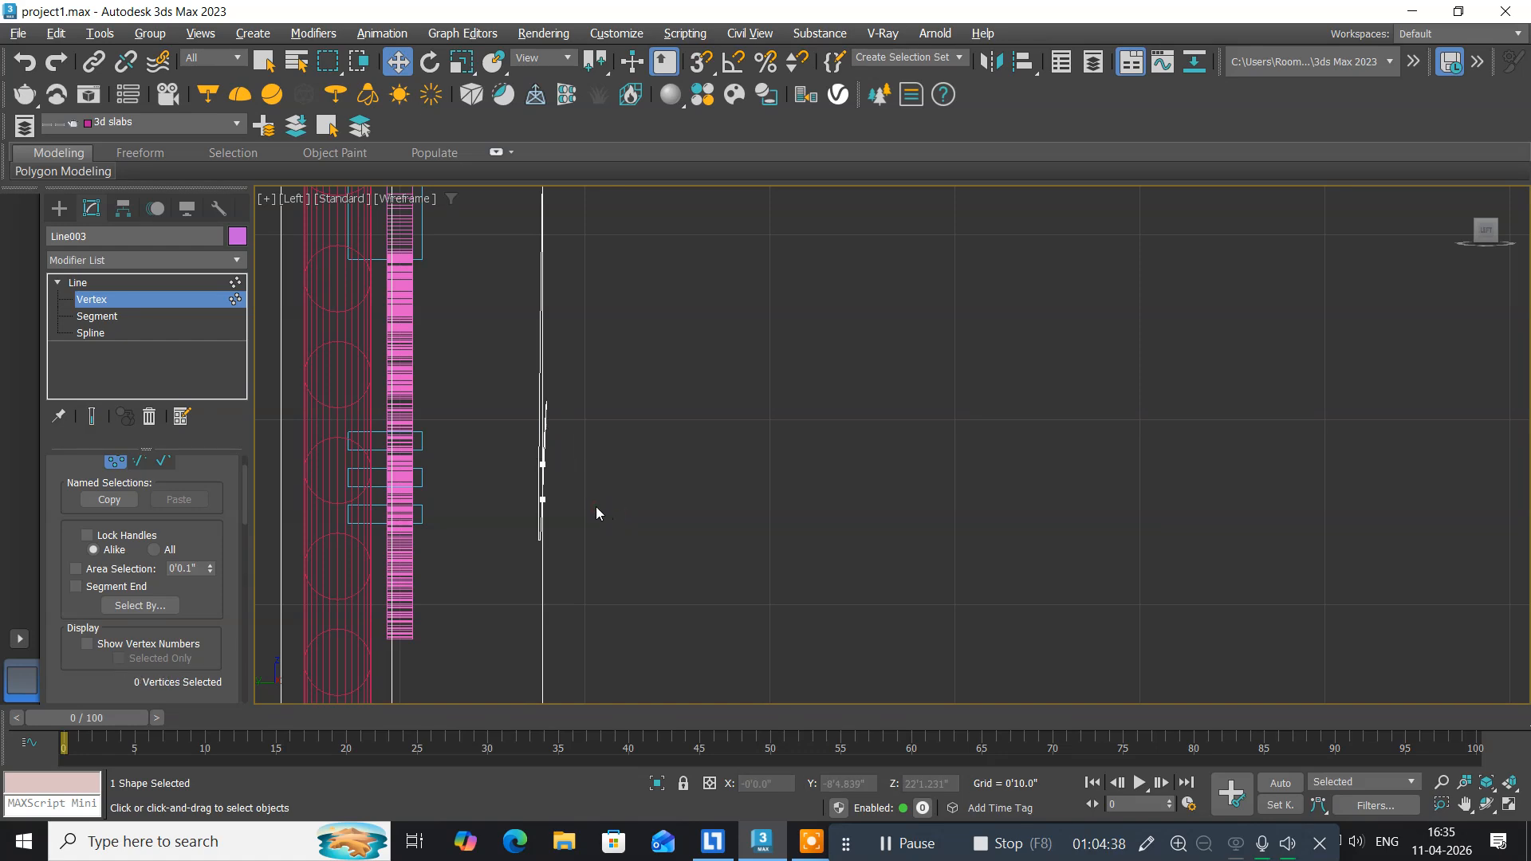
{"action": "left_click_drag", "start_coordinate": [510, 445], "coordinate": [574, 481]}
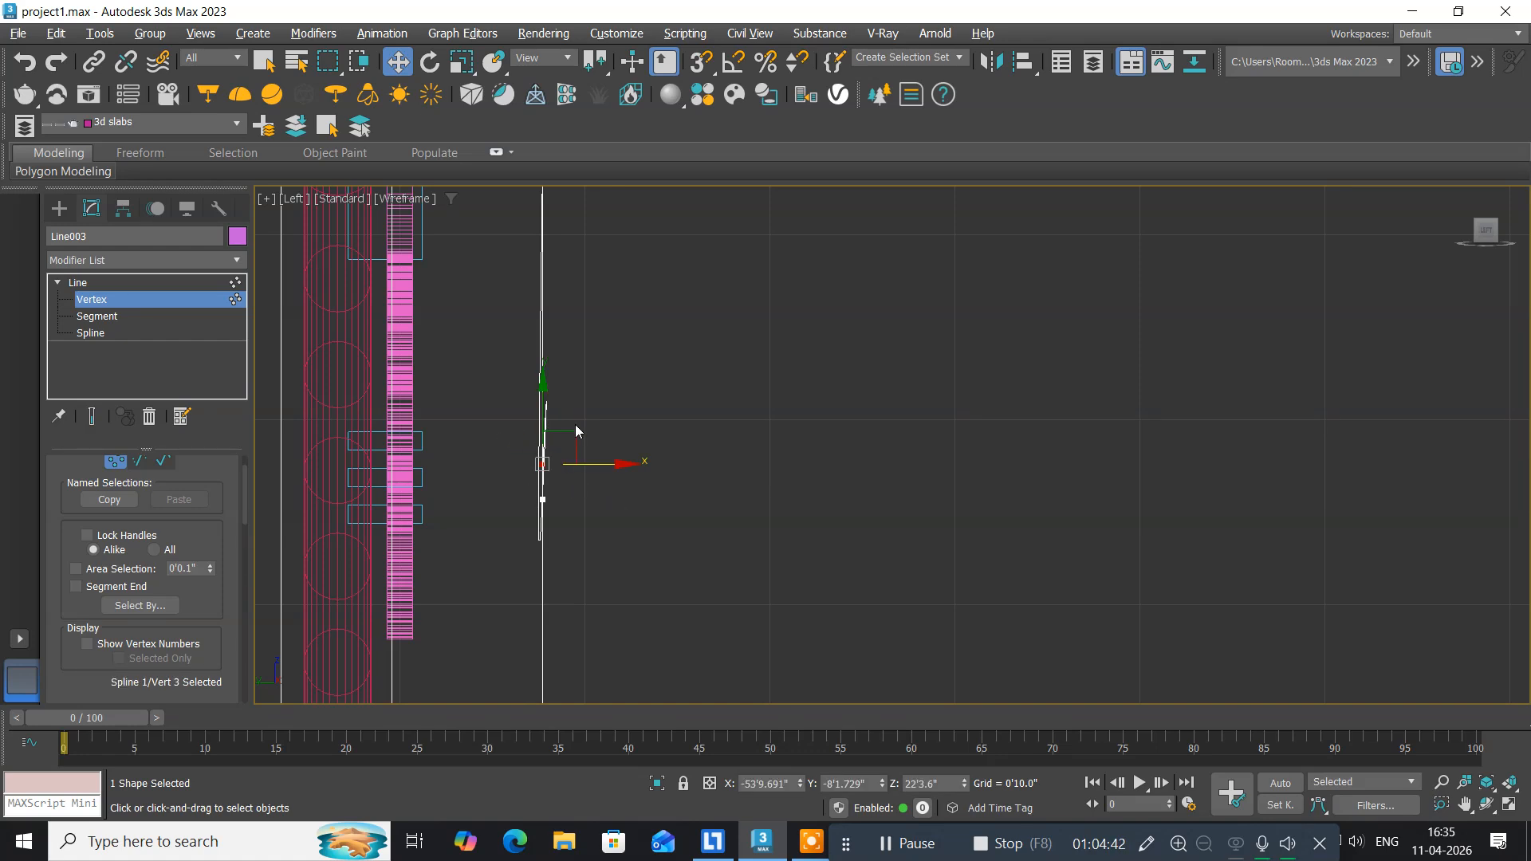
{"action": "scroll", "coordinate": [575, 424], "scroll_direction": "up", "scroll_amount": 5}
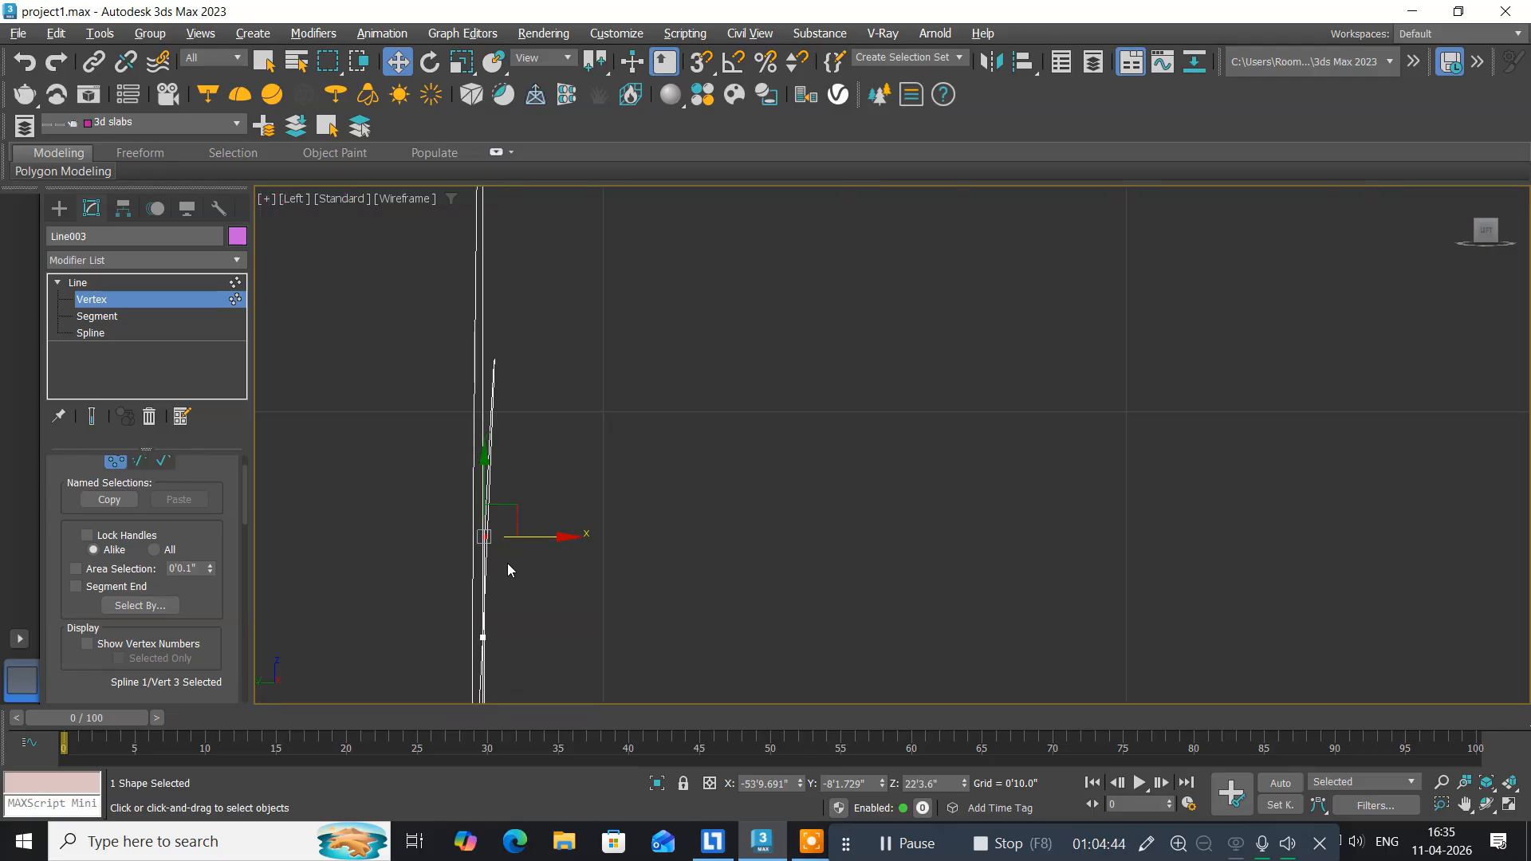
{"action": "left_click", "coordinate": [540, 585]}
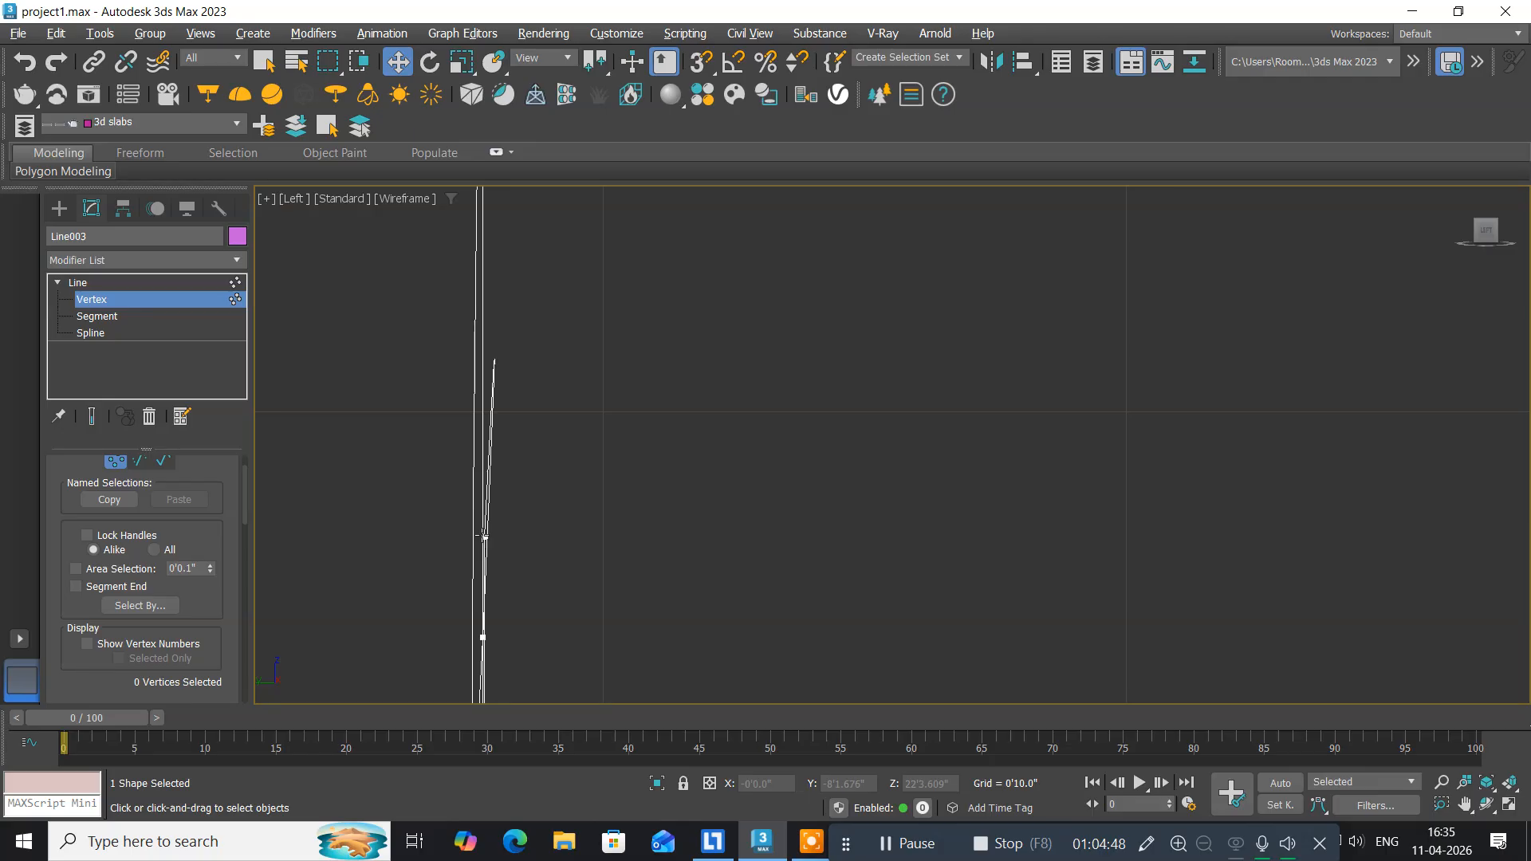
{"action": "left_click", "coordinate": [484, 537]}
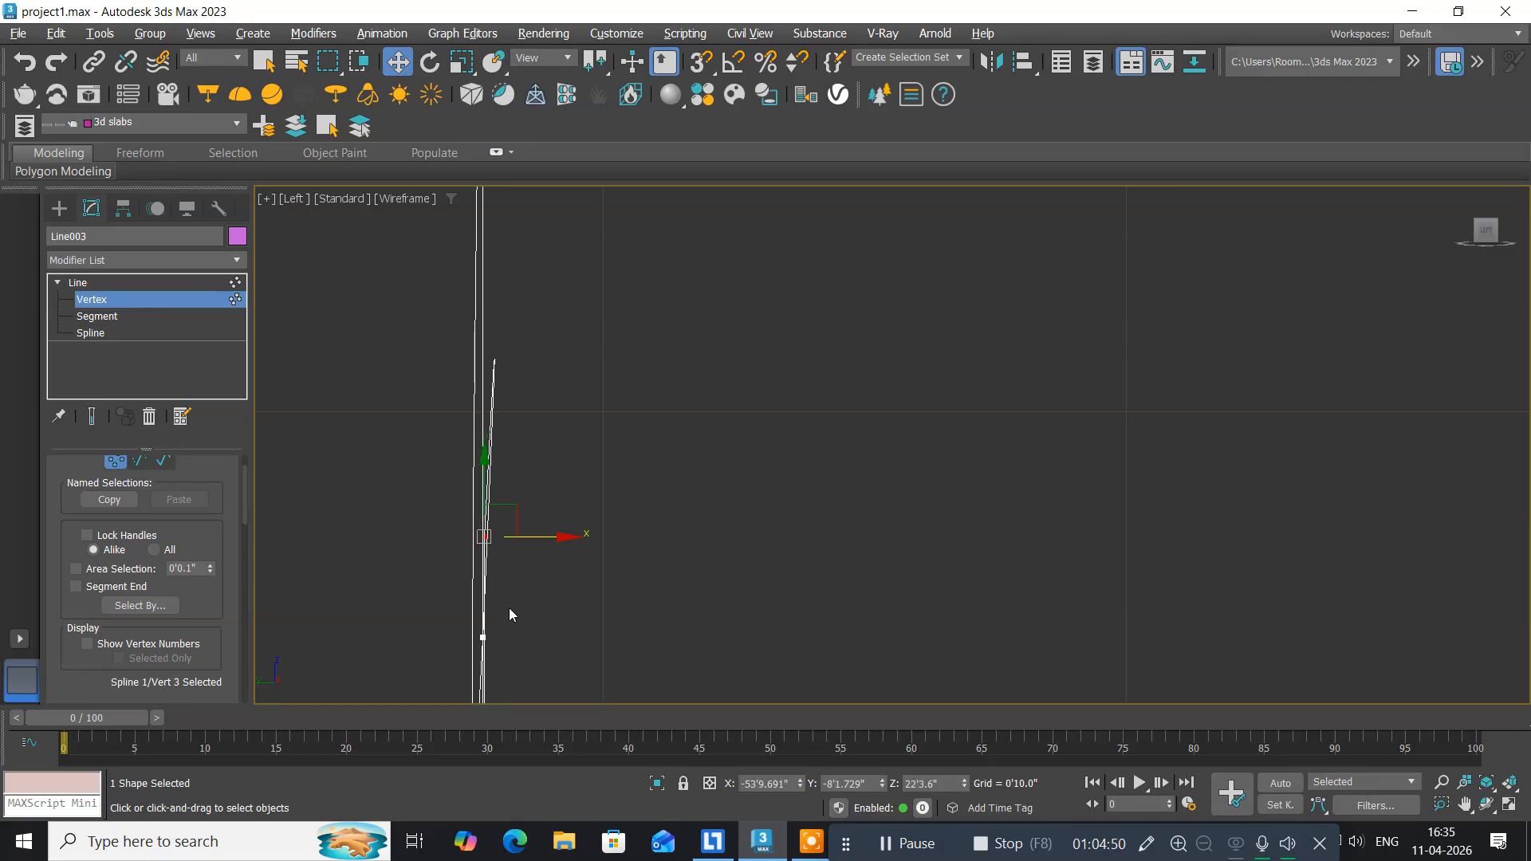
{"action": "middle_click_drag", "start_coordinate": [511, 614], "coordinate": [517, 648]}
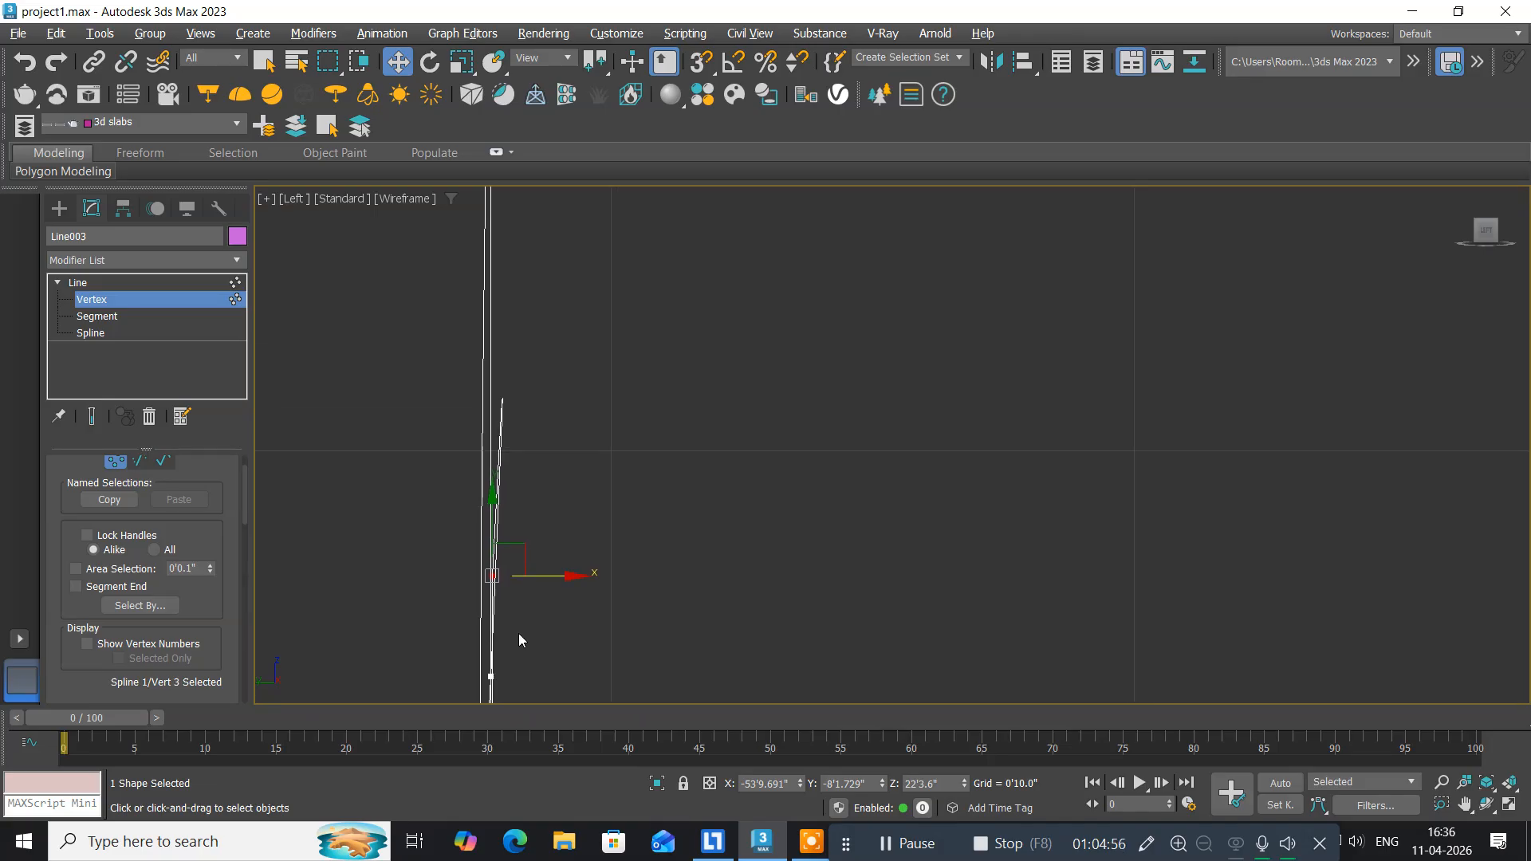
{"action": "left_click", "coordinate": [520, 630]}
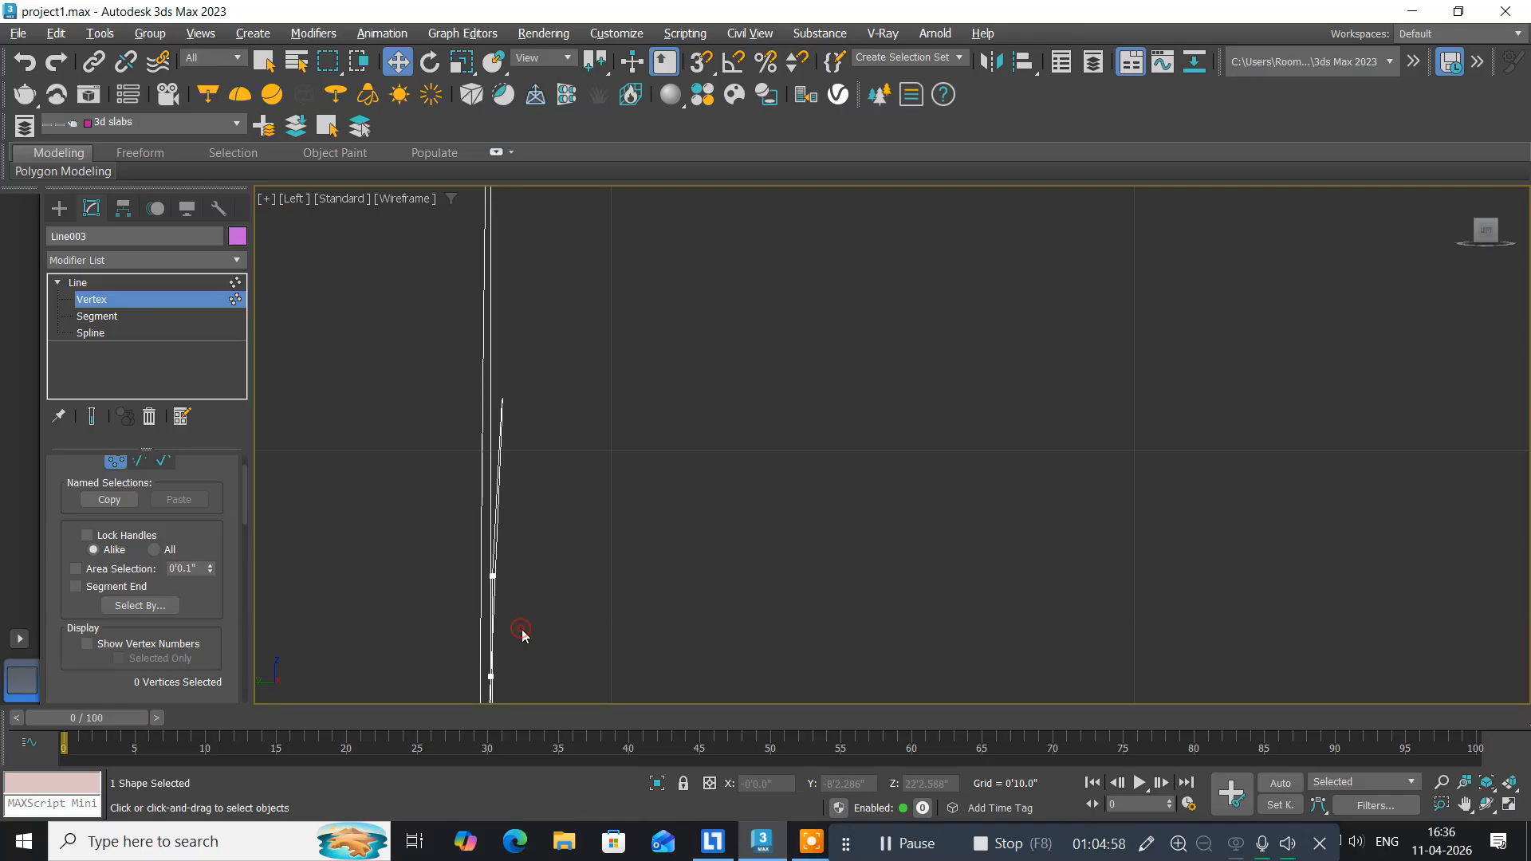
{"action": "left_click_drag", "start_coordinate": [448, 555], "coordinate": [554, 601]}
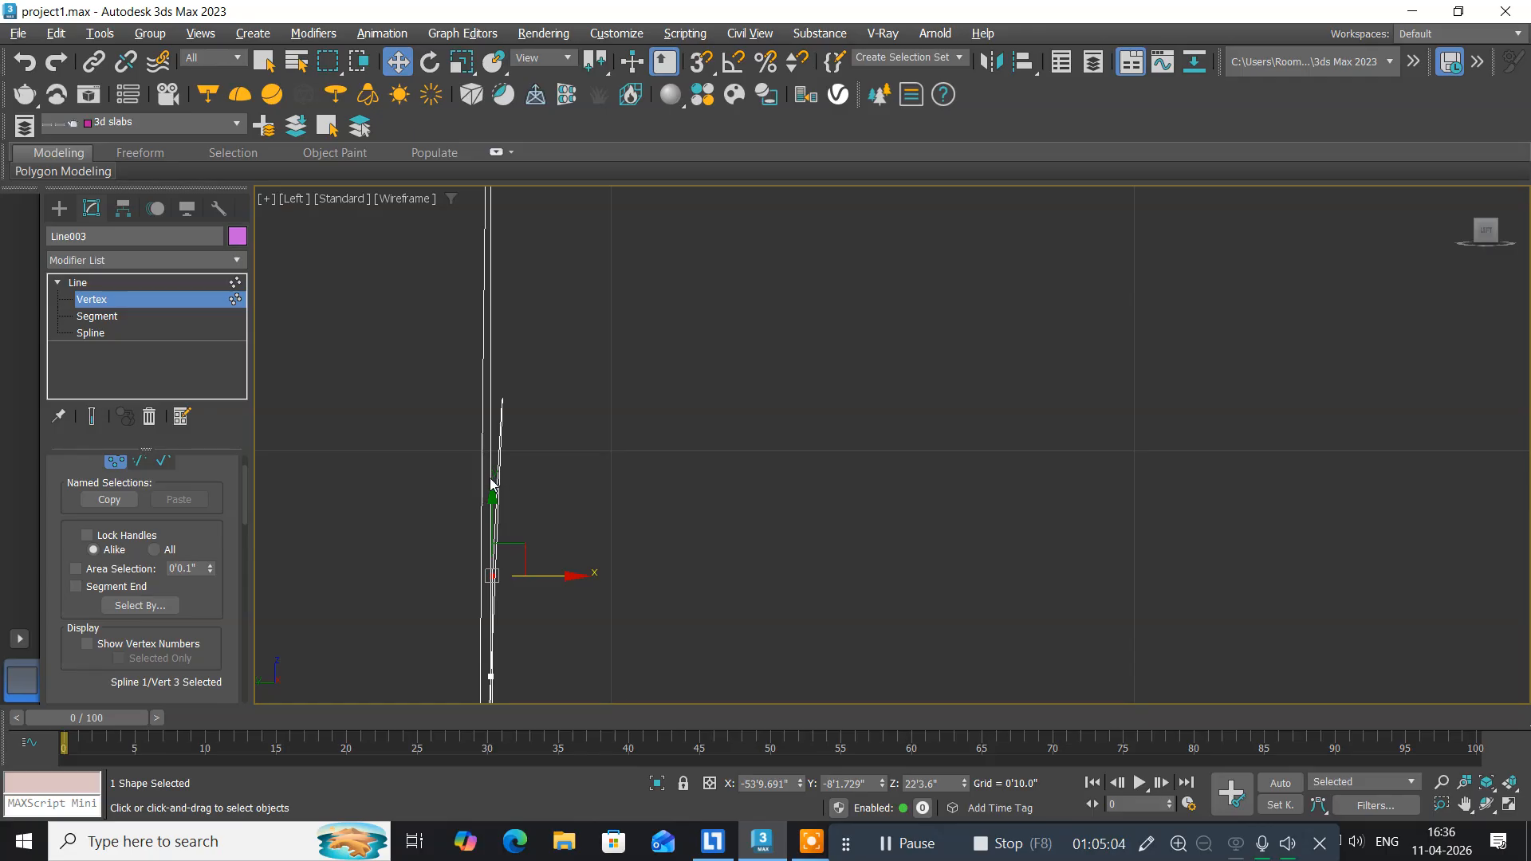
{"action": "mouse_move", "coordinate": [492, 477]}
{"action": "left_mouse_down"}
{"action": "mouse_move", "coordinate": [492, 456]}
{"action": "mouse_move", "coordinate": [474, 456]}
{"action": "left_mouse_up"}
{"action": "left_click", "coordinate": [537, 602]}
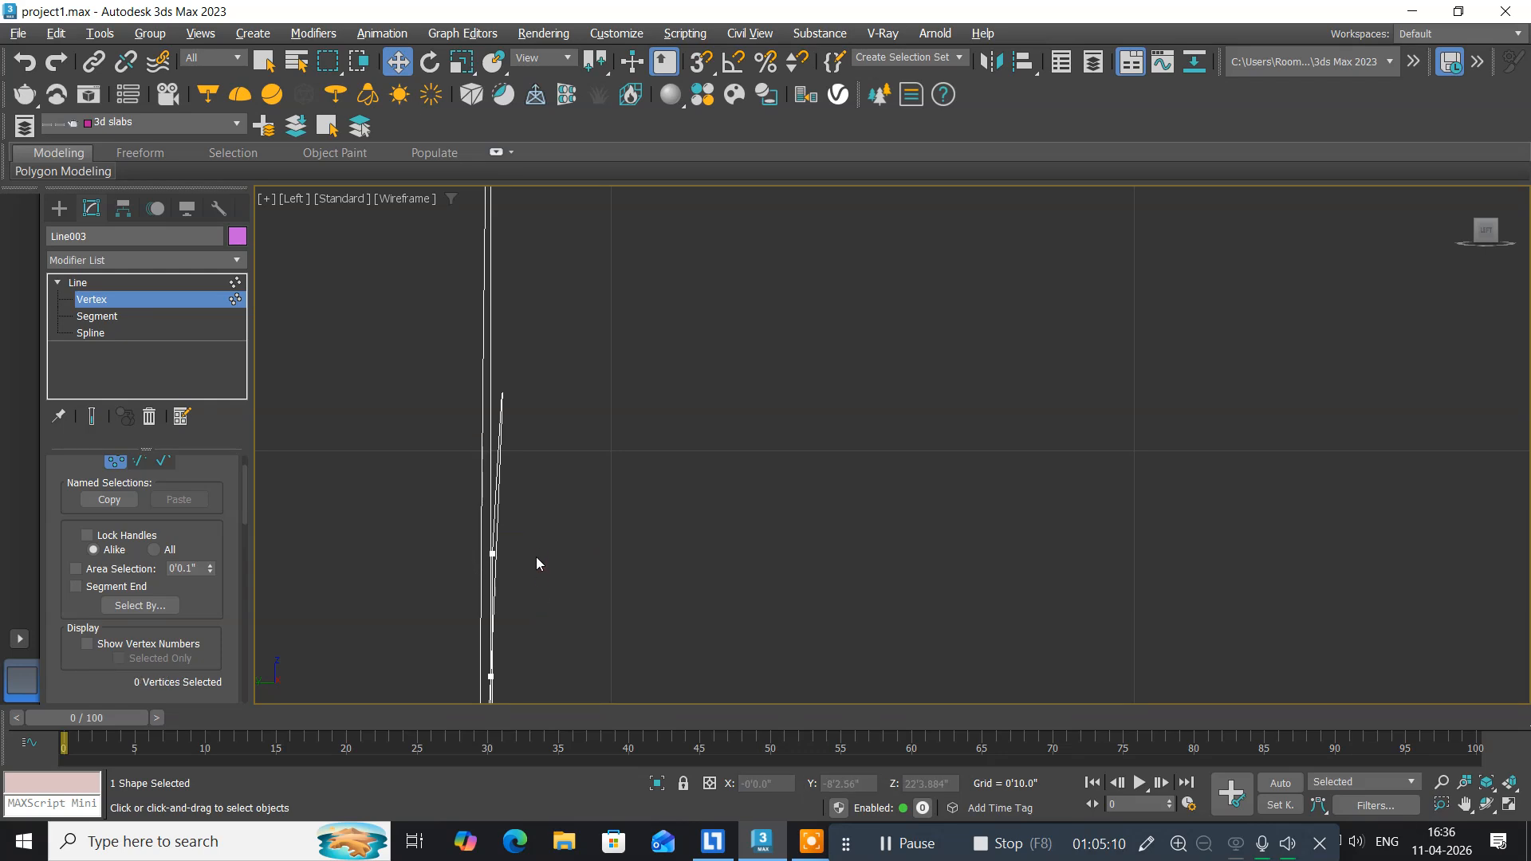
Try to flatten the curve at vertex 4 by shifting its upper Bezier handle toward the wall and nudging the vertex along X, and undo it.
{"action": "scroll", "coordinate": [537, 546], "scroll_direction": "down", "scroll_amount": 3}
{"action": "middle_click_drag", "start_coordinate": [537, 547], "coordinate": [482, 415]}
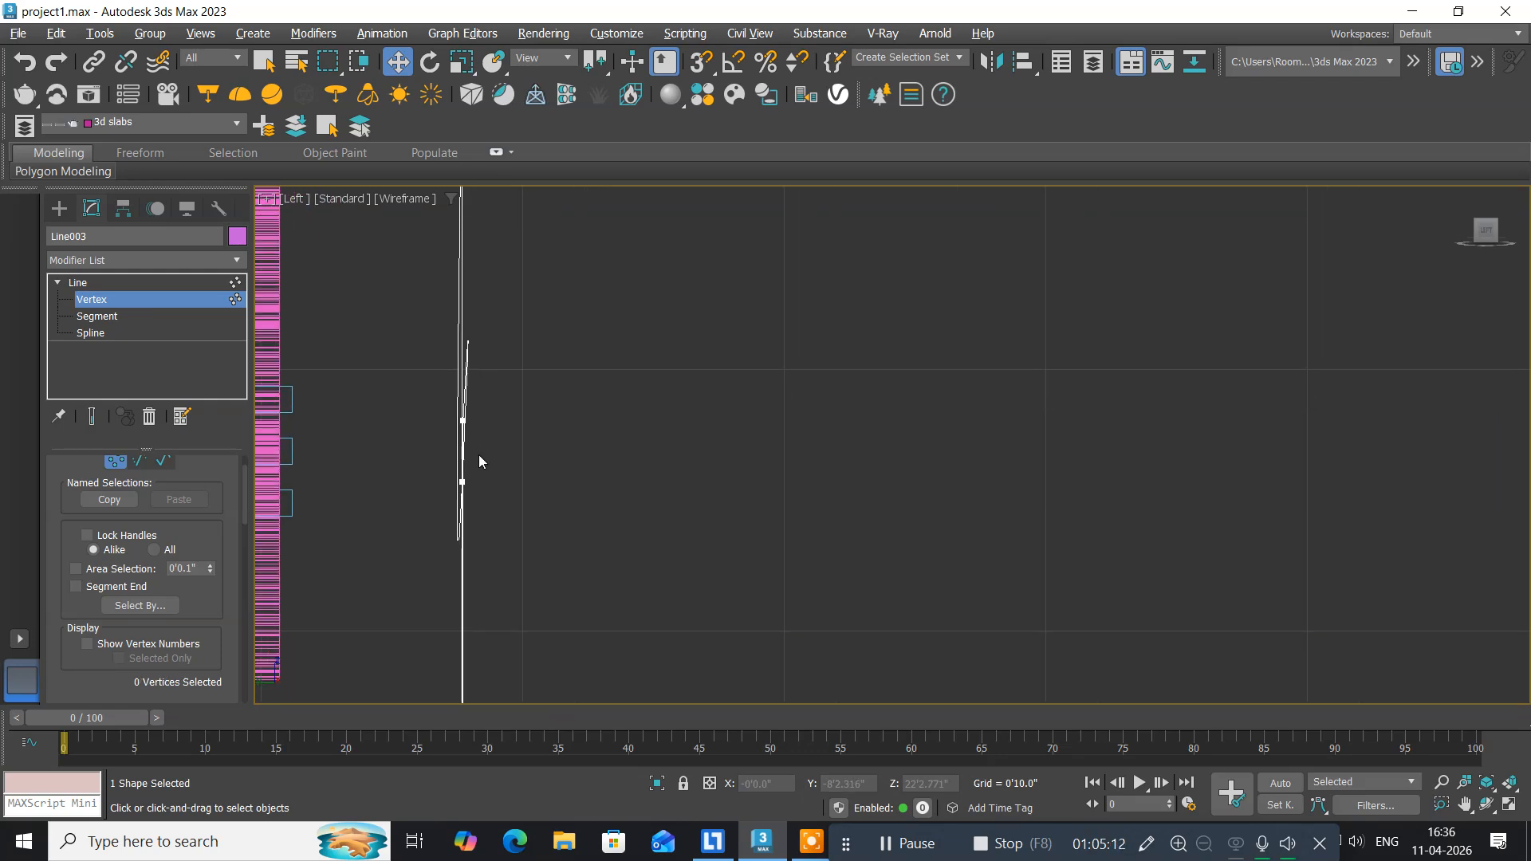
{"action": "left_click", "coordinate": [461, 482]}
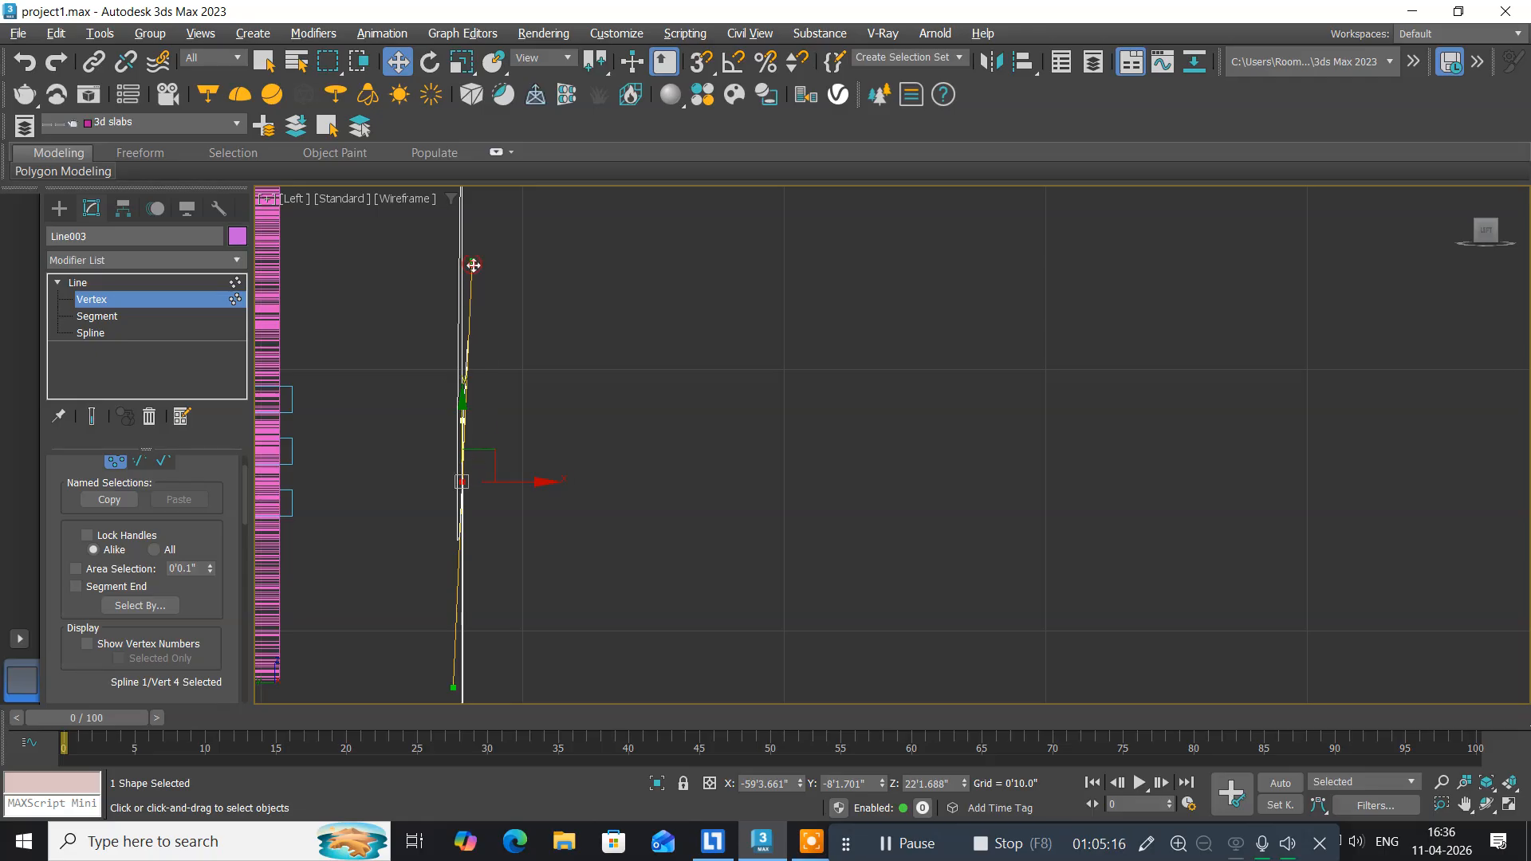
{"action": "left_click_drag", "start_coordinate": [474, 265], "coordinate": [450, 272]}
{"action": "left_click_drag", "start_coordinate": [523, 483], "coordinate": [521, 483]}
{"action": "key", "text": "ctrl+z"}
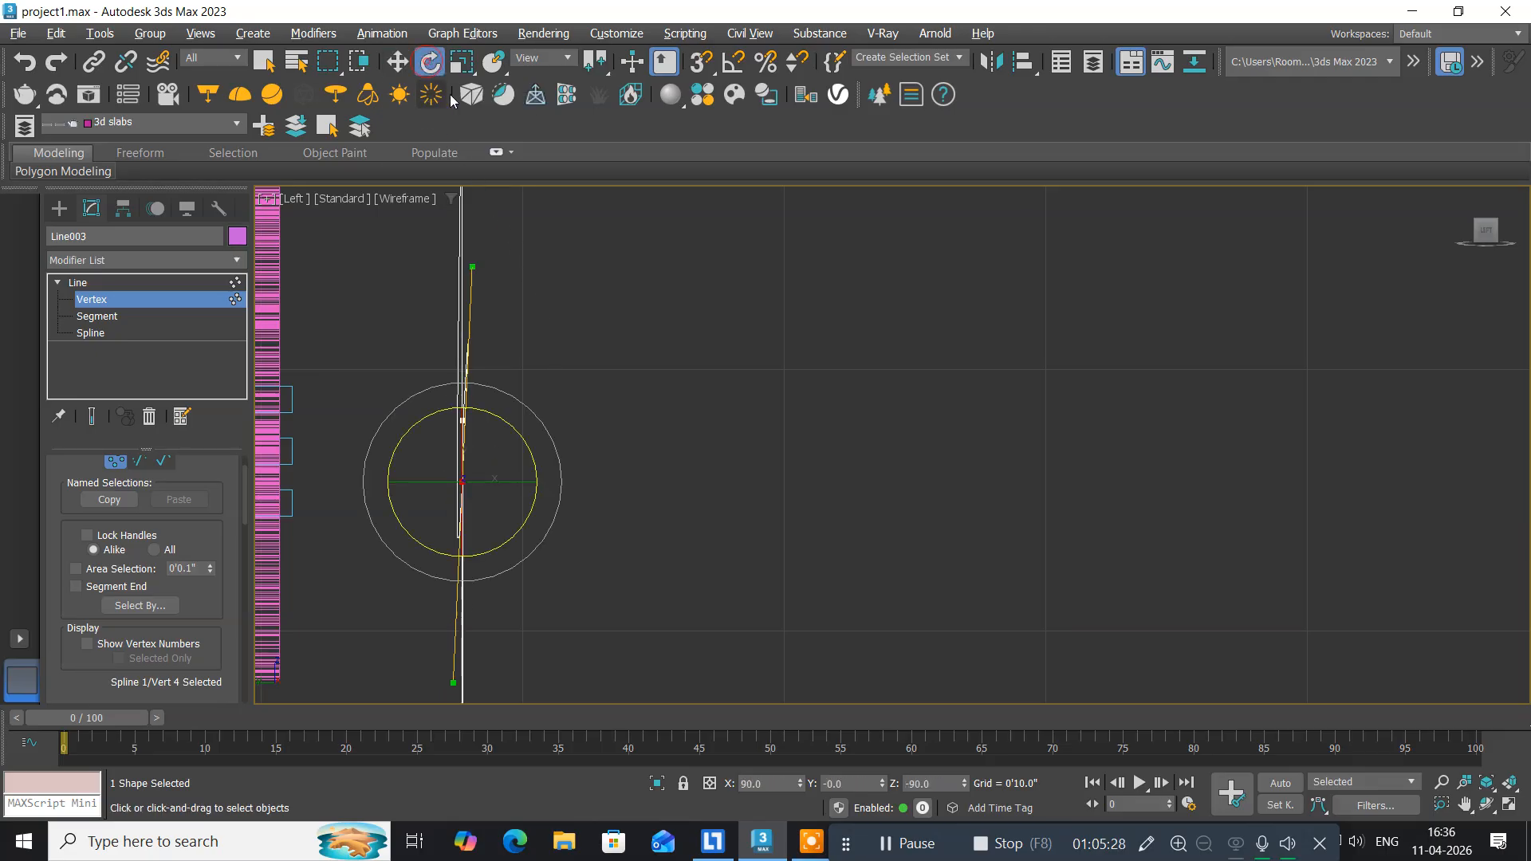
Rotate vertex 4 of the line in the Left view until its Bezier handles stand vertical and the profile is straight.
{"action": "left_click", "coordinate": [429, 61]}
{"action": "left_click_drag", "start_coordinate": [536, 409], "coordinate": [524, 421]}
{"action": "middle_click_drag", "start_coordinate": [522, 642], "coordinate": [547, 716]}
{"action": "middle_click_drag", "start_coordinate": [613, 389], "coordinate": [576, 537]}
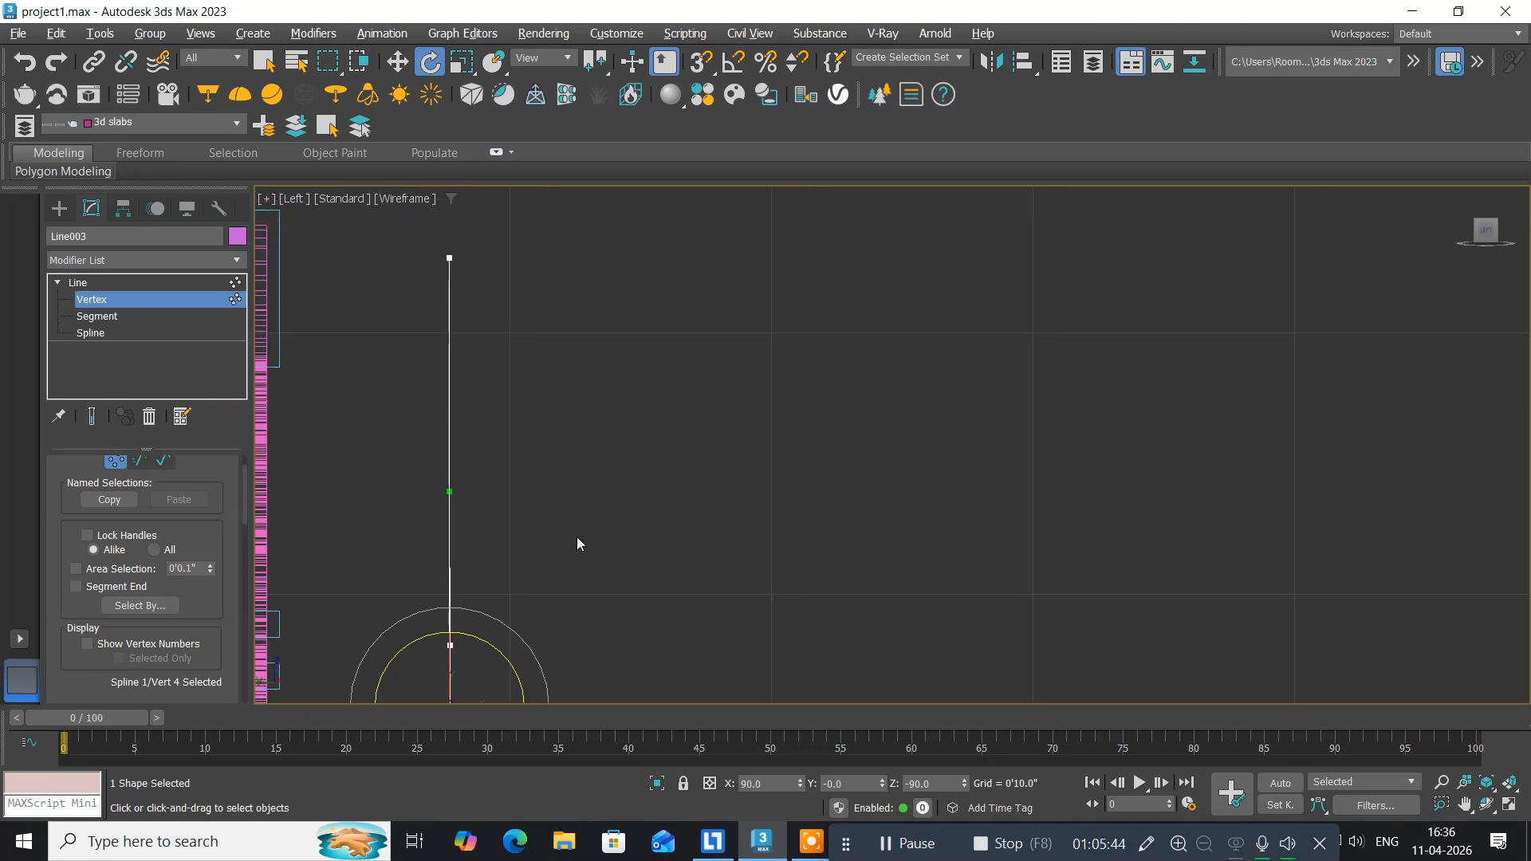
{"action": "scroll", "coordinate": [576, 537], "scroll_direction": "down", "scroll_amount": 3}
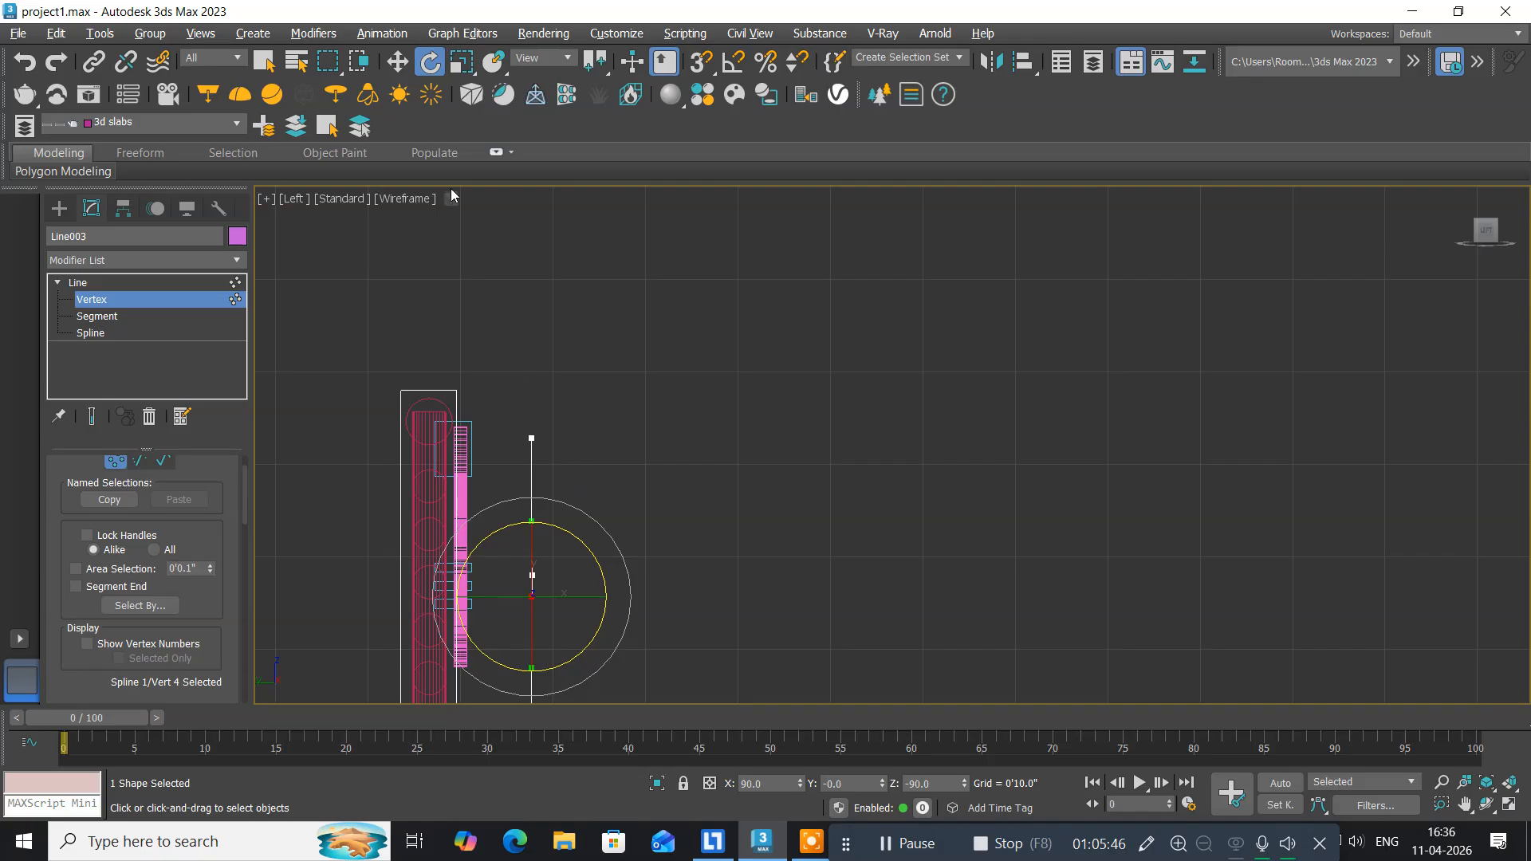
{"action": "left_click", "coordinate": [391, 67]}
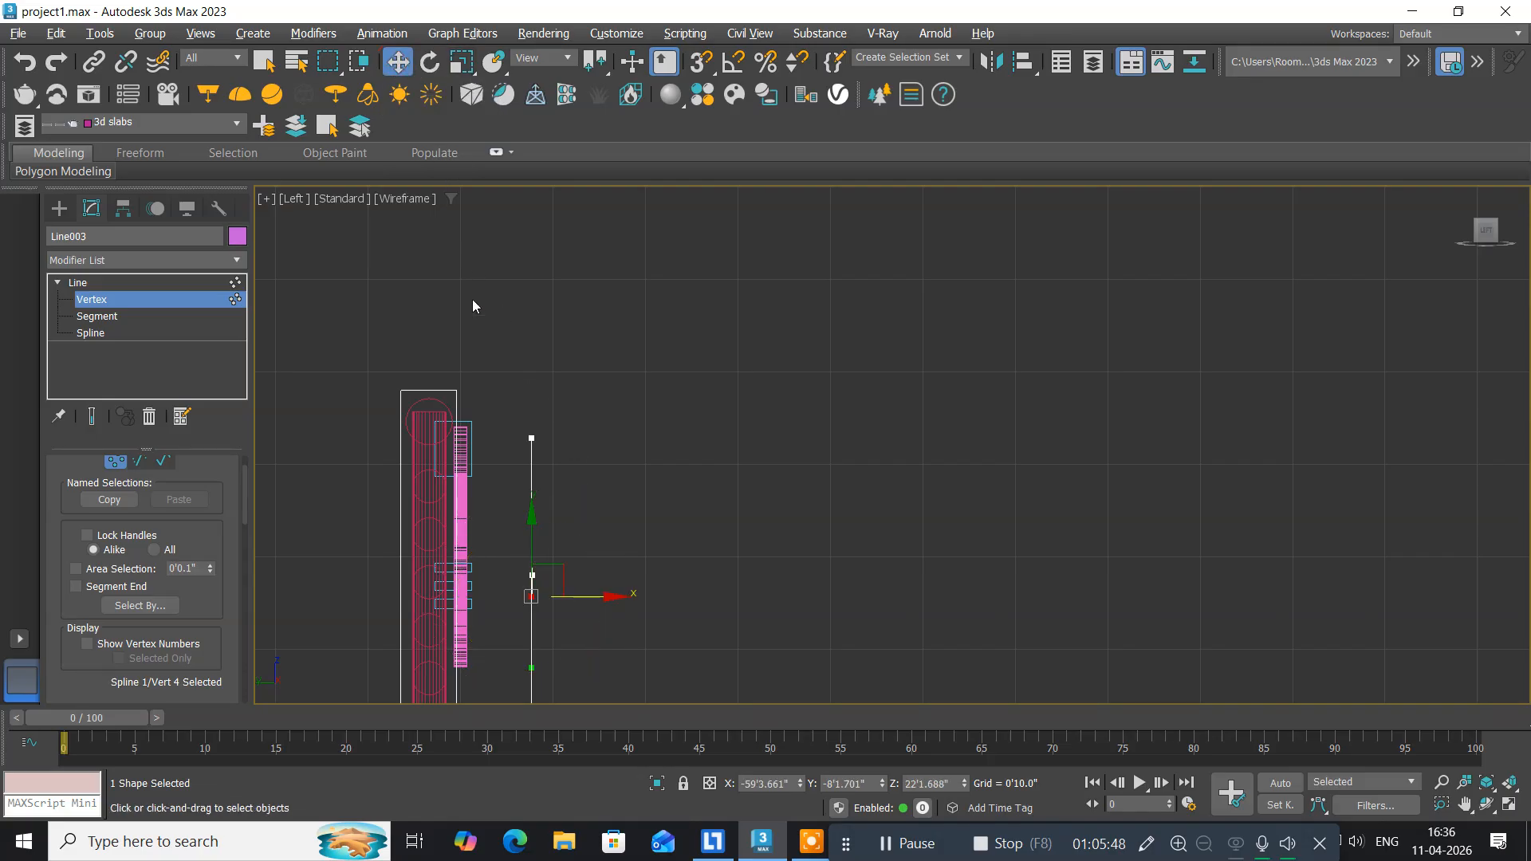
Apply an Extrude modifier to the straightened curved line.
{"action": "middle_click_drag", "start_coordinate": [633, 524], "coordinate": [668, 345]}
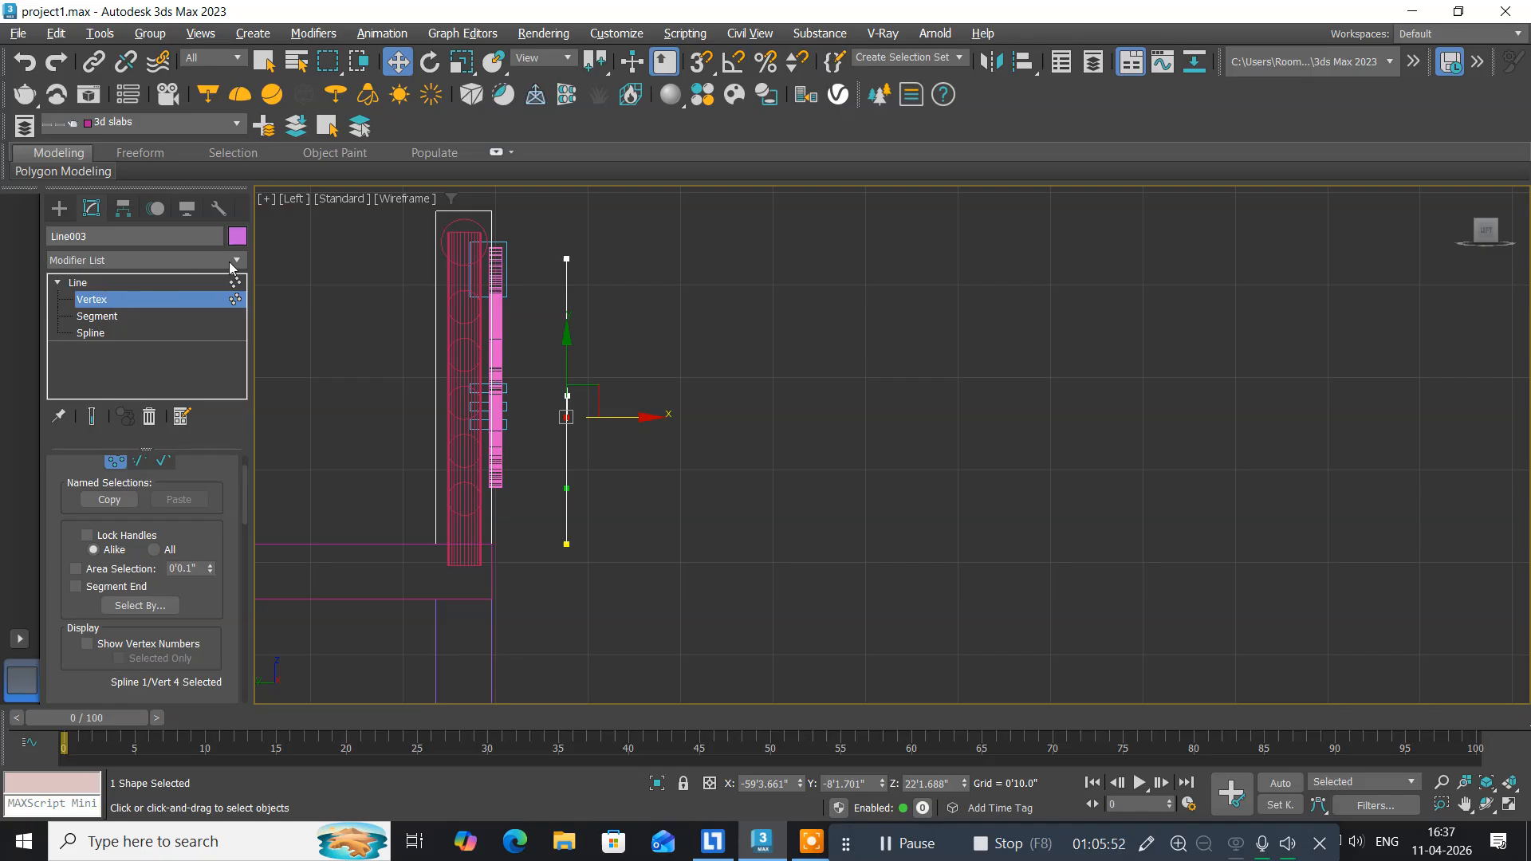
{"action": "left_click", "coordinate": [190, 260]}
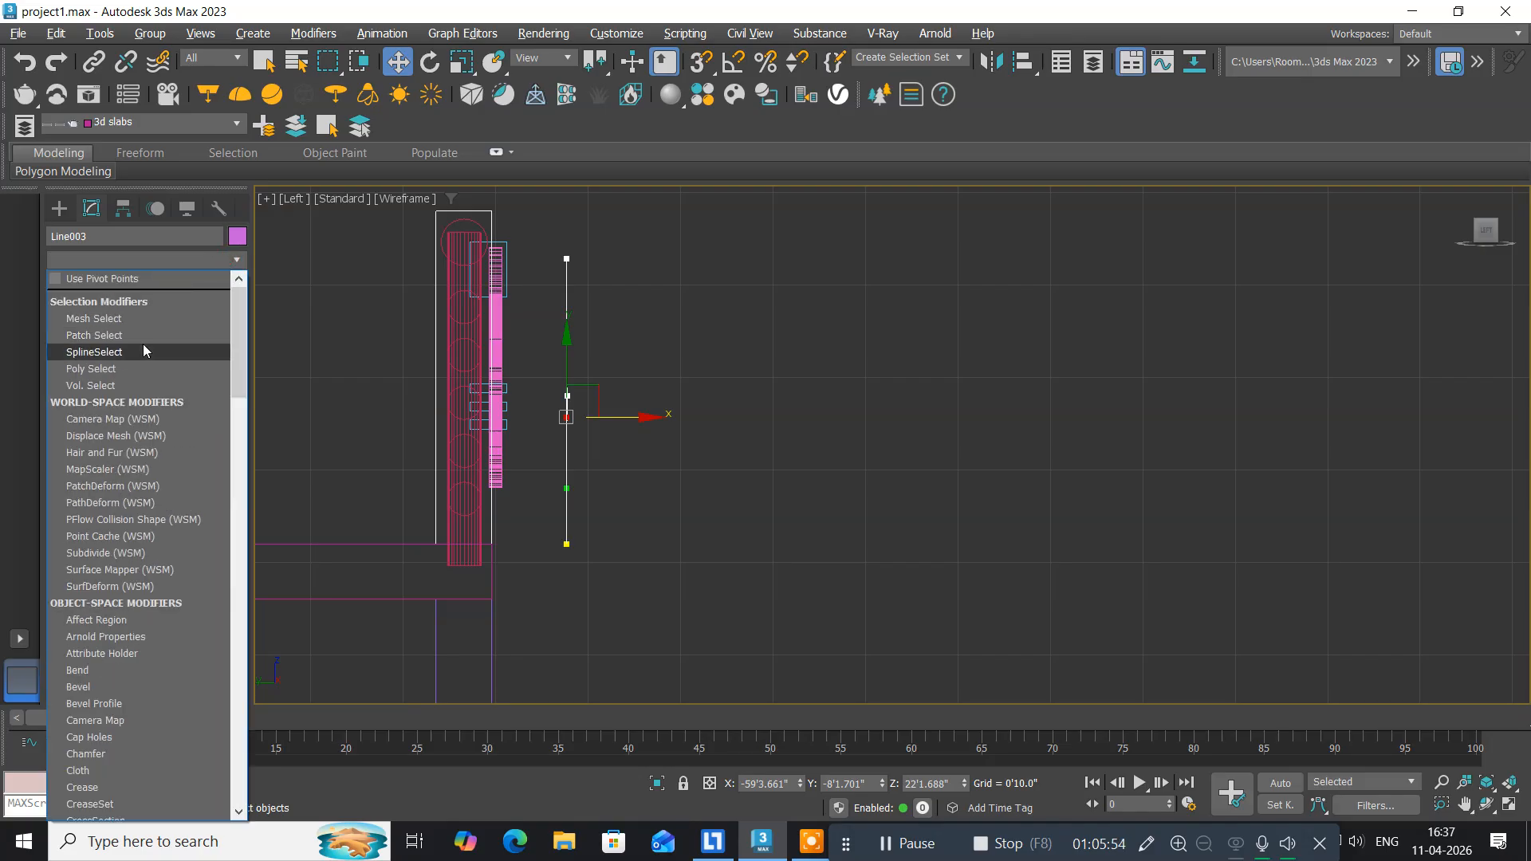
{"action": "key", "text": "e"}
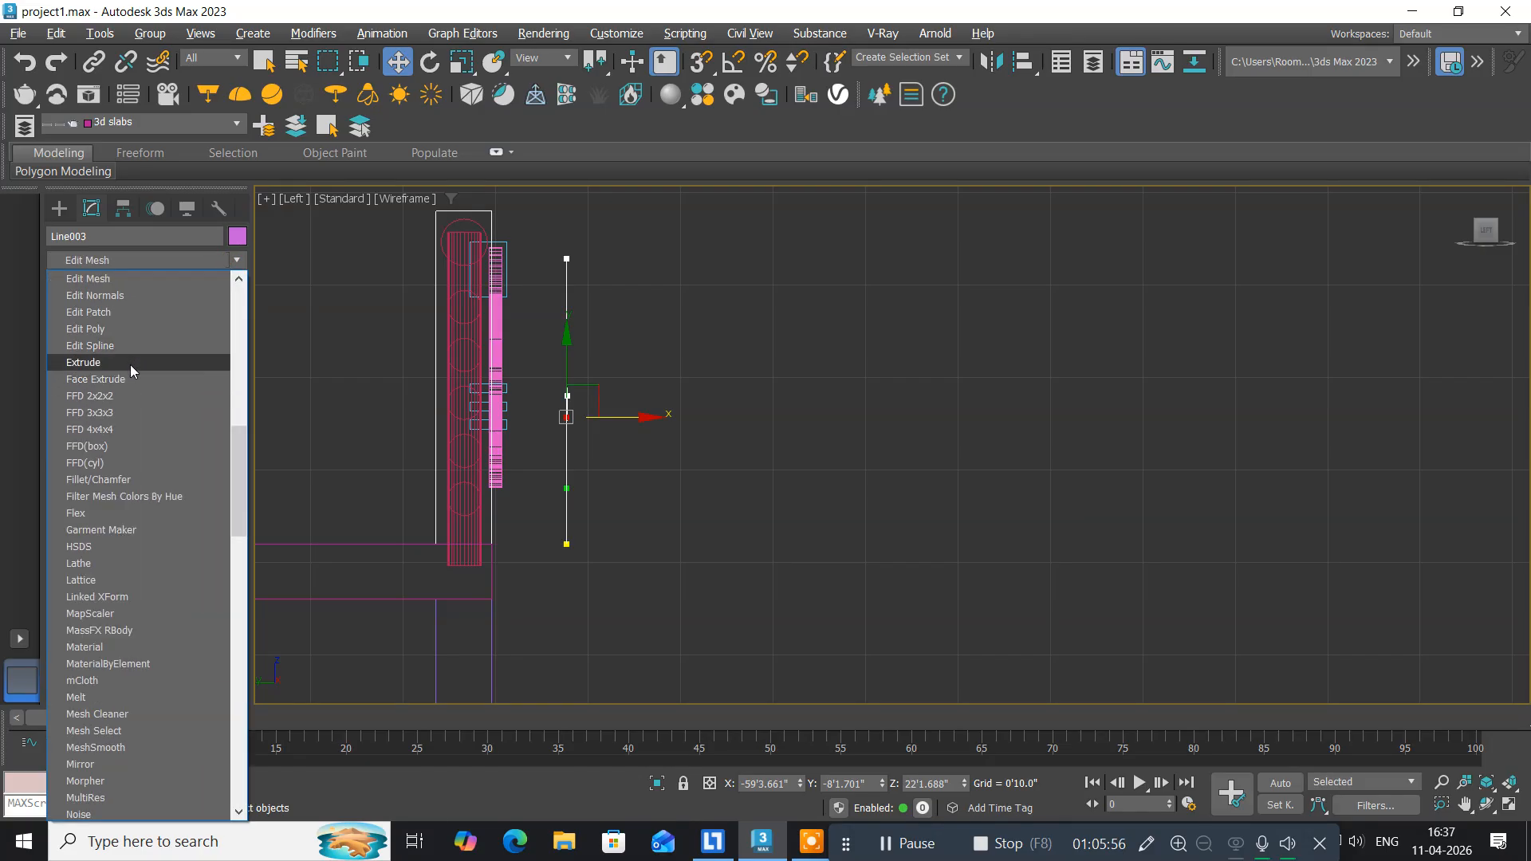
{"action": "left_click", "coordinate": [132, 363]}
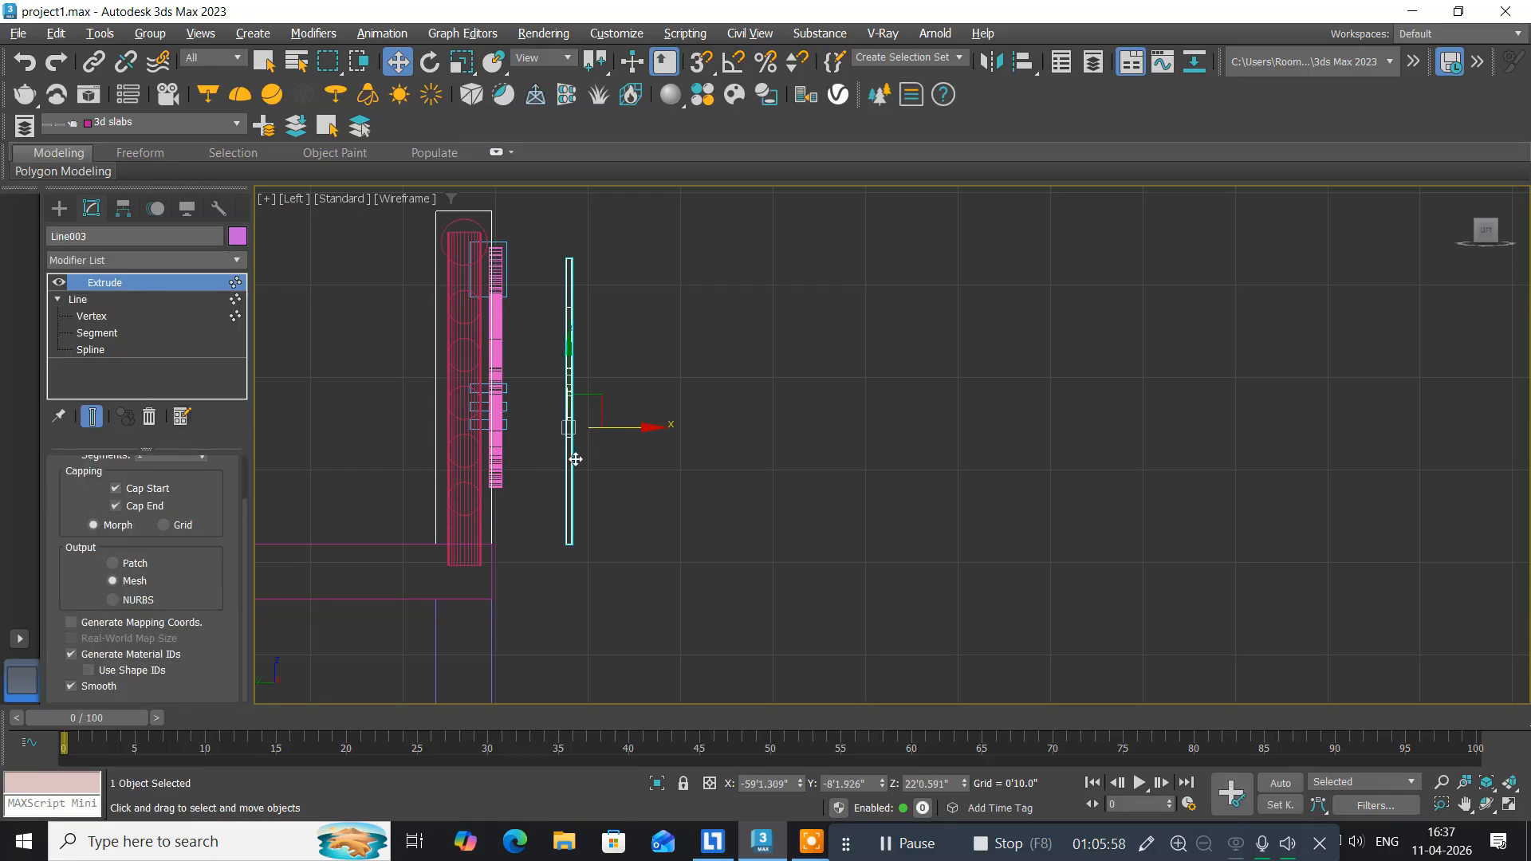
Move the extruded curved panel about 8 inches along X in the Left view, onto the front face of the parapet wall.
{"action": "scroll", "coordinate": [587, 448], "scroll_direction": "up", "scroll_amount": 4}
{"action": "middle_click_drag", "start_coordinate": [587, 448], "coordinate": [641, 392]}
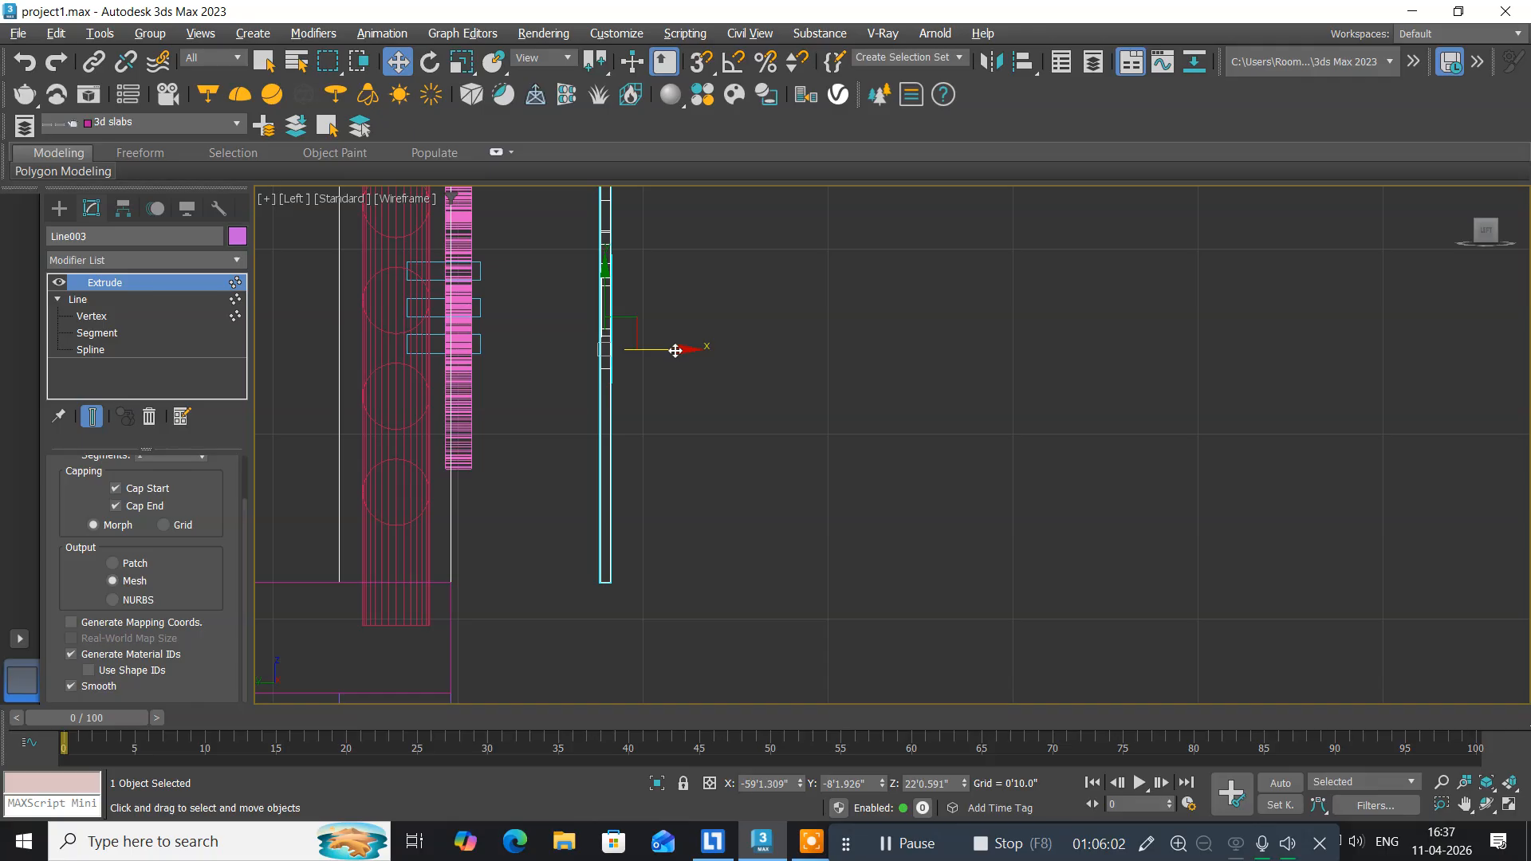
{"action": "left_click_drag", "start_coordinate": [675, 351], "coordinate": [526, 382]}
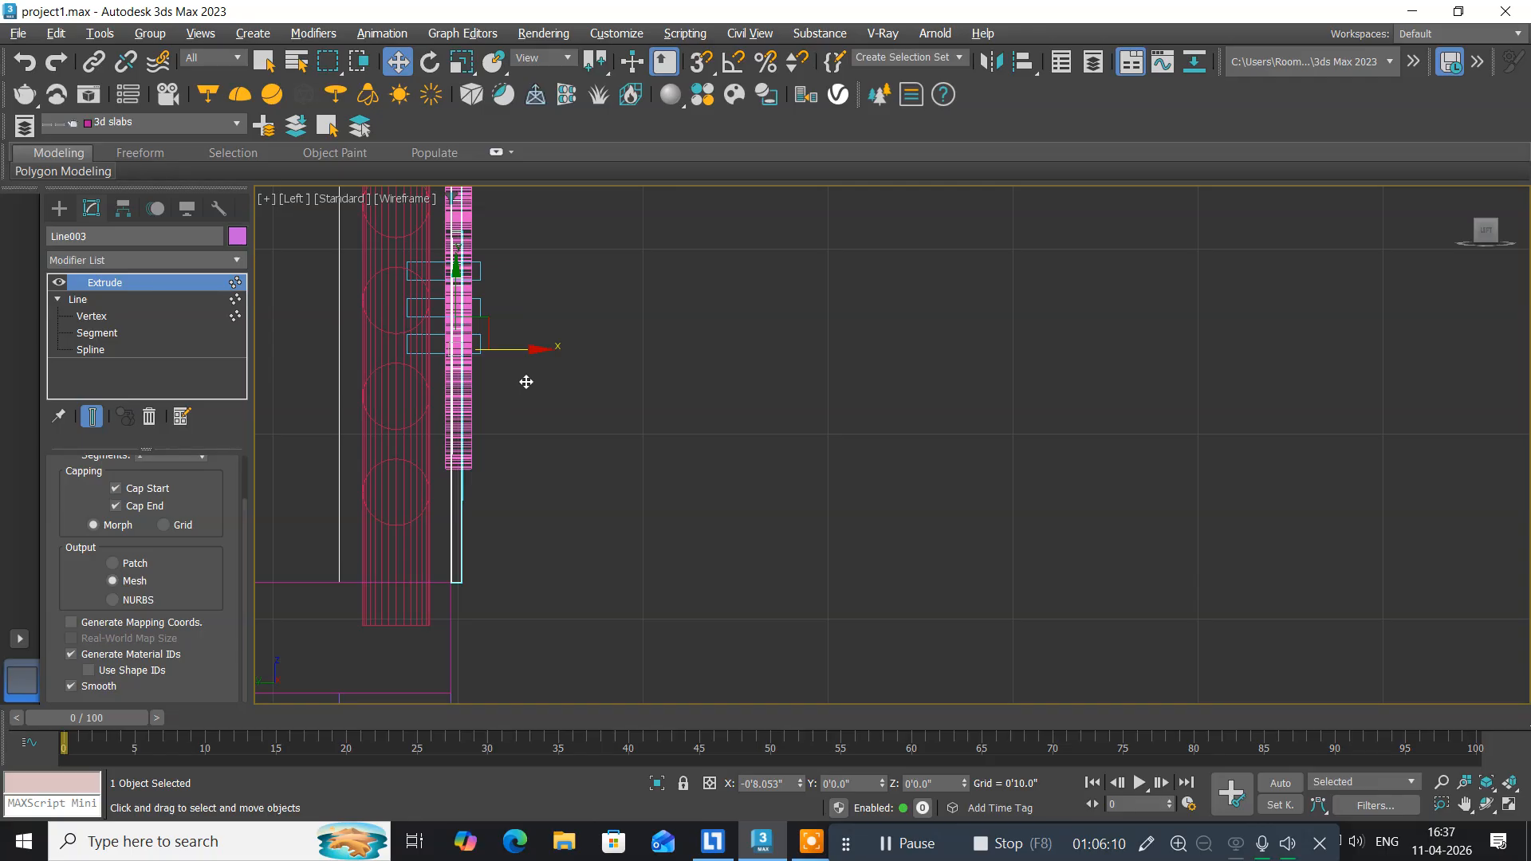
{"action": "left_click_drag", "start_coordinate": [526, 382], "coordinate": [526, 382]}
{"action": "middle_click_drag", "start_coordinate": [535, 475], "coordinate": [537, 439]}
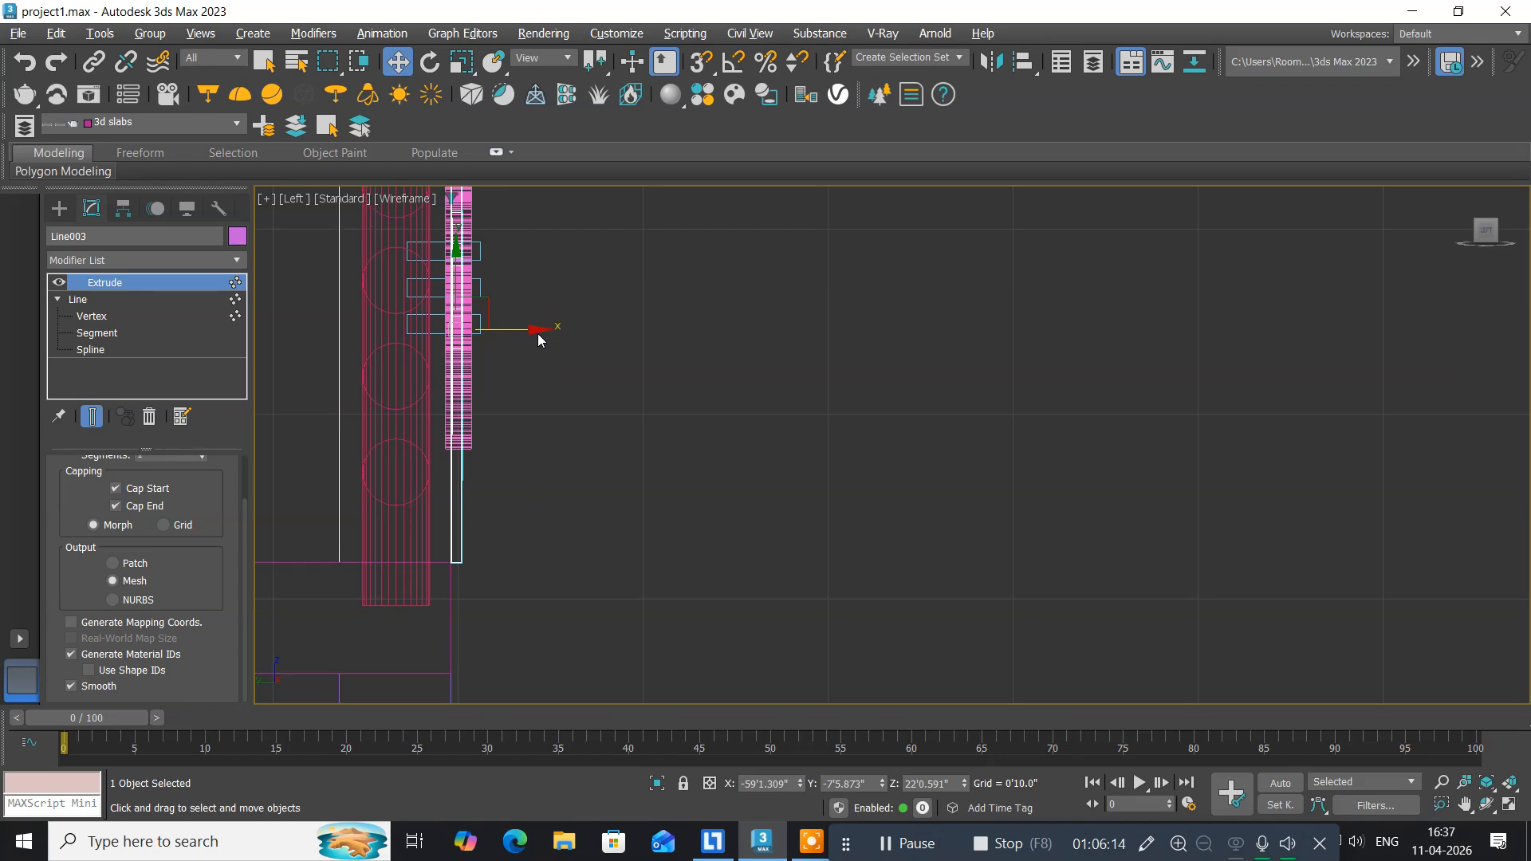
{"action": "left_click_drag", "start_coordinate": [532, 332], "coordinate": [530, 335]}
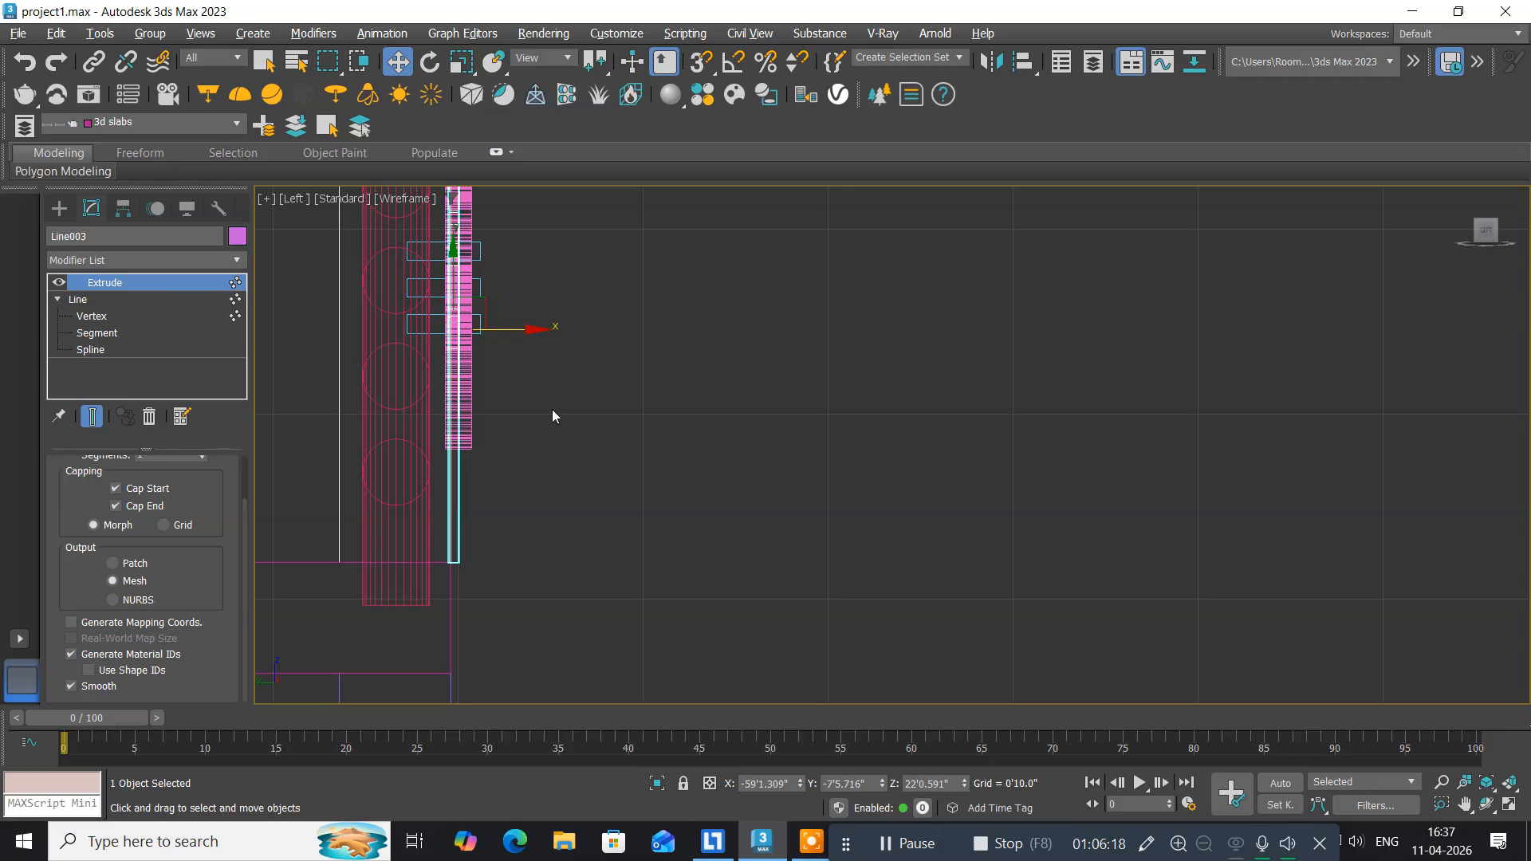
Examine in the Perspective view how the curved panel sits against the upper parapet's front face and end.
{"action": "key", "text": "alt+w"}
{"action": "middle_click", "coordinate": [976, 658]}
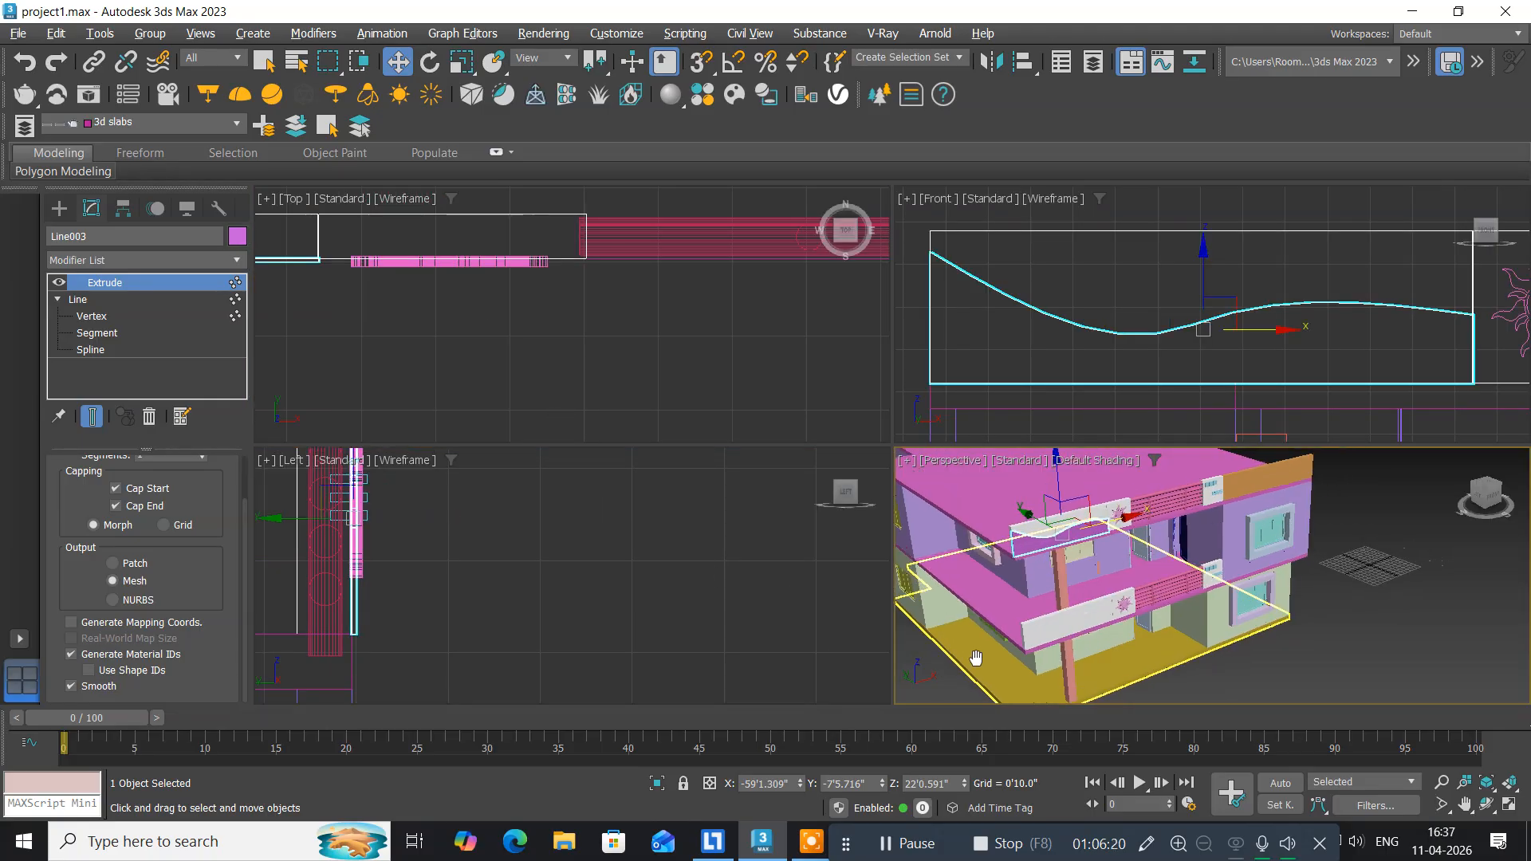
{"action": "key", "text": "alt+w"}
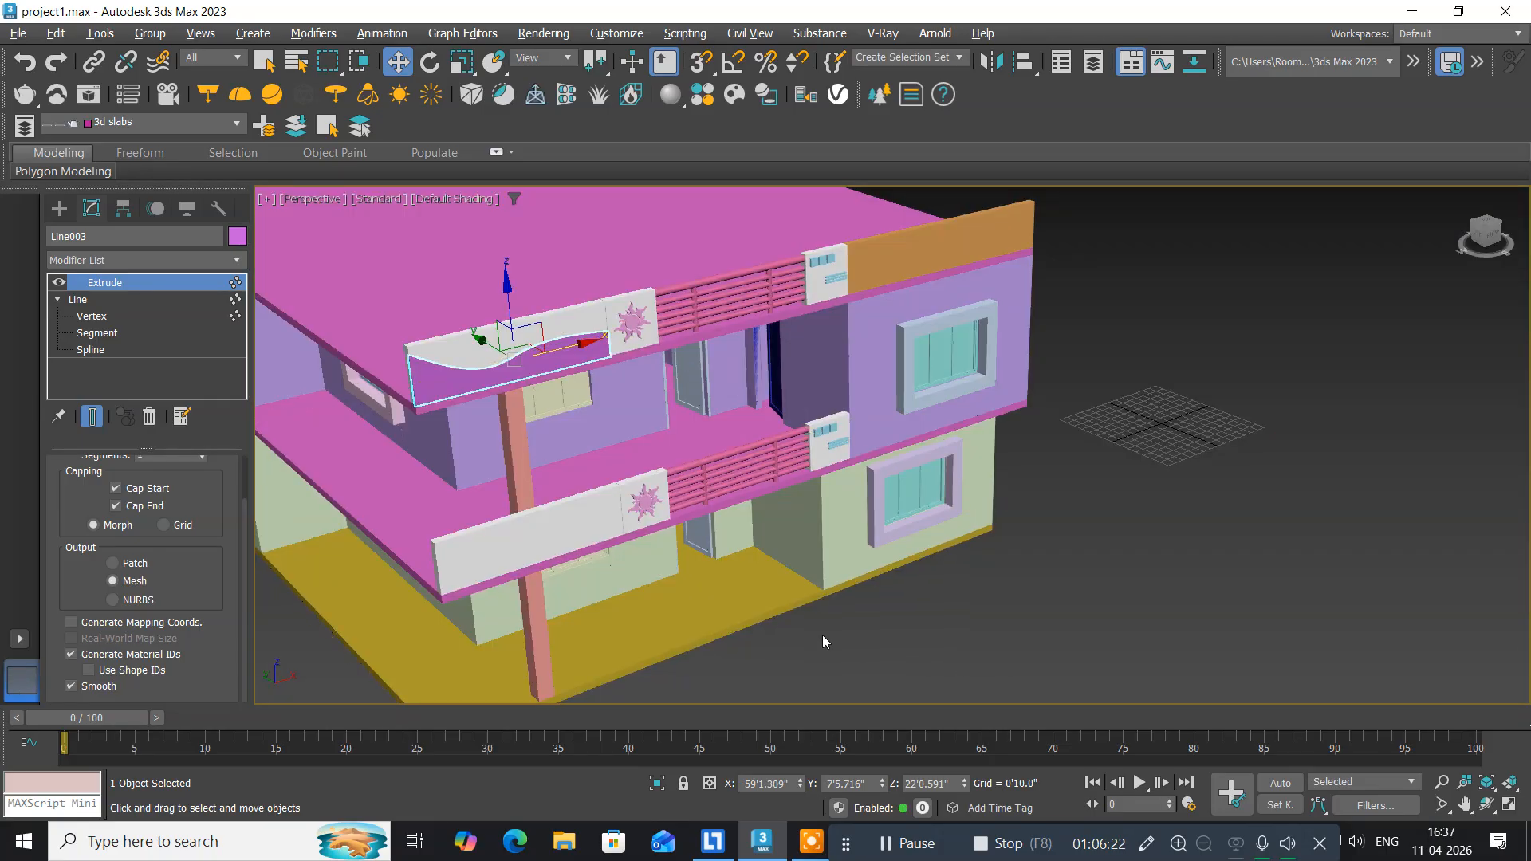
{"action": "scroll", "coordinate": [483, 409], "scroll_direction": "up", "scroll_amount": 5}
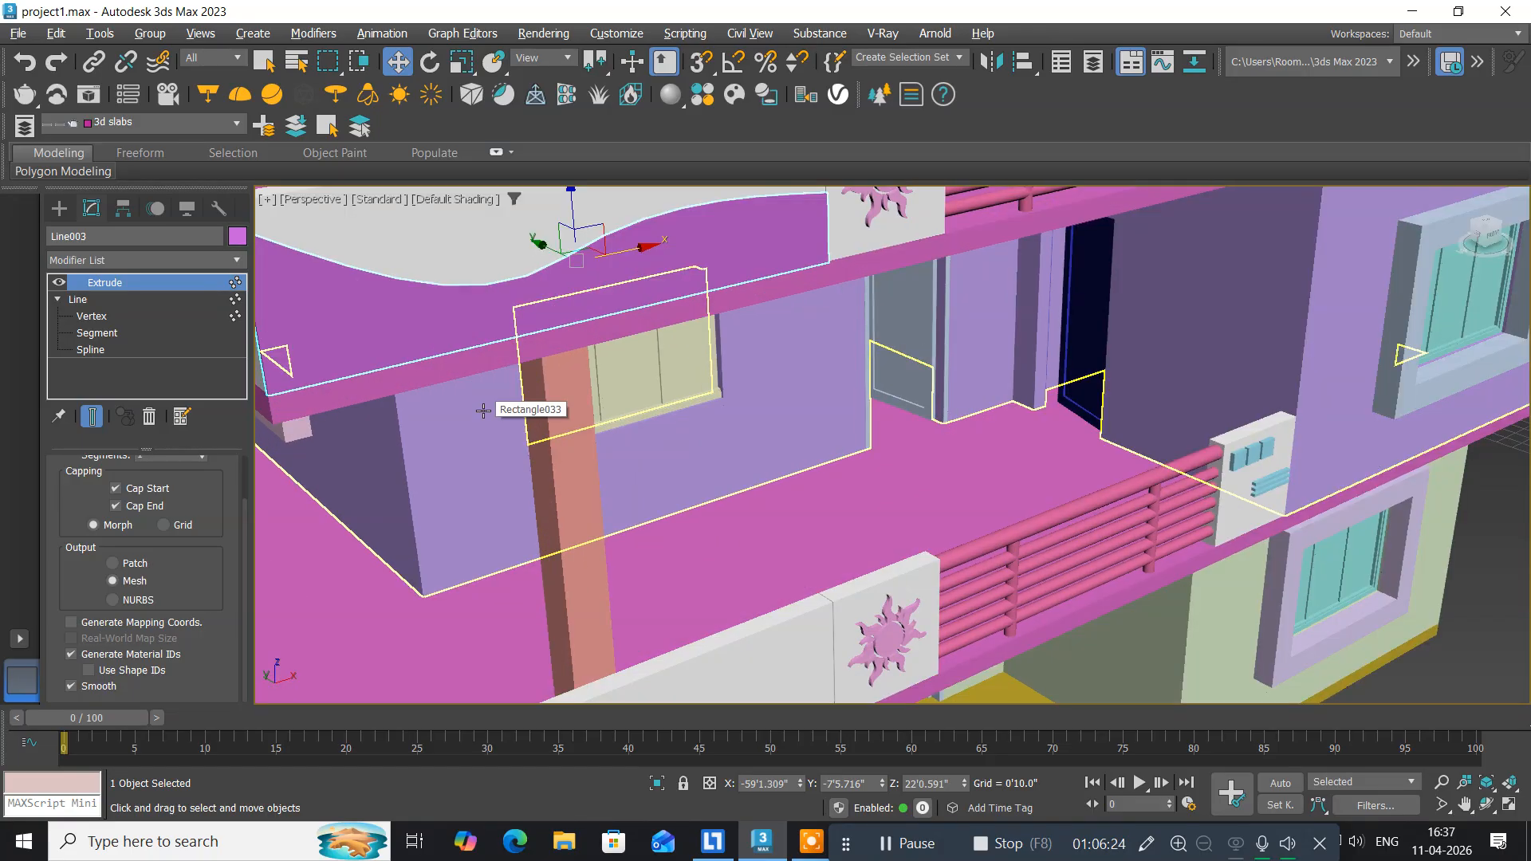
{"action": "scroll", "coordinate": [483, 410], "scroll_direction": "down", "scroll_amount": 3}
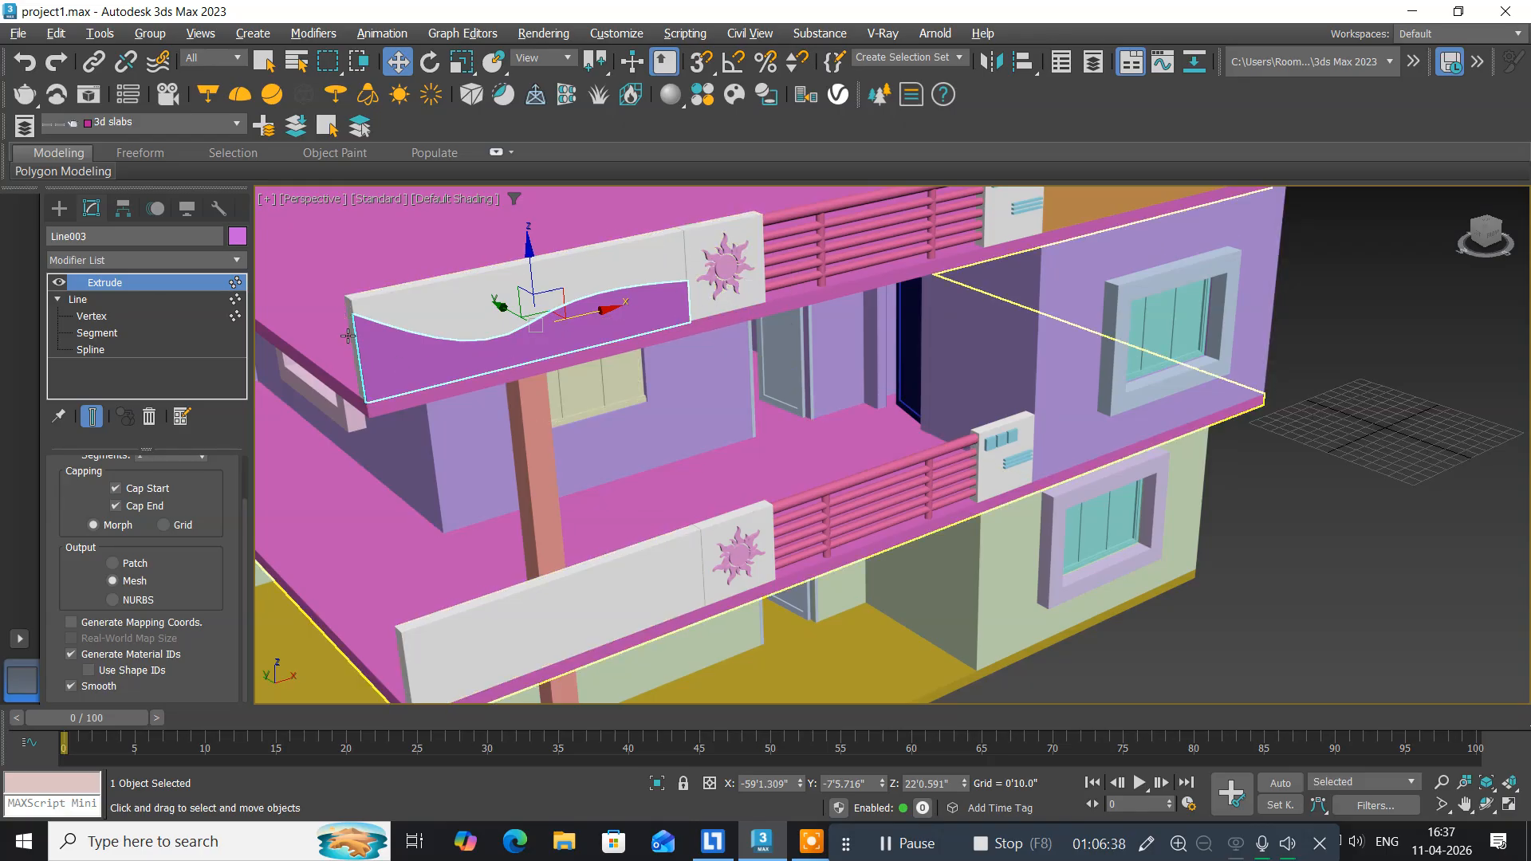
{"action": "scroll", "coordinate": [347, 336], "scroll_direction": "up", "scroll_amount": 6}
{"action": "scroll", "coordinate": [375, 295], "scroll_direction": "up", "scroll_amount": 1}
{"action": "middle_click_drag", "start_coordinate": [375, 298], "coordinate": [379, 474]}
{"action": "scroll", "coordinate": [380, 473], "scroll_direction": "down", "scroll_amount": 5}
{"action": "scroll", "coordinate": [380, 474], "scroll_direction": "down", "scroll_amount": 2}
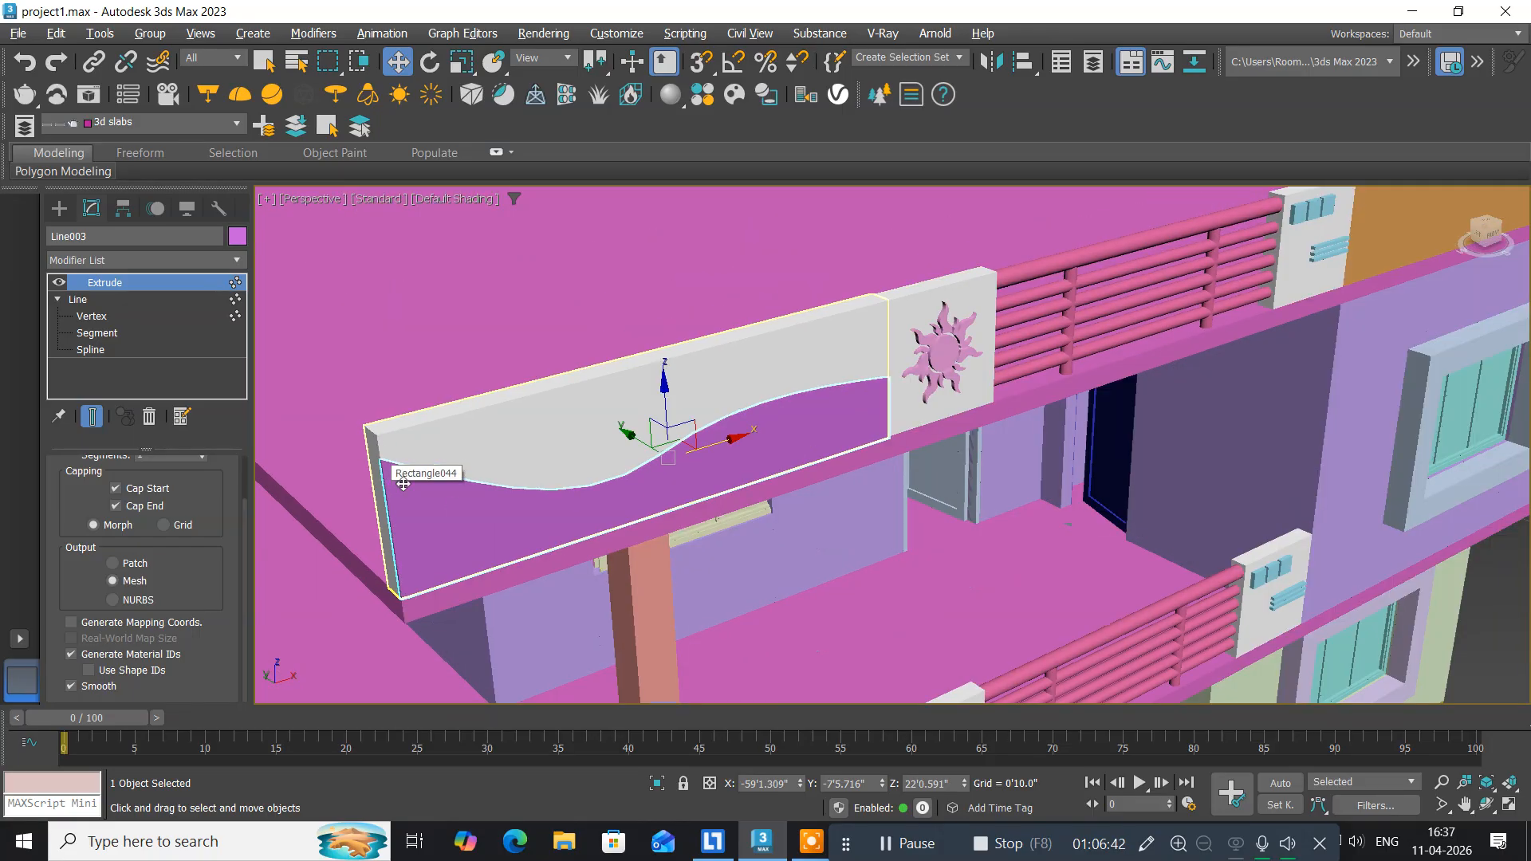
{"action": "middle_click_drag", "start_coordinate": [502, 530], "coordinate": [513, 350]}
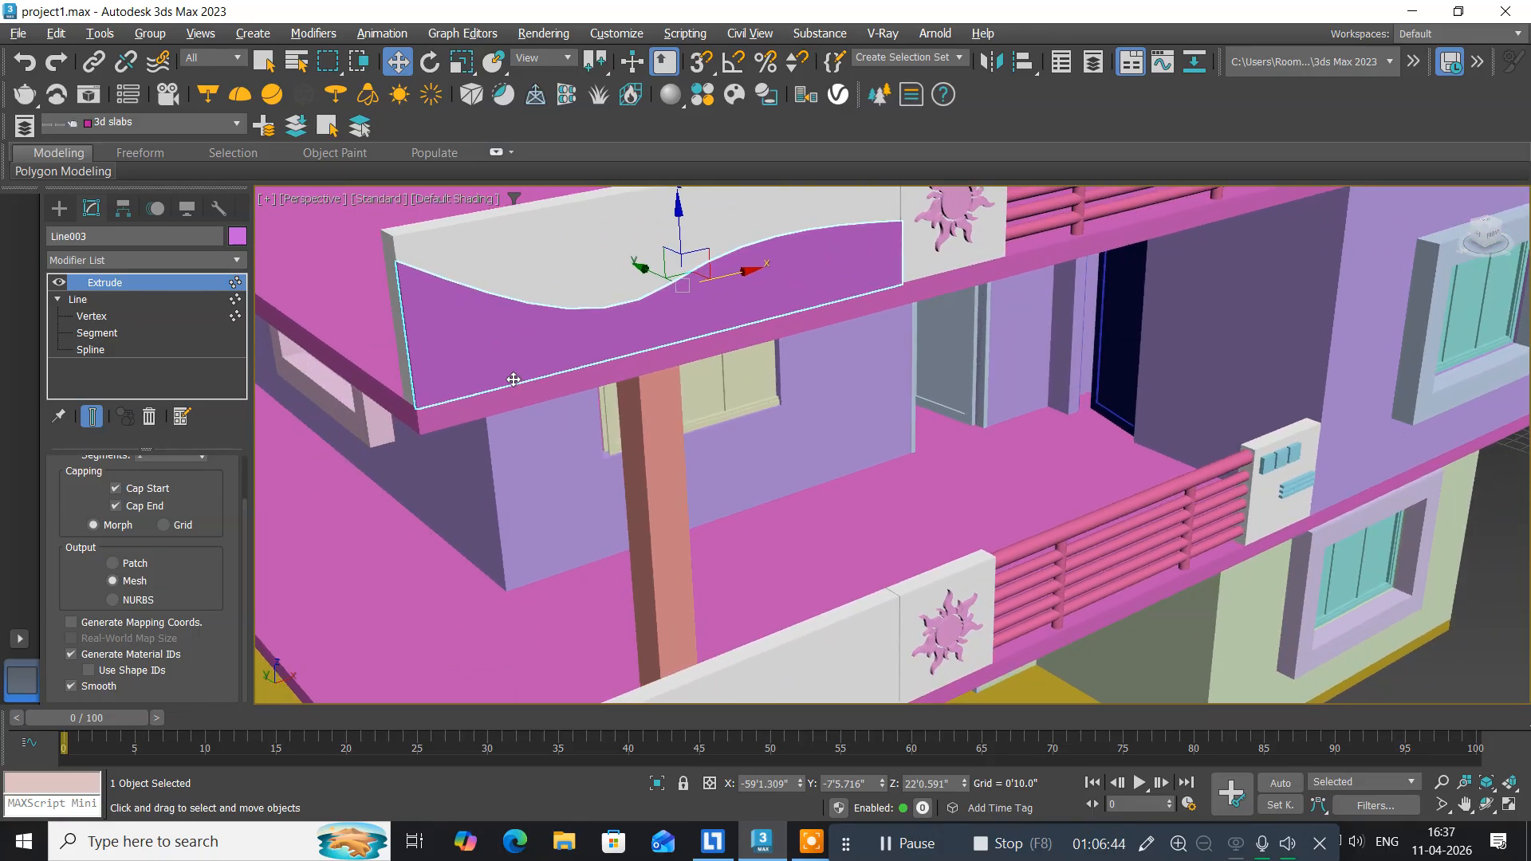
{"action": "scroll", "coordinate": [524, 407], "scroll_direction": "down", "scroll_amount": 3}
{"action": "middle_click_drag", "start_coordinate": [538, 504], "coordinate": [559, 432]}
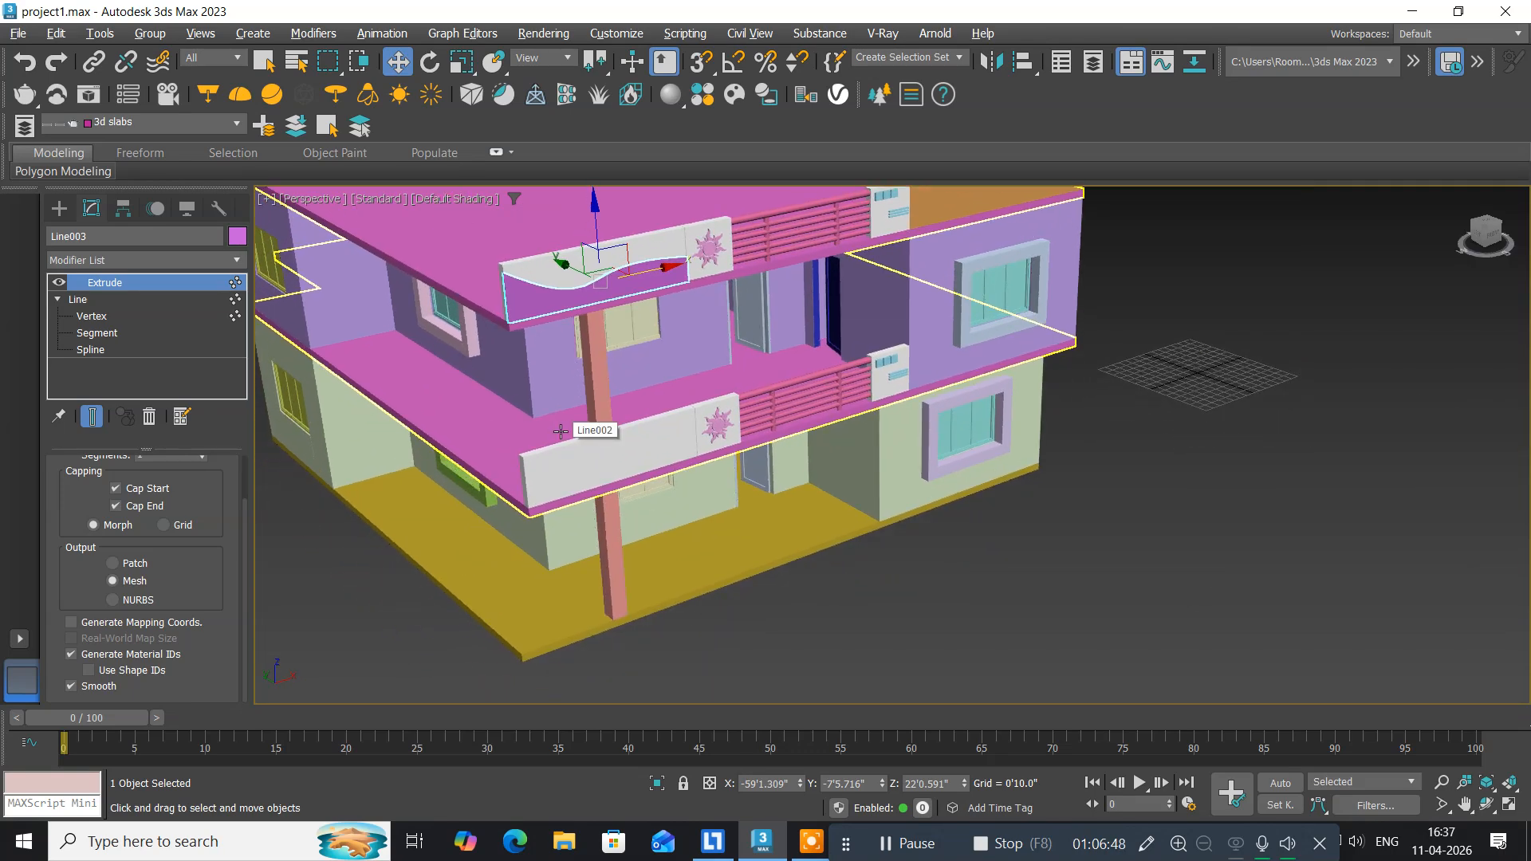
Clone the curved panel in the Front view as a Copy.
{"action": "key", "text": "alt+w"}
{"action": "middle_click_drag", "start_coordinate": [1004, 297], "coordinate": [985, 335]}
{"action": "key", "text": "alt+w"}
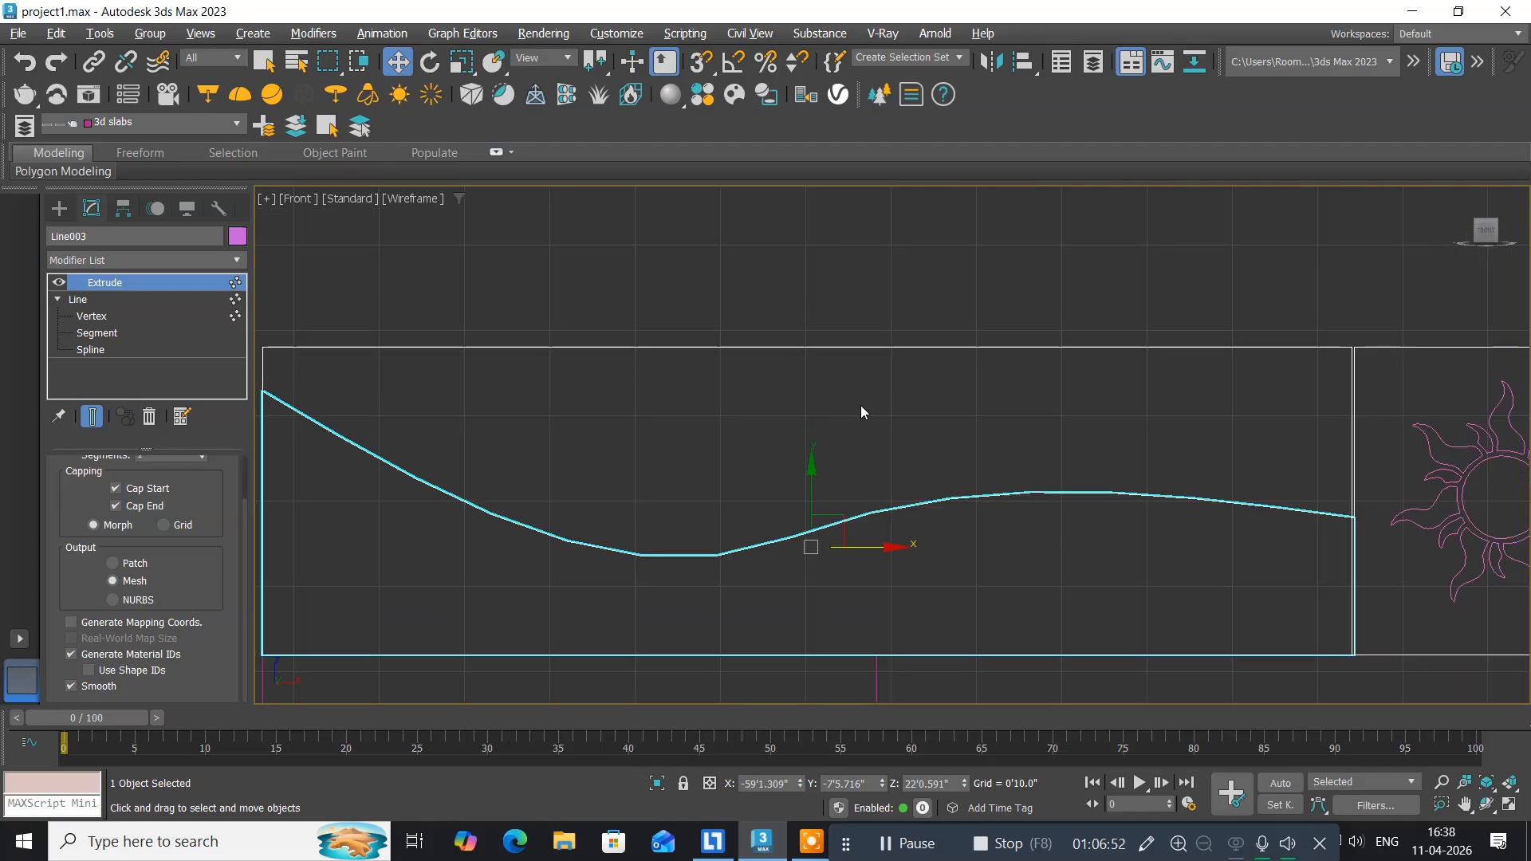
{"action": "scroll", "coordinate": [847, 414], "scroll_direction": "down", "scroll_amount": 4}
{"action": "middle_click_drag", "start_coordinate": [845, 413], "coordinate": [601, 309]}
{"action": "key", "text": "ctrl+v"}
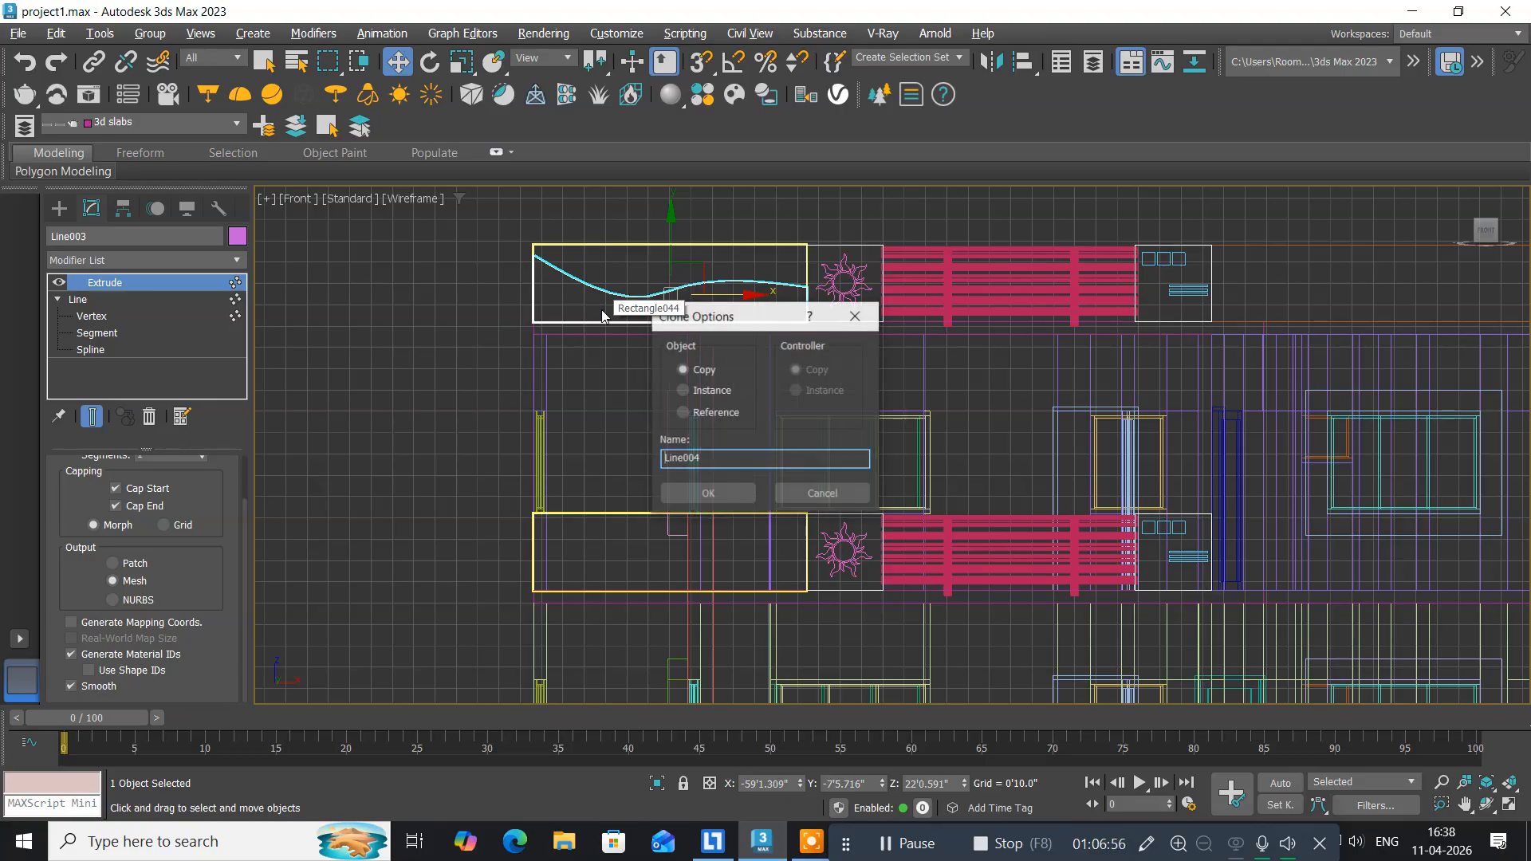
{"action": "left_click", "coordinate": [700, 494]}
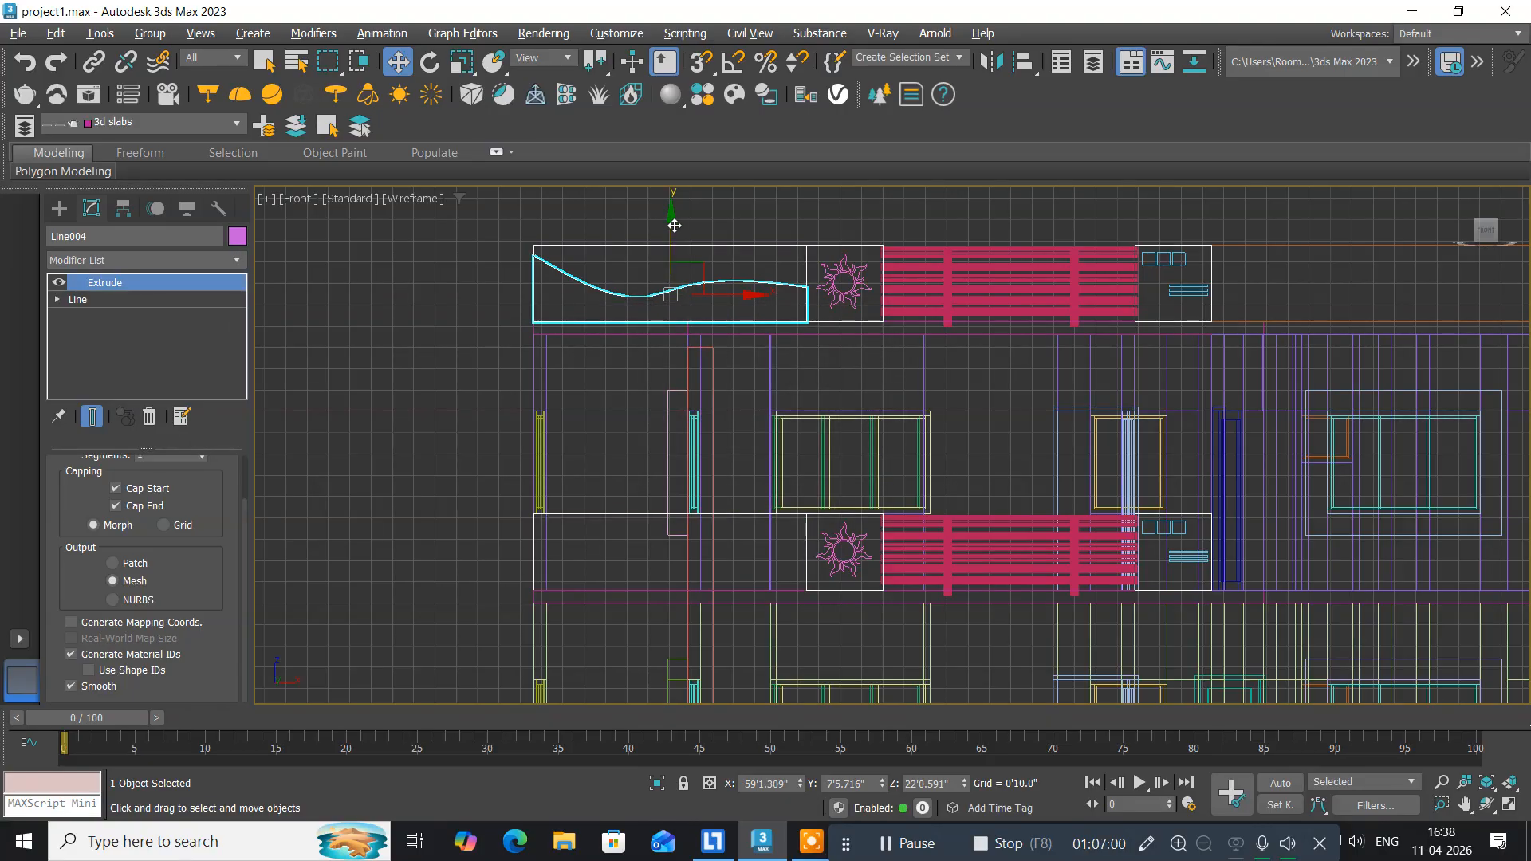
Move the copied panel down along Y onto the lower parapet, aligning its base with the parapet's bottom edge.
{"action": "left_click_drag", "start_coordinate": [674, 226], "coordinate": [657, 475]}
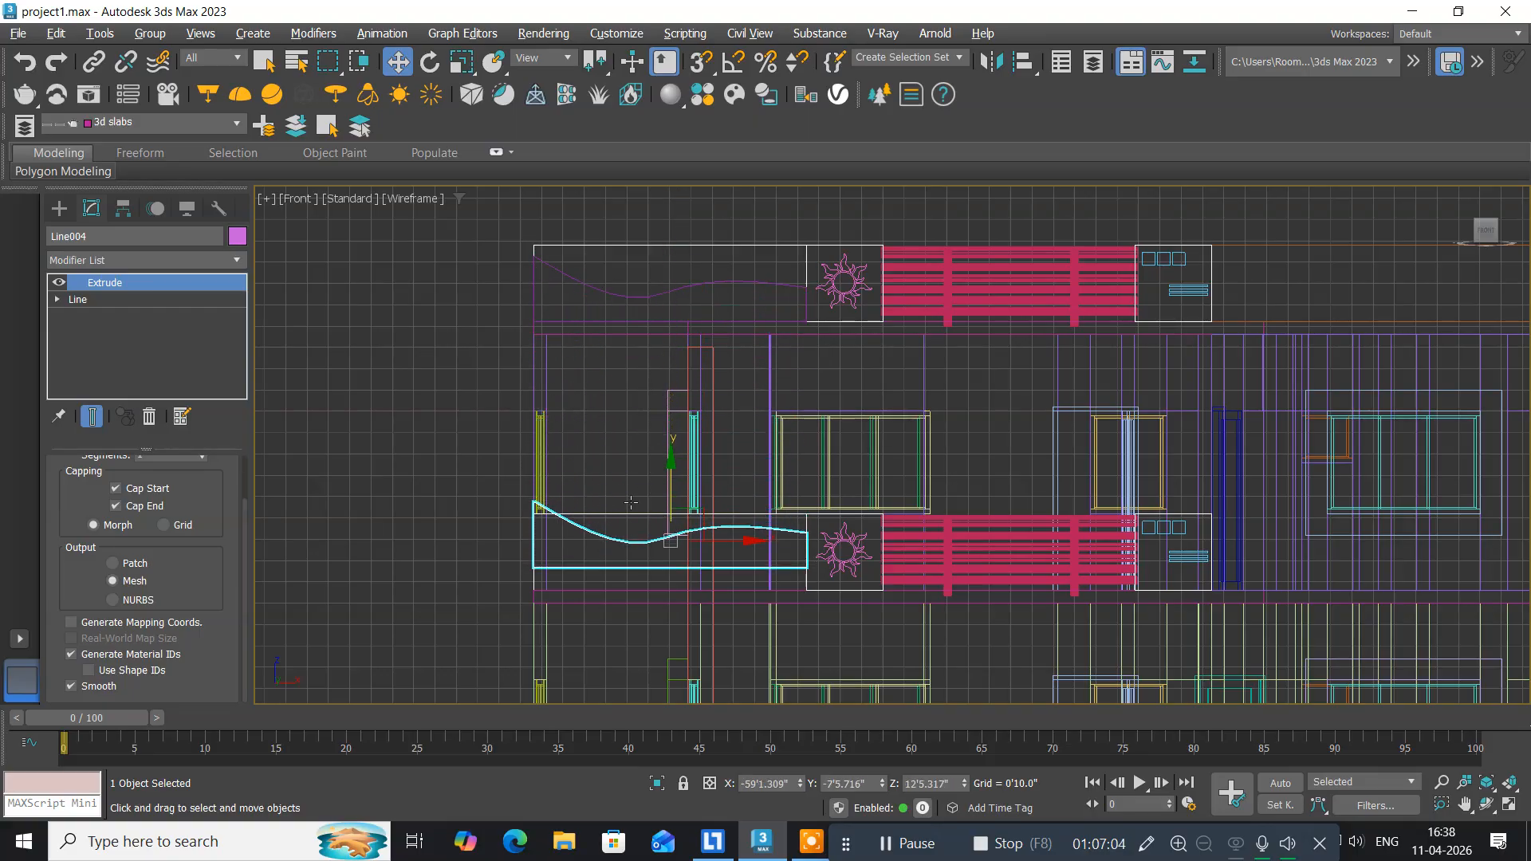
{"action": "scroll", "coordinate": [599, 566], "scroll_direction": "up", "scroll_amount": 5}
{"action": "middle_click_drag", "start_coordinate": [599, 565], "coordinate": [591, 375]}
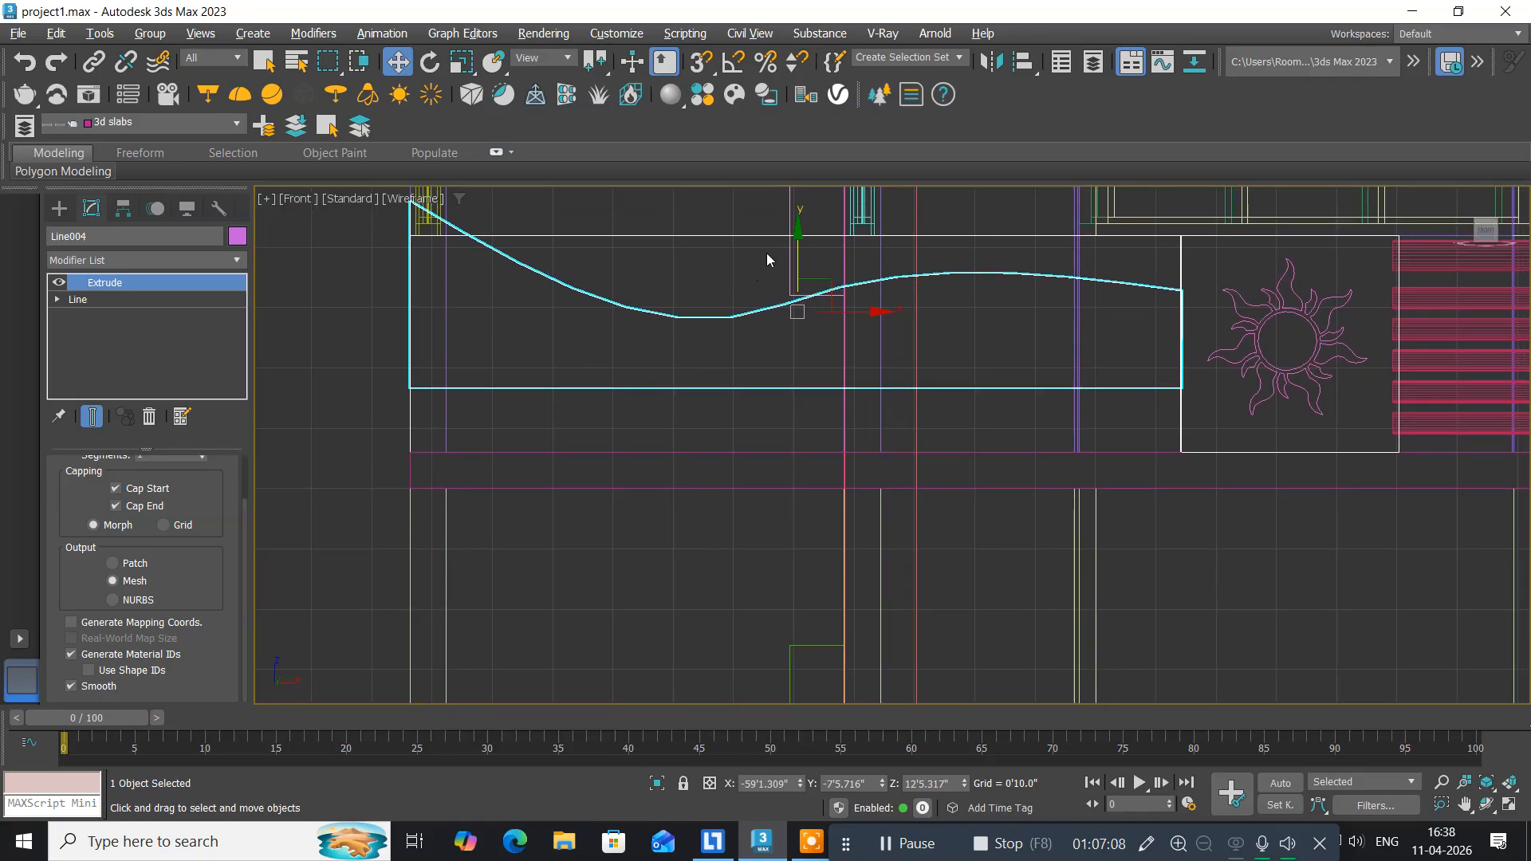
{"action": "left_click_drag", "start_coordinate": [796, 234], "coordinate": [789, 297]}
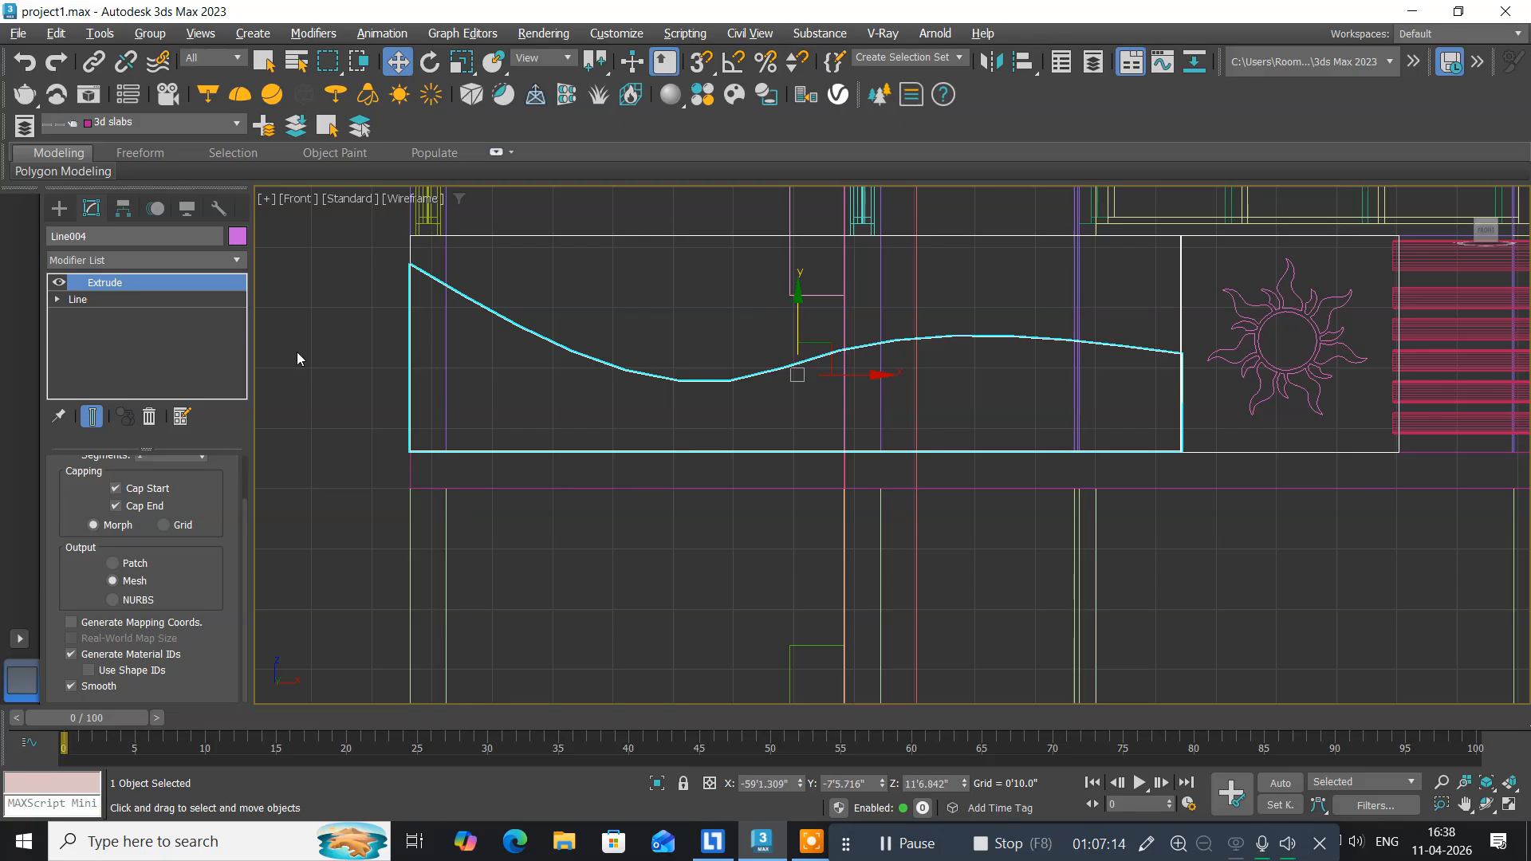
Examine the upper and lower curved panels on the house front in the Perspective view.
{"action": "middle_click_drag", "start_coordinate": [297, 358], "coordinate": [362, 381]}
{"action": "key", "text": "alt+w"}
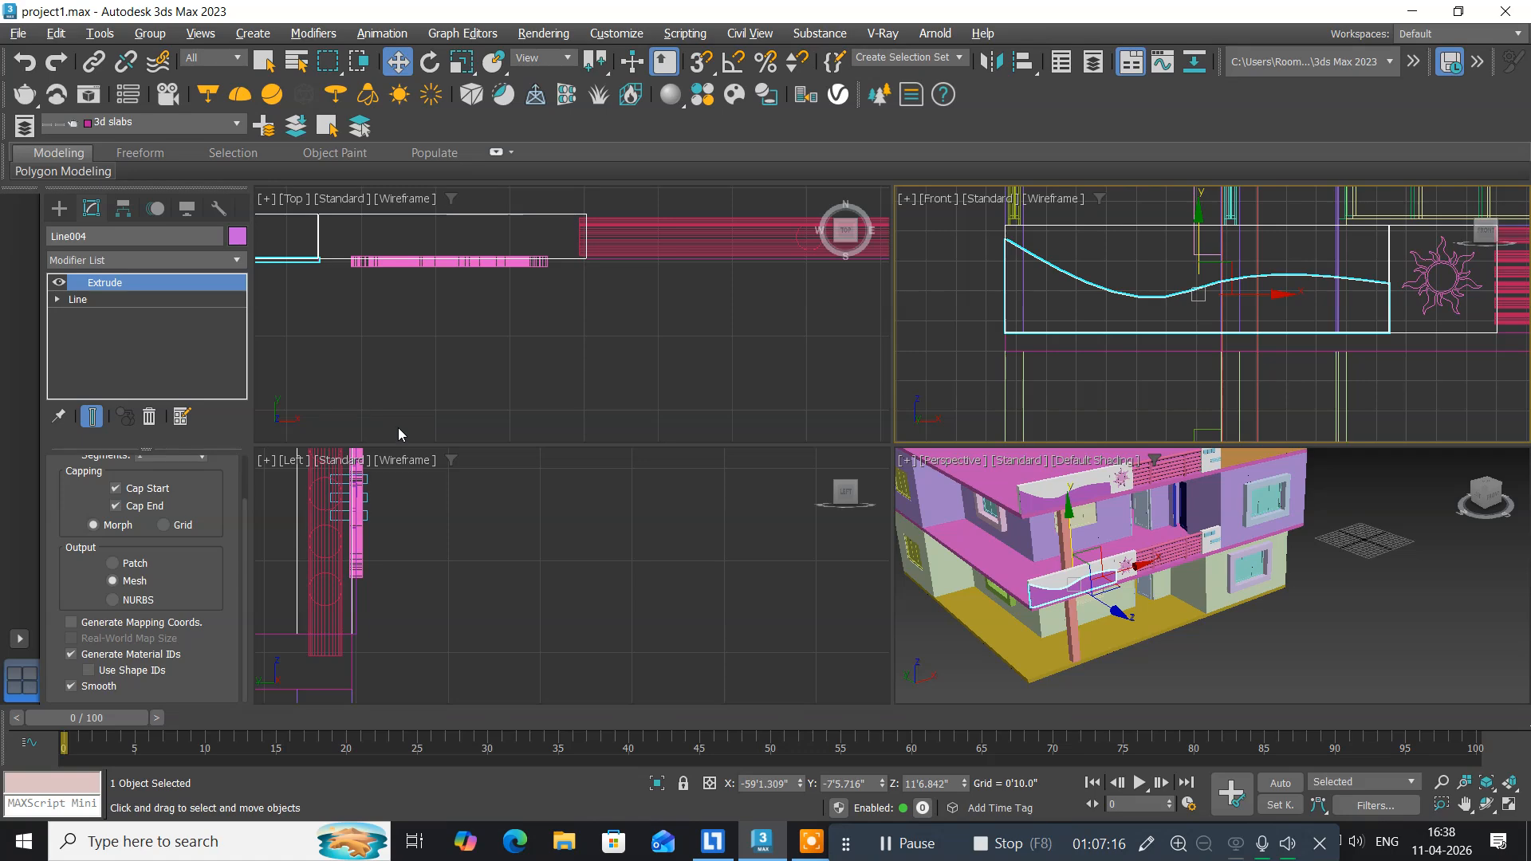
{"action": "middle_click_drag", "start_coordinate": [950, 508], "coordinate": [905, 531]}
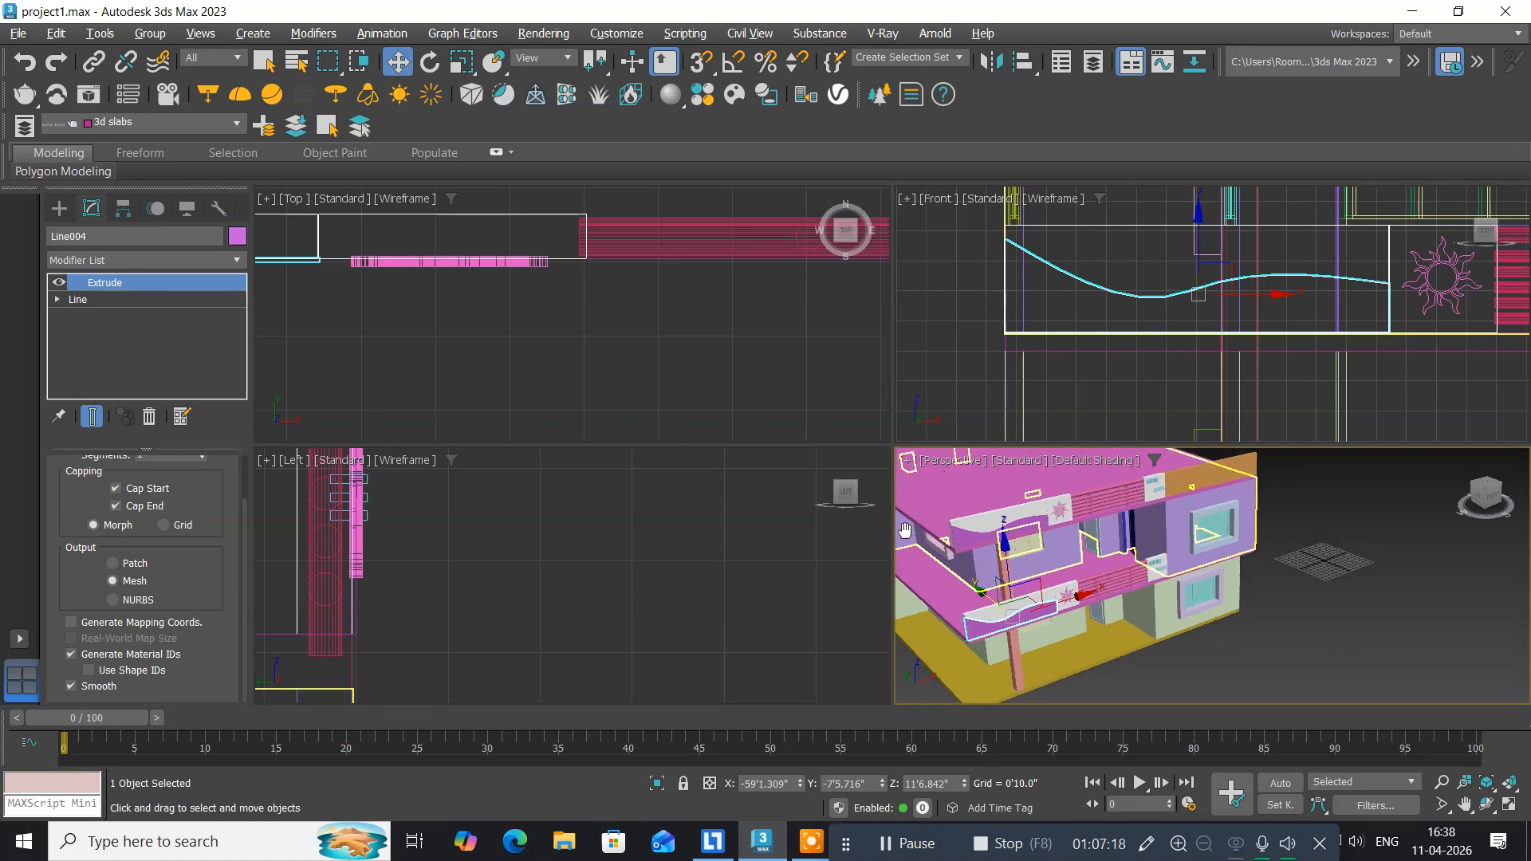
{"action": "key", "text": "alt+w"}
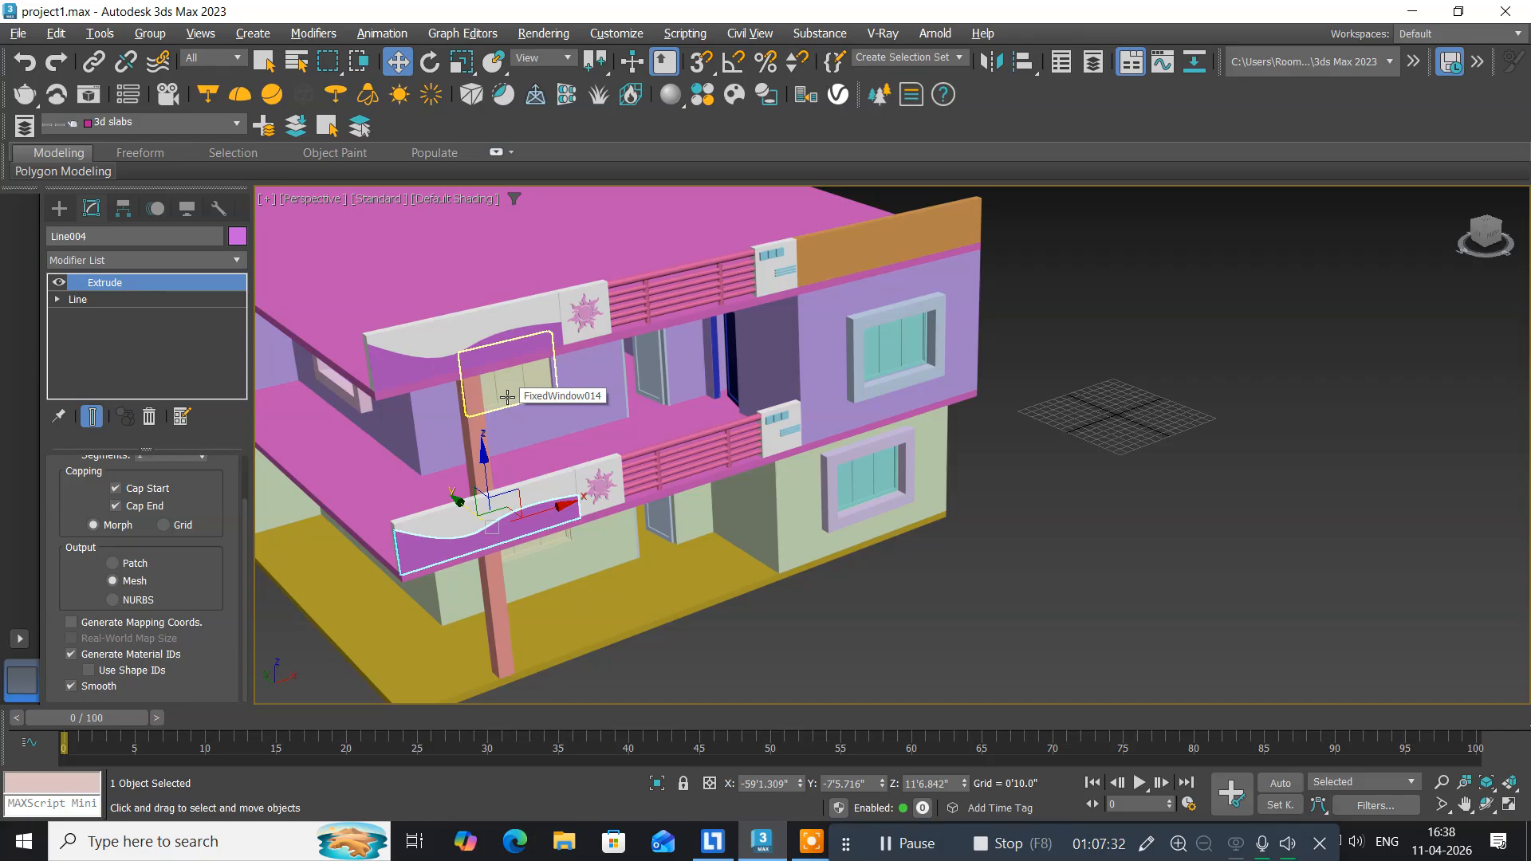
{"action": "middle_click_drag", "start_coordinate": [507, 396], "coordinate": [590, 392]}
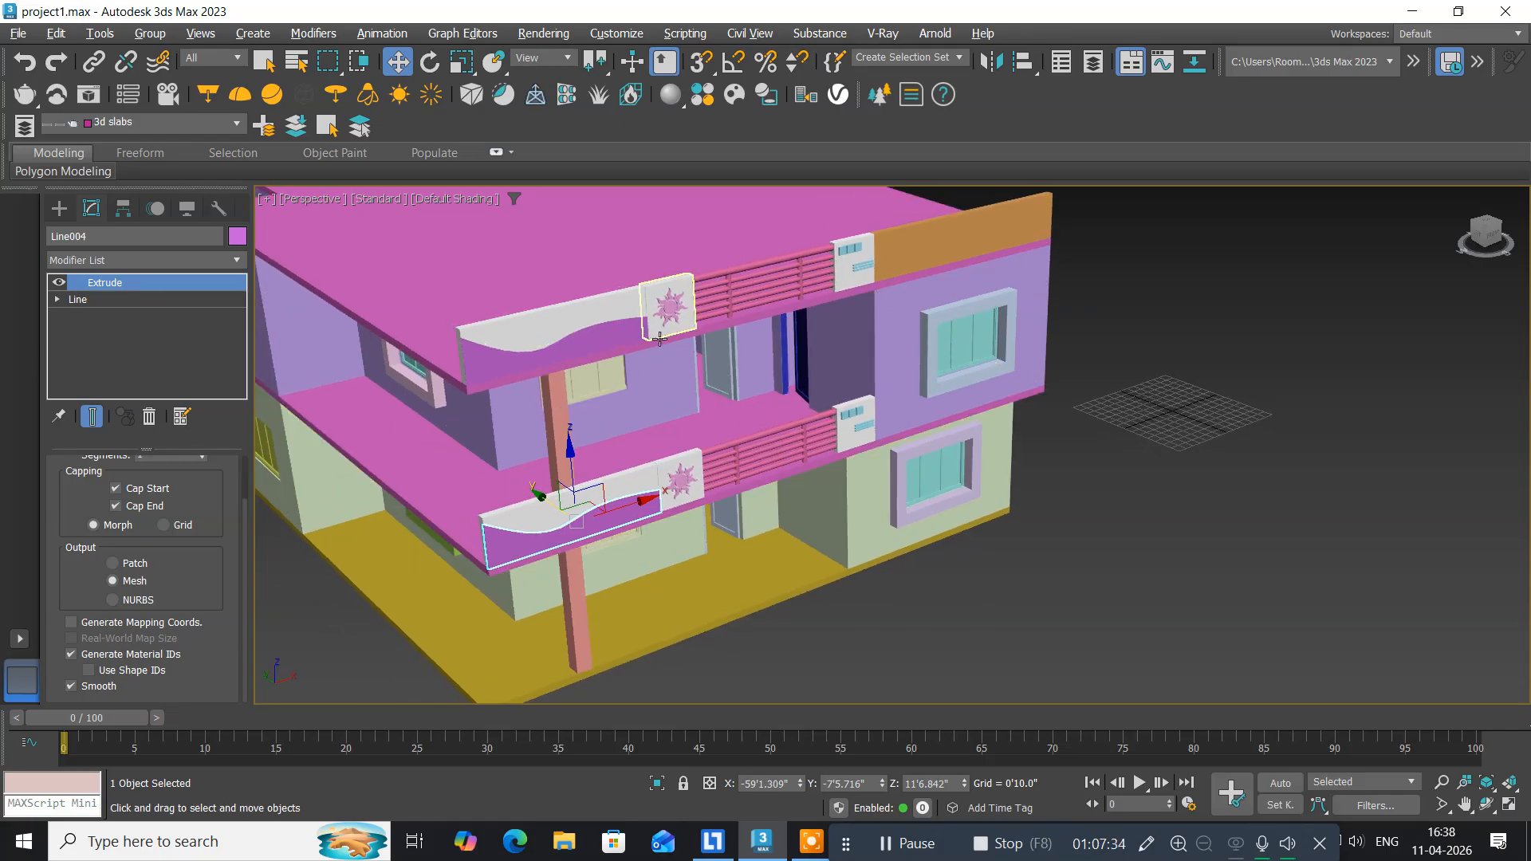
{"action": "scroll", "coordinate": [626, 345], "scroll_direction": "up", "scroll_amount": 5}
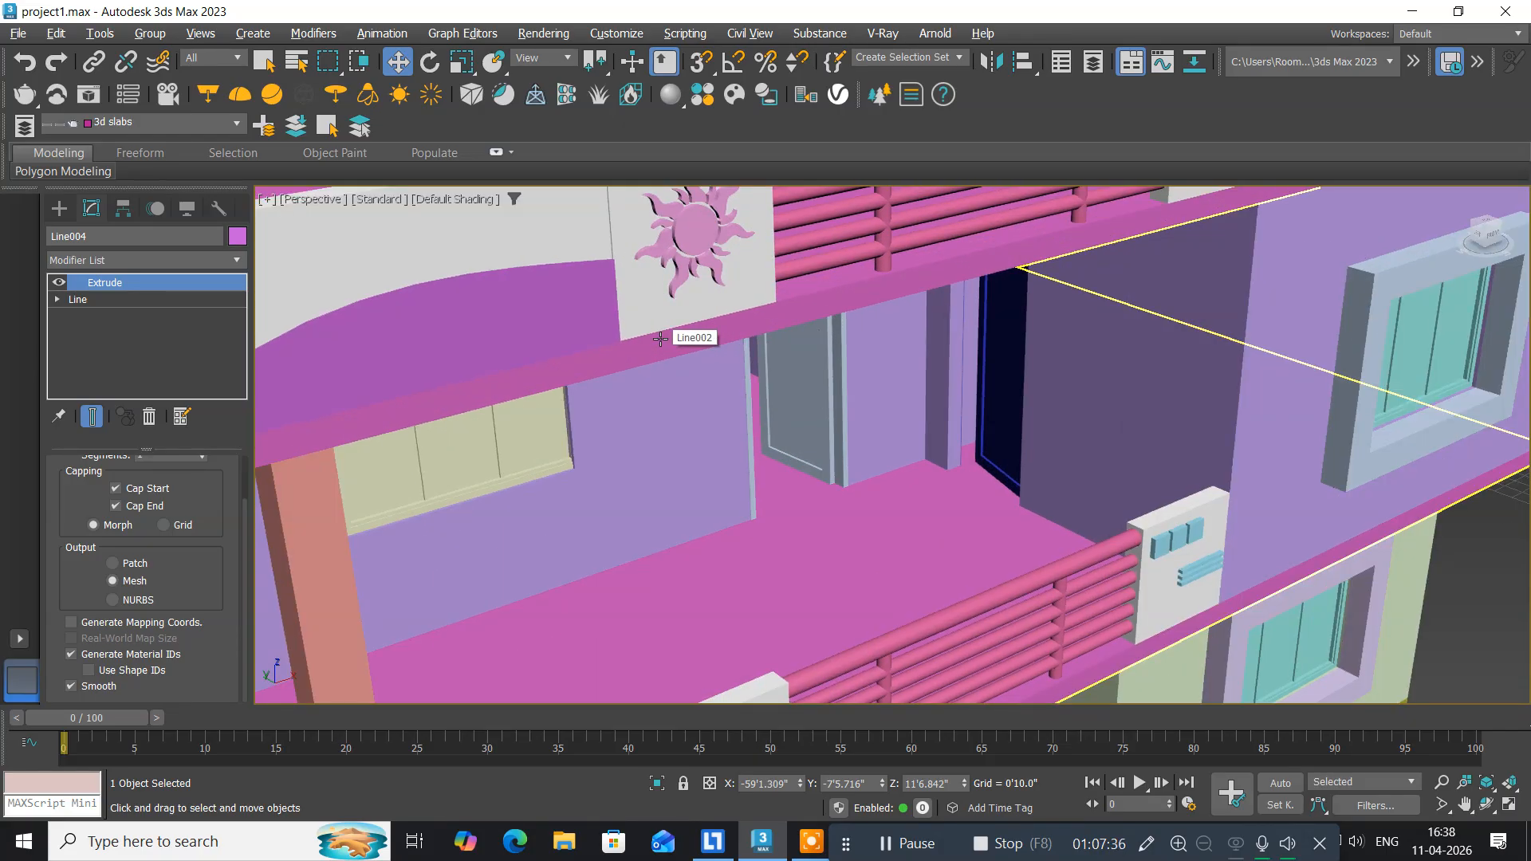
{"action": "scroll", "coordinate": [660, 339], "scroll_direction": "down", "scroll_amount": 7}
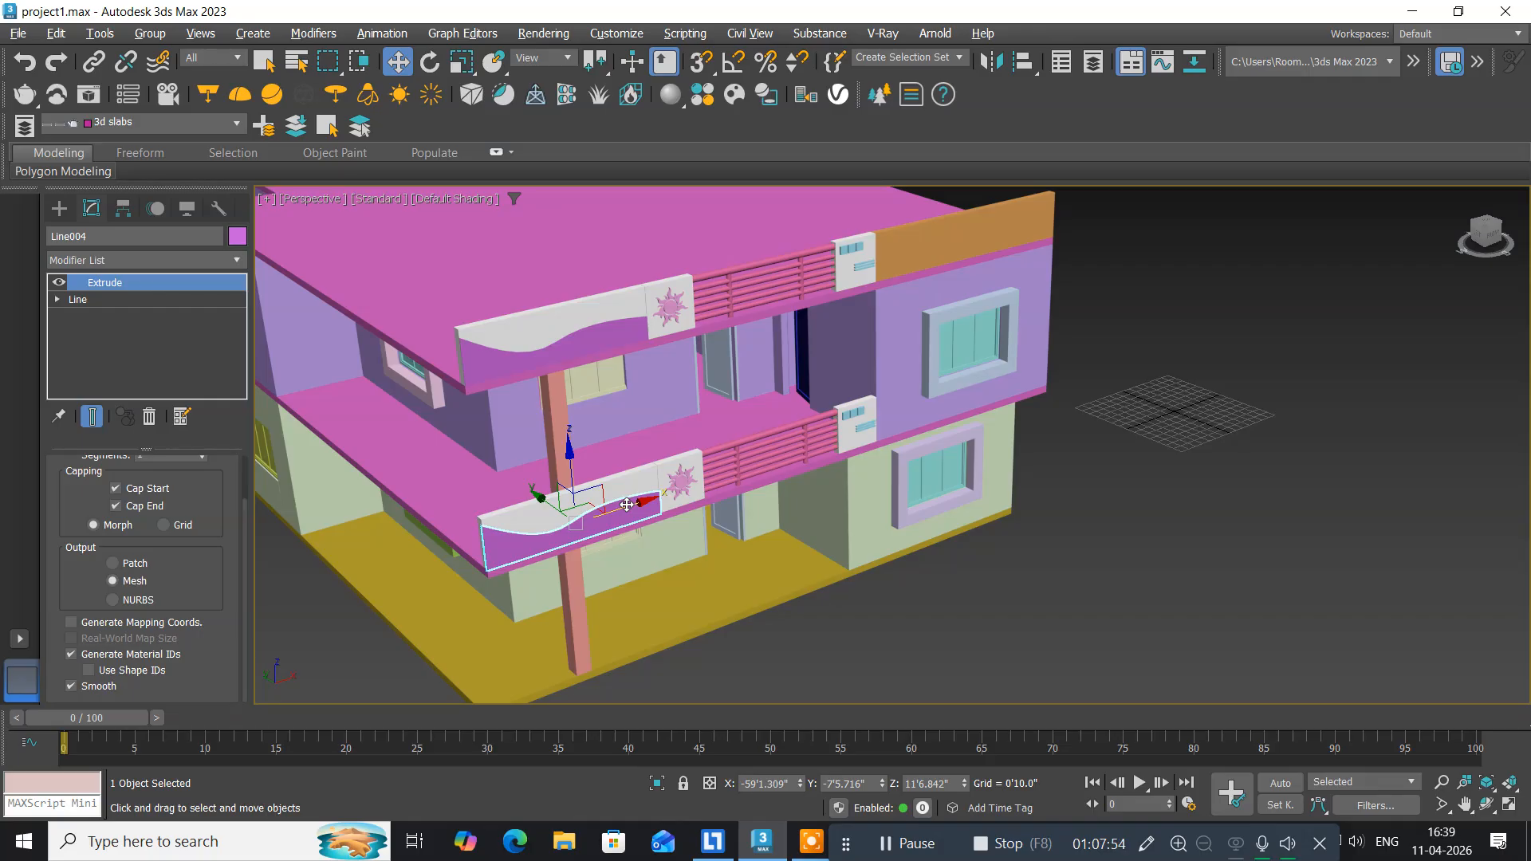
{"action": "middle_click_drag", "start_coordinate": [367, 451], "coordinate": [422, 498]}
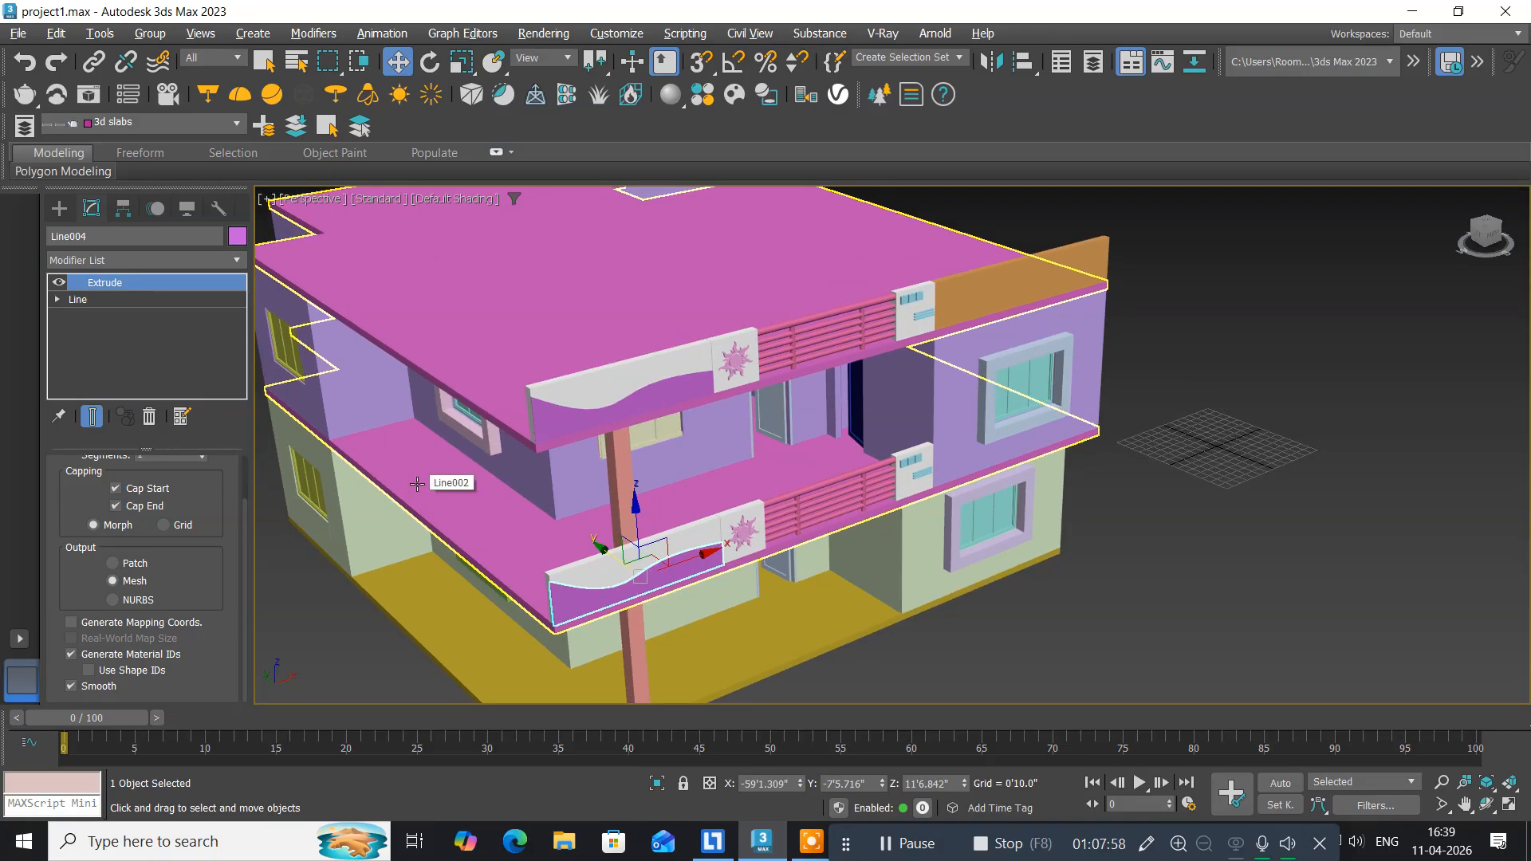
With Start New Shape off, draw a circle about 0'7.3" in radius near the lower curved panel's outer end in the Front view and raise it about 0'0.7".
{"action": "key", "text": "alt+w"}
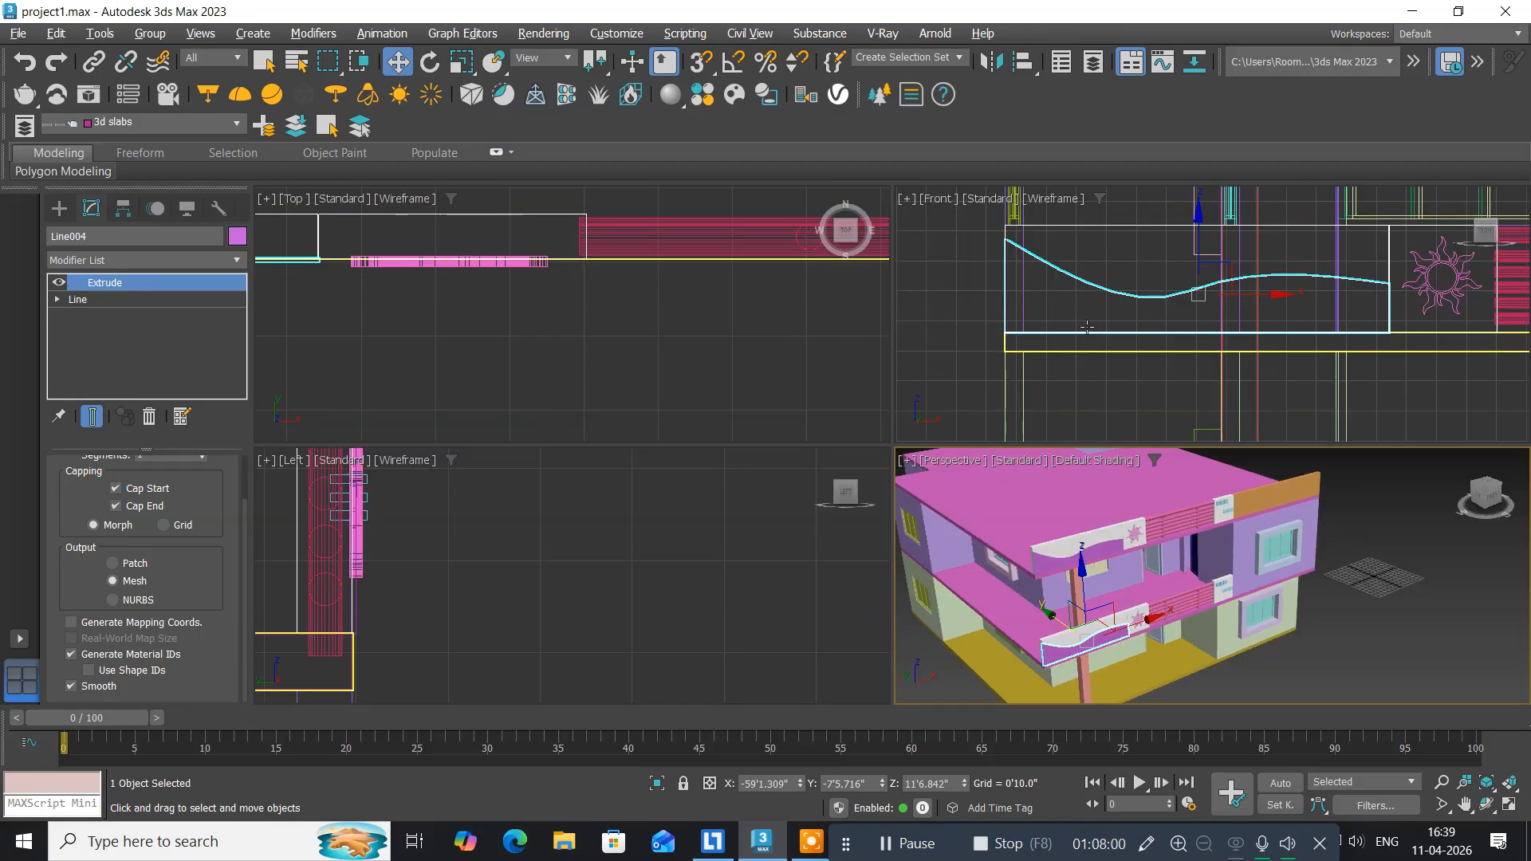
{"action": "middle_click_drag", "start_coordinate": [1087, 326], "coordinate": [991, 378]}
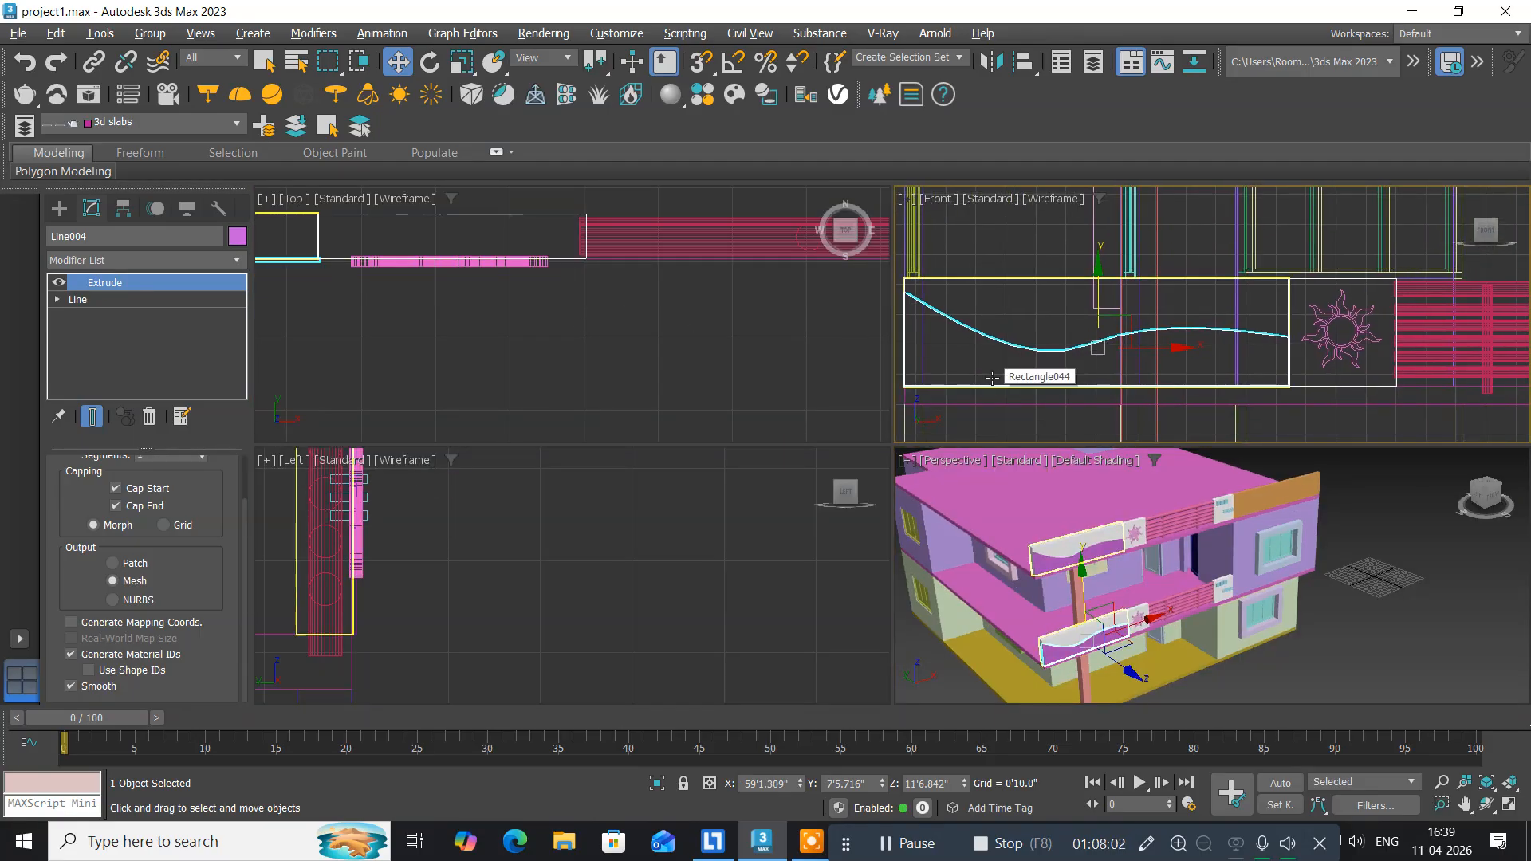
{"action": "key", "text": "alt+w"}
{"action": "middle_click_drag", "start_coordinate": [490, 473], "coordinate": [503, 508]}
{"action": "scroll", "coordinate": [493, 610], "scroll_direction": "down", "scroll_amount": 3}
{"action": "scroll", "coordinate": [492, 530], "scroll_direction": "up", "scroll_amount": 5}
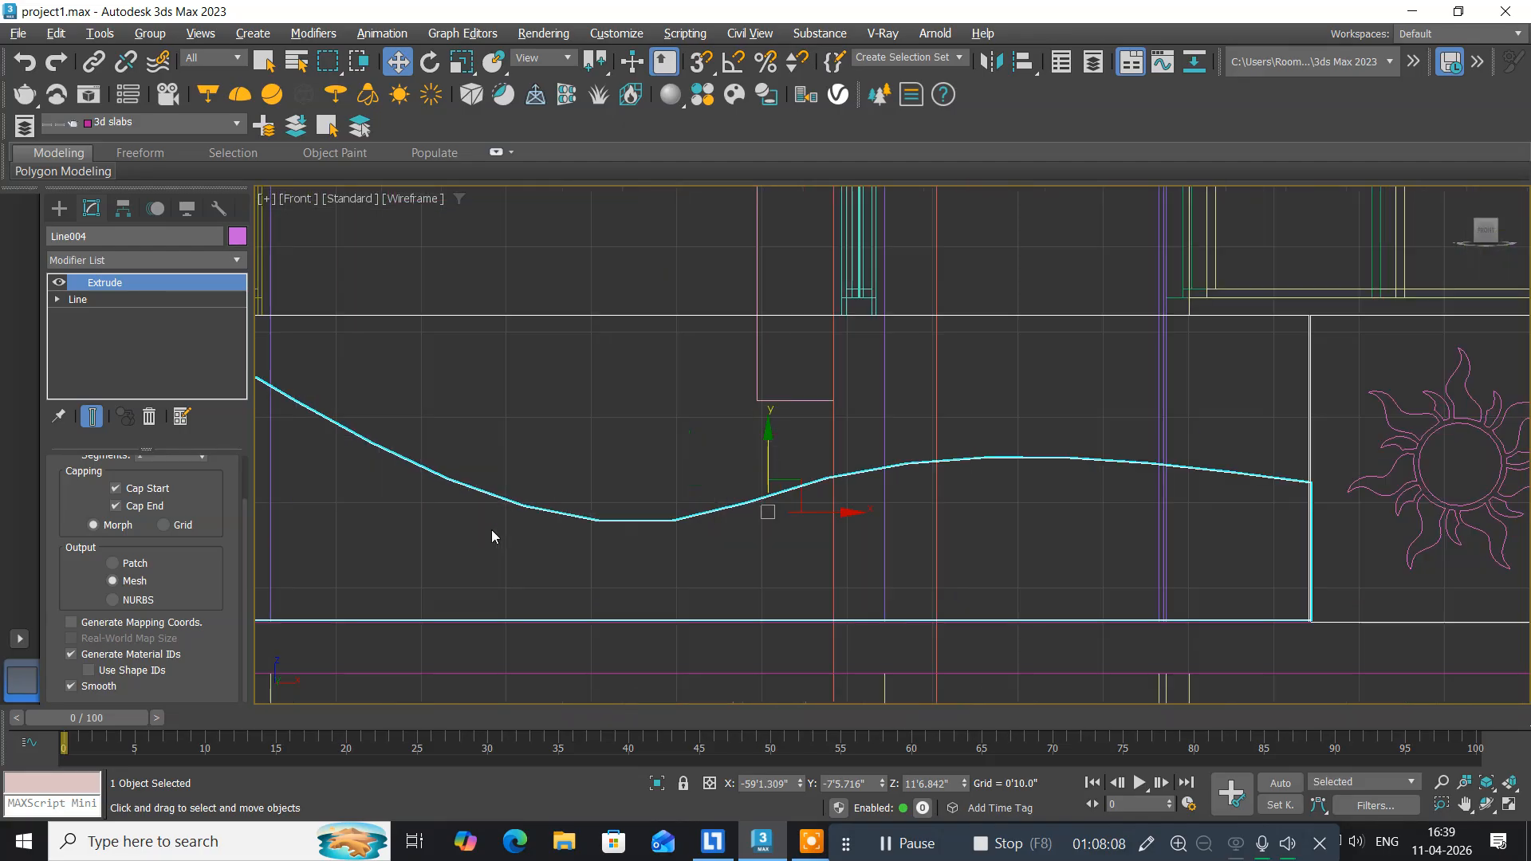
{"action": "left_click", "coordinate": [58, 210]}
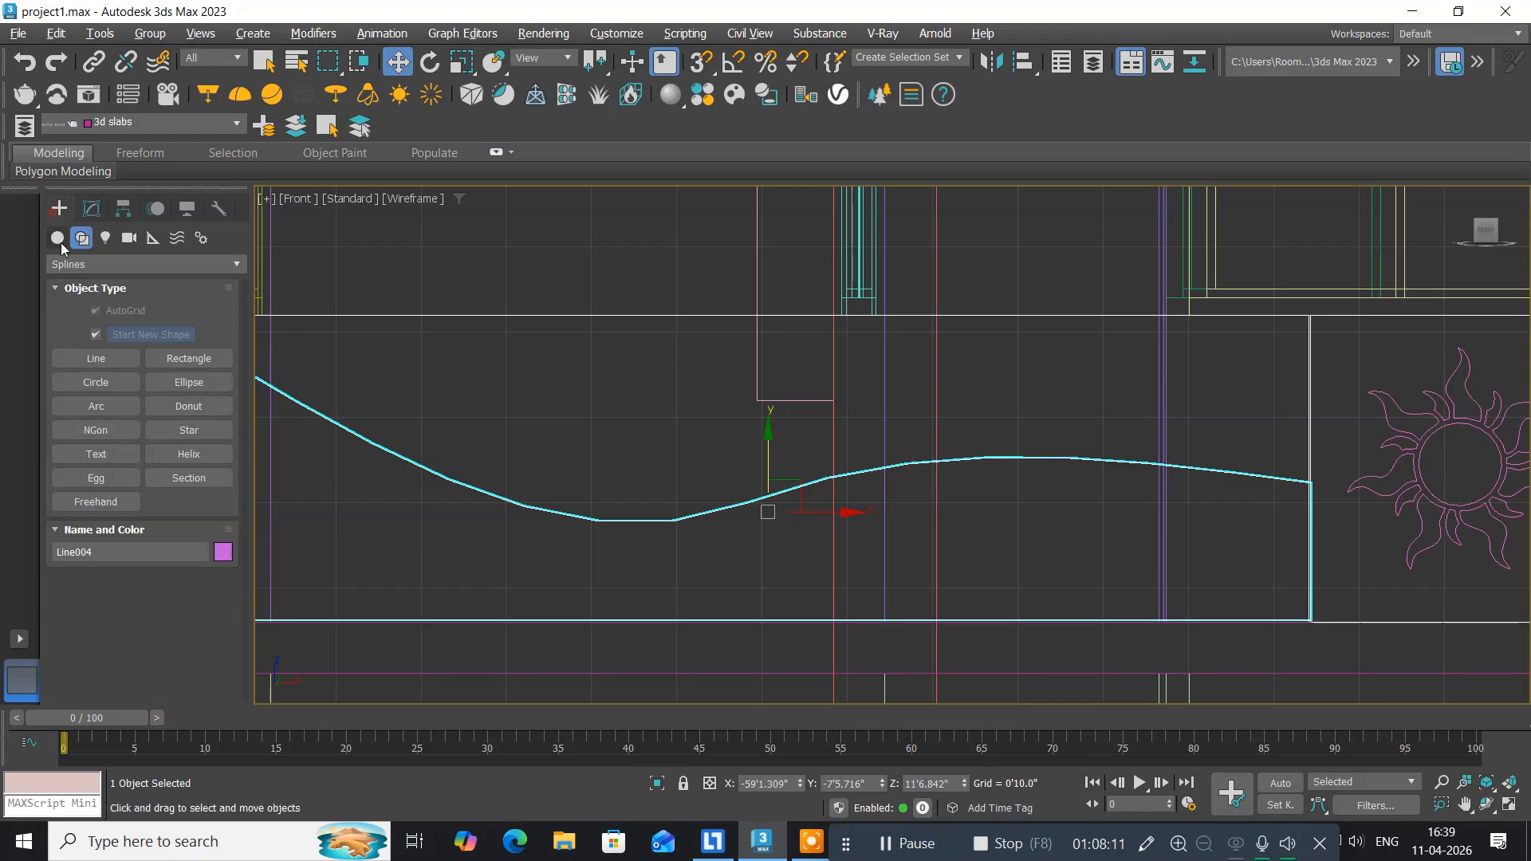
{"action": "left_click", "coordinate": [95, 381]}
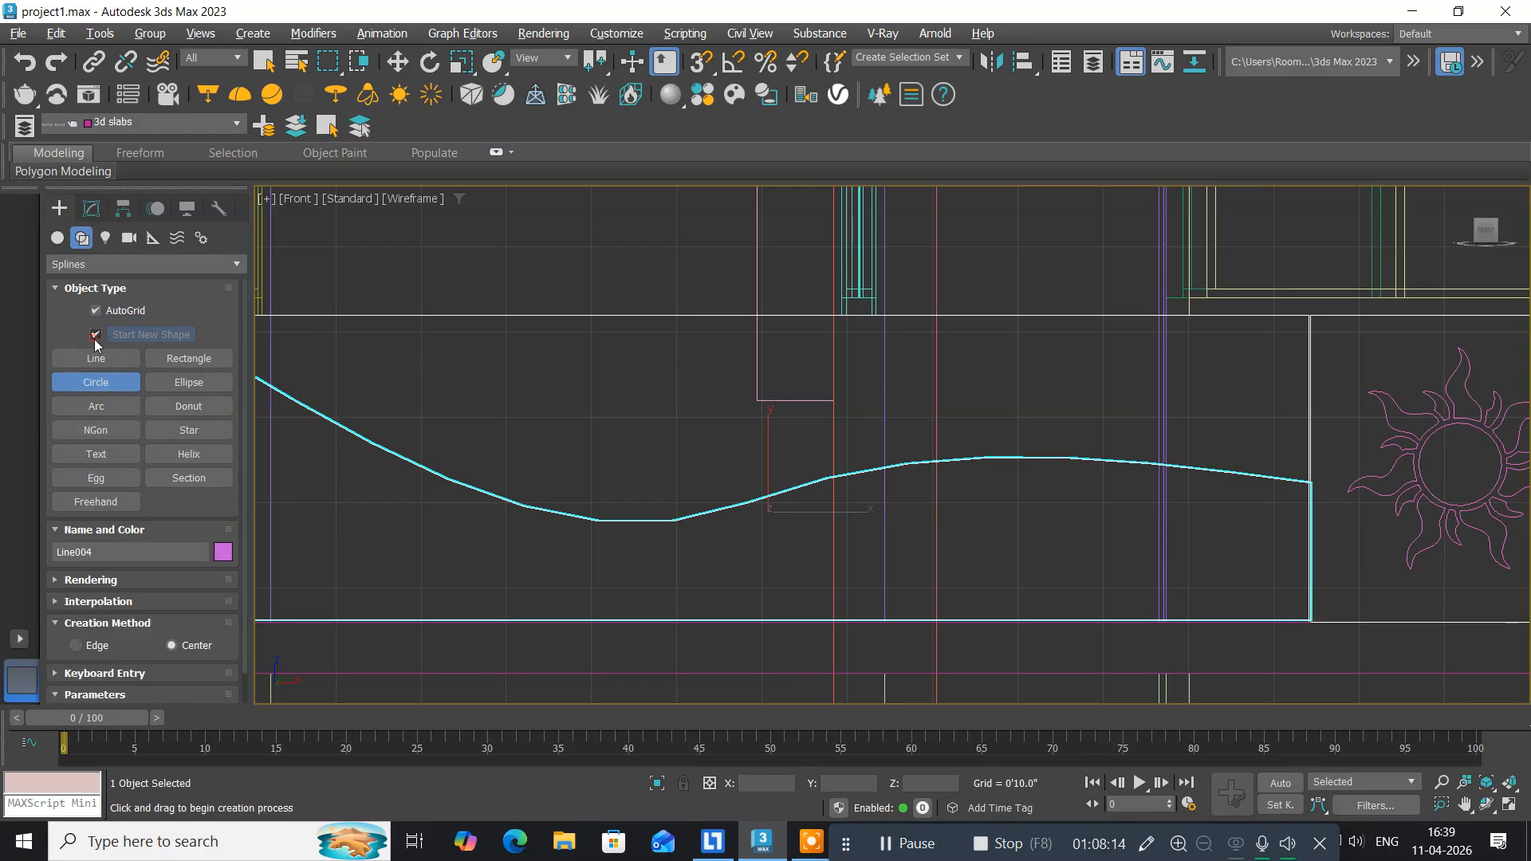
{"action": "left_click", "coordinate": [95, 334]}
{"action": "middle_click_drag", "start_coordinate": [359, 548], "coordinate": [605, 505]}
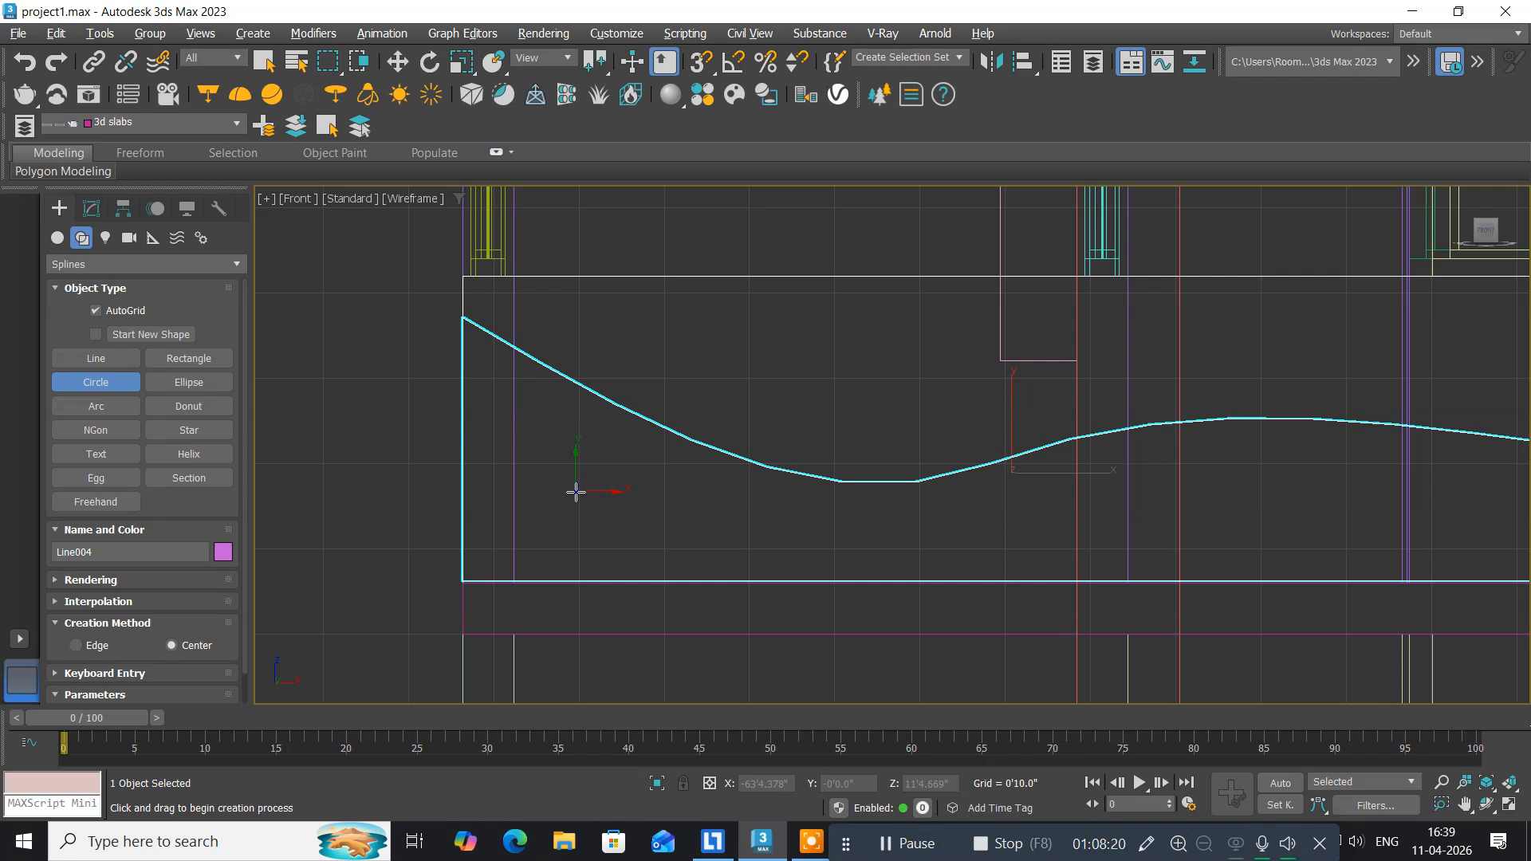
{"action": "left_click_drag", "start_coordinate": [576, 492], "coordinate": [625, 519]}
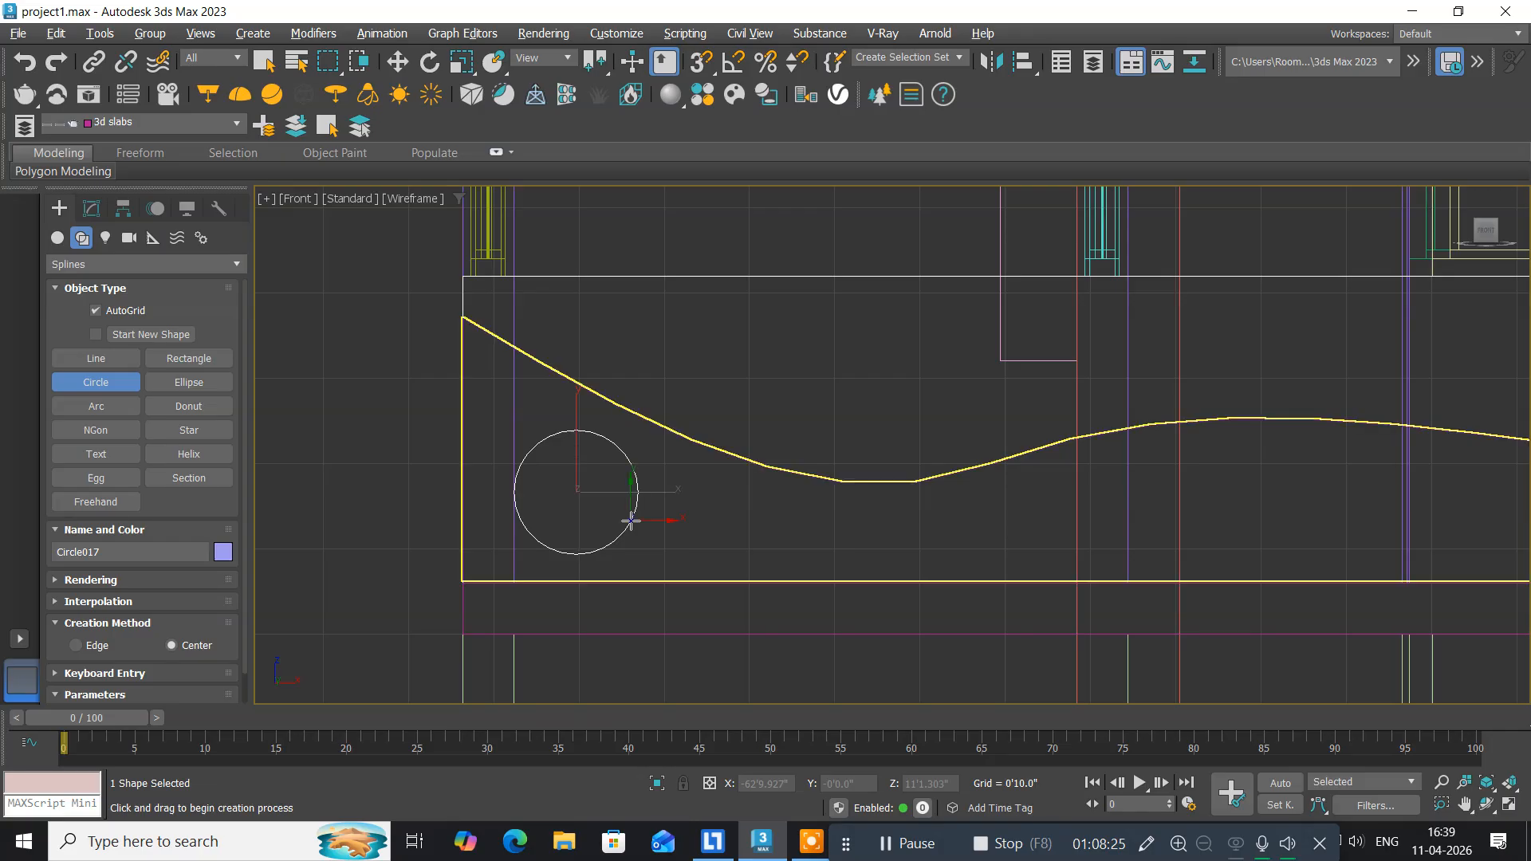
{"action": "left_click", "coordinate": [398, 61]}
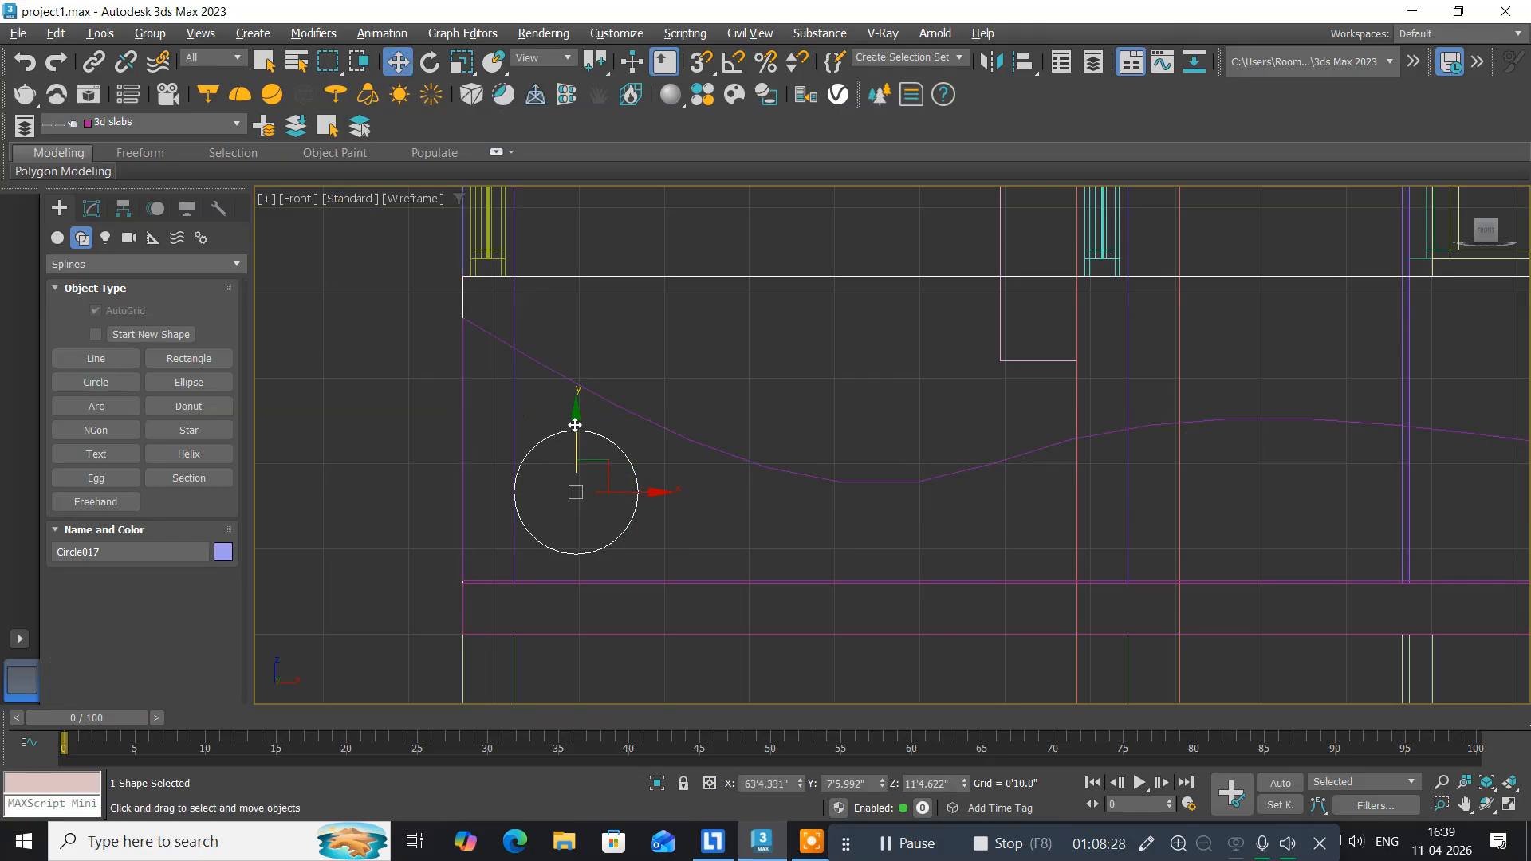
{"action": "left_click_drag", "start_coordinate": [579, 422], "coordinate": [578, 416]}
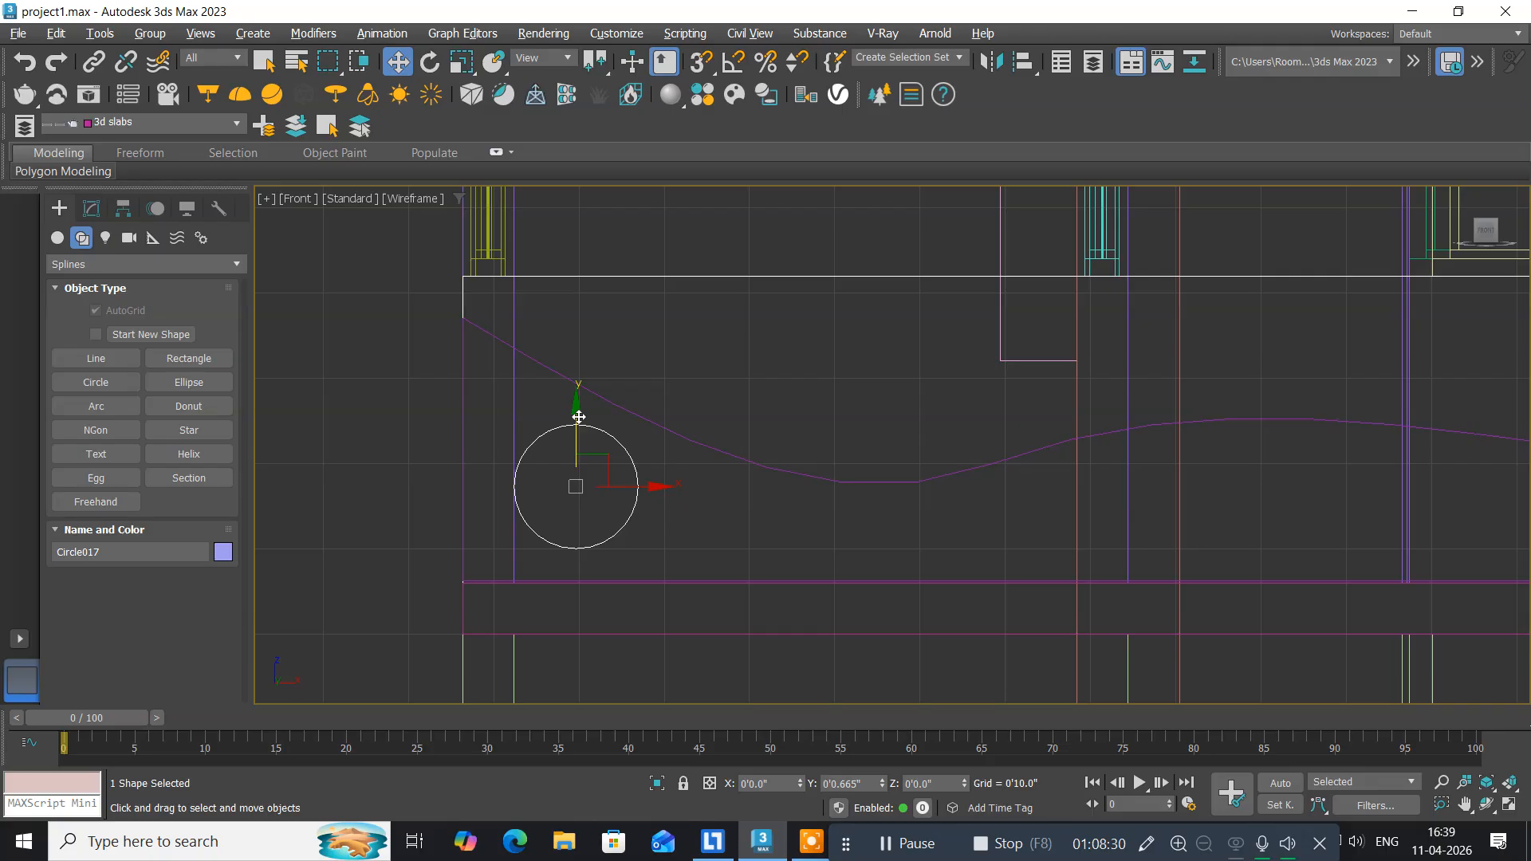
Clone the circle upward along Y as a Copy, placing it at the same spot on the upper parapet's curved panel.
{"action": "scroll", "coordinate": [578, 417], "scroll_direction": "down", "scroll_amount": 5}
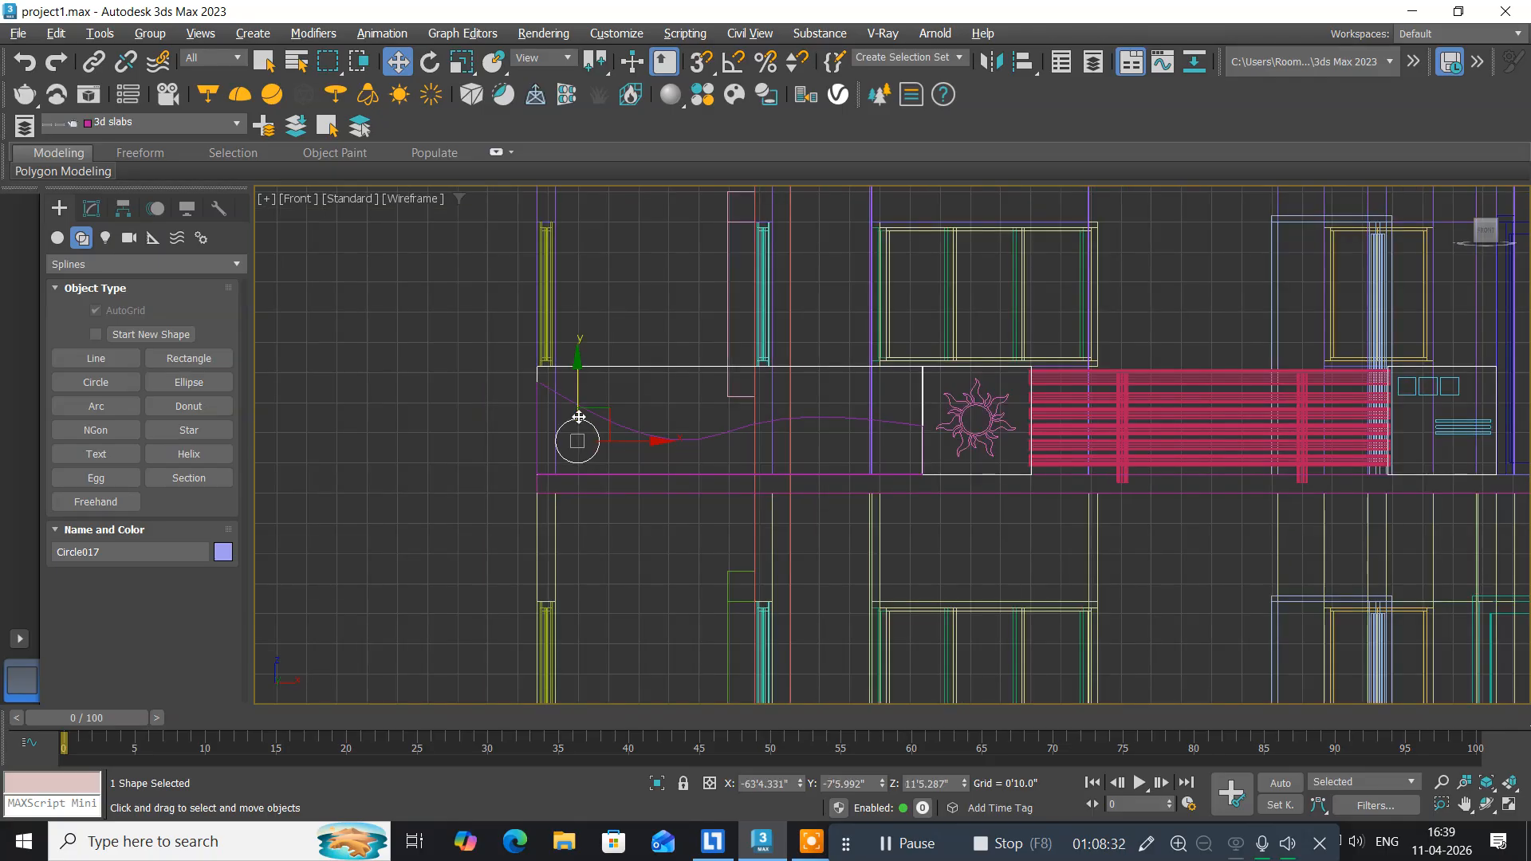
{"action": "middle_click_drag", "start_coordinate": [579, 416], "coordinate": [421, 318]}
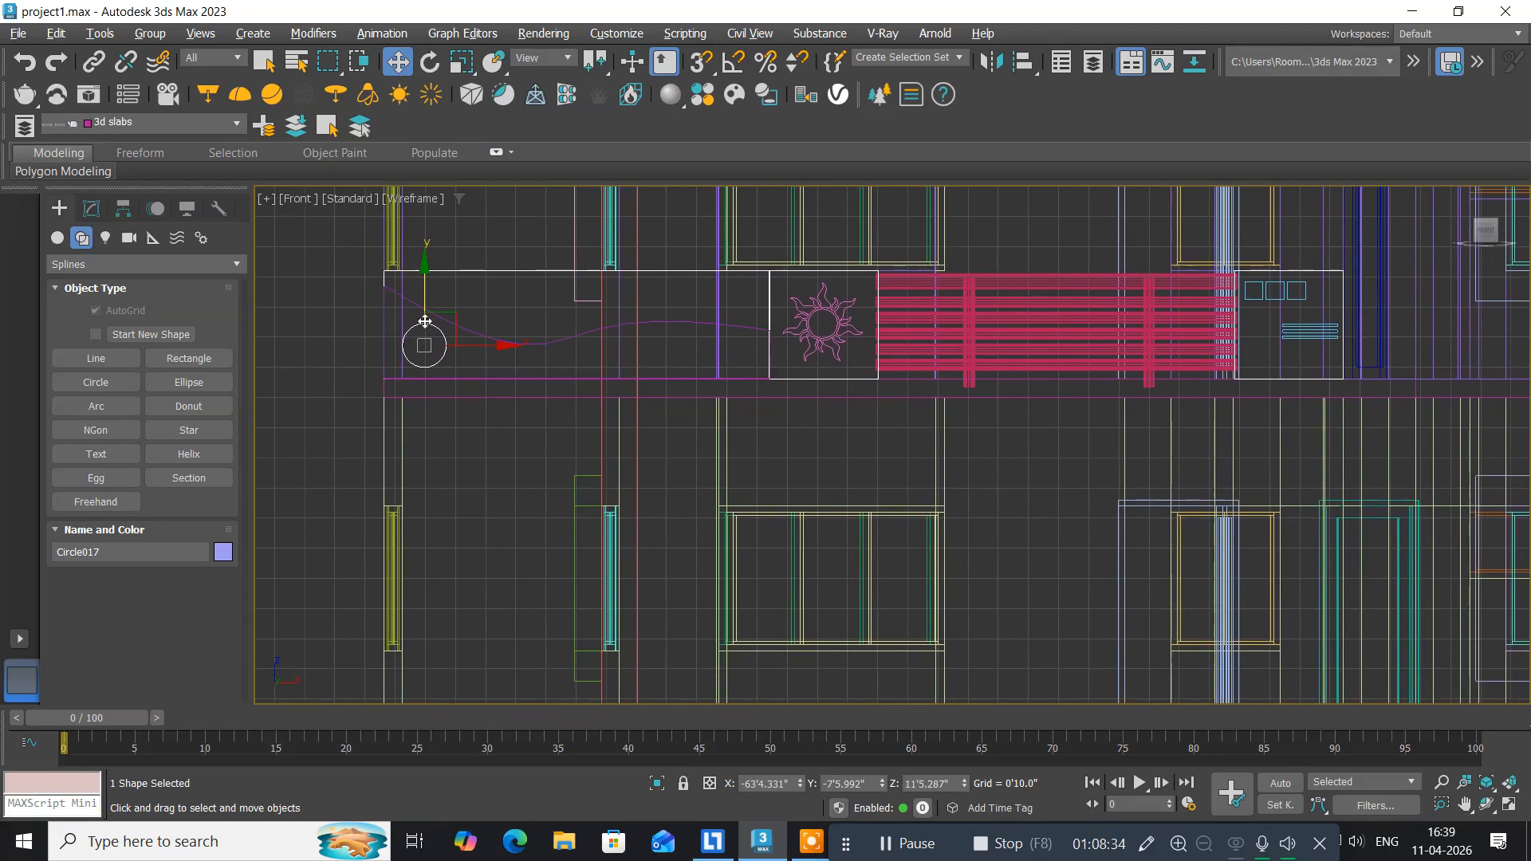
{"action": "middle_click_drag", "start_coordinate": [429, 476], "coordinate": [445, 421]}
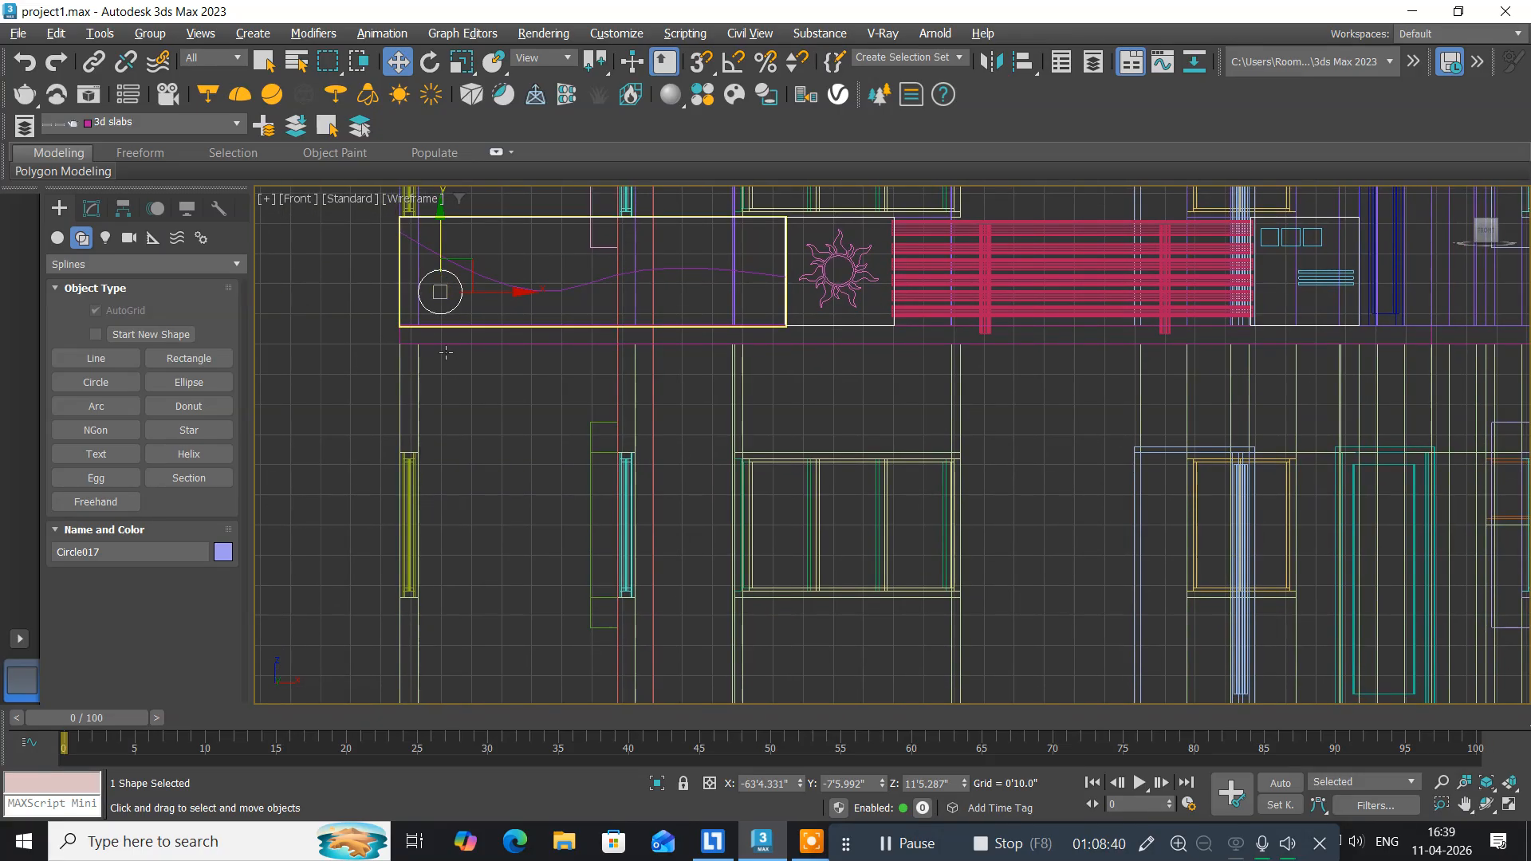
{"action": "scroll", "coordinate": [446, 384], "scroll_direction": "down", "scroll_amount": 3}
{"action": "middle_click_drag", "start_coordinate": [446, 384], "coordinate": [427, 650]}
{"action": "scroll", "coordinate": [437, 636], "scroll_direction": "up", "scroll_amount": 2}
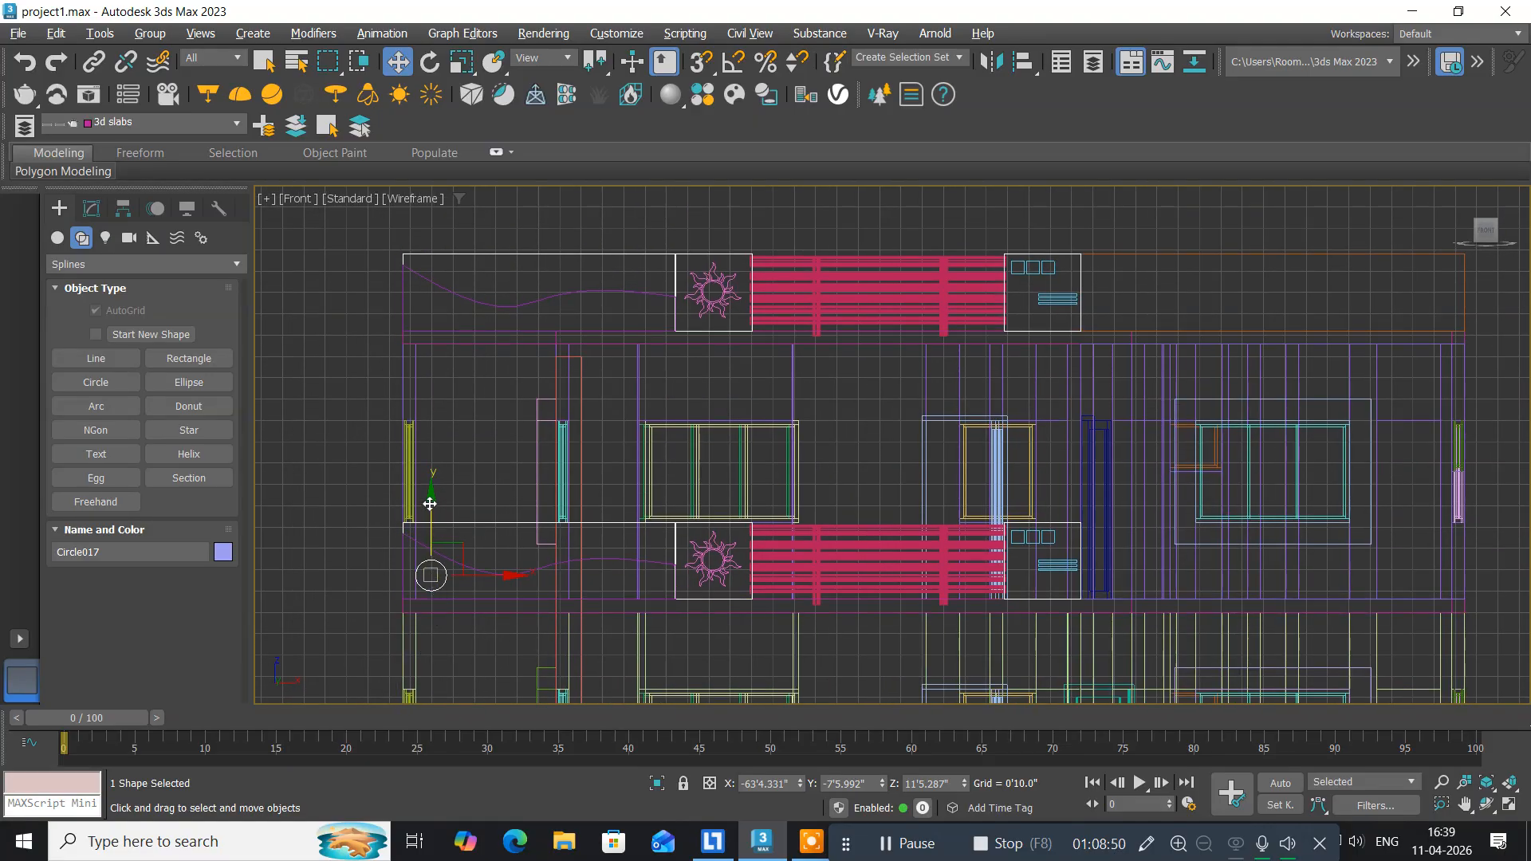
{"action": "left_click_drag", "start_coordinate": [429, 503], "coordinate": [415, 235]}
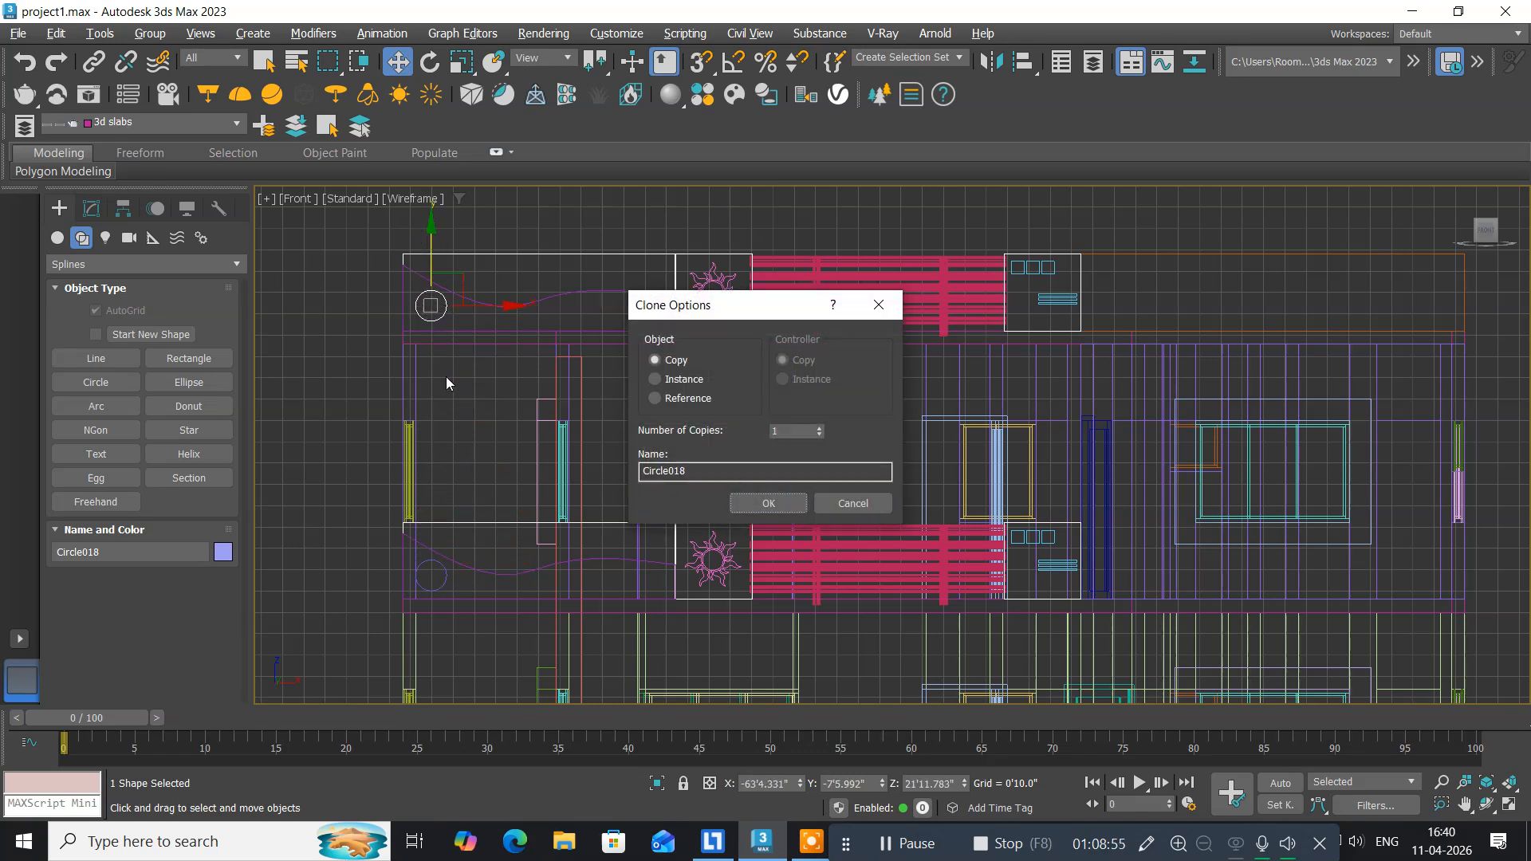
{"action": "left_click", "coordinate": [768, 505]}
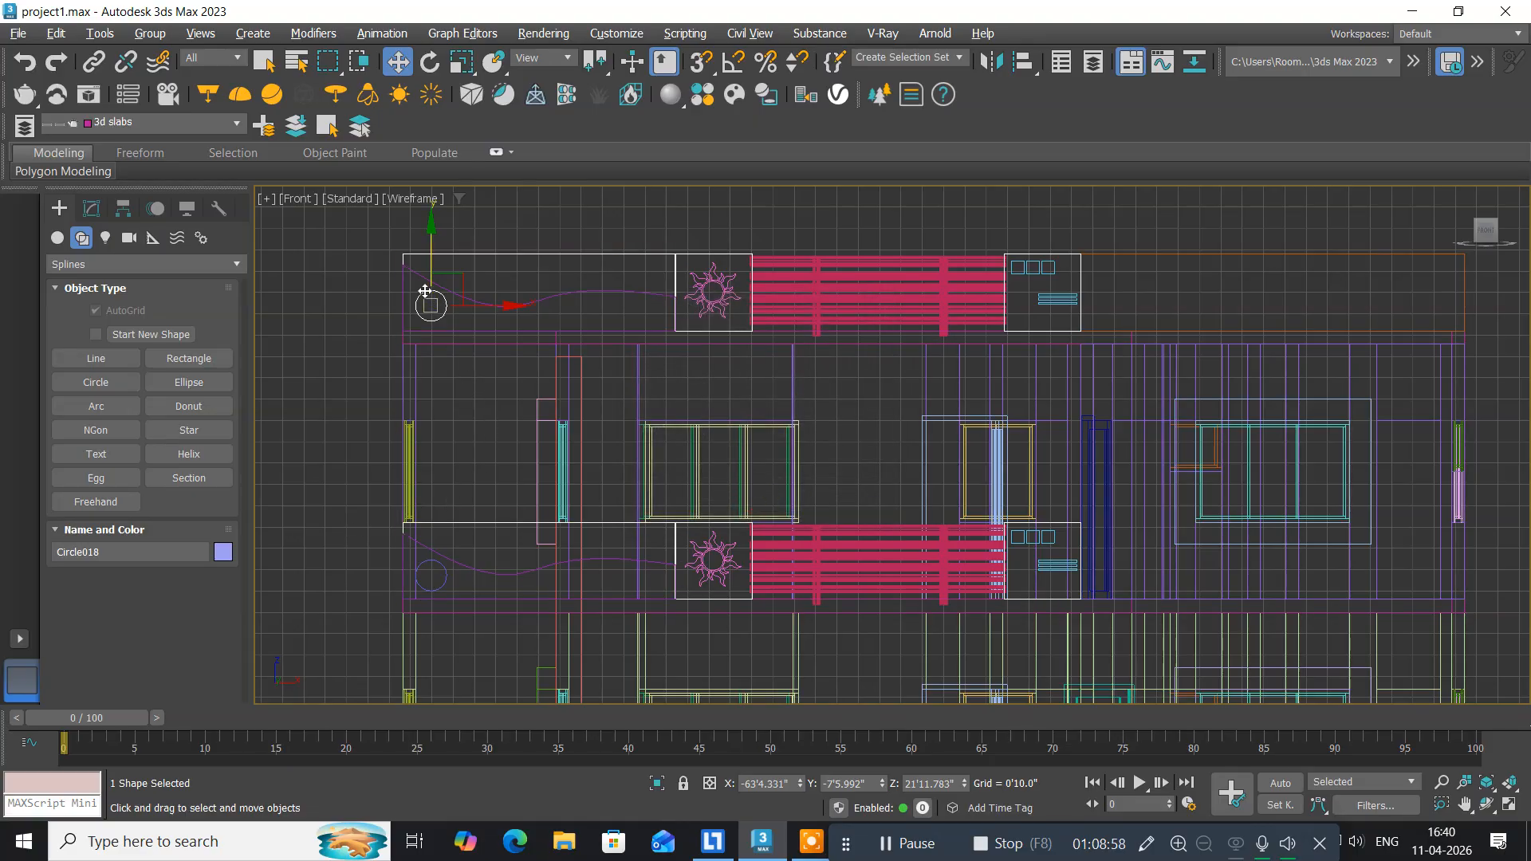
Apply an Extrude modifier to the upper parapet's circle with an amount of 0'2.0".
{"action": "scroll", "coordinate": [425, 291], "scroll_direction": "up", "scroll_amount": 5}
{"action": "scroll", "coordinate": [437, 362], "scroll_direction": "up", "scroll_amount": 3}
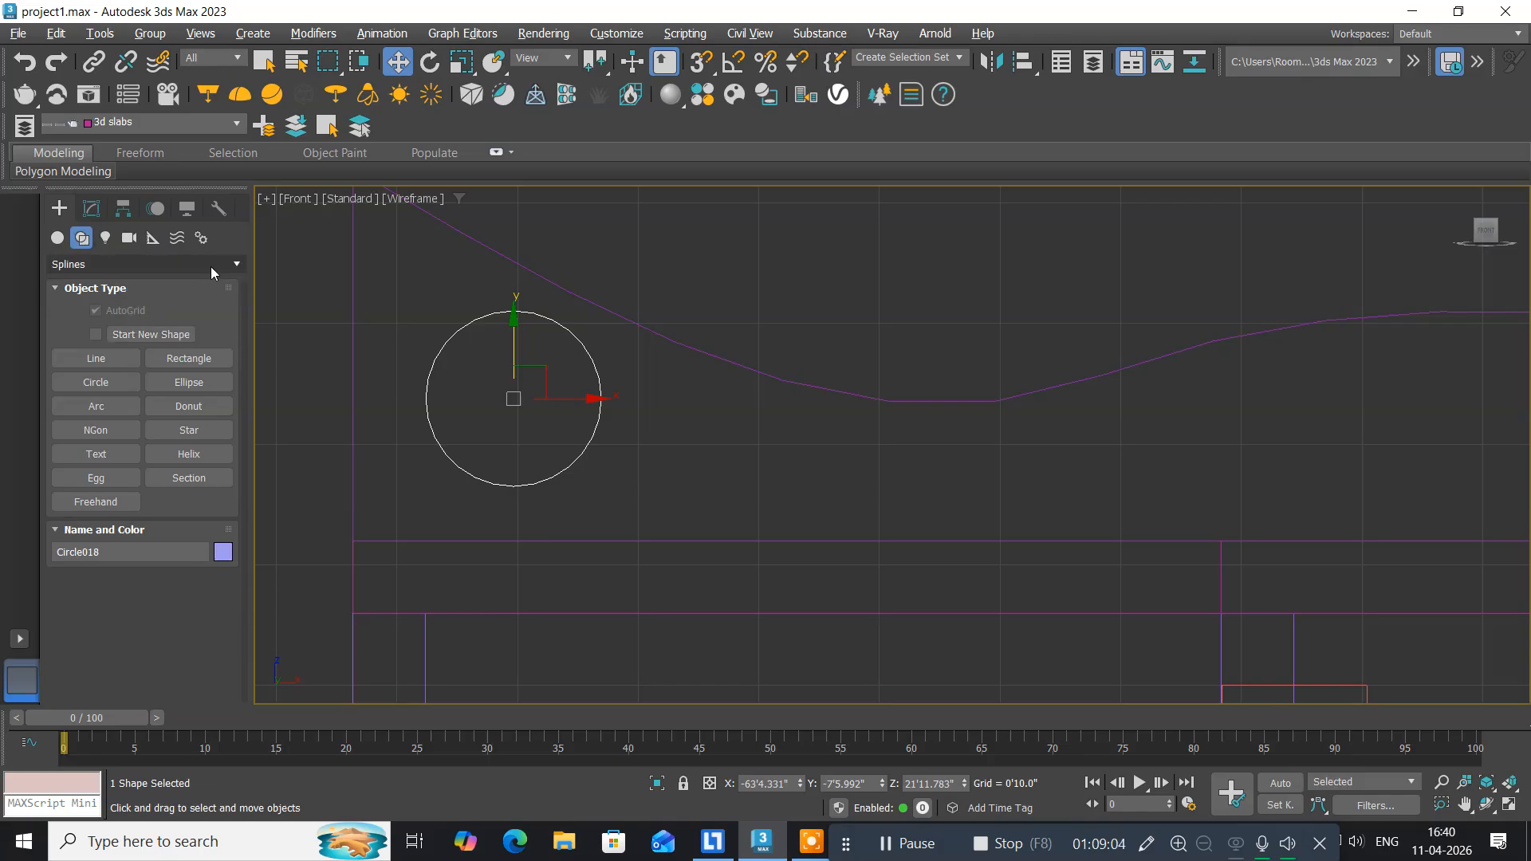
{"action": "left_click", "coordinate": [91, 209]}
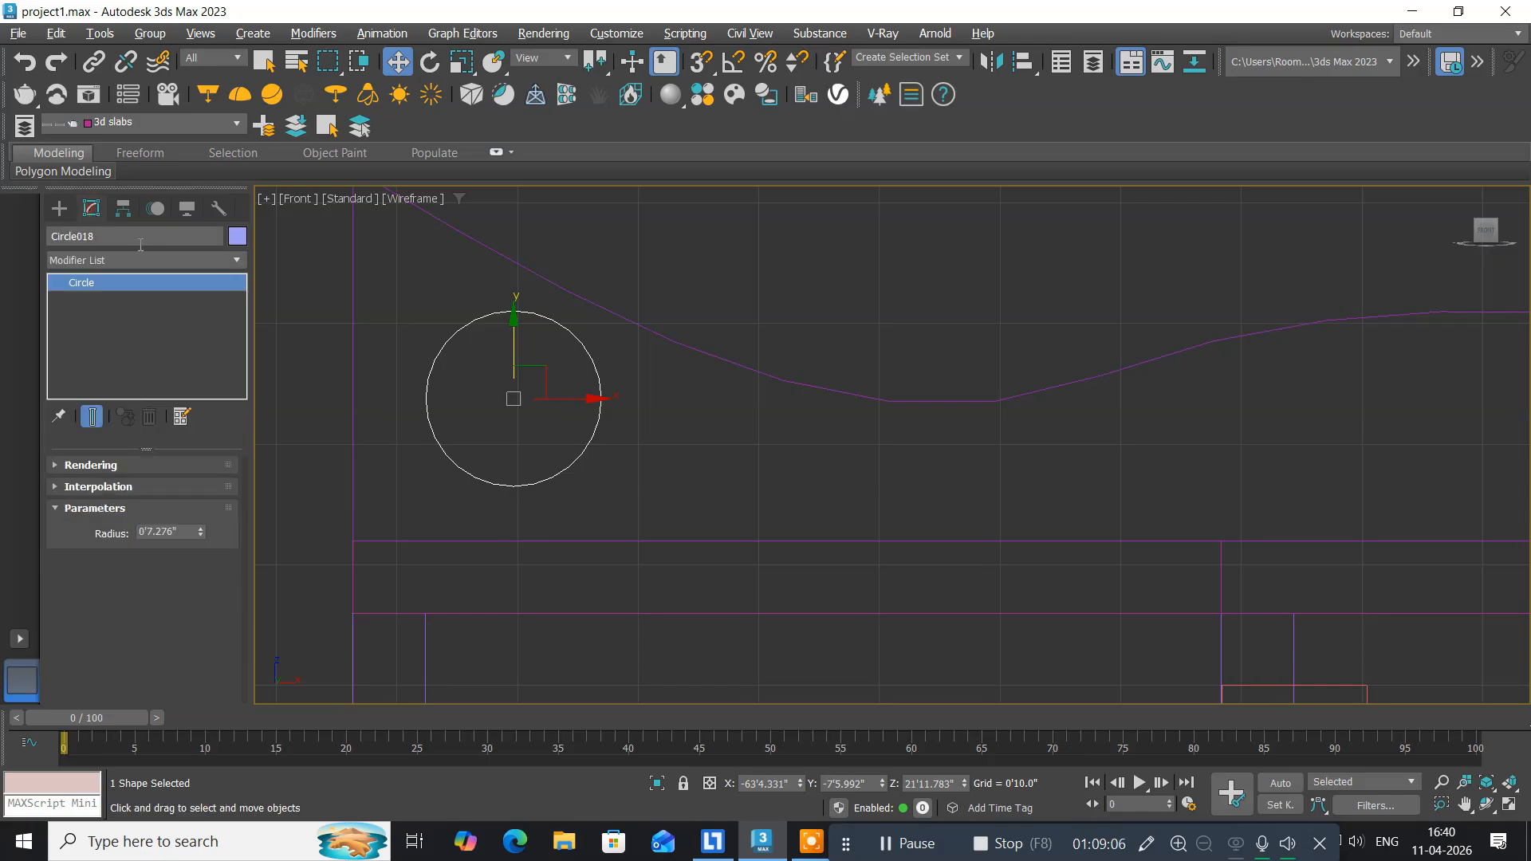
{"action": "left_click", "coordinate": [243, 258]}
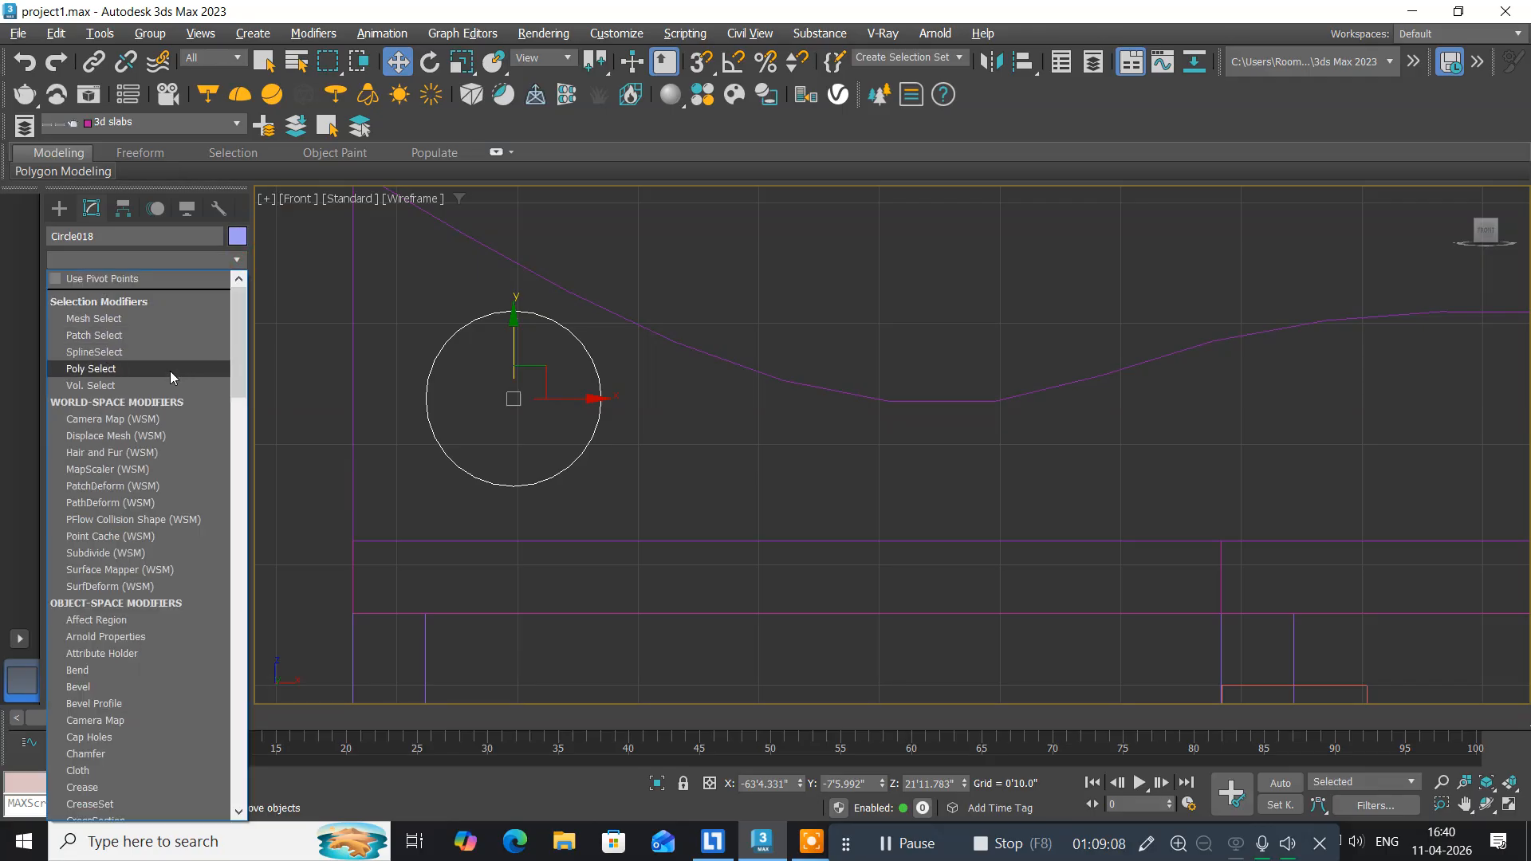
{"action": "key", "text": "e"}
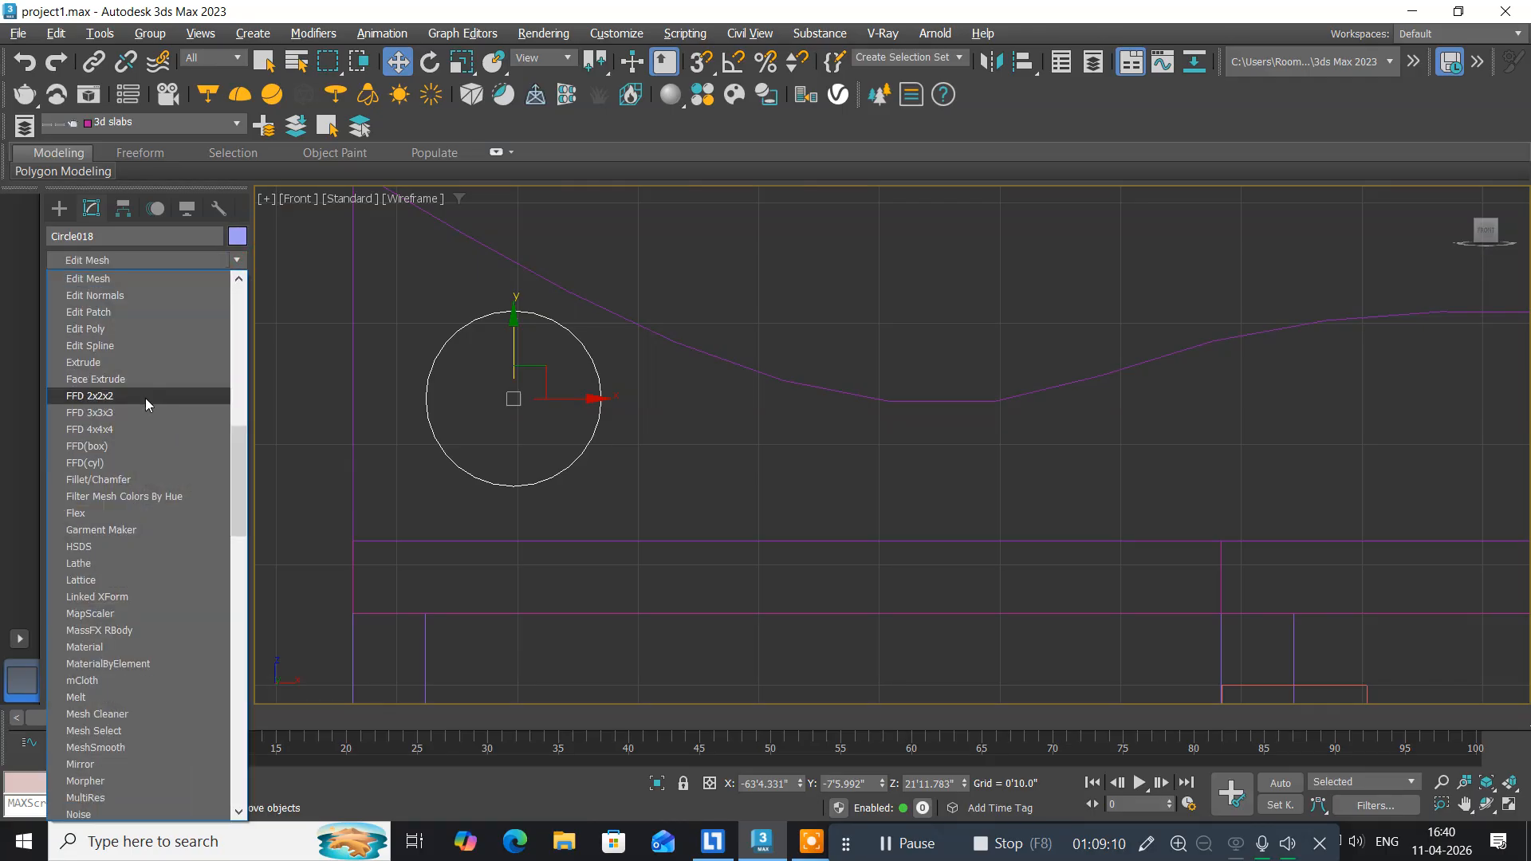
{"action": "left_click", "coordinate": [118, 363]}
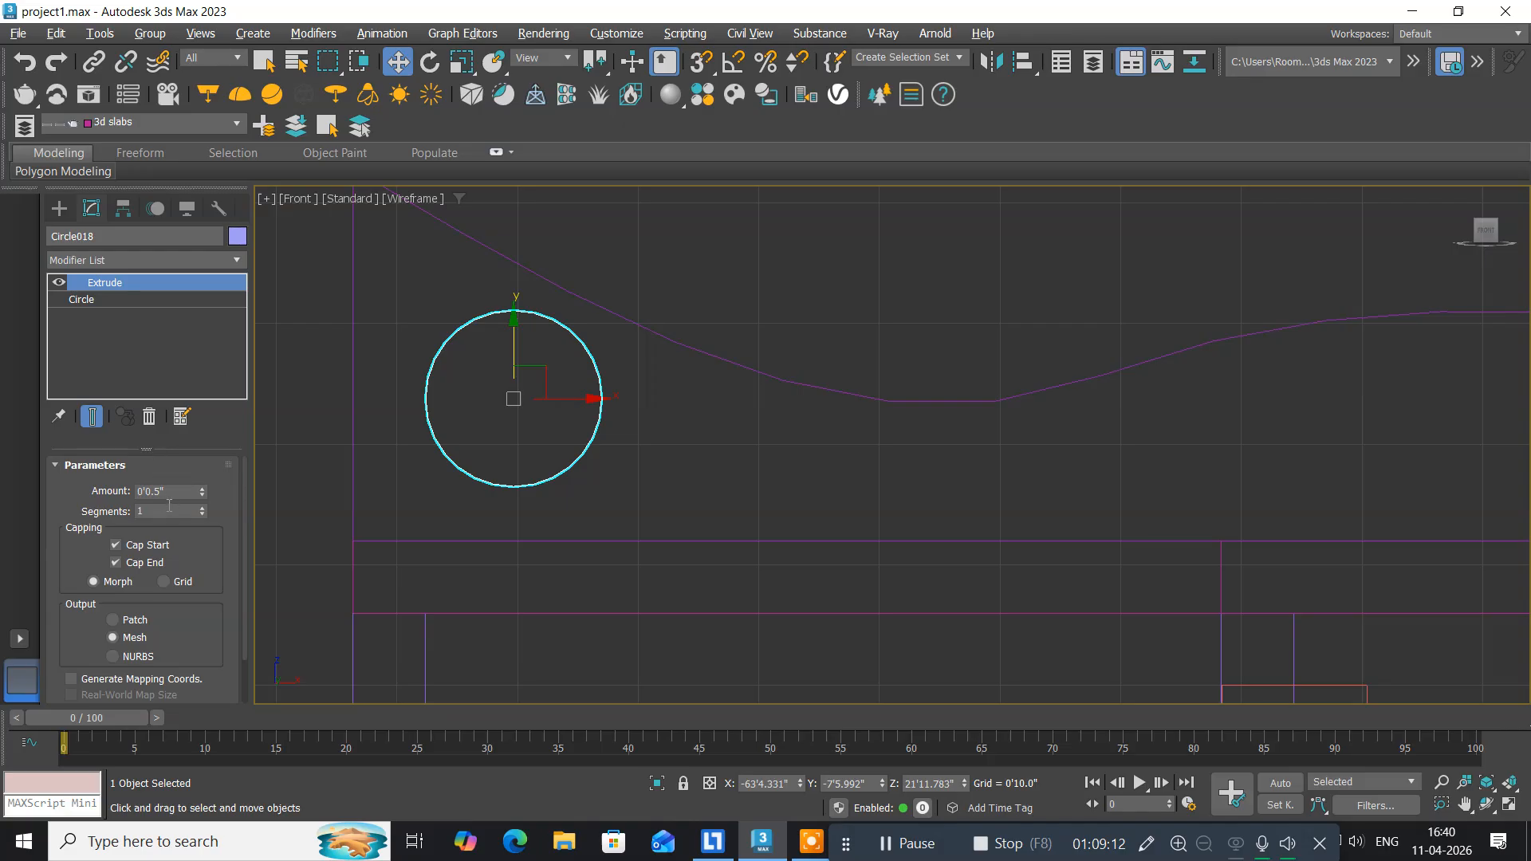
{"action": "left_click", "coordinate": [169, 492]}
{"action": "type", "text": "2."}
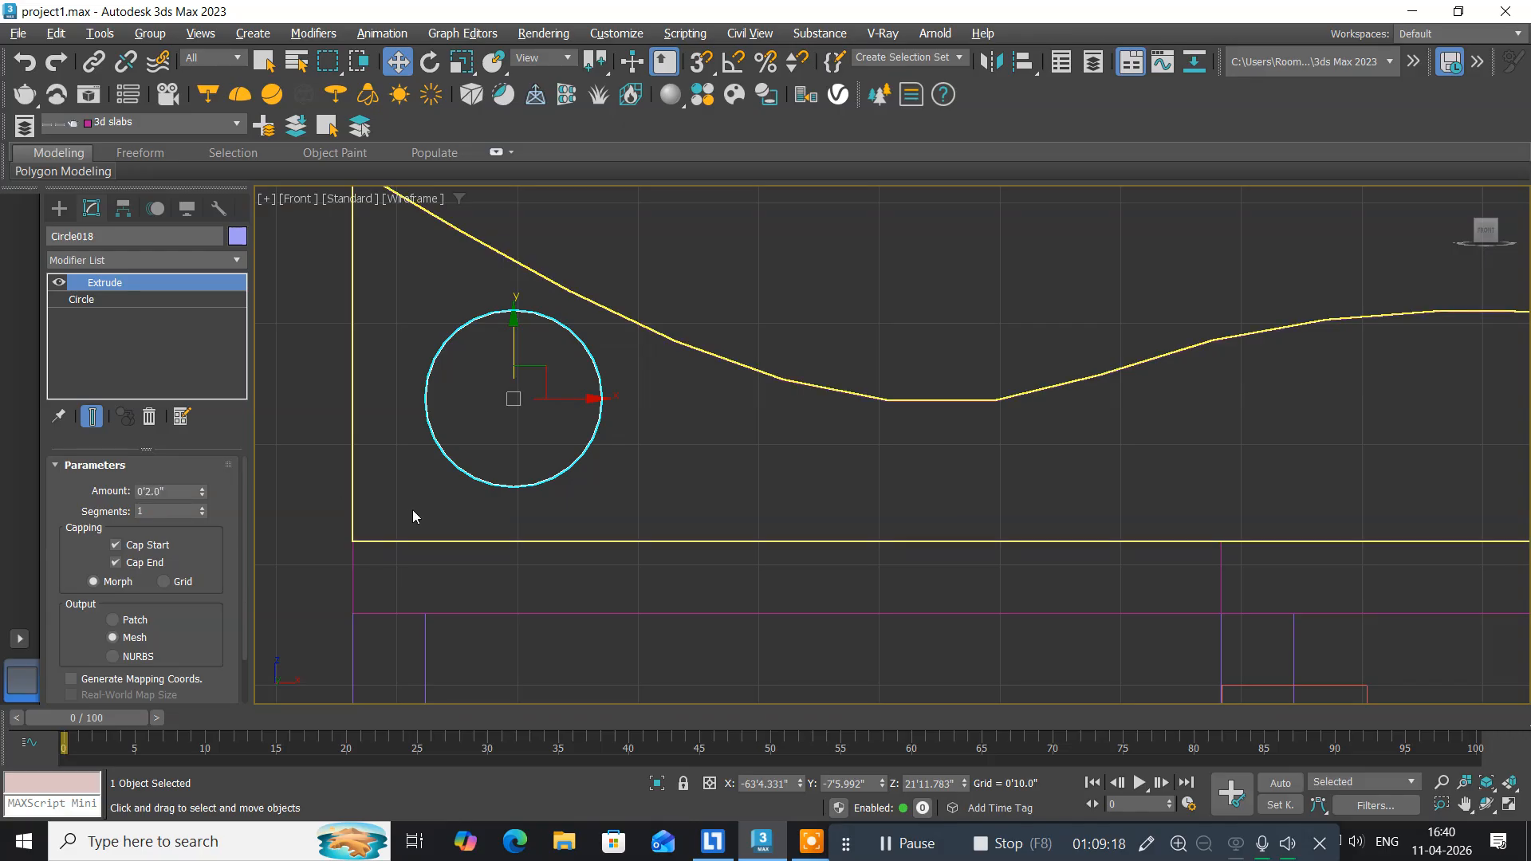
Extrude the lower parapet's circle by 0'2.0" as well.
{"action": "scroll", "coordinate": [414, 411], "scroll_direction": "down", "scroll_amount": 10}
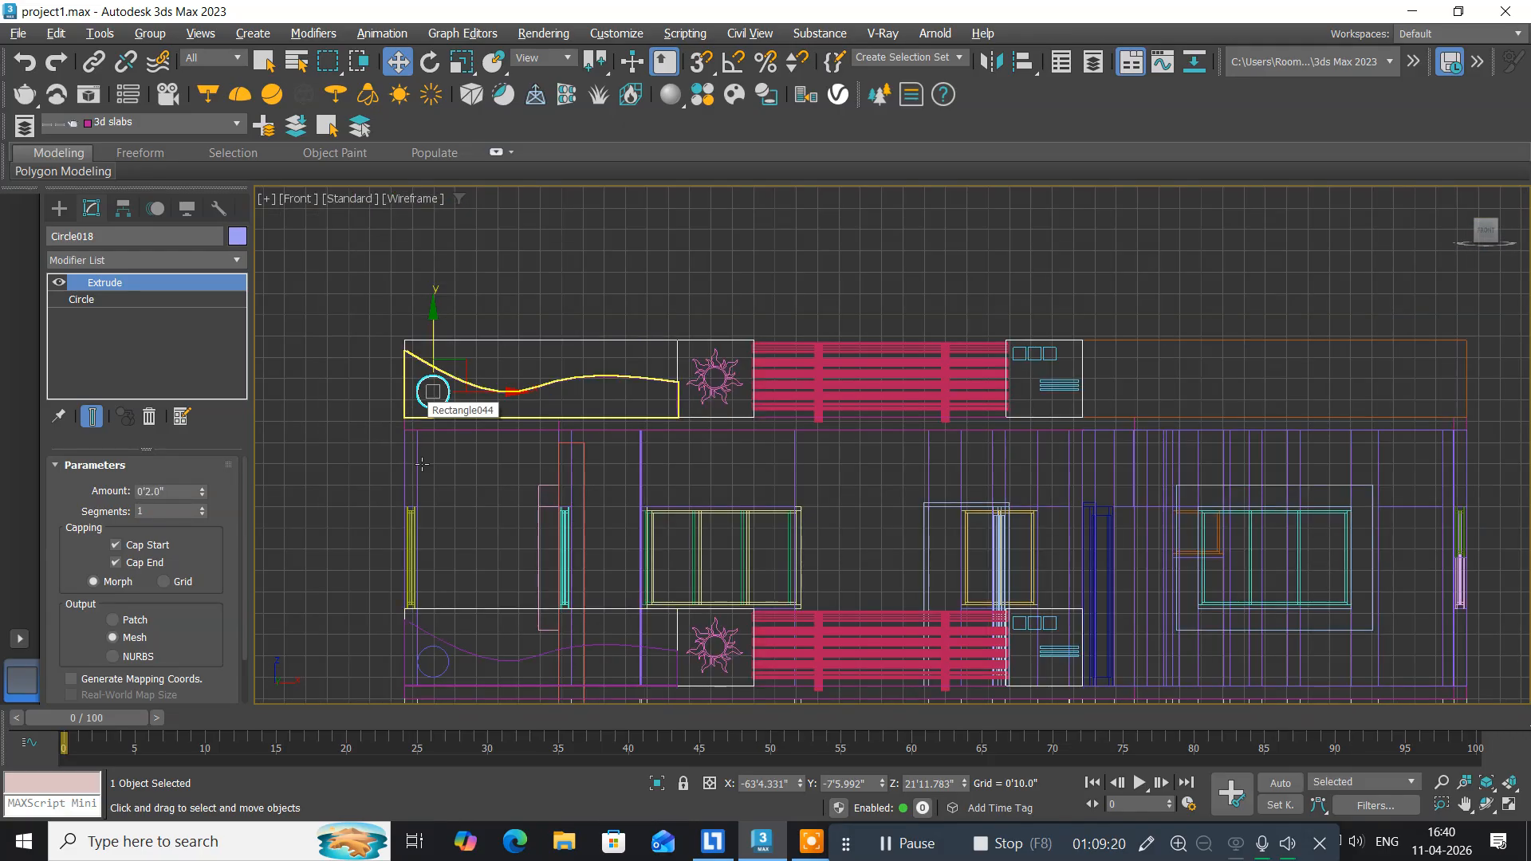
{"action": "middle_click_drag", "start_coordinate": [435, 556], "coordinate": [426, 462]}
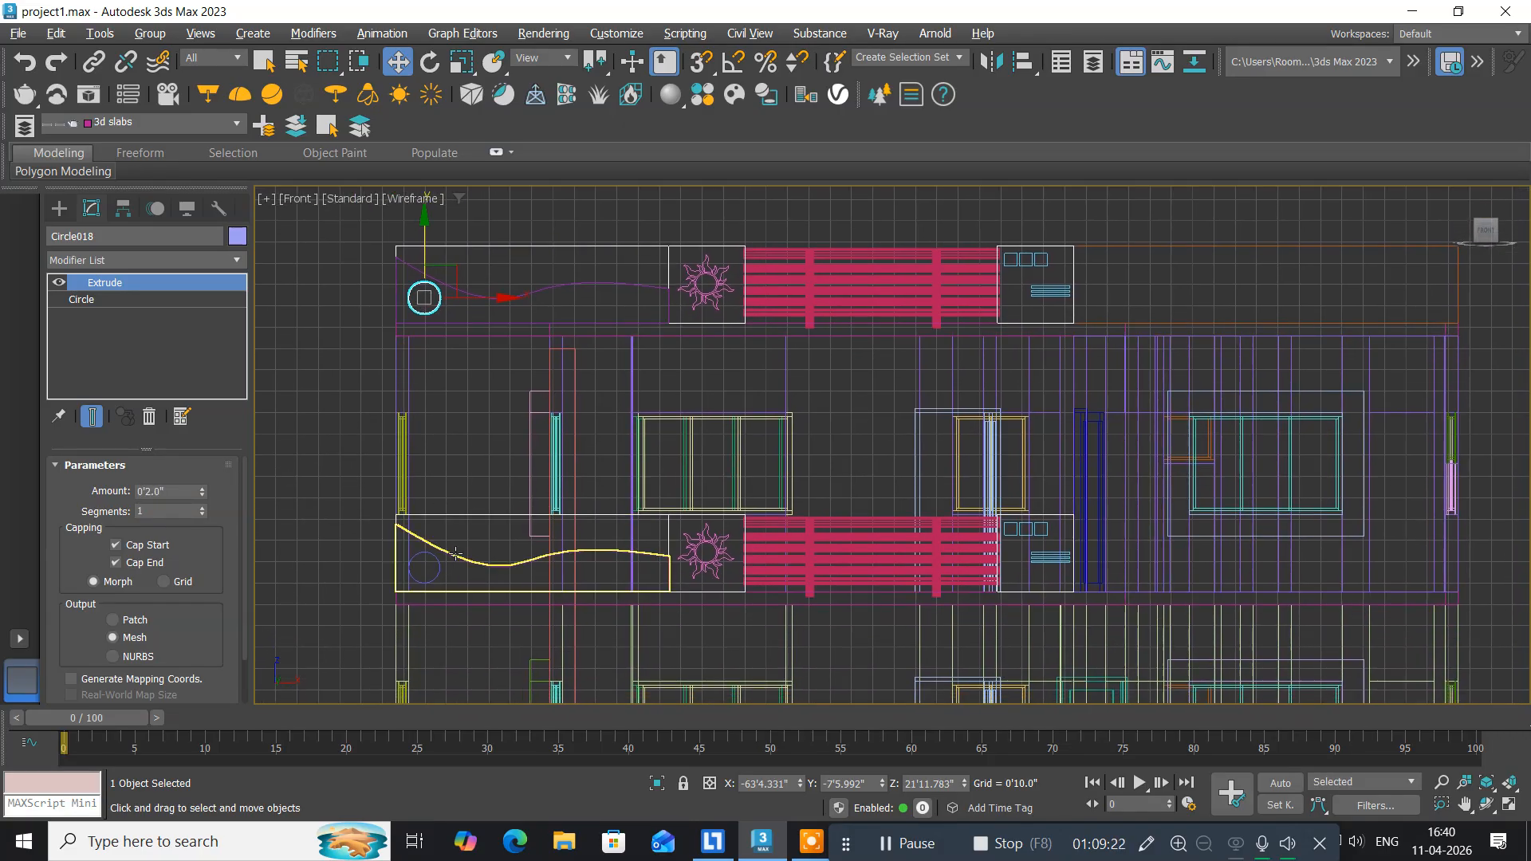
{"action": "left_click", "coordinate": [410, 562]}
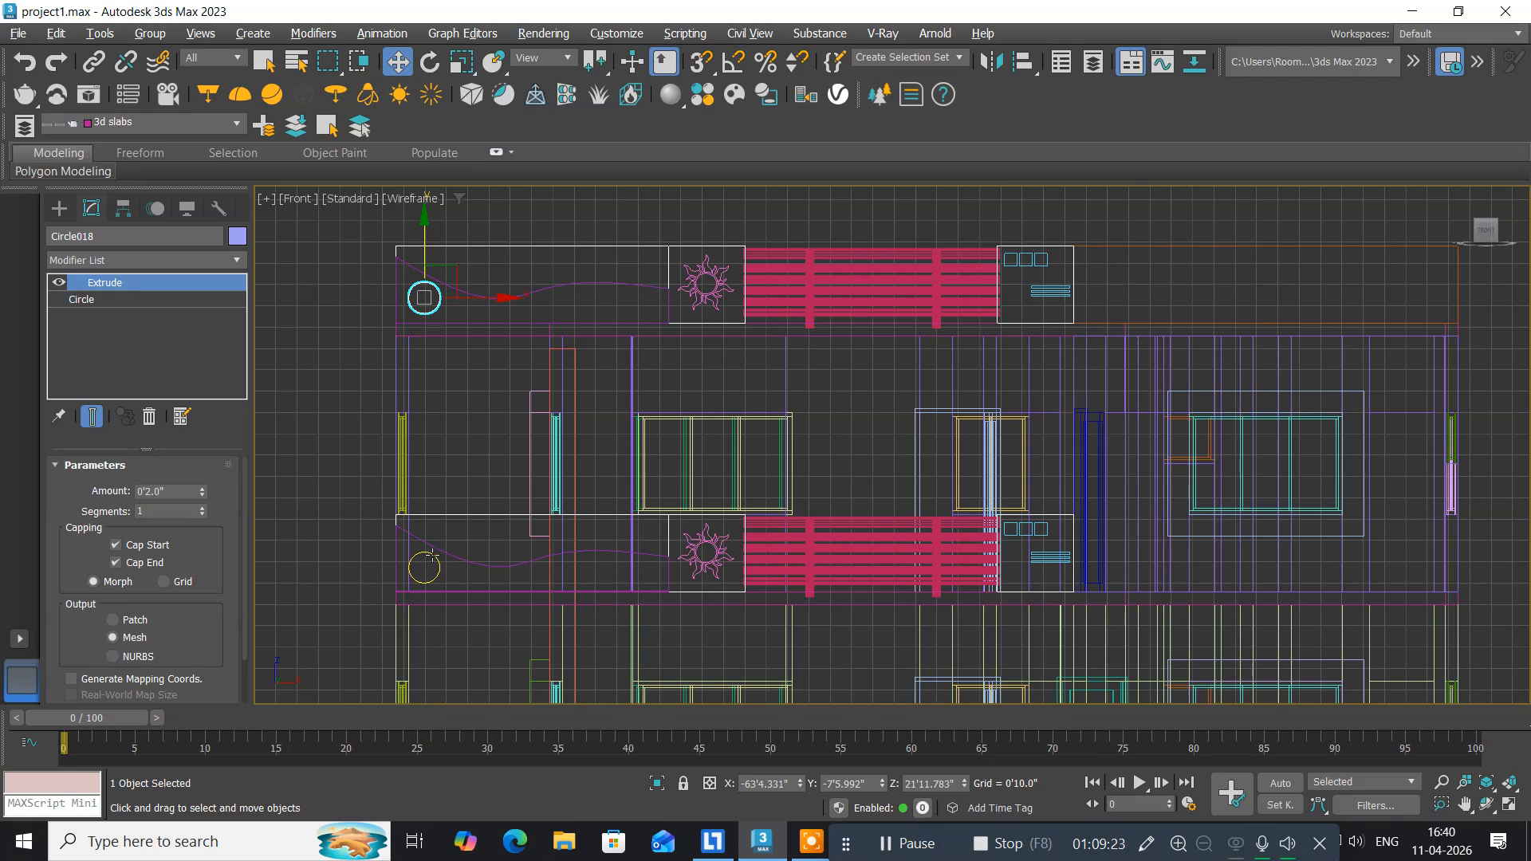
{"action": "left_click", "coordinate": [237, 263]}
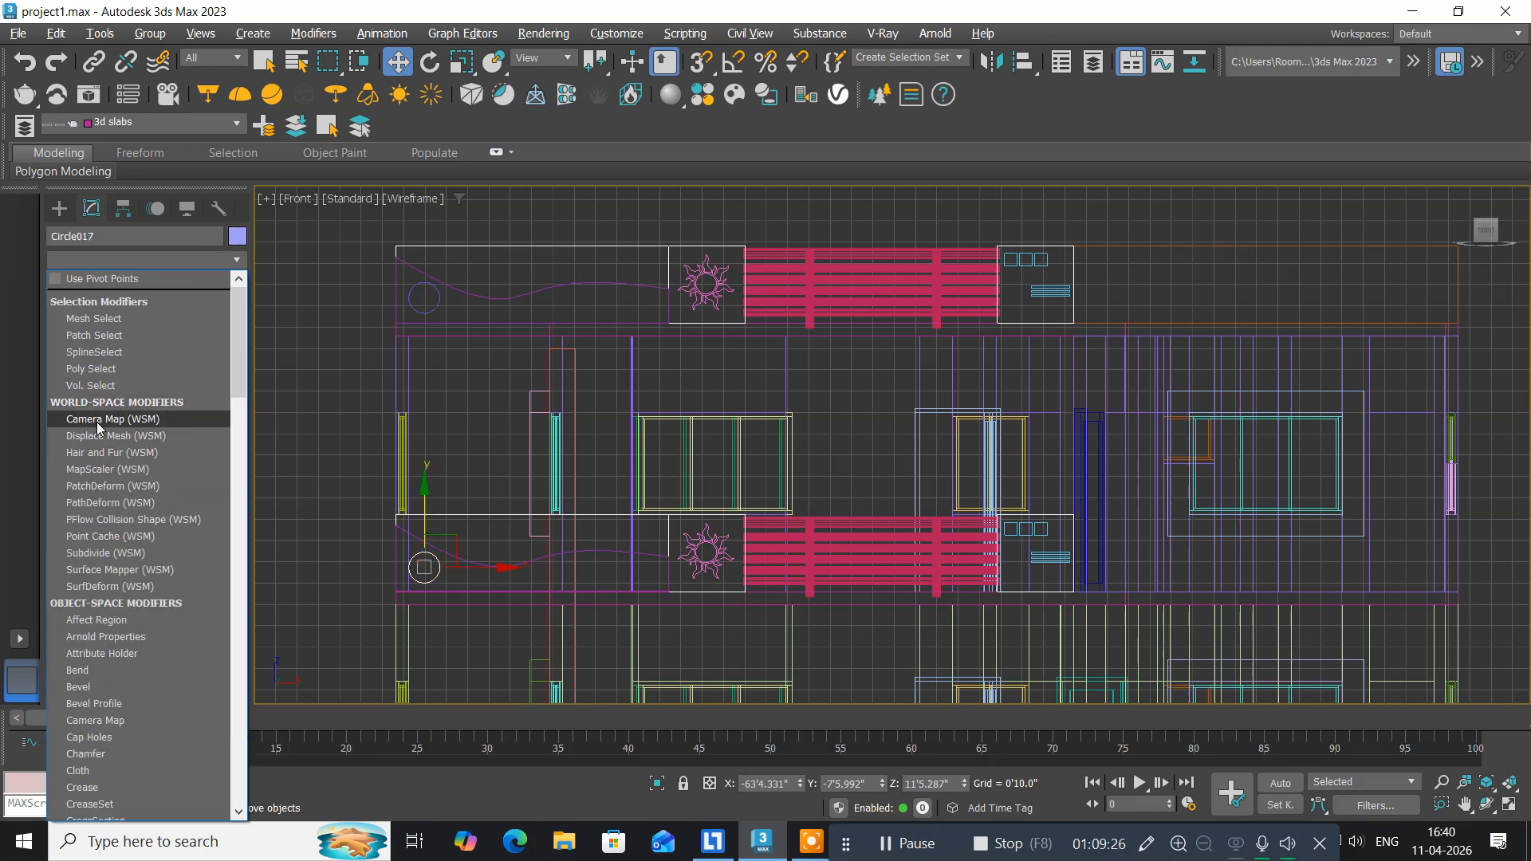
{"action": "key", "text": "e"}
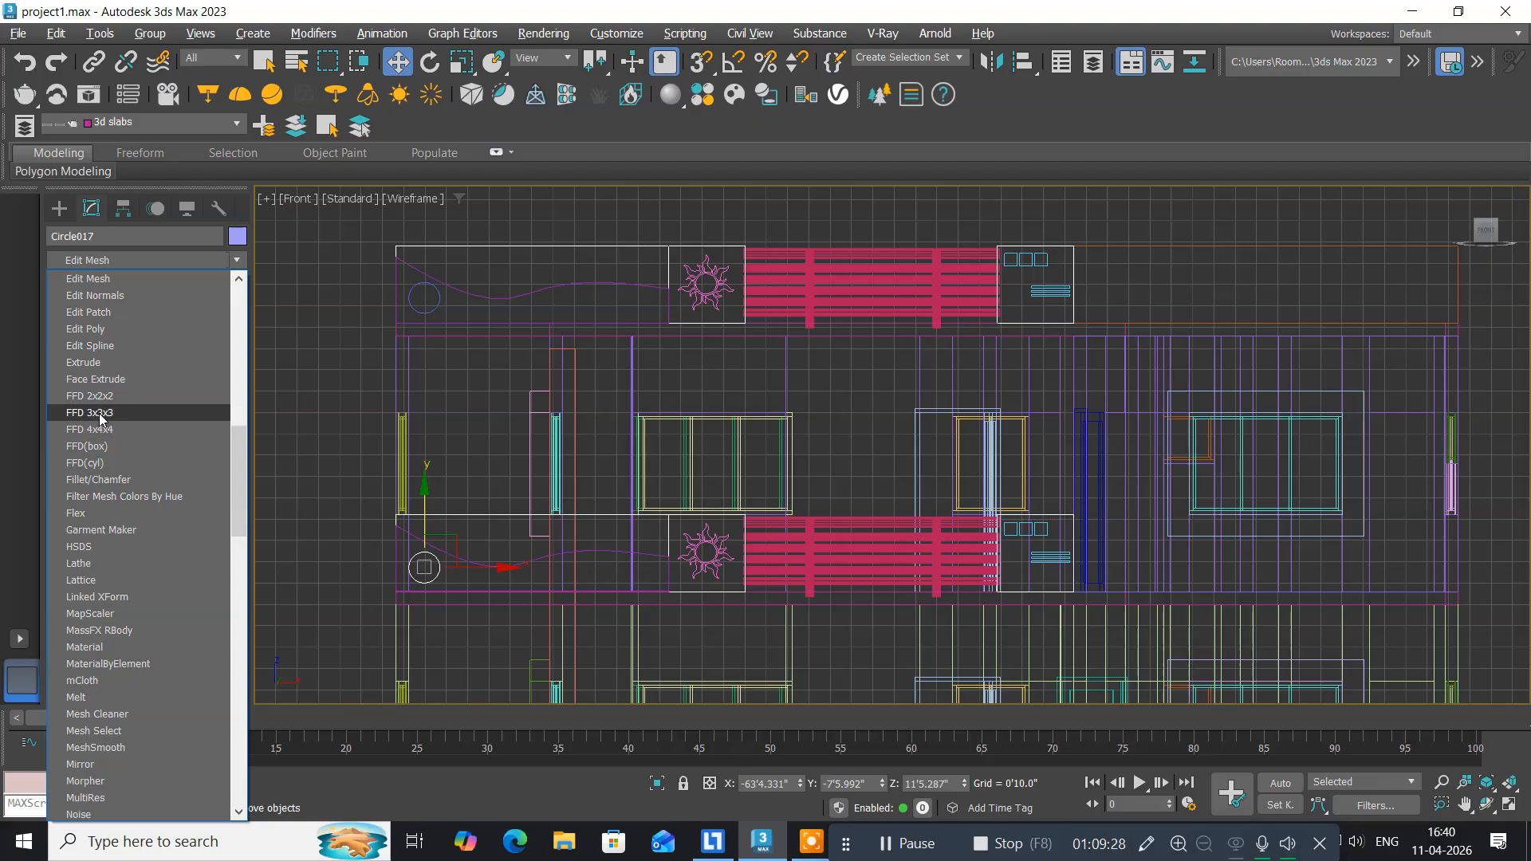
{"action": "left_click", "coordinate": [113, 363]}
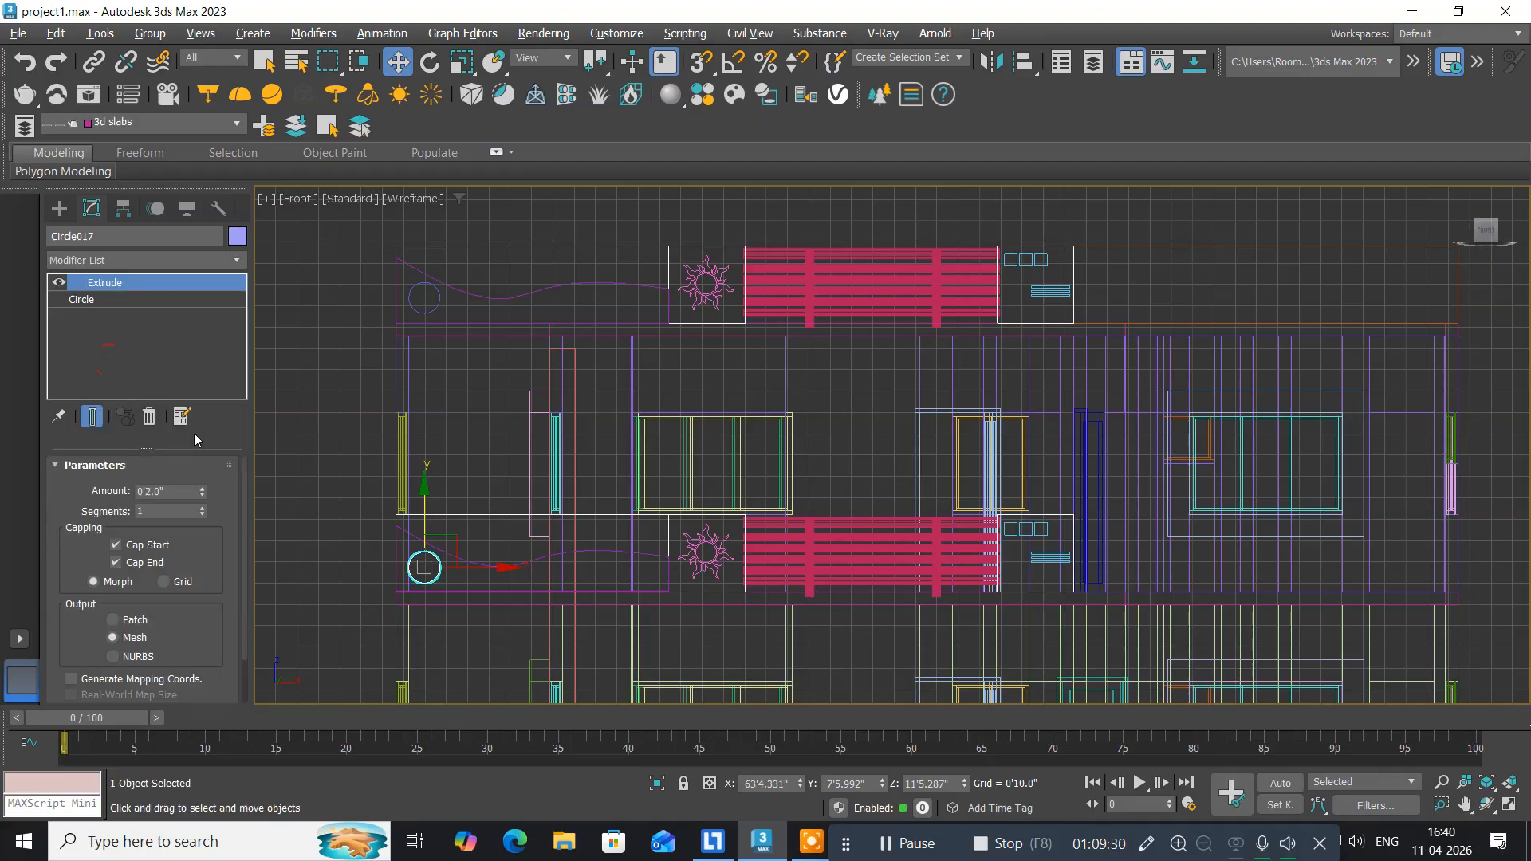
Convert the upper parapet's extruded curved panel to an Editable Poly.
{"action": "middle_click_drag", "start_coordinate": [357, 399], "coordinate": [364, 453]}
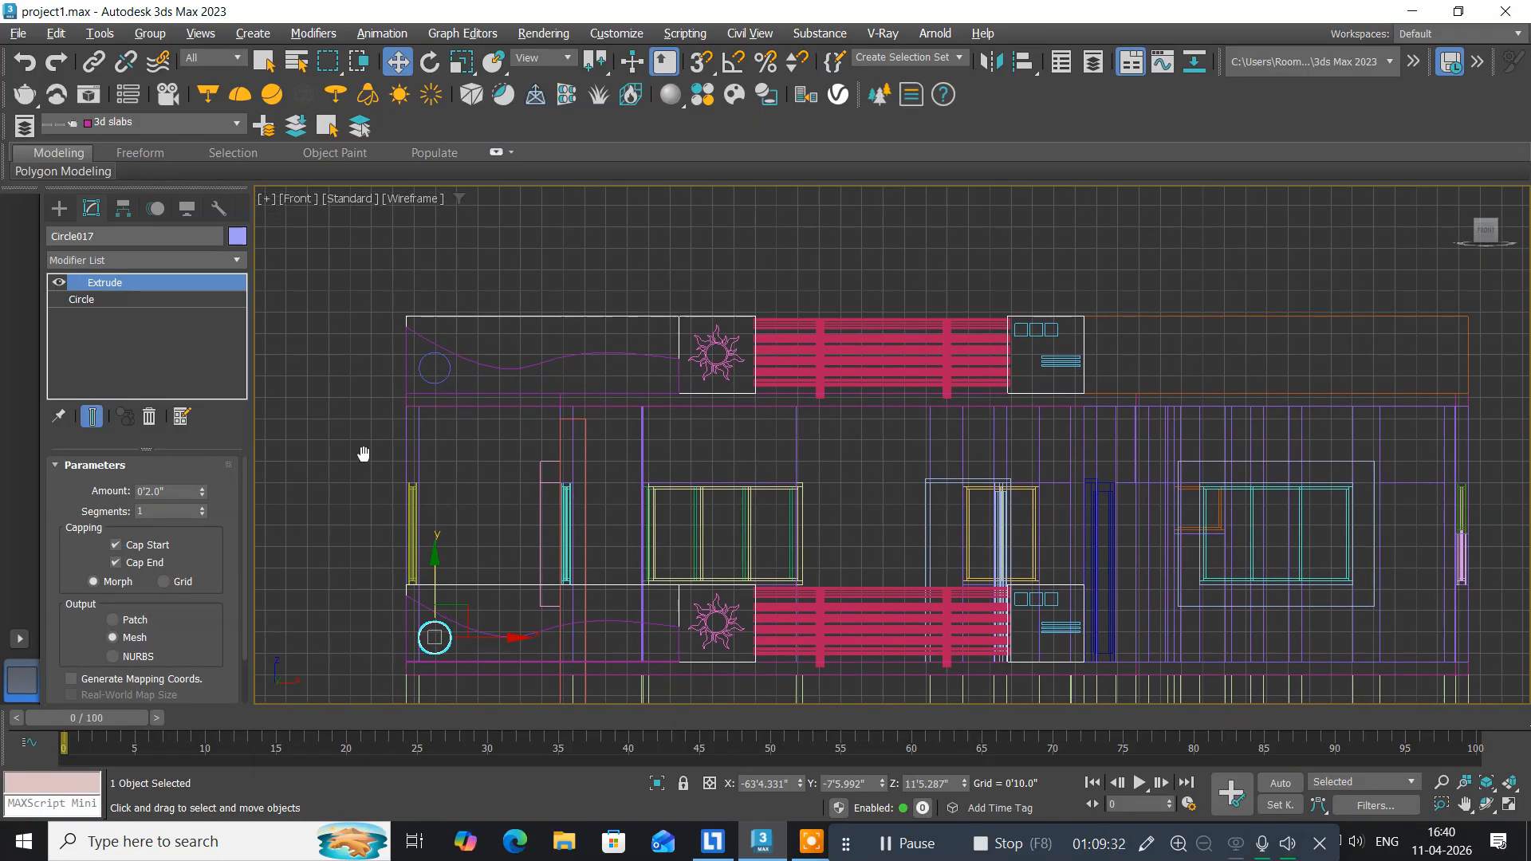
{"action": "left_click", "coordinate": [501, 366]}
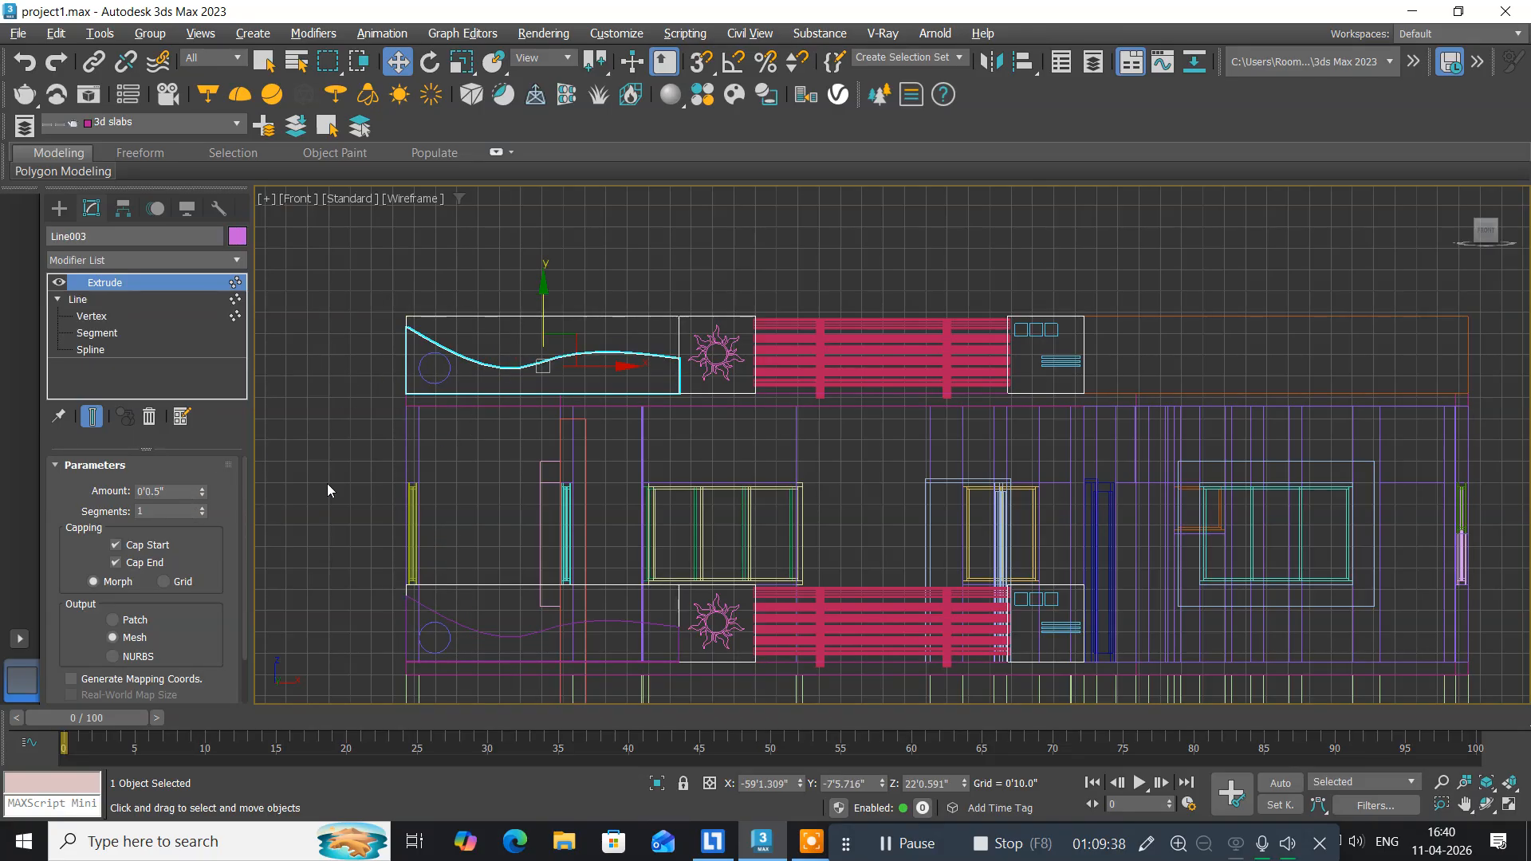
{"action": "right_click", "coordinate": [580, 368]}
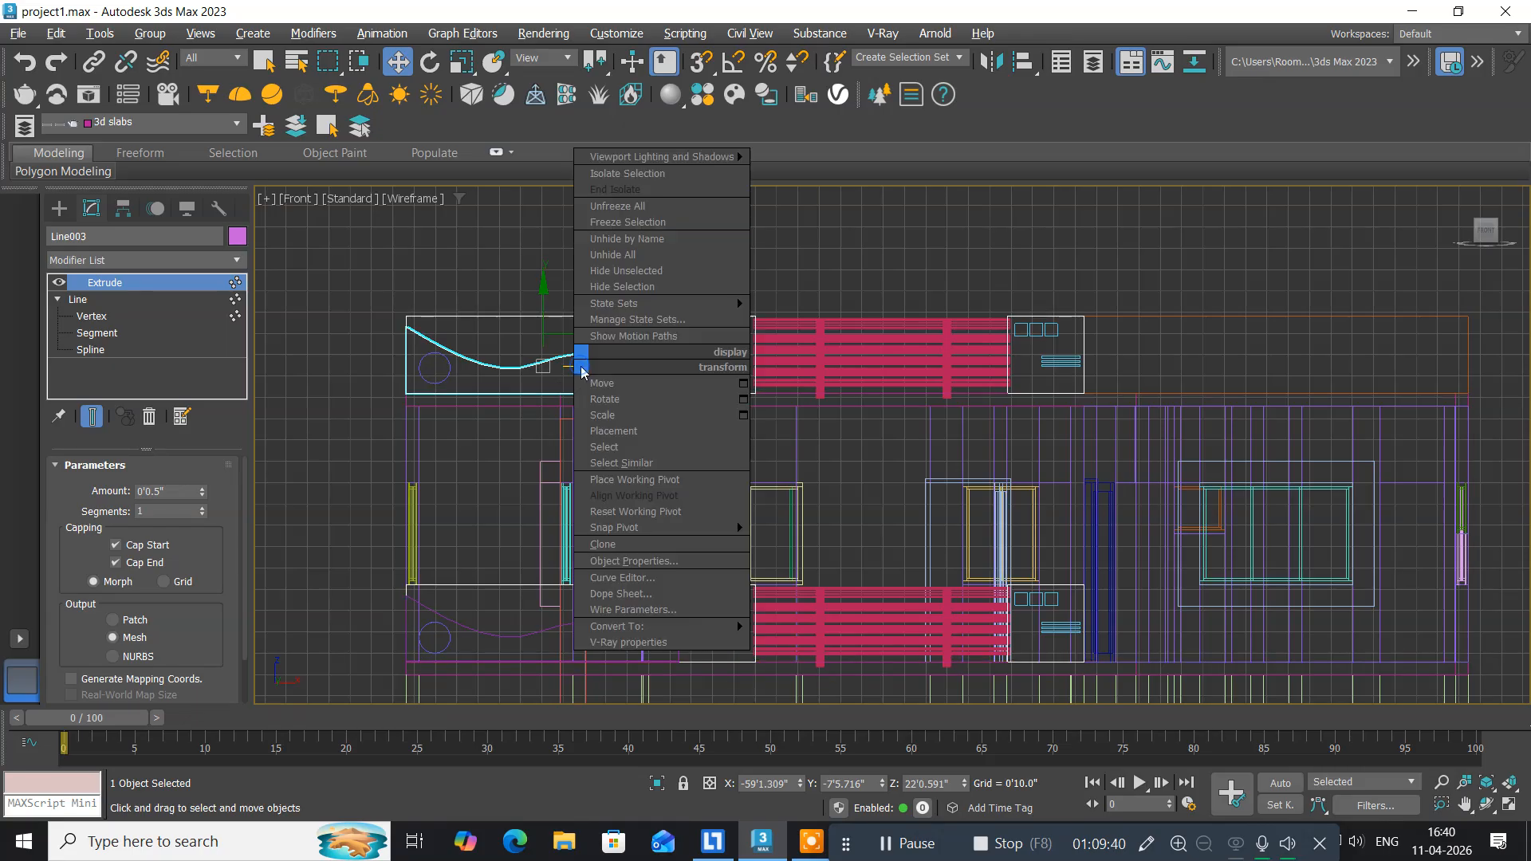
{"action": "mouse_move", "coordinate": [629, 628]}
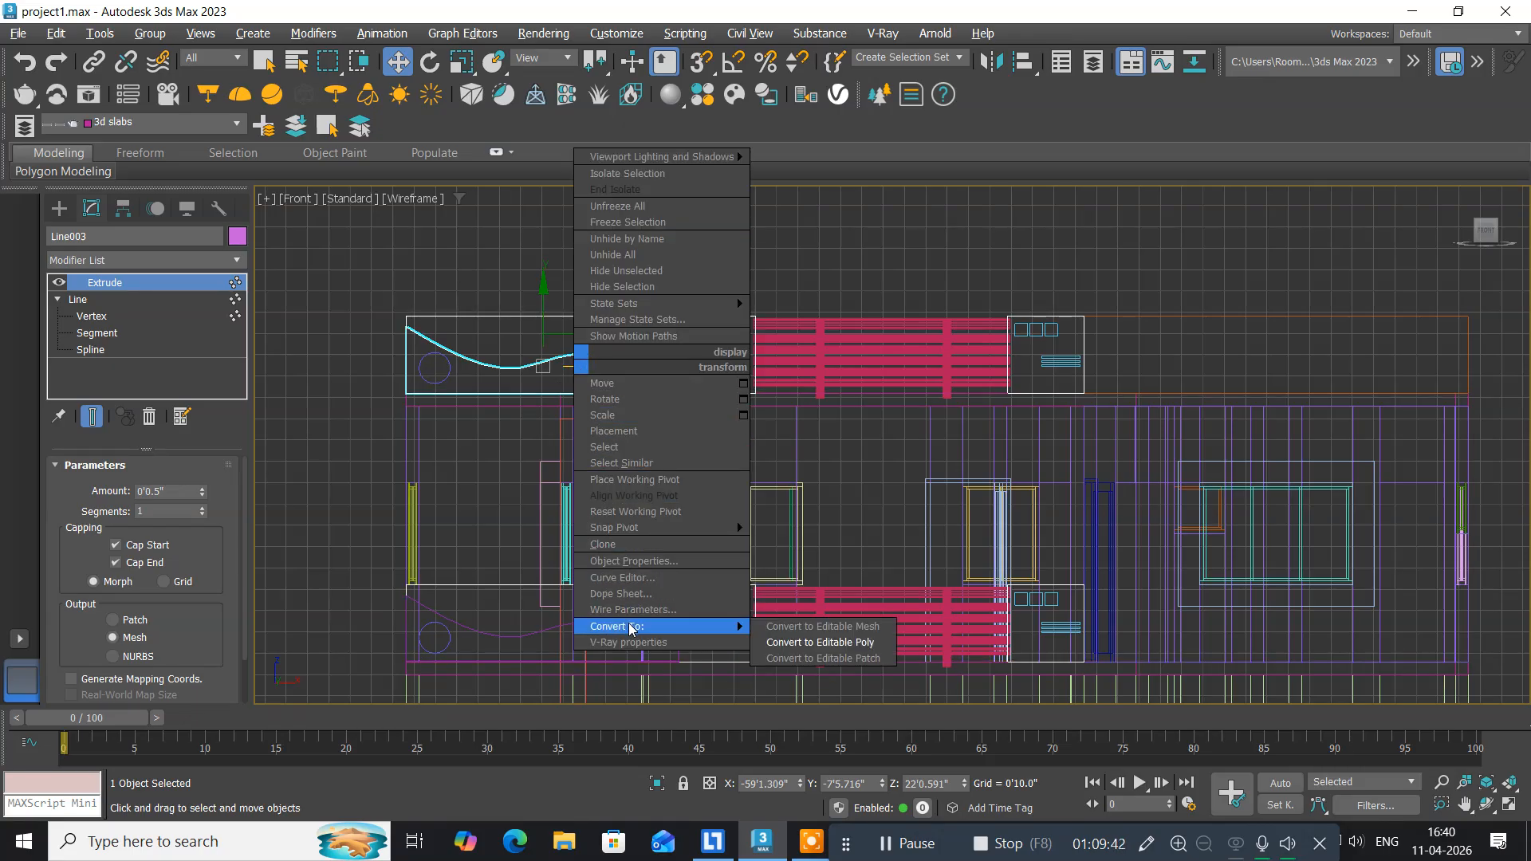
{"action": "left_click", "coordinate": [784, 640]}
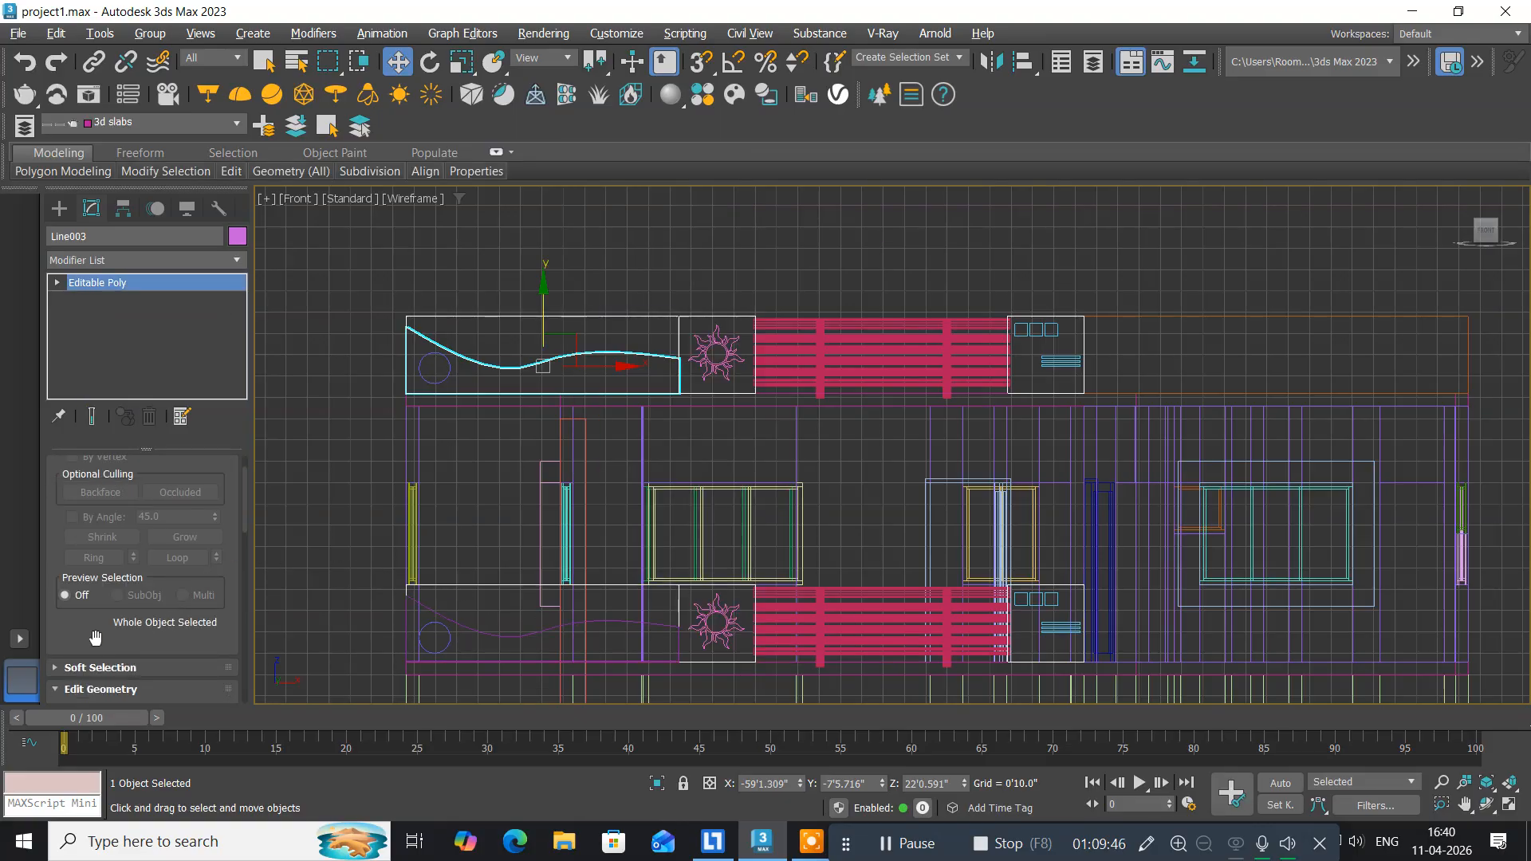
Attach the lower parapet's curved panel to the upper curved panel.
{"action": "scroll", "coordinate": [95, 636], "scroll_direction": "down", "scroll_amount": 5}
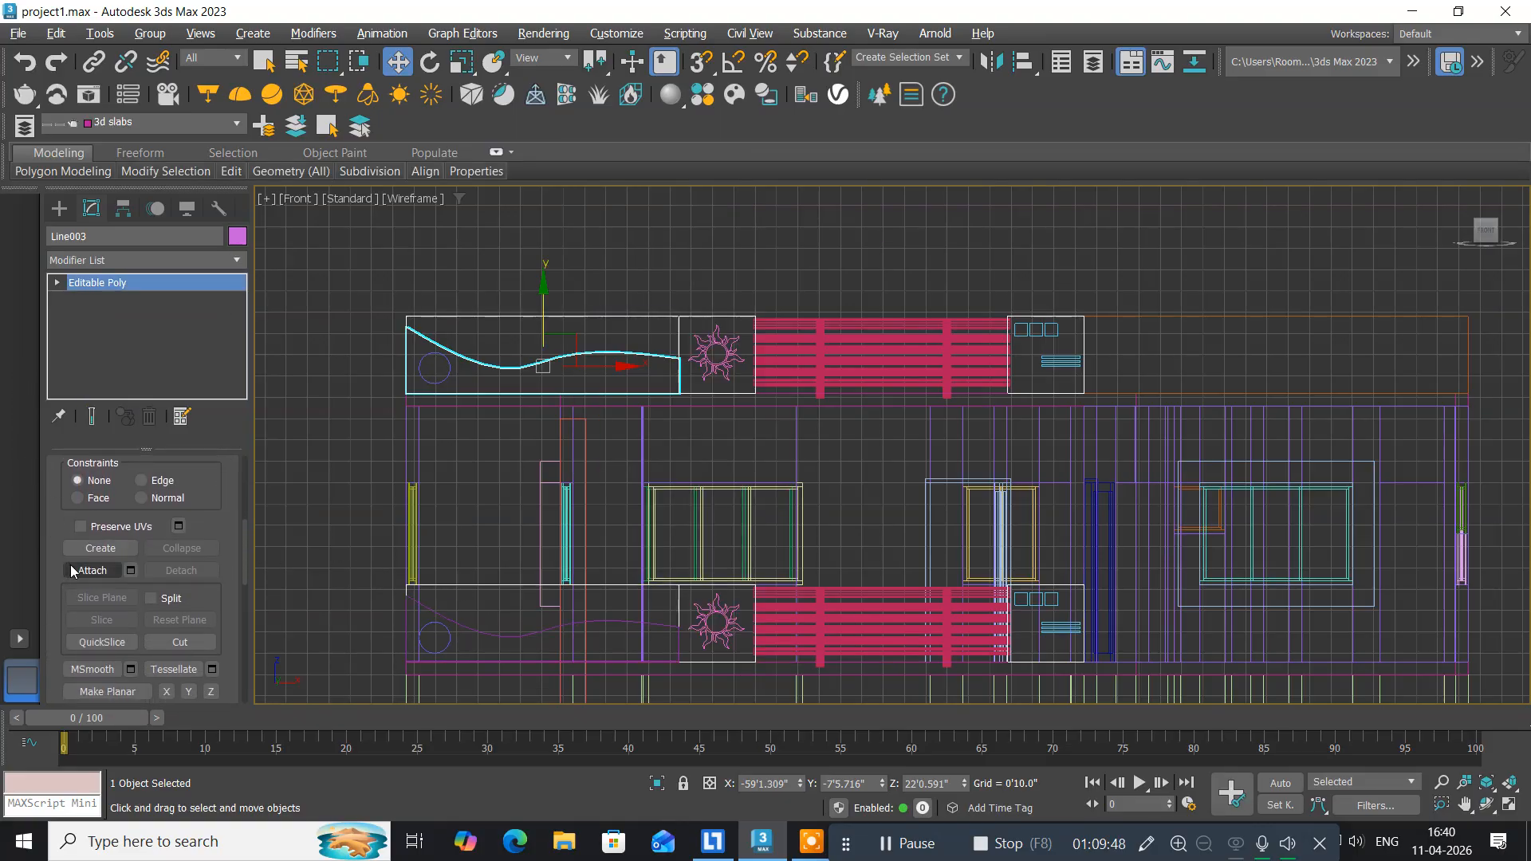
{"action": "left_click", "coordinate": [89, 570]}
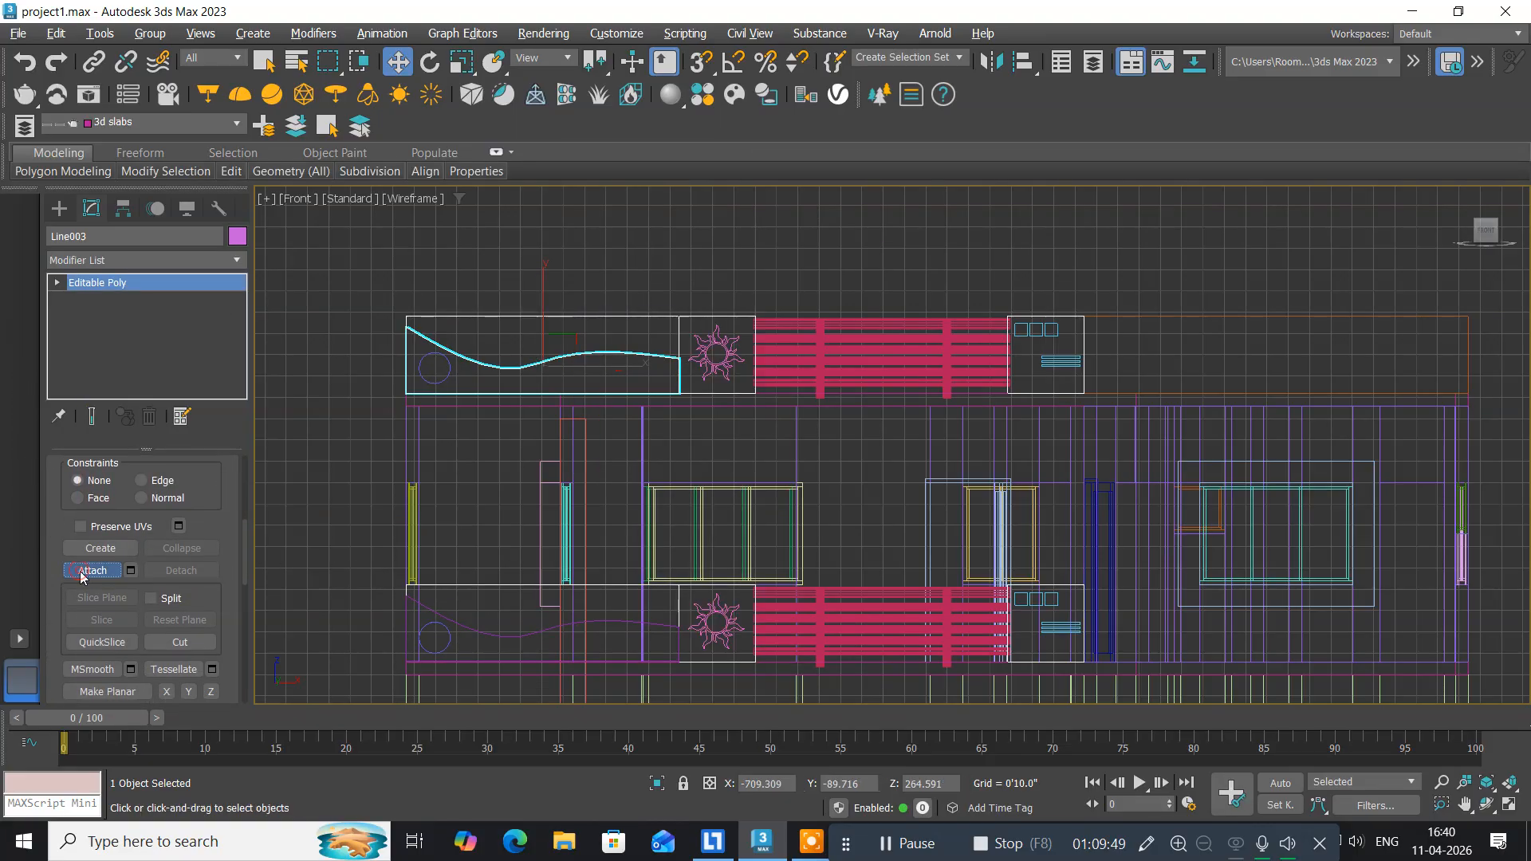
{"action": "left_click", "coordinate": [482, 632]}
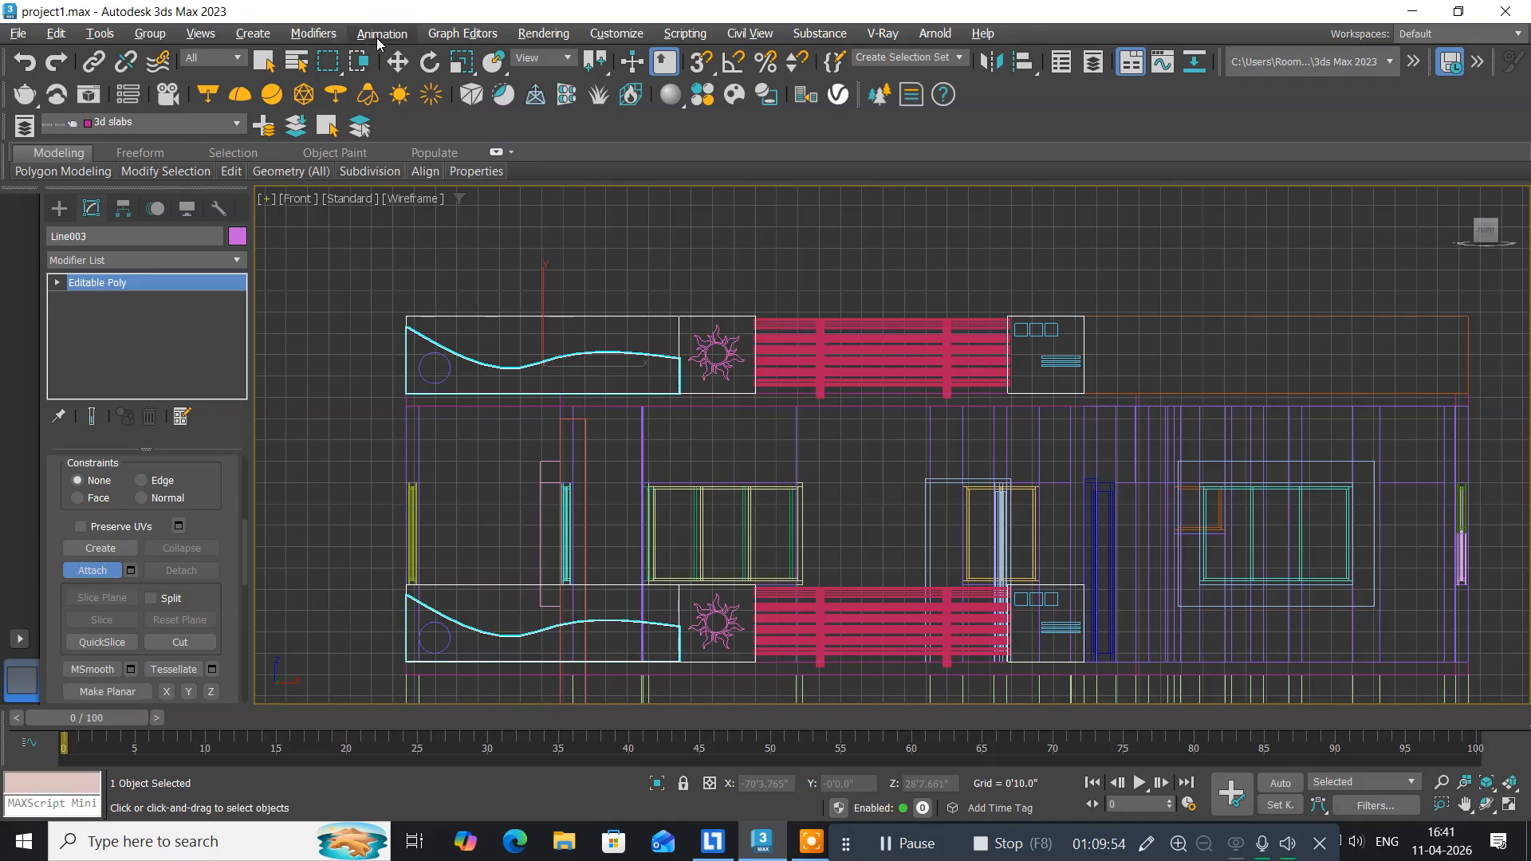
Try to select the extruded circles of the upper and lower parapets together for moving.
{"action": "left_click", "coordinate": [399, 63]}
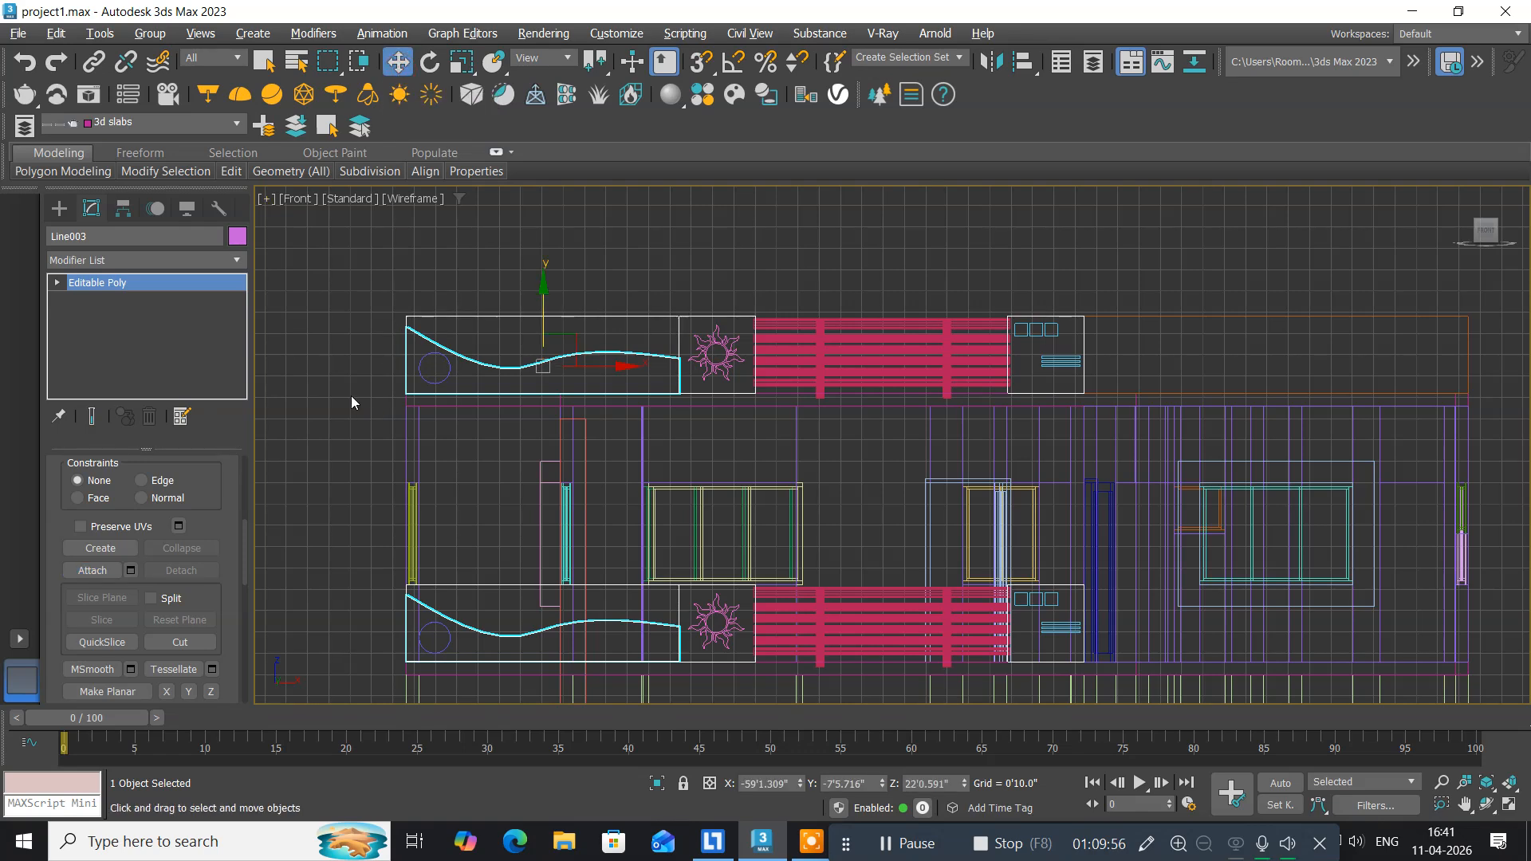
{"action": "left_click", "coordinate": [444, 377]}
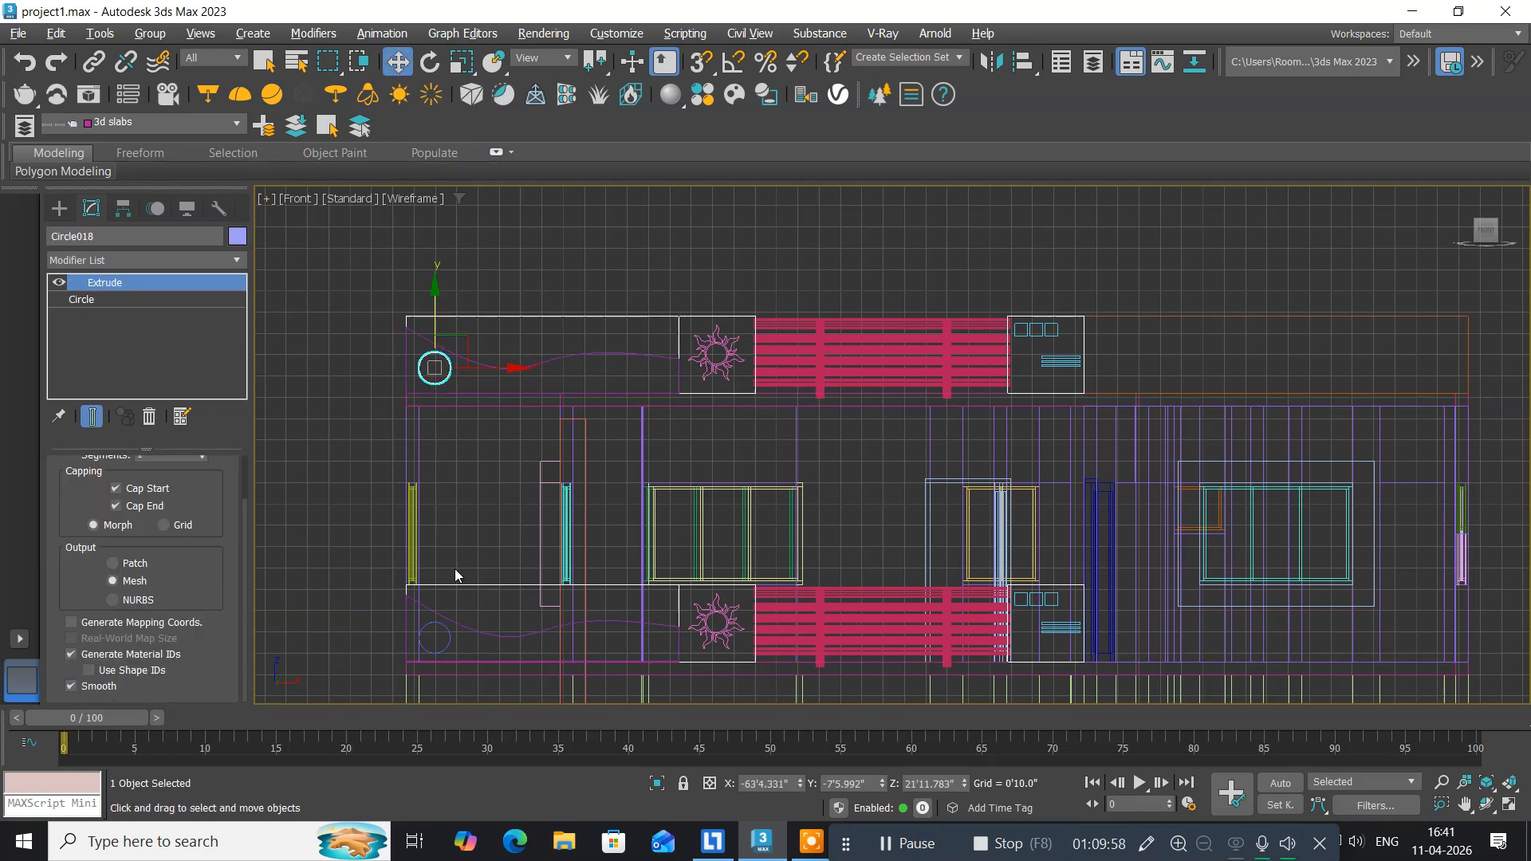
{"action": "middle_click_drag", "start_coordinate": [455, 567], "coordinate": [467, 470]}
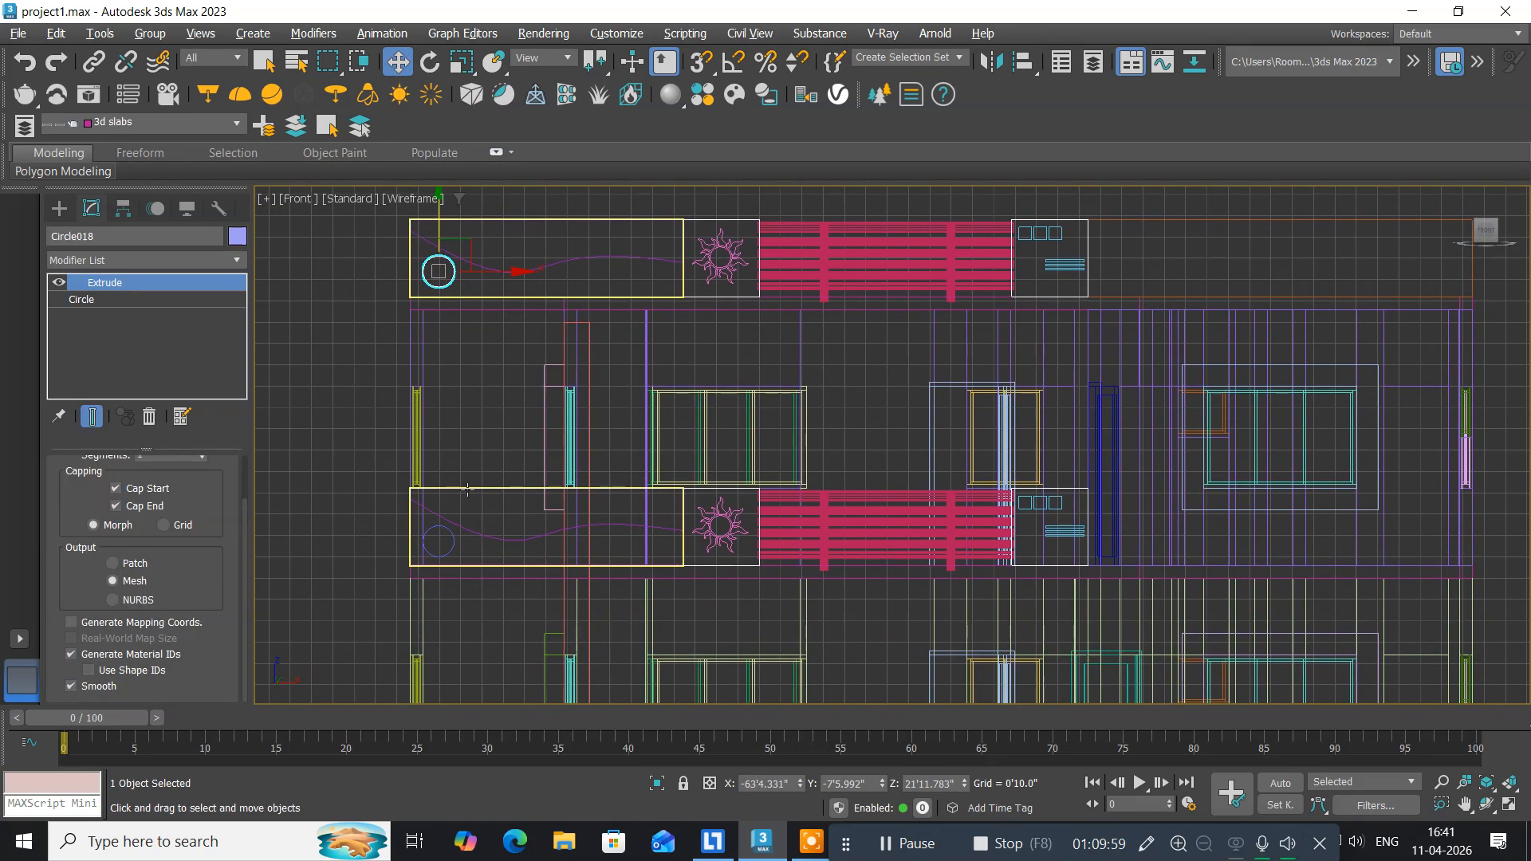
{"action": "left_click", "coordinate": [440, 533]}
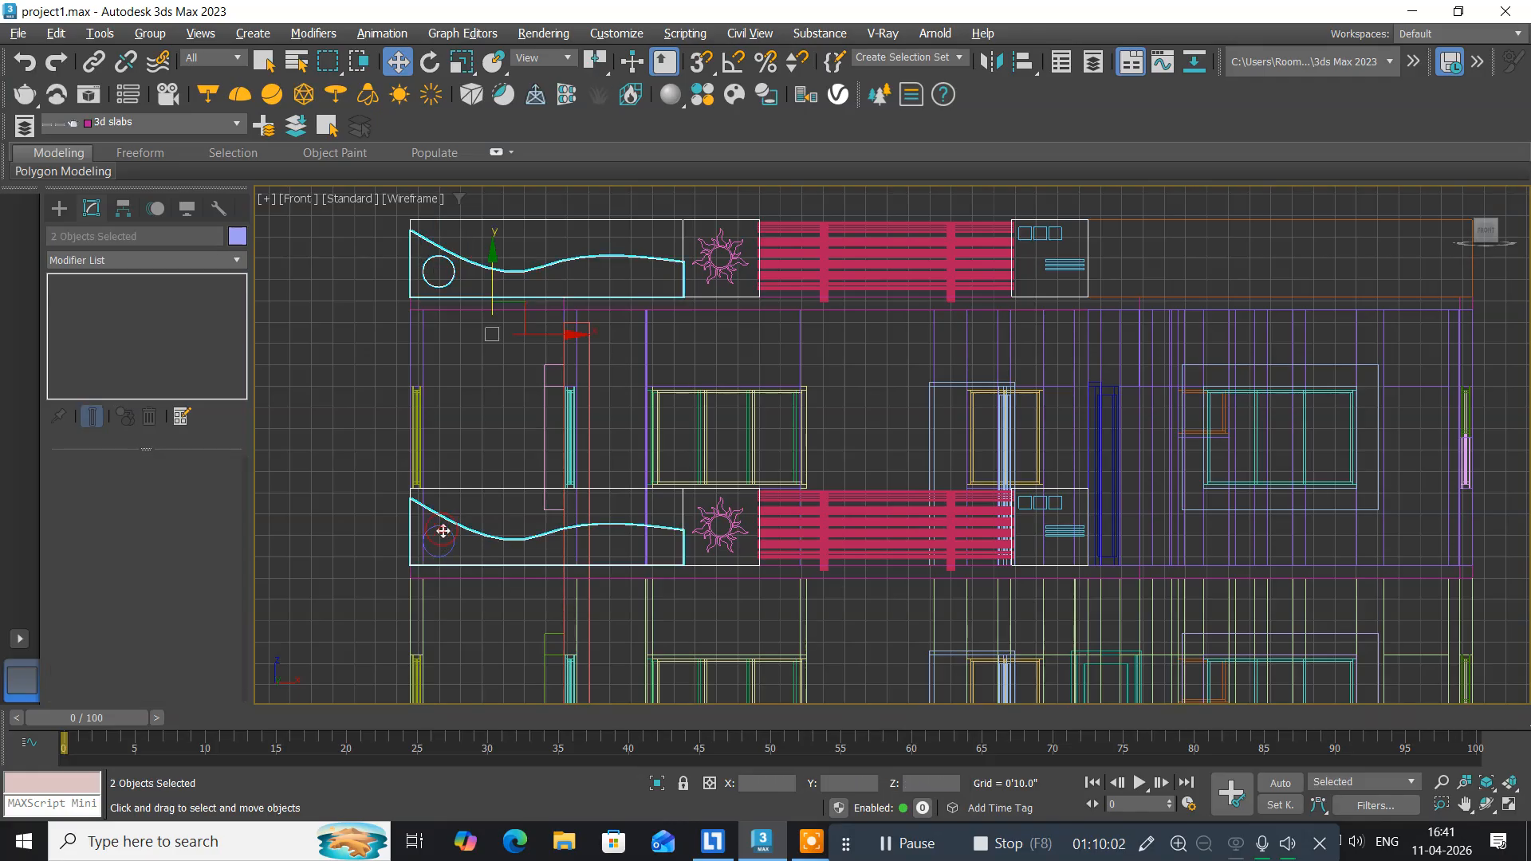
{"action": "left_click", "coordinate": [447, 545]}
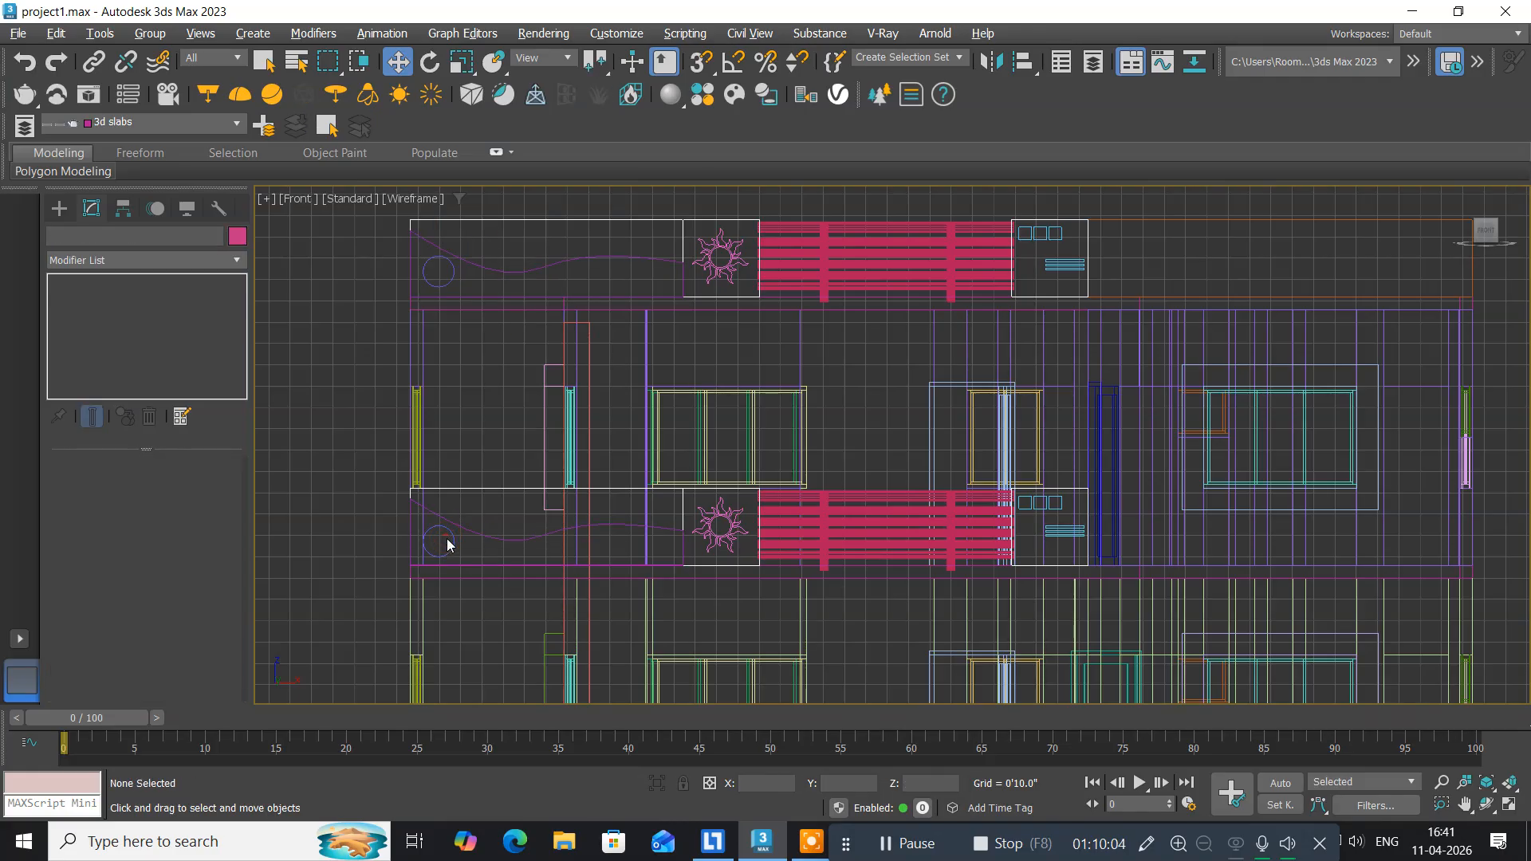
{"action": "left_click", "coordinate": [449, 545]}
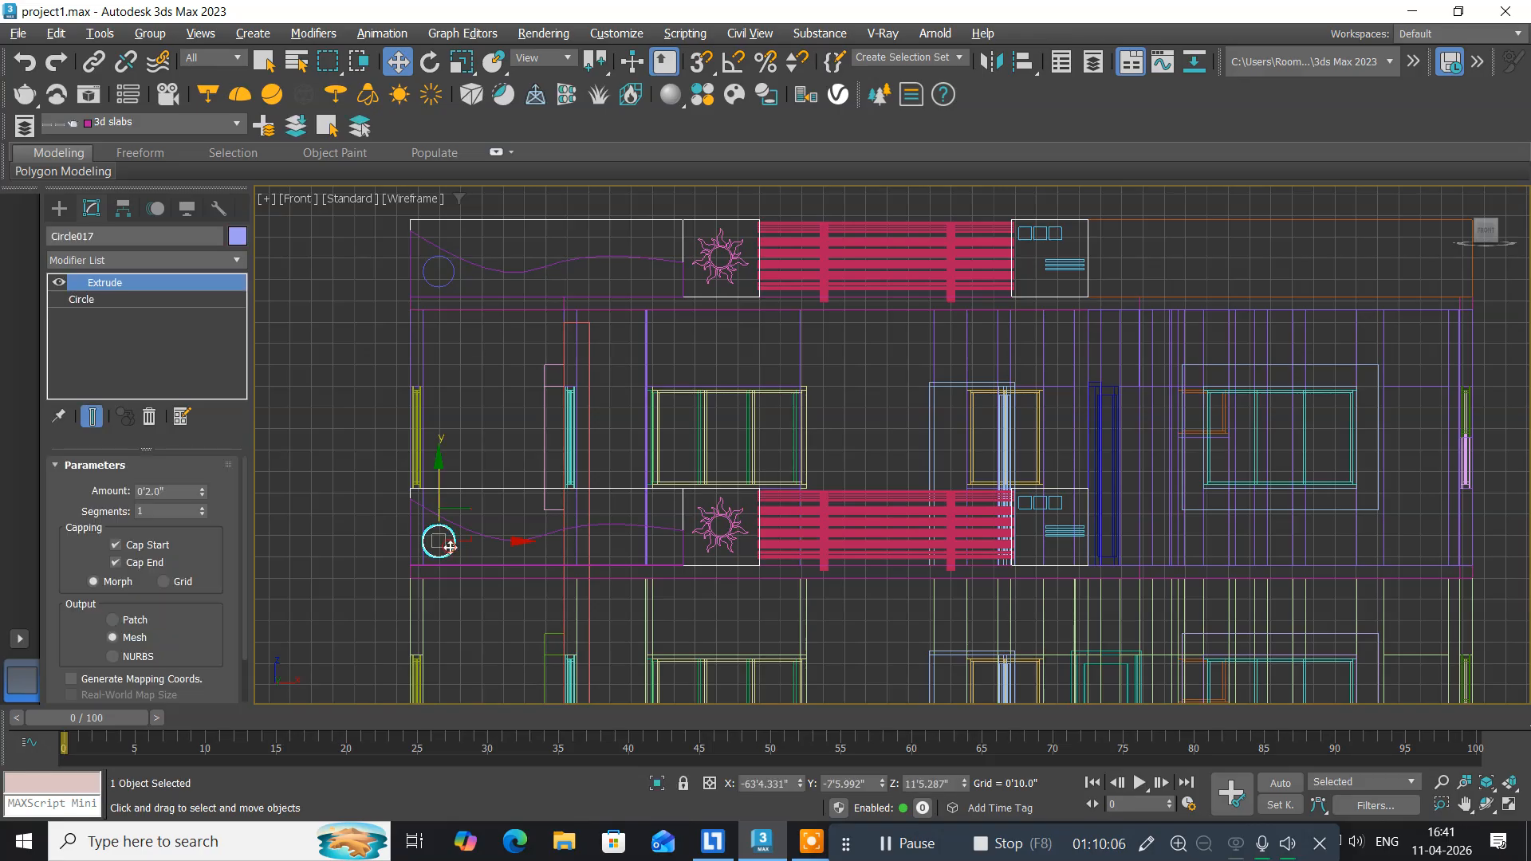
{"action": "left_click", "coordinate": [466, 284]}
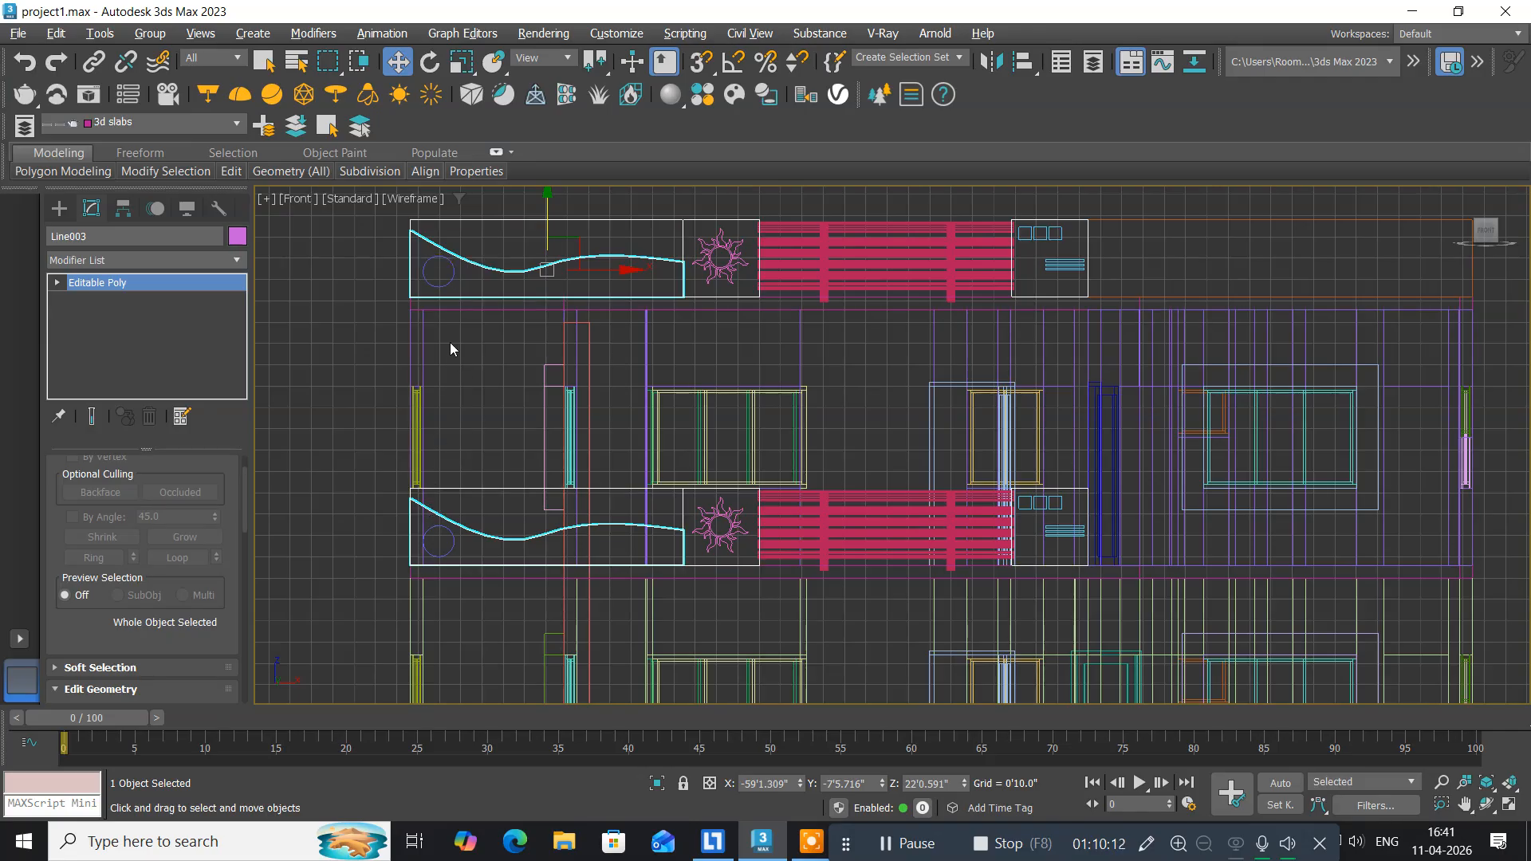
Select the upper parapet's extruded circle and add the lower parapet's circle to the selection.
{"action": "middle_click_drag", "start_coordinate": [450, 345], "coordinate": [476, 390]}
{"action": "key", "text": "alt+w"}
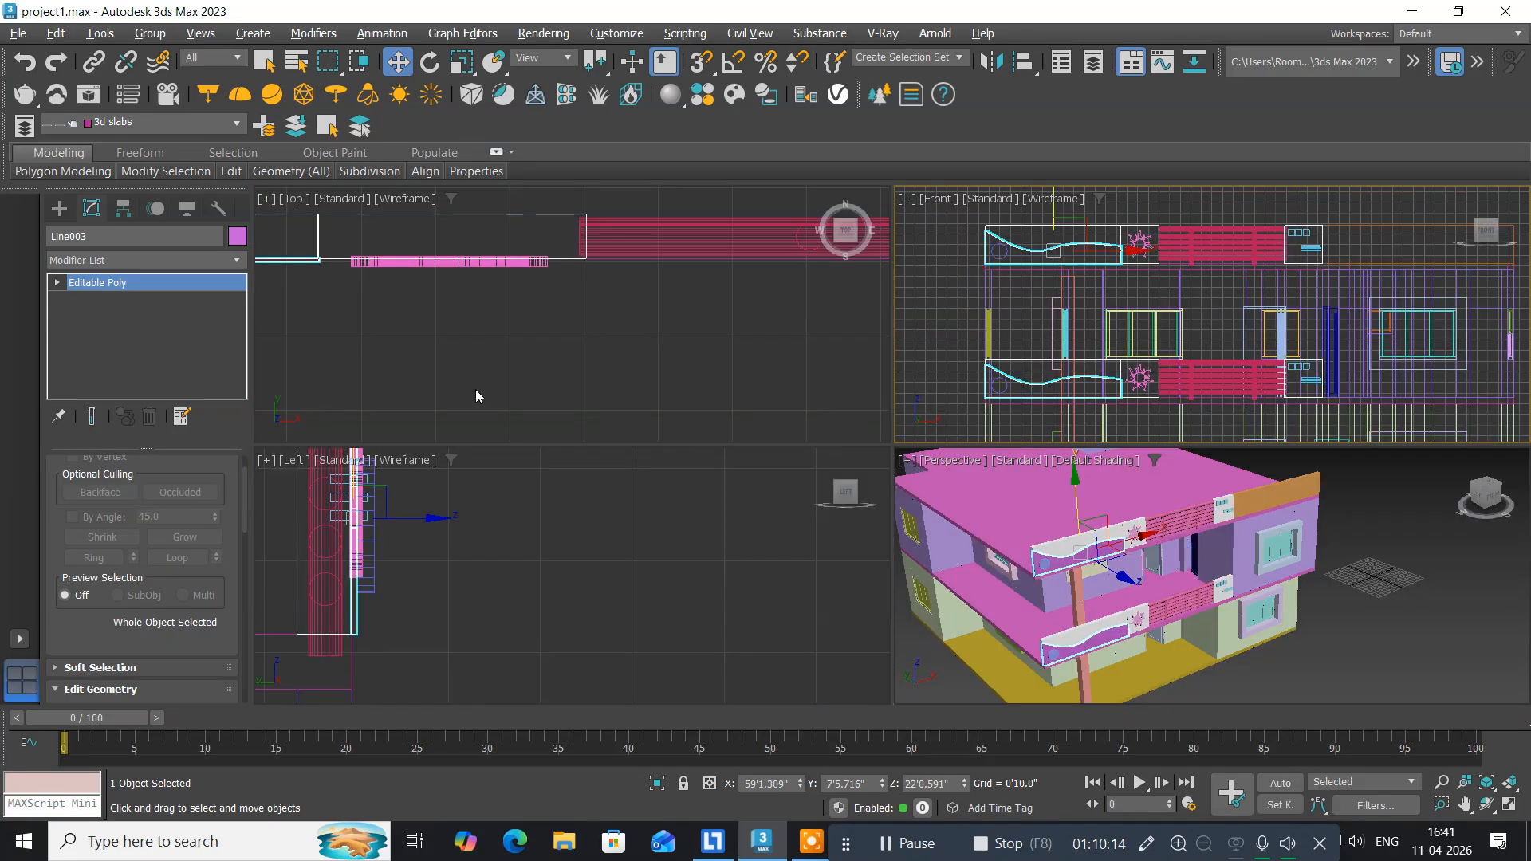
{"action": "middle_click_drag", "start_coordinate": [452, 547], "coordinate": [467, 600]}
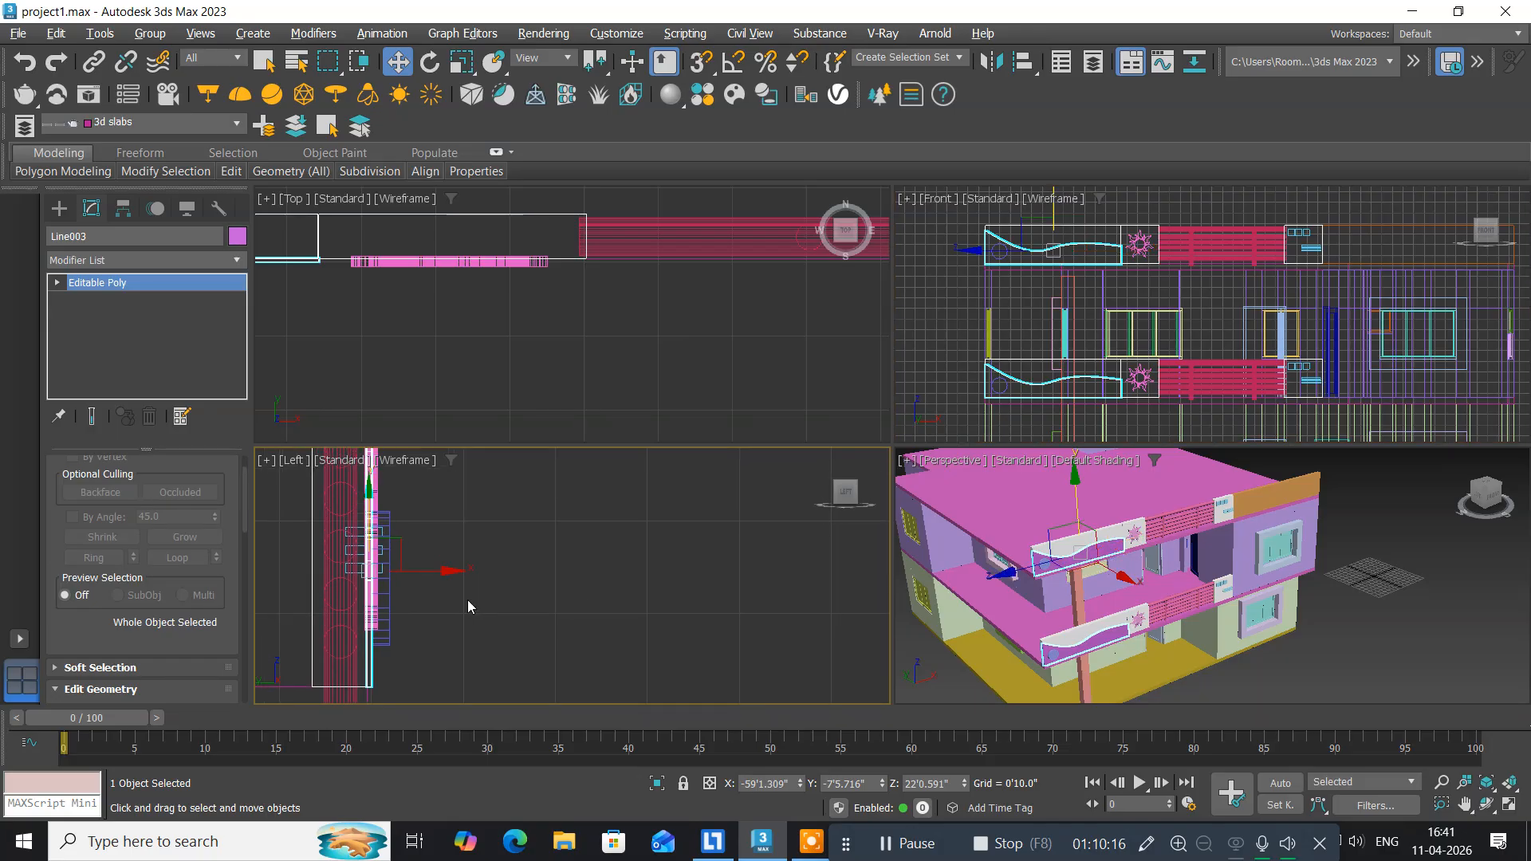
{"action": "scroll", "coordinate": [467, 599], "scroll_direction": "down", "scroll_amount": 2}
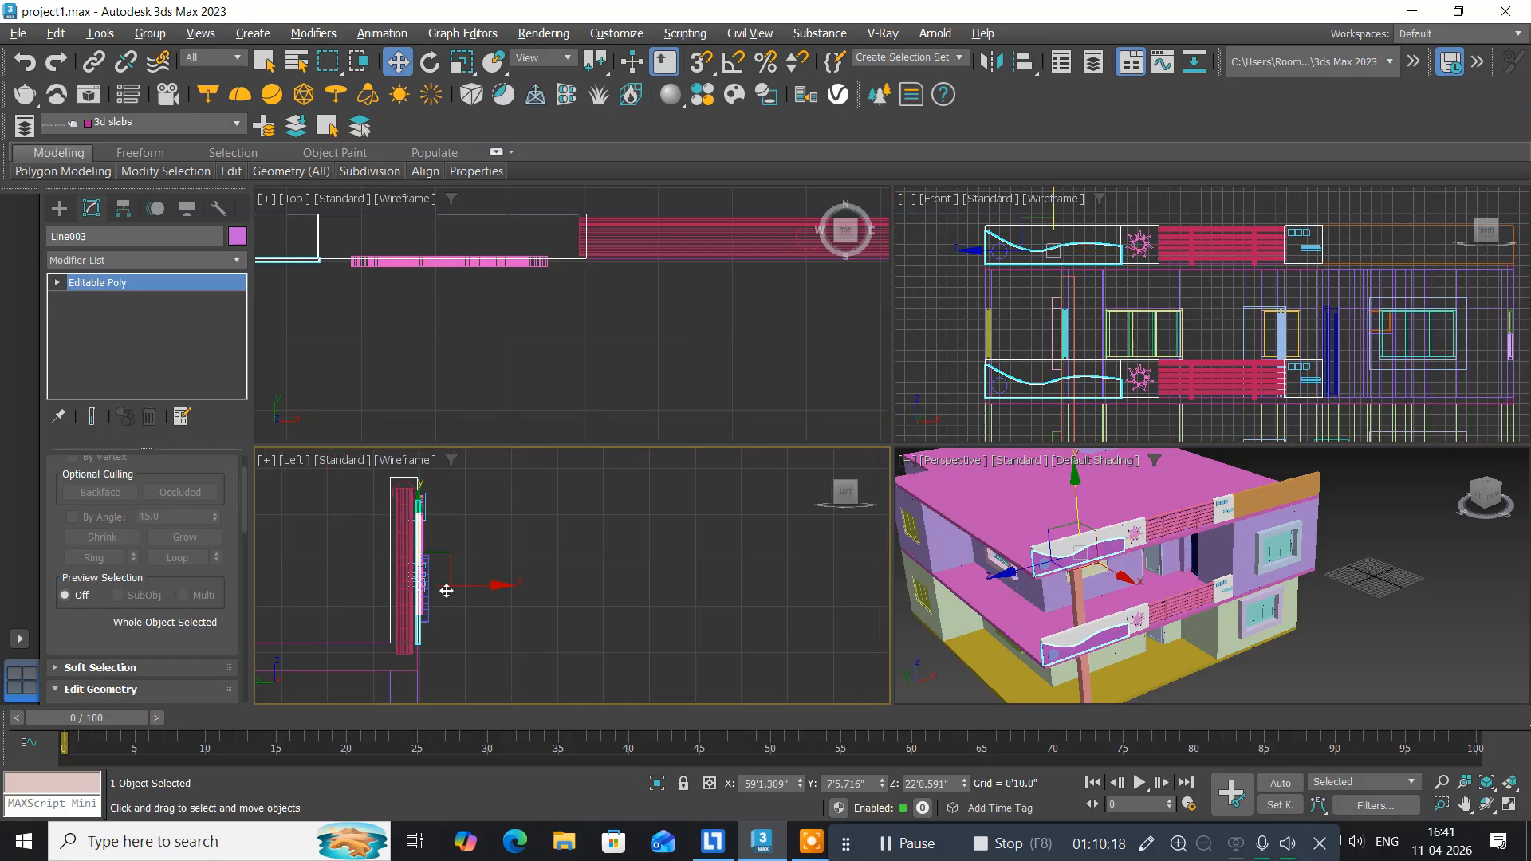
{"action": "scroll", "coordinate": [422, 626], "scroll_direction": "up", "scroll_amount": 3}
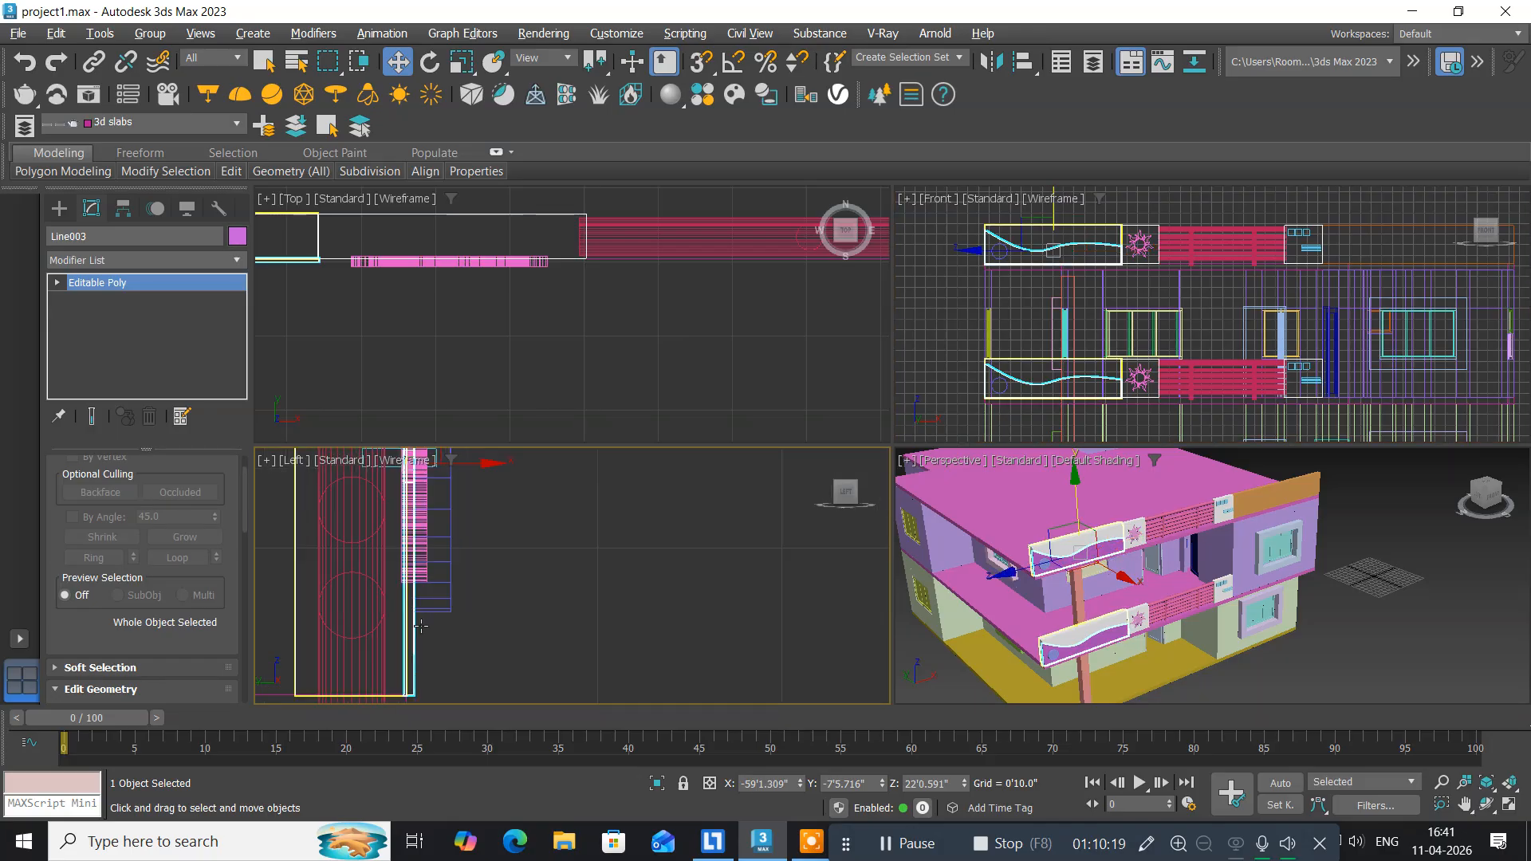
{"action": "left_click", "coordinate": [452, 571]}
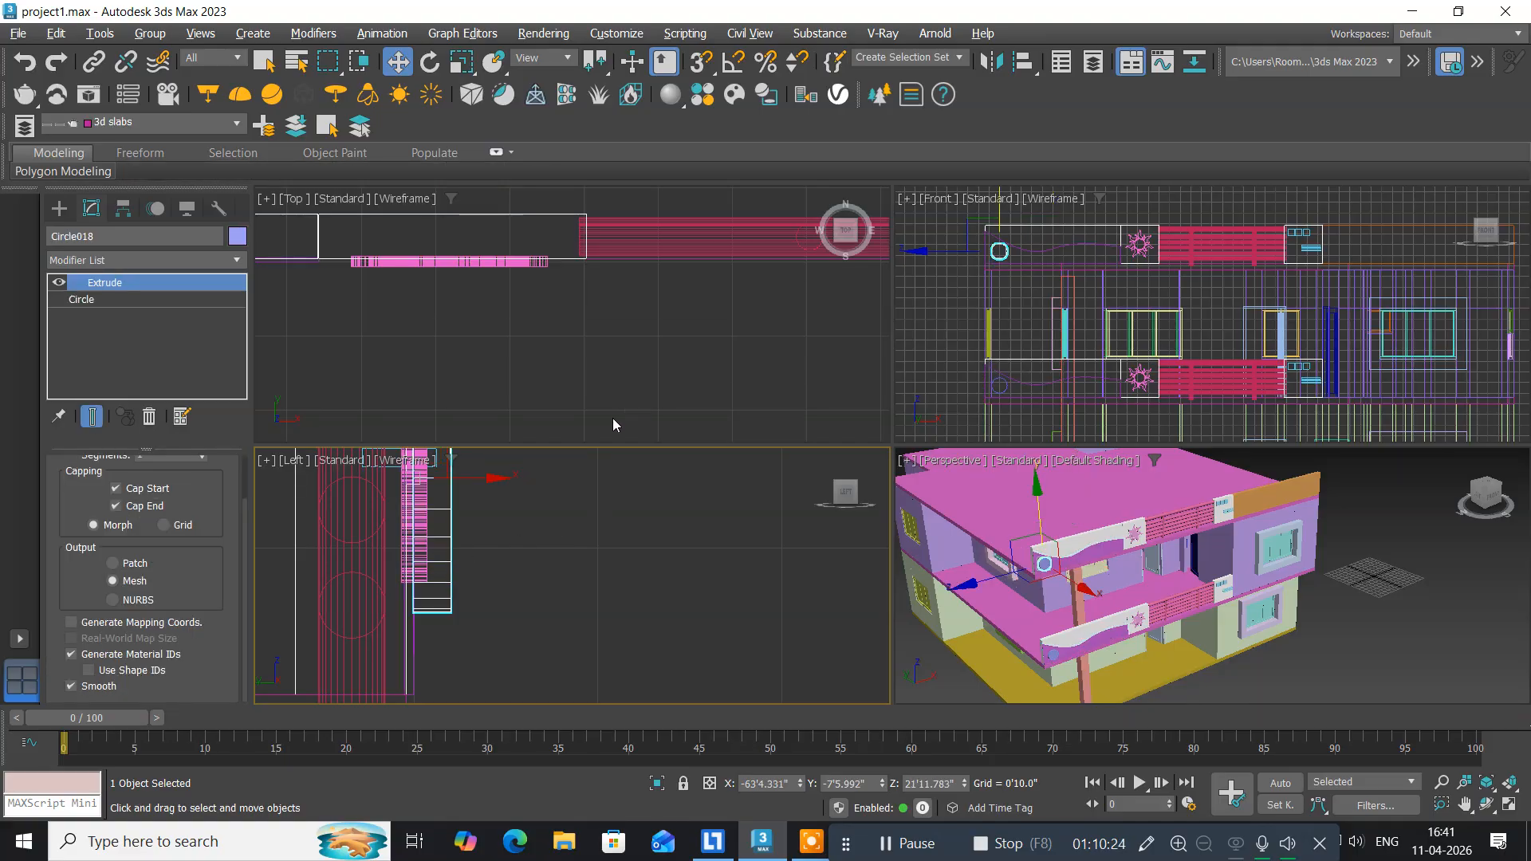
{"action": "middle_click_drag", "start_coordinate": [944, 343], "coordinate": [902, 316]}
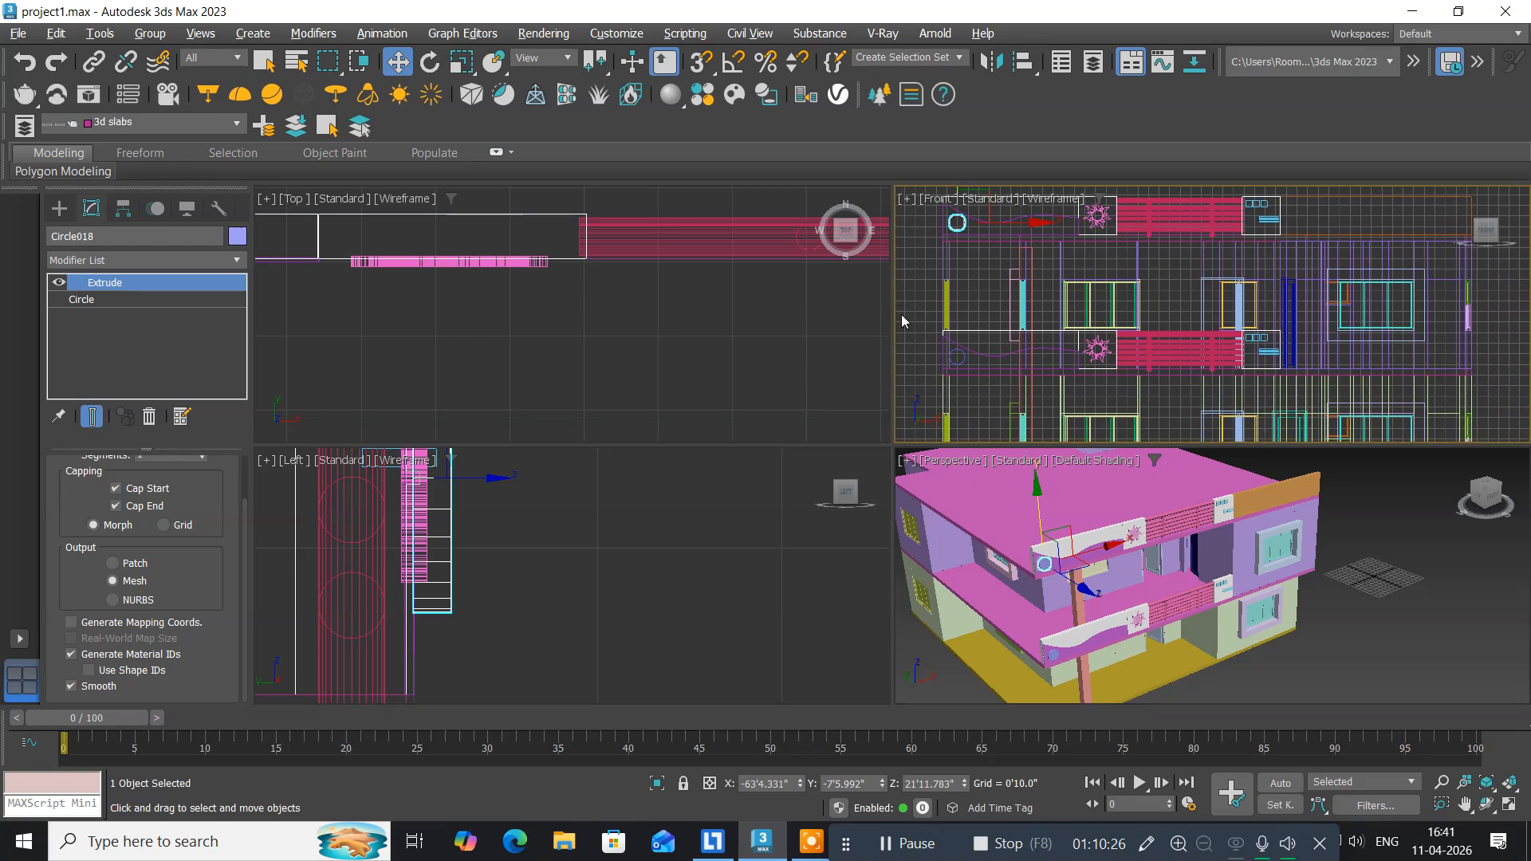
{"action": "key", "text": "alt+w"}
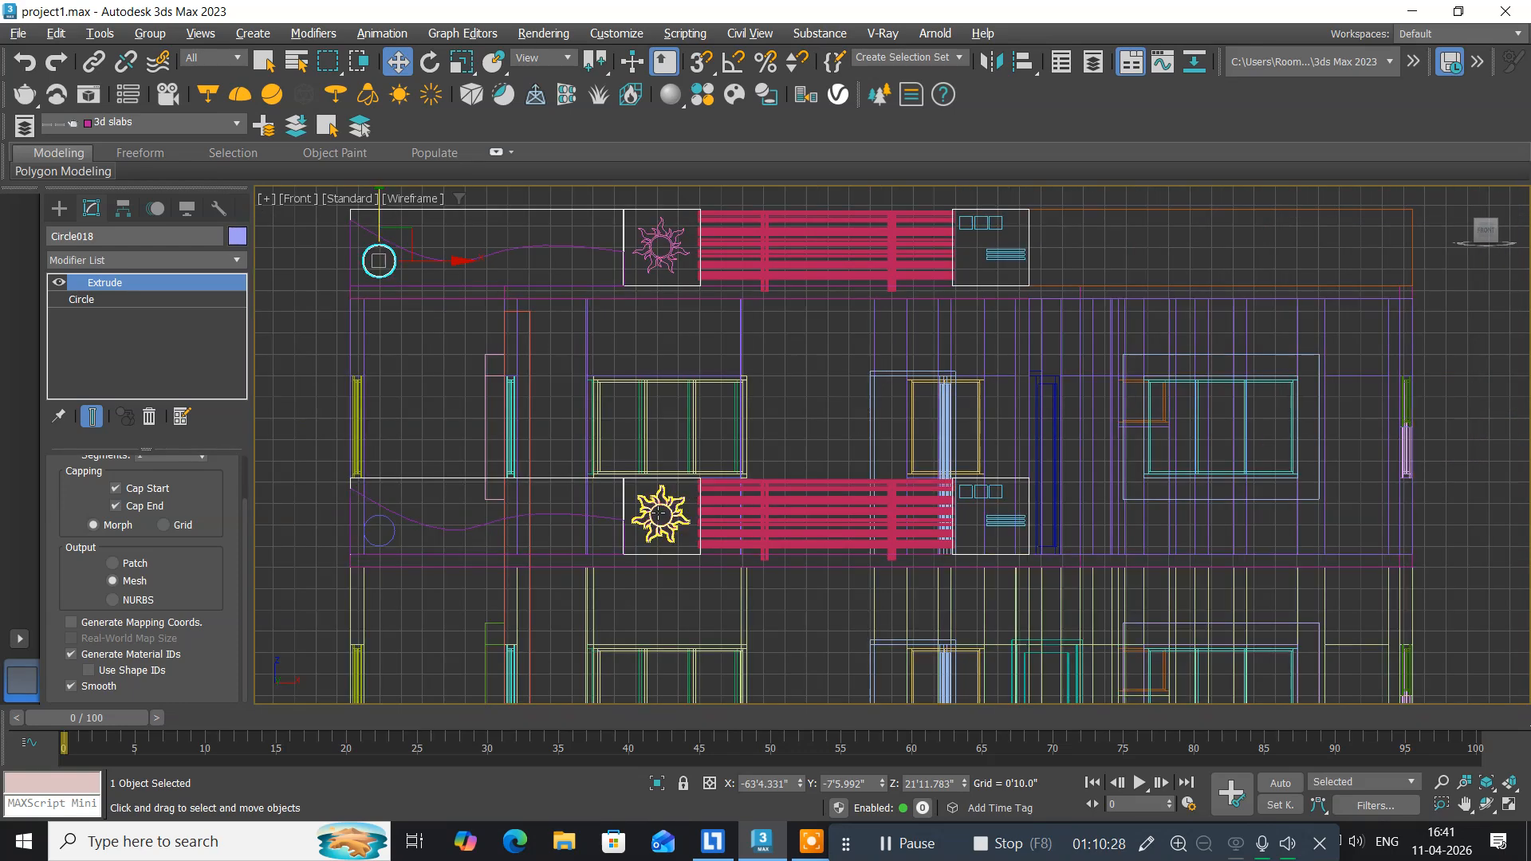
{"action": "middle_click_drag", "start_coordinate": [443, 524], "coordinate": [681, 454]}
{"action": "scroll", "coordinate": [678, 454], "scroll_direction": "up", "scroll_amount": 5}
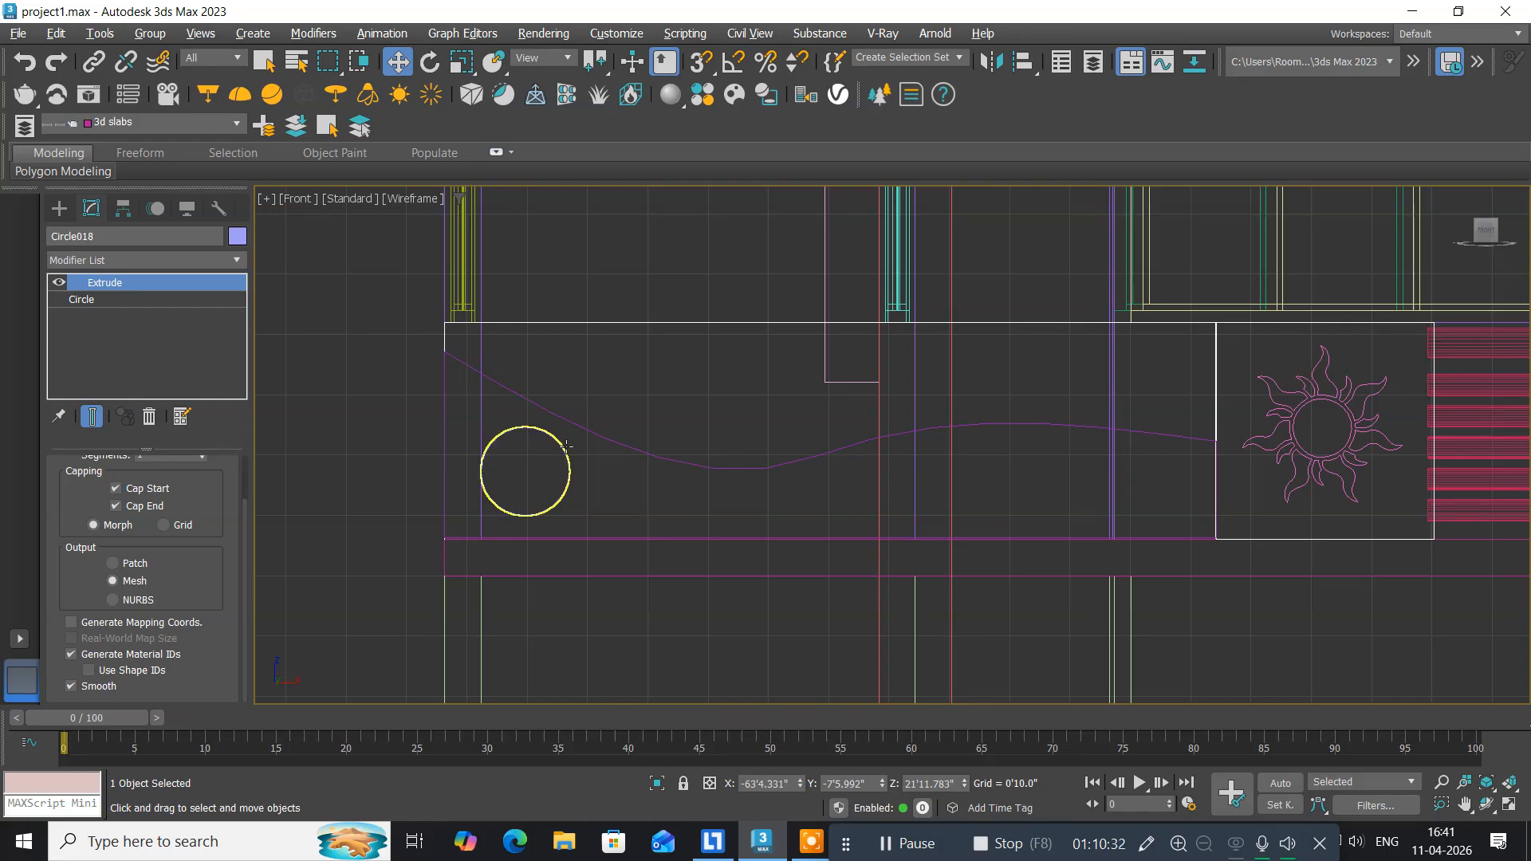
{"action": "left_click", "coordinate": [562, 448], "text": "ctrl"}
Move both extruded circles back along the X axis in the Left view so they pass through the curved panels' face.
{"action": "scroll", "coordinate": [536, 498], "scroll_direction": "down", "scroll_amount": 6}
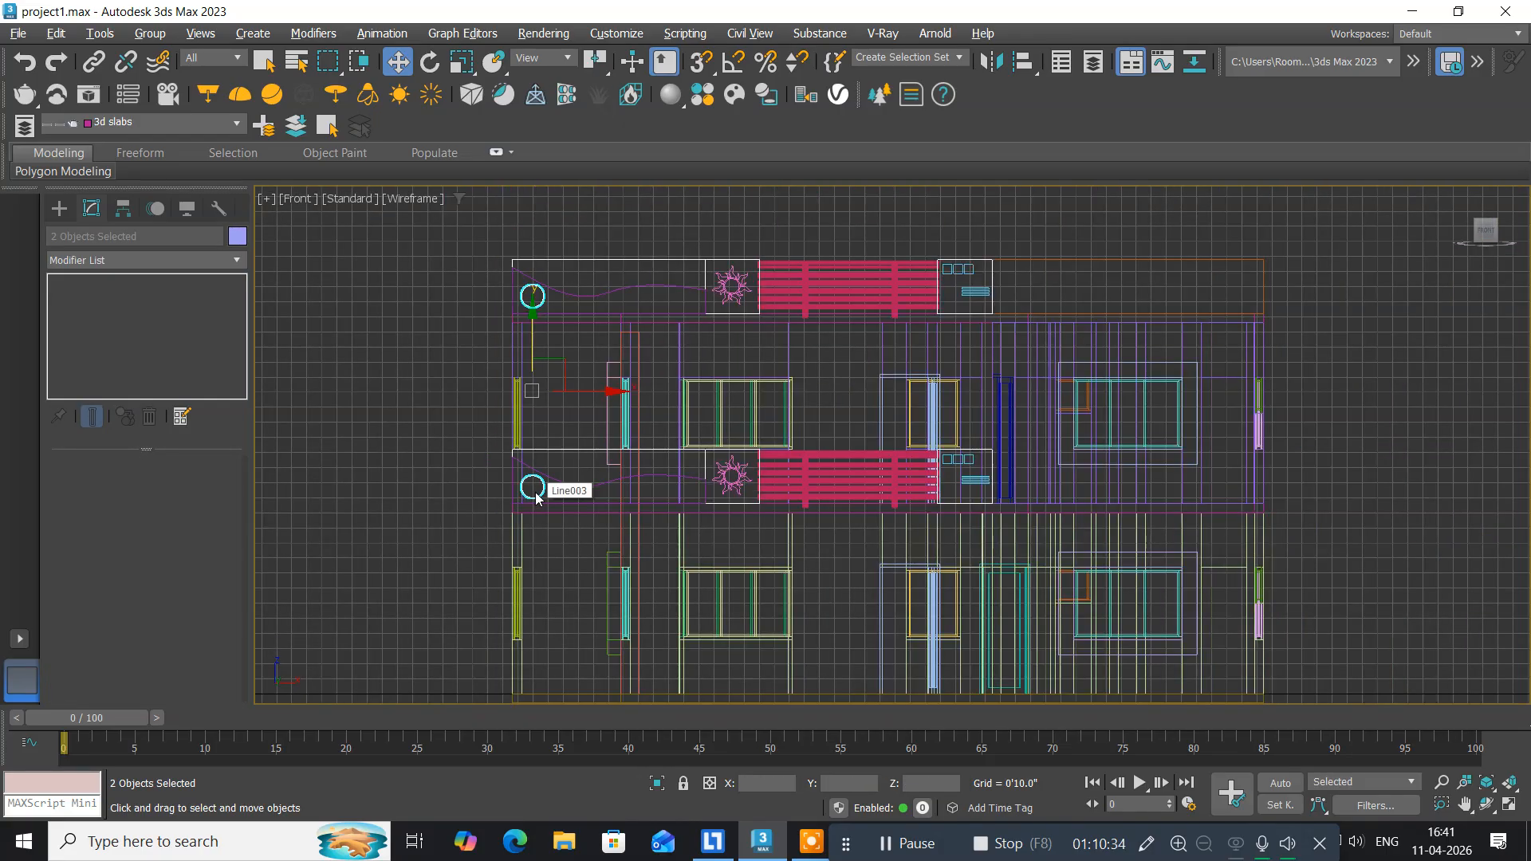
{"action": "key", "text": "alt+w"}
{"action": "middle_click_drag", "start_coordinate": [473, 589], "coordinate": [519, 673]}
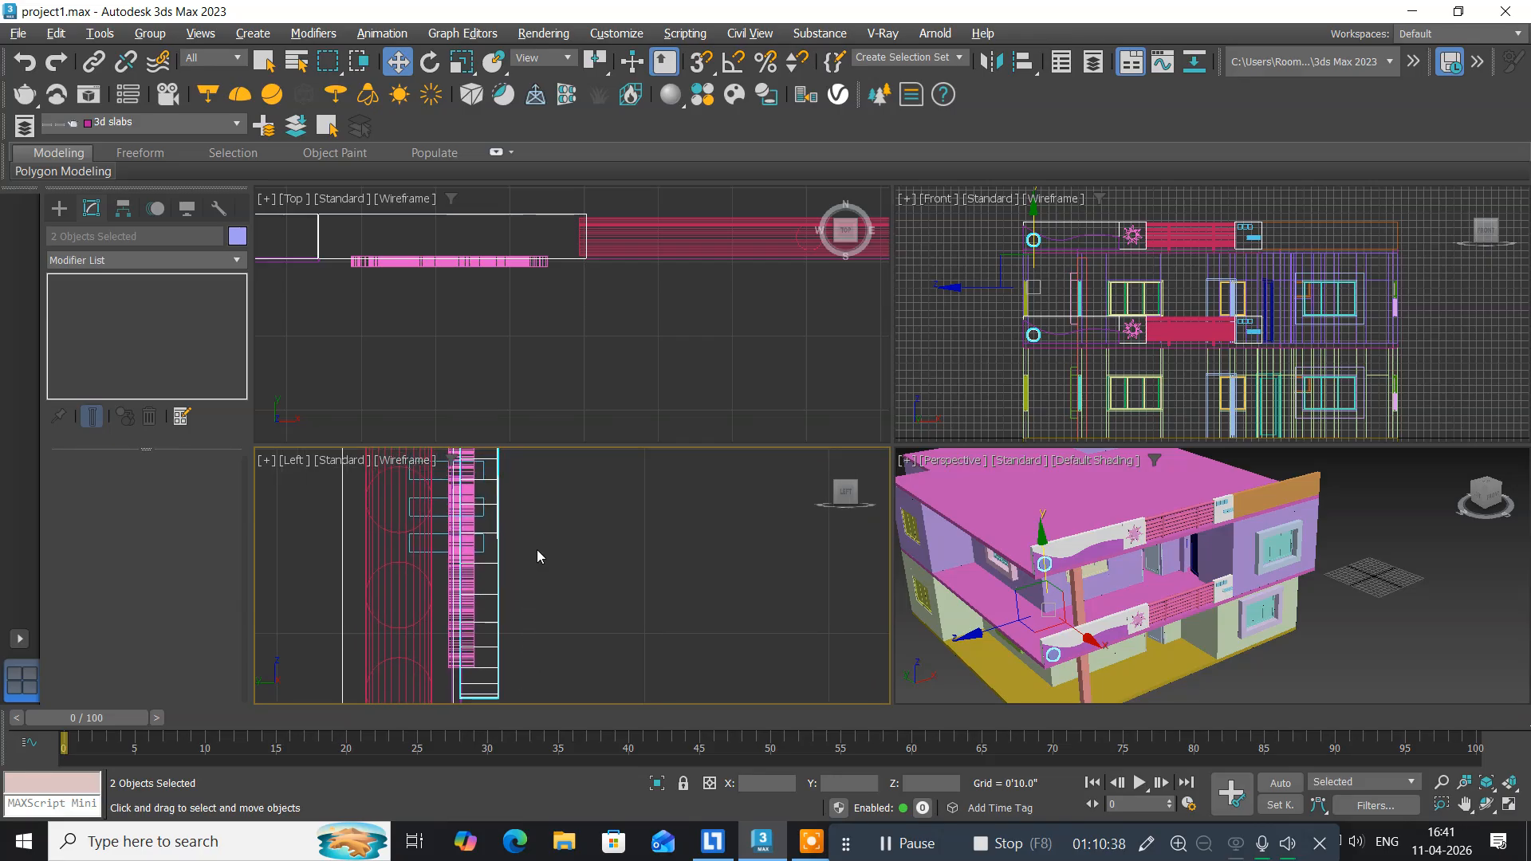
{"action": "scroll", "coordinate": [538, 548], "scroll_direction": "down", "scroll_amount": 3}
{"action": "scroll", "coordinate": [532, 633], "scroll_direction": "down", "scroll_amount": 1}
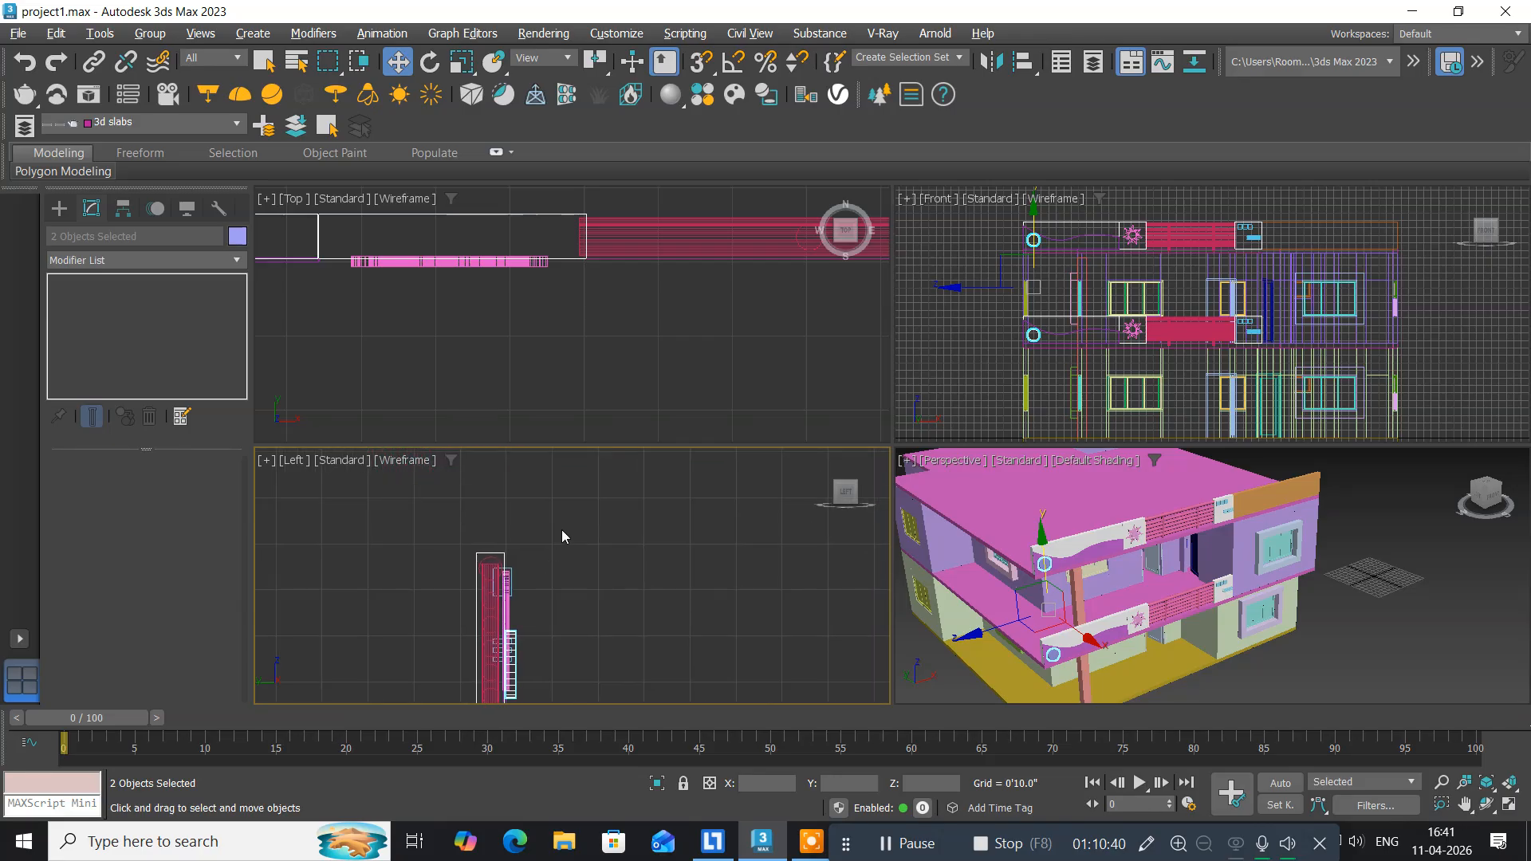
{"action": "scroll", "coordinate": [561, 529], "scroll_direction": "up", "scroll_amount": 3}
{"action": "middle_click_drag", "start_coordinate": [578, 642], "coordinate": [420, 547]}
{"action": "key", "text": "alt+w"}
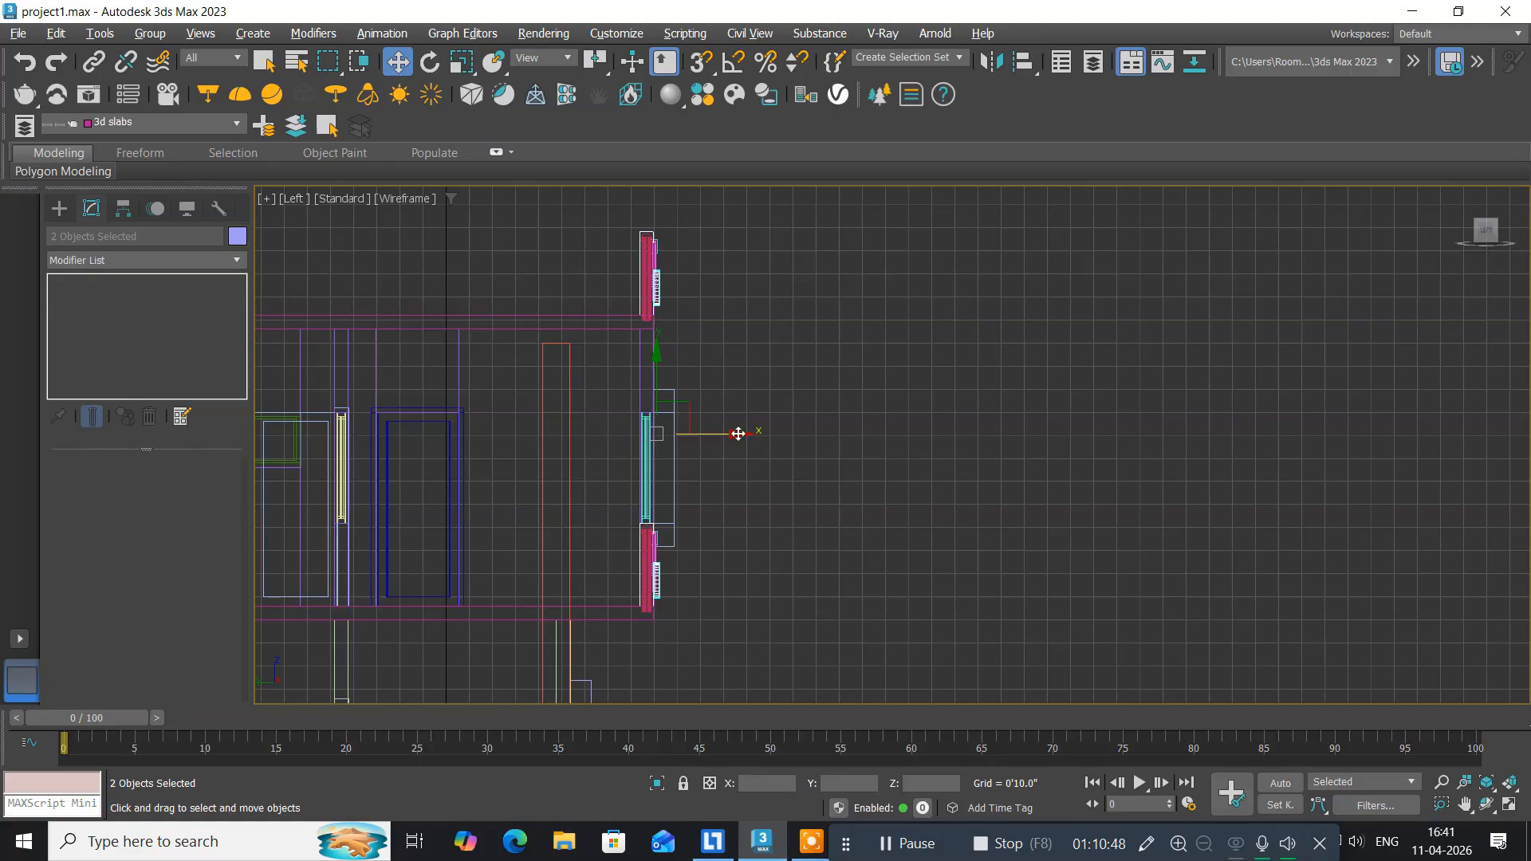
{"action": "left_click_drag", "start_coordinate": [729, 432], "coordinate": [728, 431]}
{"action": "scroll", "coordinate": [672, 323], "scroll_direction": "up", "scroll_amount": 5}
{"action": "middle_click_drag", "start_coordinate": [667, 314], "coordinate": [636, 362]}
{"action": "scroll", "coordinate": [650, 558], "scroll_direction": "down", "scroll_amount": 2}
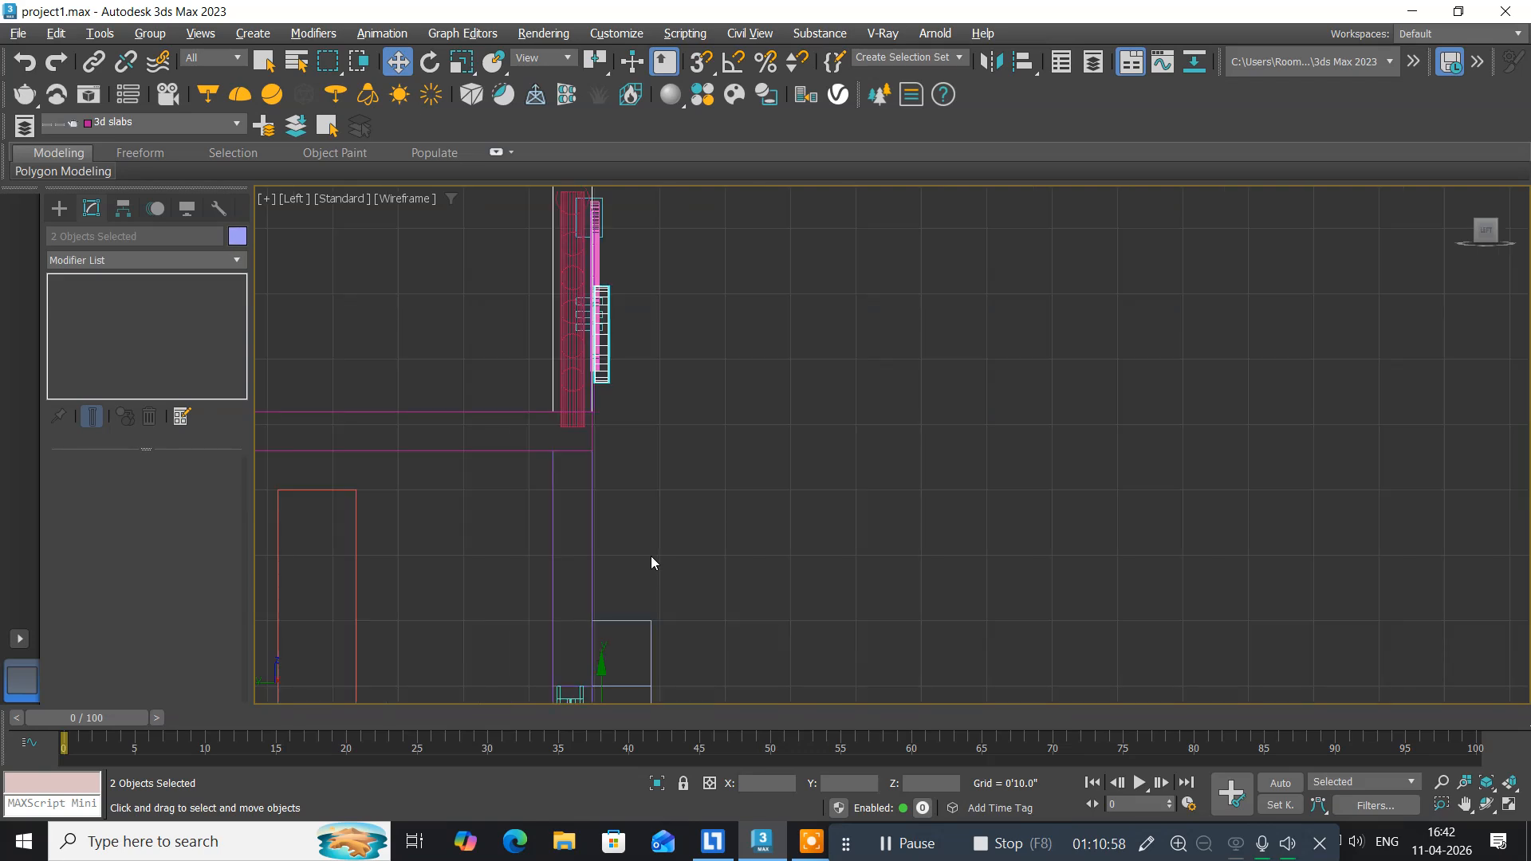
{"action": "scroll", "coordinate": [533, 563], "scroll_direction": "down", "scroll_amount": 2}
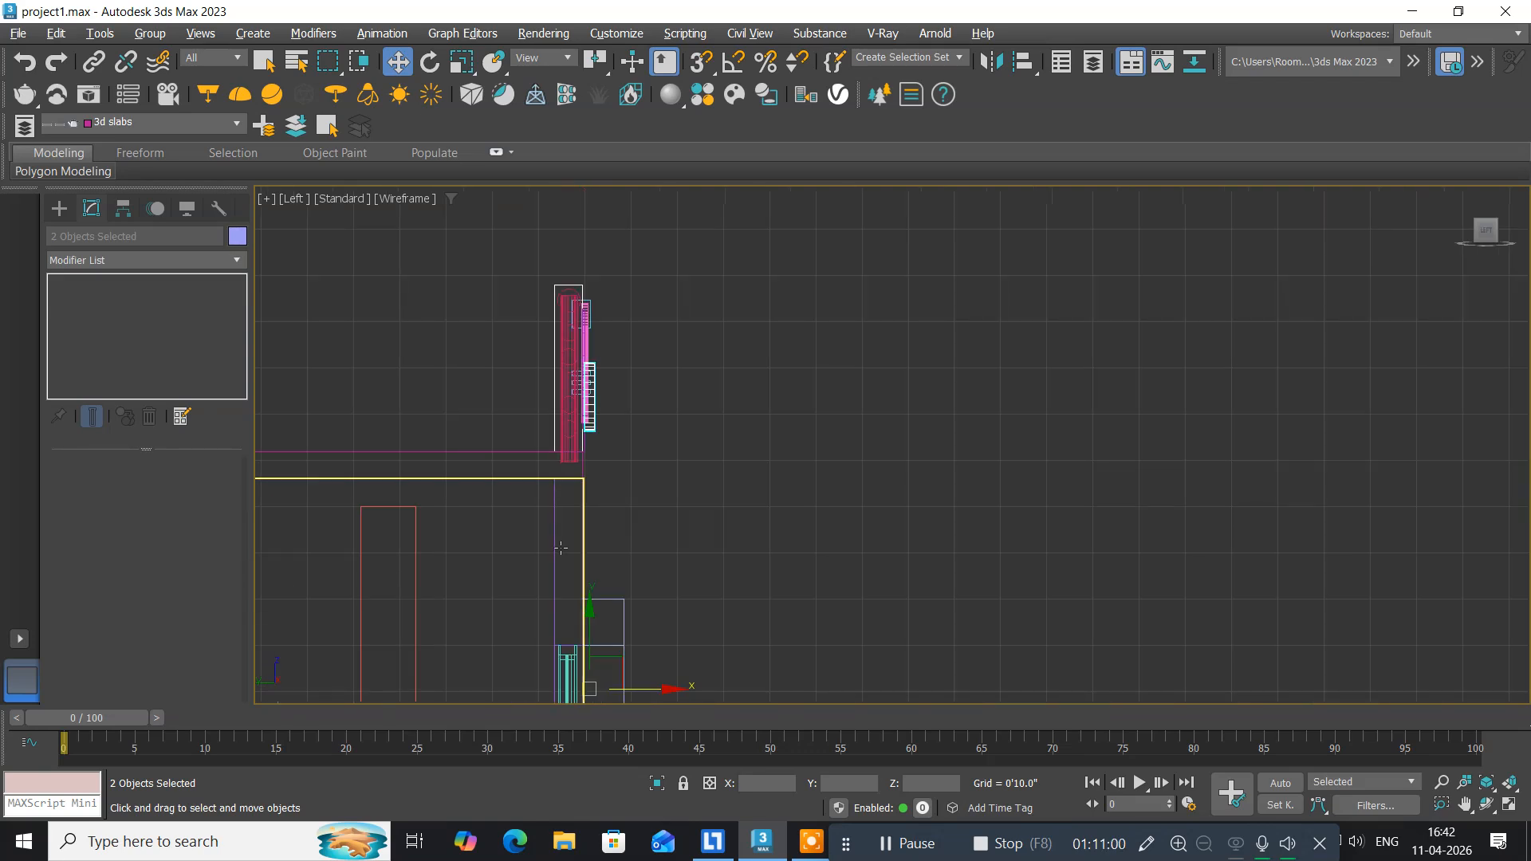
{"action": "middle_click_drag", "start_coordinate": [533, 563], "coordinate": [522, 477]}
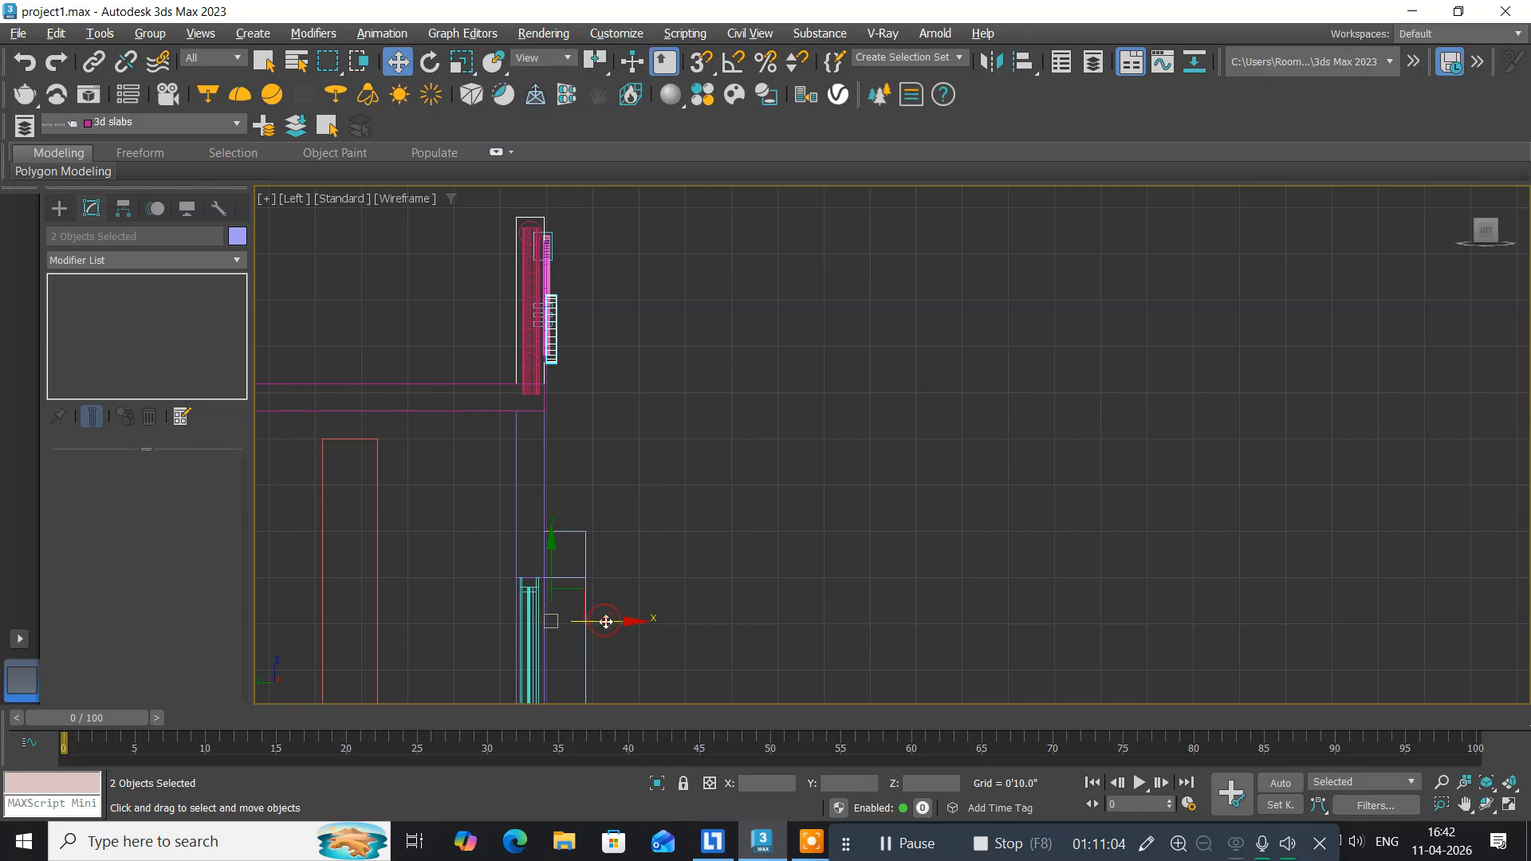
{"action": "left_click_drag", "start_coordinate": [606, 621], "coordinate": [601, 623]}
{"action": "middle_click_drag", "start_coordinate": [667, 500], "coordinate": [701, 472]}
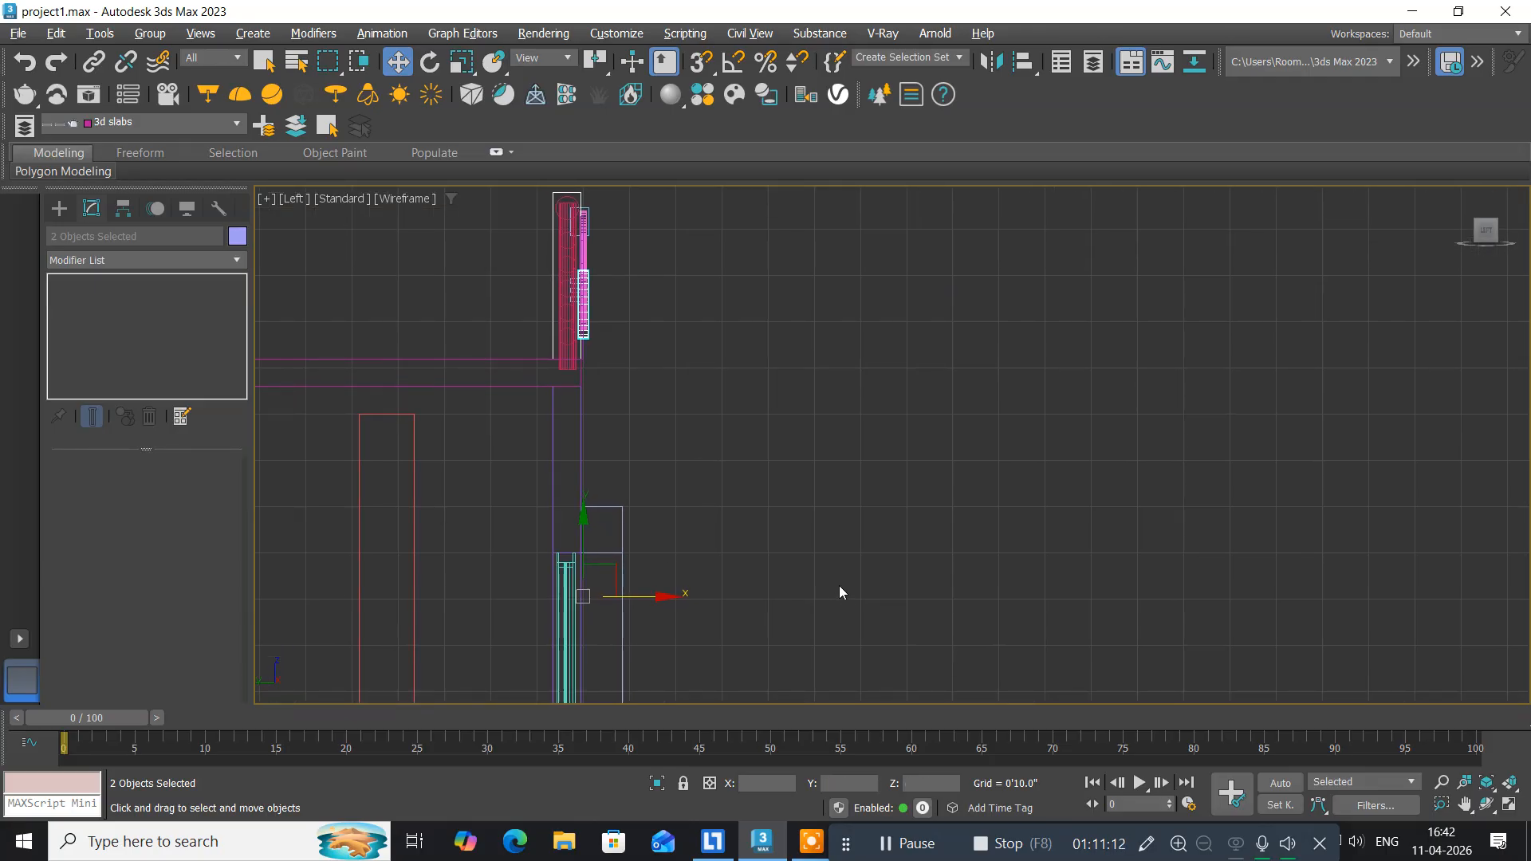
Select the attached curved panels in the Perspective view.
{"action": "middle_click_drag", "start_coordinate": [840, 592], "coordinate": [777, 526]}
{"action": "key", "text": "alt+w"}
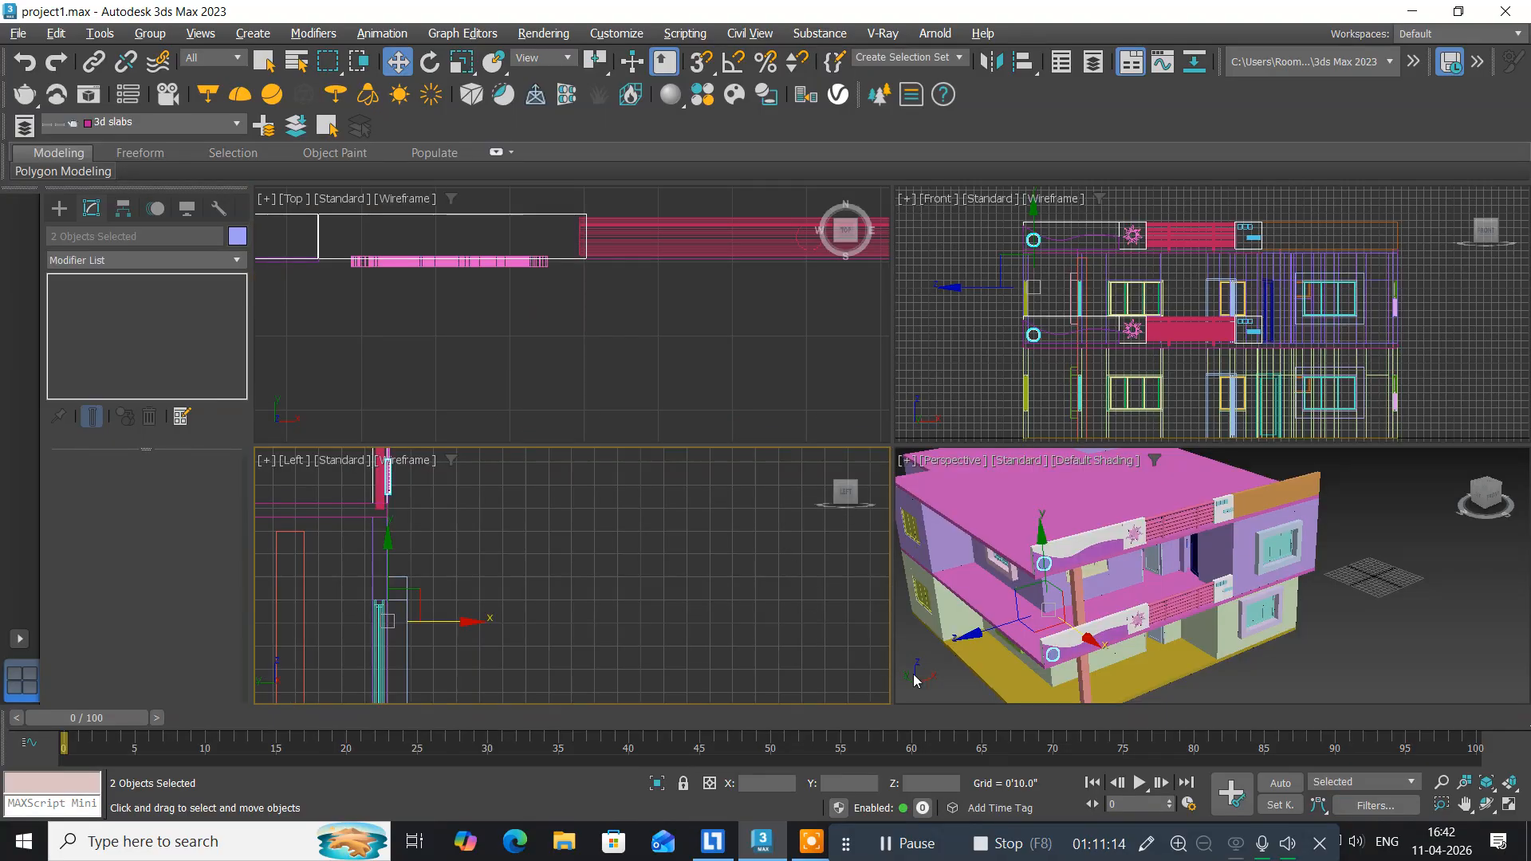
{"action": "left_click", "coordinate": [986, 588]}
{"action": "key", "text": "alt+w"}
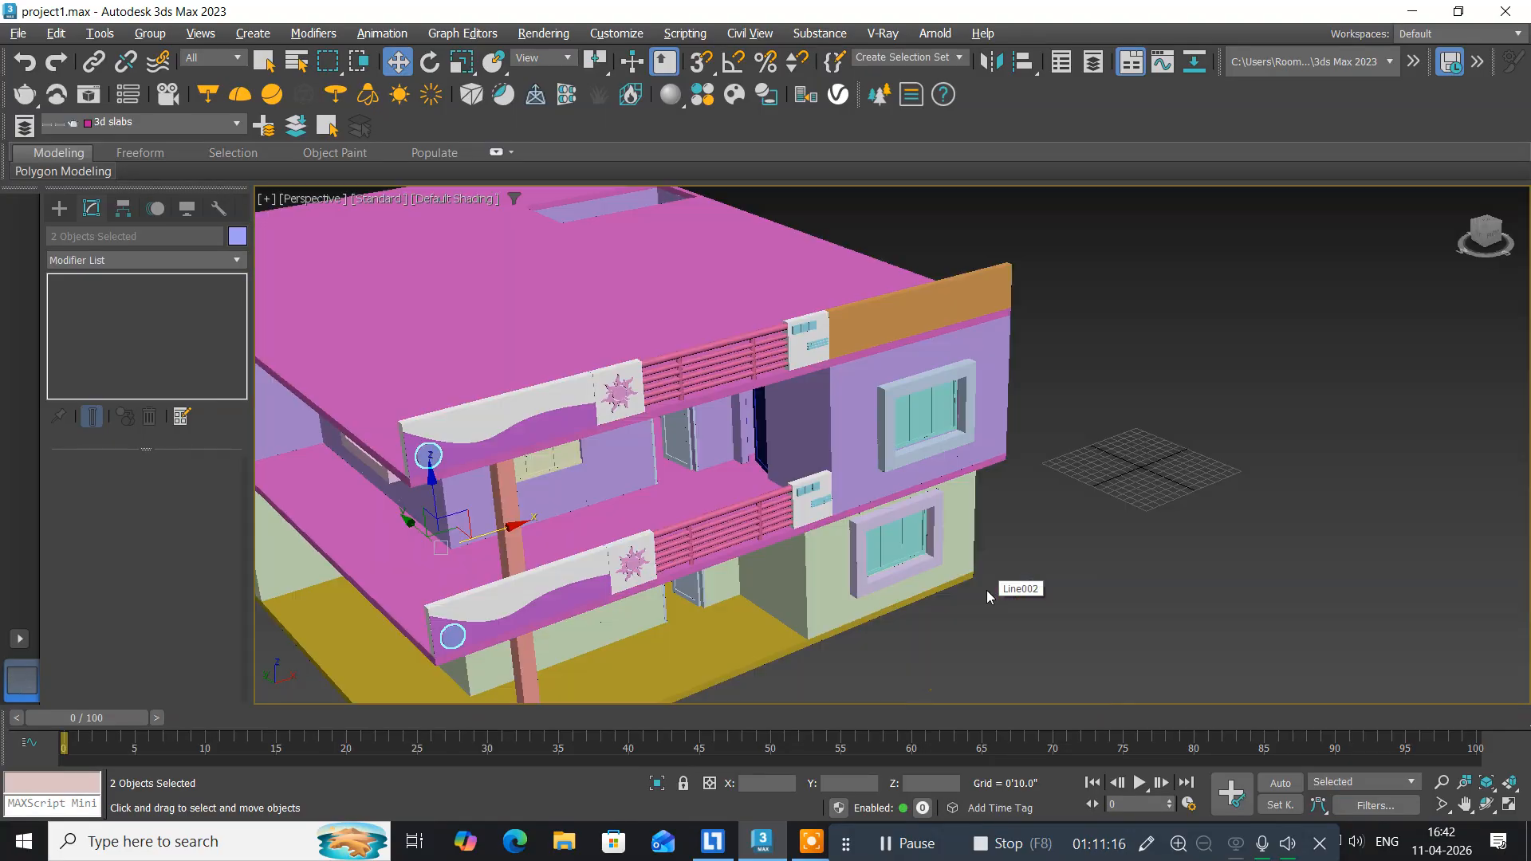
{"action": "scroll", "coordinate": [418, 456], "scroll_direction": "up", "scroll_amount": 5}
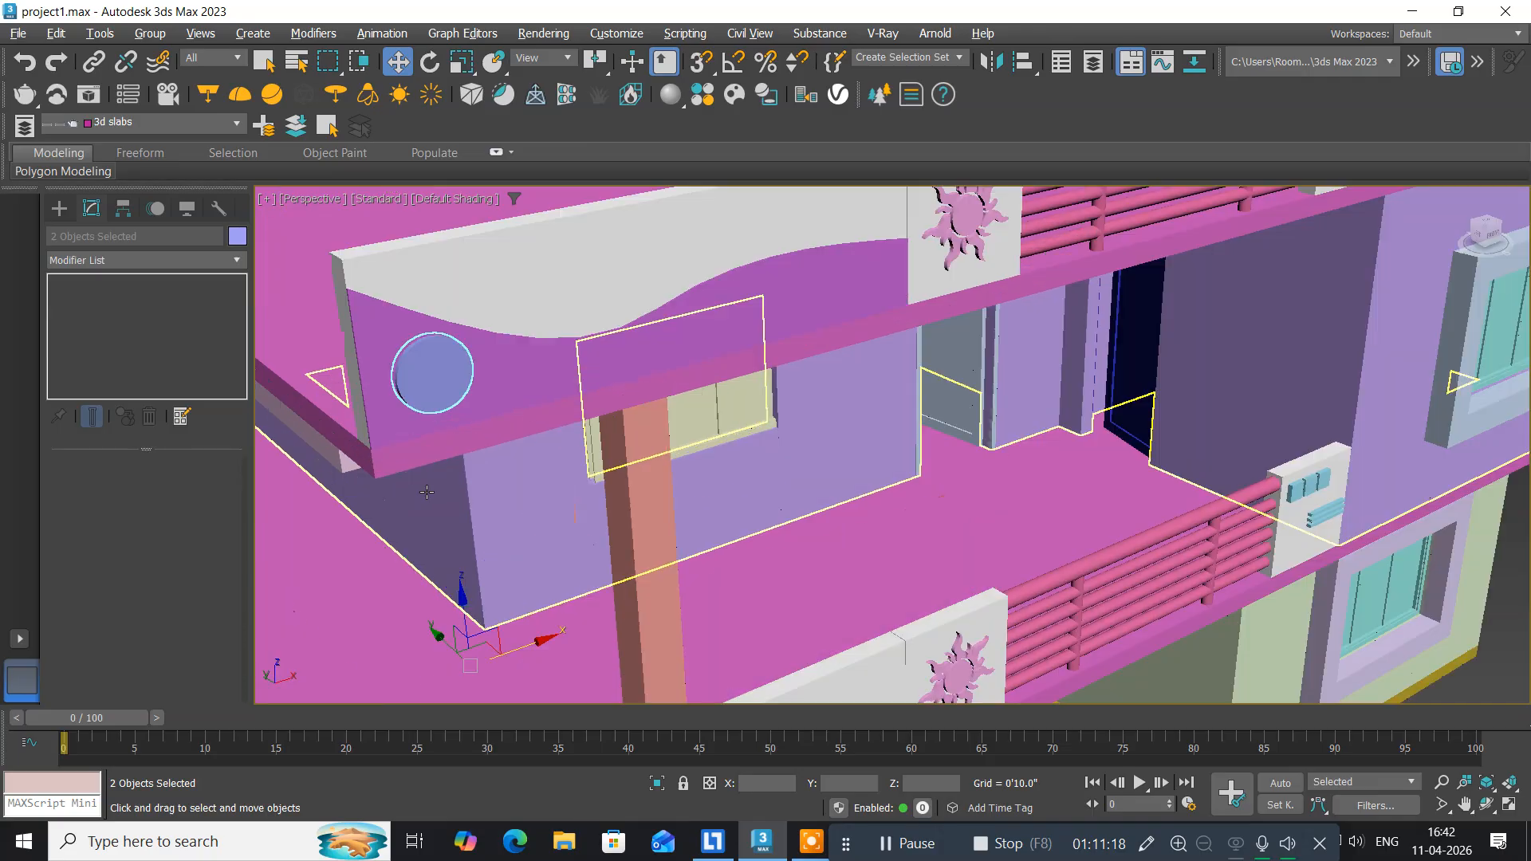
{"action": "left_click", "coordinate": [456, 410]}
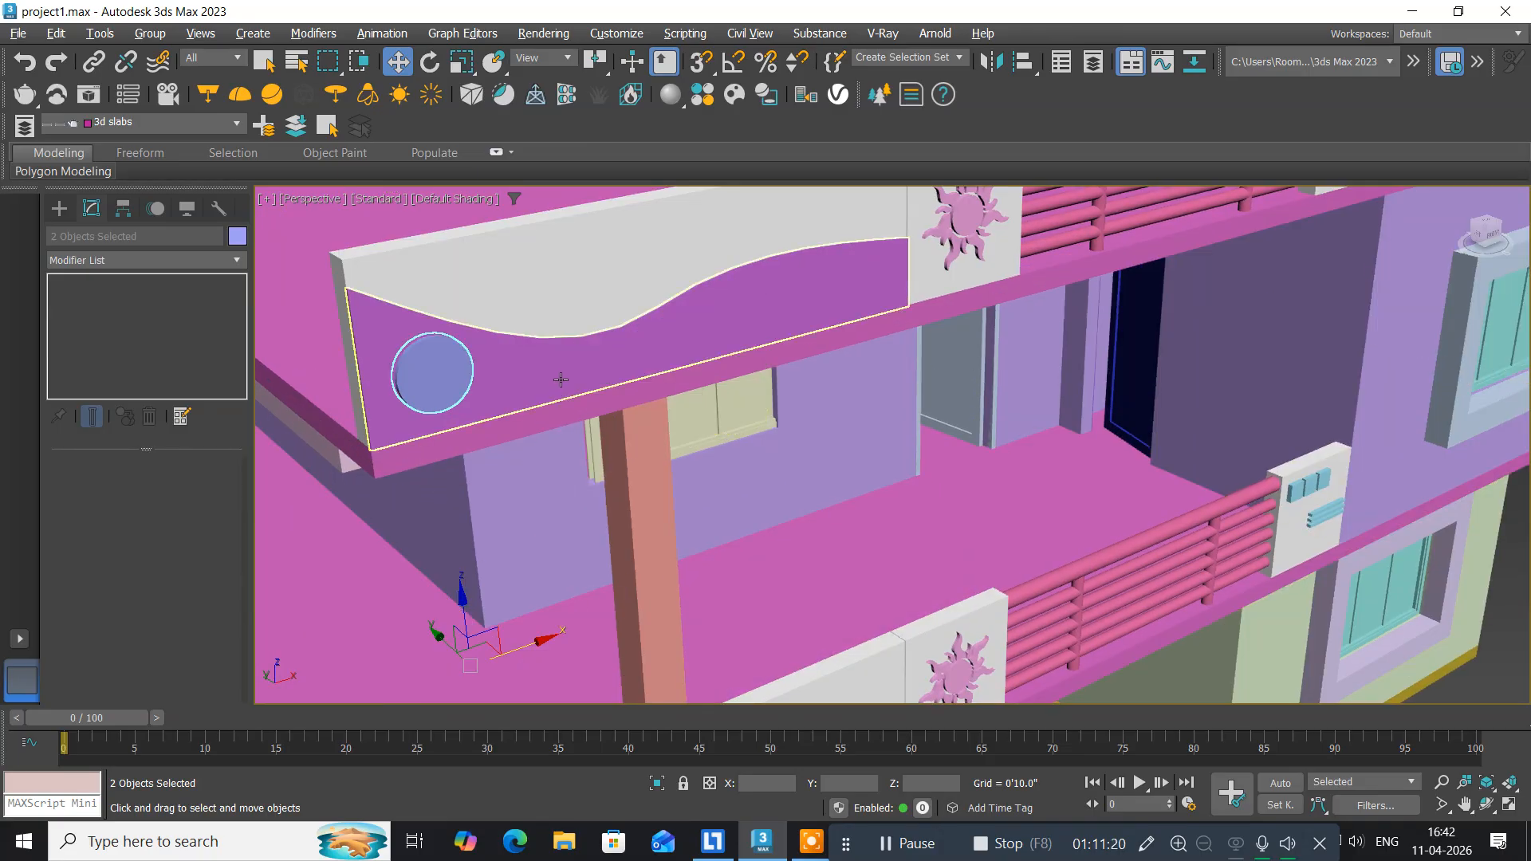
{"action": "left_click", "coordinate": [236, 261]}
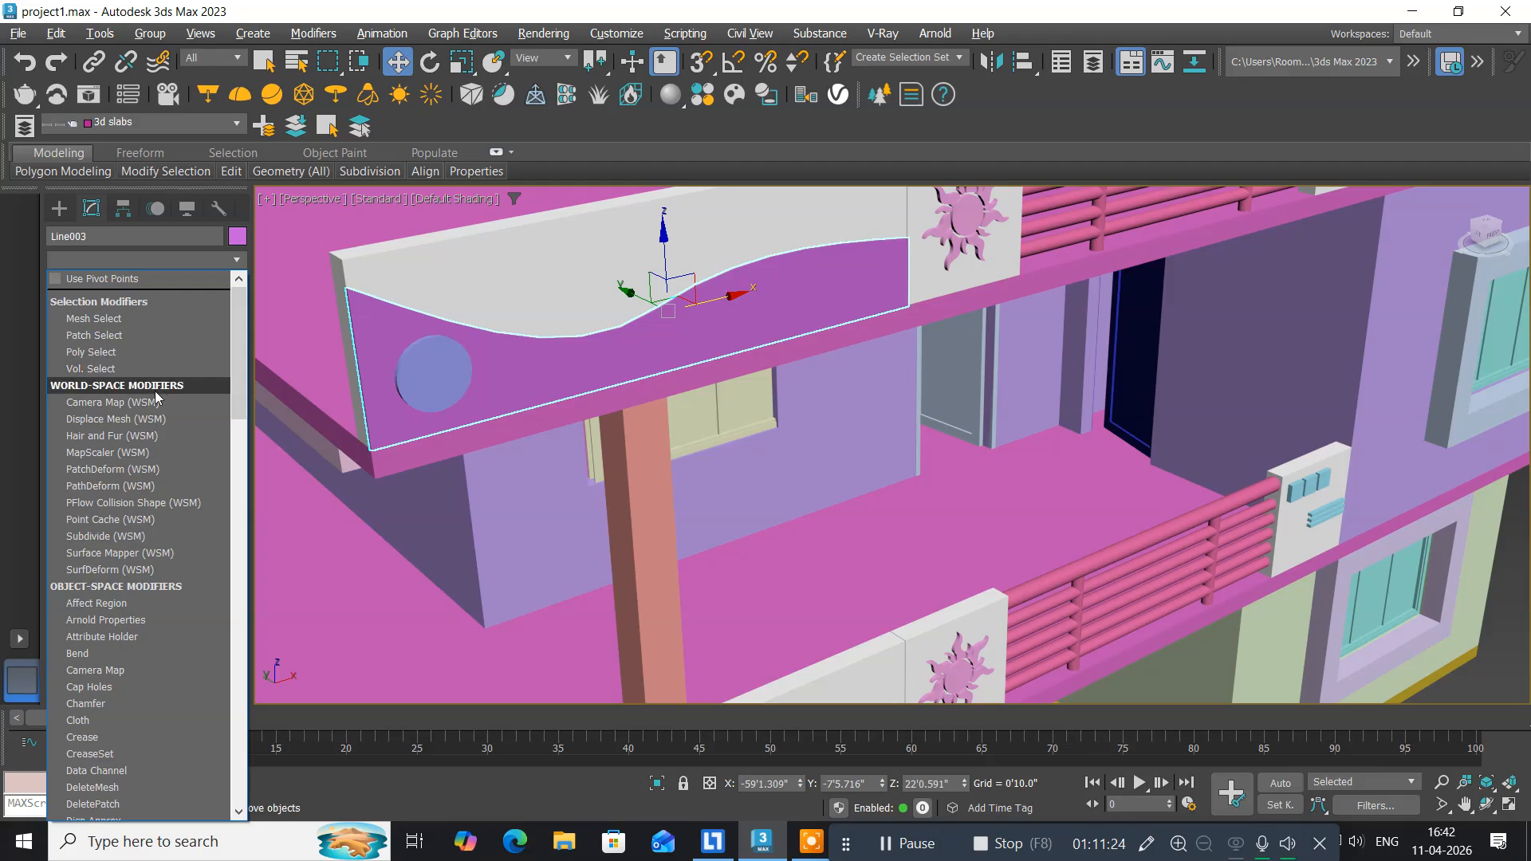
{"action": "left_click", "coordinate": [155, 391]}
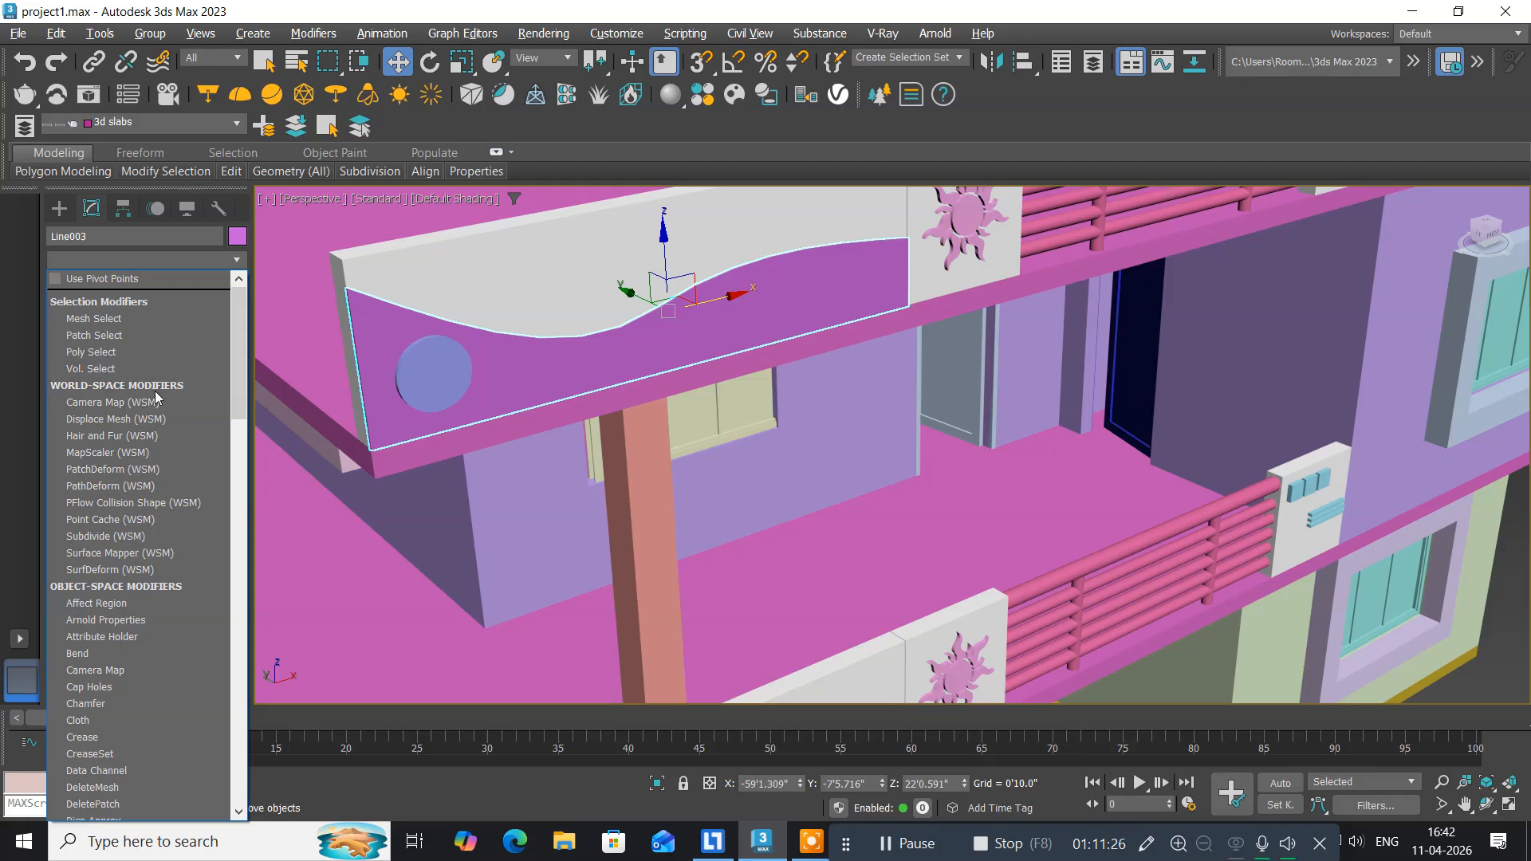
Cut the circular hole in the upper parapet's curved panel by subtracting its extruded circle with ProBoolean.
{"action": "left_click", "coordinate": [60, 208]}
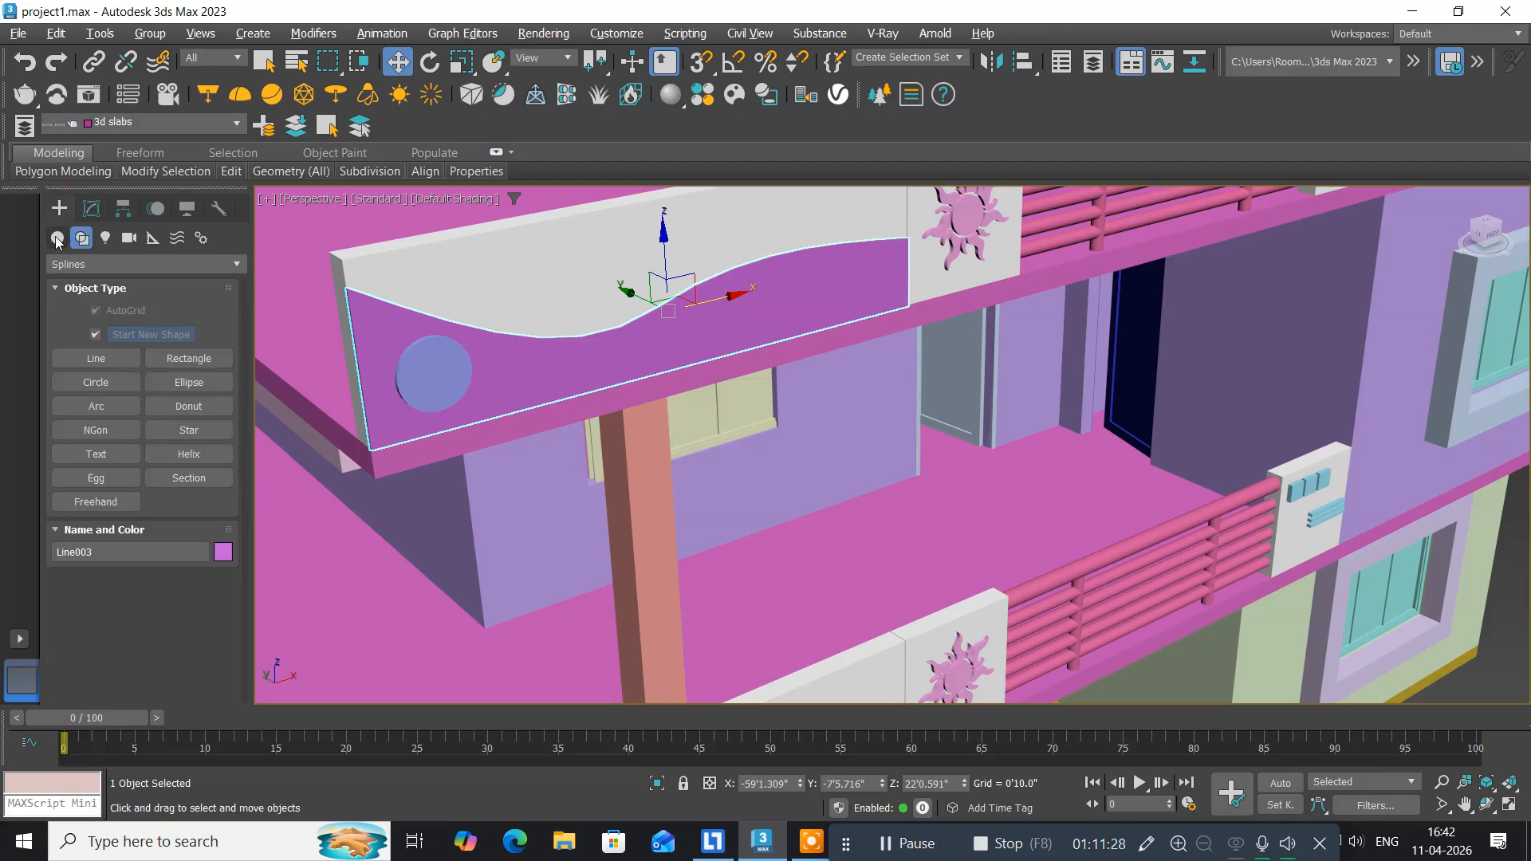
{"action": "left_click", "coordinate": [62, 261]}
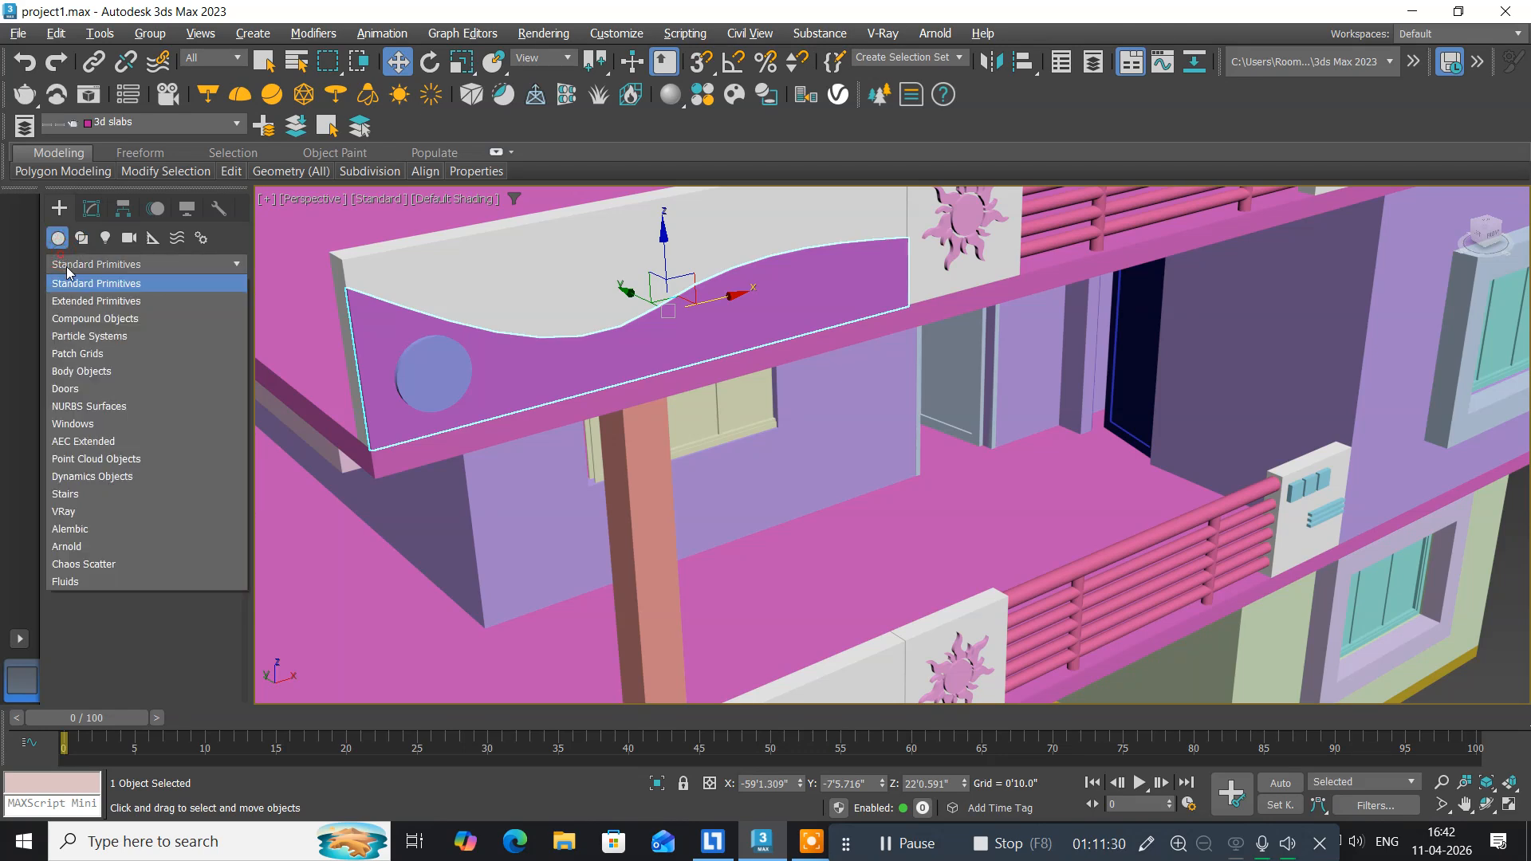
{"action": "left_click", "coordinate": [88, 311]}
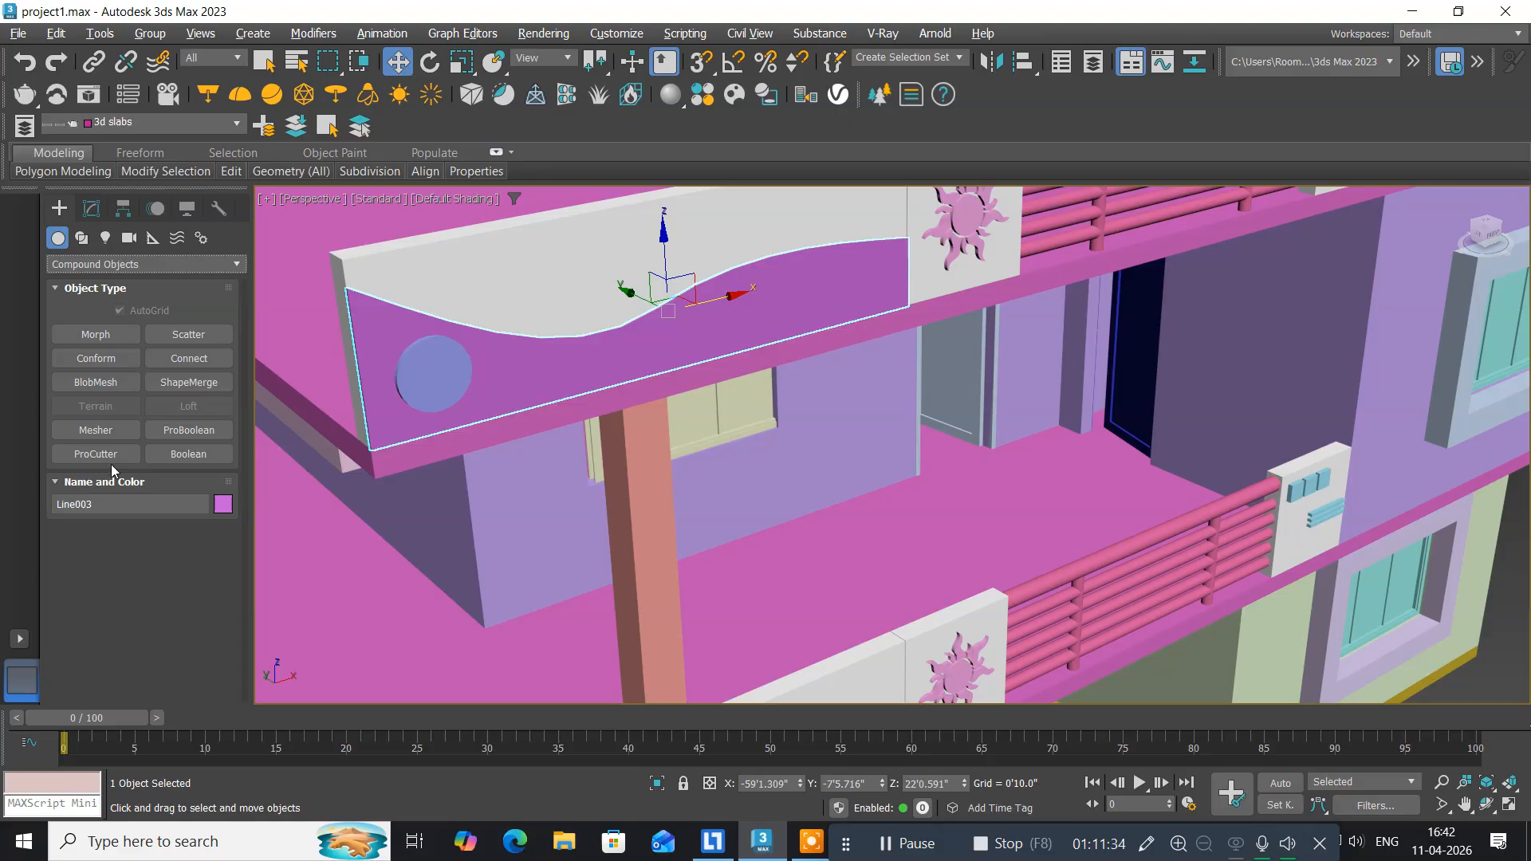
{"action": "left_click", "coordinate": [168, 433]}
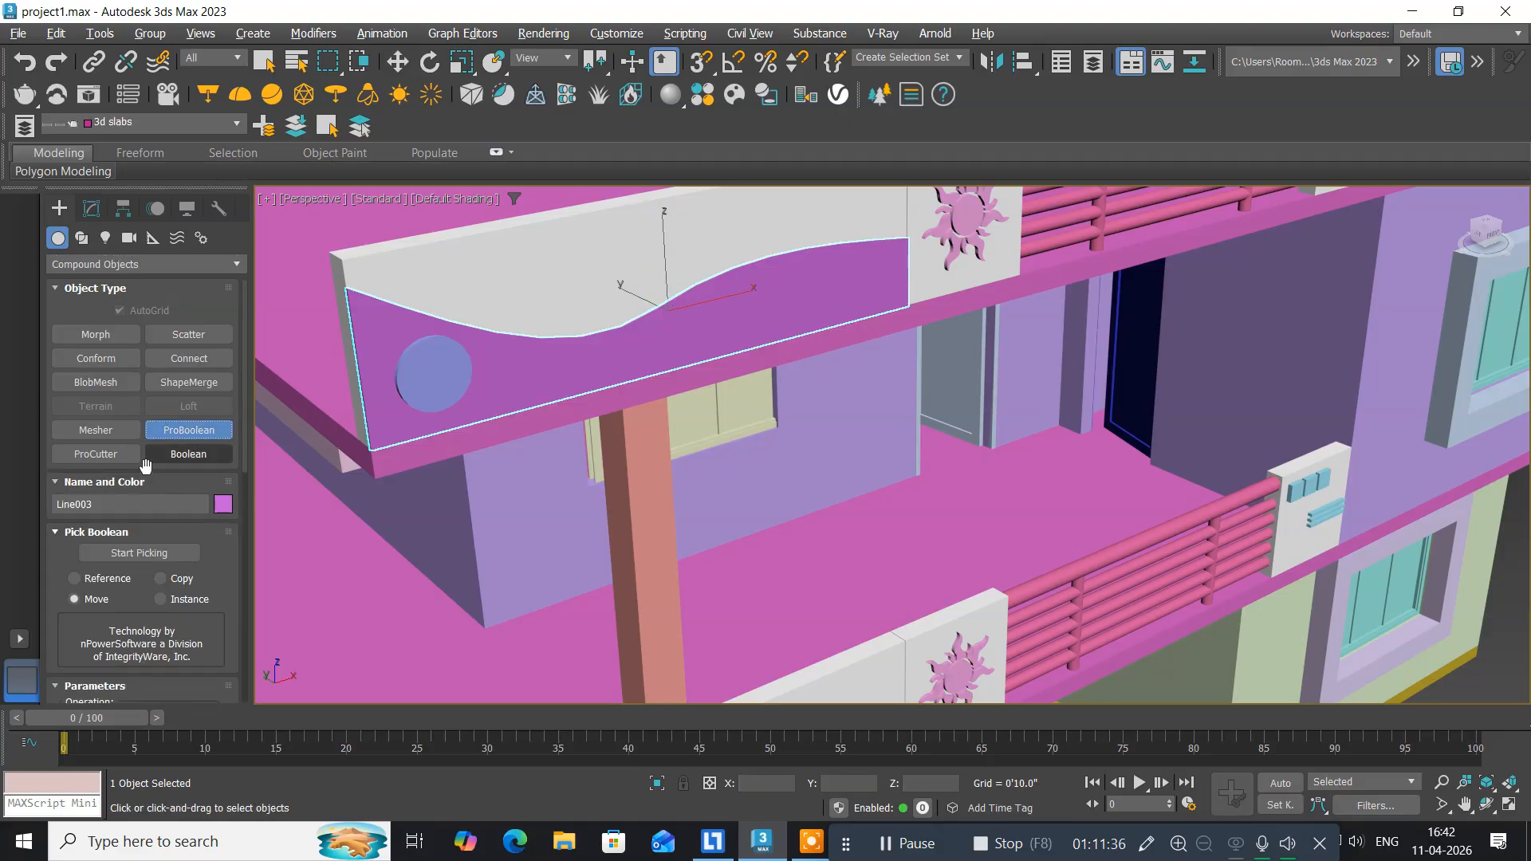
{"action": "left_click", "coordinate": [157, 554]}
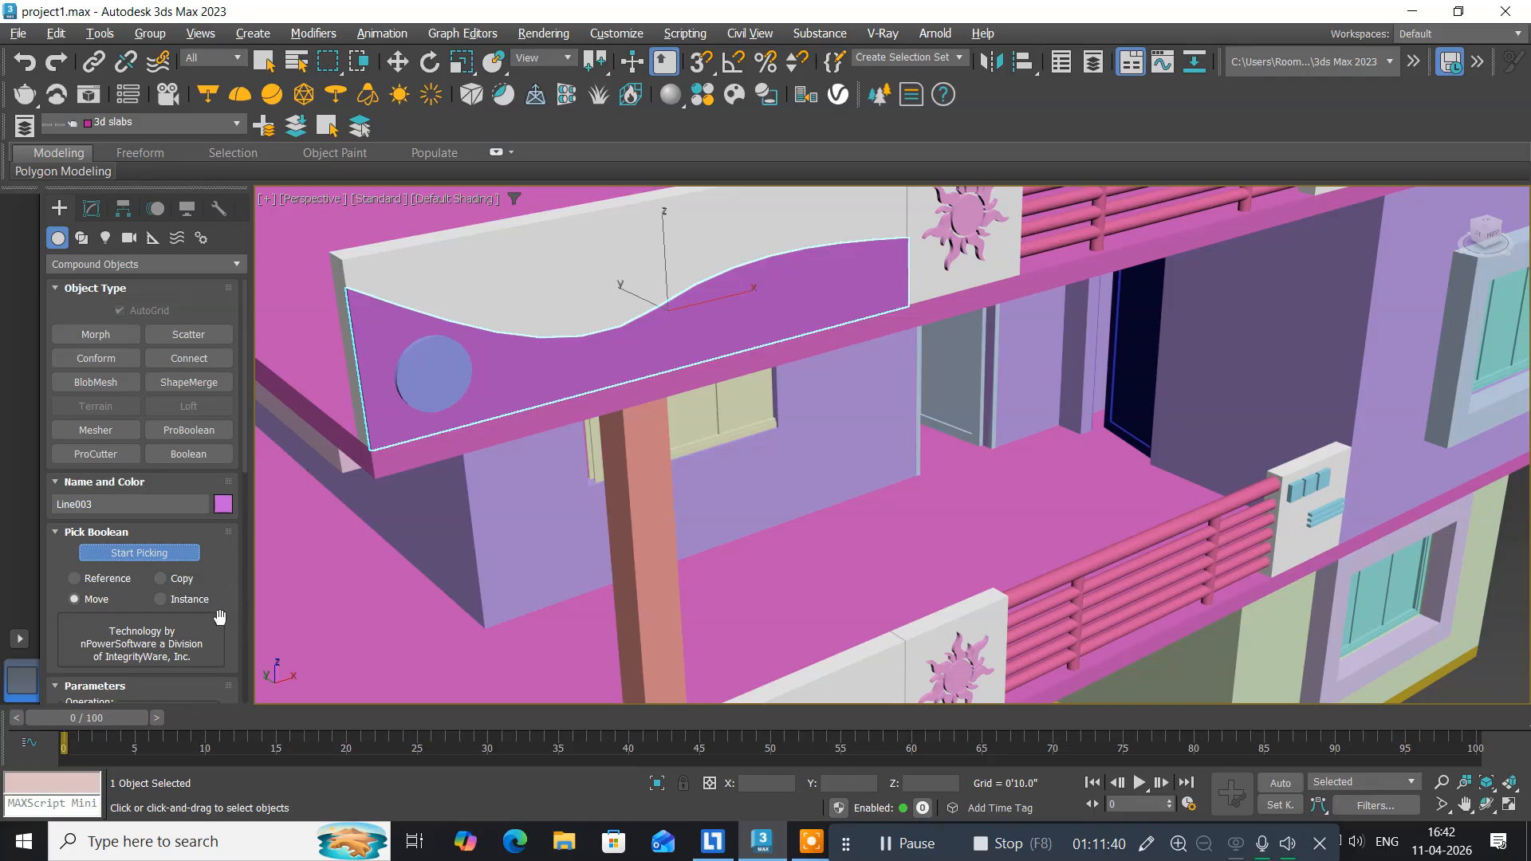
{"action": "left_click_drag", "start_coordinate": [218, 617], "coordinate": [197, 438]}
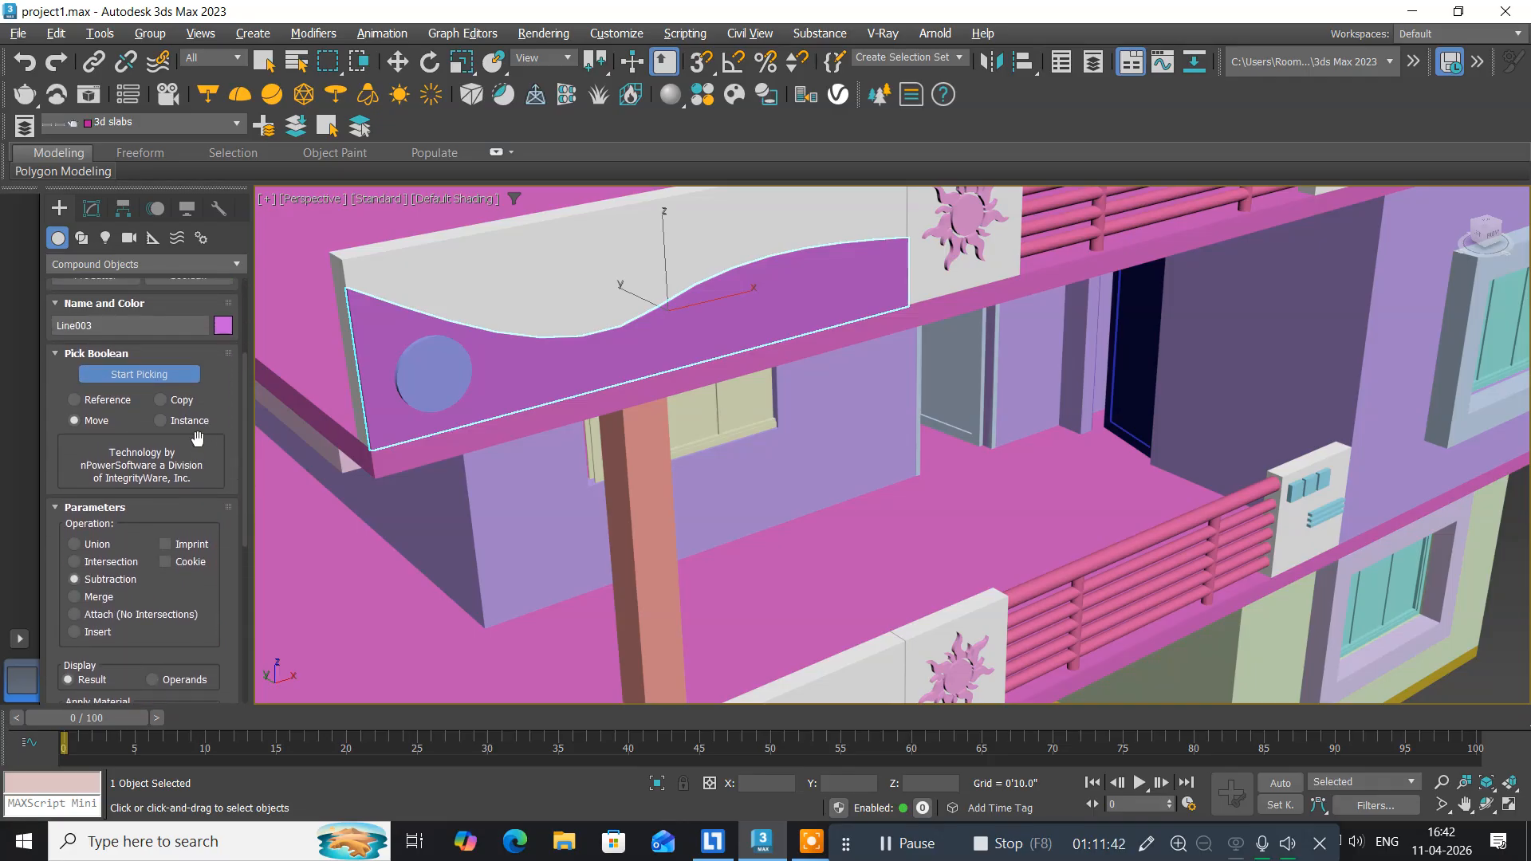
{"action": "left_click", "coordinate": [428, 379]}
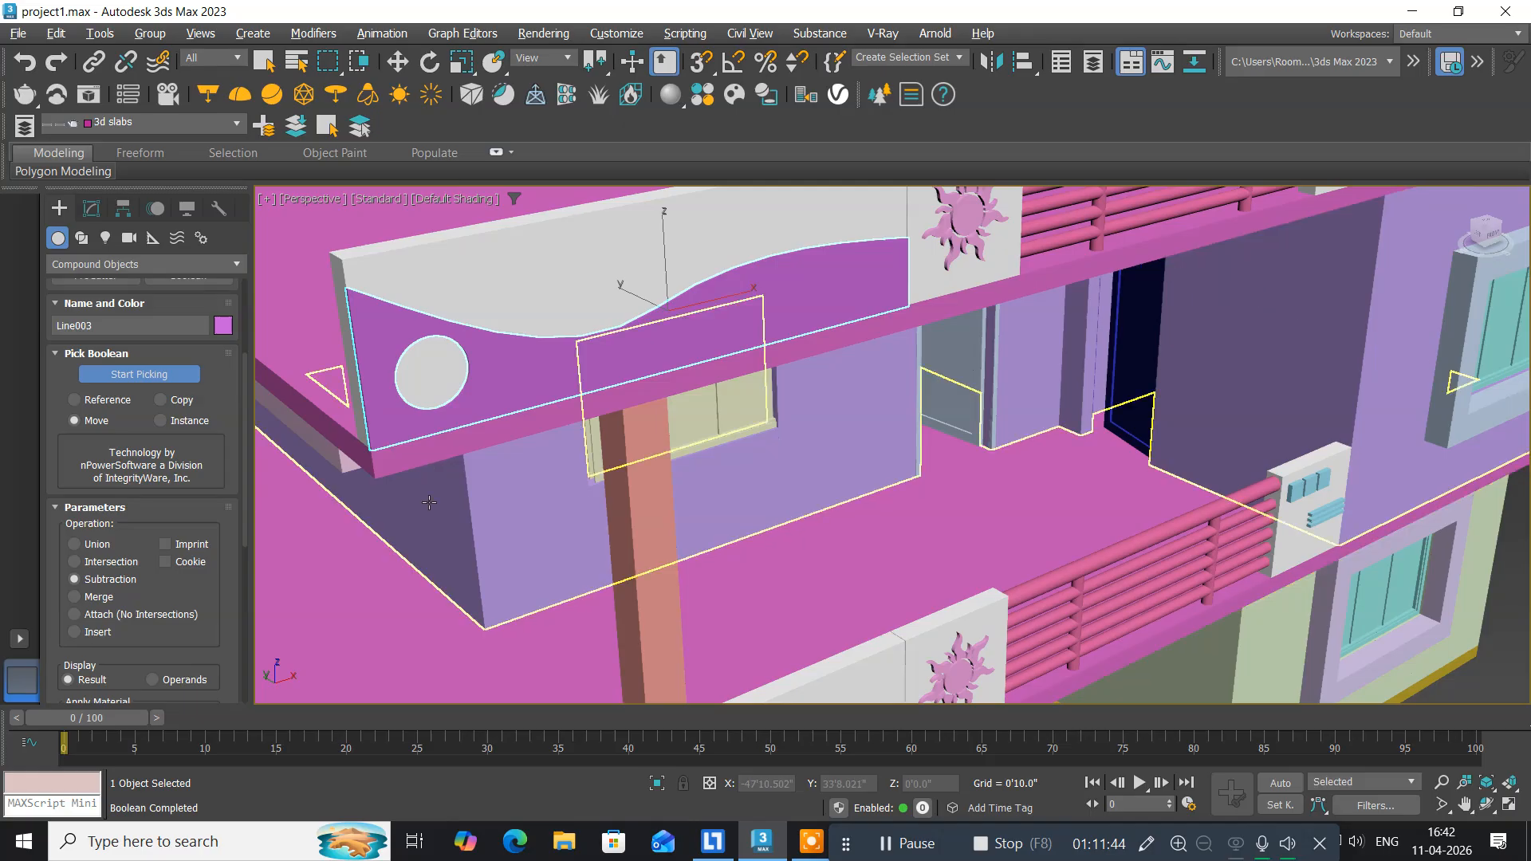
Subtract the lower parapet's extruded circle from the lower curved panel and finish the ProBoolean operation.
{"action": "middle_click_drag", "start_coordinate": [431, 512], "coordinate": [461, 148]}
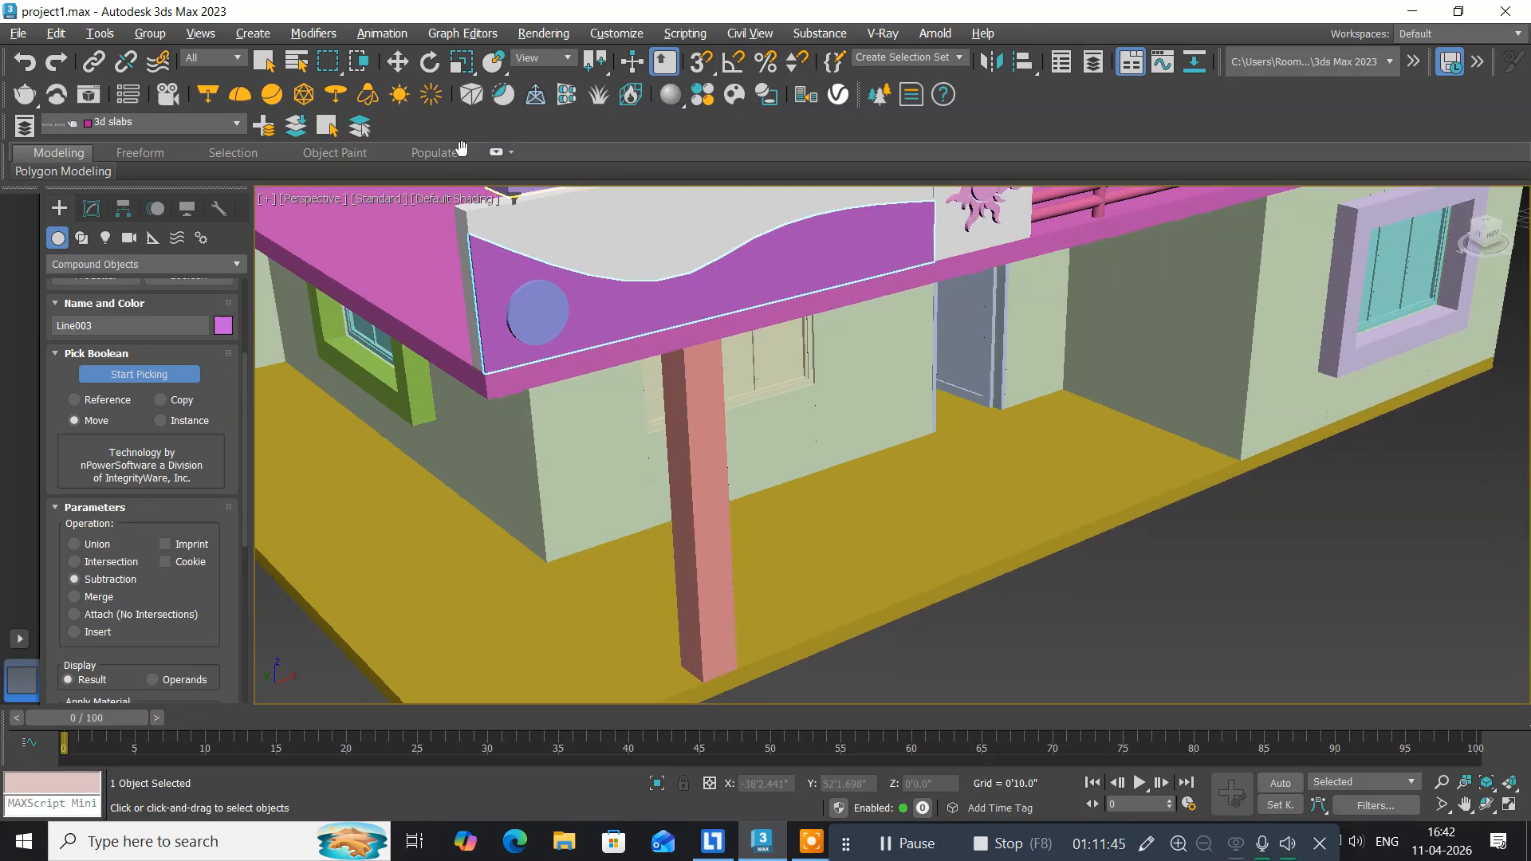
{"action": "left_click", "coordinate": [533, 307]}
{"action": "scroll", "coordinate": [603, 357], "scroll_direction": "down", "scroll_amount": 3}
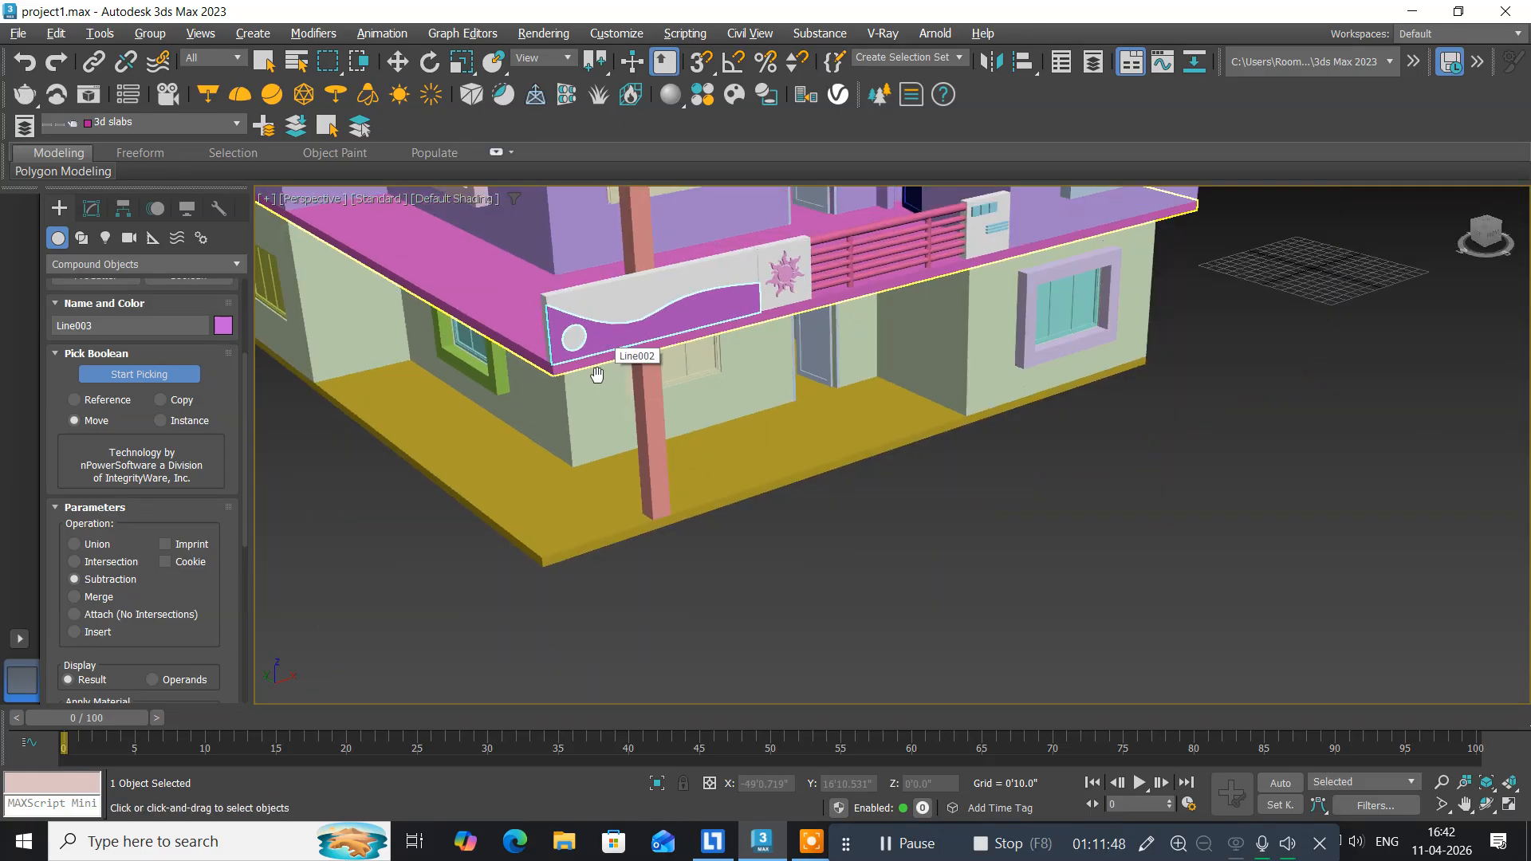
{"action": "middle_click_drag", "start_coordinate": [598, 369], "coordinate": [564, 551]}
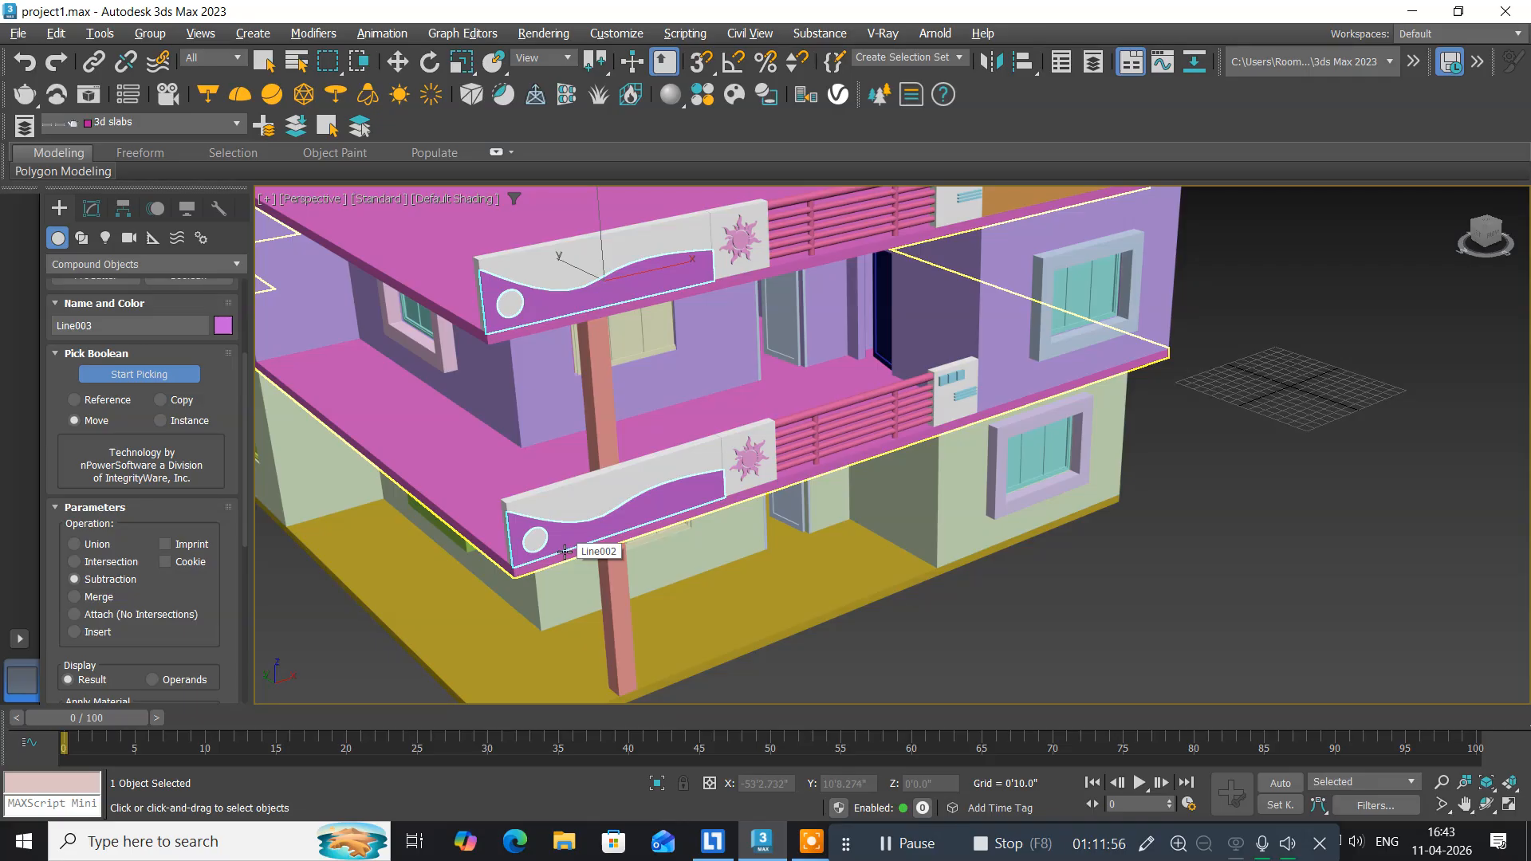
{"action": "left_click", "coordinate": [400, 63]}
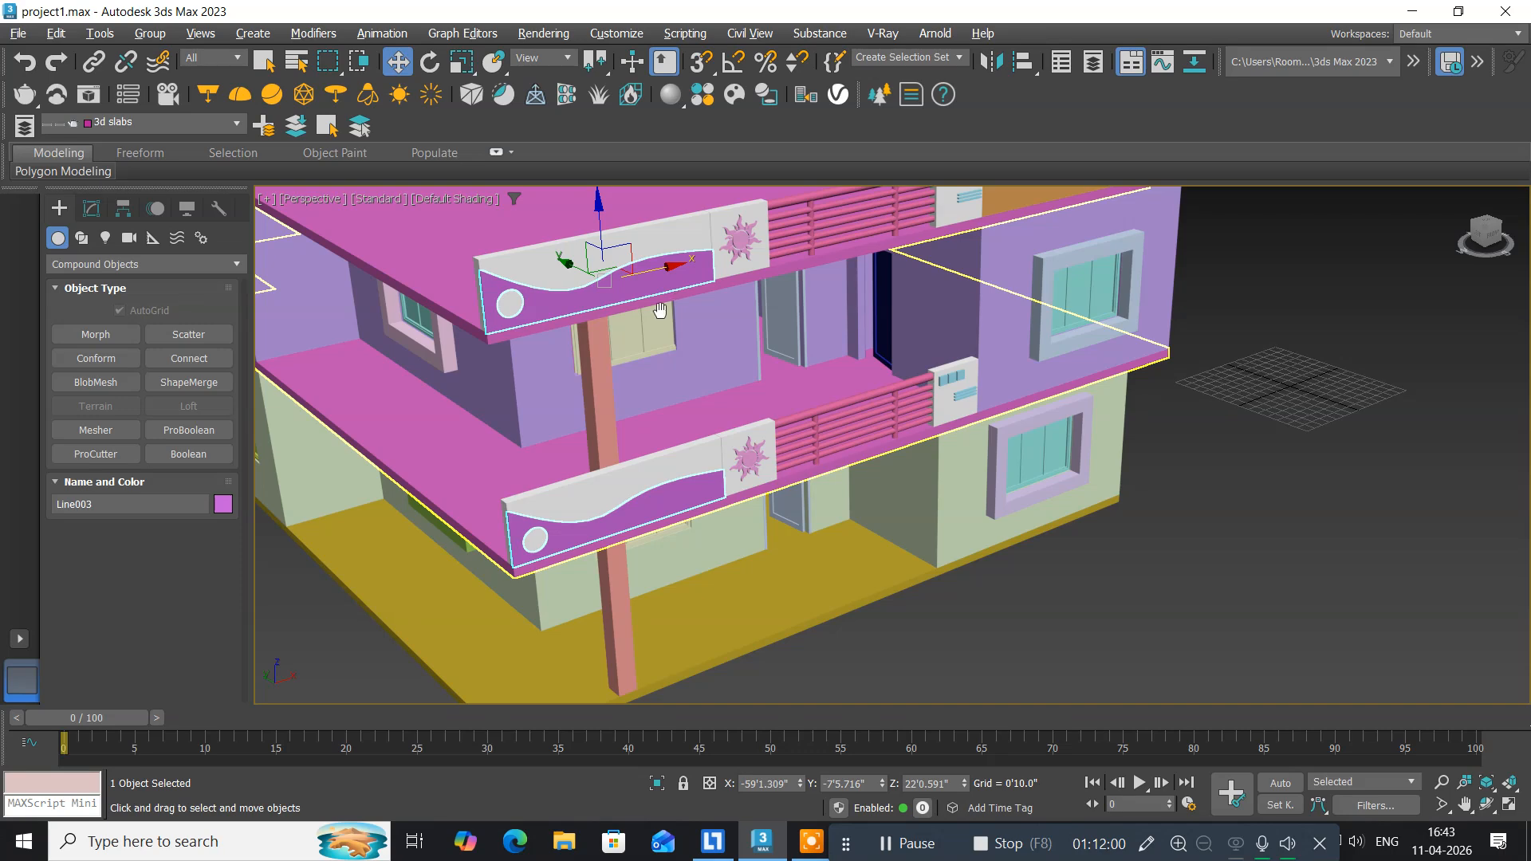
Convert the cut curved panels to an Editable Poly.
{"action": "middle_click_drag", "start_coordinate": [661, 311], "coordinate": [594, 368]}
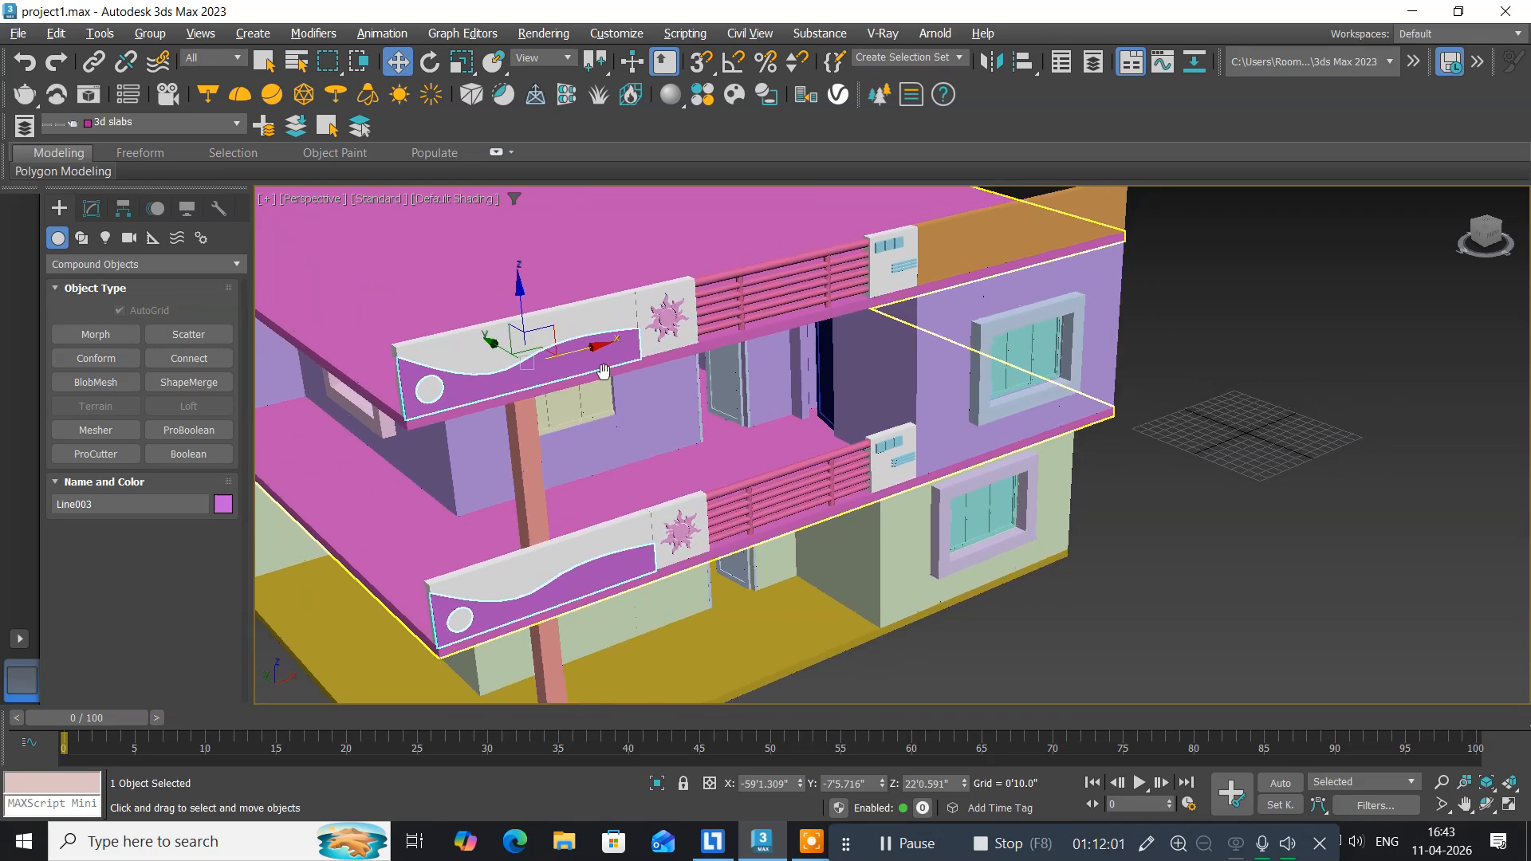
{"action": "right_click", "coordinate": [562, 363]}
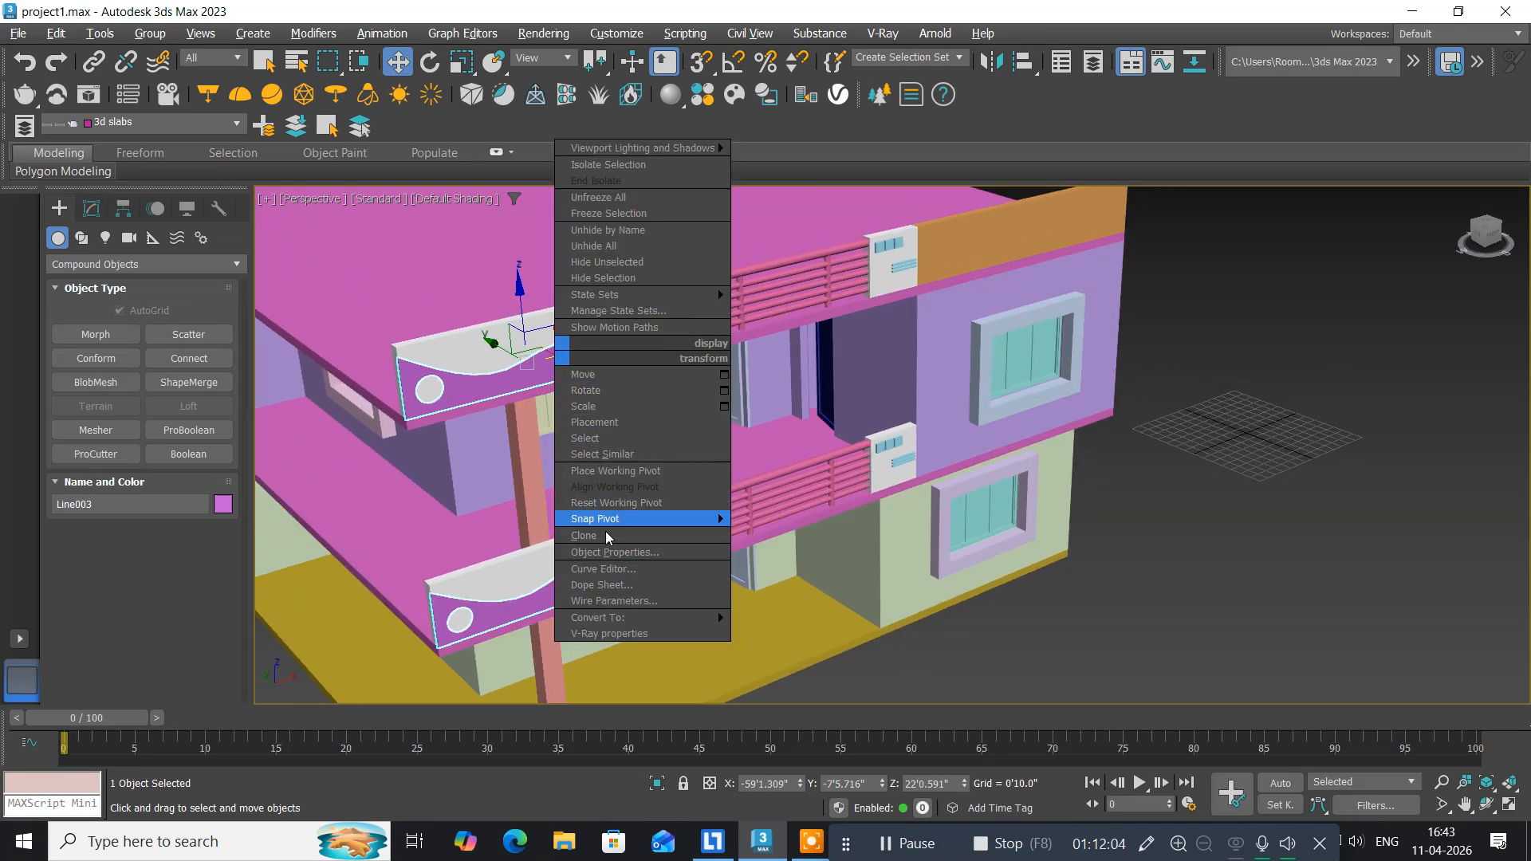
{"action": "mouse_move", "coordinate": [604, 616]}
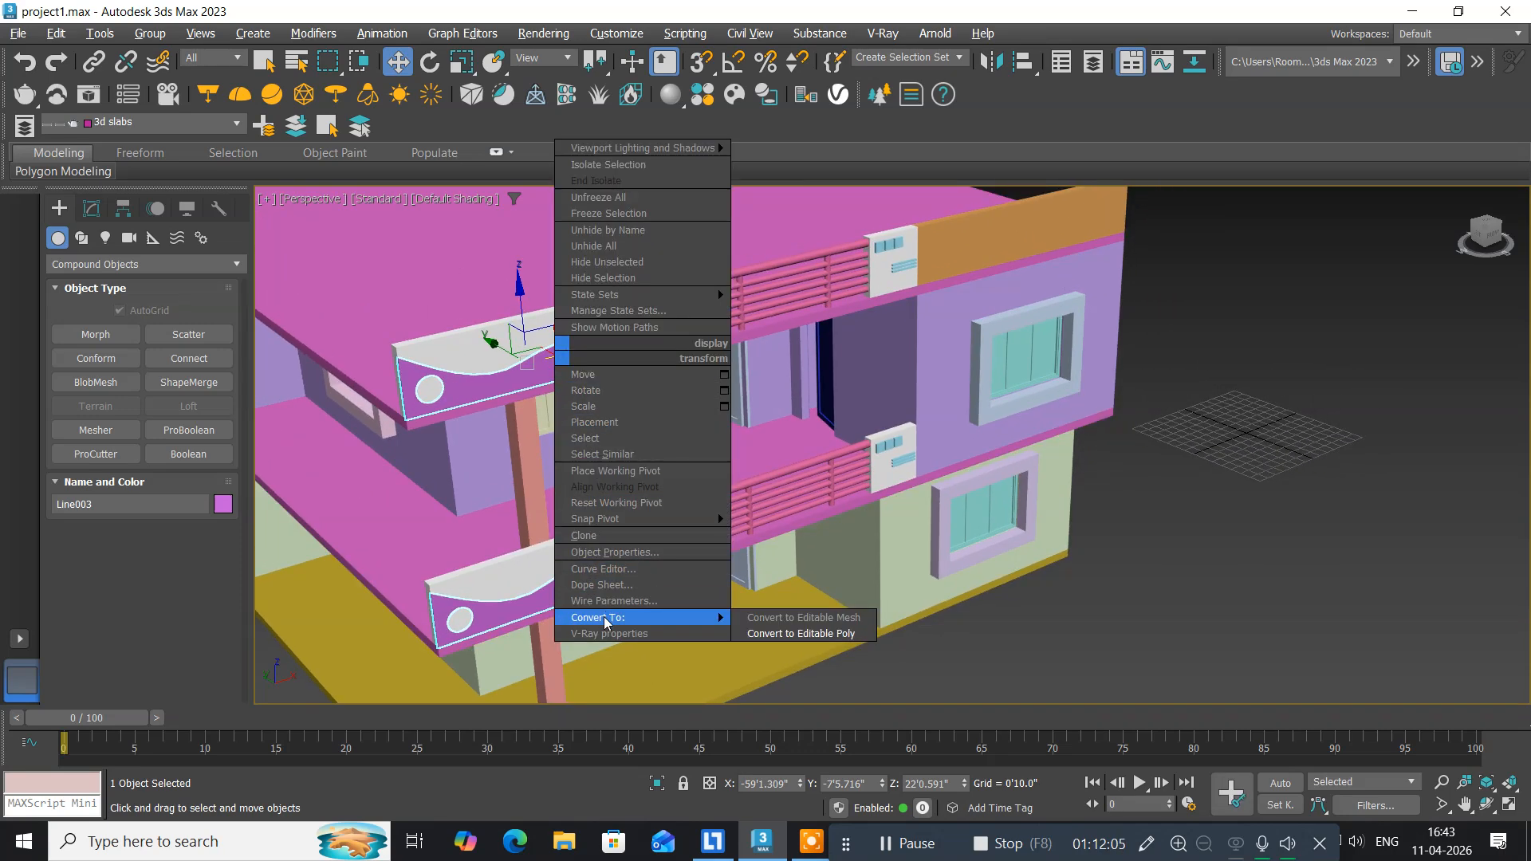
{"action": "left_click", "coordinate": [749, 633]}
Examine the house's front elevation and the curved panels with their circular holes from several distances and angles.
{"action": "scroll", "coordinate": [744, 631], "scroll_direction": "down", "scroll_amount": 5}
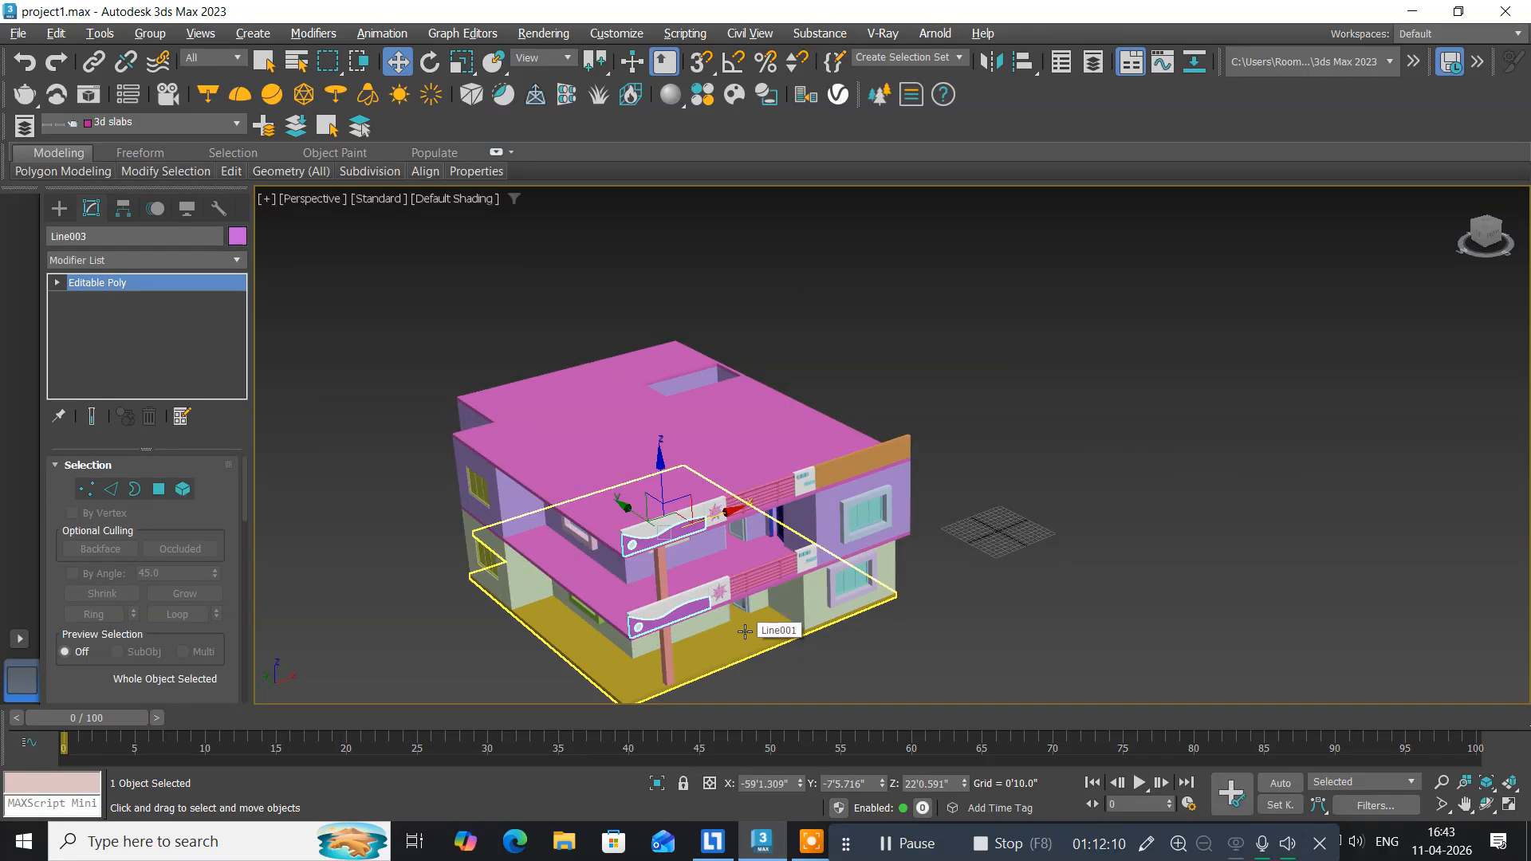
{"action": "middle_click_drag", "start_coordinate": [741, 625], "coordinate": [777, 560], "text": "alt"}
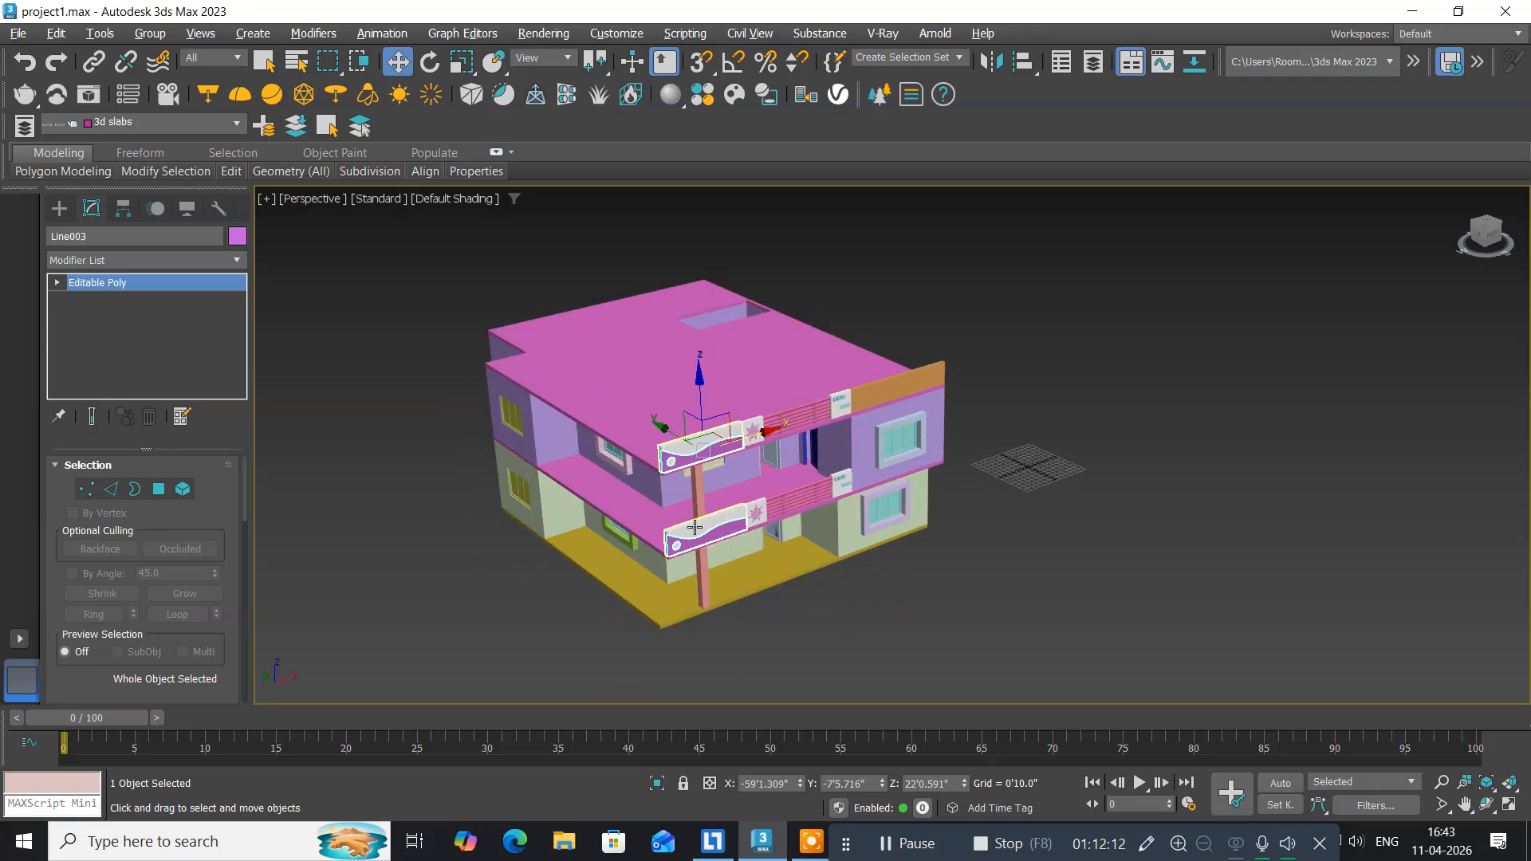
{"action": "scroll", "coordinate": [694, 527], "scroll_direction": "up", "scroll_amount": 5}
{"action": "middle_click_drag", "start_coordinate": [694, 527], "coordinate": [735, 501]}
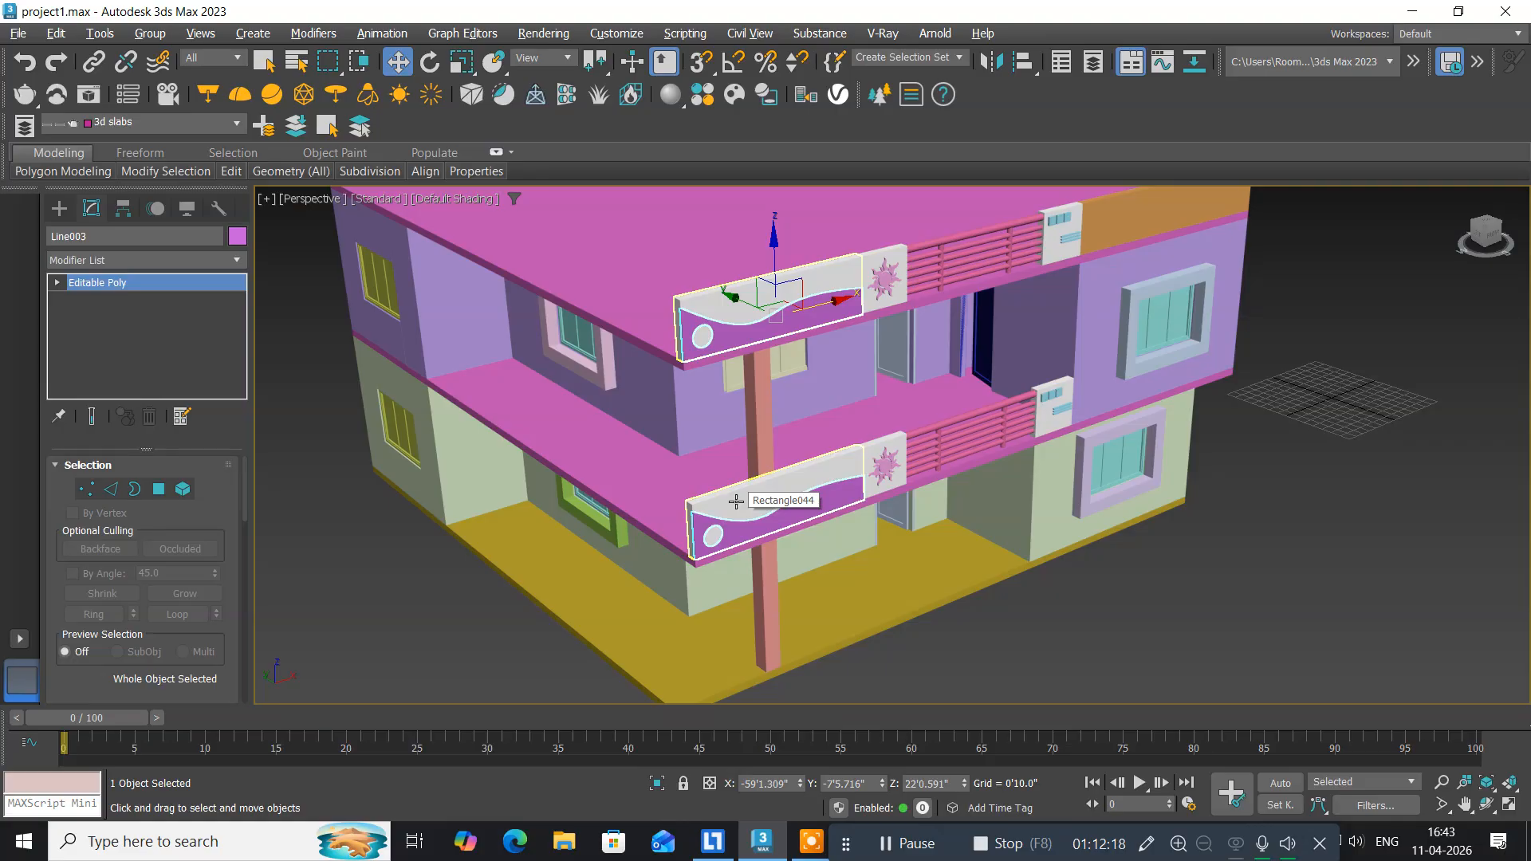
{"action": "middle_click_drag", "start_coordinate": [621, 389], "coordinate": [642, 487]}
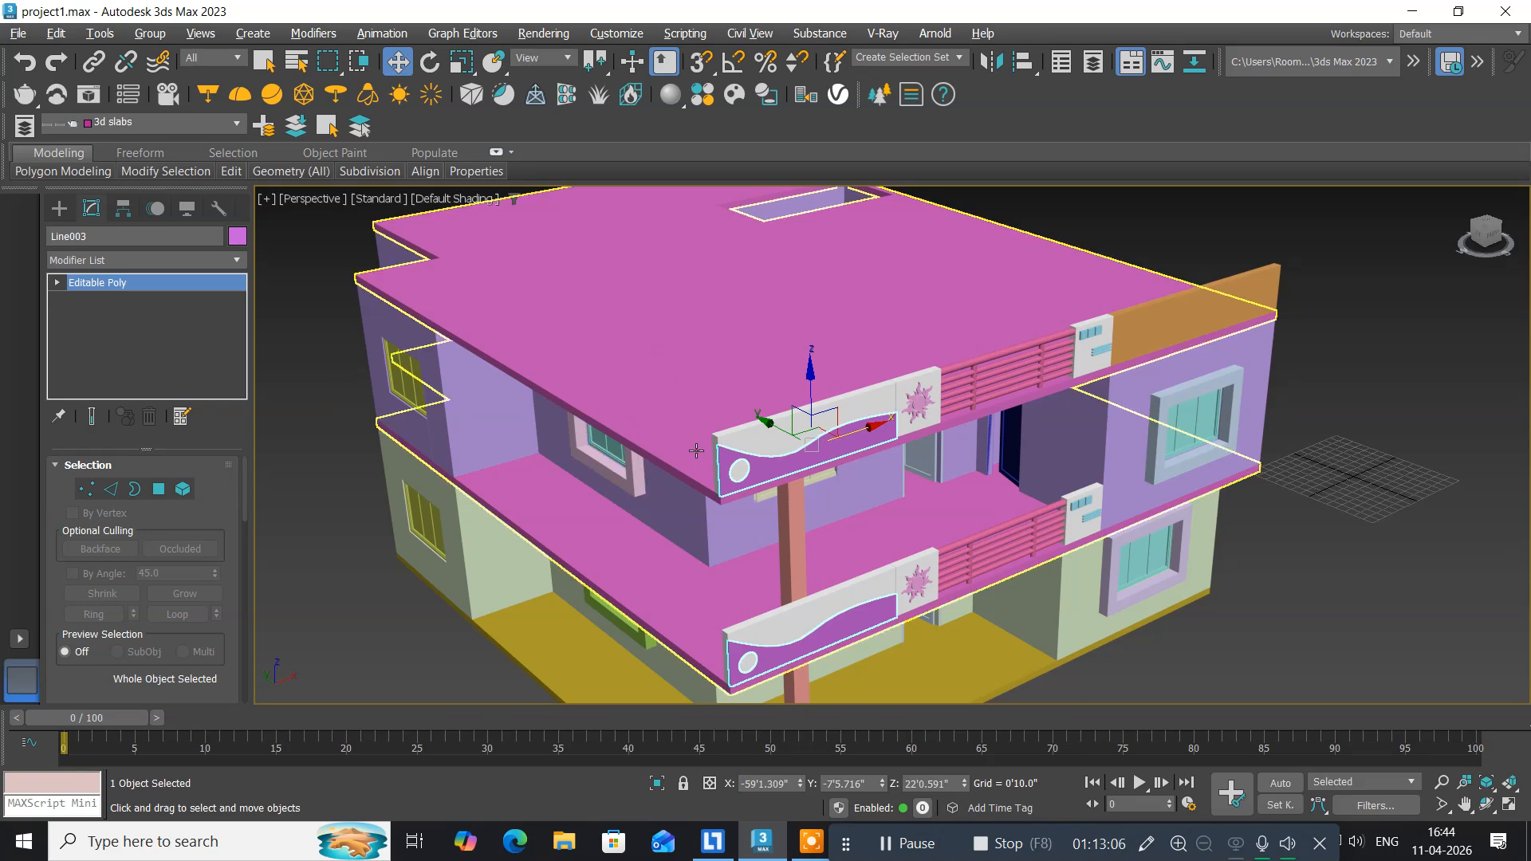
{"action": "middle_click_drag", "start_coordinate": [706, 466], "coordinate": [542, 431]}
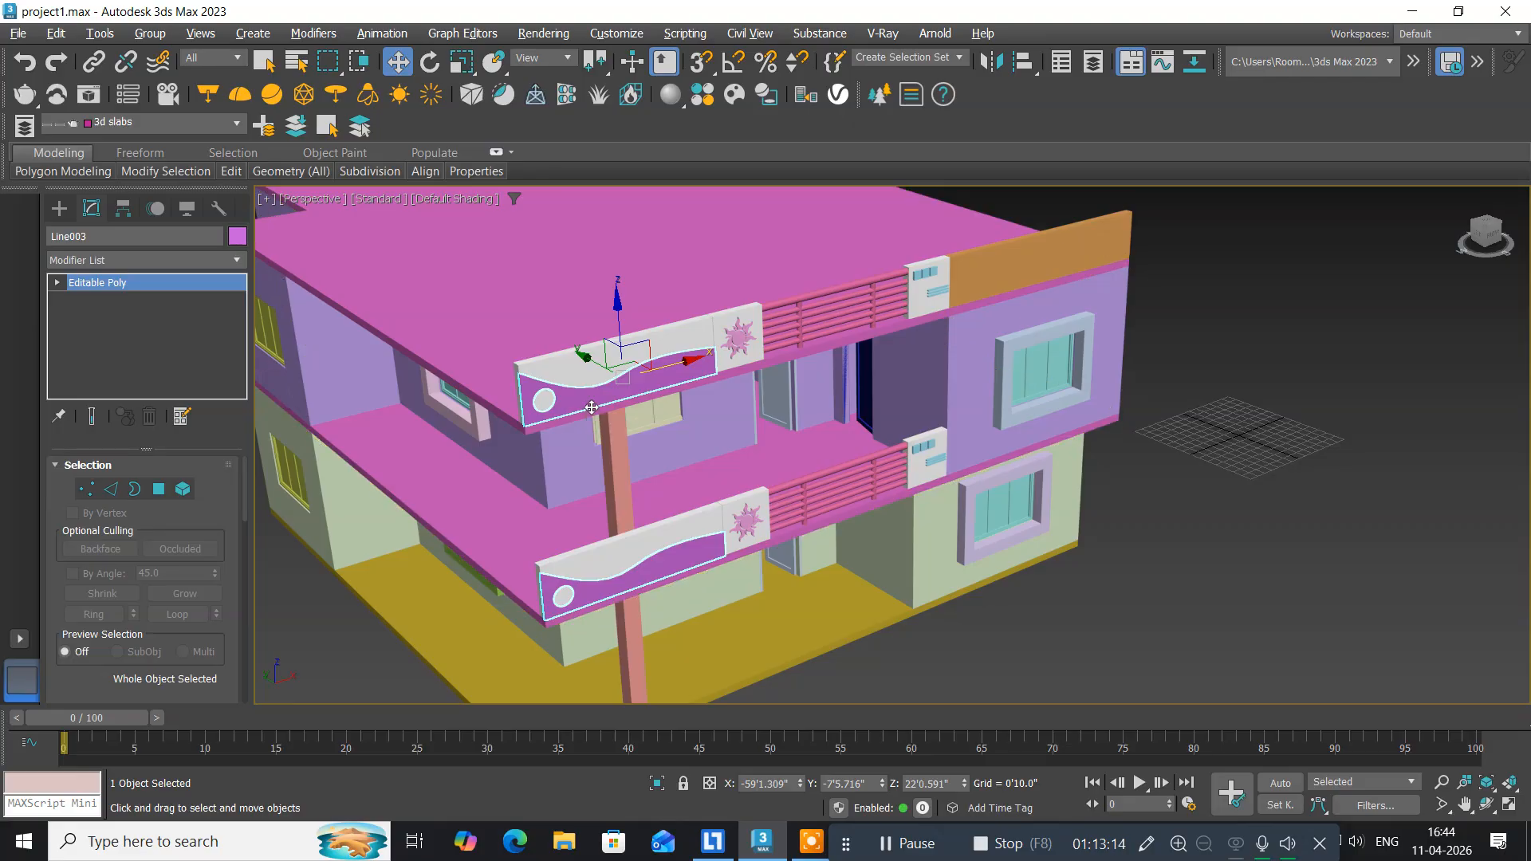
{"action": "scroll", "coordinate": [590, 407], "scroll_direction": "up", "scroll_amount": 2}
{"action": "scroll", "coordinate": [590, 407], "scroll_direction": "down", "scroll_amount": 2}
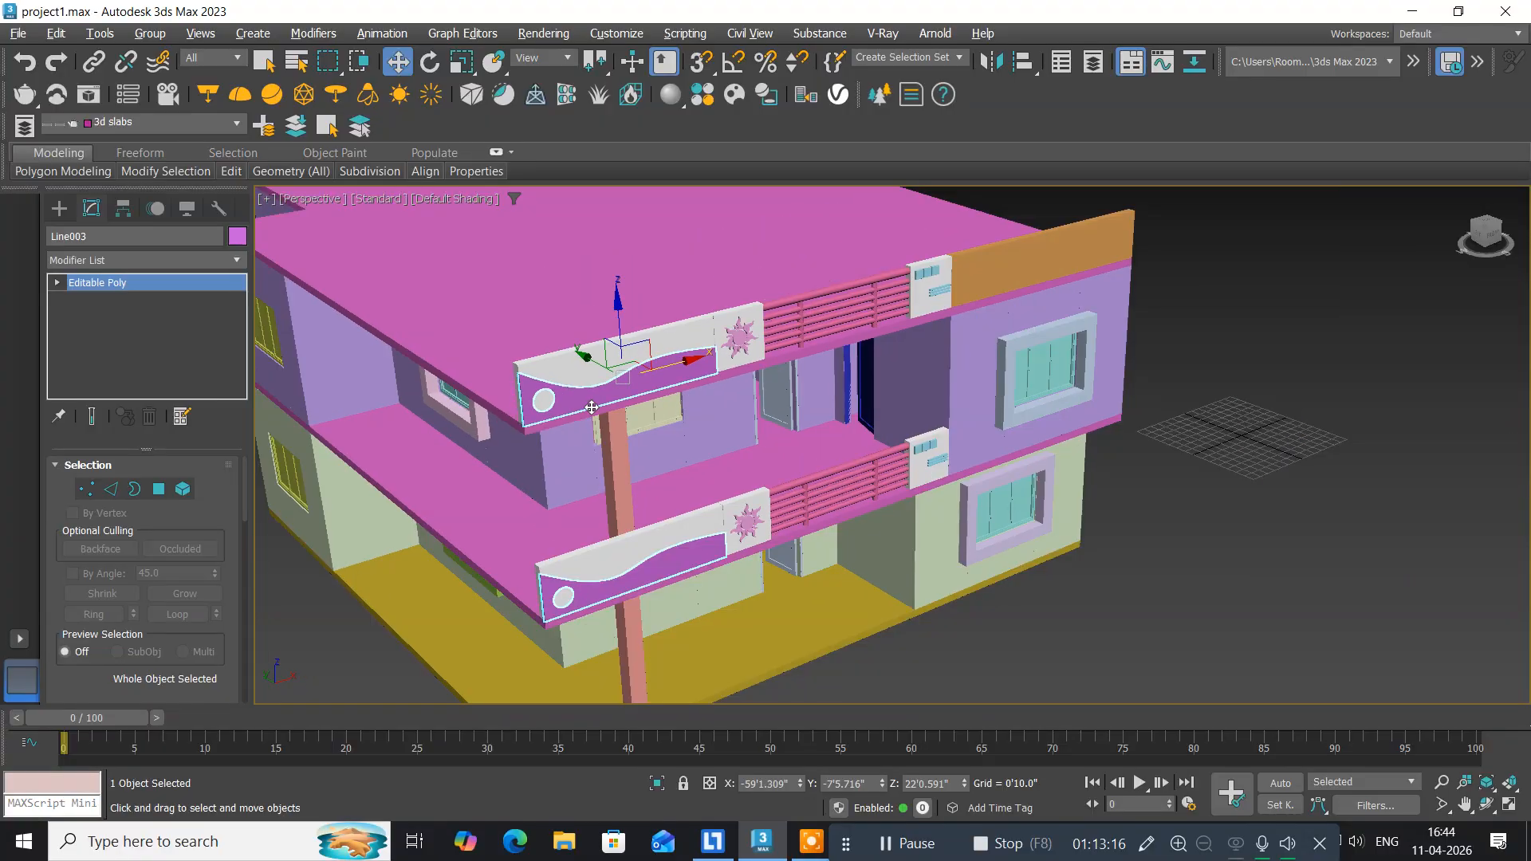
{"action": "middle_click_drag", "start_coordinate": [591, 407], "coordinate": [651, 415]}
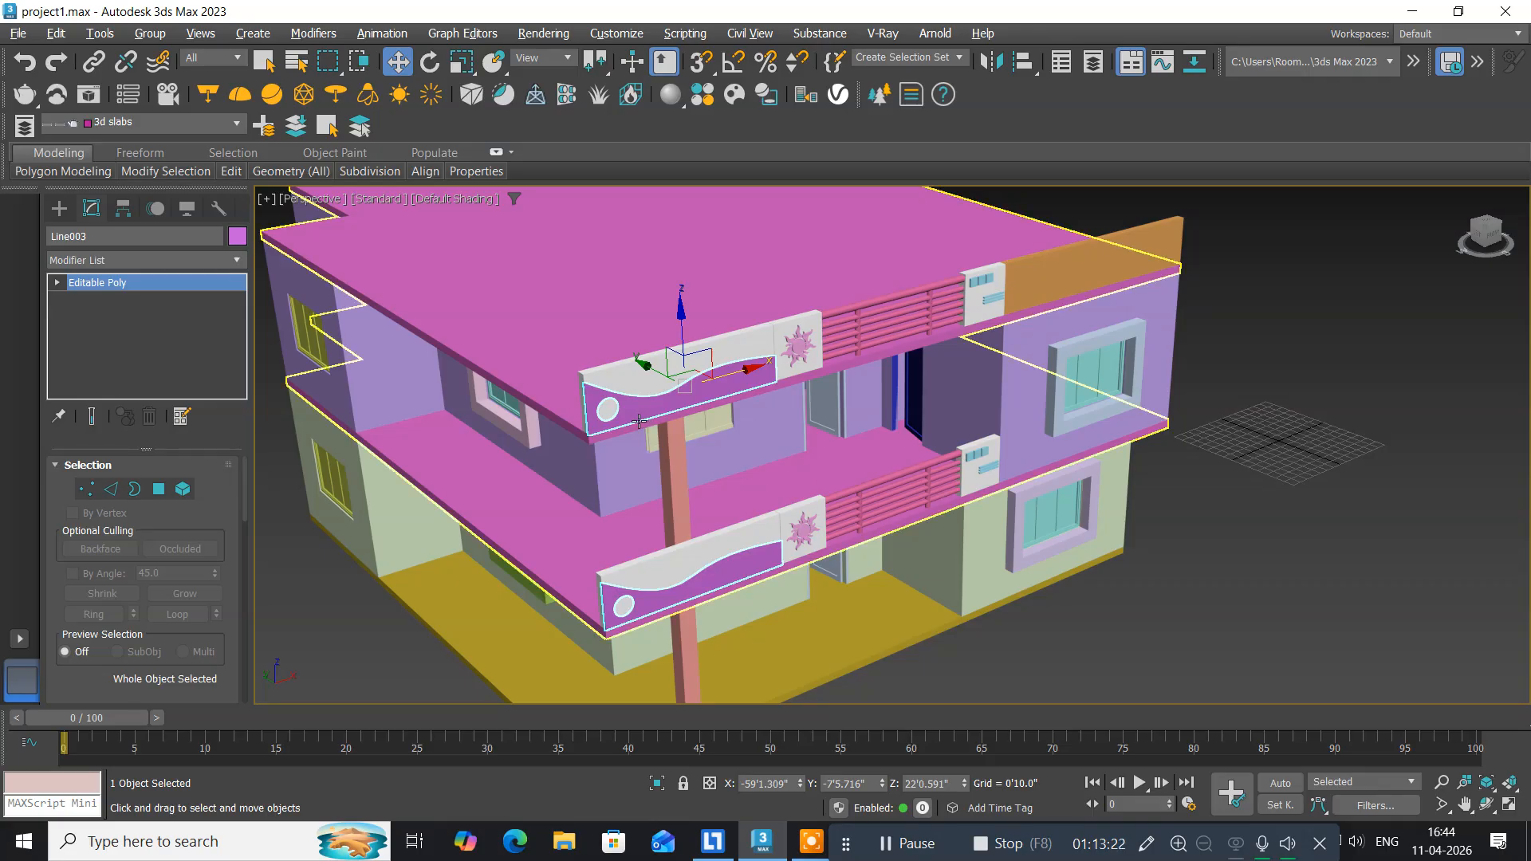
{"action": "middle_click_drag", "start_coordinate": [626, 431], "coordinate": [650, 484]}
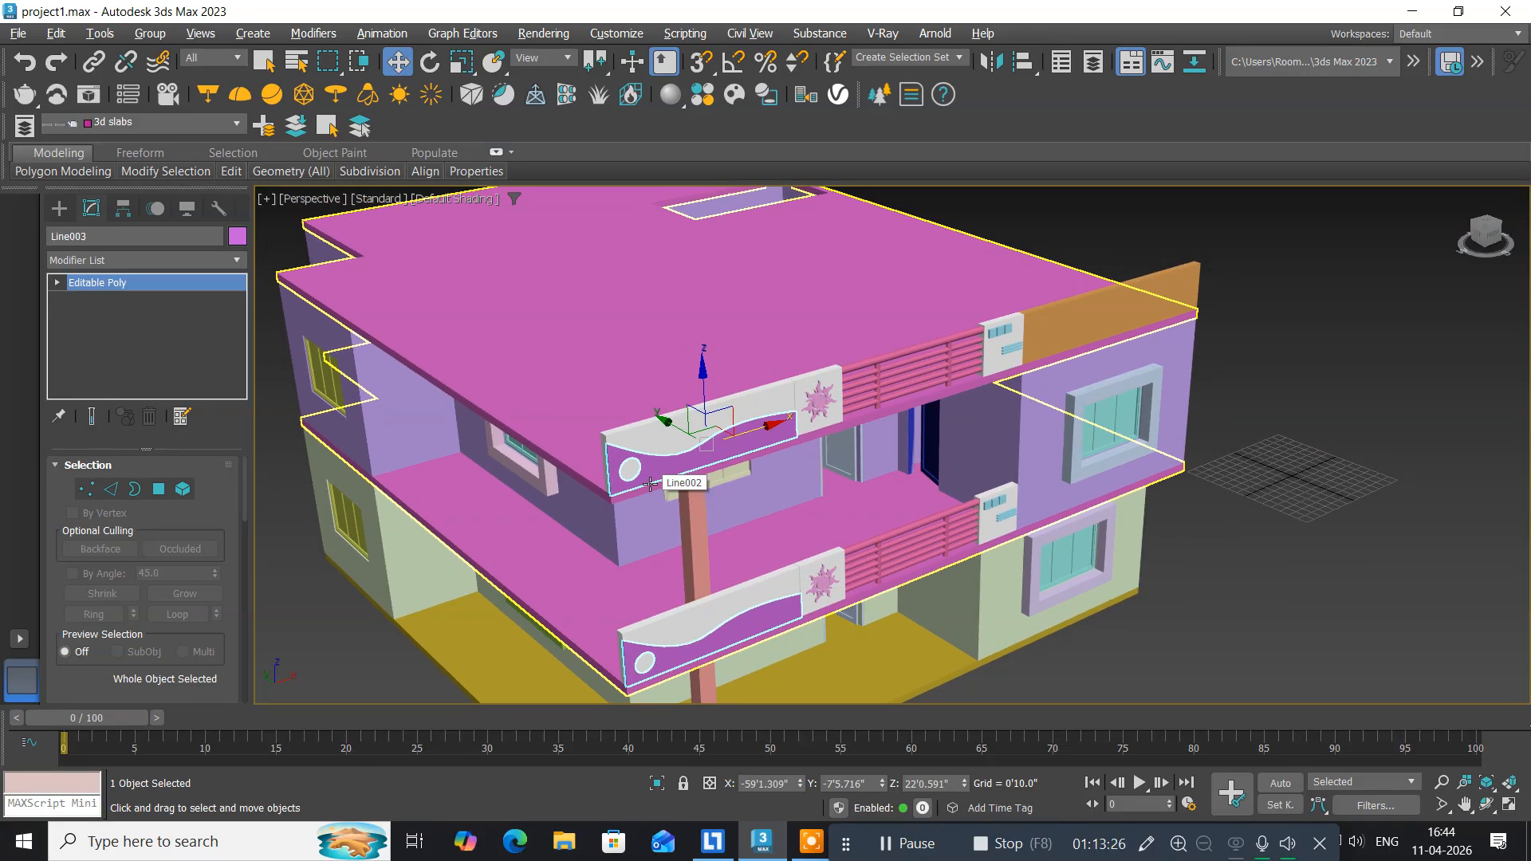
Delete the upper parapet's curved panel element in the Front view and leave element editing.
{"action": "key", "text": "alt+w"}
{"action": "middle_click_drag", "start_coordinate": [985, 282], "coordinate": [953, 339]}
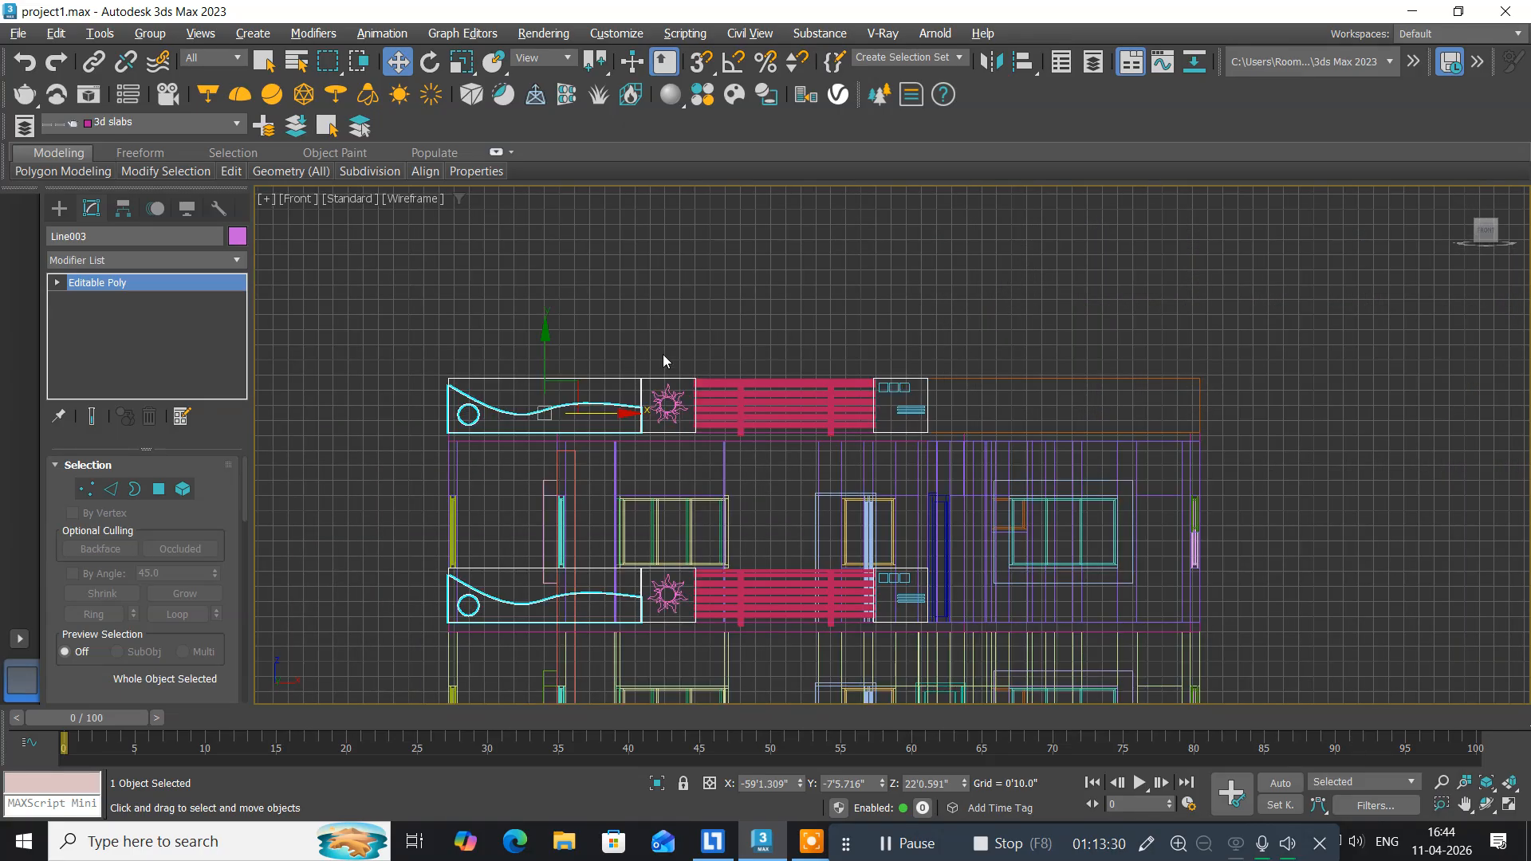
{"action": "scroll", "coordinate": [543, 439], "scroll_direction": "up", "scroll_amount": 4}
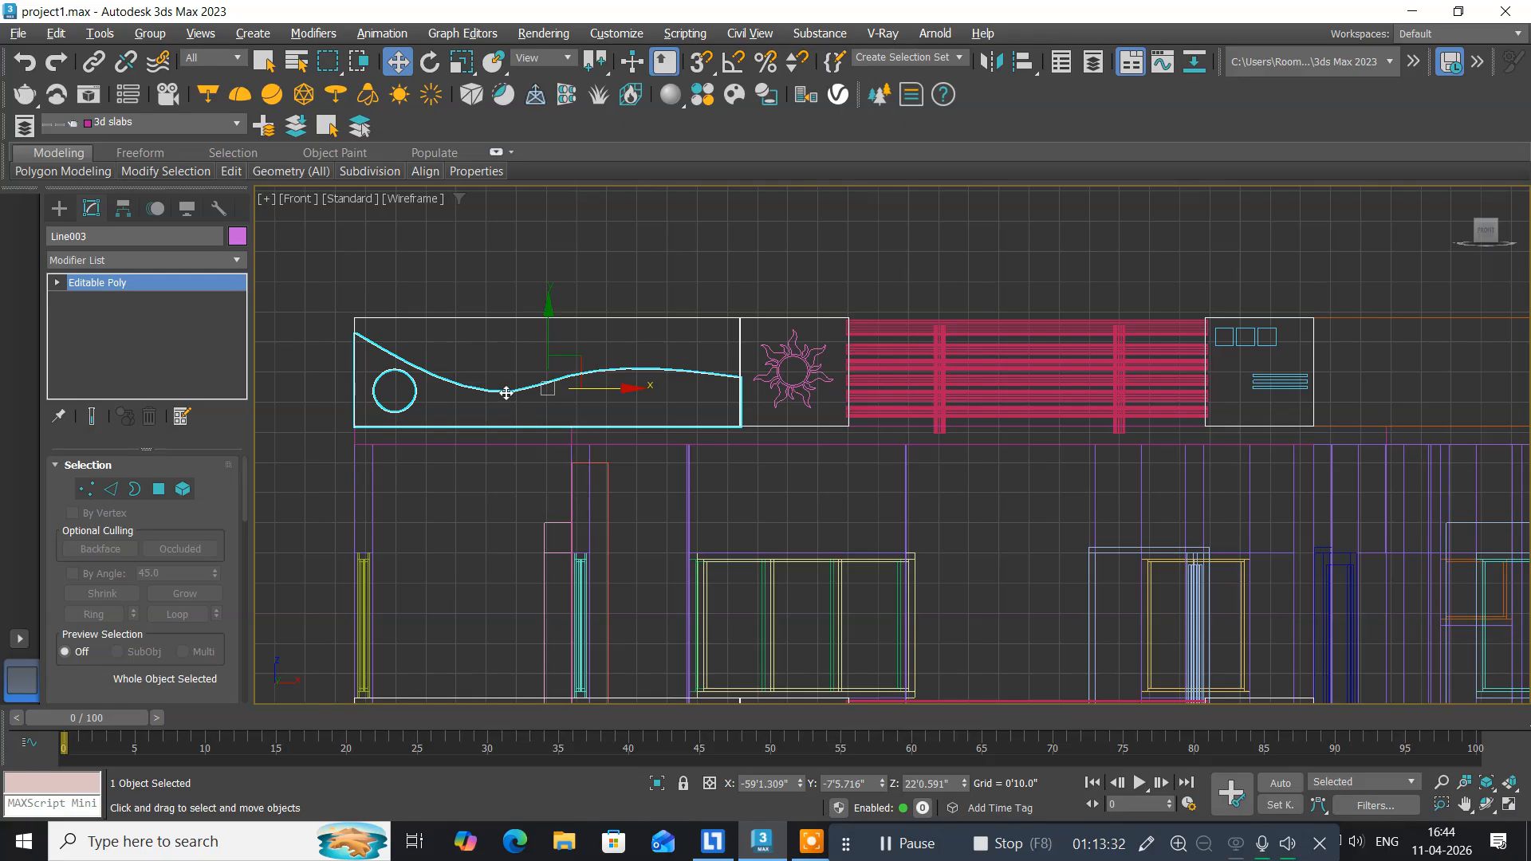
{"action": "left_click", "coordinate": [183, 489]}
{"action": "mouse_move", "coordinate": [310, 288]}
{"action": "left_mouse_down"}
{"action": "mouse_move", "coordinate": [643, 463]}
{"action": "mouse_move", "coordinate": [773, 469]}
{"action": "left_mouse_up"}
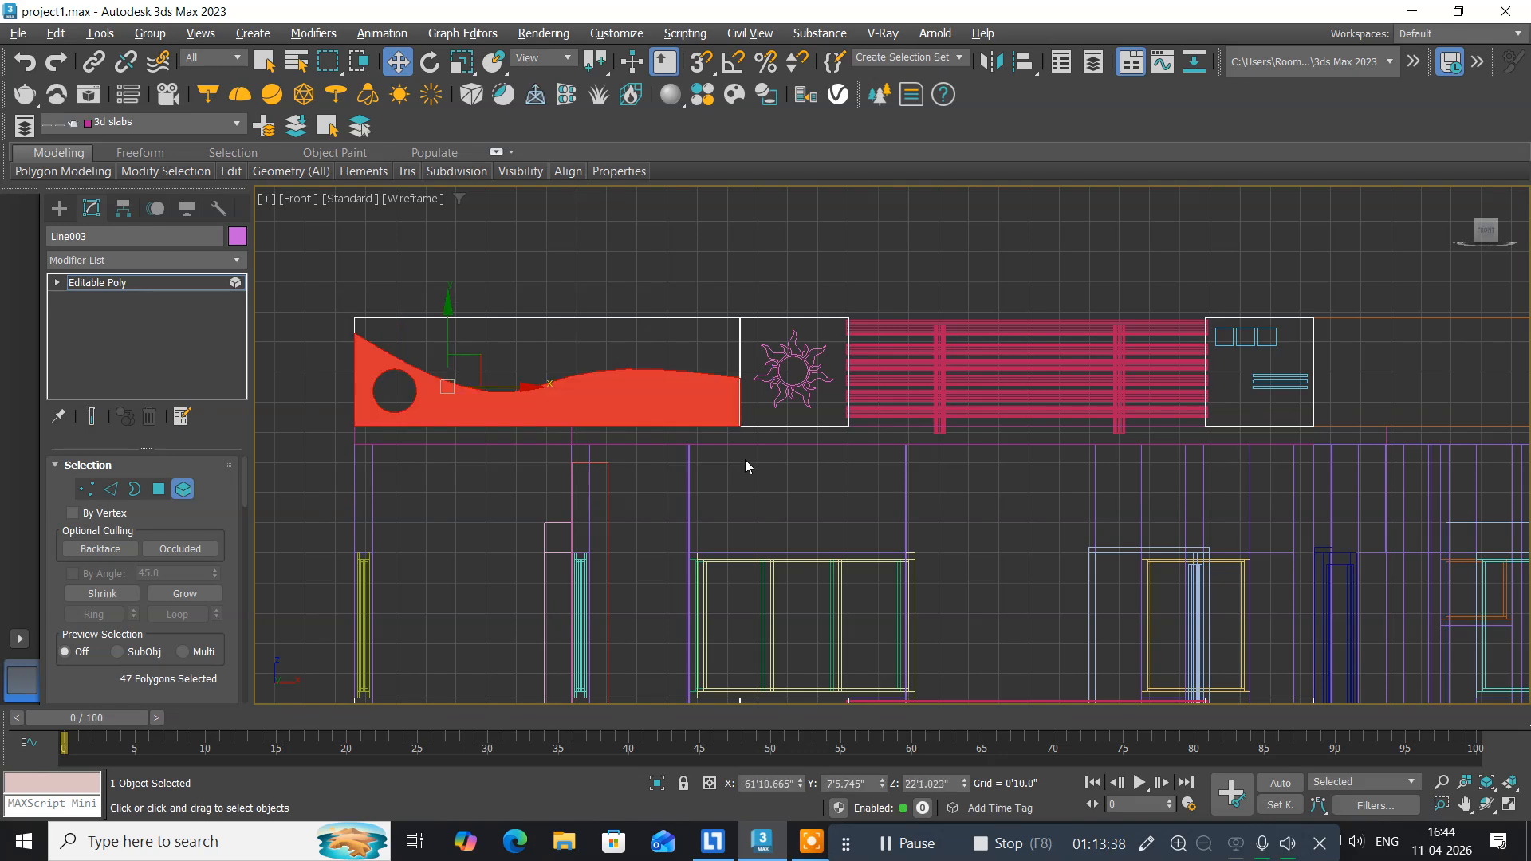
{"action": "key", "text": "Delete"}
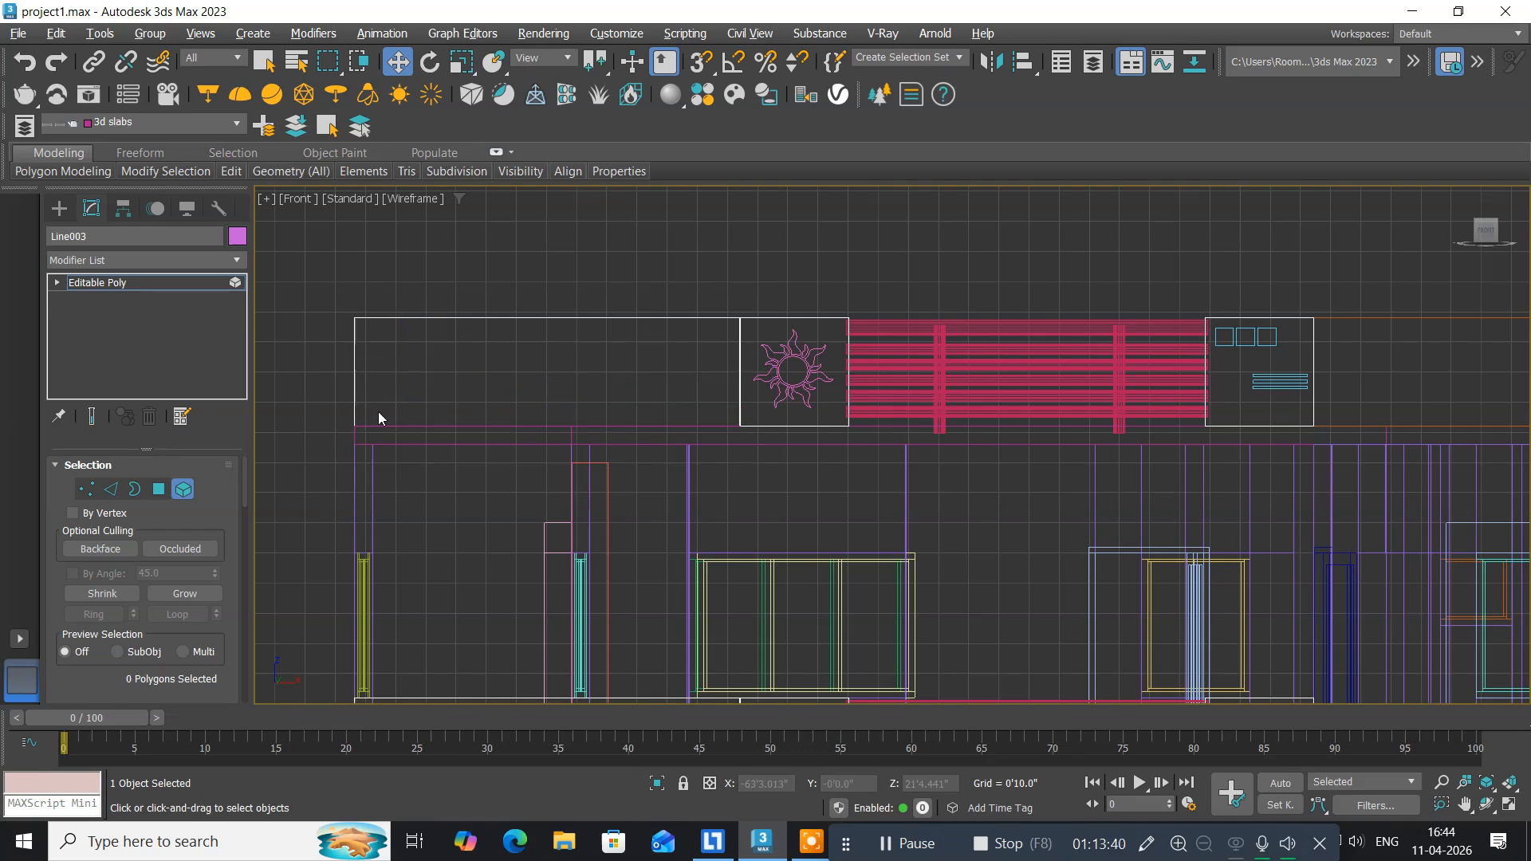
{"action": "left_click", "coordinate": [182, 489]}
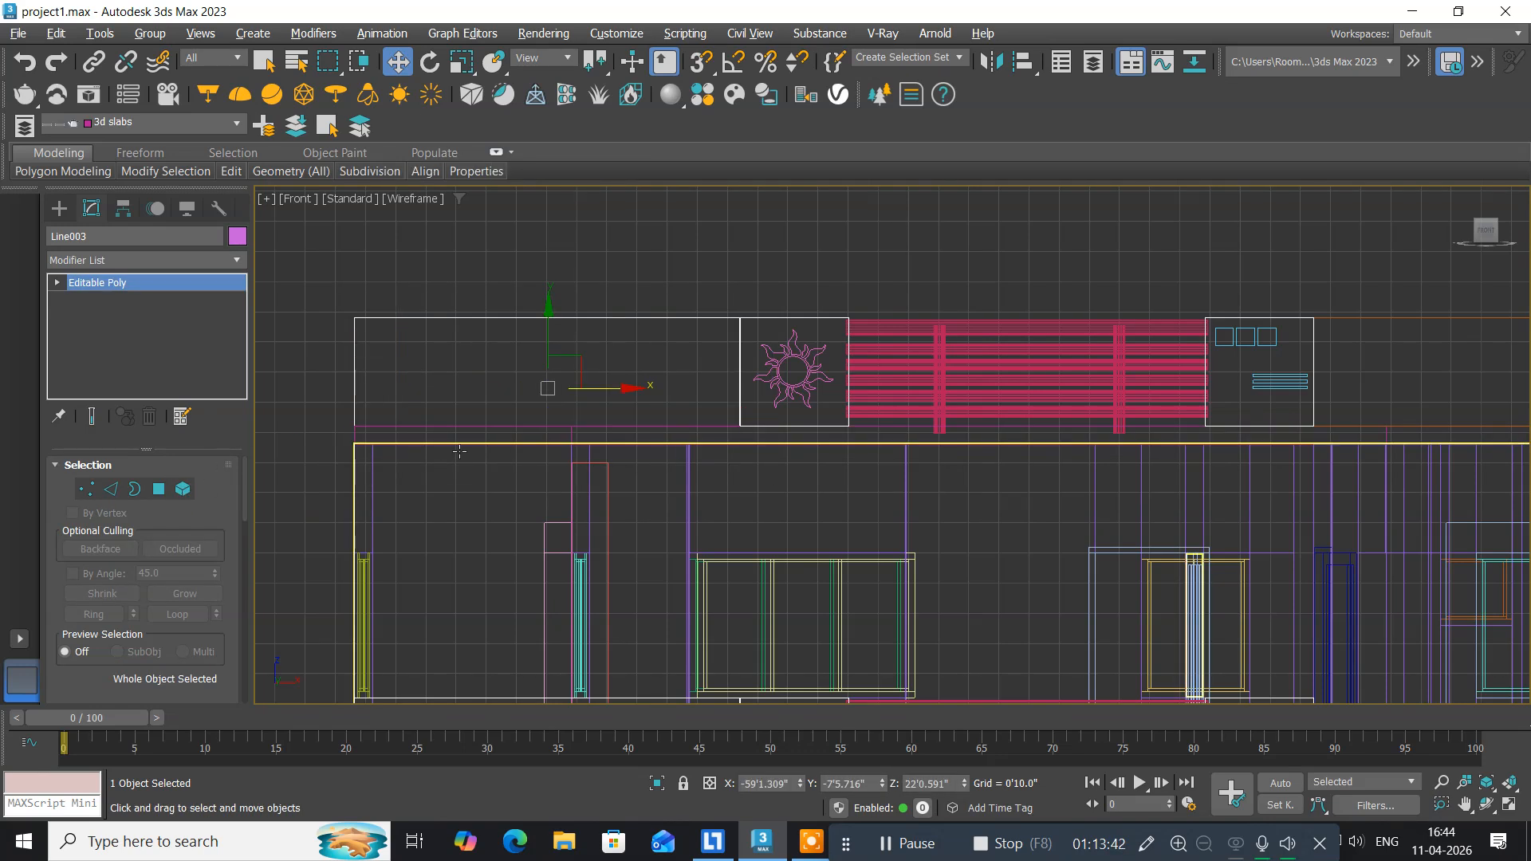
Return to the maximized Perspective view and clear the curved panel selection.
{"action": "middle_click_drag", "start_coordinate": [451, 507], "coordinate": [480, 433]}
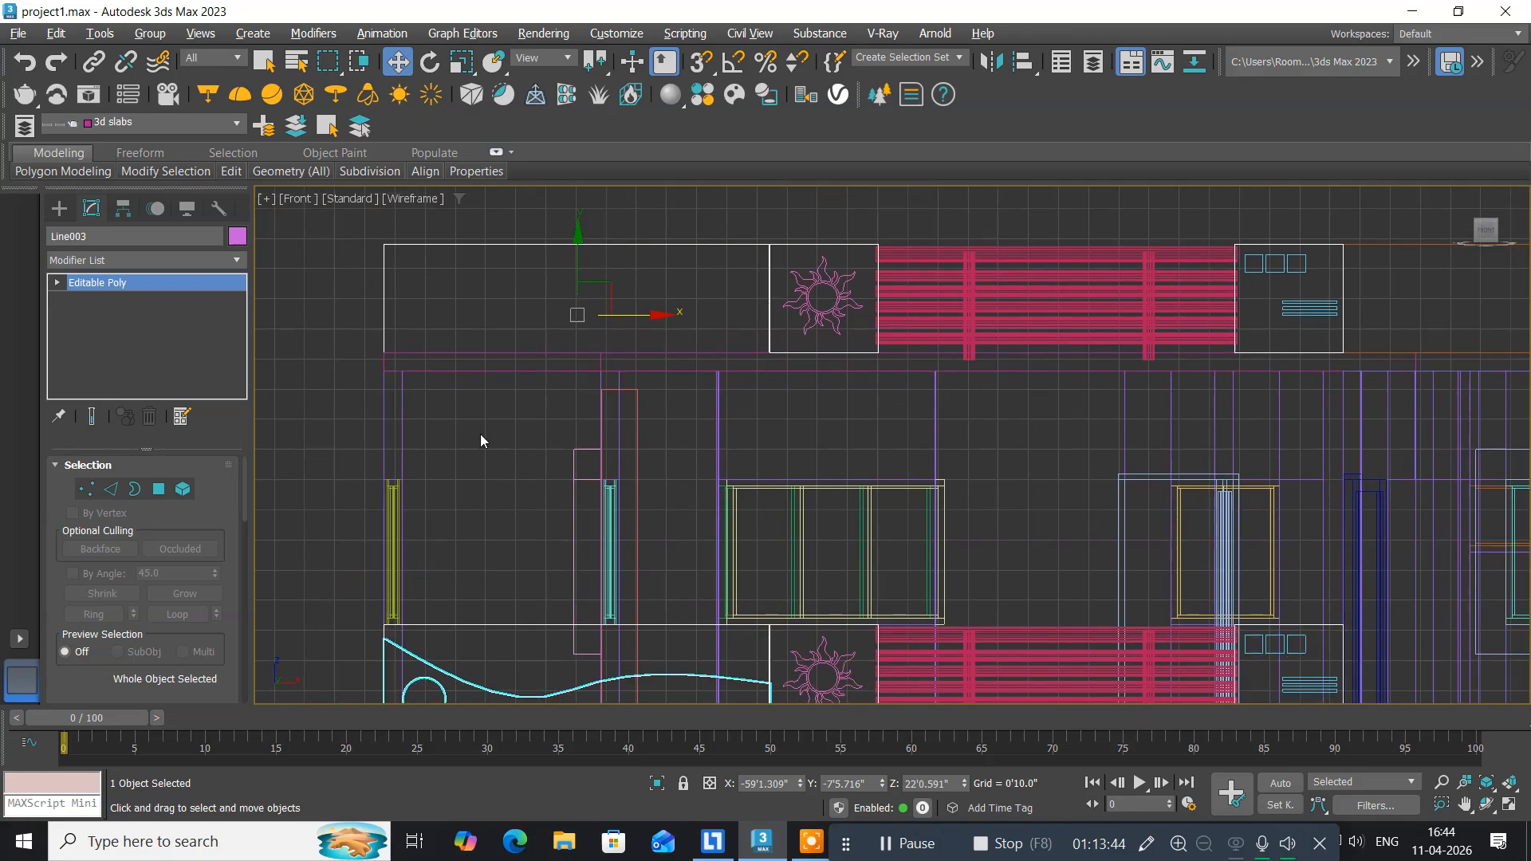
{"action": "key", "text": "alt+w"}
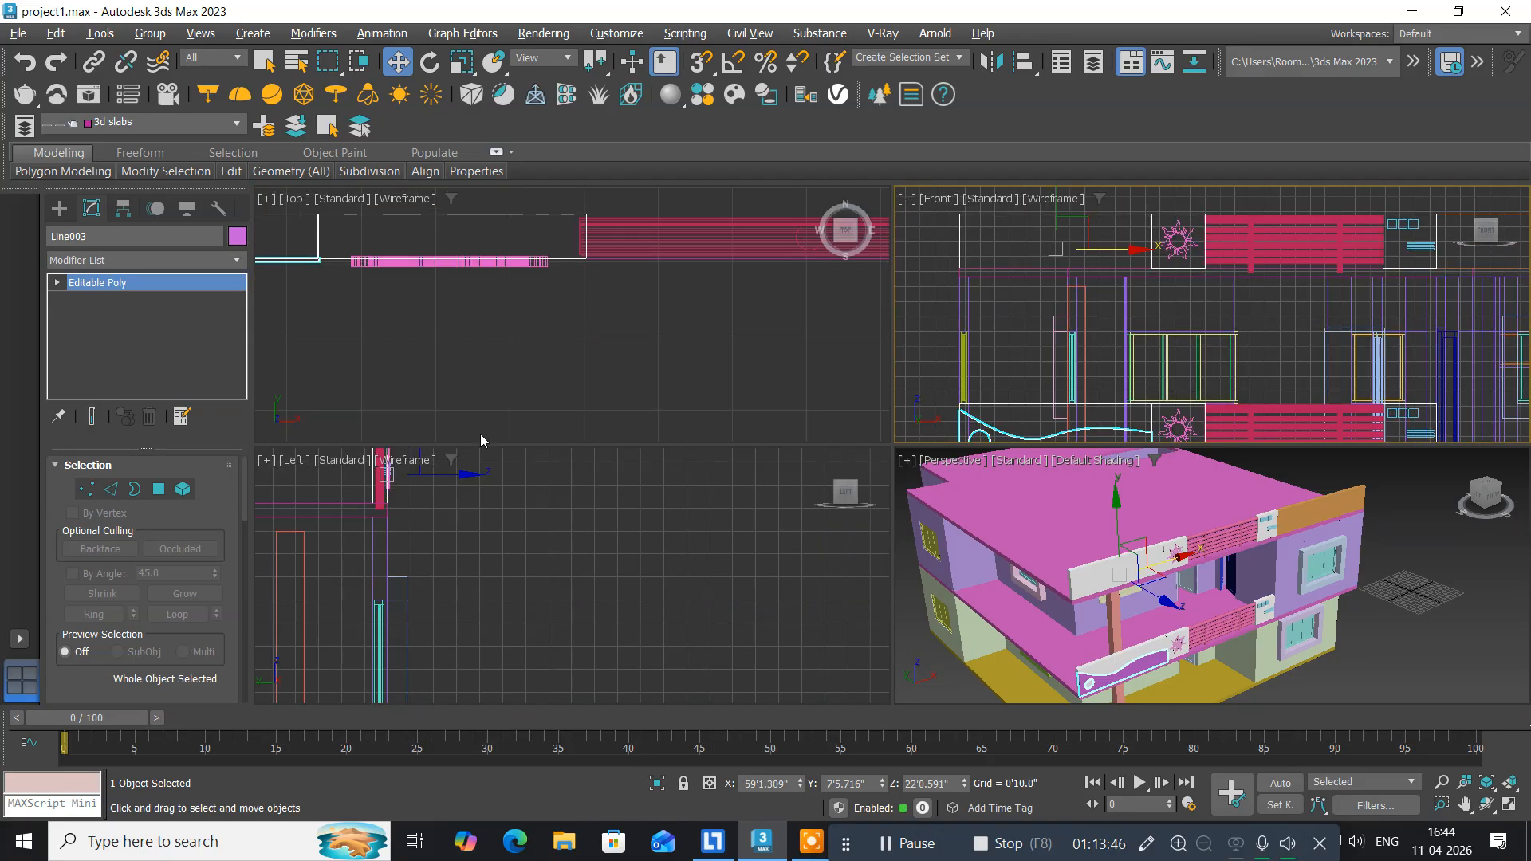
{"action": "middle_click_drag", "start_coordinate": [966, 545], "coordinate": [974, 473]}
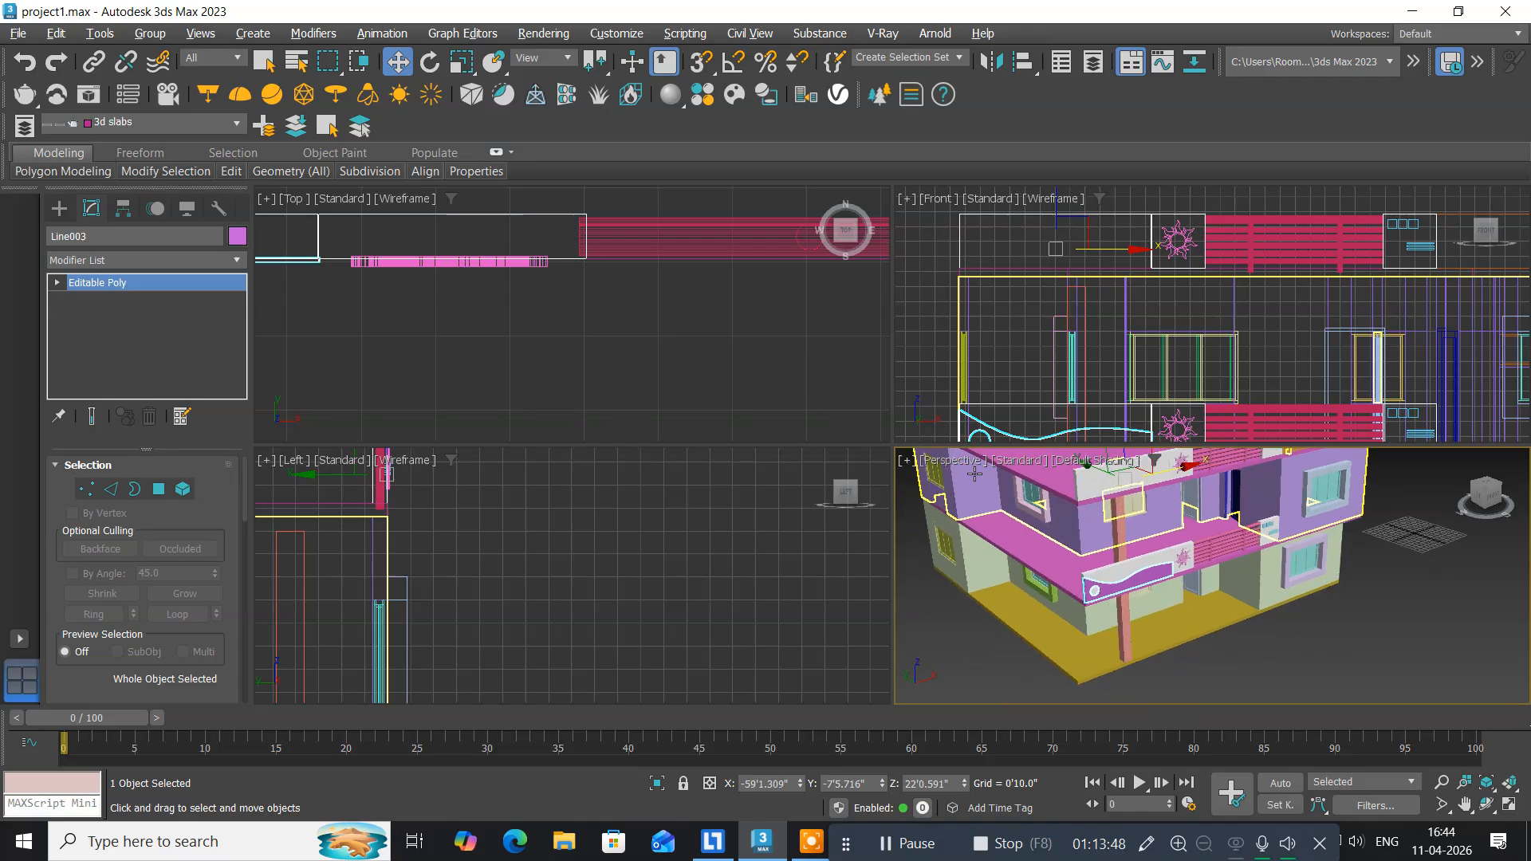
{"action": "key", "text": "alt+w"}
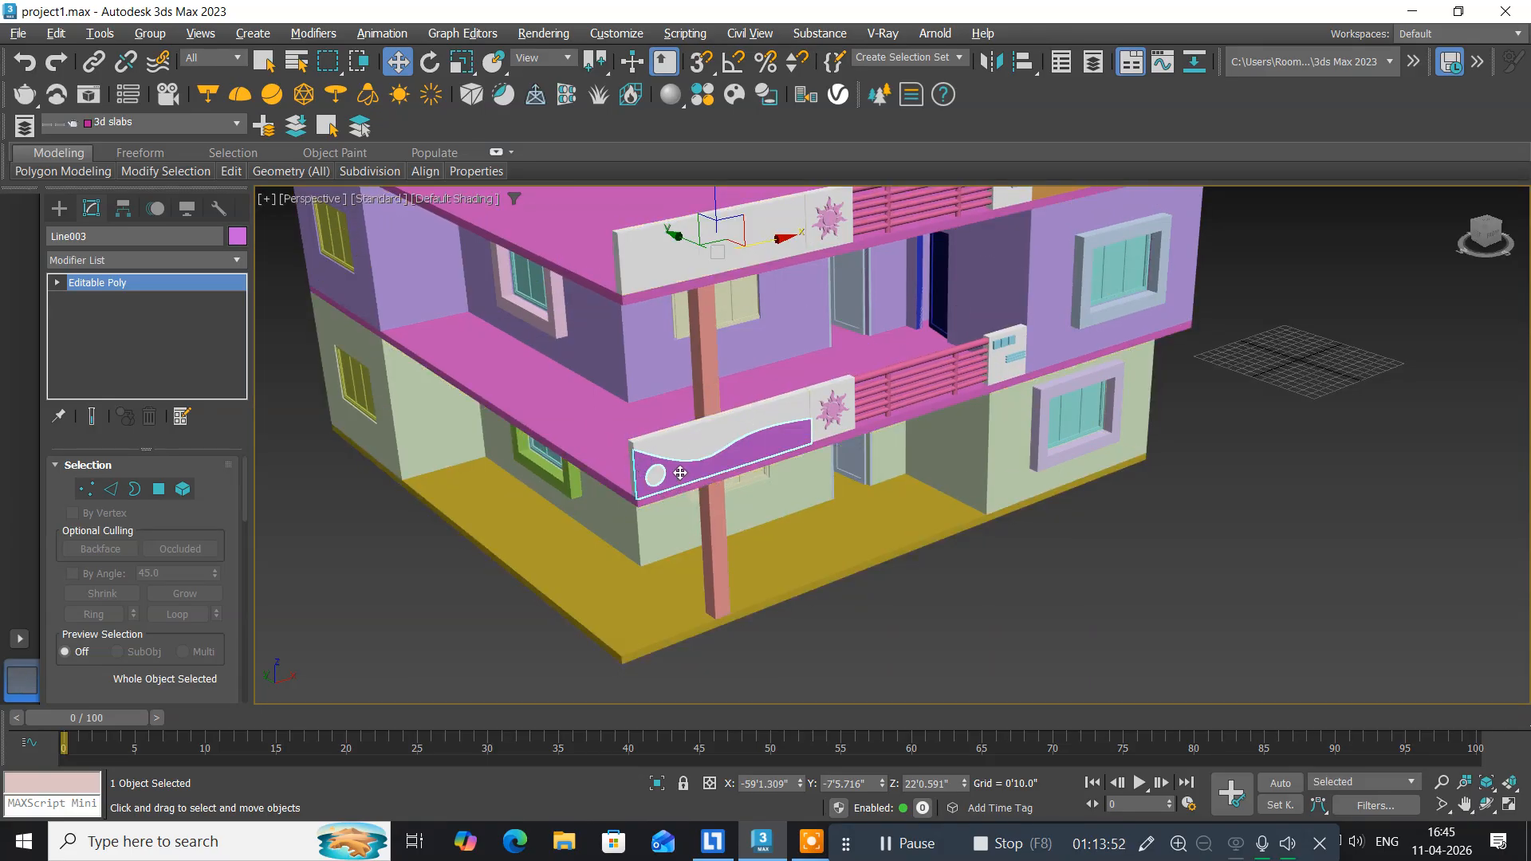
{"action": "middle_click_drag", "start_coordinate": [679, 473], "coordinate": [687, 540]}
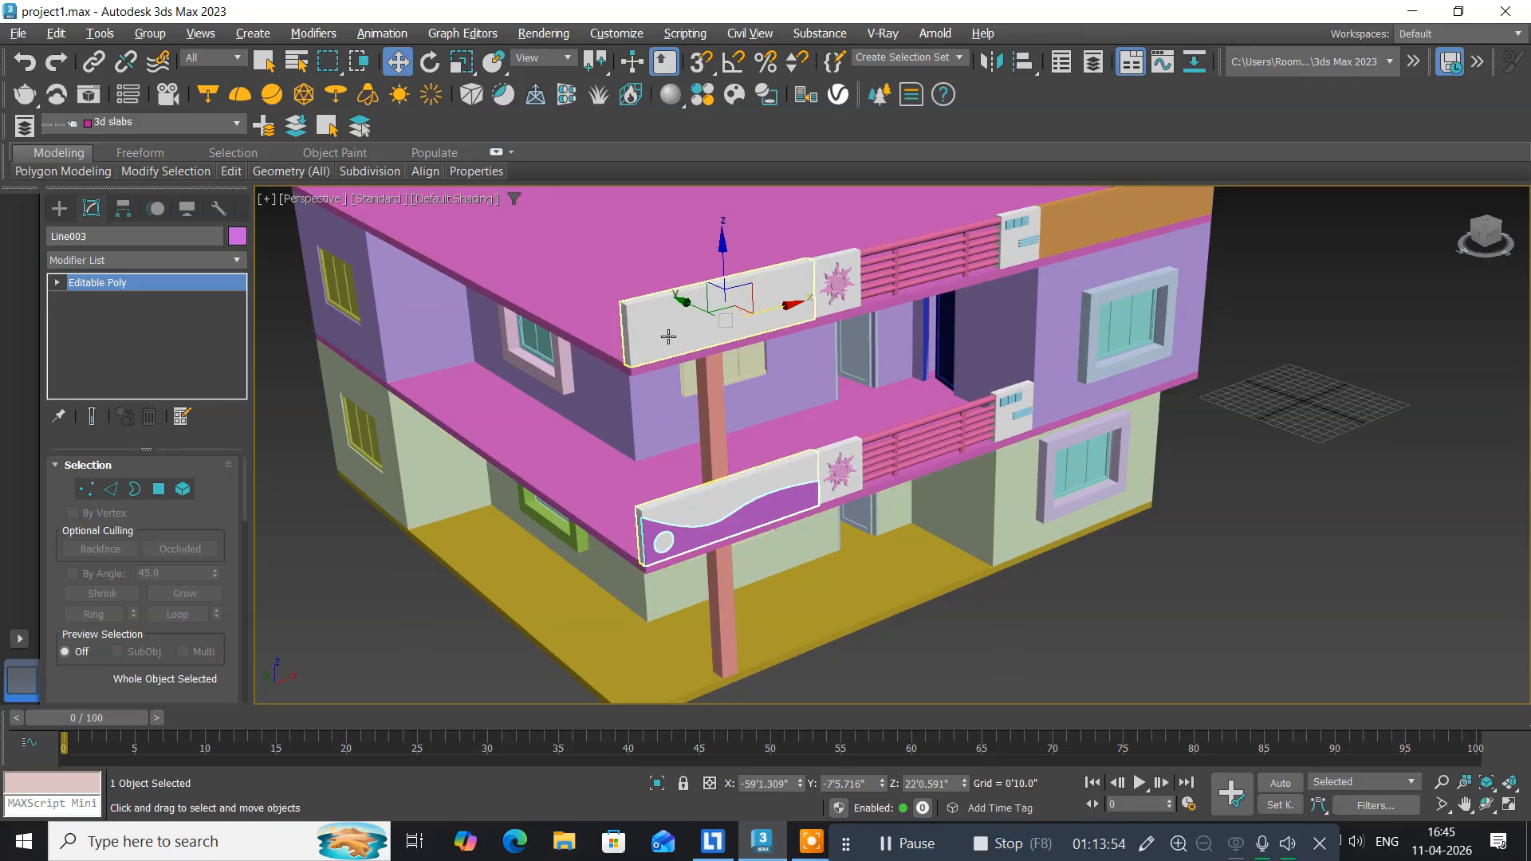
{"action": "left_click", "coordinate": [346, 558]}
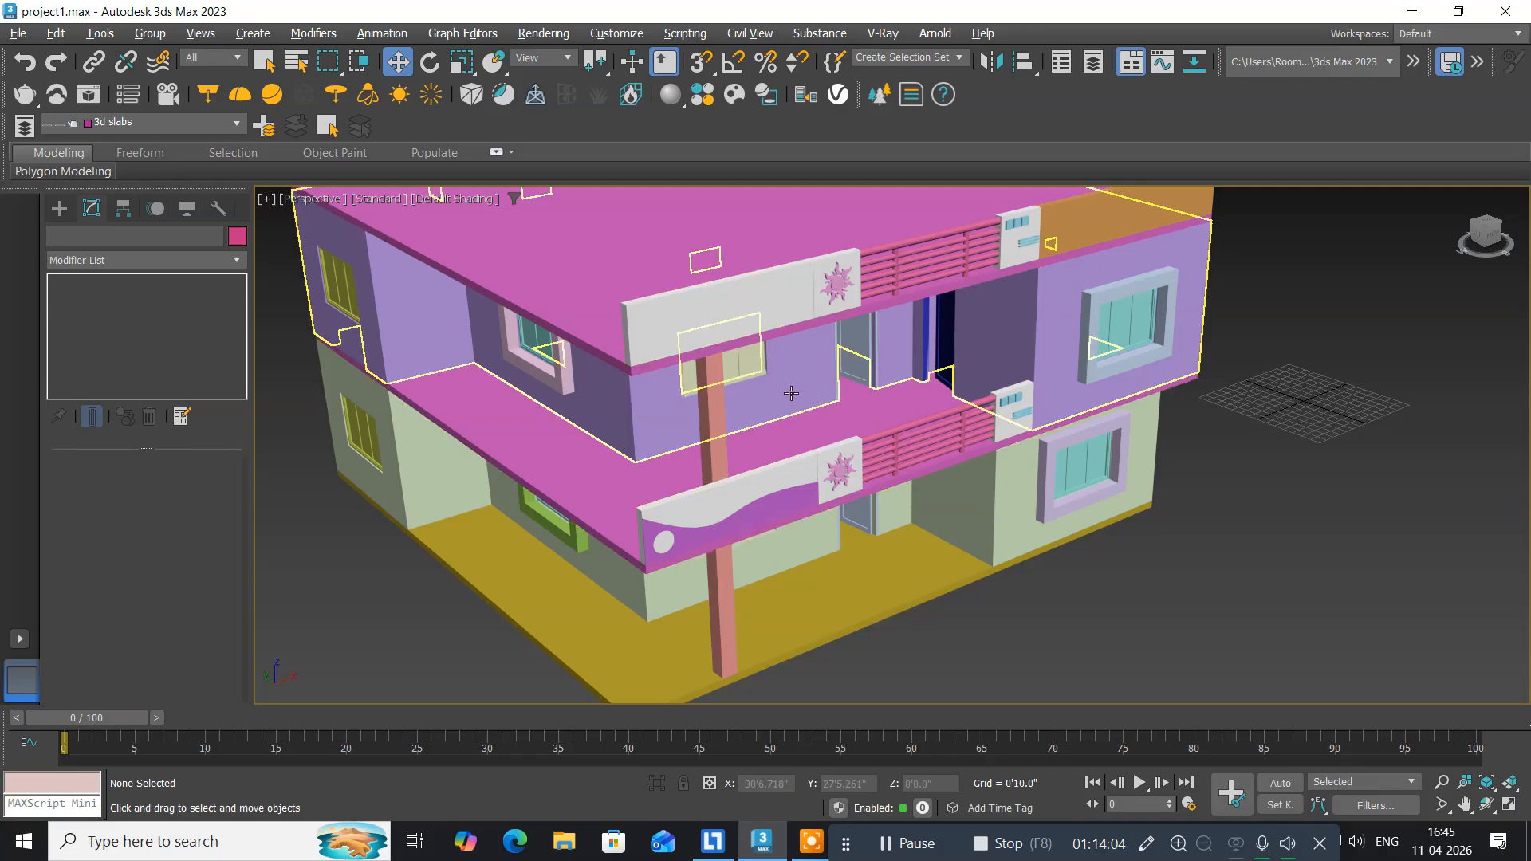
{"action": "middle_click_drag", "start_coordinate": [790, 393], "coordinate": [776, 475]}
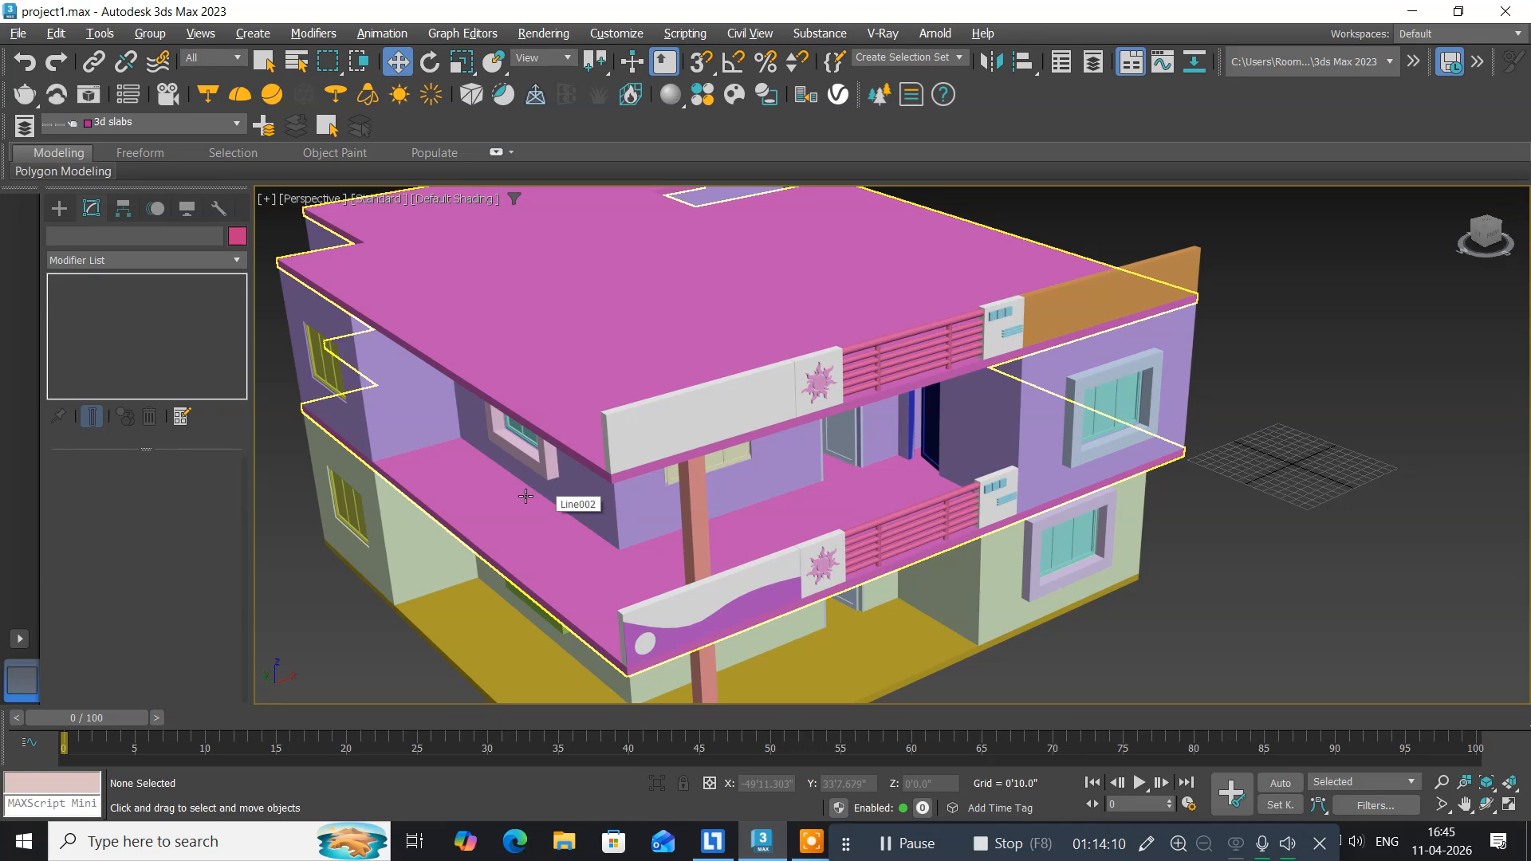
{"action": "scroll", "coordinate": [510, 490], "scroll_direction": "up", "scroll_amount": 6}
{"action": "middle_click_drag", "start_coordinate": [470, 478], "coordinate": [488, 460]}
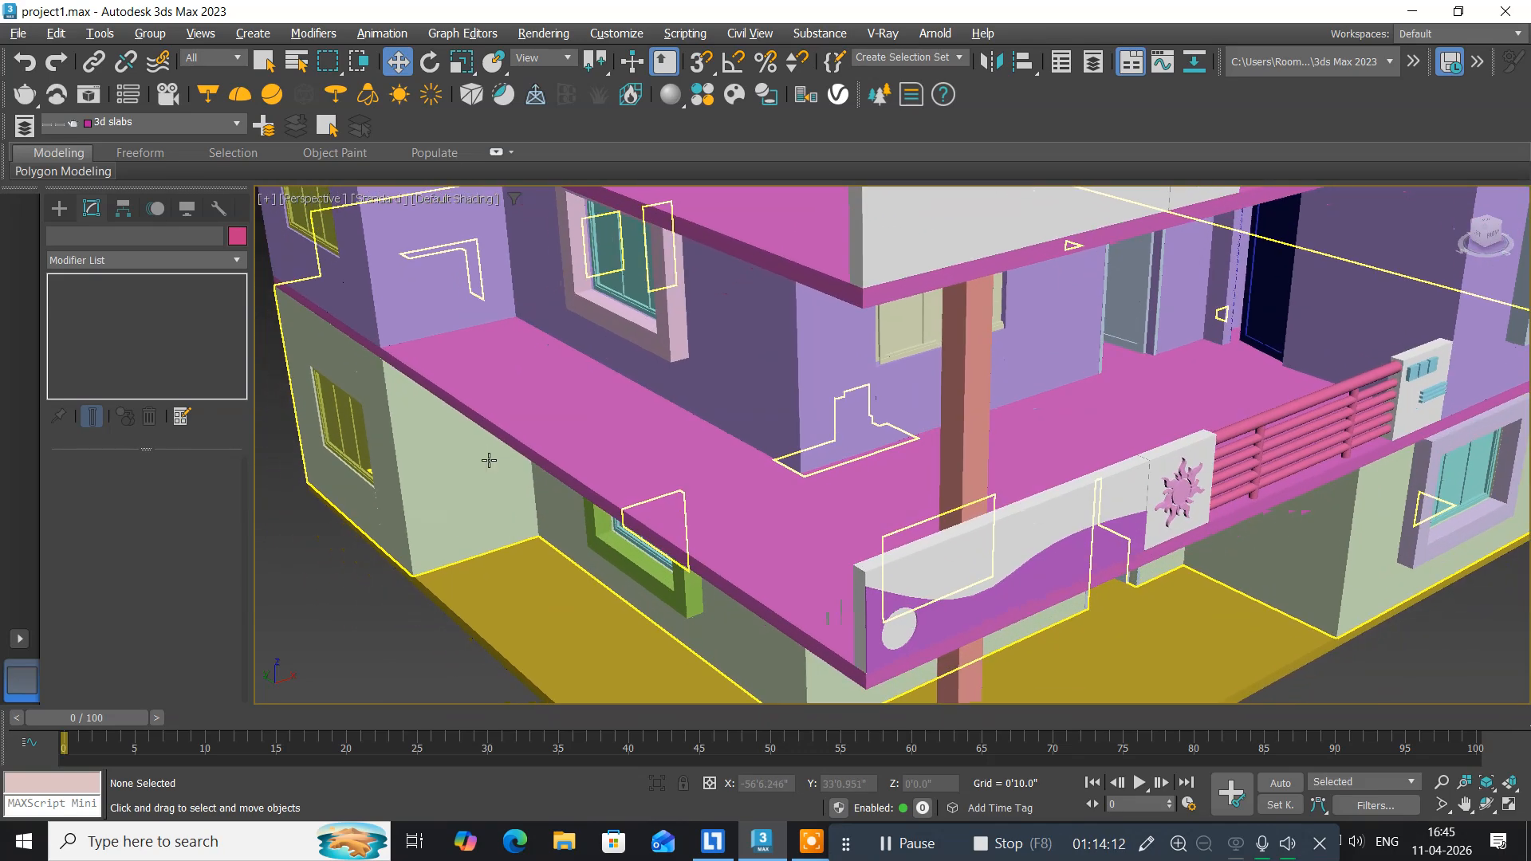
{"action": "scroll", "coordinate": [488, 460], "scroll_direction": "down", "scroll_amount": 10}
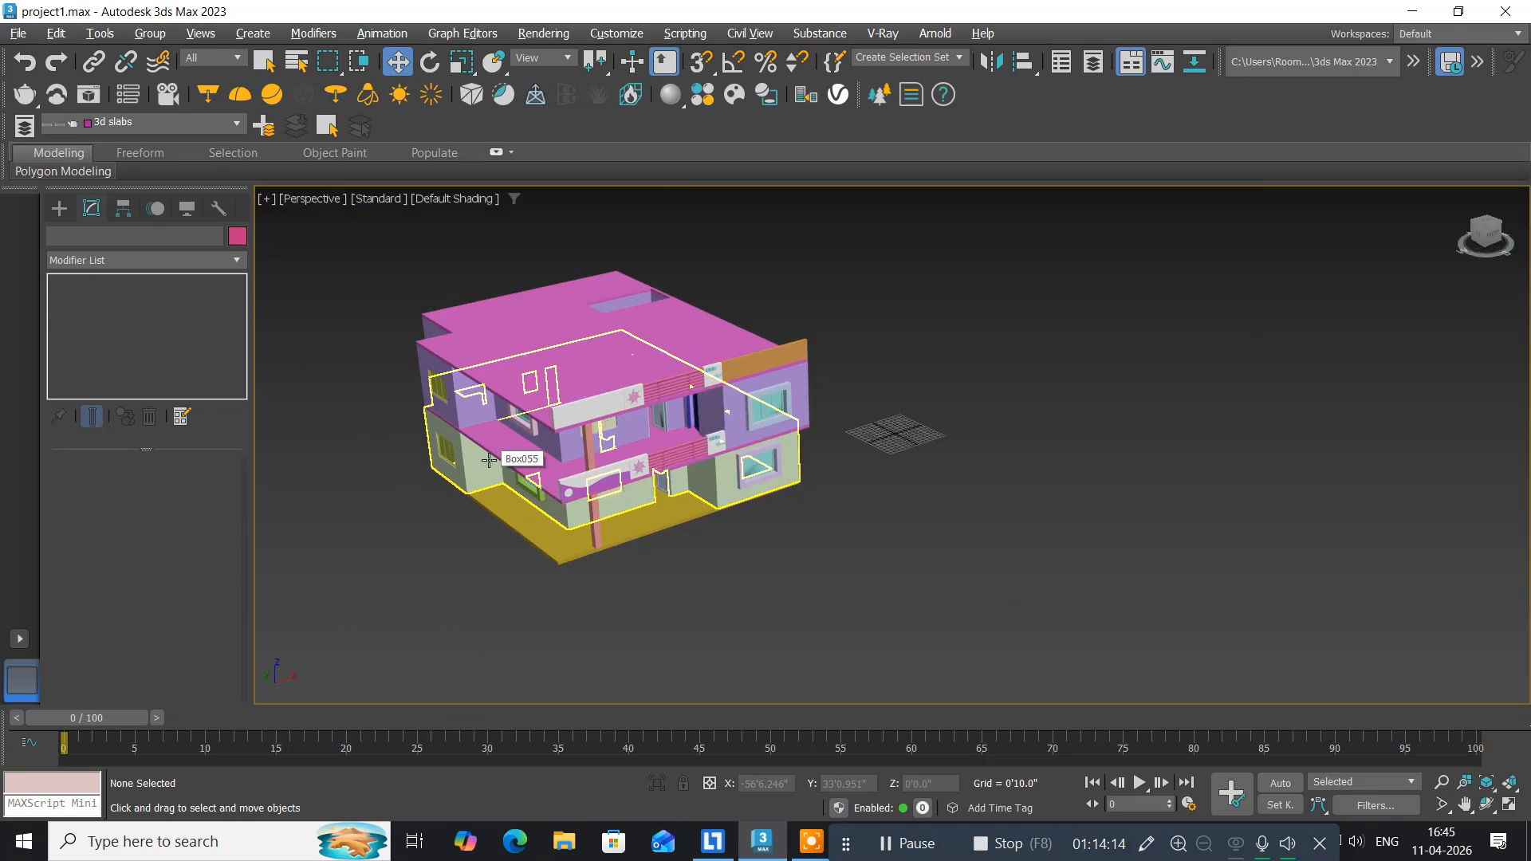
{"action": "scroll", "coordinate": [488, 460], "scroll_direction": "up", "scroll_amount": 5}
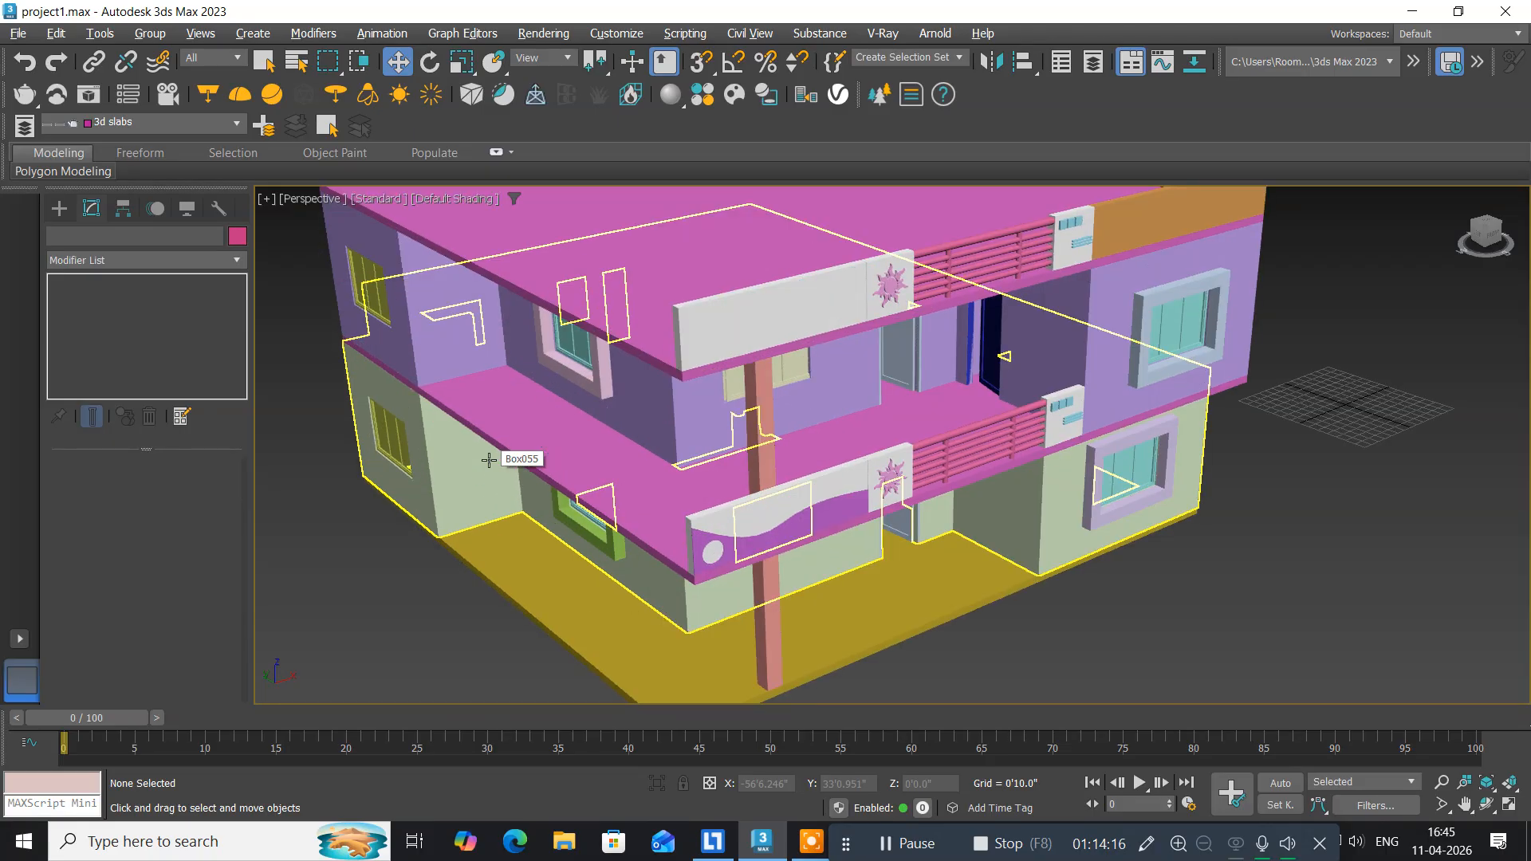
{"action": "middle_click_drag", "start_coordinate": [488, 460], "coordinate": [505, 490]}
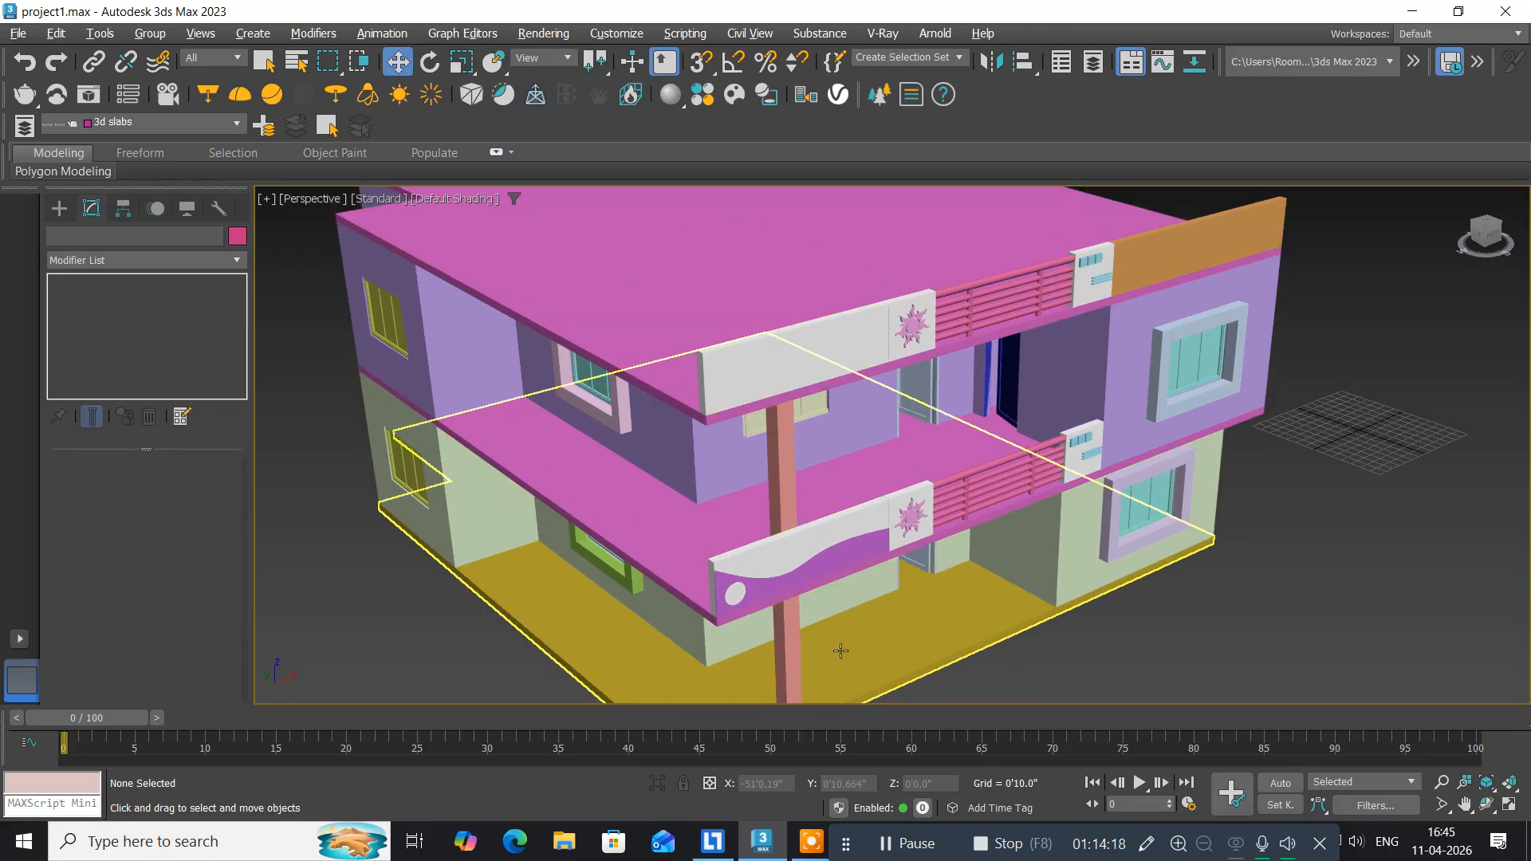